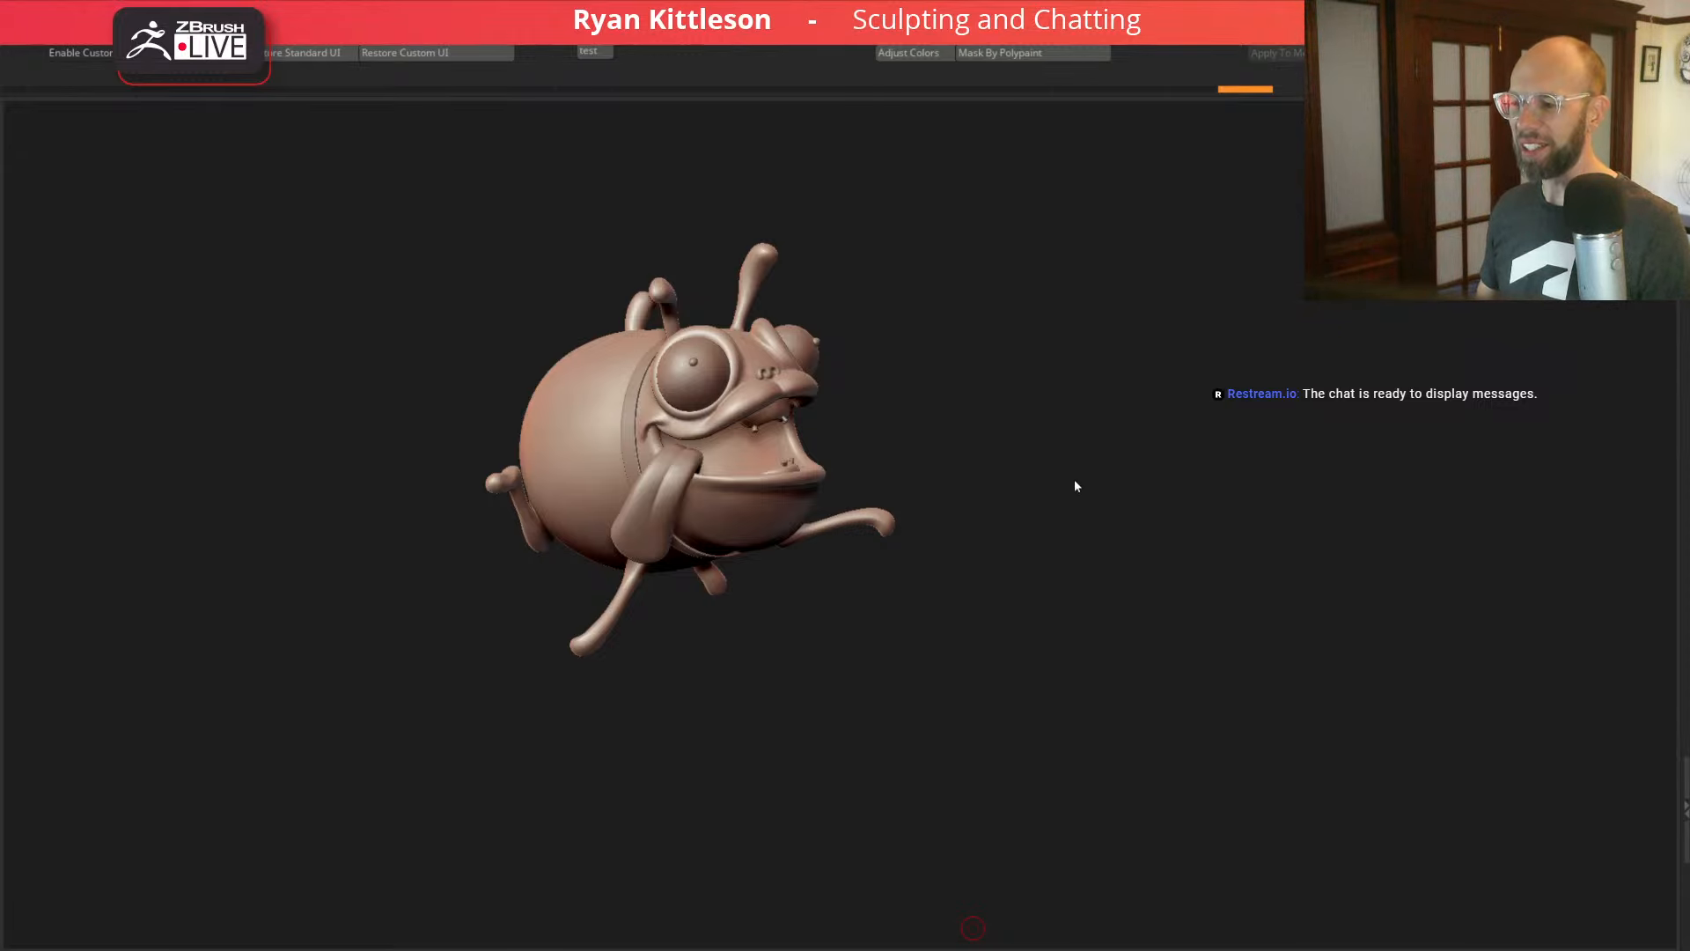
# Step: Examine the dog sculpt, compare it with the reference drawing of the man and dog, and set the drawing aside
pyautogui.moveTo(1101, 474)
pyautogui.mouseDown()
pyautogui.moveTo(1083, 467)
pyautogui.moveTo(1128, 461)
pyautogui.moveTo(1097, 467)
pyautogui.moveTo(1094, 445)
pyautogui.moveTo(1143, 441)
pyautogui.moveTo(1219, 471)
pyautogui.moveTo(1154, 494)
pyautogui.moveTo(1223, 426)
pyautogui.mouseUp()
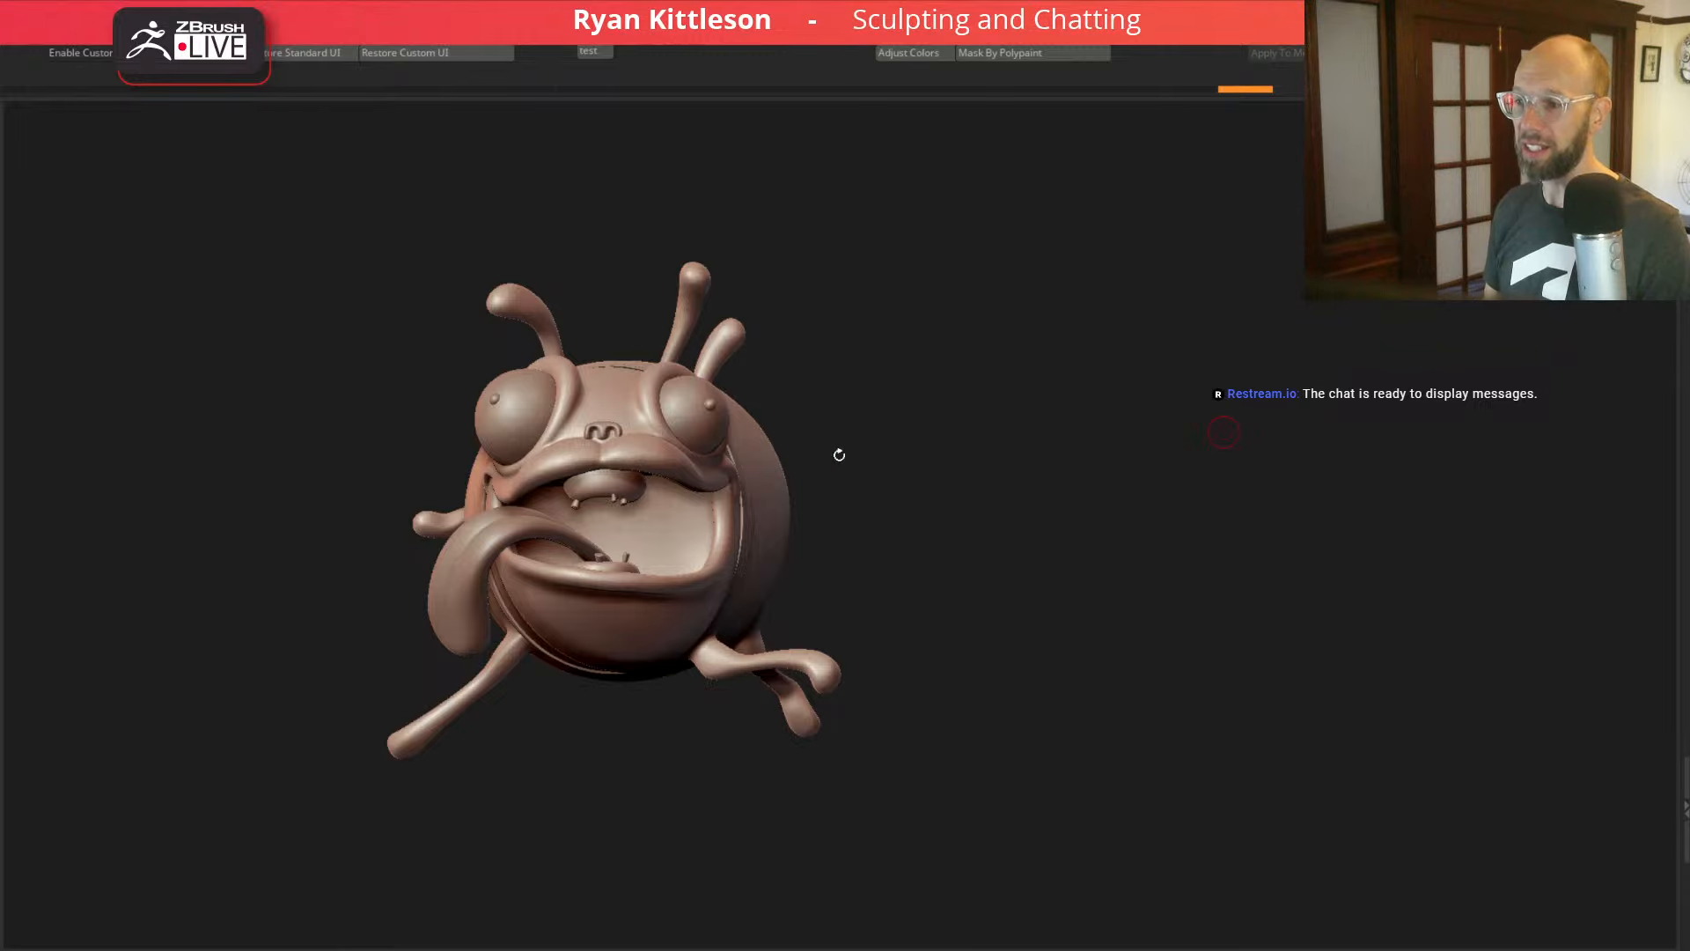
pyautogui.moveTo(906, 387)
pyautogui.mouseDown()
pyautogui.moveTo(945, 419)
pyautogui.moveTo(1060, 449)
pyautogui.moveTo(1004, 445)
pyautogui.moveTo(1189, 439)
pyautogui.mouseUp()
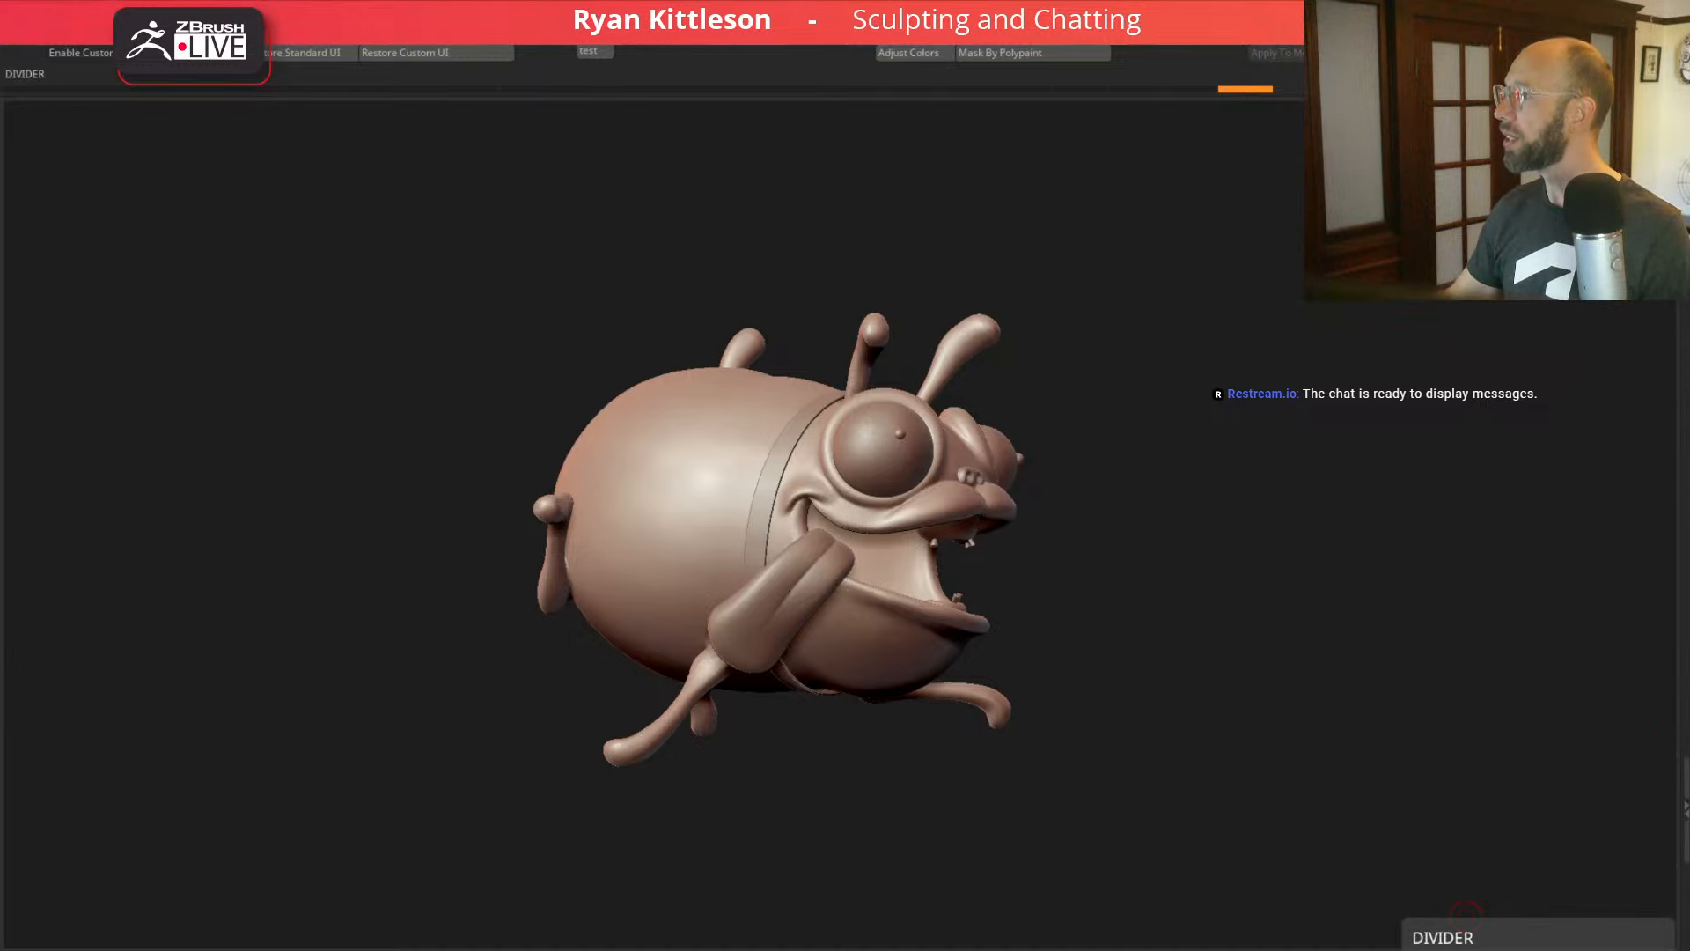
pyautogui.moveTo(1499, 112); pyautogui.dragTo(1053, 150)
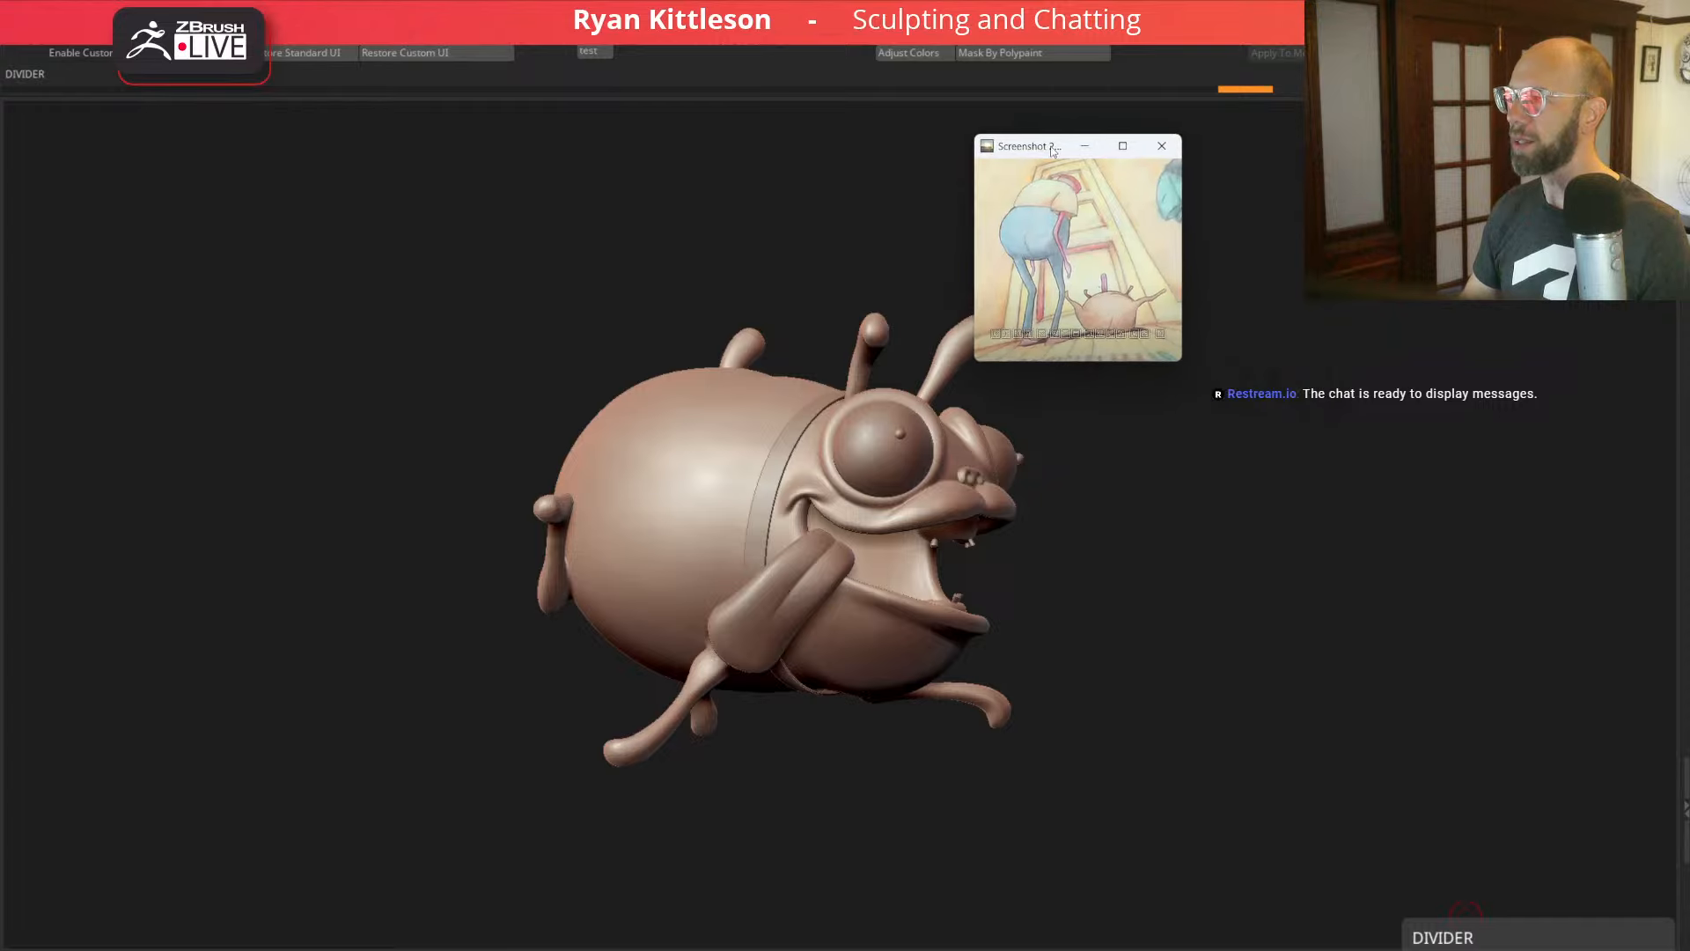
pyautogui.moveTo(1178, 362); pyautogui.dragTo(1595, 820)
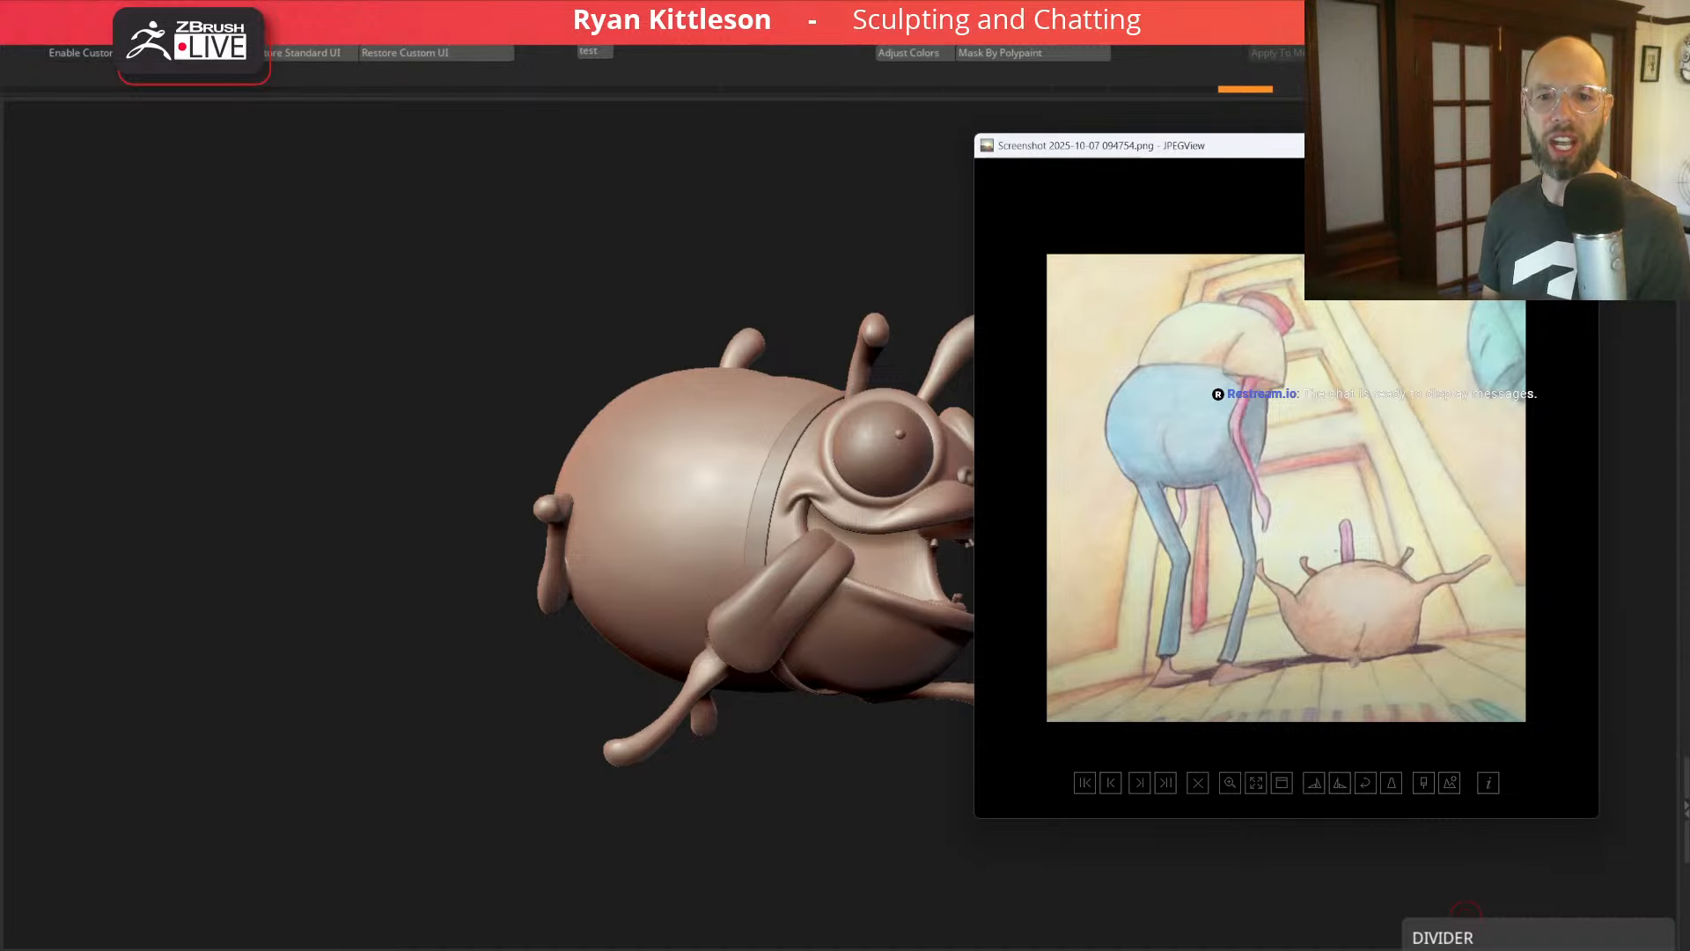
pyautogui.moveTo(1199, 154); pyautogui.dragTo(775, 170)
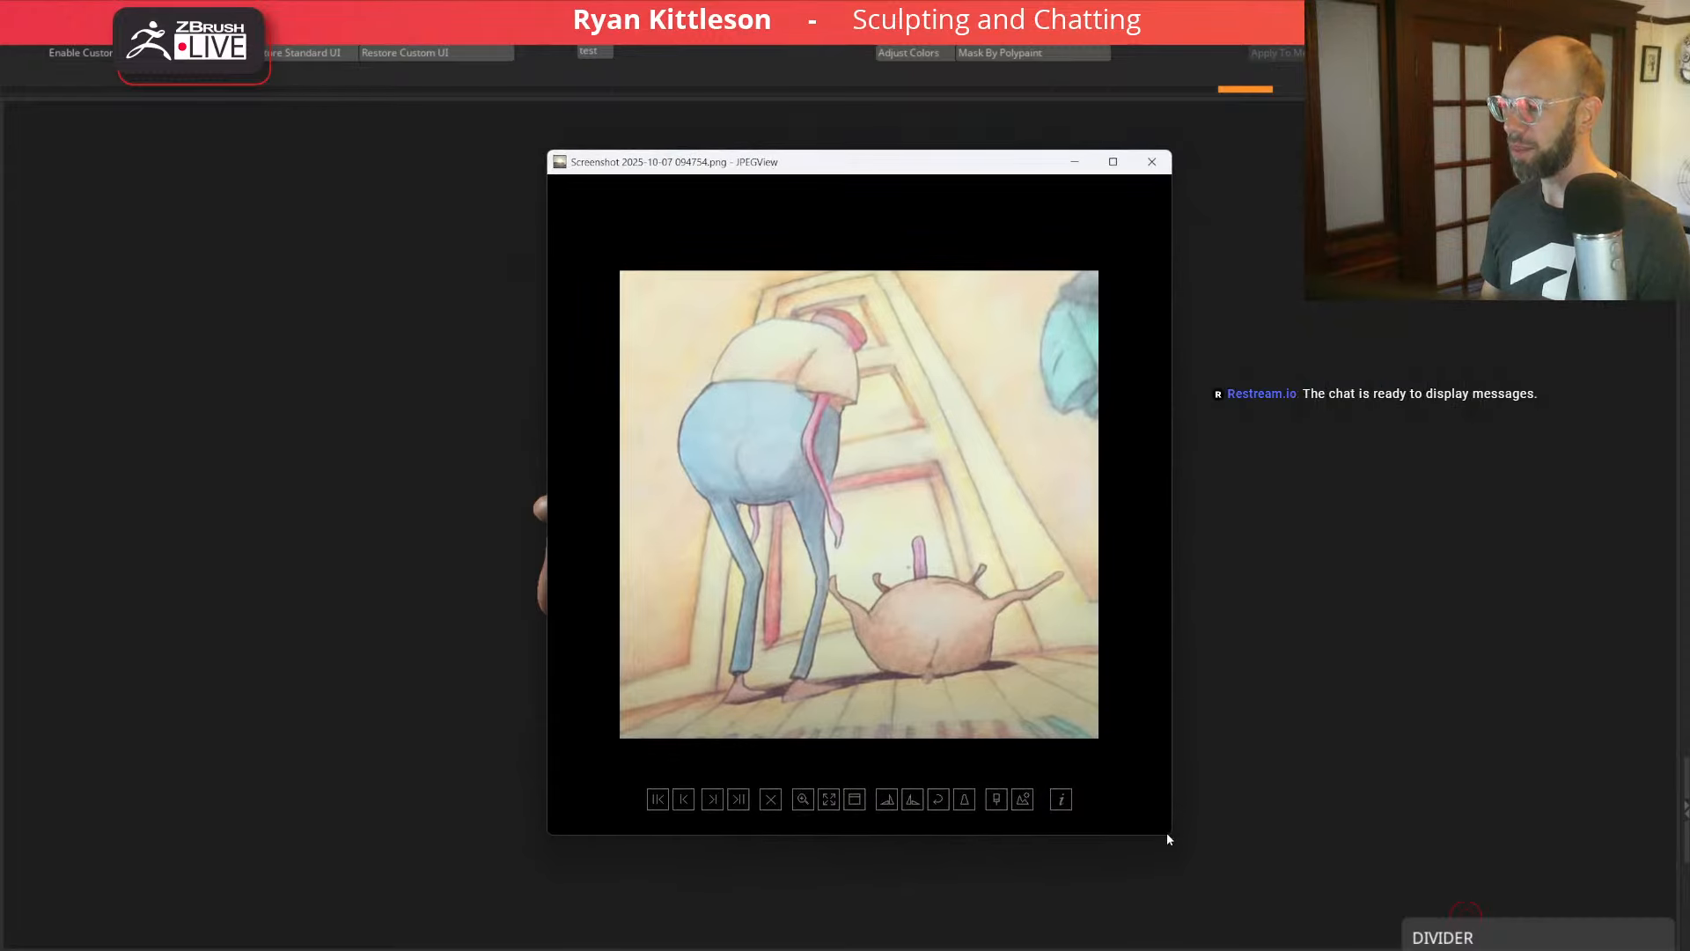
pyautogui.moveTo(1171, 835); pyautogui.dragTo(767, 438)
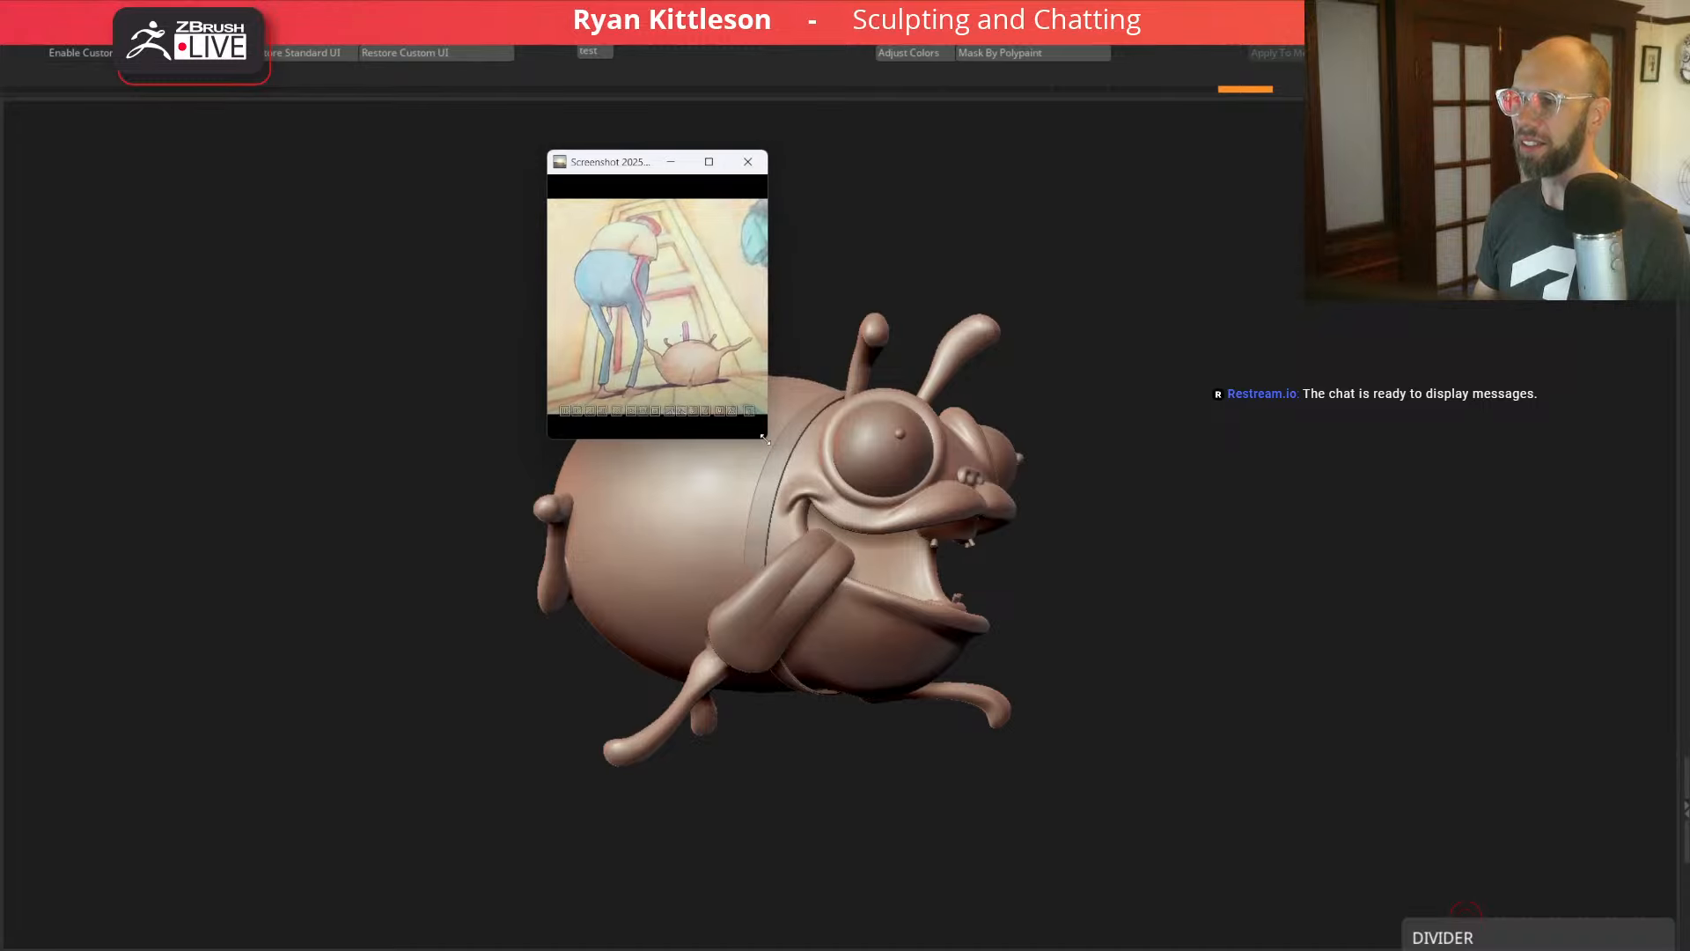
pyautogui.moveTo(601, 166); pyautogui.dragTo(1689, 41)
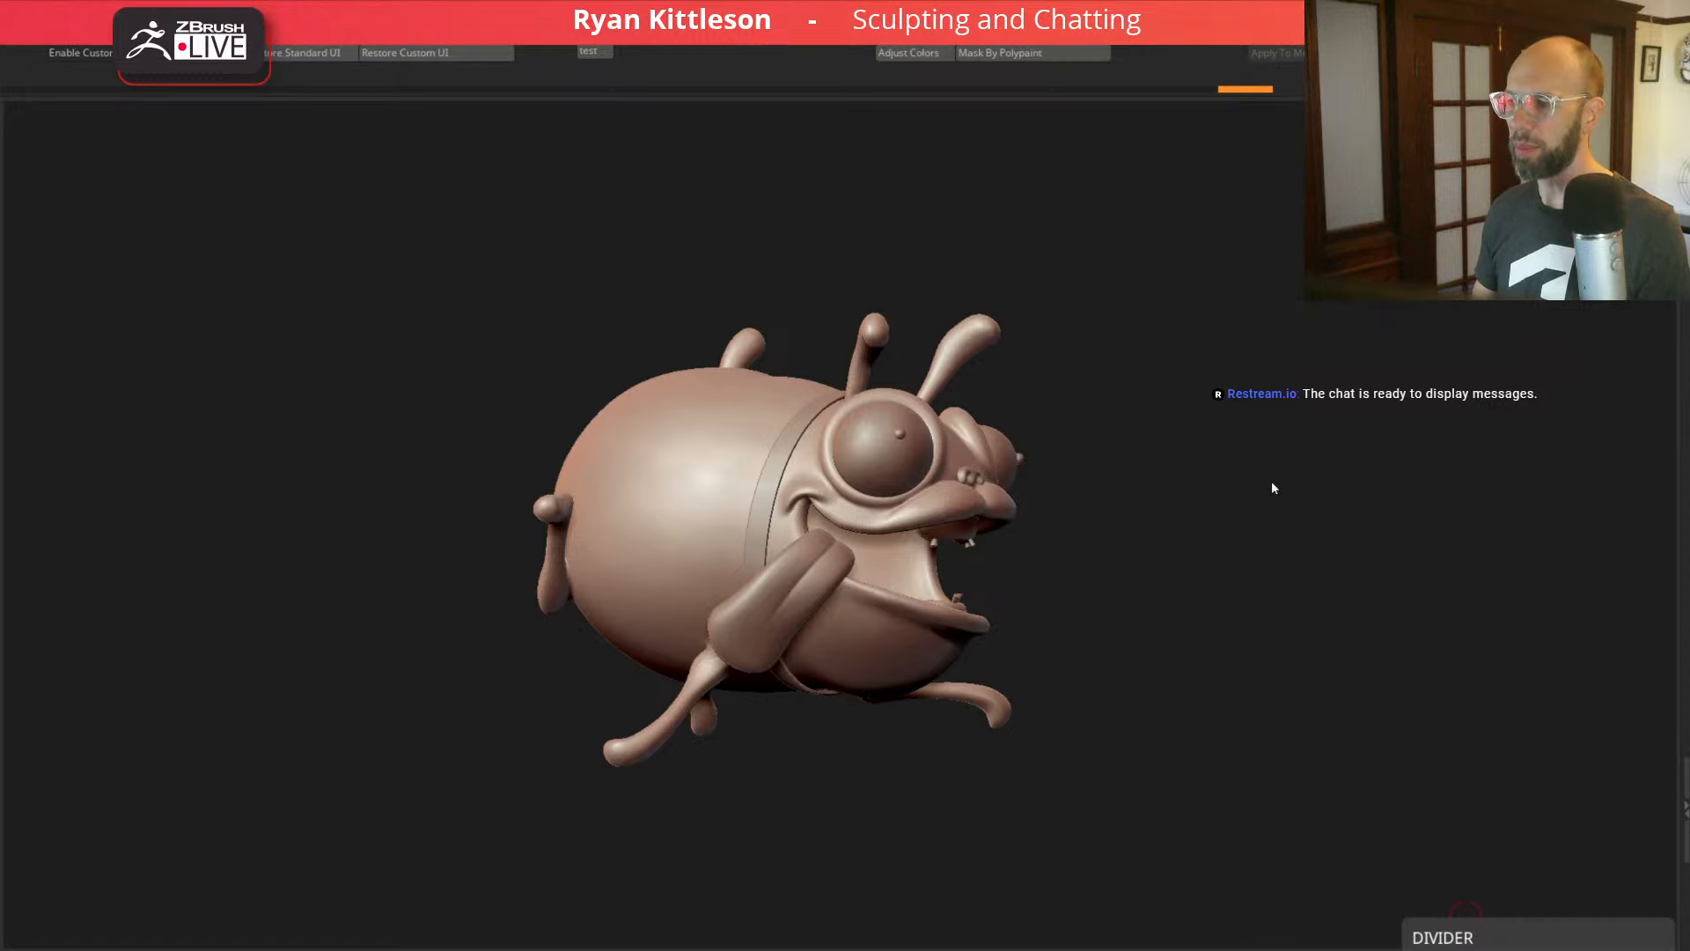
# Step: Make small touch-up strokes on the dog's head around the rim of its eye
pyautogui.moveTo(1274, 487); pyautogui.dragTo(1283, 484)
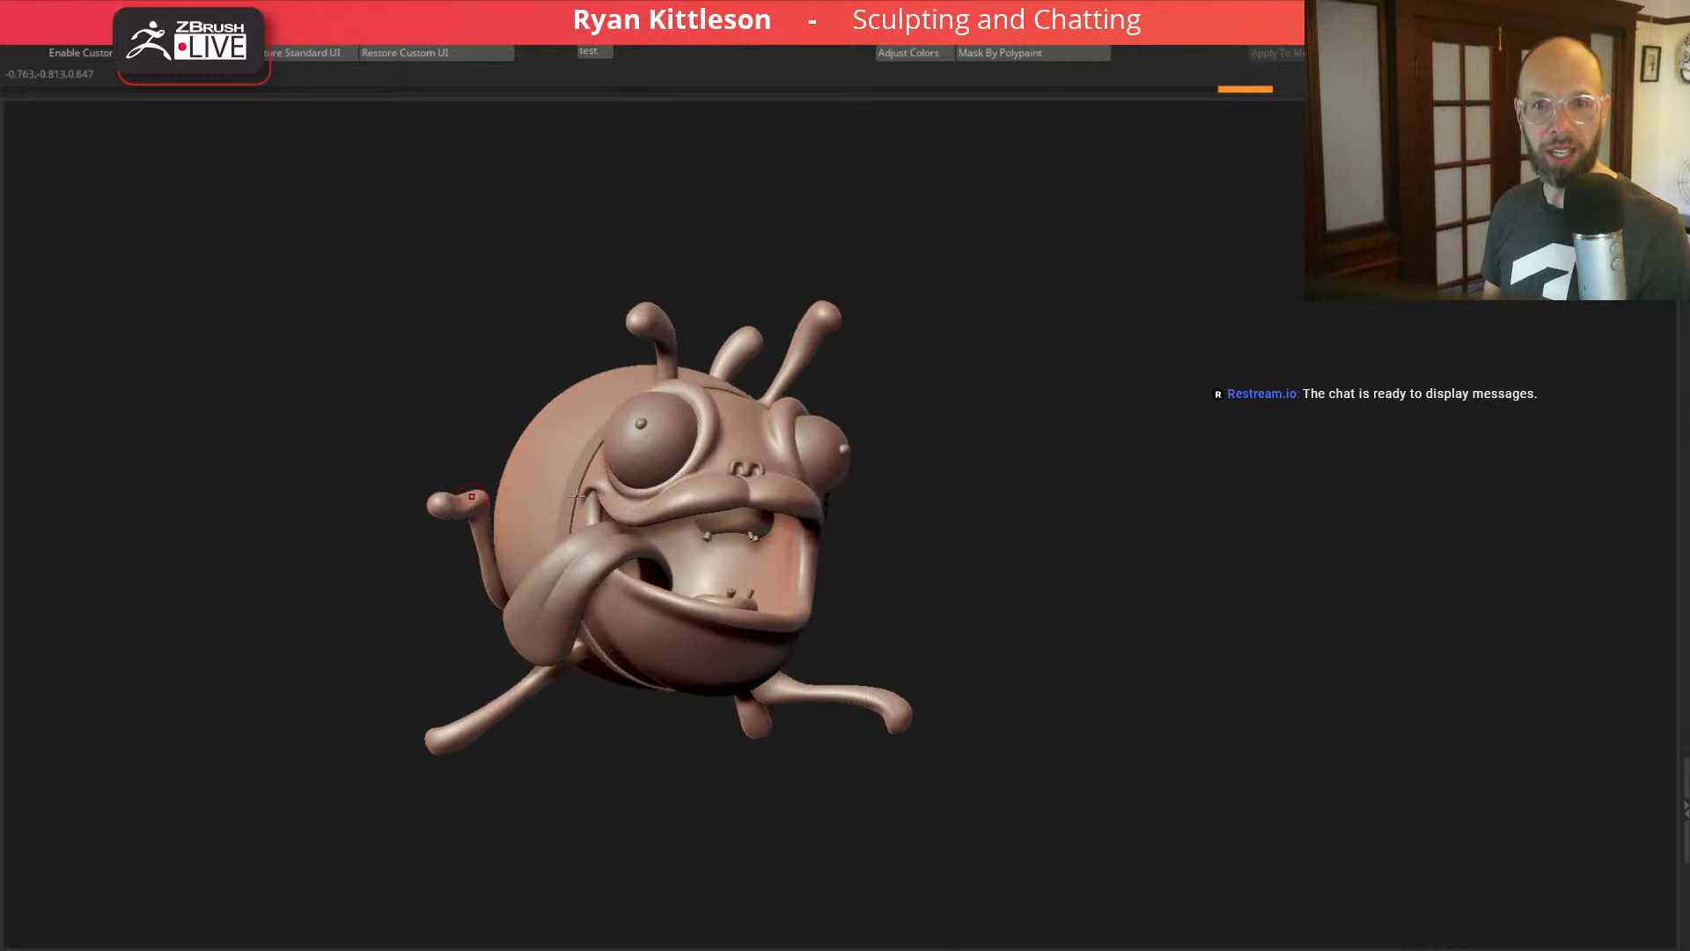
pyautogui.moveTo(1150, 555); pyautogui.dragTo(1425, 393)
pyautogui.moveTo(587, 156)
pyautogui.mouseDown()
pyautogui.moveTo(521, 168)
pyautogui.moveTo(558, 142)
pyautogui.mouseUp()
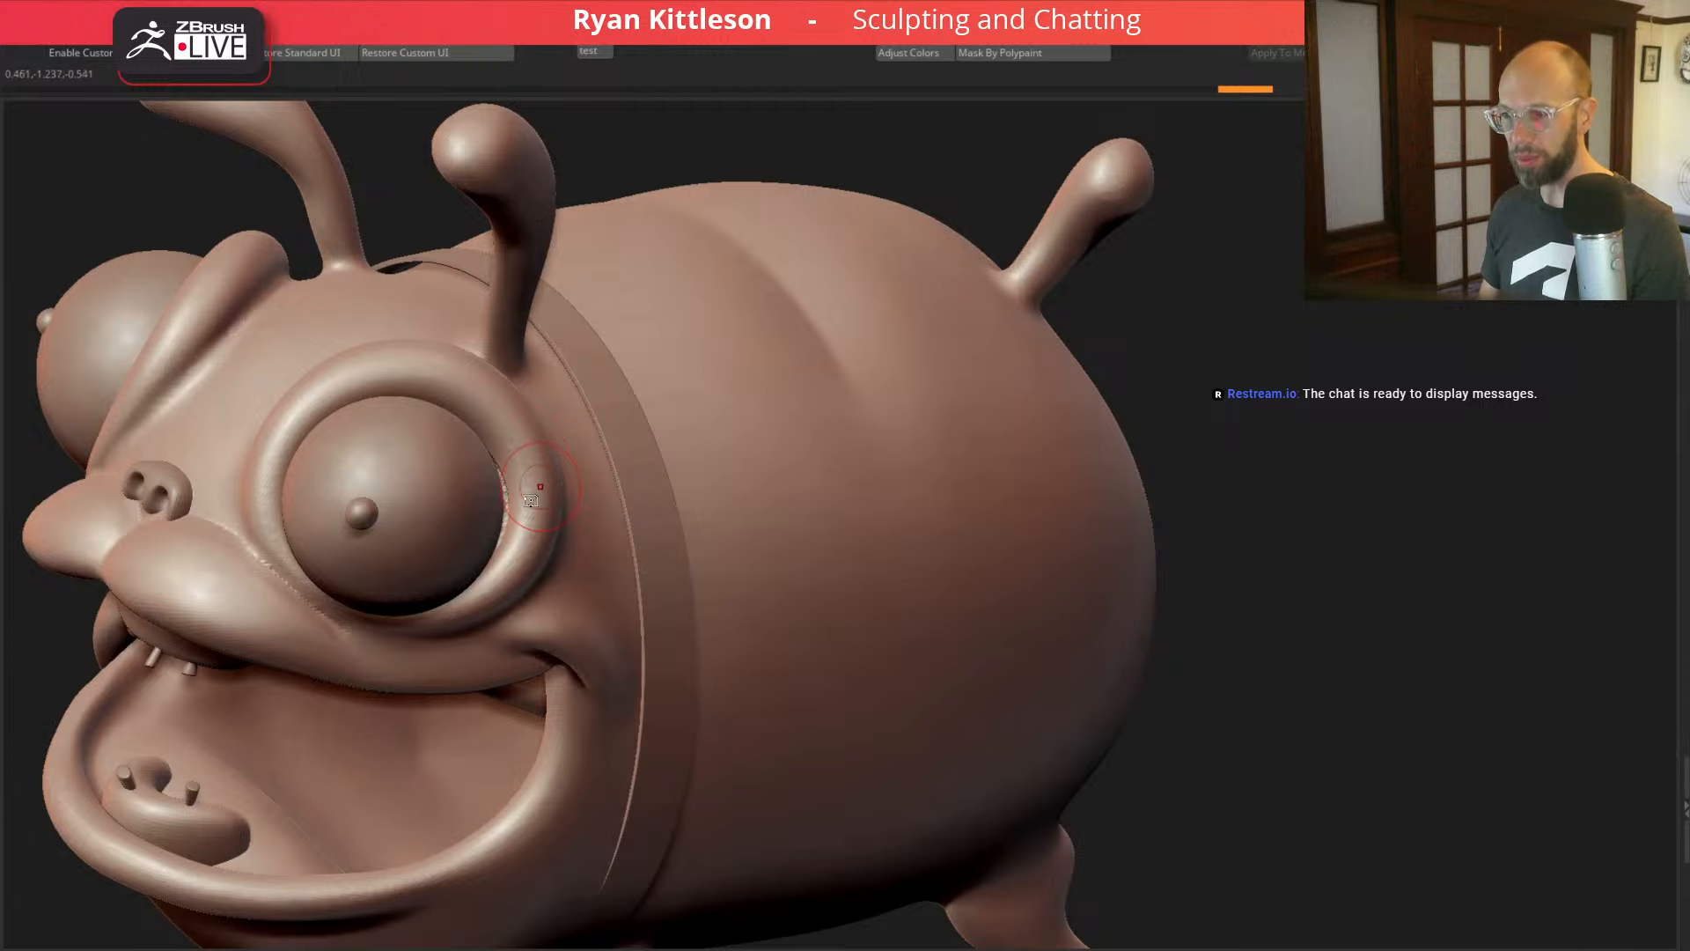
pyautogui.press('space')
pyautogui.moveTo(528, 508)
pyautogui.mouseDown()
pyautogui.moveTo(553, 509)
pyautogui.moveTo(523, 510)
pyautogui.mouseUp()
pyautogui.moveTo(1330, 439)
pyautogui.mouseDown()
pyautogui.moveTo(1314, 449)
pyautogui.moveTo(1395, 370)
pyautogui.moveTo(981, 529)
pyautogui.moveTo(1007, 558)
pyautogui.moveTo(1041, 539)
pyautogui.moveTo(1018, 554)
pyautogui.moveTo(1030, 479)
pyautogui.moveTo(956, 340)
pyautogui.moveTo(969, 447)
pyautogui.moveTo(1095, 427)
pyautogui.moveTo(1083, 415)
pyautogui.mouseUp()
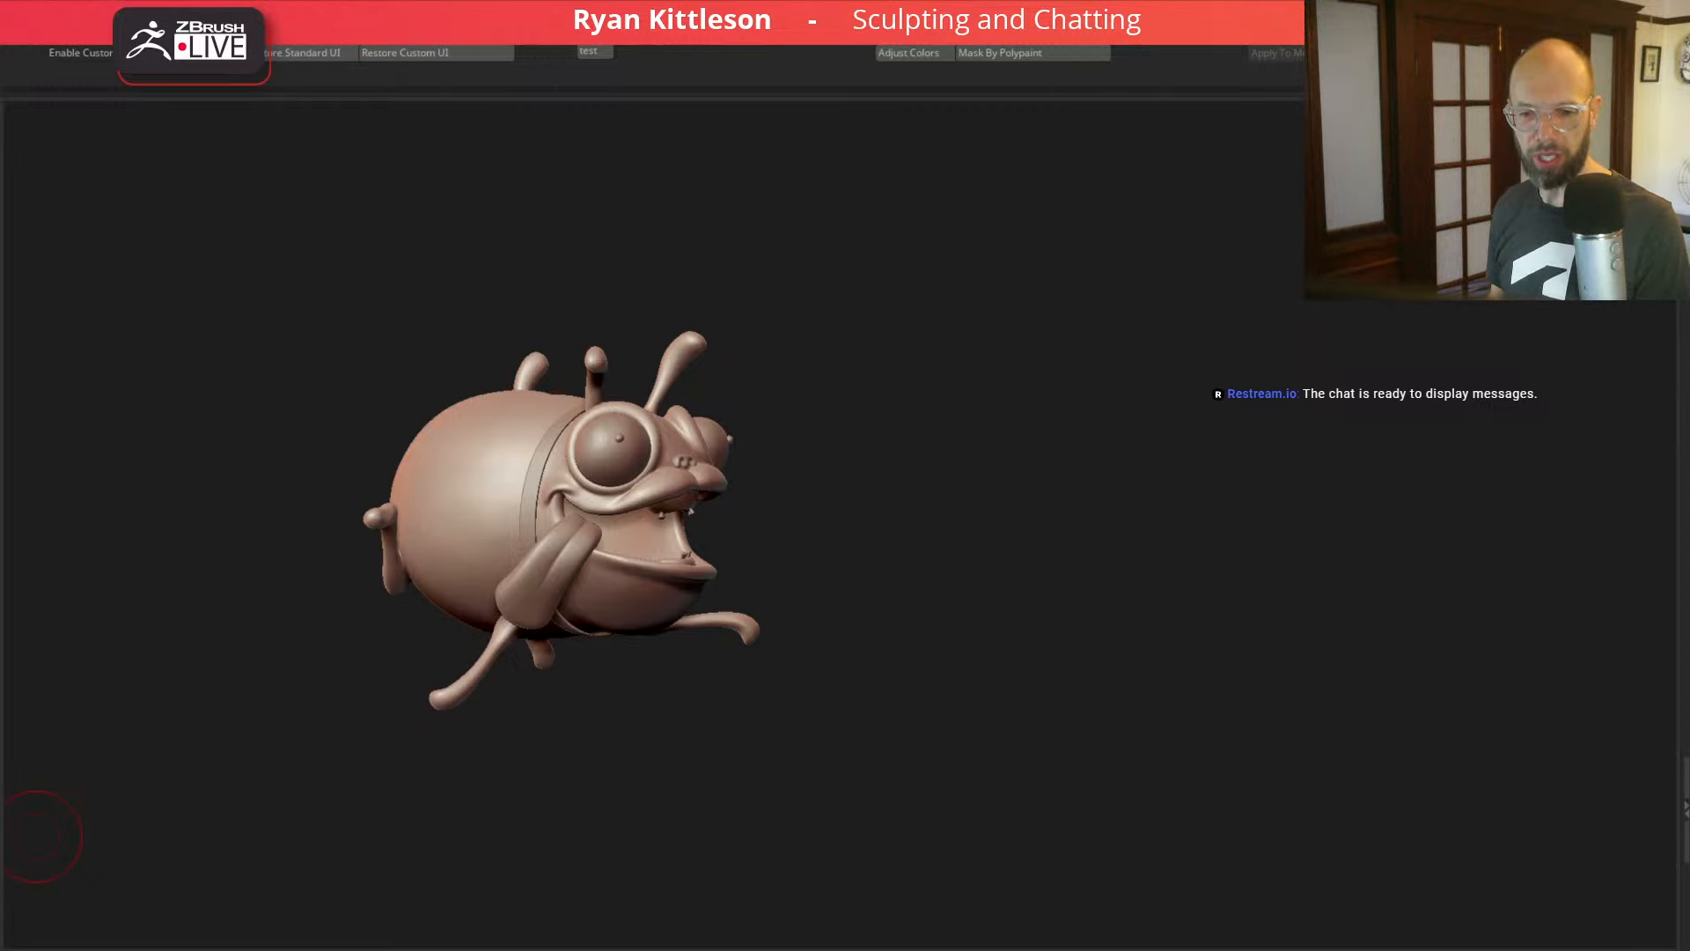
# Step: Review the reference drawings of the man standing and walking, and move them back off the sculpting canvas
pyautogui.moveTo(0, 250); pyautogui.dragTo(1178, 174)
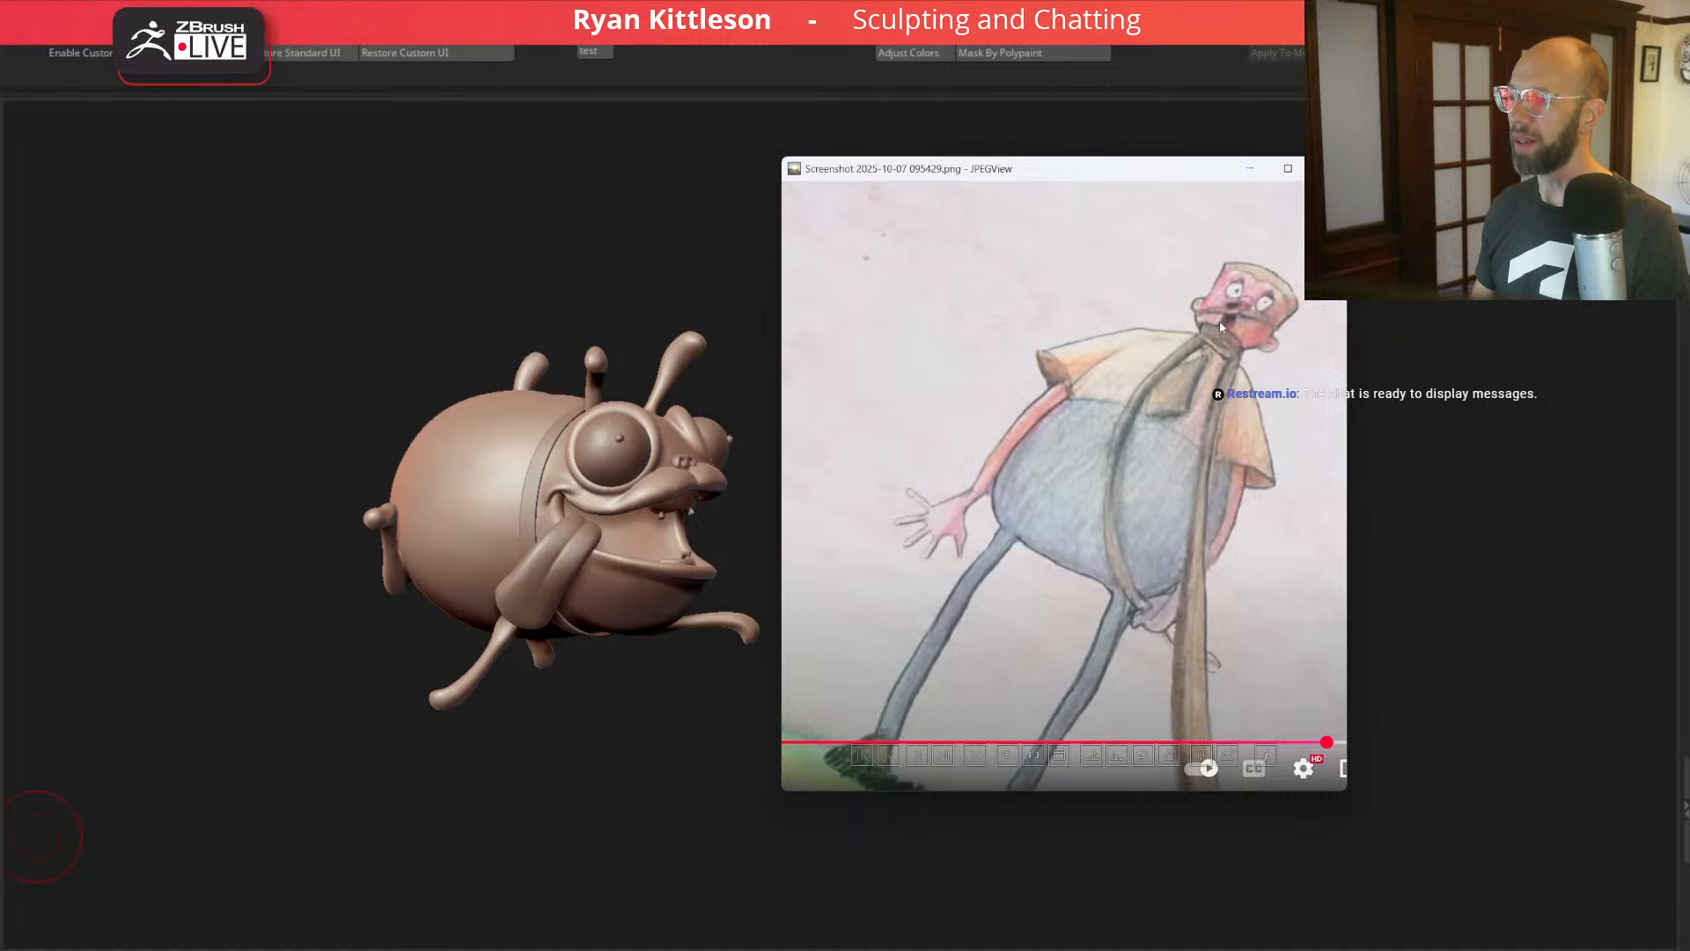
pyautogui.moveTo(1054, 158)
pyautogui.mouseDown()
pyautogui.moveTo(581, 276)
pyautogui.moveTo(0, 264)
pyautogui.mouseUp()
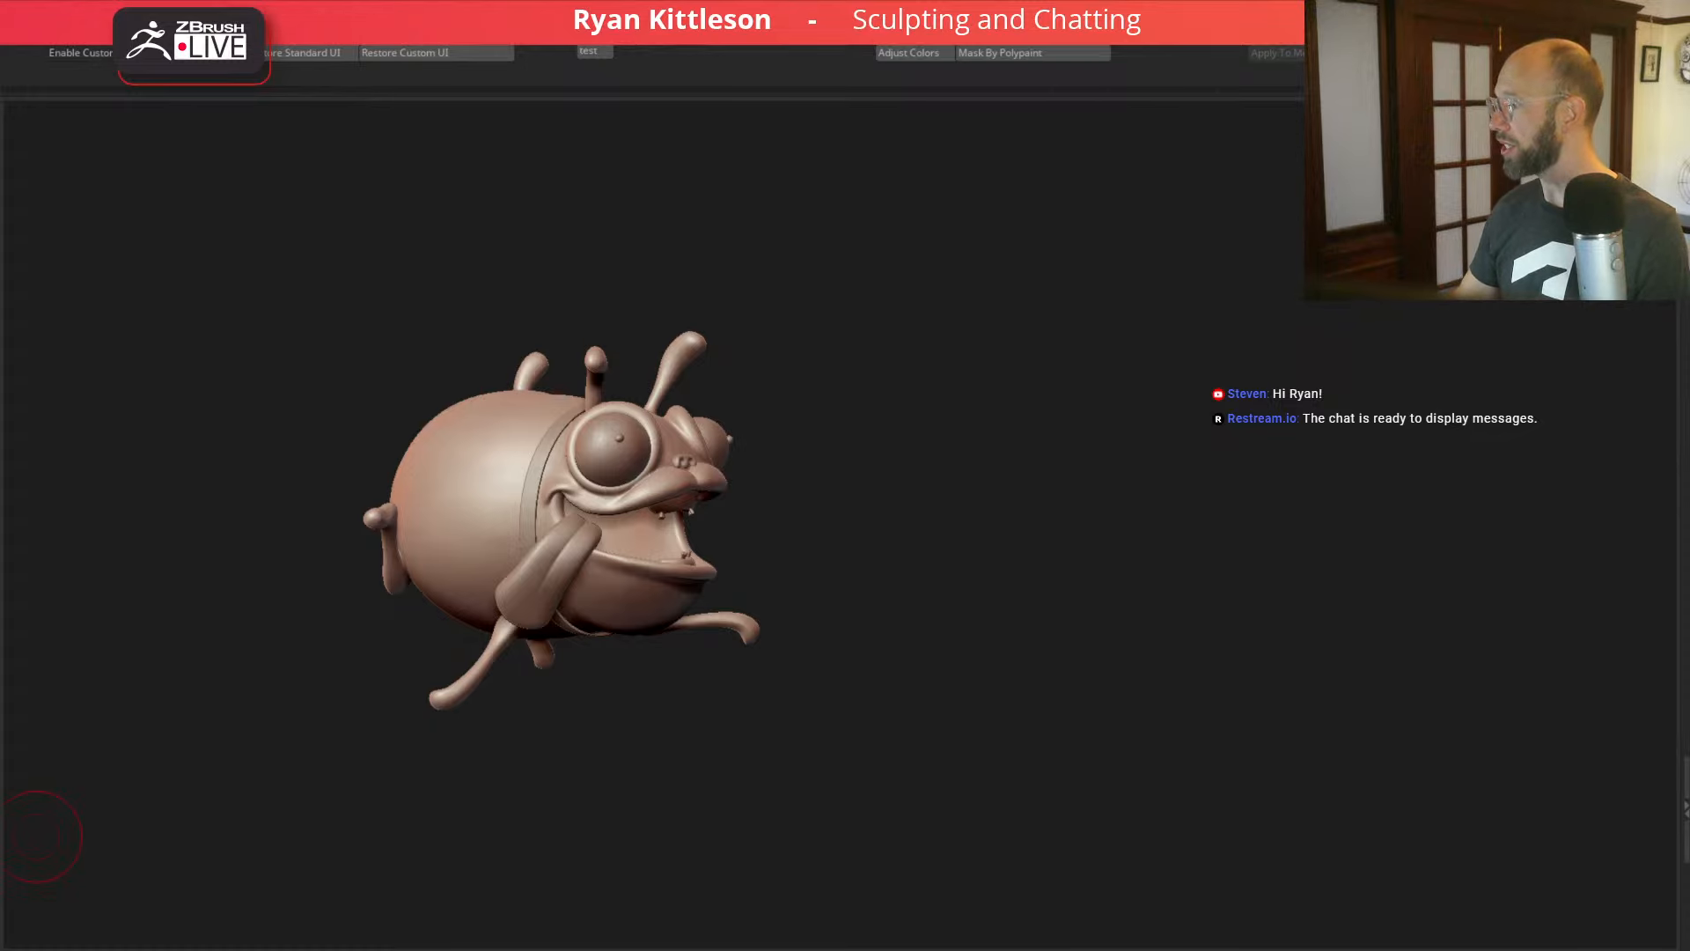
pyautogui.moveTo(1673, 352); pyautogui.dragTo(878, 169)
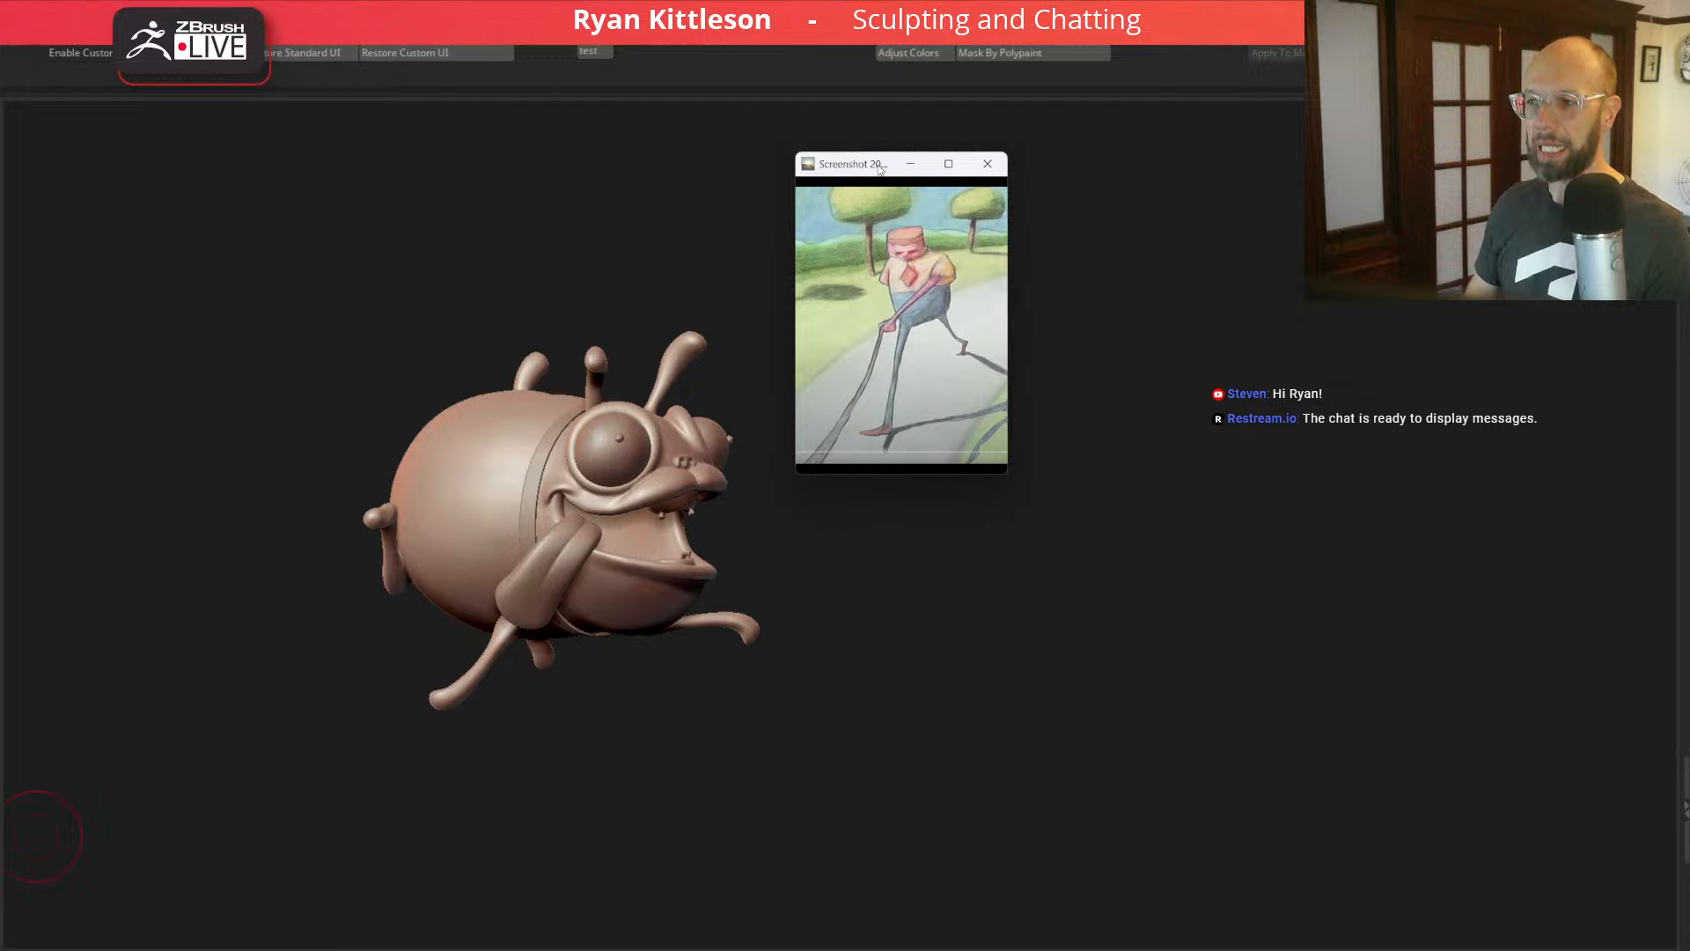
pyautogui.moveTo(879, 169); pyautogui.dragTo(913, 181)
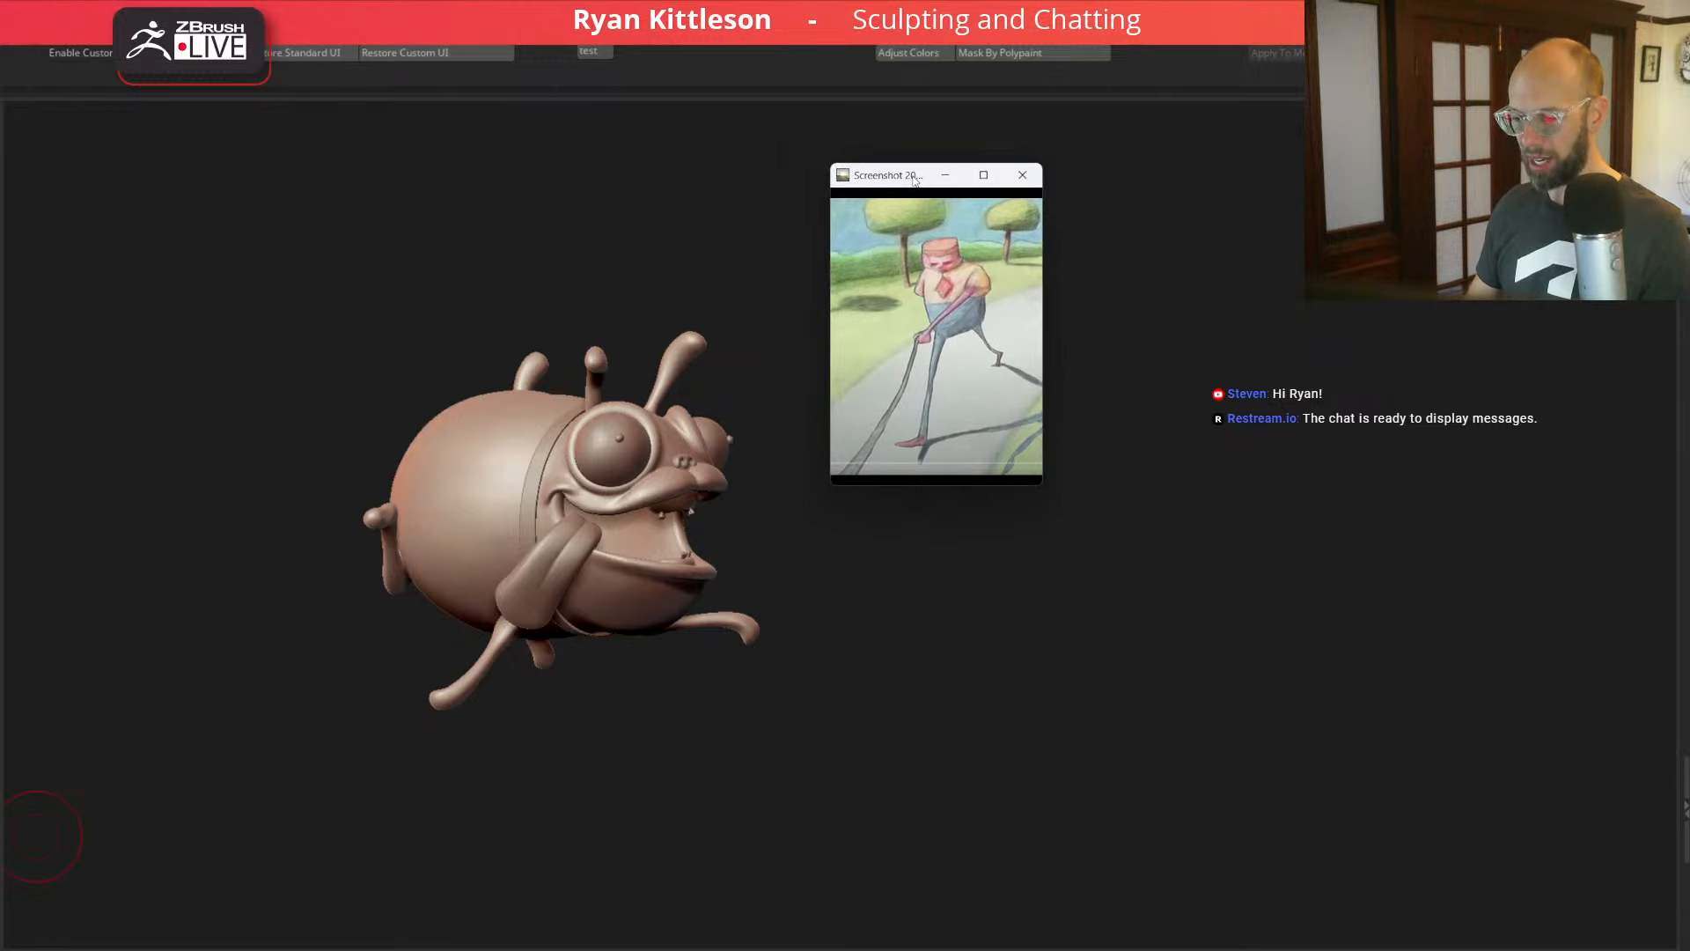
pyautogui.moveTo(914, 179); pyautogui.dragTo(1688, 370)
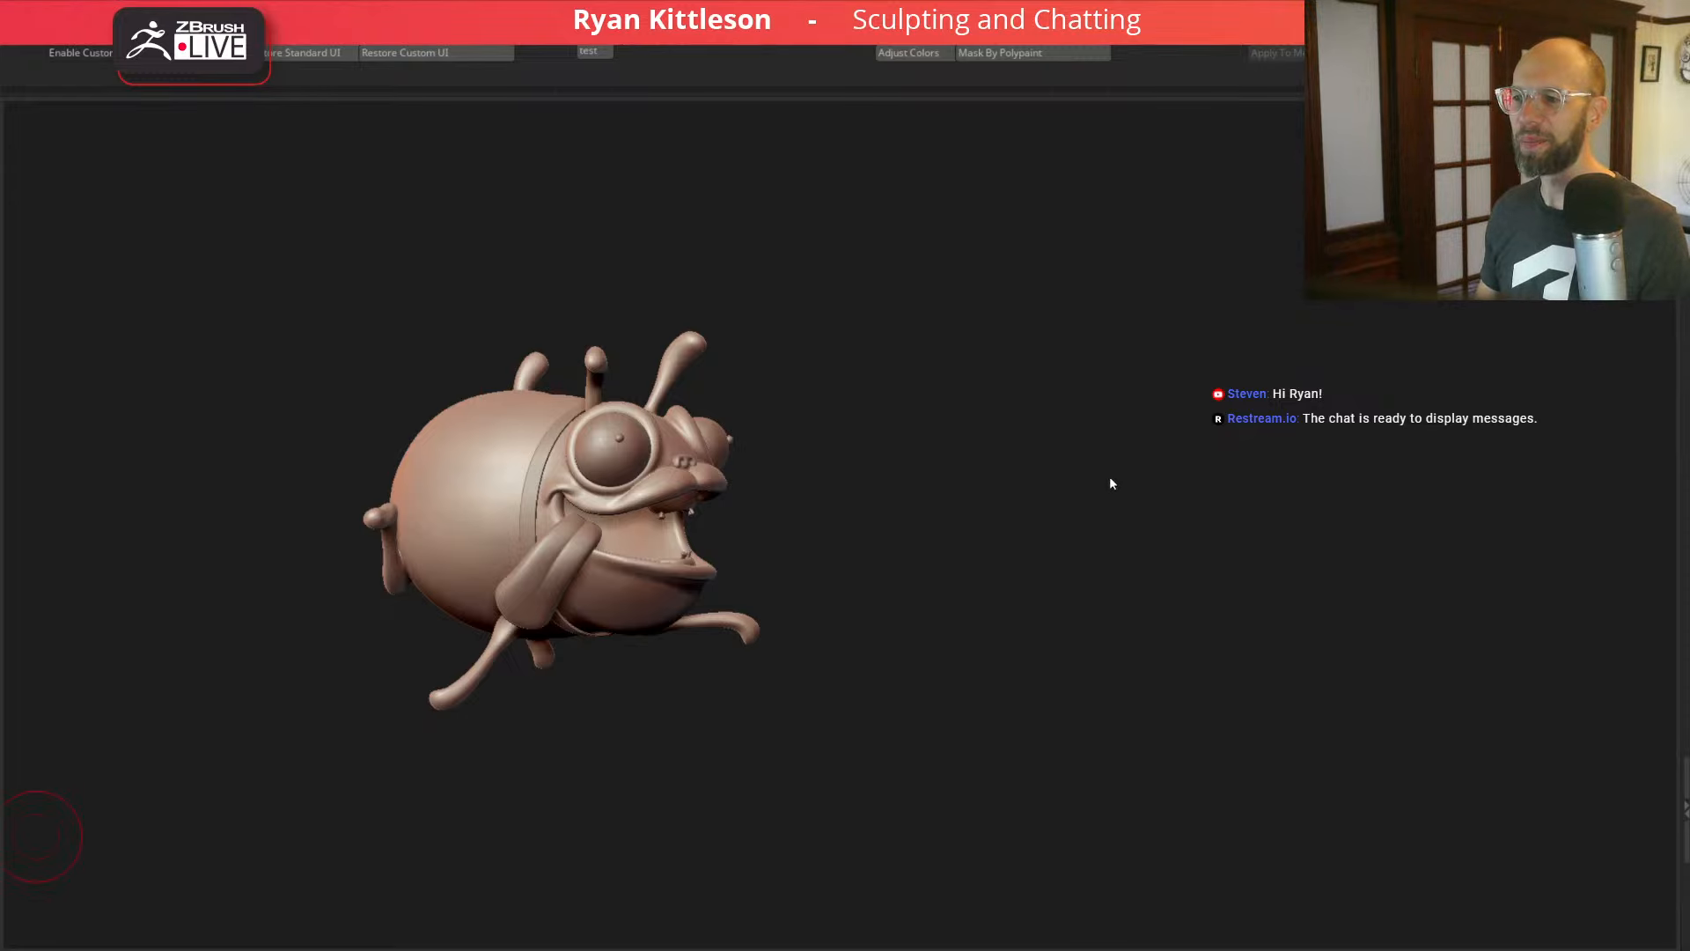
# Step: Save the dog sculpt as dog.ztl in the guard dog folder, replacing the existing file
pyautogui.moveTo(1110, 479); pyautogui.dragTo(1058, 474)
pyautogui.keyDown('alt'); pyautogui.moveTo(1149, 447); pyautogui.dragTo(1230, 503); pyautogui.keyUp('alt')
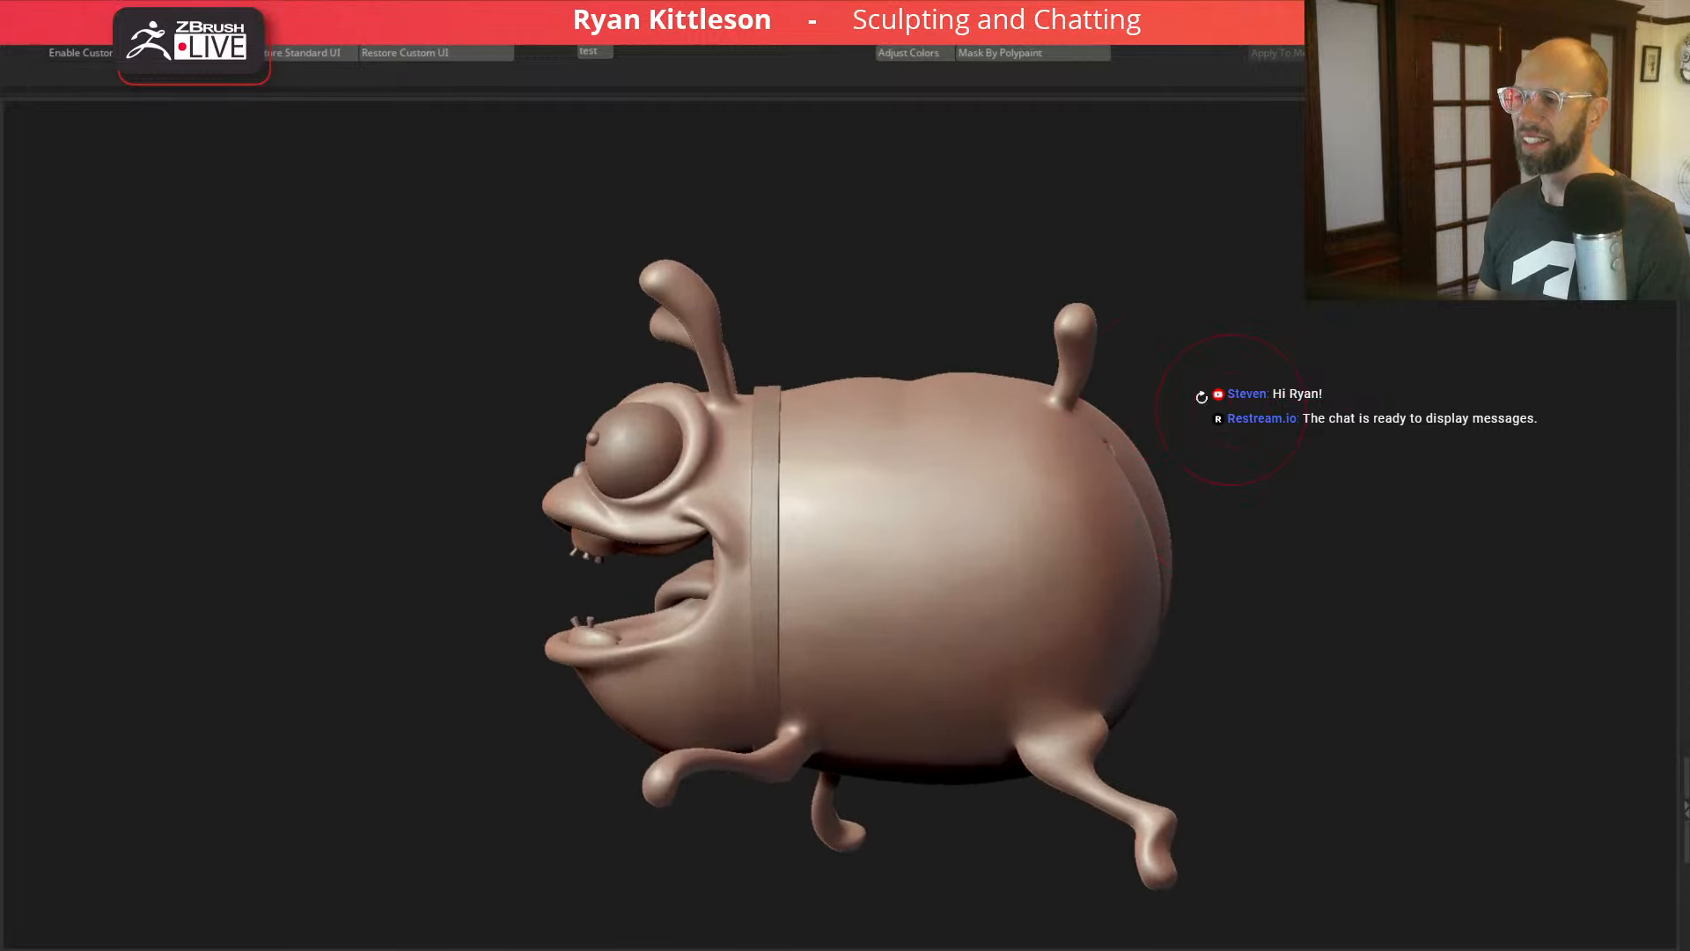
pyautogui.moveTo(872, 325)
pyautogui.mouseDown()
pyautogui.moveTo(1184, 433)
pyautogui.moveTo(1200, 472)
pyautogui.moveTo(1218, 472)
pyautogui.moveTo(1192, 468)
pyautogui.mouseUp()
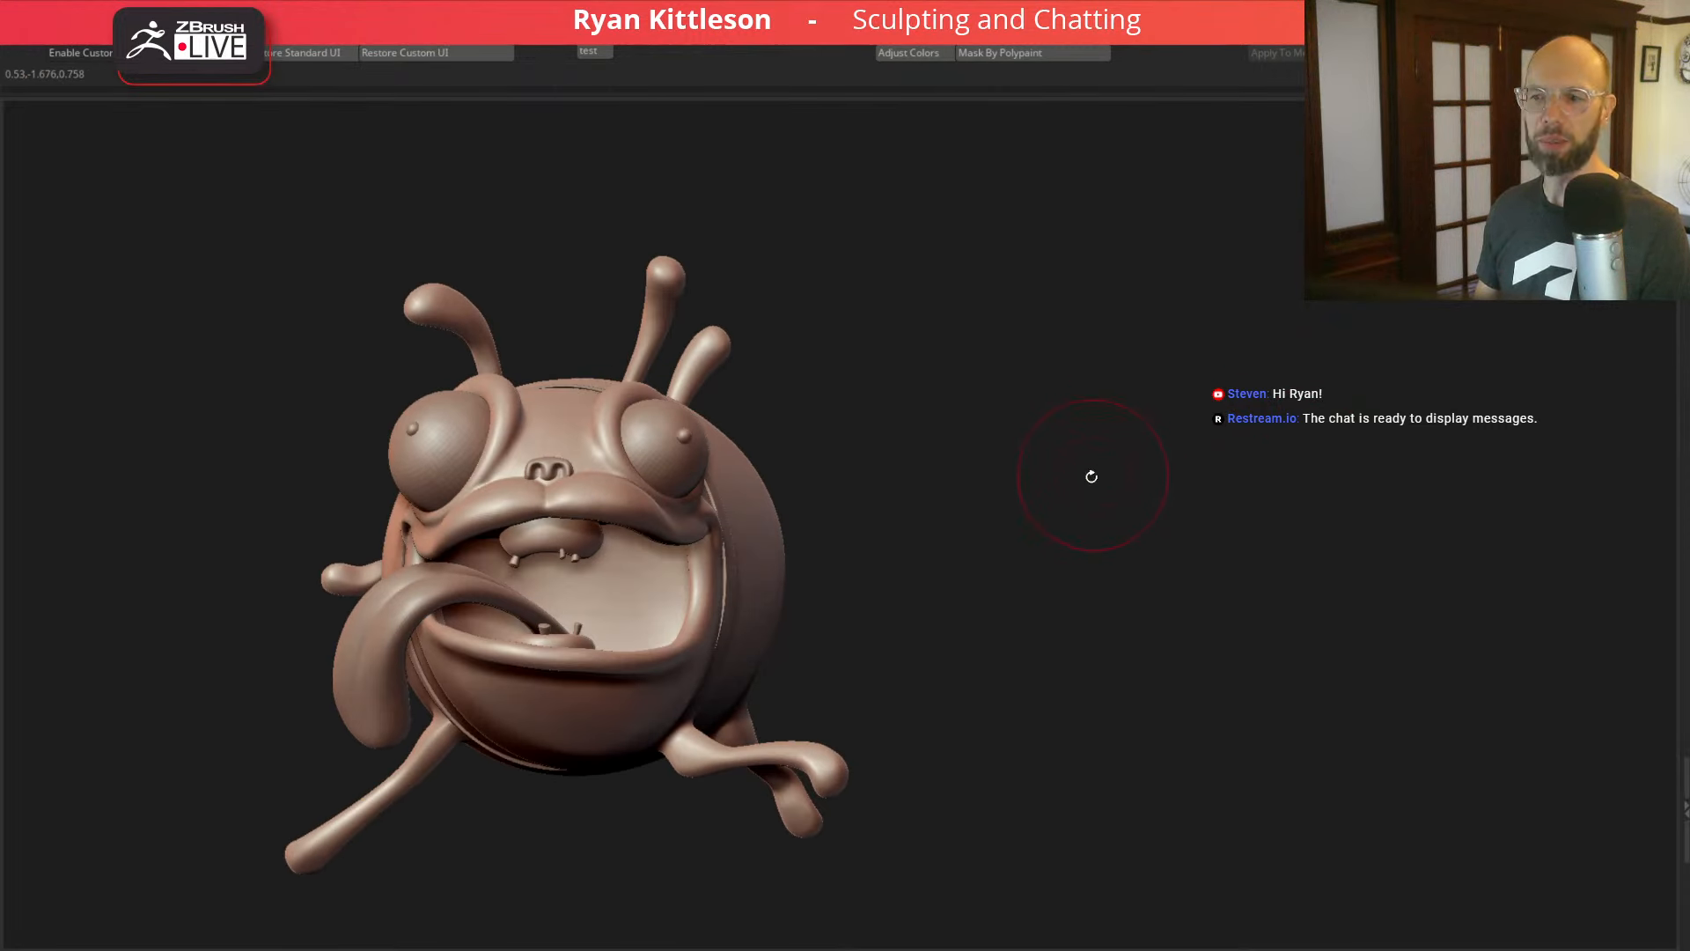
pyautogui.moveTo(1092, 476)
pyautogui.mouseDown()
pyautogui.moveTo(1185, 525)
pyautogui.moveTo(1124, 472)
pyautogui.moveTo(1056, 490)
pyautogui.moveTo(1097, 478)
pyautogui.moveTo(1117, 445)
pyautogui.mouseUp()
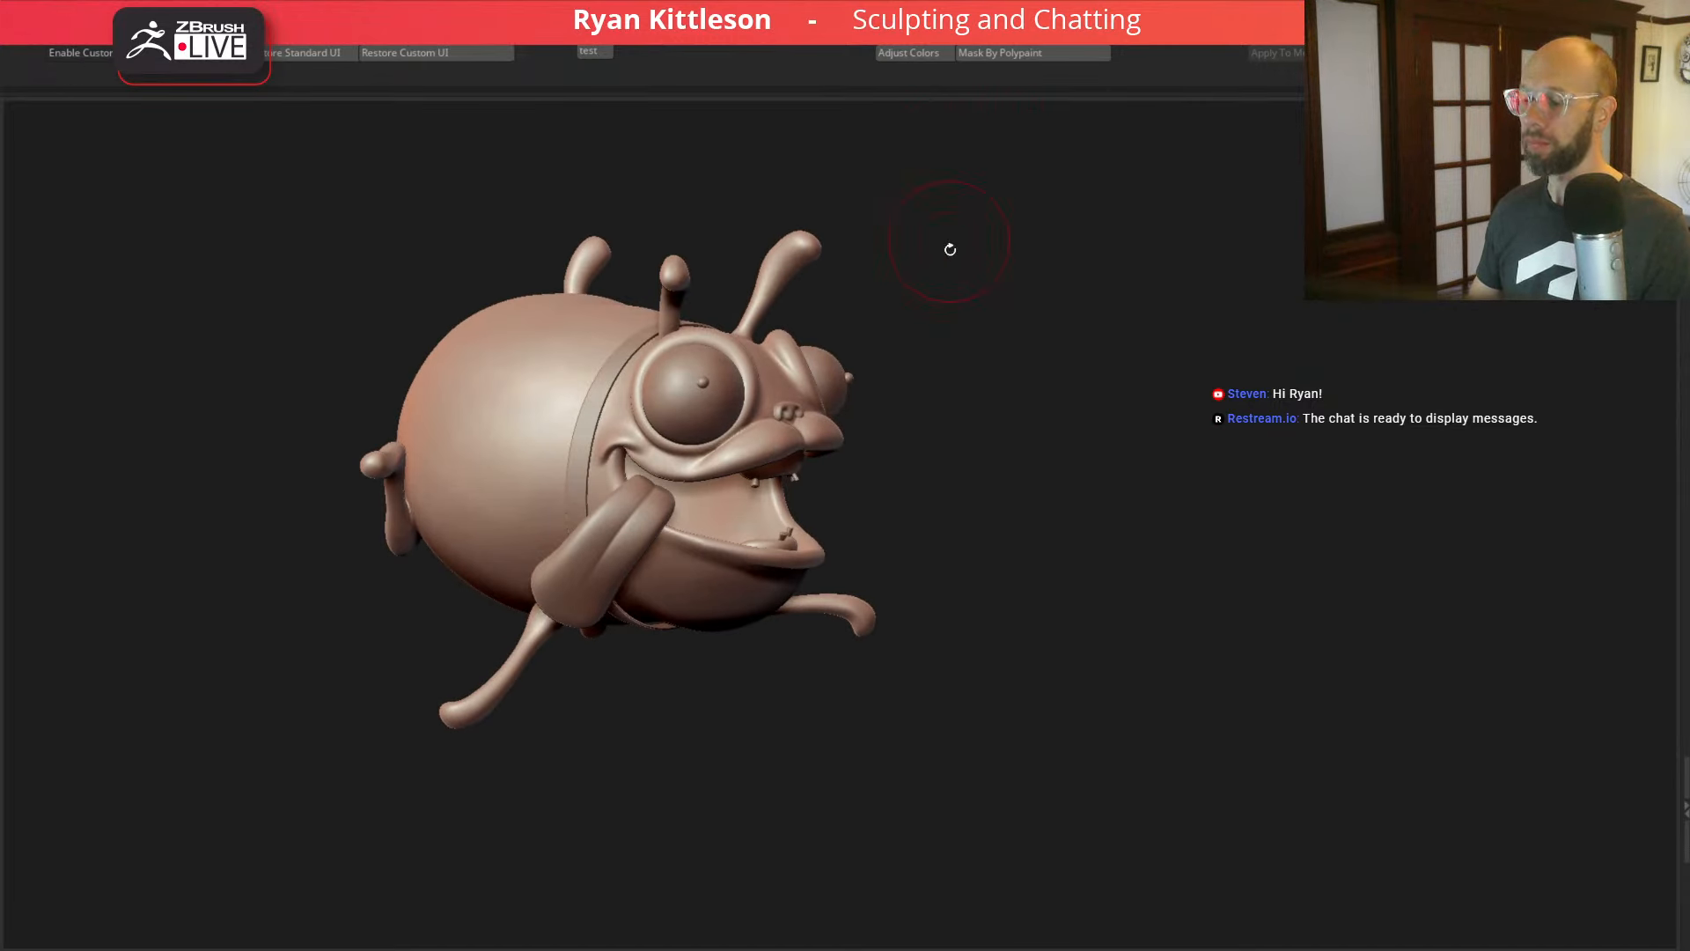
pyautogui.hotkey('ctrl', 's')
pyautogui.click(1535, 734)
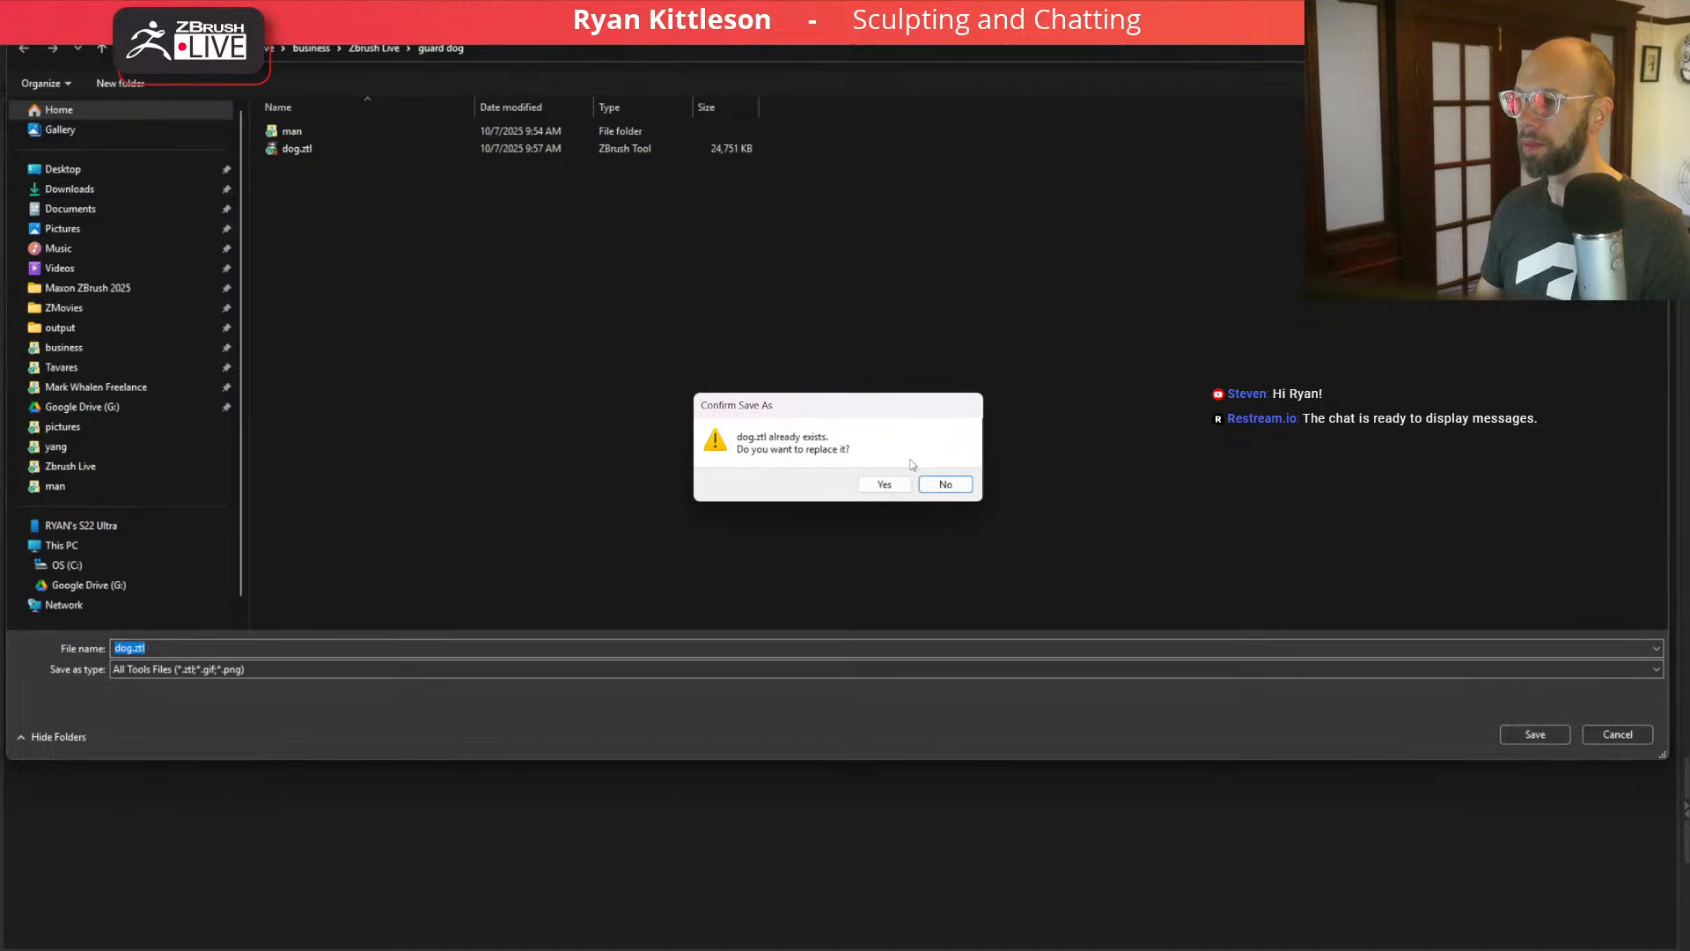
pyautogui.click(884, 484)
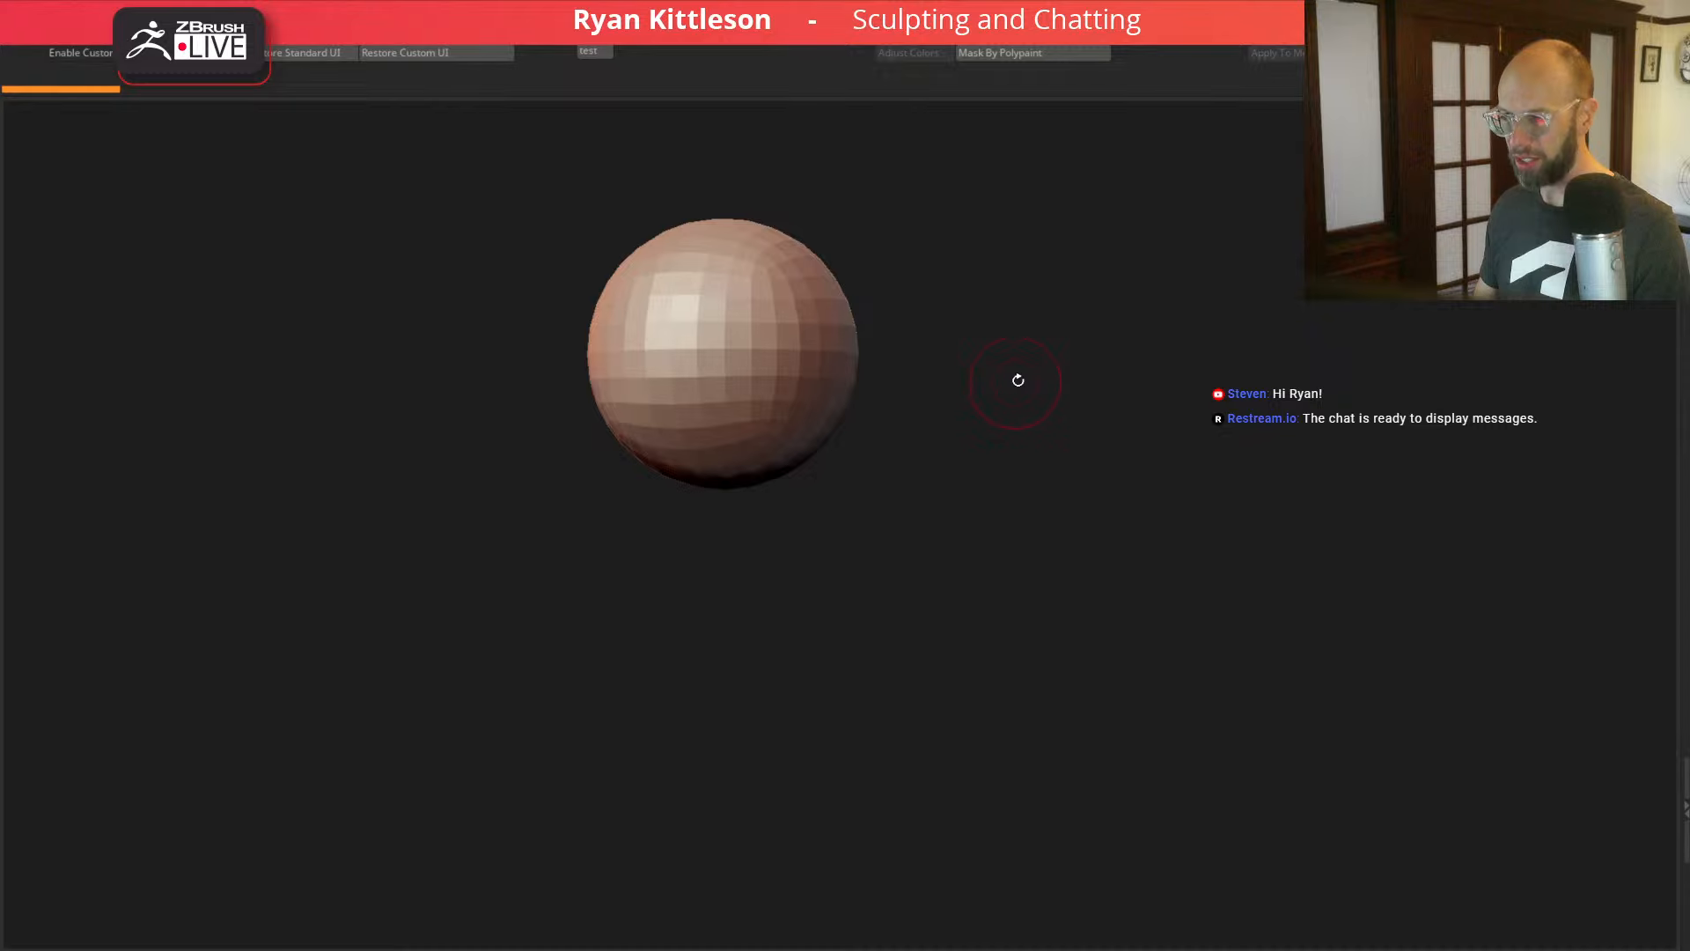
pyautogui.moveTo(974, 431); pyautogui.dragTo(999, 442)
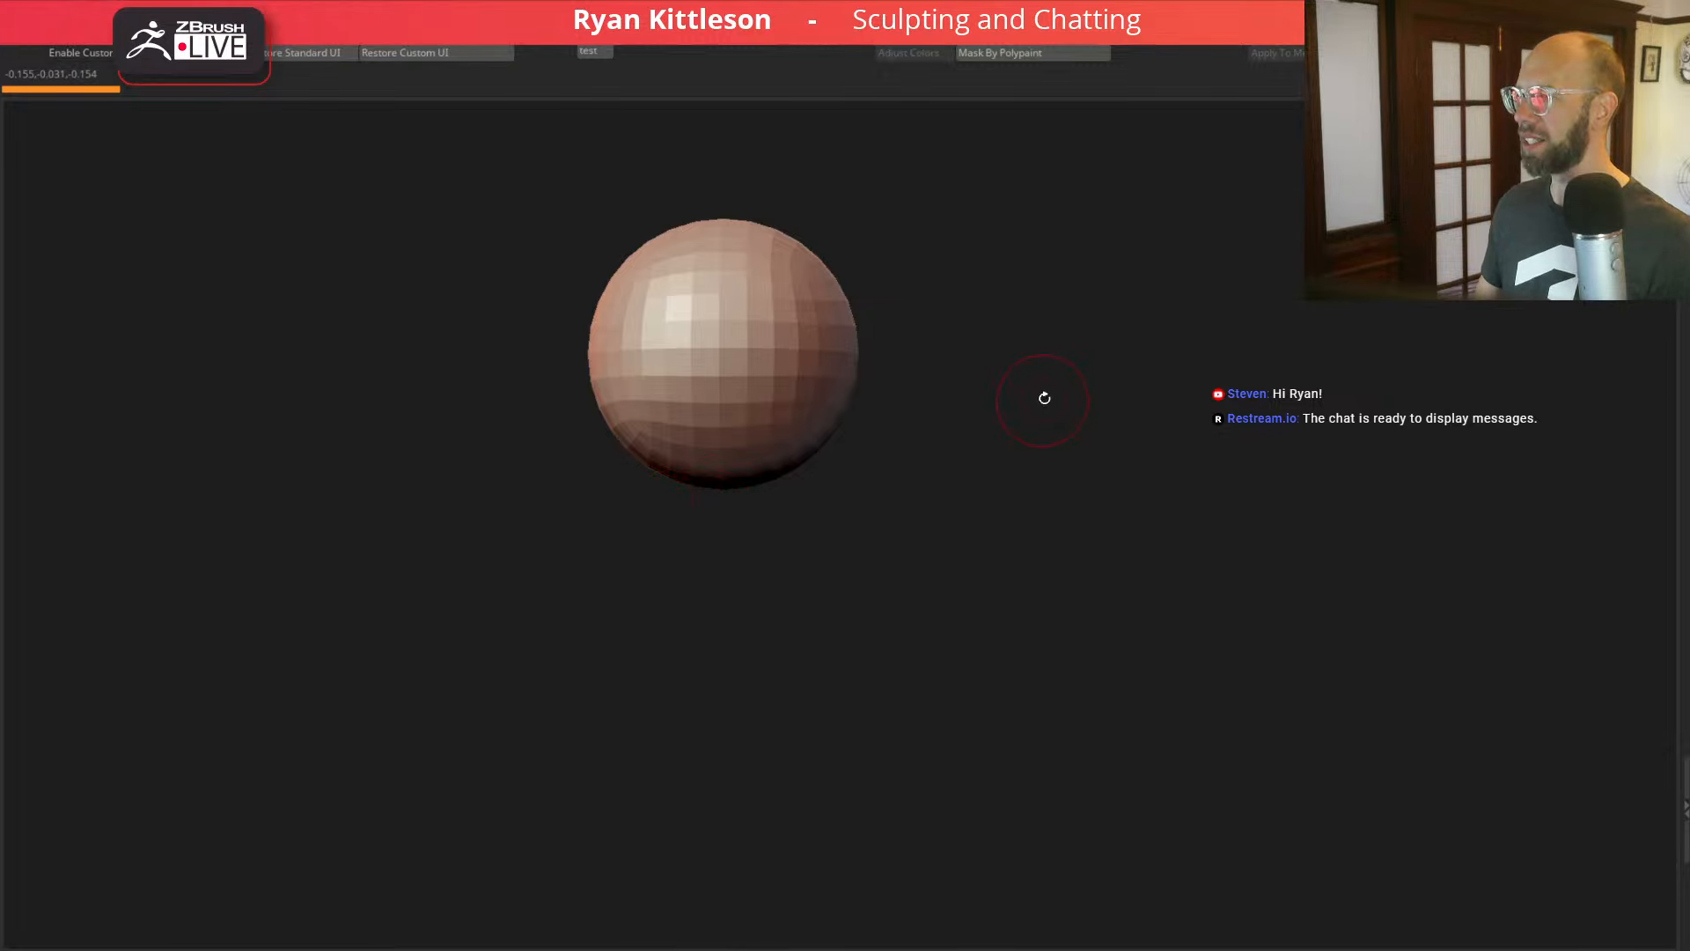
pyautogui.moveTo(1045, 396)
pyautogui.mouseDown()
pyautogui.moveTo(1071, 426)
pyautogui.moveTo(1065, 405)
pyautogui.mouseUp()
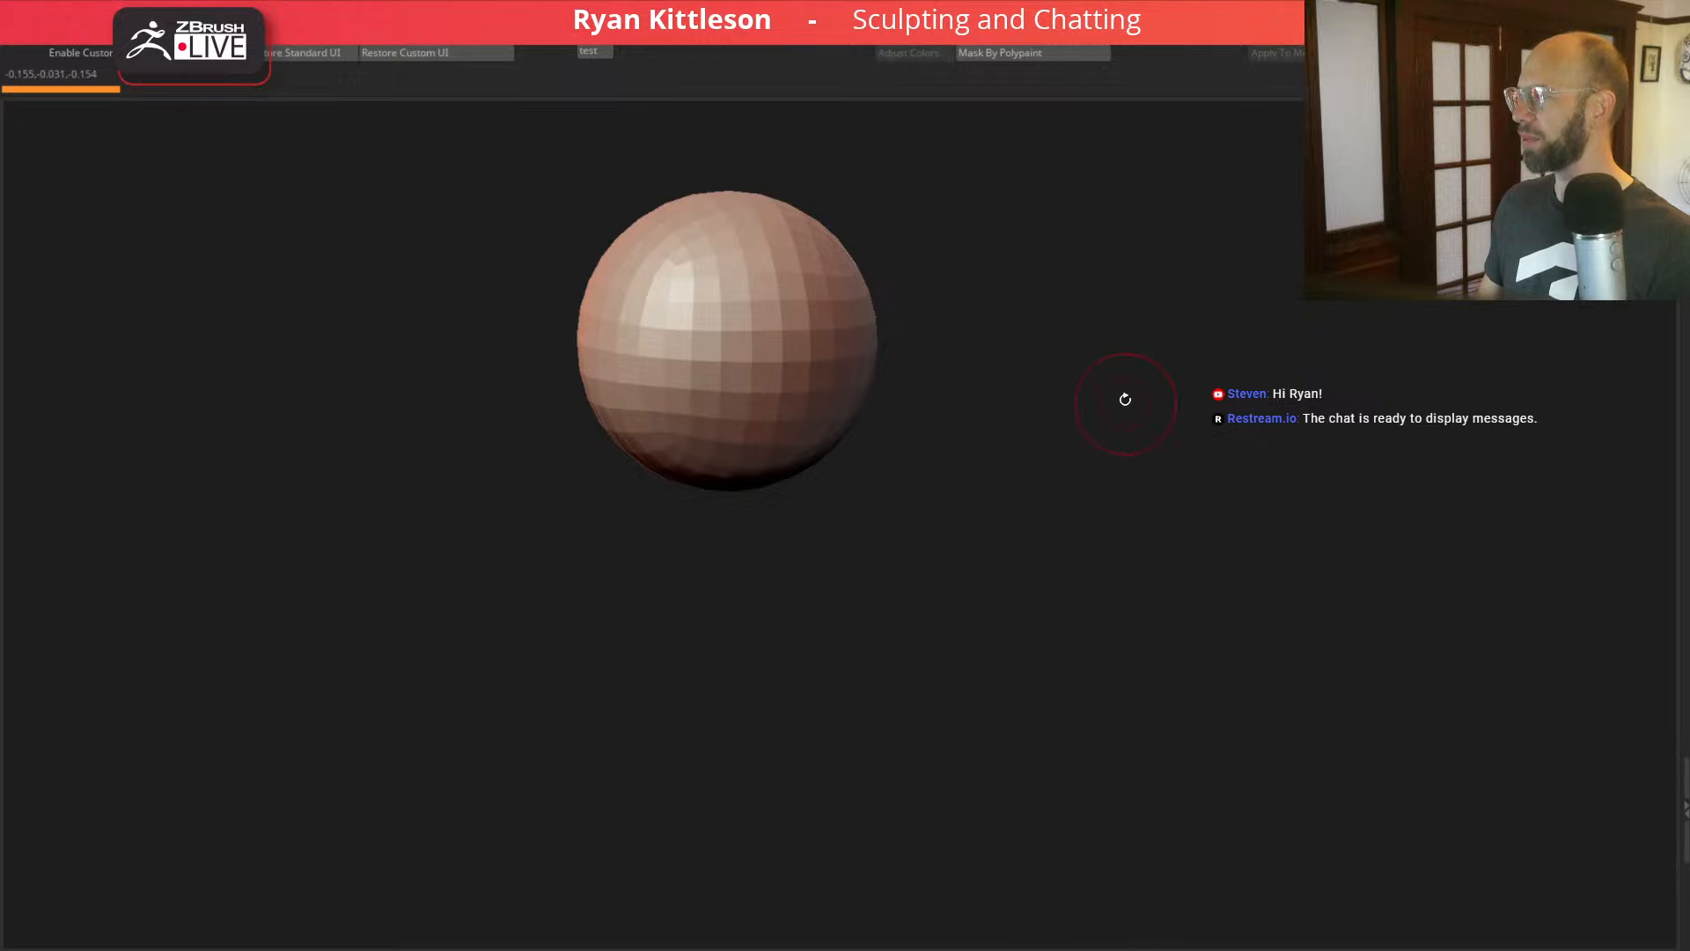
pyautogui.keyDown('alt'); pyautogui.moveTo(1106, 388); pyautogui.dragTo(1154, 439); pyautogui.keyUp('alt')
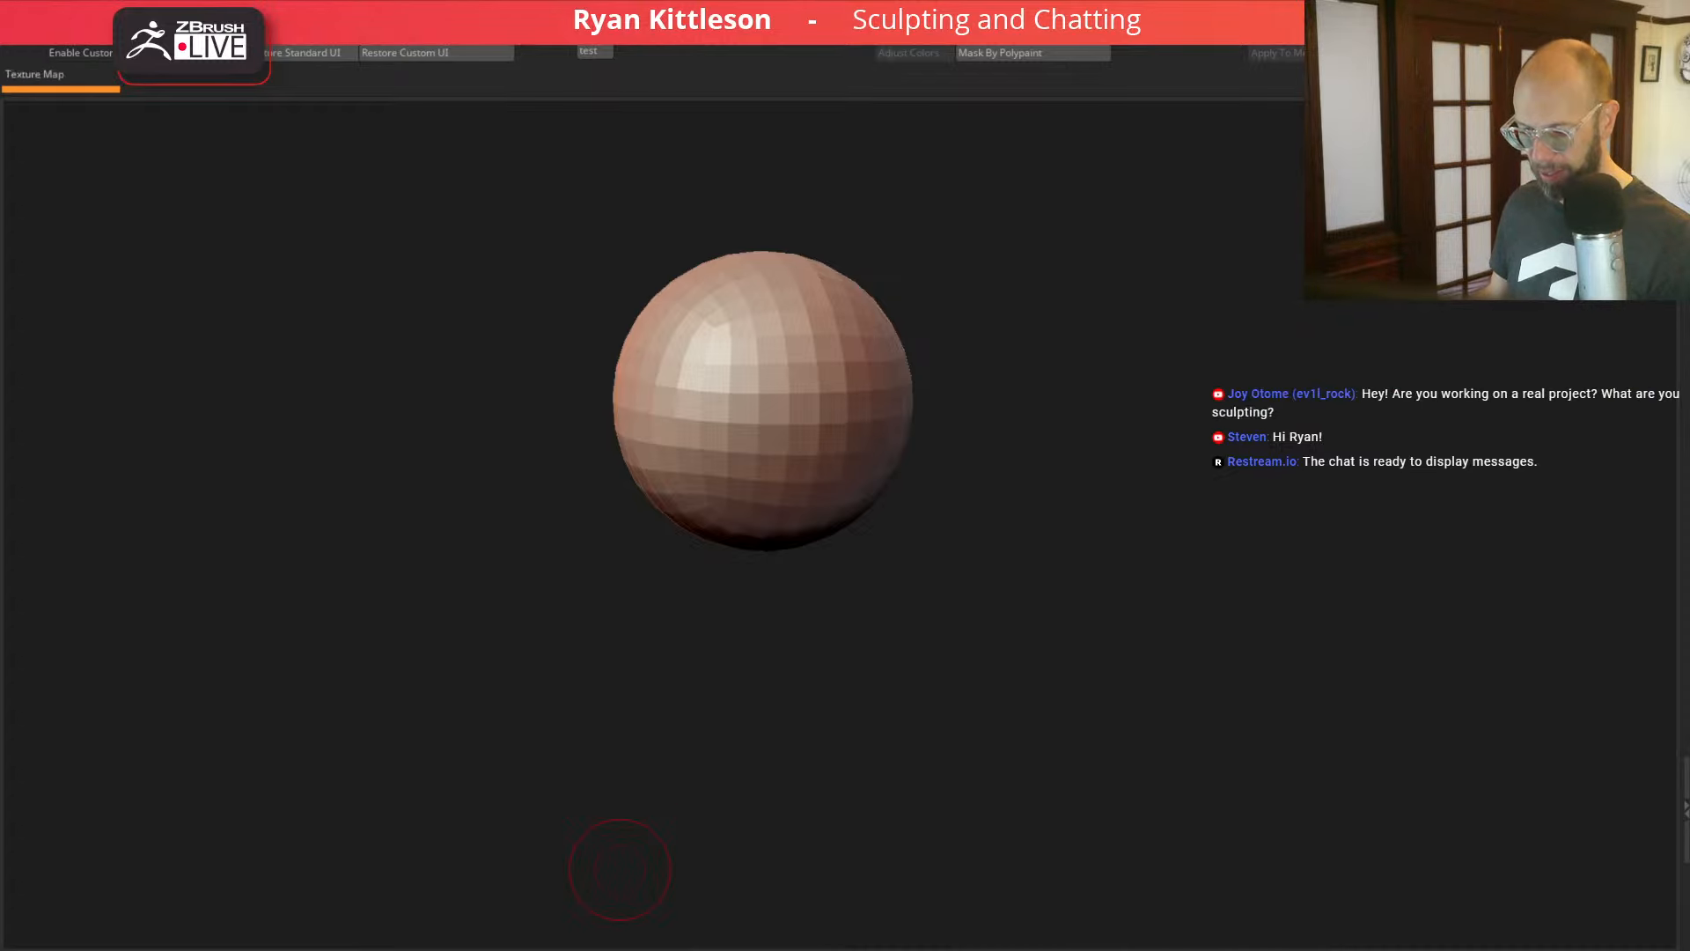
pyautogui.moveTo(1128, 509); pyautogui.dragTo(1127, 496)
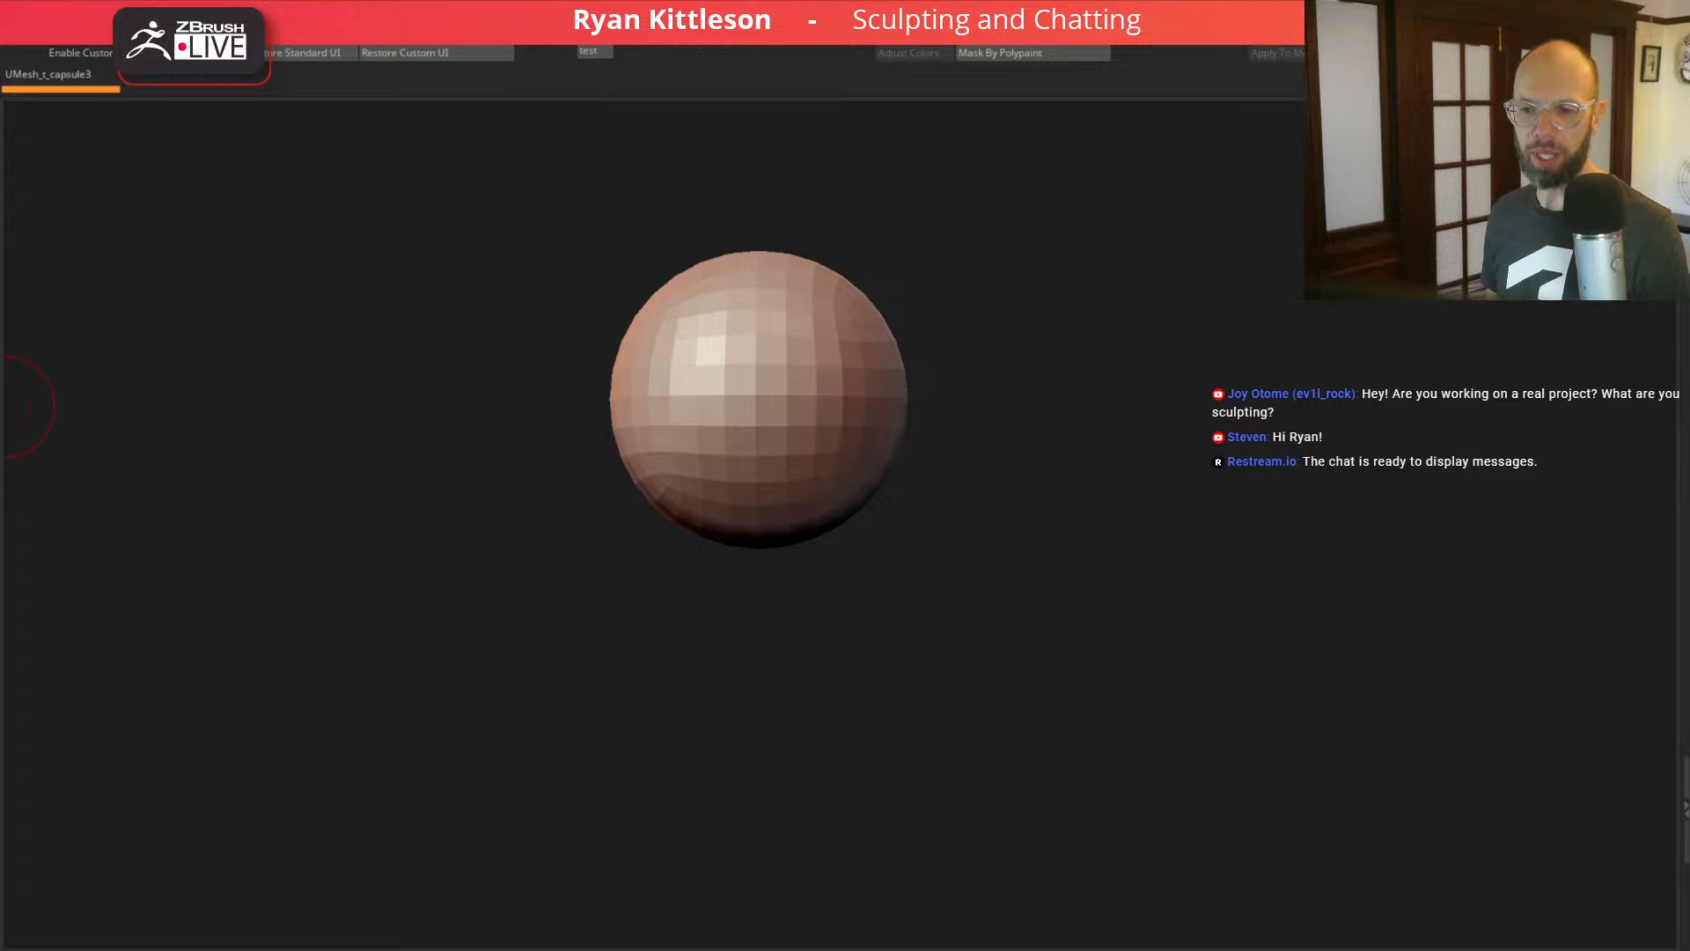
# Step: Check the underside of the dog sculpt against the drawing of the man and dog
pyautogui.moveTo(1044, 410); pyautogui.dragTo(1144, 328)
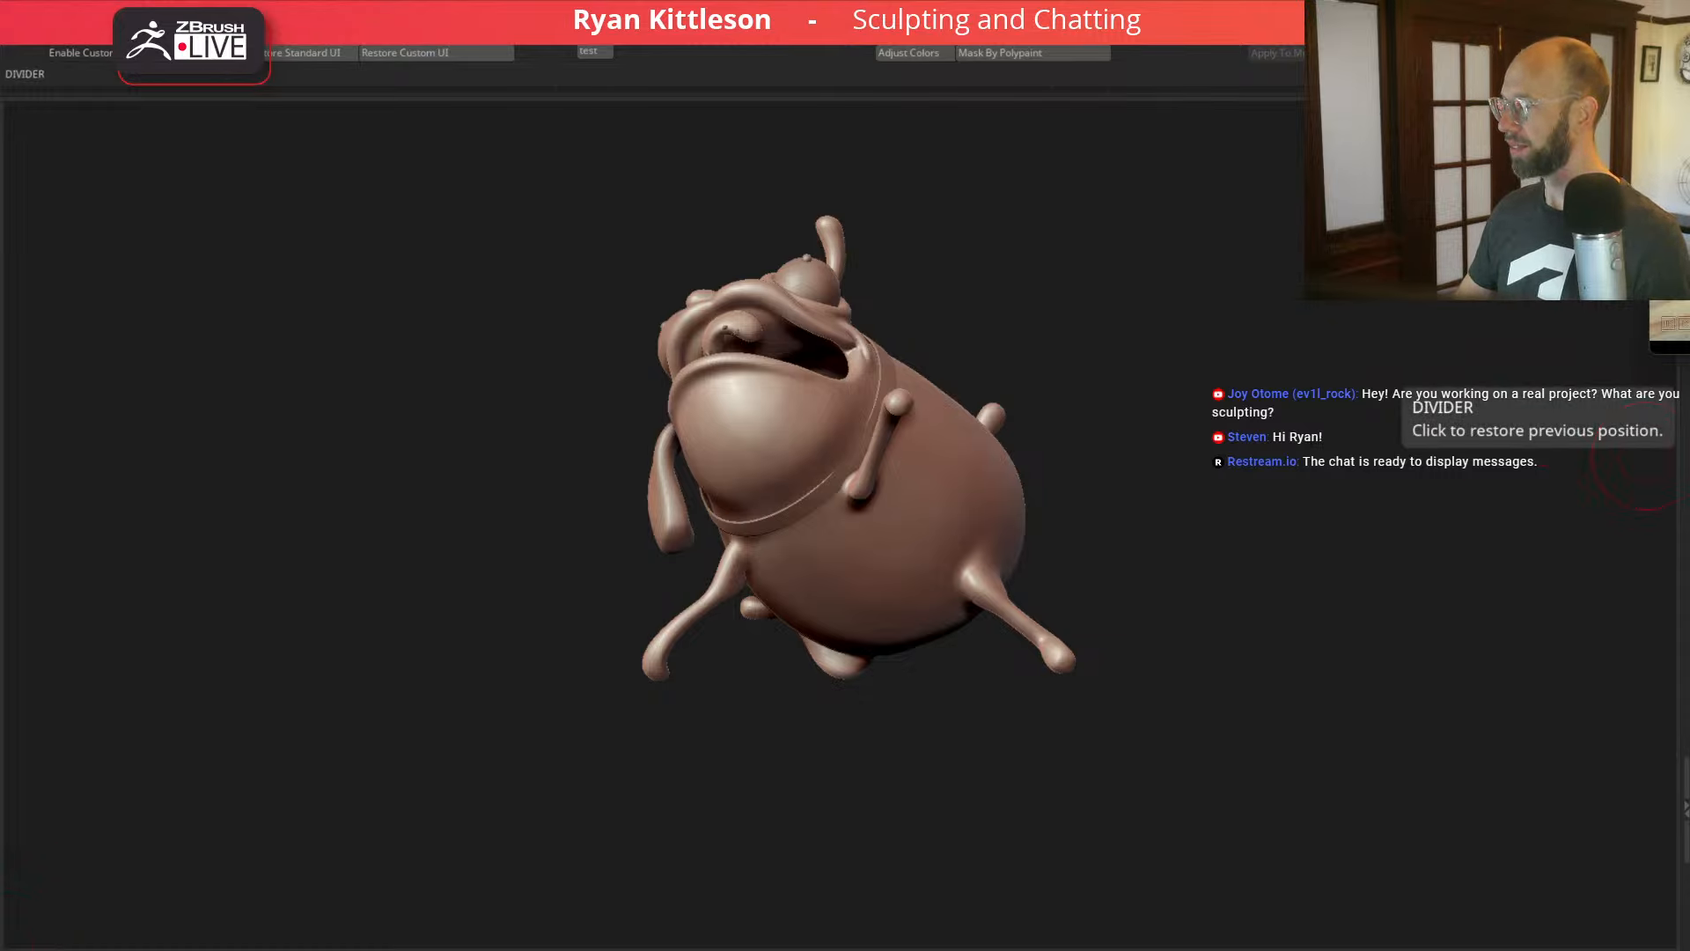
pyautogui.moveTo(1689, 61); pyautogui.dragTo(1273, 128)
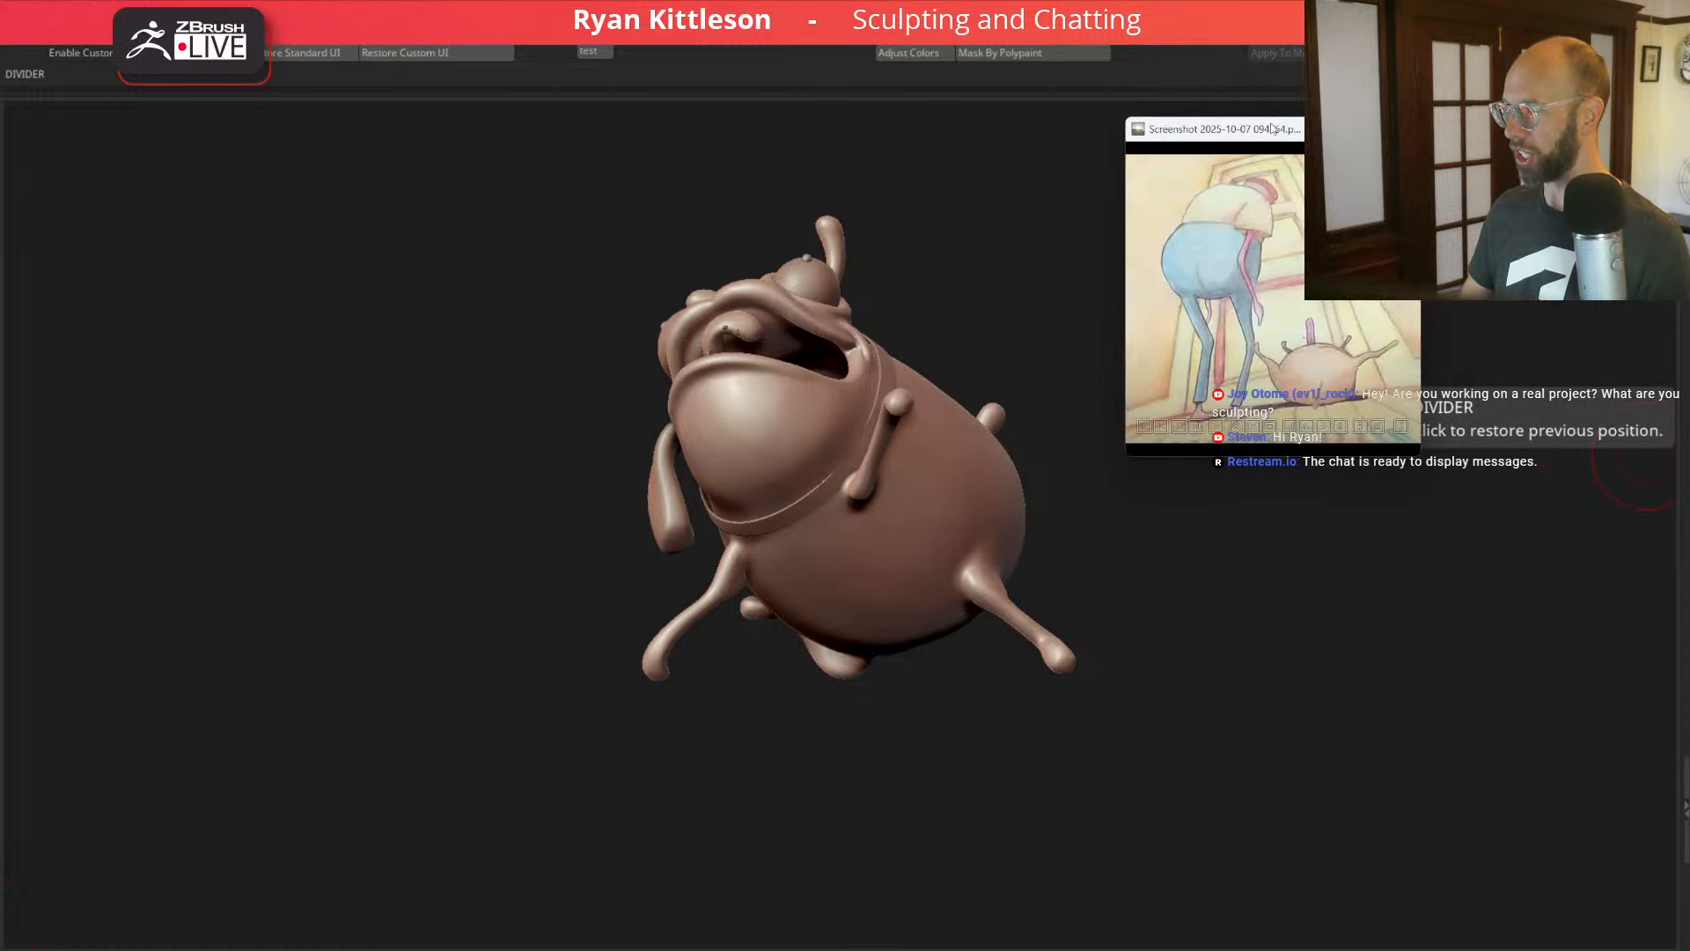
pyautogui.moveTo(1273, 128); pyautogui.dragTo(1689, 132)
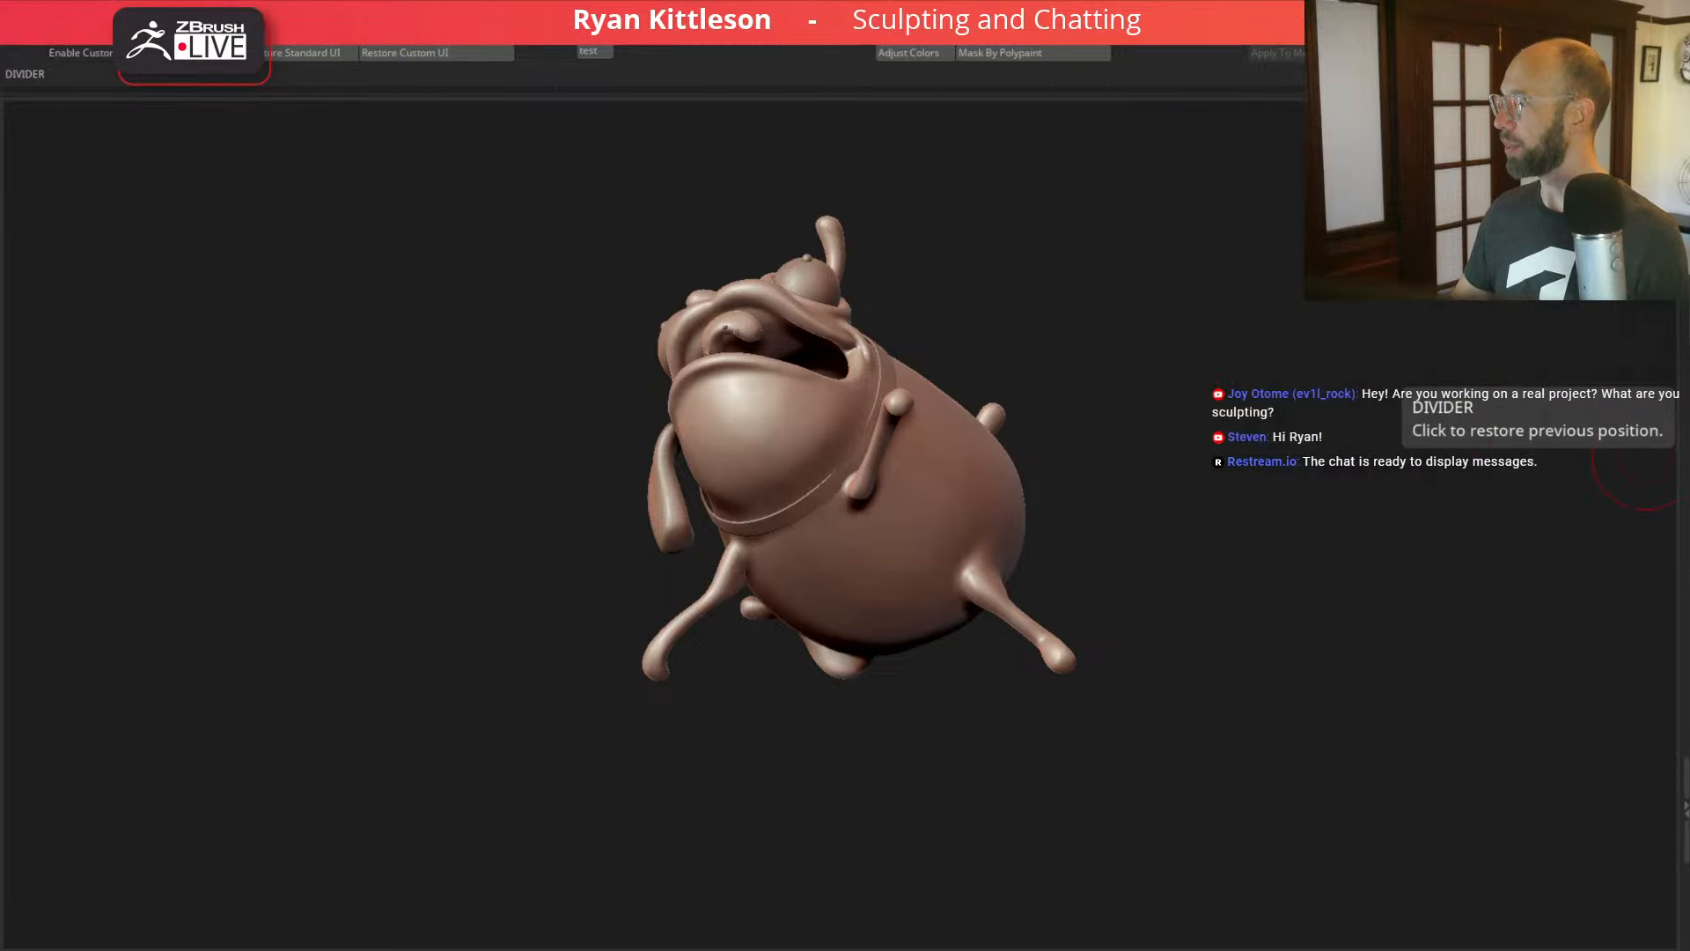
# Step: Select the collar around the dog's neck and adjust its fit along the sides and underside with a few sculpting strokes
pyautogui.moveTo(1161, 246); pyautogui.dragTo(1260, 359)
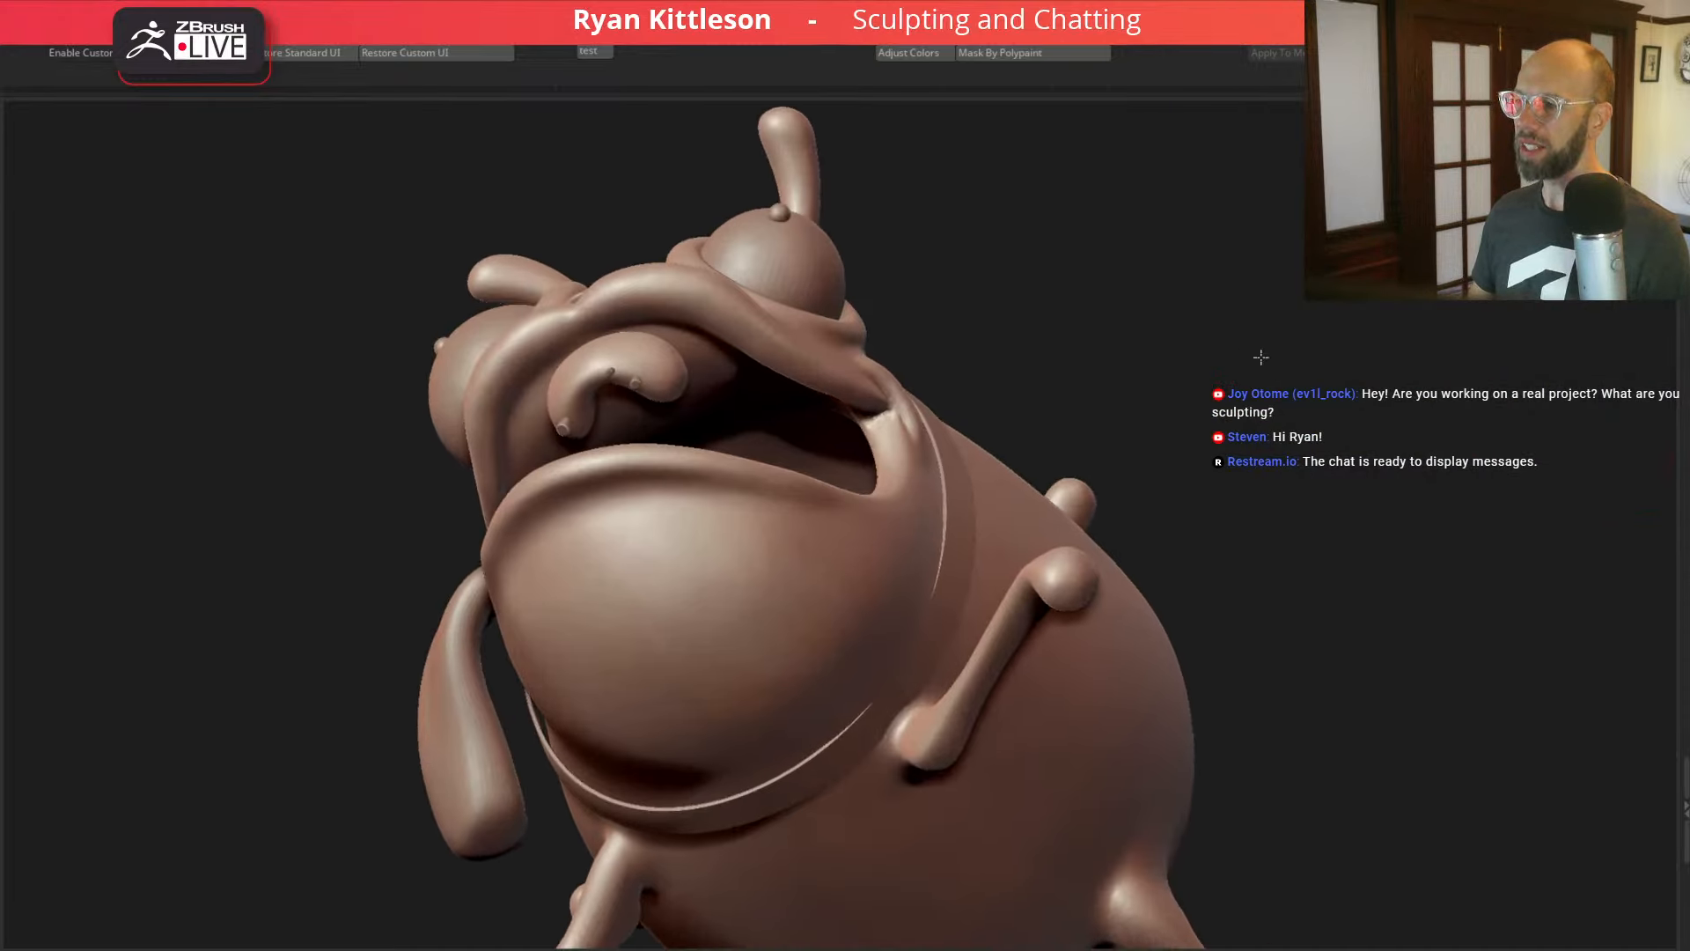
pyautogui.keyDown('alt'); pyautogui.click(937, 634); pyautogui.keyUp('alt')
pyautogui.press('space')
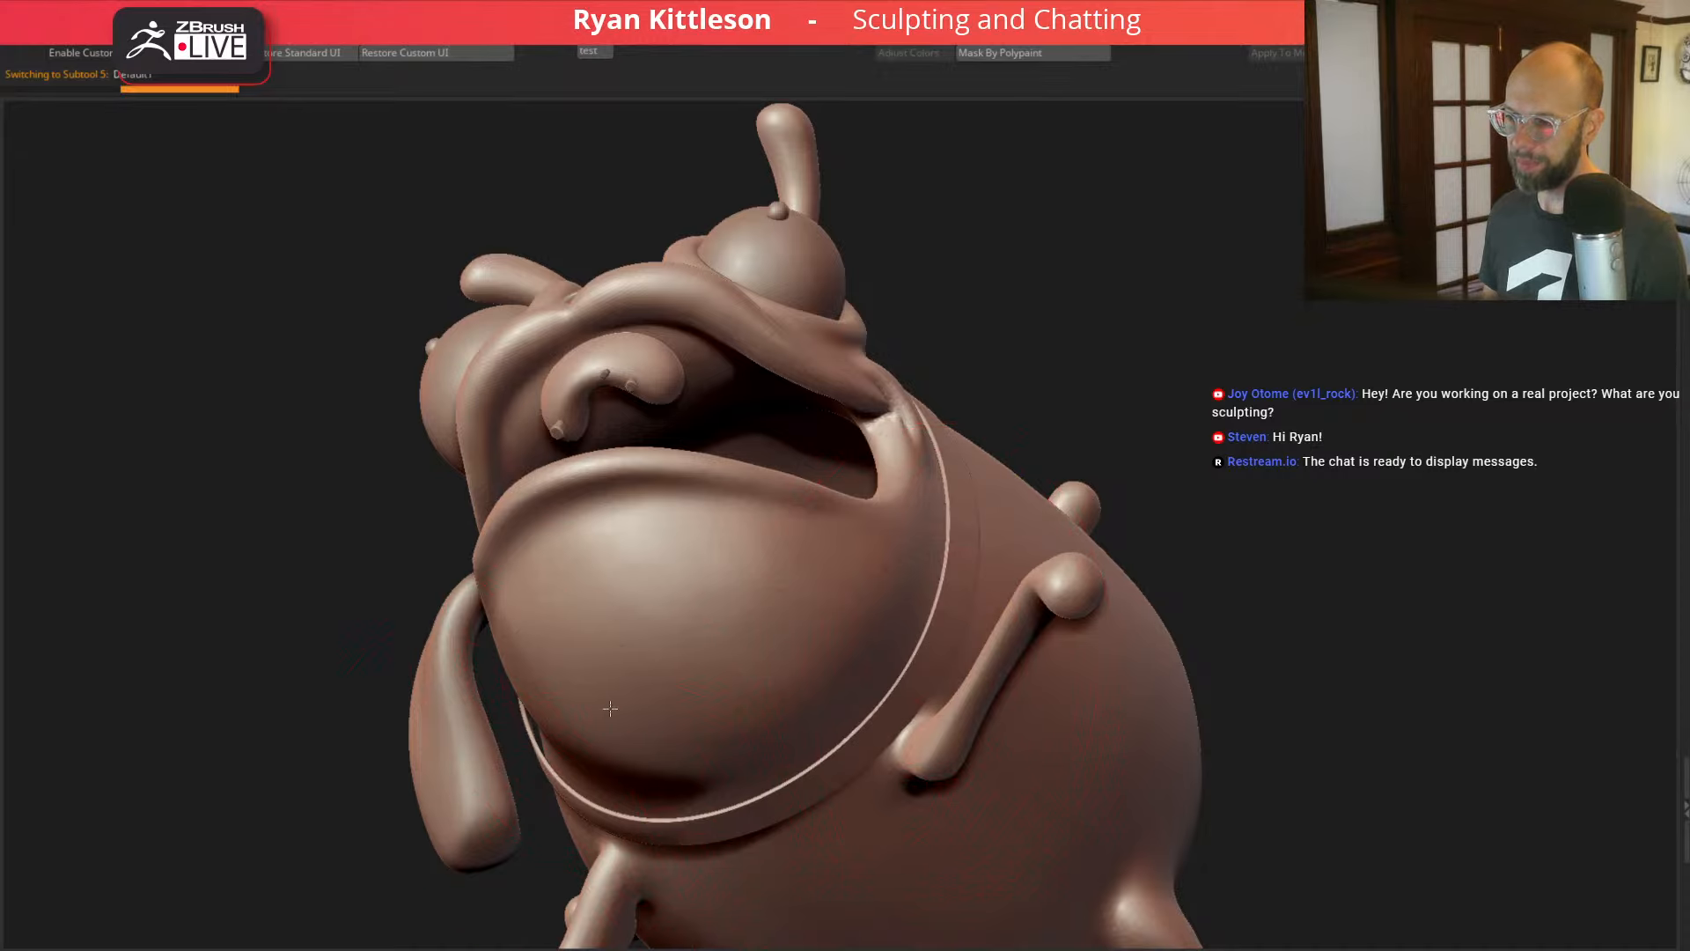
pyautogui.moveTo(174, 588); pyautogui.dragTo(1100, 563)
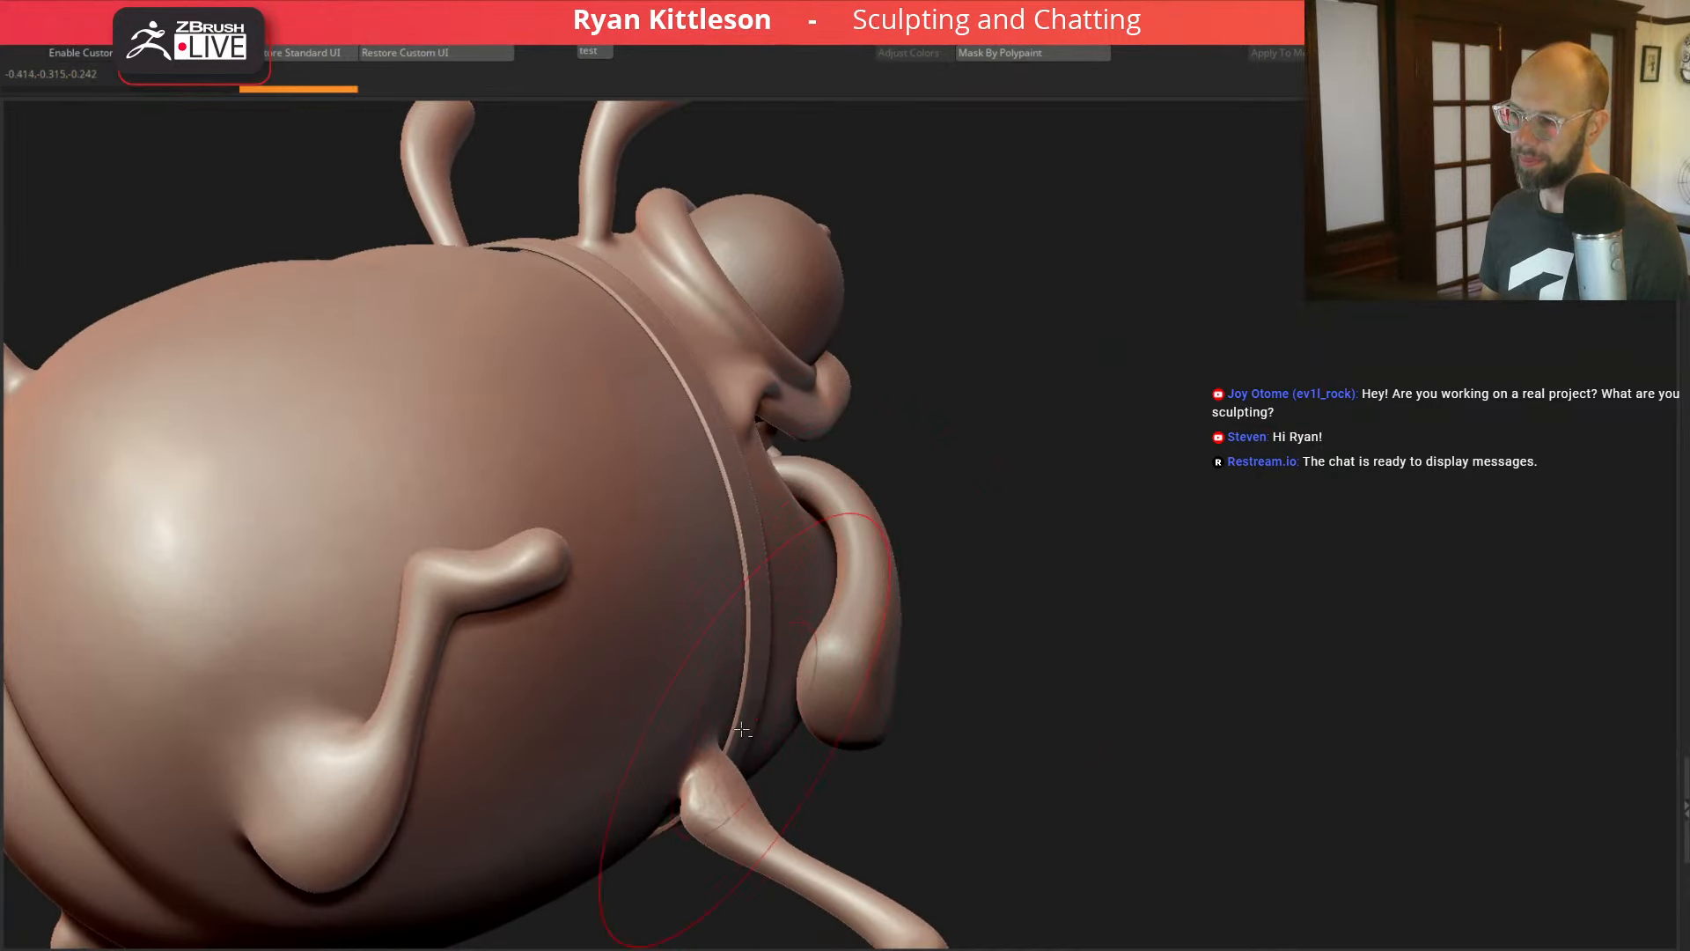
pyautogui.moveTo(997, 819); pyautogui.dragTo(1013, 616)
pyautogui.moveTo(717, 784); pyautogui.dragTo(719, 775)
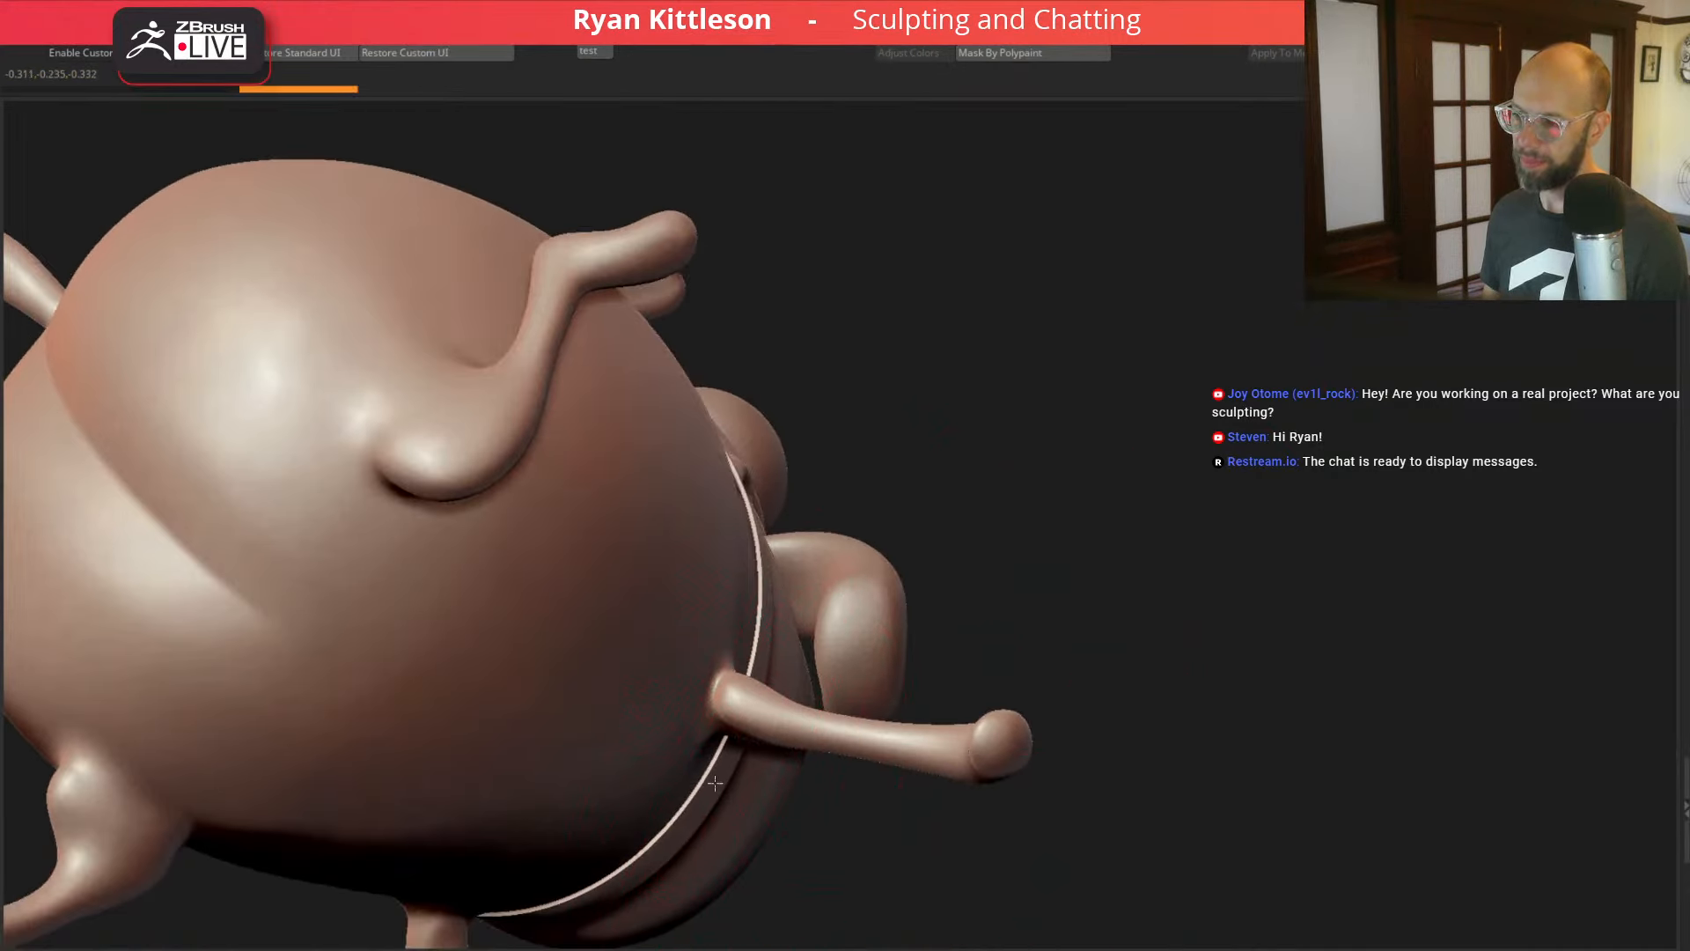
pyautogui.moveTo(880, 885)
pyautogui.mouseDown()
pyautogui.moveTo(1030, 823)
pyautogui.moveTo(1190, 676)
pyautogui.mouseUp()
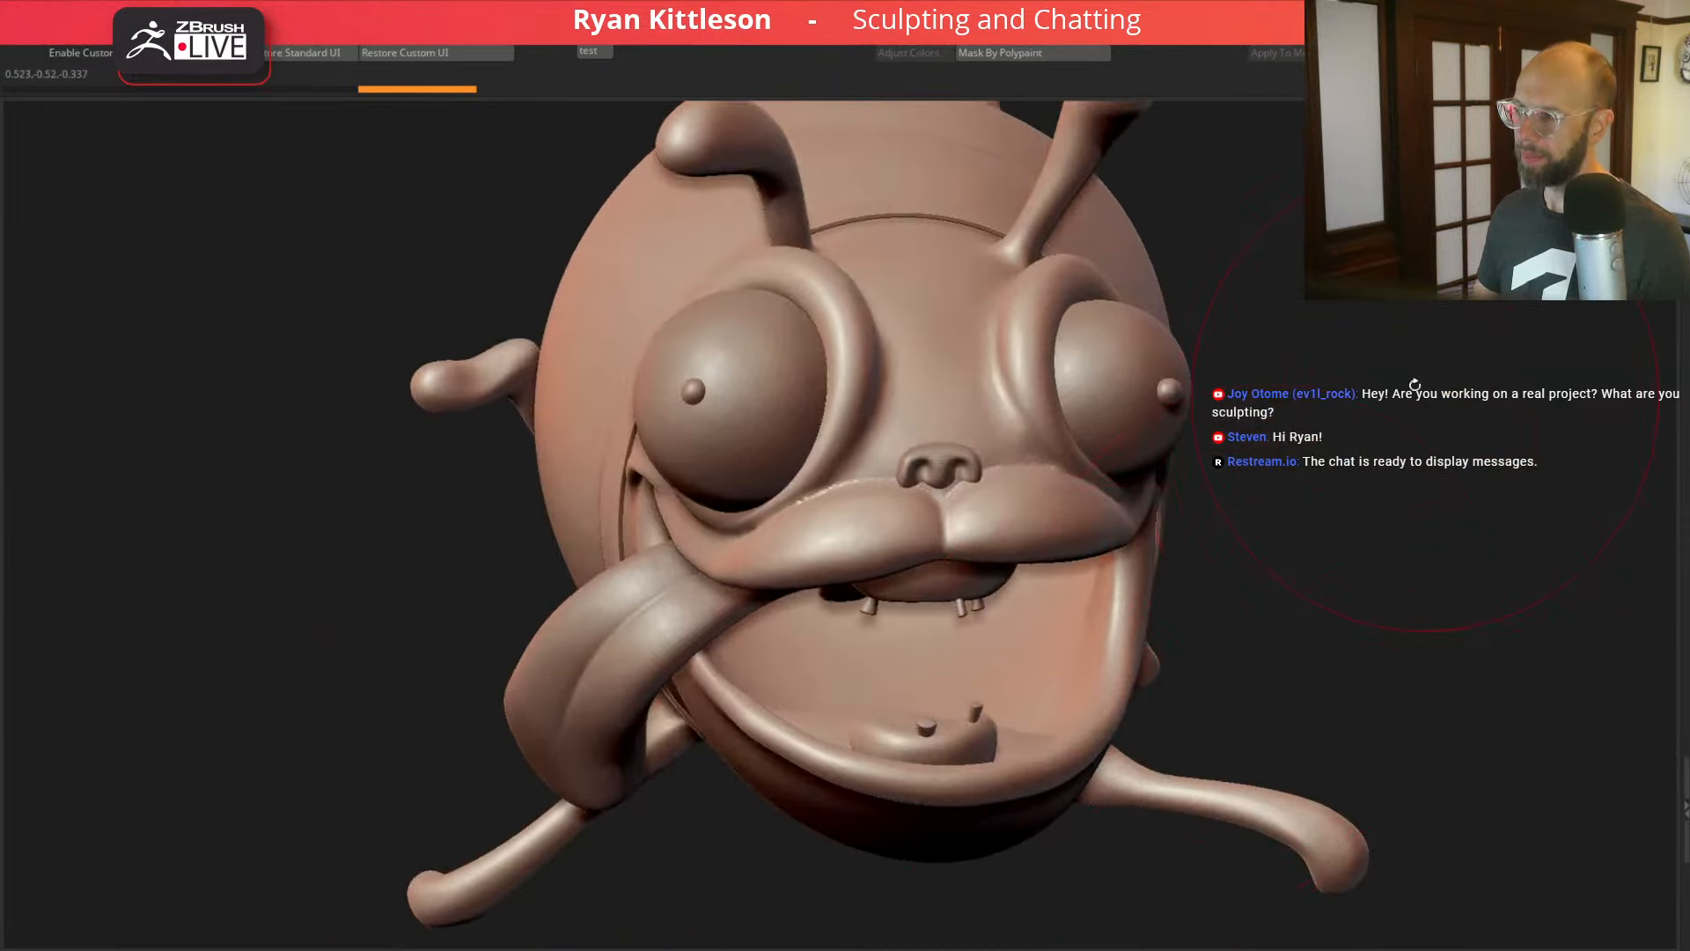
# Step: Save the dog with its adjusted collar over the existing dog.ztl file
pyautogui.press('f')
pyautogui.hotkey('ctrl', 'shift', 't')
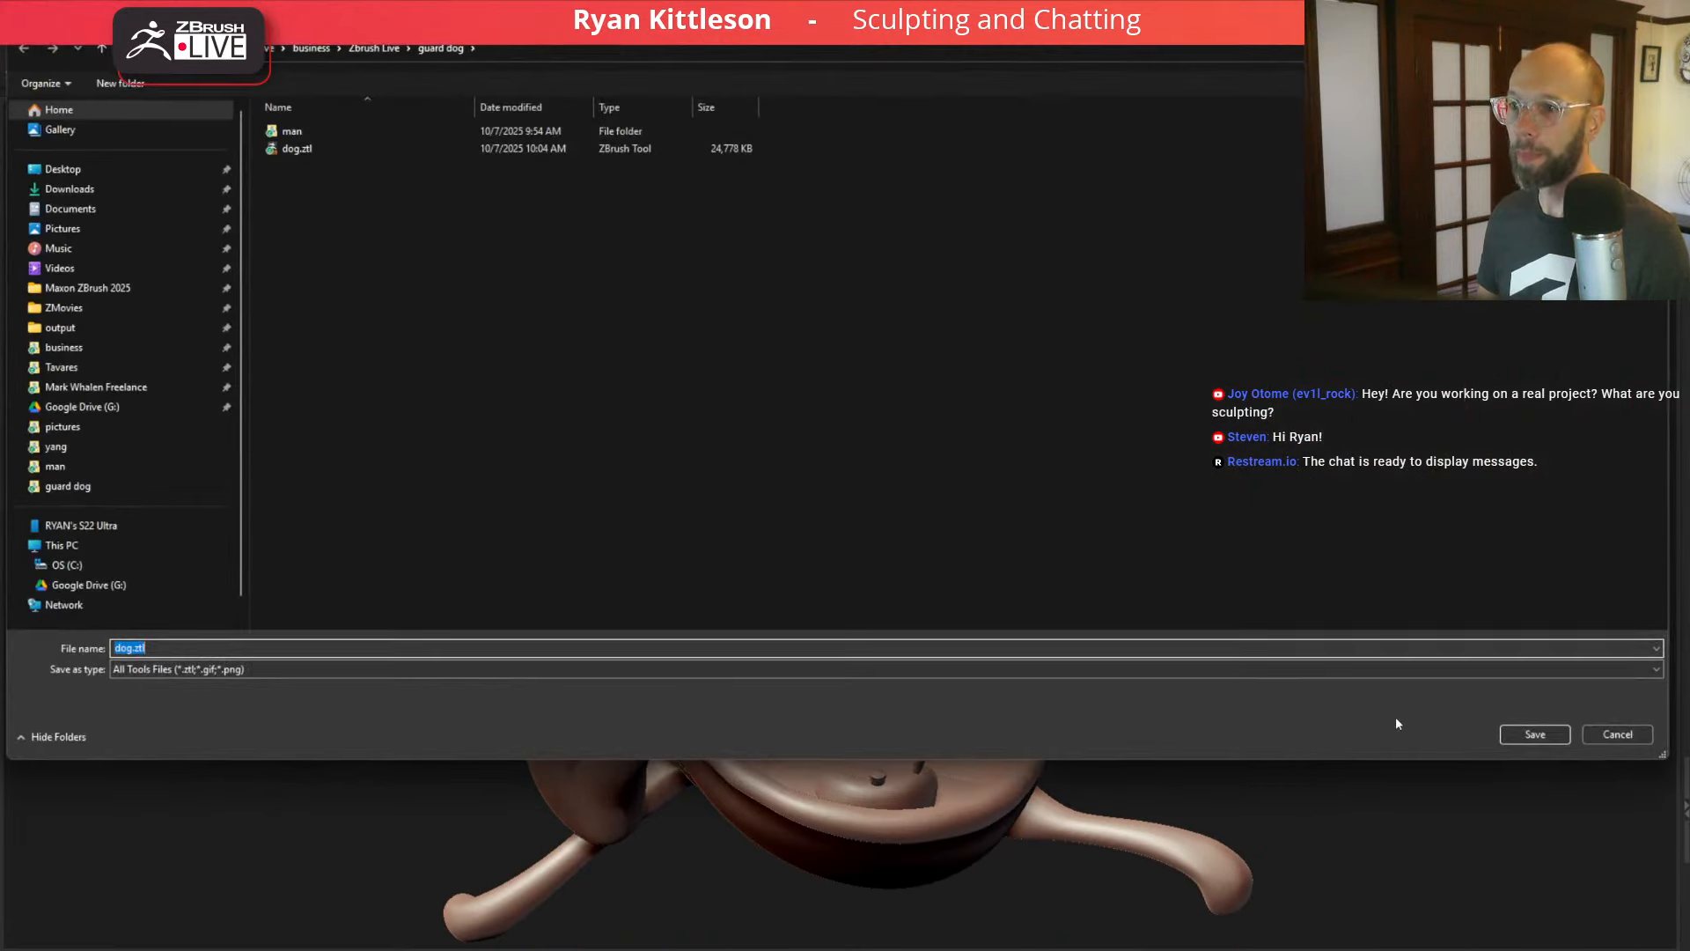
pyautogui.click(1535, 734)
pyautogui.click(883, 485)
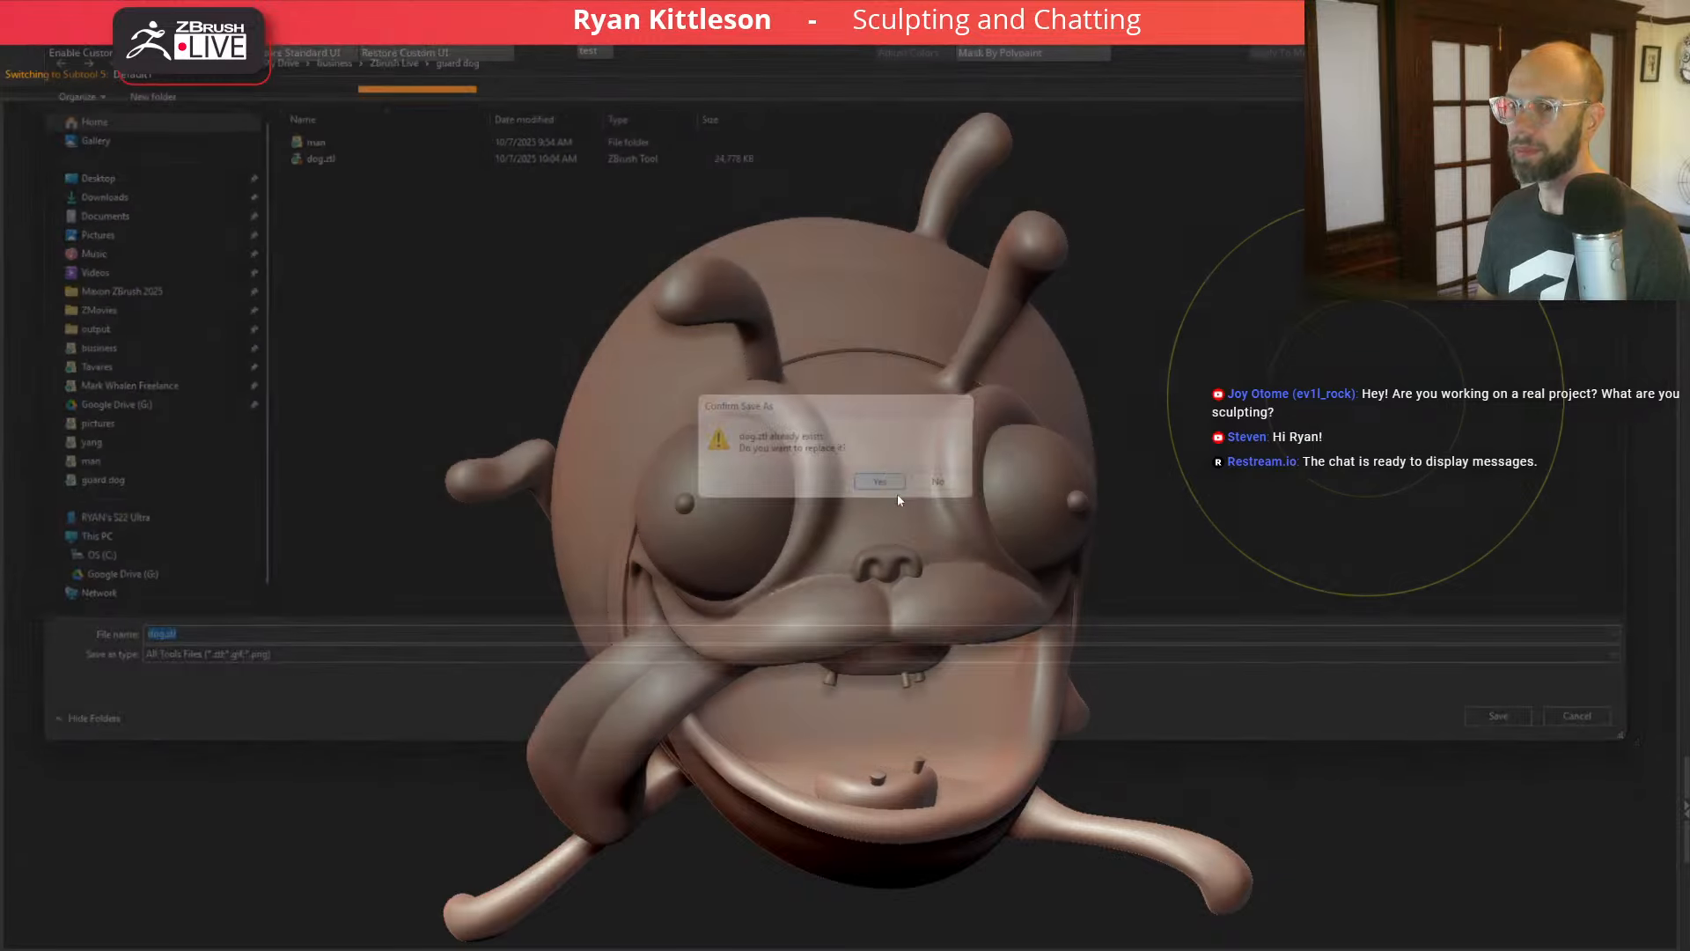
pyautogui.moveTo(1192, 413)
pyautogui.mouseDown()
pyautogui.moveTo(1269, 423)
pyautogui.moveTo(1264, 350)
pyautogui.moveTo(1013, 449)
pyautogui.mouseUp()
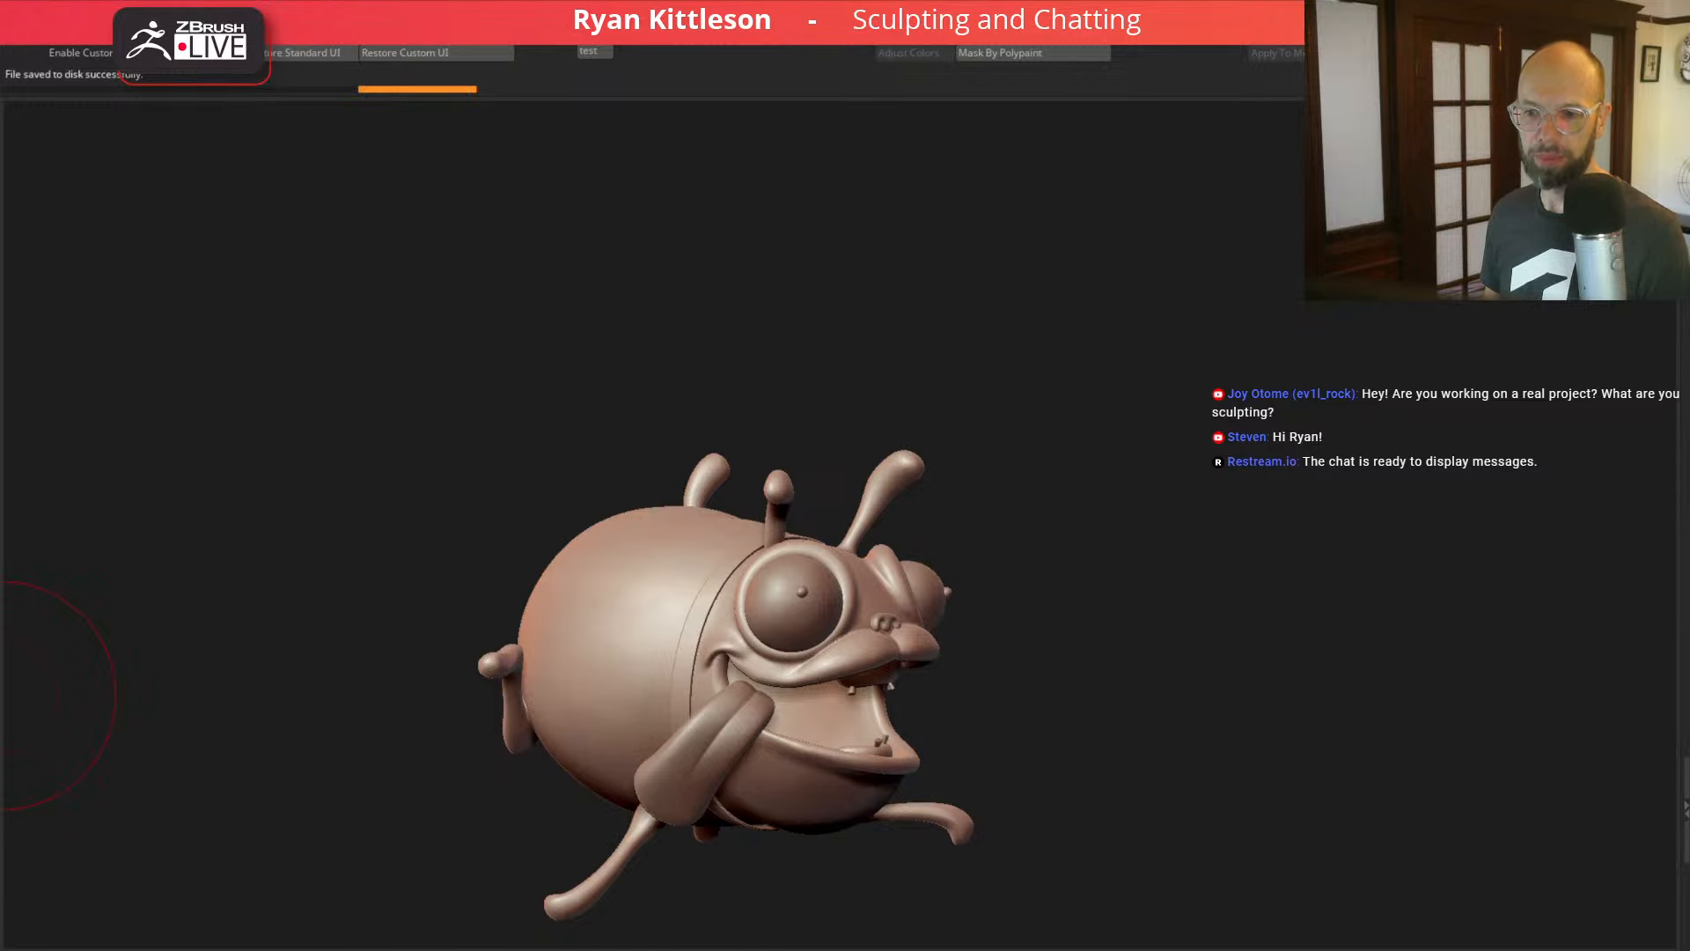
# Step: Switch from the dog sculpt to a low-resolution polygon sphere as the starting shape for the man's body
pyautogui.click(2, 696)
pyautogui.moveTo(1211, 568)
pyautogui.keyDown('alt'); pyautogui.mouseDown()
pyautogui.moveTo(1200, 521)
pyautogui.moveTo(1233, 496)
pyautogui.mouseUp(); pyautogui.keyUp('alt')
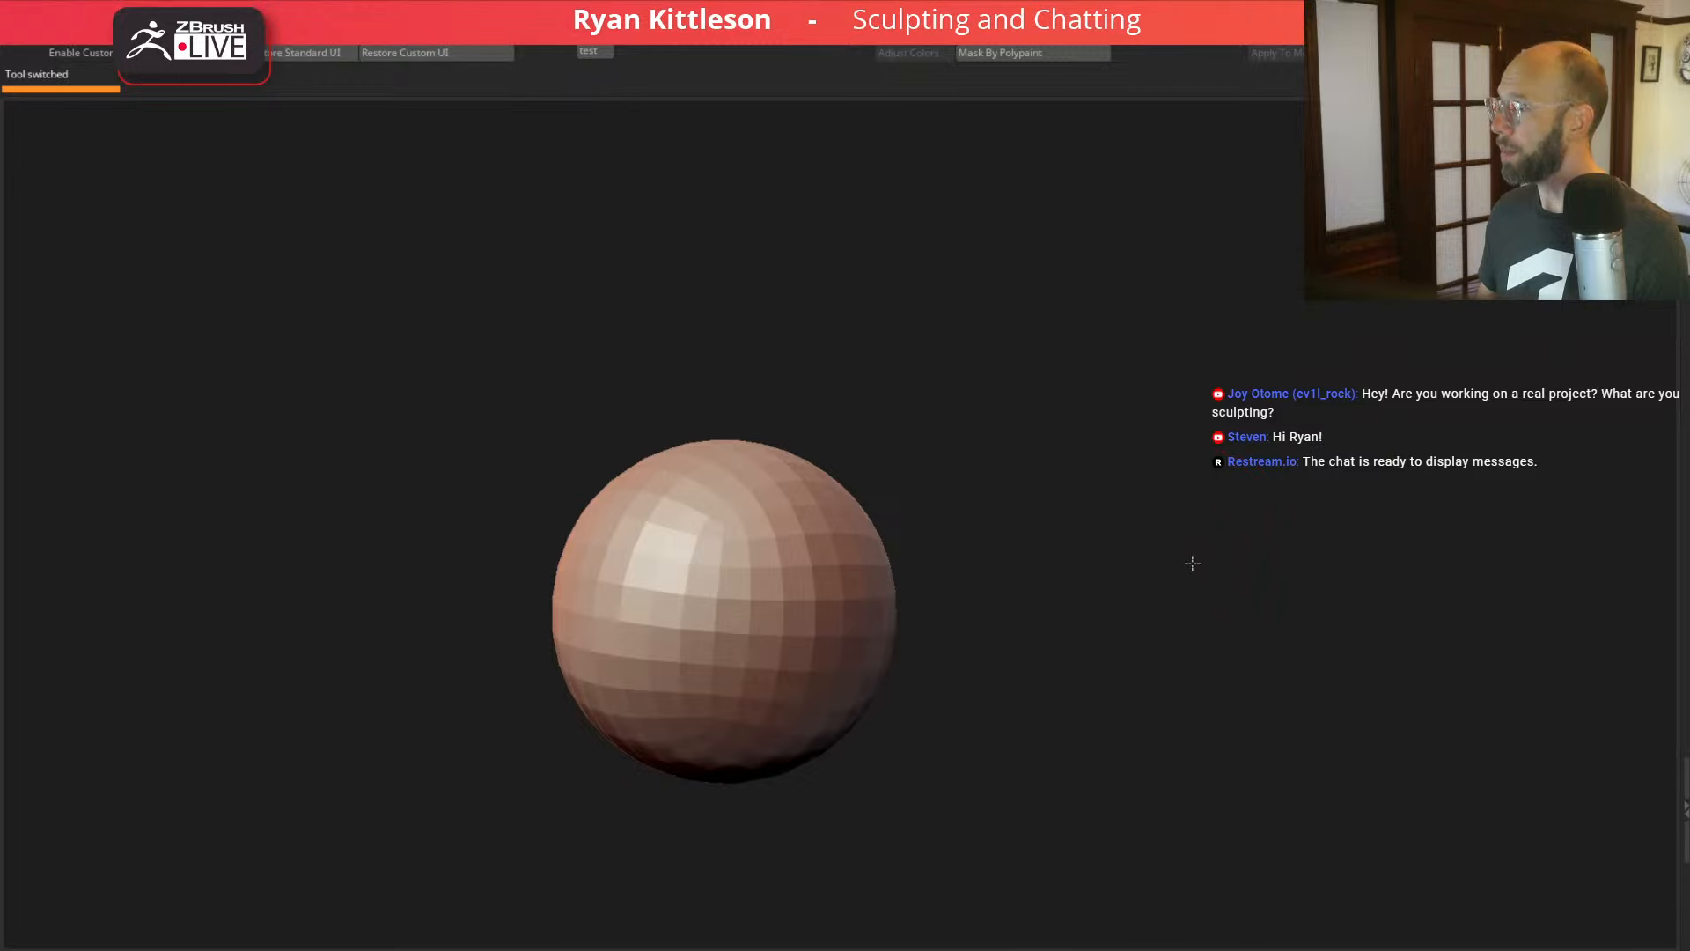
pyautogui.moveTo(1192, 564); pyautogui.dragTo(1163, 530)
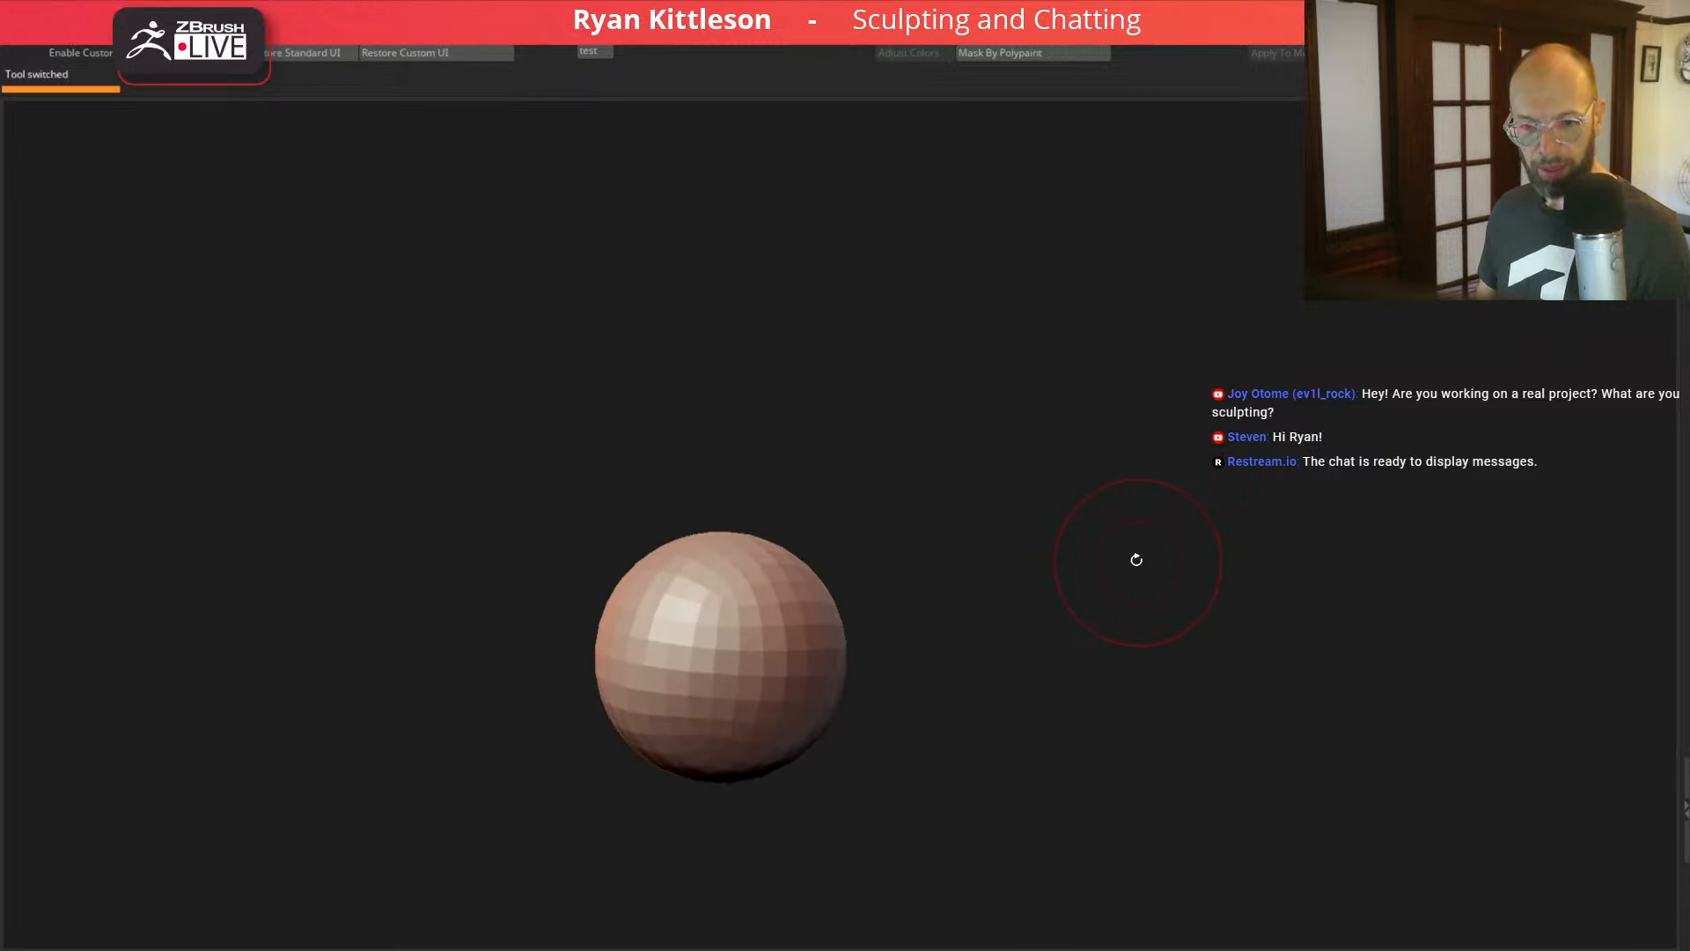
pyautogui.moveTo(1163, 611)
pyautogui.mouseDown()
pyautogui.moveTo(1110, 589)
pyautogui.moveTo(1143, 589)
pyautogui.mouseUp()
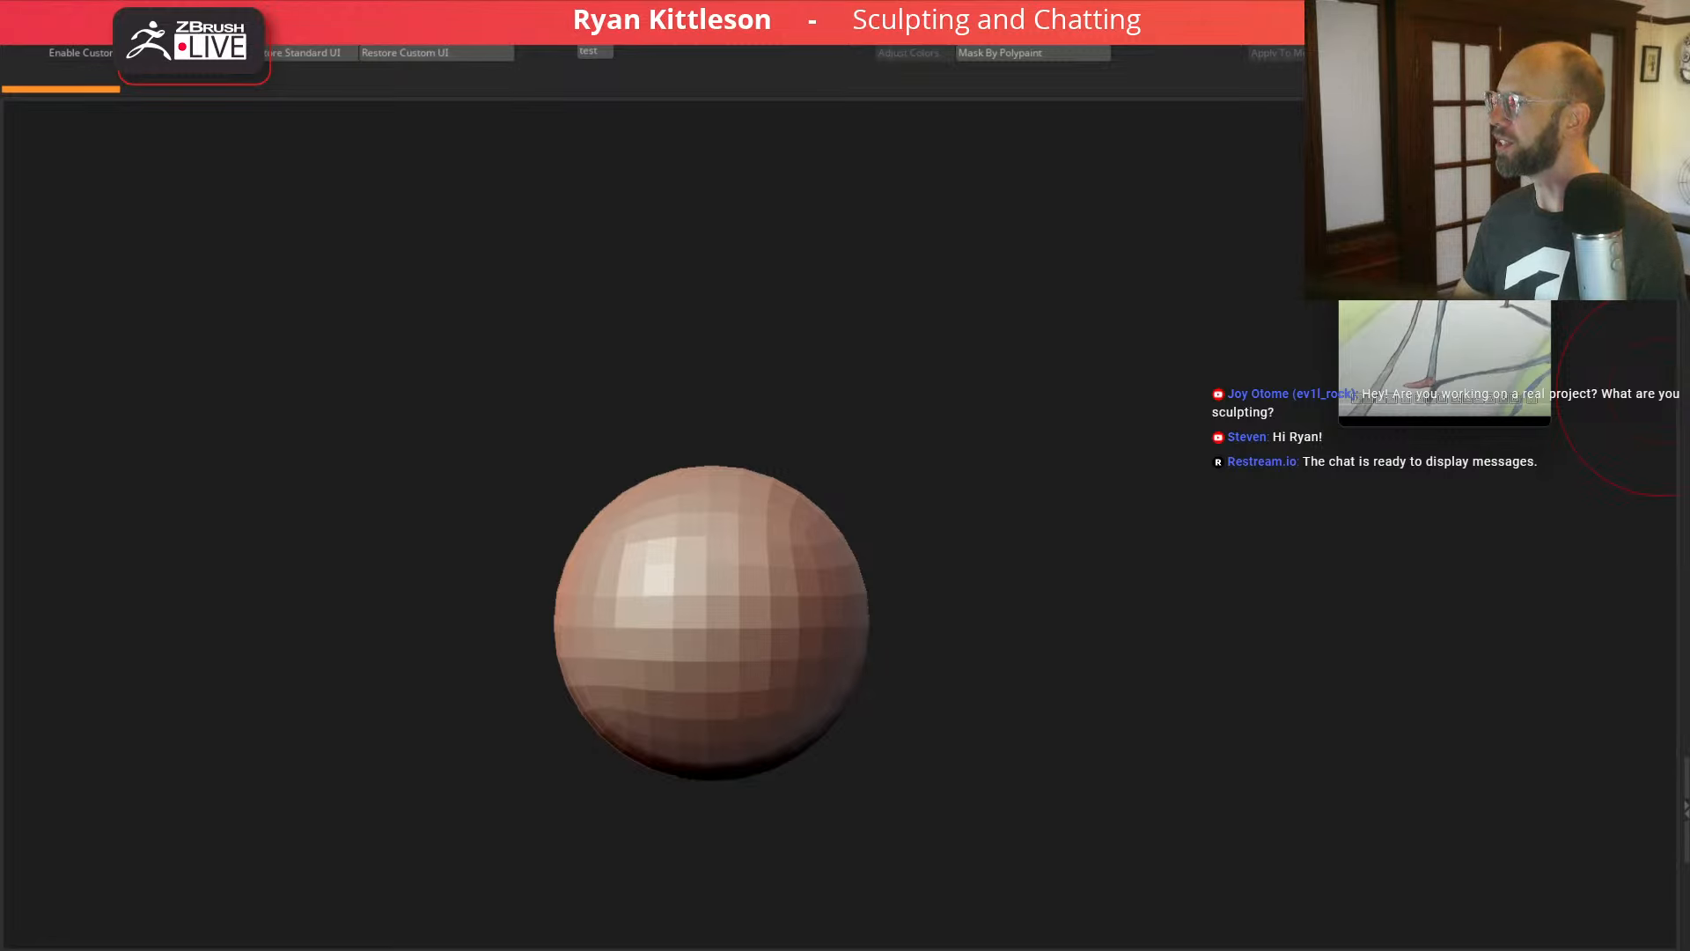
# Step: Review the reference drawings of the man beside the sphere and clear them off the sculpting canvas
pyautogui.moveTo(1686, 85); pyautogui.dragTo(1120, 82)
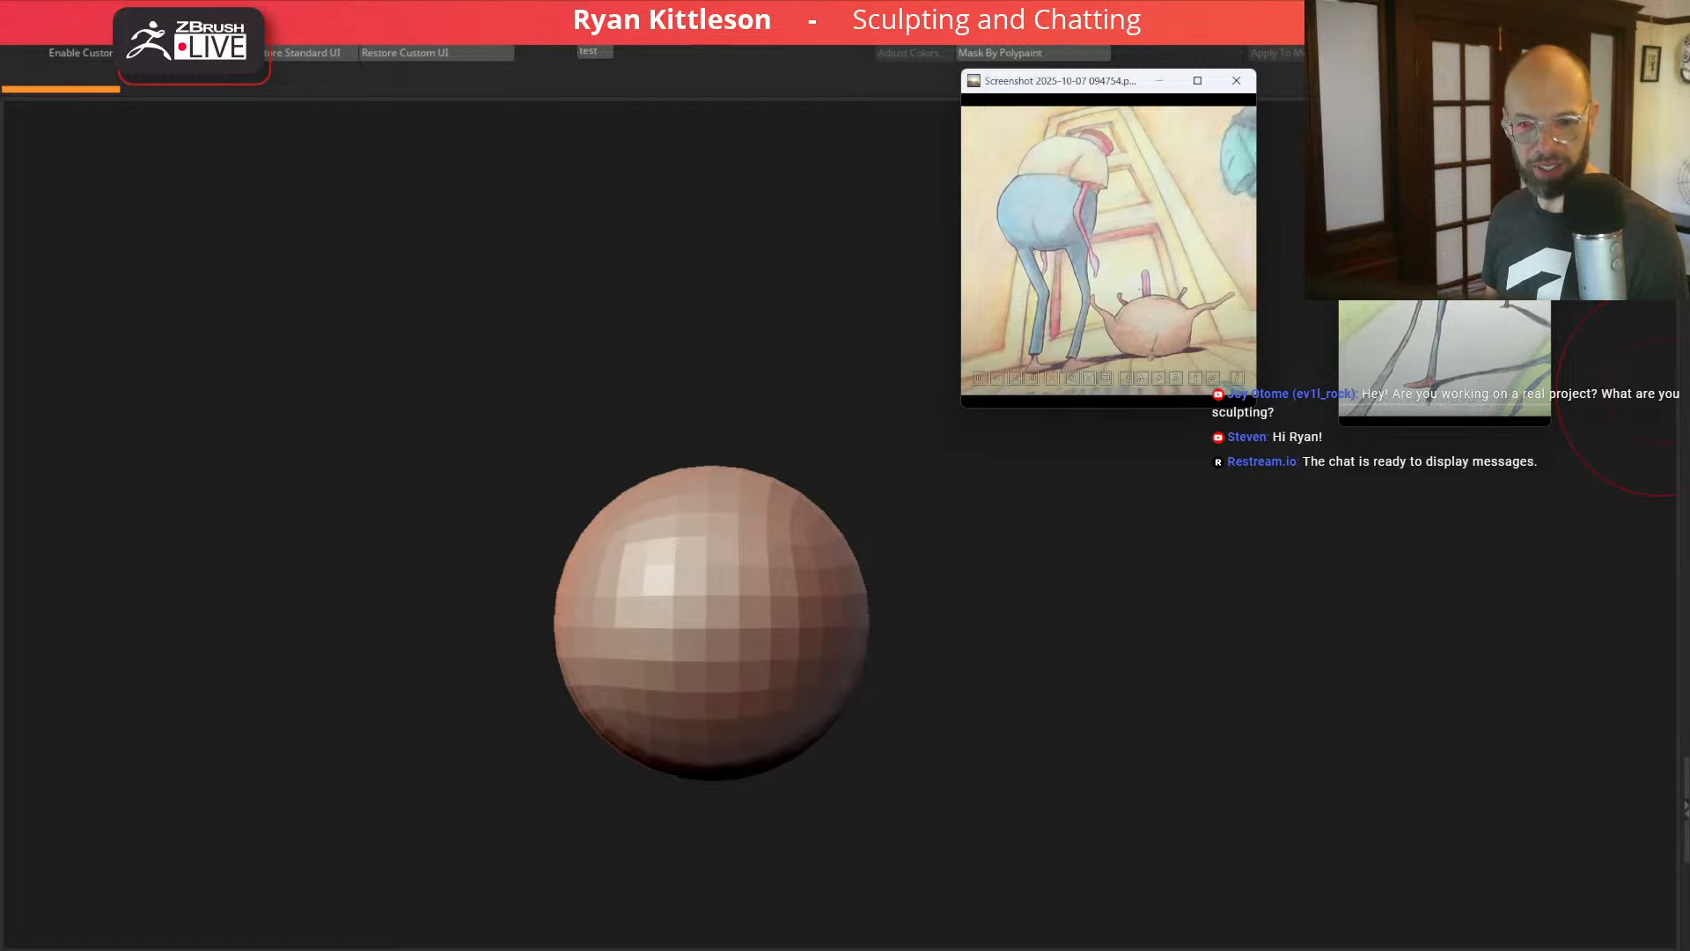
pyautogui.moveTo(3, 374); pyautogui.dragTo(768, 125)
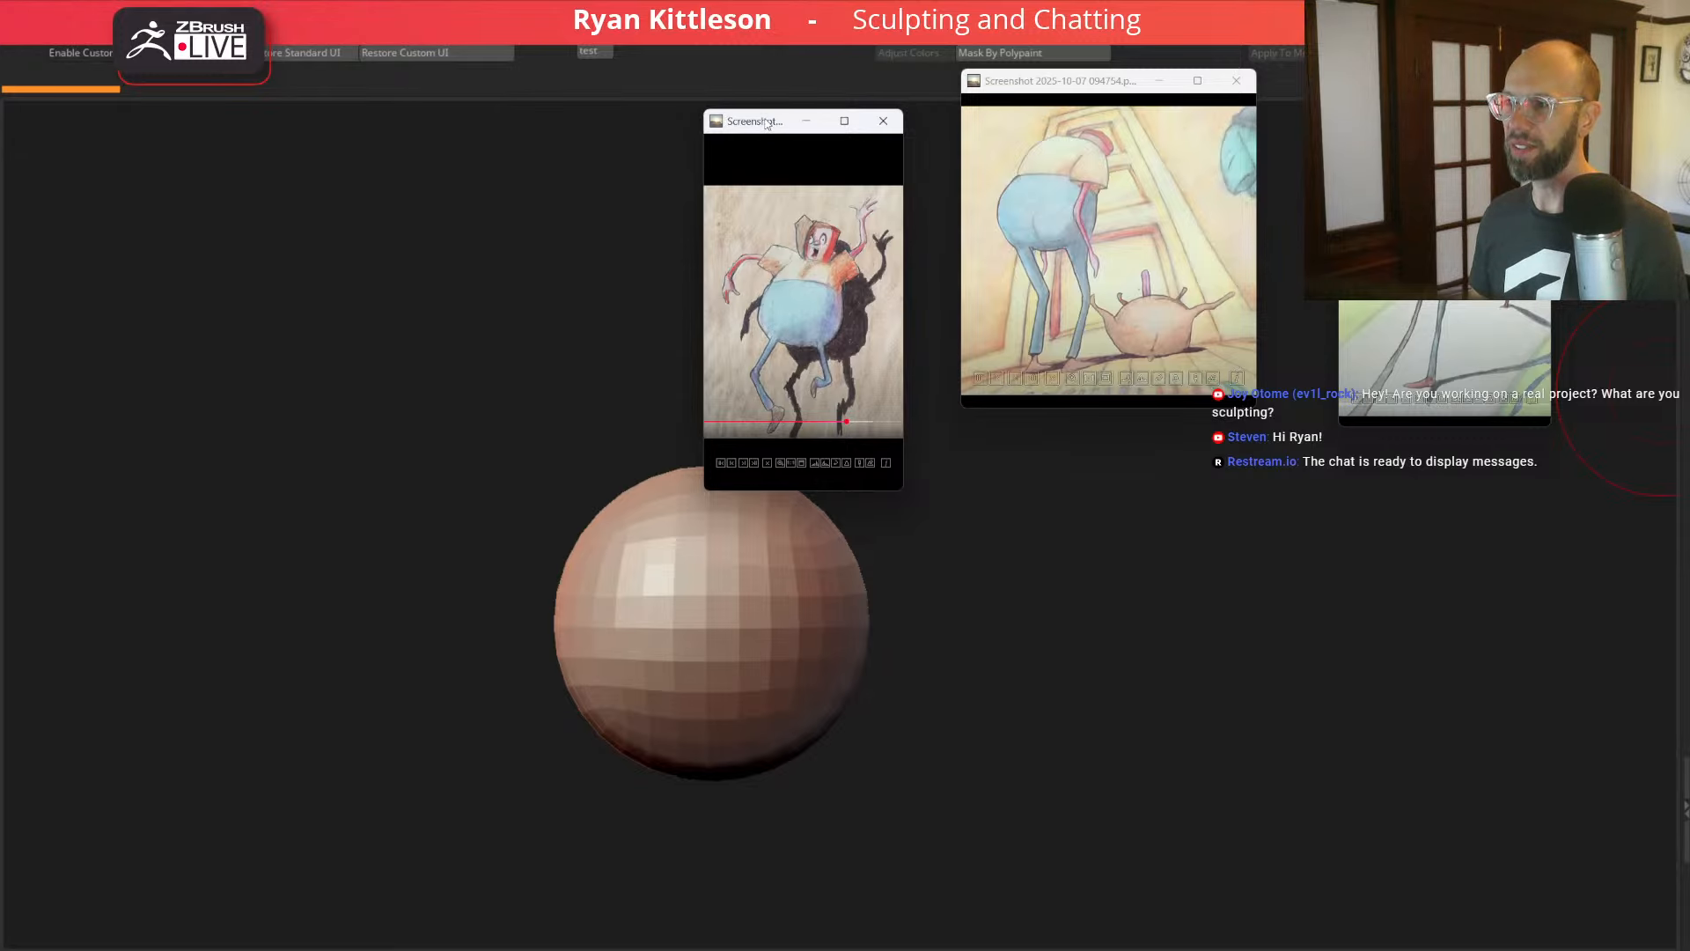
pyautogui.moveTo(767, 124); pyautogui.dragTo(1, 282)
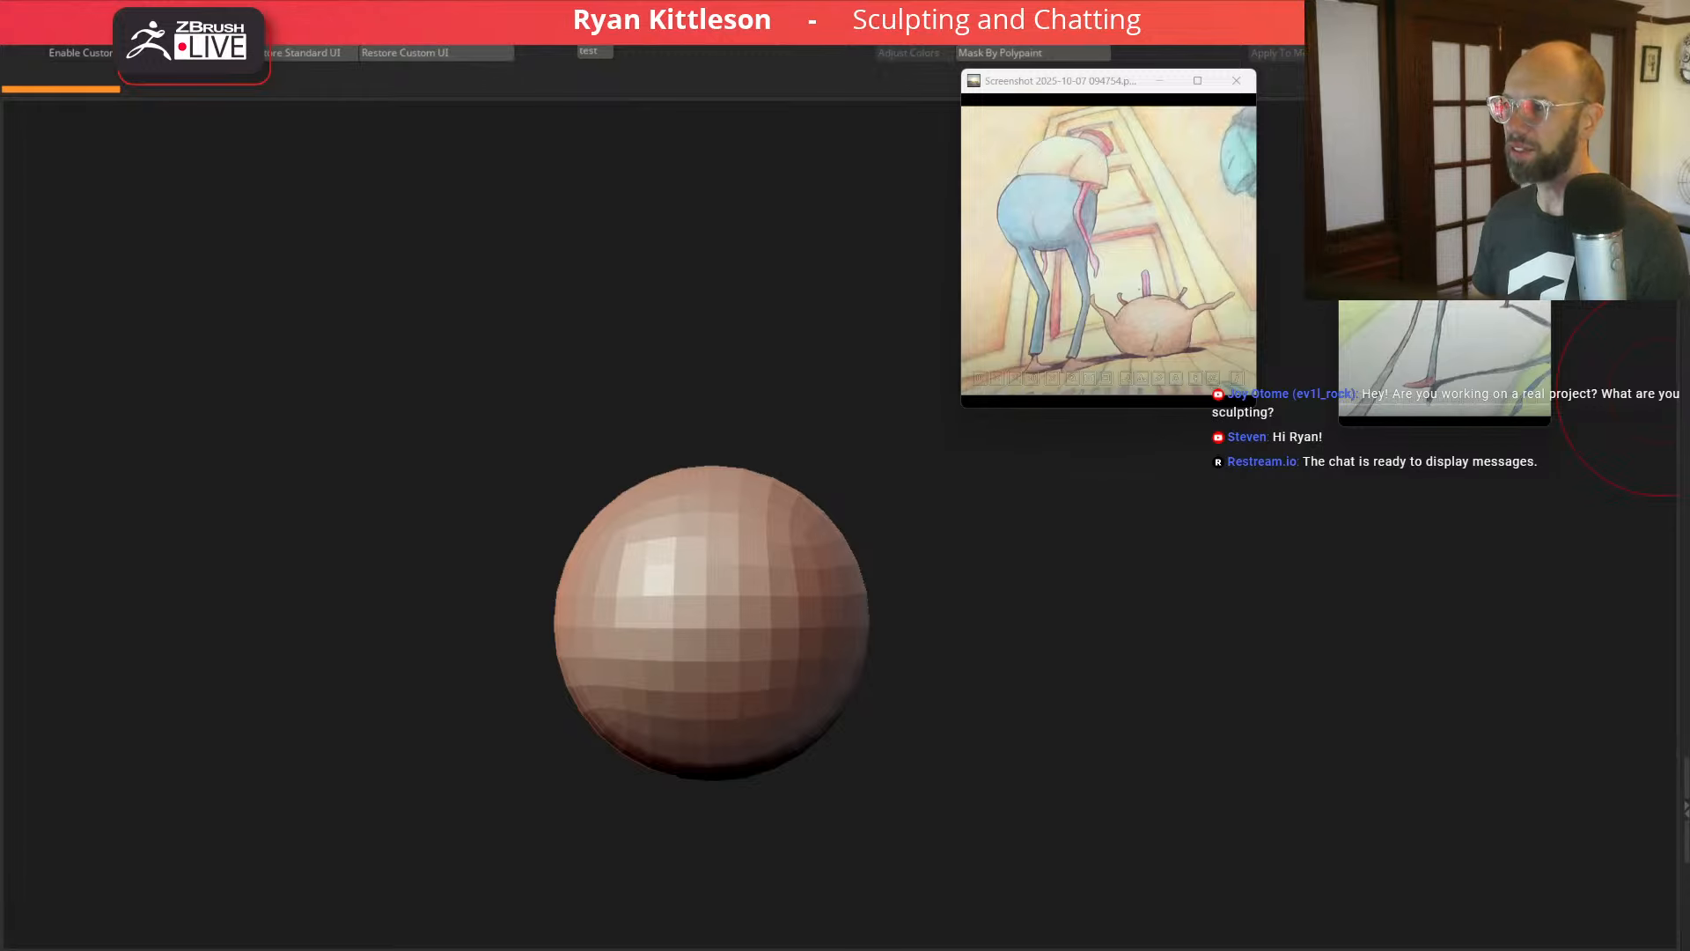
pyautogui.moveTo(1060, 81); pyautogui.dragTo(2, 220)
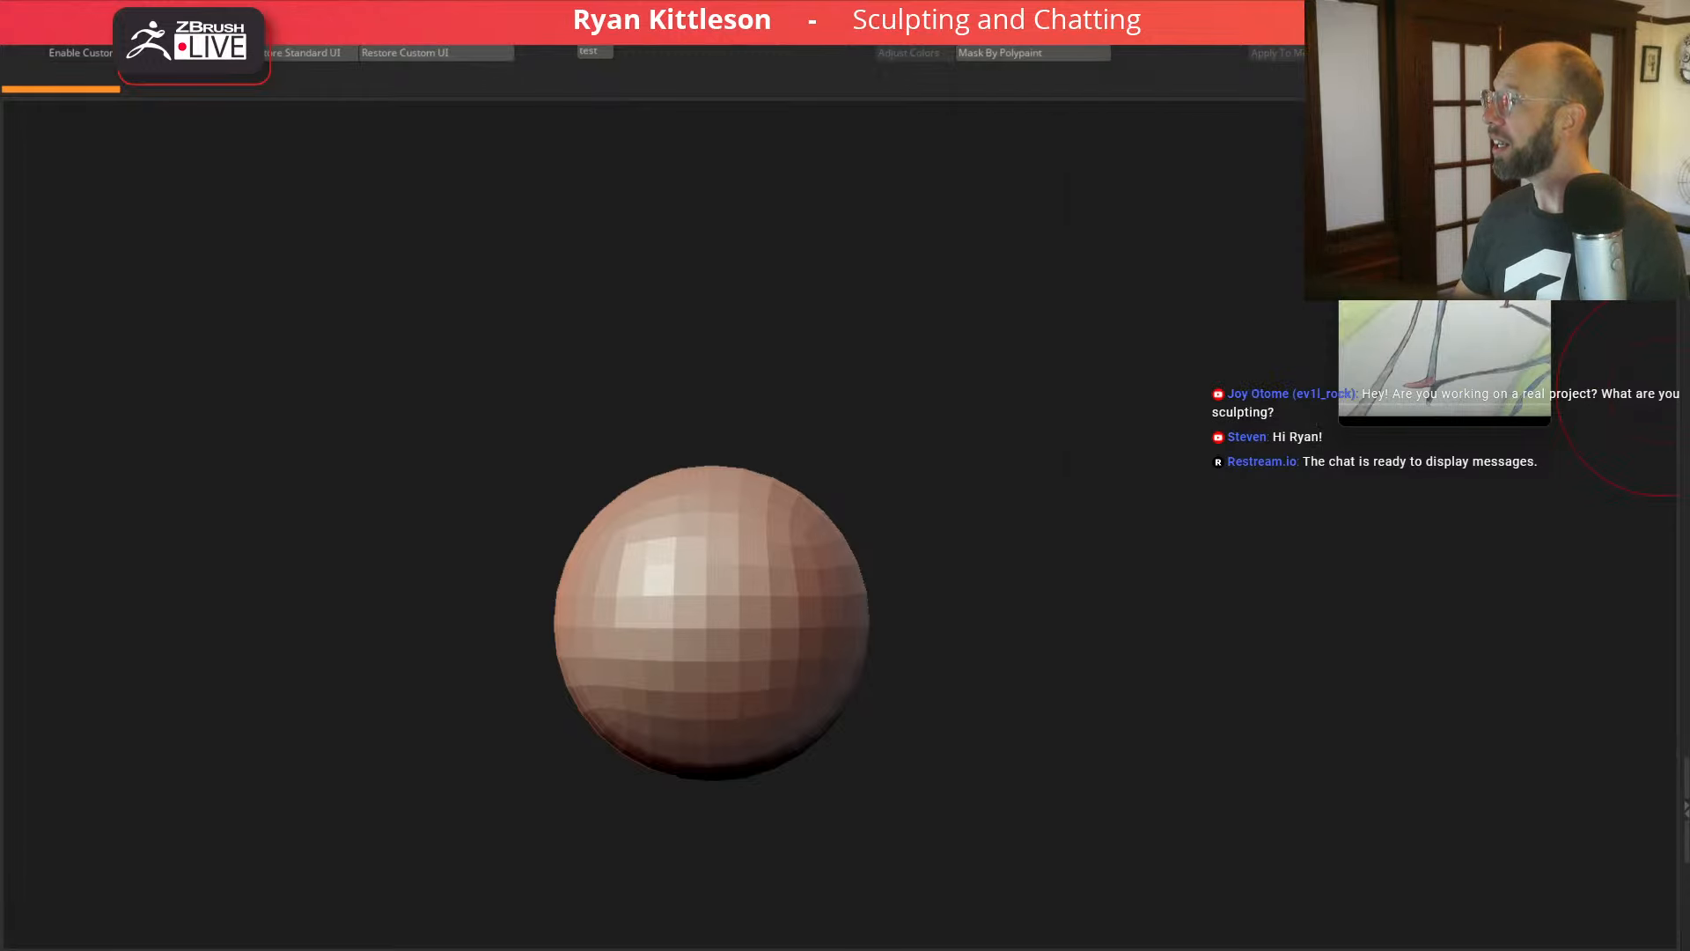
pyautogui.moveTo(1443, 159); pyautogui.dragTo(1689, 237)
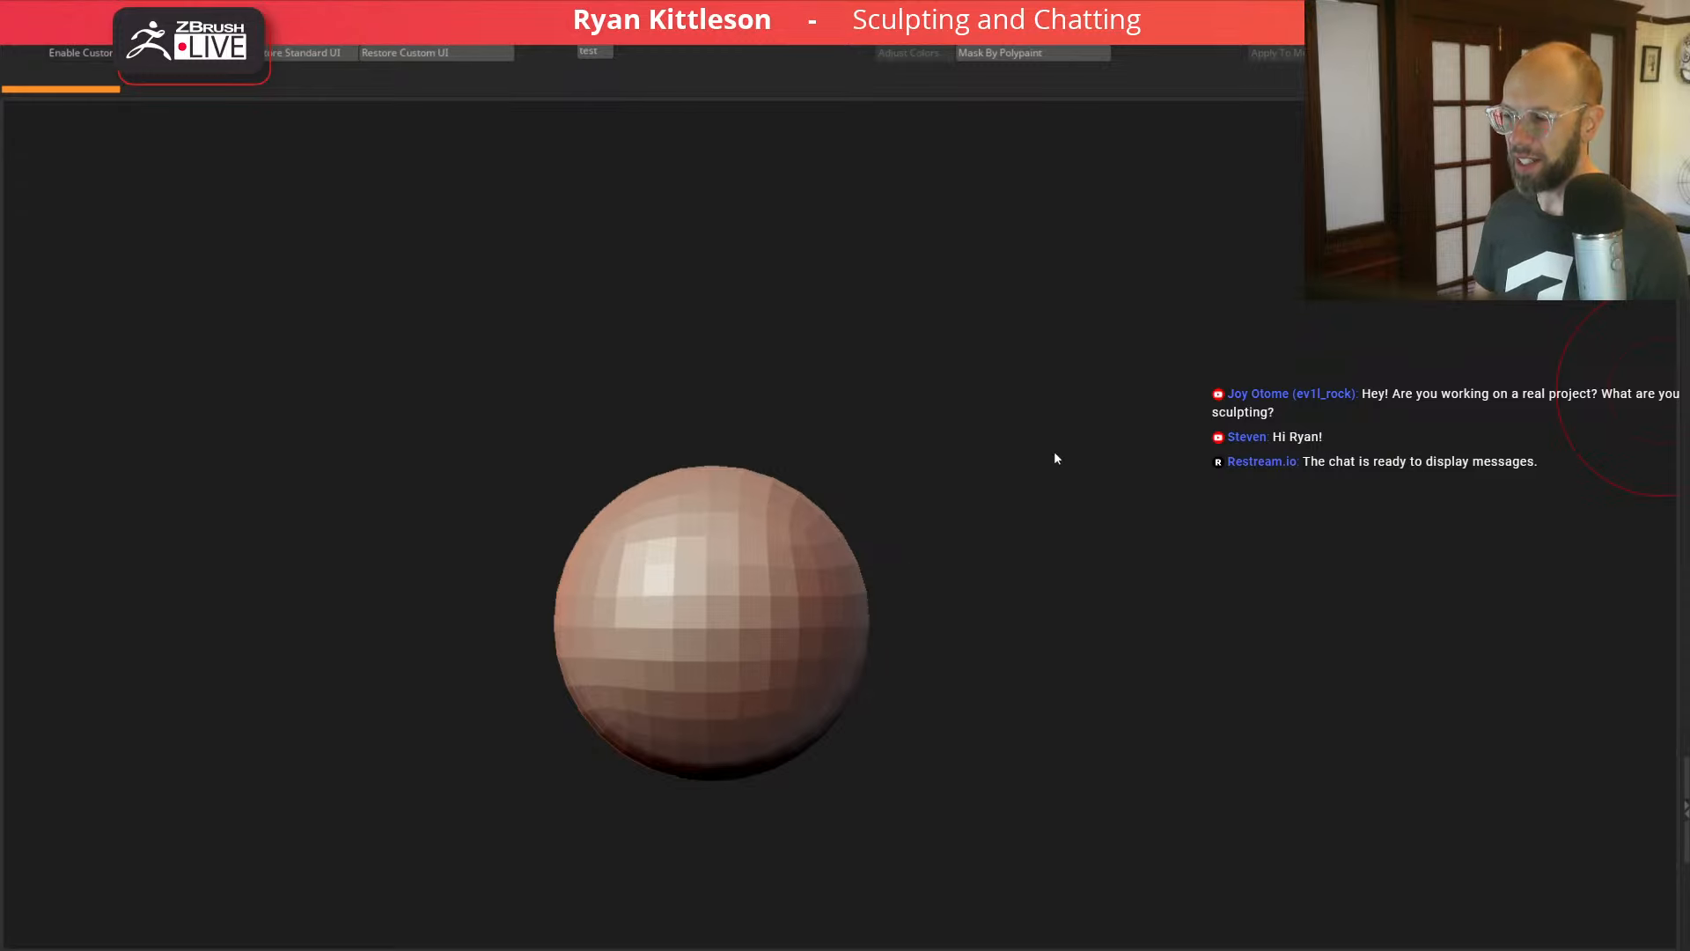
# Step: Mask the lower half of the sphere and pull the unmasked upper half upward into an egg-shaped body
pyautogui.press('w')
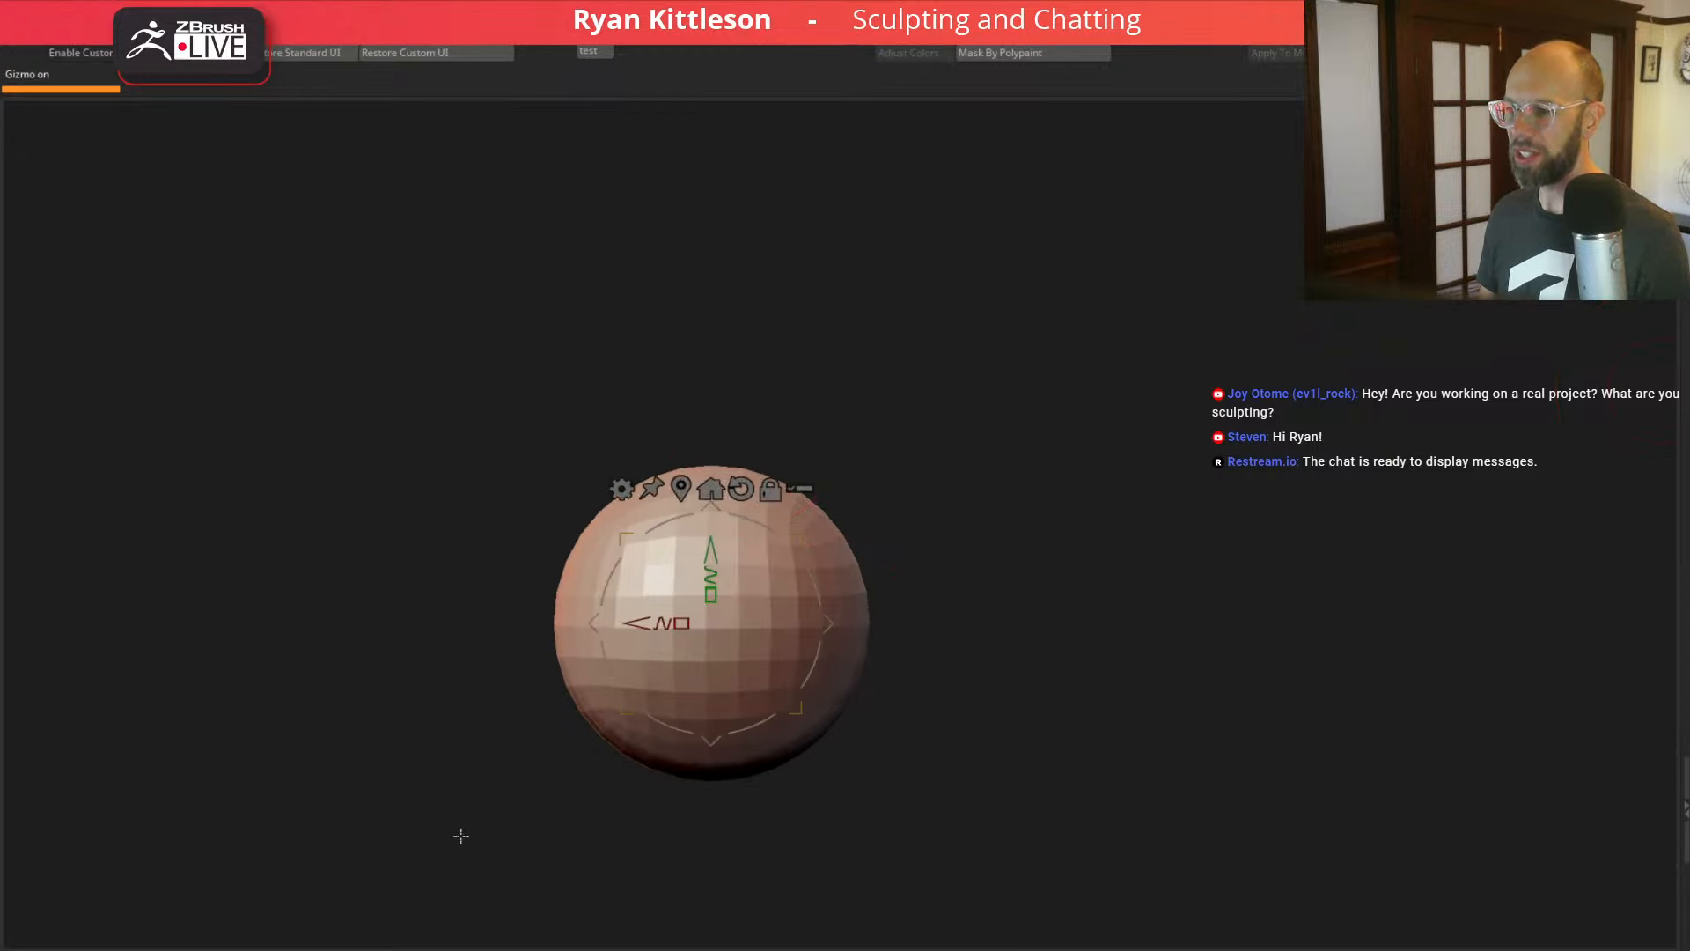
pyautogui.keyDown('ctrl'); pyautogui.moveTo(472, 837); pyautogui.dragTo(1133, 573); pyautogui.keyUp('ctrl')
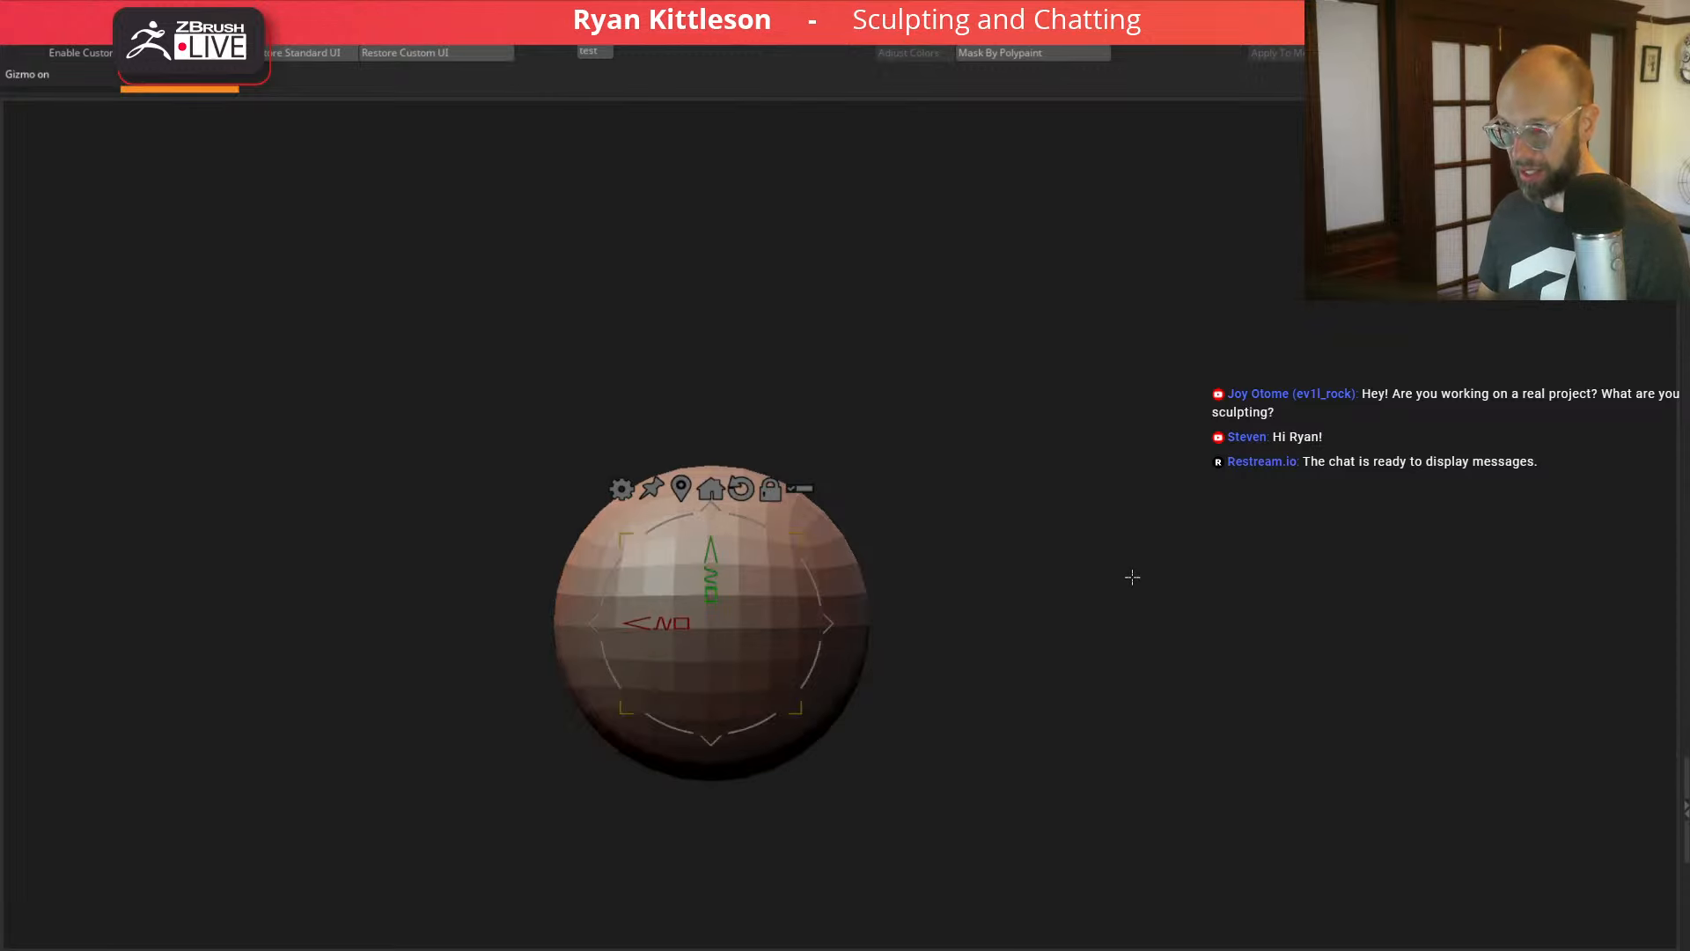
pyautogui.moveTo(708, 549); pyautogui.dragTo(709, 427)
pyautogui.moveTo(1000, 546); pyautogui.dragTo(1051, 478)
pyautogui.press('q')
pyautogui.press('w')
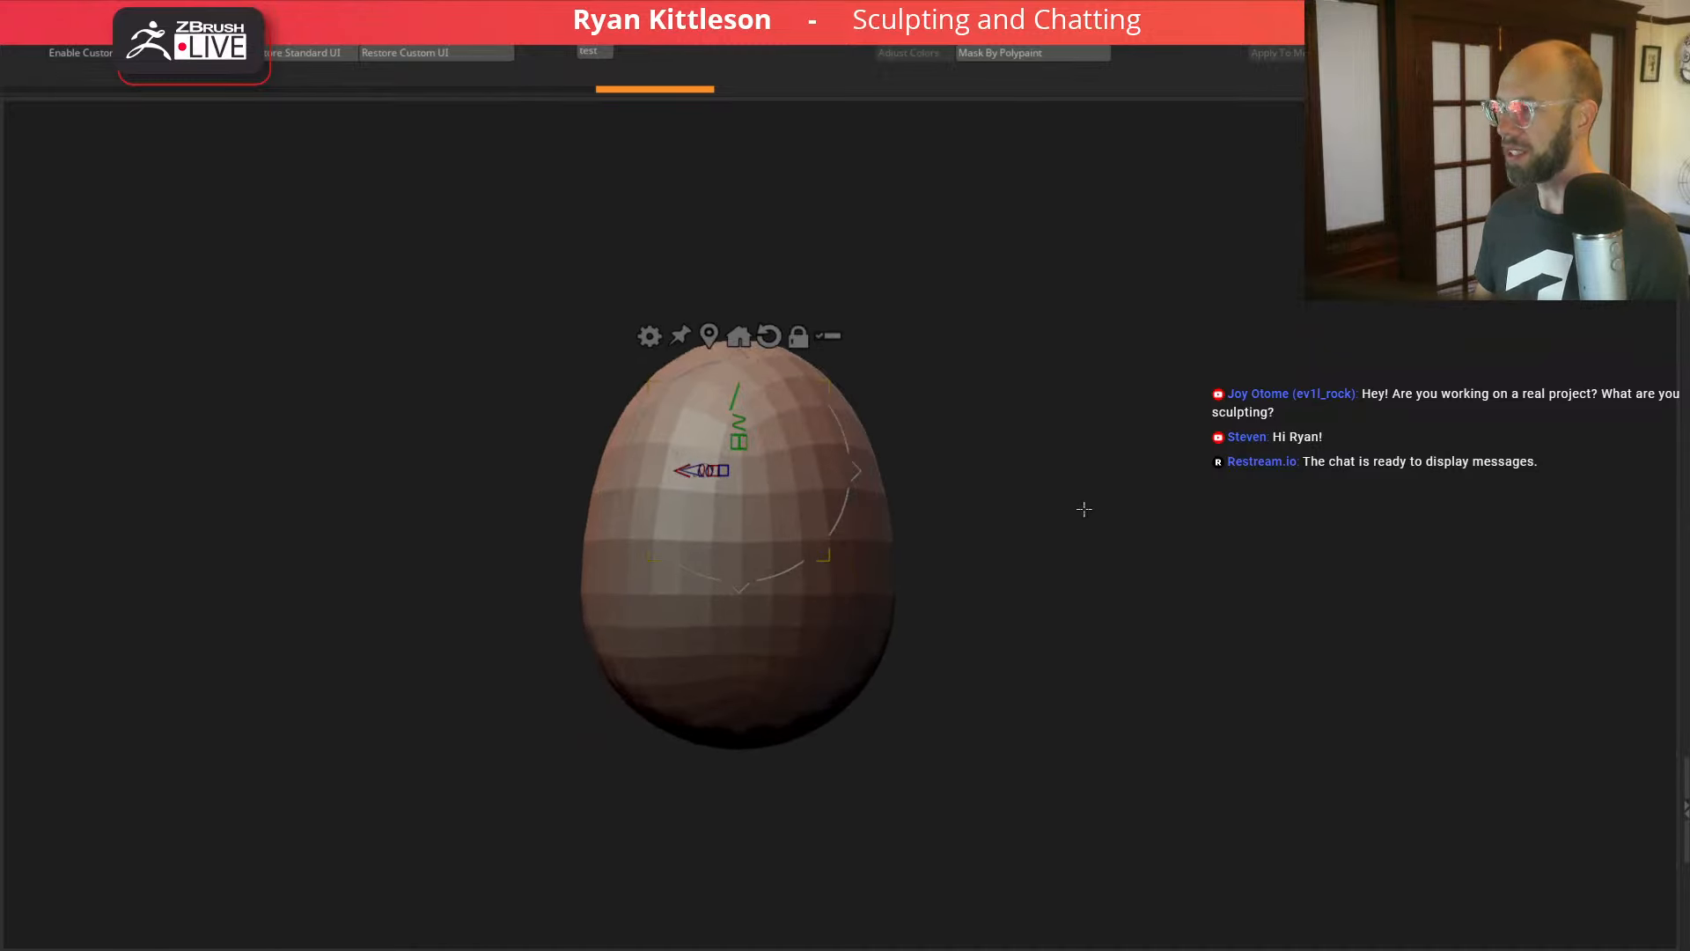
# Step: Subdivide the egg-shaped body to smooth out its faceted surface
pyautogui.moveTo(1054, 507)
pyautogui.mouseDown()
pyautogui.moveTo(1016, 486)
pyautogui.moveTo(1034, 483)
pyautogui.mouseUp()
pyautogui.hotkey('ctrl', 'd')
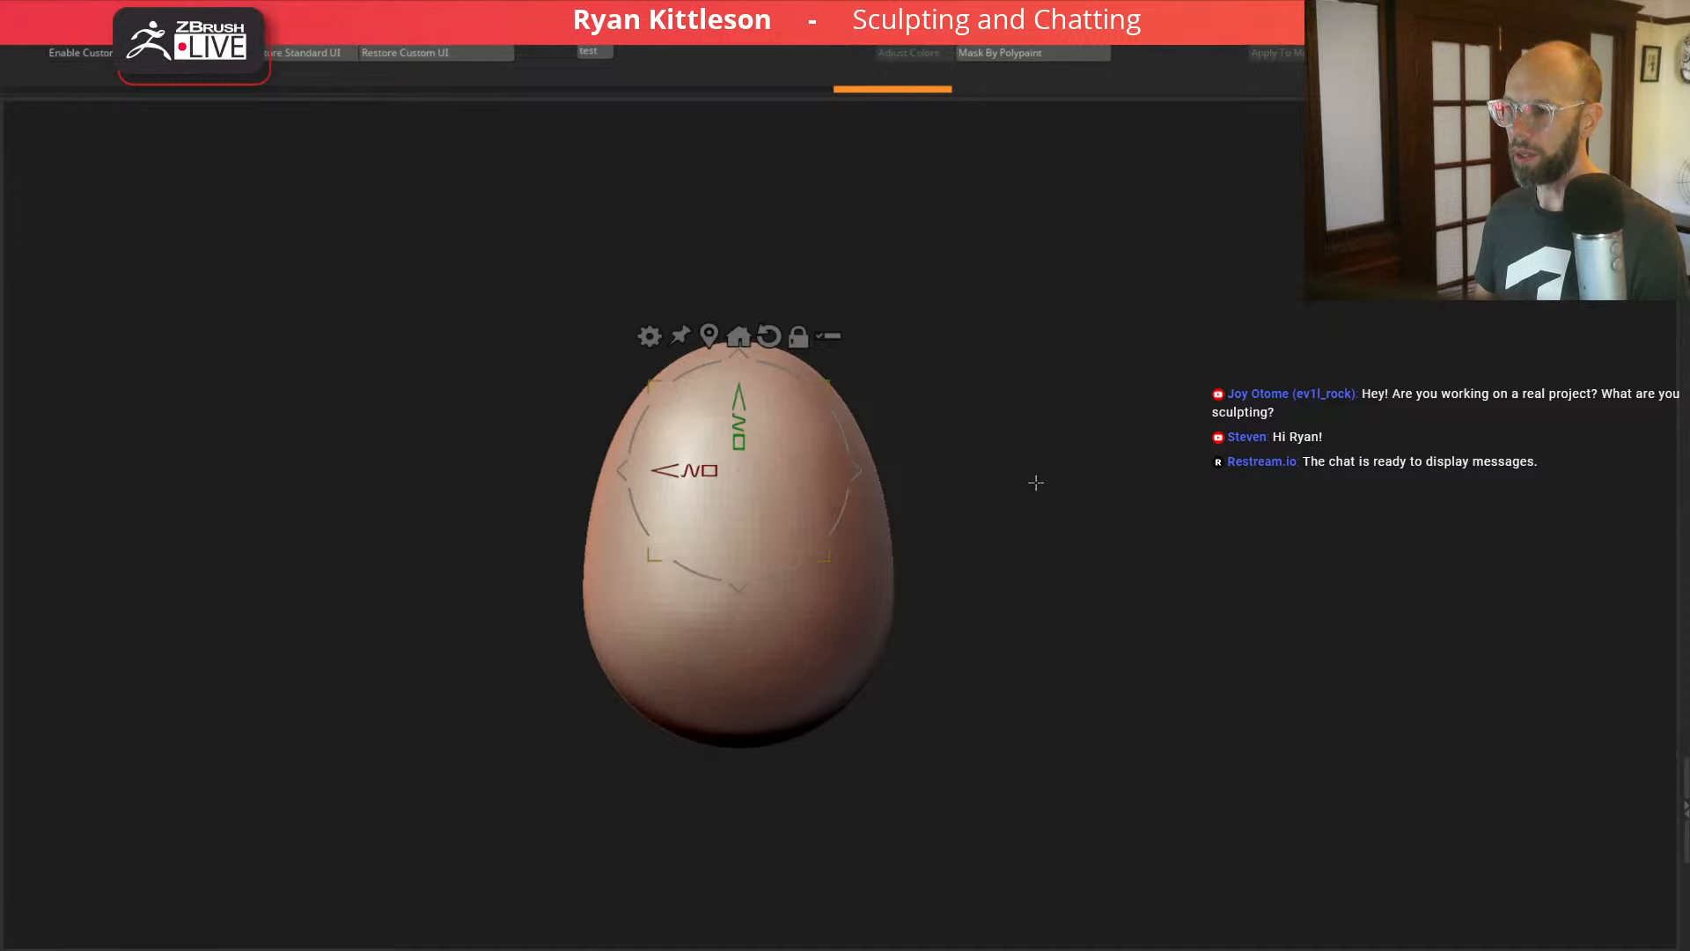
pyautogui.hotkey('ctrl', 'd')
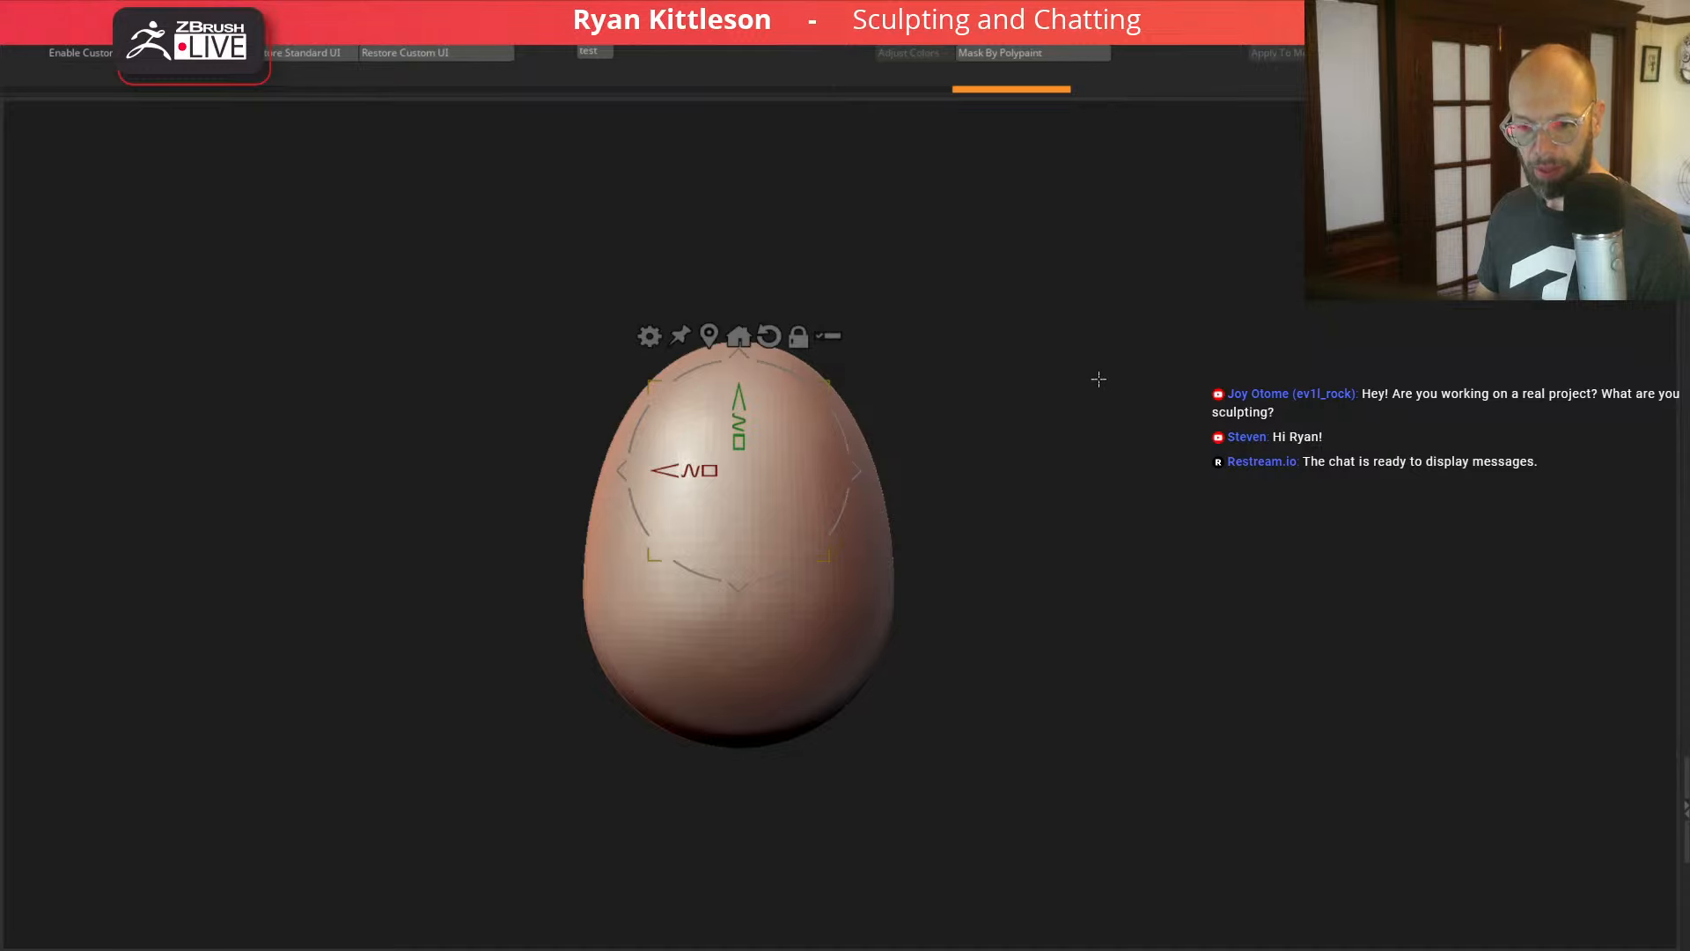
# Step: Check the drawing of the man with the scarf and flatten the underside of the egg-shaped body
pyautogui.moveTo(532, 950); pyautogui.dragTo(425, 127)
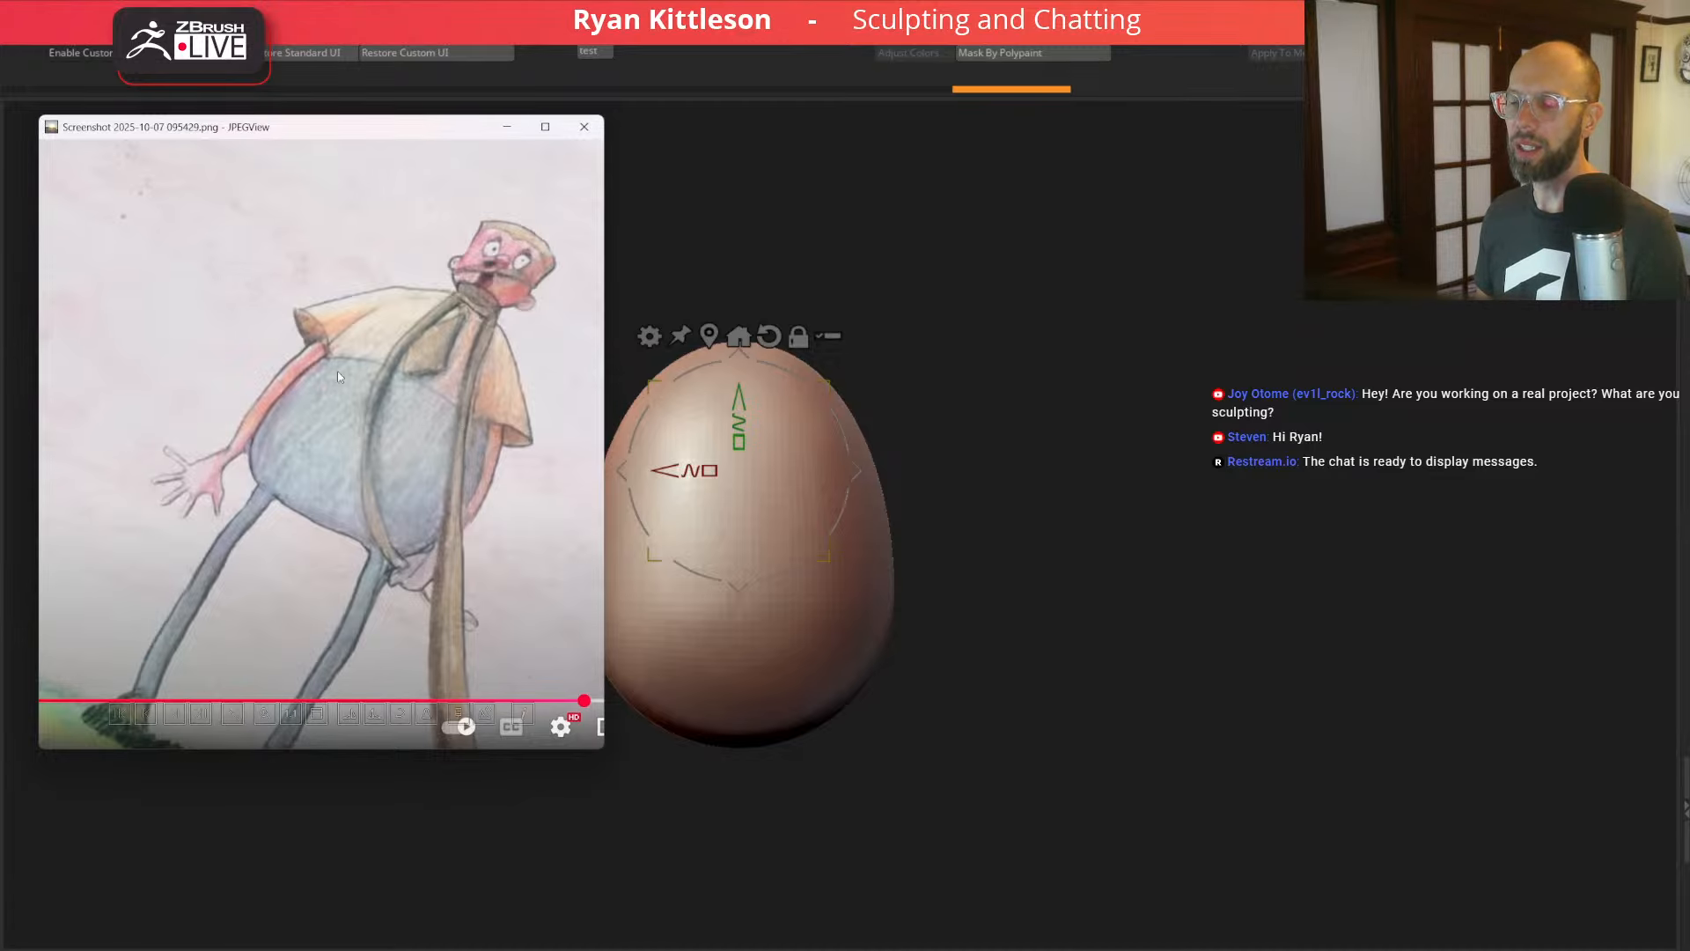
pyautogui.click(508, 127)
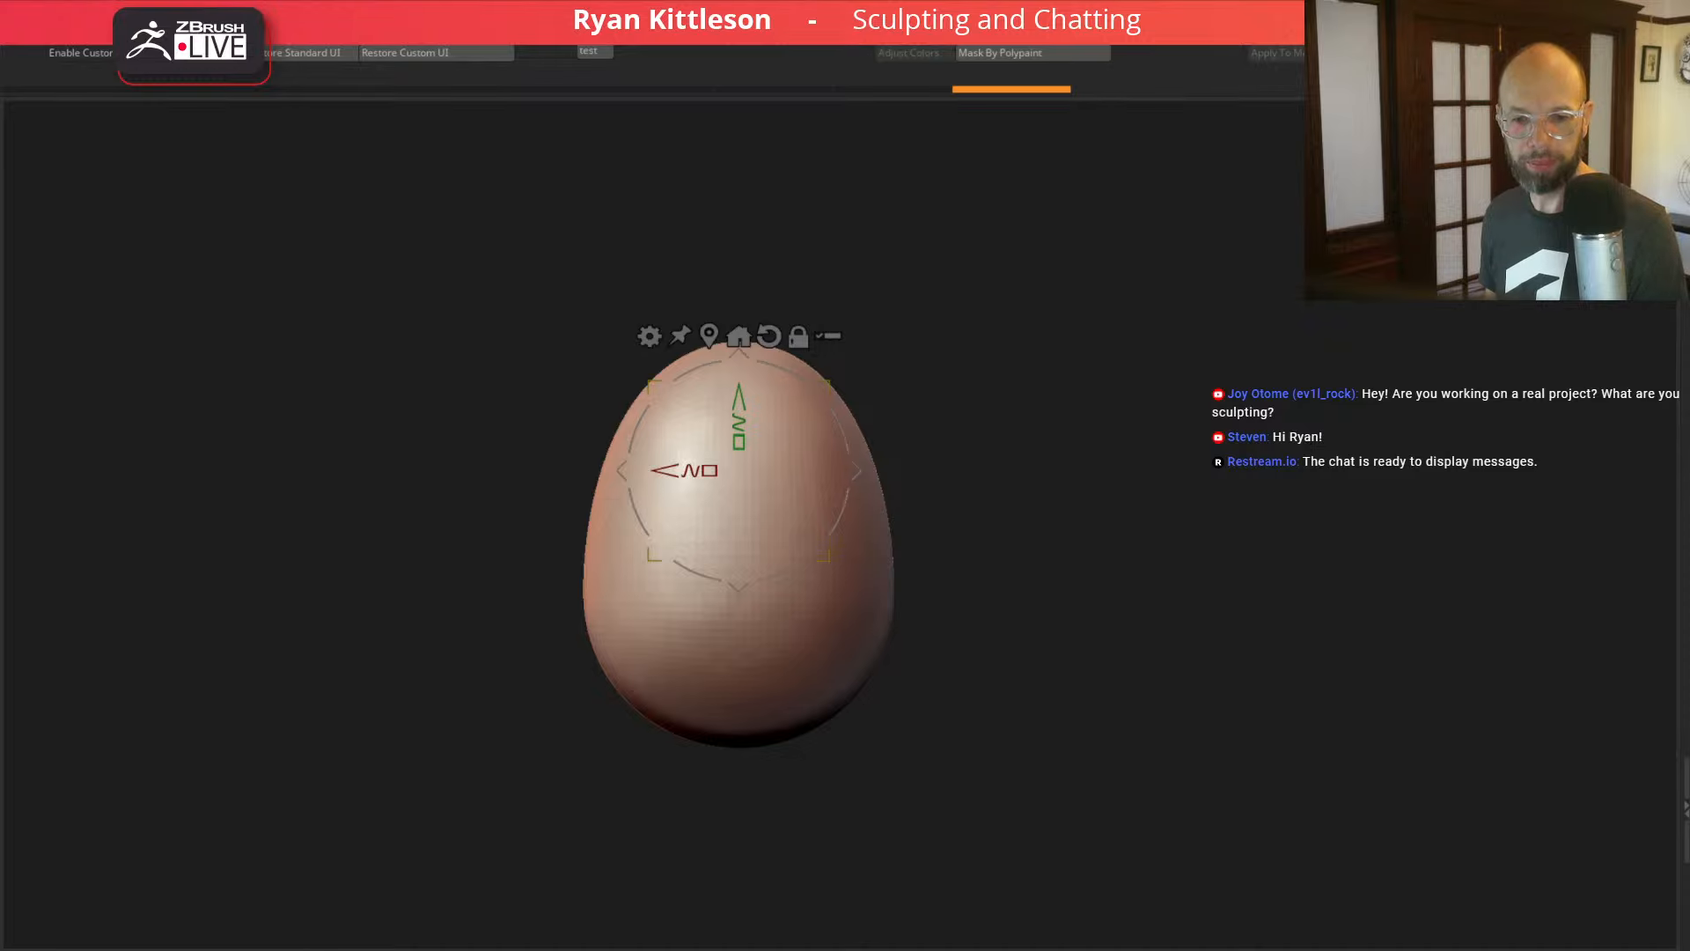
pyautogui.moveTo(1046, 493); pyautogui.dragTo(1143, 472)
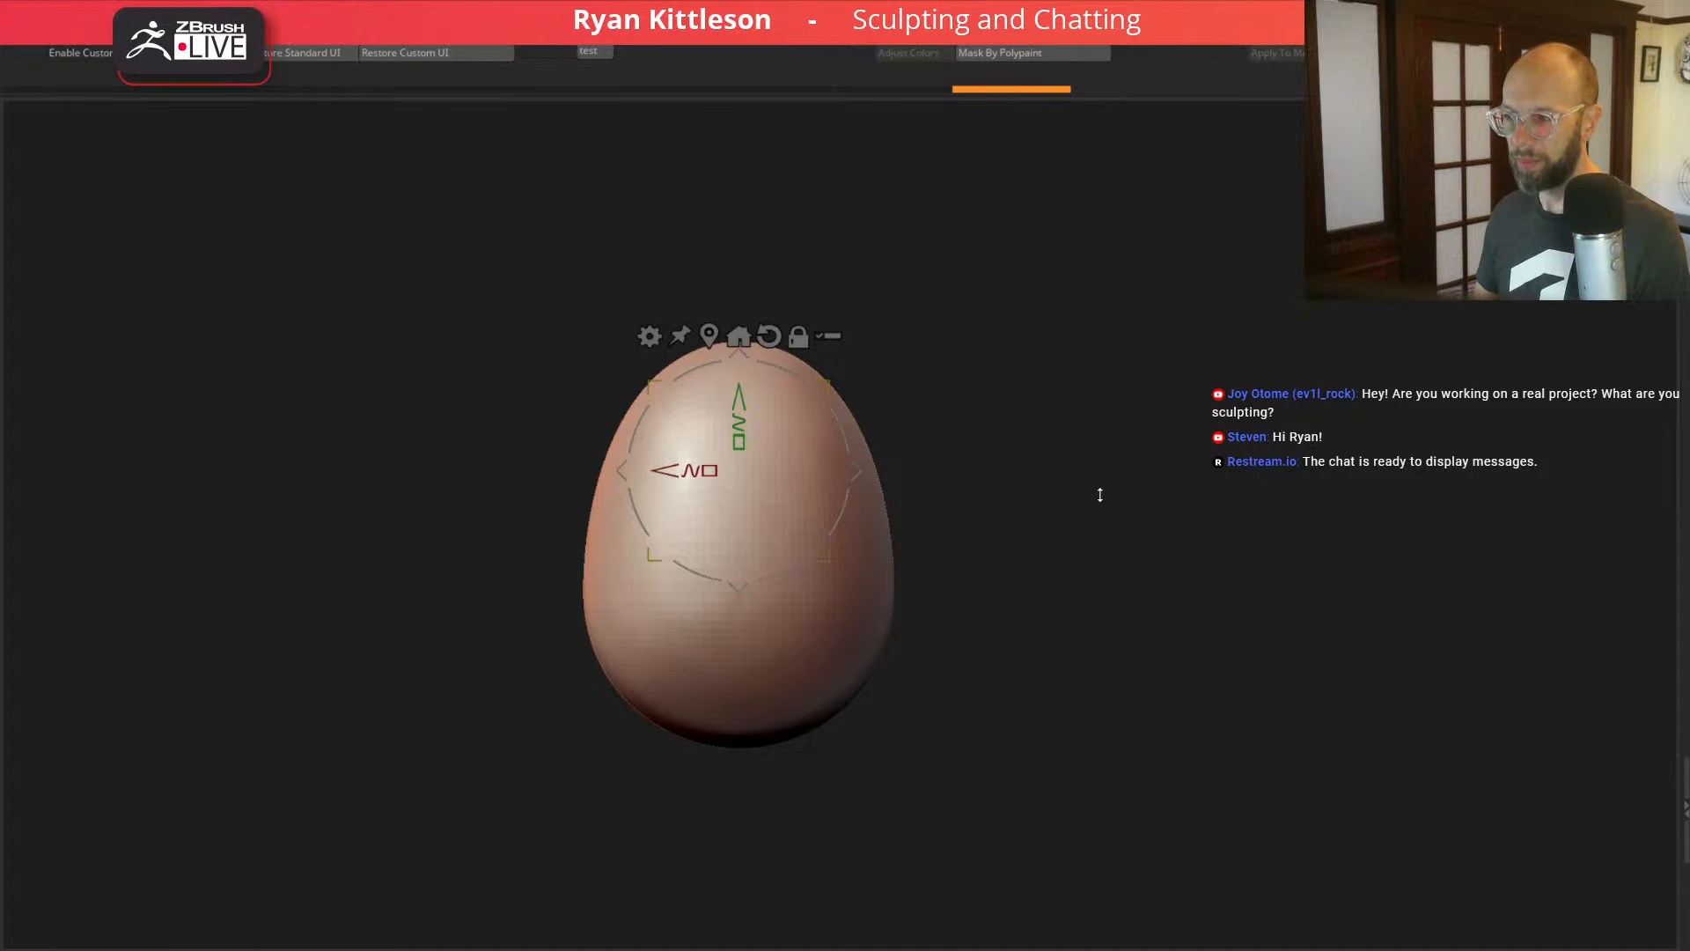
pyautogui.moveTo(1101, 495); pyautogui.dragTo(1060, 502)
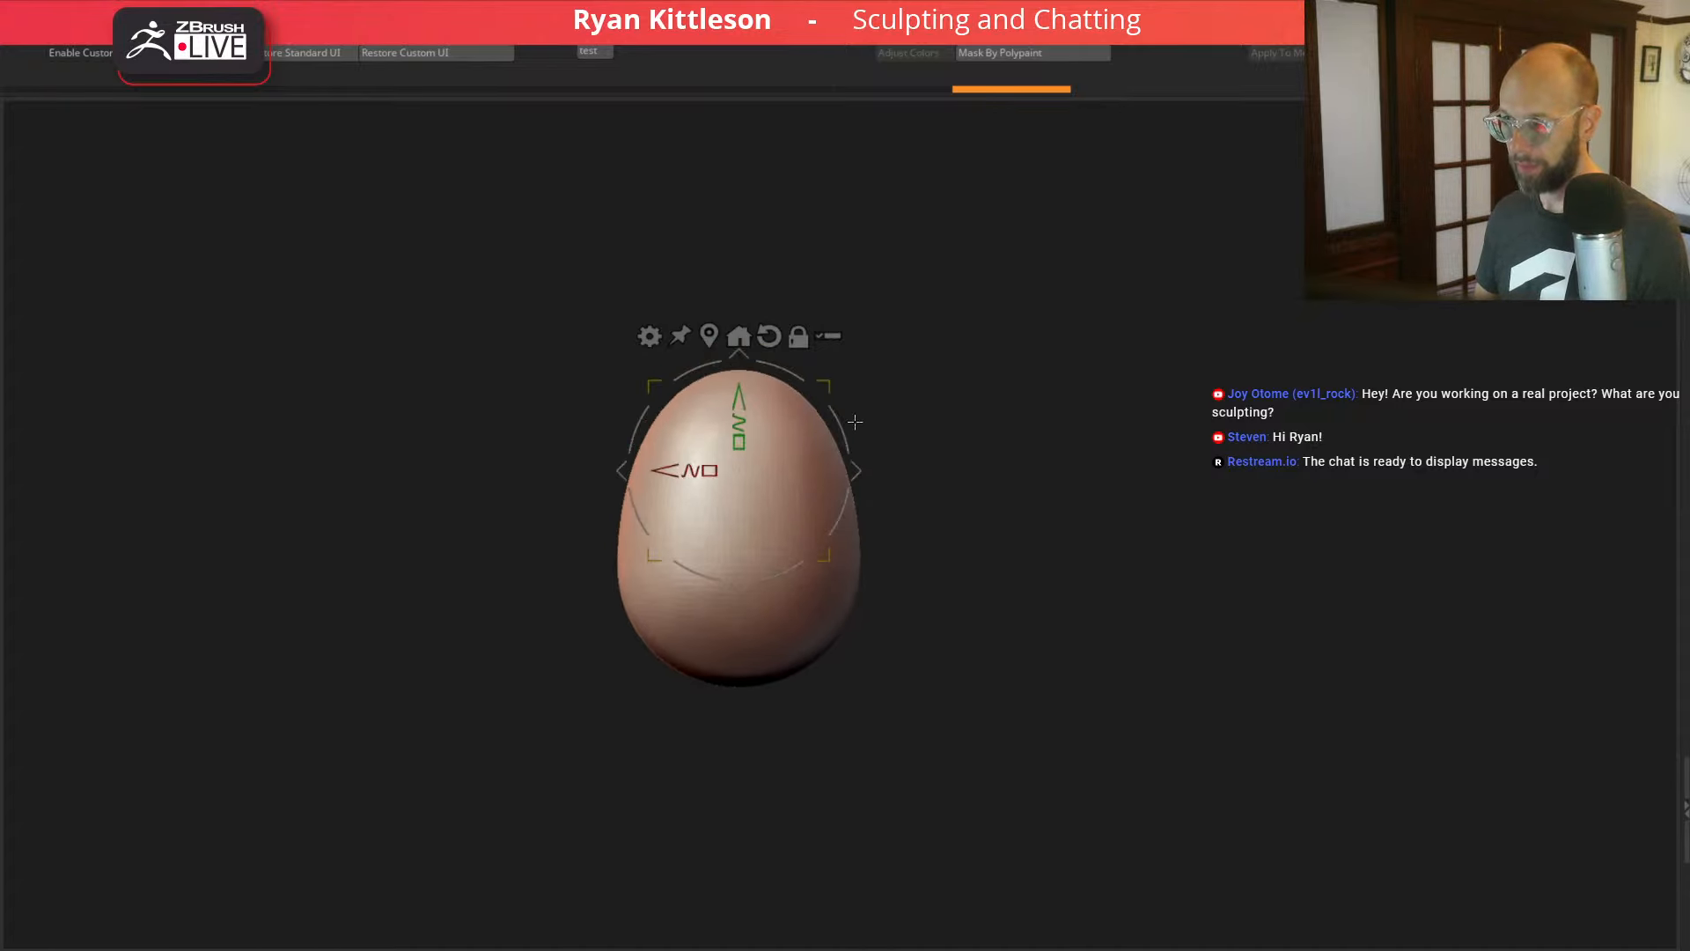
pyautogui.keyDown('ctrl'); pyautogui.moveTo(742, 446); pyautogui.dragTo(781, 311); pyautogui.keyUp('ctrl')
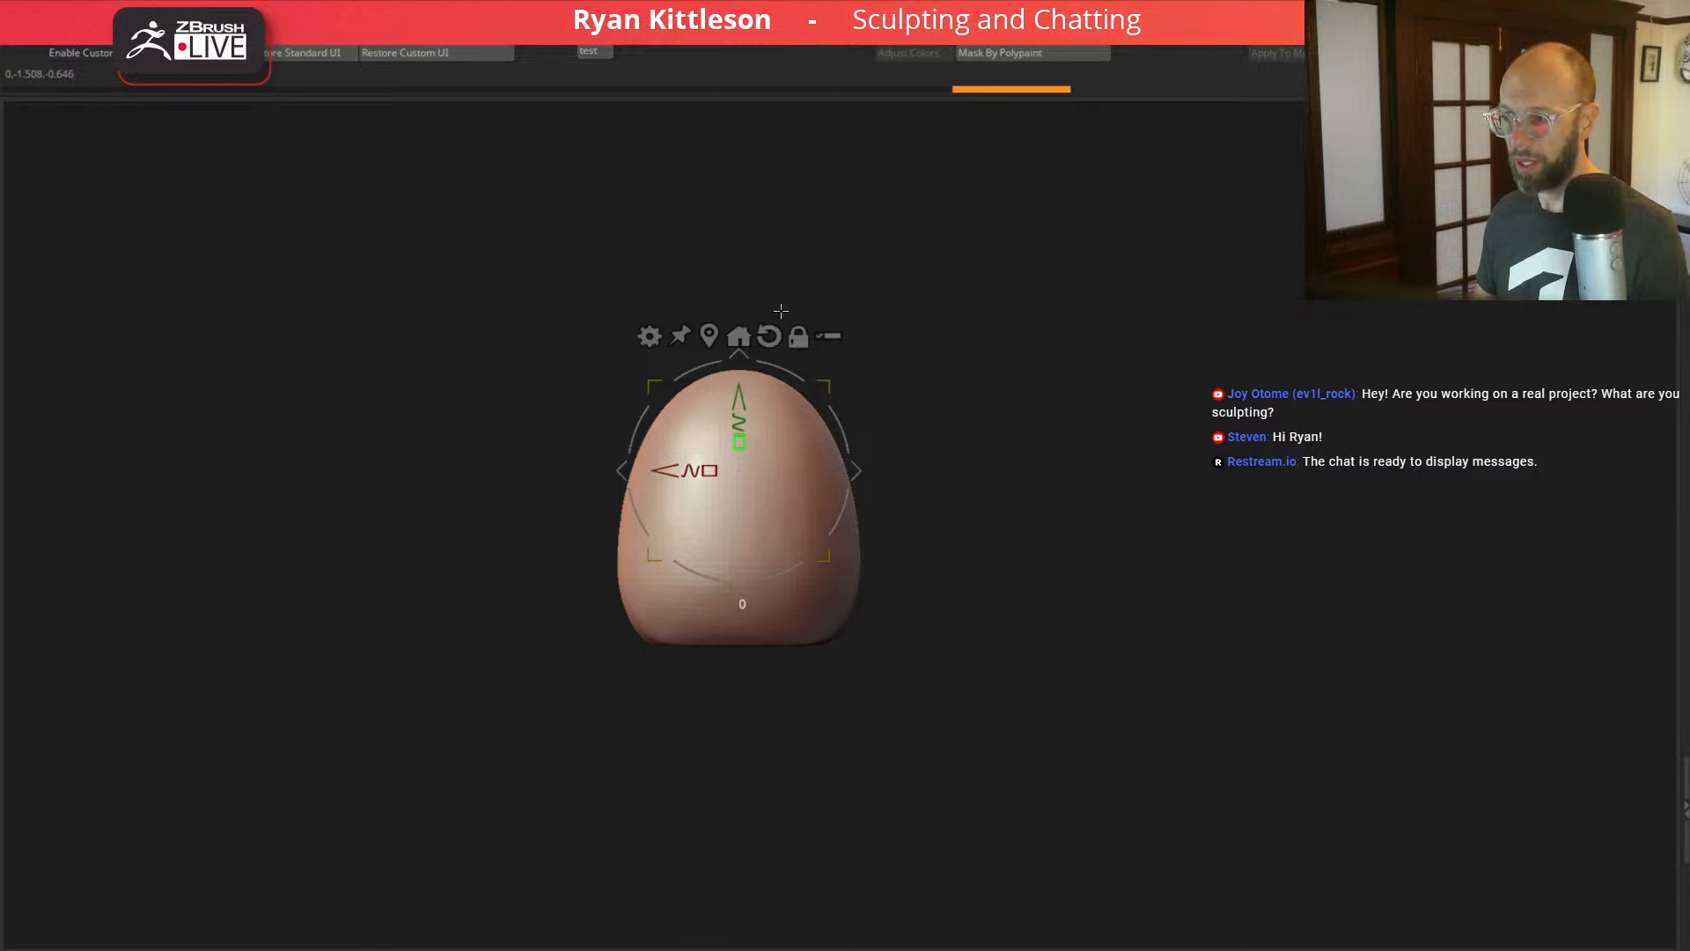
pyautogui.keyDown('ctrl'); pyautogui.moveTo(994, 355); pyautogui.dragTo(966, 361); pyautogui.keyUp('ctrl')
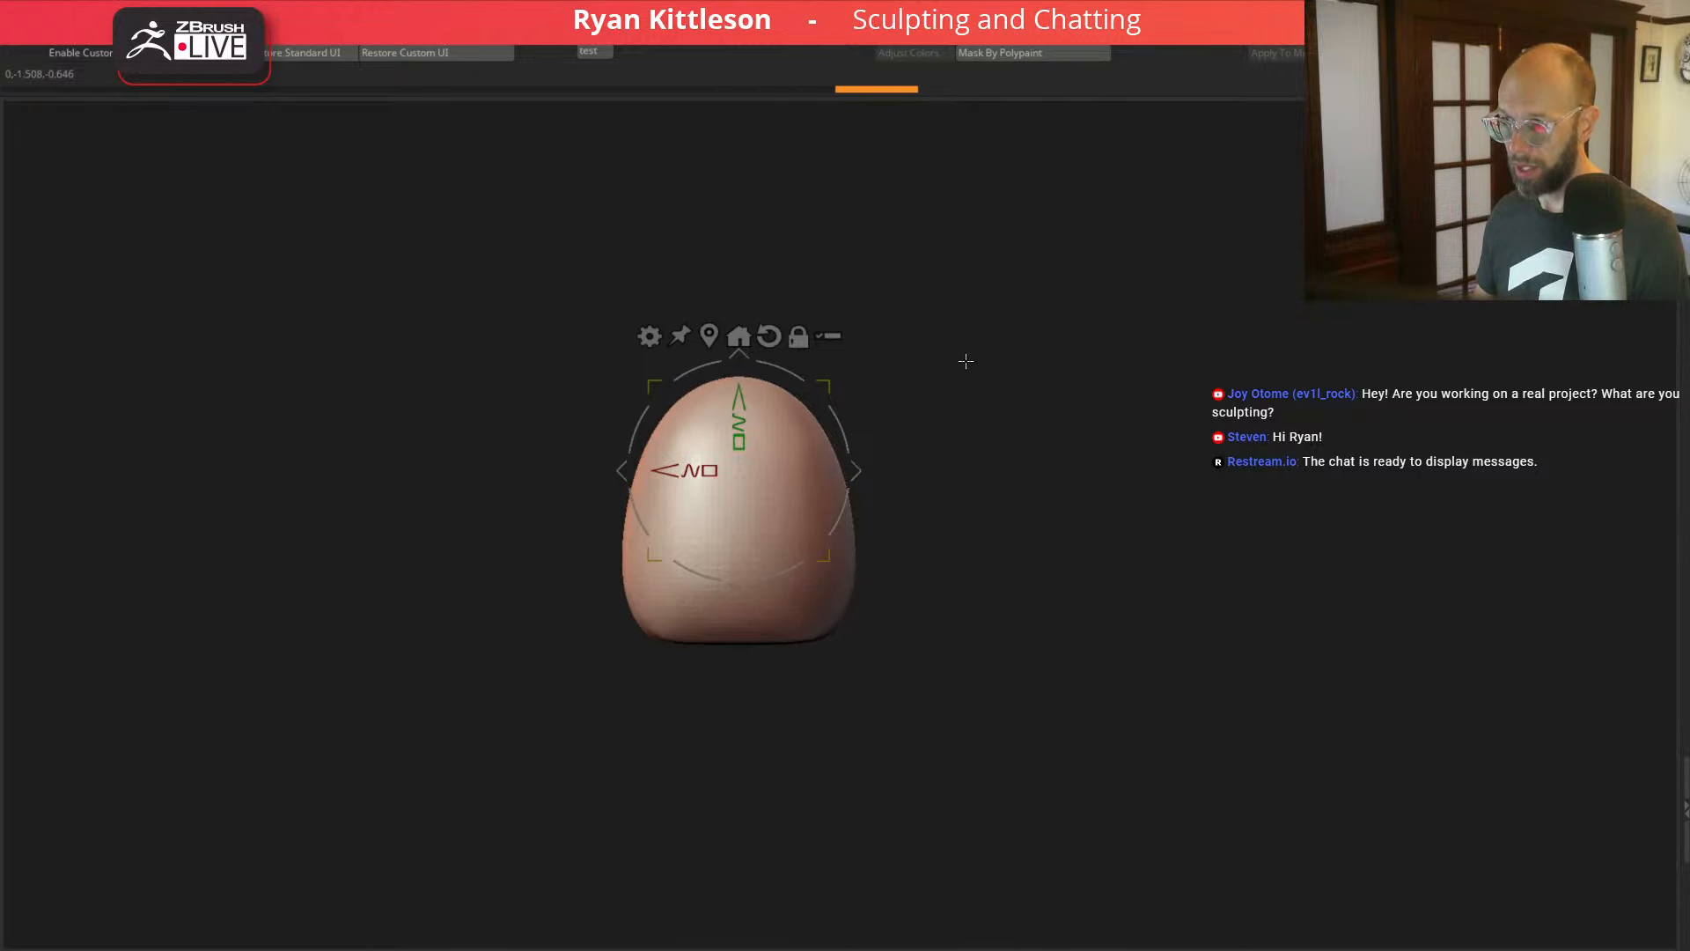
pyautogui.press('q')
pyautogui.moveTo(986, 419)
pyautogui.mouseDown()
pyautogui.moveTo(993, 332)
pyautogui.moveTo(976, 407)
pyautogui.mouseUp()
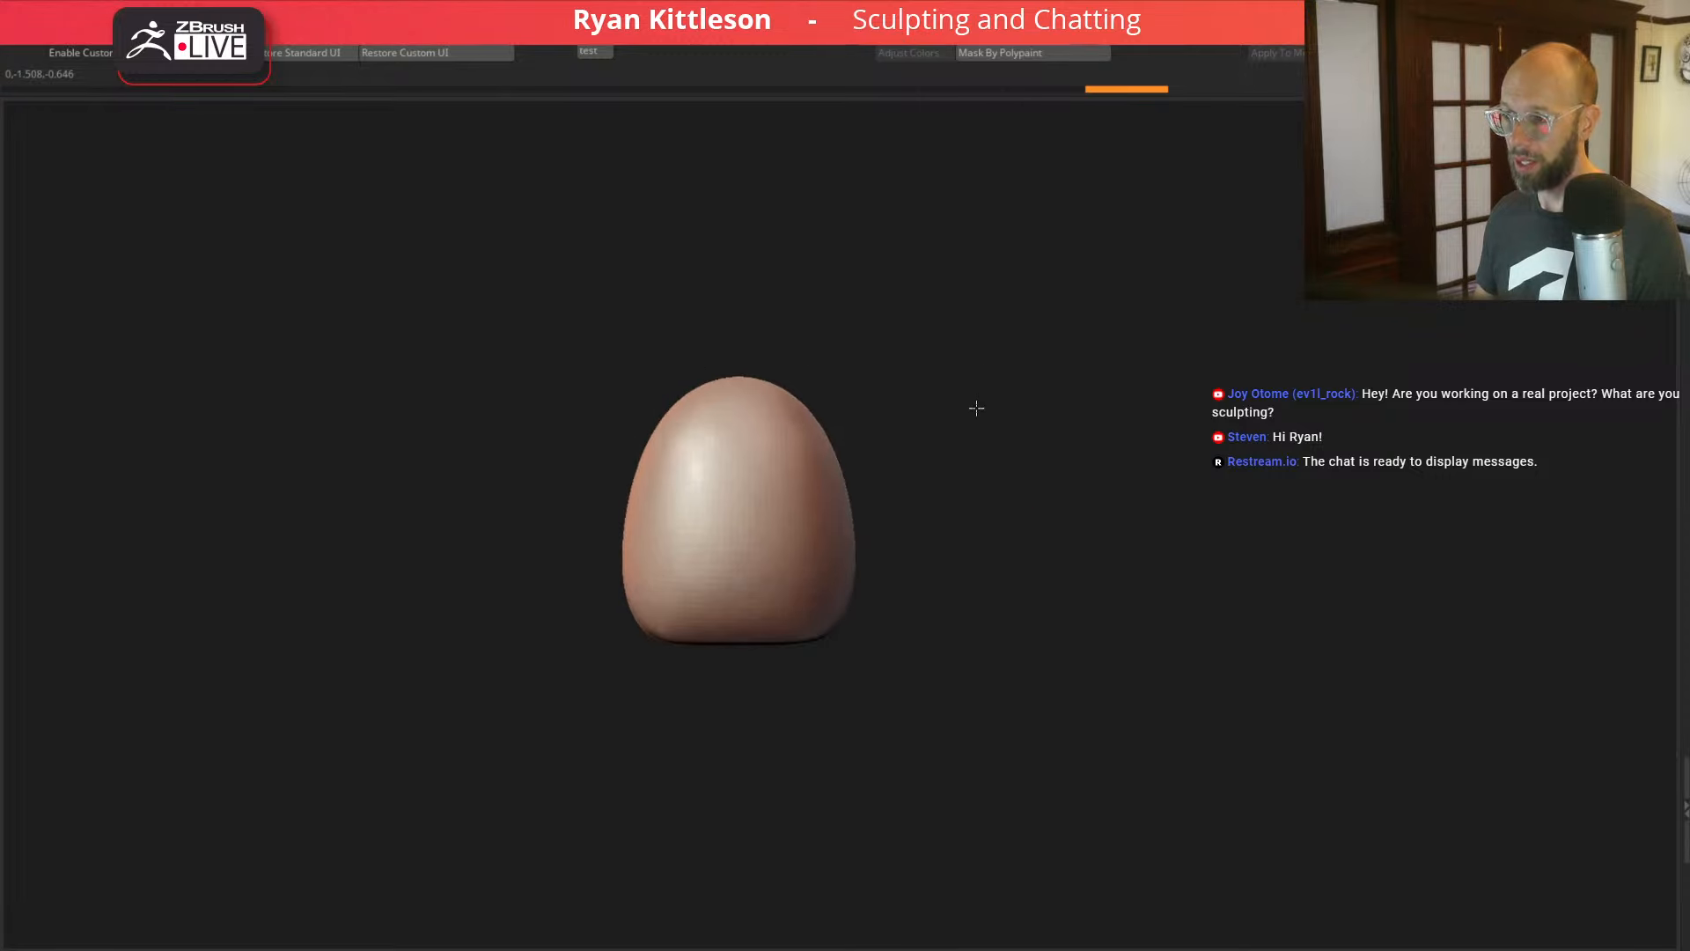
# Step: Add a mirrored pair of cylinders at the underside of the body as a base for the legs
pyautogui.keyDown('alt'); pyautogui.moveTo(1109, 558); pyautogui.dragTo(1151, 486); pyautogui.keyUp('alt')
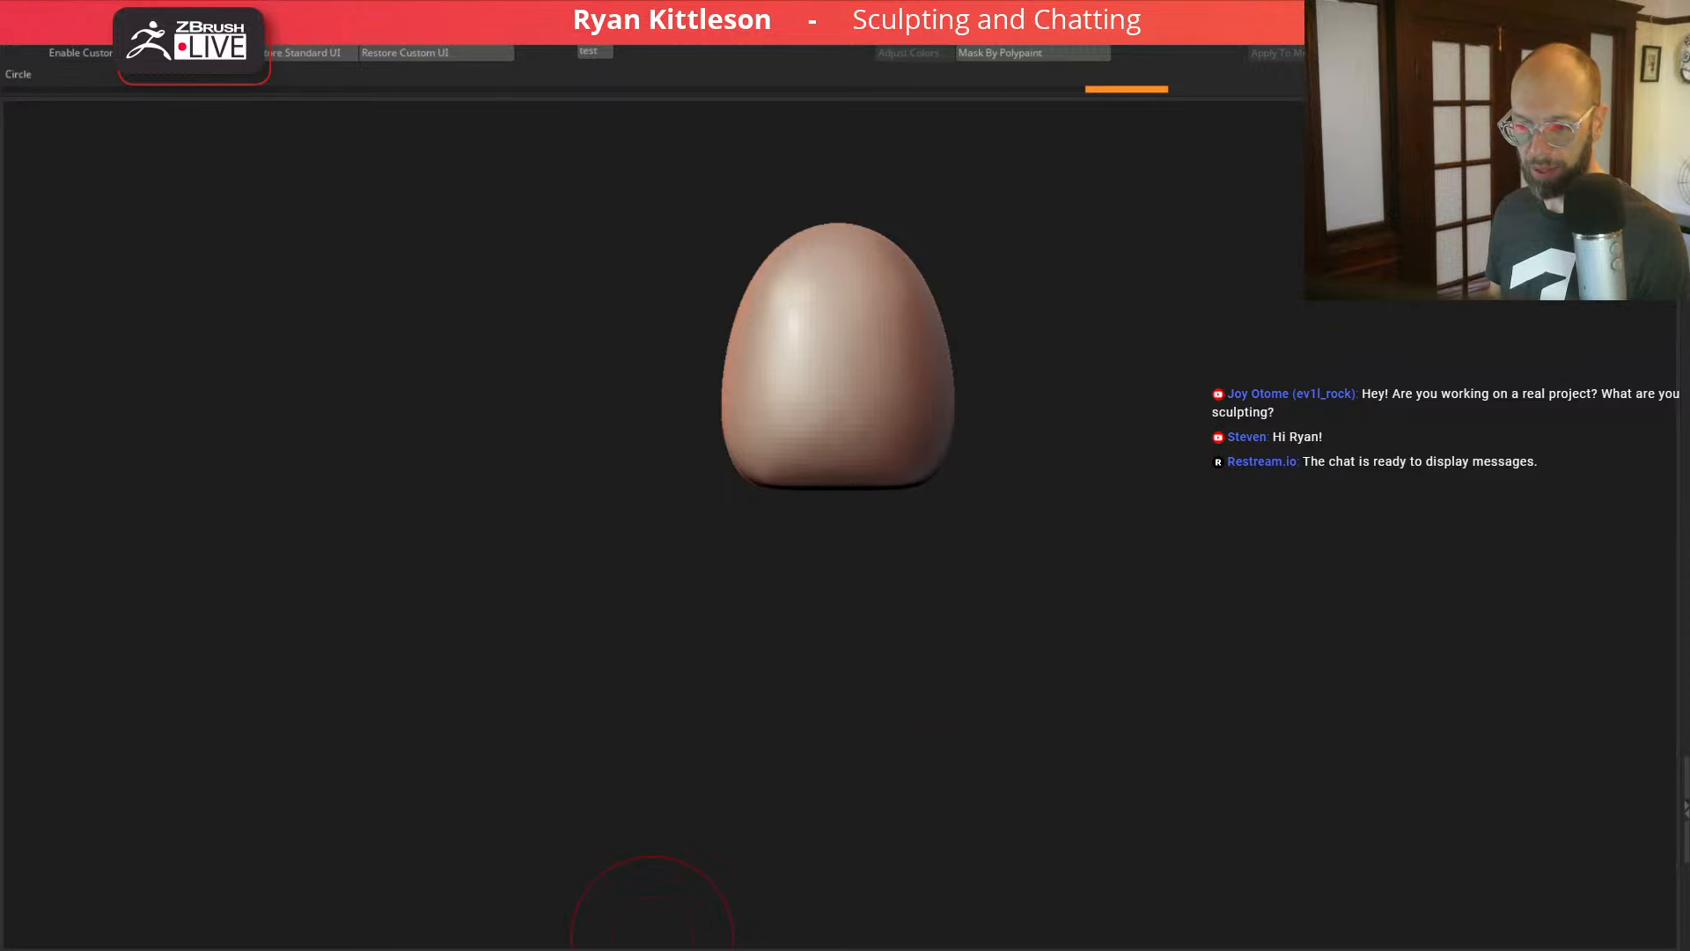
pyautogui.press('w')
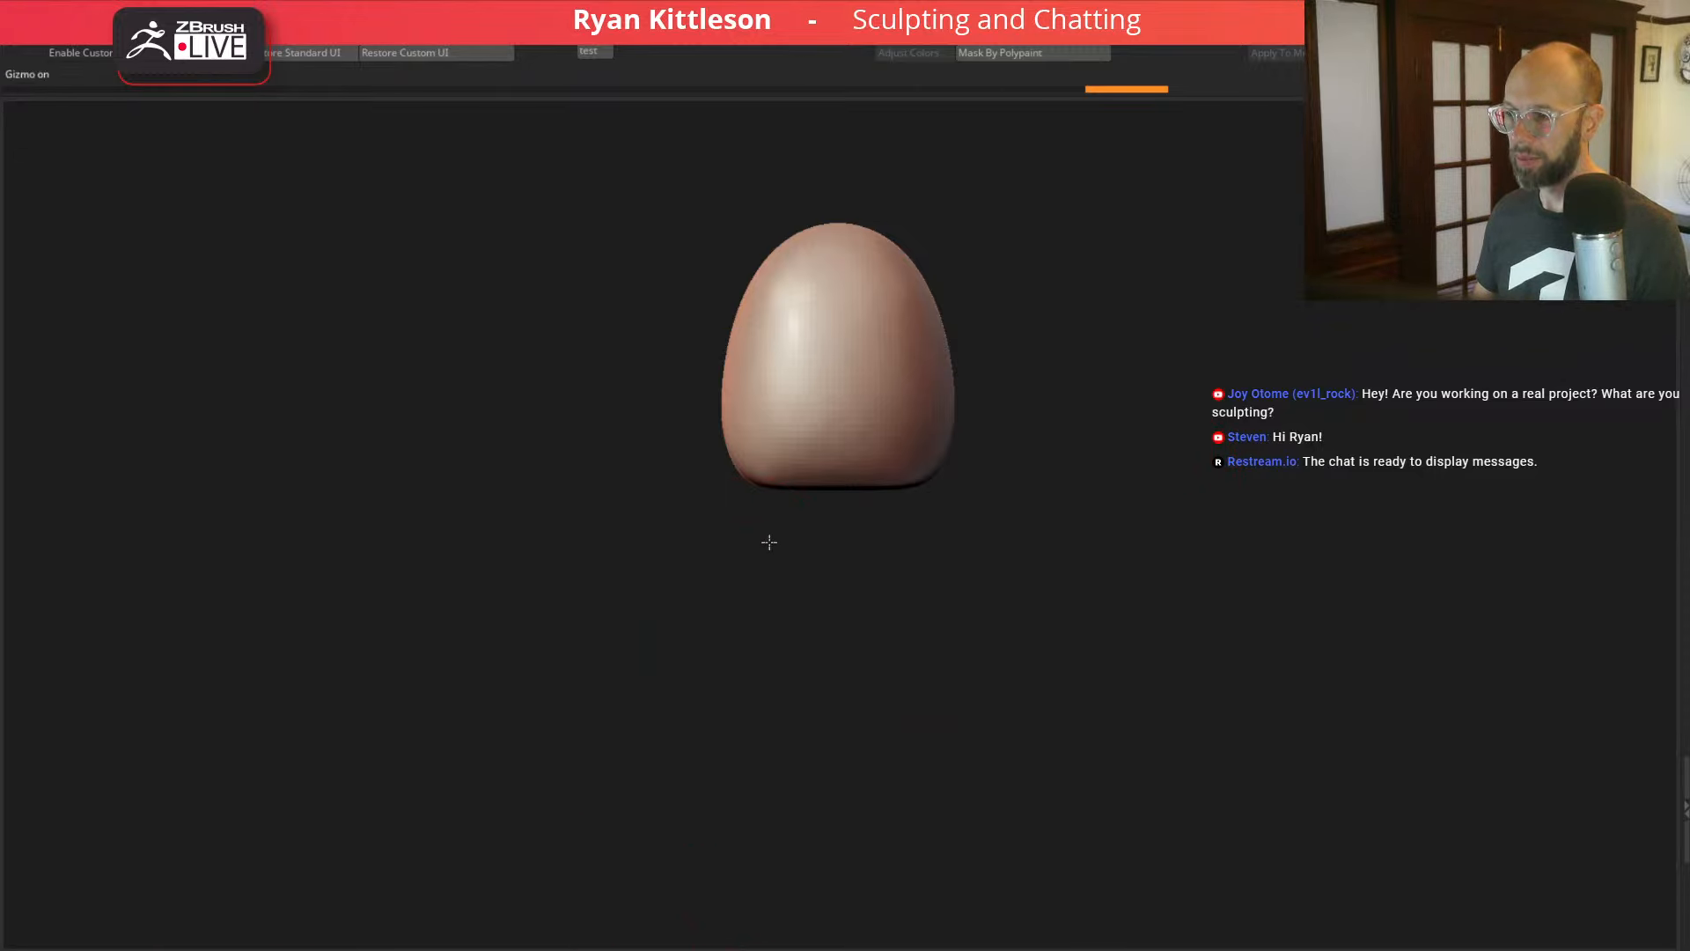
pyautogui.moveTo(769, 543); pyautogui.dragTo(542, 731)
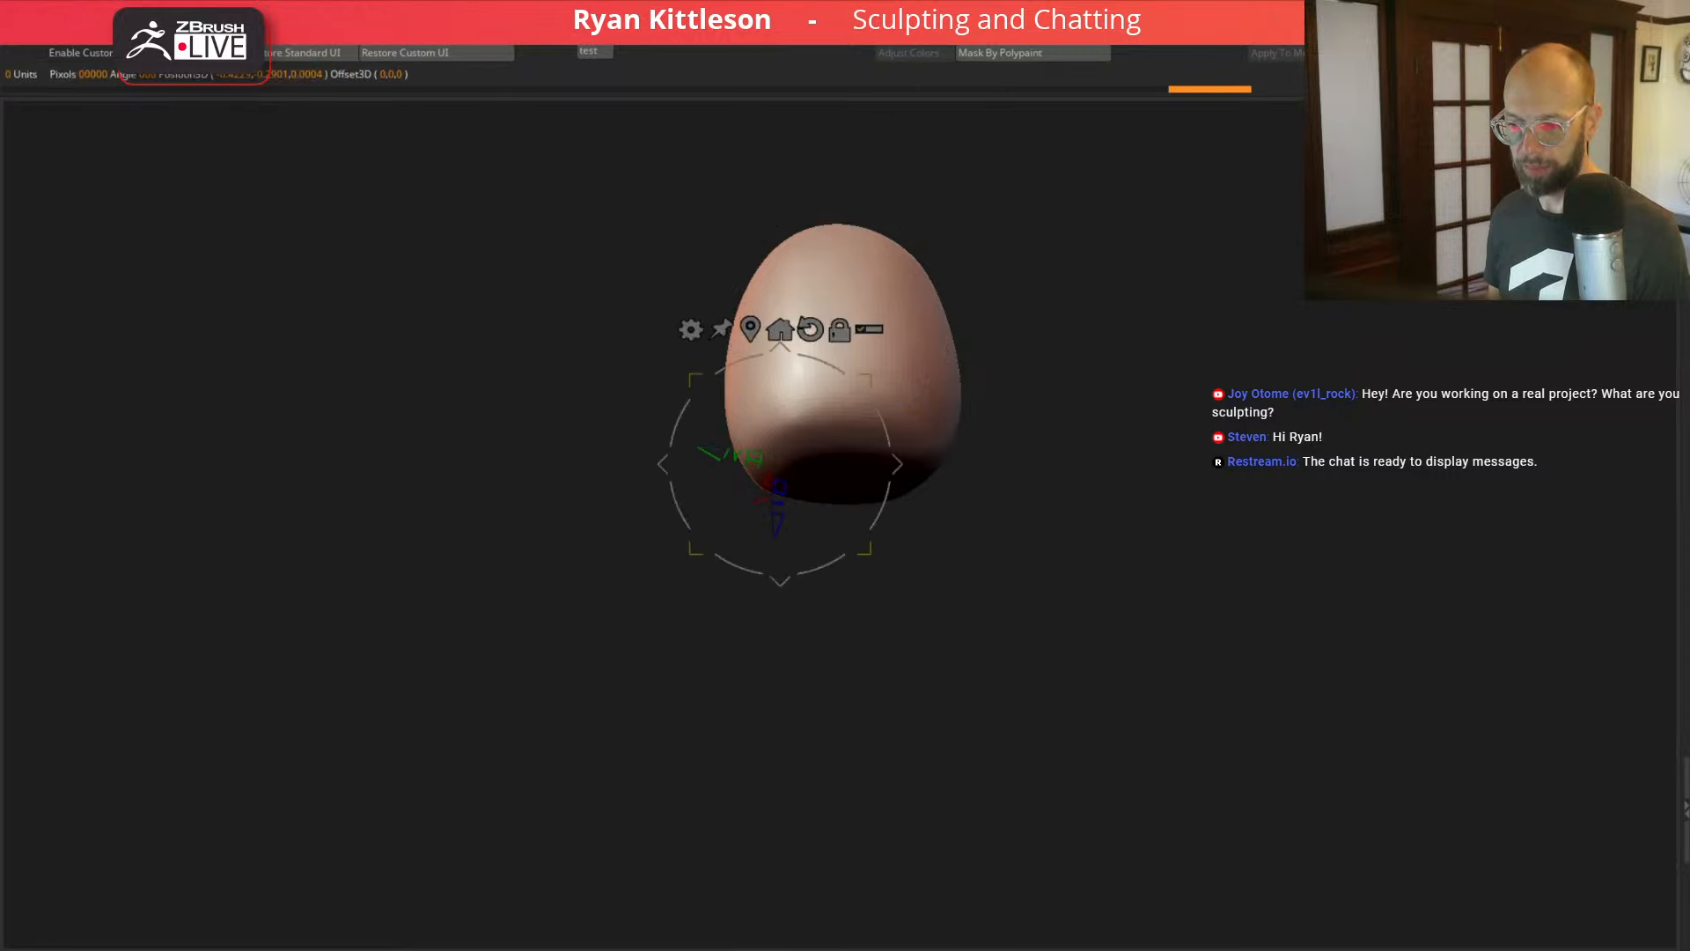
pyautogui.press('Down')
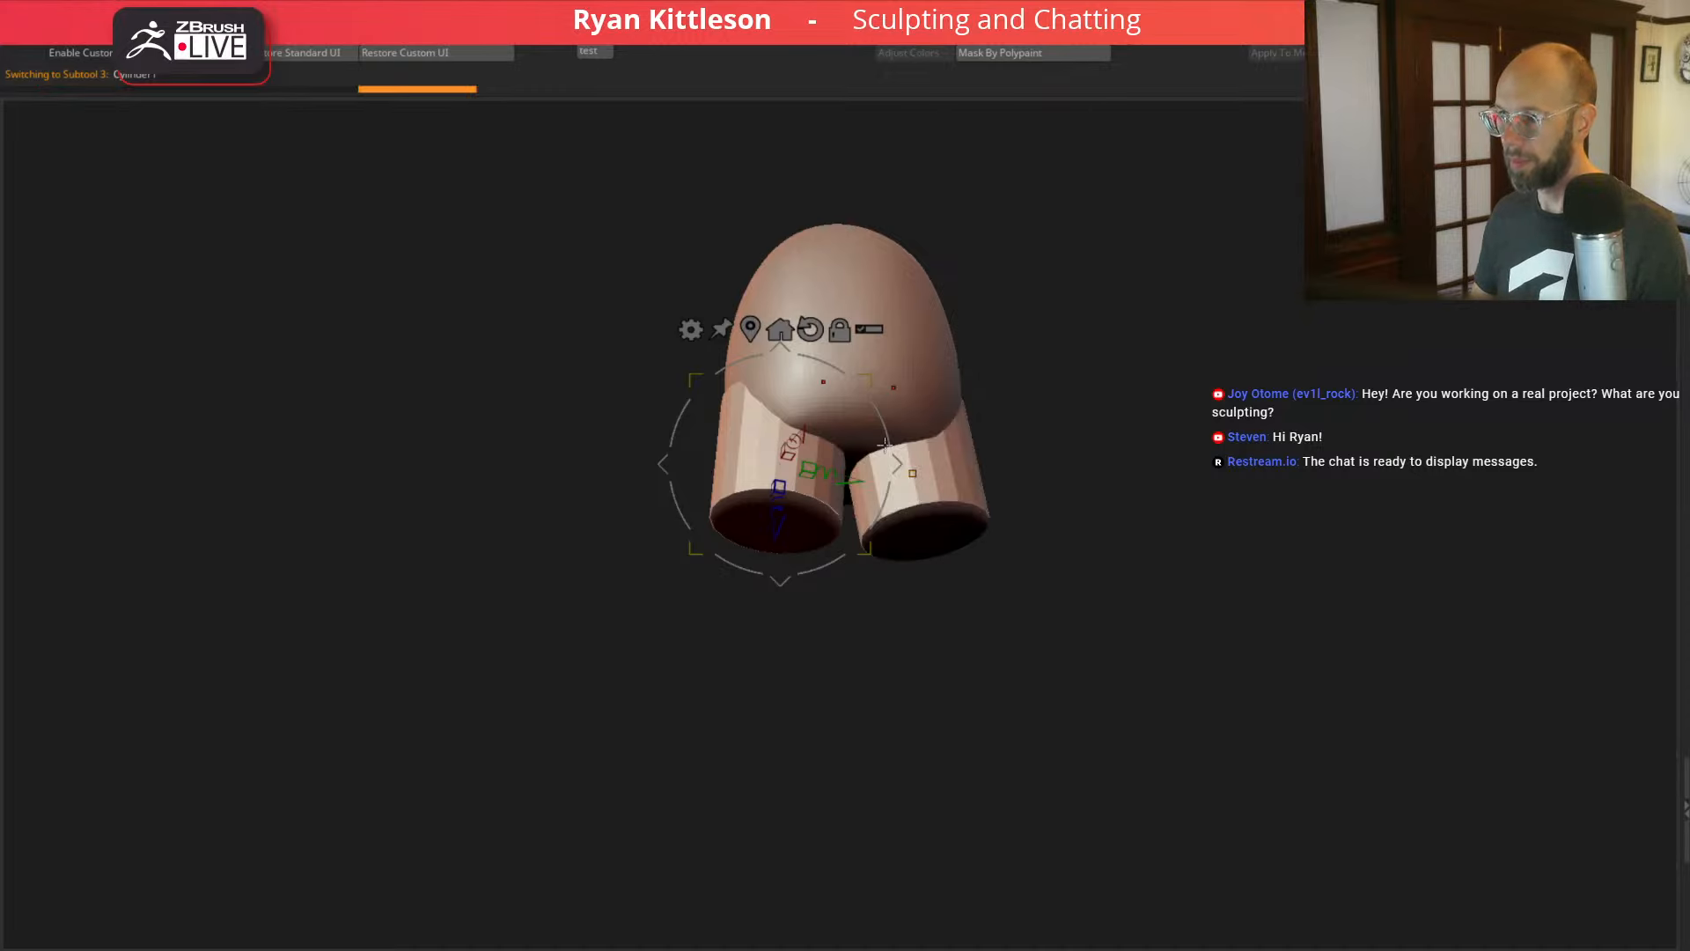
pyautogui.keyDown('alt'); pyautogui.moveTo(779, 487); pyautogui.dragTo(781, 449); pyautogui.keyUp('alt')
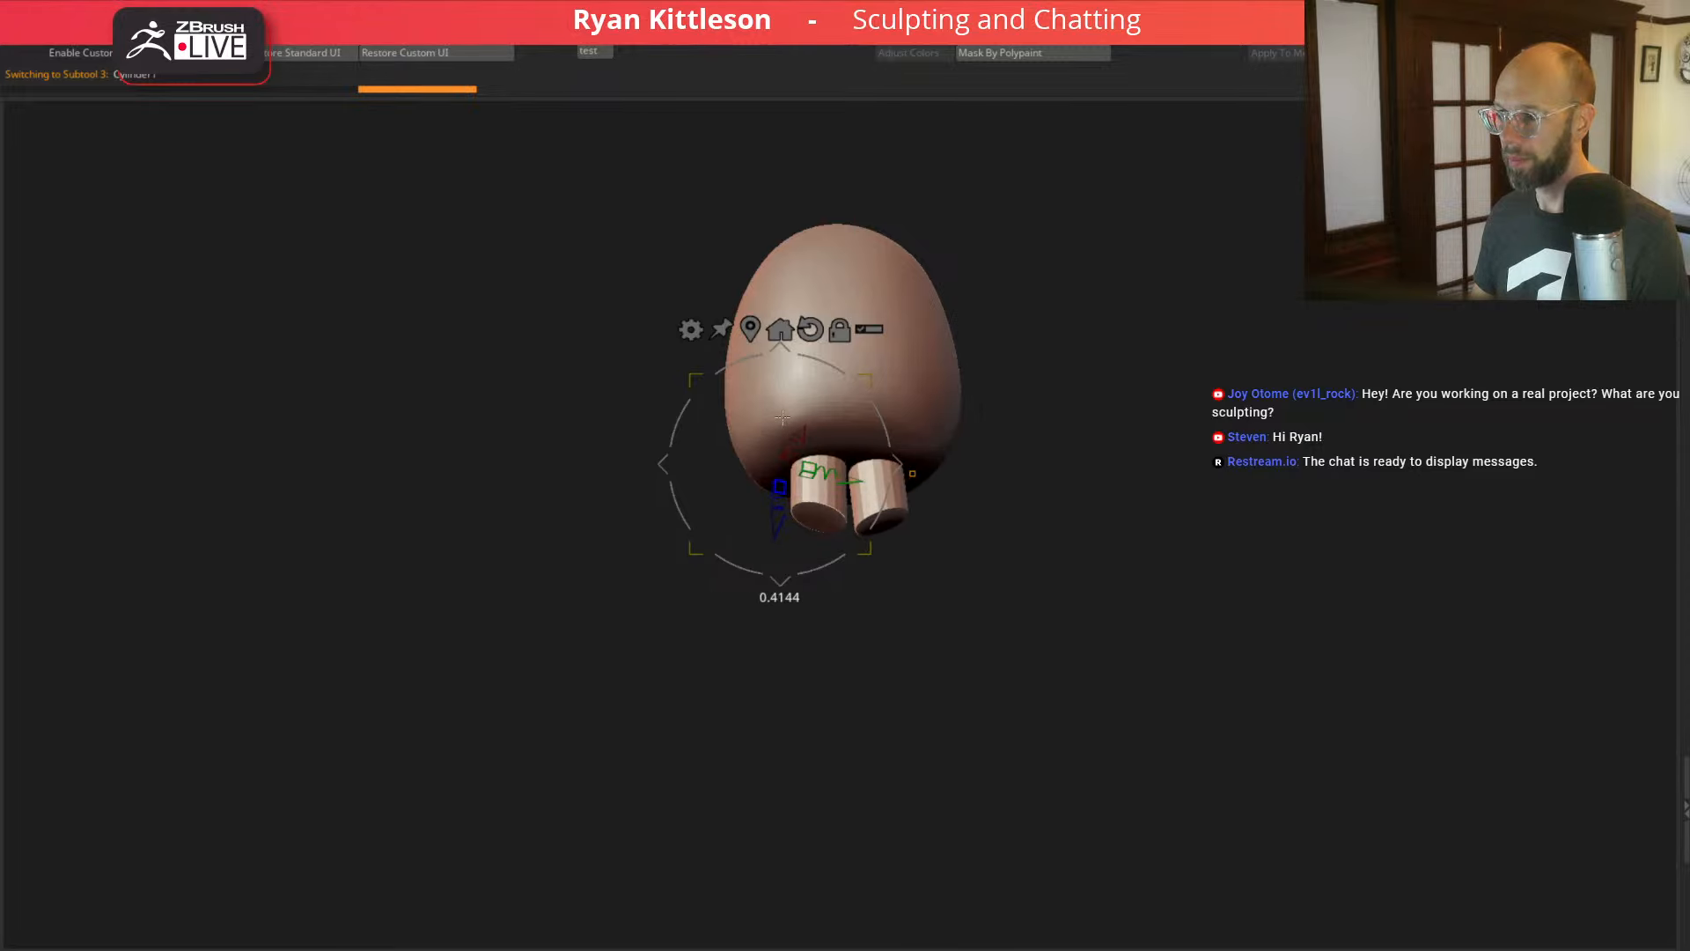
pyautogui.hotkey('ctrl', 'z')
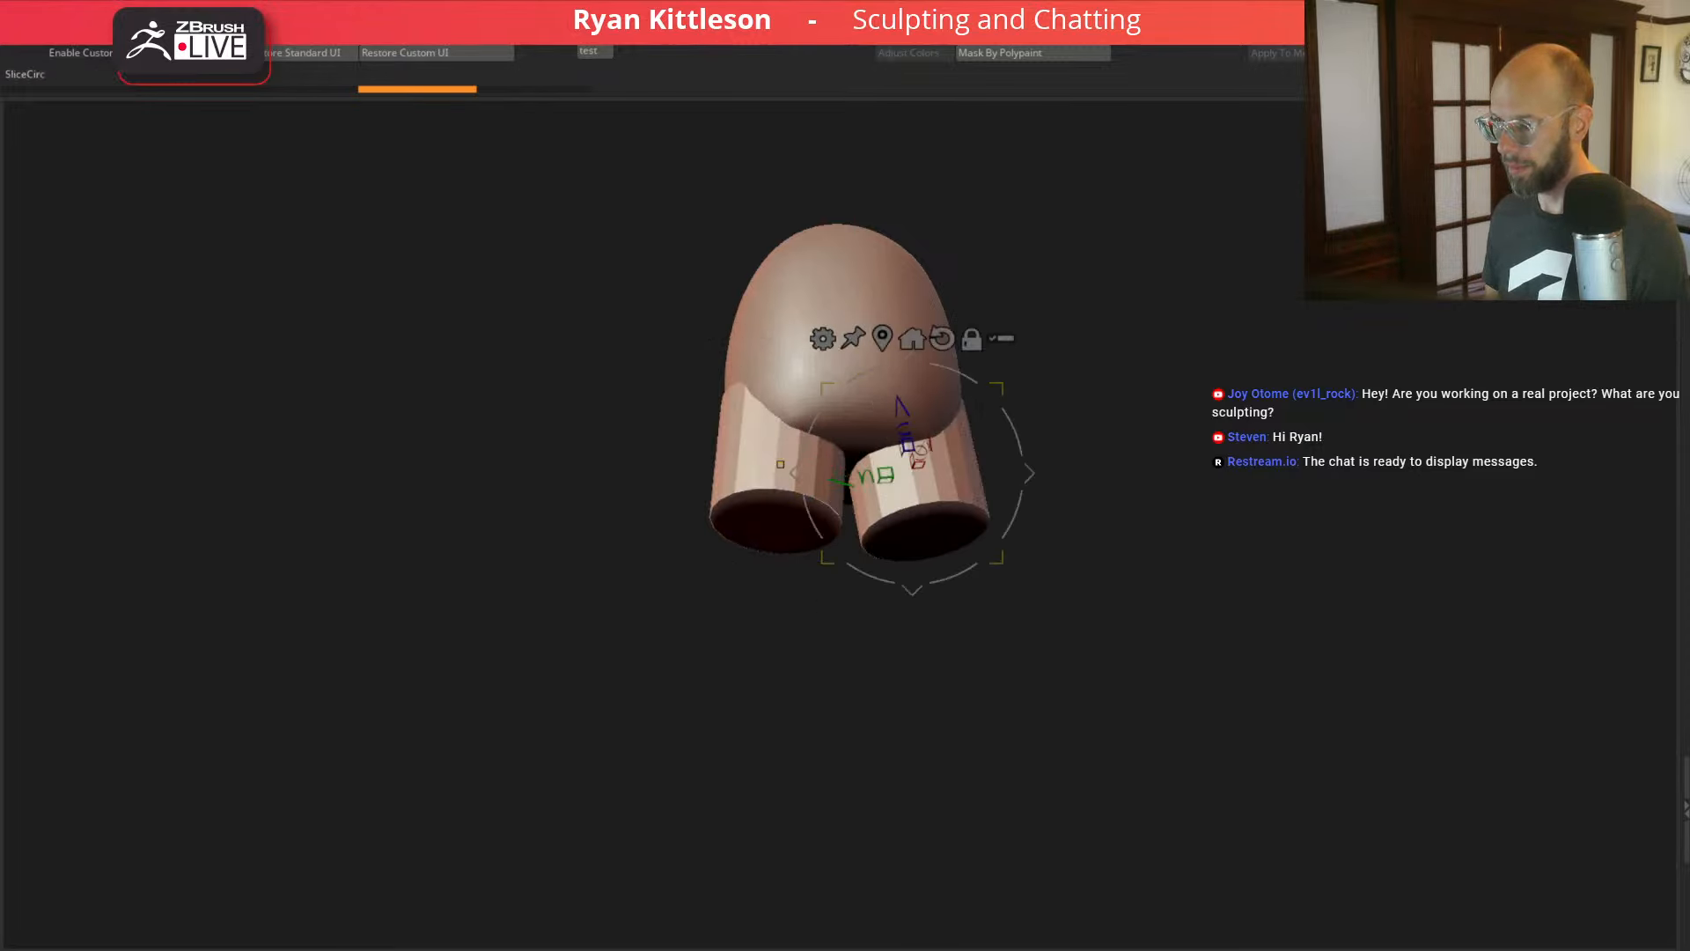
pyautogui.keyDown('alt'); pyautogui.moveTo(907, 443); pyautogui.dragTo(938, 514); pyautogui.keyUp('alt')
pyautogui.hotkey('ctrl', 'z')
# Step: Isolate the leg cylinders and turn off the mirrored instance so that only one cylinder is left
pyautogui.moveTo(1147, 430); pyautogui.dragTo(1140, 478)
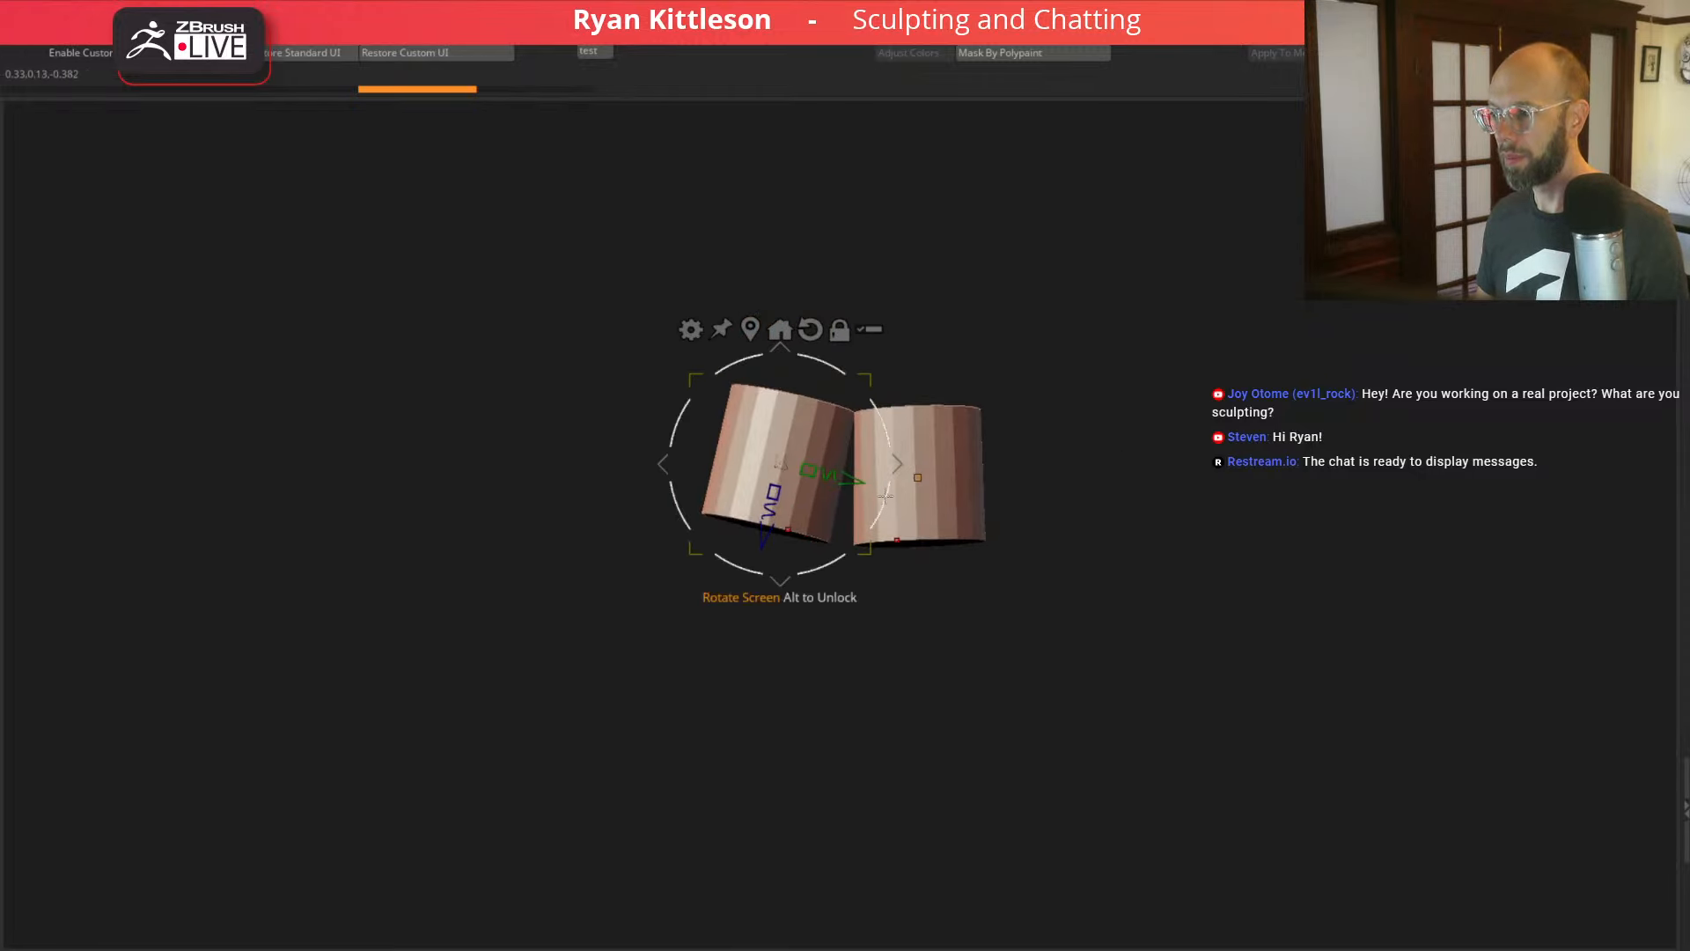
pyautogui.click(973, 947)
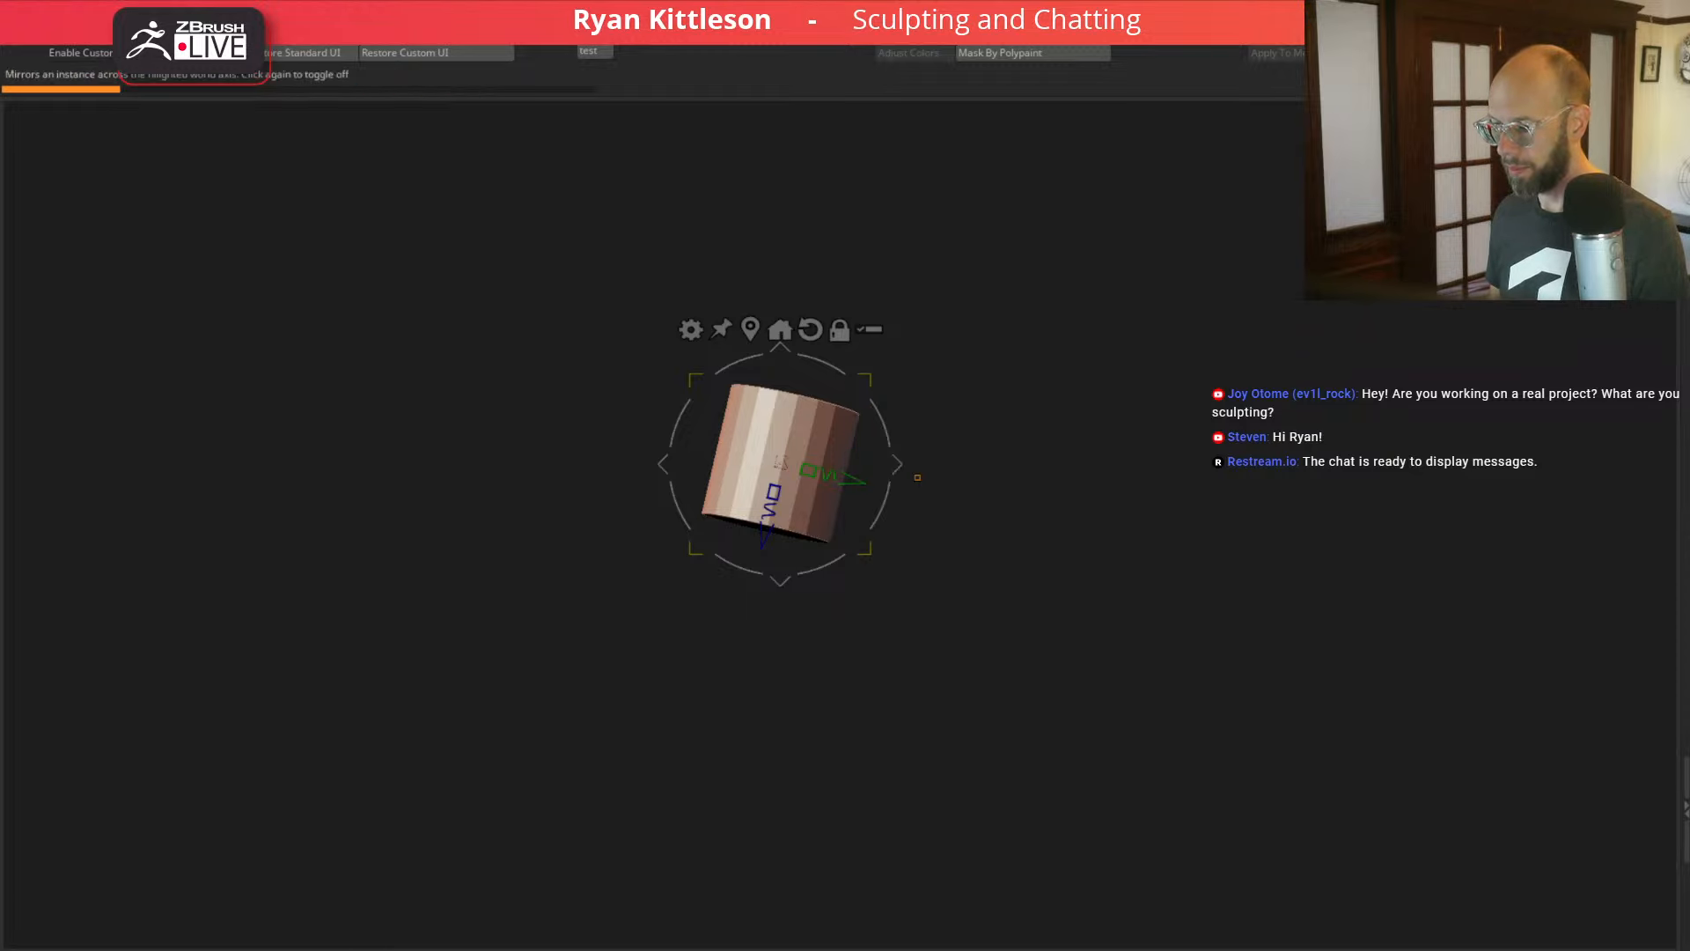
pyautogui.click(978, 947)
pyautogui.moveTo(807, 471); pyautogui.dragTo(795, 469)
pyautogui.hotkey('ctrl', 'z')
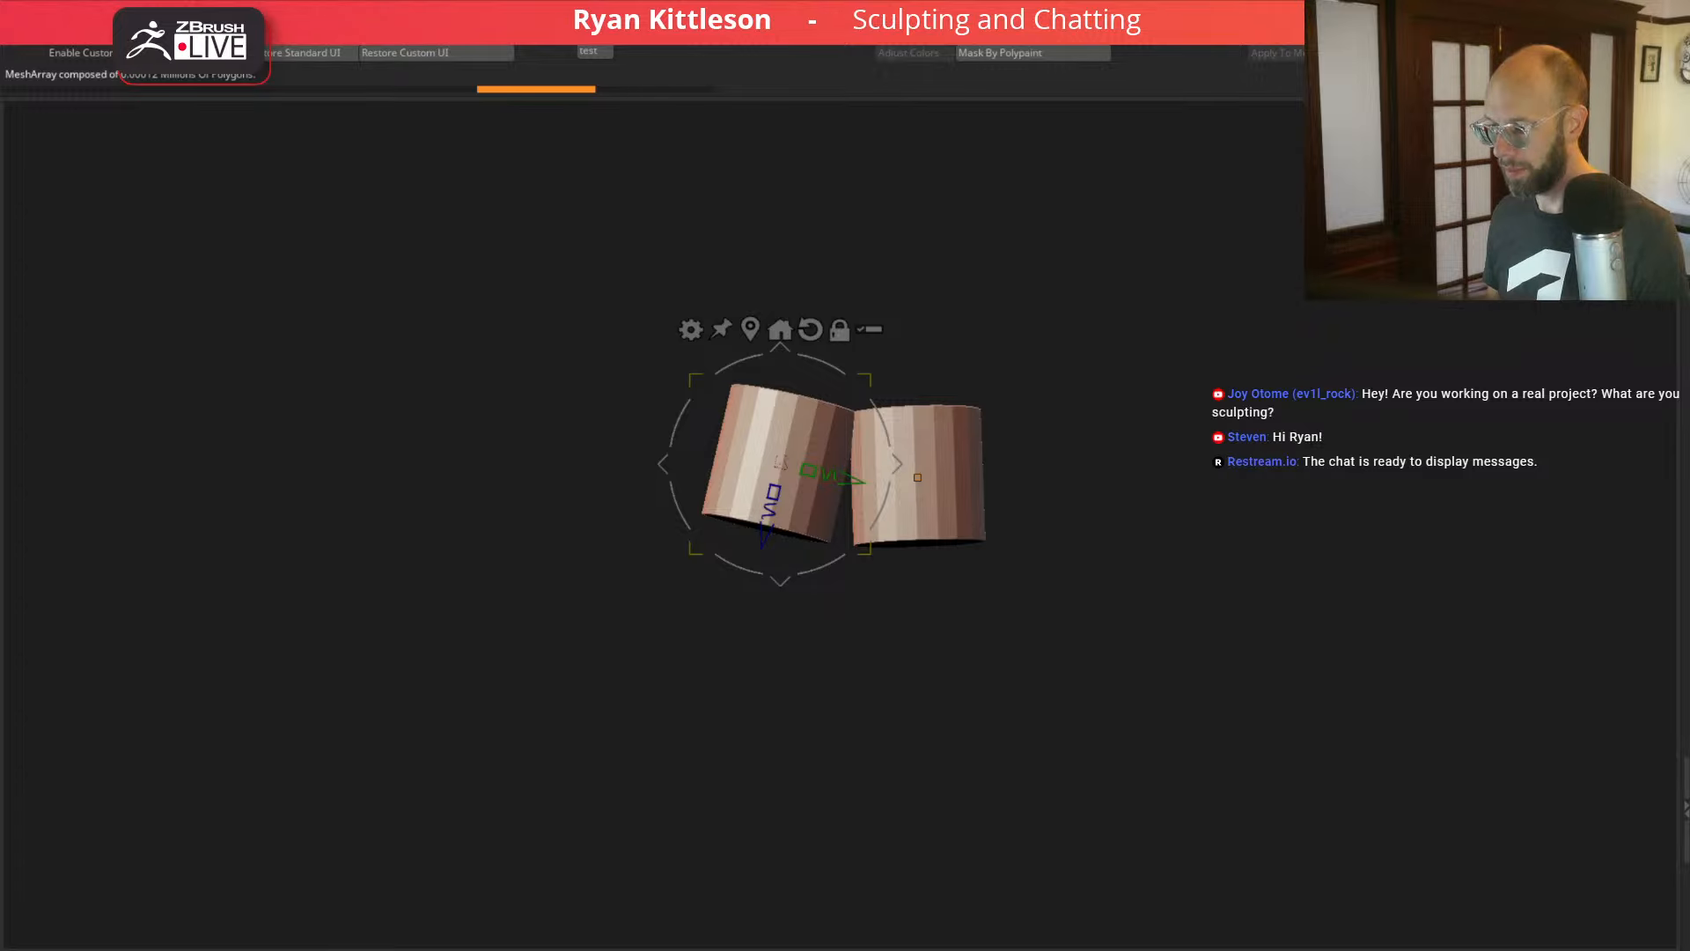
pyautogui.hotkey('ctrl', 'shift', 'z')
# Step: Thin the cylinder into a leg, scale it up uniformly about 2.5 times and lower it beneath the body
pyautogui.keyDown('alt'); pyautogui.moveTo(775, 493); pyautogui.dragTo(804, 411); pyautogui.keyUp('alt')
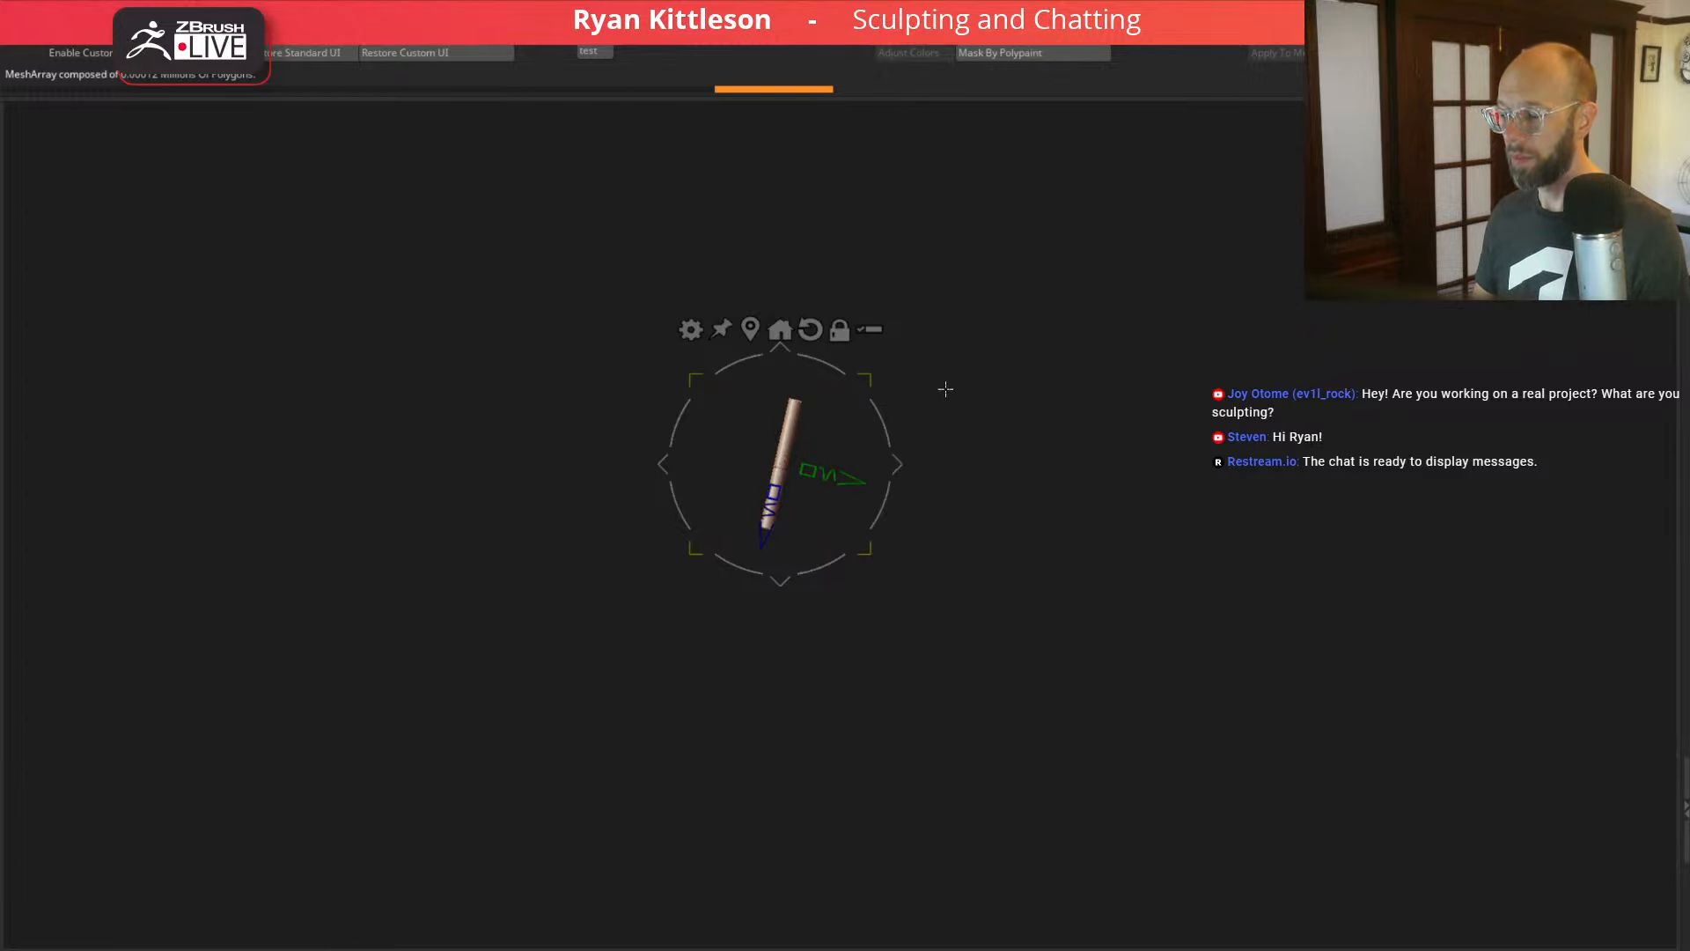
pyautogui.hotkey('alt', 's')
pyautogui.moveTo(895, 464); pyautogui.dragTo(877, 524)
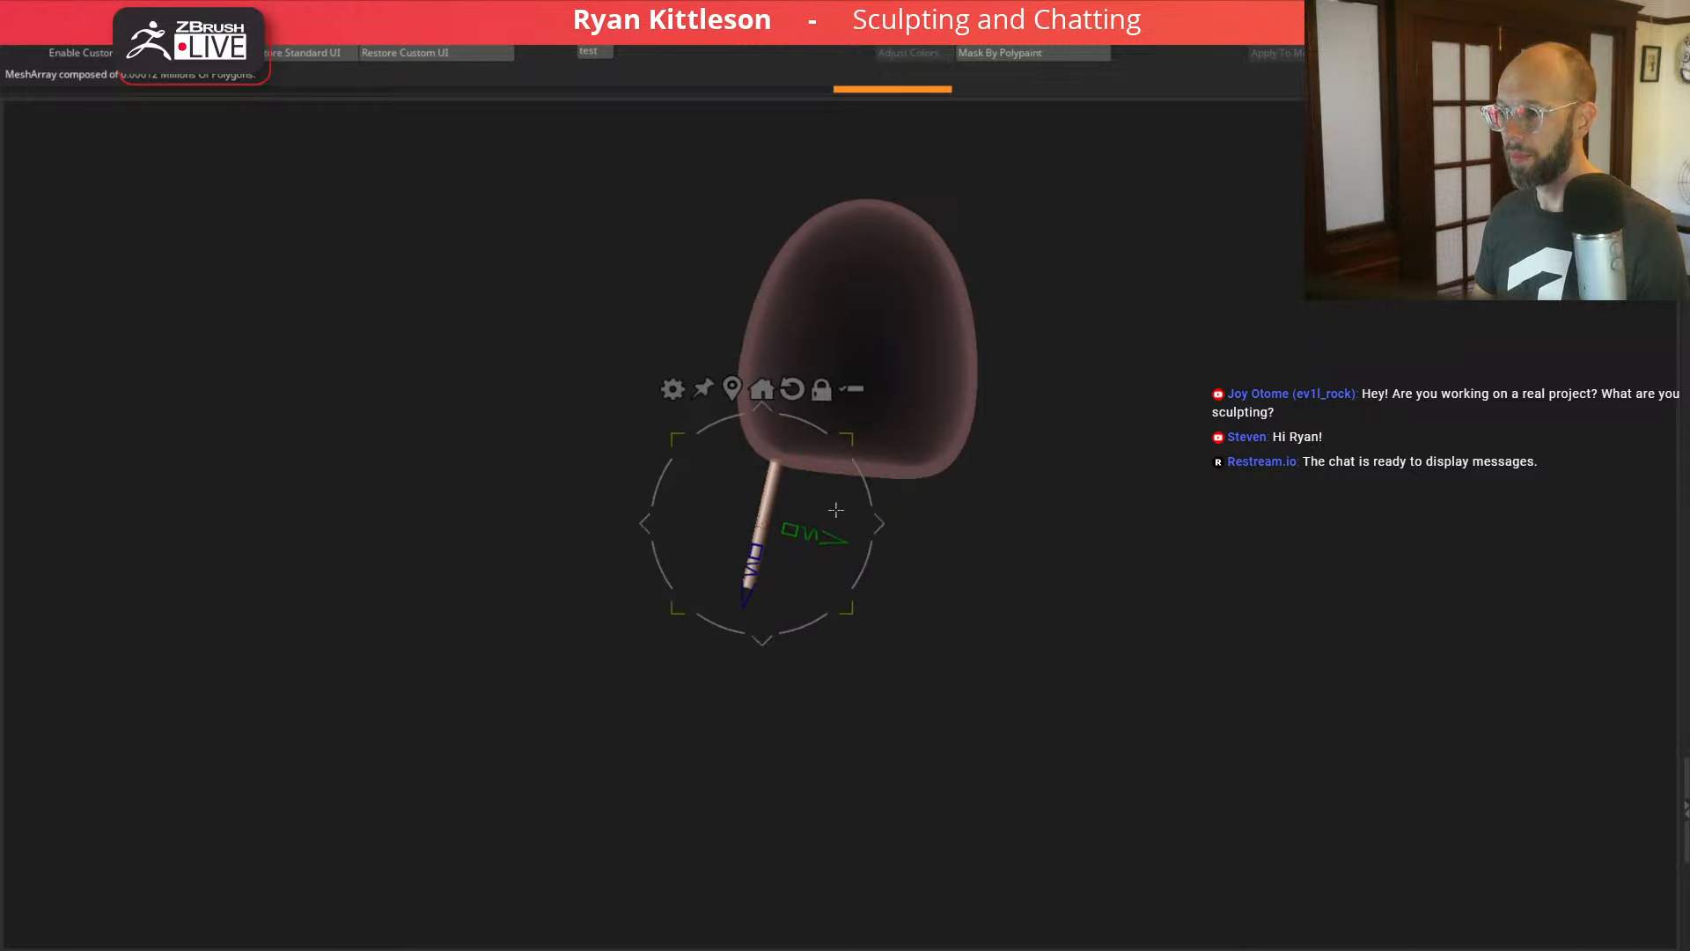
pyautogui.moveTo(850, 440); pyautogui.dragTo(928, 378)
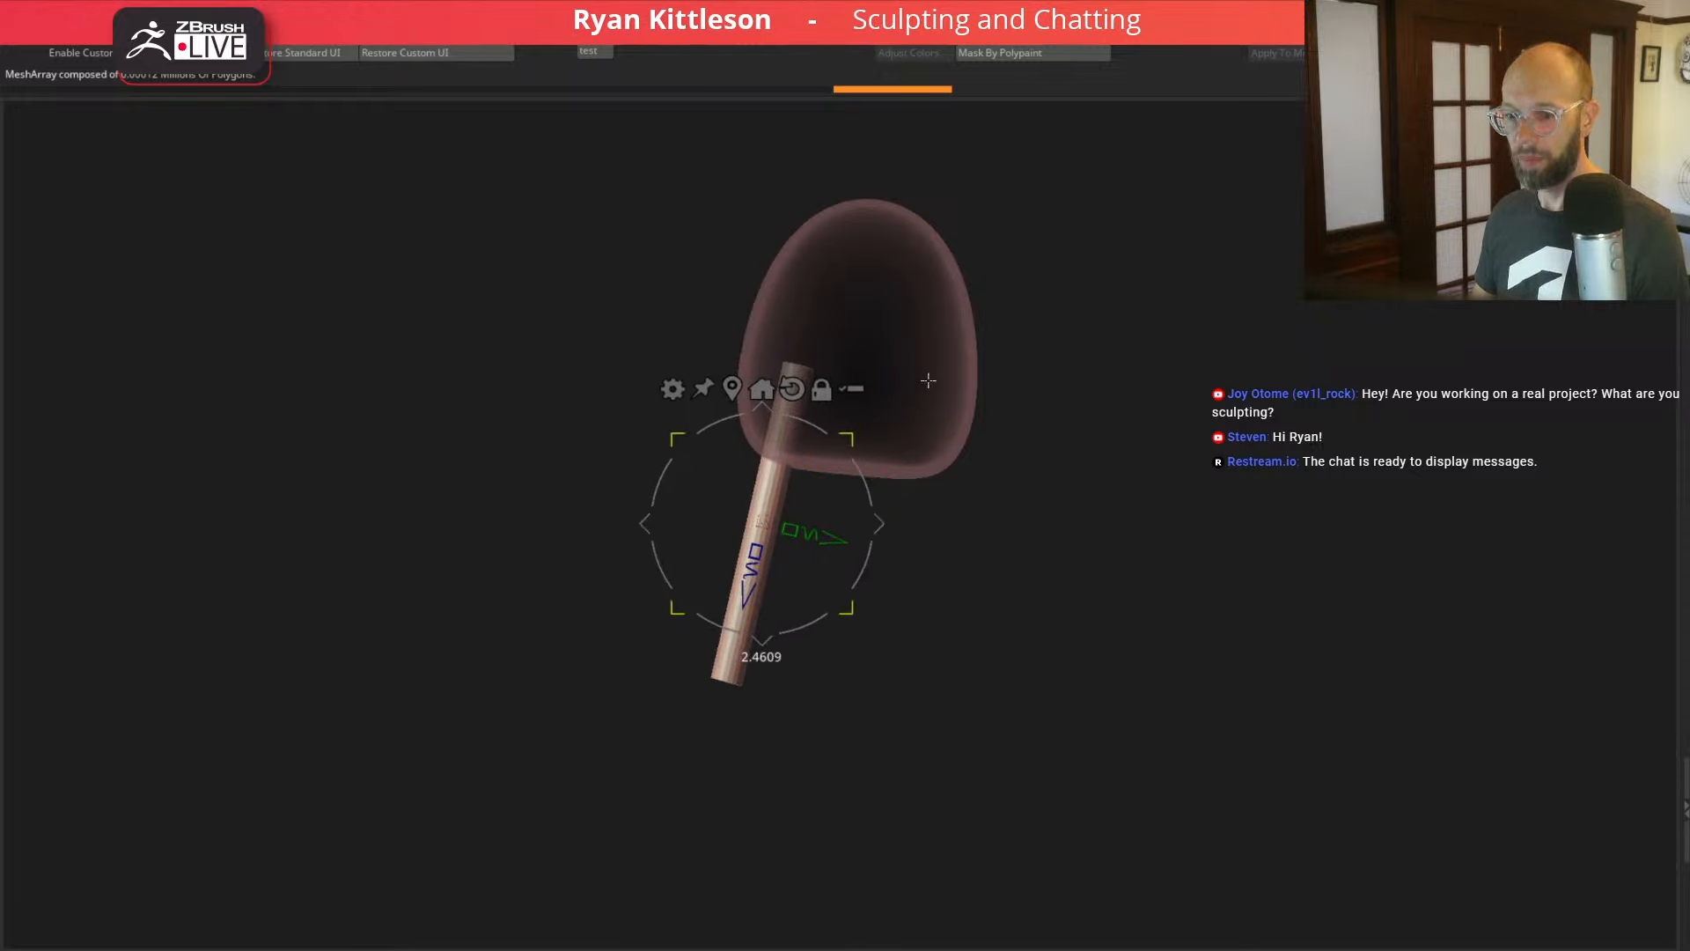
pyautogui.moveTo(885, 531); pyautogui.dragTo(881, 589)
pyautogui.moveTo(973, 521); pyautogui.dragTo(973, 525)
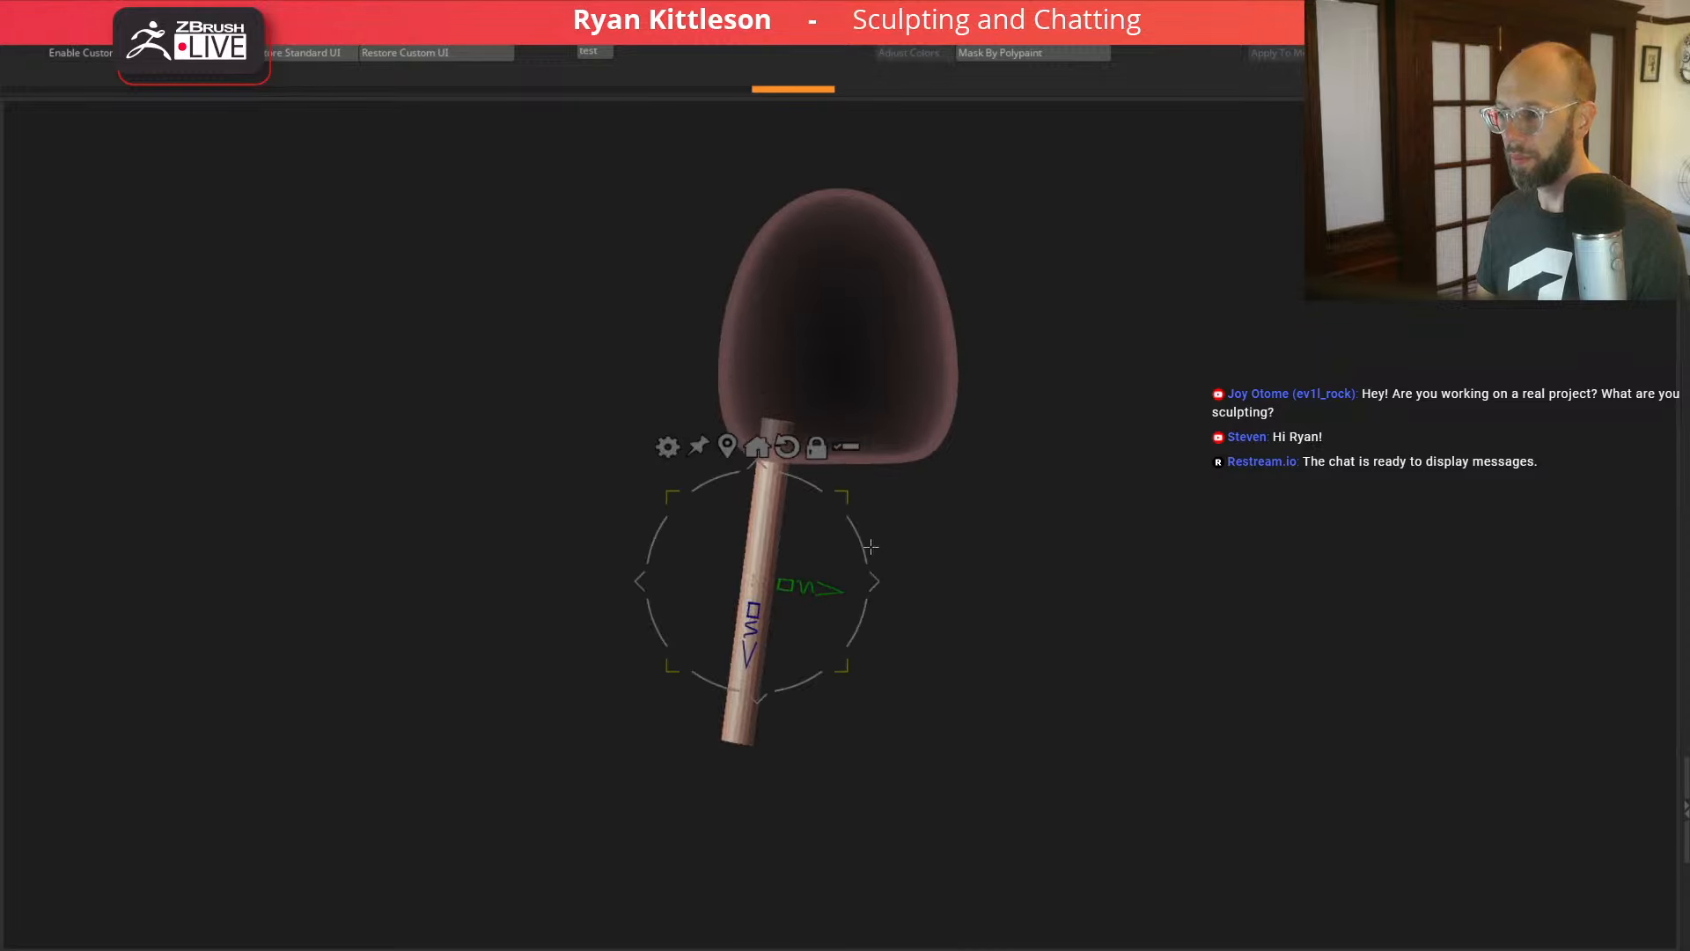
# Step: Rotate the leg upright and center it front to back under the body
pyautogui.moveTo(862, 549); pyautogui.dragTo(881, 548)
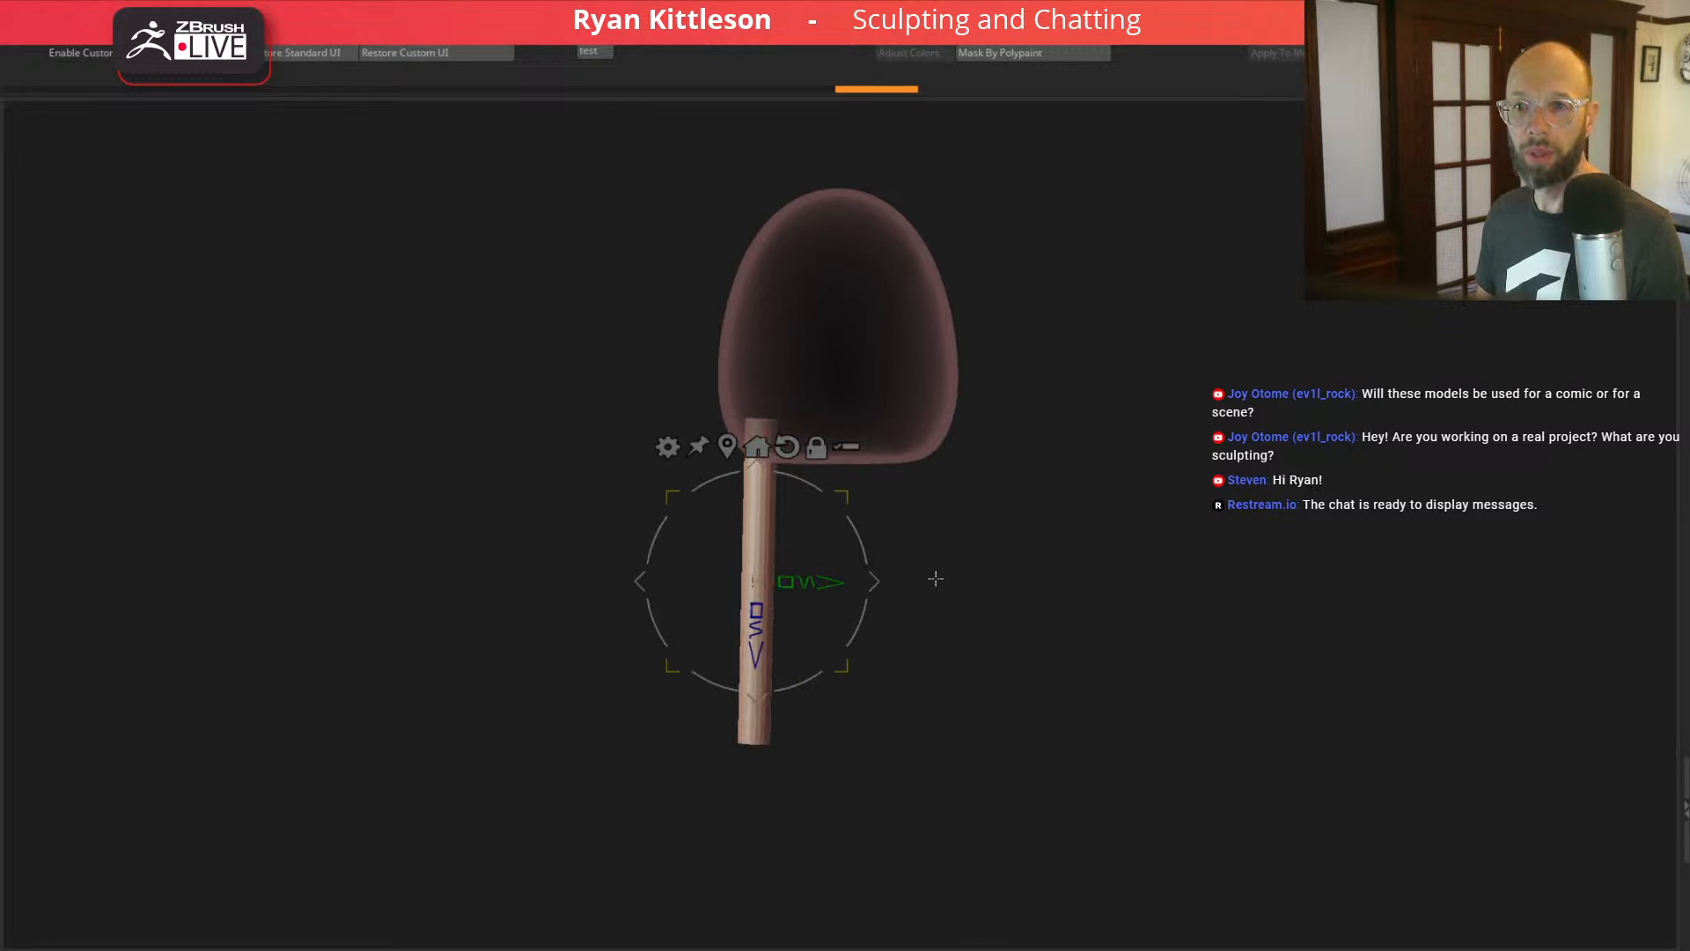
pyautogui.moveTo(875, 581); pyautogui.dragTo(890, 599)
pyautogui.moveTo(1079, 484); pyautogui.dragTo(1139, 499)
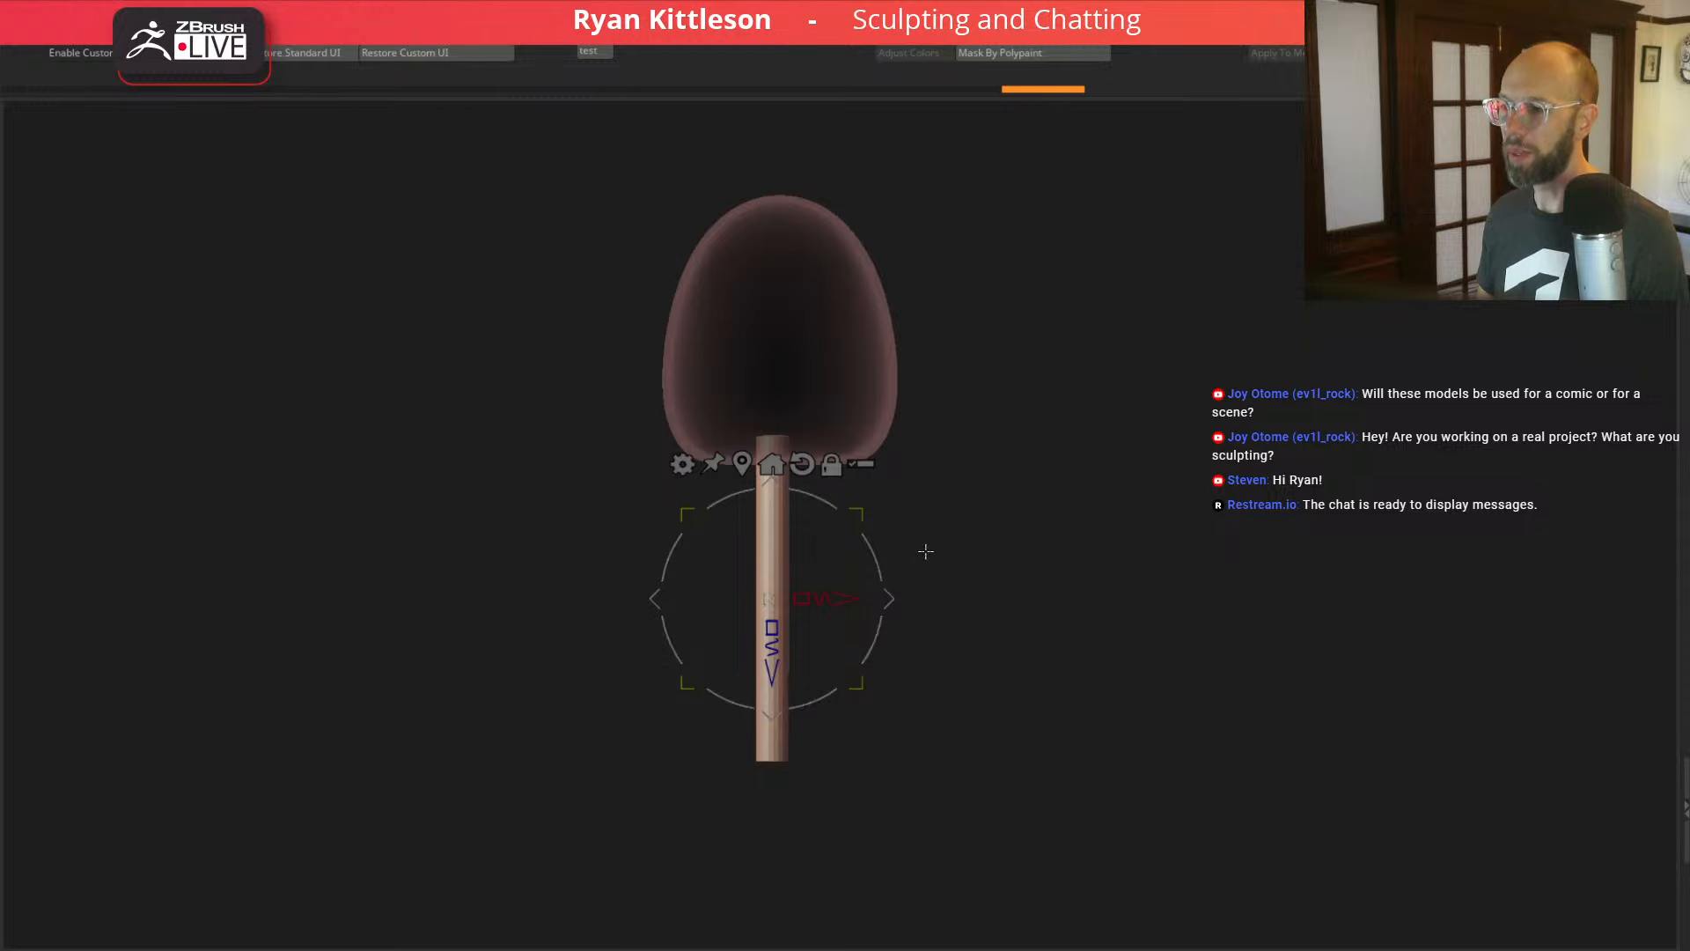
# Step: Turn off ghost transparency for the man's blockout and lengthen the leg cylinder slightly
pyautogui.moveTo(979, 523); pyautogui.dragTo(999, 497)
pyautogui.hotkey('alt', 't')
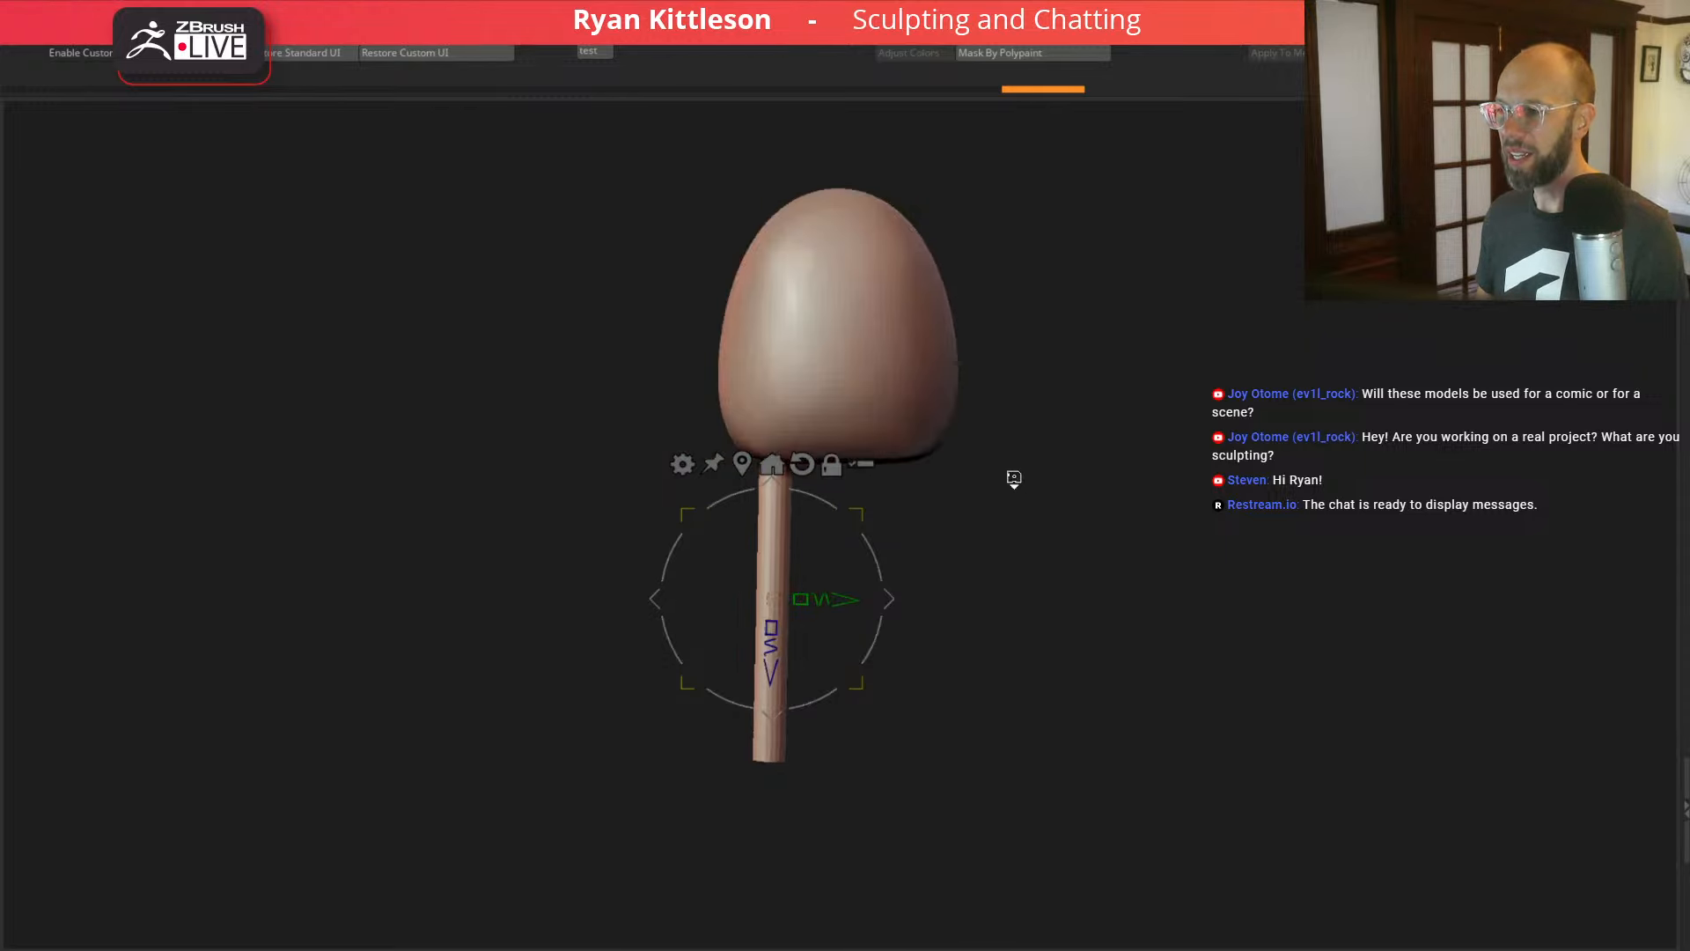
pyautogui.hotkey('alt', 's')
pyautogui.hotkey('alt', 's')
pyautogui.hotkey('alt', 't')
pyautogui.hotkey('alt', 't')
pyautogui.hotkey('alt', 't')
pyautogui.hotkey('alt', 't')
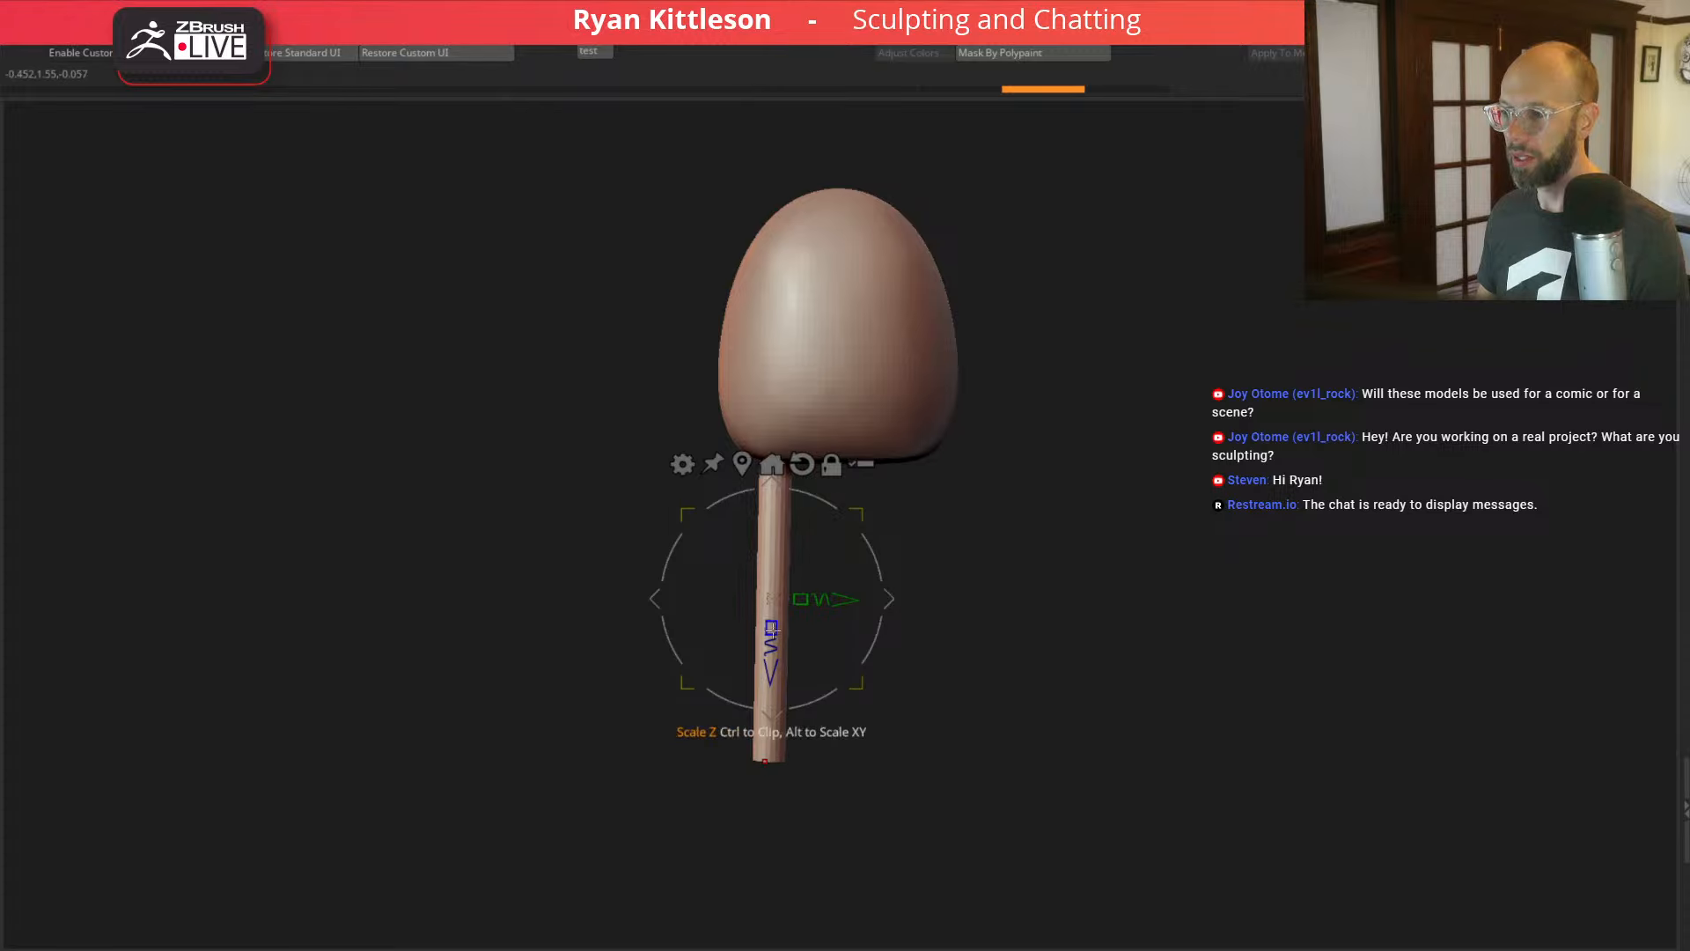
pyautogui.moveTo(771, 626); pyautogui.dragTo(771, 633)
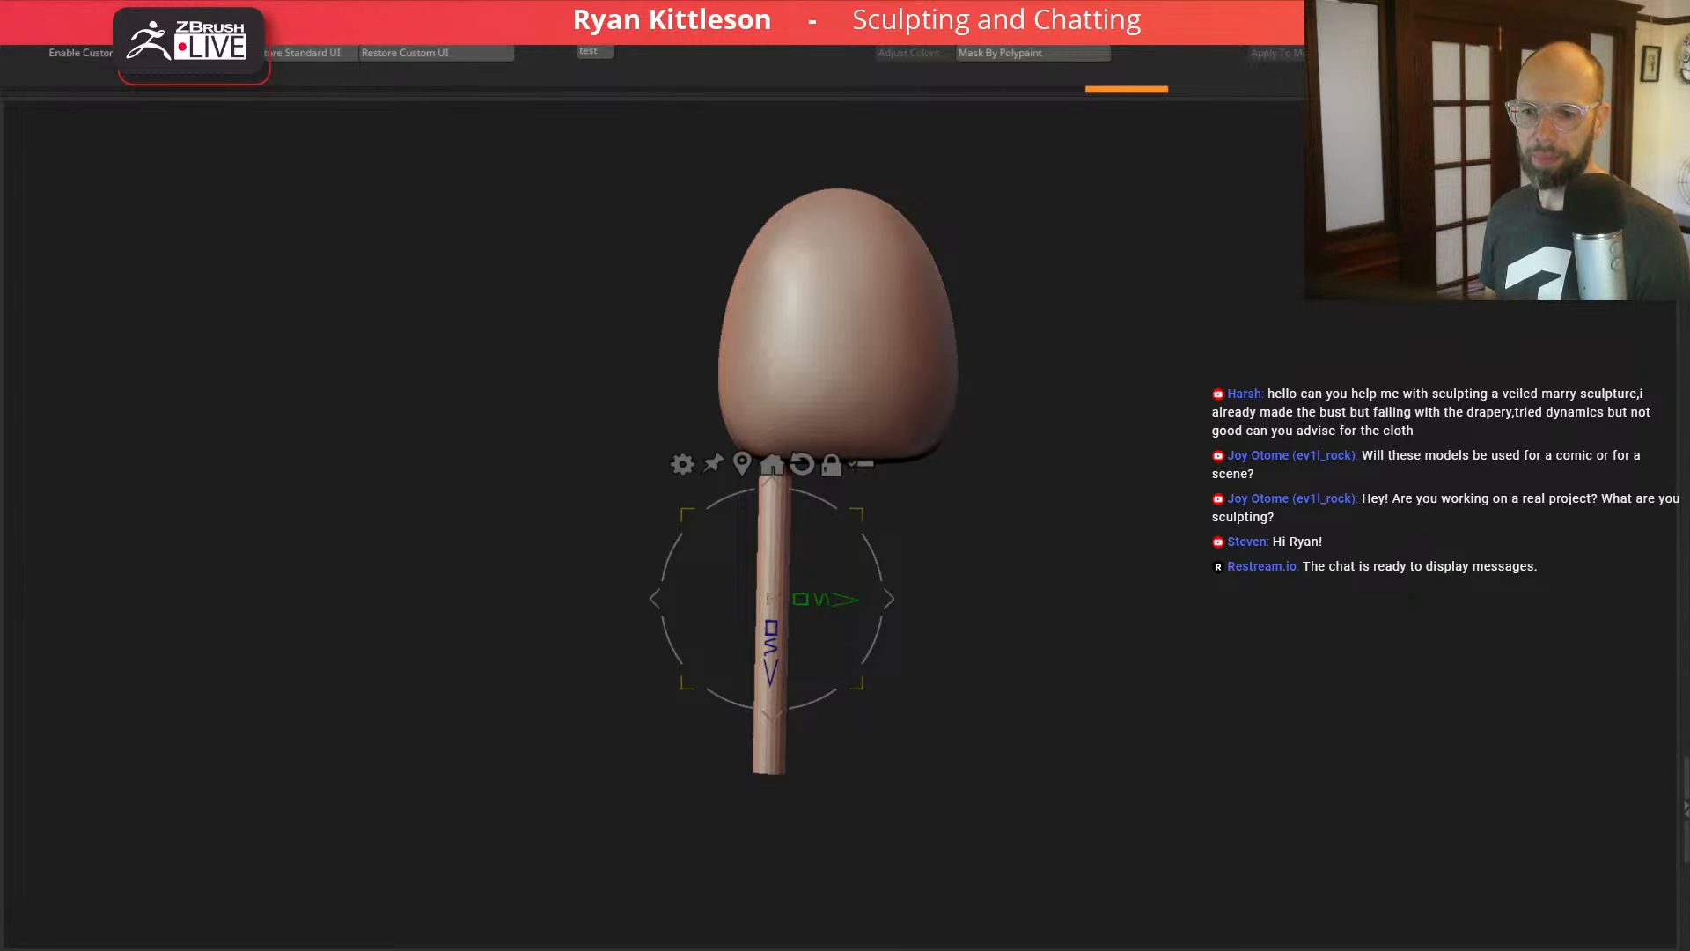
# Step: Switch to the guard dog sculpt, select its body mesh and isolate it in a close three-quarter view
pyautogui.click(2, 597)
pyautogui.keyDown('alt'); pyautogui.click(948, 387); pyautogui.keyUp('alt')
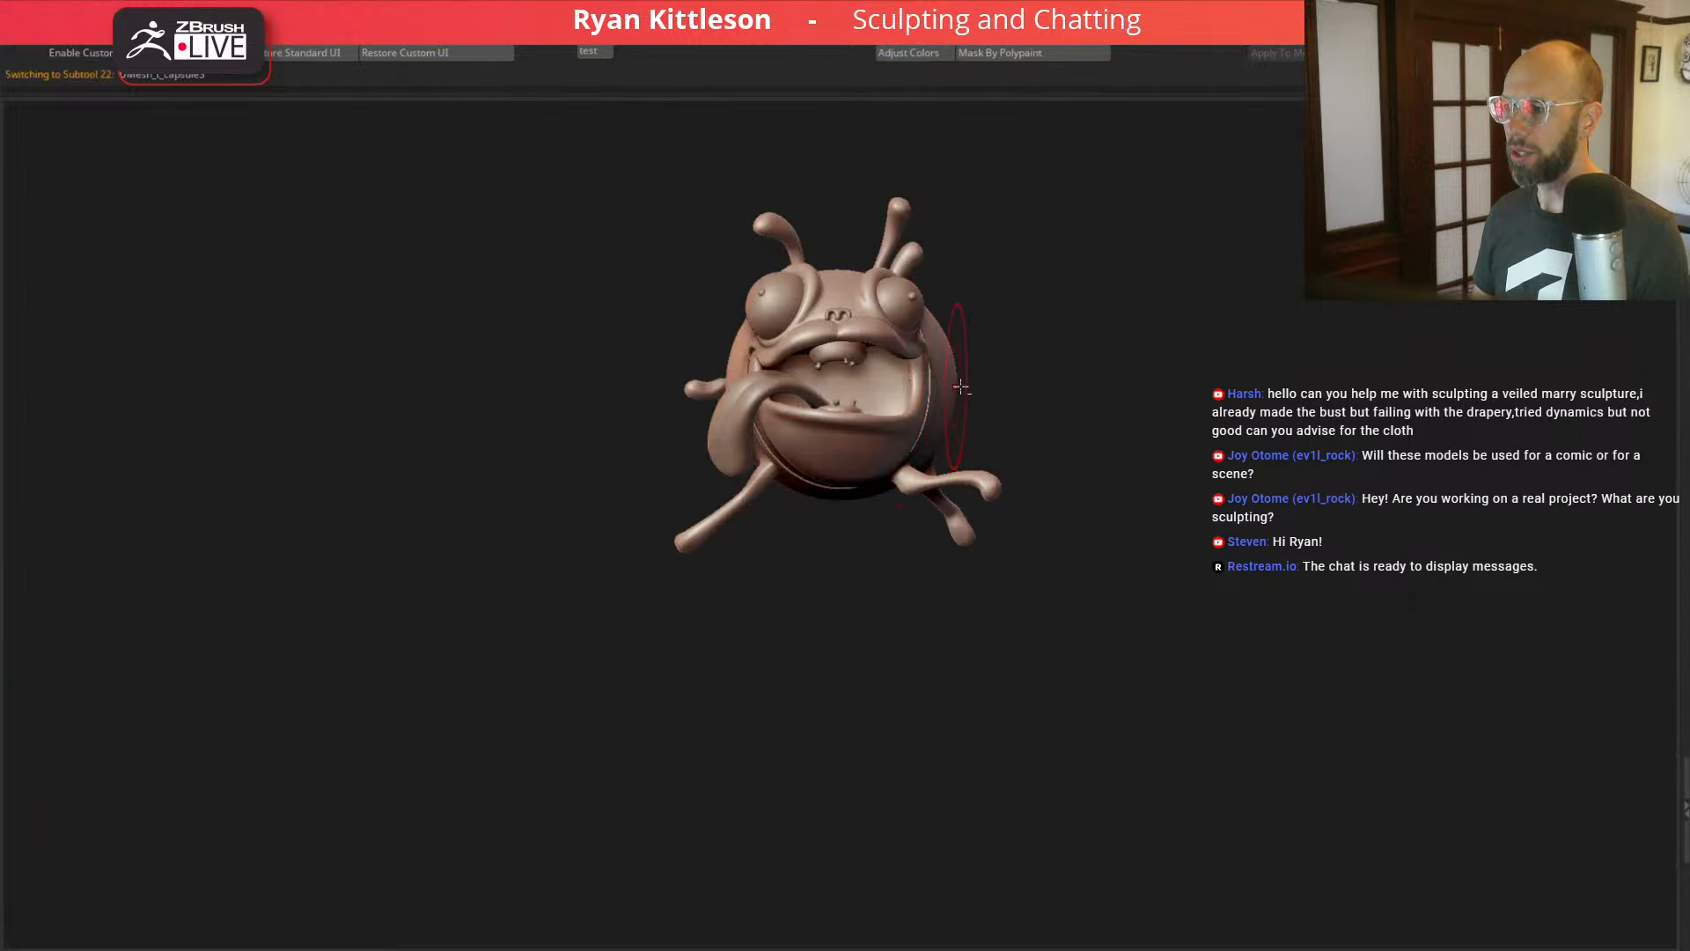
pyautogui.moveTo(1205, 365); pyautogui.dragTo(1356, 382)
pyautogui.click(1340, 318)
pyautogui.moveTo(1371, 310)
pyautogui.mouseDown()
pyautogui.moveTo(1452, 290)
pyautogui.moveTo(1372, 304)
pyautogui.moveTo(1359, 473)
pyautogui.mouseUp()
pyautogui.moveTo(1319, 367); pyautogui.dragTo(1223, 385)
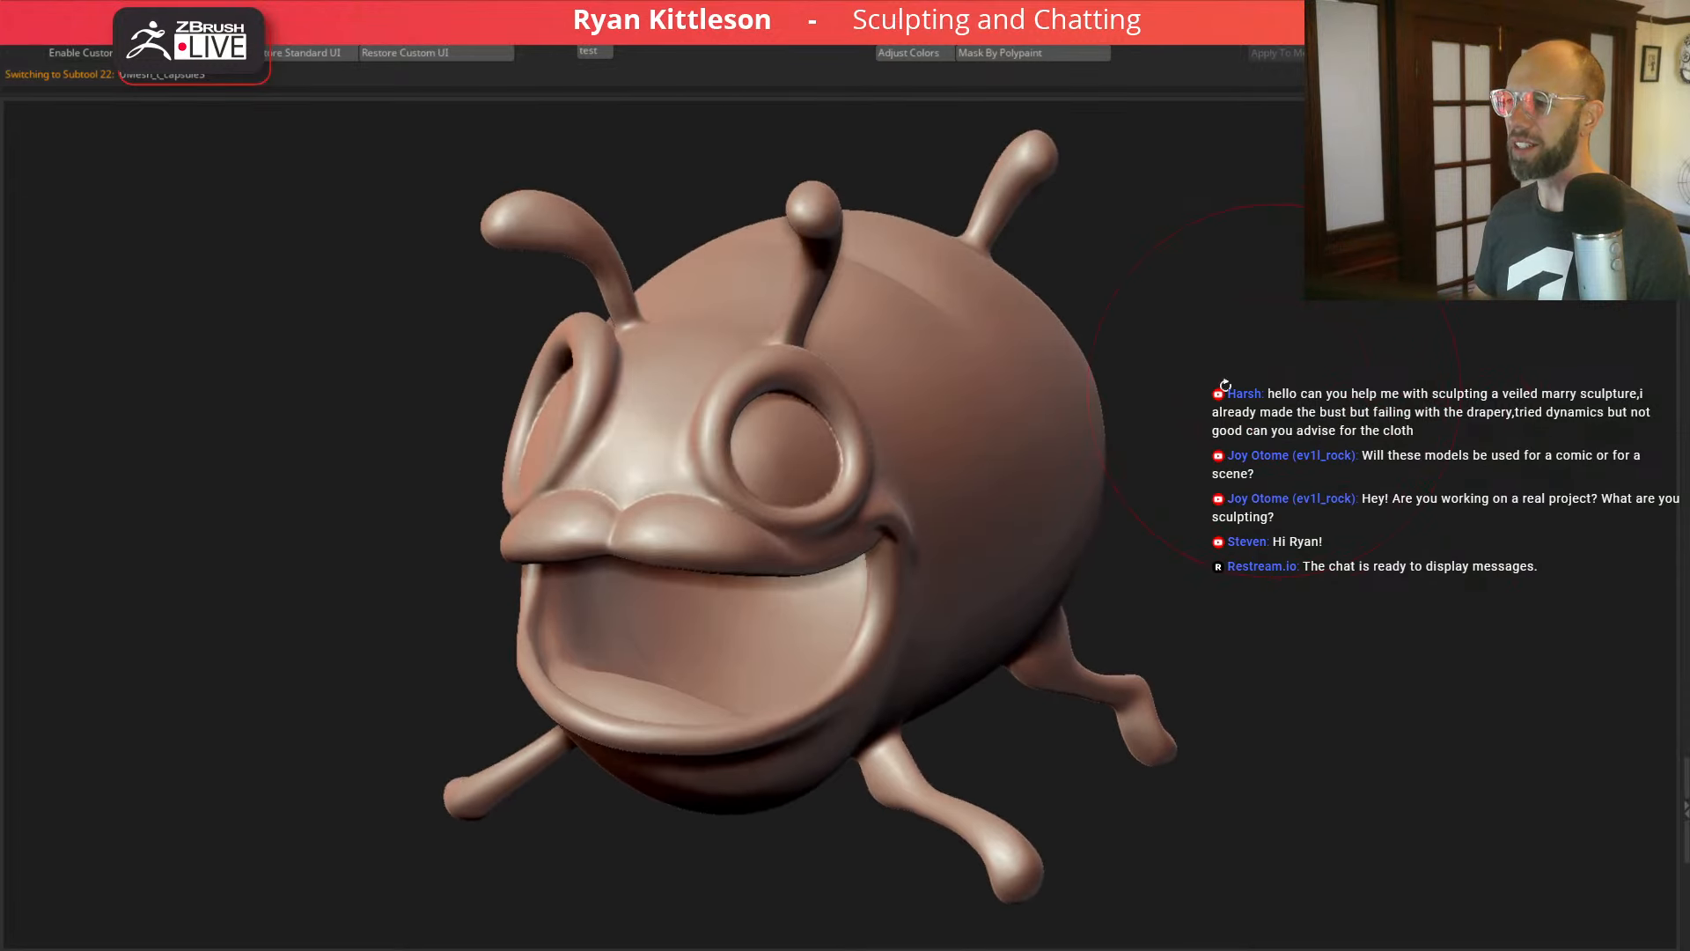
# Step: Adjust the brush size and paint a mask over the dog's forehead, eye sockets, brow stalk and cheek
pyautogui.press('space')
pyautogui.moveTo(778, 425); pyautogui.dragTo(759, 425)
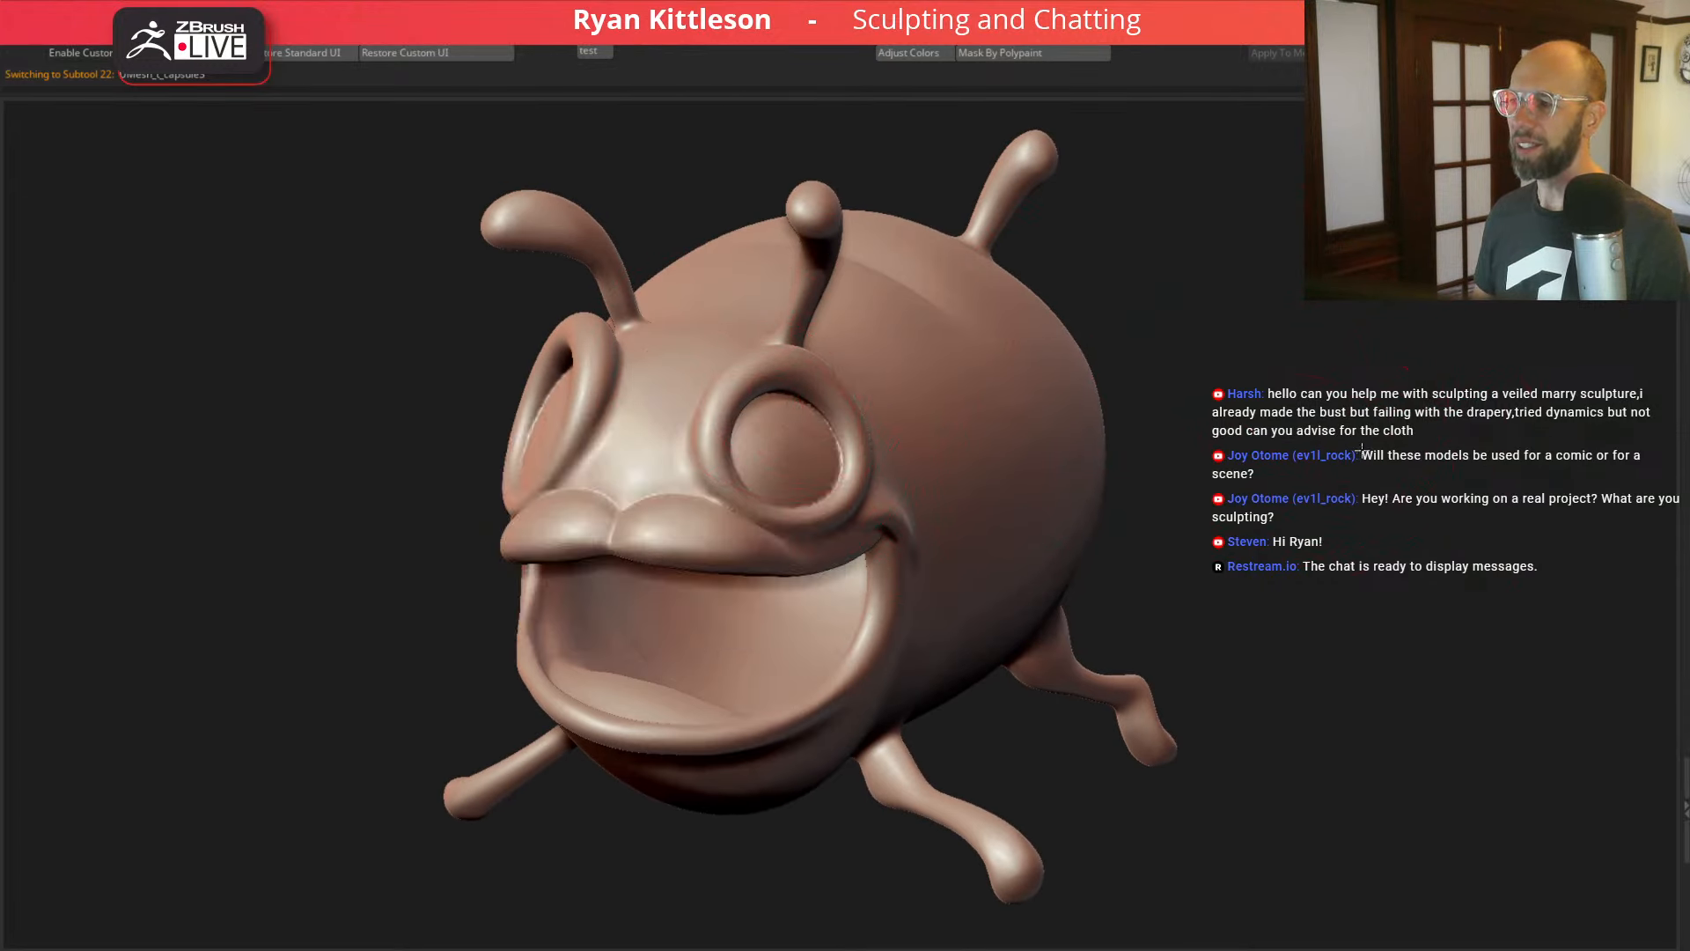
pyautogui.moveTo(1362, 450); pyautogui.dragTo(1330, 493)
pyautogui.moveTo(700, 378)
pyautogui.keyDown('ctrl'); pyautogui.mouseDown()
pyautogui.moveTo(665, 416)
pyautogui.moveTo(788, 486)
pyautogui.moveTo(898, 408)
pyautogui.moveTo(765, 407)
pyautogui.mouseUp(); pyautogui.keyUp('ctrl')
pyautogui.moveTo(1325, 295); pyautogui.dragTo(1403, 362)
pyautogui.moveTo(845, 377)
pyautogui.keyDown('ctrl'); pyautogui.mouseDown()
pyautogui.moveTo(642, 449)
pyautogui.moveTo(606, 498)
pyautogui.moveTo(625, 537)
pyautogui.mouseUp(); pyautogui.keyUp('ctrl')
pyautogui.moveTo(965, 453); pyautogui.dragTo(1213, 342)
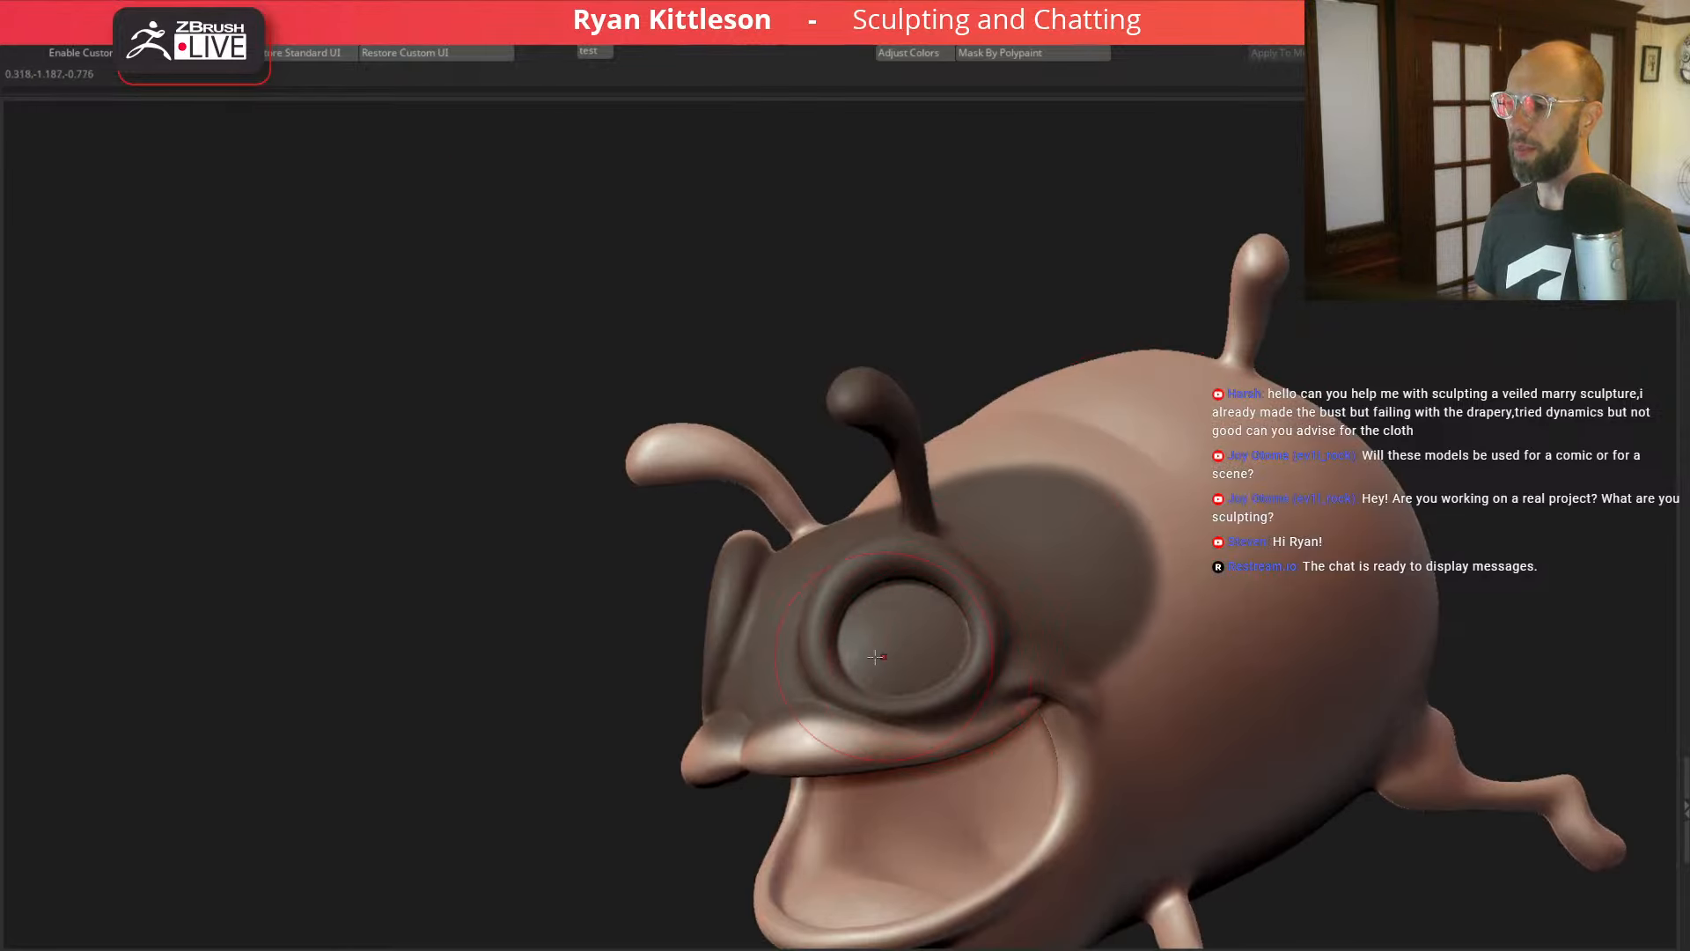
pyautogui.moveTo(879, 658)
pyautogui.keyDown('ctrl'); pyautogui.mouseDown()
pyautogui.moveTo(894, 670)
pyautogui.moveTo(1031, 628)
pyautogui.moveTo(1165, 697)
pyautogui.moveTo(1004, 558)
pyautogui.mouseUp(); pyautogui.keyUp('ctrl')
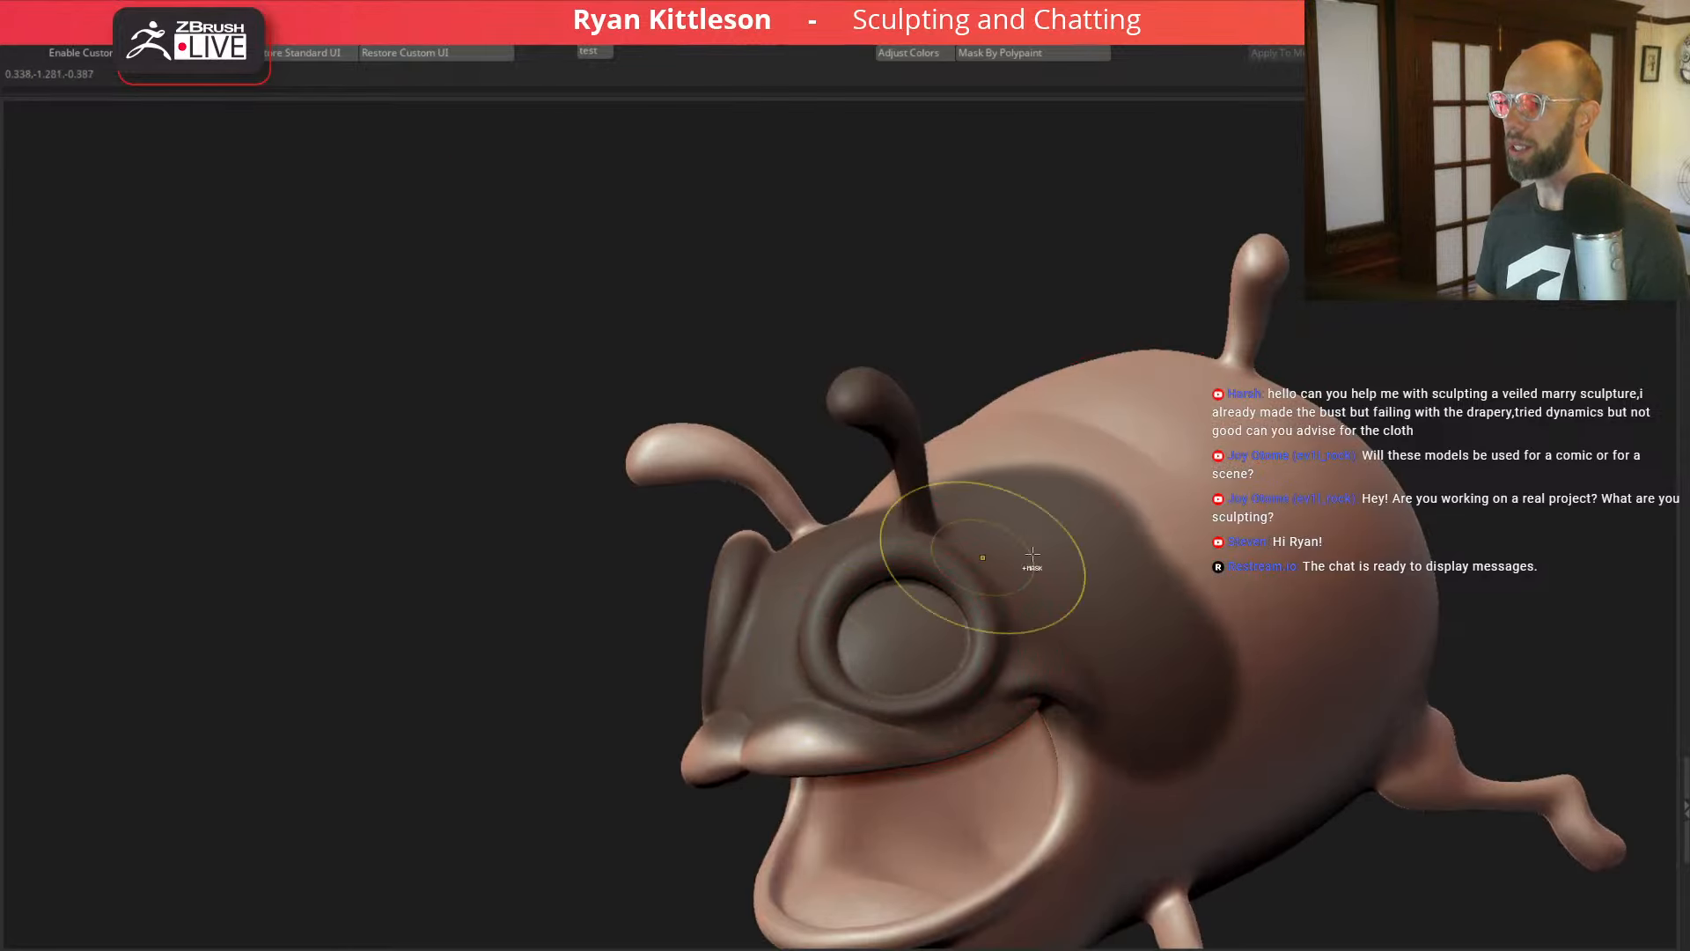
pyautogui.moveTo(1616, 388); pyautogui.dragTo(1468, 402)
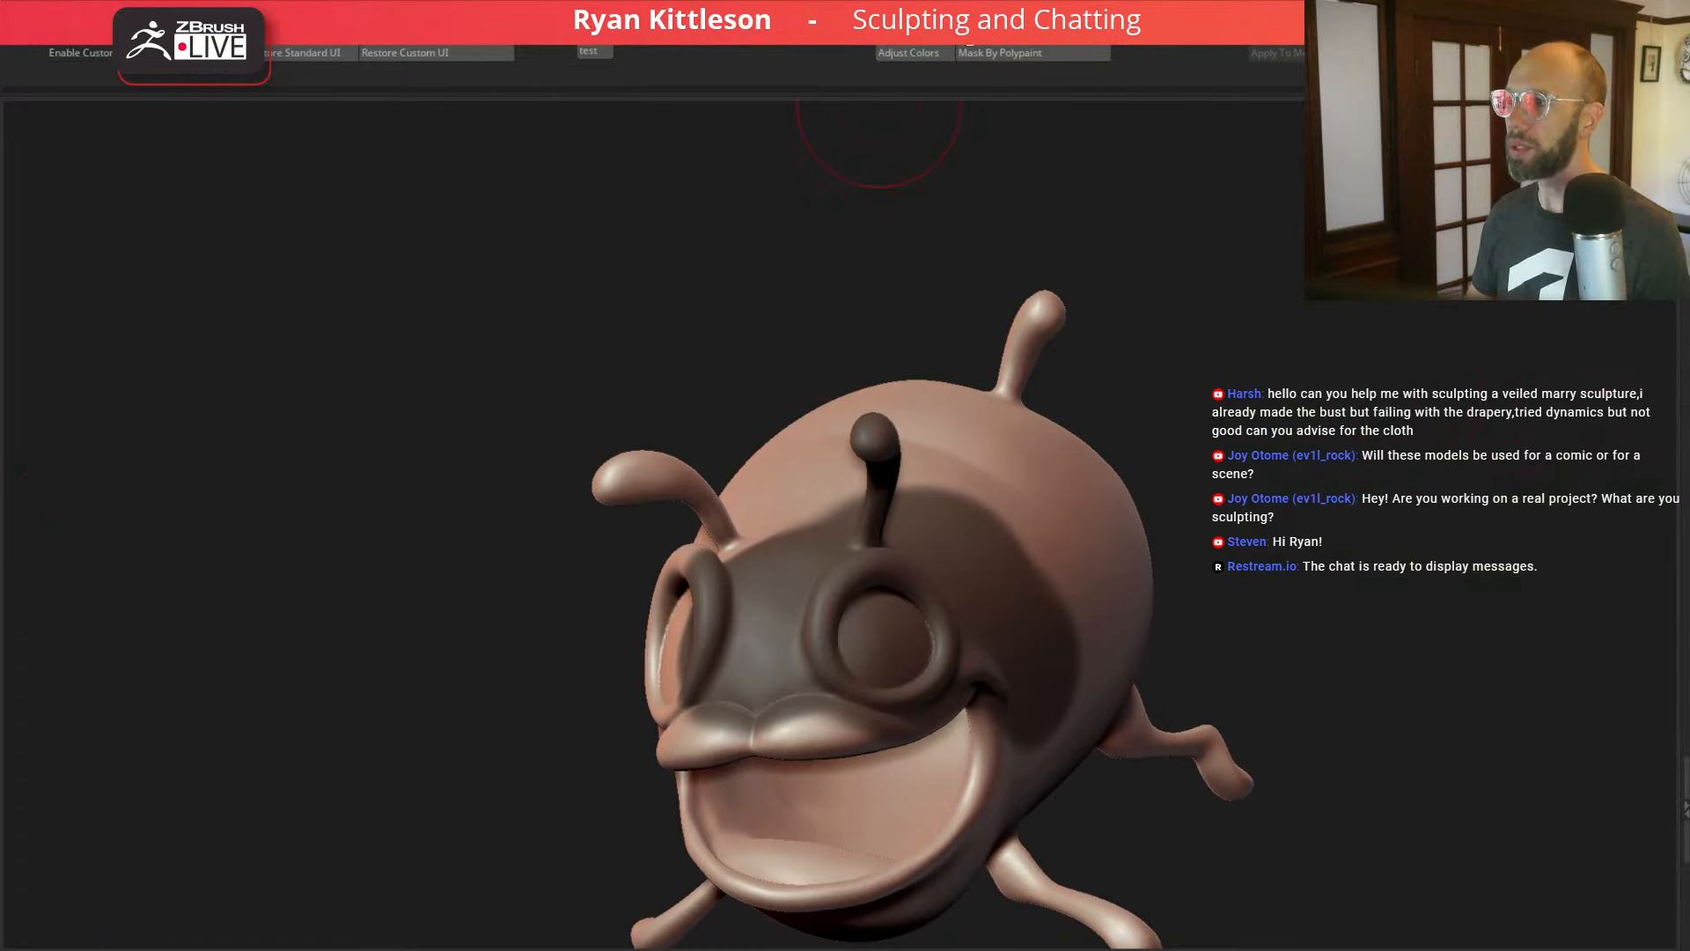
# Step: Extract the masked face area as a separate piece using Xtract from the EasyShell section of Ryan's Tools
pyautogui.click(1001, 50)
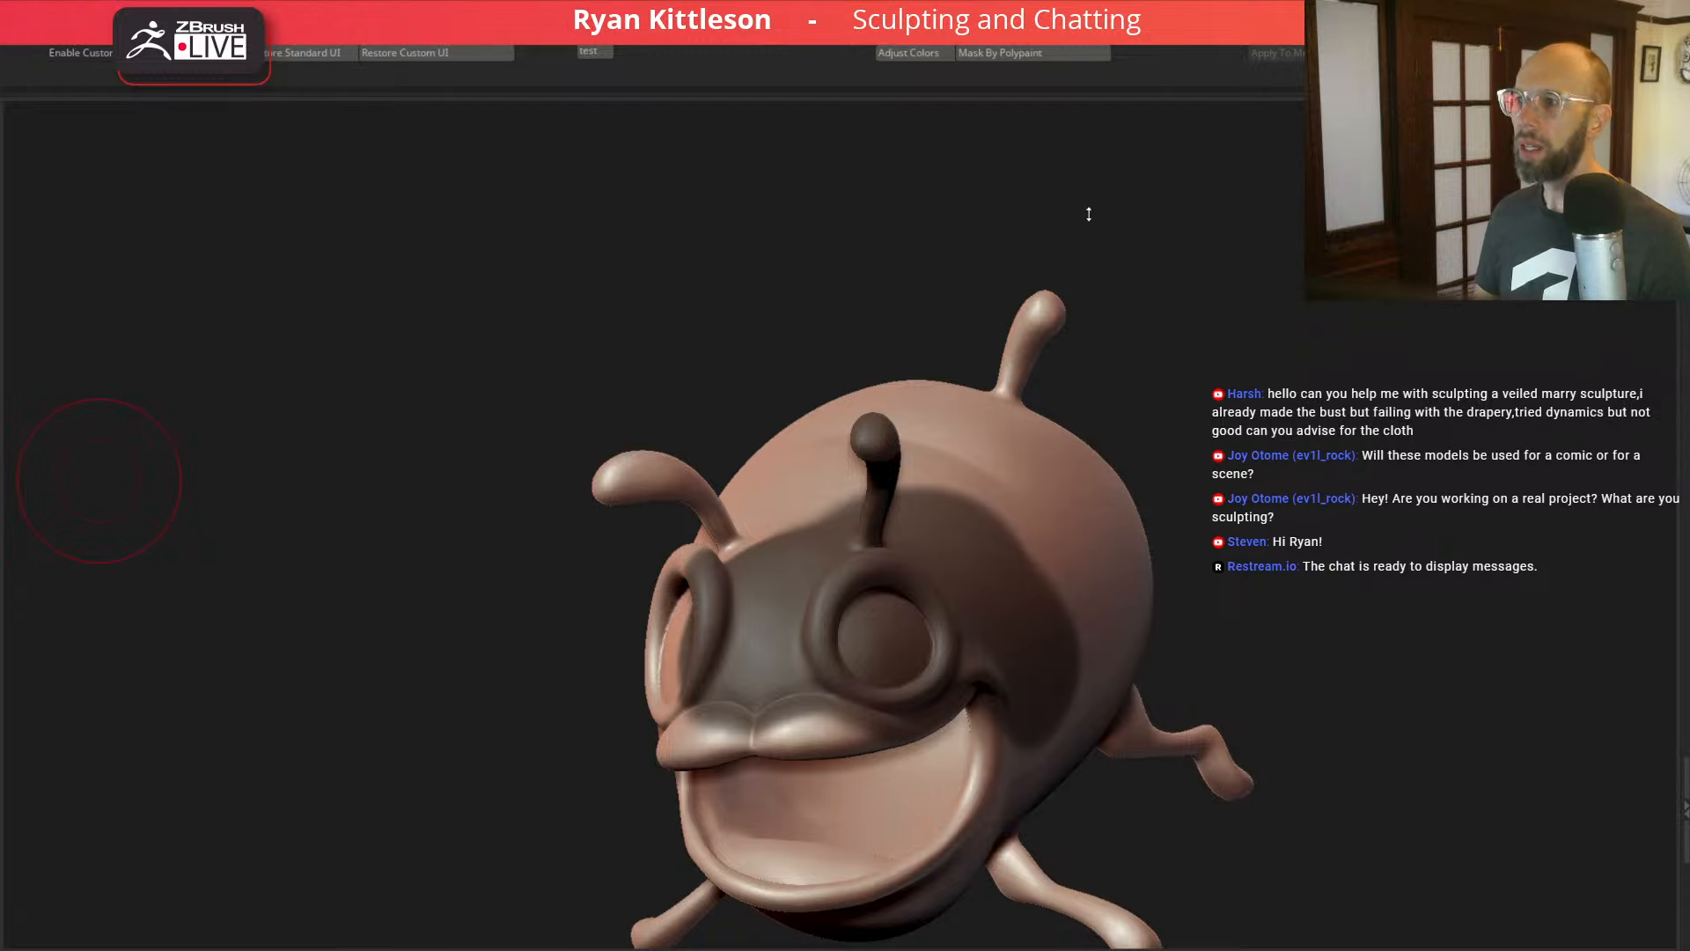
pyautogui.click(989, 53)
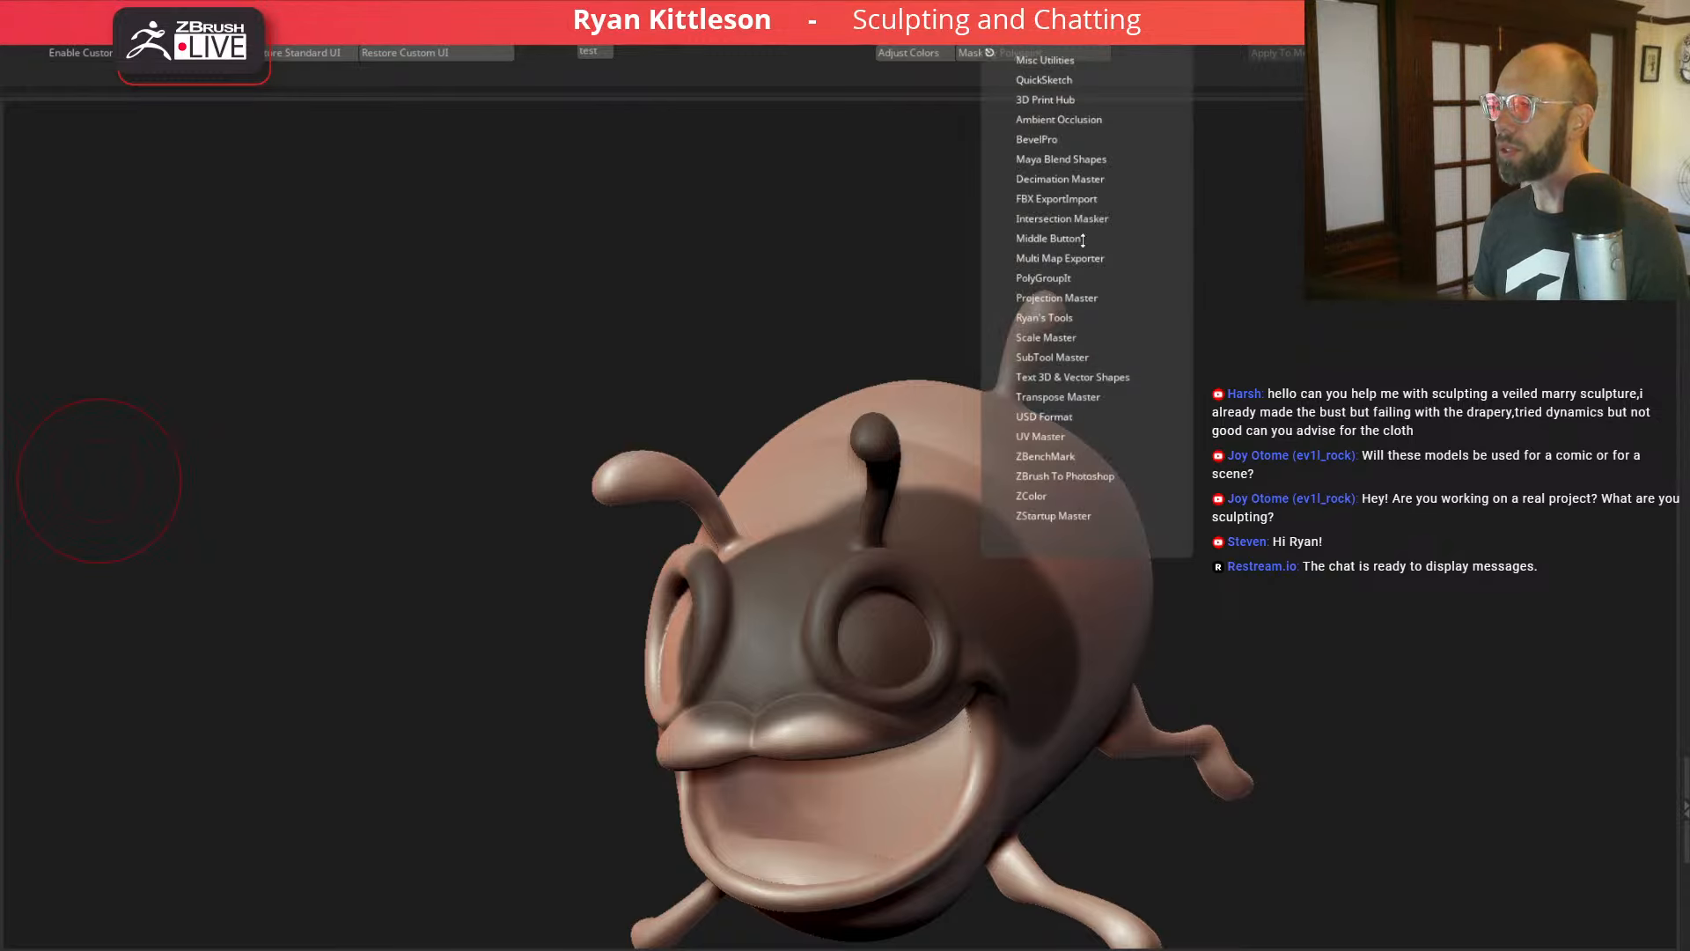
pyautogui.click(1000, 35)
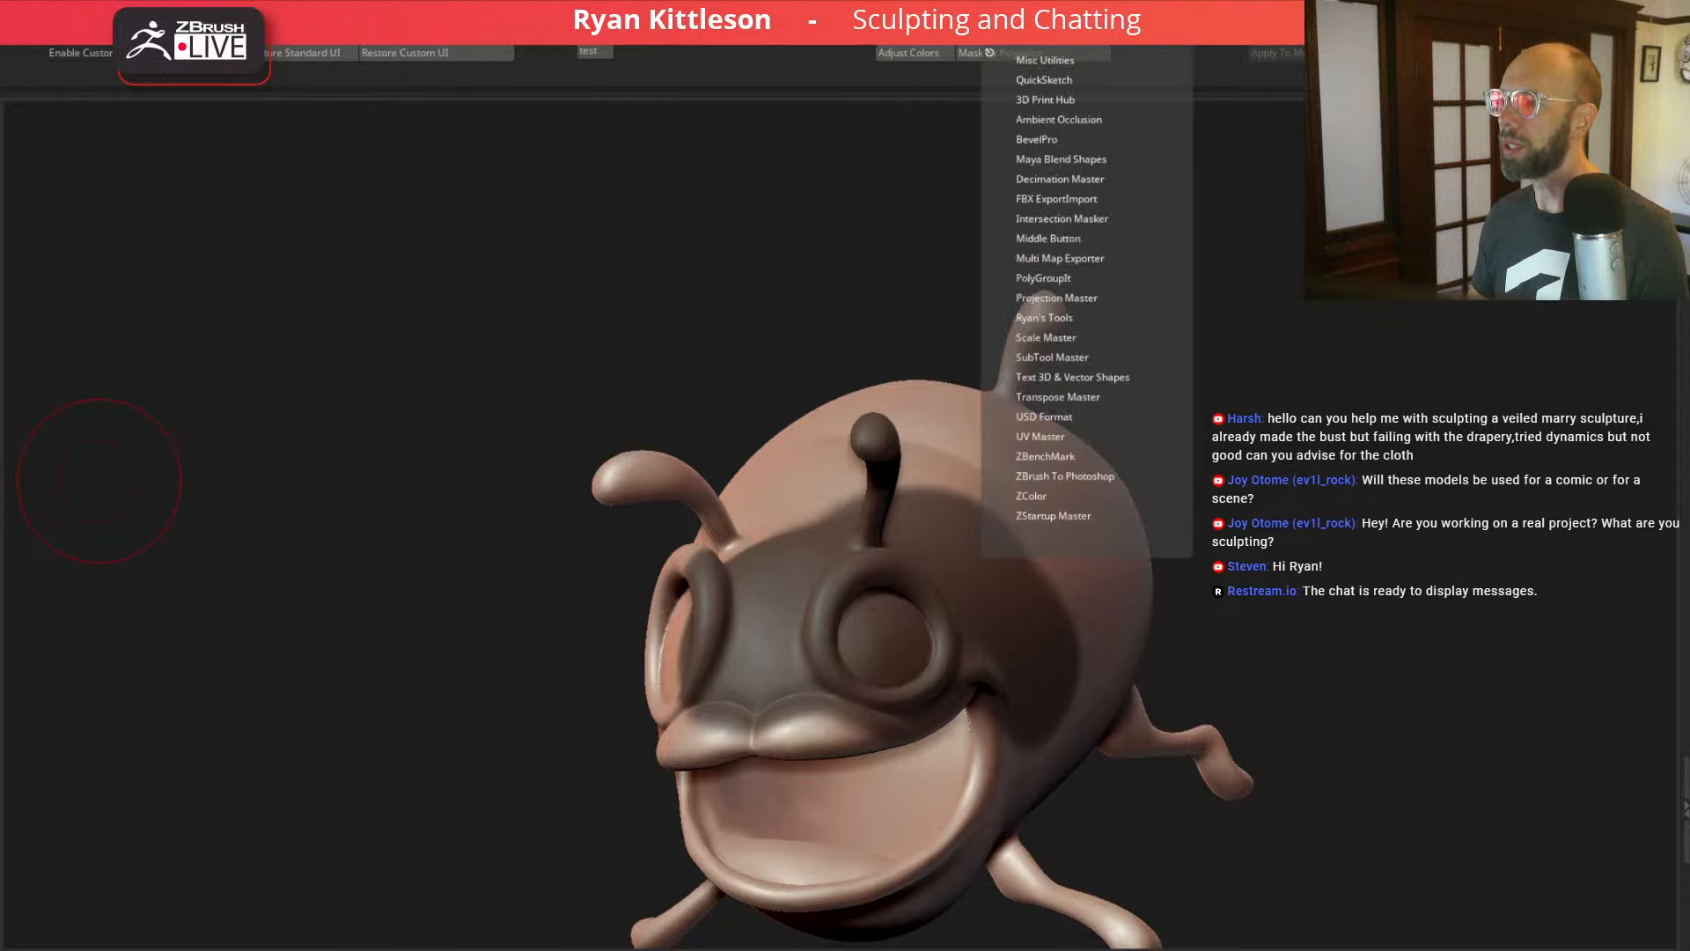
pyautogui.click(1040, 319)
pyautogui.moveTo(990, 571); pyautogui.dragTo(997, 443)
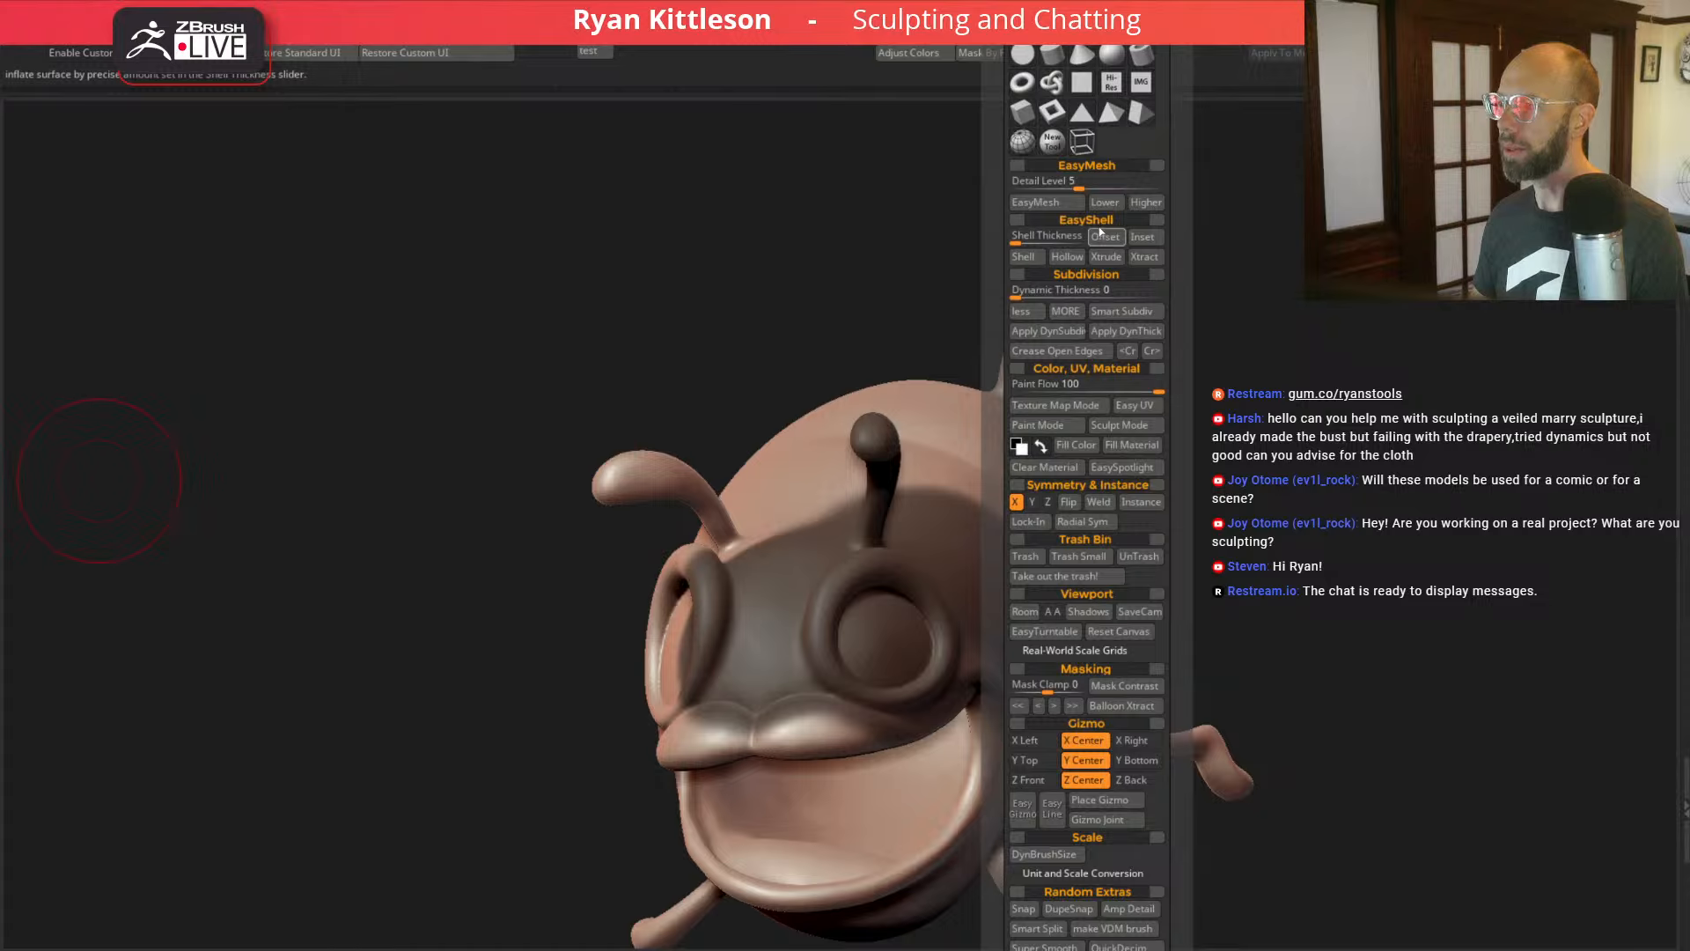
pyautogui.click(1149, 261)
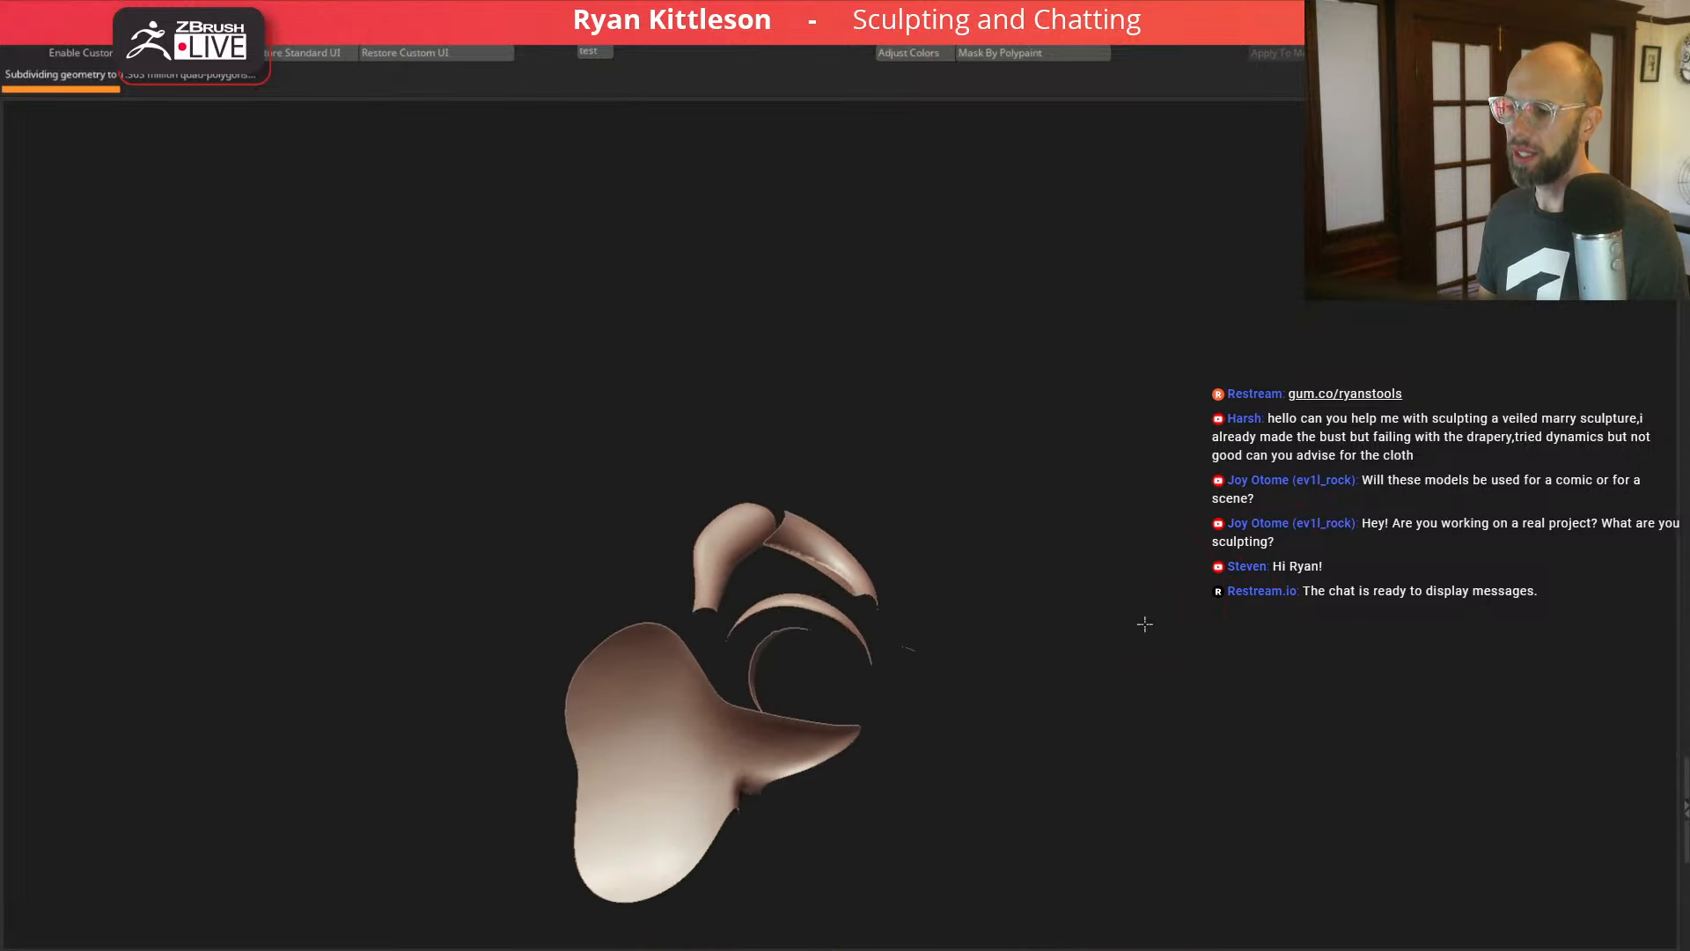
# Step: Clear the mask on the extracted face piece and remesh it into a clean, subdivided surface
pyautogui.moveTo(1073, 775); pyautogui.dragTo(1200, 532)
pyautogui.keyDown('ctrl'); pyautogui.click(1253, 477); pyautogui.keyUp('ctrl')
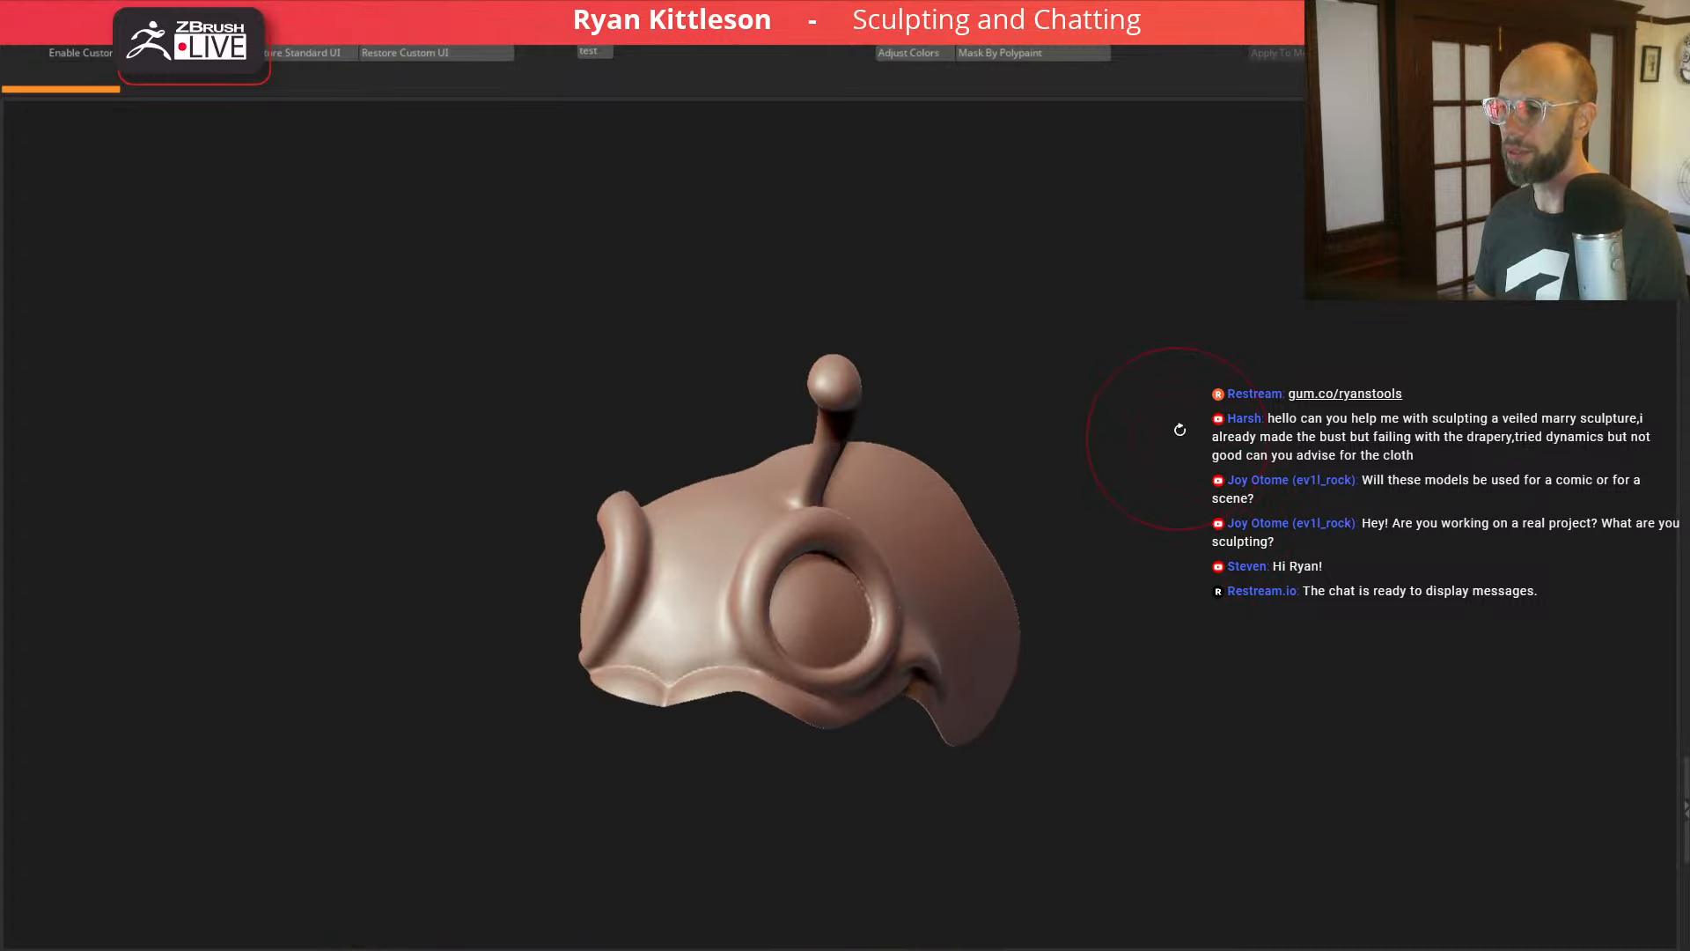
pyautogui.moveTo(1184, 438); pyautogui.dragTo(1178, 441)
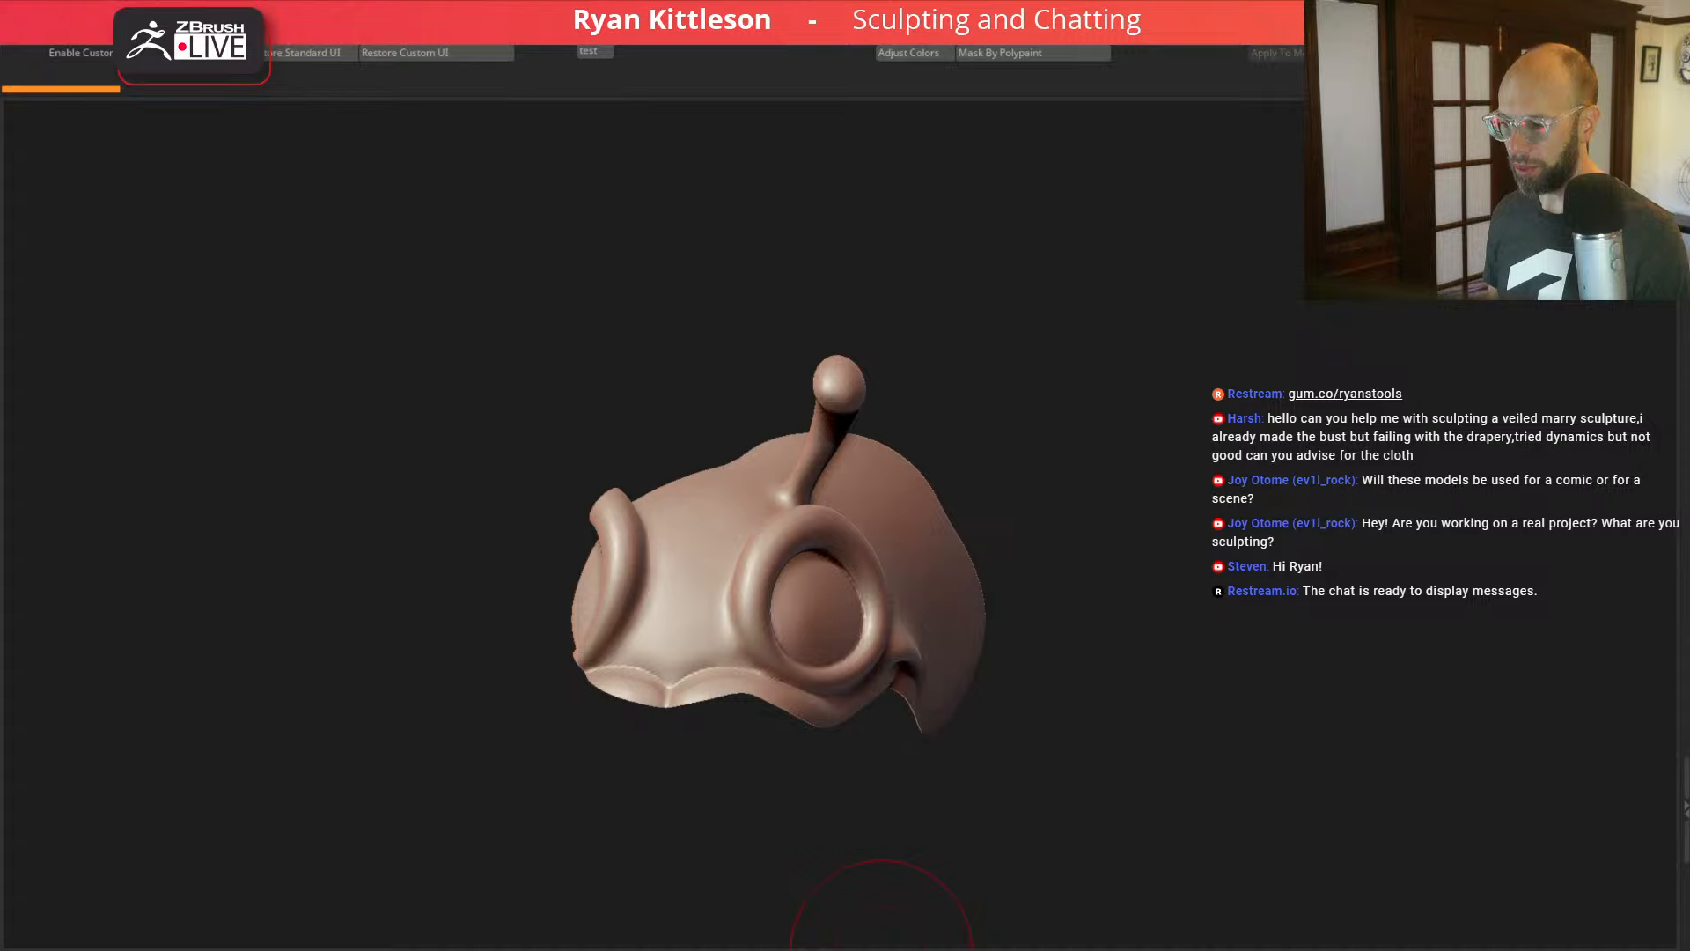
pyautogui.click(881, 950)
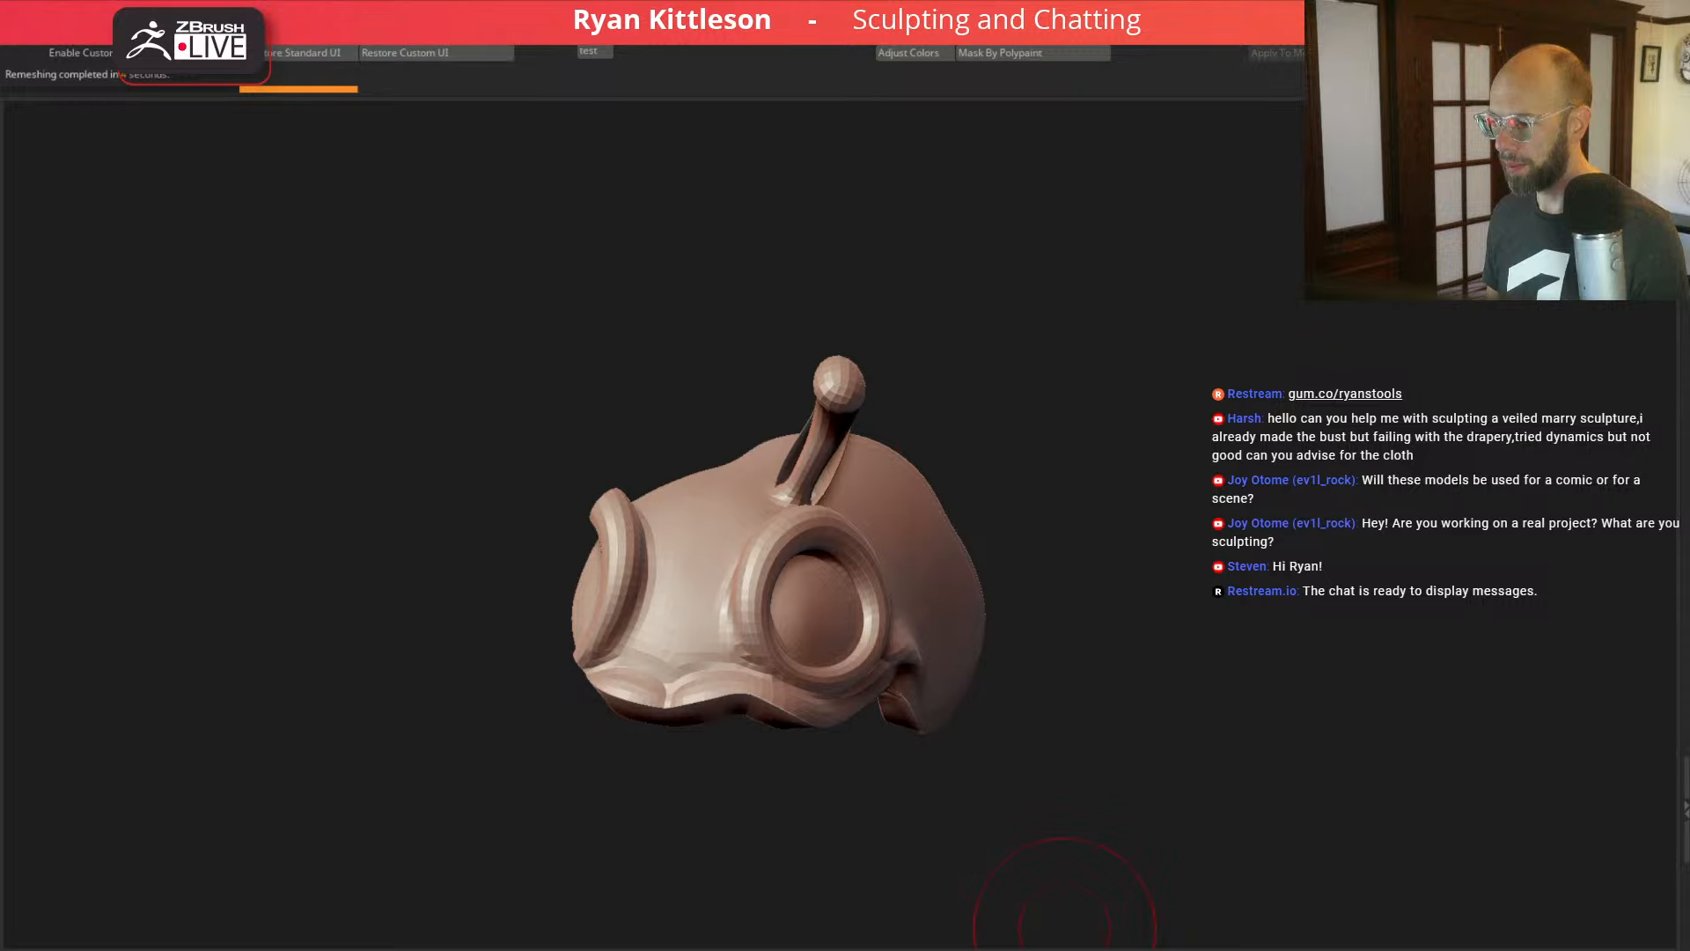
pyautogui.click(1064, 949)
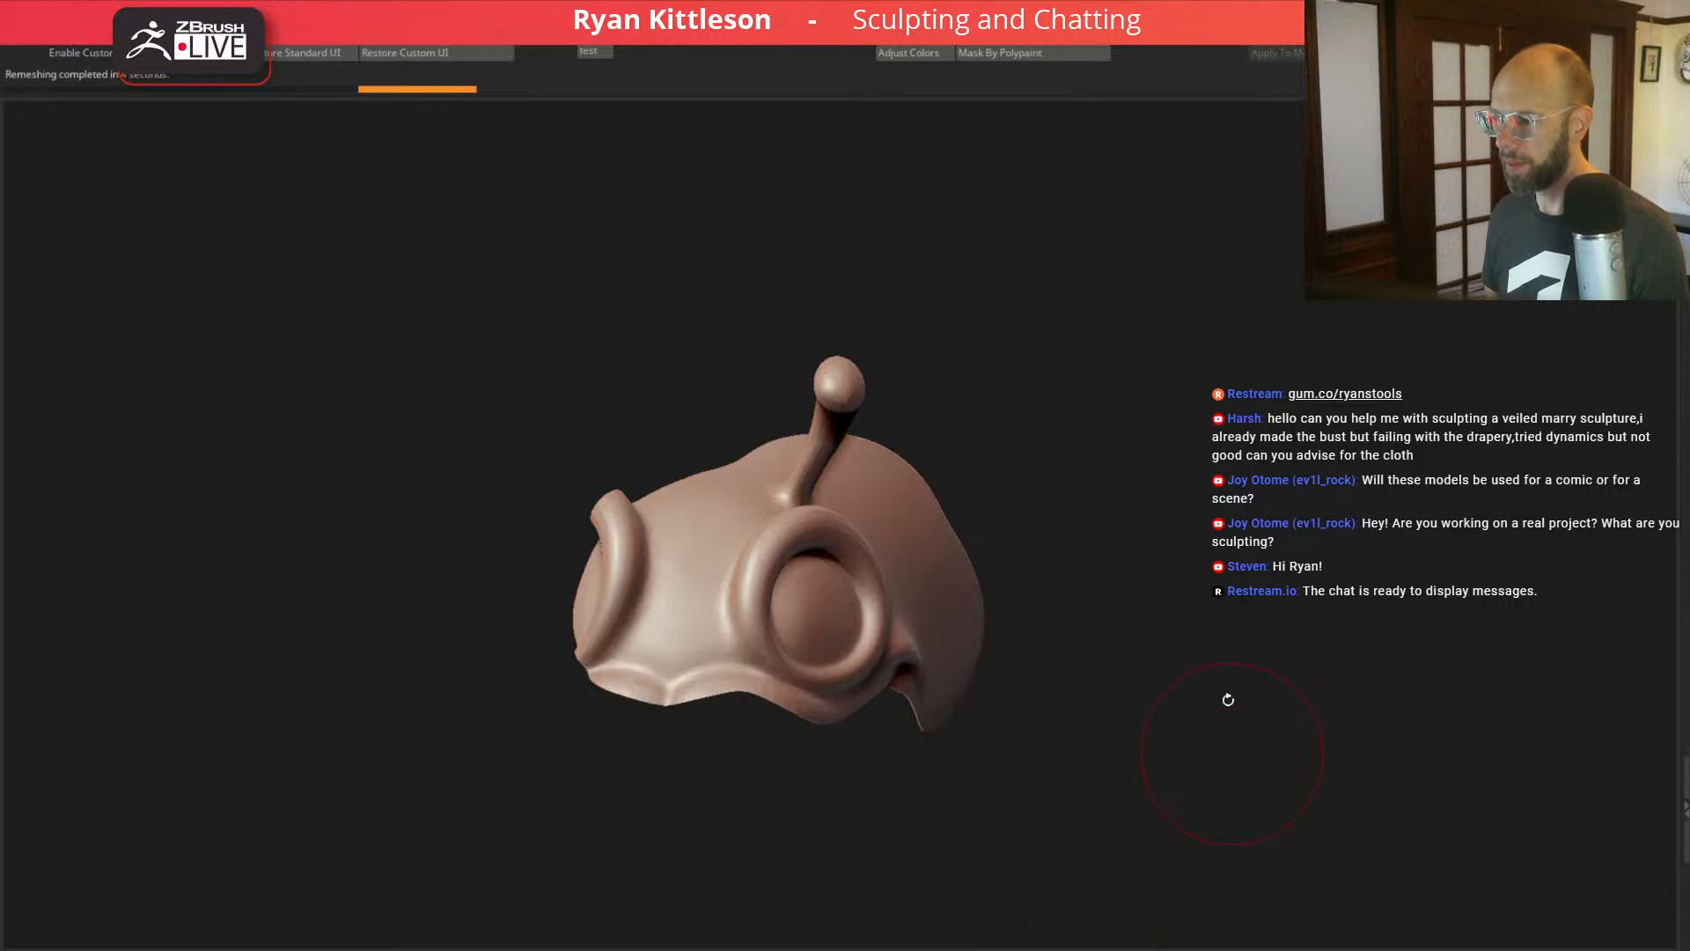
pyautogui.press('d')
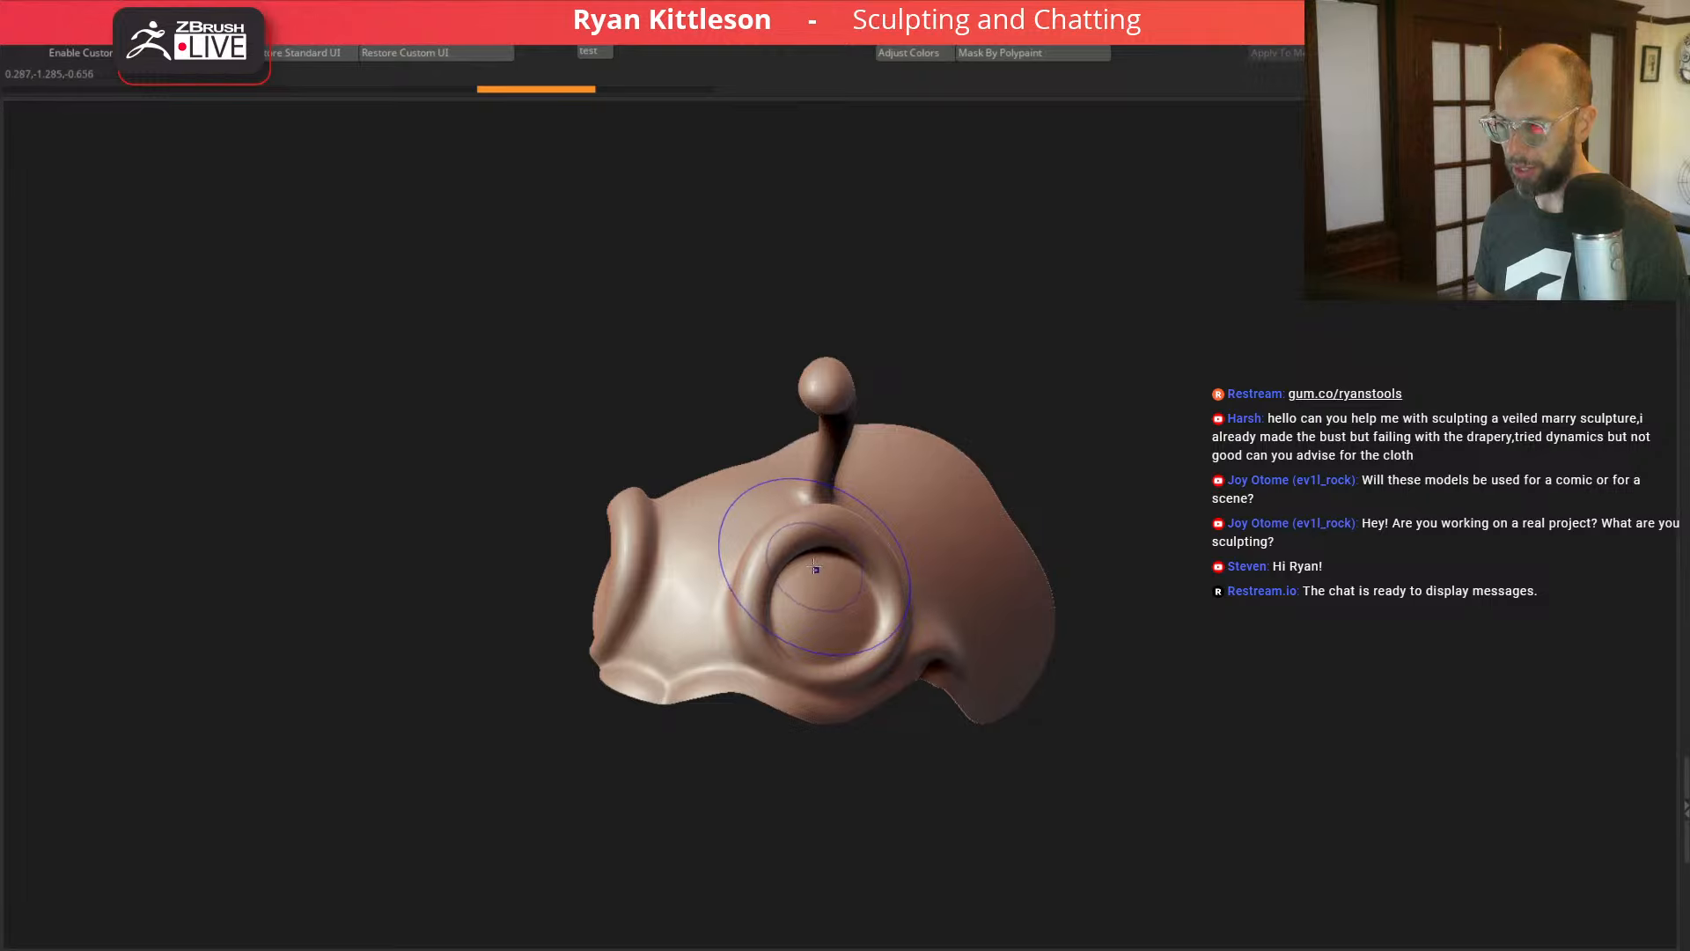
# Step: Smooth the eye sockets and rims of the extracted piece so it drapes like cloth over the face
pyautogui.moveTo(816, 558)
pyautogui.keyDown('shift'); pyautogui.mouseDown()
pyautogui.moveTo(822, 606)
pyautogui.moveTo(856, 615)
pyautogui.mouseUp(); pyautogui.keyUp('shift')
pyautogui.moveTo(1185, 393); pyautogui.dragTo(1176, 493)
pyautogui.moveTo(845, 544)
pyautogui.keyDown('shift'); pyautogui.mouseDown()
pyautogui.moveTo(703, 535)
pyautogui.moveTo(797, 571)
pyautogui.mouseUp(); pyautogui.keyUp('shift')
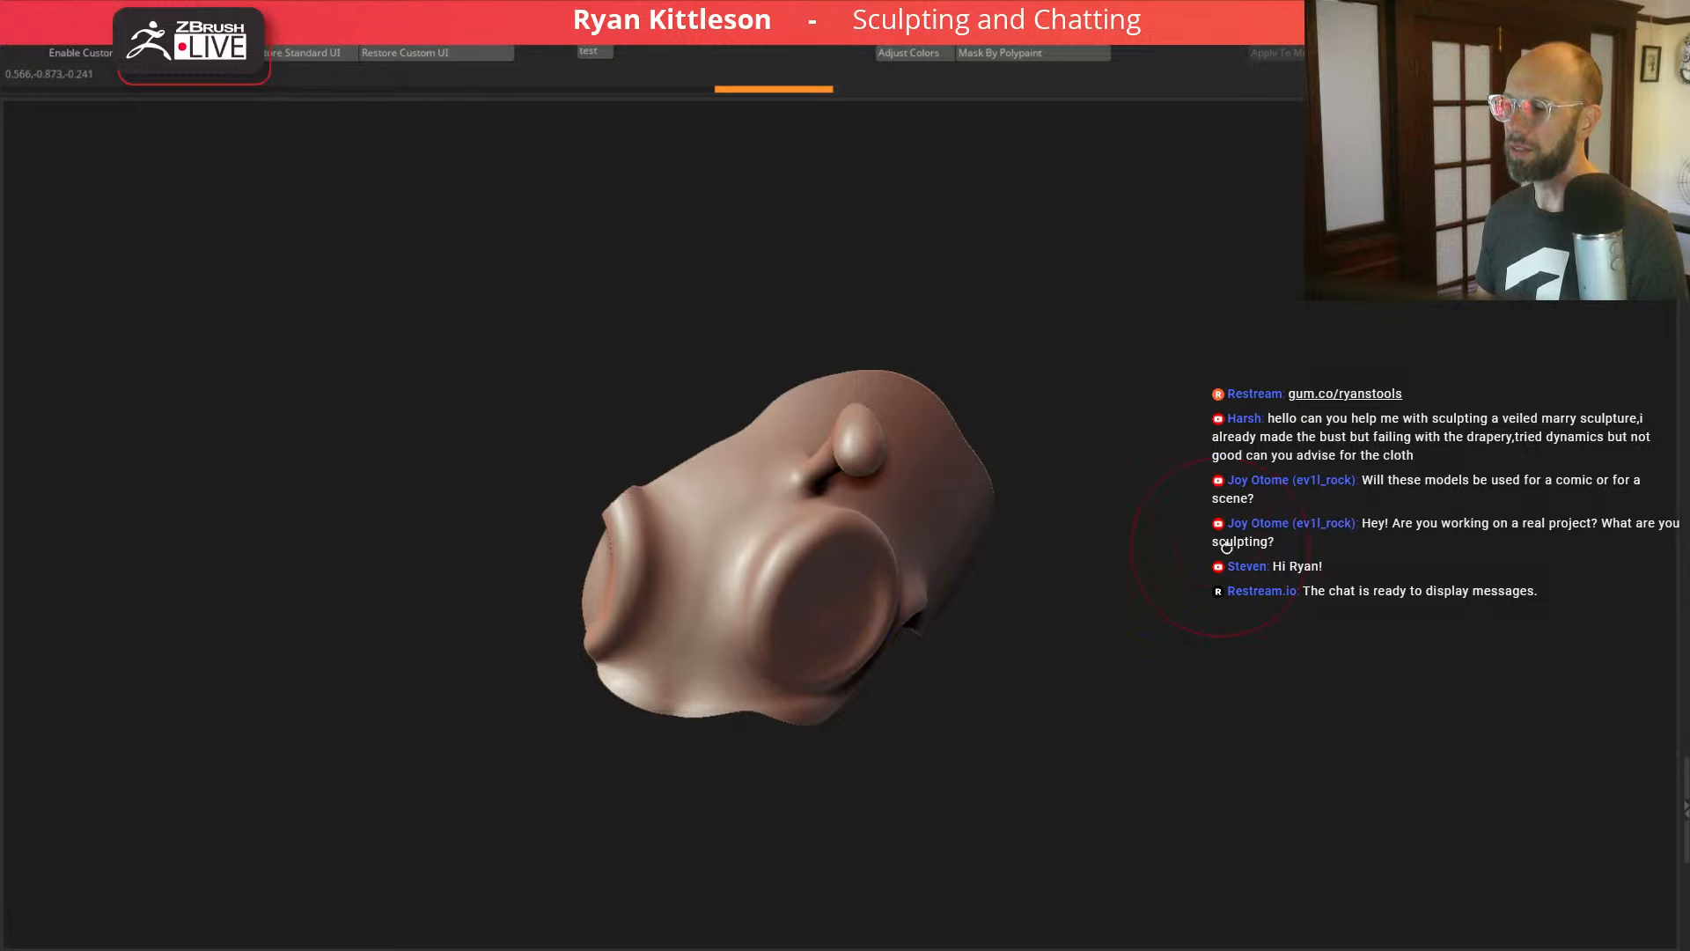
pyautogui.moveTo(1237, 547); pyautogui.dragTo(986, 572)
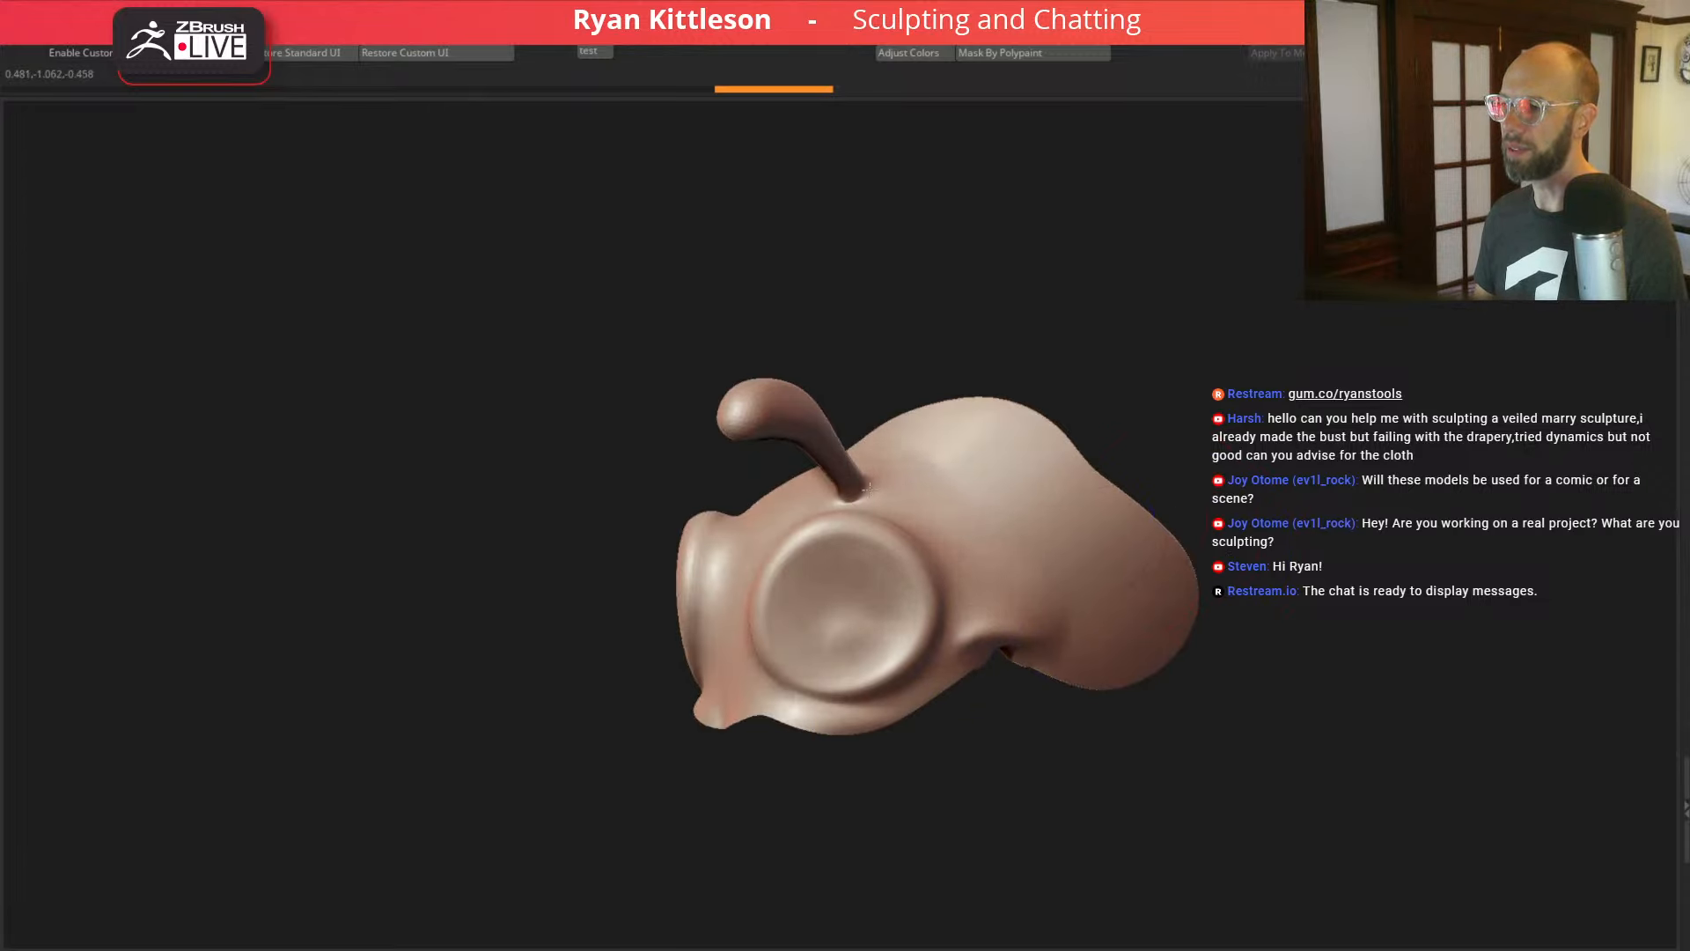
pyautogui.moveTo(1021, 363); pyautogui.dragTo(1065, 523)
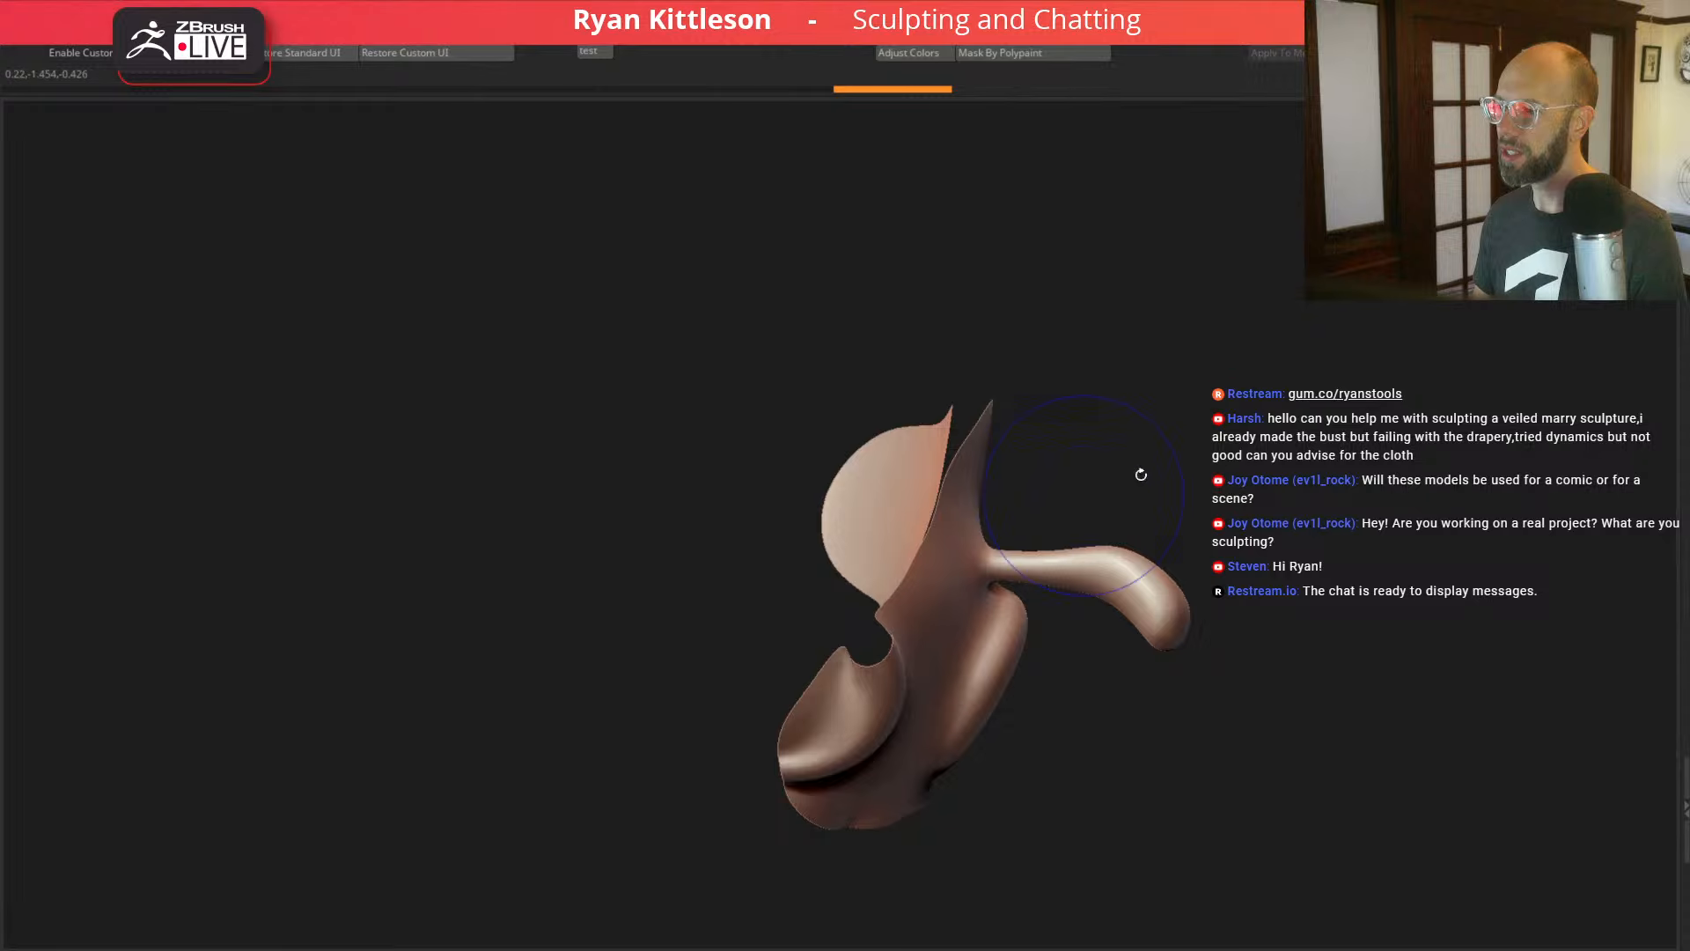
pyautogui.moveTo(1141, 474); pyautogui.dragTo(1311, 413)
pyautogui.moveTo(1356, 533); pyautogui.dragTo(1355, 470)
# Step: Enlarge the extracted cloth piece slightly with the gizmo and return to sculpting
pyautogui.press('w')
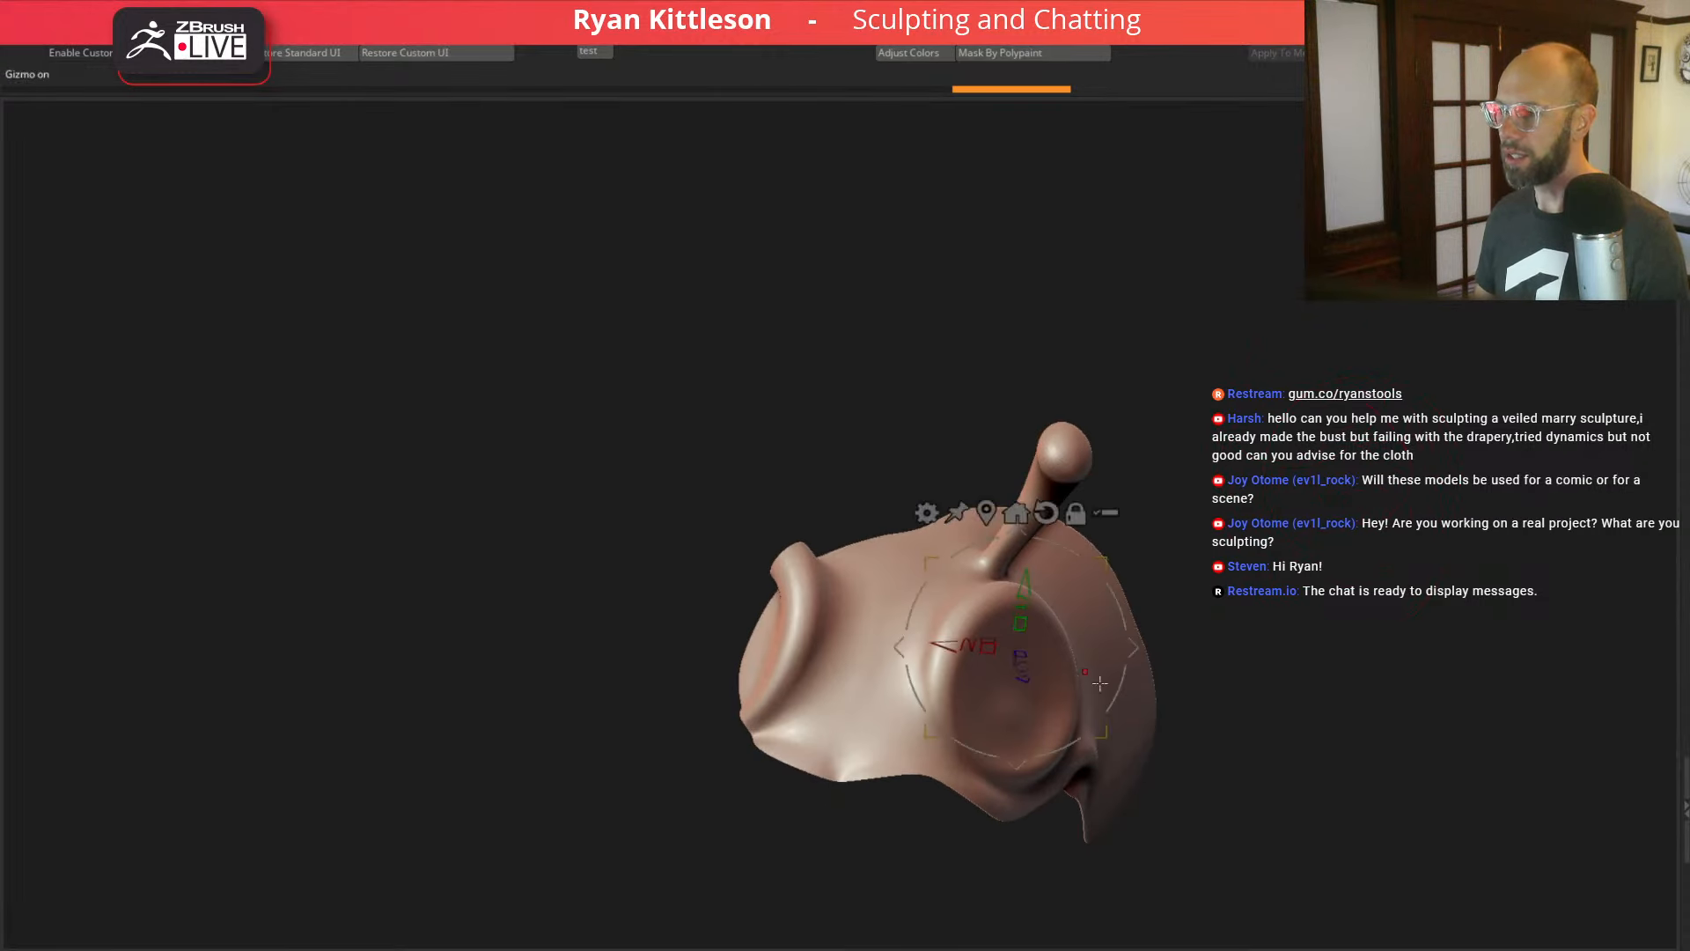
pyautogui.moveTo(1106, 559); pyautogui.dragTo(1141, 542)
pyautogui.press('q')
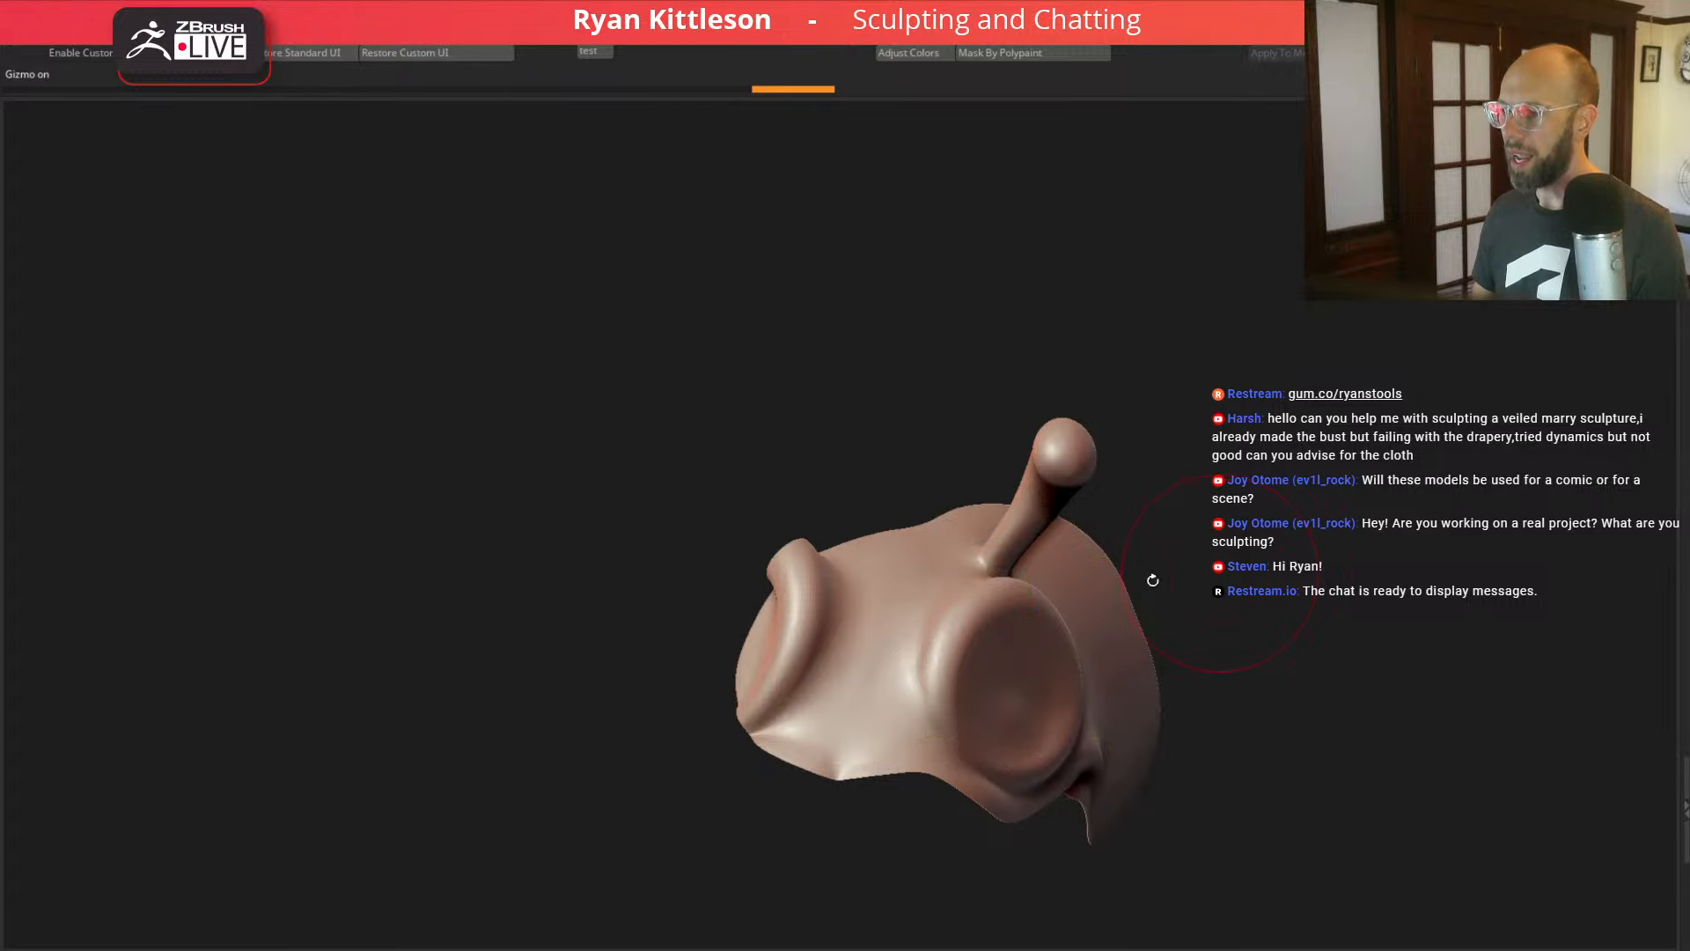
# Step: Sculpt several horizontal cloth folds across the bridge between the eye sockets
pyautogui.press('space')
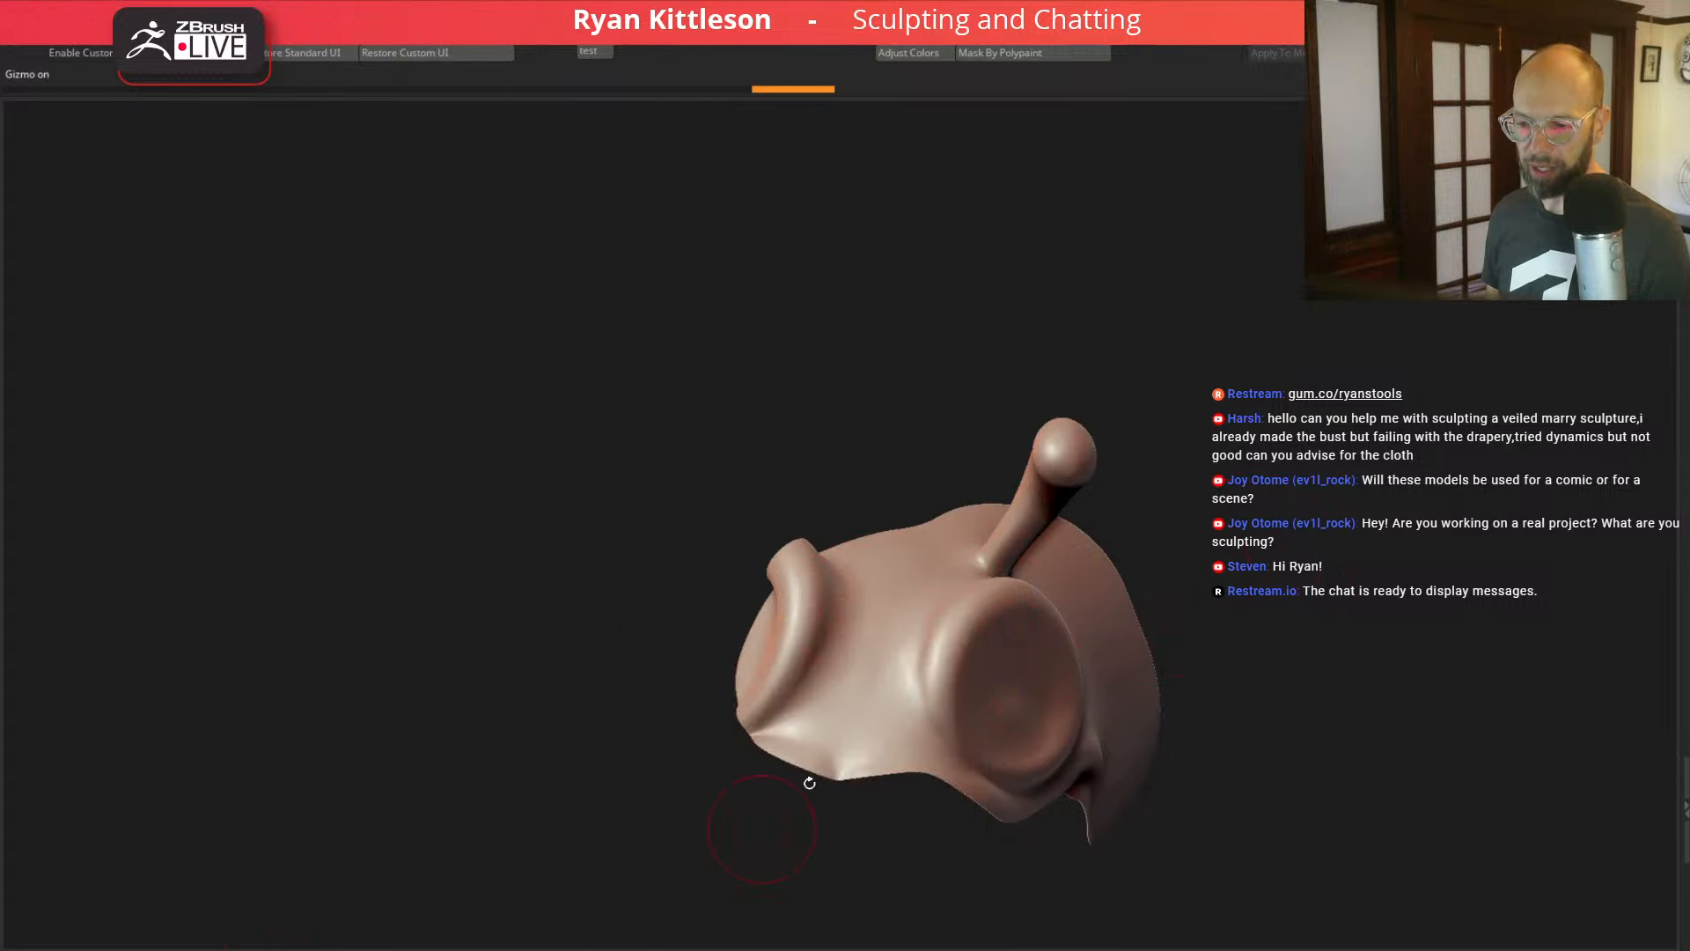
pyautogui.moveTo(913, 399); pyautogui.dragTo(899, 432)
pyautogui.moveTo(929, 627)
pyautogui.mouseDown()
pyautogui.moveTo(854, 636)
pyautogui.moveTo(864, 611)
pyautogui.moveTo(866, 634)
pyautogui.mouseUp()
pyautogui.moveTo(902, 701); pyautogui.dragTo(818, 700)
pyautogui.moveTo(853, 757); pyautogui.dragTo(820, 761)
pyautogui.moveTo(907, 748); pyautogui.dragTo(832, 757)
pyautogui.moveTo(979, 431)
pyautogui.mouseDown()
pyautogui.moveTo(986, 529)
pyautogui.moveTo(916, 590)
pyautogui.moveTo(911, 568)
pyautogui.mouseUp()
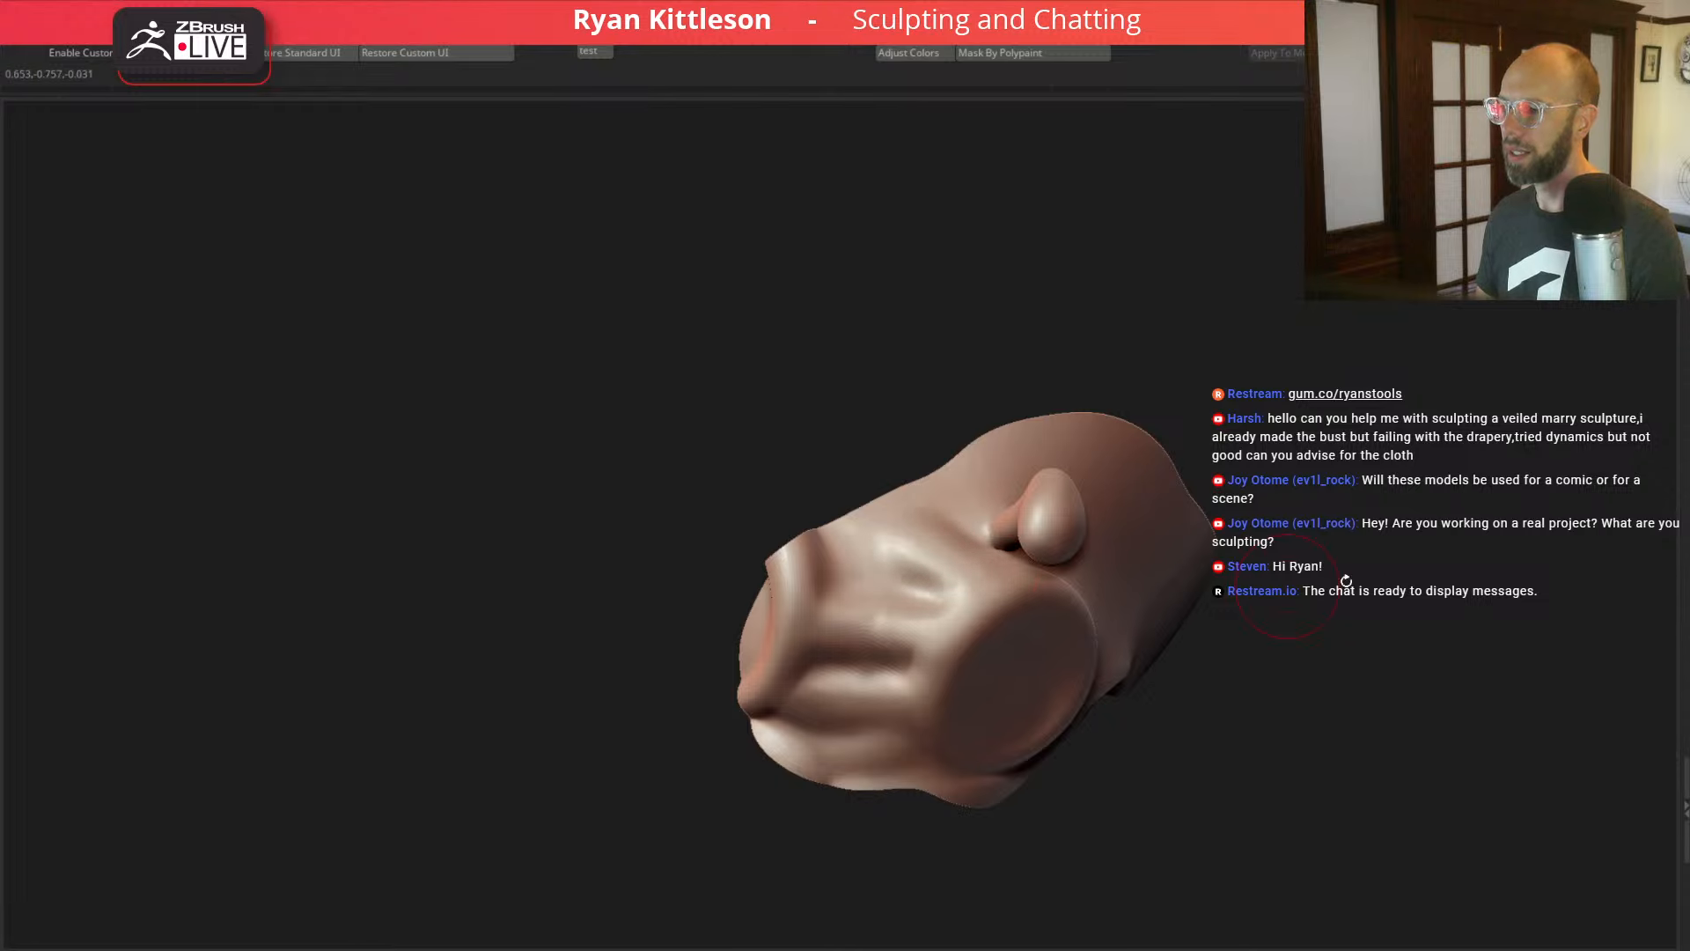
# Step: Sculpt folds on the cloth beside the eye and cheek with a resized brush, undoing the last stroke
pyautogui.moveTo(1347, 581); pyautogui.dragTo(1252, 515)
pyautogui.moveTo(1205, 607); pyautogui.dragTo(1140, 651)
pyautogui.moveTo(1461, 482); pyautogui.dragTo(1171, 617)
pyautogui.press('space')
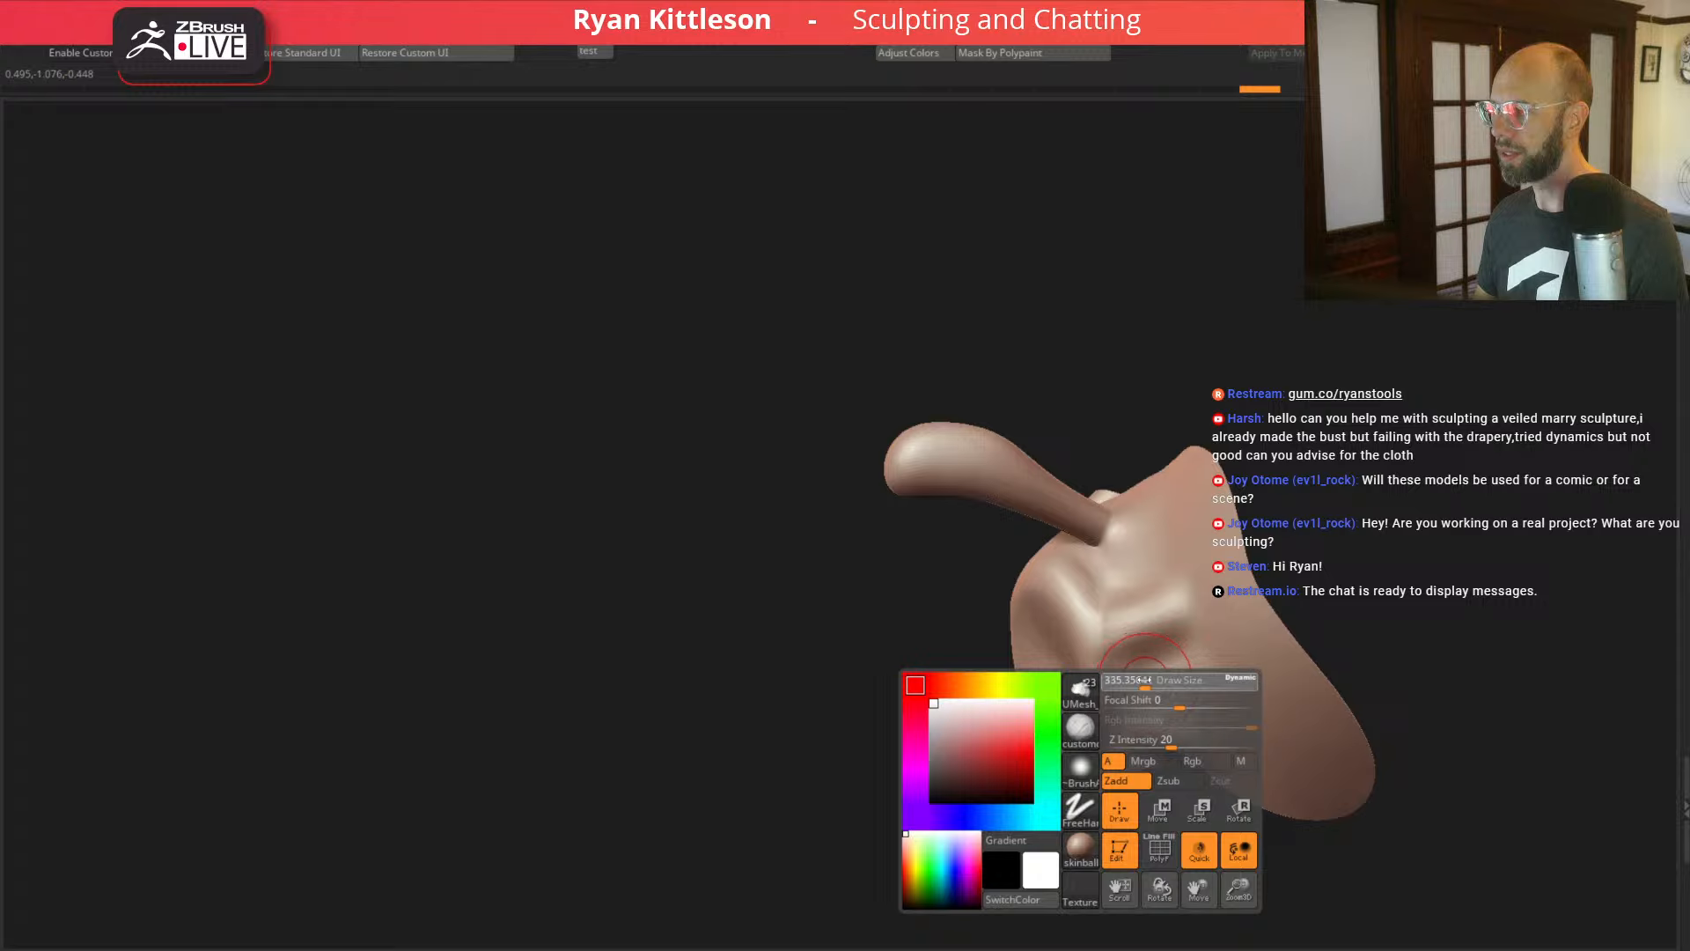
pyautogui.moveTo(1160, 691); pyautogui.dragTo(1218, 658)
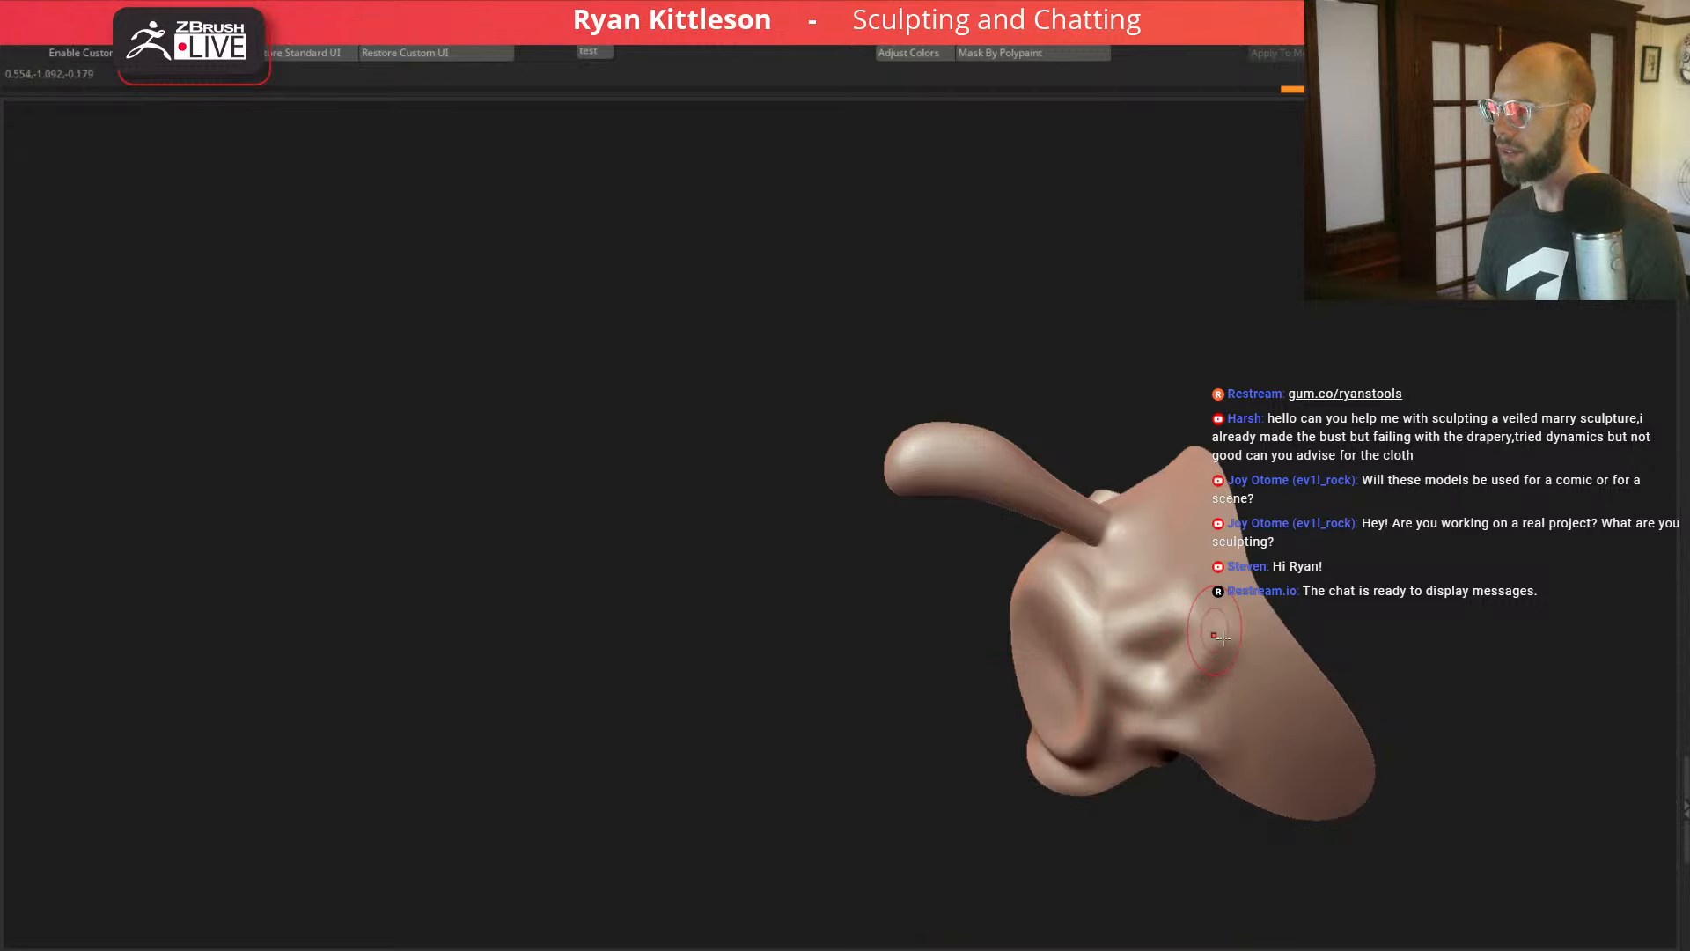
pyautogui.moveTo(1259, 475); pyautogui.dragTo(1211, 445)
pyautogui.moveTo(1111, 527)
pyautogui.mouseDown()
pyautogui.moveTo(1090, 559)
pyautogui.moveTo(1057, 550)
pyautogui.moveTo(1081, 575)
pyautogui.moveTo(1131, 556)
pyautogui.mouseUp()
pyautogui.moveTo(1358, 628); pyautogui.dragTo(1412, 481)
pyautogui.moveTo(1158, 662)
pyautogui.mouseDown()
pyautogui.moveTo(1125, 662)
pyautogui.moveTo(1119, 700)
pyautogui.mouseUp()
pyautogui.hotkey('ctrl', 'z')
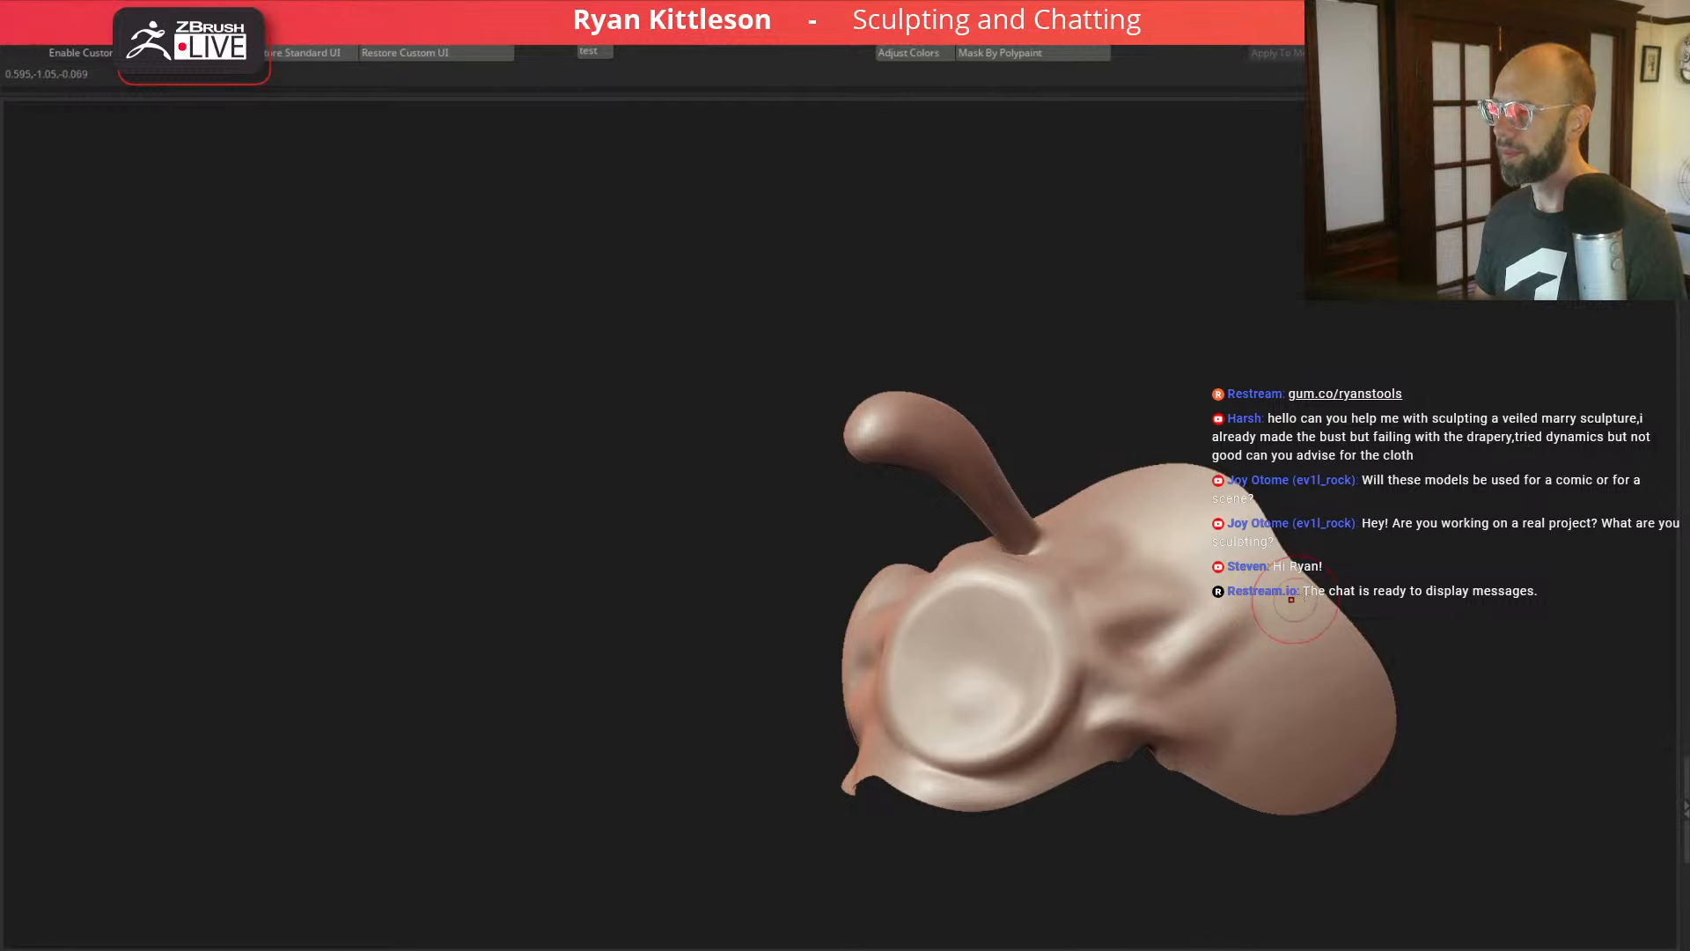
pyautogui.moveTo(1381, 528); pyautogui.dragTo(1360, 486)
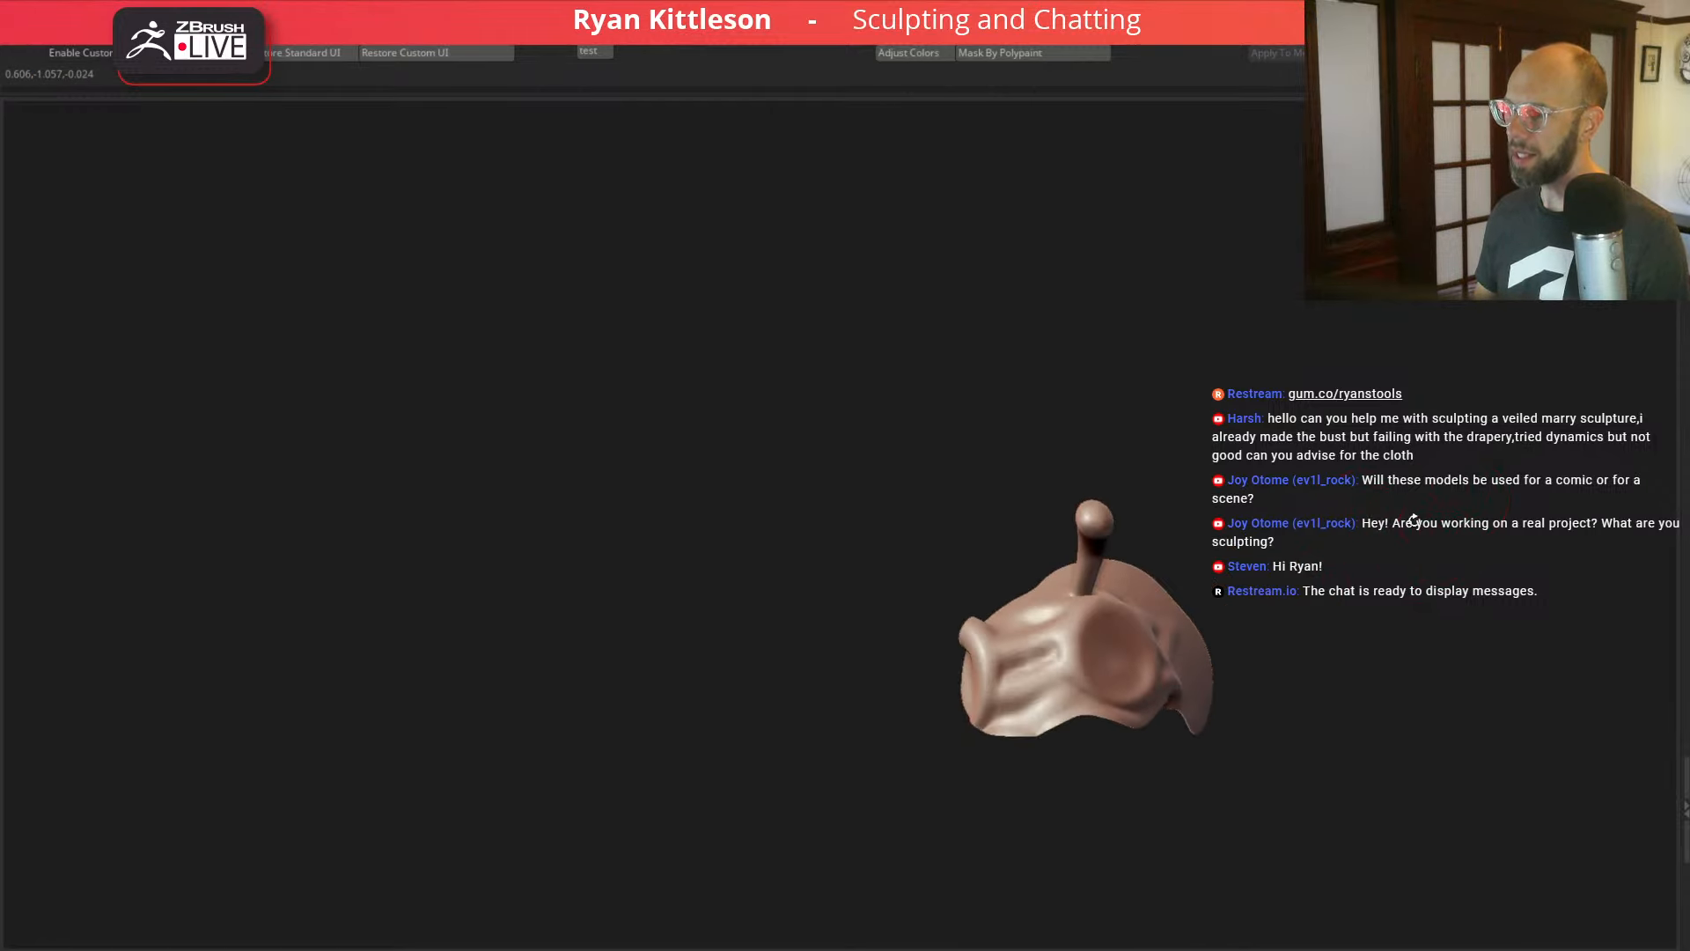
# Step: Show all of the dog's parts again and examine the folded cloth over its face from several angles
pyautogui.hotkey('alt', 'shift', 's')
pyautogui.moveTo(1424, 537); pyautogui.dragTo(1457, 481)
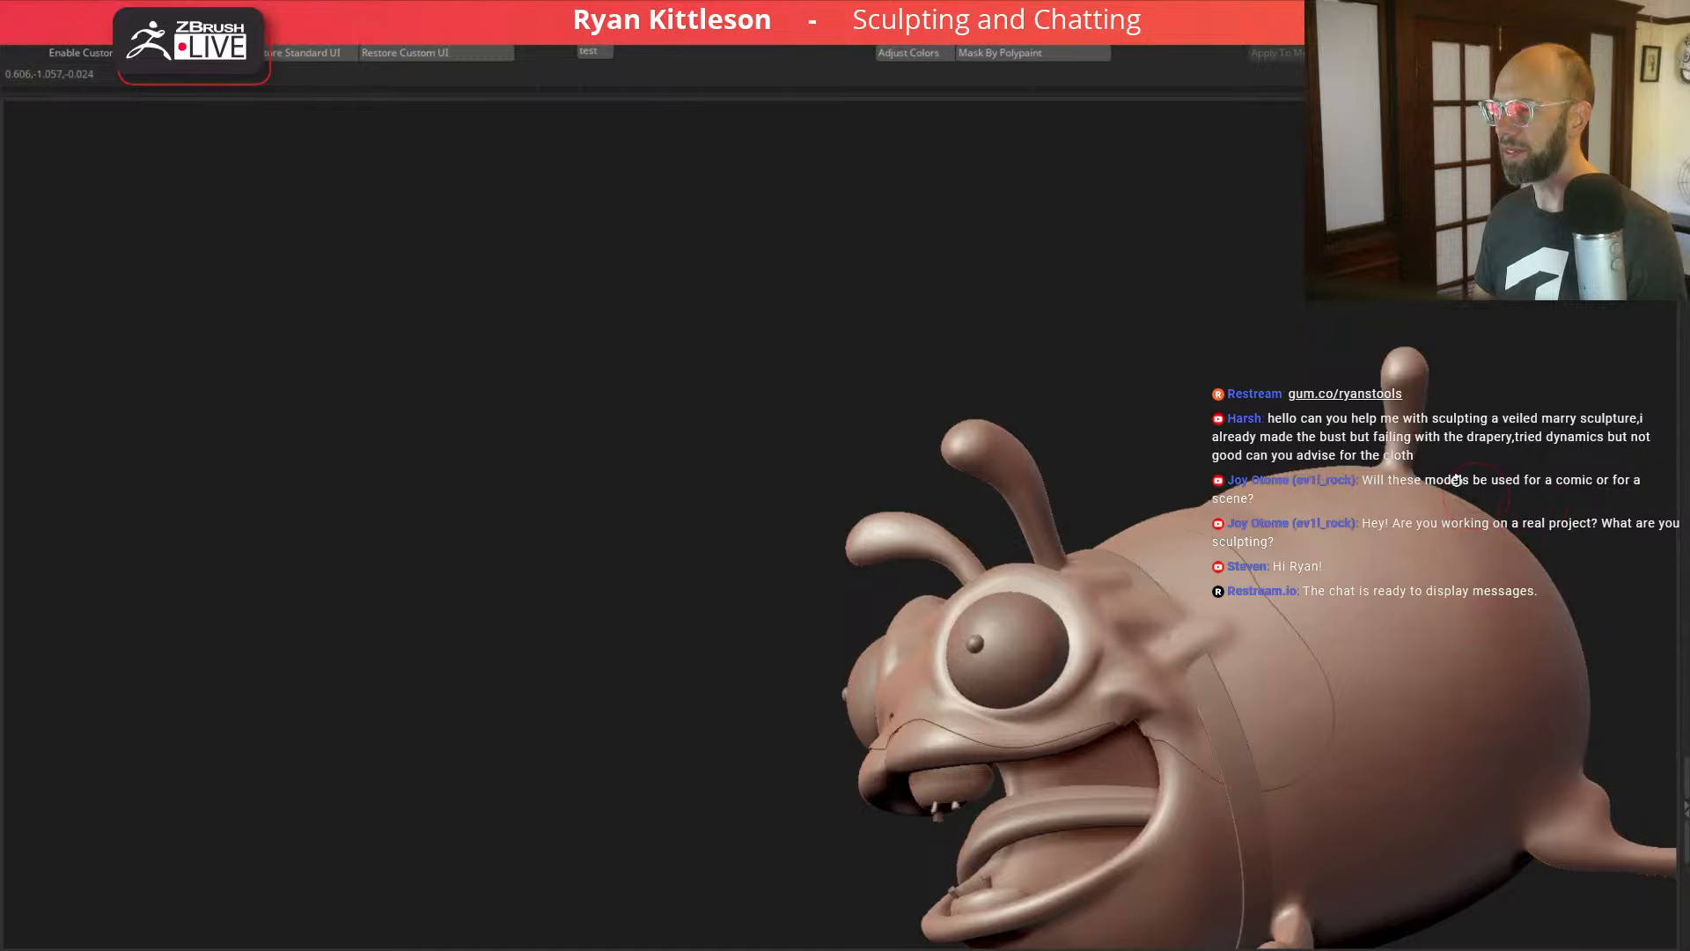
pyautogui.moveTo(1149, 395); pyautogui.dragTo(1191, 502)
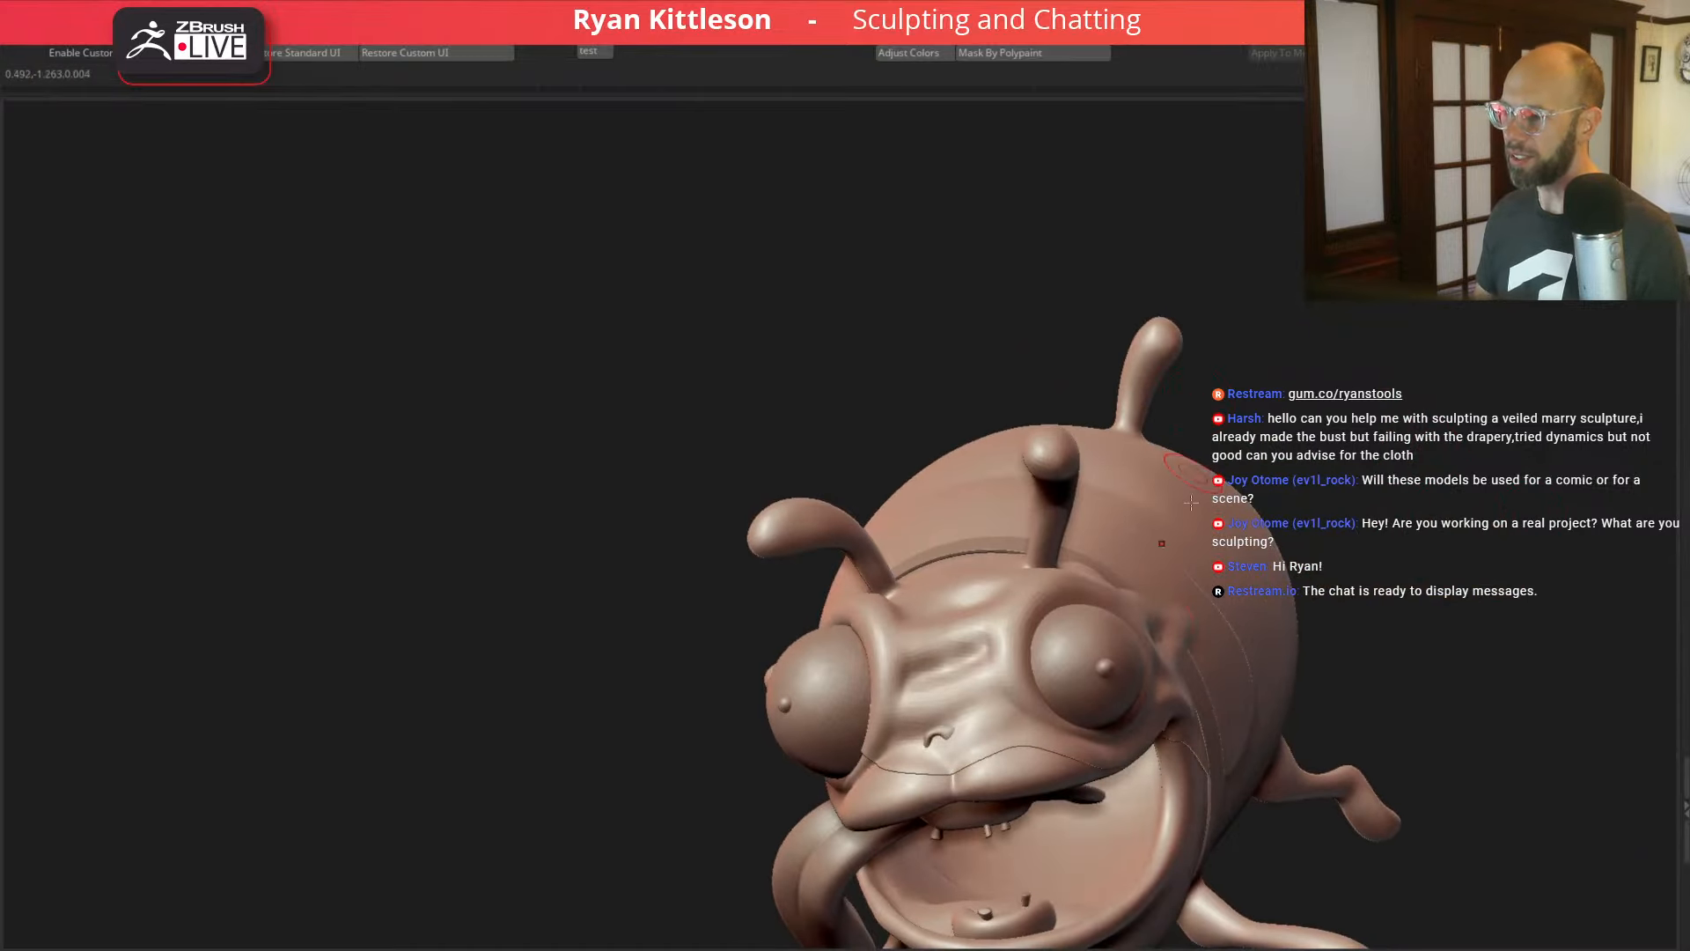
pyautogui.press('y')
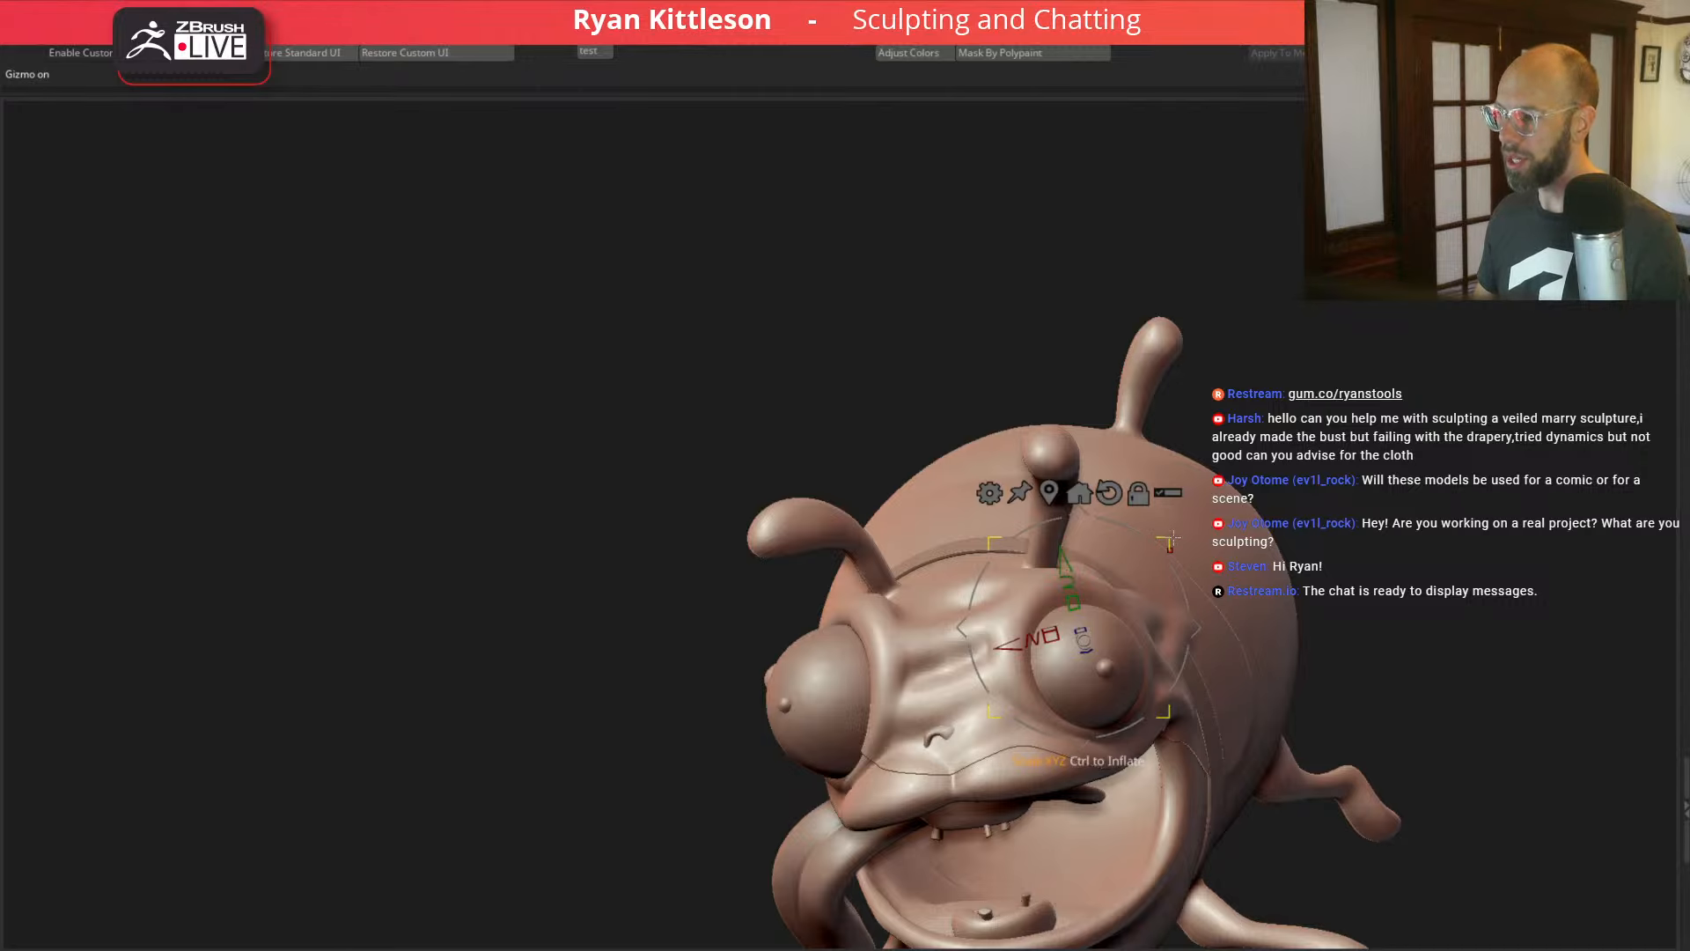
pyautogui.moveTo(1437, 450); pyautogui.dragTo(1524, 411)
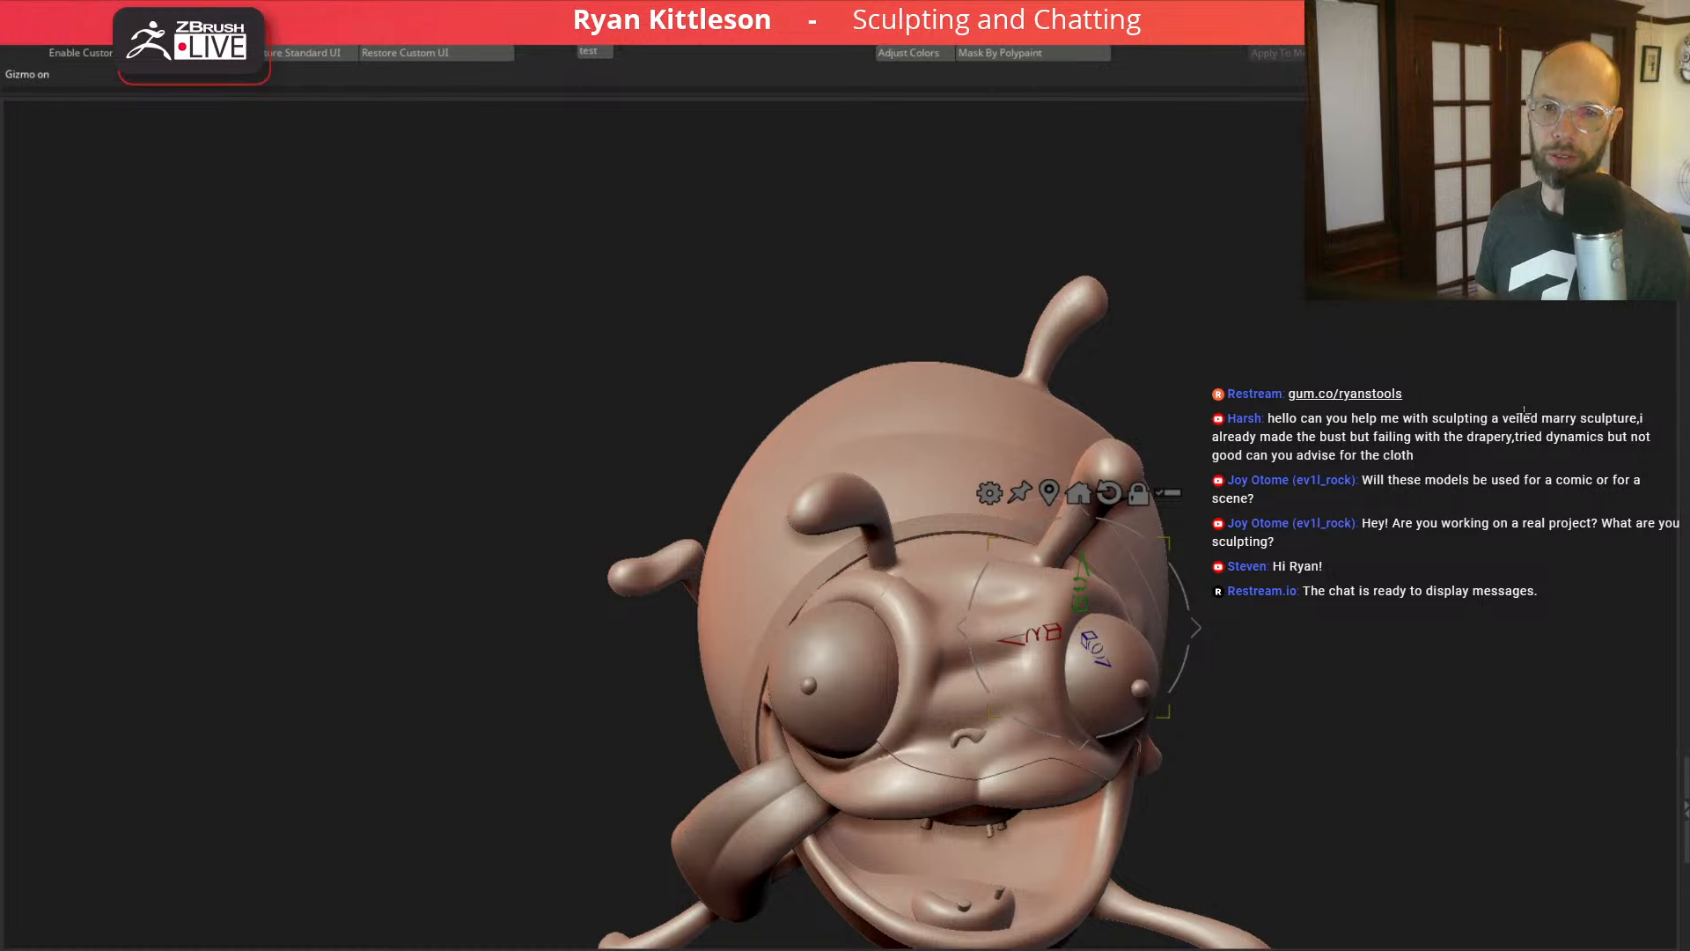
pyautogui.moveTo(1302, 623); pyautogui.dragTo(1412, 586)
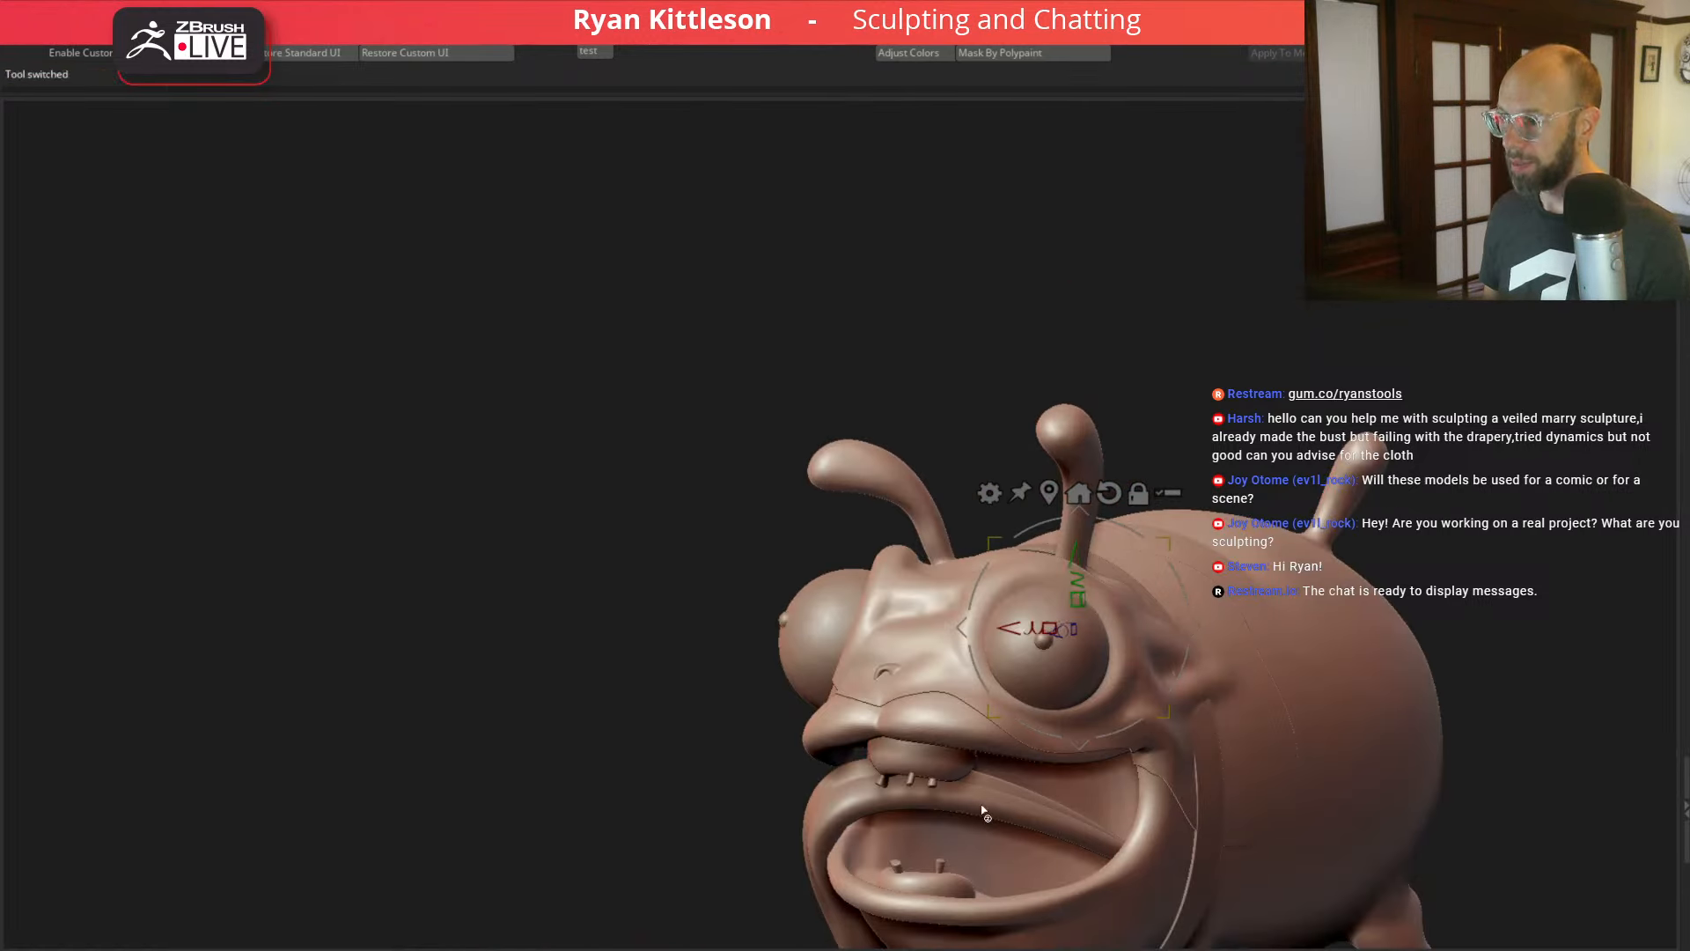
# Step: Switch to the man's cylinder leg and insert an edge loop around its middle
pyautogui.press('q')
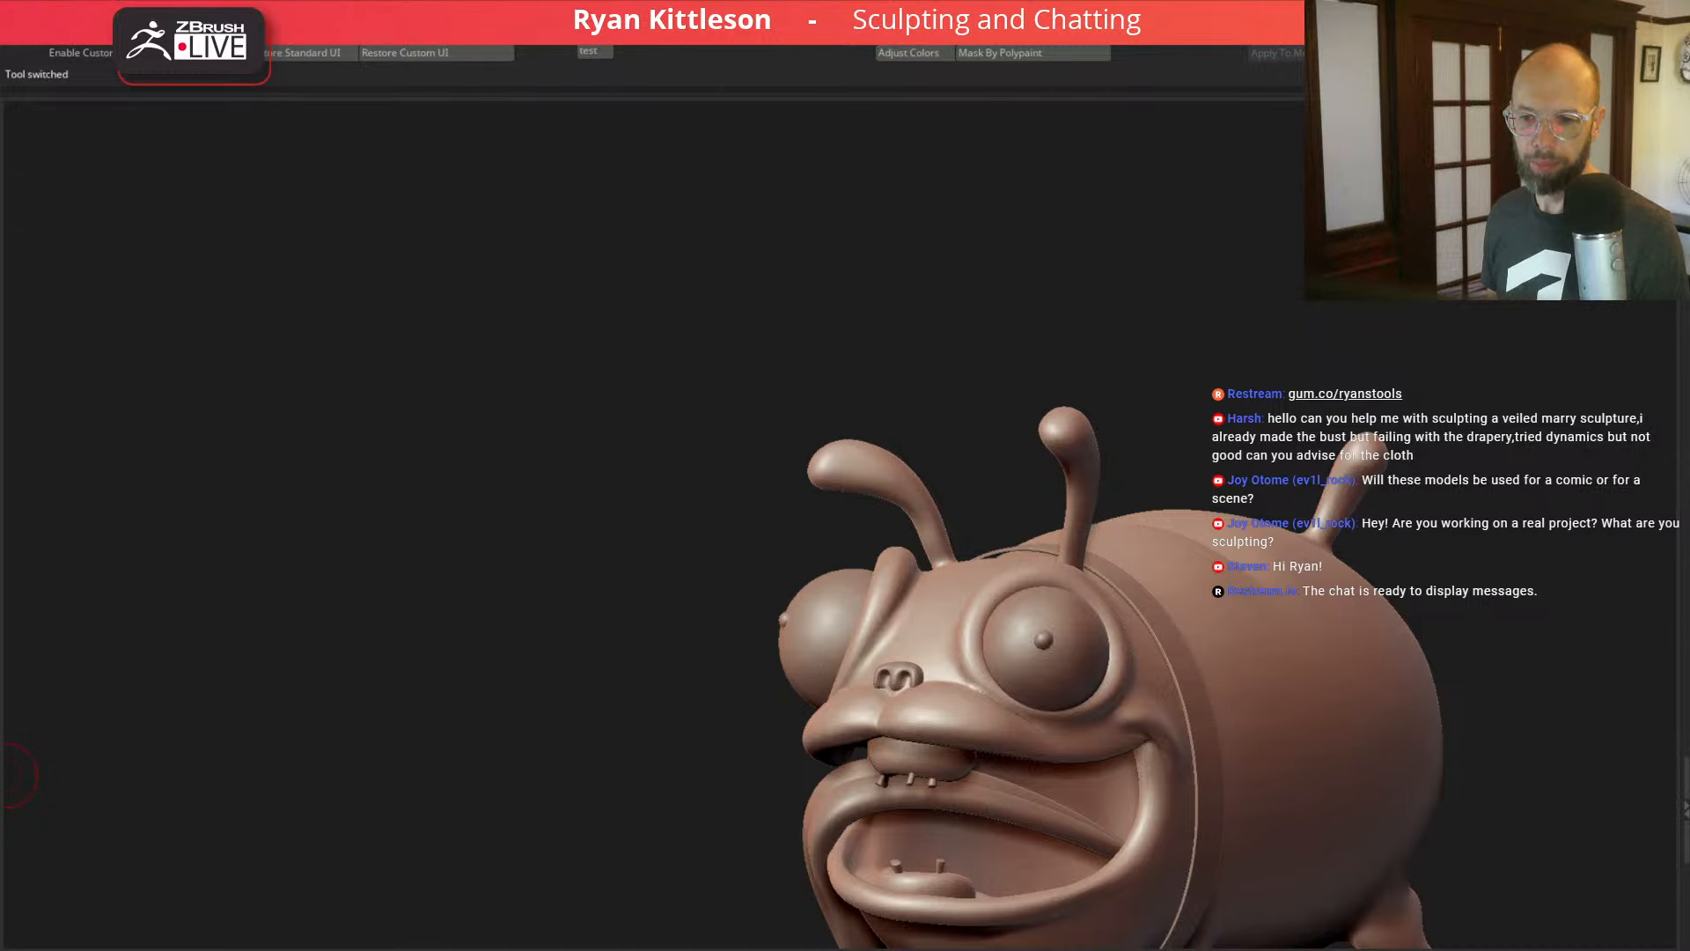
pyautogui.moveTo(494, 599); pyautogui.dragTo(599, 588)
pyautogui.keyDown('alt'); pyautogui.click(832, 588); pyautogui.keyUp('alt')
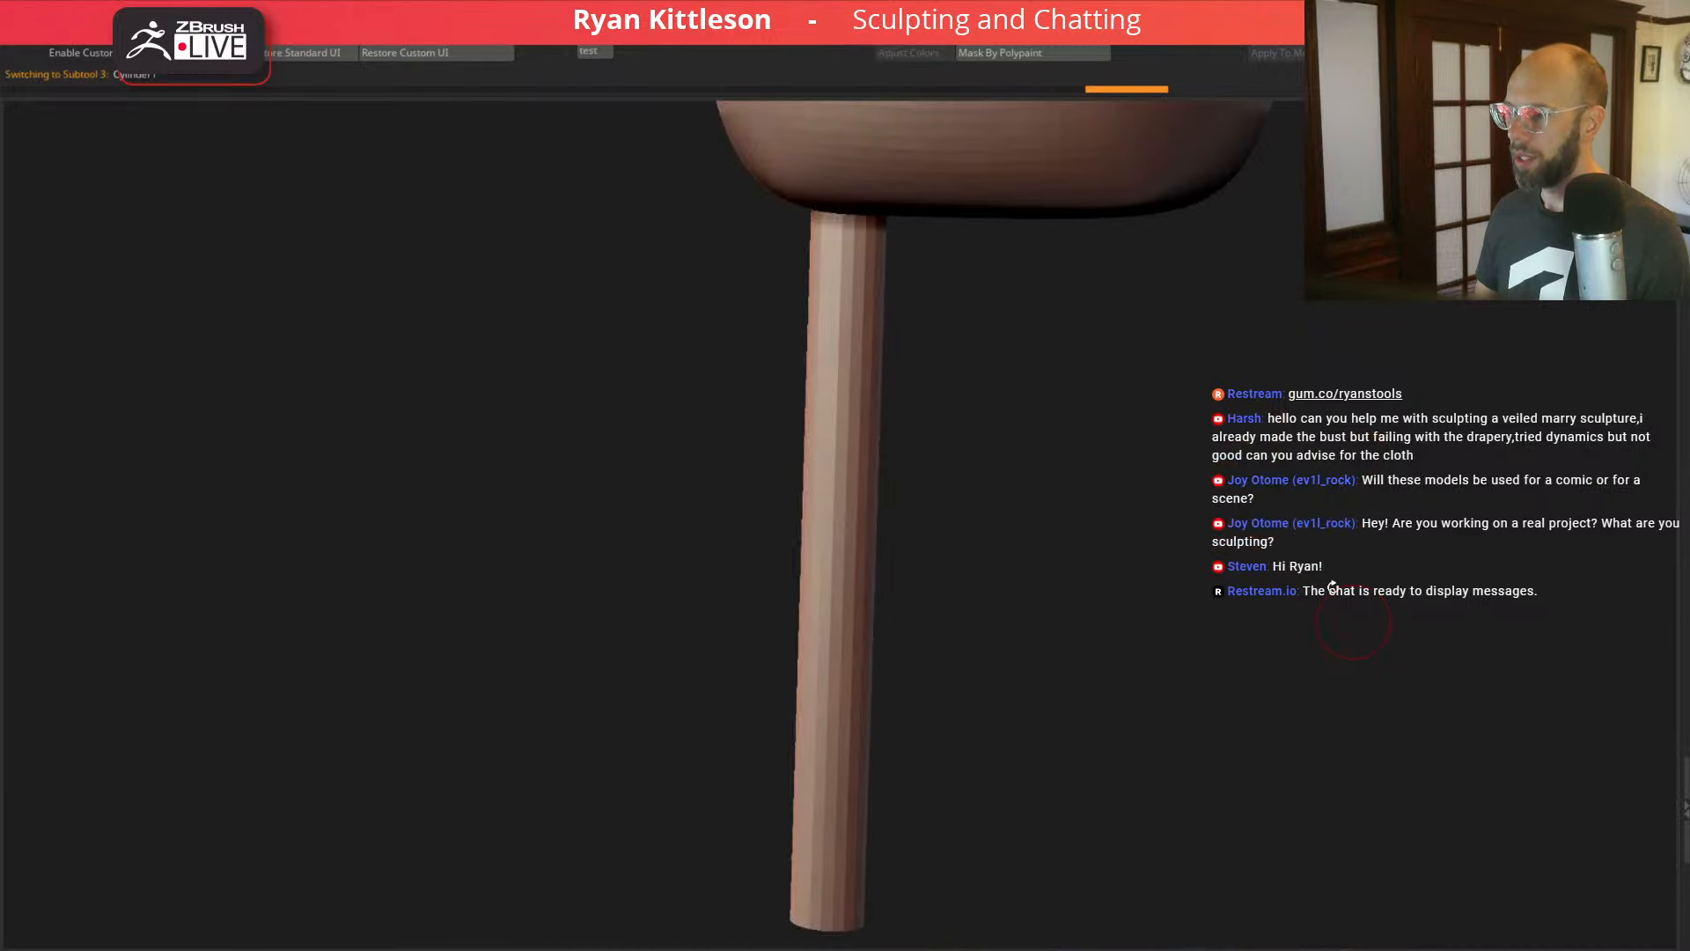
pyautogui.moveTo(1332, 588); pyautogui.dragTo(1158, 582)
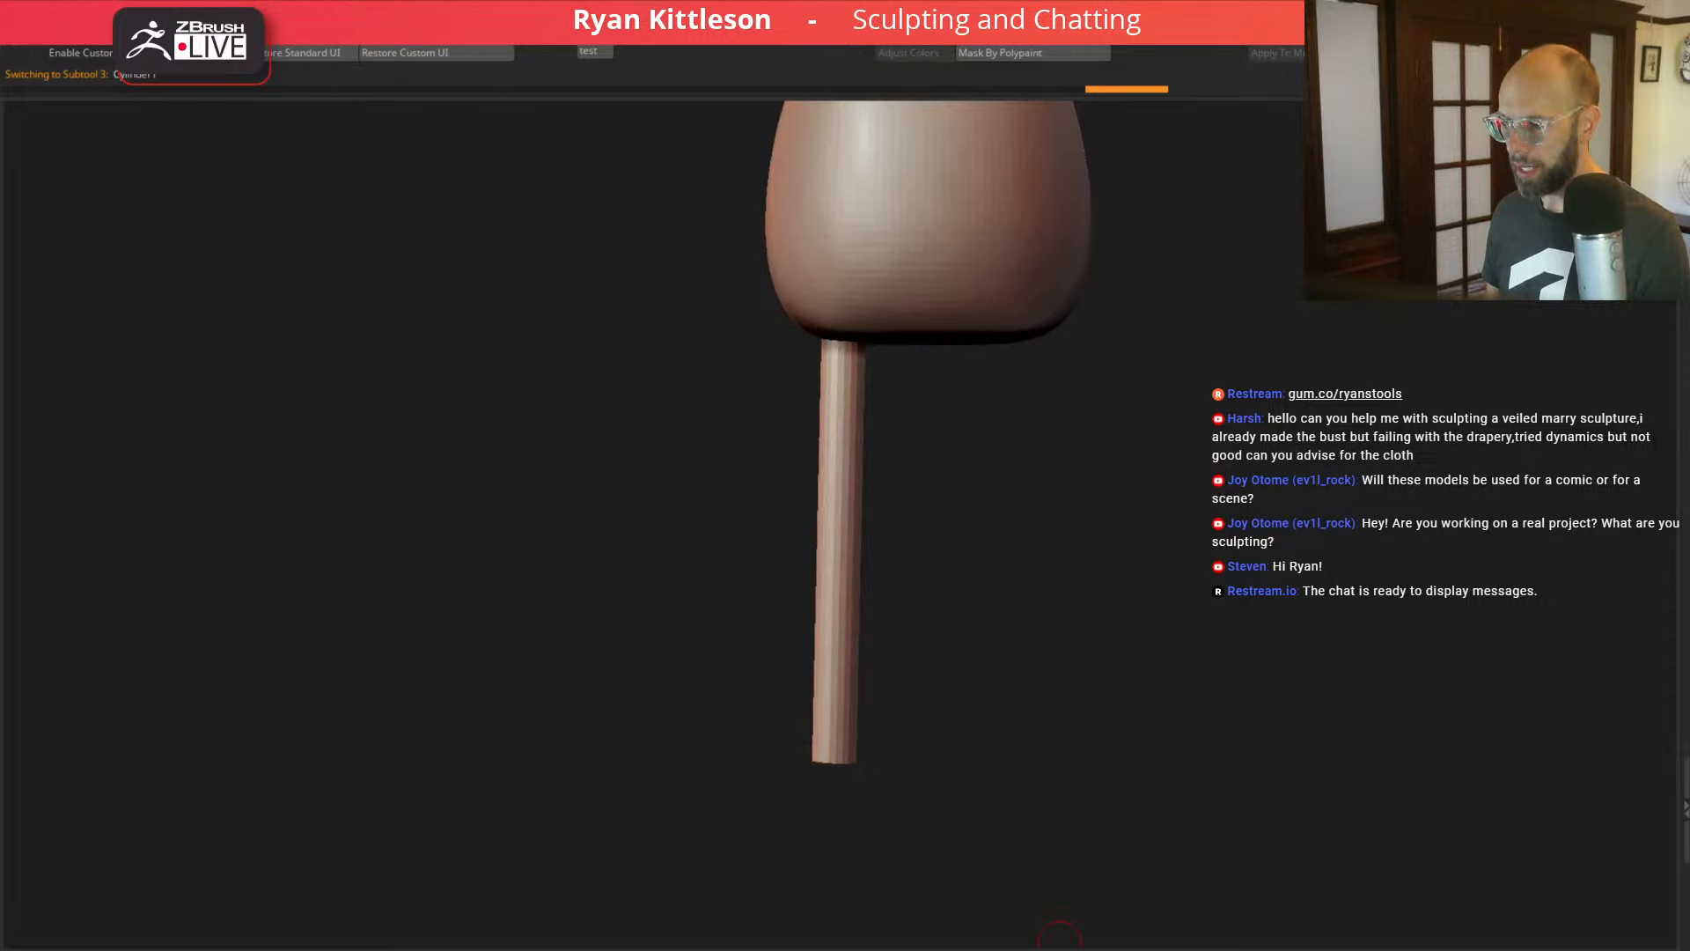
pyautogui.hotkey('shift', 'f')
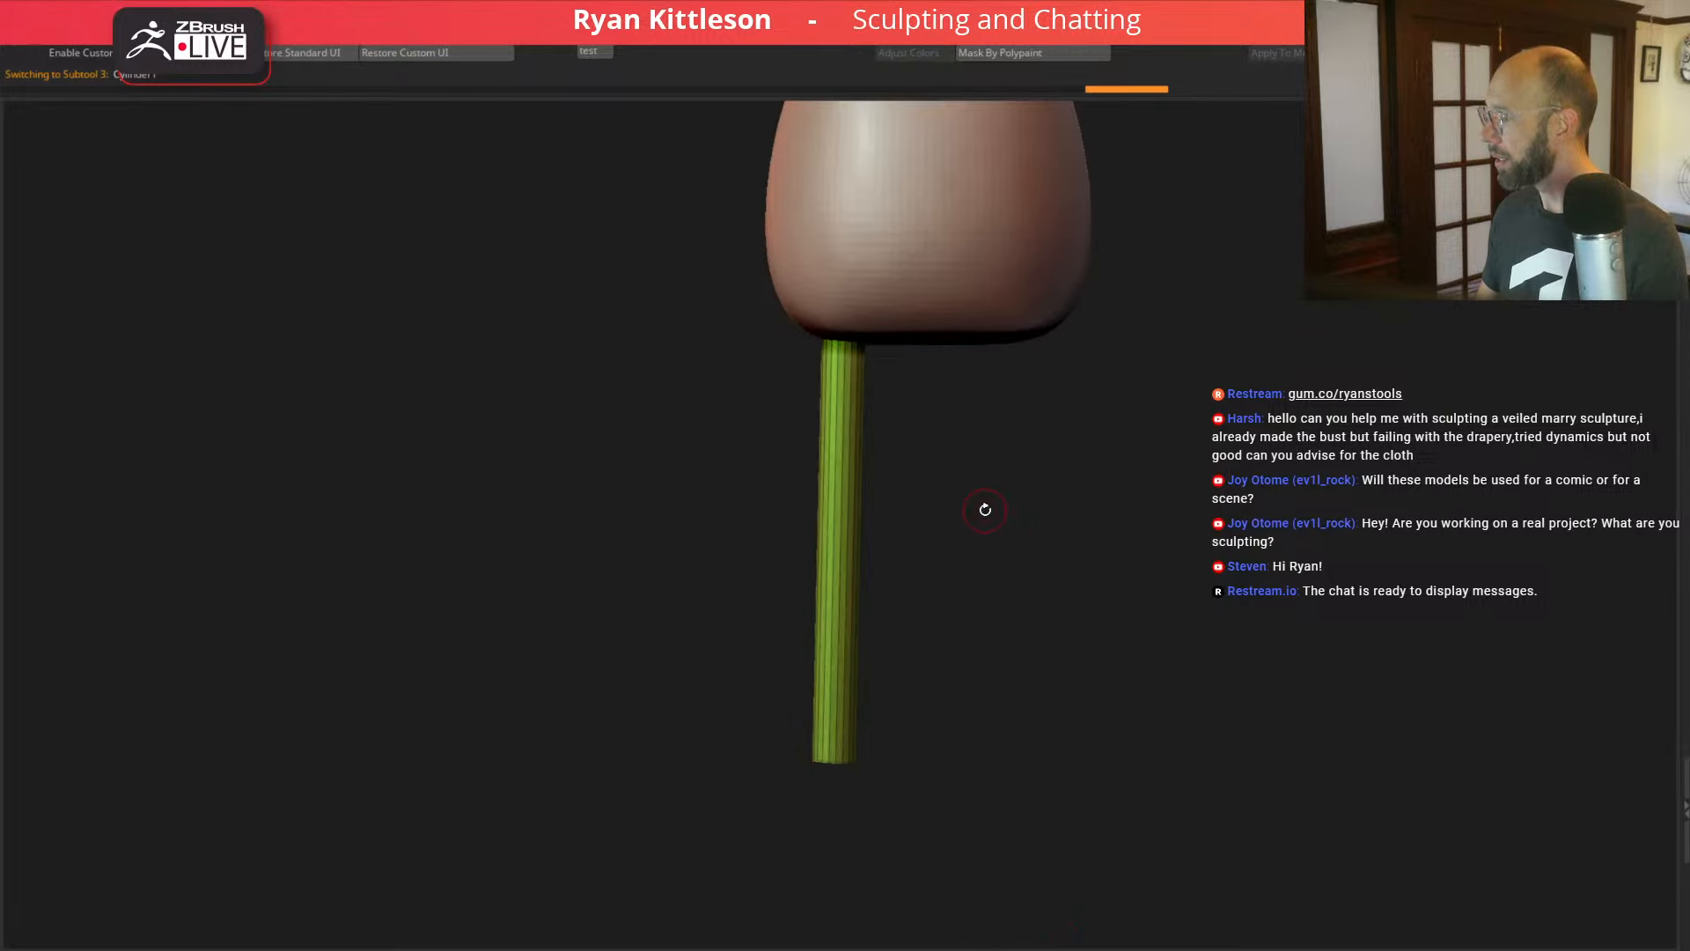
pyautogui.moveTo(988, 508); pyautogui.dragTo(995, 558)
pyautogui.moveTo(910, 482); pyautogui.dragTo(890, 528)
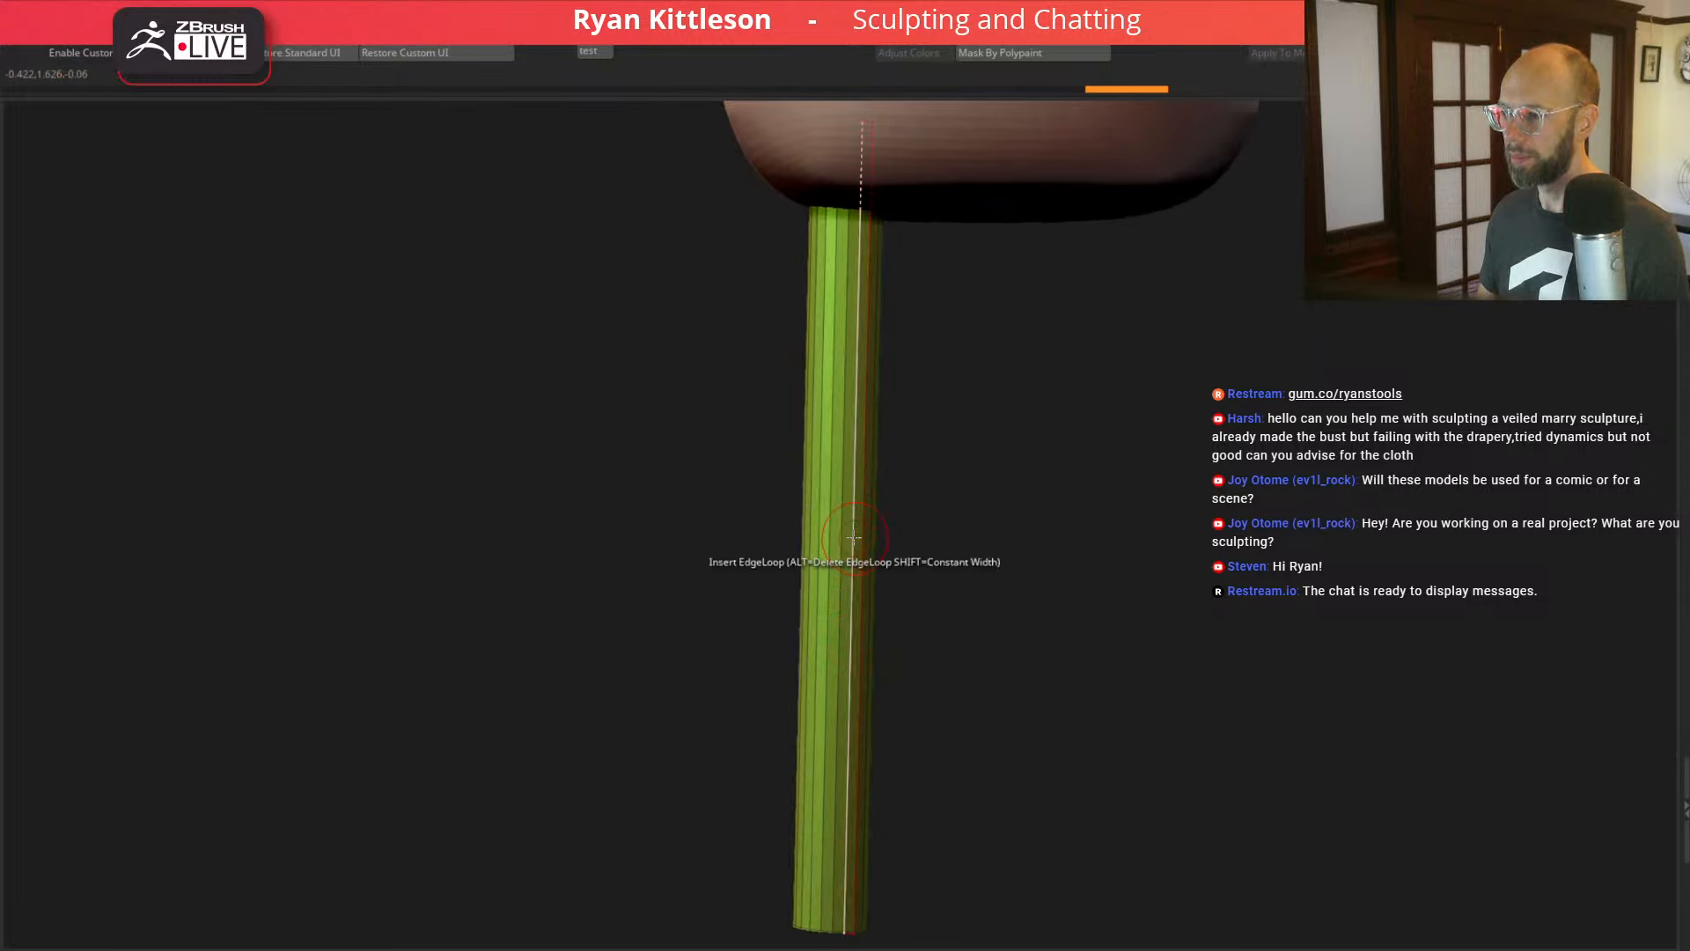
pyautogui.click(853, 535)
# Step: Centre the gizmo on the leg's middle edge loop and scale it inward to about half for a narrow knee
pyautogui.press('w')
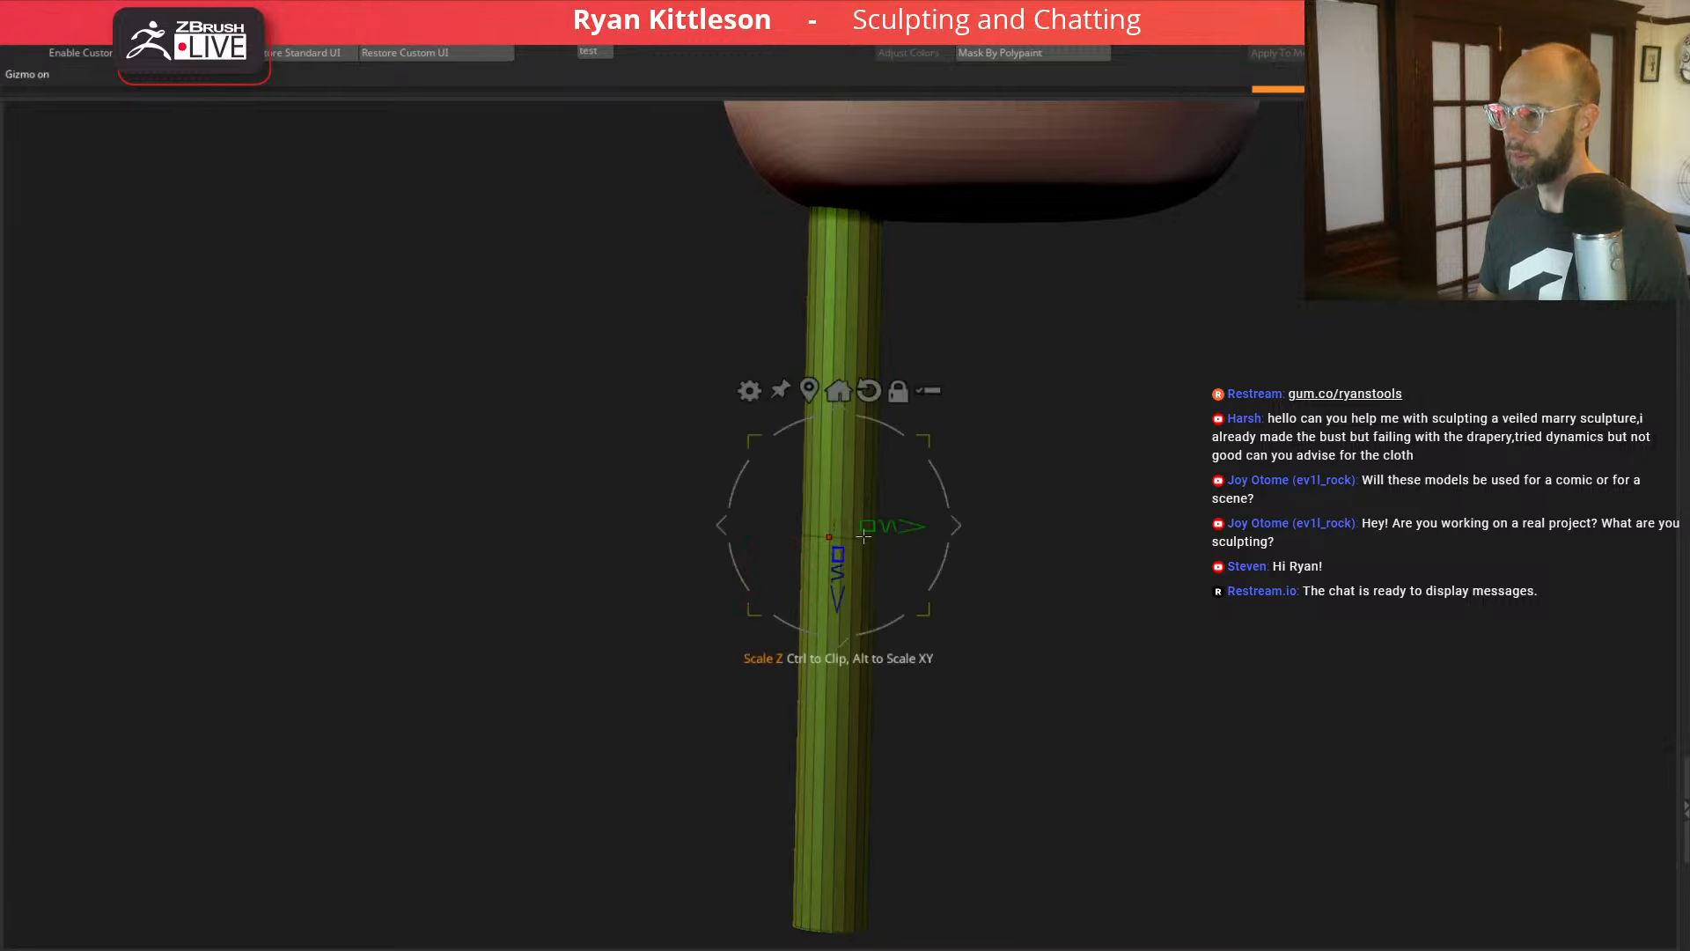
pyautogui.click(839, 392)
pyautogui.moveTo(926, 450); pyautogui.dragTo(907, 458)
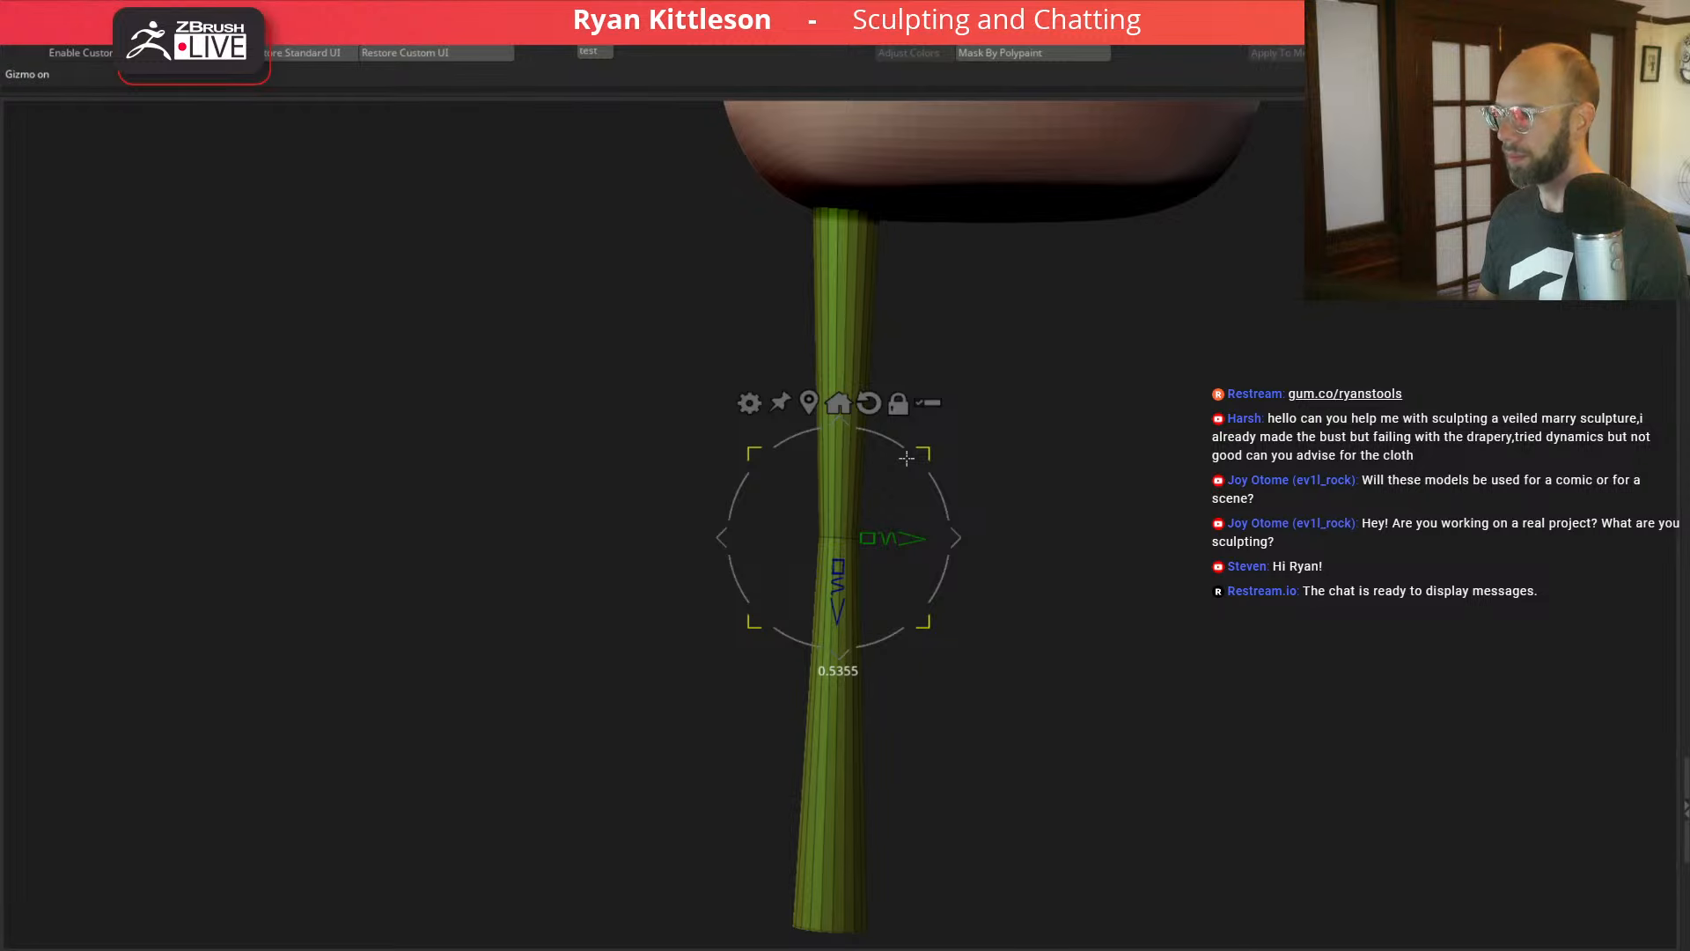
pyautogui.moveTo(906, 459); pyautogui.dragTo(899, 460)
# Step: Insert one edge loop below and one above the narrow knee of the leg
pyautogui.keyDown('ctrl'); pyautogui.moveTo(1042, 480); pyautogui.dragTo(1102, 551, button='right'); pyautogui.keyUp('ctrl')
pyautogui.press('q')
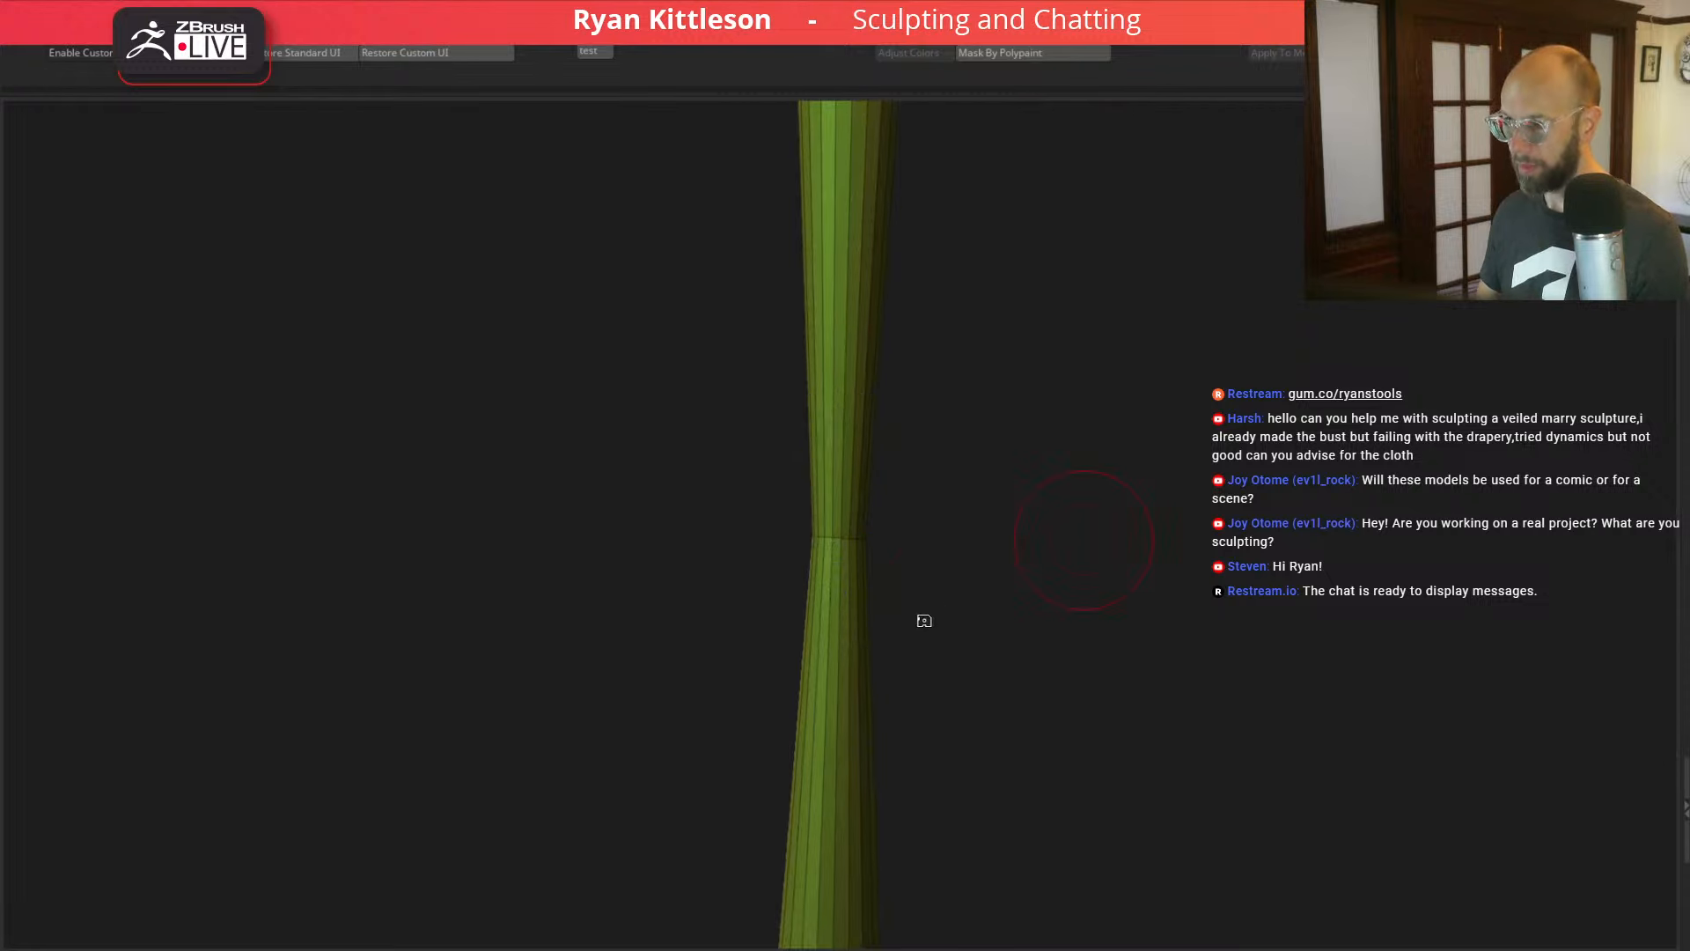
pyautogui.click(847, 605)
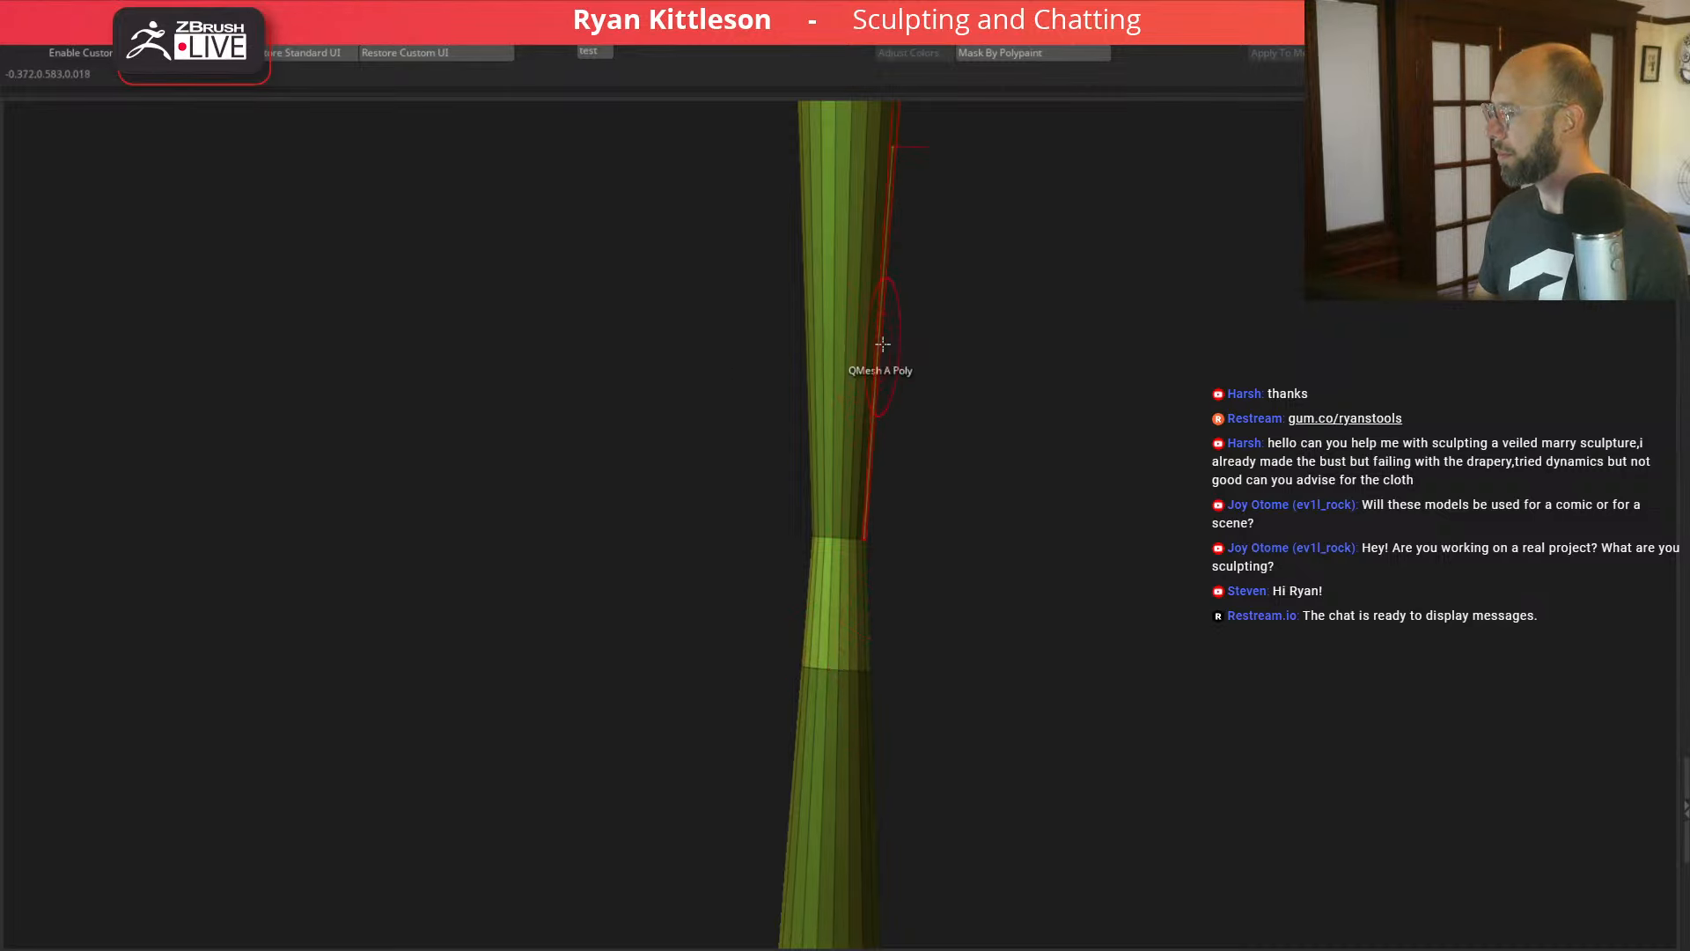
pyautogui.click(846, 322)
pyautogui.moveTo(846, 322); pyautogui.dragTo(847, 385)
# Step: Unmask the edge loops above and below the knee, scale them outward, and isolate the leg with smoothing turned off
pyautogui.keyDown('ctrl'); pyautogui.keyDown('alt'); pyautogui.moveTo(979, 325); pyautogui.dragTo(722, 425); pyautogui.keyUp('alt'); pyautogui.keyUp('ctrl')
pyautogui.moveTo(967, 631)
pyautogui.keyDown('ctrl'); pyautogui.keyDown('alt'); pyautogui.mouseDown()
pyautogui.moveTo(804, 672)
pyautogui.moveTo(687, 731)
pyautogui.mouseUp(); pyautogui.keyUp('alt'); pyautogui.keyUp('ctrl')
pyautogui.press('w')
pyautogui.moveTo(931, 436)
pyautogui.mouseDown()
pyautogui.moveTo(1109, 419)
pyautogui.moveTo(965, 342)
pyautogui.moveTo(1102, 439)
pyautogui.moveTo(1083, 452)
pyautogui.moveTo(1106, 555)
pyautogui.moveTo(1110, 489)
pyautogui.mouseUp()
pyautogui.hotkey('shift', 'f')
pyautogui.hotkey('shift', 'f')
pyautogui.hotkey('shift', 'd')
pyautogui.hotkey('alt', 's')
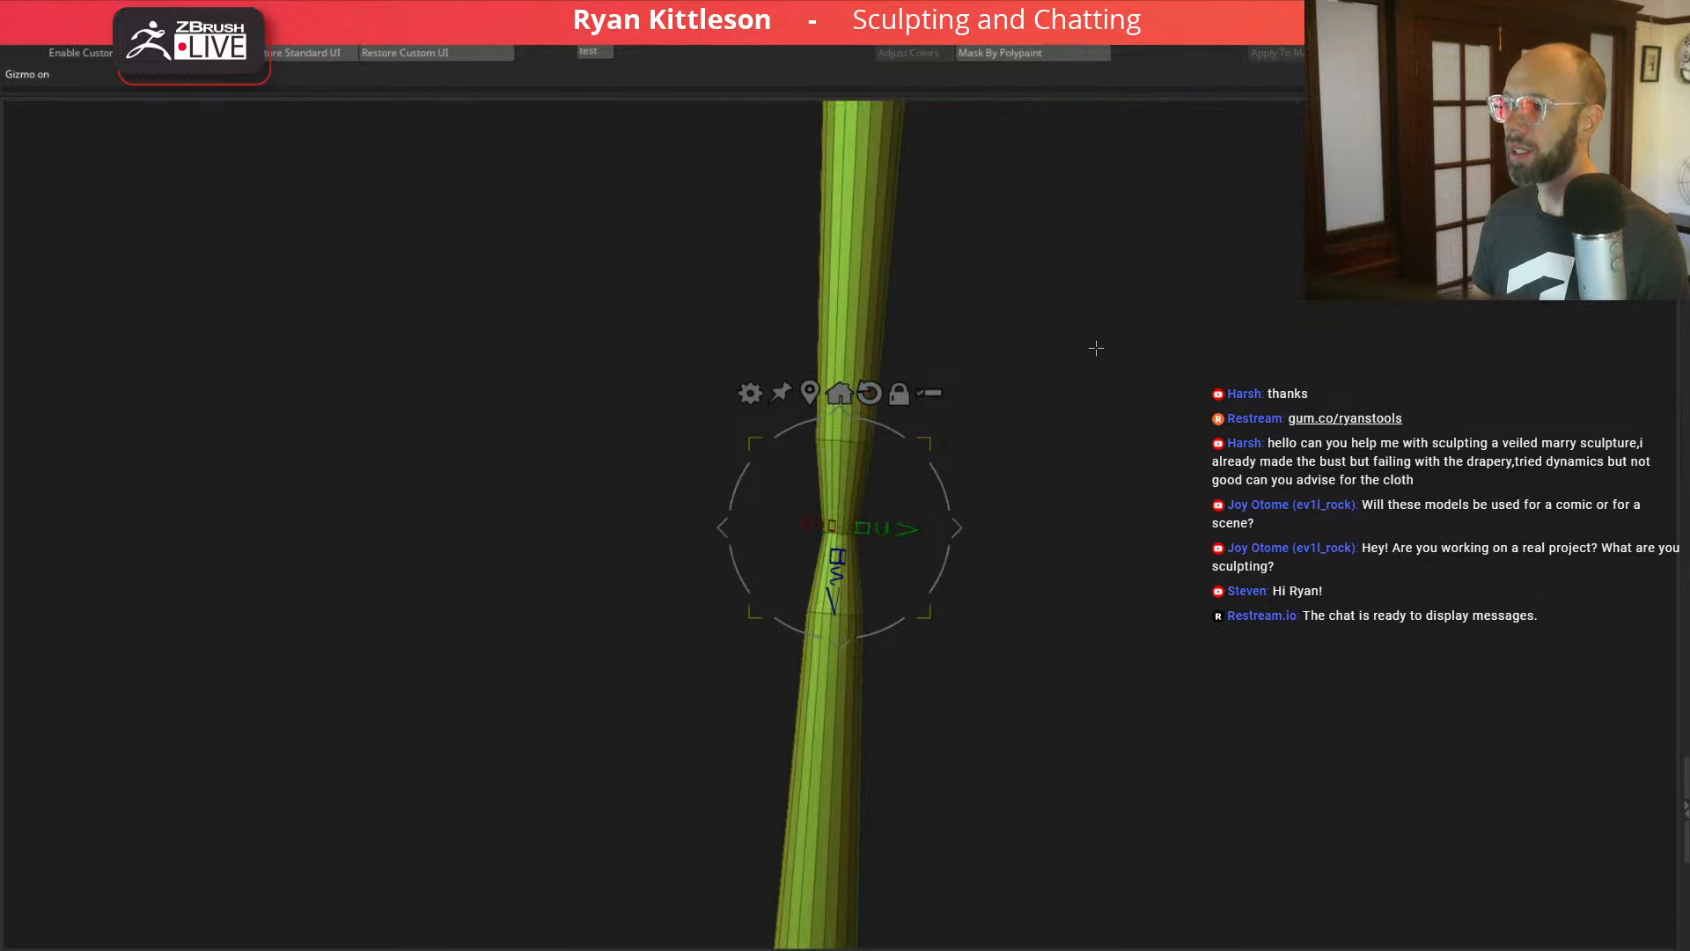
pyautogui.moveTo(1117, 366)
pyautogui.keyDown('alt'); pyautogui.mouseDown()
pyautogui.moveTo(1070, 327)
pyautogui.moveTo(1155, 355)
pyautogui.mouseUp(); pyautogui.keyUp('alt')
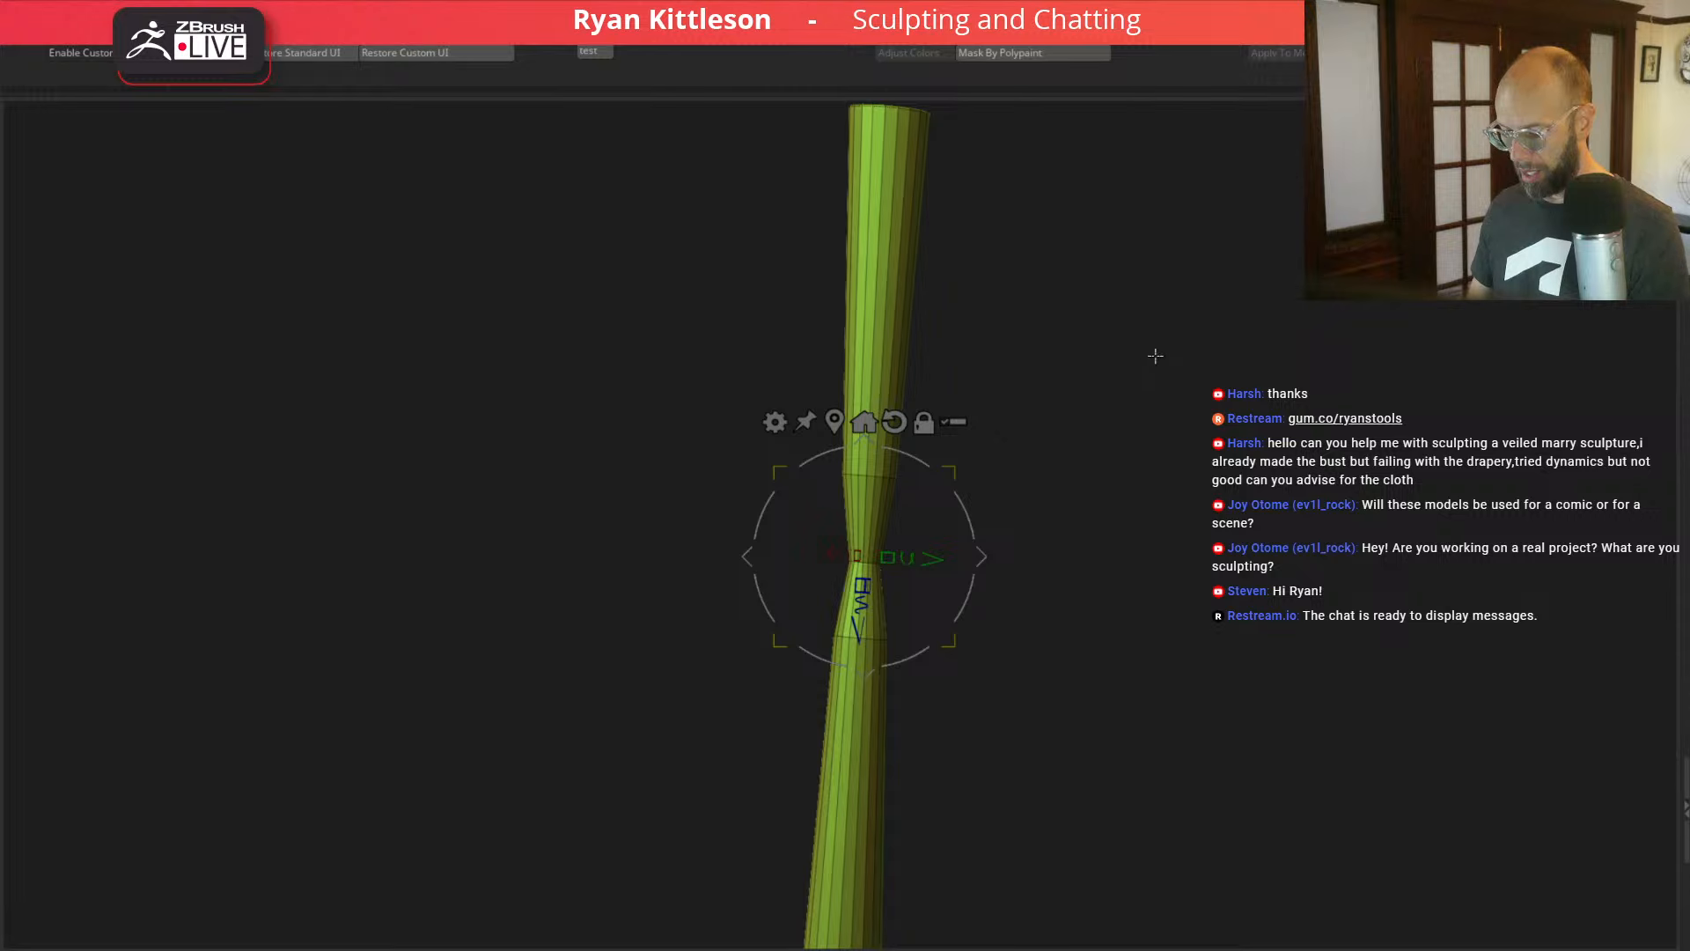
# Step: Slice the upper and lower sections of the leg into additional bands for evenly spaced topology
pyautogui.press('q')
pyautogui.moveTo(1053, 174); pyautogui.dragTo(1031, 220)
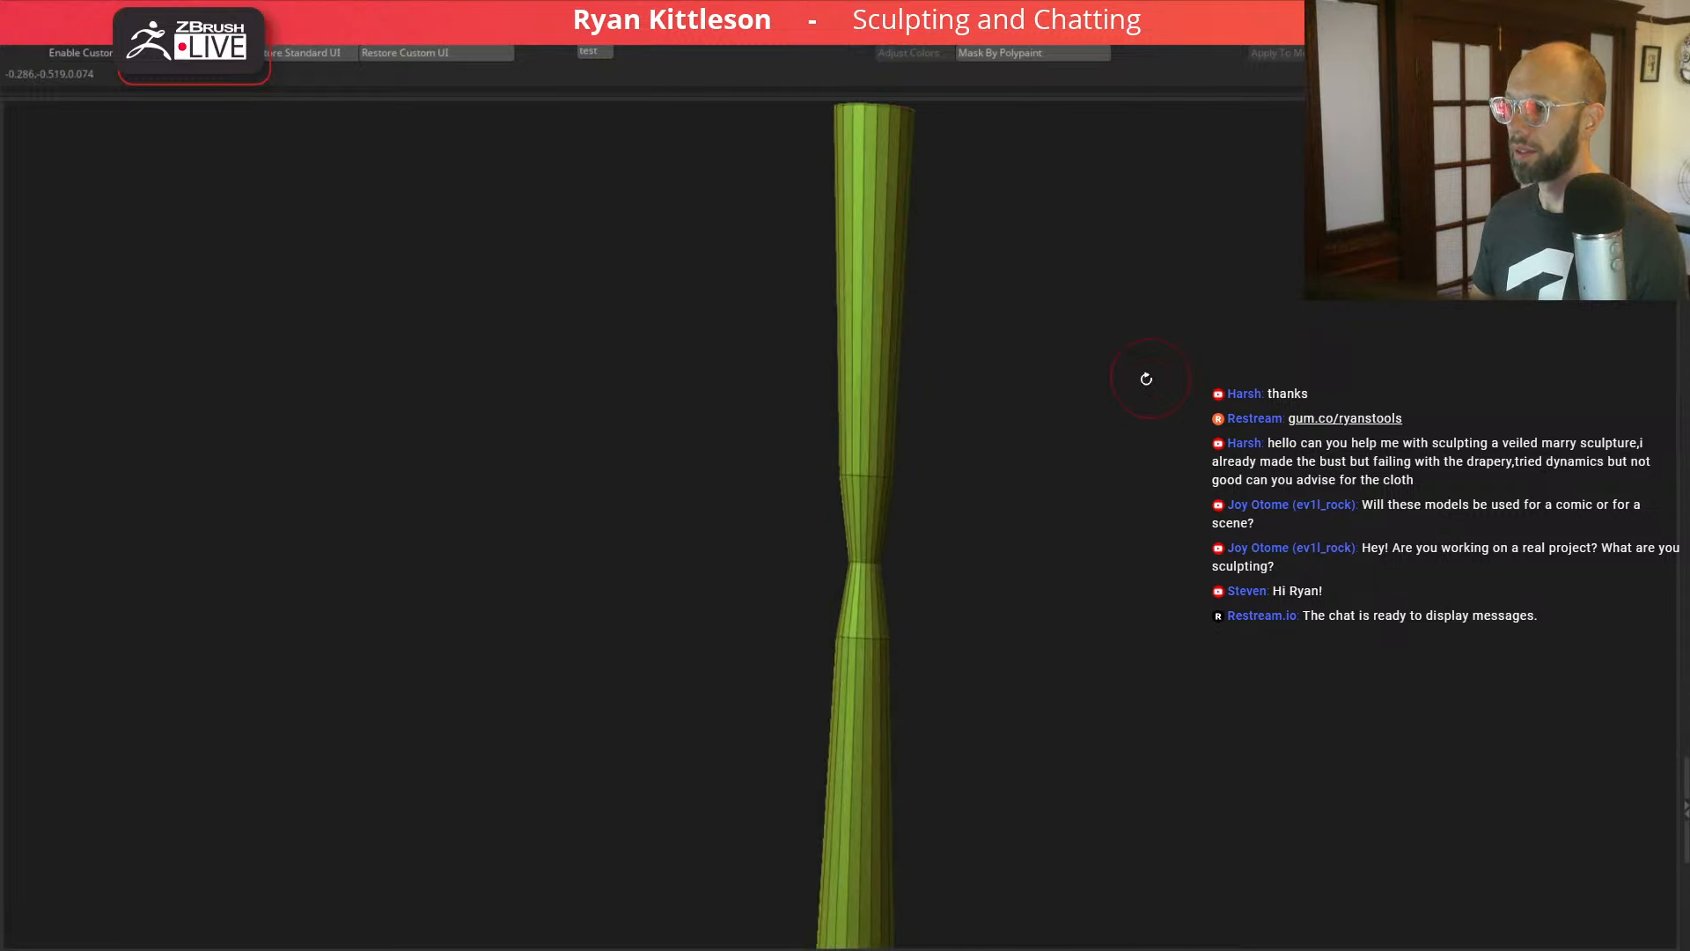
pyautogui.keyDown('alt'); pyautogui.moveTo(1145, 379); pyautogui.dragTo(1083, 334); pyautogui.keyUp('alt')
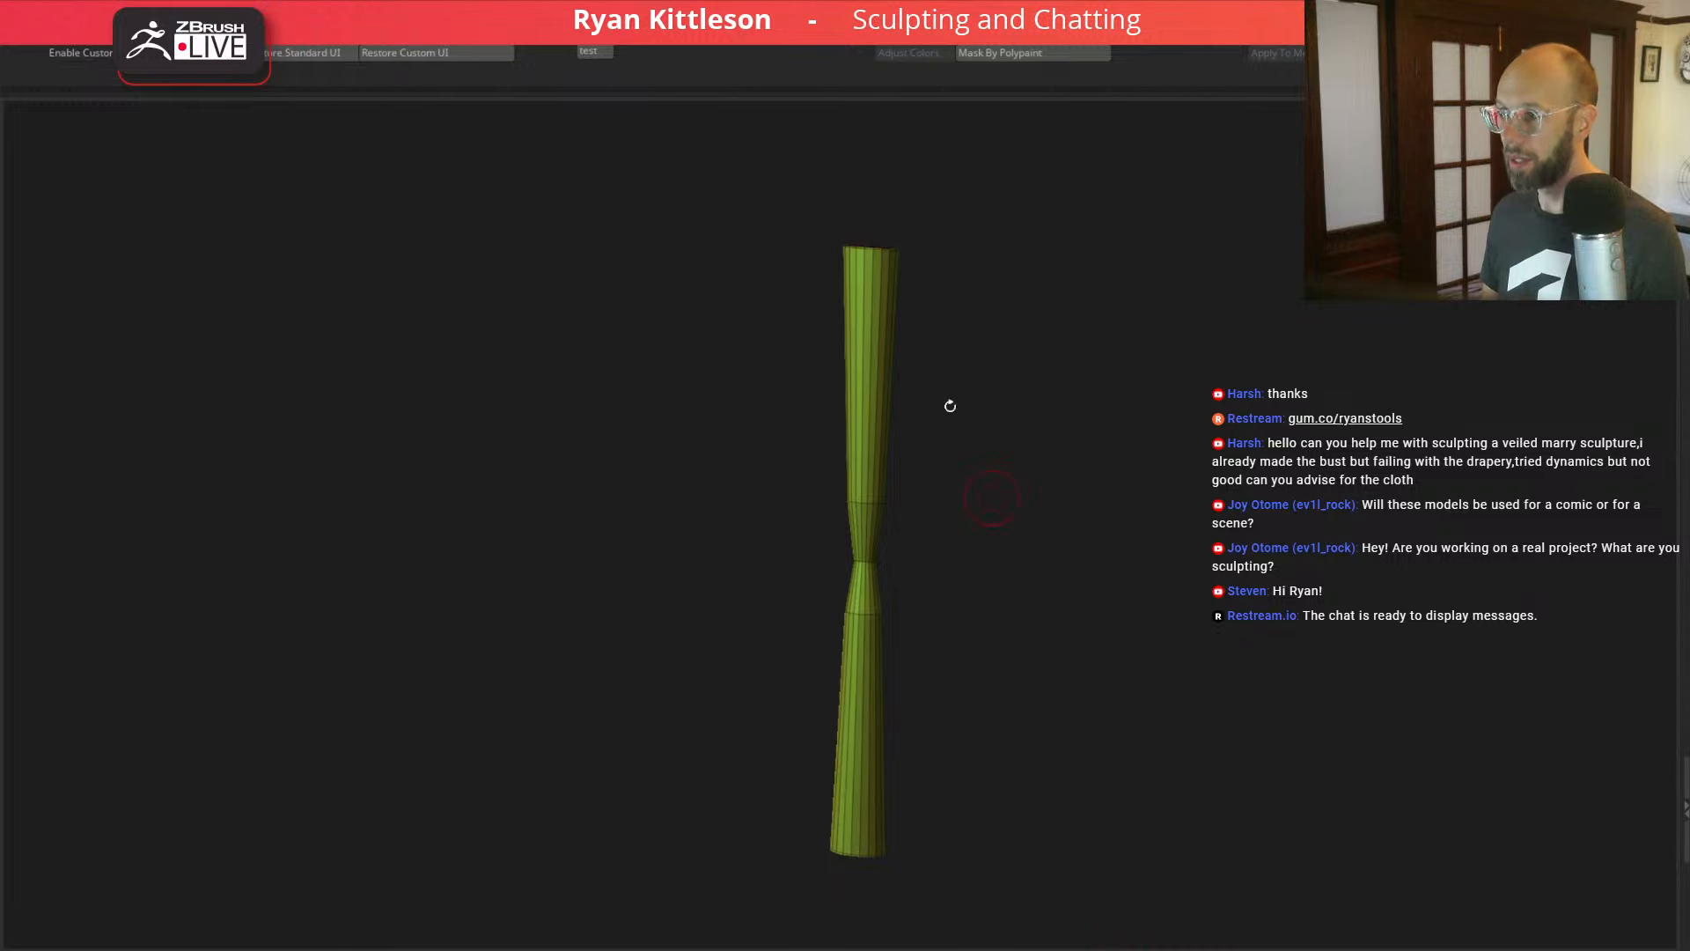
pyautogui.keyDown('ctrl'); pyautogui.moveTo(754, 297); pyautogui.dragTo(972, 441); pyautogui.keyUp('ctrl')
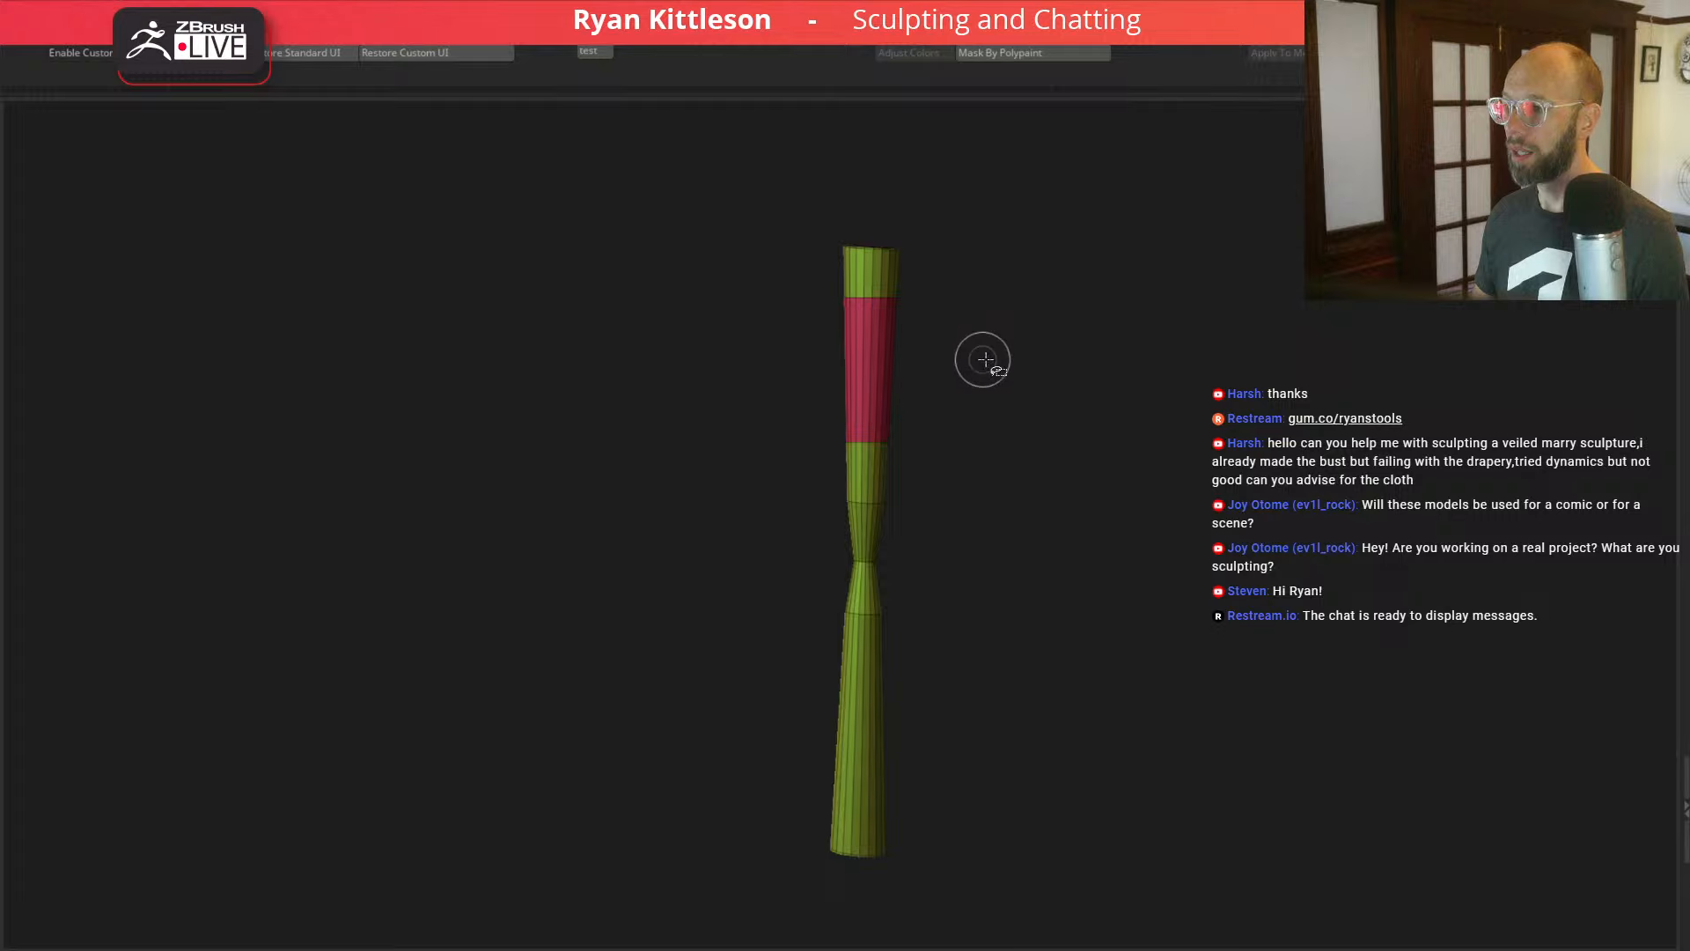
pyautogui.keyDown('ctrl'); pyautogui.moveTo(988, 363); pyautogui.dragTo(694, 671); pyautogui.keyUp('ctrl')
pyautogui.moveTo(955, 902)
pyautogui.keyDown('ctrl'); pyautogui.mouseDown()
pyautogui.moveTo(774, 769)
pyautogui.moveTo(767, 699)
pyautogui.moveTo(758, 739)
pyautogui.moveTo(755, 724)
pyautogui.mouseUp(); pyautogui.keyUp('ctrl')
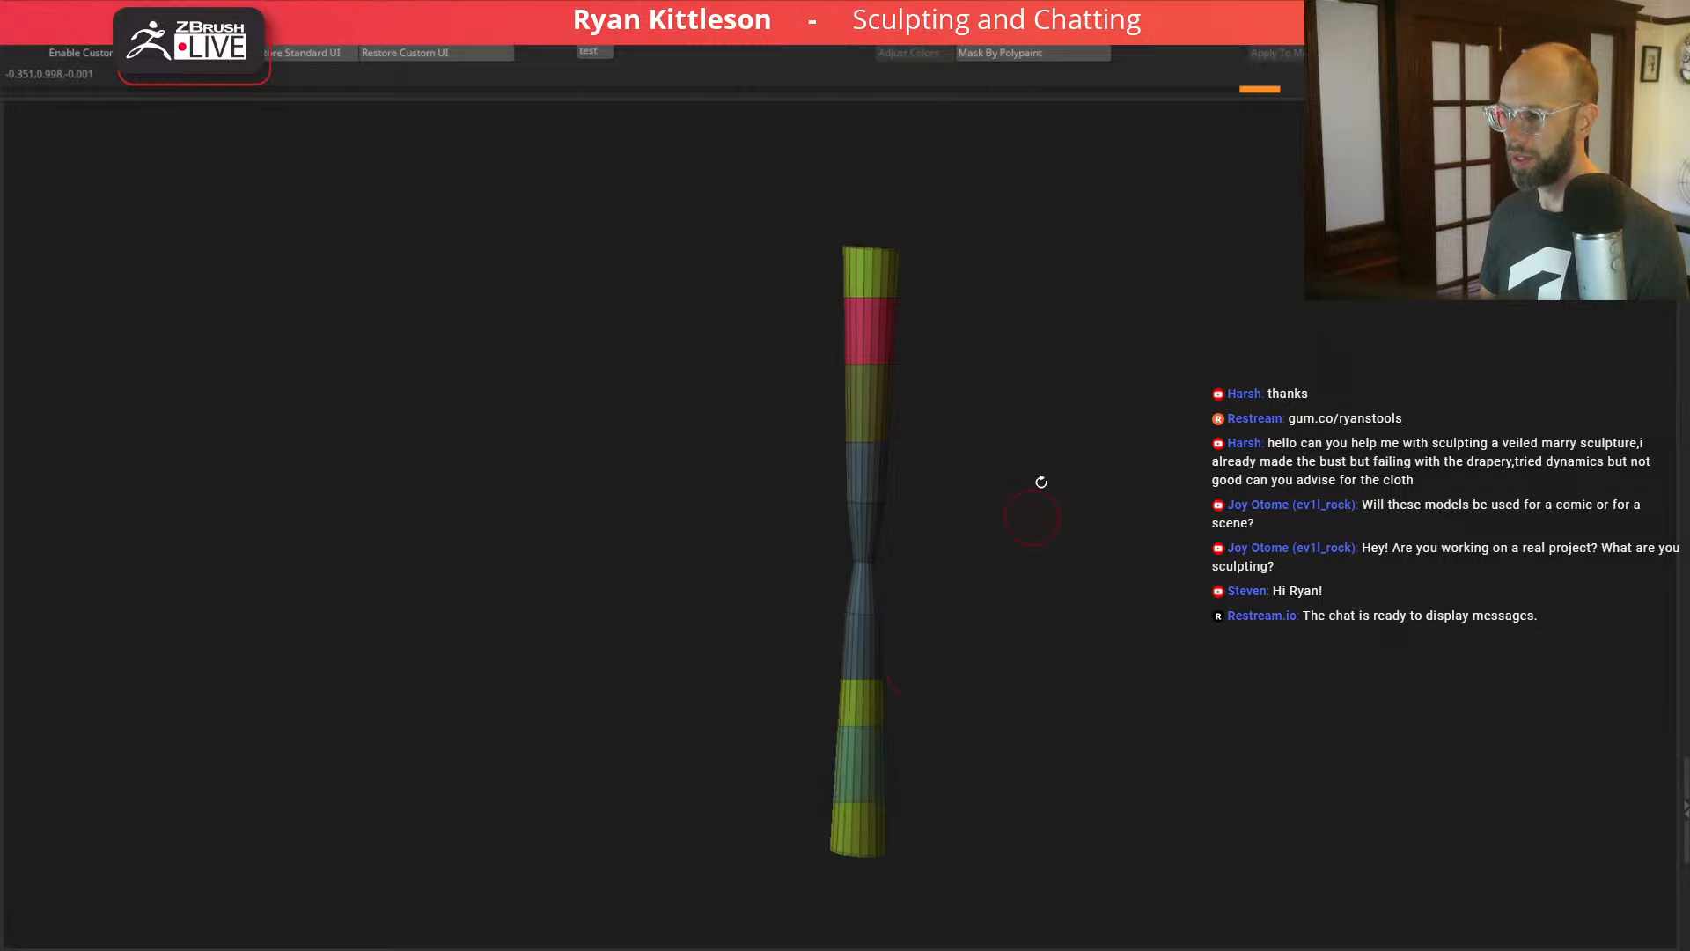
# Step: Insert extra edge loops just above and just below the narrowest part of the knee
pyautogui.moveTo(1042, 482); pyautogui.dragTo(1088, 463)
pyautogui.hotkey('shift', 'f')
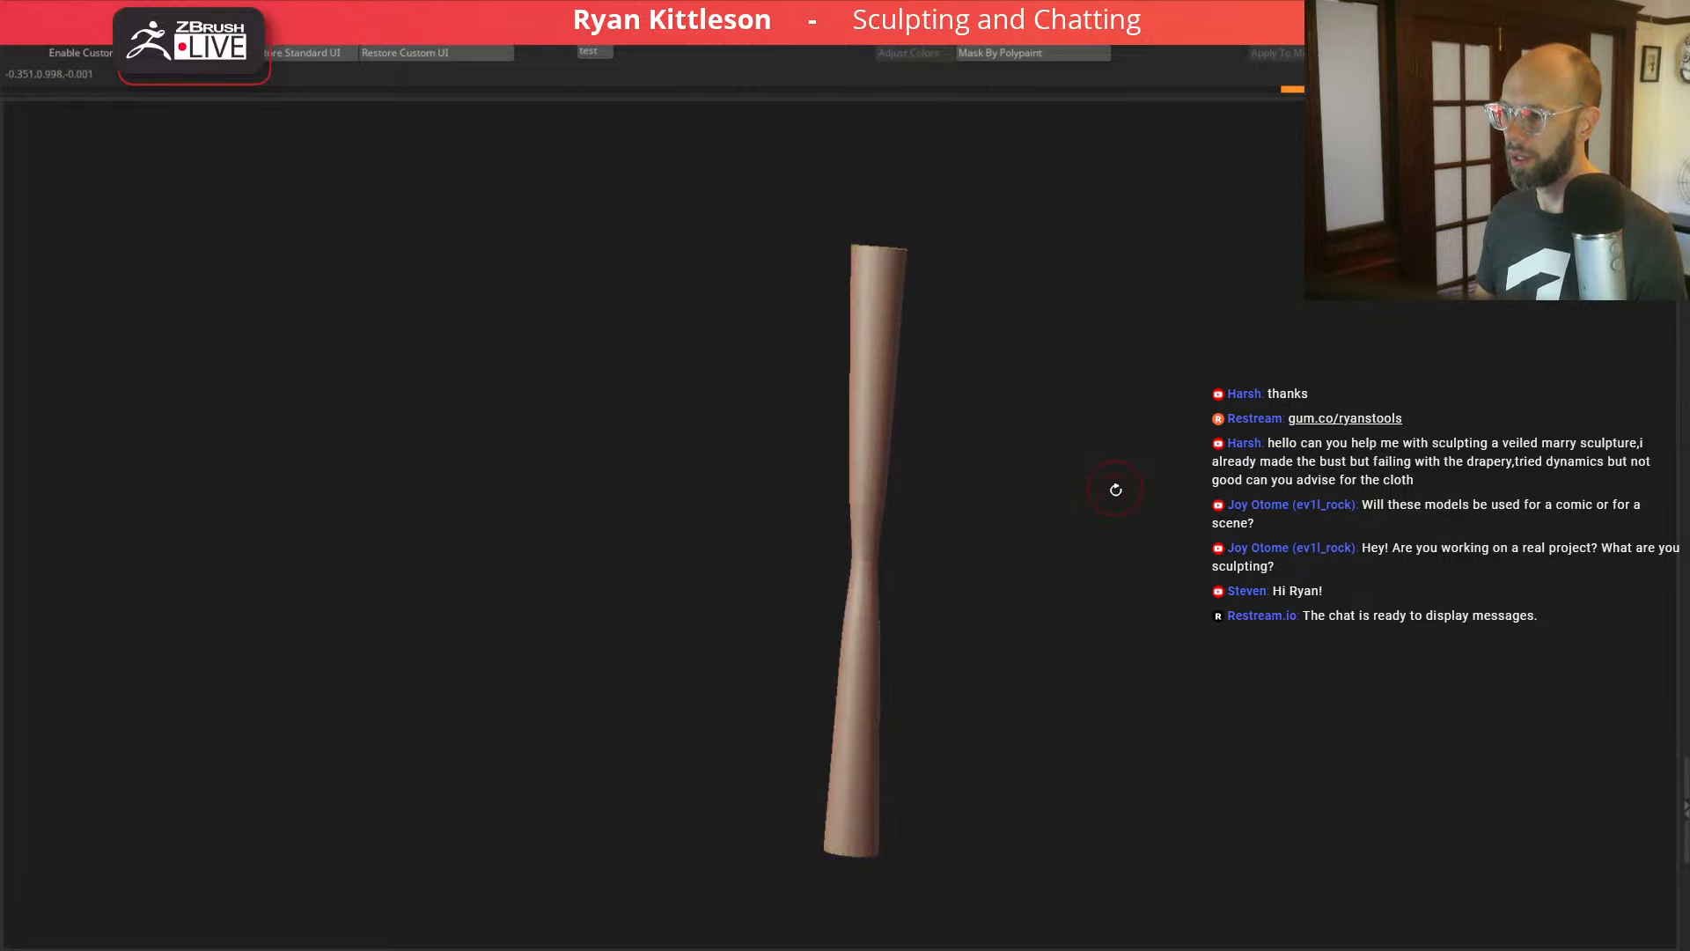
pyautogui.keyDown('alt'); pyautogui.moveTo(1106, 472); pyautogui.dragTo(1128, 643); pyautogui.keyUp('alt')
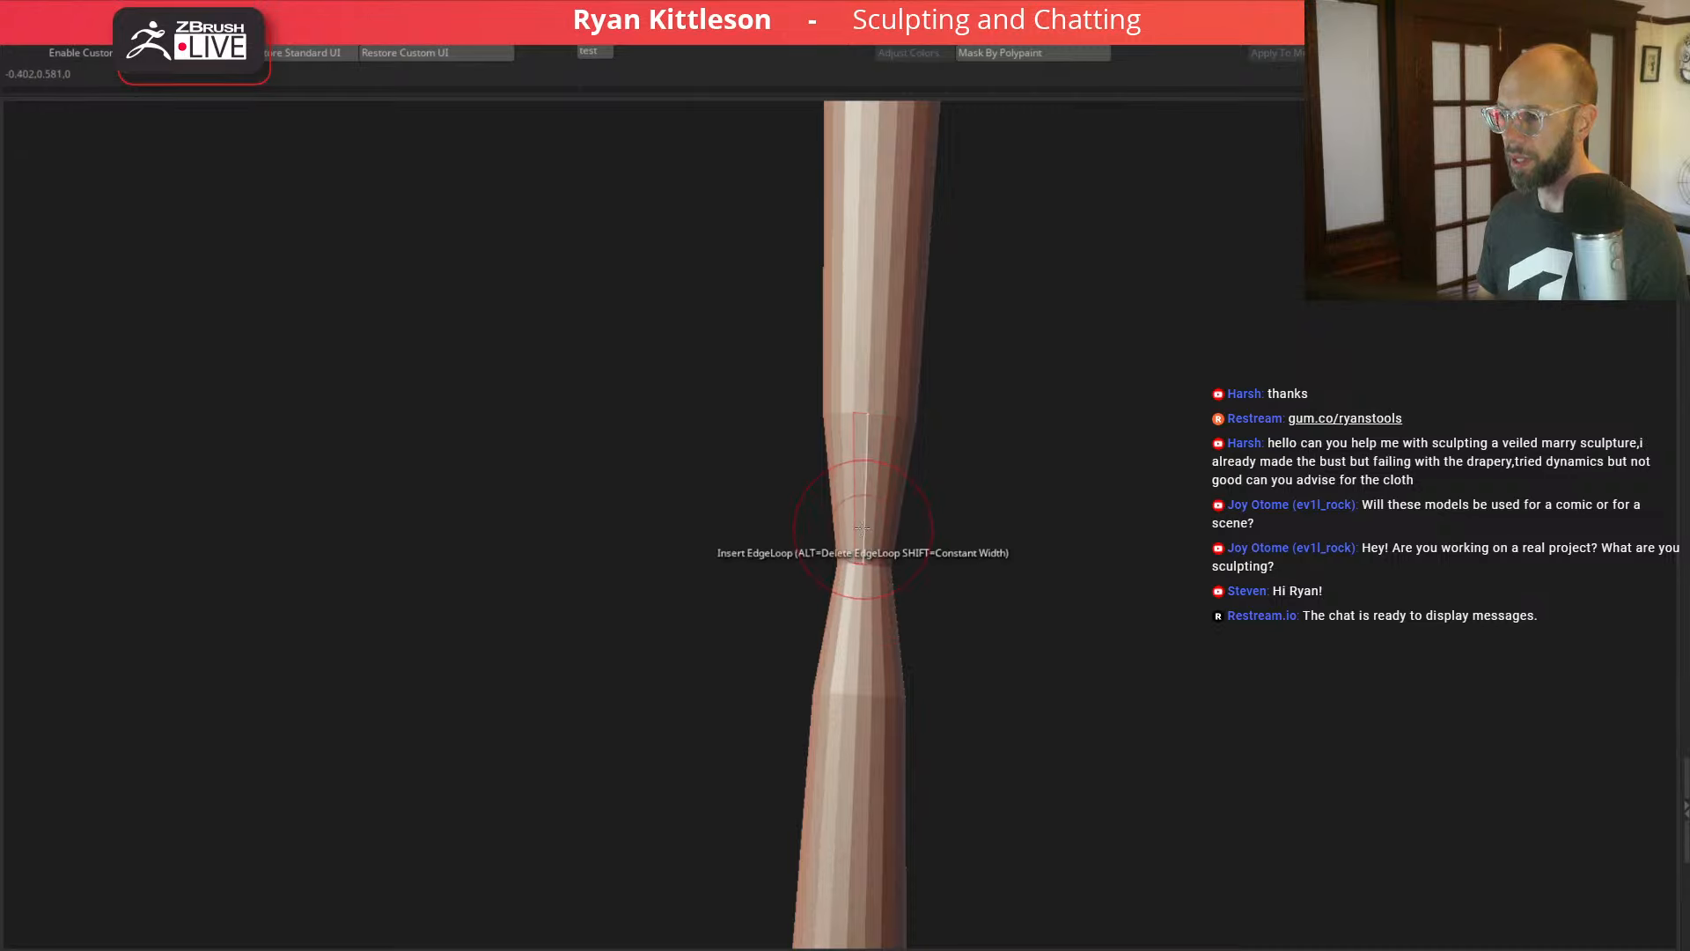
pyautogui.hotkey('shift', 'f')
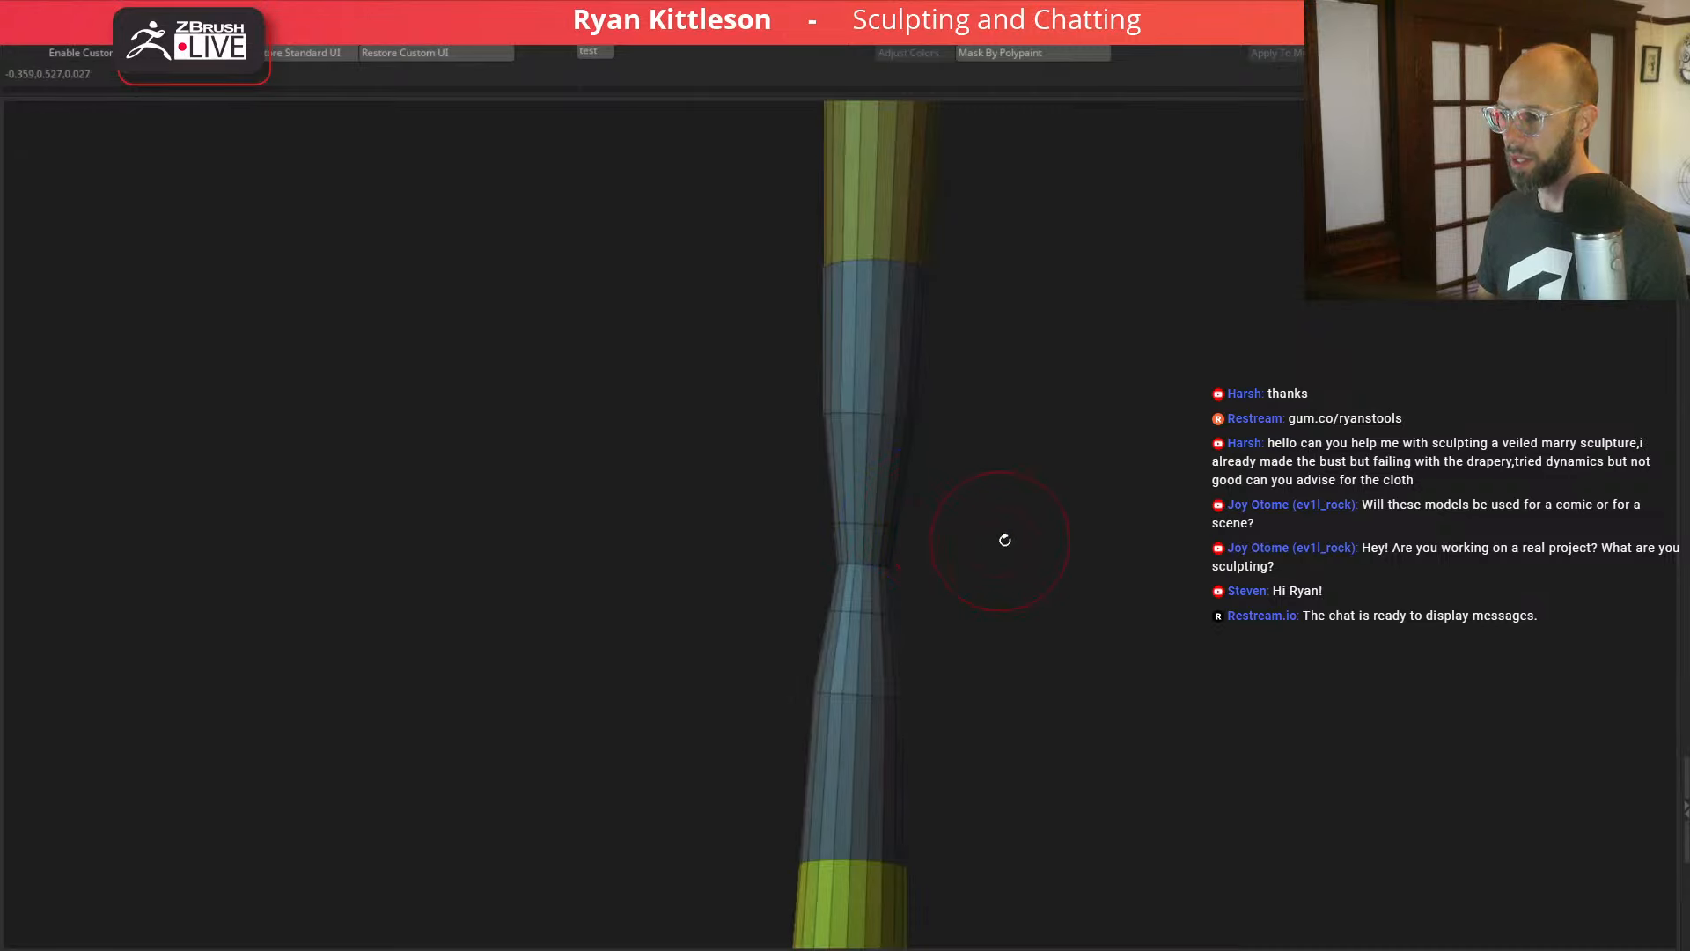
pyautogui.moveTo(1004, 536); pyautogui.dragTo(984, 547)
pyautogui.moveTo(974, 561); pyautogui.dragTo(966, 558, button='right')
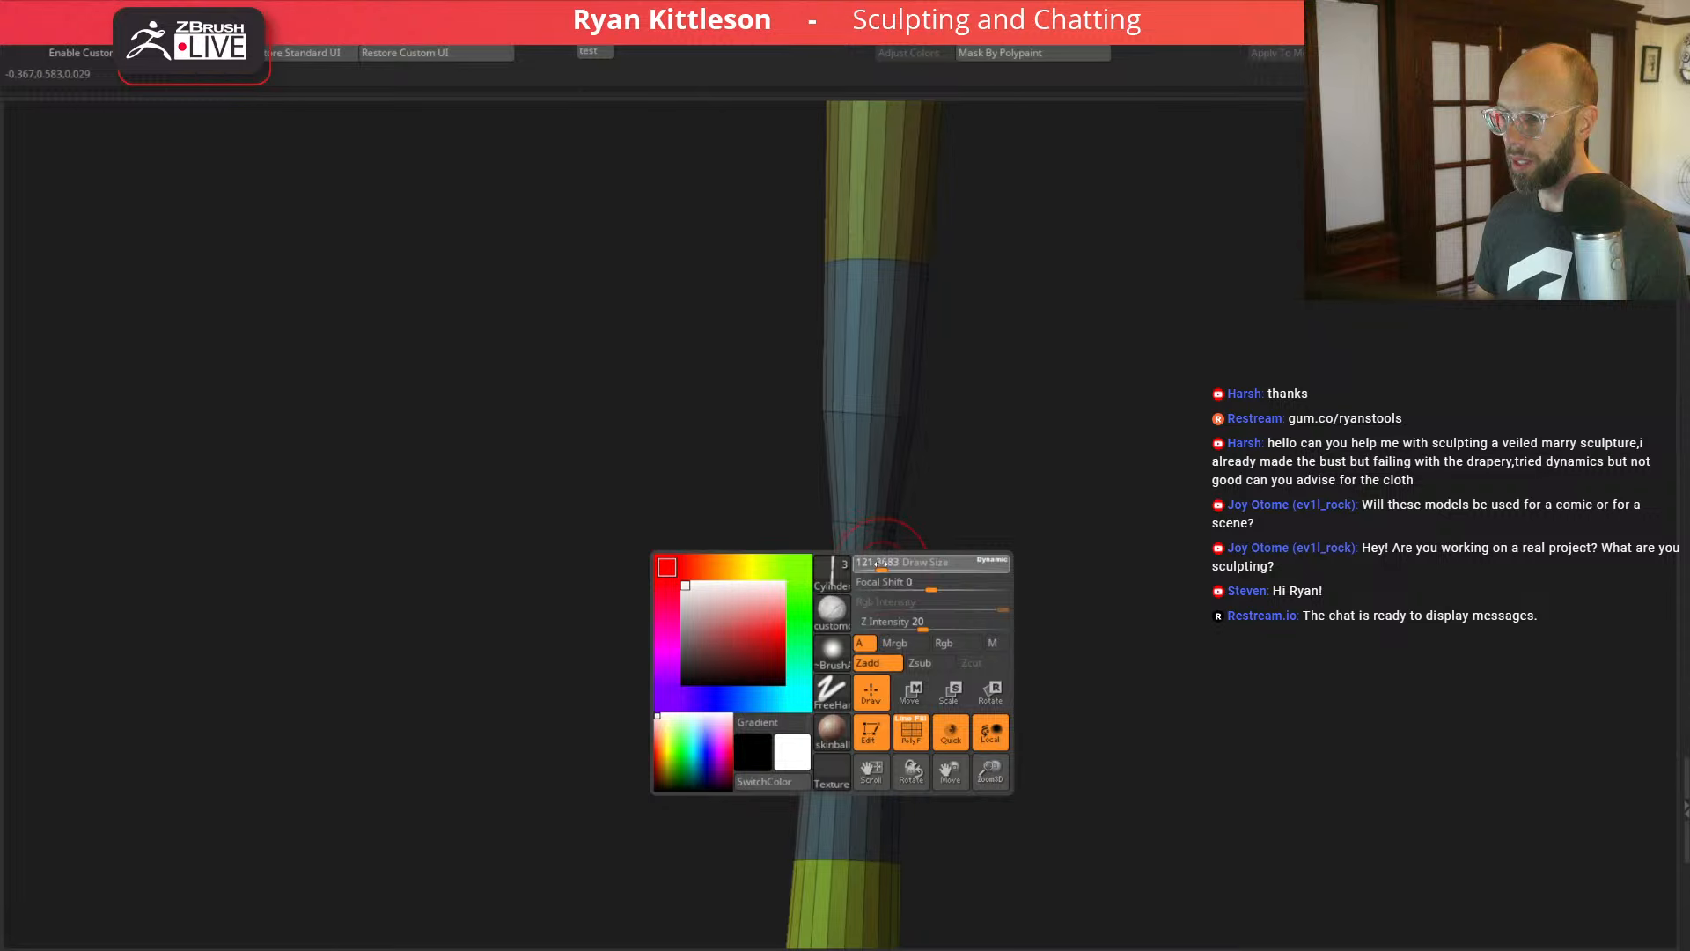
pyautogui.moveTo(1048, 558)
pyautogui.mouseDown()
pyautogui.moveTo(957, 543)
pyautogui.moveTo(1032, 538)
pyautogui.mouseUp()
# Step: Hide the leg's wireframe, turn dynamic subdivision on, and bring the man's body back into view
pyautogui.hotkey('shift', 'f')
pyautogui.press('d')
pyautogui.moveTo(728, 589); pyautogui.dragTo(1056, 478)
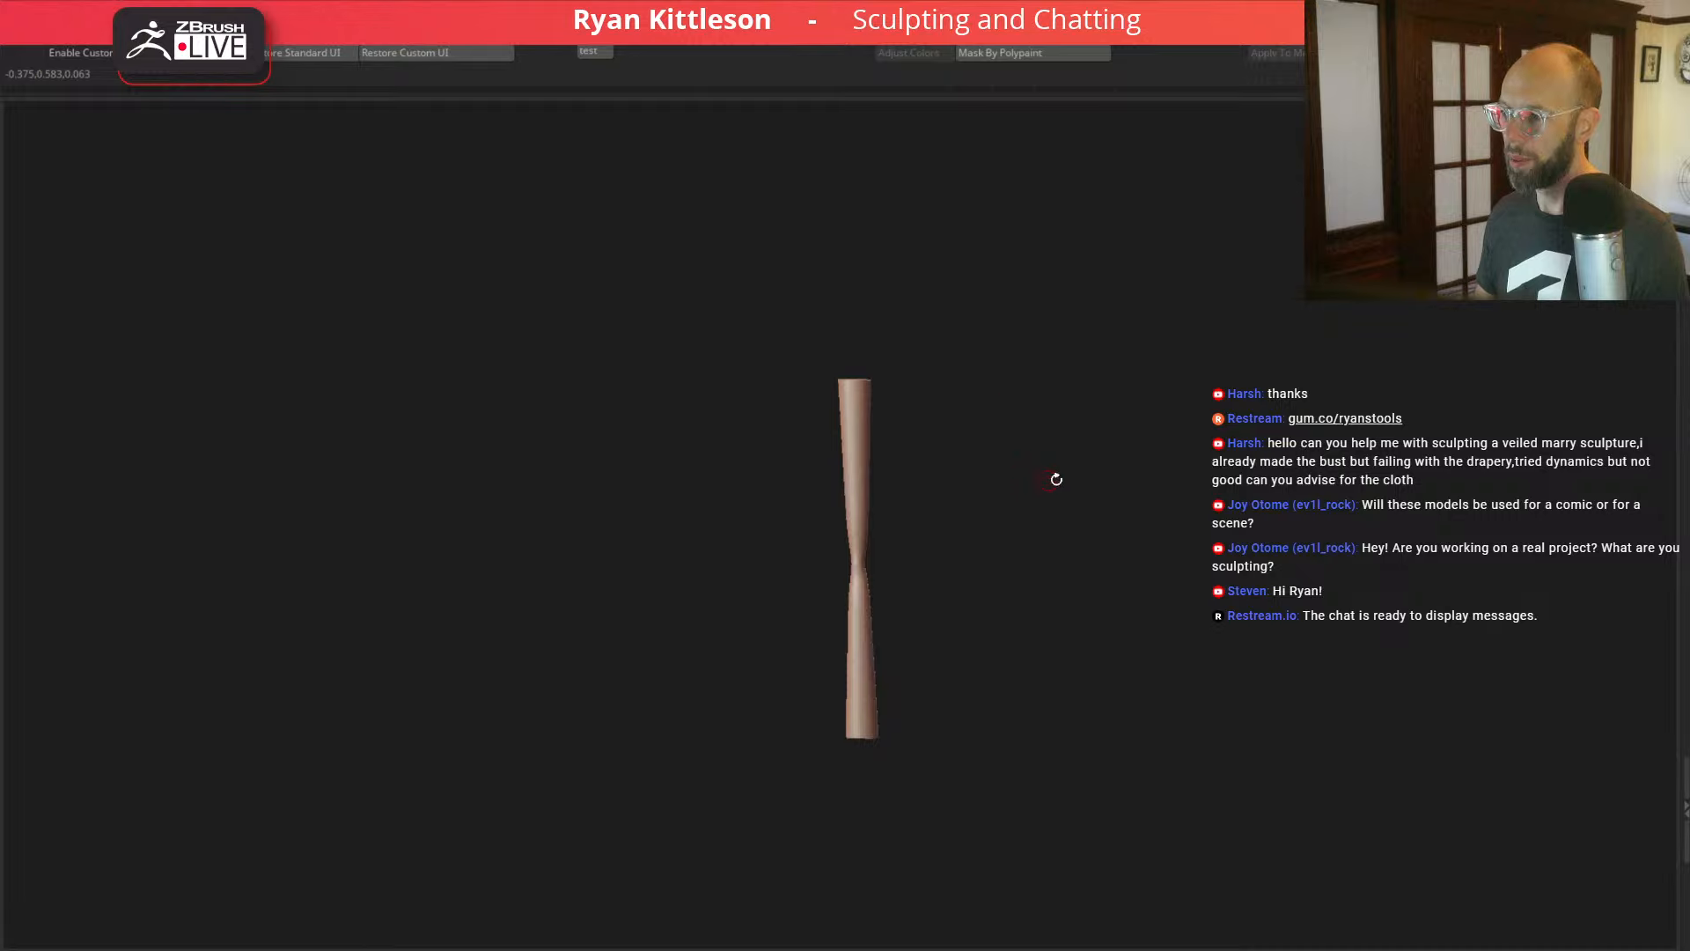
pyautogui.hotkey('alt', 's')
pyautogui.moveTo(1087, 581); pyautogui.dragTo(1106, 587)
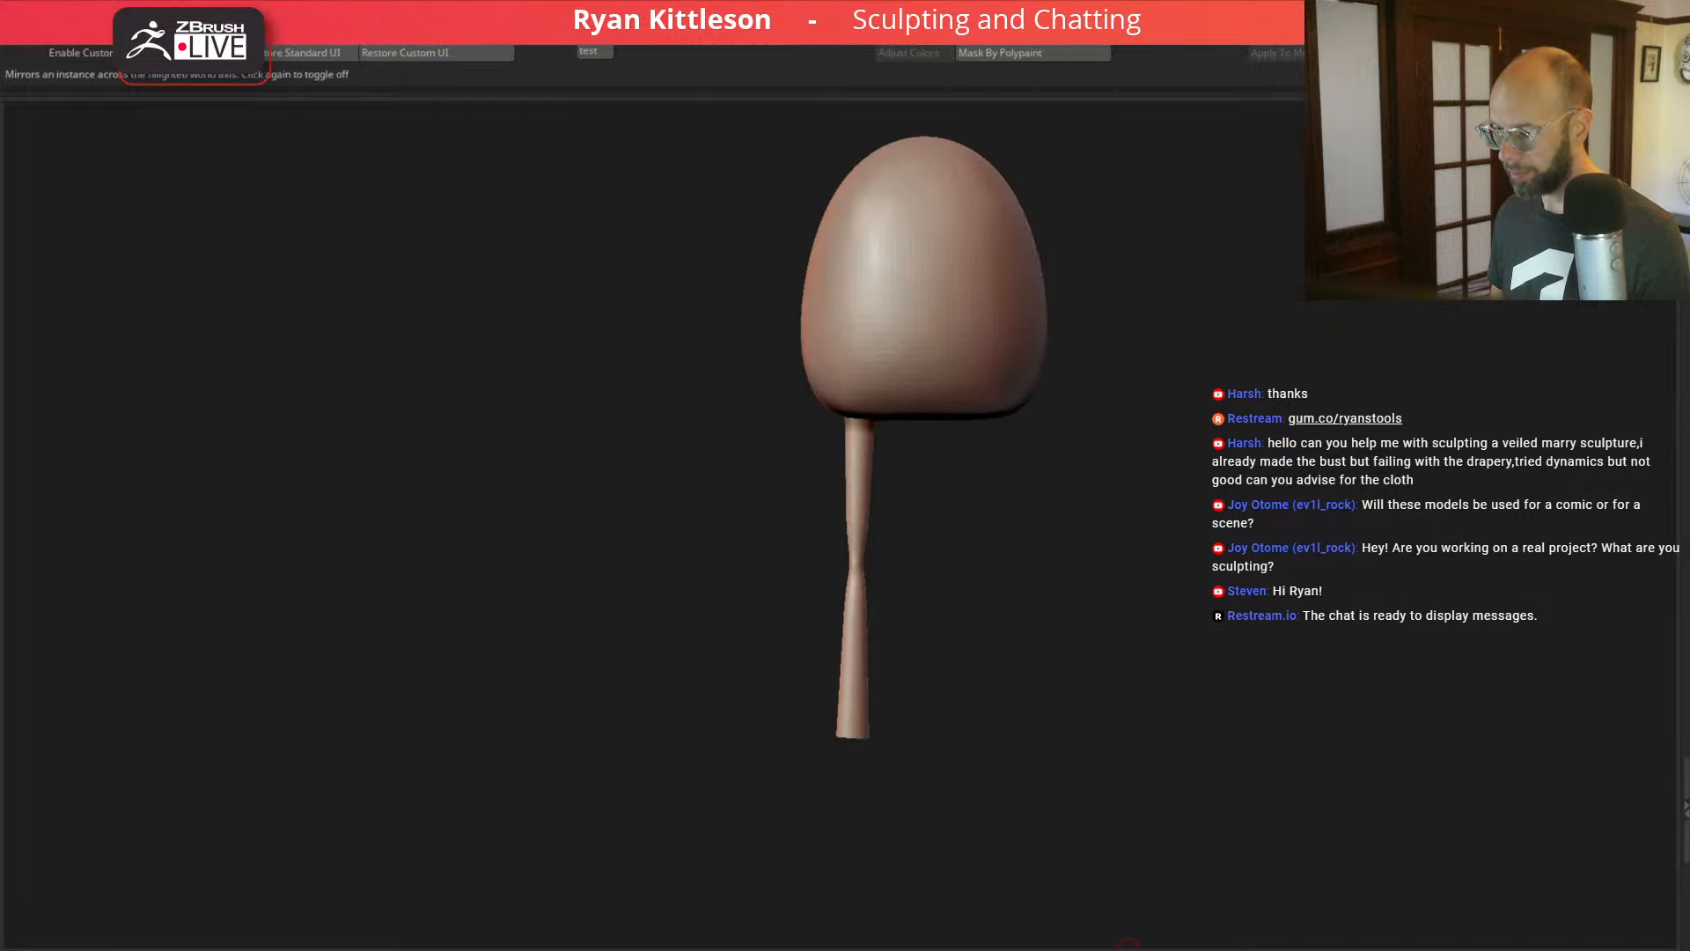
# Step: Mirror the leg as an instance to the body's other side and move the pair slightly closer together
pyautogui.click(1129, 945)
pyautogui.moveTo(1267, 546)
pyautogui.keyDown('alt'); pyautogui.mouseDown()
pyautogui.moveTo(1275, 534)
pyautogui.moveTo(1244, 539)
pyautogui.mouseUp(); pyautogui.keyUp('alt')
pyautogui.press('w')
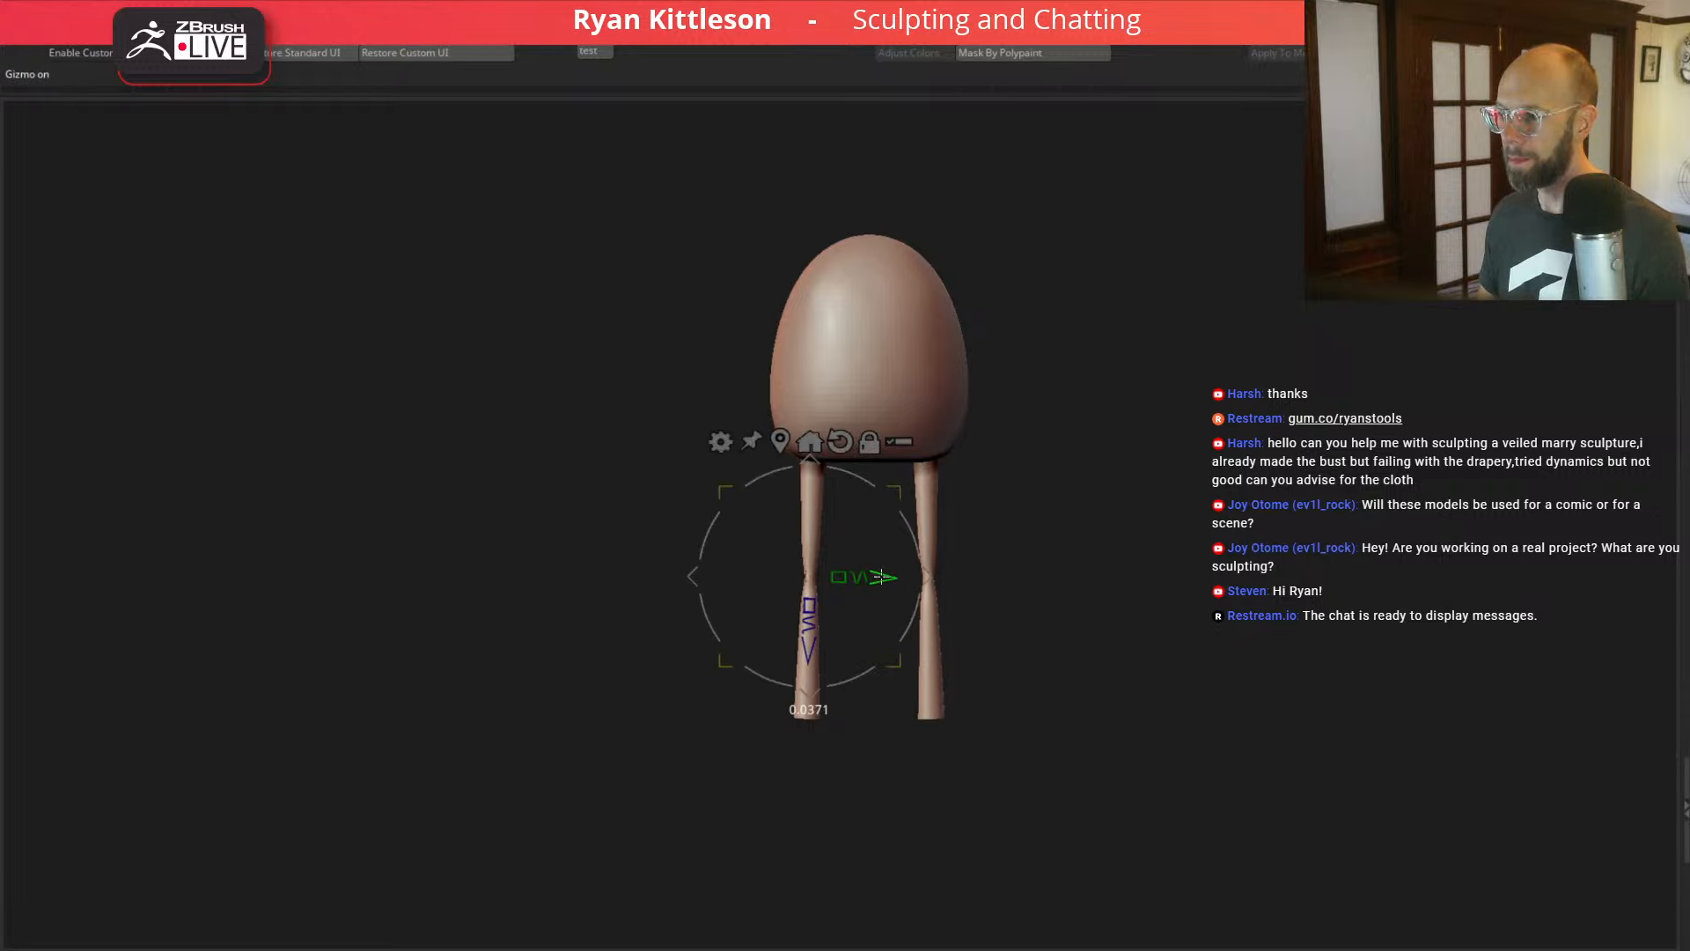
pyautogui.moveTo(863, 577); pyautogui.dragTo(888, 575)
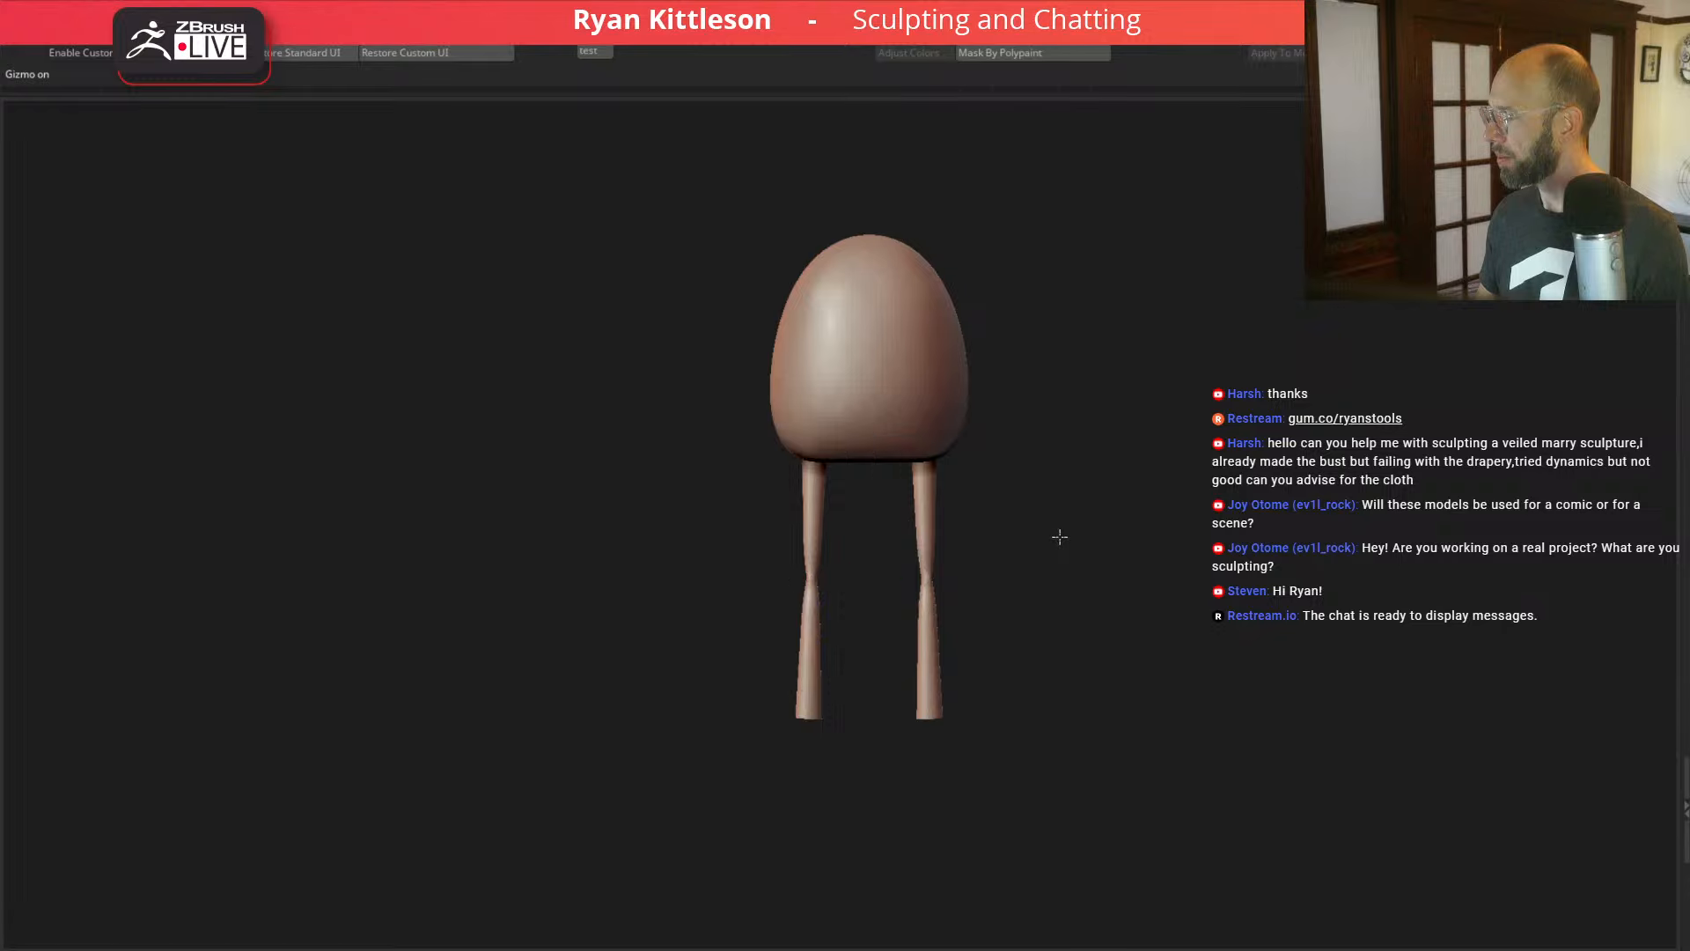
# Step: Bow the legs slightly outward at the knees with a resized Move brush, undoing the first attempt
pyautogui.keyDown('alt'); pyautogui.moveTo(1083, 513); pyautogui.dragTo(1087, 529); pyautogui.keyUp('alt')
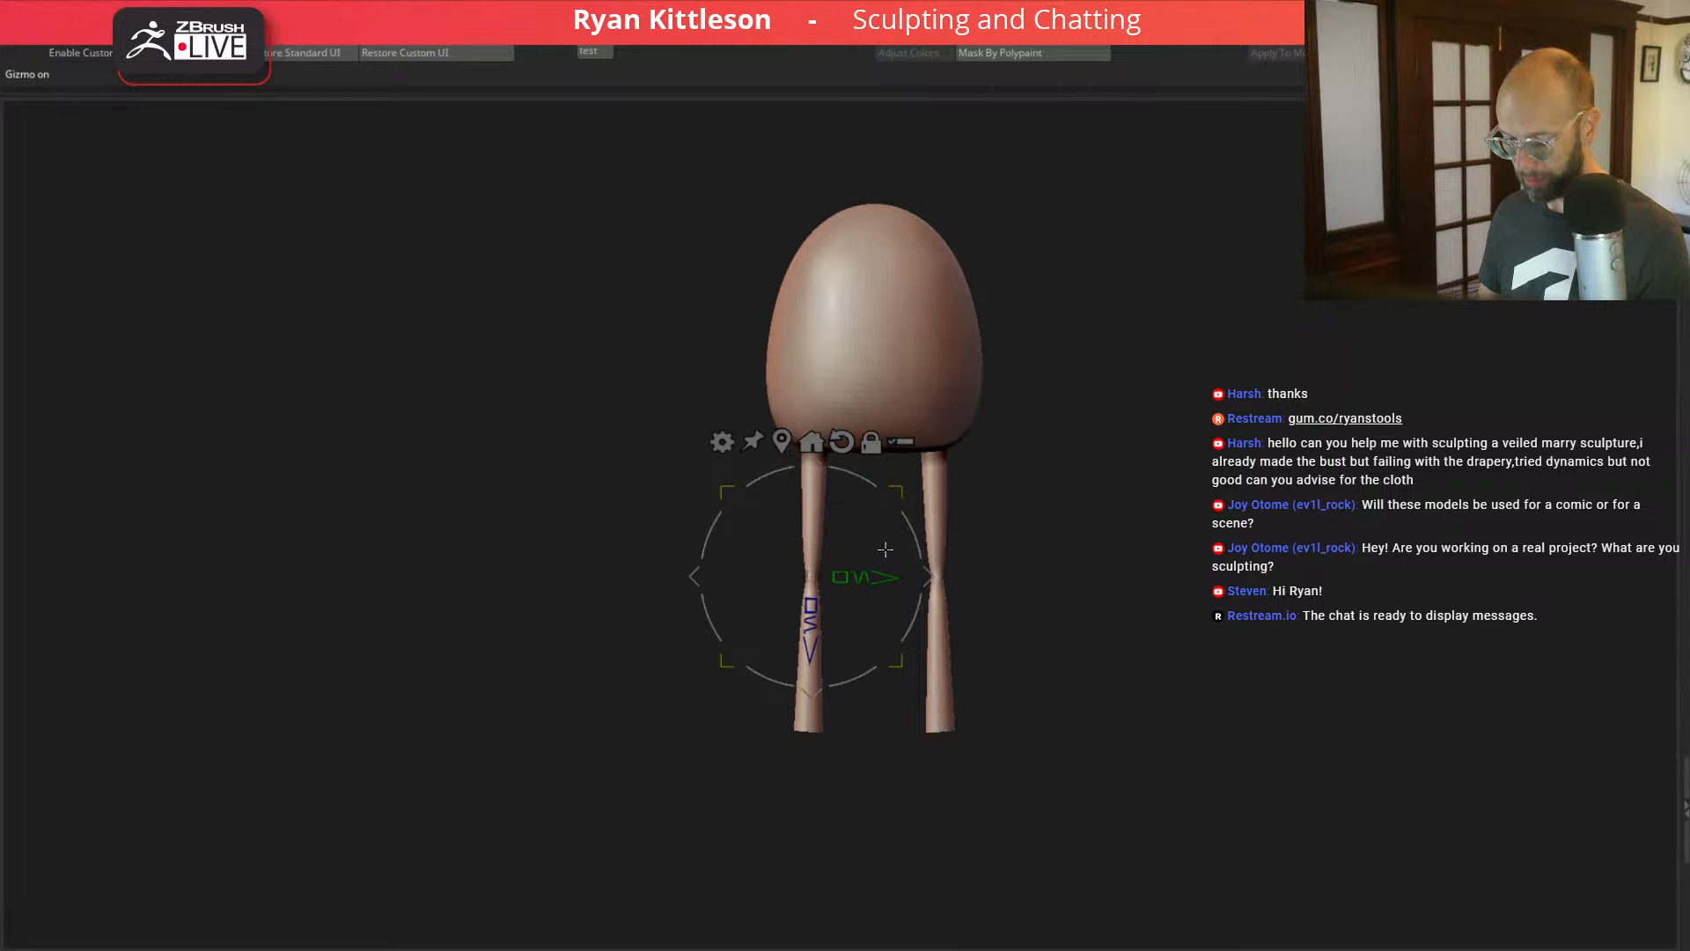
pyautogui.press('q')
pyautogui.press('space')
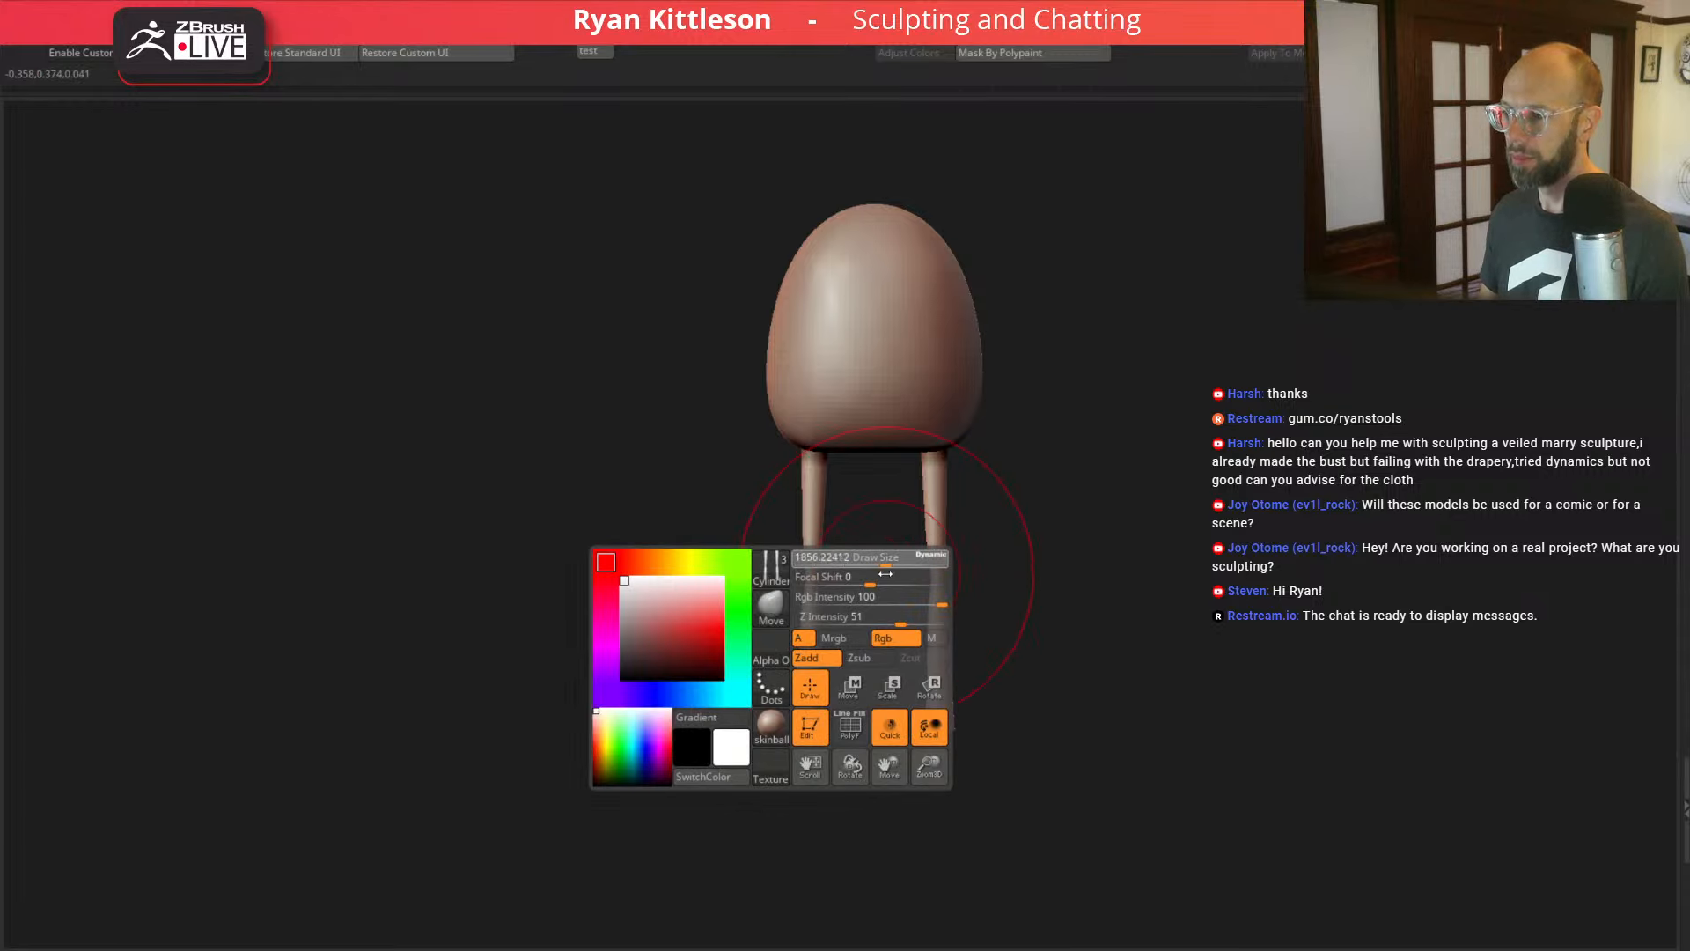
pyautogui.moveTo(809, 579)
pyautogui.mouseDown()
pyautogui.moveTo(792, 579)
pyautogui.moveTo(828, 587)
pyautogui.moveTo(796, 581)
pyautogui.mouseUp()
pyautogui.hotkey('ctrl', 'z')
pyautogui.press('space')
pyautogui.moveTo(1138, 520)
pyautogui.keyDown('alt'); pyautogui.mouseDown()
pyautogui.moveTo(1128, 464)
pyautogui.moveTo(1147, 510)
pyautogui.mouseUp(); pyautogui.keyUp('alt')
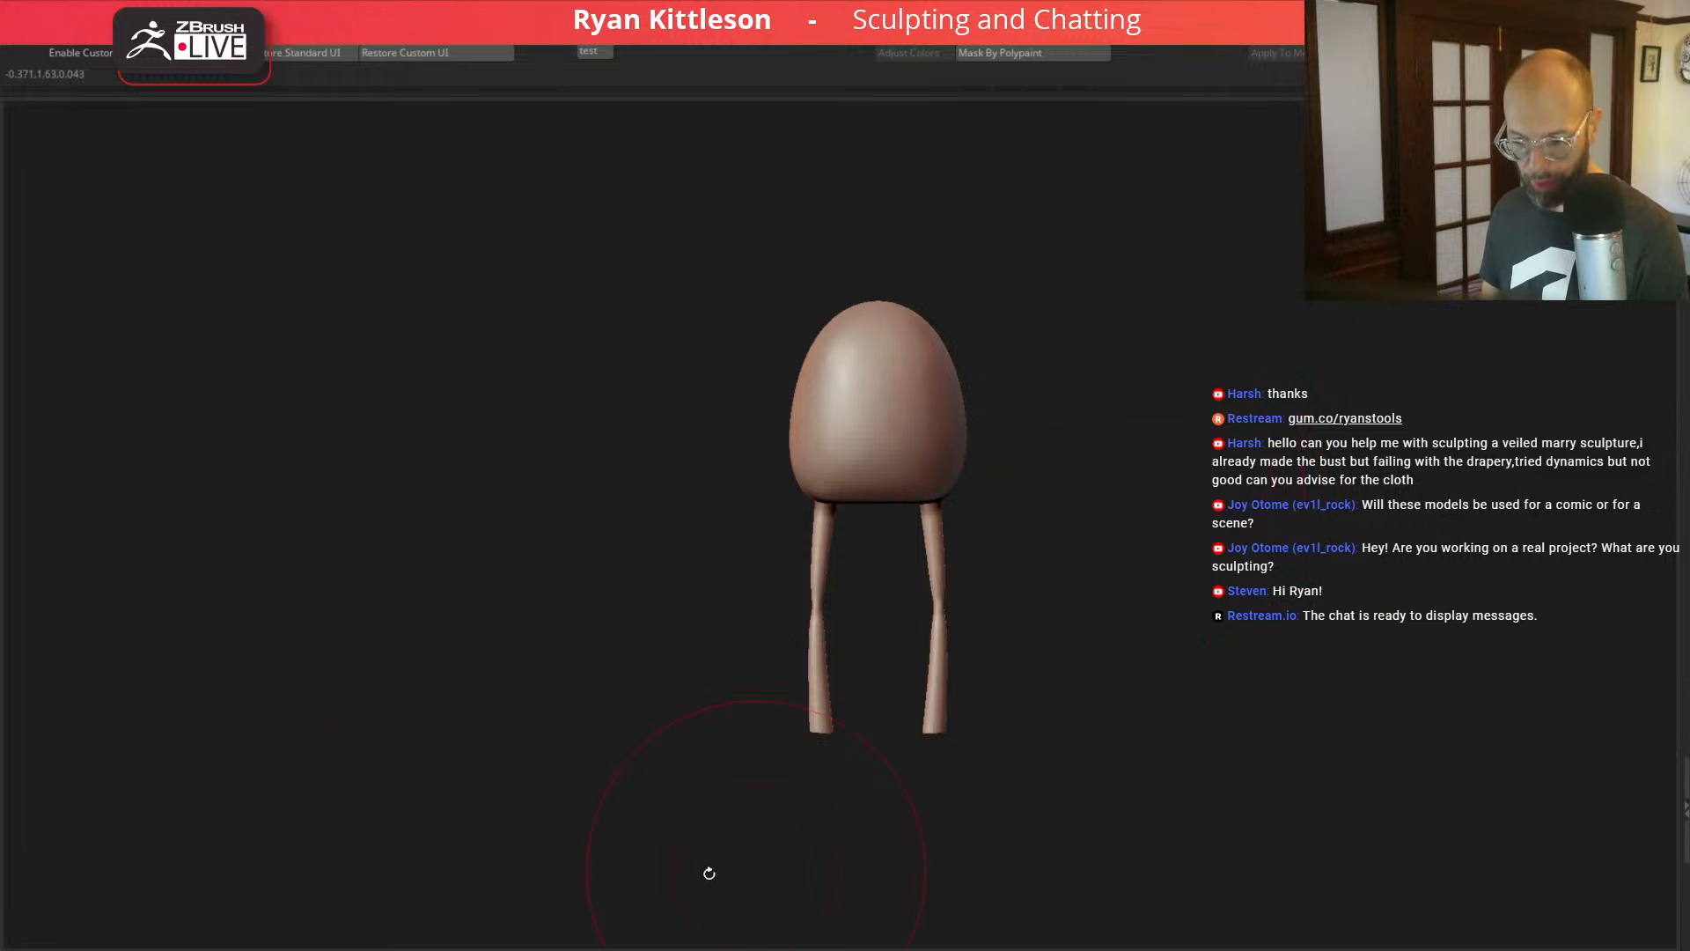
# Step: Slim the man's body from front to back in side view and shift it slightly over the legs
pyautogui.moveTo(400, 480)
pyautogui.mouseDown()
pyautogui.moveTo(419, 506)
pyautogui.moveTo(405, 491)
pyautogui.mouseUp()
pyautogui.moveTo(1110, 507)
pyautogui.mouseDown()
pyautogui.moveTo(1075, 506)
pyautogui.moveTo(1092, 496)
pyautogui.mouseUp()
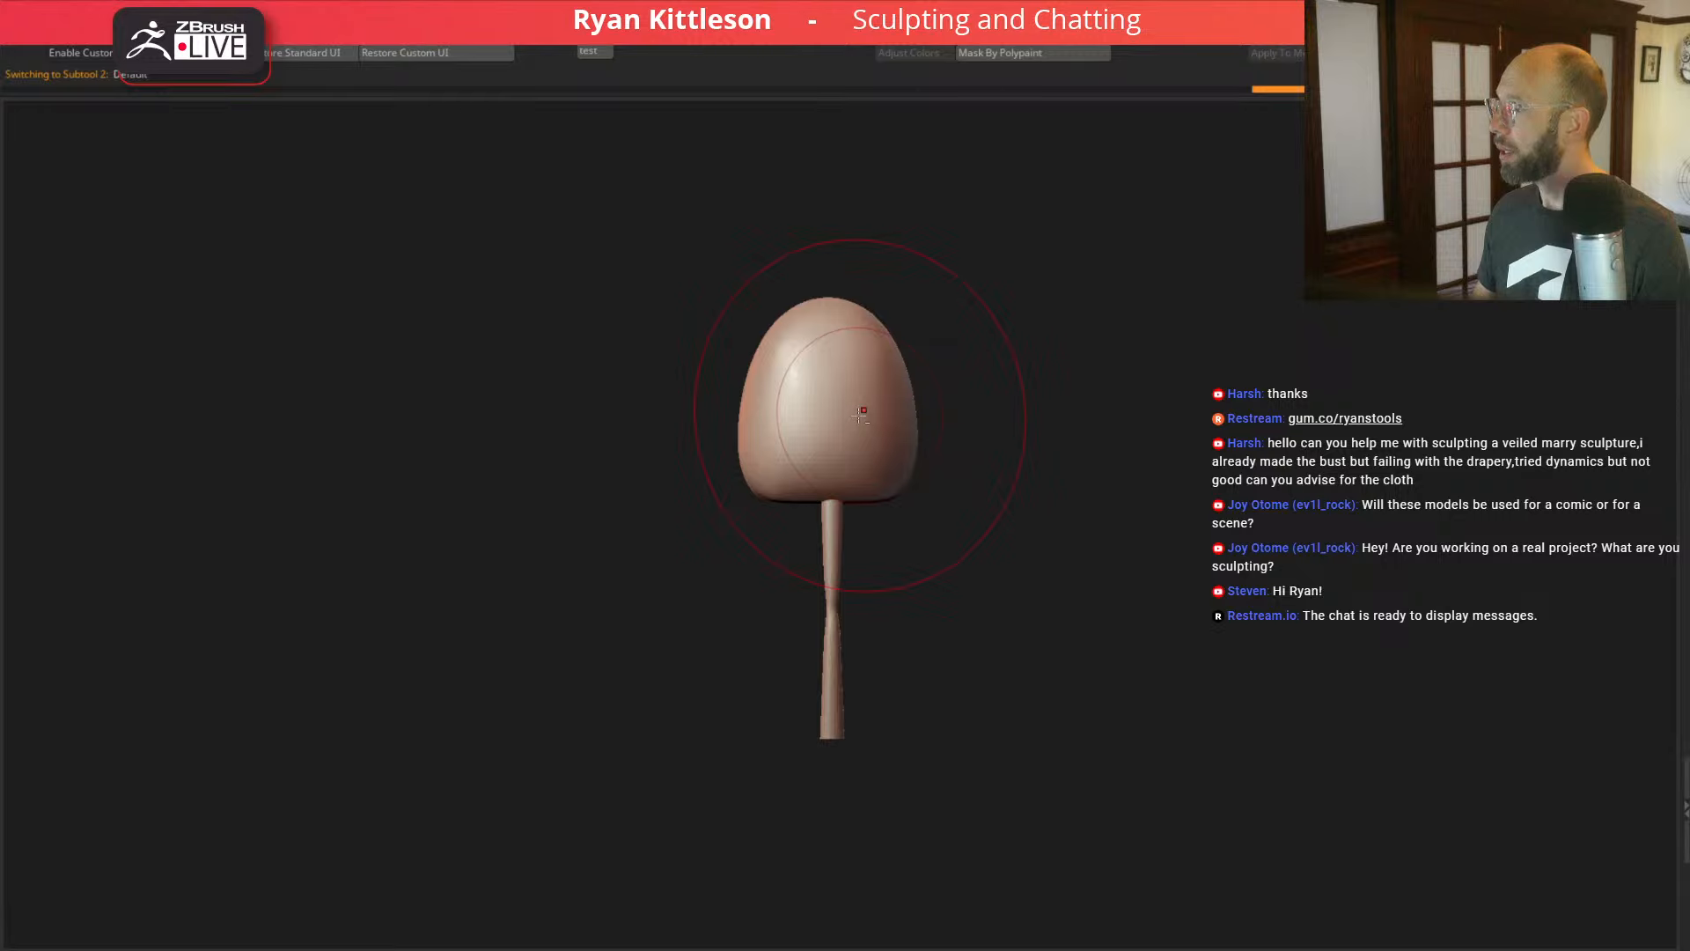
pyautogui.press('w')
pyautogui.moveTo(857, 400)
pyautogui.mouseDown()
pyautogui.moveTo(886, 400)
pyautogui.moveTo(828, 400)
pyautogui.mouseUp()
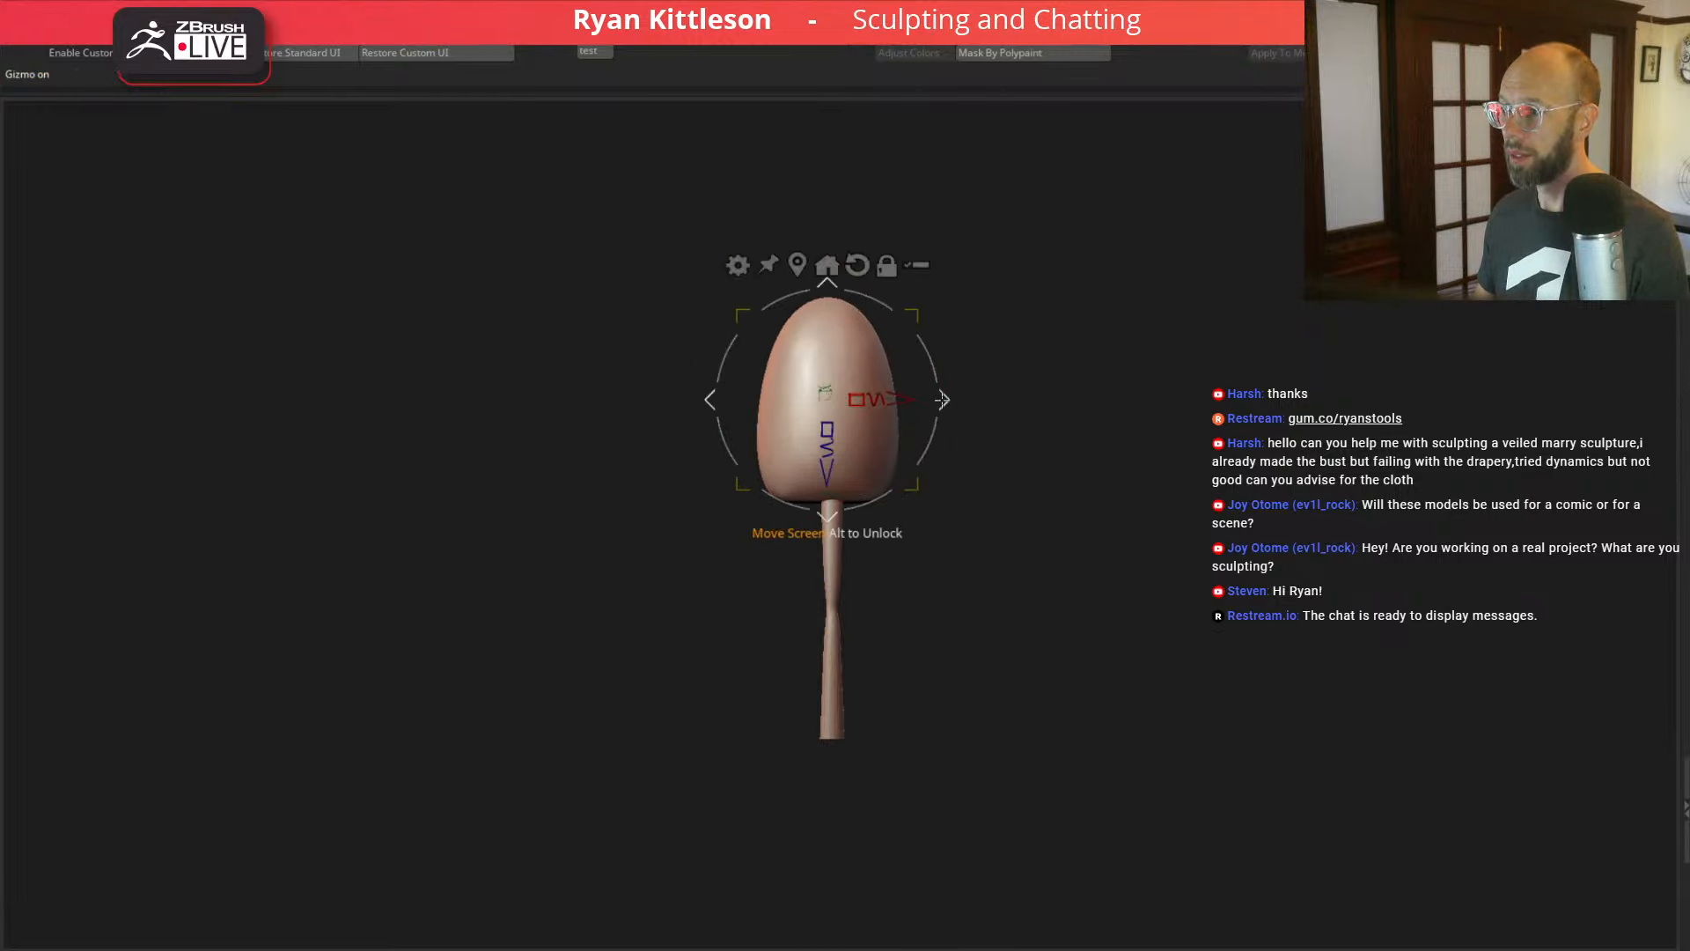
pyautogui.moveTo(946, 401); pyautogui.dragTo(952, 401)
pyautogui.press('q')
pyautogui.keyDown('shift'); pyautogui.moveTo(1015, 463); pyautogui.dragTo(1074, 474); pyautogui.keyUp('shift')
# Step: Bend the legs at the knees in side view with an enlarged Move brush and nudge their upper ends the opposite way
pyautogui.keyDown('ctrl'); pyautogui.moveTo(1071, 666); pyautogui.dragTo(1130, 392, button='right'); pyautogui.keyUp('ctrl')
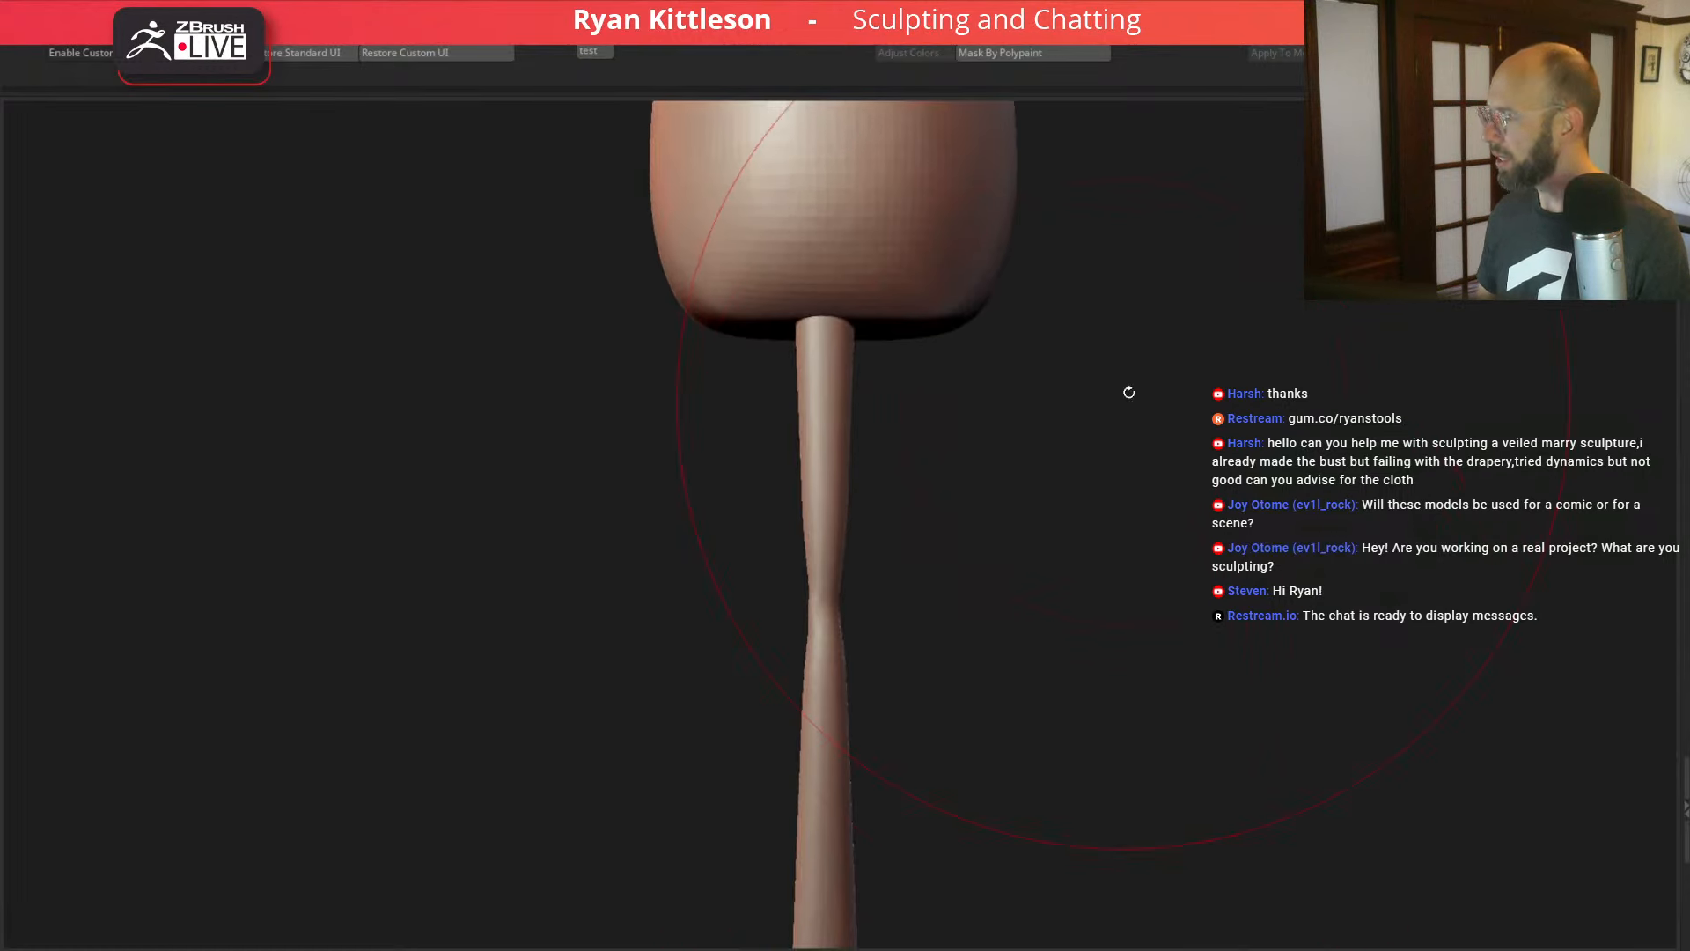
pyautogui.keyDown('ctrl'); pyautogui.moveTo(1132, 653); pyautogui.dragTo(1113, 543, button='right'); pyautogui.keyUp('ctrl')
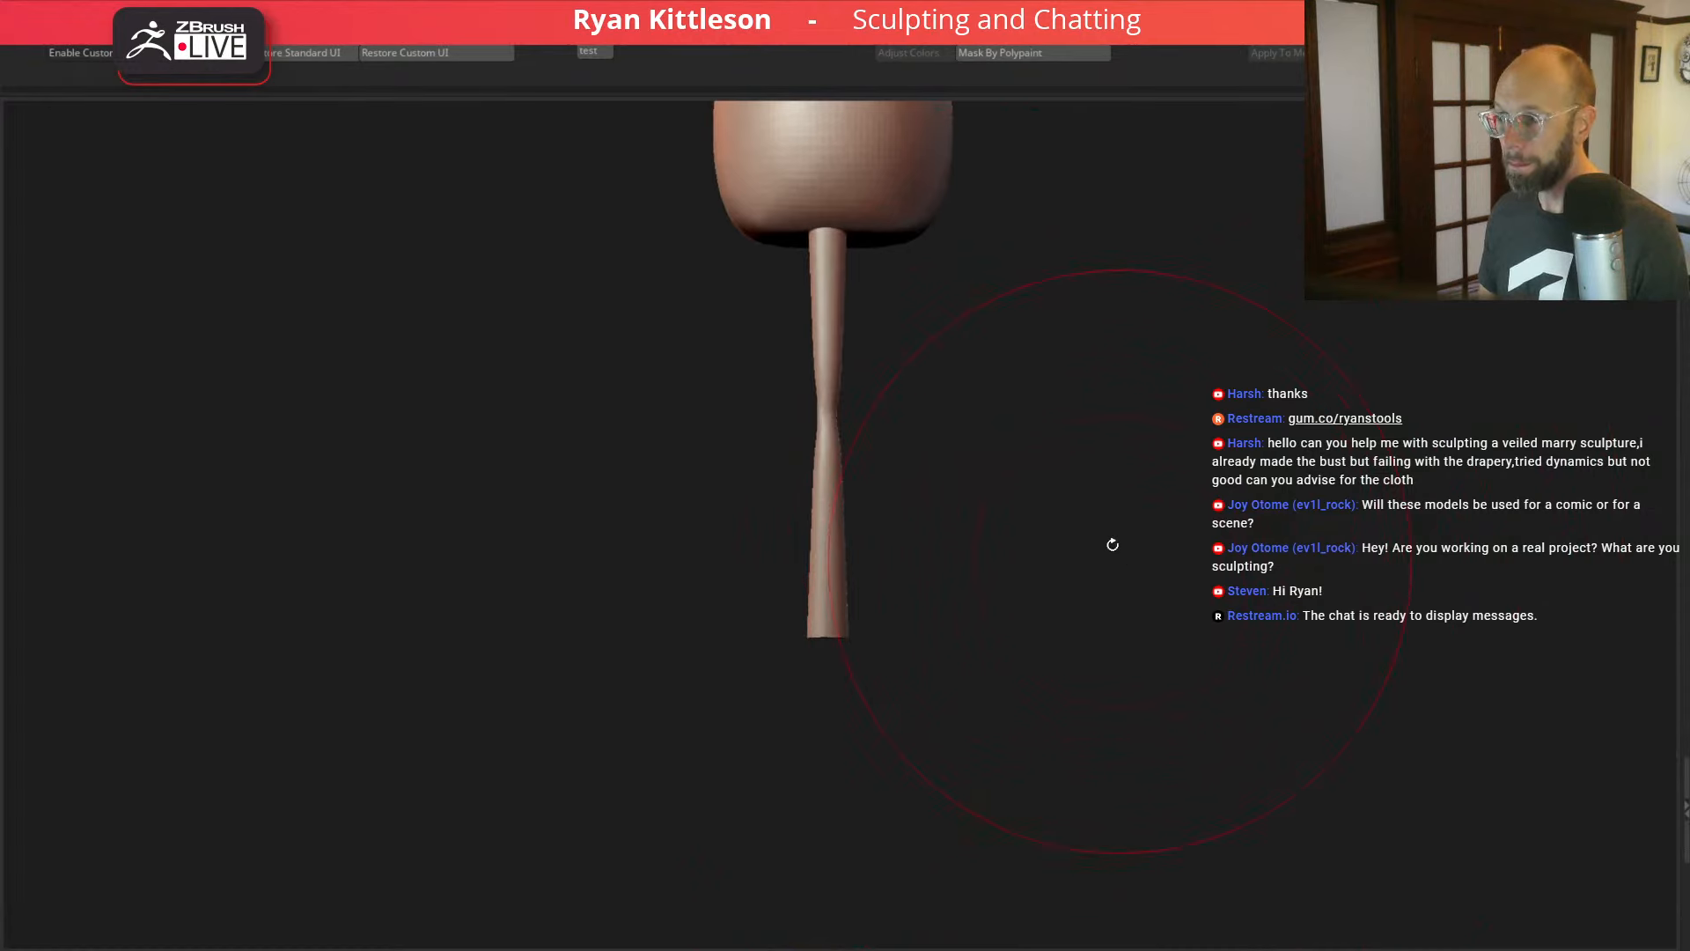
pyautogui.keyDown('alt'); pyautogui.moveTo(1068, 461); pyautogui.dragTo(1106, 560, button='right'); pyautogui.keyUp('alt')
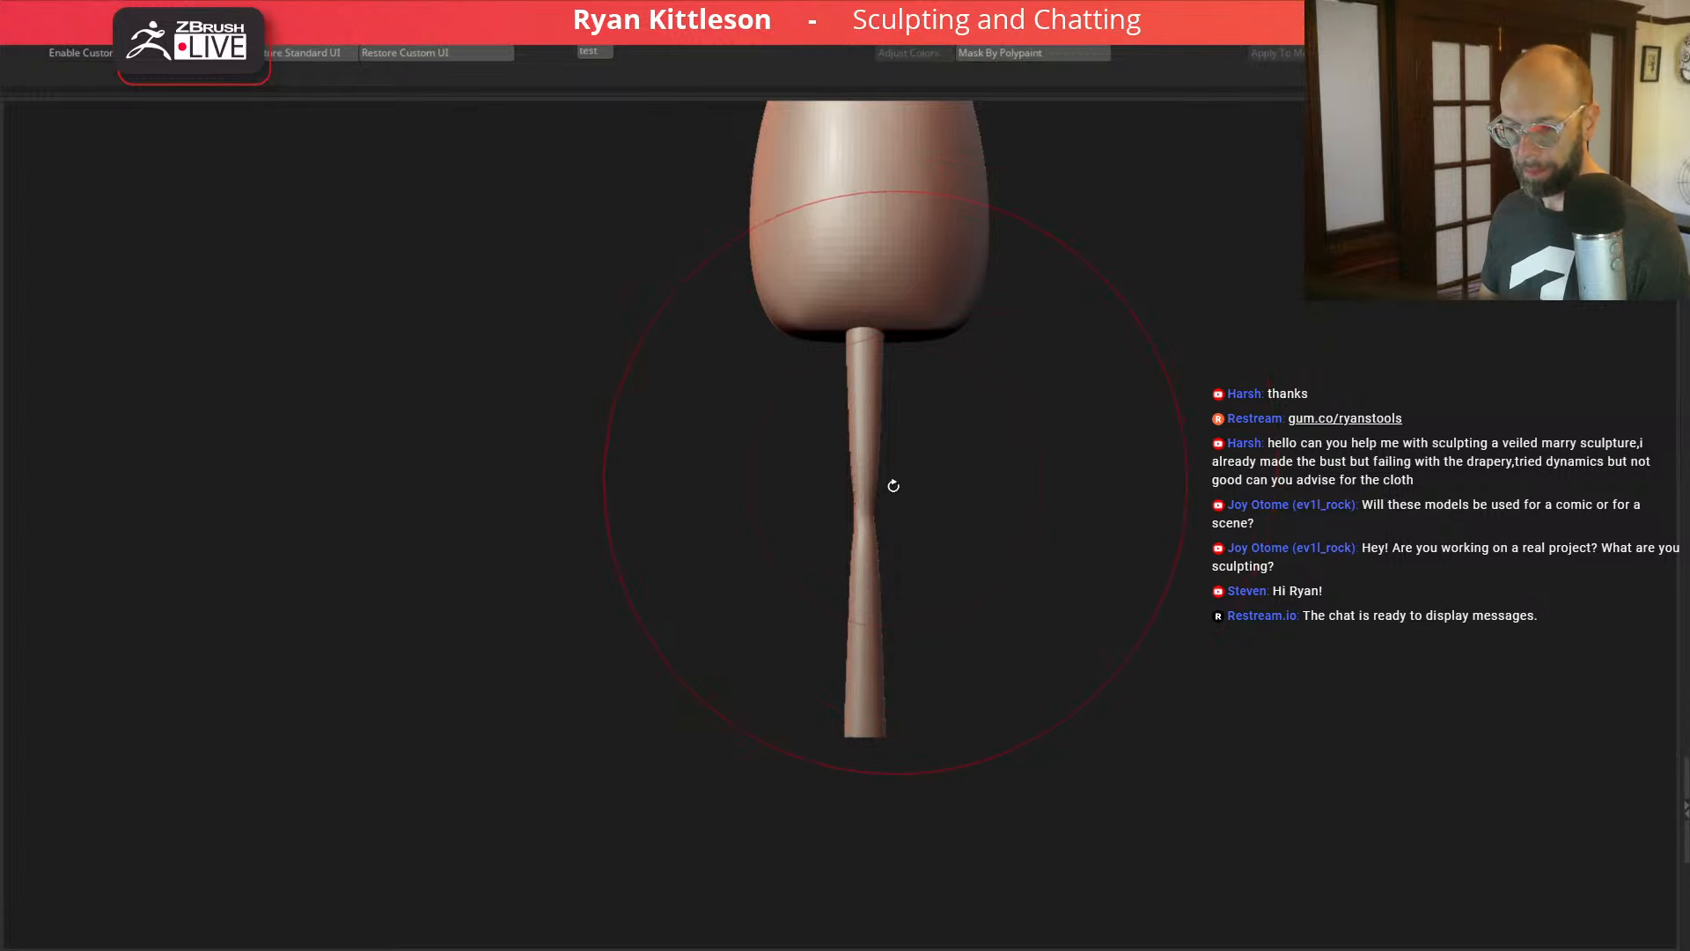
pyautogui.press('space')
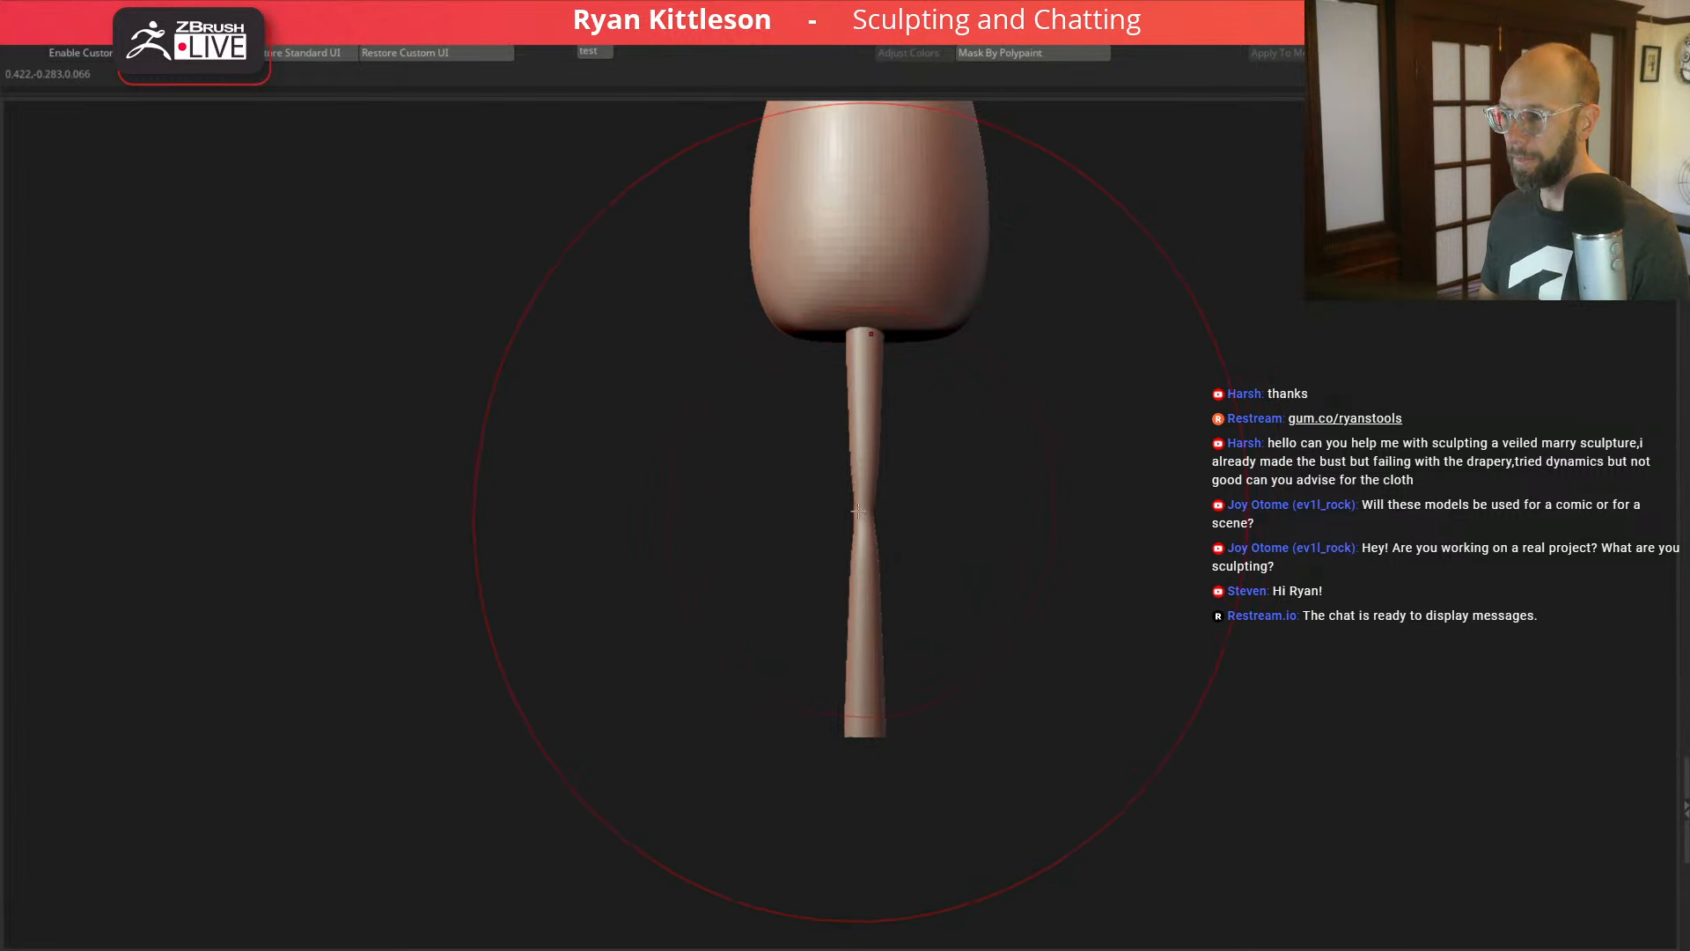
pyautogui.keyDown('alt'); pyautogui.click(865, 514); pyautogui.keyUp('alt')
pyautogui.moveTo(864, 514)
pyautogui.mouseDown(button='right')
pyautogui.moveTo(567, 537)
pyautogui.moveTo(583, 540)
pyautogui.mouseUp(button='right')
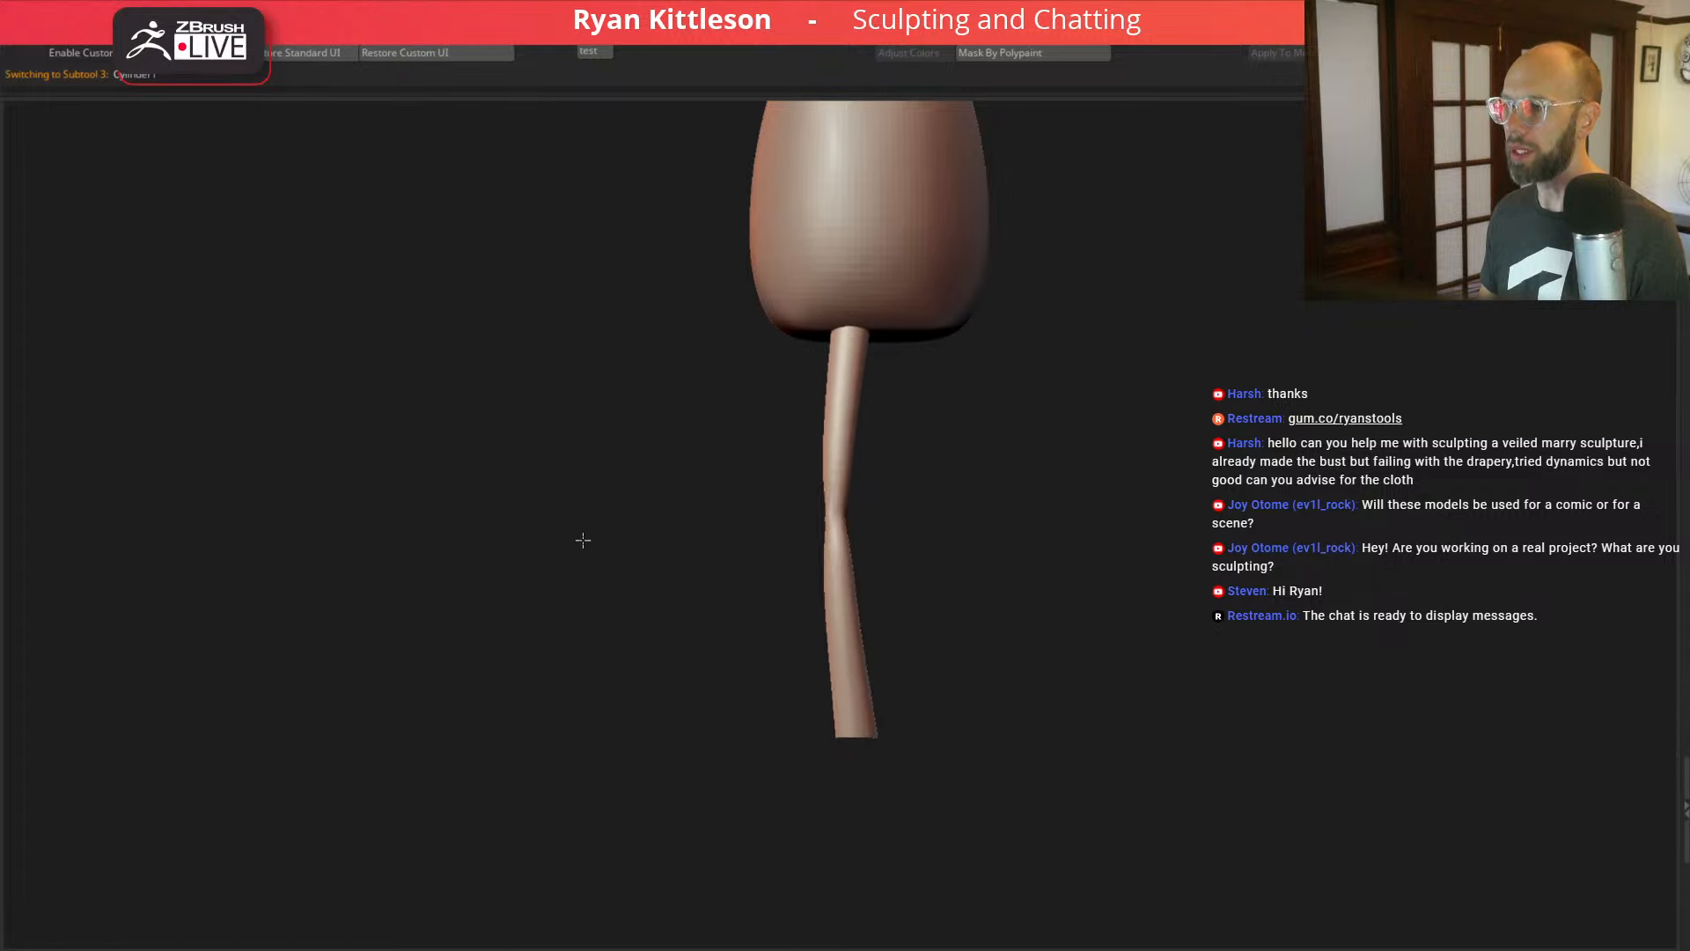
pyautogui.moveTo(858, 250); pyautogui.dragTo(969, 263)
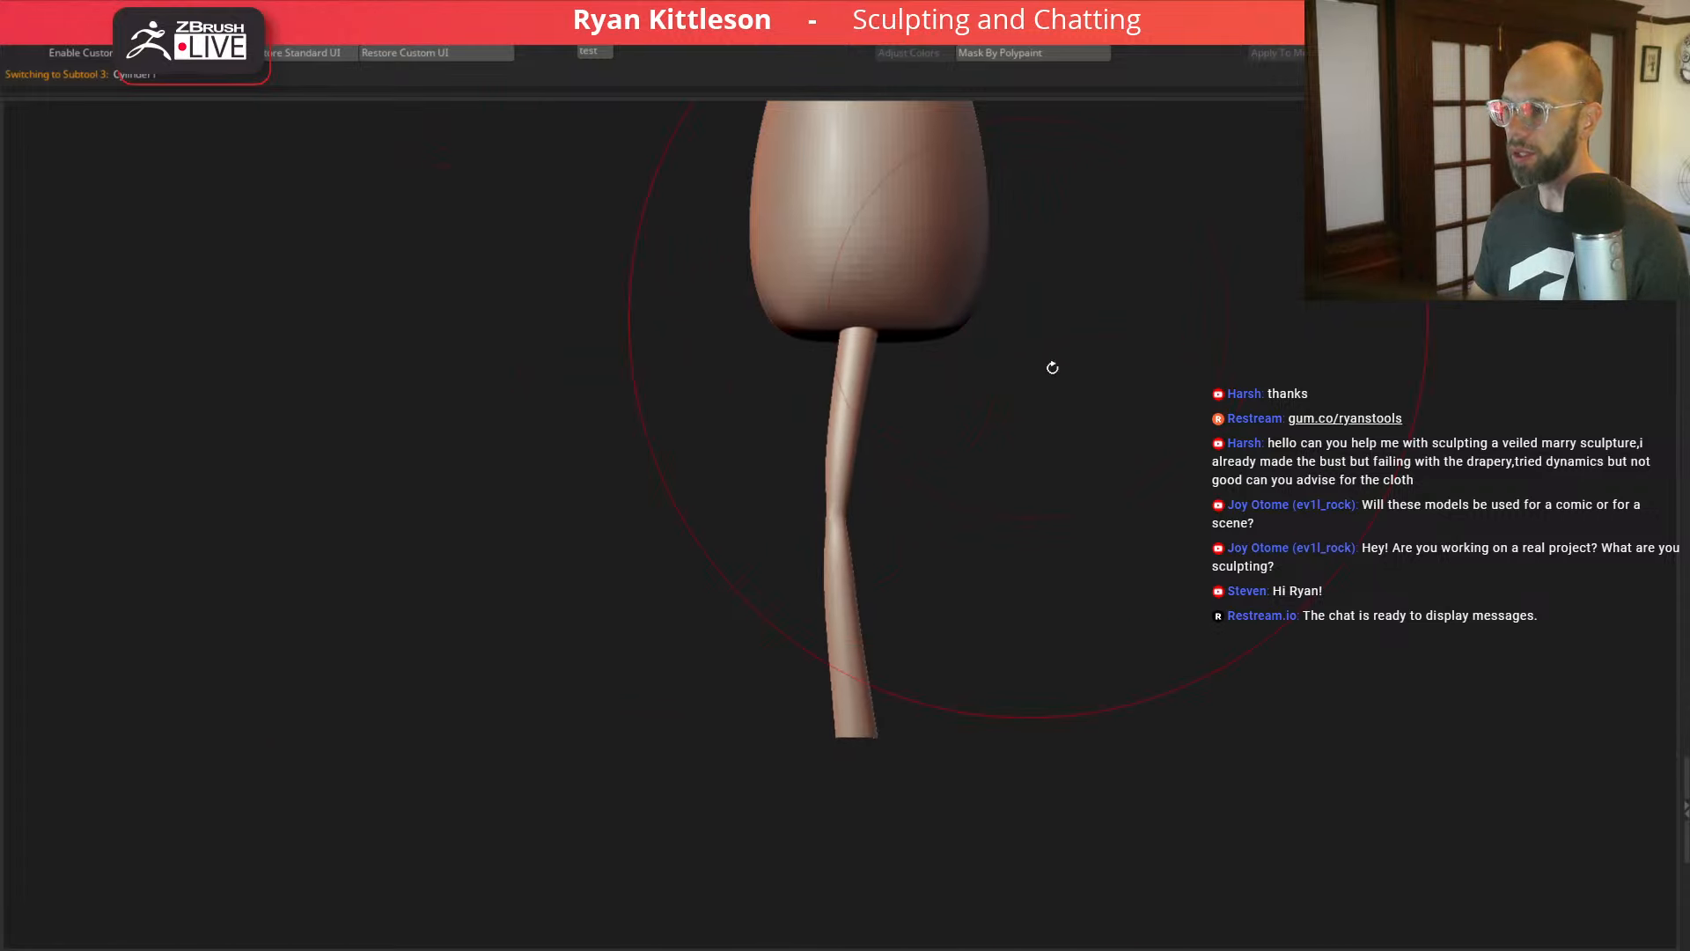
pyautogui.moveTo(1098, 546); pyautogui.dragTo(1228, 545)
pyautogui.moveTo(1158, 402); pyautogui.dragTo(1250, 435)
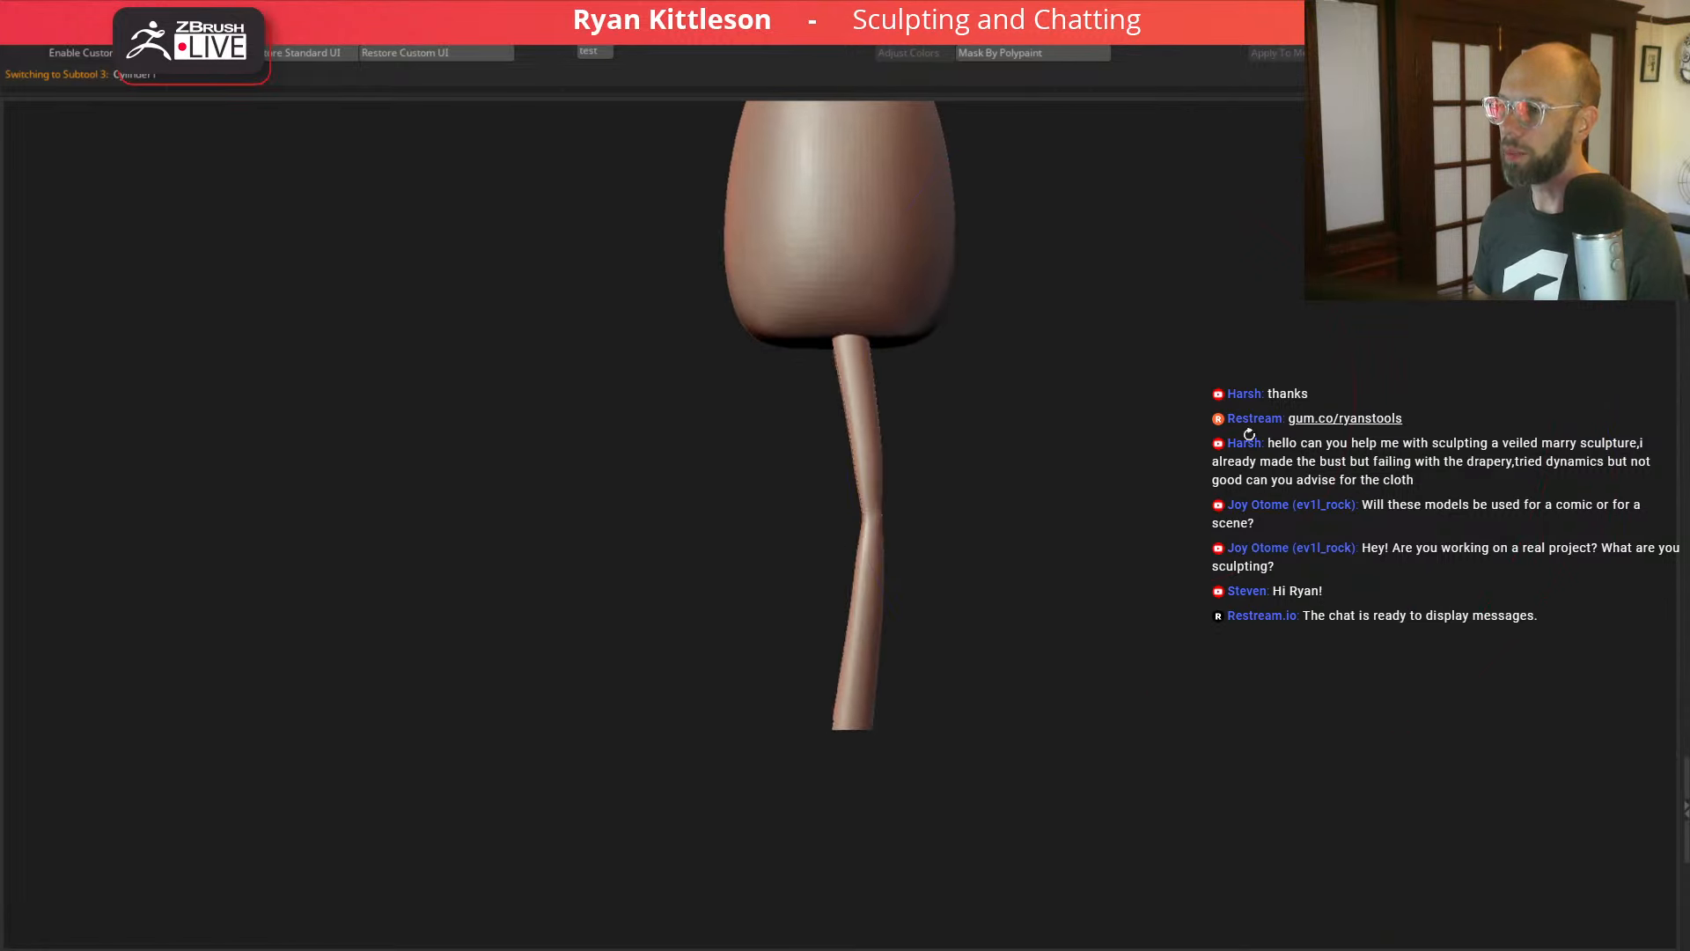
# Step: Shift and slightly tilt the legs under the body in side view, and nudge their upper part with a smaller Move brush
pyautogui.press('w')
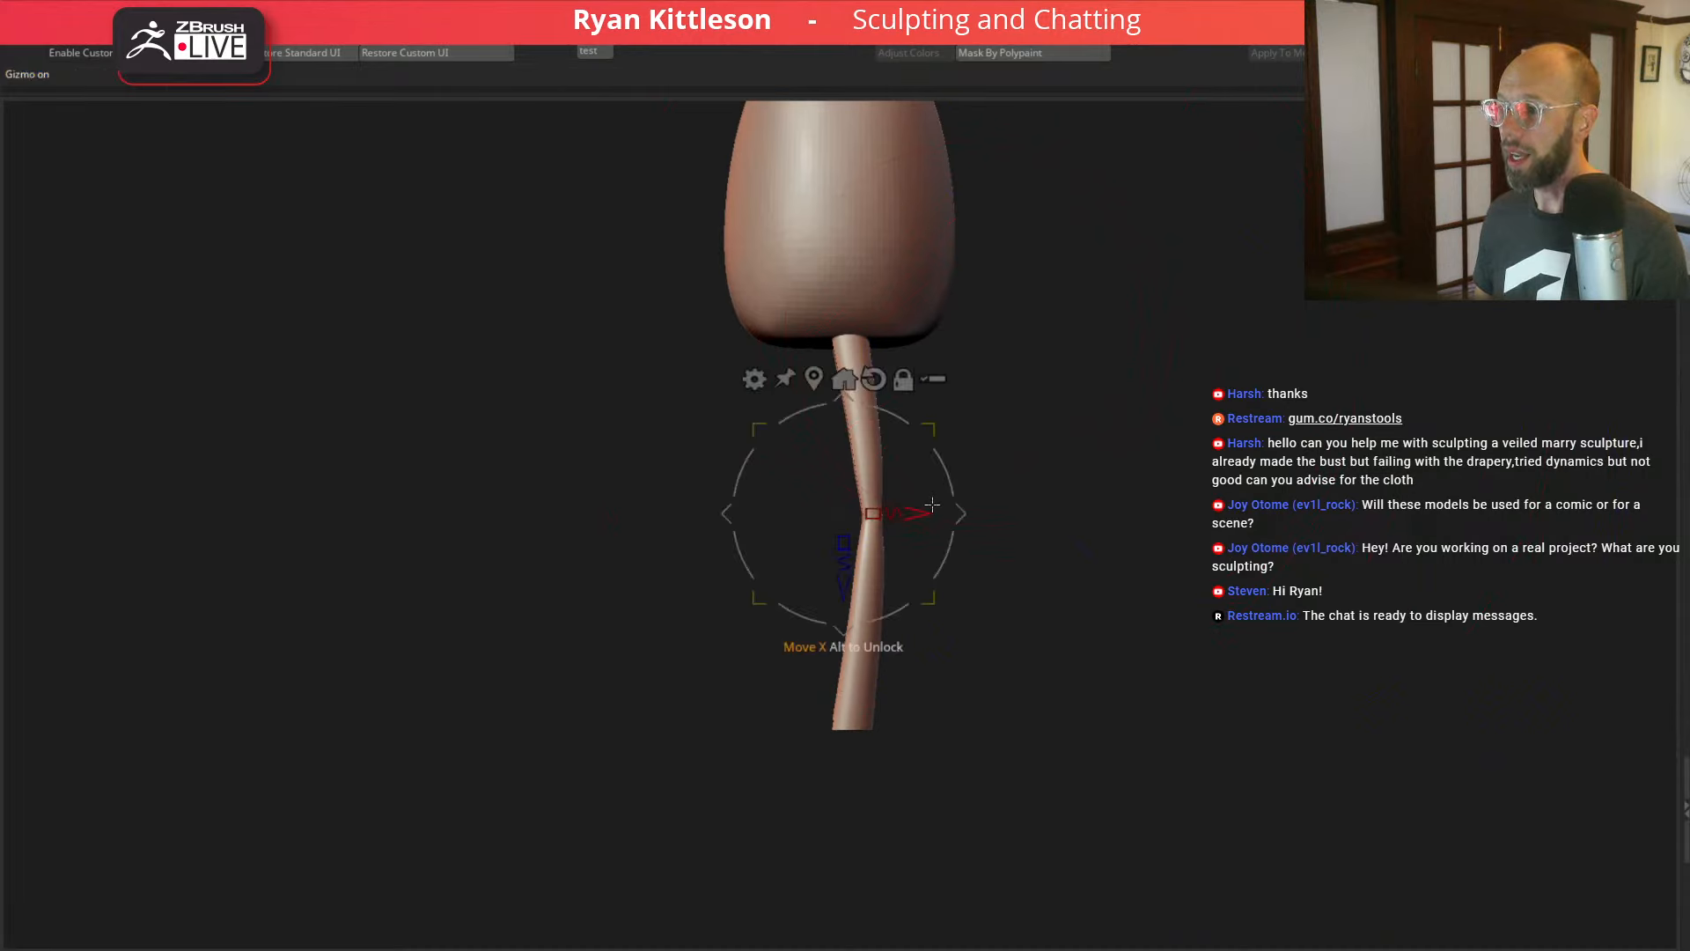
pyautogui.moveTo(927, 513); pyautogui.dragTo(914, 512)
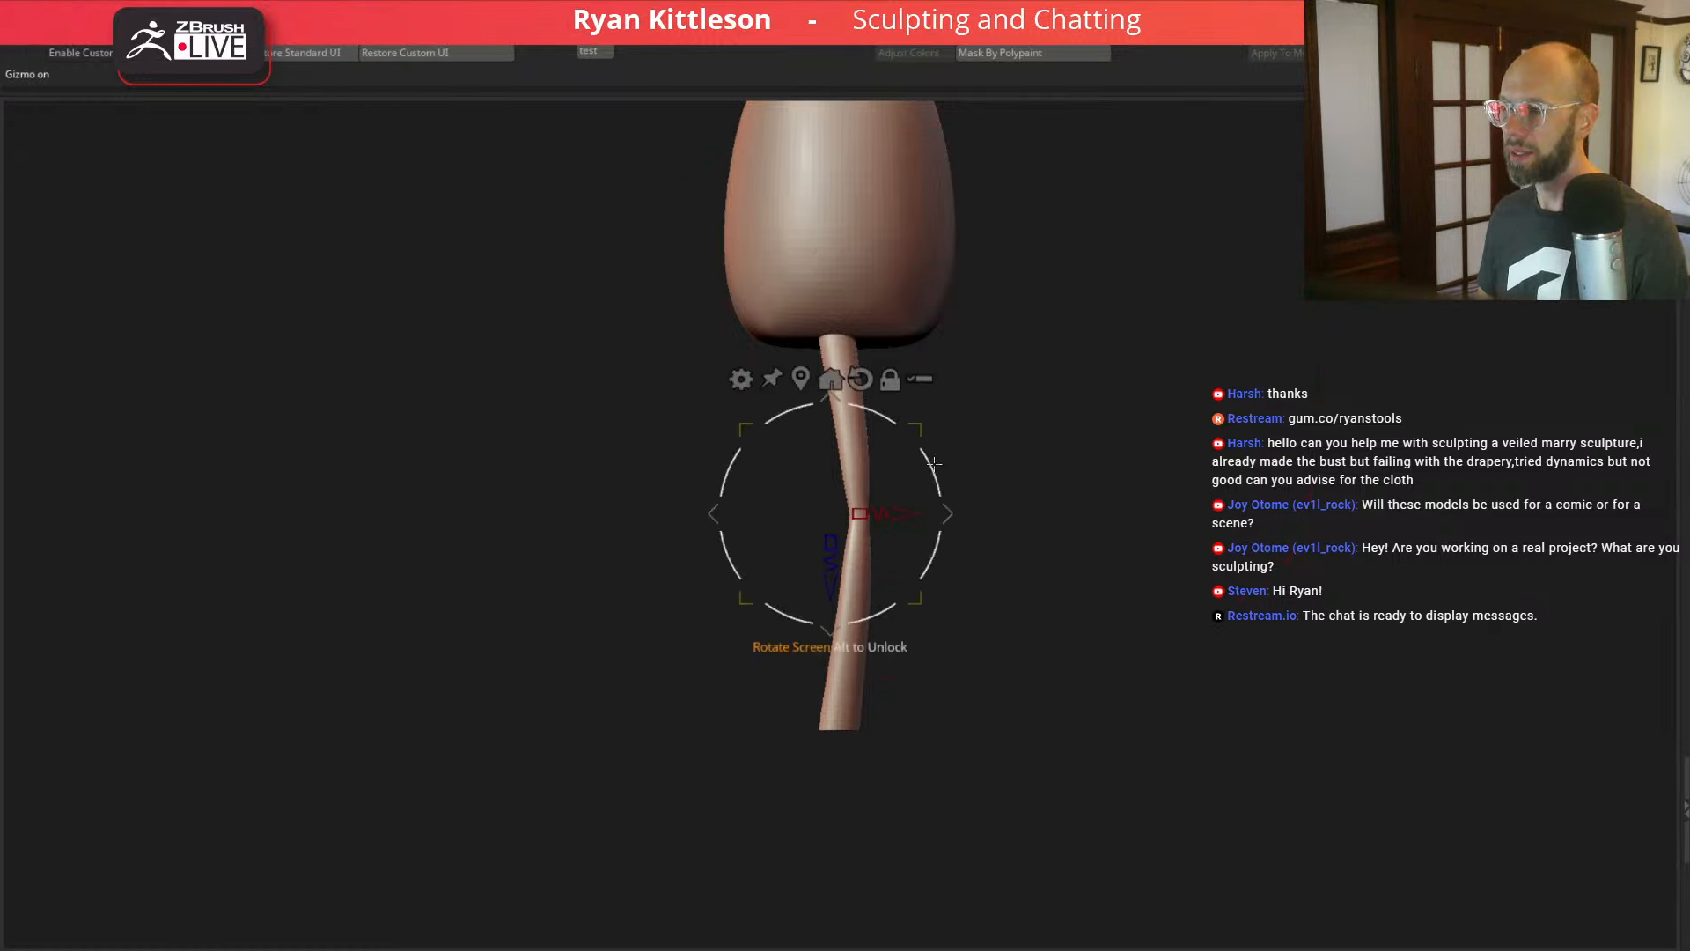
pyautogui.moveTo(935, 465); pyautogui.dragTo(936, 511)
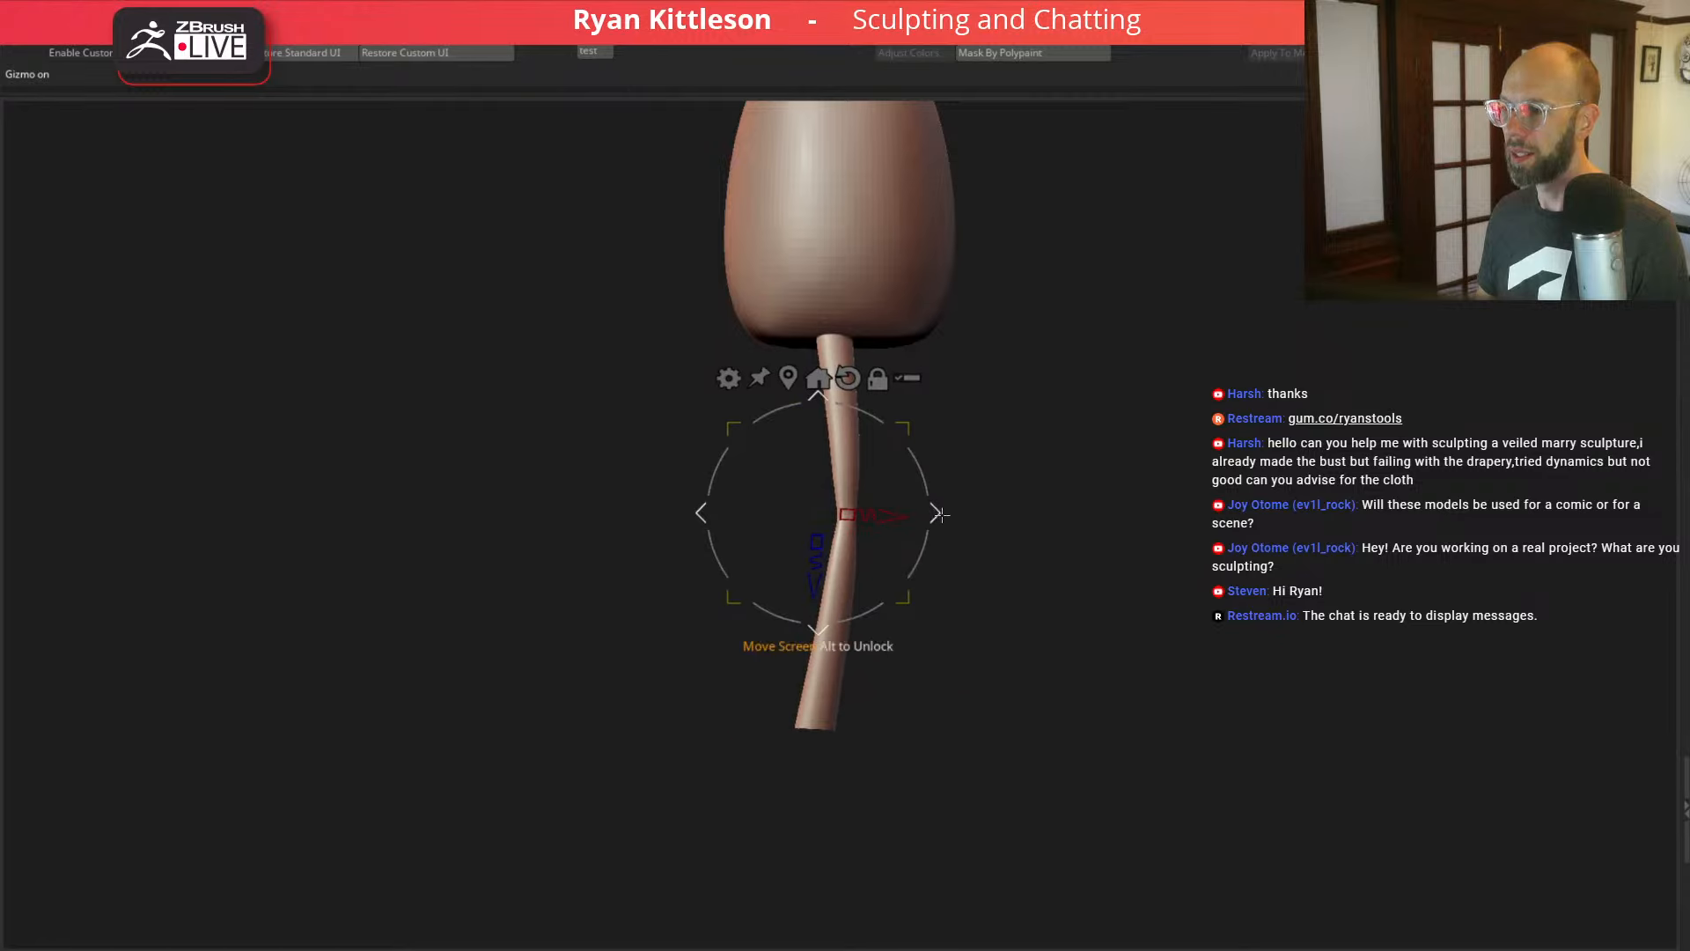
pyautogui.press('q')
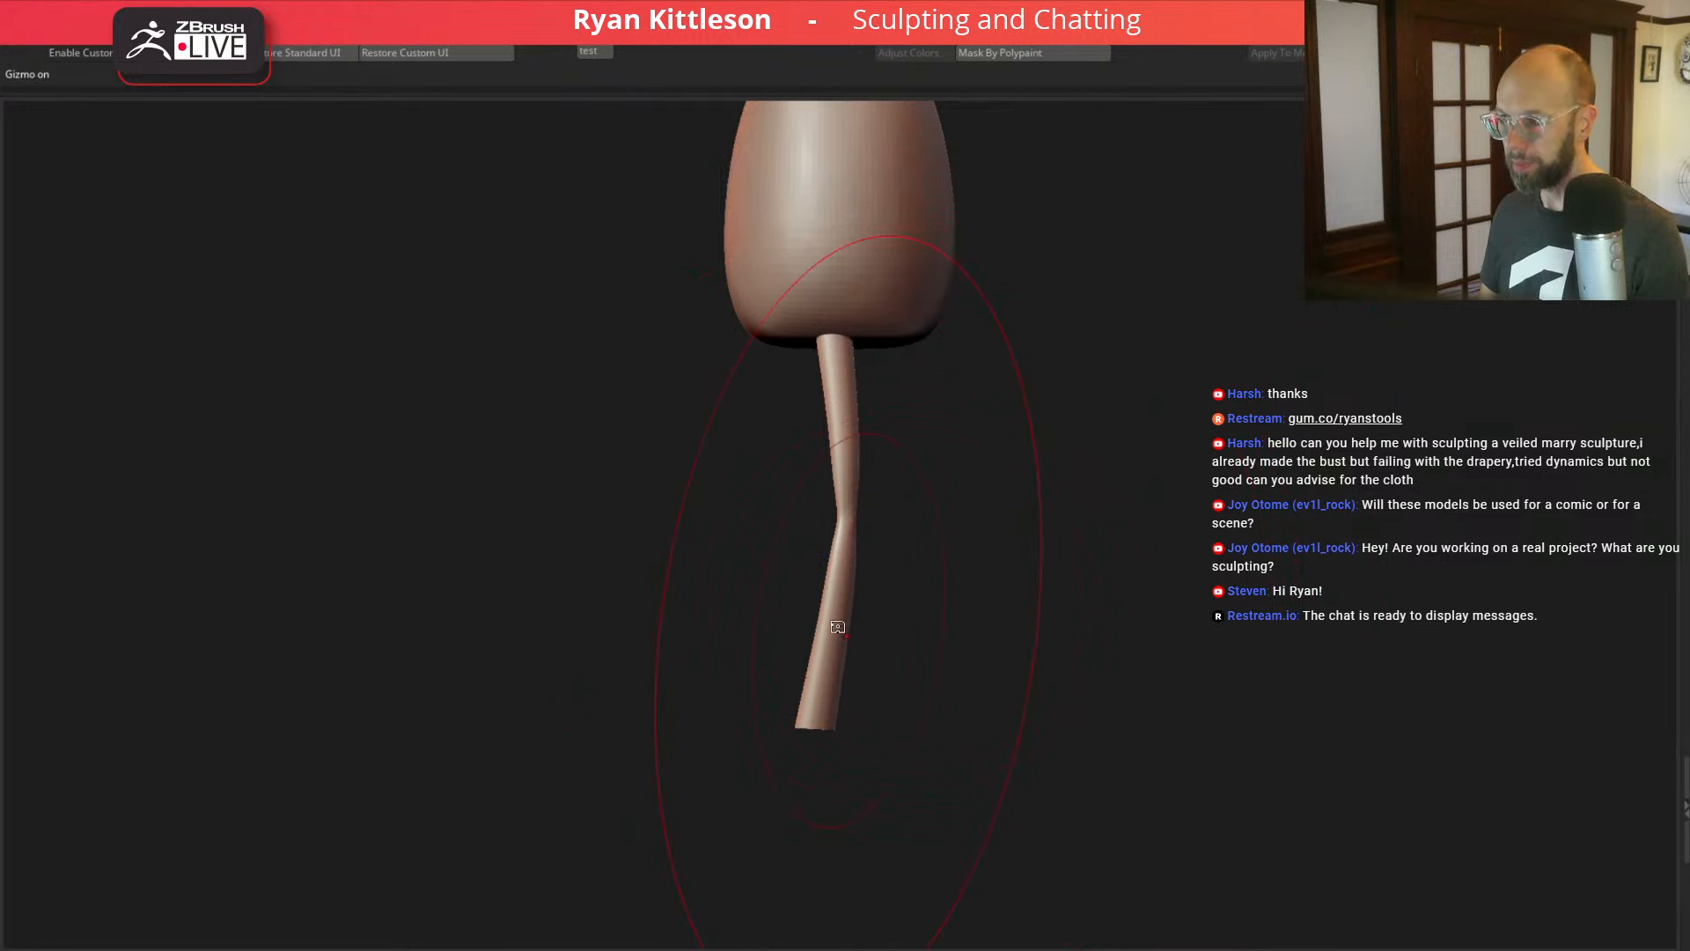
pyautogui.press('space')
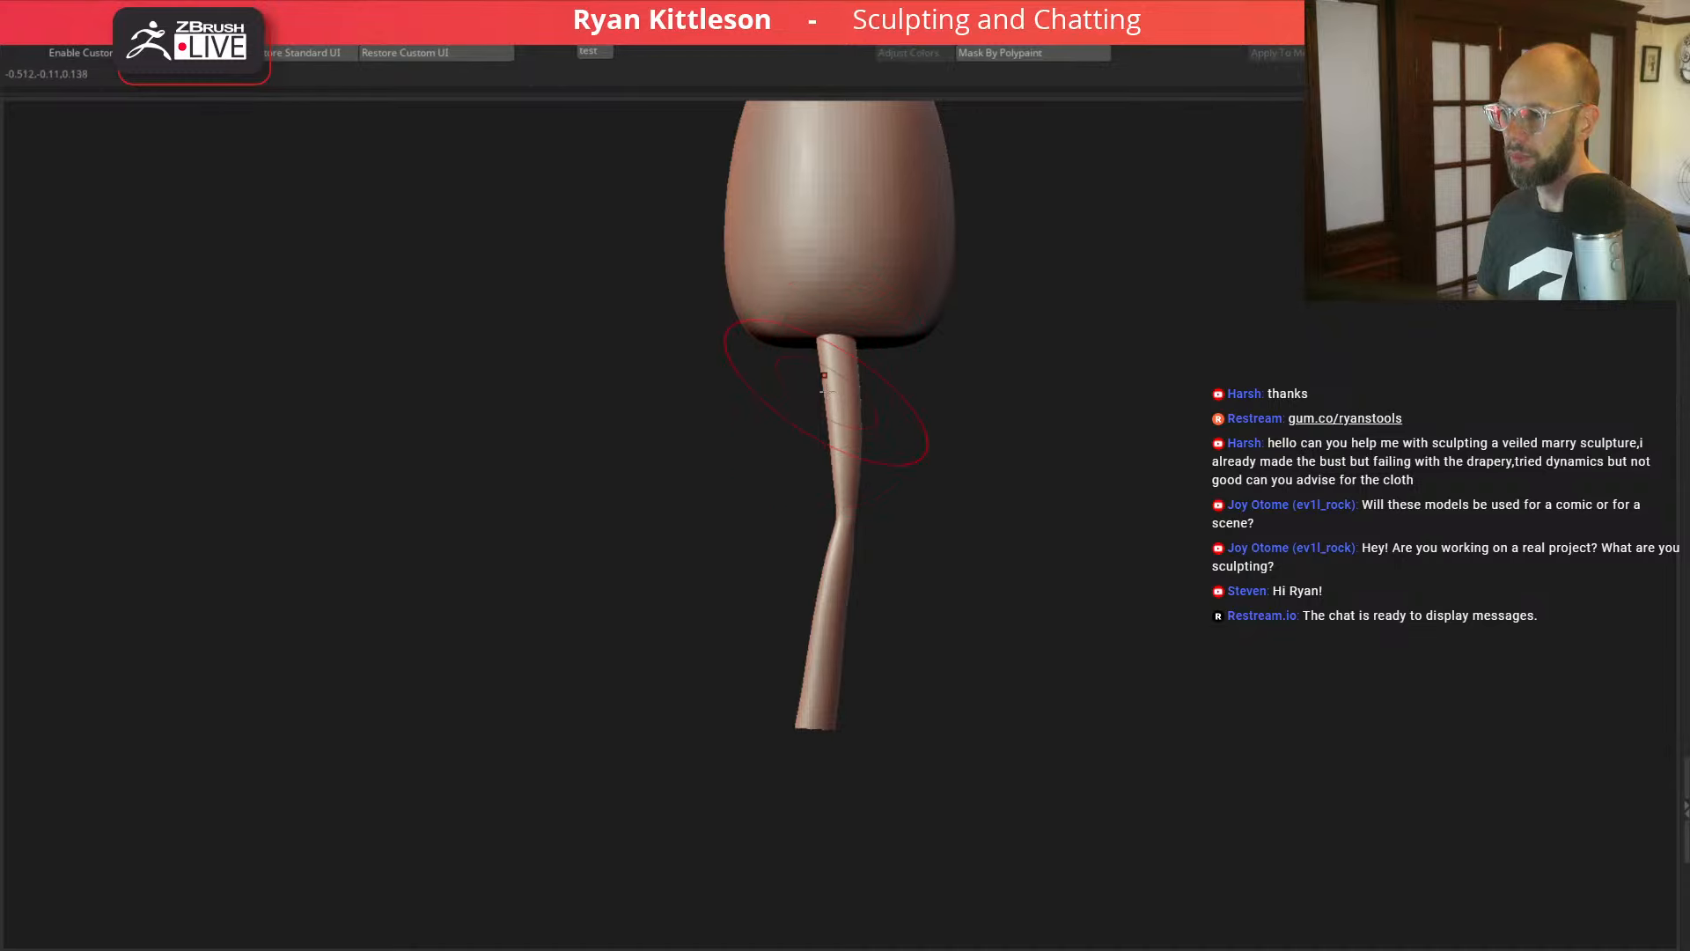
pyautogui.moveTo(829, 391); pyautogui.dragTo(824, 390)
pyautogui.keyDown('shift'); pyautogui.moveTo(1008, 618); pyautogui.dragTo(1134, 485); pyautogui.keyUp('shift')
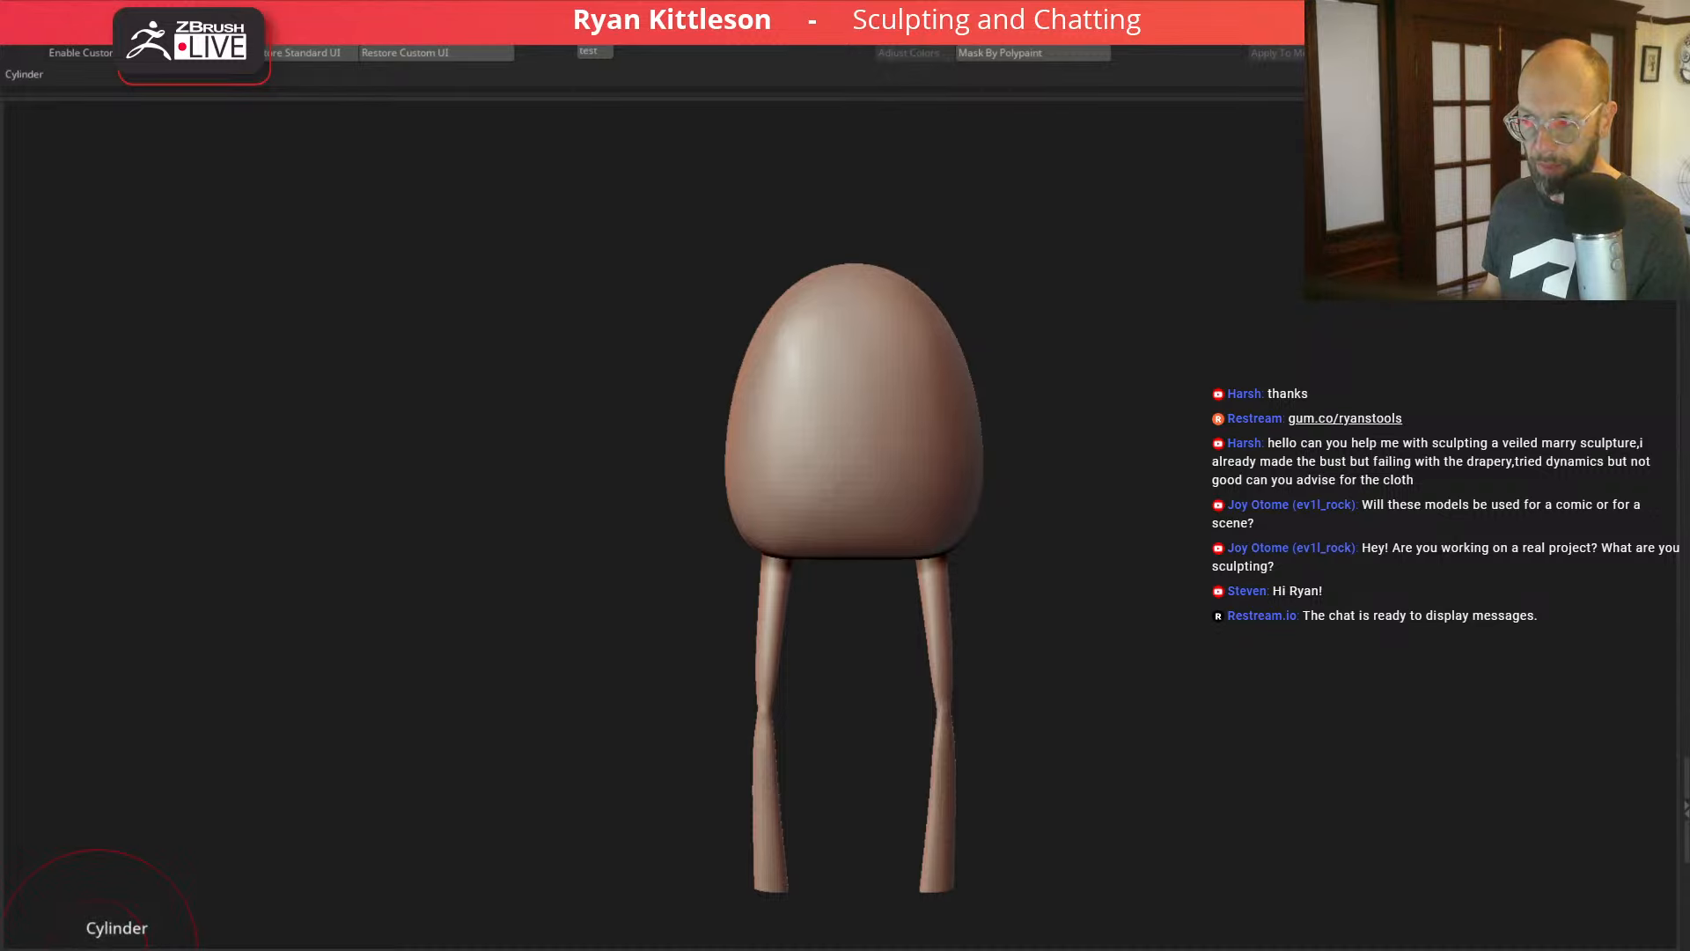
# Step: Add a small cylinder for the arm and position it tilted against the body's upper side
pyautogui.moveTo(969, 702); pyautogui.dragTo(835, 379)
pyautogui.moveTo(817, 286); pyautogui.dragTo(602, 413)
pyautogui.moveTo(819, 333); pyautogui.dragTo(843, 391)
pyautogui.moveTo(747, 361); pyautogui.dragTo(788, 292)
pyautogui.keyDown('ctrl'); pyautogui.moveTo(1020, 218); pyautogui.dragTo(920, 304, button='right'); pyautogui.keyUp('ctrl')
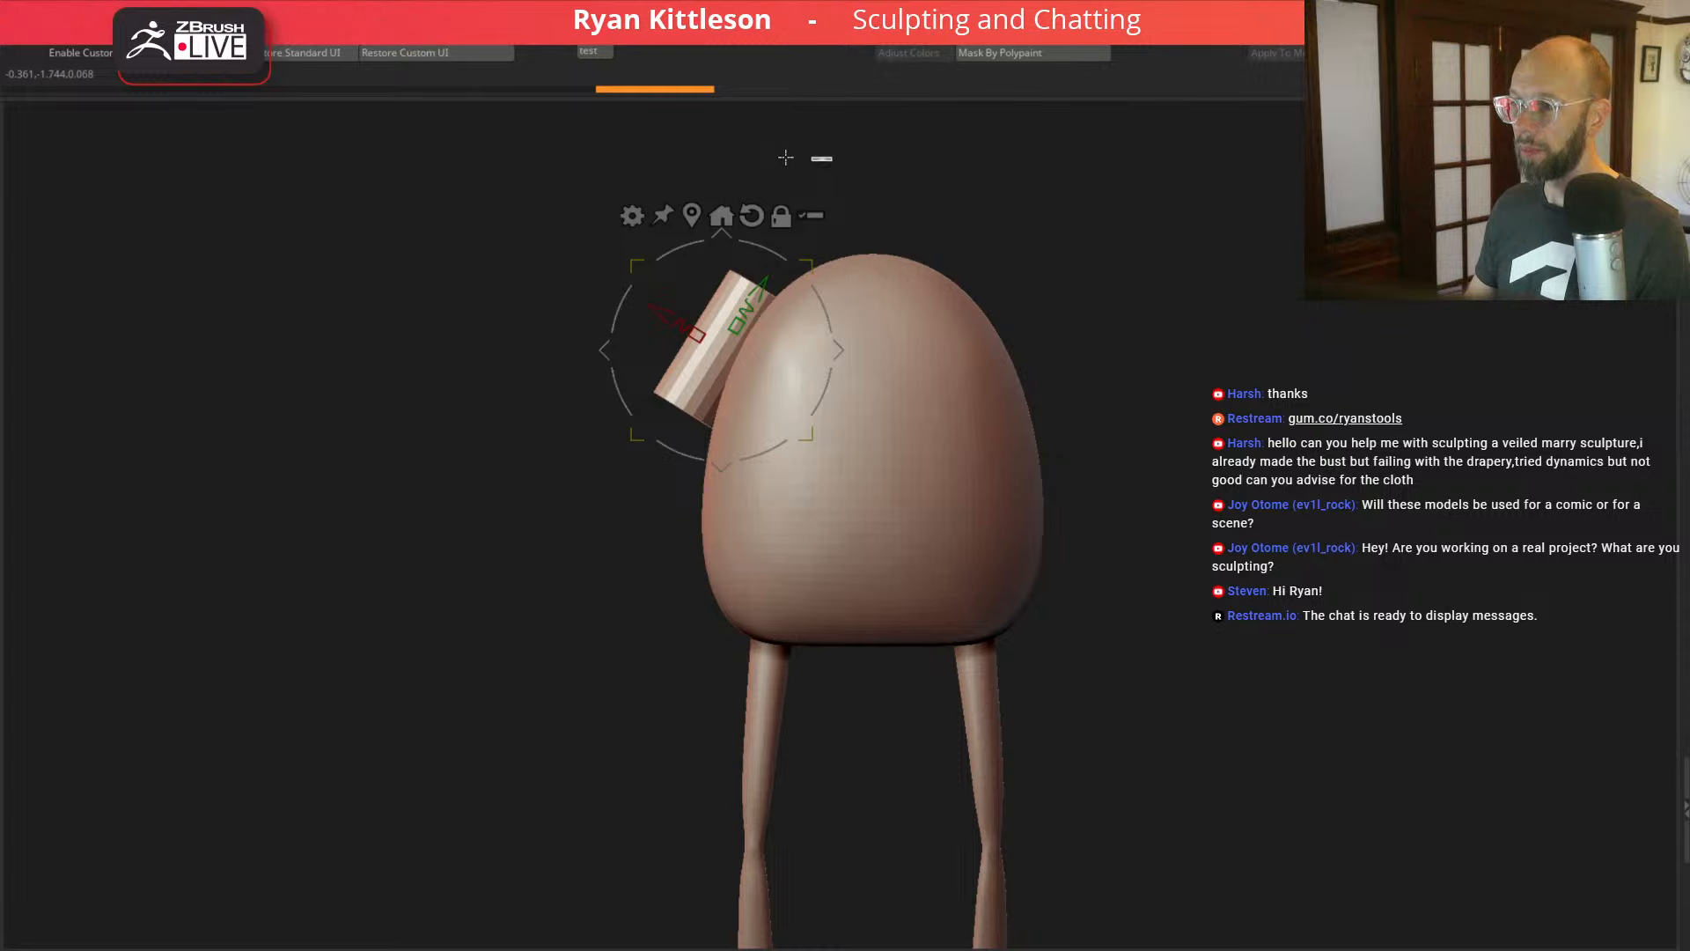
# Step: Mask the arm cylinder's lower end, shrink and shift its upper end toward the shoulder, and clear the mask
pyautogui.keyDown('ctrl'); pyautogui.keyDown('alt'); pyautogui.moveTo(785, 157); pyautogui.dragTo(651, 351); pyautogui.keyUp('alt'); pyautogui.keyUp('ctrl')
pyautogui.keyDown('alt'); pyautogui.click(847, 250); pyautogui.keyUp('alt')
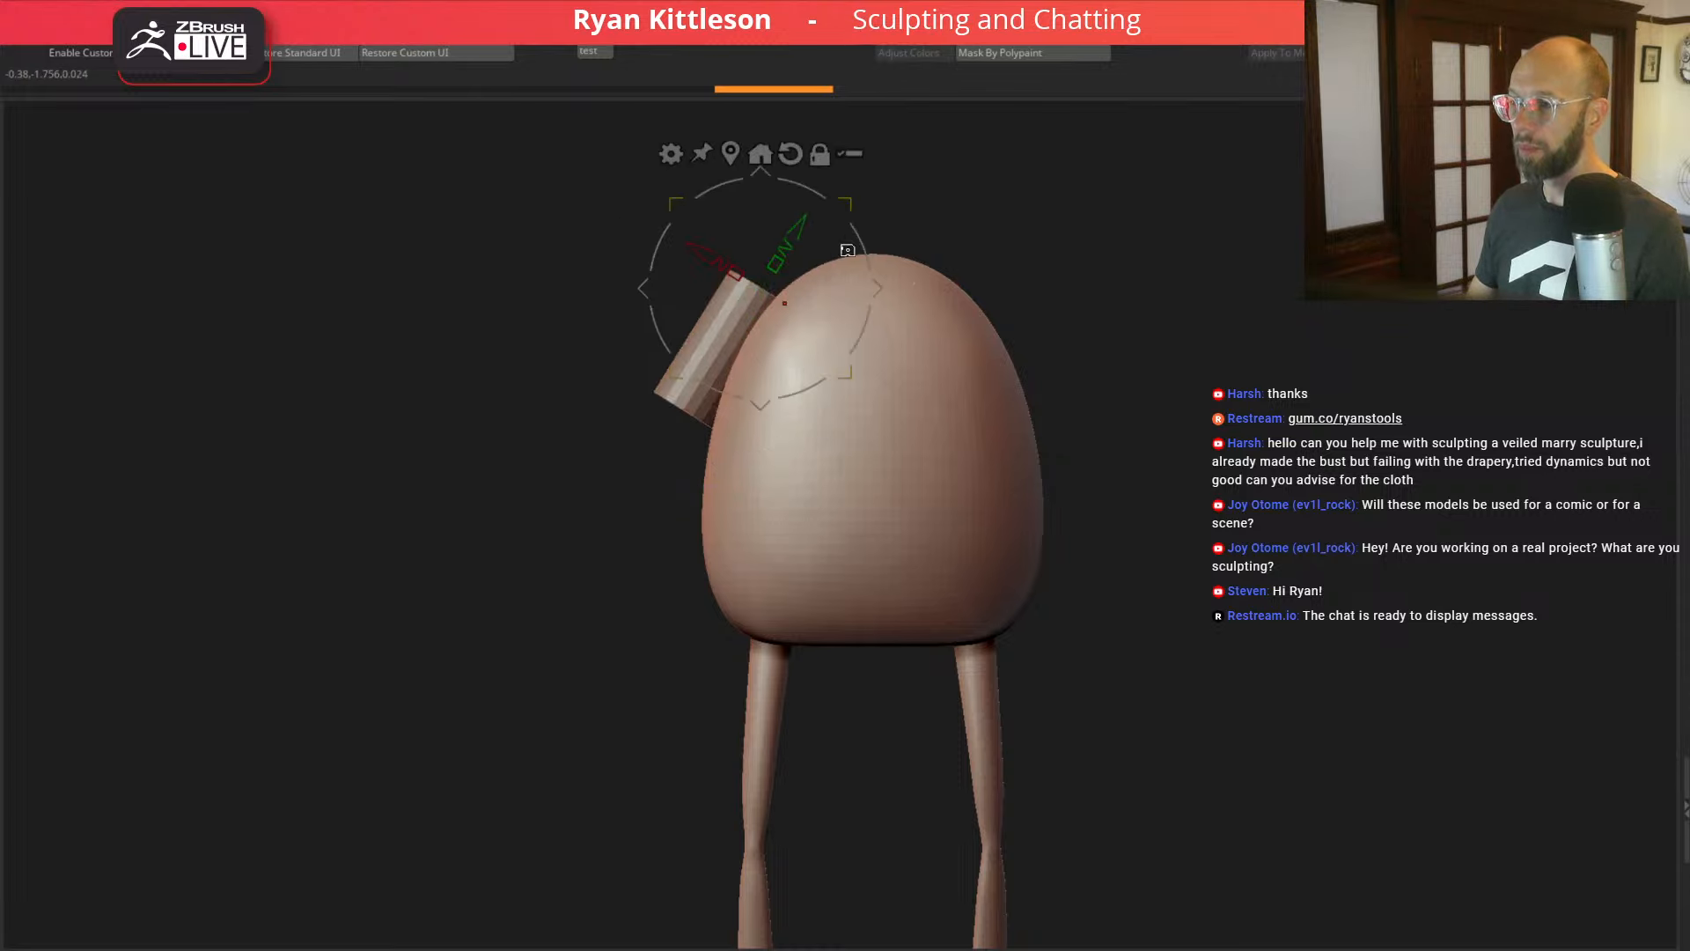
pyautogui.moveTo(845, 206); pyautogui.dragTo(833, 211)
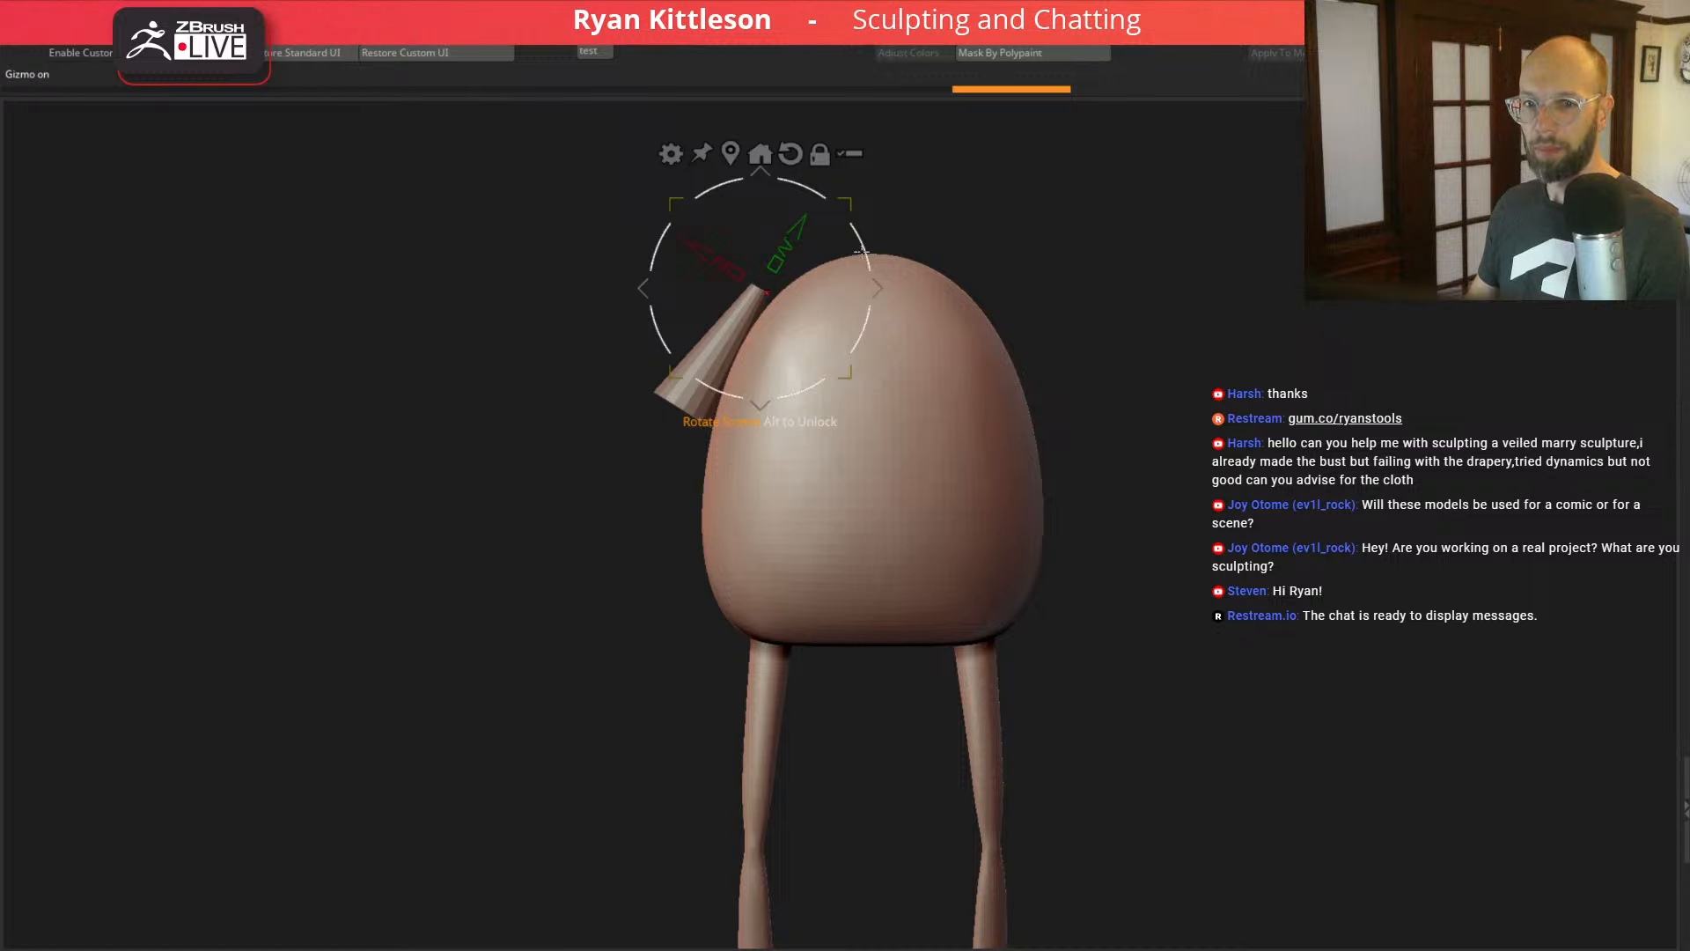
pyautogui.moveTo(879, 286); pyautogui.dragTo(889, 290)
pyautogui.moveTo(871, 253); pyautogui.dragTo(862, 205)
pyautogui.moveTo(883, 287); pyautogui.dragTo(889, 288)
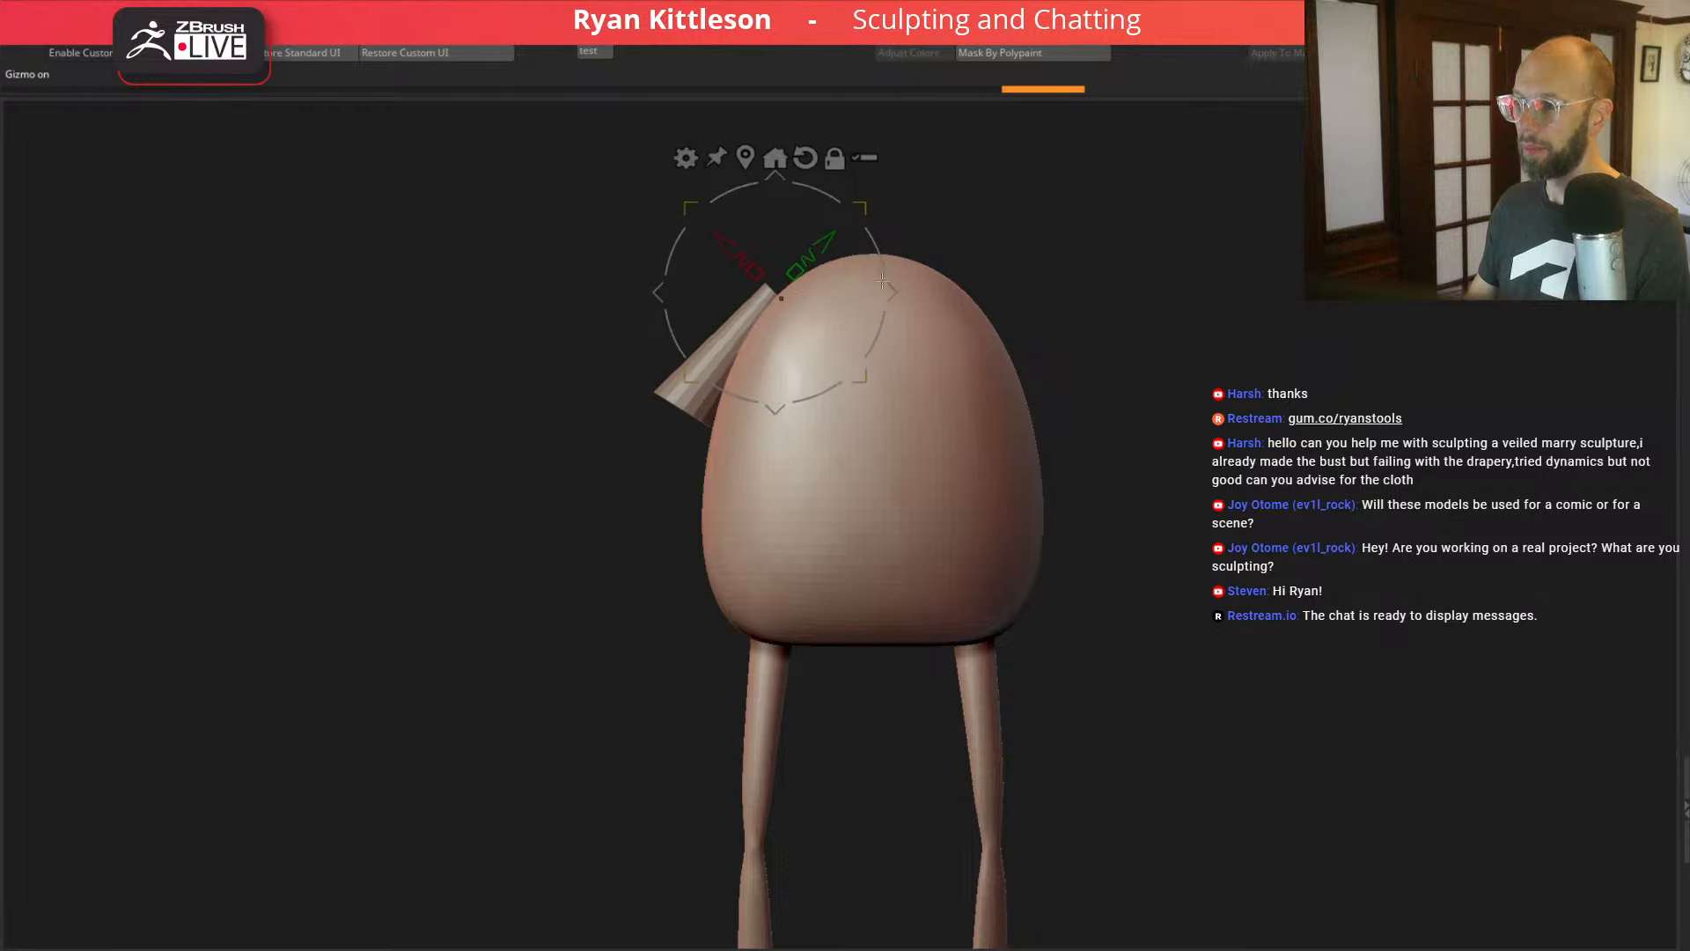
pyautogui.moveTo(983, 224); pyautogui.dragTo(1052, 235)
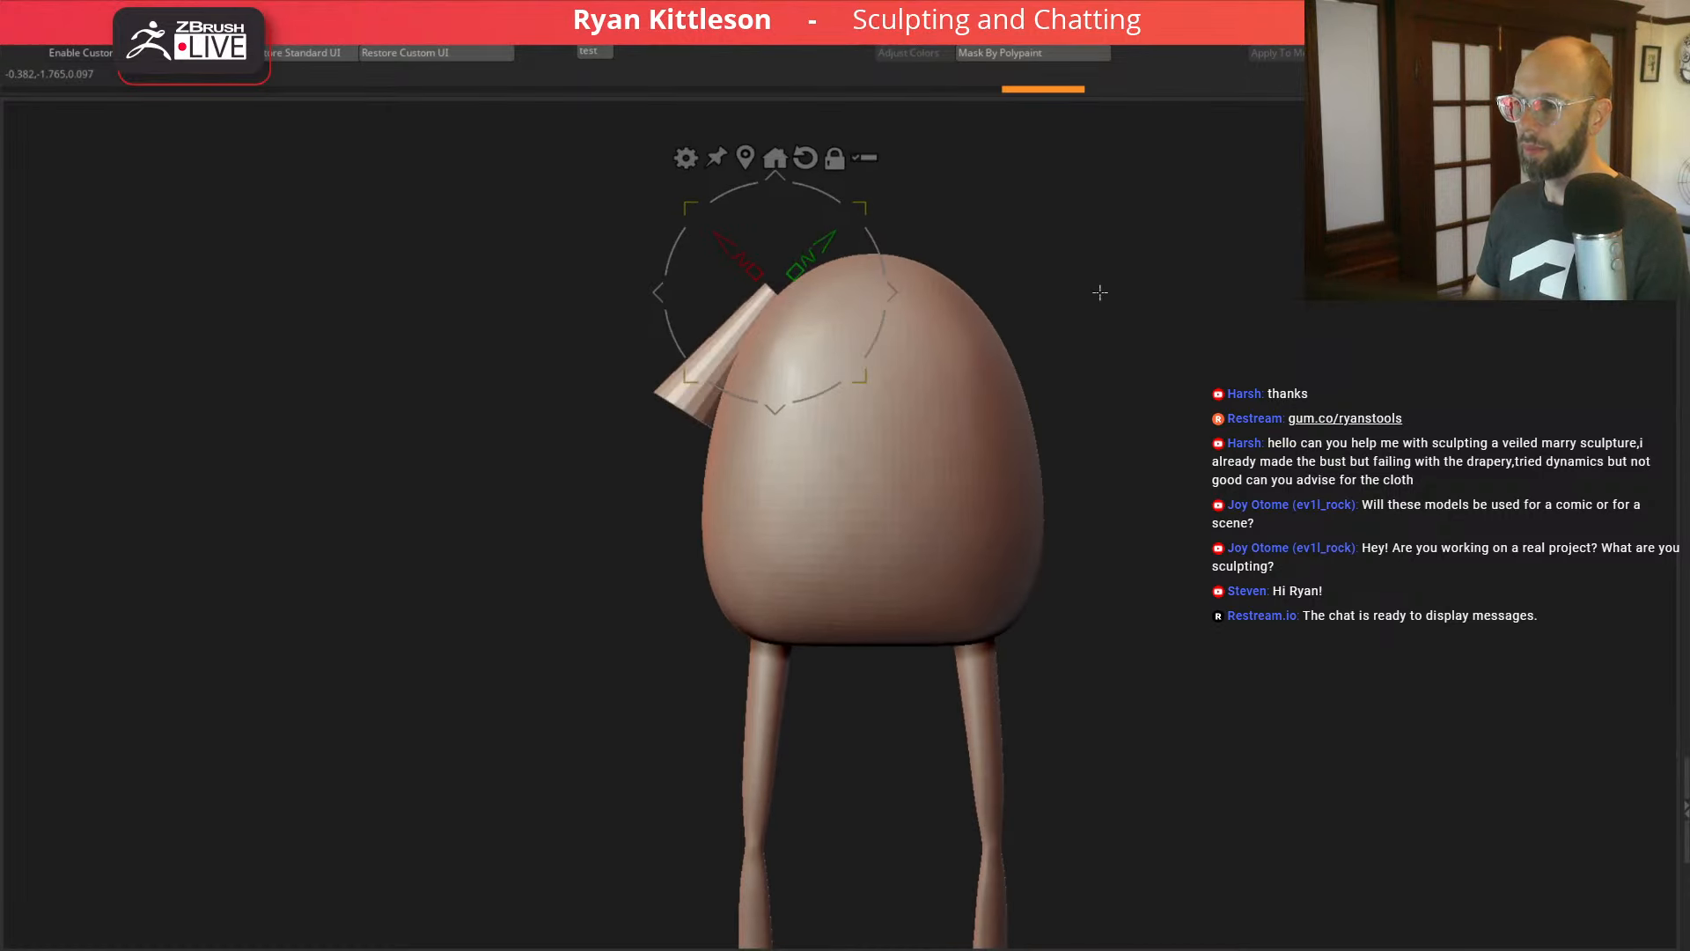
pyautogui.keyDown('ctrl'); pyautogui.moveTo(1101, 293); pyautogui.dragTo(1101, 300); pyautogui.keyUp('ctrl')
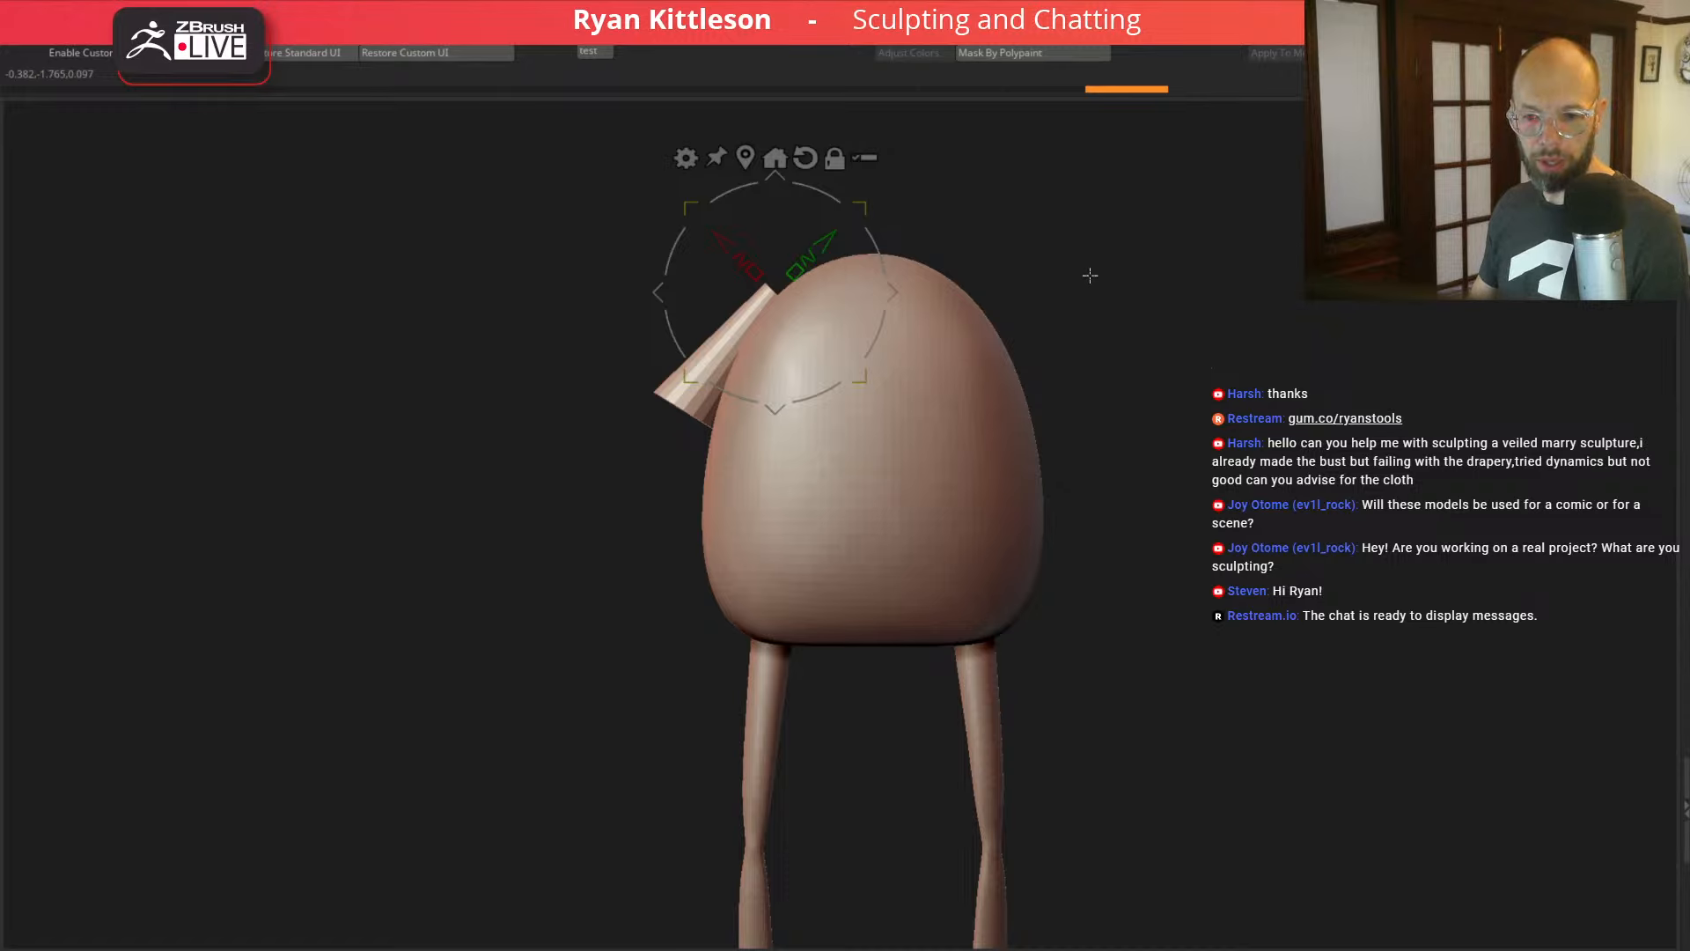
# Step: Isolate the tapered arm with its wireframe shown and insert a single edge loop around its middle with ZModeler
pyautogui.moveTo(535, 513); pyautogui.dragTo(801, 365)
pyautogui.press('w')
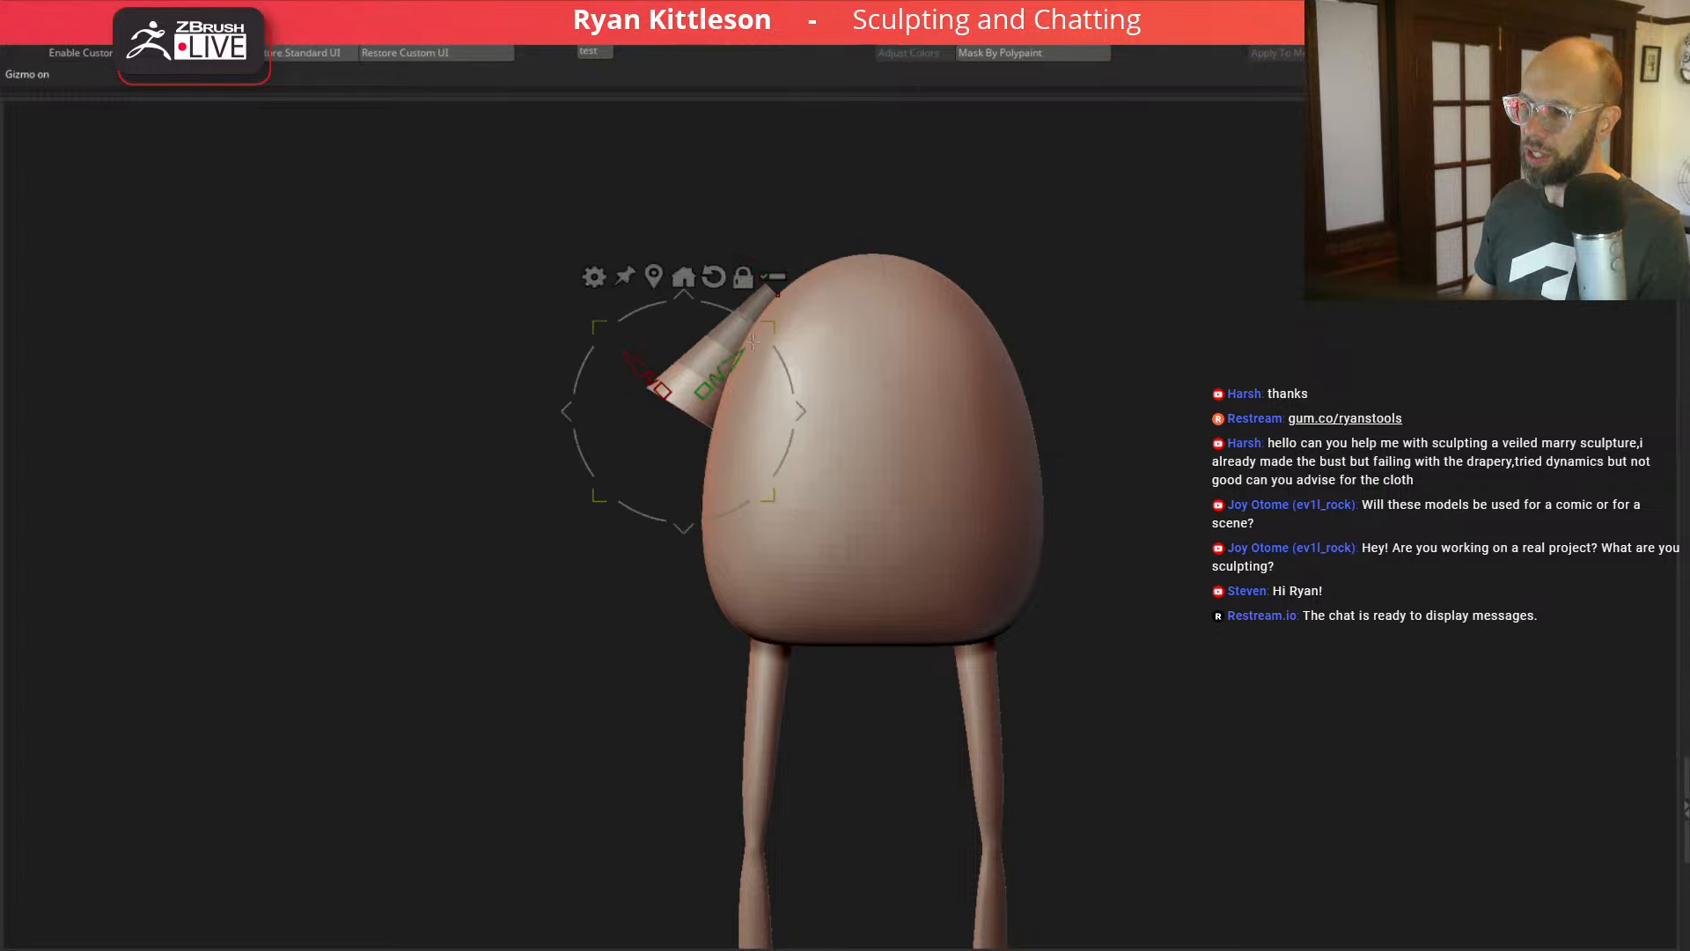
pyautogui.moveTo(524, 584); pyautogui.dragTo(631, 465)
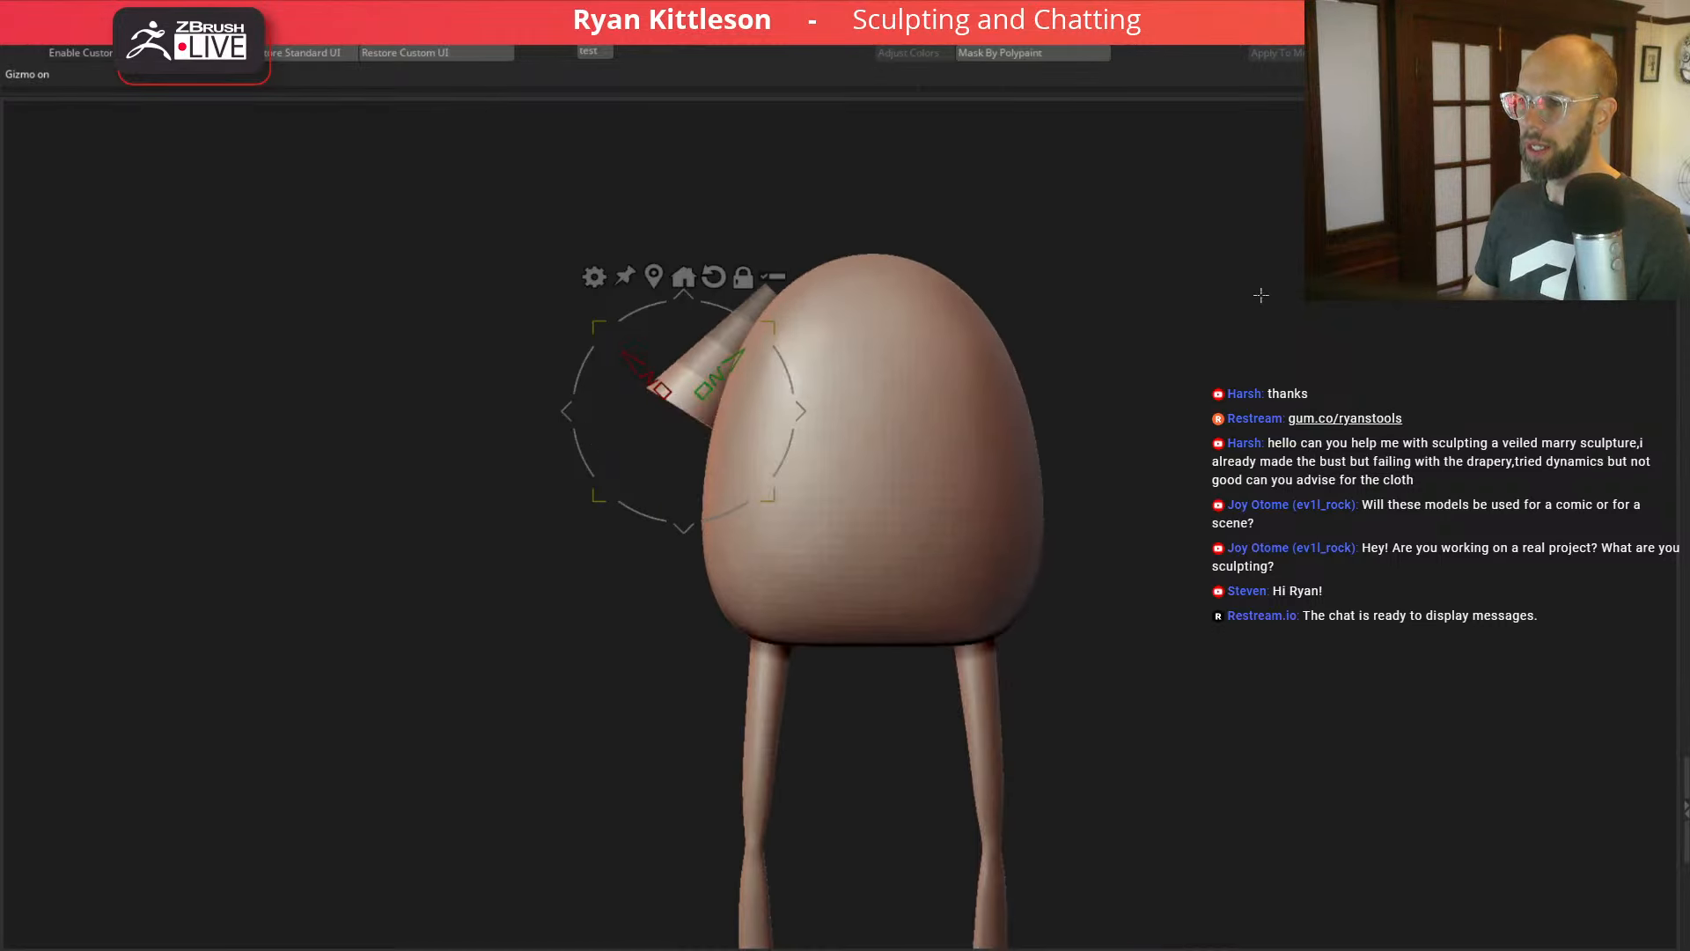
pyautogui.click(1140, 254)
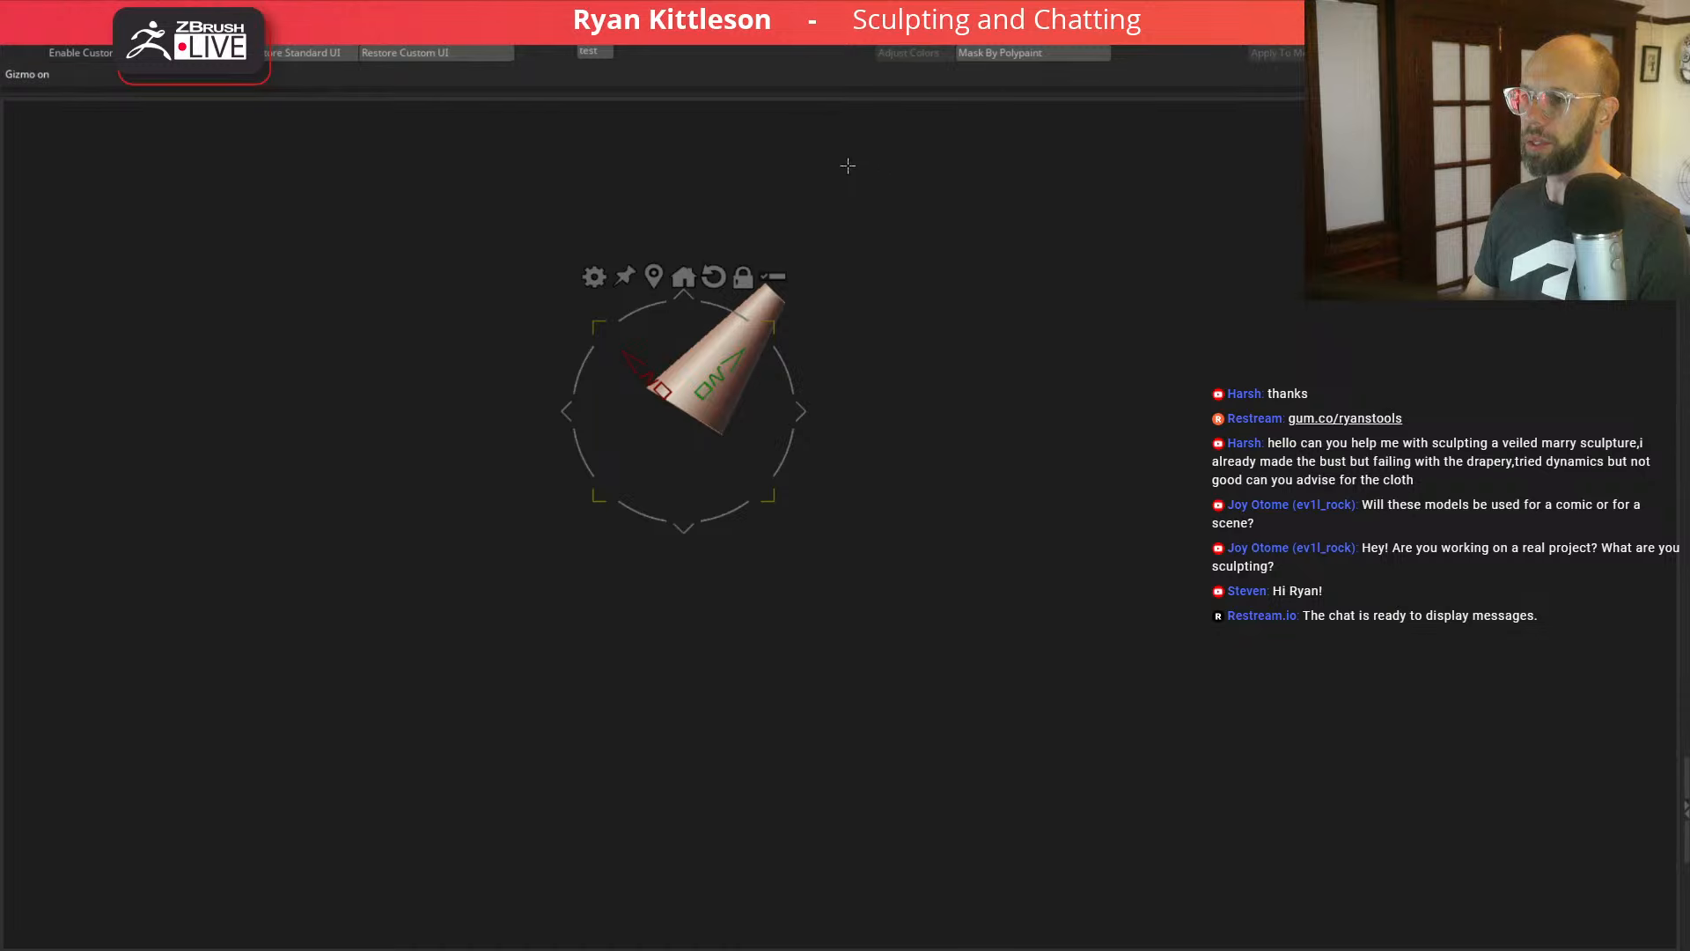
pyautogui.keyDown('alt'); pyautogui.moveTo(849, 166); pyautogui.dragTo(932, 415); pyautogui.keyUp('alt')
pyautogui.hotkey('shift', 'f')
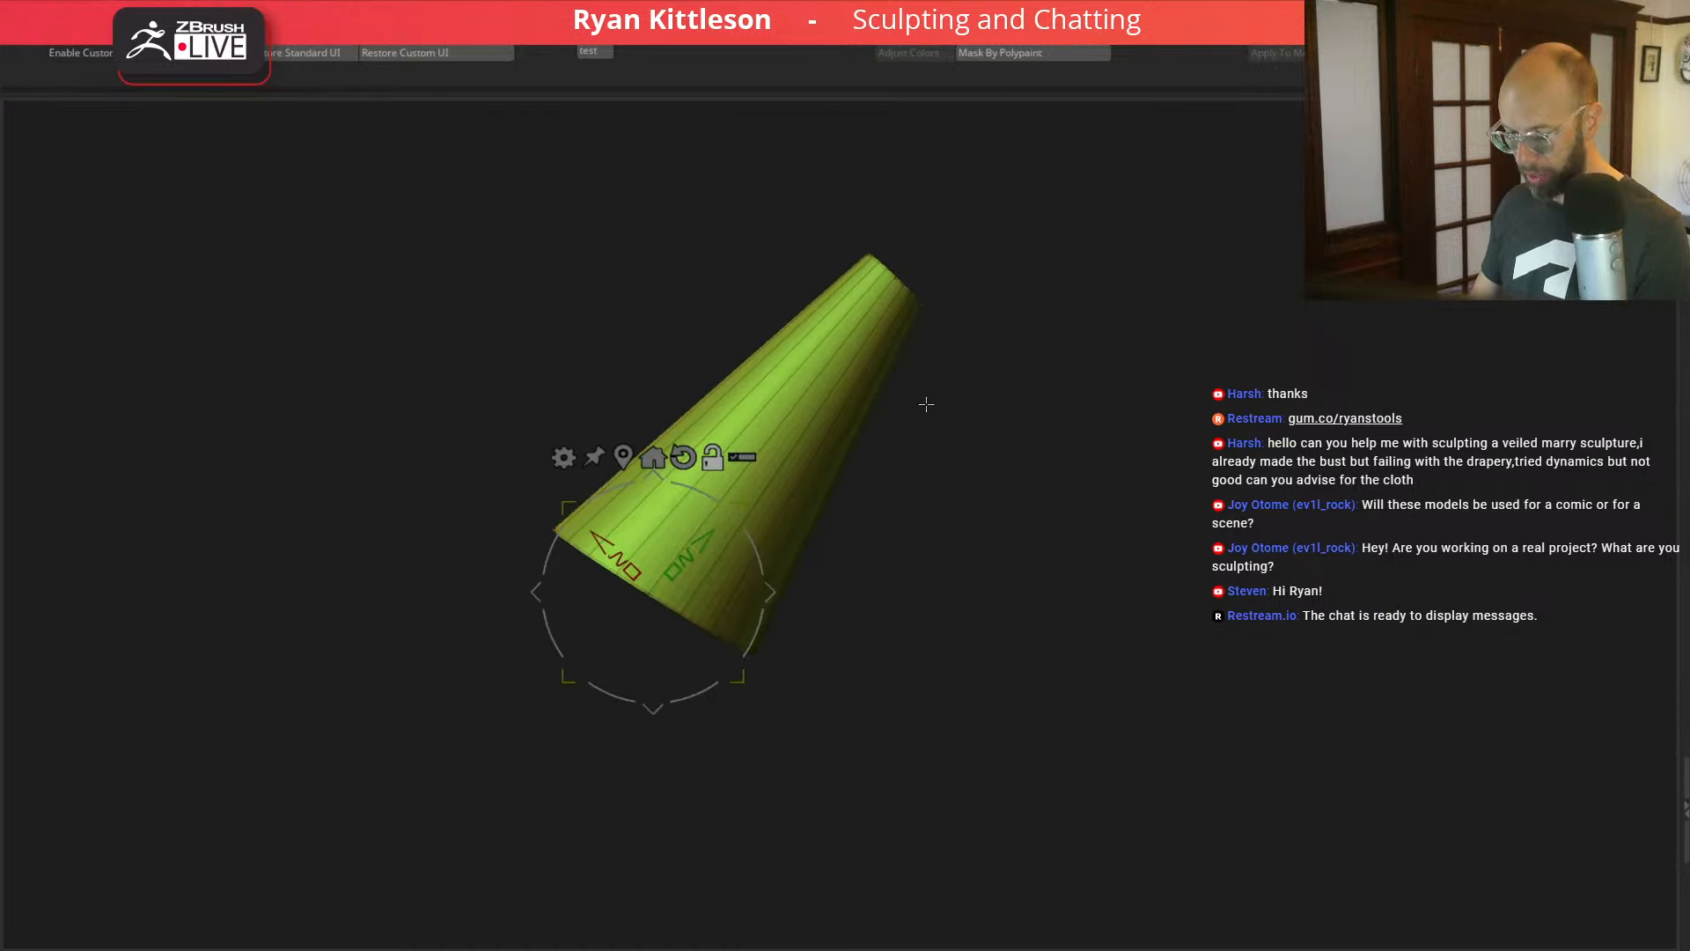
pyautogui.press('q')
pyautogui.press('space')
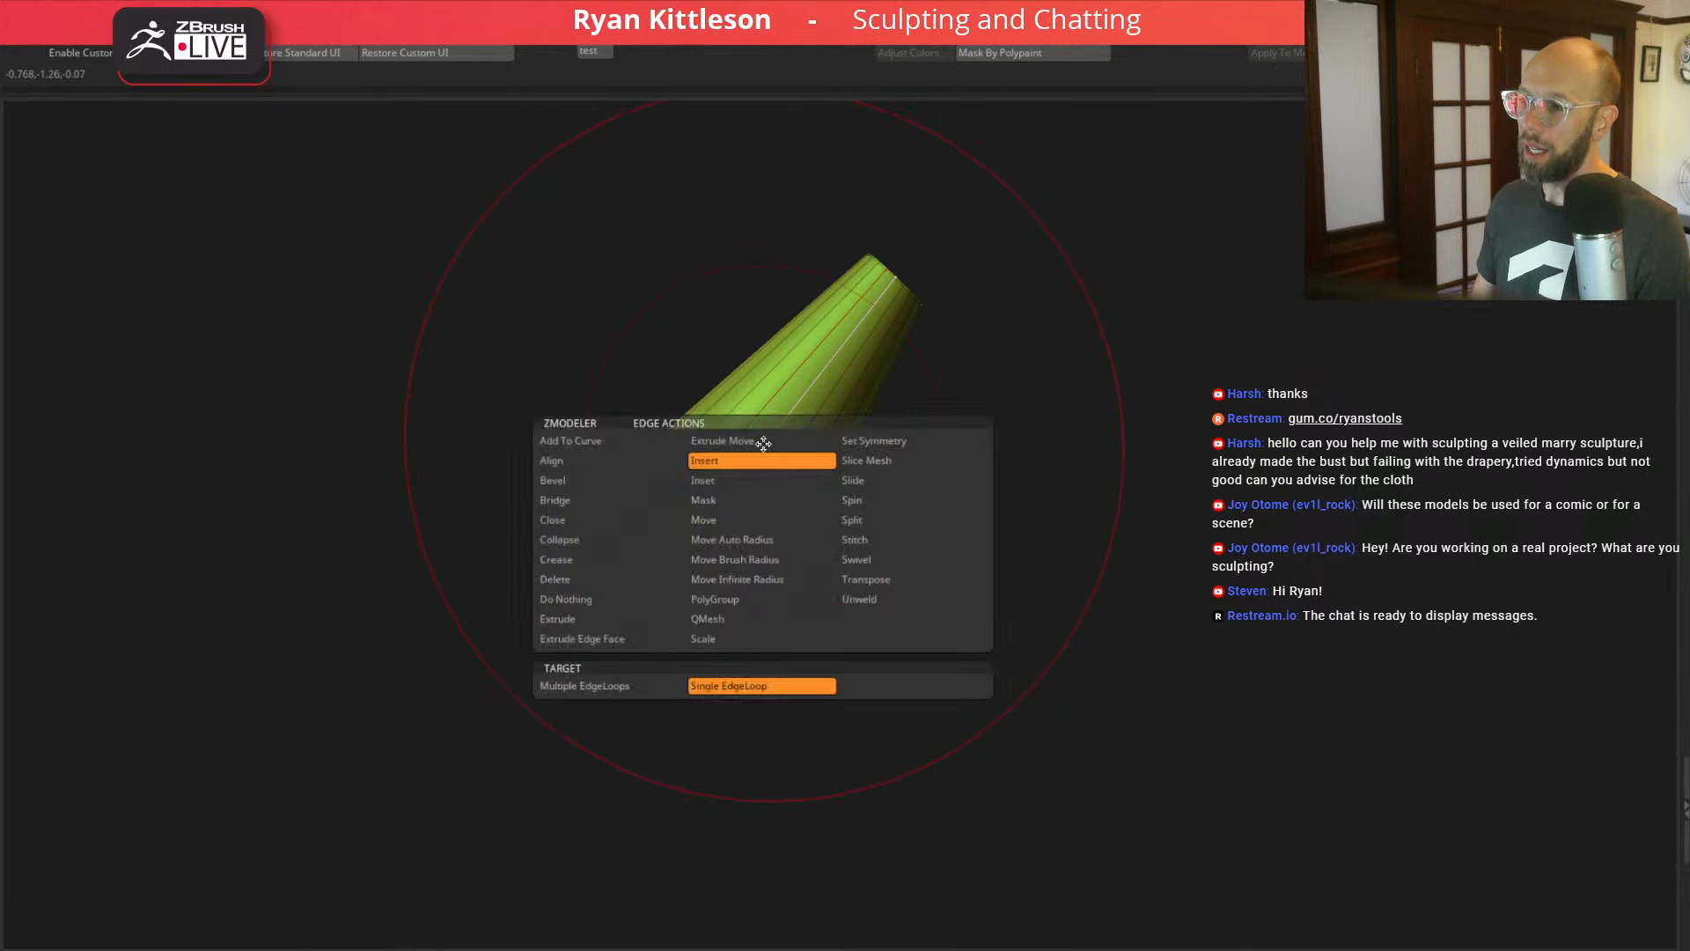
pyautogui.click(762, 446)
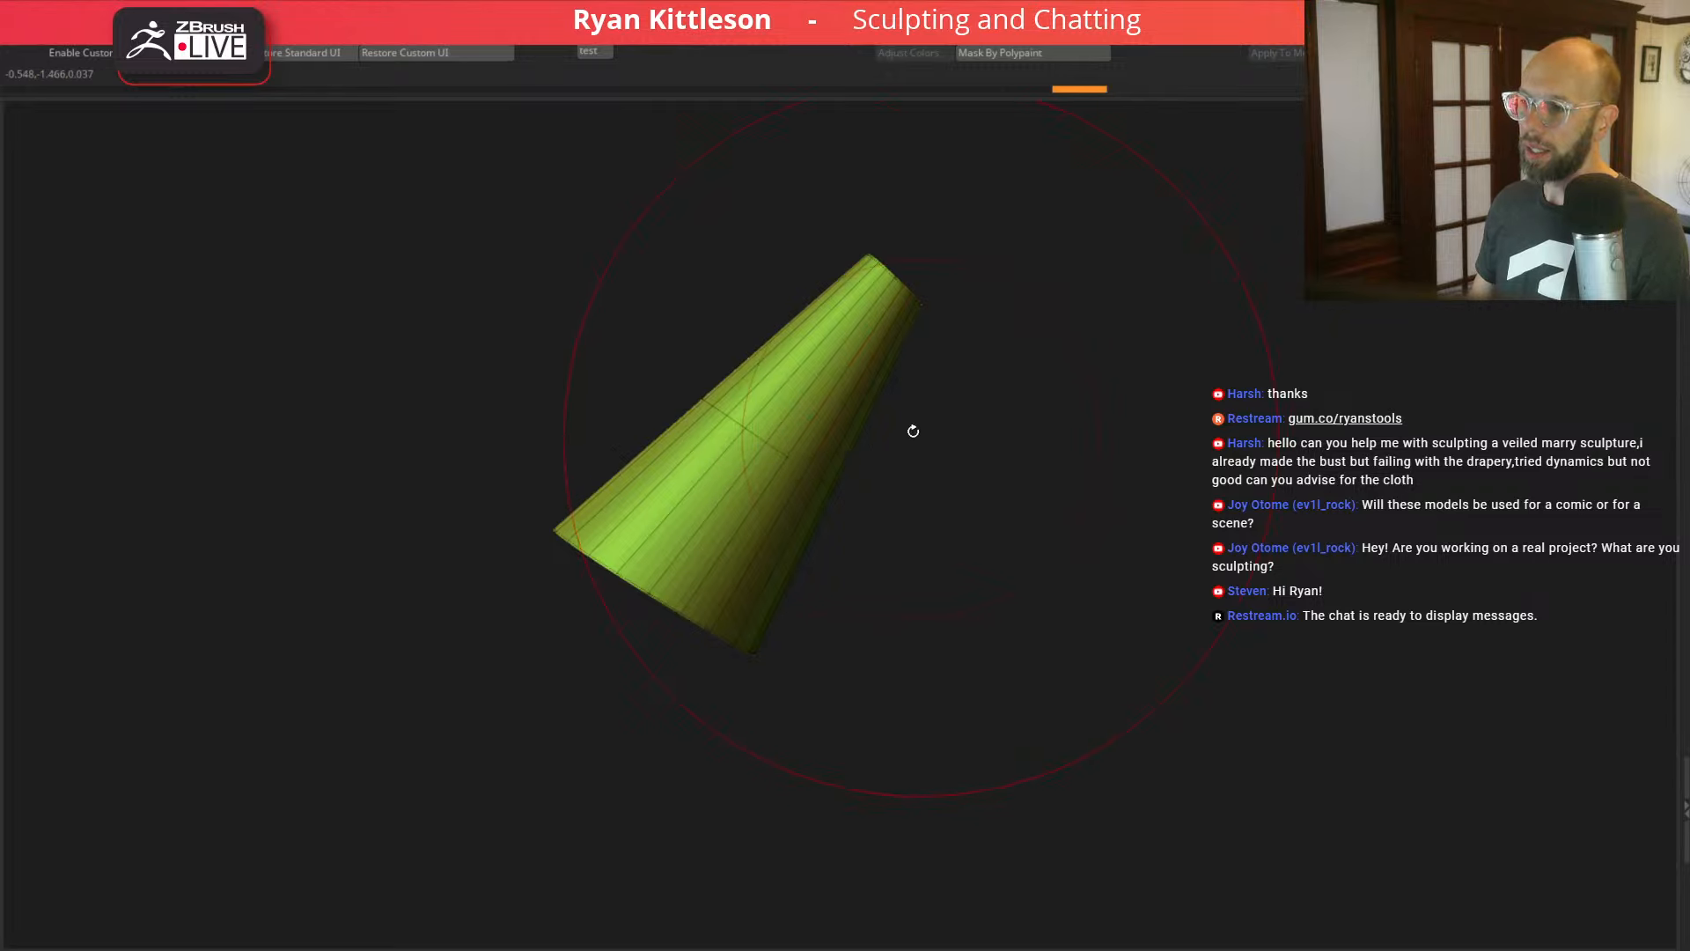
# Step: Mask the arm around its middle loop, move that loop outward to bend the arm, and clear the mask to check it against the body
pyautogui.moveTo(938, 477)
pyautogui.keyDown('ctrl'); pyautogui.mouseDown()
pyautogui.moveTo(625, 311)
pyautogui.moveTo(898, 695)
pyautogui.mouseUp(); pyautogui.keyUp('ctrl')
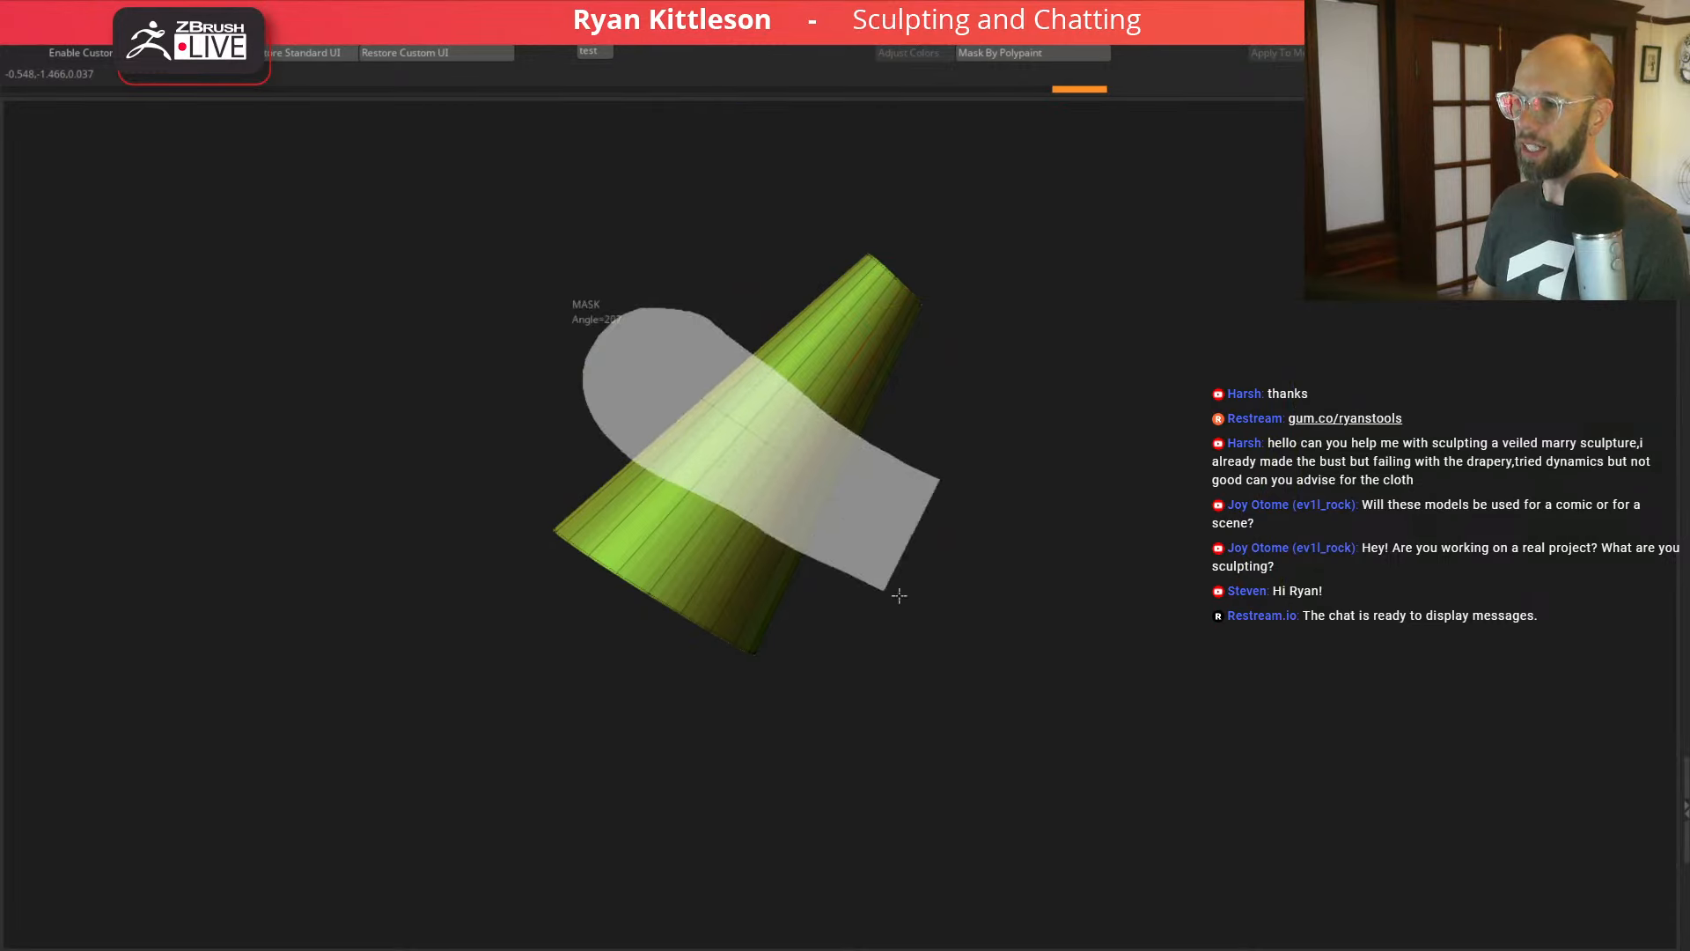
pyautogui.press('w')
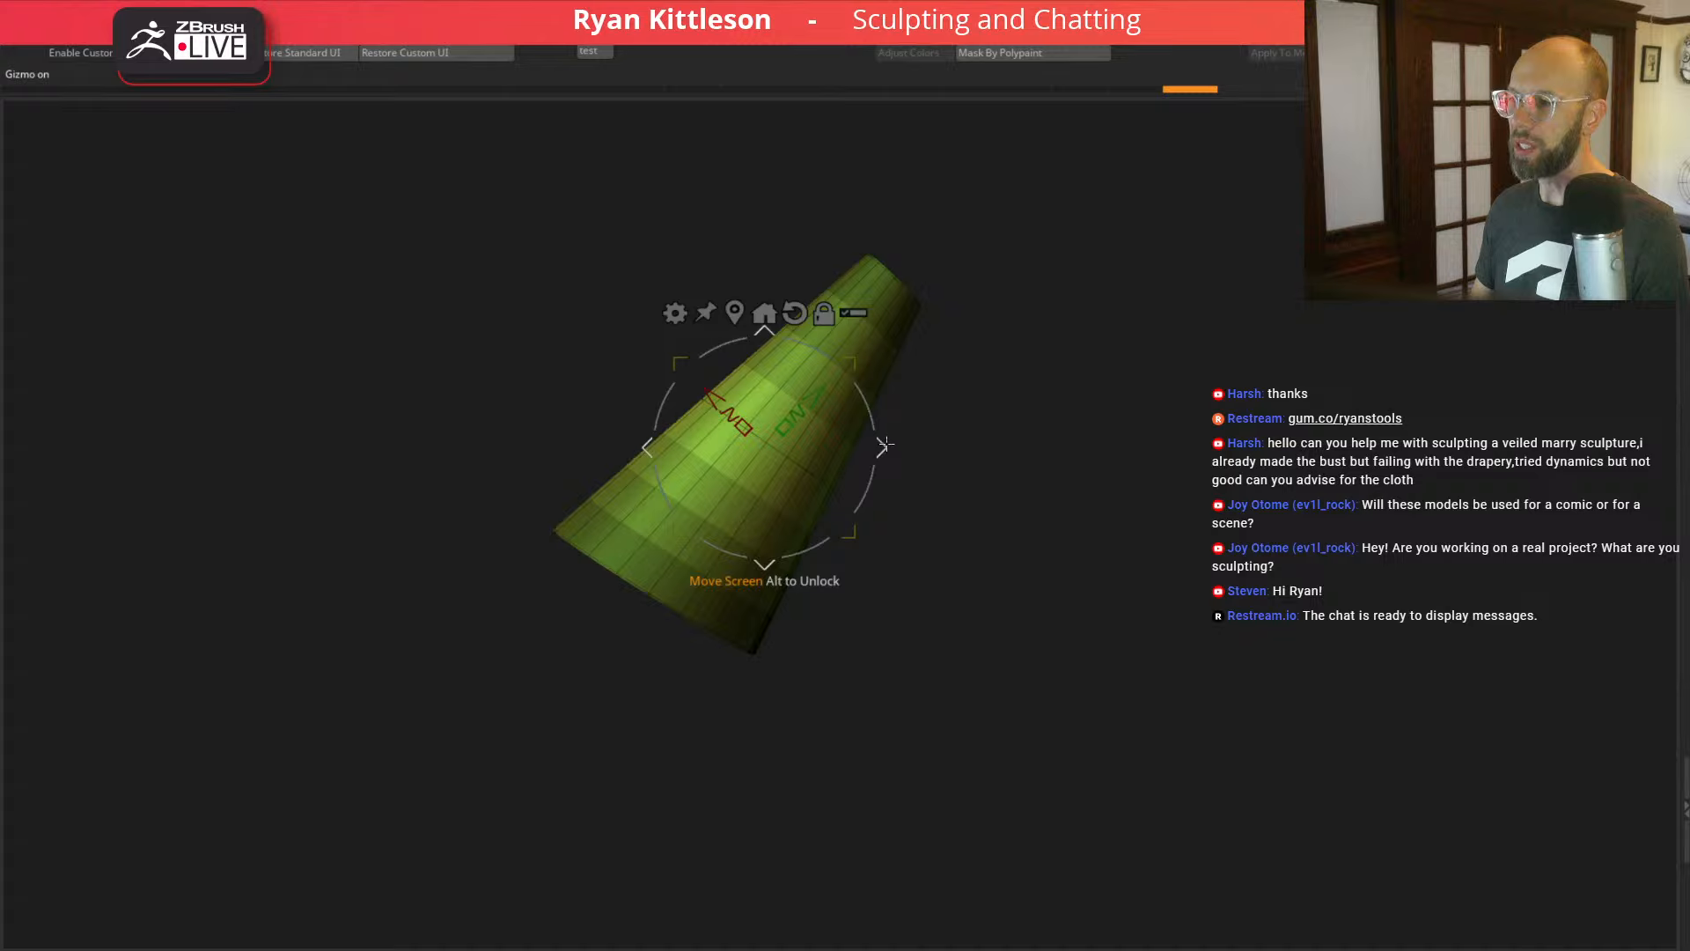
pyautogui.moveTo(881, 447); pyautogui.dragTo(856, 428)
pyautogui.keyDown('ctrl'); pyautogui.moveTo(1021, 295); pyautogui.dragTo(1059, 265); pyautogui.keyUp('ctrl')
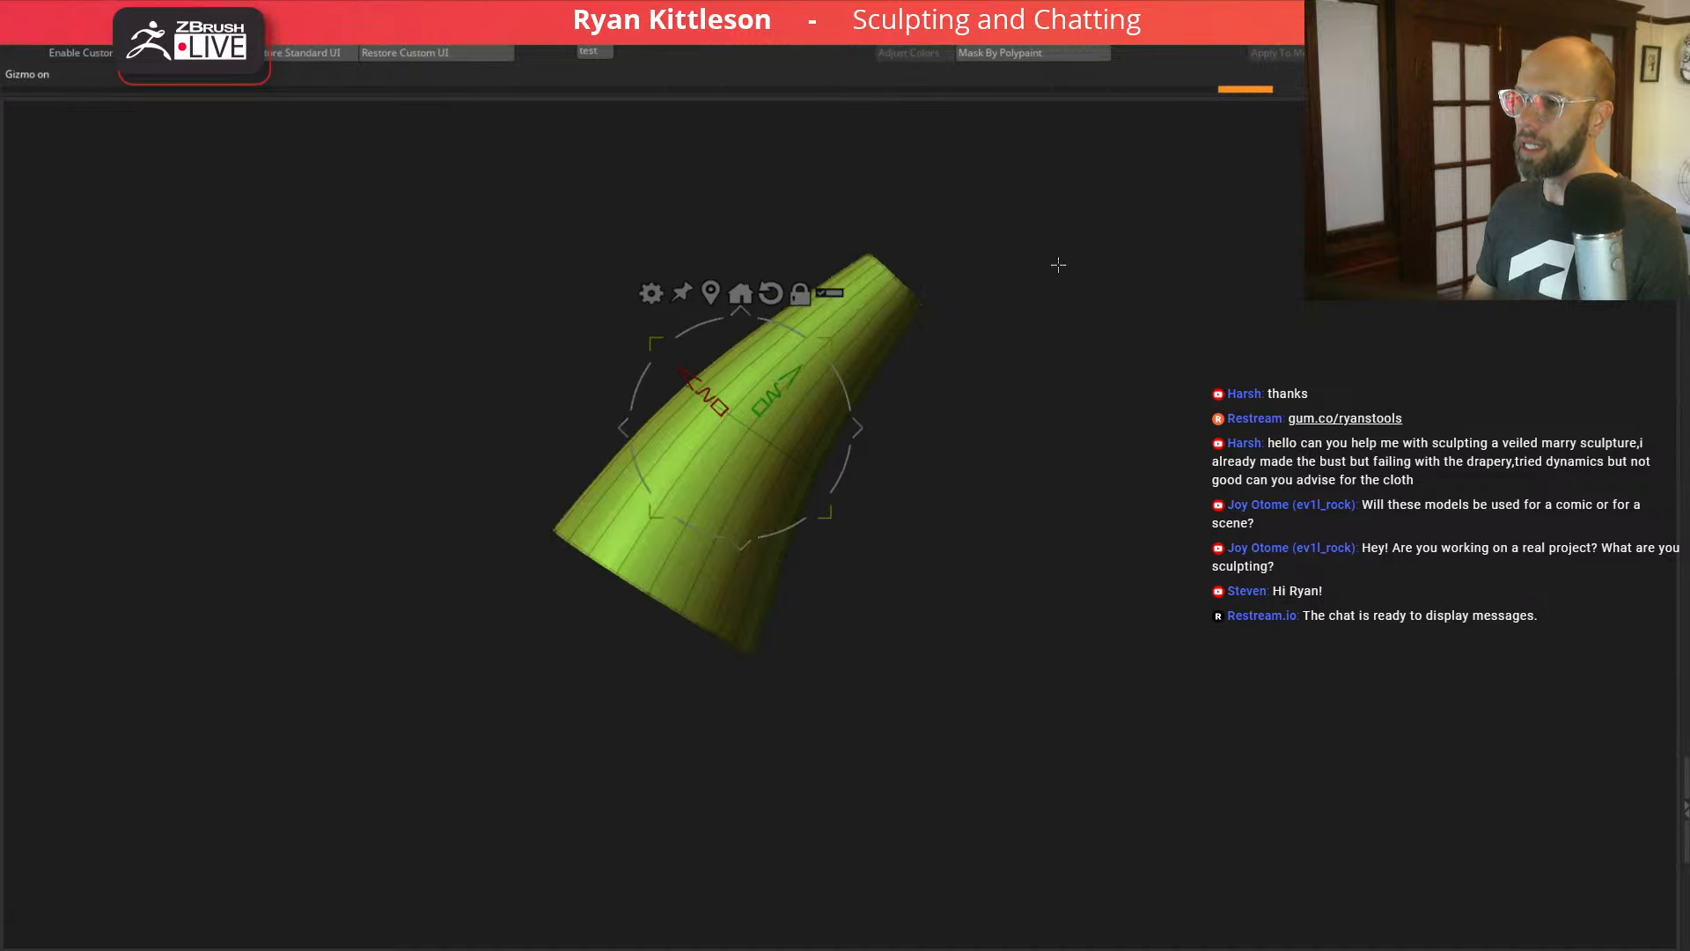
pyautogui.hotkey('alt', 's')
pyautogui.hotkey('shift', 'f')
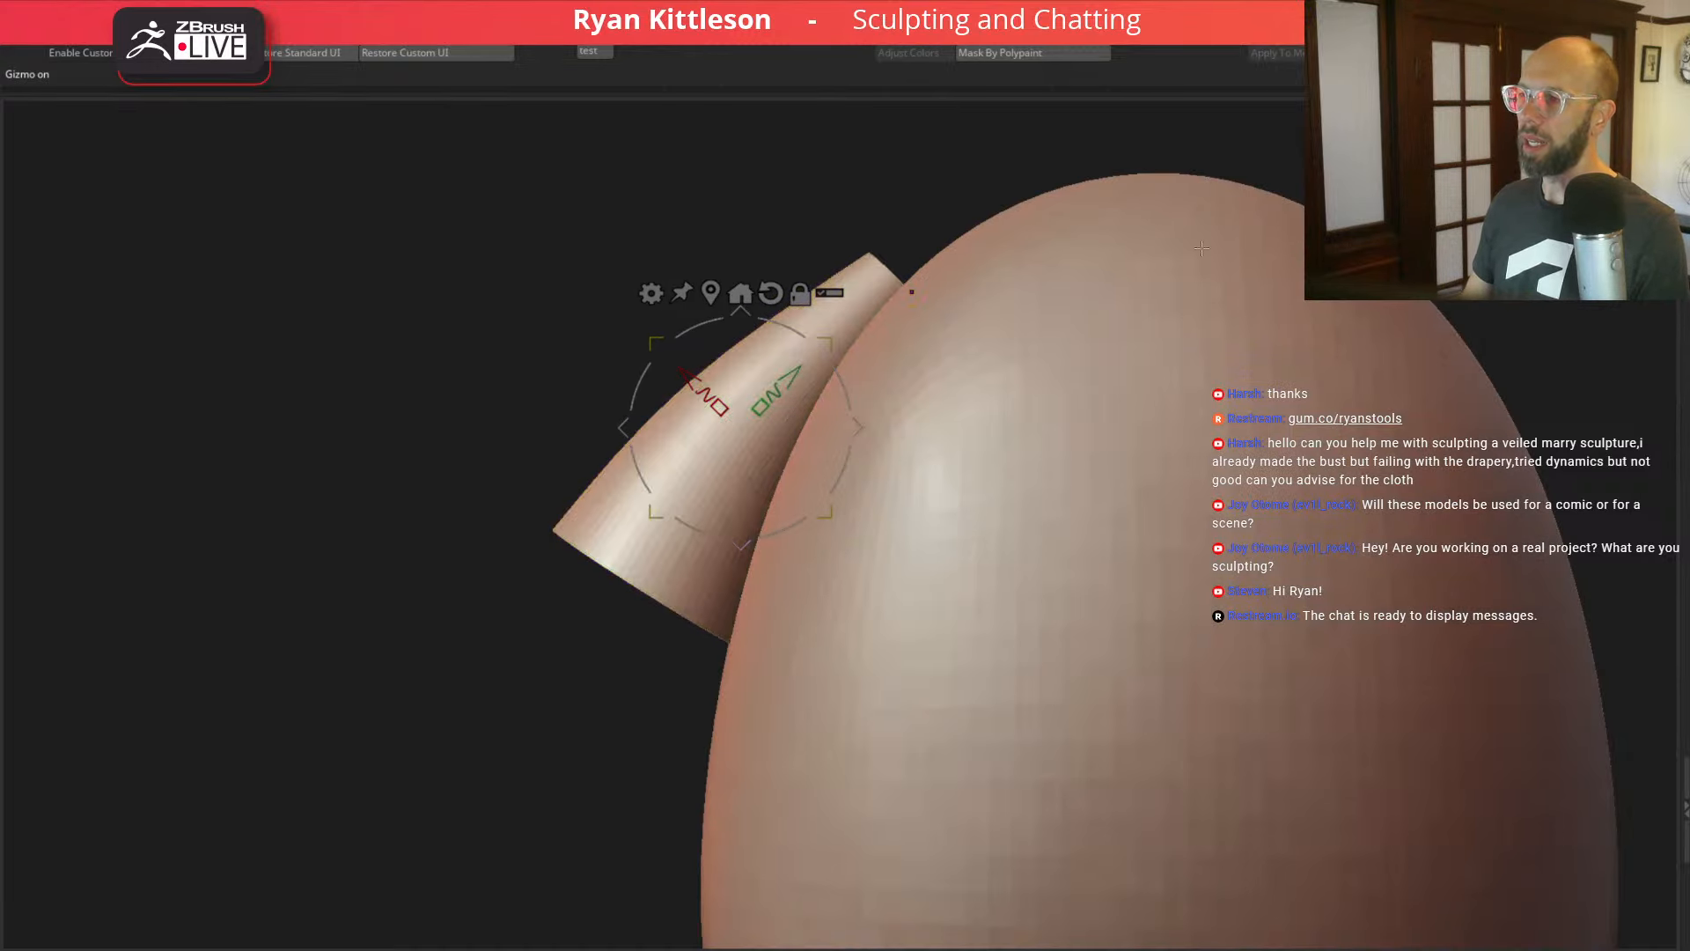
pyautogui.keyDown('alt'); pyautogui.moveTo(894, 196); pyautogui.dragTo(1004, 282); pyautogui.keyUp('alt')
pyautogui.moveTo(1237, 329)
pyautogui.mouseDown()
pyautogui.moveTo(1269, 338)
pyautogui.moveTo(1226, 352)
pyautogui.mouseUp()
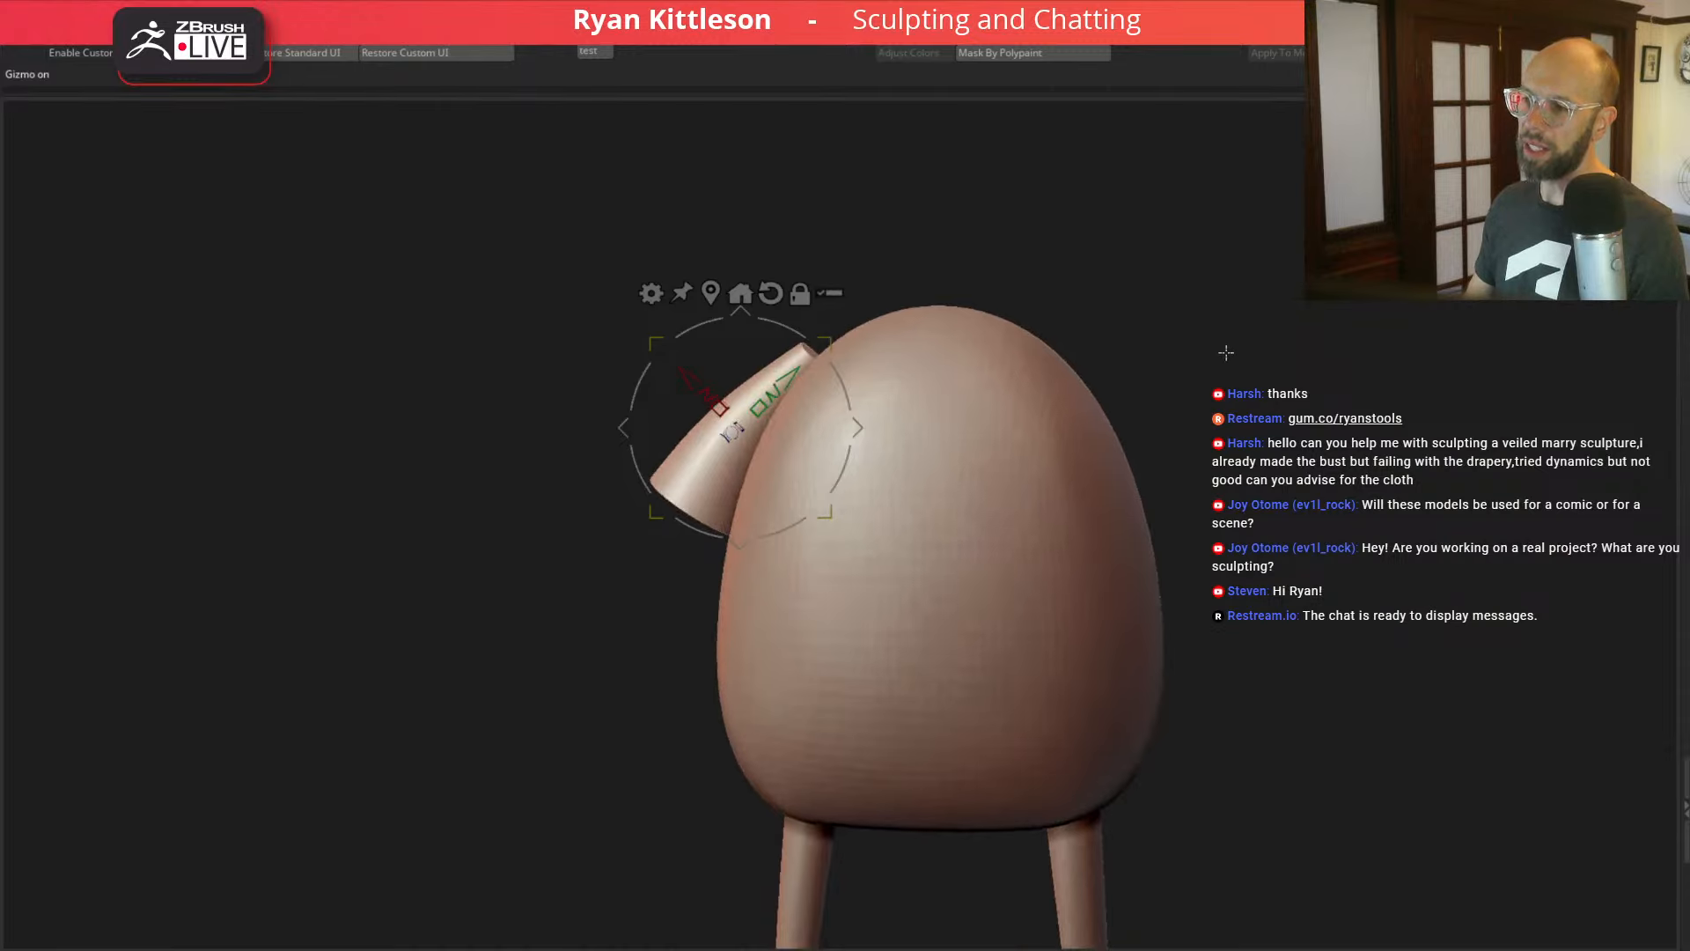
pyautogui.keyDown('alt'); pyautogui.moveTo(1256, 252); pyautogui.dragTo(932, 283); pyautogui.keyUp('alt')
# Step: Isolate the arm again, turn off dynamic subdivision smoothing, and add edge loops on both sides of the bend
pyautogui.hotkey('shift', 'f')
pyautogui.hotkey('alt', 's')
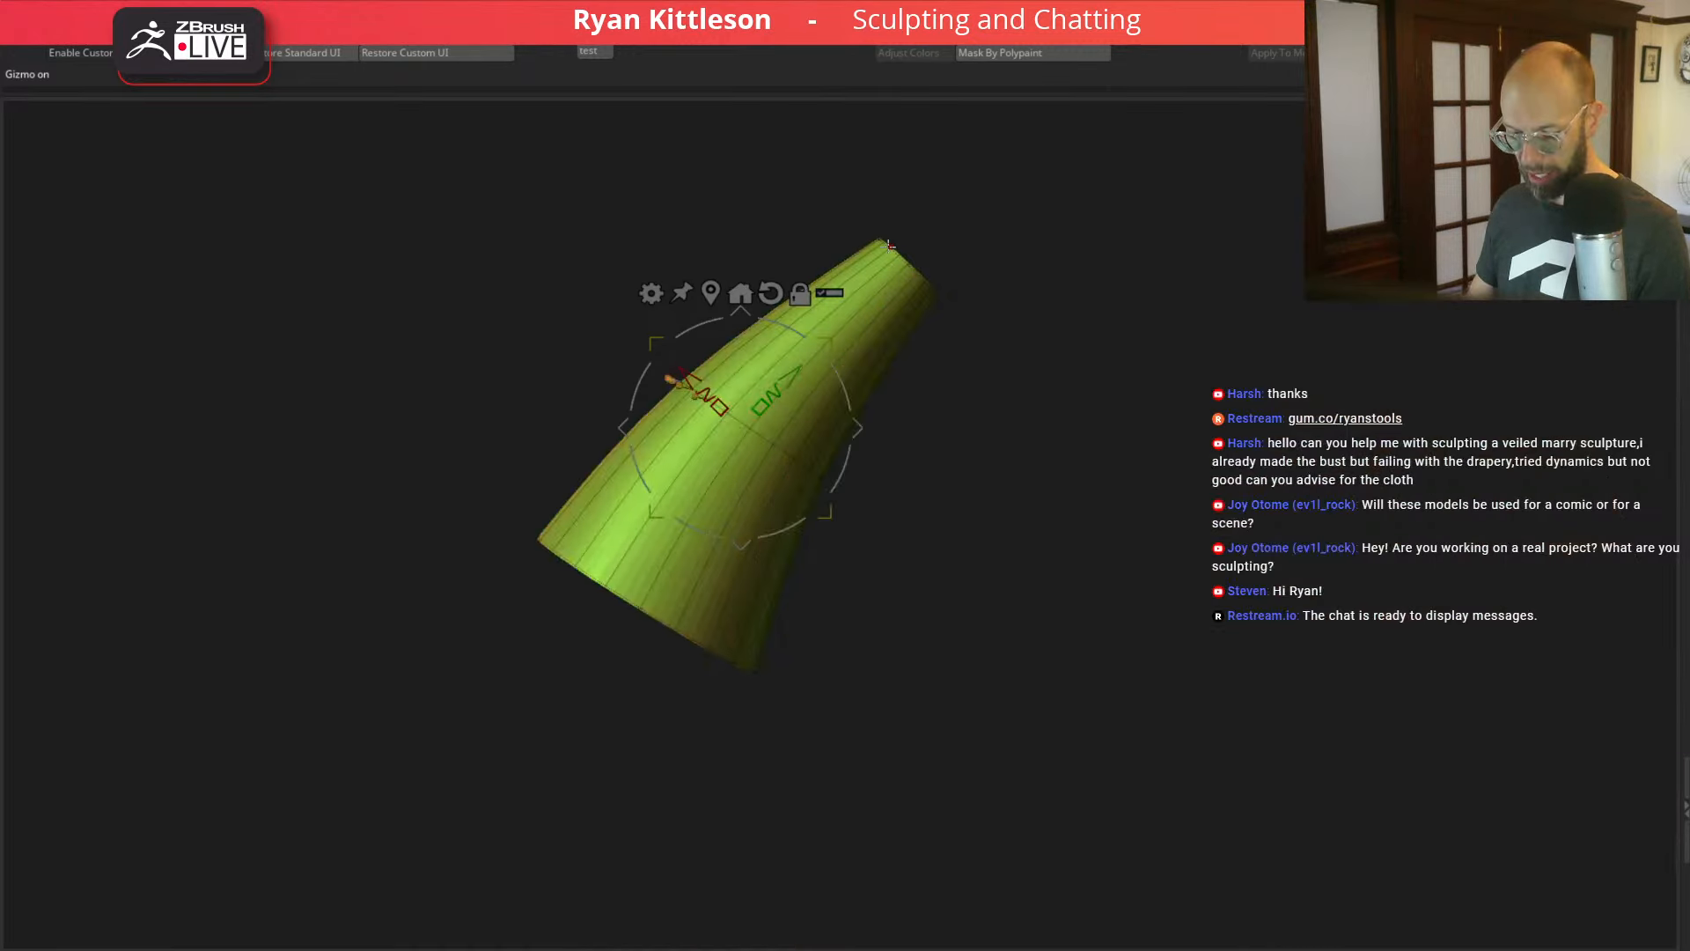
pyautogui.hotkey('shift', 'f')
pyautogui.hotkey('shift', 'd')
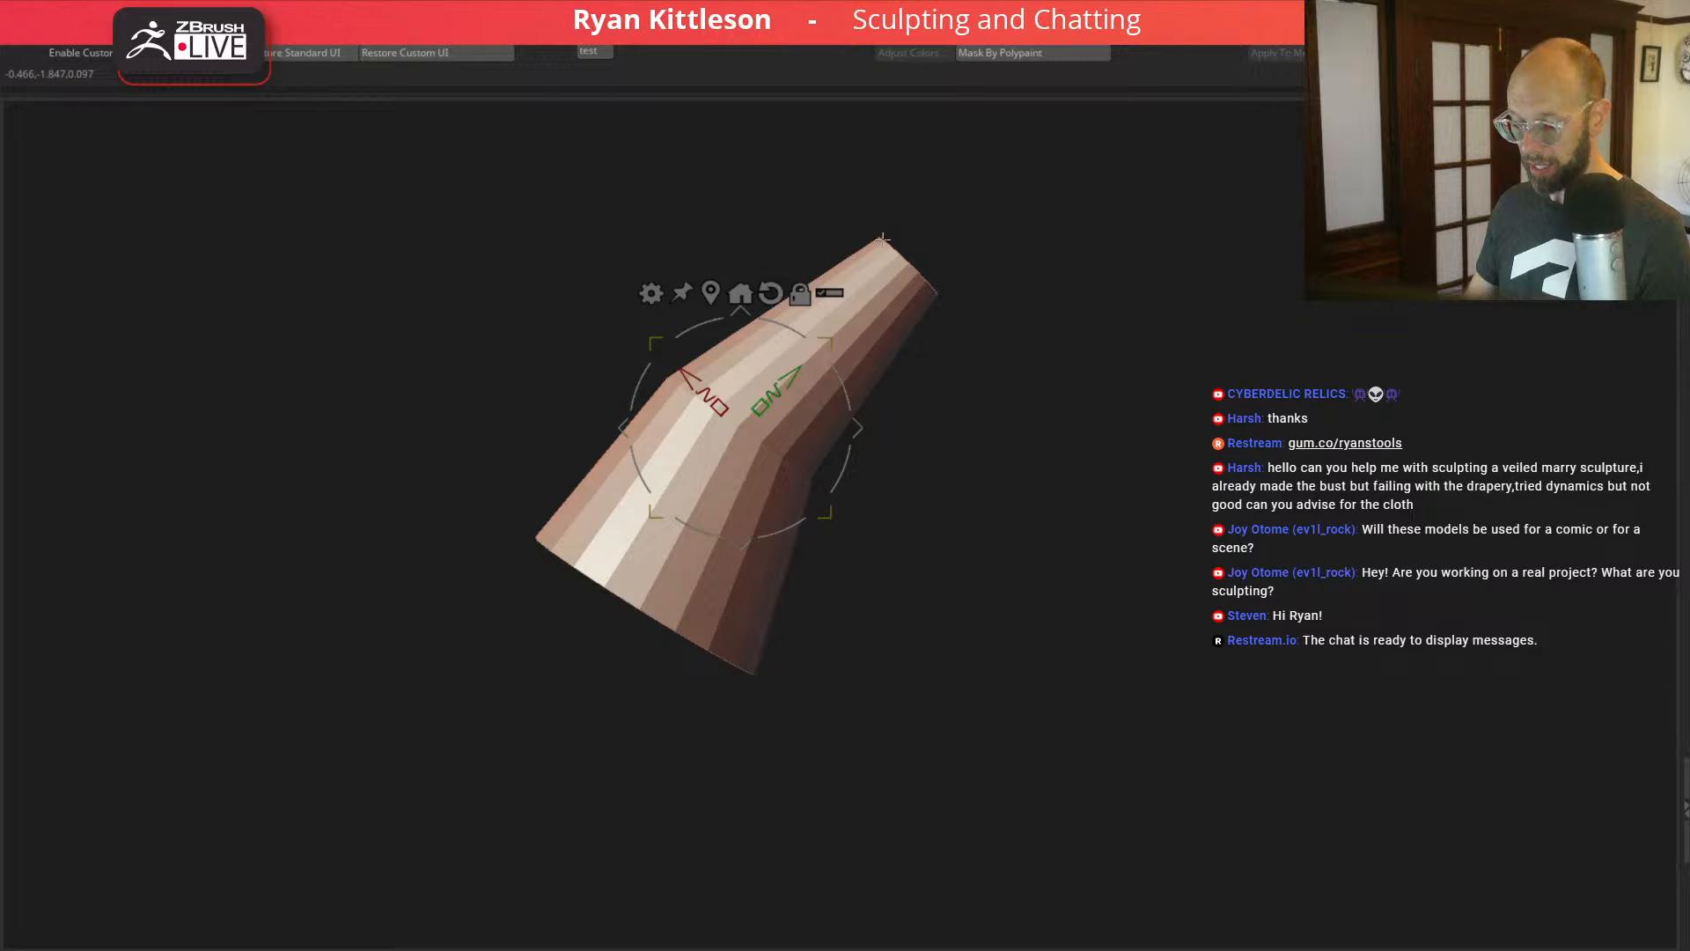
pyautogui.press('q')
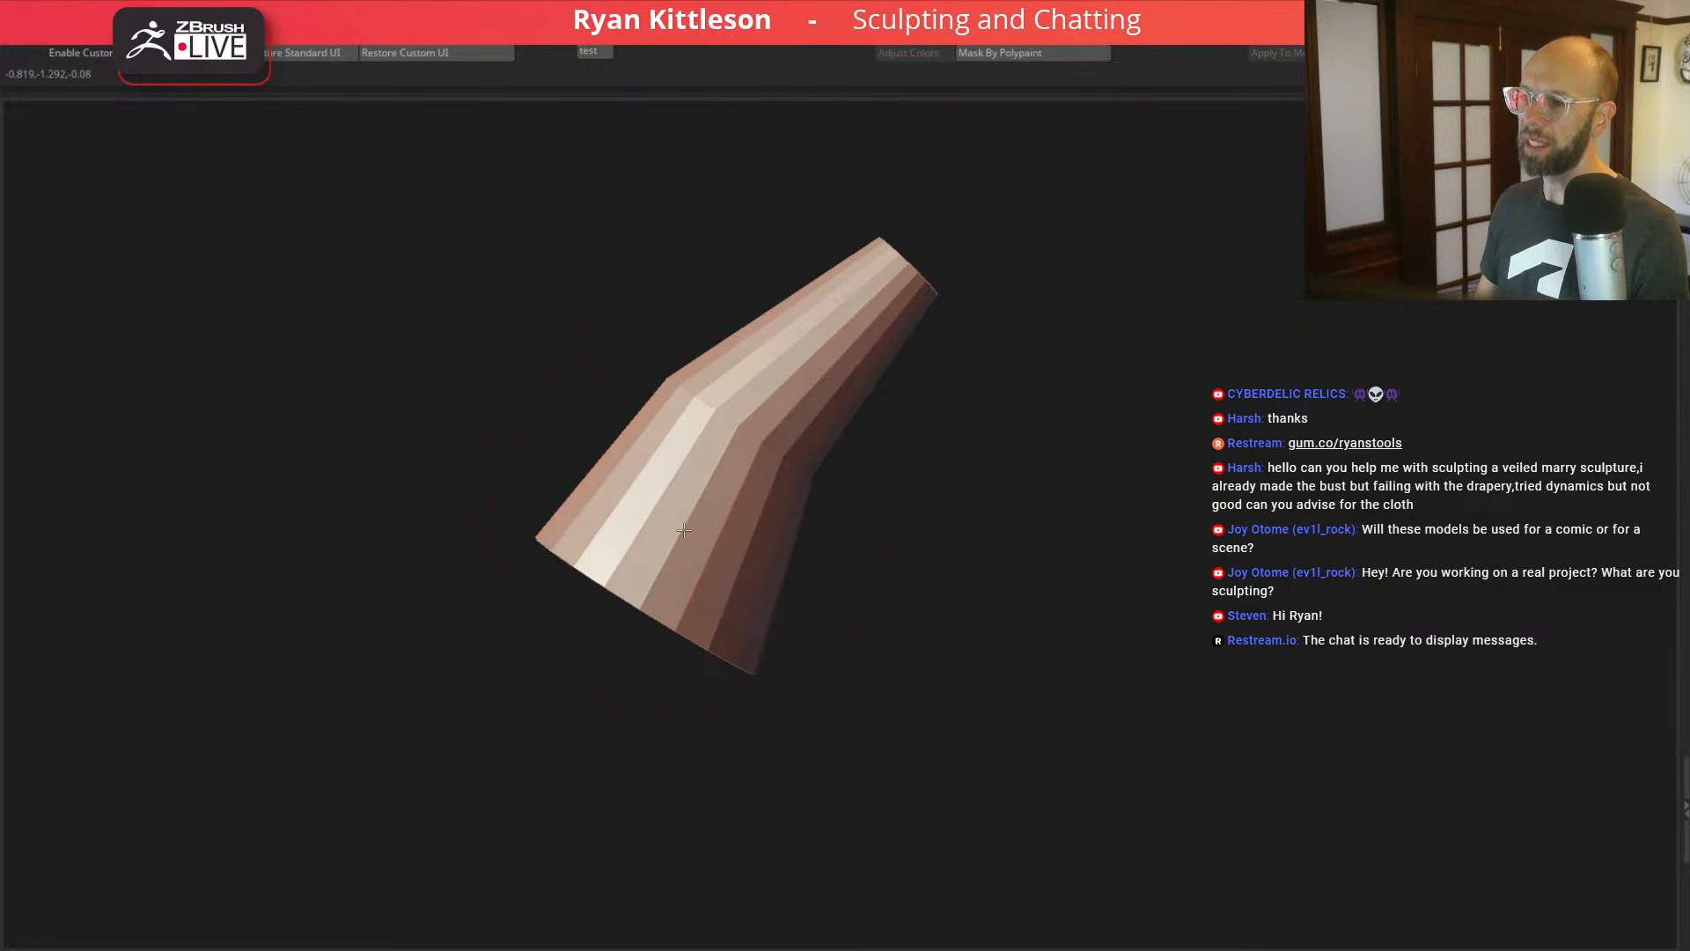
pyautogui.hotkey('shift', 'f')
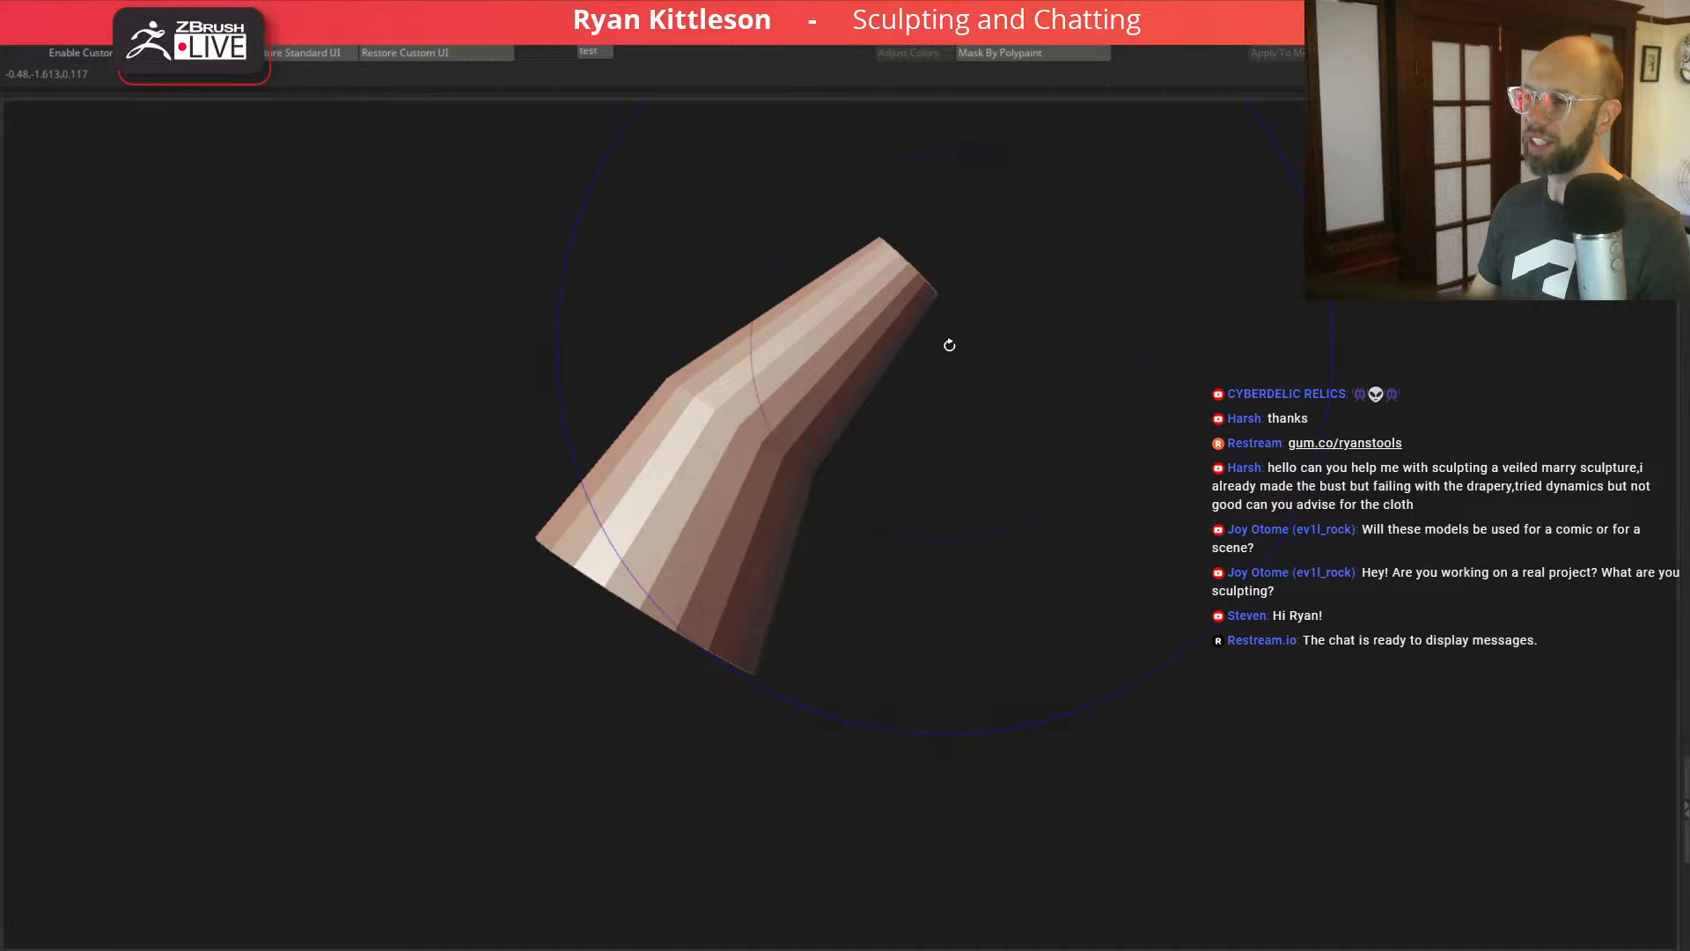
# Step: Mask the arm's ends and shift its unmasked inner loops outward for a rounder curve
pyautogui.press('ctrl')
pyautogui.moveTo(926, 396)
pyautogui.keyDown('ctrl'); pyautogui.mouseDown()
pyautogui.moveTo(755, 251)
pyautogui.moveTo(880, 388)
pyautogui.moveTo(939, 400)
pyautogui.mouseUp(); pyautogui.keyUp('ctrl')
pyautogui.moveTo(860, 573)
pyautogui.keyDown('ctrl'); pyautogui.keyDown('alt'); pyautogui.mouseDown()
pyautogui.moveTo(696, 456)
pyautogui.moveTo(560, 475)
pyautogui.moveTo(867, 592)
pyautogui.mouseUp(); pyautogui.keyUp('alt'); pyautogui.keyUp('ctrl')
pyautogui.press('w')
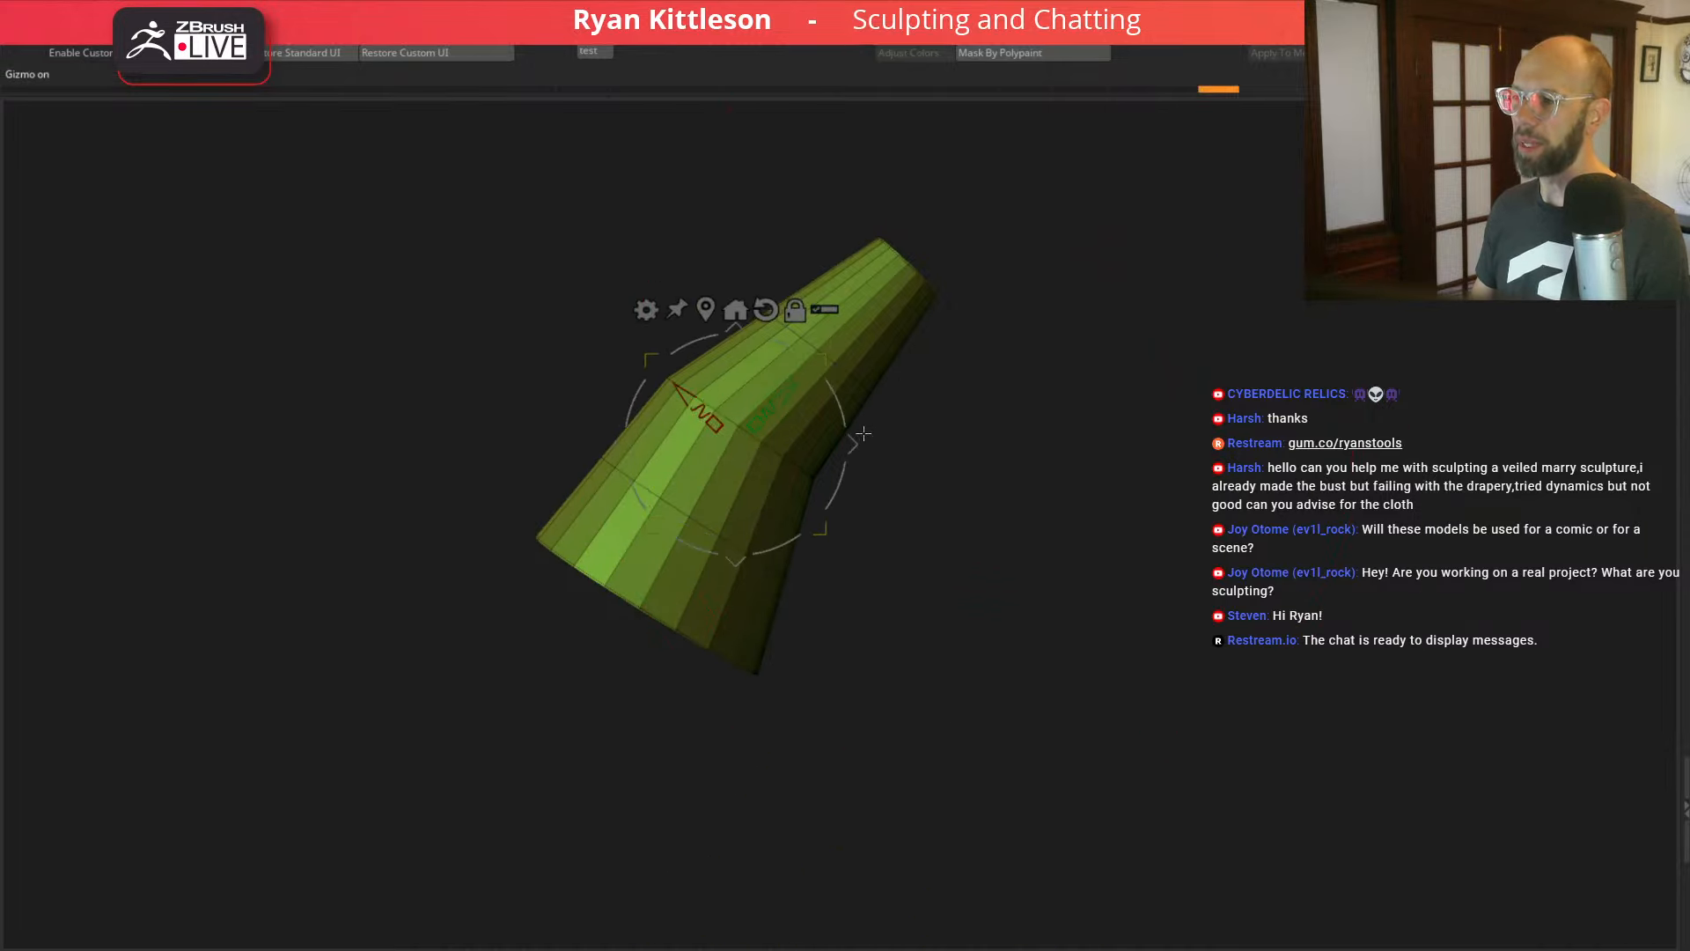
pyautogui.moveTo(843, 435); pyautogui.dragTo(845, 437)
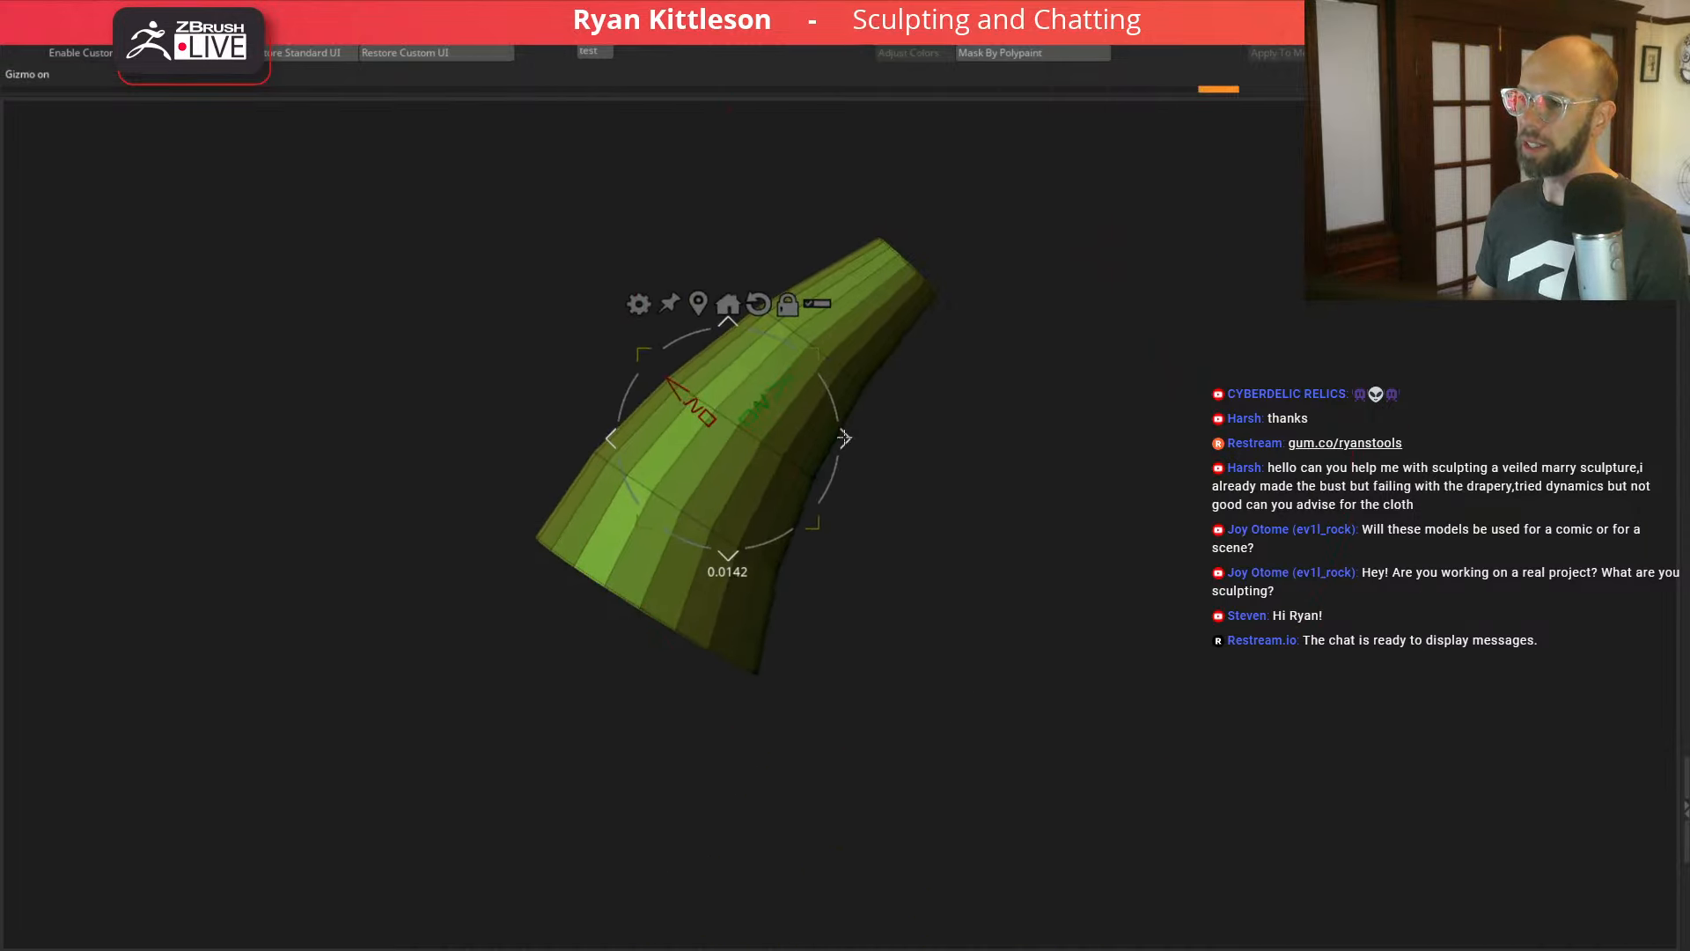
# Step: Restore the arm's dynamic subdivision smoothing, hide its wireframe, and show the body and legs again
pyautogui.hotkey('ctrl', 'd')
pyautogui.hotkey('ctrl', 'd')
pyautogui.hotkey('shift', 'f')
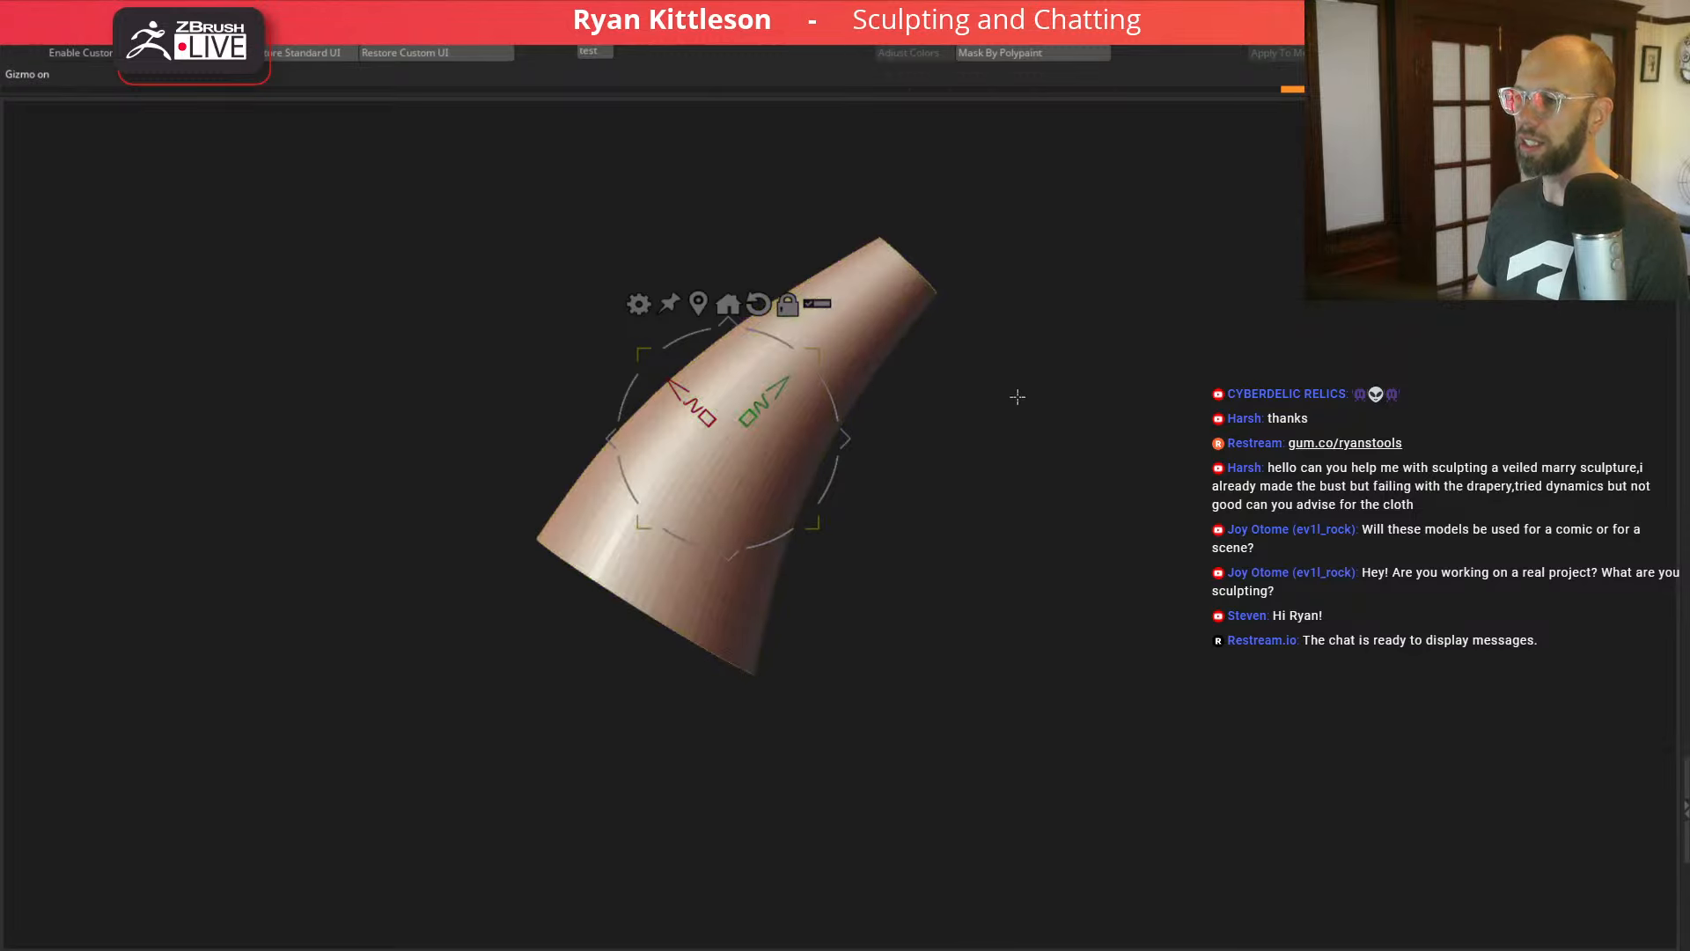
pyautogui.hotkey('alt', 'shift', 's')
pyautogui.moveTo(465, 682); pyautogui.dragTo(528, 507)
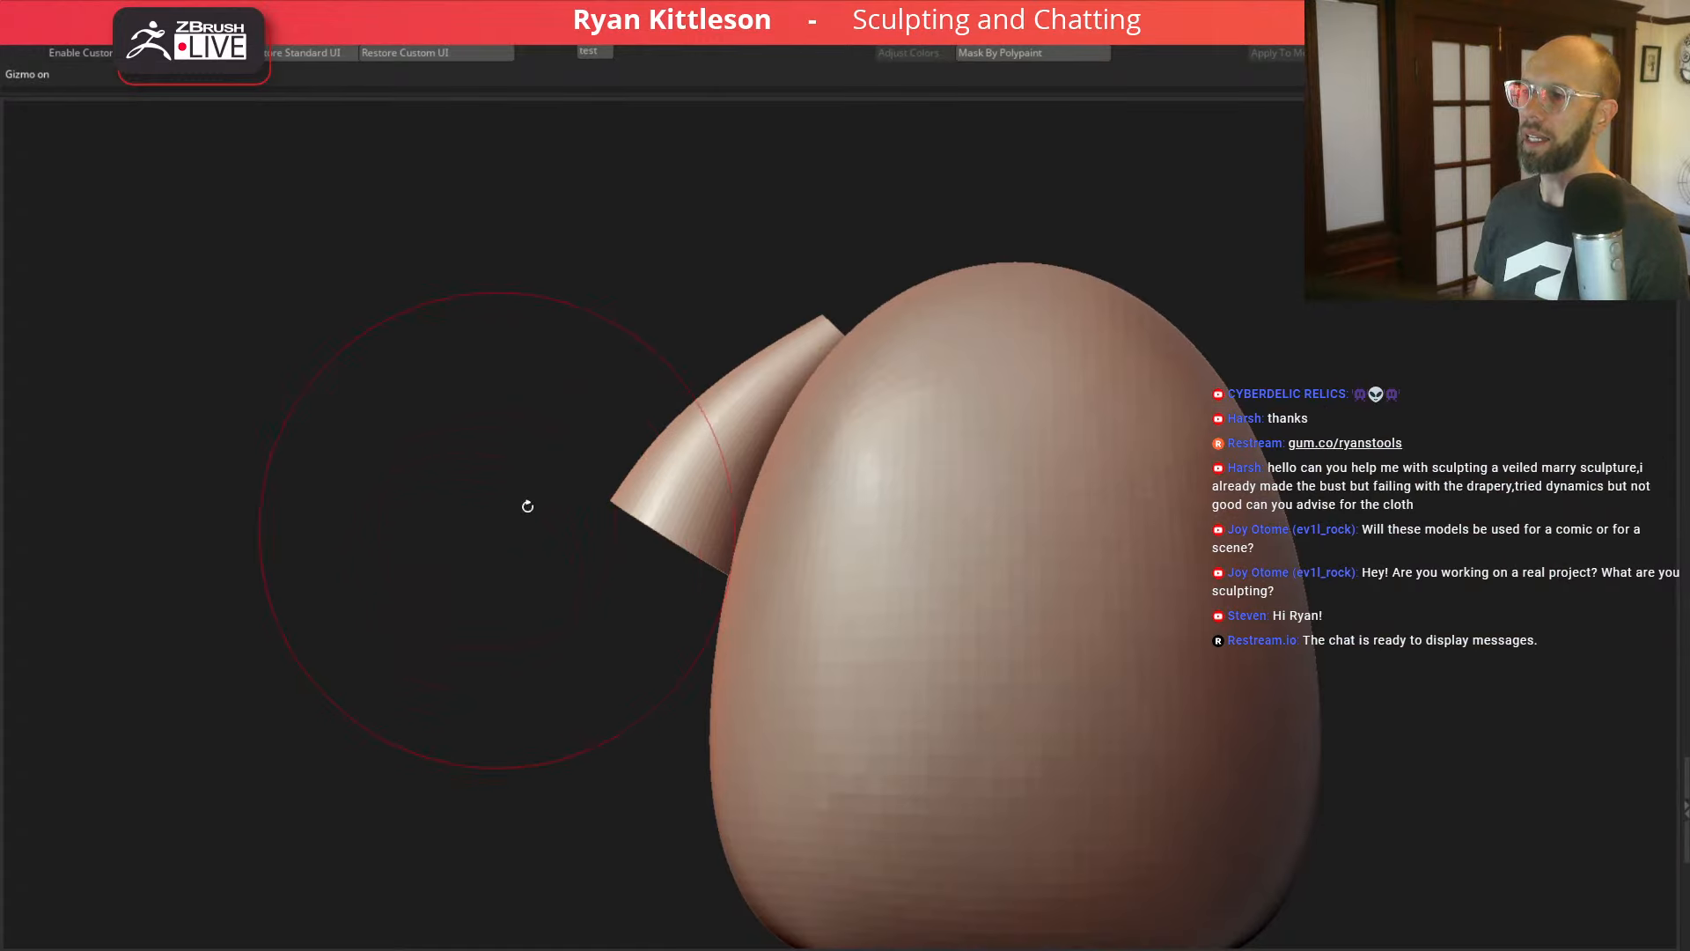
pyautogui.moveTo(534, 661)
pyautogui.mouseDown()
pyautogui.moveTo(793, 656)
pyautogui.moveTo(558, 676)
pyautogui.mouseUp()
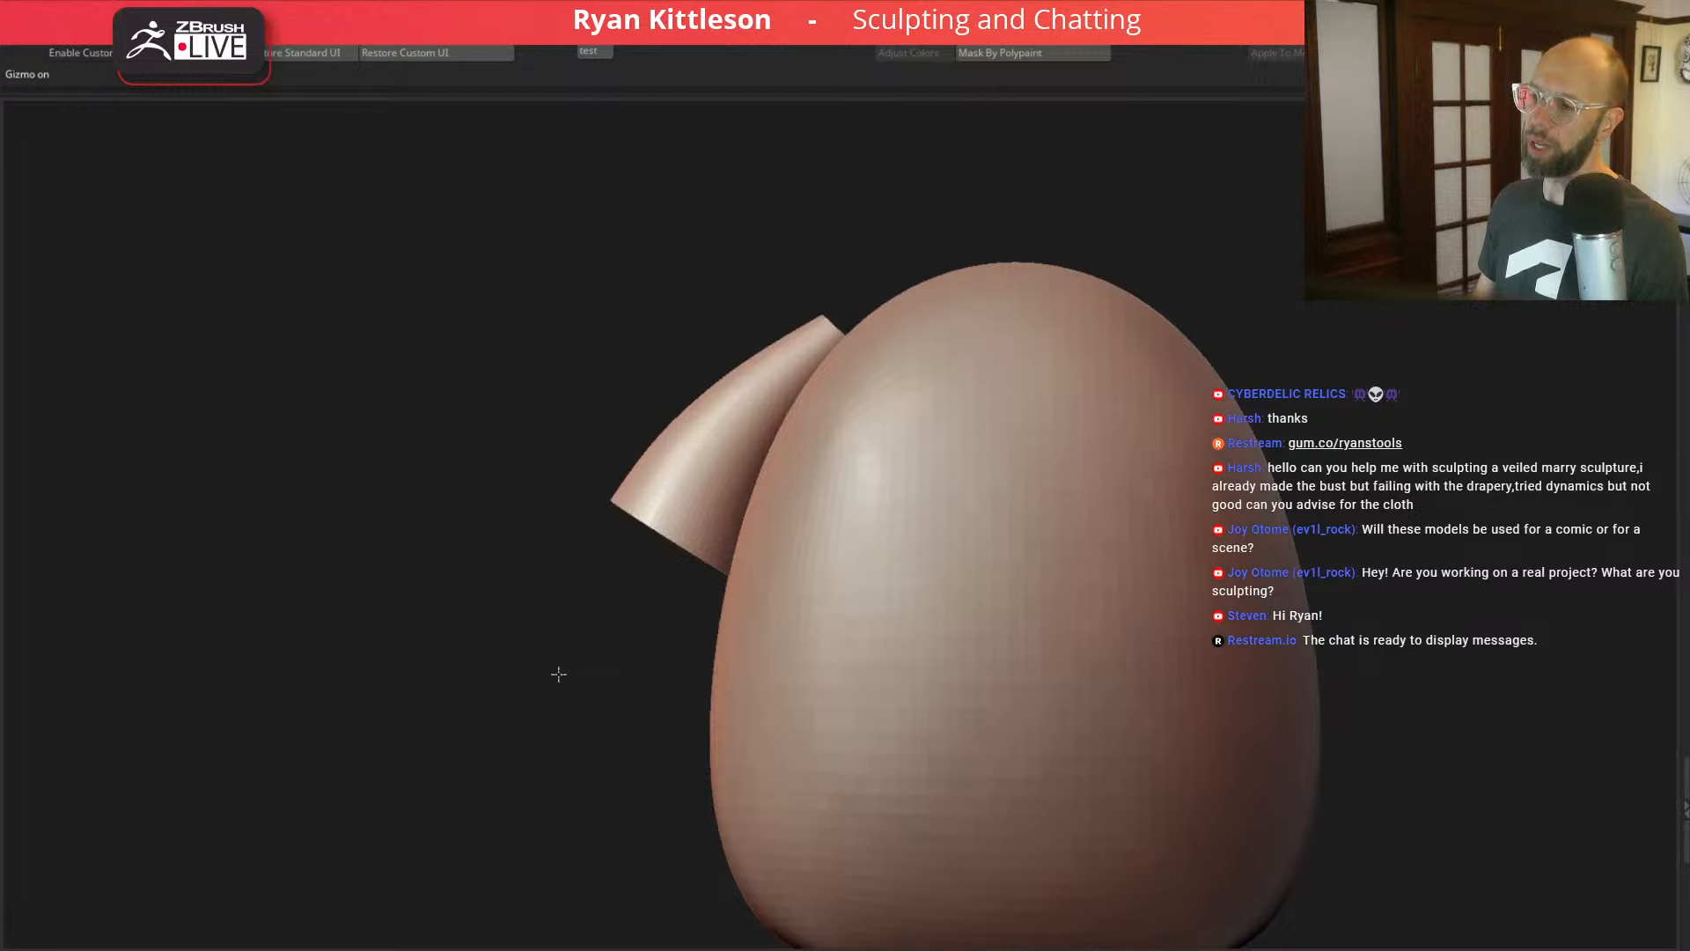
pyautogui.moveTo(1406, 386); pyautogui.dragTo(1303, 380)
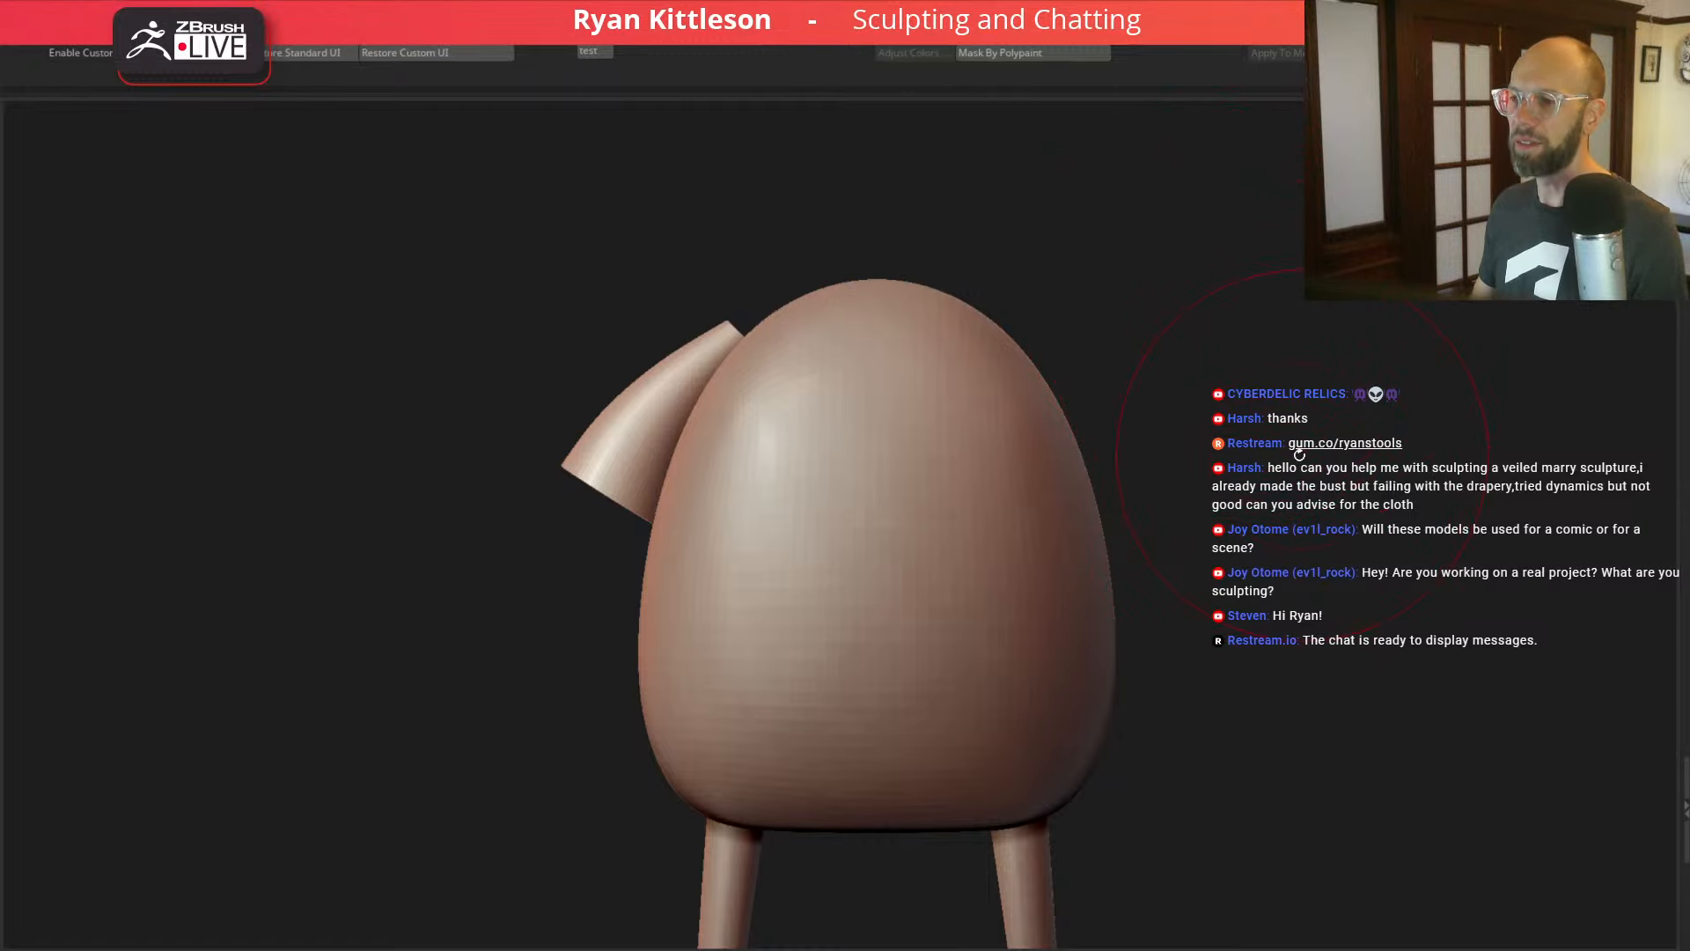
pyautogui.moveTo(1299, 454); pyautogui.dragTo(1228, 473)
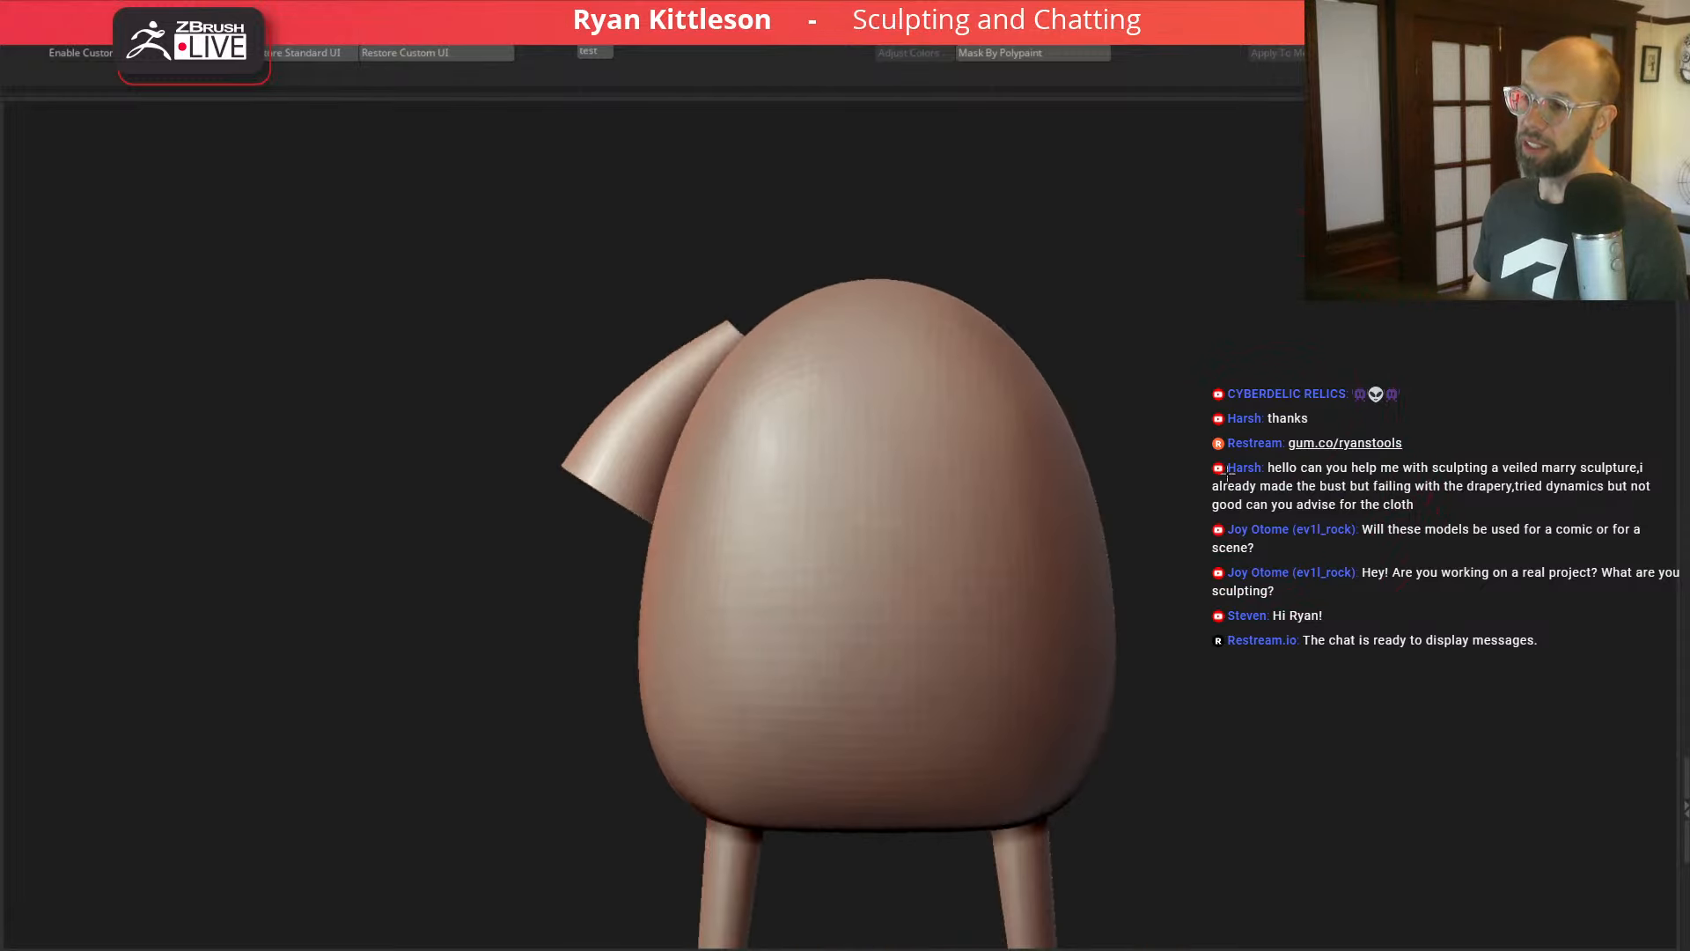
# Step: Isolate the arm with its wireframe shown and smoothing off, and move the gizmo pivot toward its upper end
pyautogui.keyDown('alt'); pyautogui.moveTo(1273, 374); pyautogui.dragTo(1268, 454); pyautogui.keyUp('alt')
pyautogui.hotkey('shift', 'f')
pyautogui.hotkey('shift', 'd')
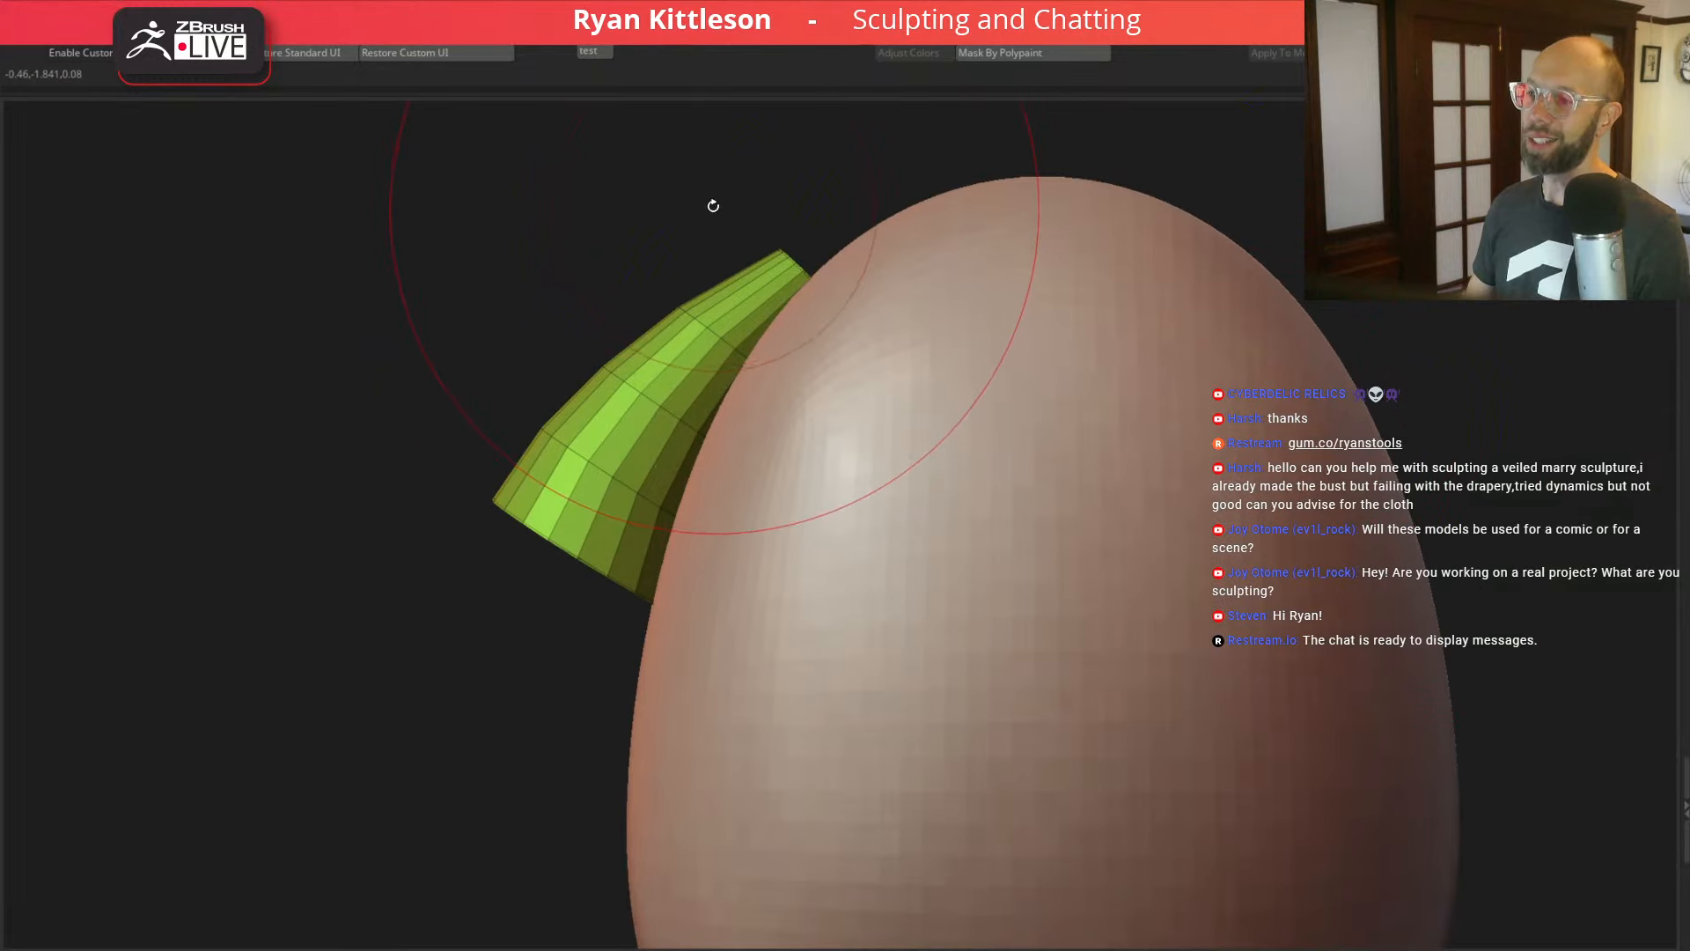
pyautogui.moveTo(713, 208)
pyautogui.keyDown('alt'); pyautogui.mouseDown()
pyautogui.moveTo(833, 364)
pyautogui.moveTo(774, 211)
pyautogui.mouseUp(); pyautogui.keyUp('alt')
pyautogui.hotkey('alt', 's')
pyautogui.press('w')
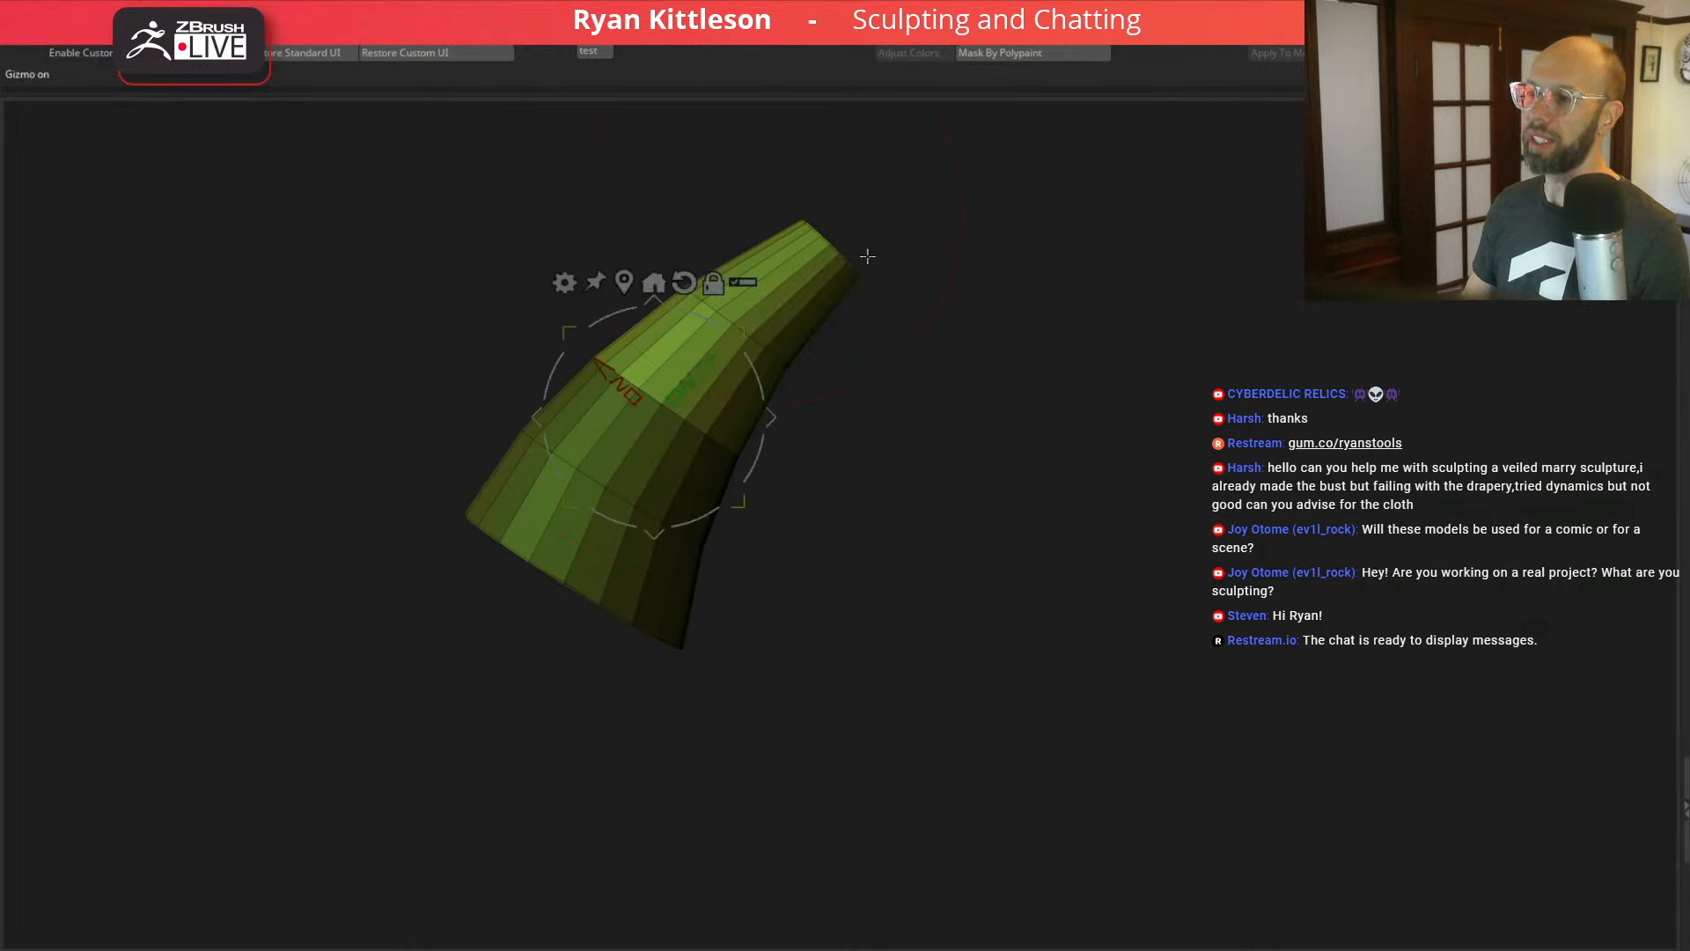
pyautogui.keyDown('alt'); pyautogui.moveTo(758, 381); pyautogui.dragTo(848, 295); pyautogui.keyUp('alt')
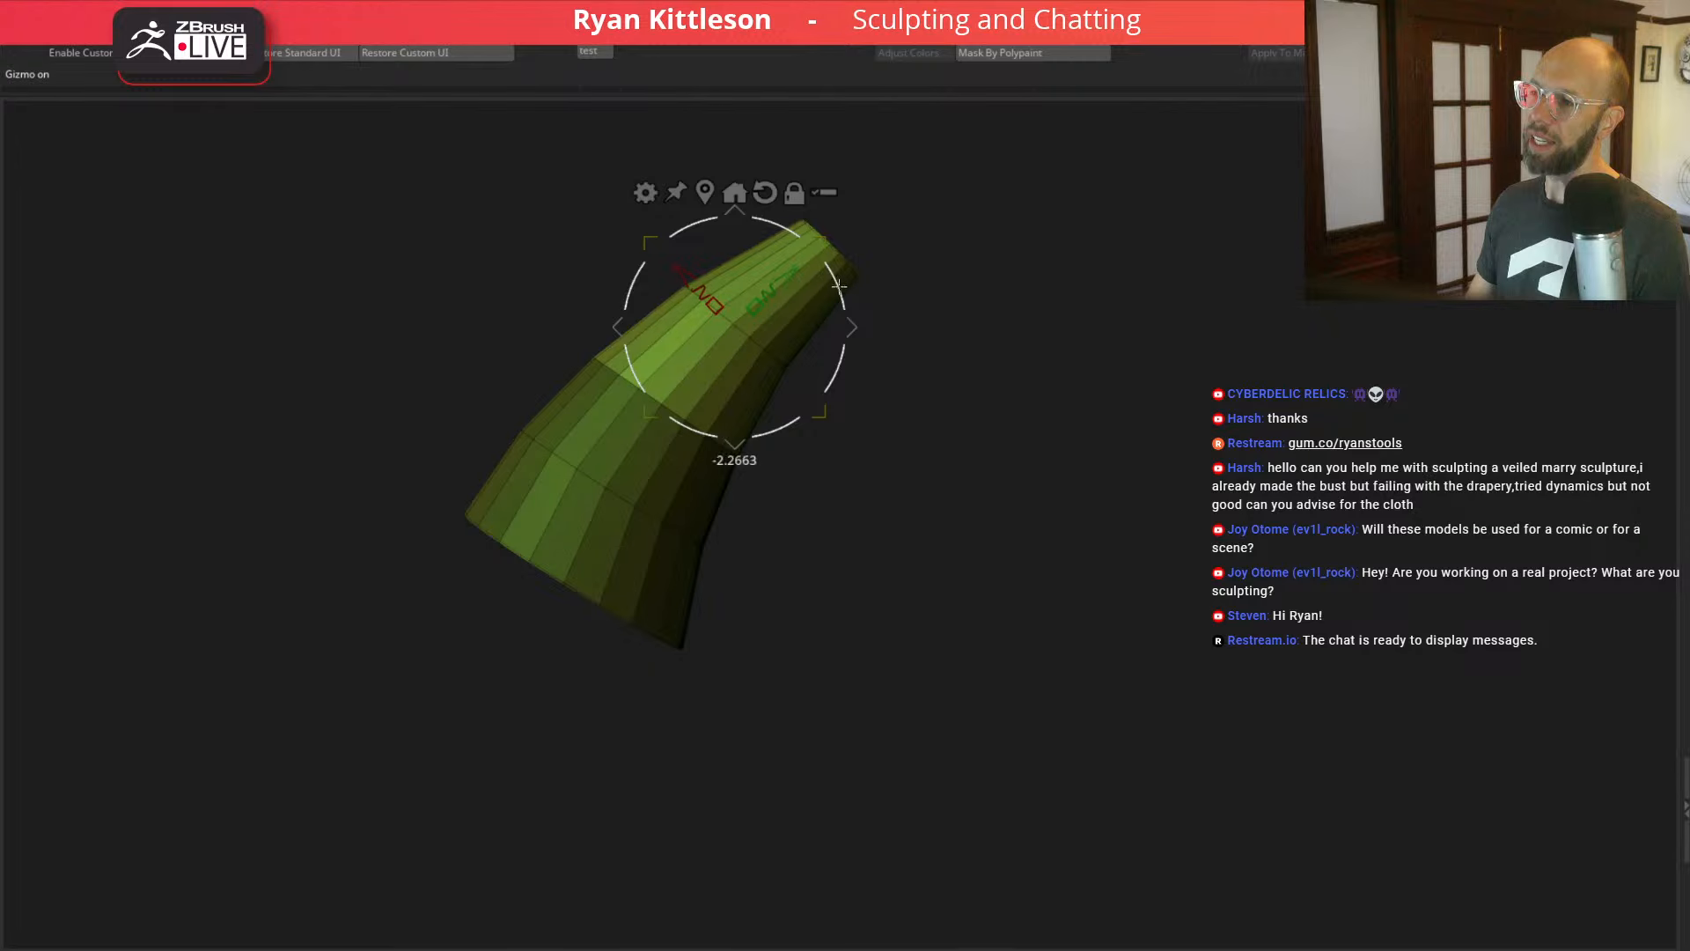
pyautogui.keyDown('alt'); pyautogui.moveTo(854, 326); pyautogui.dragTo(859, 321); pyautogui.keyUp('alt')
# Step: Clear the arm's mask, restore its dynamic subdivision smoothing, and hide the wireframe
pyautogui.keyDown('ctrl'); pyautogui.moveTo(986, 292); pyautogui.dragTo(1010, 287); pyautogui.keyUp('ctrl')
pyautogui.press('d')
pyautogui.hotkey('shift', 'f')
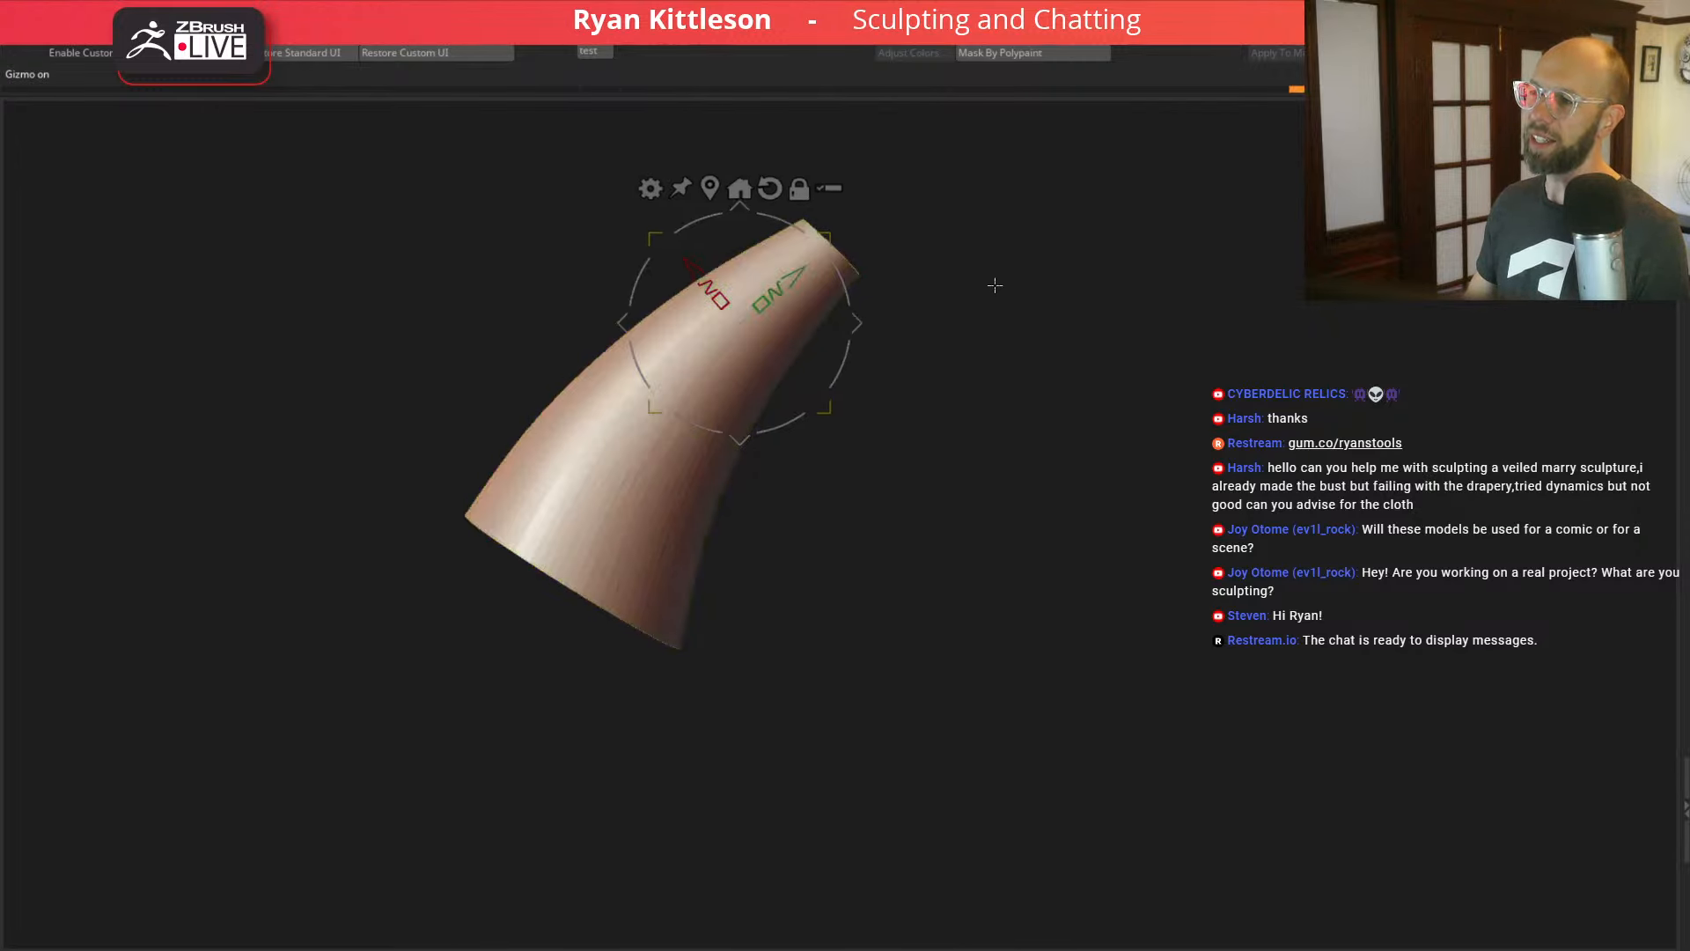
# Step: Show the body and legs again and mirror the arm to the opposite side of the body
pyautogui.press('q')
pyautogui.moveTo(1104, 365)
pyautogui.keyDown('alt'); pyautogui.mouseDown()
pyautogui.moveTo(1056, 358)
pyautogui.moveTo(1035, 280)
pyautogui.mouseUp(); pyautogui.keyUp('alt')
pyautogui.hotkey('alt', 'shift', 's')
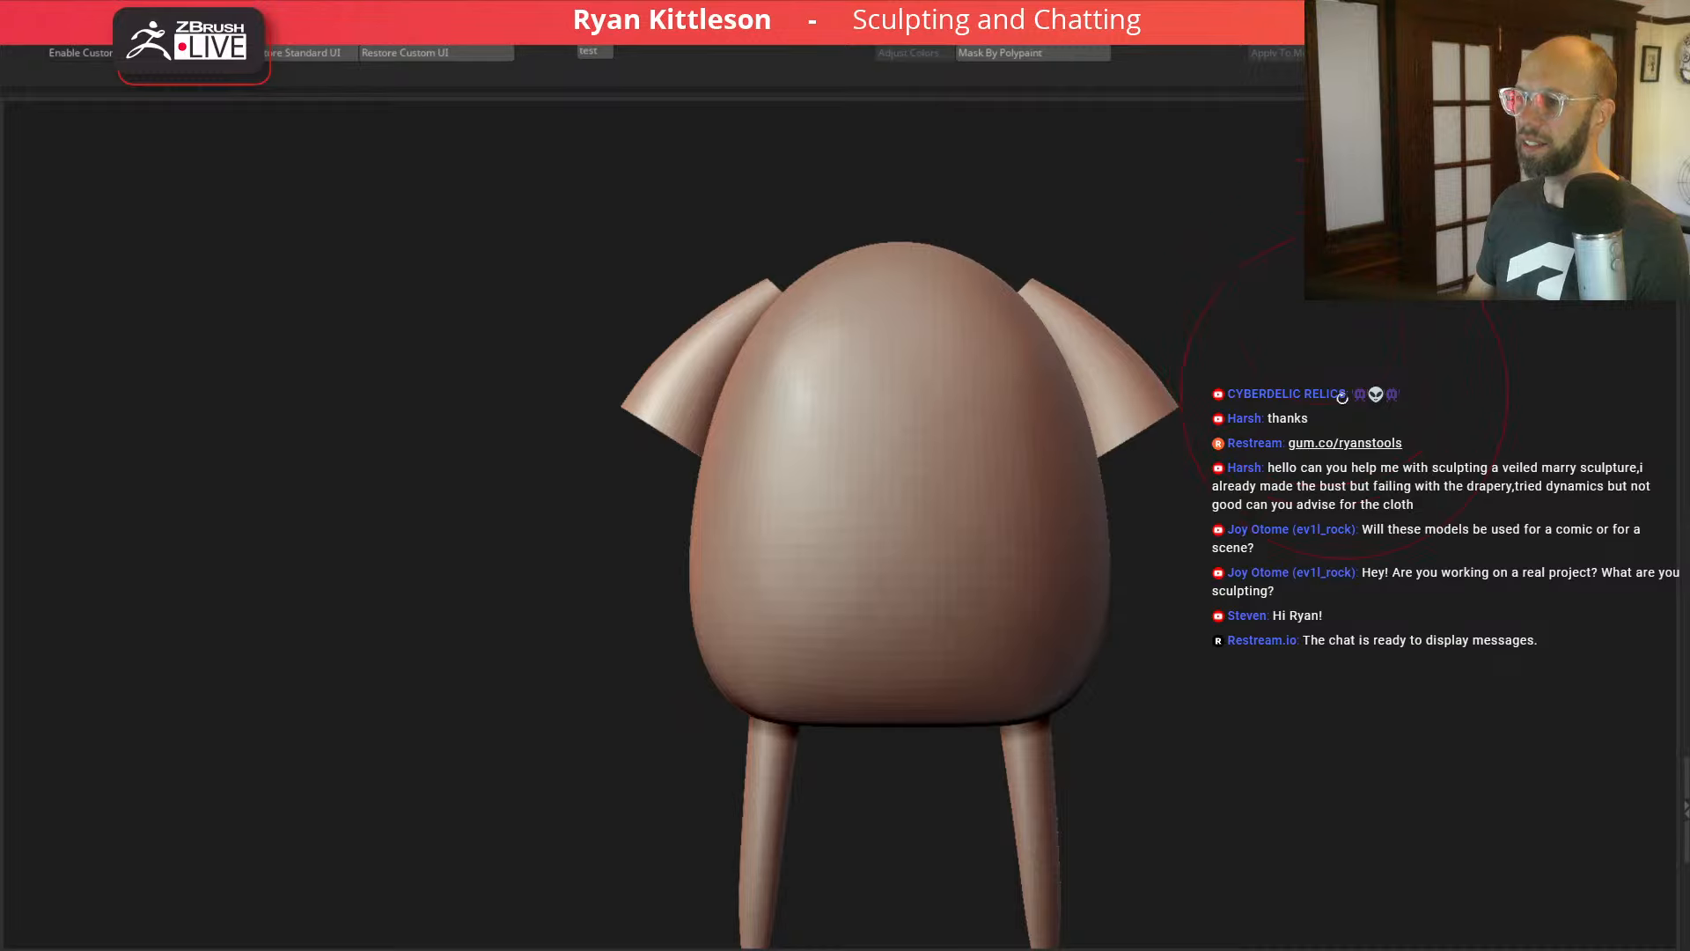
pyautogui.moveTo(1343, 398)
pyautogui.mouseDown()
pyautogui.moveTo(1366, 309)
pyautogui.moveTo(1418, 281)
pyautogui.moveTo(1453, 347)
pyautogui.moveTo(1339, 424)
pyautogui.moveTo(1365, 357)
pyautogui.mouseUp()
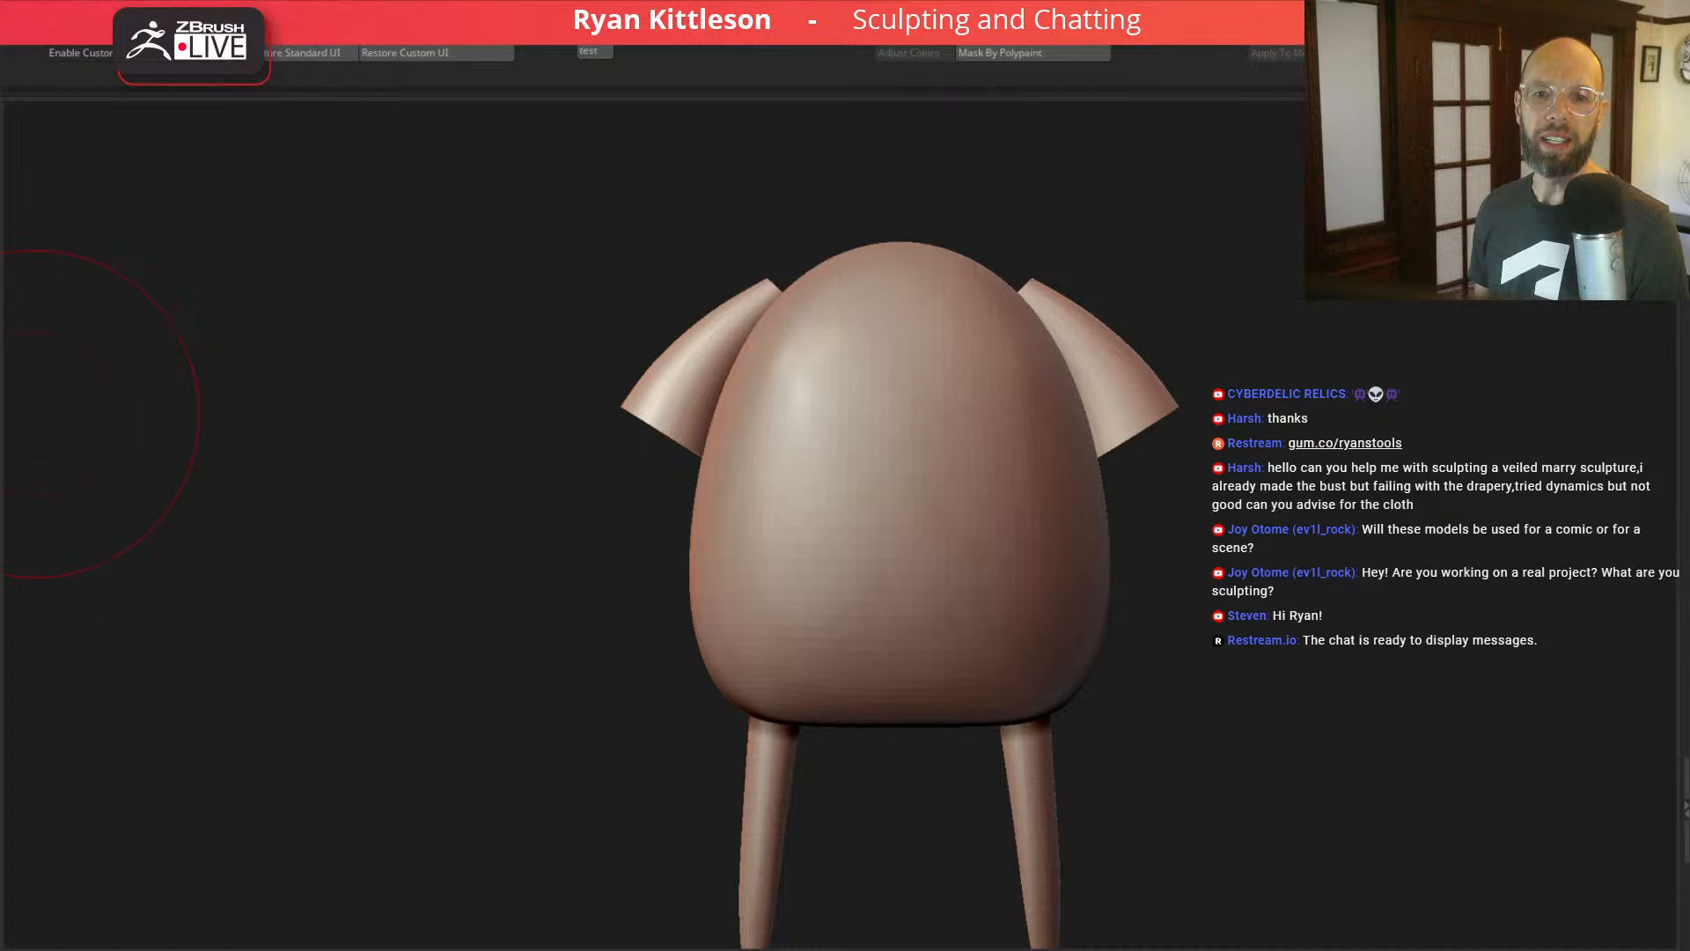
pyautogui.moveTo(1279, 370); pyautogui.dragTo(1322, 304)
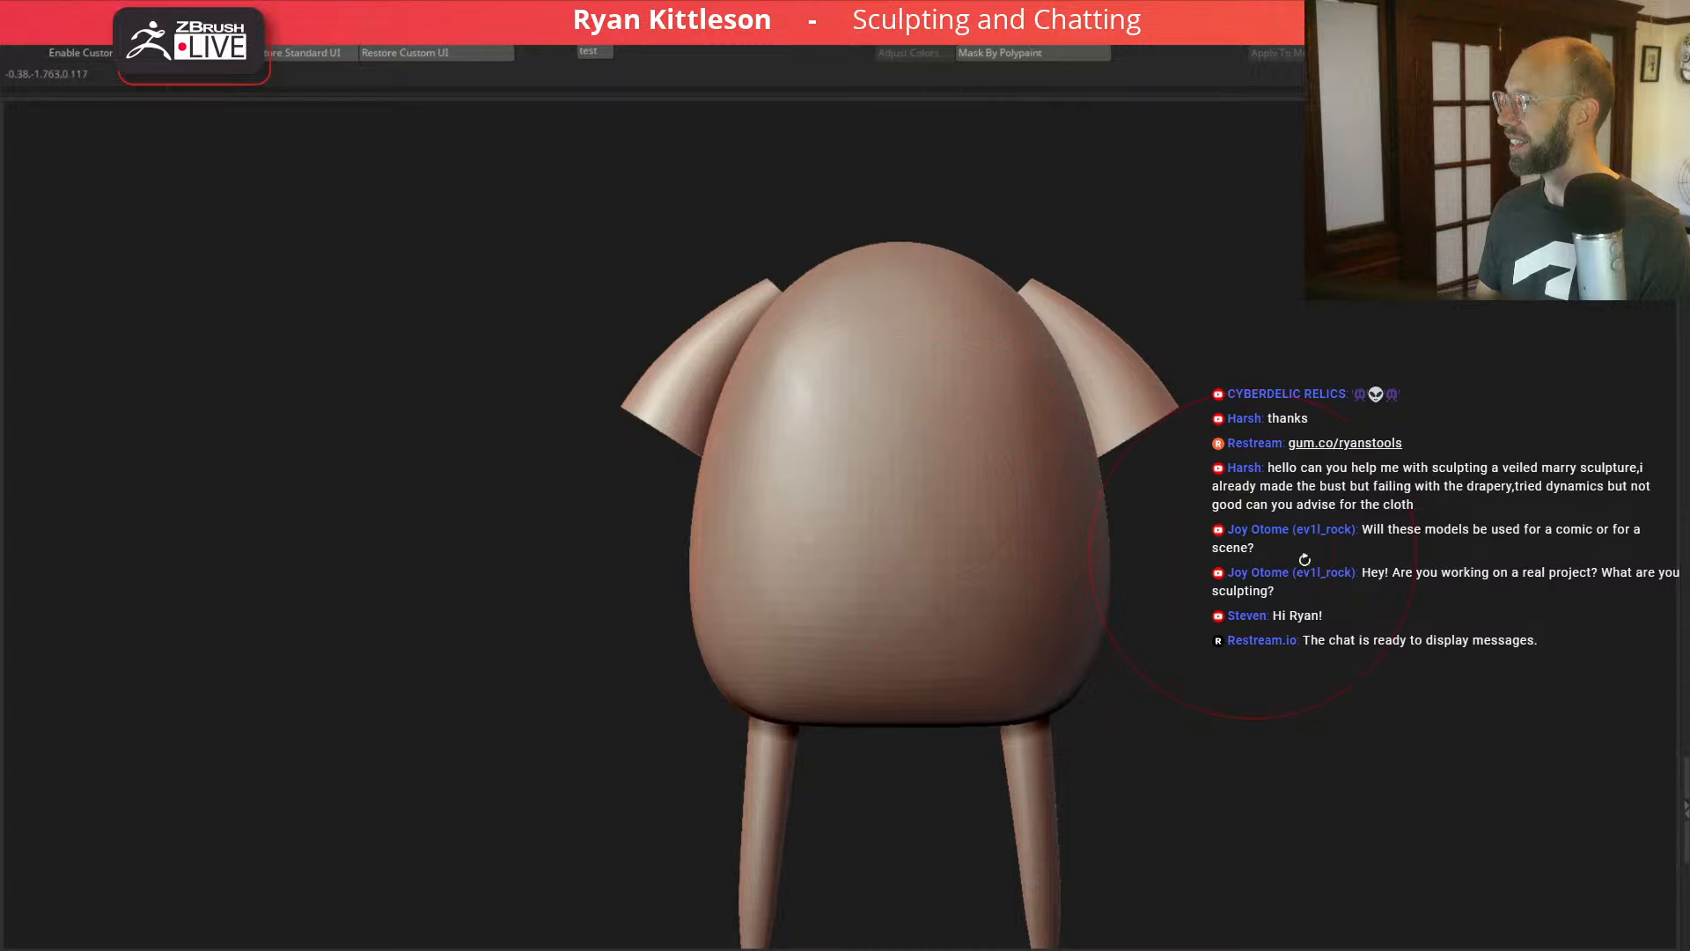
# Step: Isolate the arms and scale them up slightly from their upper ends
pyautogui.hotkey('alt', 's')
pyautogui.hotkey('shift', 'f')
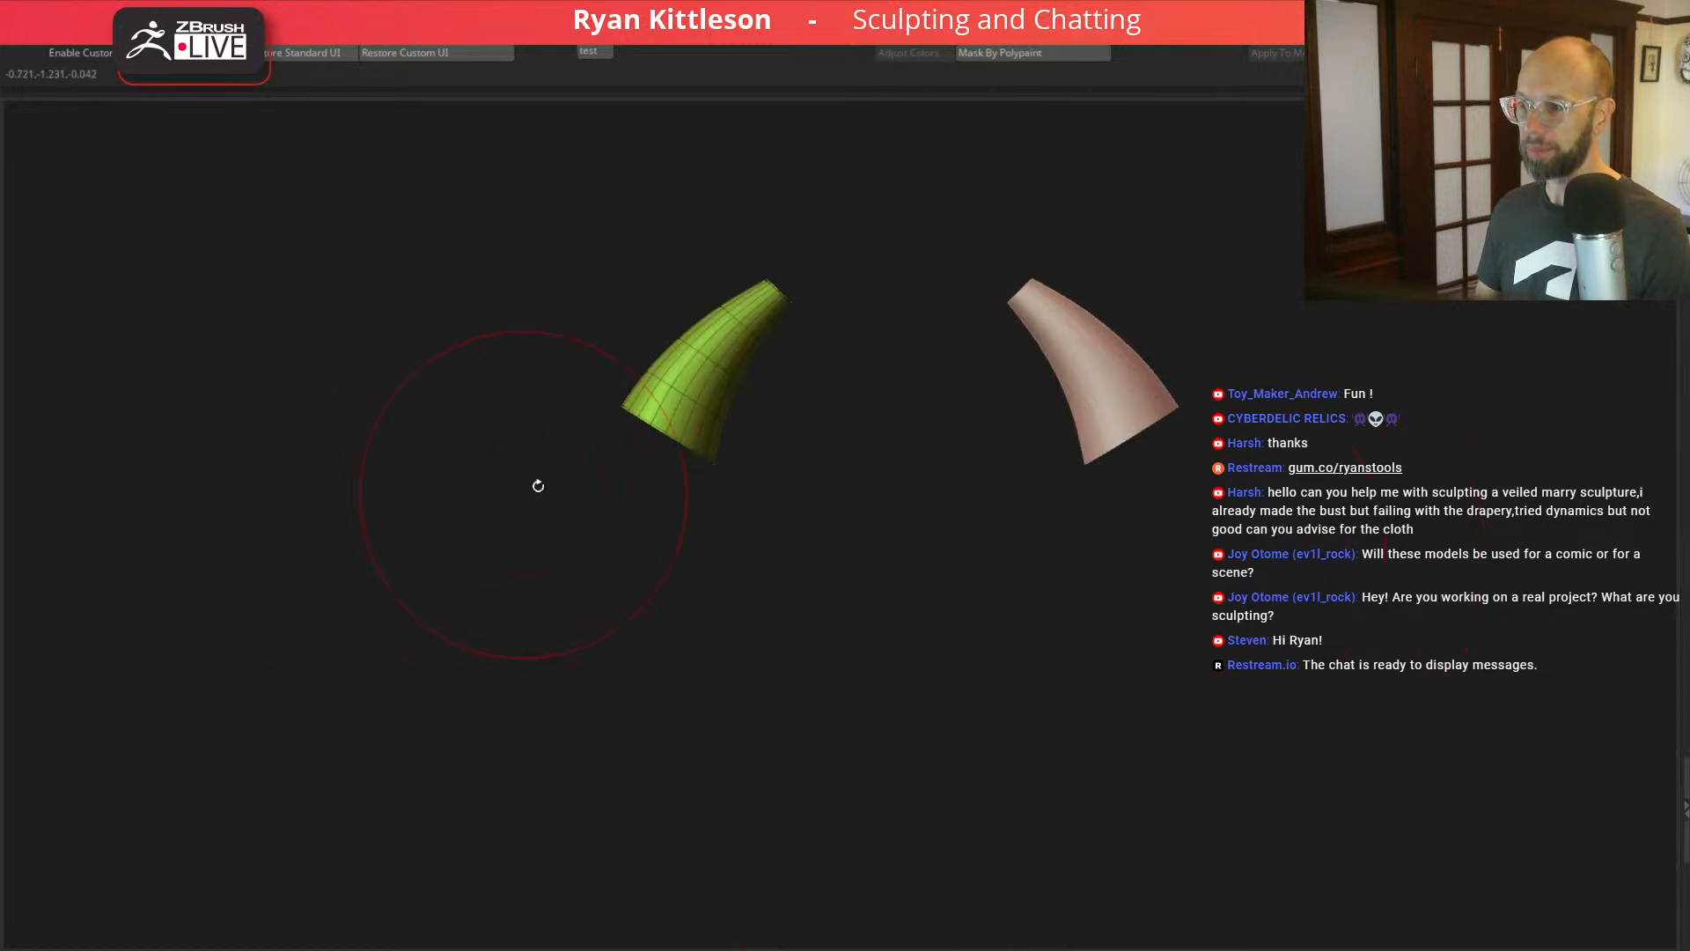
pyautogui.moveTo(830, 227)
pyautogui.keyDown('ctrl'); pyautogui.mouseDown()
pyautogui.moveTo(736, 262)
pyautogui.moveTo(858, 287)
pyautogui.moveTo(850, 321)
pyautogui.mouseUp(); pyautogui.keyUp('ctrl')
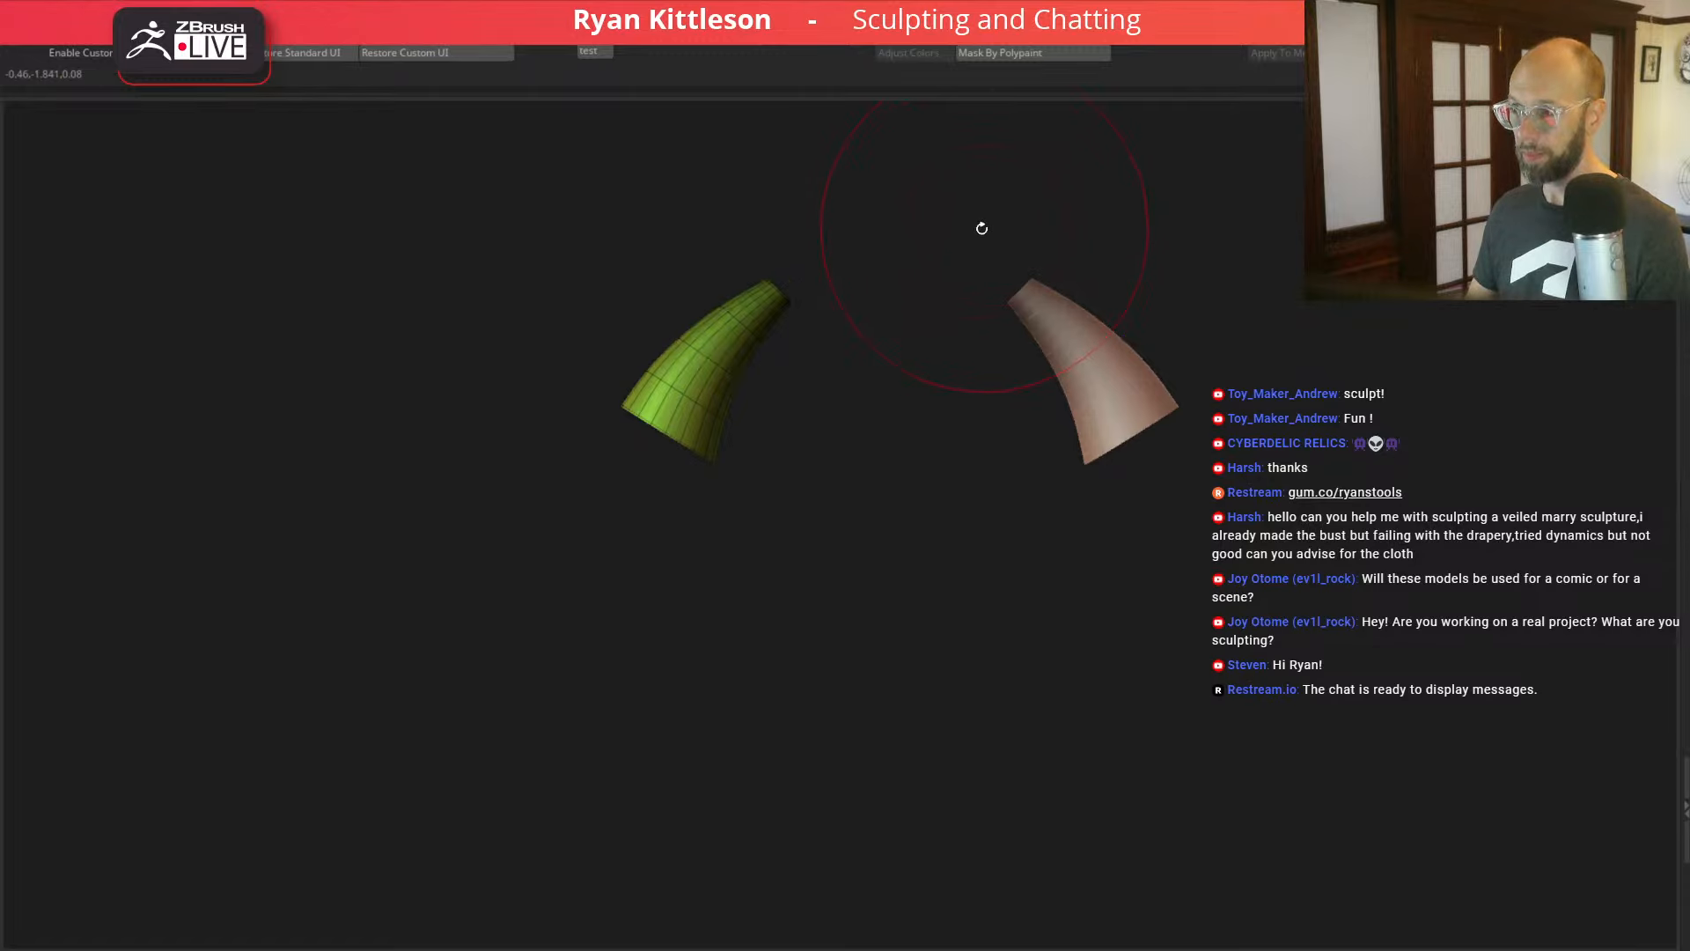
pyautogui.press('w')
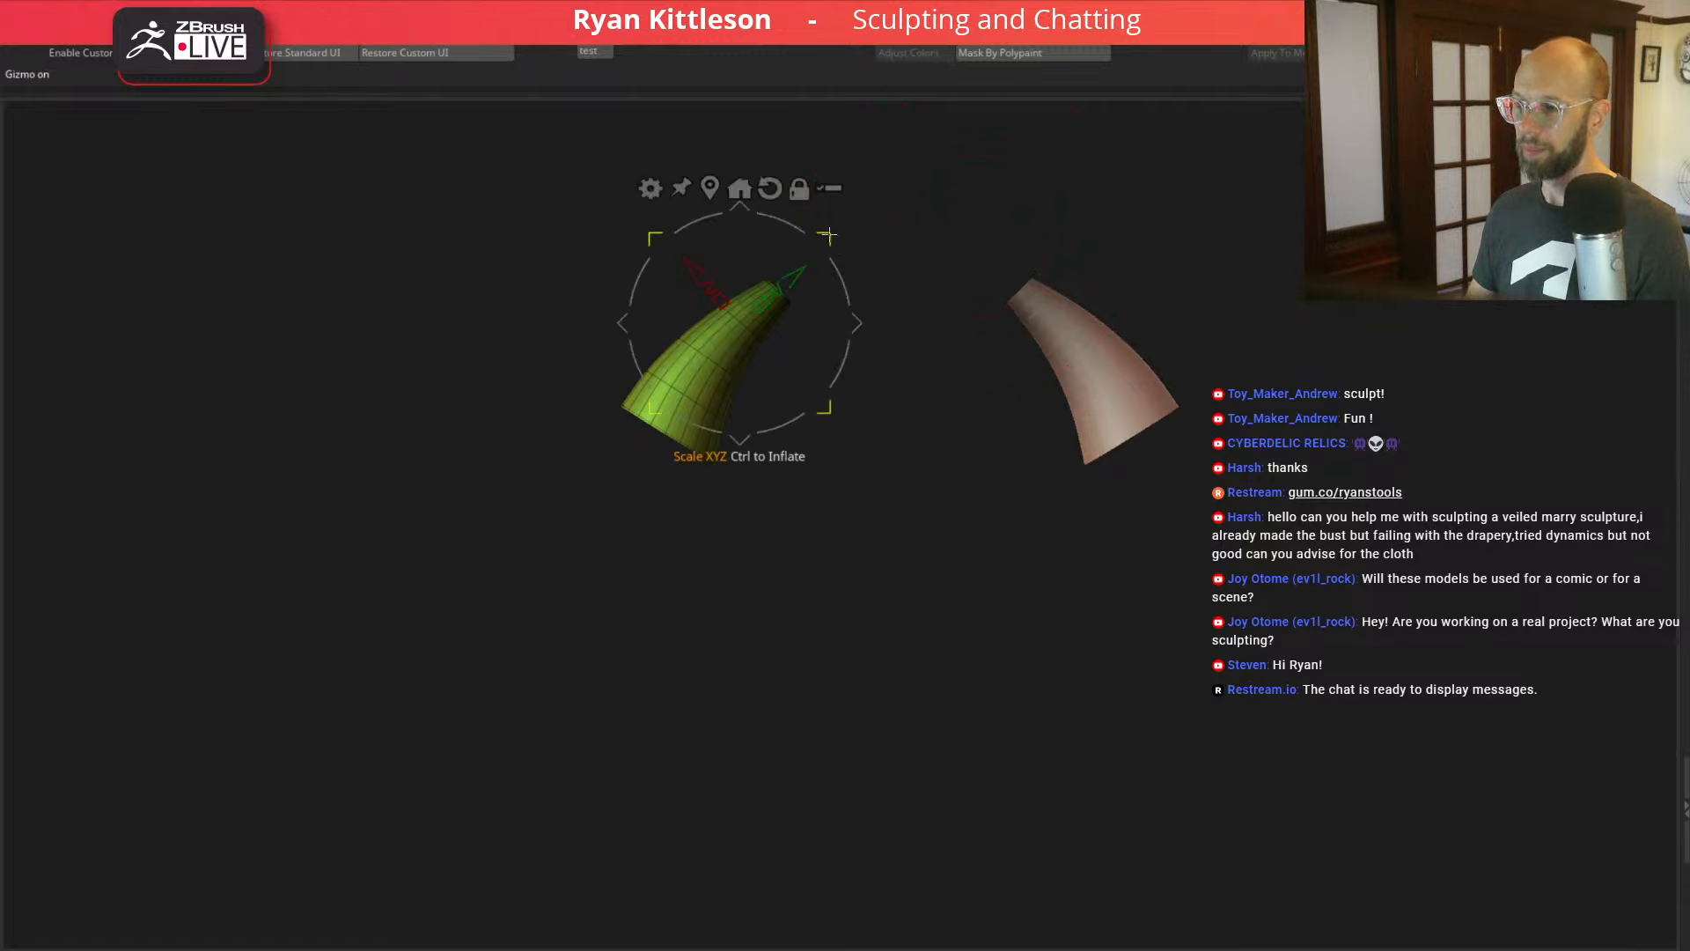
pyautogui.moveTo(827, 237); pyautogui.dragTo(973, 180)
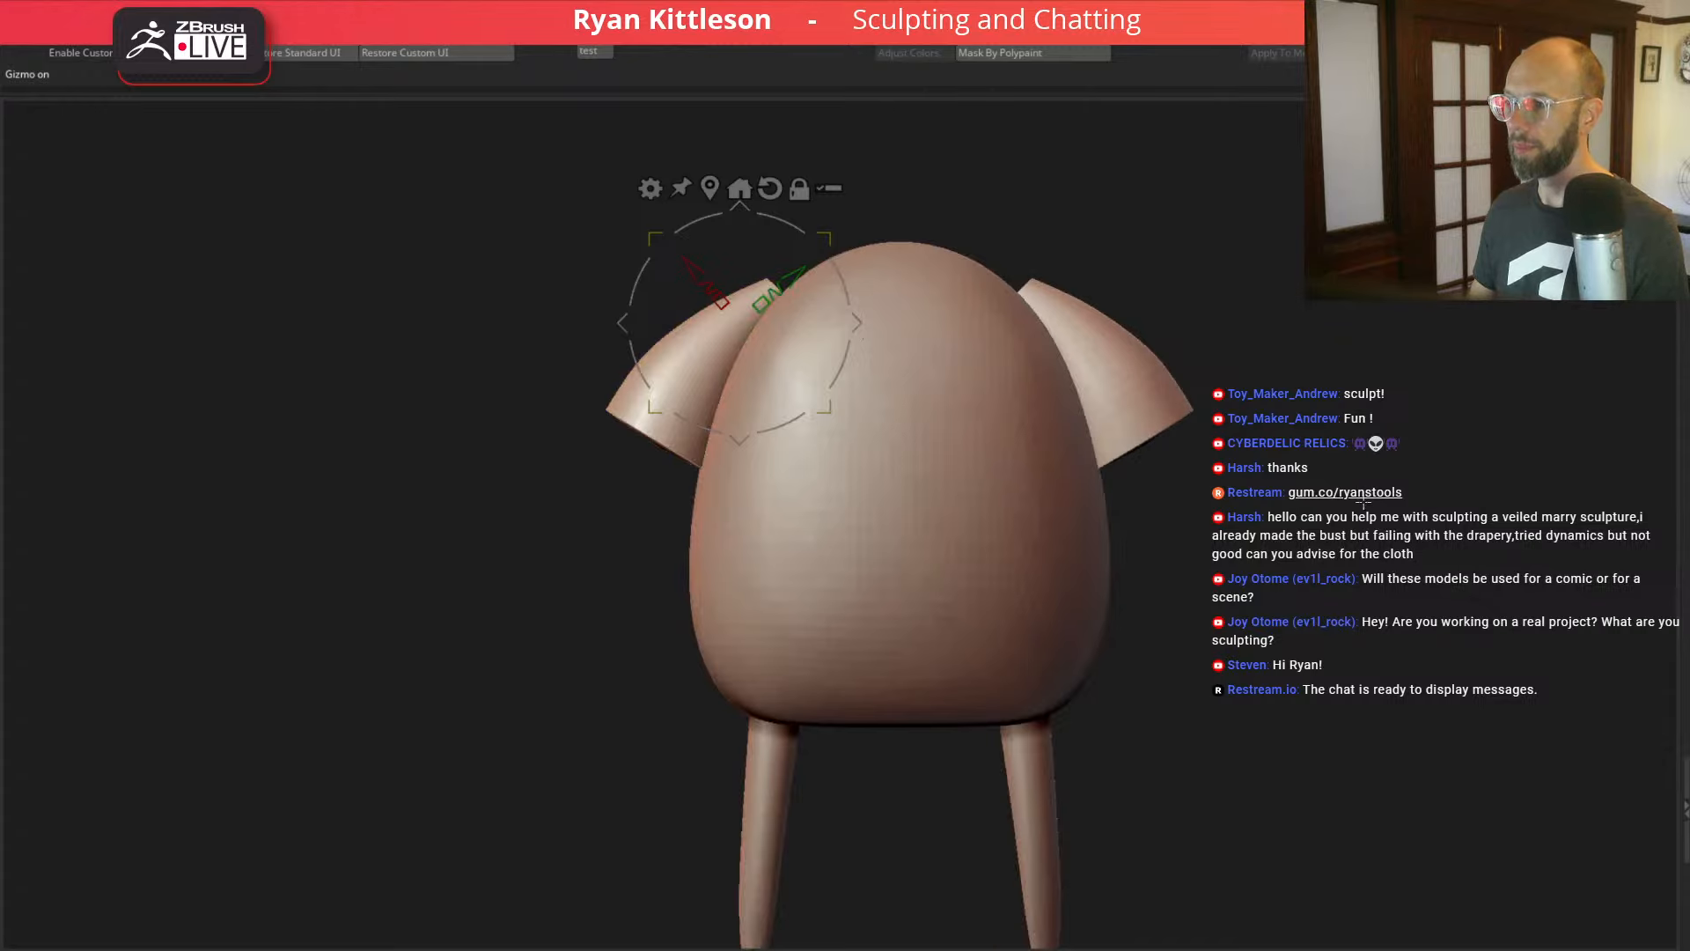
# Step: Select the body and pull its upper sides outward with the Move brush to build broader shoulders
pyautogui.keyDown('ctrl'); pyautogui.moveTo(1363, 504); pyautogui.dragTo(1320, 481, button='right'); pyautogui.keyUp('ctrl')
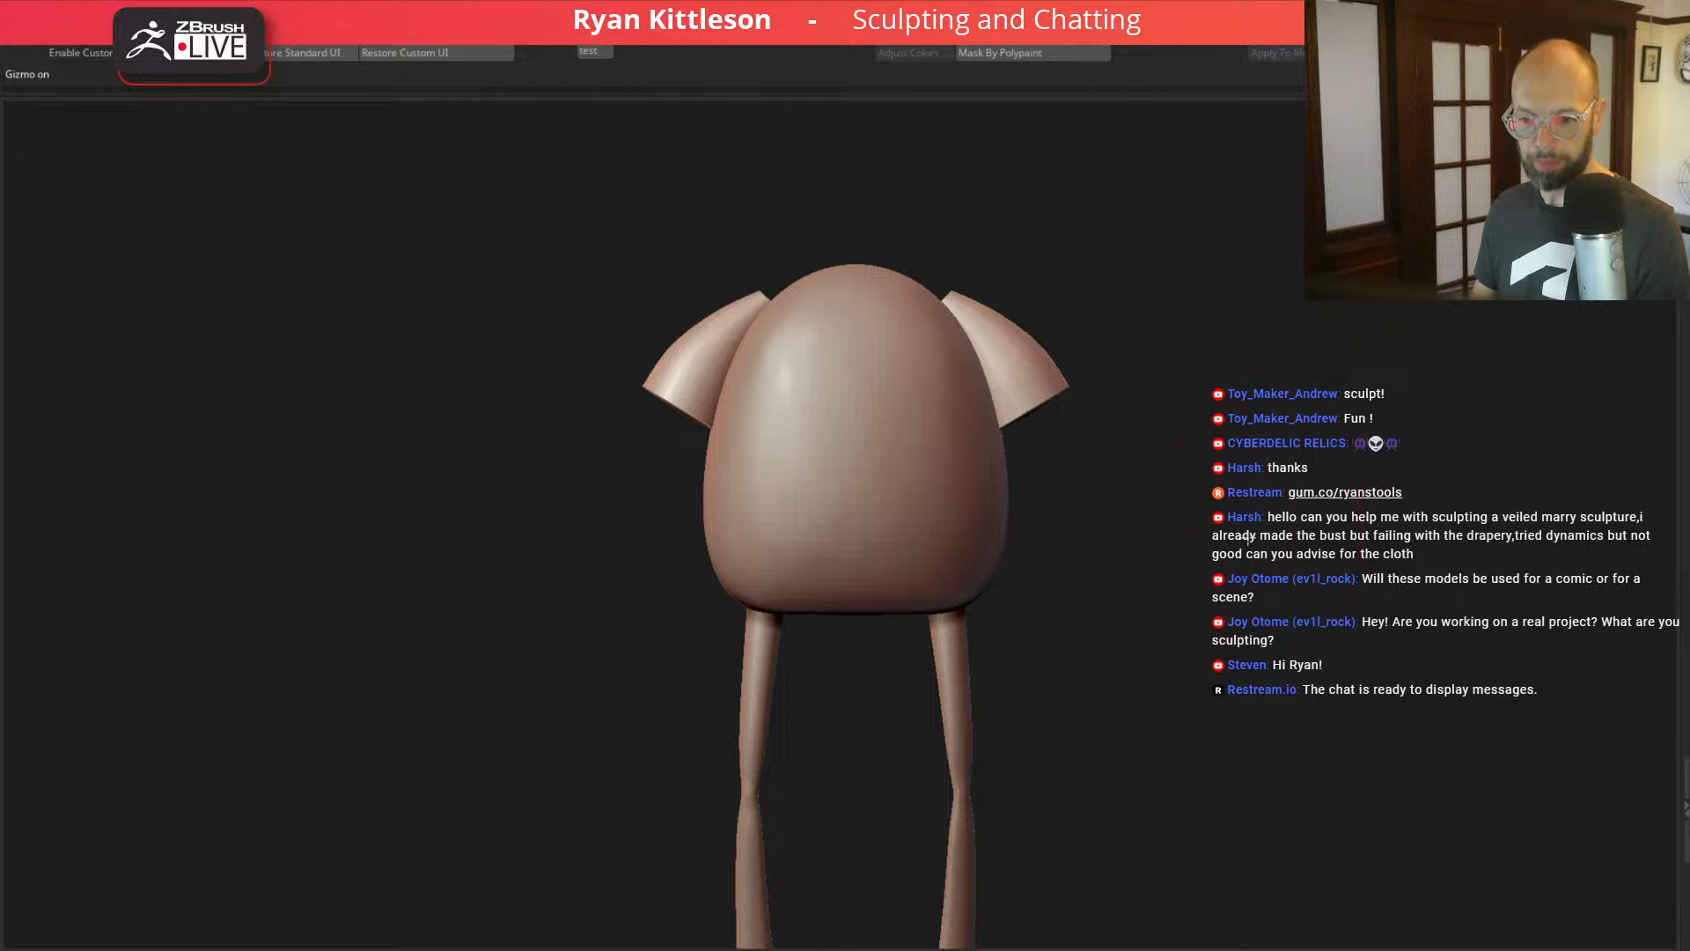
pyautogui.keyDown('ctrl'); pyautogui.moveTo(1248, 535); pyautogui.dragTo(1272, 475, button='right'); pyautogui.keyUp('ctrl')
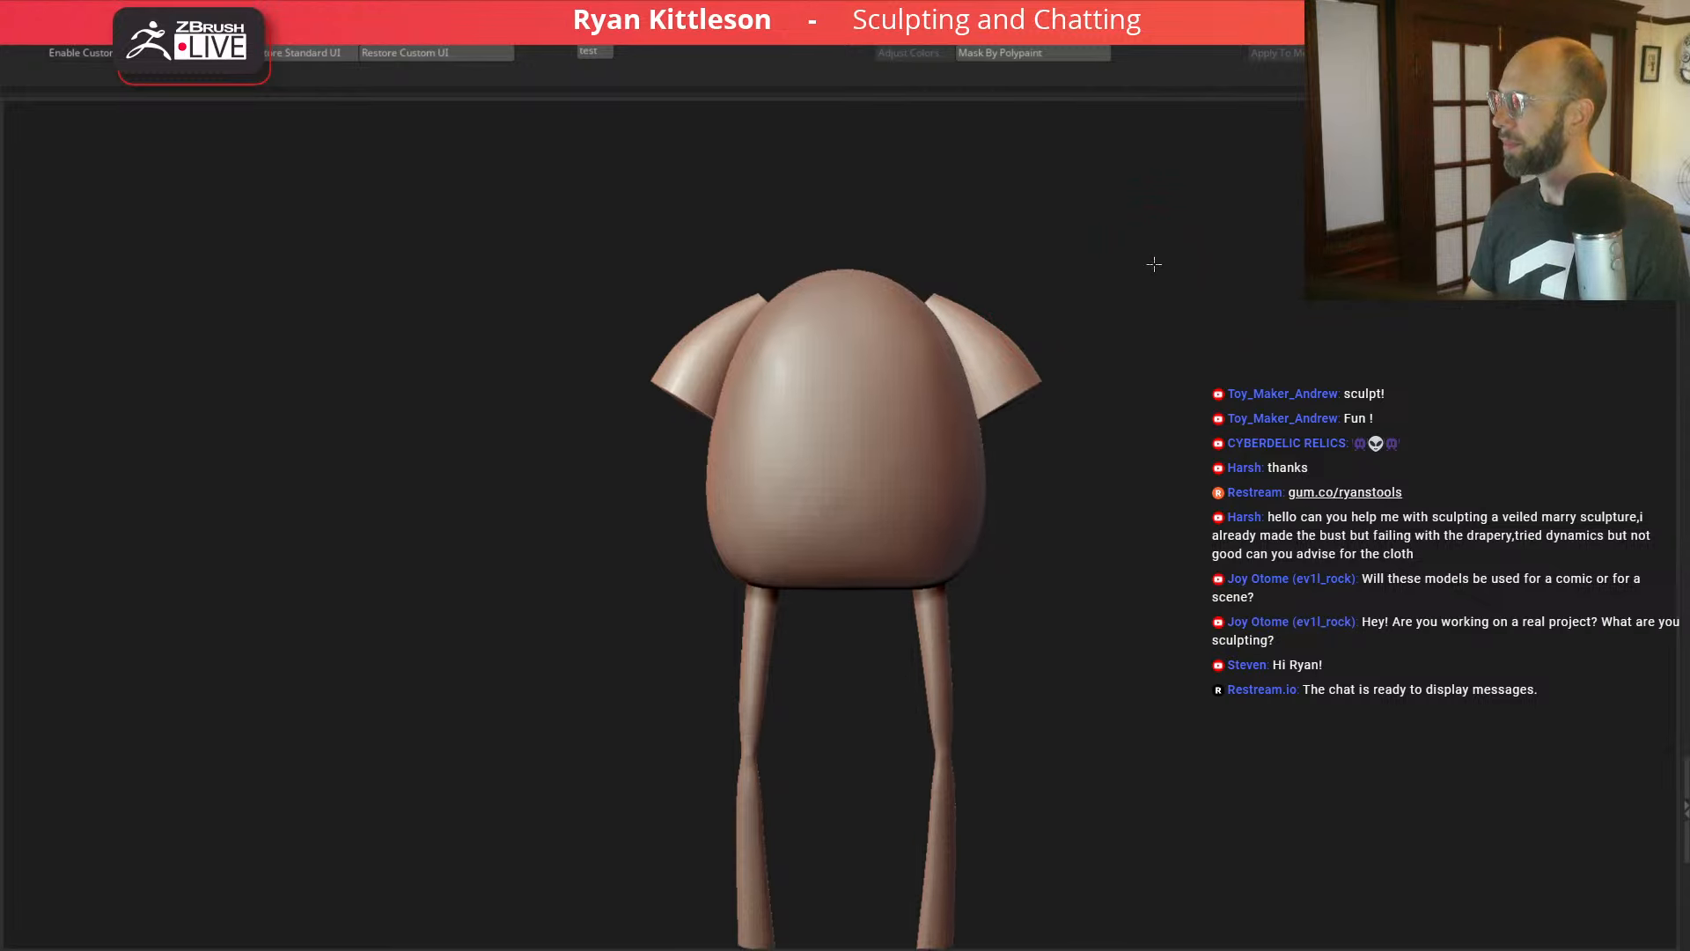
pyautogui.keyDown('ctrl'); pyautogui.moveTo(1151, 264); pyautogui.dragTo(1200, 314, button='right'); pyautogui.keyUp('ctrl')
pyautogui.keyDown('ctrl'); pyautogui.moveTo(1136, 264); pyautogui.dragTo(1003, 360, button='right'); pyautogui.keyUp('ctrl')
pyautogui.keyDown('alt'); pyautogui.click(841, 377); pyautogui.keyUp('alt')
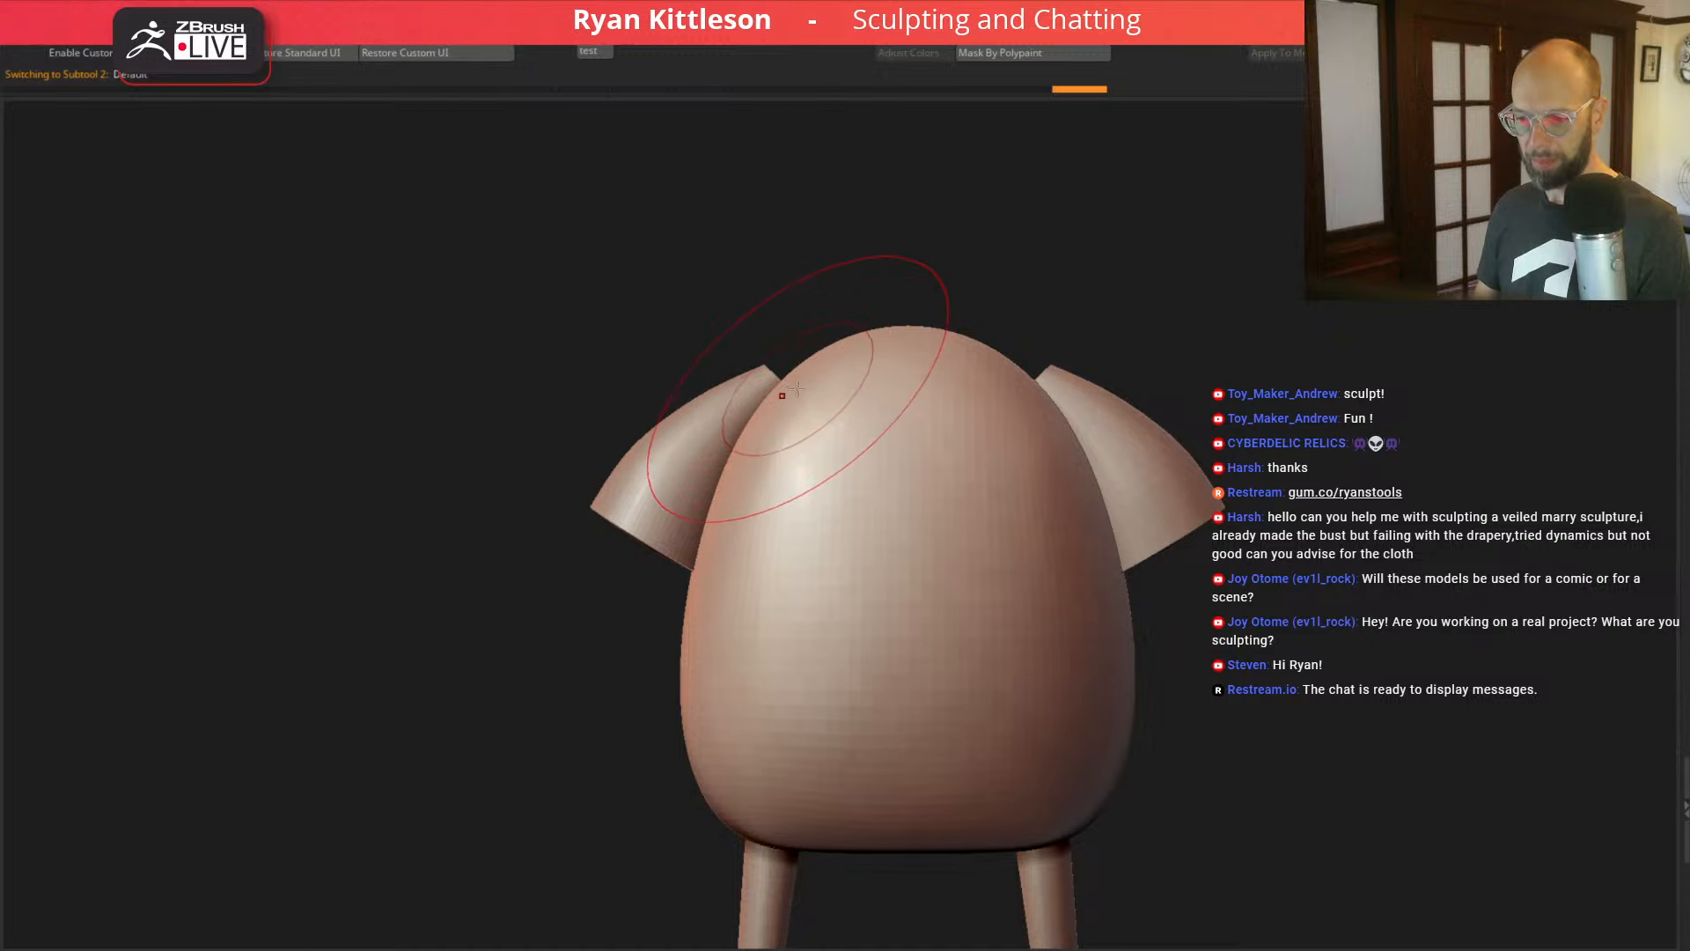
pyautogui.press('space')
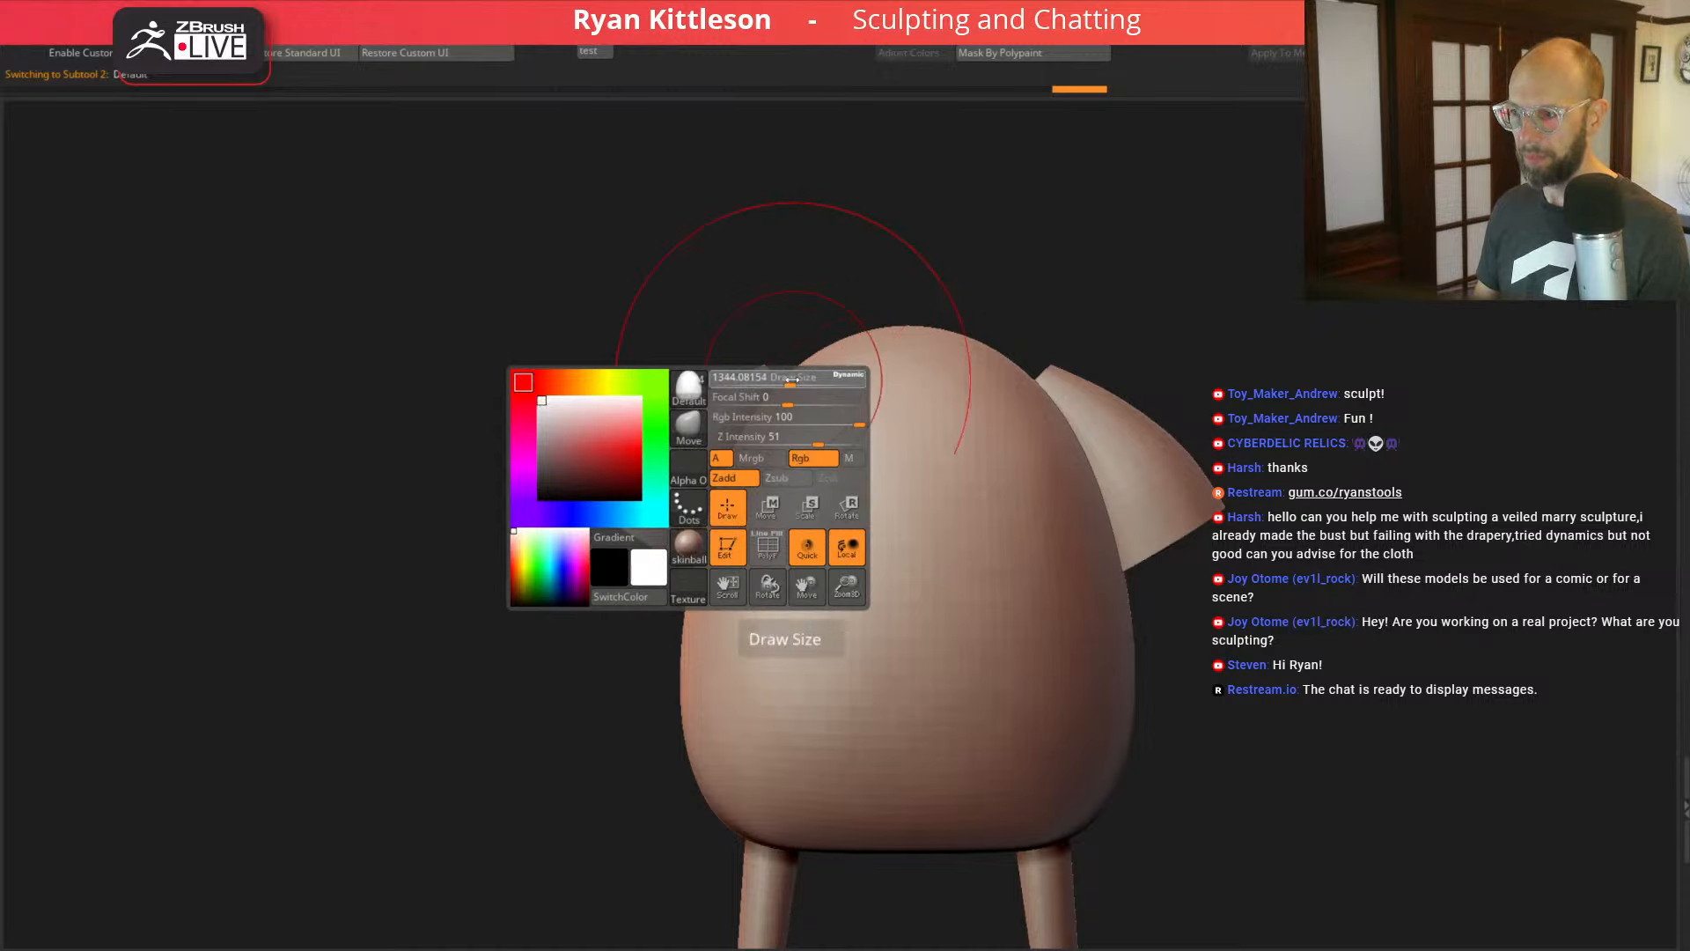
pyautogui.moveTo(790, 384); pyautogui.dragTo(720, 338)
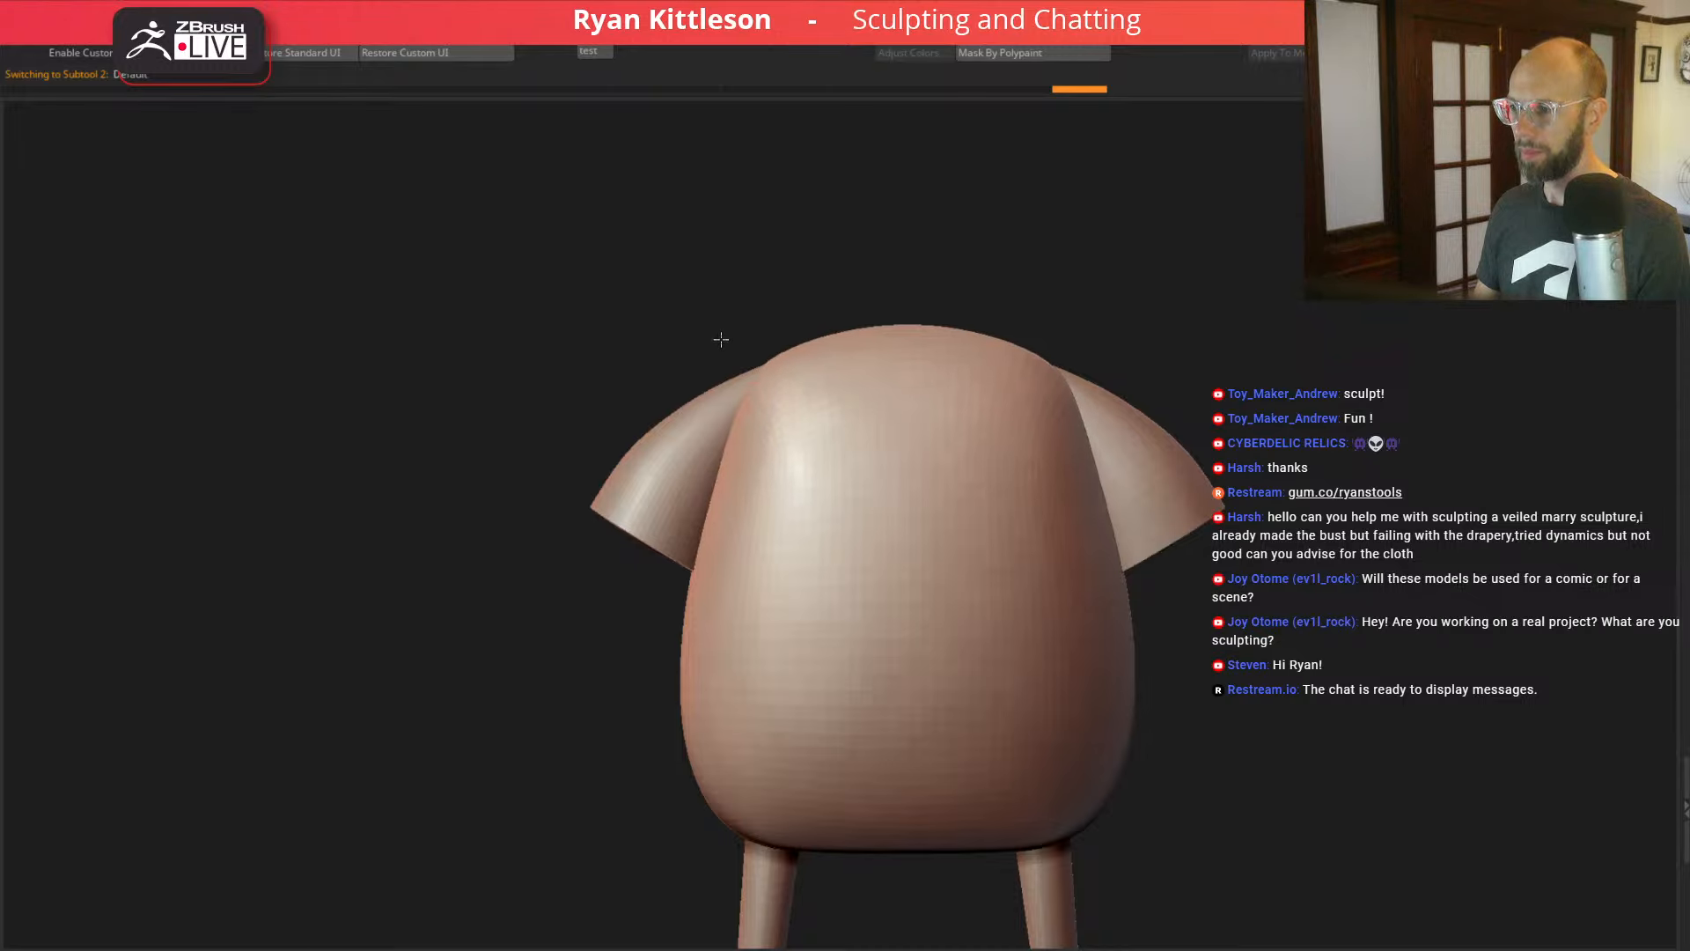
pyautogui.moveTo(868, 283); pyautogui.dragTo(1046, 301)
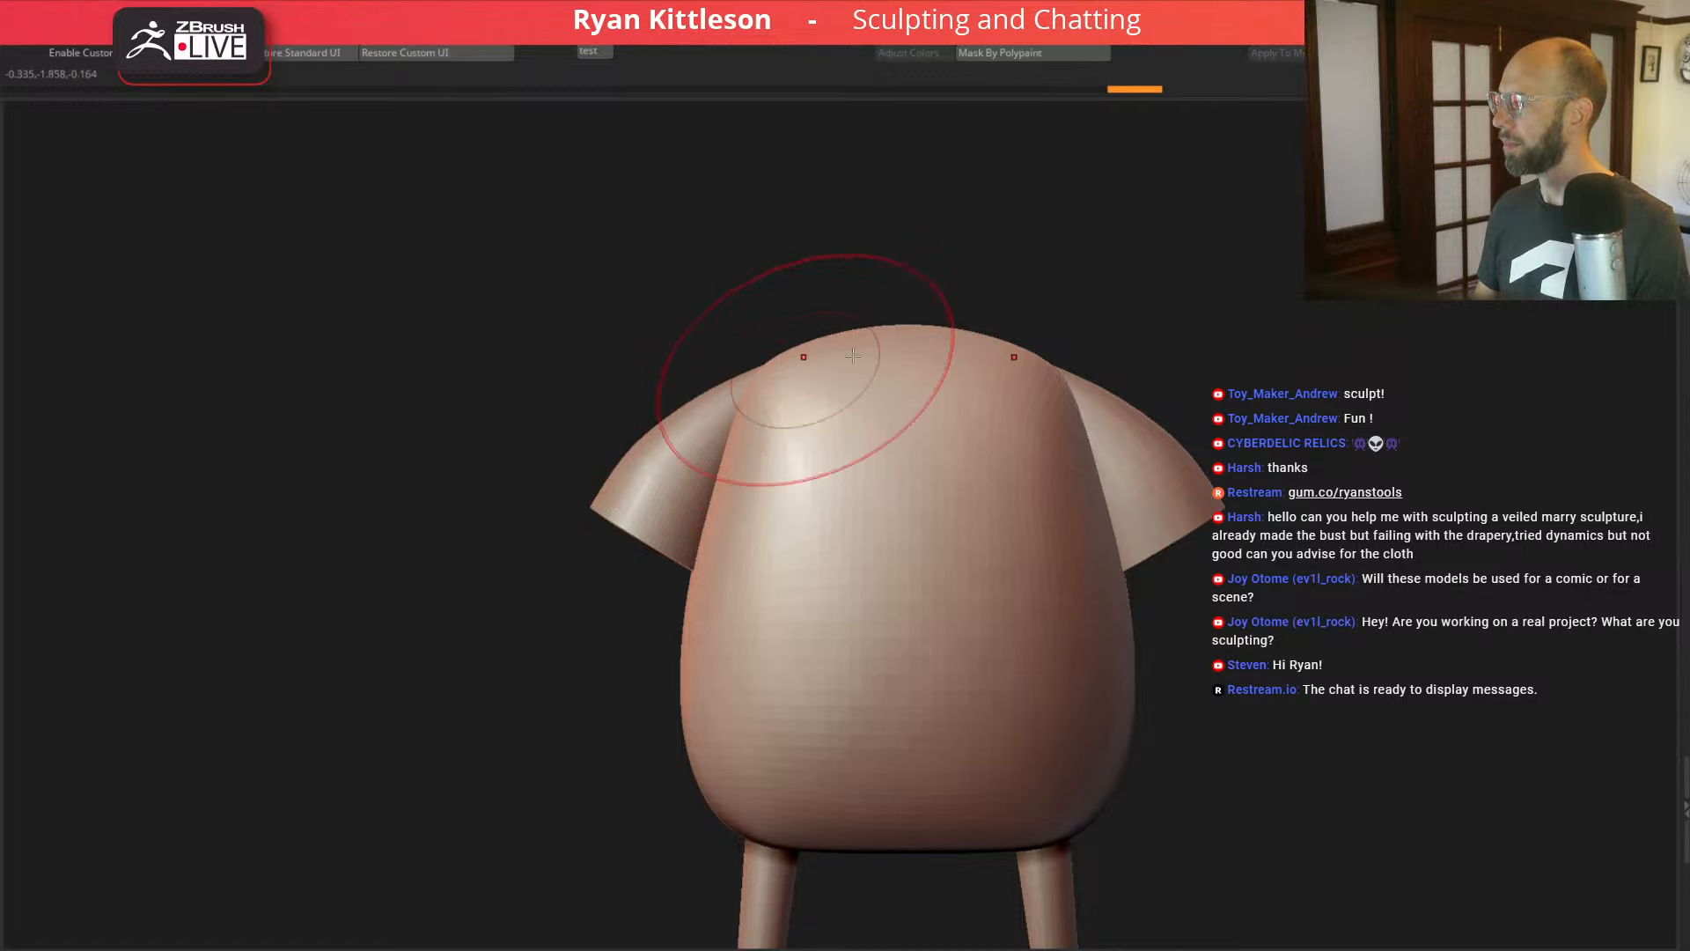
# Step: Select the arm, move its pivot near the lower end, and adjust its upper end around the shoulder
pyautogui.keyDown('alt'); pyautogui.click(755, 378); pyautogui.keyUp('alt')
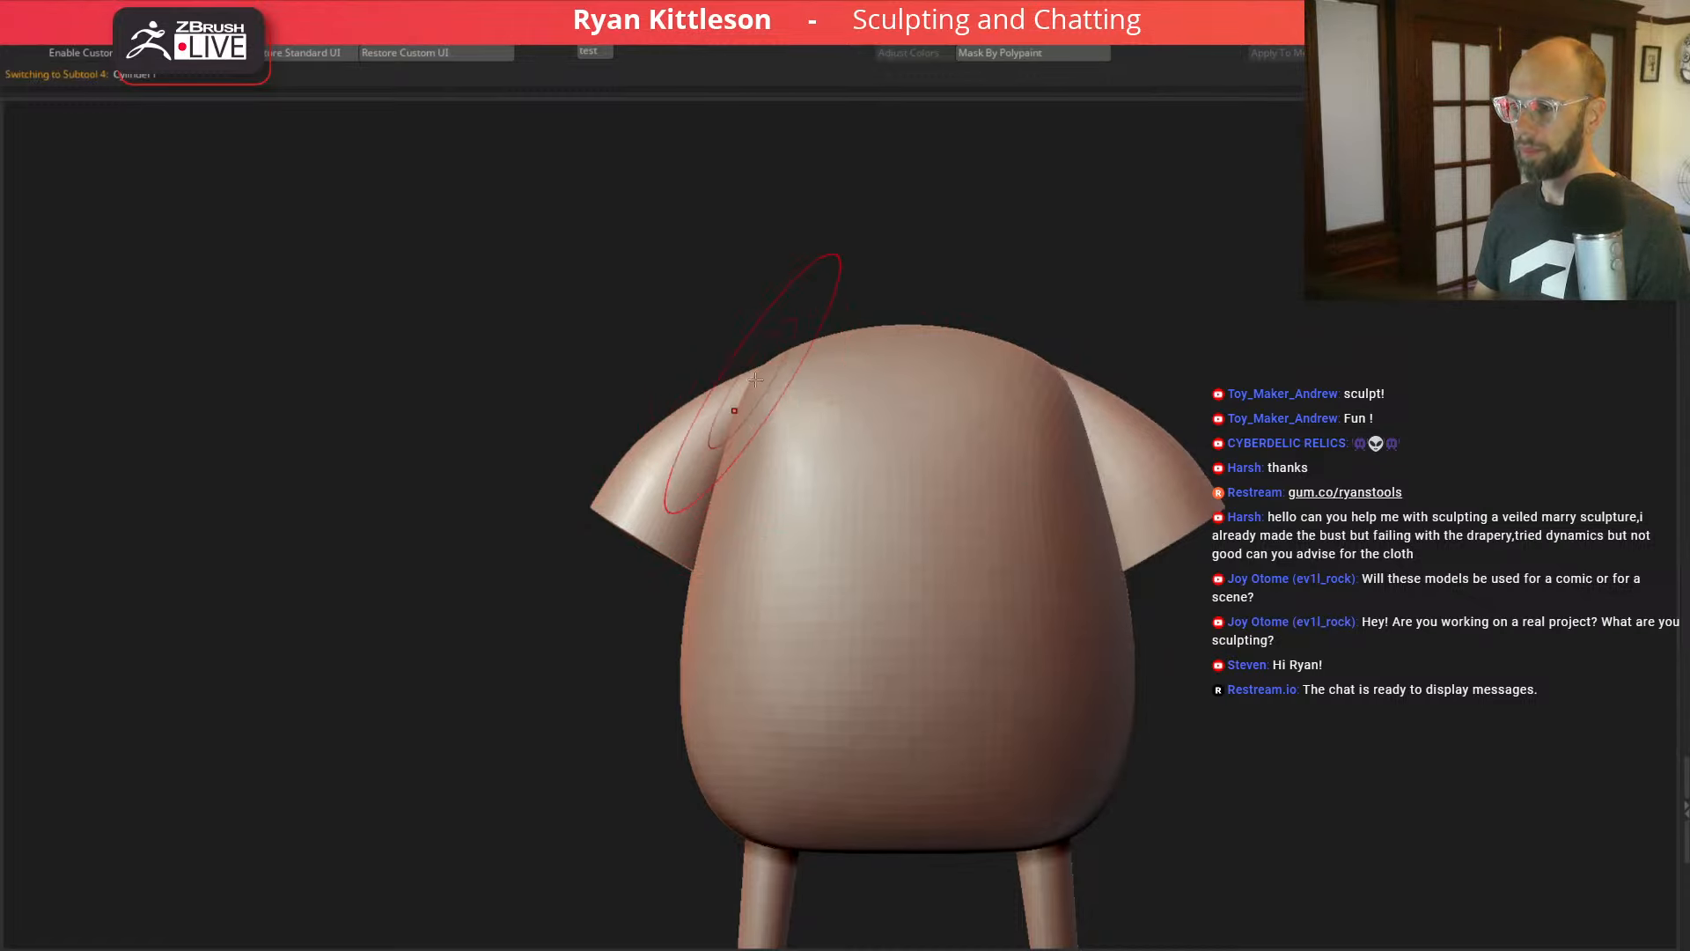
pyautogui.press('w')
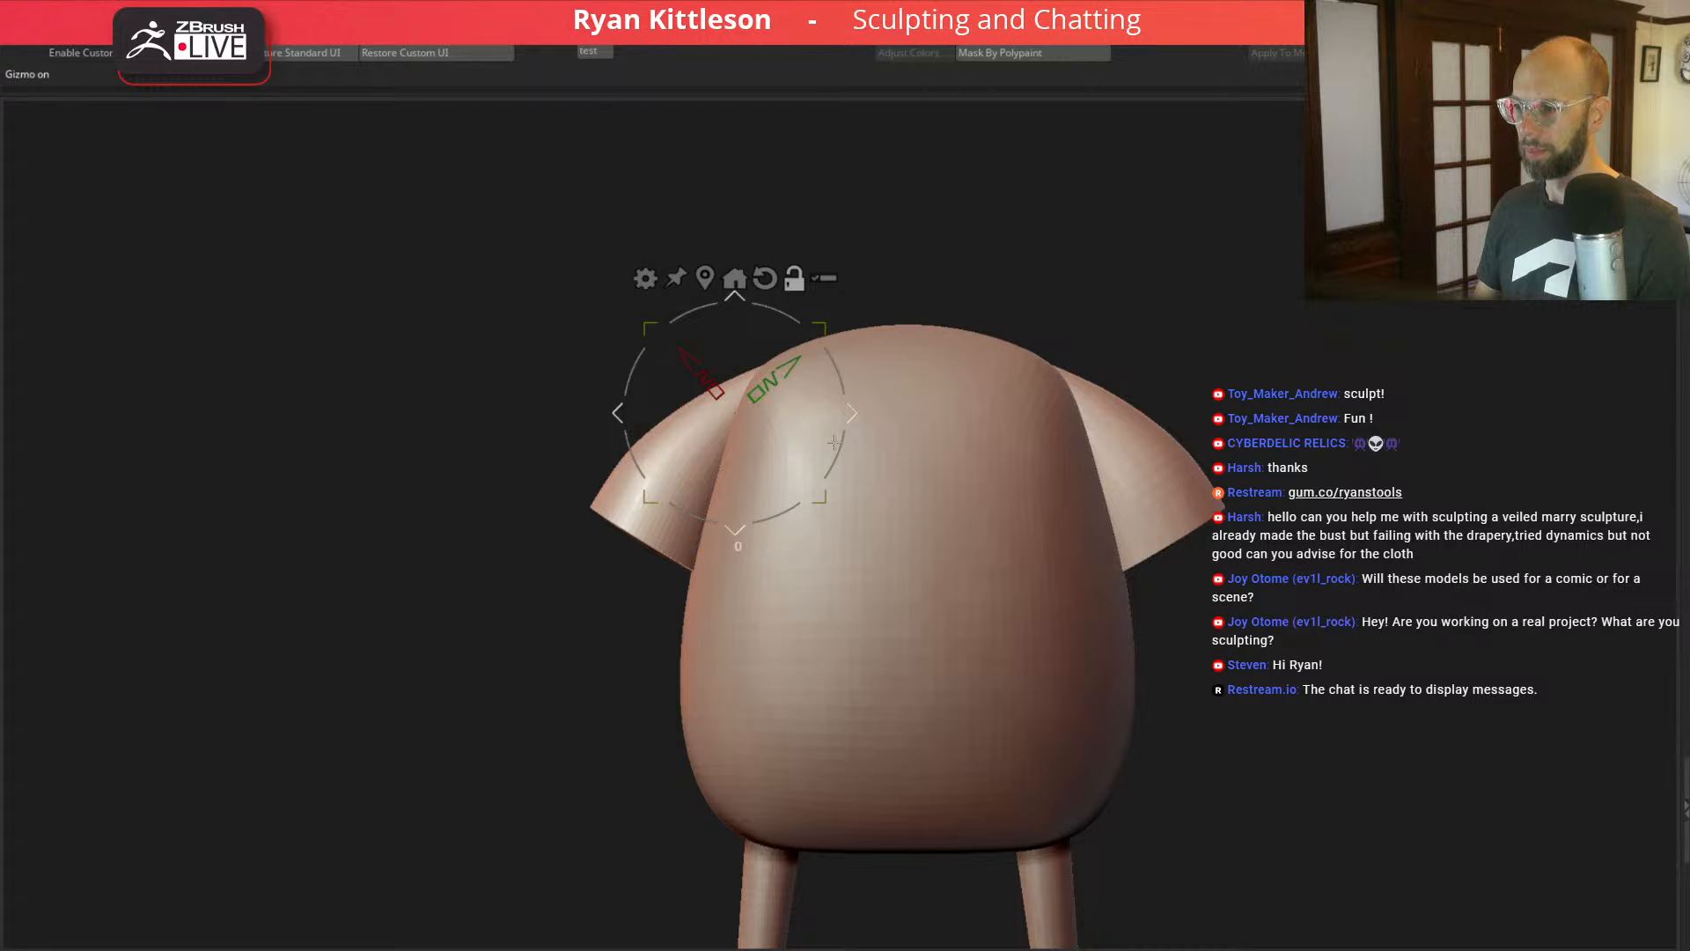
pyautogui.keyDown('alt'); pyautogui.moveTo(821, 328); pyautogui.dragTo(756, 478); pyautogui.keyUp('alt')
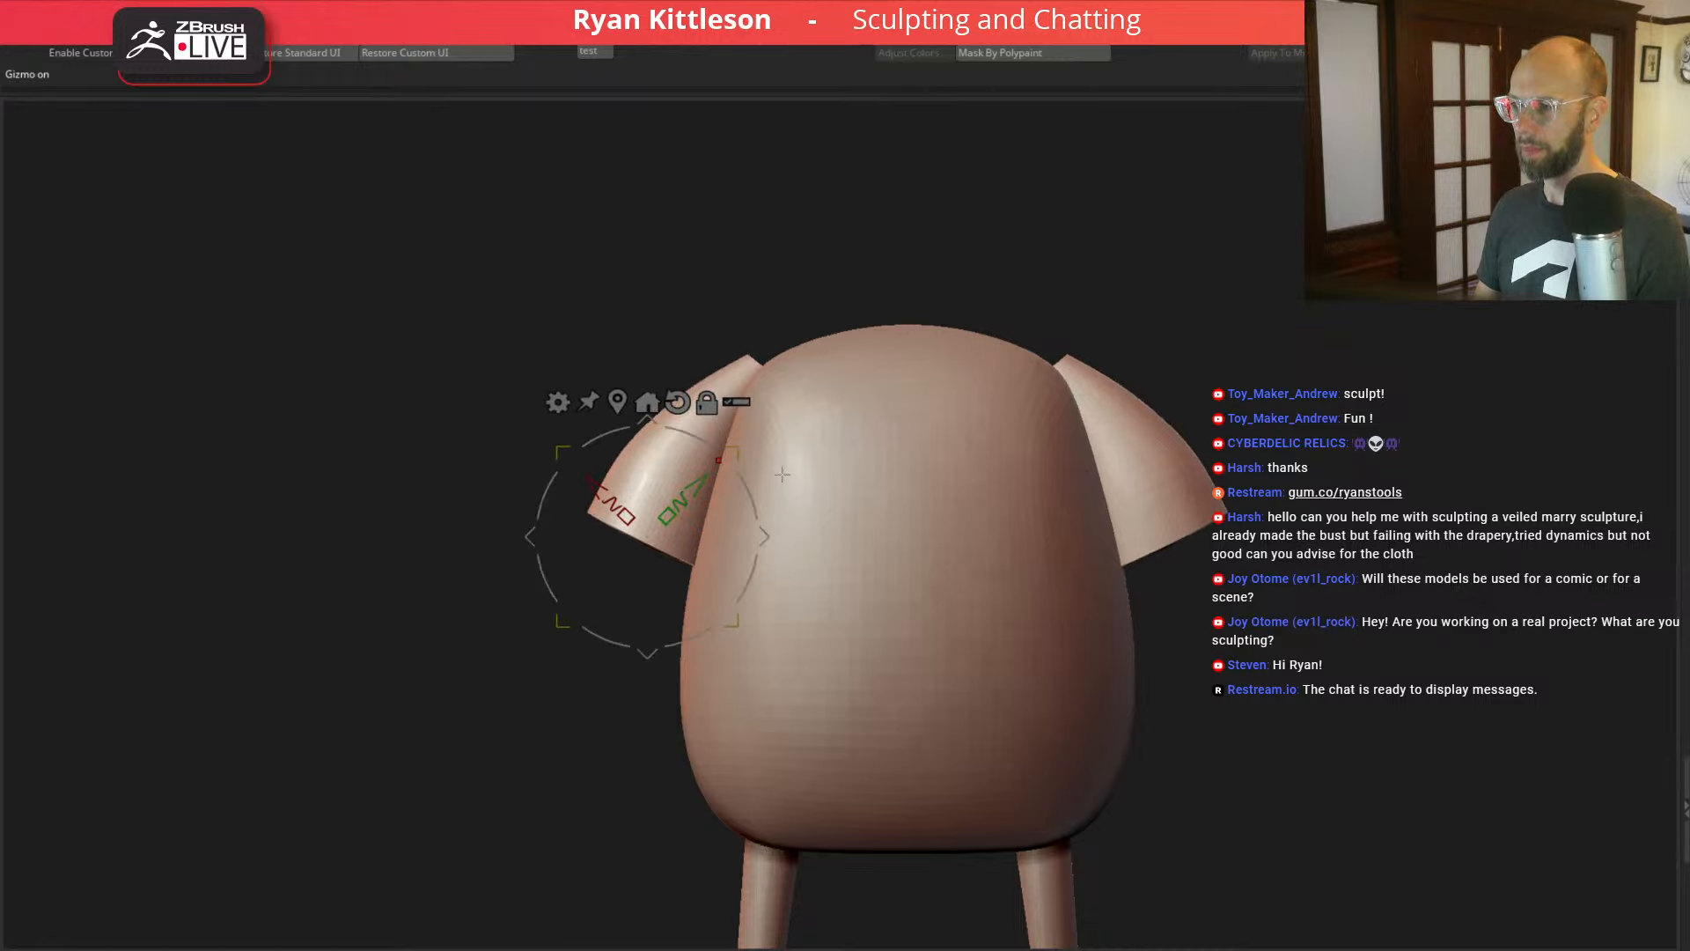
# Step: Select the body again and pull its shoulder corners out to the arms with a smaller Move brush
pyautogui.click(814, 474)
pyautogui.press('q')
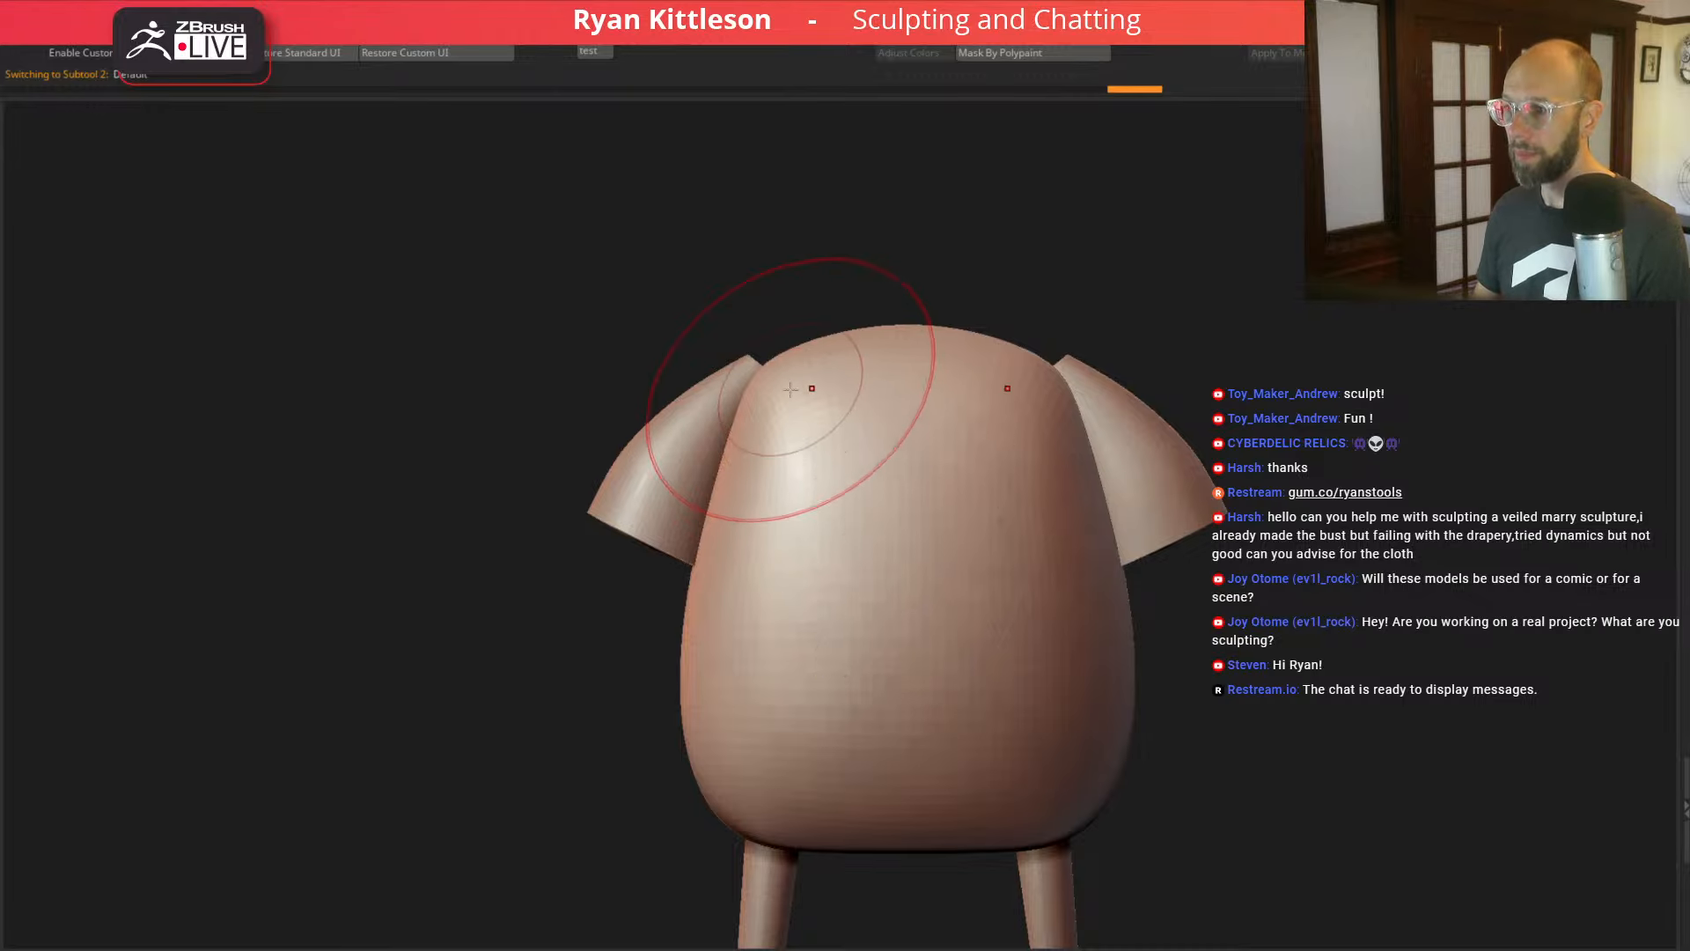
pyautogui.press('space')
pyautogui.moveTo(782, 386); pyautogui.dragTo(736, 334)
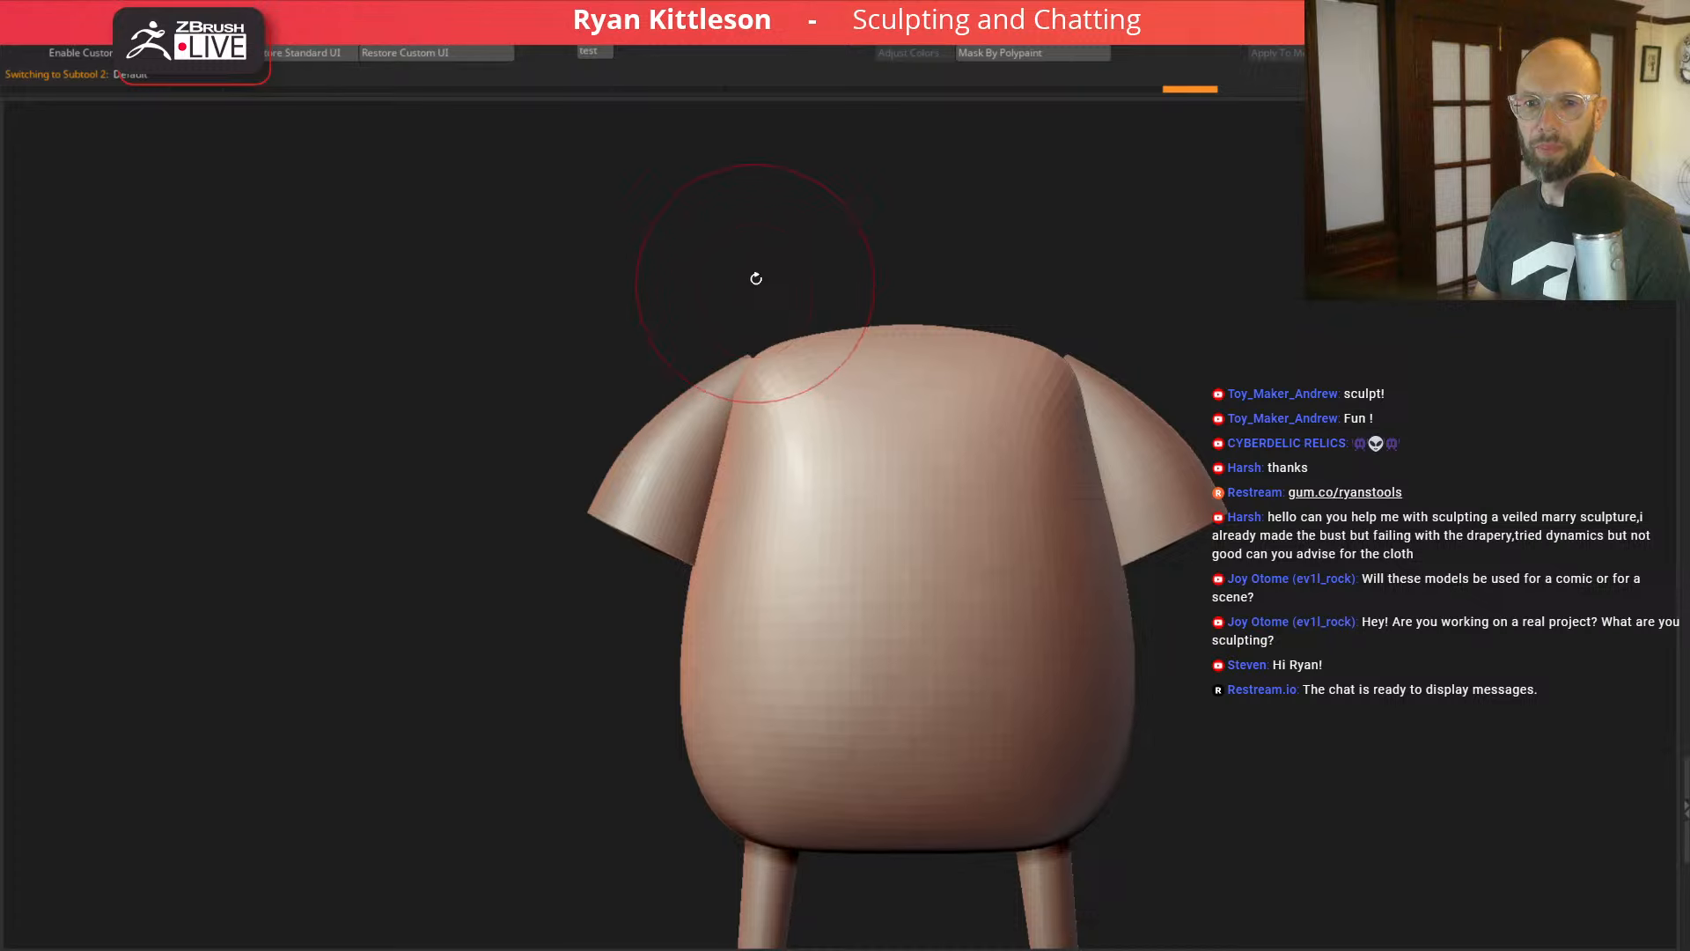
# Step: Check the shoulders from the side and adjust the body's upper contour with a larger Move brush
pyautogui.moveTo(754, 272); pyautogui.dragTo(813, 271)
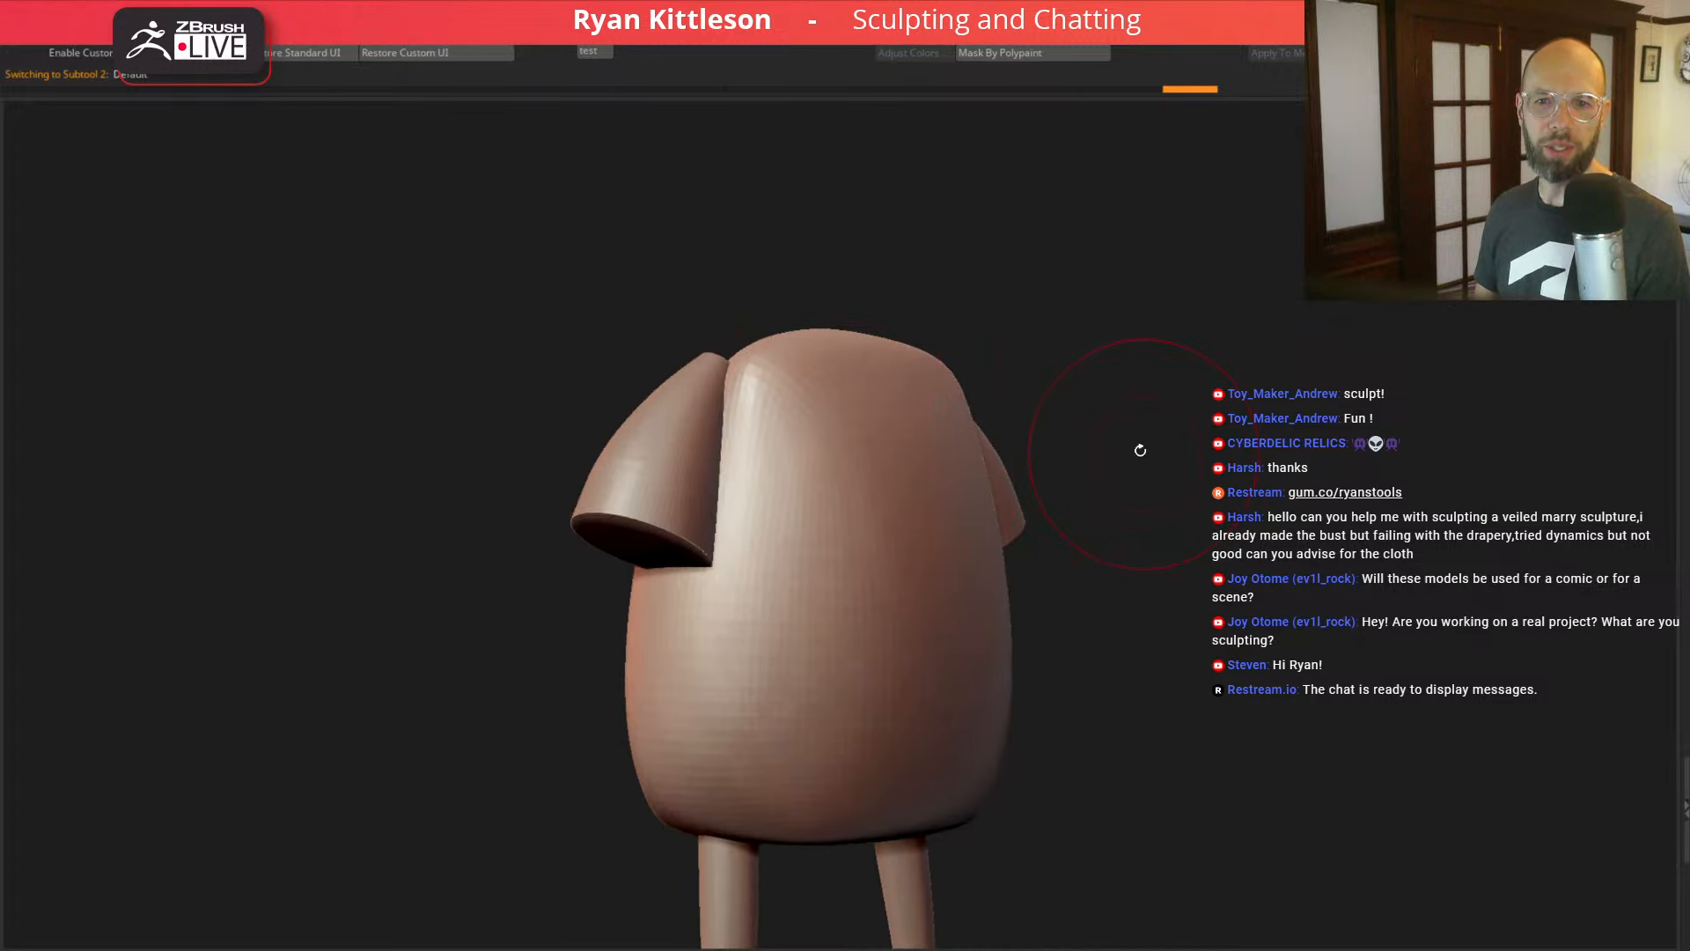
pyautogui.moveTo(1140, 450)
pyautogui.mouseDown()
pyautogui.moveTo(1241, 500)
pyautogui.moveTo(1151, 474)
pyautogui.mouseUp()
pyautogui.moveTo(1369, 566); pyautogui.dragTo(1013, 326)
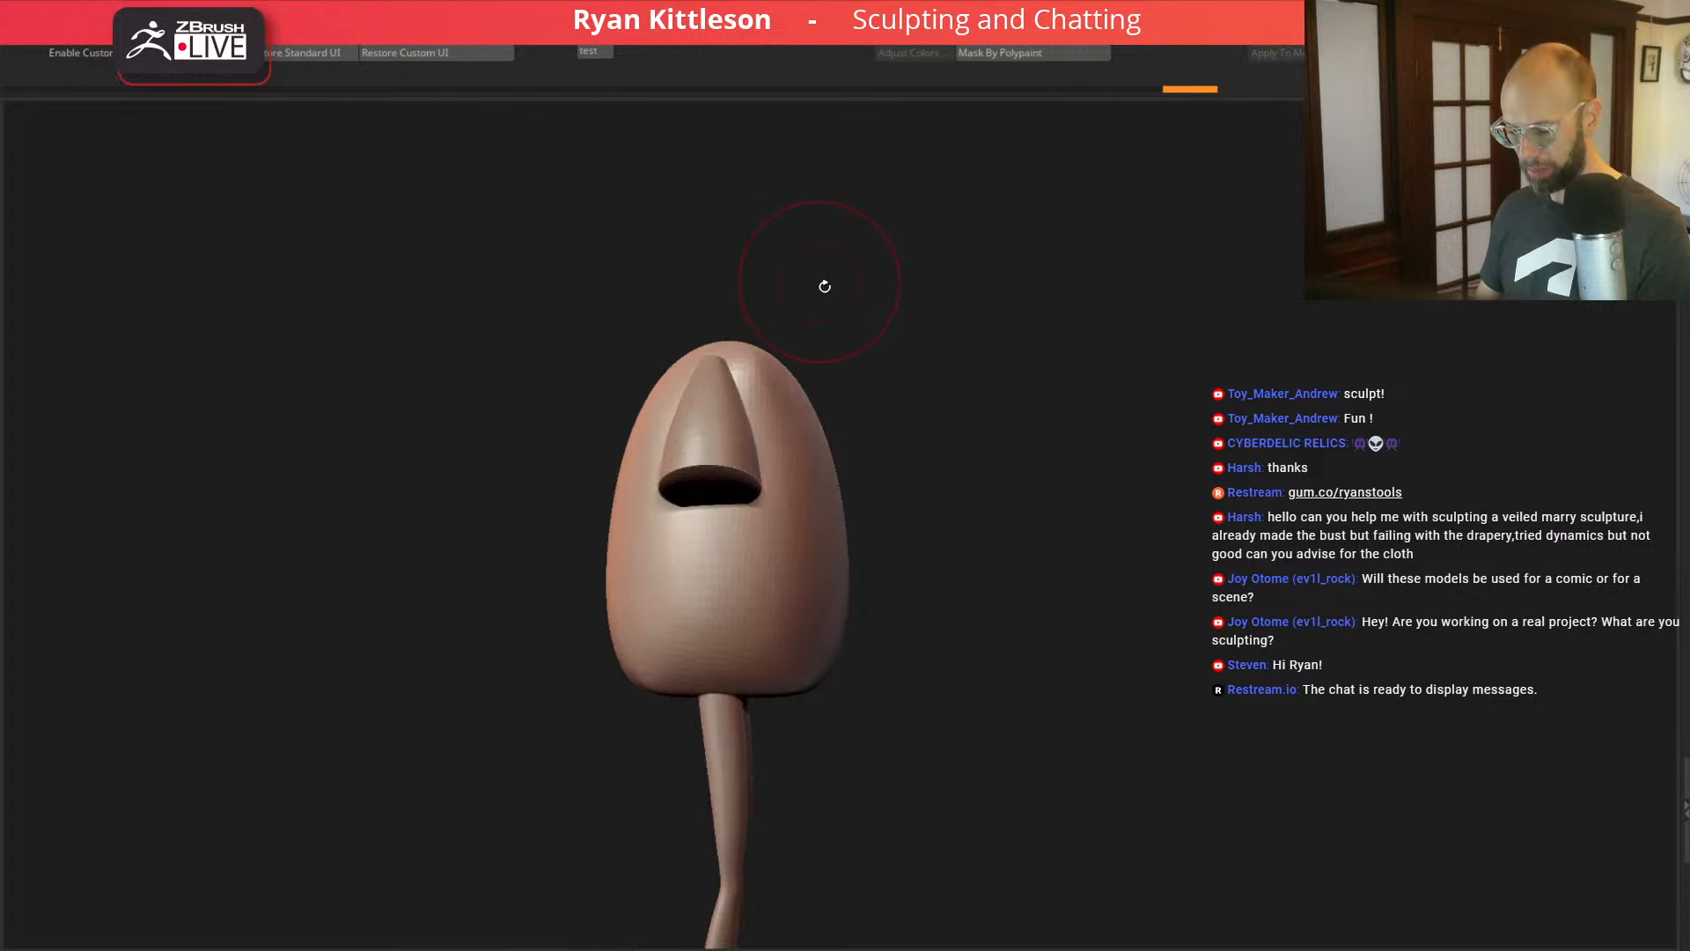
pyautogui.press('space')
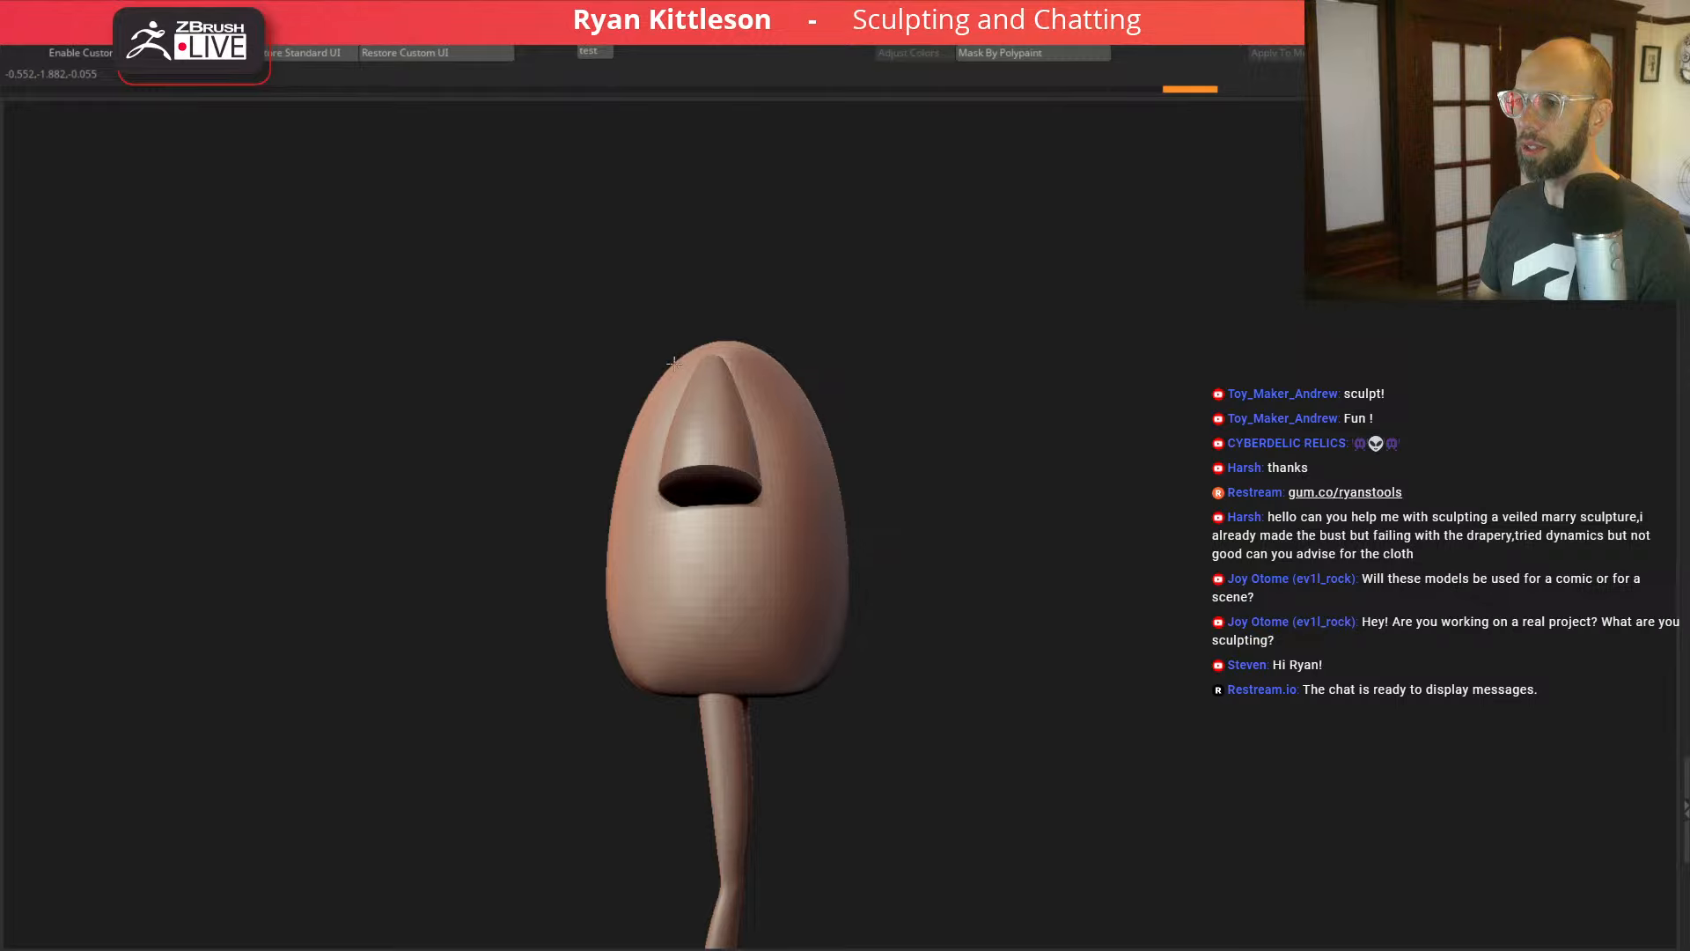
pyautogui.moveTo(674, 362); pyautogui.dragTo(1171, 368)
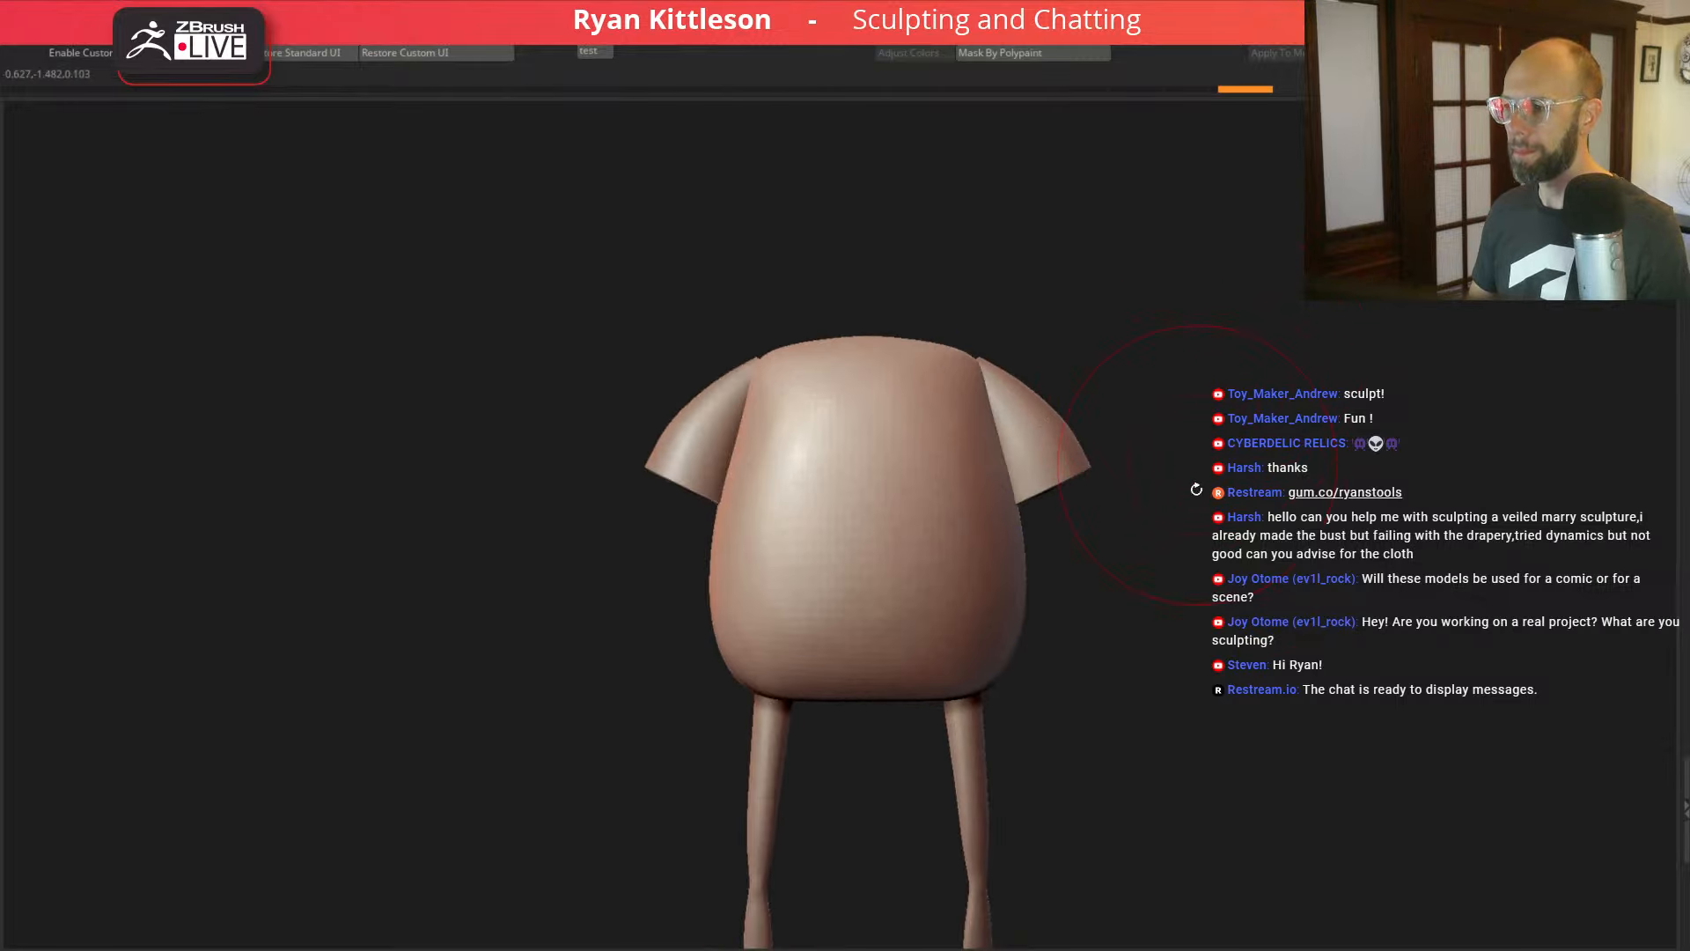
# Step: Examine the reference drawing of the man to compare his head, shoulders and arm with the model
pyautogui.moveTo(1197, 489); pyautogui.dragTo(1248, 485)
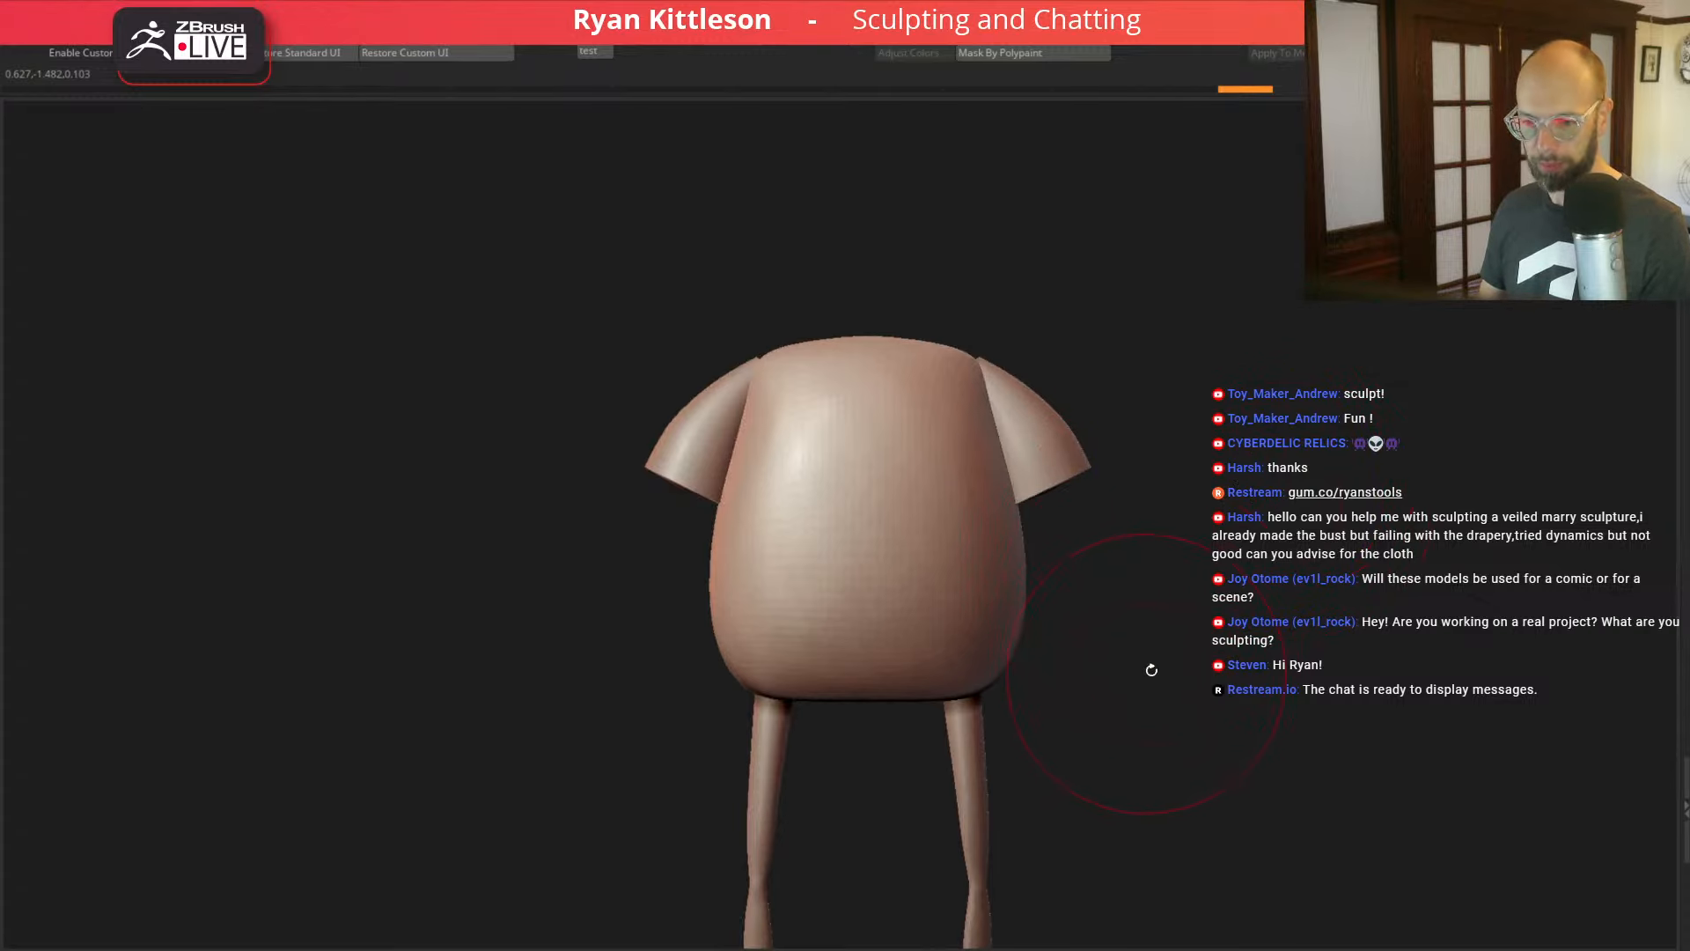
pyautogui.keyDown('alt'); pyautogui.moveTo(1256, 740); pyautogui.dragTo(1233, 918); pyautogui.keyUp('alt')
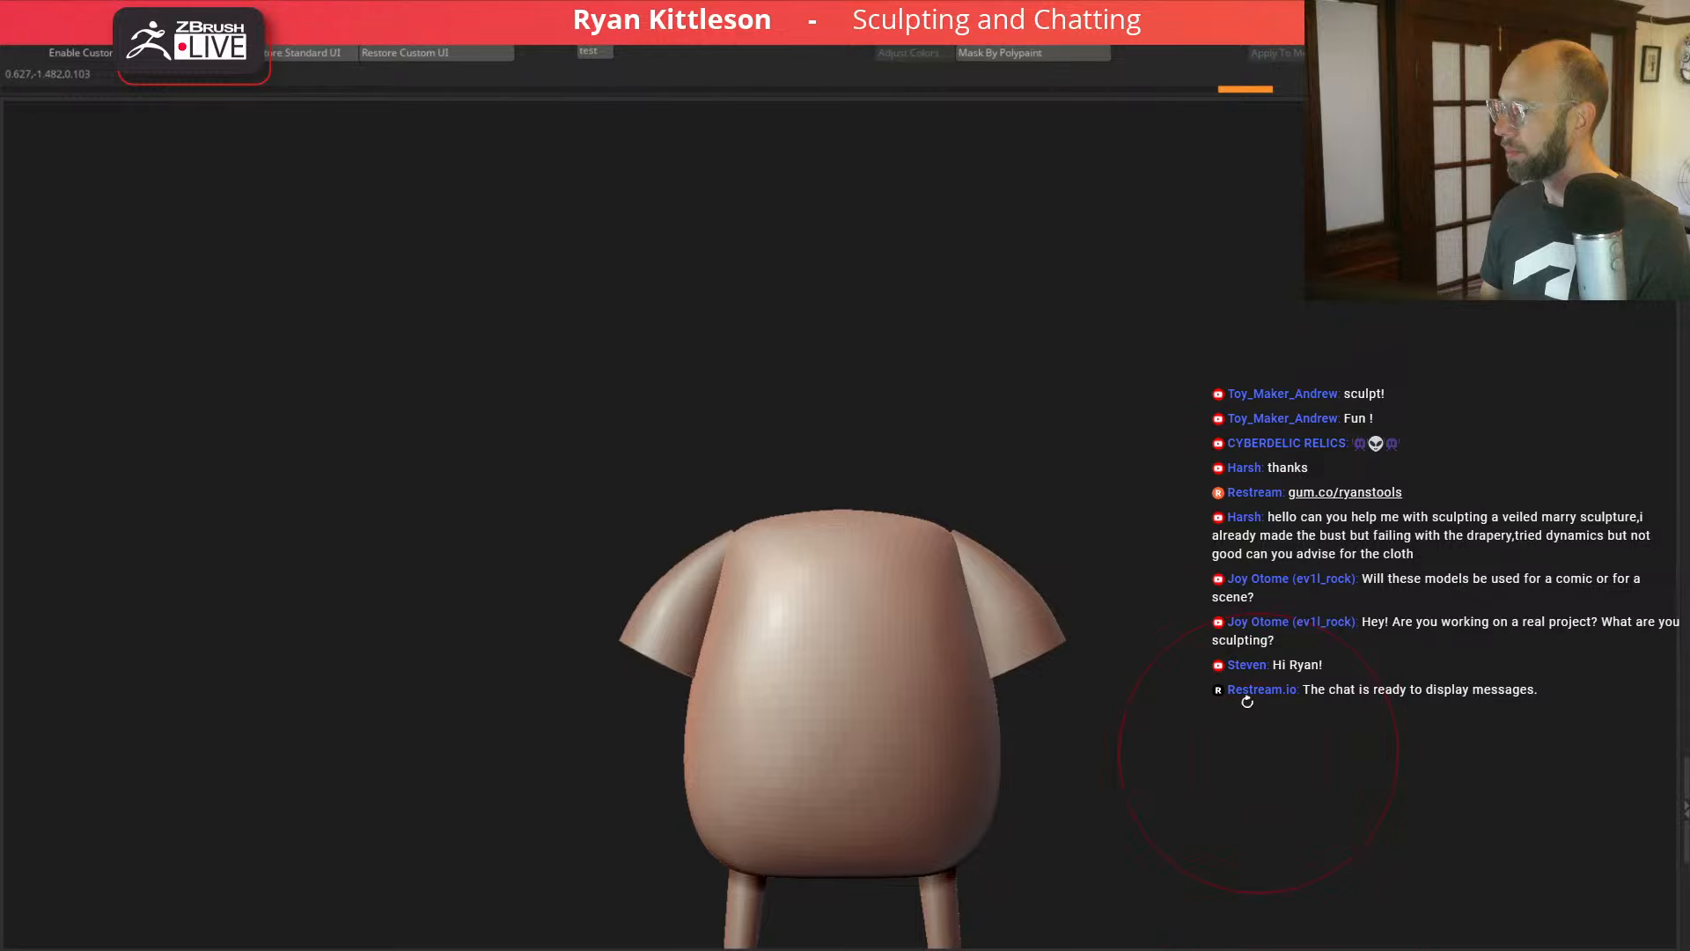
pyautogui.keyDown('alt'); pyautogui.moveTo(1226, 517); pyautogui.dragTo(1225, 480); pyautogui.keyUp('alt')
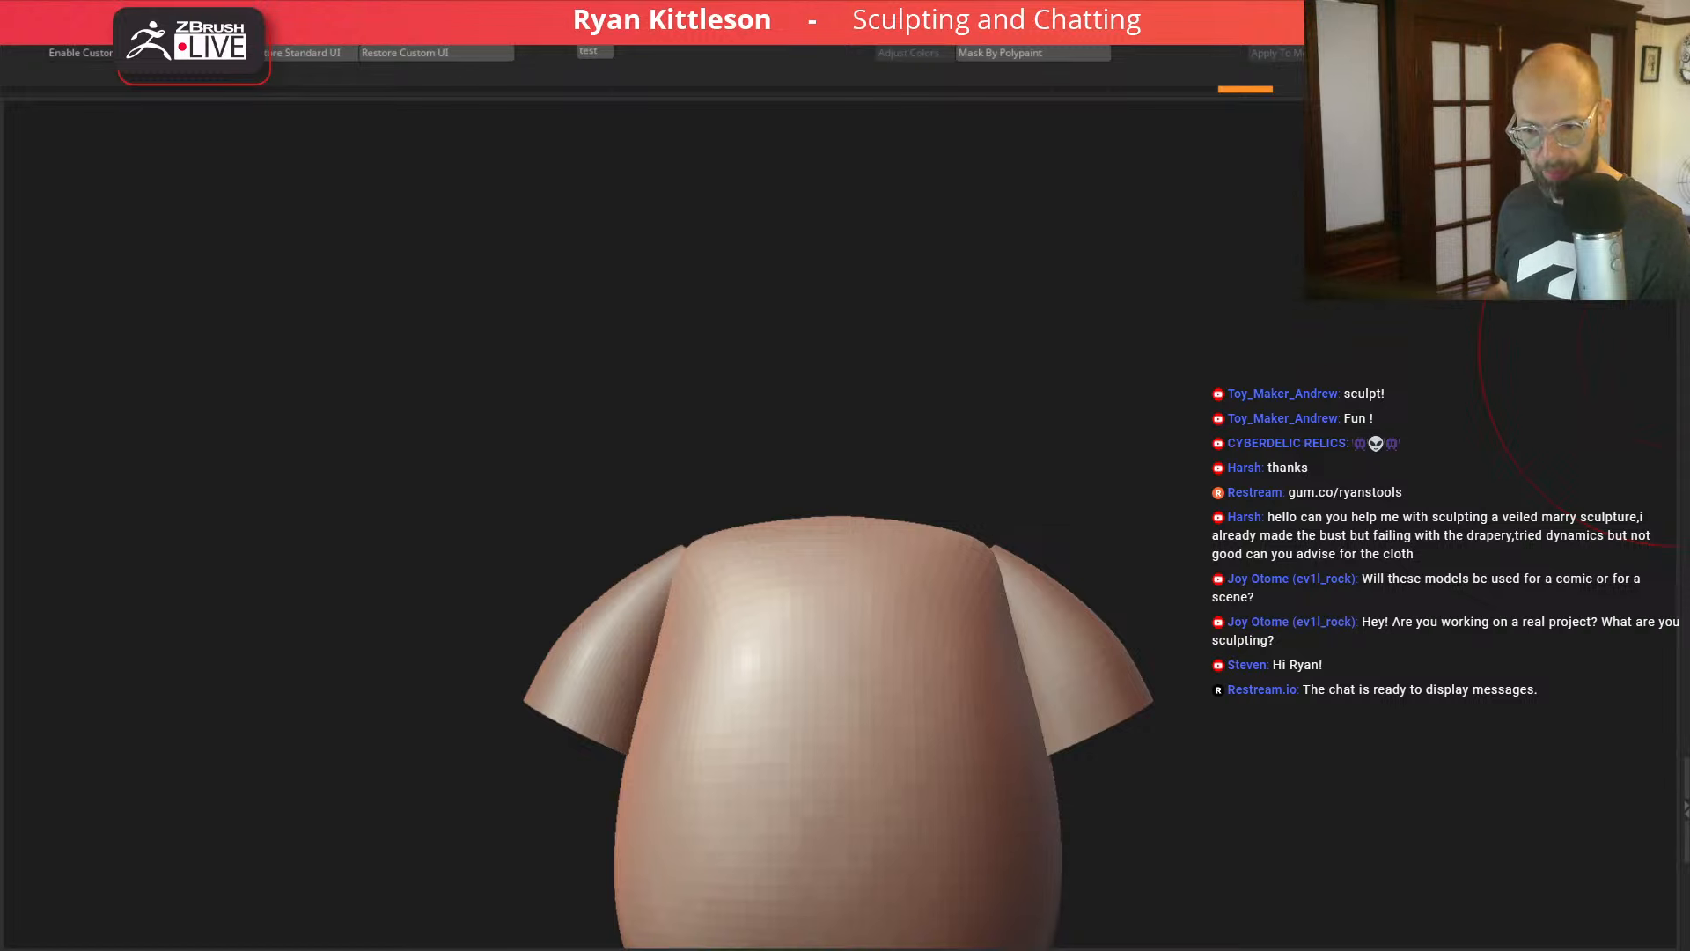
pyautogui.moveTo(422, 946); pyautogui.dragTo(716, 189)
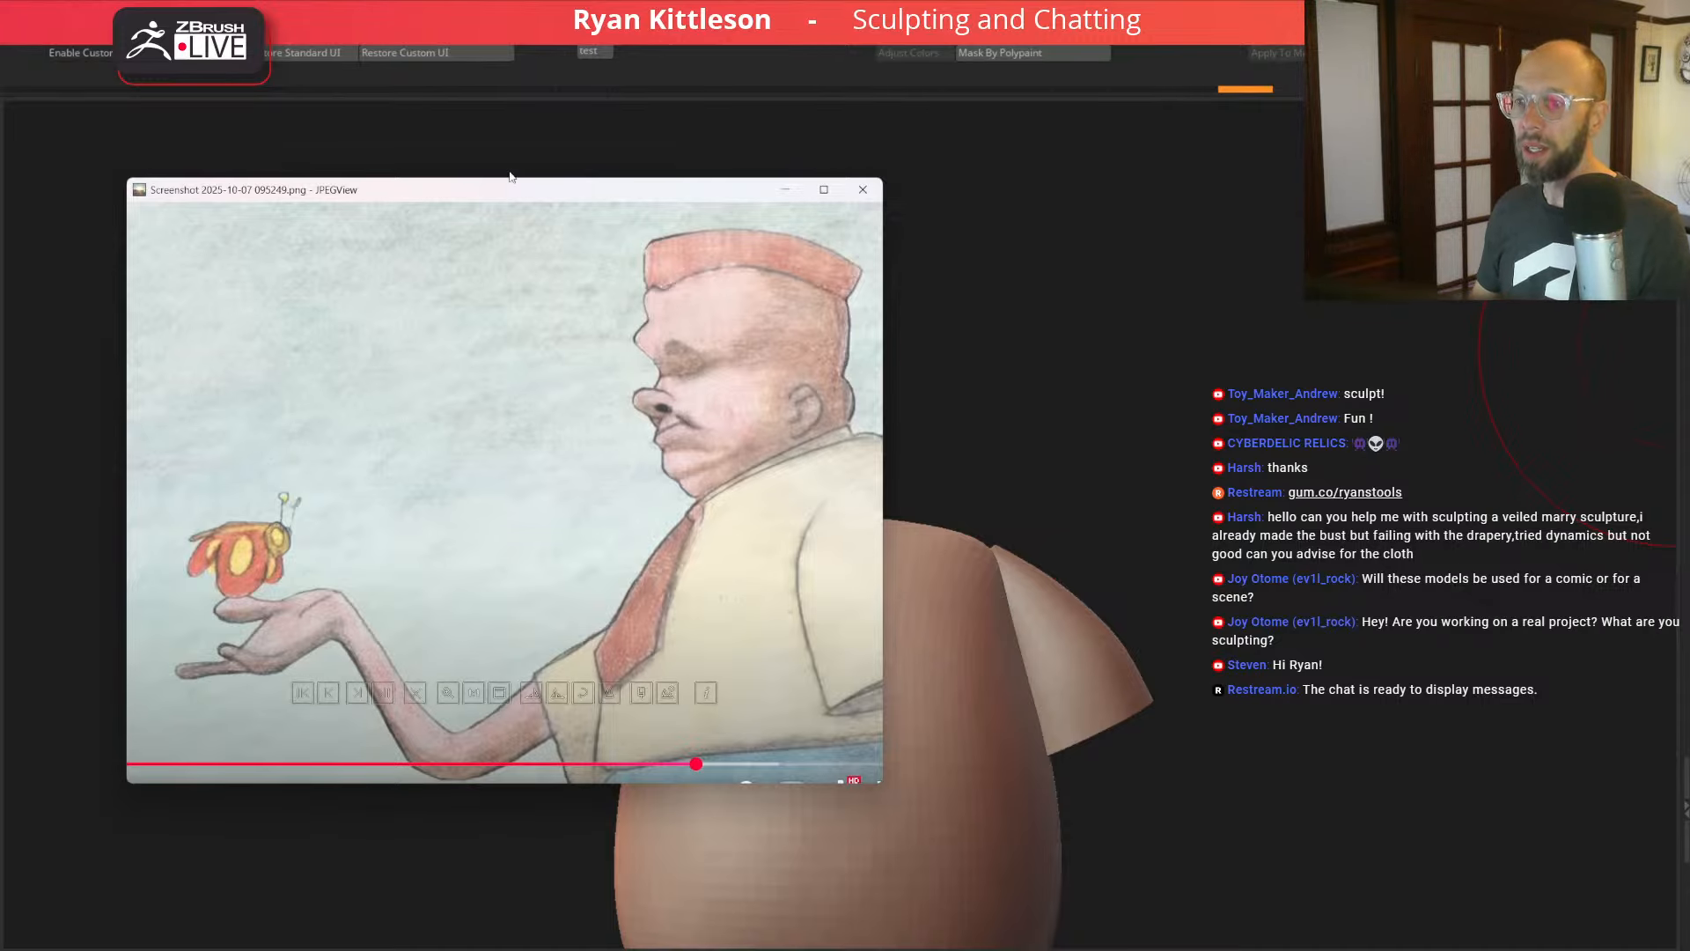
pyautogui.moveTo(679, 197); pyautogui.dragTo(528, 946)
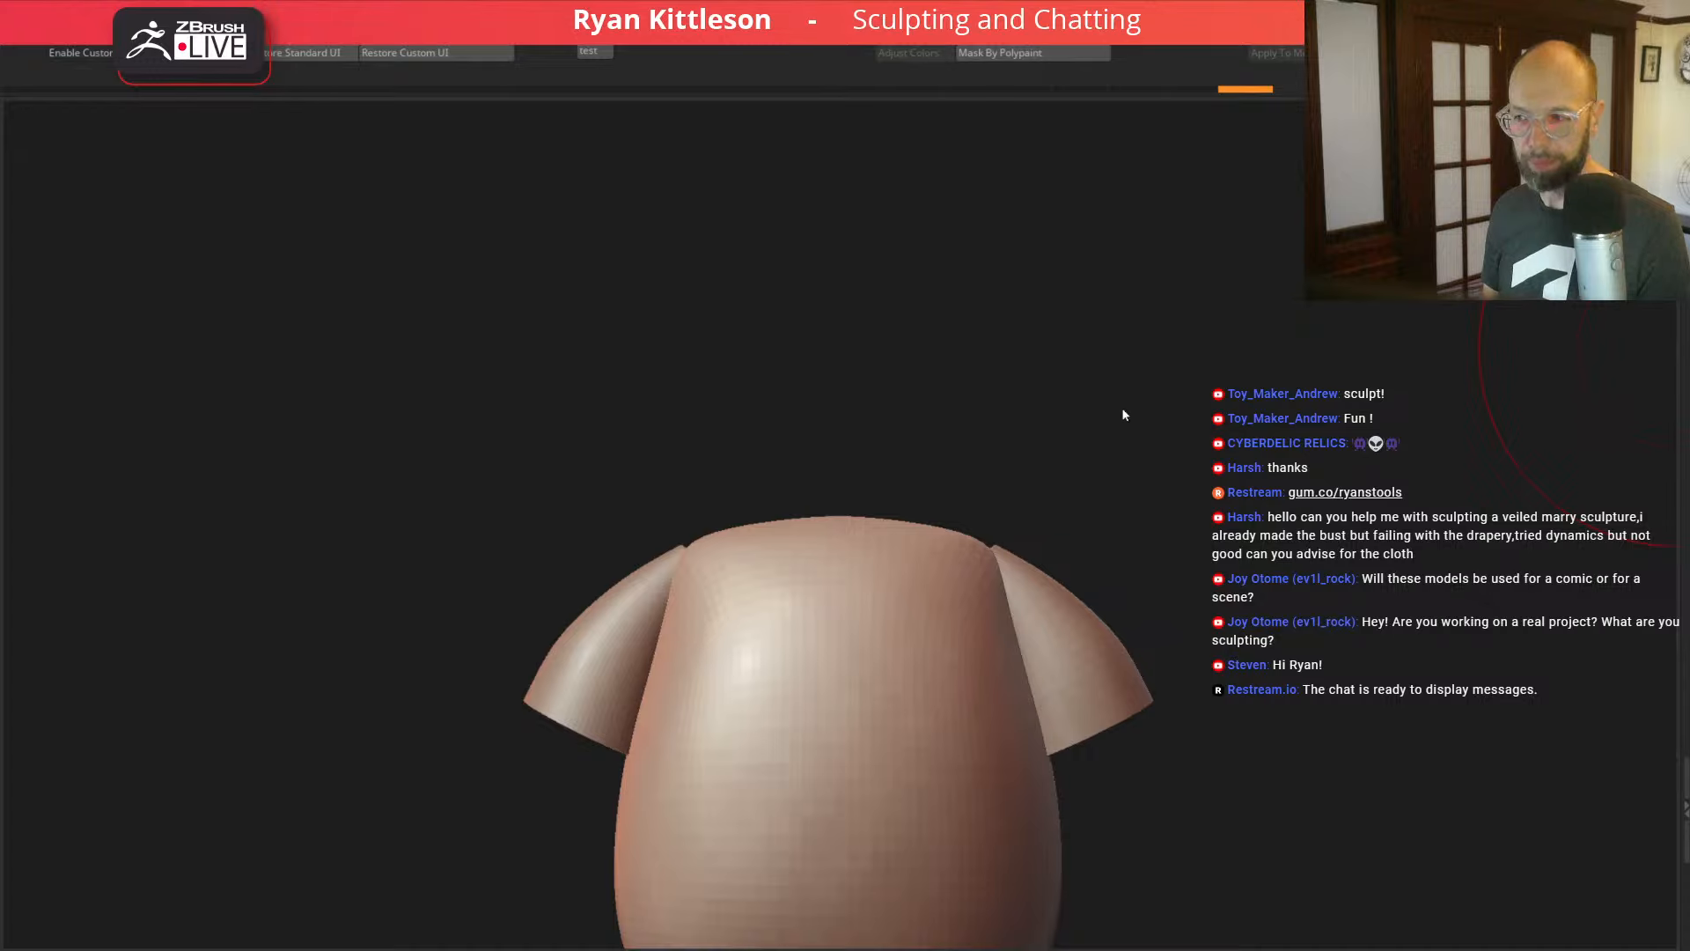
pyautogui.moveTo(1180, 373); pyautogui.dragTo(1150, 348)
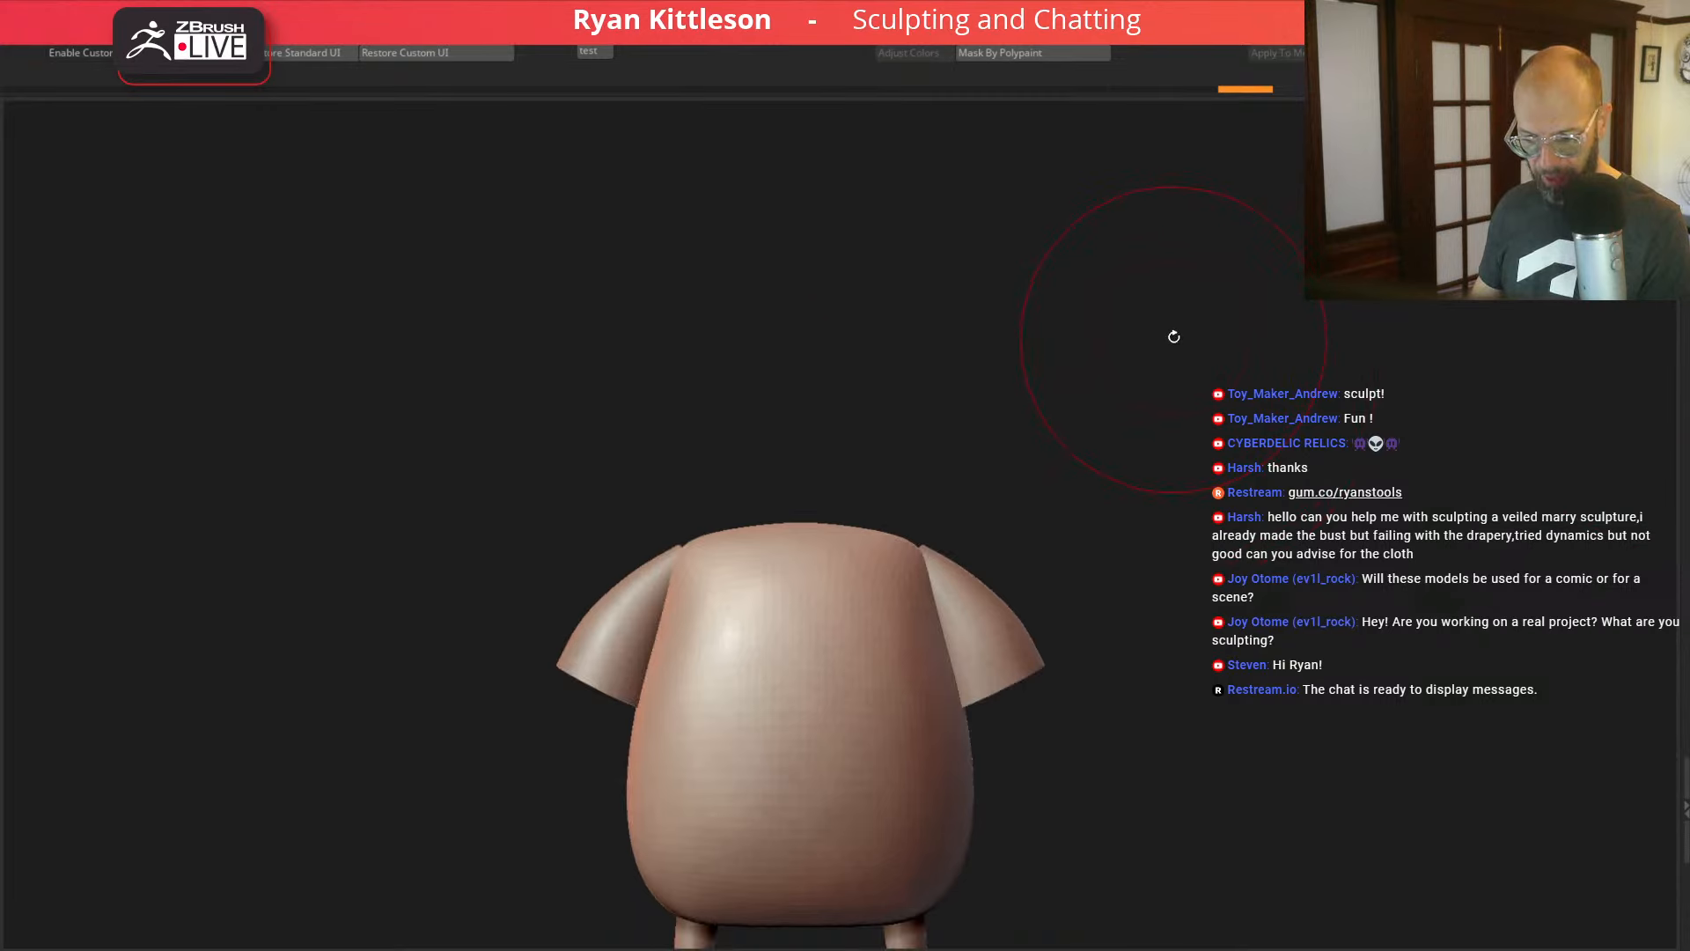
pyautogui.moveTo(431, 950); pyautogui.dragTo(606, 191)
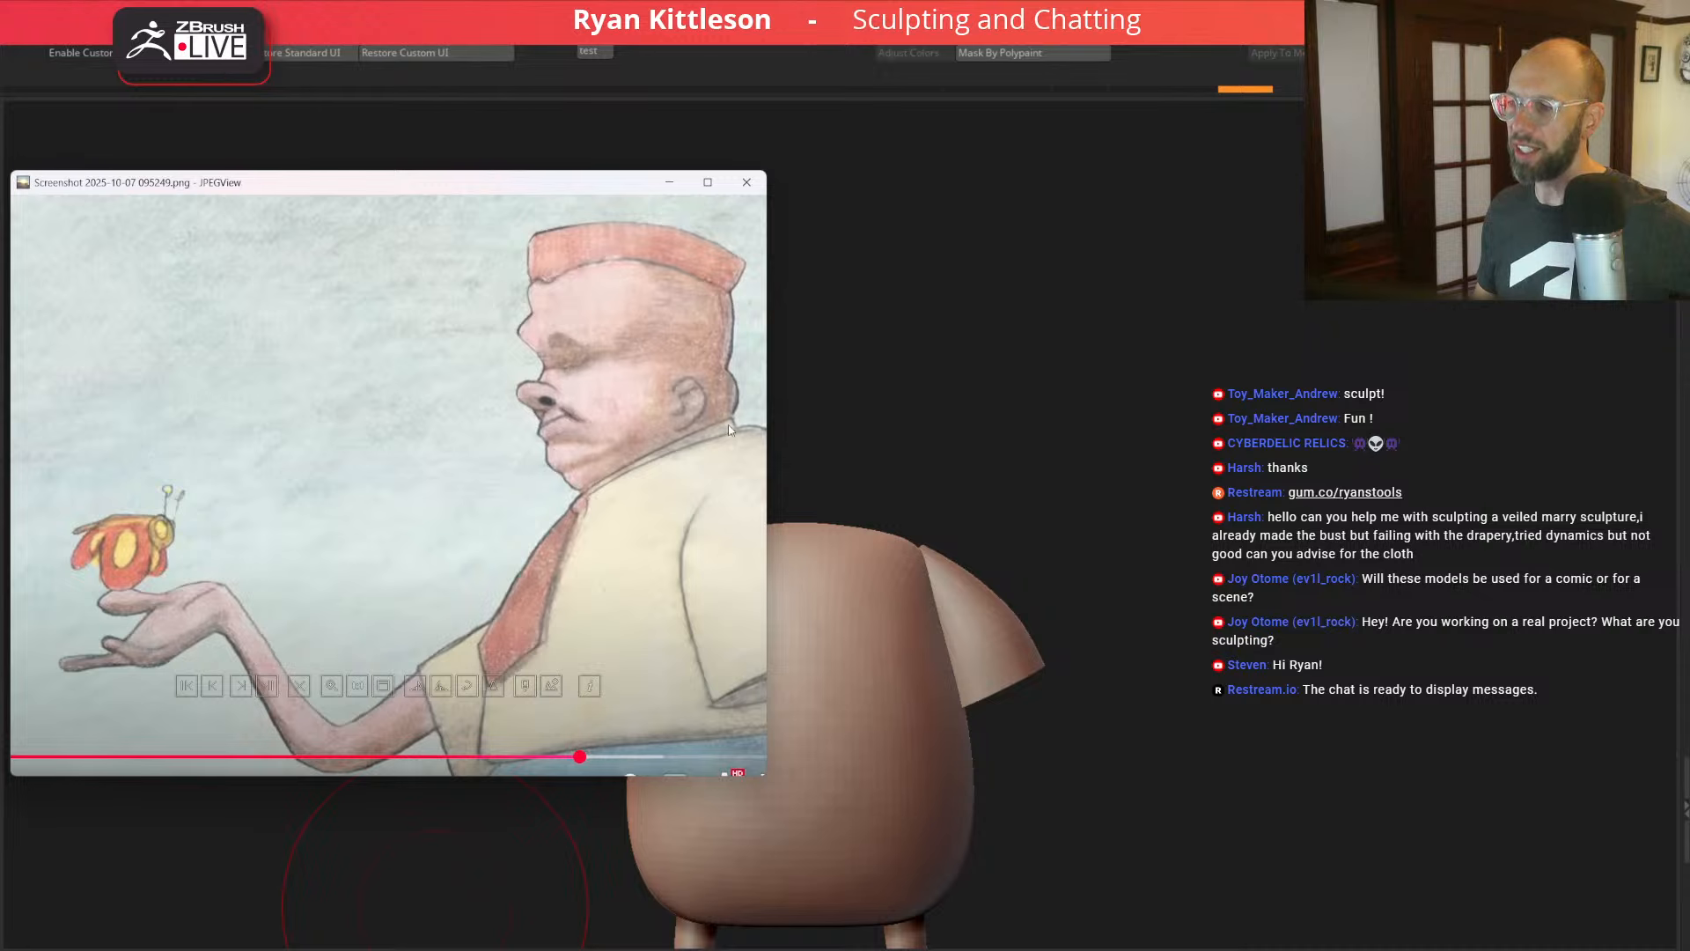
pyautogui.moveTo(565, 188); pyautogui.dragTo(422, 950)
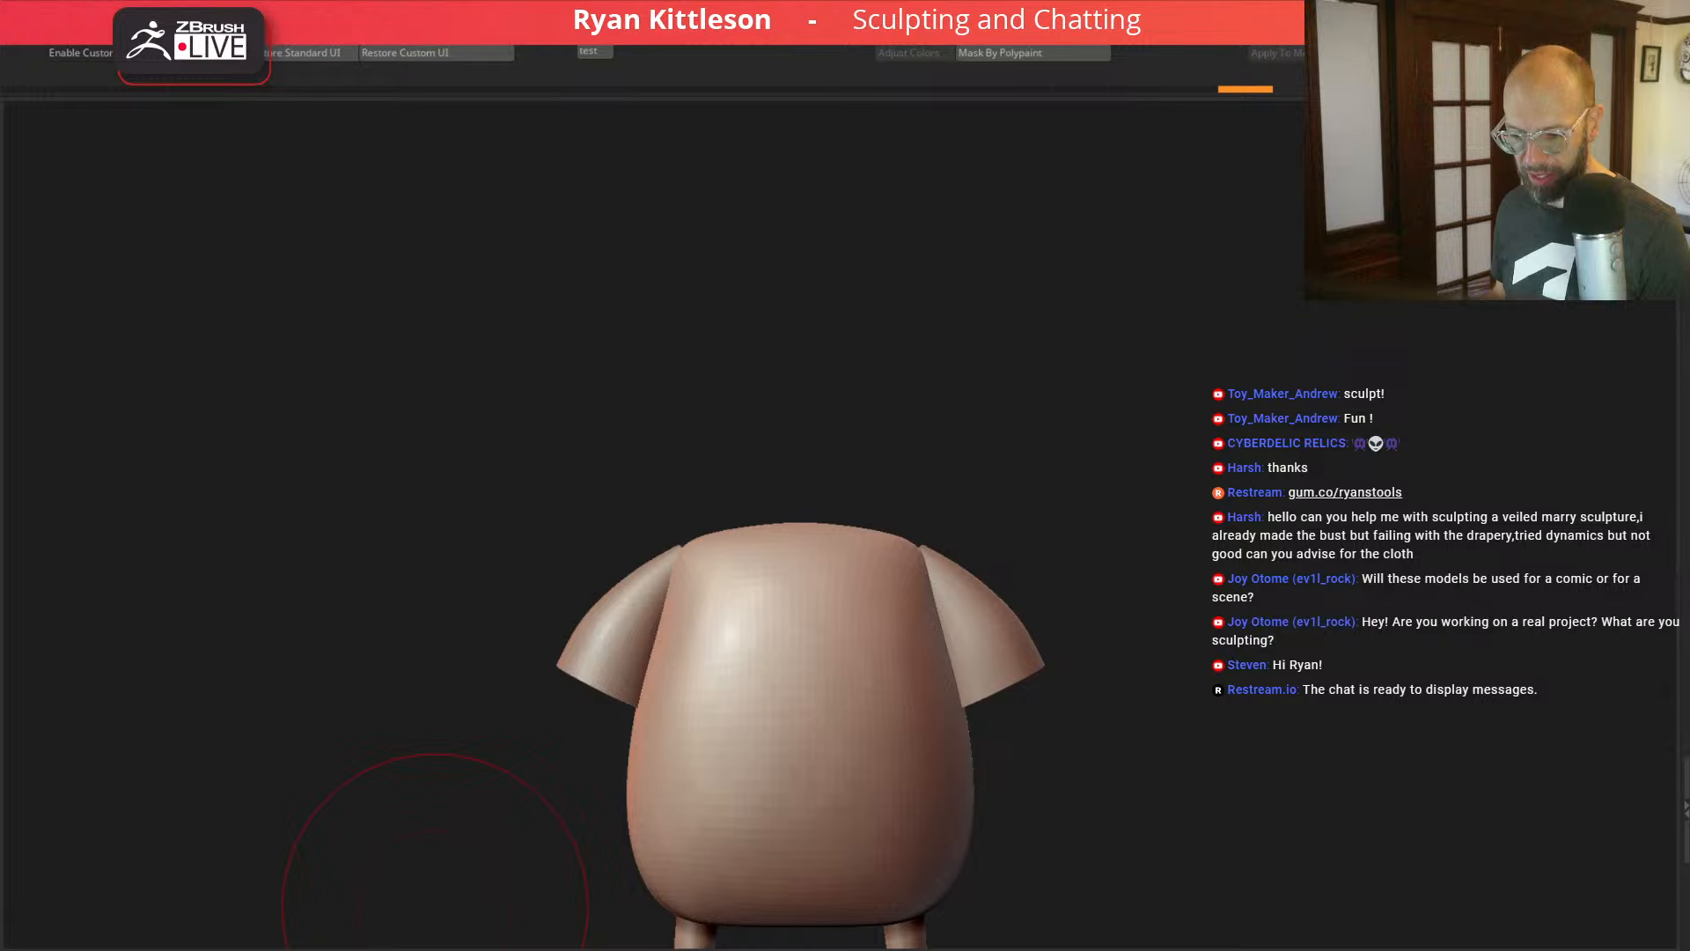
pyautogui.moveTo(1189, 524); pyautogui.dragTo(1177, 534)
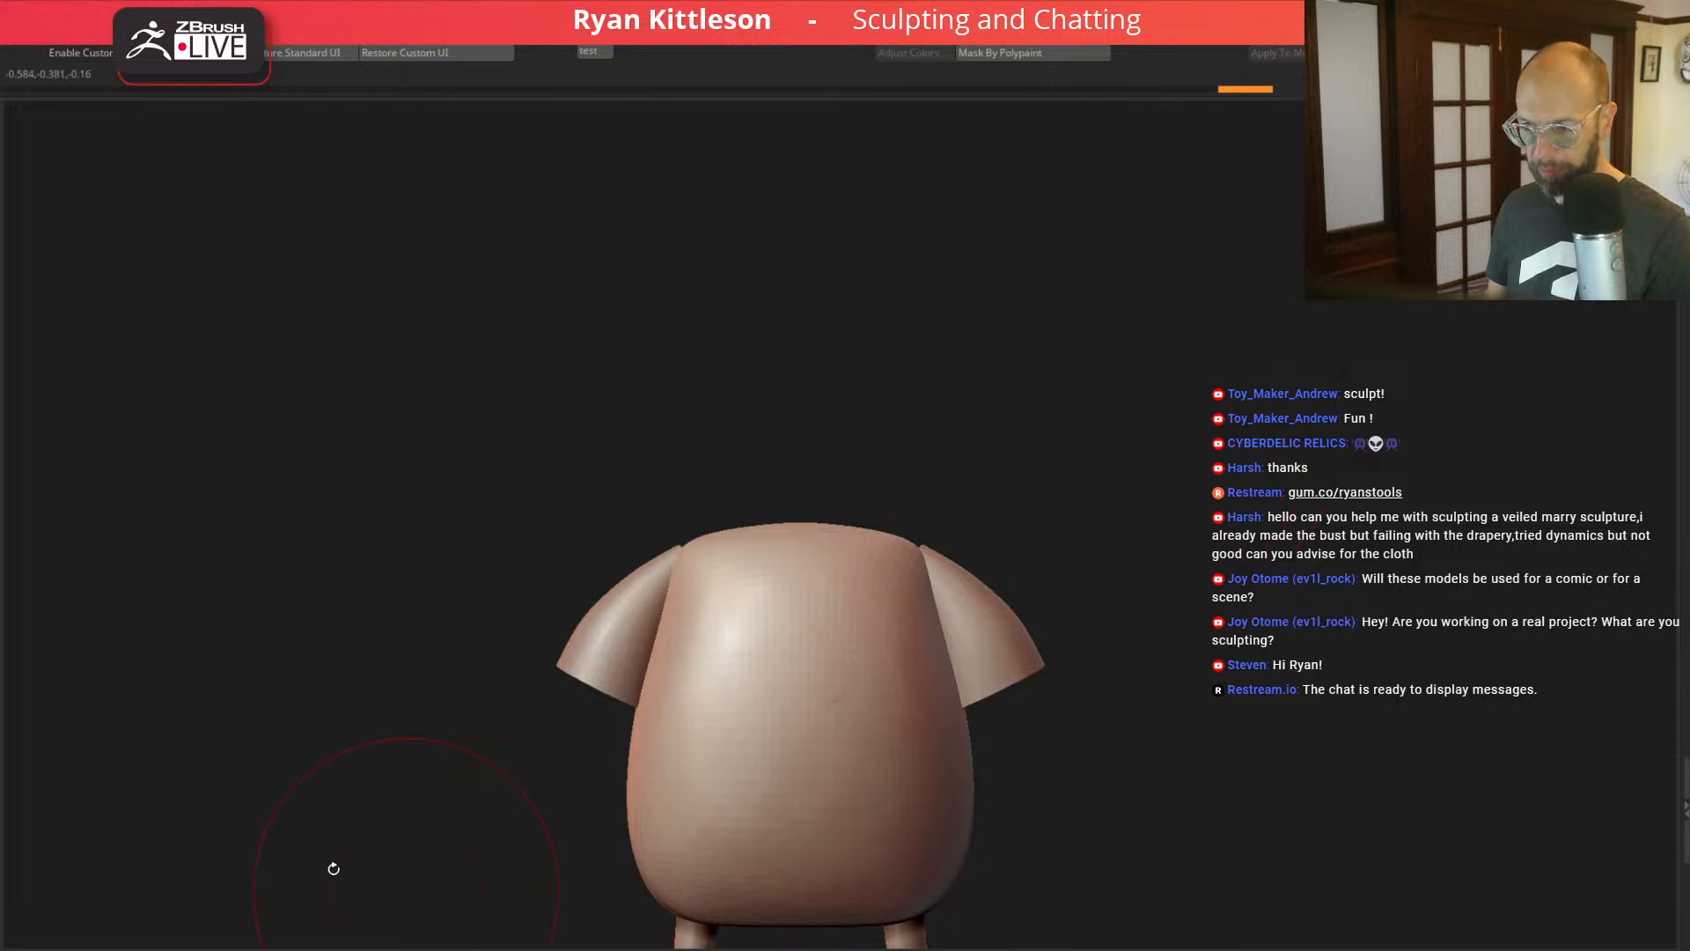
# Step: Add a sphere above the body for the man's head and subdivide it until it is smooth
pyautogui.keyDown('alt'); pyautogui.click(853, 753); pyautogui.keyUp('alt')
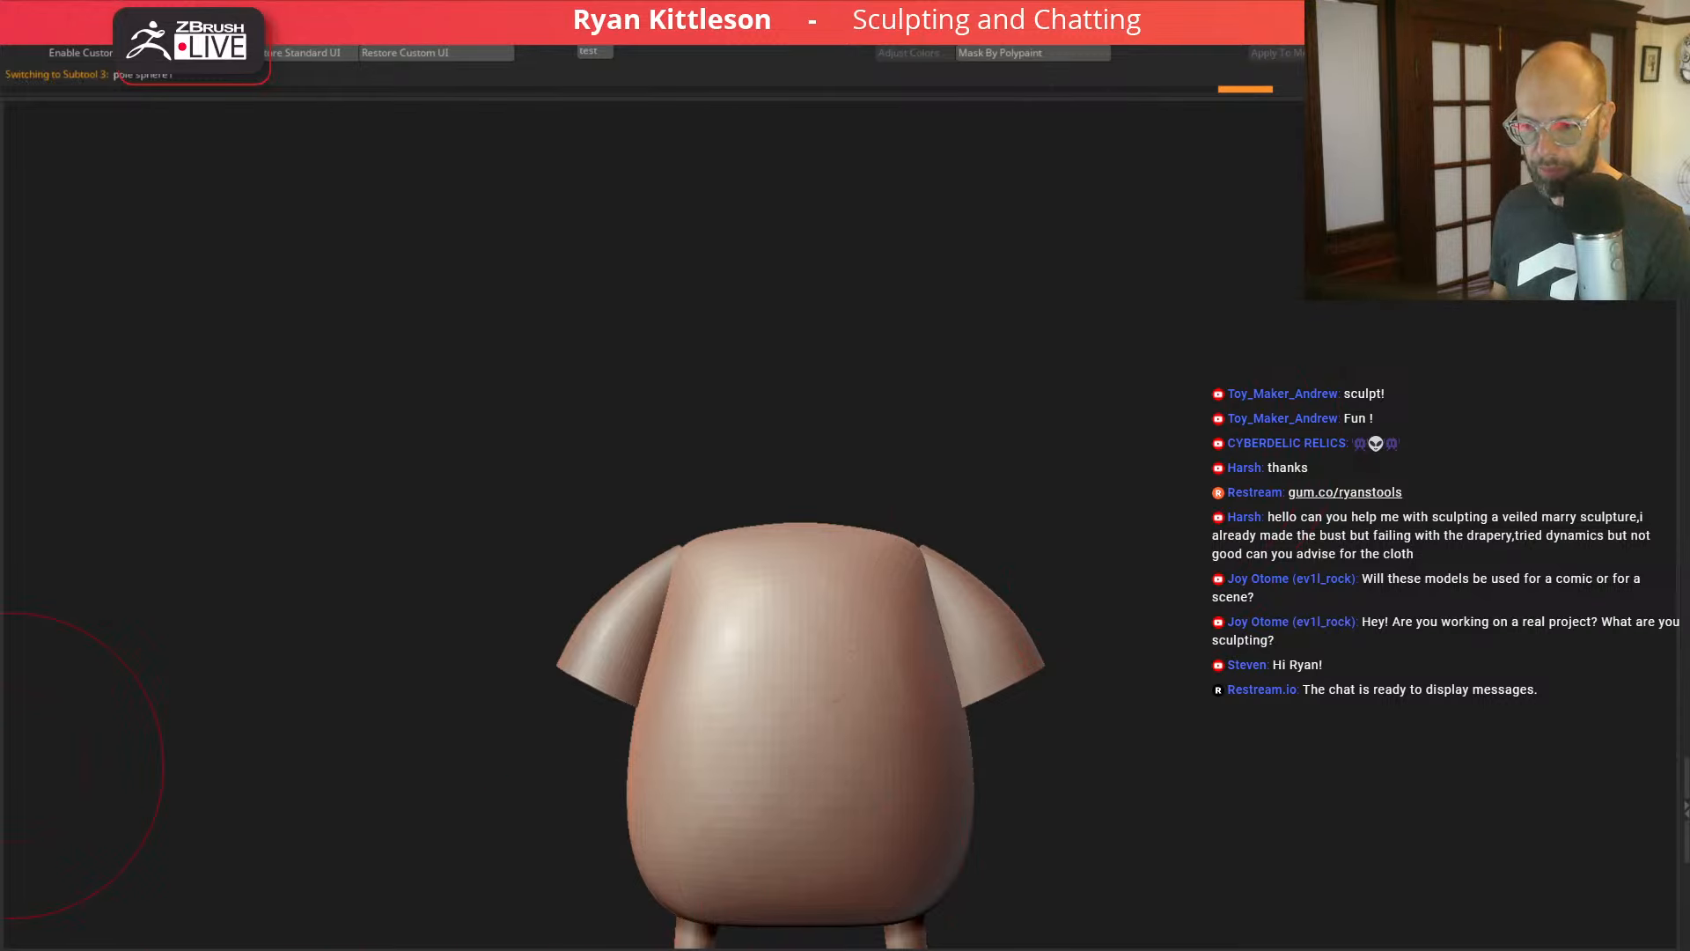
pyautogui.moveTo(819, 647); pyautogui.dragTo(793, 336)
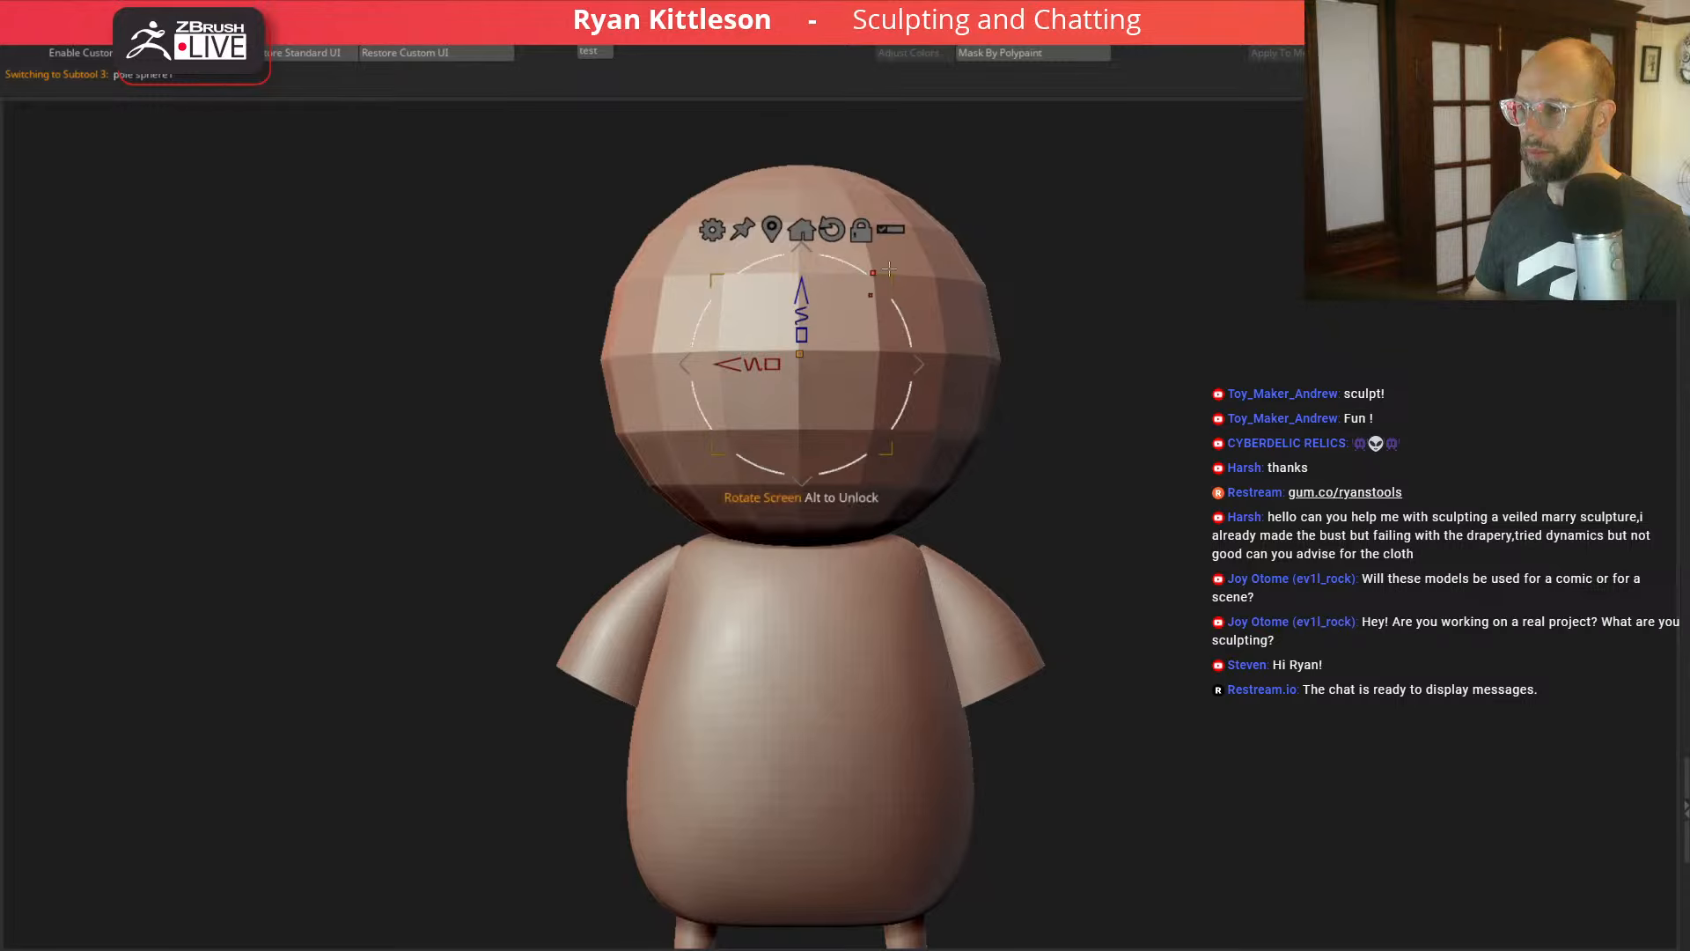
pyautogui.hotkey('ctrl', 'd')
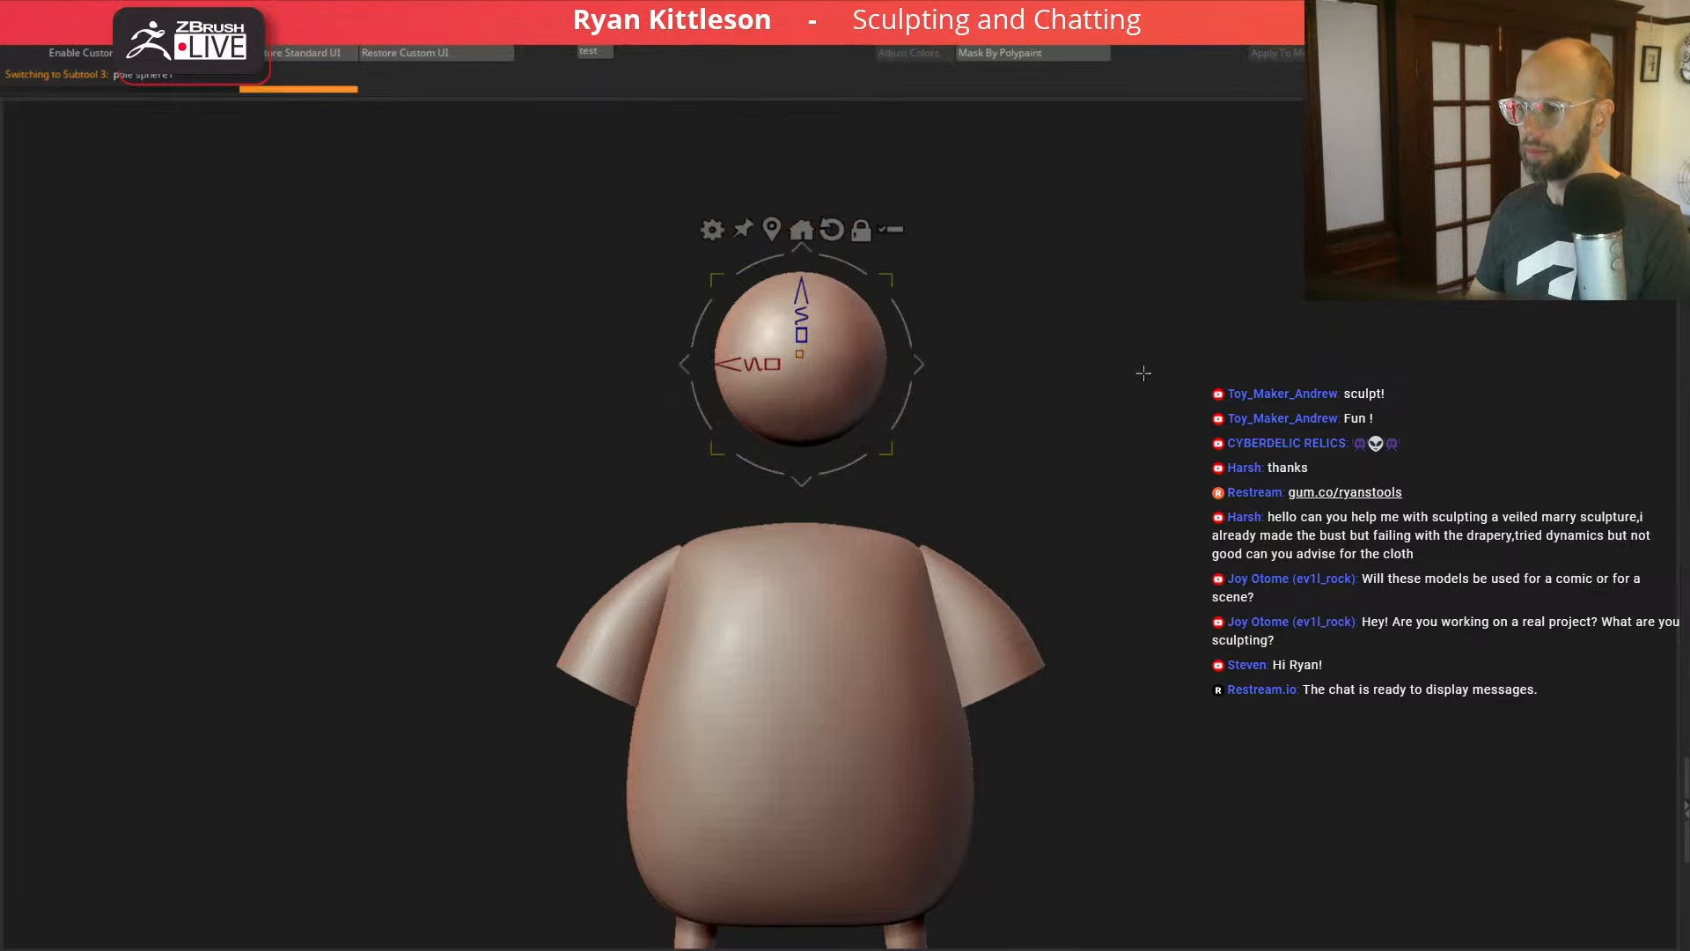
pyautogui.keyDown('shift'); pyautogui.moveTo(1144, 374); pyautogui.dragTo(1074, 366); pyautogui.keyUp('shift')
pyautogui.hotkey('ctrl', 'd')
# Step: Center the gizmo on the head sphere and flatten the sphere vertically into a wide ellipsoid
pyautogui.moveTo(918, 364); pyautogui.dragTo(932, 386)
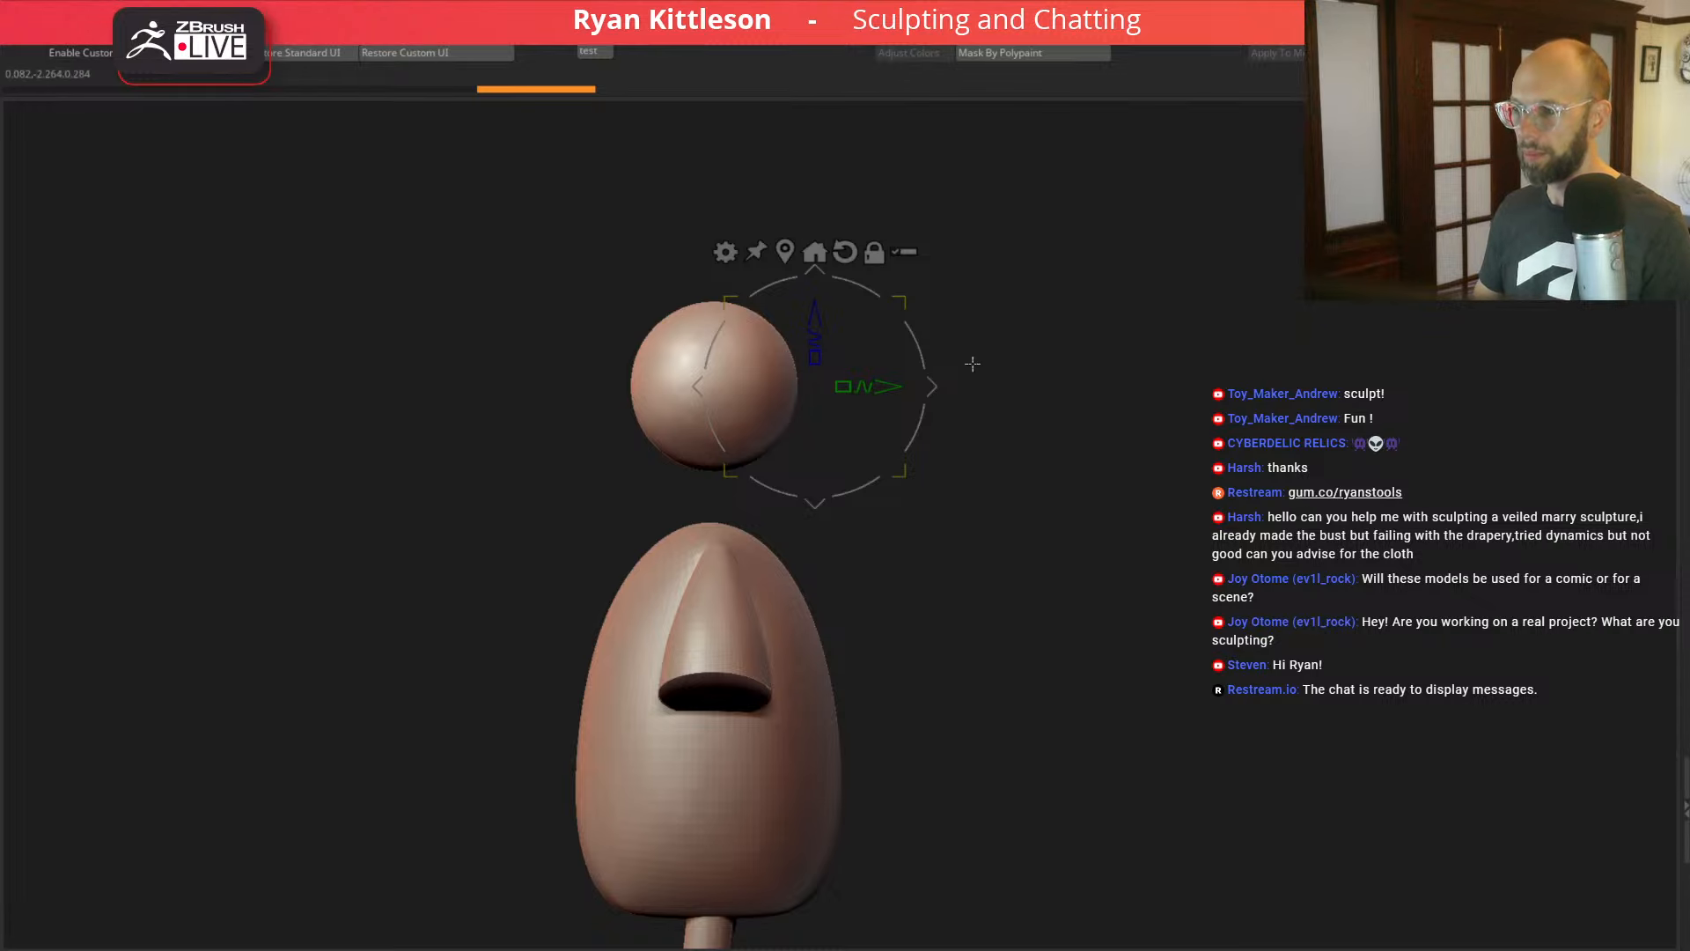
pyautogui.press('w')
pyautogui.click(745, 252)
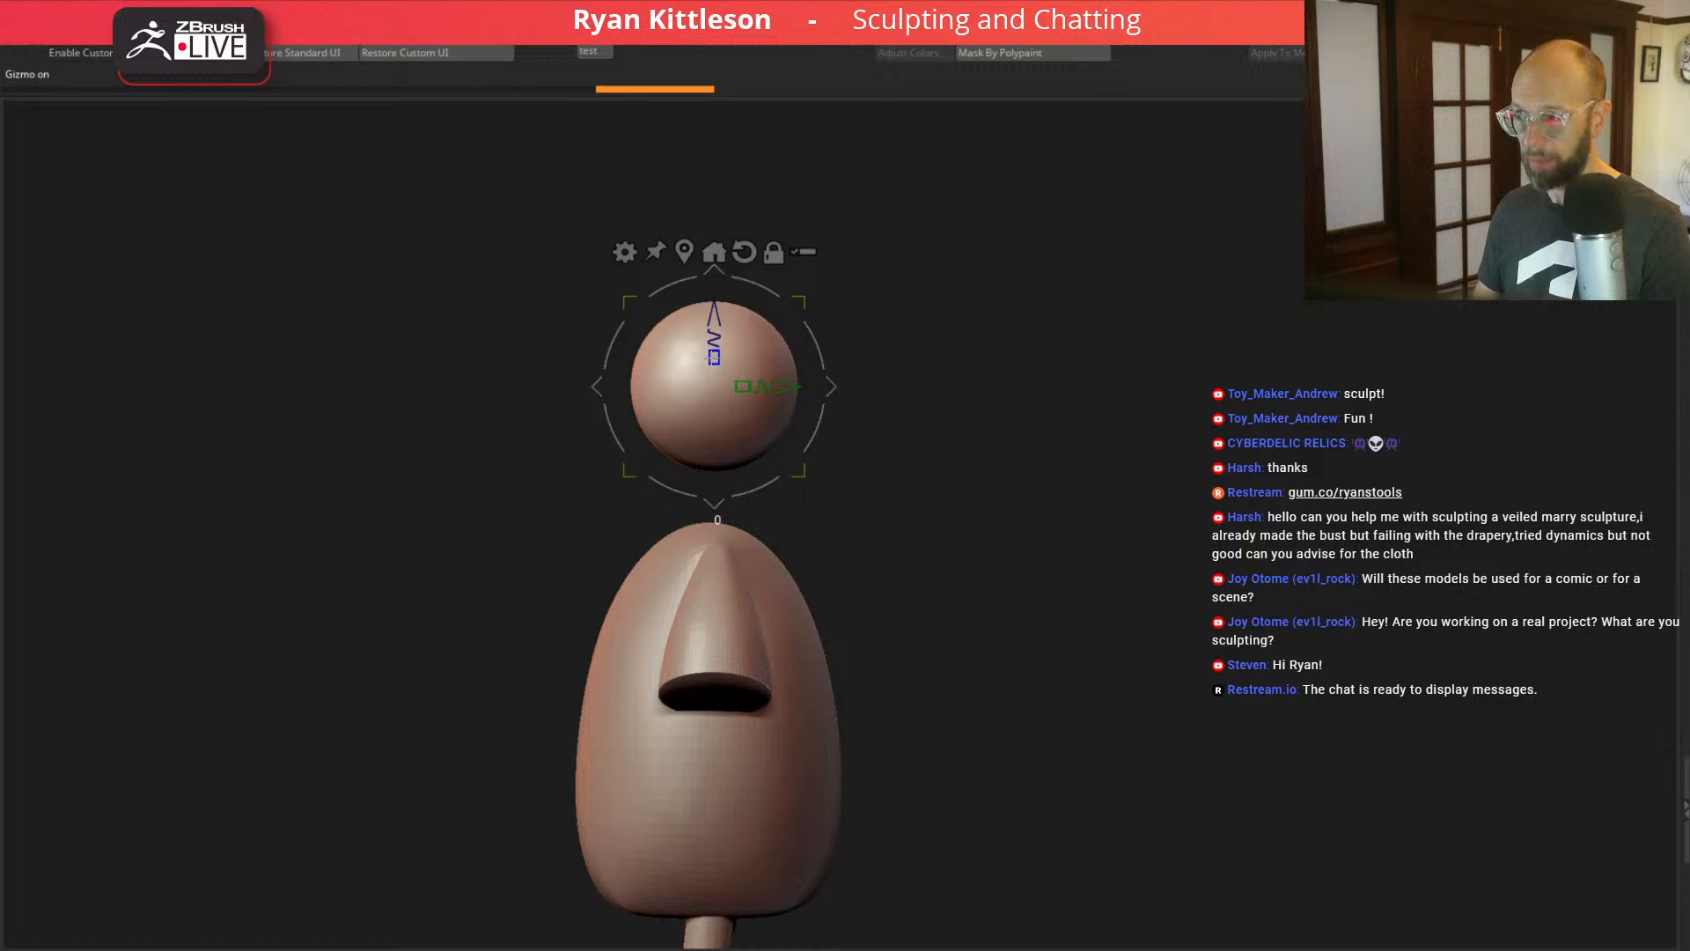
pyautogui.moveTo(714, 357); pyautogui.dragTo(713, 380)
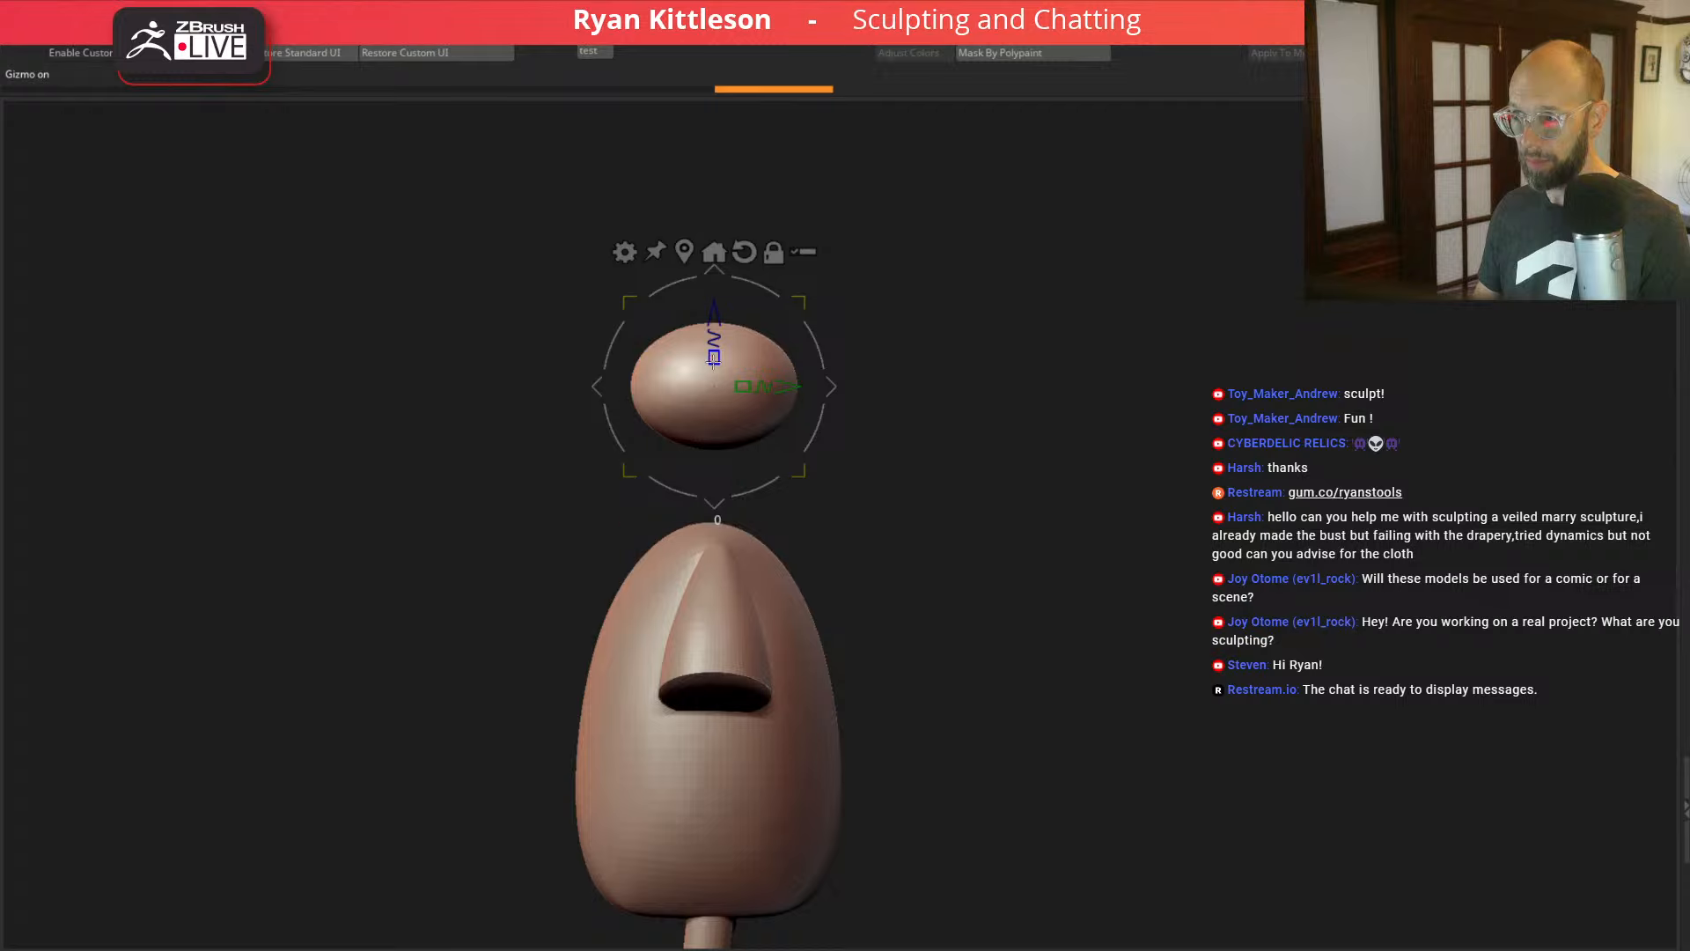
pyautogui.click(734, 332)
# Step: Duplicate the flattened sphere straight down to form the middle part of the head, and select the copy
pyautogui.keyDown('ctrl'); pyautogui.moveTo(714, 356); pyautogui.dragTo(715, 426); pyautogui.keyUp('ctrl')
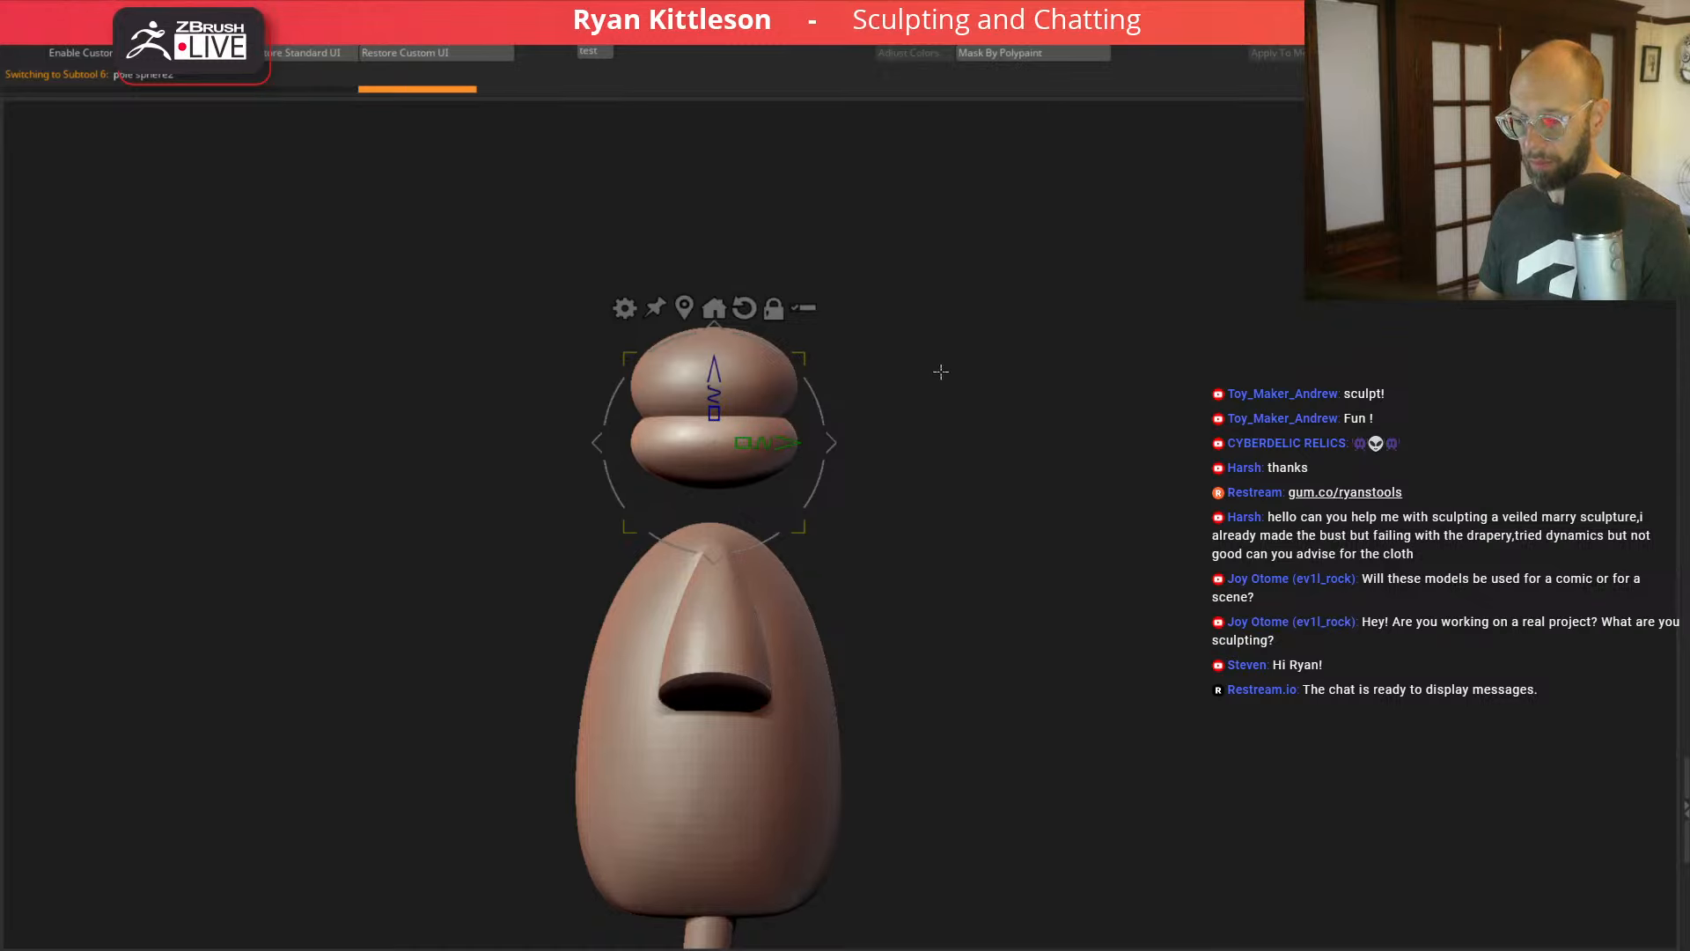
pyautogui.keyDown('alt'); pyautogui.moveTo(941, 371); pyautogui.dragTo(956, 400); pyautogui.keyUp('alt')
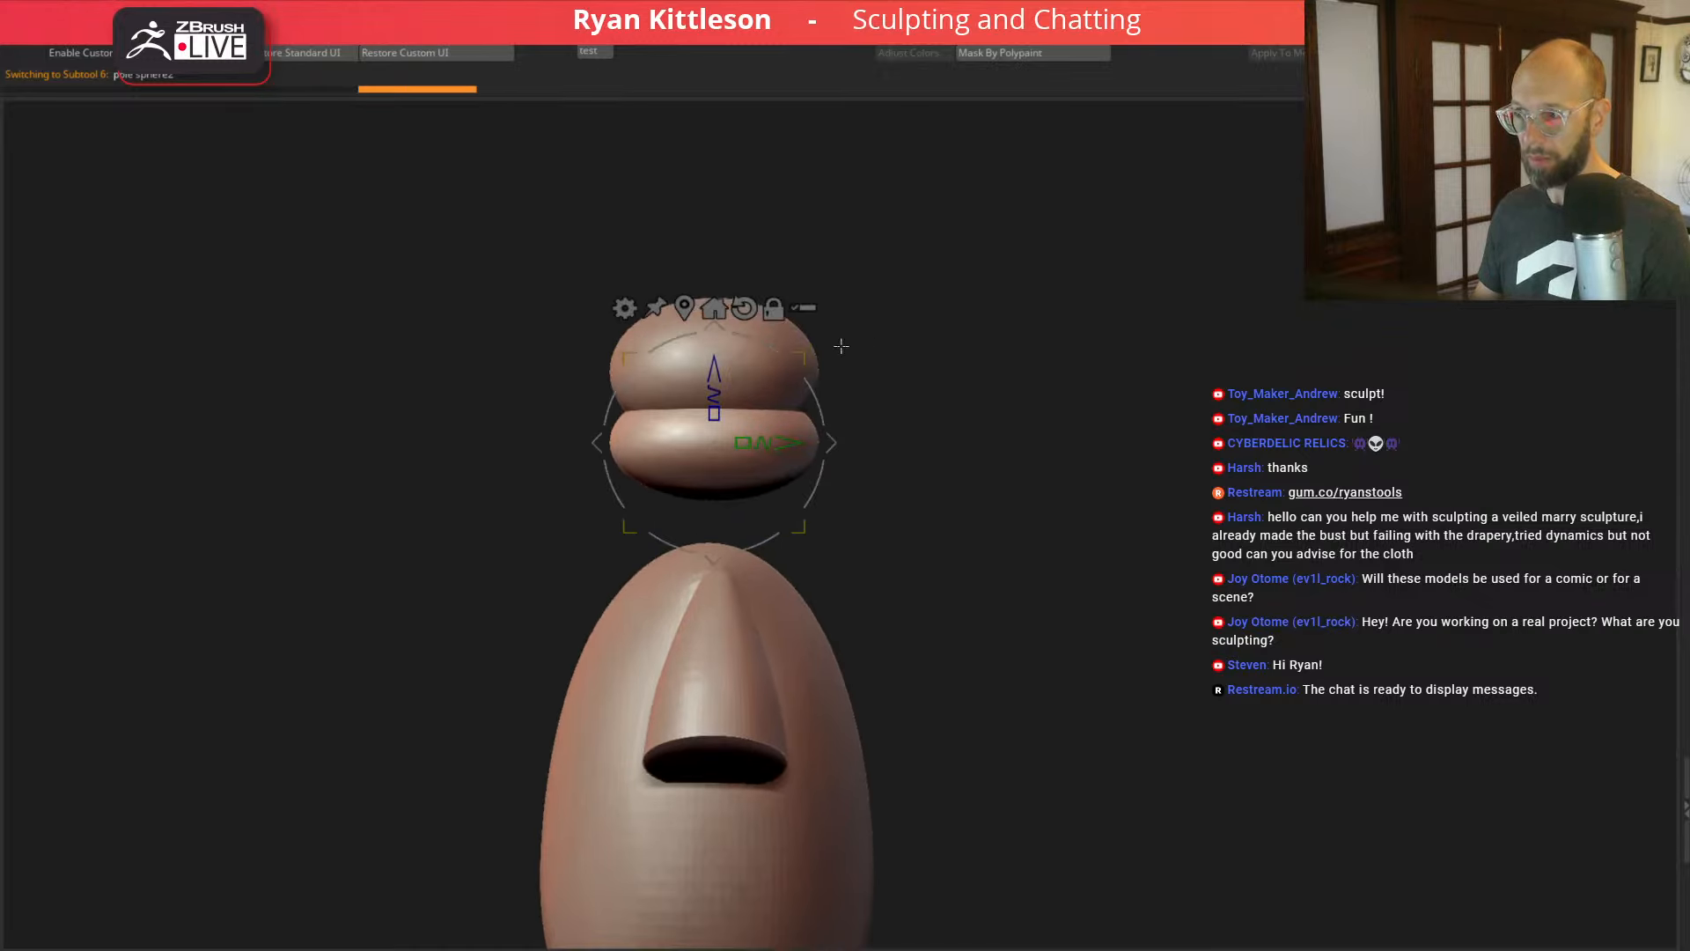
pyautogui.keyDown('alt'); pyautogui.click(759, 381); pyautogui.keyUp('alt')
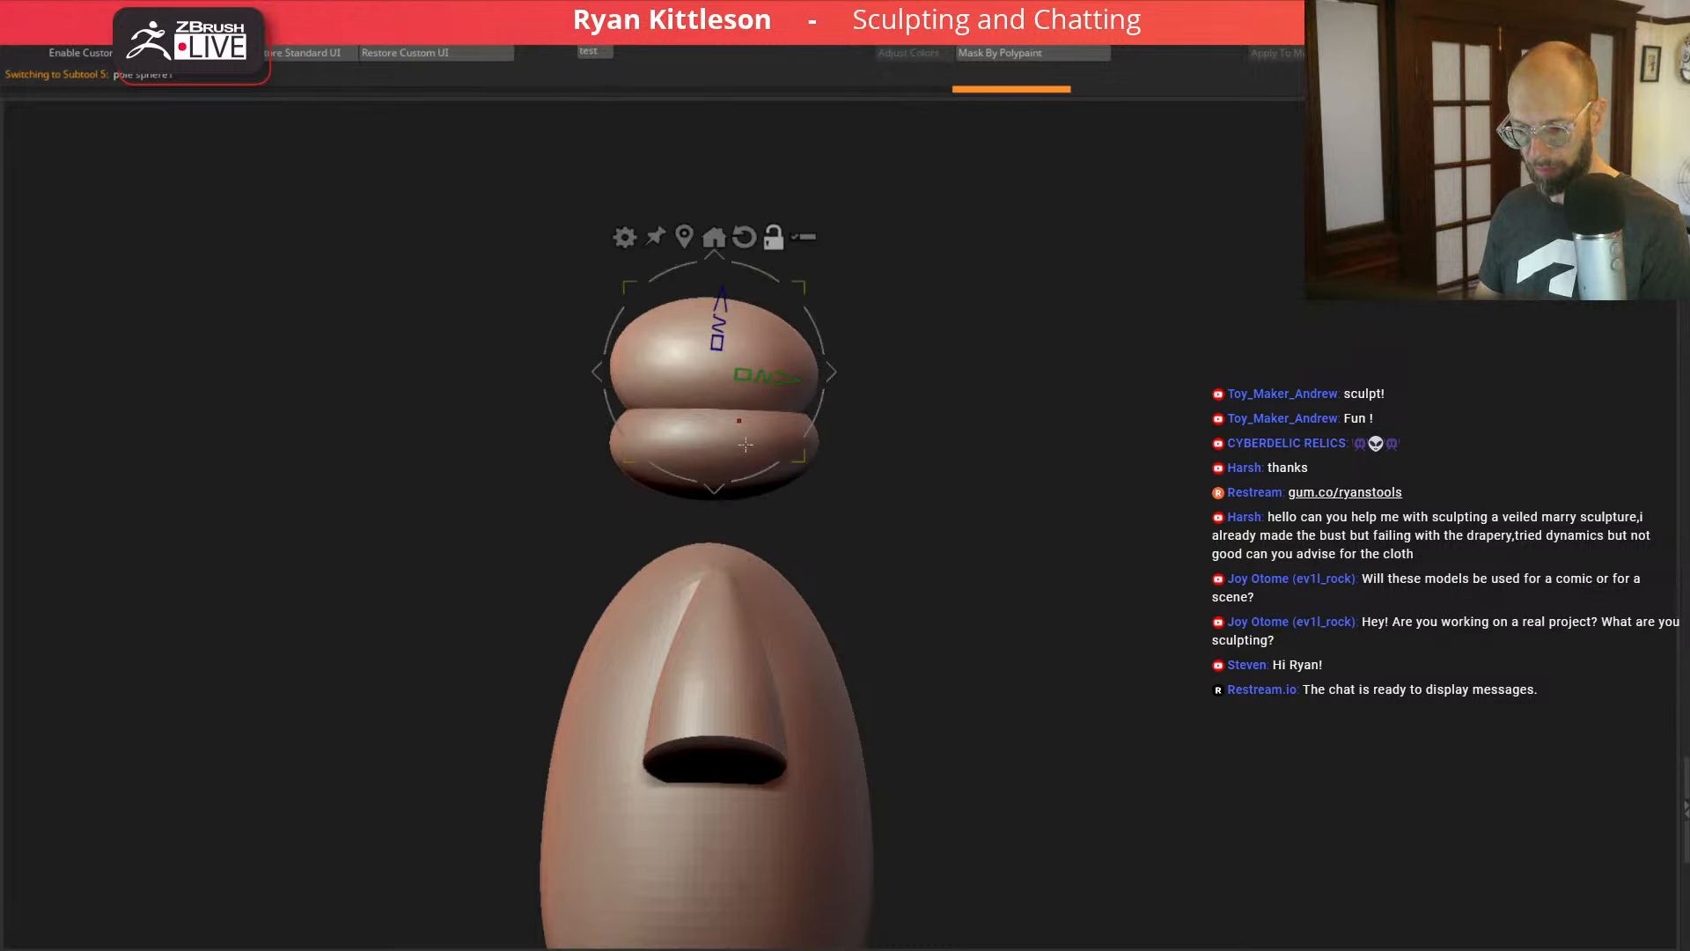
pyautogui.keyDown('alt'); pyautogui.click(747, 444); pyautogui.keyUp('alt')
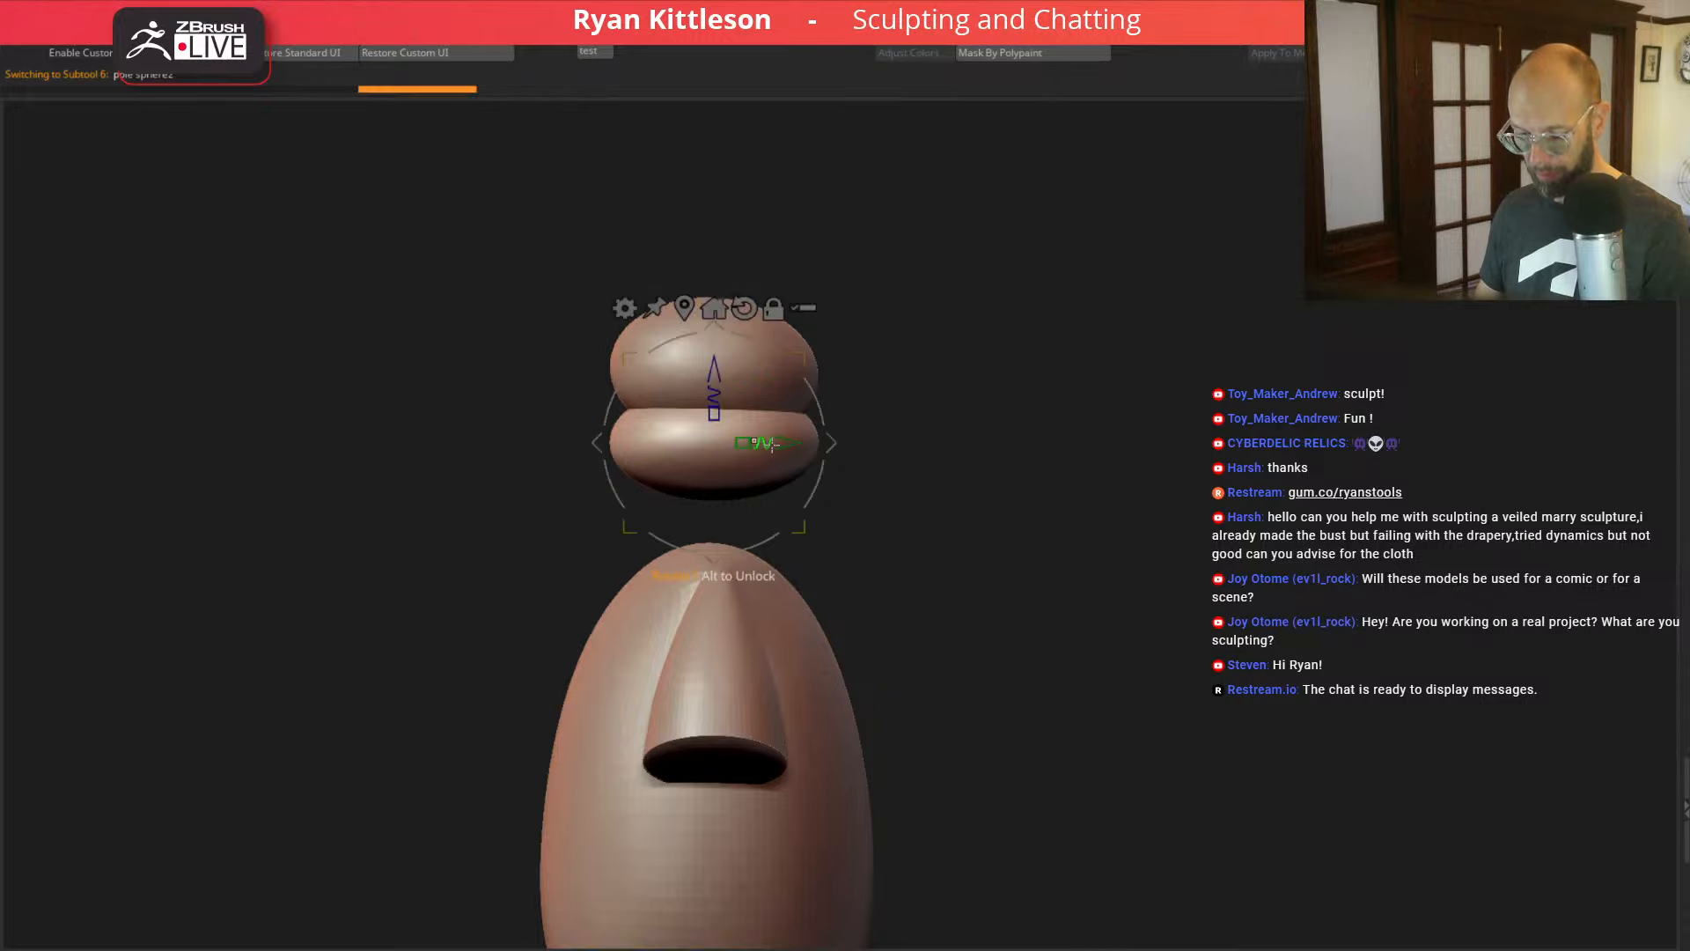
# Step: Duplicate the middle head form for the jaw, tilt it under the front of the head and flatten it
pyautogui.keyDown('ctrl'); pyautogui.moveTo(714, 372); pyautogui.dragTo(813, 411); pyautogui.keyUp('ctrl')
pyautogui.moveTo(831, 479); pyautogui.dragTo(806, 476)
pyautogui.moveTo(913, 442); pyautogui.dragTo(1042, 403)
pyautogui.keyDown('alt'); pyautogui.moveTo(938, 410); pyautogui.dragTo(1004, 412); pyautogui.keyUp('alt')
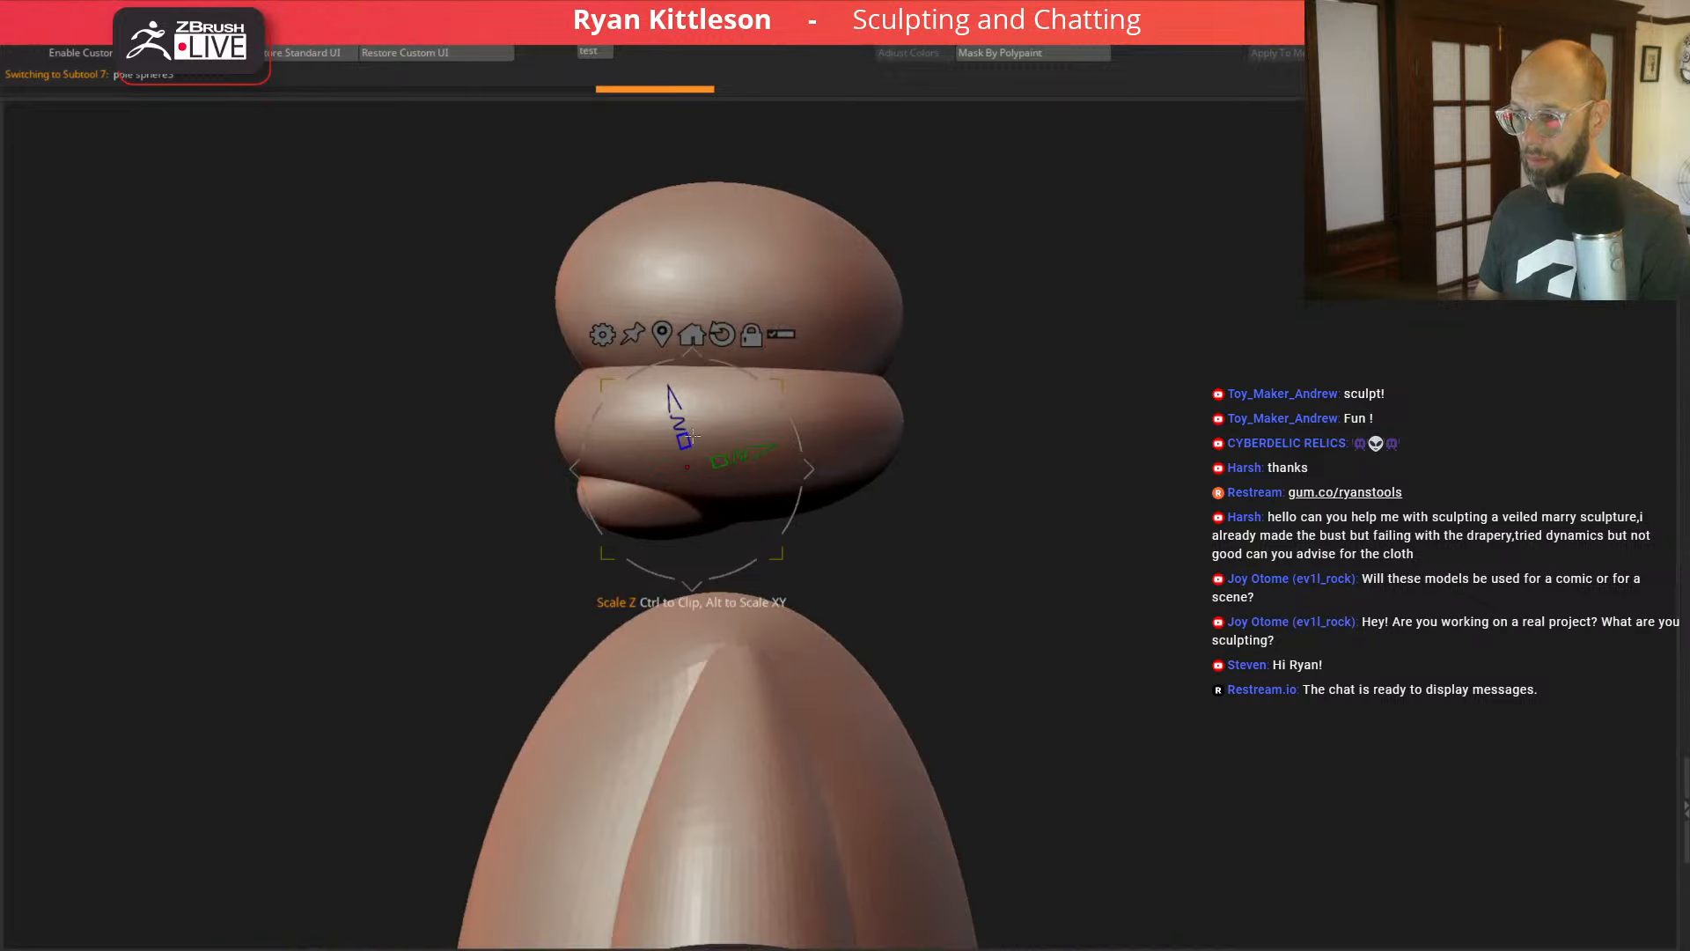
pyautogui.moveTo(684, 439); pyautogui.dragTo(702, 455)
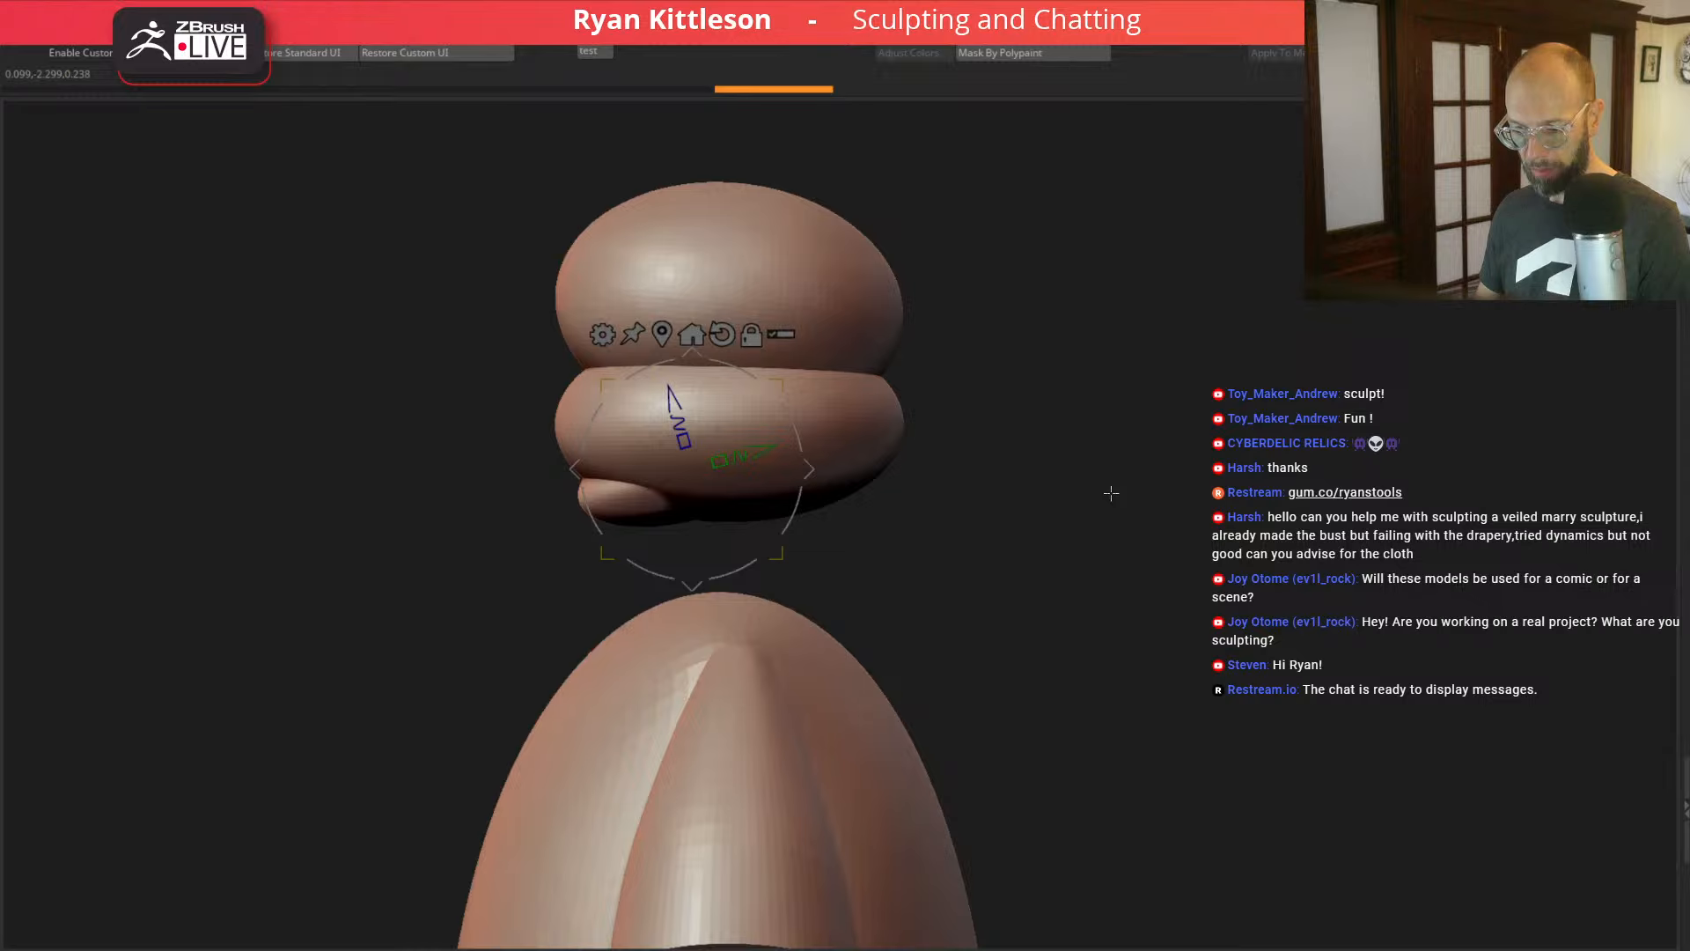
# Step: Duplicate the middle head form downward for the neck, then tilt, flatten and tuck it up under the head
pyautogui.keyDown('alt'); pyautogui.click(851, 424); pyautogui.keyUp('alt')
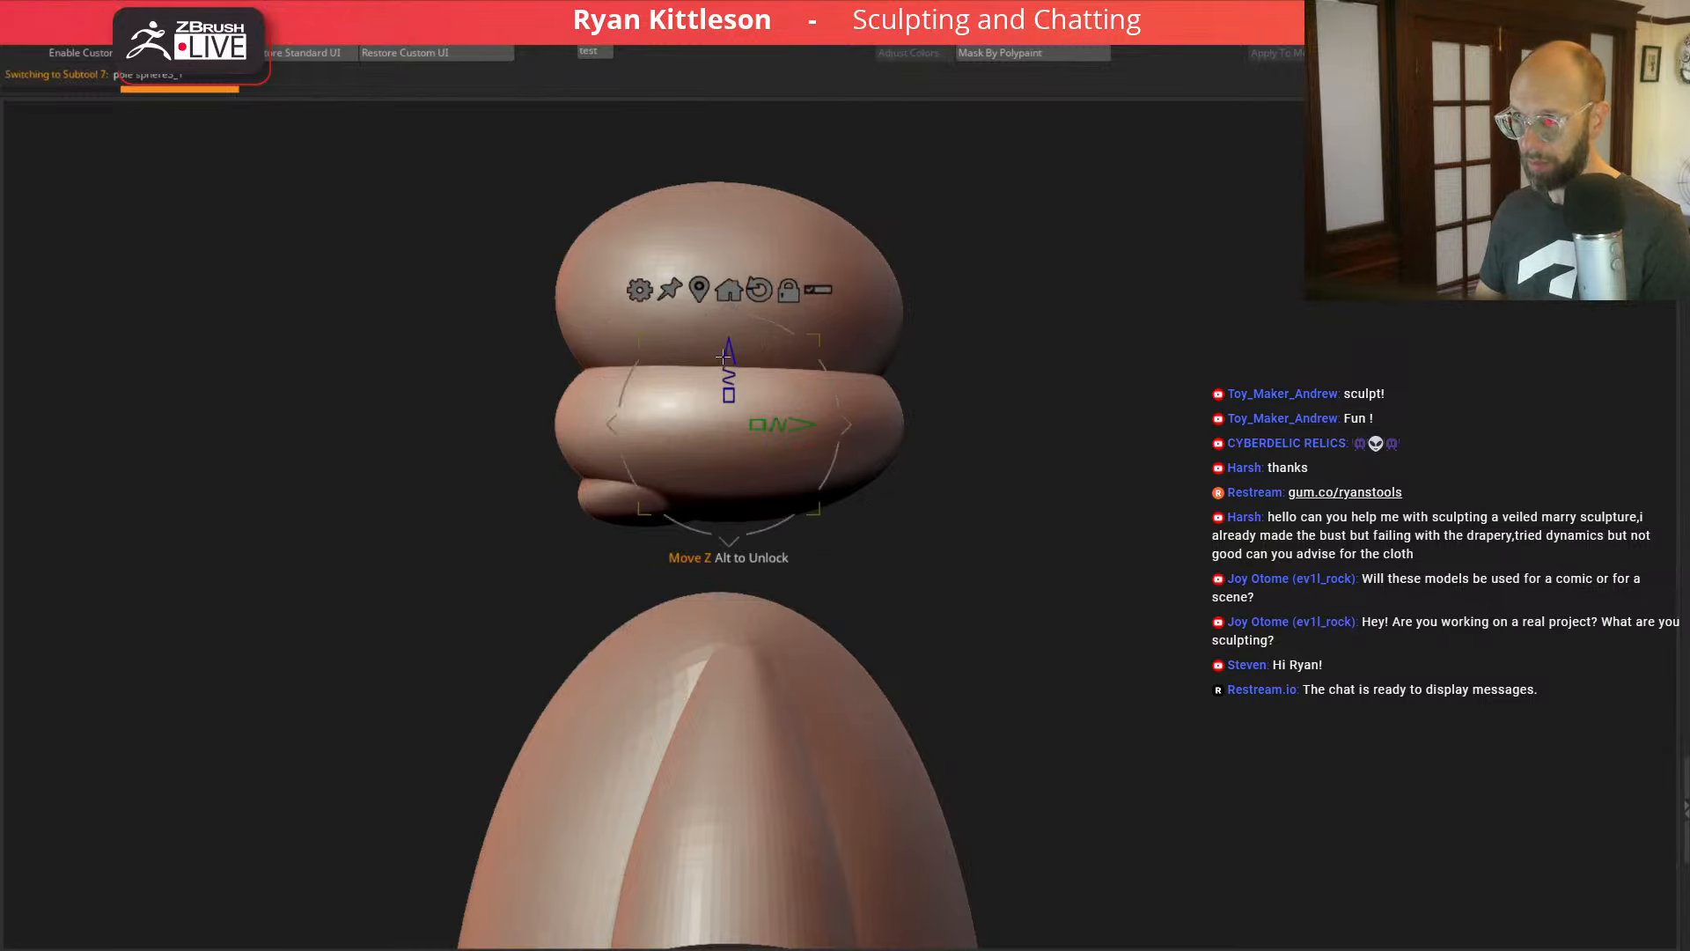
pyautogui.keyDown('ctrl'); pyautogui.moveTo(726, 357); pyautogui.dragTo(725, 461); pyautogui.keyUp('ctrl')
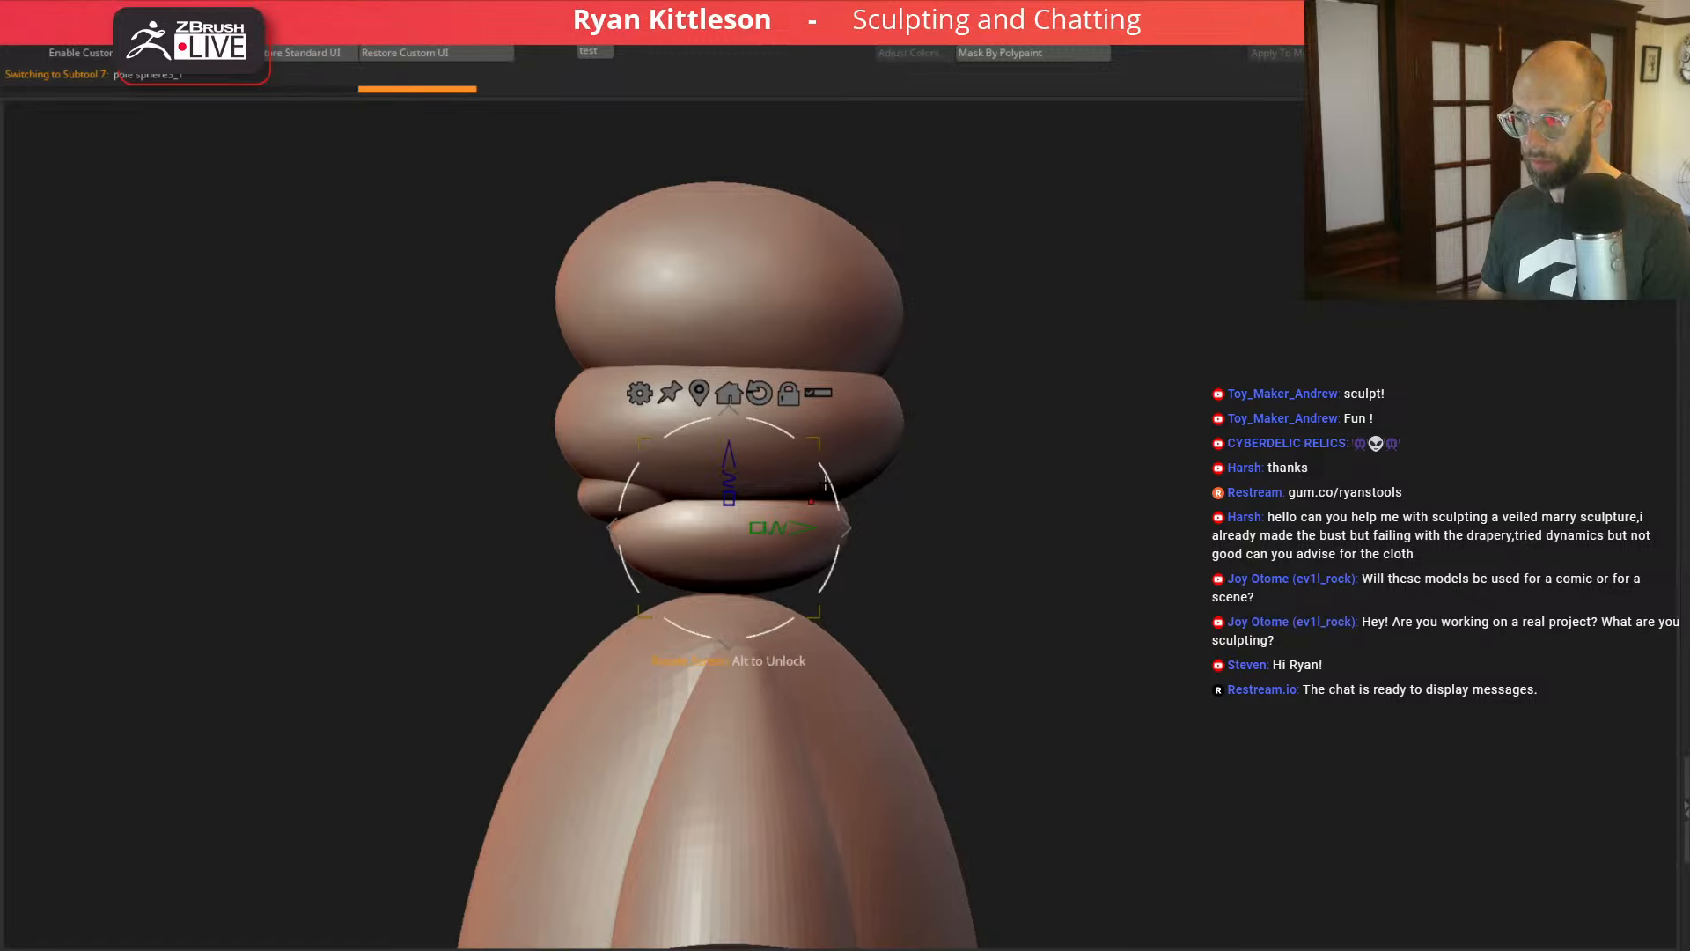
pyautogui.moveTo(830, 481); pyautogui.dragTo(825, 463)
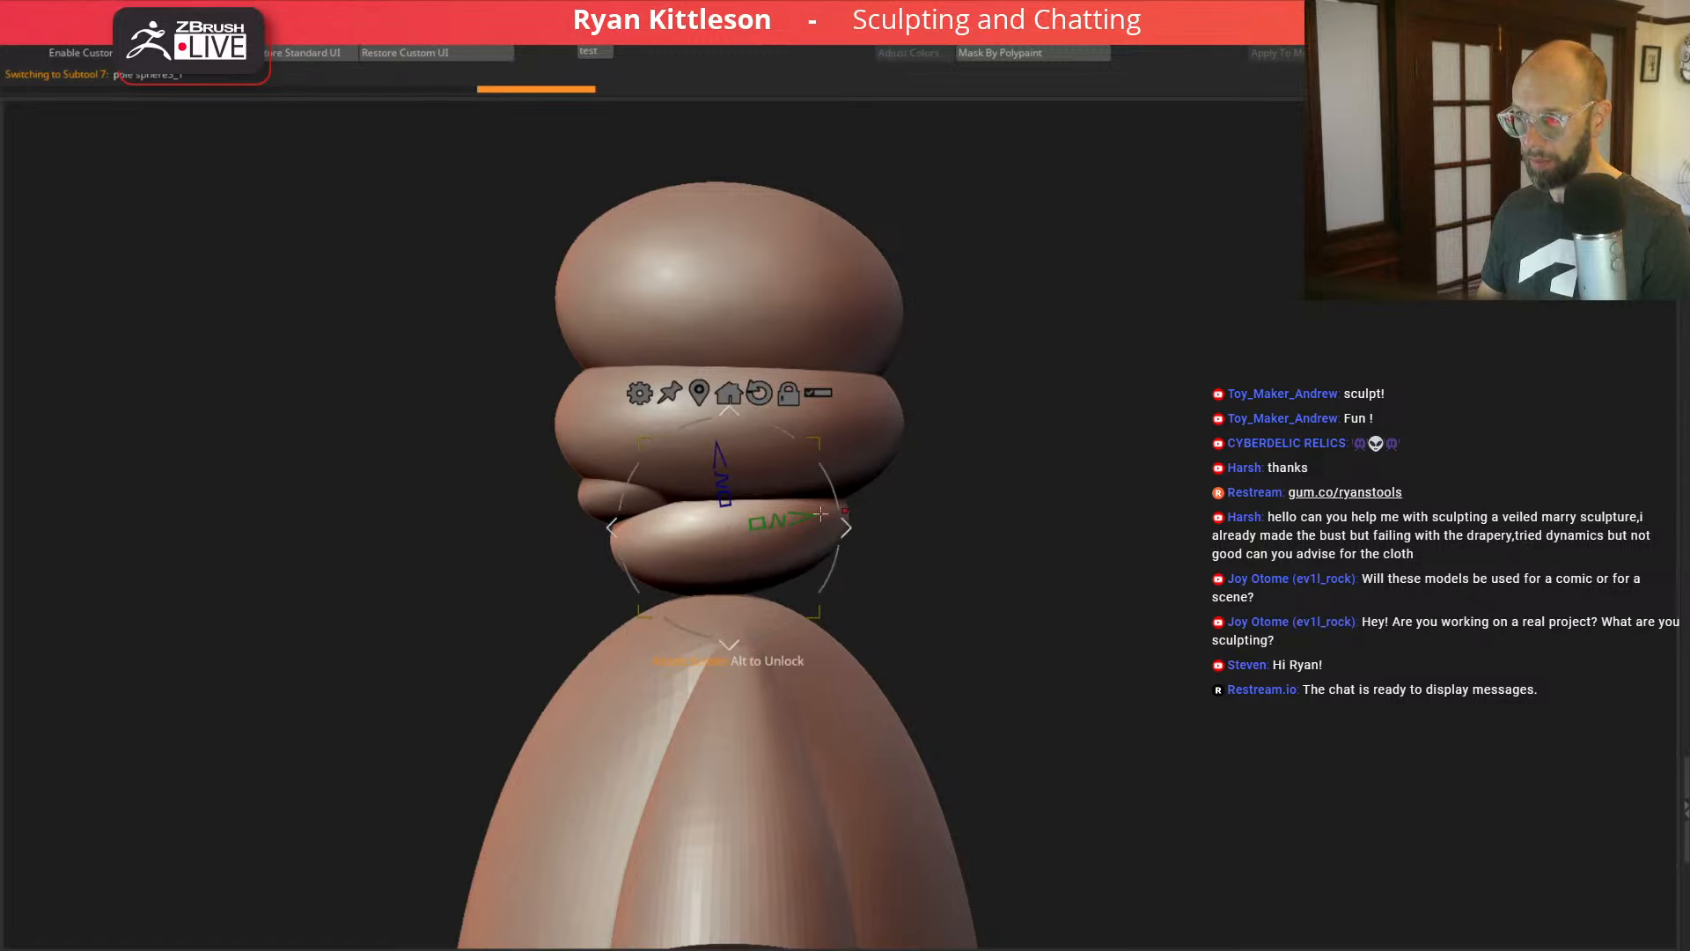
pyautogui.moveTo(727, 499); pyautogui.dragTo(733, 524)
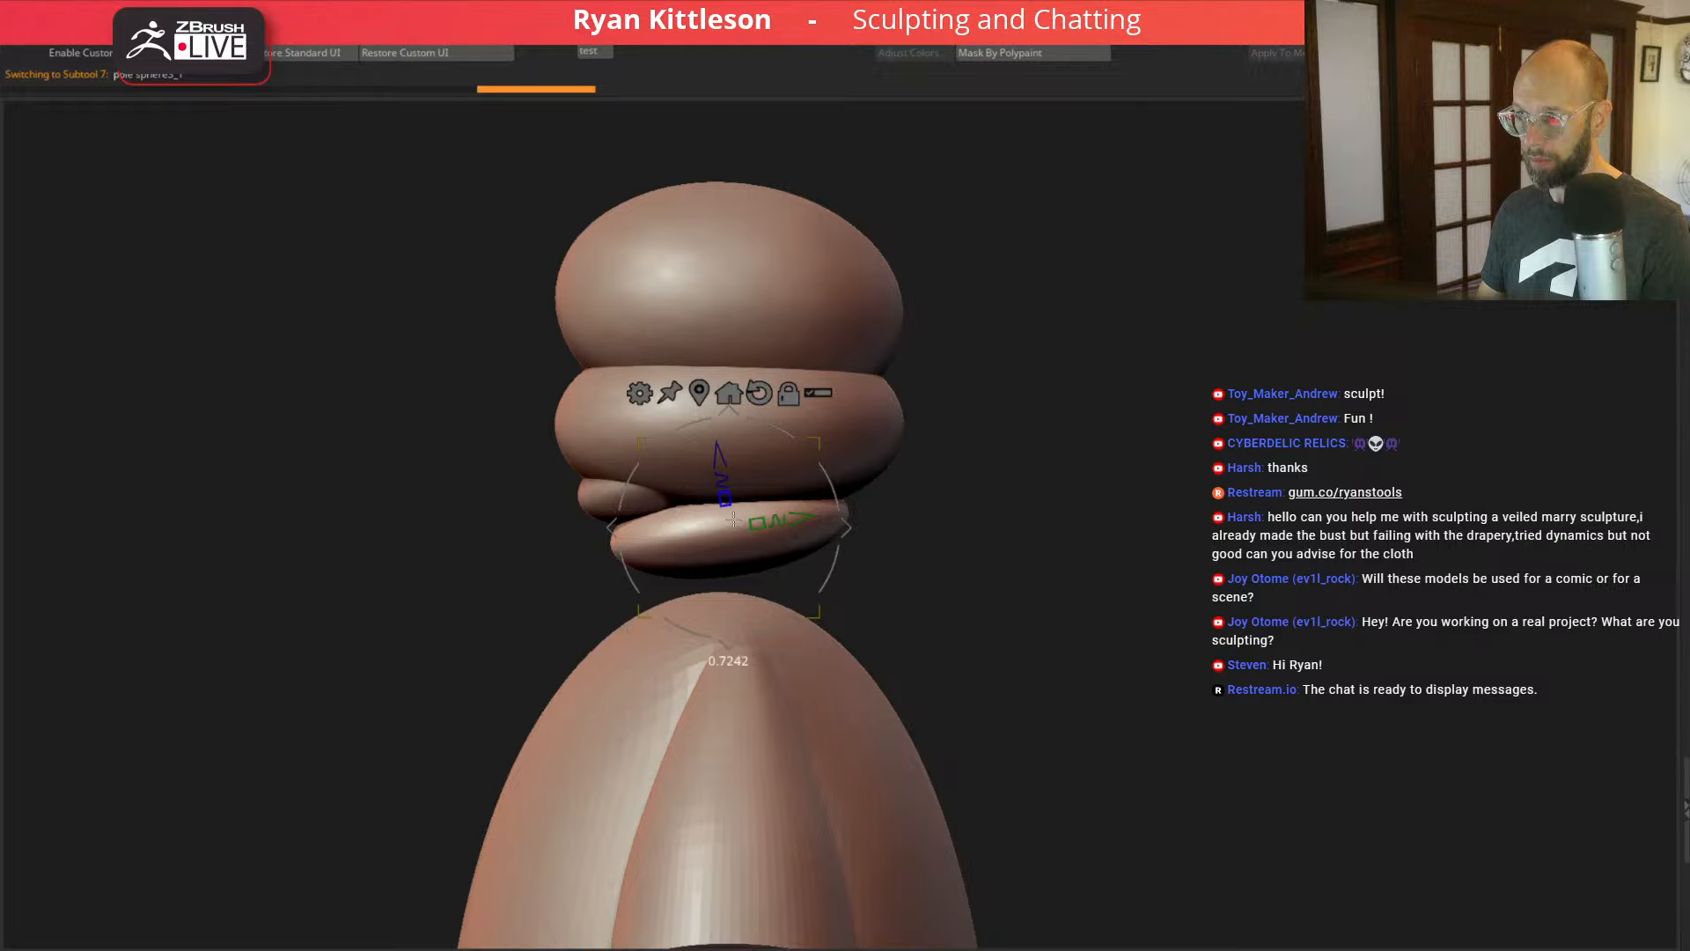
pyautogui.moveTo(840, 527); pyautogui.dragTo(850, 515)
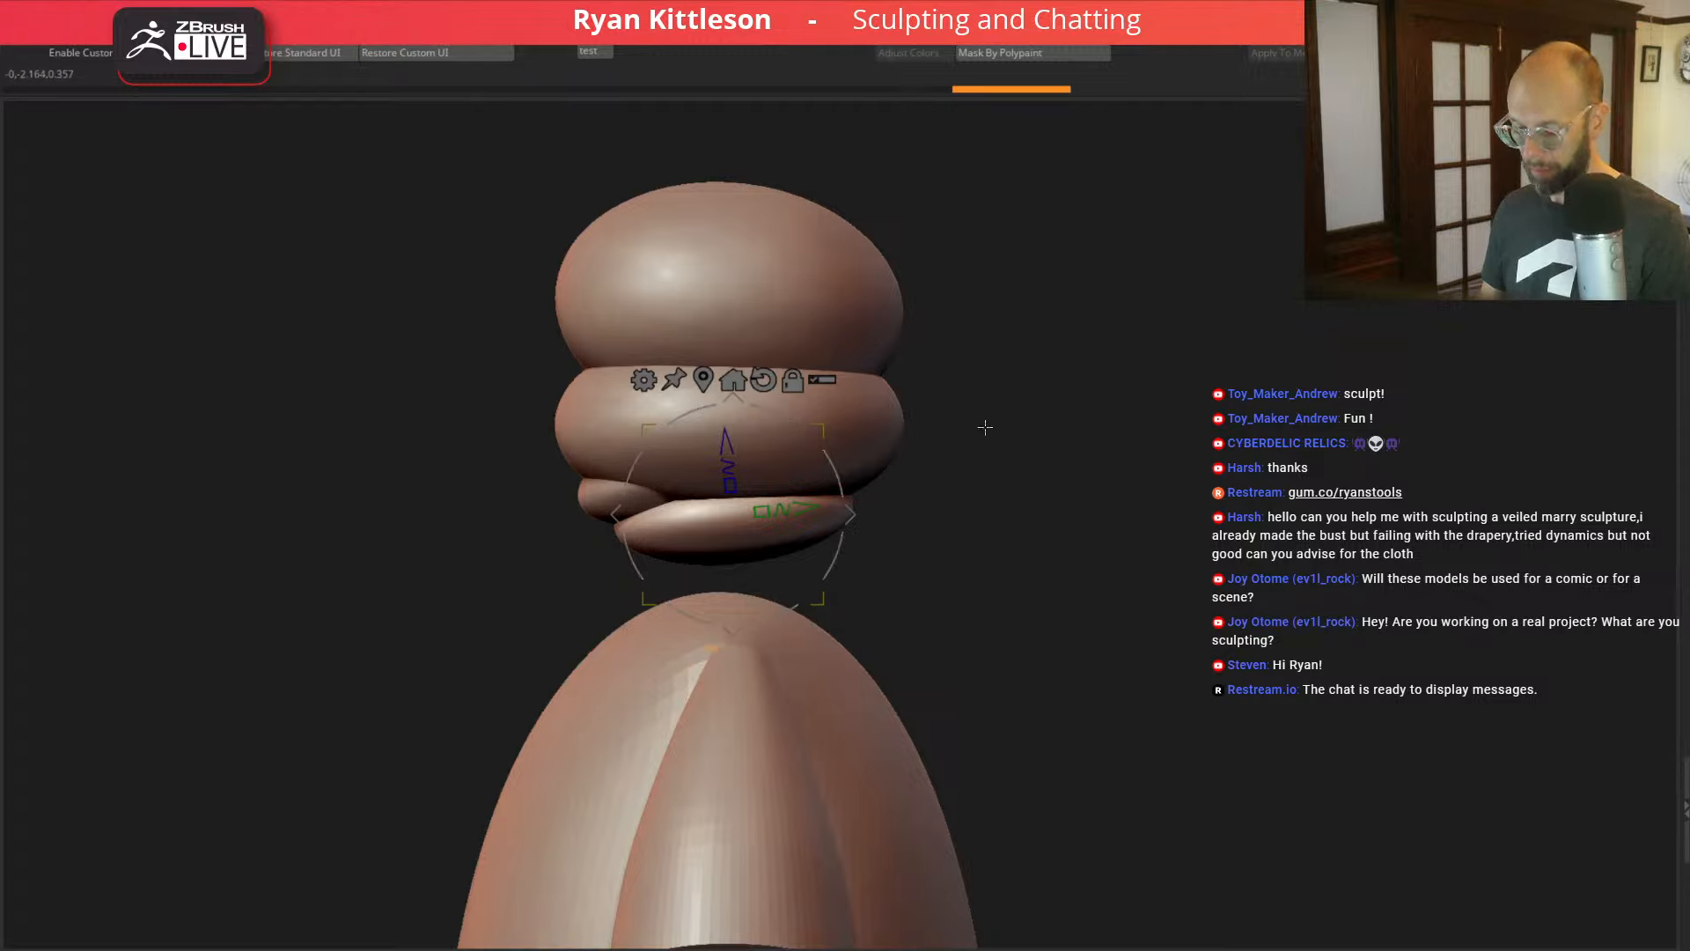
# Step: Rename the lowest head form as neck and the small front form as jaw
pyautogui.press('F2')
pyautogui.press('BackSpace')
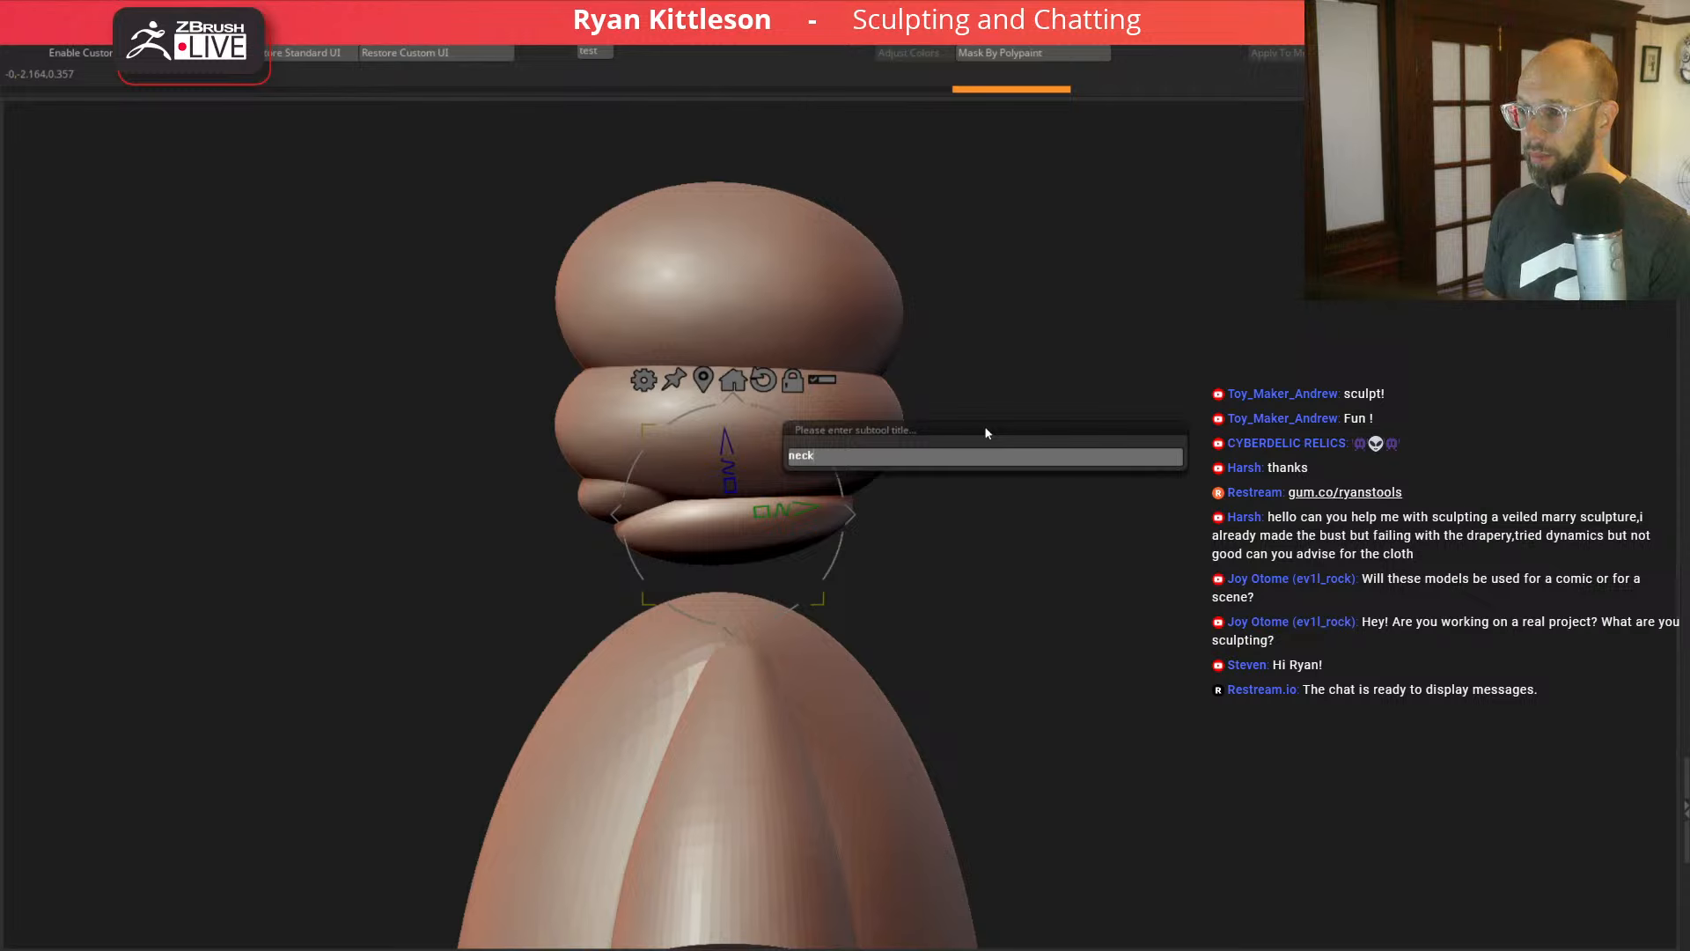
pyautogui.press('Return')
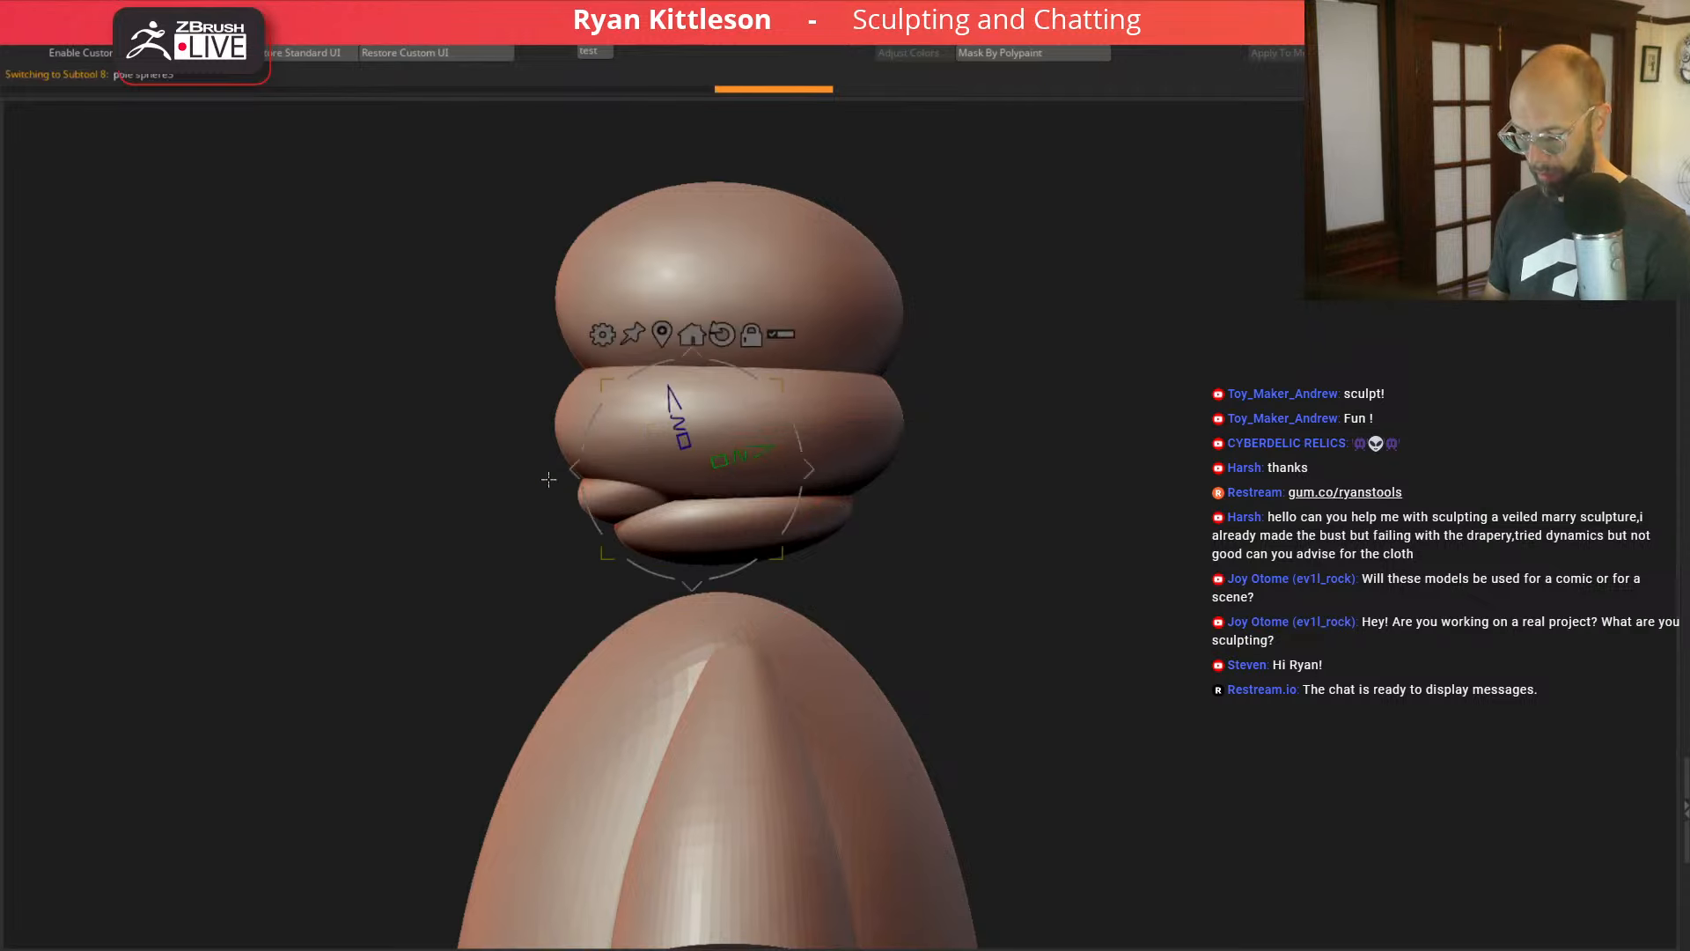
pyautogui.press('F2')
pyautogui.write('jaw')
pyautogui.press('Return')
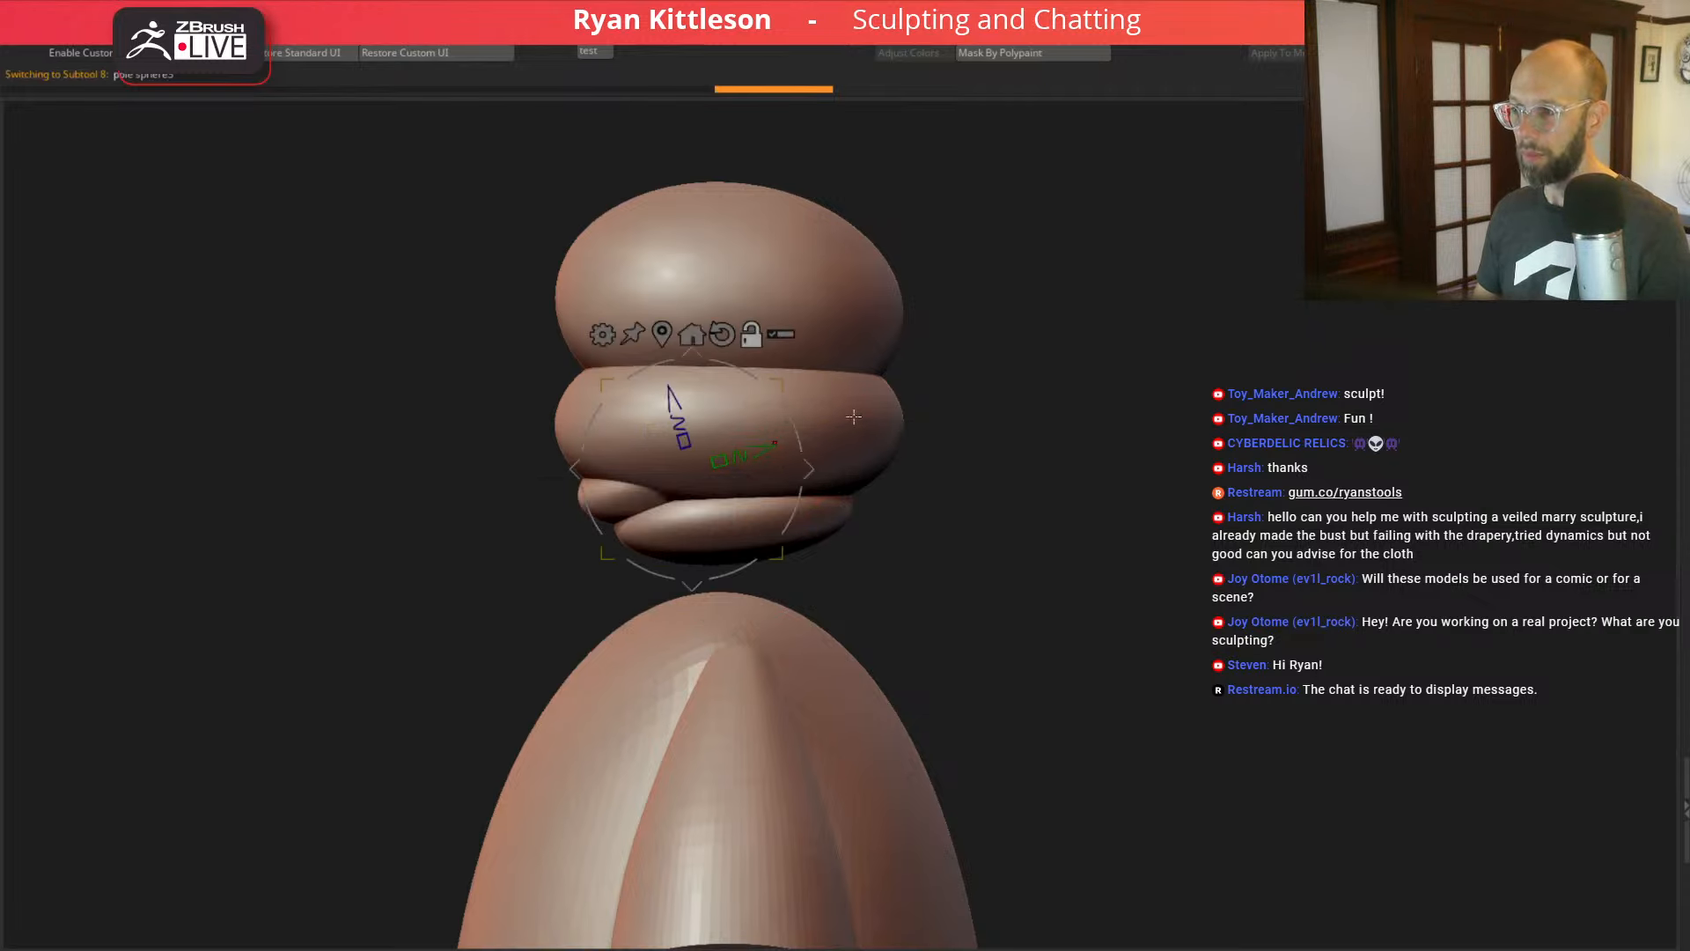
# Step: Rename the middle head form as mid and the uppermost form as cranium
pyautogui.keyDown('alt'); pyautogui.click(853, 417); pyautogui.keyUp('alt')
pyautogui.press('F2')
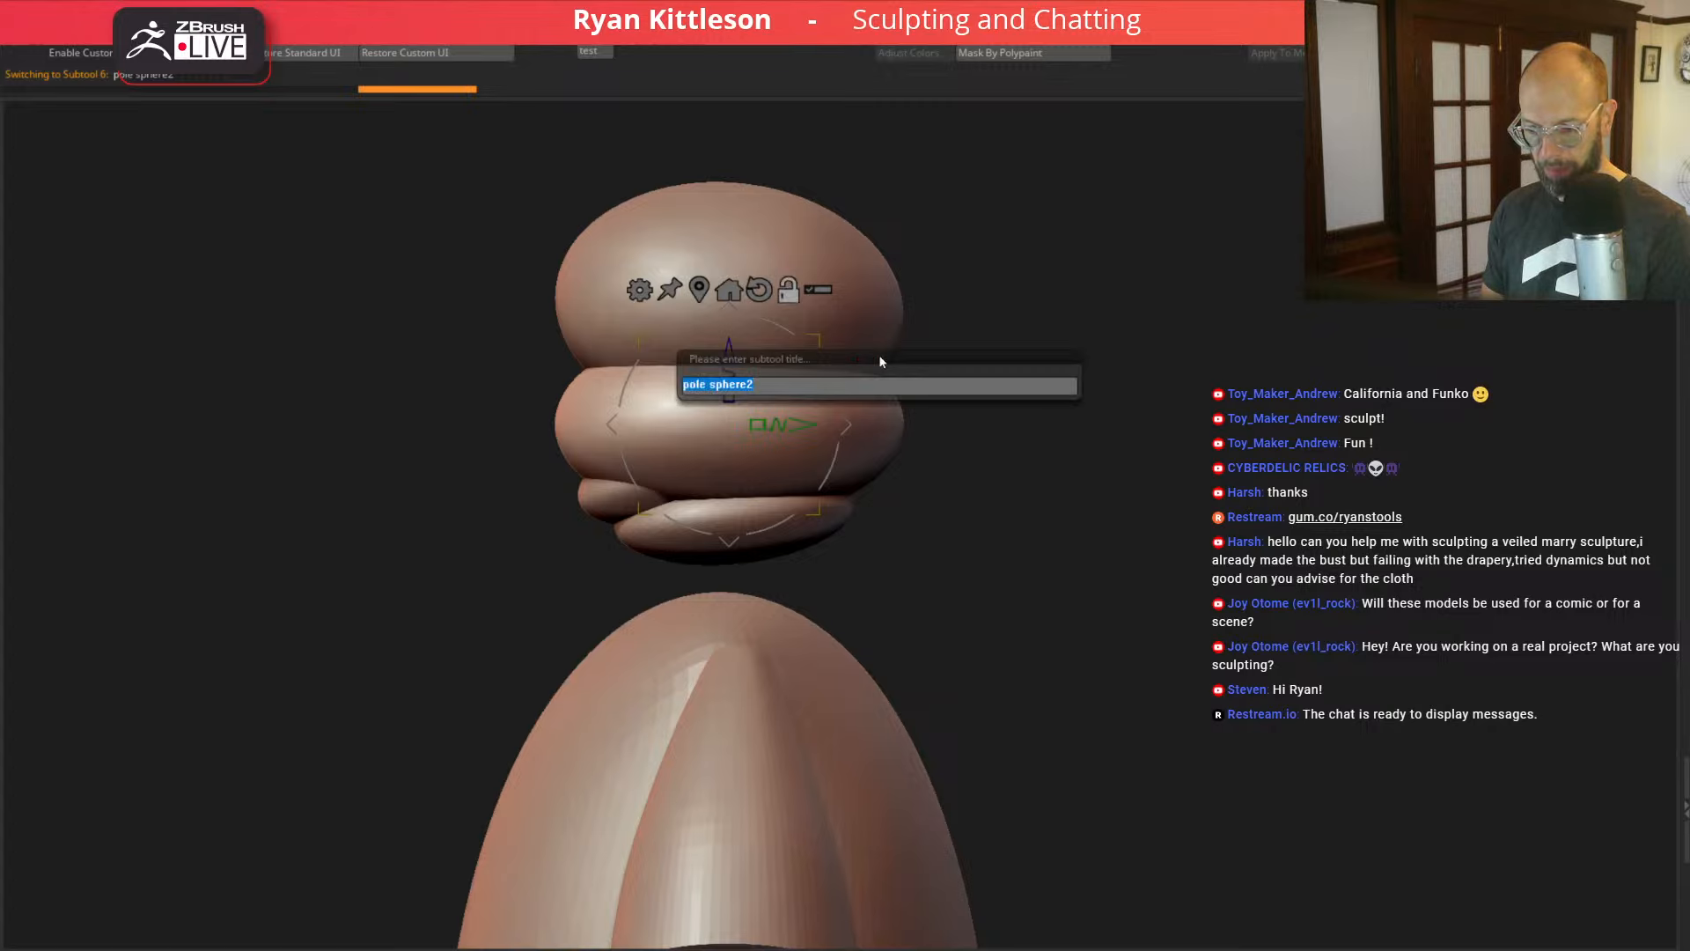
pyautogui.write('middle')
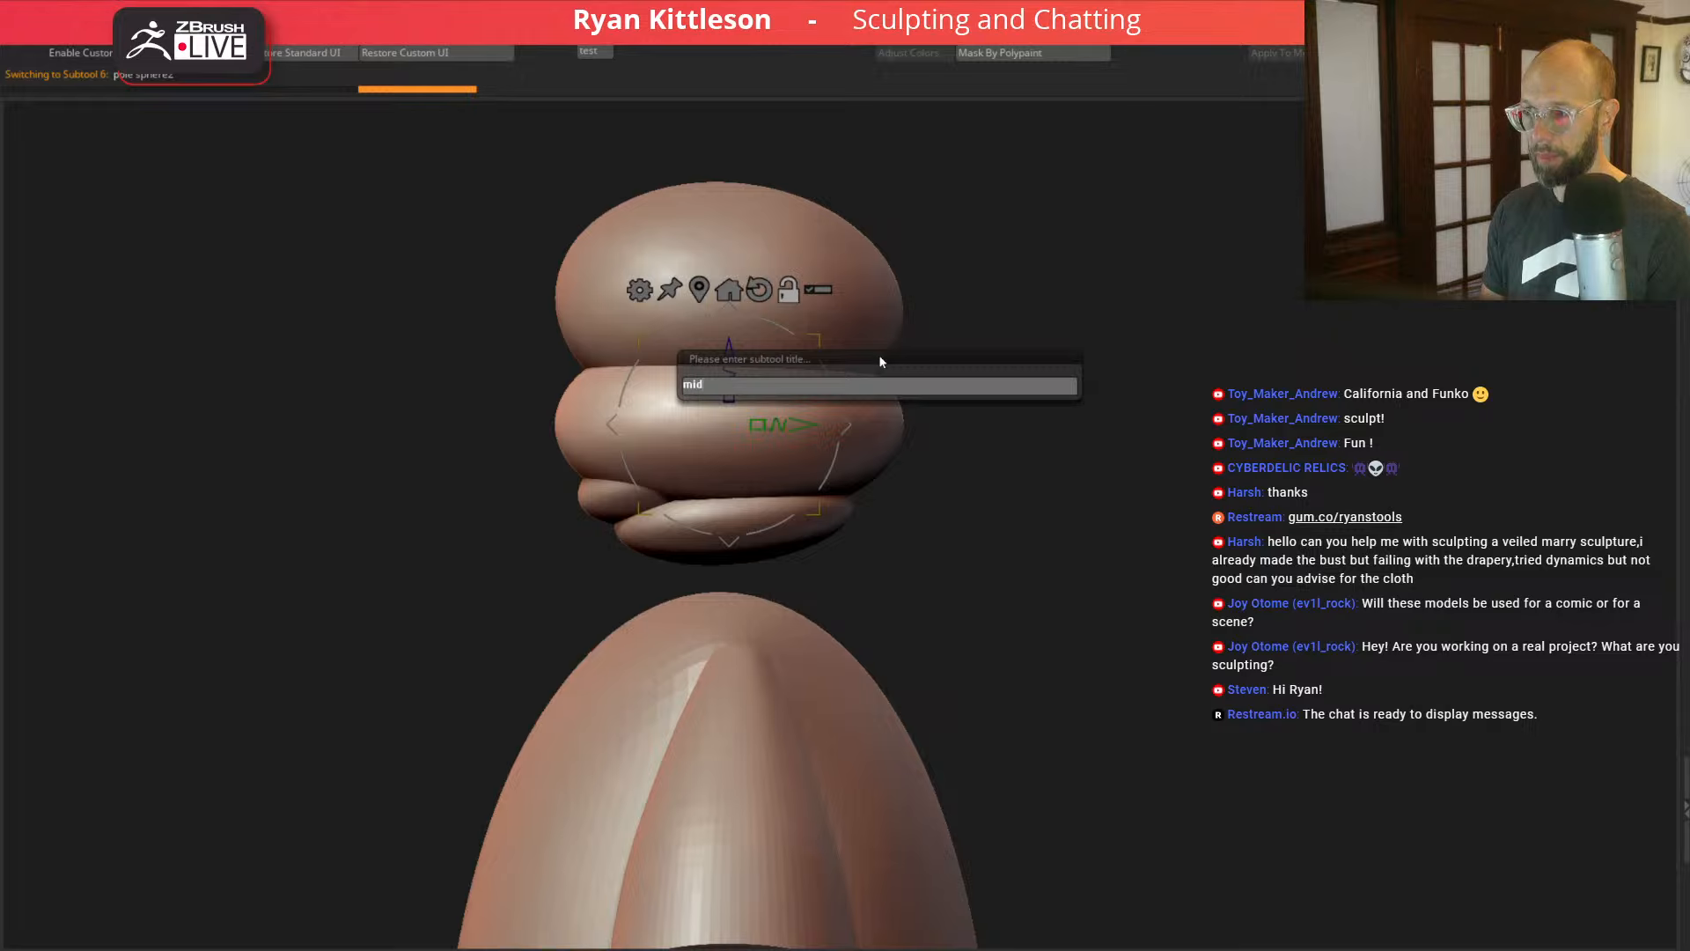
pyautogui.press('Return')
pyautogui.keyDown('alt'); pyautogui.click(742, 190); pyautogui.keyUp('alt')
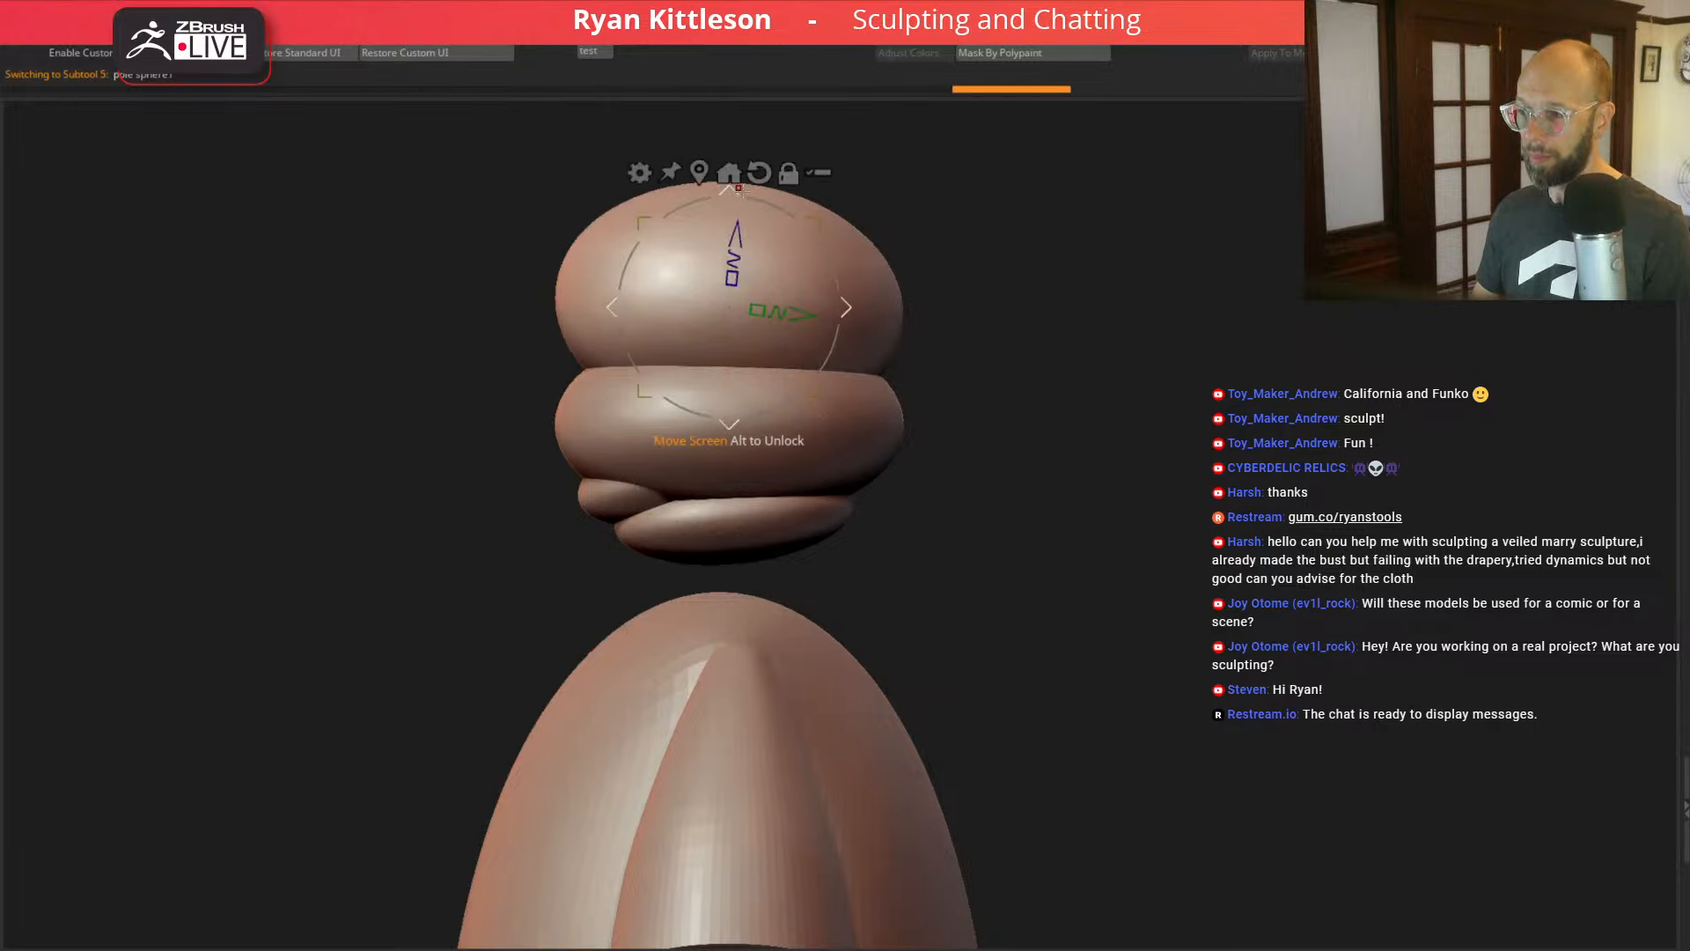
pyautogui.press('F2')
pyautogui.write('cranium')
pyautogui.press('Return')
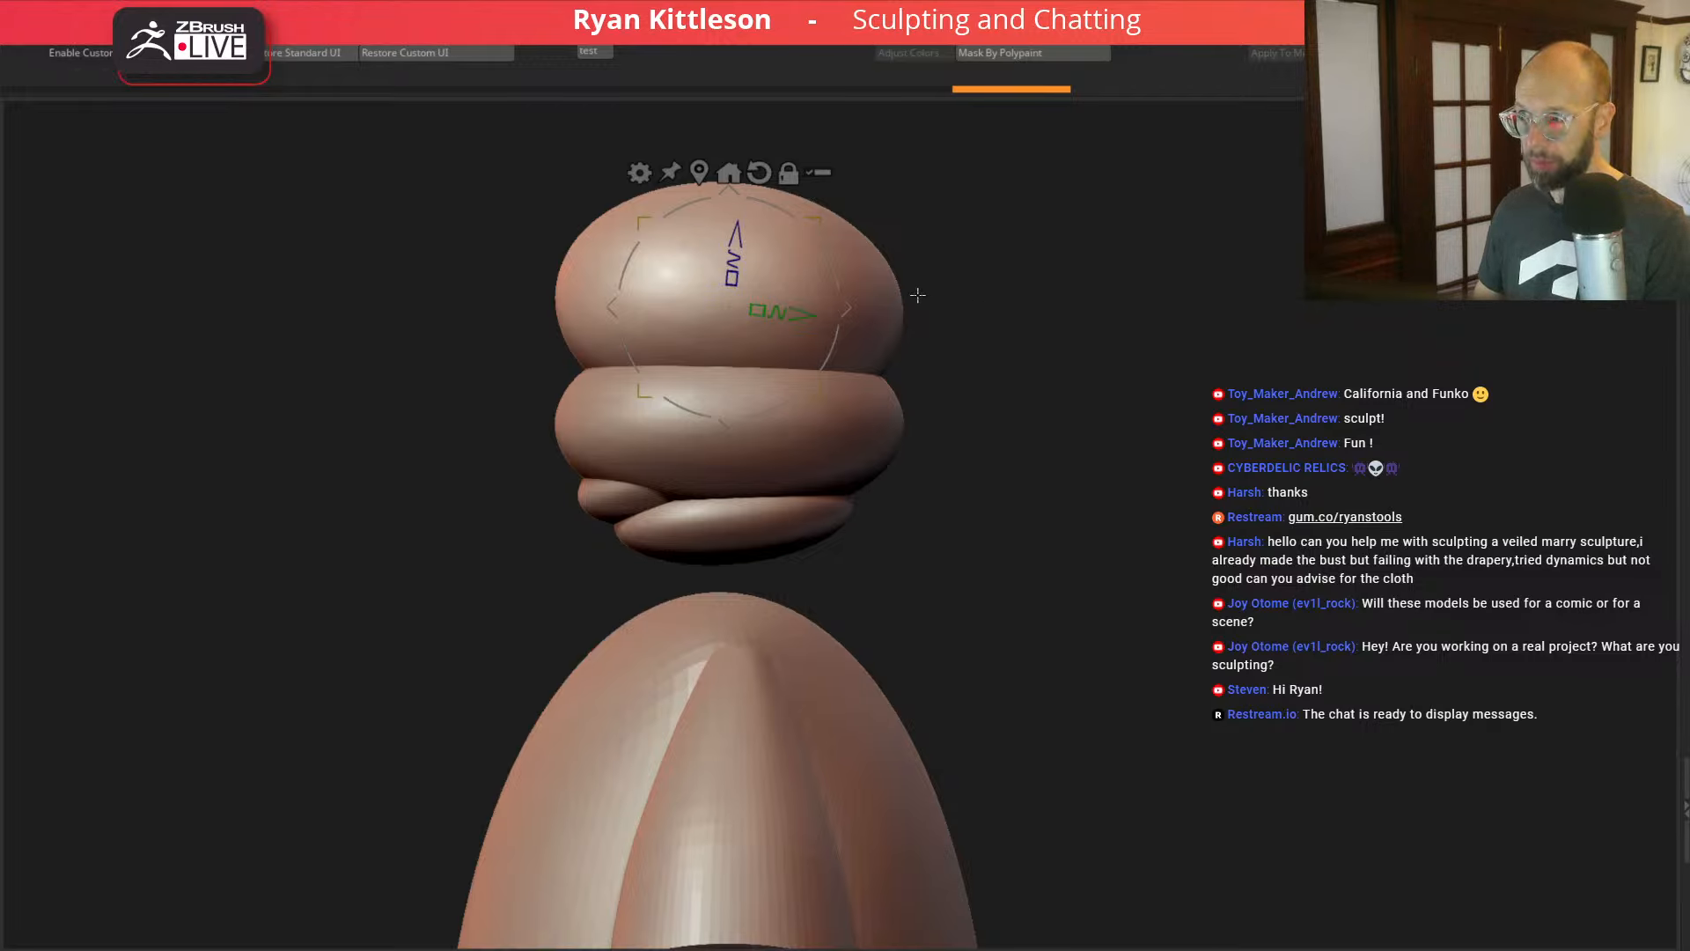
# Step: Isolate the cranium to clip its underside and top flat, show all parts again and subdivide the cranium twice
pyautogui.hotkey('alt', 's')
pyautogui.keyDown('ctrl'); pyautogui.moveTo(734, 279); pyautogui.dragTo(812, 144); pyautogui.keyUp('ctrl')
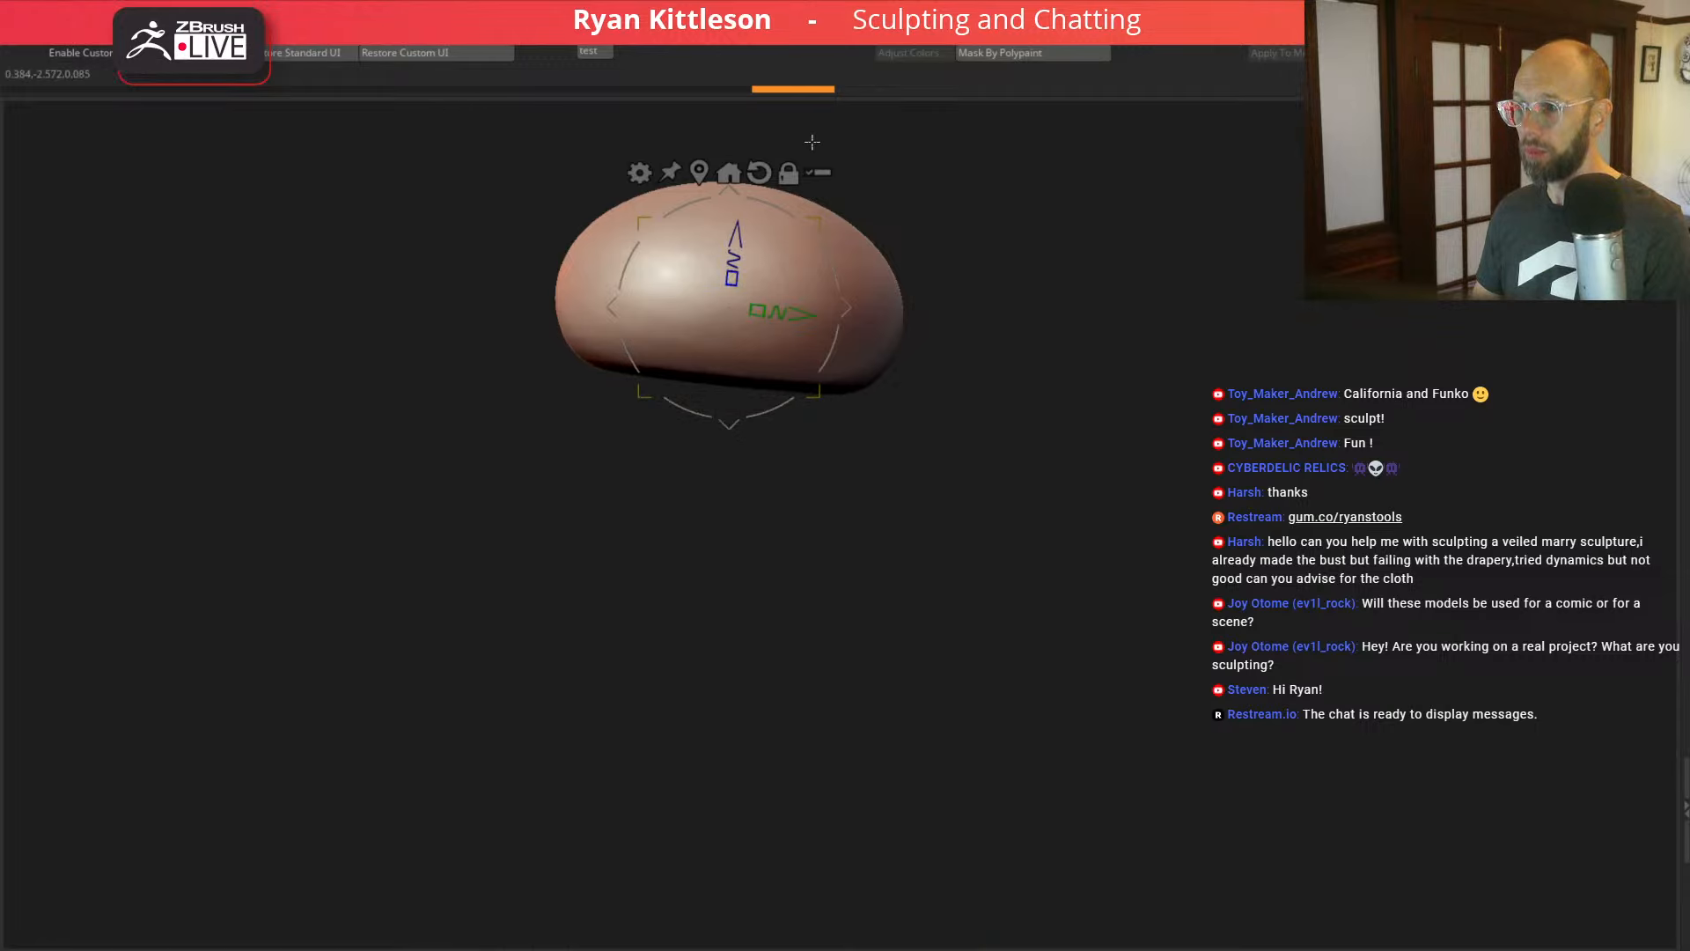
pyautogui.keyDown('ctrl'); pyautogui.moveTo(733, 278); pyautogui.dragTo(707, 437); pyautogui.keyUp('ctrl')
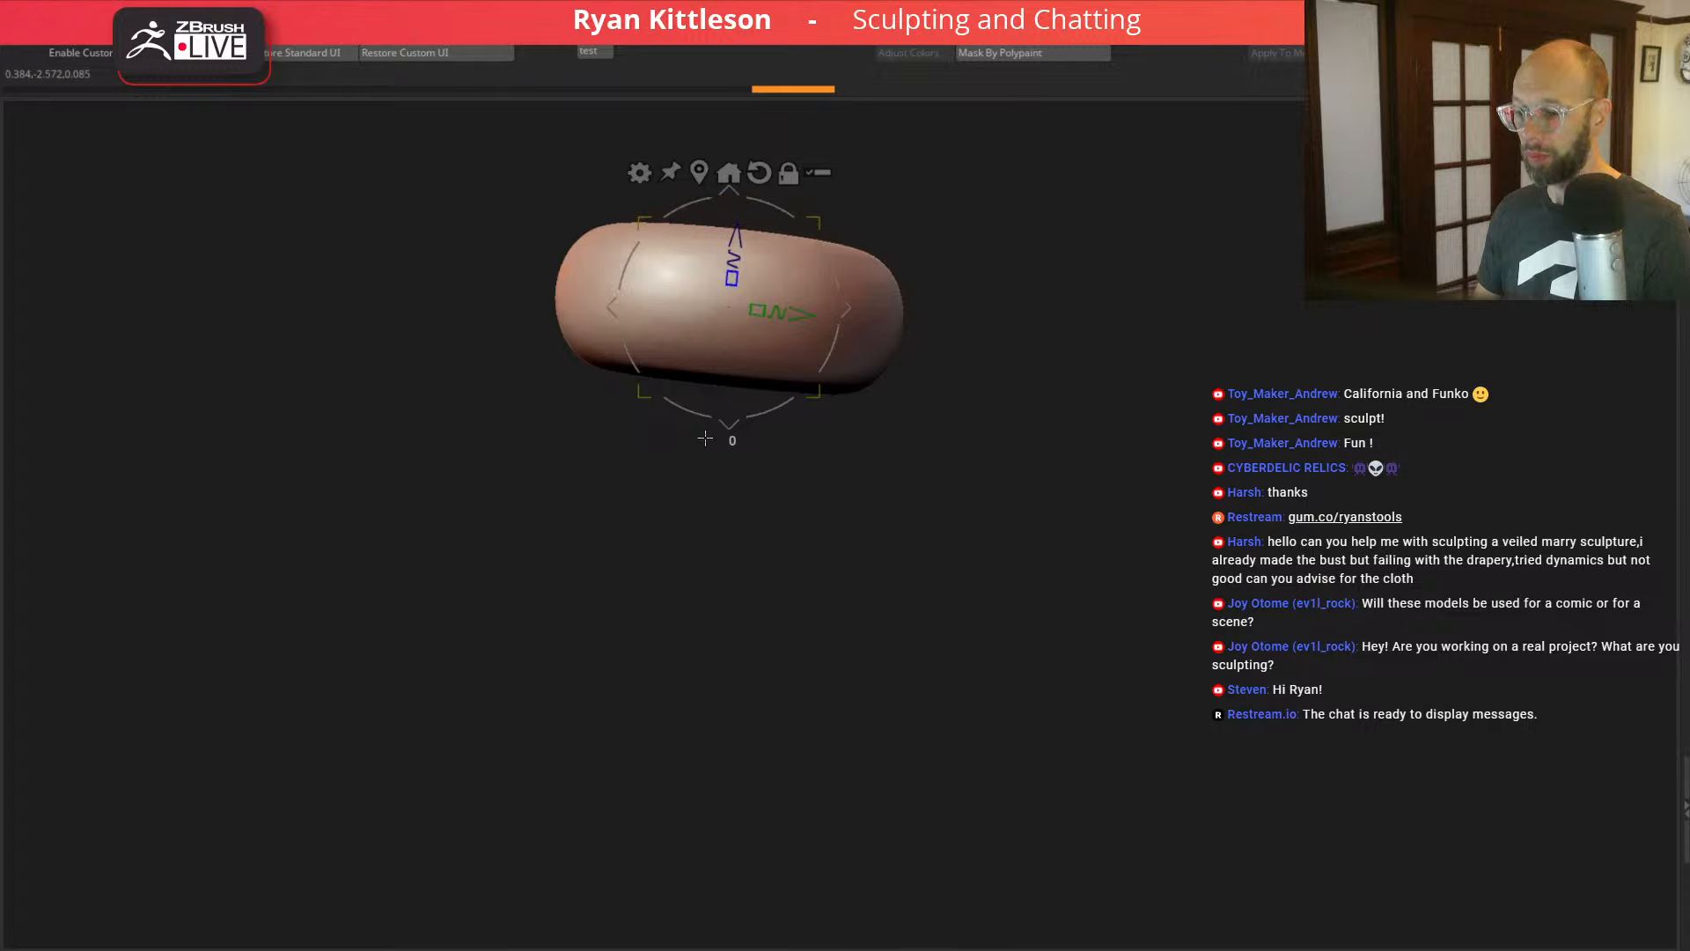
pyautogui.moveTo(732, 279); pyautogui.dragTo(746, 267)
pyautogui.hotkey('alt', 's')
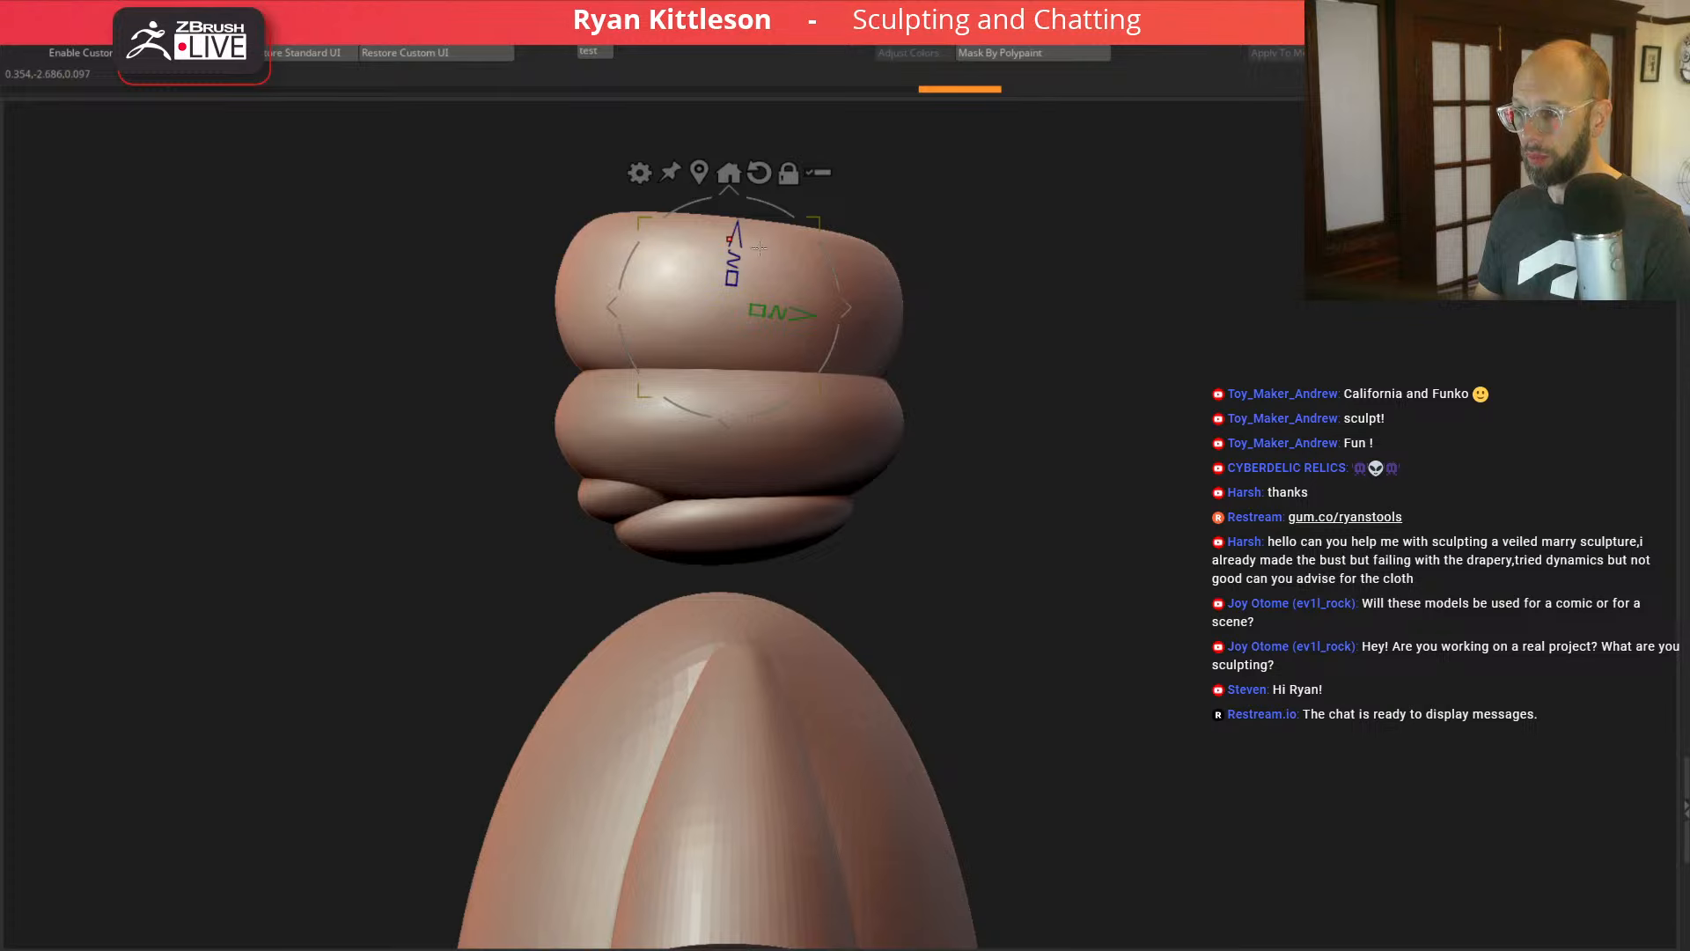
pyautogui.hotkey('ctrl', 'd')
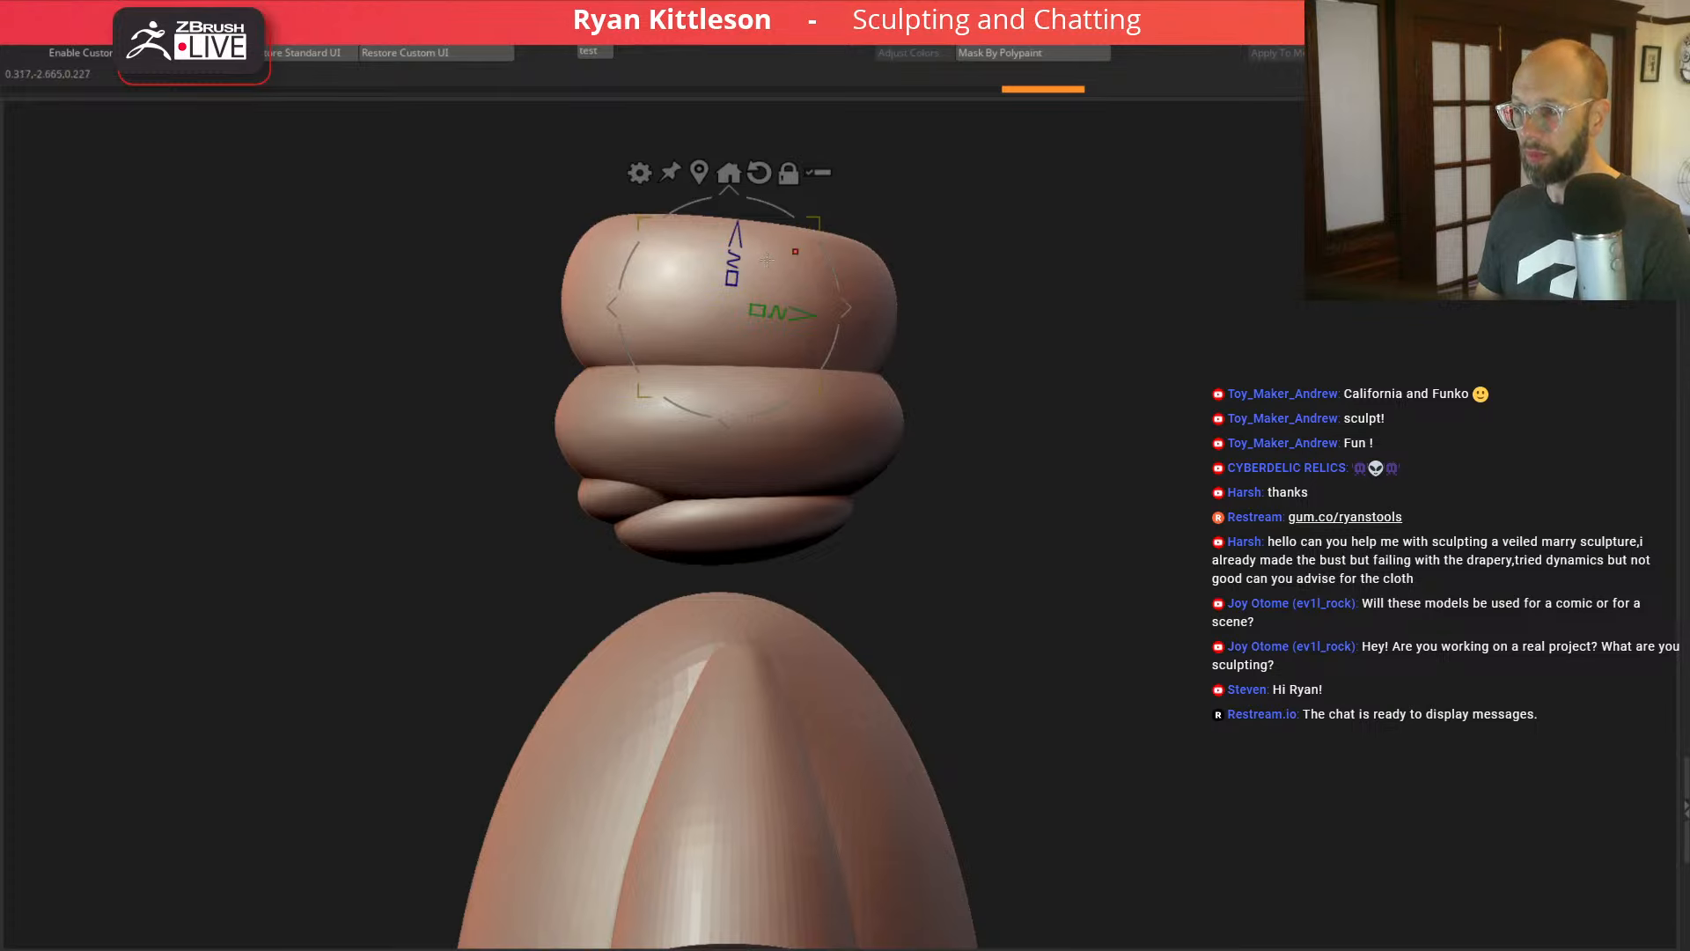
pyautogui.hotkey('ctrl', 'd')
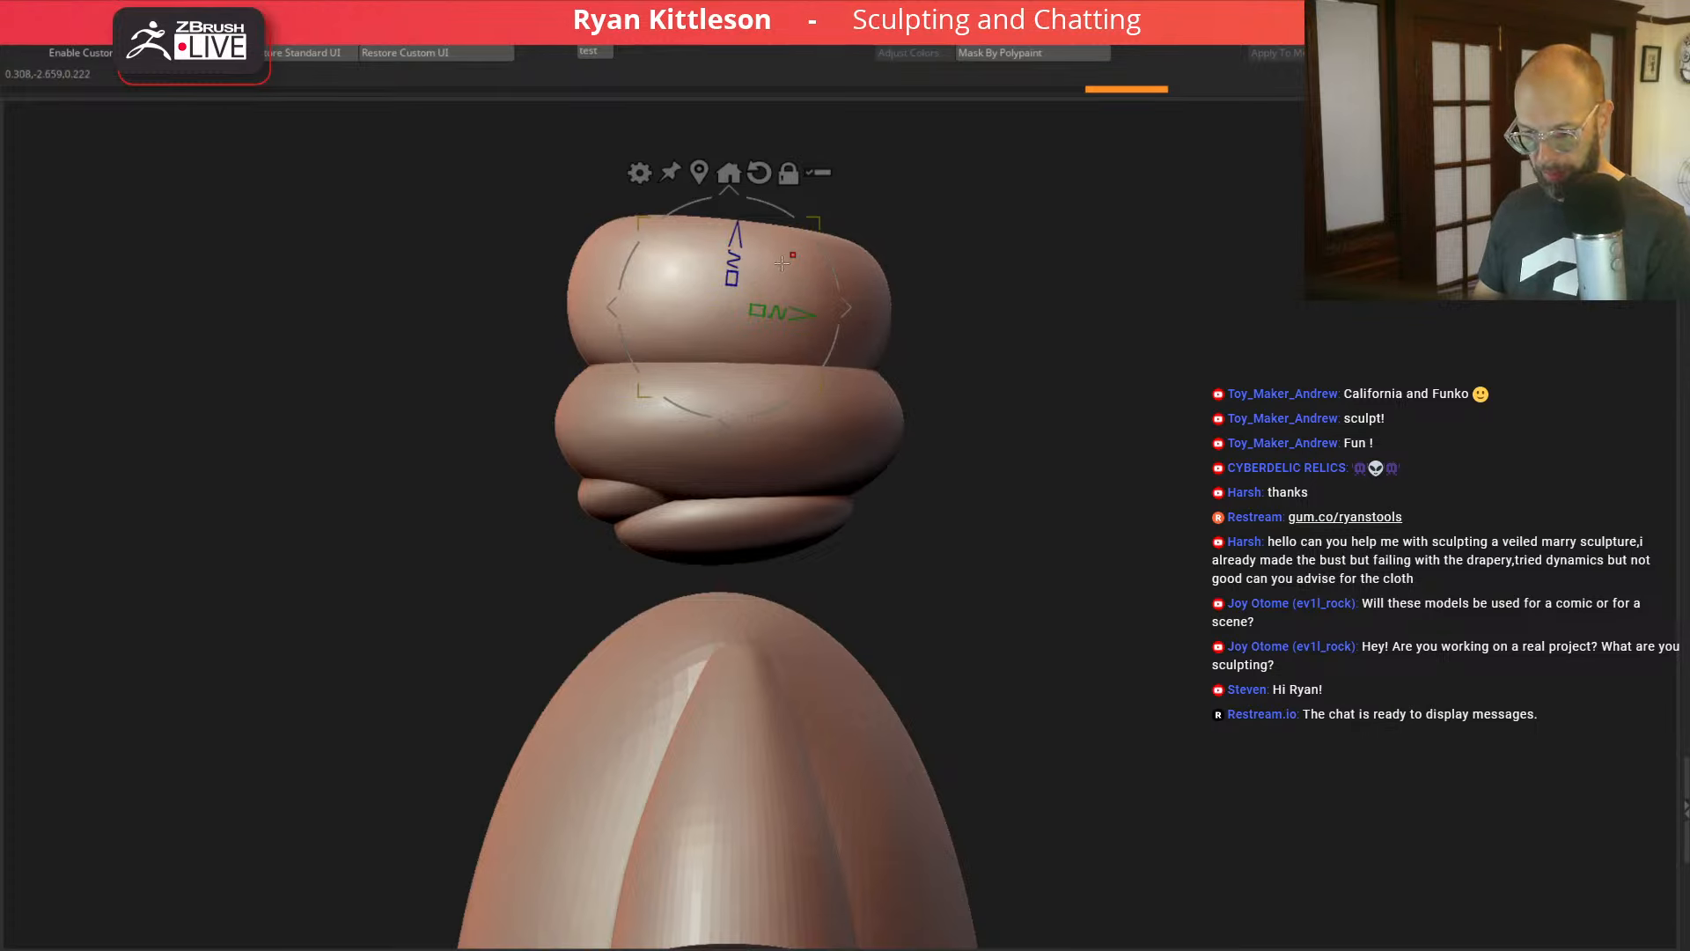
# Step: Examine the stacked cranium, middle, jaw and neck forms from the side and at an angle
pyautogui.press('q')
pyautogui.keyDown('alt'); pyautogui.moveTo(1051, 356); pyautogui.dragTo(1083, 521); pyautogui.keyUp('alt')
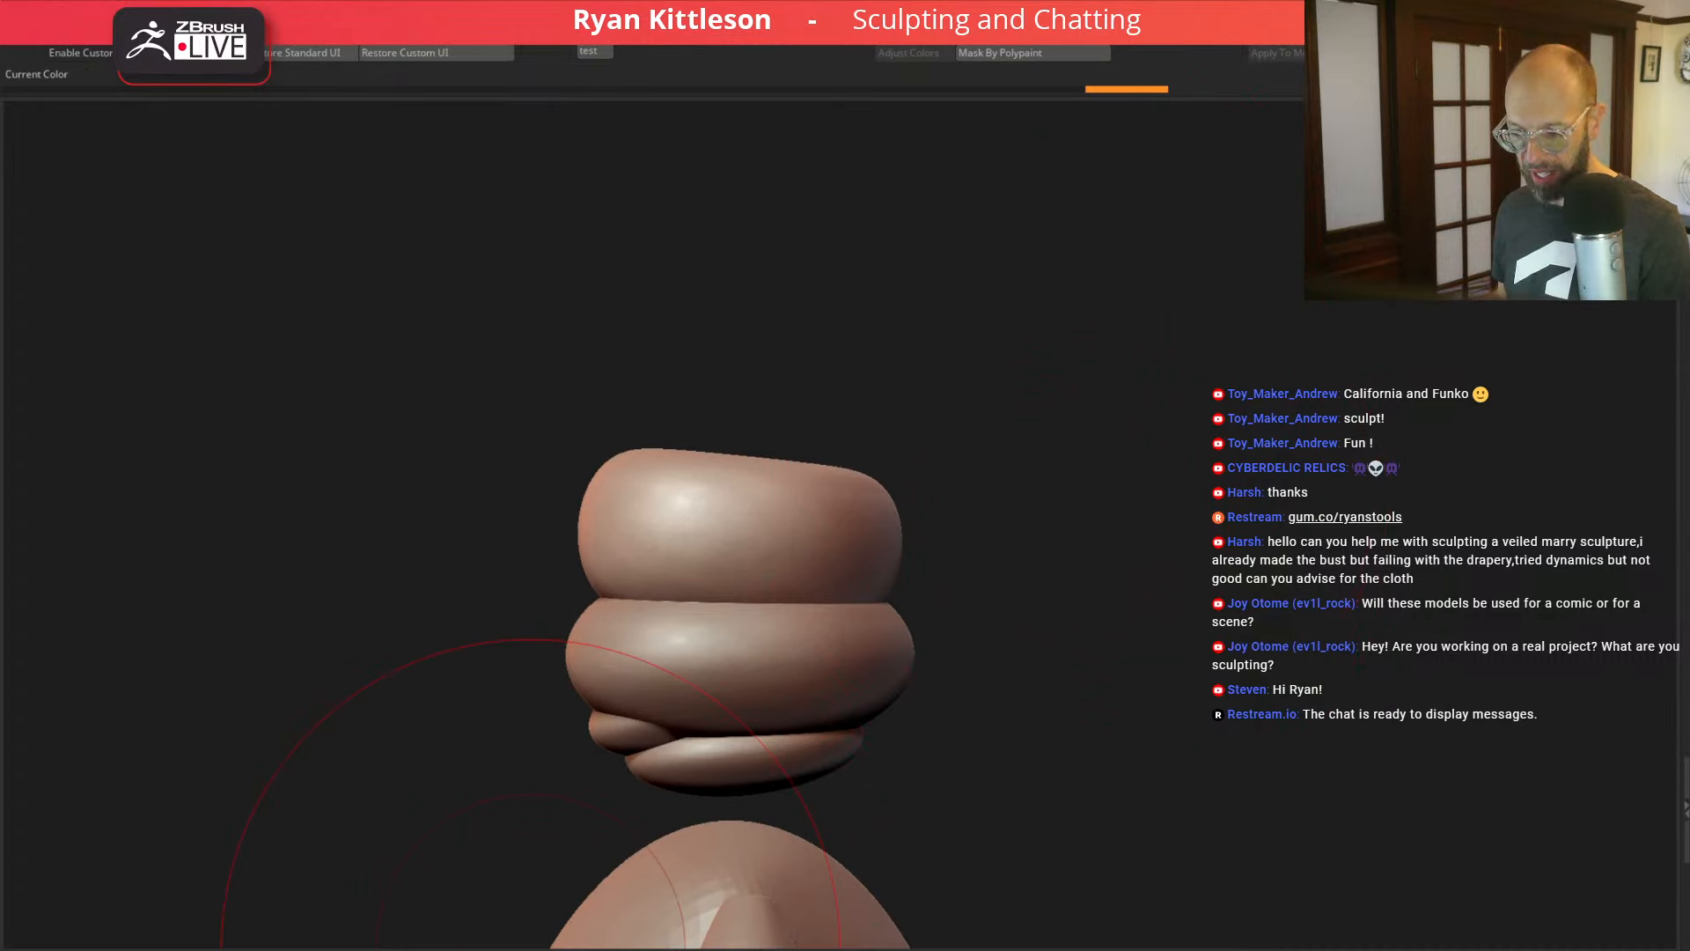
pyautogui.moveTo(1074, 950); pyautogui.dragTo(986, 950)
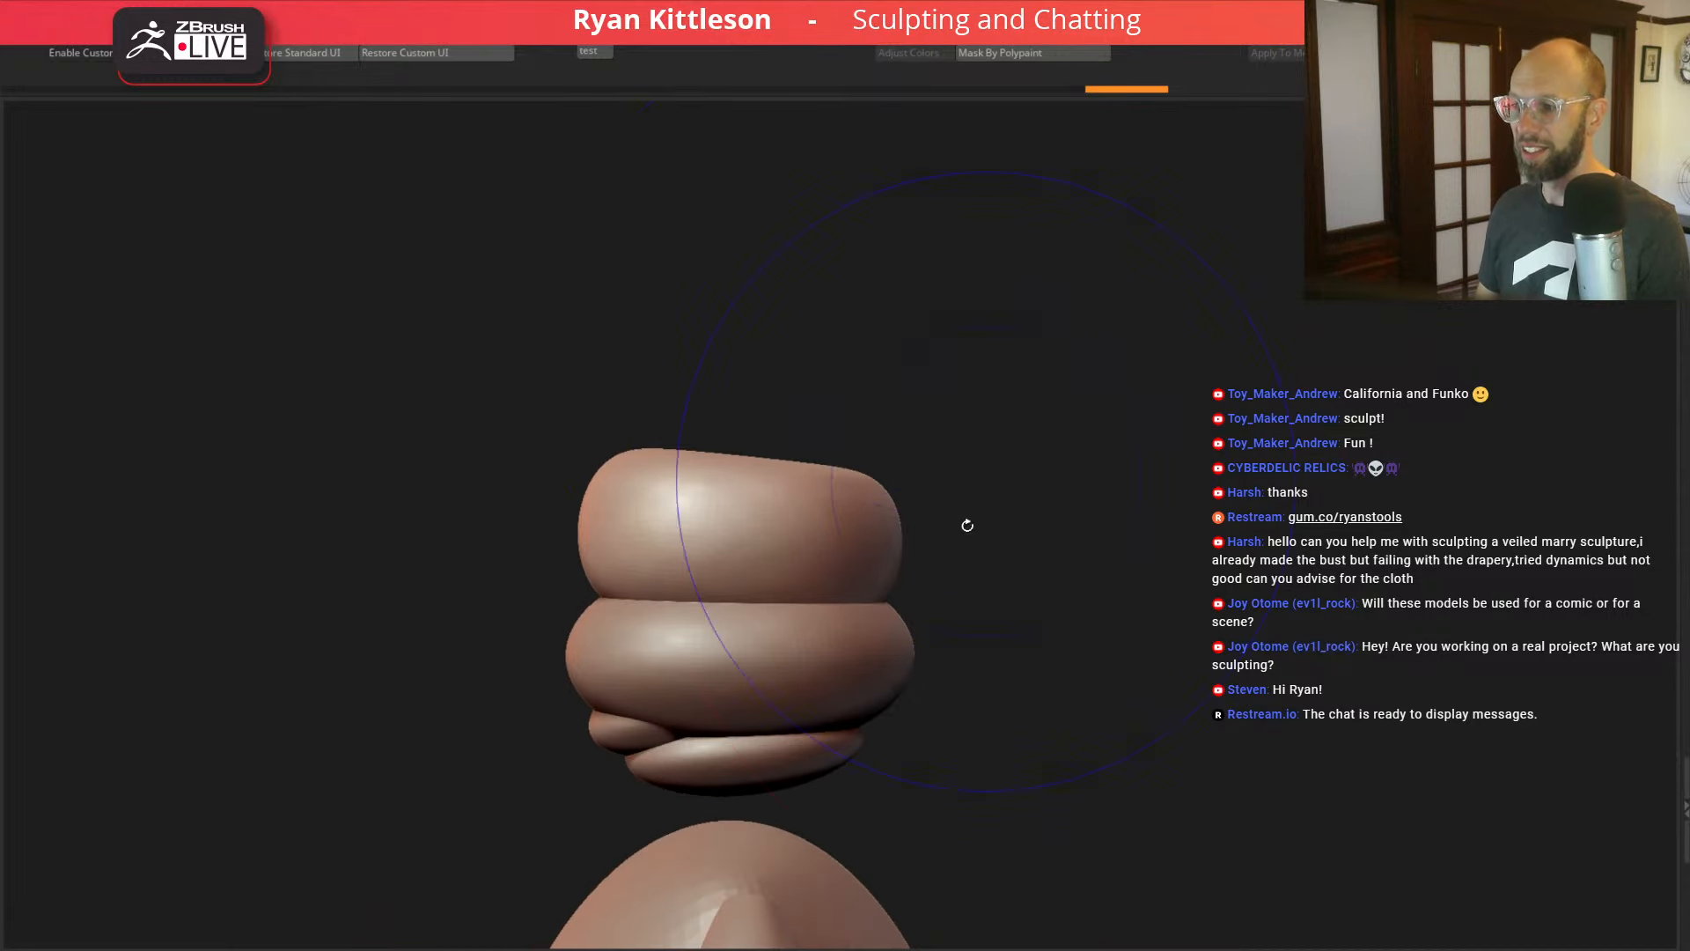
pyautogui.moveTo(1069, 523)
pyautogui.keyDown('alt'); pyautogui.mouseDown()
pyautogui.moveTo(1075, 543)
pyautogui.moveTo(1158, 493)
pyautogui.moveTo(1174, 456)
pyautogui.mouseUp(); pyautogui.keyUp('alt')
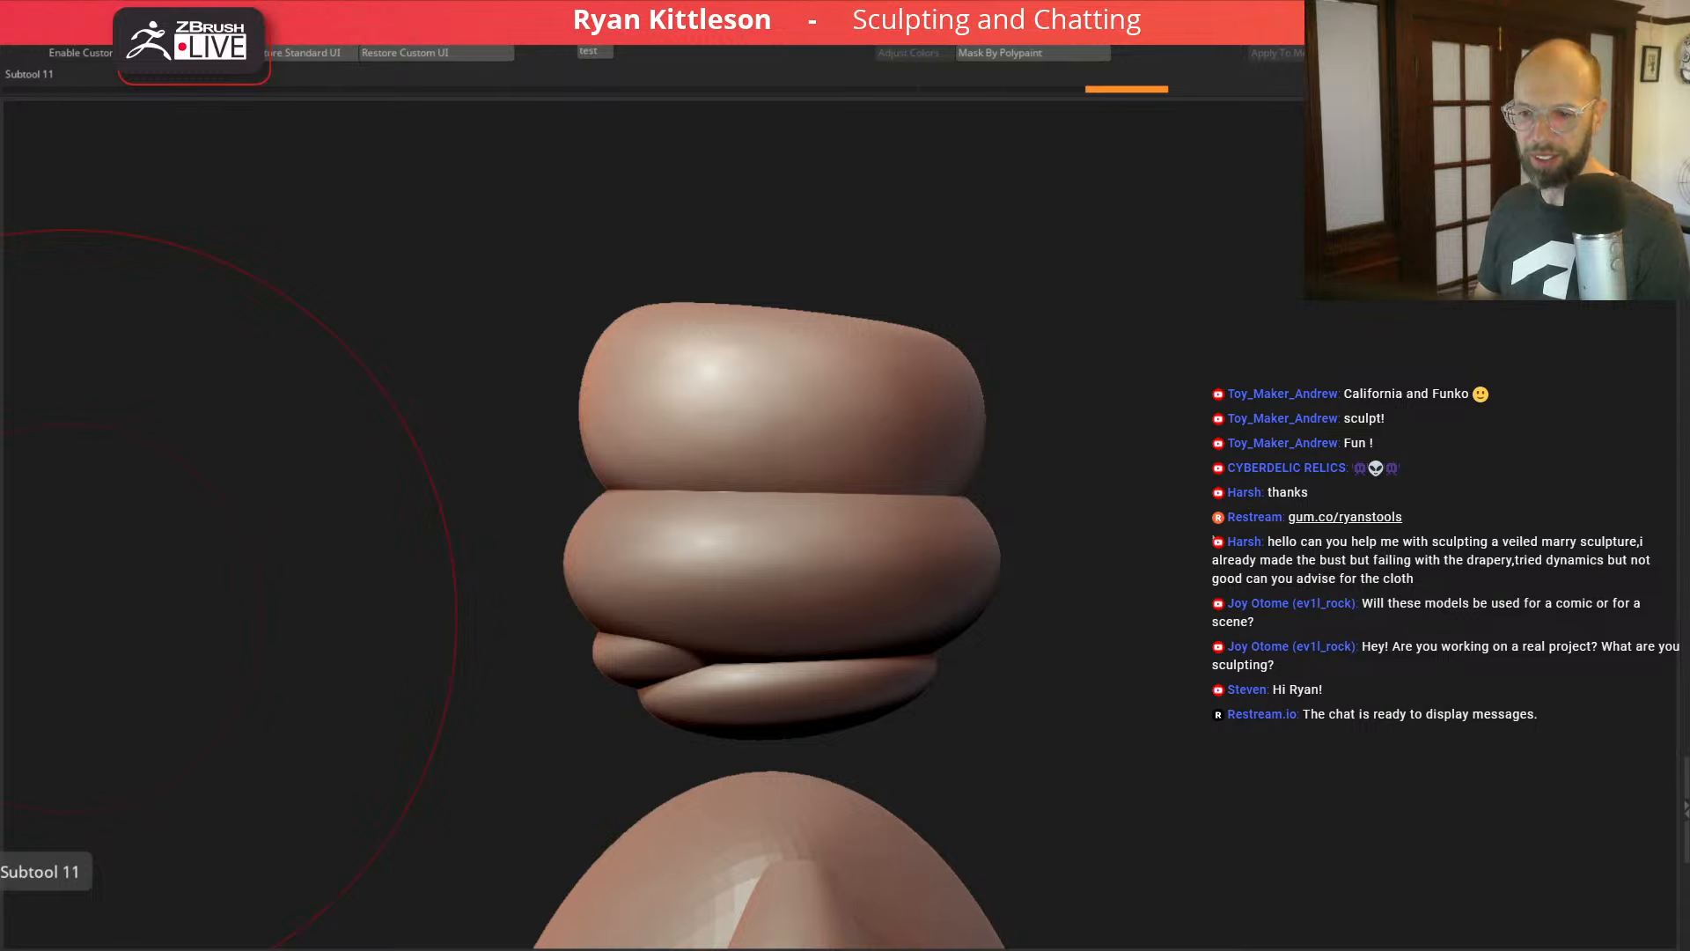
pyautogui.moveTo(1078, 515)
pyautogui.mouseDown()
pyautogui.moveTo(1237, 477)
pyautogui.moveTo(1231, 460)
pyautogui.moveTo(1204, 514)
pyautogui.mouseUp()
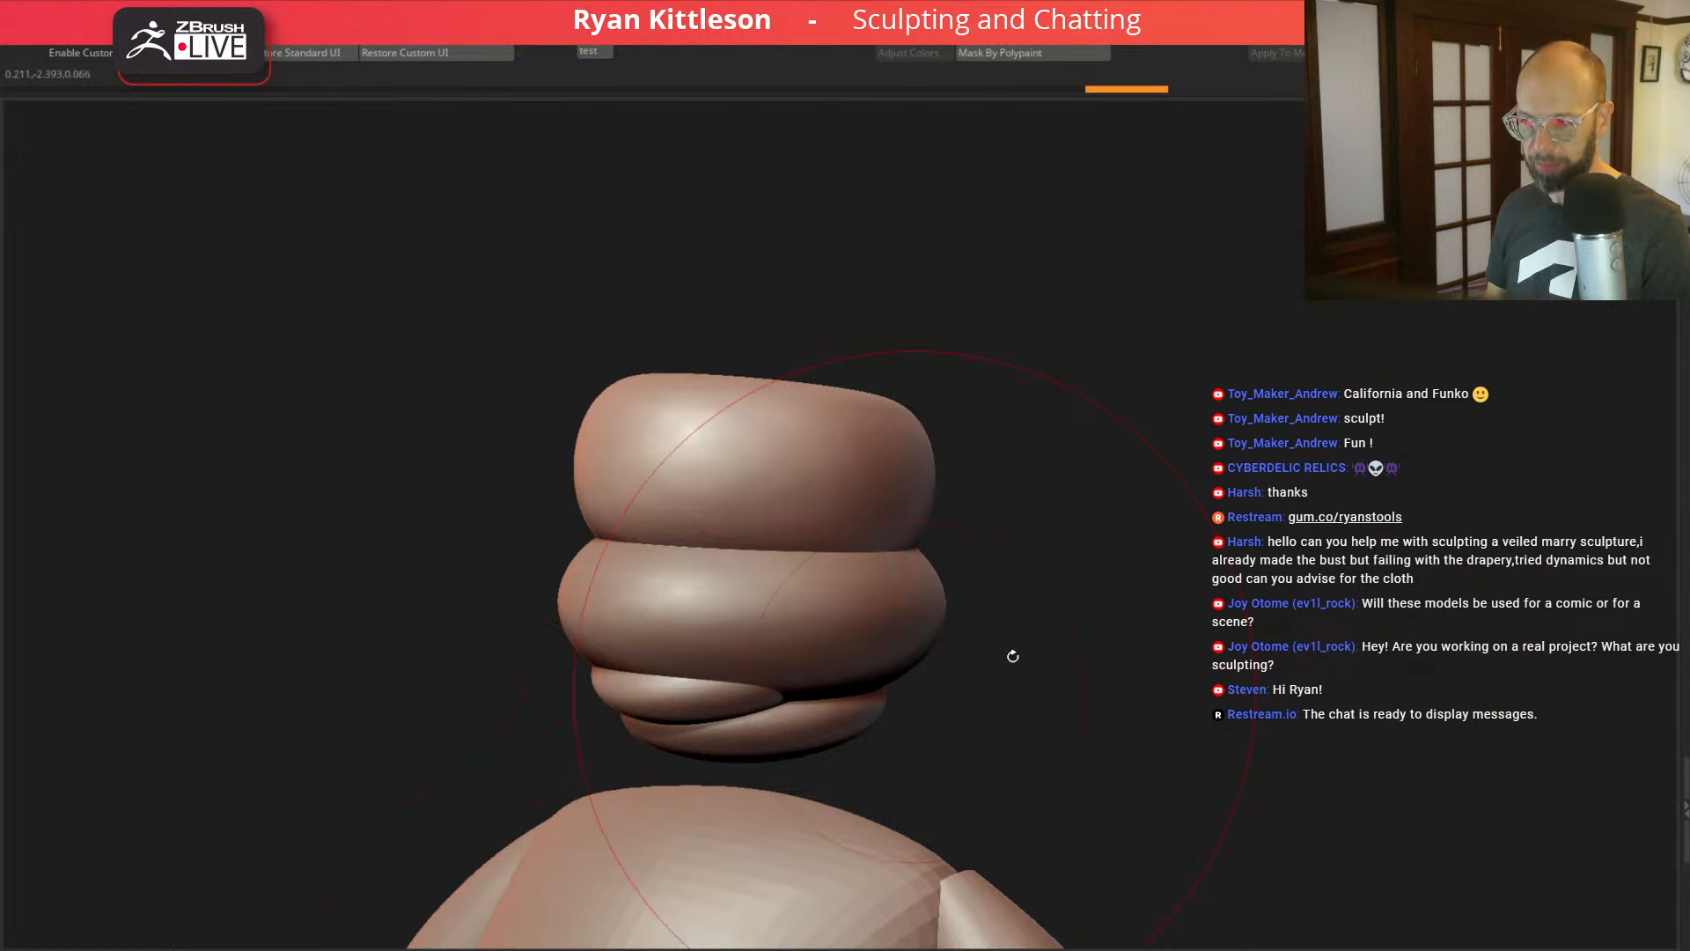
pyautogui.moveTo(1012, 653); pyautogui.dragTo(1226, 542)
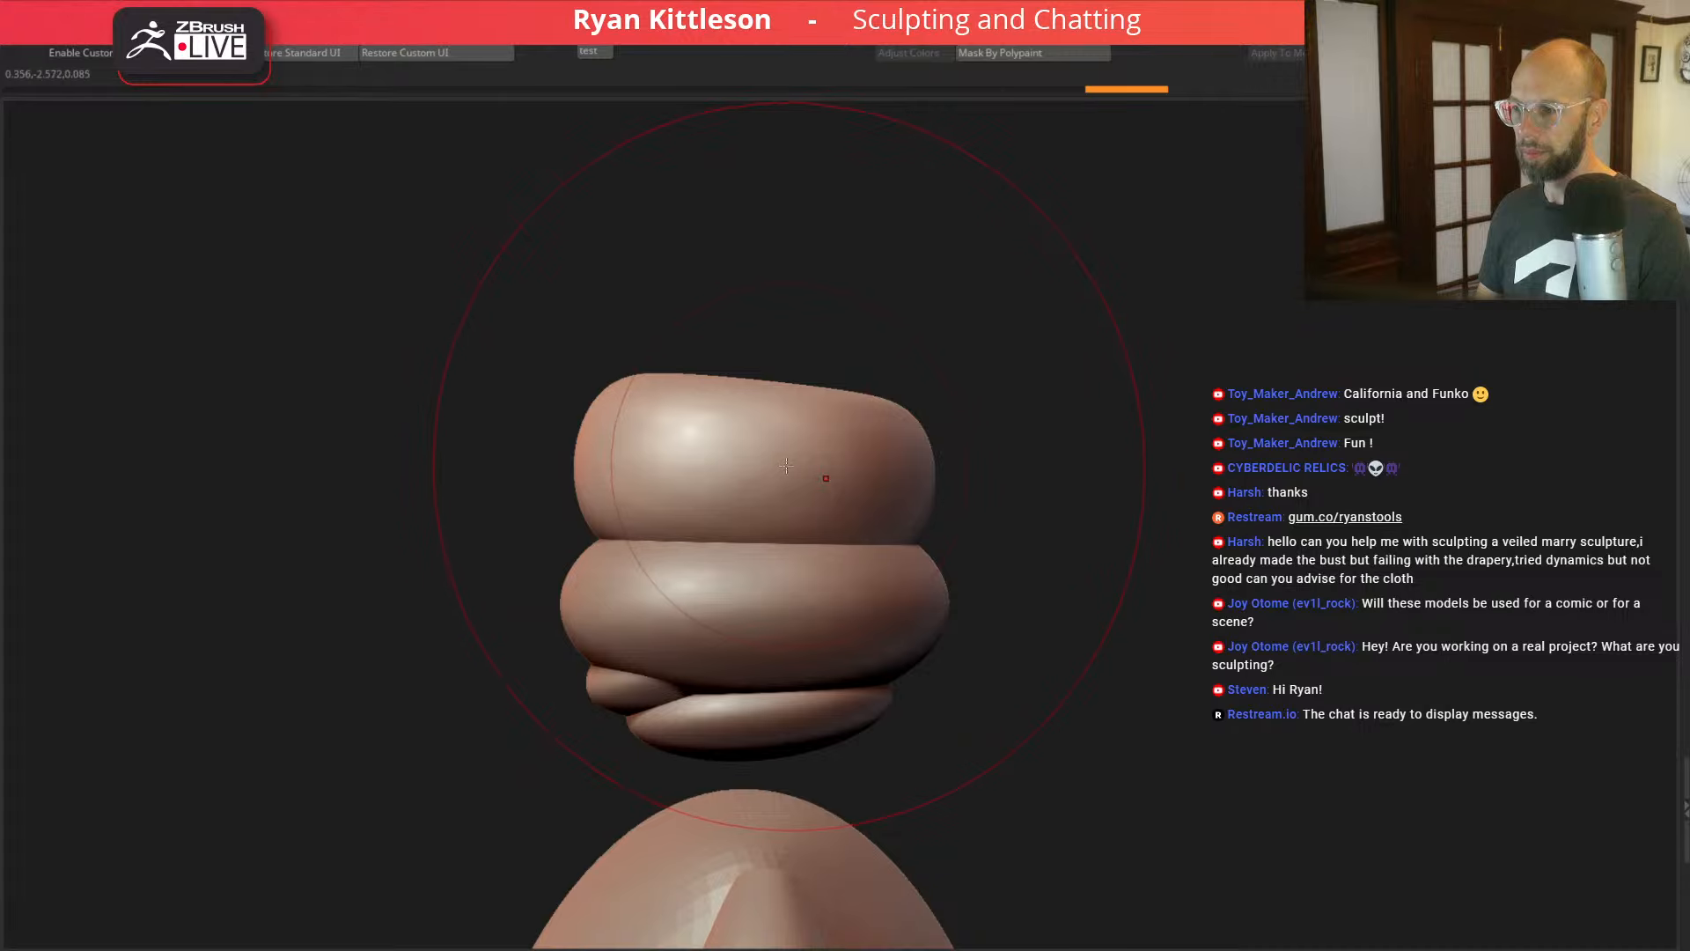
pyautogui.press('w')
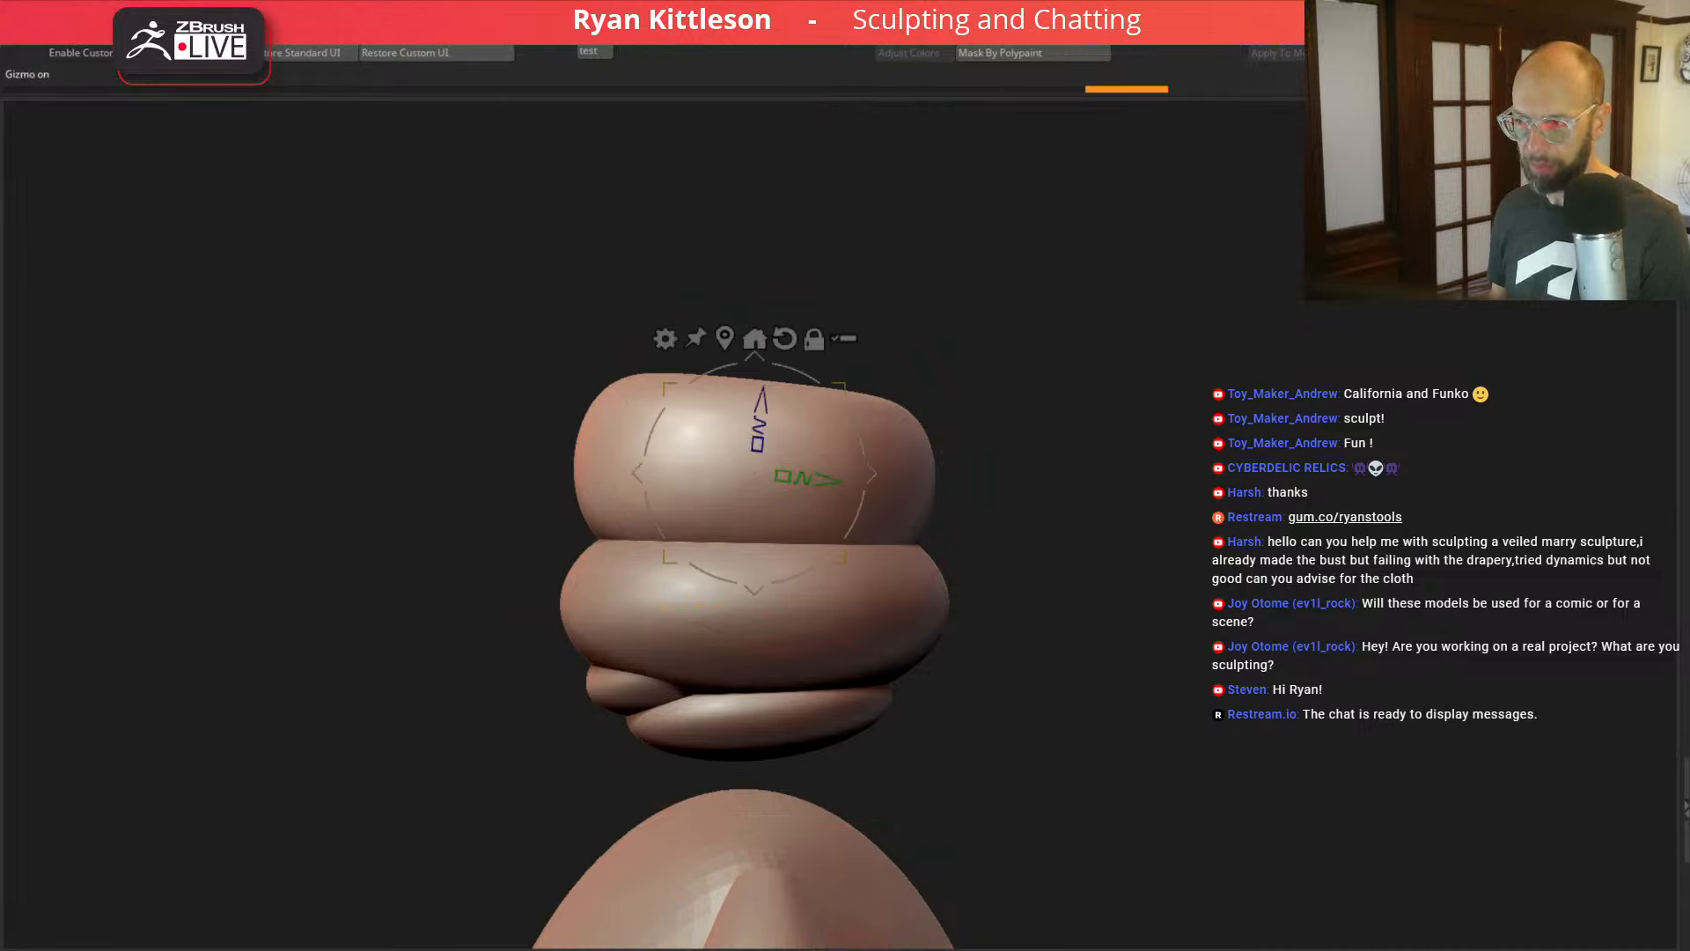
# Step: Add a cylinder, stand it upright, shrink it, move it above the cranium and subdivide it twice
pyautogui.keyDown('alt'); pyautogui.click(778, 479); pyautogui.keyUp('alt')
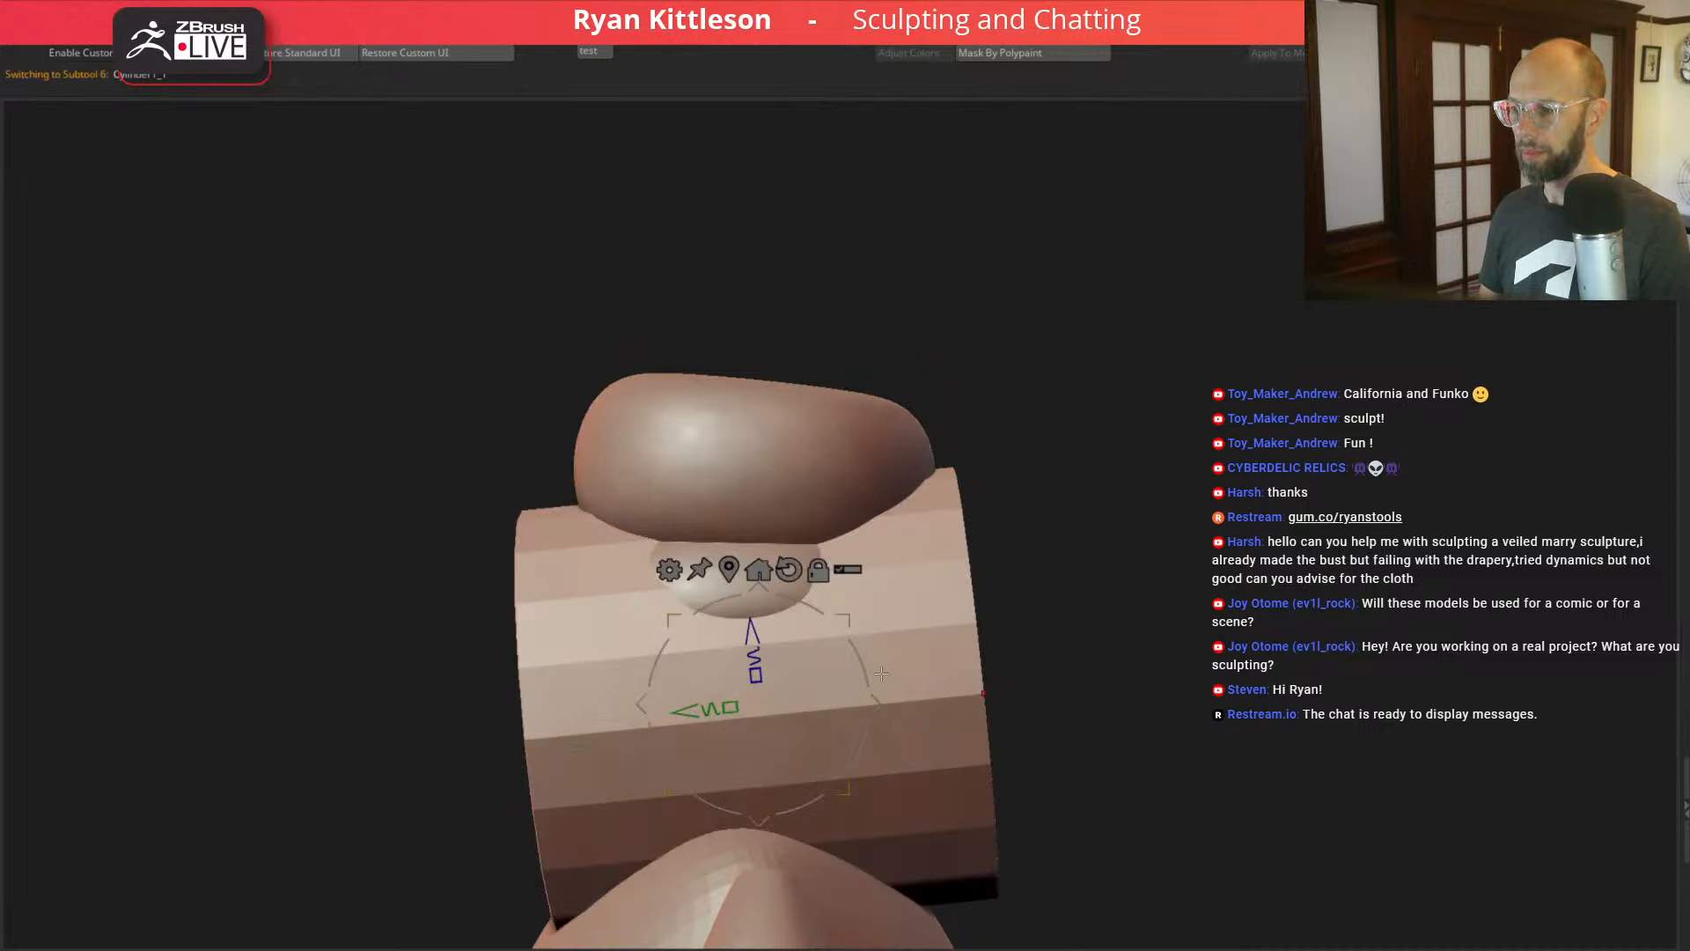
pyautogui.moveTo(813, 608); pyautogui.dragTo(838, 764)
pyautogui.moveTo(764, 632); pyautogui.dragTo(729, 347)
pyautogui.hotkey('ctrl', 'd')
pyautogui.hotkey('ctrl', 'd')
pyautogui.moveTo(864, 263); pyautogui.dragTo(883, 248)
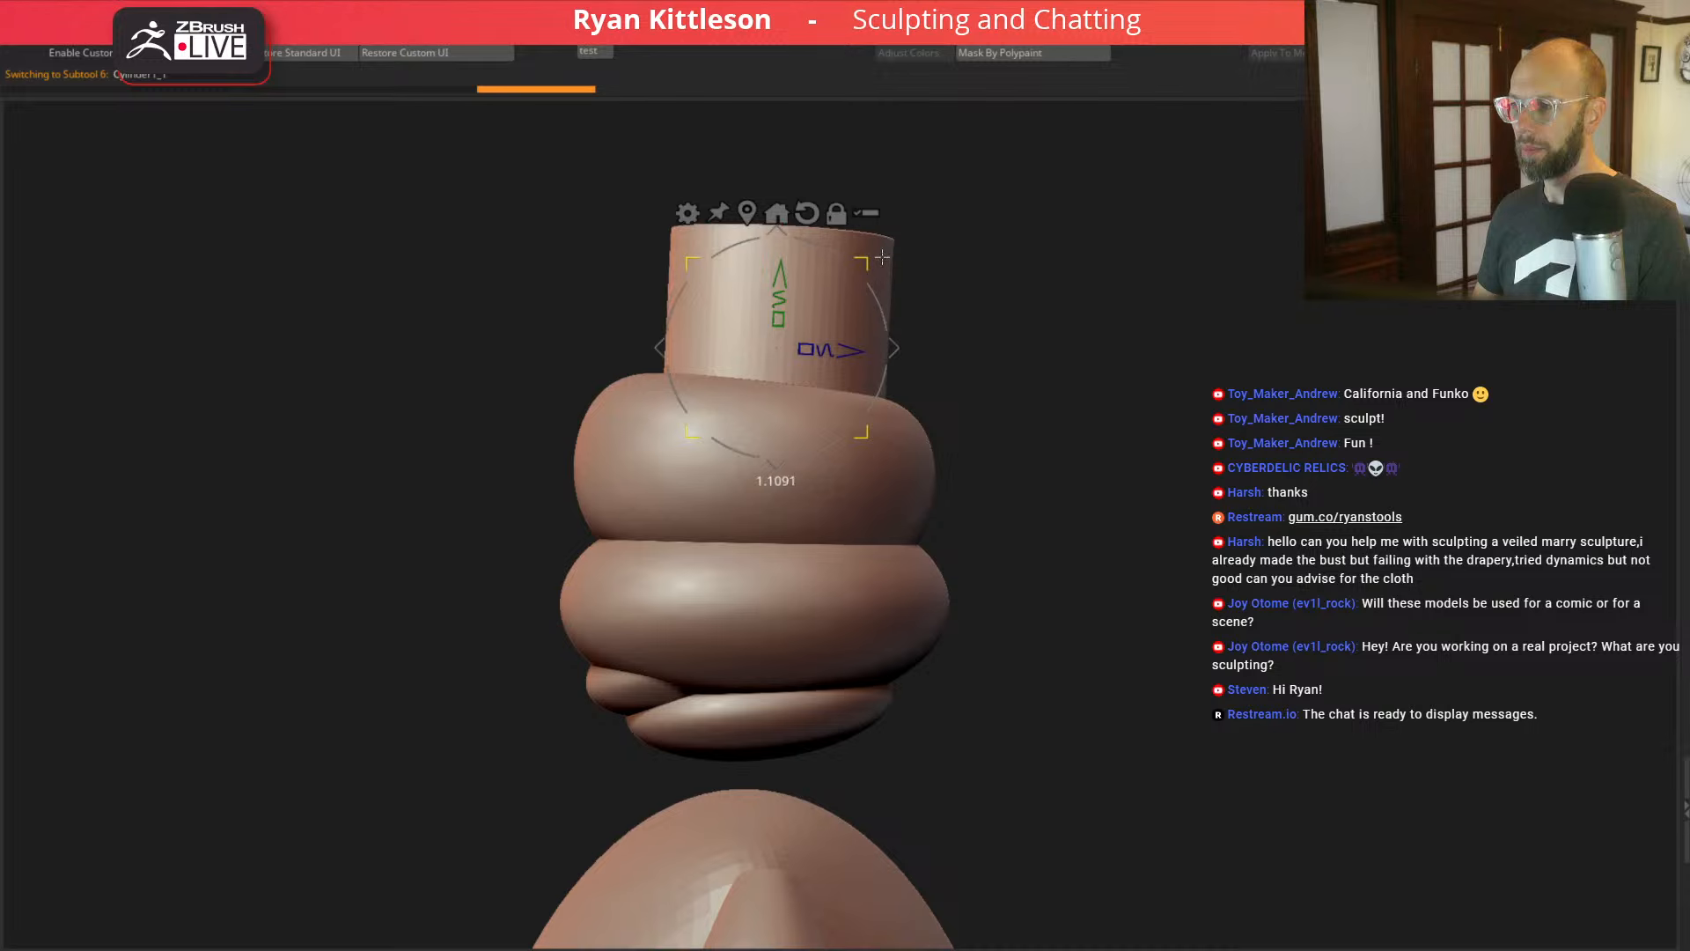
# Step: Lower, widen and tilt the cylinder so it sits as a short band on the cranium's sloping top
pyautogui.moveTo(779, 318); pyautogui.dragTo(777, 433)
pyautogui.moveTo(865, 263); pyautogui.dragTo(1021, 333)
pyautogui.moveTo(785, 280); pyautogui.dragTo(846, 293)
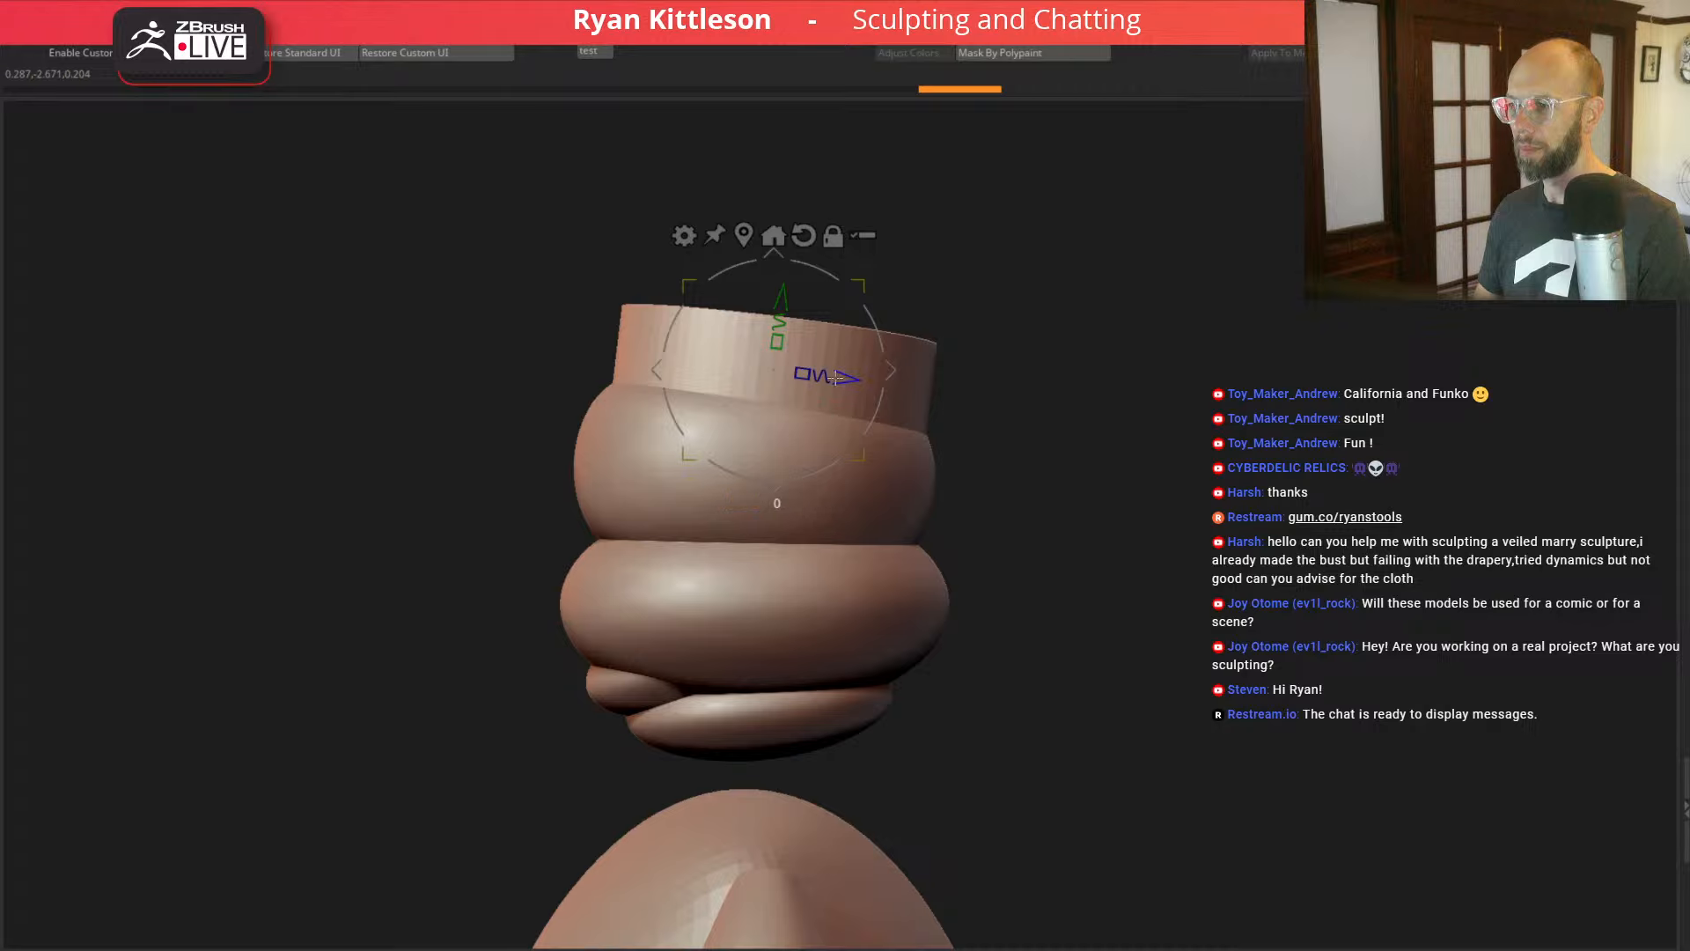
pyautogui.moveTo(839, 378); pyautogui.dragTo(780, 335)
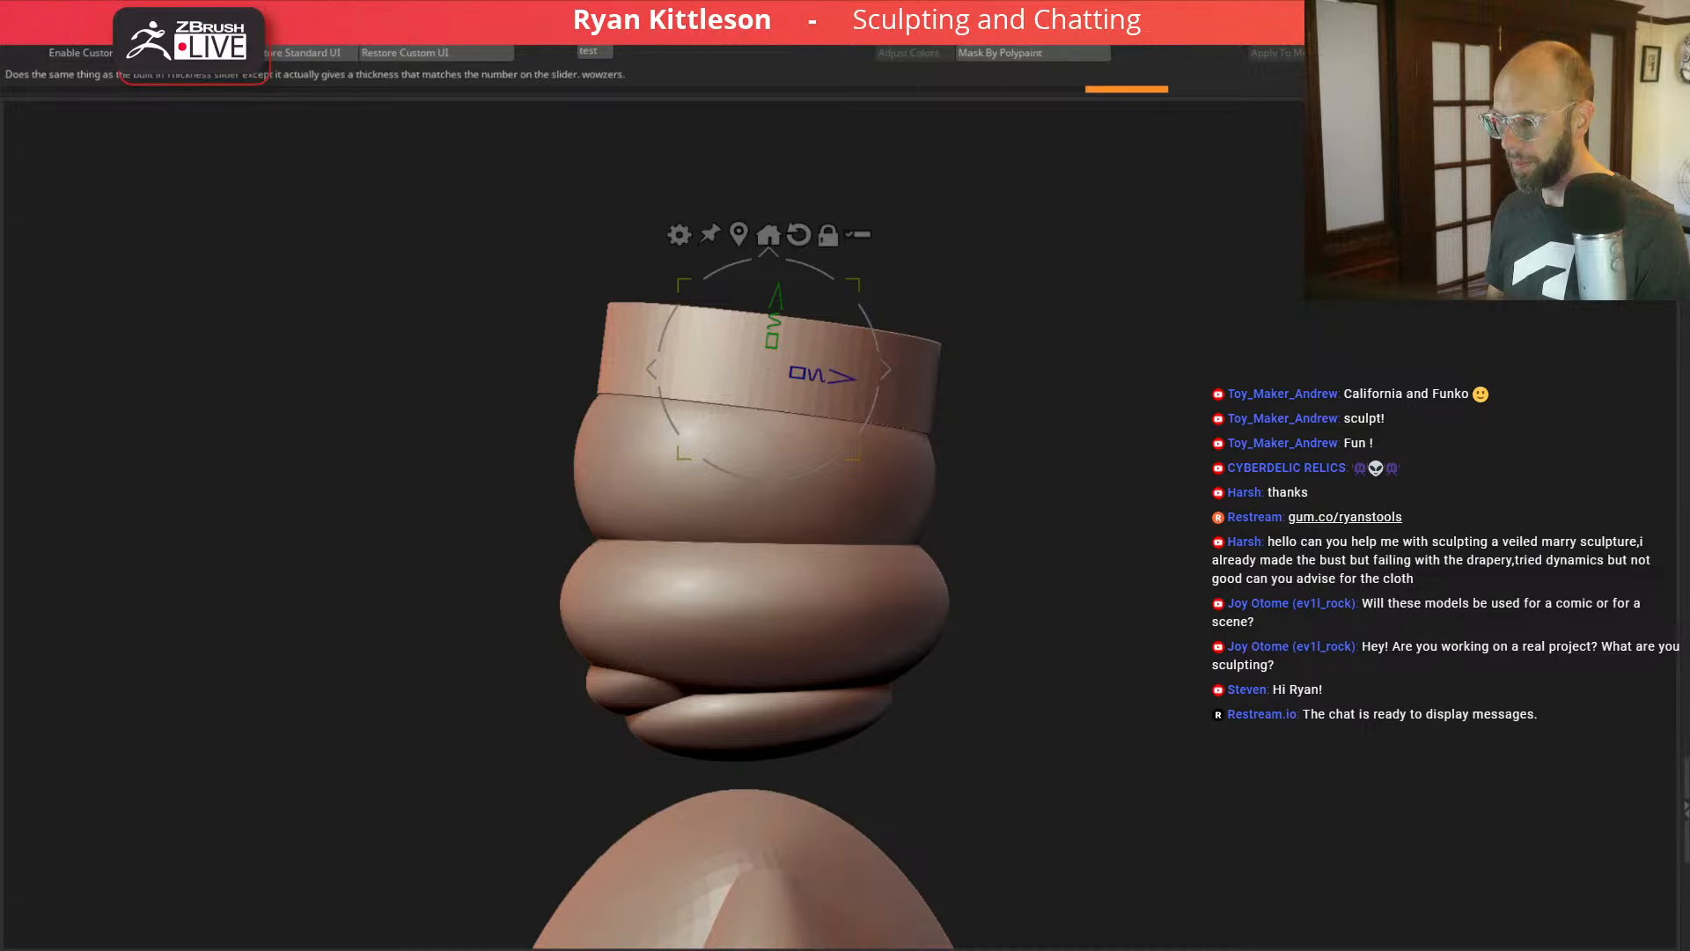
pyautogui.moveTo(1142, 382)
pyautogui.mouseDown()
pyautogui.moveTo(1156, 407)
pyautogui.moveTo(1137, 353)
pyautogui.mouseUp()
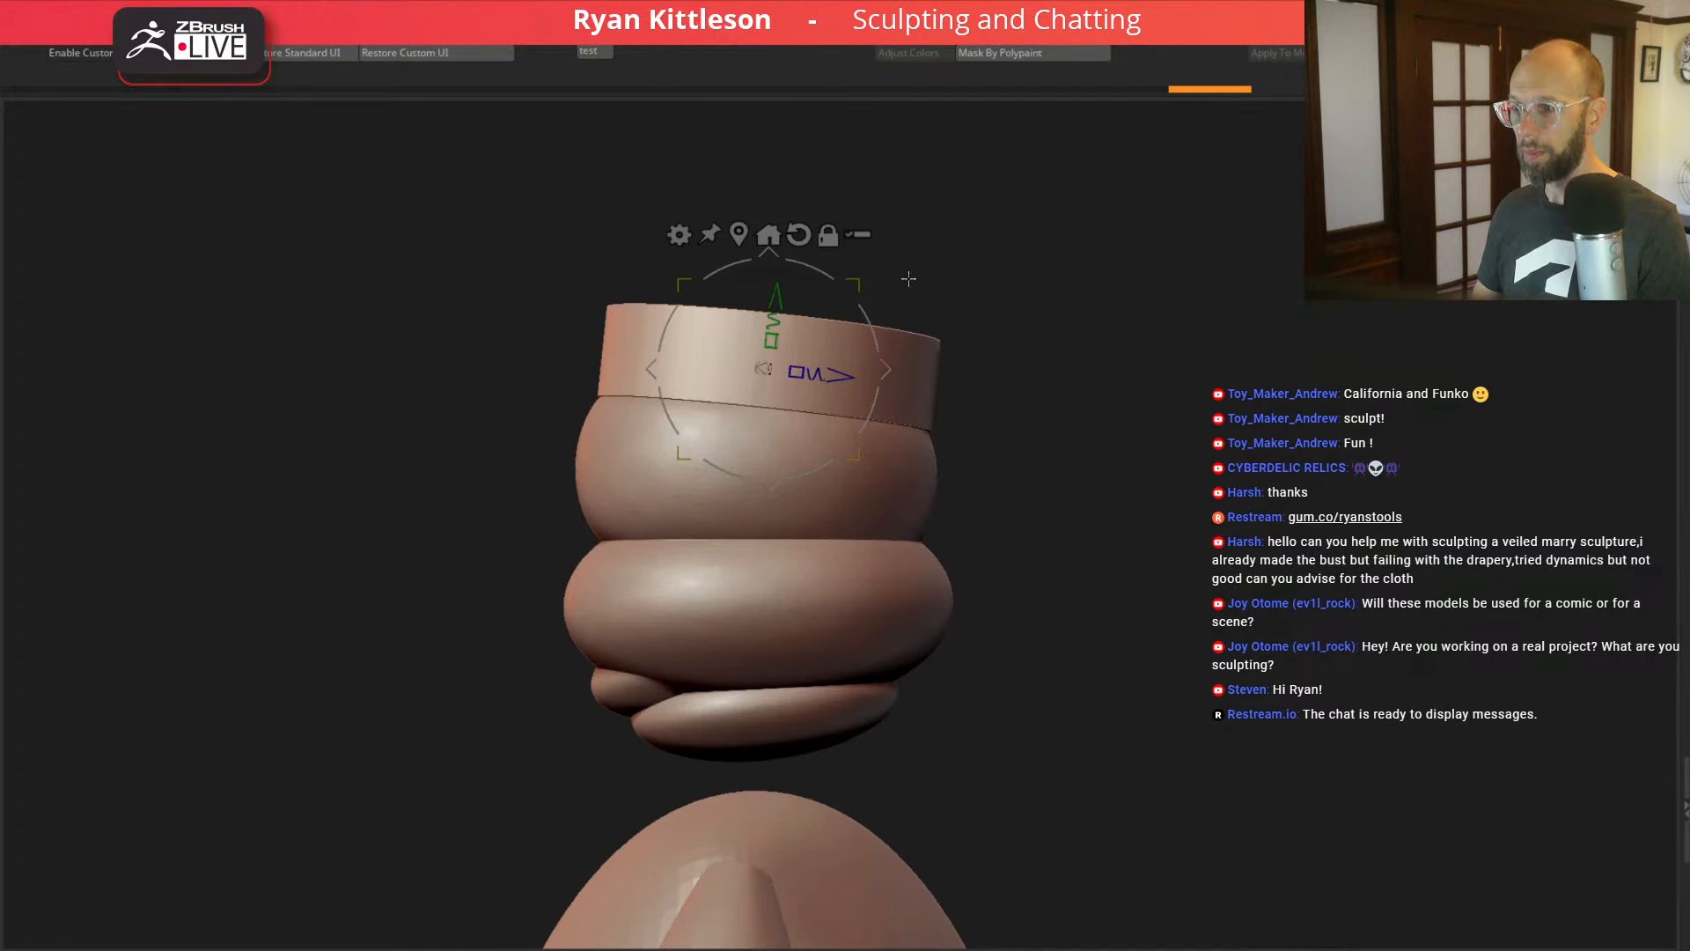
pyautogui.moveTo(855, 282); pyautogui.dragTo(776, 319)
# Step: Duplicate the middle head form, shrink the copy to a small nose and place it at the front of the face
pyautogui.moveTo(1089, 409)
pyautogui.mouseDown()
pyautogui.moveTo(1151, 415)
pyautogui.moveTo(1094, 432)
pyautogui.moveTo(1117, 510)
pyautogui.moveTo(985, 422)
pyautogui.mouseUp()
pyautogui.press('q')
pyautogui.moveTo(985, 422)
pyautogui.mouseDown()
pyautogui.moveTo(1064, 442)
pyautogui.moveTo(1041, 447)
pyautogui.moveTo(1110, 507)
pyautogui.moveTo(1224, 558)
pyautogui.moveTo(1219, 545)
pyautogui.mouseUp()
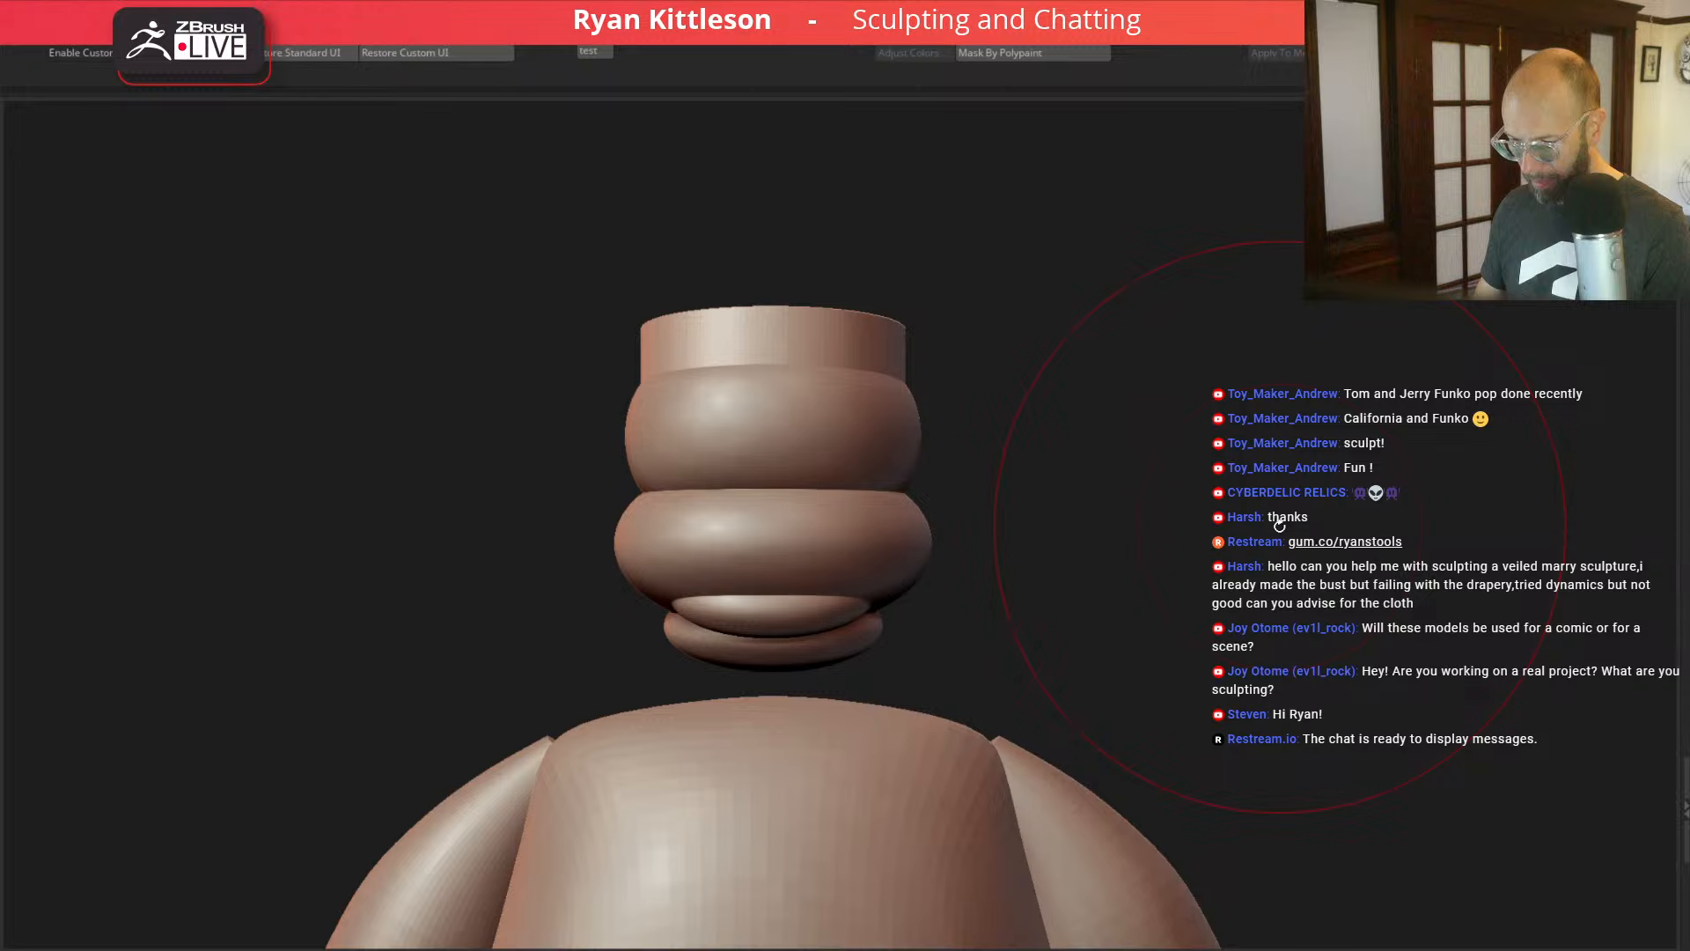
pyautogui.moveTo(1233, 527); pyautogui.dragTo(1177, 528)
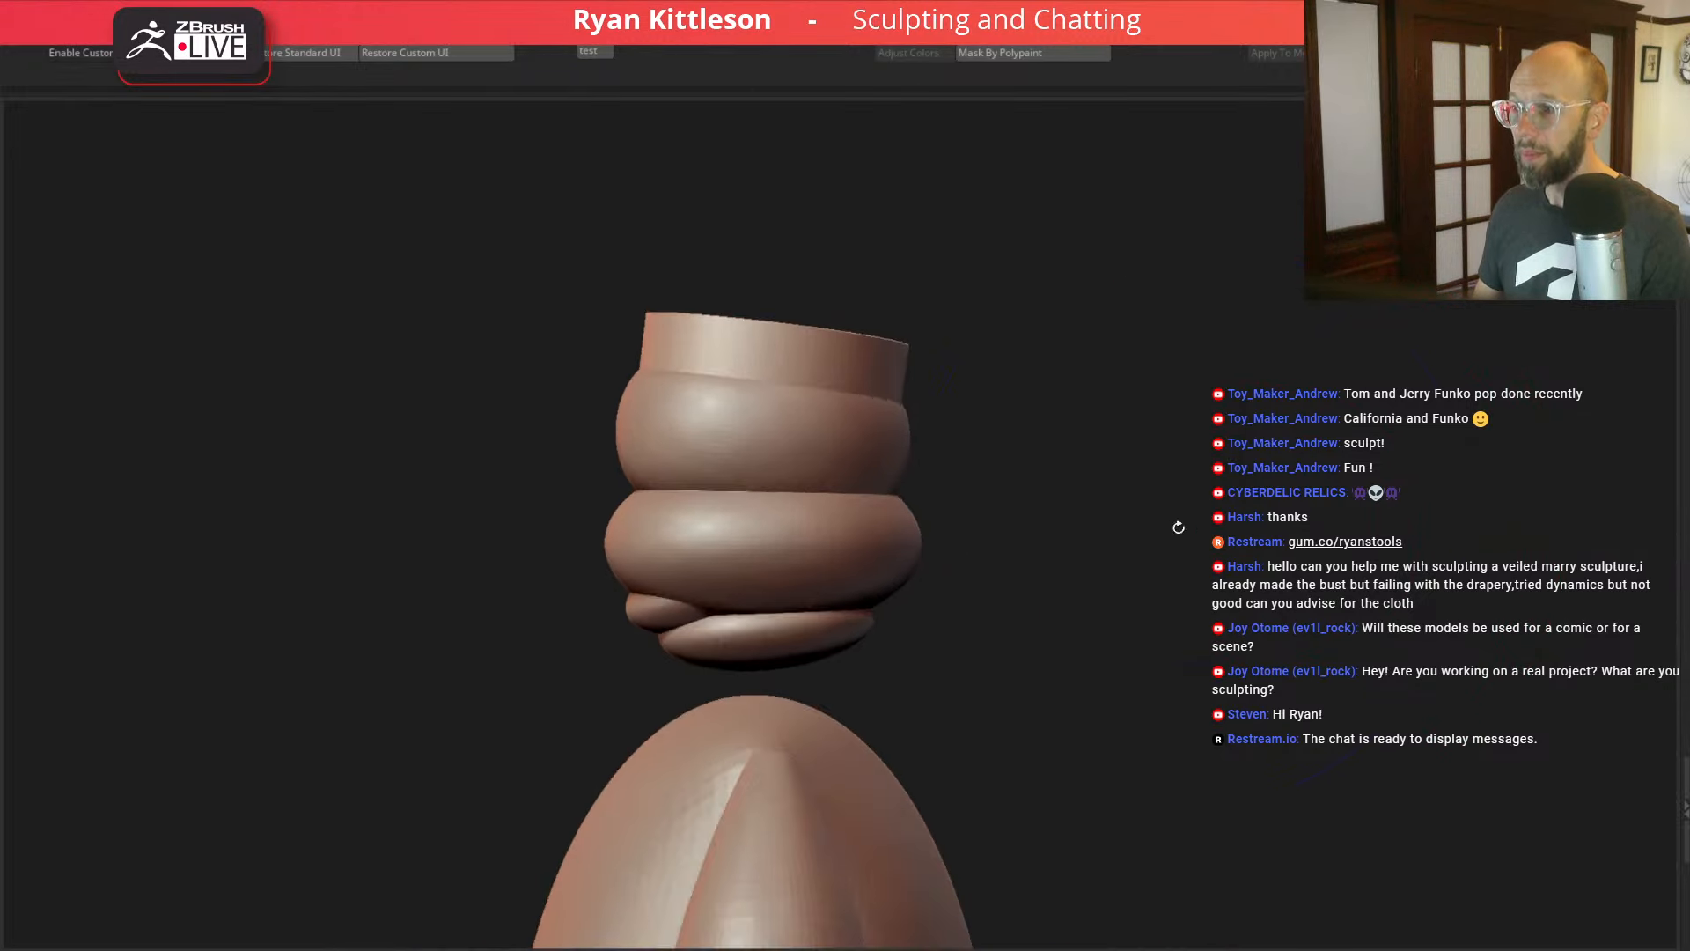
pyautogui.moveTo(502, 664); pyautogui.dragTo(521, 698)
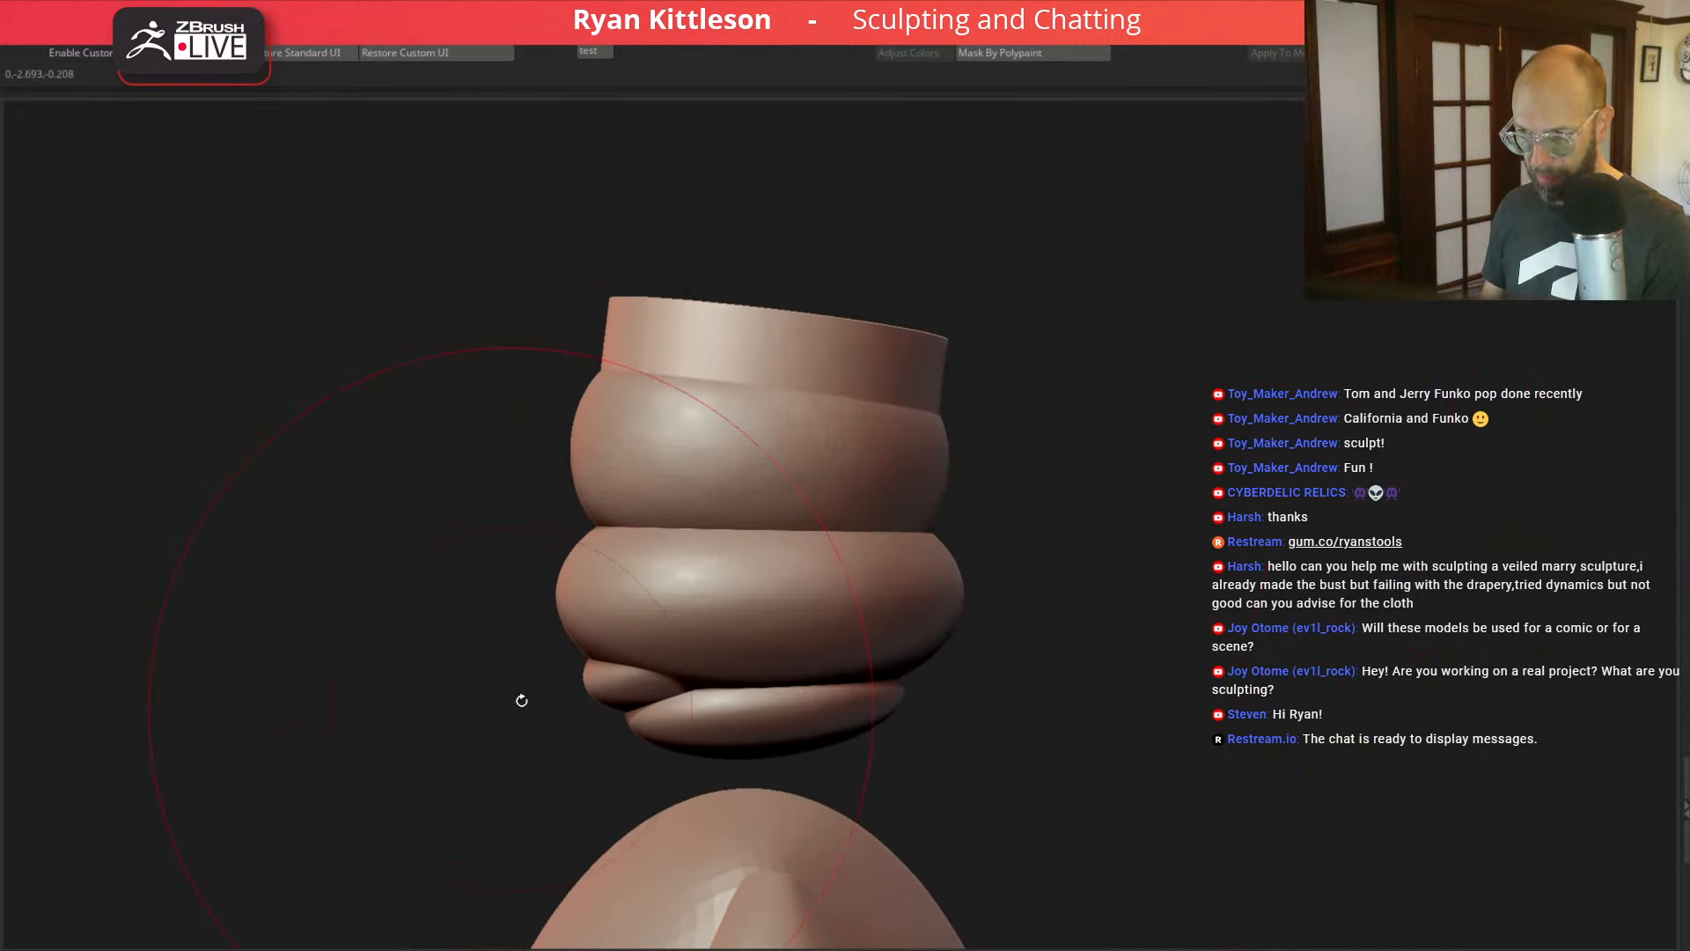
pyautogui.keyDown('alt'); pyautogui.click(747, 578); pyautogui.keyUp('alt')
pyautogui.press('w')
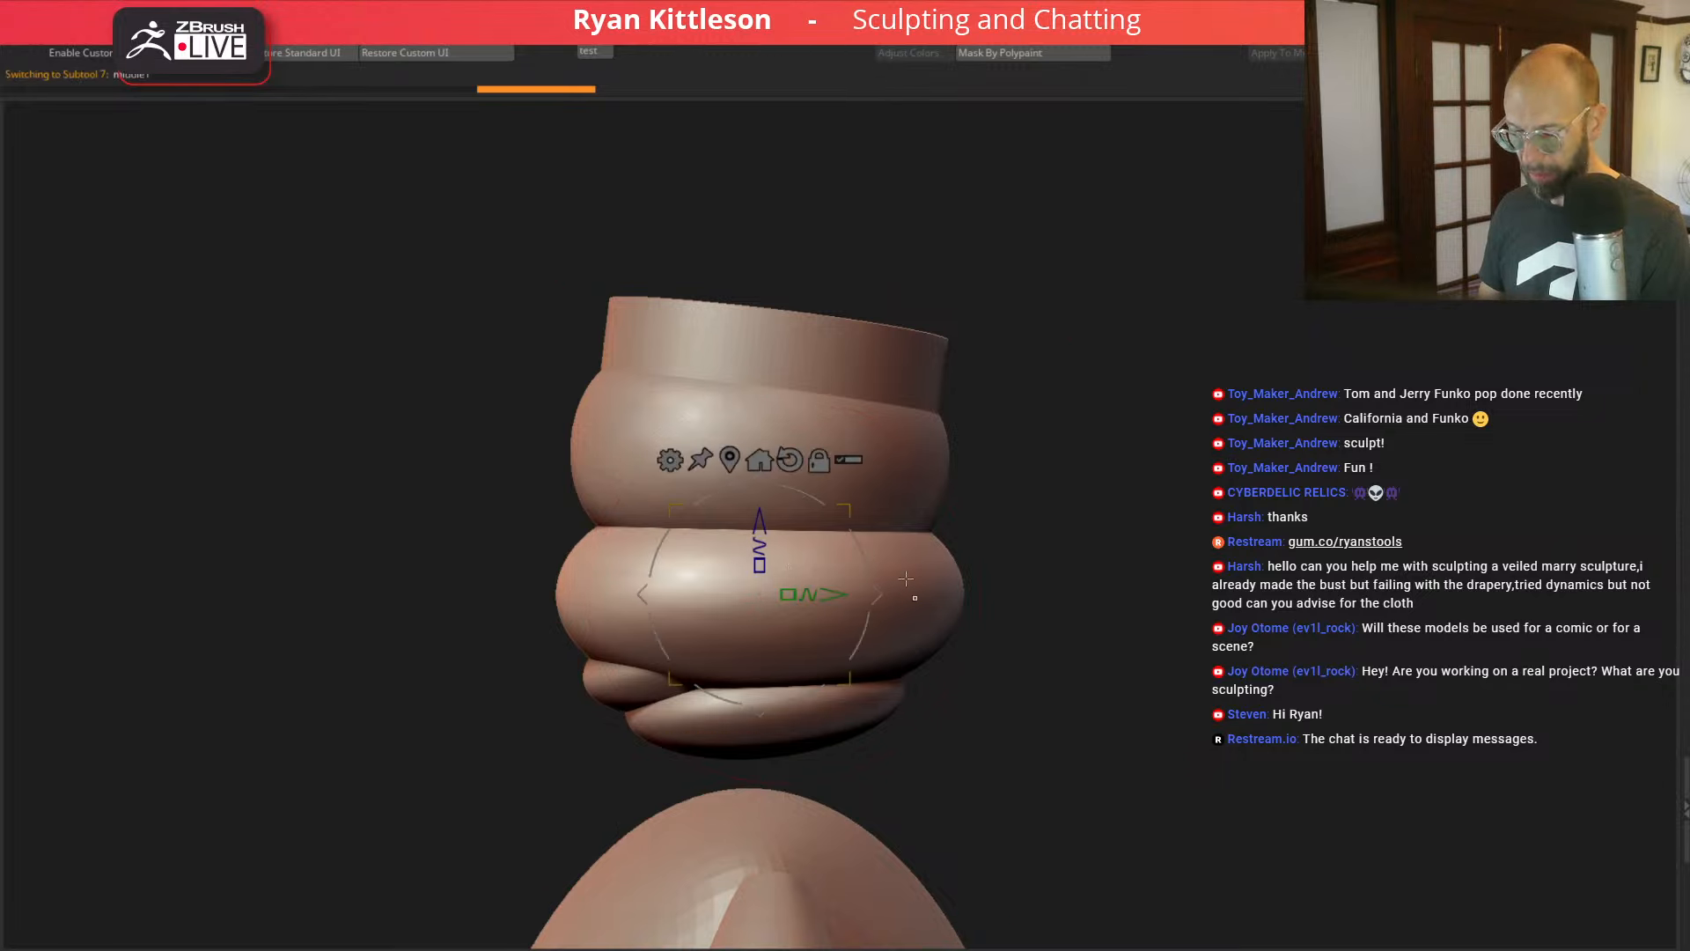
pyautogui.moveTo(852, 561); pyautogui.dragTo(539, 515)
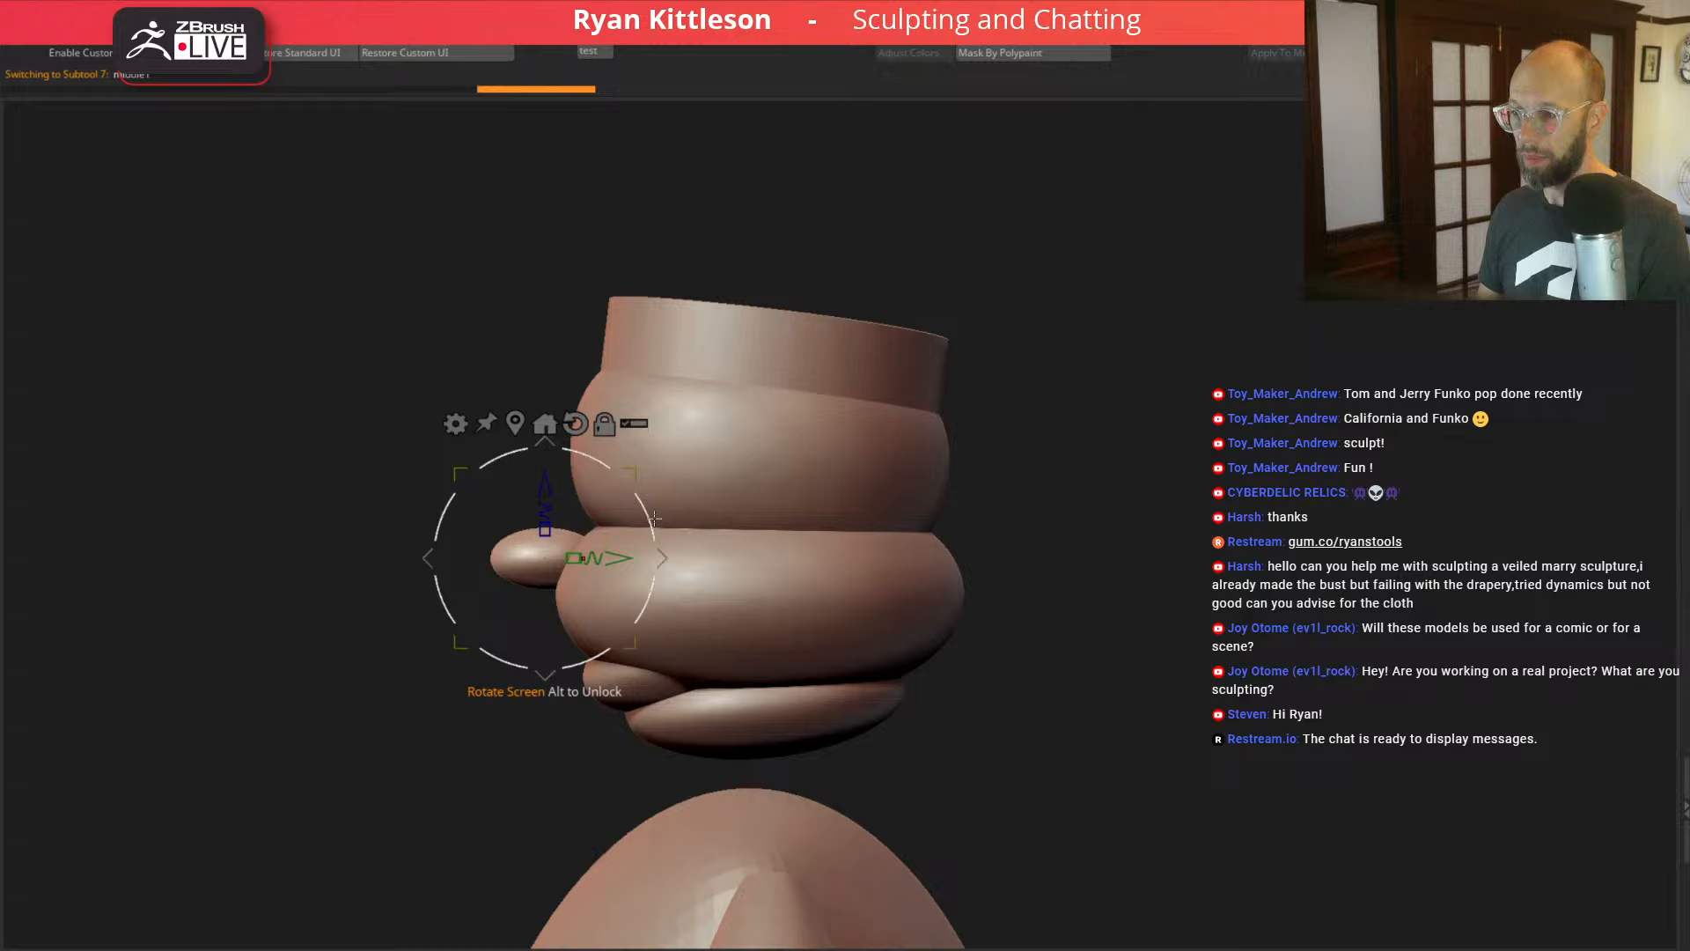
# Step: Tilt the nose and position it against the front of the middle form, checking front and side
pyautogui.moveTo(645, 521); pyautogui.dragTo(680, 563)
pyautogui.moveTo(373, 634); pyautogui.dragTo(1099, 436)
pyautogui.moveTo(536, 564); pyautogui.dragTo(583, 576)
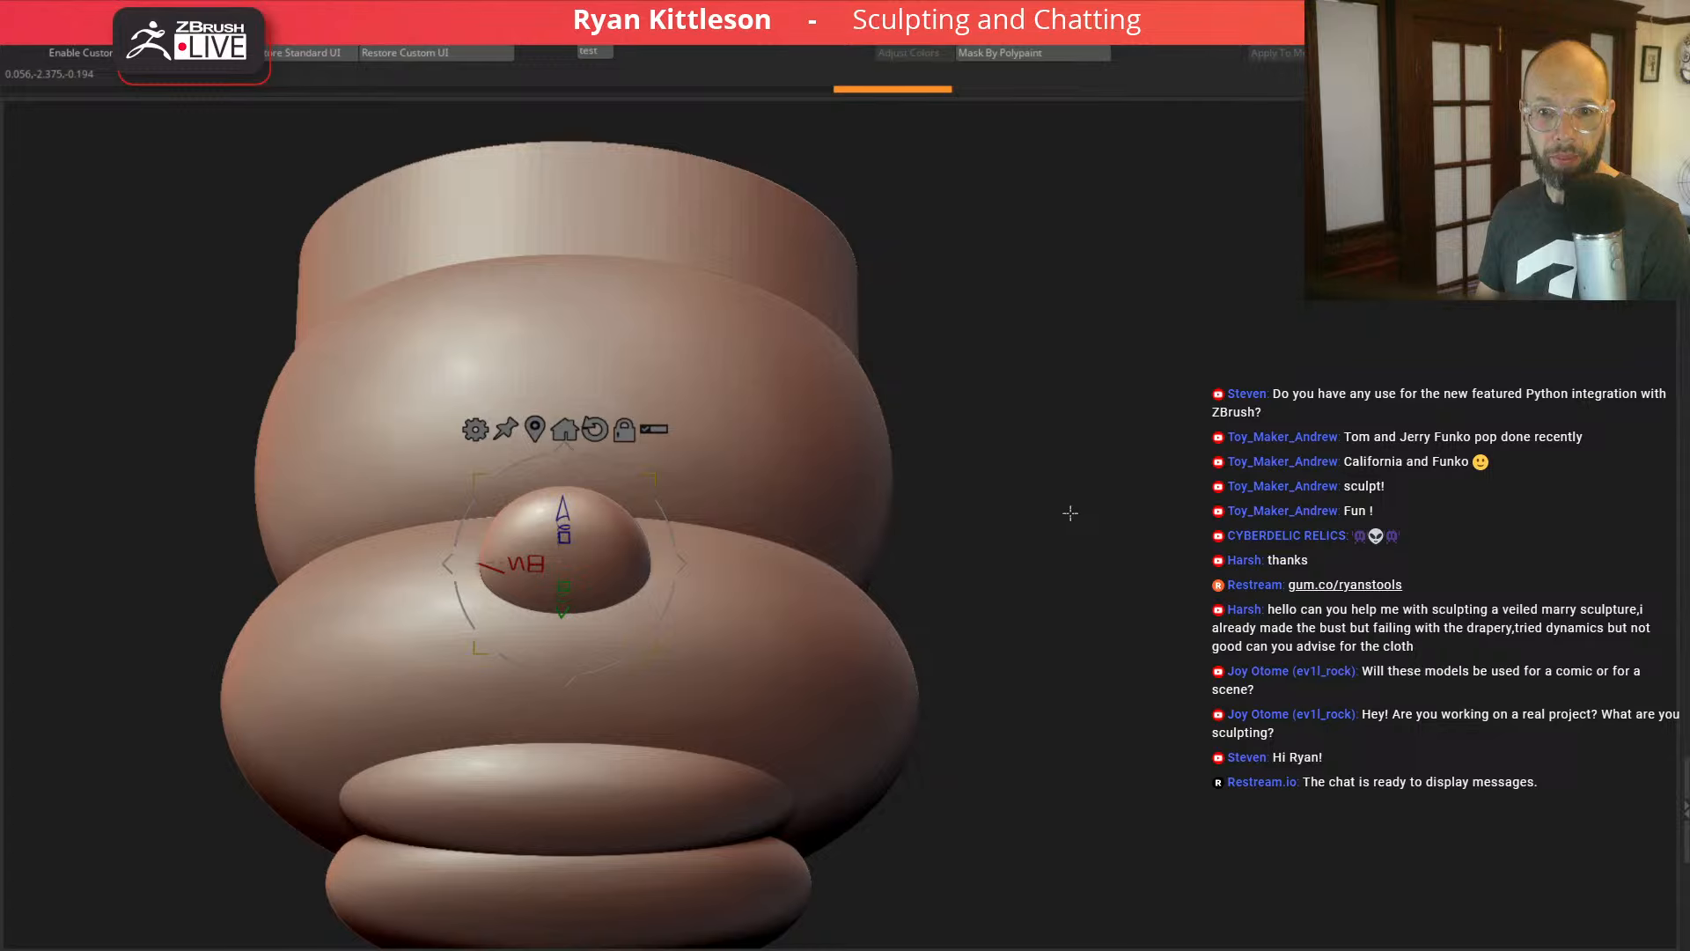
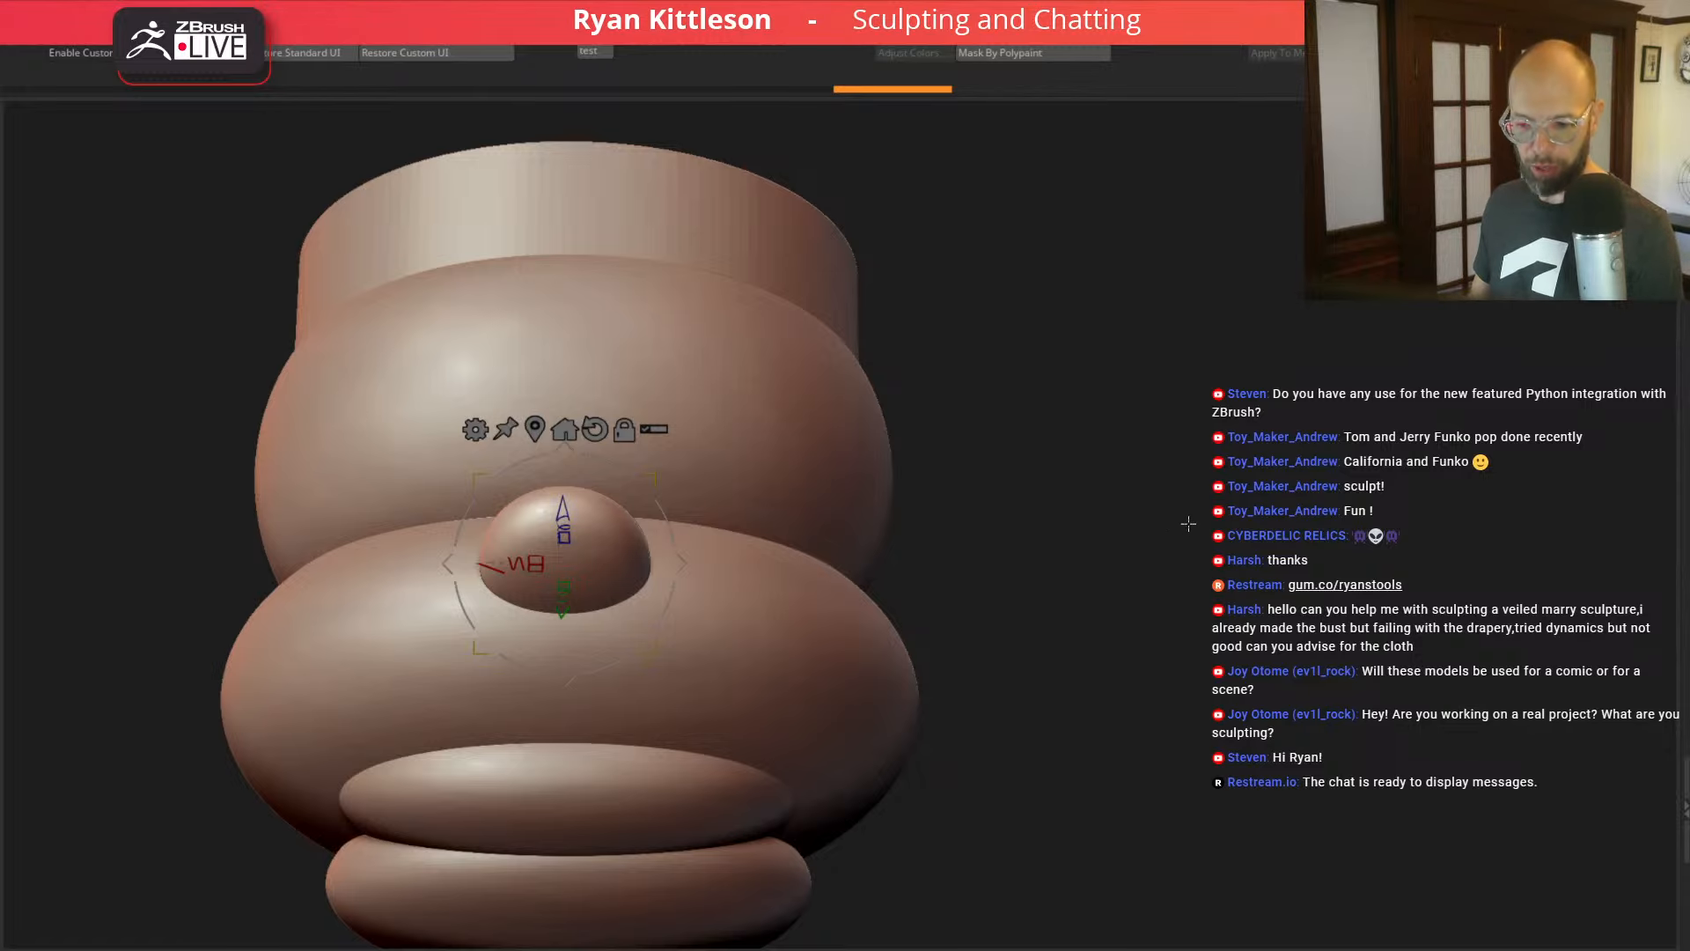
pyautogui.moveTo(1139, 545); pyautogui.dragTo(679, 546)
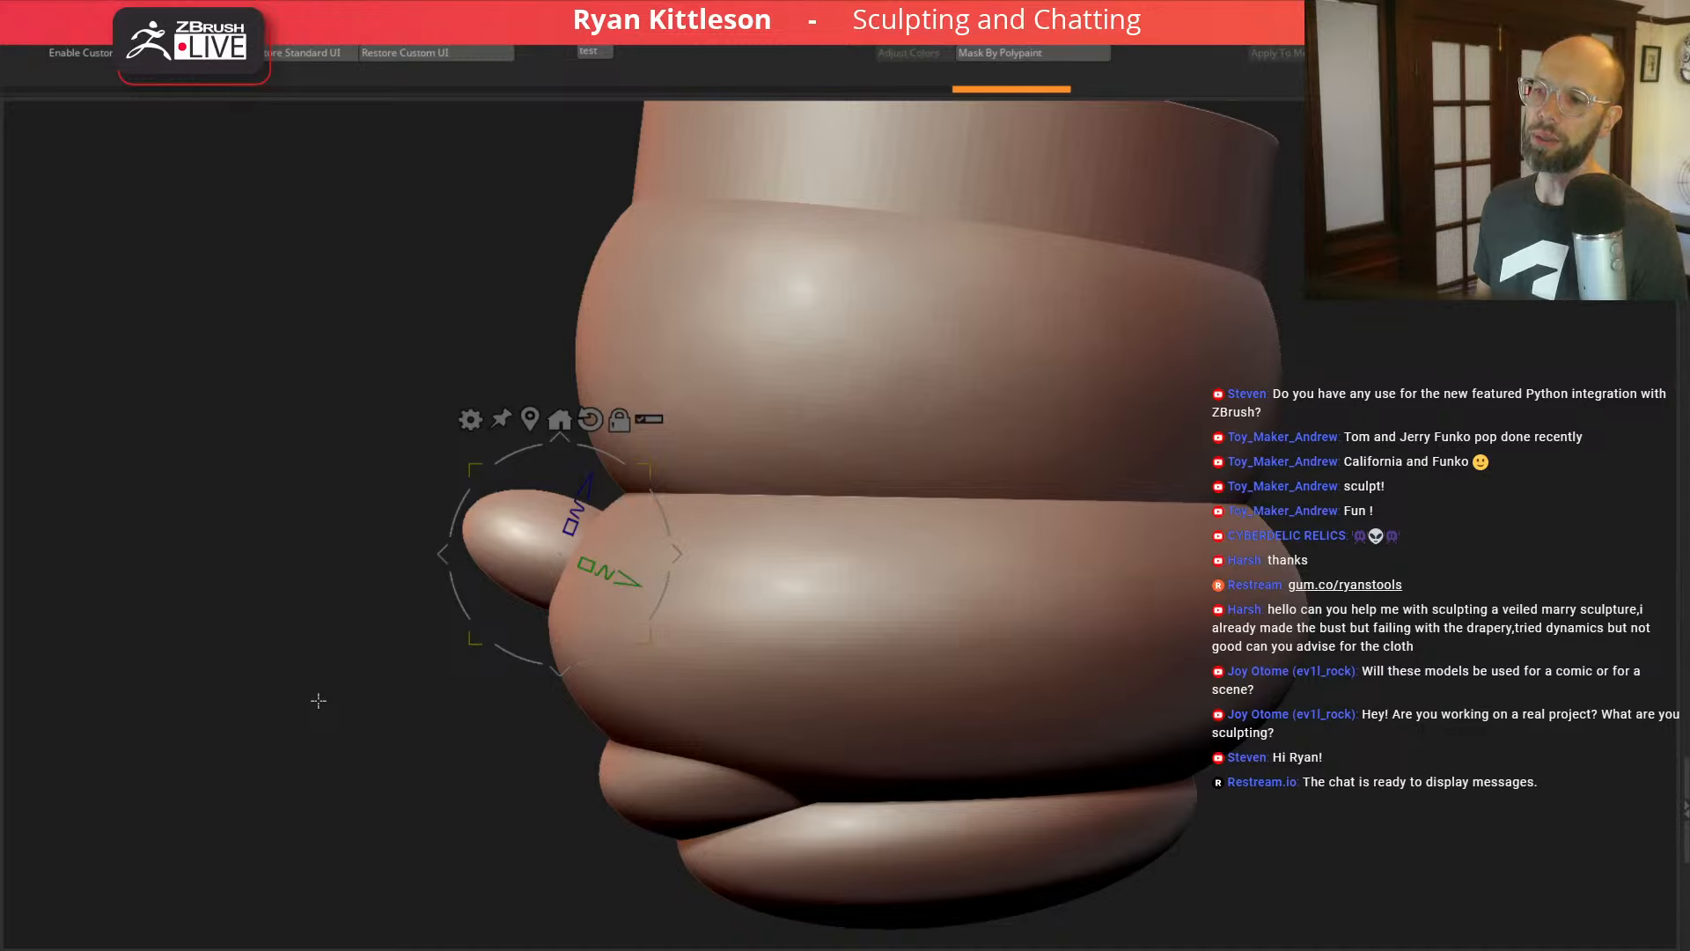
pyautogui.moveTo(333, 674)
pyautogui.mouseDown()
pyautogui.moveTo(447, 549)
pyautogui.moveTo(321, 671)
pyautogui.moveTo(545, 556)
pyautogui.mouseUp()
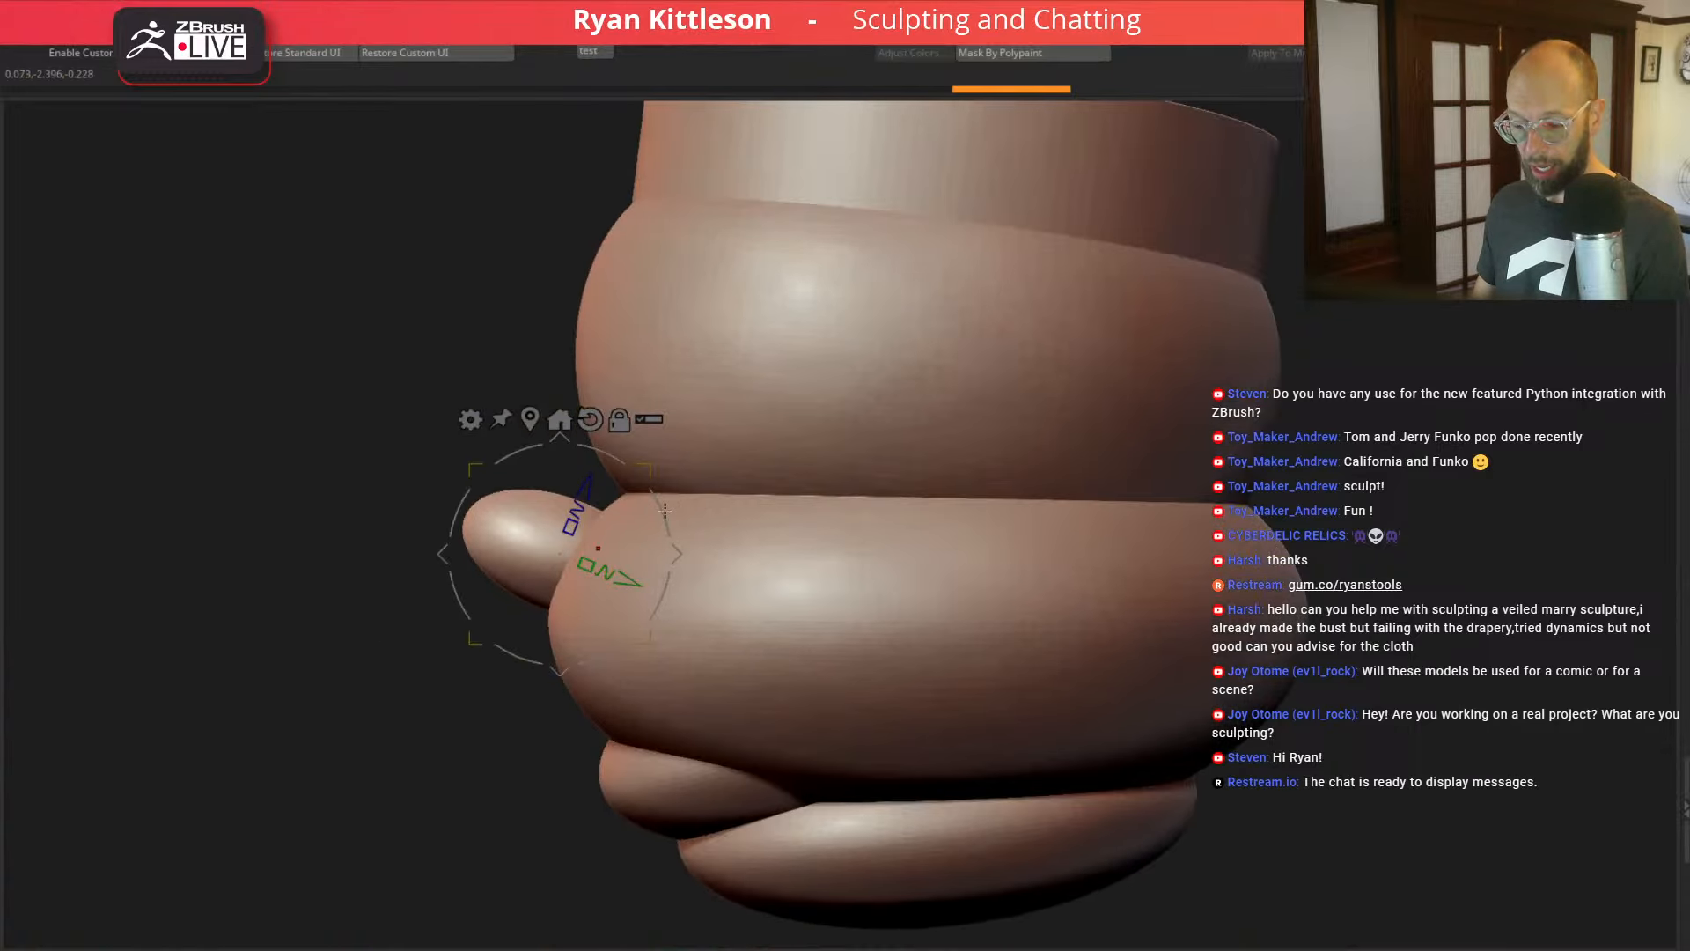
pyautogui.moveTo(368, 689); pyautogui.dragTo(460, 523)
# Step: Frame the nose and examine its shape and placement from the front and from below
pyautogui.press('q')
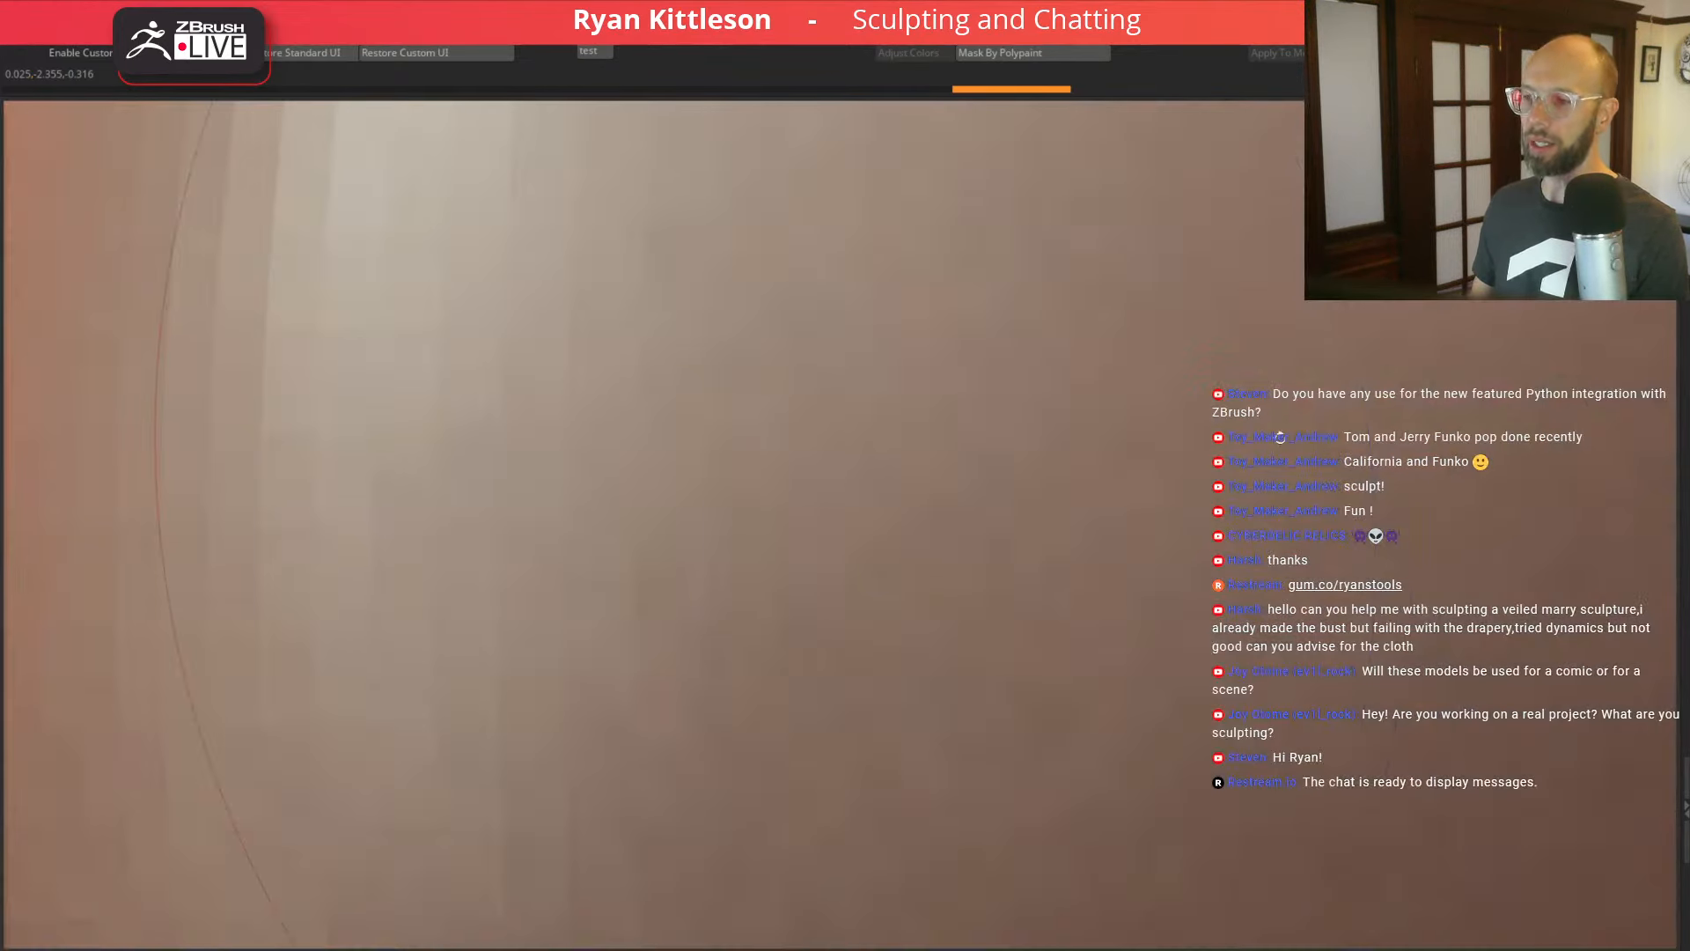
pyautogui.keyDown('alt'); pyautogui.click(1291, 495); pyautogui.keyUp('alt')
pyautogui.press('f')
pyautogui.moveTo(1299, 531); pyautogui.dragTo(1418, 487)
pyautogui.moveTo(1362, 537); pyautogui.dragTo(1501, 513)
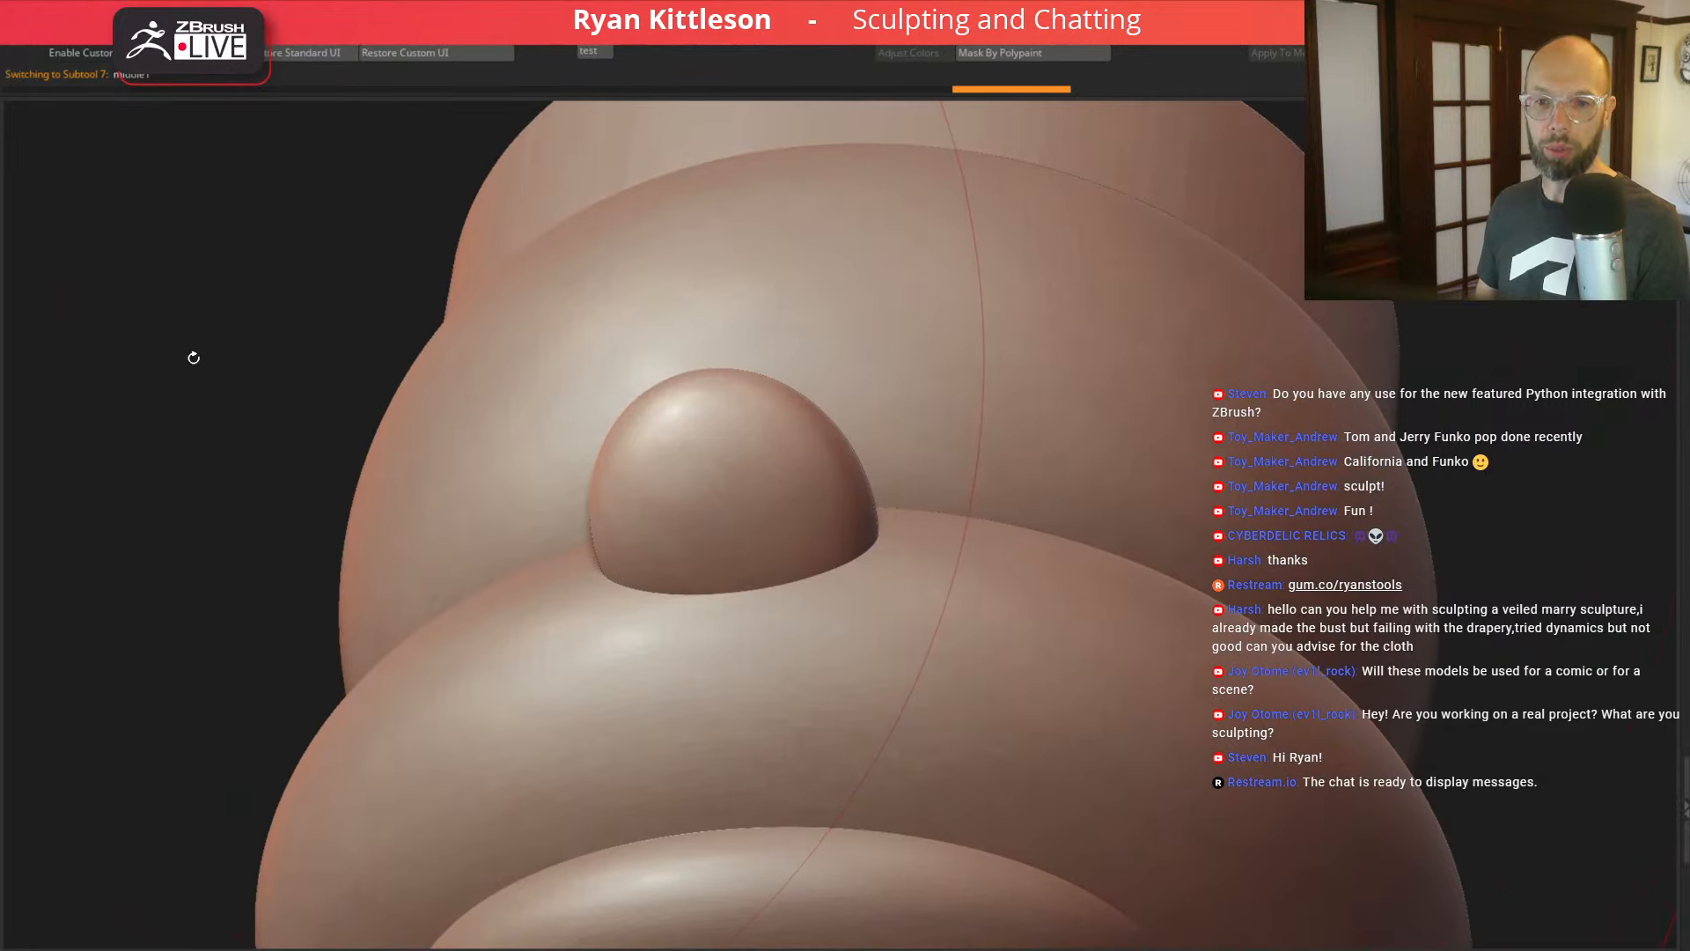
pyautogui.moveTo(179, 418); pyautogui.dragTo(180, 397)
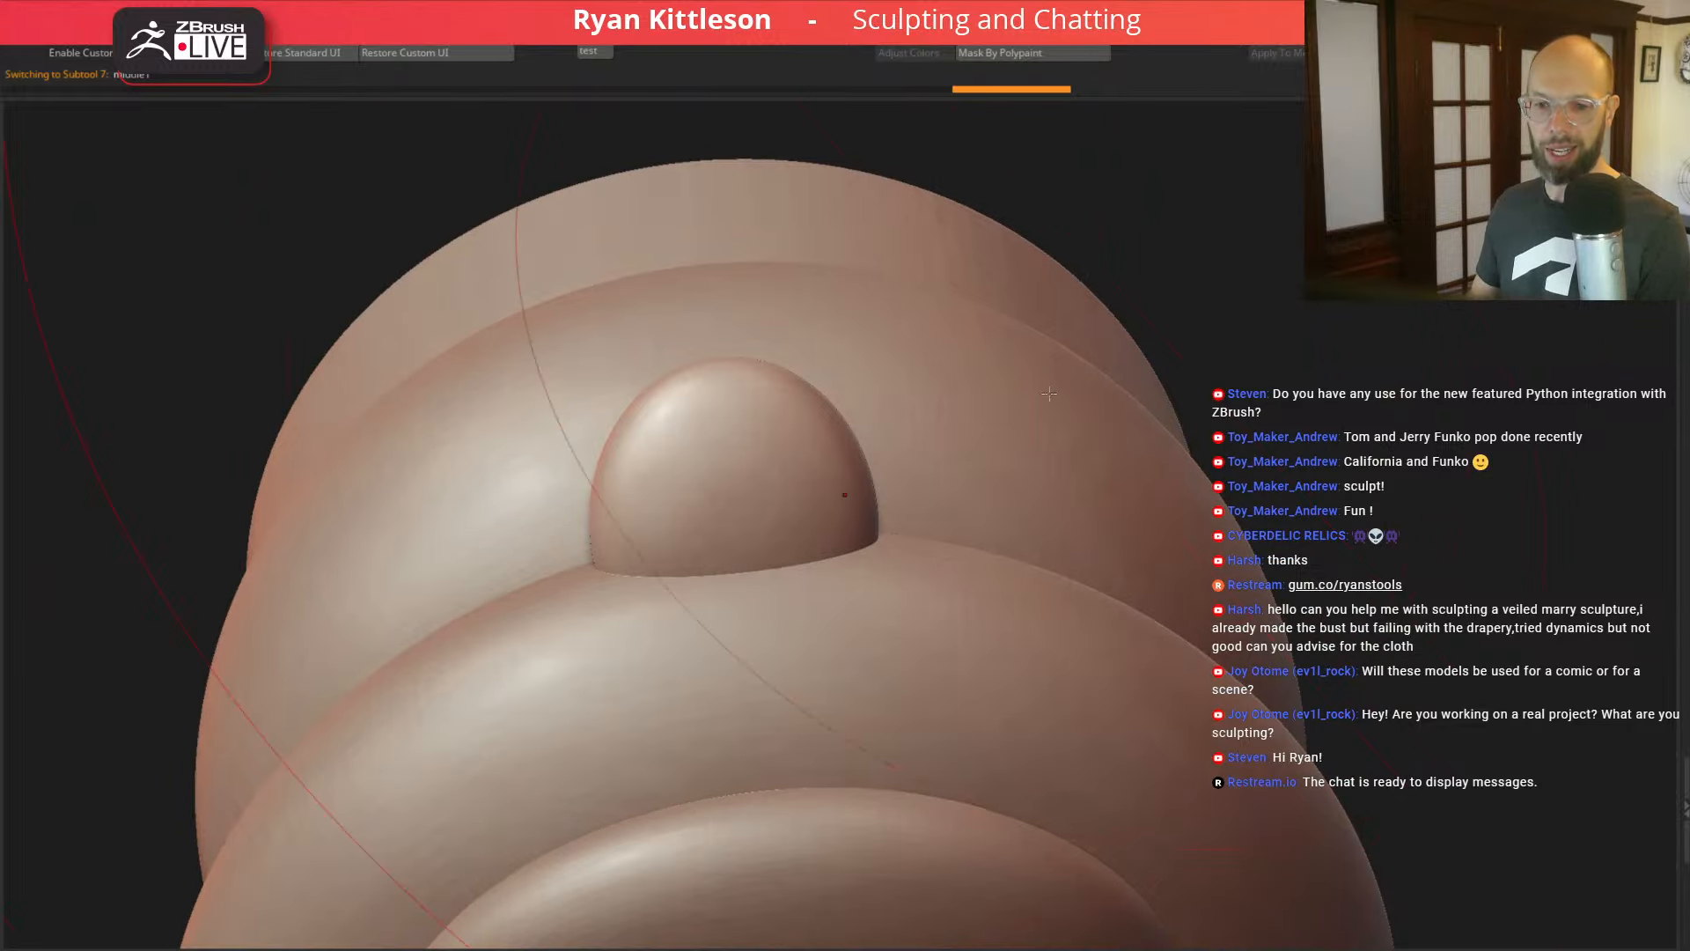
pyautogui.press('w')
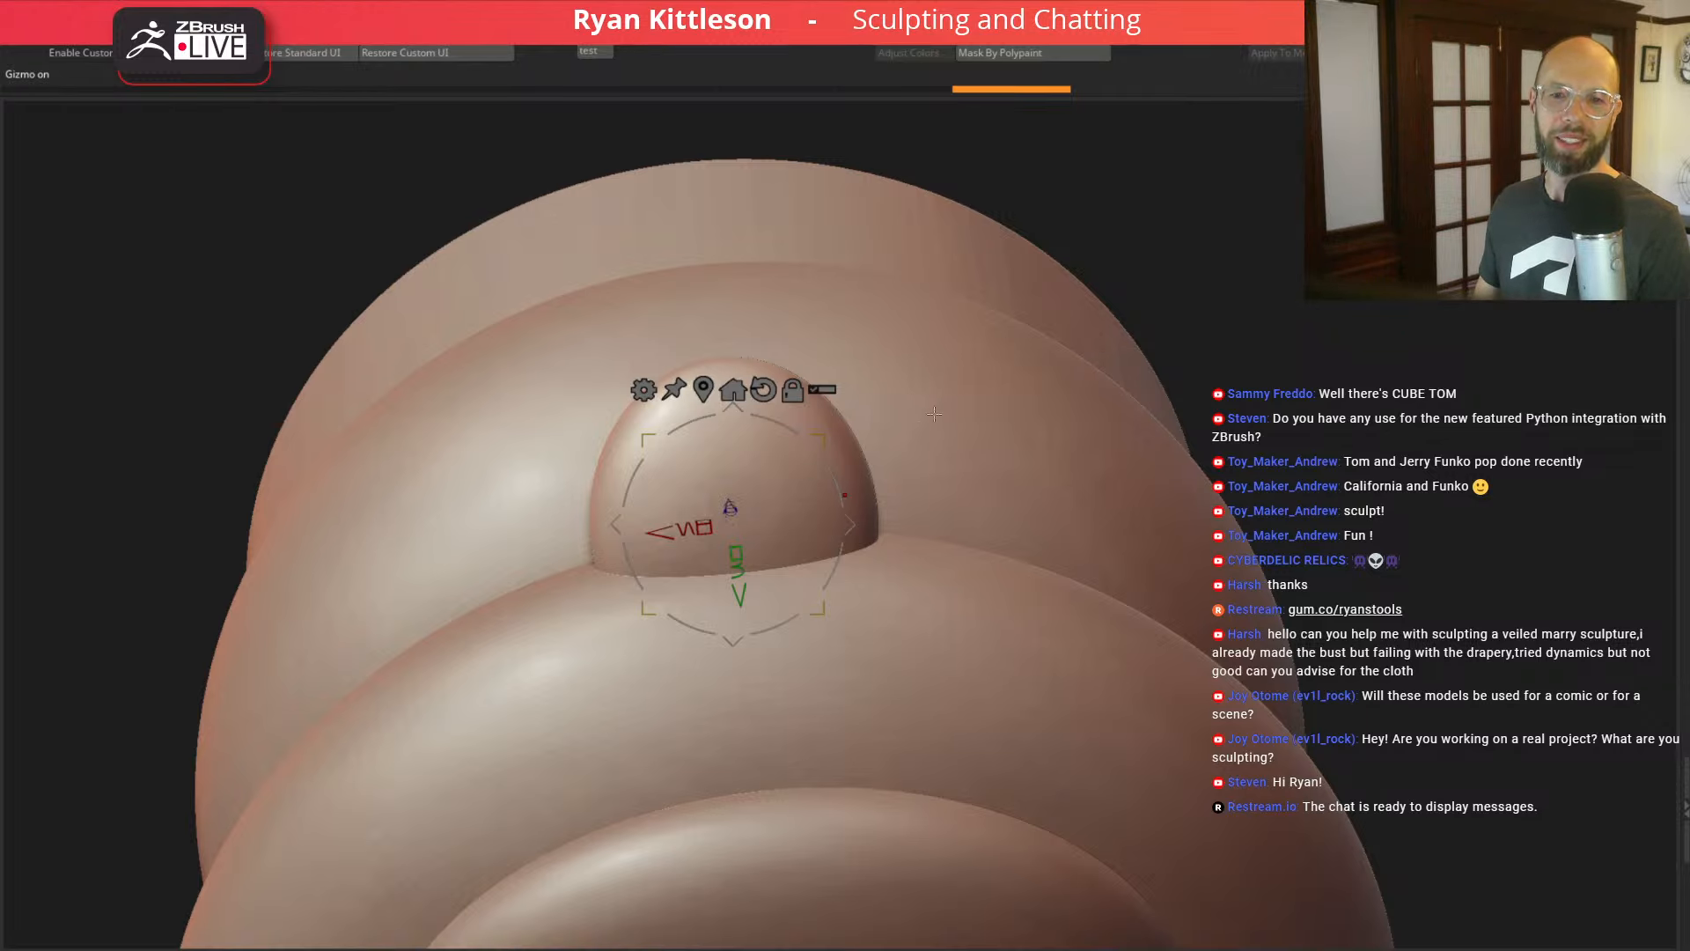
pyautogui.moveTo(1386, 372)
pyautogui.mouseDown()
pyautogui.moveTo(1232, 386)
pyautogui.moveTo(1385, 384)
pyautogui.mouseUp()
pyautogui.keyDown('alt'); pyautogui.click(1392, 314); pyautogui.keyUp('alt')
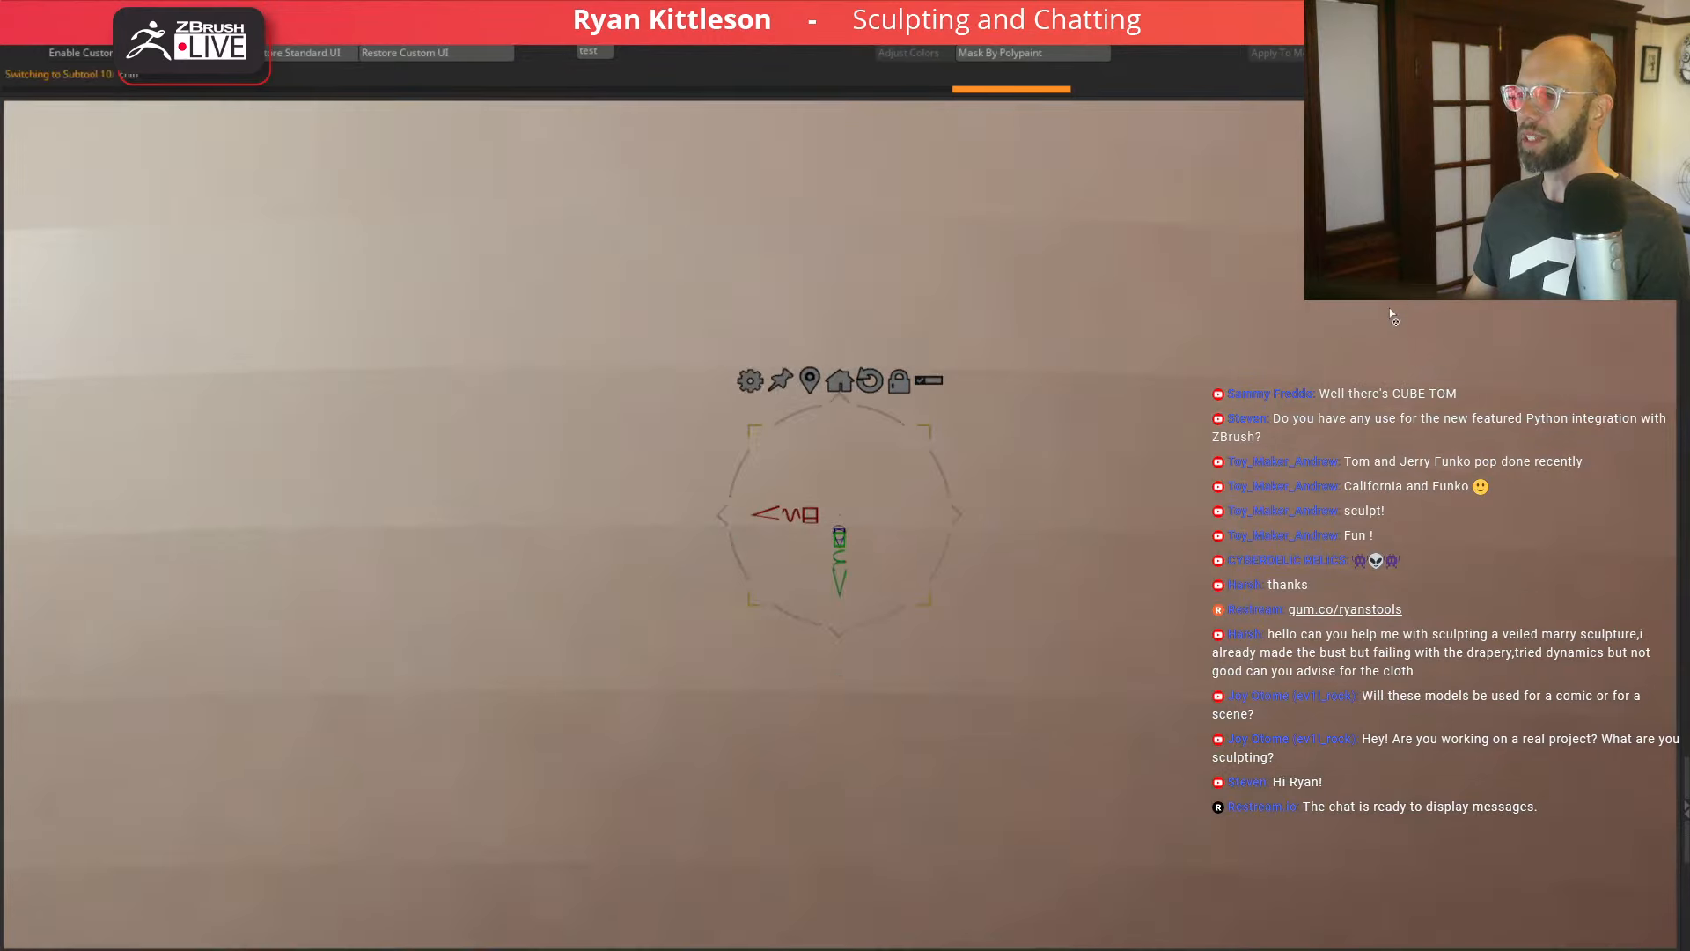
pyautogui.press('f')
pyautogui.moveTo(1360, 176); pyautogui.dragTo(1247, 621)
pyautogui.moveTo(376, 435); pyautogui.dragTo(370, 377)
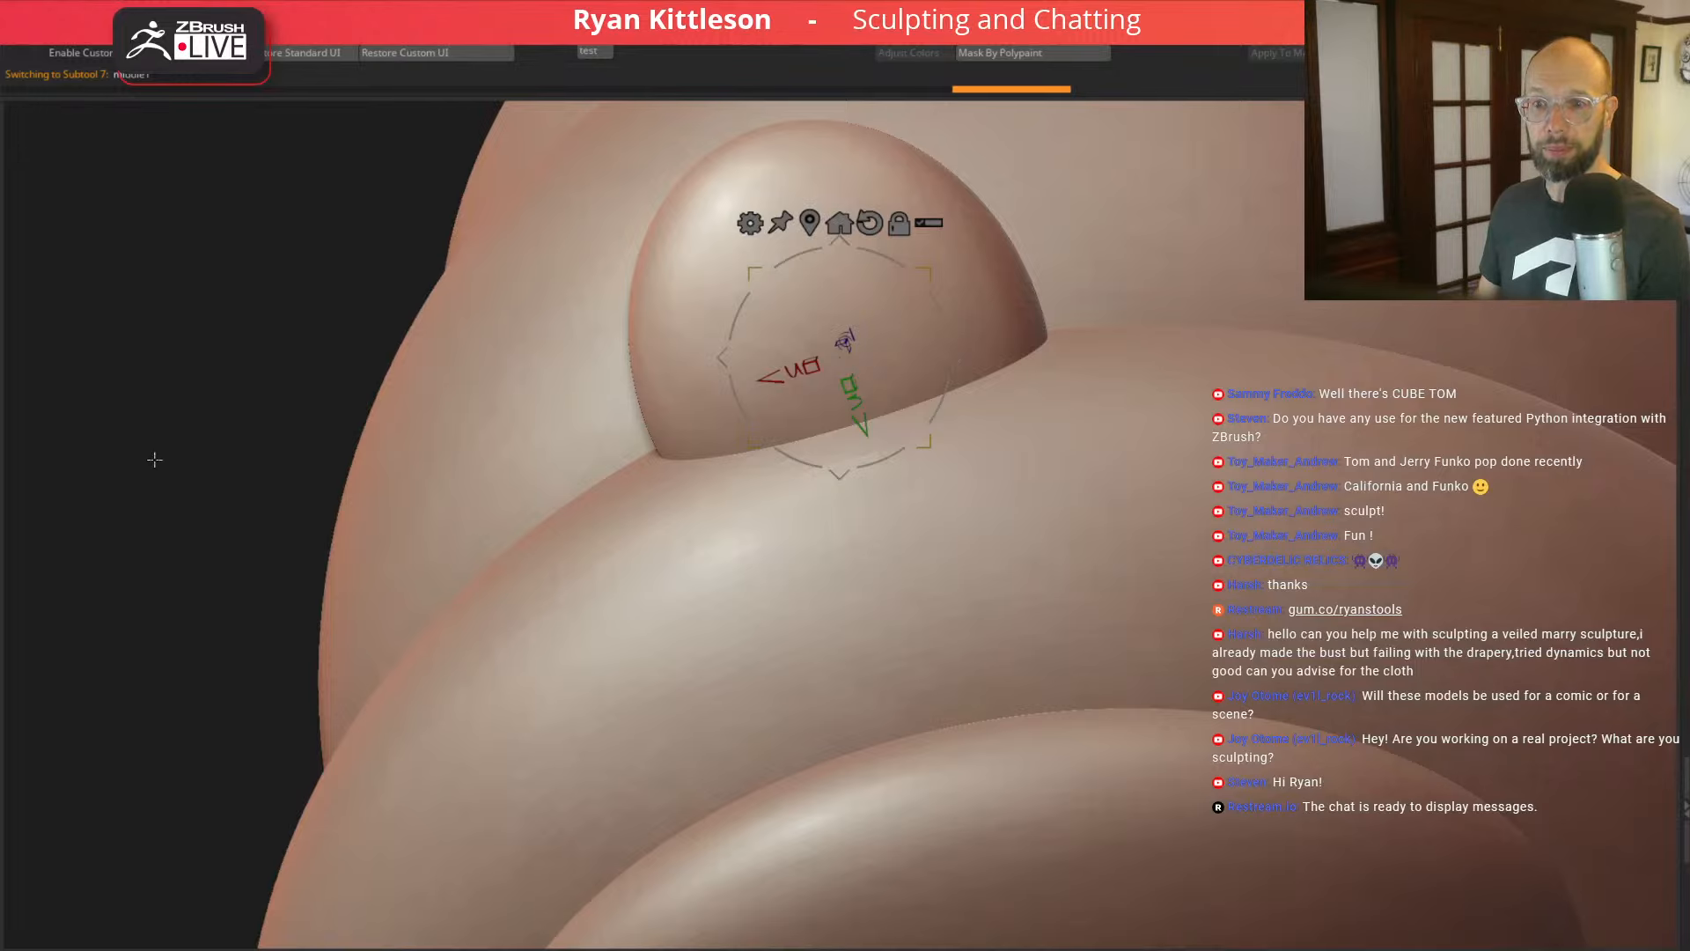
# Step: Rename the nose form as nose, duplicate it and name the copy
pyautogui.press('F2')
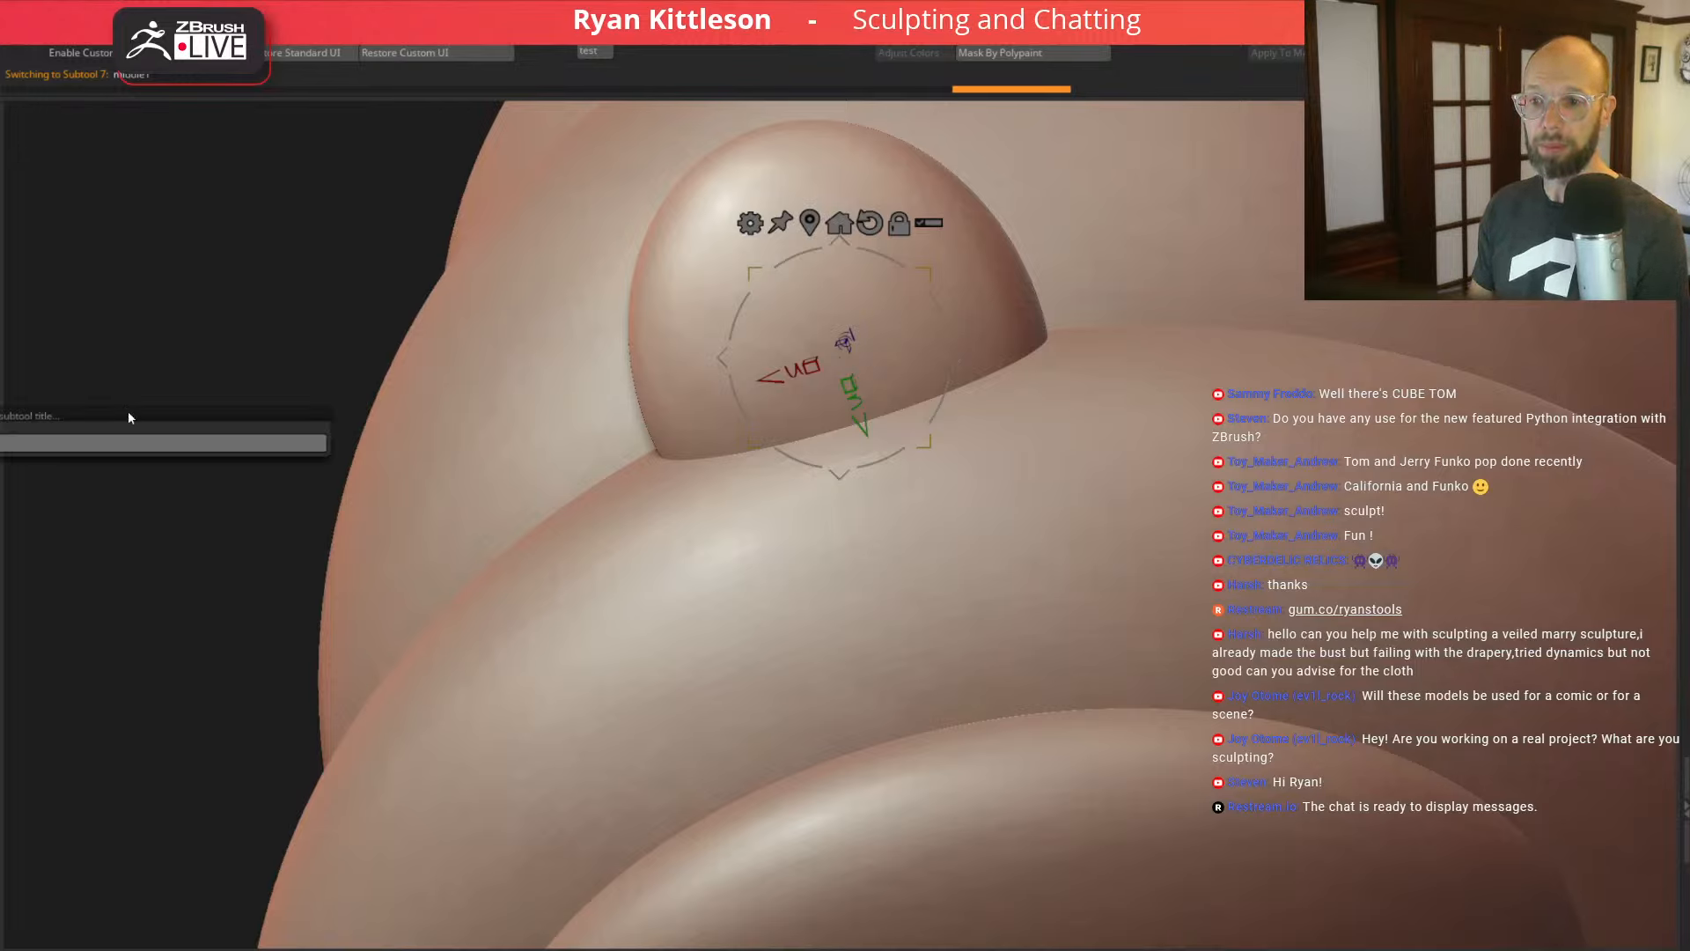
pyautogui.press('Escape')
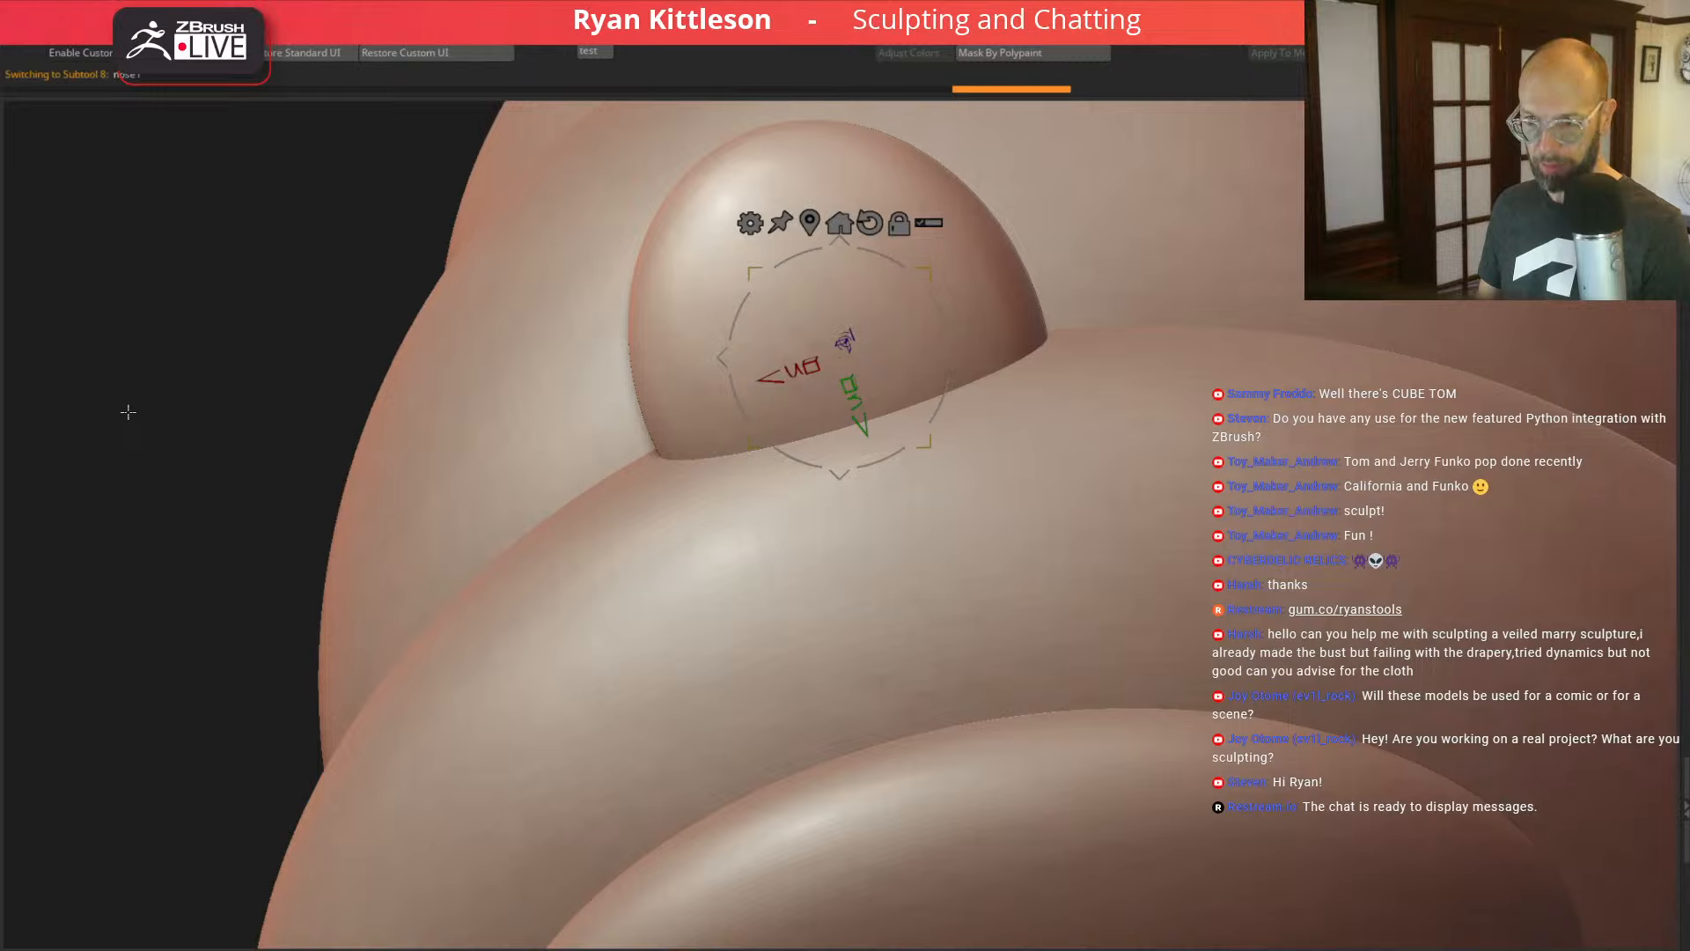
pyautogui.press('F2')
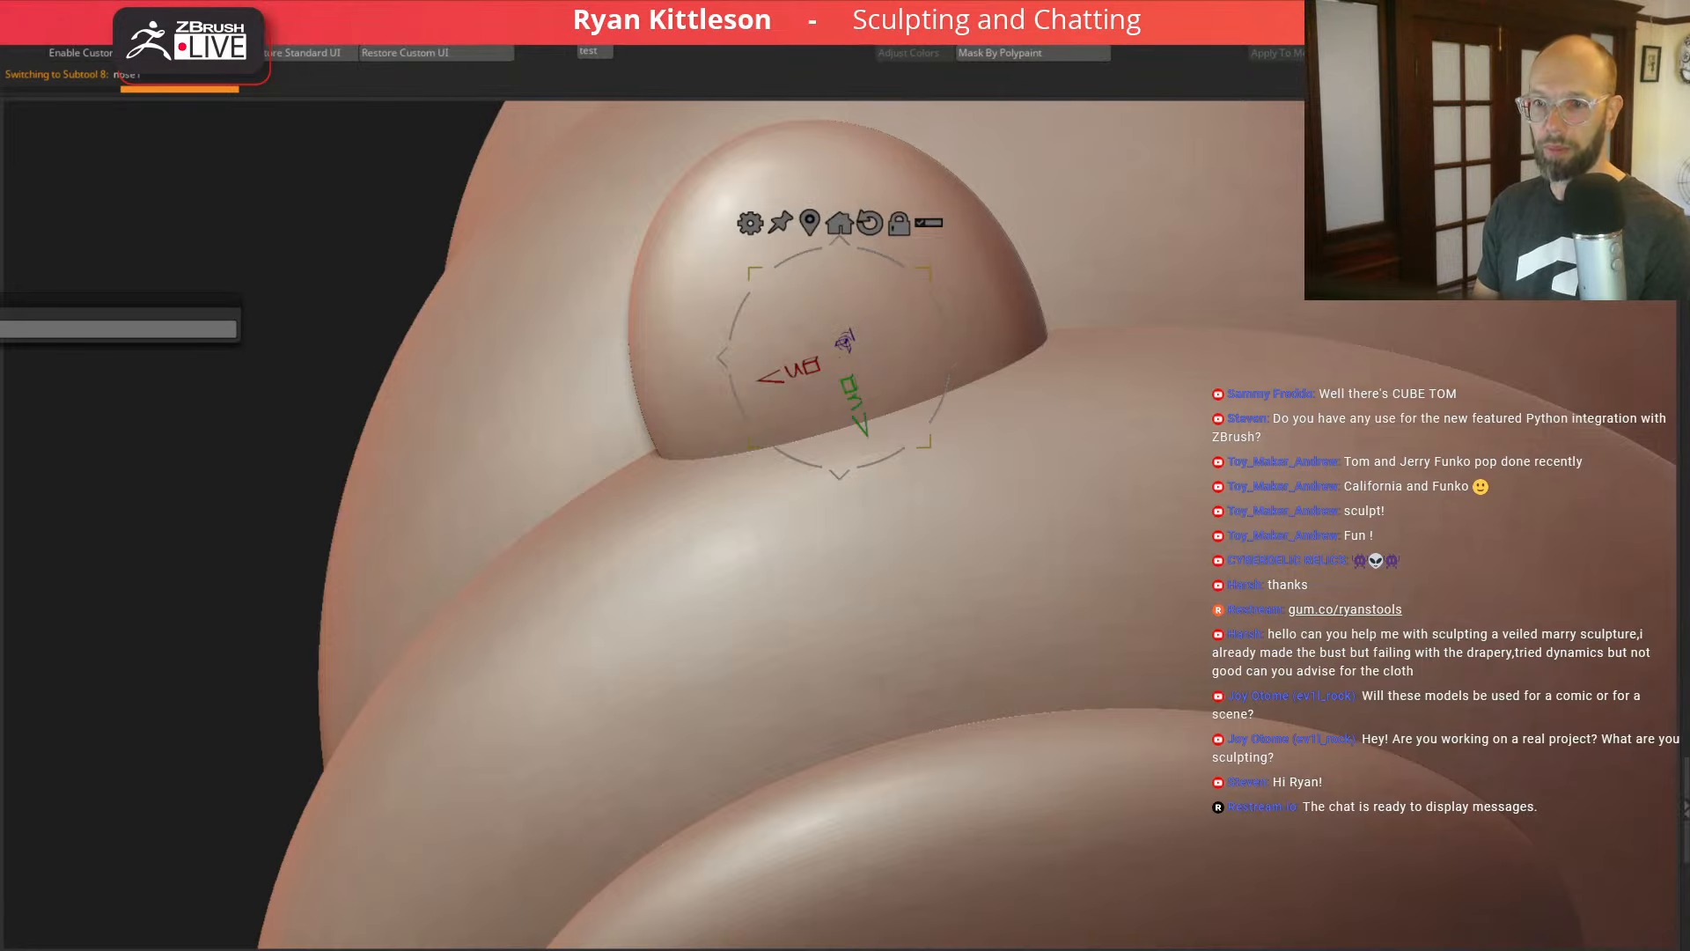
pyautogui.press('Escape')
# Step: Shrink the nose copy to nostril size and move it to one side of the nose's underside
pyautogui.moveTo(238, 308); pyautogui.dragTo(216, 331)
pyautogui.moveTo(936, 267); pyautogui.dragTo(893, 304)
pyautogui.press('q')
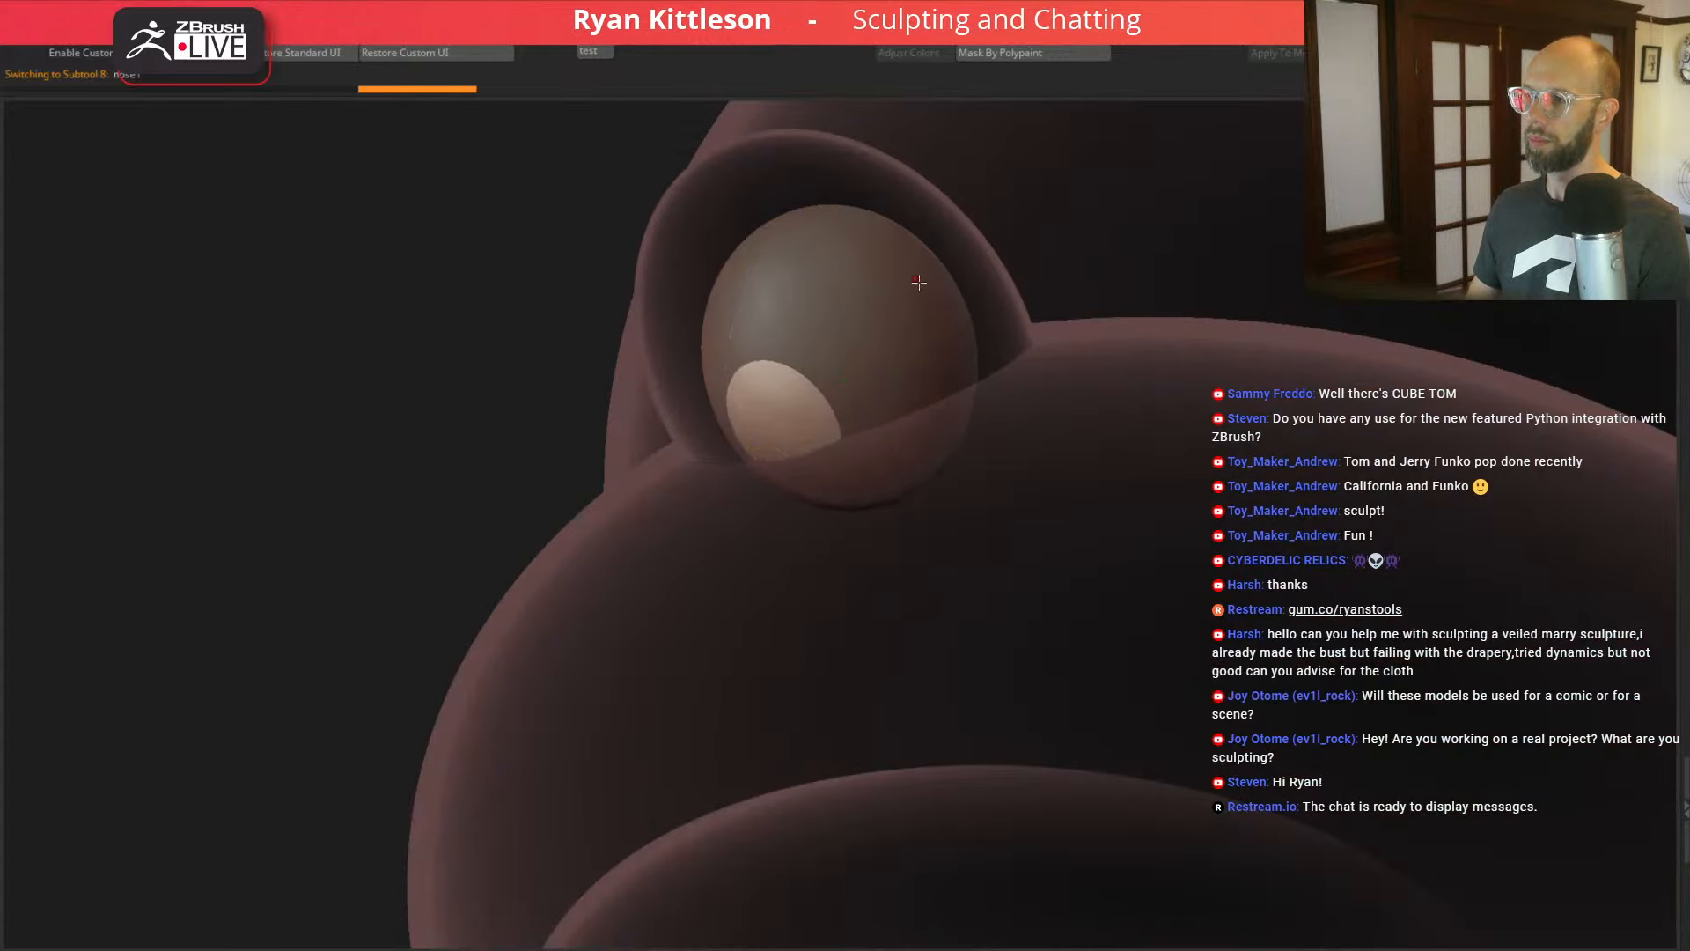
pyautogui.press('w')
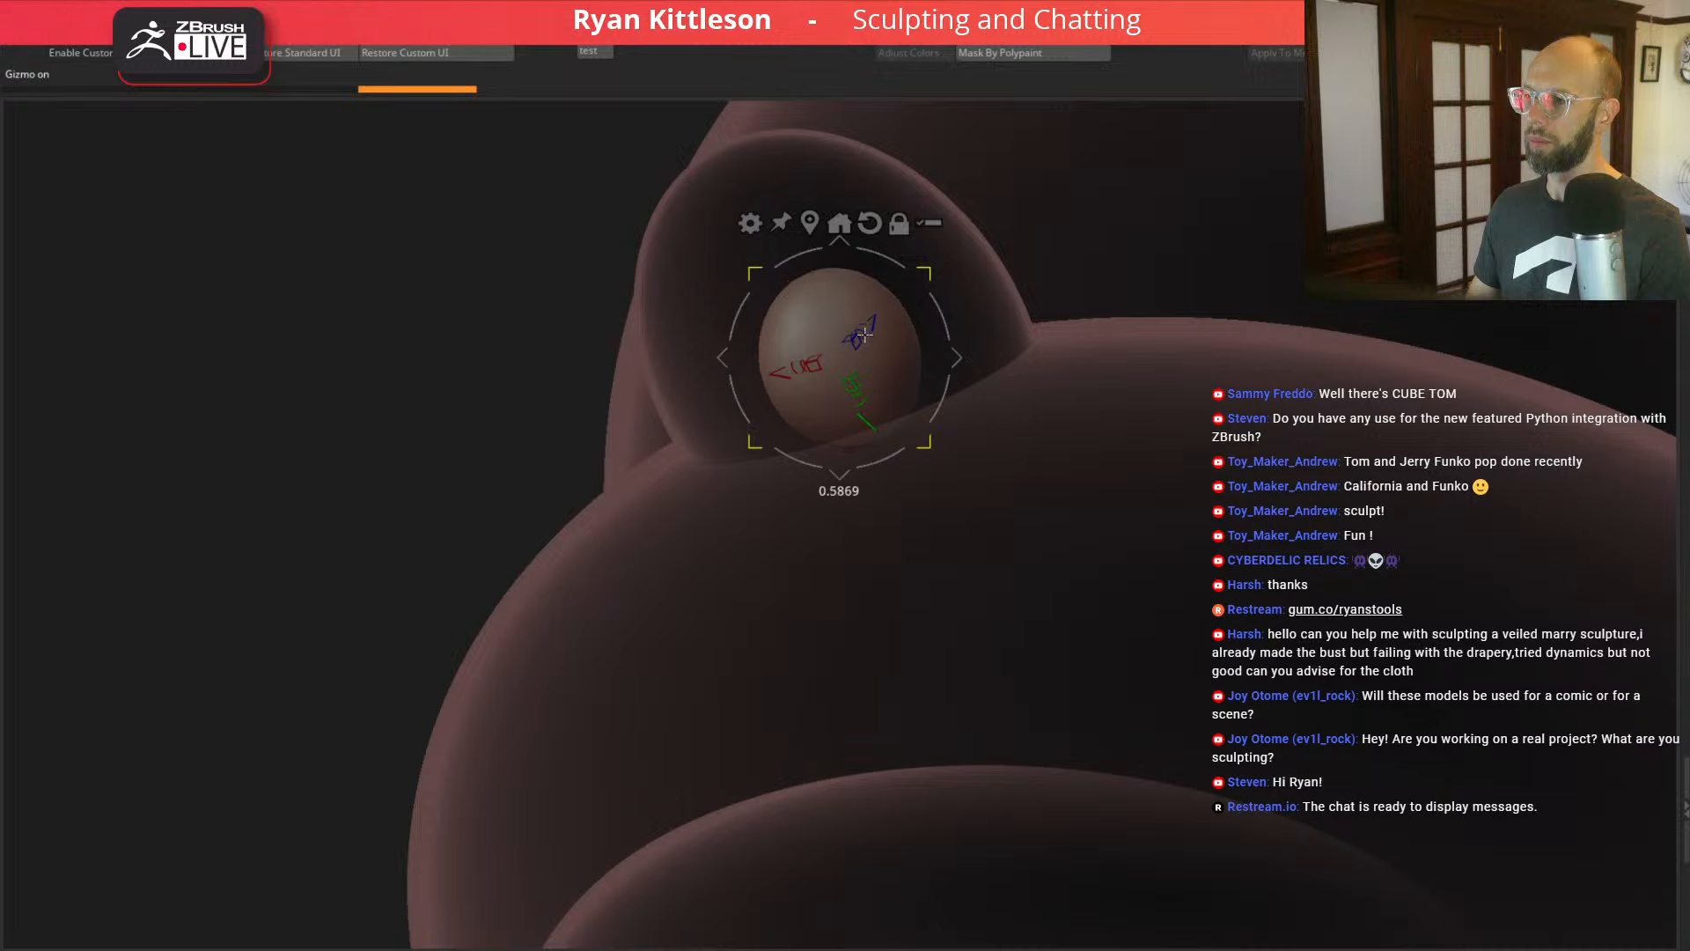
pyautogui.moveTo(953, 358); pyautogui.dragTo(834, 408)
pyautogui.moveTo(483, 411); pyautogui.dragTo(557, 351)
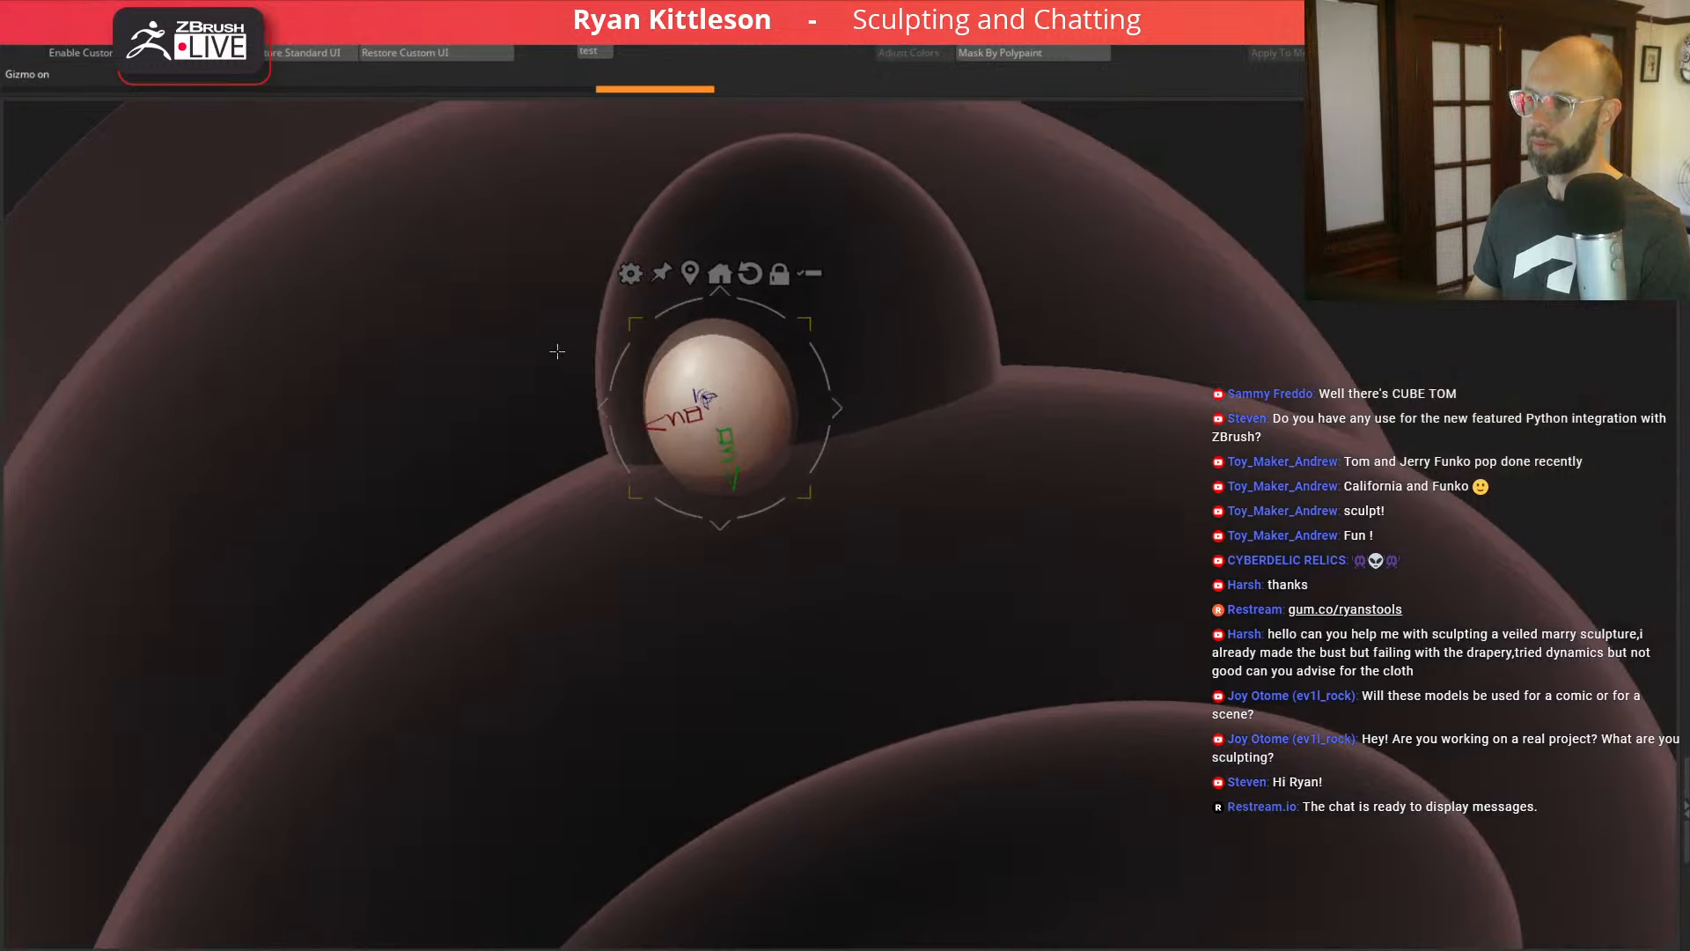
pyautogui.moveTo(60, 168); pyautogui.dragTo(132, 154)
# Step: Turn the small copy into a subtractive form that cuts a nostril hole into the nose
pyautogui.press('t')
pyautogui.press('t')
pyautogui.press('t')
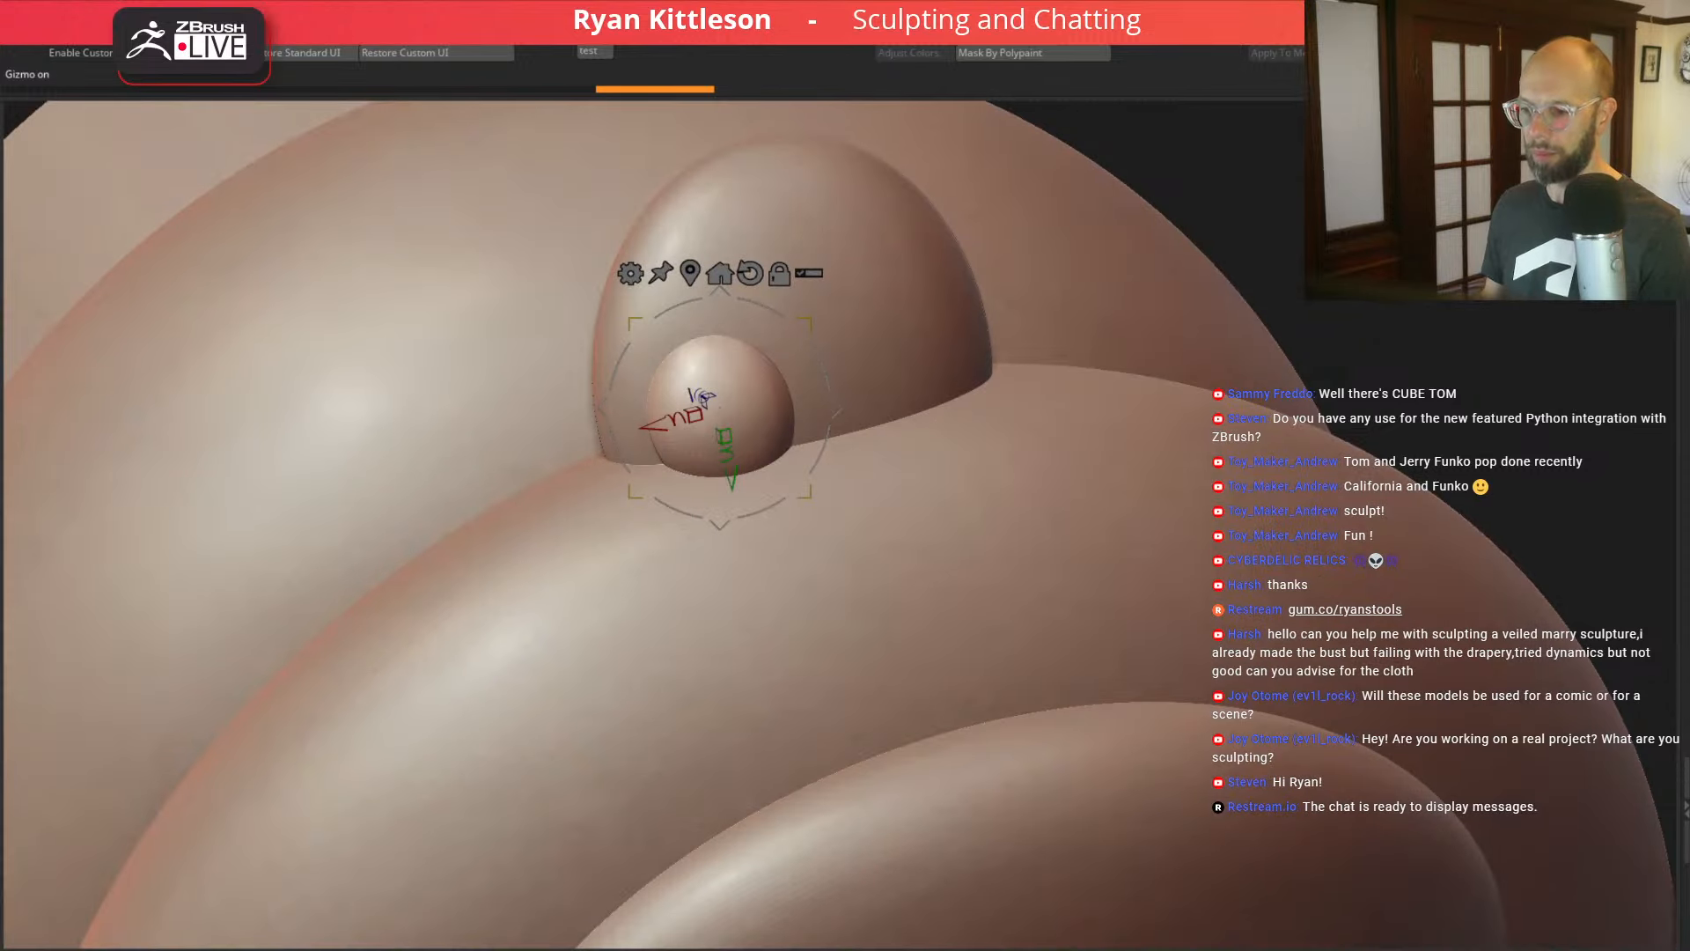
pyautogui.press('t')
pyautogui.keyDown('alt'); pyautogui.moveTo(1360, 370); pyautogui.dragTo(1202, 361); pyautogui.keyUp('alt')
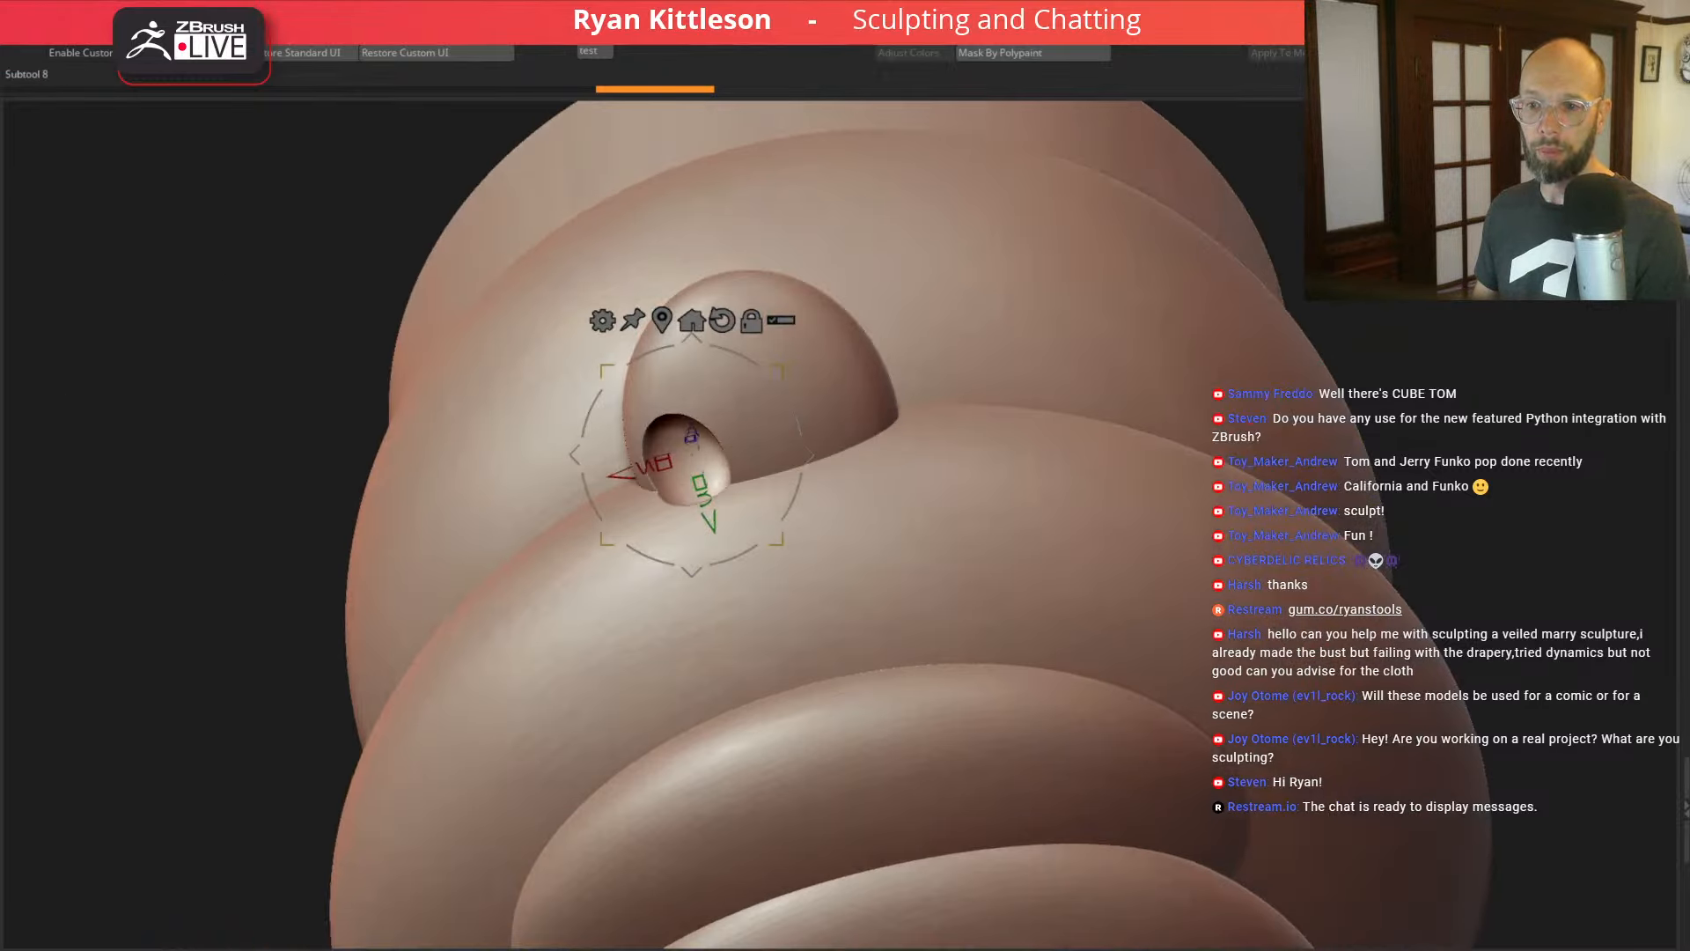
pyautogui.moveTo(169, 398); pyautogui.dragTo(94, 398)
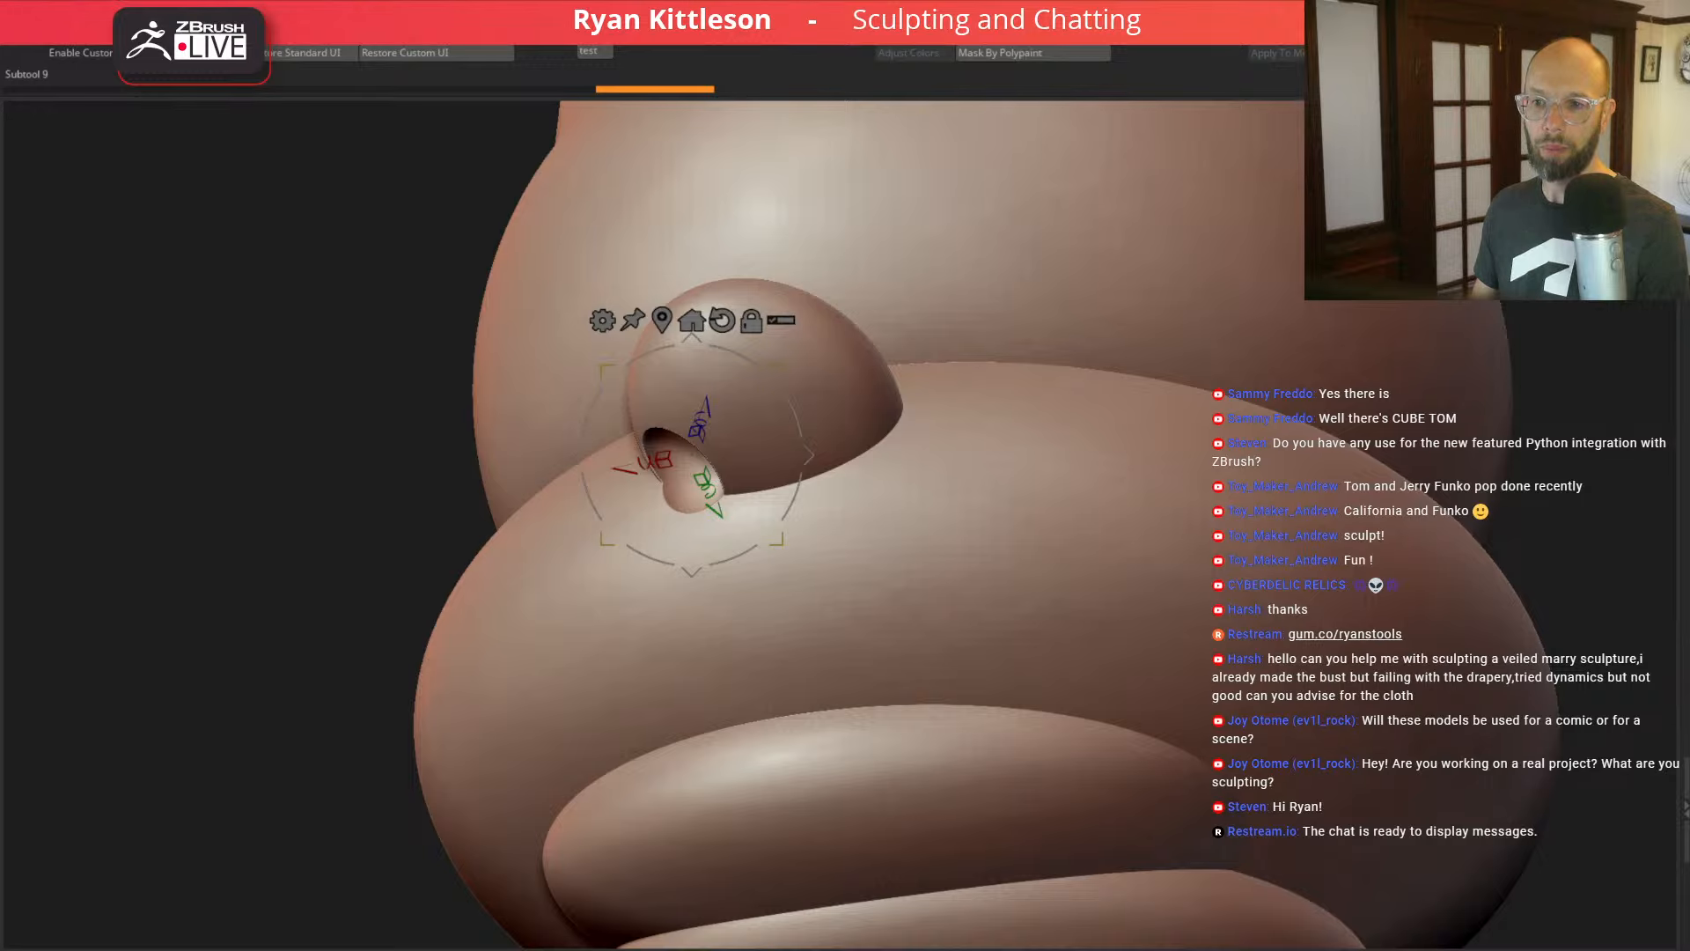
pyautogui.moveTo(171, 317); pyautogui.dragTo(140, 270)
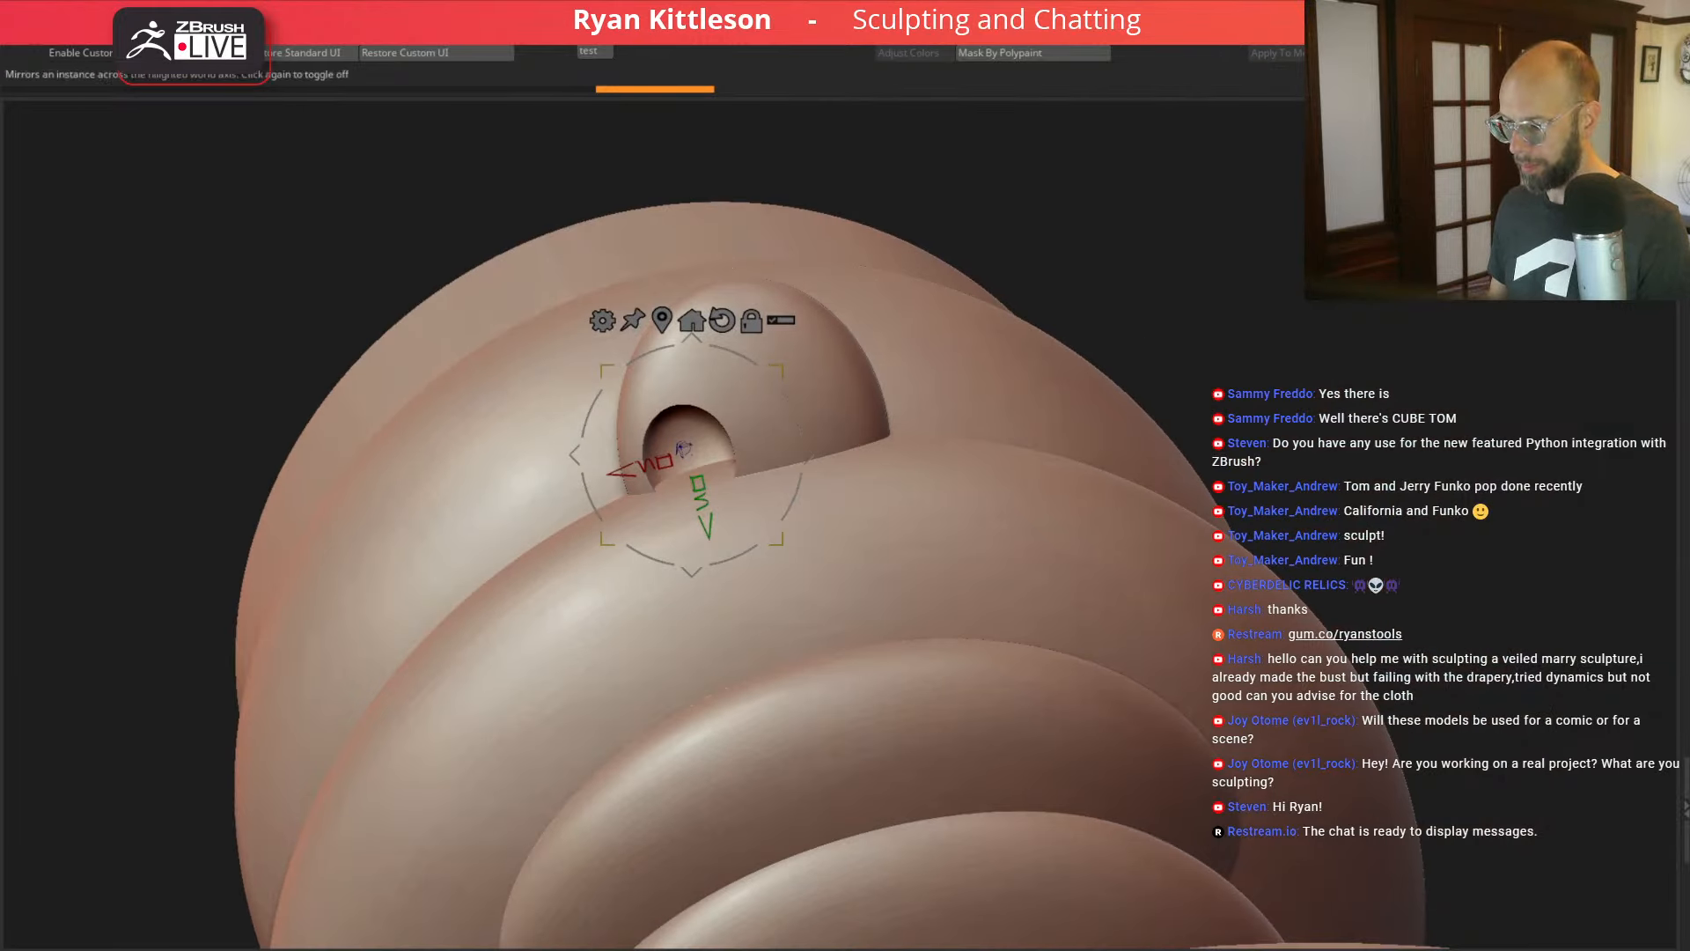
# Step: Mirror the nostril to the nose's other side as an instance and fine-tune its size and placement
pyautogui.click(1296, 721)
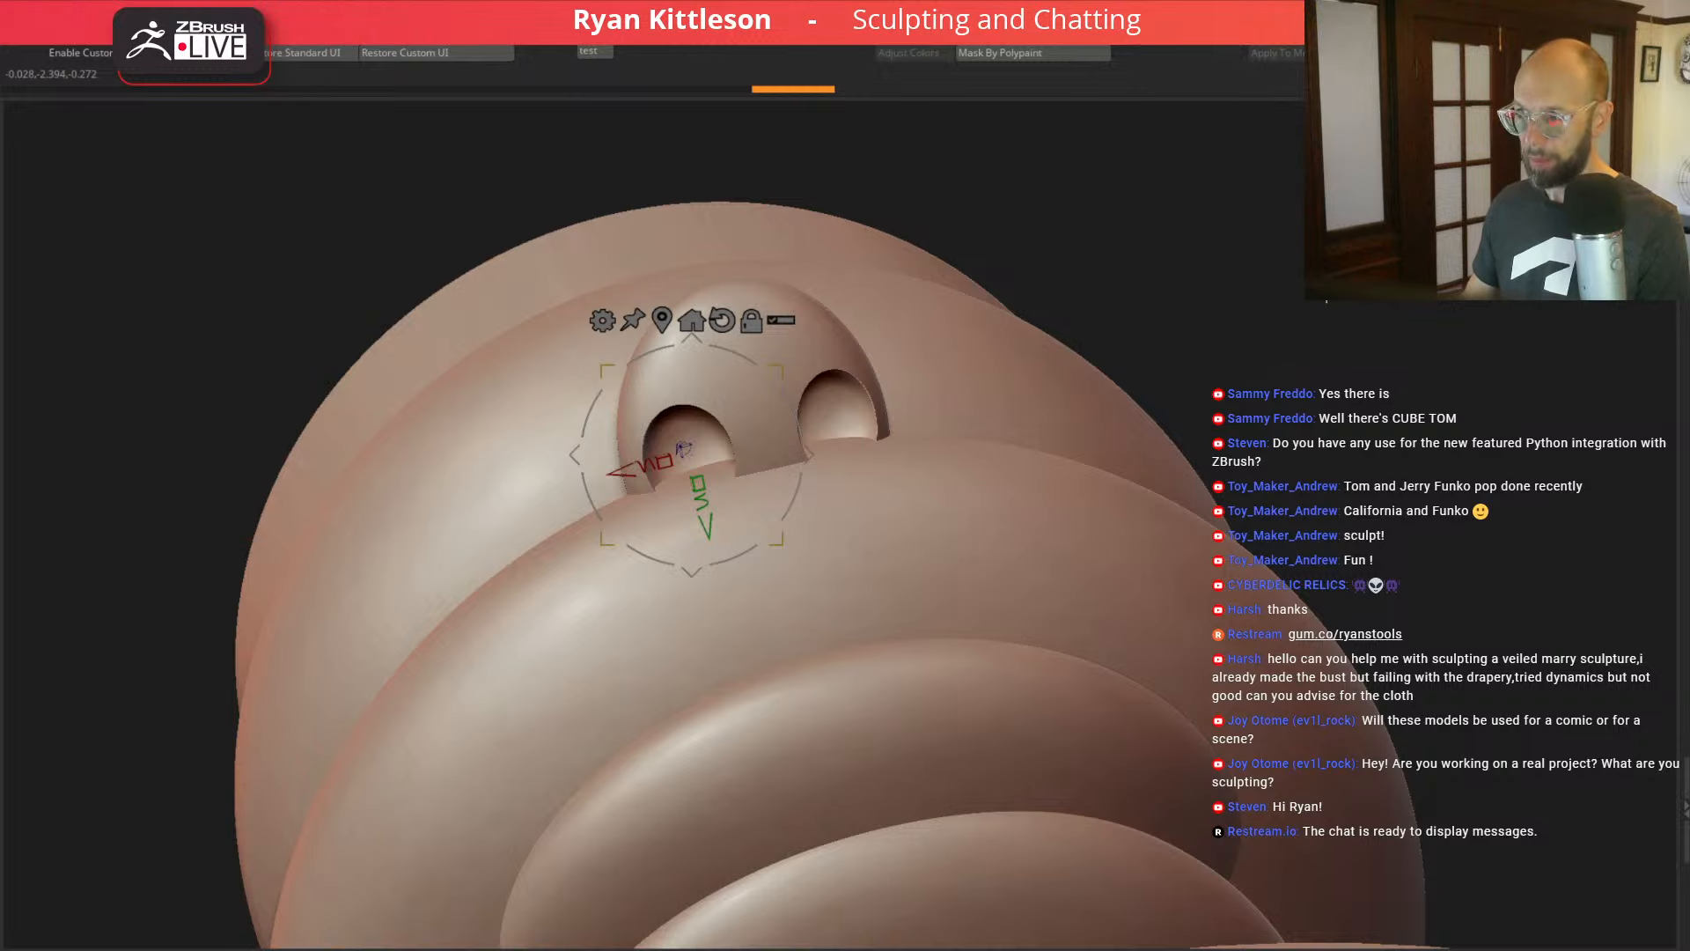
pyautogui.moveTo(801, 386); pyautogui.dragTo(802, 343, button='right')
pyautogui.moveTo(782, 369); pyautogui.dragTo(767, 384)
pyautogui.moveTo(809, 456); pyautogui.dragTo(819, 445)
# Step: Check the paired nostrils against the nose and face from the side and from below
pyautogui.moveTo(1210, 308); pyautogui.dragTo(1478, 380)
pyautogui.keyDown('ctrl'); pyautogui.moveTo(1478, 380); pyautogui.dragTo(1320, 280, button='right'); pyautogui.keyUp('ctrl')
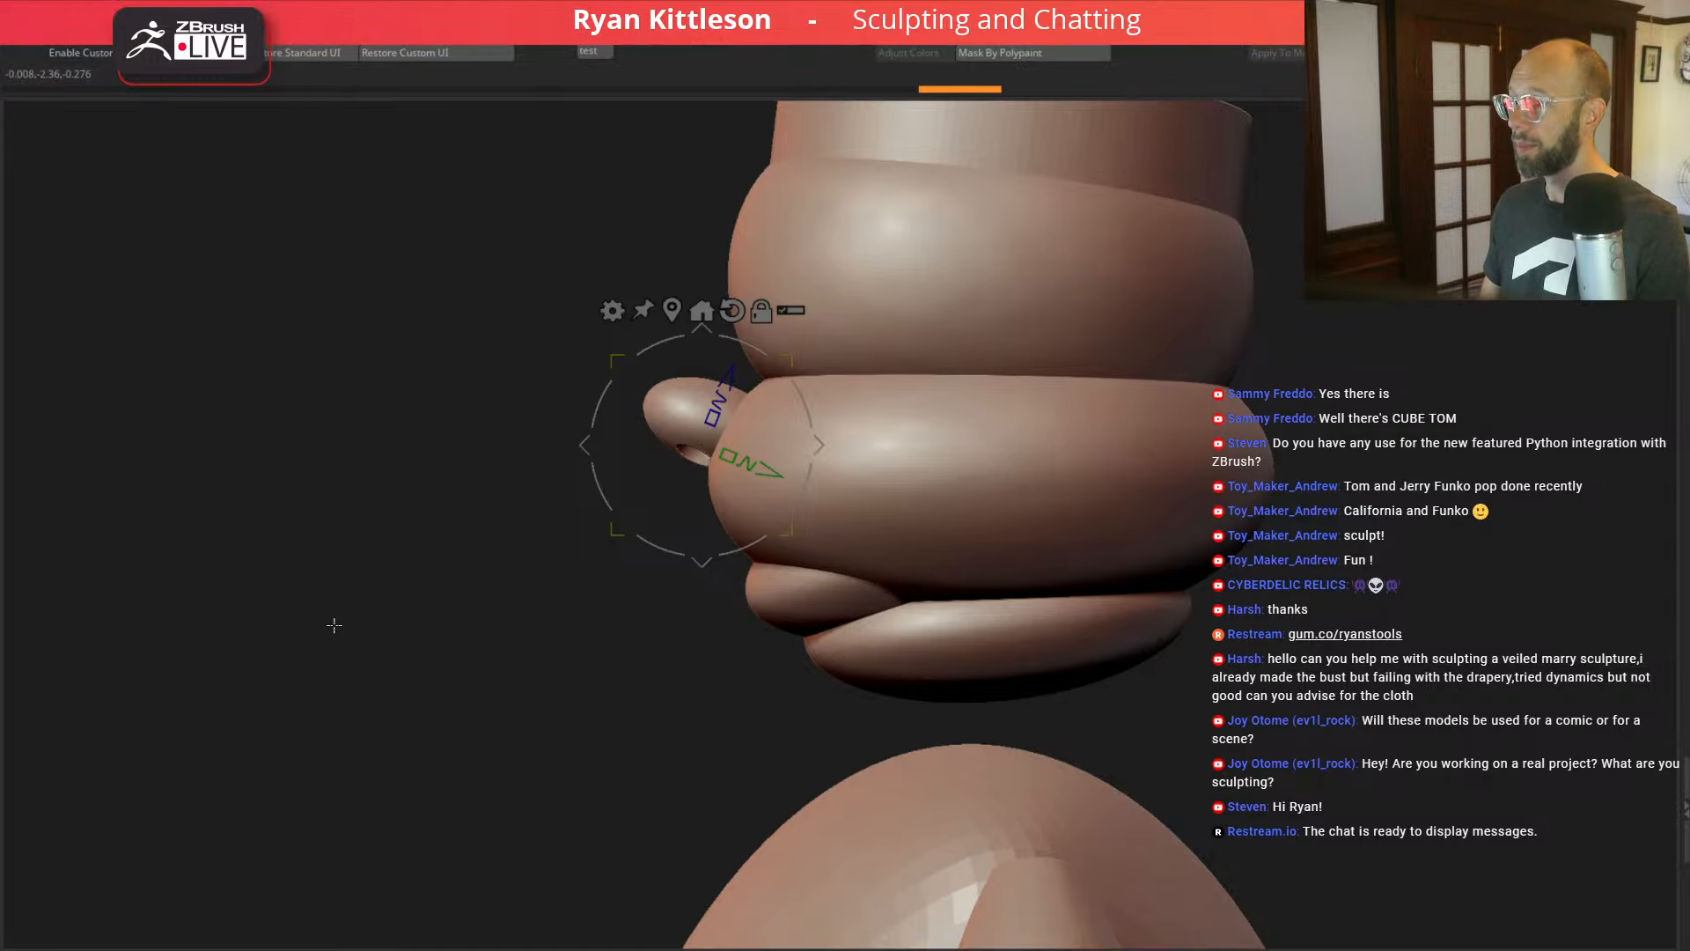
pyautogui.keyDown('ctrl'); pyautogui.moveTo(328, 619); pyautogui.dragTo(395, 518, button='right'); pyautogui.keyUp('ctrl')
pyautogui.moveTo(440, 423); pyautogui.dragTo(490, 456, button='right')
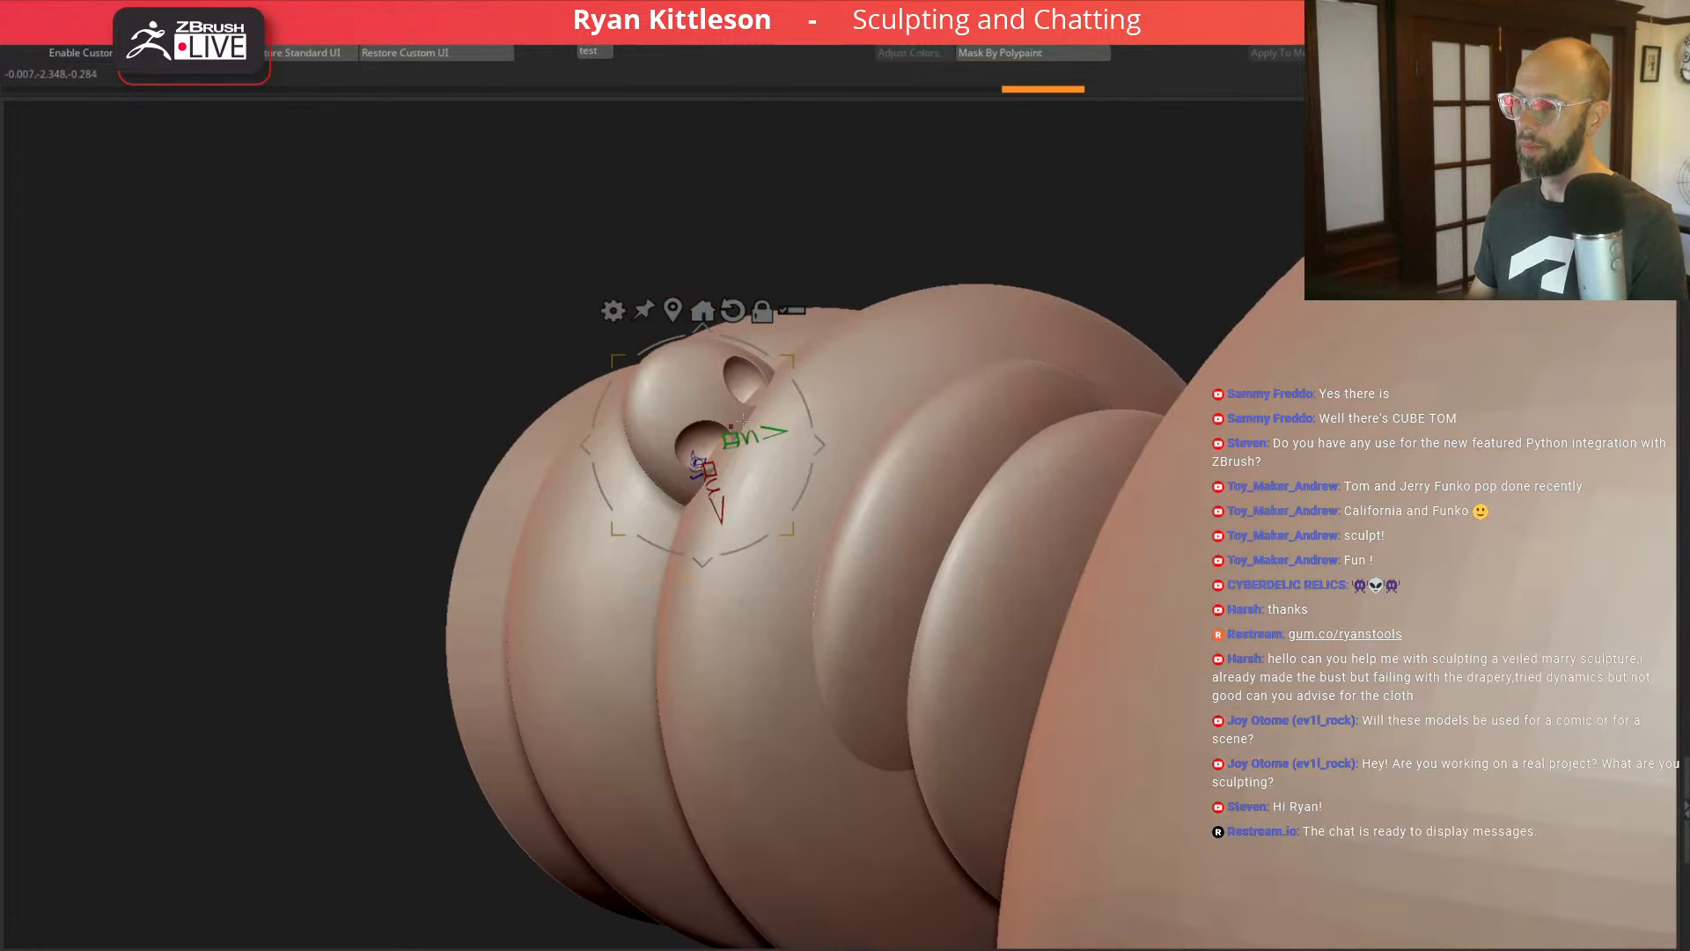
pyautogui.moveTo(993, 194); pyautogui.dragTo(1056, 272, button='right')
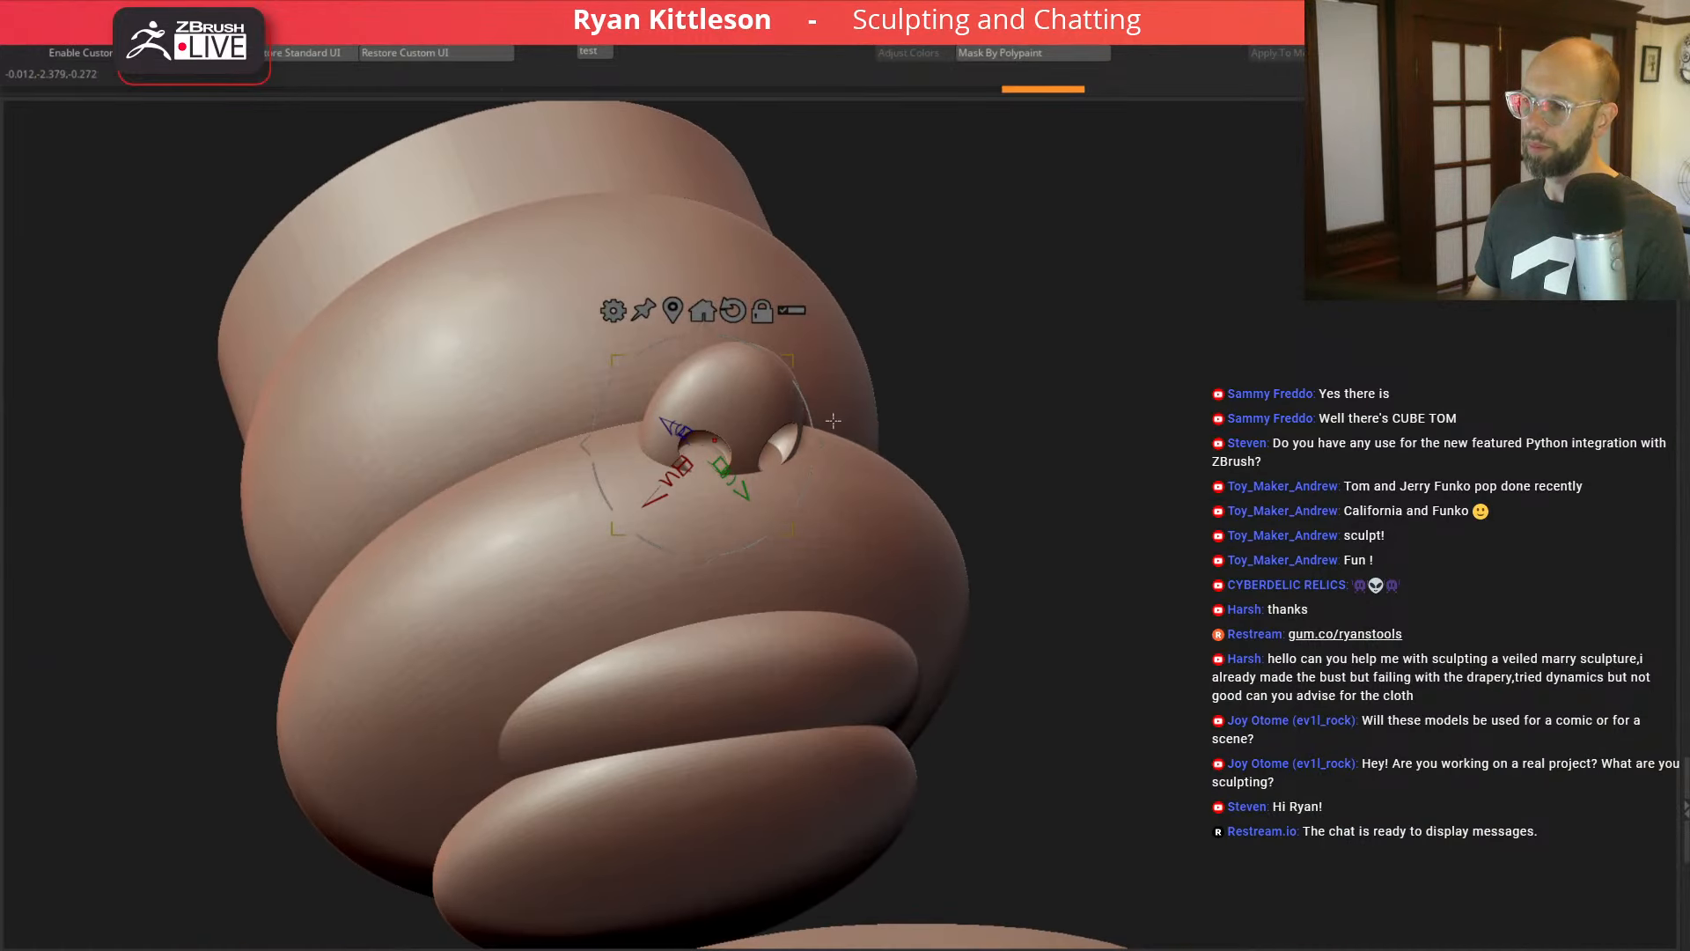
pyautogui.moveTo(816, 439)
pyautogui.mouseDown(button='right')
pyautogui.moveTo(1000, 366)
pyautogui.moveTo(821, 421)
pyautogui.mouseUp(button='right')
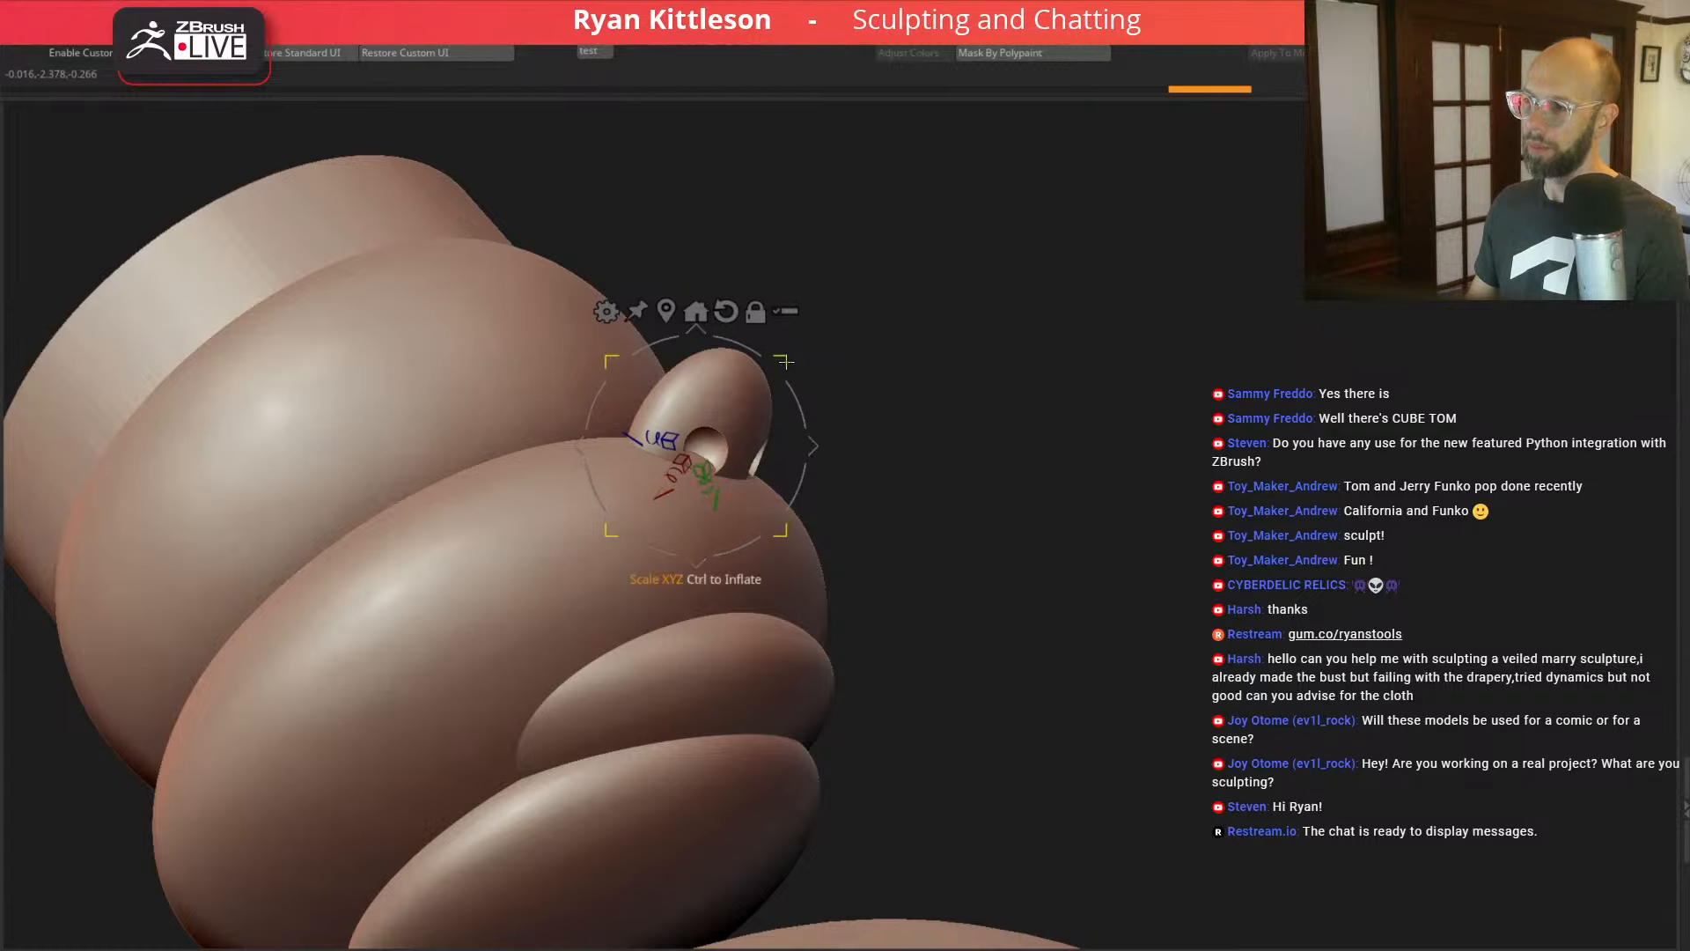
# Step: Inspect the stacked head and its nostrils from below, the front and the side
pyautogui.moveTo(788, 358); pyautogui.dragTo(925, 343, button='right')
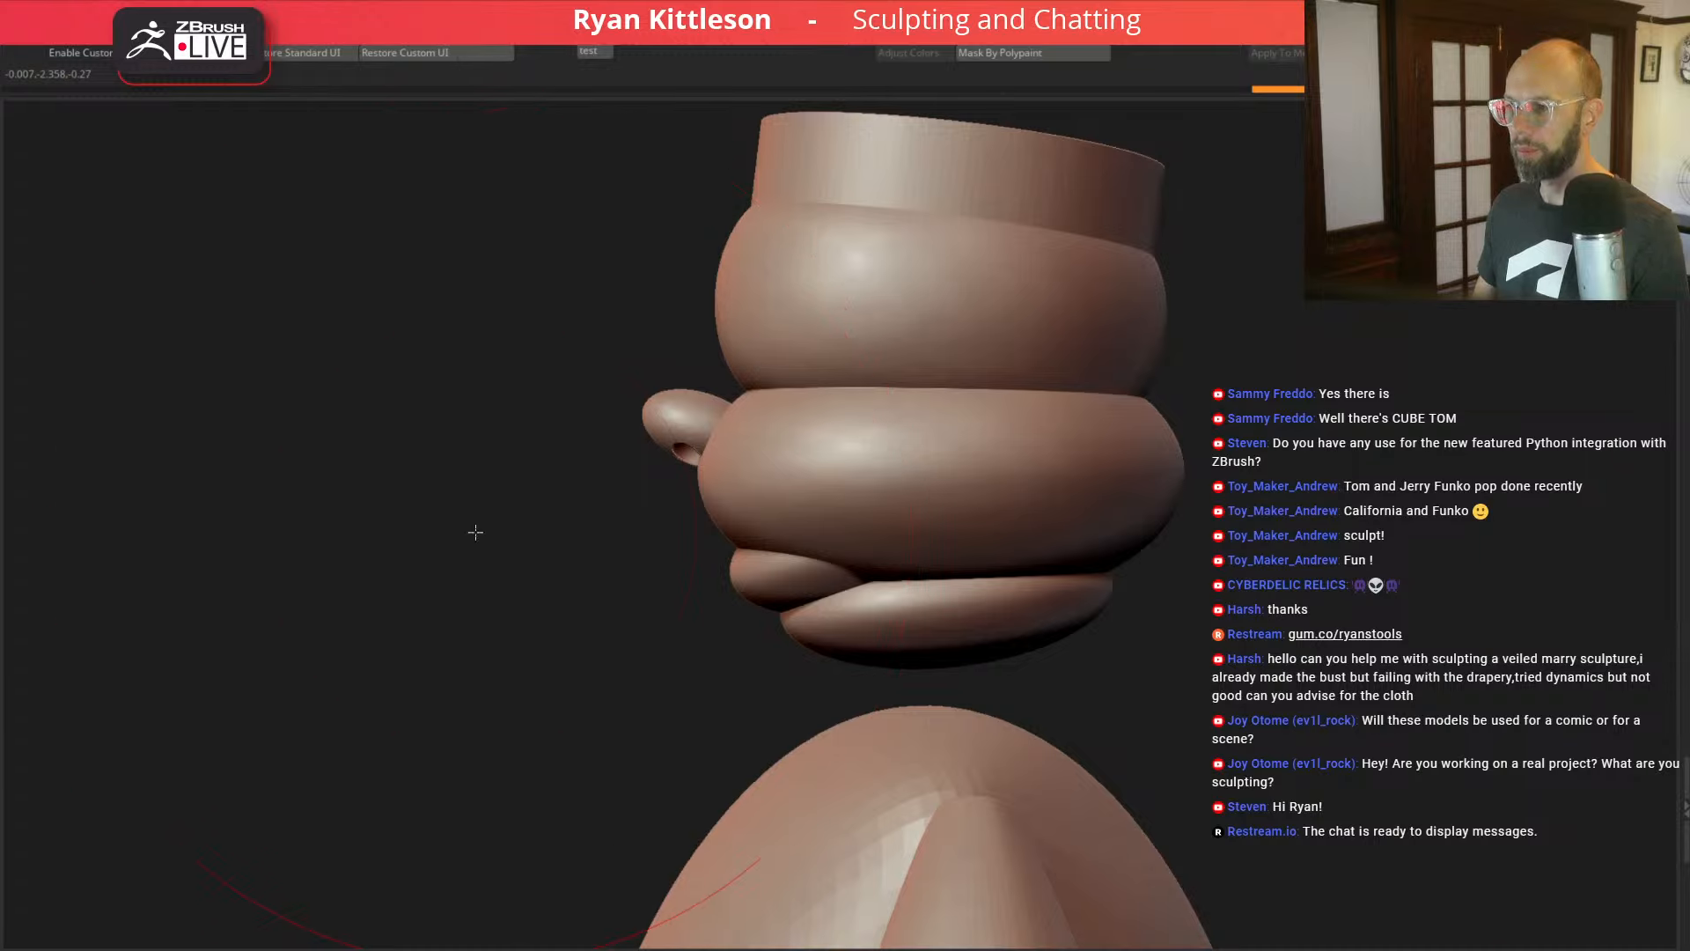
pyautogui.moveTo(475, 532); pyautogui.dragTo(766, 401, button='right')
pyautogui.moveTo(1065, 381); pyautogui.dragTo(1119, 317, button='right')
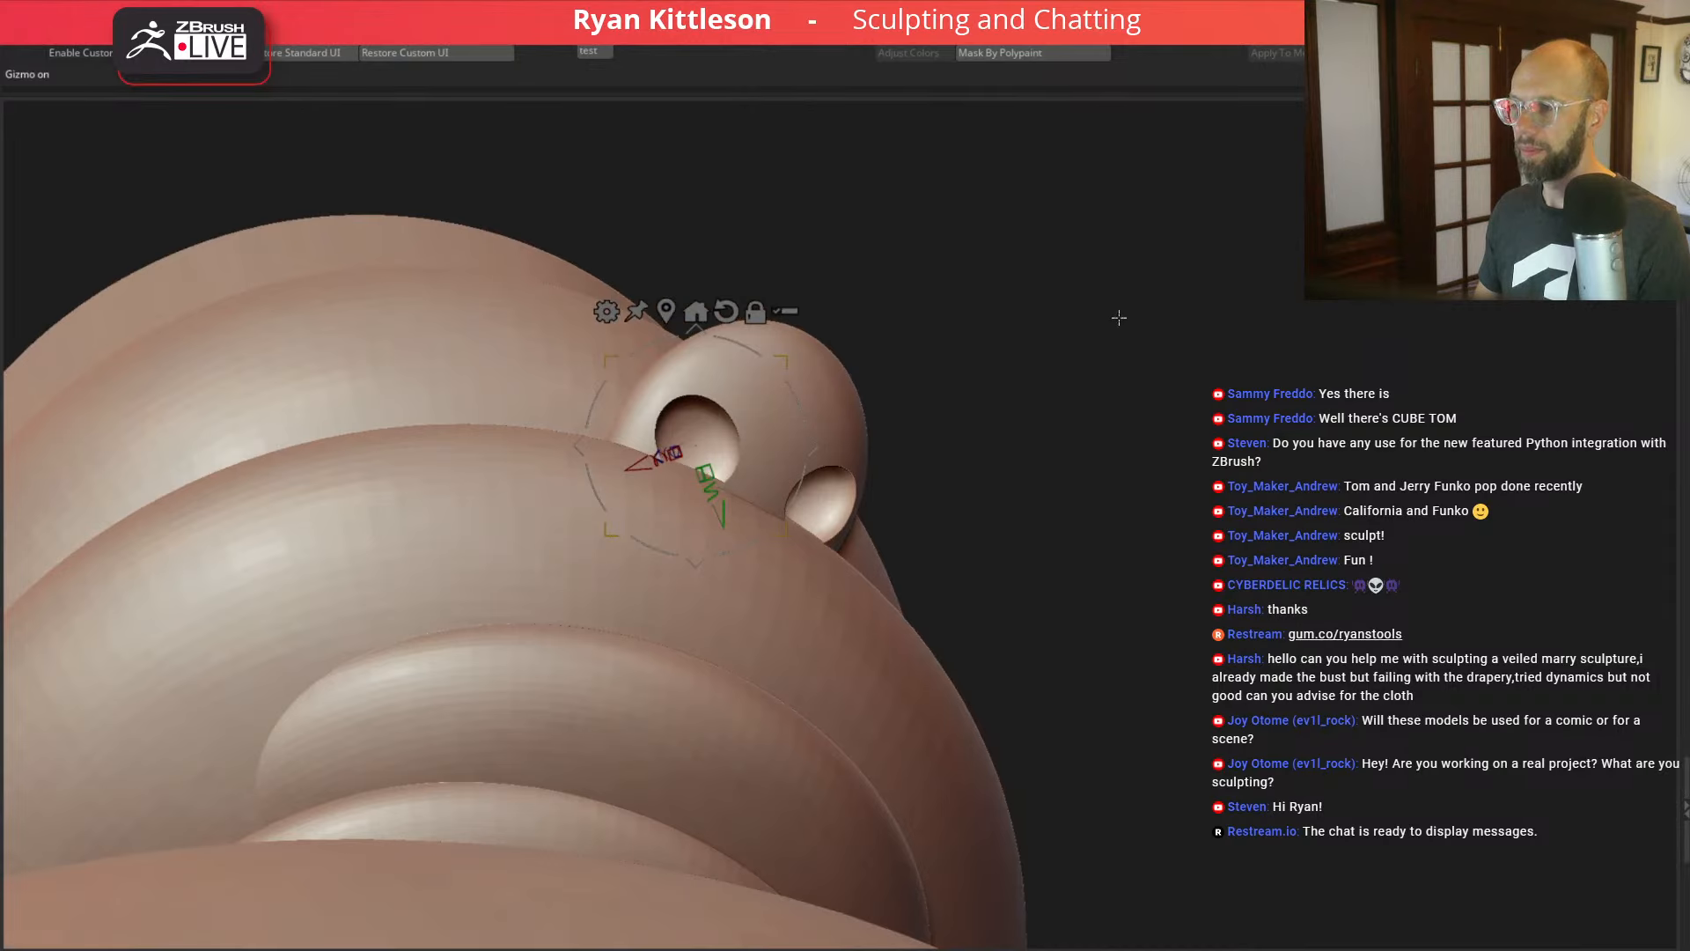
pyautogui.moveTo(810, 447); pyautogui.dragTo(811, 439)
pyautogui.moveTo(975, 392); pyautogui.dragTo(1094, 334, button='right')
pyautogui.moveTo(1105, 393); pyautogui.dragTo(1030, 433, button='right')
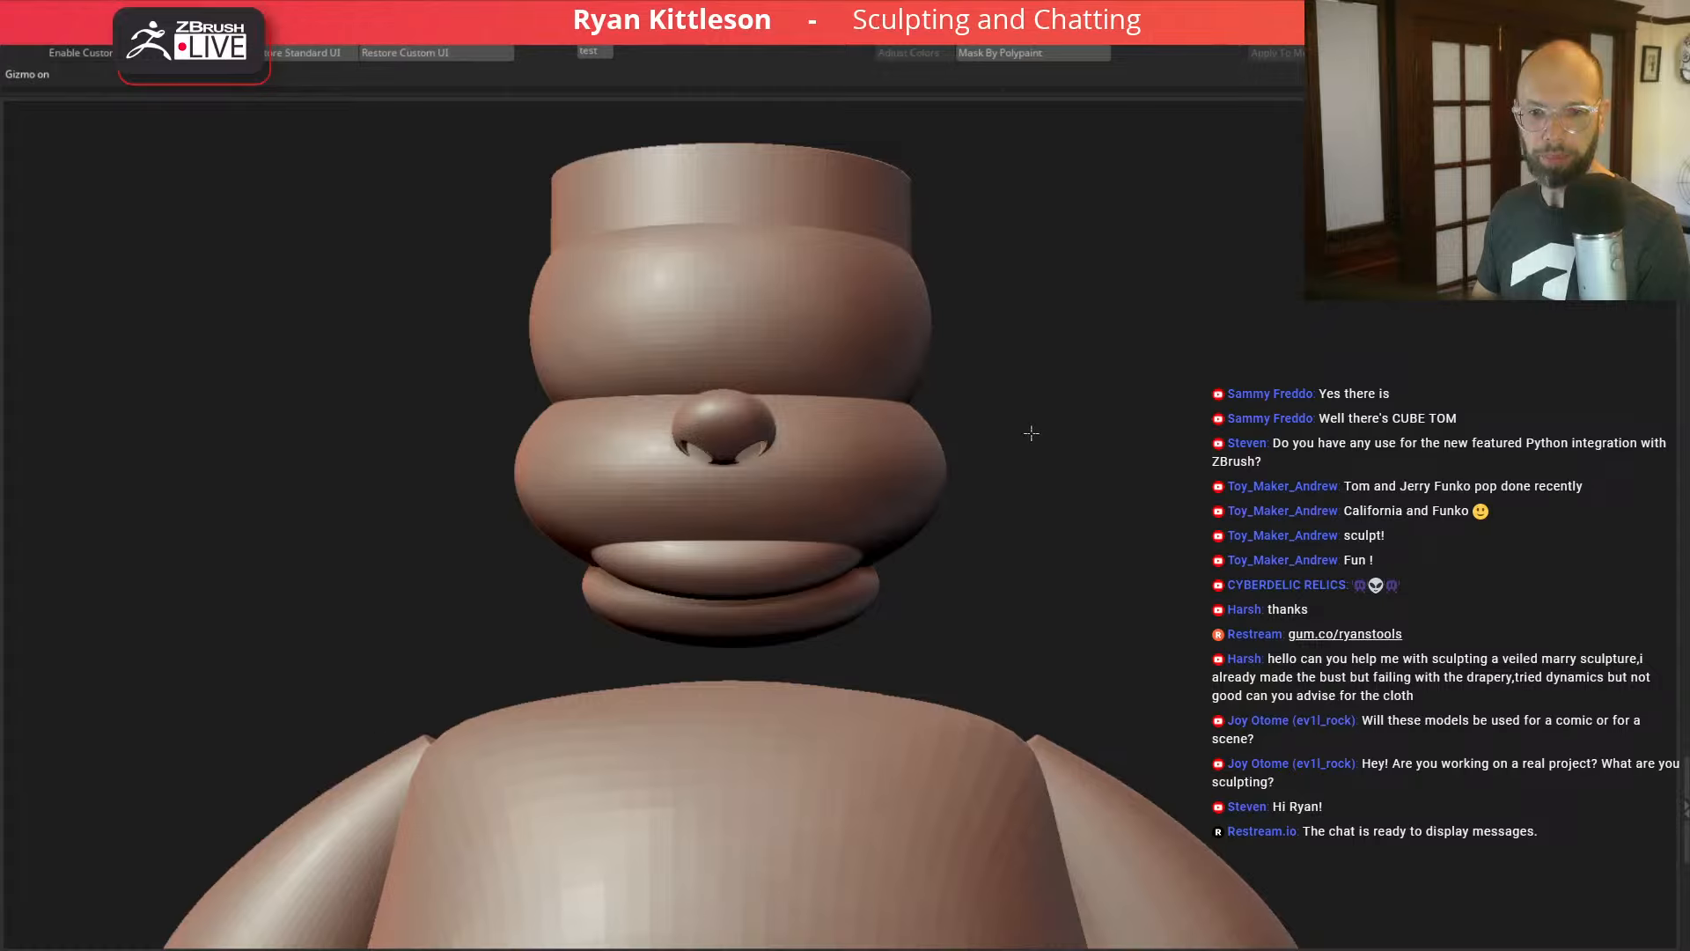
pyautogui.moveTo(1200, 421); pyautogui.dragTo(1132, 452, button='right')
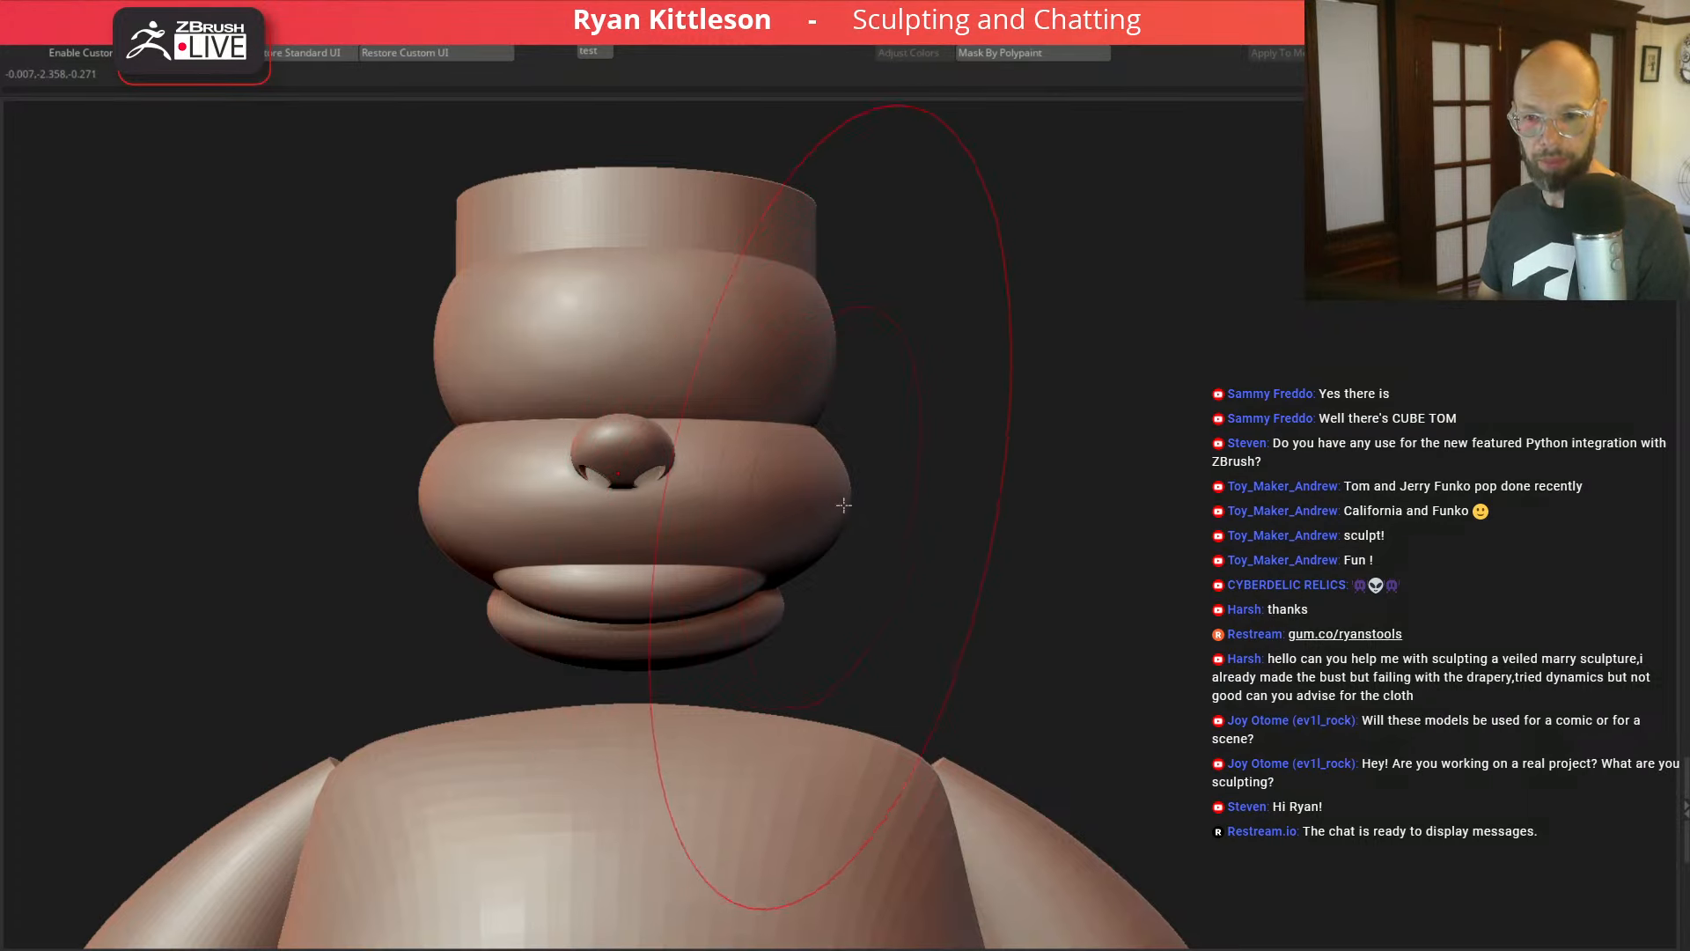
pyautogui.moveTo(1105, 433)
pyautogui.mouseDown()
pyautogui.moveTo(1075, 438)
pyautogui.moveTo(1098, 430)
pyautogui.mouseUp()
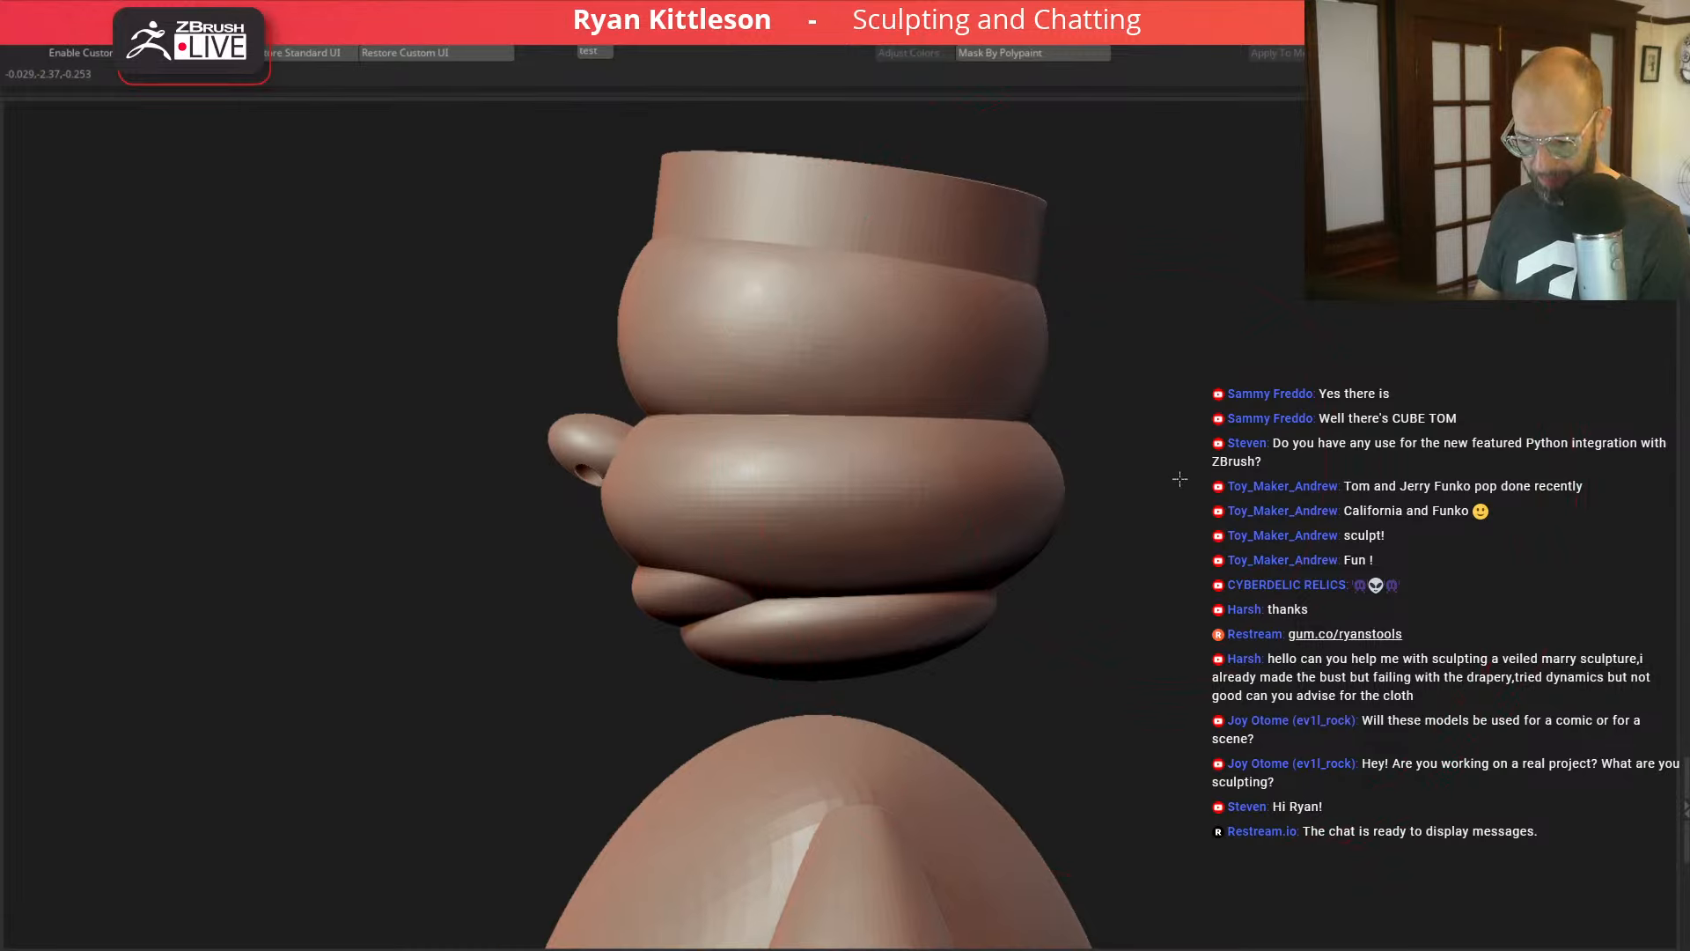
pyautogui.moveTo(1179, 478)
pyautogui.mouseDown()
pyautogui.moveTo(1124, 479)
pyautogui.moveTo(1207, 480)
pyautogui.moveTo(1162, 478)
pyautogui.moveTo(1199, 456)
pyautogui.mouseUp()
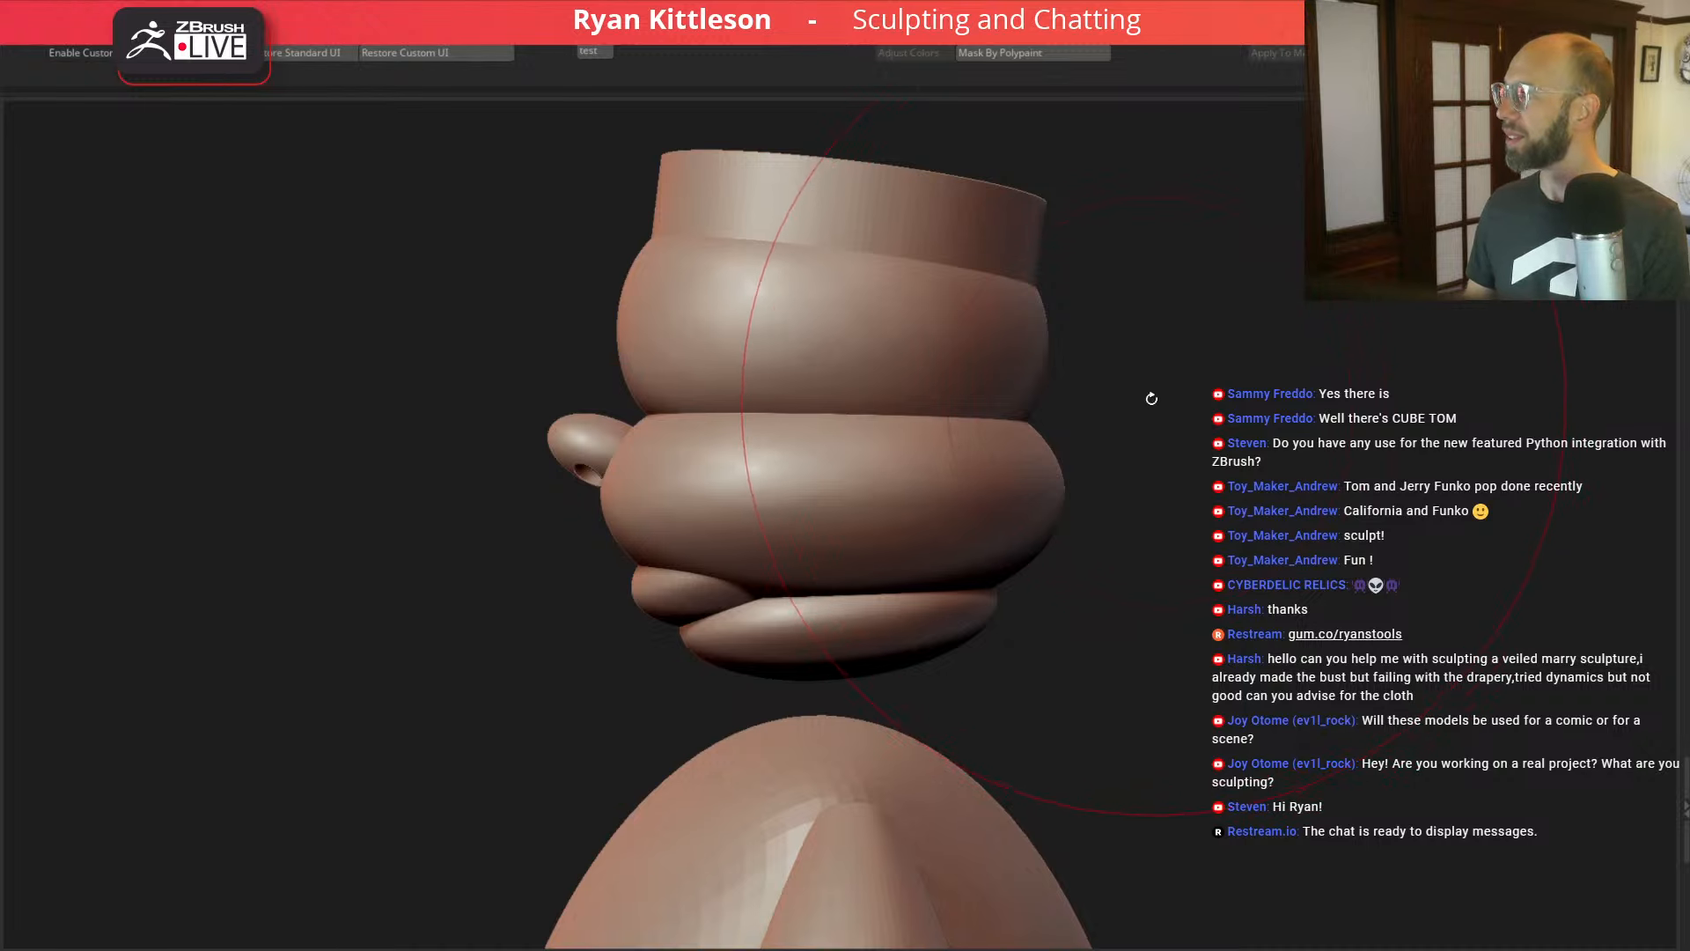
pyautogui.moveTo(1198, 363)
pyautogui.mouseDown()
pyautogui.moveTo(1219, 366)
pyautogui.moveTo(1200, 359)
pyautogui.mouseUp()
# Step: Select the cranium form, subdivide it twice and reduce the brush size for reshaping its upper edge
pyautogui.keyDown('alt'); pyautogui.click(784, 326); pyautogui.keyUp('alt')
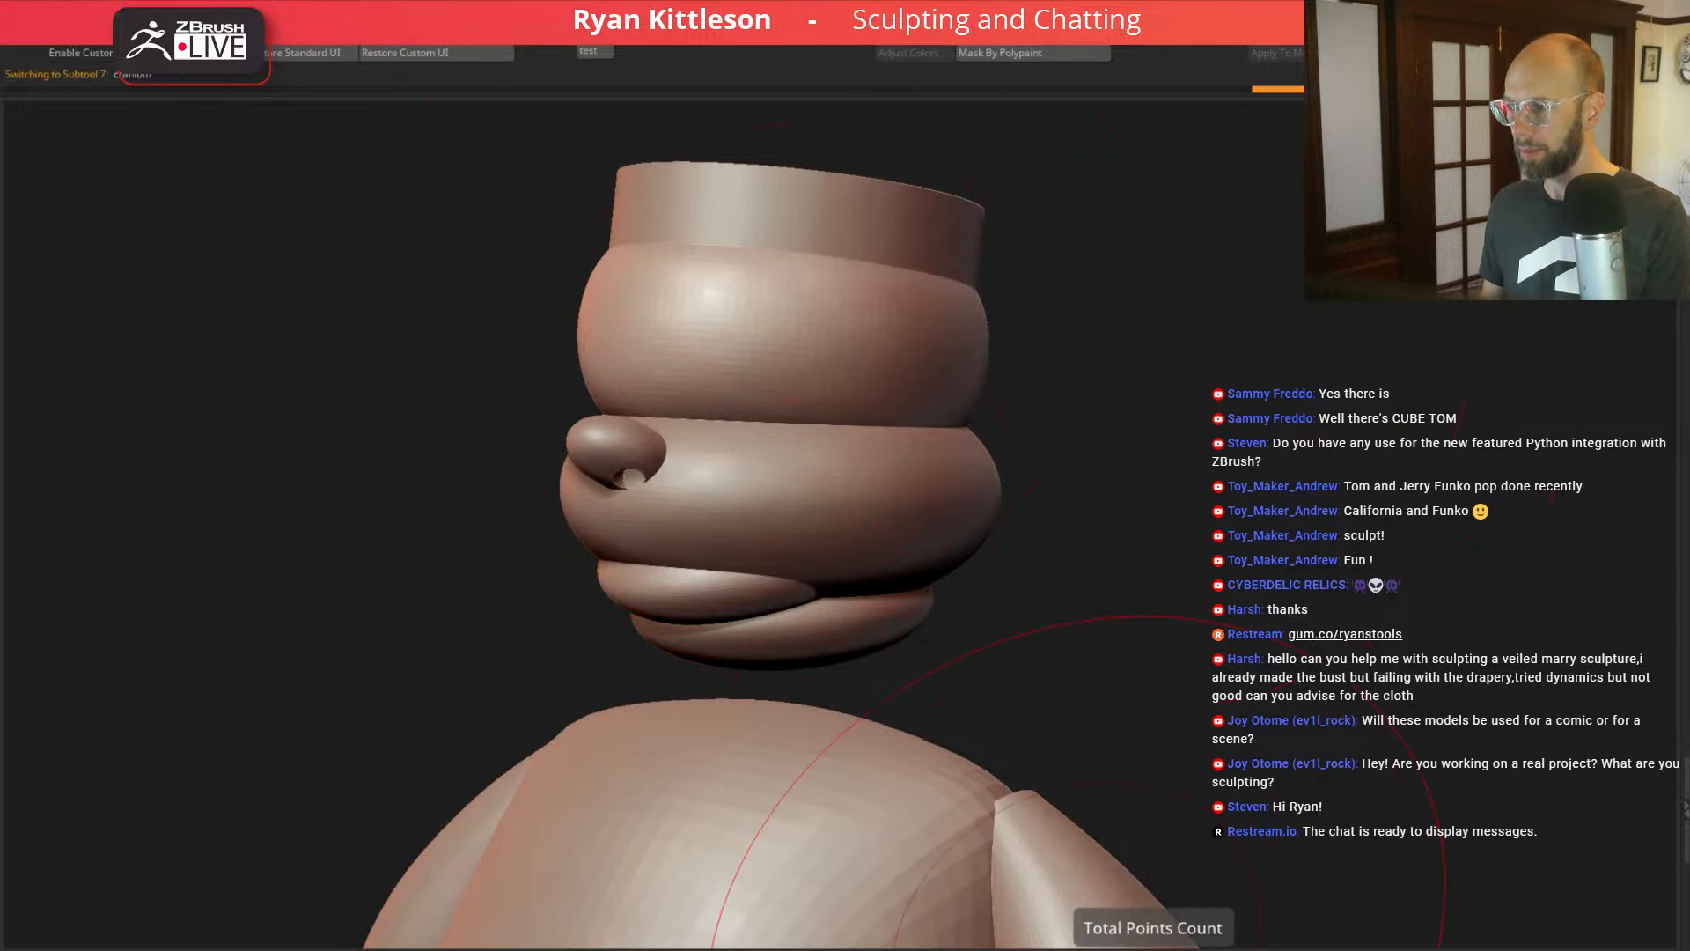
pyautogui.hotkey('ctrl', 'd')
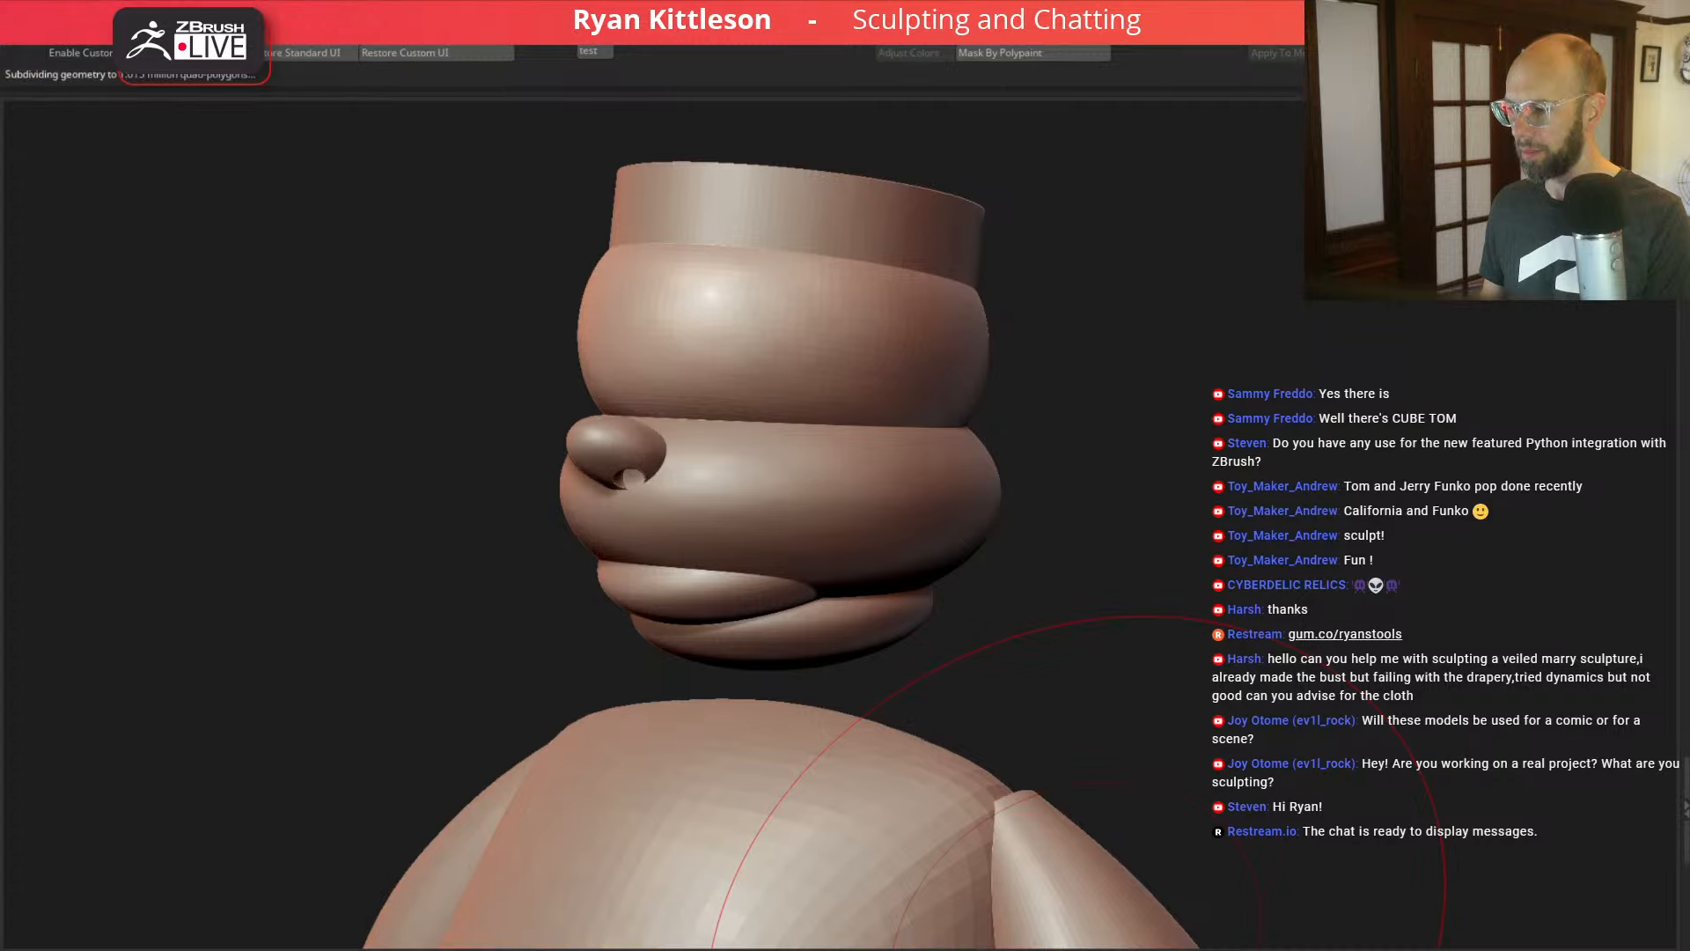
pyautogui.hotkey('ctrl', 'd')
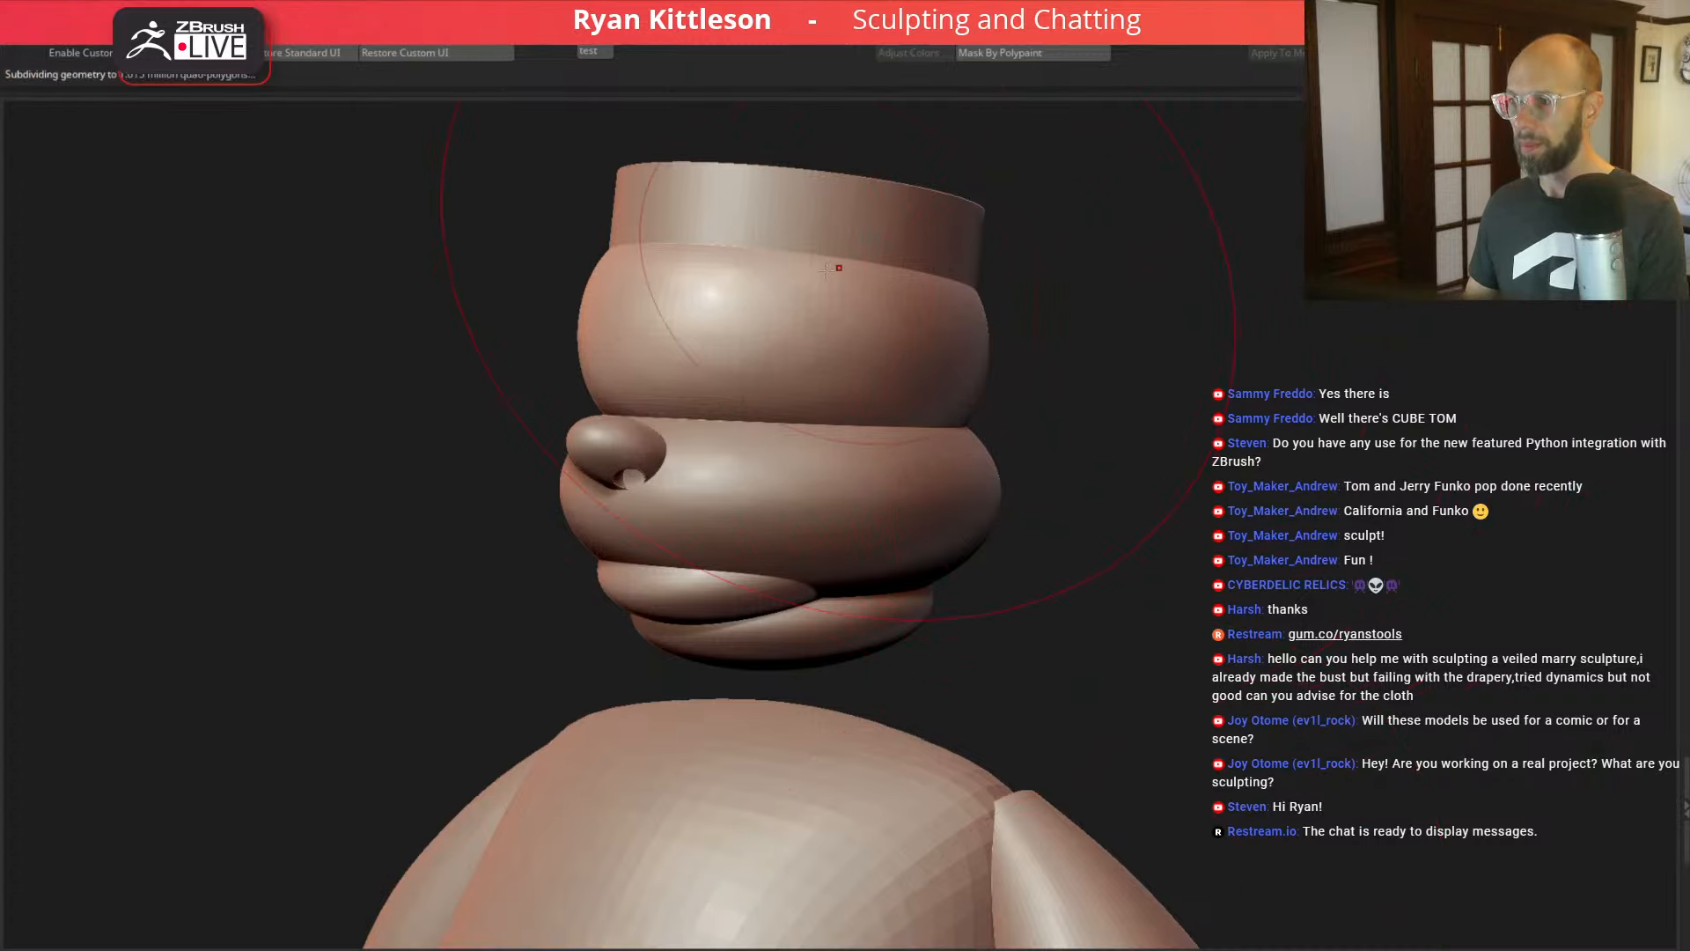
pyautogui.press('space')
pyautogui.moveTo(785, 269); pyautogui.dragTo(749, 265)
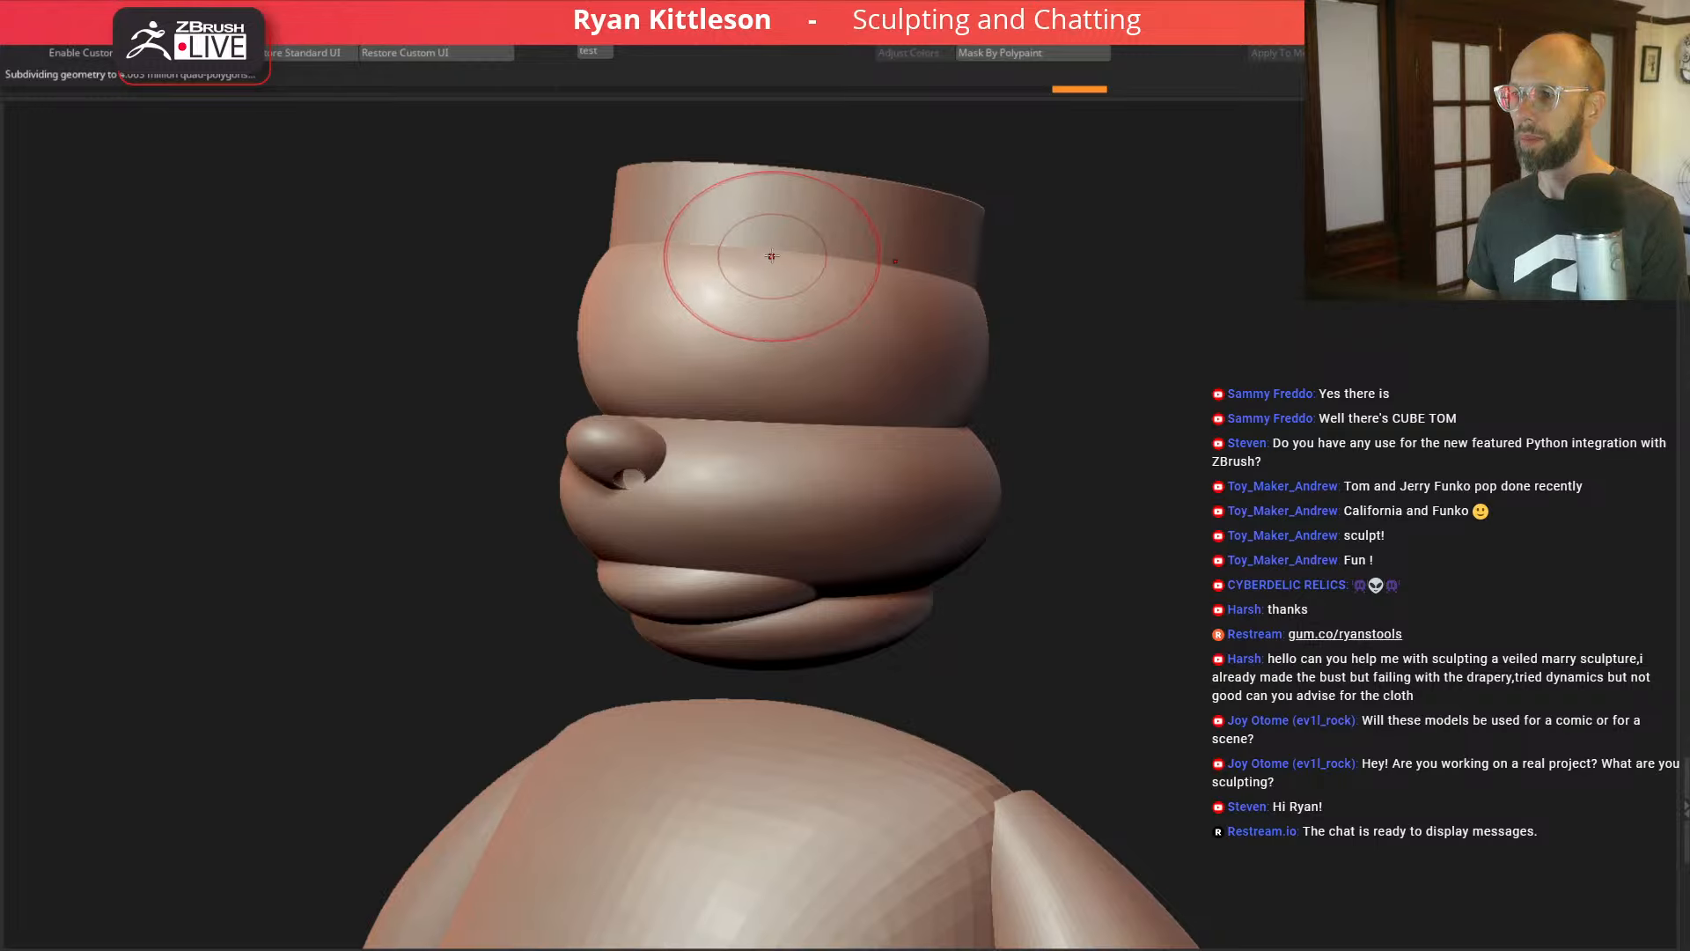
# Step: Lift both front sides of the cranium's upper edge symmetrically with the Move brush
pyautogui.keyDown('shift'); pyautogui.moveTo(1144, 283); pyautogui.dragTo(1168, 285); pyautogui.keyUp('shift')
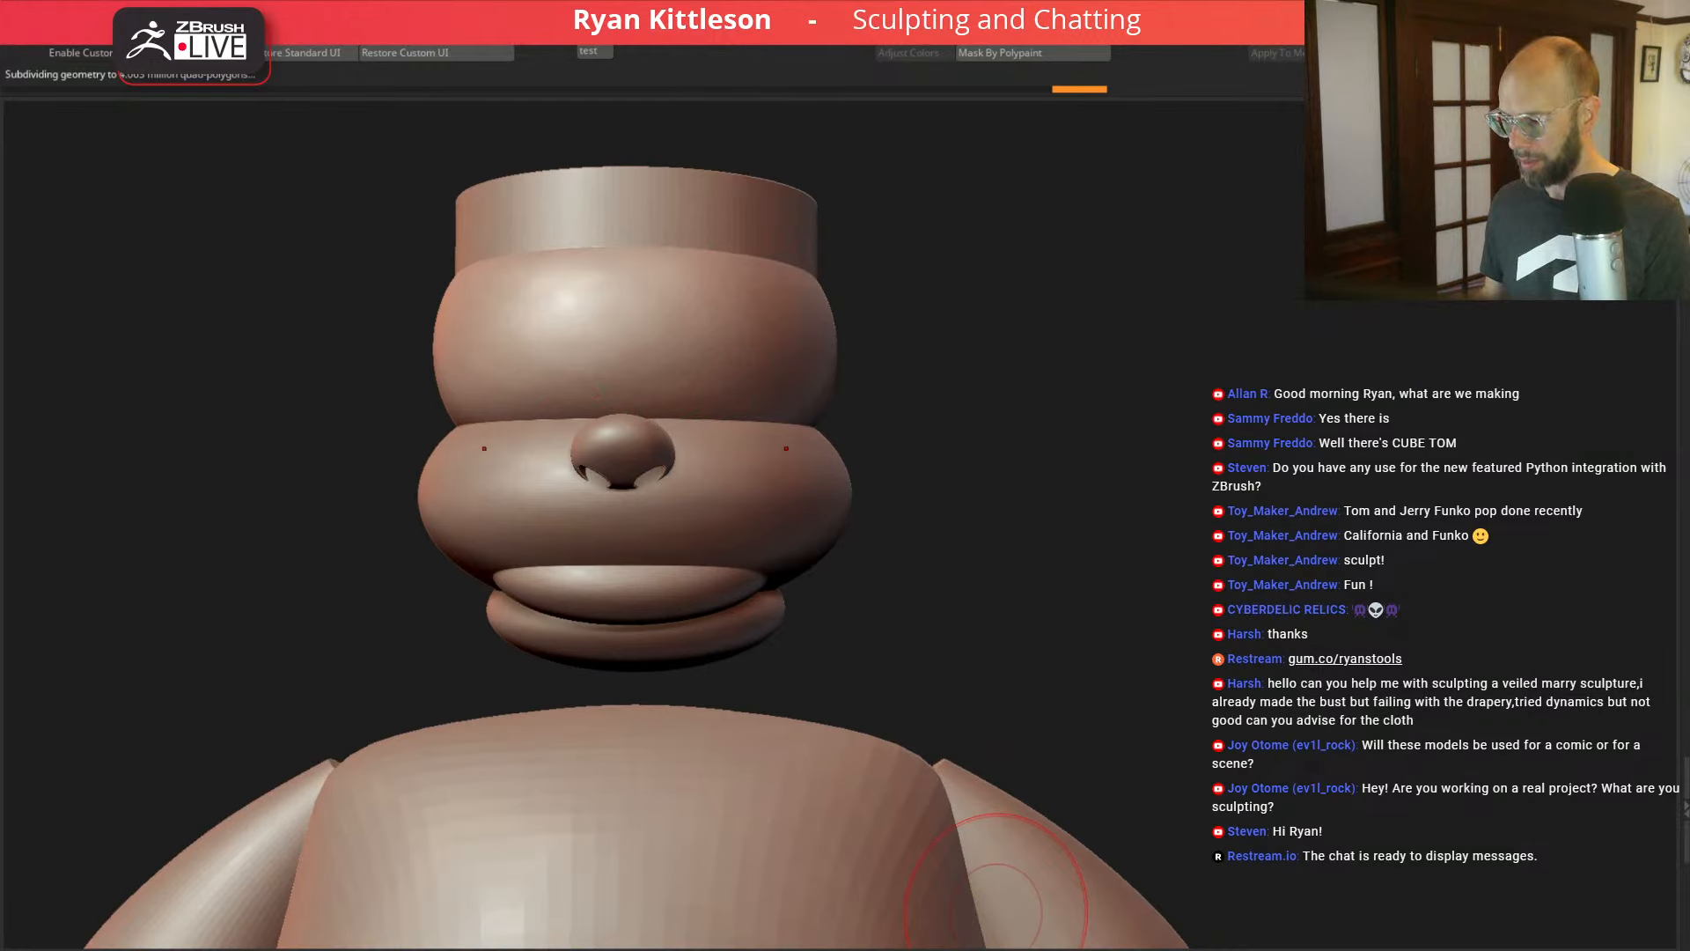
pyautogui.press('space')
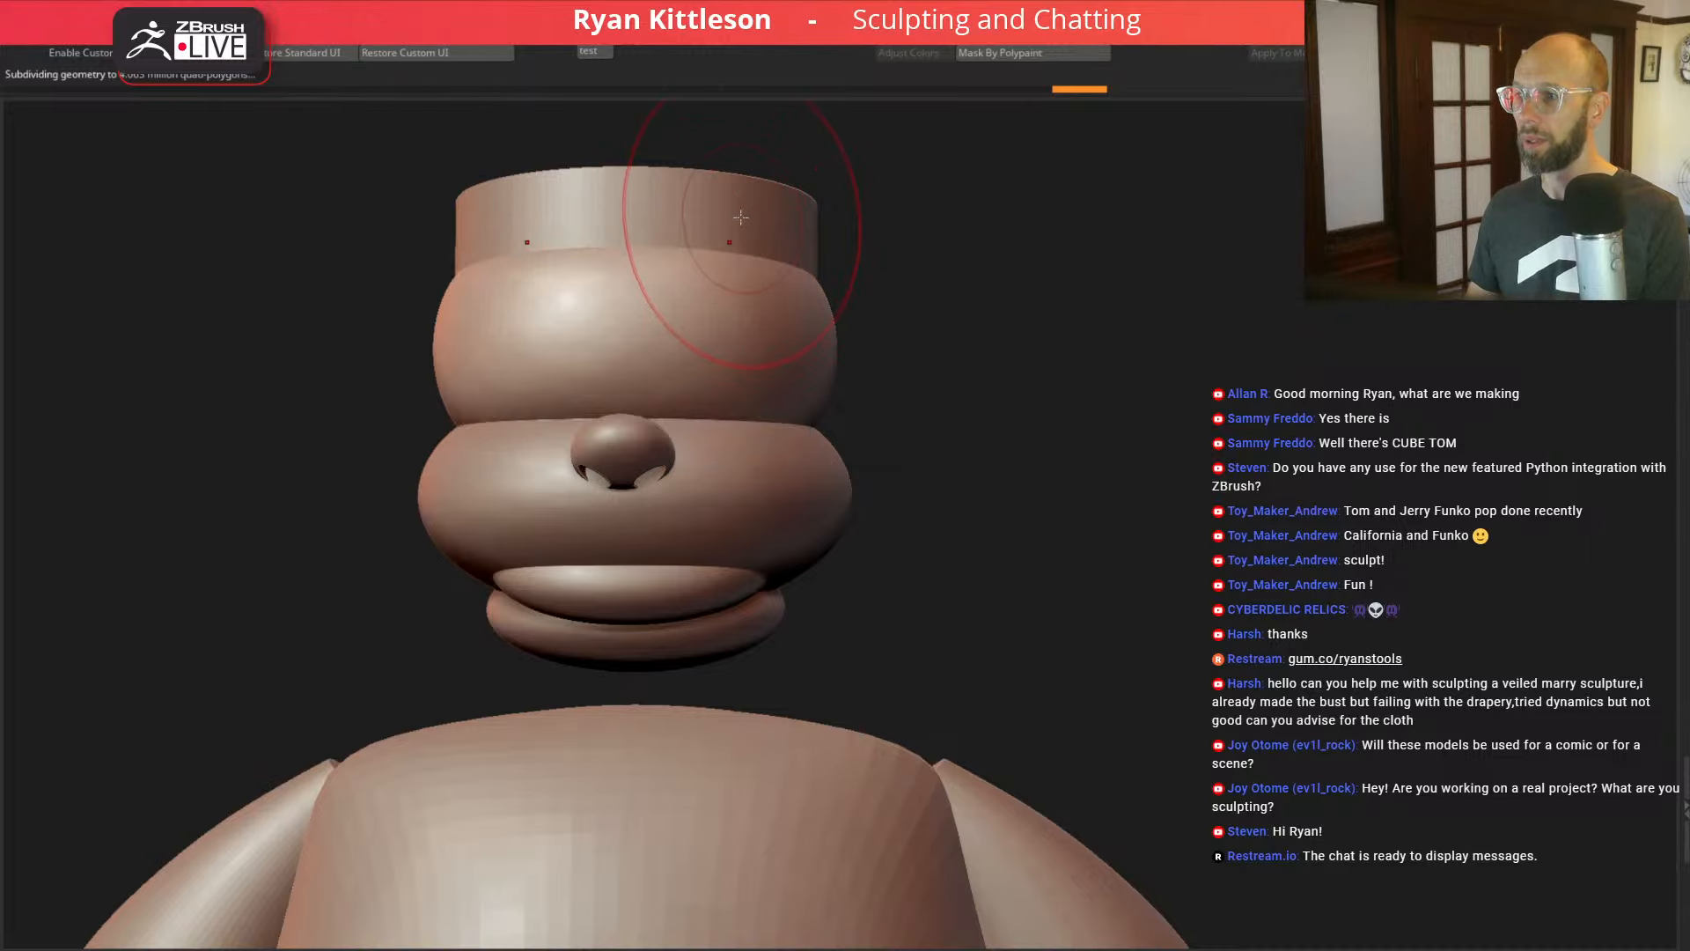
pyautogui.moveTo(769, 203); pyautogui.dragTo(745, 191)
pyautogui.hotkey('ctrl', 'z')
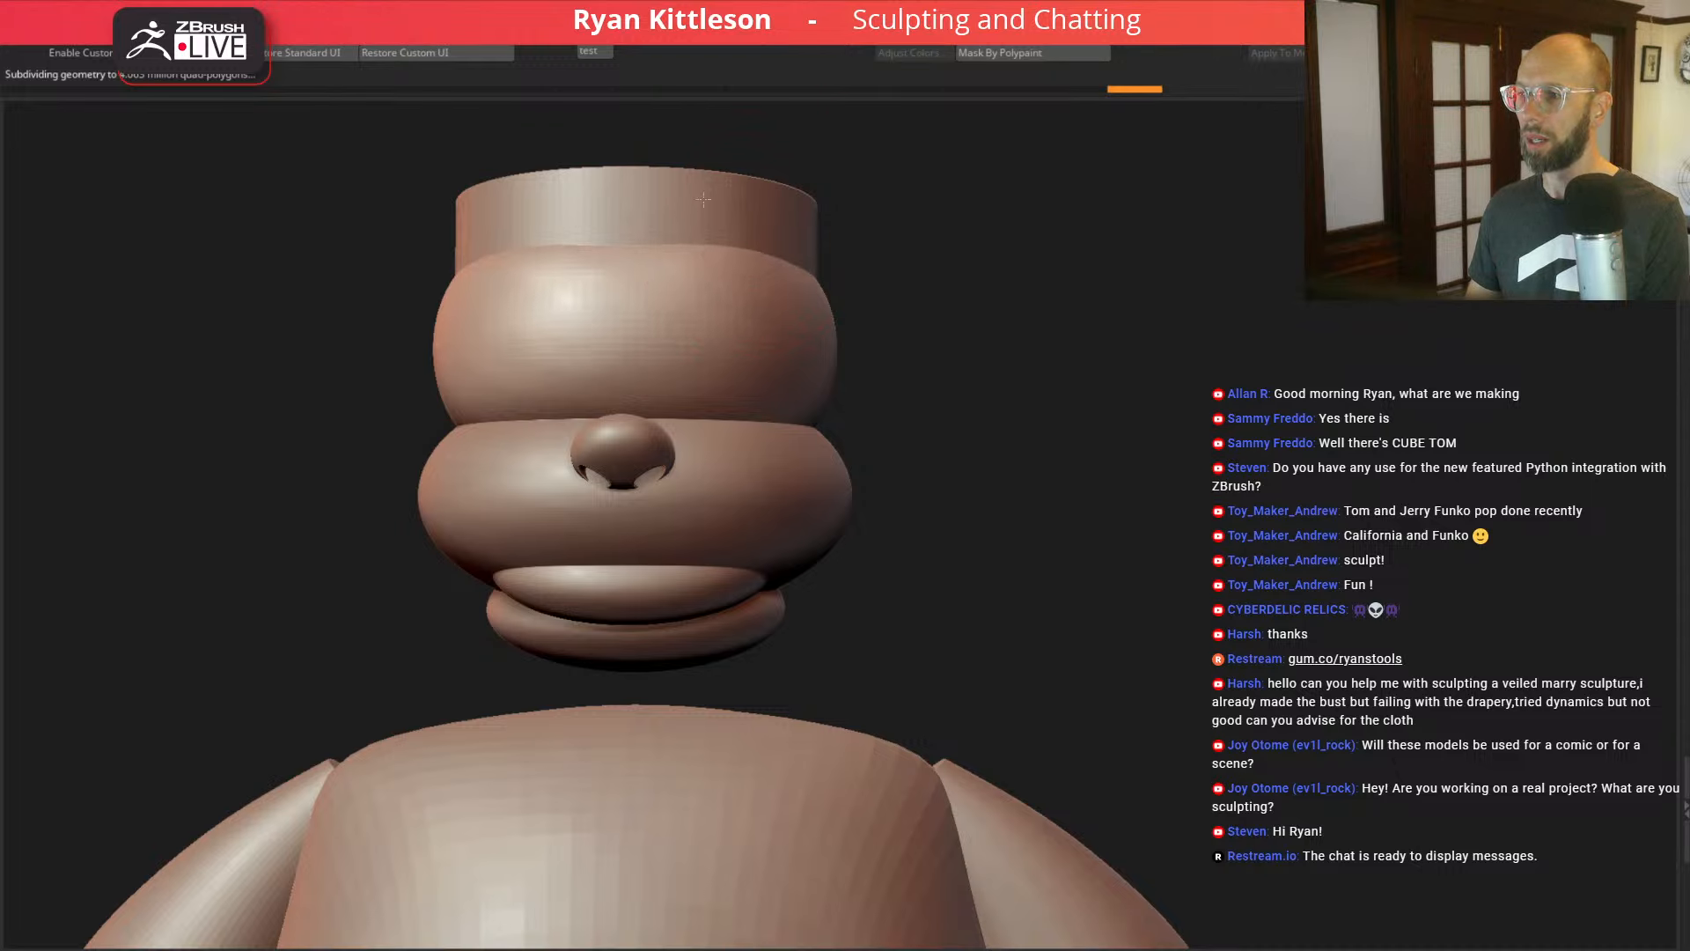
# Step: Shrink the Move brush and push a shallow dip into the middle of the cranium's front upper edge
pyautogui.press('space')
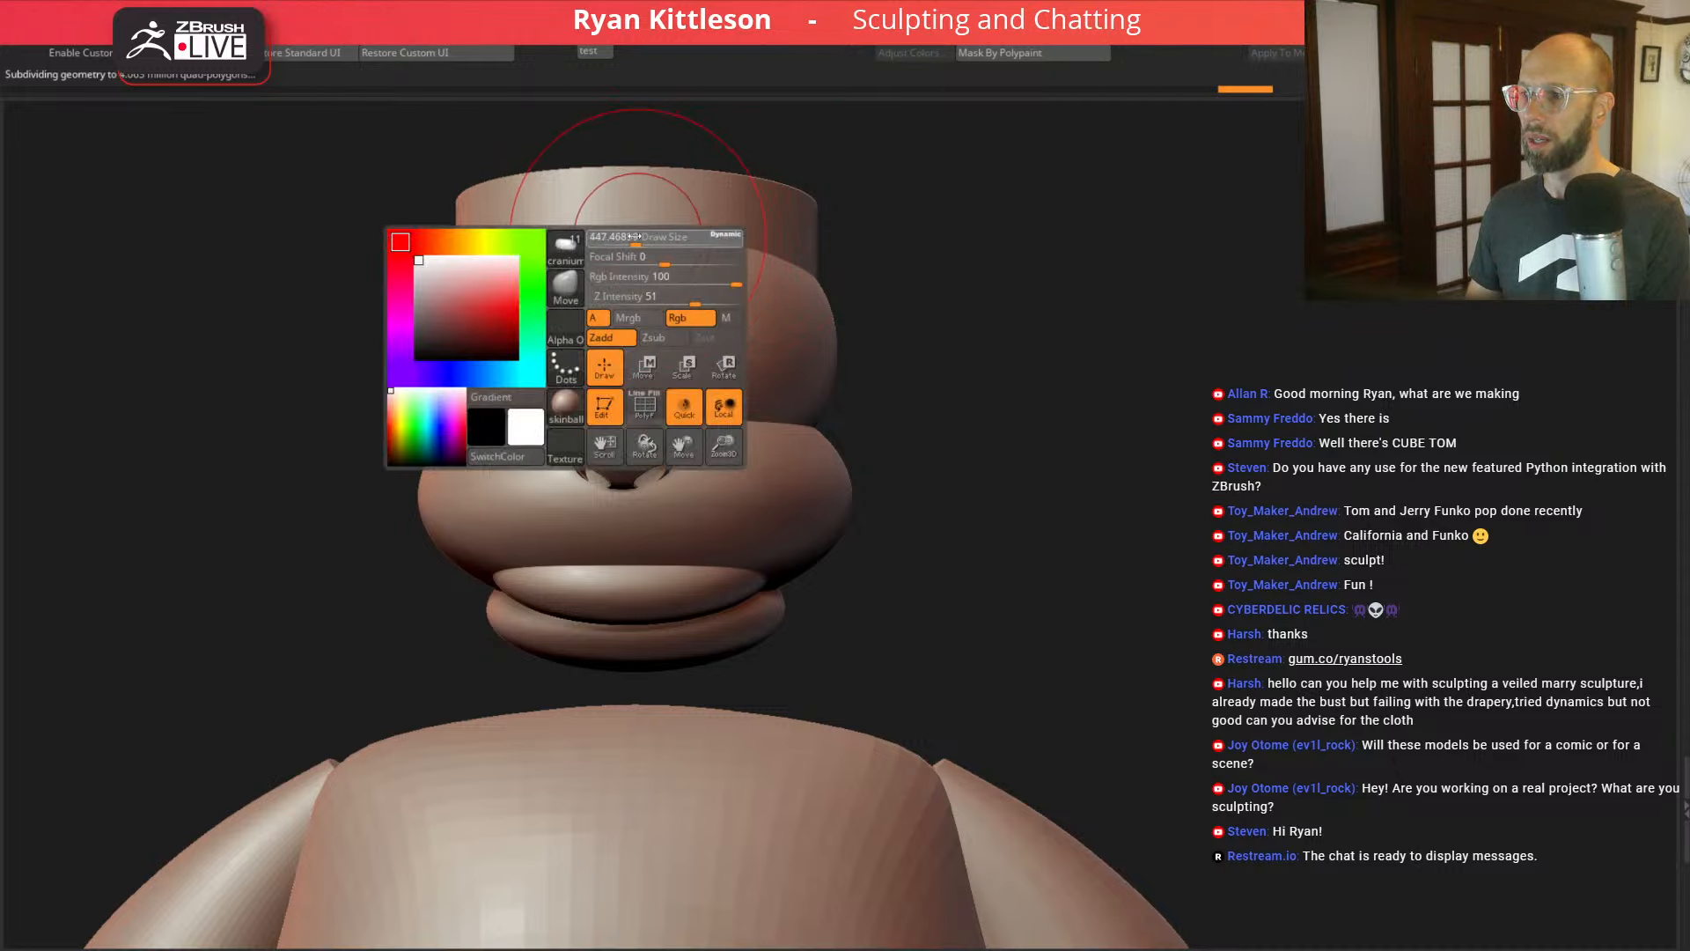
pyautogui.moveTo(634, 236); pyautogui.dragTo(627, 238)
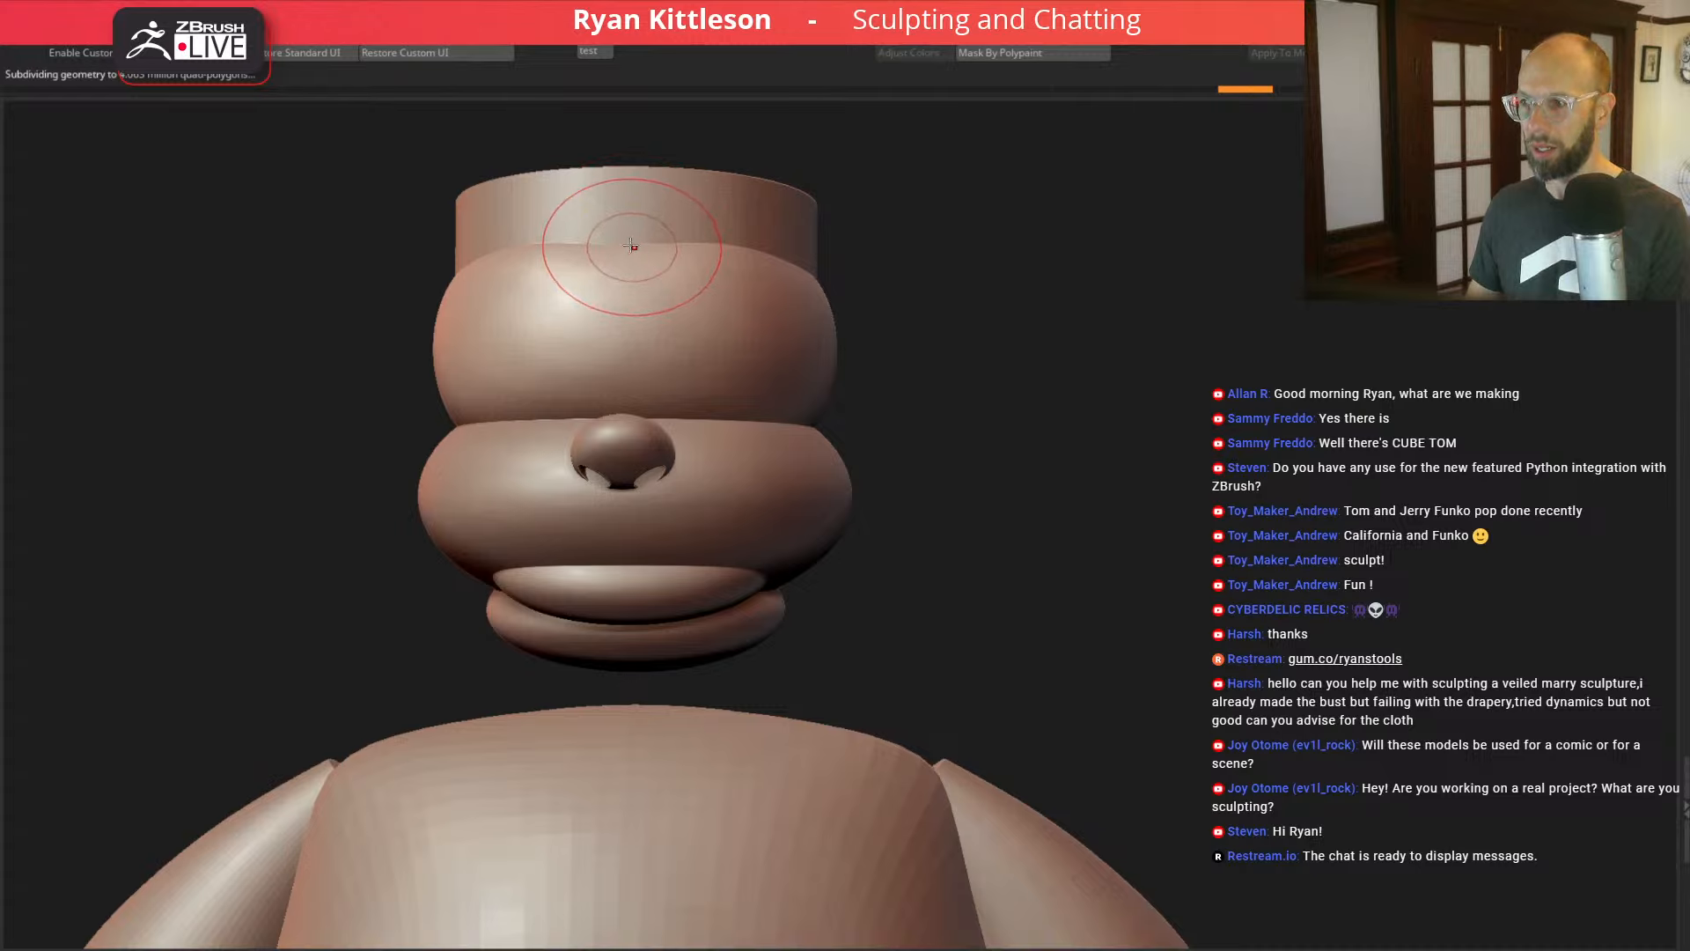
pyautogui.hotkey('ctrl', 'z')
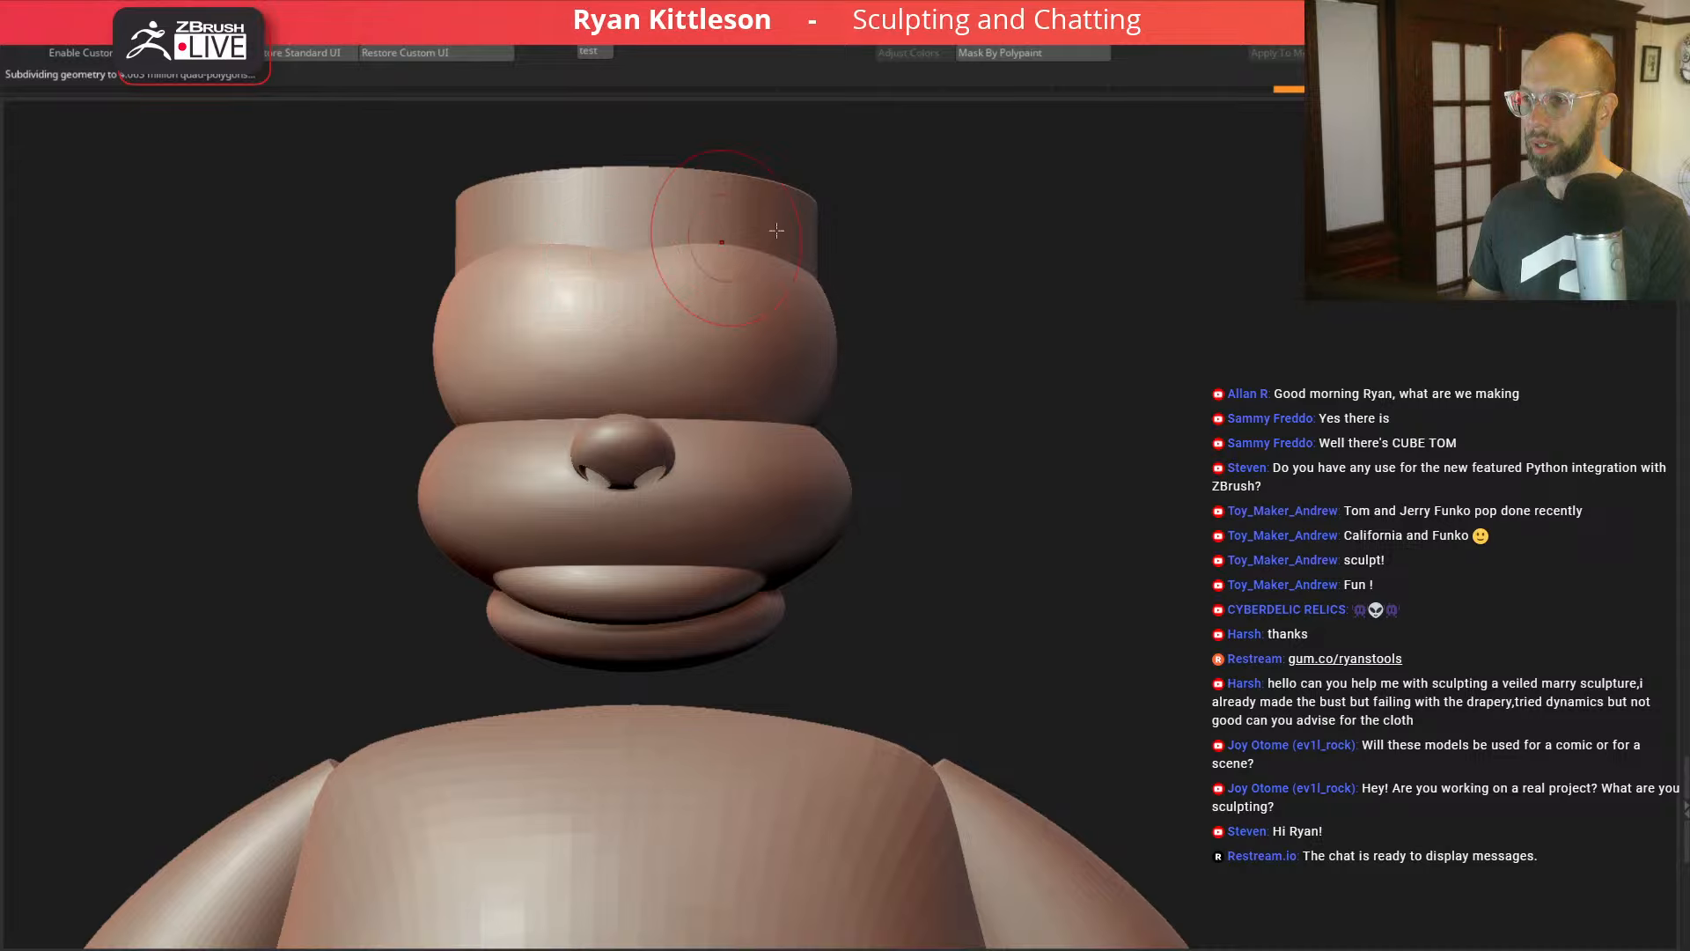
pyautogui.hotkey('ctrl', 'z')
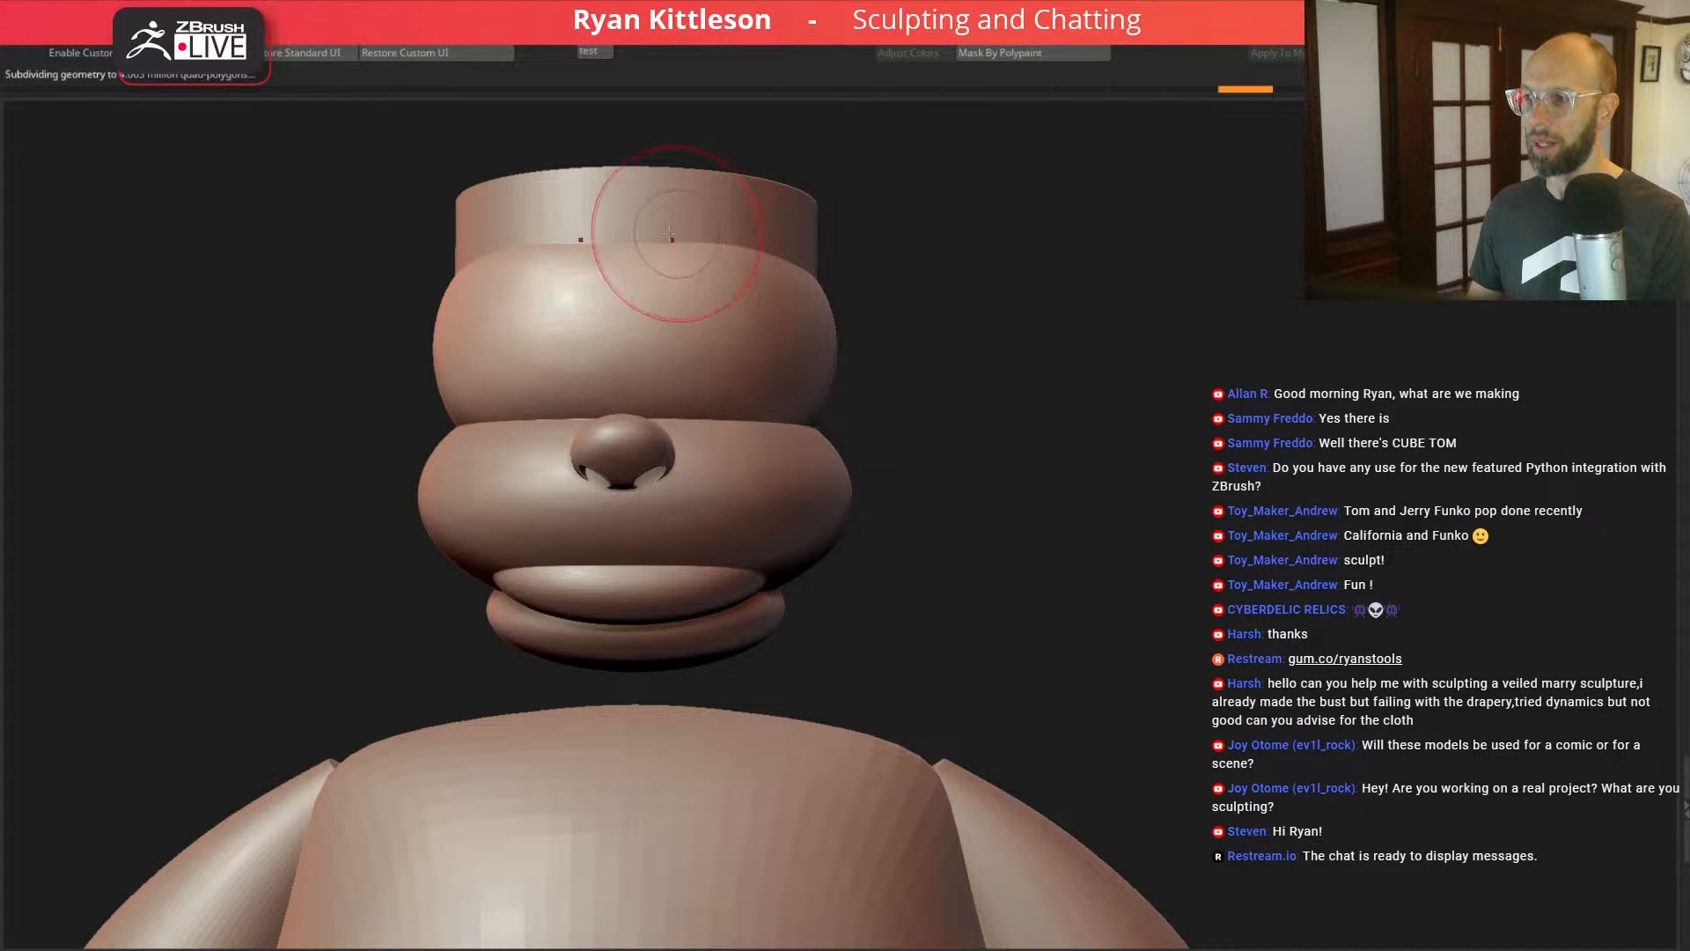
pyautogui.moveTo(626, 245); pyautogui.dragTo(625, 259)
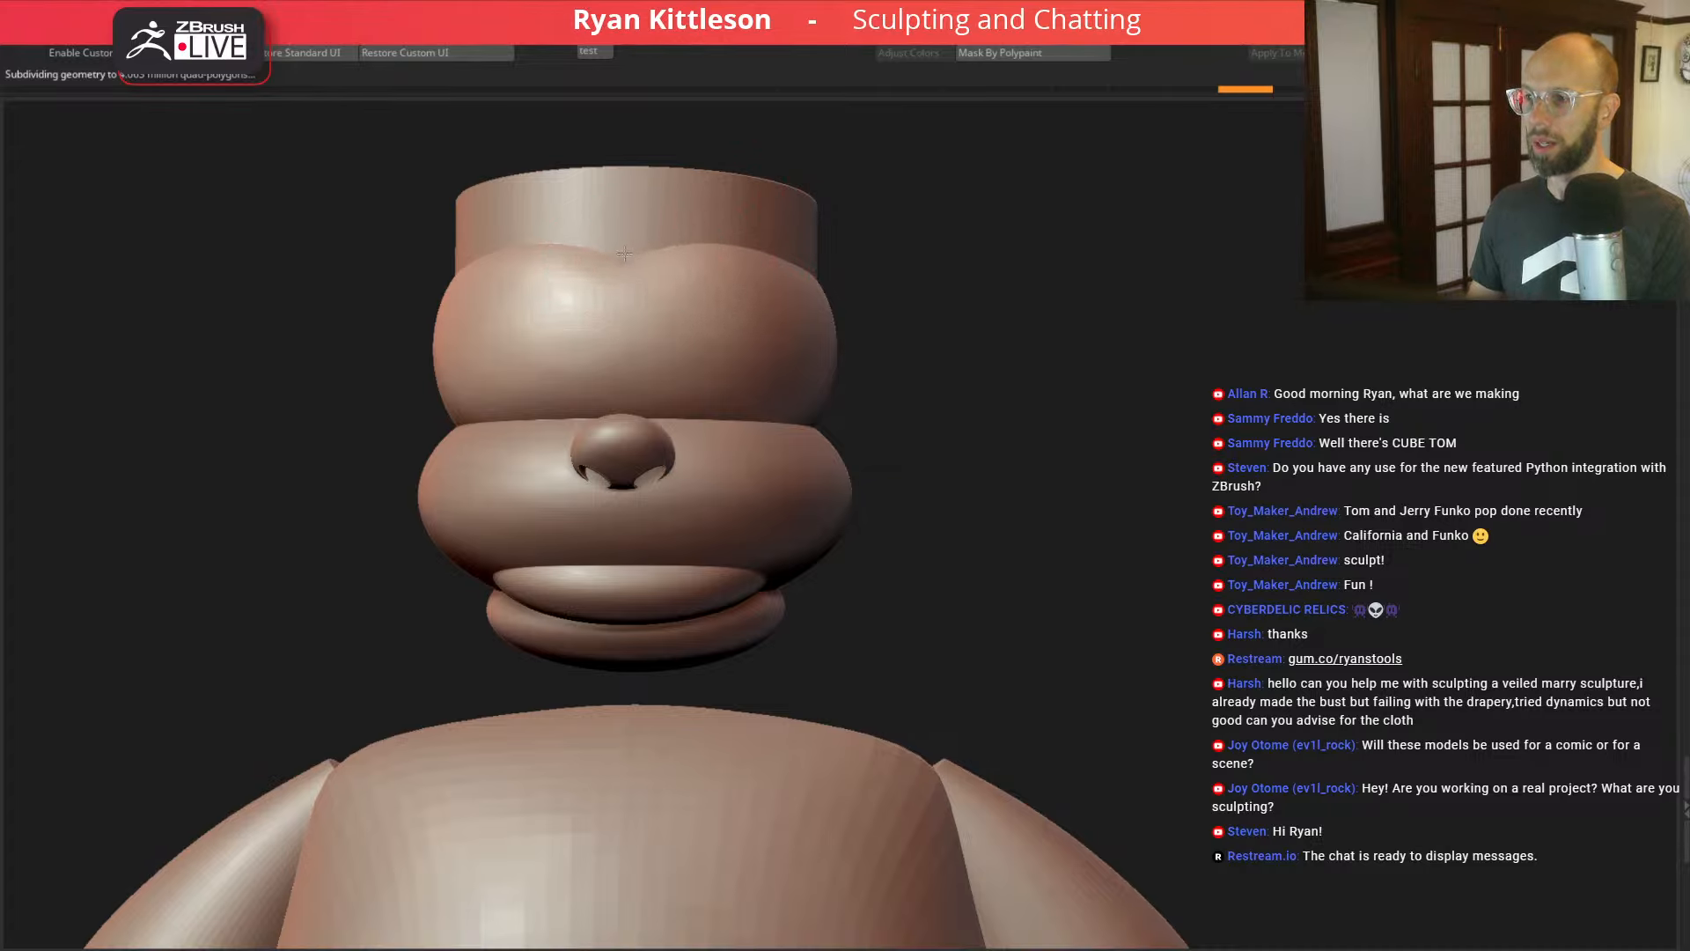
# Step: Check the reshaped cranium from the side and in proportion to the whole figure
pyautogui.moveTo(1008, 286)
pyautogui.mouseDown()
pyautogui.moveTo(985, 294)
pyautogui.moveTo(1128, 272)
pyautogui.mouseUp()
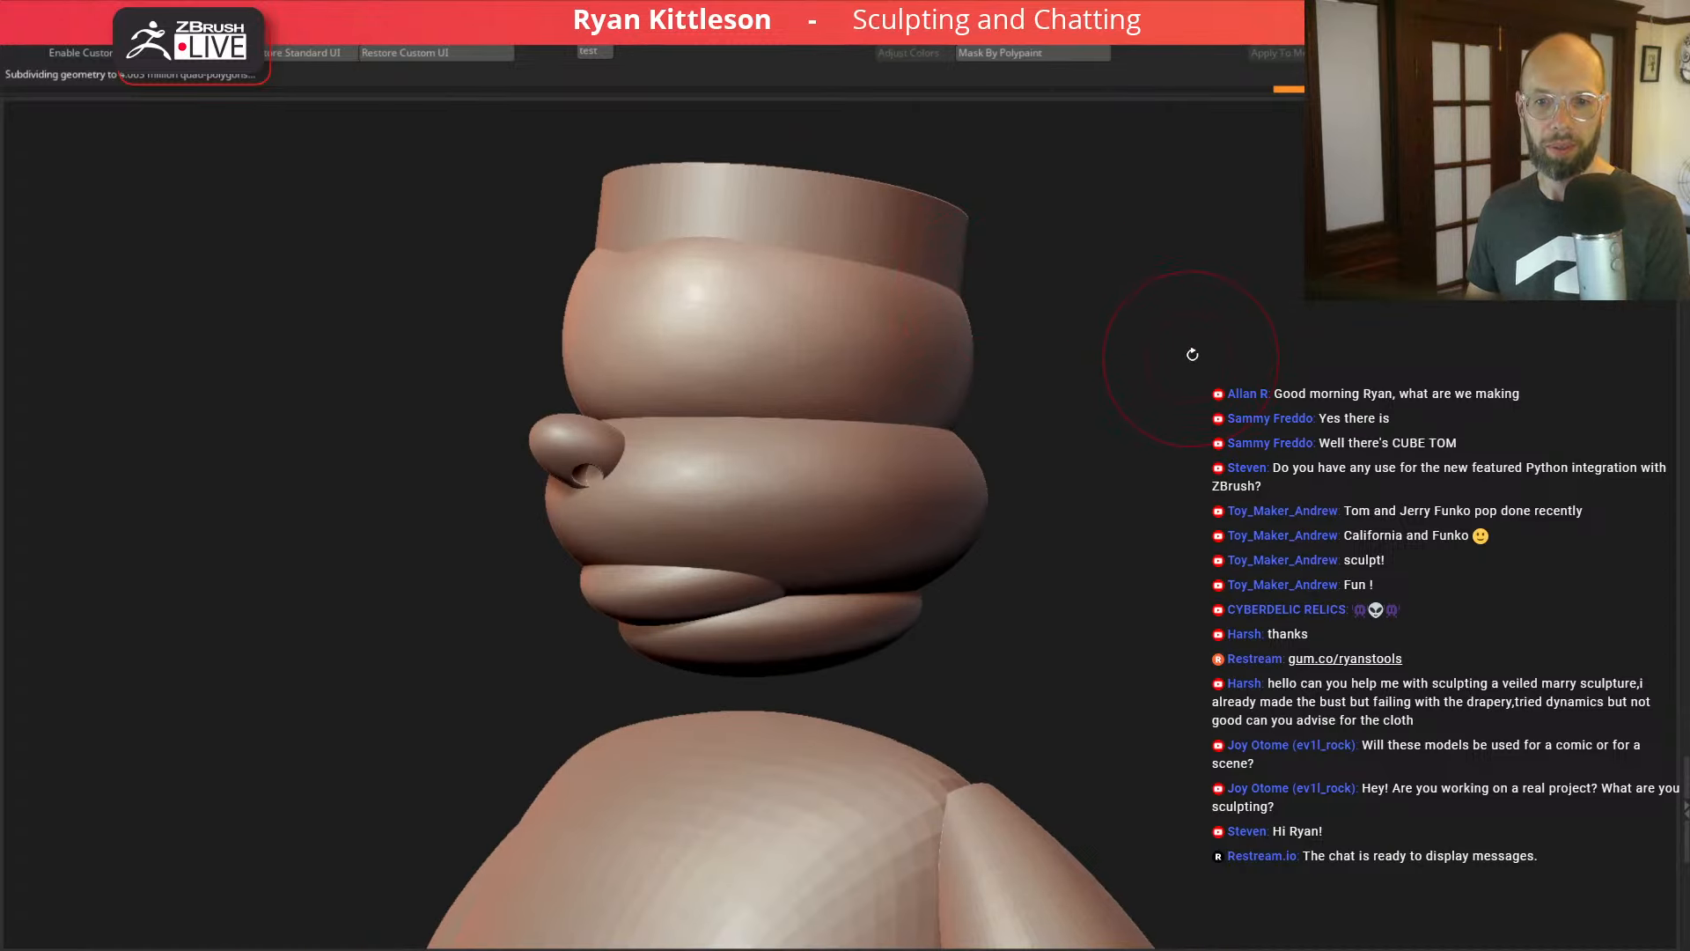
pyautogui.moveTo(1223, 367); pyautogui.dragTo(1217, 357)
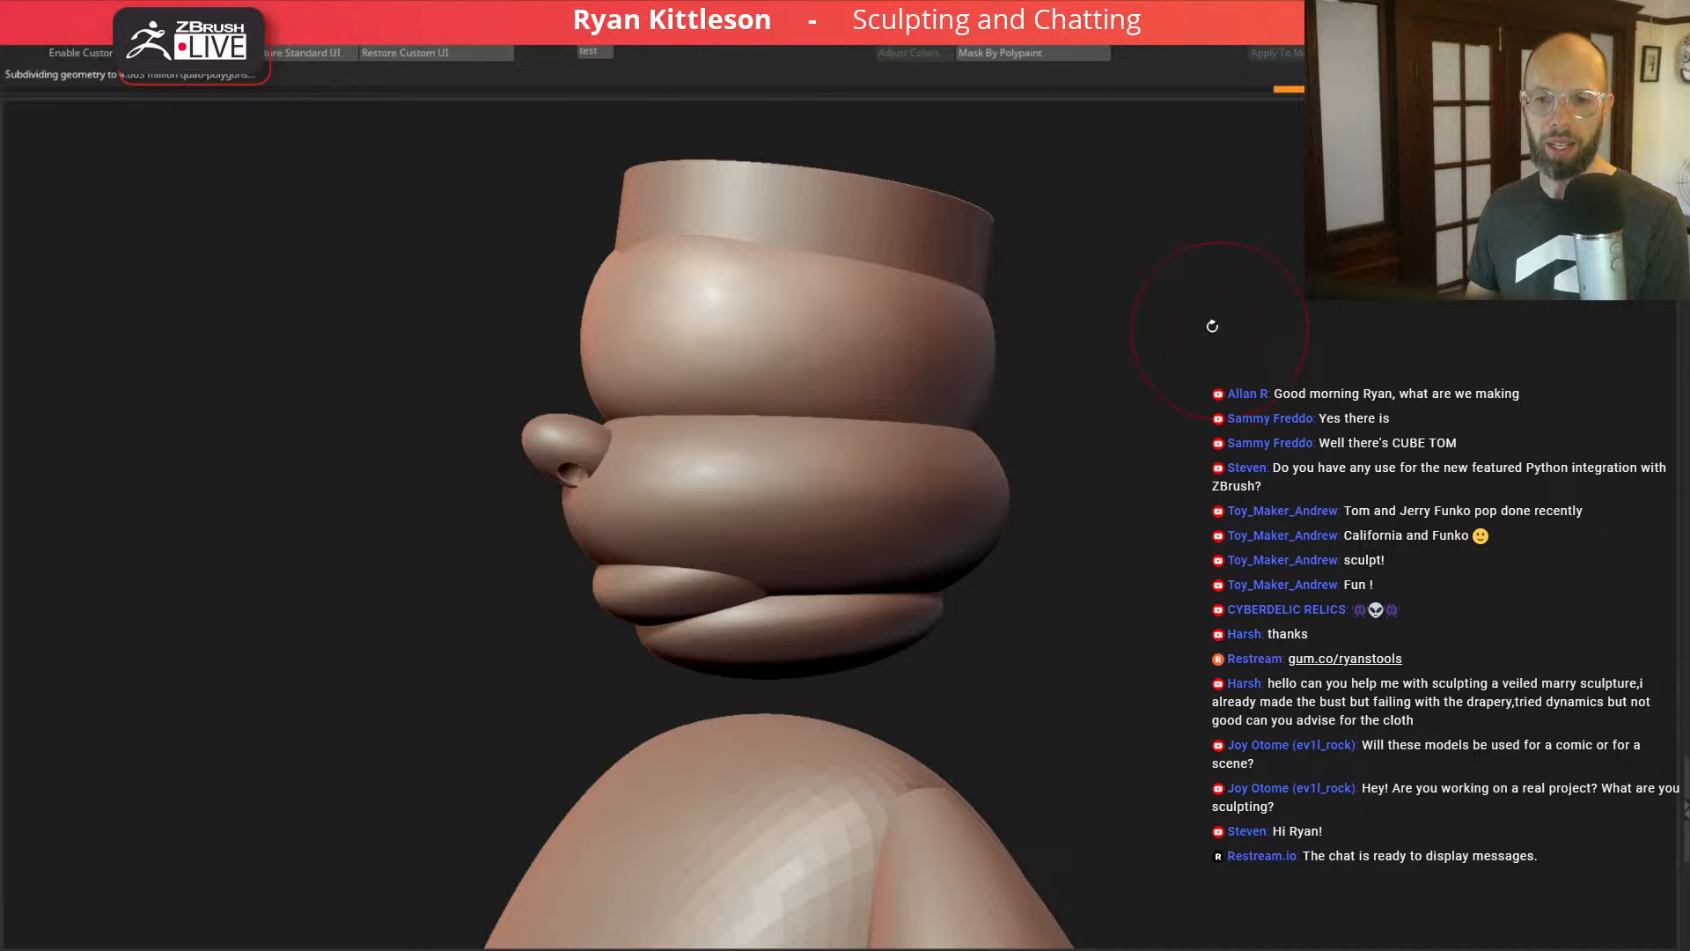
pyautogui.moveTo(1266, 487)
pyautogui.keyDown('alt'); pyautogui.mouseDown()
pyautogui.moveTo(1129, 391)
pyautogui.moveTo(1148, 436)
pyautogui.moveTo(1117, 384)
pyautogui.mouseUp(); pyautogui.keyUp('alt')
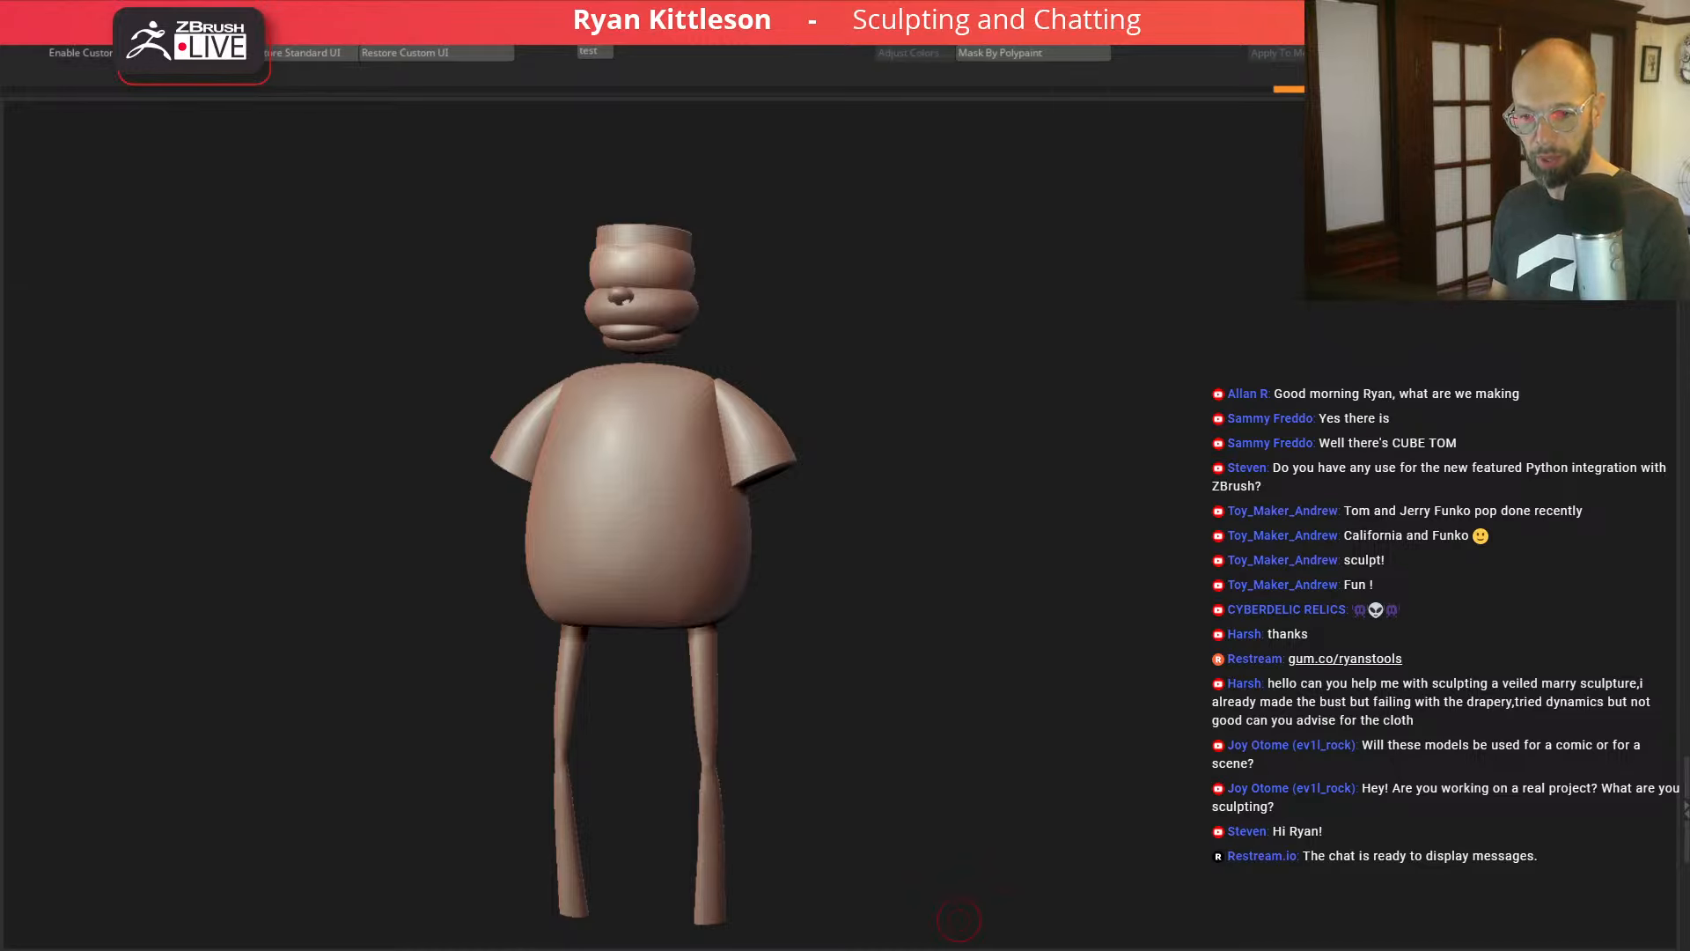
# Step: Display the round bug creature model for viewing and return to the blocked-out man
pyautogui.moveTo(0, 286); pyautogui.dragTo(0, 356)
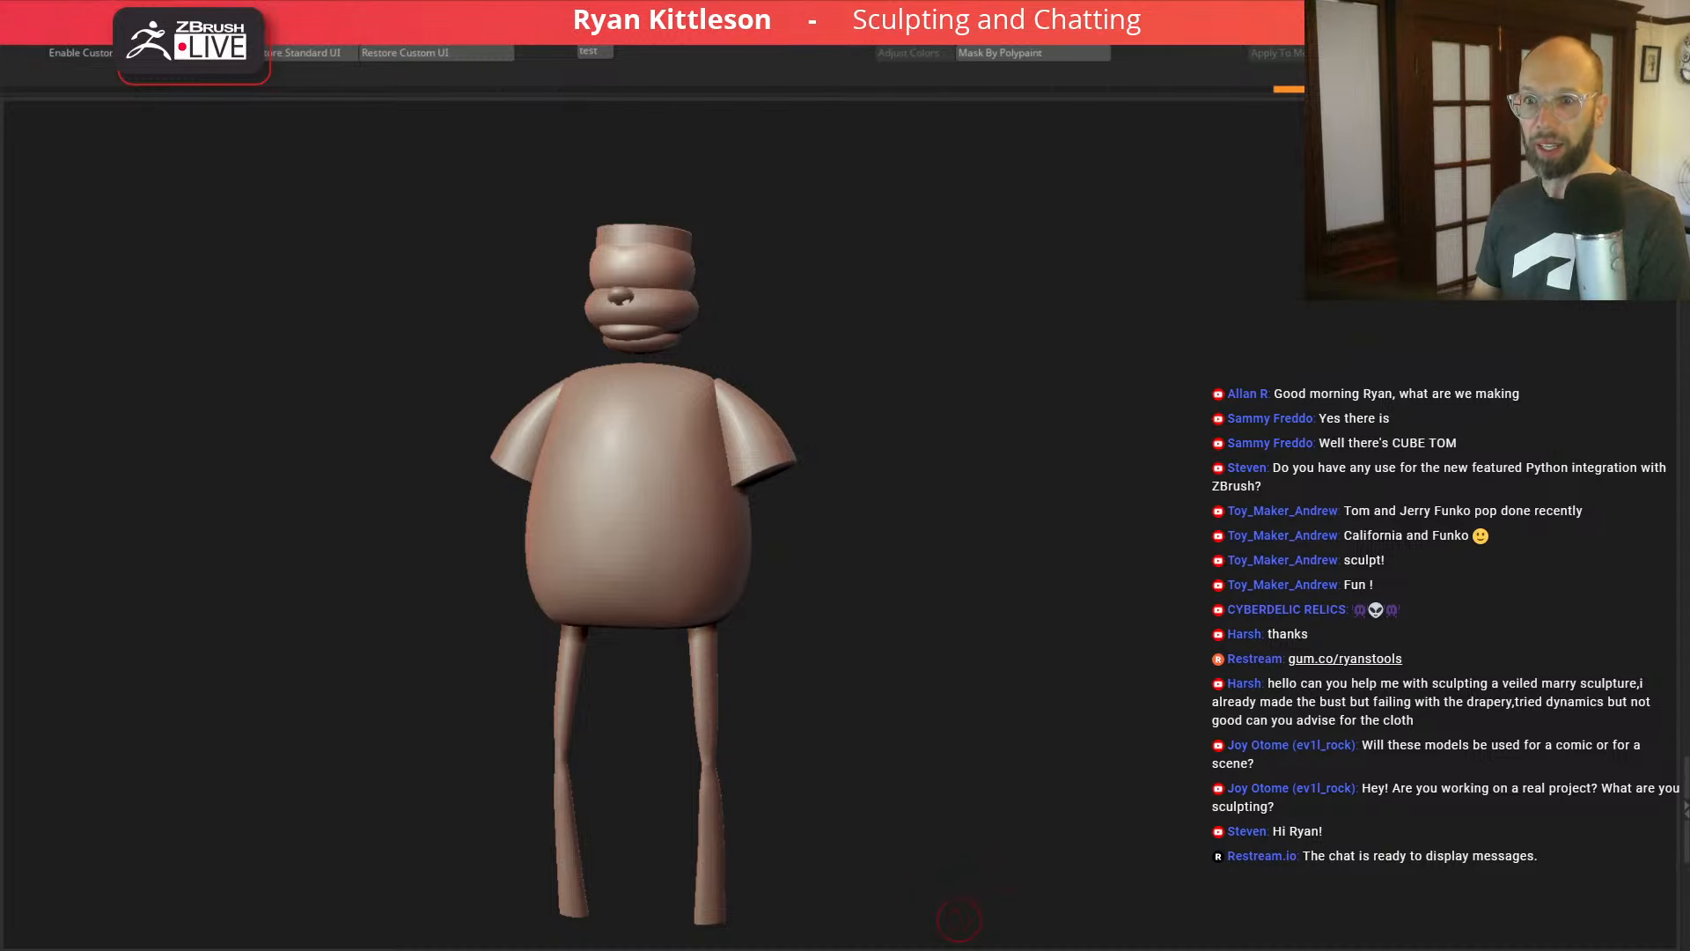
pyautogui.moveTo(1116, 503)
pyautogui.mouseDown()
pyautogui.moveTo(1054, 506)
pyautogui.moveTo(1244, 510)
pyautogui.moveTo(1151, 494)
pyautogui.mouseUp()
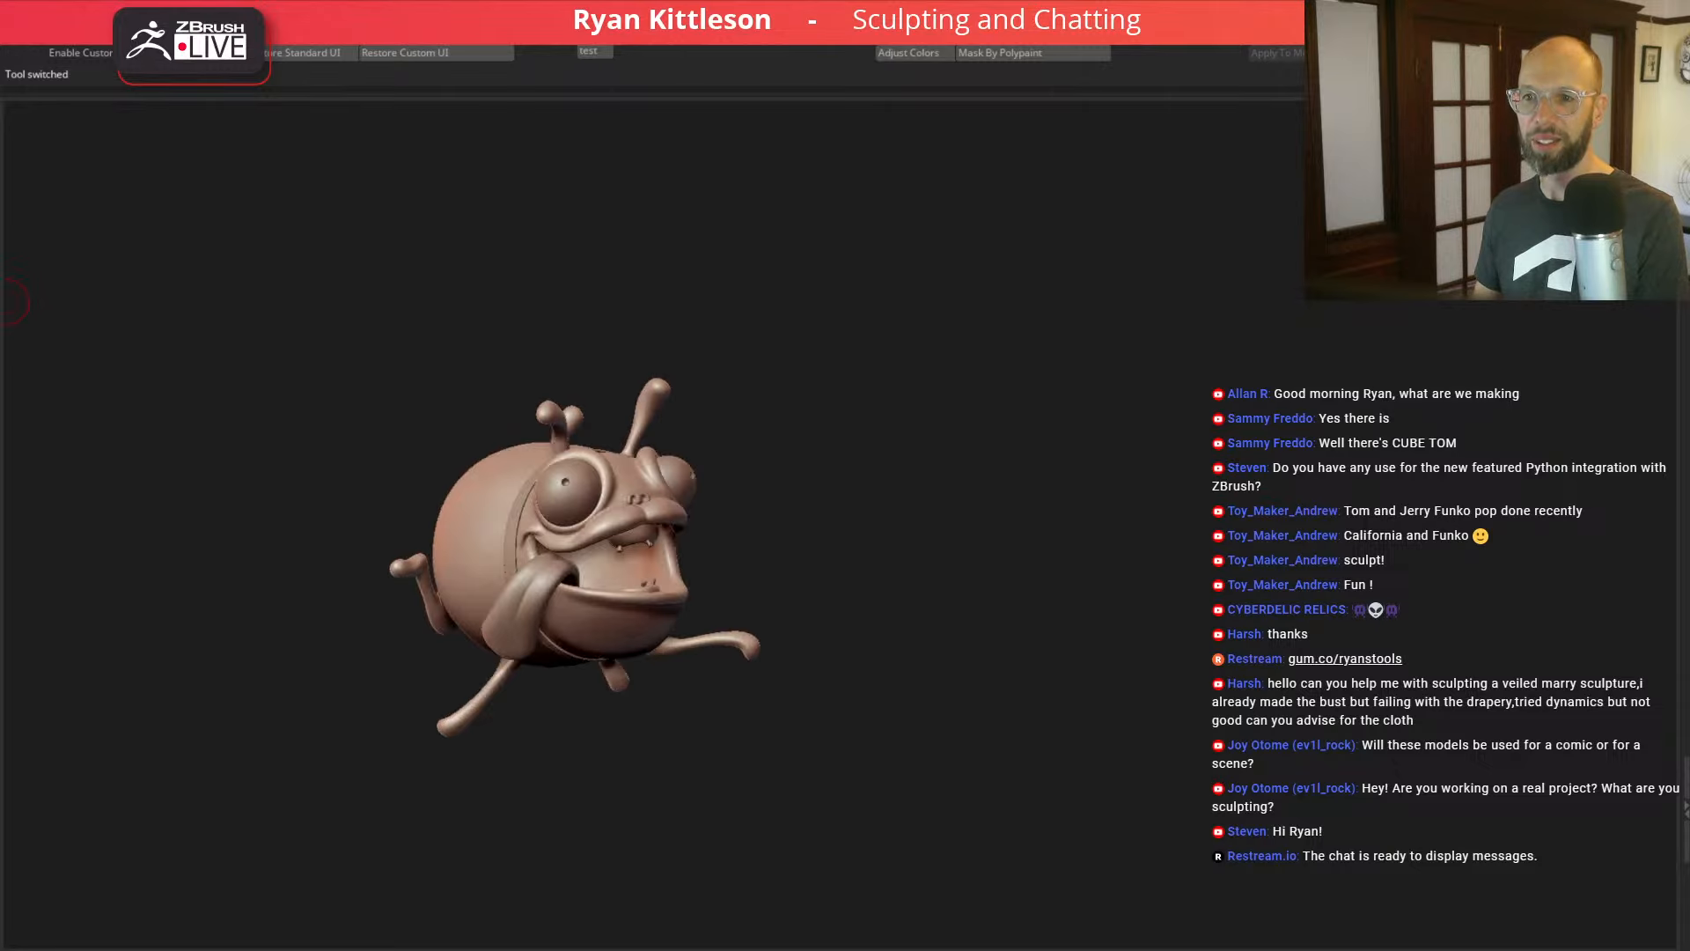
pyautogui.moveTo(1055, 539)
pyautogui.mouseDown()
pyautogui.moveTo(1023, 558)
pyautogui.moveTo(995, 535)
pyautogui.moveTo(1183, 540)
pyautogui.mouseUp()
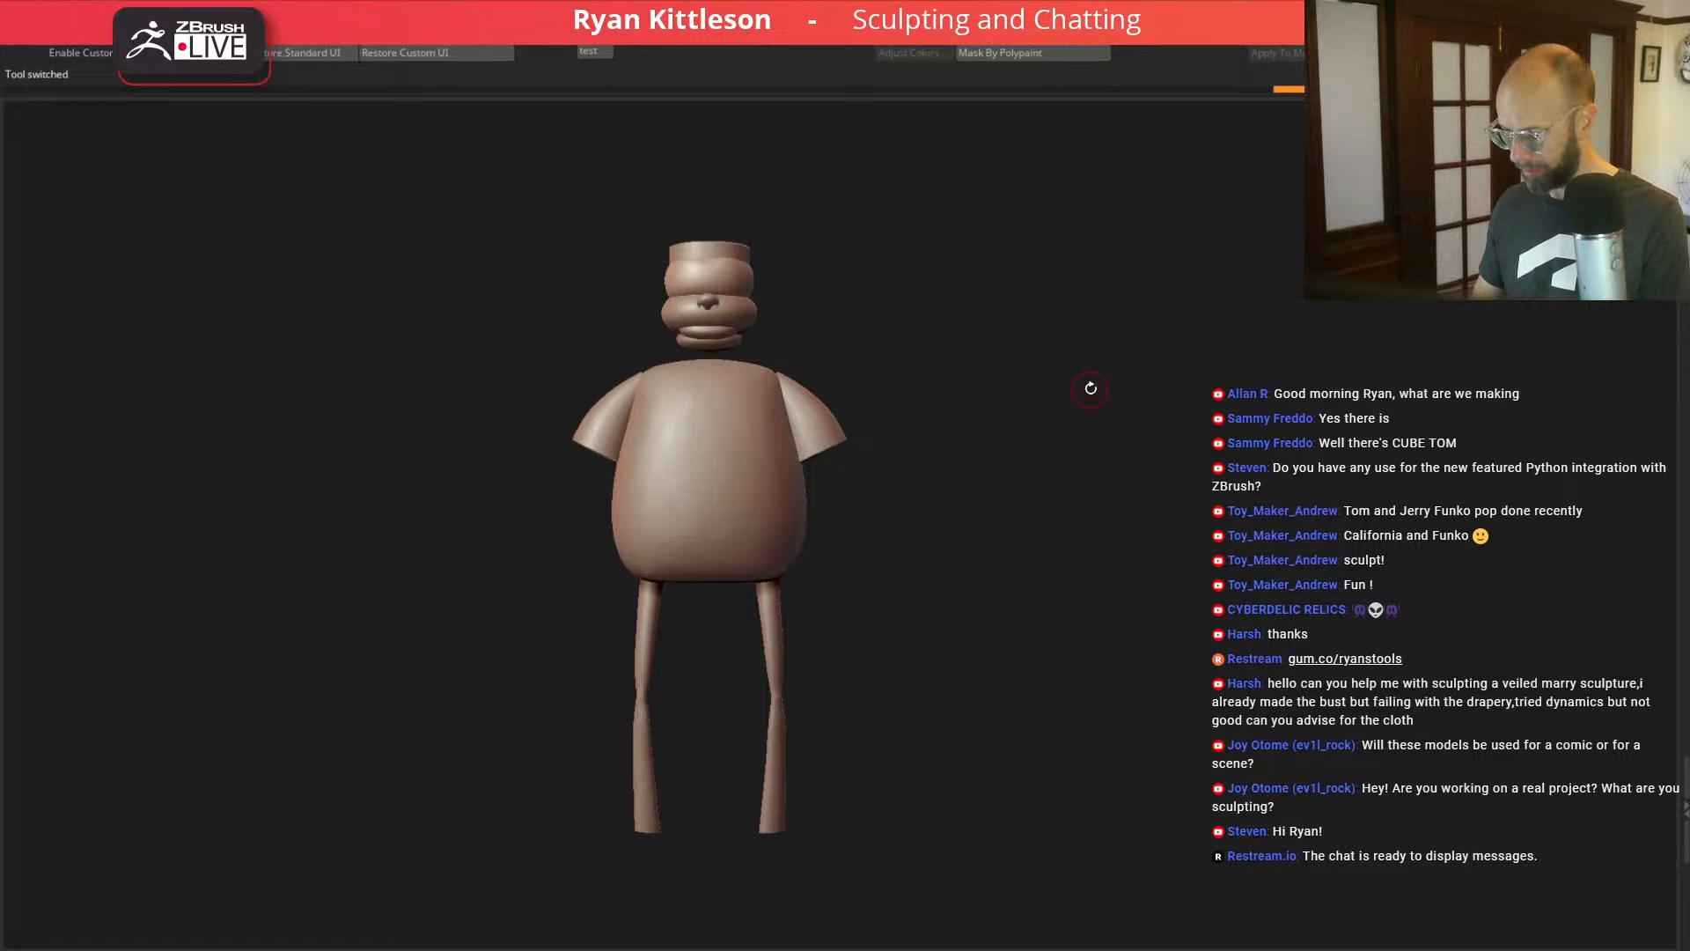
pyautogui.moveTo(1065, 392); pyautogui.dragTo(1083, 396)
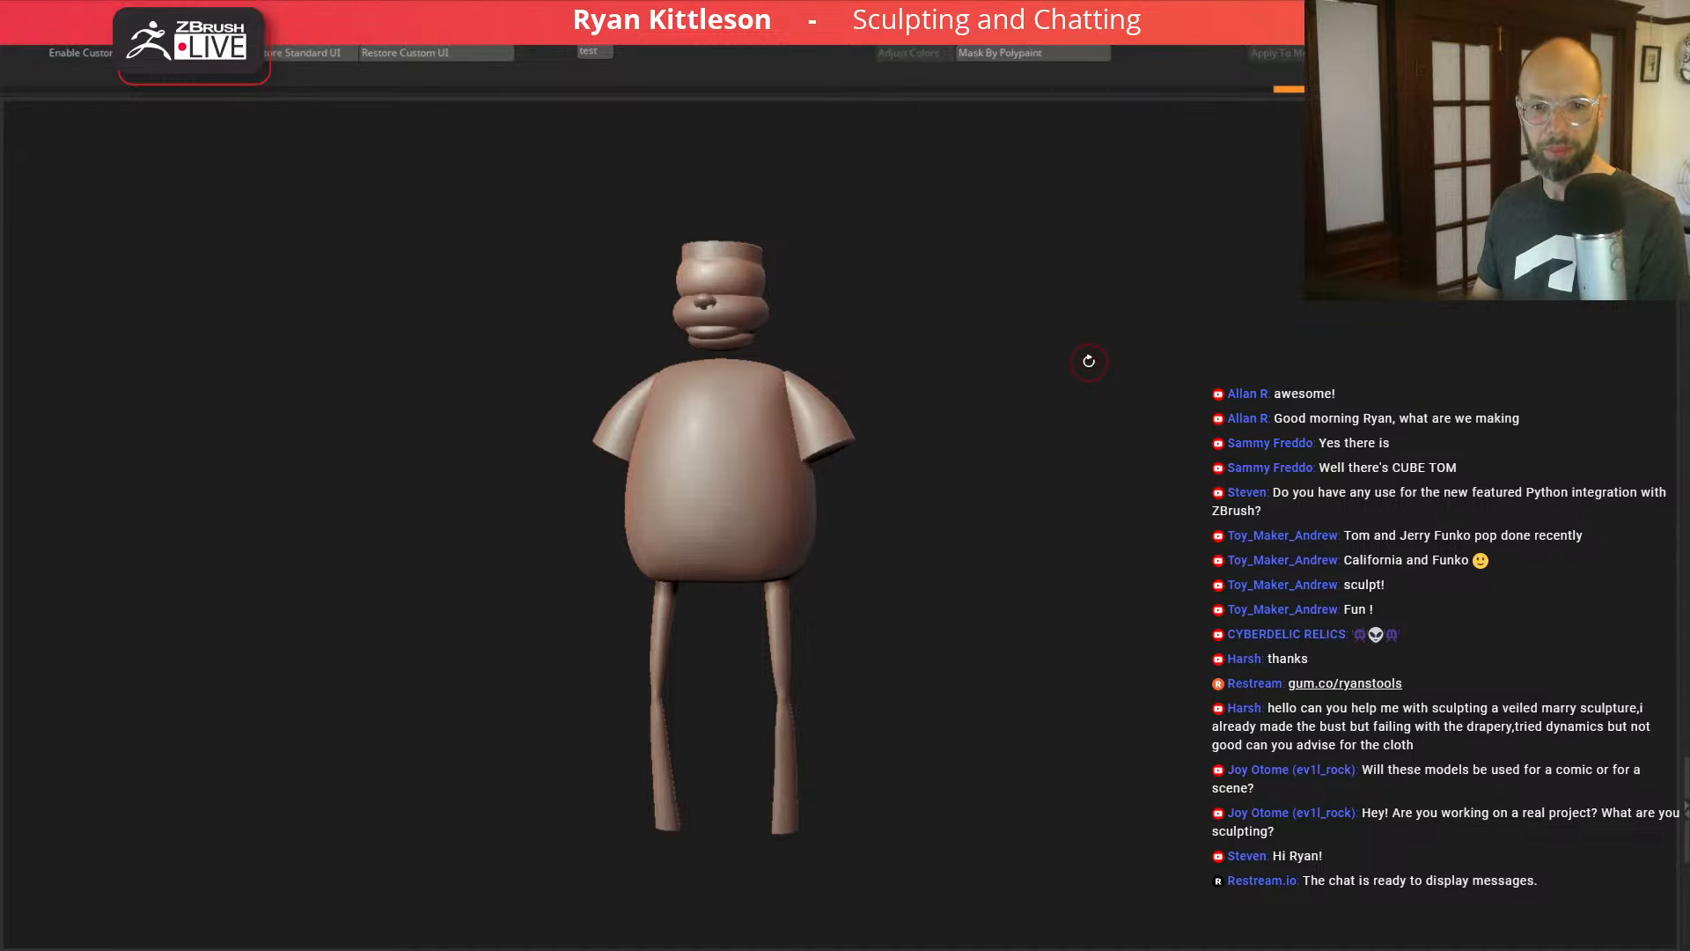
# Step: Compare the head with the pink creature reference picture, put the picture away and review the head and torso
pyautogui.moveTo(1071, 384)
pyautogui.mouseDown()
pyautogui.moveTo(1119, 409)
pyautogui.moveTo(1098, 397)
pyautogui.moveTo(1134, 375)
pyautogui.moveTo(1063, 404)
pyautogui.moveTo(1150, 499)
pyautogui.moveTo(1174, 412)
pyautogui.moveTo(1173, 446)
pyautogui.mouseUp()
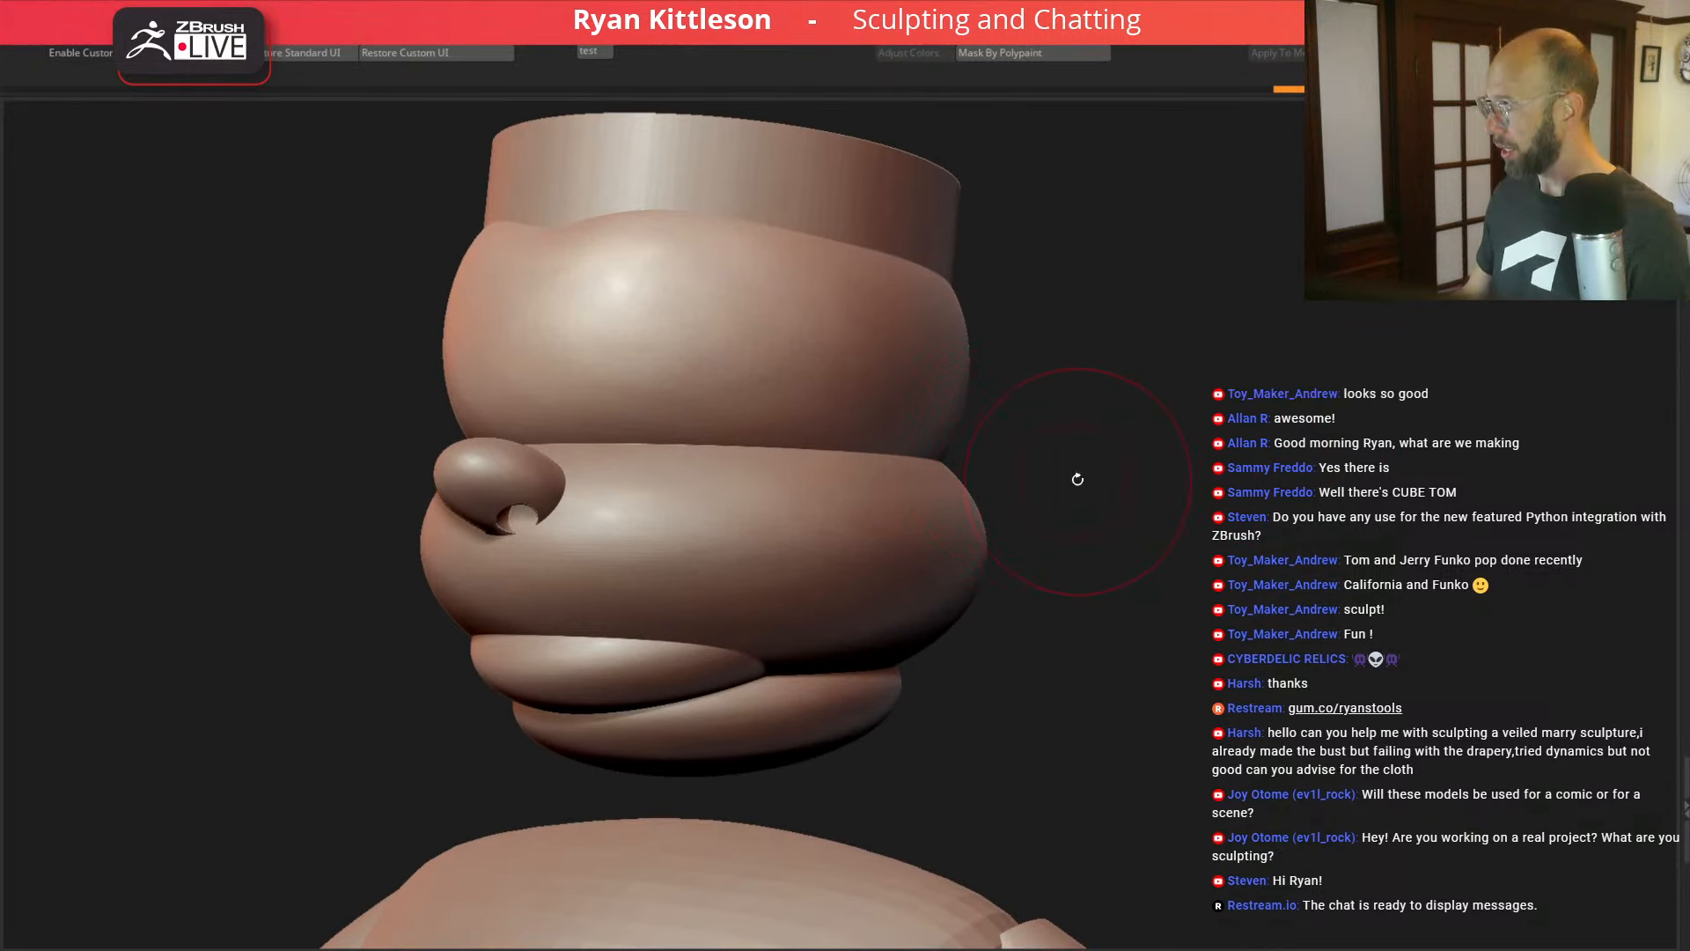
pyautogui.moveTo(1689, 338); pyautogui.dragTo(1237, 230)
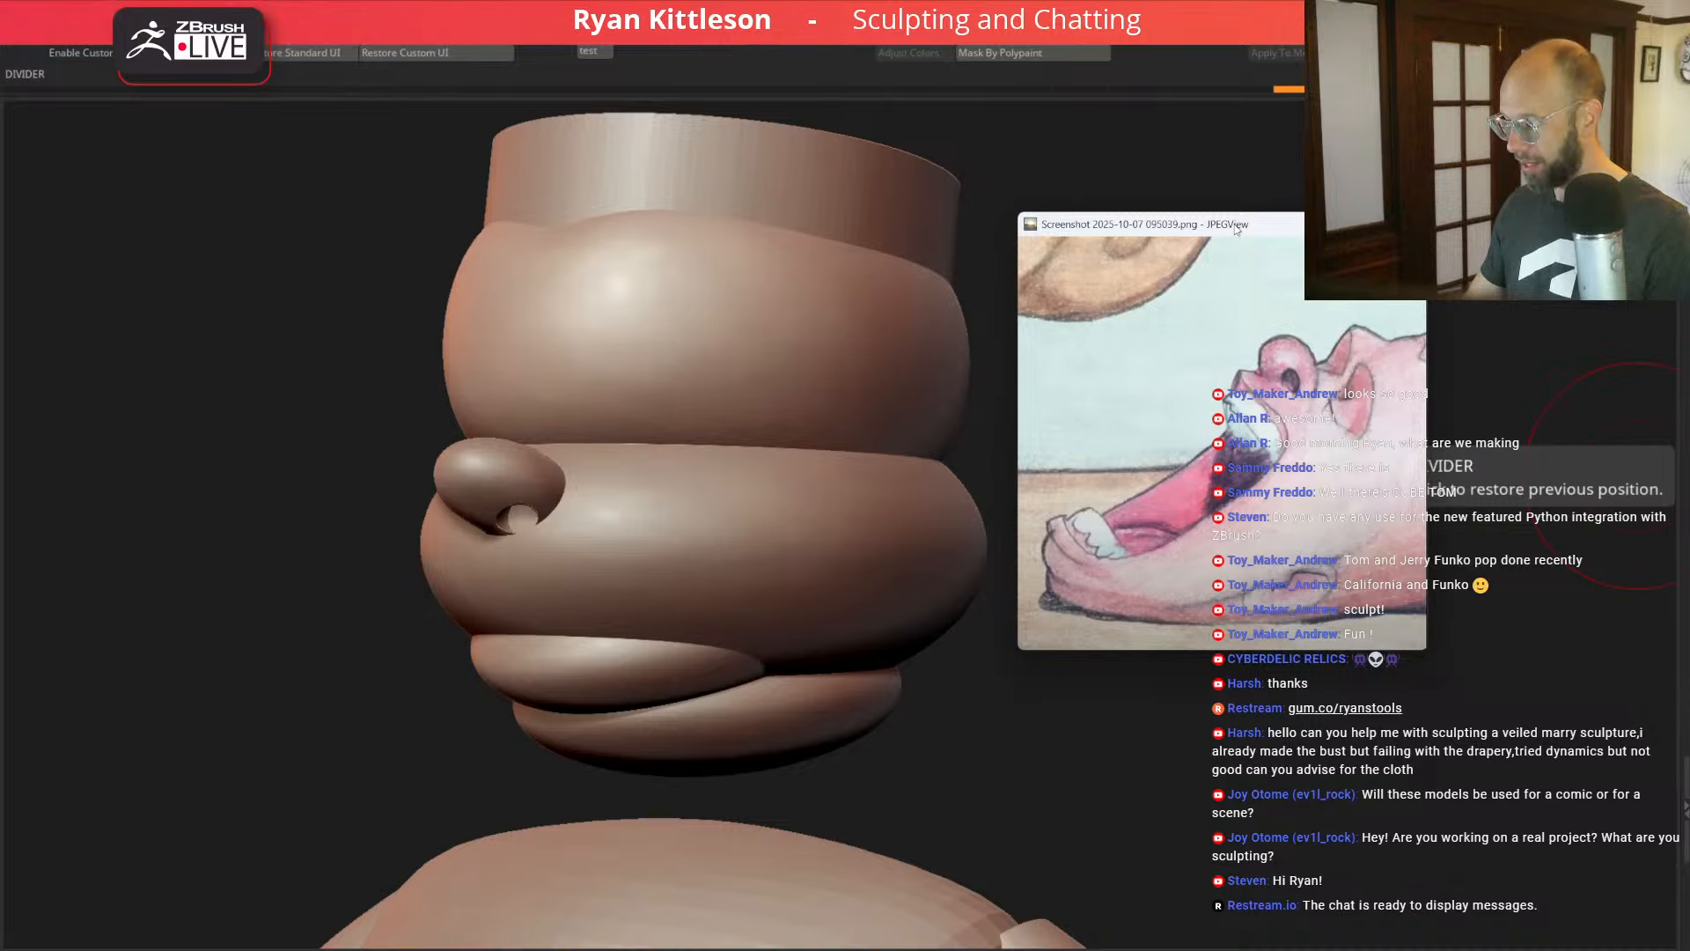
pyautogui.moveTo(1237, 229); pyautogui.dragTo(1689, 300)
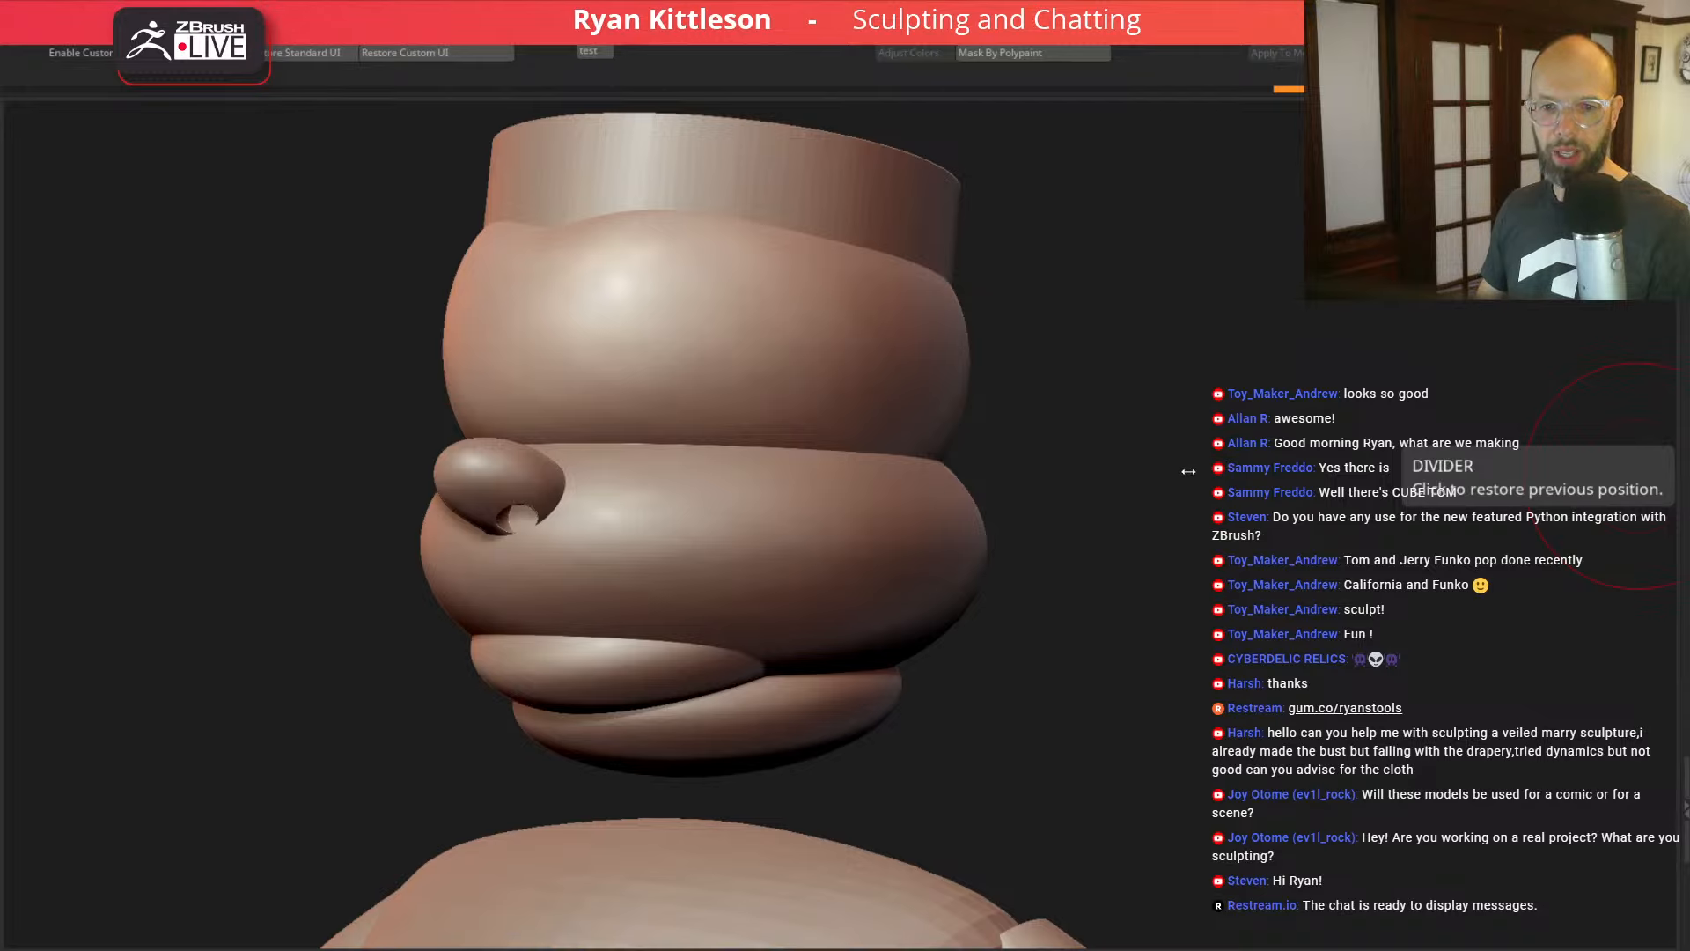
pyautogui.moveTo(1188, 472)
pyautogui.mouseDown()
pyautogui.moveTo(1202, 463)
pyautogui.moveTo(1189, 483)
pyautogui.moveTo(1204, 554)
pyautogui.moveTo(1131, 425)
pyautogui.mouseUp()
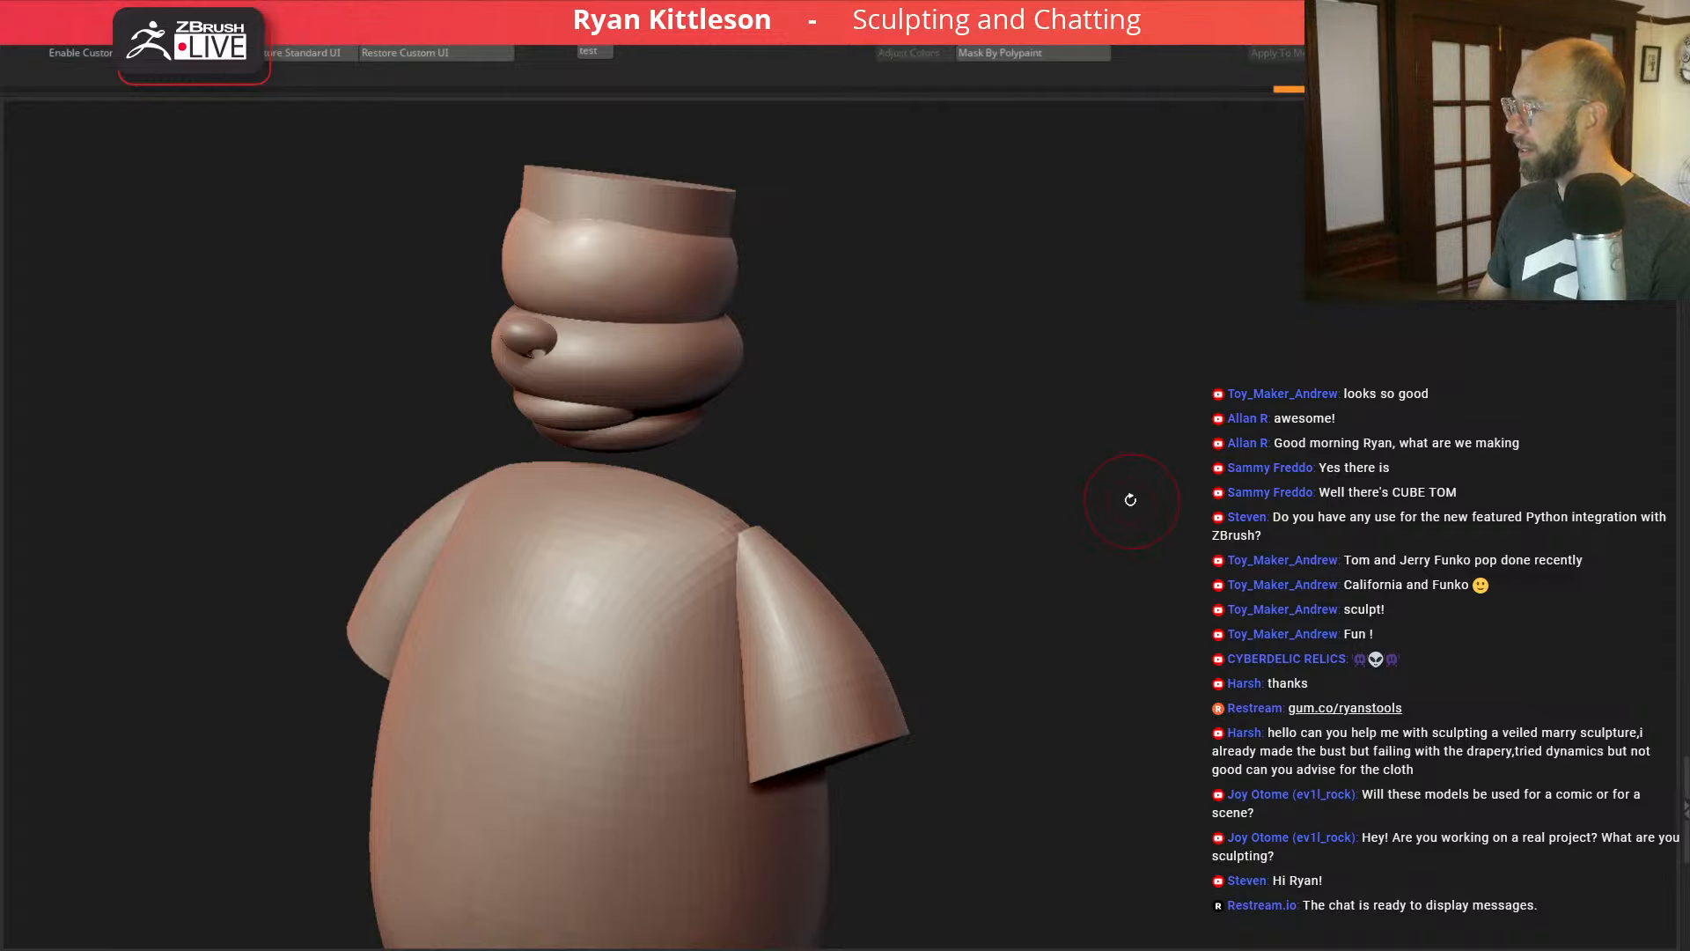
pyautogui.moveTo(1141, 479); pyautogui.dragTo(1073, 511)
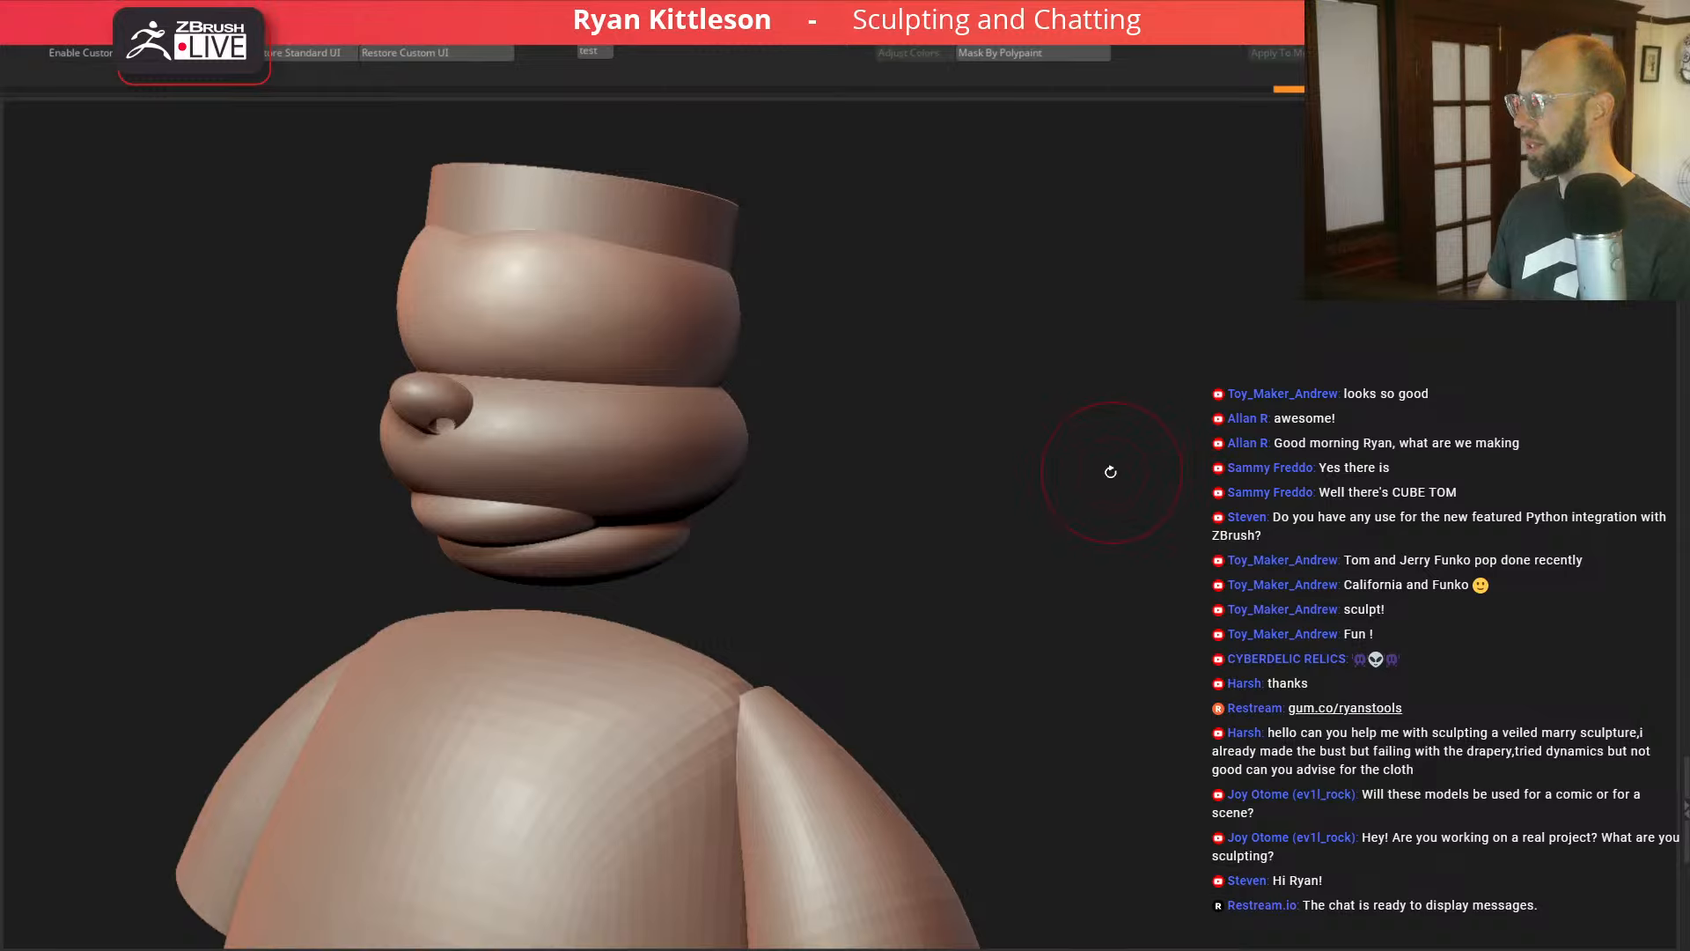
# Step: Add a circle form at the head, isolate it with its polygroups shown, and lower it to its lowest subdivision level
pyautogui.hotkey('ctrl', 'd')
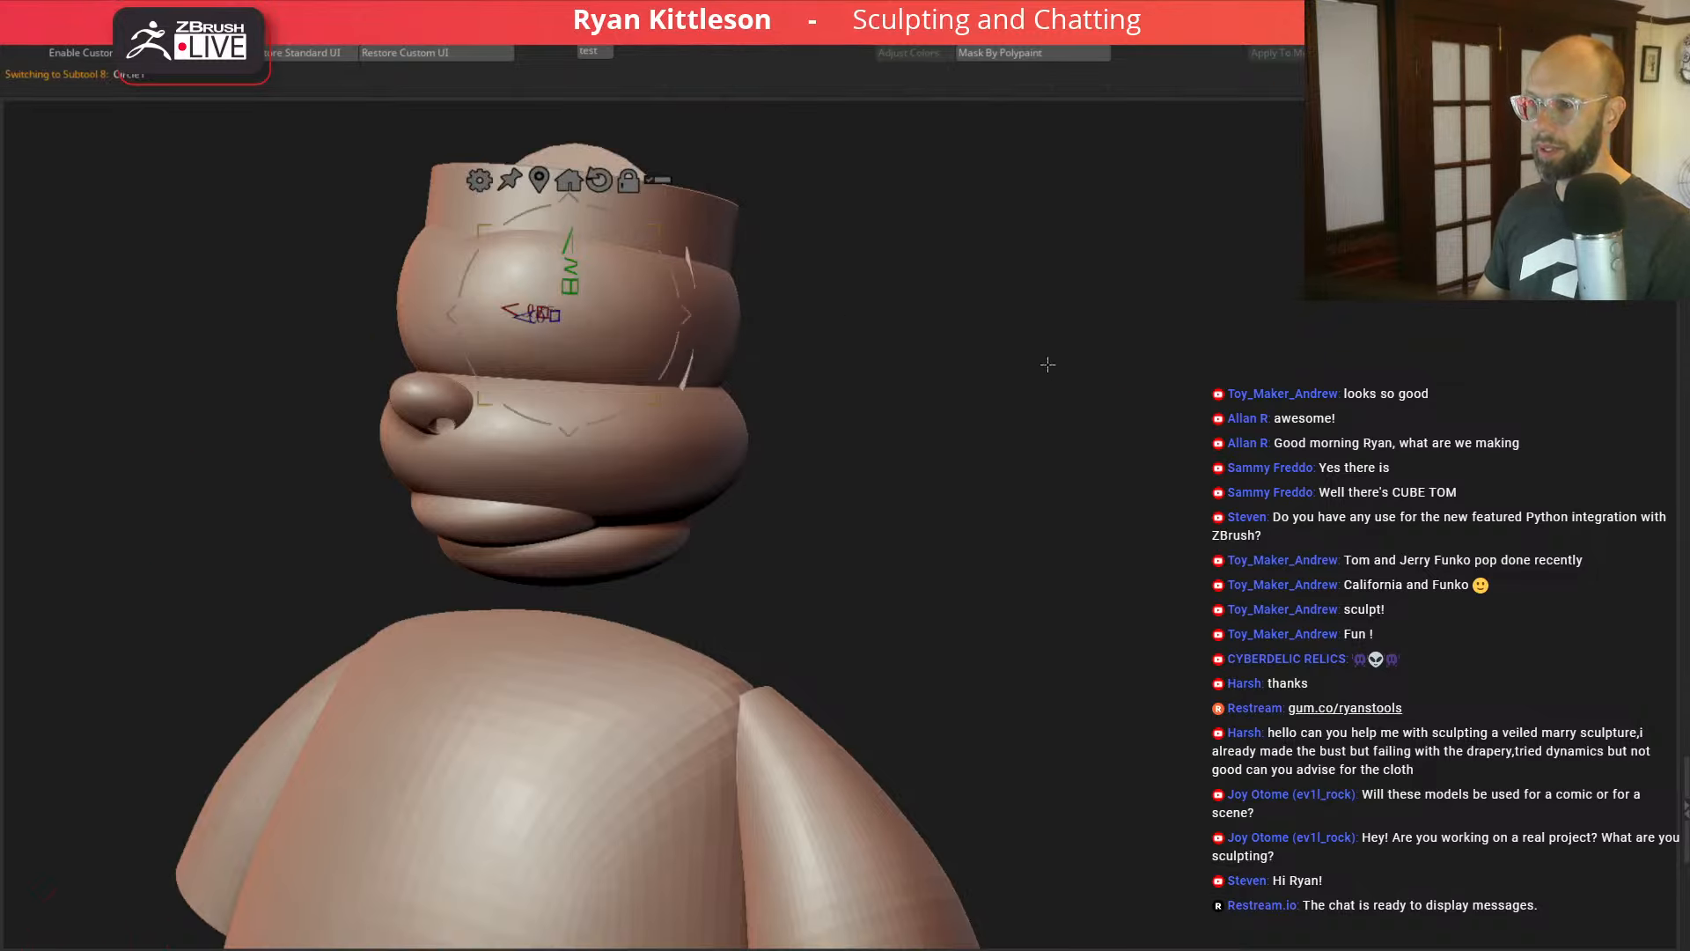
pyautogui.hotkey('alt', 's')
pyautogui.hotkey('shift', 'f')
pyautogui.hotkey('shift', 'd')
pyautogui.hotkey('shift', 'd')
pyautogui.hotkey('shift', 'd')
pyautogui.hotkey('shift', 'd')
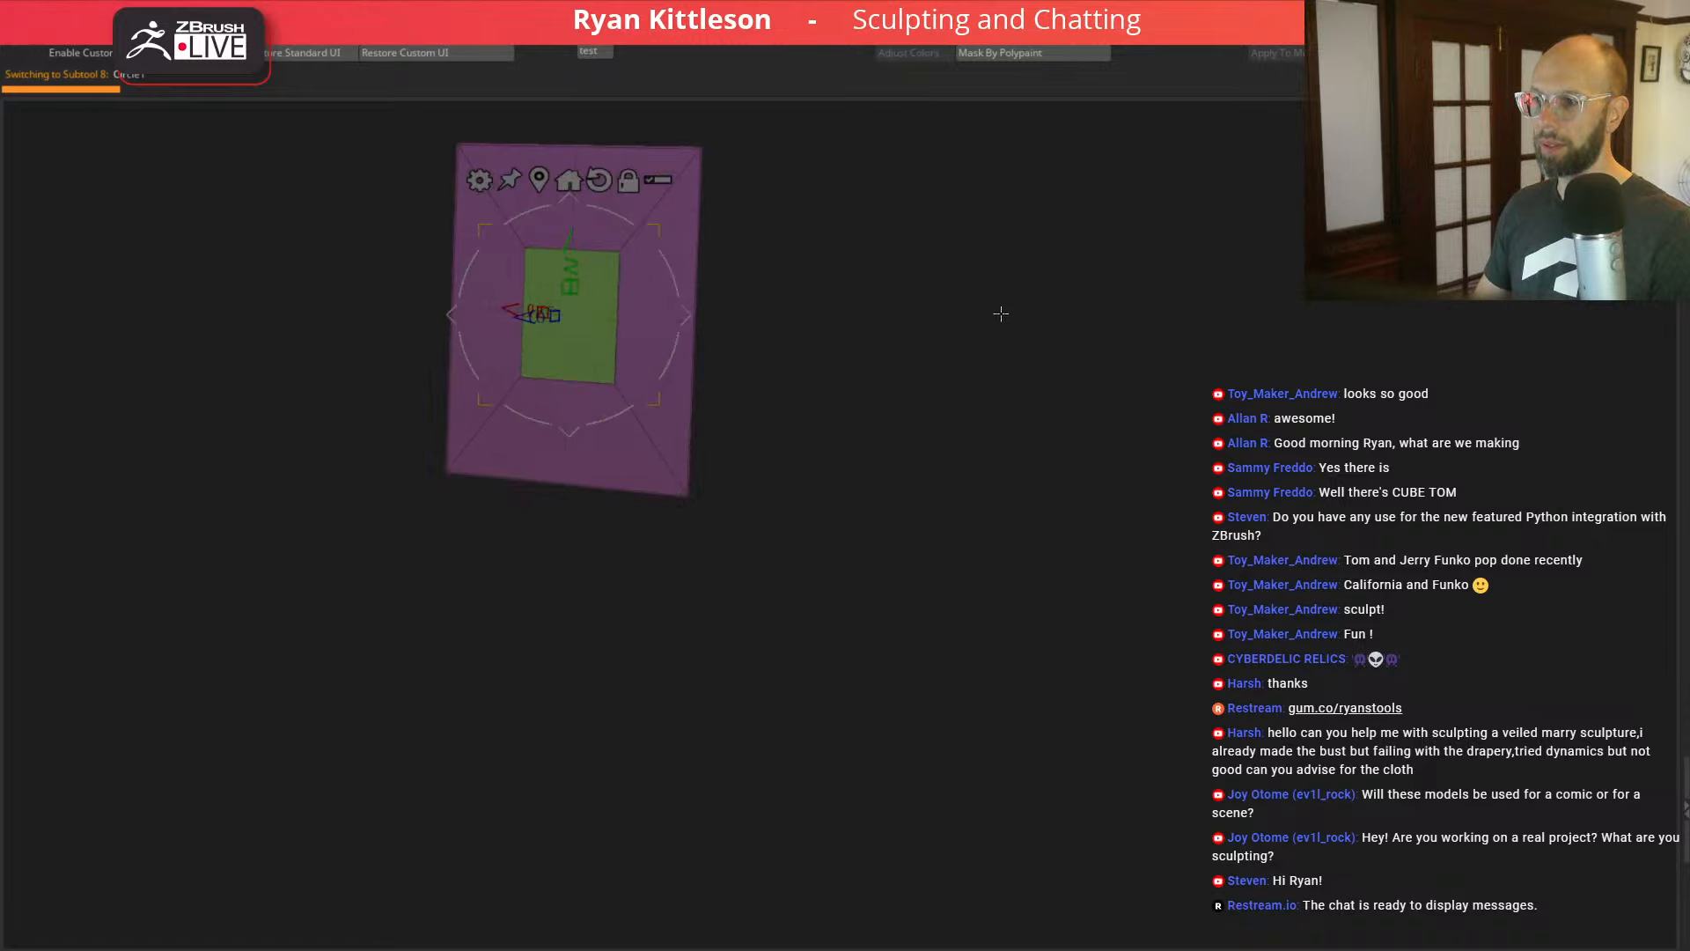
# Step: Subdivide the isolated circle form and step through its levels to compare its outline from the front
pyautogui.press('d')
pyautogui.moveTo(992, 326)
pyautogui.mouseDown()
pyautogui.moveTo(1007, 419)
pyautogui.moveTo(1014, 369)
pyautogui.mouseUp()
pyautogui.hotkey('ctrl', 'd')
pyautogui.hotkey('ctrl', 'd')
pyautogui.hotkey('shift', 'd')
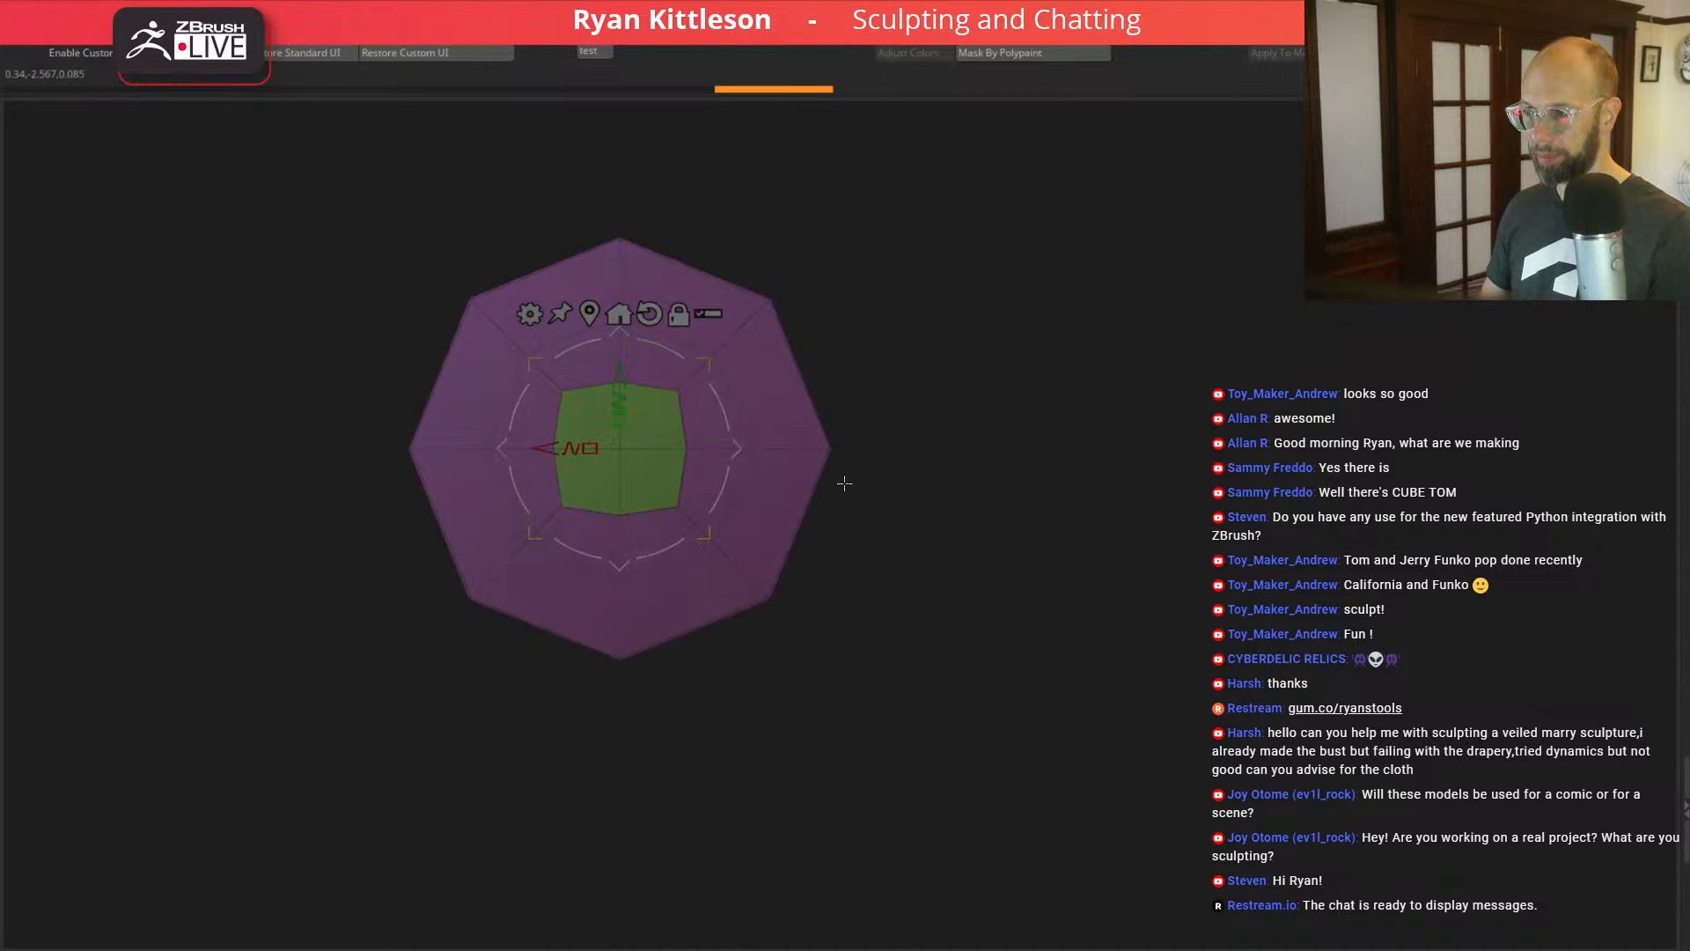
# Step: Undo the last masking and mesh changes on the octagonal disc, restoring its purple and green polygroups, and return to Draw mode
pyautogui.keyDown('ctrl'); pyautogui.moveTo(831, 501); pyautogui.dragTo(845, 500); pyautogui.keyUp('ctrl')
pyautogui.hotkey('ctrl', 'z')
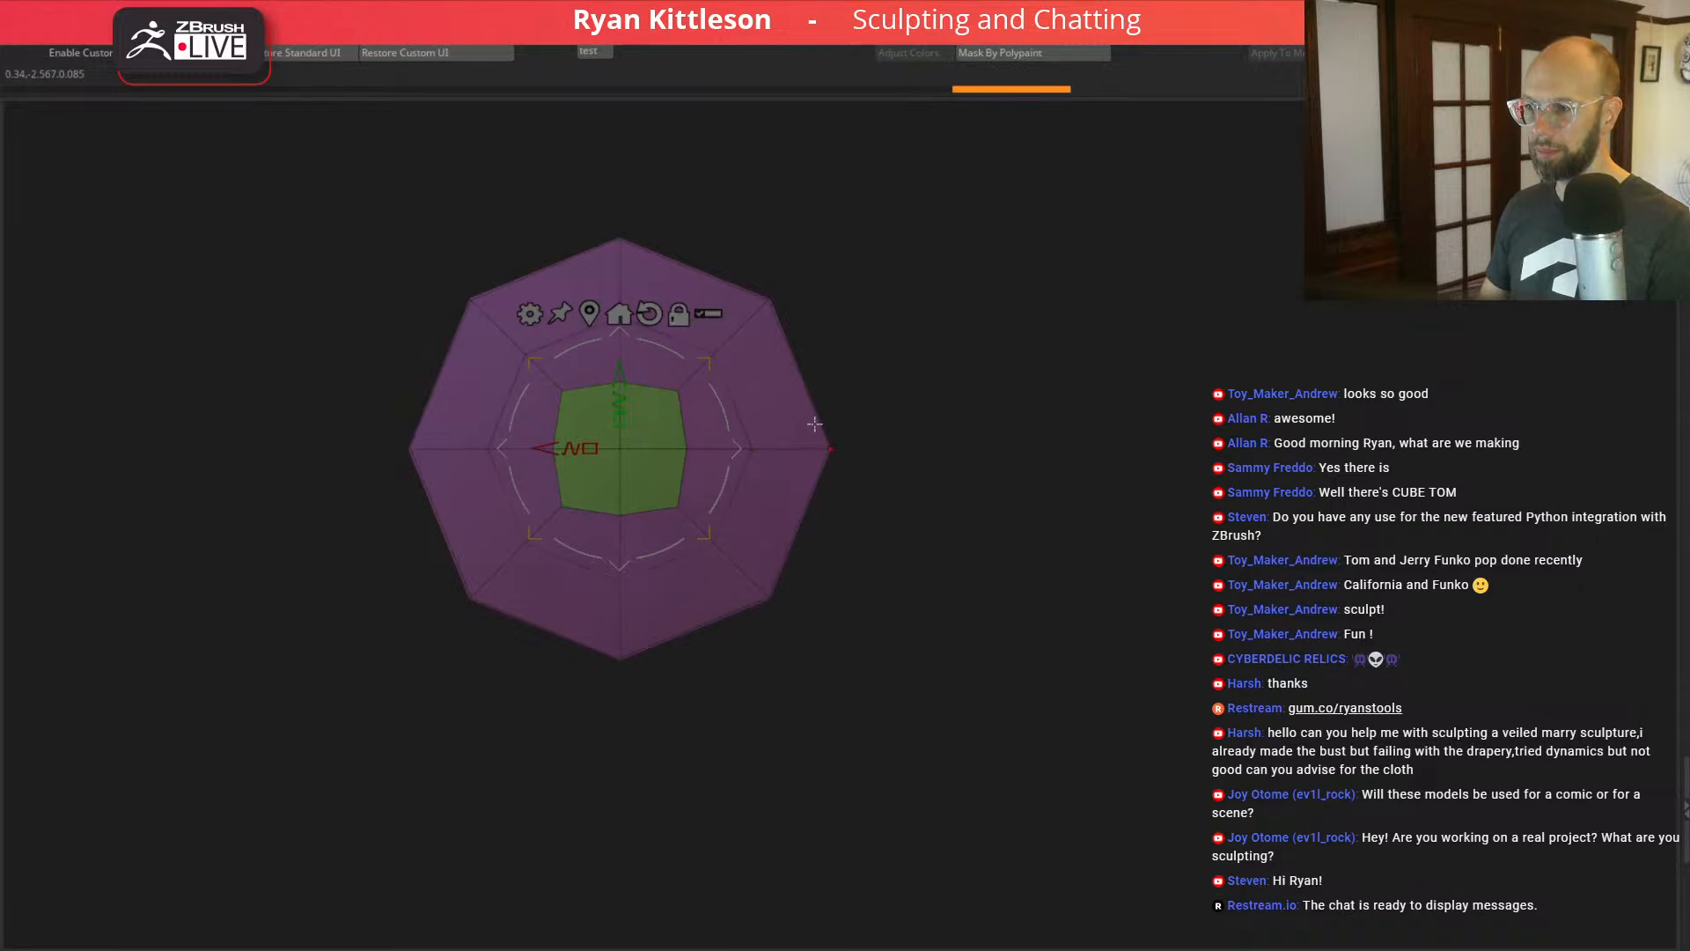
pyautogui.hotkey('ctrl', 'z')
pyautogui.press('q')
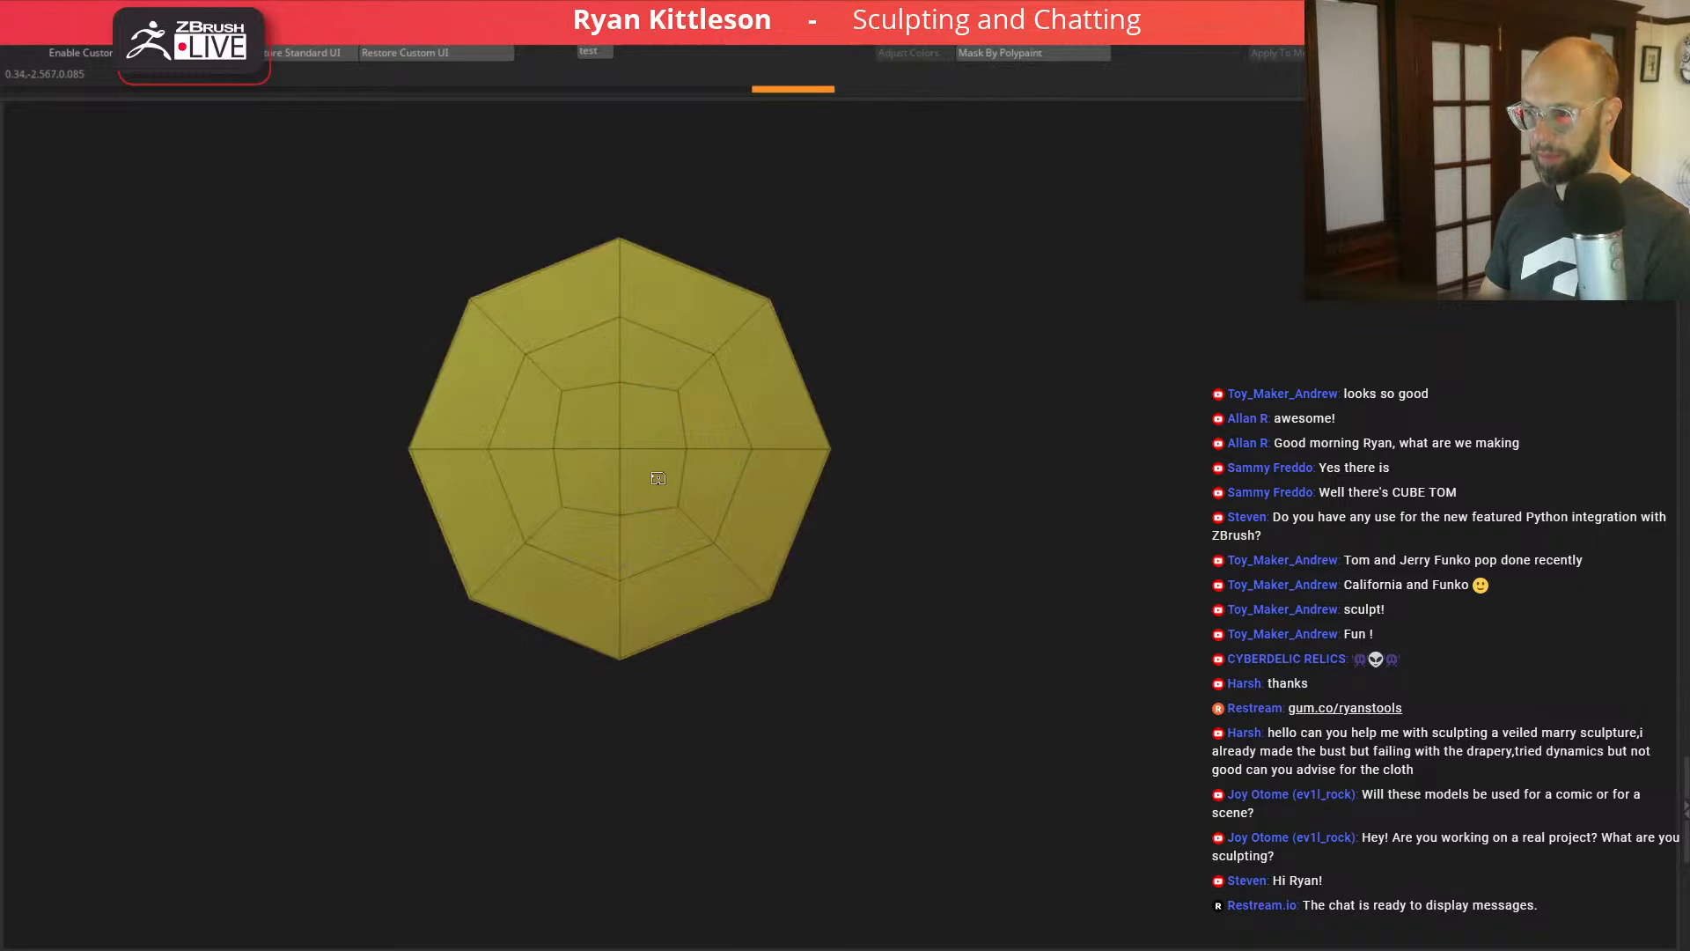
pyautogui.hotkey('ctrl', 'z')
# Step: Enlarge the Move brush, push the disc's left side inward and pull its top and upper-right corners outward
pyautogui.press('space')
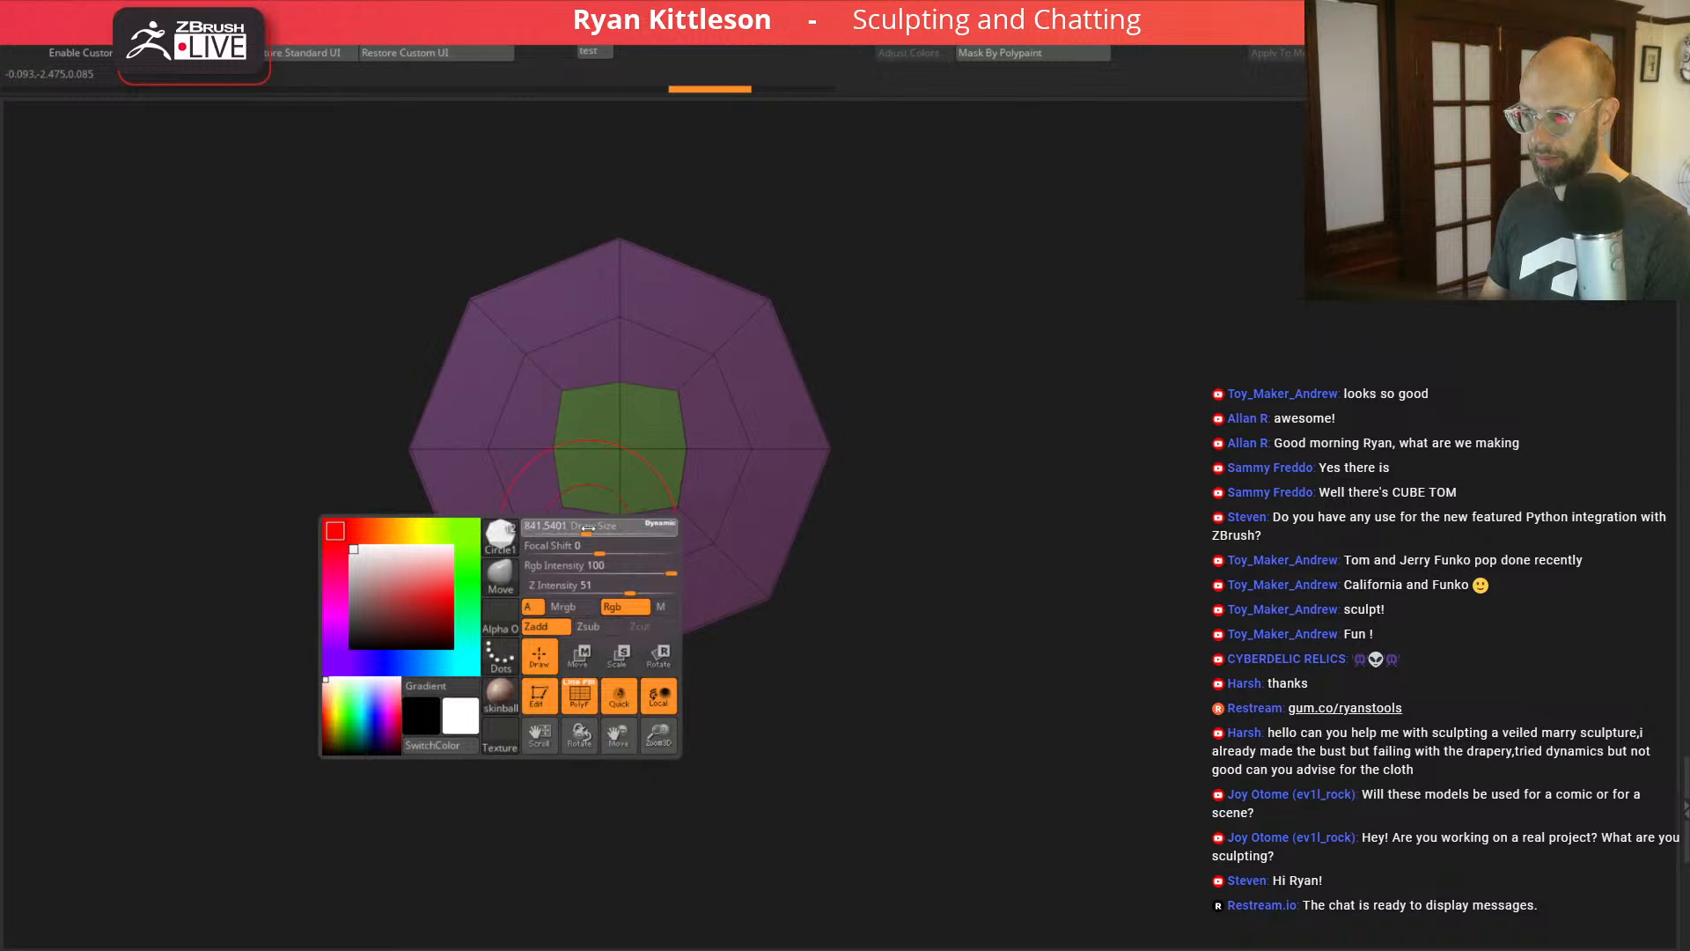
pyautogui.hotkey('shift', 'f')
pyautogui.hotkey('shift', 'f')
pyautogui.press('space')
pyautogui.moveTo(564, 573); pyautogui.dragTo(588, 572)
pyautogui.moveTo(467, 442); pyautogui.dragTo(534, 449)
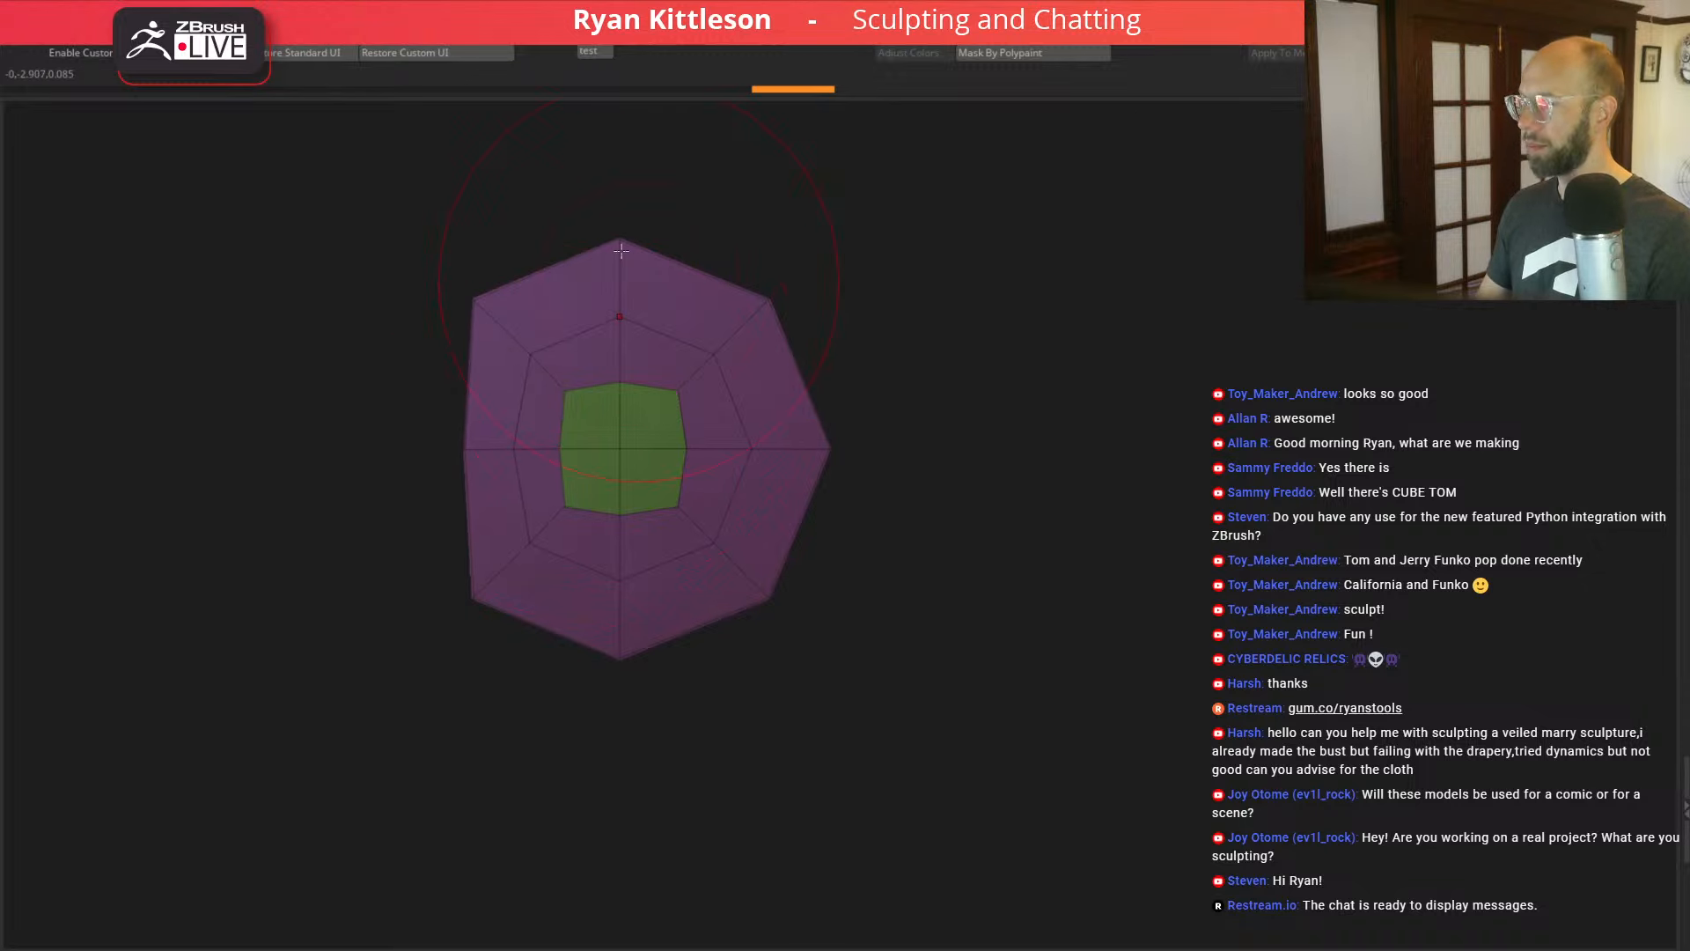
pyautogui.moveTo(581, 266); pyautogui.dragTo(593, 164)
pyautogui.moveTo(748, 293); pyautogui.dragTo(789, 212)
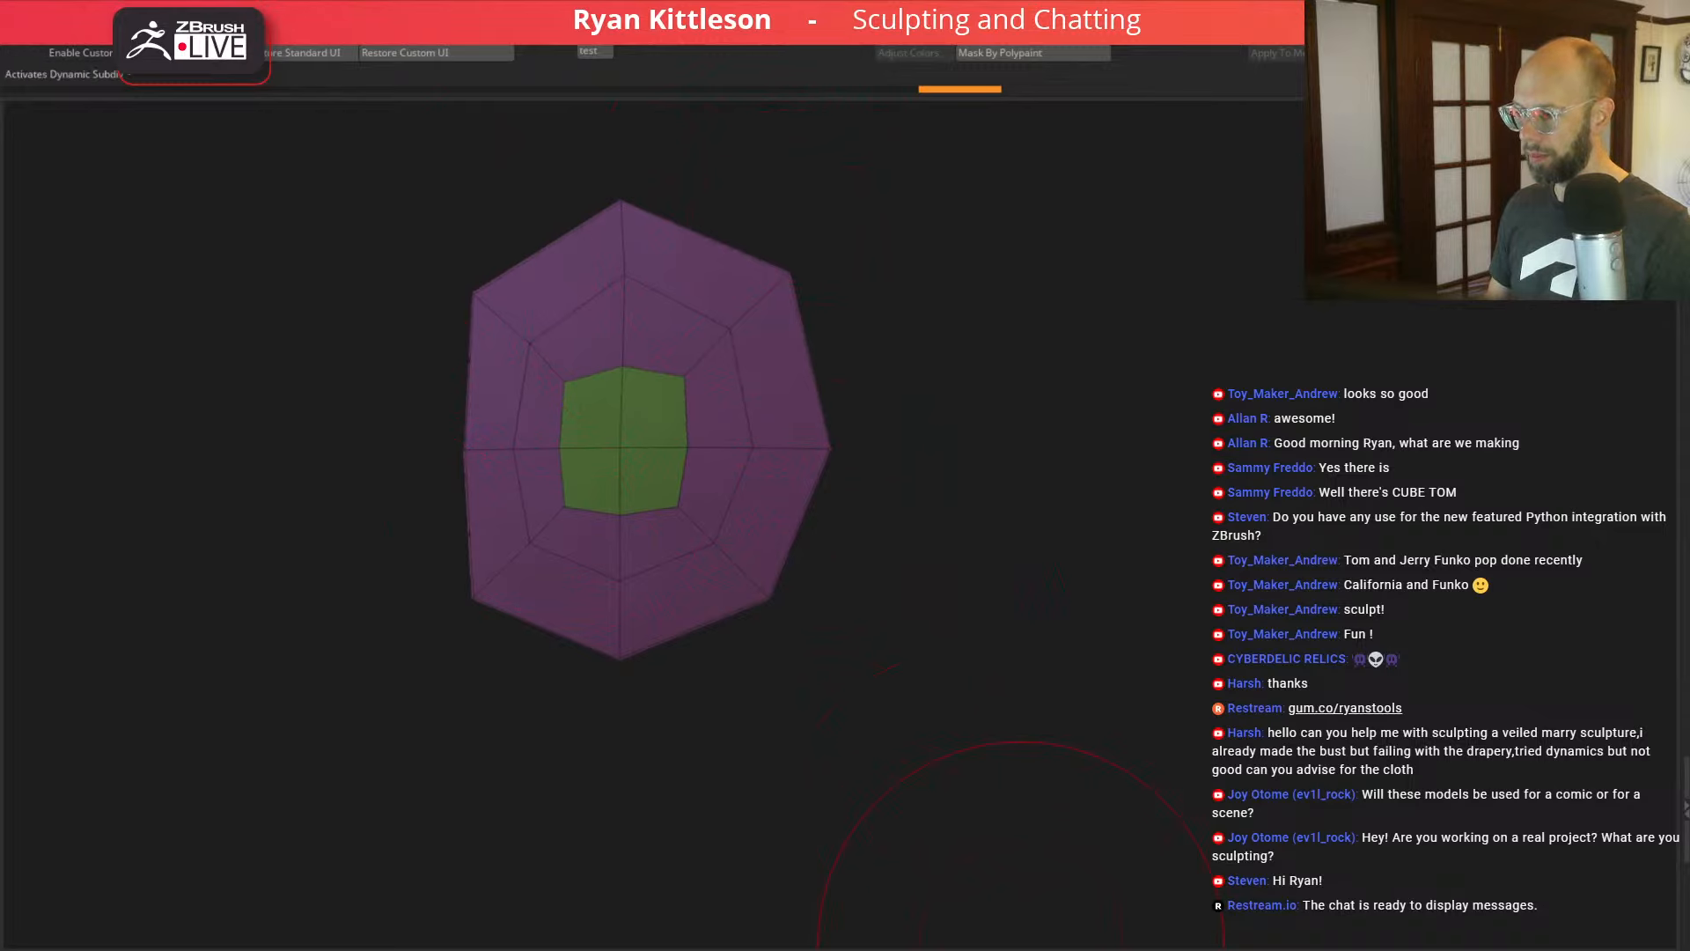
# Step: Turn on dynamic subdivision for the disc, reduce its dynamic thickness by 10% steps and uncrease all edges
pyautogui.press('d')
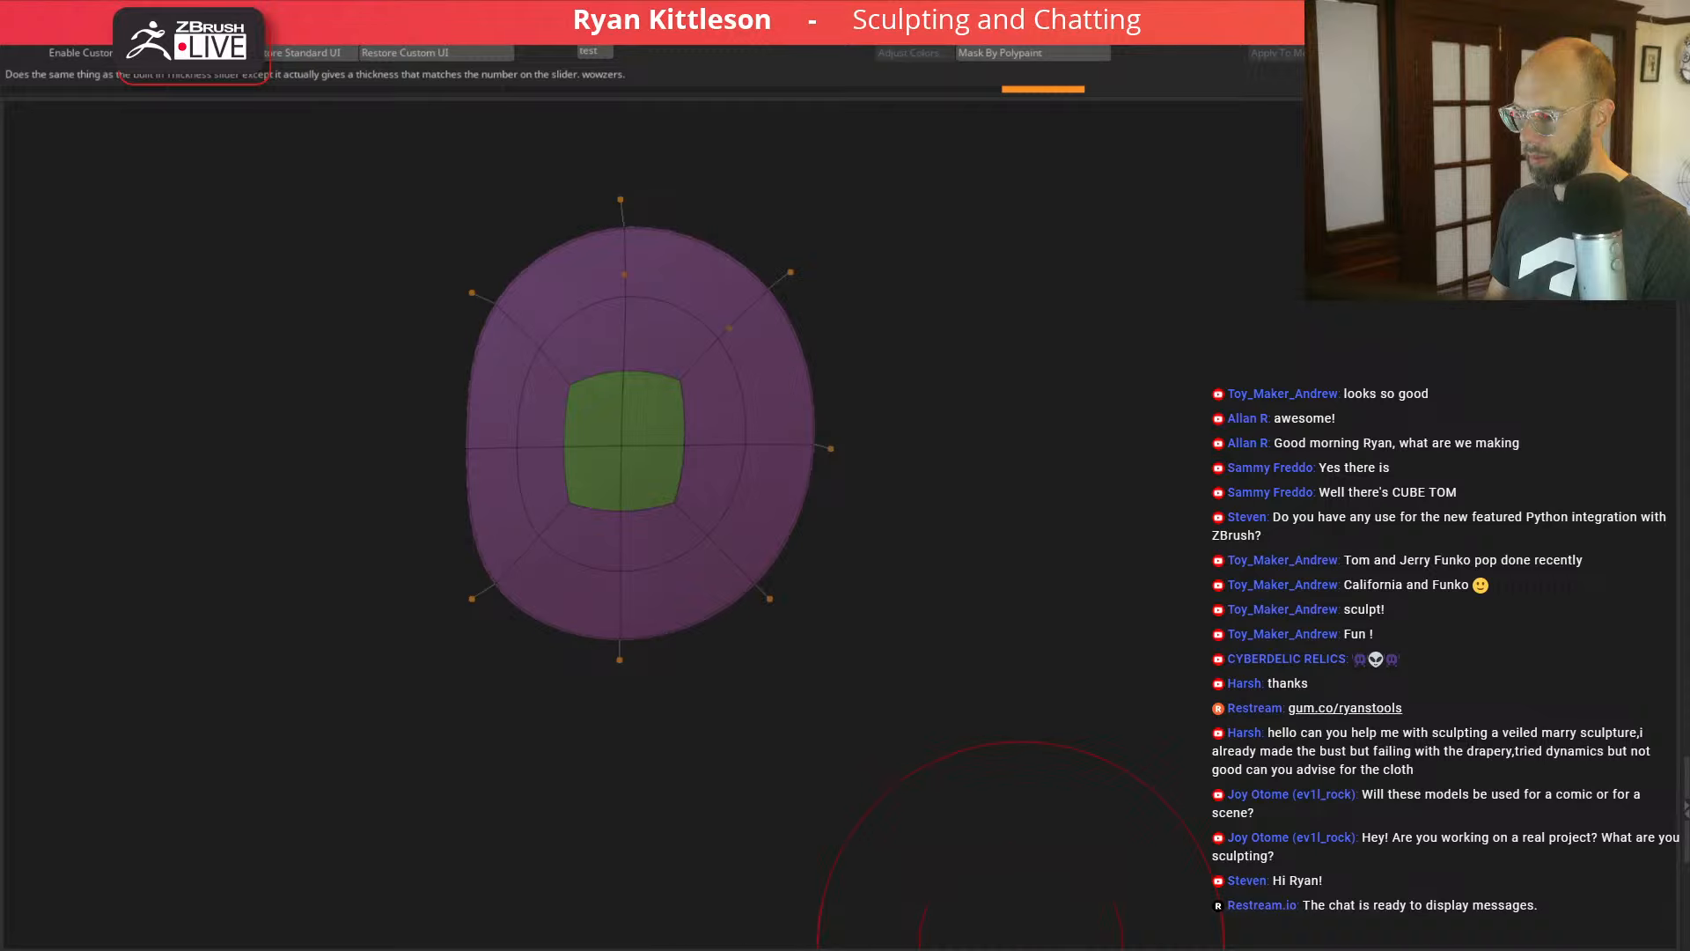
pyautogui.moveTo(1101, 596); pyautogui.dragTo(1138, 707)
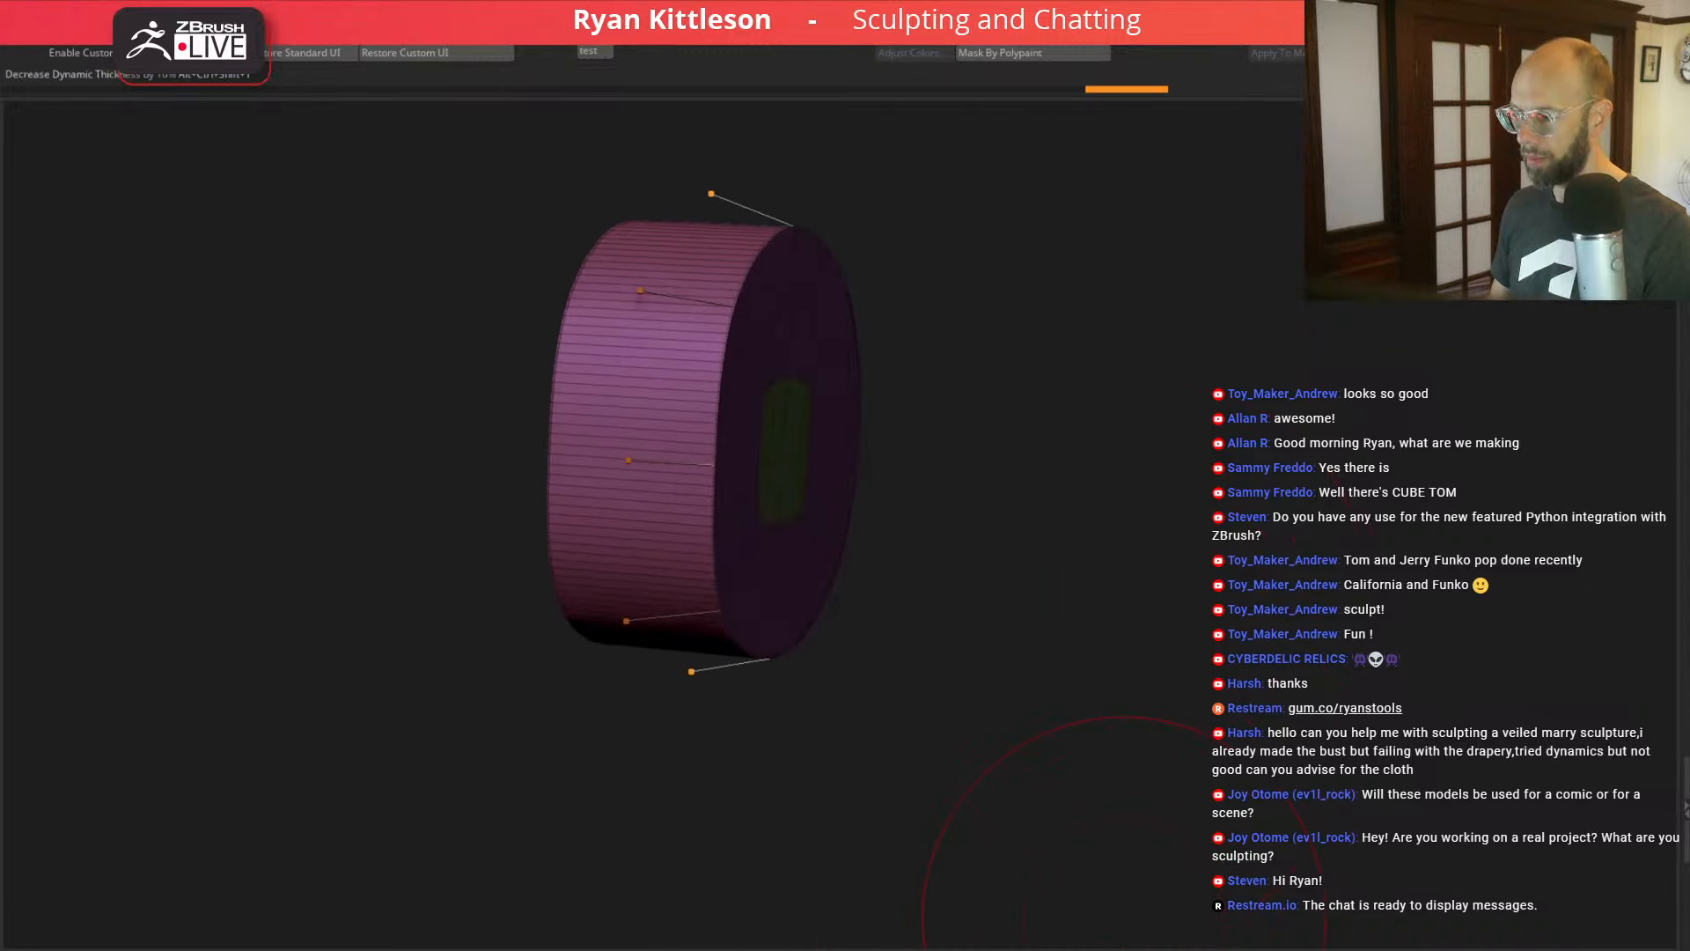
pyautogui.click(1124, 944)
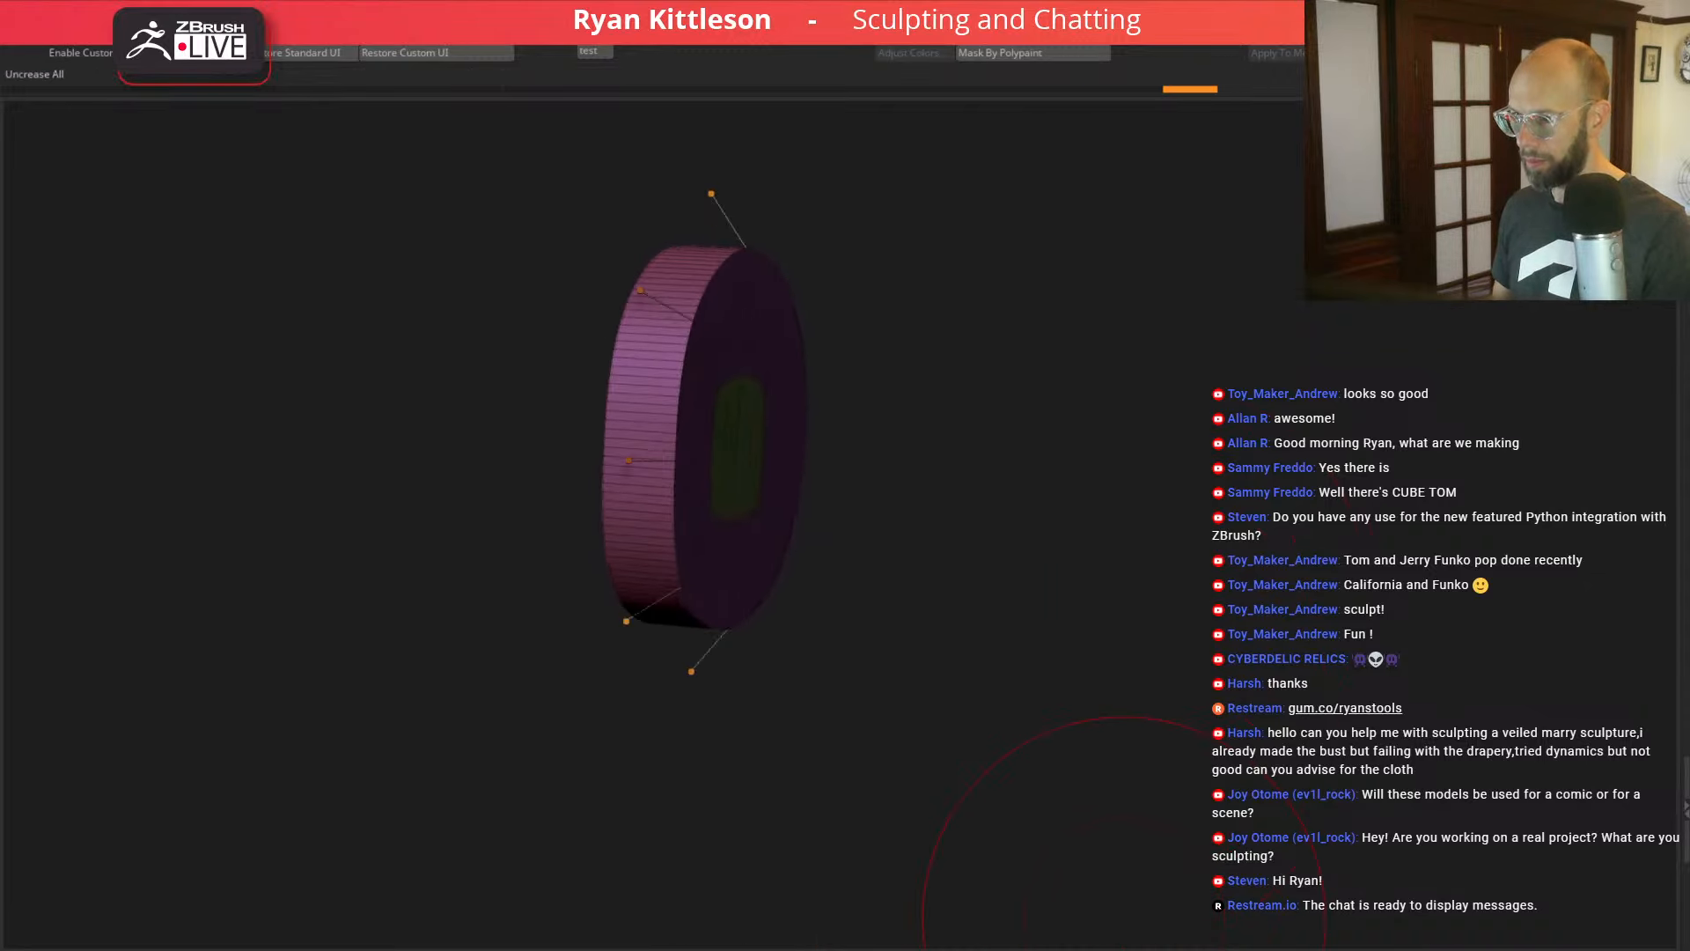
pyautogui.click(1118, 945)
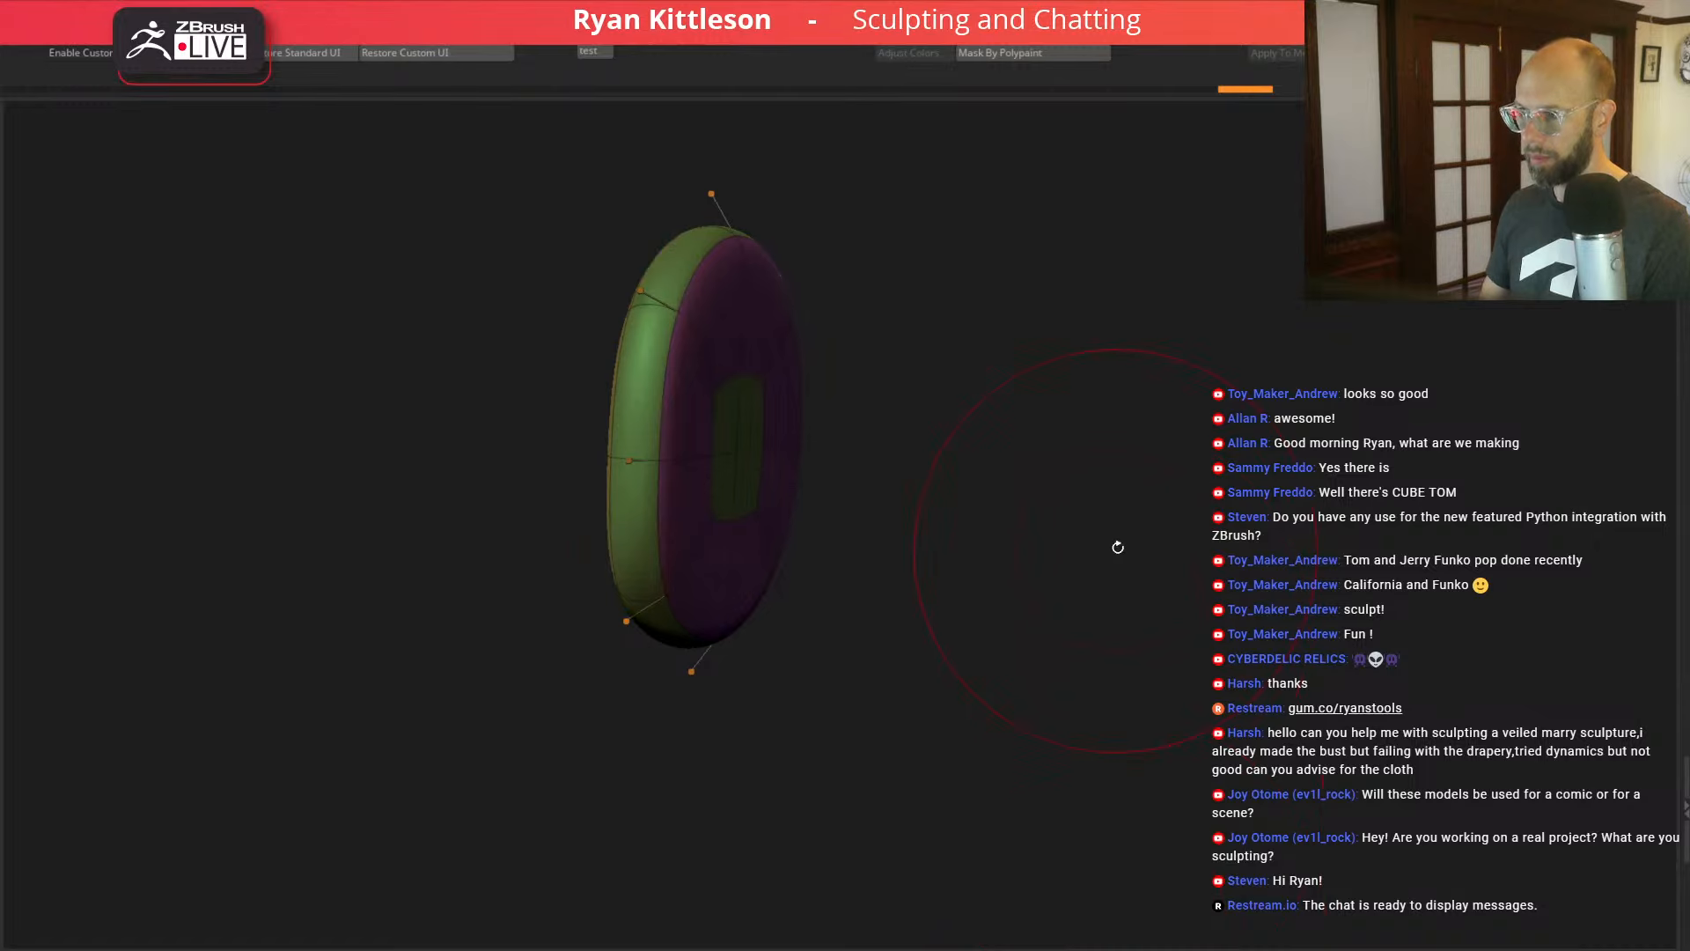
pyautogui.moveTo(1117, 543); pyautogui.dragTo(916, 474)
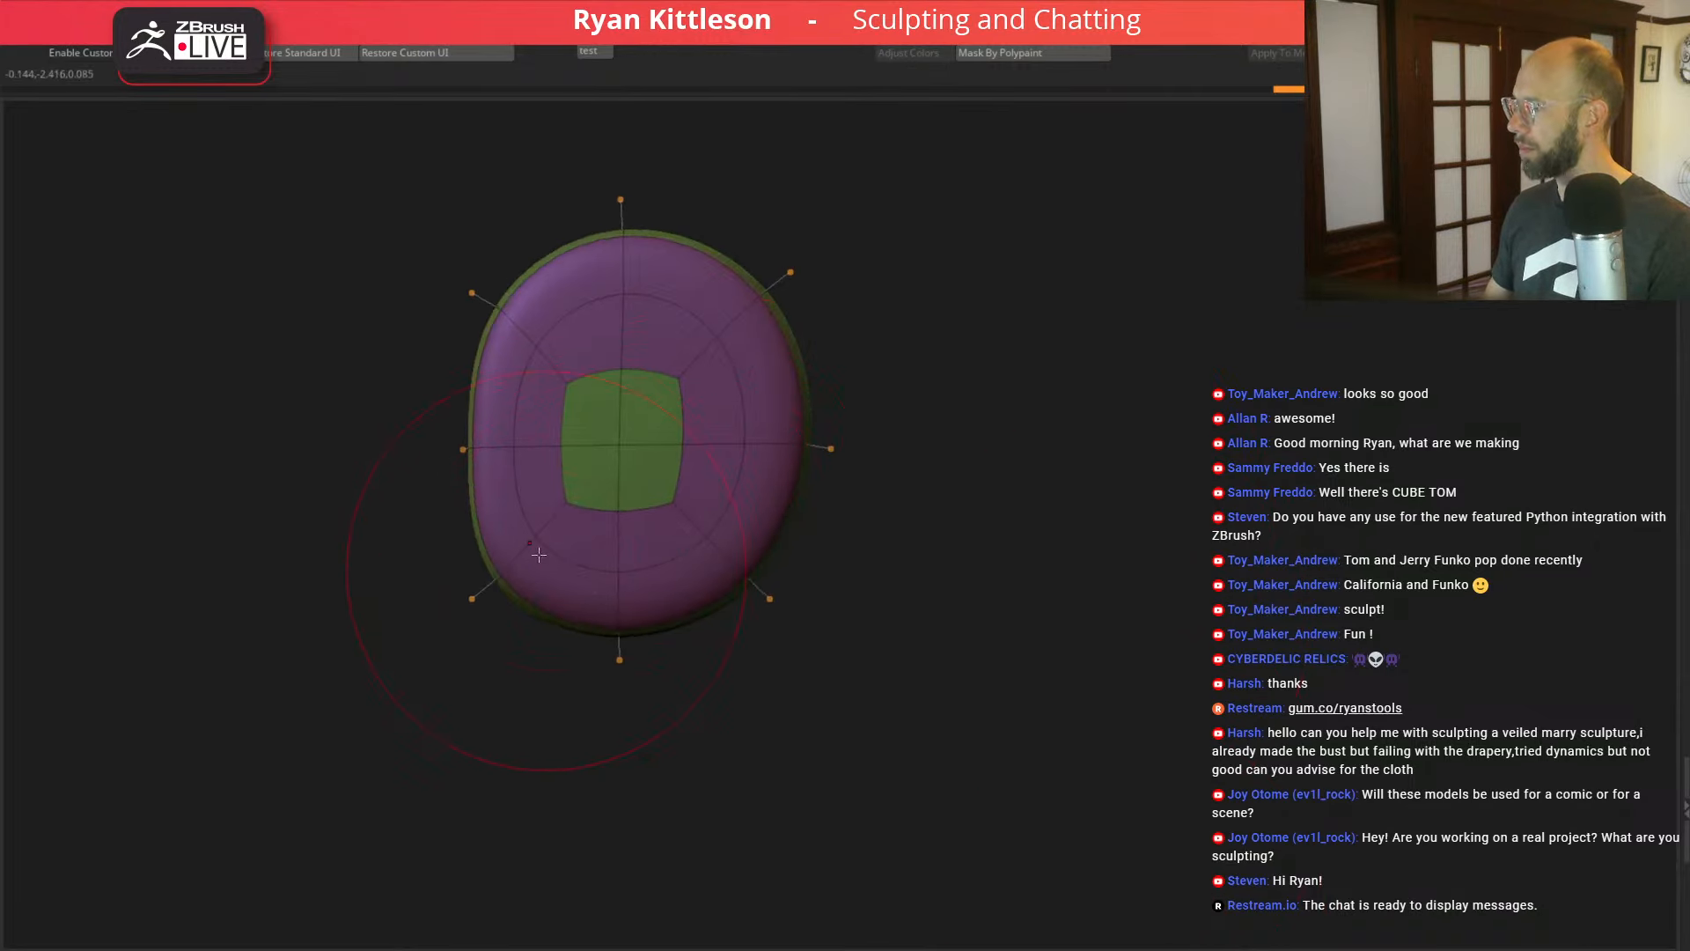
# Step: Stretch the disc into an ear-like oval by pulling the bottom down, the top up and the upper-left side outward
pyautogui.moveTo(588, 616); pyautogui.dragTo(398, 949)
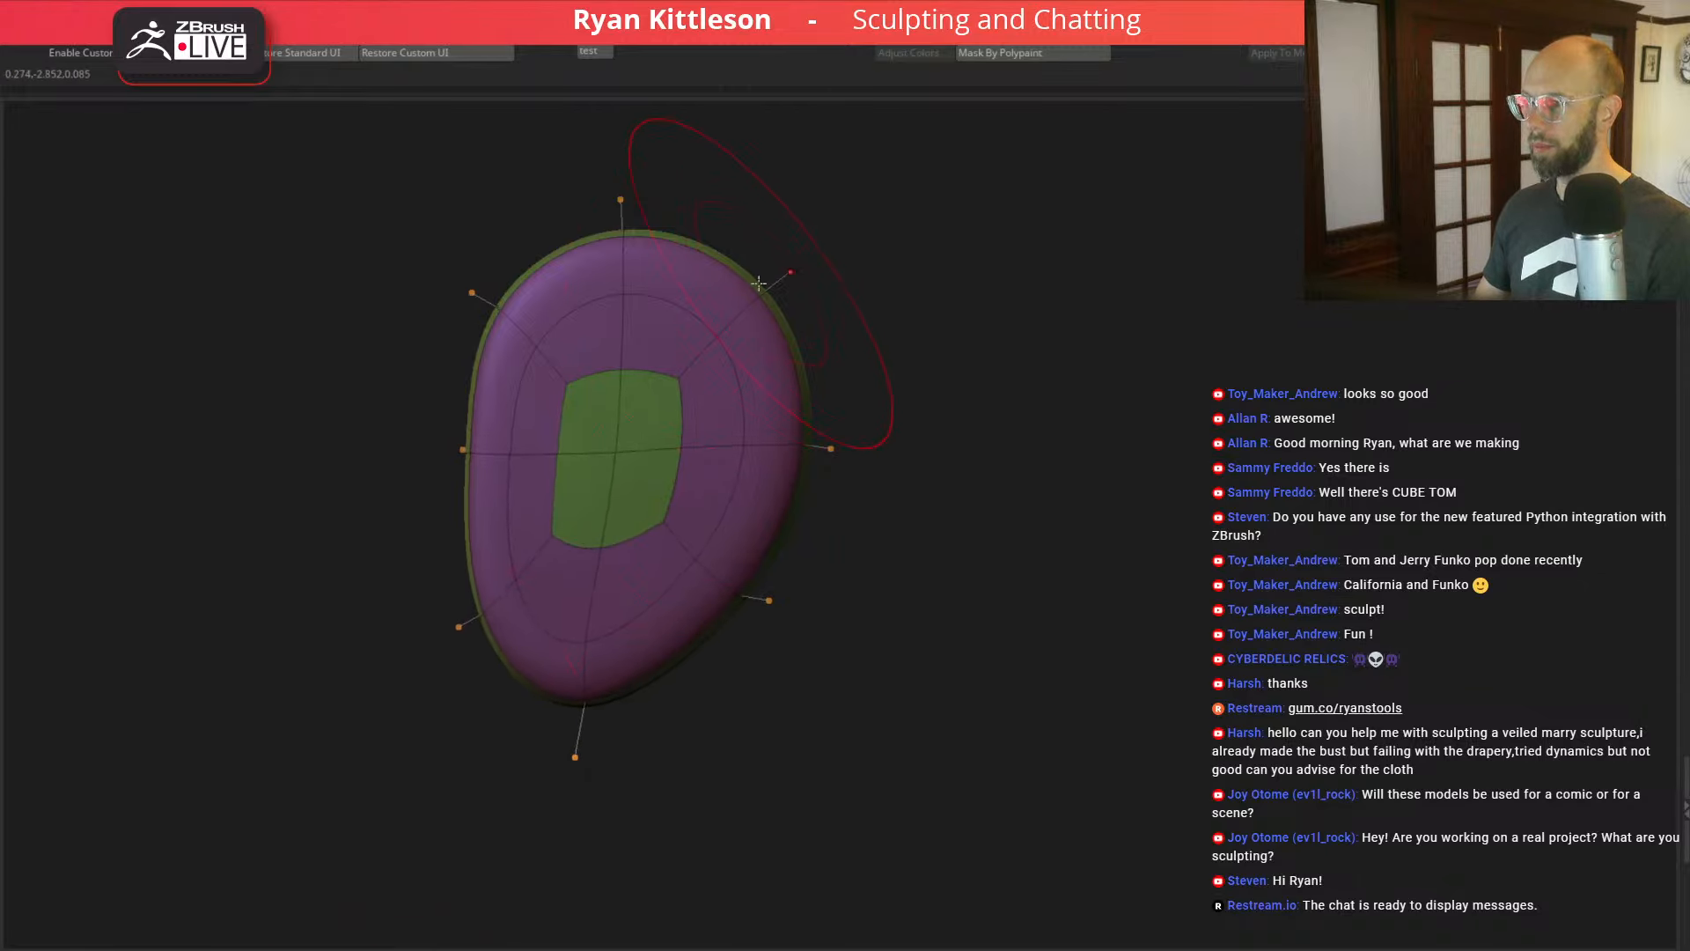
pyautogui.moveTo(615, 243); pyautogui.dragTo(619, 95)
pyautogui.moveTo(747, 293)
pyautogui.mouseDown()
pyautogui.moveTo(865, 178)
pyautogui.moveTo(811, 196)
pyautogui.moveTo(708, 308)
pyautogui.moveTo(759, 264)
pyautogui.mouseUp()
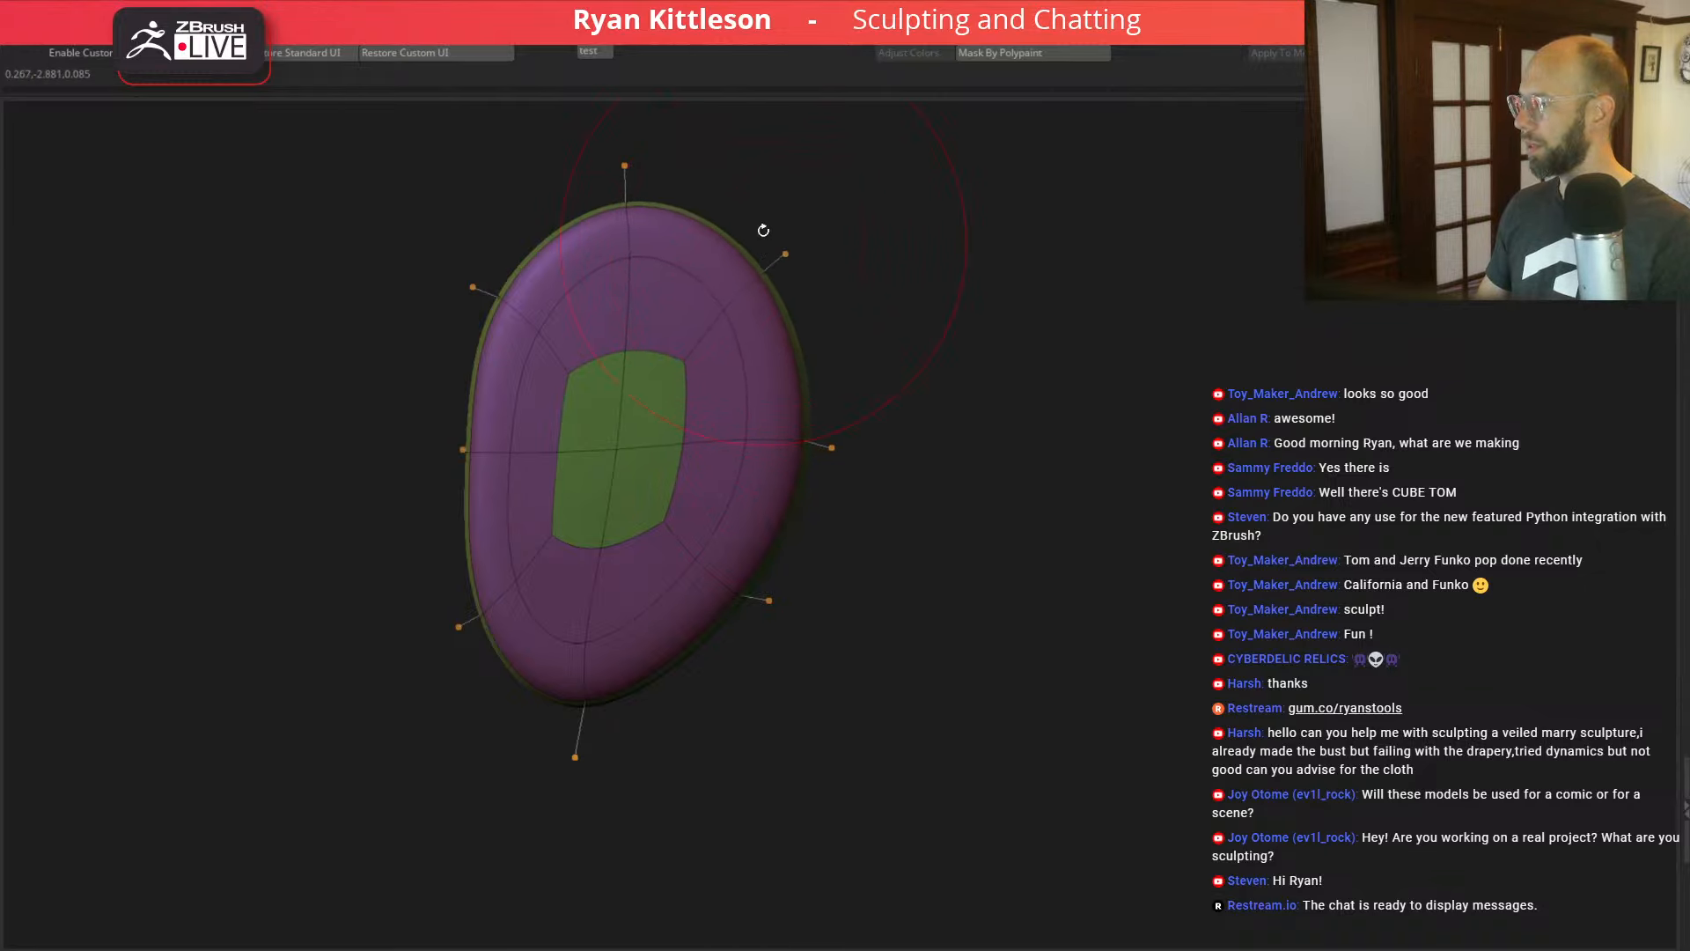
pyautogui.moveTo(497, 289)
pyautogui.mouseDown()
pyautogui.moveTo(436, 341)
pyautogui.moveTo(456, 311)
pyautogui.mouseUp()
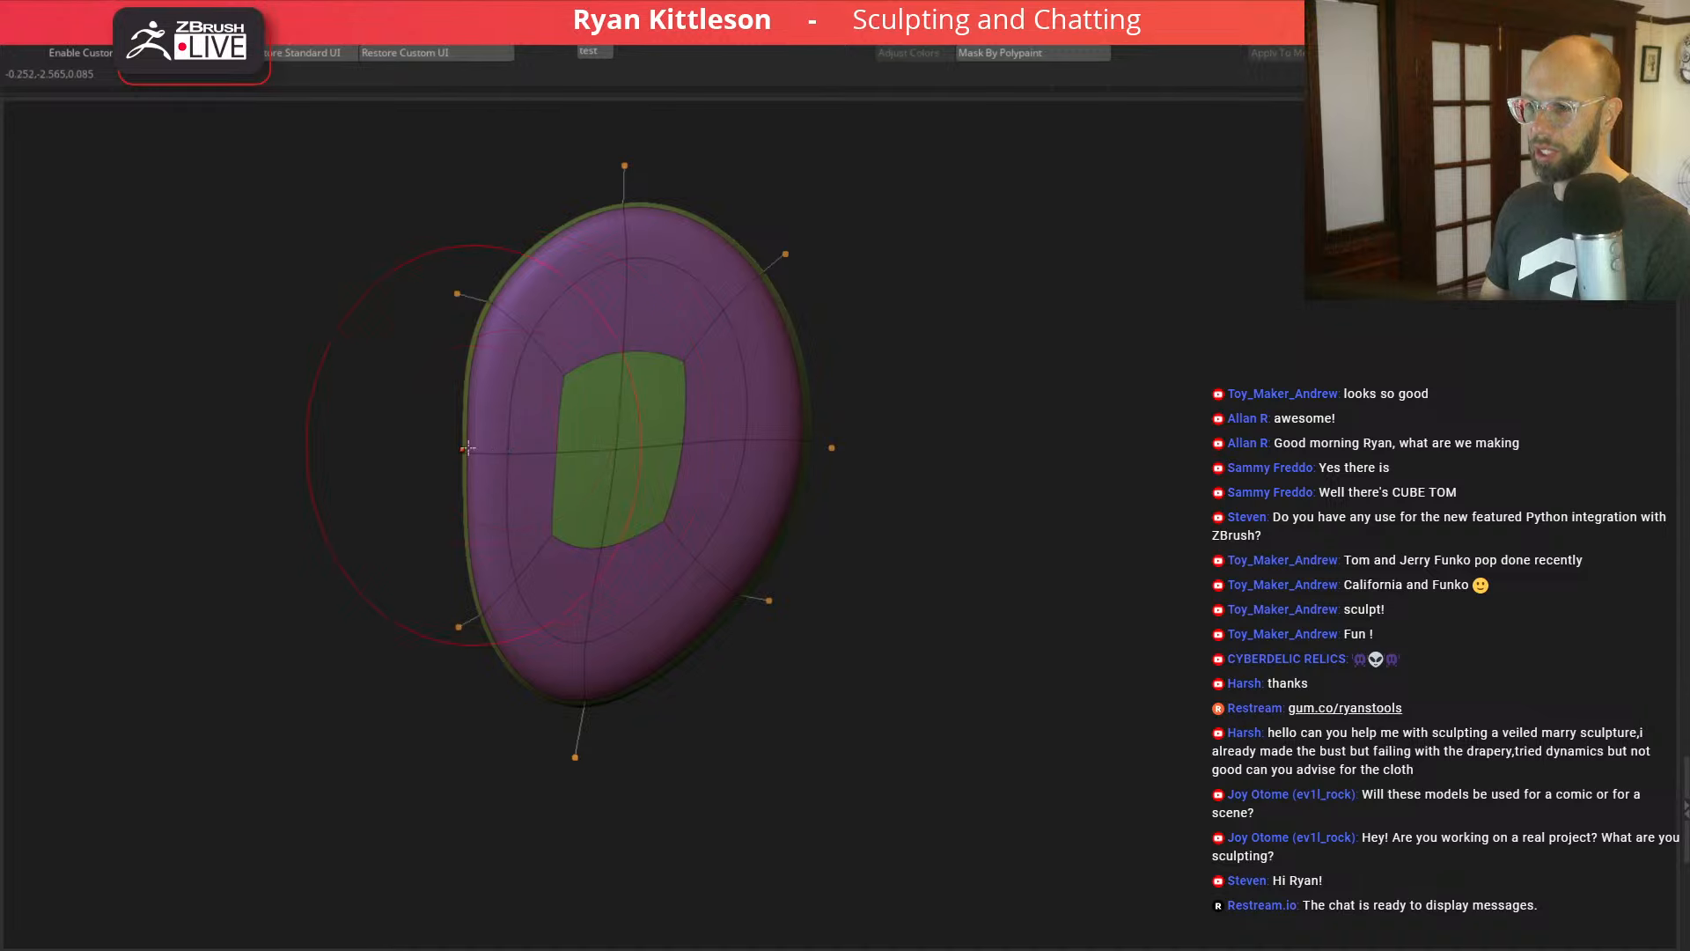
pyautogui.moveTo(476, 462); pyautogui.dragTo(463, 465)
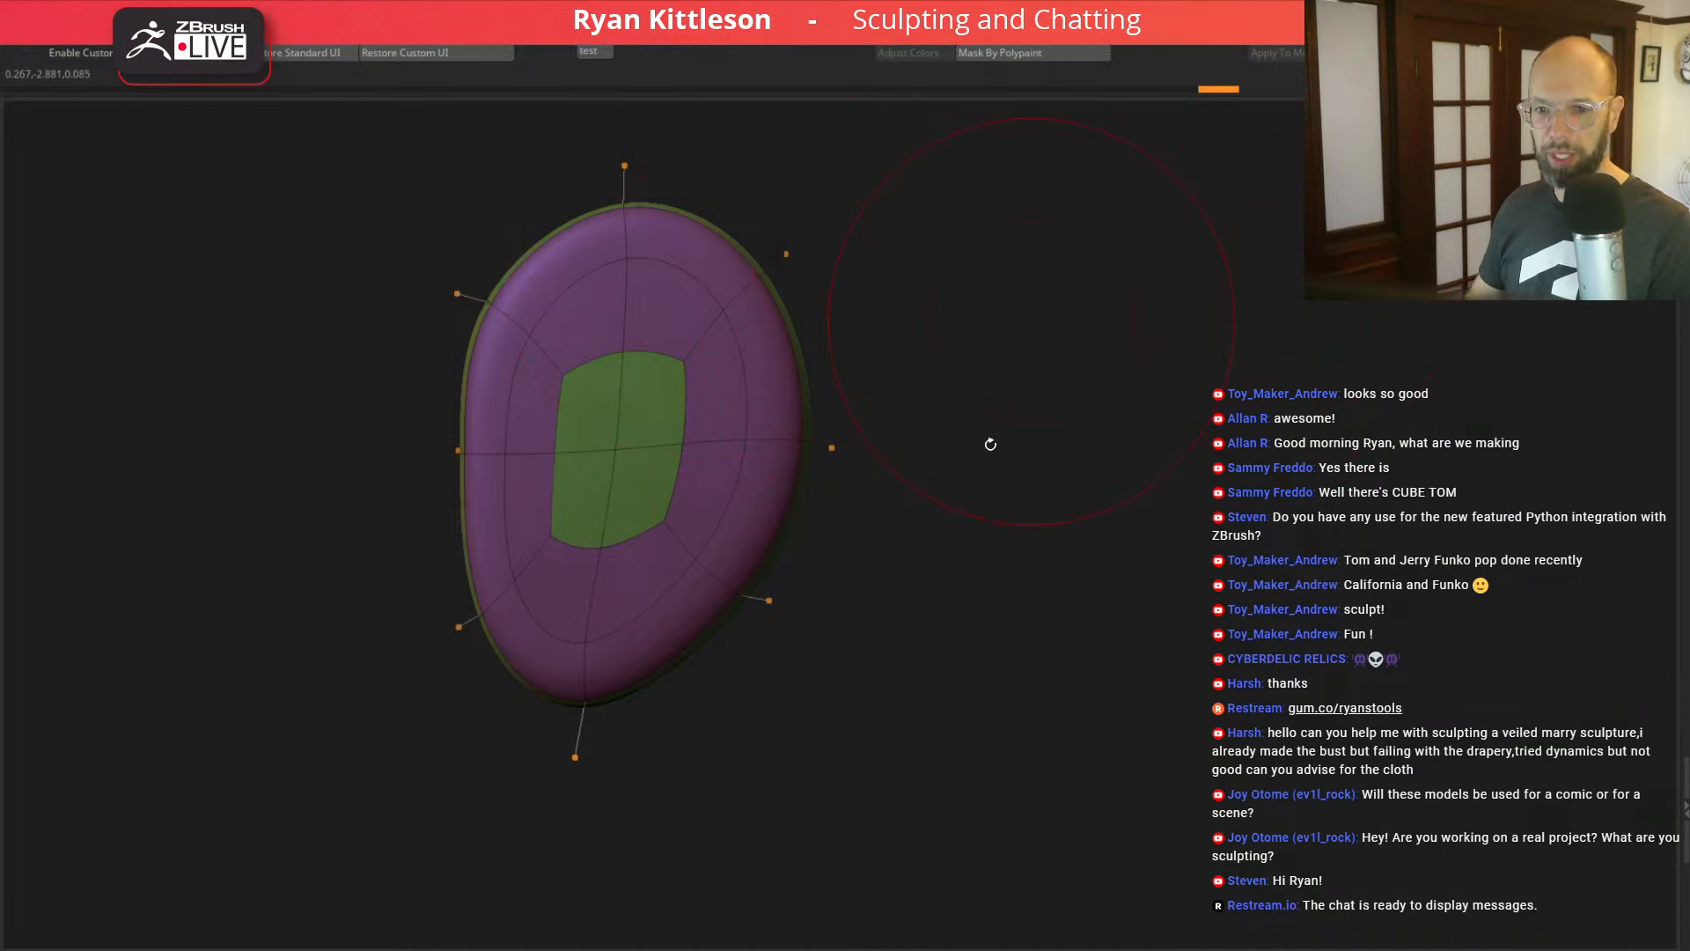
# Step: Insert extra edge loops across the width and height of the low-poly ear shape, then preview it with dynamic subdivision
pyautogui.hotkey('shift', 'd')
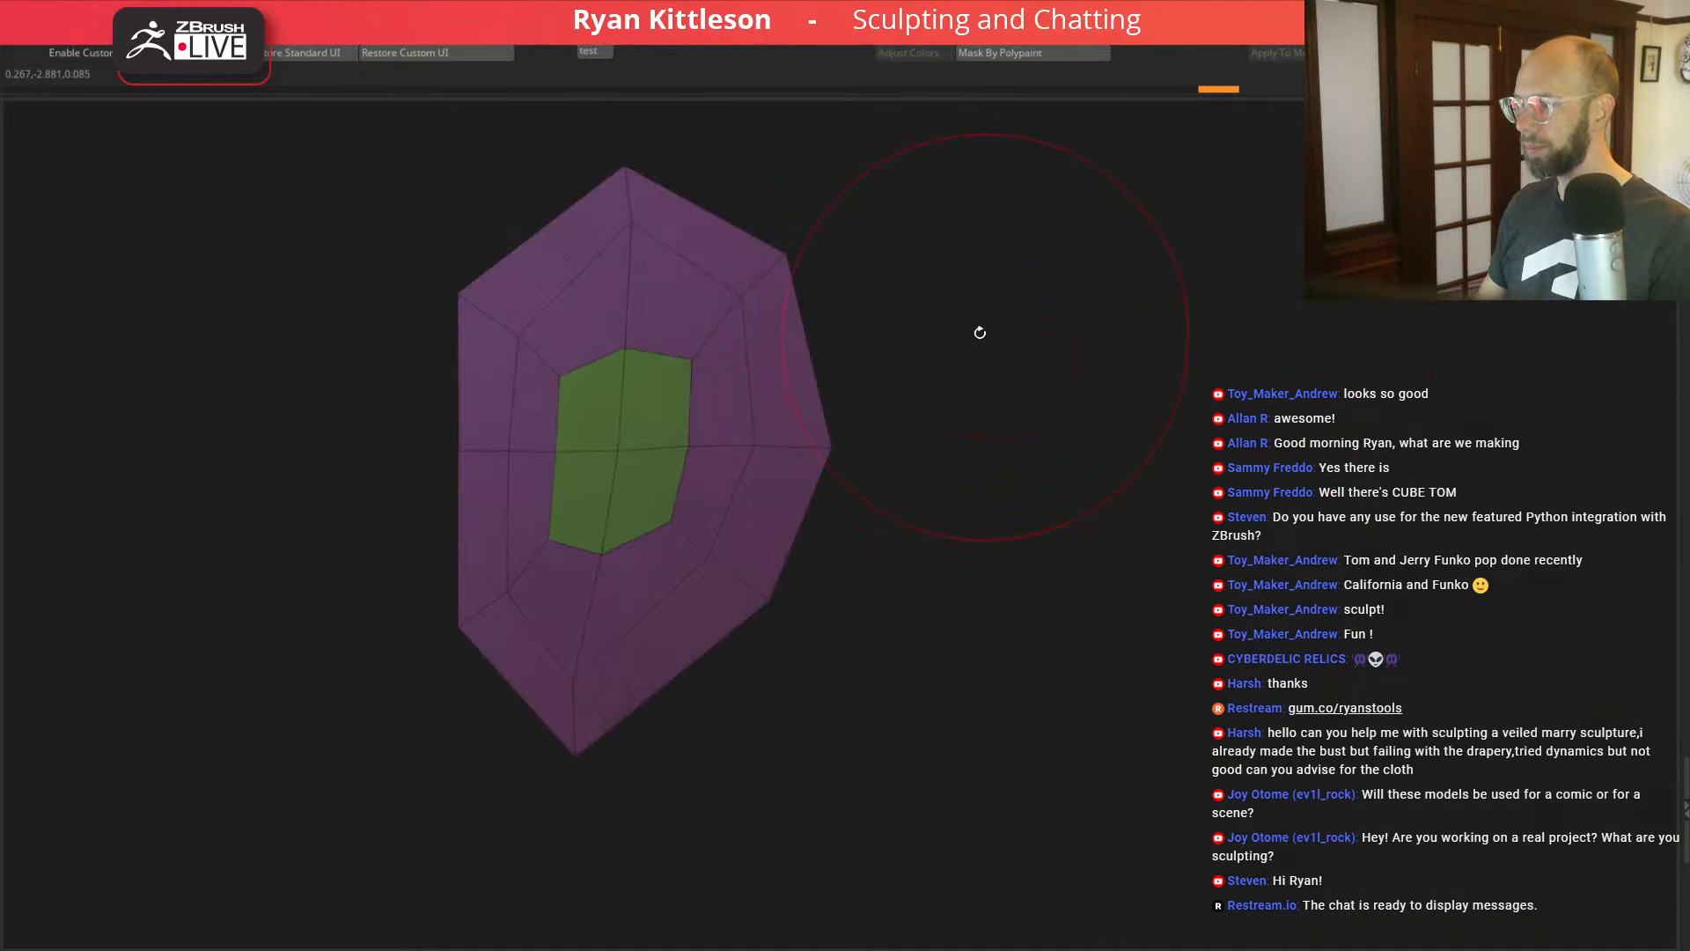
pyautogui.click(751, 421)
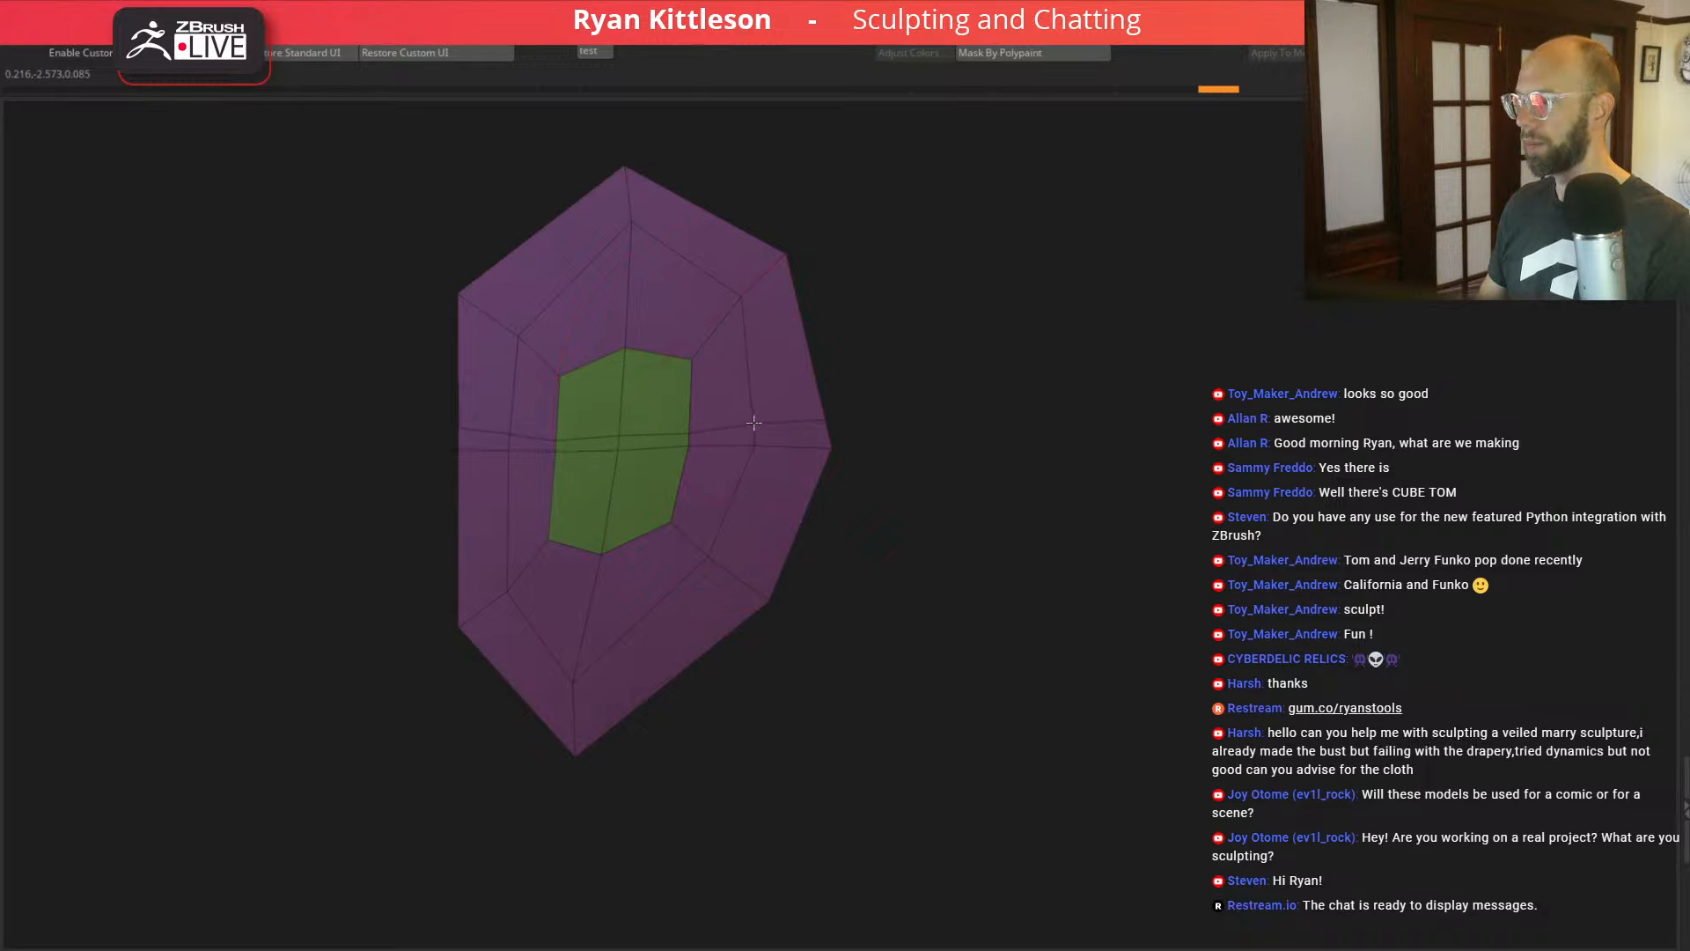
pyautogui.click(657, 238)
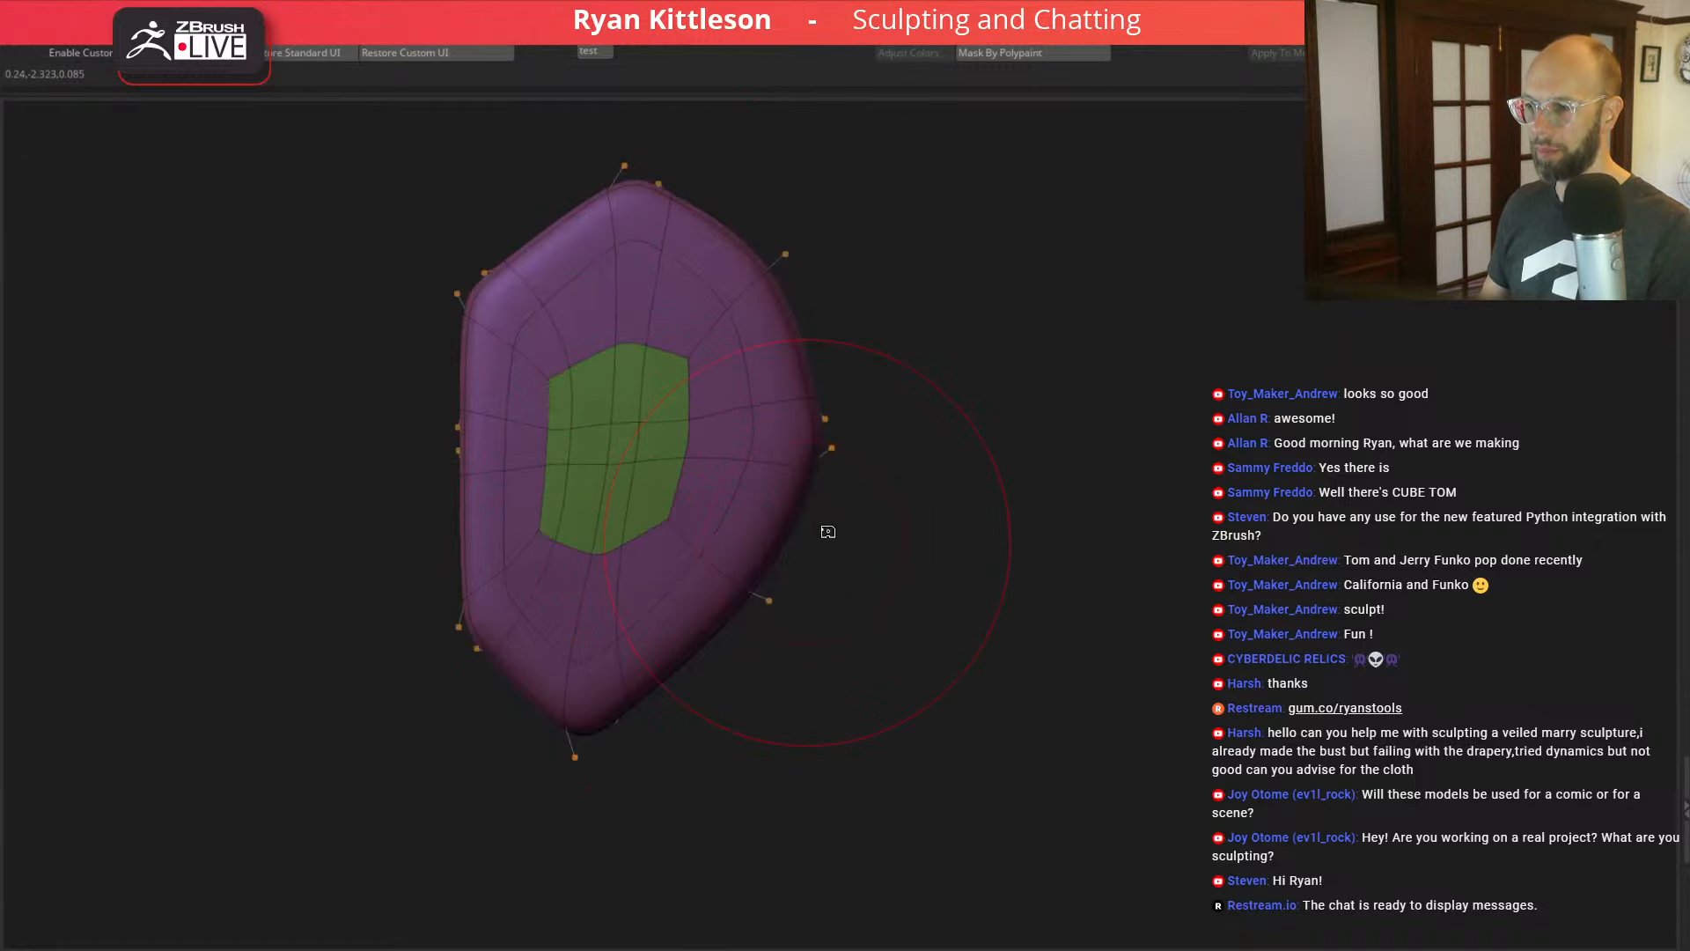
pyautogui.press('d')
# Step: With a smaller Move brush, square off the ear's lower-left corner, raise the bottom point and pull the right corner outward
pyautogui.press('space')
pyautogui.moveTo(505, 634)
pyautogui.mouseDown()
pyautogui.moveTo(484, 635)
pyautogui.moveTo(418, 725)
pyautogui.moveTo(455, 888)
pyautogui.mouseUp()
pyautogui.moveTo(579, 710); pyautogui.dragTo(643, 636)
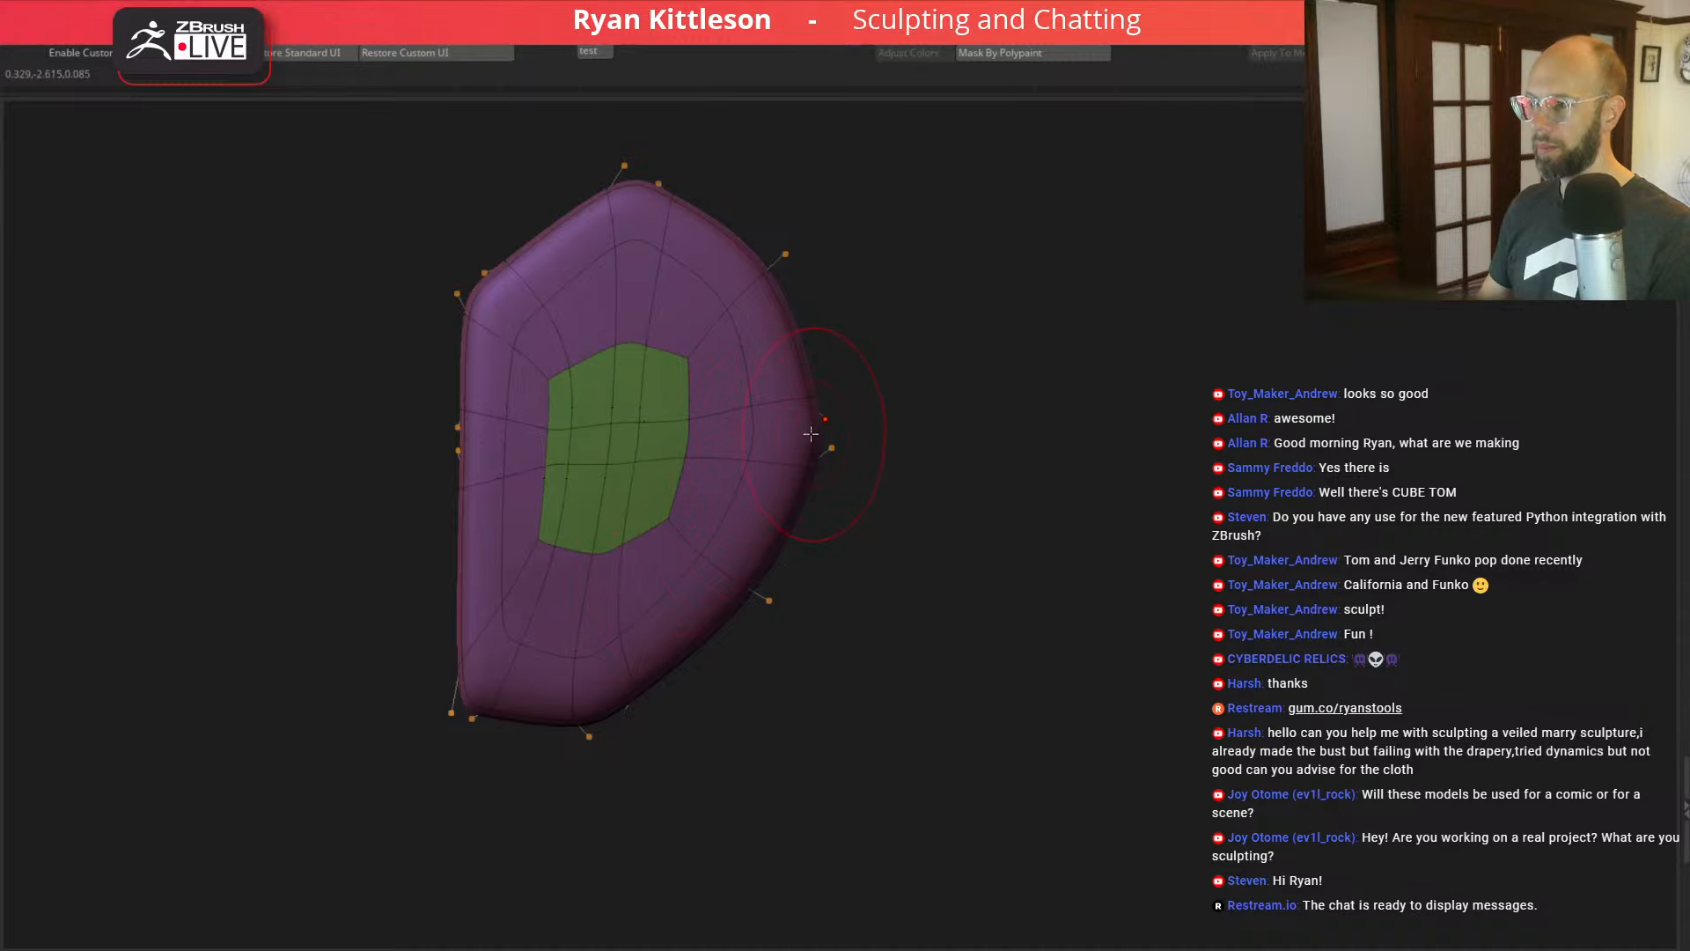
pyautogui.moveTo(810, 433); pyautogui.dragTo(865, 429)
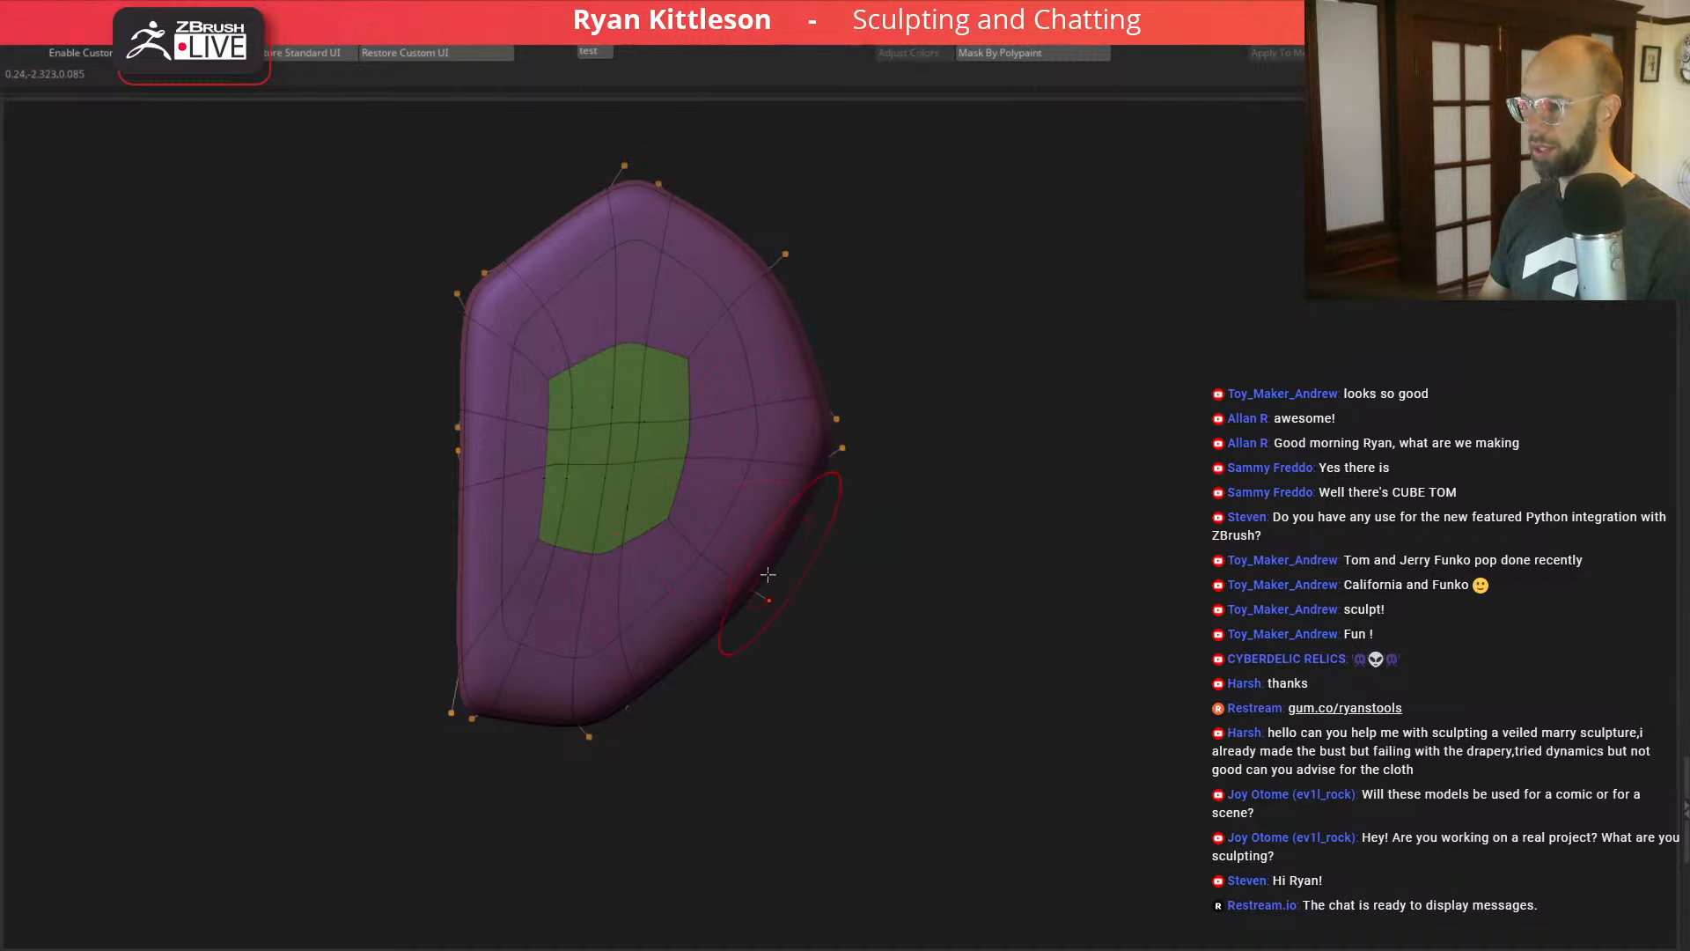
pyautogui.moveTo(739, 576); pyautogui.dragTo(691, 544)
pyautogui.hotkey('shift', 'f')
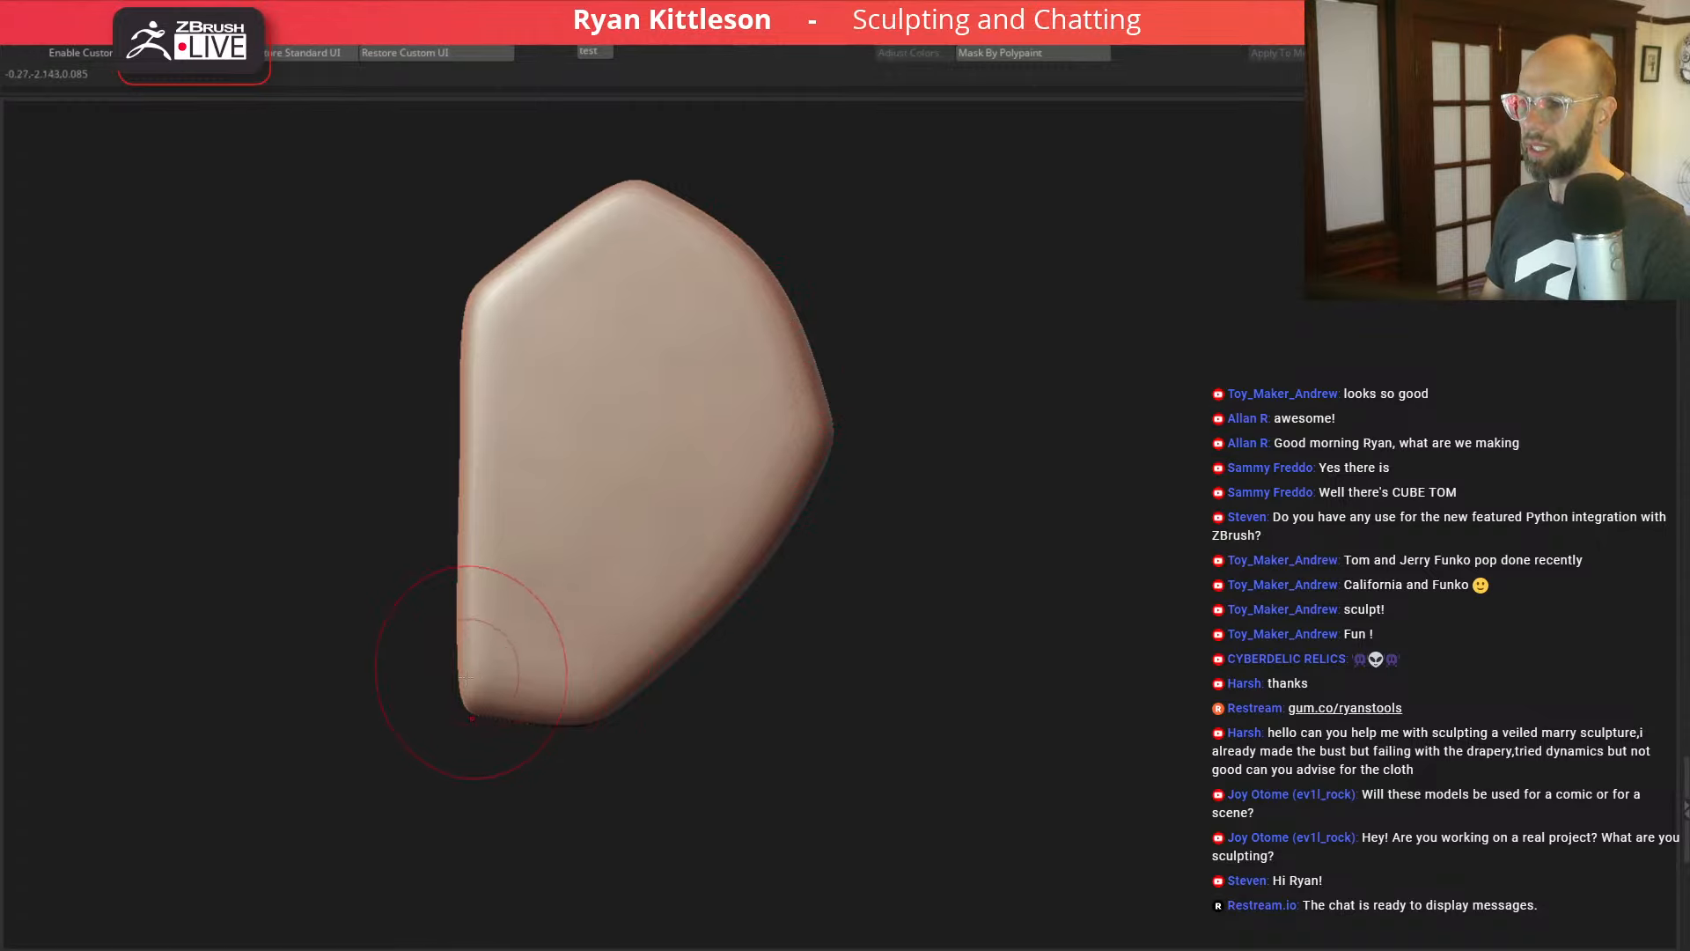
pyautogui.hotkey('shift', 'f')
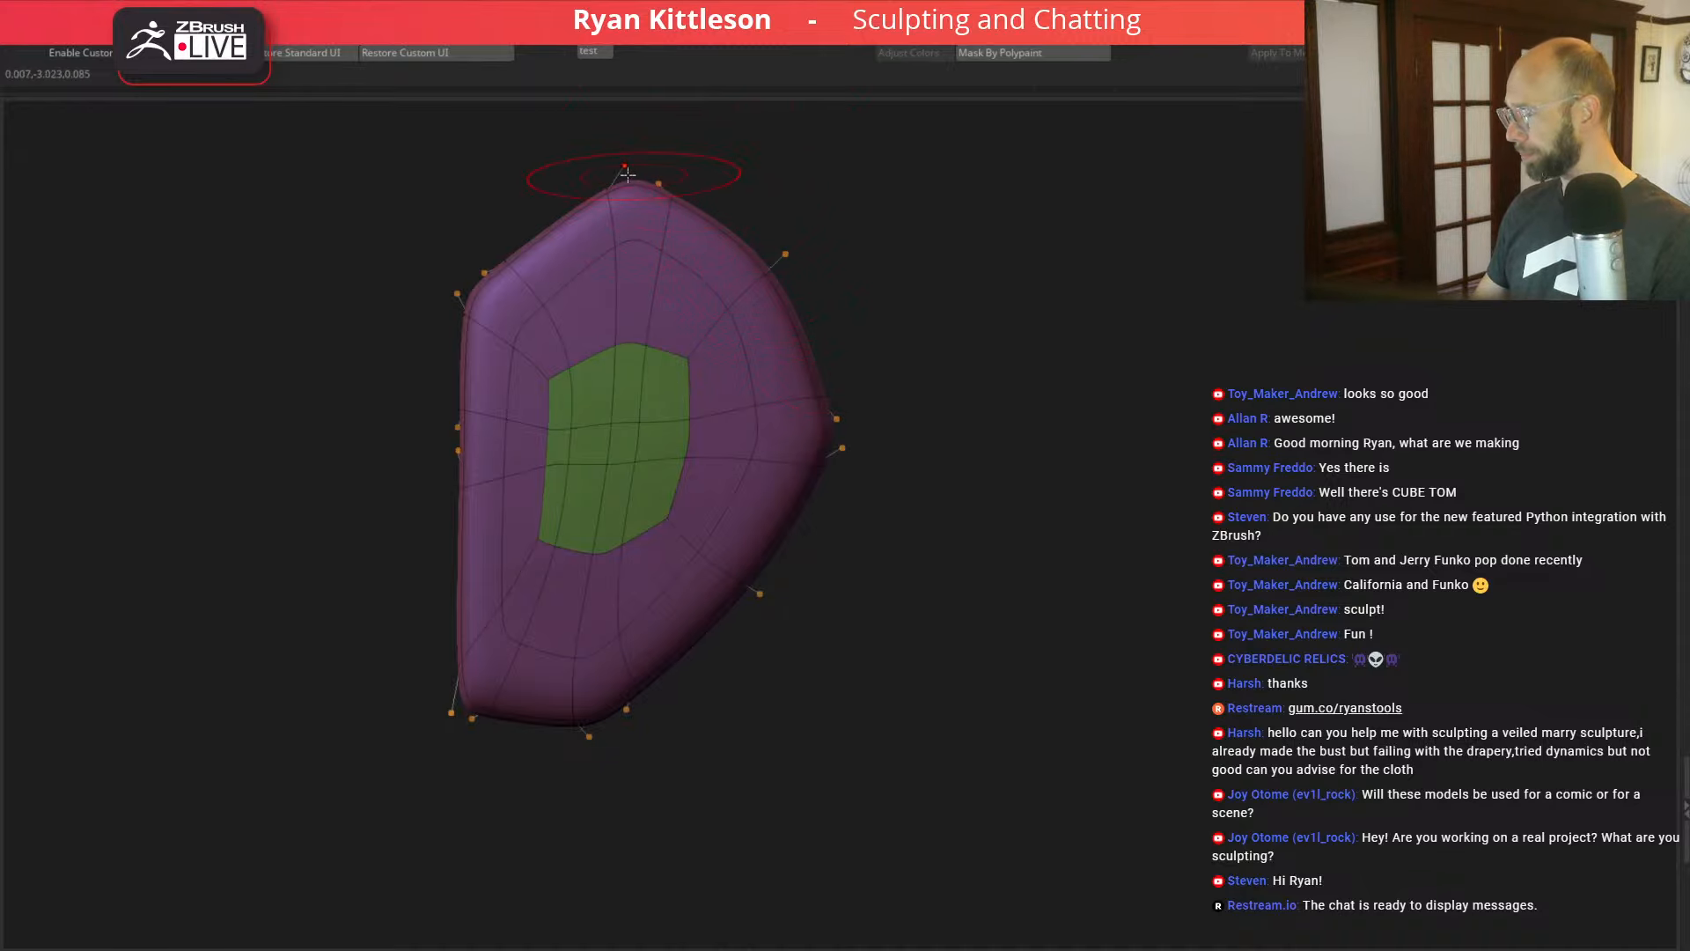
# Step: Turn off dynamic subdivision, shrink the Move brush and spread apart the close vertices at the ear's top and upper-left corner
pyautogui.hotkey('shift', 'd')
pyautogui.press('space')
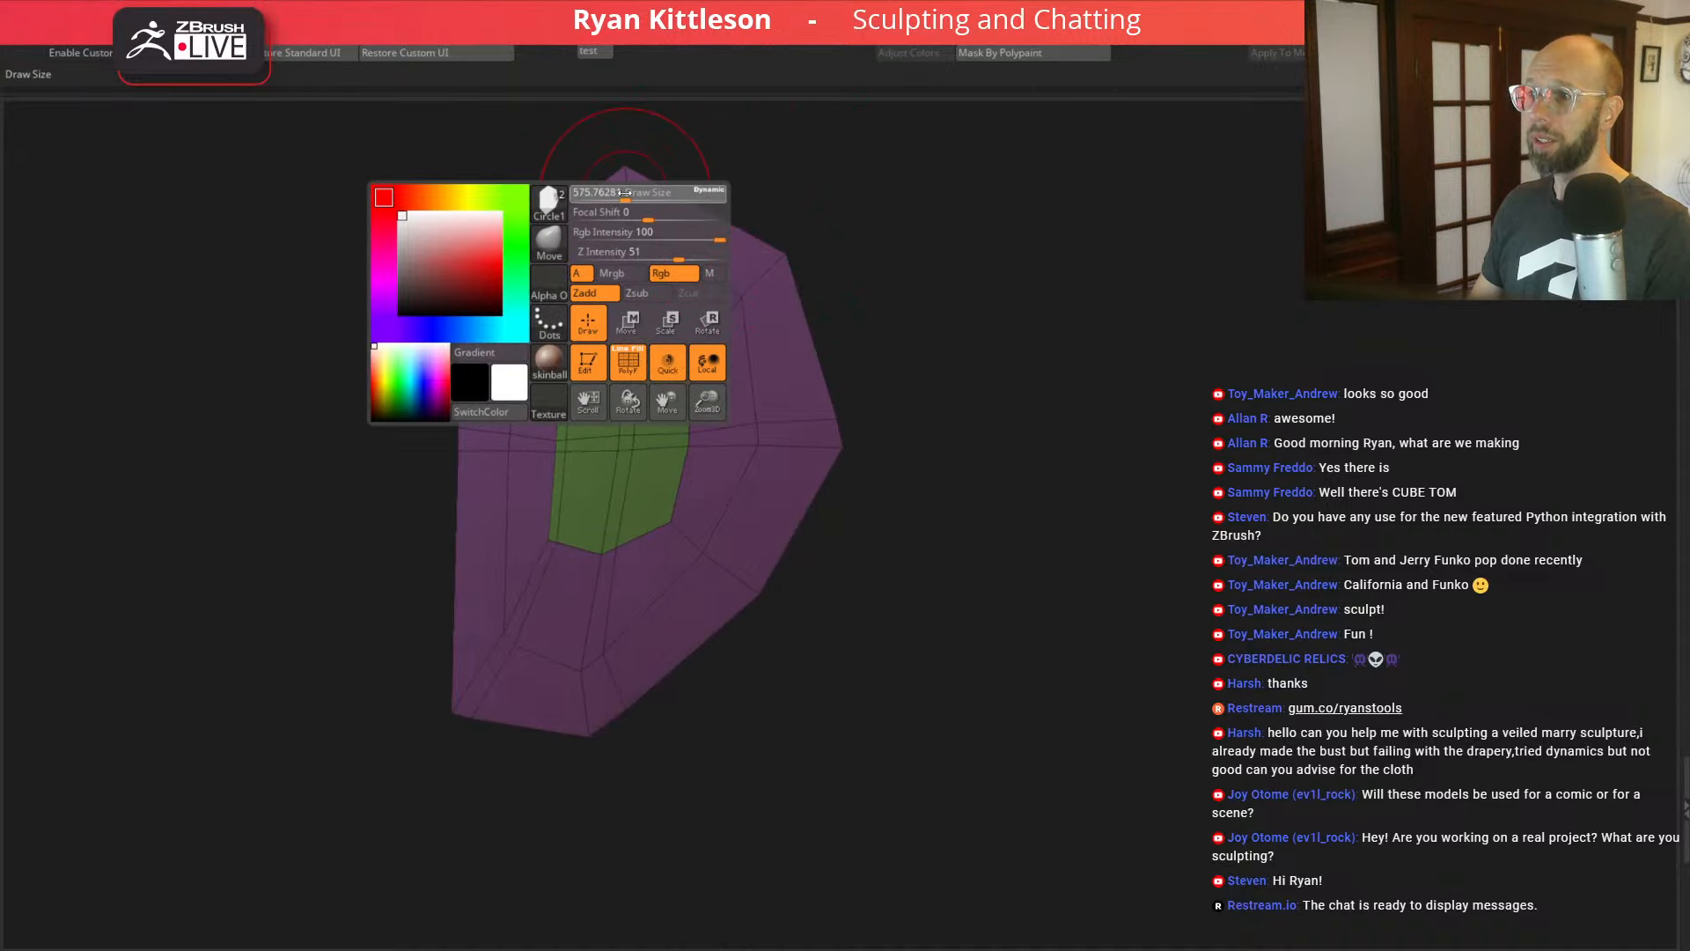
pyautogui.moveTo(625, 193)
pyautogui.mouseDown()
pyautogui.moveTo(608, 193)
pyautogui.moveTo(617, 178)
pyautogui.mouseUp()
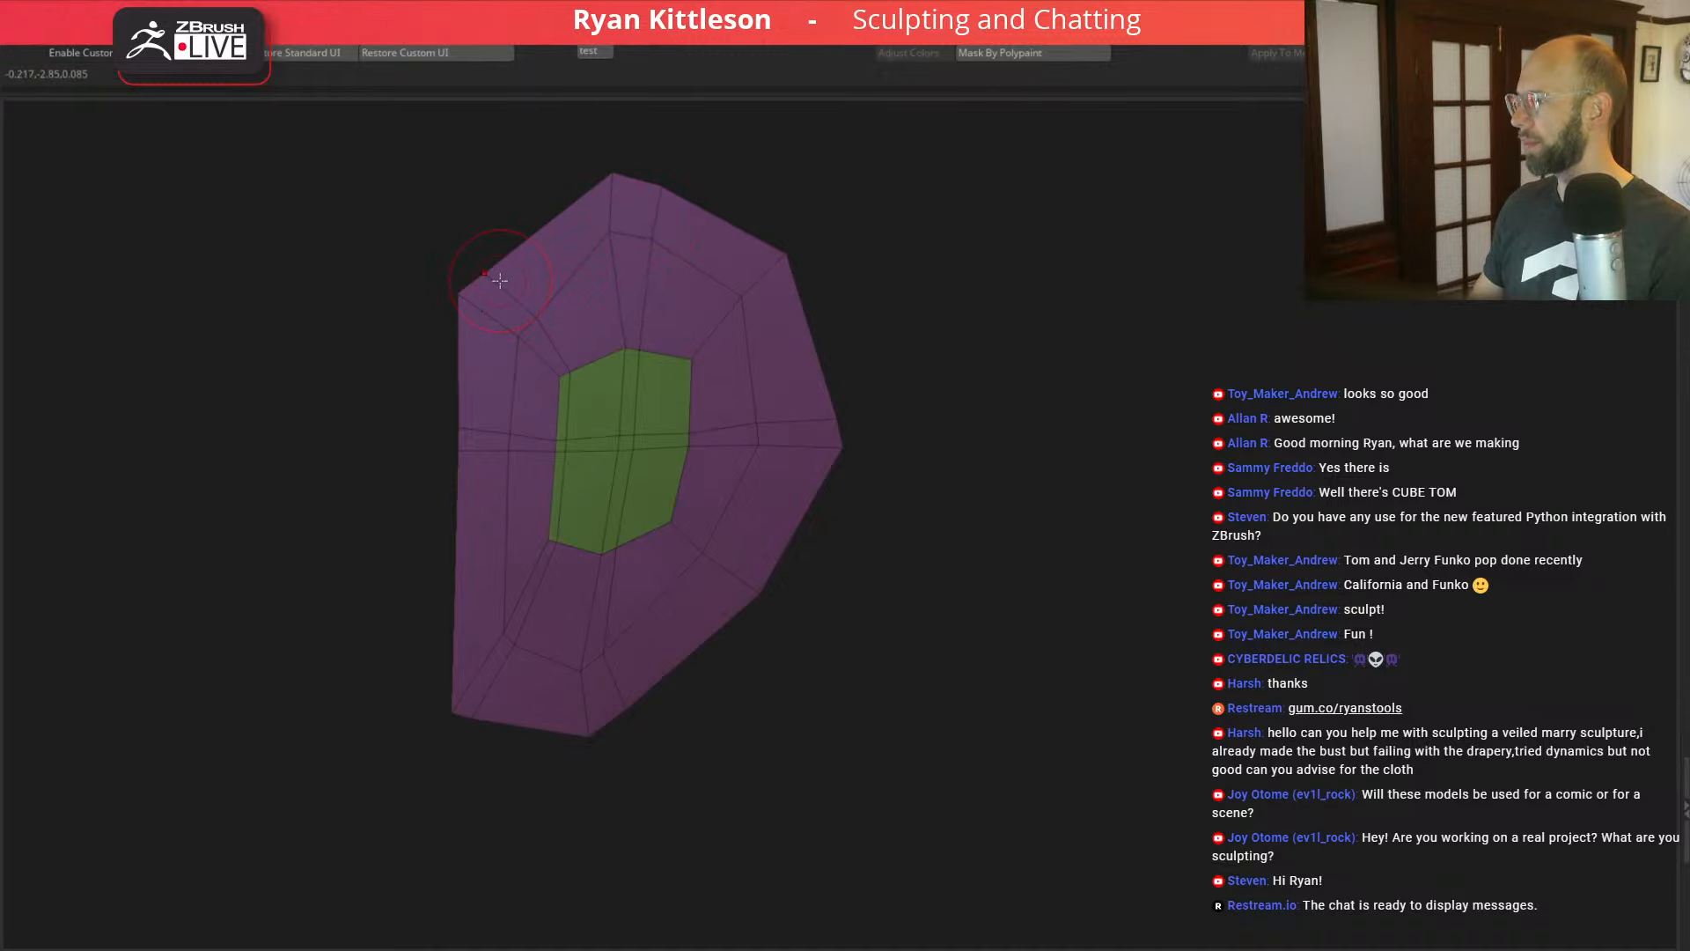
pyautogui.moveTo(467, 307); pyautogui.dragTo(463, 357)
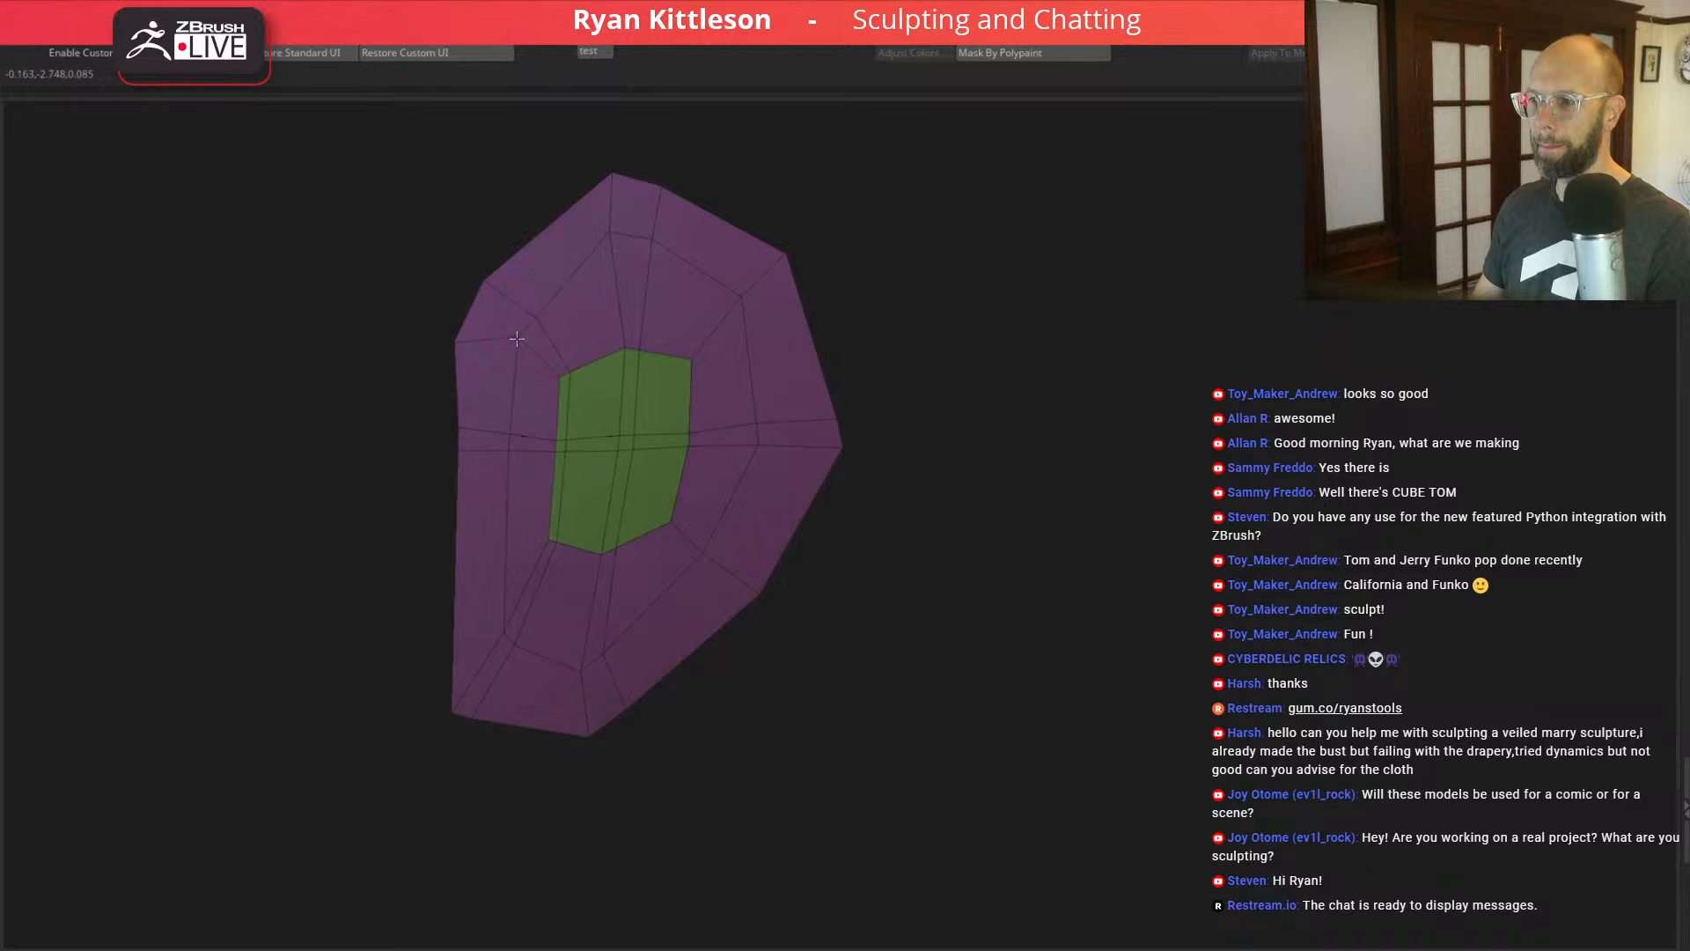
# Step: Space the inner edge loops evenly across the green centre and left side of the ear, smoothing the surrounding rows
pyautogui.moveTo(556, 385); pyautogui.dragTo(448, 549)
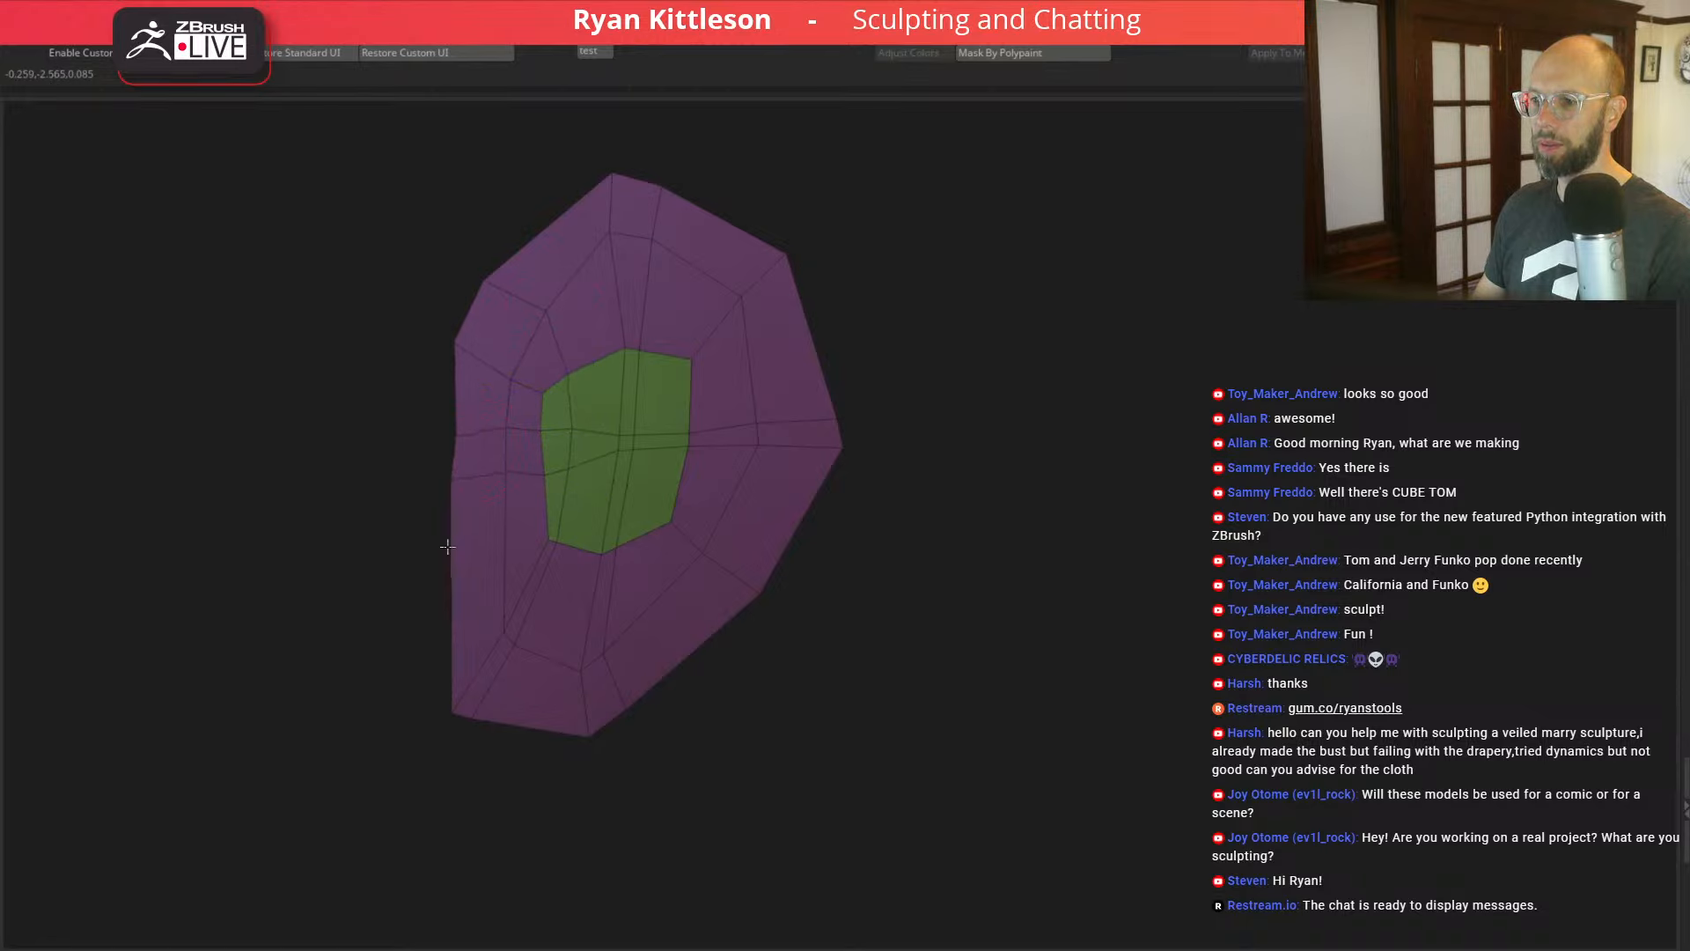
pyautogui.moveTo(547, 540)
pyautogui.mouseDown()
pyautogui.moveTo(535, 552)
pyautogui.moveTo(650, 423)
pyautogui.moveTo(565, 415)
pyautogui.moveTo(589, 383)
pyautogui.moveTo(642, 458)
pyautogui.moveTo(658, 451)
pyautogui.mouseUp()
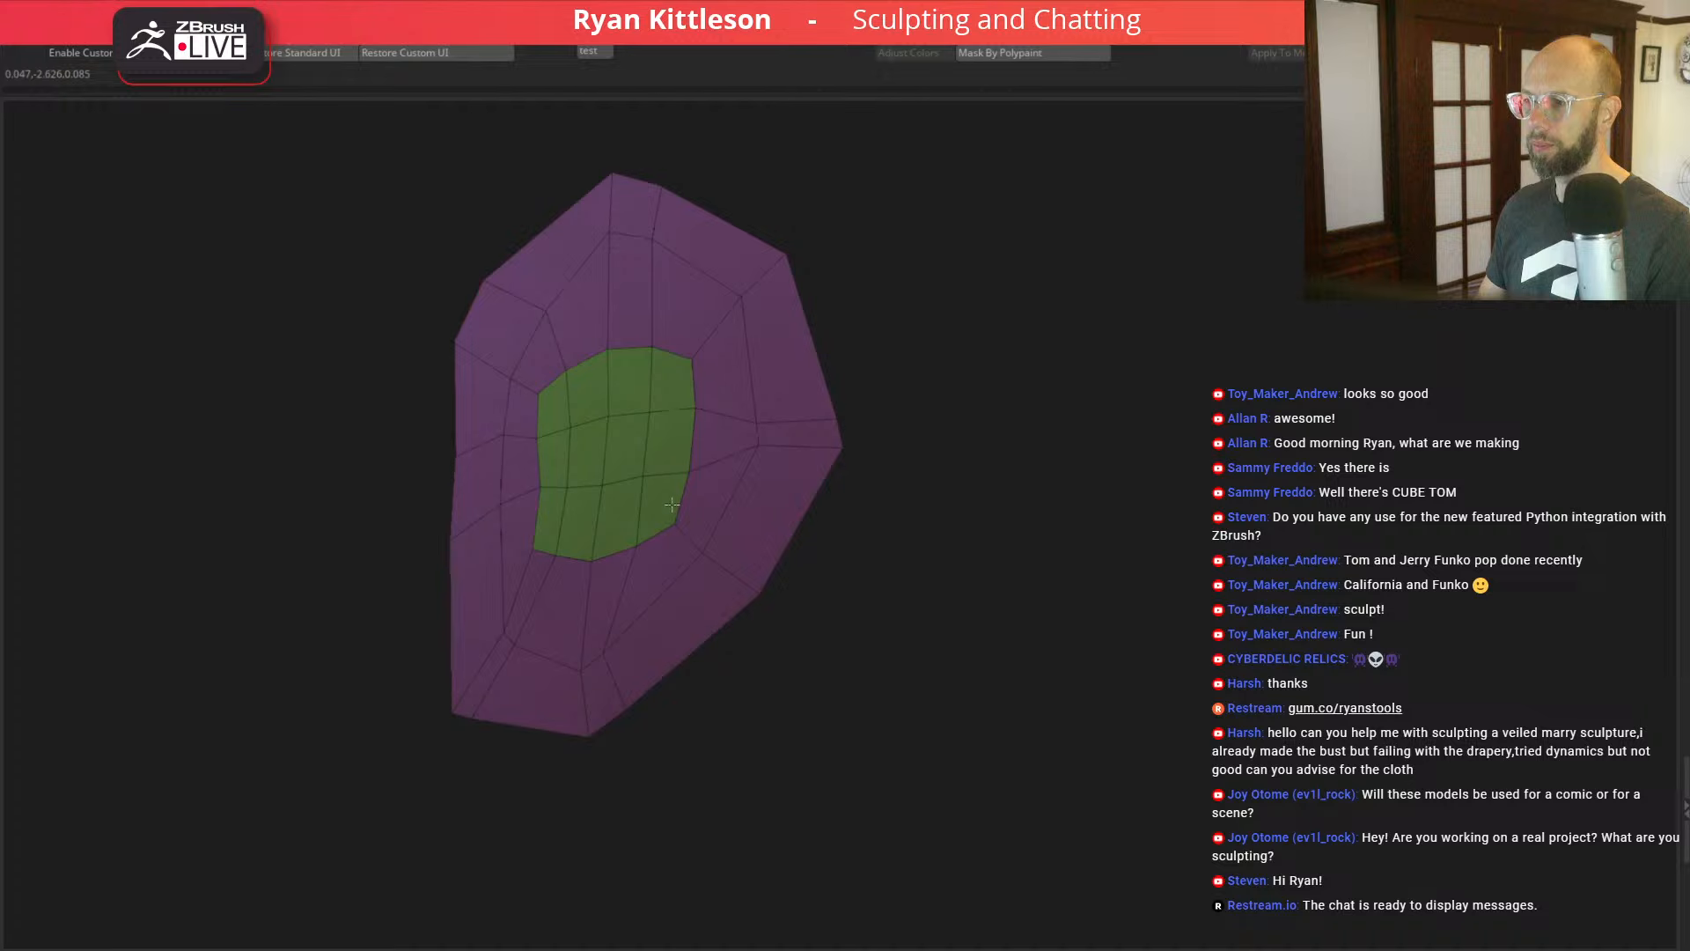
pyautogui.moveTo(651, 544)
pyautogui.keyDown('shift'); pyautogui.mouseDown()
pyautogui.moveTo(551, 615)
pyautogui.moveTo(581, 634)
pyautogui.moveTo(585, 551)
pyautogui.moveTo(552, 431)
pyautogui.mouseUp(); pyautogui.keyUp('shift')
pyautogui.keyDown('shift'); pyautogui.moveTo(609, 310); pyautogui.dragTo(696, 465); pyautogui.keyUp('shift')
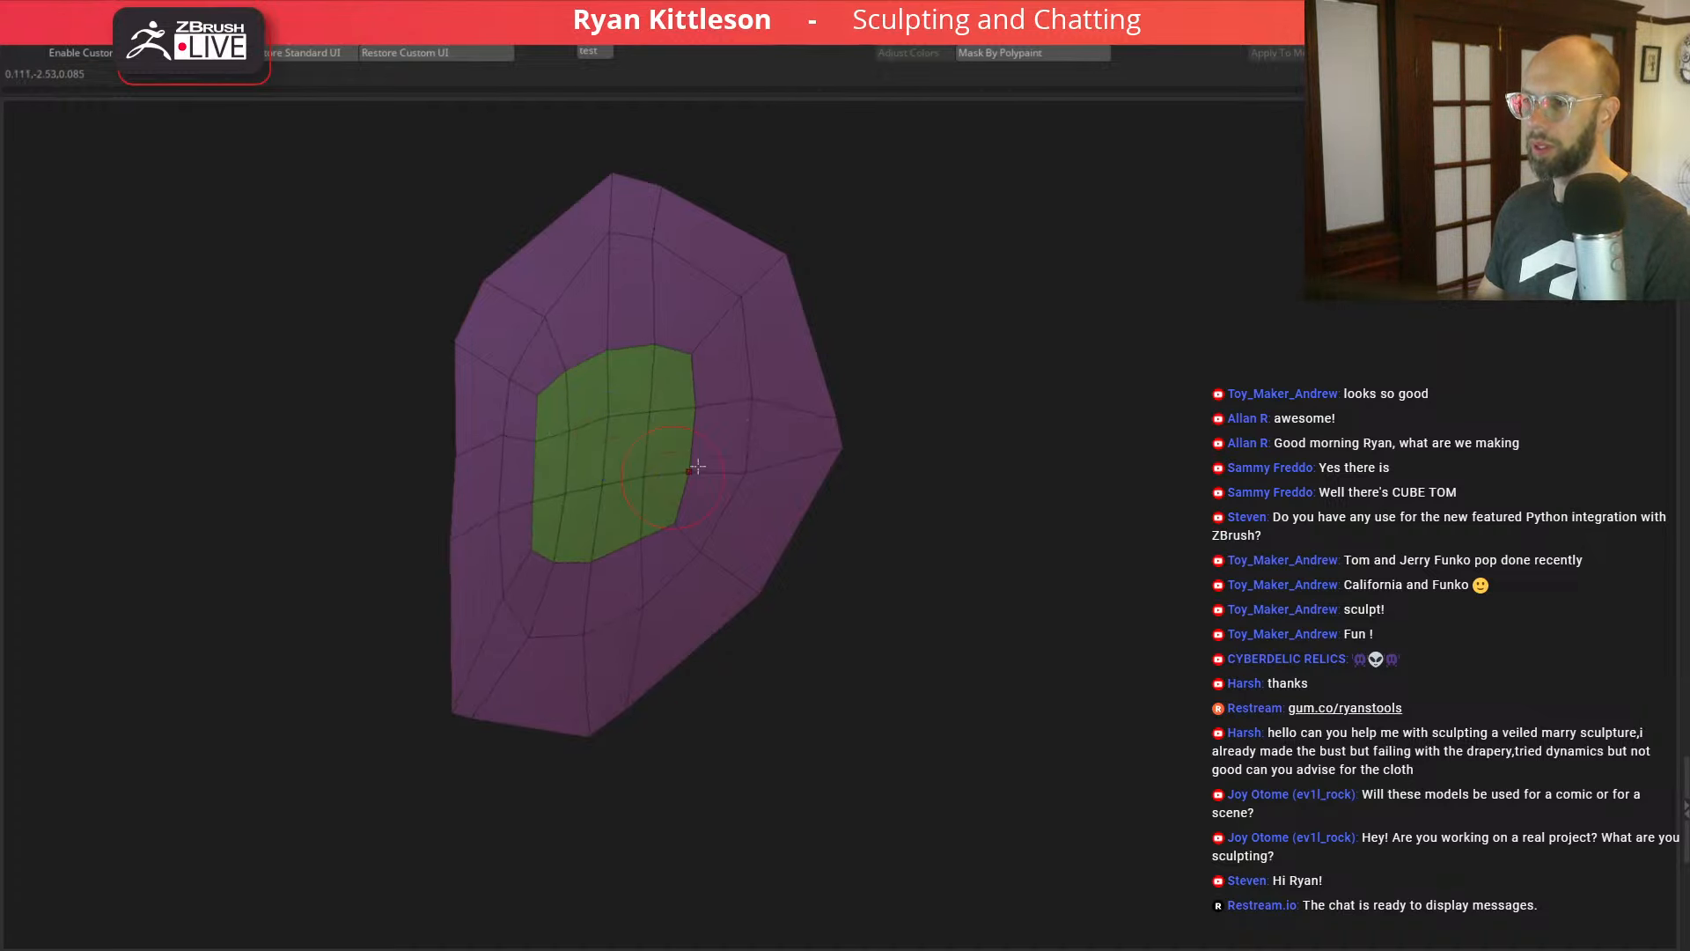
# Step: Turn dynamic subdivision back on and check the smoothed ear with the wireframe hidden and alongside the other parts
pyautogui.press('d')
pyautogui.hotkey('shift', 'f')
pyautogui.keyDown('alt'); pyautogui.moveTo(1070, 346); pyautogui.dragTo(1001, 375); pyautogui.keyUp('alt')
pyautogui.hotkey('shift', 'f')
pyautogui.hotkey('shift', 's')
pyautogui.hotkey('shift', 's')
# Step: Rotate the ear -90° about its vertical axis, then scale it down and place it against the side of the head
pyautogui.press('w')
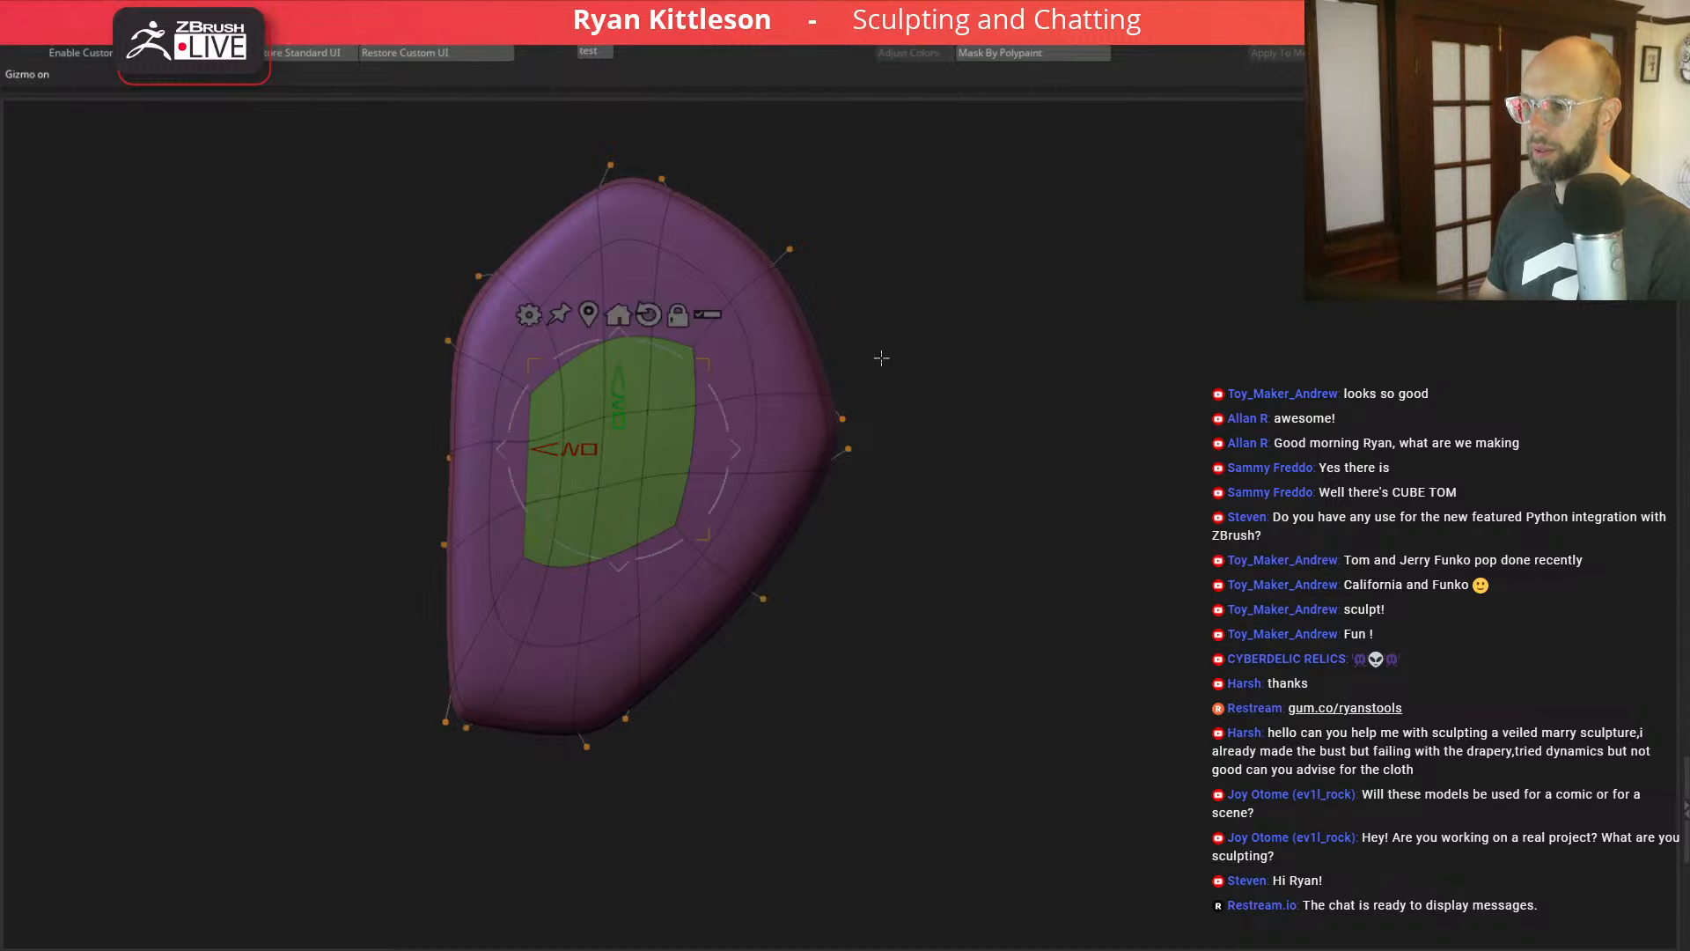
pyautogui.moveTo(618, 395); pyautogui.dragTo(749, 396)
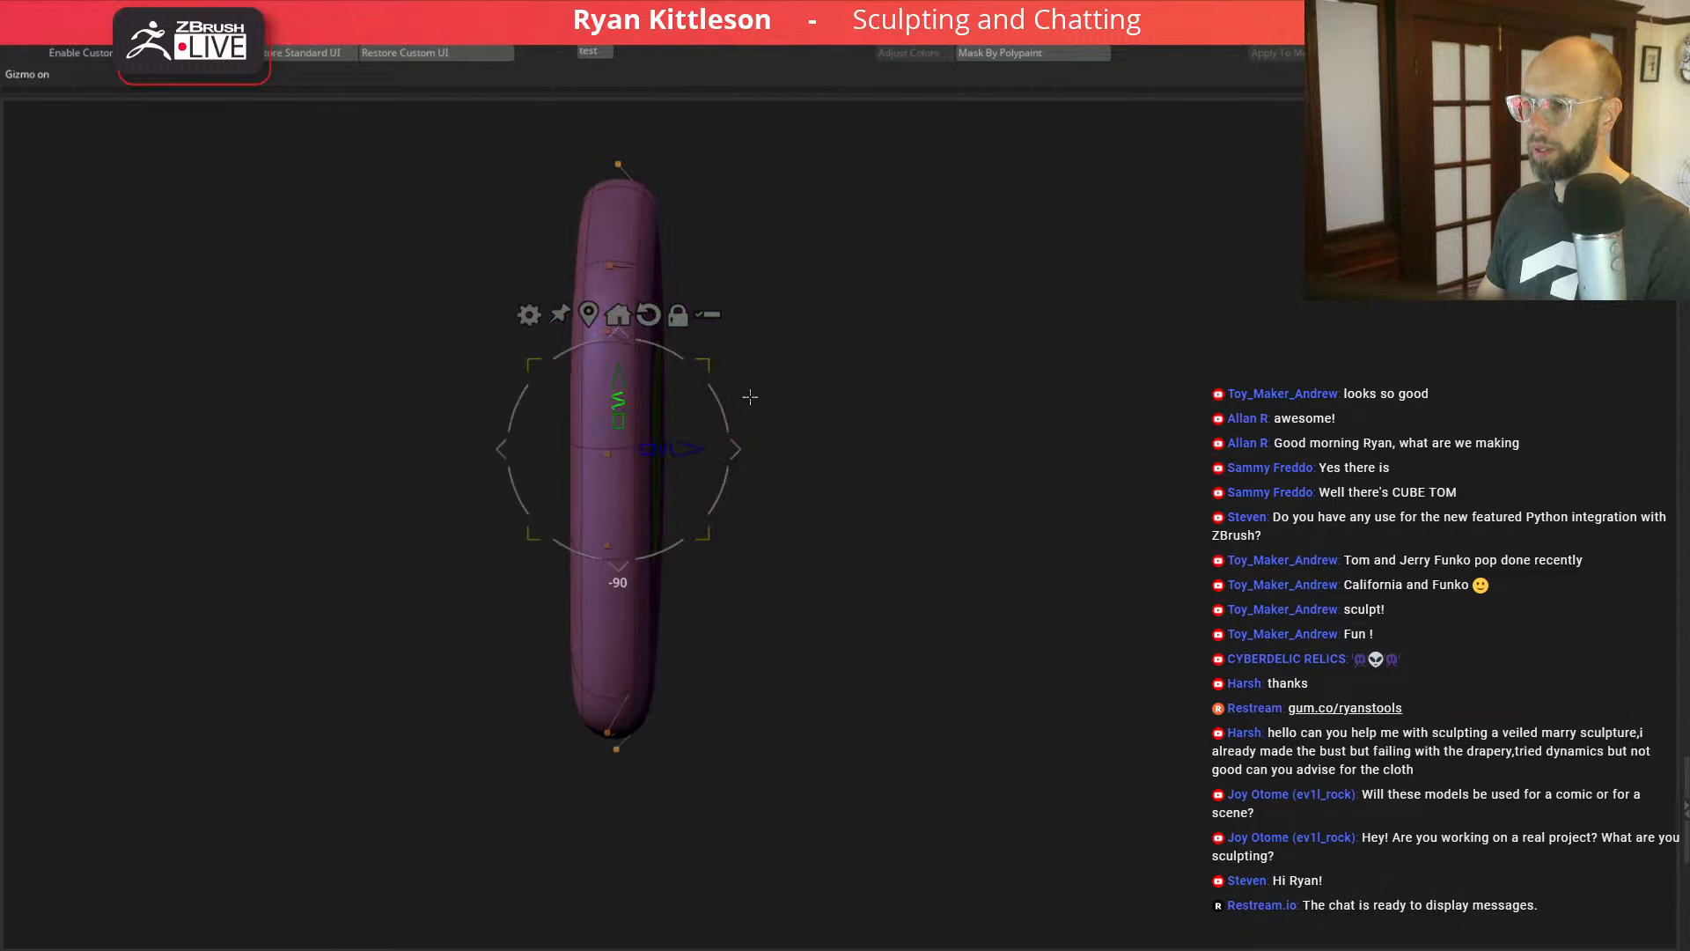
pyautogui.moveTo(1053, 423); pyautogui.dragTo(987, 410)
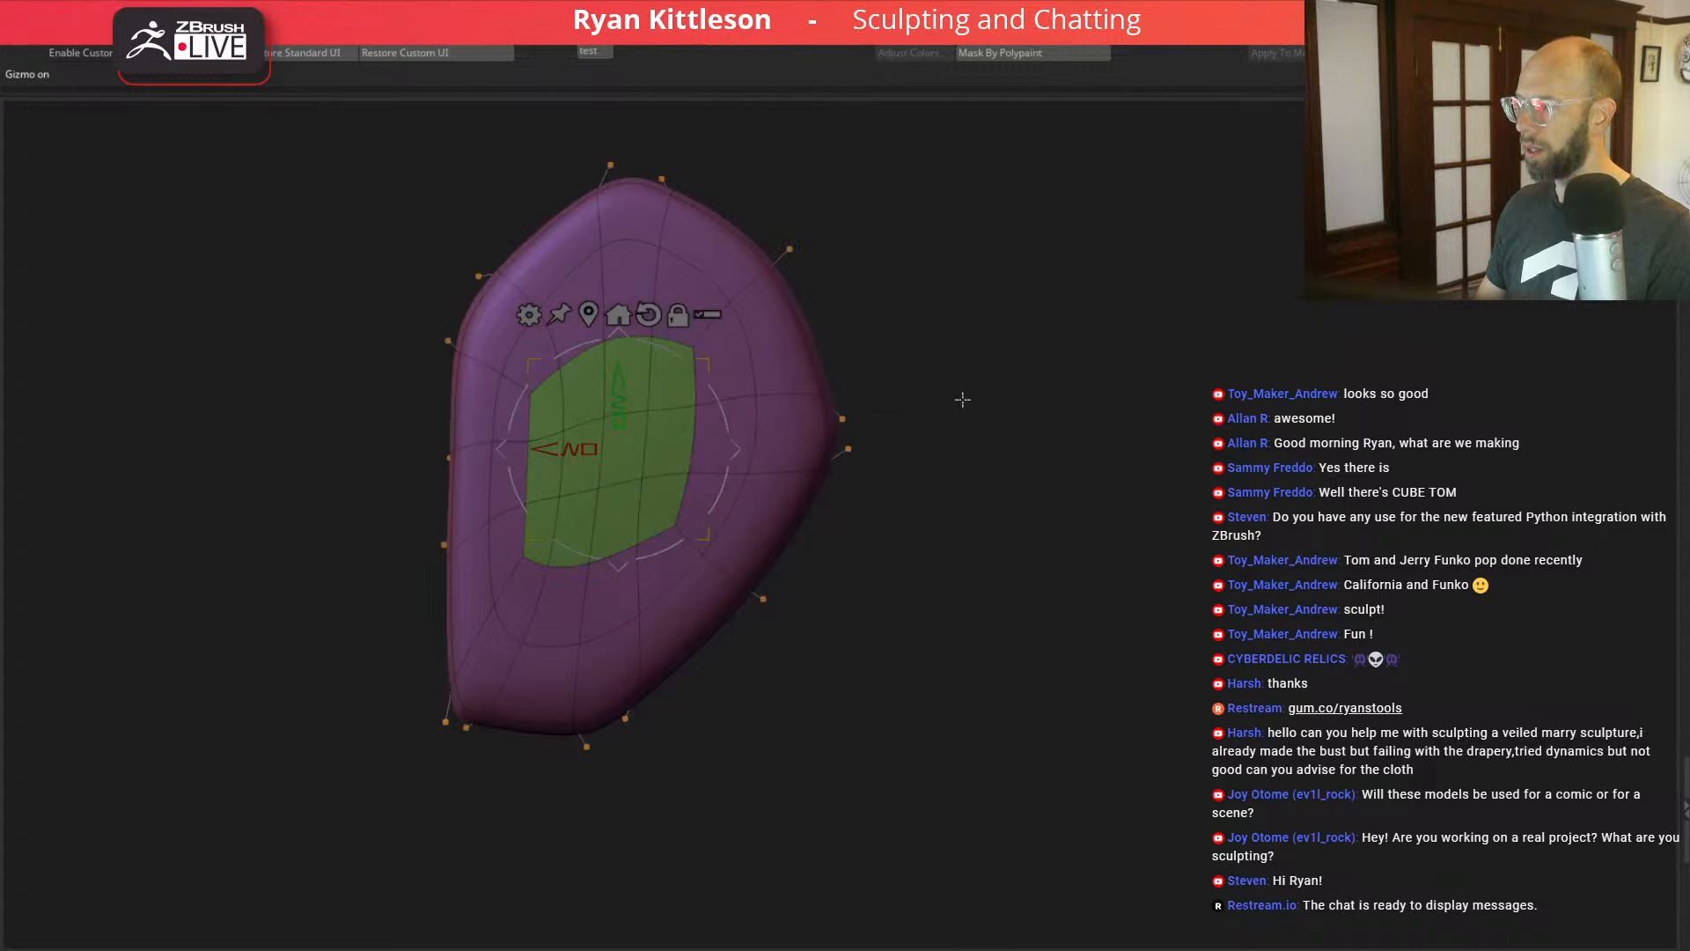
pyautogui.hotkey('shift', 's')
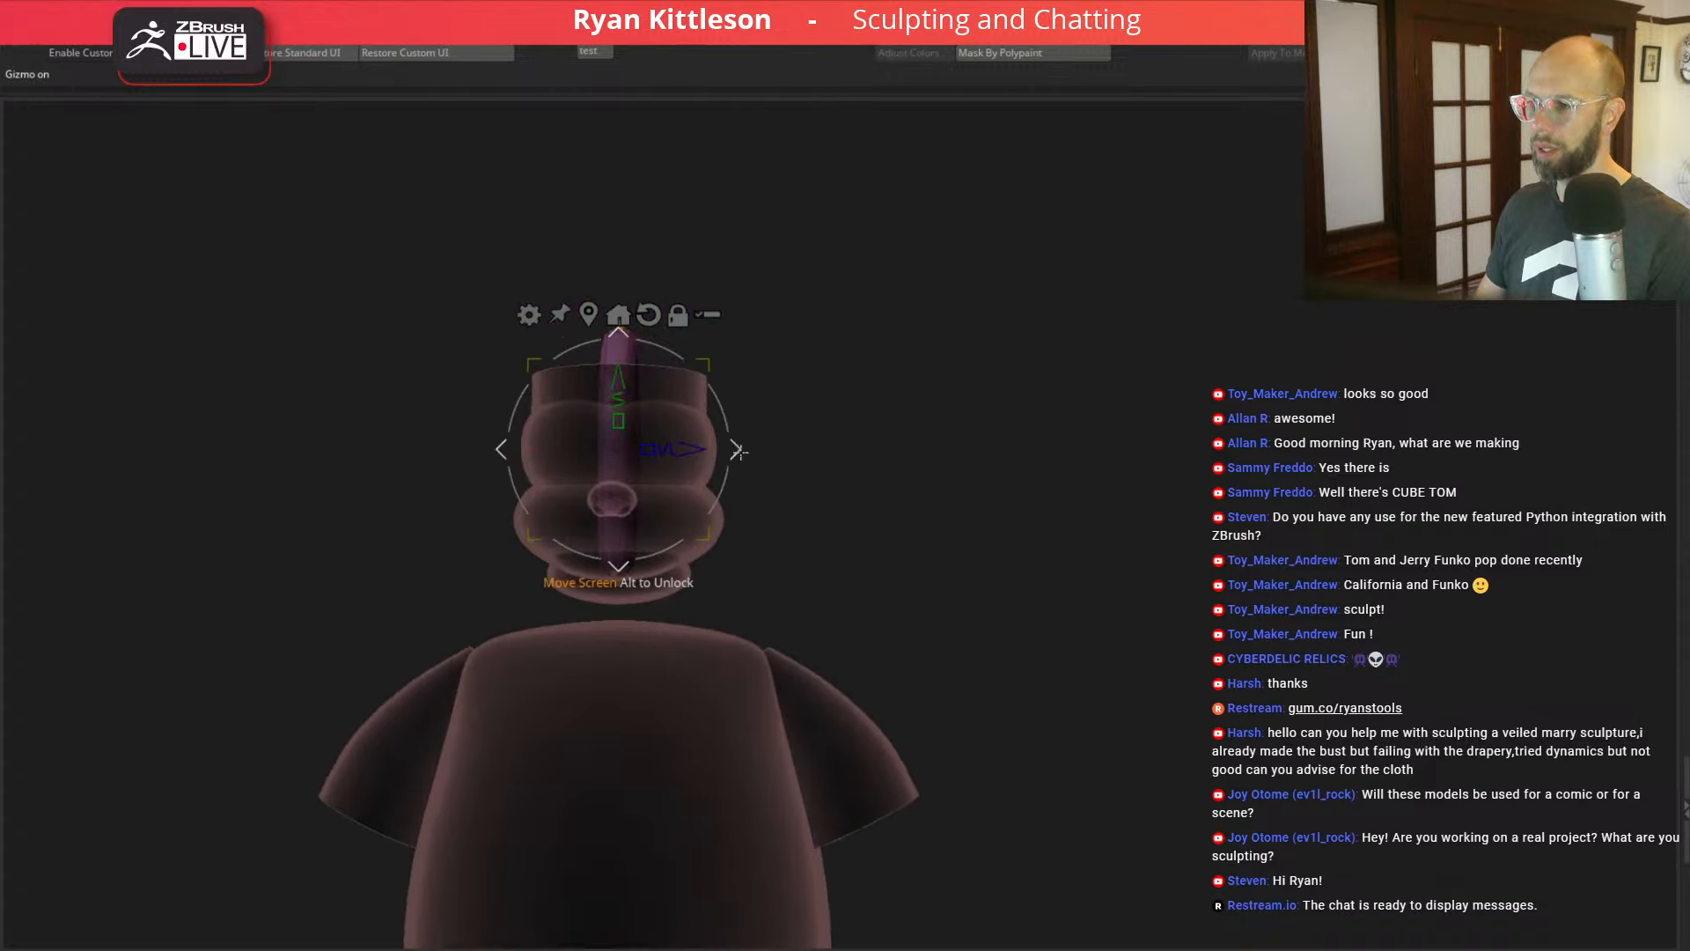
pyautogui.moveTo(741, 453); pyautogui.dragTo(737, 491)
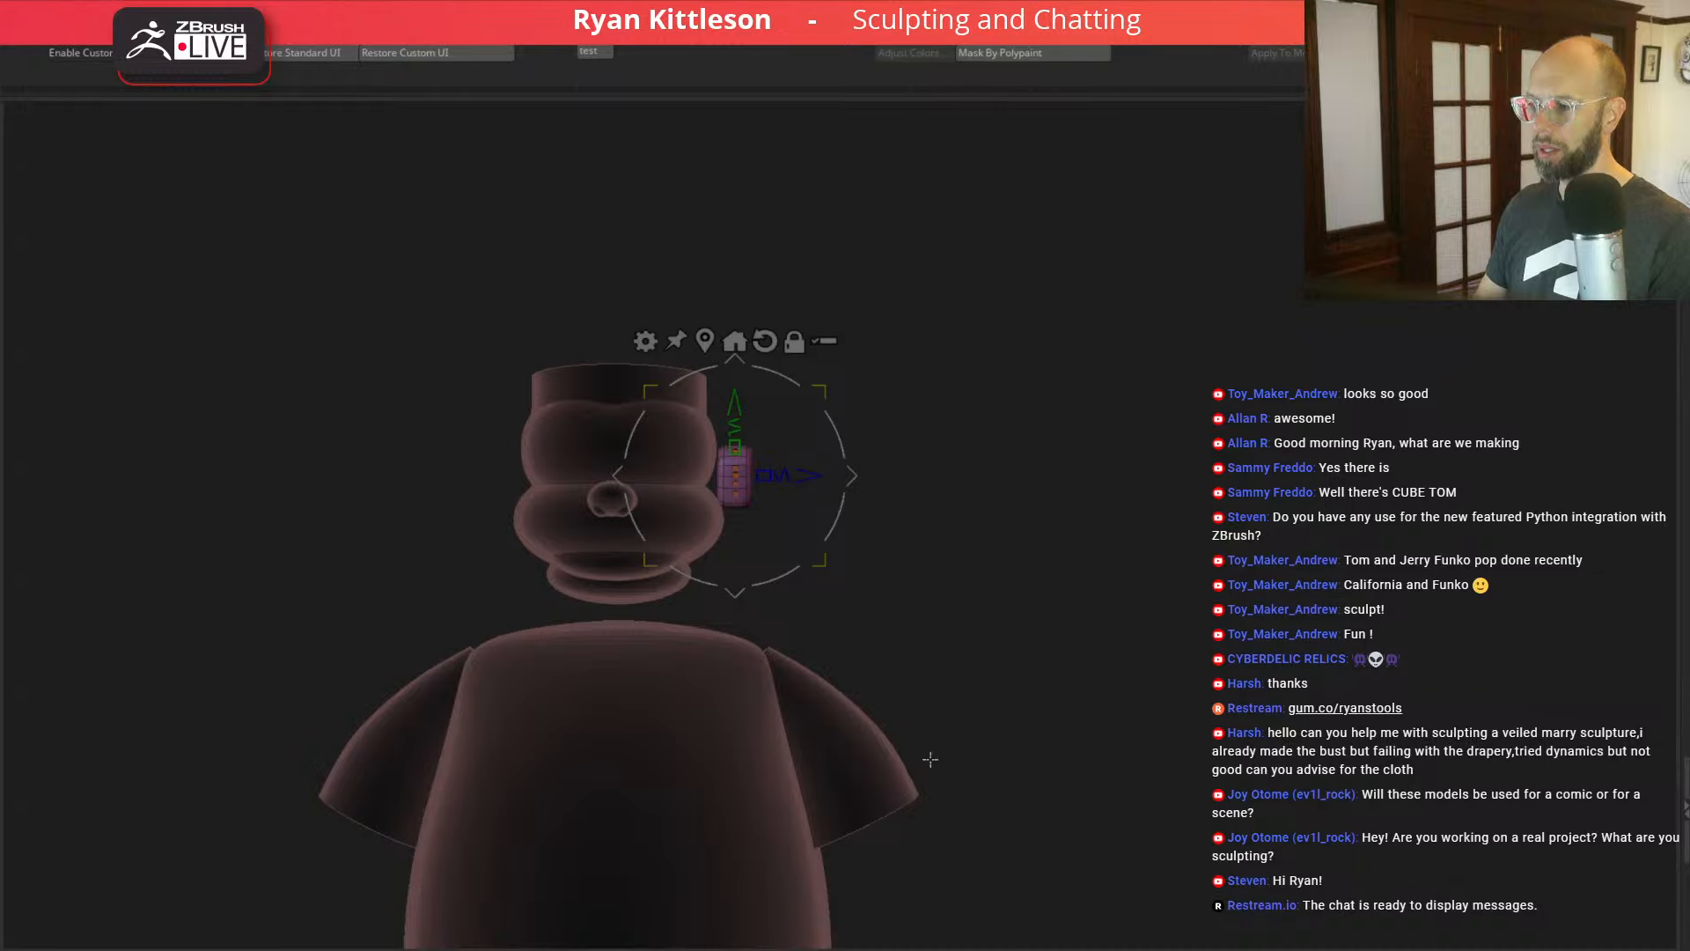
# Step: Decrease the ear's dynamic thickness by 10% four times and check it up close against the head
pyautogui.click(1184, 948)
pyautogui.click(1184, 948)
pyautogui.click(1185, 949)
pyautogui.click(1184, 948)
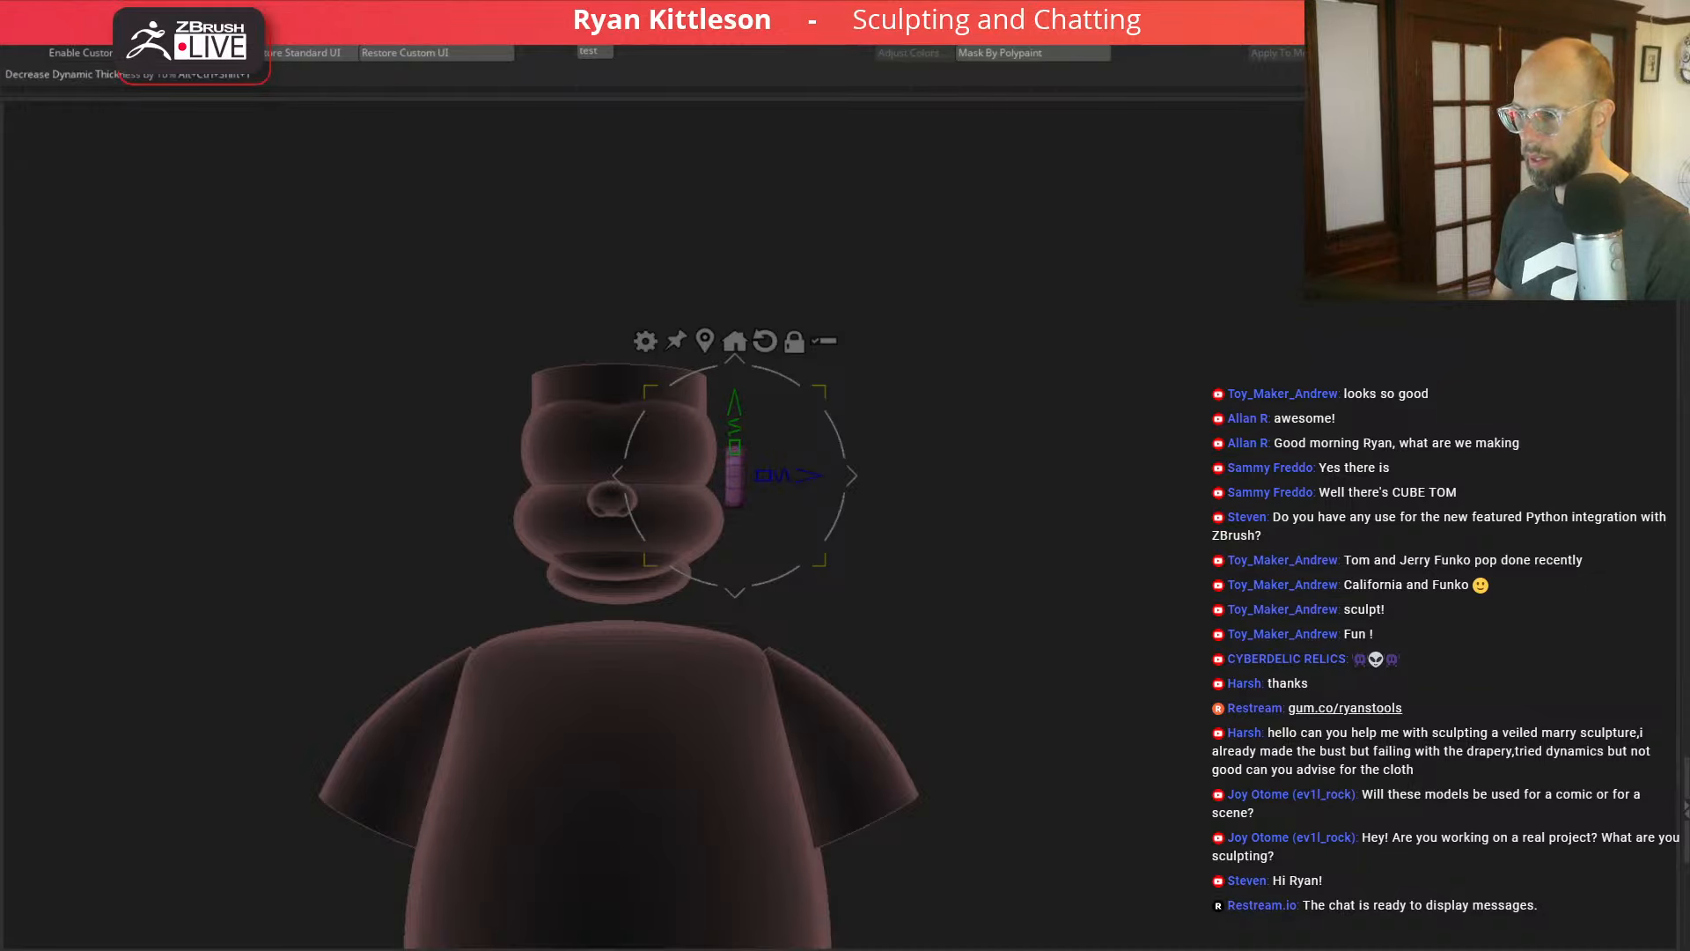
pyautogui.keyDown('alt'); pyautogui.moveTo(1055, 519); pyautogui.dragTo(1152, 717); pyautogui.keyUp('alt')
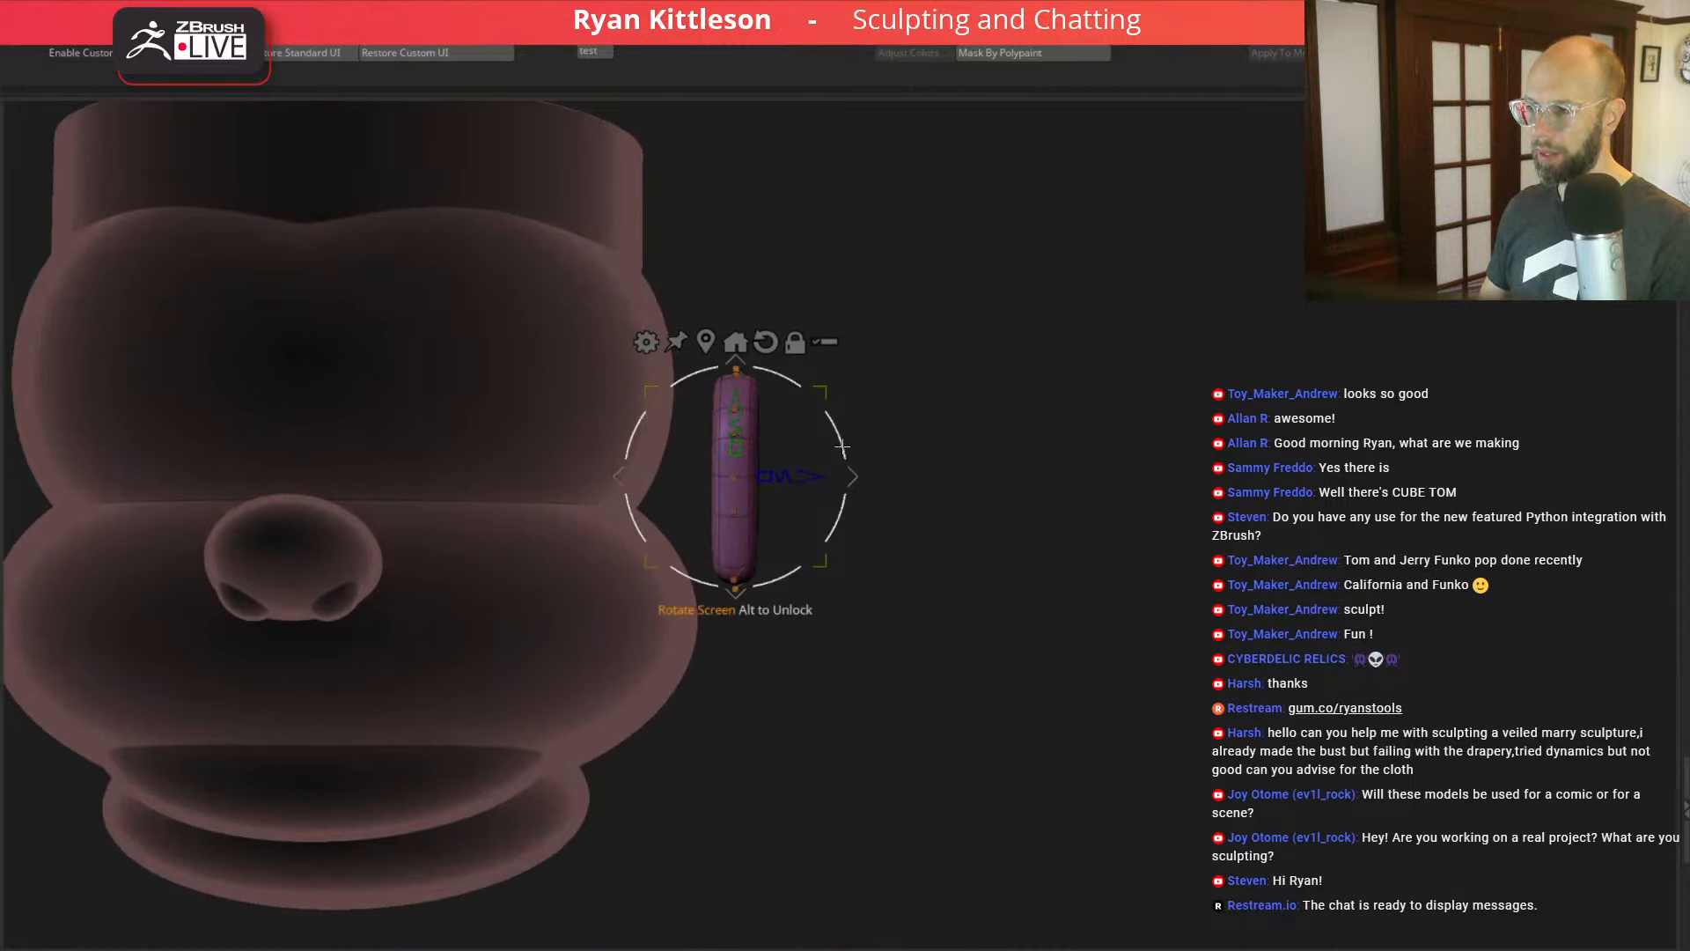
pyautogui.moveTo(985, 445); pyautogui.dragTo(967, 461)
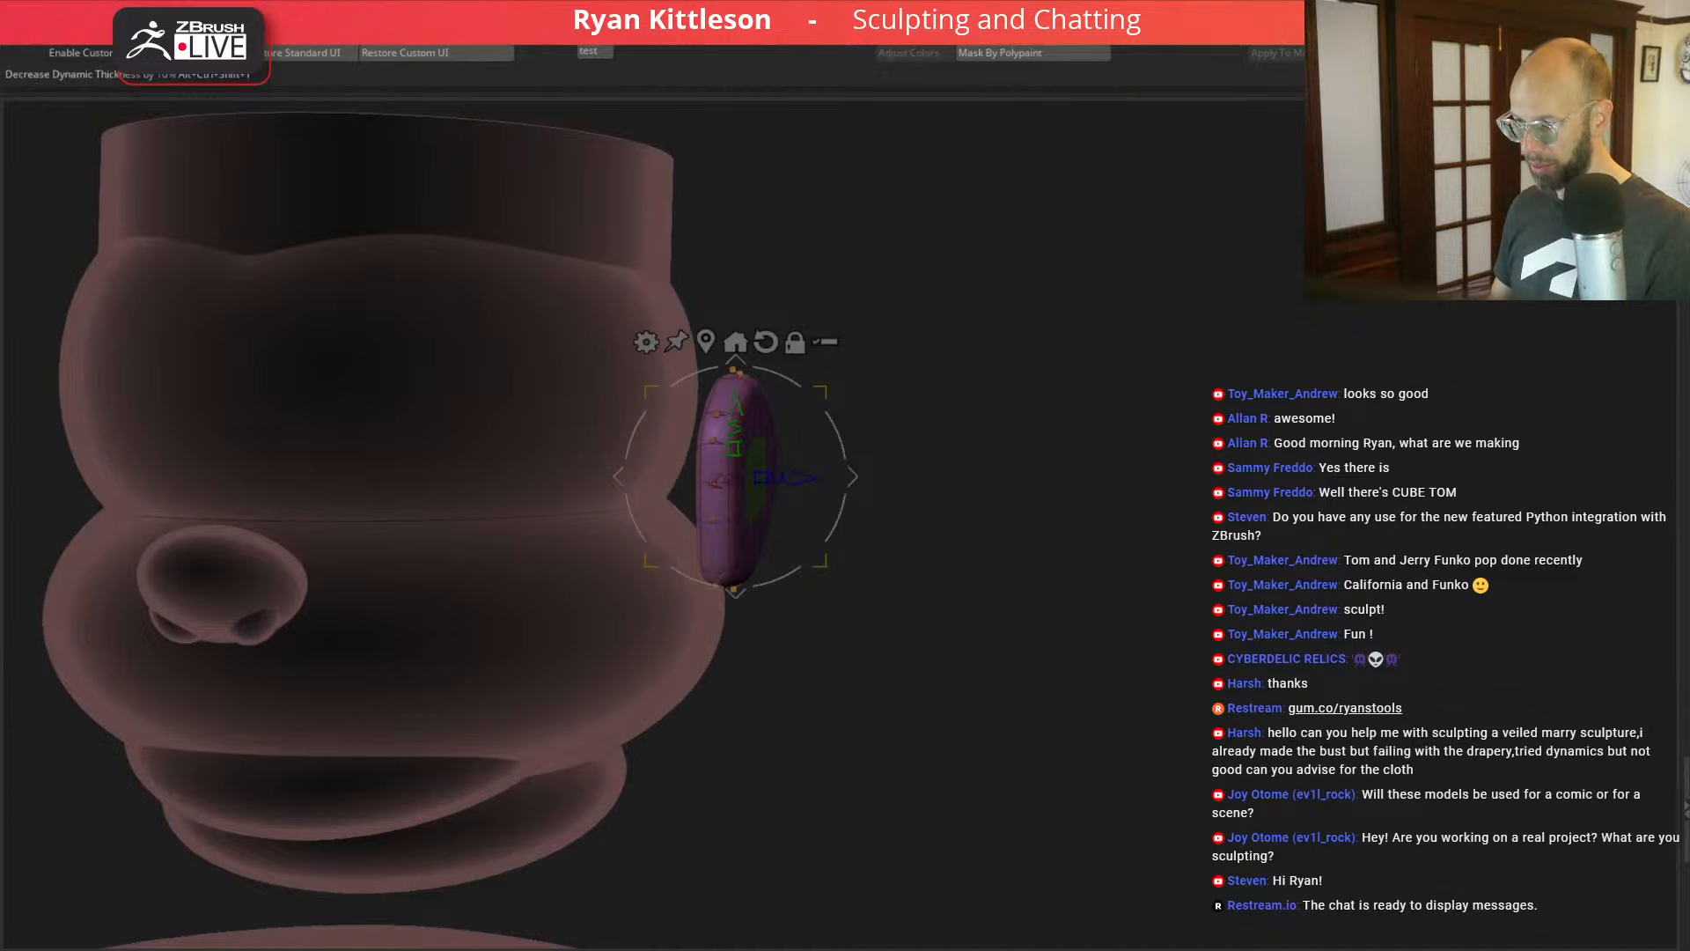
# Step: Decrease the ear's dynamic thickness by 10% repeatedly, then increase it by 10% three times, judging it from the front
pyautogui.click(1185, 948)
pyautogui.click(1184, 948)
pyautogui.click(1184, 948)
pyautogui.keyDown('shift'); pyautogui.moveTo(1054, 588); pyautogui.dragTo(1086, 581); pyautogui.keyUp('shift')
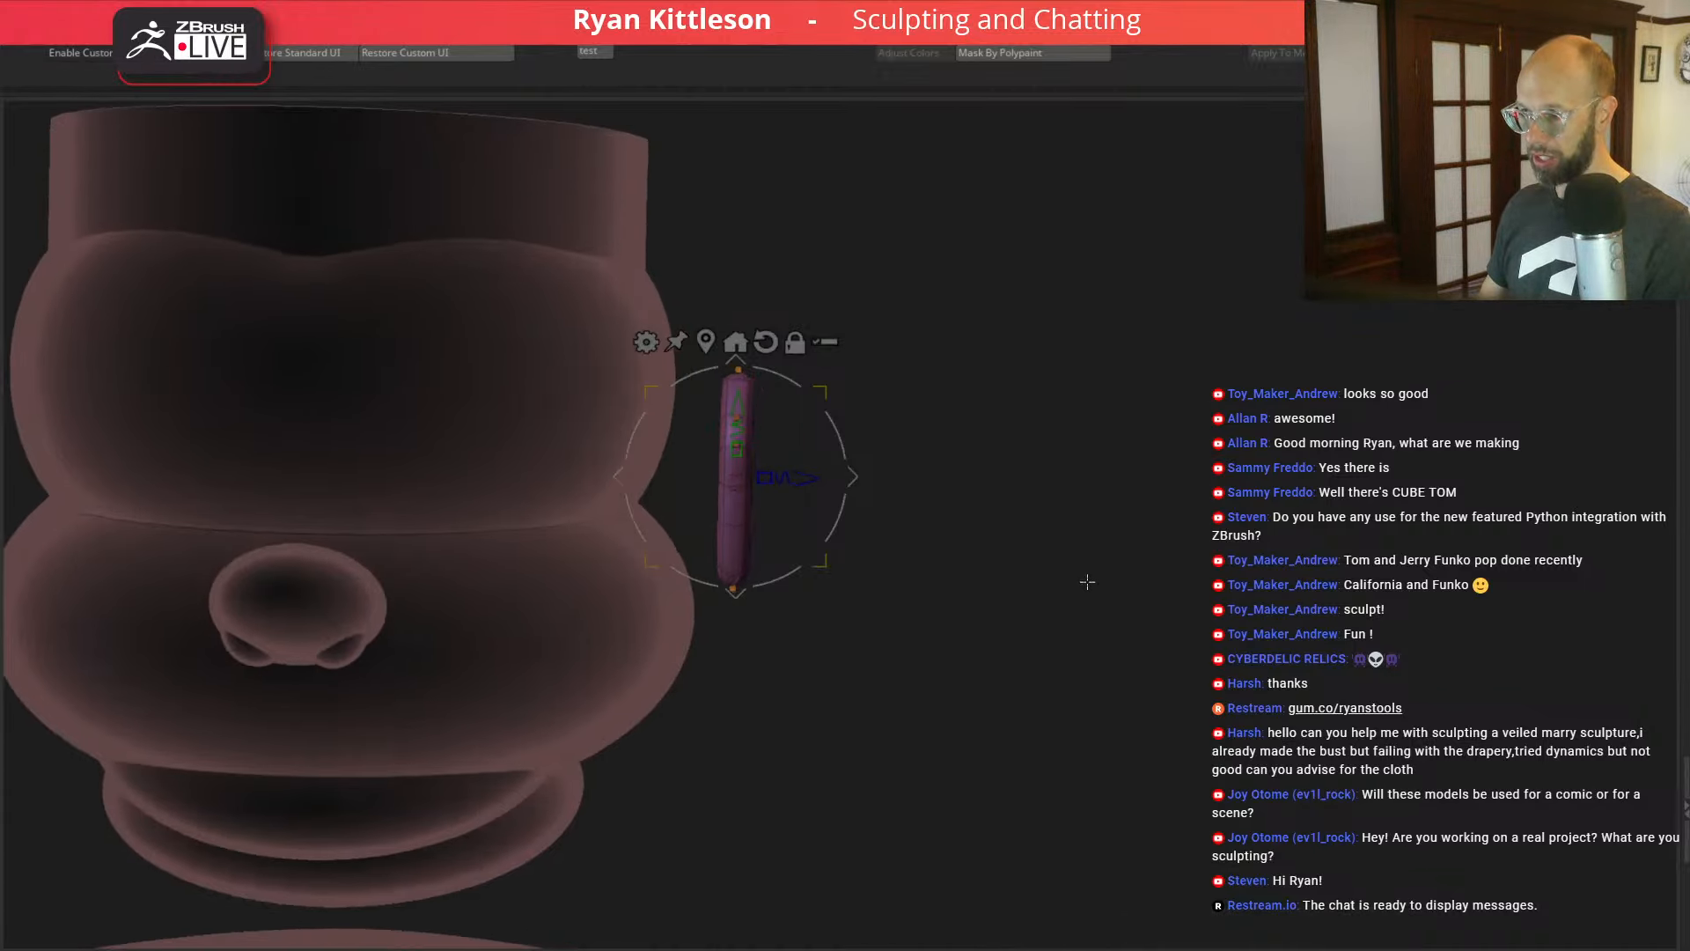
pyautogui.click(1184, 948)
pyautogui.click(1184, 949)
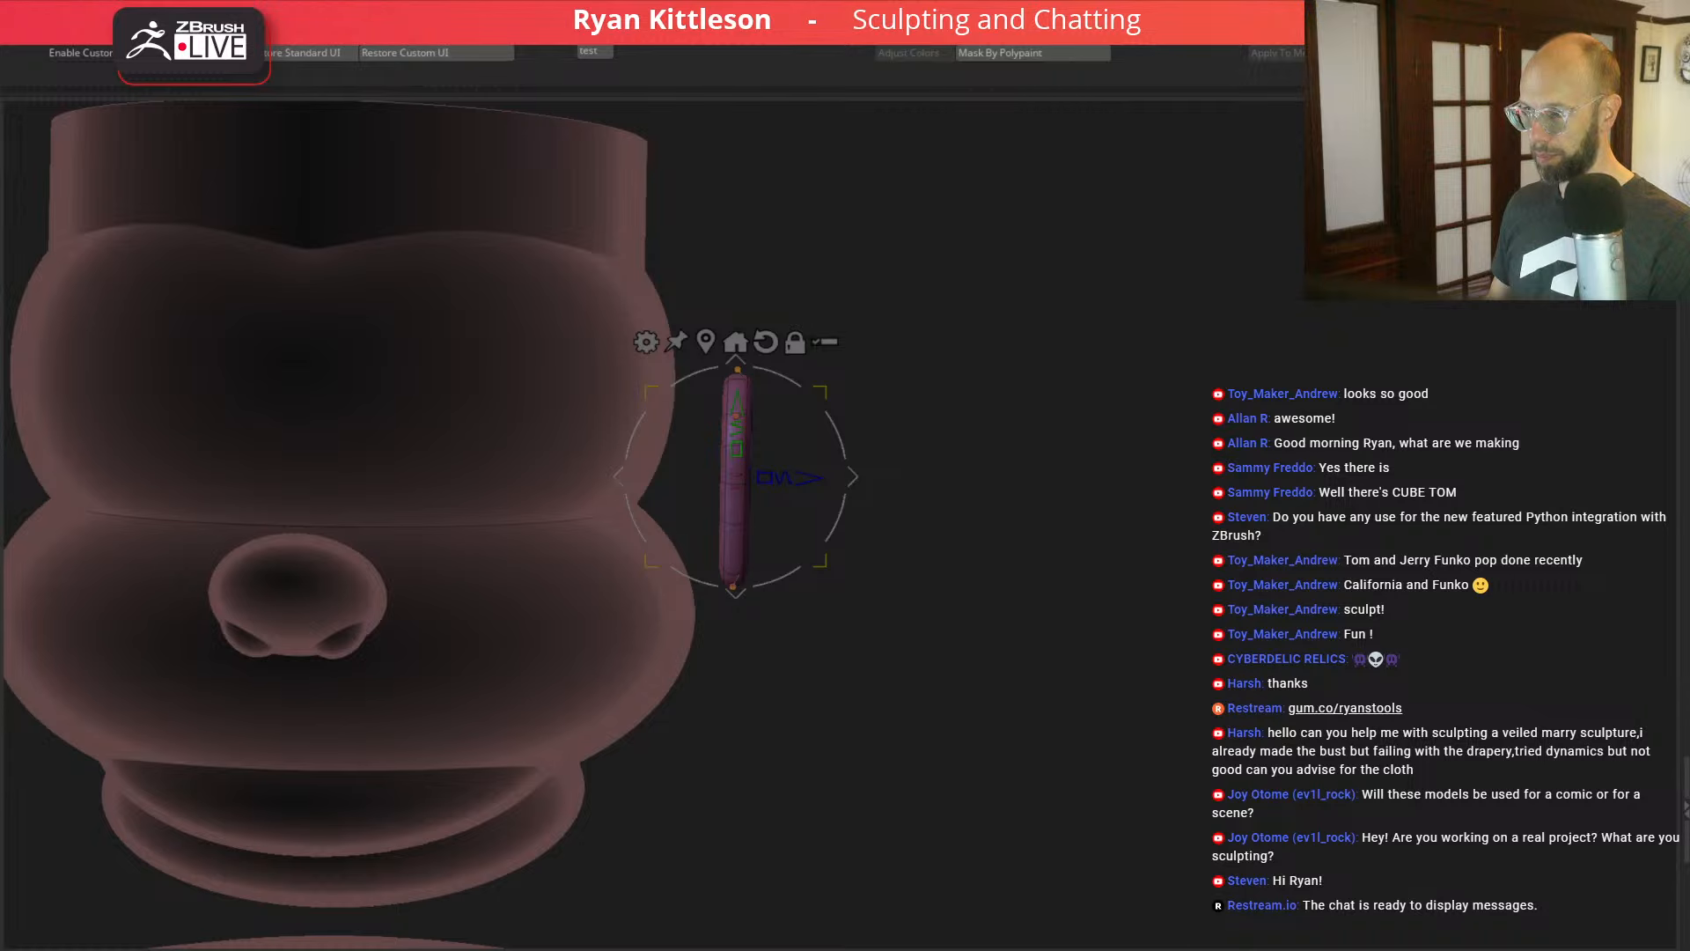
pyautogui.click(1184, 948)
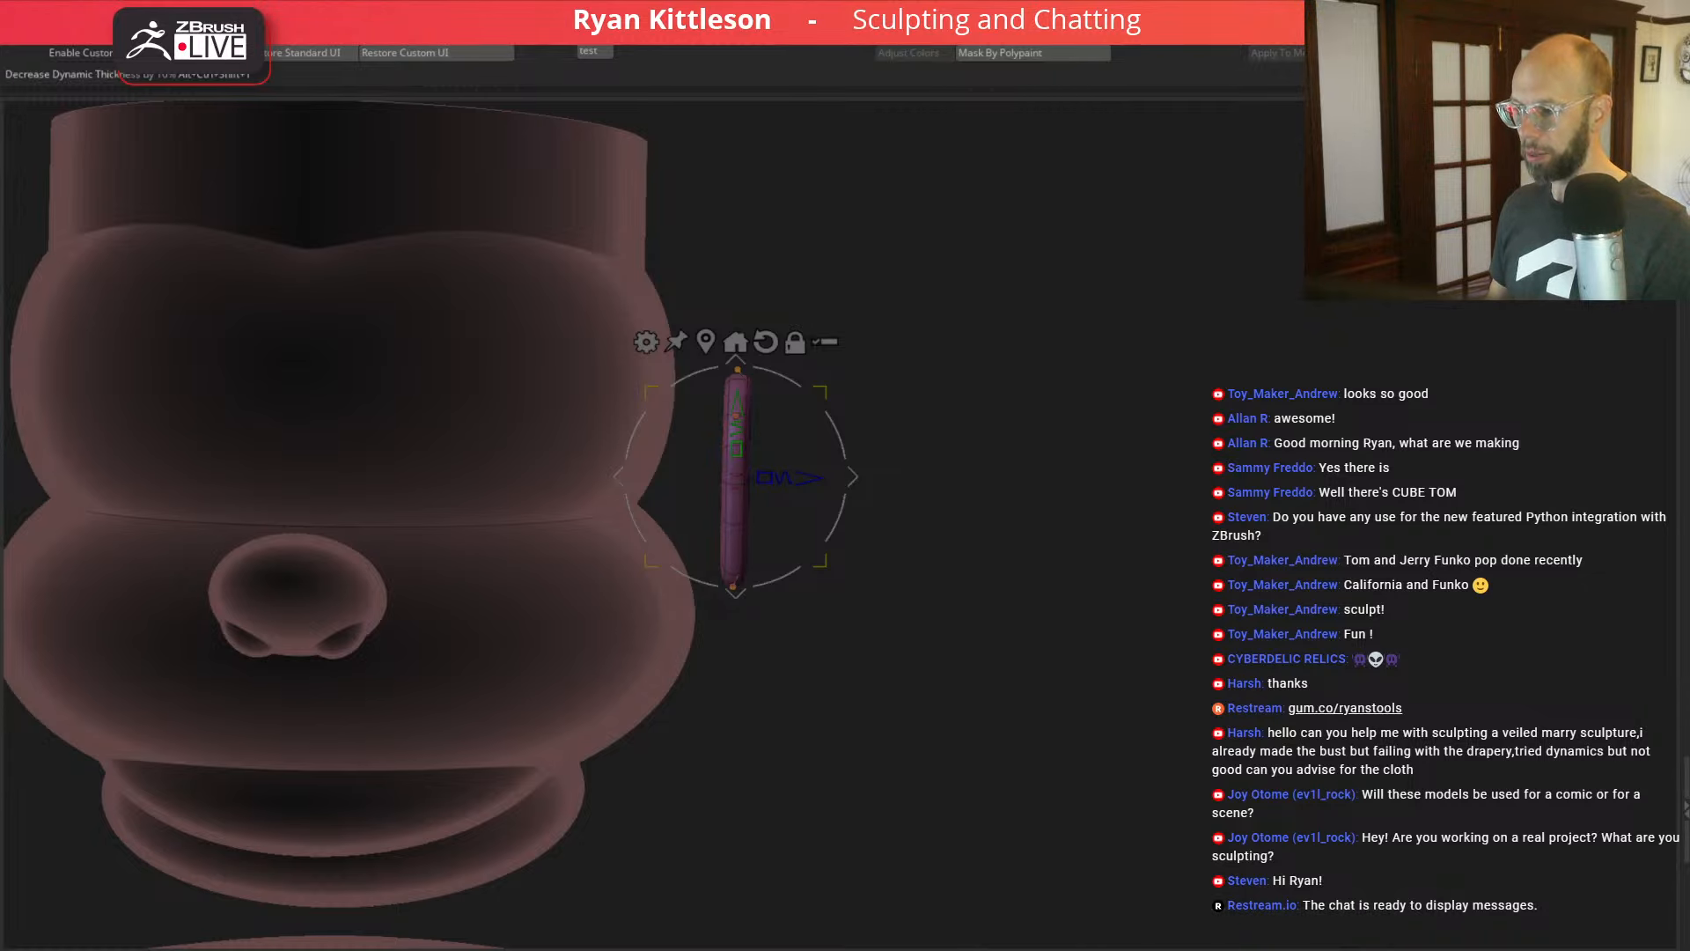
pyautogui.click(1184, 948)
pyautogui.click(1222, 949)
pyautogui.click(1222, 948)
pyautogui.click(1222, 948)
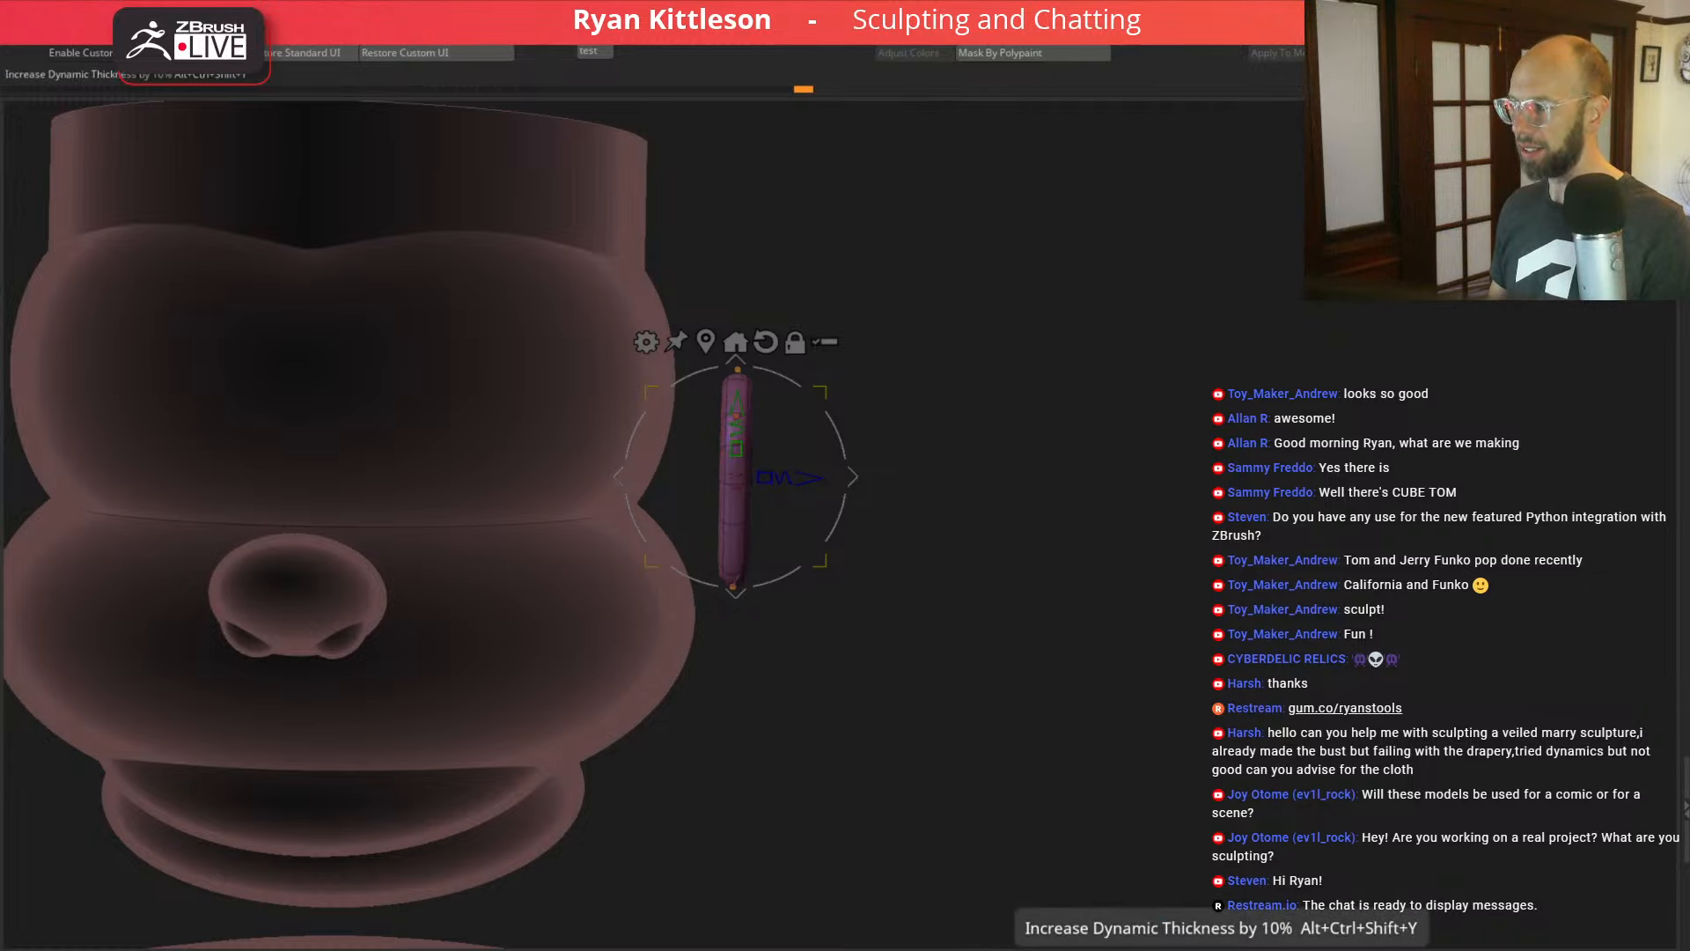
# Step: Hide the wireframe and mirror an instance of the ear to the opposite side of the head
pyautogui.moveTo(1044, 468)
pyautogui.mouseDown()
pyautogui.moveTo(999, 449)
pyautogui.moveTo(1014, 437)
pyautogui.mouseUp()
pyautogui.moveTo(852, 467); pyautogui.dragTo(904, 521)
pyautogui.keyDown('shift'); pyautogui.moveTo(1169, 499); pyautogui.dragTo(1260, 490); pyautogui.keyUp('shift')
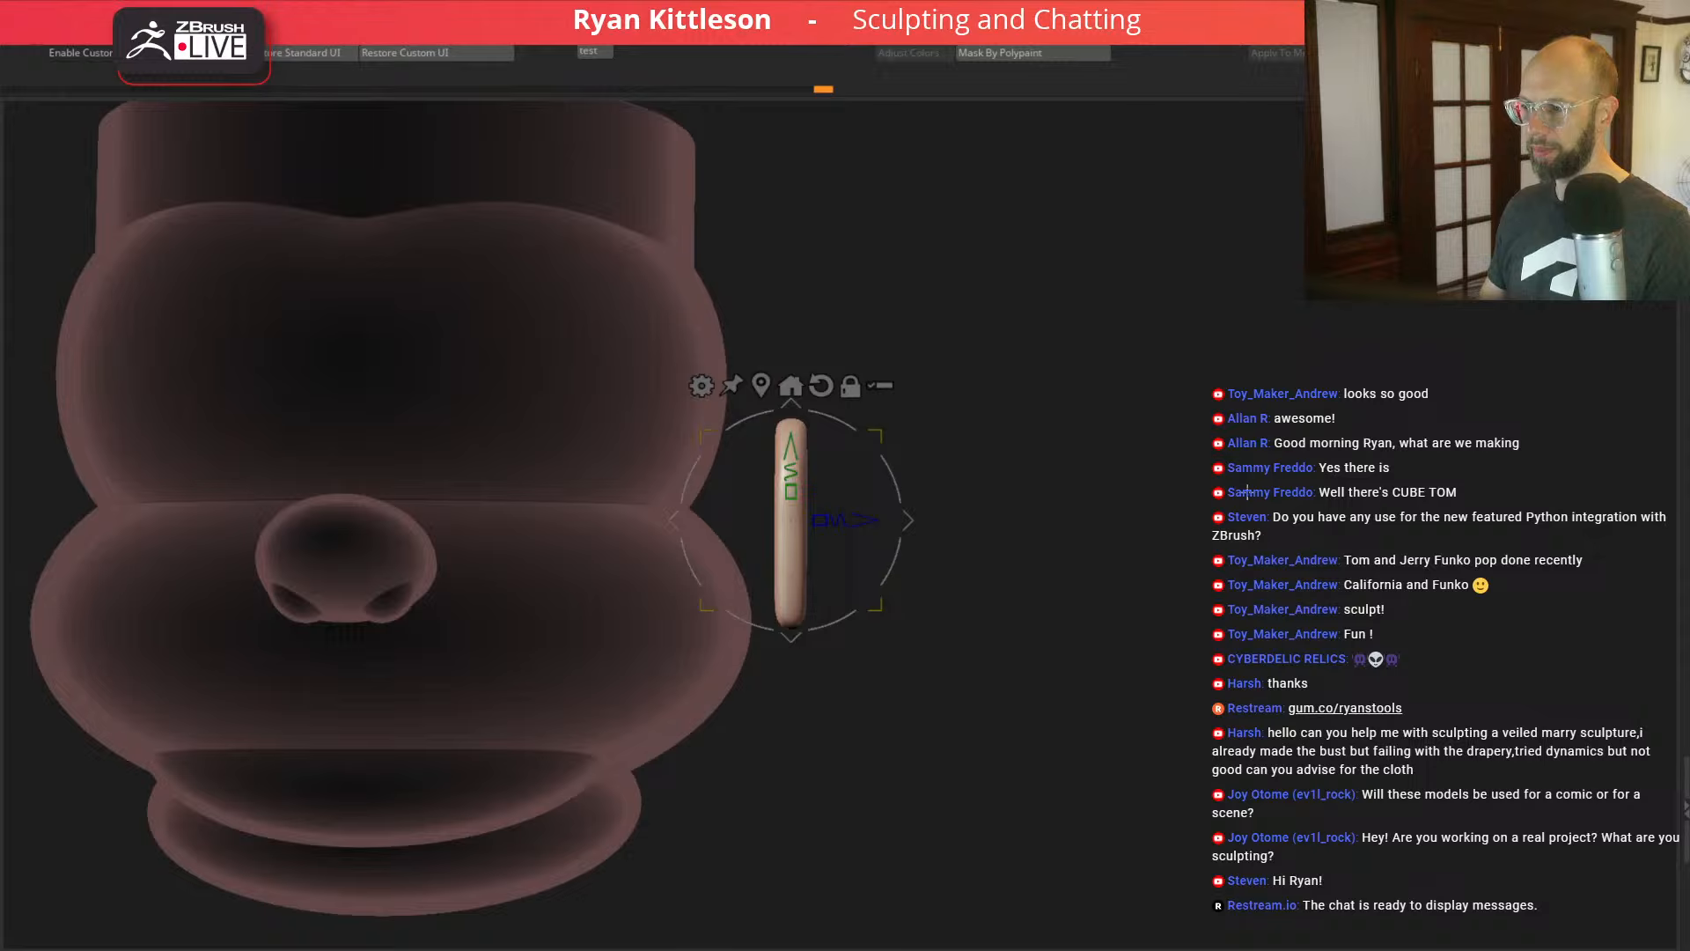
pyautogui.keyDown('alt'); pyautogui.moveTo(1064, 444); pyautogui.dragTo(1068, 476); pyautogui.keyUp('alt')
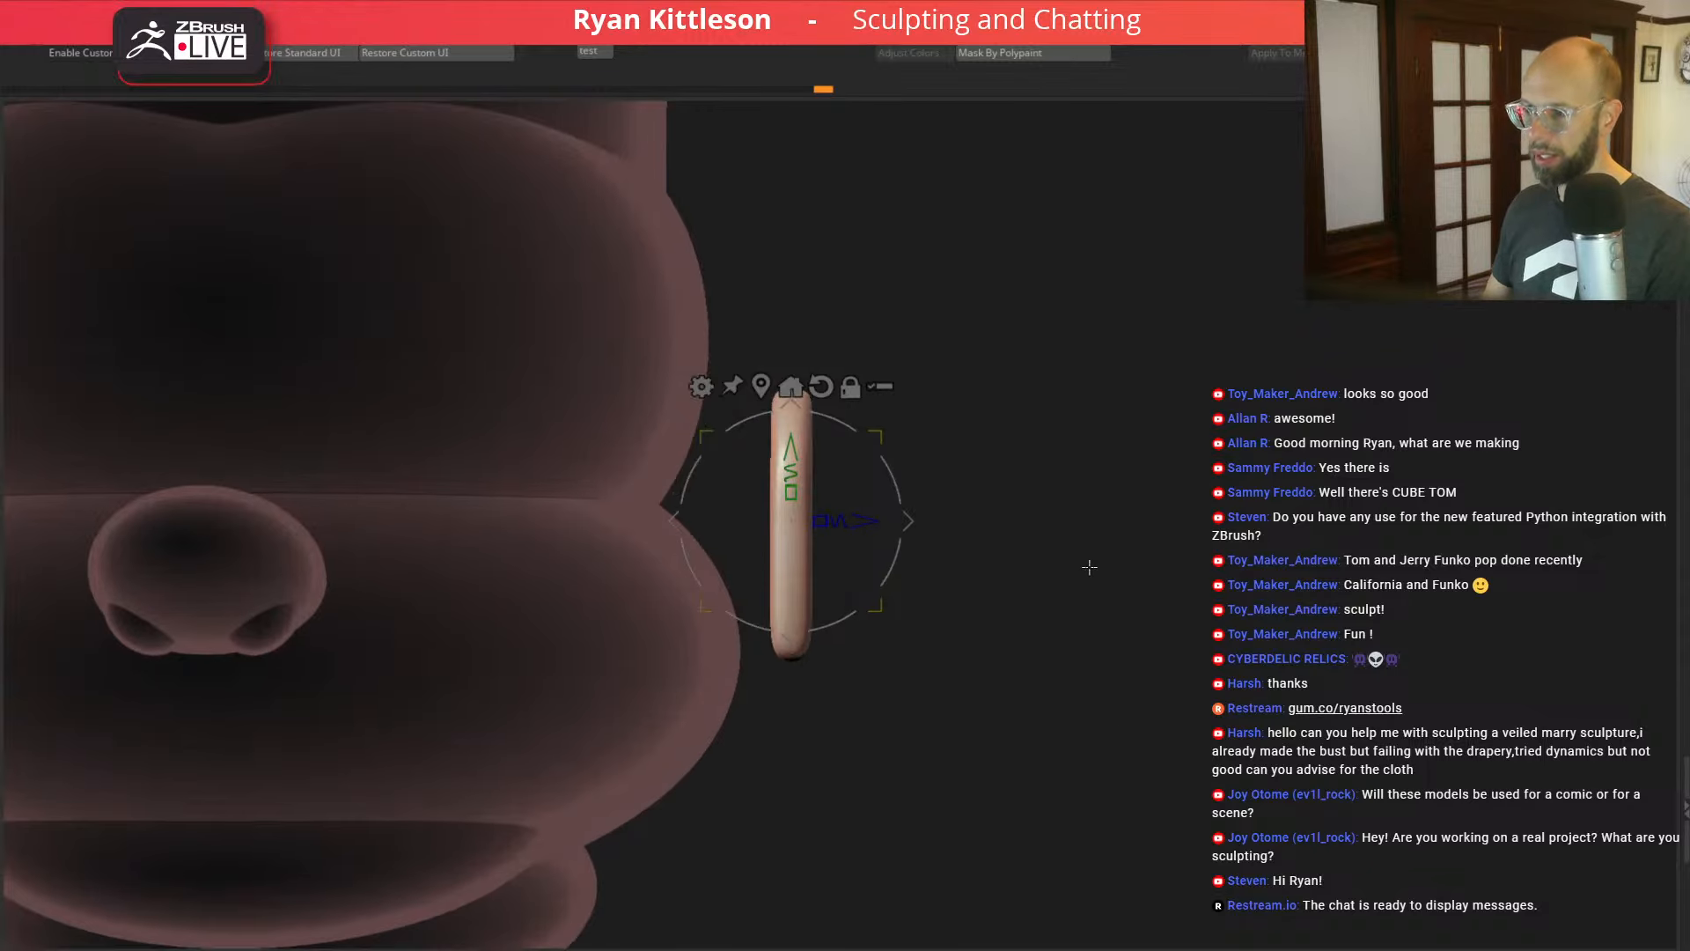
pyautogui.moveTo(1091, 566)
pyautogui.keyDown('alt'); pyautogui.mouseDown()
pyautogui.moveTo(1038, 525)
pyautogui.moveTo(1093, 568)
pyautogui.mouseUp(); pyautogui.keyUp('alt')
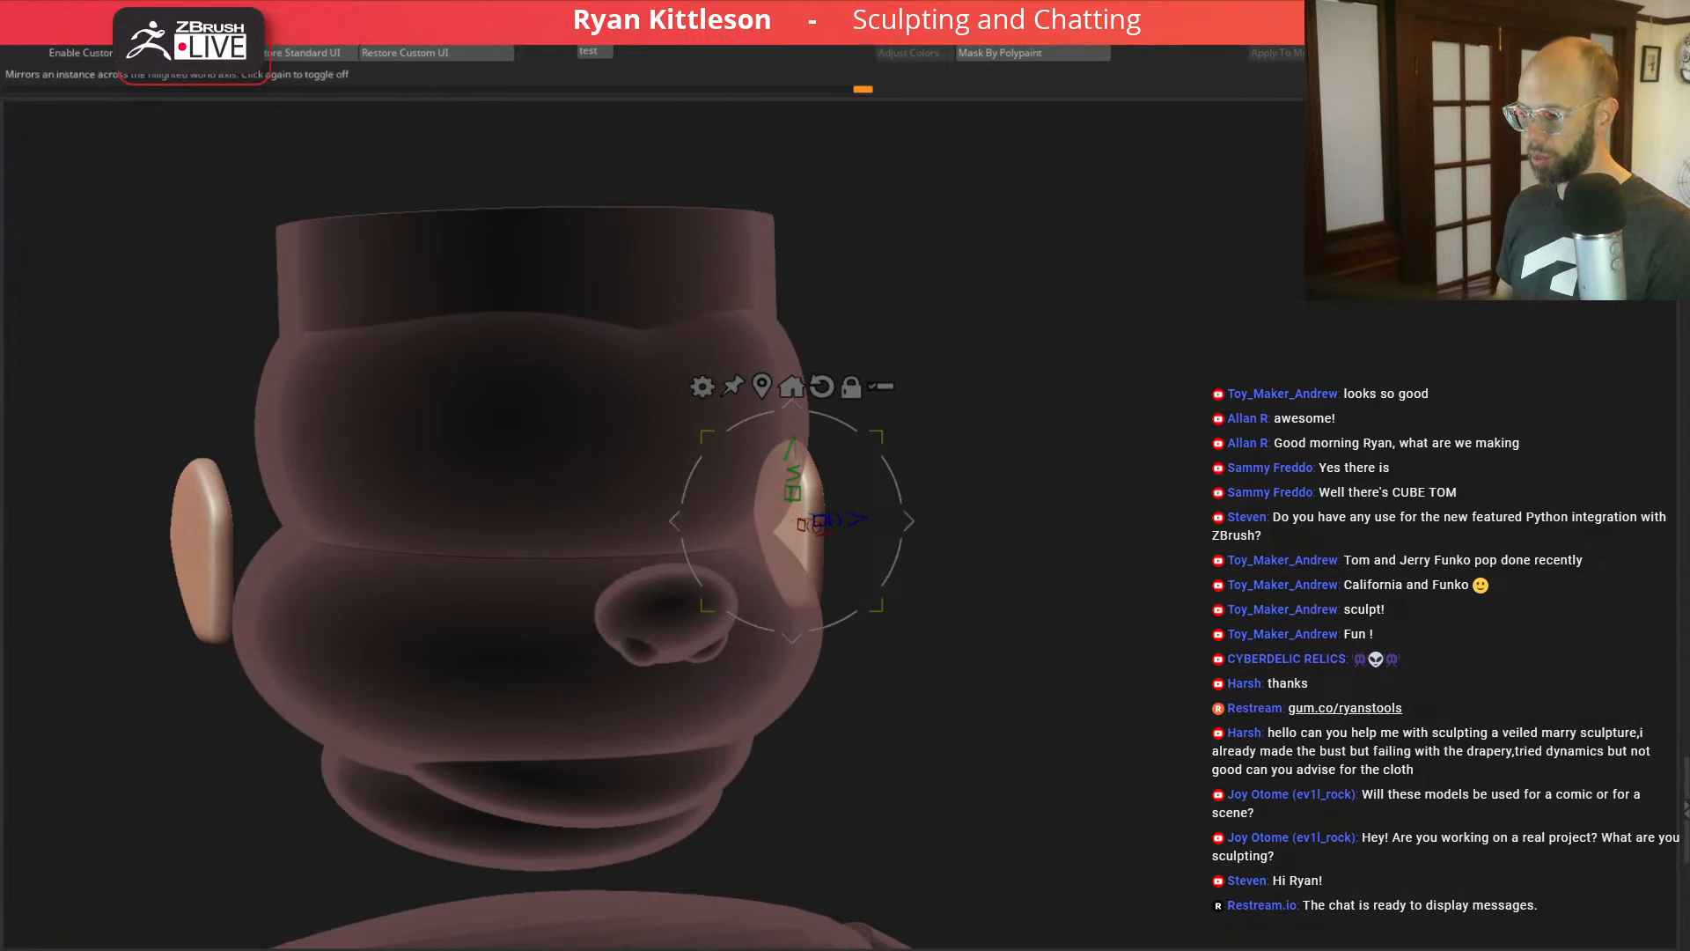
pyautogui.hotkey('ctrl', 'shift', 'z')
pyautogui.hotkey('ctrl', 'shift', 'z')
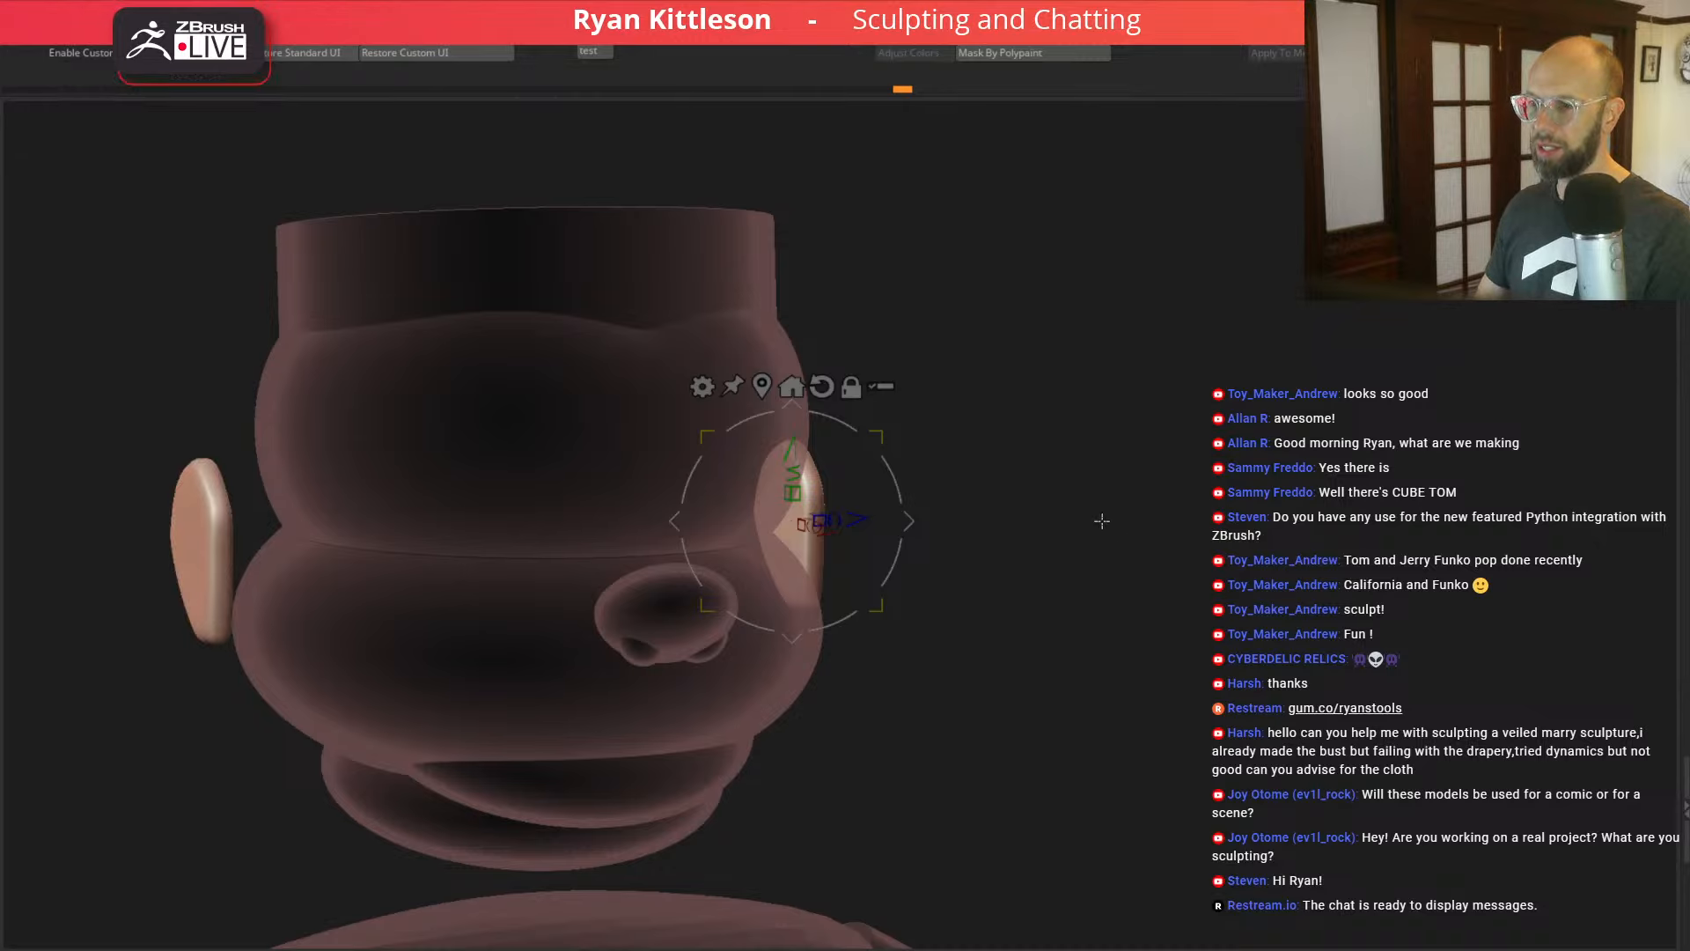
# Step: Move the ear inward against the side of the head
pyautogui.moveTo(1097, 521); pyautogui.dragTo(1067, 480)
pyautogui.moveTo(1067, 479); pyautogui.dragTo(1185, 479)
pyautogui.moveTo(862, 519); pyautogui.dragTo(803, 503)
pyautogui.moveTo(1062, 449); pyautogui.dragTo(1024, 432)
# Step: Isolate the ear and show its low-poly wireframe with dynamic subdivision turned off
pyautogui.hotkey('shift', 'f')
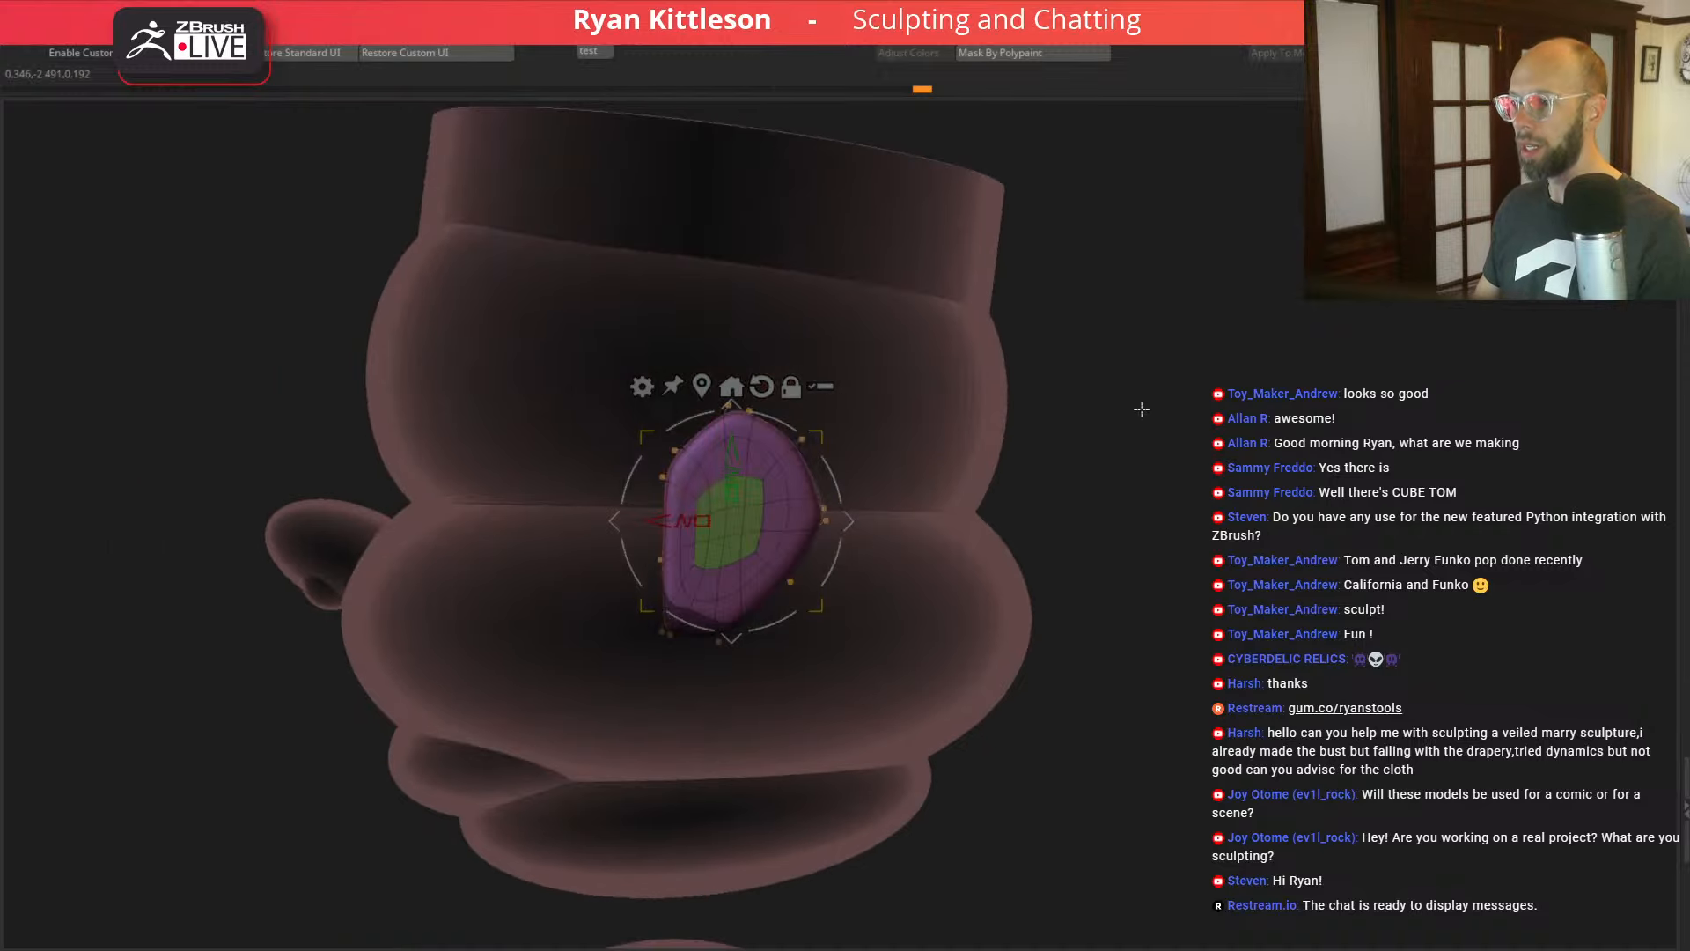
pyautogui.keyDown('alt'); pyautogui.moveTo(1187, 412); pyautogui.dragTo(1229, 460); pyautogui.keyUp('alt')
pyautogui.hotkey('shift', 'f')
pyautogui.hotkey('alt', 's')
pyautogui.hotkey('shift', 'f')
pyautogui.hotkey('shift', 'd')
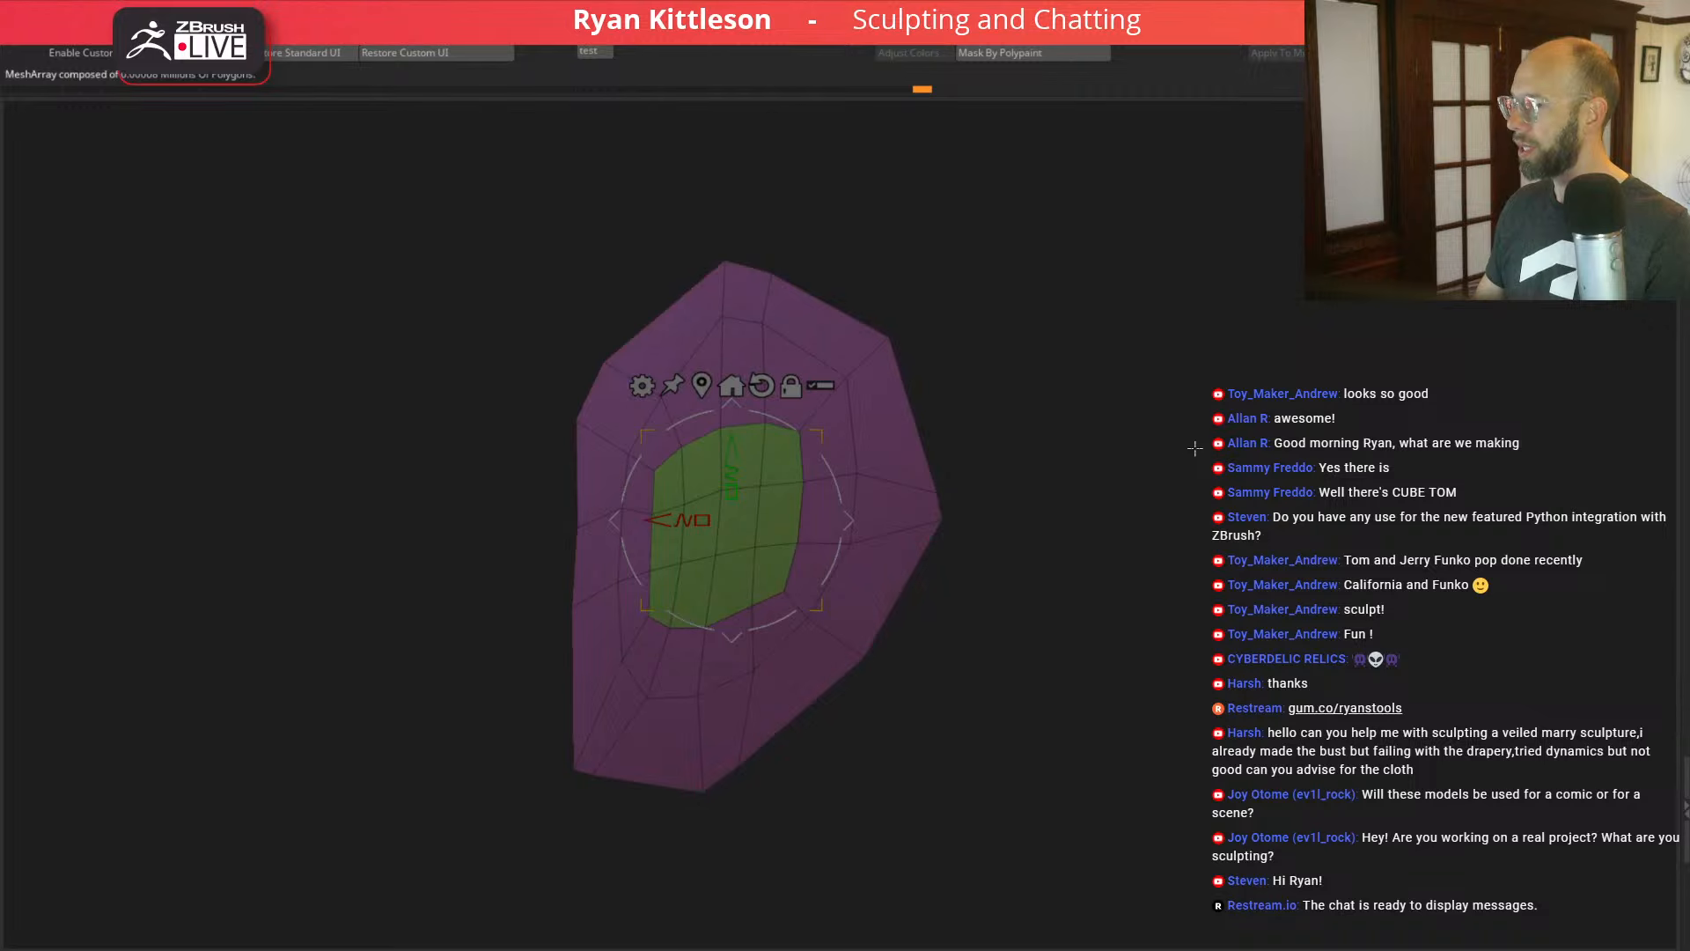
pyautogui.keyDown('alt'); pyautogui.moveTo(1161, 455); pyautogui.dragTo(1172, 460); pyautogui.keyUp('alt')
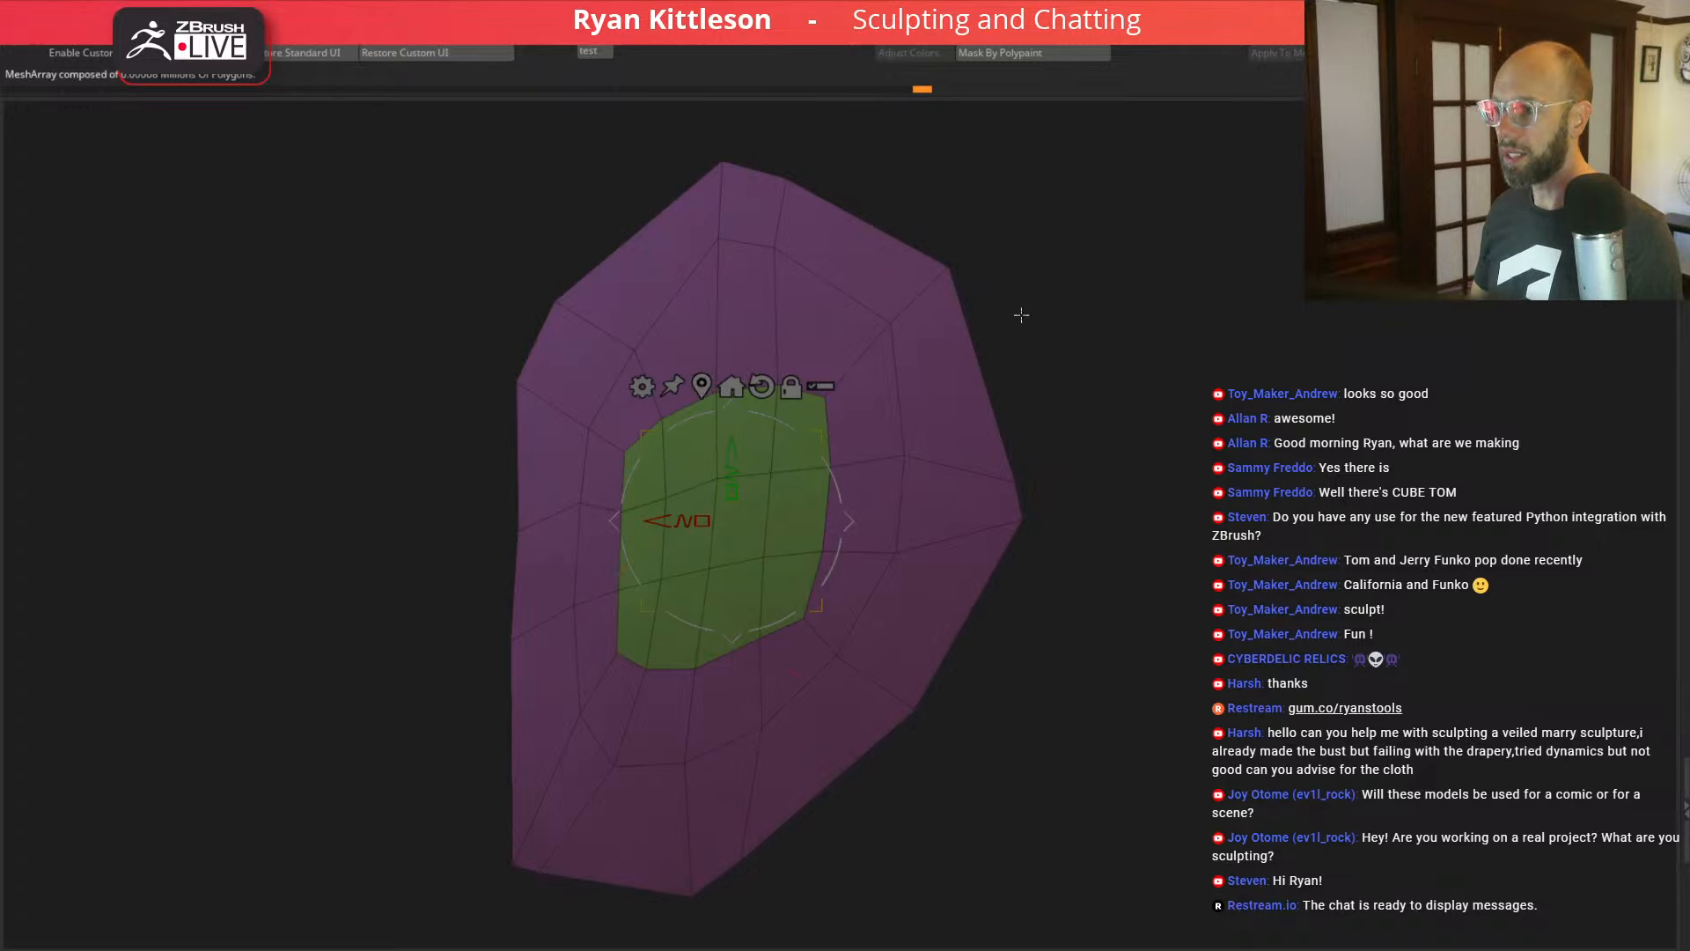
# Step: Isolate the ear's green centre, grow the visible area by one ring, and assign it a single new polygroup within the whole ear
pyautogui.press('q')
pyautogui.keyDown('ctrl'); pyautogui.keyDown('shift'); pyautogui.click(735, 478); pyautogui.keyUp('shift'); pyautogui.keyUp('ctrl')
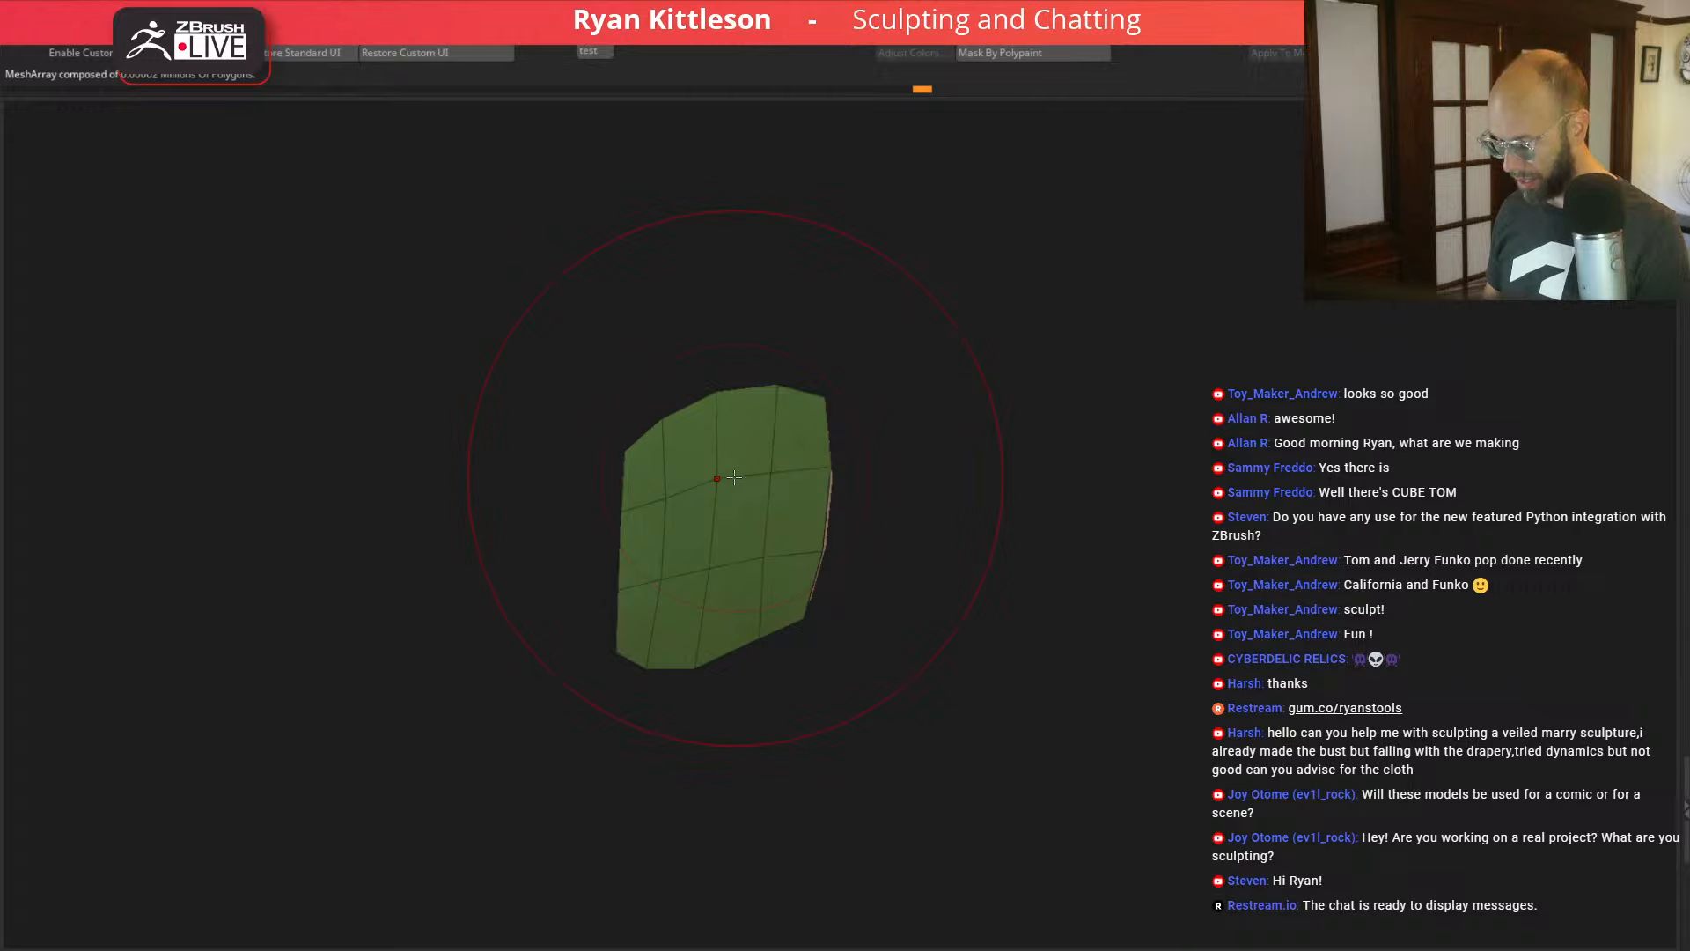
pyautogui.hotkey('ctrl', 'shift', 'x')
pyautogui.hotkey('ctrl', 'w')
pyautogui.keyDown('ctrl'); pyautogui.keyDown('shift'); pyautogui.click(1037, 342); pyautogui.keyUp('shift'); pyautogui.keyUp('ctrl')
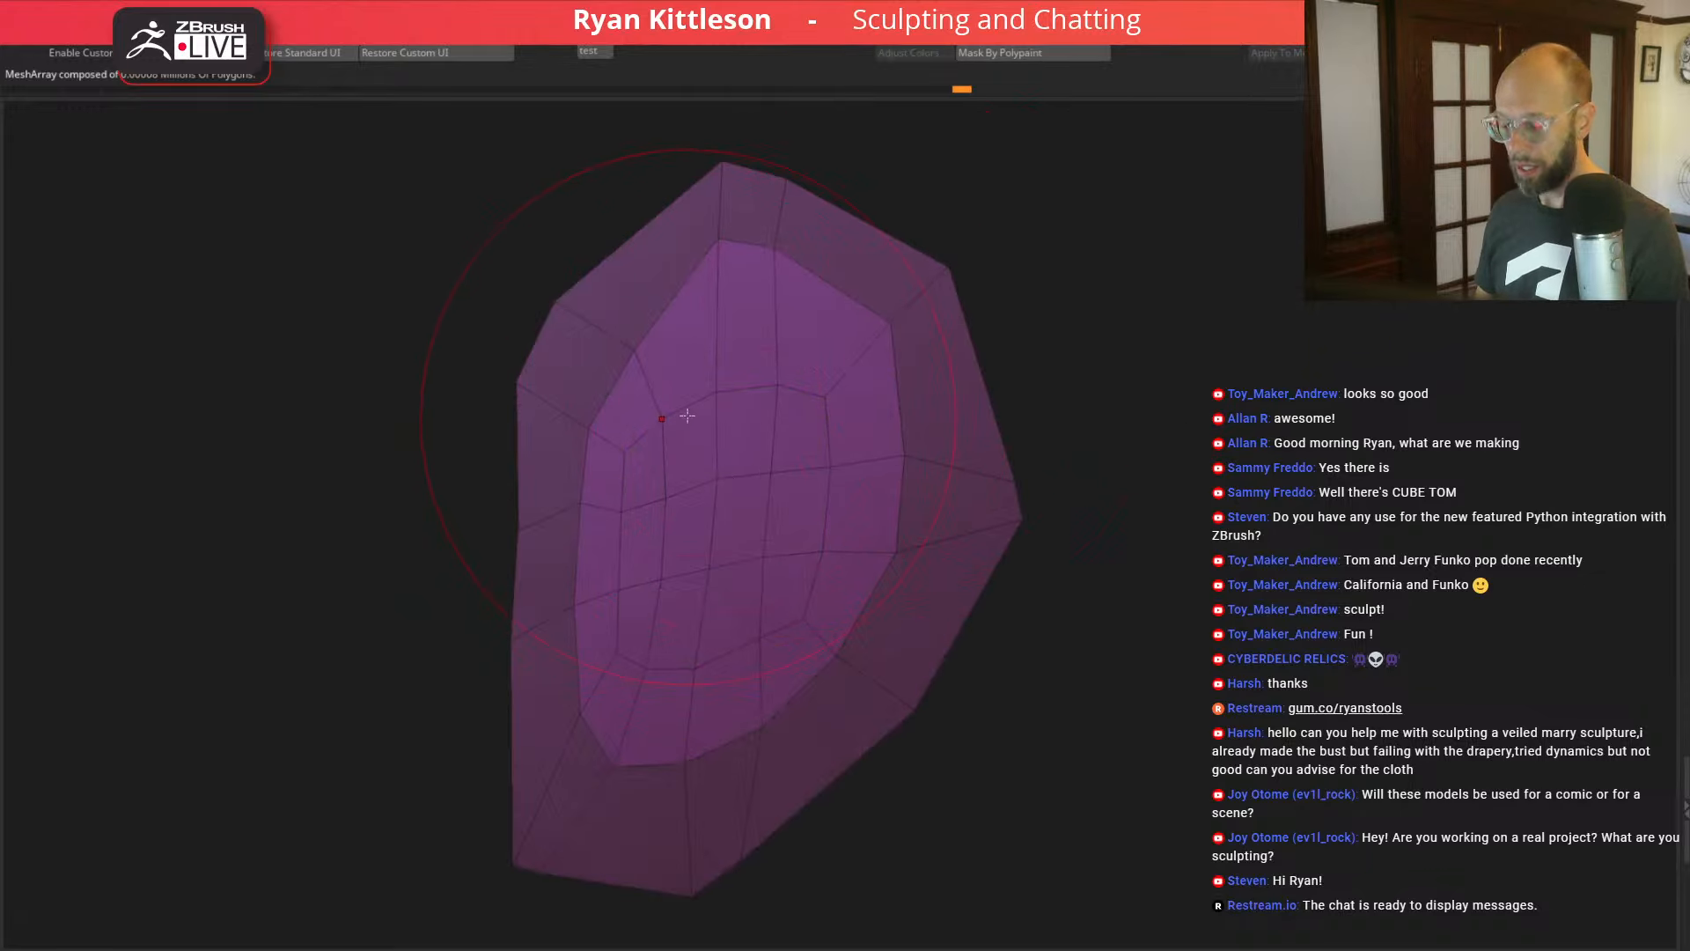
# Step: Reduce the Move brush's draw size and adjust the inner polygroup border's right and top points plus the ear's top outer corner
pyautogui.press('space')
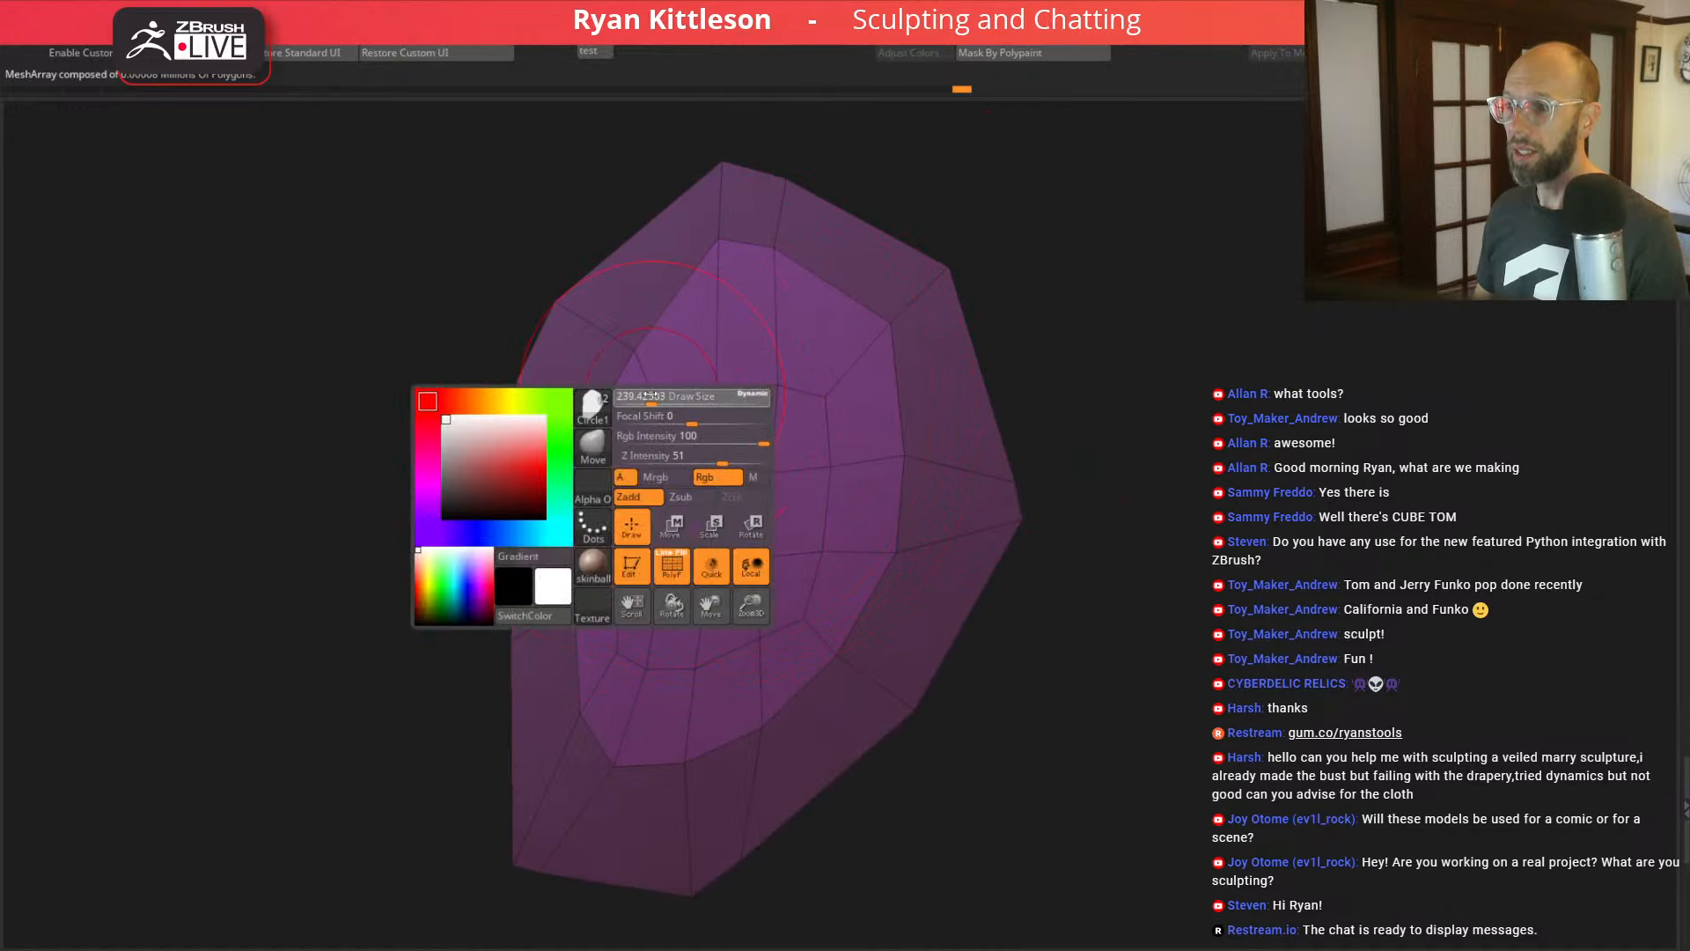
pyautogui.moveTo(673, 397); pyautogui.dragTo(650, 383)
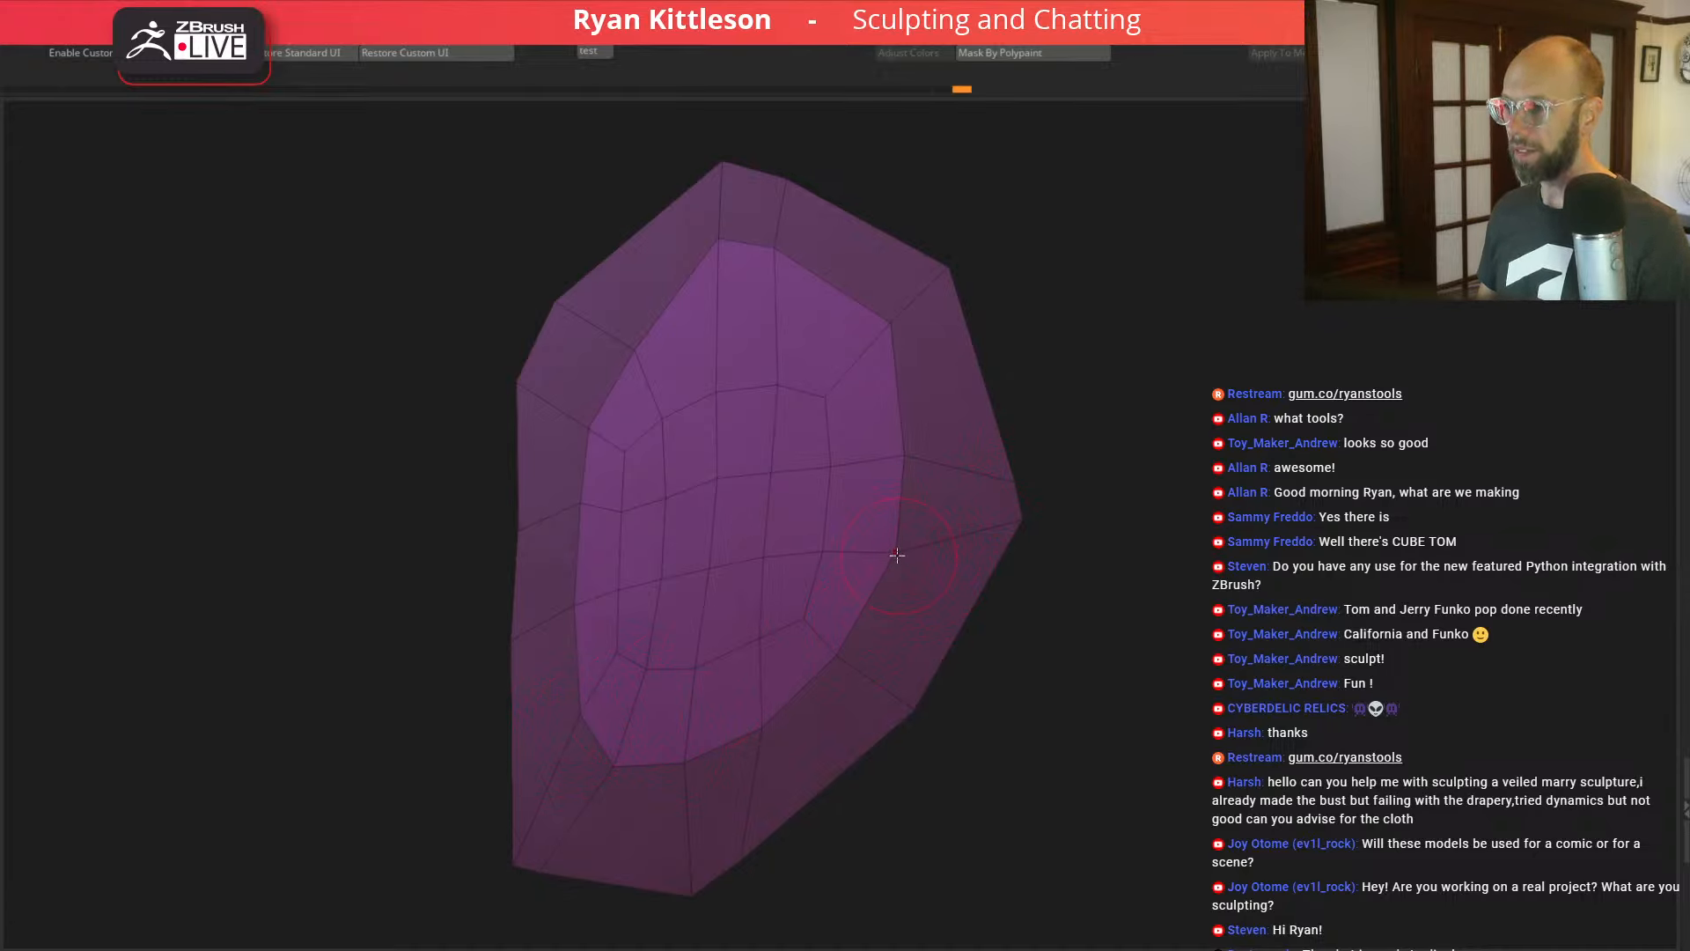
pyautogui.moveTo(892, 556); pyautogui.dragTo(925, 564)
pyautogui.moveTo(903, 452); pyautogui.dragTo(925, 468)
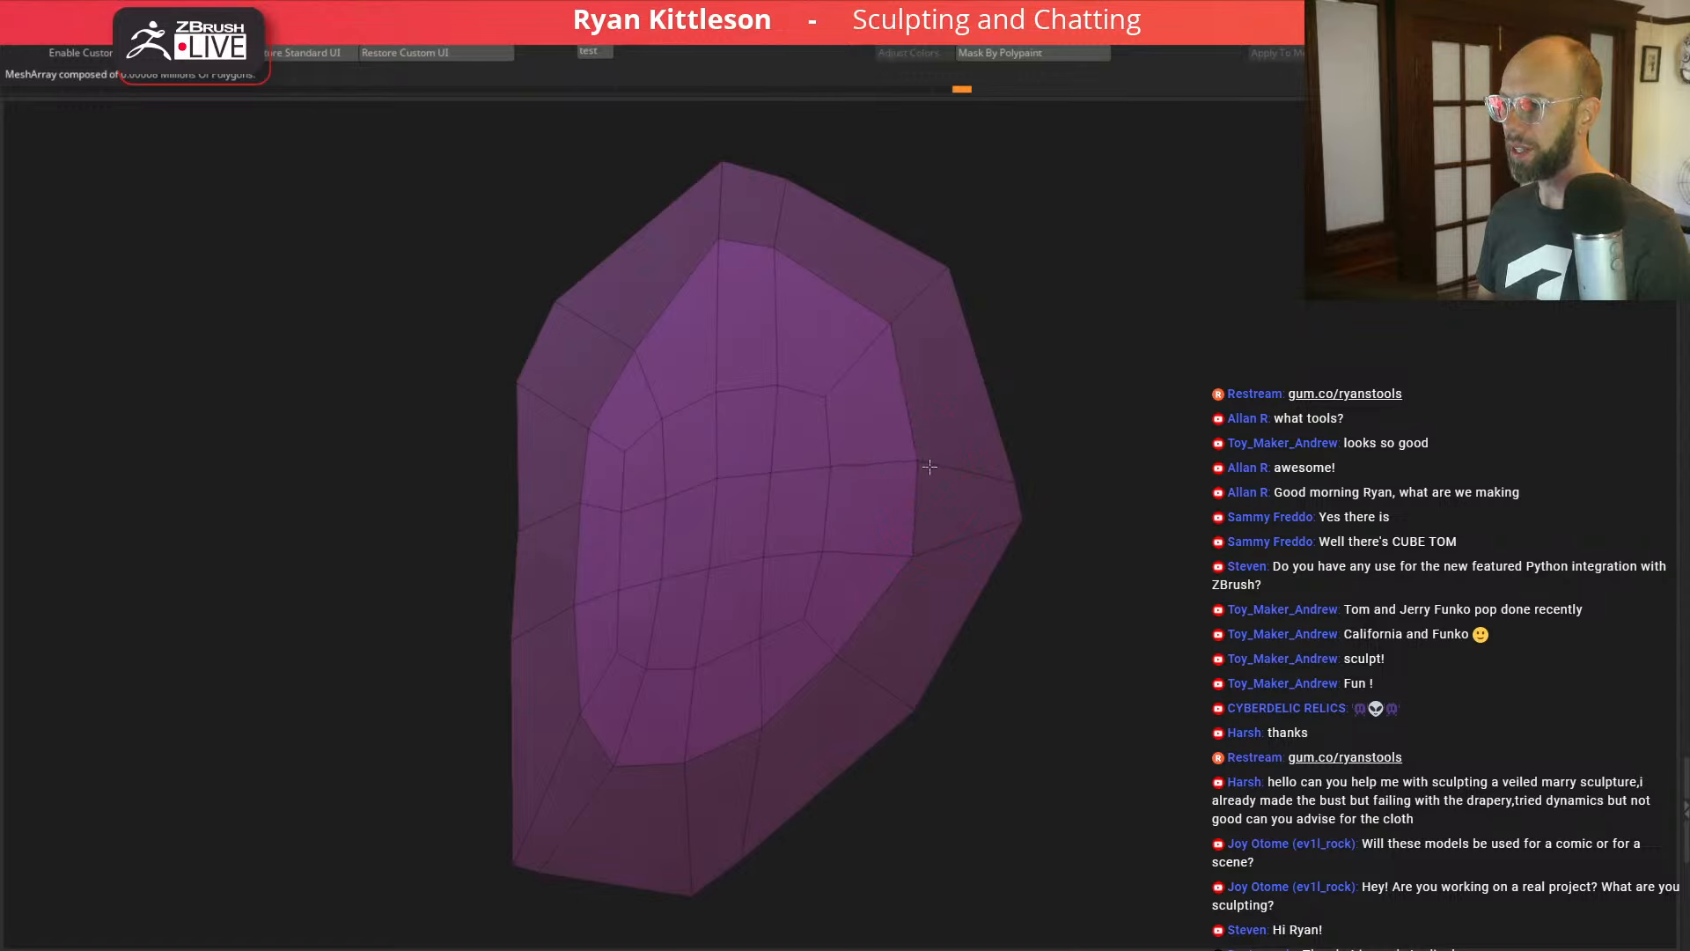
pyautogui.moveTo(718, 259); pyautogui.dragTo(715, 269)
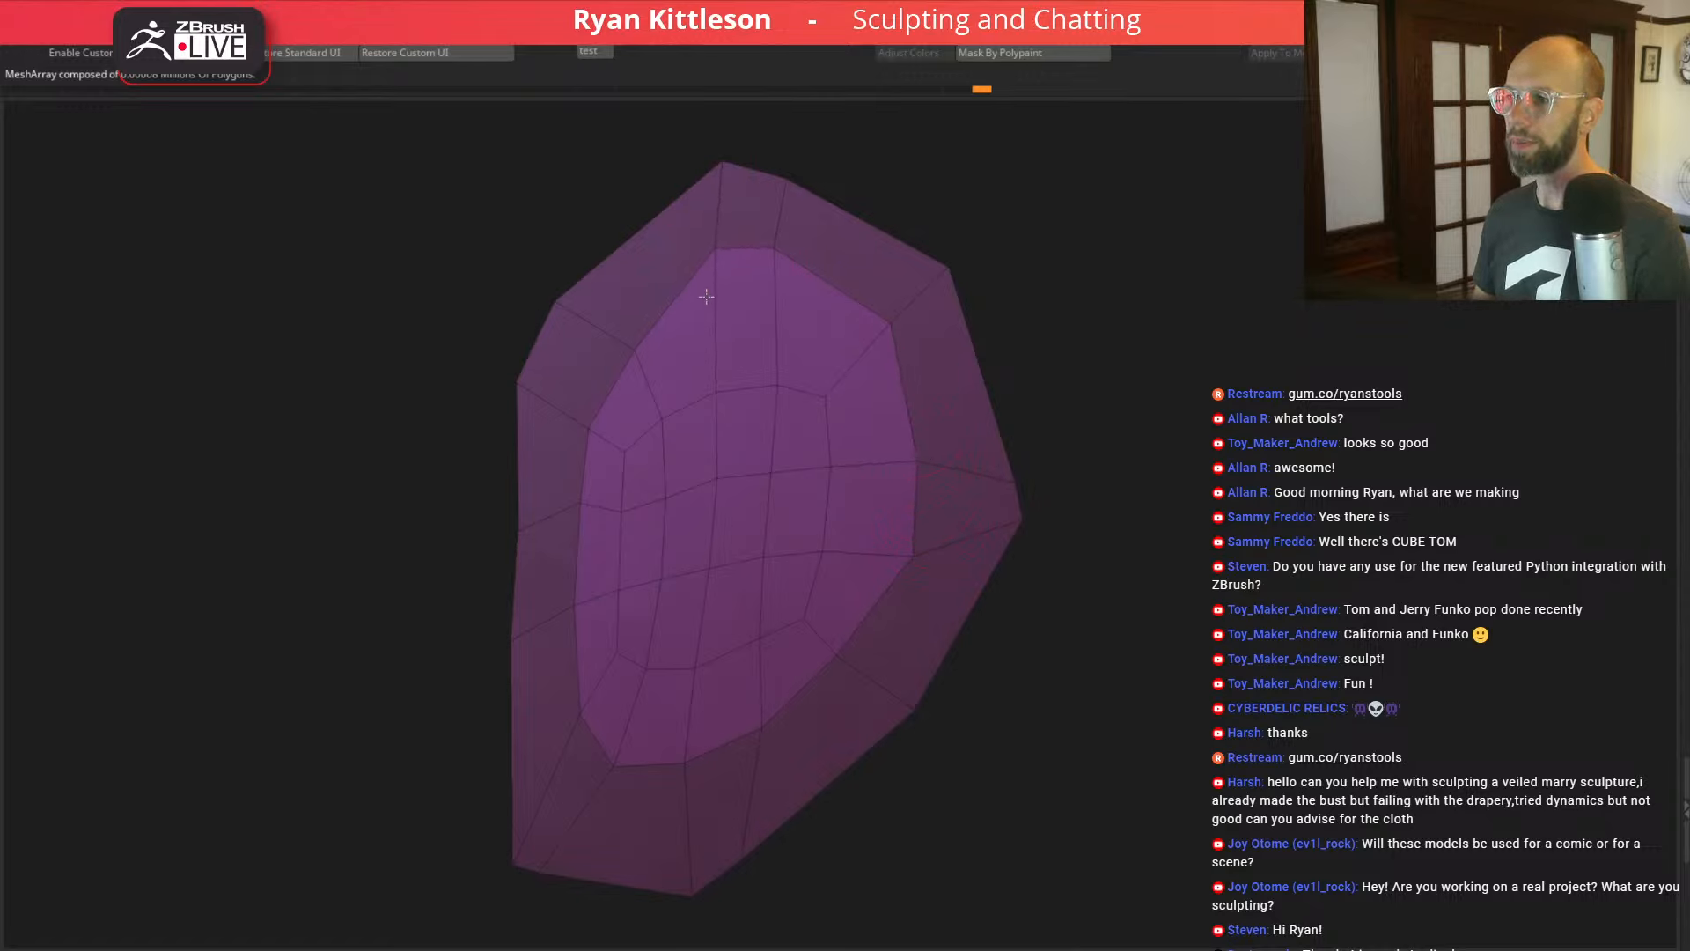
pyautogui.moveTo(792, 192); pyautogui.dragTo(787, 169)
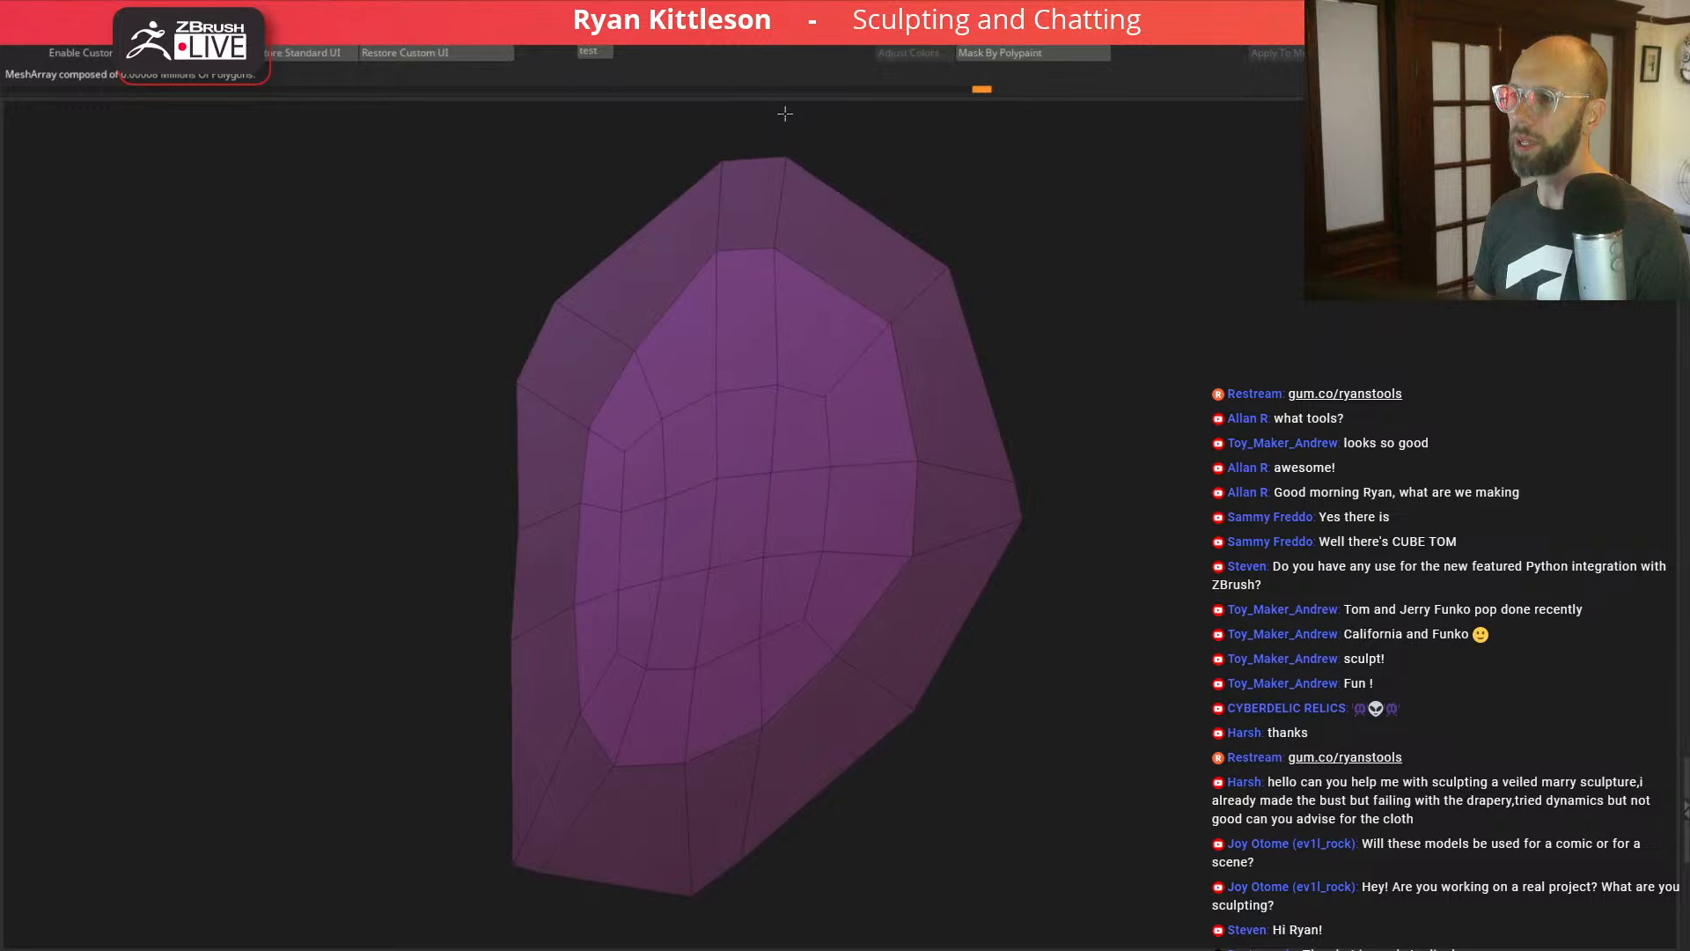
# Step: Reshape the left and lower parts of the inner polygroup border, evening out the edge loops beside it
pyautogui.moveTo(588, 429); pyautogui.dragTo(601, 405)
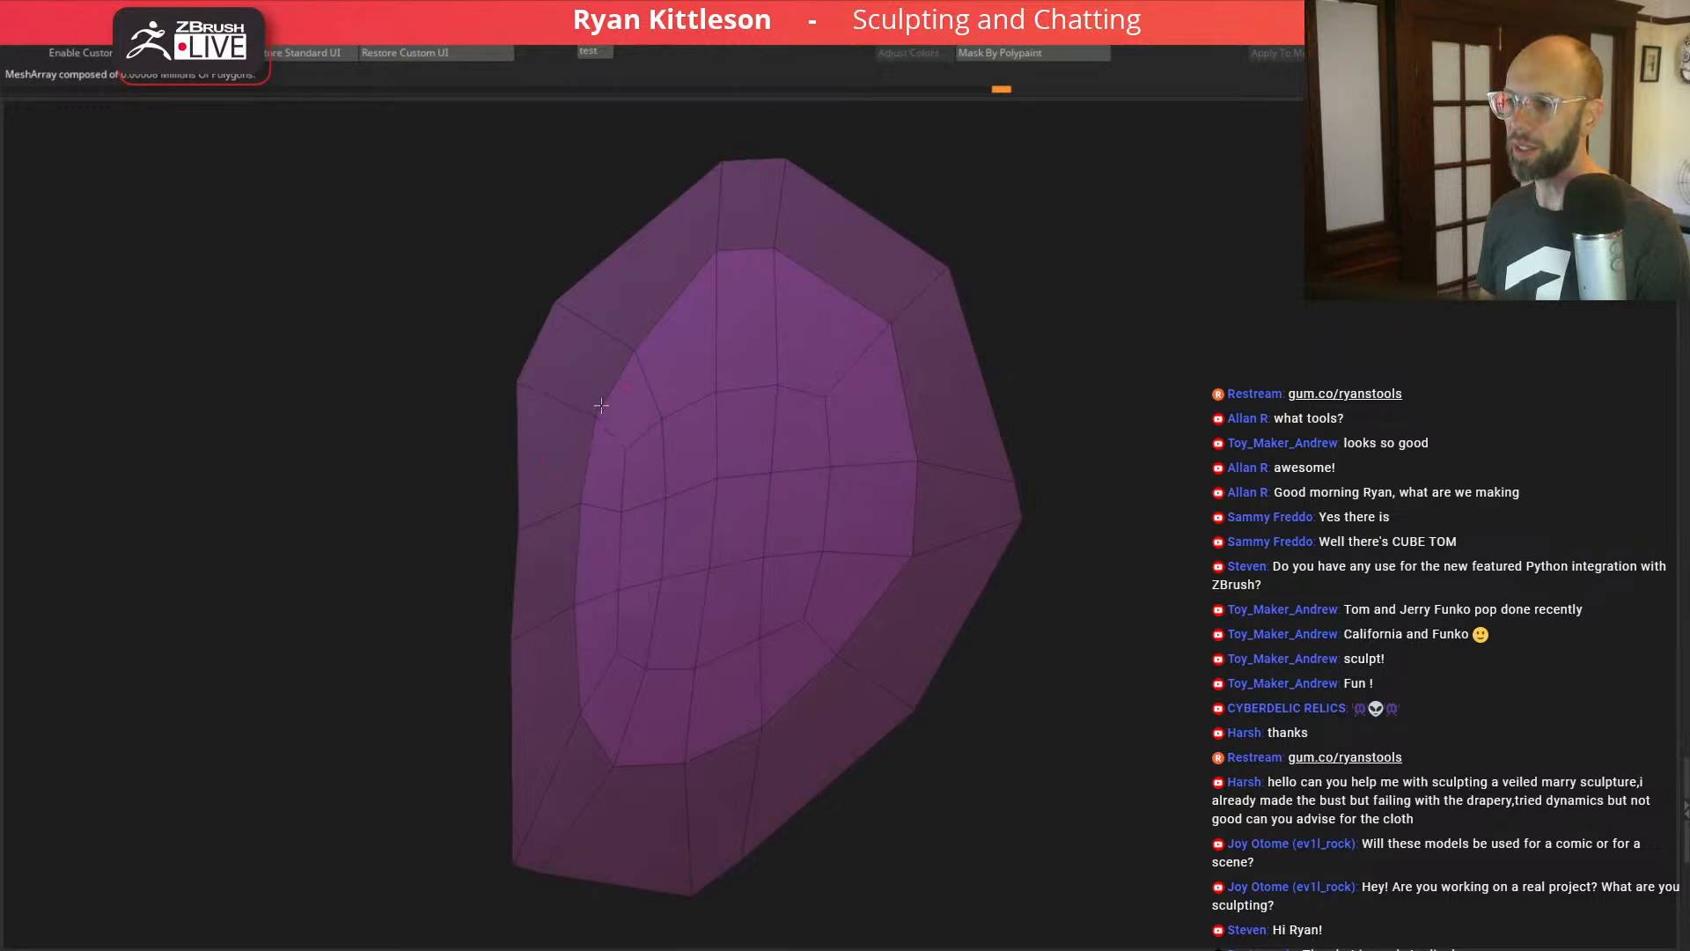
pyautogui.moveTo(596, 507); pyautogui.dragTo(587, 555)
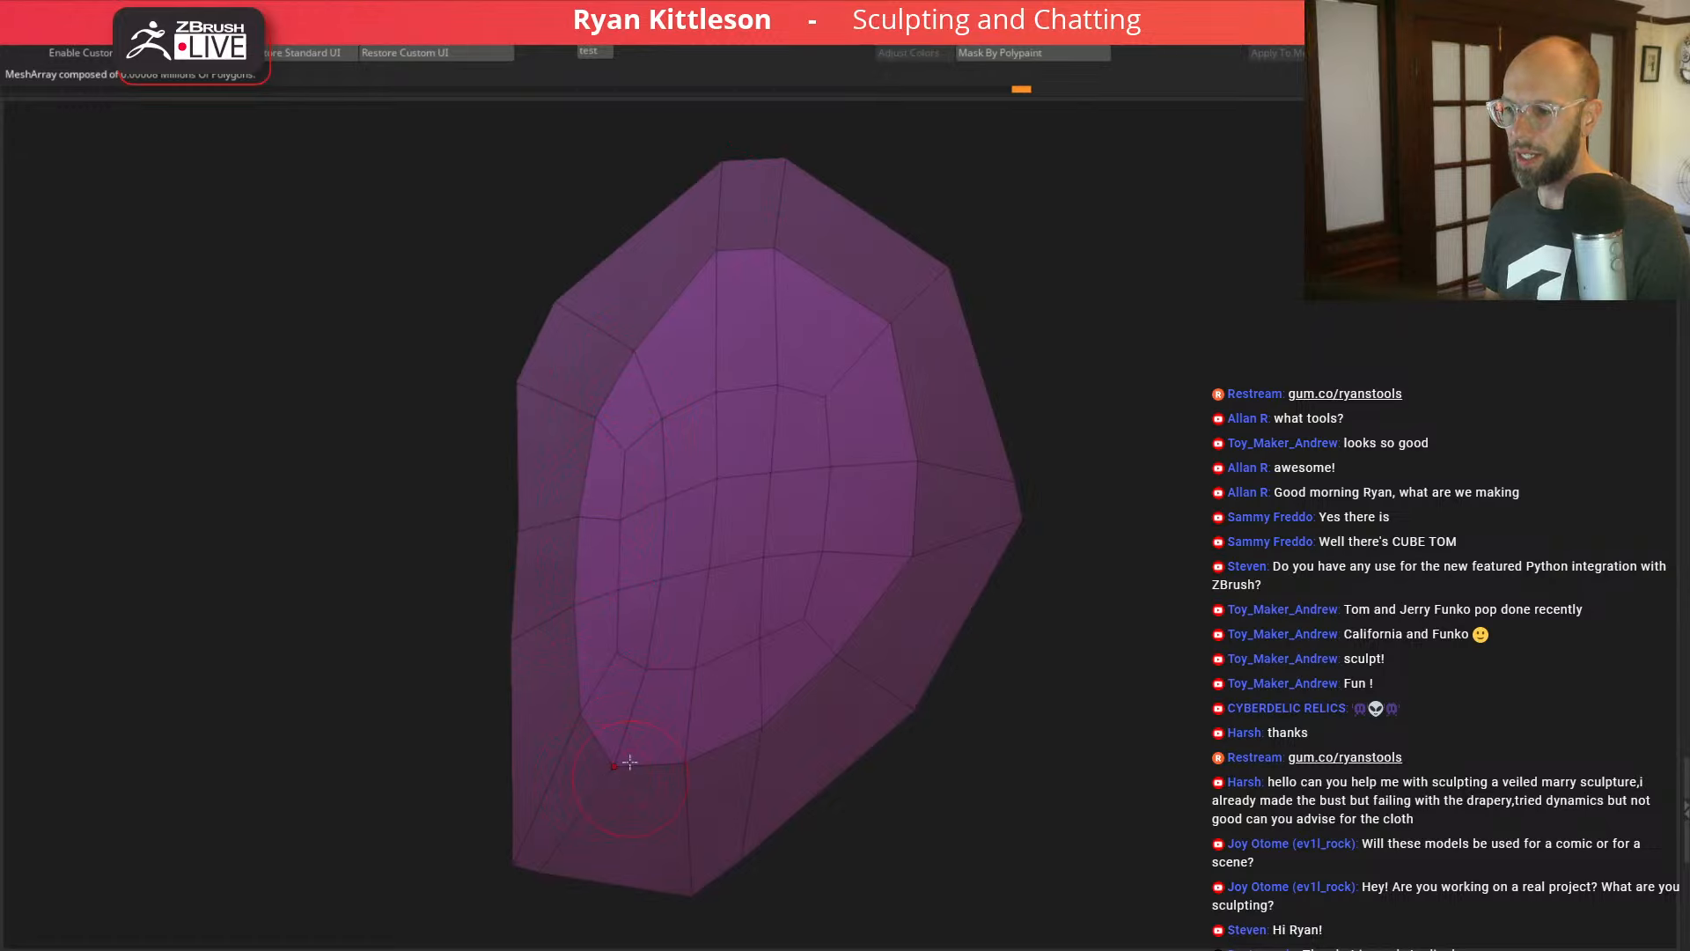
pyautogui.moveTo(582, 719)
pyautogui.mouseDown()
pyautogui.moveTo(557, 764)
pyautogui.moveTo(620, 838)
pyautogui.mouseUp()
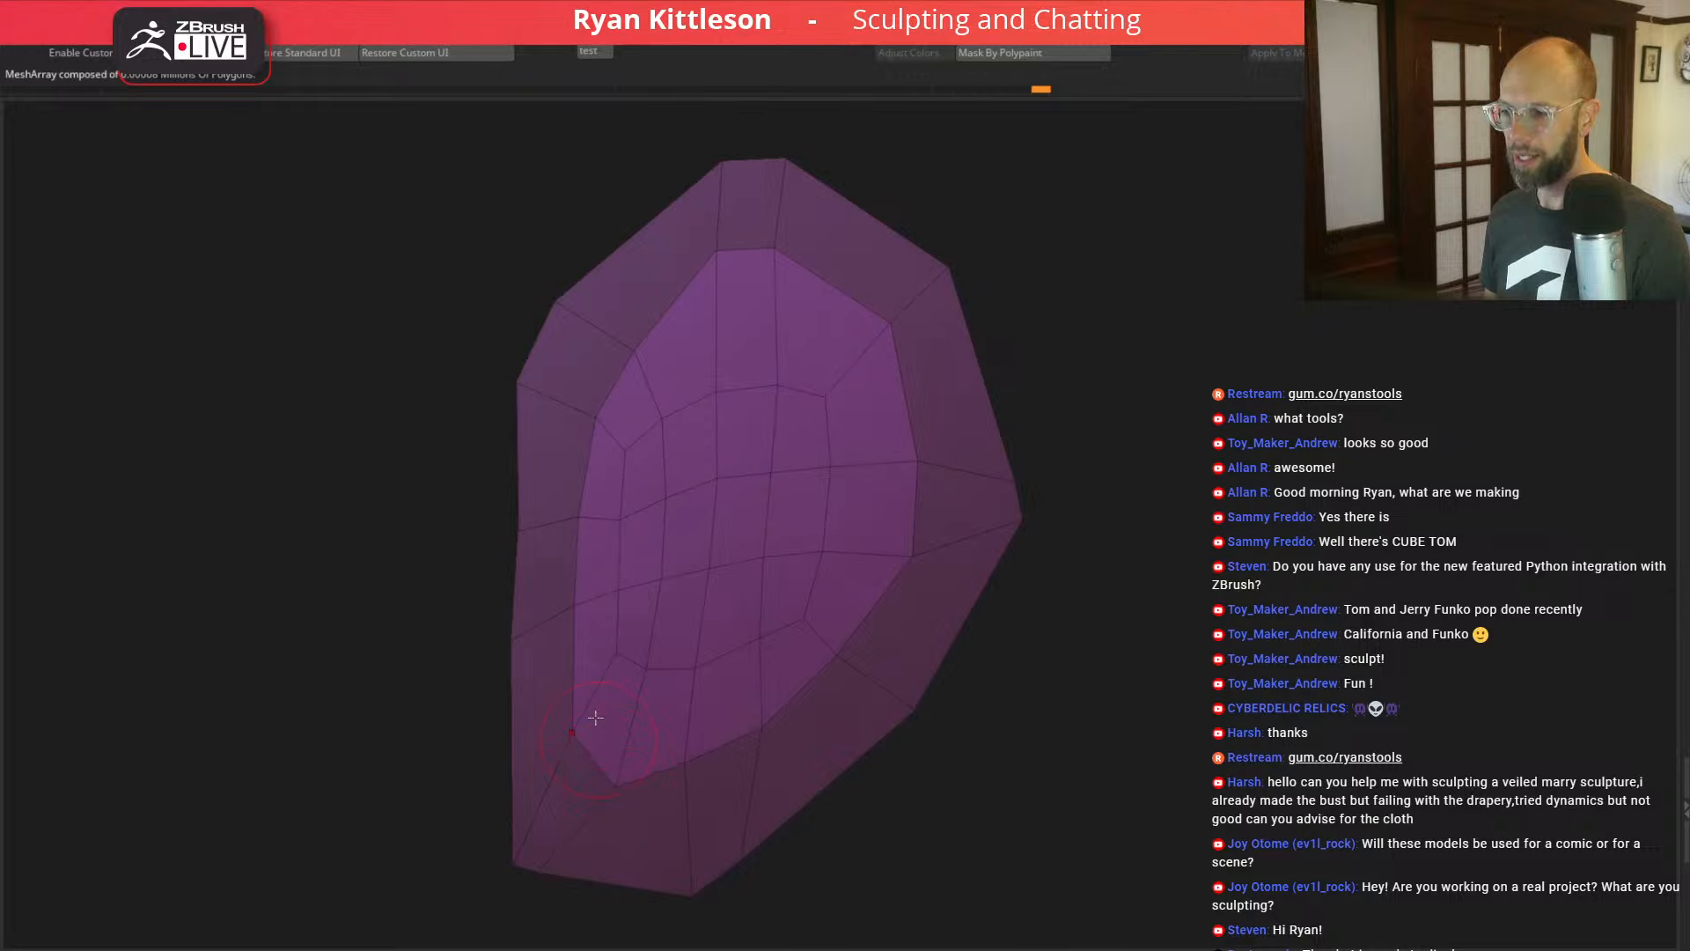
pyautogui.moveTo(764, 633); pyautogui.dragTo(765, 631)
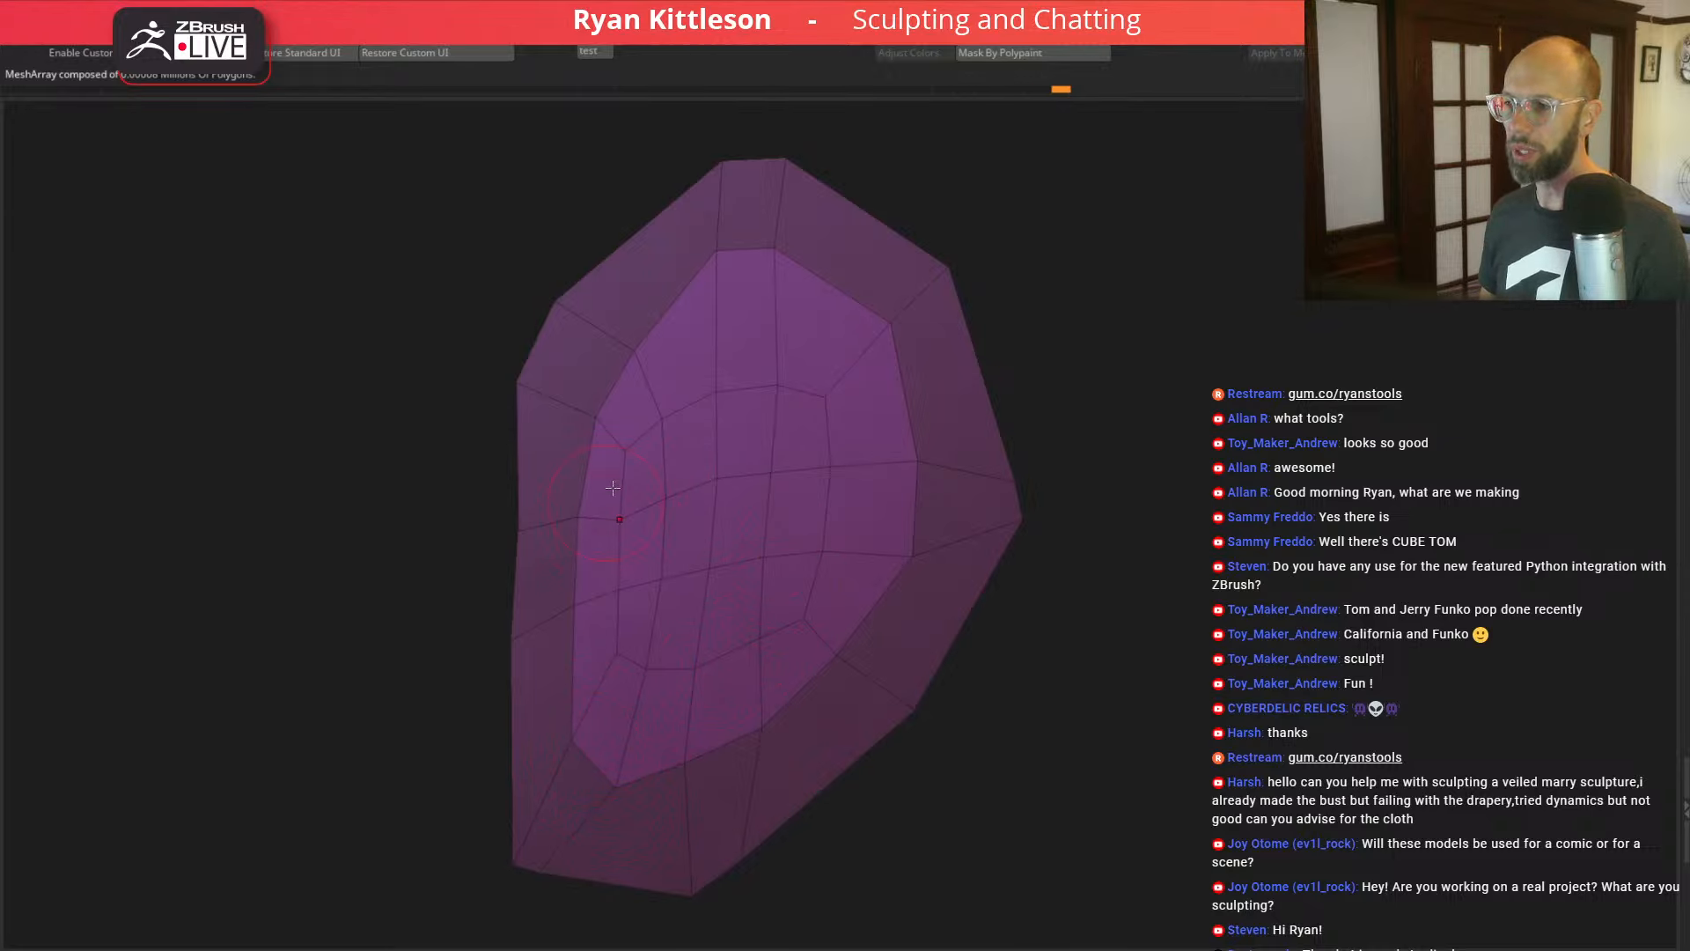
pyautogui.moveTo(612, 428); pyautogui.dragTo(590, 424)
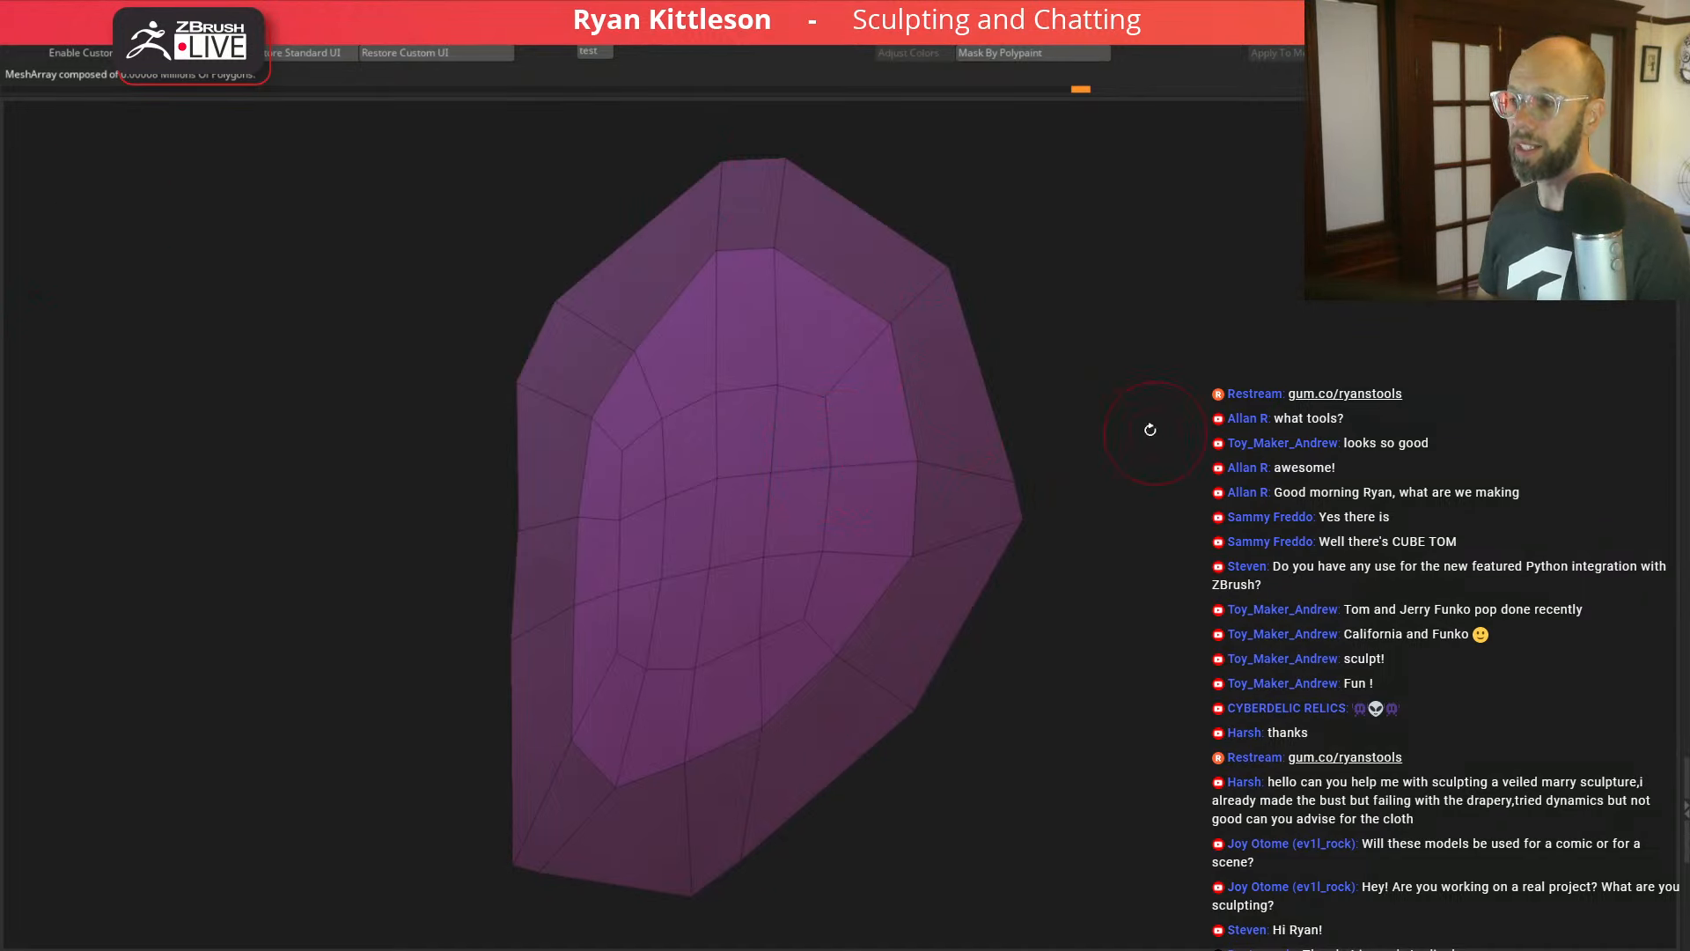
# Step: Turn dynamic subdivision back on and hide the wireframe to check the smoothed ear
pyautogui.moveTo(1149, 410)
pyautogui.mouseDown()
pyautogui.moveTo(1177, 424)
pyautogui.moveTo(1110, 411)
pyautogui.moveTo(1149, 408)
pyautogui.mouseUp()
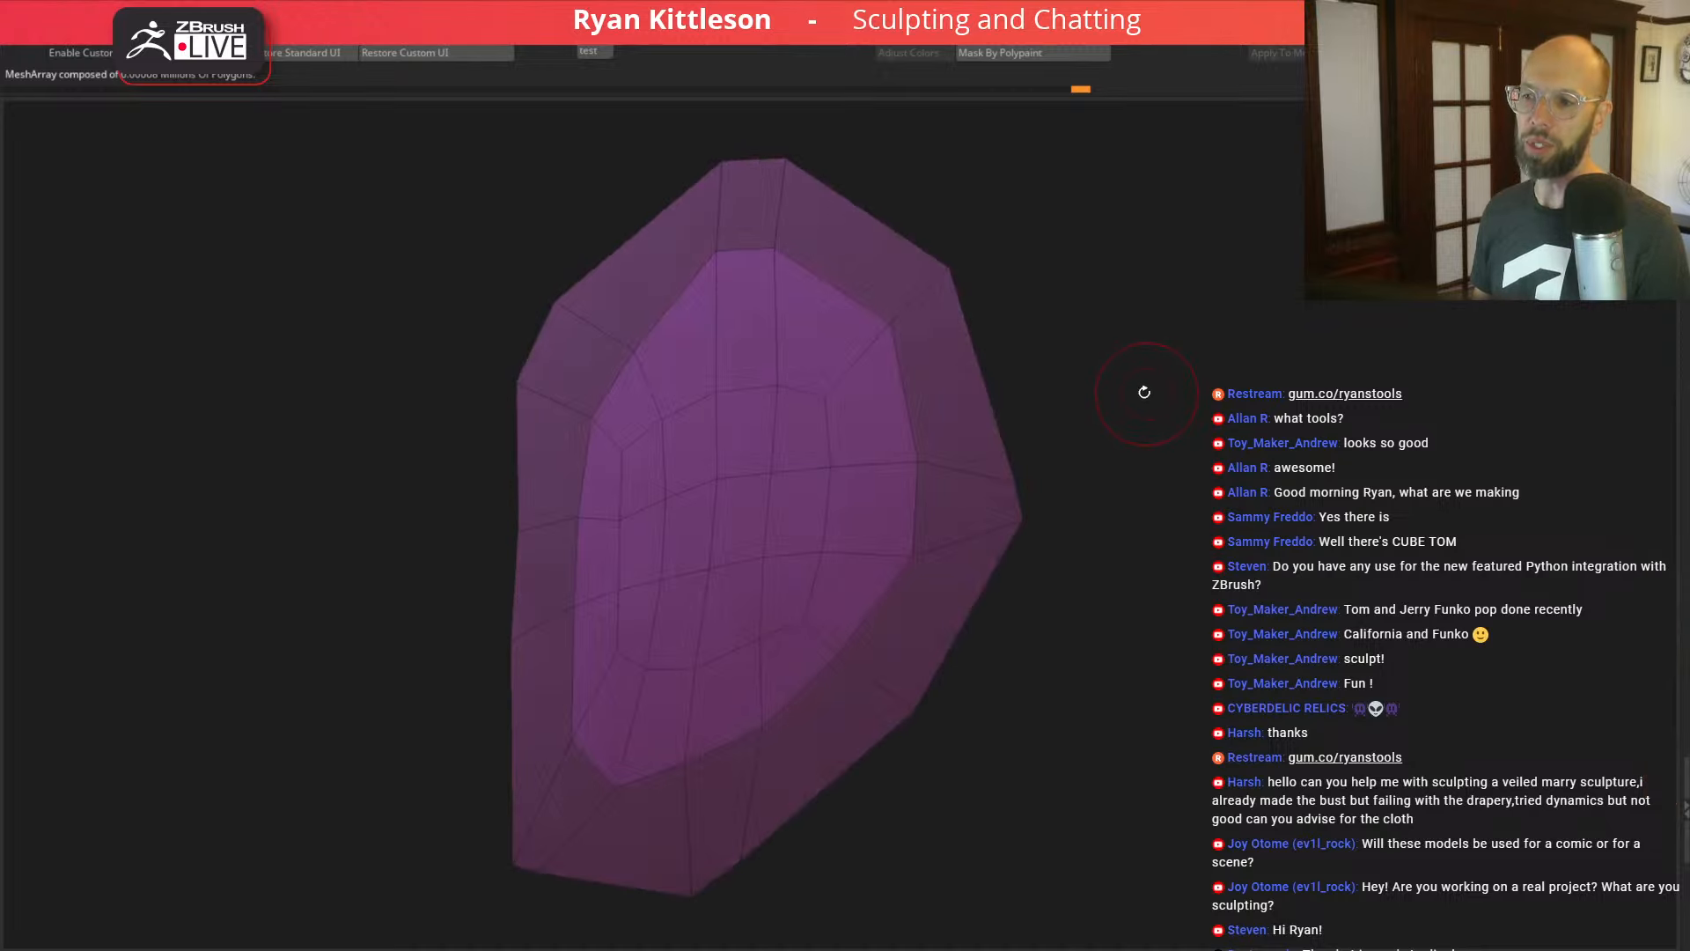
pyautogui.press('d')
pyautogui.hotkey('shift', 'f')
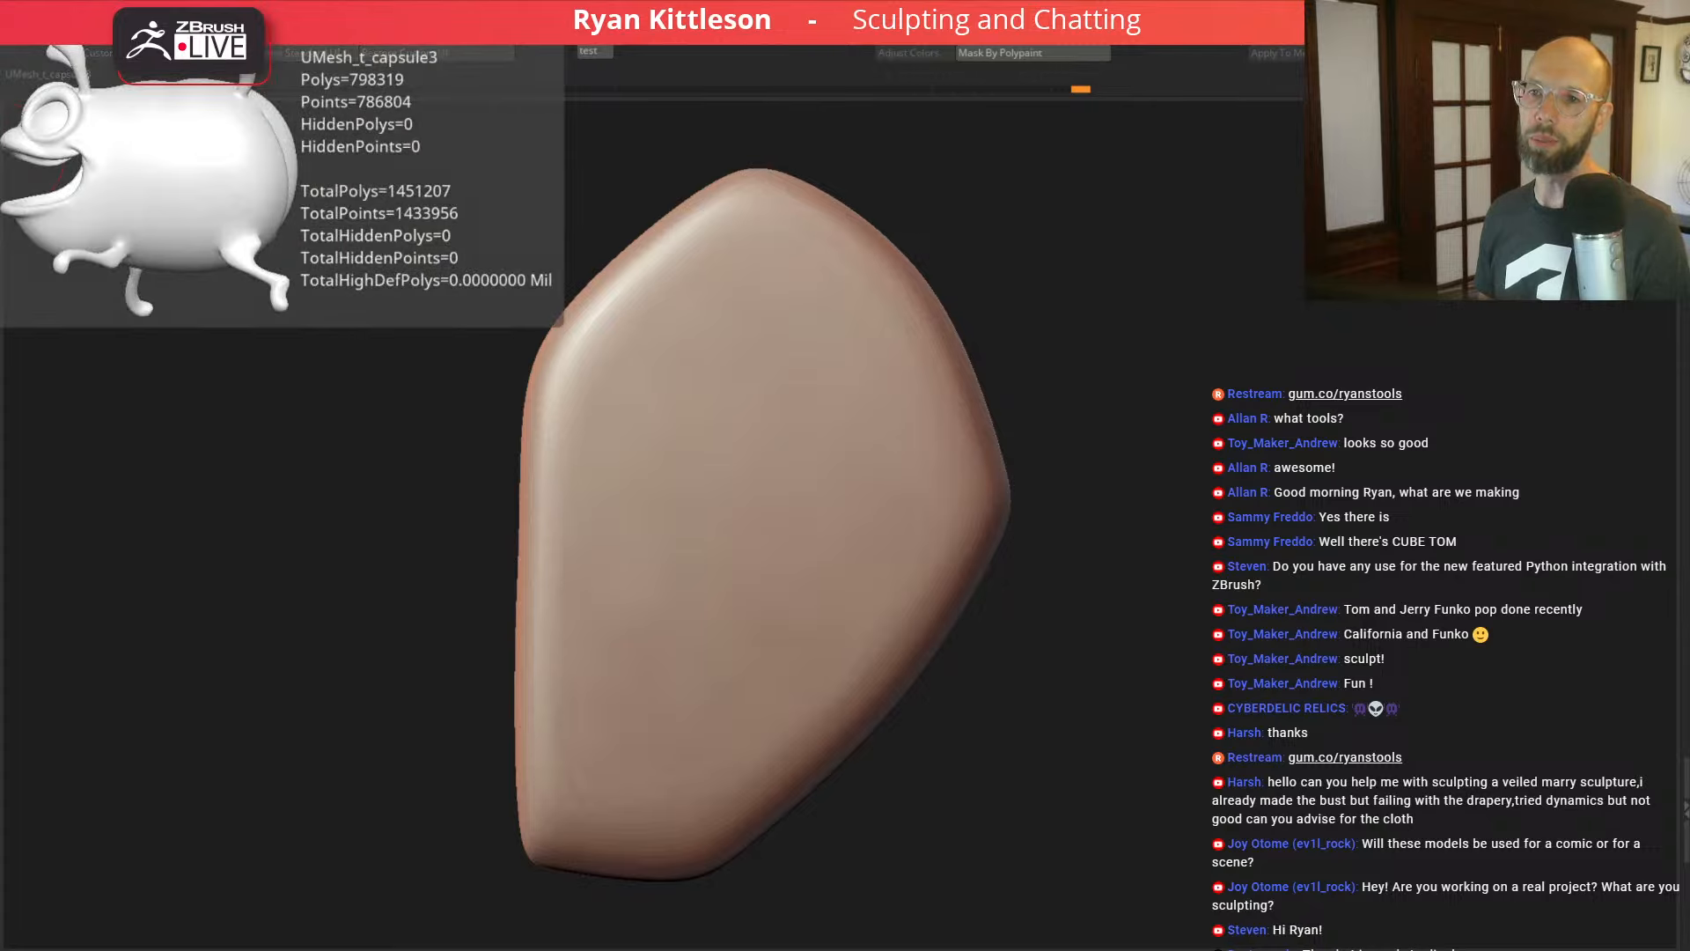
# Step: Switch to the bug creature's body subtool and examine the whole creature from several angles
pyautogui.click(14, 157)
pyautogui.press('f')
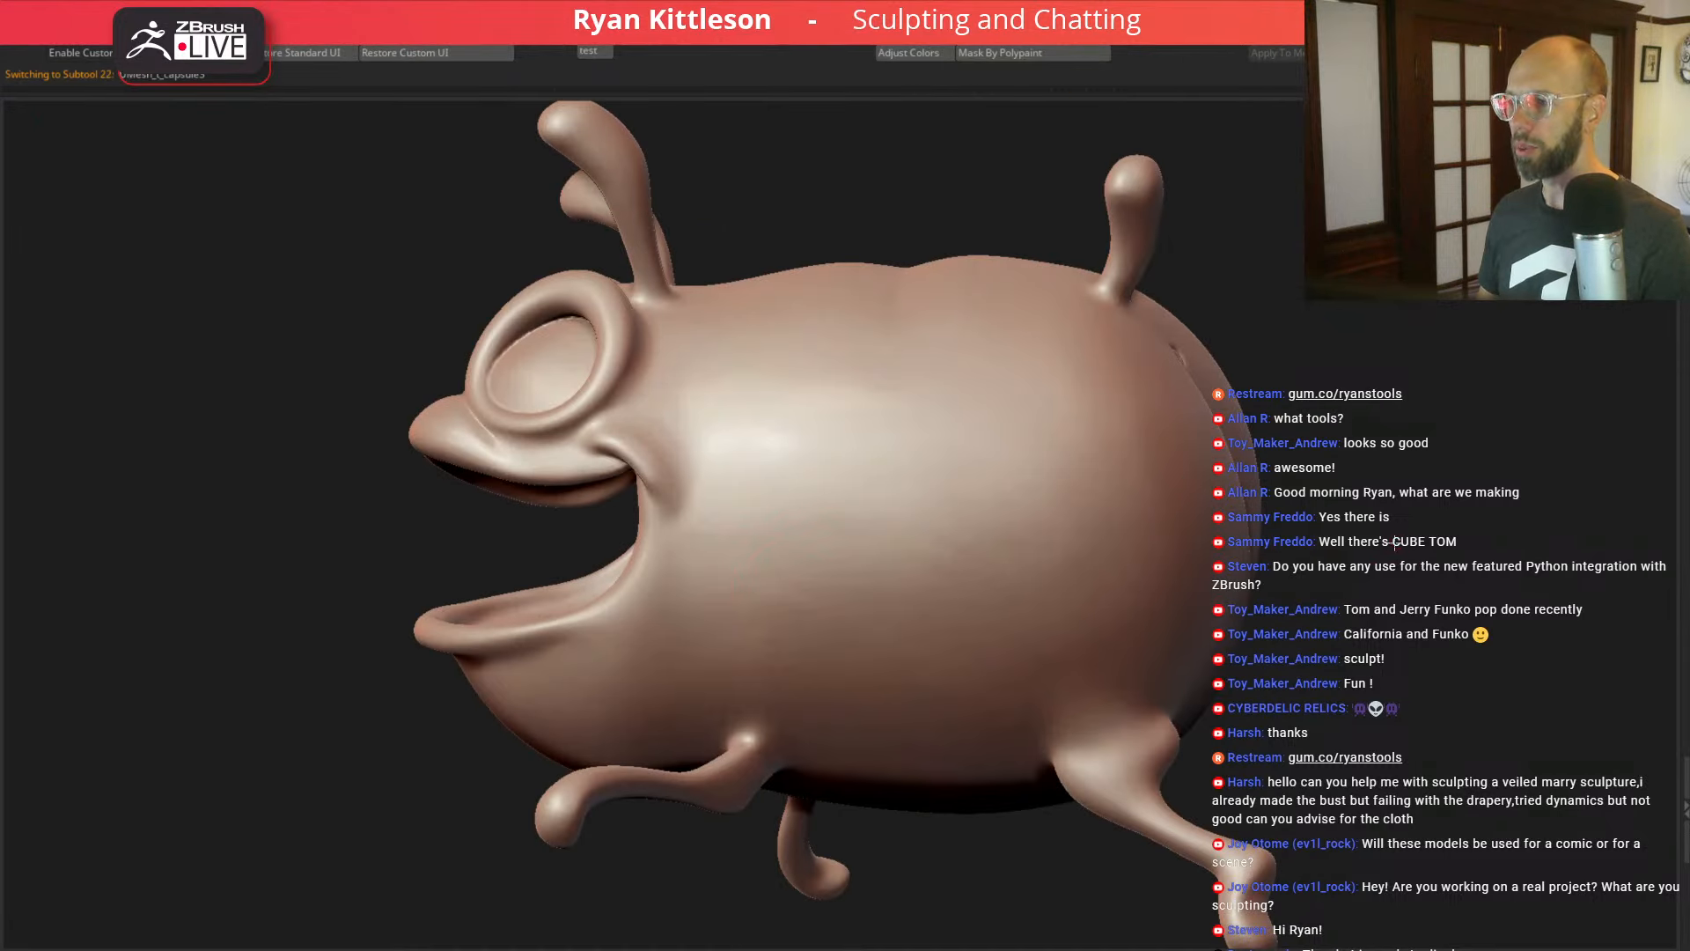
pyautogui.moveTo(1394, 543); pyautogui.dragTo(1250, 446)
pyautogui.hotkey('alt', 's')
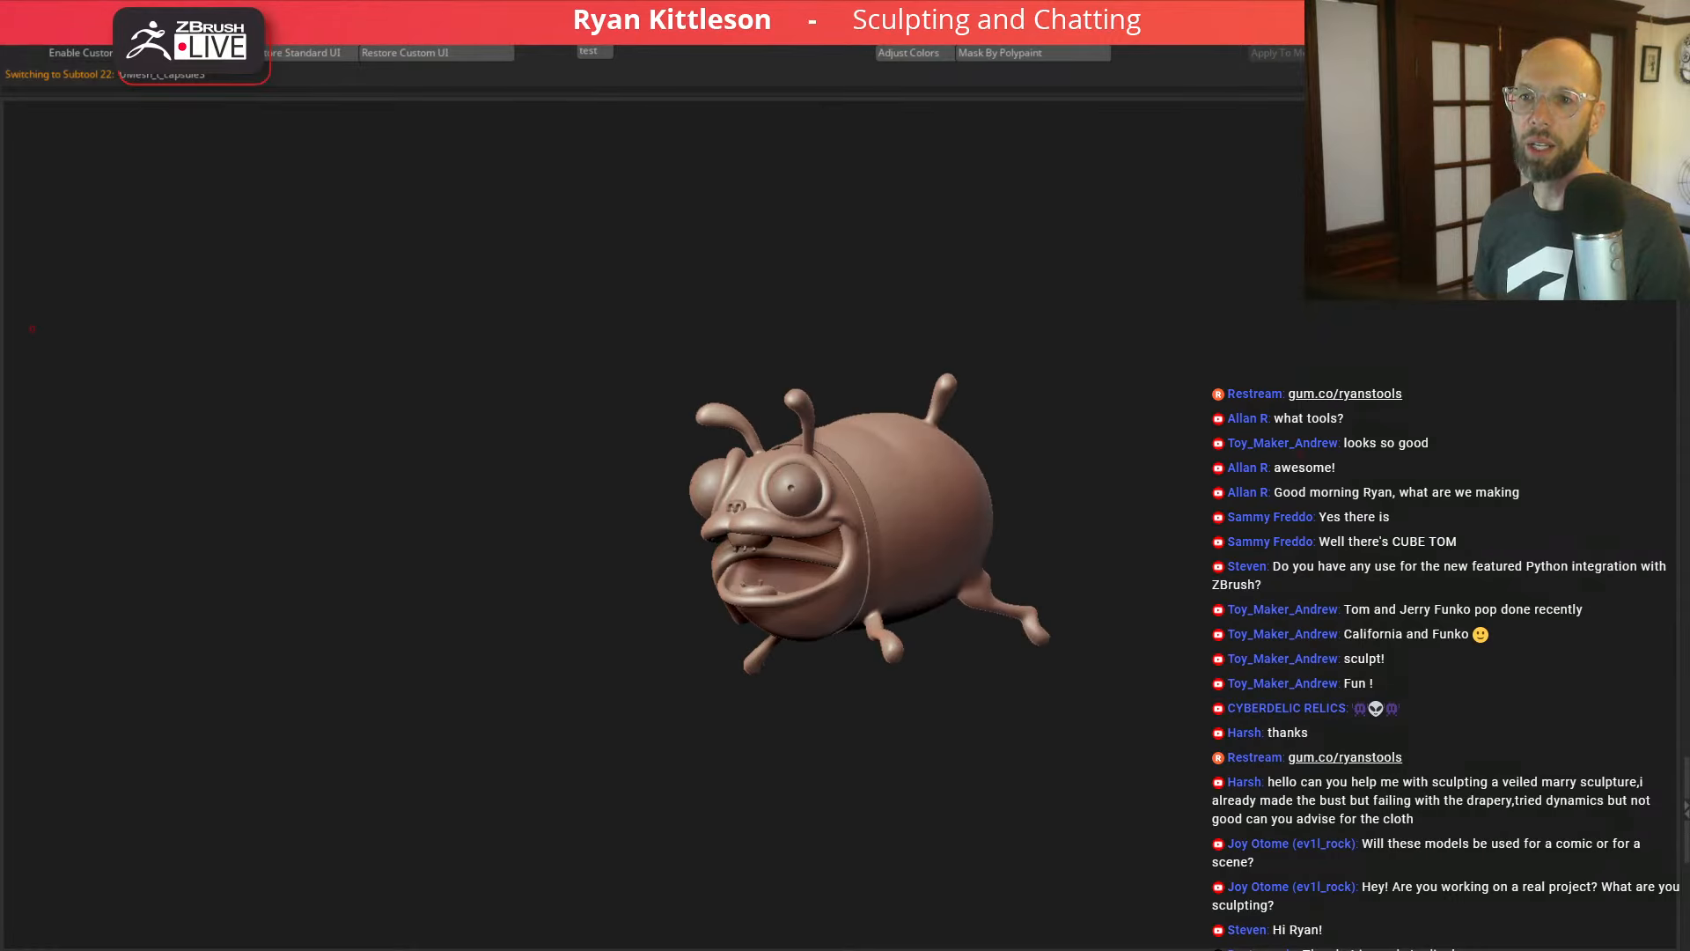
pyautogui.click(32, 329)
pyautogui.moveTo(1105, 526); pyautogui.dragTo(1261, 594)
pyautogui.moveTo(1219, 308); pyautogui.dragTo(1219, 387)
# Step: Reselect and isolate the ear, compare it with dynamic subdivision on, and leave its low-poly wireframe displayed
pyautogui.press('w')
pyautogui.keyDown('alt'); pyautogui.click(880, 296); pyautogui.keyUp('alt')
pyautogui.hotkey('alt', 's')
pyautogui.keyDown('alt'); pyautogui.moveTo(1245, 298); pyautogui.dragTo(1196, 496); pyautogui.keyUp('alt')
pyautogui.hotkey('shift', 'f')
pyautogui.hotkey('shift', 'd')
pyautogui.press('d')
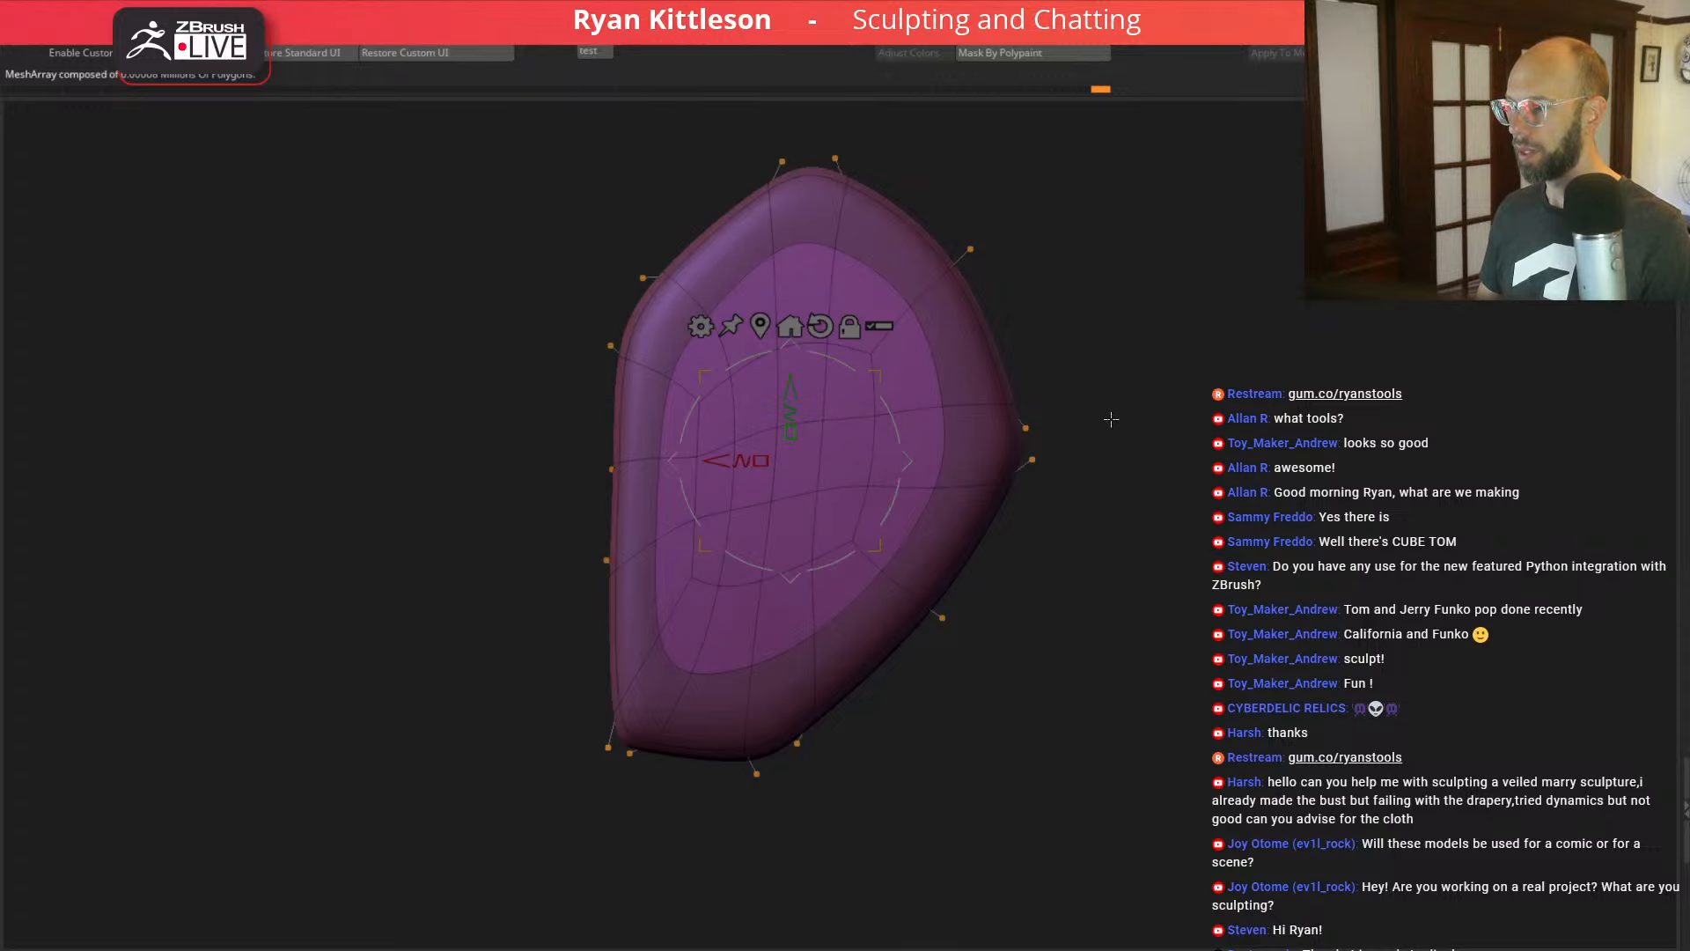
pyautogui.hotkey('shift', 'd')
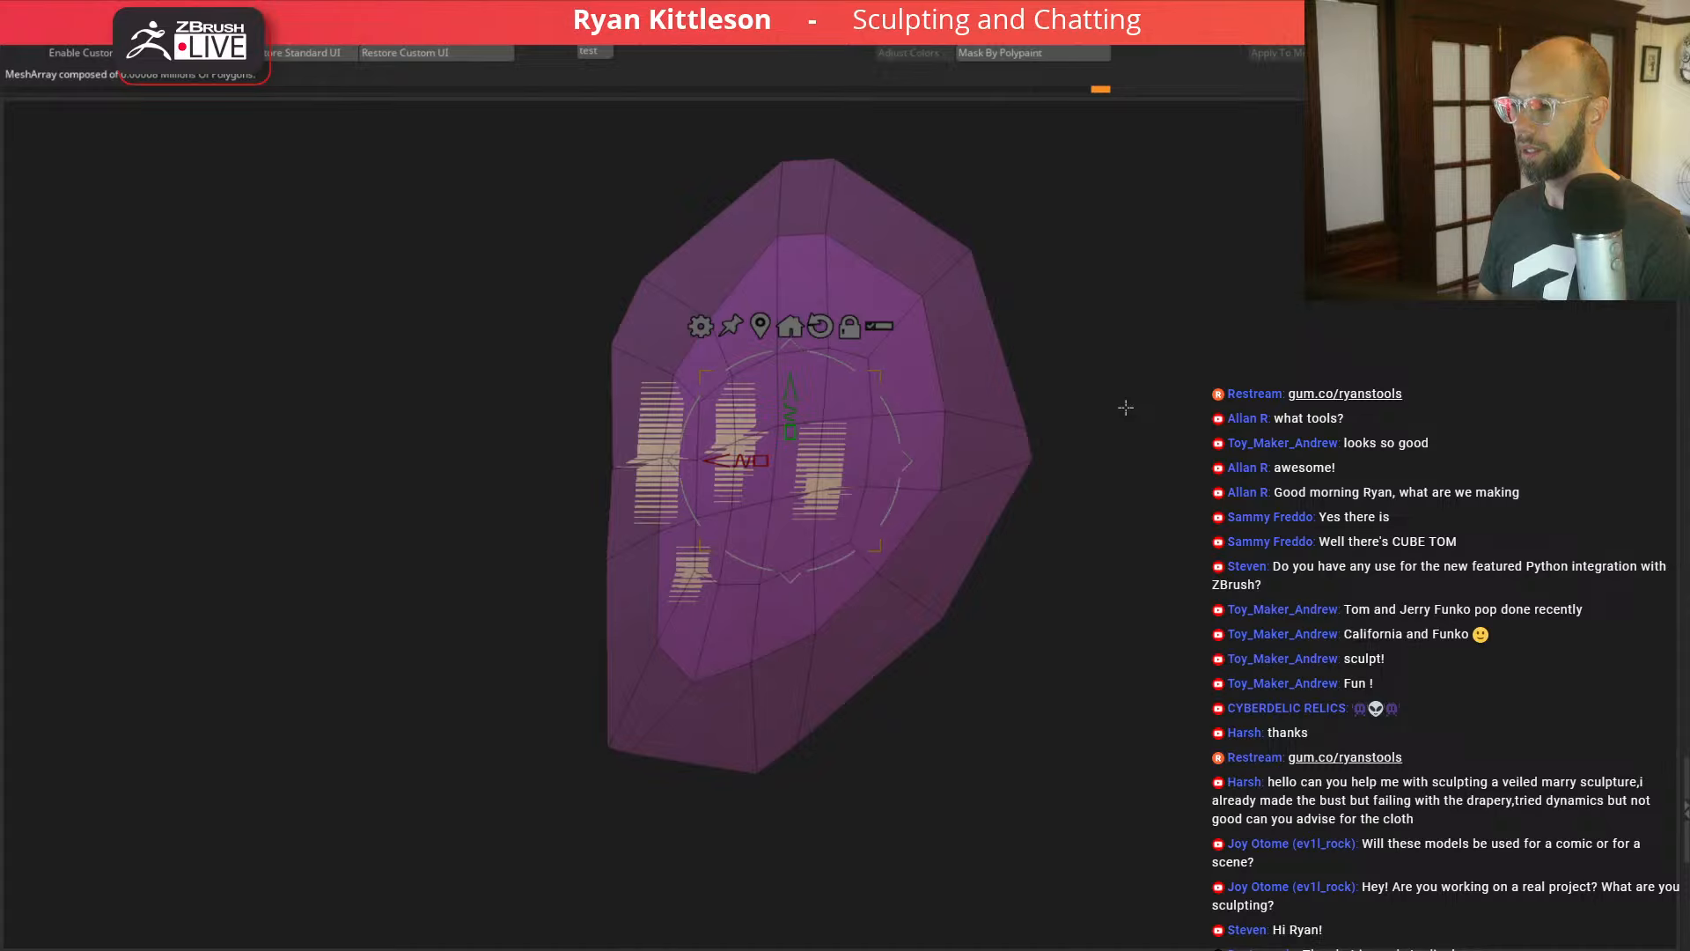
pyautogui.hotkey('shift', 's')
pyautogui.hotkey('shift', 's')
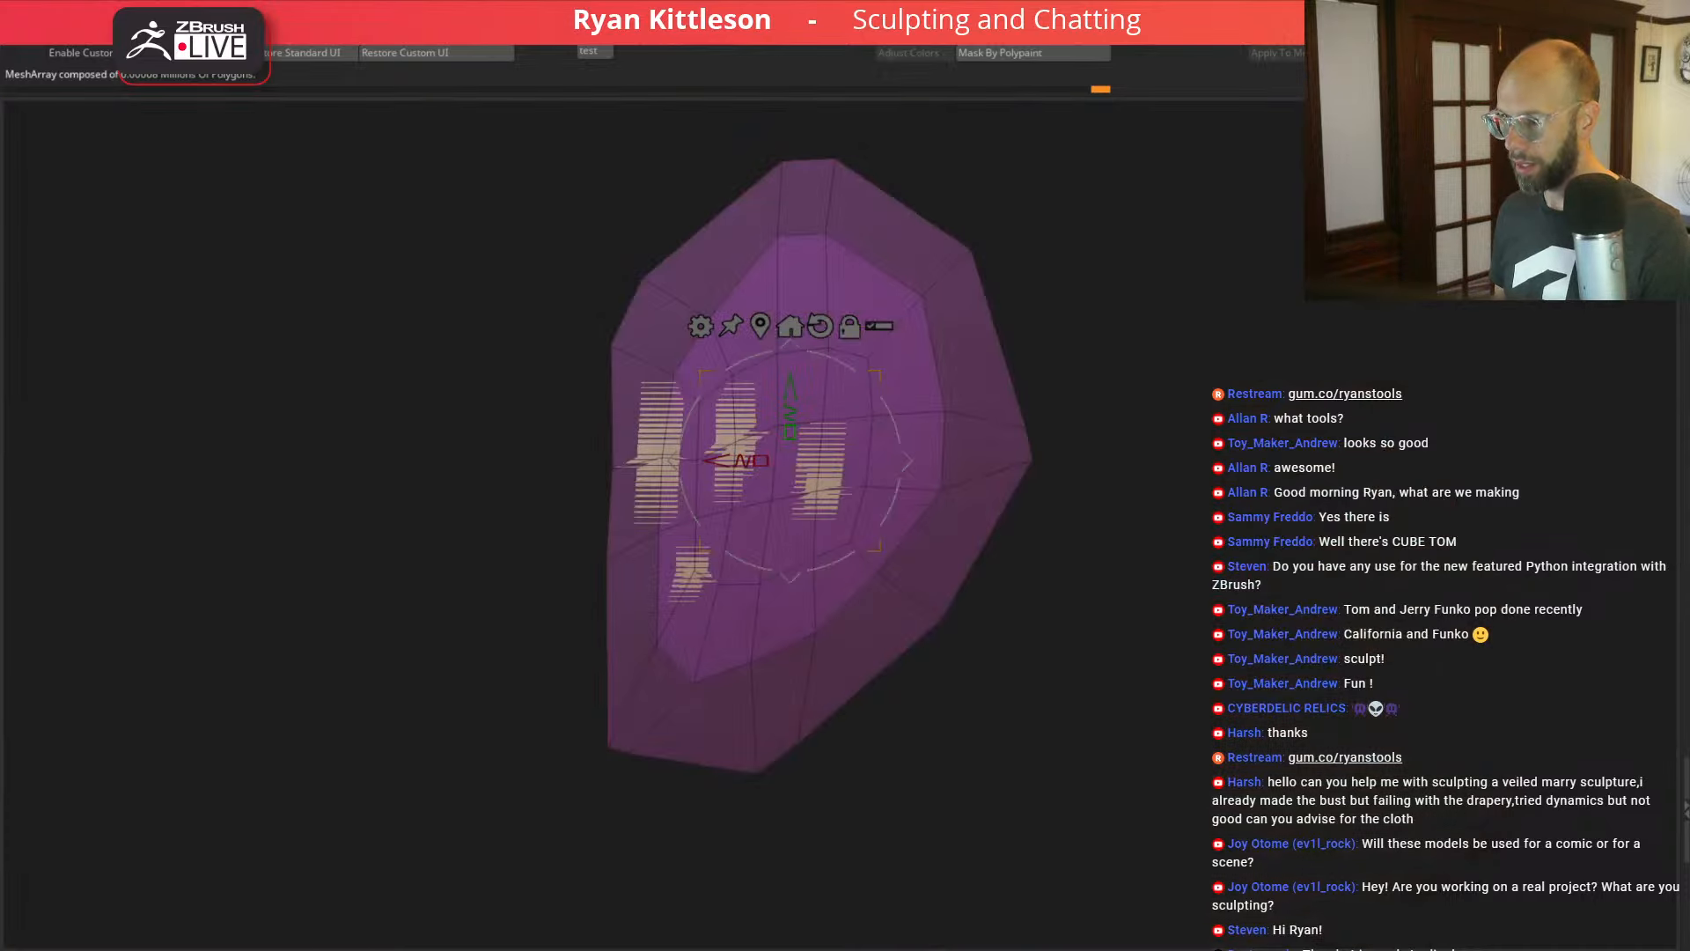
# Step: Pull the left border of the inner polygroup inward into a notch and shift the neighbouring inner vertices to follow it
pyautogui.keyDown('alt'); pyautogui.moveTo(1212, 460); pyautogui.dragTo(1244, 473); pyautogui.keyUp('alt')
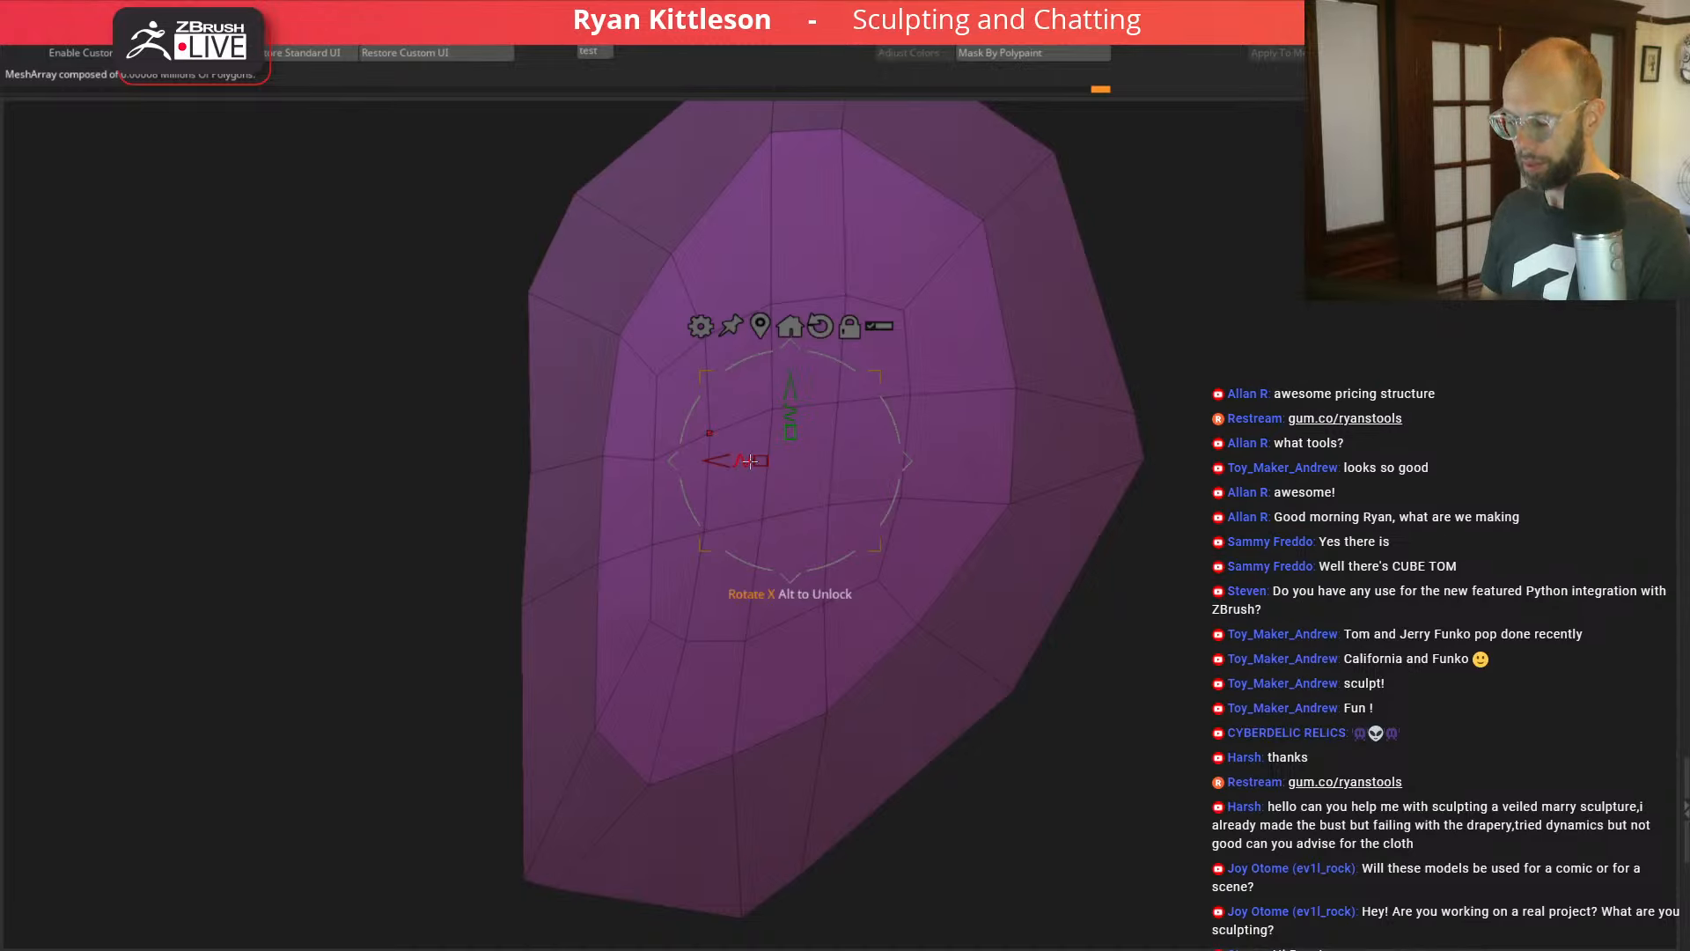
pyautogui.press('q')
pyautogui.press('space')
pyautogui.moveTo(650, 475)
pyautogui.mouseDown()
pyautogui.moveTo(747, 463)
pyautogui.moveTo(672, 477)
pyautogui.moveTo(751, 485)
pyautogui.mouseUp()
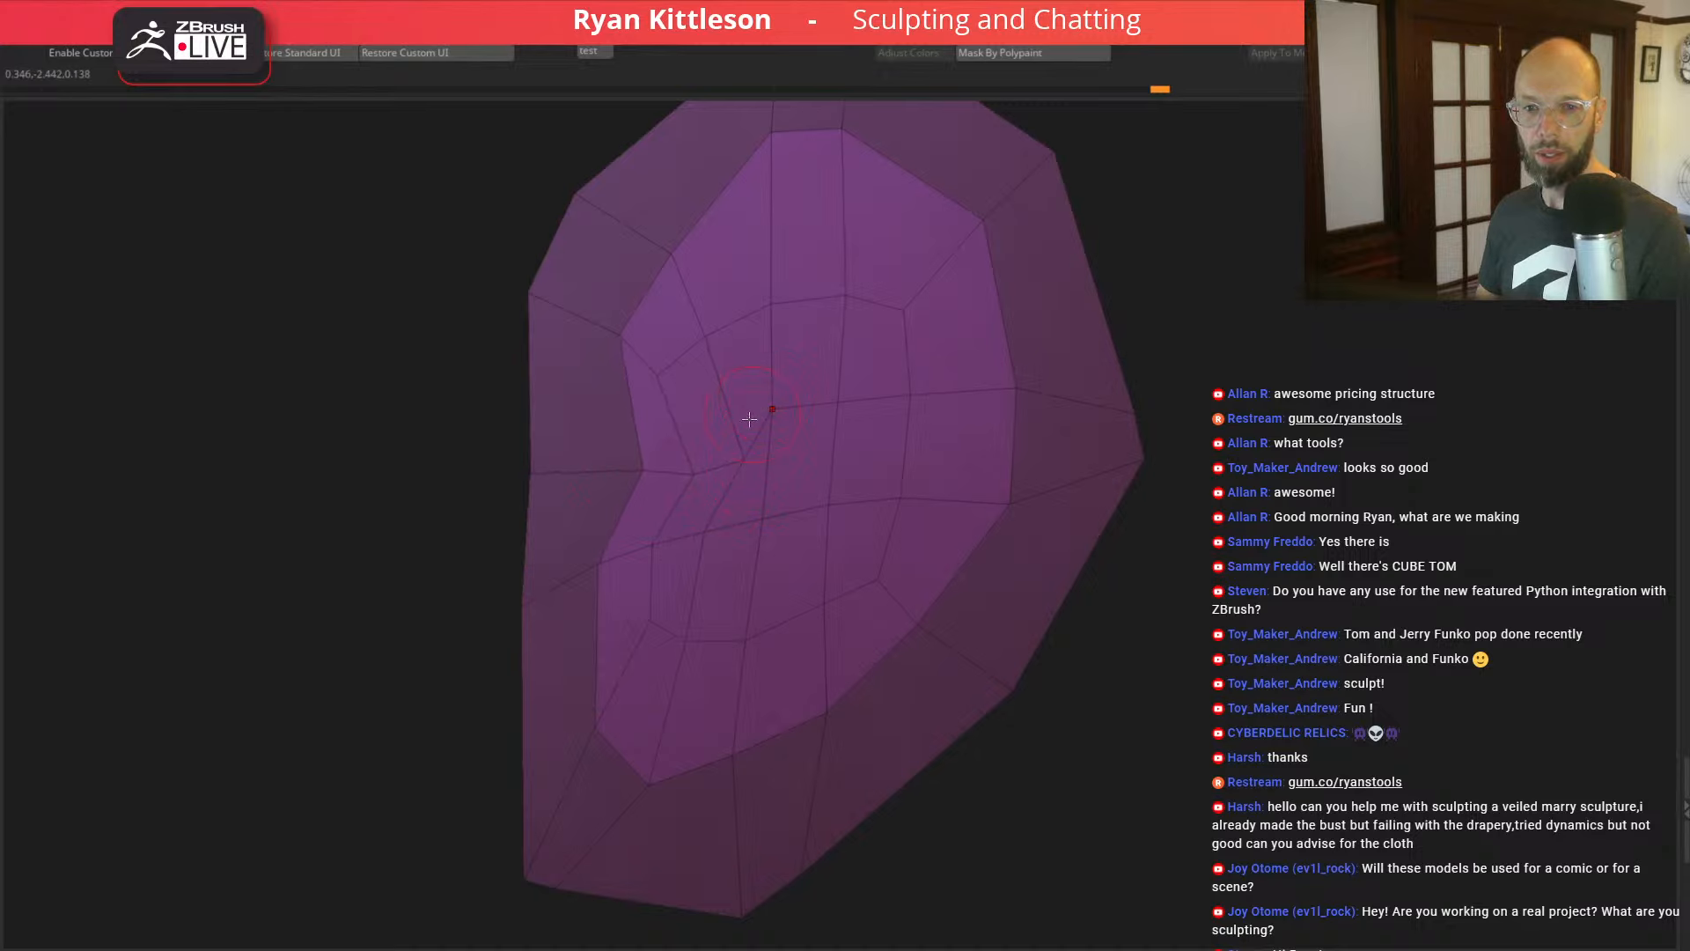
pyautogui.moveTo(774, 429); pyautogui.dragTo(799, 510)
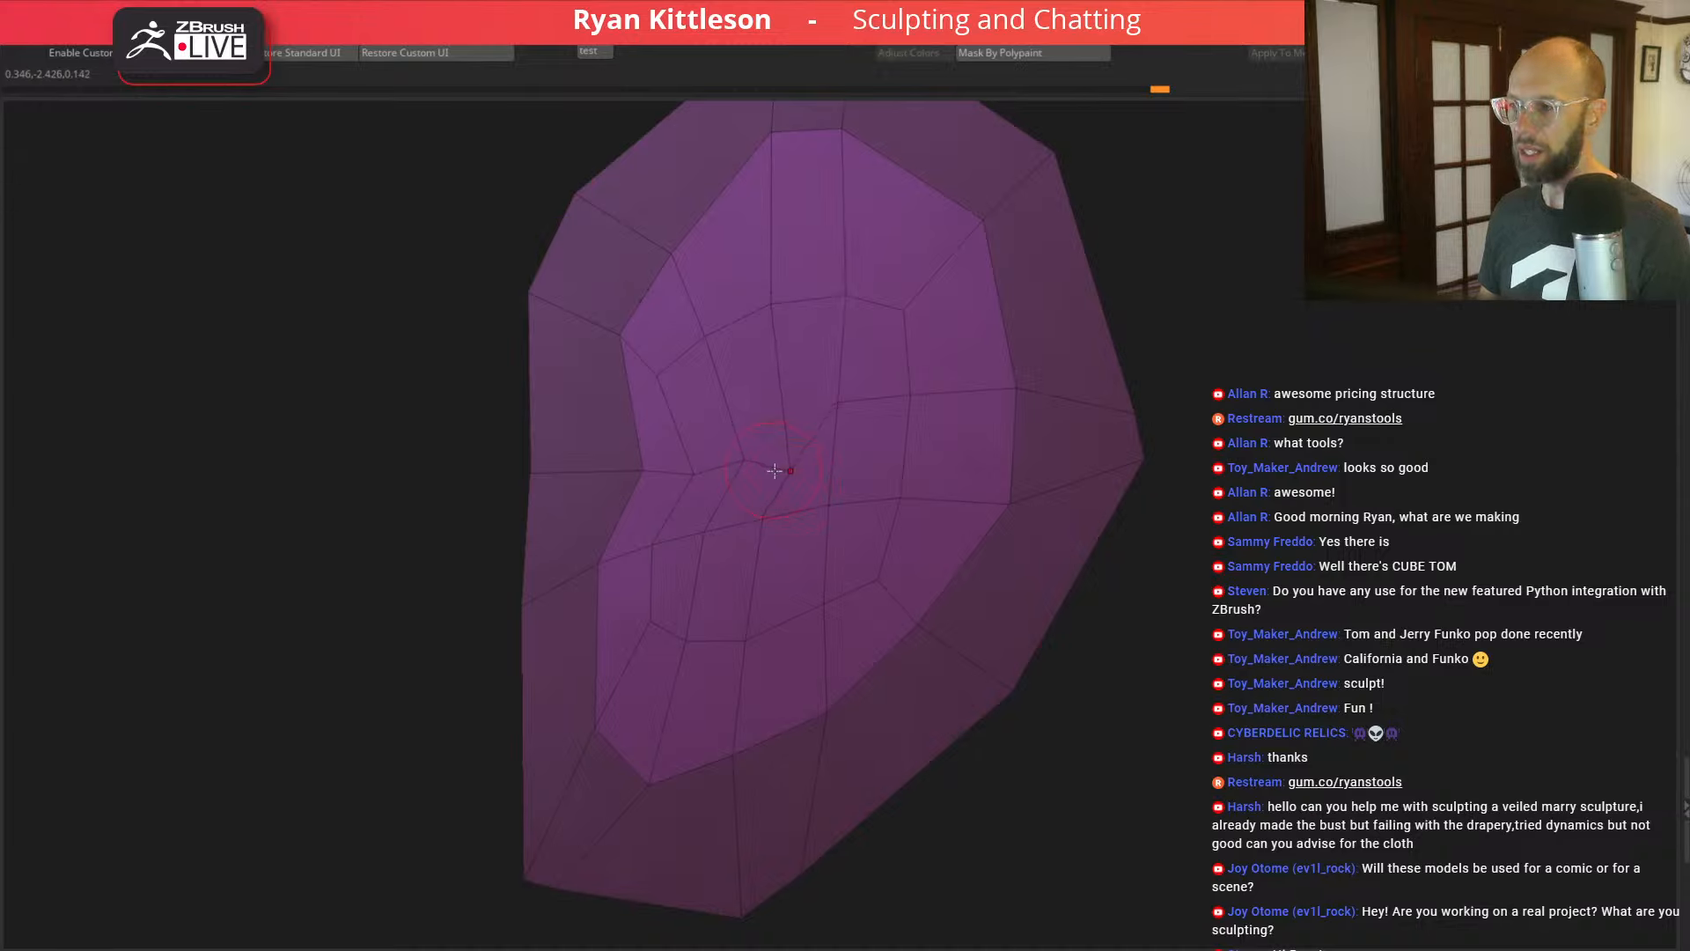
pyautogui.moveTo(837, 407); pyautogui.dragTo(844, 445)
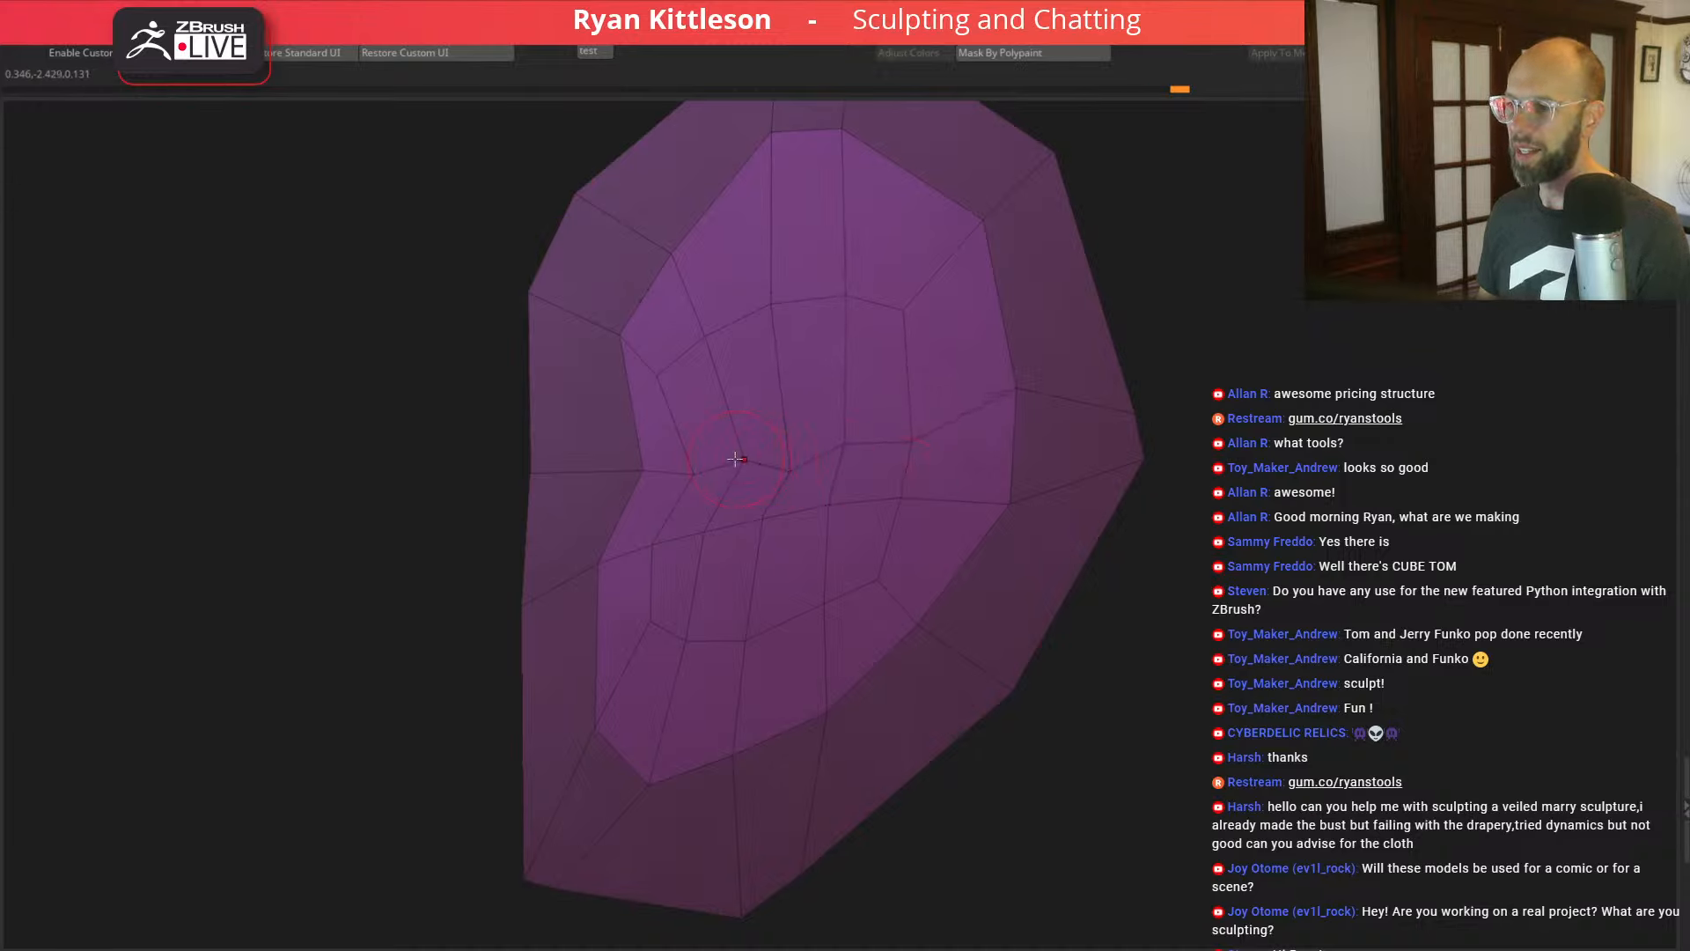
pyautogui.moveTo(737, 459)
pyautogui.mouseDown()
pyautogui.moveTo(727, 514)
pyautogui.moveTo(749, 515)
pyautogui.mouseUp()
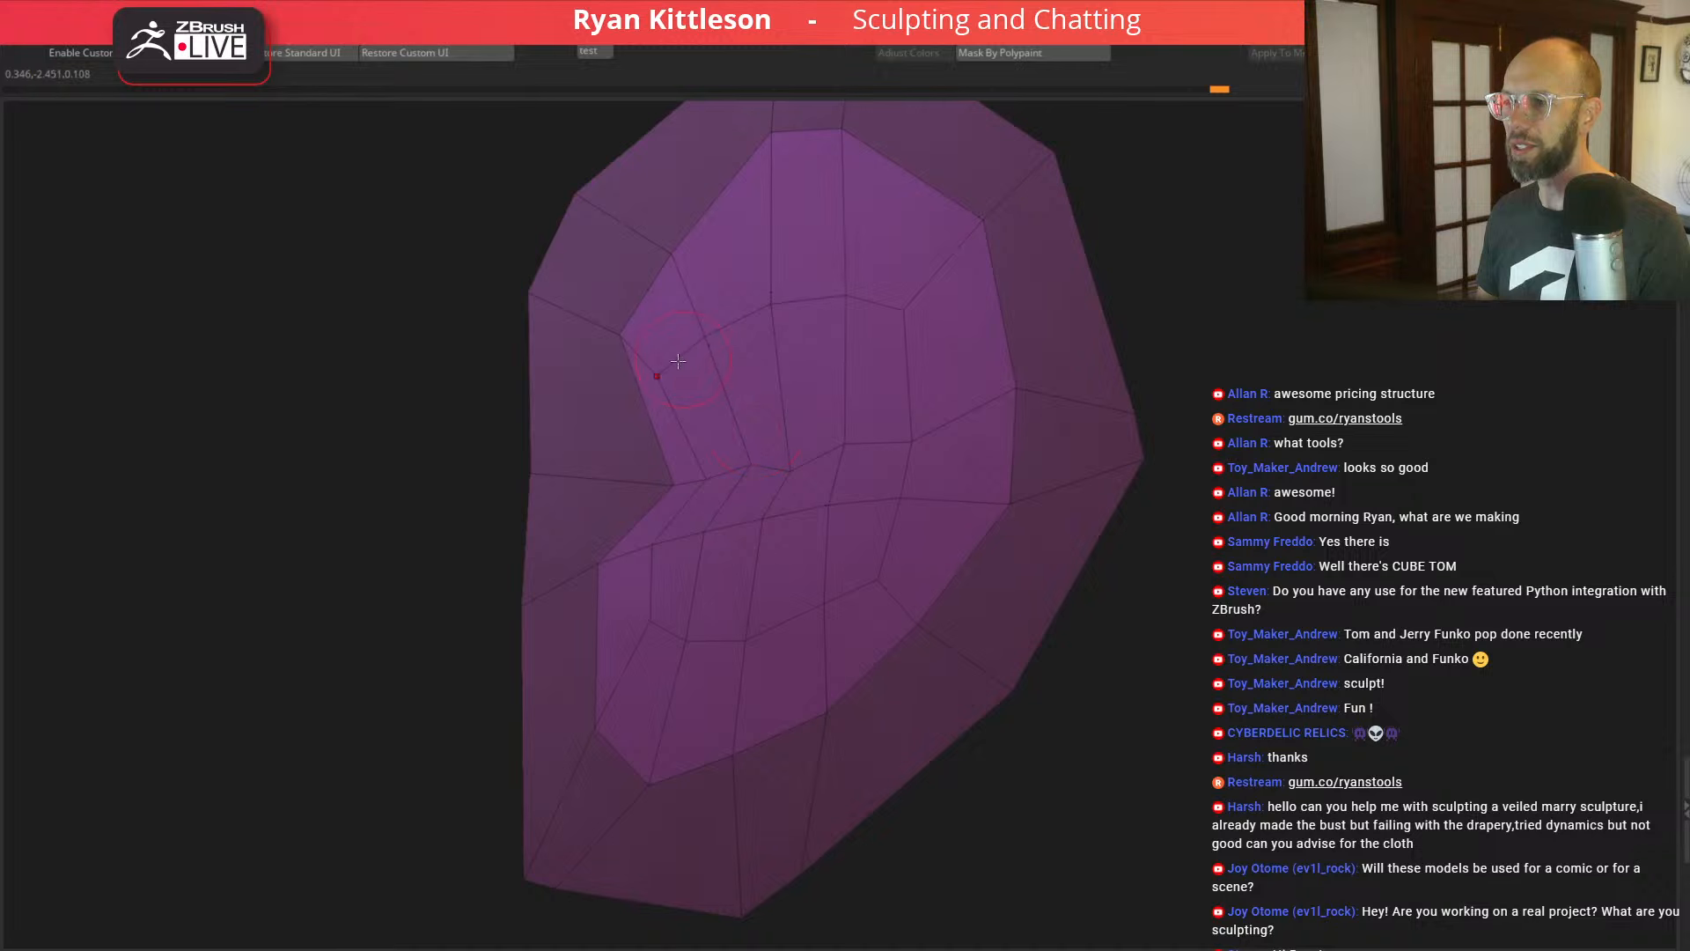
pyautogui.moveTo(661, 370); pyautogui.dragTo(795, 504)
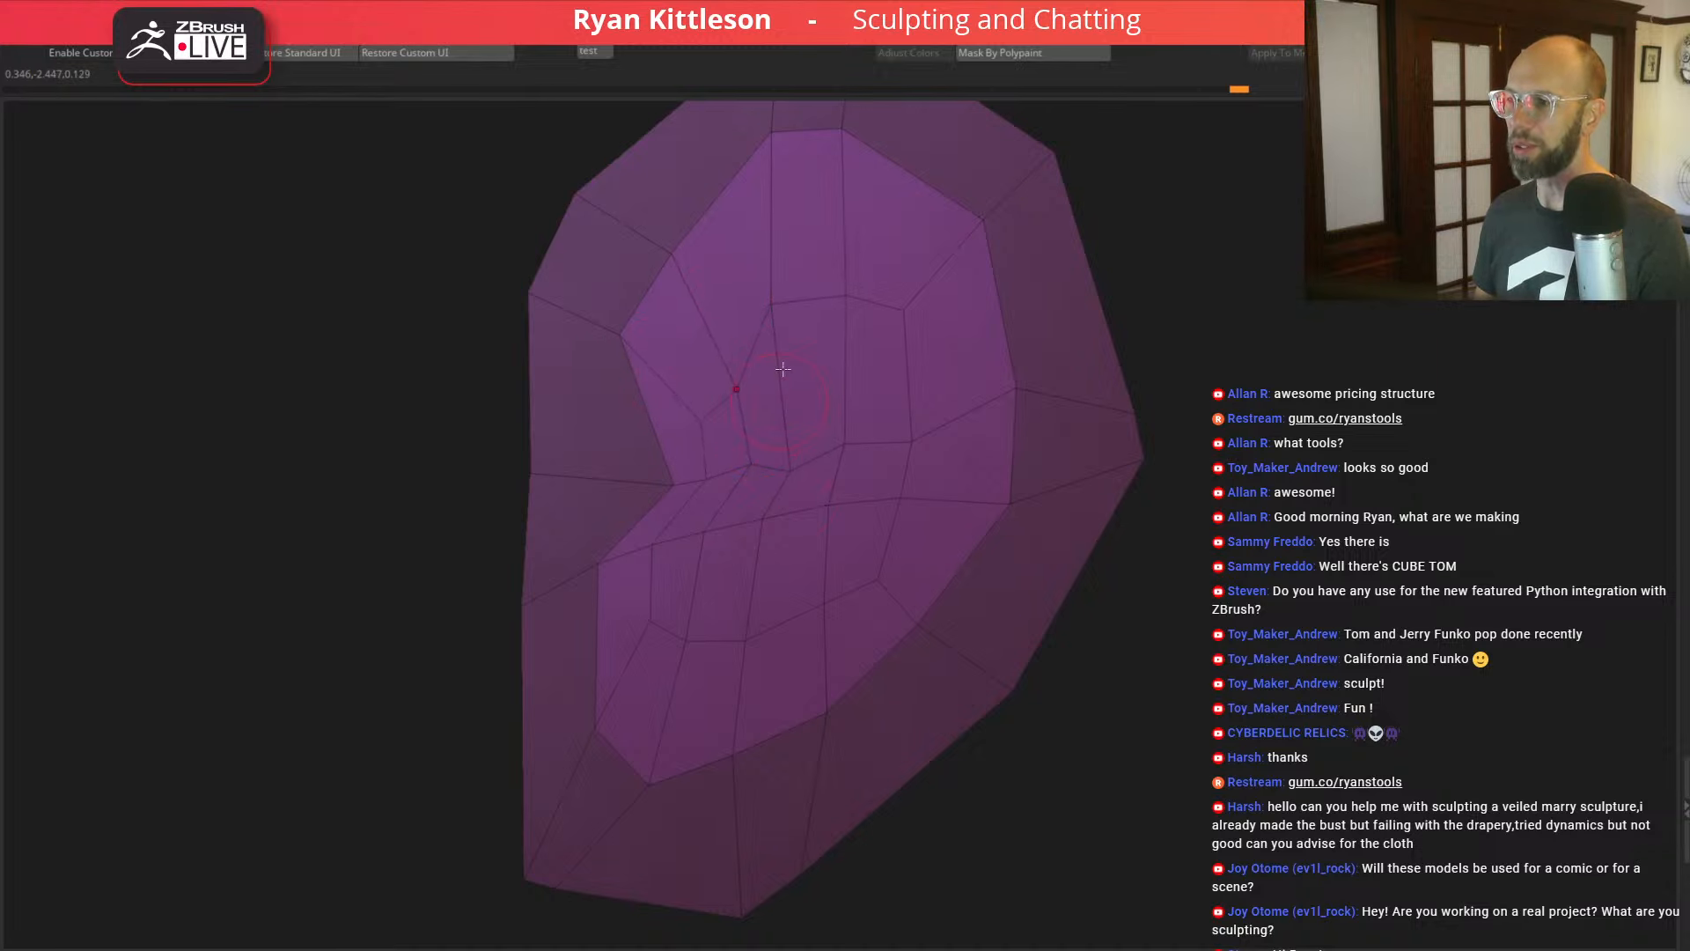
pyautogui.moveTo(771, 302)
pyautogui.mouseDown()
pyautogui.moveTo(790, 336)
pyautogui.moveTo(897, 329)
pyautogui.mouseUp()
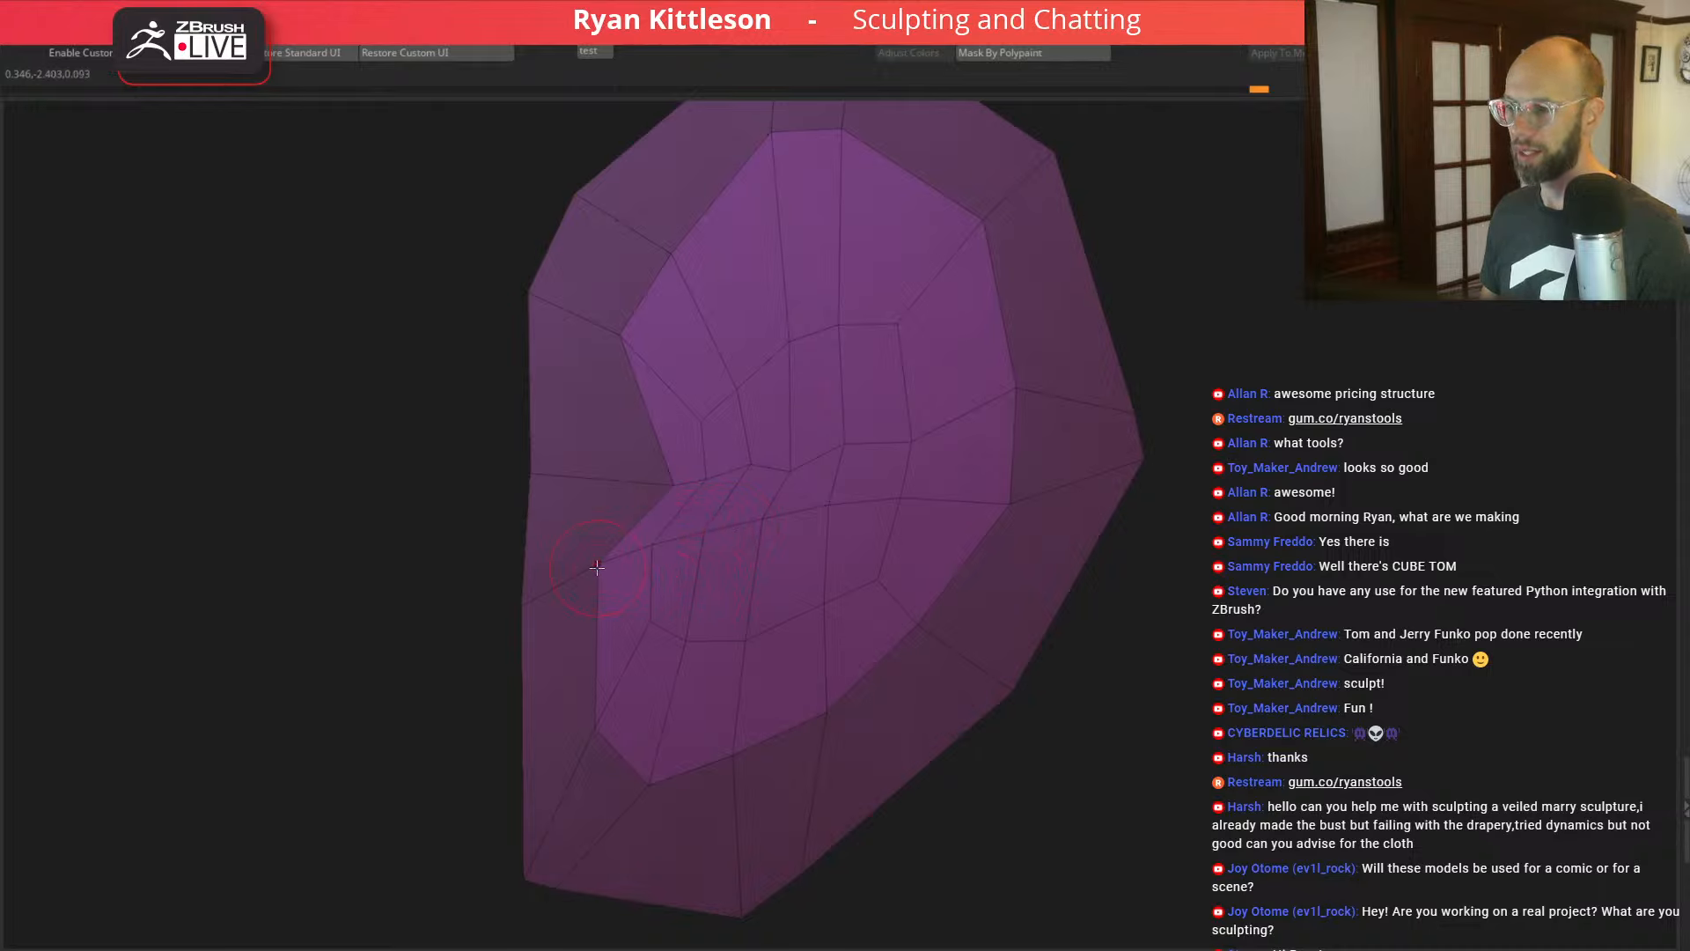
# Step: Reposition the inner vertices below and above the notch to space the edge loops more evenly
pyautogui.moveTo(597, 567); pyautogui.dragTo(599, 588)
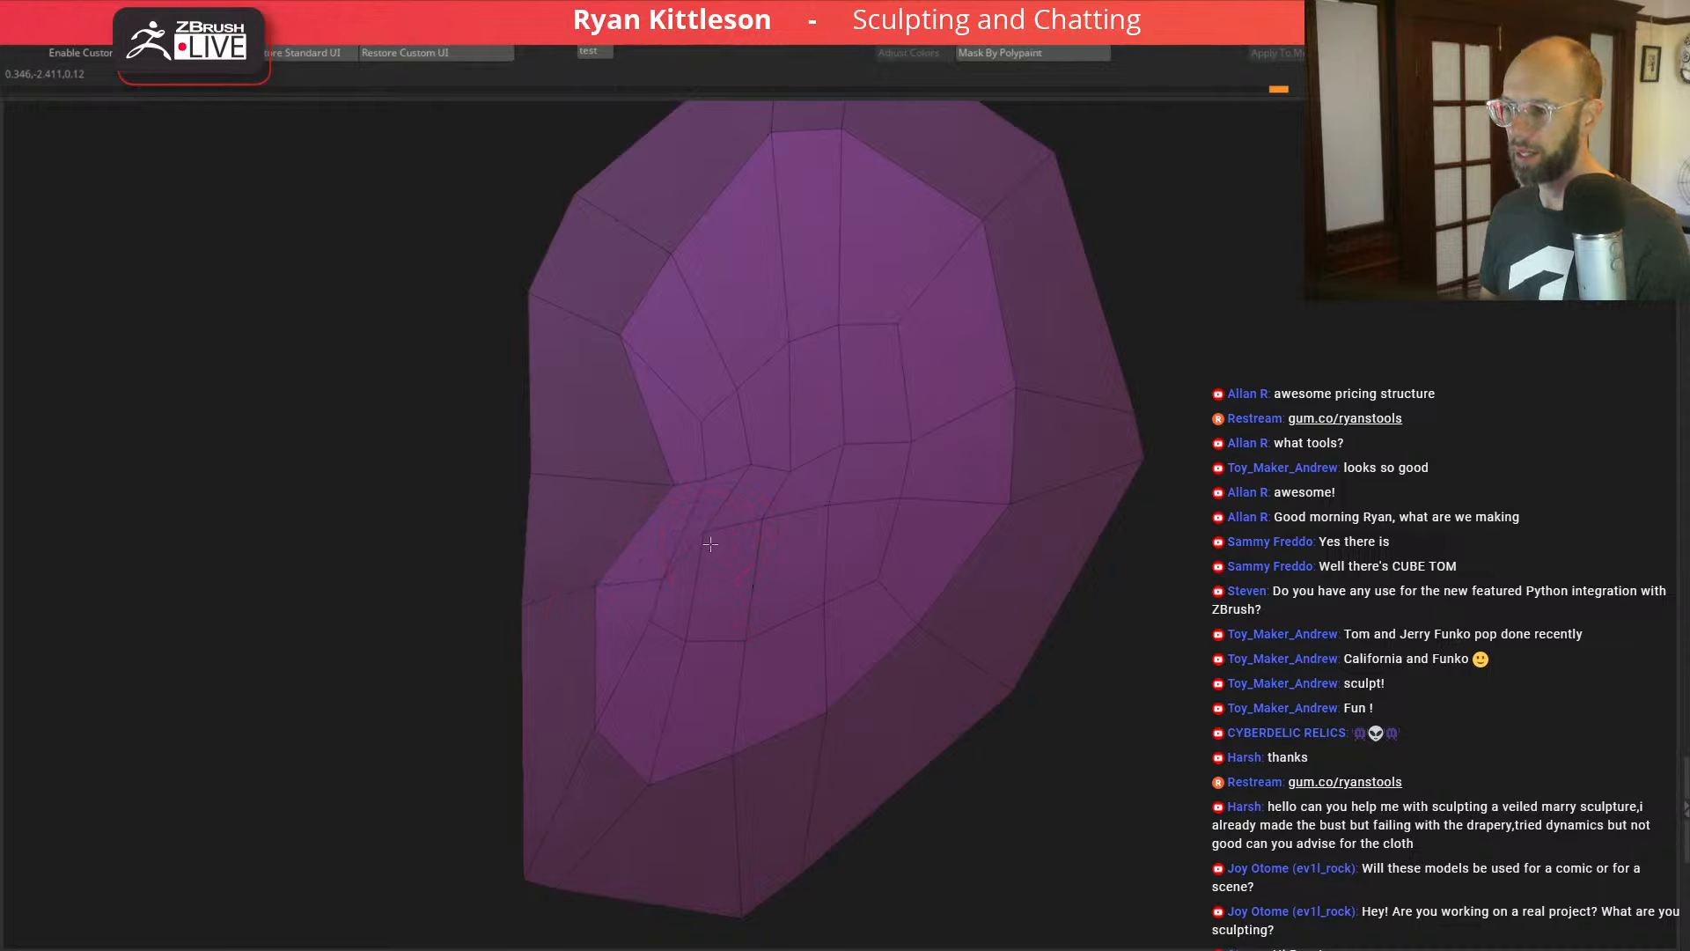
pyautogui.moveTo(711, 544); pyautogui.dragTo(734, 630)
pyautogui.moveTo(763, 543); pyautogui.dragTo(778, 577)
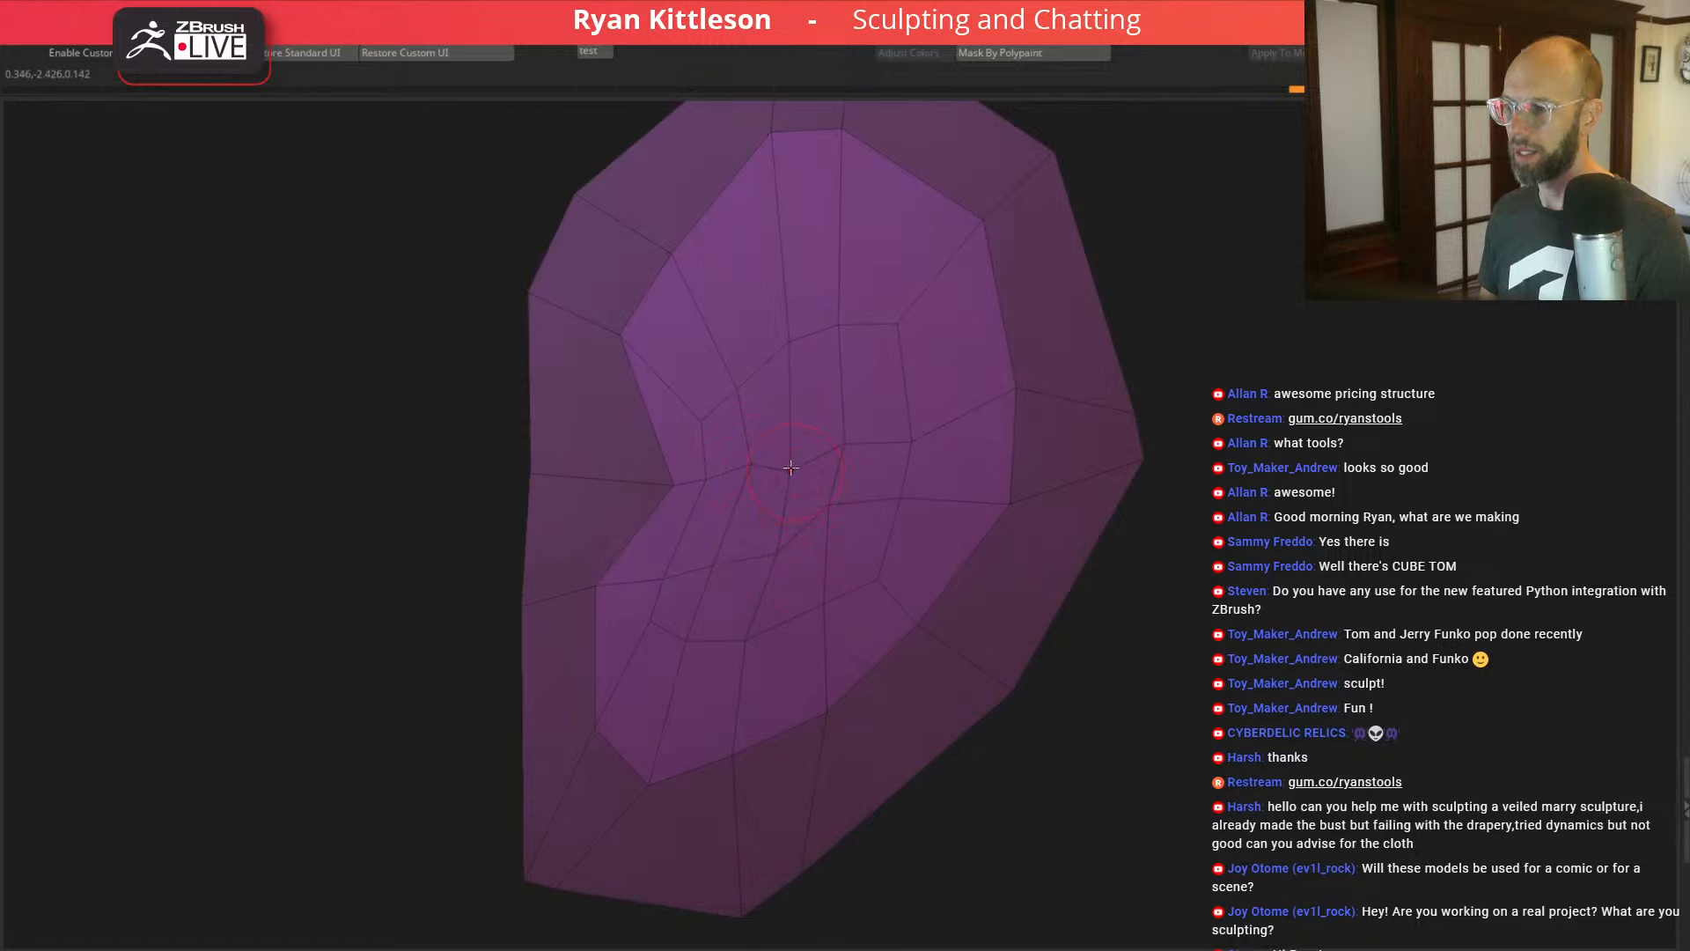
pyautogui.moveTo(791, 468); pyautogui.dragTo(808, 467)
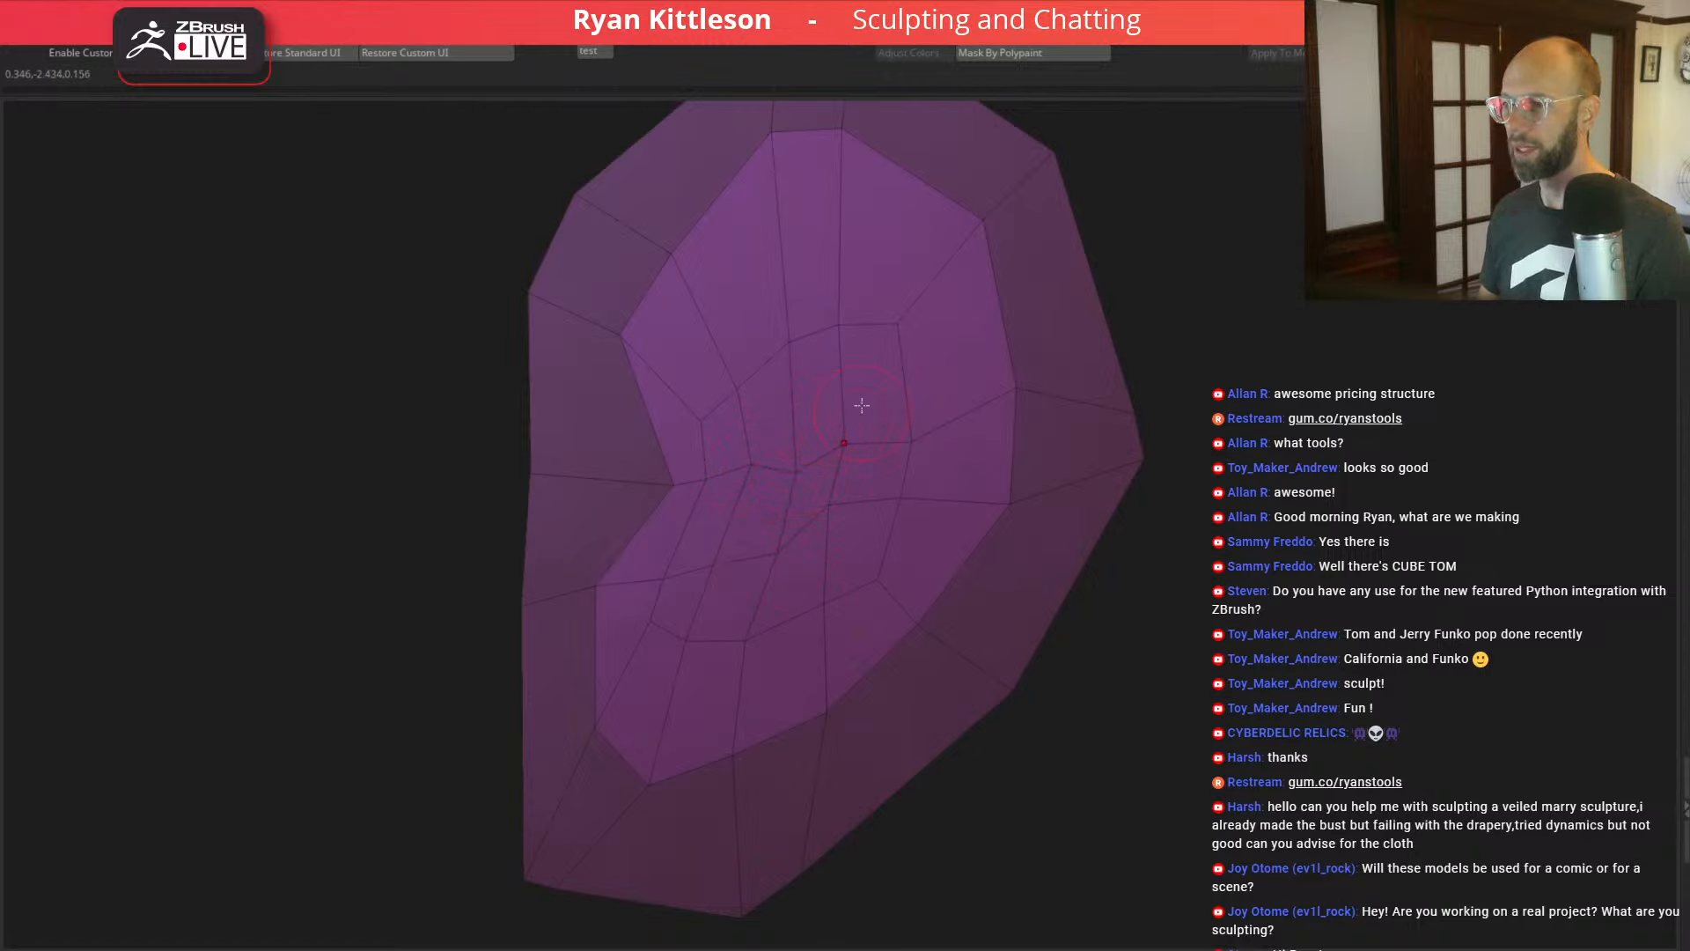
pyautogui.moveTo(700, 412); pyautogui.dragTo(694, 320)
pyautogui.moveTo(744, 385); pyautogui.dragTo(800, 198)
pyautogui.moveTo(848, 336); pyautogui.dragTo(889, 203)
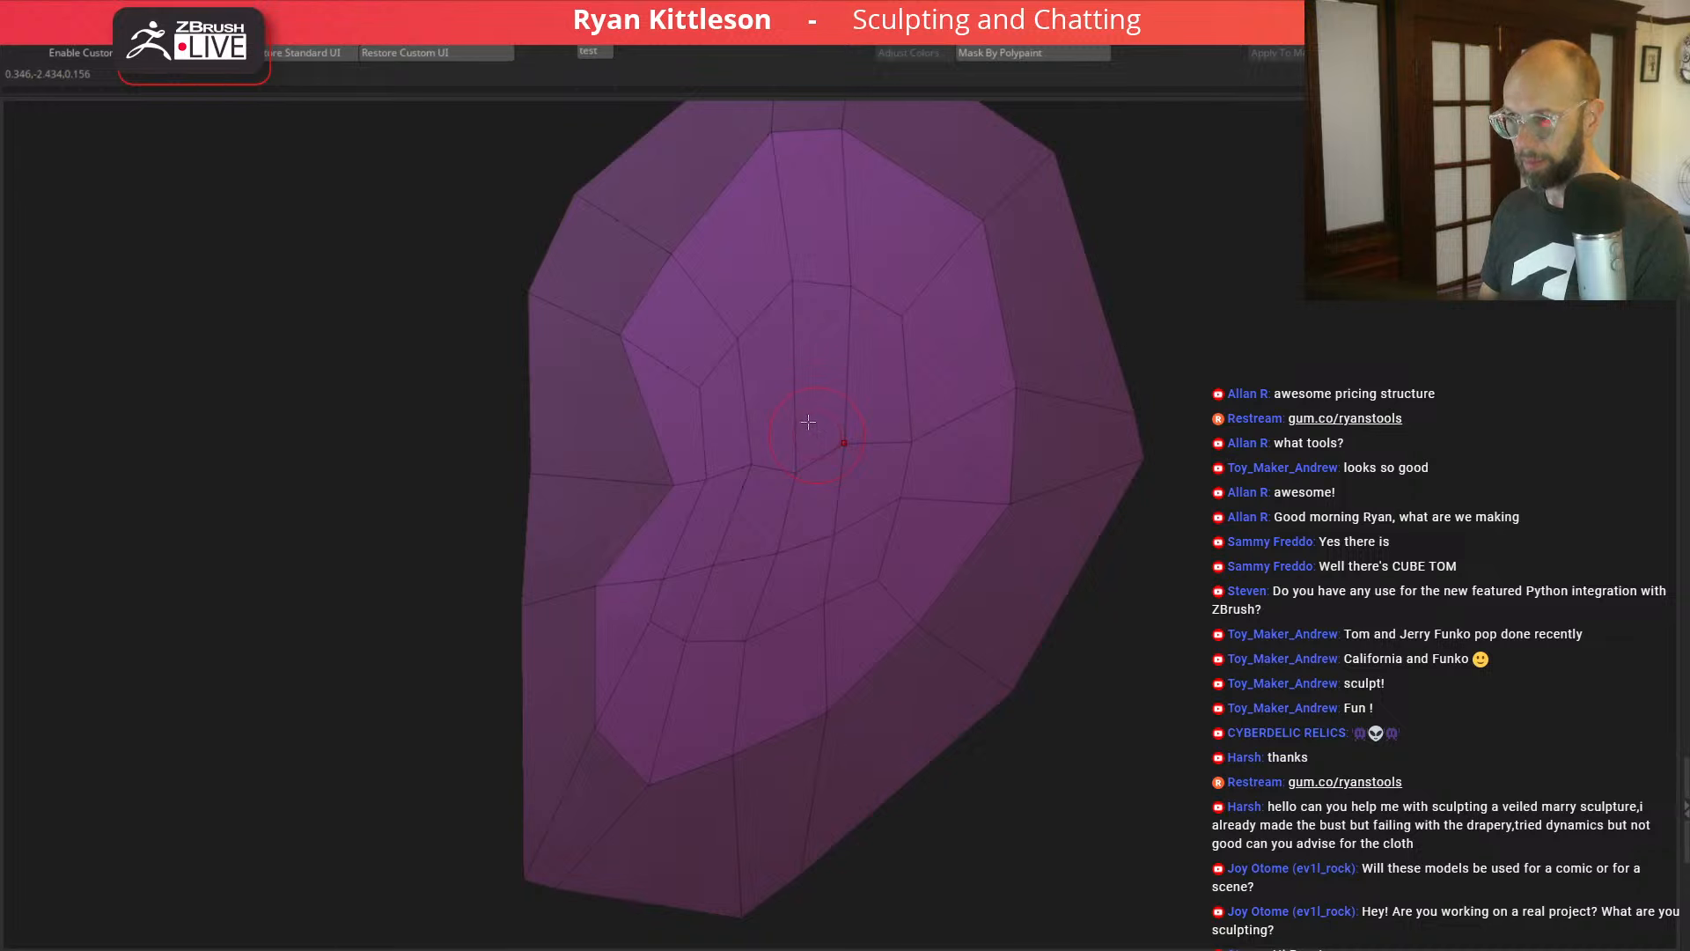
# Step: Insert edge loops through the ear above and below the notch and redistribute vertices along the inner border and lower-left outer corner
pyautogui.click(716, 375)
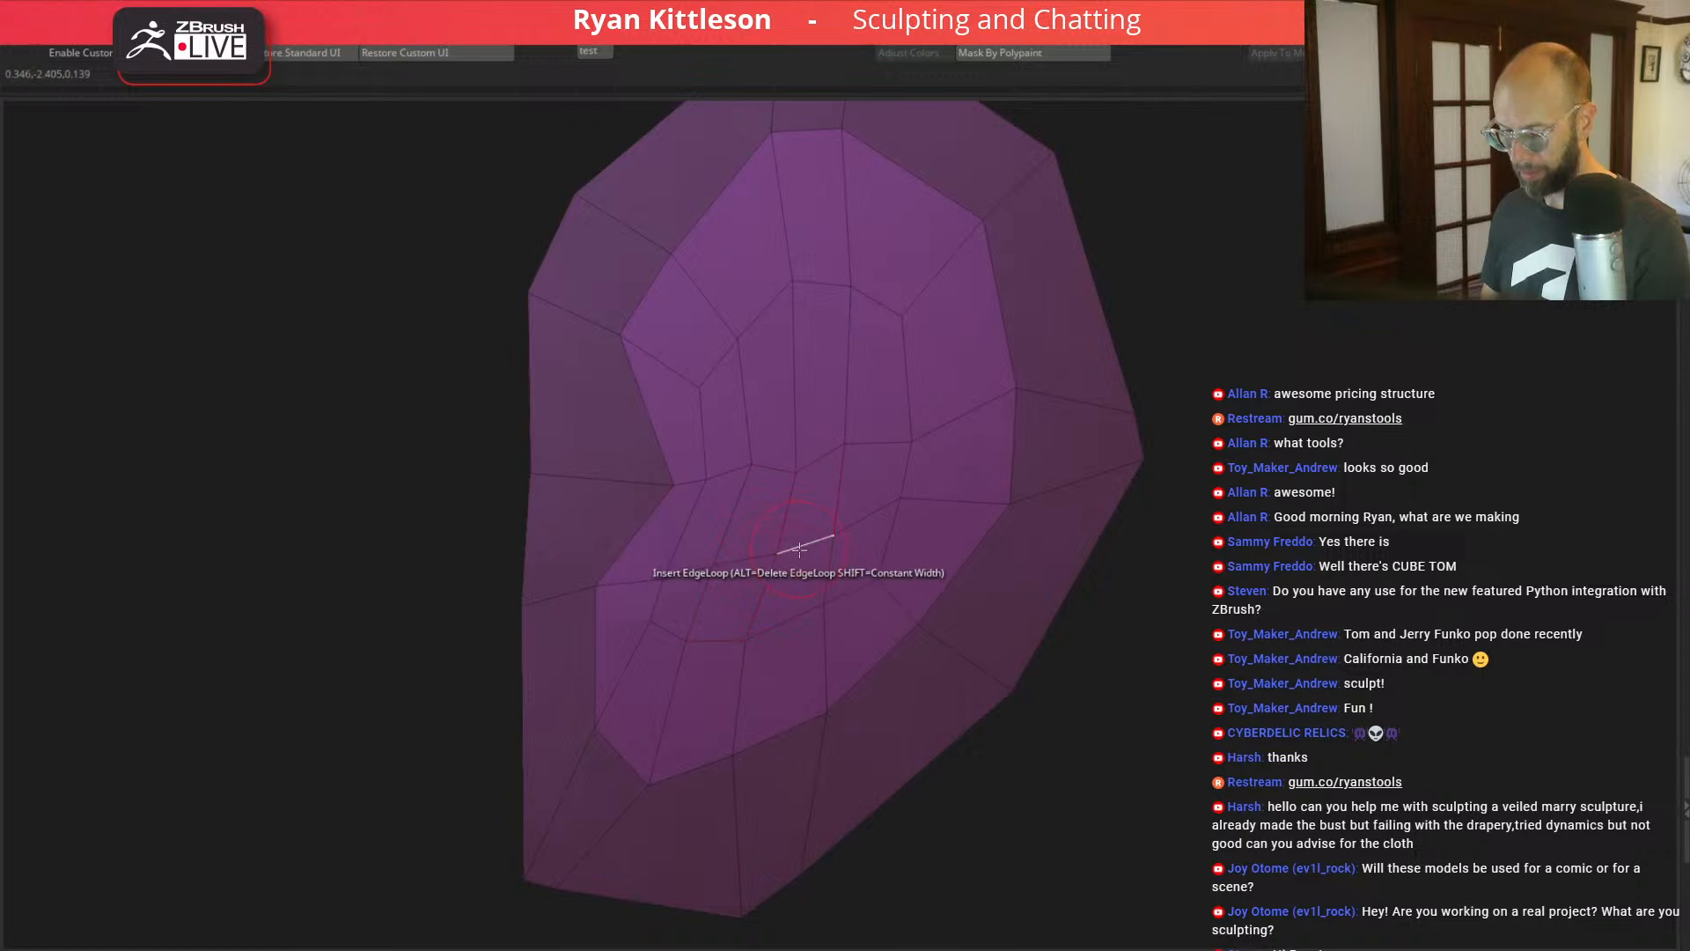
pyautogui.click(719, 567)
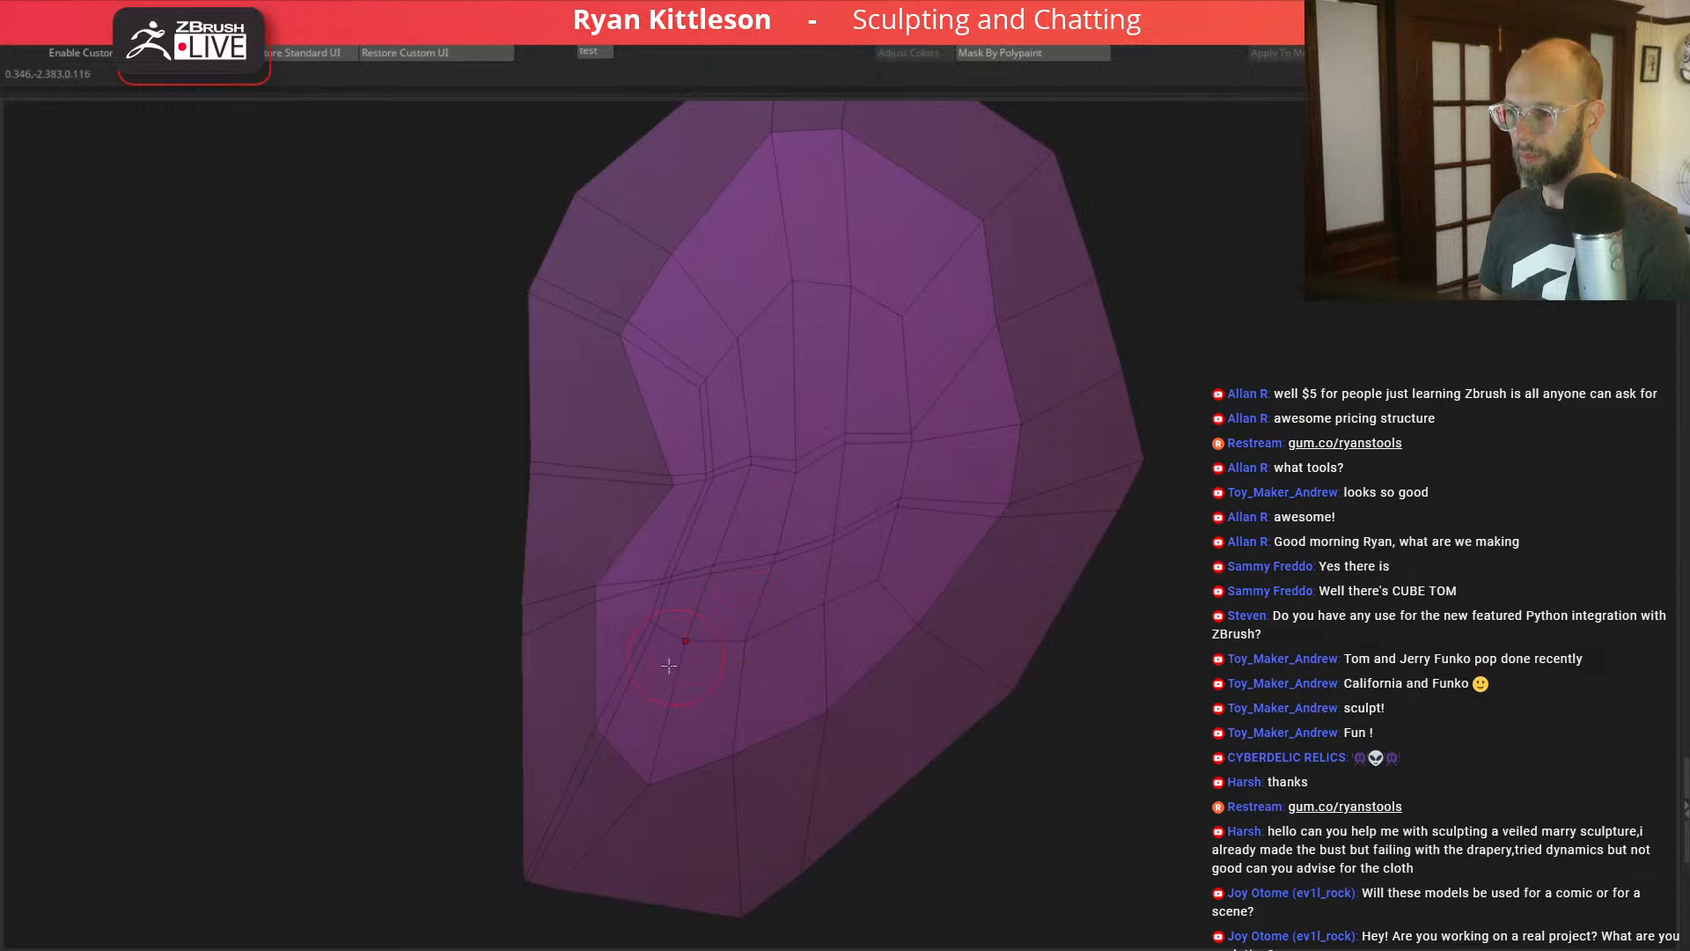
pyautogui.moveTo(527, 873); pyautogui.dragTo(522, 834)
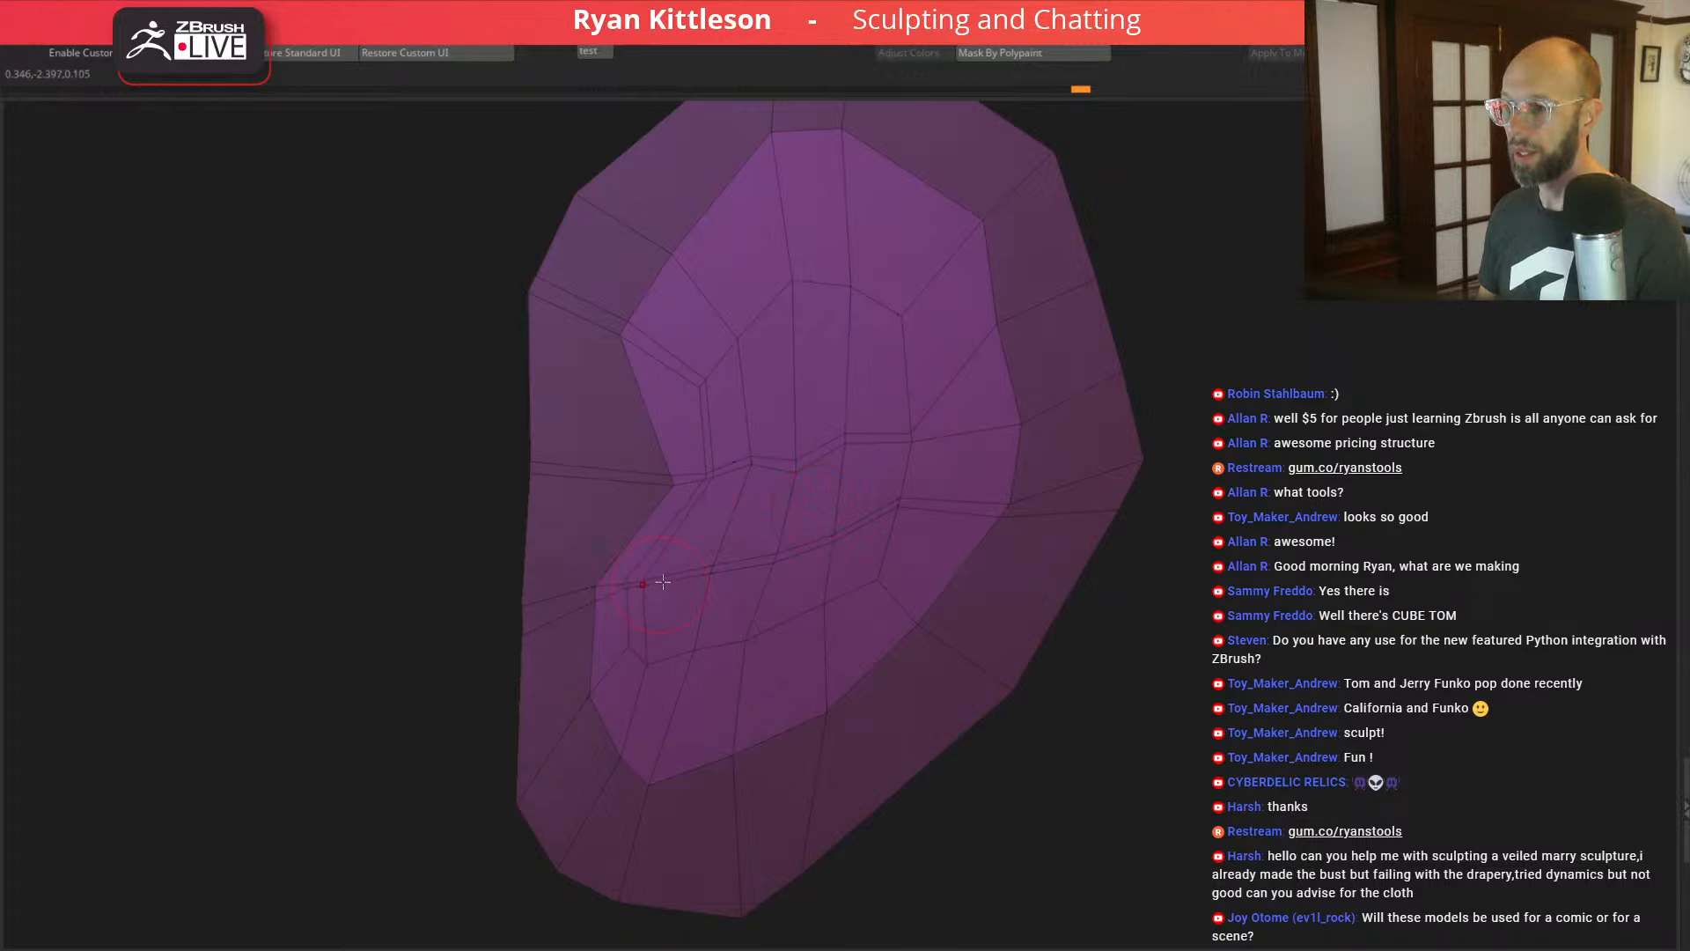
pyautogui.moveTo(679, 470); pyautogui.dragTo(603, 490)
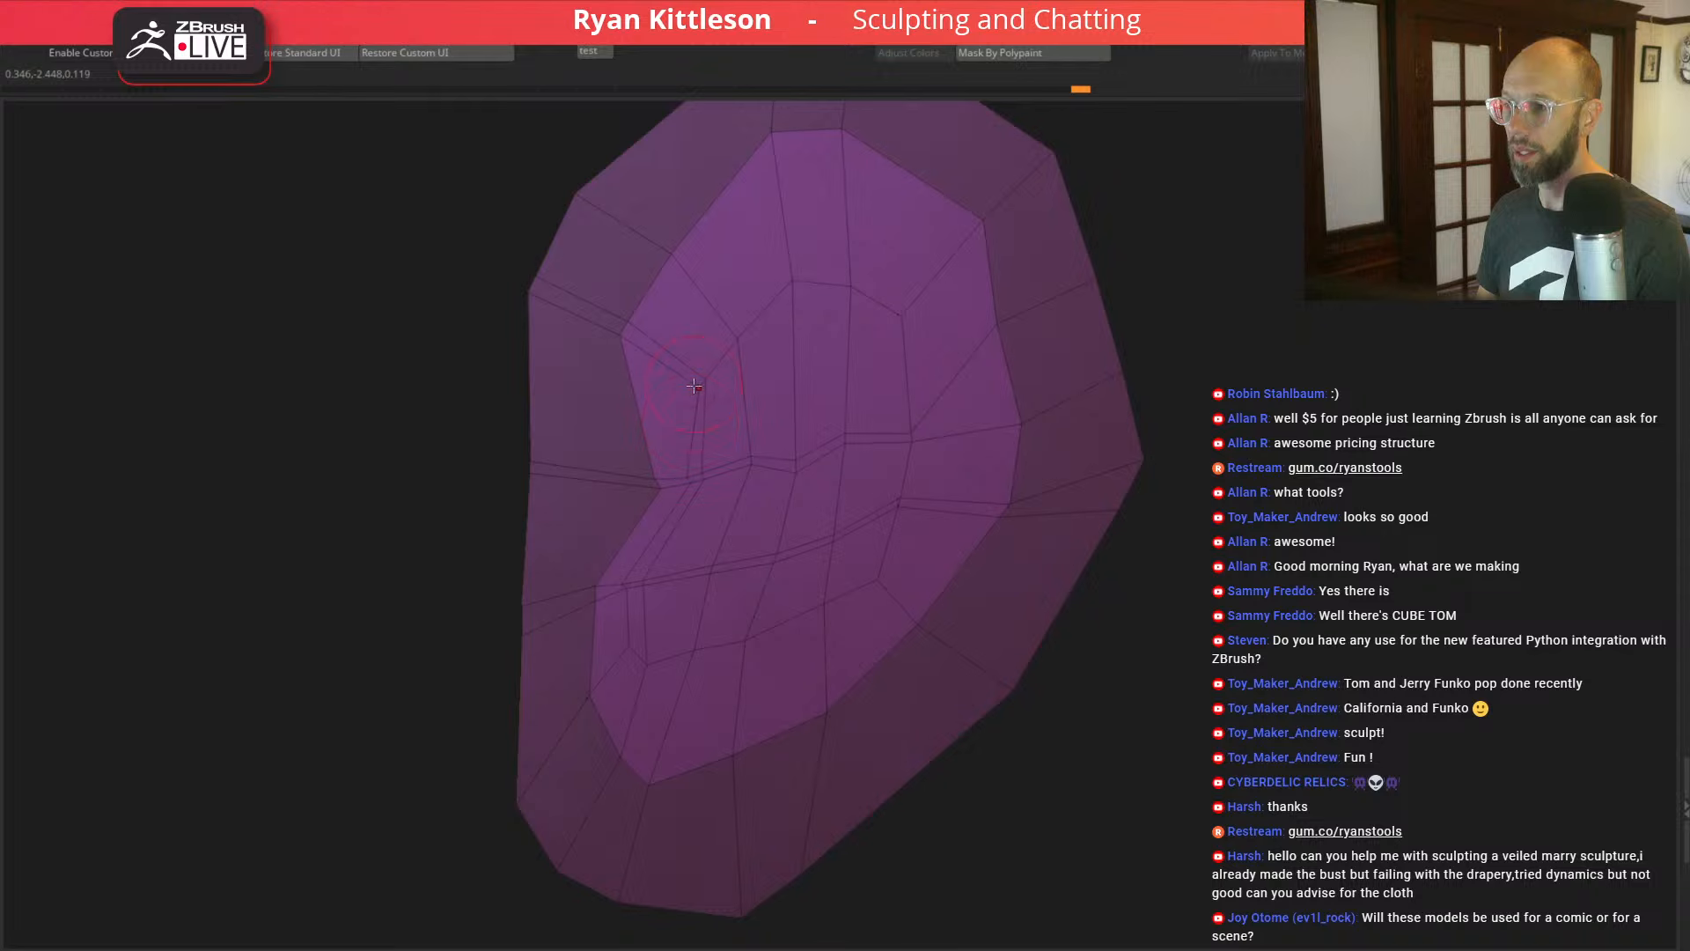
pyautogui.moveTo(695, 385)
pyautogui.mouseDown()
pyautogui.moveTo(590, 424)
pyautogui.moveTo(666, 402)
pyautogui.mouseUp()
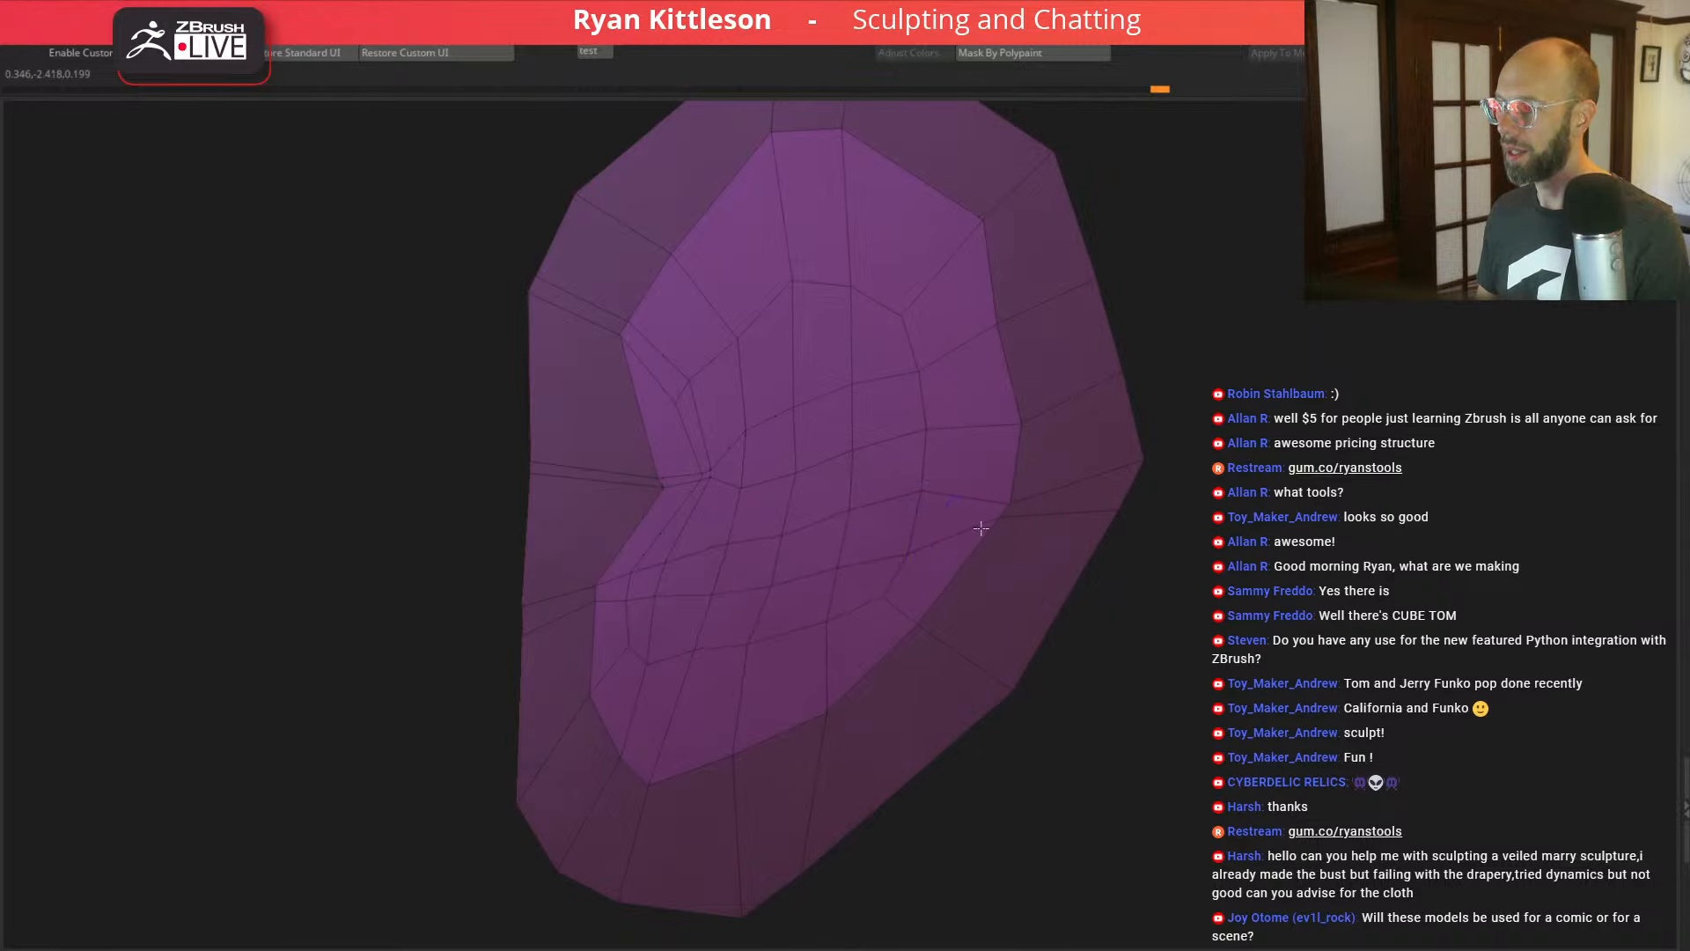
pyautogui.moveTo(999, 519)
pyautogui.mouseDown()
pyautogui.moveTo(974, 592)
pyautogui.moveTo(987, 571)
pyautogui.mouseUp()
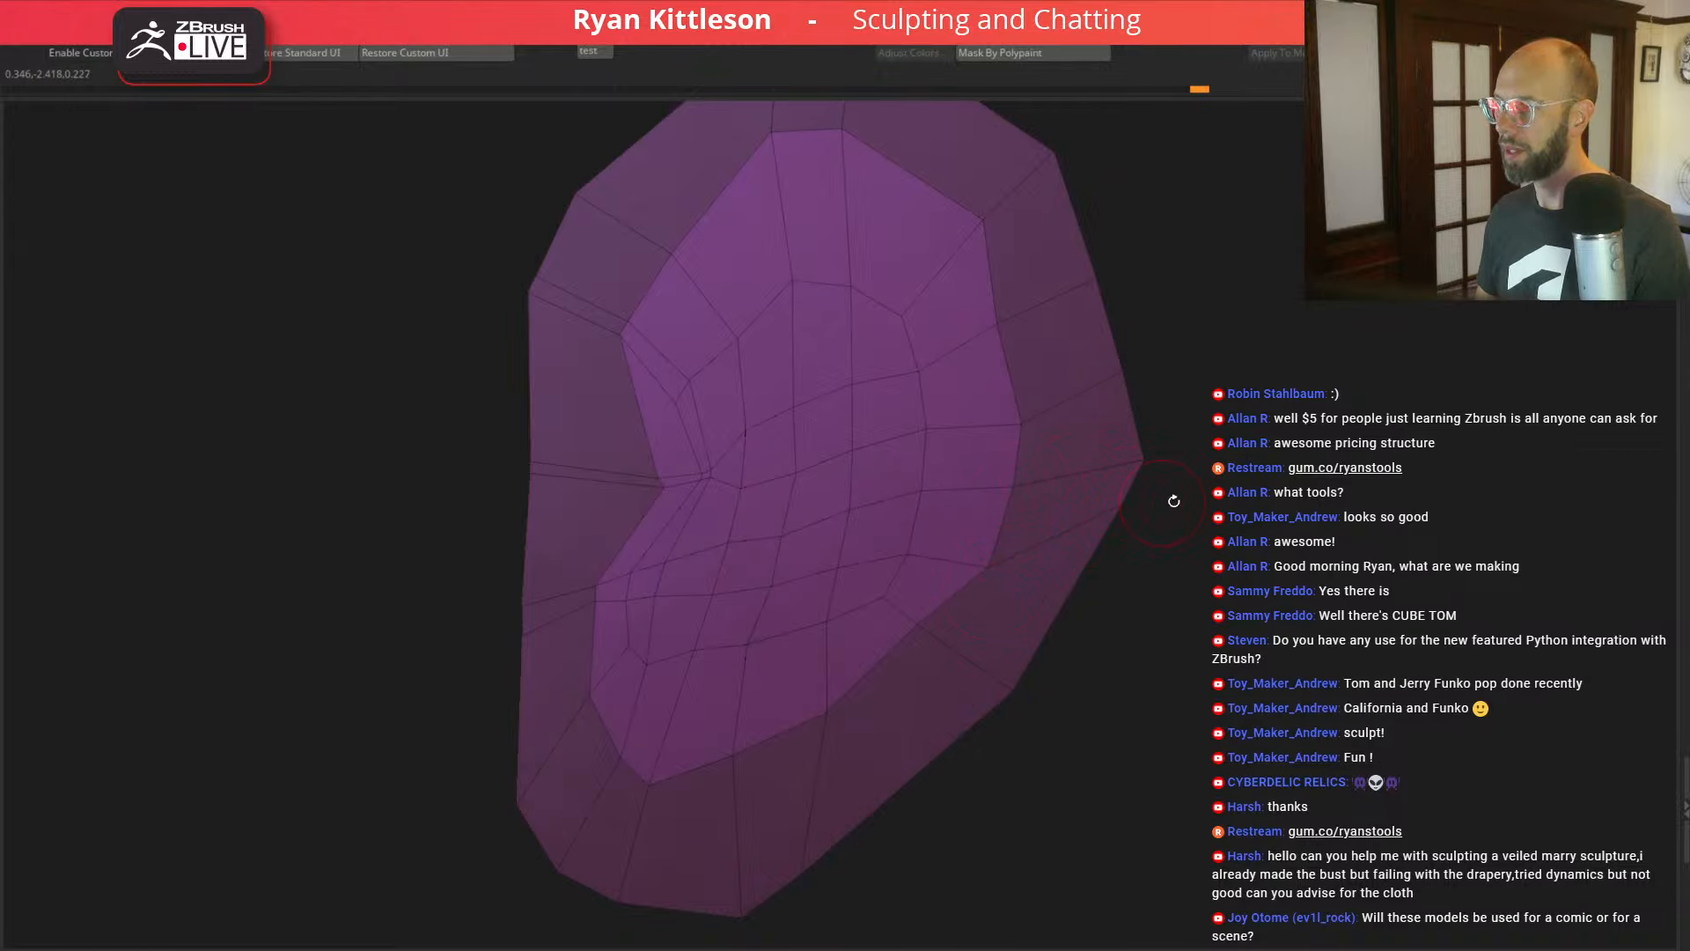
# Step: Compare the ear with and without dynamic subdivision and wireframe, then return to its low-poly wireframe display
pyautogui.press('d')
pyautogui.keyDown('alt'); pyautogui.moveTo(1285, 522); pyautogui.dragTo(1262, 495); pyautogui.keyUp('alt')
pyautogui.hotkey('shift', 'f')
pyautogui.hotkey('shift', 'd')
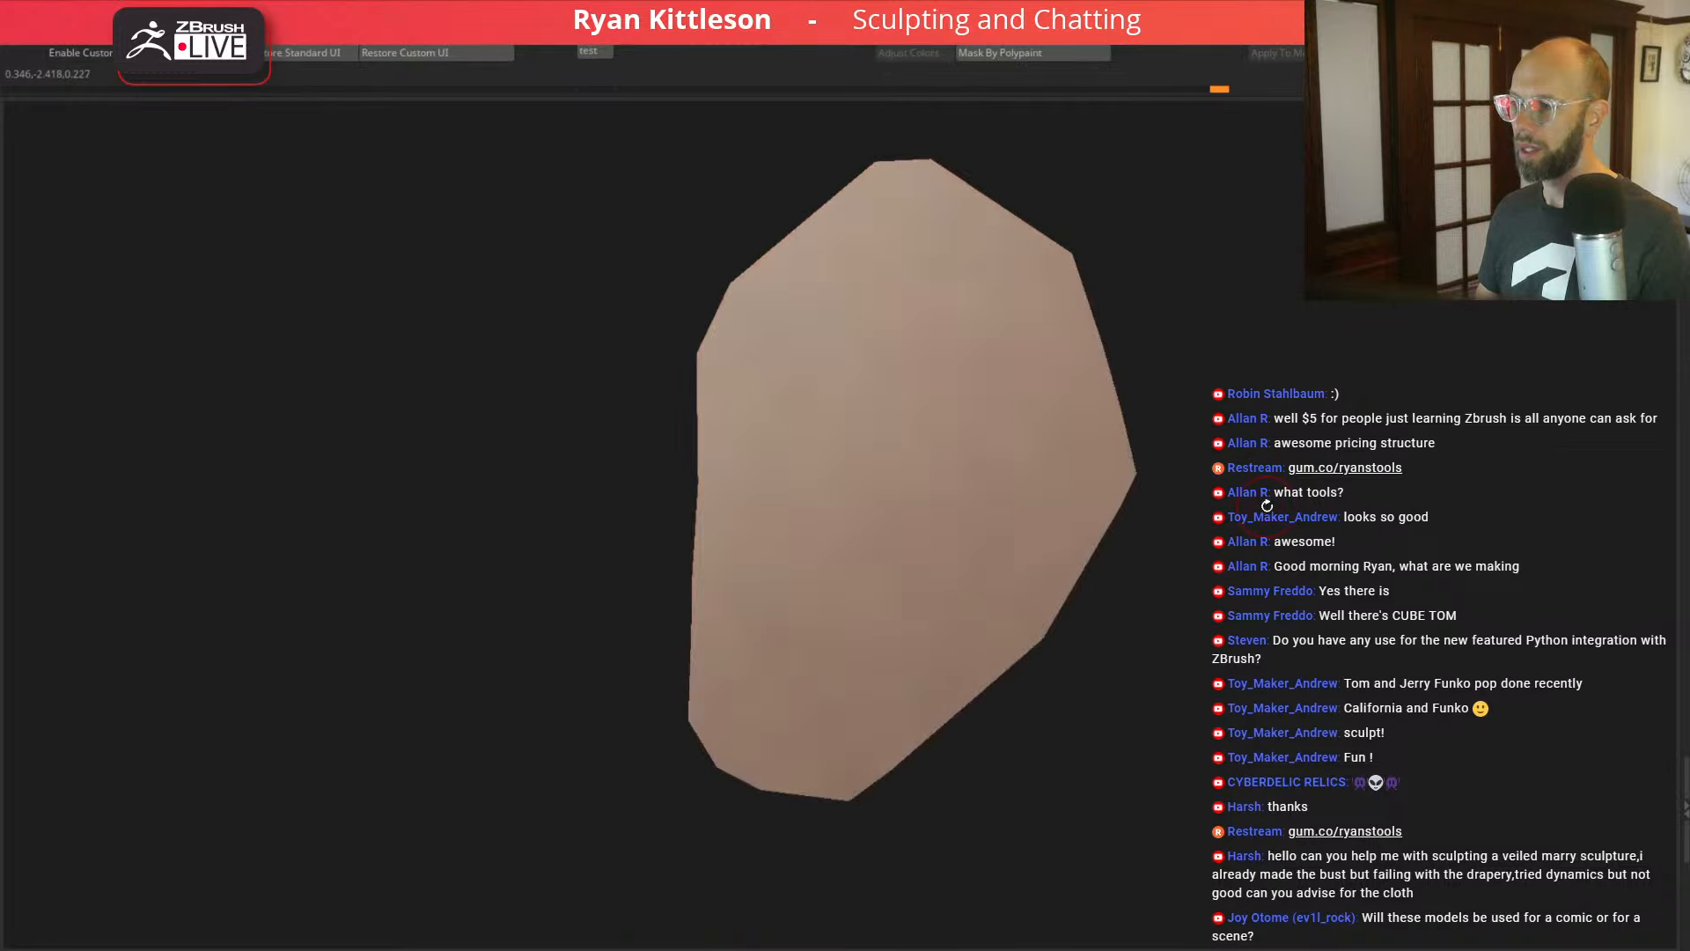
pyautogui.hotkey('shift', 'f')
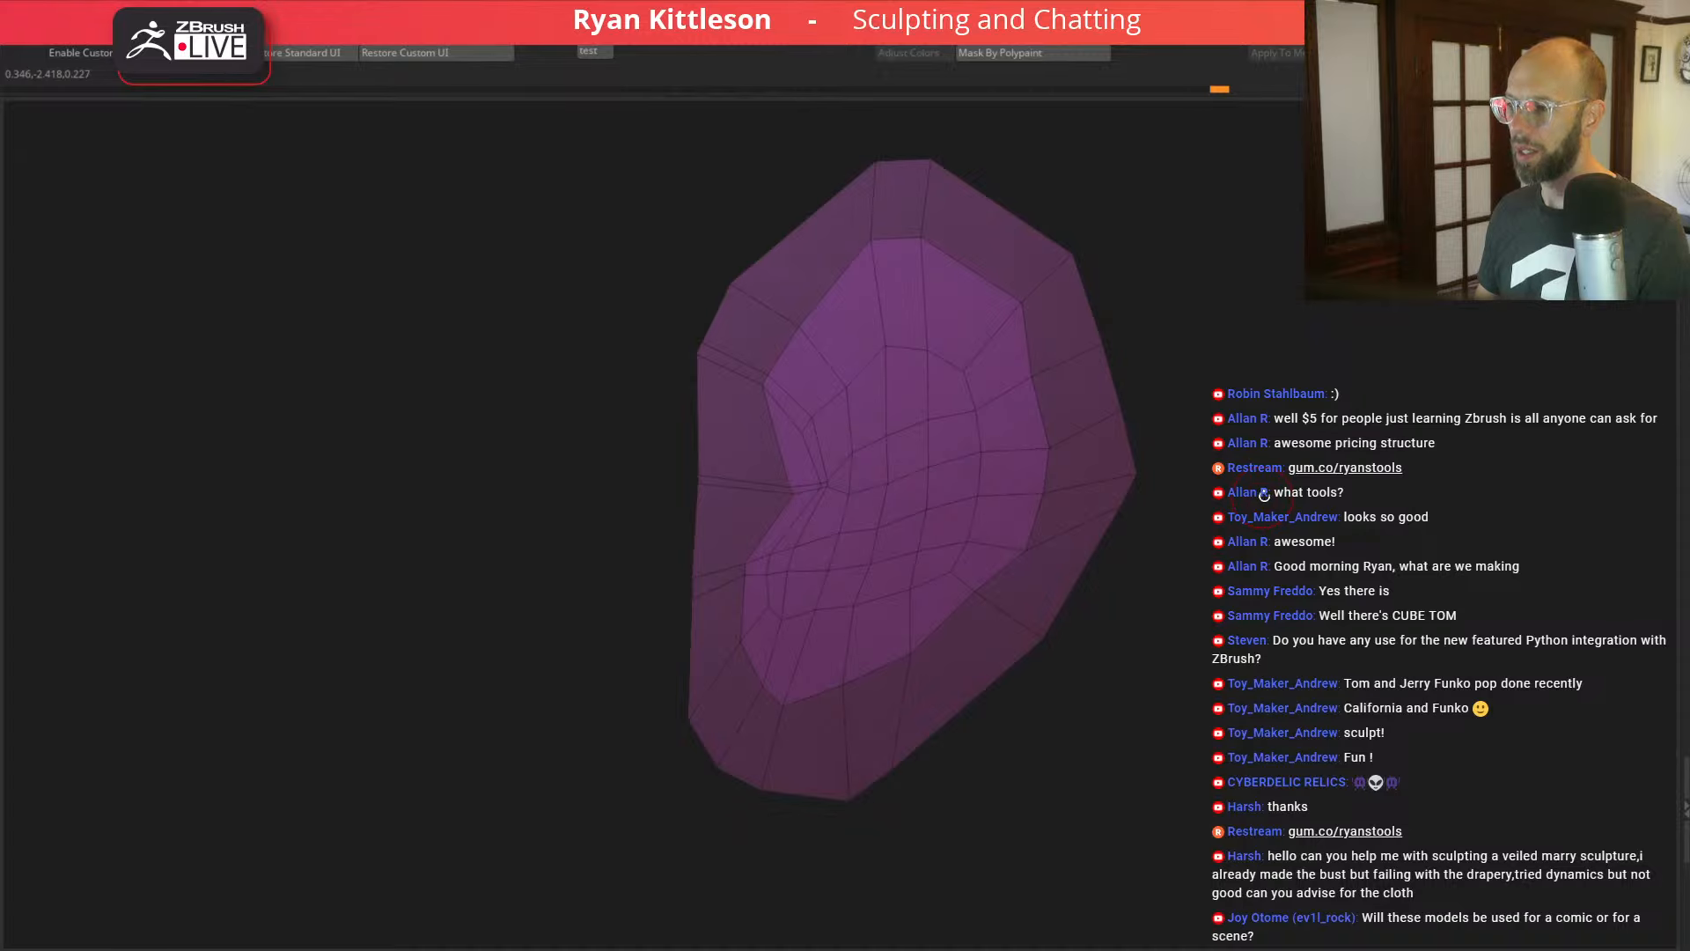
pyautogui.press('d')
pyautogui.hotkey('shift', 'd')
# Step: Deepen the notch in the inner polygroup's left border and lower the border corner above it
pyautogui.keyDown('alt'); pyautogui.moveTo(1290, 453); pyautogui.dragTo(1303, 454); pyautogui.keyUp('alt')
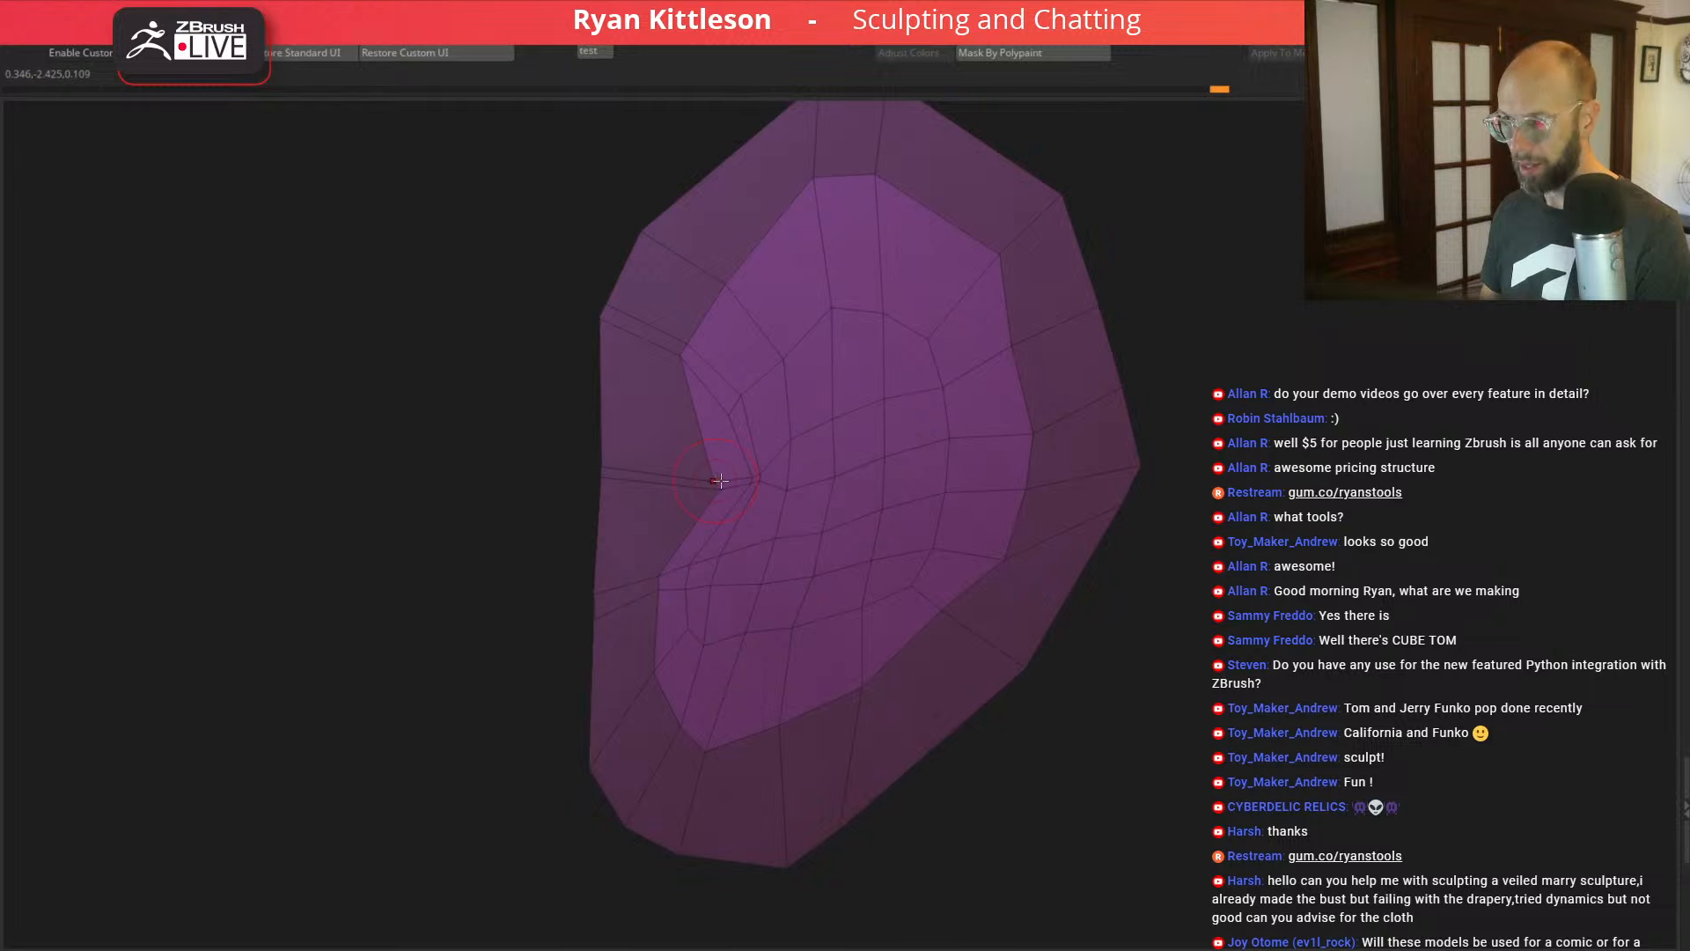
pyautogui.moveTo(718, 480); pyautogui.dragTo(775, 473)
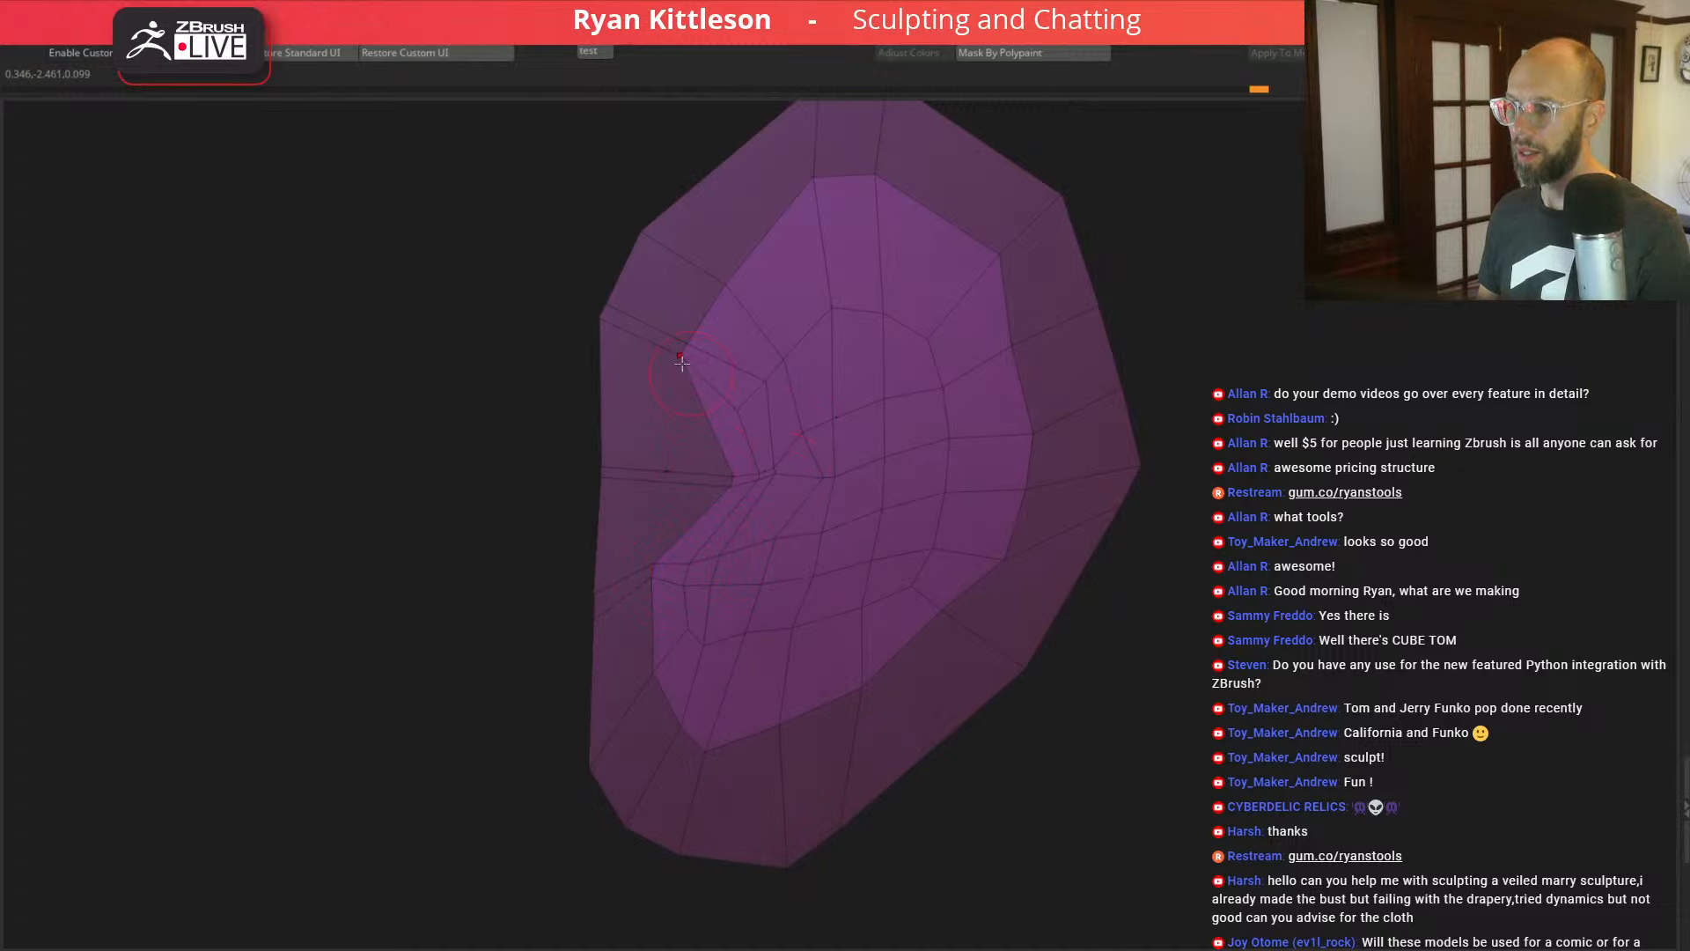
pyautogui.moveTo(666, 402); pyautogui.dragTo(664, 404)
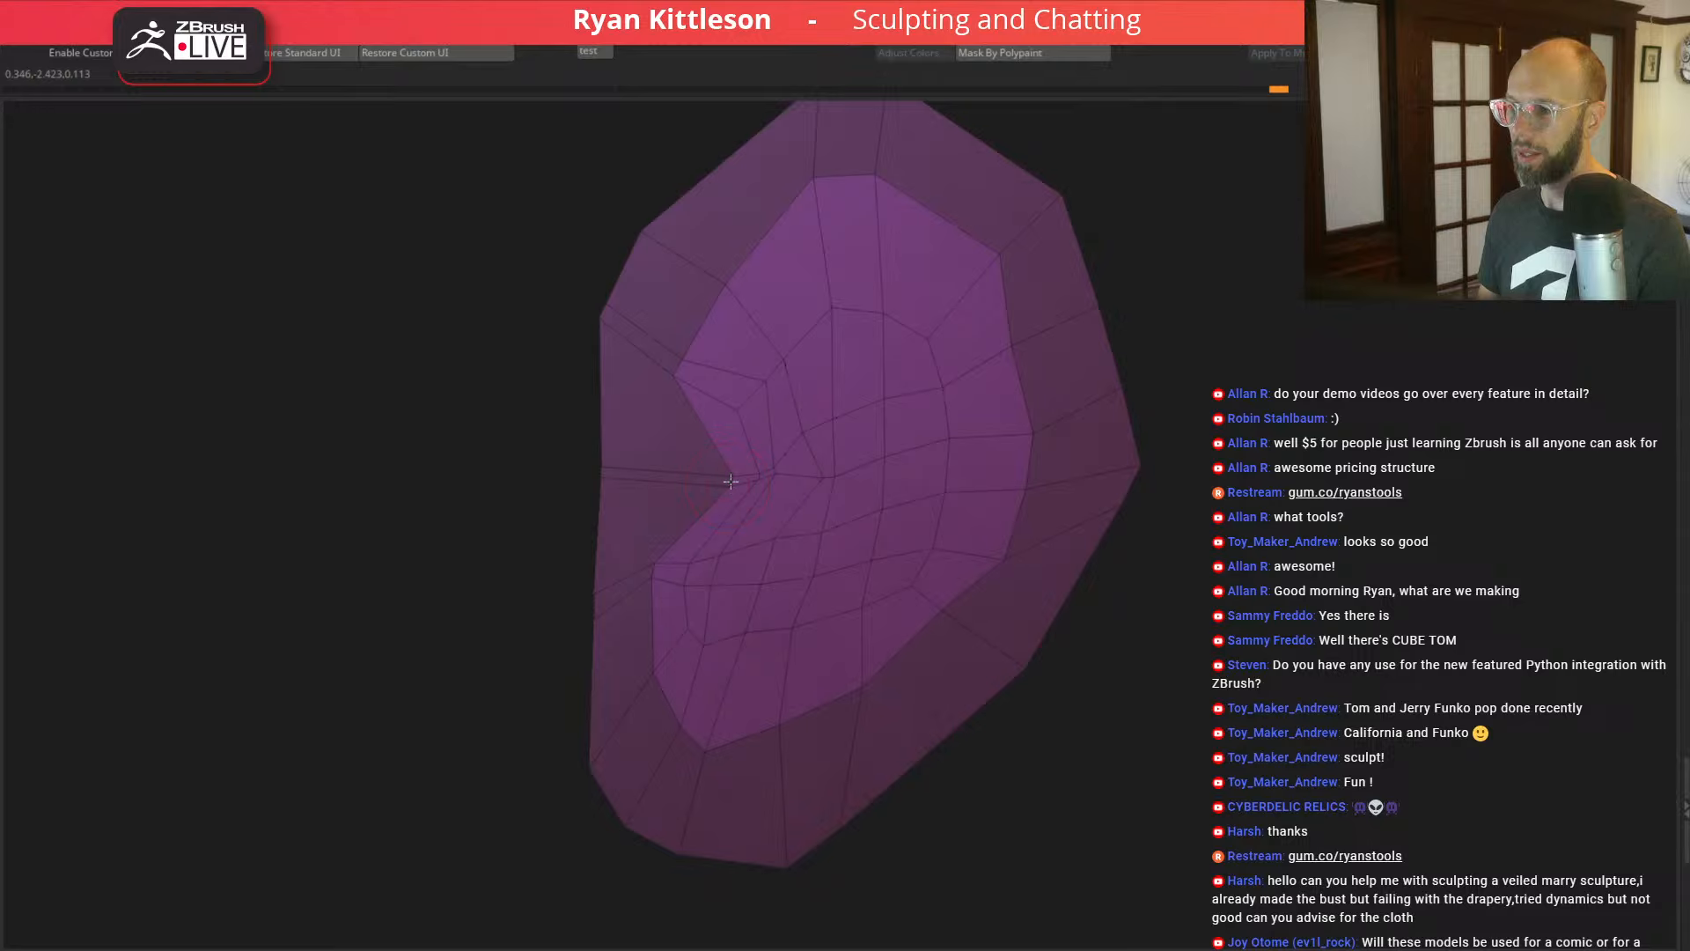
pyautogui.moveTo(731, 481); pyautogui.dragTo(736, 470)
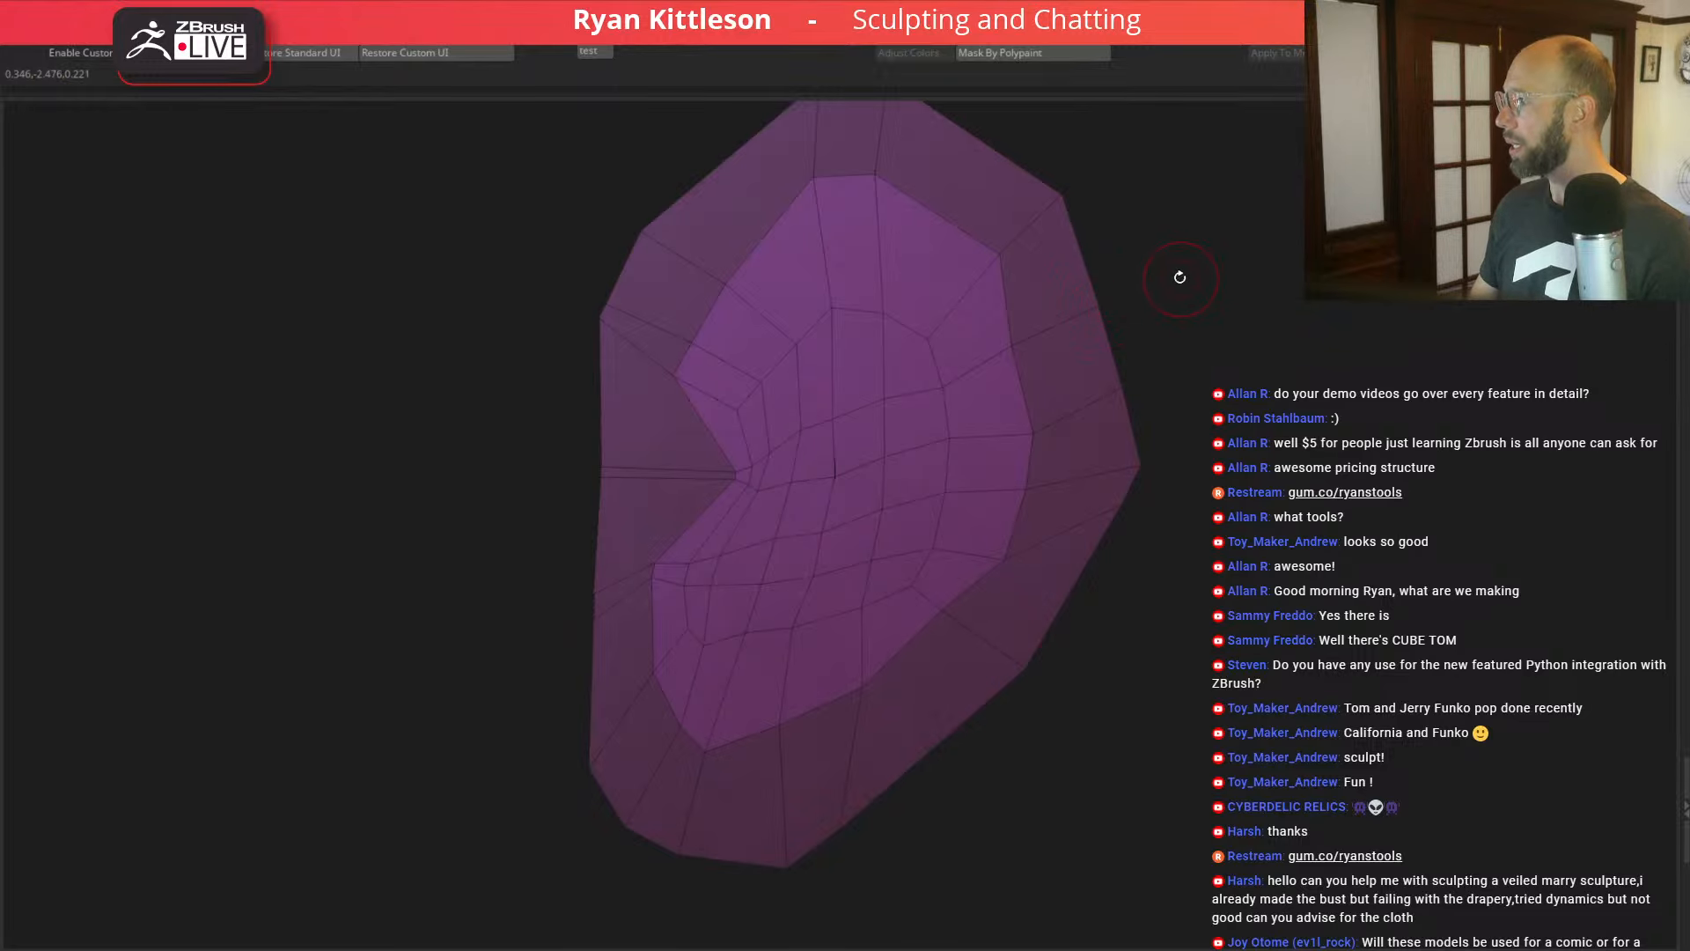
# Step: Check the notched ear's smoothed outline with dynamic subdivision on and the wireframe hidden, then restore the low-poly wireframe
pyautogui.moveTo(1222, 286); pyautogui.dragTo(1202, 364)
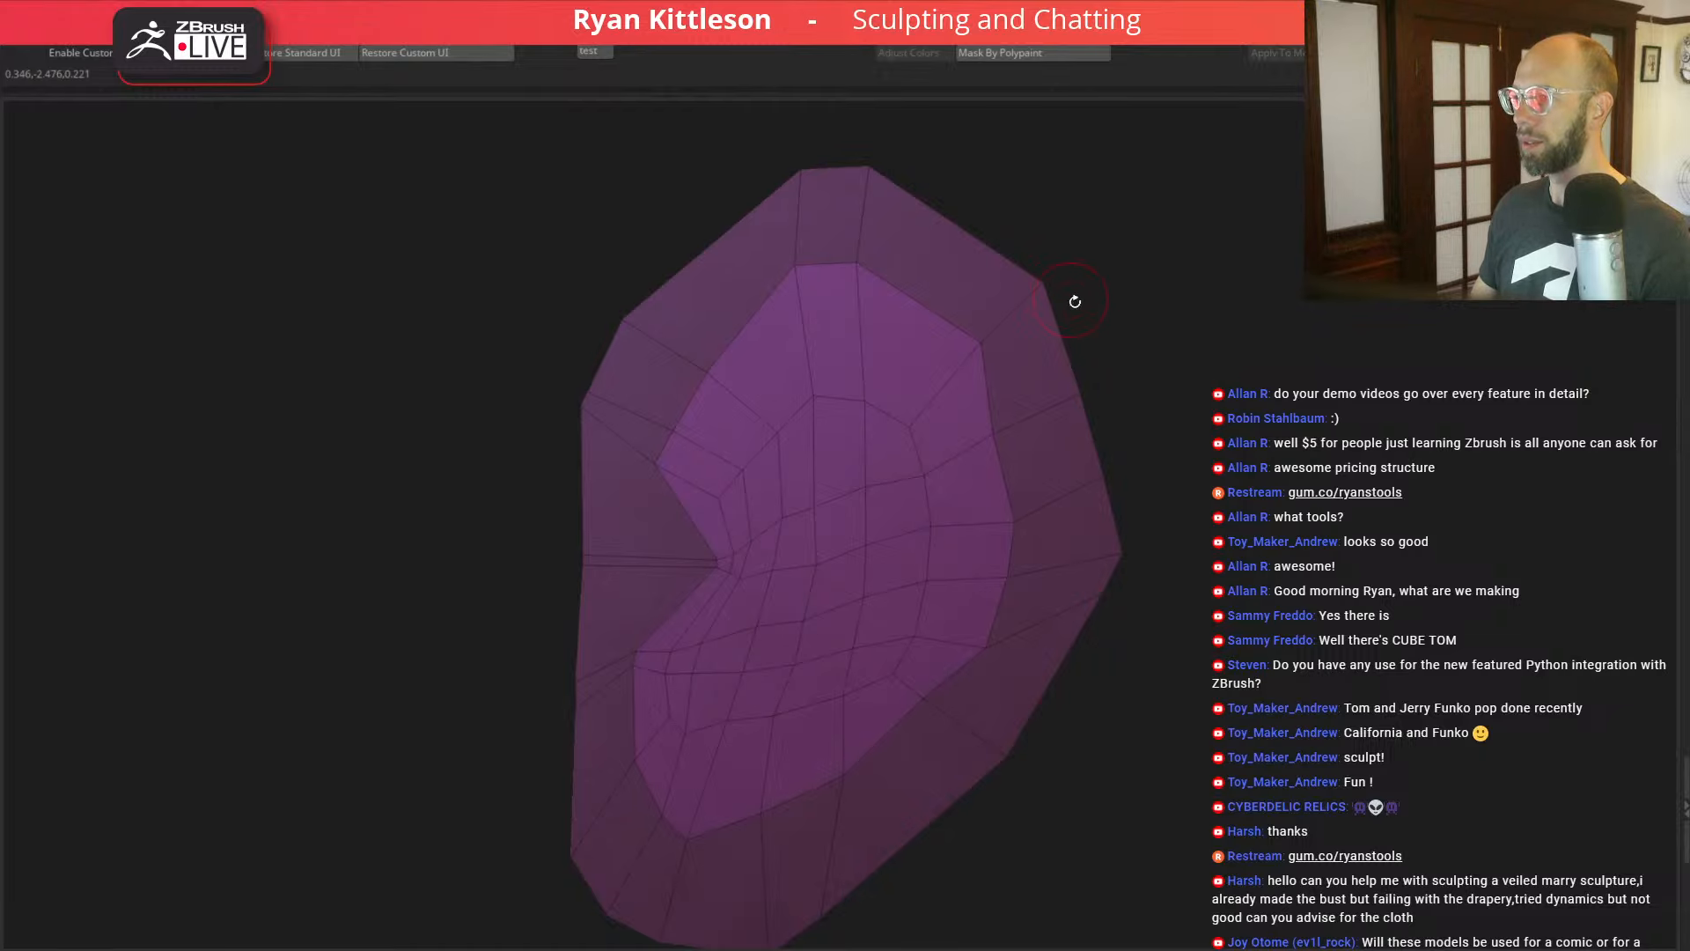
pyautogui.press('d')
pyautogui.hotkey('shift', 'f')
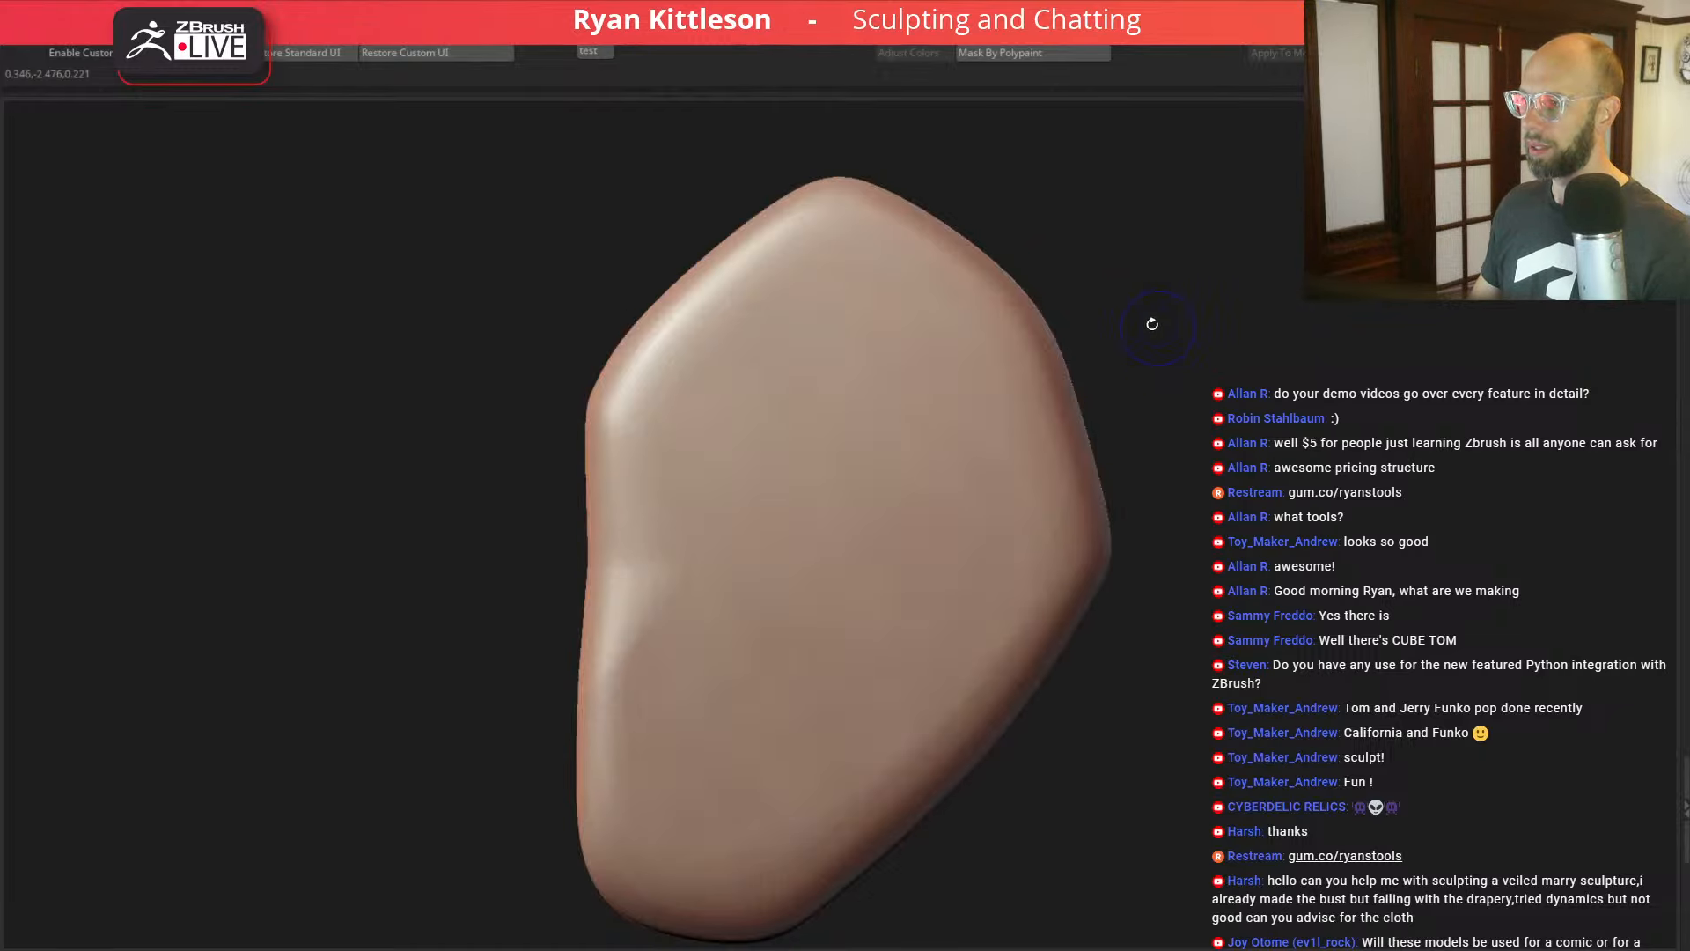
pyautogui.hotkey('shift', 'f')
pyautogui.hotkey('shift', 'd')
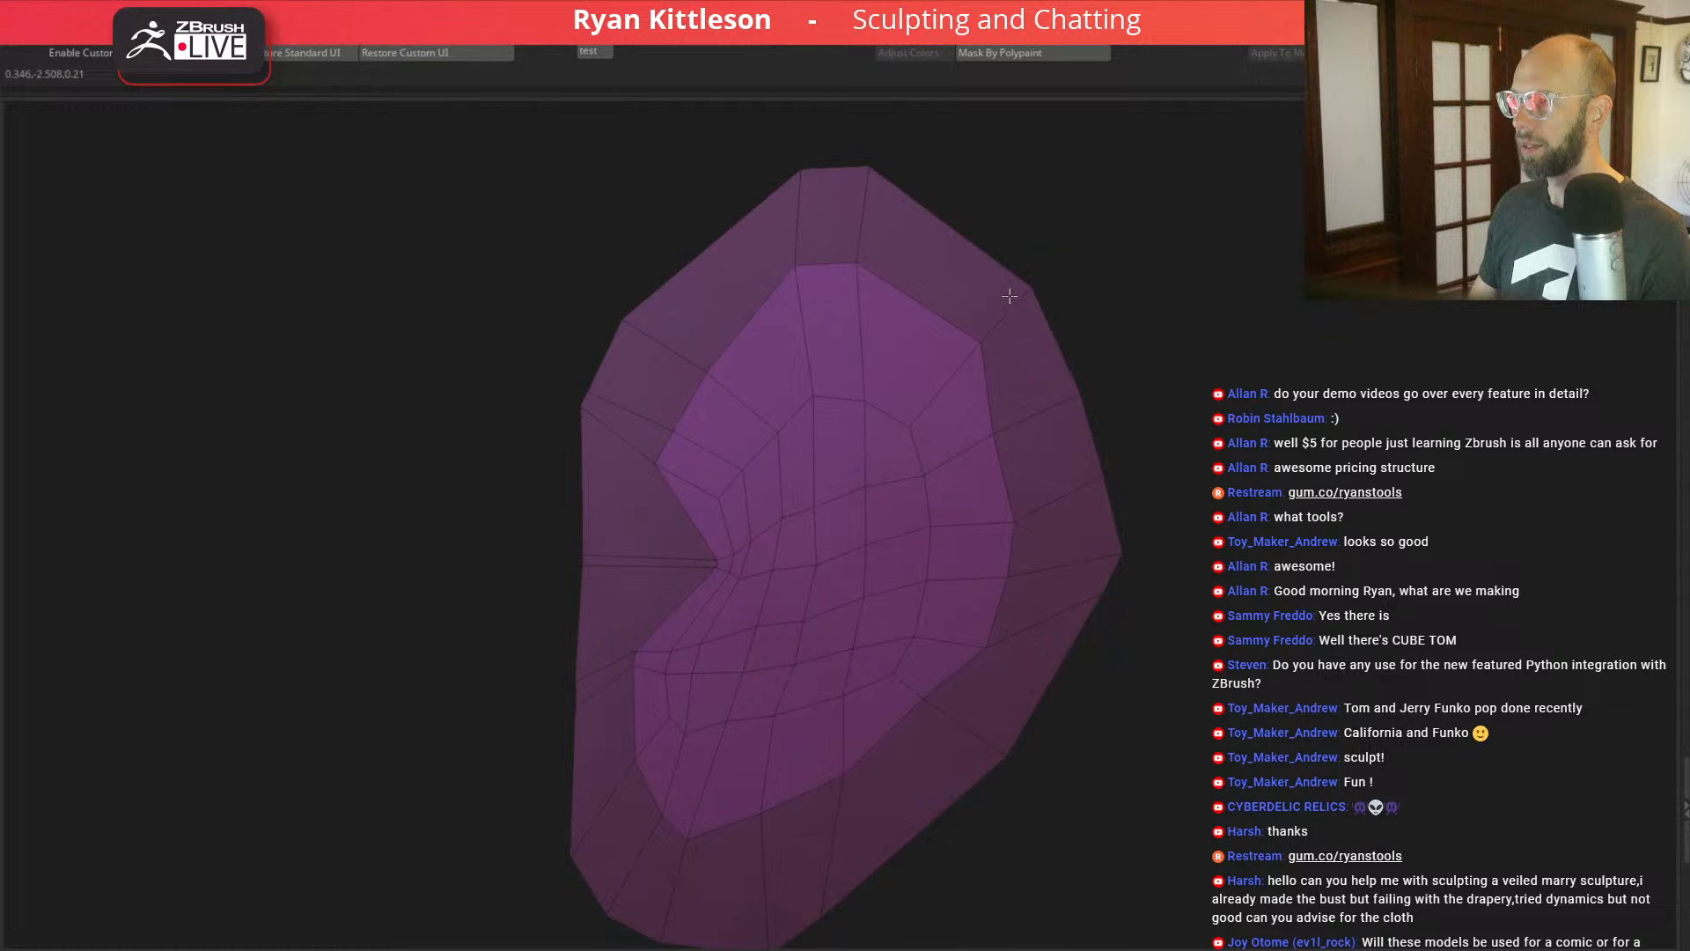
# Step: Round the ear's upper-right outline by moving the outer rim vertices and the adjacent inner border corner inward
pyautogui.moveTo(827, 173); pyautogui.dragTo(845, 172)
pyautogui.moveTo(1023, 299); pyautogui.dragTo(913, 174)
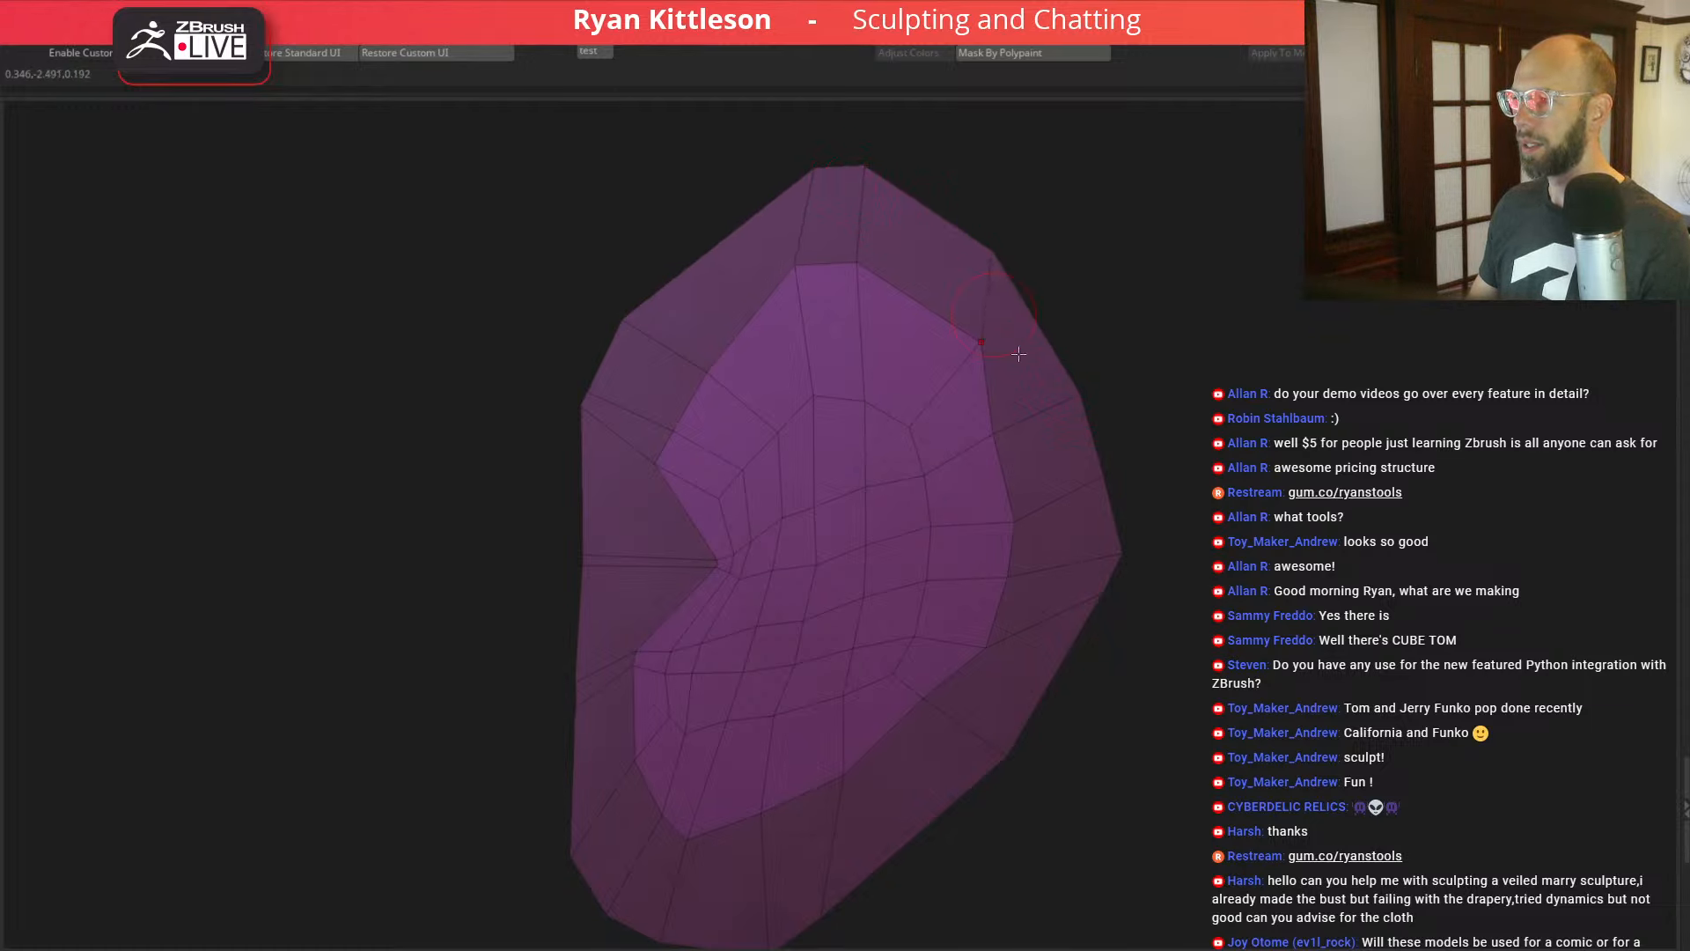
pyautogui.moveTo(1020, 354); pyautogui.dragTo(881, 300)
pyautogui.moveTo(1070, 401)
pyautogui.mouseDown()
pyautogui.moveTo(1035, 255)
pyautogui.moveTo(1018, 253)
pyautogui.mouseUp()
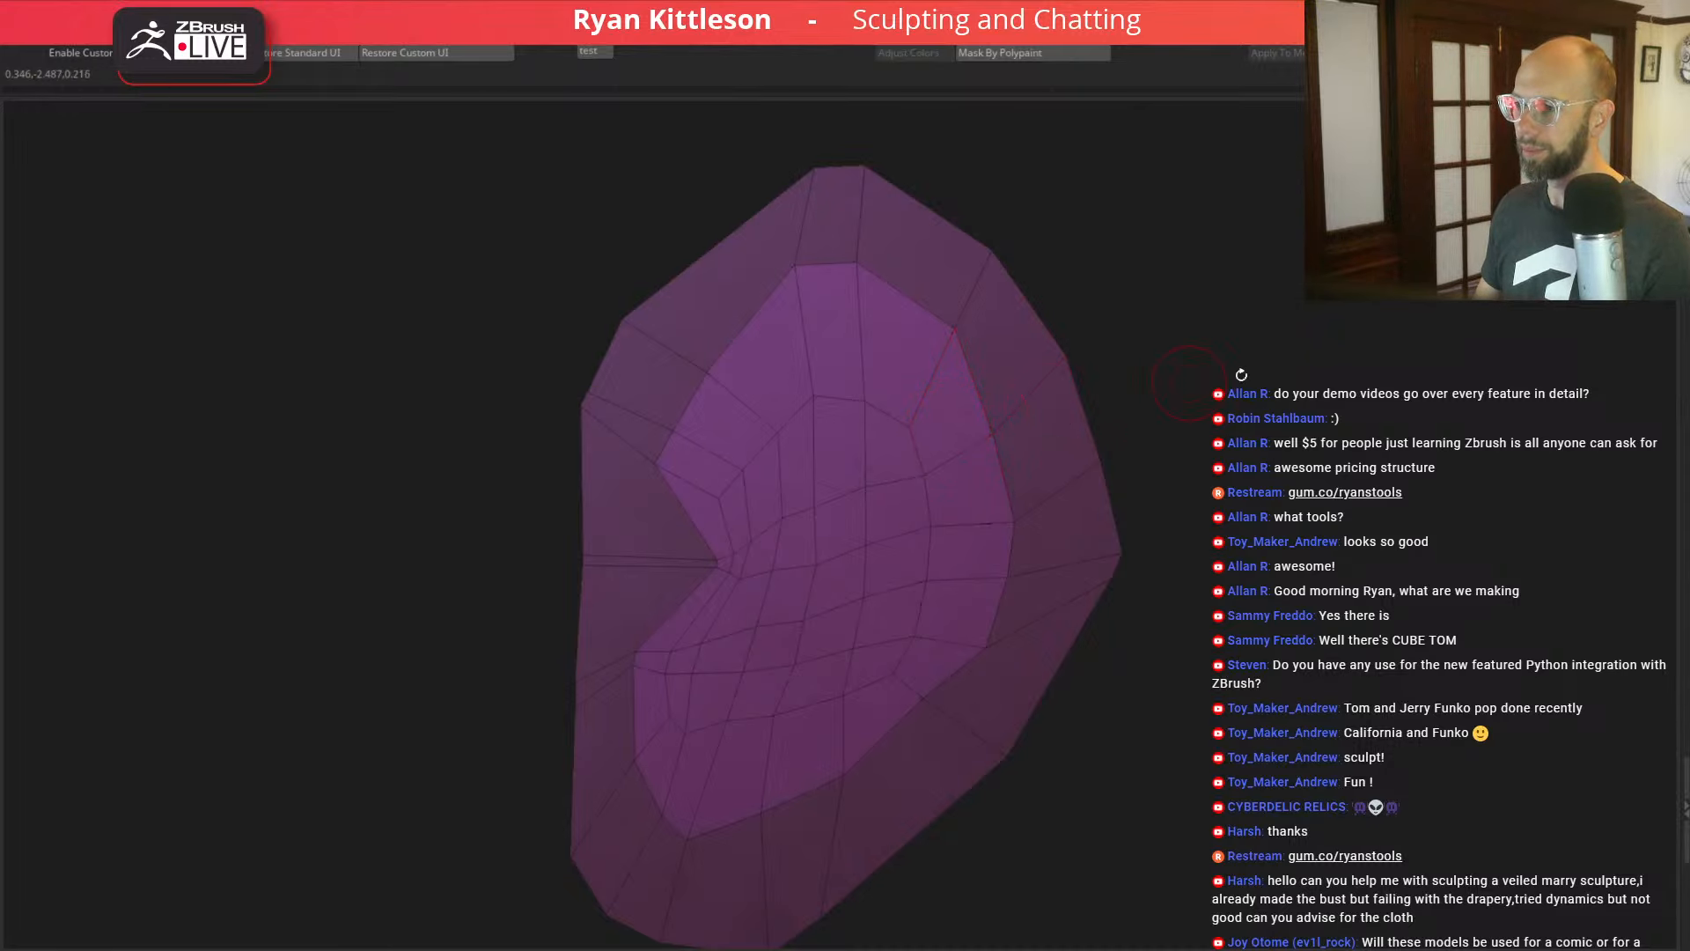
# Step: Push the whole inner polygroup inward as an extrusion with side walls to recess the inner ear
pyautogui.moveTo(1242, 375); pyautogui.dragTo(1294, 378)
pyautogui.click(981, 440)
pyautogui.hotkey('ctrl', 'z')
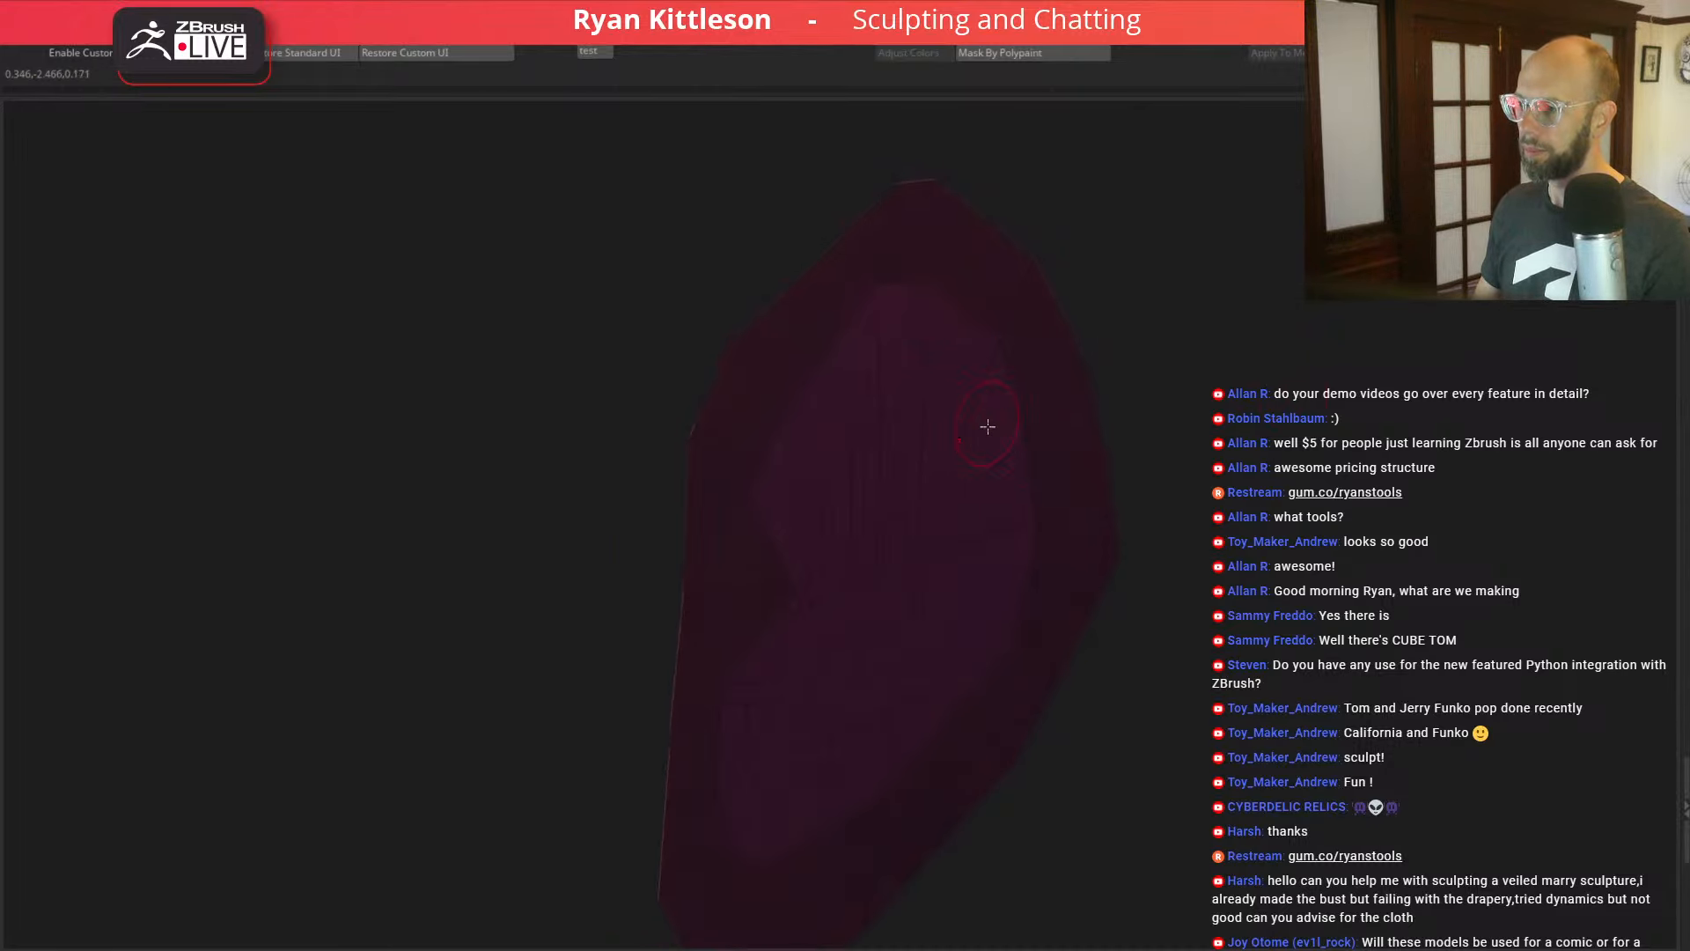
pyautogui.press('space')
pyautogui.click(1132, 700)
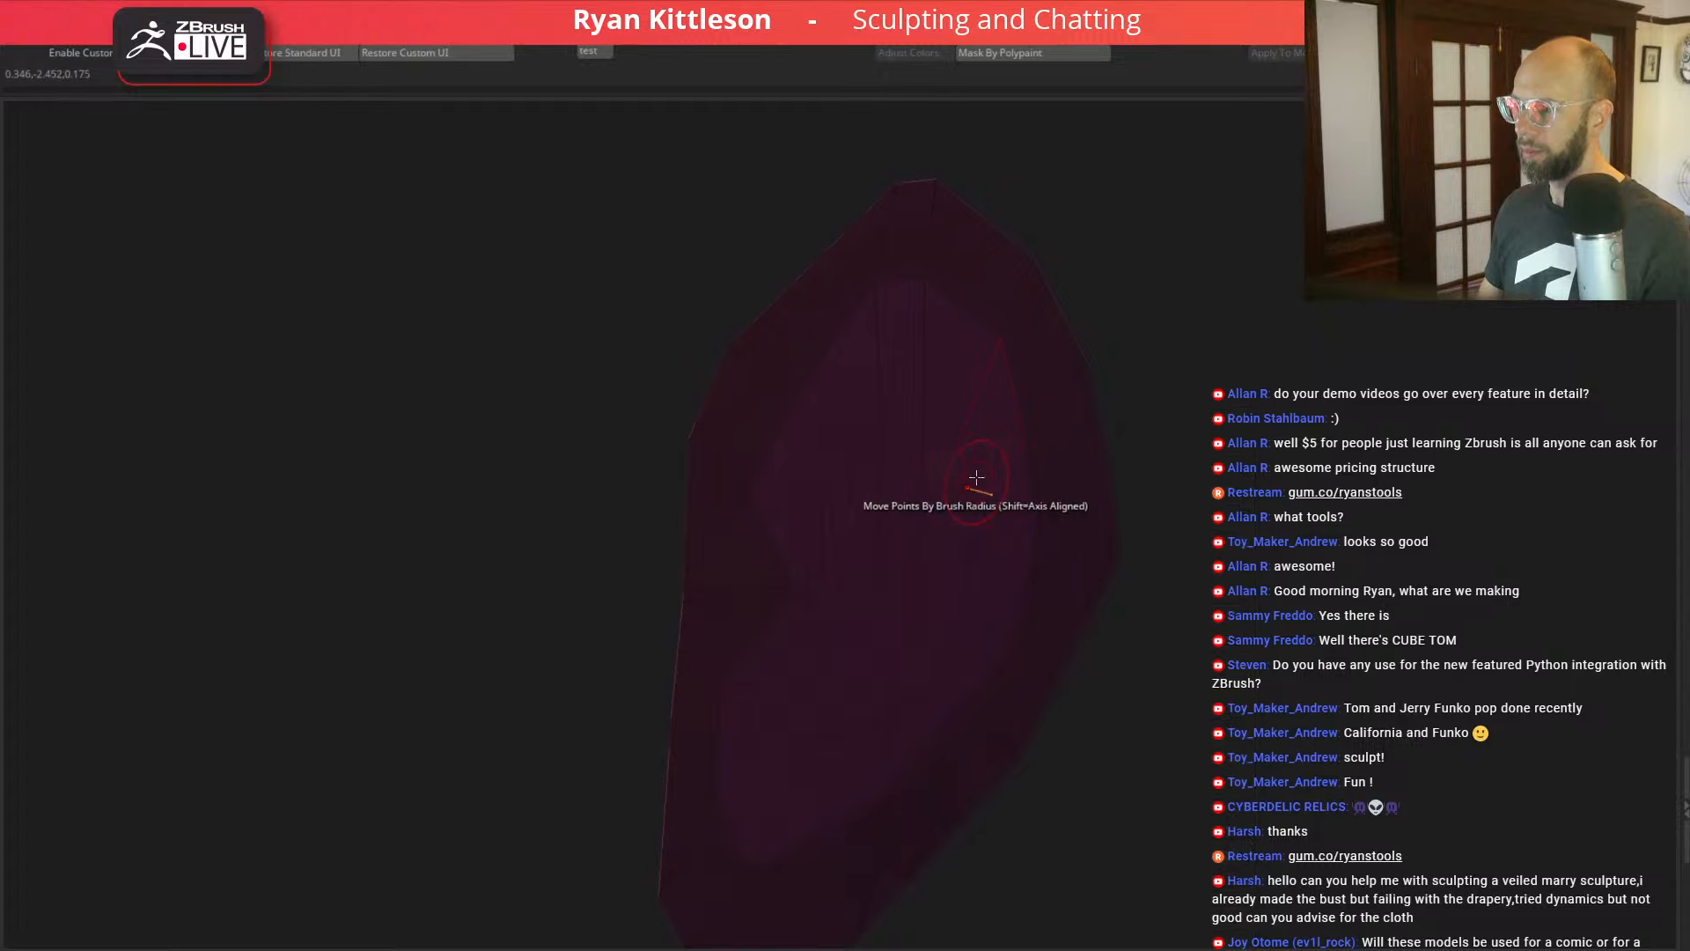
pyautogui.moveTo(980, 438); pyautogui.dragTo(820, 397)
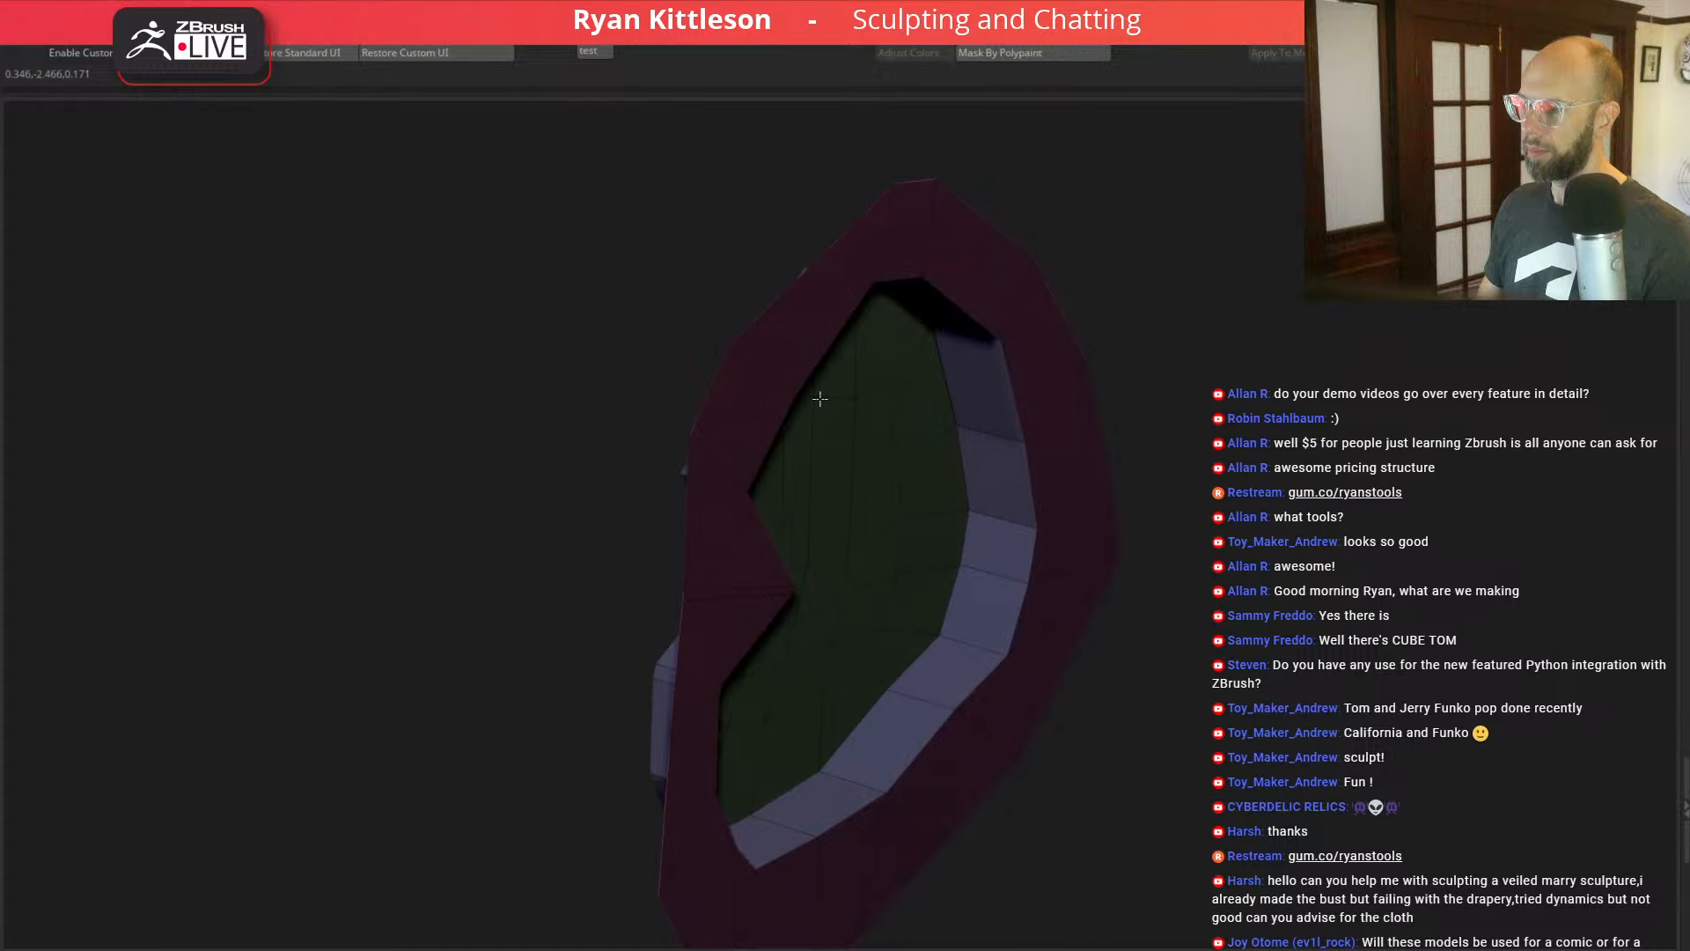
# Step: Examine the recessed inner ear with dynamic subdivision on and the wireframe hidden, then redisplay the low-poly wireframe
pyautogui.moveTo(1303, 413); pyautogui.dragTo(1205, 361)
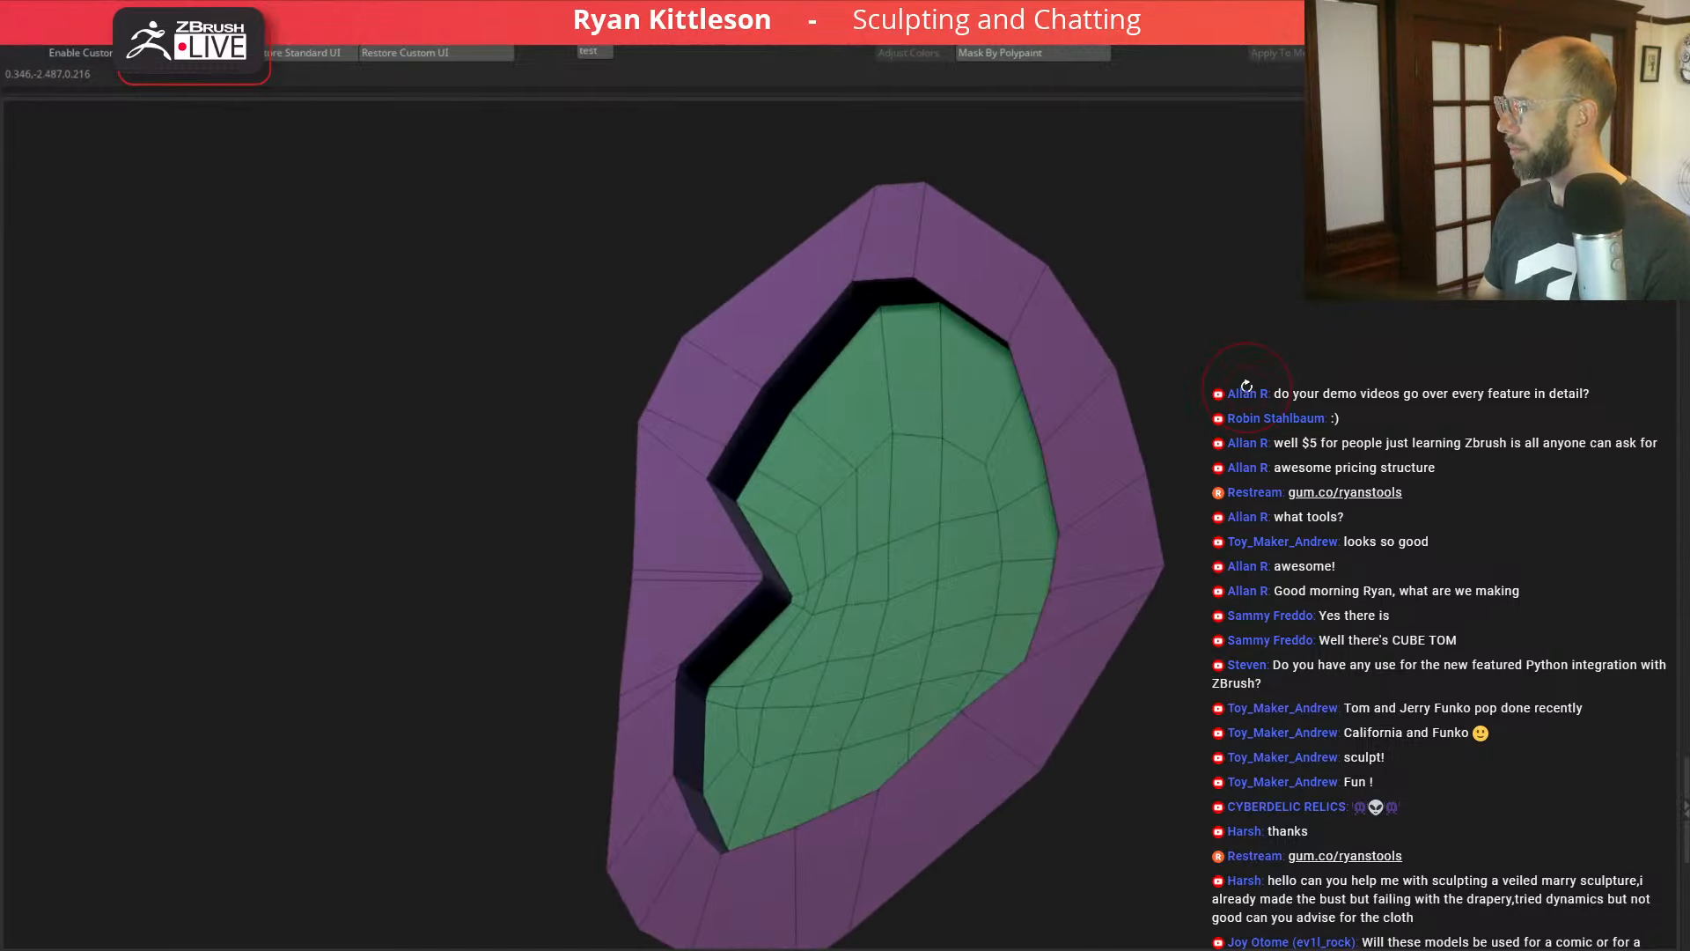
pyautogui.press('d')
pyautogui.hotkey('shift', 'f')
pyautogui.hotkey('shift', 'd')
pyautogui.hotkey('shift', 'f')
# Step: Insert an edge loop in the rim around the recess and preview the ear smoothed without its wireframe
pyautogui.moveTo(1299, 411); pyautogui.dragTo(1289, 410)
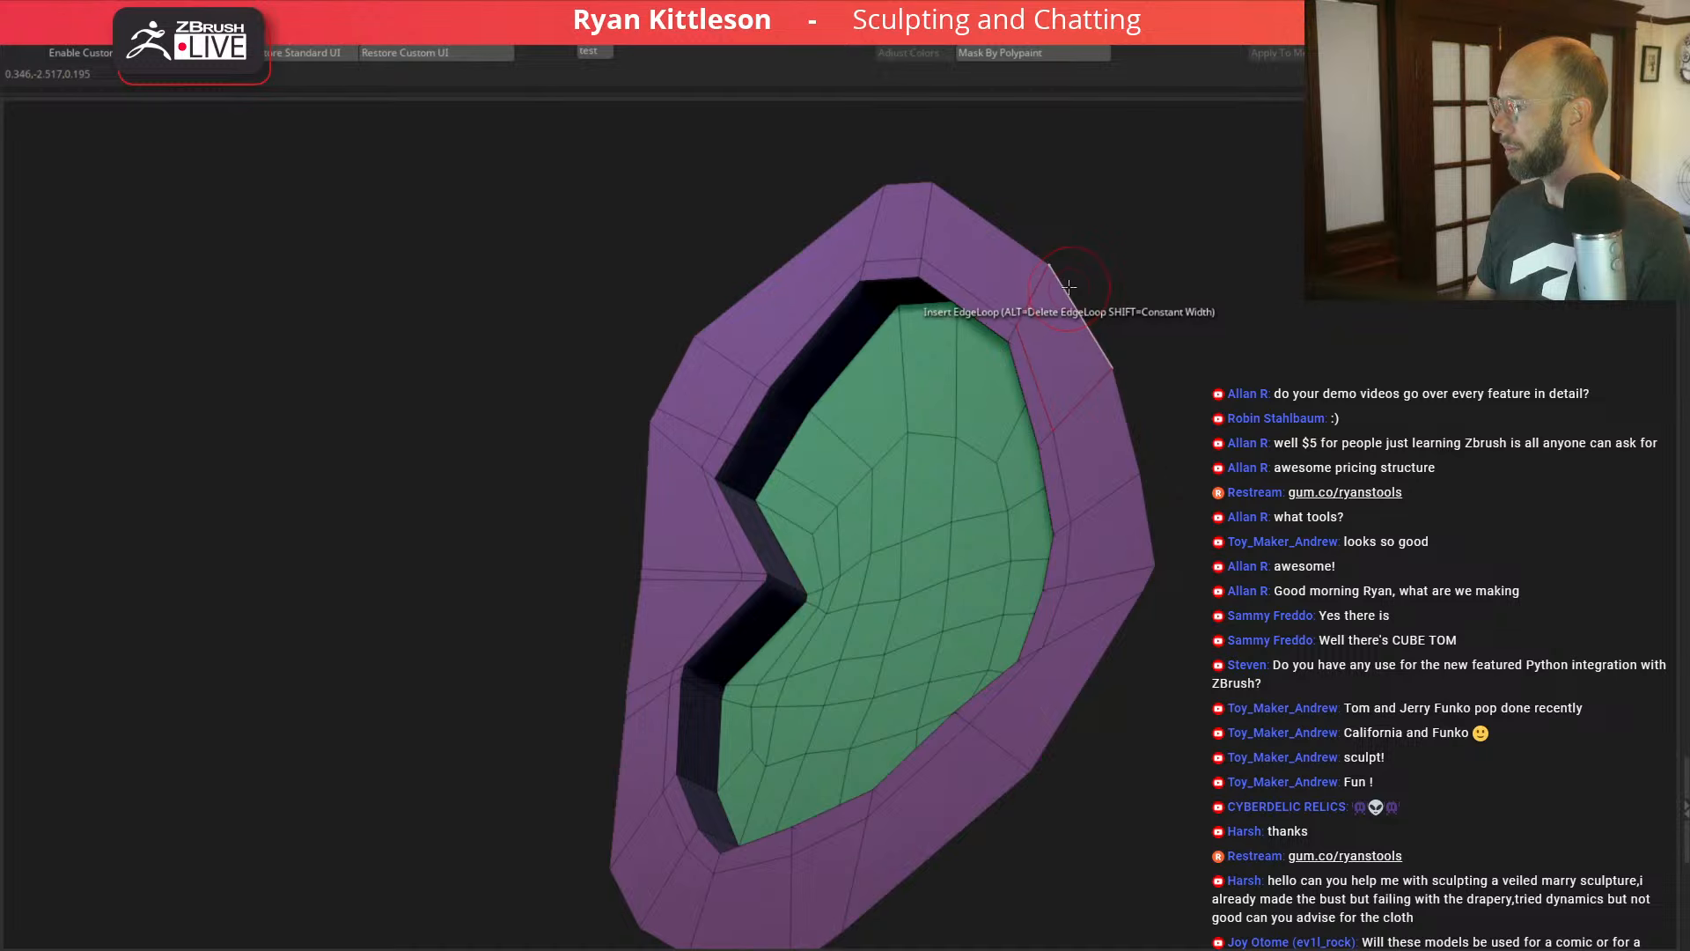
pyautogui.moveTo(1064, 278); pyautogui.dragTo(868, 434)
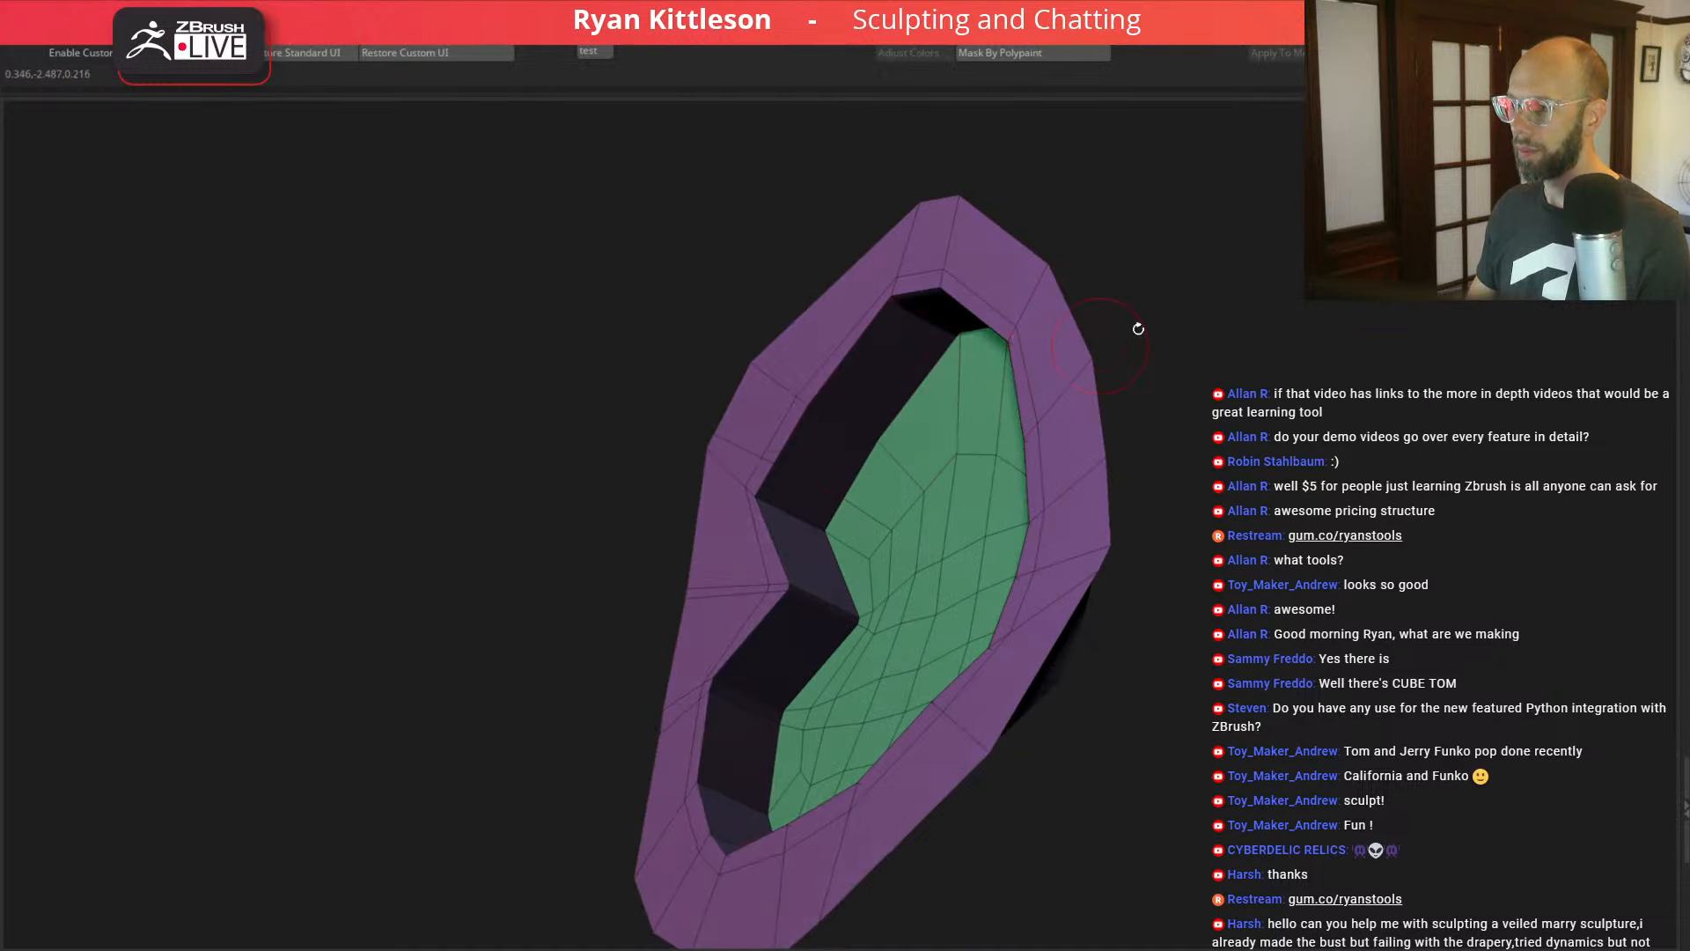
pyautogui.press('d')
pyautogui.hotkey('shift', 'f')
pyautogui.moveTo(1277, 284); pyautogui.dragTo(1338, 423)
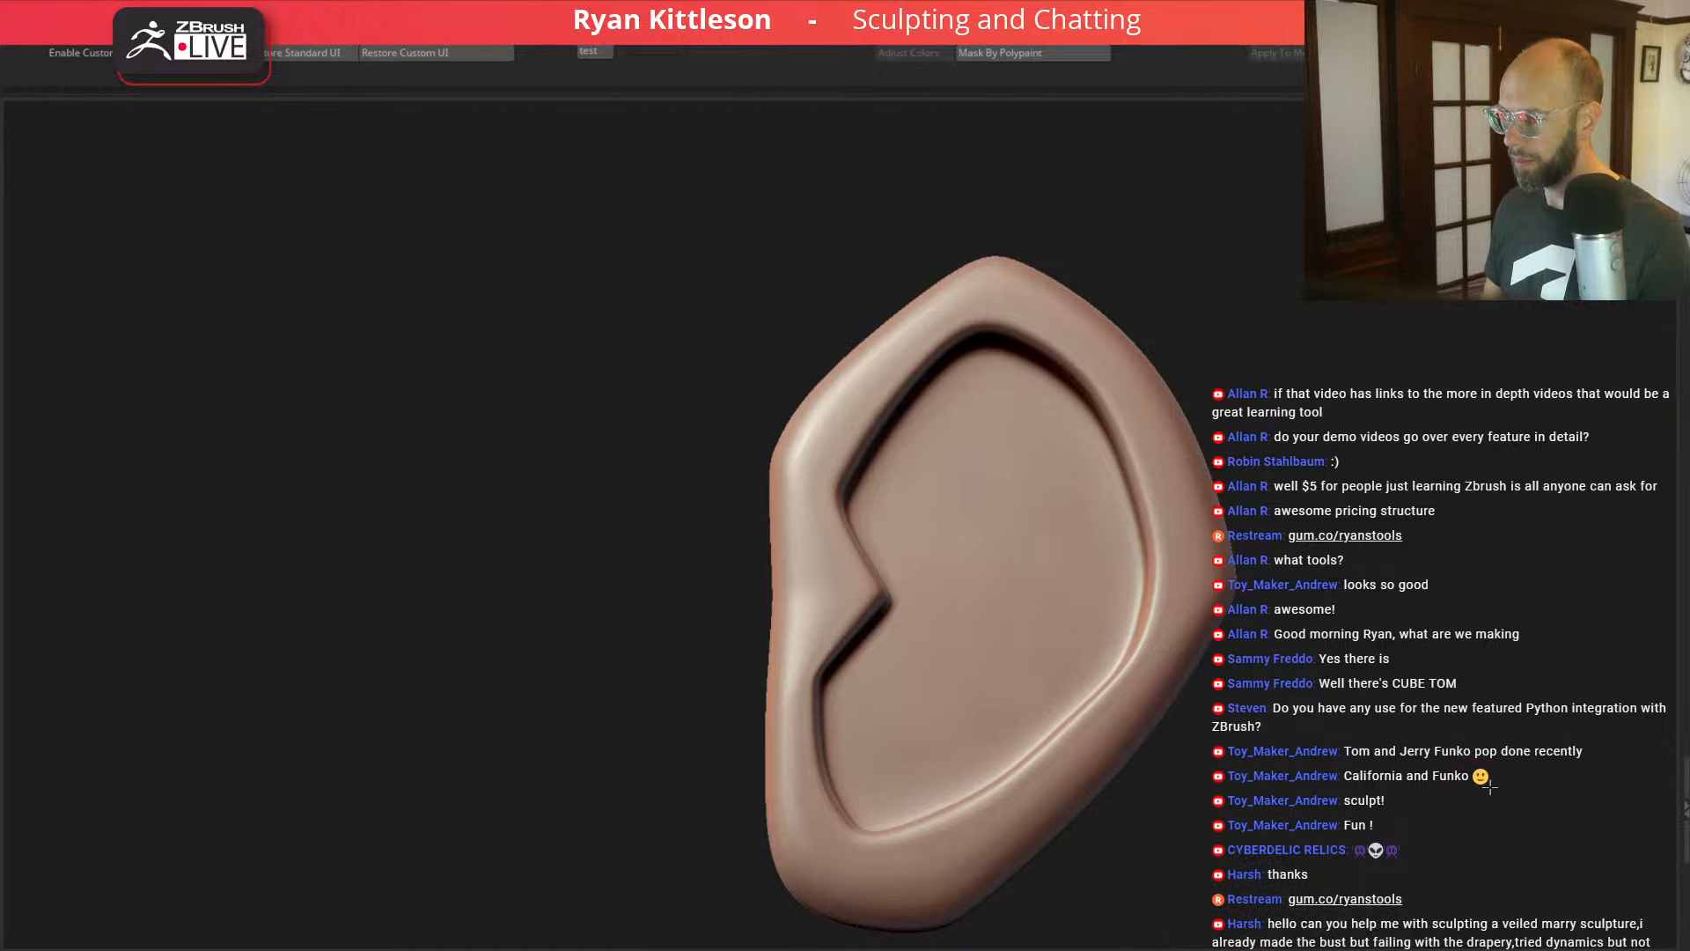
# Step: Examine the recessed ear from several angles, alternating between the smoothed preview and the low-poly polygroup wireframe
pyautogui.moveTo(1378, 841); pyautogui.dragTo(1533, 804)
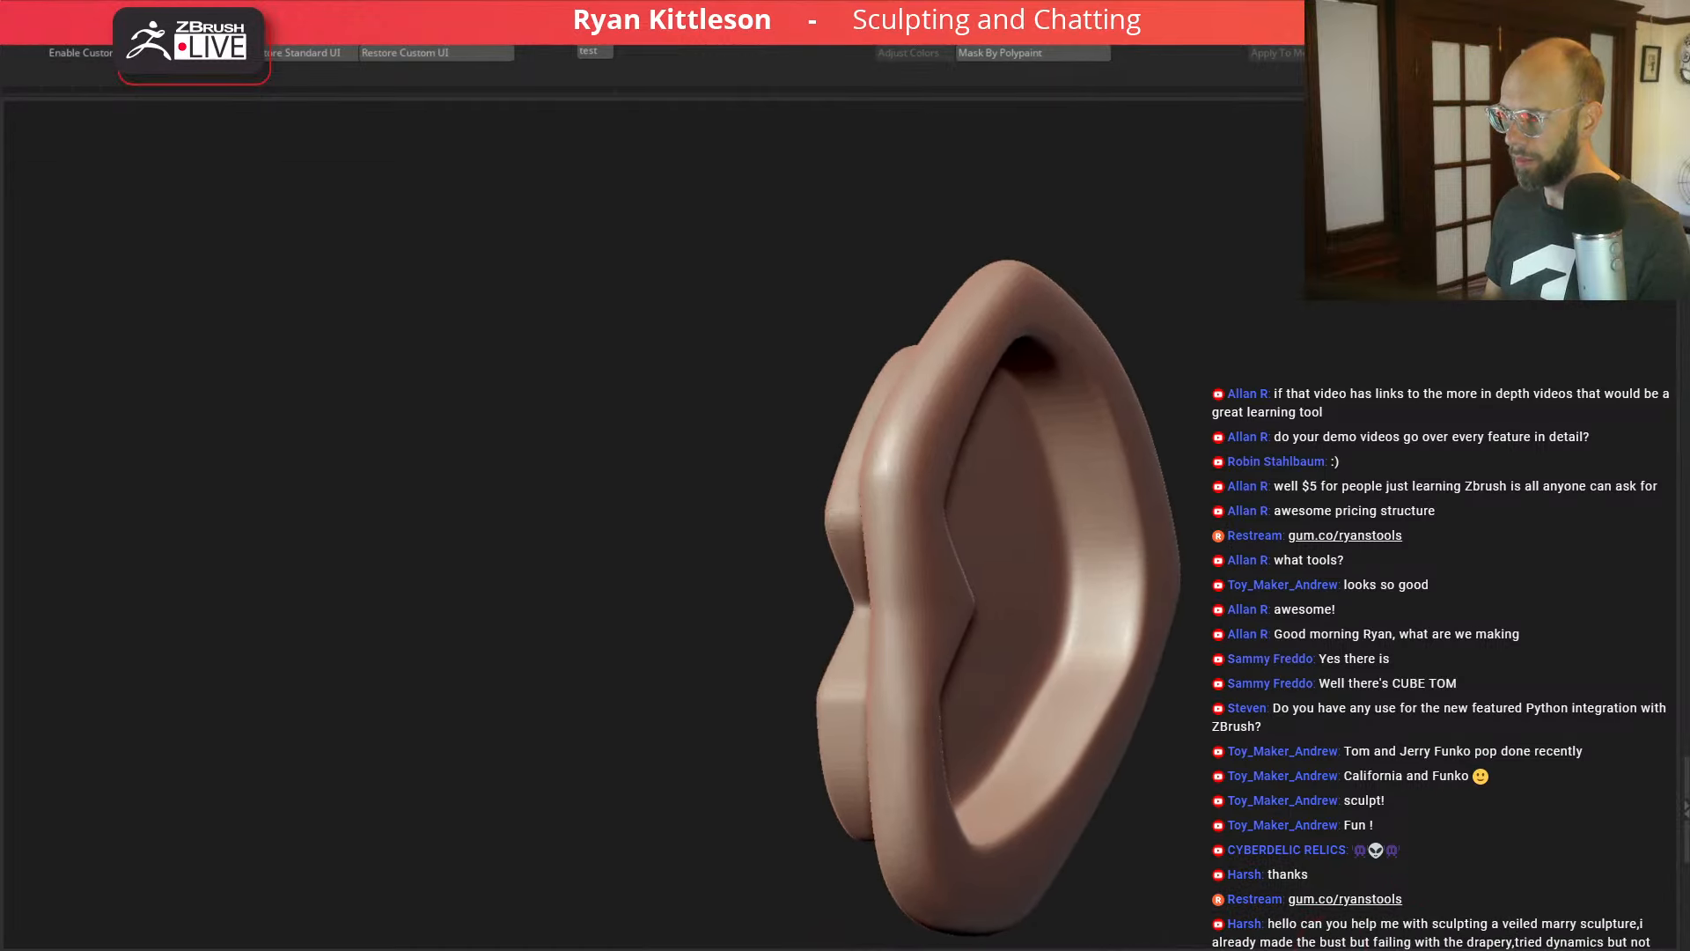
pyautogui.moveTo(1398, 545); pyautogui.dragTo(1343, 530)
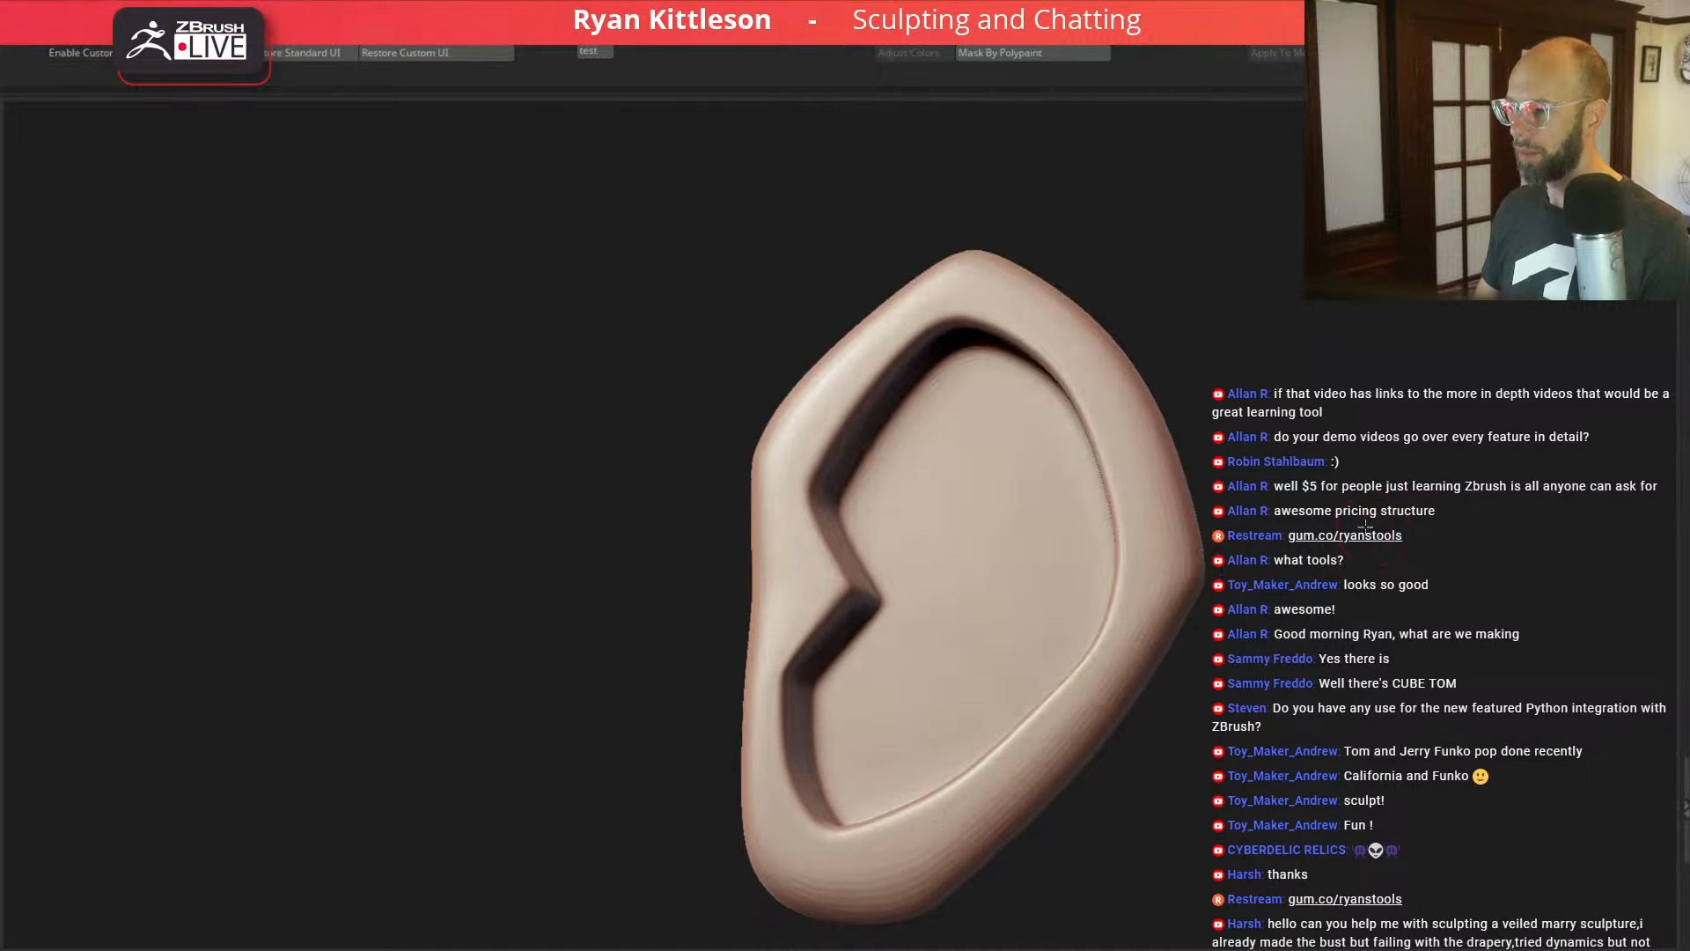
pyautogui.hotkey('shift', 'f')
pyautogui.hotkey('shift', 'd')
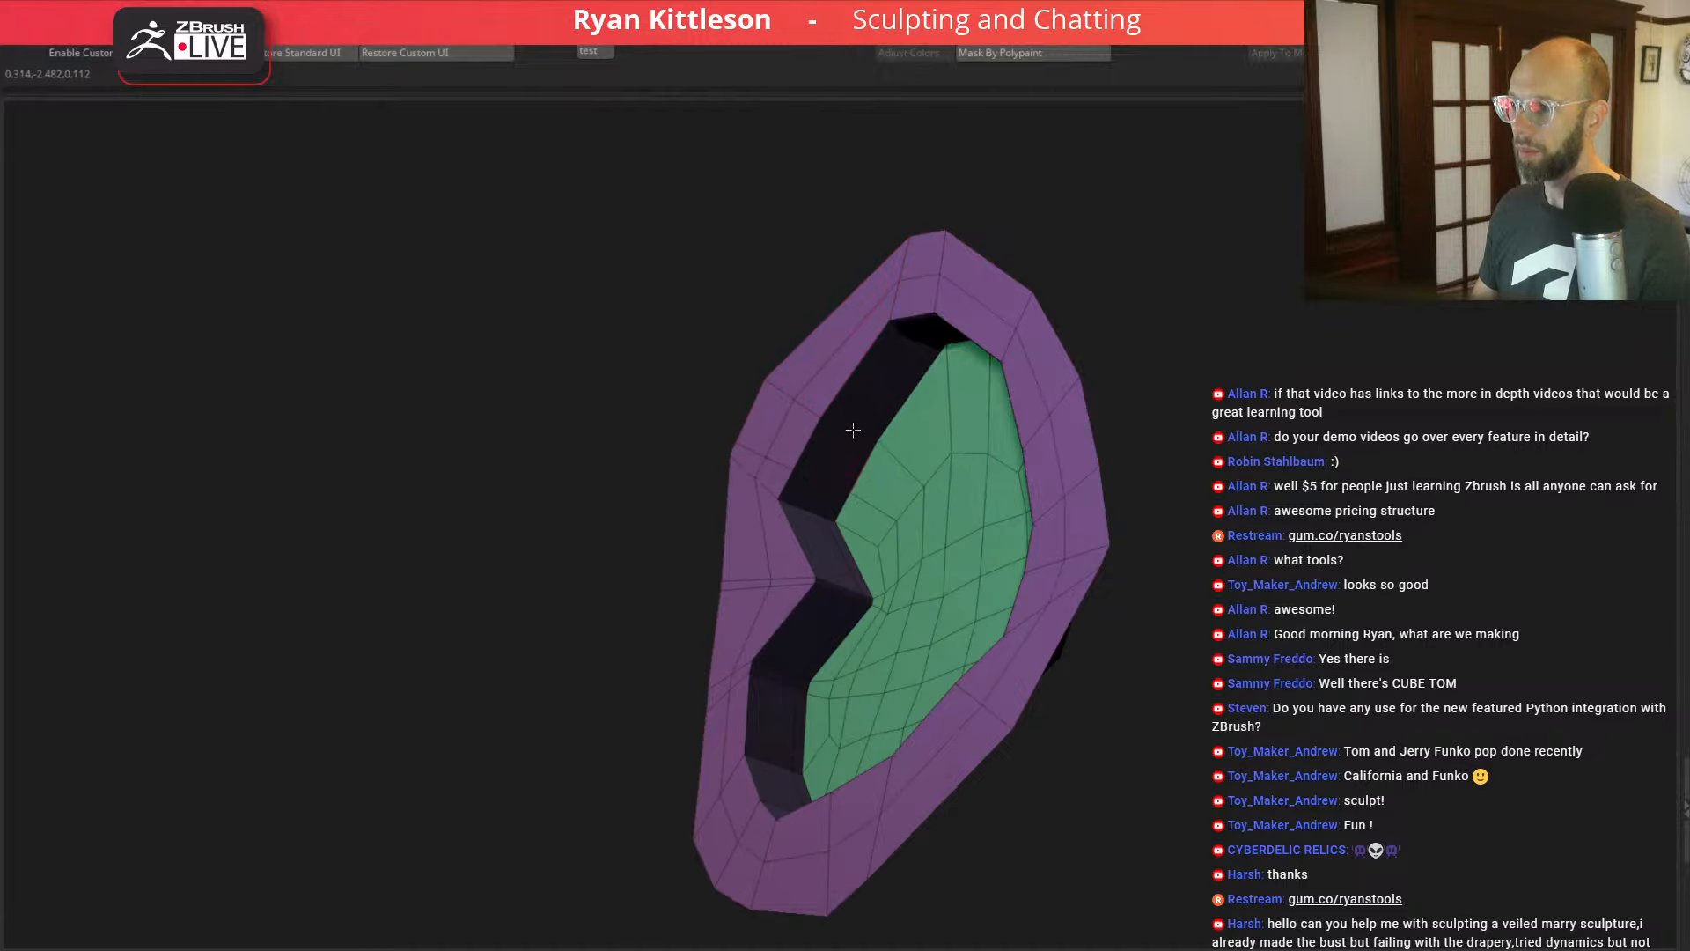
pyautogui.press('d')
pyautogui.hotkey('shift', 'f')
pyautogui.moveTo(1290, 340); pyautogui.dragTo(1312, 788)
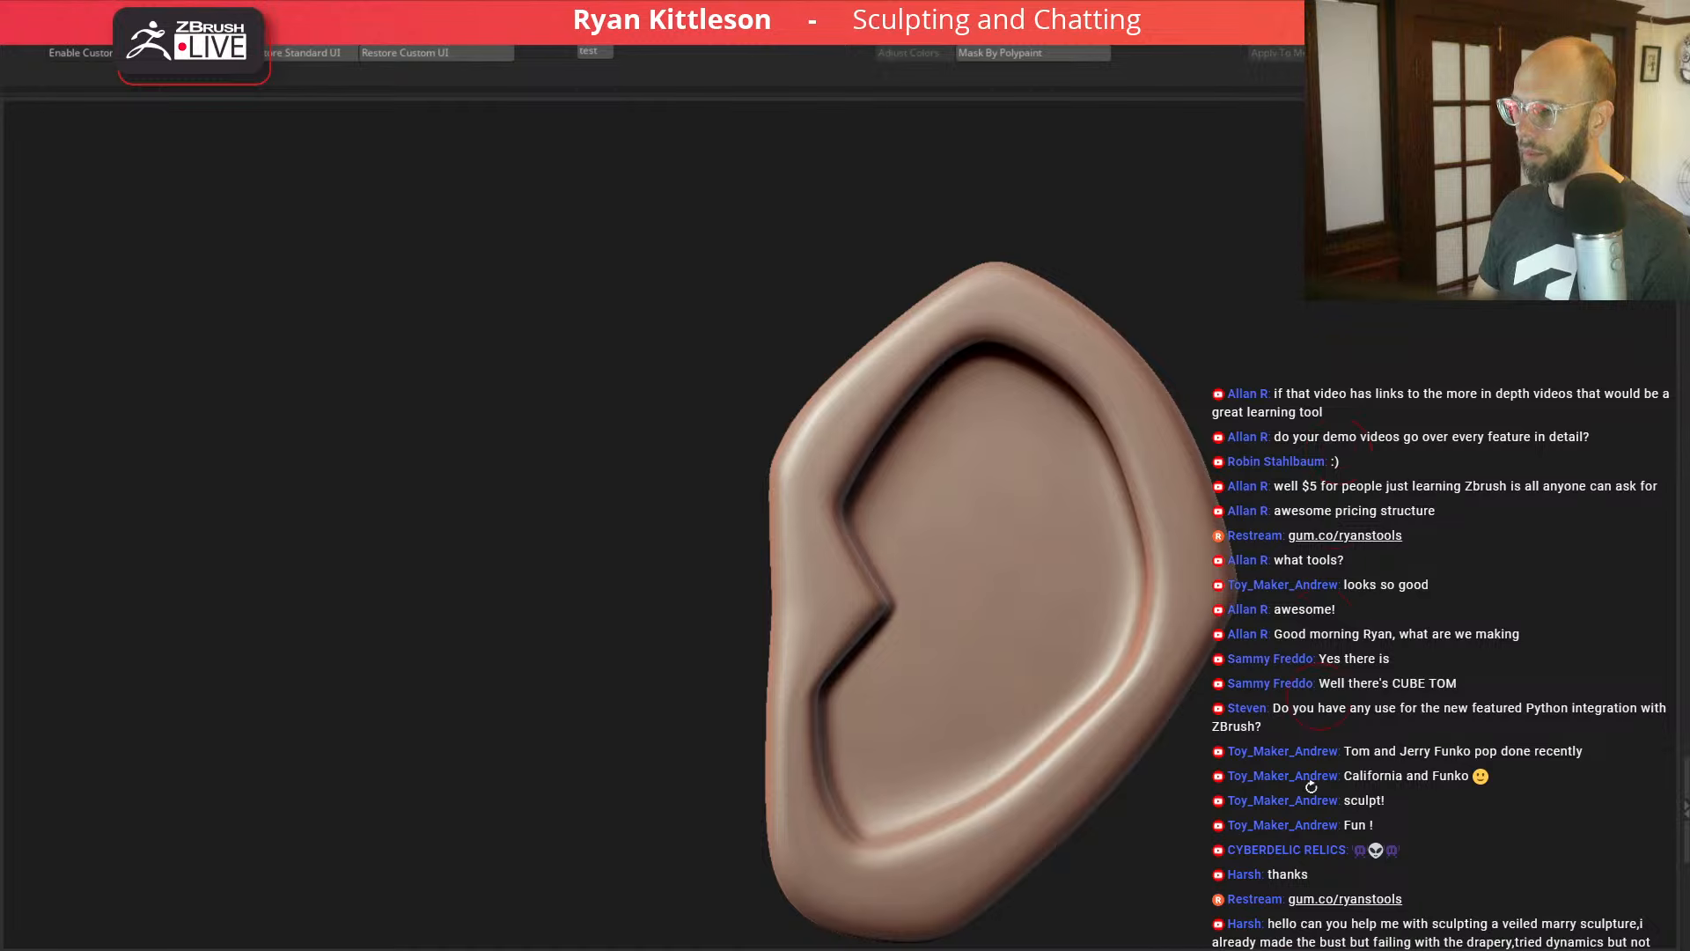
pyautogui.moveTo(1265, 948); pyautogui.dragTo(1268, 948)
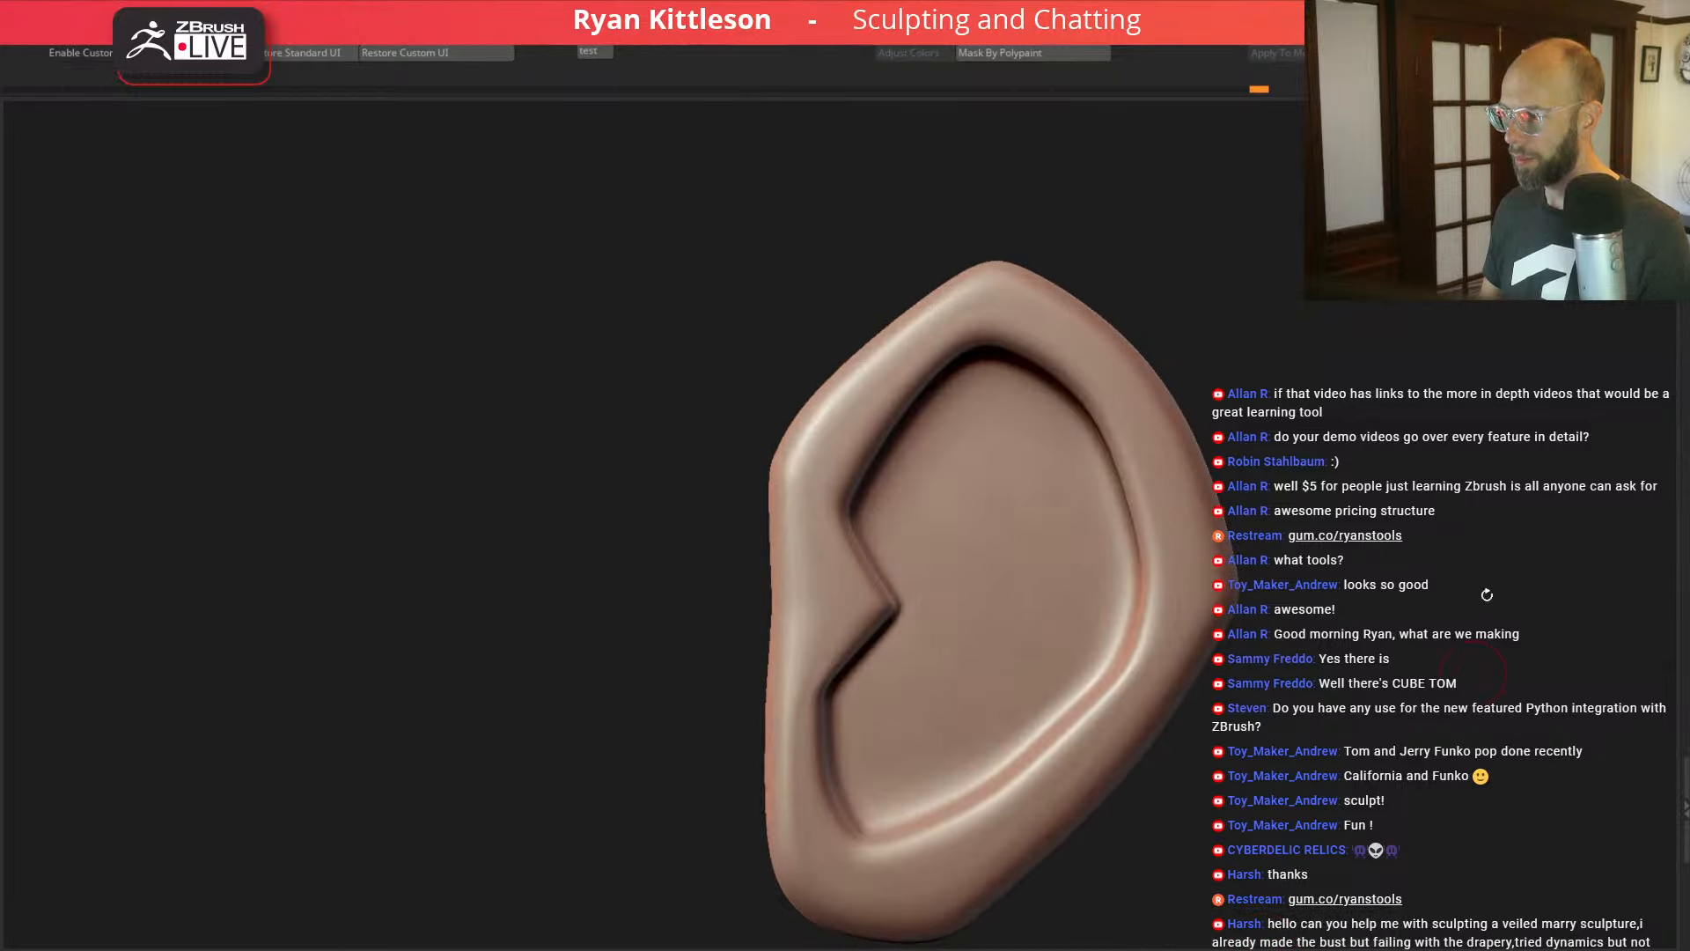
pyautogui.moveTo(1487, 592); pyautogui.dragTo(1355, 473)
pyautogui.hotkey('shift', 'f')
pyautogui.moveTo(1215, 572); pyautogui.dragTo(1344, 449)
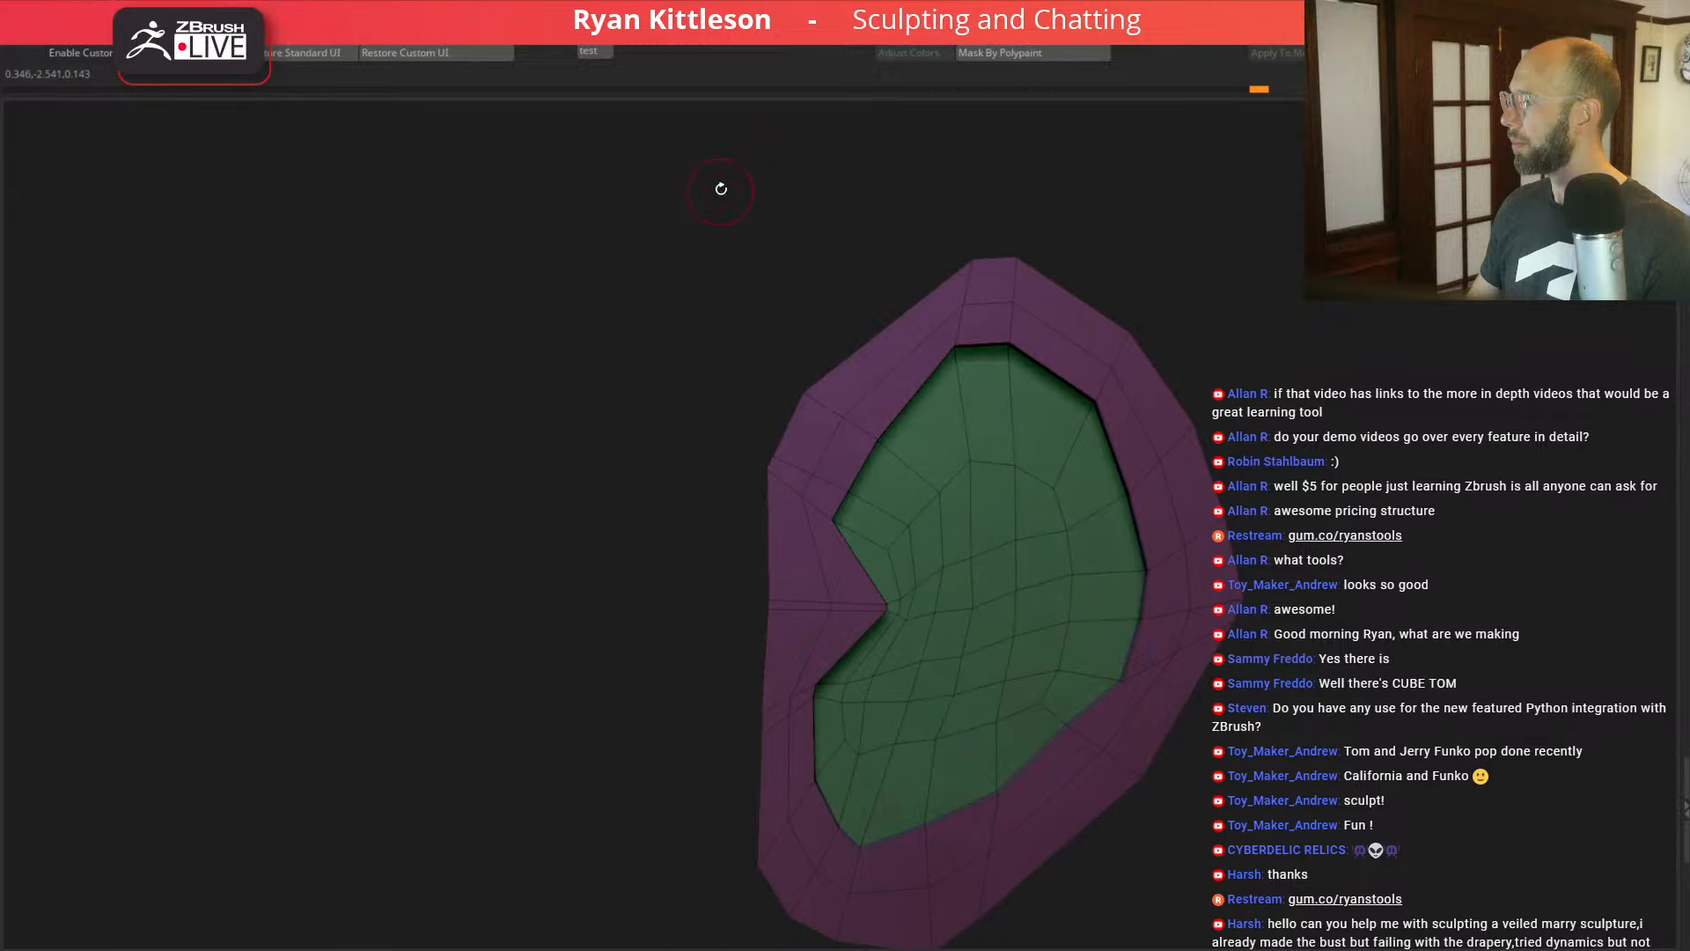
# Step: Mask the ear's notched side, blur the mask, slope the recess wall on the opposite side and check it with dynamic subdivision
pyautogui.moveTo(1015, 234)
pyautogui.keyDown('ctrl'); pyautogui.mouseDown()
pyautogui.moveTo(986, 347)
pyautogui.moveTo(983, 653)
pyautogui.moveTo(777, 864)
pyautogui.moveTo(481, 254)
pyautogui.moveTo(590, 181)
pyautogui.mouseUp(); pyautogui.keyUp('ctrl')
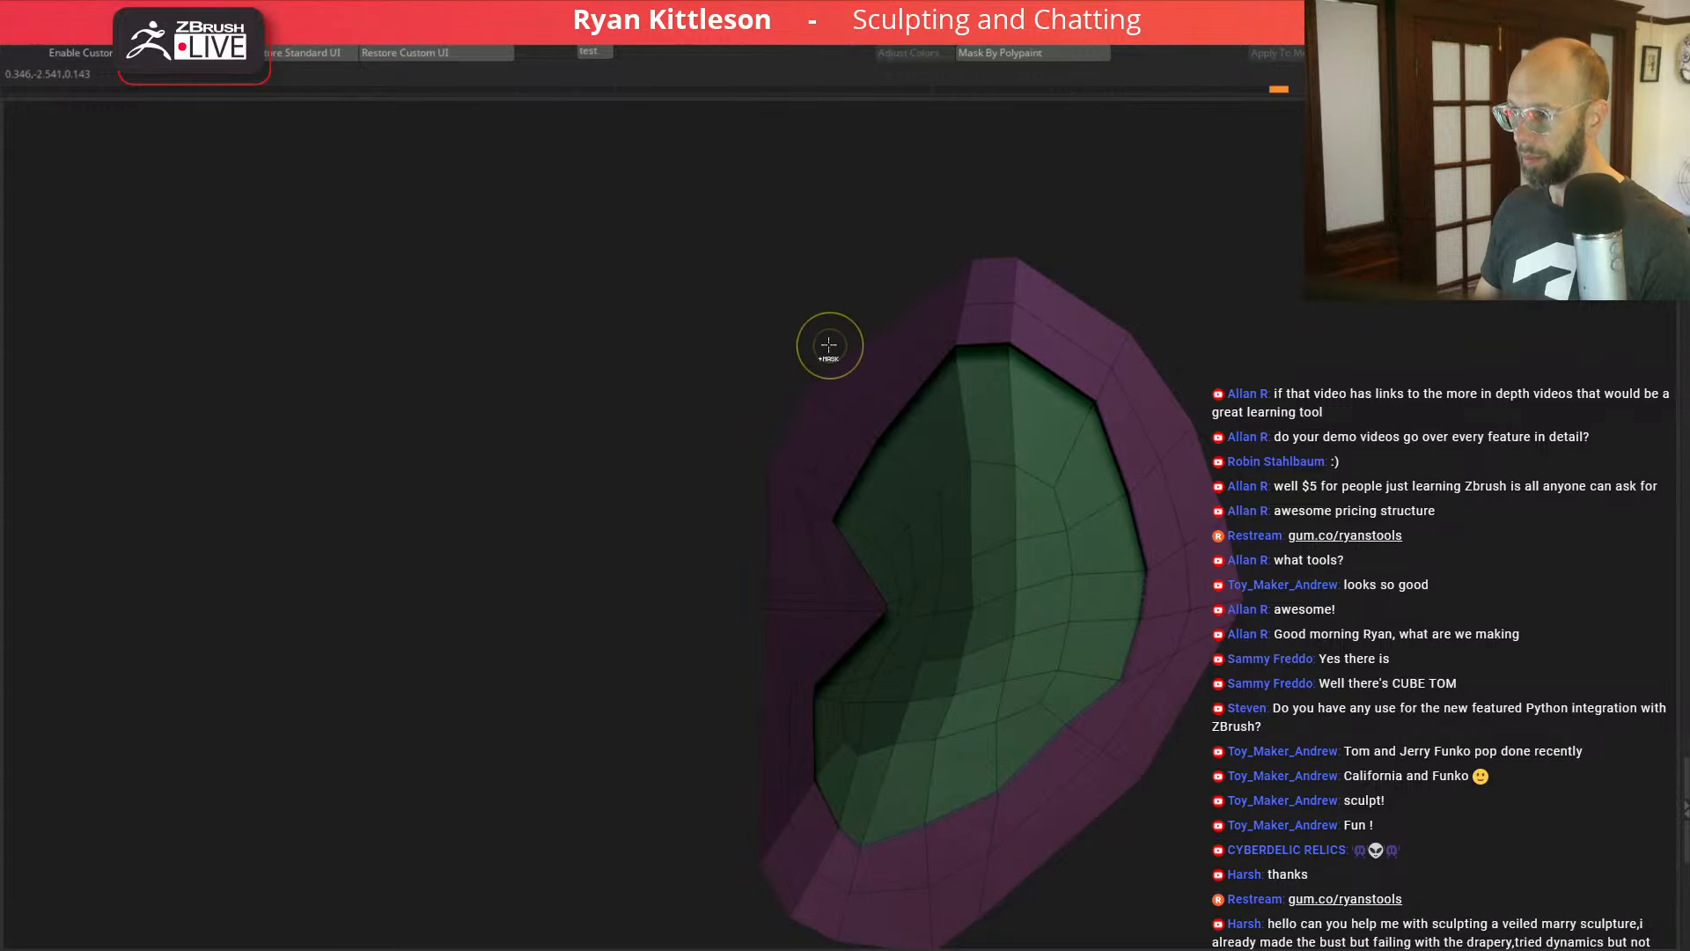
pyautogui.keyDown('ctrl'); pyautogui.click(832, 347); pyautogui.keyUp('ctrl')
pyautogui.moveTo(1359, 447); pyautogui.dragTo(1307, 485)
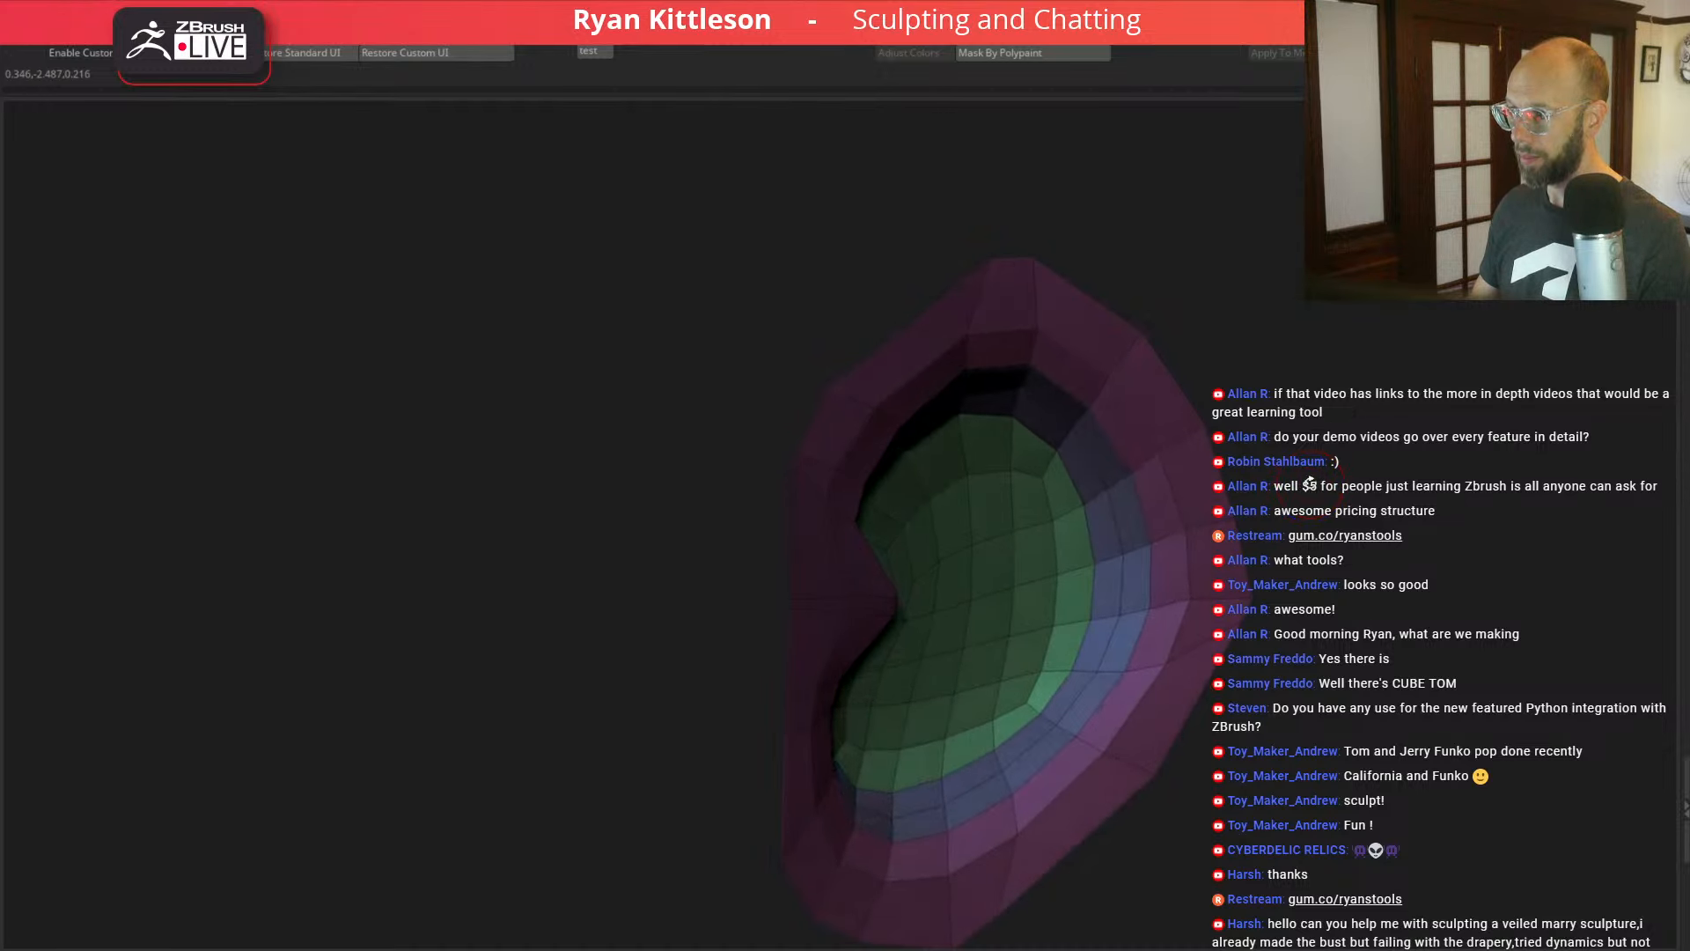
pyautogui.hotkey('shift', 'f')
pyautogui.press('d')
pyautogui.moveTo(1415, 510)
pyautogui.keyDown('alt'); pyautogui.mouseDown()
pyautogui.moveTo(1413, 479)
pyautogui.moveTo(1398, 492)
pyautogui.mouseUp(); pyautogui.keyUp('alt')
pyautogui.hotkey('shift', 'f')
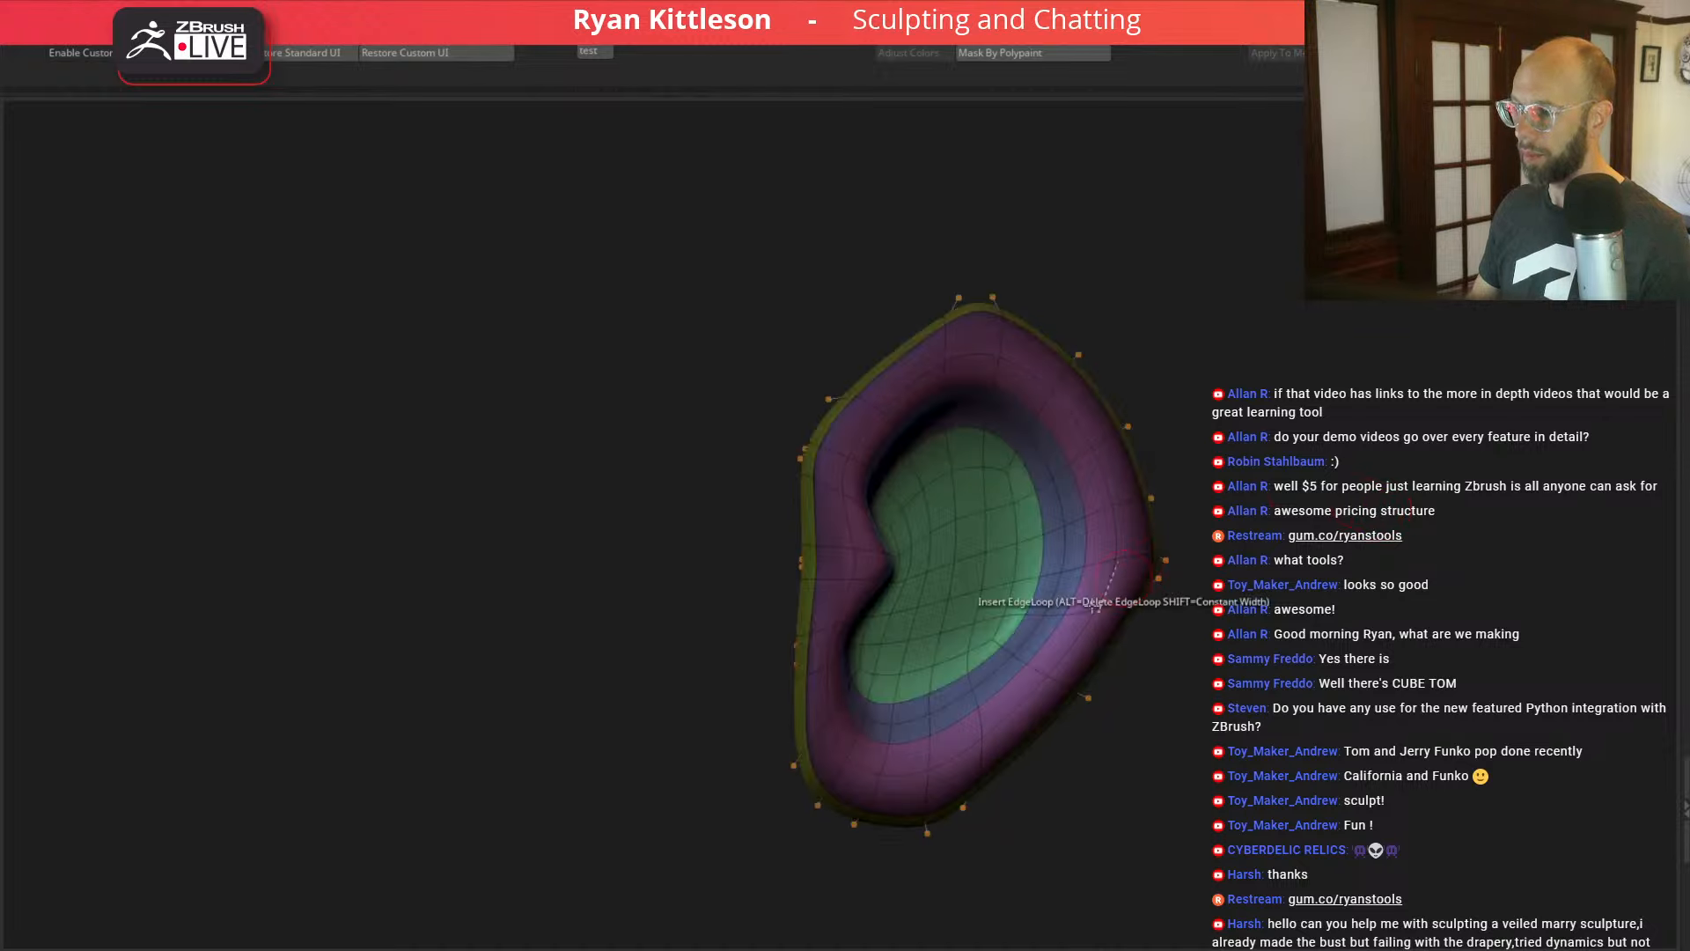
# Step: Move the recess floor's outer border toward the notch, smooth the surrounding wall, and compare the smoothed and low-poly forms
pyautogui.press('space')
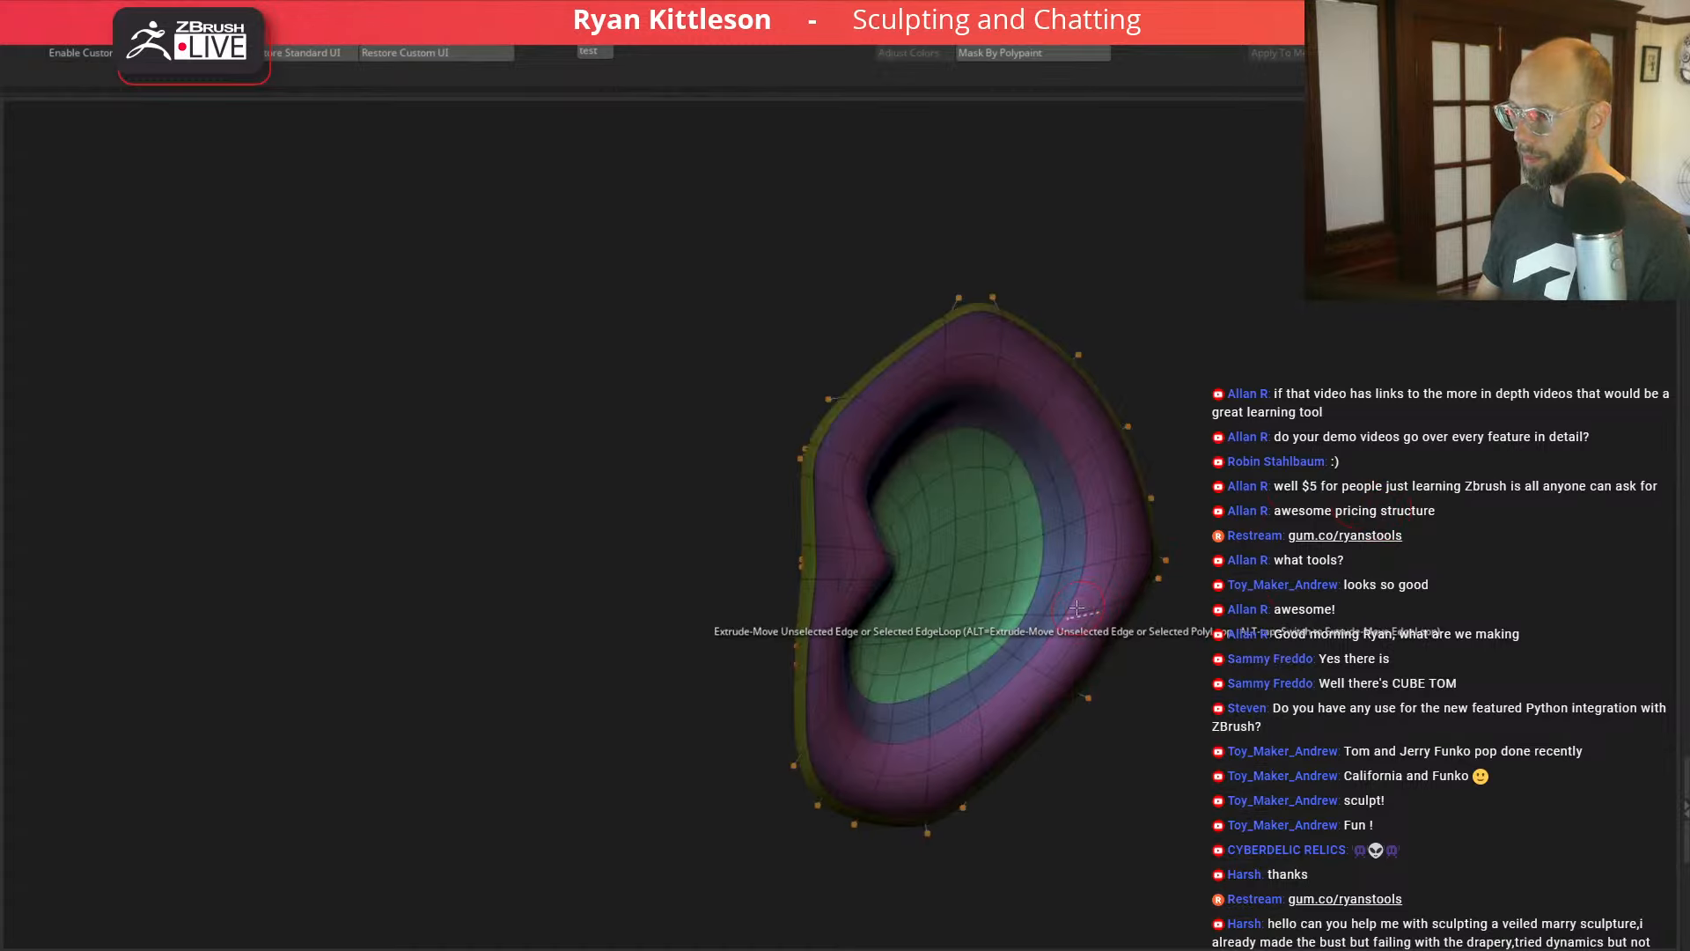
pyautogui.press('space')
pyautogui.moveTo(1051, 625)
pyautogui.mouseDown()
pyautogui.moveTo(1065, 621)
pyautogui.moveTo(1001, 628)
pyautogui.moveTo(1013, 607)
pyautogui.moveTo(991, 666)
pyautogui.moveTo(1046, 532)
pyautogui.moveTo(1000, 528)
pyautogui.moveTo(1019, 639)
pyautogui.mouseUp()
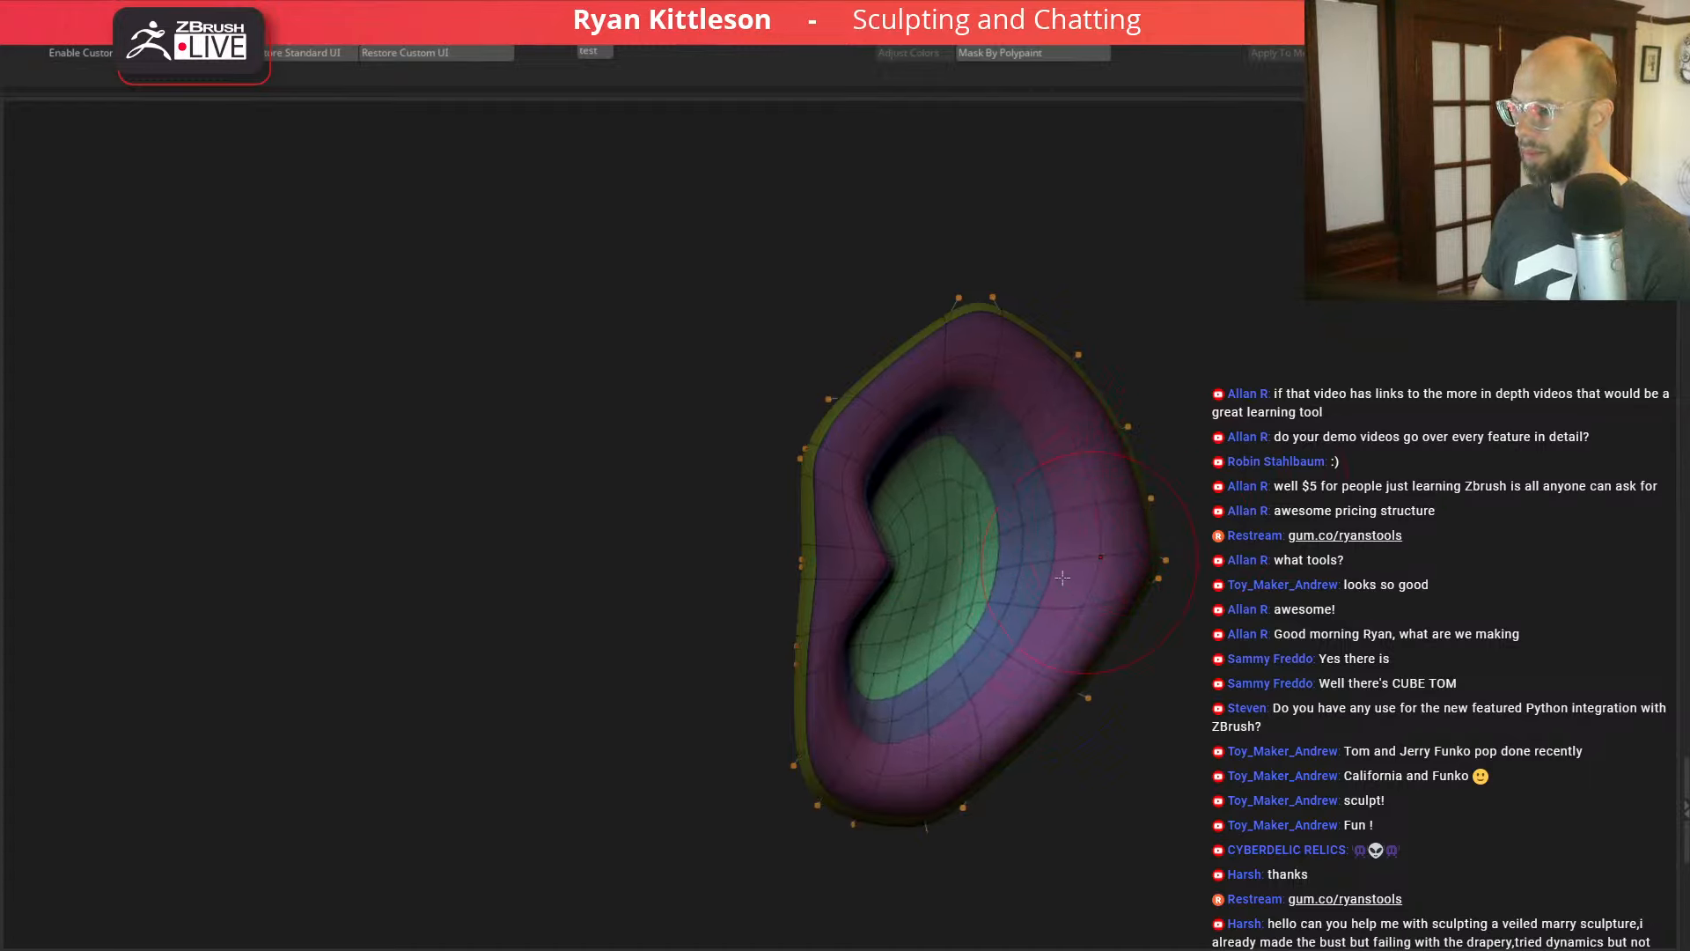
pyautogui.keyDown('shift'); pyautogui.moveTo(1063, 578); pyautogui.dragTo(991, 596); pyautogui.keyUp('shift')
pyautogui.hotkey('shift', 'f')
pyautogui.moveTo(1276, 493); pyautogui.dragTo(1314, 487)
pyautogui.hotkey('shift', 'f')
pyautogui.hotkey('shift', 'd')
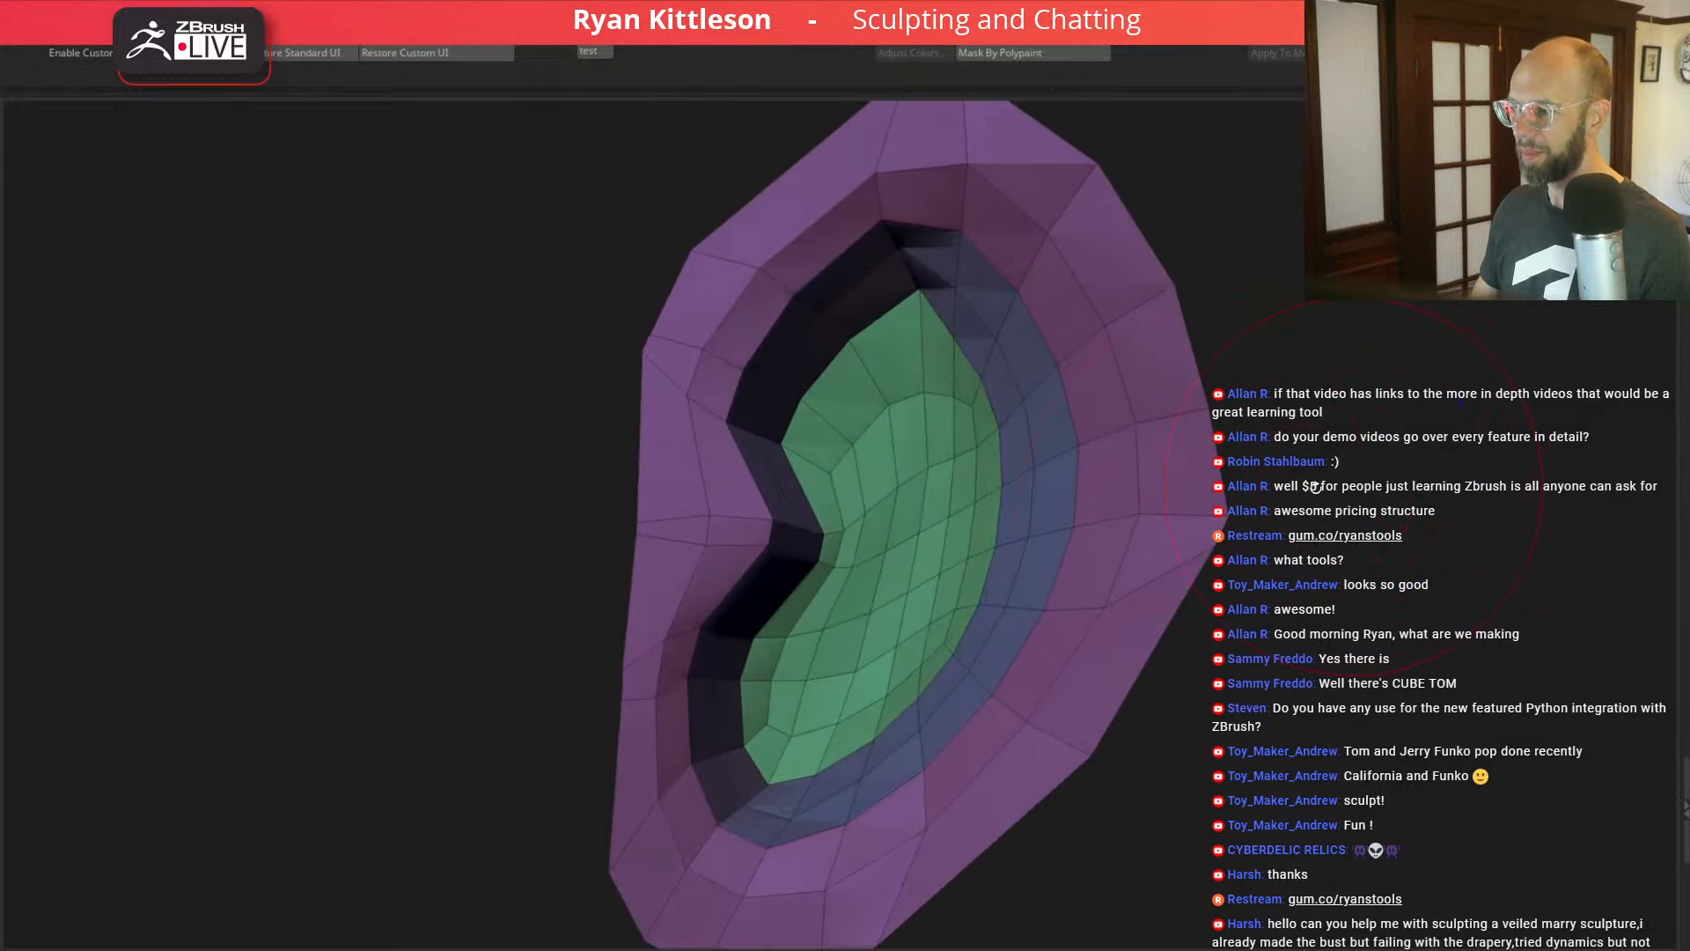
pyautogui.moveTo(1359, 396); pyautogui.dragTo(1288, 397)
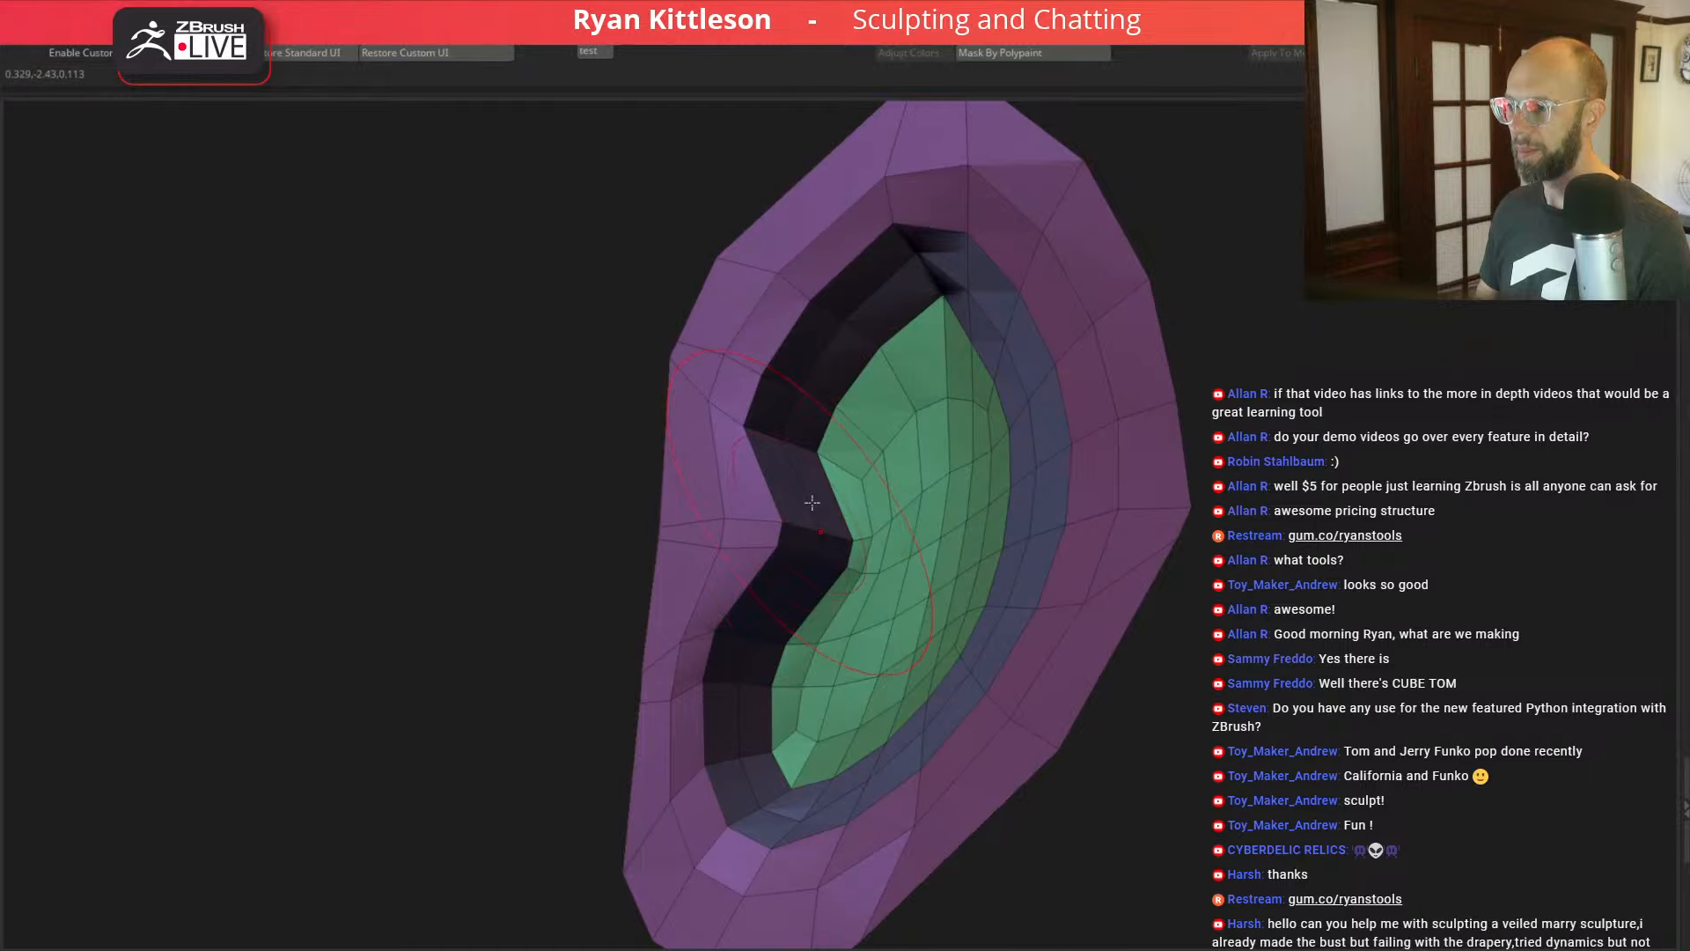
pyautogui.moveTo(541, 191)
pyautogui.keyDown('ctrl'); pyautogui.mouseDown()
pyautogui.moveTo(713, 176)
pyautogui.moveTo(880, 291)
pyautogui.moveTo(891, 437)
pyautogui.moveTo(819, 670)
pyautogui.moveTo(209, 560)
pyautogui.moveTo(229, 546)
pyautogui.mouseUp(); pyautogui.keyUp('ctrl')
pyautogui.moveTo(516, 257)
pyautogui.mouseDown()
pyautogui.moveTo(525, 235)
pyautogui.moveTo(675, 392)
pyautogui.moveTo(999, 256)
pyautogui.moveTo(827, 80)
pyautogui.mouseUp()
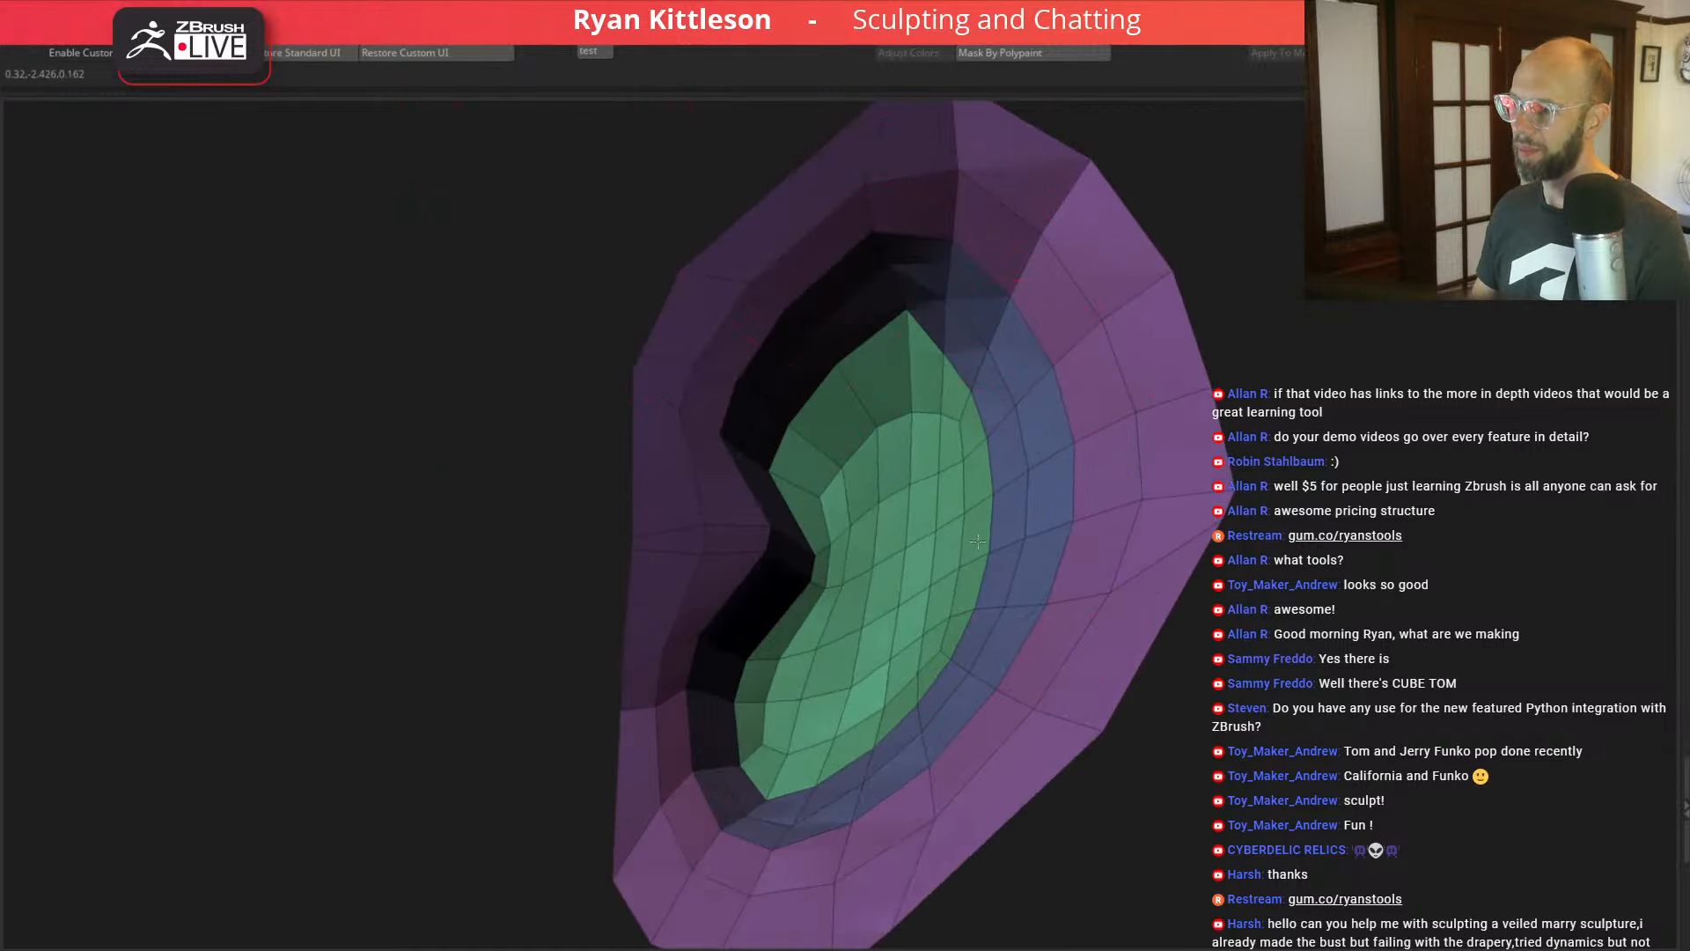
pyautogui.keyDown('ctrl'); pyautogui.click(1021, 570); pyautogui.keyUp('ctrl')
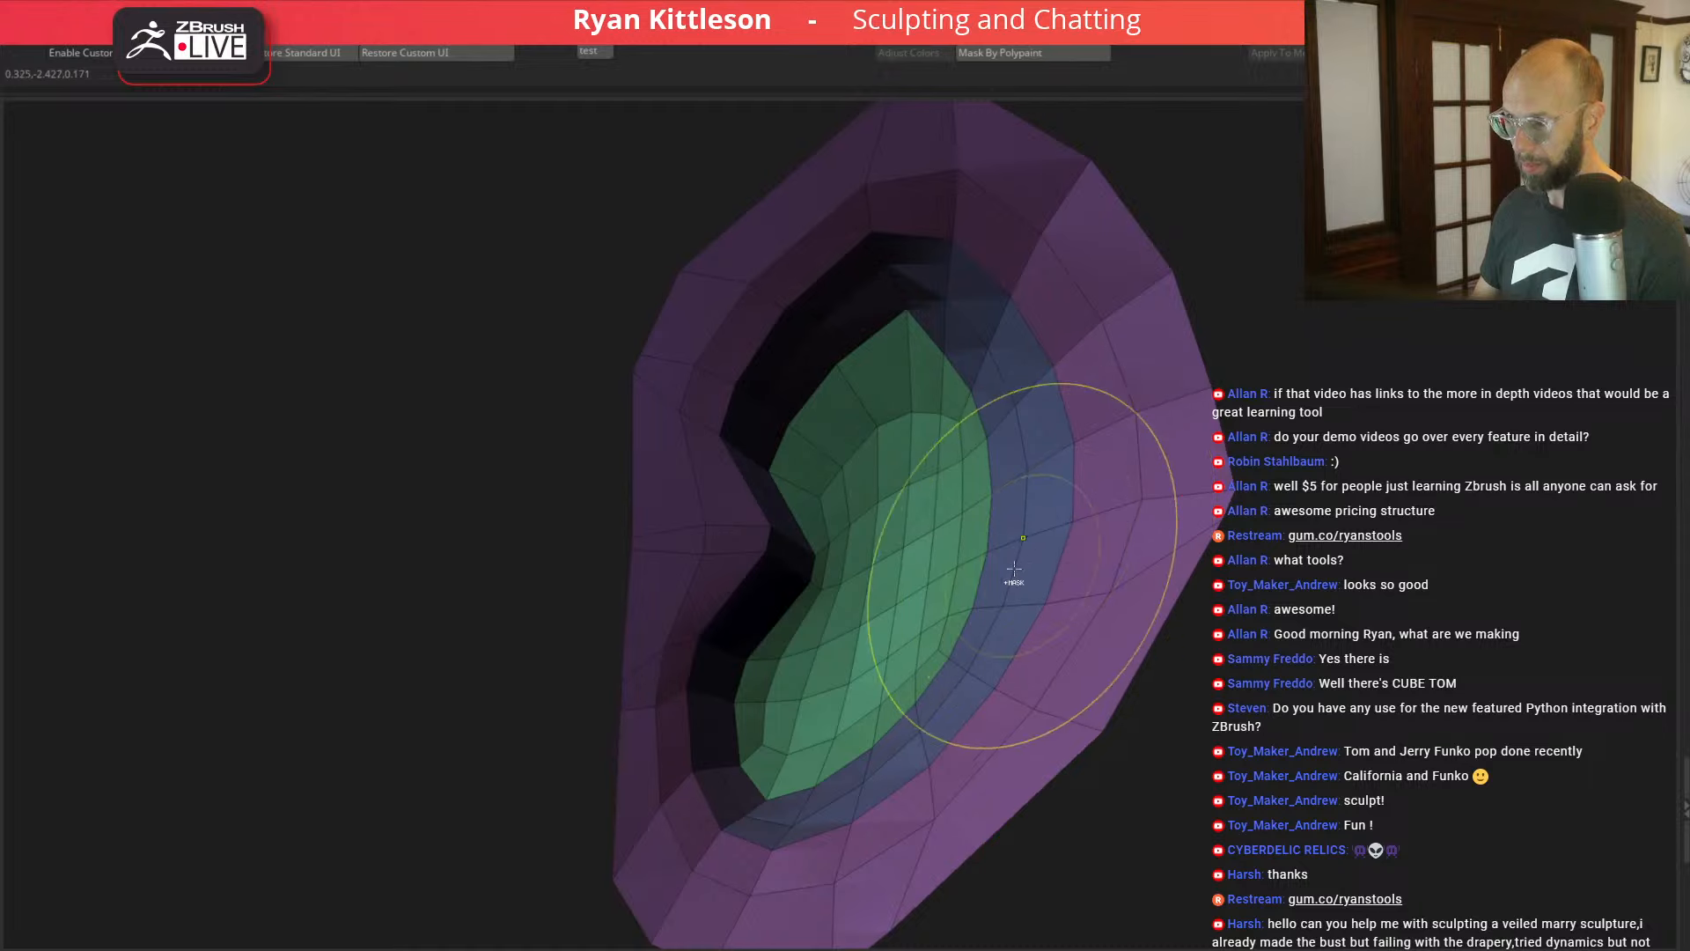
pyautogui.keyDown('ctrl'); pyautogui.moveTo(1247, 508); pyautogui.dragTo(1266, 515); pyautogui.keyUp('ctrl')
# Step: Preview the ear smoothed without its wireframe and nudge the notched recess edge toward the inner ear around and below the notch
pyautogui.hotkey('shift', 'f')
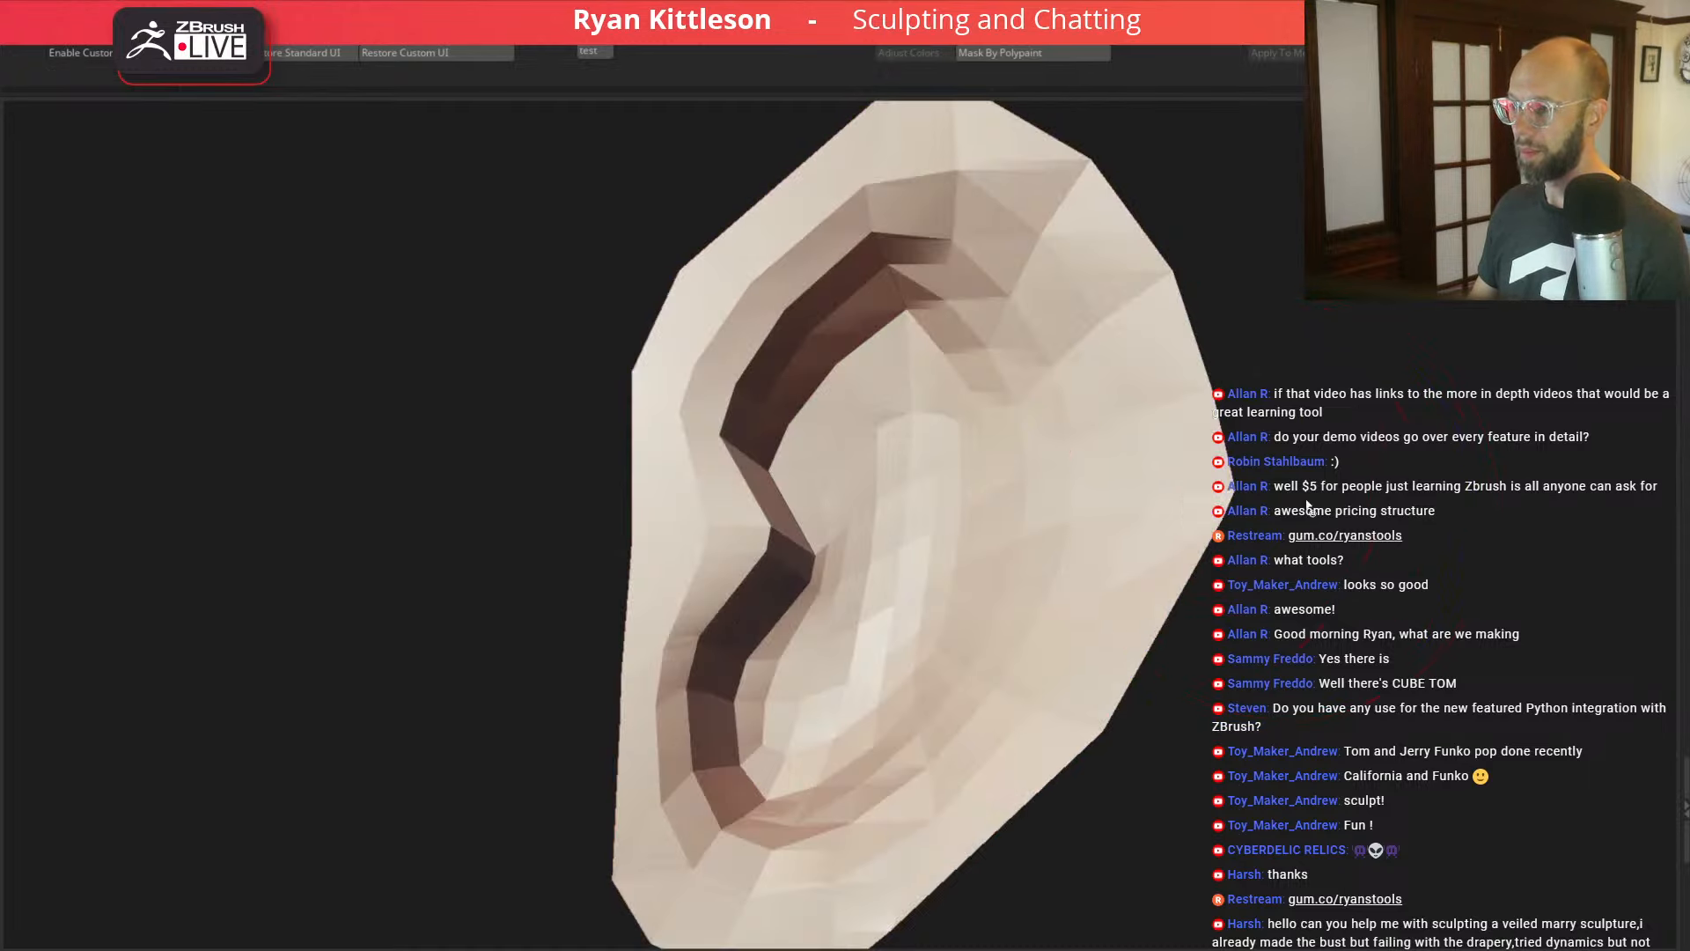
pyautogui.press('d')
pyautogui.moveTo(1381, 534)
pyautogui.keyDown('alt'); pyautogui.mouseDown()
pyautogui.moveTo(1375, 505)
pyautogui.moveTo(1259, 447)
pyautogui.moveTo(1269, 461)
pyautogui.mouseUp(); pyautogui.keyUp('alt')
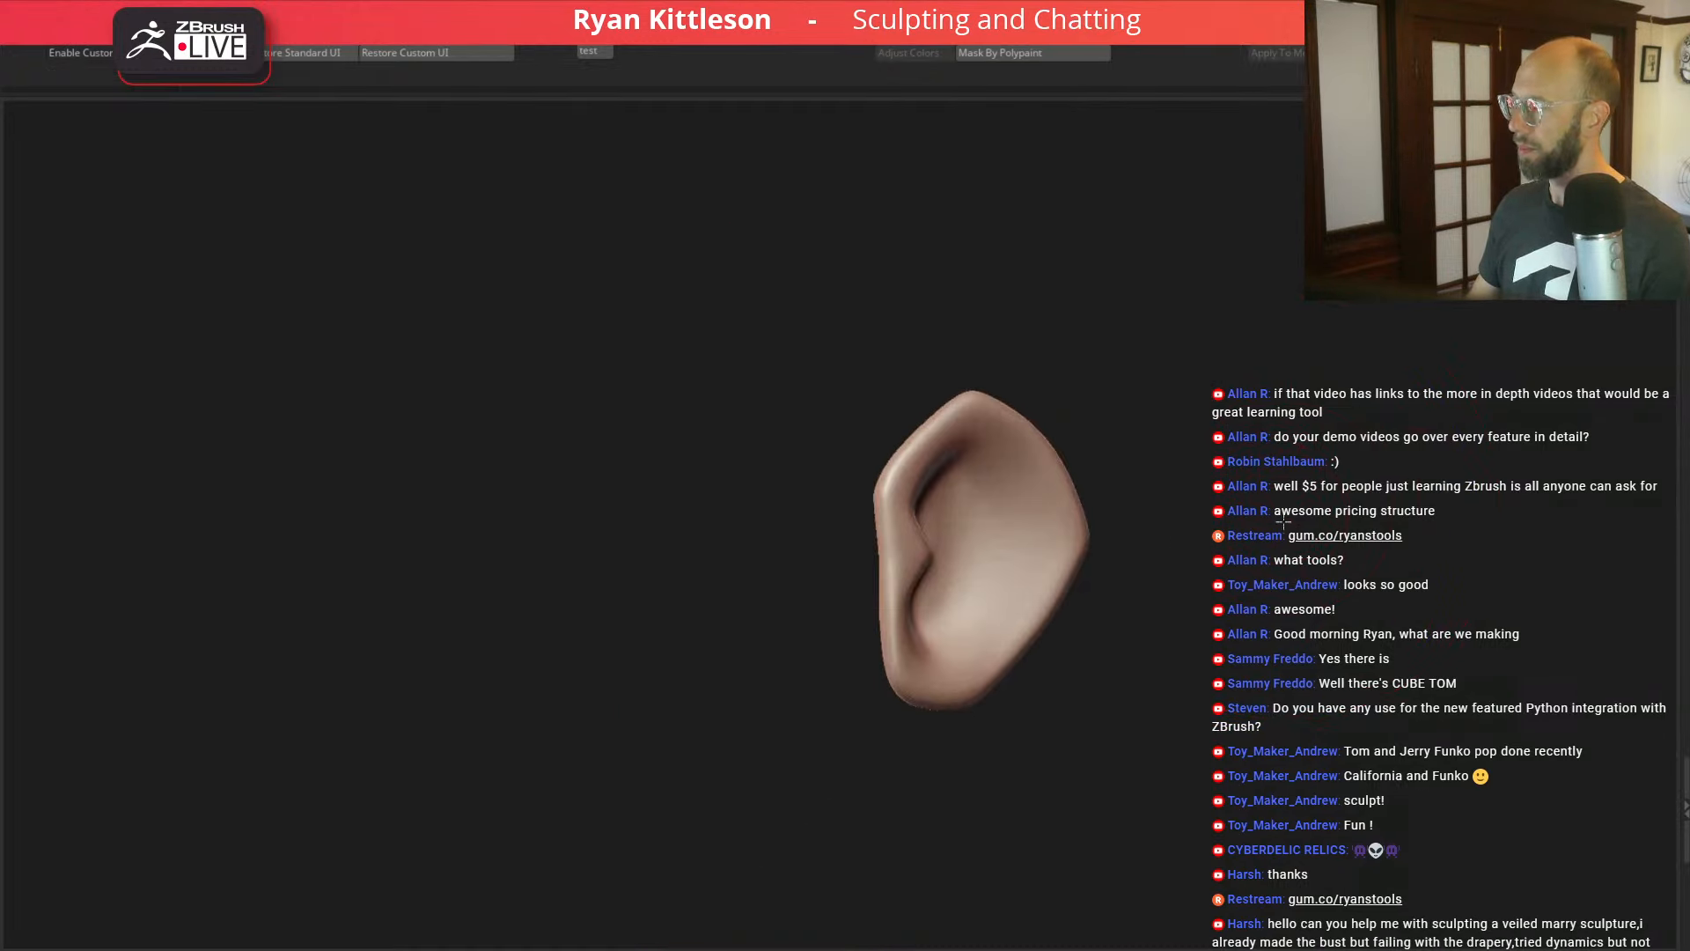
pyautogui.moveTo(1284, 522)
pyautogui.mouseDown()
pyautogui.moveTo(1337, 469)
pyautogui.moveTo(1377, 578)
pyautogui.moveTo(1358, 465)
pyautogui.mouseUp()
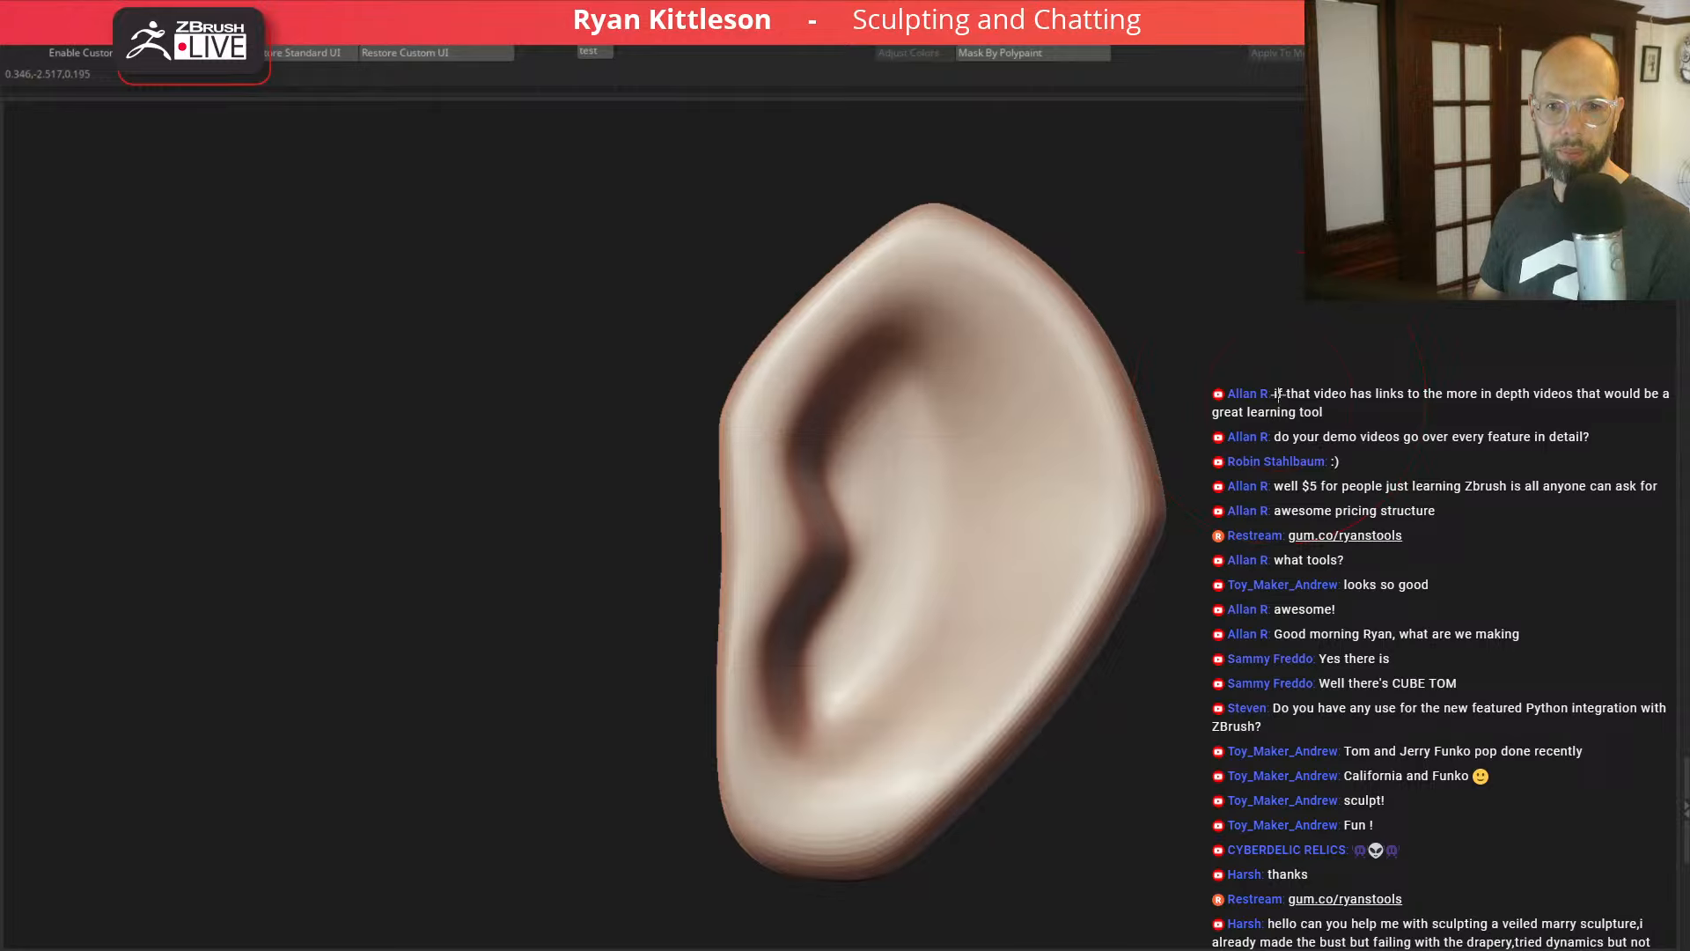
pyautogui.moveTo(1279, 395); pyautogui.dragTo(1279, 391)
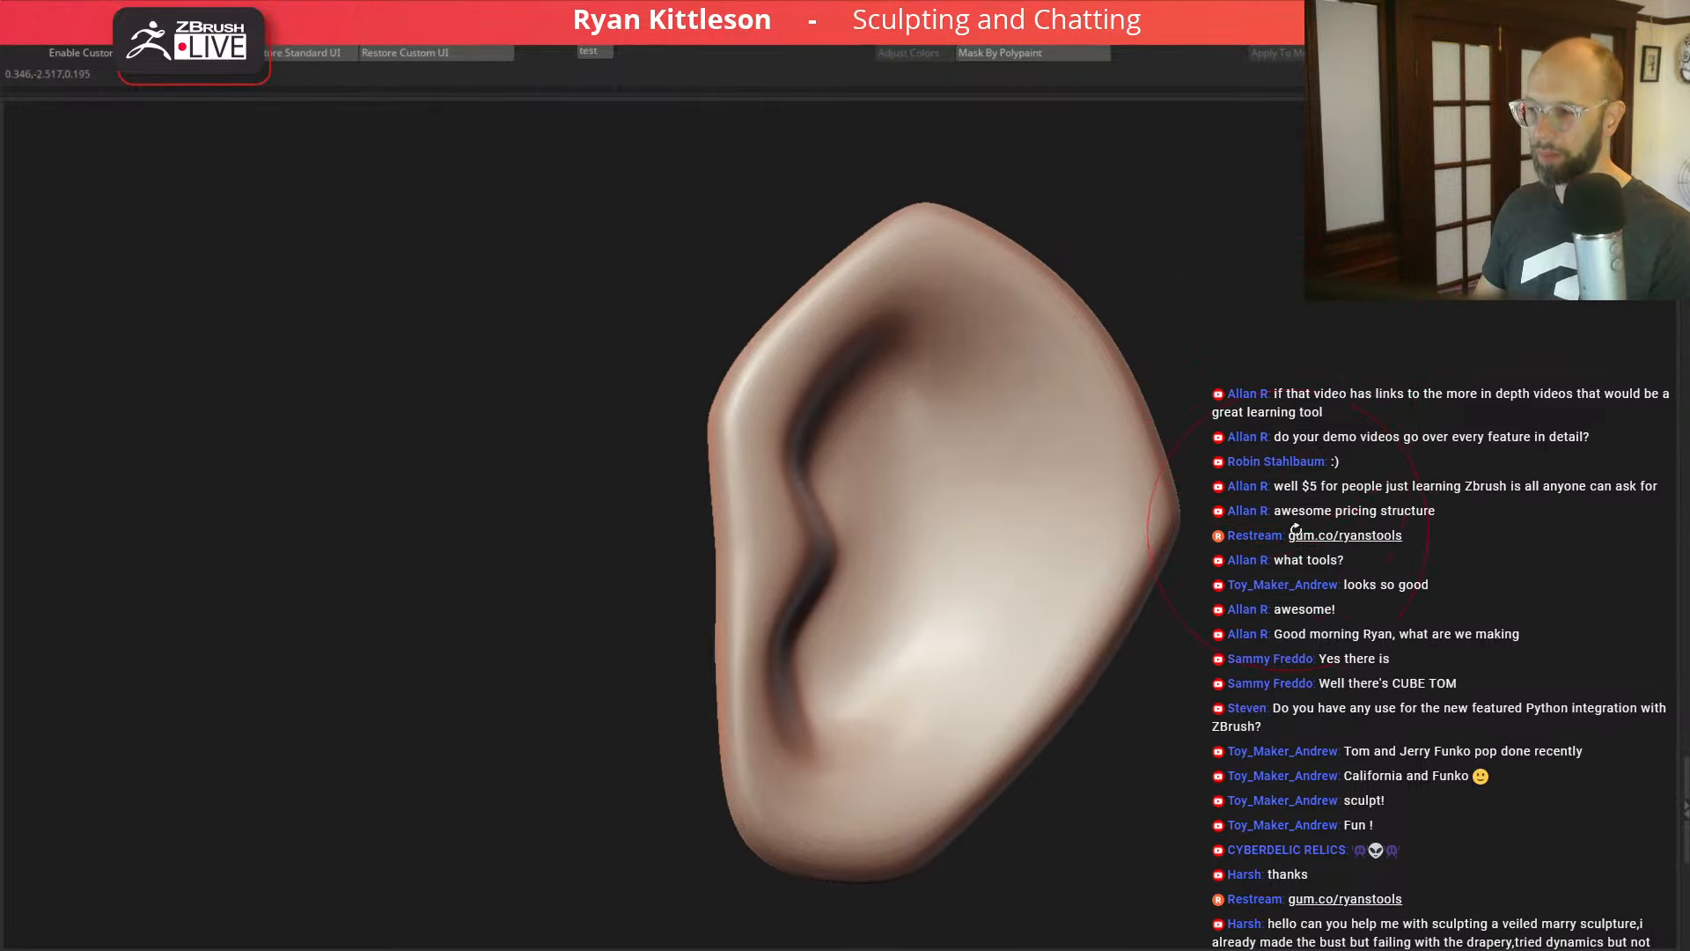
pyautogui.moveTo(1296, 528); pyautogui.dragTo(1356, 454)
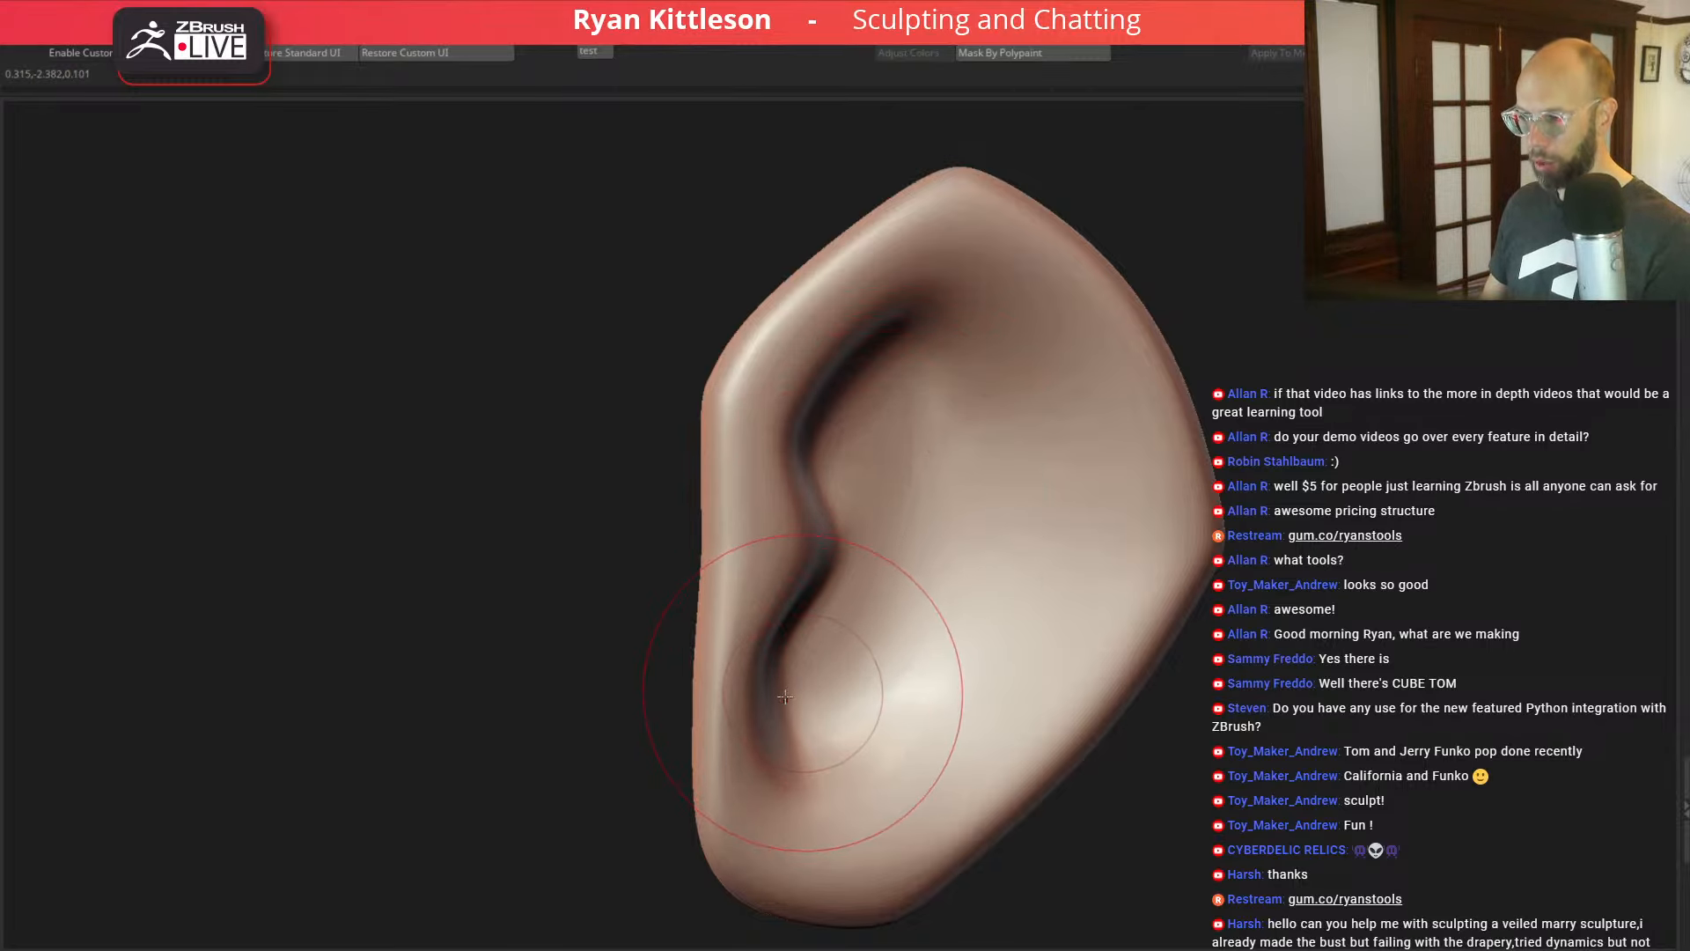
pyautogui.press('space')
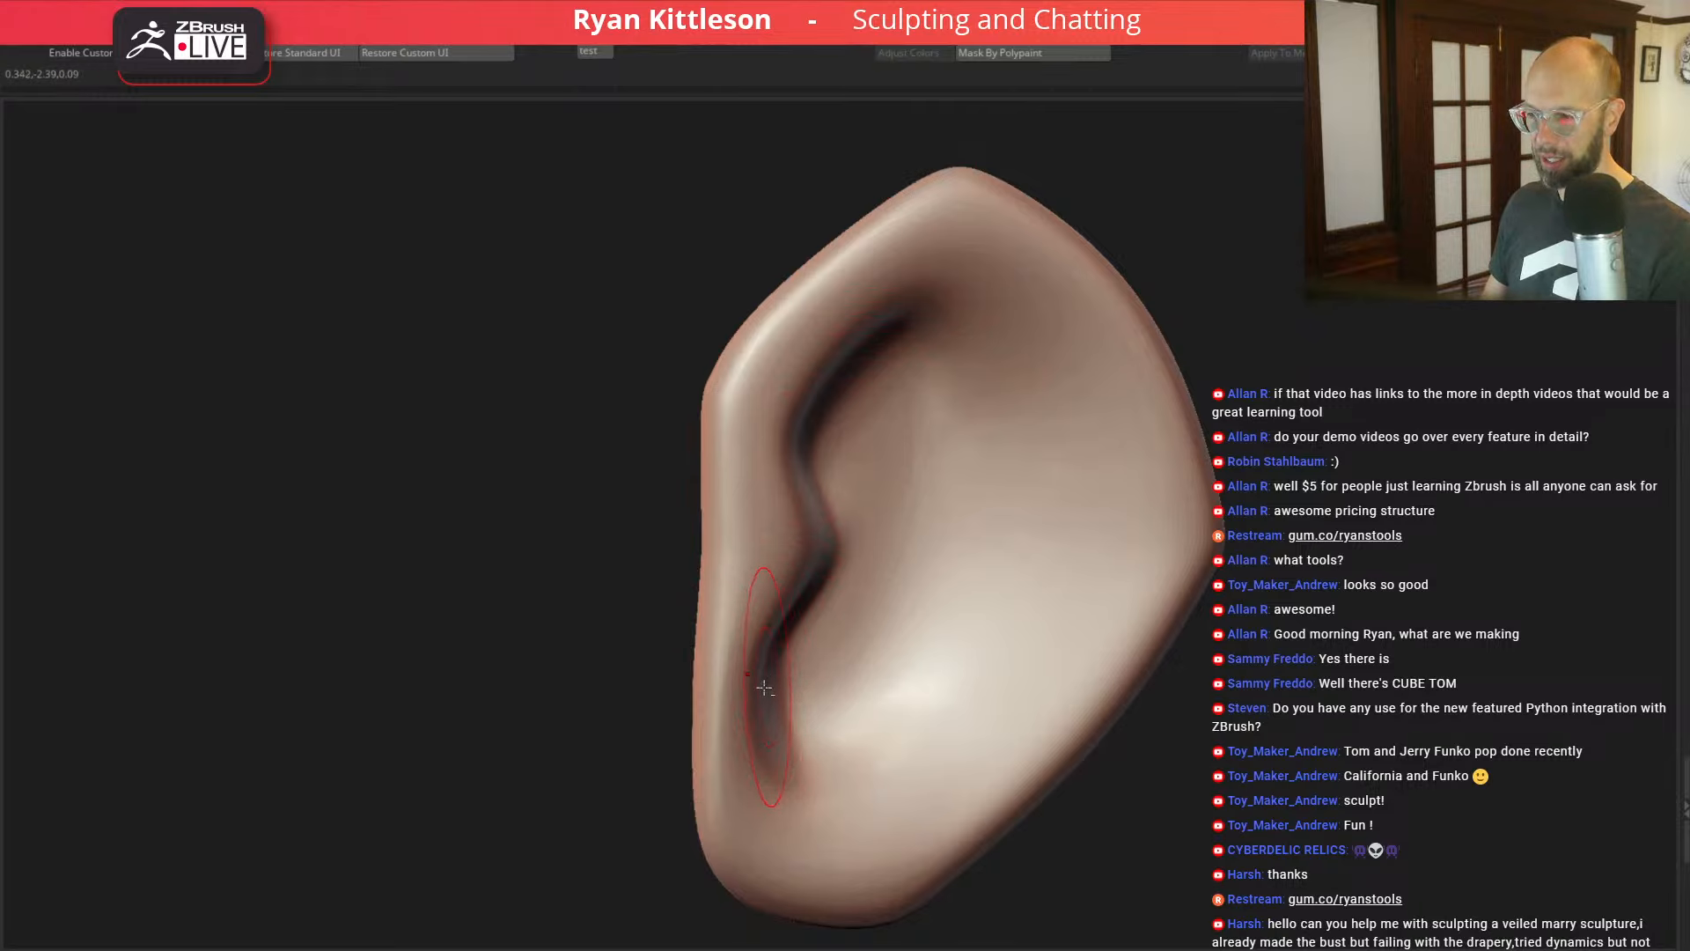
pyautogui.moveTo(749, 688); pyautogui.dragTo(771, 673)
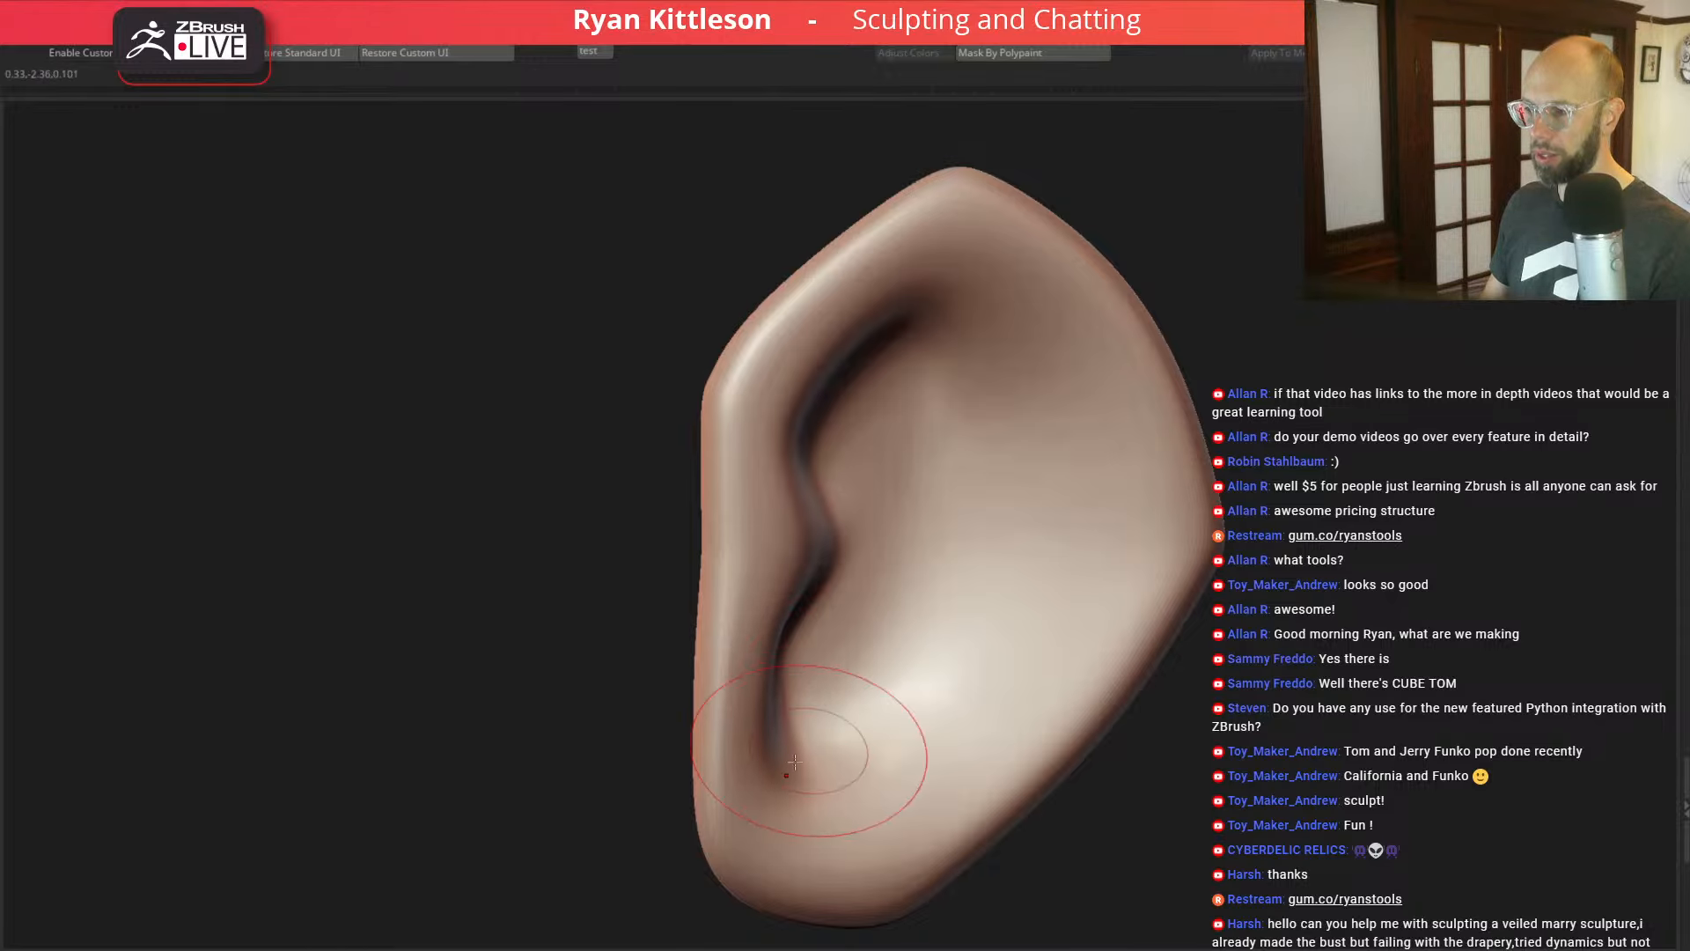
pyautogui.moveTo(771, 548); pyautogui.dragTo(795, 541)
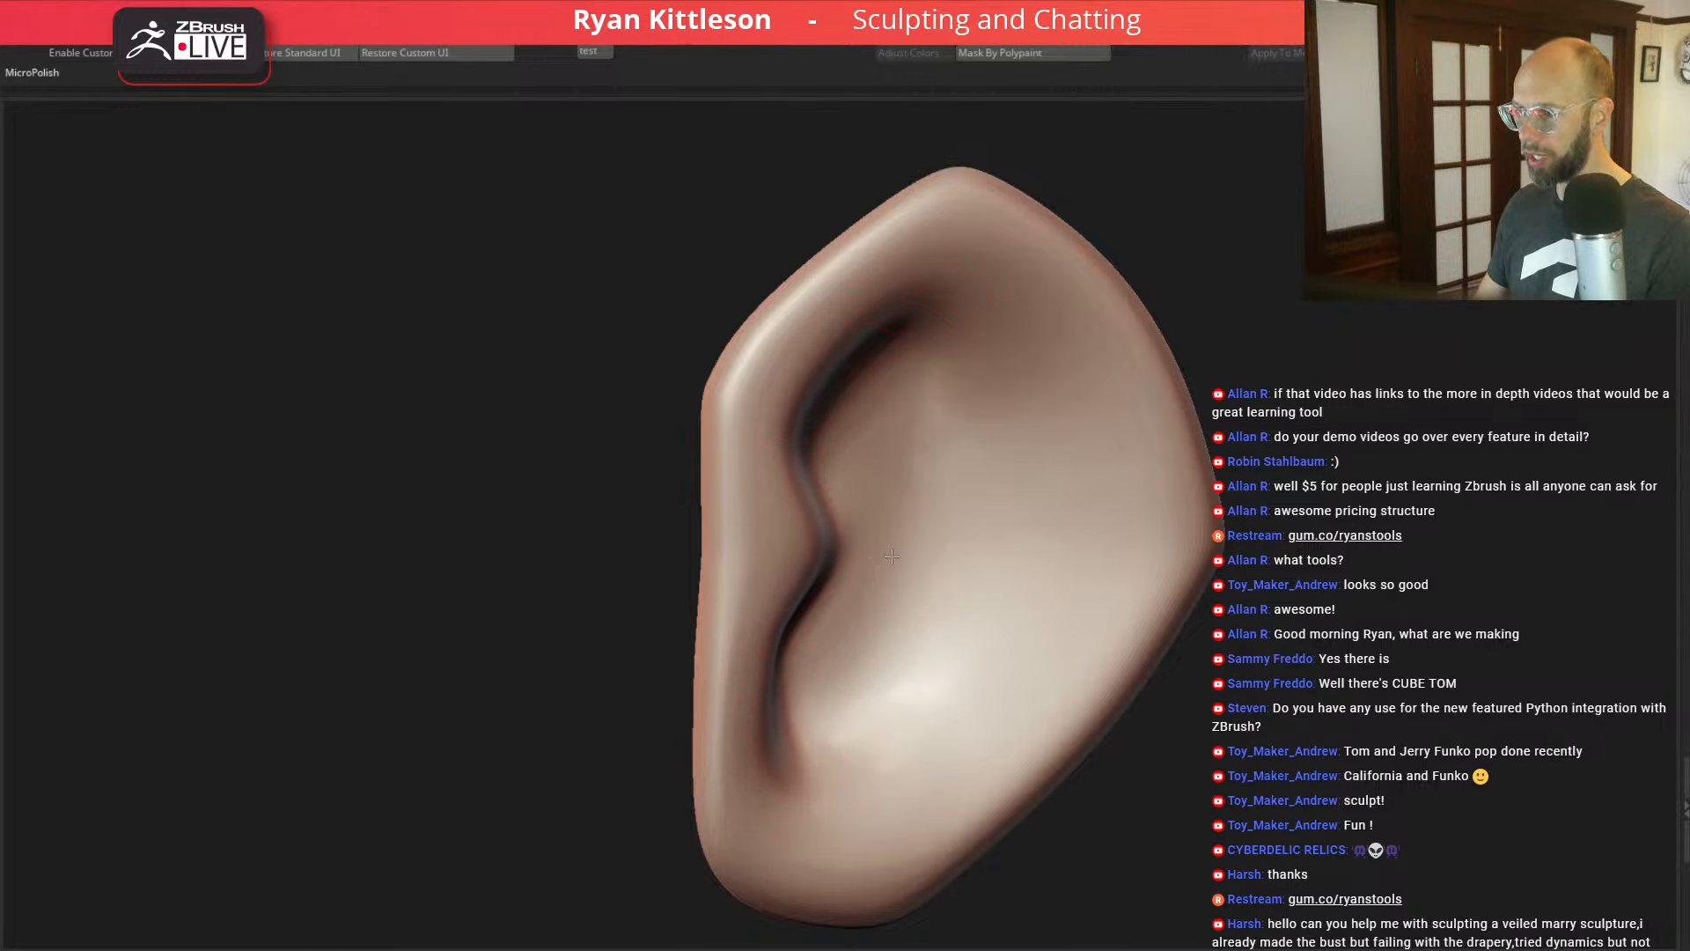
pyautogui.keyDown('alt'); pyautogui.moveTo(1406, 418); pyautogui.dragTo(1236, 426); pyautogui.keyUp('alt')
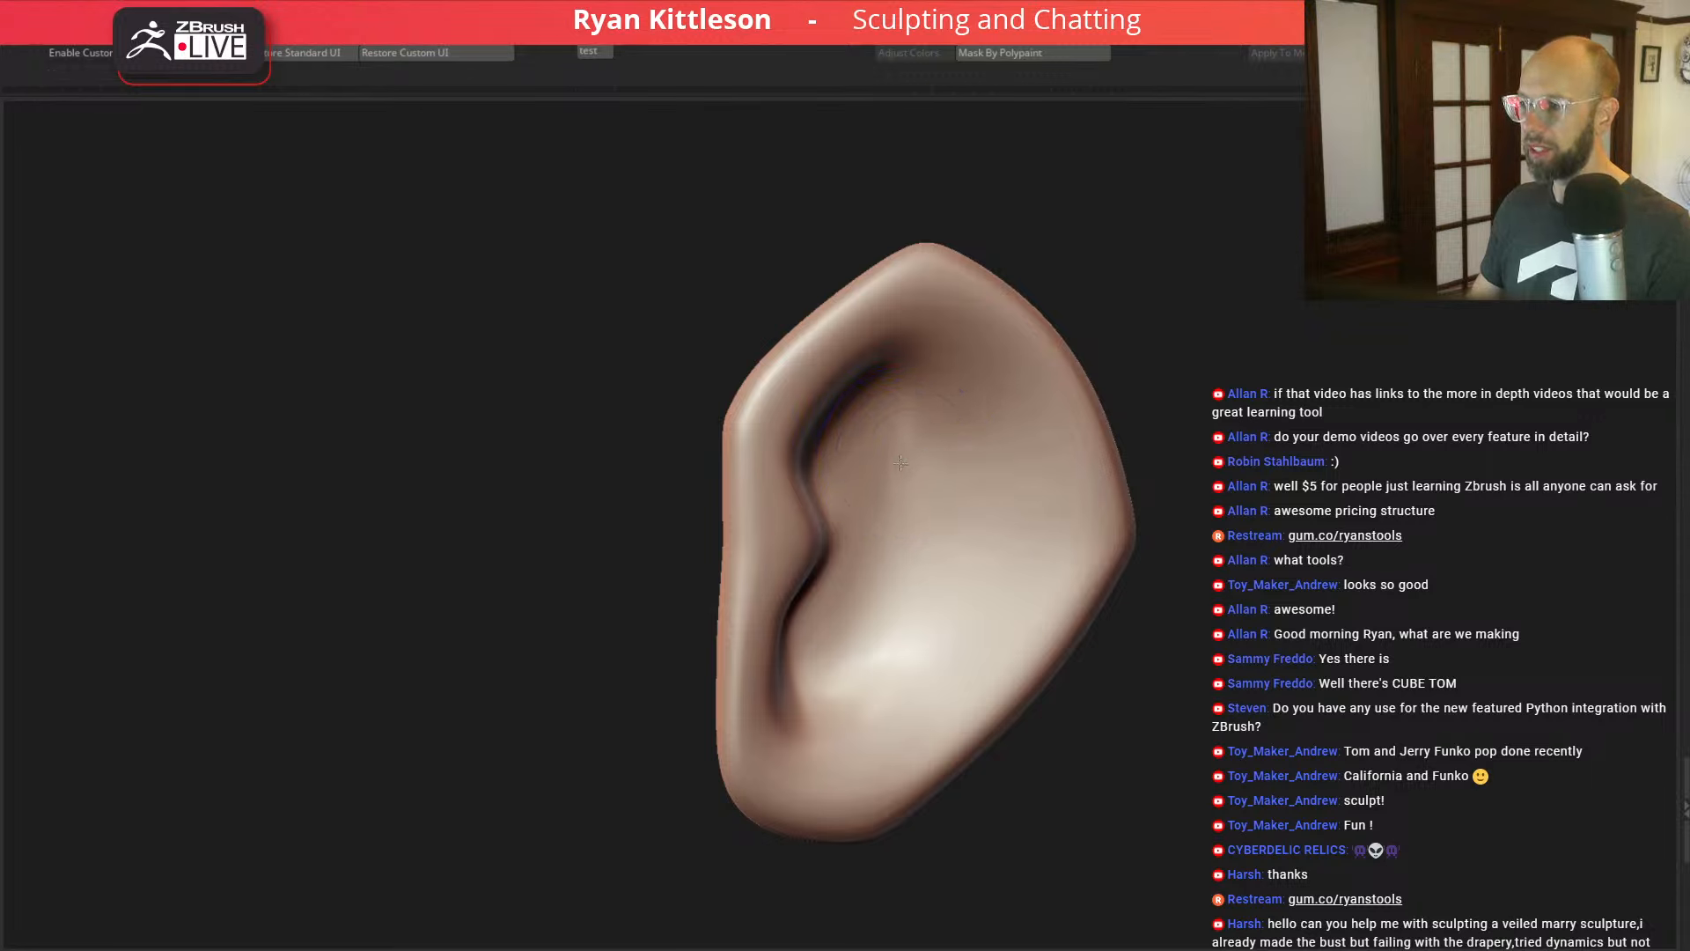
# Step: Widen the upper end of the low-poly recess floor by moving its outer border vertices toward the rim, and preview it smoothed
pyautogui.moveTo(1162, 440); pyautogui.dragTo(1263, 413)
pyautogui.hotkey('shift', 'f')
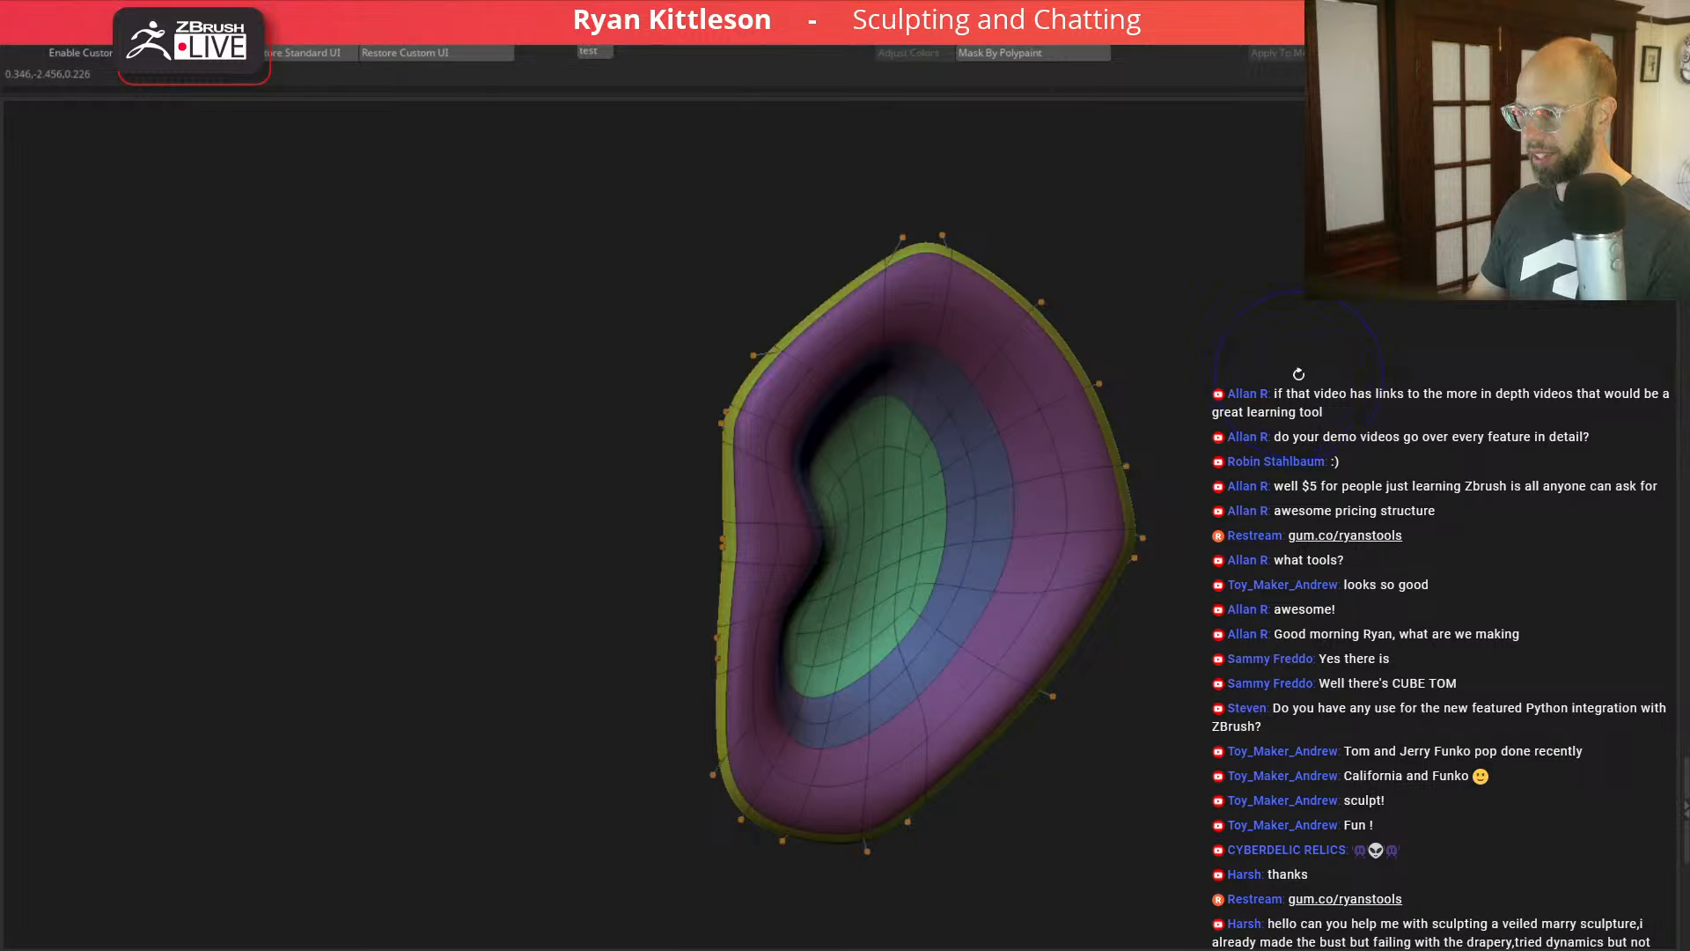
pyautogui.hotkey('shift', 'd')
pyautogui.keyDown('alt'); pyautogui.moveTo(1332, 352); pyautogui.dragTo(1263, 328); pyautogui.keyUp('alt')
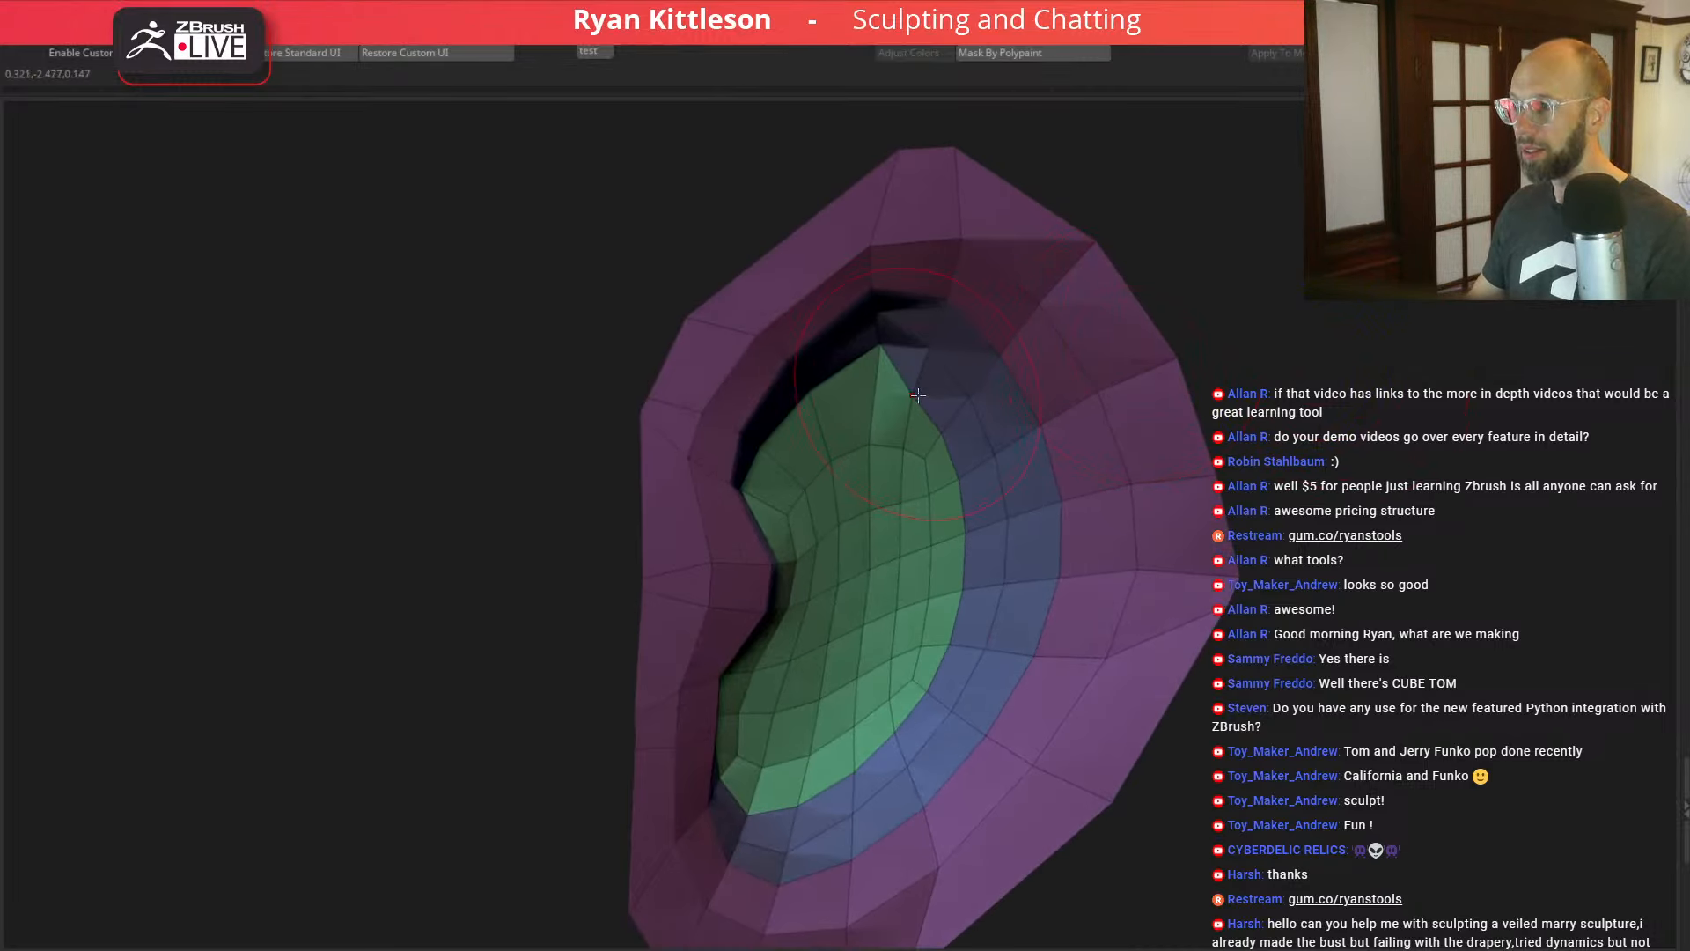
pyautogui.press('space')
pyautogui.moveTo(918, 396); pyautogui.dragTo(987, 390)
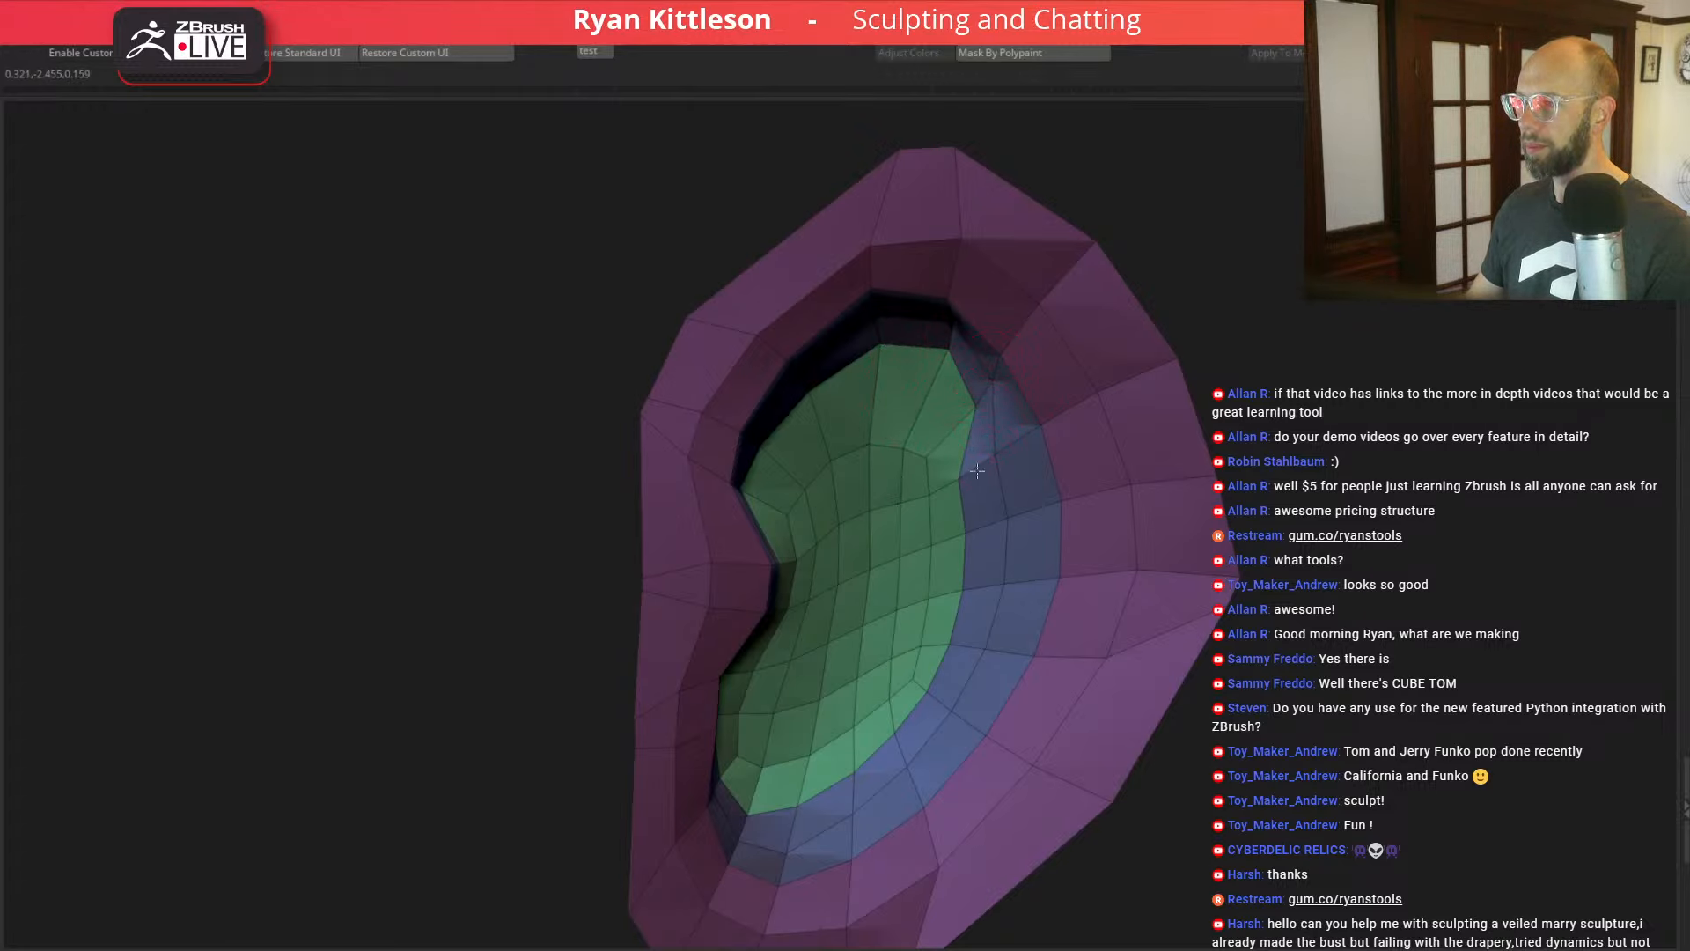
pyautogui.moveTo(977, 471)
pyautogui.mouseDown()
pyautogui.moveTo(1016, 450)
pyautogui.moveTo(1006, 522)
pyautogui.mouseUp()
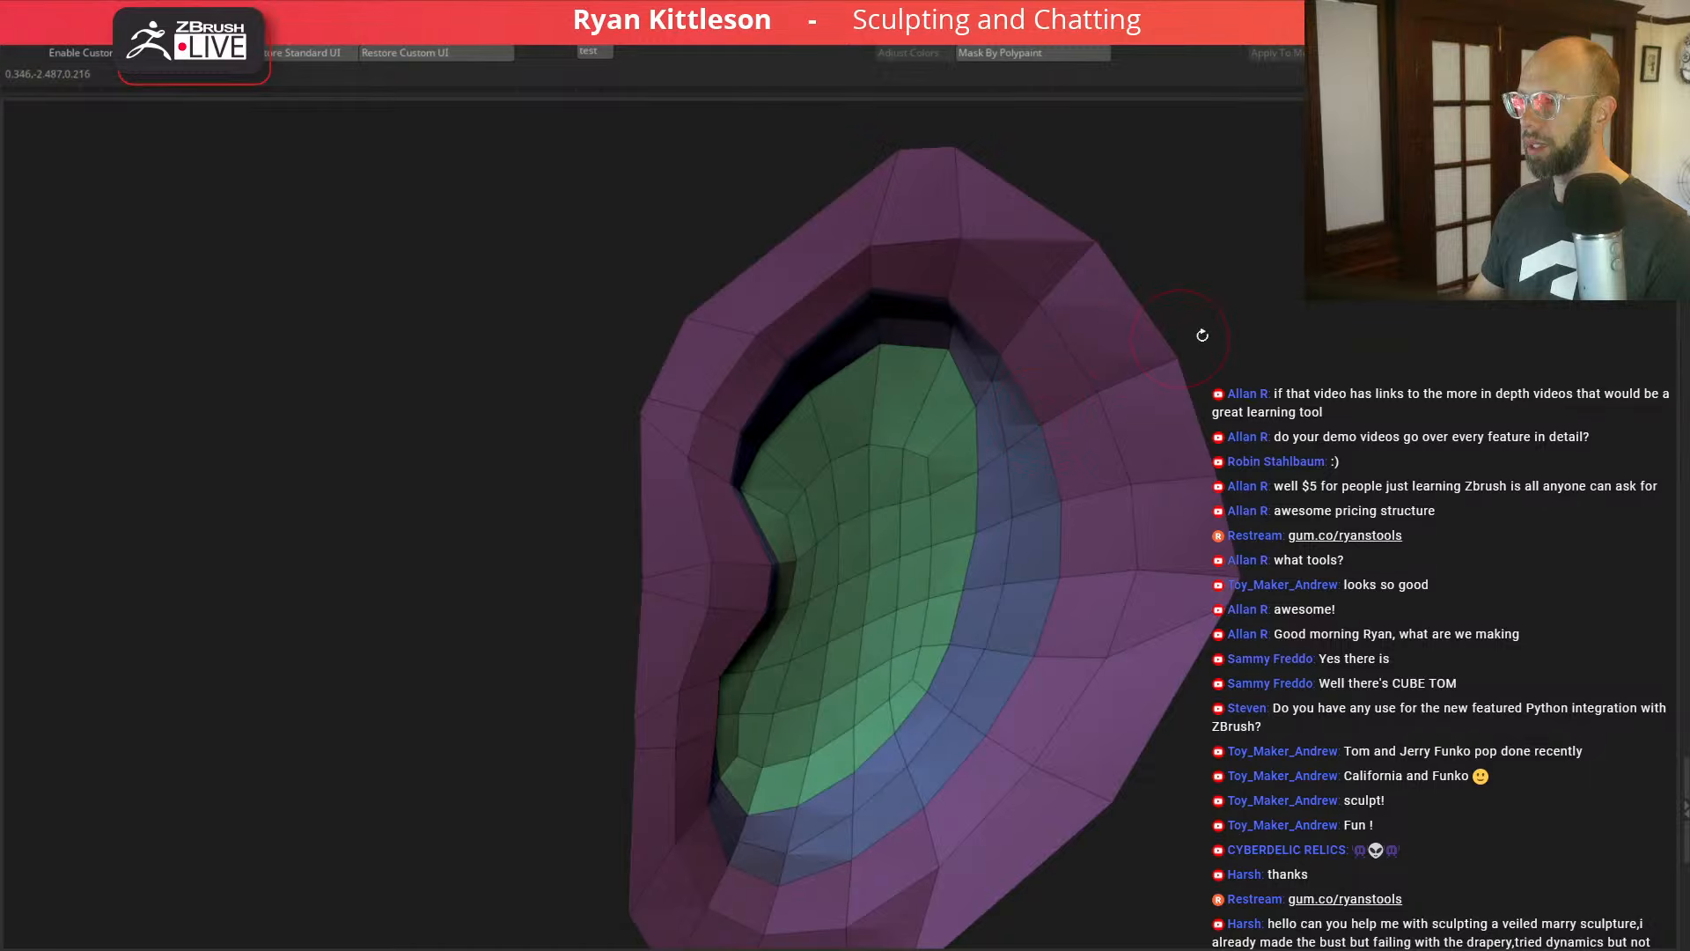
pyautogui.press('d')
pyautogui.hotkey('shift', 'f')
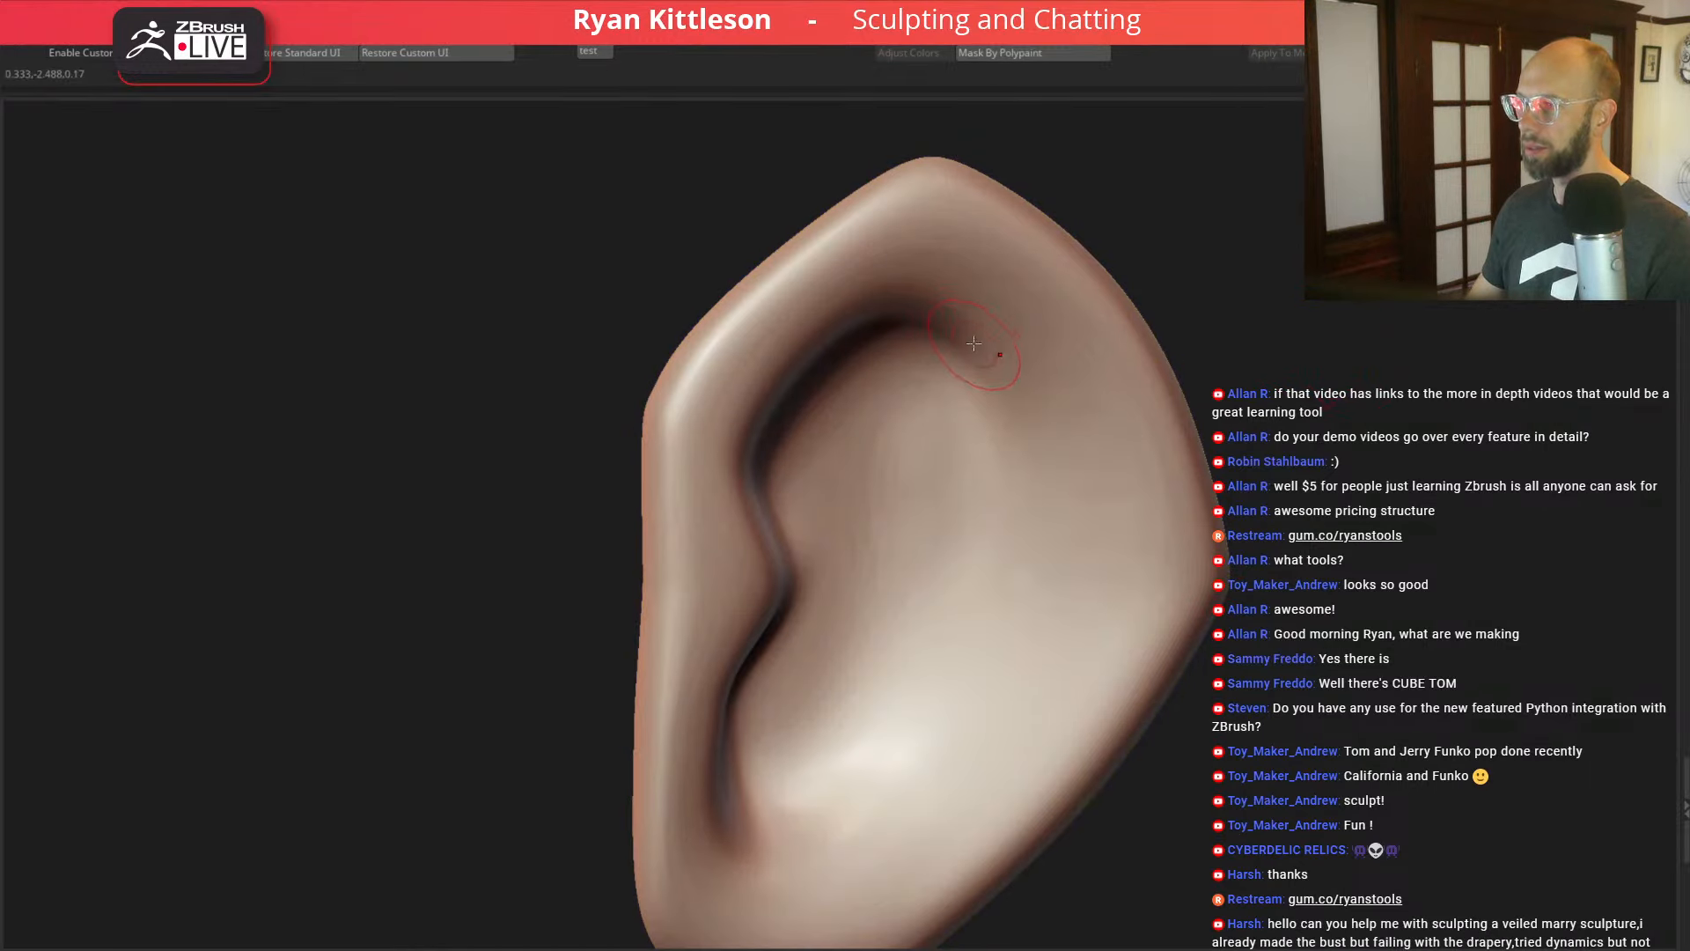
# Step: Pull the recess's top corner upward and outward, along with the adjacent wall vertices, and preview the result smoothed
pyautogui.press('space')
pyautogui.moveTo(997, 359)
pyautogui.mouseDown()
pyautogui.moveTo(1021, 354)
pyautogui.moveTo(972, 334)
pyautogui.mouseUp()
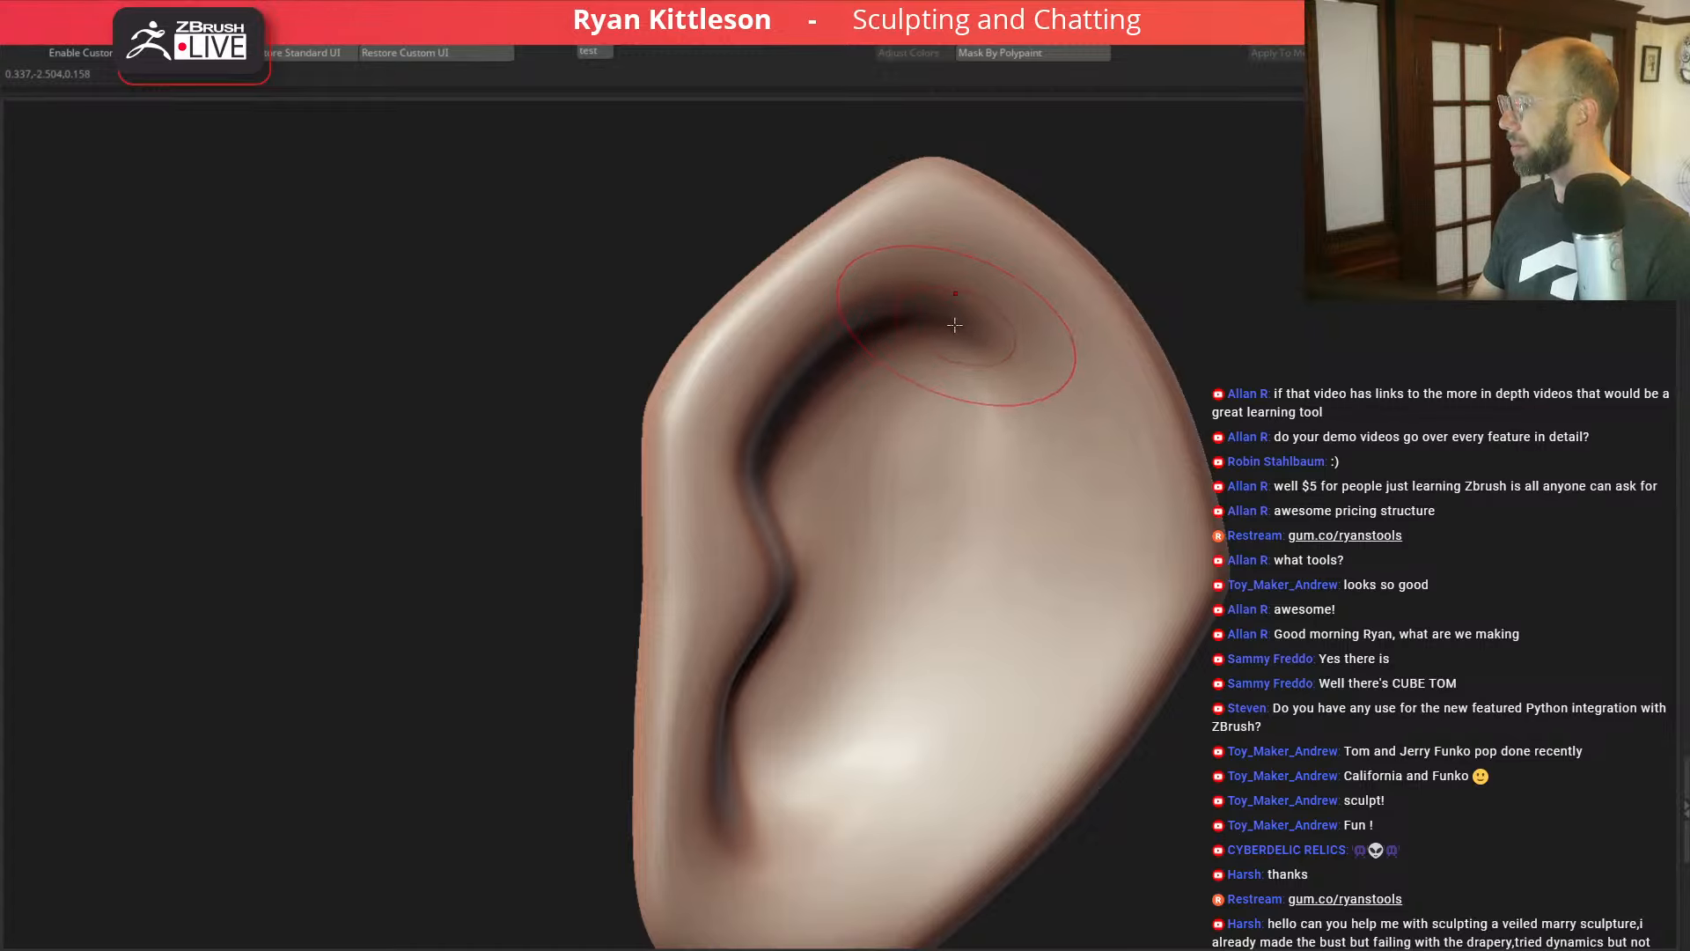
pyautogui.press('space')
pyautogui.hotkey('shift', 'f')
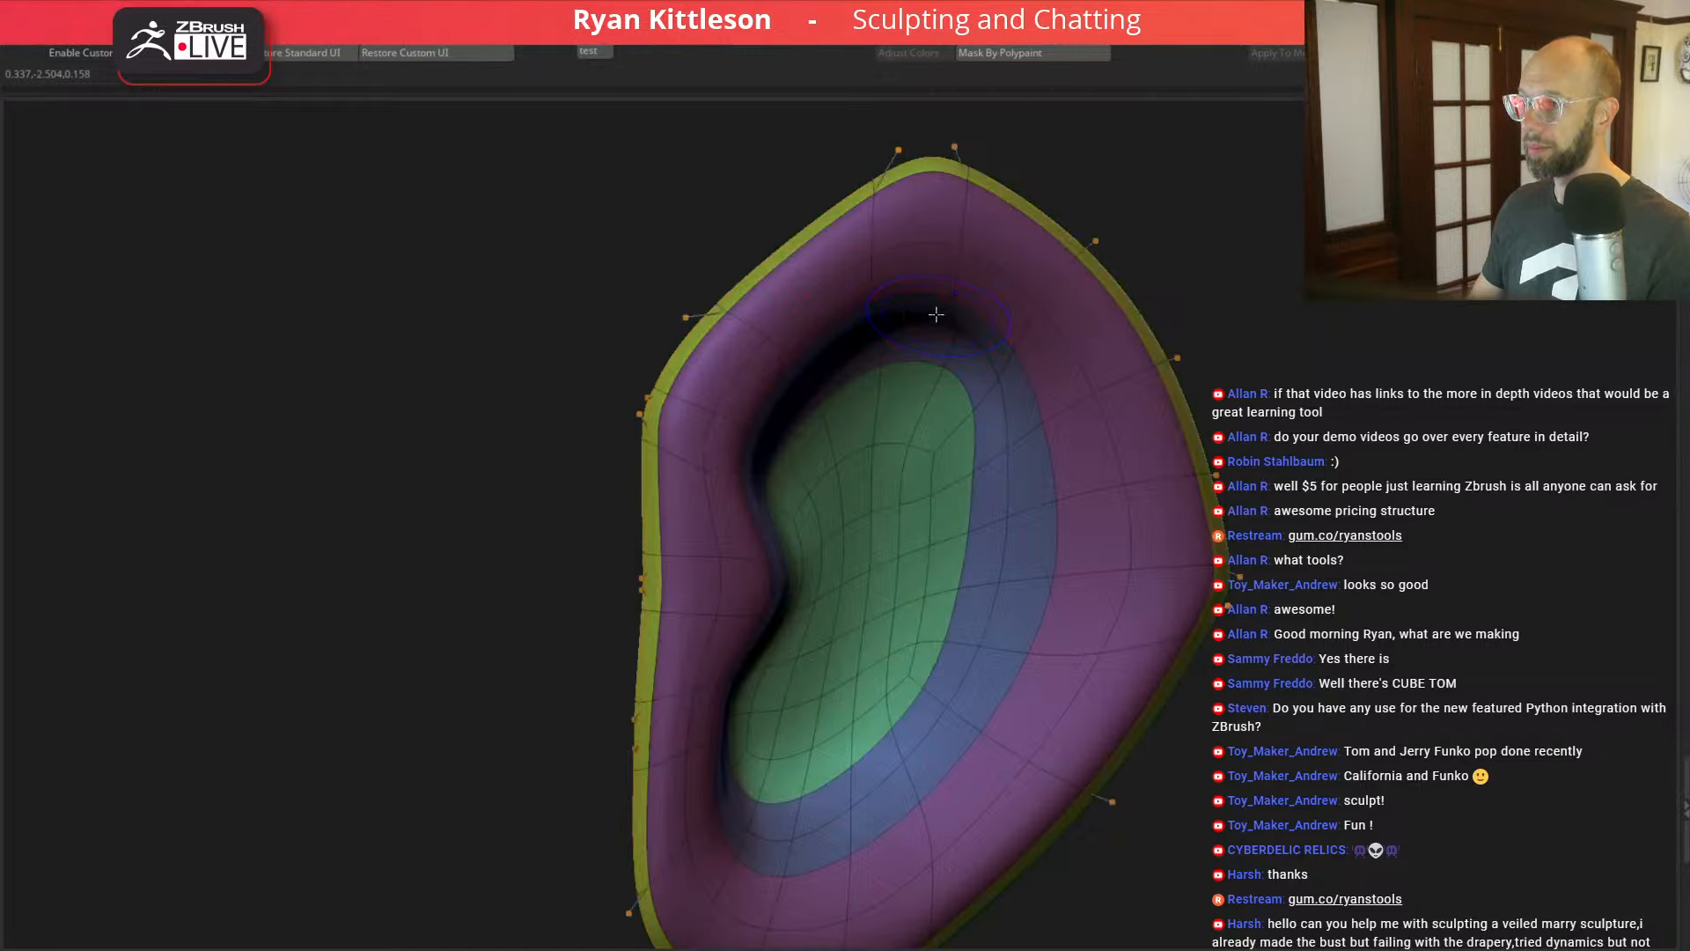
pyautogui.moveTo(950, 314)
pyautogui.mouseDown()
pyautogui.moveTo(929, 256)
pyautogui.moveTo(945, 253)
pyautogui.mouseUp()
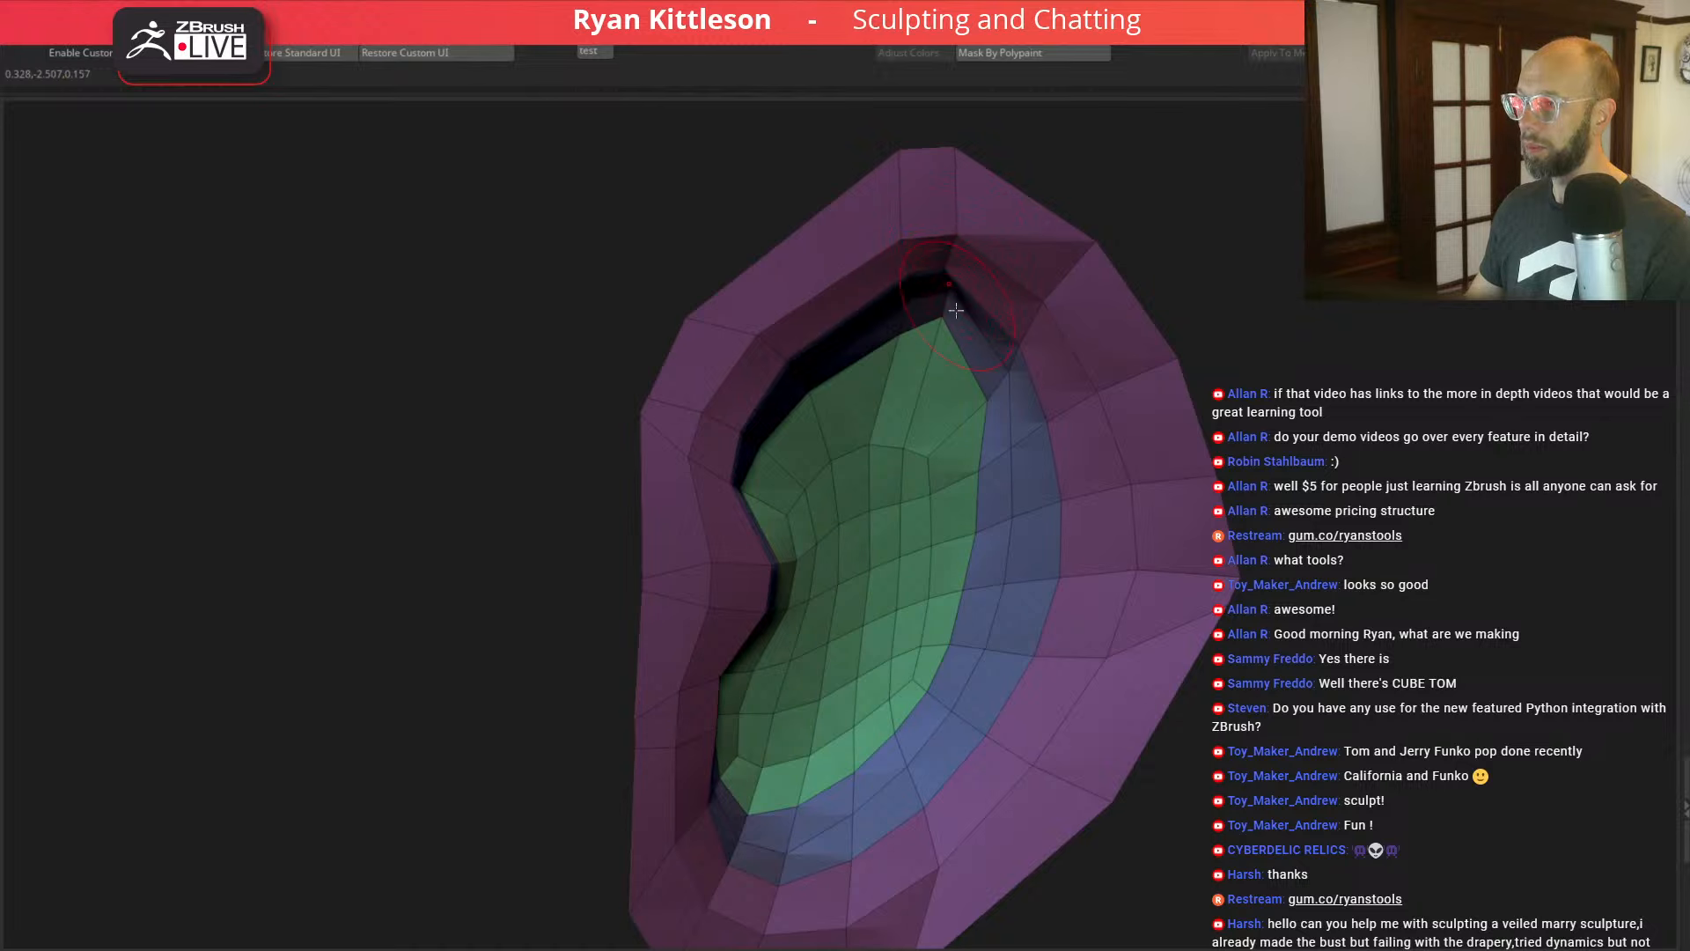
pyautogui.press('d')
pyautogui.hotkey('shift', 'f')
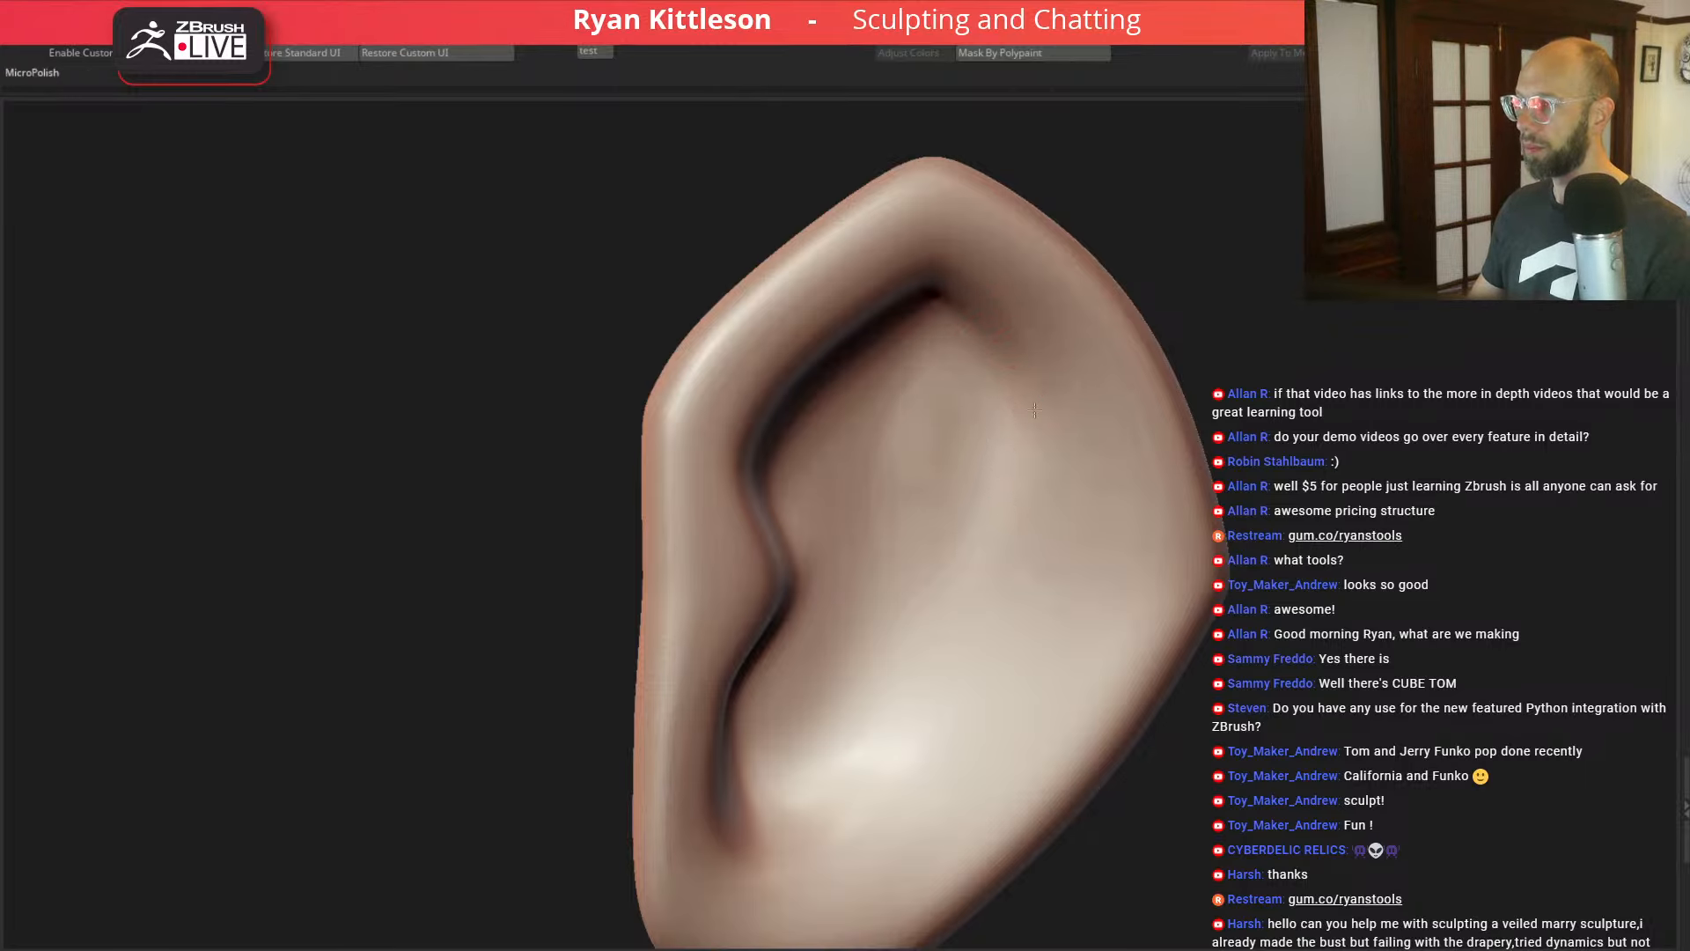
# Step: Pull the outer edge of the low-poly recess wall toward the rim on the ear's rear side, and preview the ear smoothed without wireframe
pyautogui.hotkey('shift', 'f')
pyautogui.hotkey('shift', 'd')
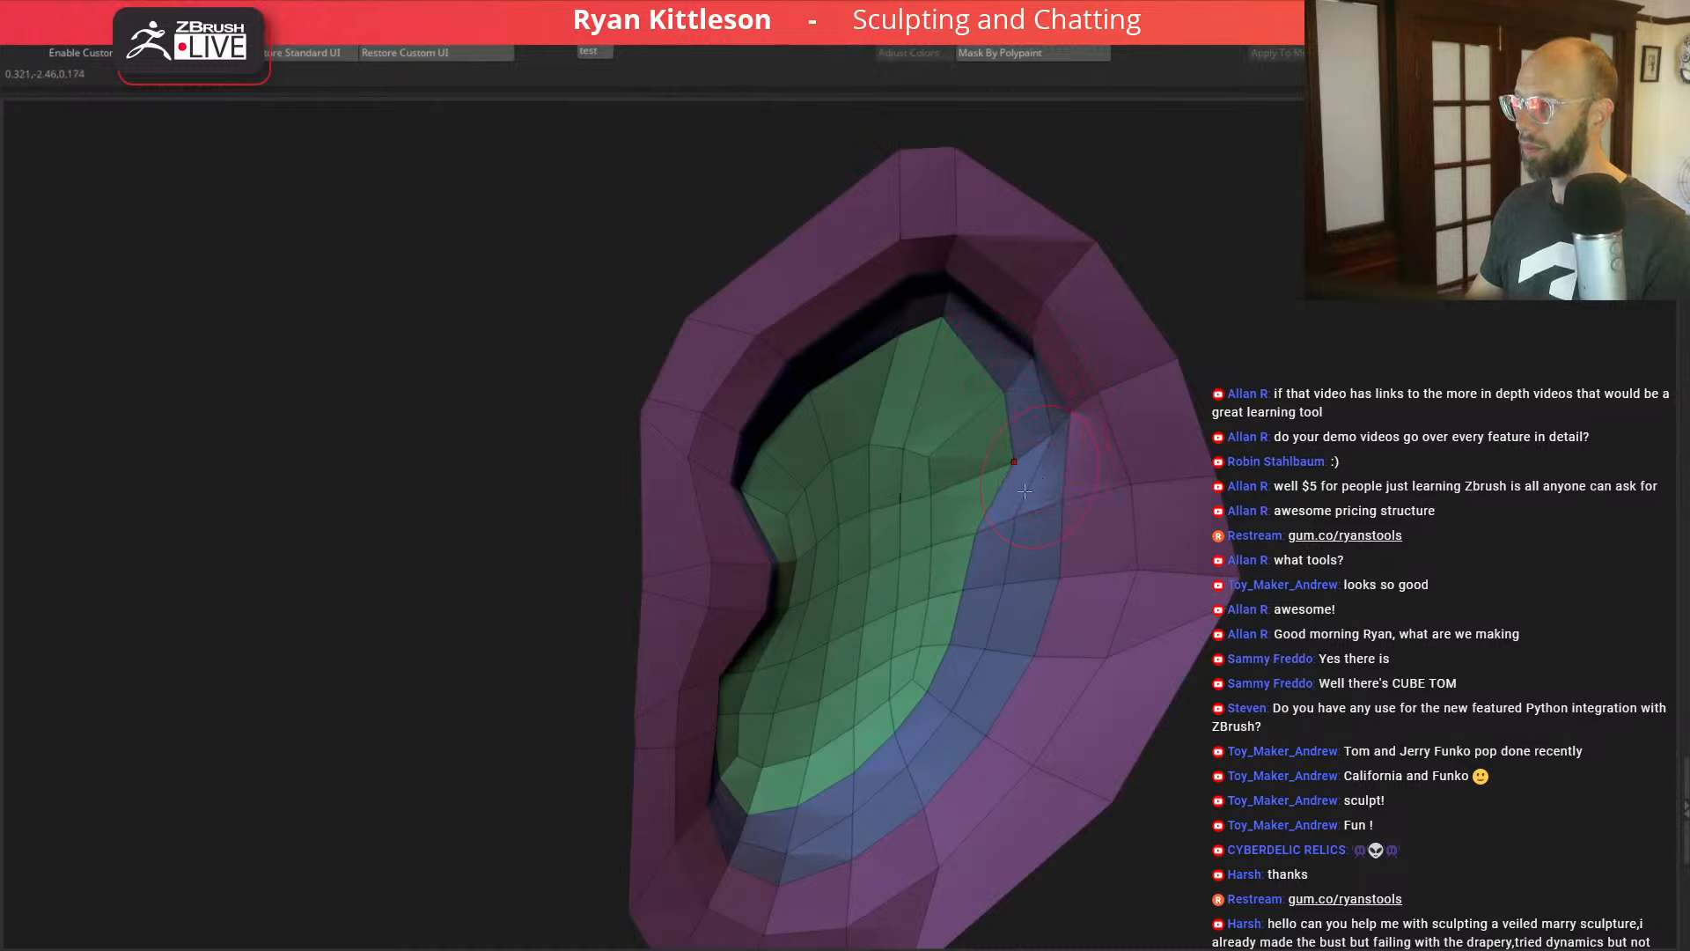
pyautogui.moveTo(1017, 588); pyautogui.dragTo(1052, 578)
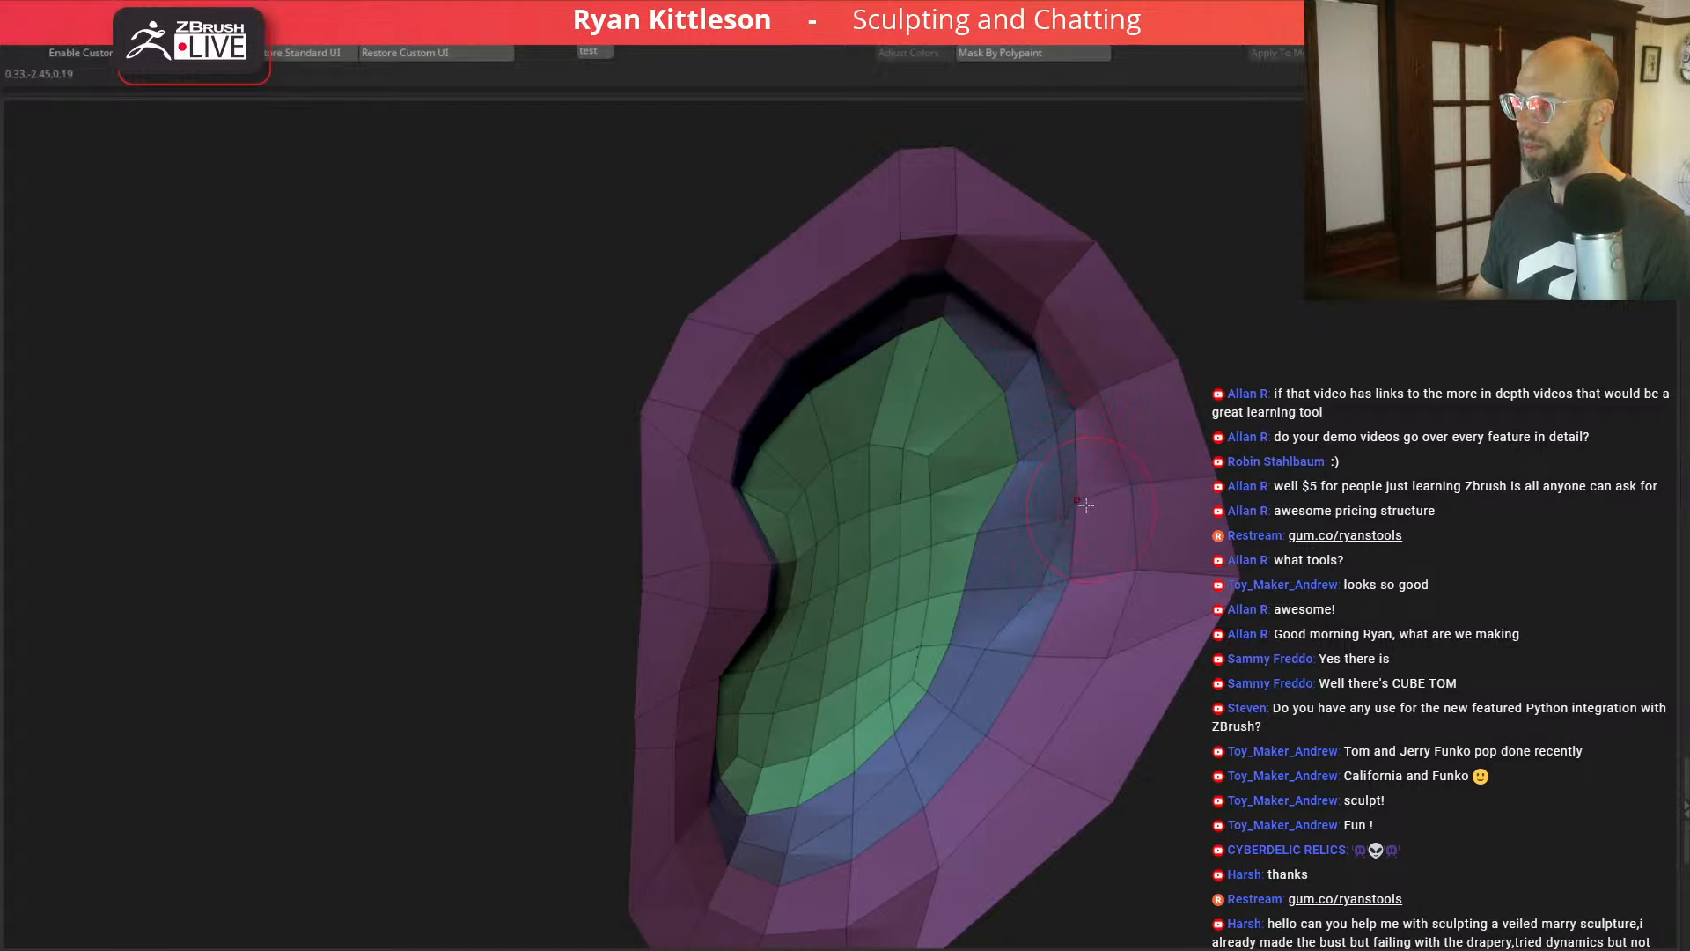
pyautogui.press('d')
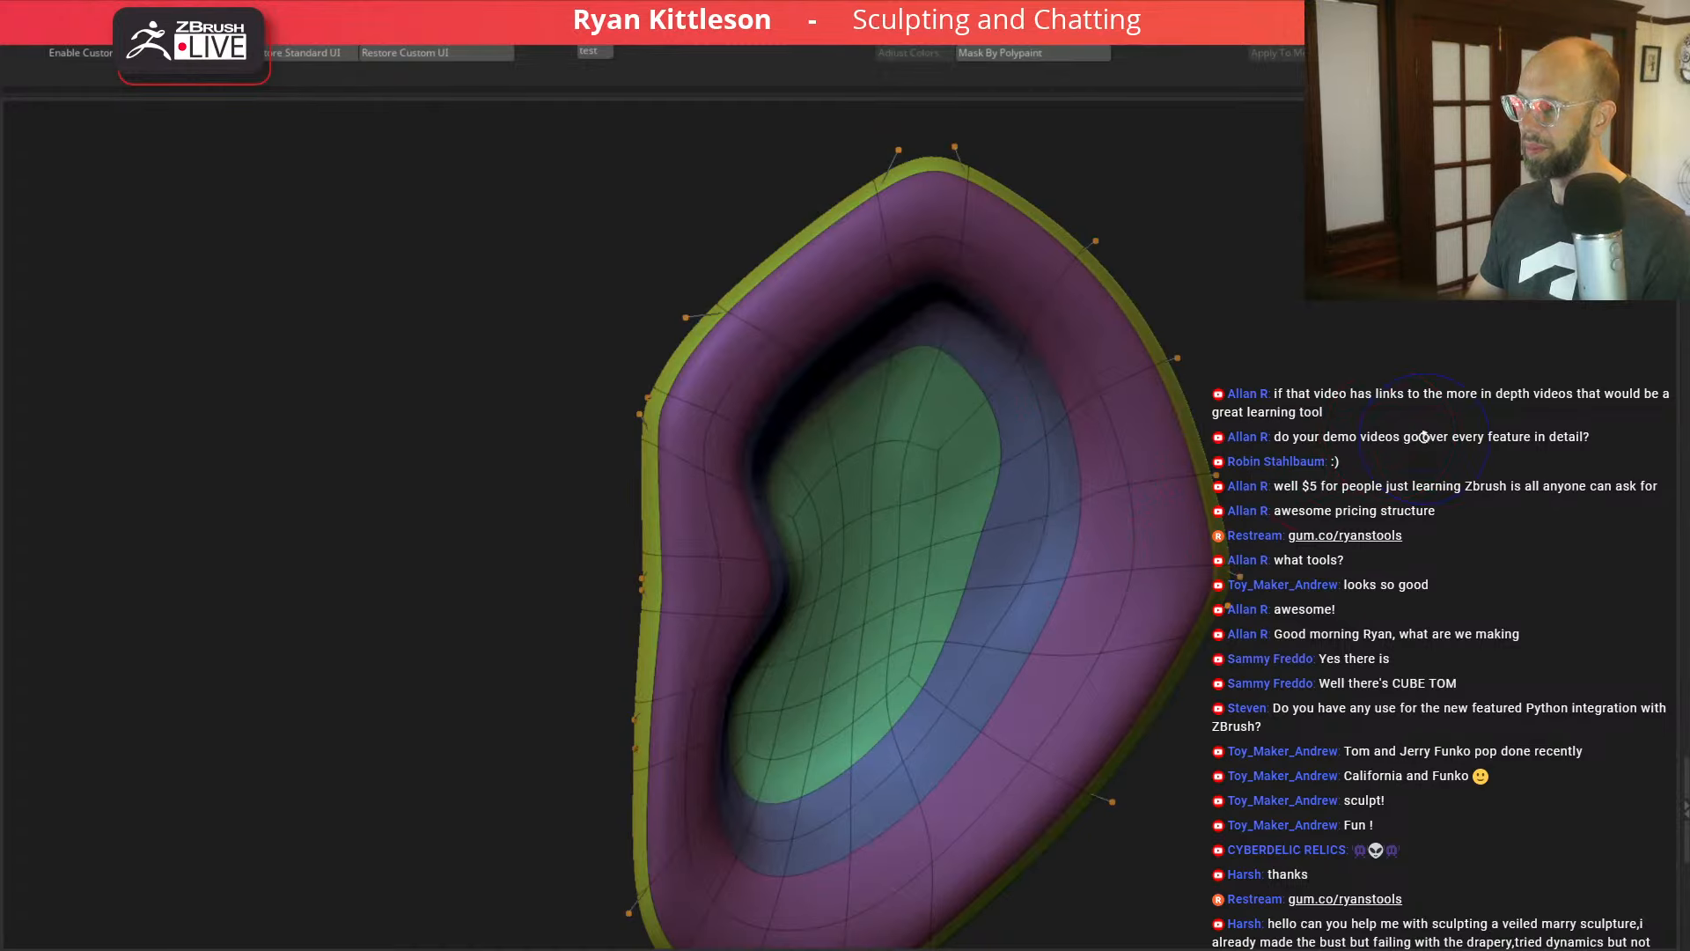
pyautogui.hotkey('shift', 'f')
pyautogui.keyDown('alt'); pyautogui.moveTo(1428, 439); pyautogui.dragTo(1405, 410); pyautogui.keyUp('alt')
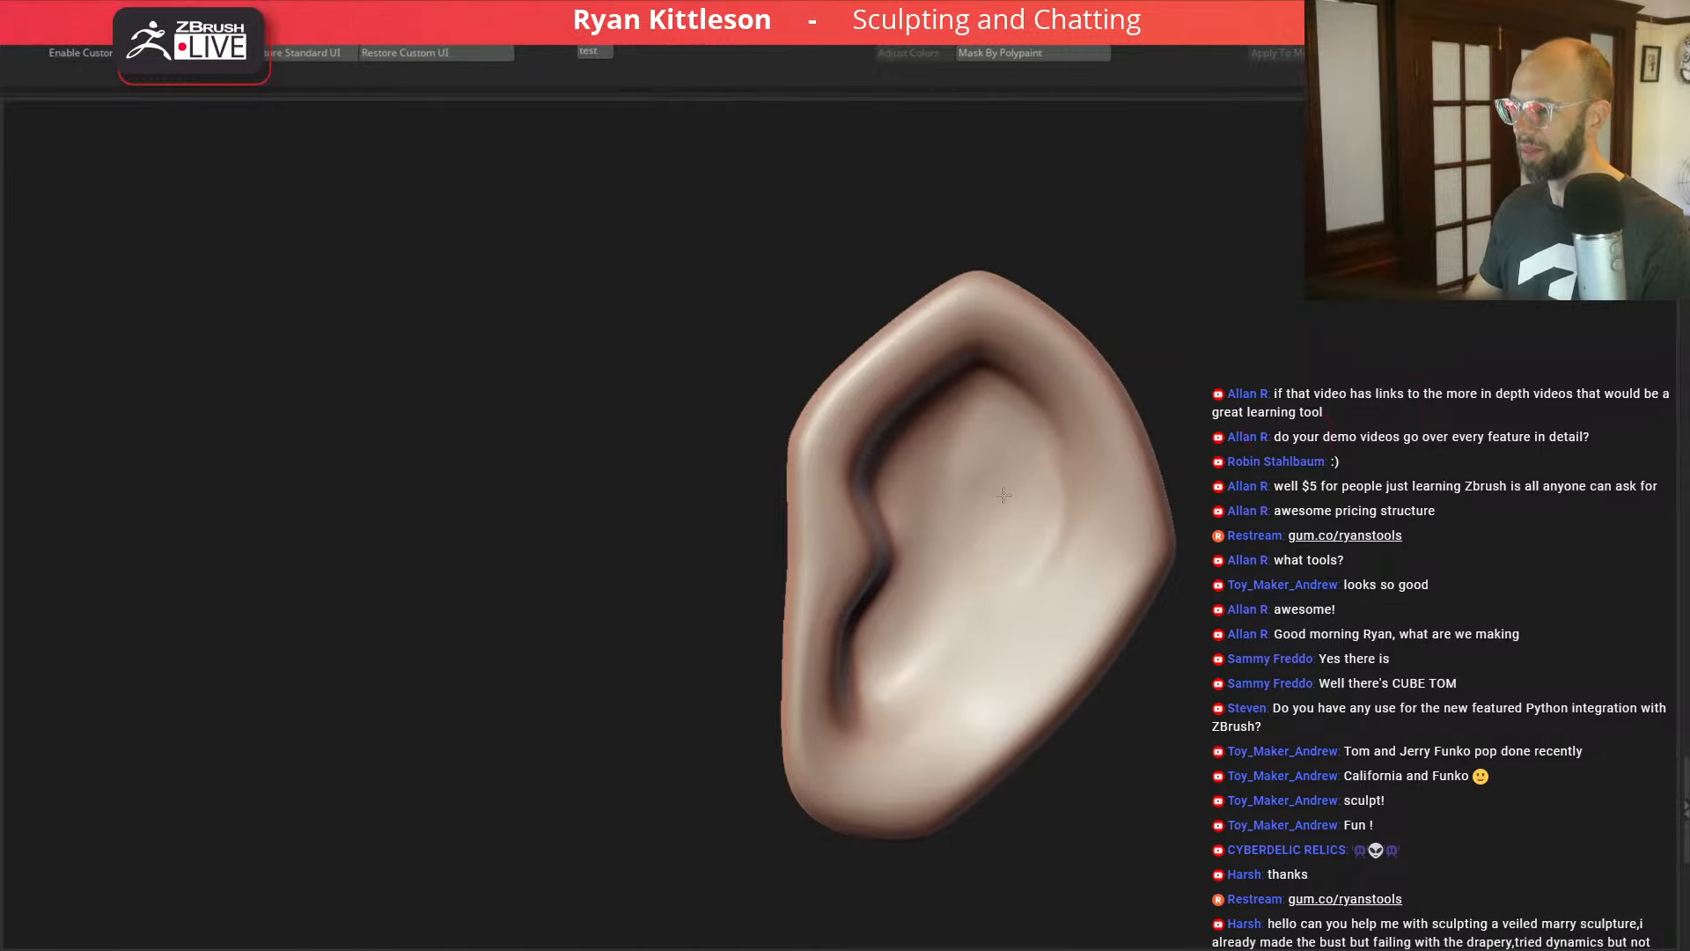
pyautogui.moveTo(1355, 410); pyautogui.dragTo(1312, 441)
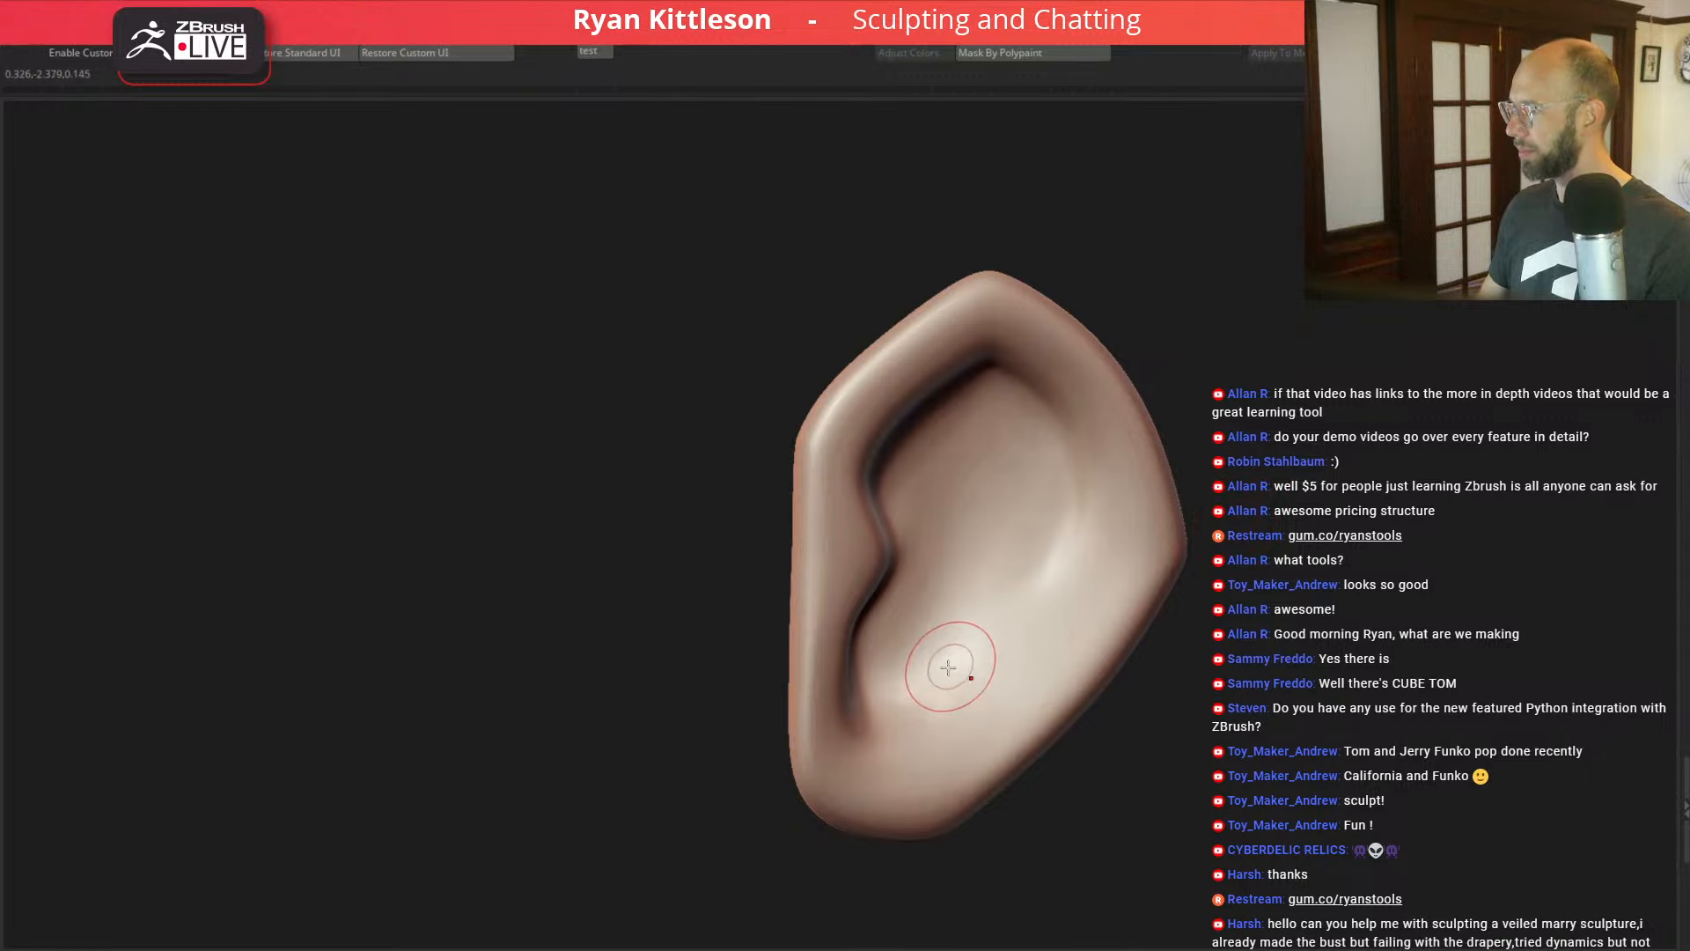
# Step: Pull the lower end of the low-poly recess up and inward, away from the lobe, and preview the ear smoothed without wireframe
pyautogui.hotkey('shift', 'f')
pyautogui.press('space')
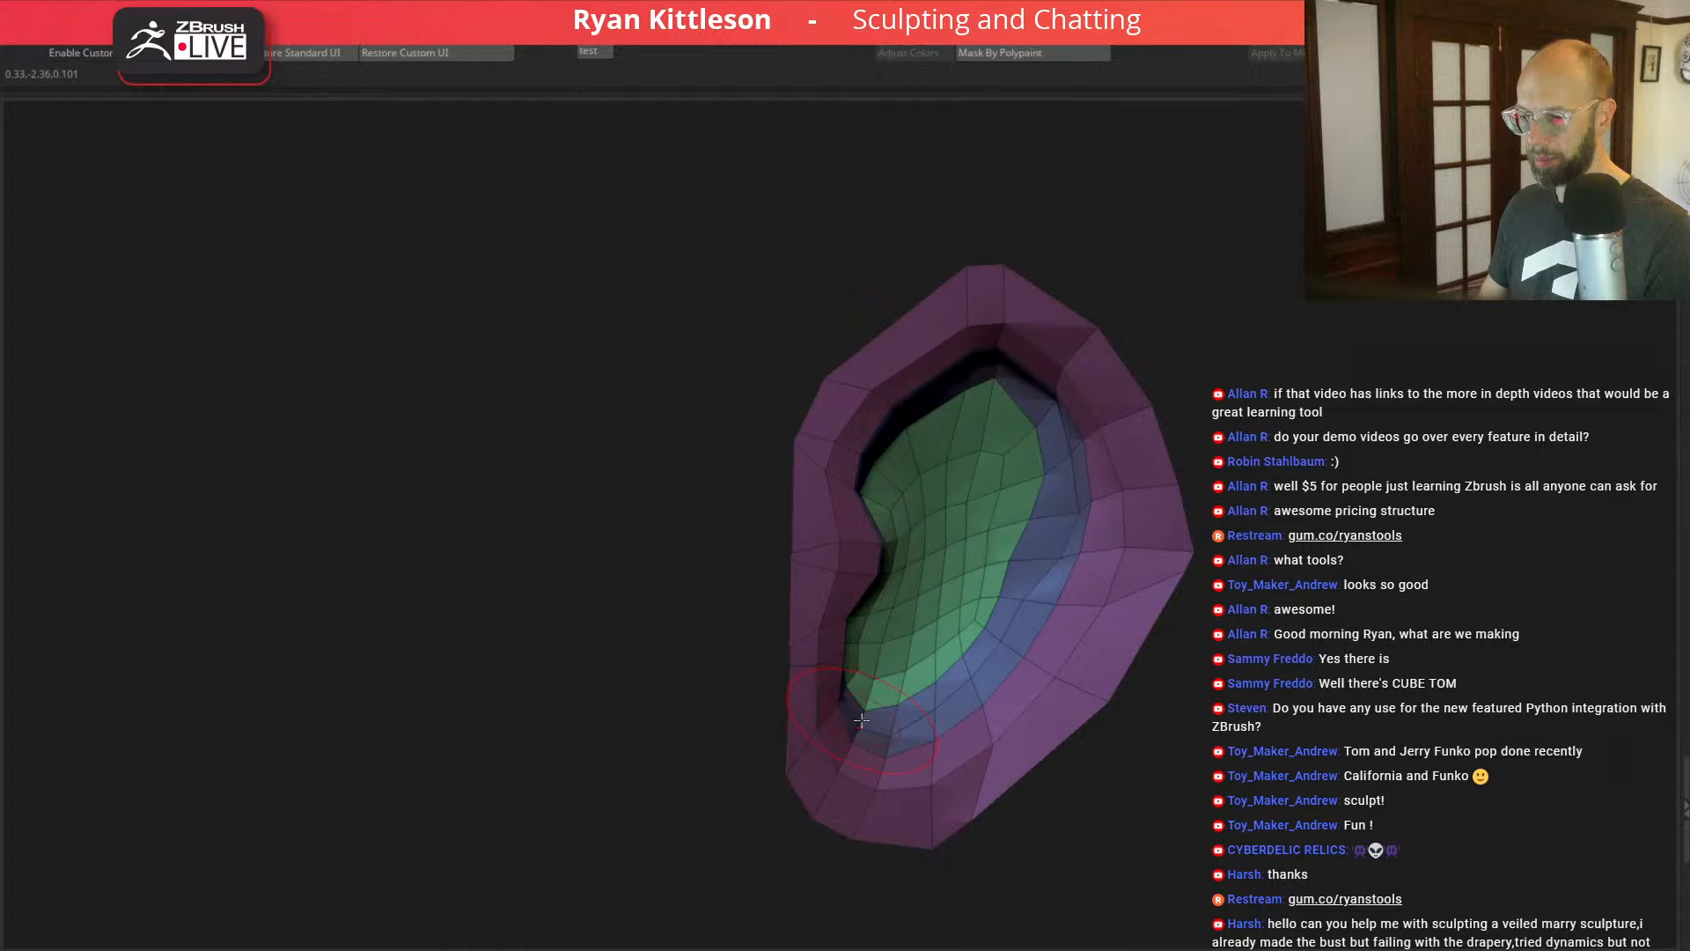
pyautogui.moveTo(851, 727)
pyautogui.mouseDown()
pyautogui.moveTo(916, 745)
pyautogui.moveTo(865, 699)
pyautogui.mouseUp()
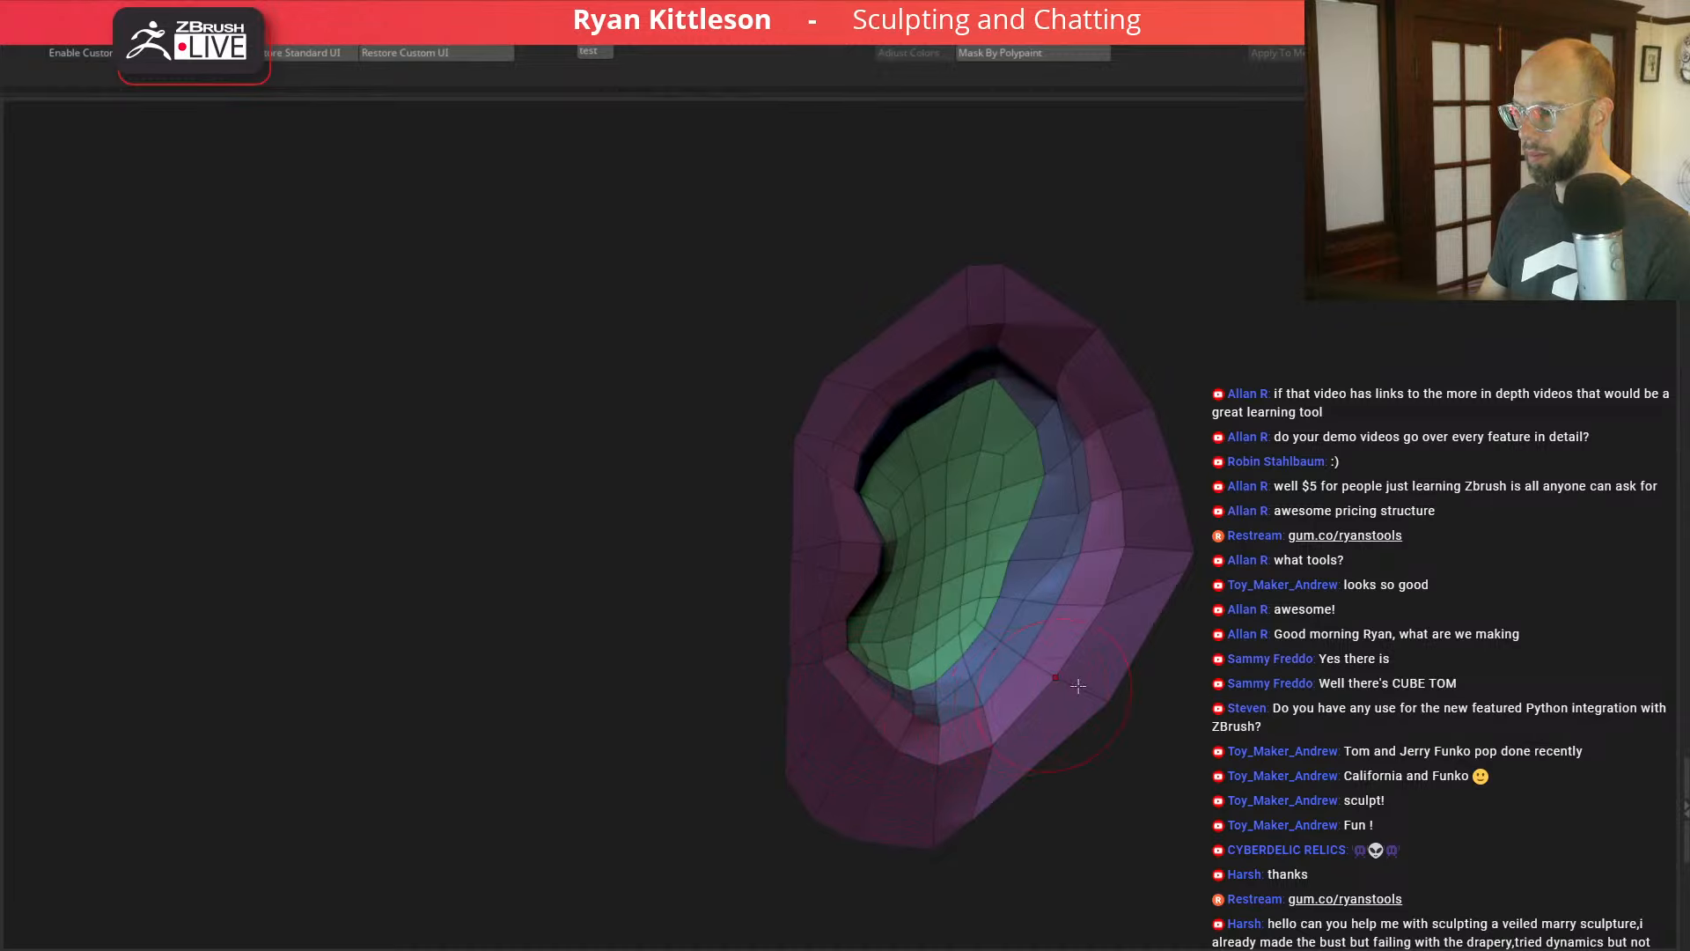
pyautogui.press('d')
pyautogui.moveTo(1286, 702)
pyautogui.keyDown('ctrl'); pyautogui.mouseDown()
pyautogui.moveTo(1311, 581)
pyautogui.moveTo(1214, 500)
pyautogui.mouseUp(); pyautogui.keyUp('ctrl')
pyautogui.hotkey('shift', 'f')
pyautogui.moveTo(1214, 499); pyautogui.dragTo(1237, 556)
pyautogui.keyDown('alt'); pyautogui.moveTo(1237, 555); pyautogui.dragTo(1295, 664); pyautogui.keyUp('alt')
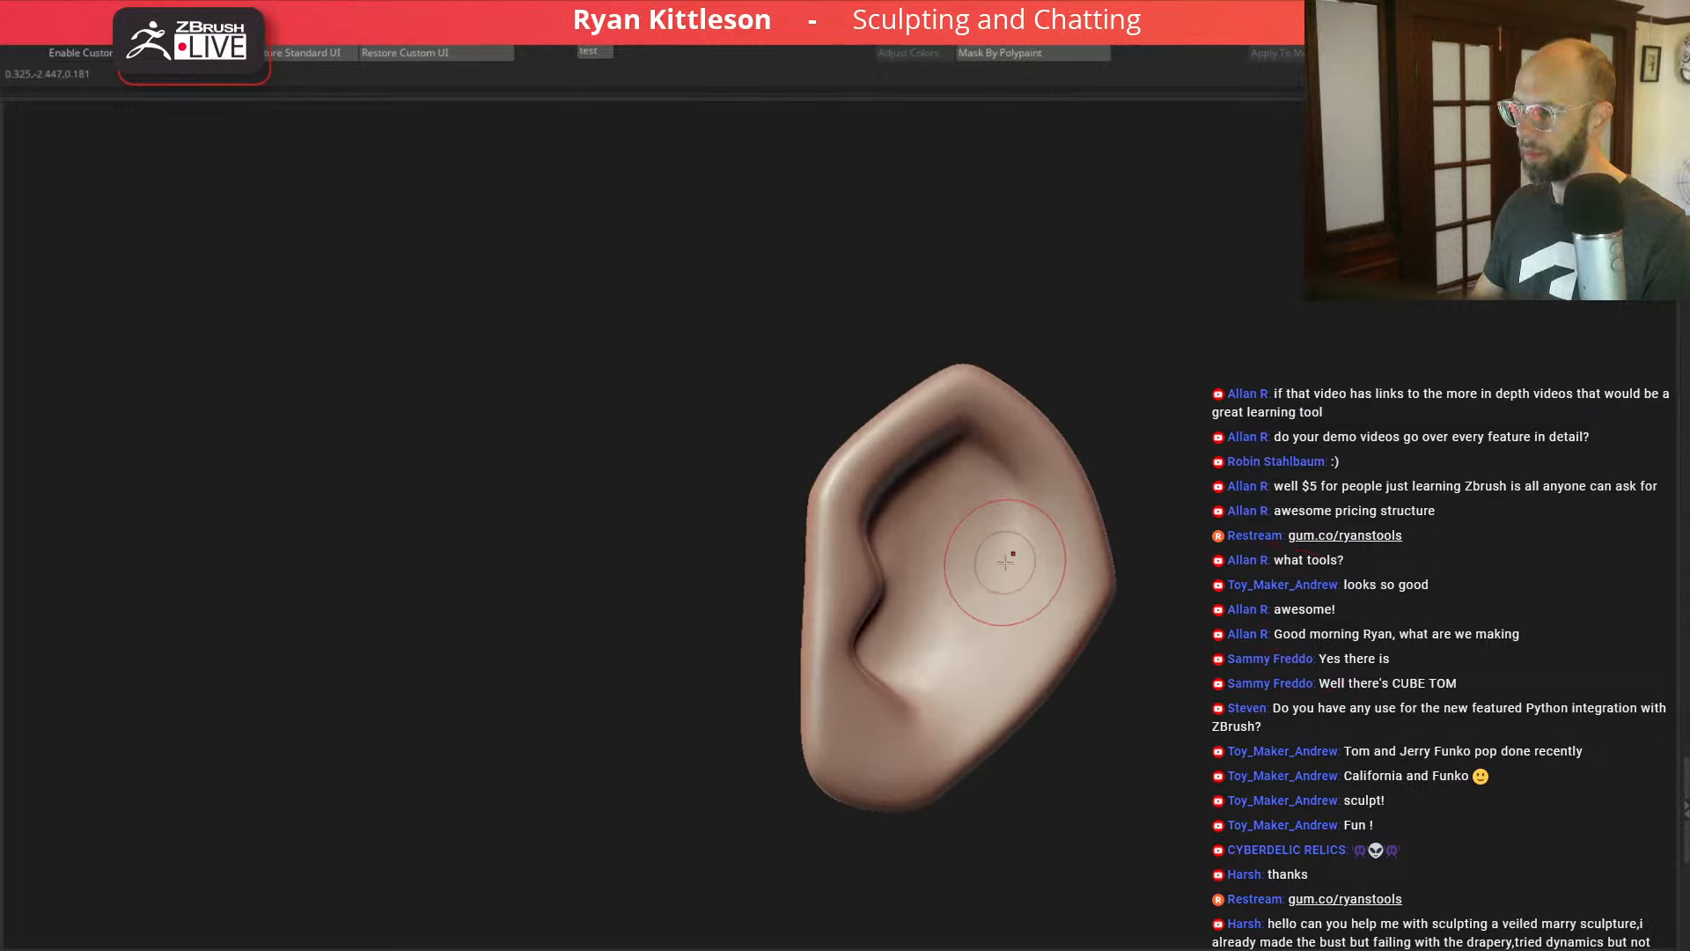
# Step: Show the ear with the whole head, move it slightly outward, and rotate it about its vertical axis to angle away from the head
pyautogui.keyDown('alt'); pyautogui.moveTo(1187, 612); pyautogui.dragTo(1223, 468); pyautogui.keyUp('alt')
pyautogui.hotkey('alt', 's')
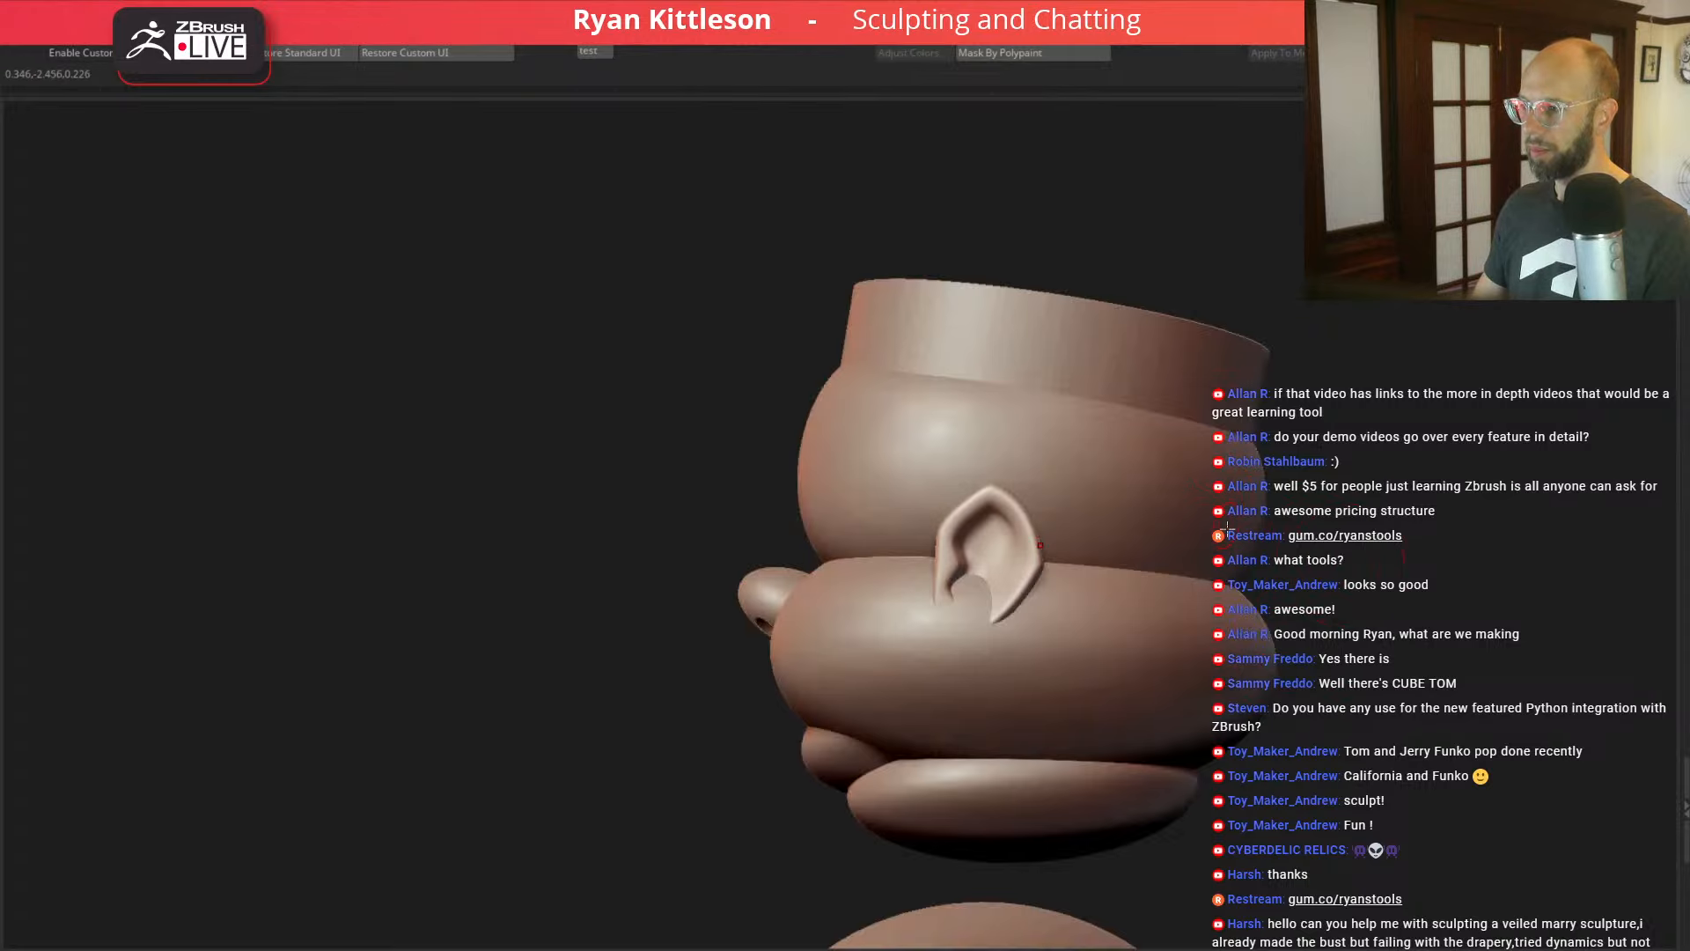
pyautogui.moveTo(1229, 529); pyautogui.dragTo(1450, 572)
pyautogui.press('w')
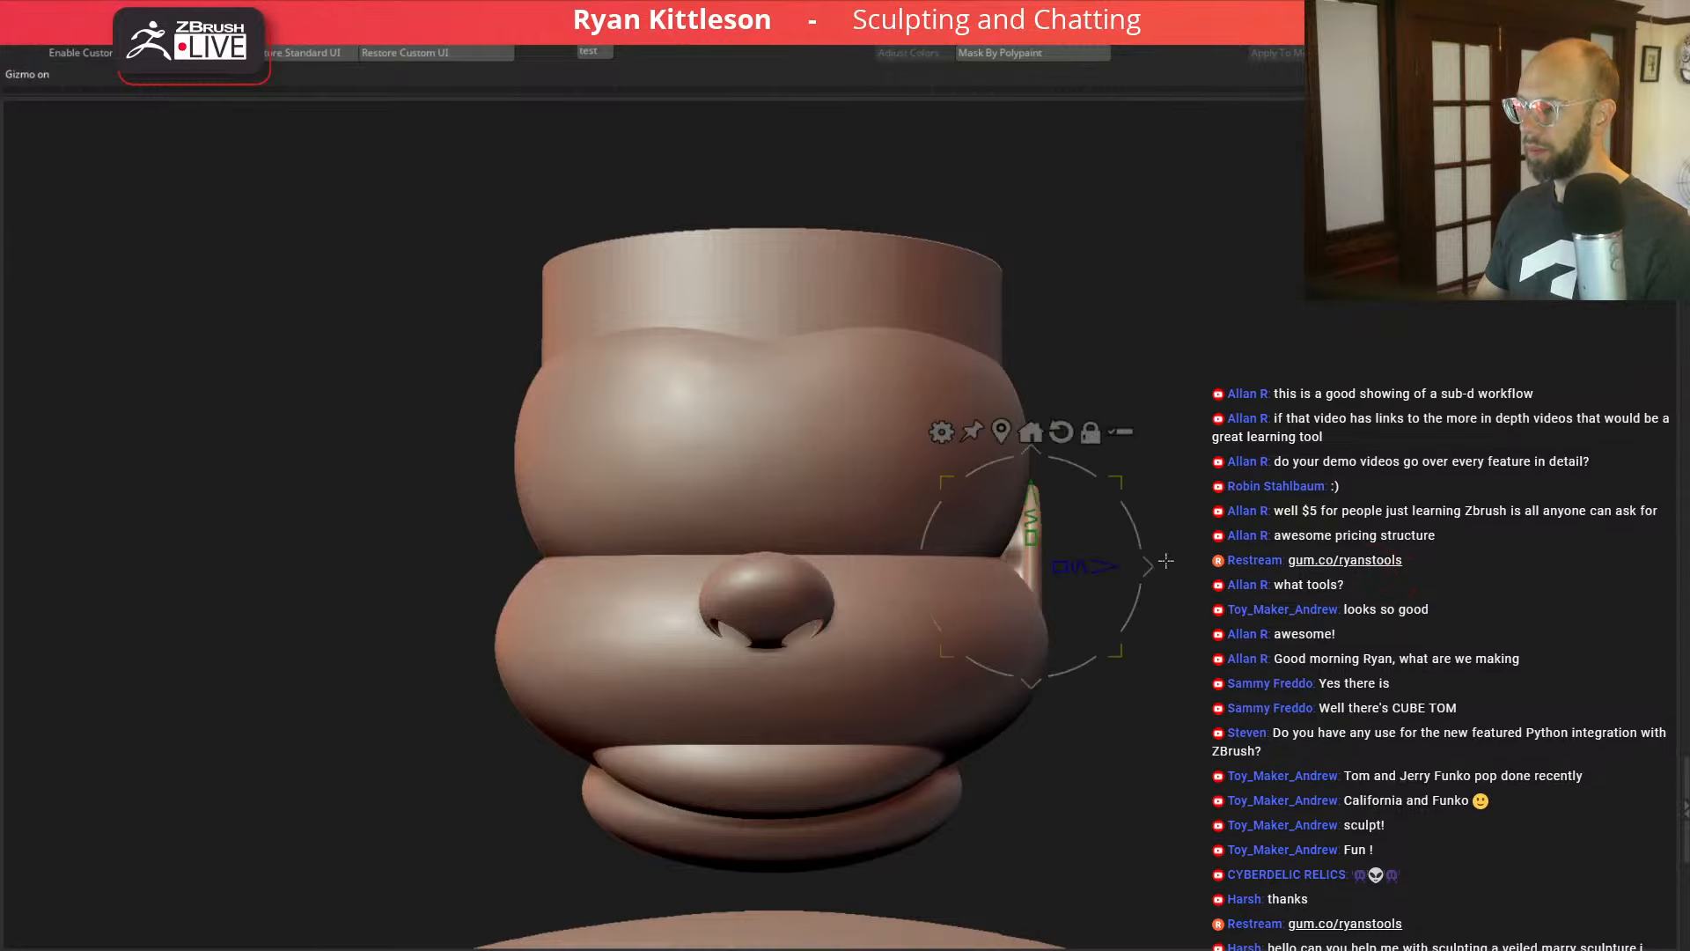
pyautogui.moveTo(1148, 567); pyautogui.dragTo(1166, 562)
pyautogui.moveTo(1298, 536); pyautogui.dragTo(1250, 532)
pyautogui.moveTo(1049, 514); pyautogui.dragTo(973, 517)
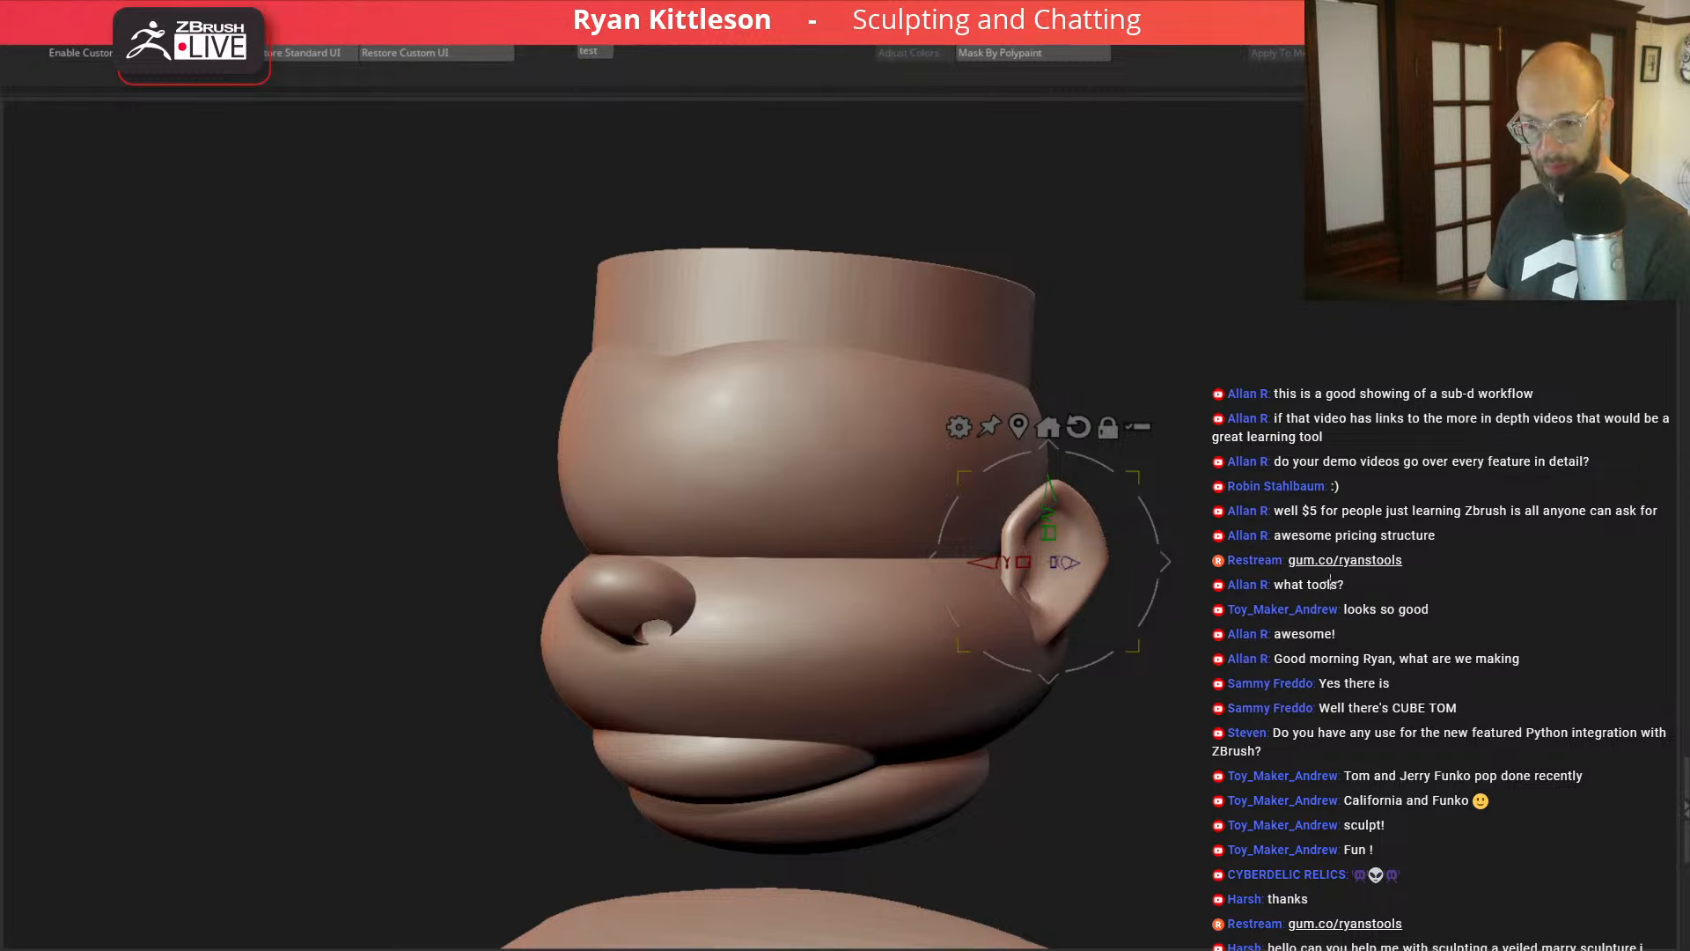
# Step: Tilt the ear's top outward in front view, refine its turn and distance from the head, and mirror it to the other side
pyautogui.keyDown('shift'); pyautogui.moveTo(1332, 574); pyautogui.dragTo(1347, 578); pyautogui.keyUp('shift')
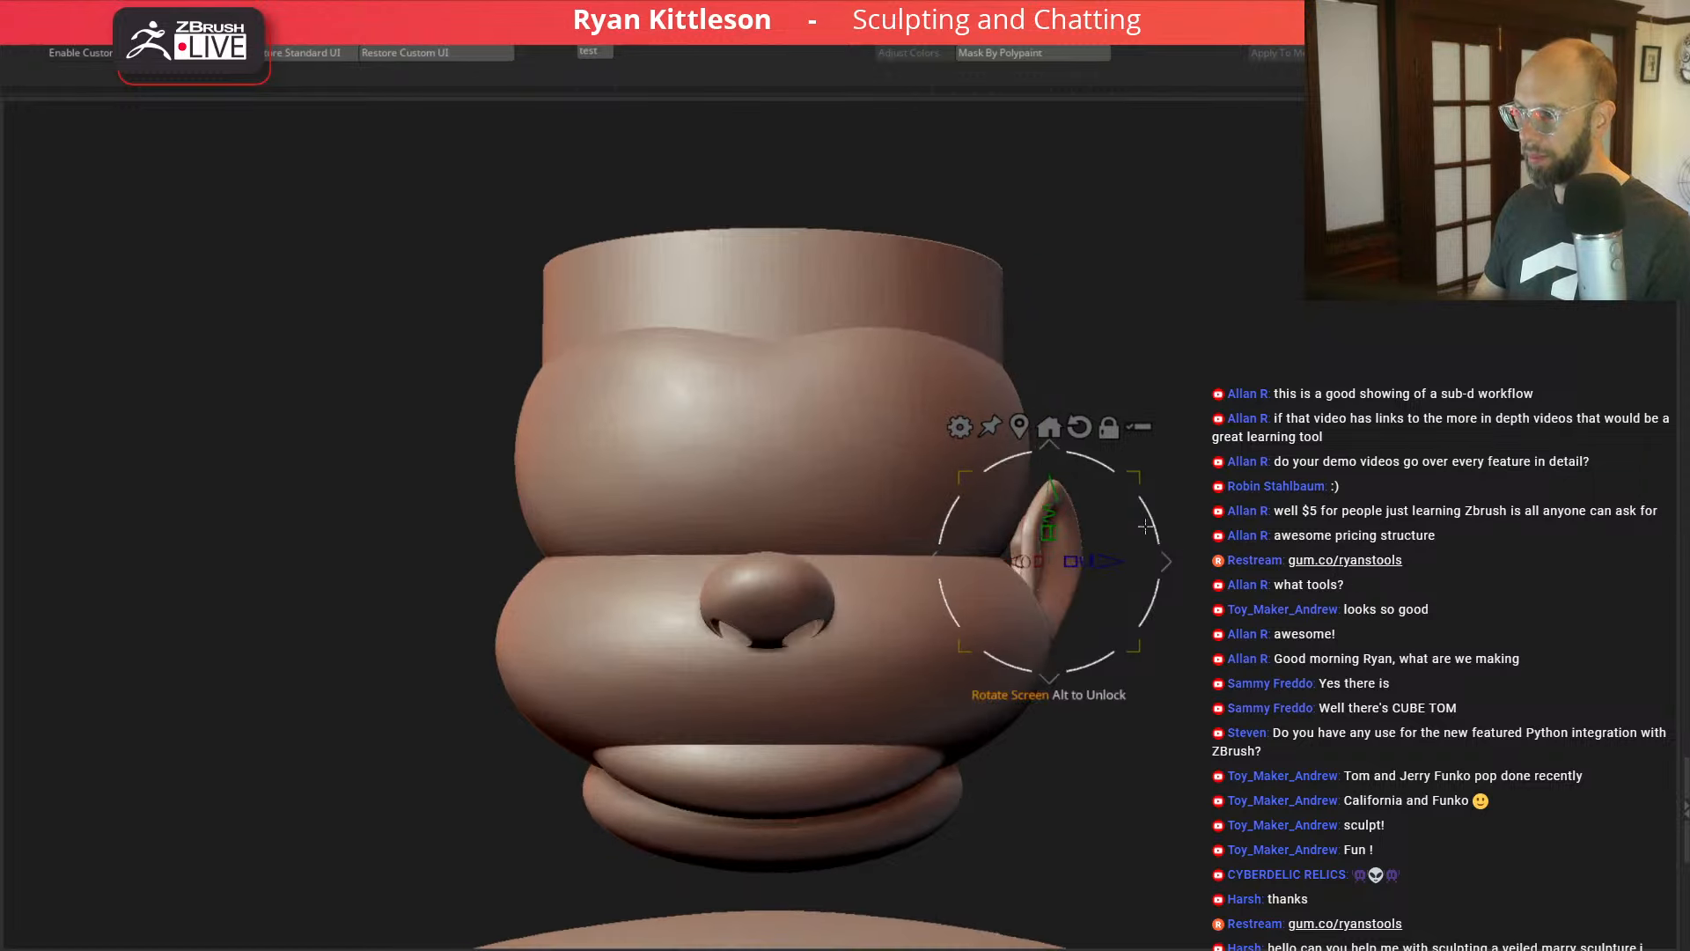
pyautogui.moveTo(1151, 525); pyautogui.dragTo(1198, 572)
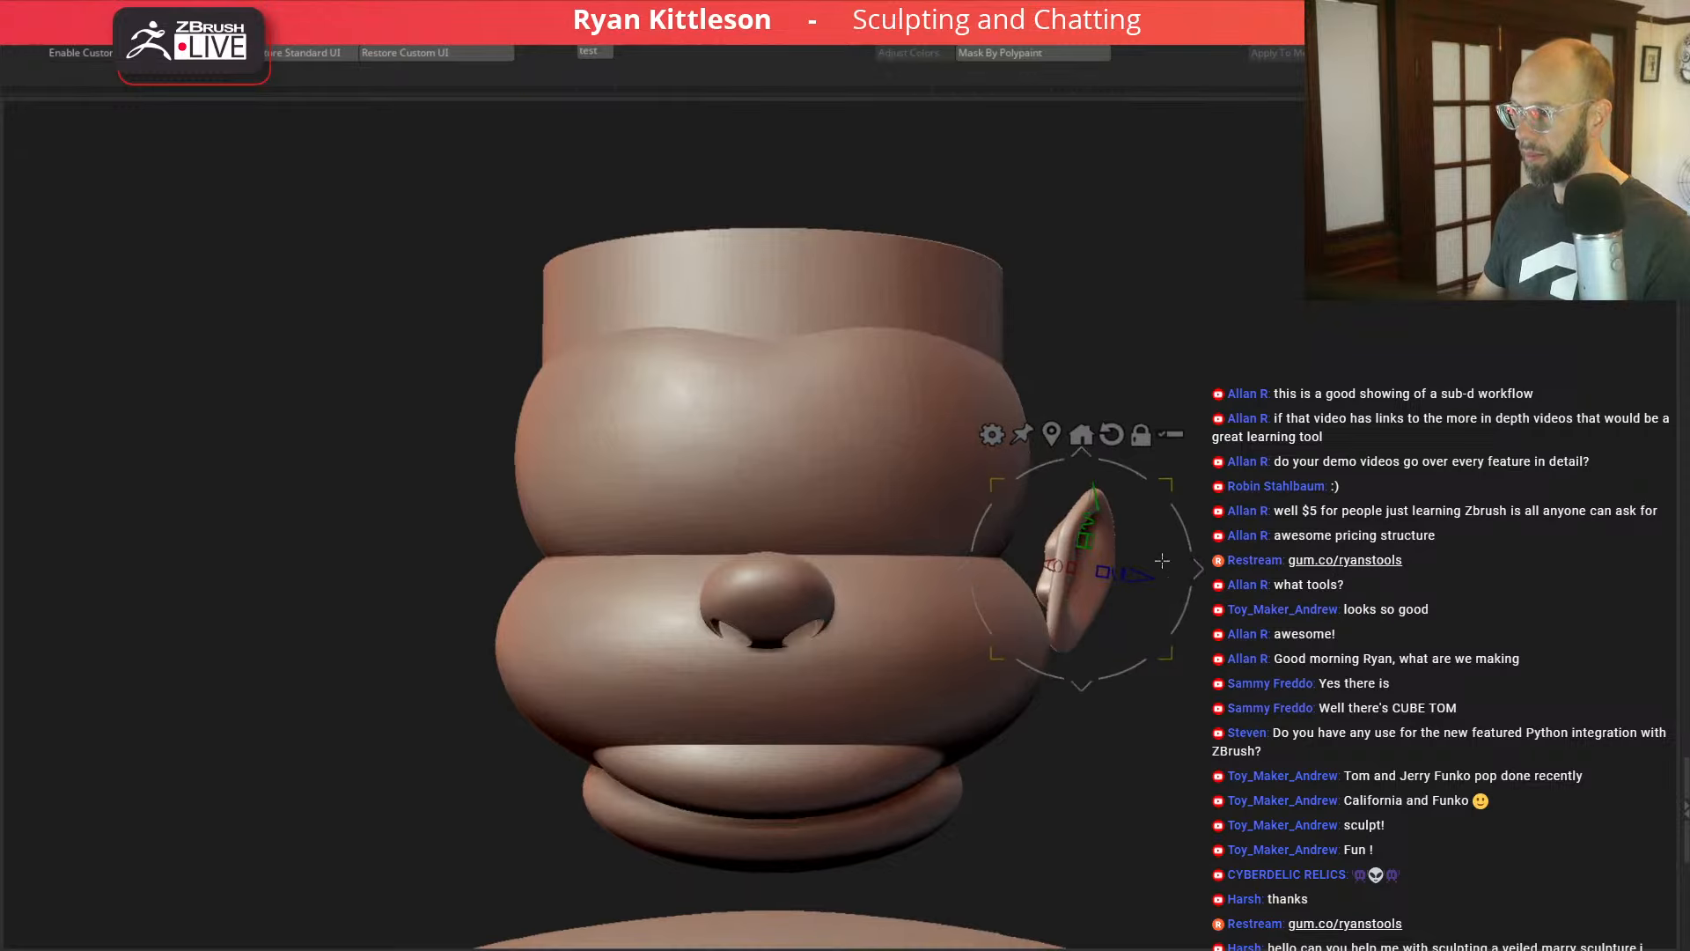
pyautogui.moveTo(1091, 515); pyautogui.dragTo(1063, 515)
pyautogui.moveTo(1198, 570); pyautogui.dragTo(1191, 565)
pyautogui.click(1426, 53)
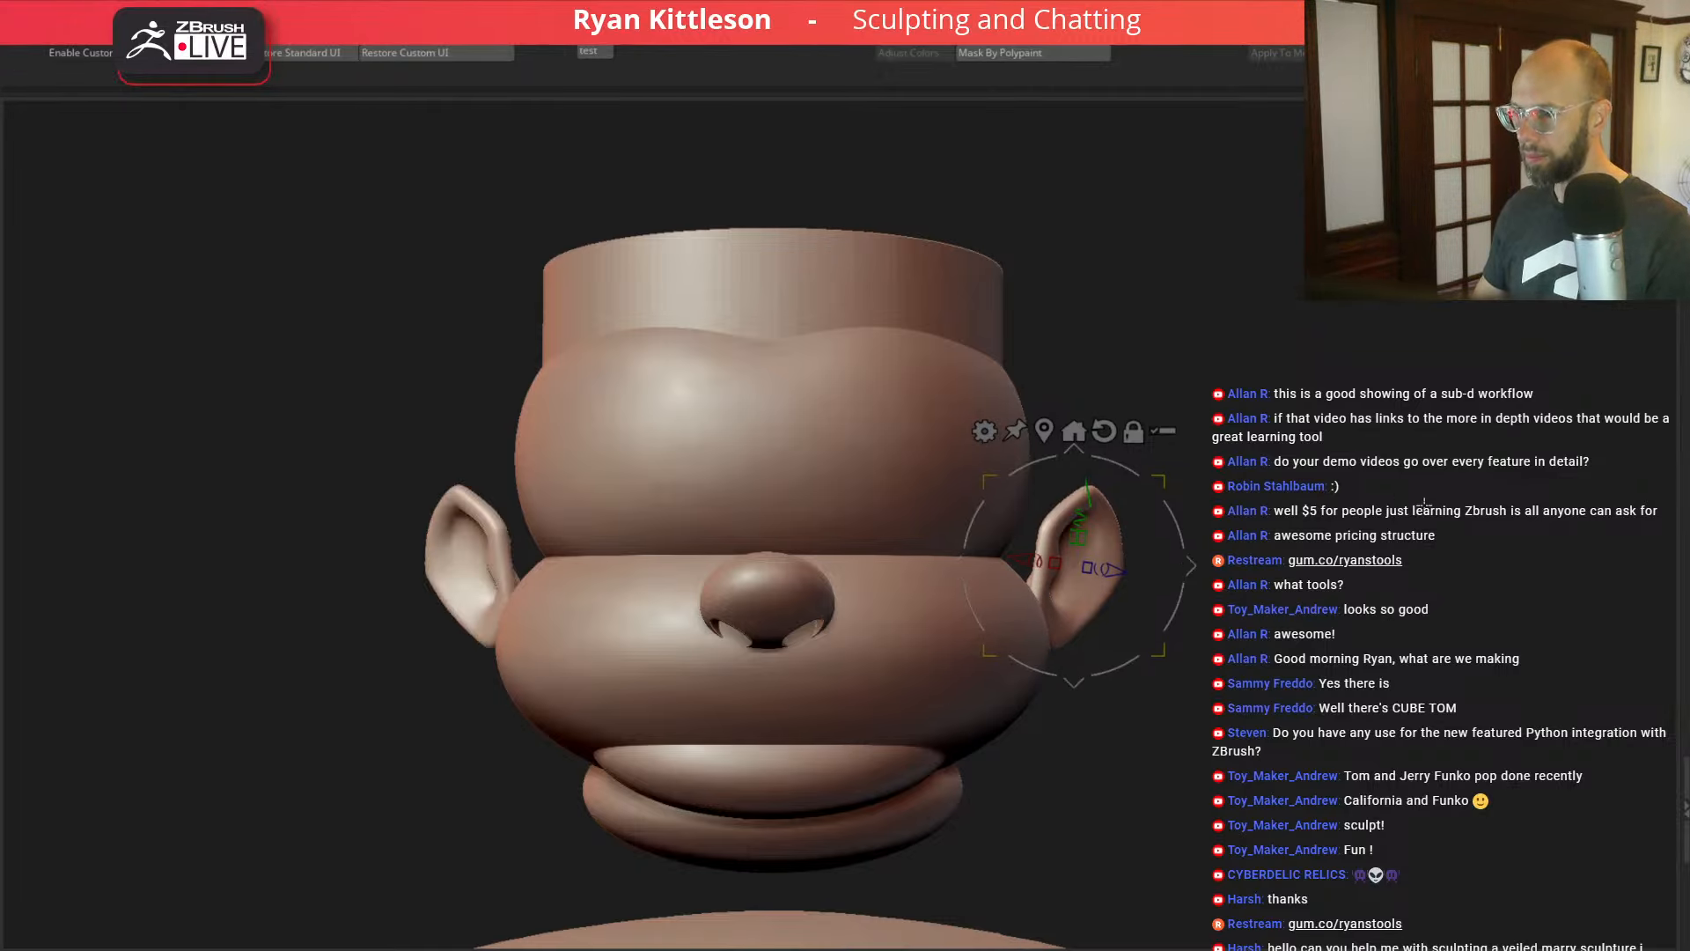
# Step: Examine the mirrored ears on the head from several angles and check the character's reference picture
pyautogui.moveTo(1426, 508); pyautogui.dragTo(1321, 415)
pyautogui.press('q')
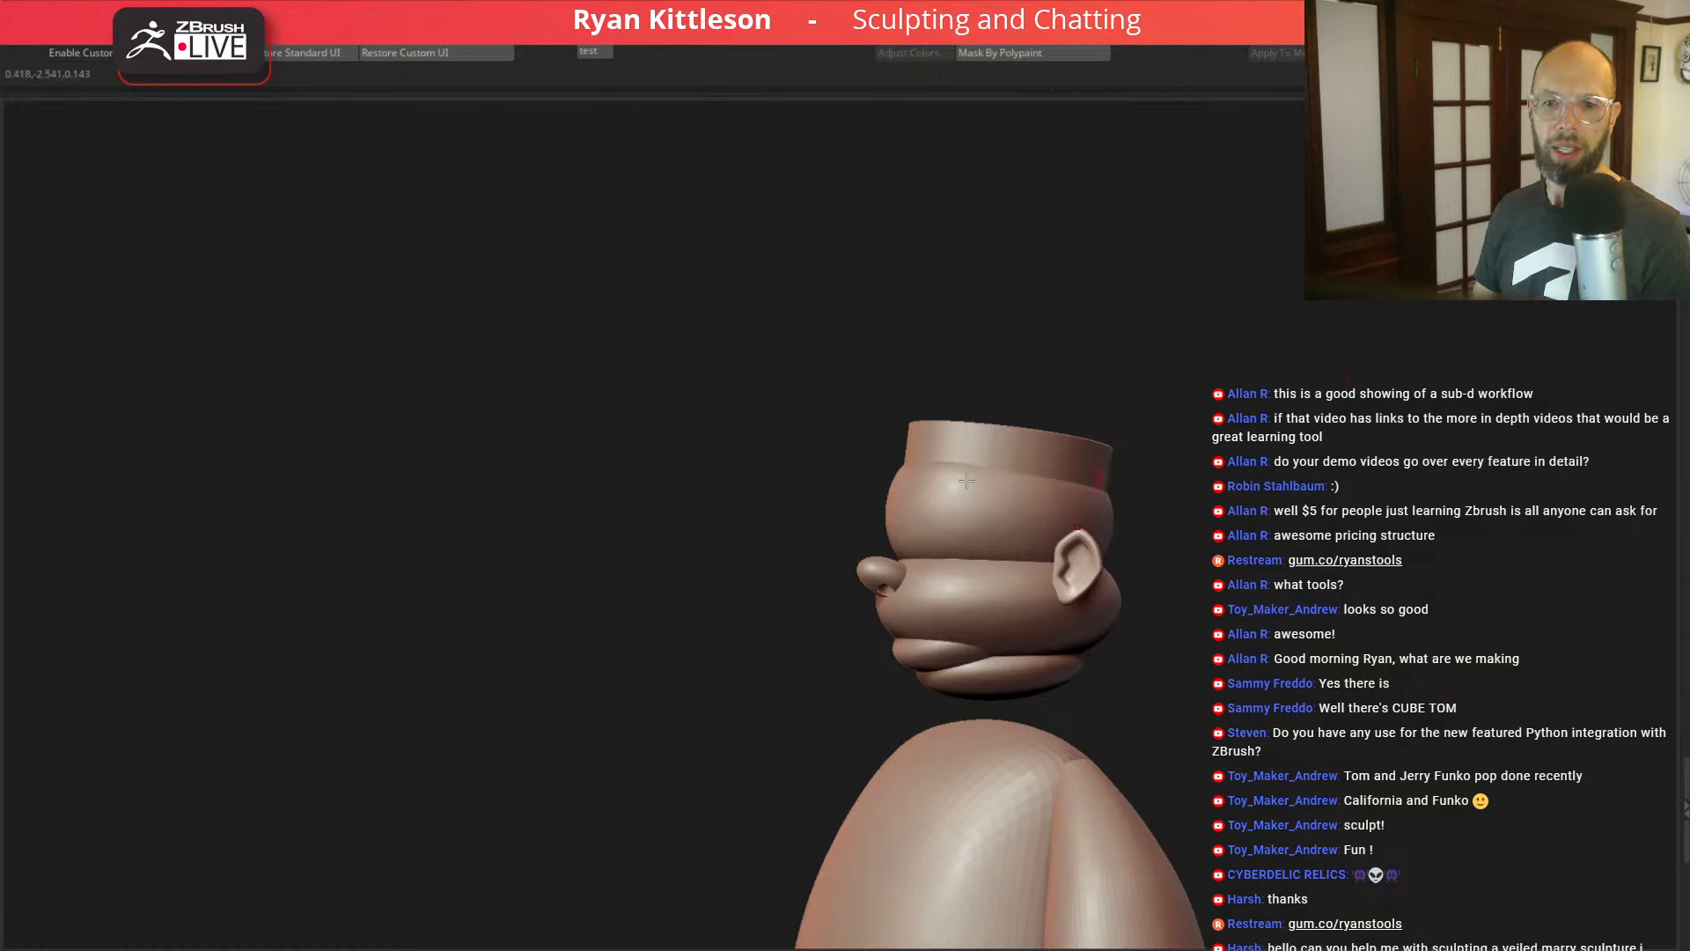
pyautogui.moveTo(726, 551); pyautogui.dragTo(843, 533)
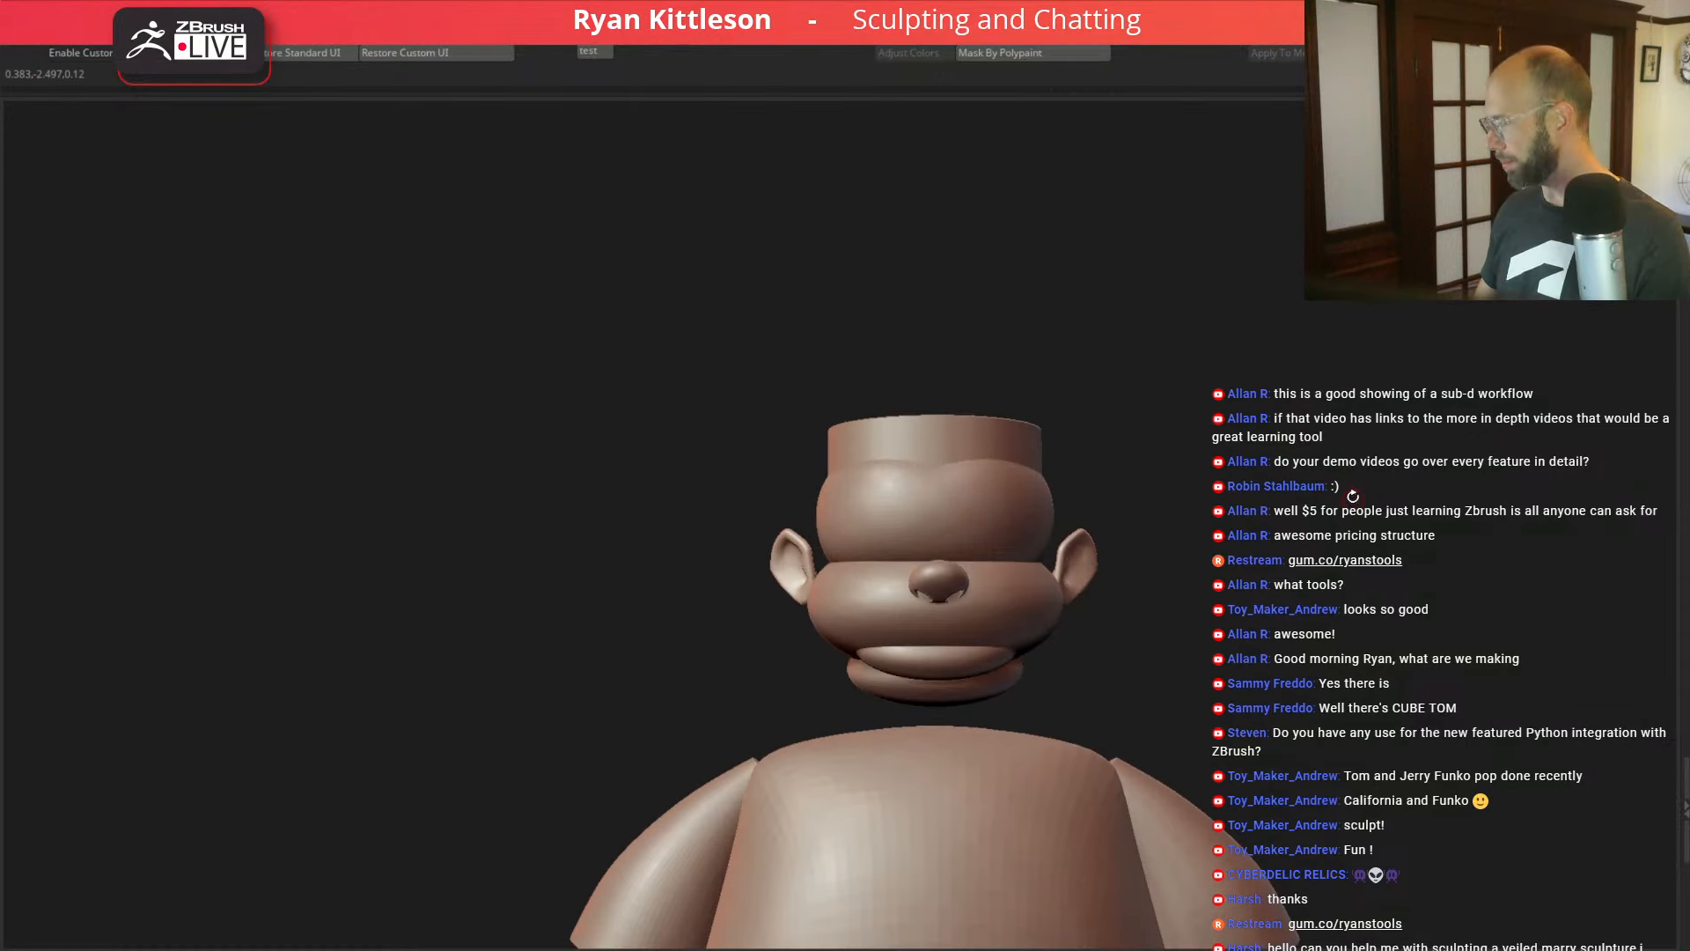
pyautogui.keyDown('alt'); pyautogui.moveTo(1320, 516); pyautogui.dragTo(1313, 458); pyautogui.keyUp('alt')
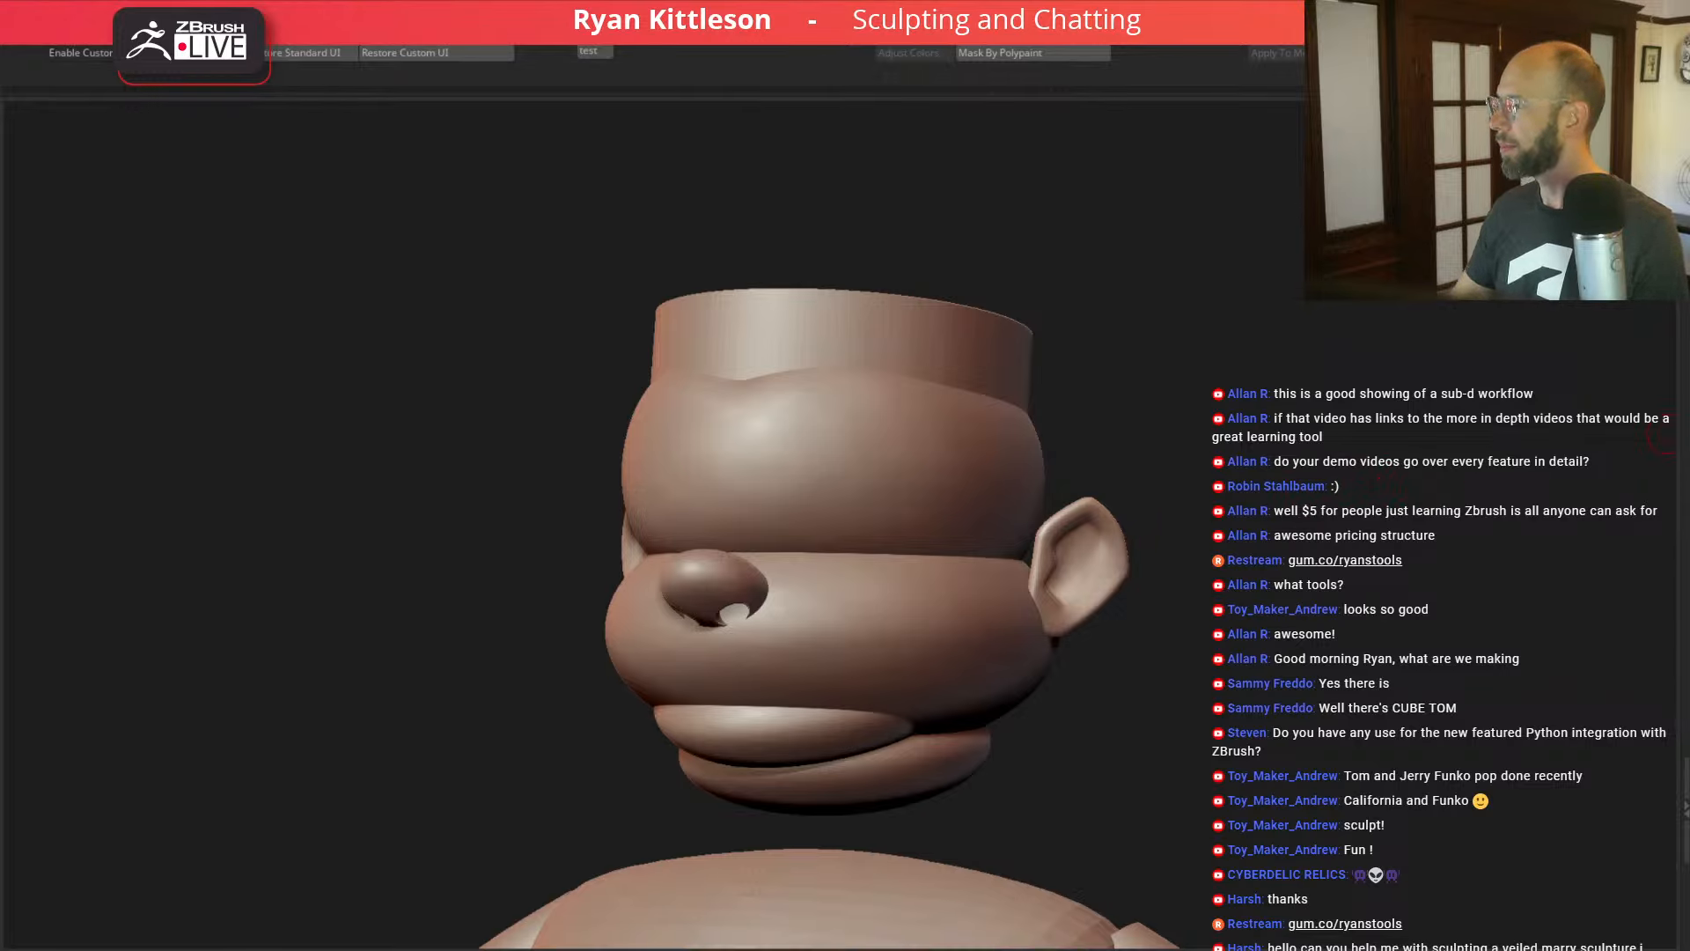
pyautogui.moveTo(1689, 316); pyautogui.dragTo(1157, 170)
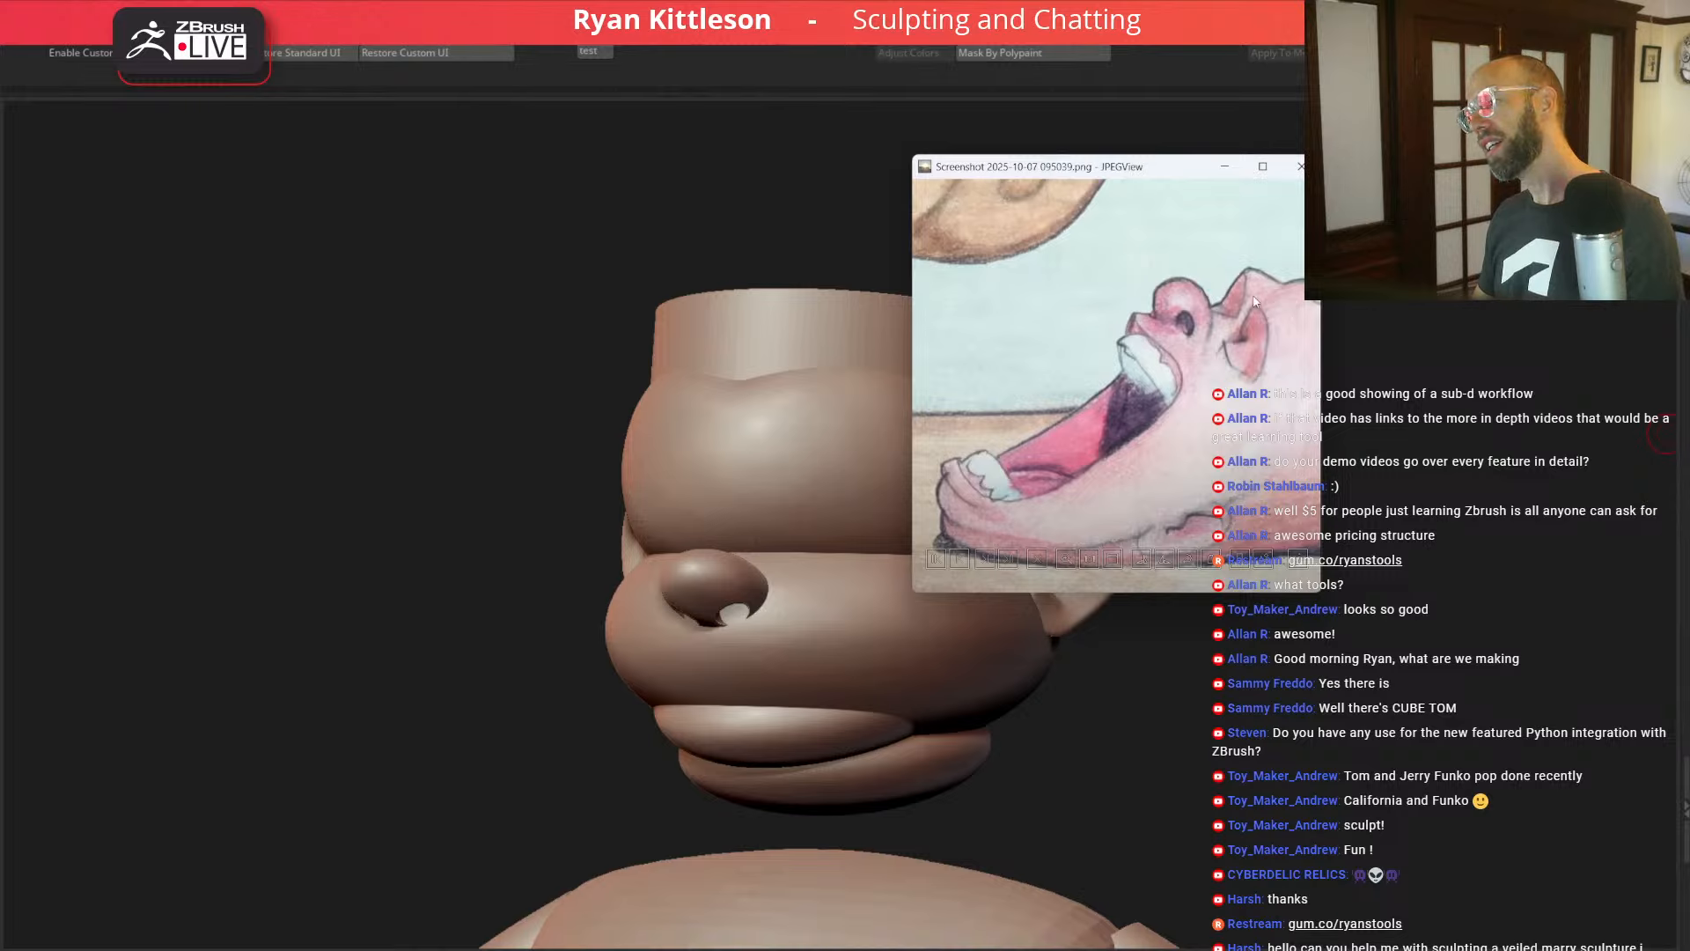
pyautogui.moveTo(1112, 173); pyautogui.dragTo(1689, 378)
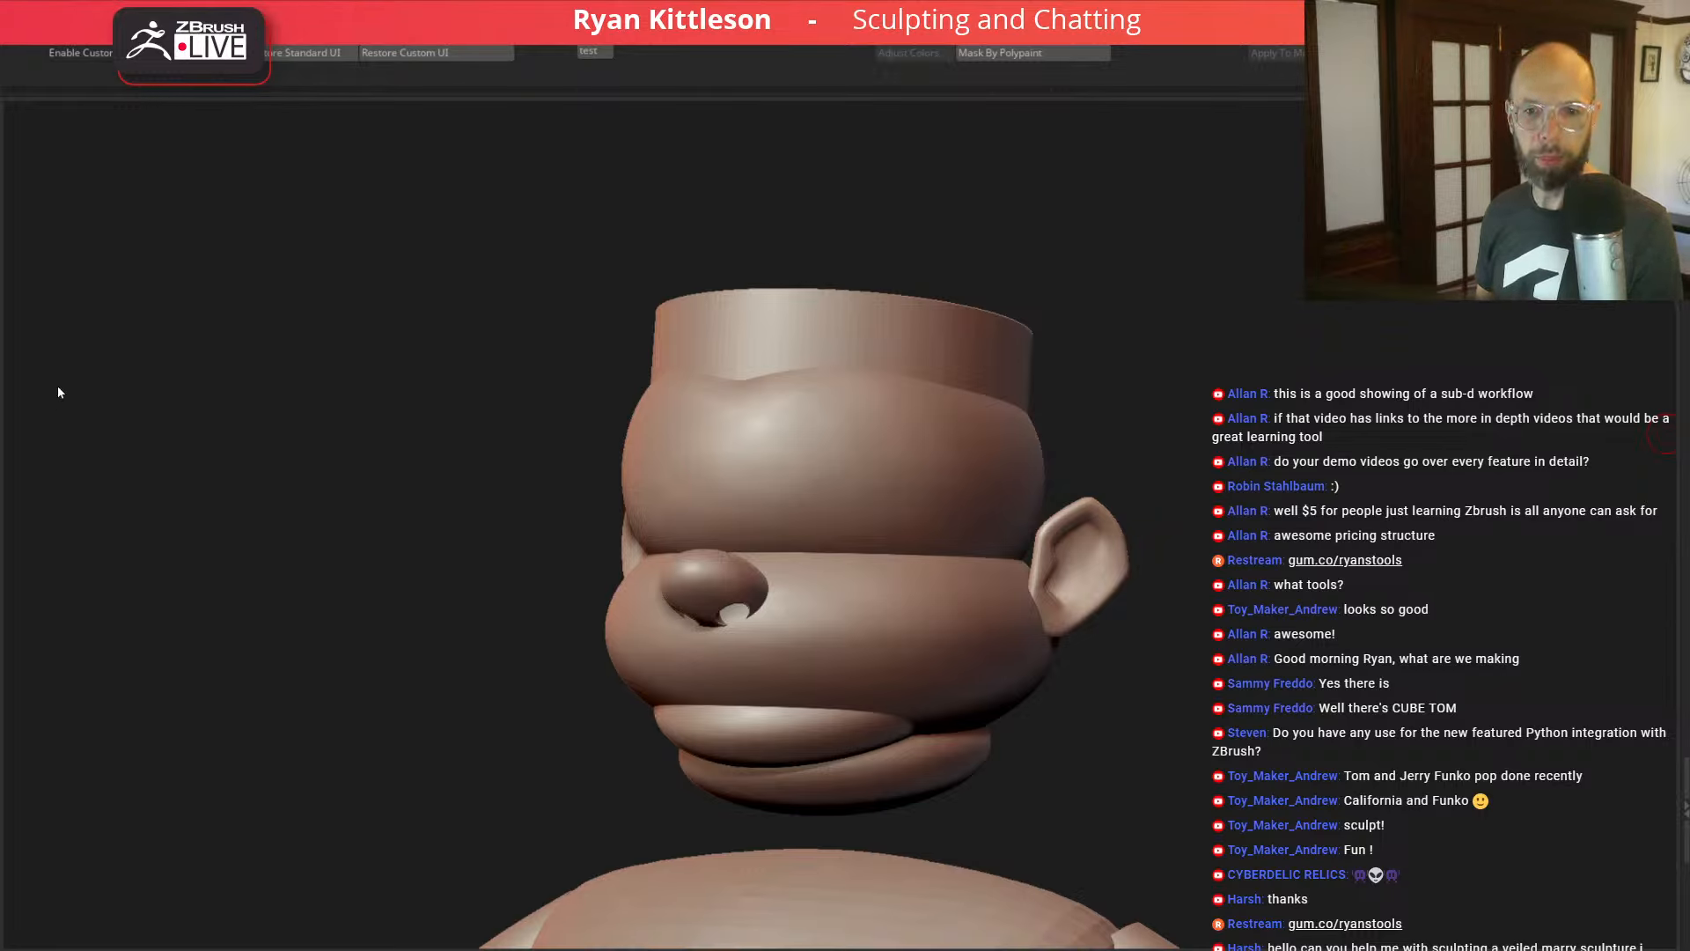
pyautogui.moveTo(1411, 454)
pyautogui.mouseDown()
pyautogui.moveTo(1394, 444)
pyautogui.moveTo(1418, 448)
pyautogui.moveTo(1396, 385)
pyautogui.mouseUp()
pyautogui.moveTo(1244, 423)
pyautogui.mouseDown()
pyautogui.moveTo(1229, 445)
pyautogui.moveTo(1273, 427)
pyautogui.moveTo(1244, 405)
pyautogui.mouseUp()
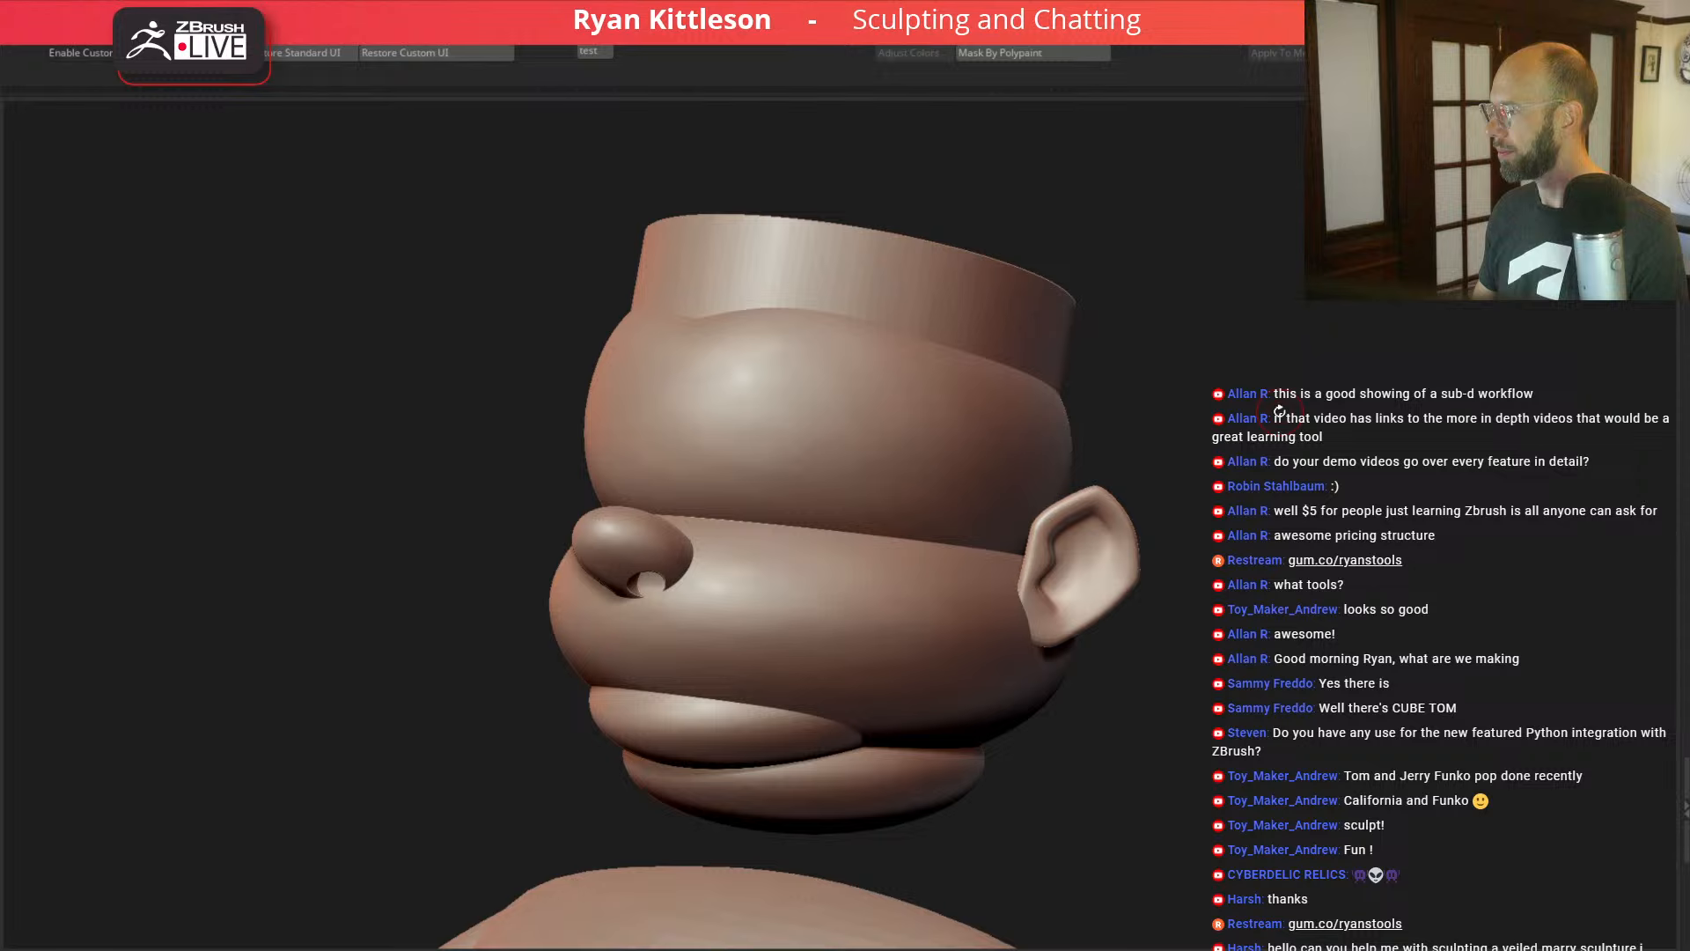
pyautogui.moveTo(1310, 482); pyautogui.dragTo(1287, 460)
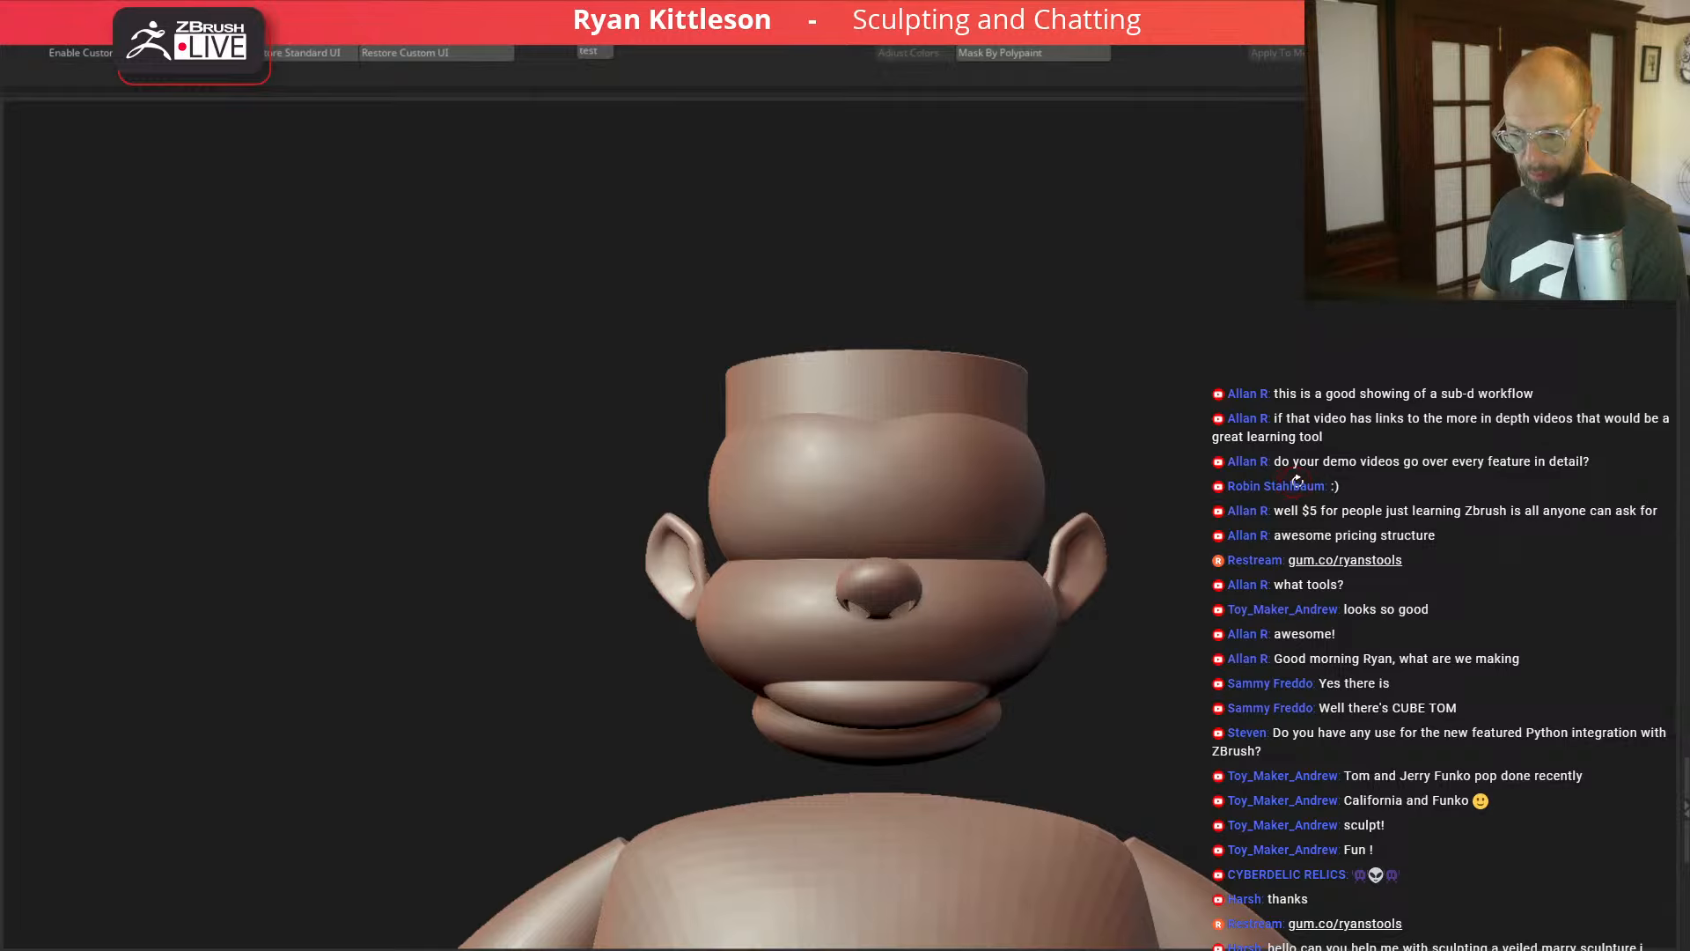
pyautogui.moveTo(1298, 481); pyautogui.dragTo(1344, 518)
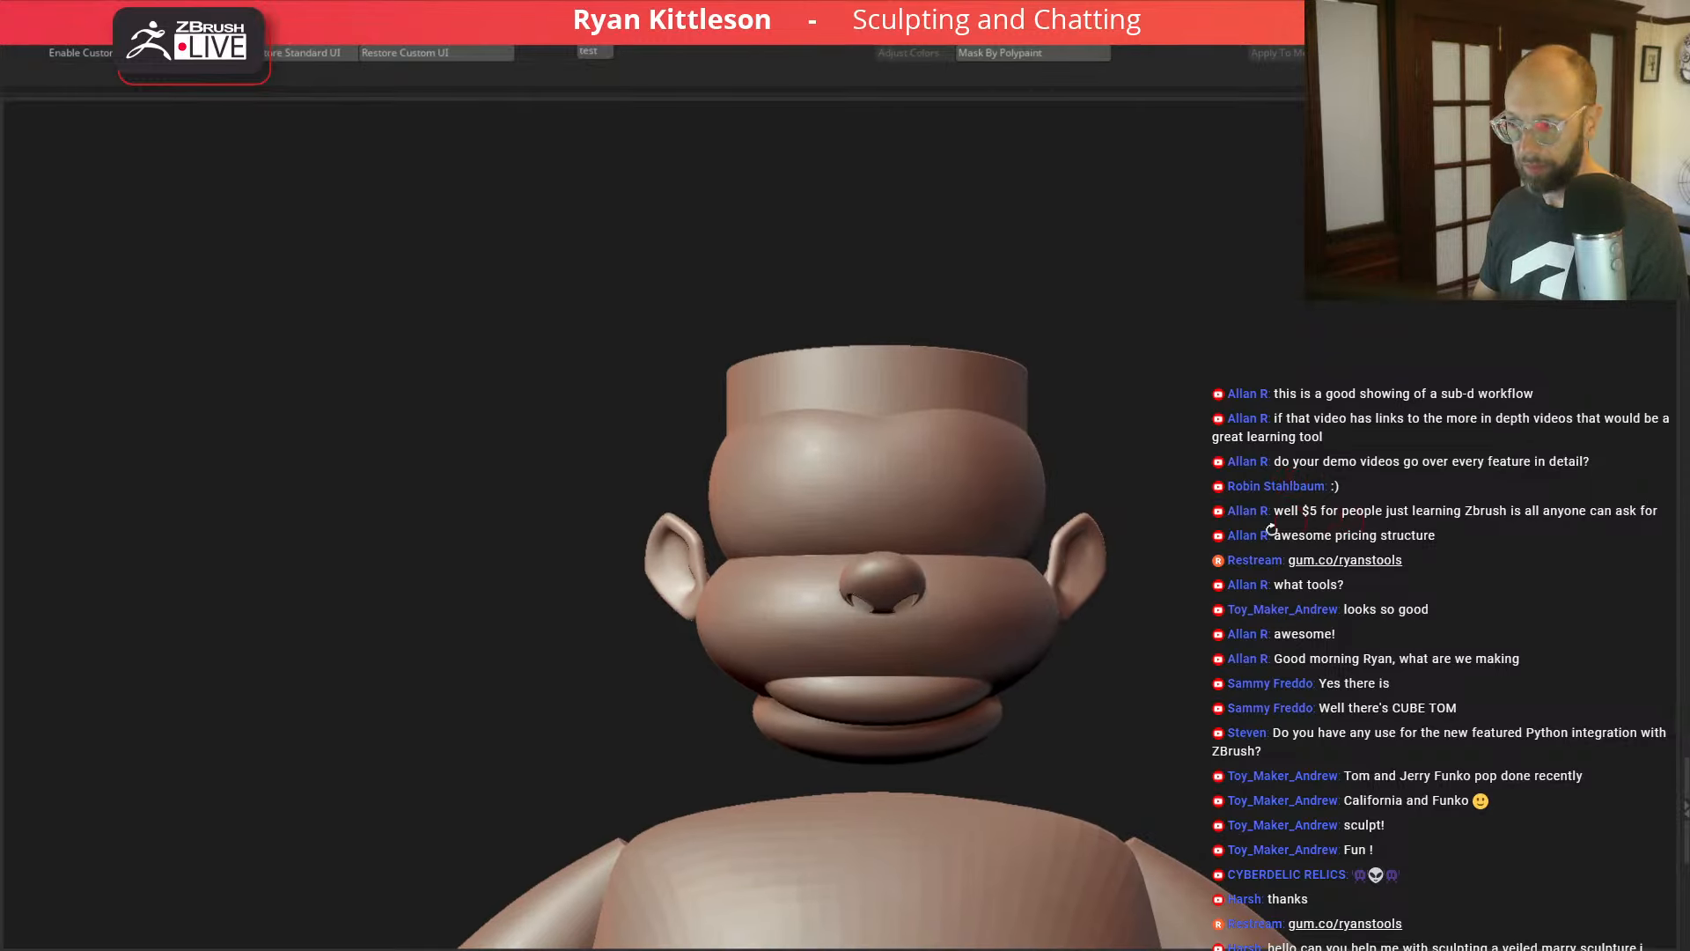
# Step: Widen the lower jaw piece horizontally and raise it slightly toward the upper lip
pyautogui.press('w')
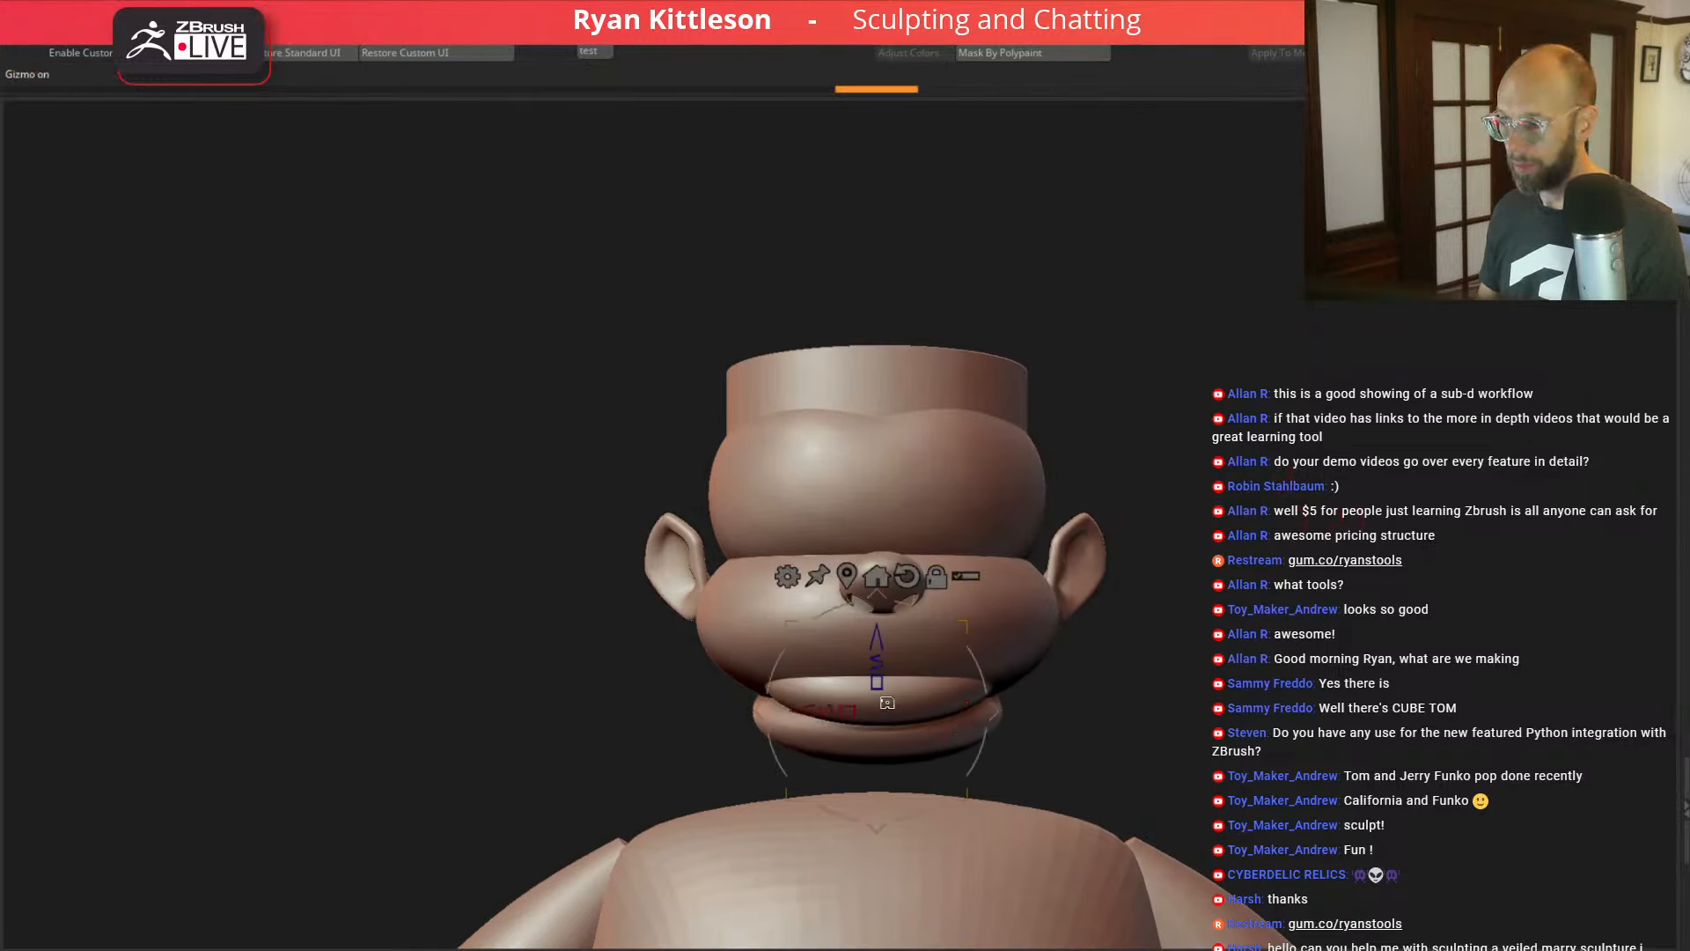
pyautogui.moveTo(849, 710)
pyautogui.mouseDown()
pyautogui.moveTo(810, 710)
pyautogui.moveTo(878, 672)
pyautogui.moveTo(879, 634)
pyautogui.mouseUp()
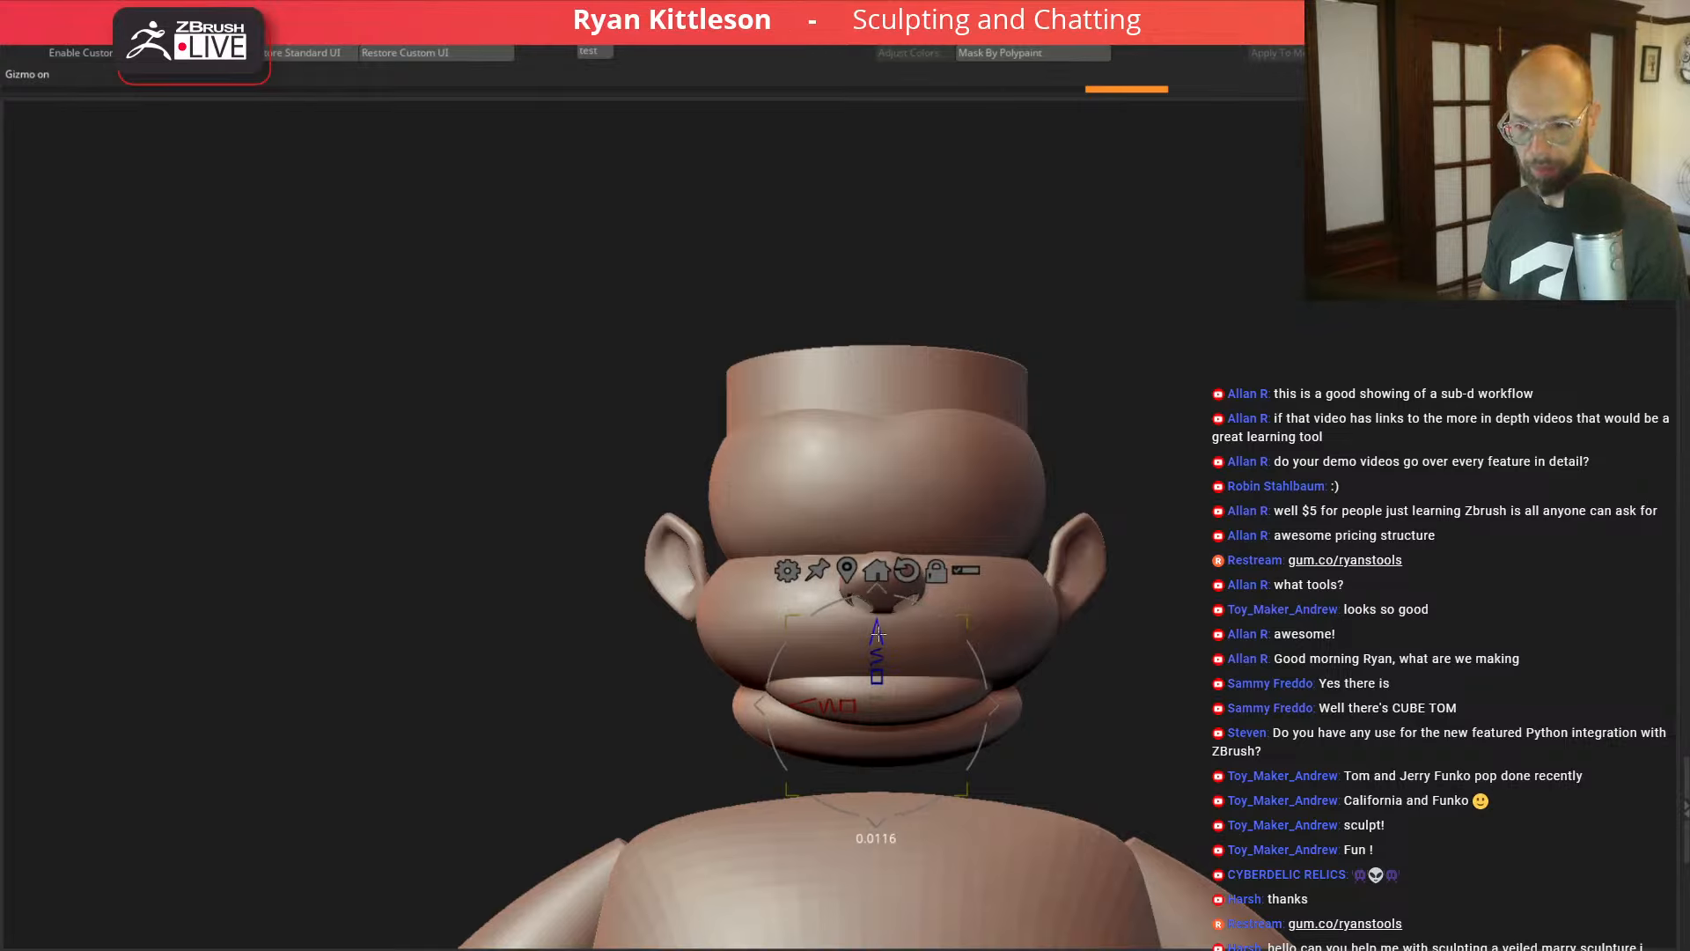
pyautogui.moveTo(879, 634); pyautogui.dragTo(878, 634)
pyautogui.moveTo(1299, 628)
pyautogui.mouseDown()
pyautogui.moveTo(1239, 678)
pyautogui.moveTo(1245, 653)
pyautogui.moveTo(1326, 682)
pyautogui.moveTo(1335, 654)
pyautogui.mouseUp()
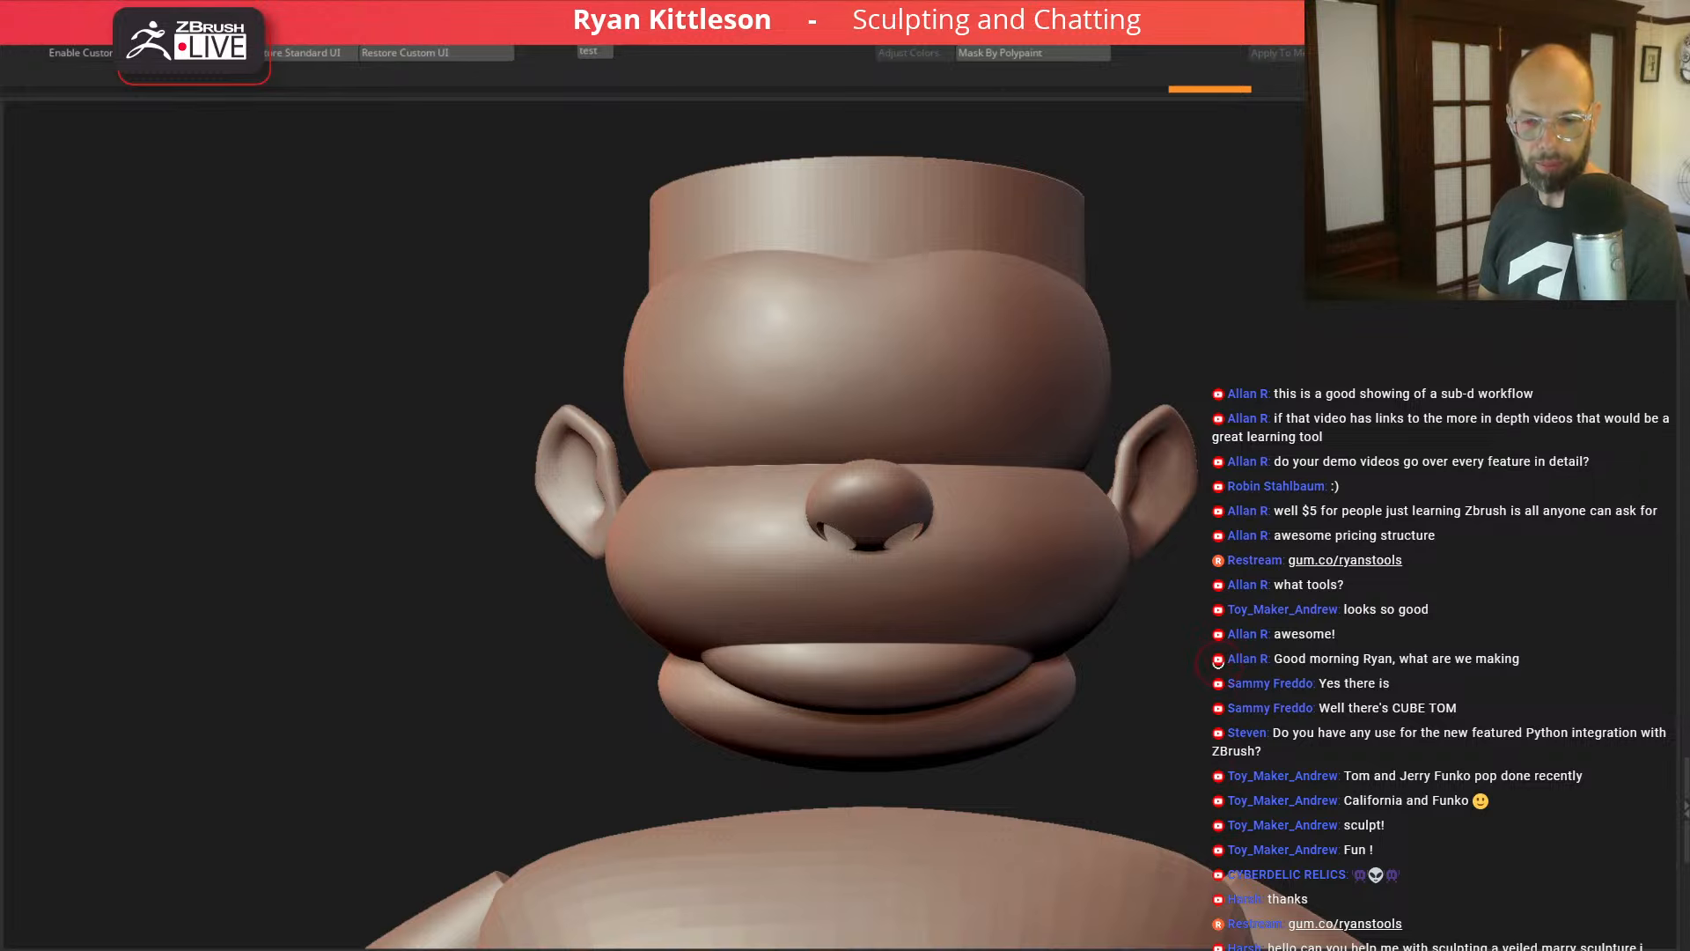
pyautogui.moveTo(1236, 684)
pyautogui.mouseDown()
pyautogui.moveTo(1109, 689)
pyautogui.moveTo(1246, 693)
pyautogui.mouseUp()
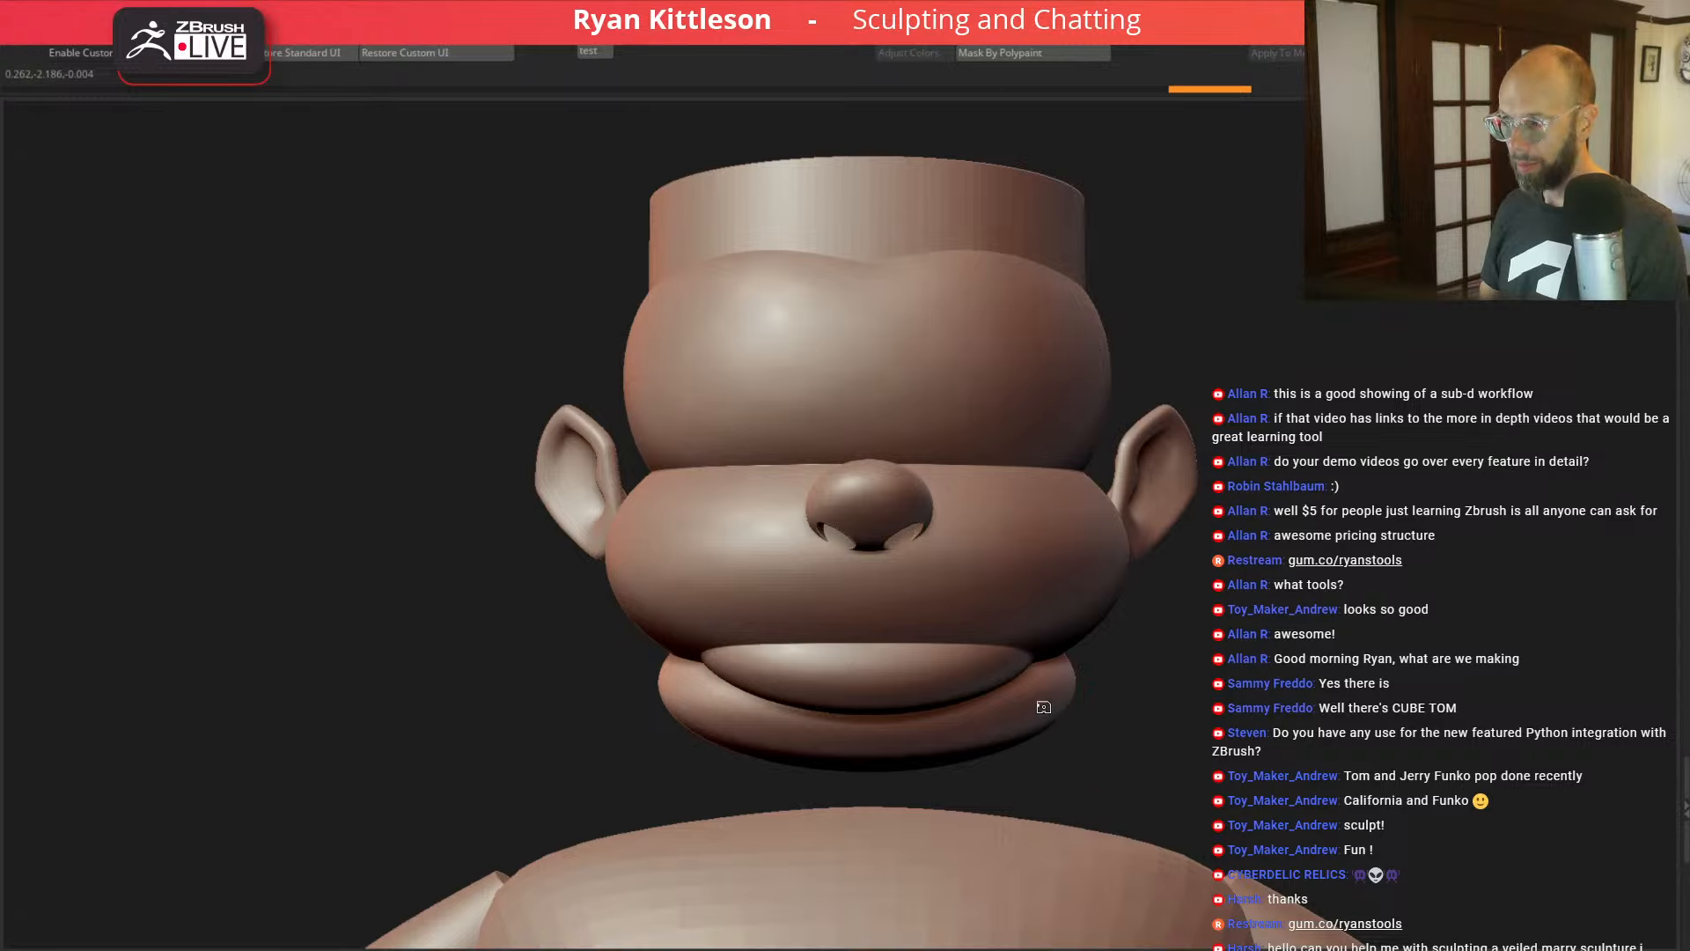
# Step: Set up a large brush with symmetry and nudge the lower jaw's outer corners beside the mouth, checking the shape from the side
pyautogui.press('space')
pyautogui.moveTo(1033, 697); pyautogui.dragTo(1041, 696)
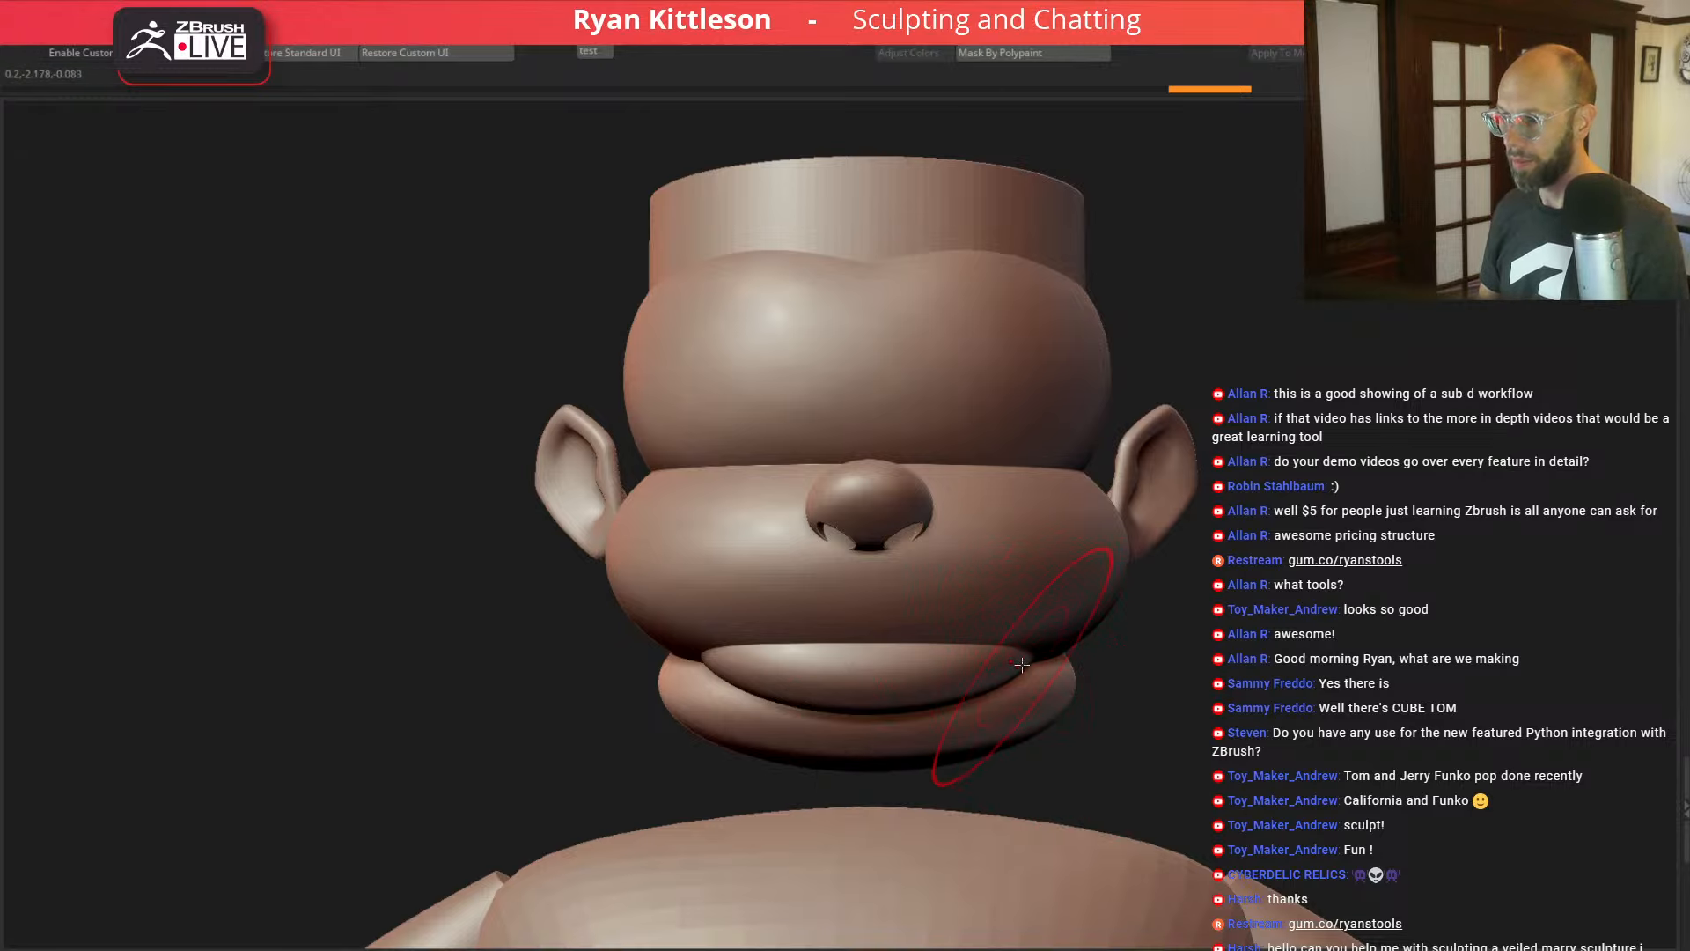
pyautogui.press('x')
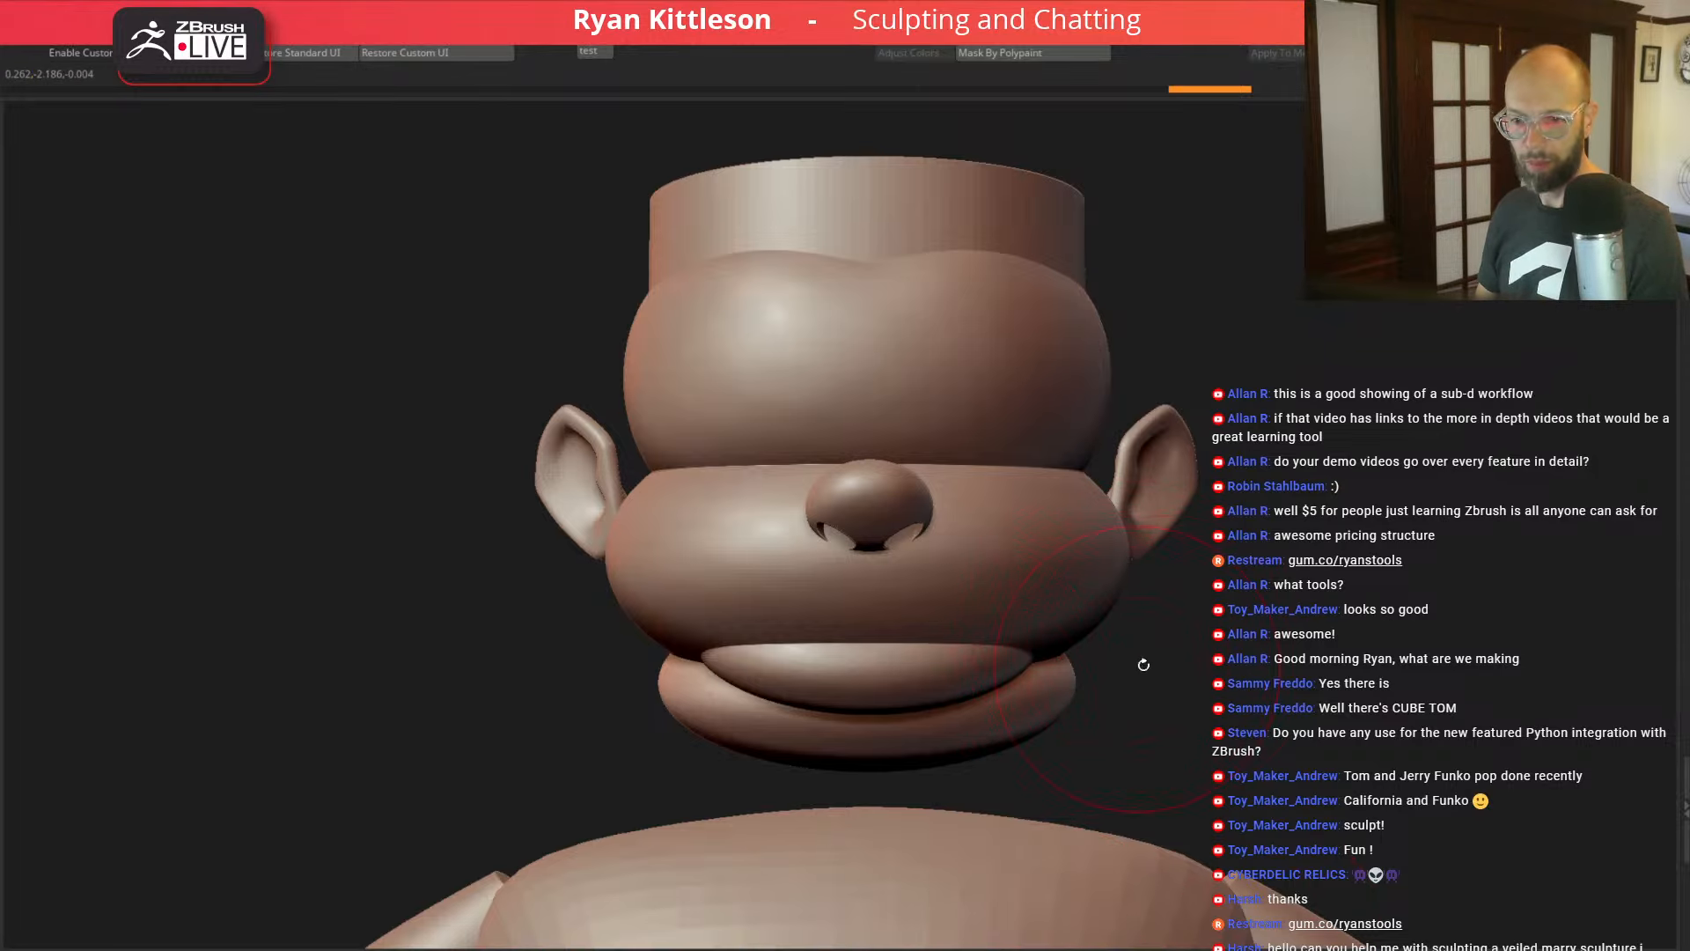
pyautogui.moveTo(1192, 658); pyautogui.dragTo(1184, 642)
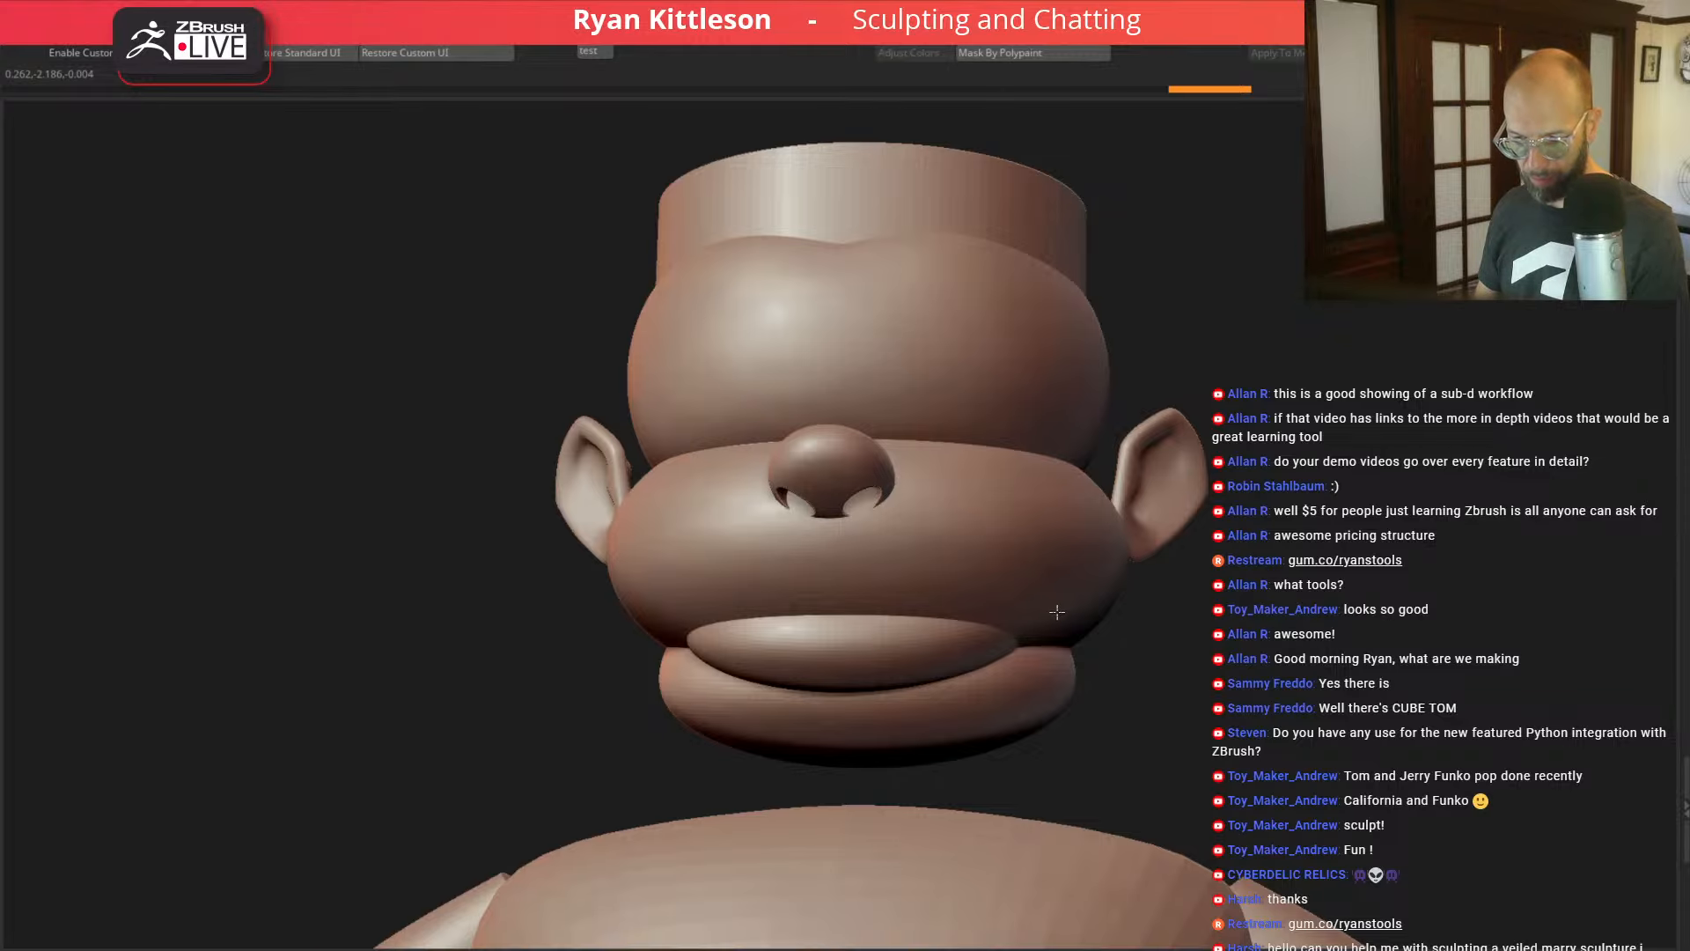
pyautogui.moveTo(1057, 612); pyautogui.dragTo(1061, 614)
pyautogui.moveTo(1373, 676); pyautogui.dragTo(1233, 687)
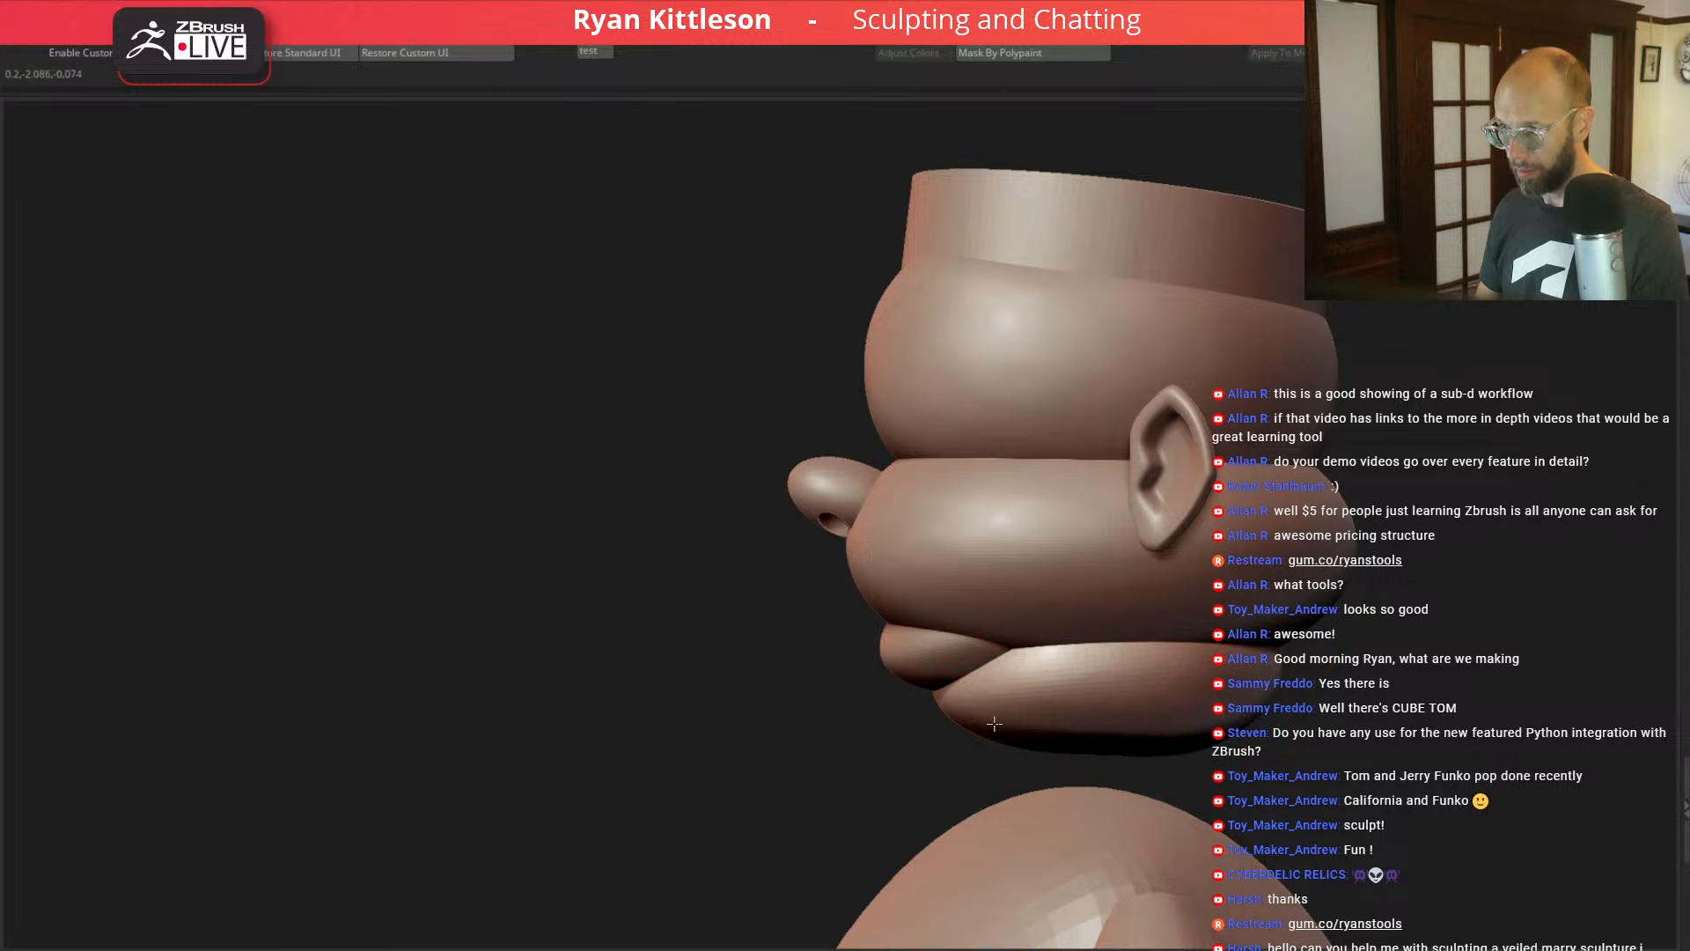
# Step: Move all head parts together down and forward onto the torso with Transpose Set after resetting the gizmo orientation, and finish the set
pyautogui.keyDown('alt'); pyautogui.moveTo(1402, 682); pyautogui.dragTo(1329, 608); pyautogui.keyUp('alt')
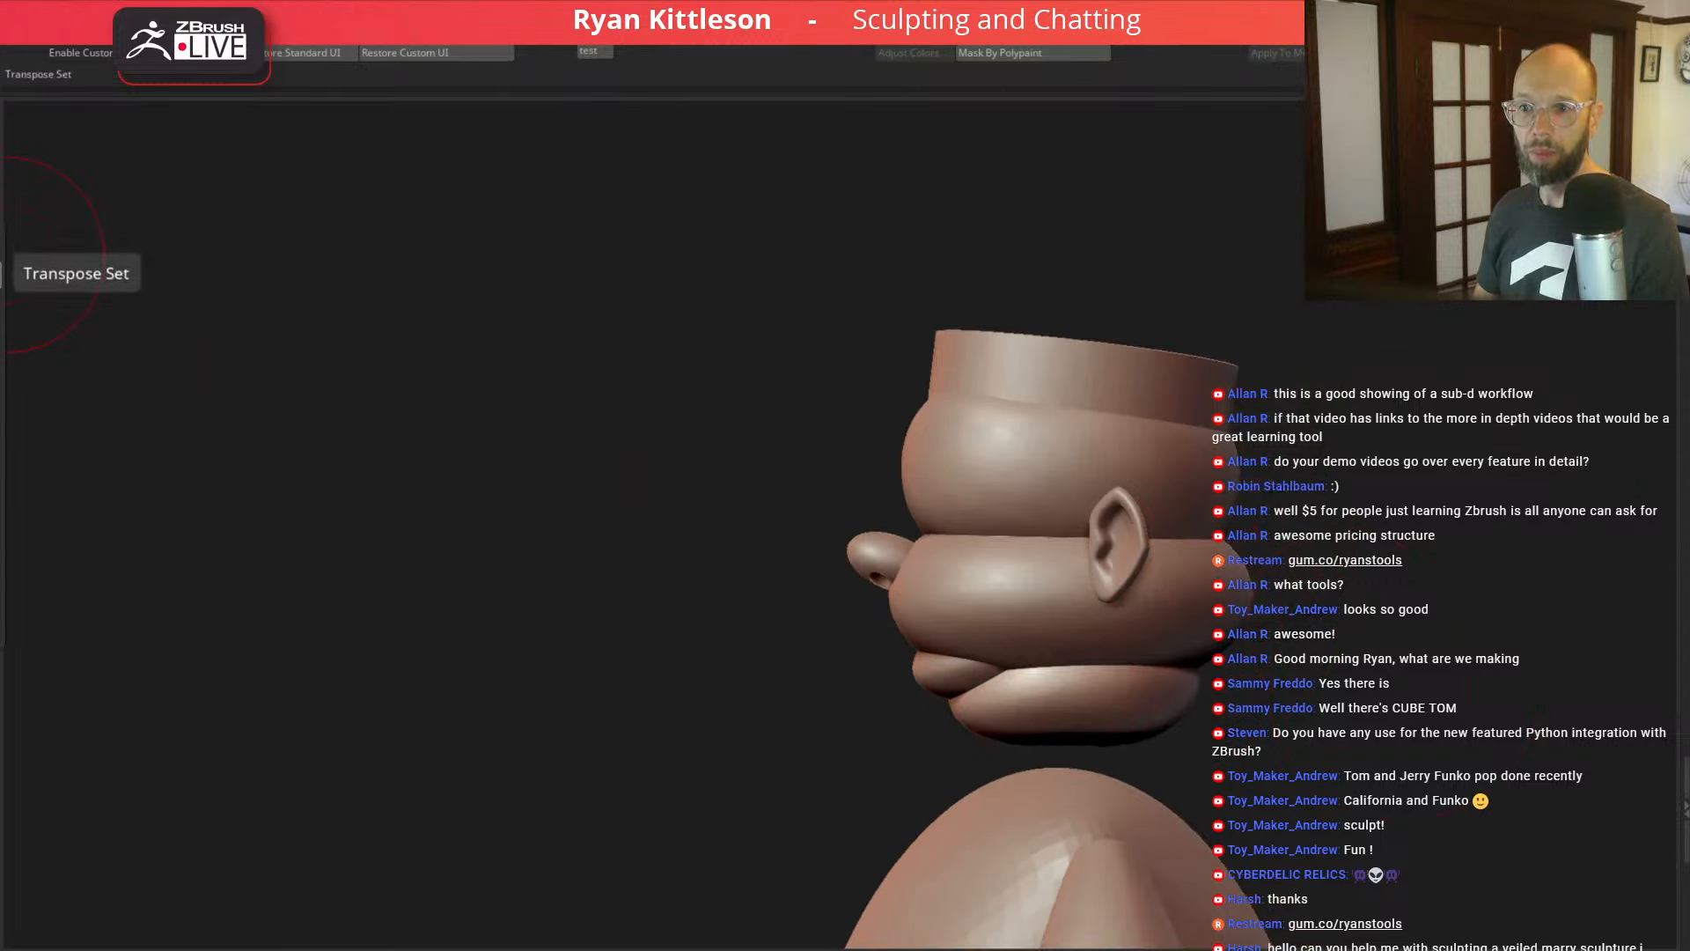
pyautogui.click(2, 259)
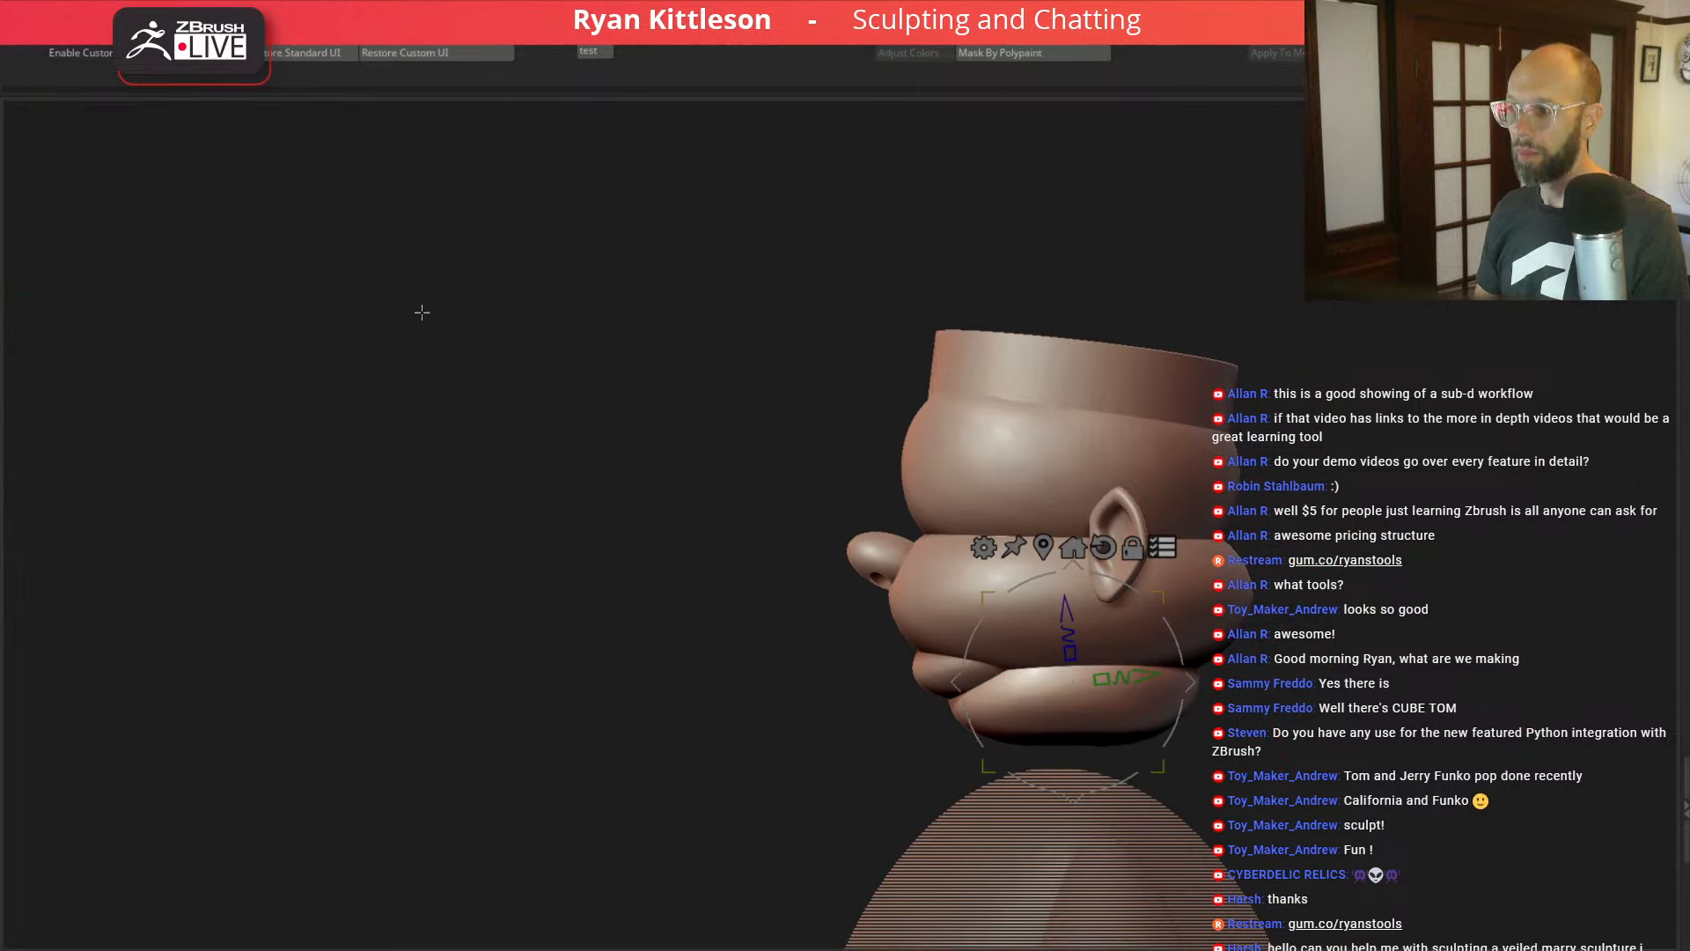
pyautogui.keyDown('alt'); pyautogui.click(1103, 548); pyautogui.keyUp('alt')
pyautogui.moveTo(1072, 619); pyautogui.dragTo(1070, 649)
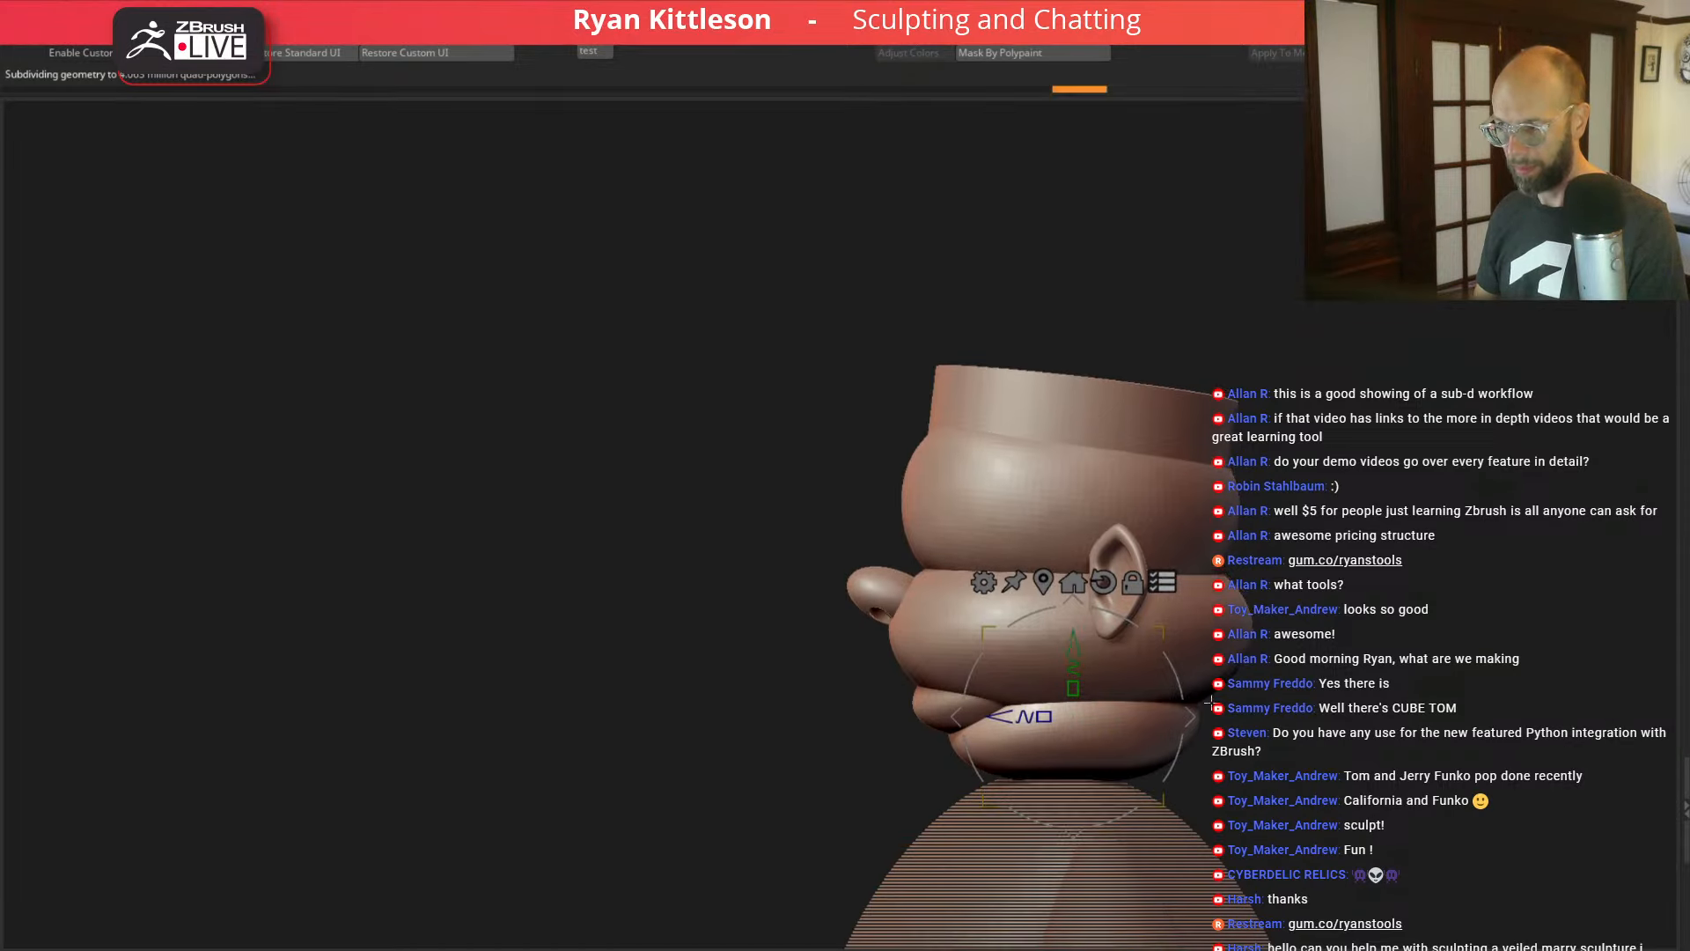
pyautogui.moveTo(1185, 718); pyautogui.dragTo(1145, 751)
pyautogui.moveTo(1141, 751); pyautogui.dragTo(1138, 759)
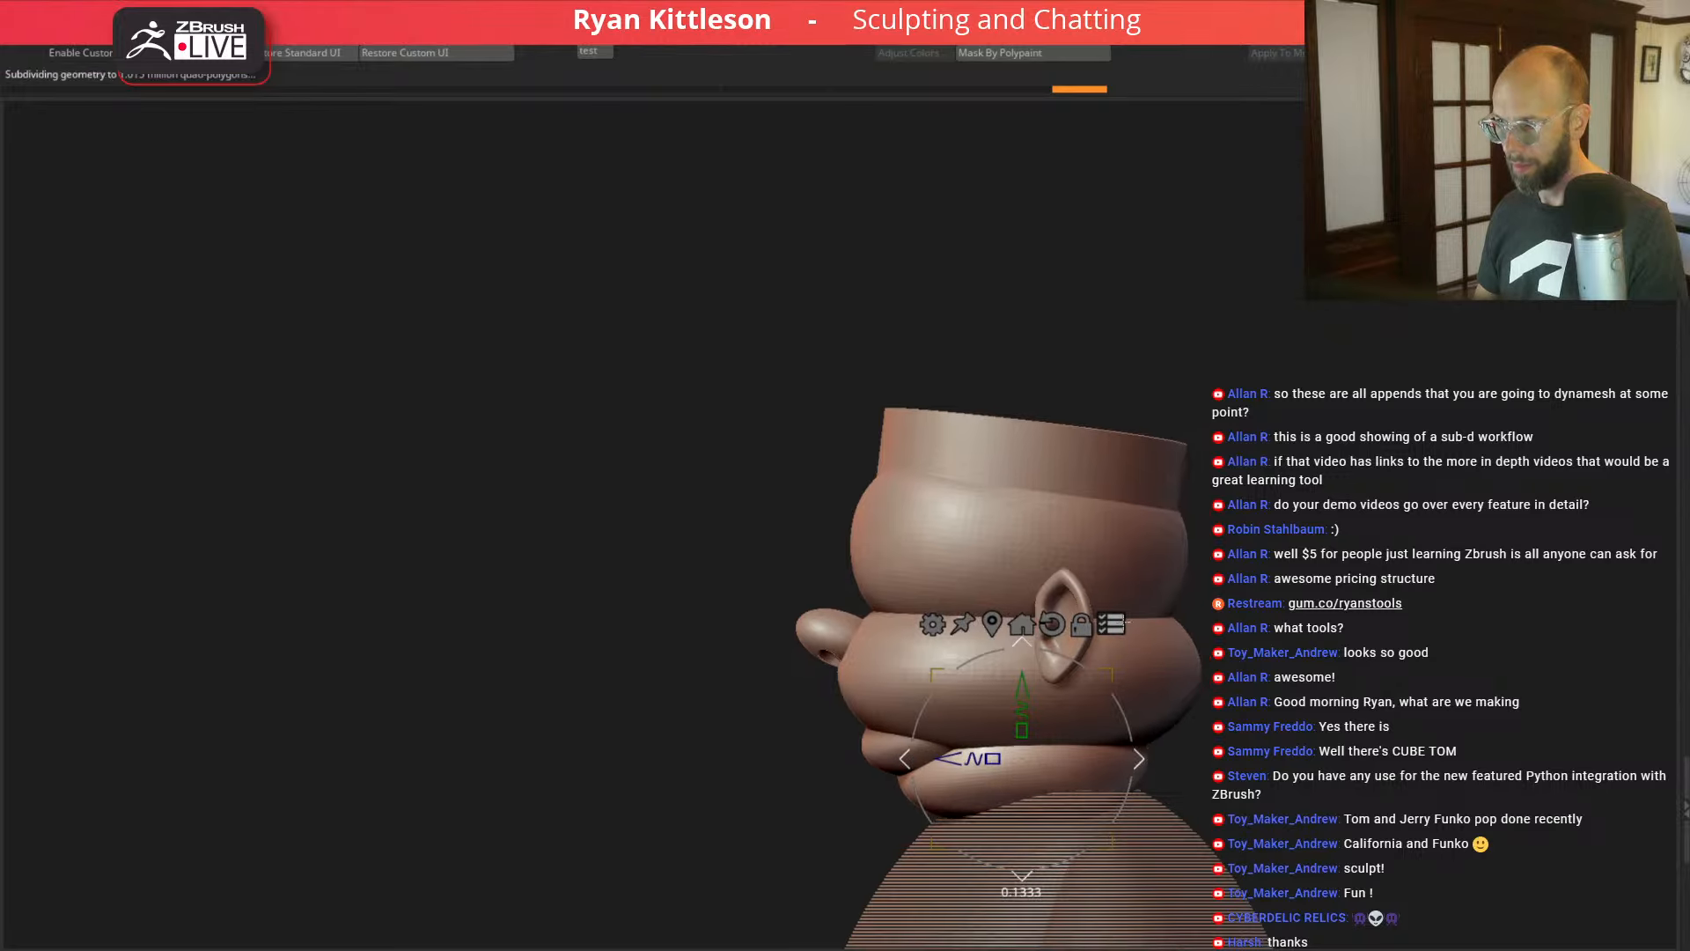
pyautogui.click(1117, 622)
pyautogui.press('q')
pyautogui.moveTo(1334, 619)
pyautogui.keyDown('alt'); pyautogui.mouseDown()
pyautogui.moveTo(1210, 592)
pyautogui.moveTo(1292, 608)
pyautogui.mouseUp(); pyautogui.keyUp('alt')
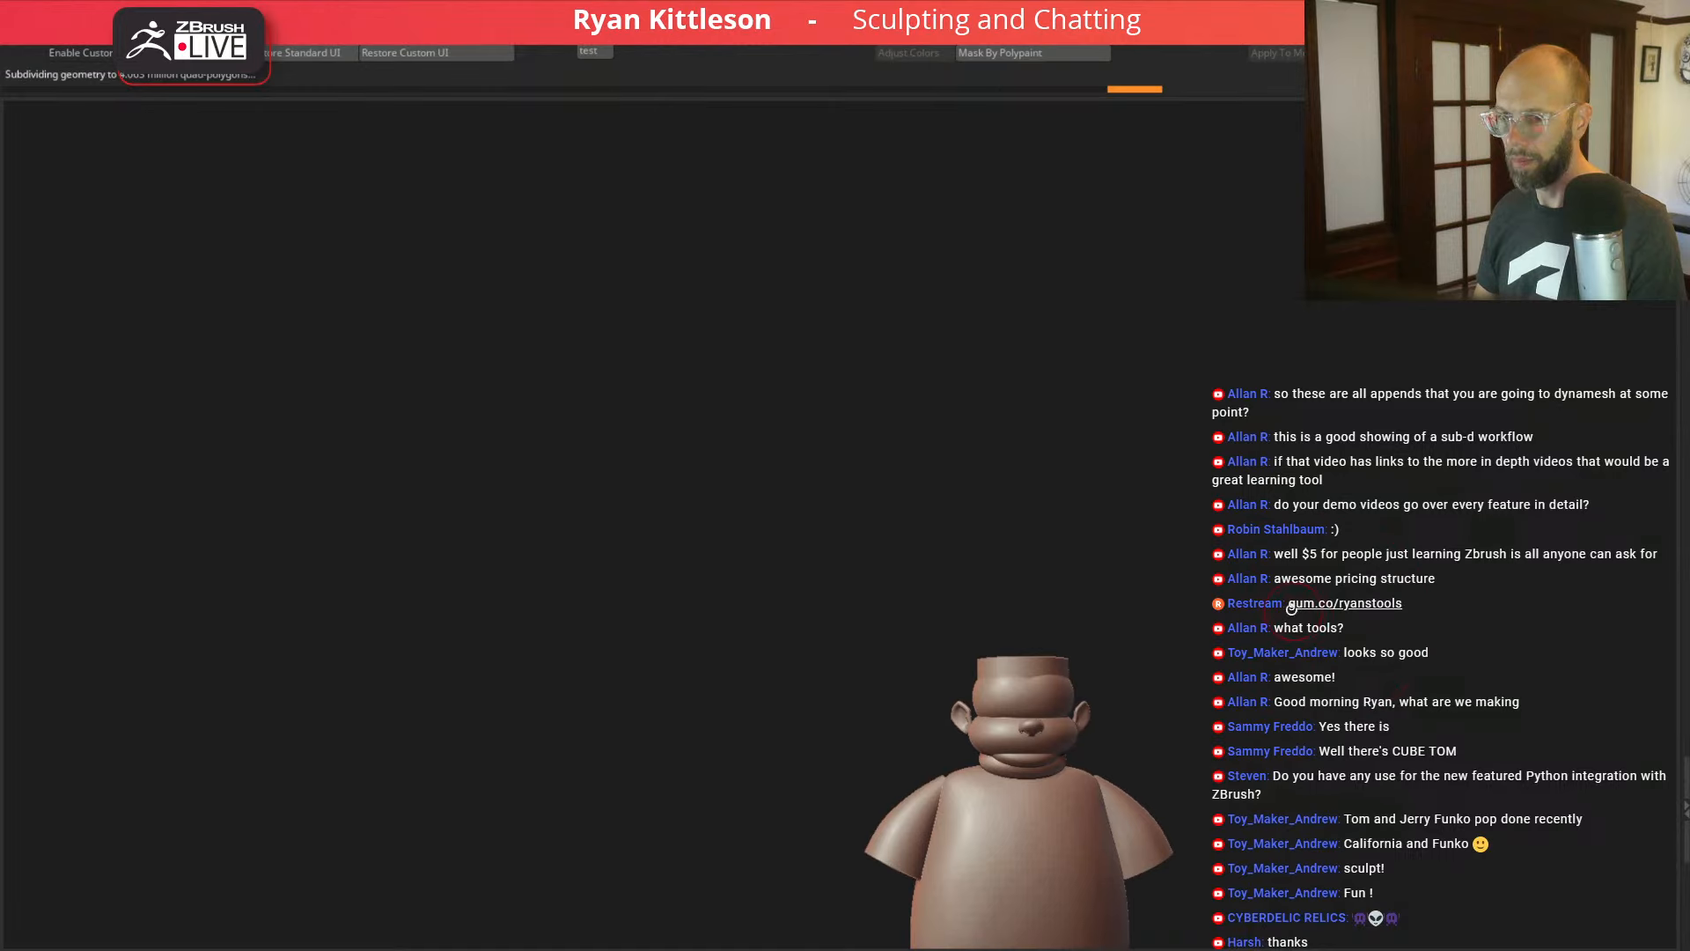
# Step: Pull the front of the lower jaw slightly down and forward, and push the upper lip forward in side view
pyautogui.keyDown('alt'); pyautogui.moveTo(1298, 528); pyautogui.dragTo(1340, 574); pyautogui.keyUp('alt')
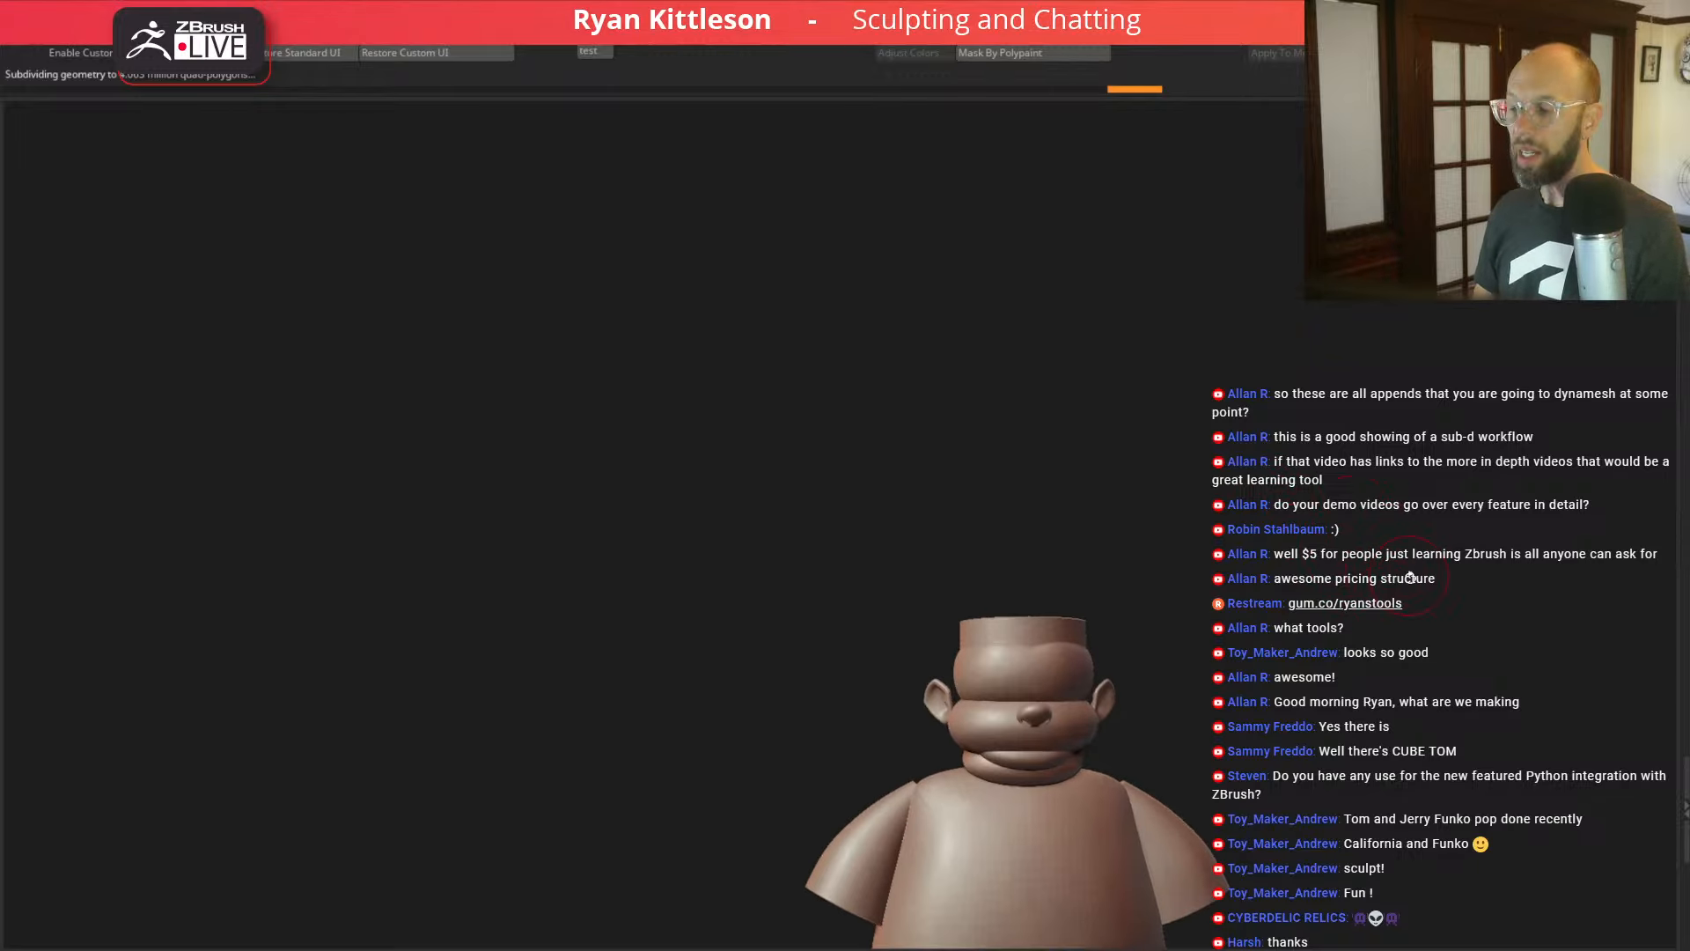
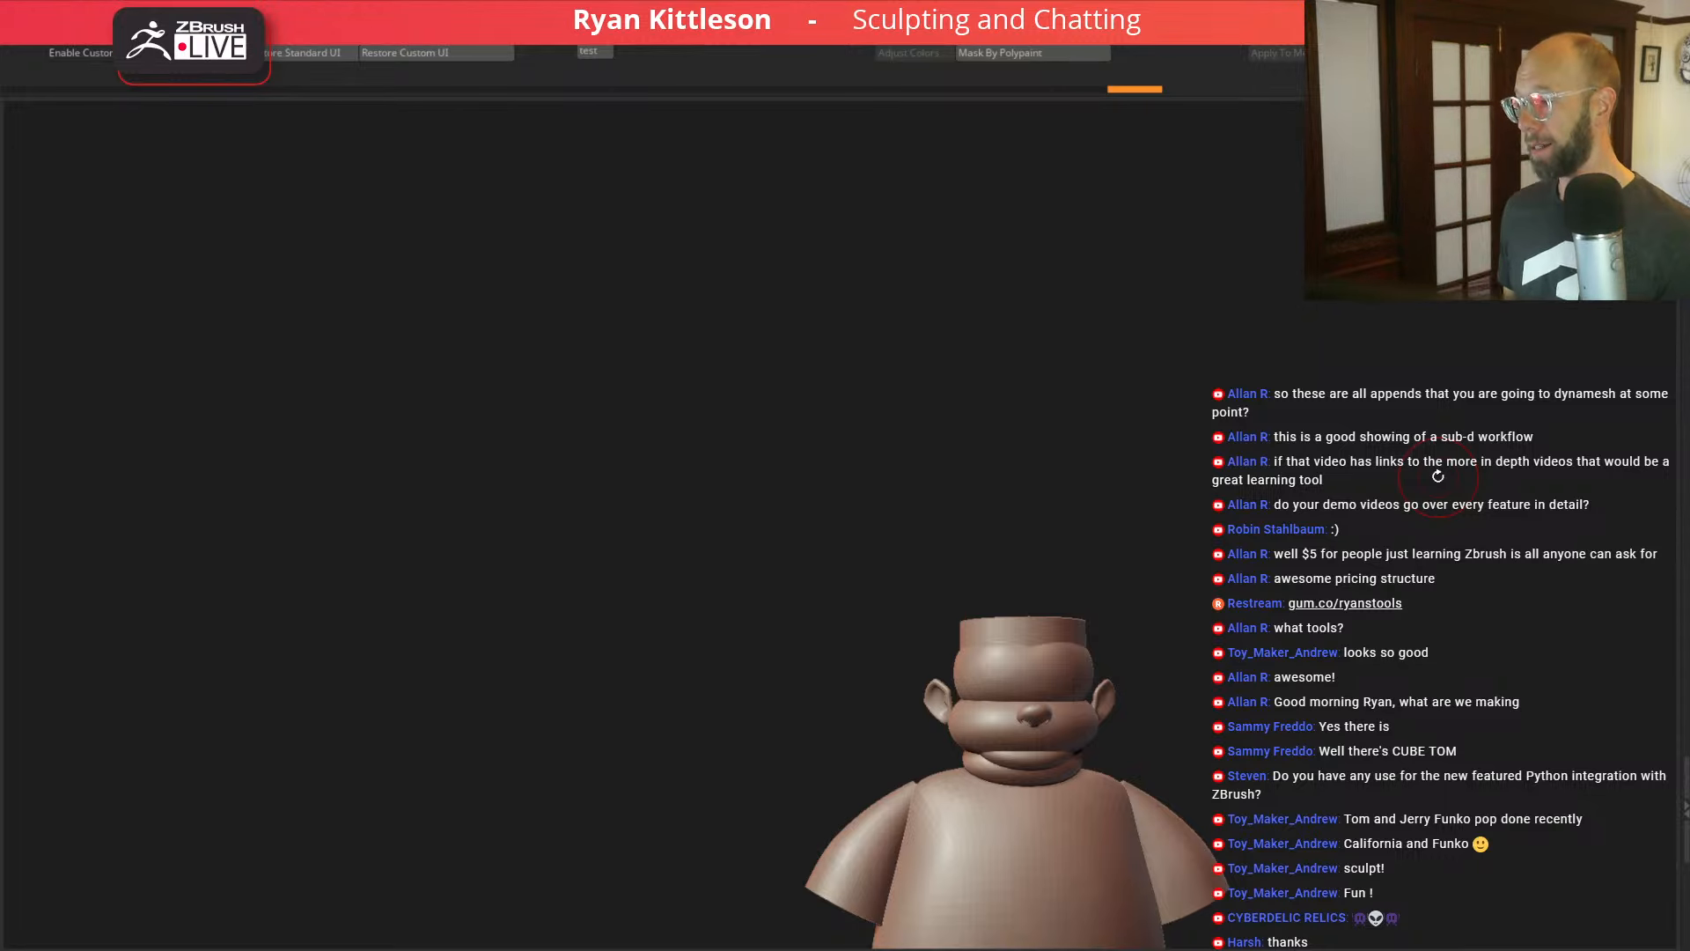
pyautogui.moveTo(1323, 629)
pyautogui.mouseDown()
pyautogui.moveTo(1347, 603)
pyautogui.moveTo(1475, 732)
pyautogui.mouseUp()
pyautogui.keyDown('alt'); pyautogui.moveTo(1534, 559); pyautogui.dragTo(1332, 438); pyautogui.keyUp('alt')
pyautogui.moveTo(1307, 561); pyautogui.dragTo(1264, 544)
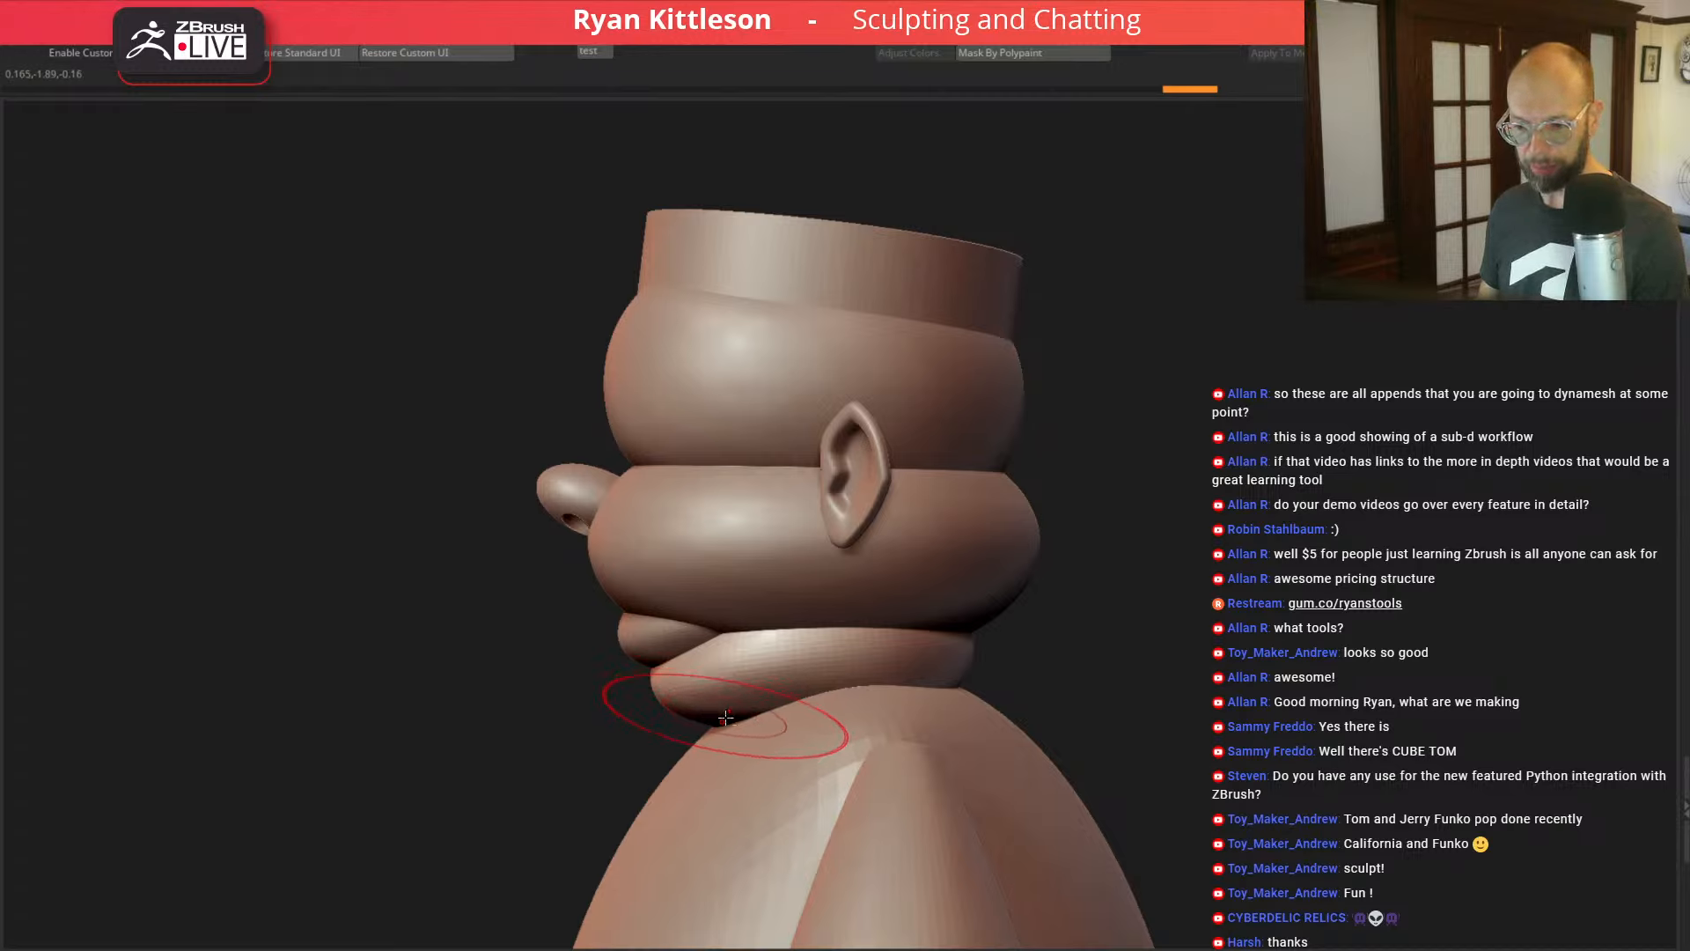
pyautogui.moveTo(730, 718)
pyautogui.mouseDown()
pyautogui.moveTo(717, 747)
pyautogui.moveTo(682, 749)
pyautogui.mouseUp()
pyautogui.keyDown('alt'); pyautogui.click(649, 632); pyautogui.keyUp('alt')
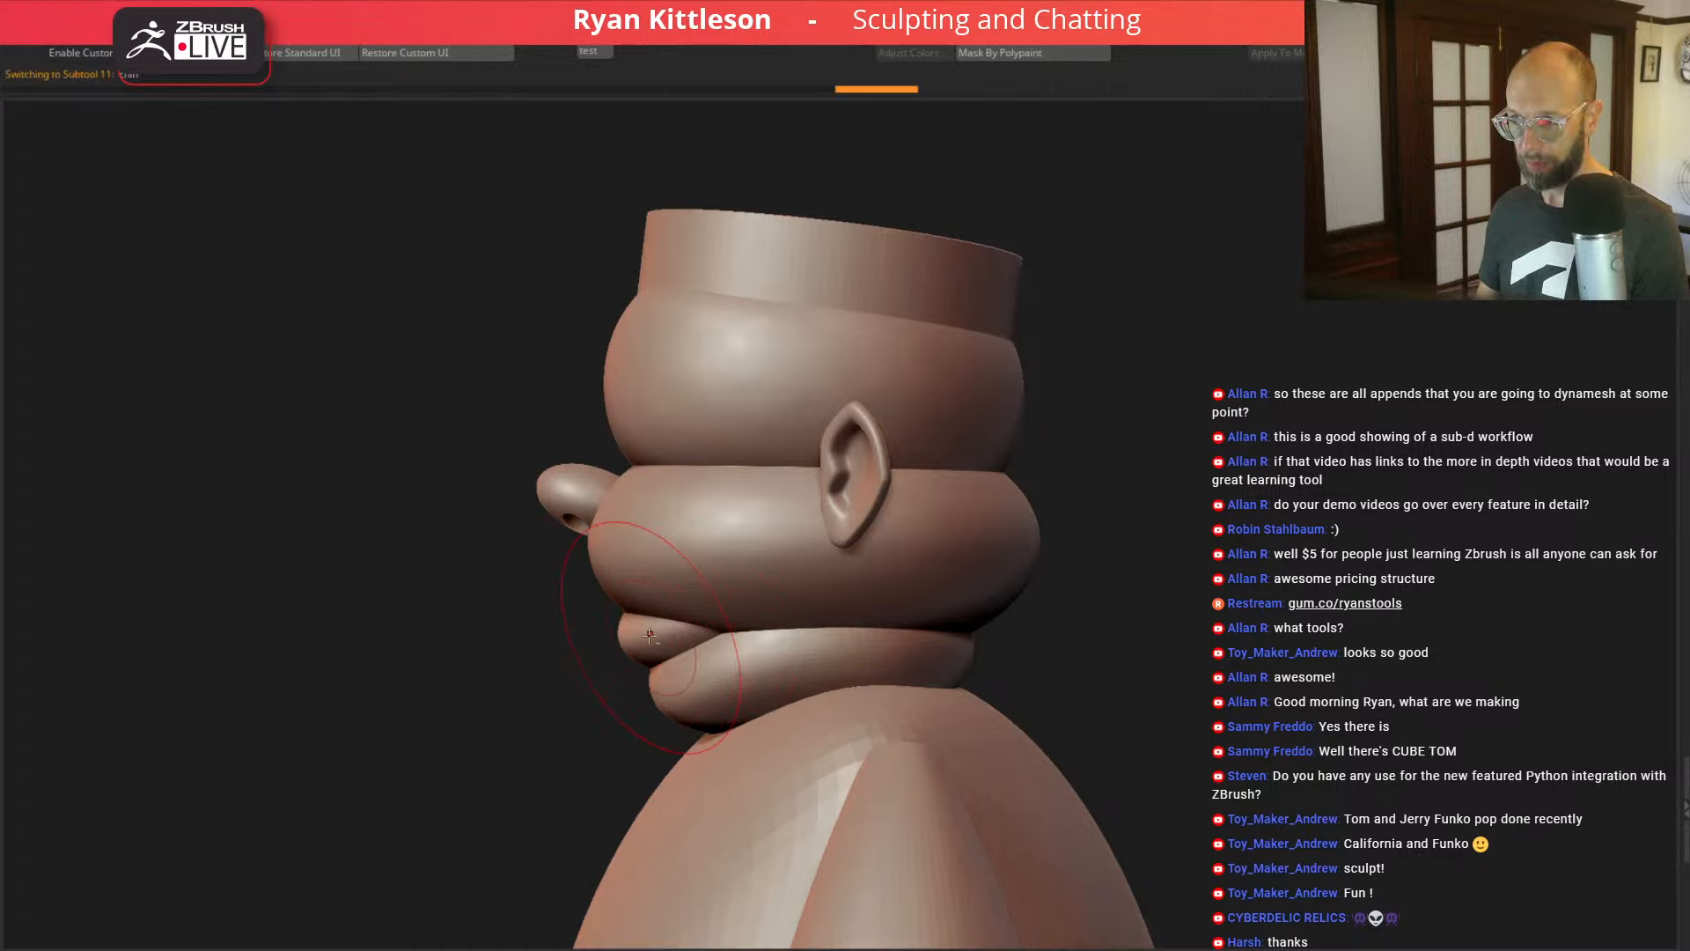
pyautogui.moveTo(626, 625)
pyautogui.mouseDown()
pyautogui.moveTo(603, 610)
pyautogui.moveTo(615, 623)
pyautogui.mouseUp()
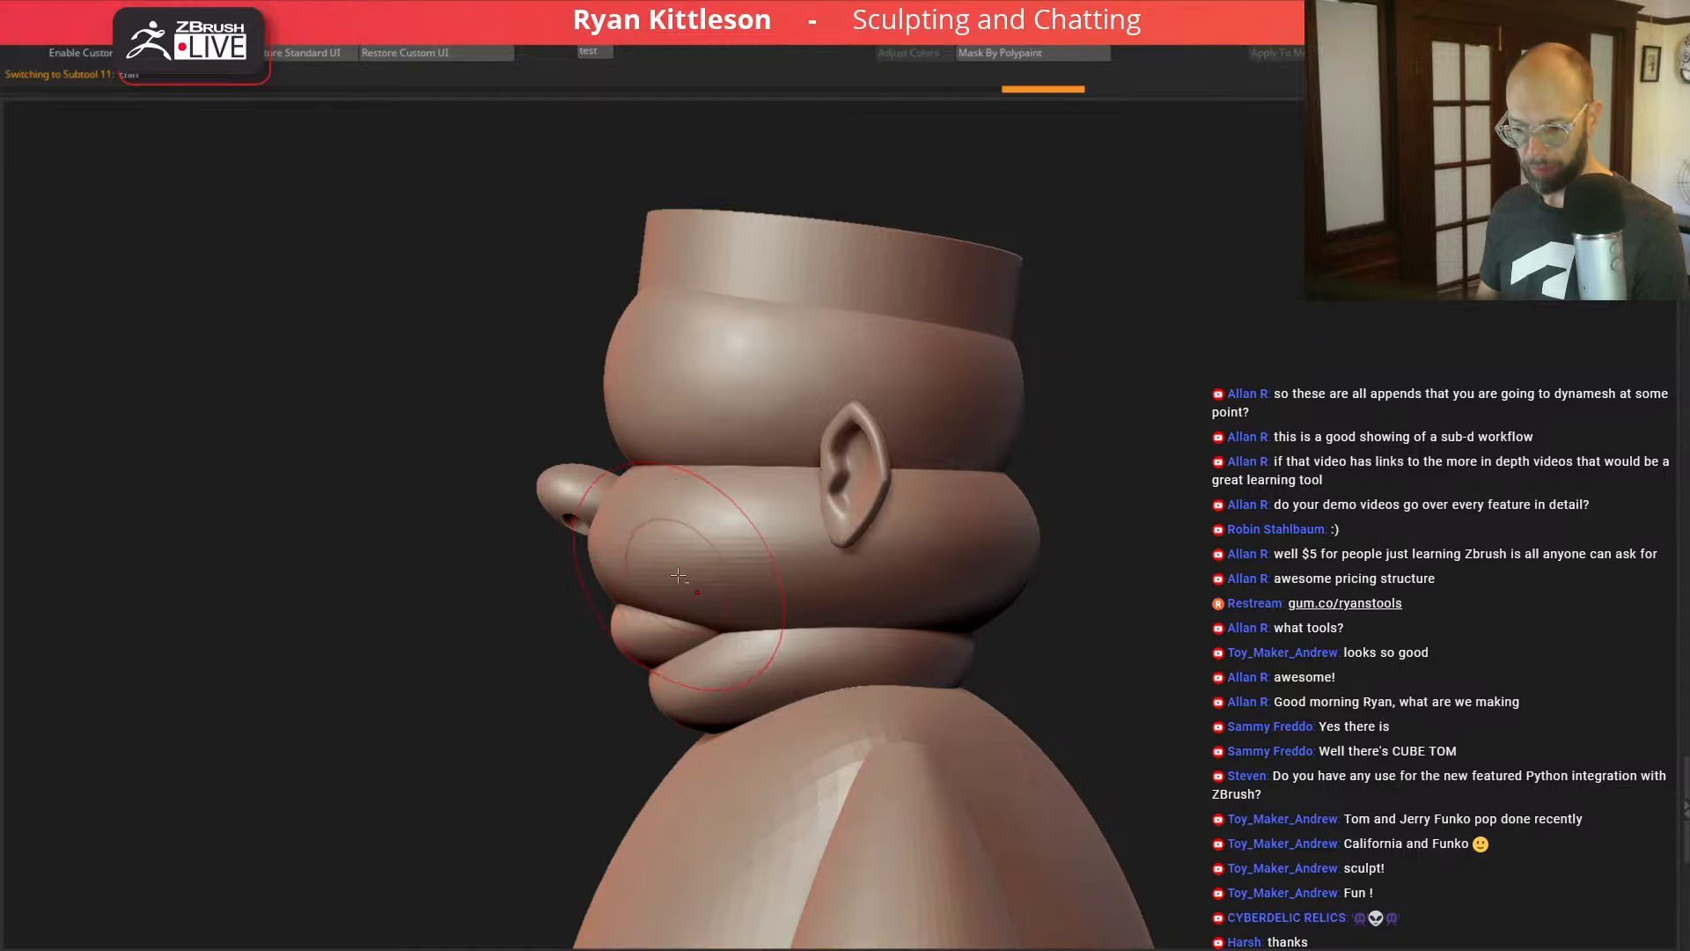
# Step: Reshape the middle head piece from the side, pulling its back inward and down and its front slightly inward and up
pyautogui.keyDown('alt'); pyautogui.click(803, 545); pyautogui.keyUp('alt')
pyautogui.press('space')
pyautogui.moveTo(1031, 526); pyautogui.dragTo(1042, 526)
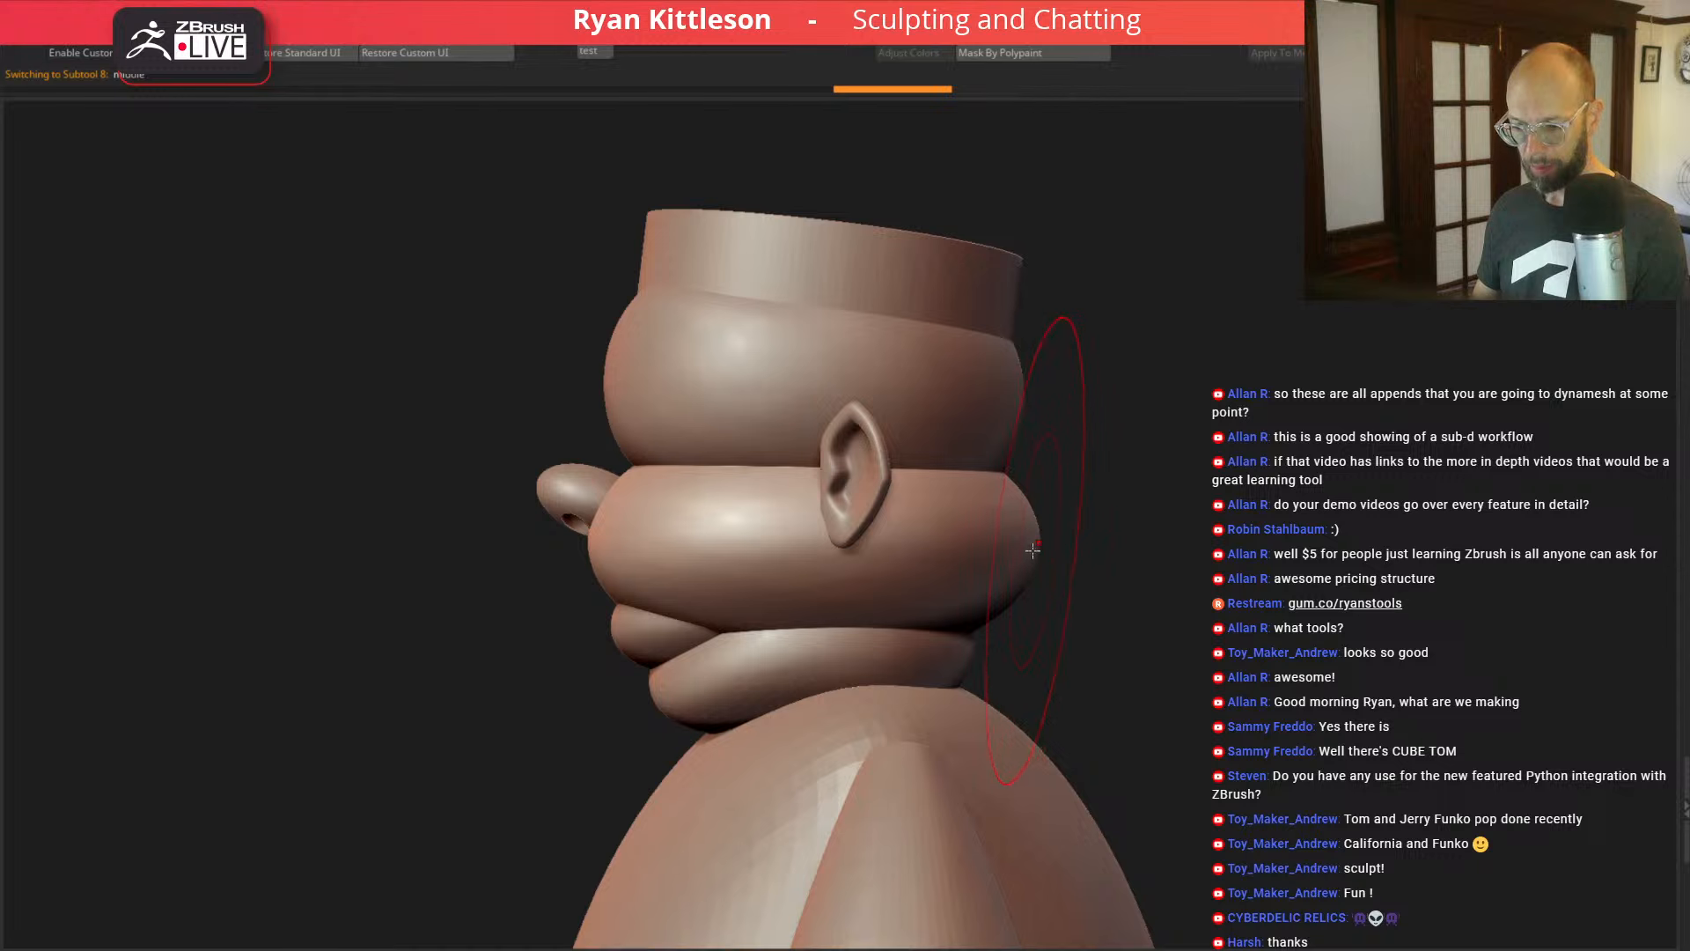
pyautogui.press('space')
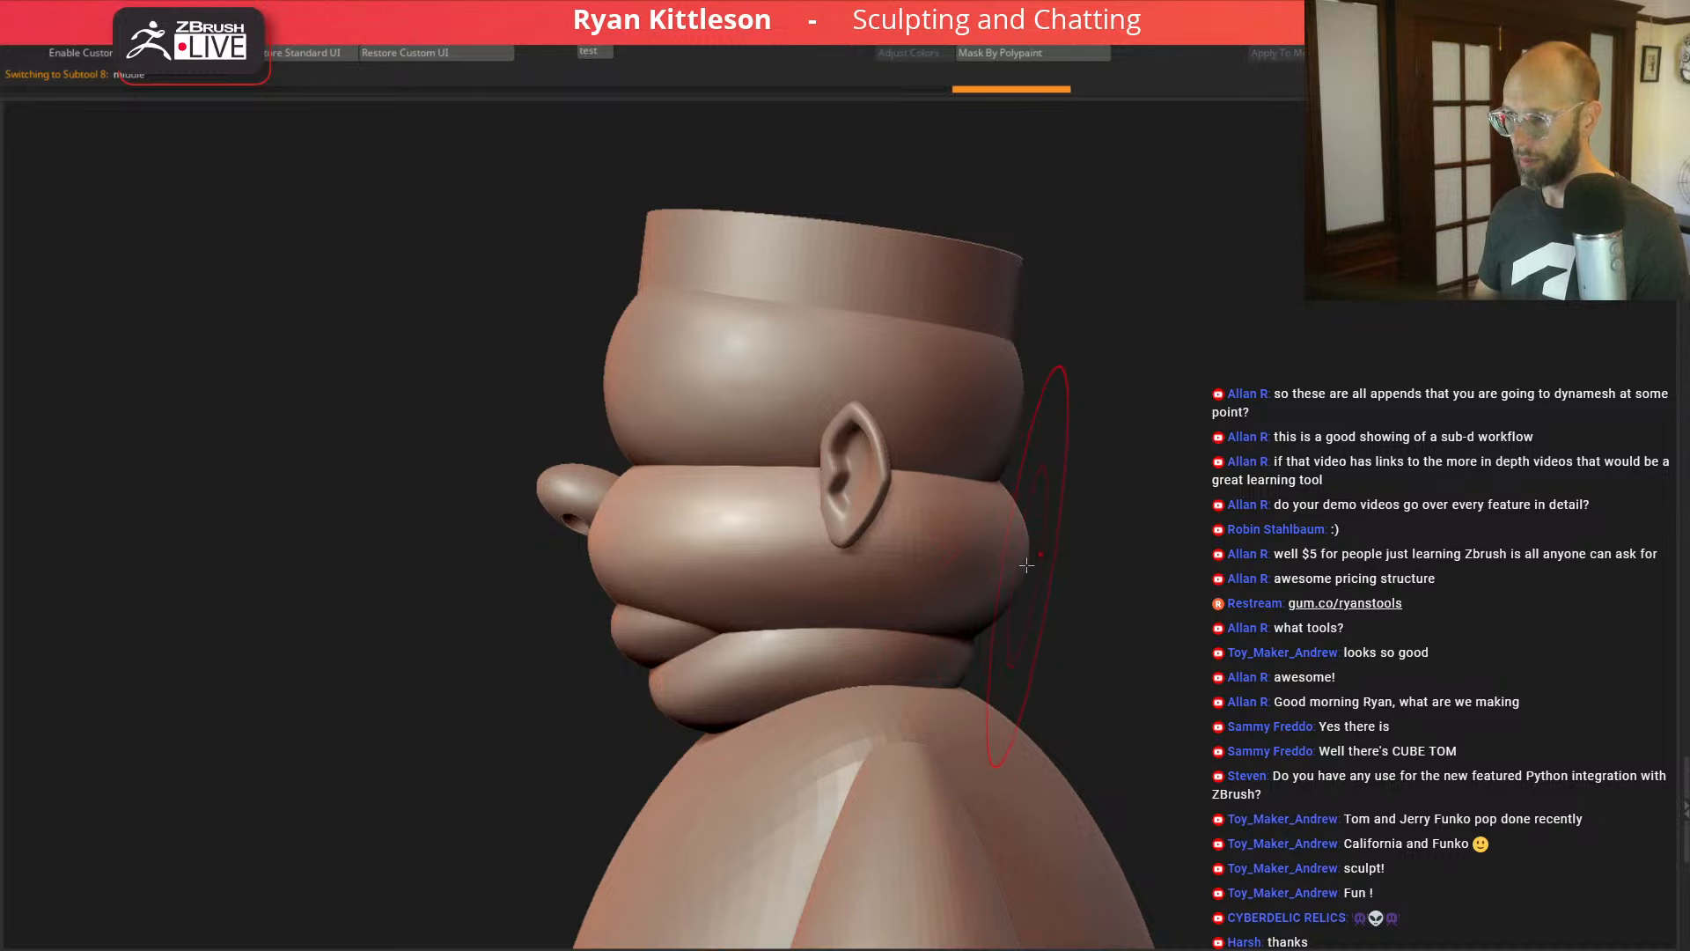
pyautogui.press('space')
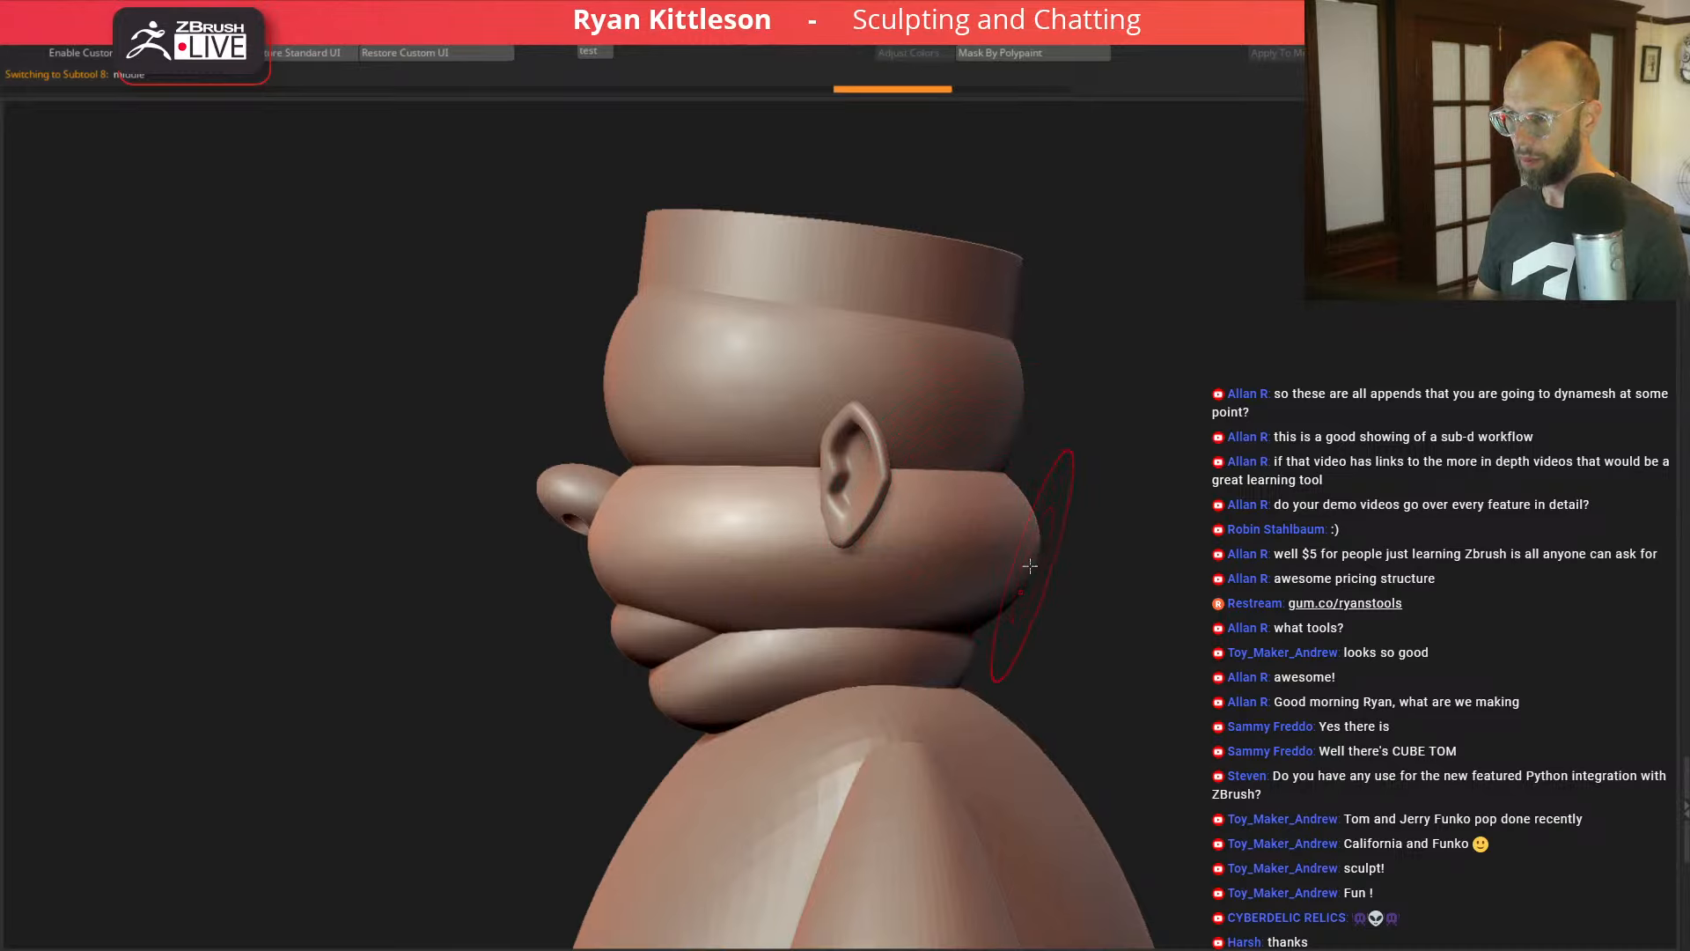
pyautogui.moveTo(1037, 542); pyautogui.dragTo(1003, 577)
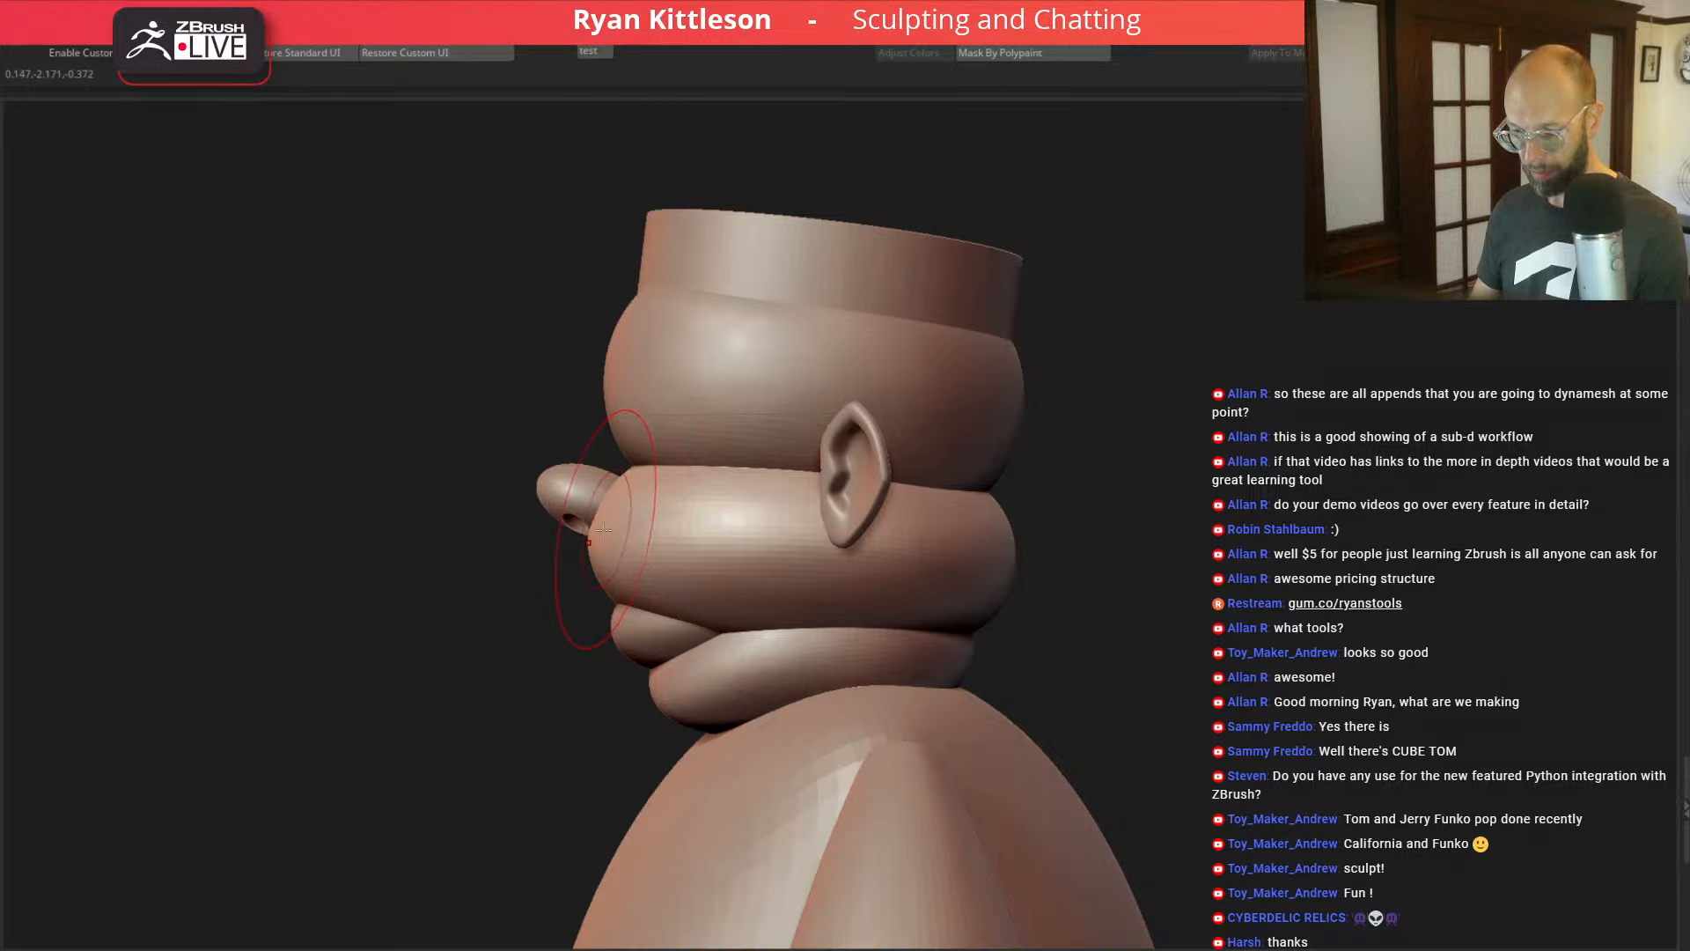
pyautogui.moveTo(596, 544); pyautogui.dragTo(633, 462)
pyautogui.hotkey('ctrl', 'd')
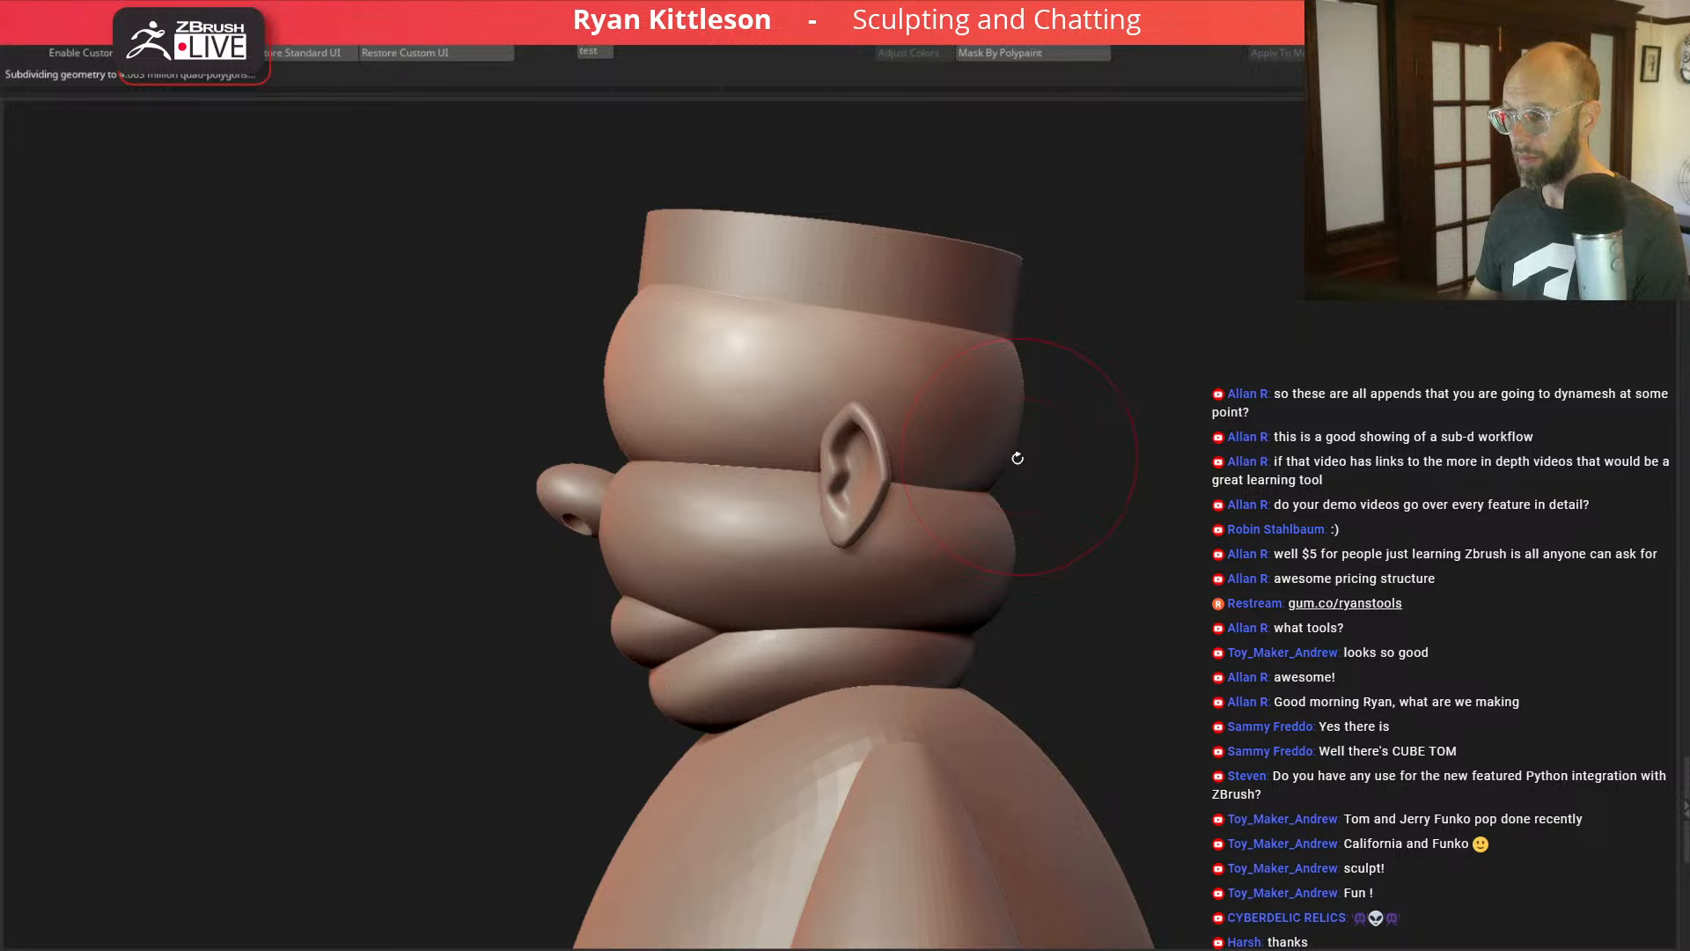
# Step: Reduce the Move brush size and raise the cranium's upper front edge into two symmetrical bumps against the cylindrical top piece
pyautogui.press('space')
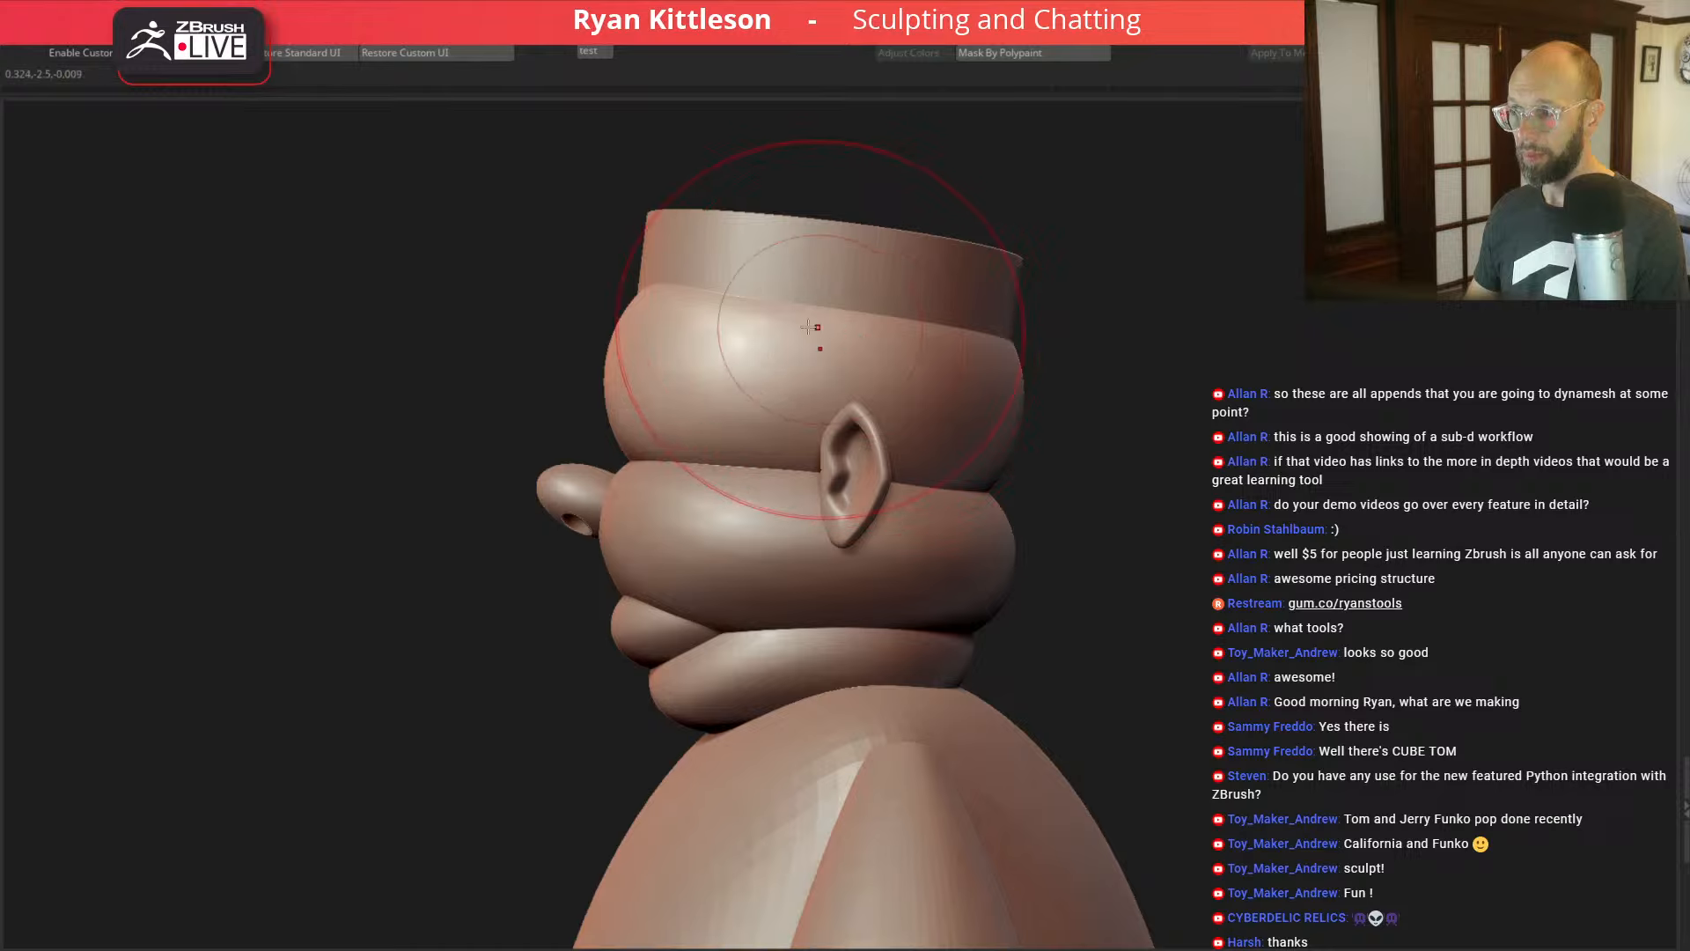
pyautogui.hotkey('ctrl', 'd')
pyautogui.press('space')
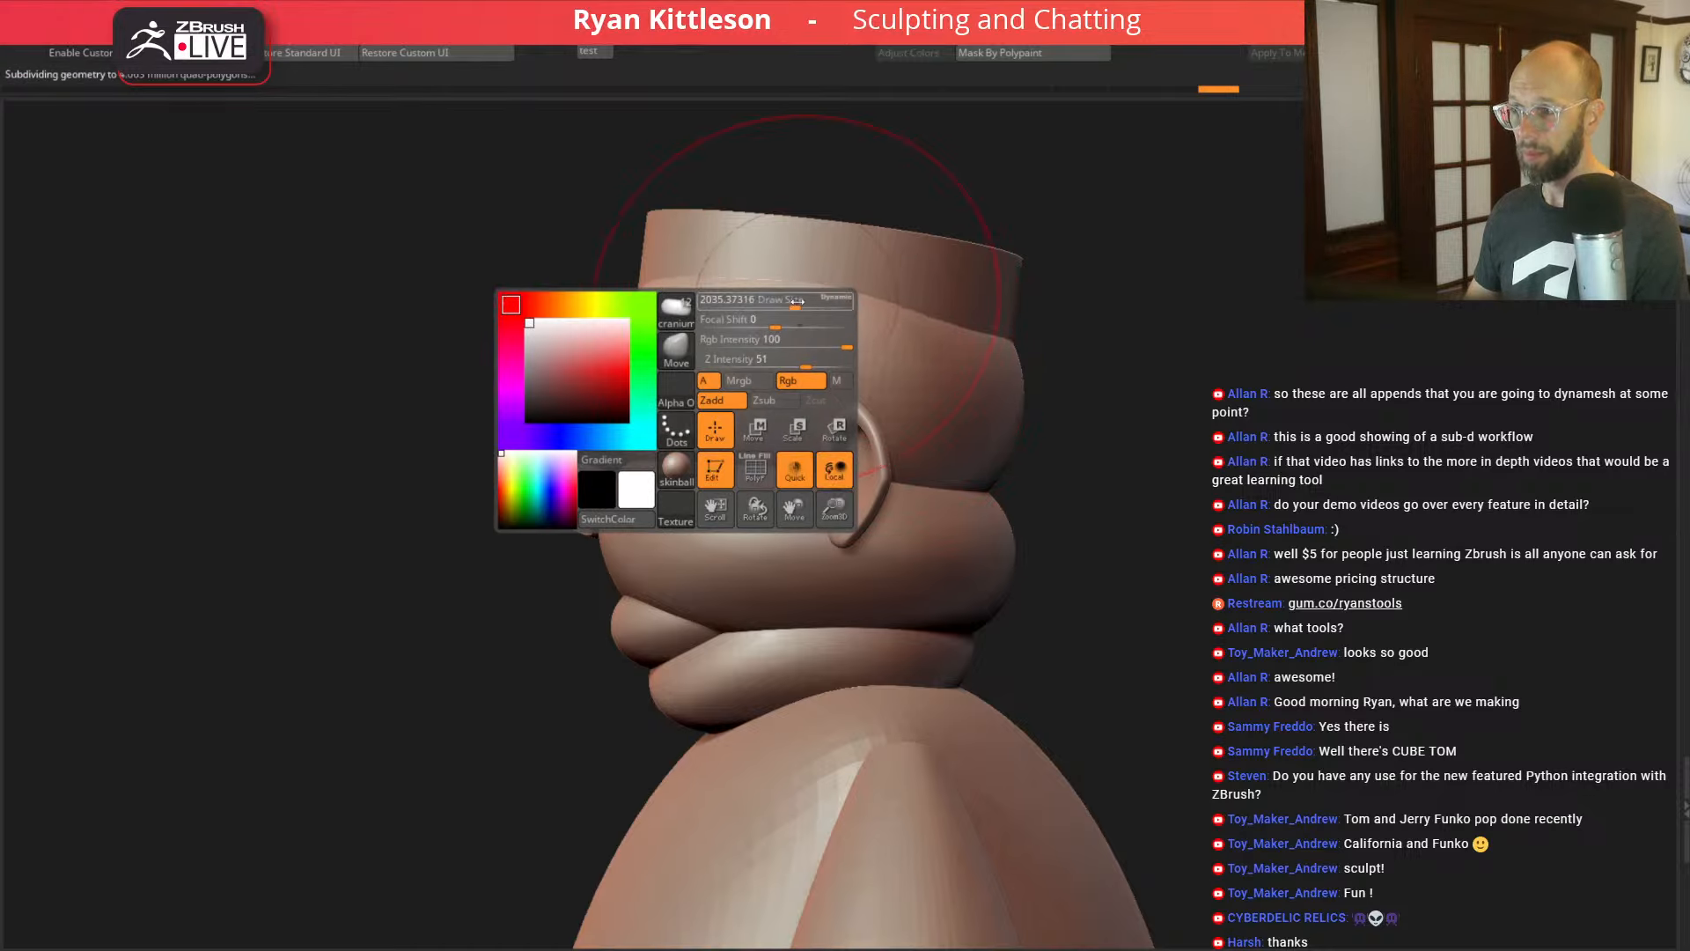
pyautogui.moveTo(797, 302); pyautogui.dragTo(765, 302)
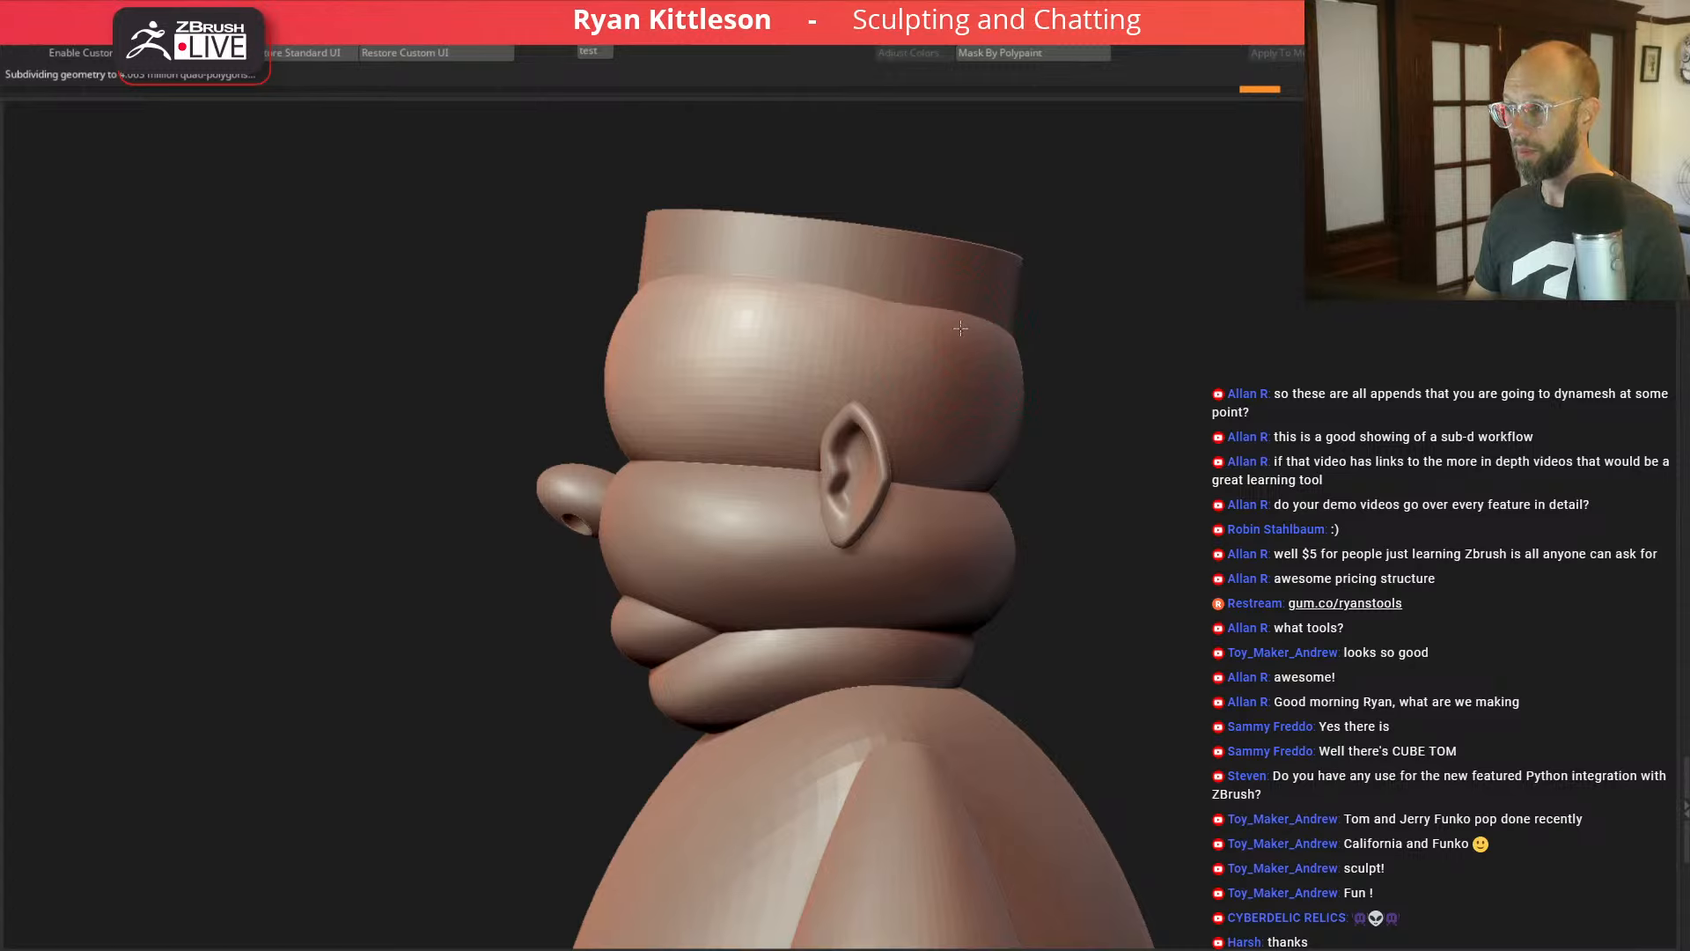
pyautogui.press('space')
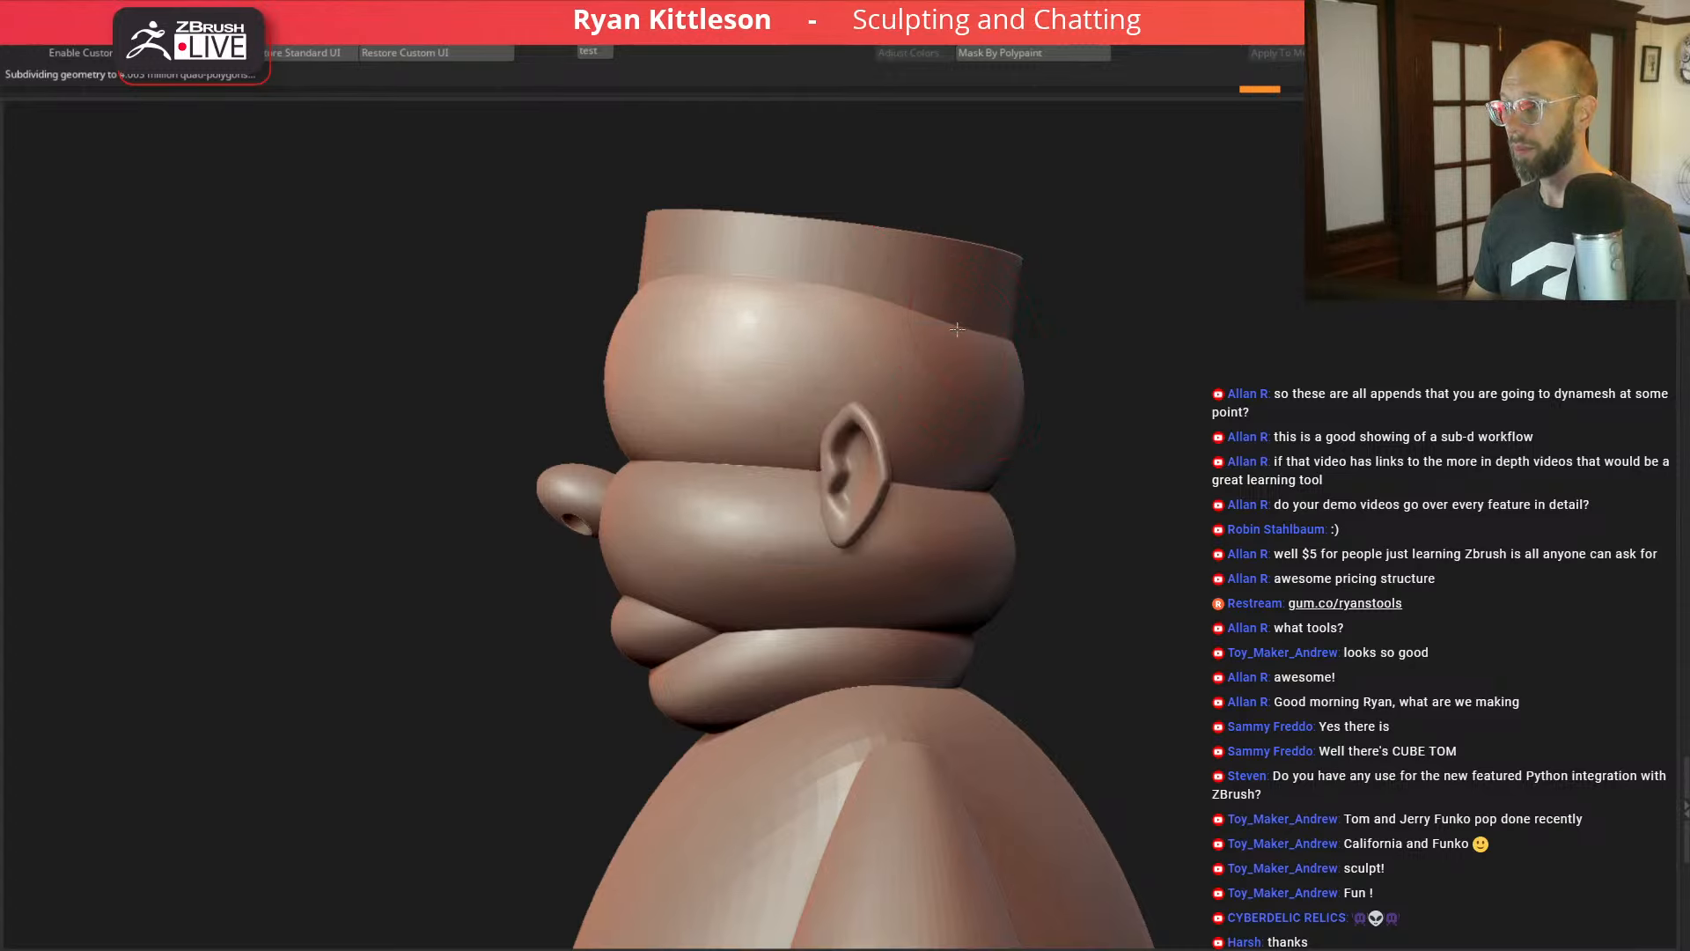
pyautogui.moveTo(1153, 339); pyautogui.dragTo(1022, 332)
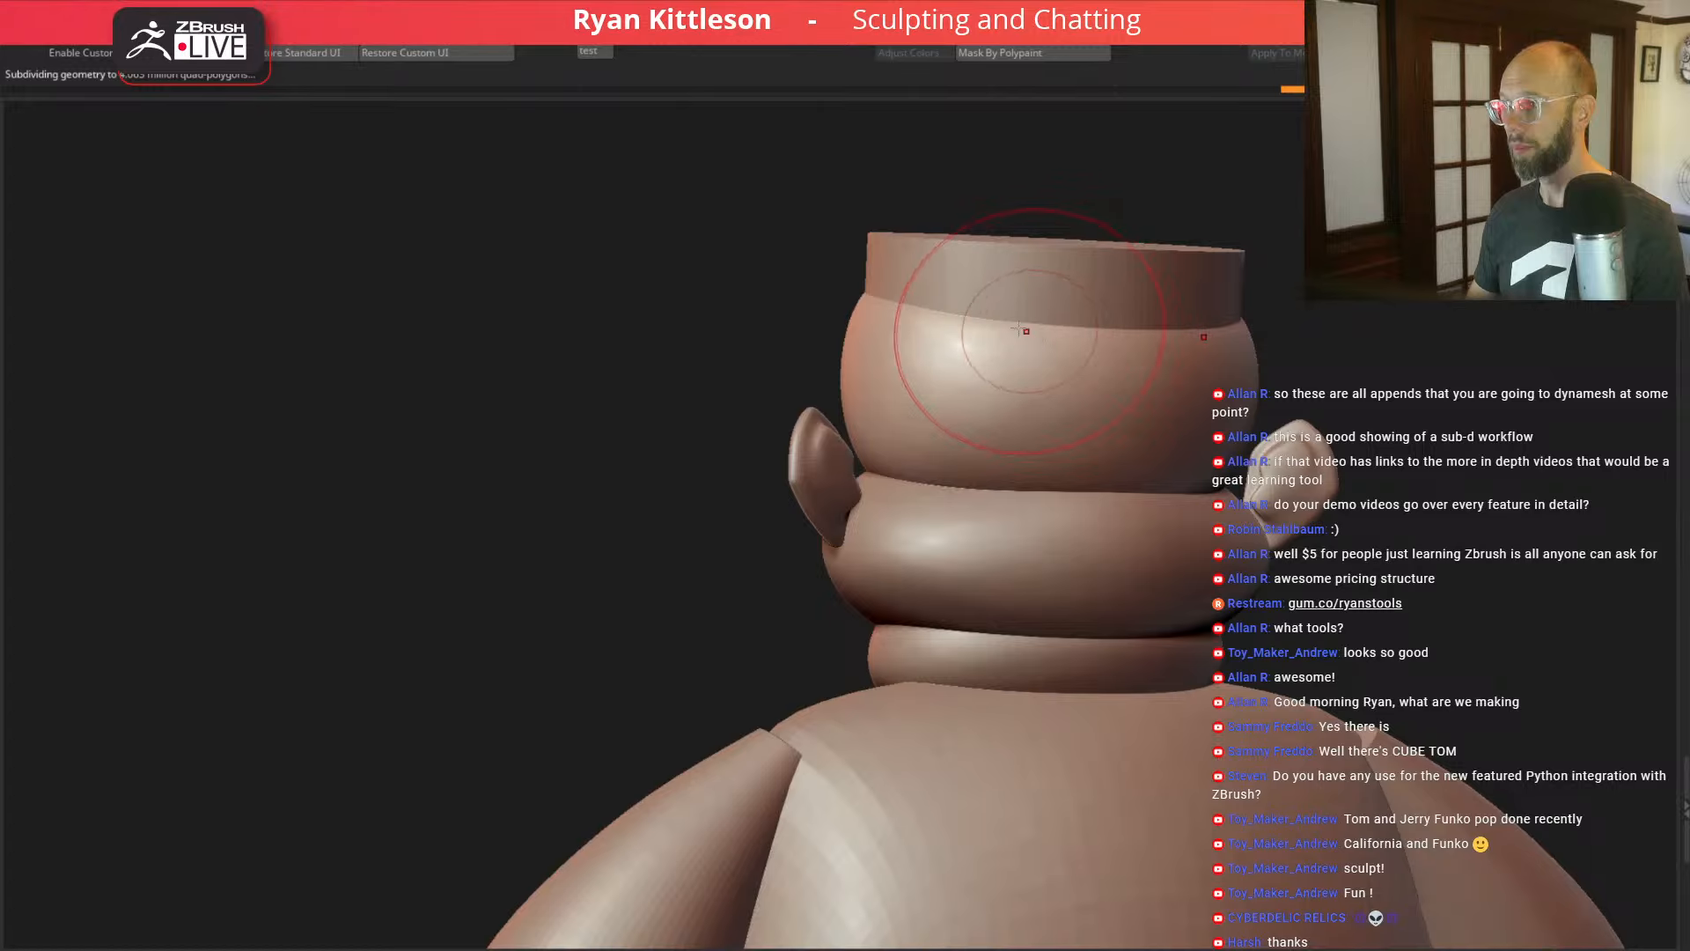
pyautogui.moveTo(907, 339)
pyautogui.mouseDown()
pyautogui.moveTo(754, 264)
pyautogui.moveTo(503, 254)
pyautogui.moveTo(545, 266)
pyautogui.mouseUp()
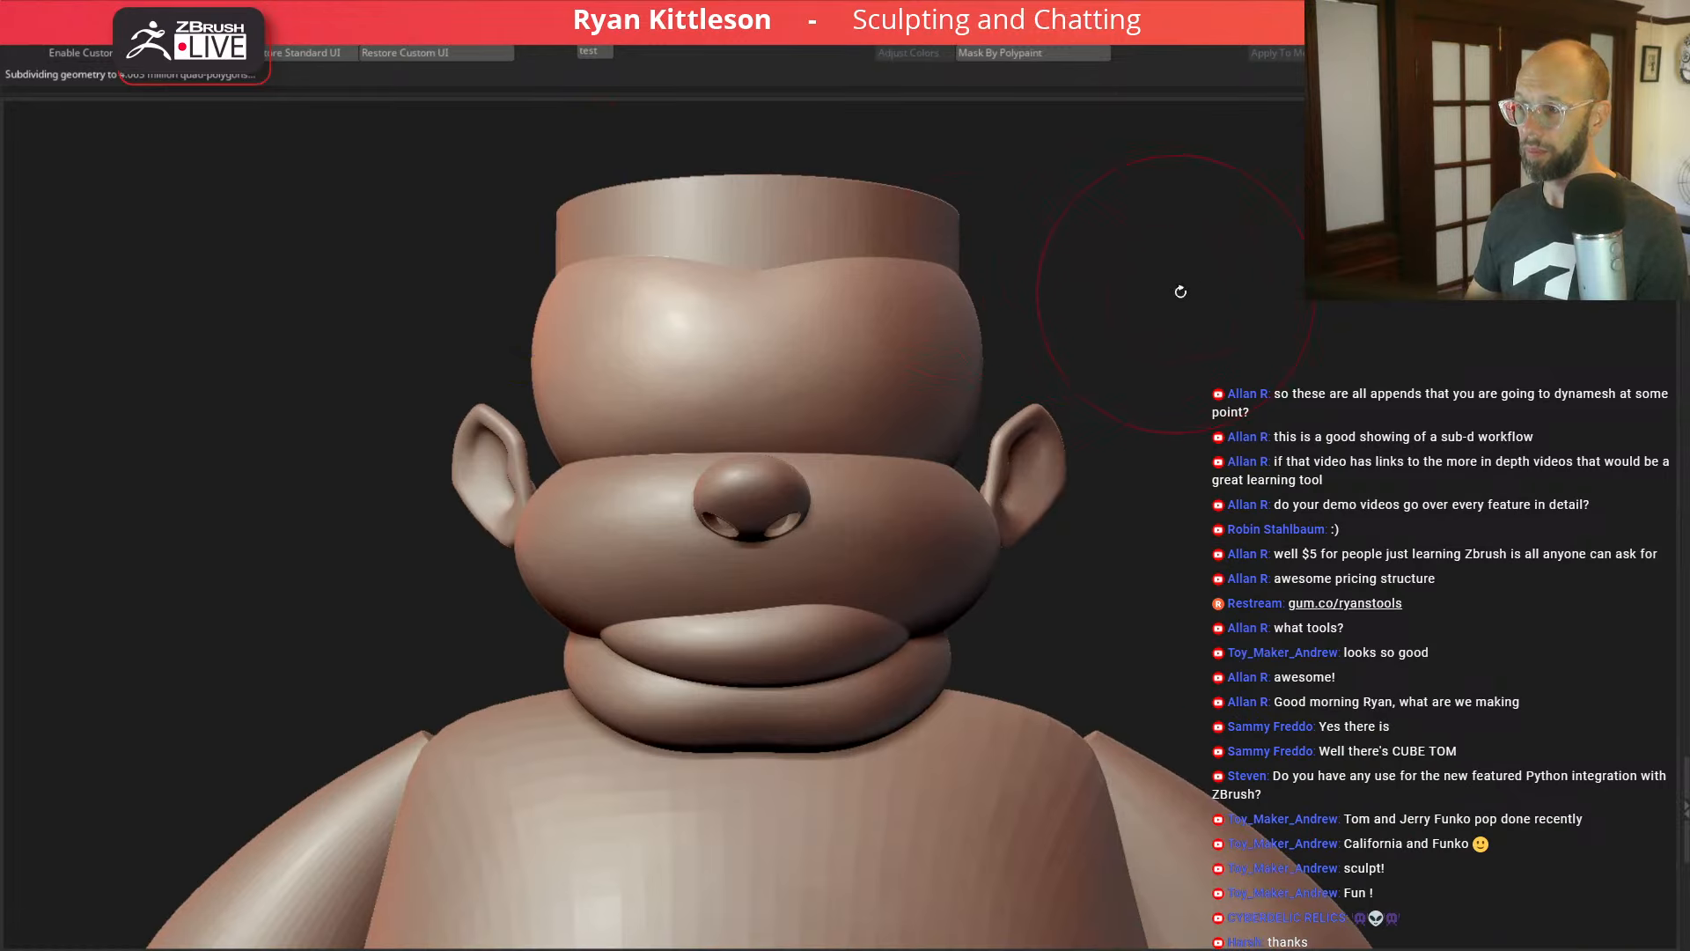
# Step: Push the front of the cranium back to flatten the forehead above the nose, and narrow its sides slightly
pyautogui.moveTo(1211, 299); pyautogui.dragTo(1160, 307)
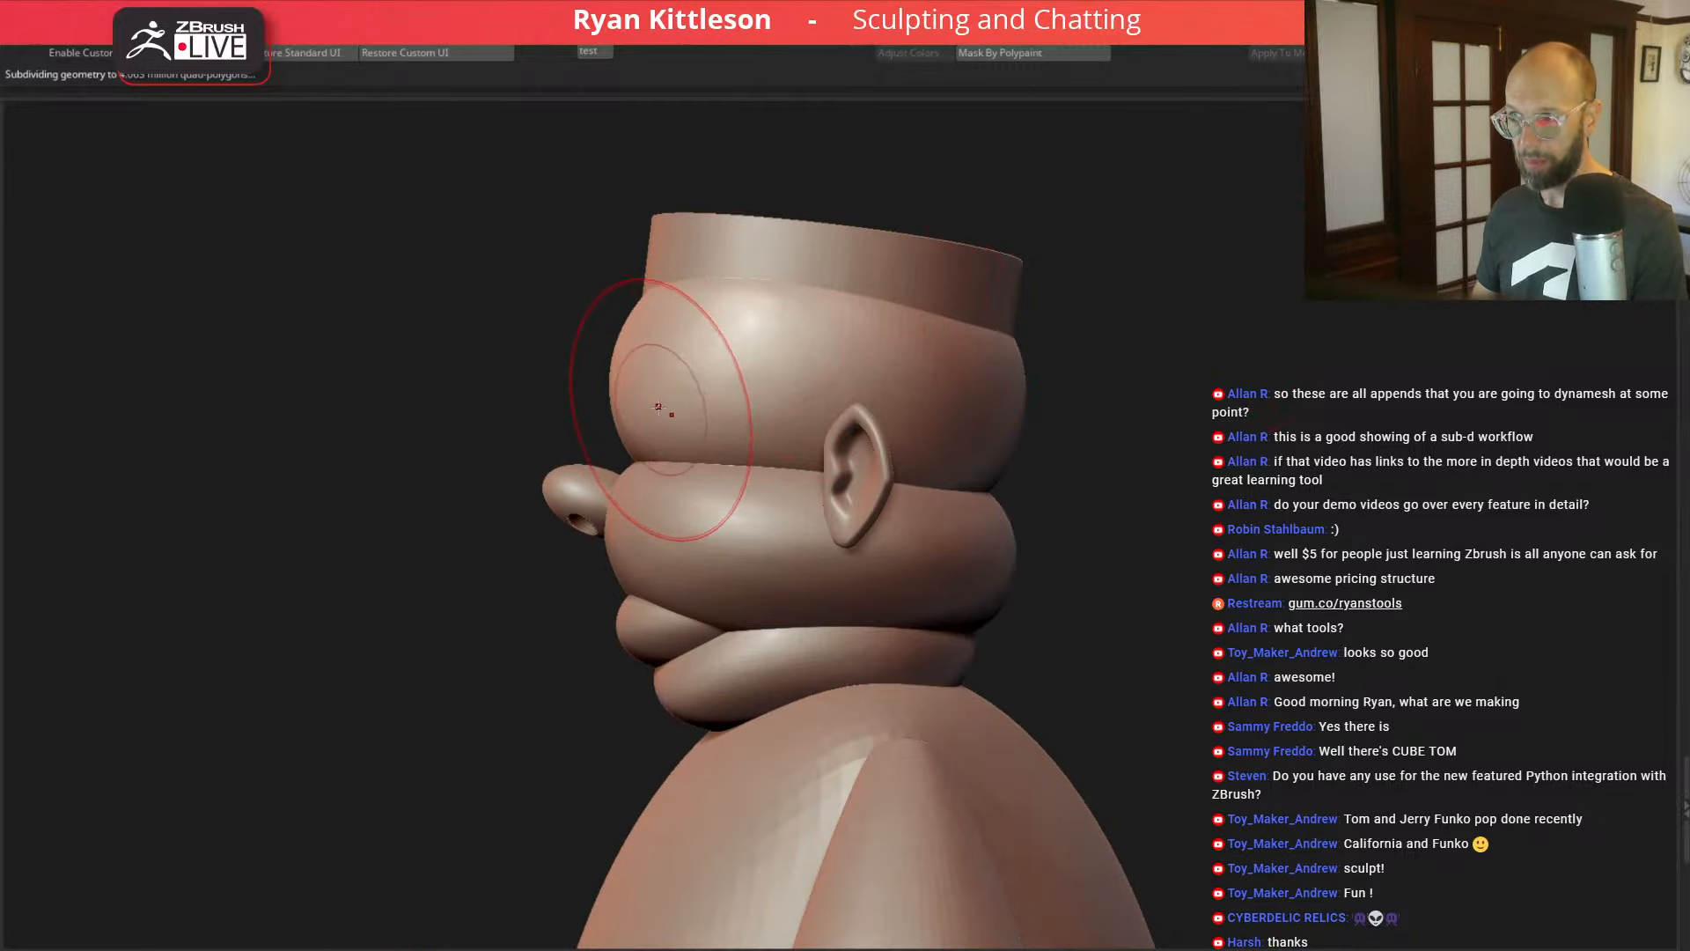
pyautogui.press('space')
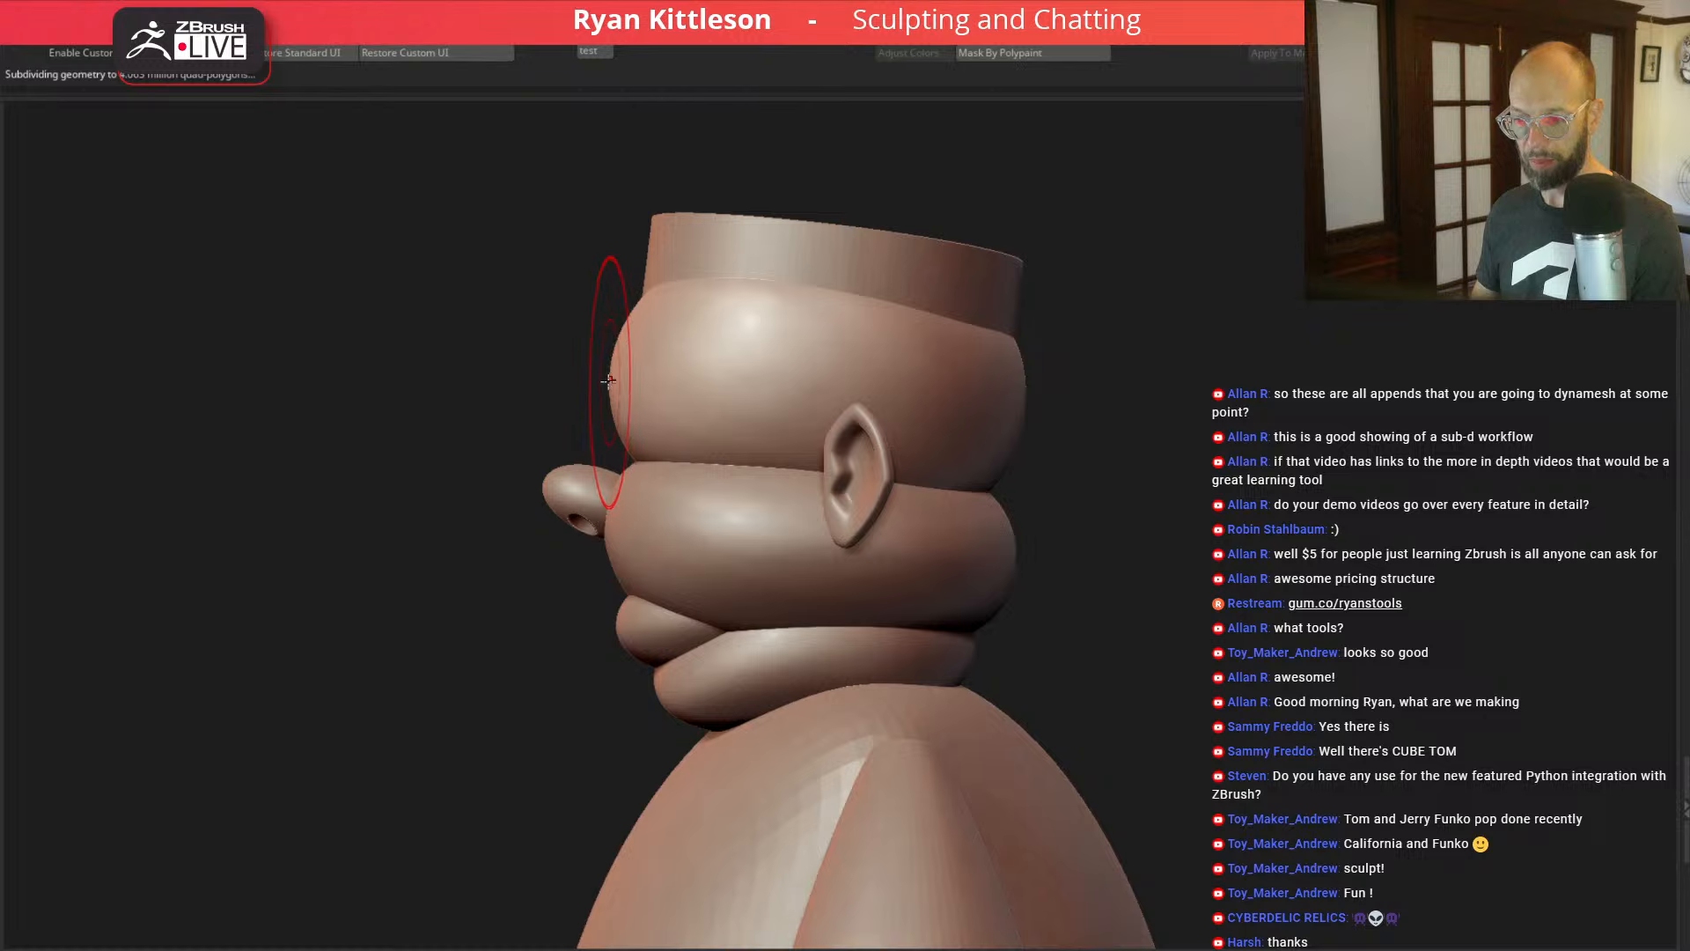
pyautogui.moveTo(607, 376)
pyautogui.mouseDown()
pyautogui.moveTo(932, 309)
pyautogui.moveTo(647, 277)
pyautogui.mouseUp()
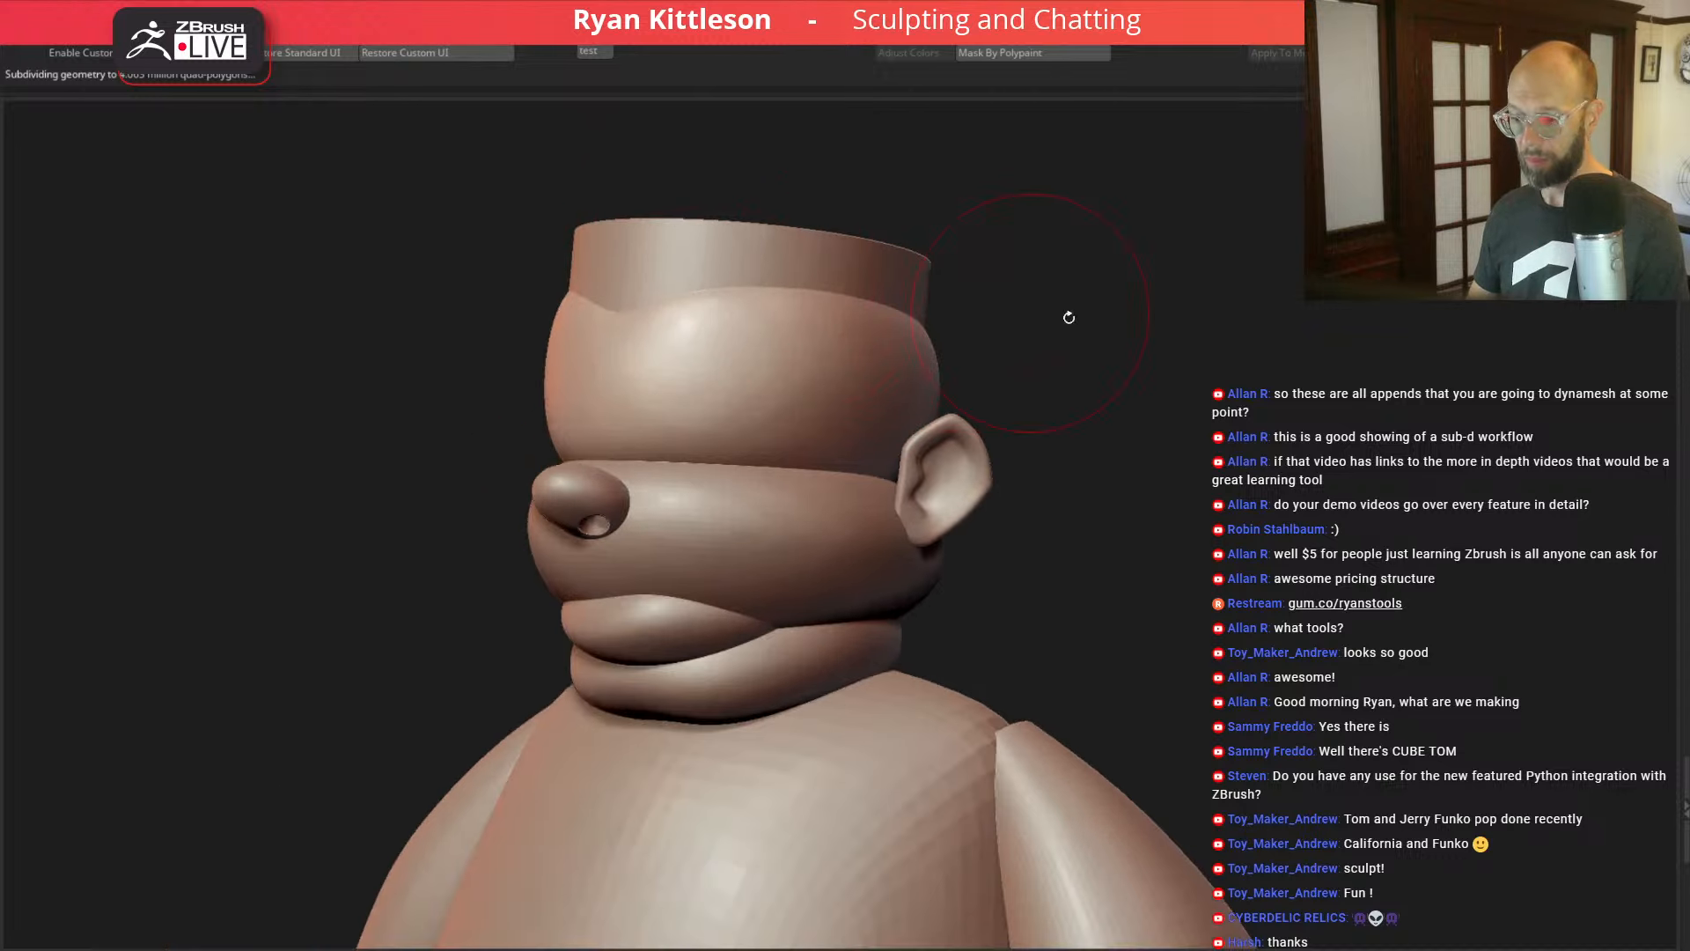
pyautogui.moveTo(1132, 362); pyautogui.dragTo(1098, 358)
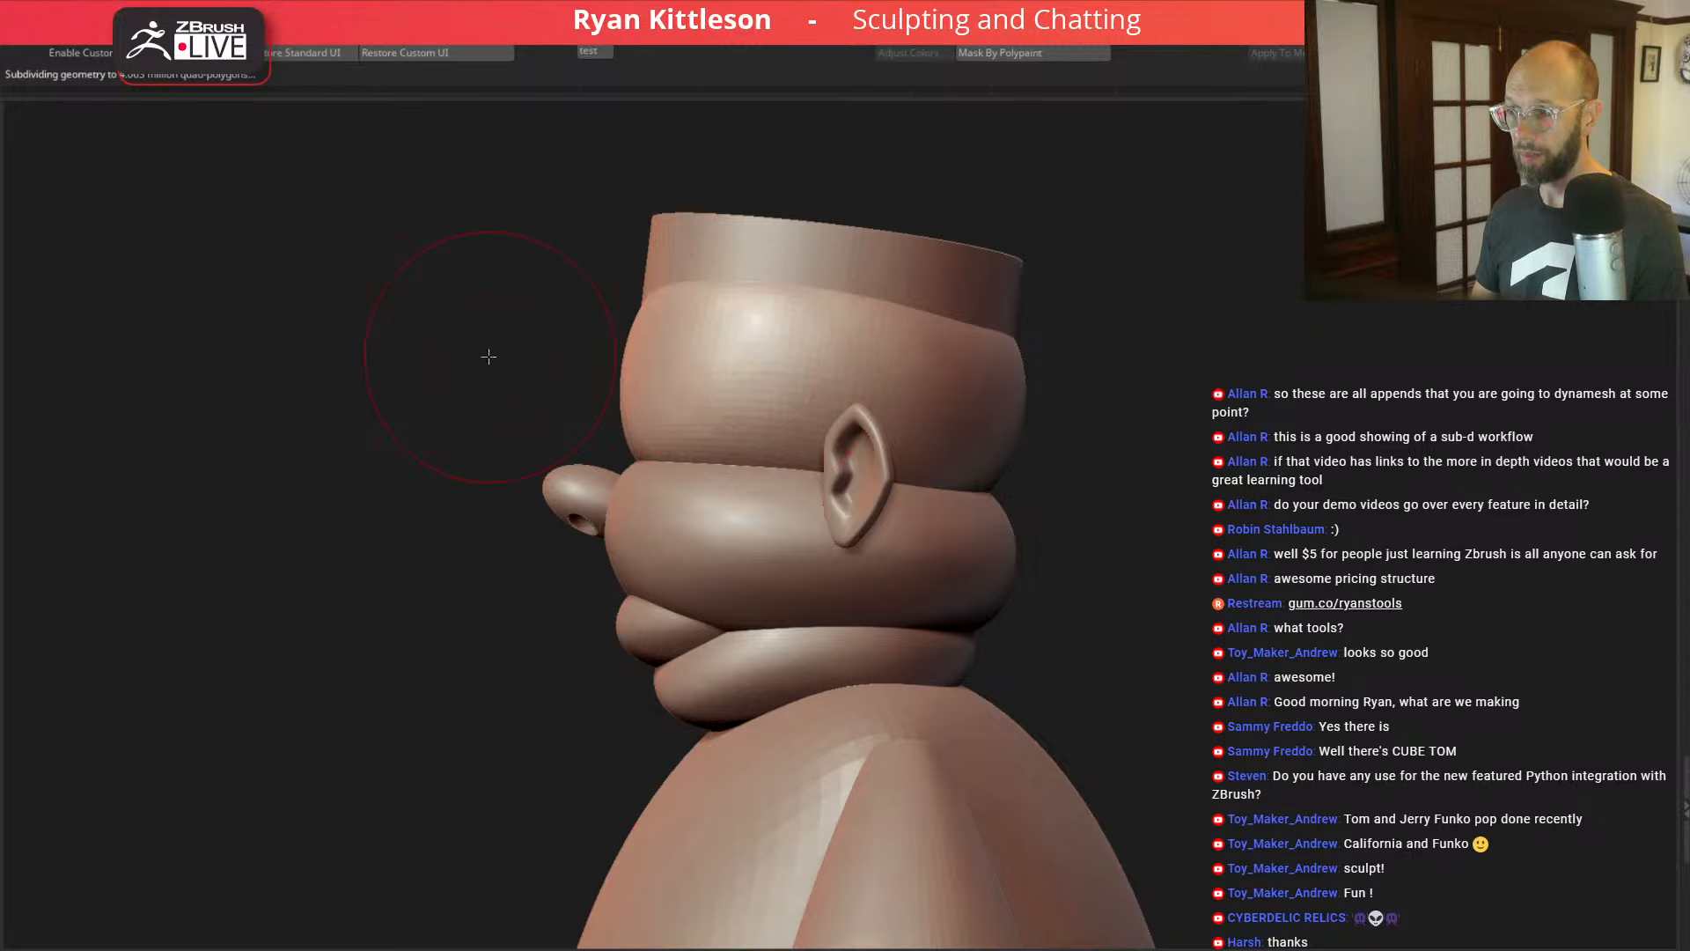
pyautogui.keyDown('shift'); pyautogui.moveTo(490, 359); pyautogui.dragTo(773, 283); pyautogui.keyUp('shift')
pyautogui.moveTo(894, 354); pyautogui.dragTo(863, 347)
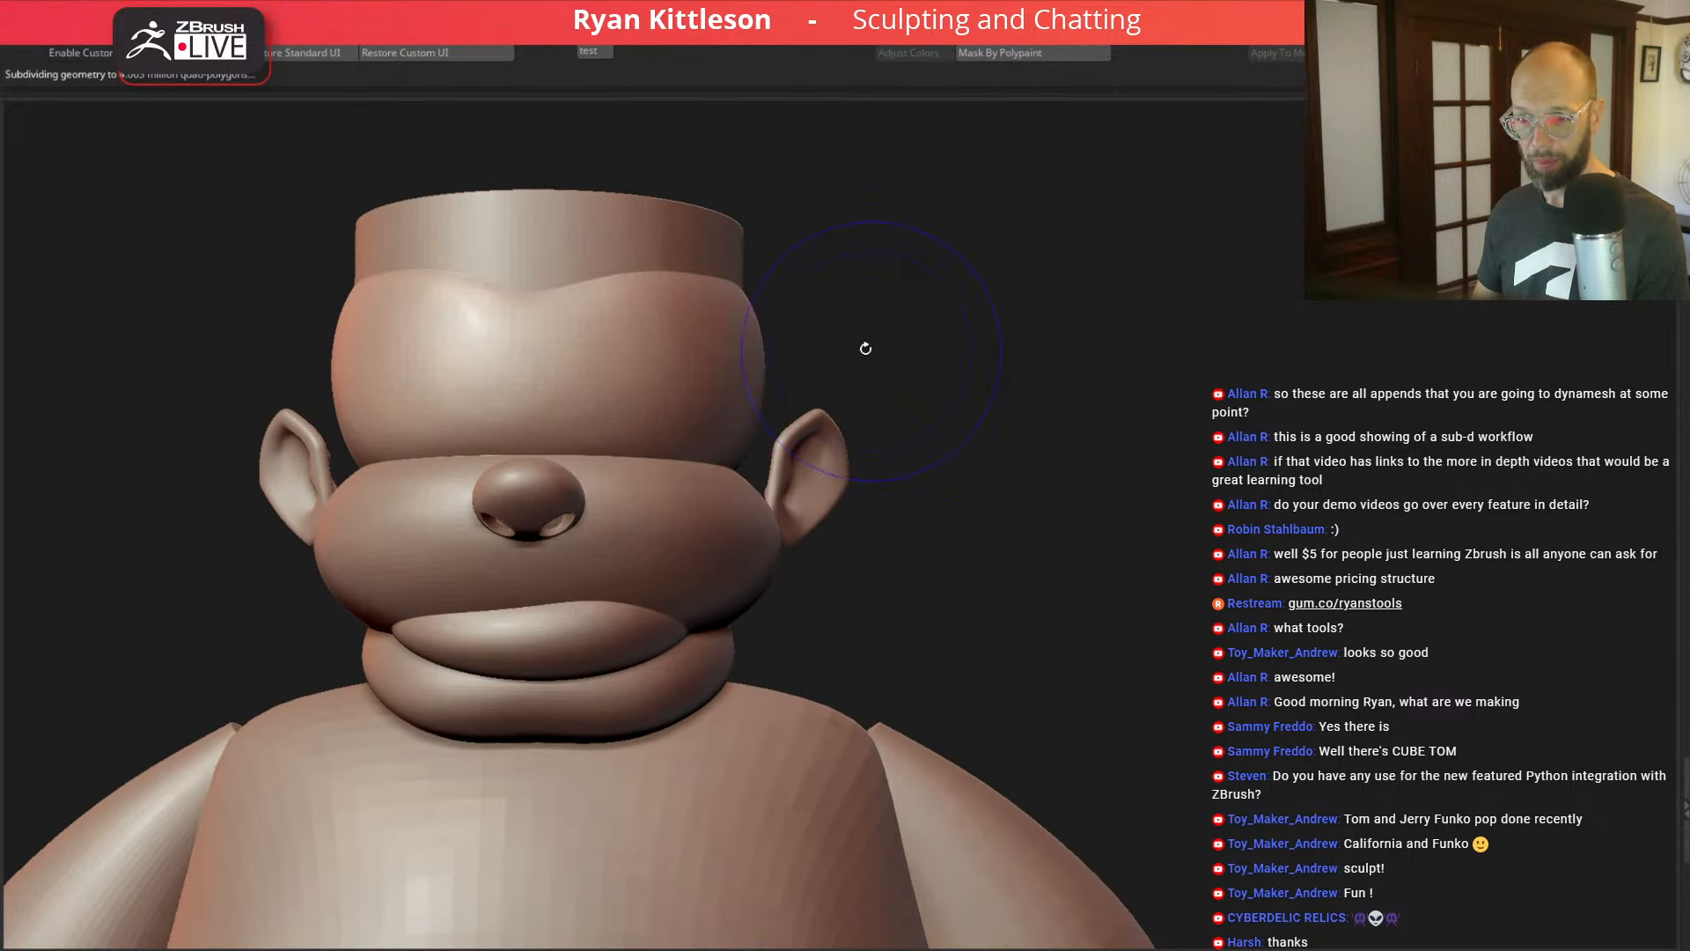
pyautogui.press('space')
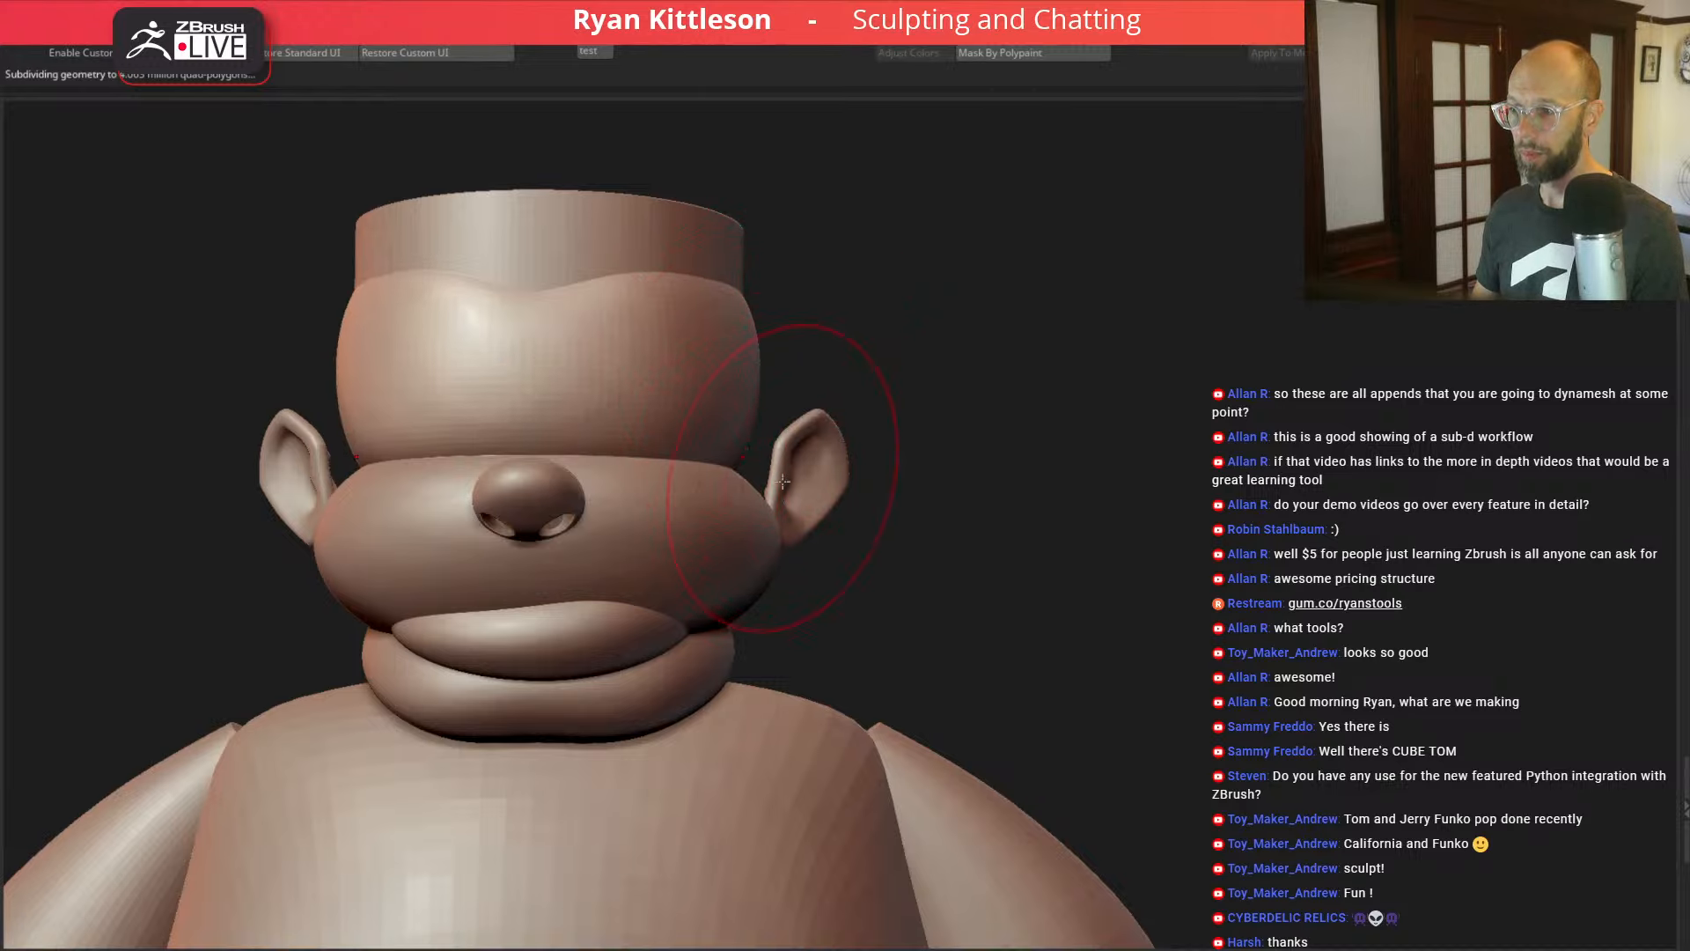
# Step: Turn on symmetry for the middle head piece, isolate it, and undo the one-sided squeeze of its cheek
pyautogui.keyDown('alt'); pyautogui.click(759, 537); pyautogui.keyUp('alt')
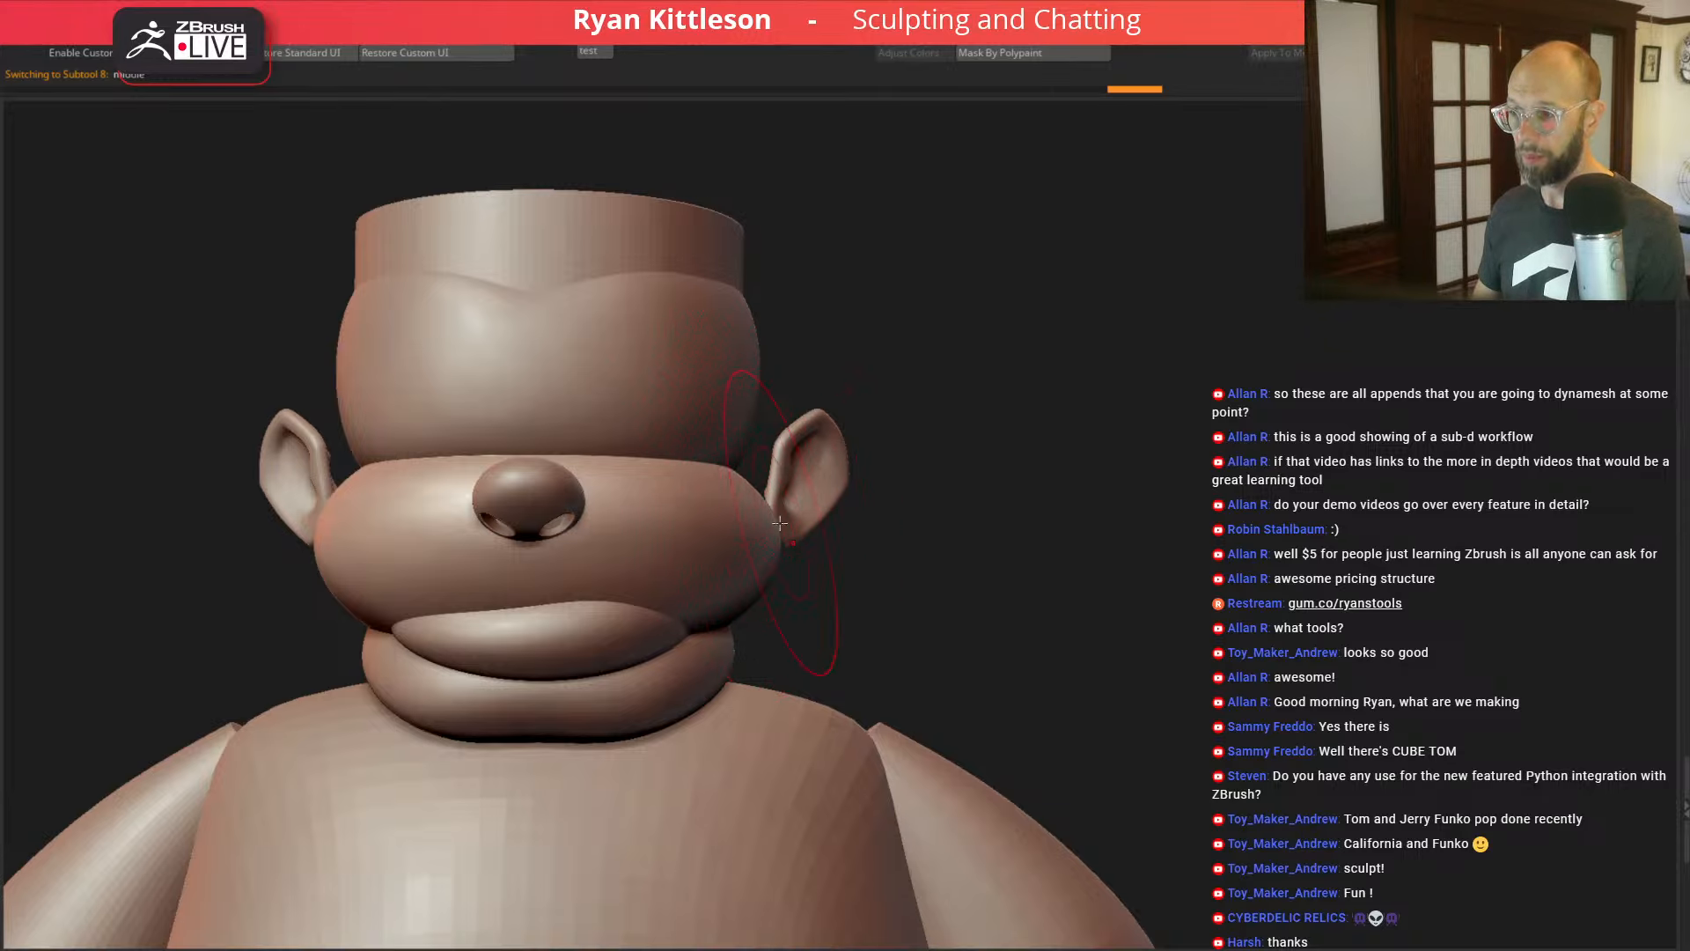
pyautogui.press('space')
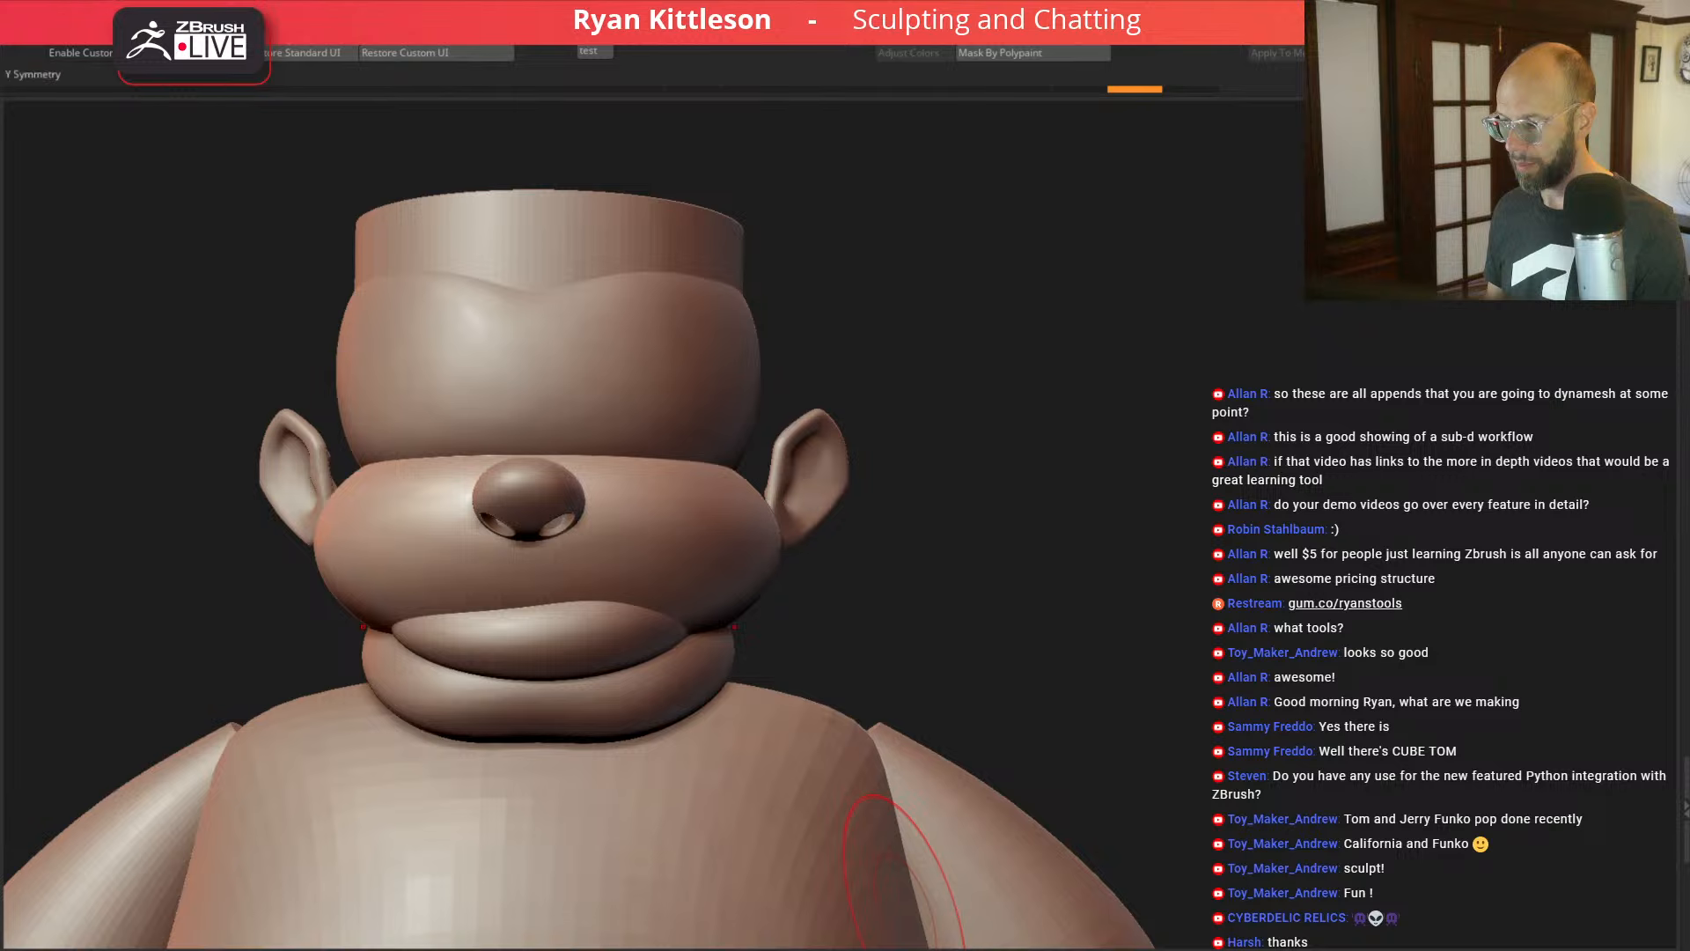
pyautogui.click(996, 550)
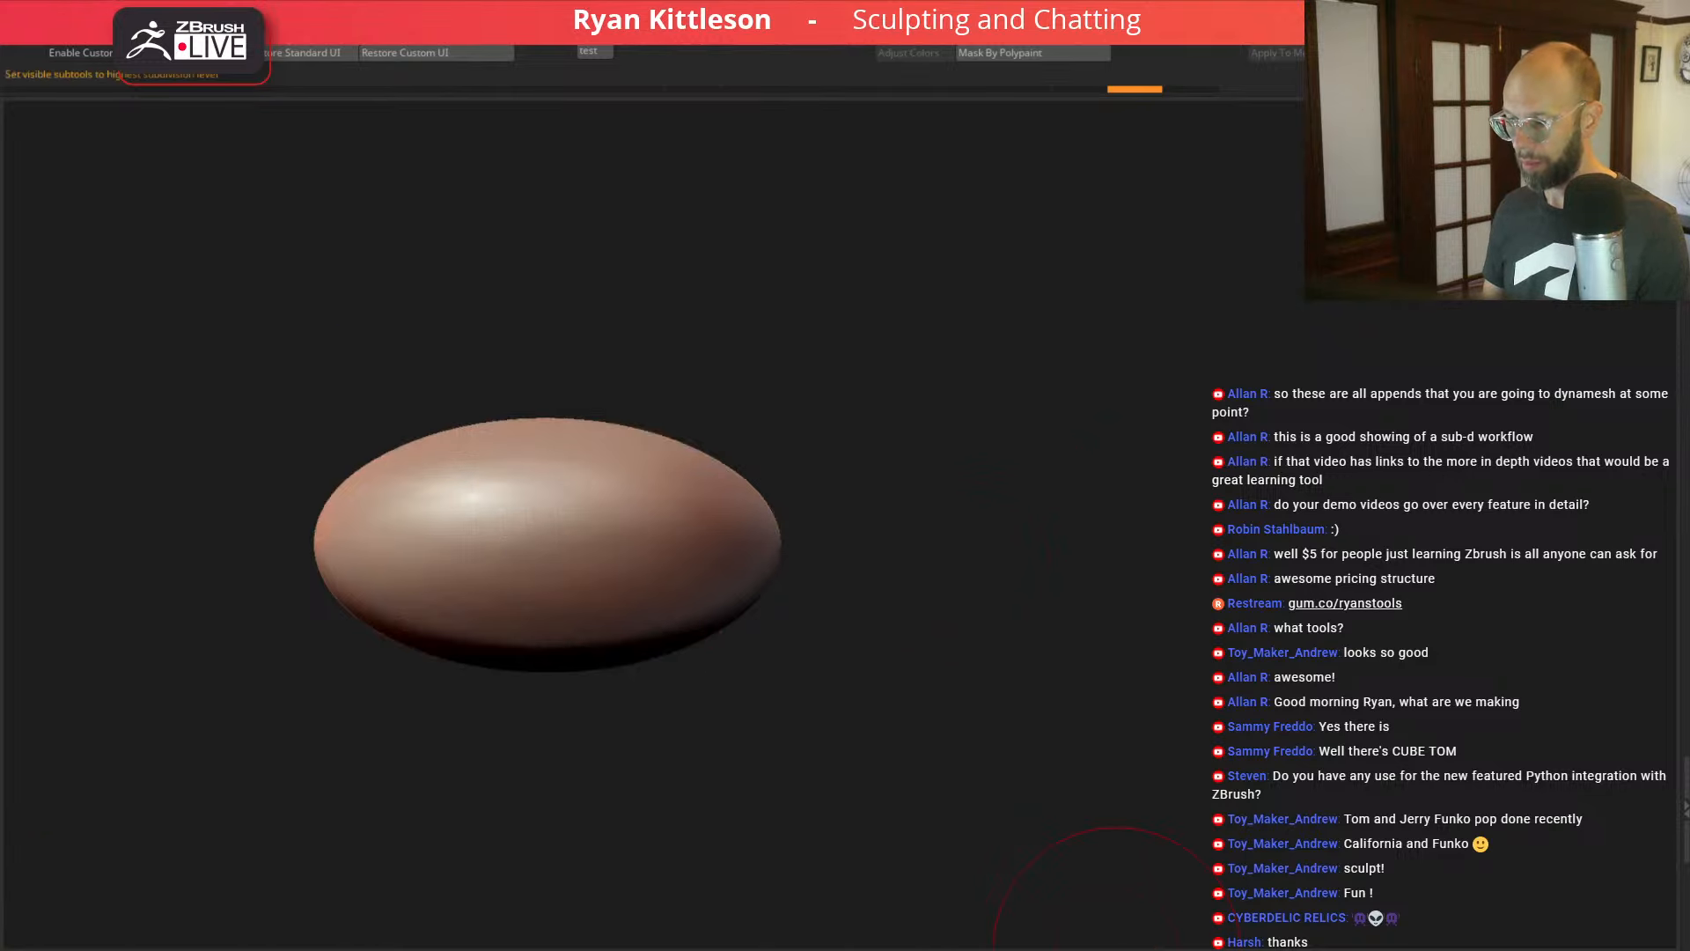
pyautogui.hotkey('ctrl', 'd')
pyautogui.hotkey('ctrl', 'z')
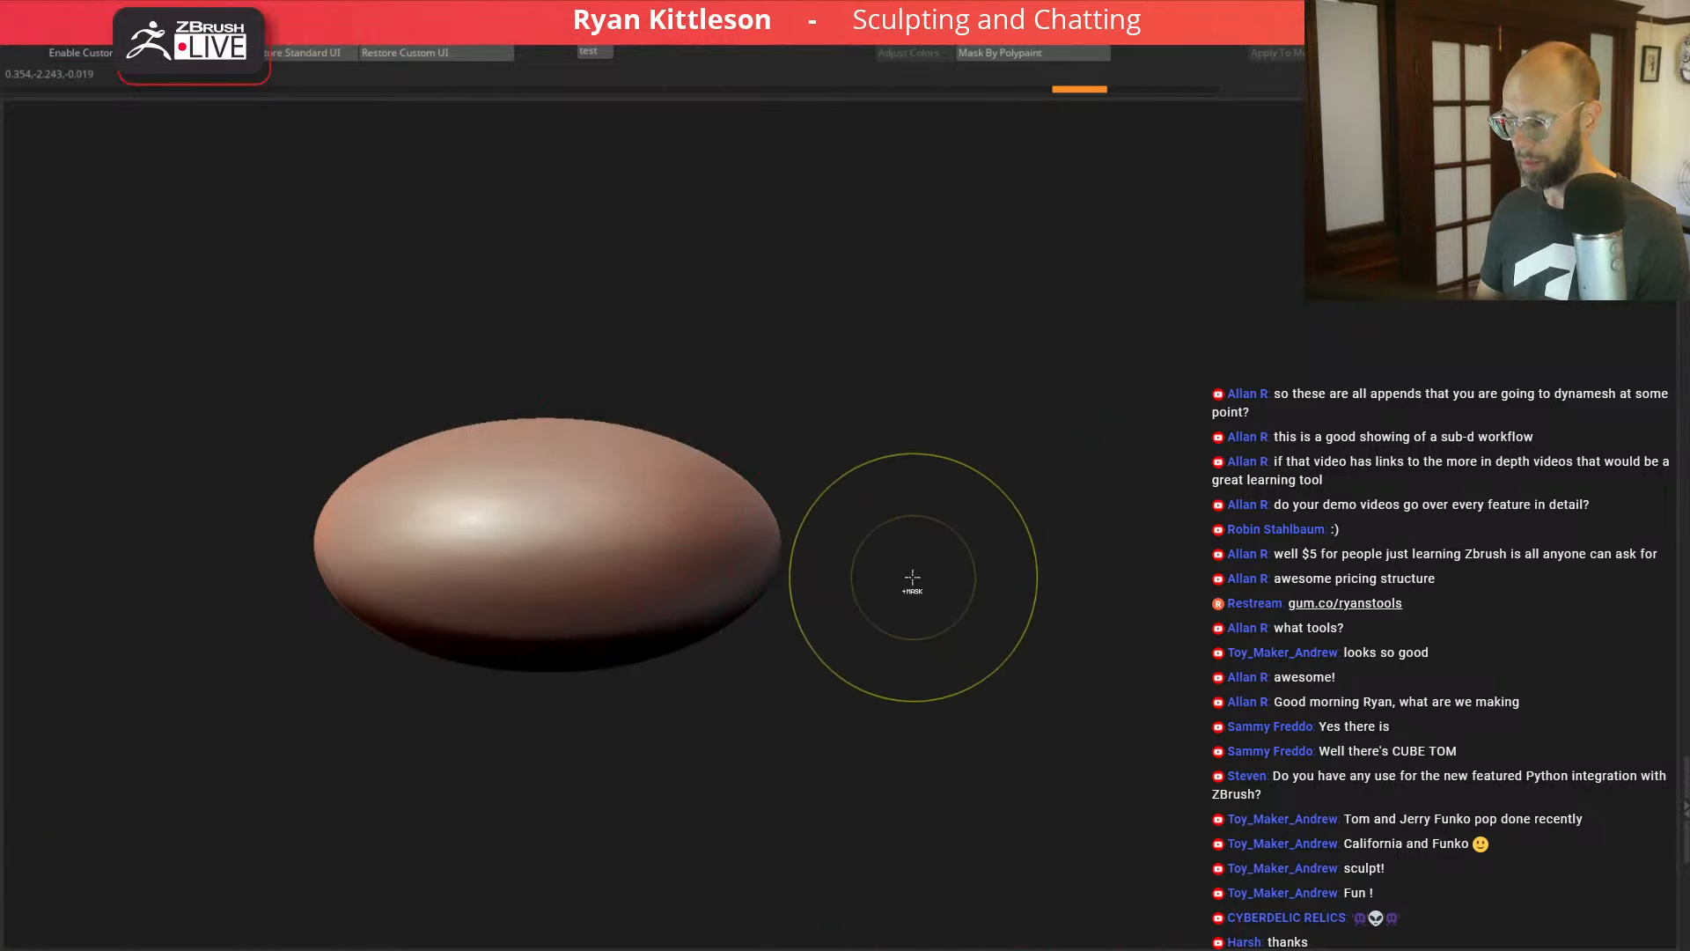
pyautogui.hotkey('ctrl', 'shift', 'z')
pyautogui.hotkey('ctrl', 'shift', 'z')
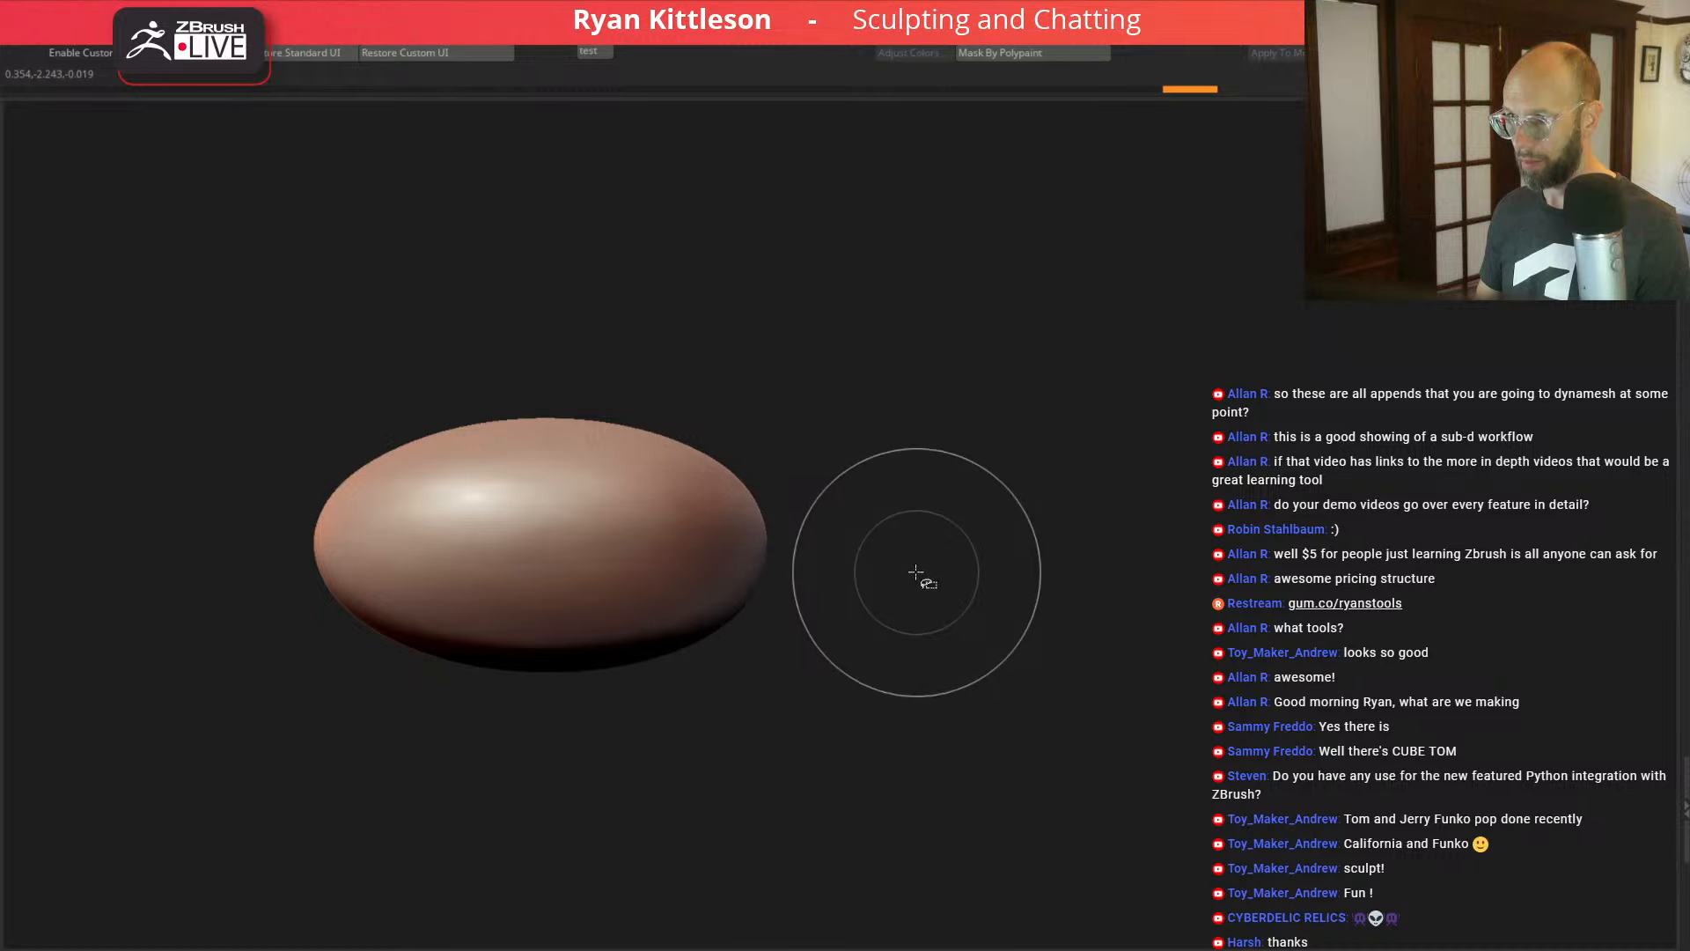
pyautogui.hotkey('ctrl', 'z')
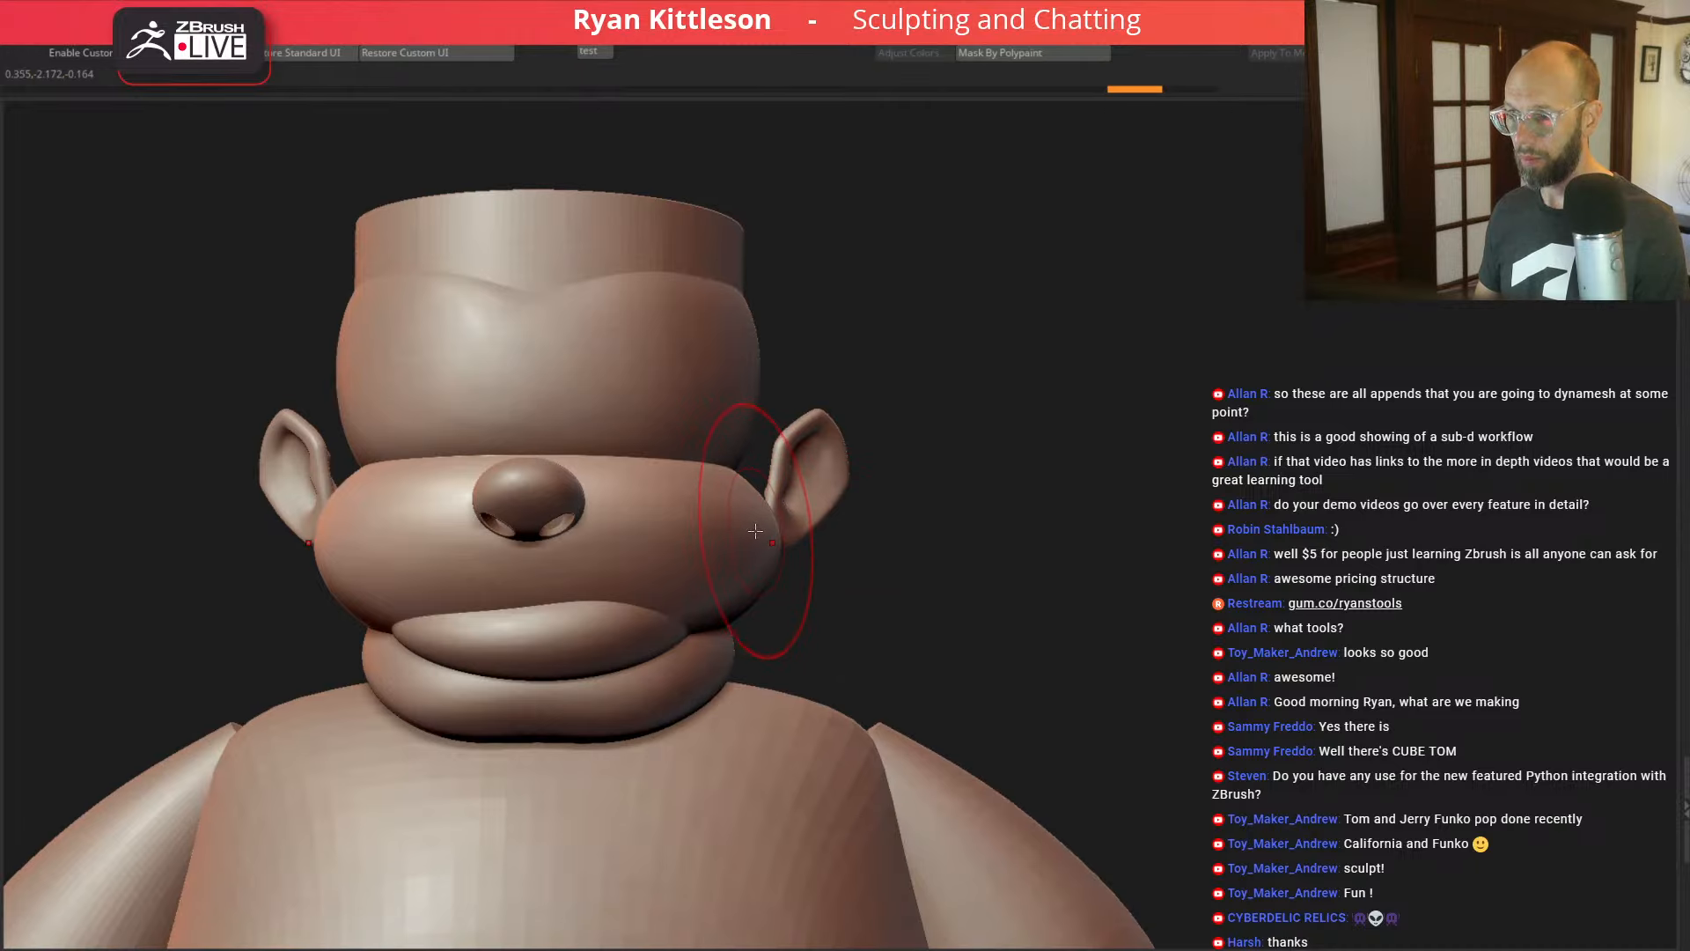
# Step: Push both sides of the middle head piece symmetrically inward until it is about as wide as the cranium
pyautogui.press('space')
pyautogui.moveTo(931, 558); pyautogui.dragTo(1111, 546)
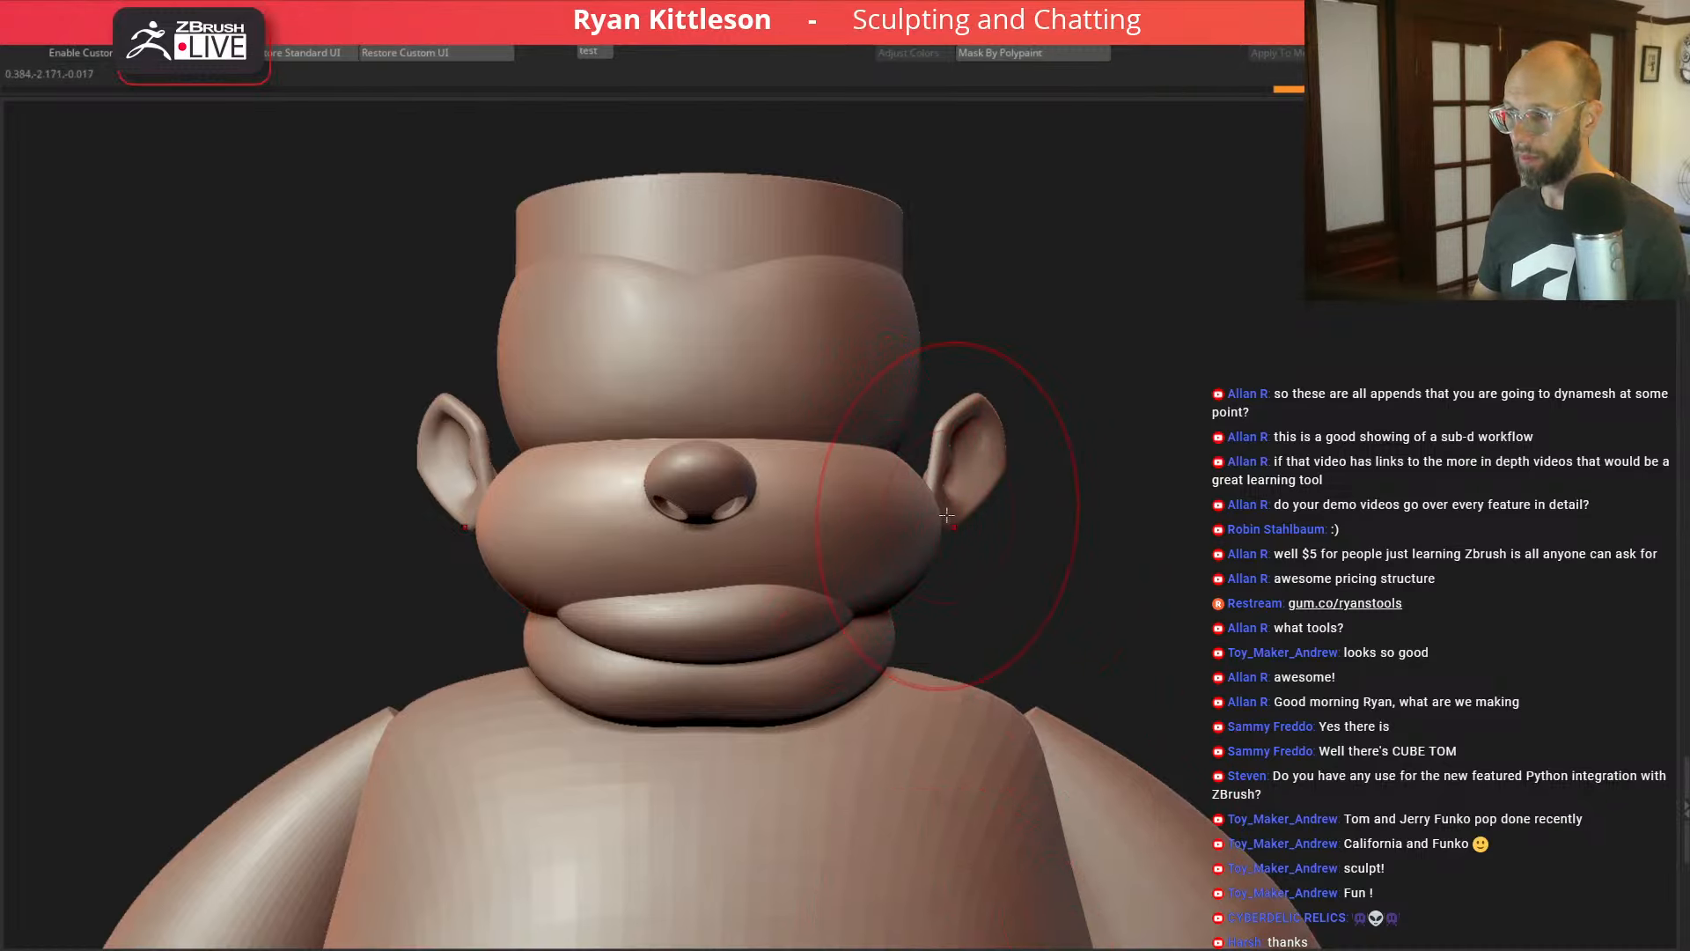
pyautogui.moveTo(978, 512); pyautogui.dragTo(916, 502)
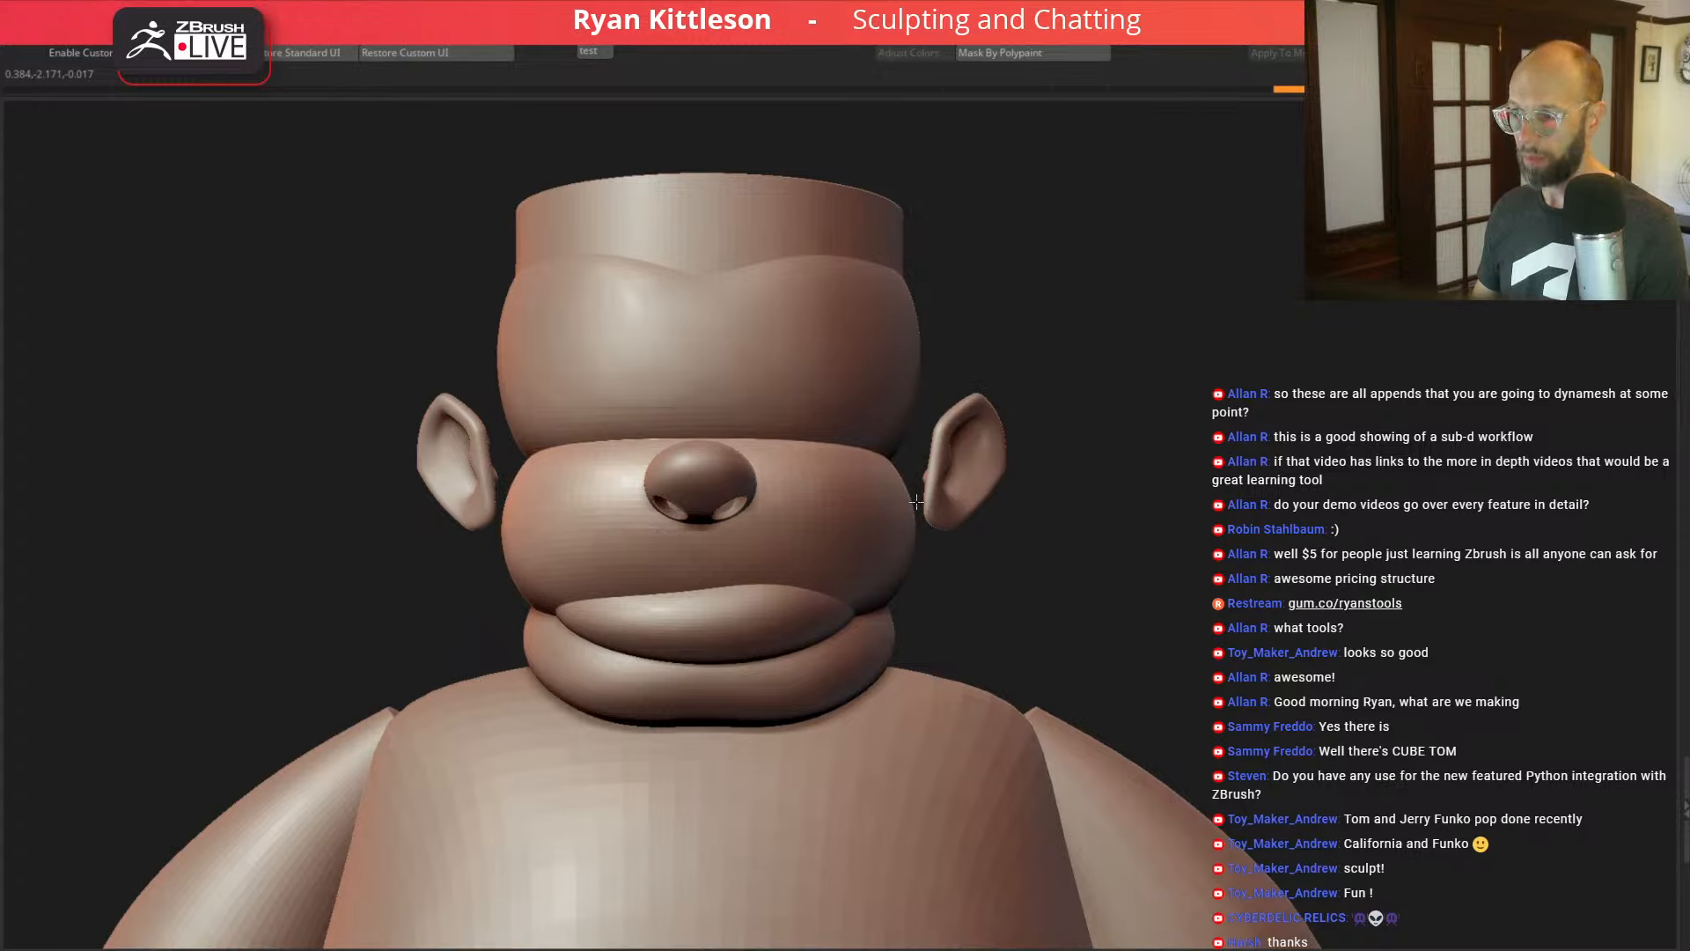
pyautogui.press('space')
pyautogui.moveTo(948, 521); pyautogui.dragTo(930, 525)
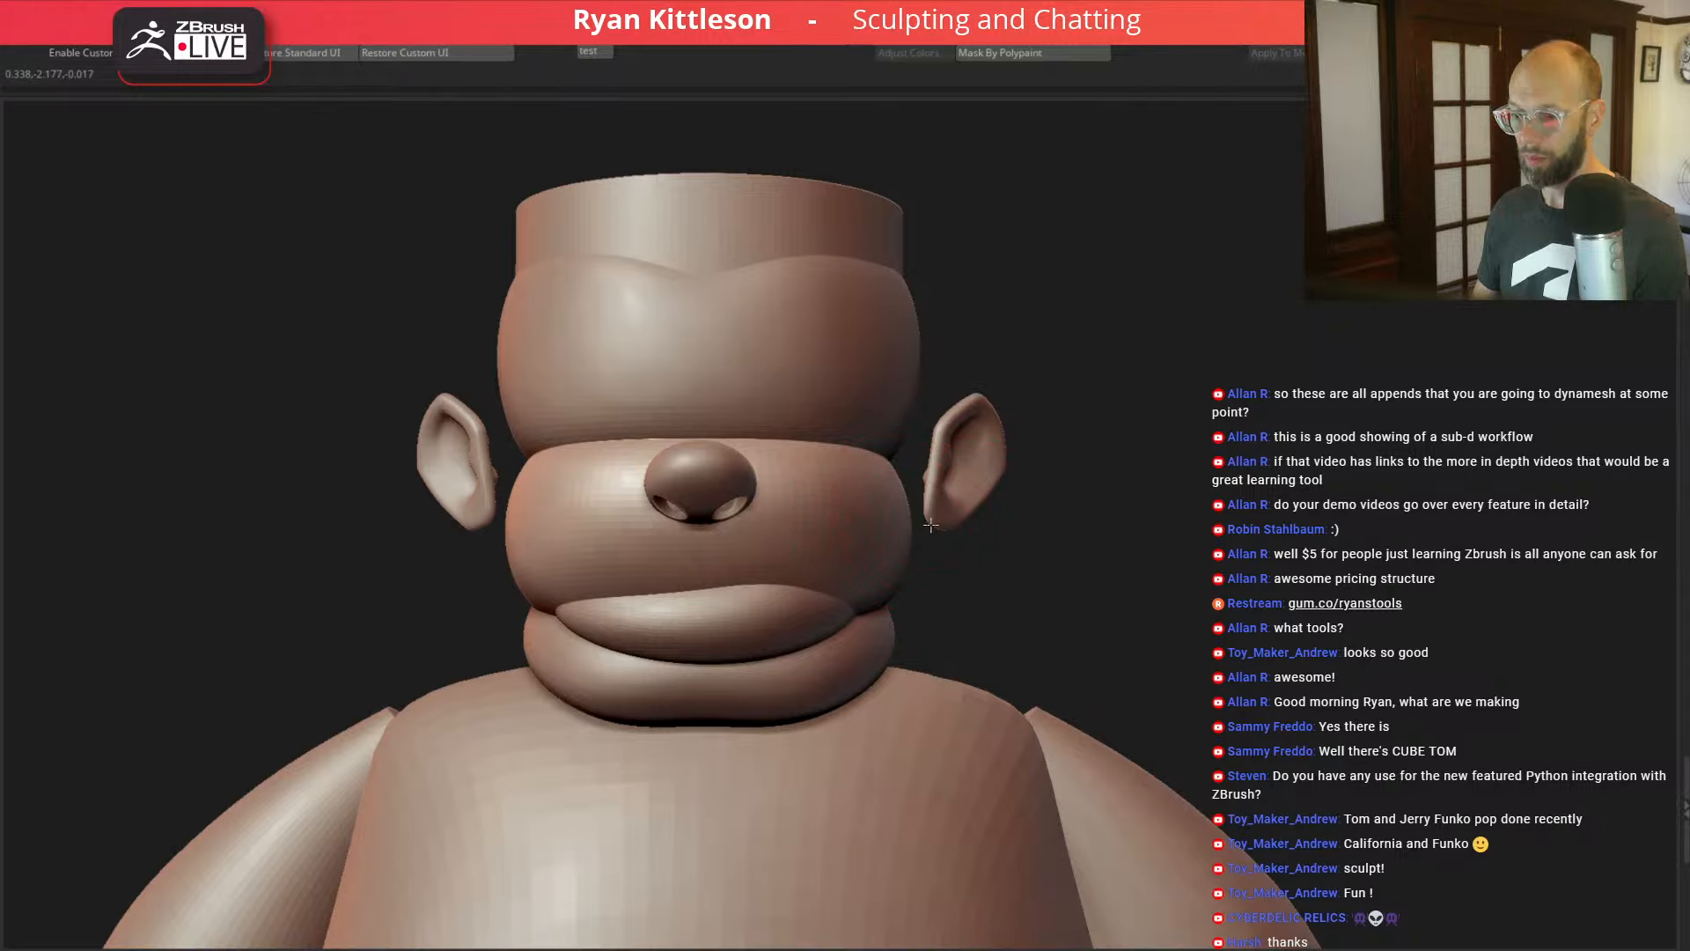
# Step: Move the mirrored ears inward and slightly down so they attach to the narrowed middle head piece
pyautogui.press('w')
pyautogui.keyDown('alt'); pyautogui.click(986, 469); pyautogui.keyUp('alt')
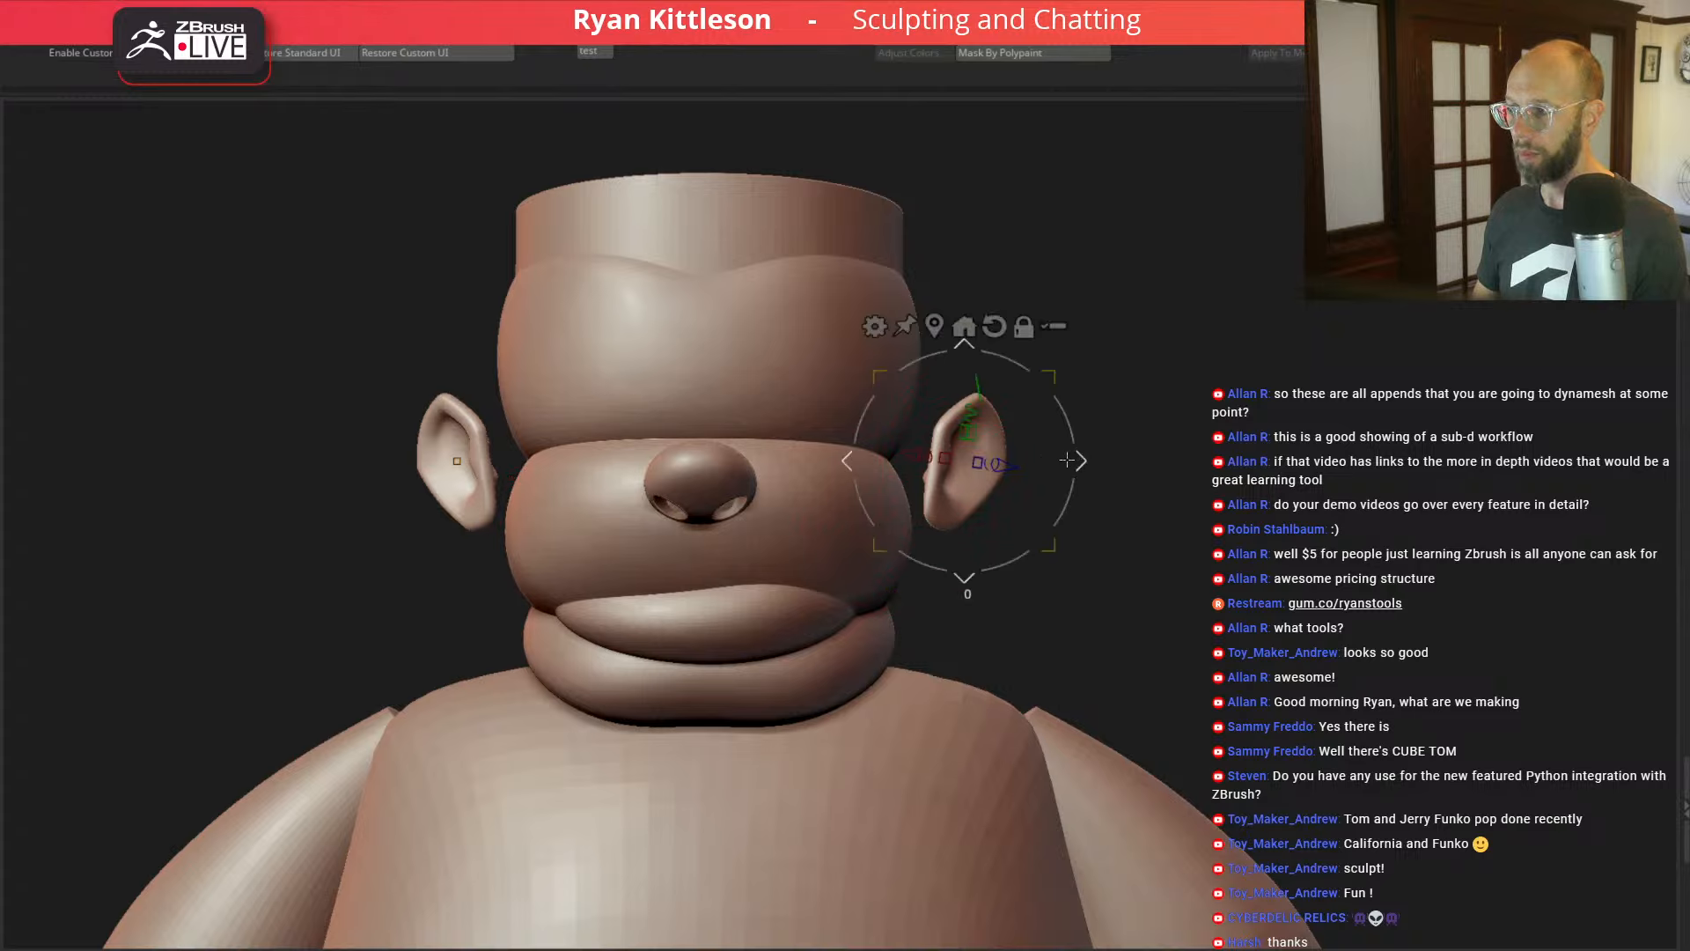
pyautogui.moveTo(1067, 459); pyautogui.dragTo(1051, 482)
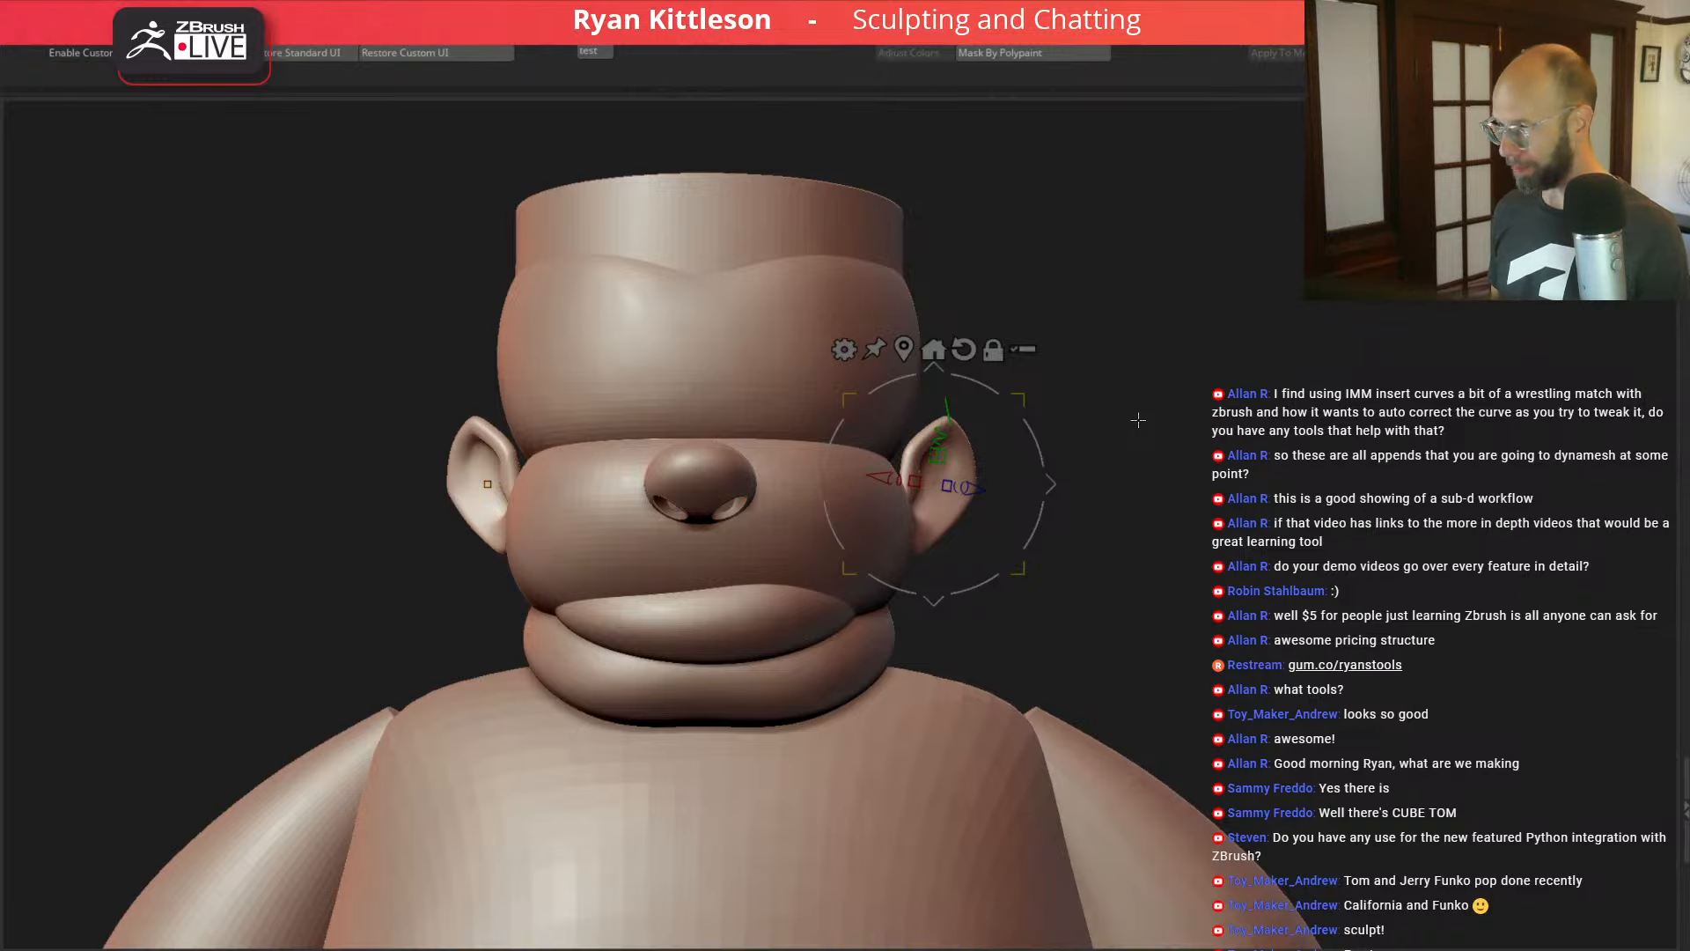
pyautogui.moveTo(1197, 407); pyautogui.dragTo(1228, 459)
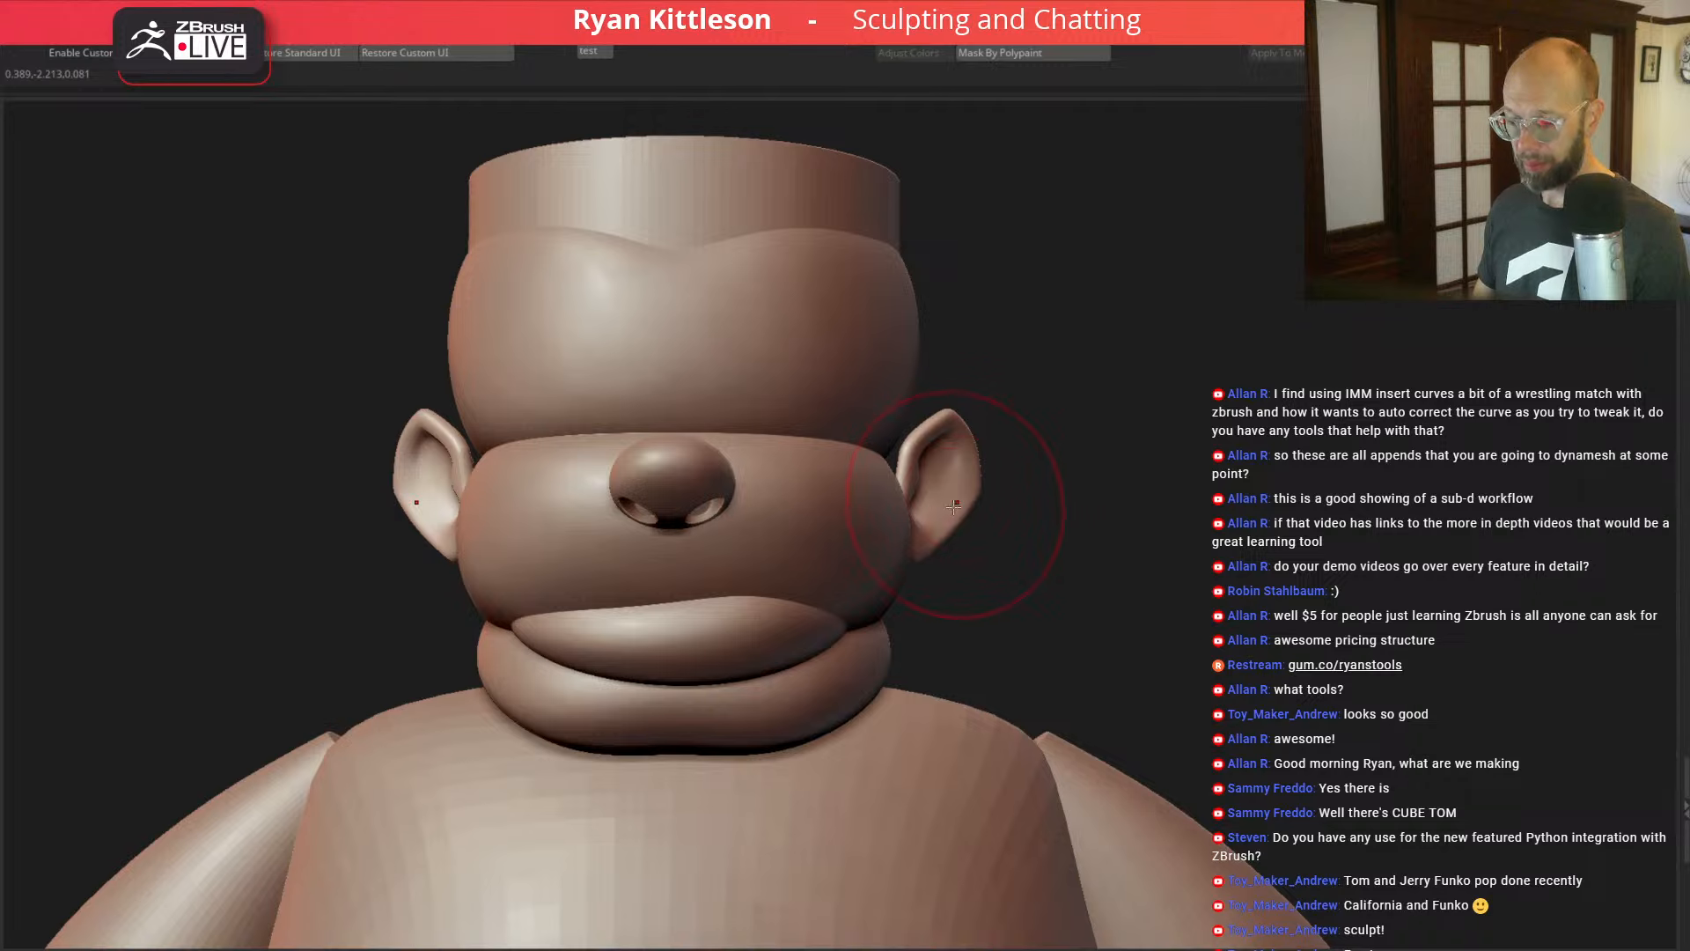
# Step: Isolate the lip piece, make its mesh symmetrical again, restore its smooth subdivision, and show all the other parts
pyautogui.keyDown('alt'); pyautogui.click(745, 628); pyautogui.keyUp('alt')
pyautogui.click(748, 947)
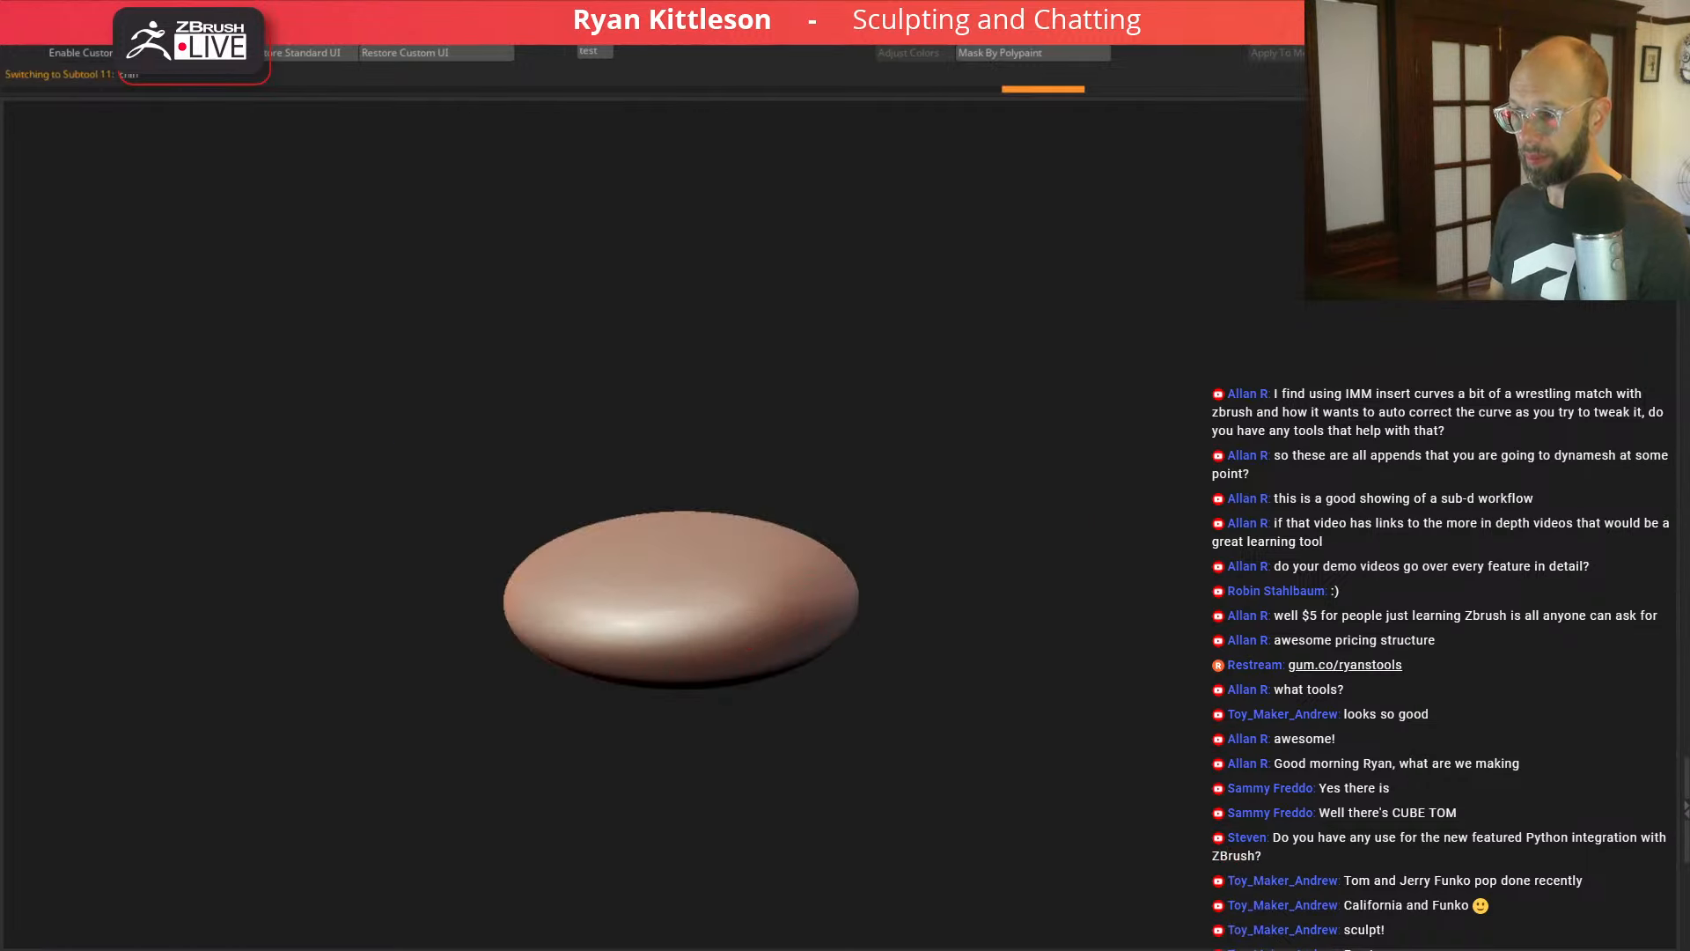
pyautogui.hotkey('shift', 'f')
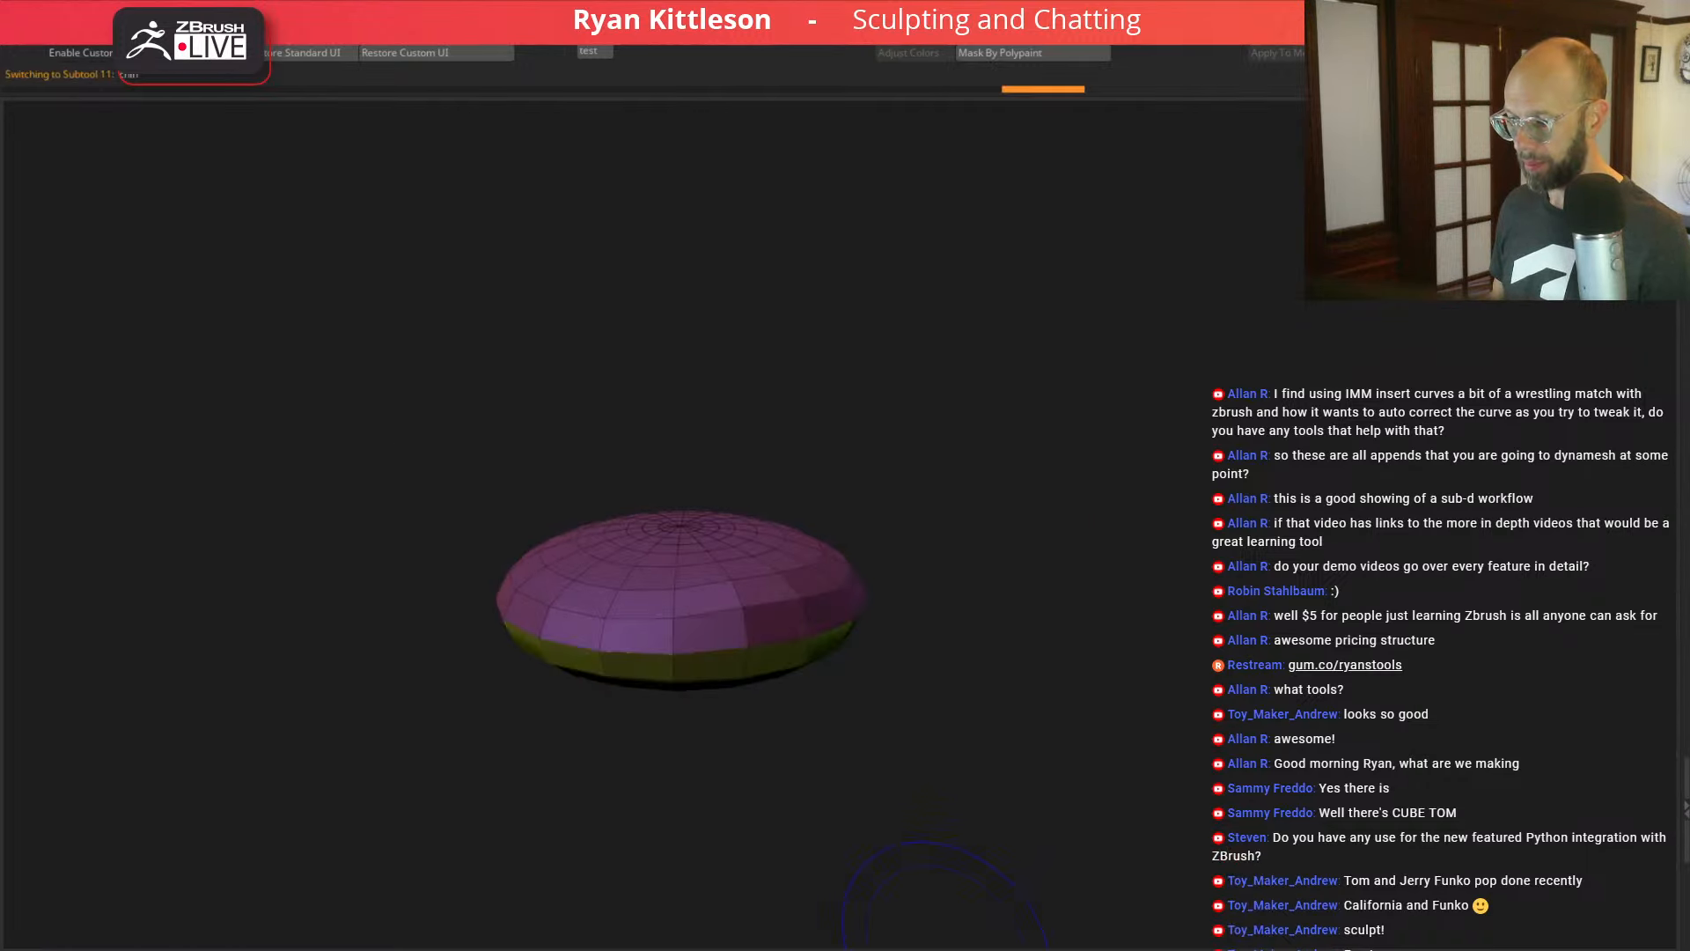
pyautogui.click(946, 949)
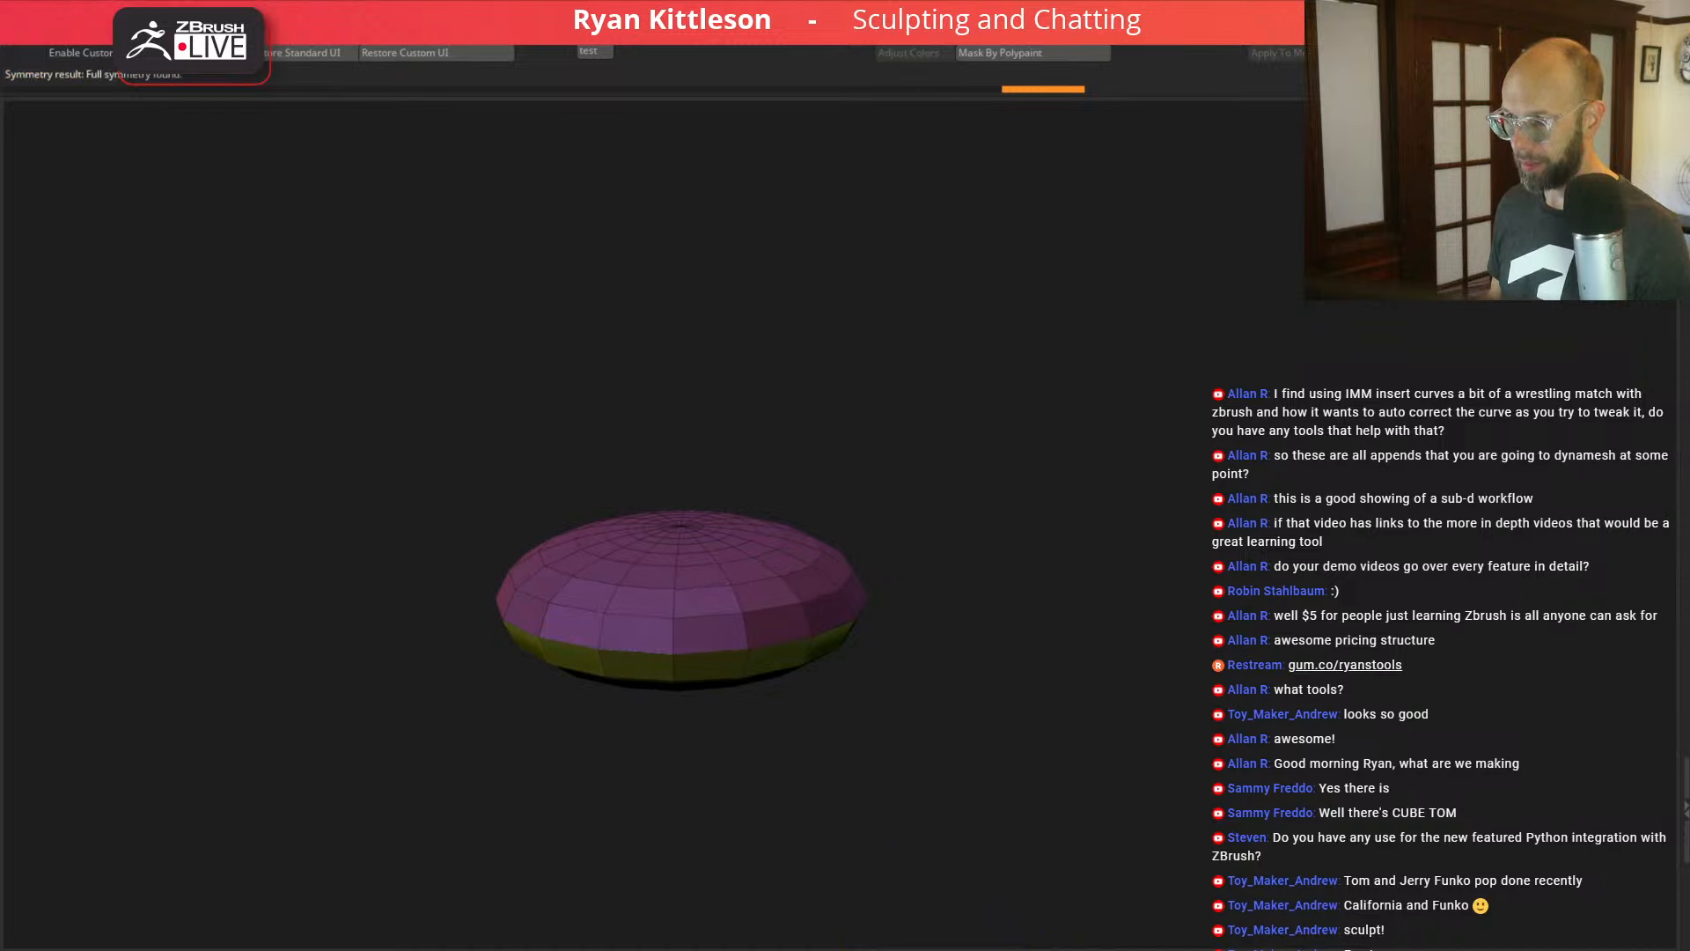
pyautogui.press('d')
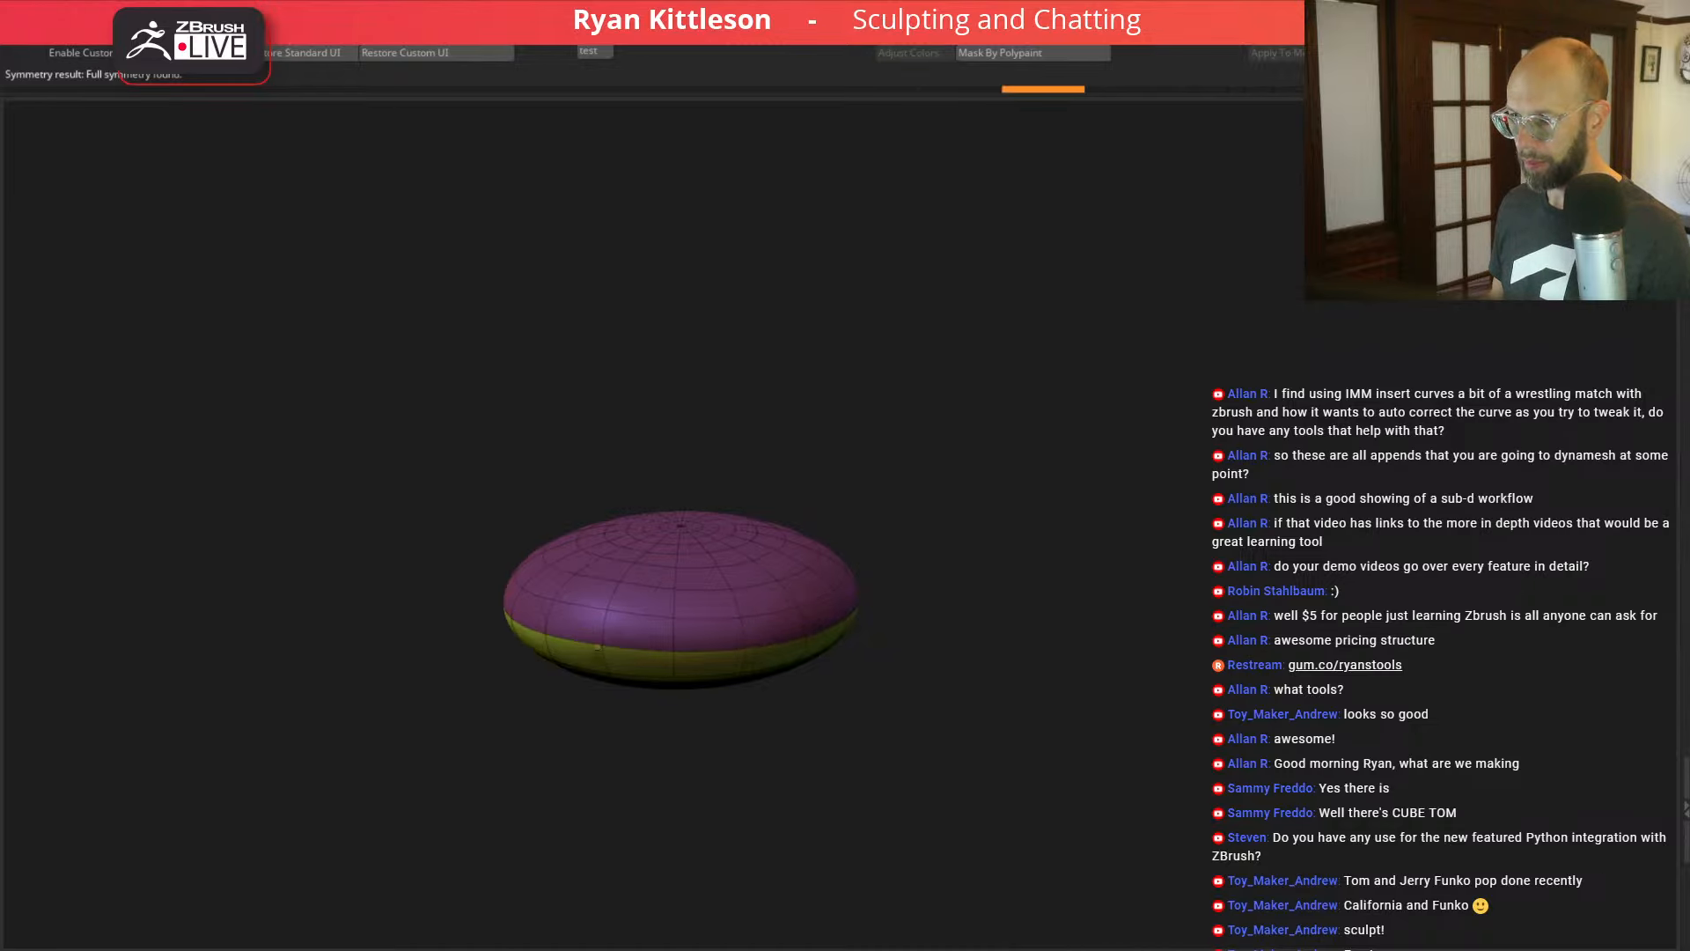
pyautogui.hotkey('shift', 'f')
pyautogui.hotkey('alt', 'shift', 's')
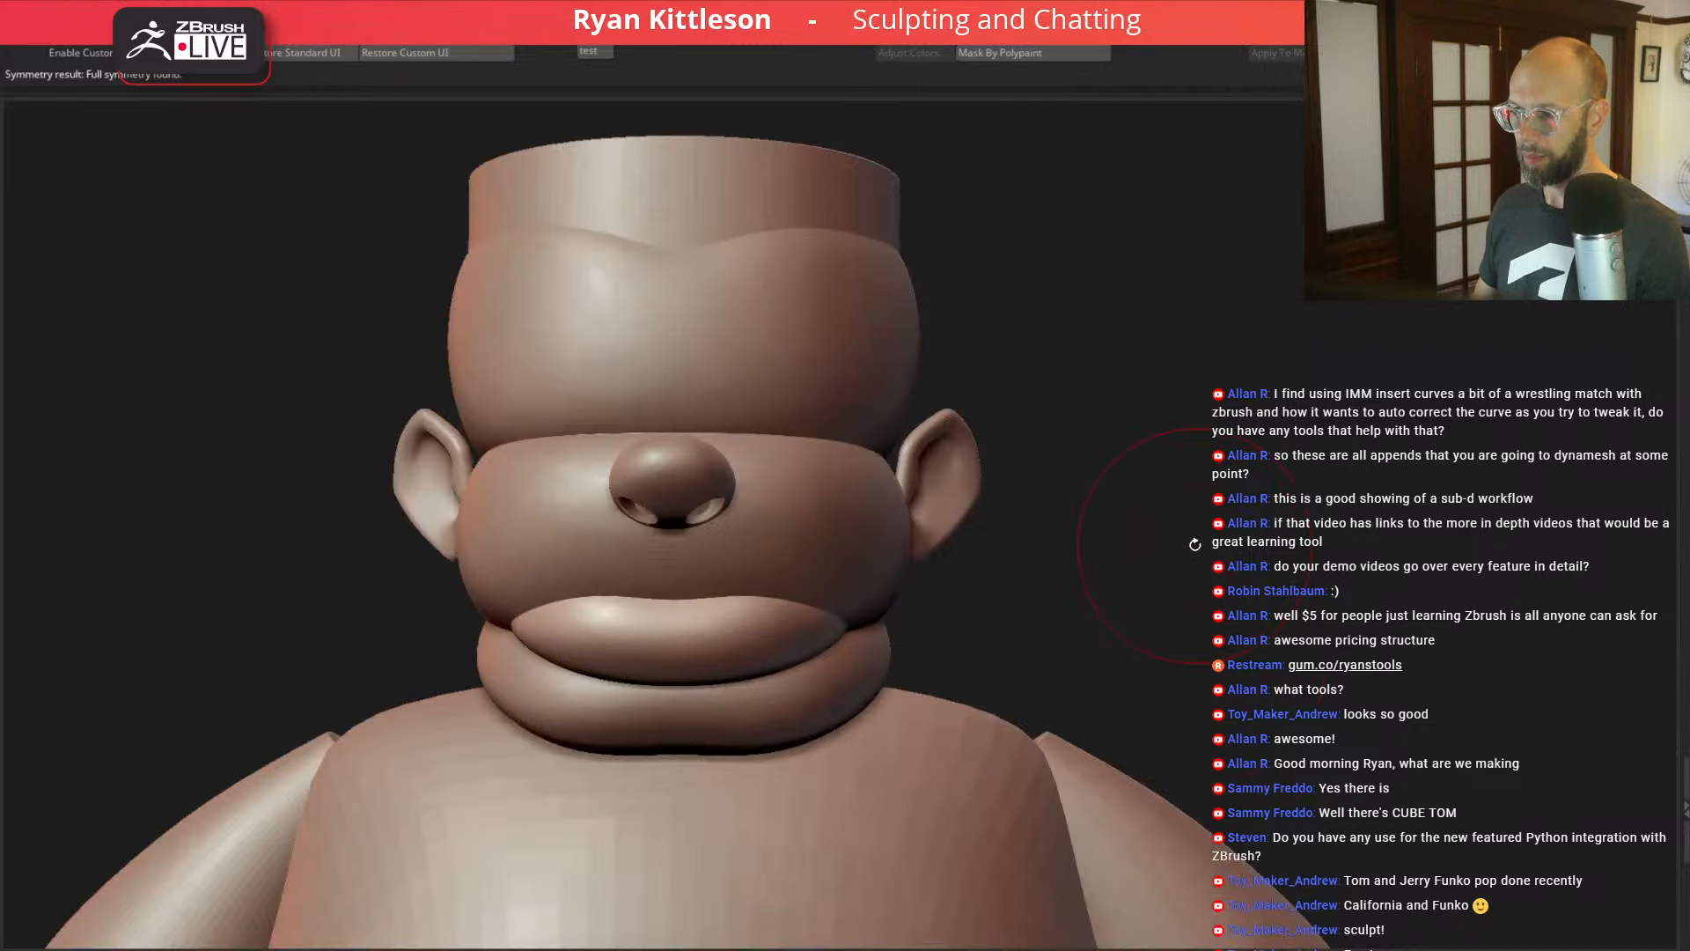
# Step: Turn on symmetry for the lip piece and, with a smaller brush, pull its lower edge slightly down
pyautogui.moveTo(1222, 574); pyautogui.dragTo(1176, 561)
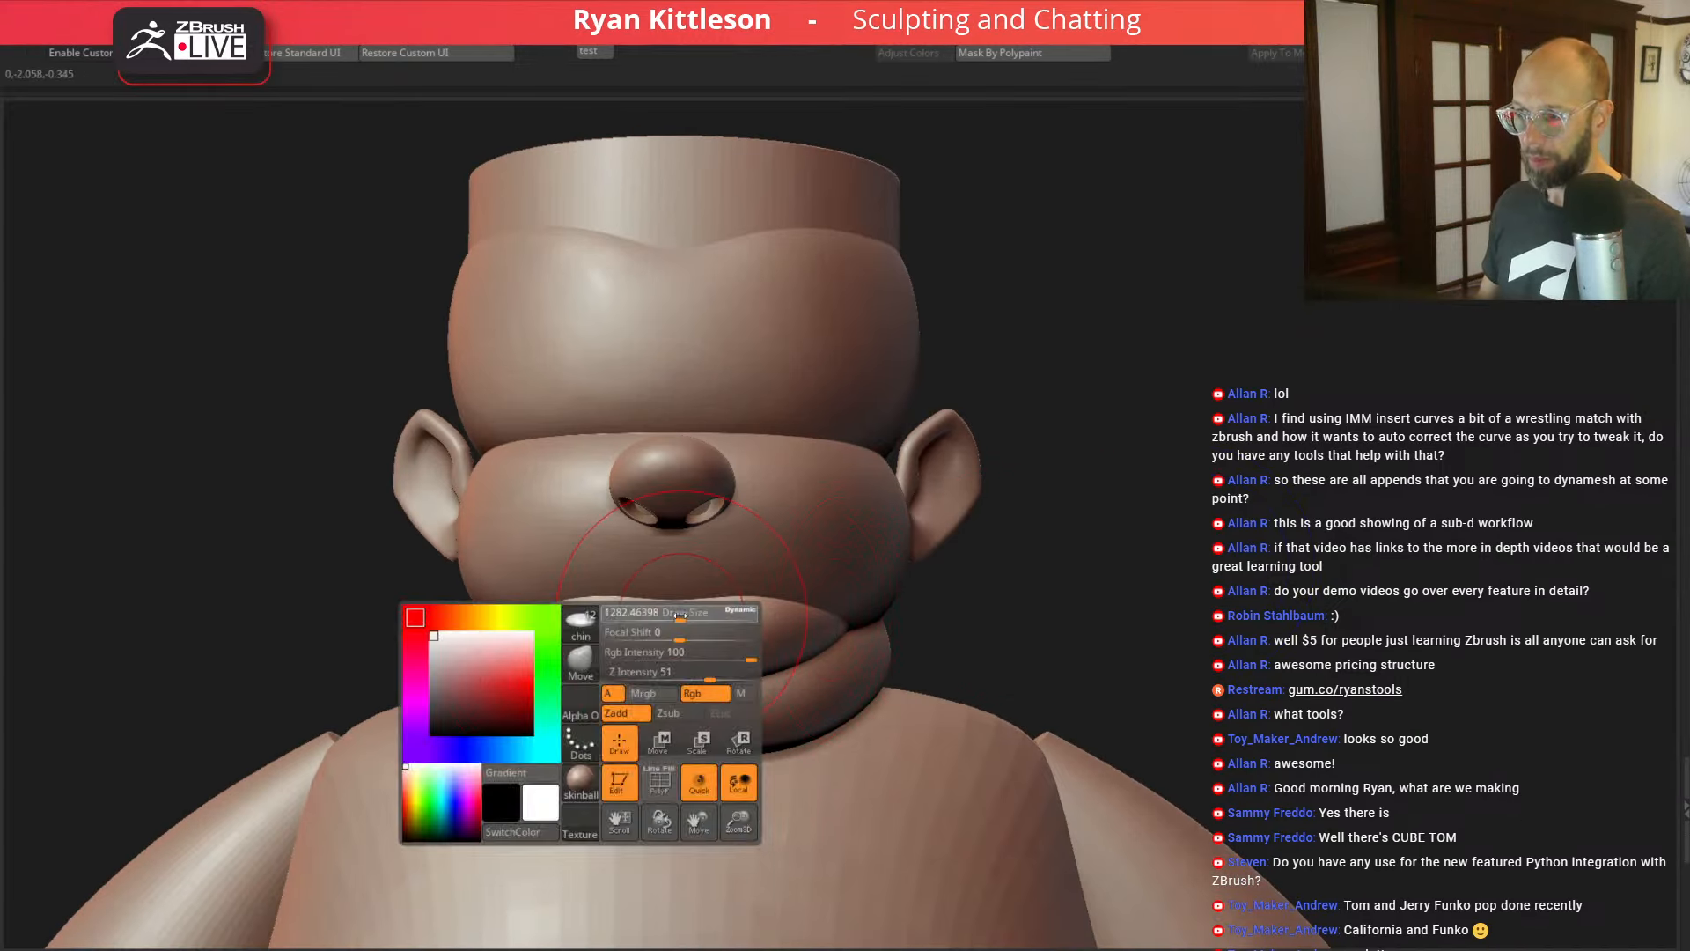
pyautogui.press('space')
pyautogui.moveTo(670, 612)
pyautogui.mouseDown()
pyautogui.moveTo(651, 613)
pyautogui.moveTo(649, 678)
pyautogui.moveTo(611, 674)
pyautogui.moveTo(603, 691)
pyautogui.moveTo(666, 692)
pyautogui.mouseUp()
pyautogui.hotkey('ctrl', 'z')
pyautogui.hotkey('ctrl', 'z')
pyautogui.hotkey('ctrl', 'z')
pyautogui.press('x')
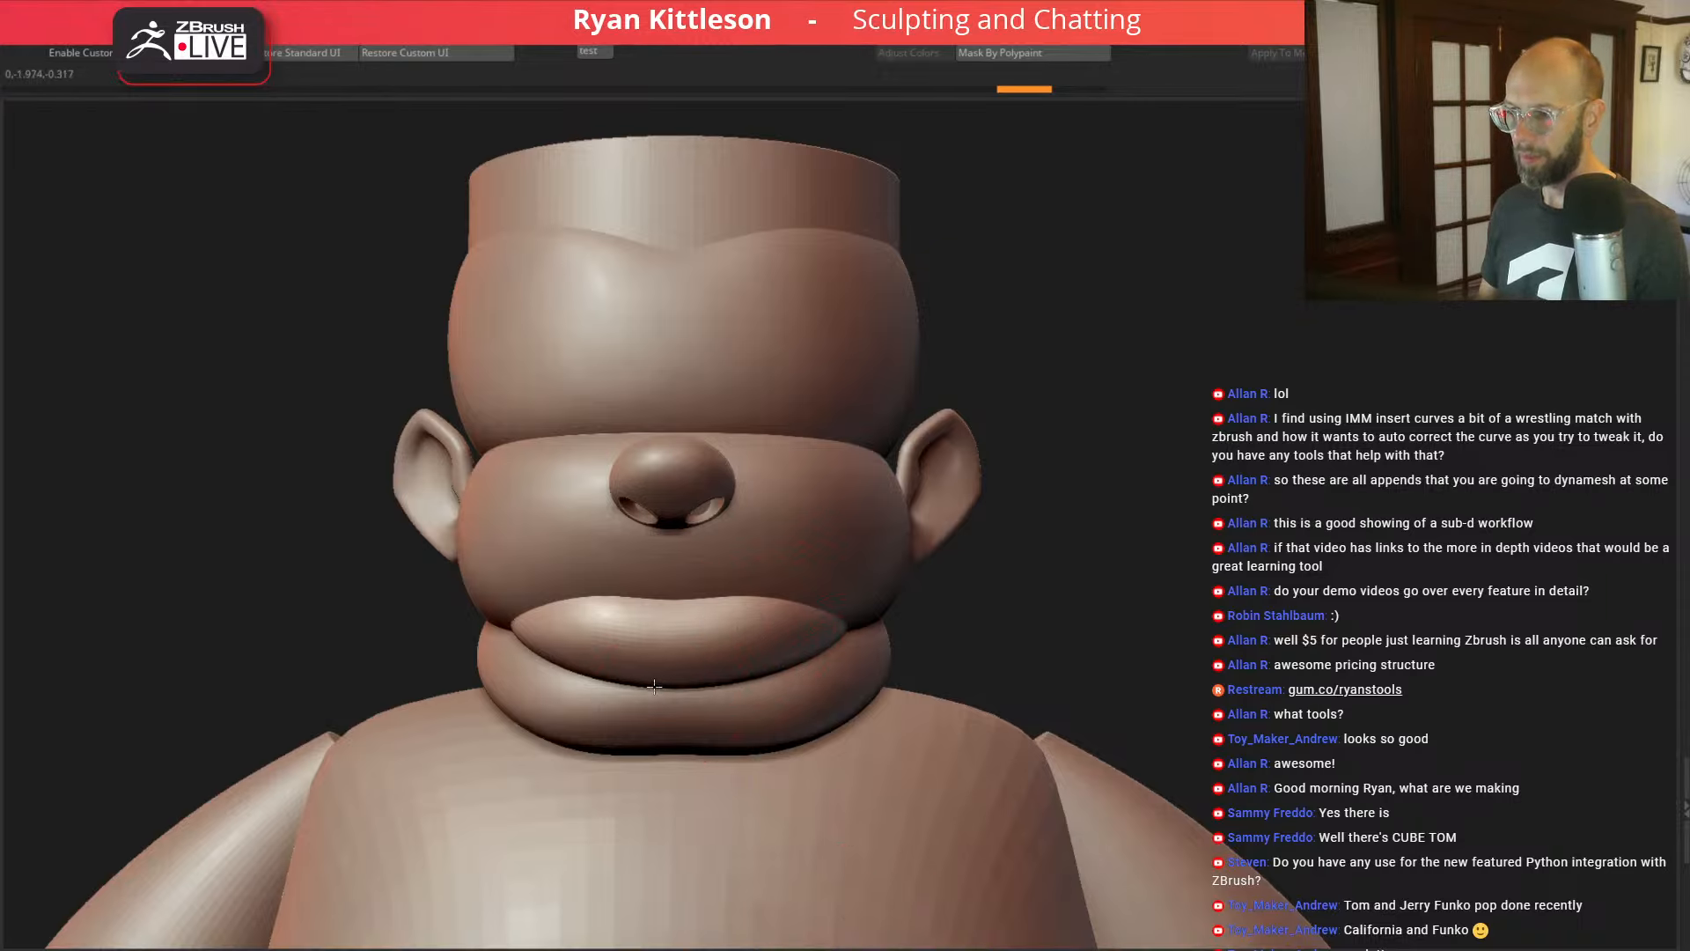
pyautogui.moveTo(619, 680); pyautogui.dragTo(620, 688)
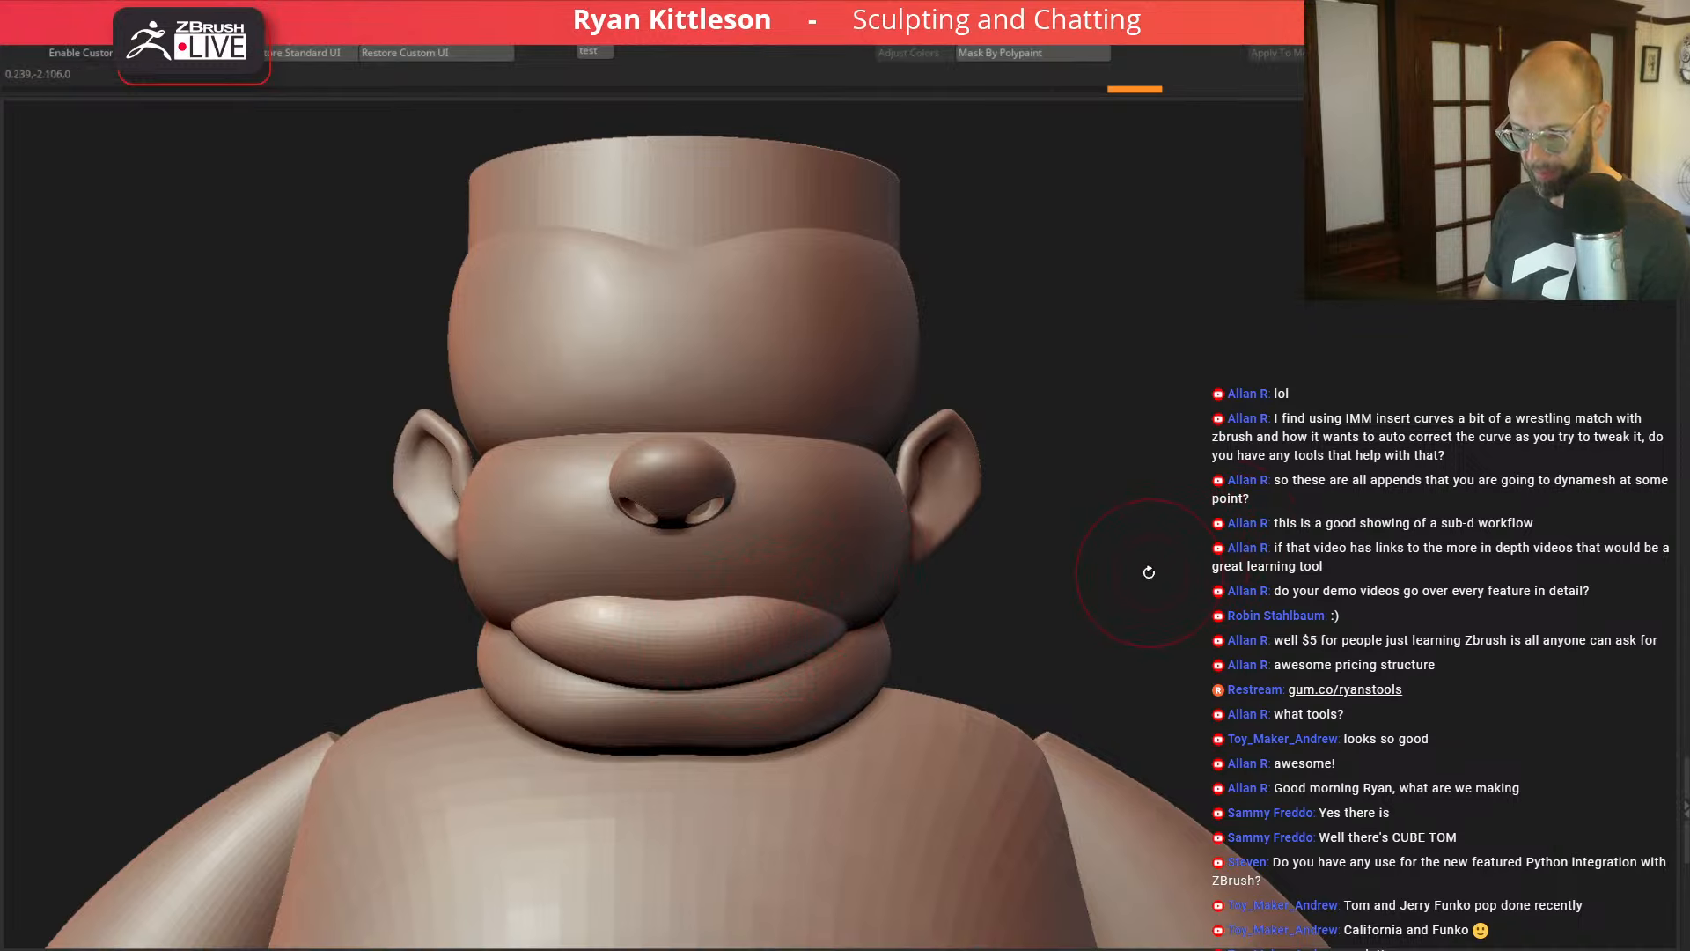
# Step: Pull the front lower edge of the jaw roll slightly down over the chest and quick-save the project
pyautogui.keyDown('alt'); pyautogui.click(678, 759); pyautogui.keyUp('alt')
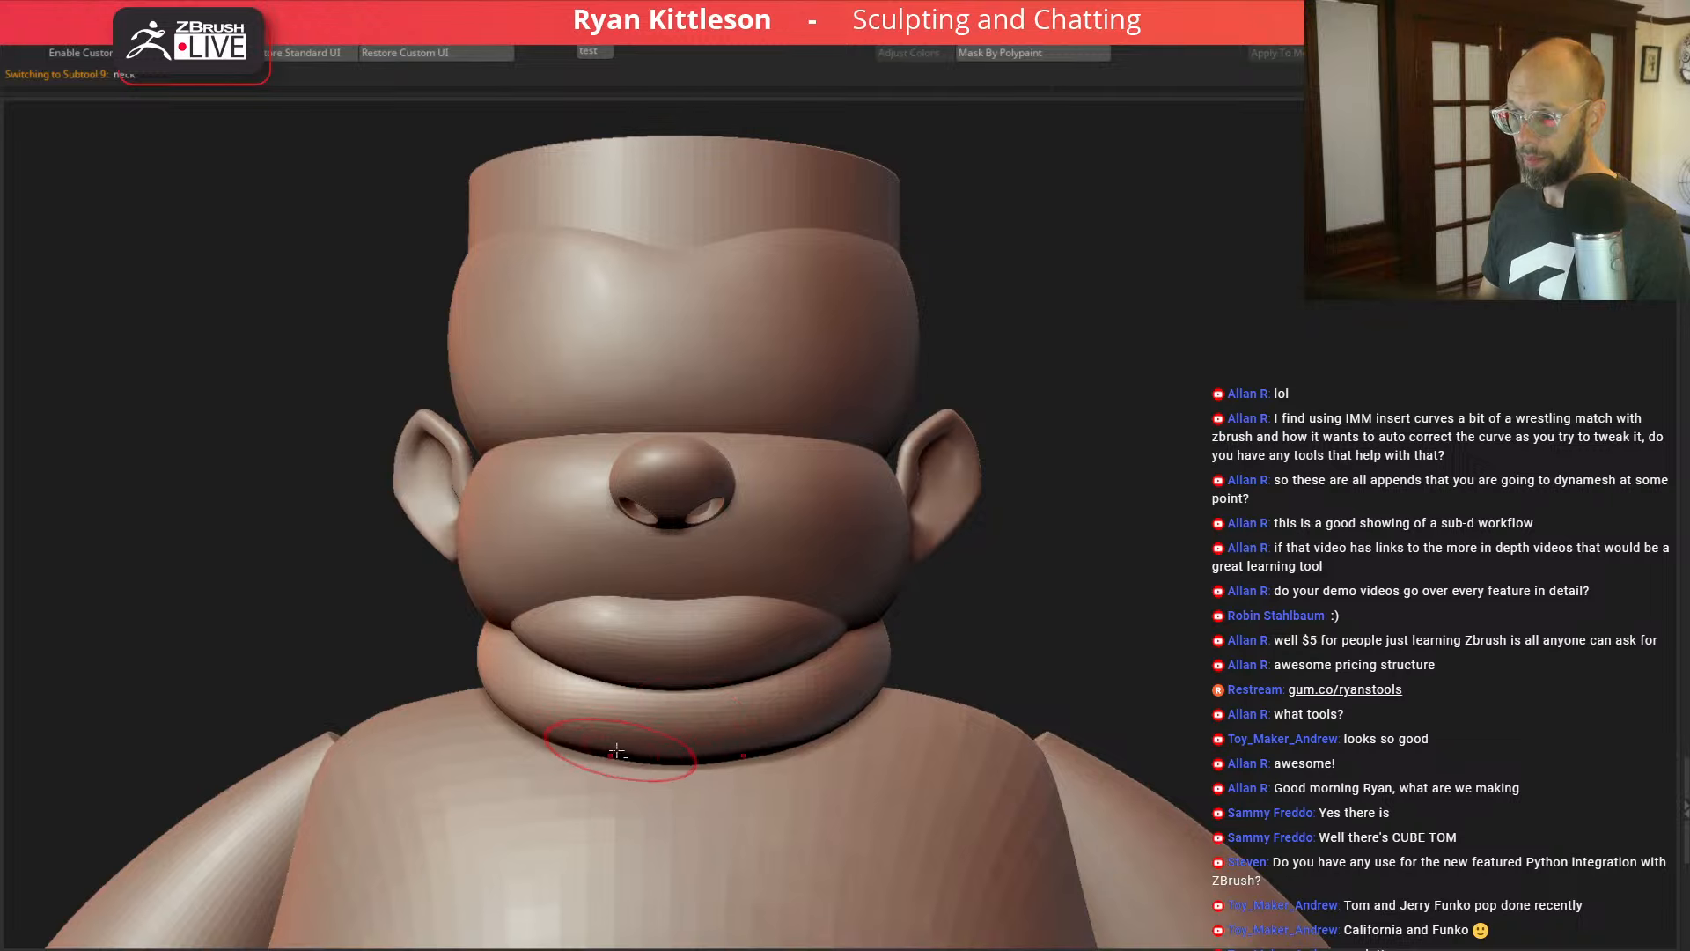
pyautogui.moveTo(1145, 647)
pyautogui.mouseDown()
pyautogui.moveTo(997, 623)
pyautogui.moveTo(1185, 606)
pyautogui.moveTo(1210, 586)
pyautogui.mouseUp()
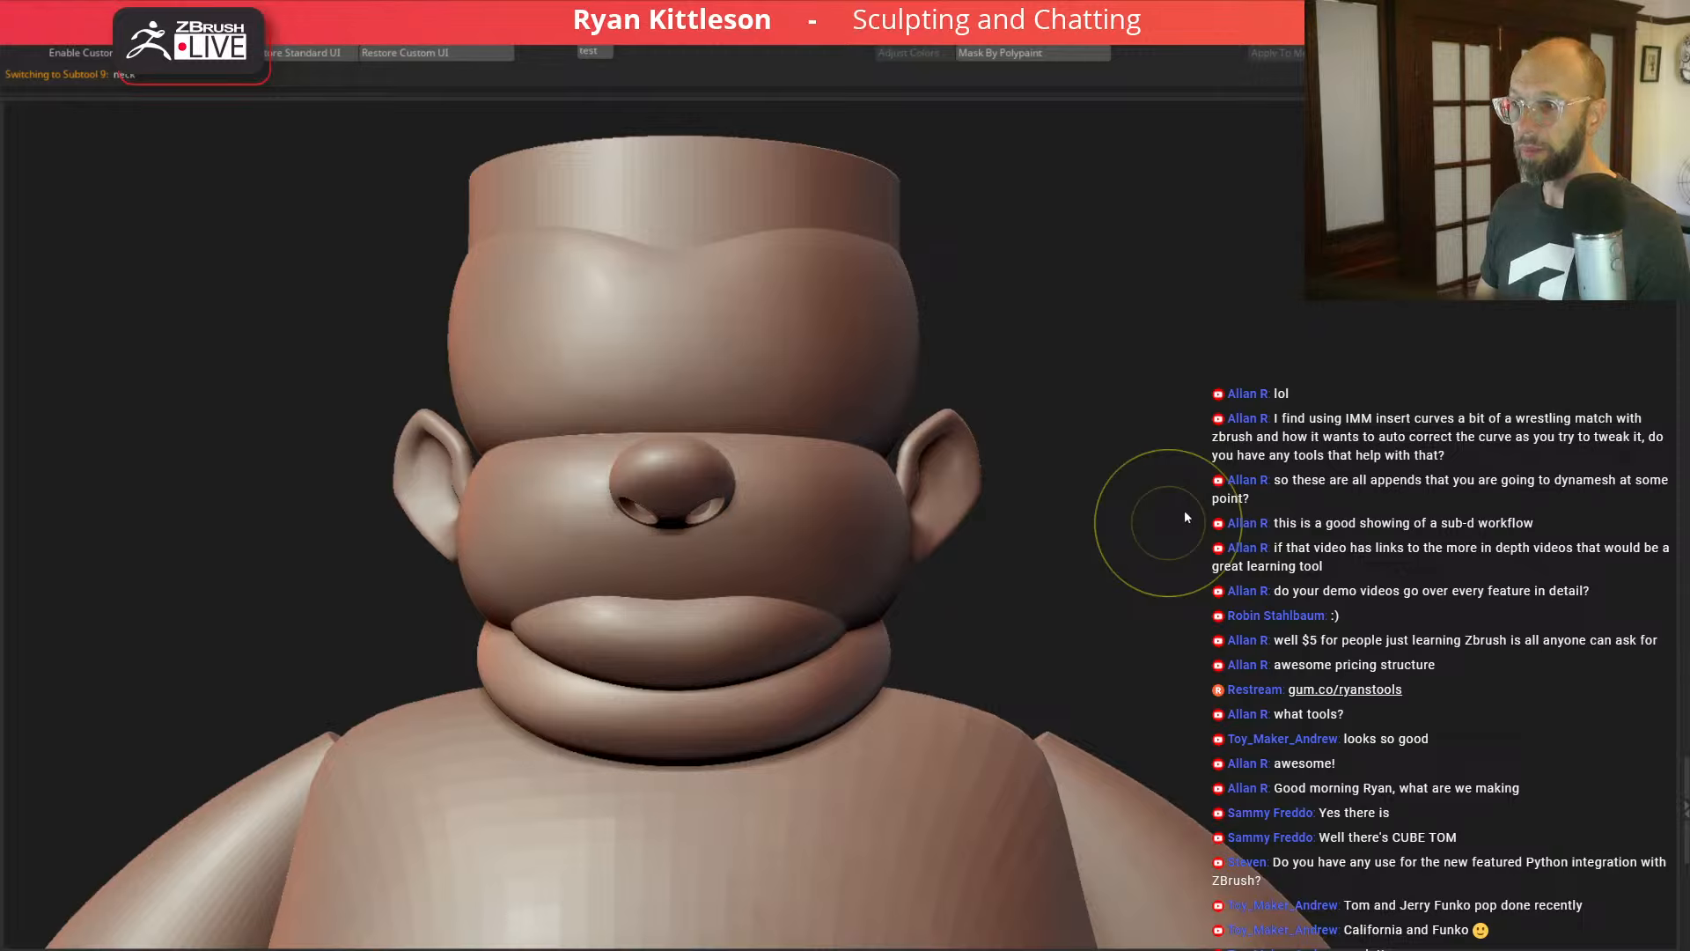
pyautogui.hotkey('ctrl', 's')
pyautogui.press('Return')
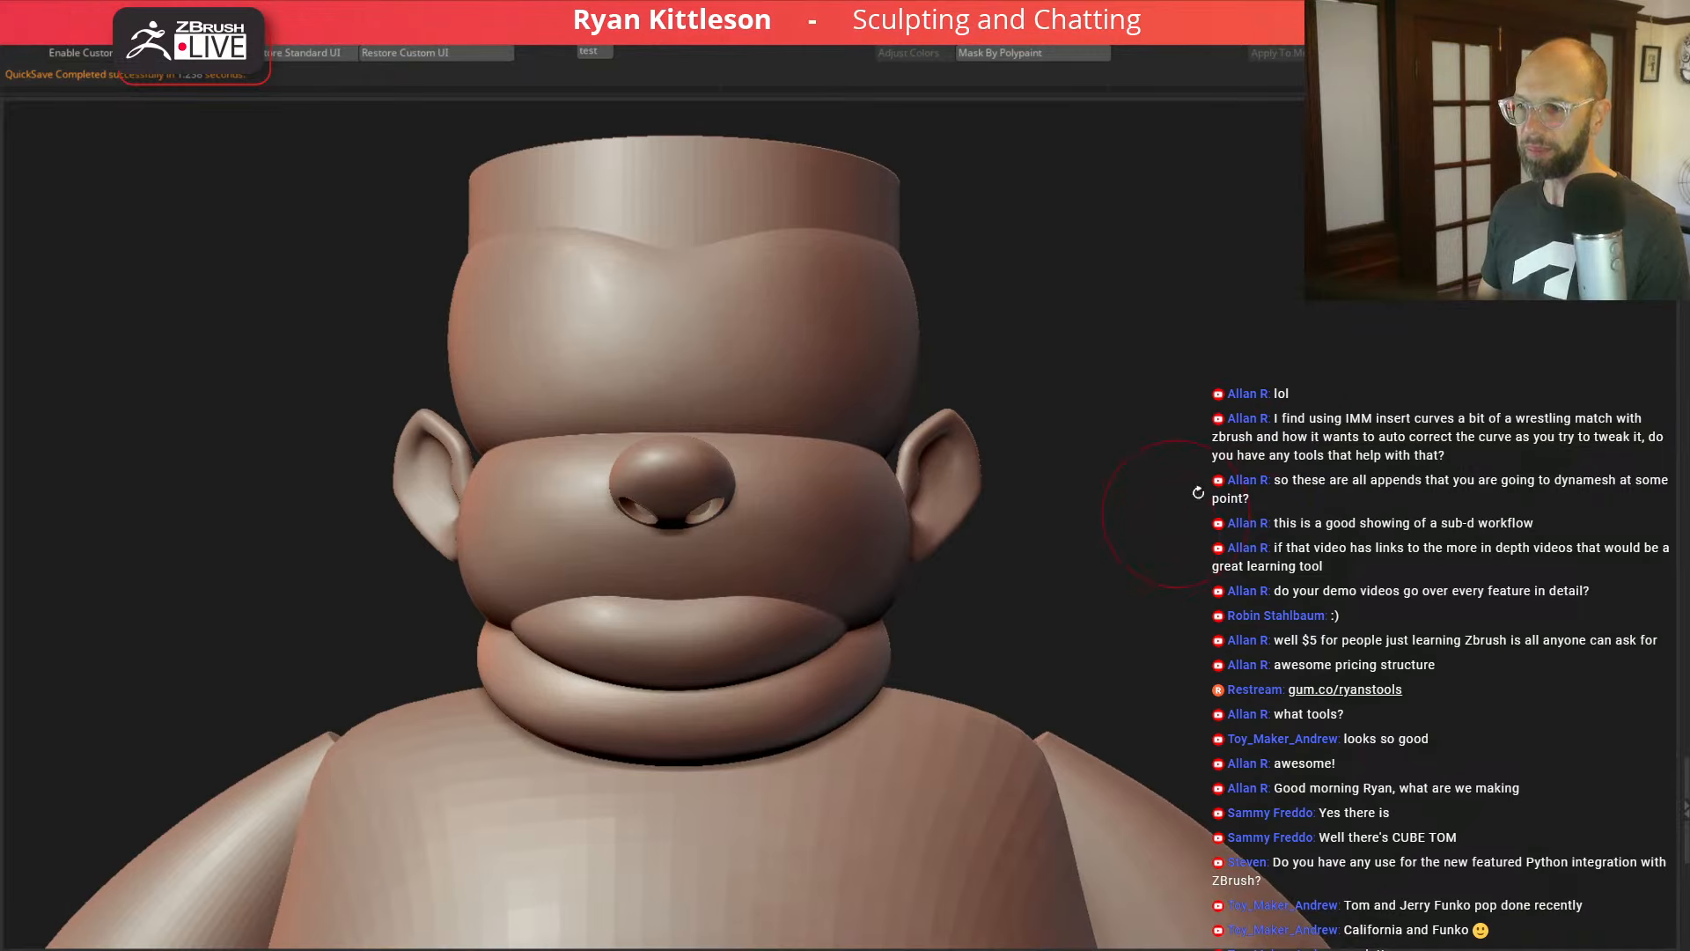
# Step: Examine the head's proportions in profile, from the front and with the shoulders in view
pyautogui.moveTo(1198, 493)
pyautogui.mouseDown()
pyautogui.moveTo(1124, 495)
pyautogui.moveTo(1122, 452)
pyautogui.mouseUp()
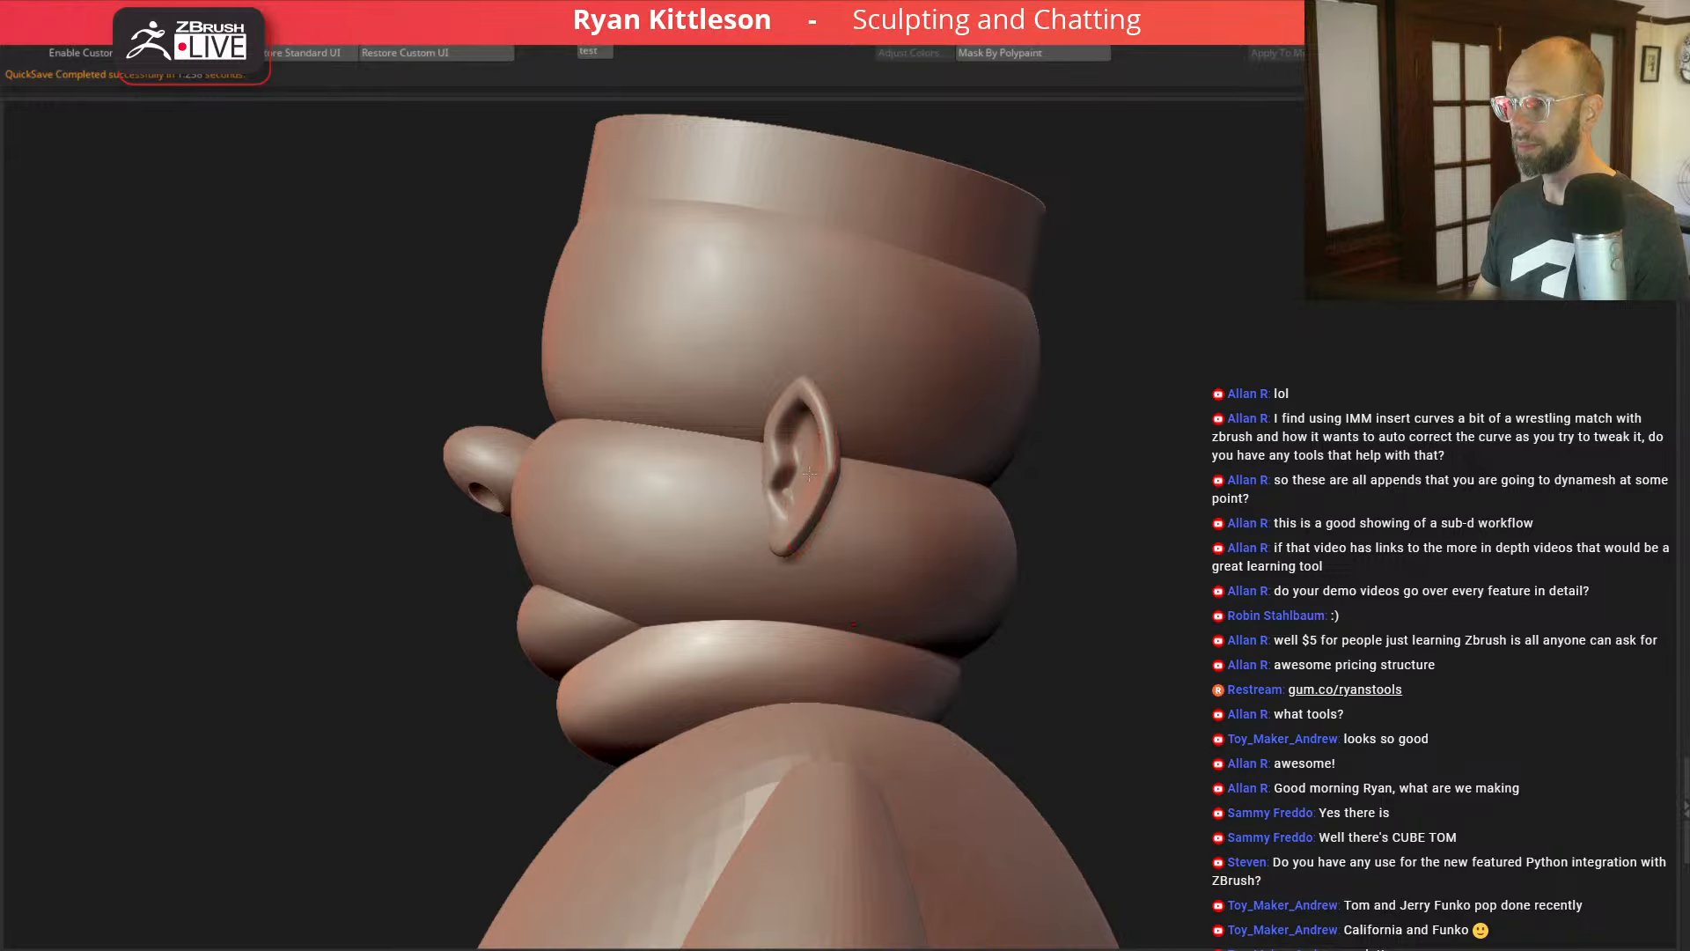
pyautogui.hotkey('ctrl', 'alt', 'shift', 'x')
pyautogui.hotkey('ctrl', 'alt', 'shift', 'x')
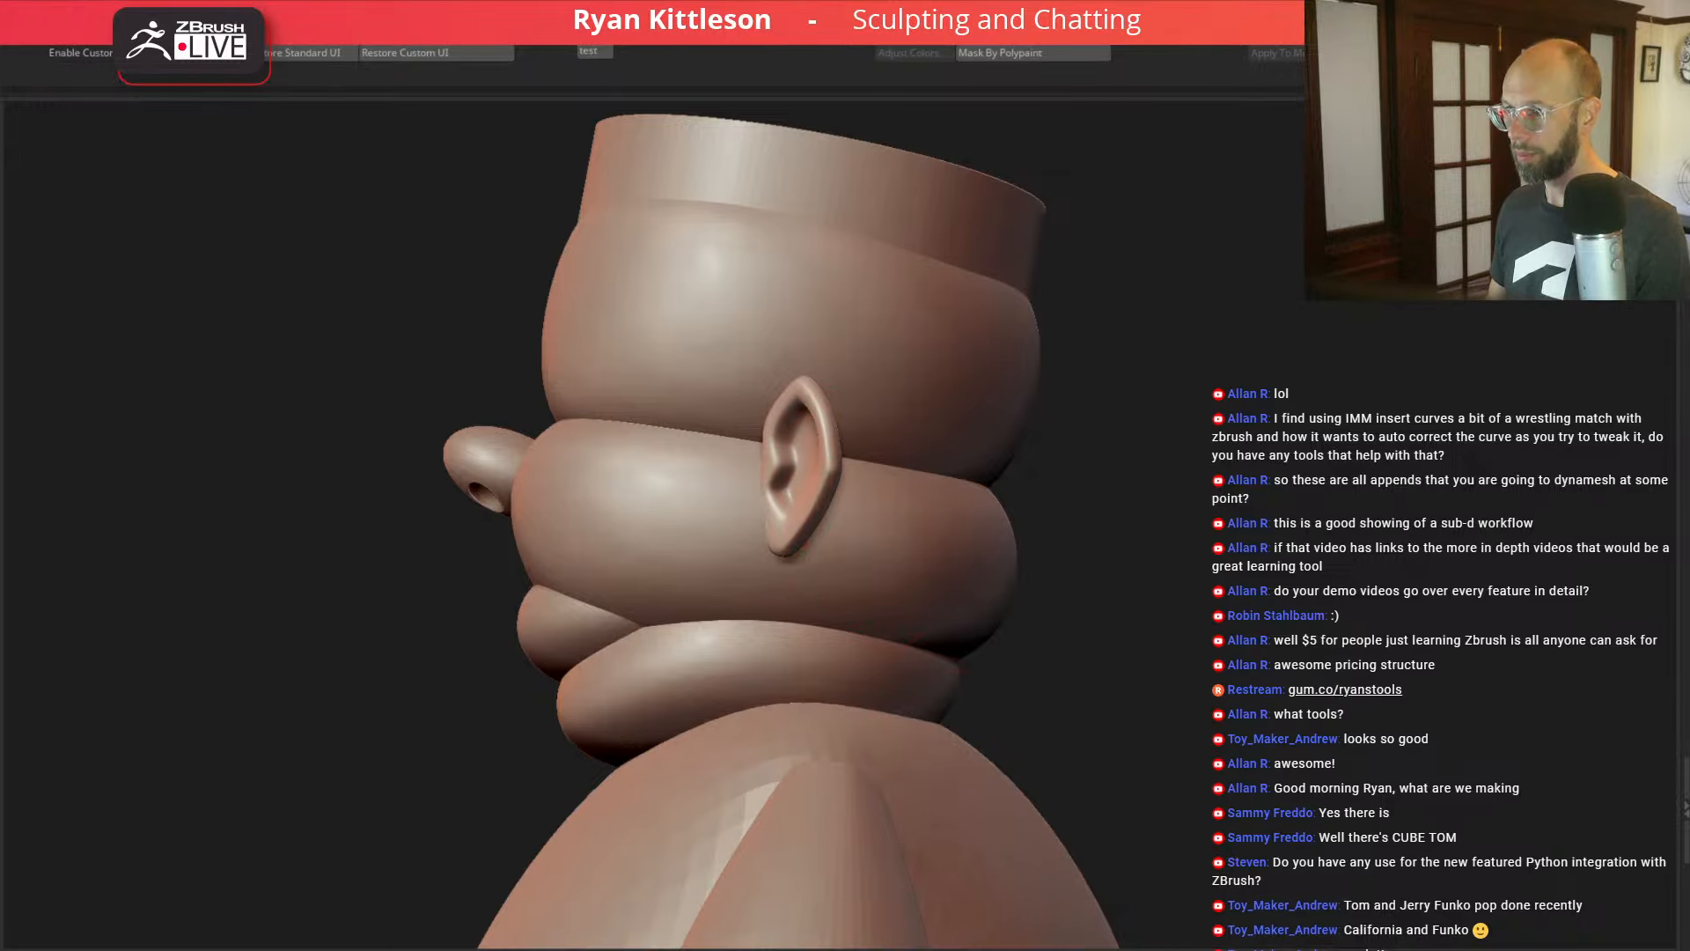
pyautogui.moveTo(1188, 493); pyautogui.dragTo(1239, 411)
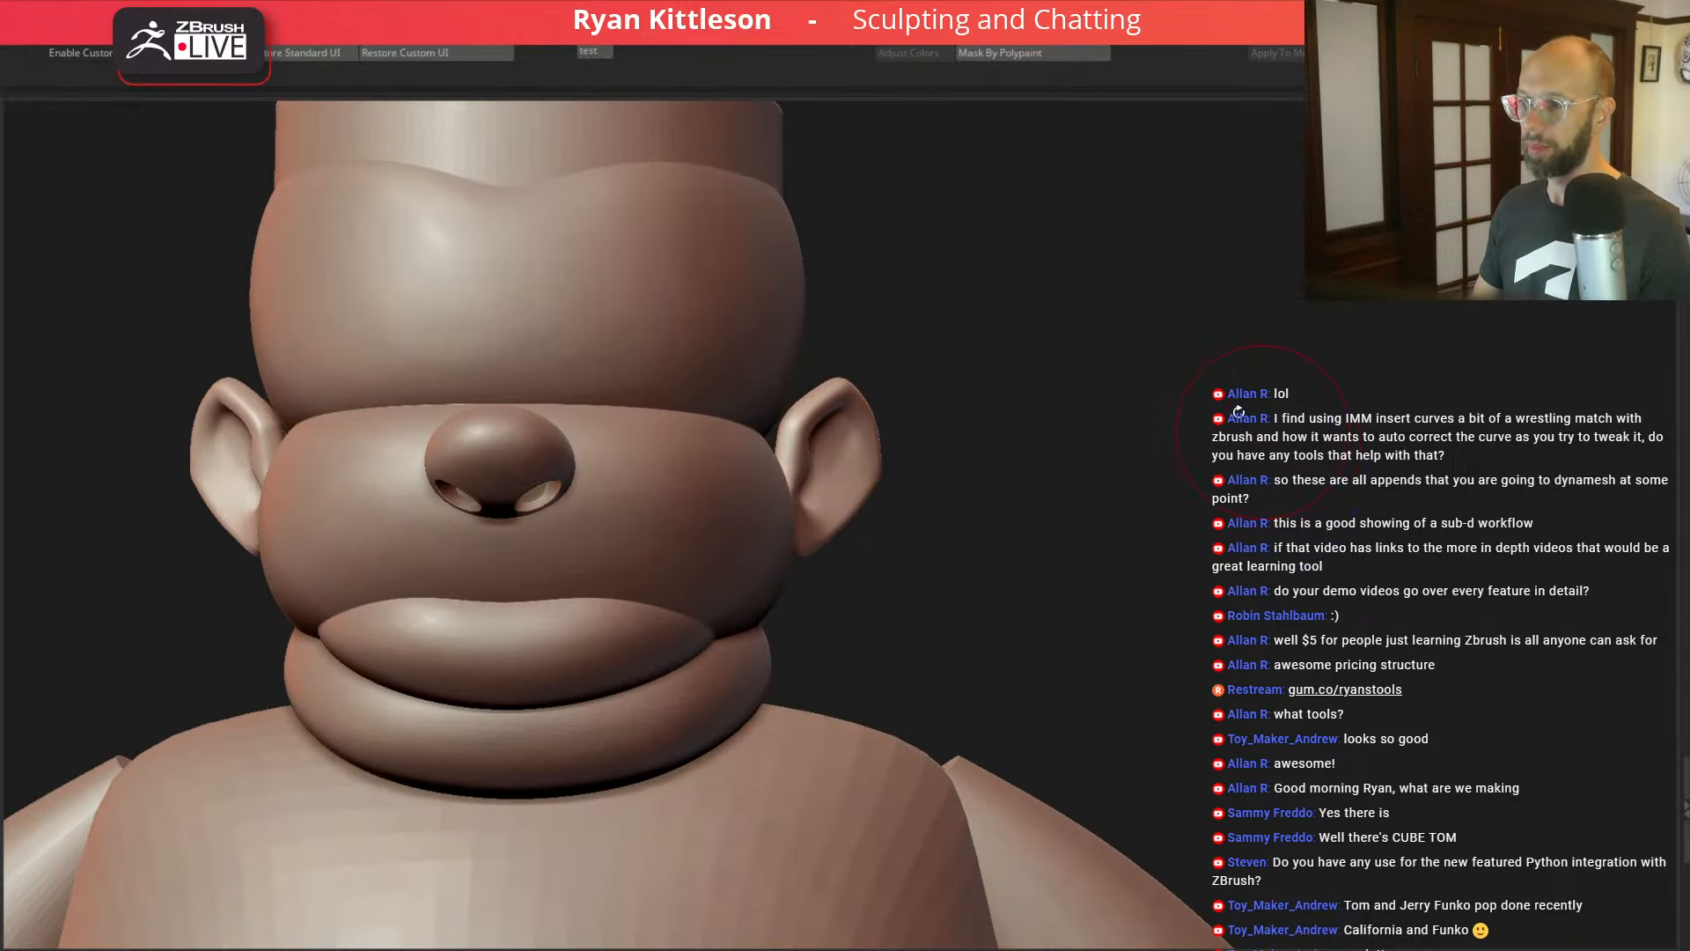
pyautogui.moveTo(1094, 437); pyautogui.dragTo(867, 324)
pyautogui.moveTo(1129, 454); pyautogui.dragTo(1207, 696)
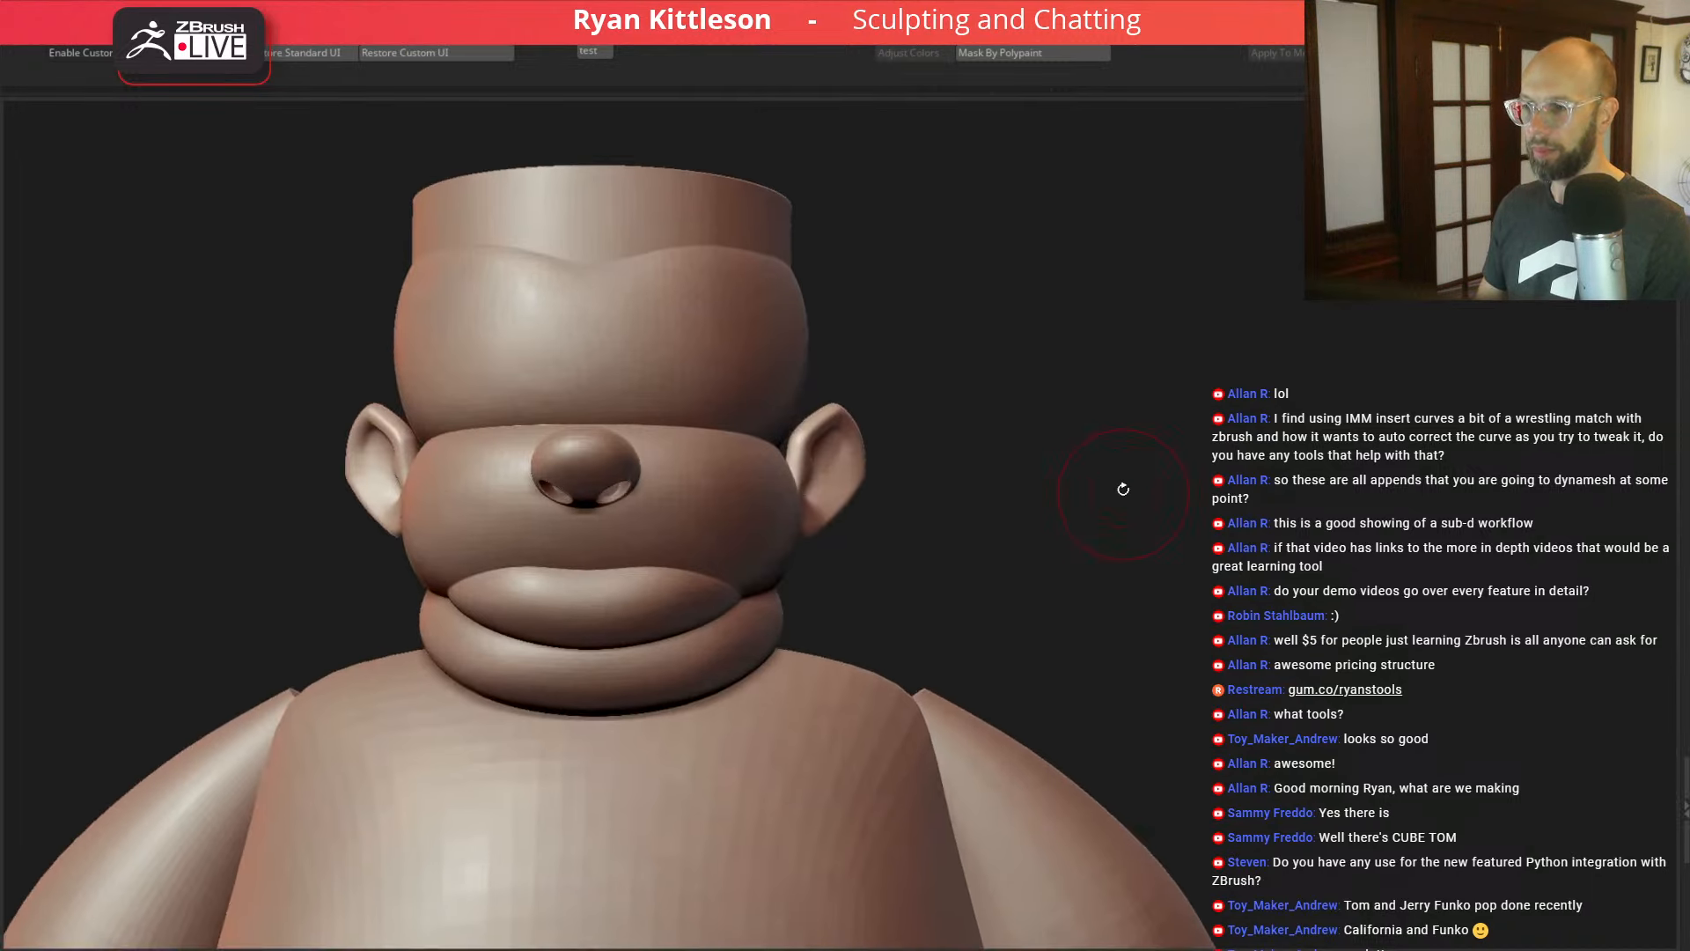
pyautogui.keyDown('alt'); pyautogui.moveTo(1042, 482); pyautogui.dragTo(1251, 543); pyautogui.keyUp('alt')
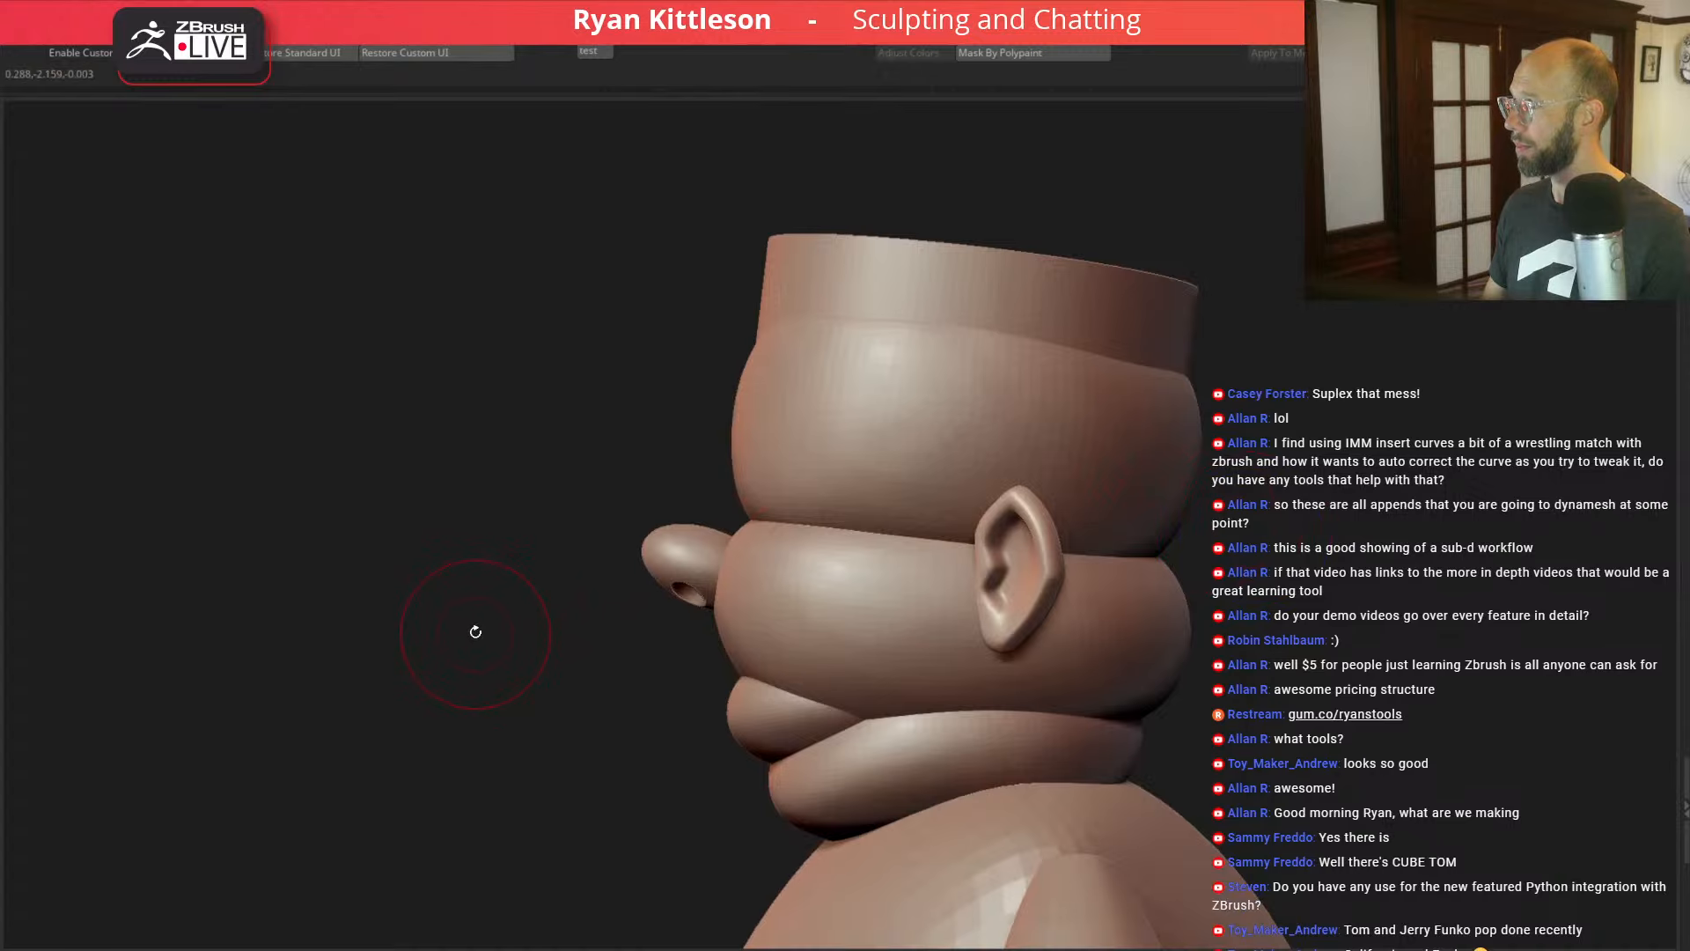
# Step: Scale the nose along its depth so that it protrudes slightly less from the face
pyautogui.press('w')
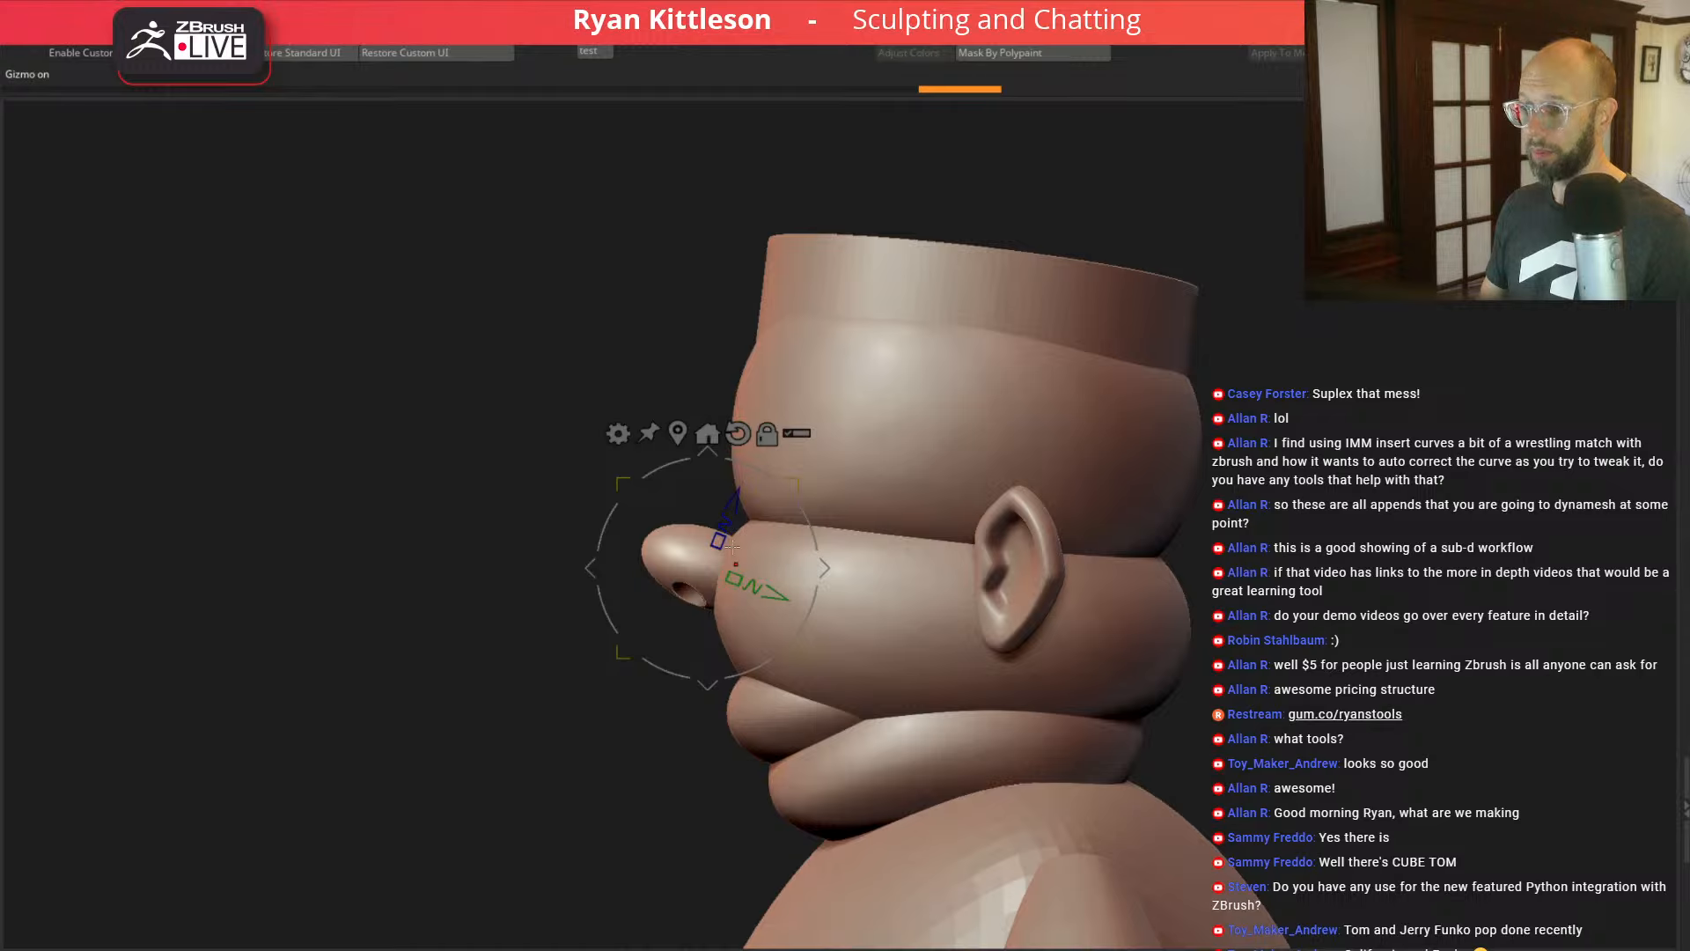
pyautogui.moveTo(735, 574); pyautogui.dragTo(709, 574)
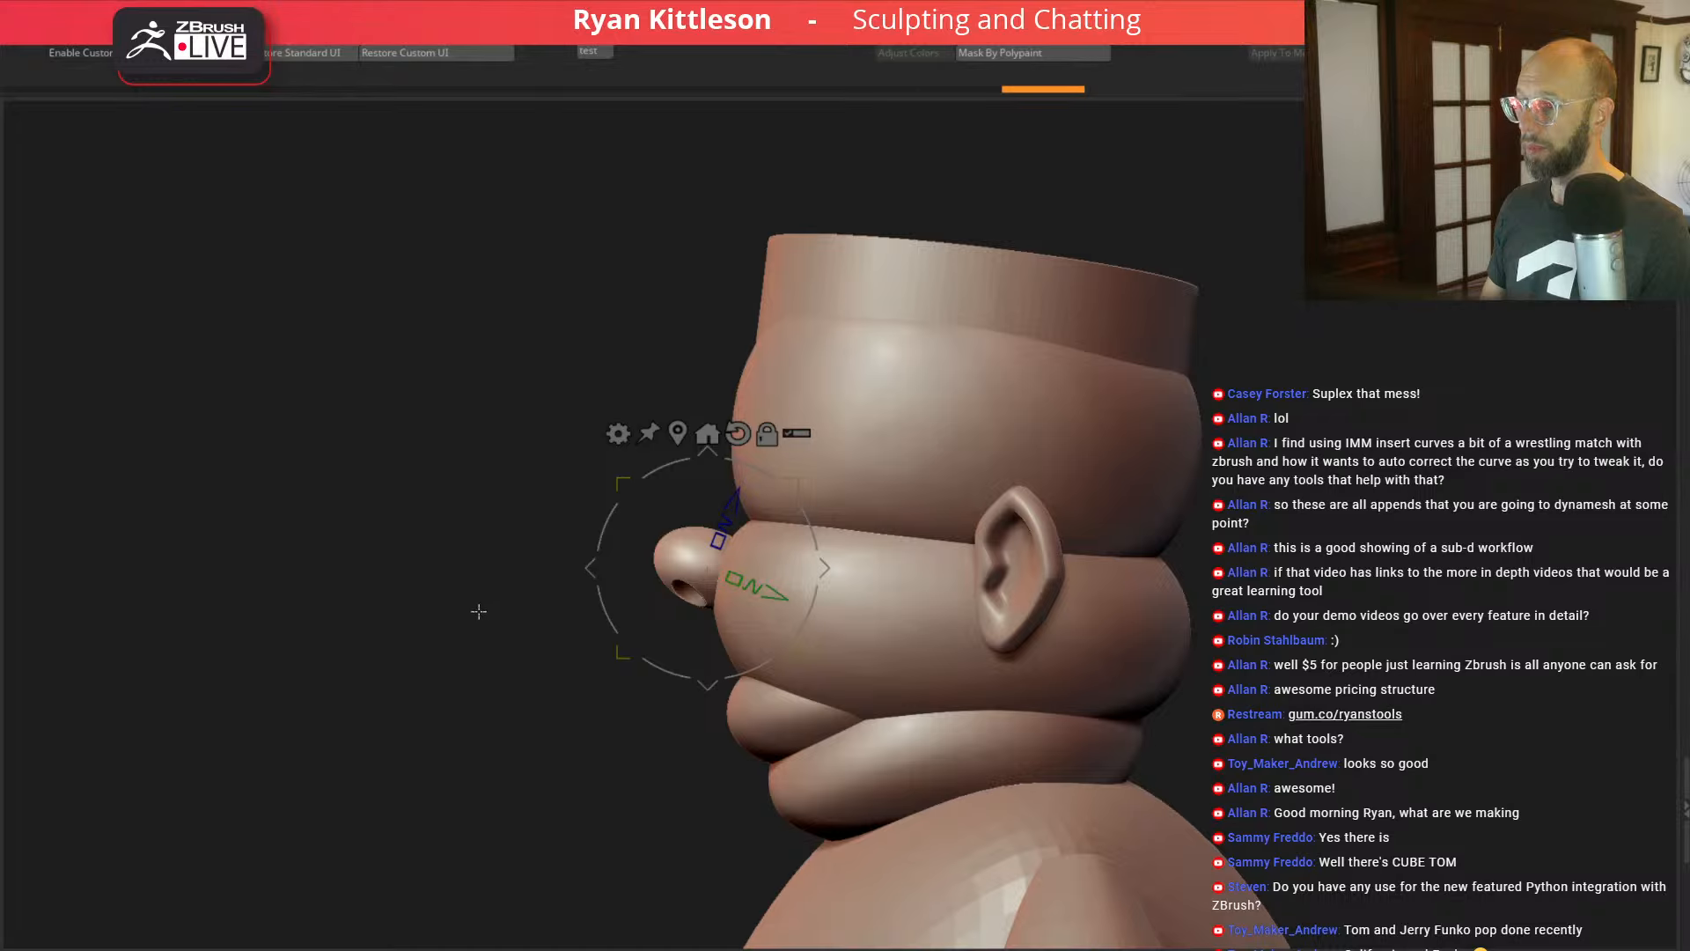
pyautogui.moveTo(458, 639)
pyautogui.mouseDown()
pyautogui.moveTo(479, 645)
pyautogui.moveTo(476, 626)
pyautogui.moveTo(504, 670)
pyautogui.mouseUp()
# Step: Enter new titles for the nose subtool and the Cylinder1_1 subtool
pyautogui.press('q')
pyautogui.keyDown('alt'); pyautogui.click(652, 550); pyautogui.keyUp('alt')
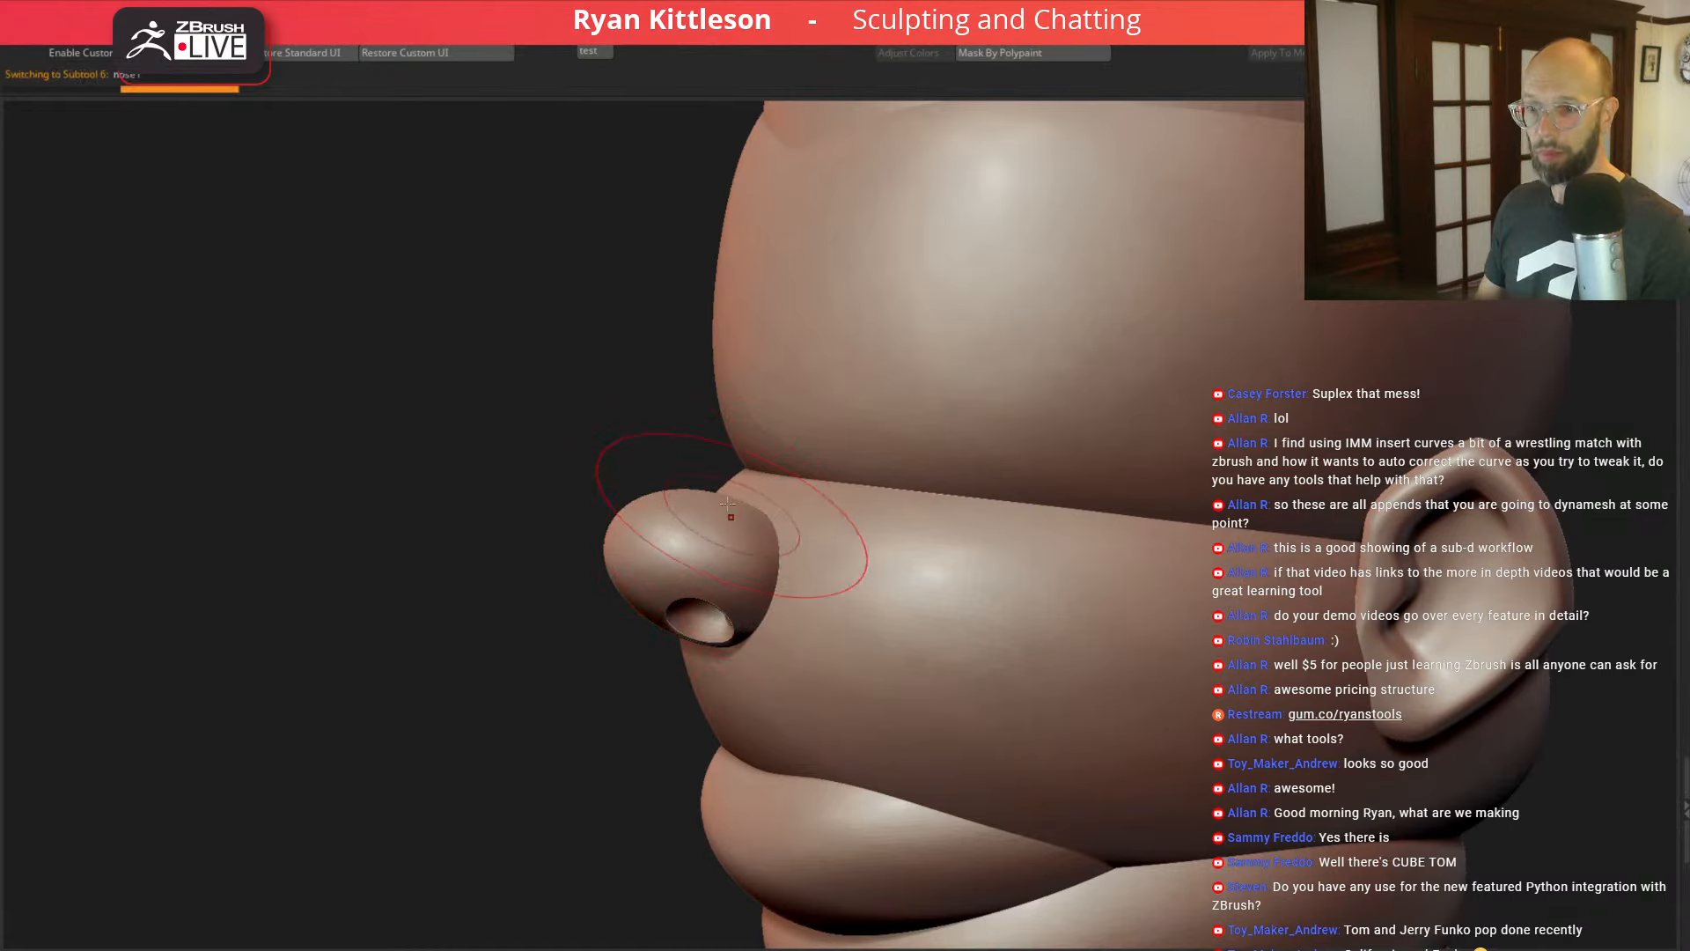
pyautogui.press('F2')
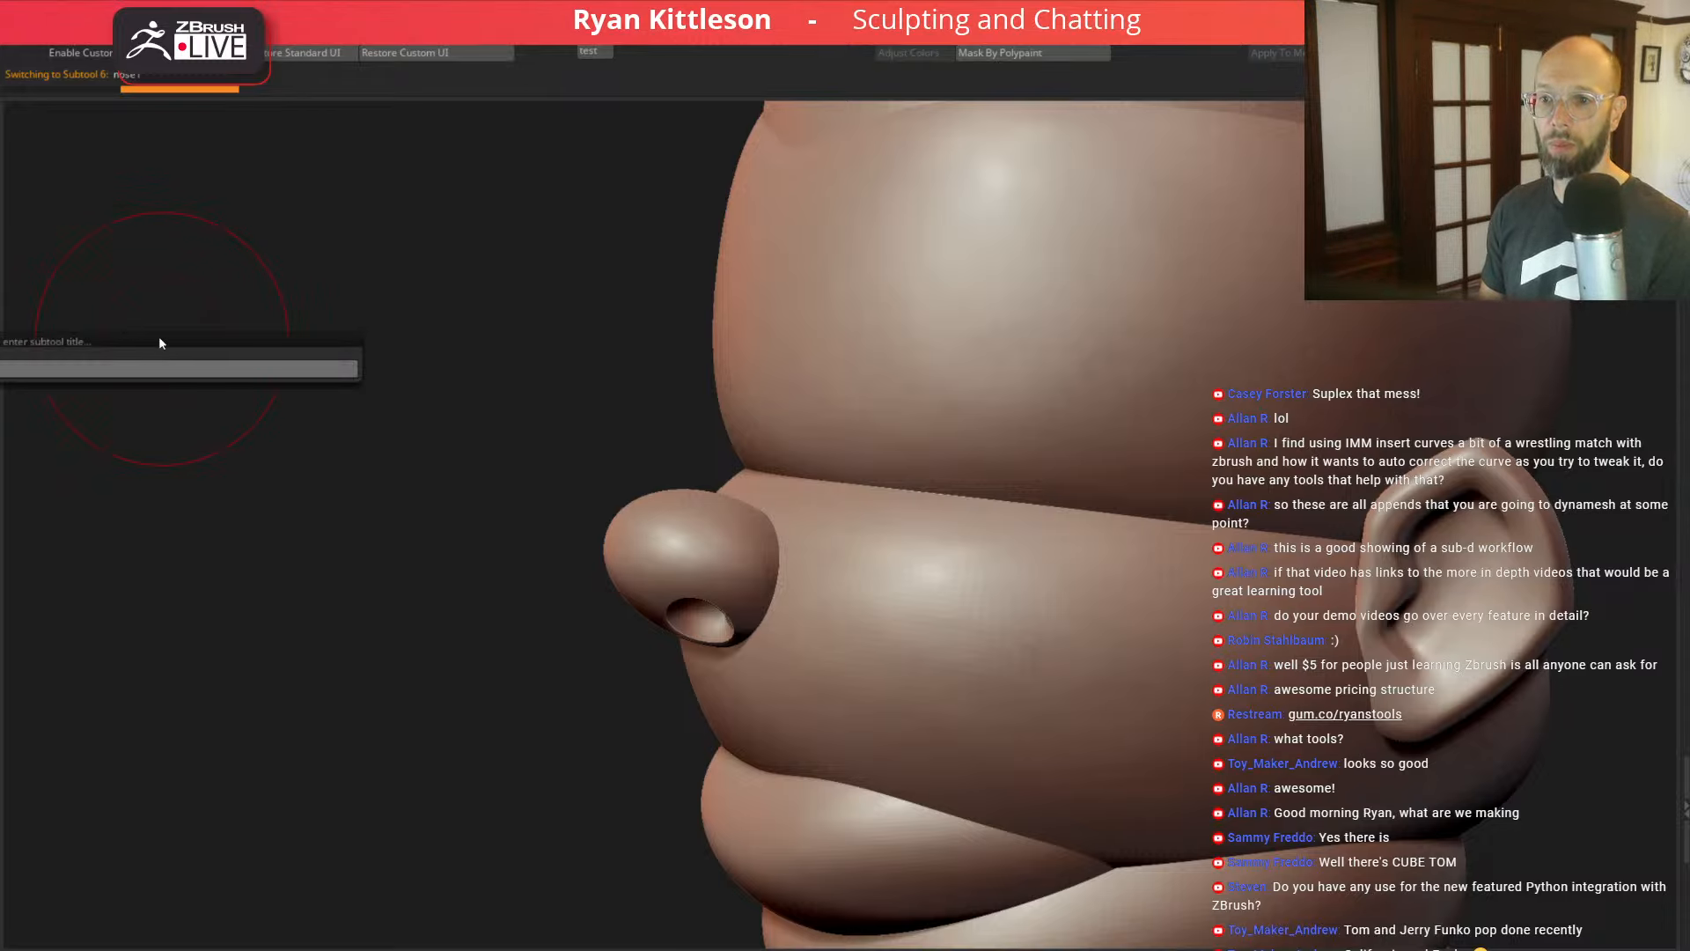
pyautogui.press('Return')
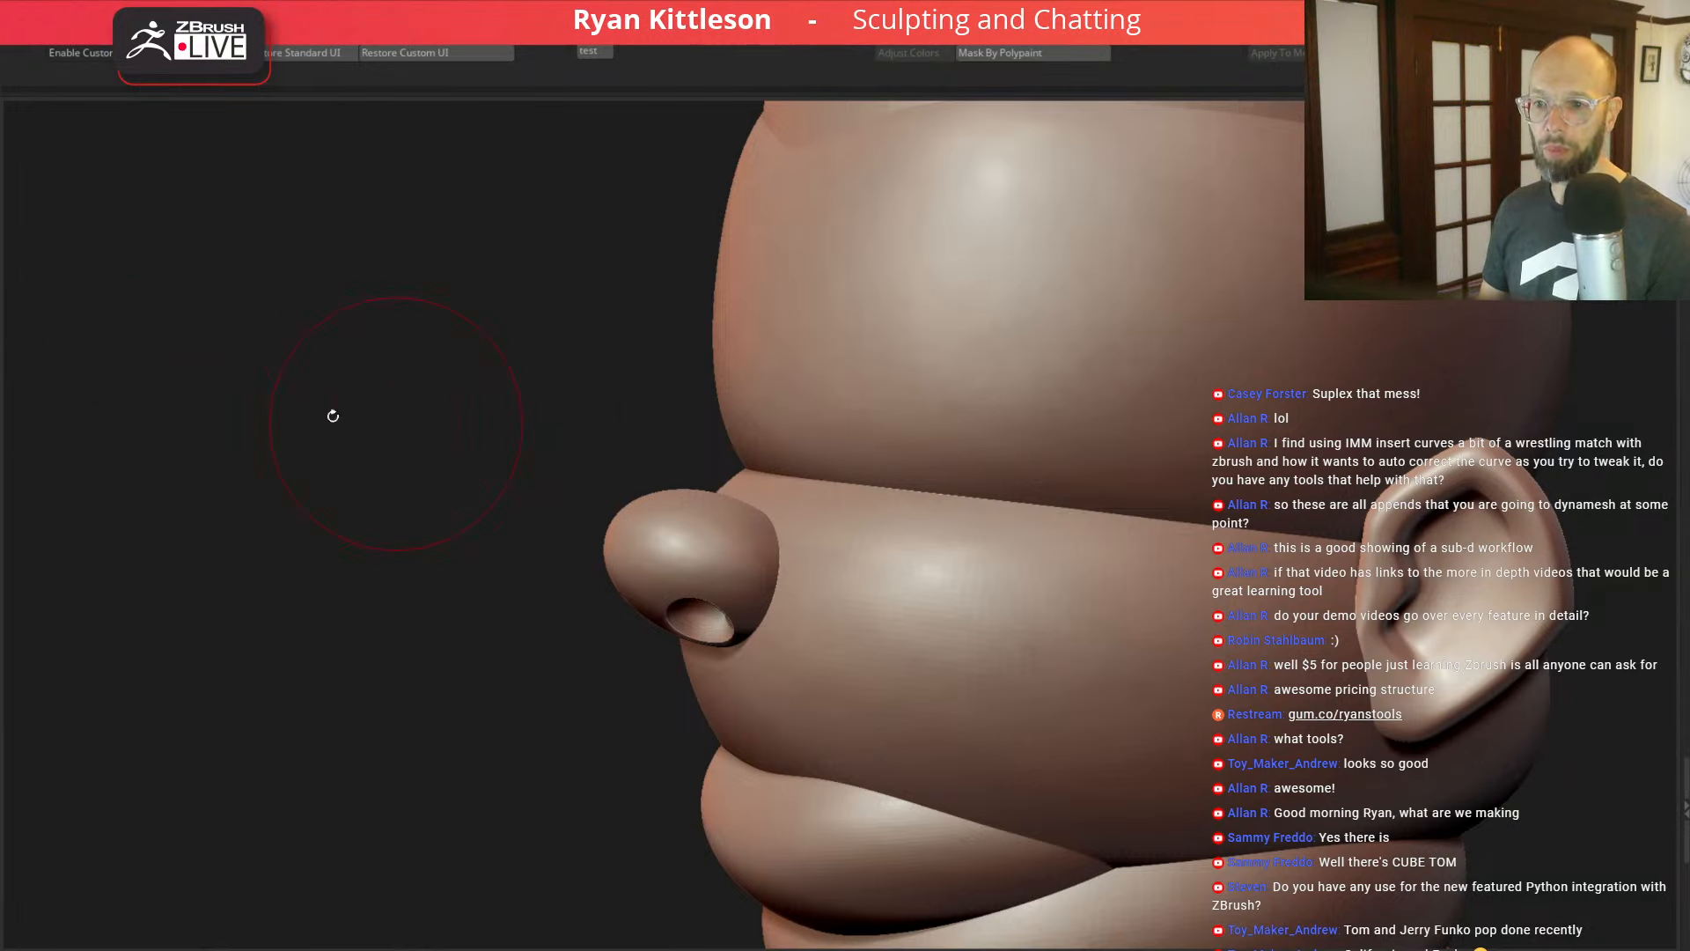
pyautogui.press('F2')
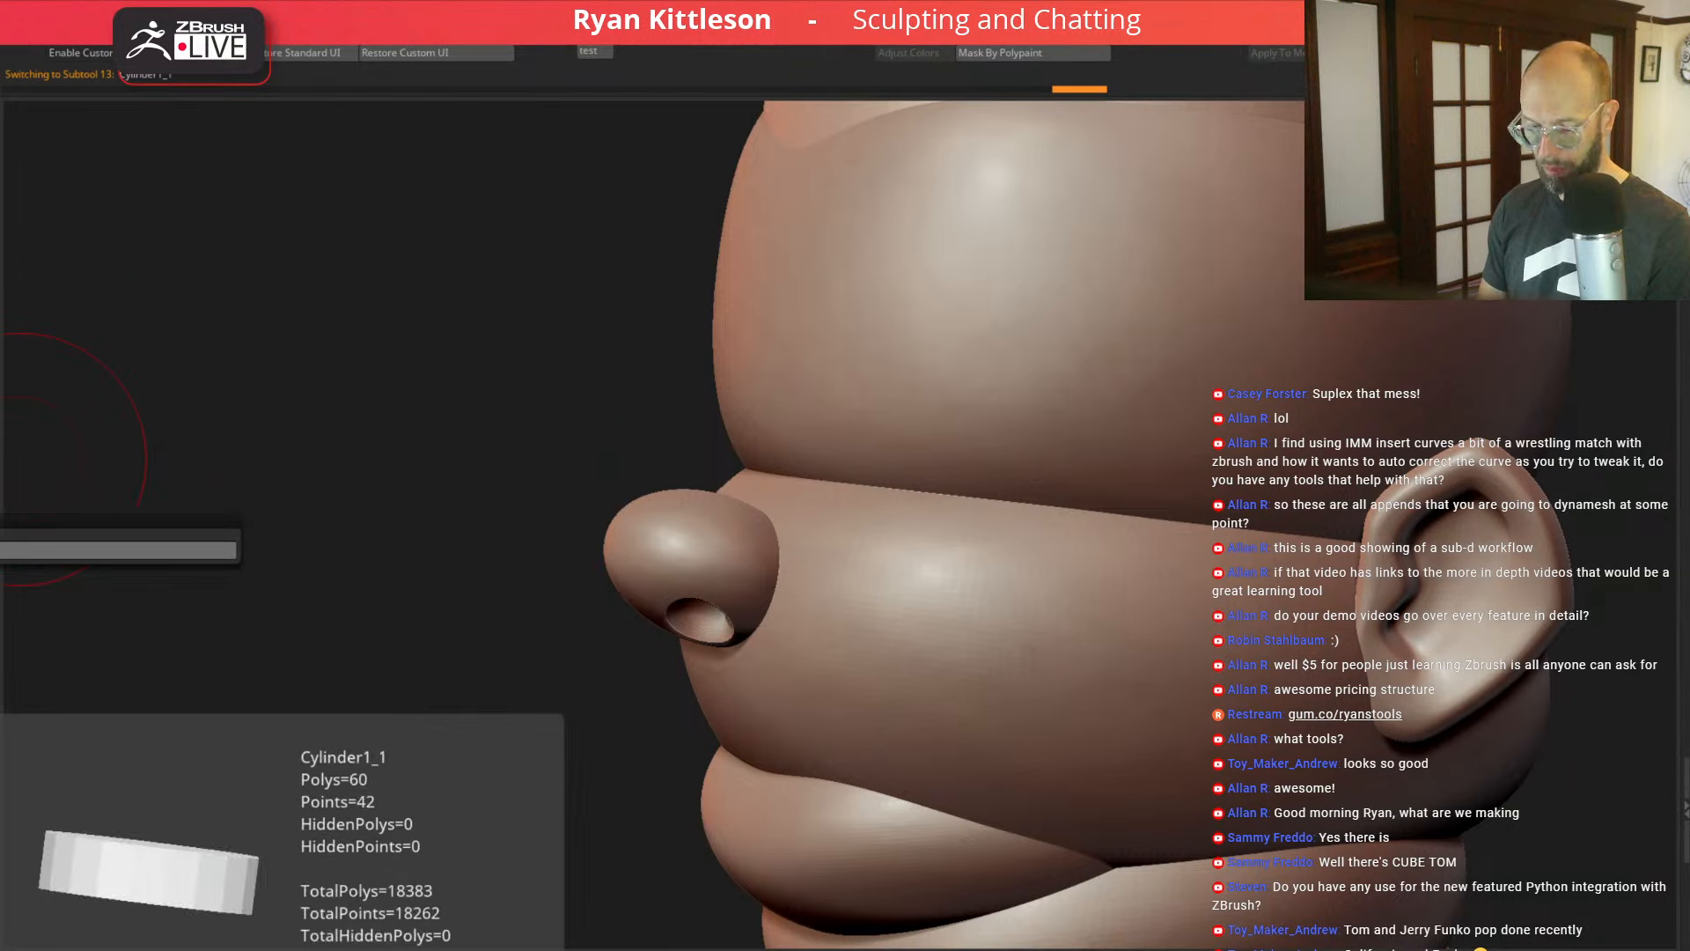
pyautogui.press('Return')
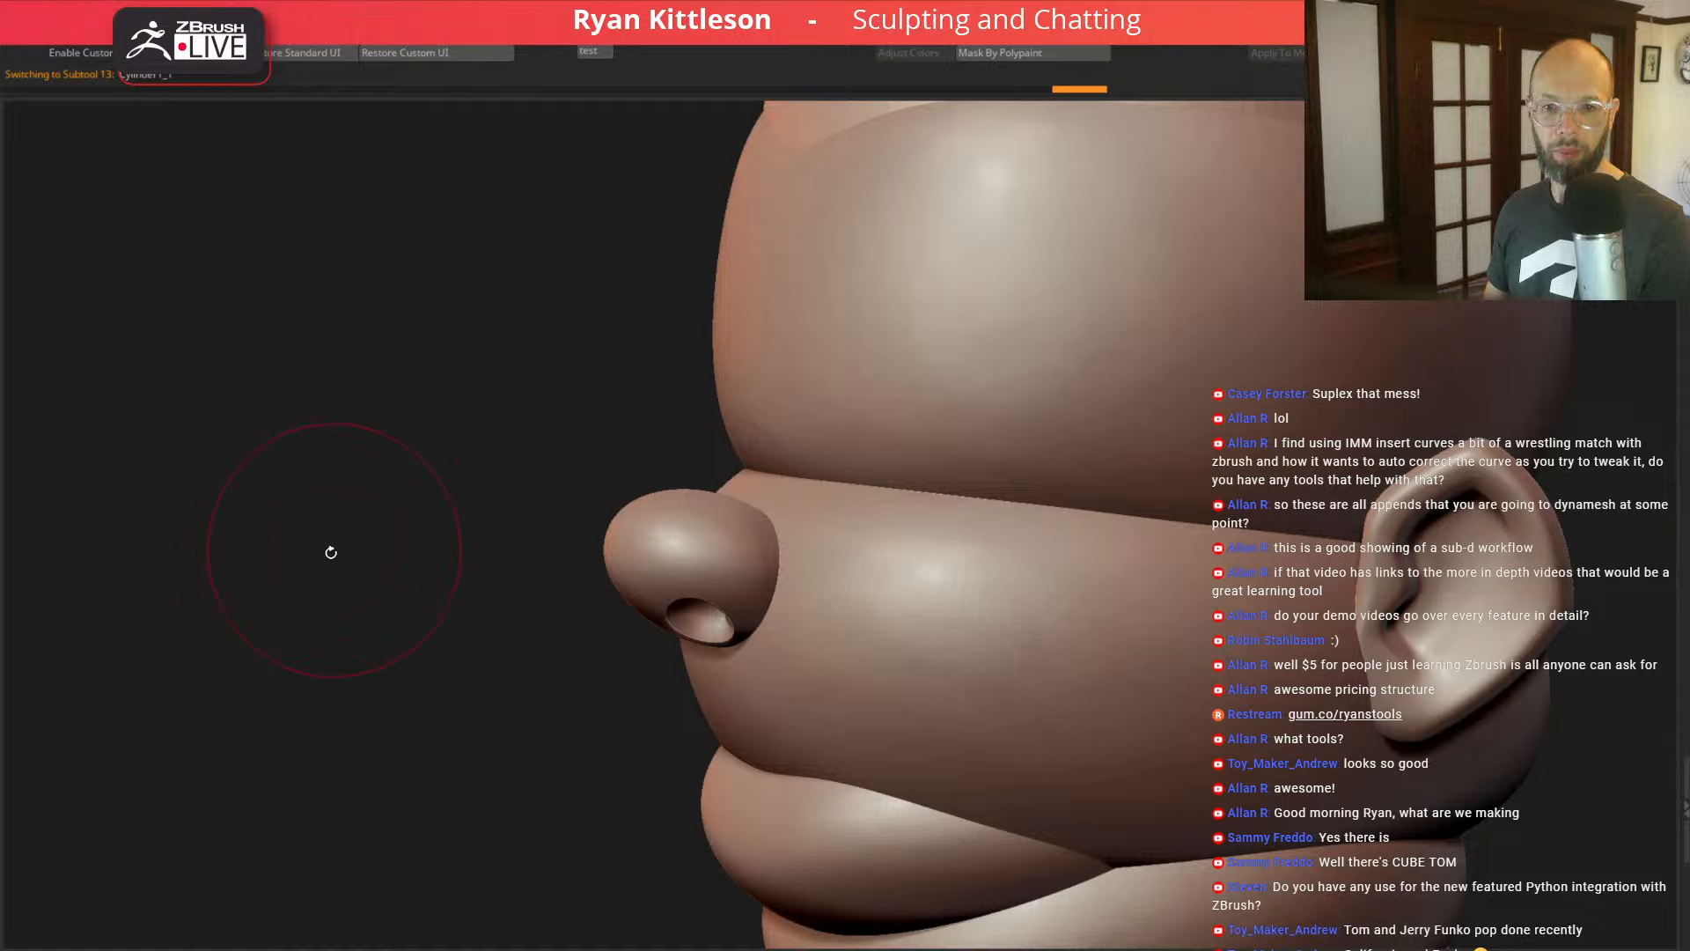
# Step: Duplicate the nose's base shape, scale the copy down to a small ball, and move it up to where the nose meets the forehead
pyautogui.moveTo(331, 552)
pyautogui.mouseDown()
pyautogui.moveTo(309, 547)
pyautogui.moveTo(624, 560)
pyautogui.mouseUp()
pyautogui.hotkey('alt', 'shift', 's')
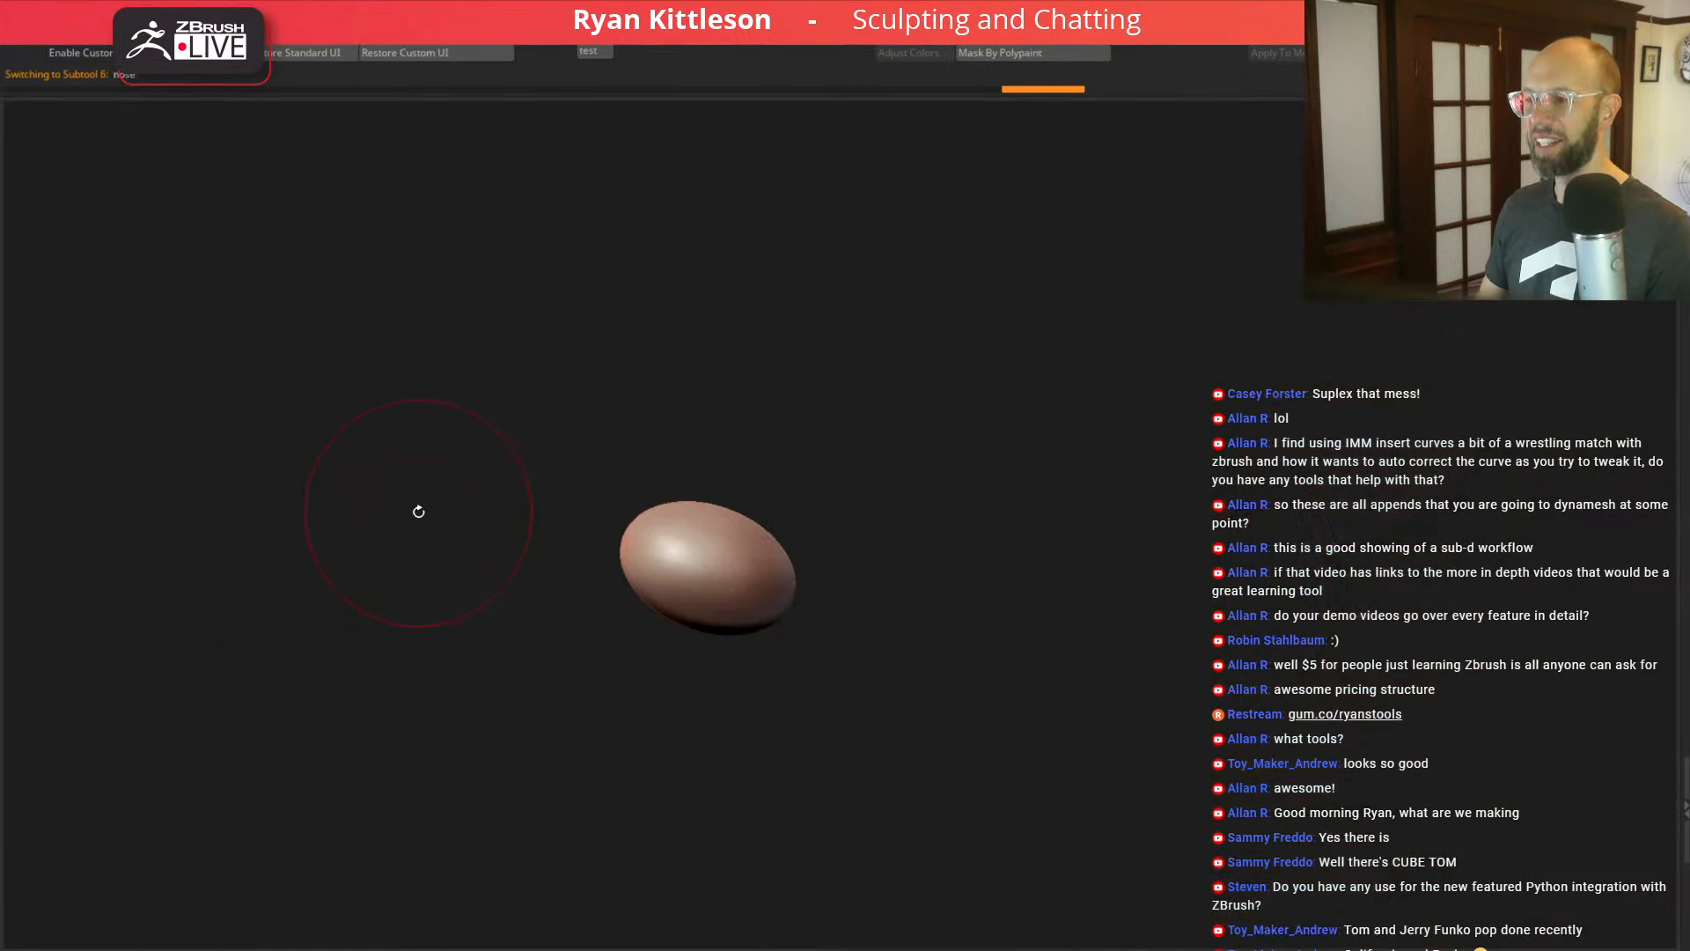
pyautogui.press('w')
pyautogui.hotkey('alt', 'shift', 's')
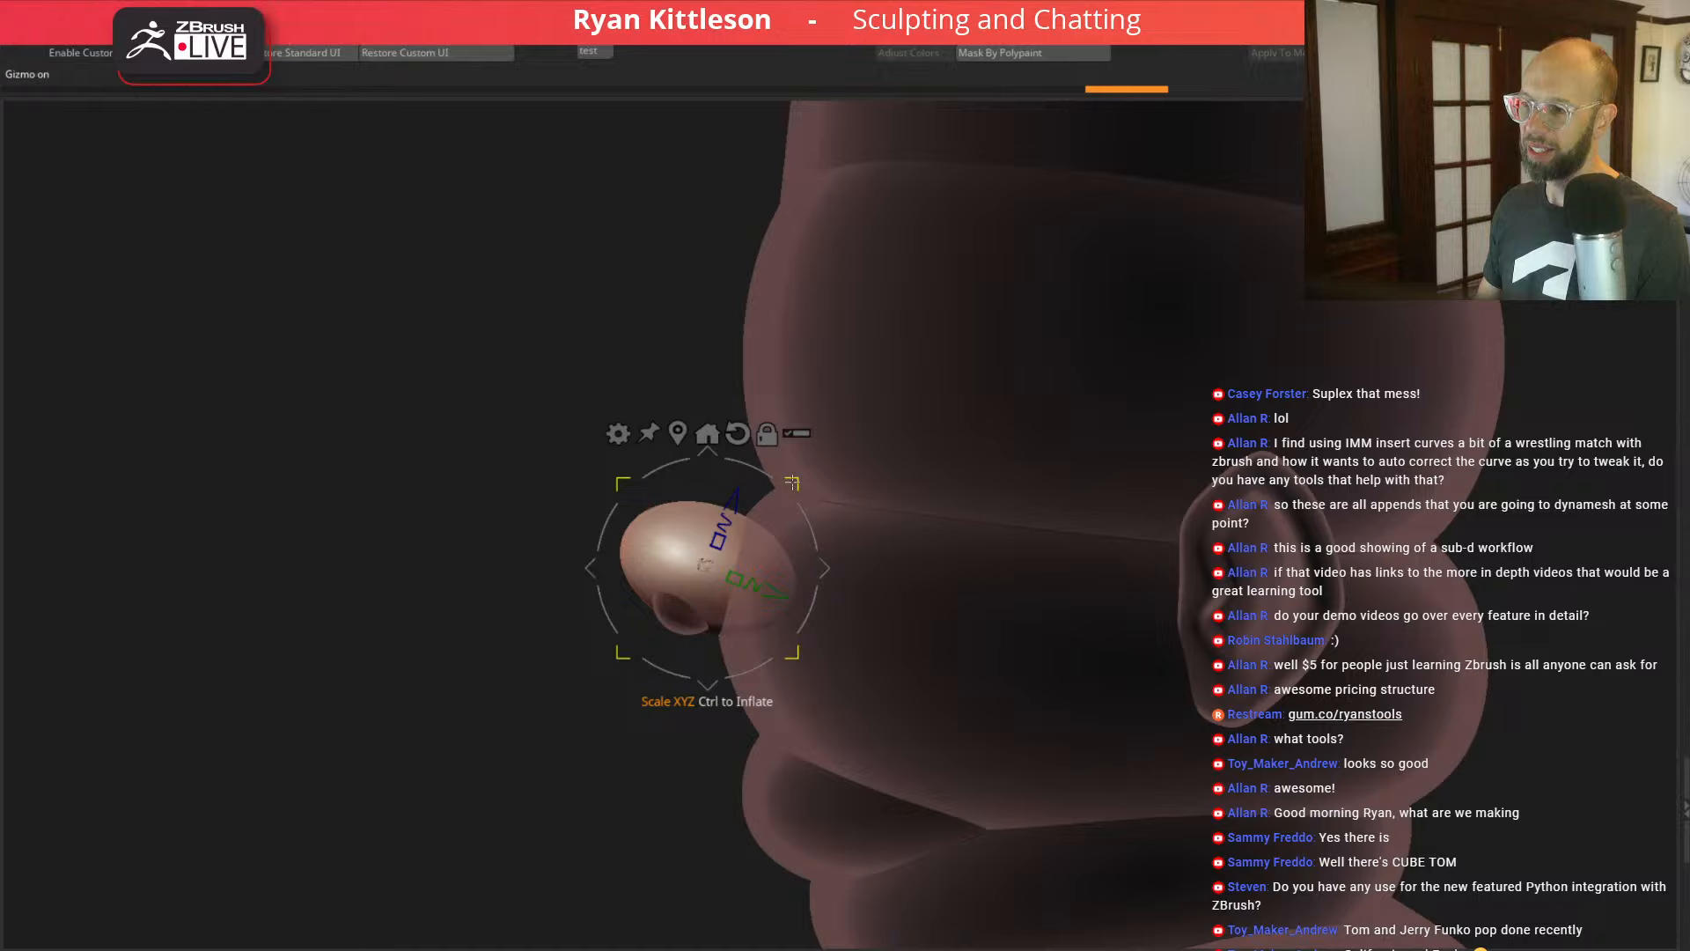
pyautogui.moveTo(792, 483); pyautogui.dragTo(717, 539)
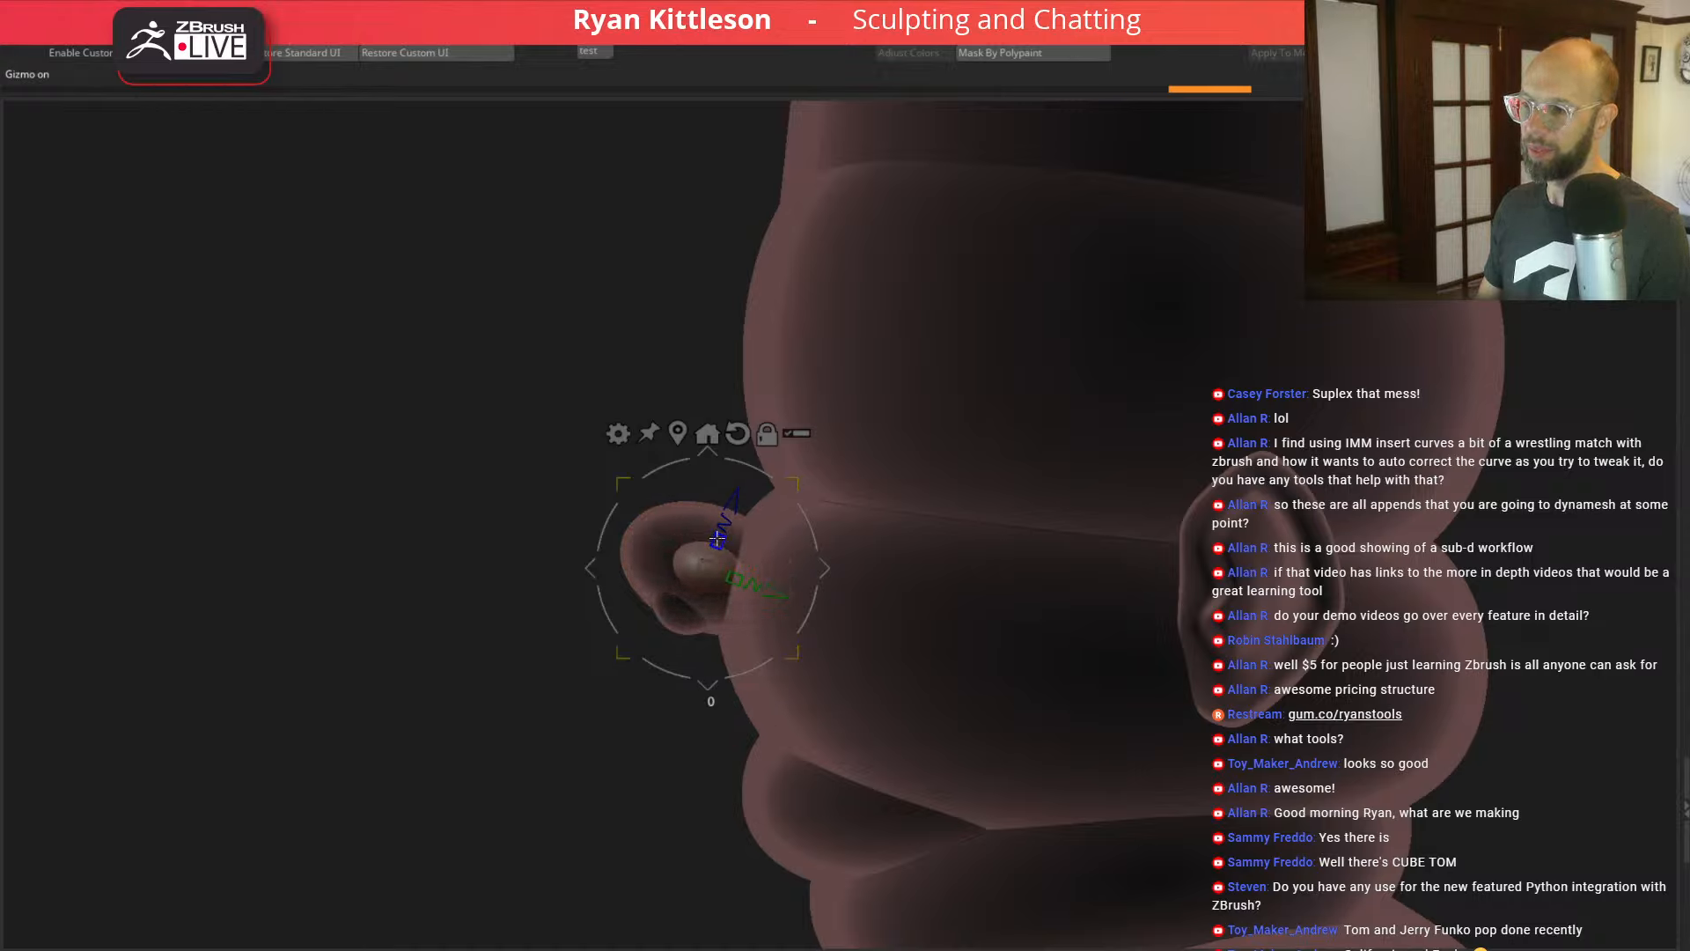
pyautogui.moveTo(824, 568); pyautogui.dragTo(884, 500)
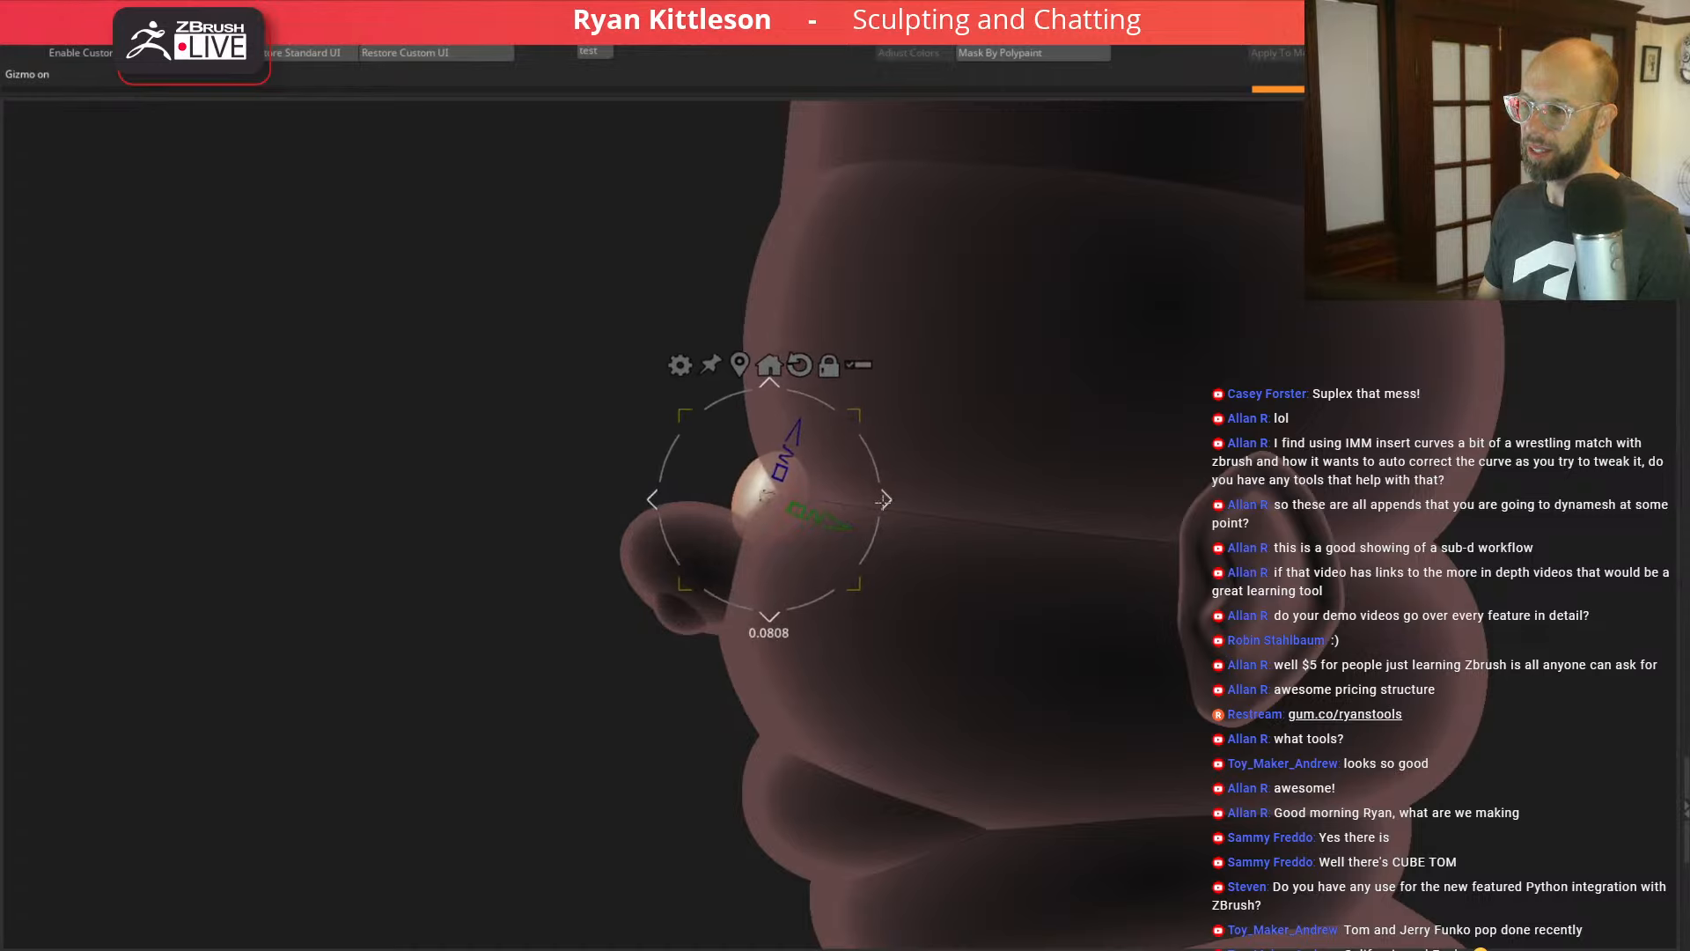
pyautogui.moveTo(564, 410); pyautogui.dragTo(868, 381)
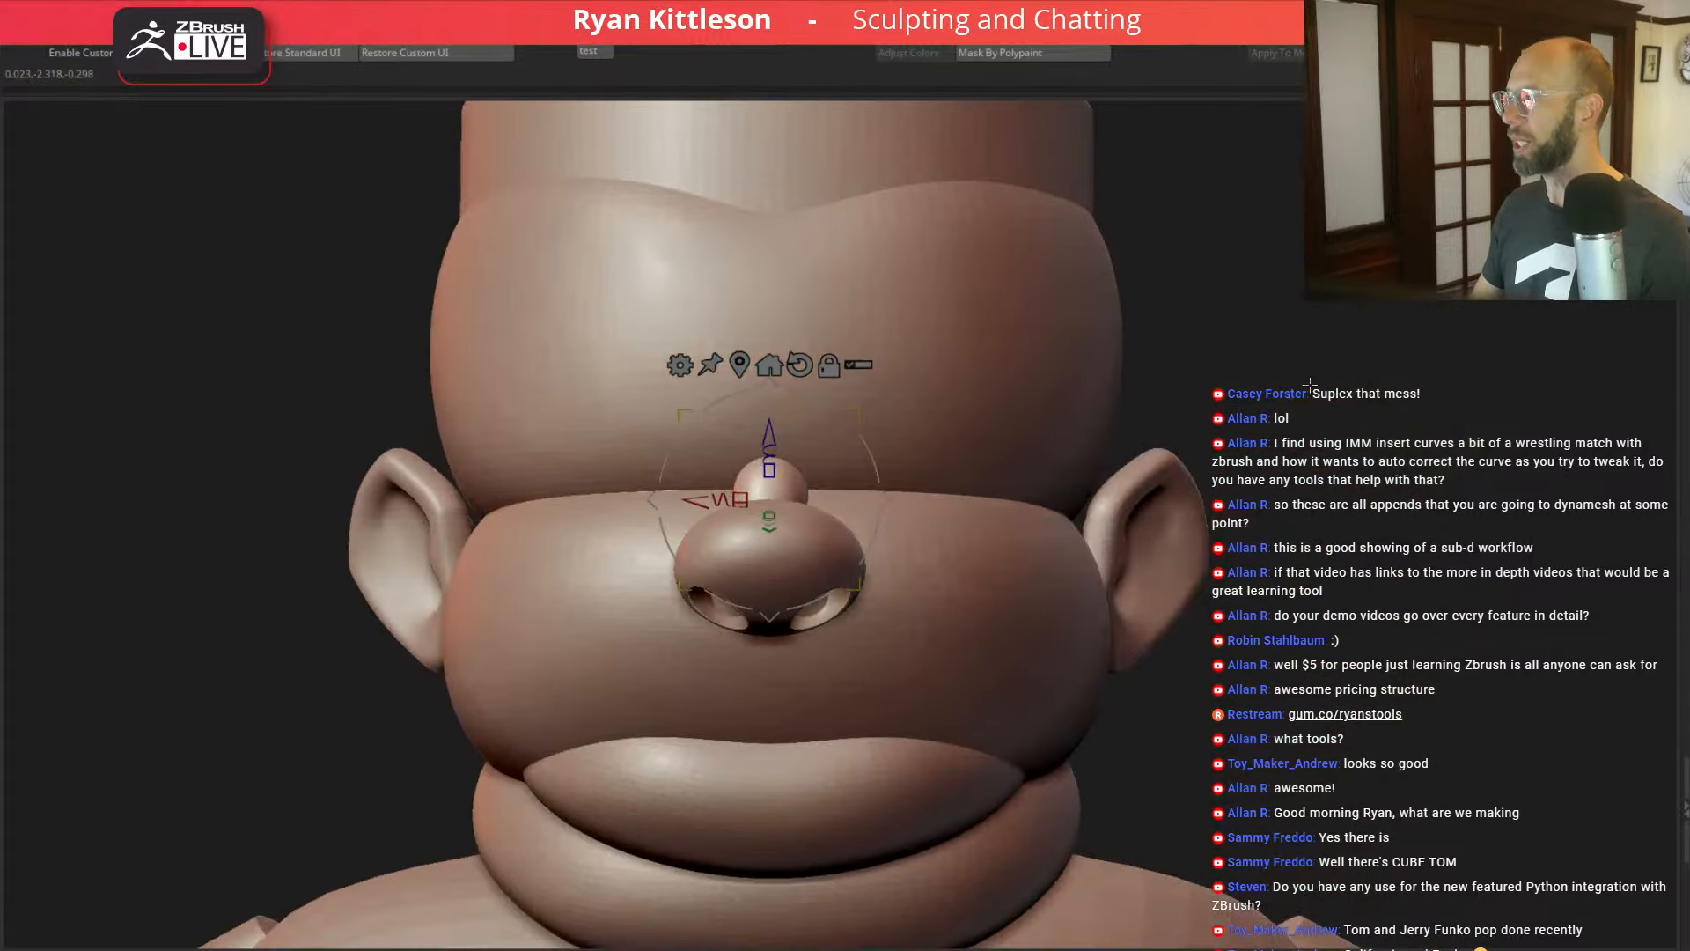
# Step: Reduce the brush size and pull the small ball into an elongated nose bridge set against the forehead
pyautogui.moveTo(1305, 402); pyautogui.dragTo(1134, 372)
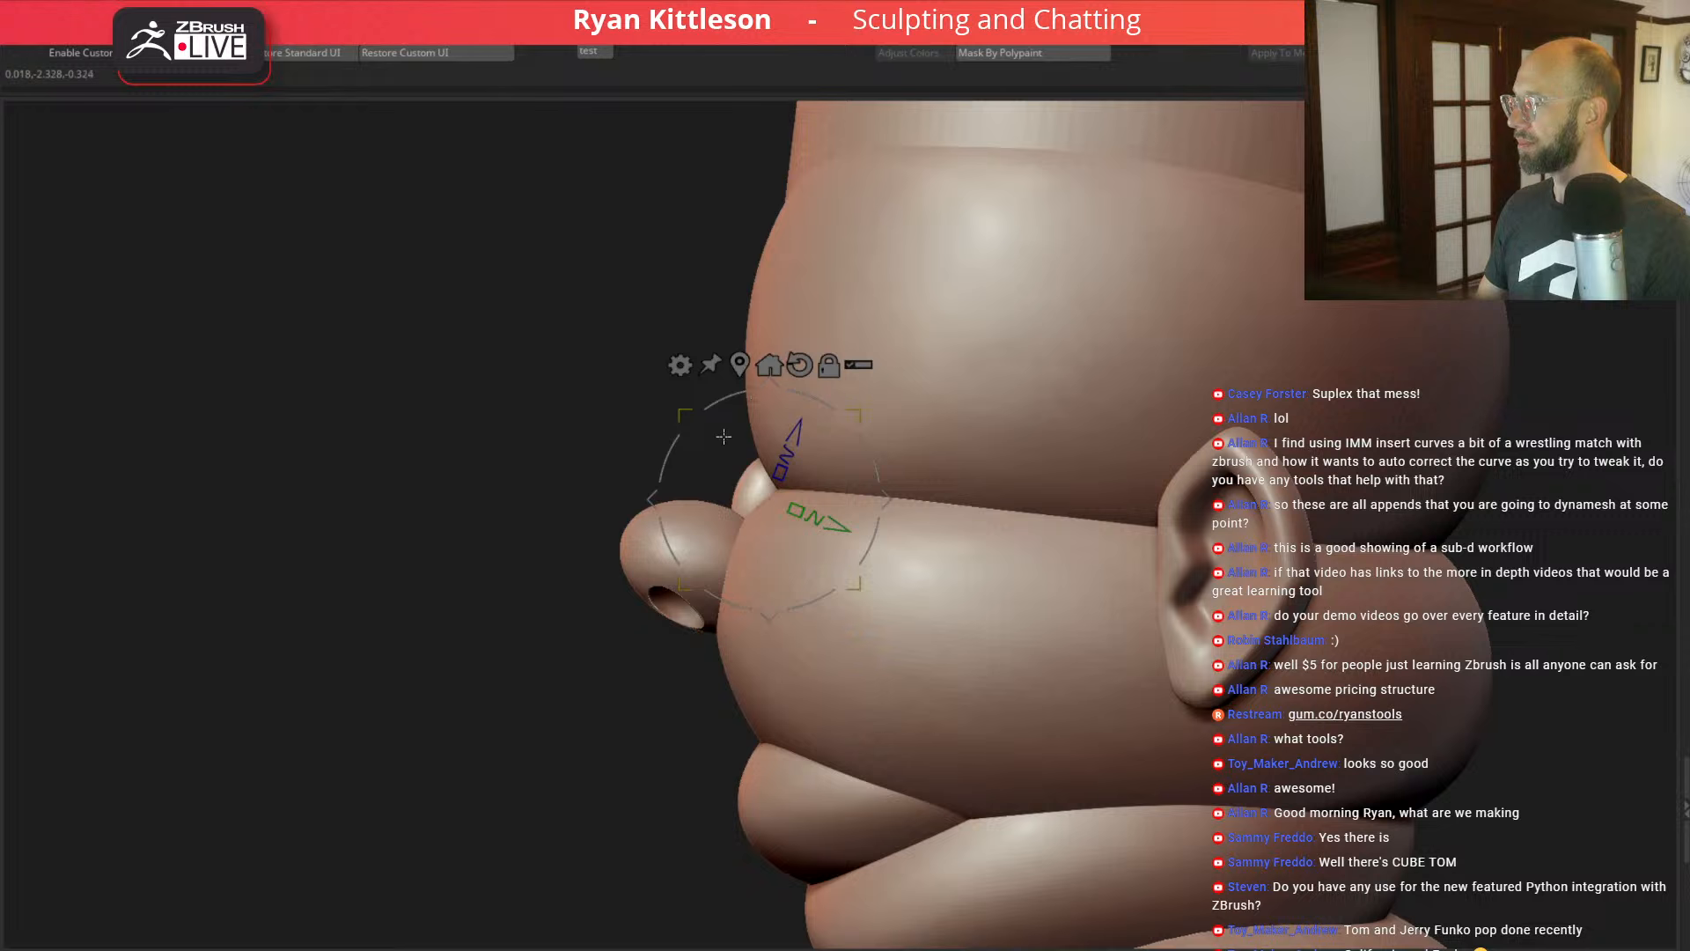
pyautogui.press('q')
pyautogui.press('space')
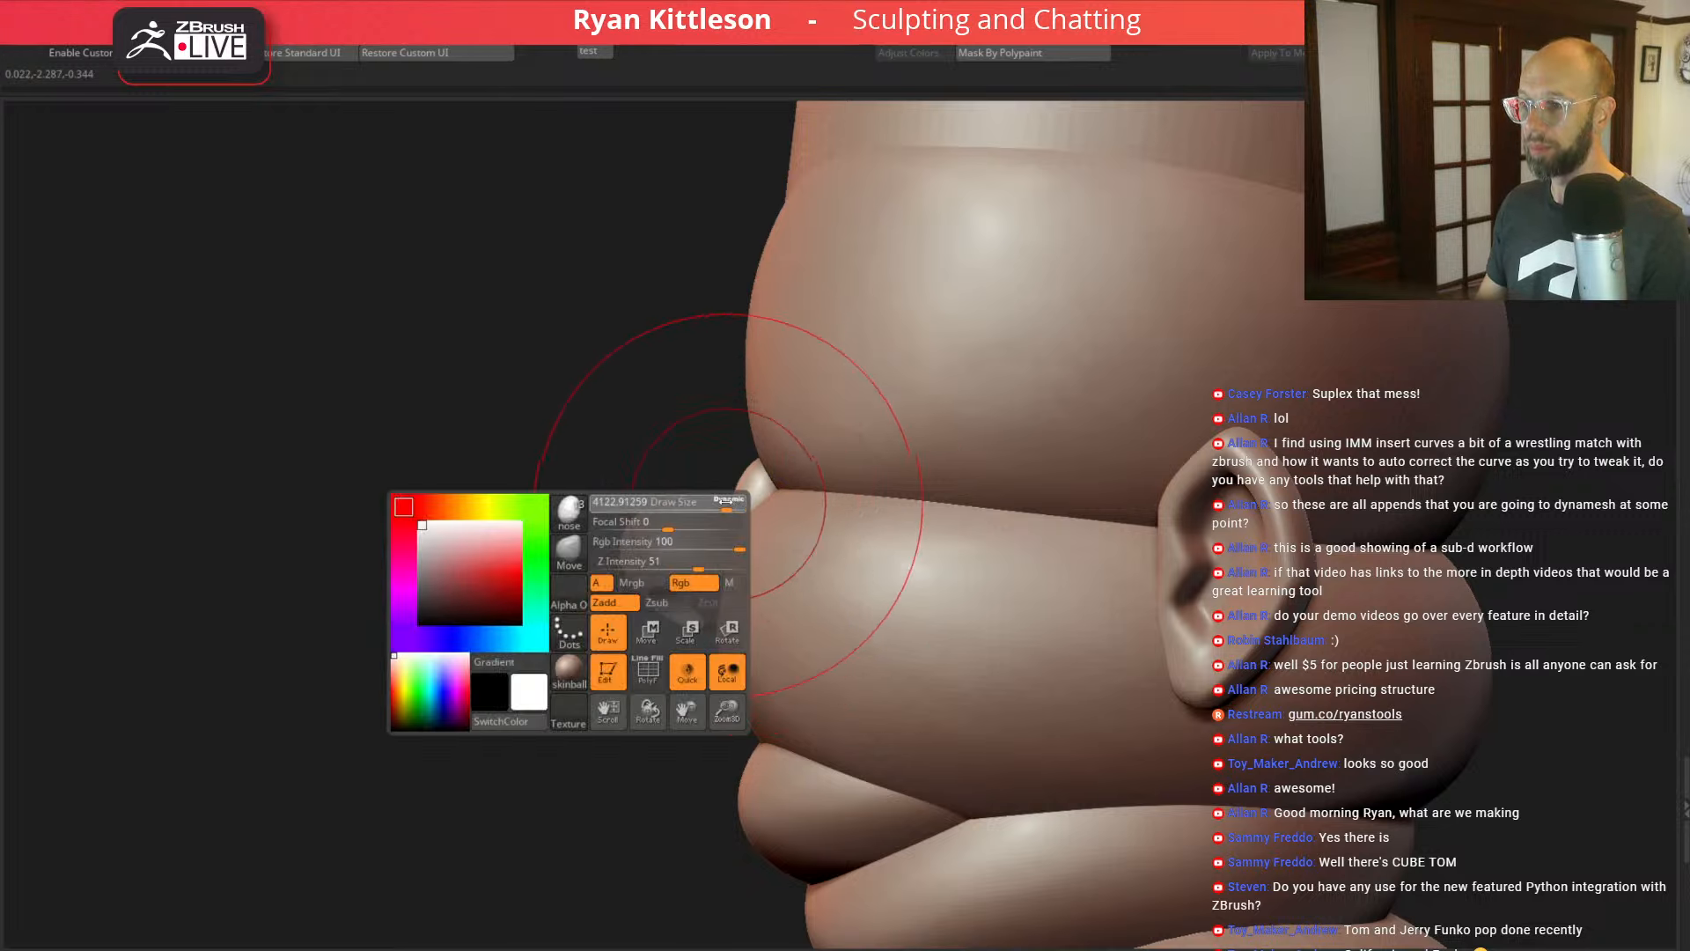
pyautogui.moveTo(692, 494); pyautogui.dragTo(667, 496)
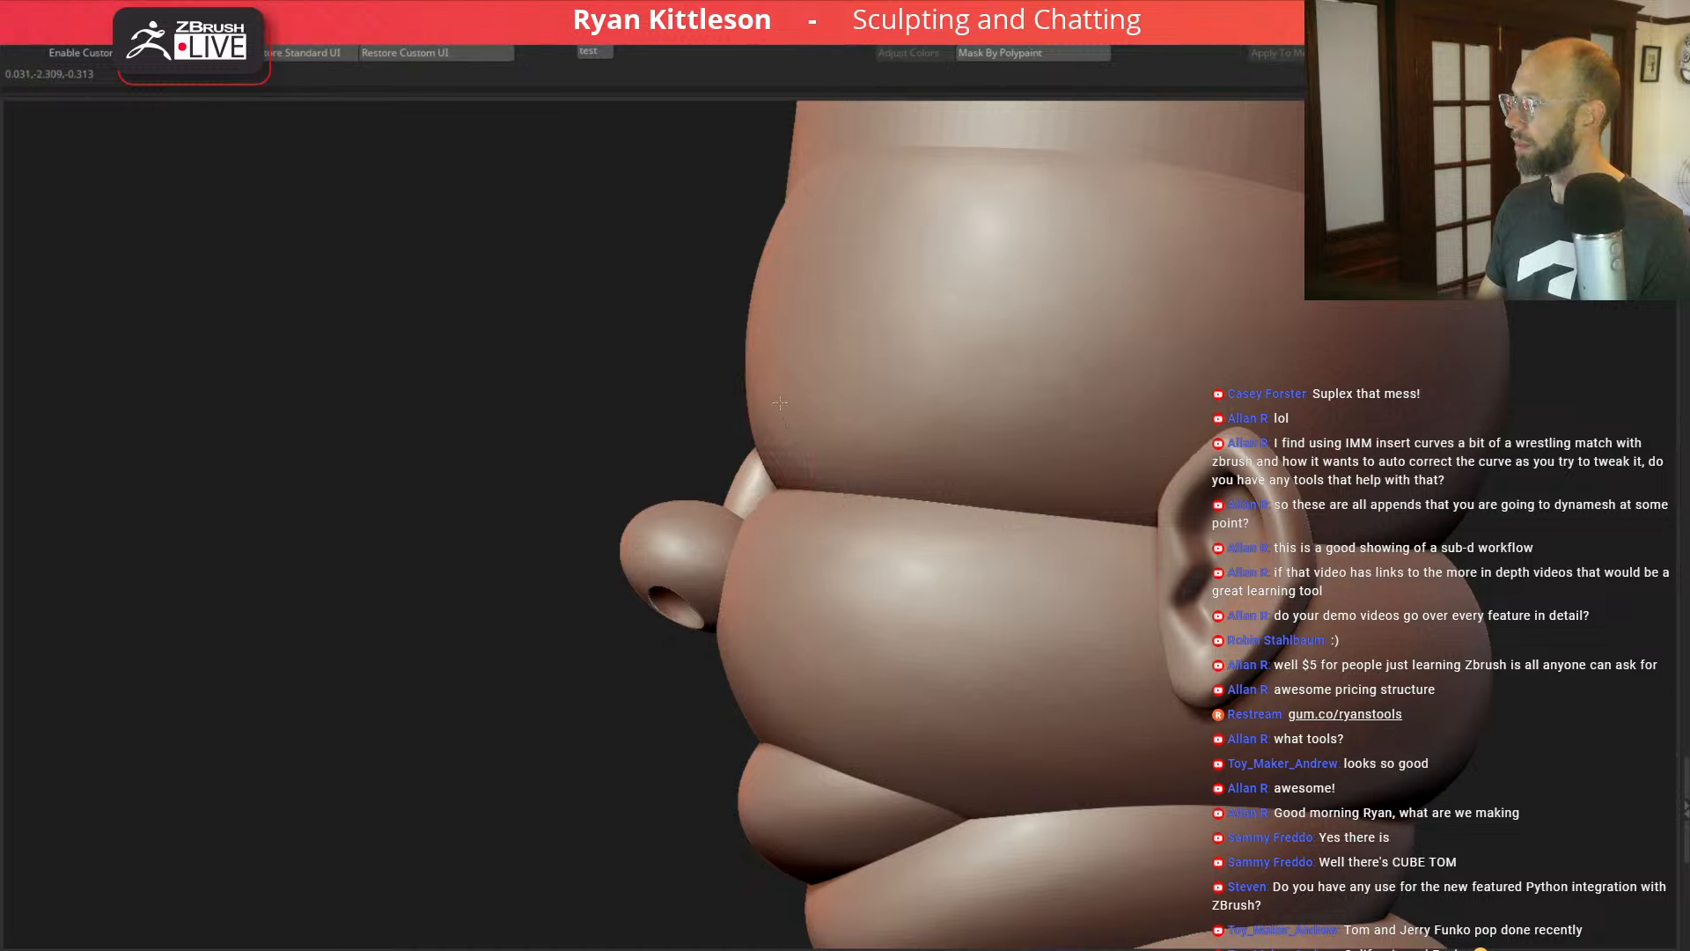
pyautogui.moveTo(755, 473); pyautogui.dragTo(785, 499)
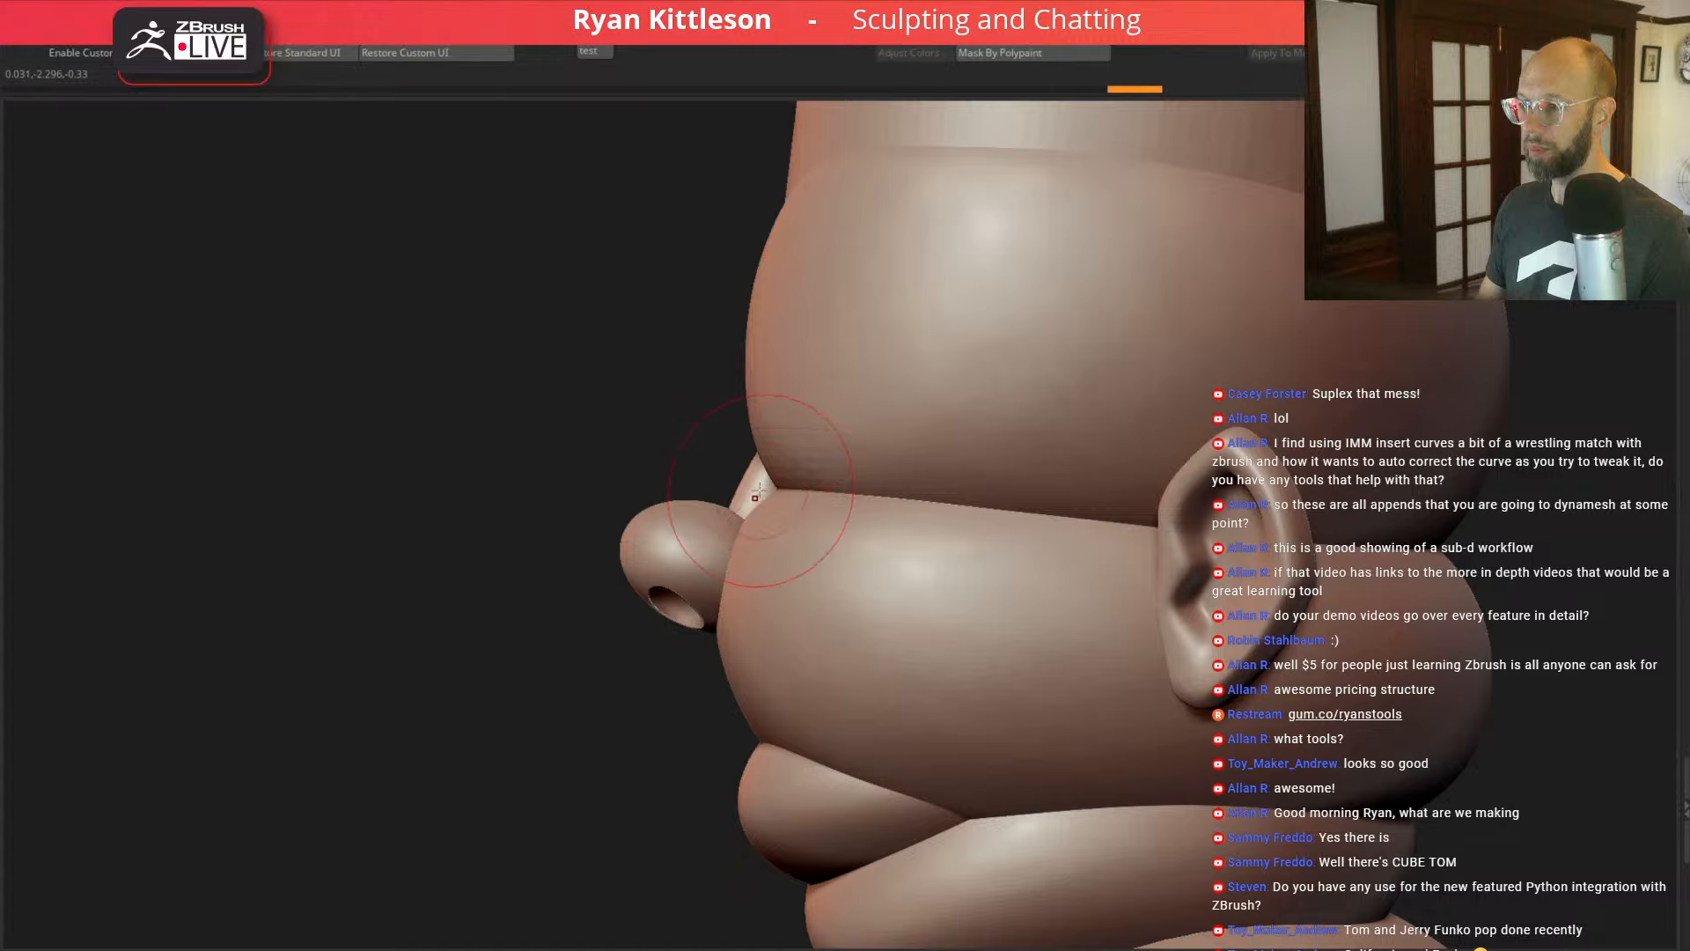
# Step: Isolate the nose bridge with its wireframe and polygroups displayed, and reduce the brush size for close shaping
pyautogui.moveTo(537, 433)
pyautogui.mouseDown()
pyautogui.moveTo(738, 450)
pyautogui.moveTo(656, 445)
pyautogui.mouseUp()
pyautogui.hotkey('alt', 's')
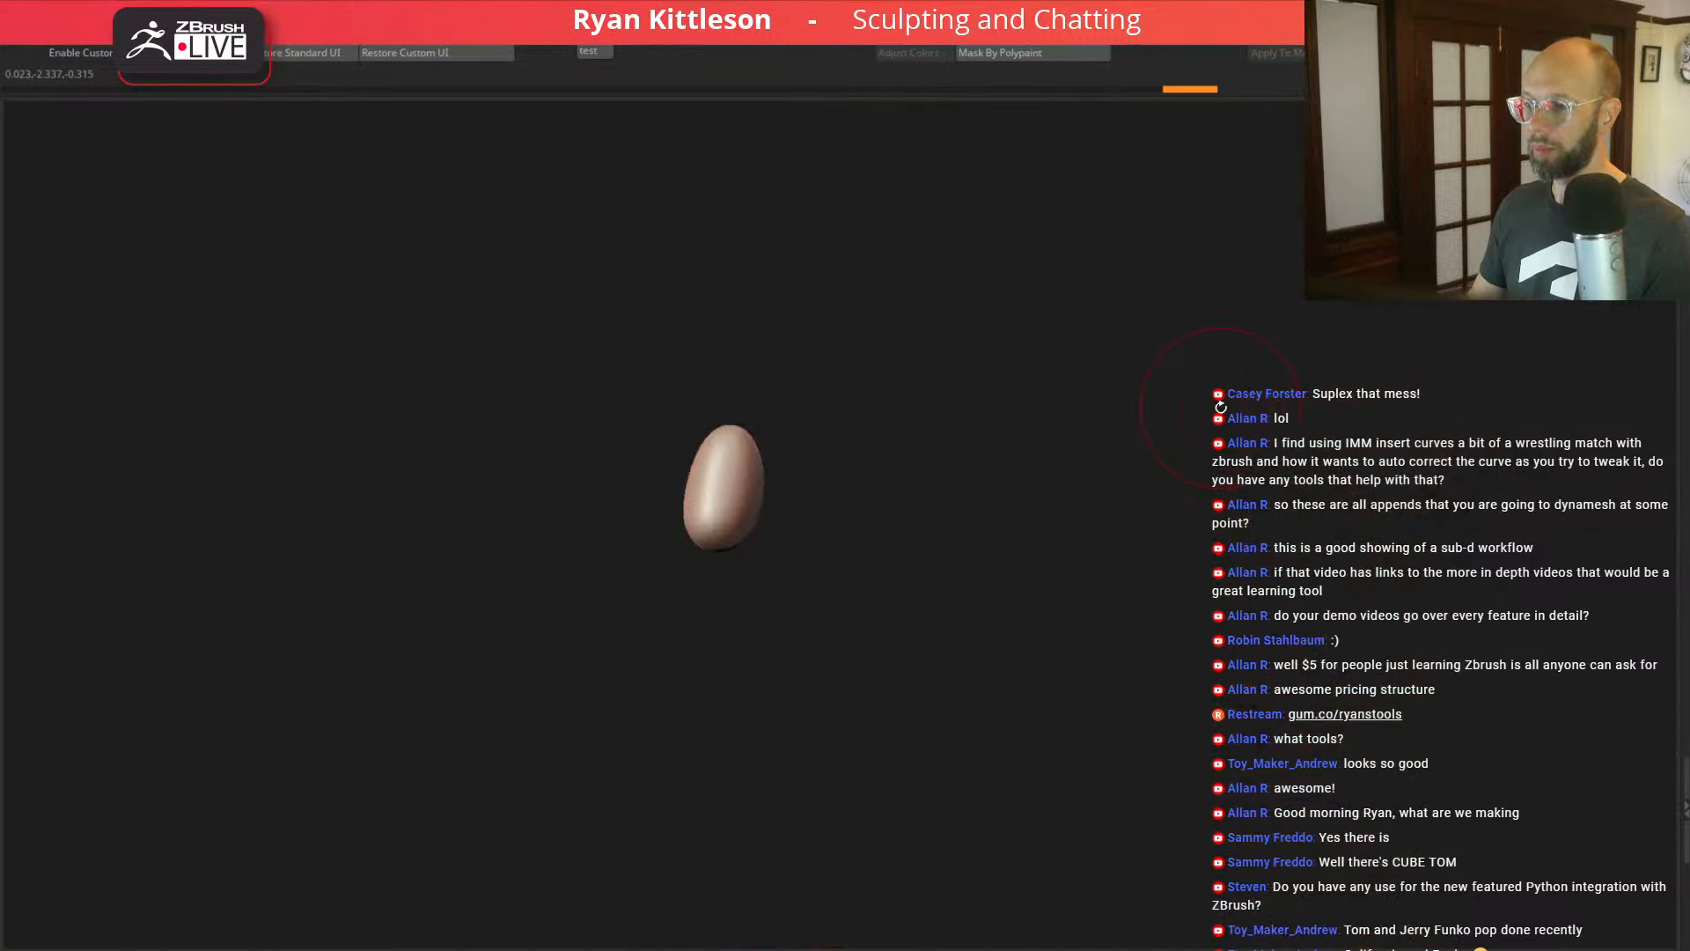
pyautogui.hotkey('shift', 'f')
pyautogui.keyDown('alt'); pyautogui.moveTo(1168, 447); pyautogui.dragTo(902, 409); pyautogui.keyUp('alt')
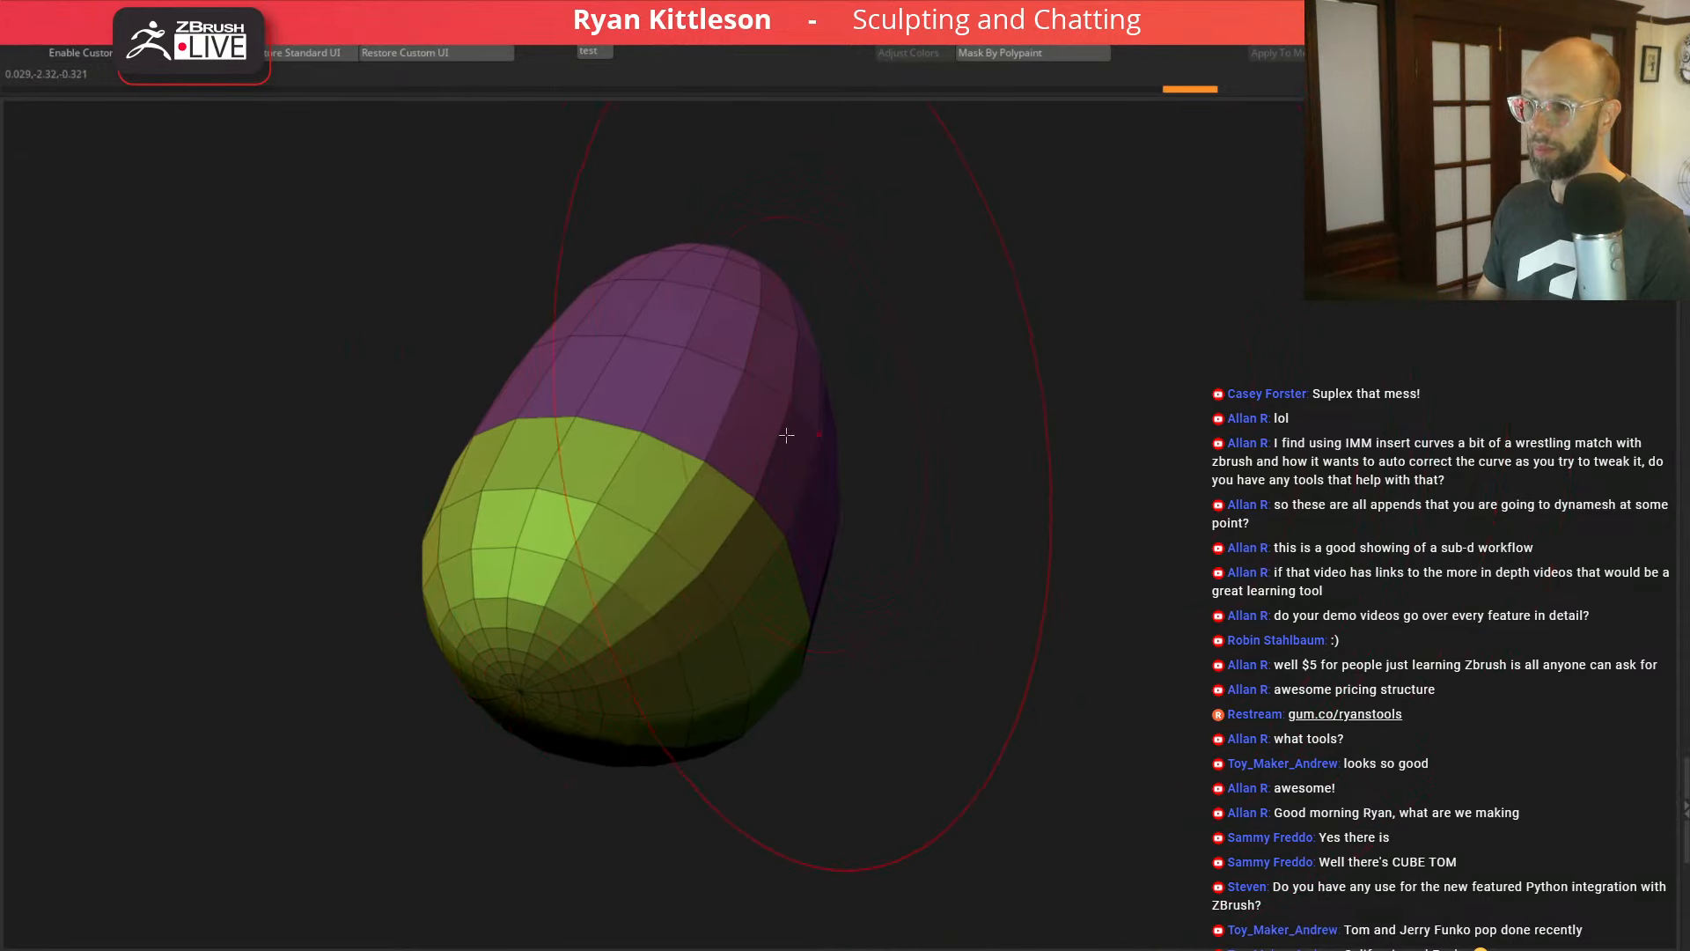
pyautogui.press('space')
pyautogui.moveTo(764, 439); pyautogui.dragTo(715, 439)
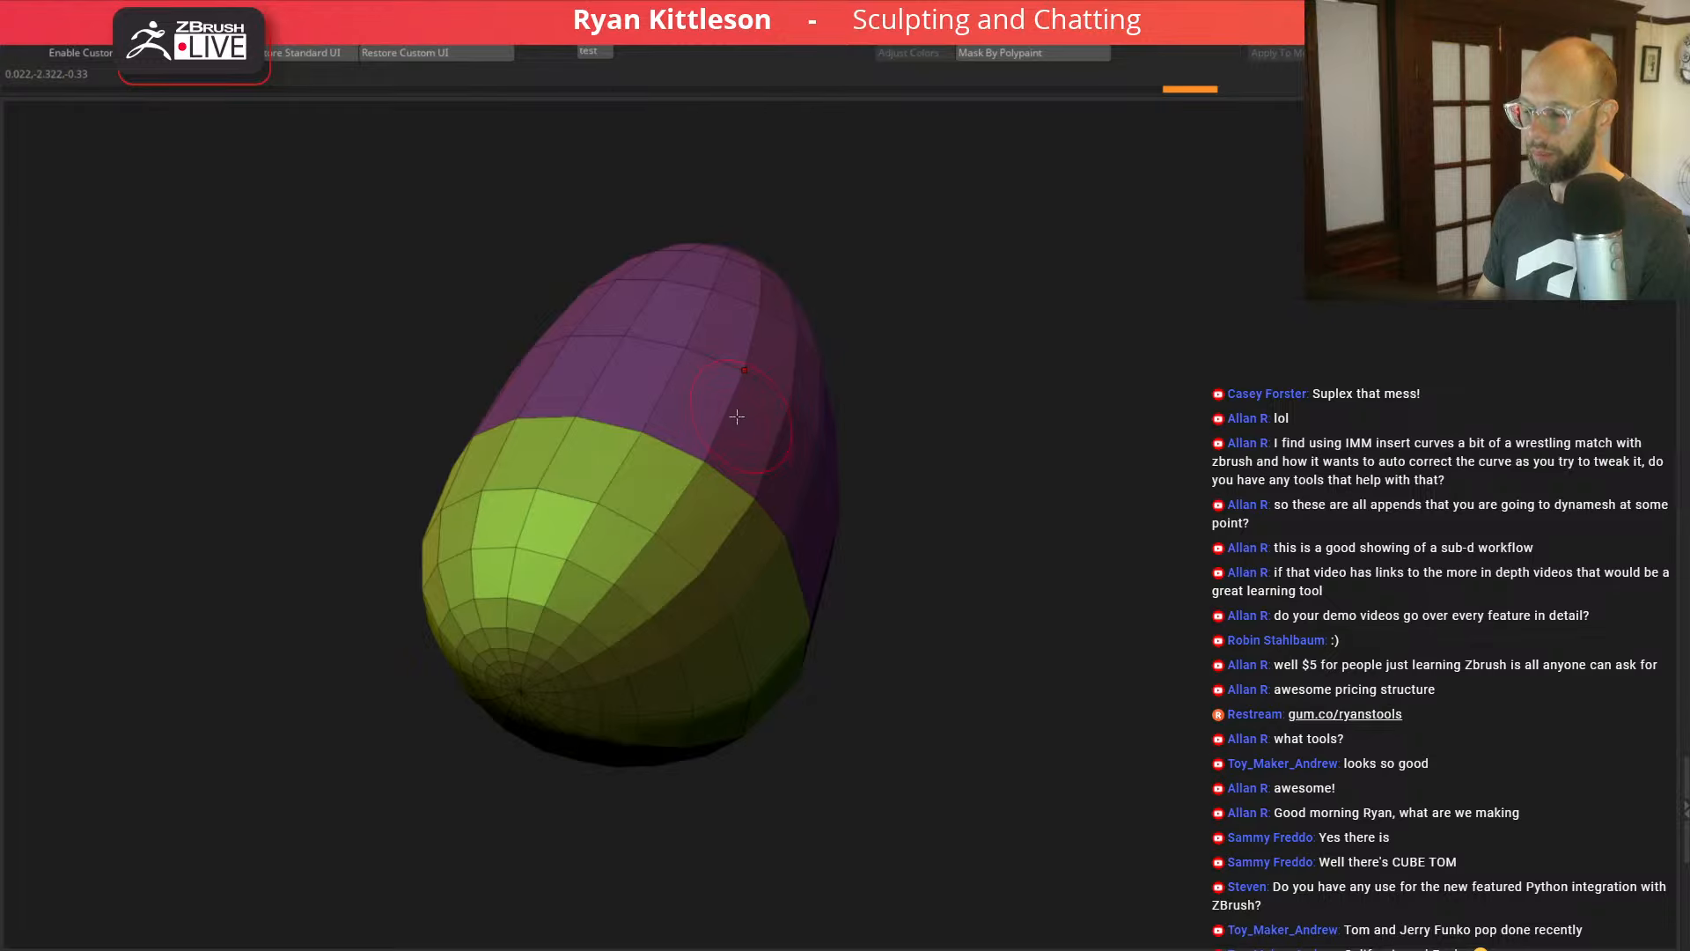
pyautogui.keyDown('shift'); pyautogui.moveTo(902, 377); pyautogui.dragTo(962, 409); pyautogui.keyUp('shift')
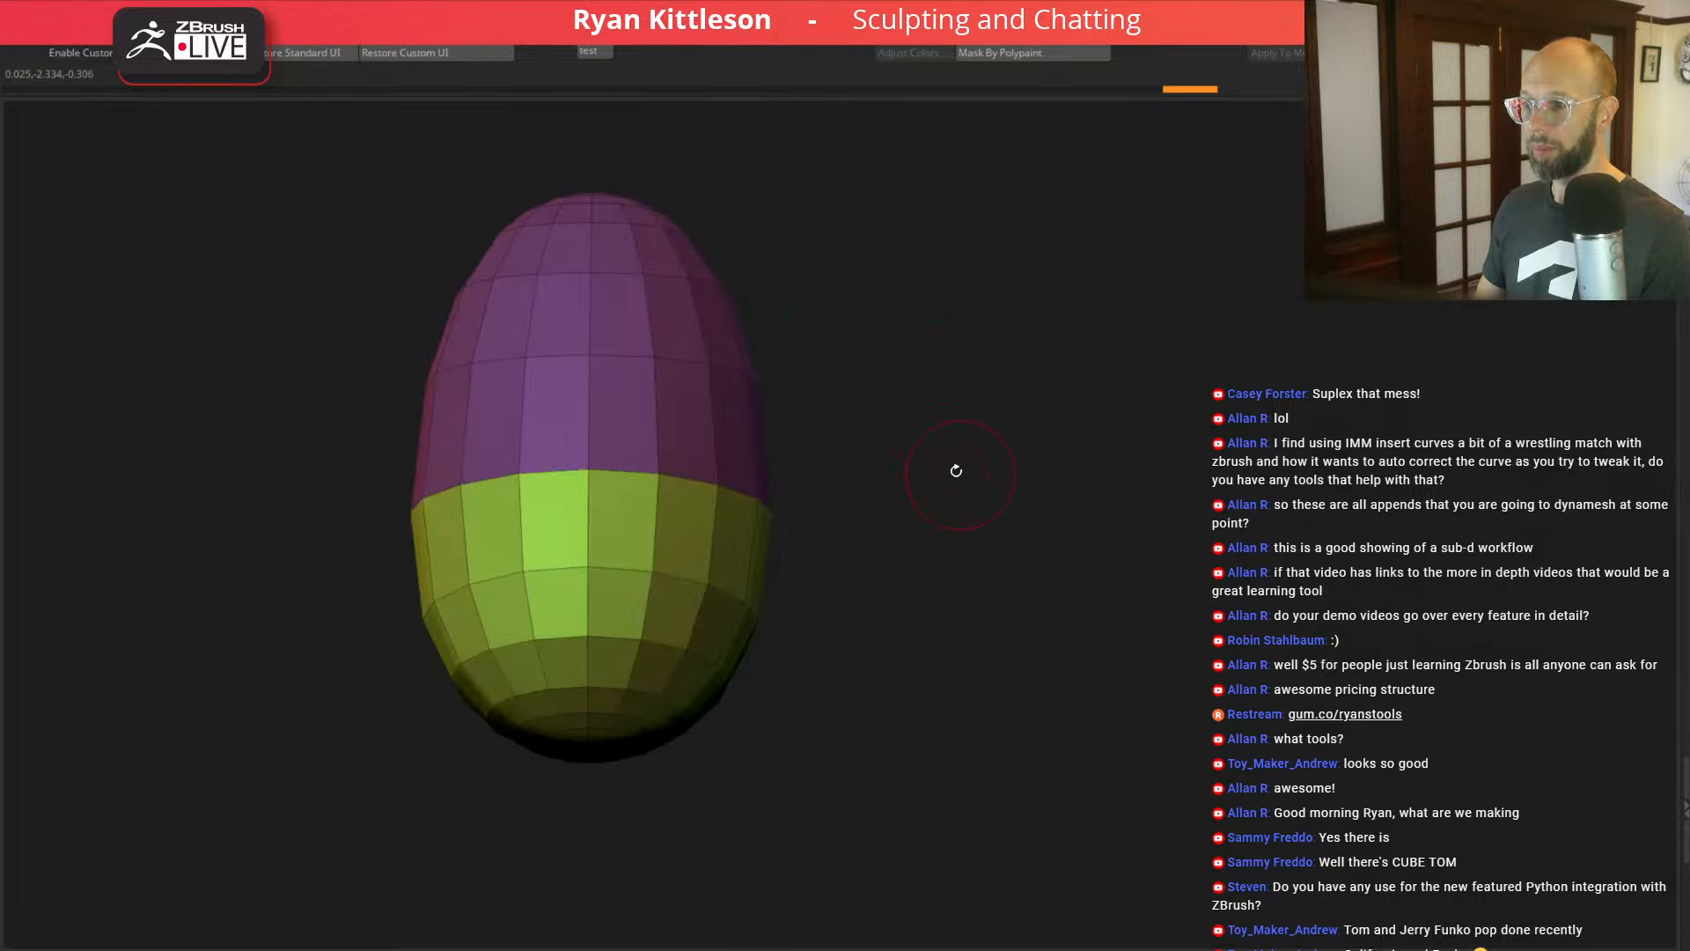
# Step: Spread the low-resolution edges on the front of the nose bridge to widen it, checking the shape with smooth subdivision preview
pyautogui.moveTo(957, 471); pyautogui.dragTo(912, 480)
pyautogui.hotkey('alt', 's')
pyautogui.hotkey('alt', 's')
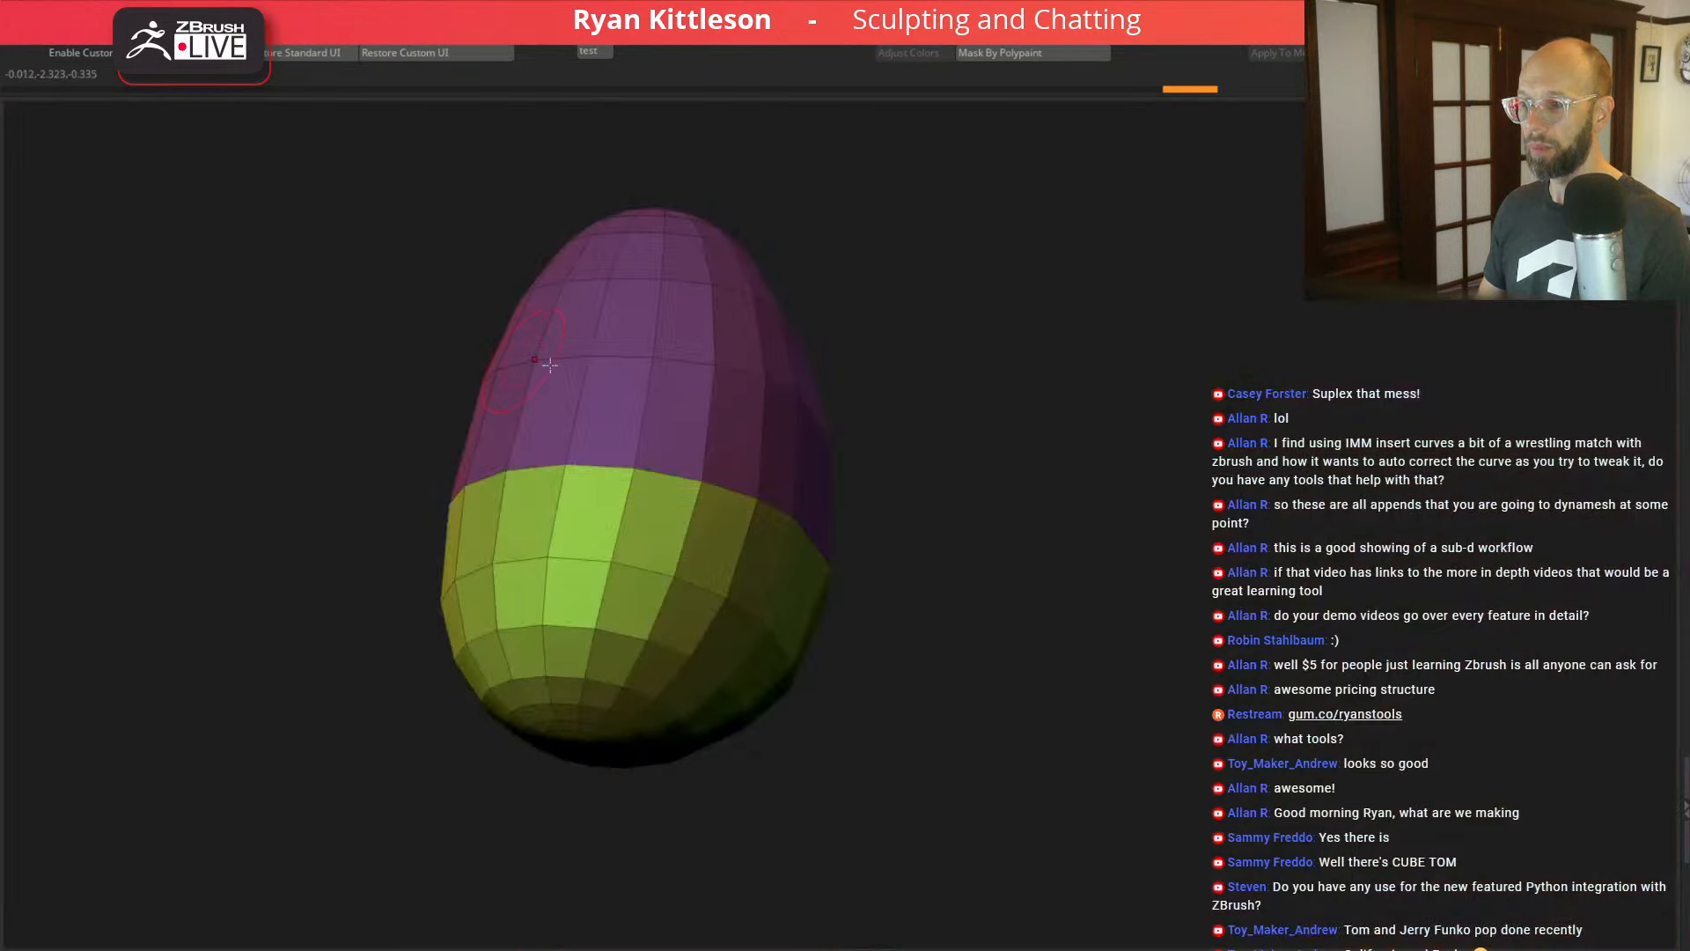
pyautogui.moveTo(962, 415); pyautogui.dragTo(933, 426)
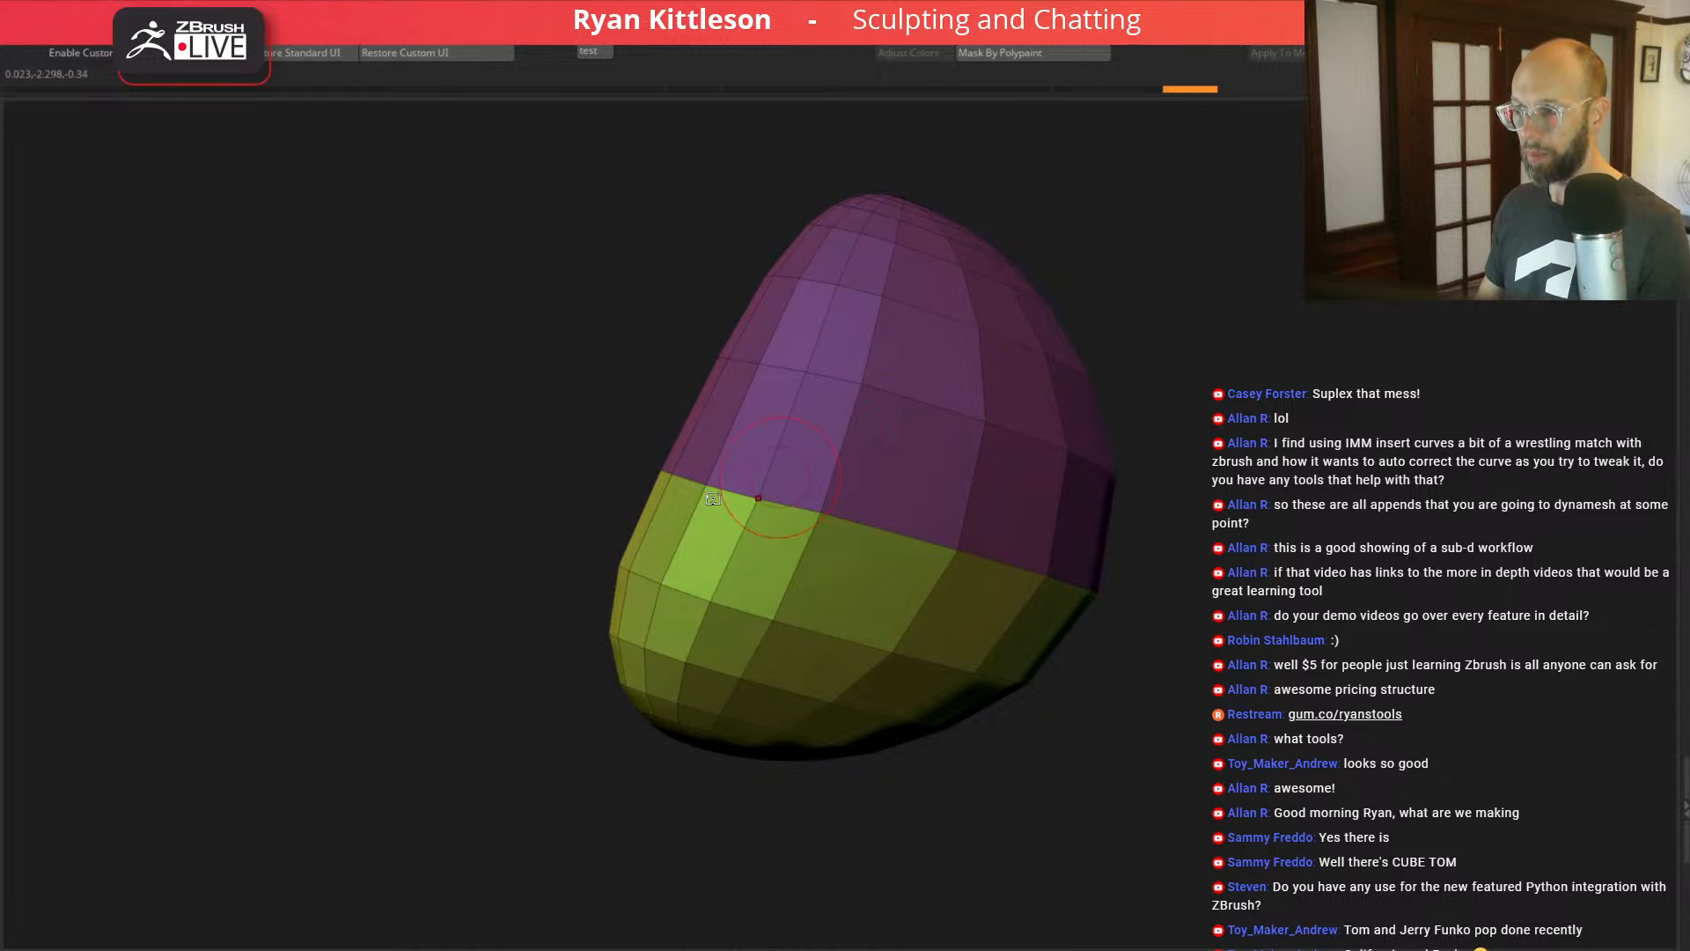
pyautogui.press('d')
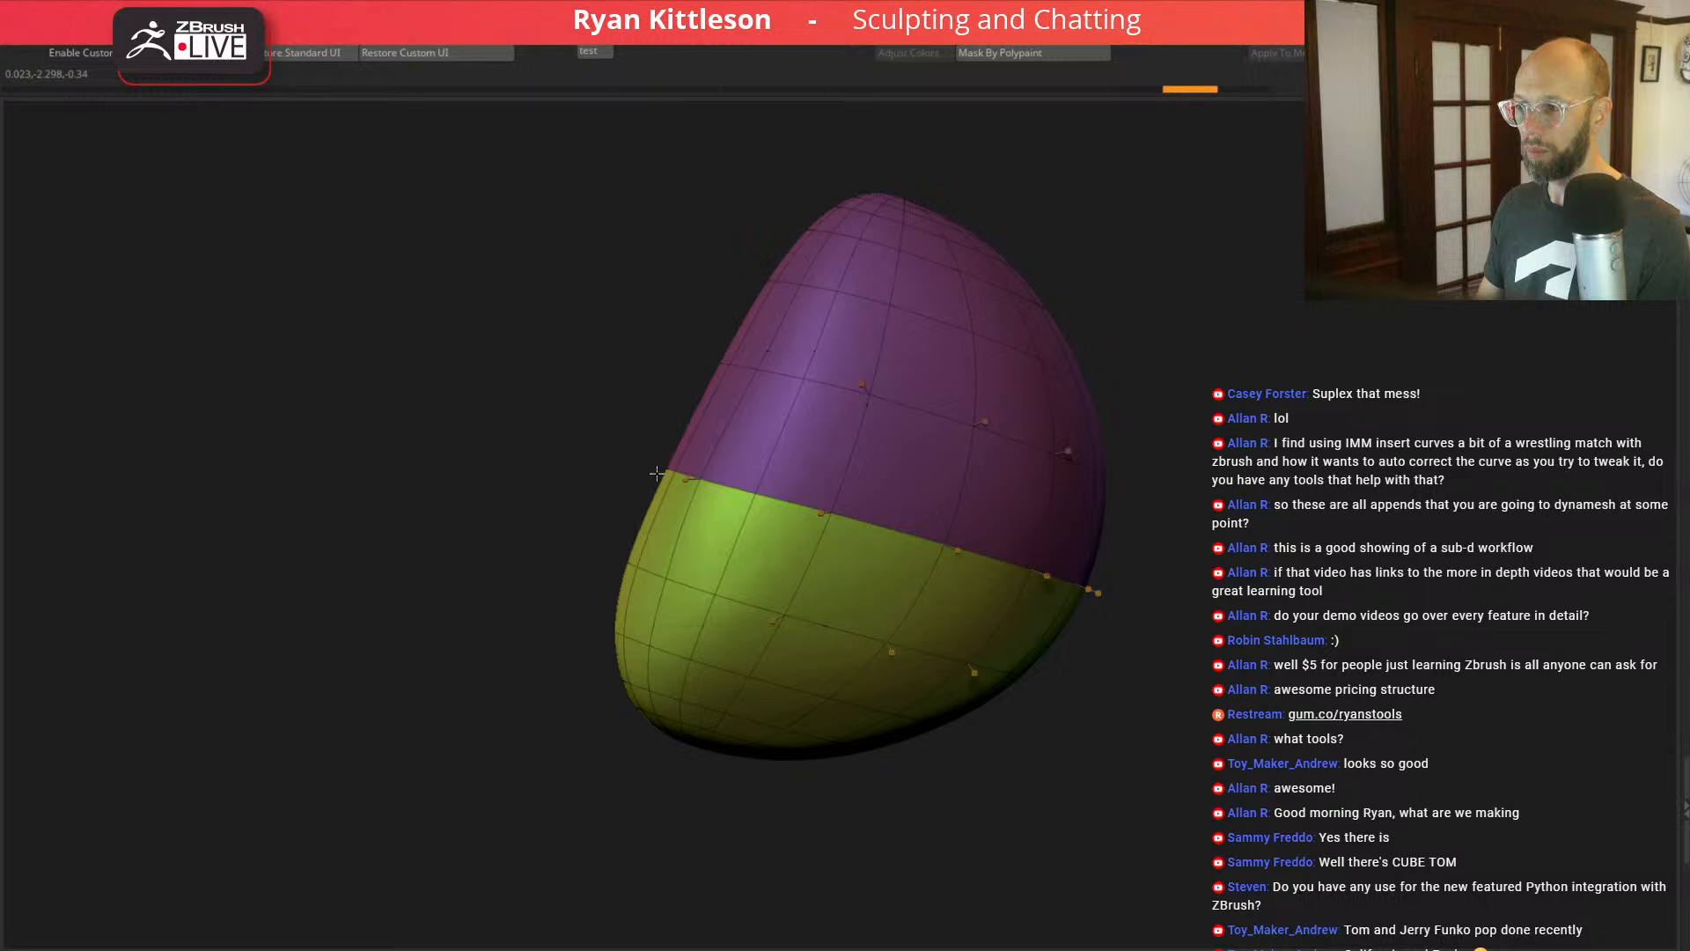
pyautogui.hotkey('shift', 'd')
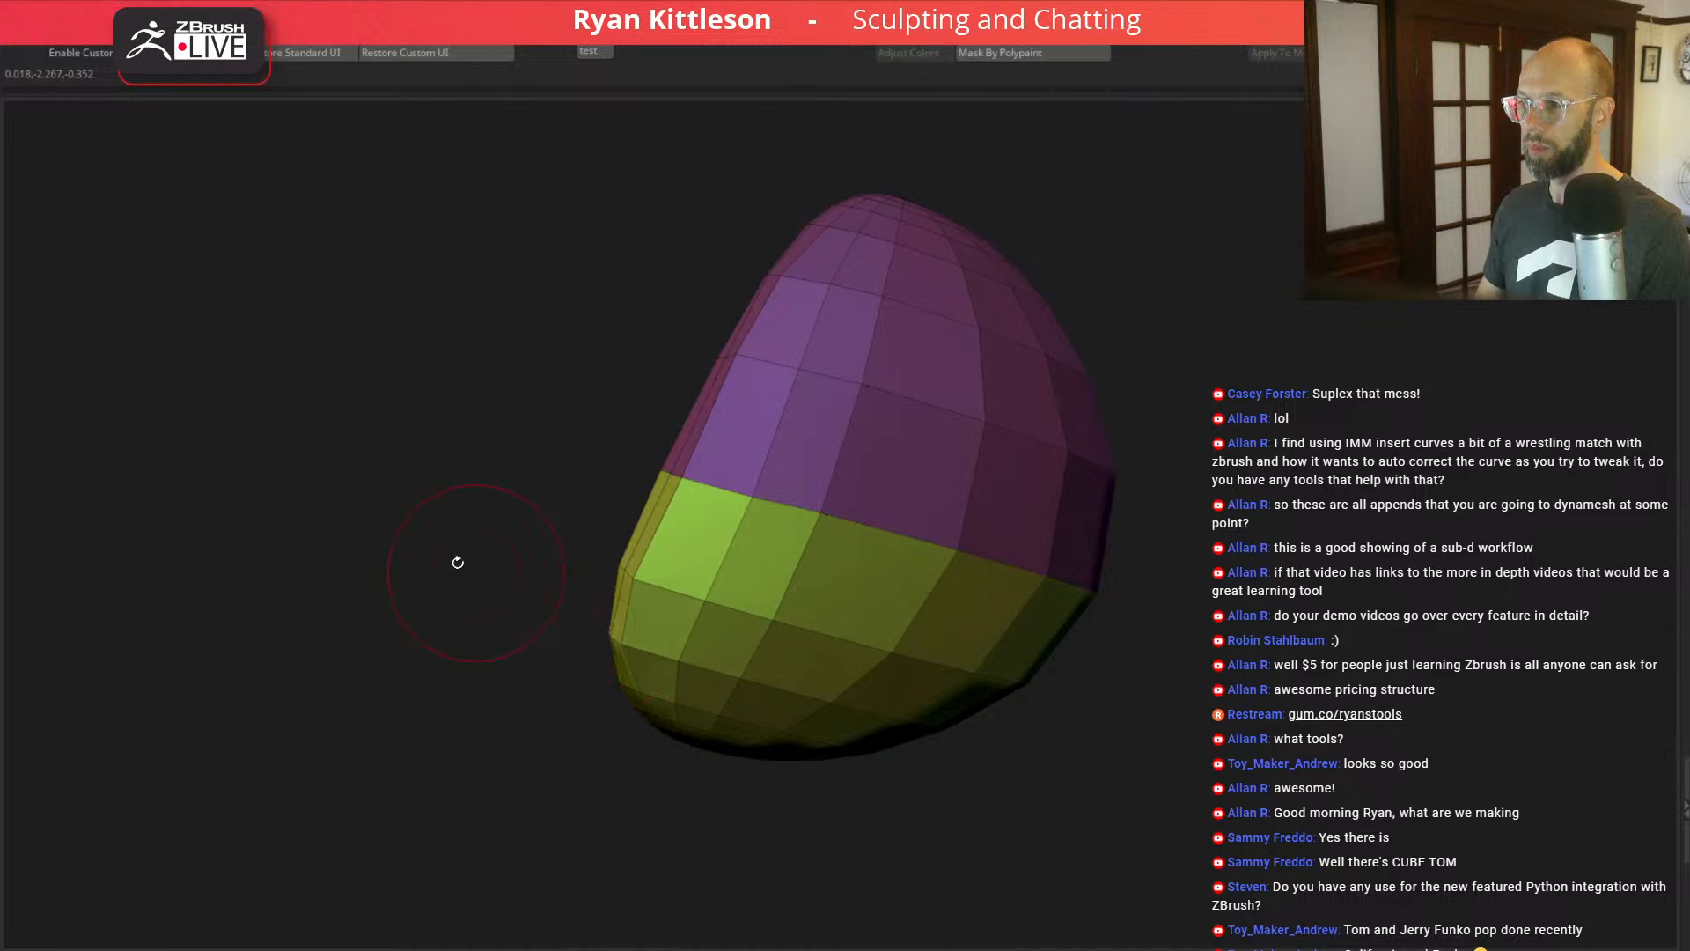
pyautogui.press('d')
pyautogui.moveTo(407, 479); pyautogui.dragTo(515, 529)
pyautogui.hotkey('shift', 'f')
pyautogui.keyDown('shift'); pyautogui.moveTo(1030, 445); pyautogui.dragTo(1056, 446); pyautogui.keyUp('shift')
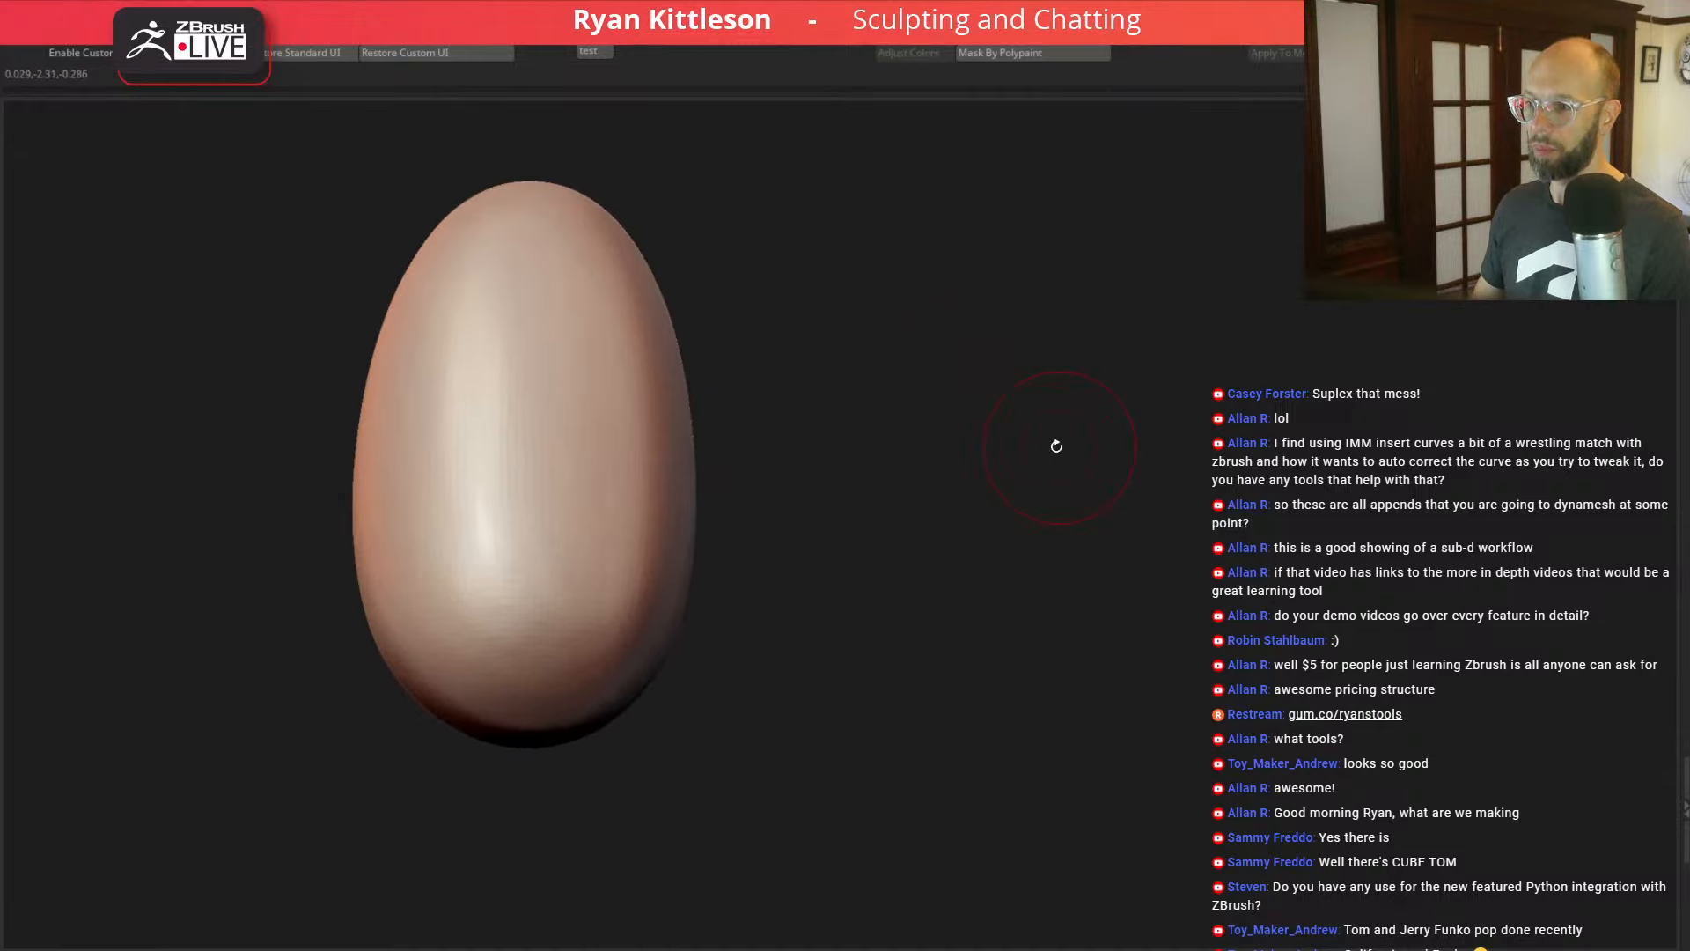
# Step: Flatten the front of the nose bridge into a broad plane, restore its smooth preview, and end the isolation of the part
pyautogui.click(1080, 947)
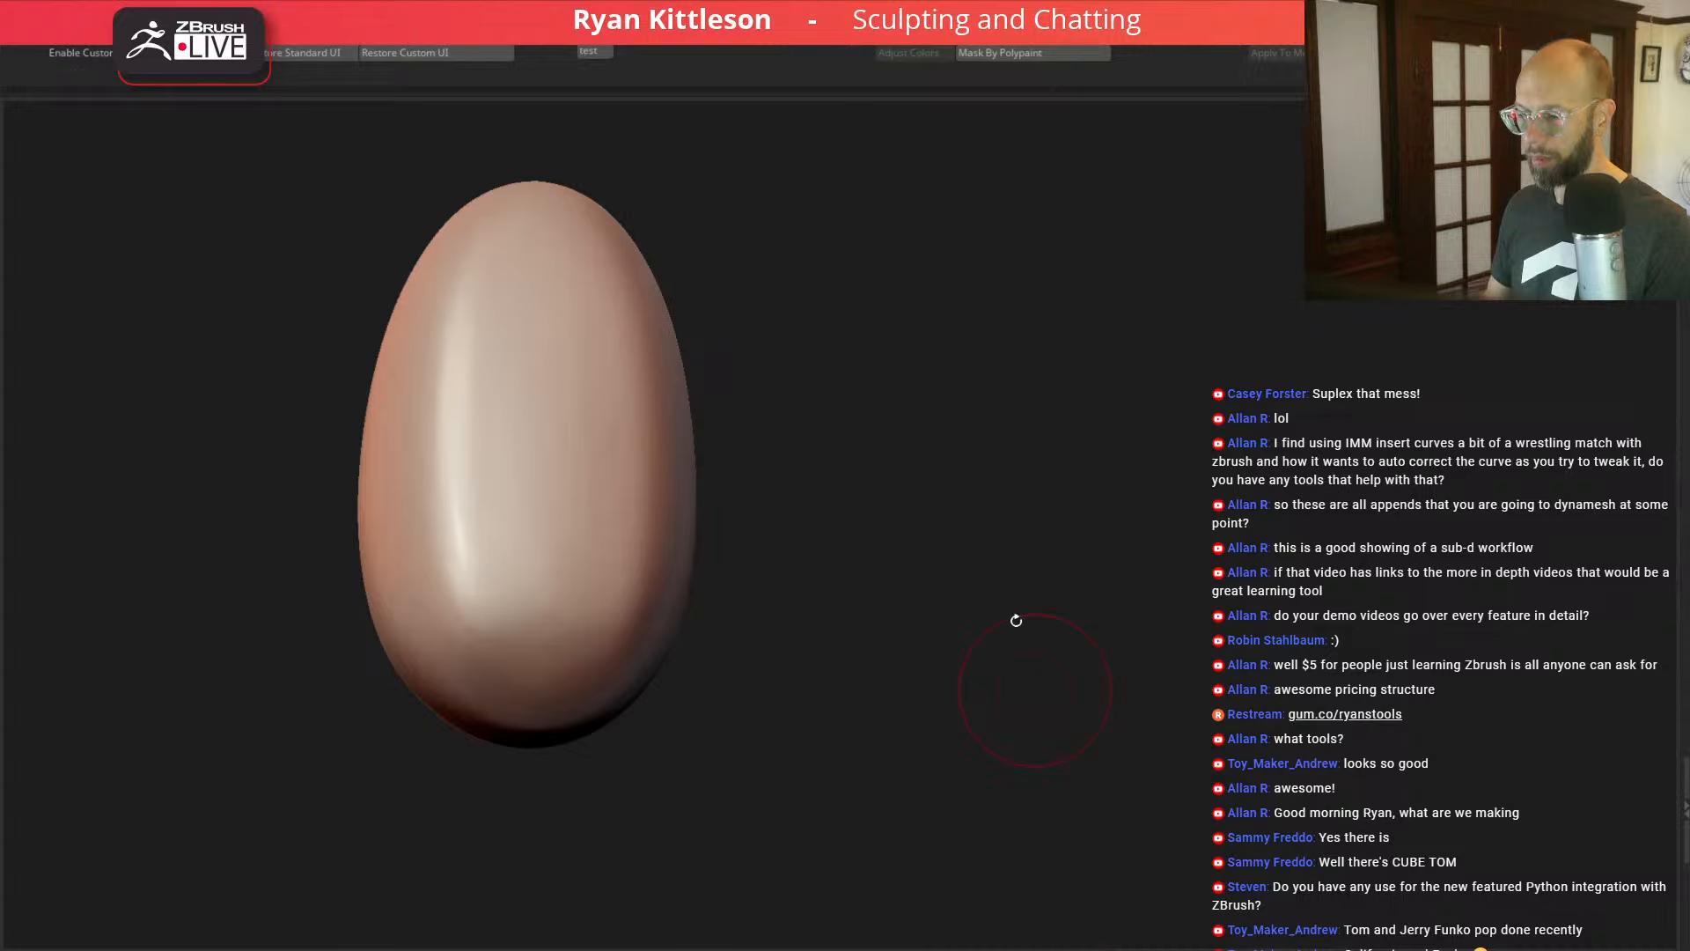
pyautogui.hotkey('shift', 'f')
pyautogui.moveTo(1006, 475)
pyautogui.mouseDown()
pyautogui.moveTo(1041, 371)
pyautogui.moveTo(1032, 408)
pyautogui.mouseUp()
pyautogui.hotkey('shift', 'f')
pyautogui.hotkey('shift', 'd')
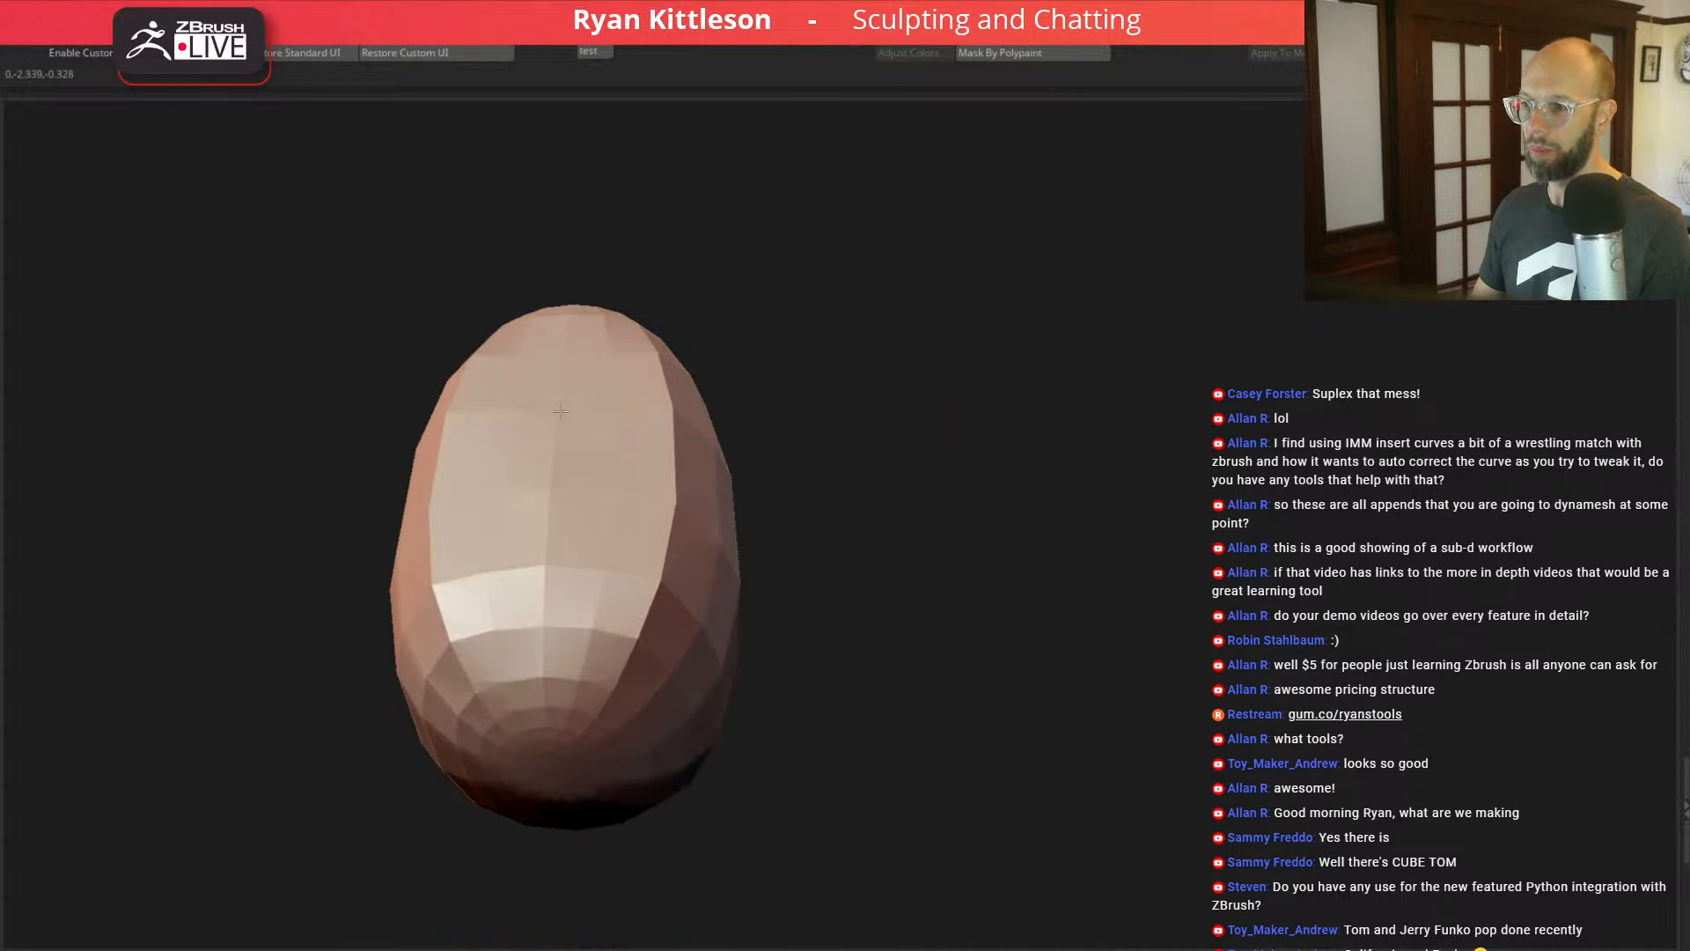
pyautogui.moveTo(560, 411)
pyautogui.keyDown('shift'); pyautogui.mouseDown()
pyautogui.moveTo(555, 493)
pyautogui.moveTo(668, 460)
pyautogui.mouseUp(); pyautogui.keyUp('shift')
pyautogui.moveTo(881, 335); pyautogui.dragTo(879, 431)
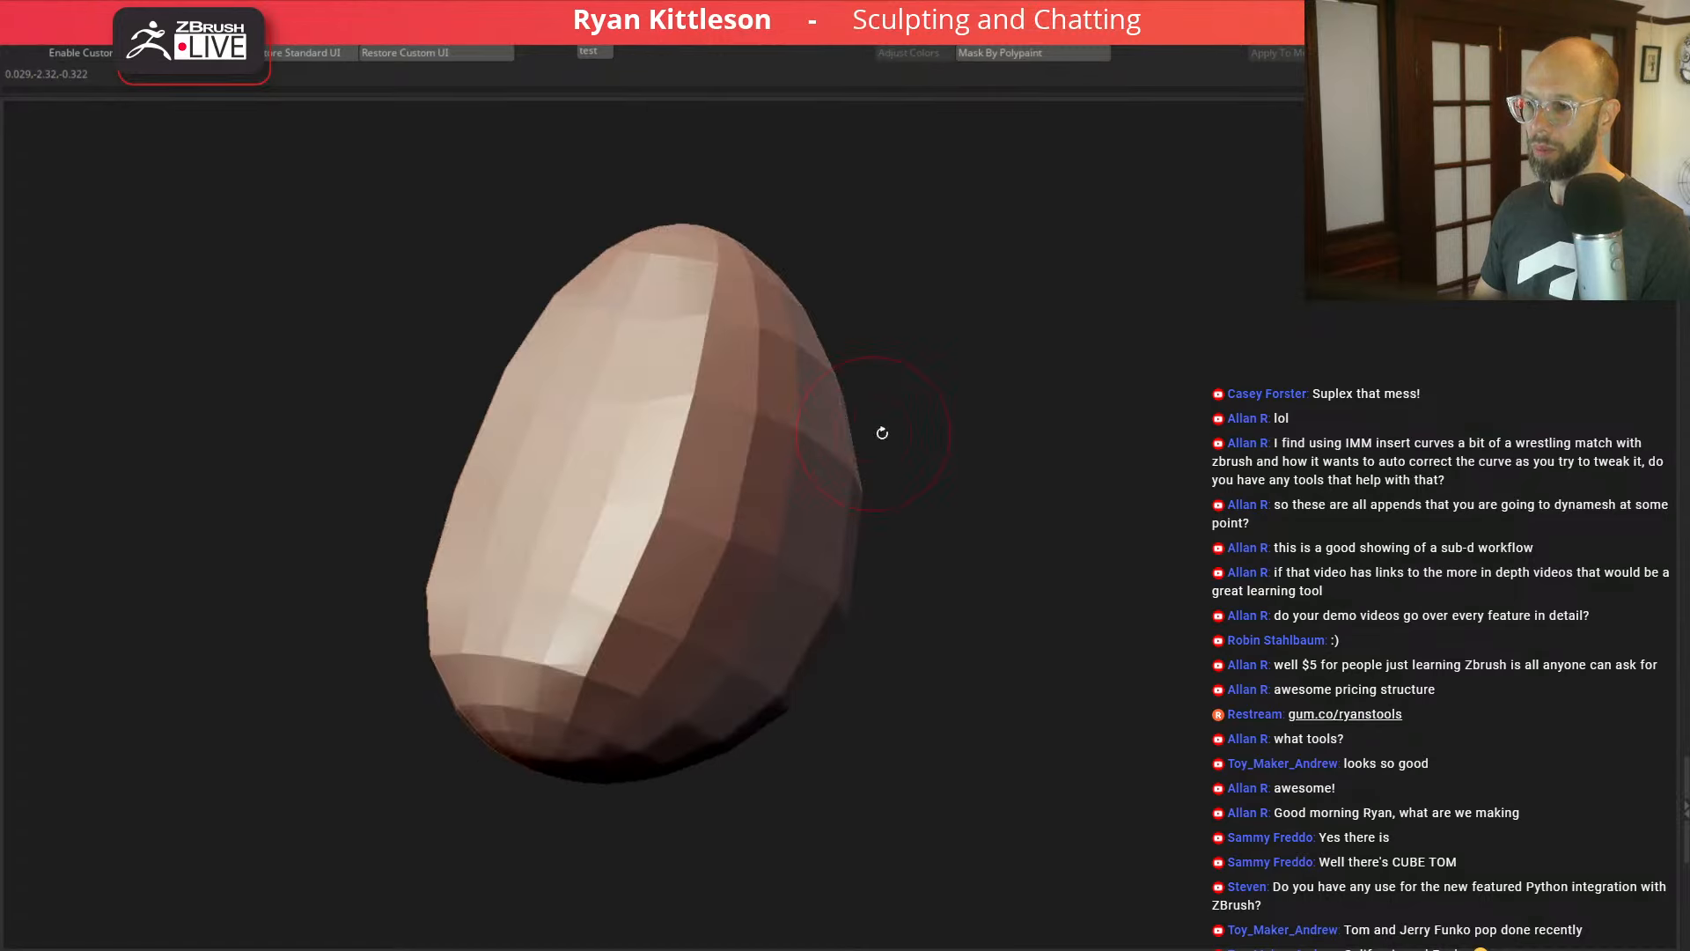
pyautogui.press('d')
pyautogui.hotkey('shift', 'f')
pyautogui.hotkey('shift', 'f')
pyautogui.moveTo(1164, 447); pyautogui.dragTo(1139, 414)
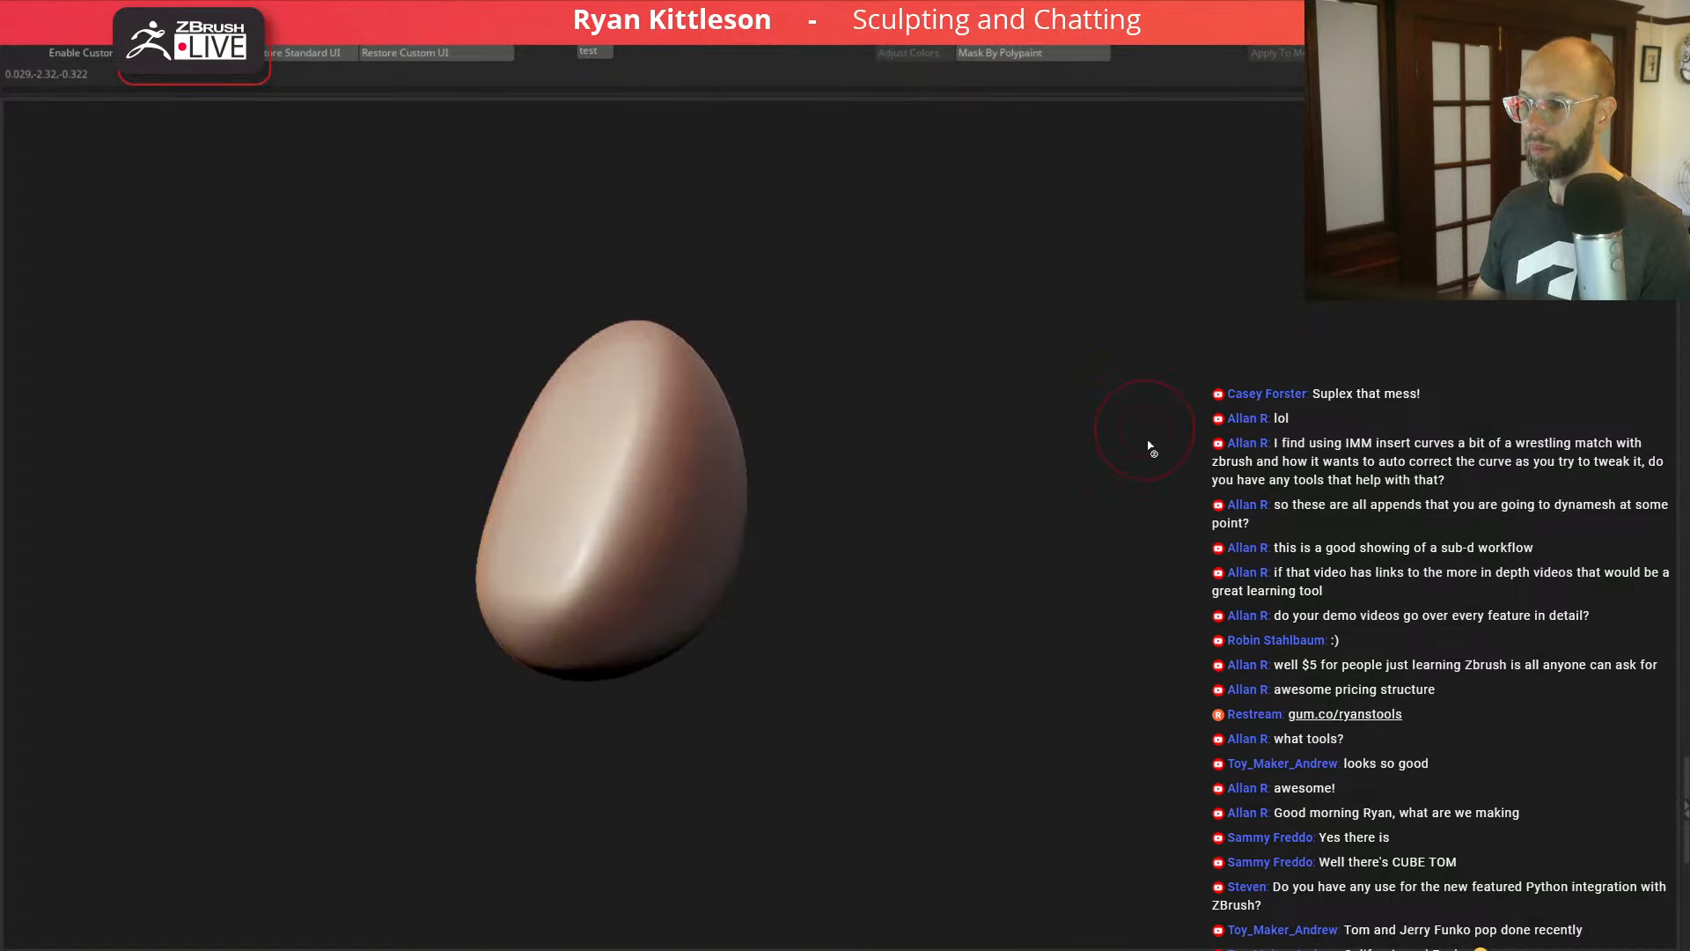
pyautogui.hotkey('alt', 's')
# Step: Select the upper lip, enlarge the brush, and pull the middle of the lip's upper edge slightly upward
pyautogui.moveTo(143, 417); pyautogui.dragTo(97, 404)
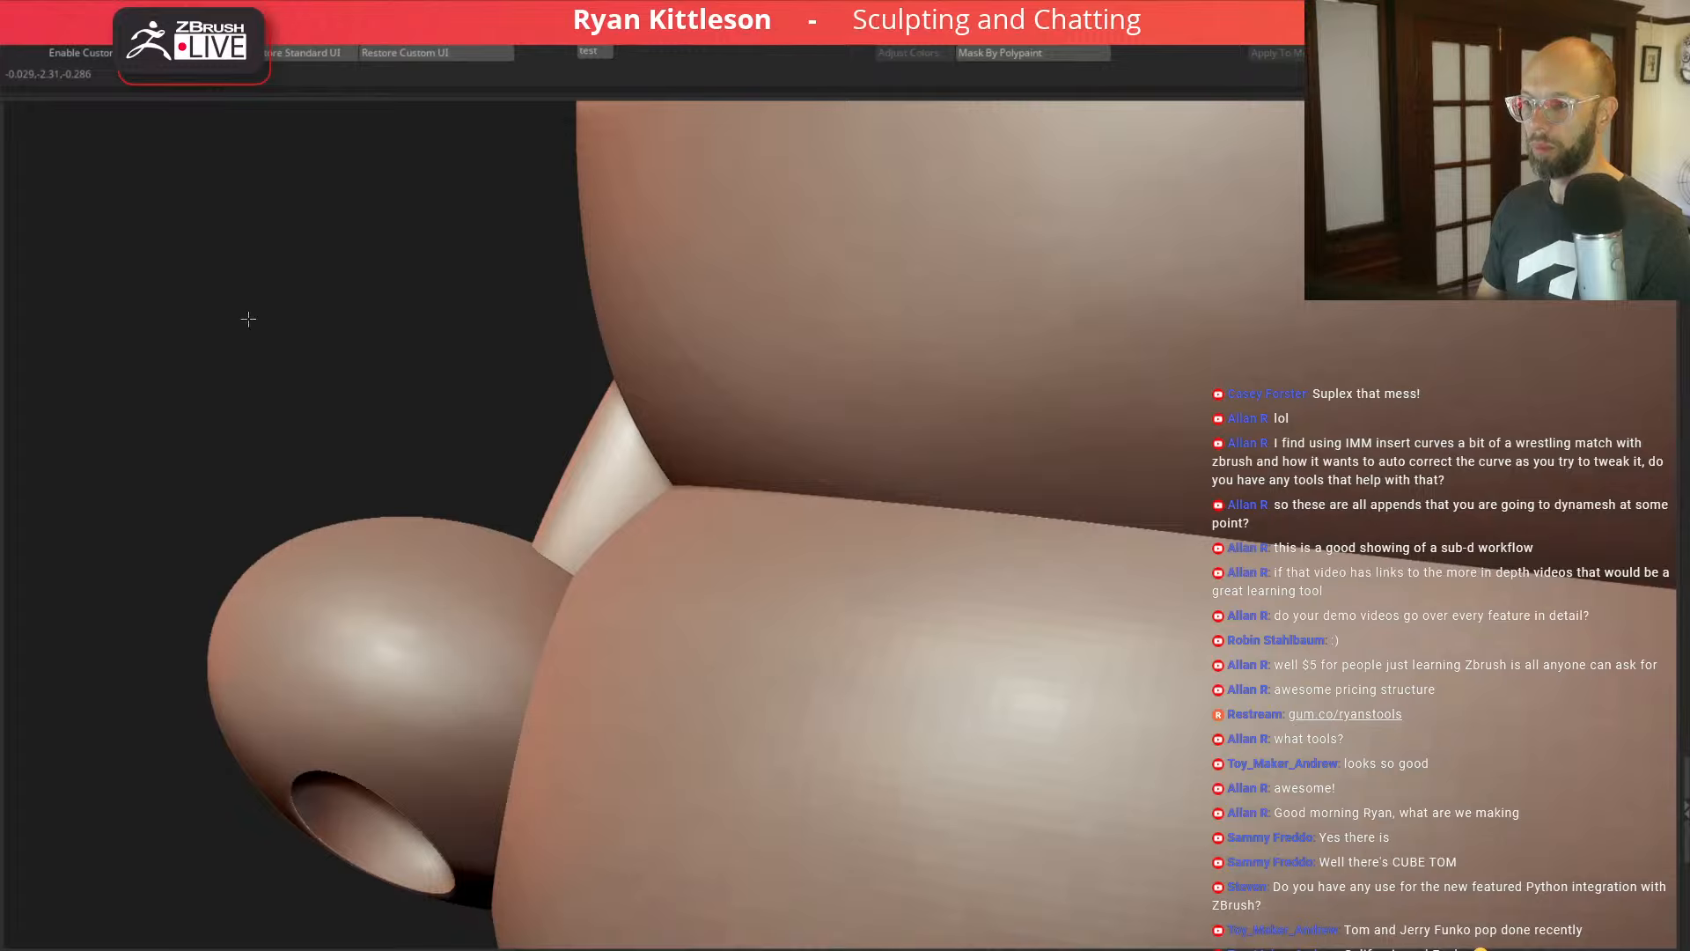
pyautogui.keyDown('alt'); pyautogui.moveTo(248, 319); pyautogui.dragTo(130, 197); pyautogui.keyUp('alt')
pyautogui.moveTo(362, 360); pyautogui.dragTo(932, 381)
pyautogui.moveTo(1312, 507); pyautogui.dragTo(1189, 378)
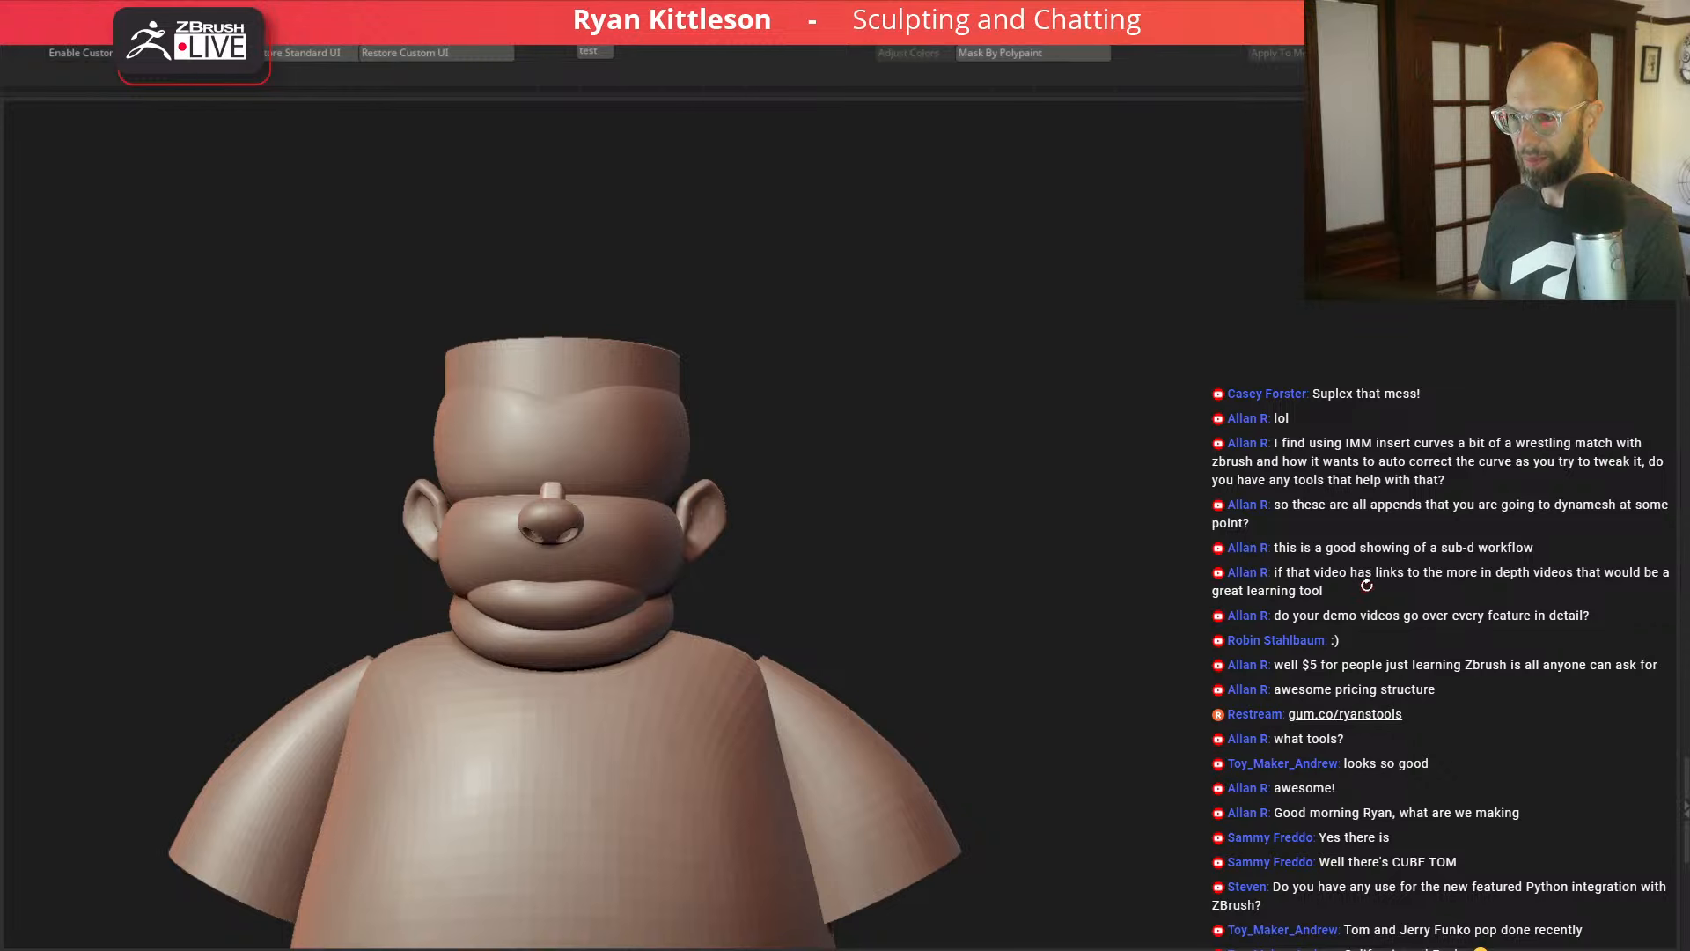
pyautogui.moveTo(1245, 603); pyautogui.dragTo(1267, 705)
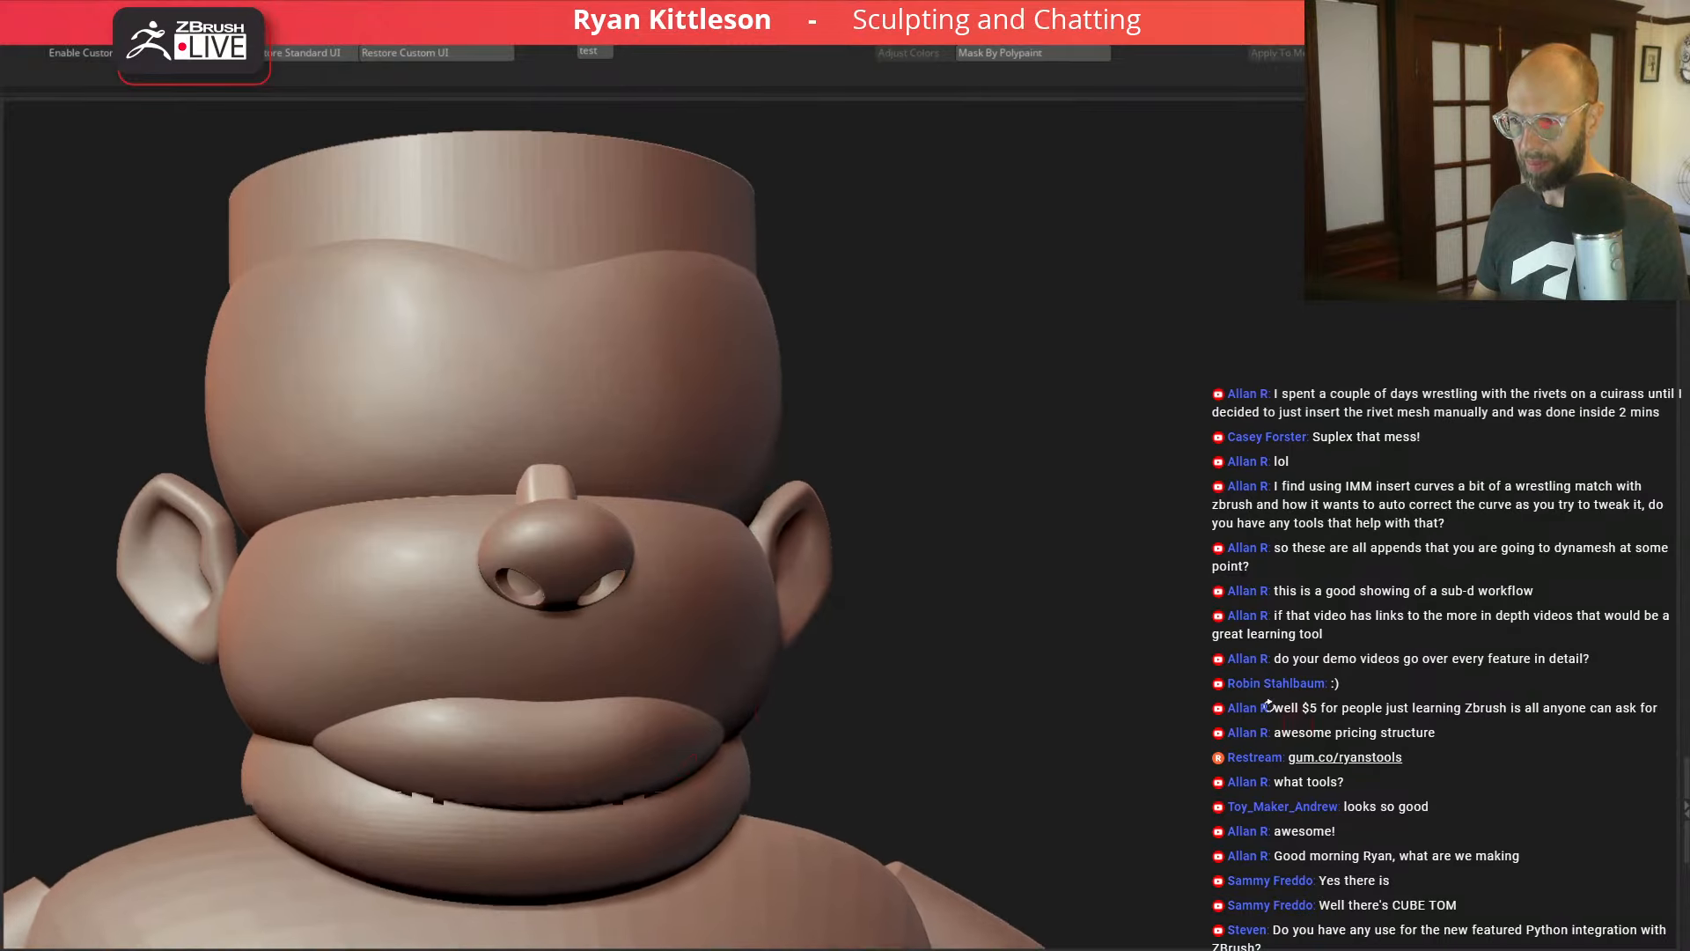
pyautogui.keyDown('alt'); pyautogui.click(568, 729); pyautogui.keyUp('alt')
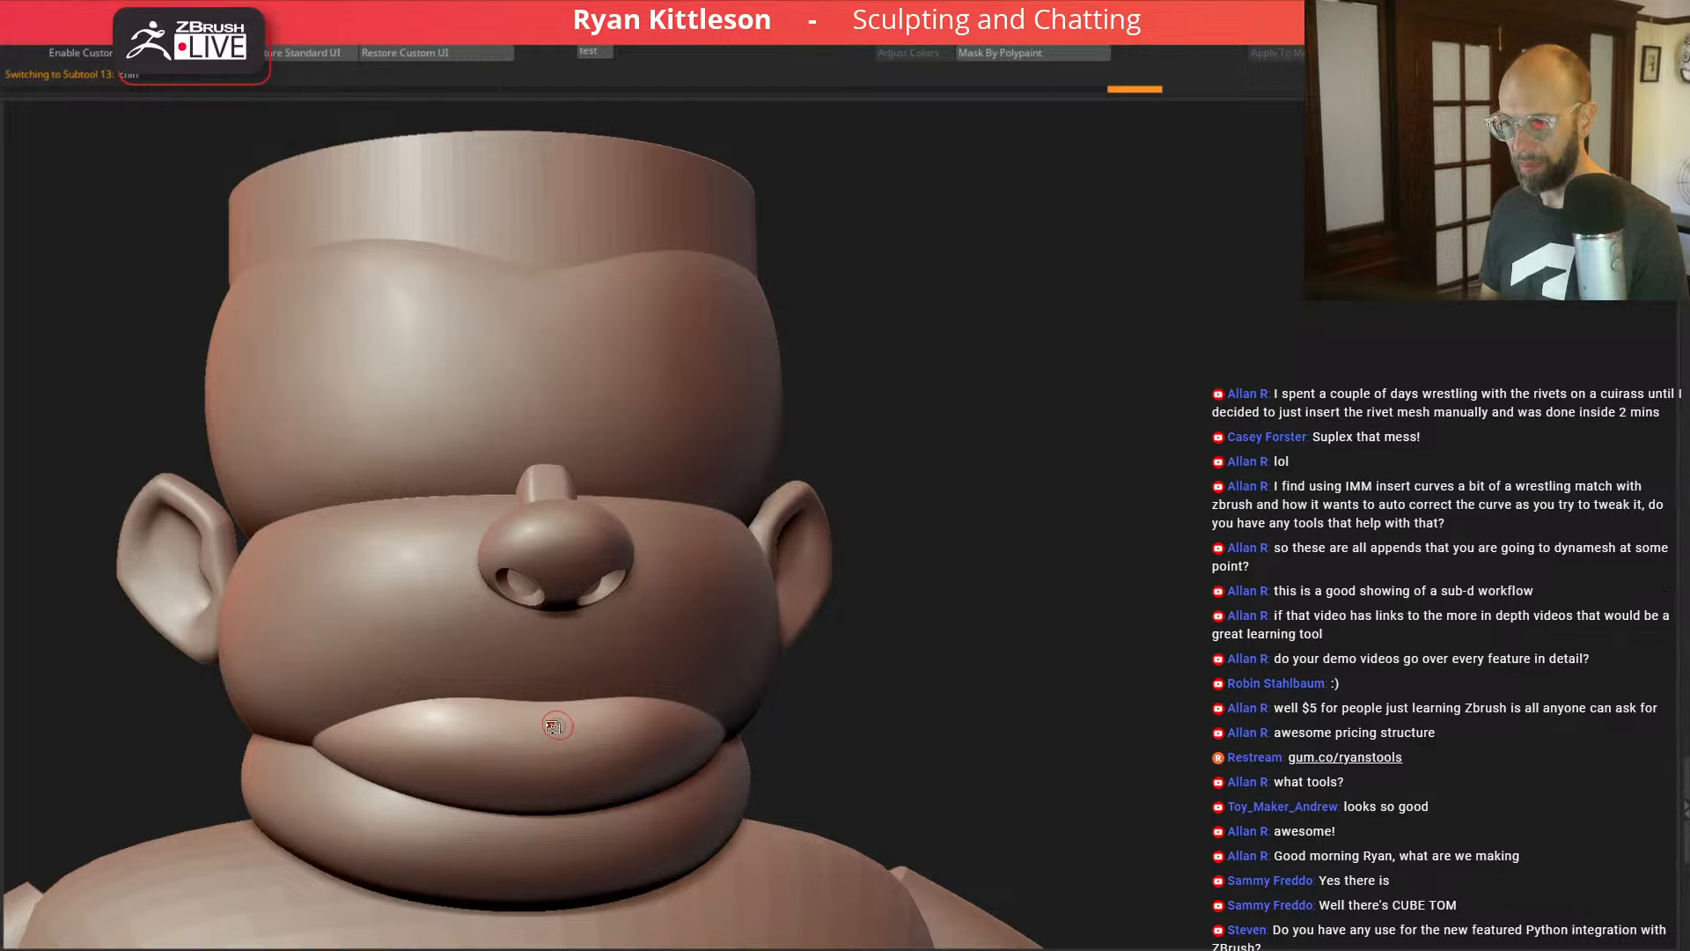
pyautogui.press('space')
pyautogui.click(577, 723)
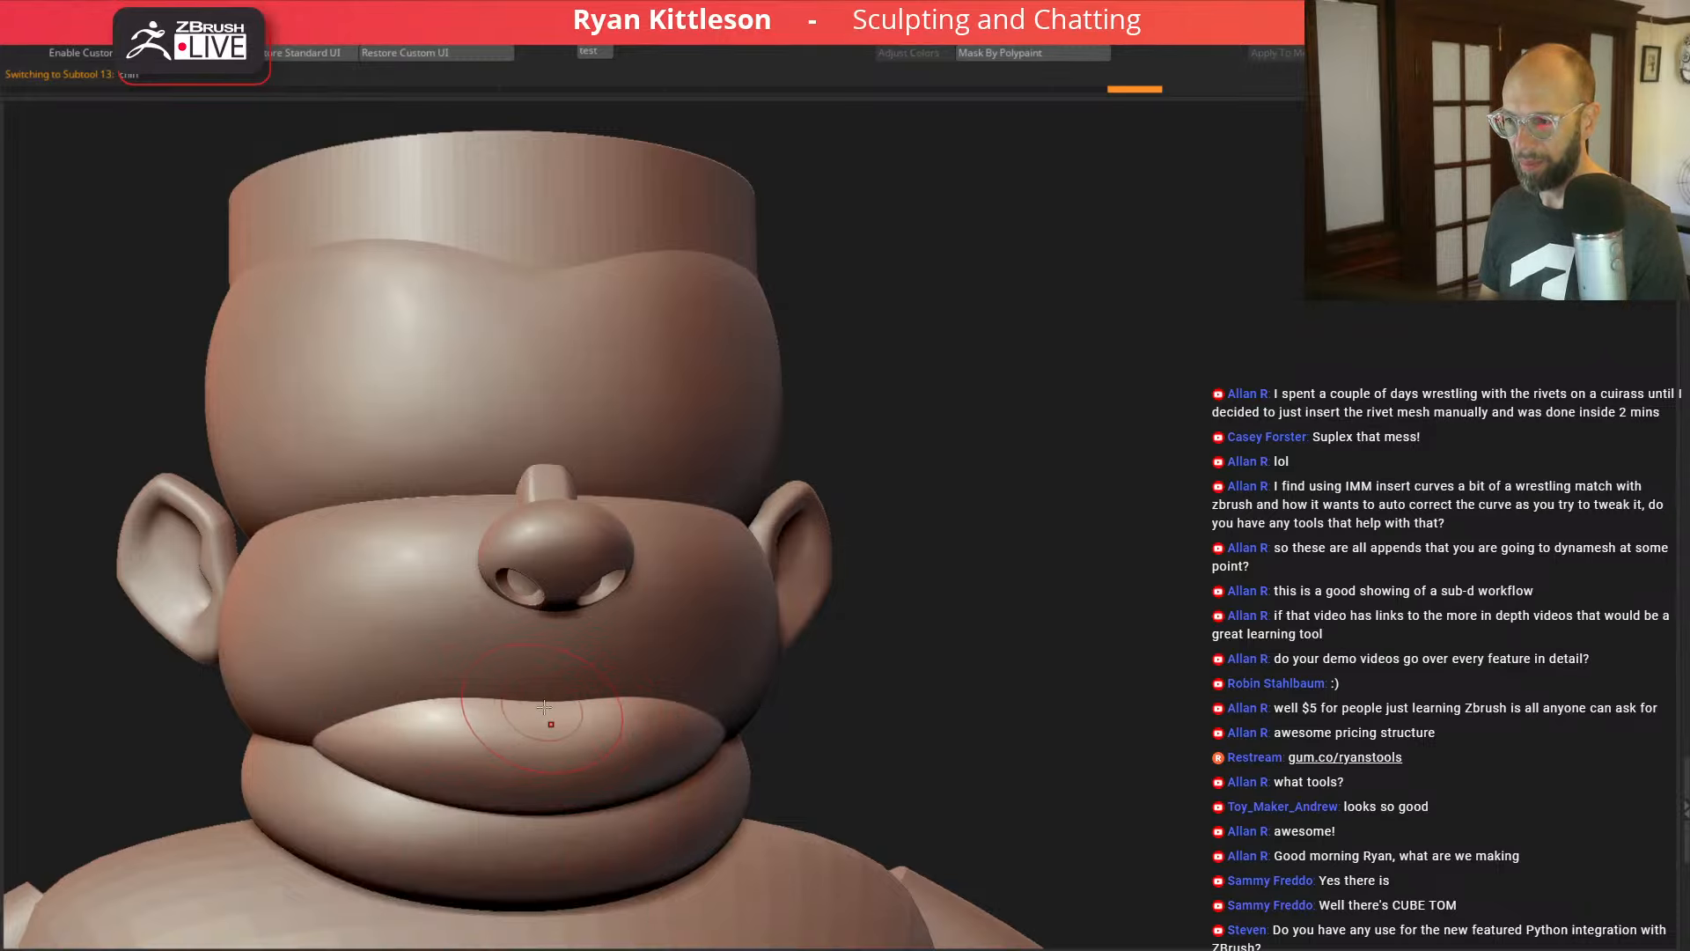
pyautogui.moveTo(556, 703); pyautogui.dragTo(559, 694)
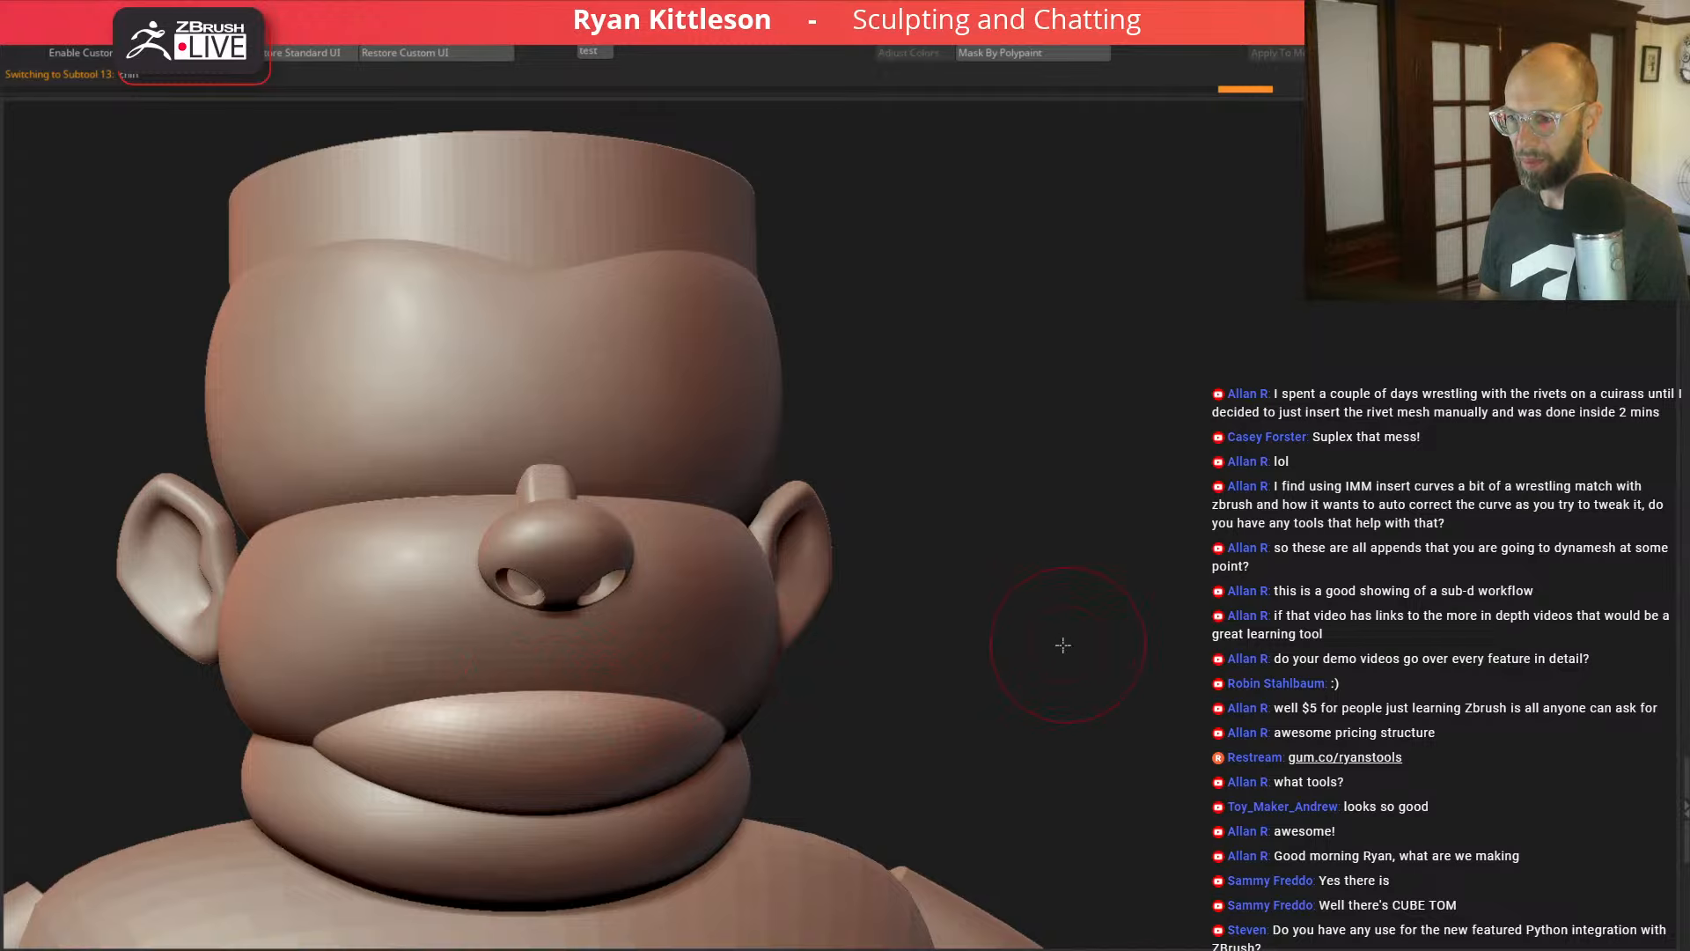
pyautogui.moveTo(1064, 648); pyautogui.dragTo(905, 627)
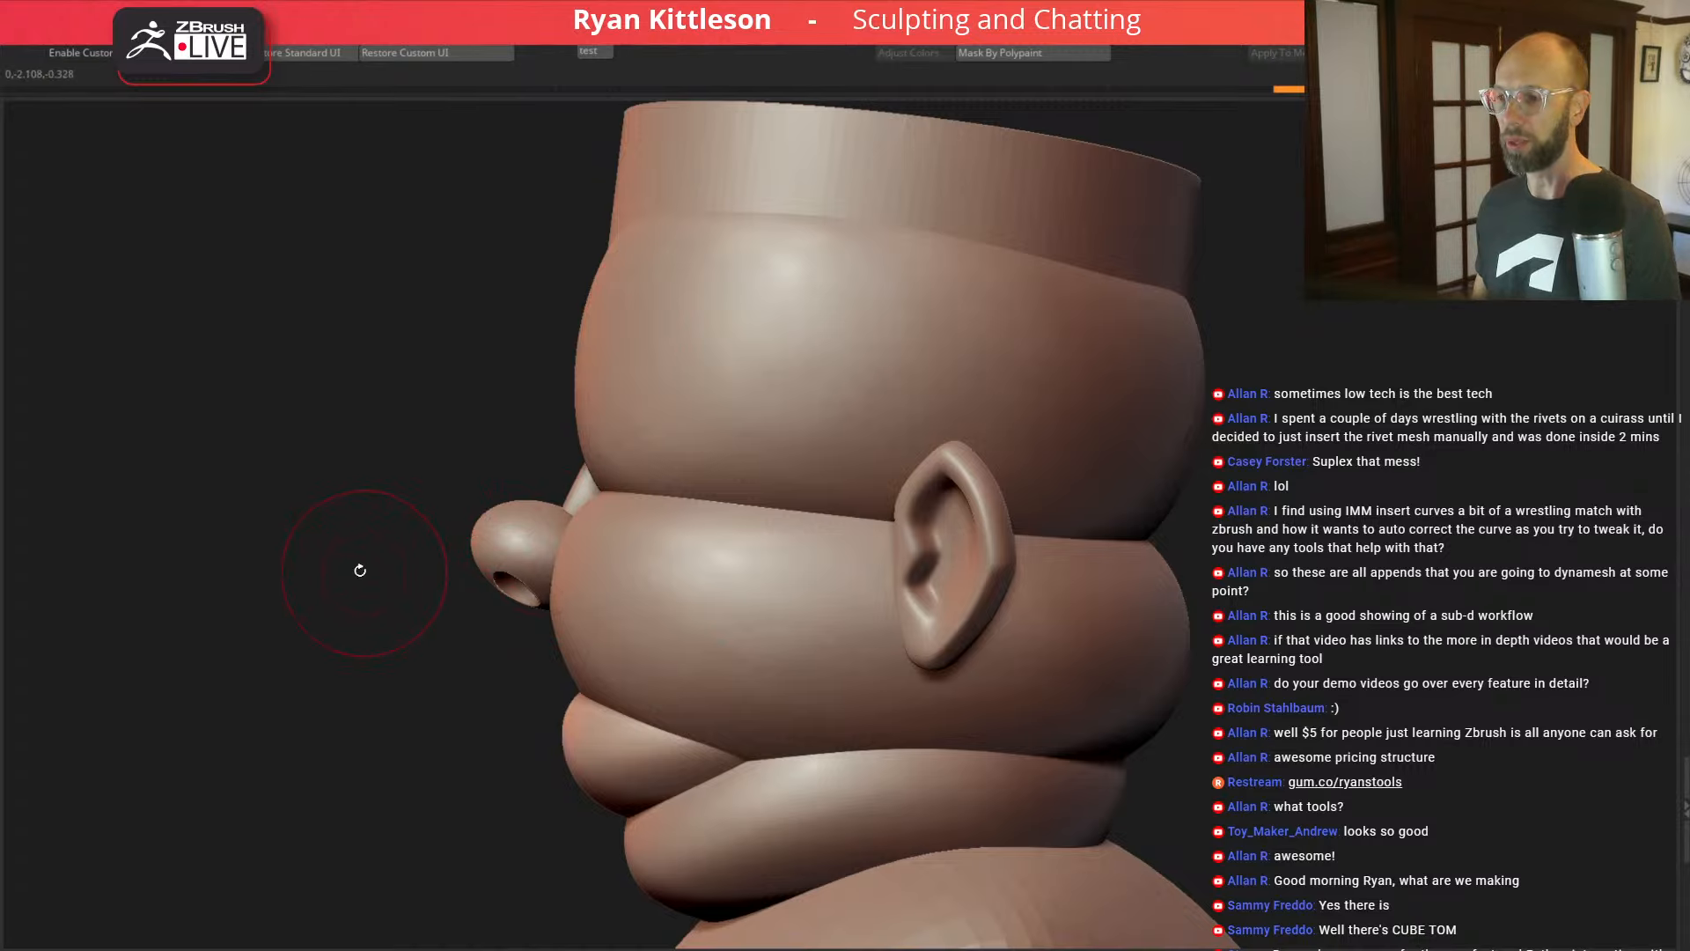
# Step: Subdivide the active head part's geometry and enlarge the brush over the forehead
pyautogui.moveTo(360, 570); pyautogui.dragTo(426, 555)
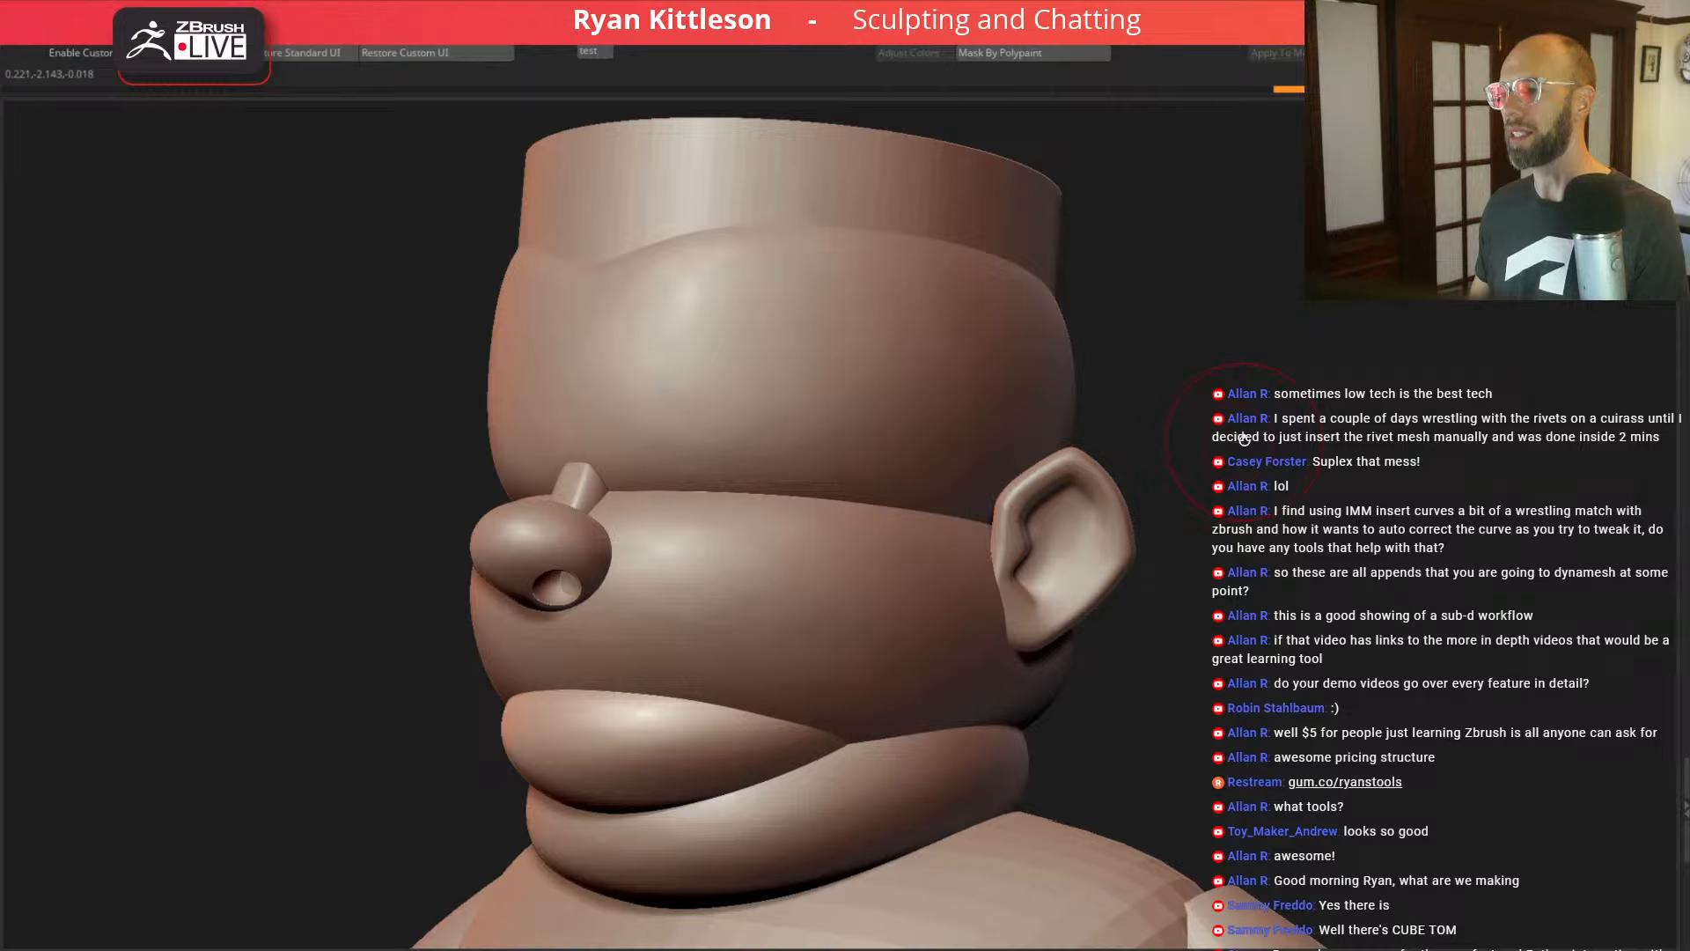
pyautogui.moveTo(1257, 422)
pyautogui.mouseDown()
pyautogui.moveTo(1296, 433)
pyautogui.moveTo(1254, 442)
pyautogui.mouseUp()
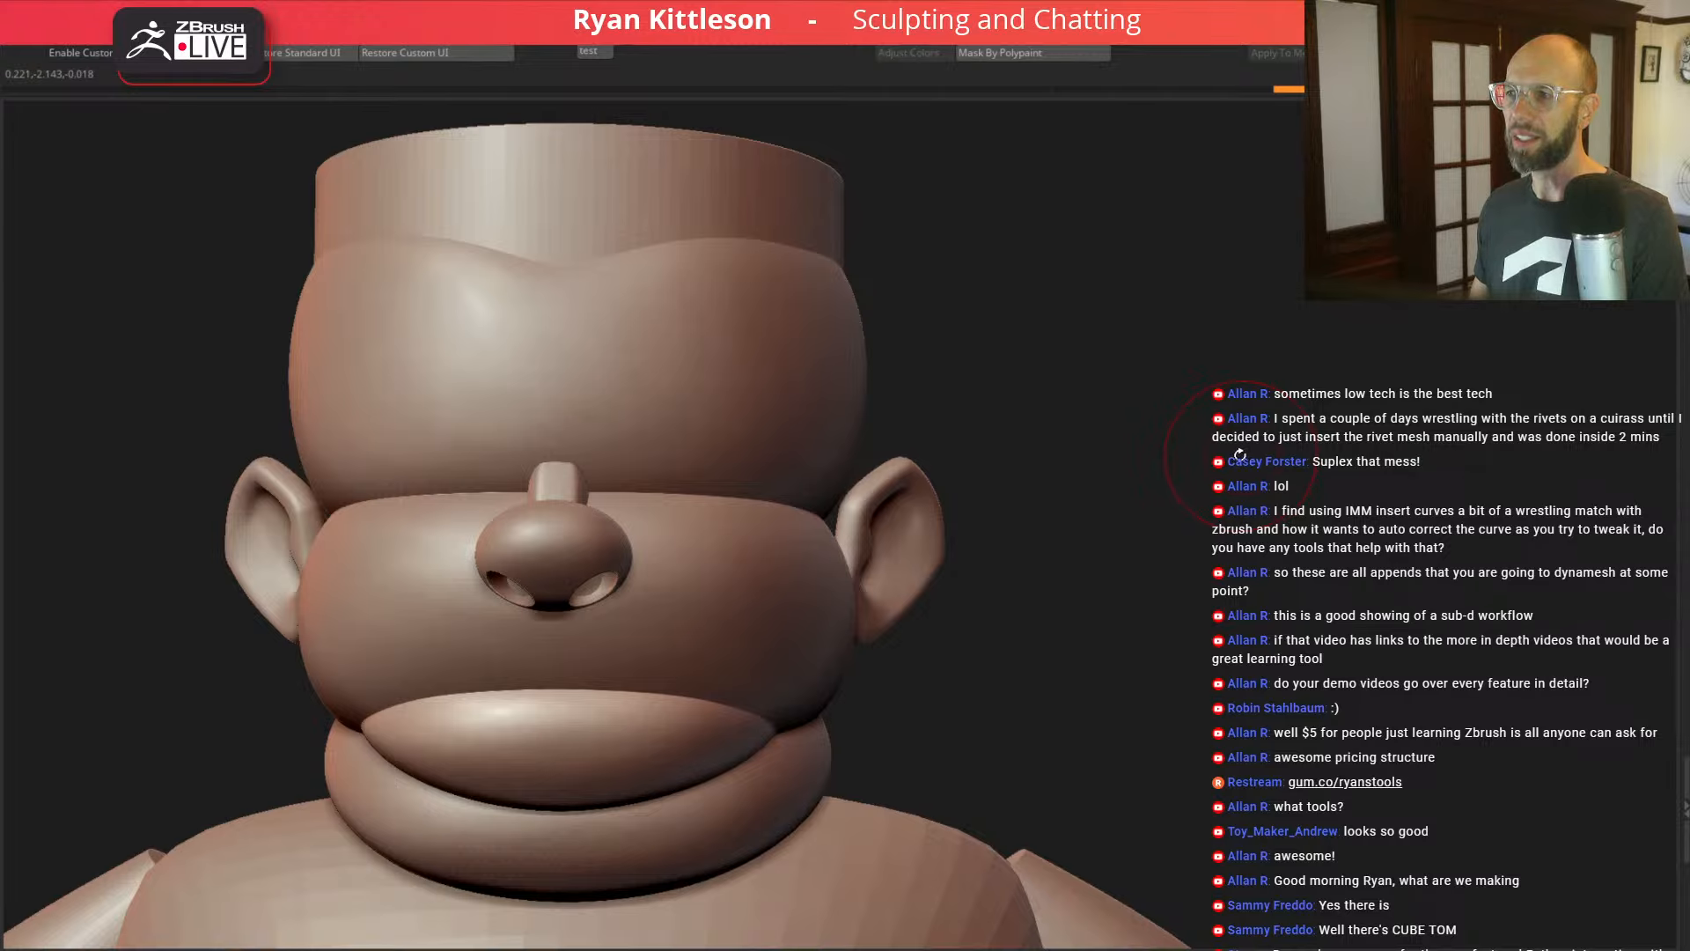
pyautogui.hotkey('ctrl', 'd')
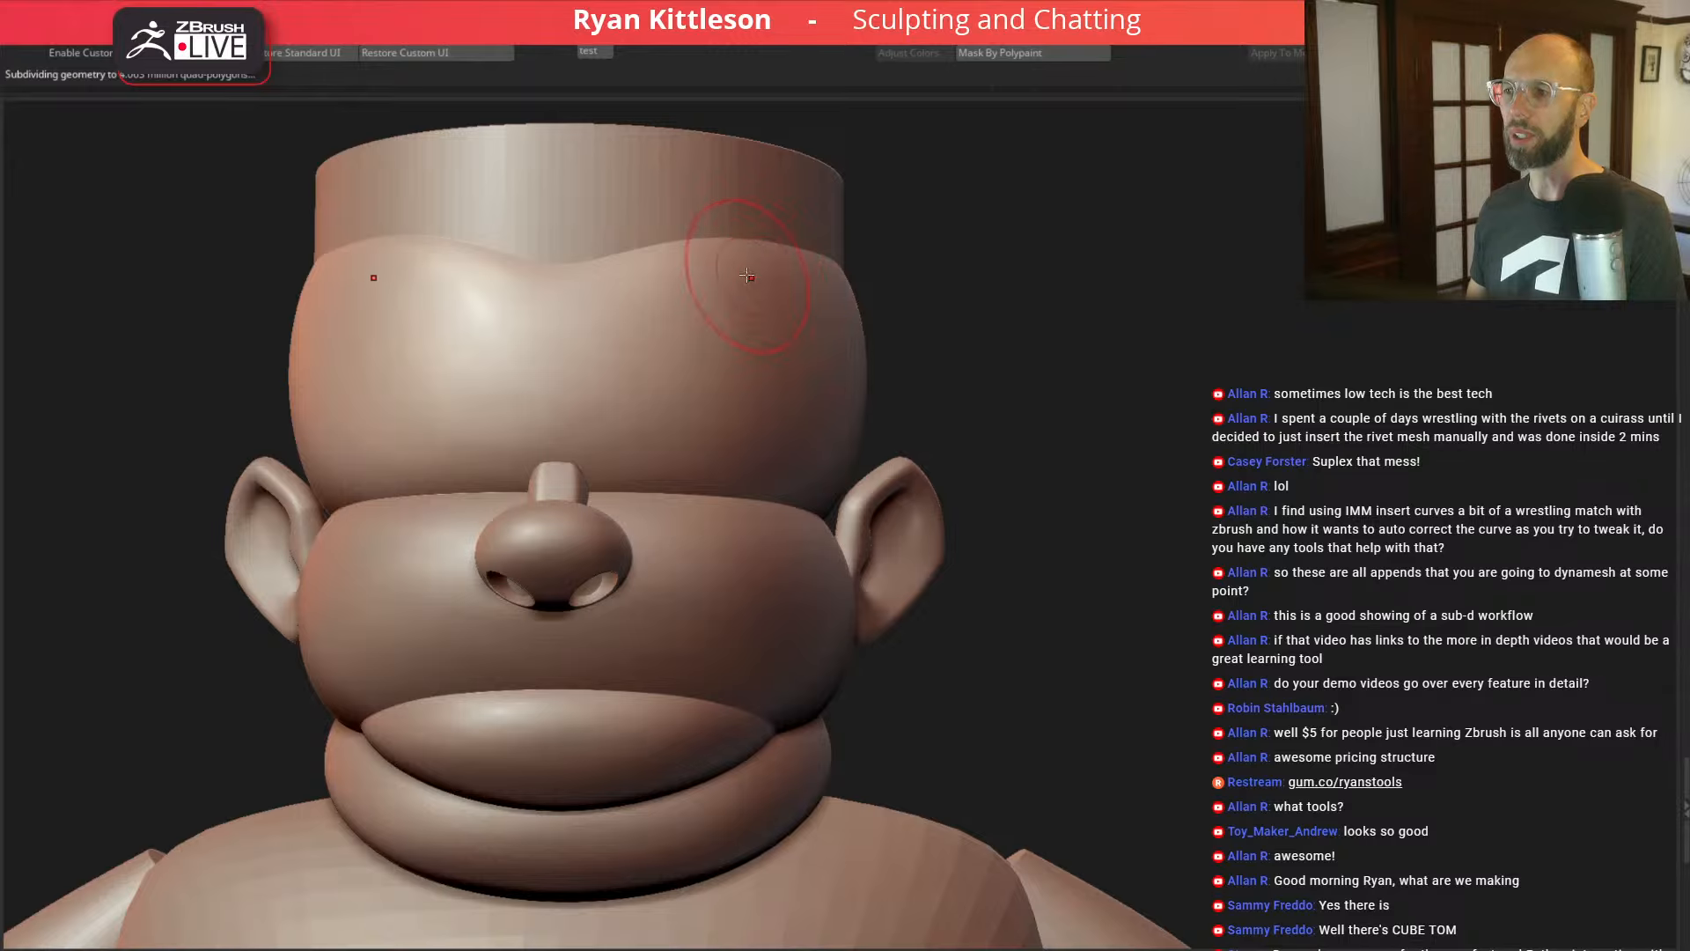
pyautogui.press('space')
pyautogui.moveTo(750, 276); pyautogui.dragTo(769, 274)
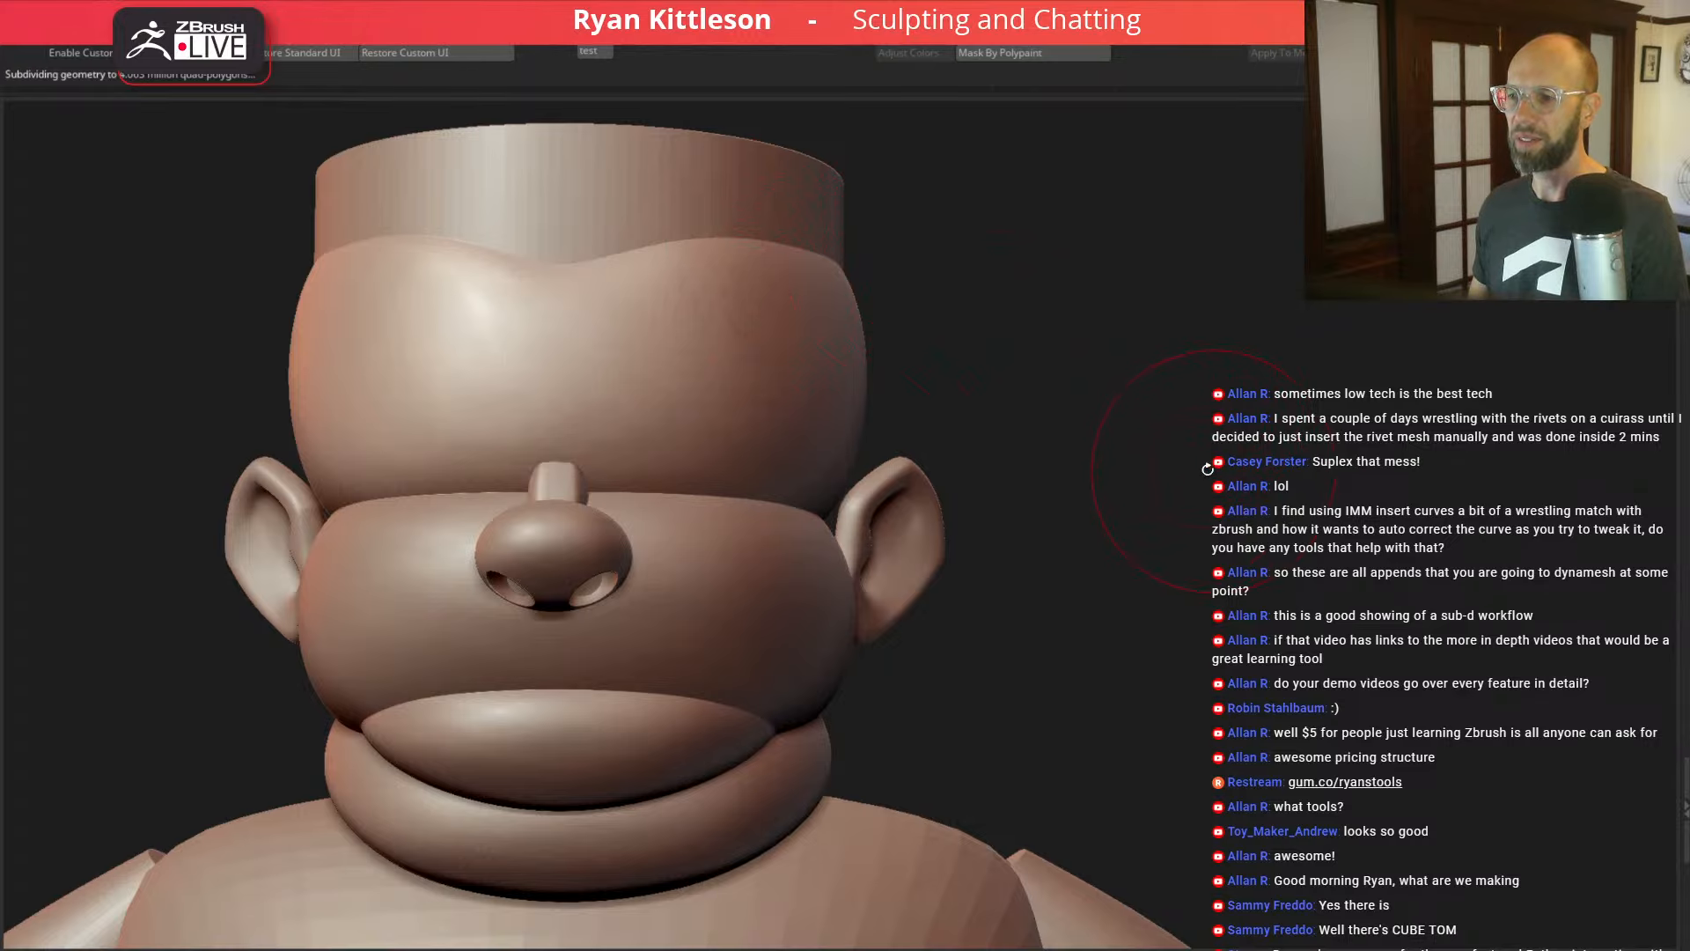
# Step: Examine the head's proportions from the front, side and three-quarter views, including how the nose bridge and ears sit
pyautogui.moveTo(1175, 474); pyautogui.dragTo(1377, 449)
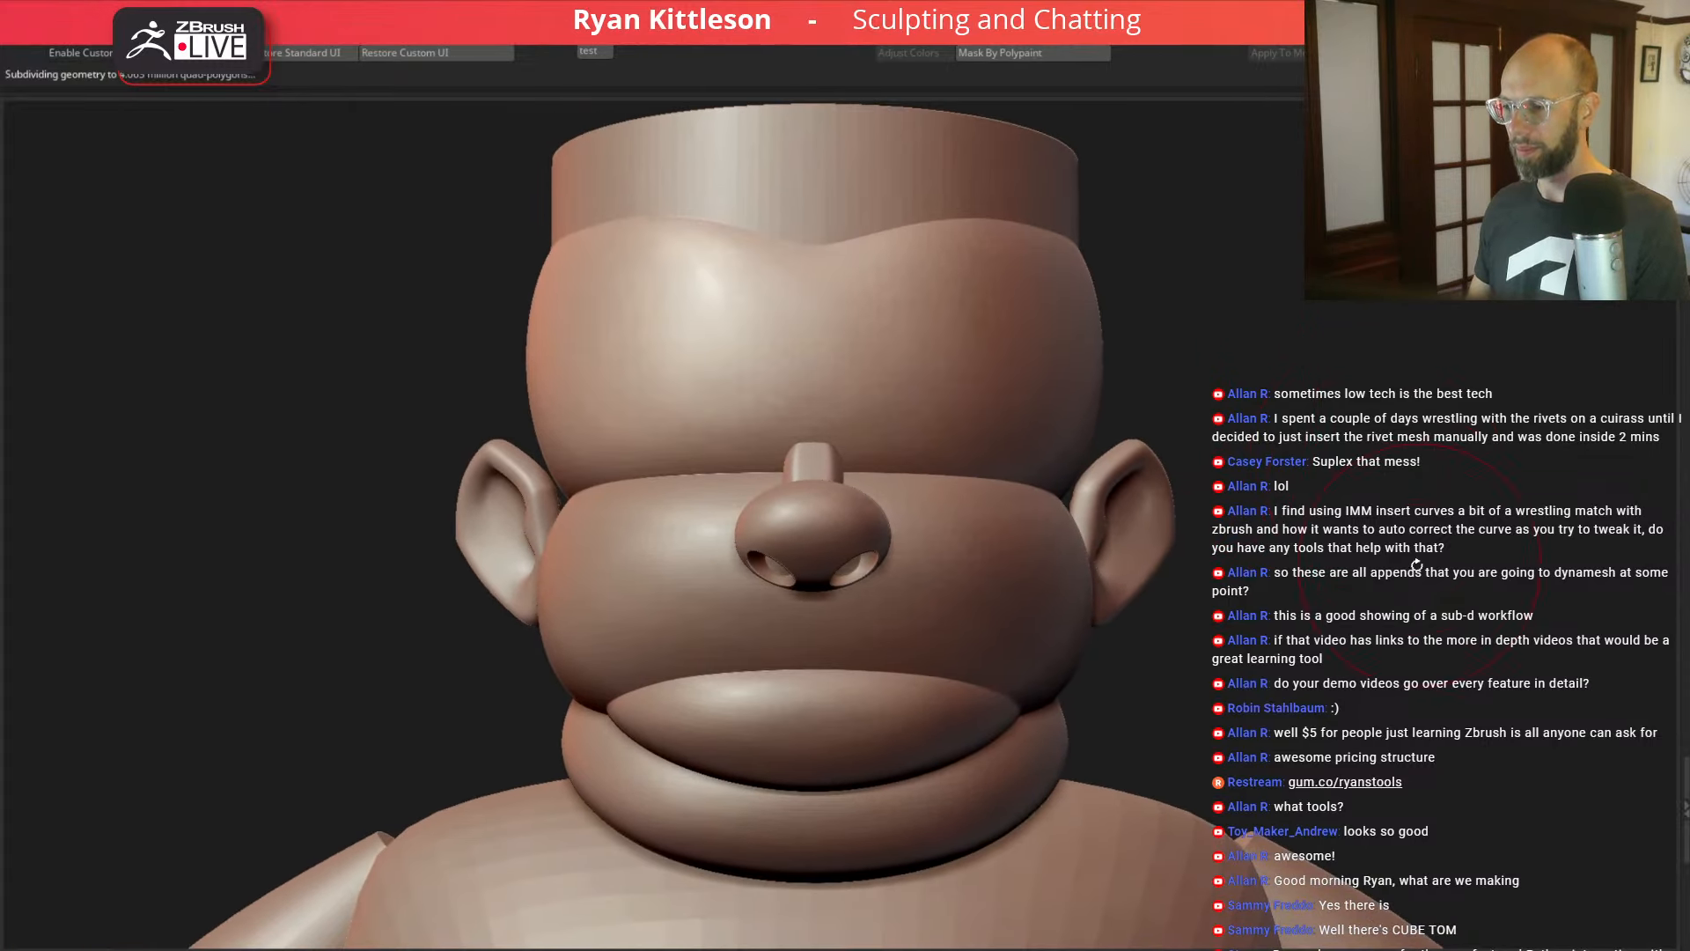
pyautogui.moveTo(1421, 568); pyautogui.dragTo(1312, 571)
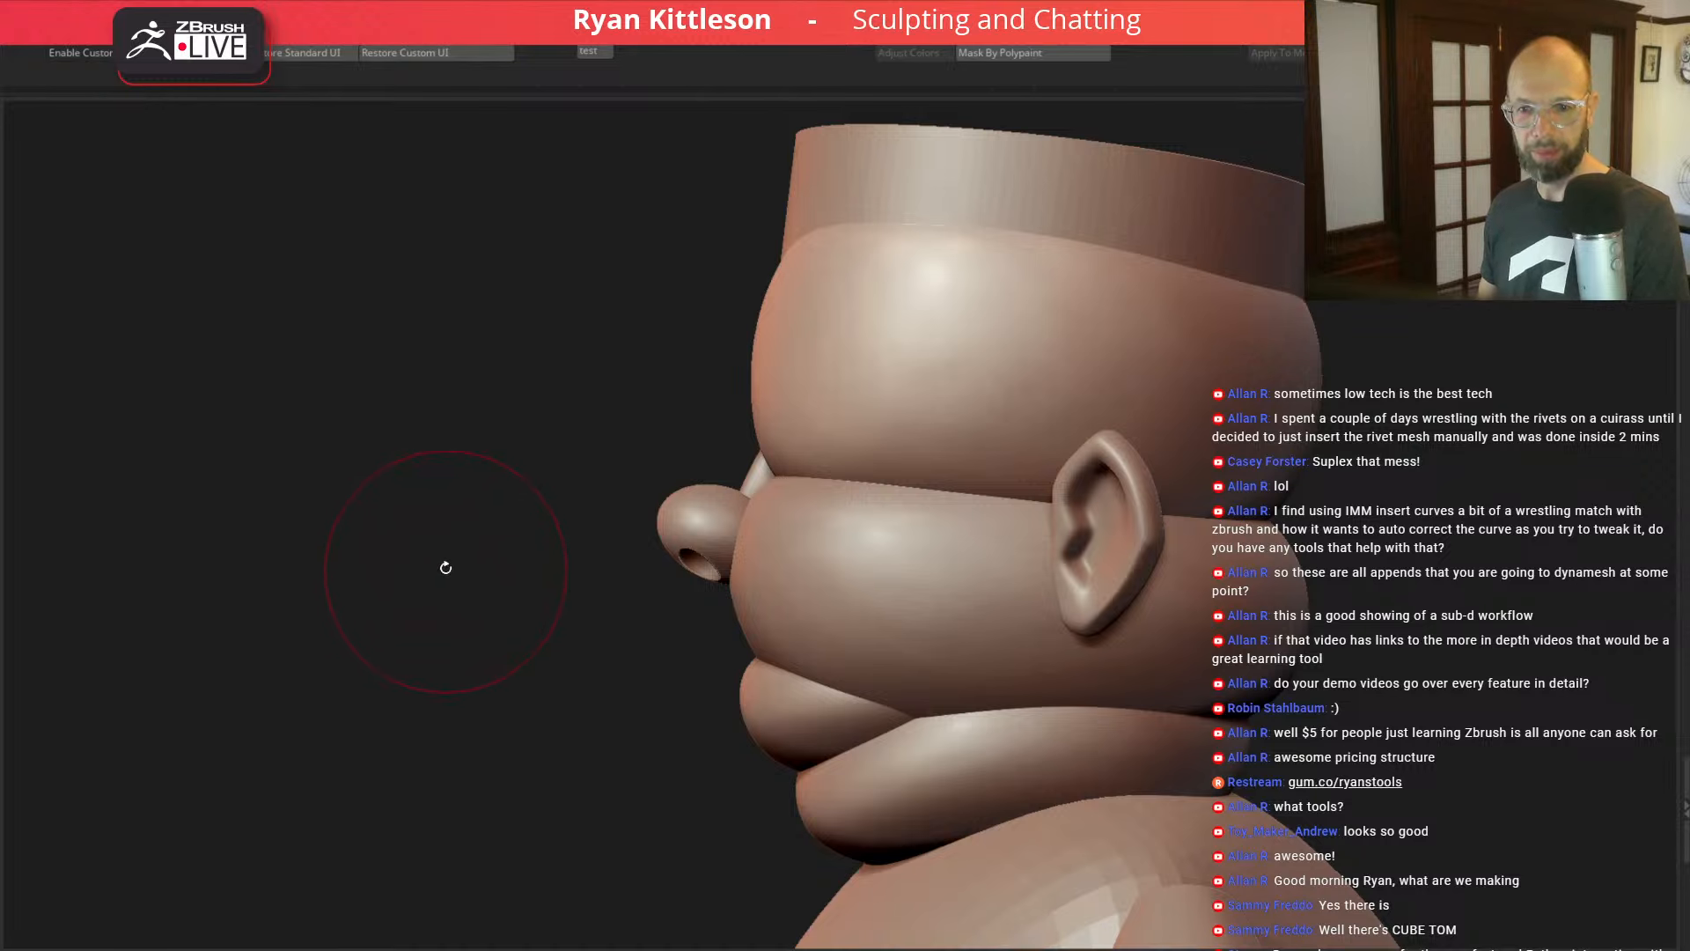
pyautogui.moveTo(1432, 549); pyautogui.dragTo(1205, 493)
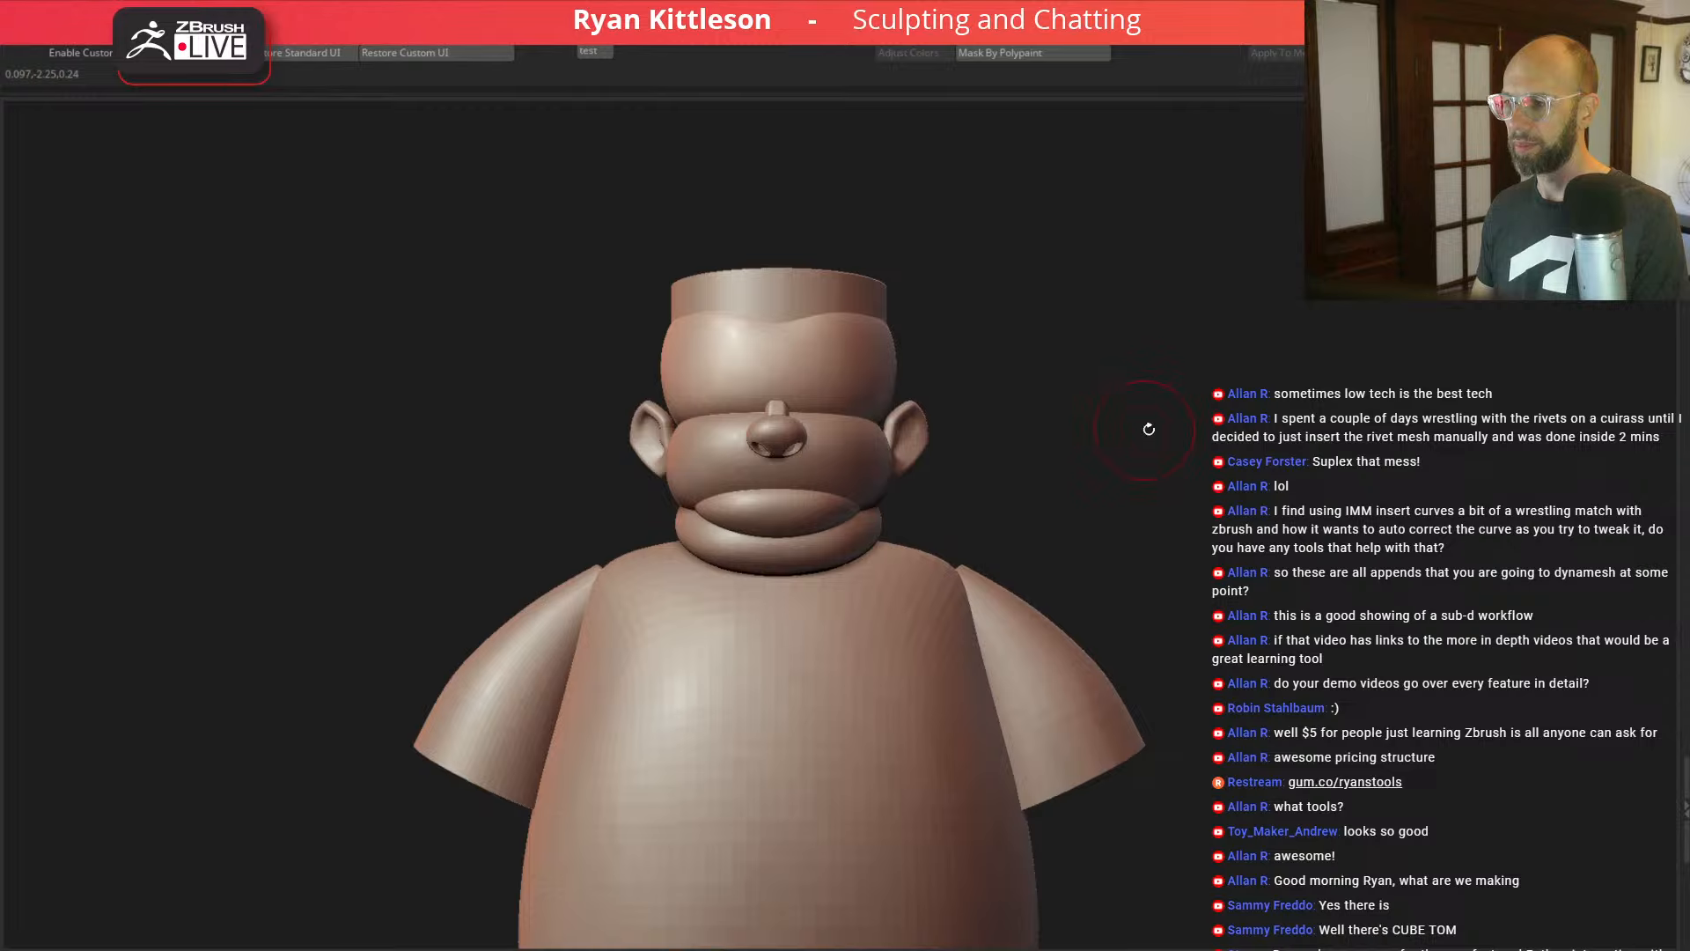
pyautogui.moveTo(1149, 438); pyautogui.dragTo(1292, 640)
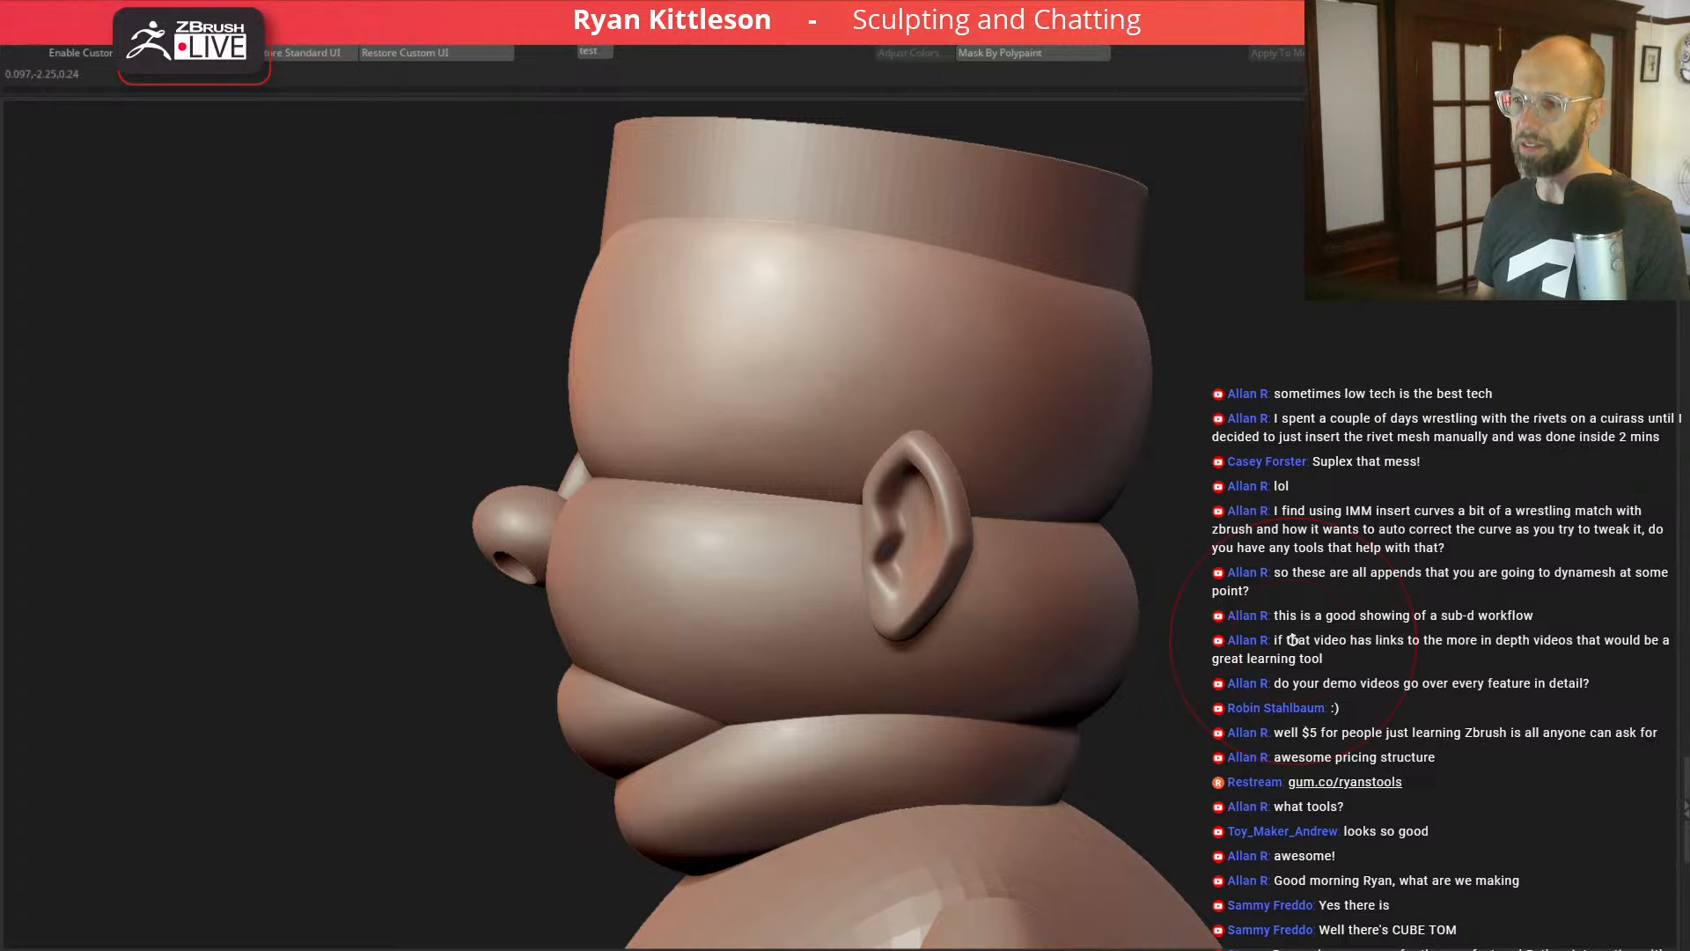
pyautogui.keyDown('alt'); pyautogui.moveTo(453, 392); pyautogui.dragTo(498, 302); pyautogui.keyUp('alt')
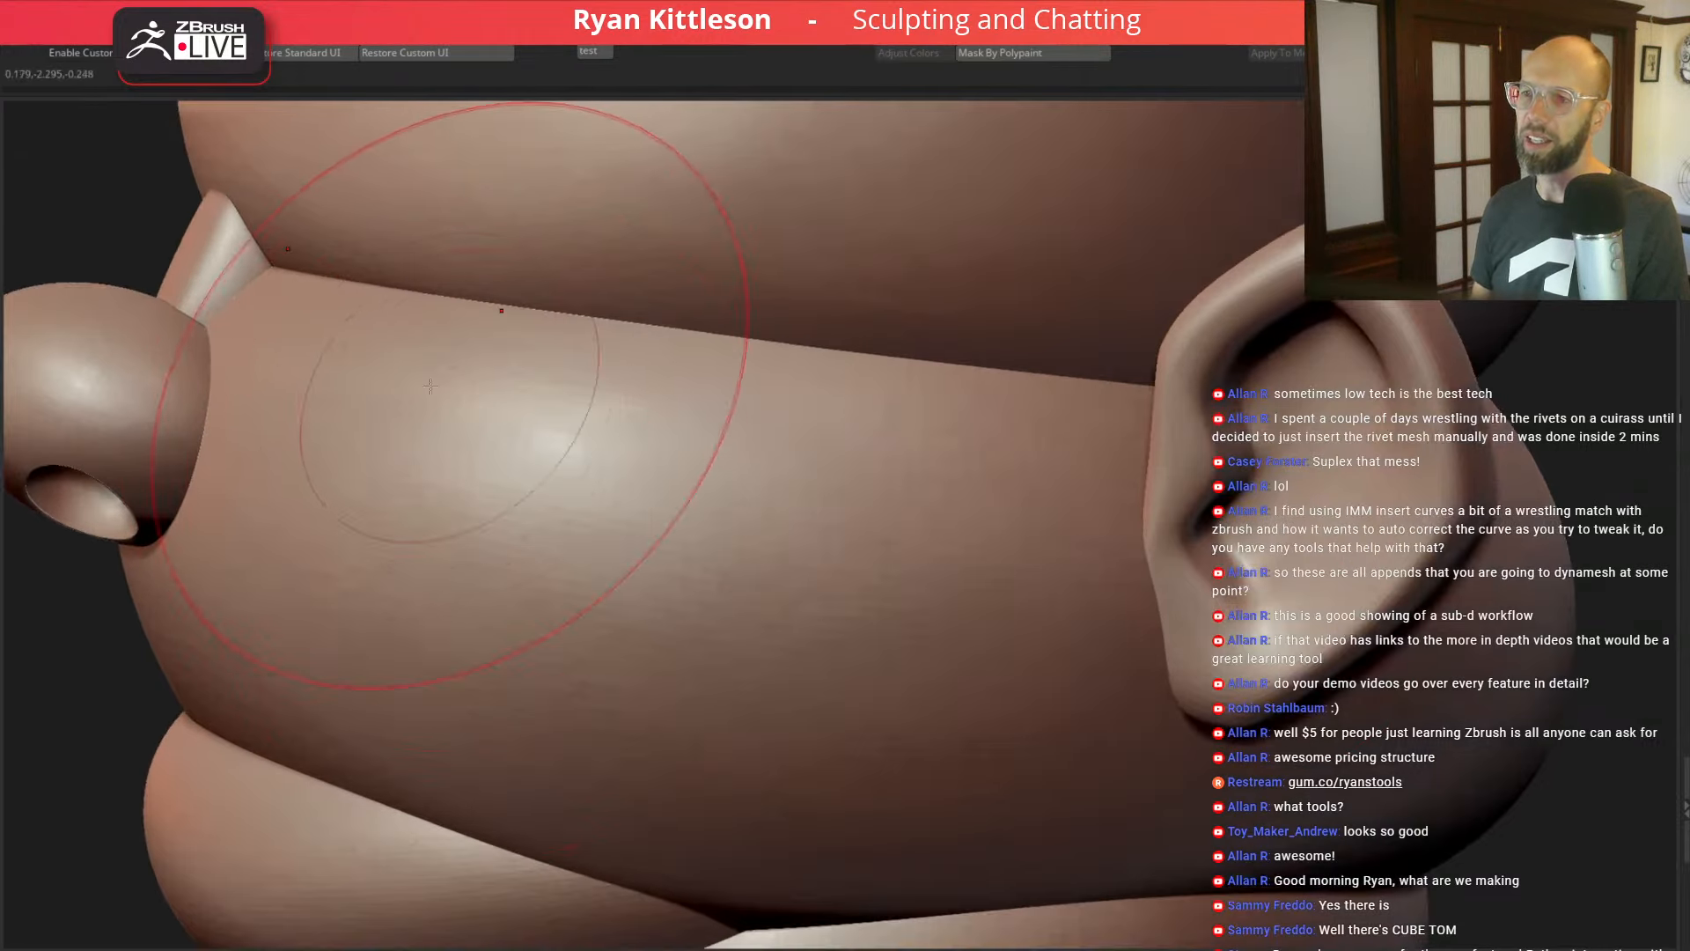
pyautogui.keyDown('alt'); pyautogui.moveTo(440, 353); pyautogui.dragTo(890, 426, button='right'); pyautogui.keyUp('alt')
pyautogui.keyDown('alt'); pyautogui.moveTo(396, 626); pyautogui.dragTo(1387, 546); pyautogui.keyUp('alt')
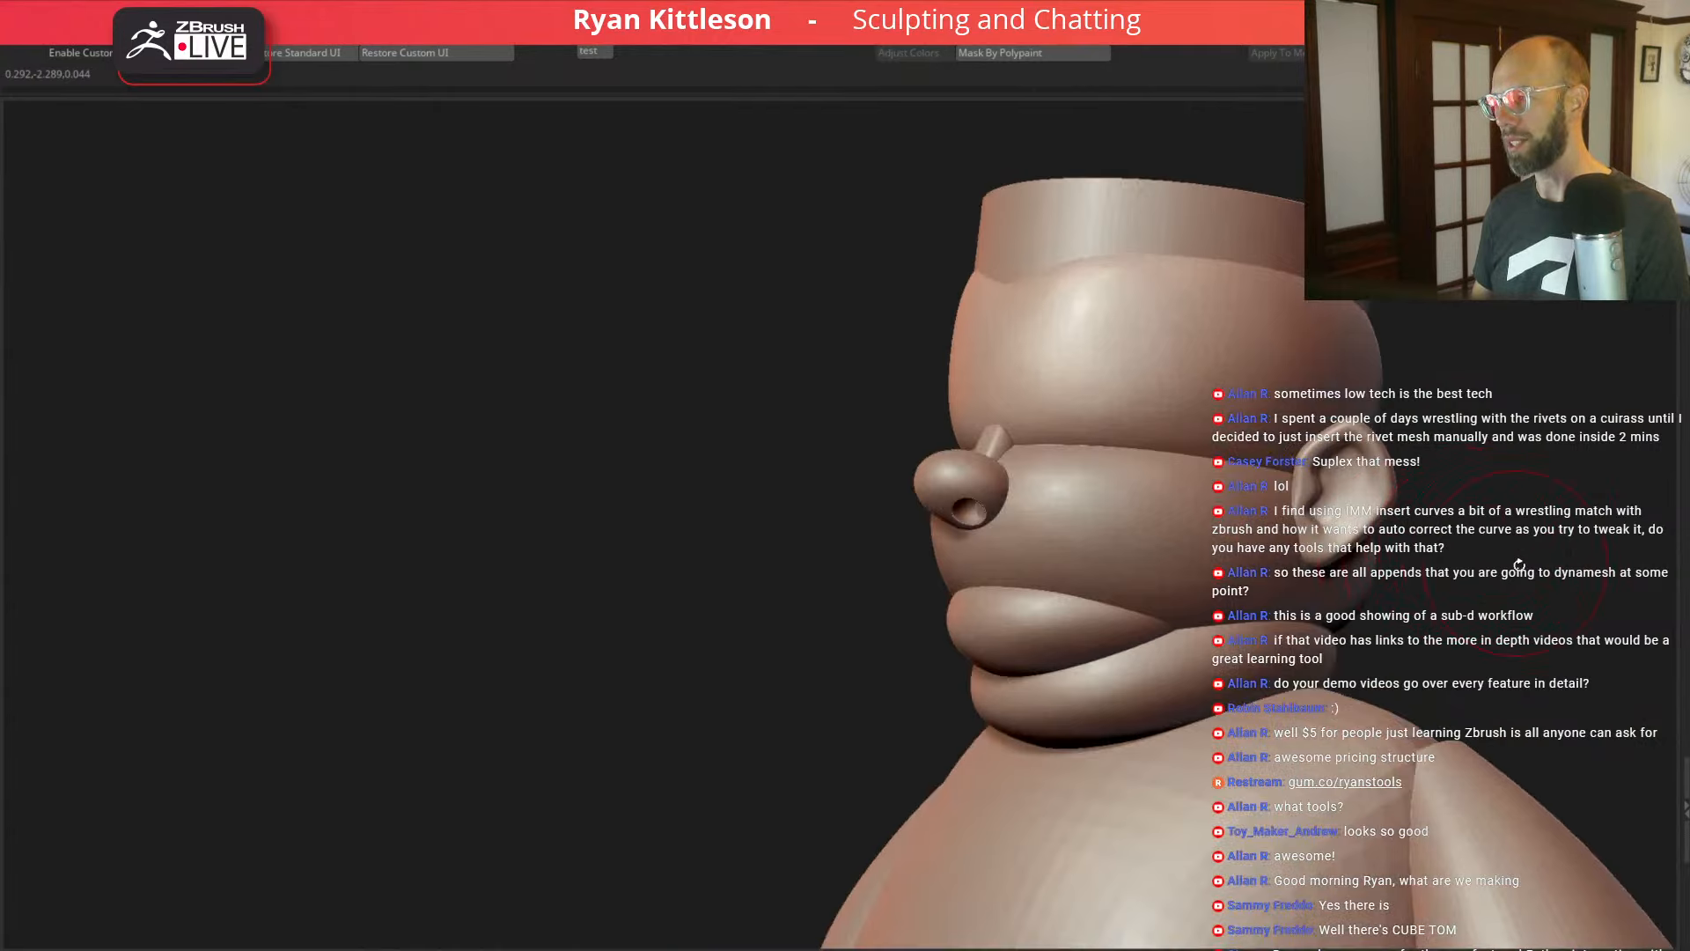
pyautogui.moveTo(1518, 567); pyautogui.dragTo(1224, 471)
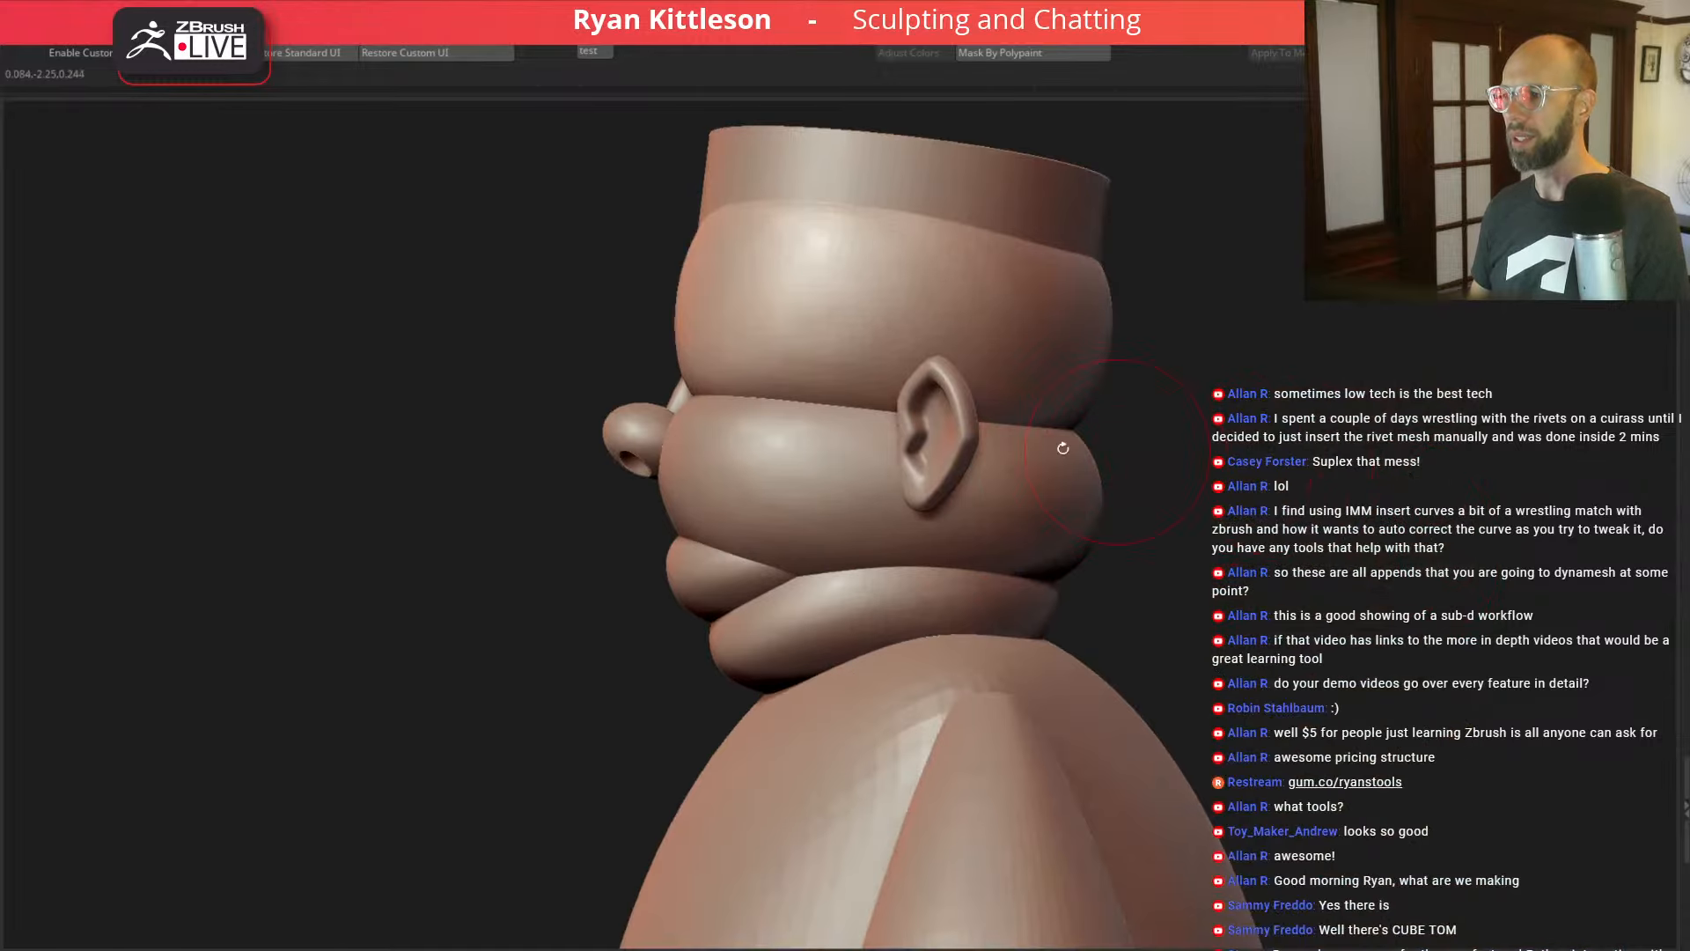
# Step: Rotate the ear slightly with the Gizmo so that its top tilts toward the back of the head
pyautogui.press('w')
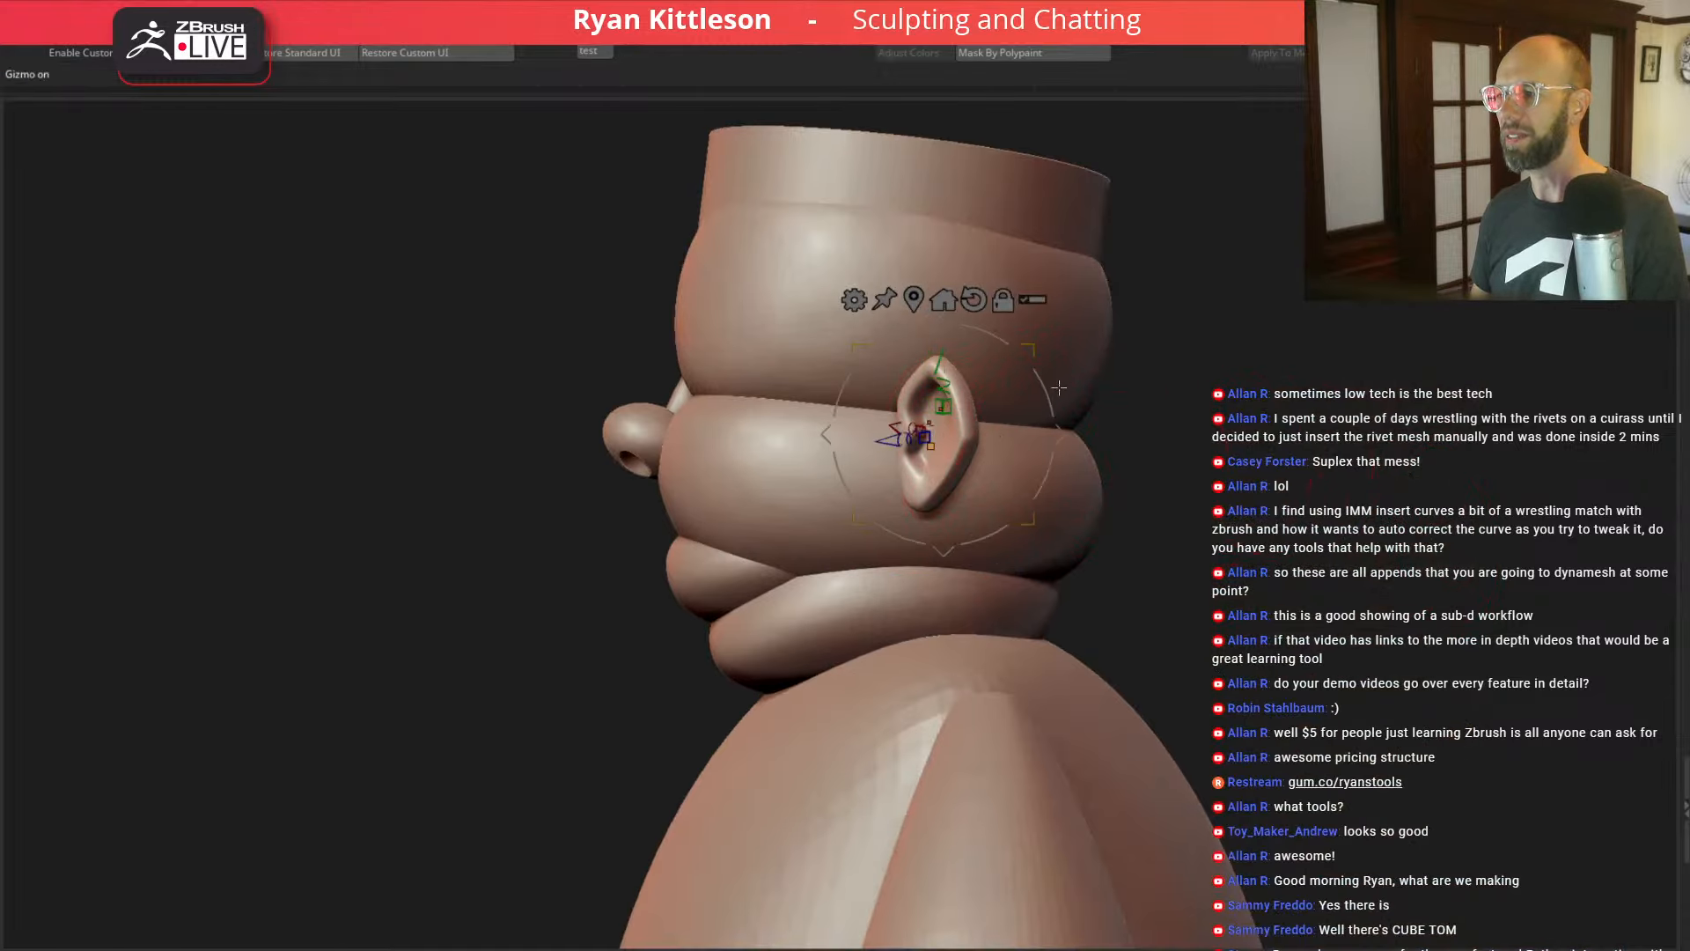
pyautogui.moveTo(1050, 391); pyautogui.dragTo(1055, 408)
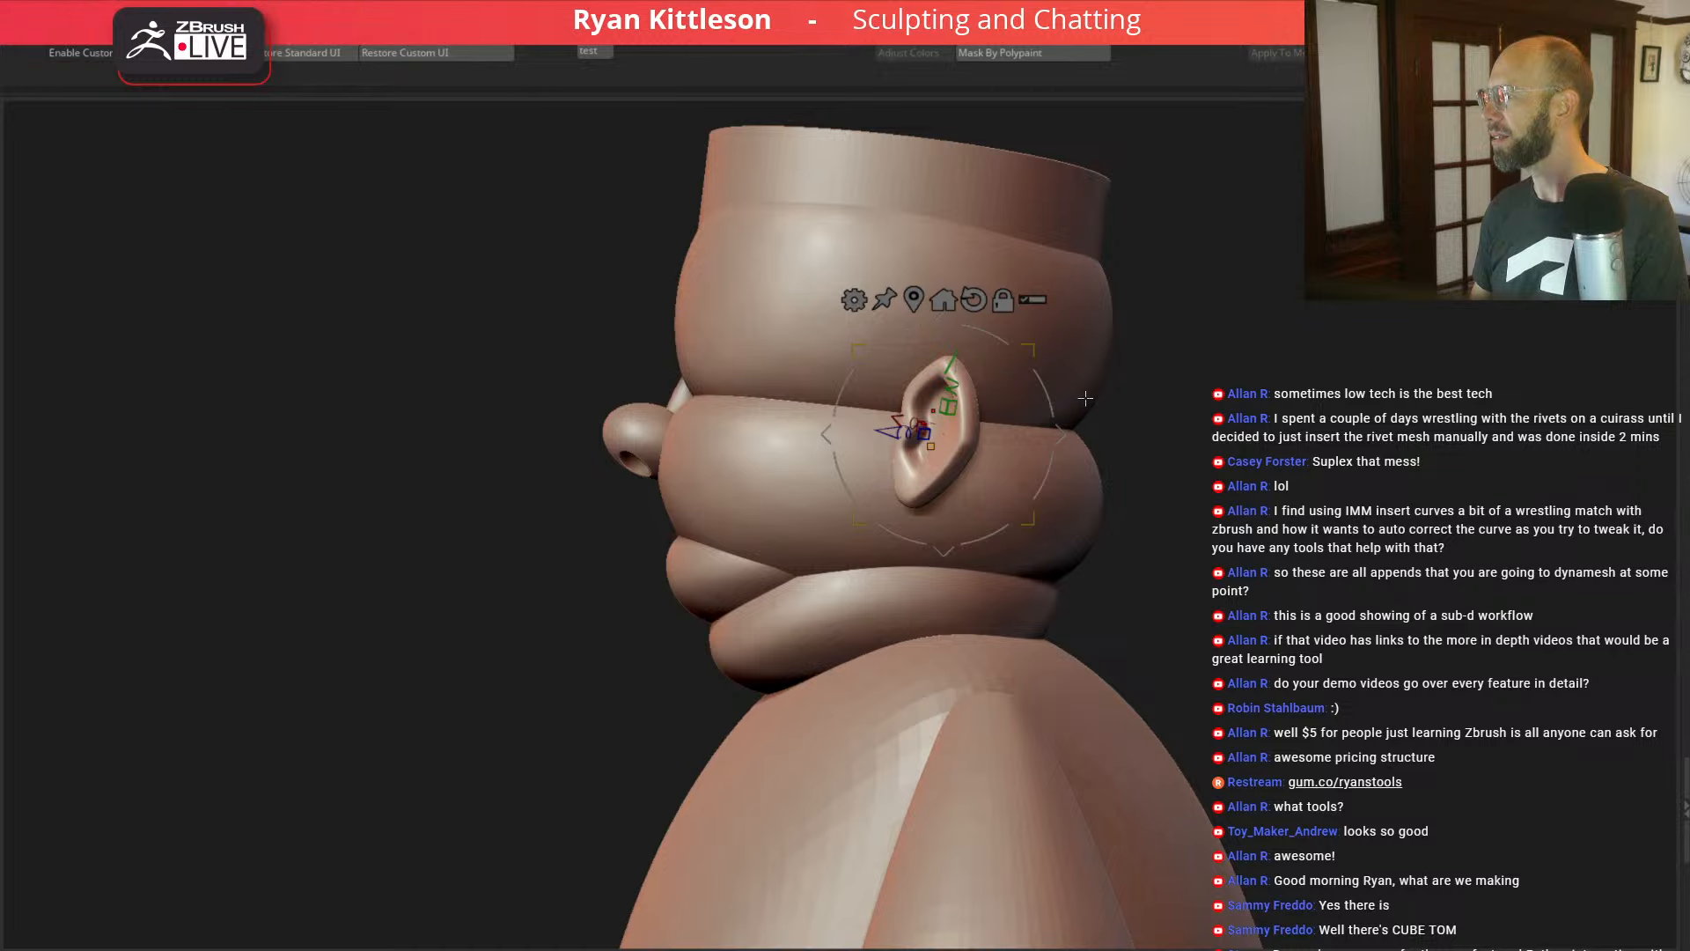
pyautogui.moveTo(1251, 480); pyautogui.dragTo(1370, 588)
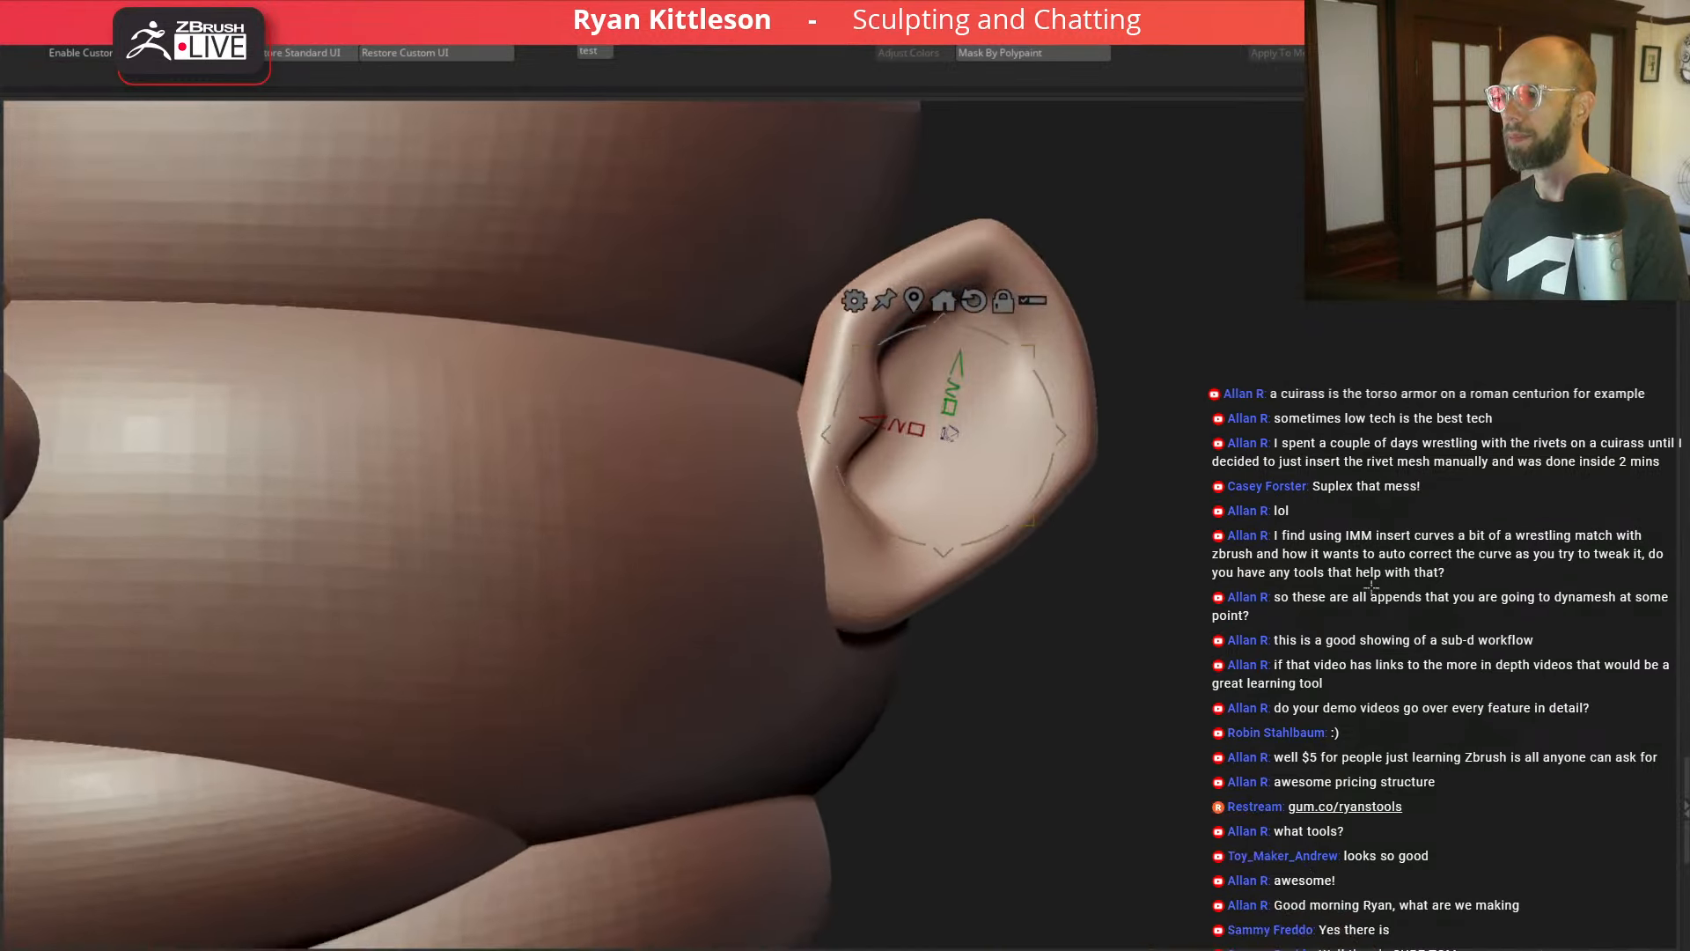
pyautogui.moveTo(1340, 473)
pyautogui.mouseDown()
pyautogui.moveTo(1341, 490)
pyautogui.moveTo(1327, 474)
pyautogui.mouseUp()
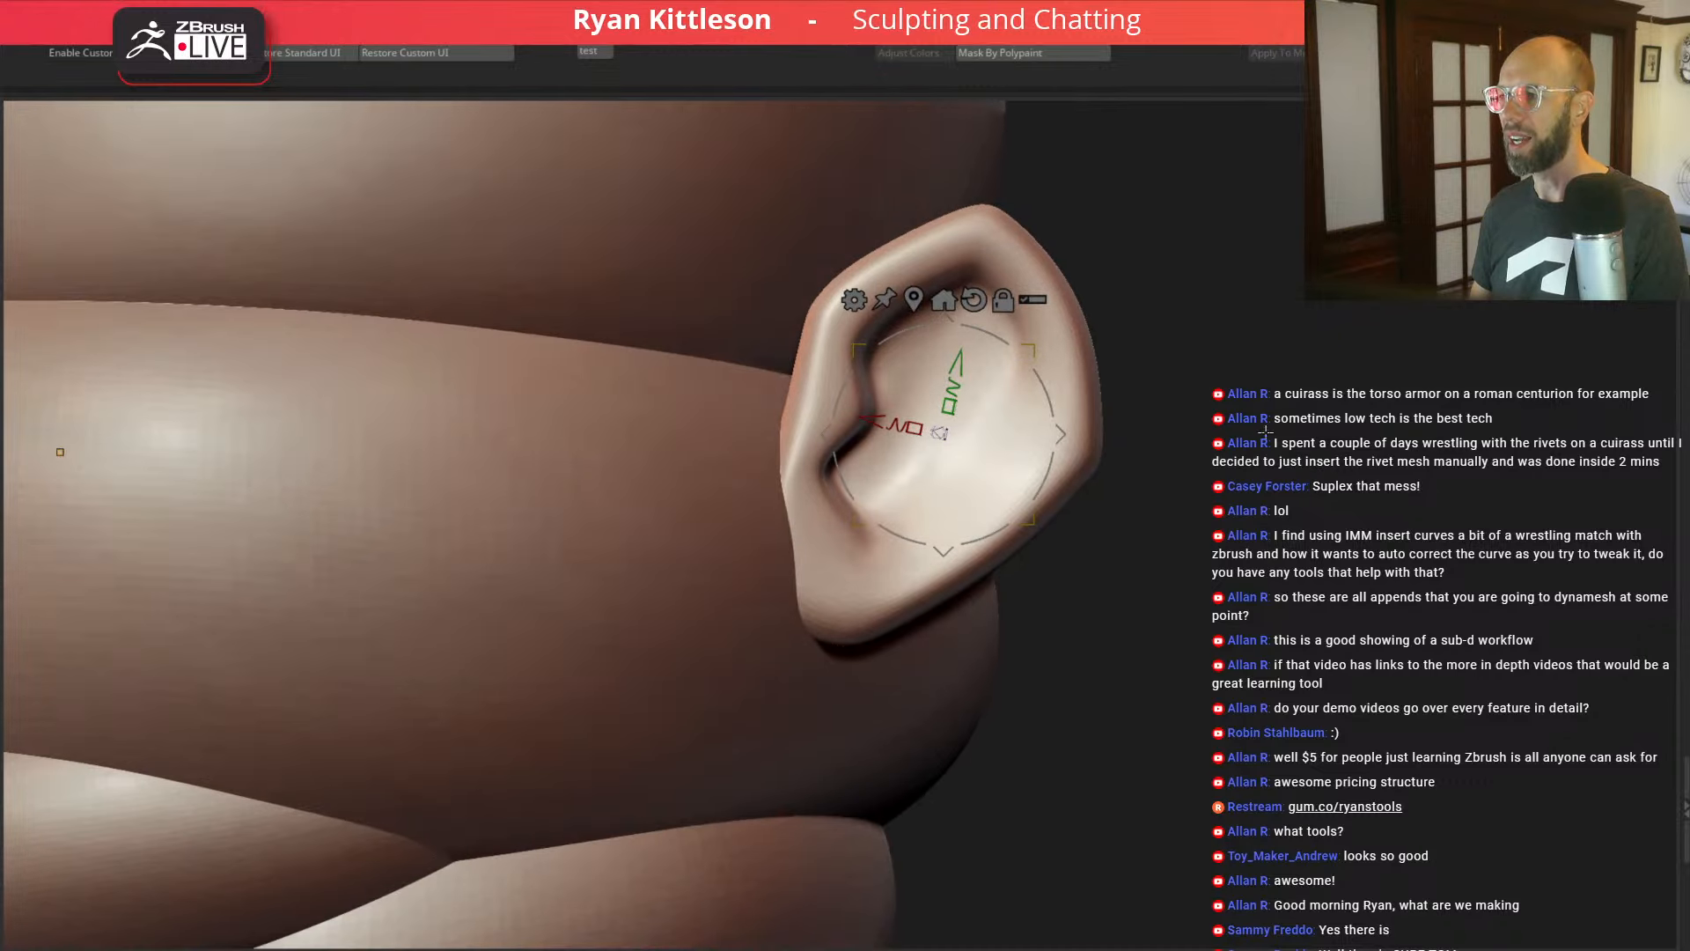
# Step: Isolate the ear and display its lowest subdivision level with the polyframe on, ready for the Move brush
pyautogui.hotkey('alt', 'shift', 's')
pyautogui.keyDown('alt'); pyautogui.moveTo(1273, 405); pyautogui.dragTo(1300, 486); pyautogui.keyUp('alt')
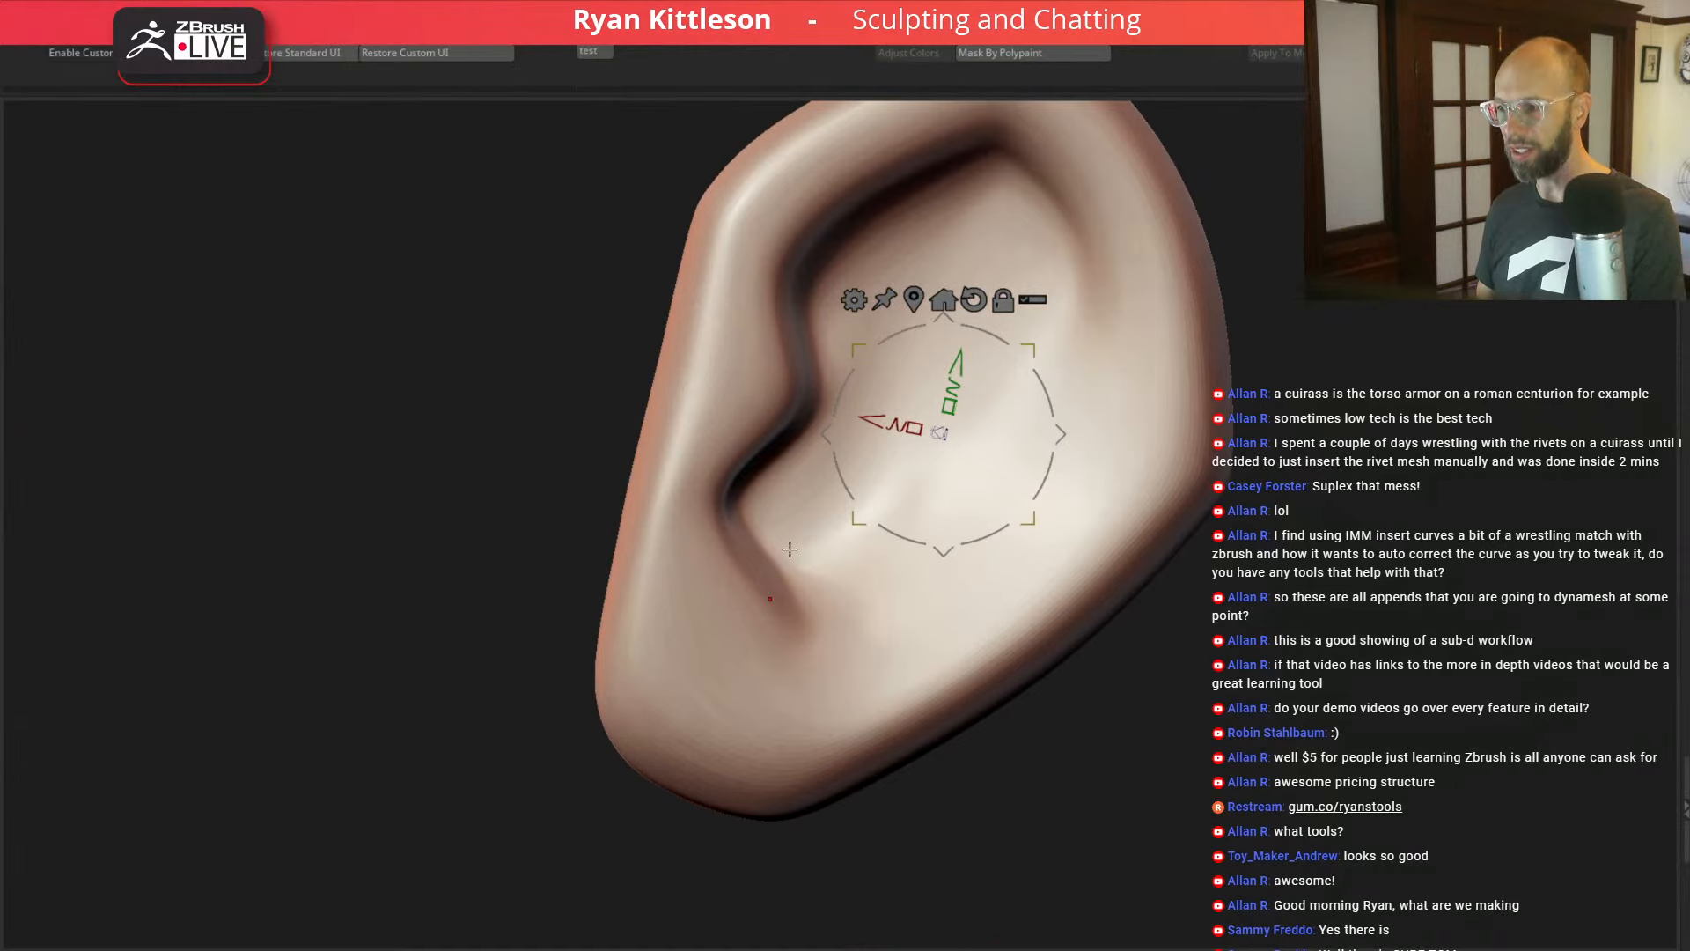
pyautogui.press('q')
pyautogui.press('space')
pyautogui.moveTo(717, 520); pyautogui.dragTo(700, 521)
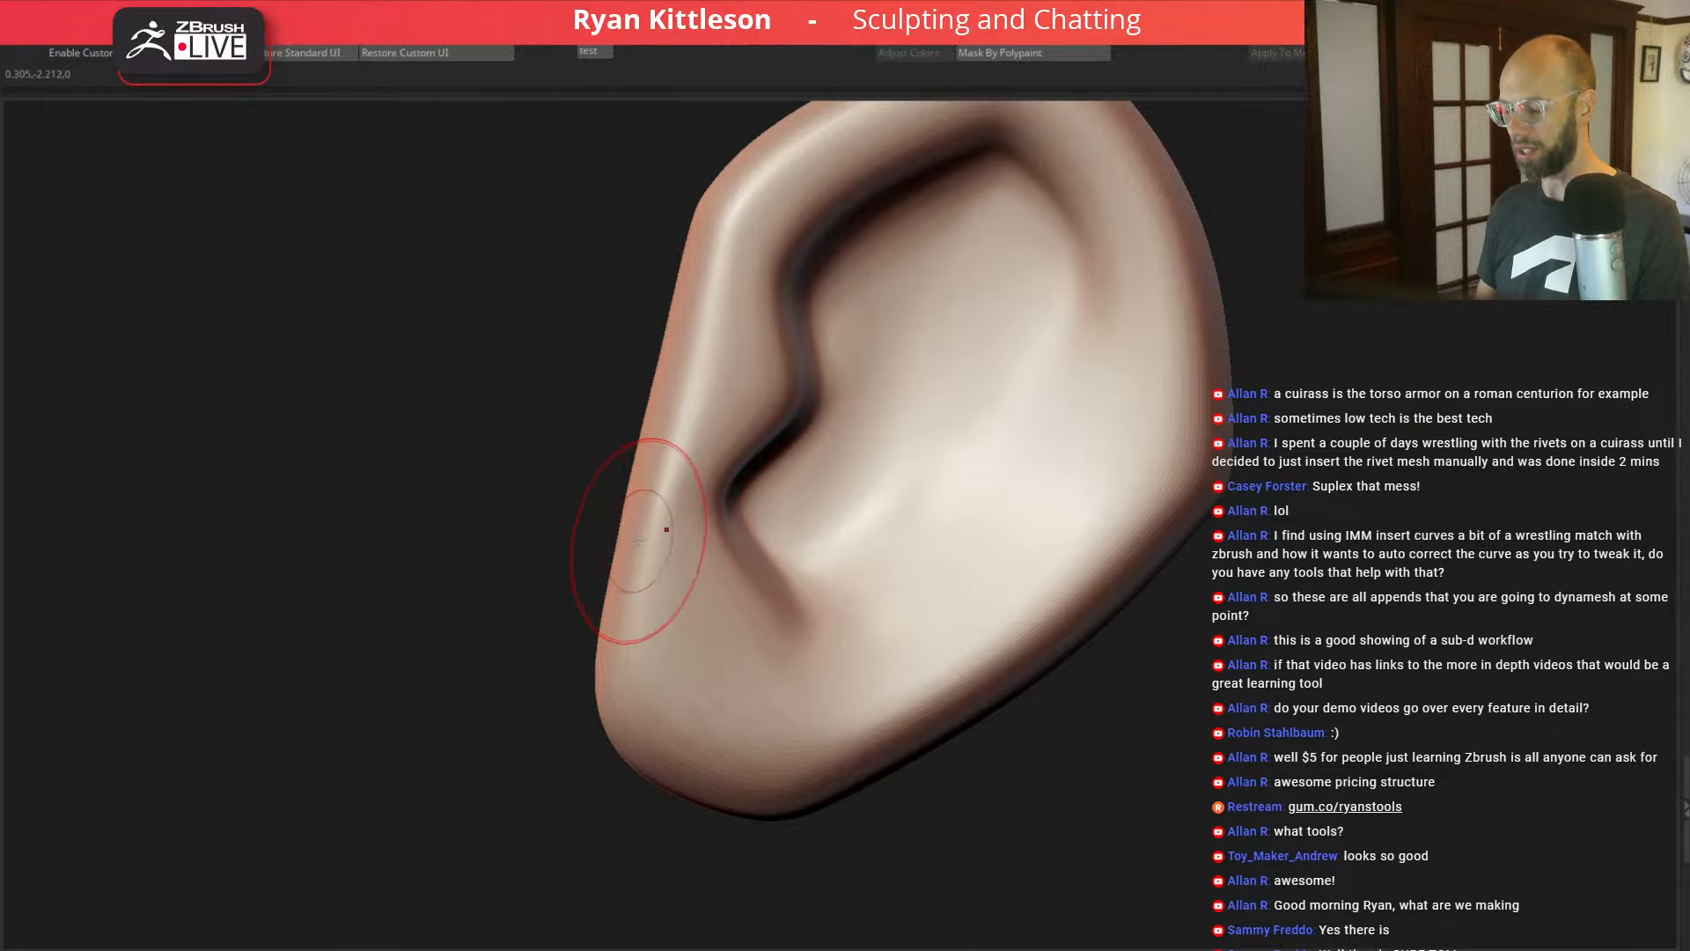
pyautogui.hotkey('shift', 'f')
pyautogui.hotkey('shift', 'd')
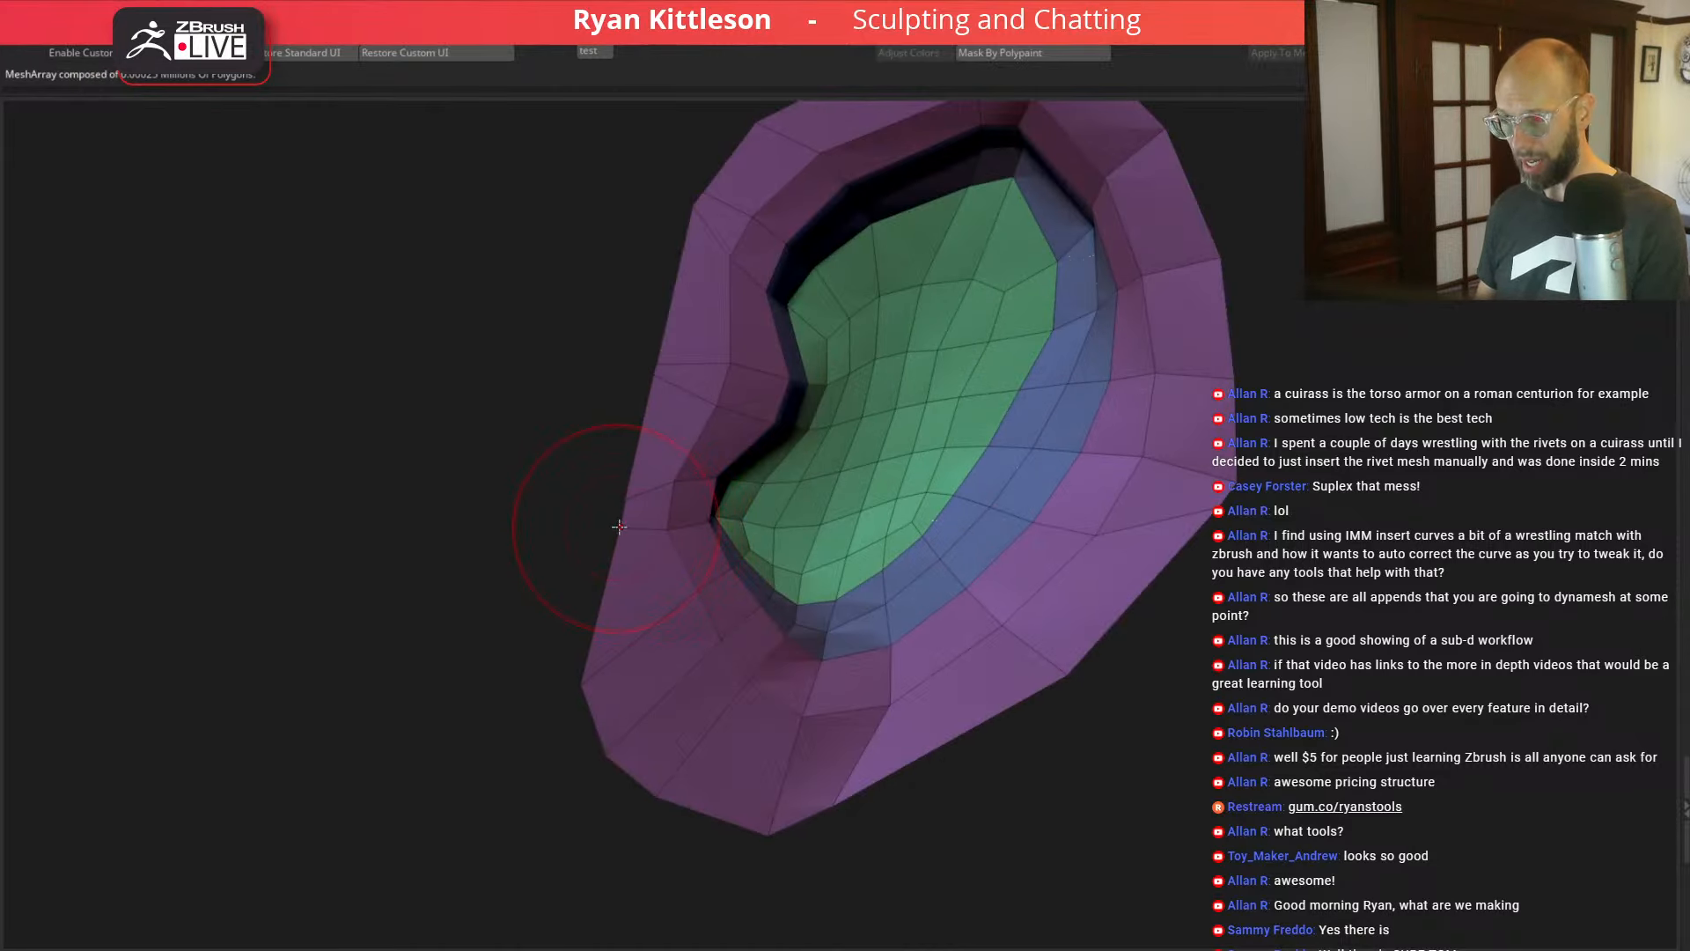
# Step: Pull the vertices along the ear's front rim outward to round its contour, and return the ear to its smooth subdivision level
pyautogui.press('space')
pyautogui.moveTo(656, 535); pyautogui.dragTo(622, 527)
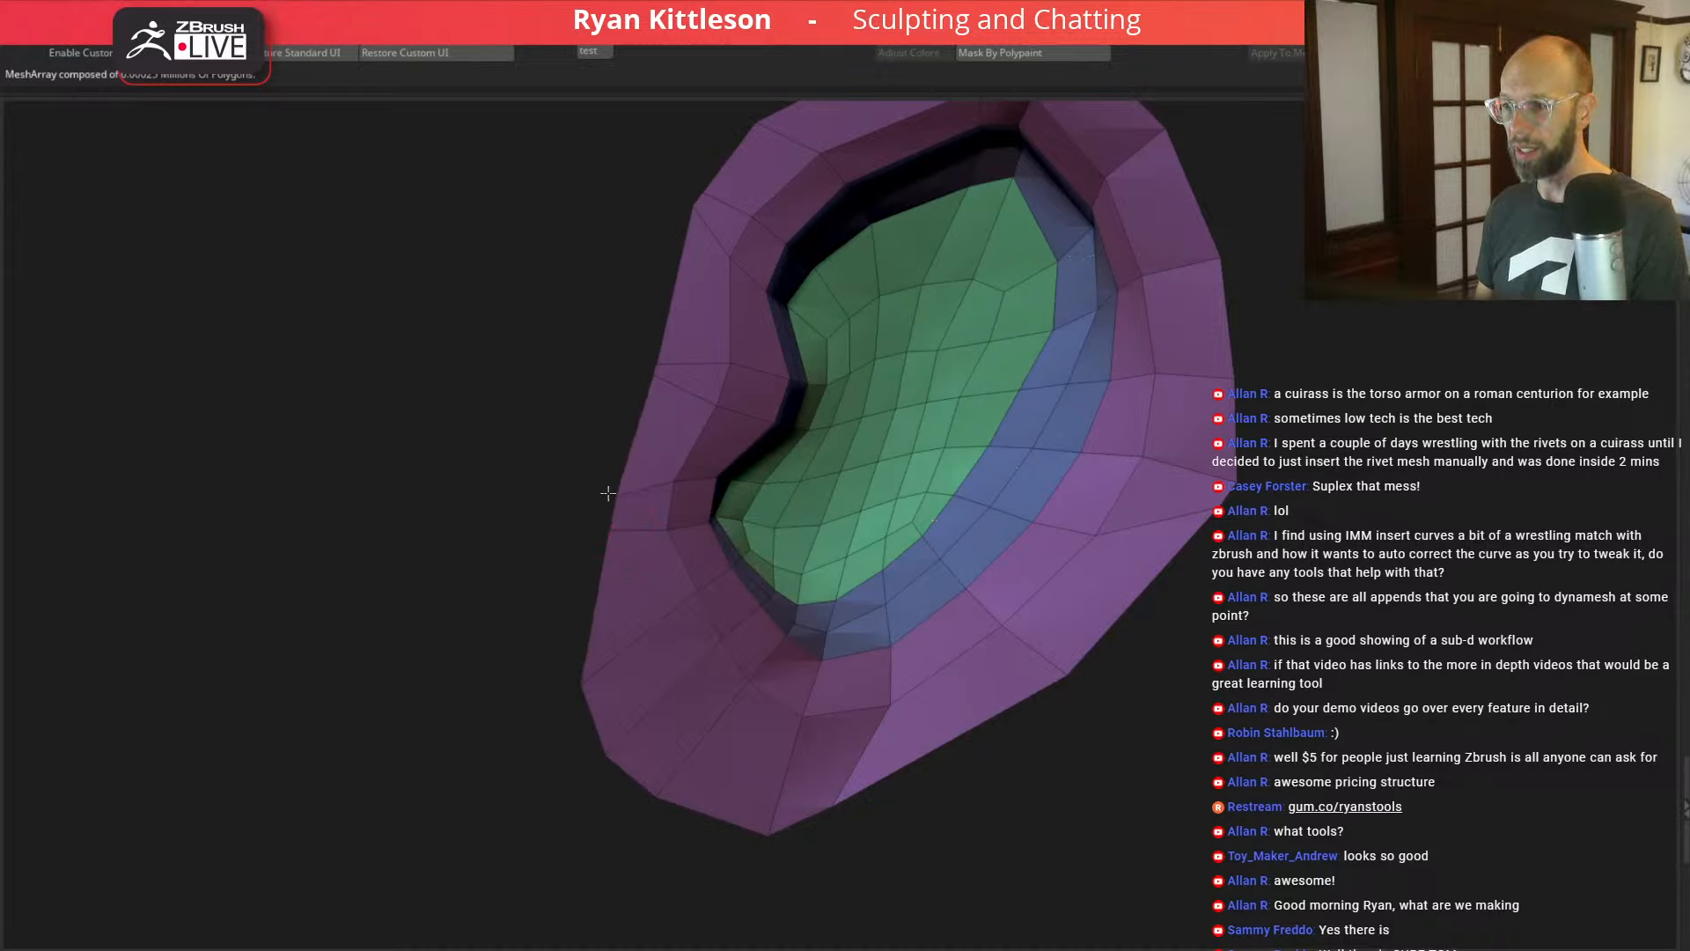
pyautogui.moveTo(614, 533); pyautogui.dragTo(615, 485)
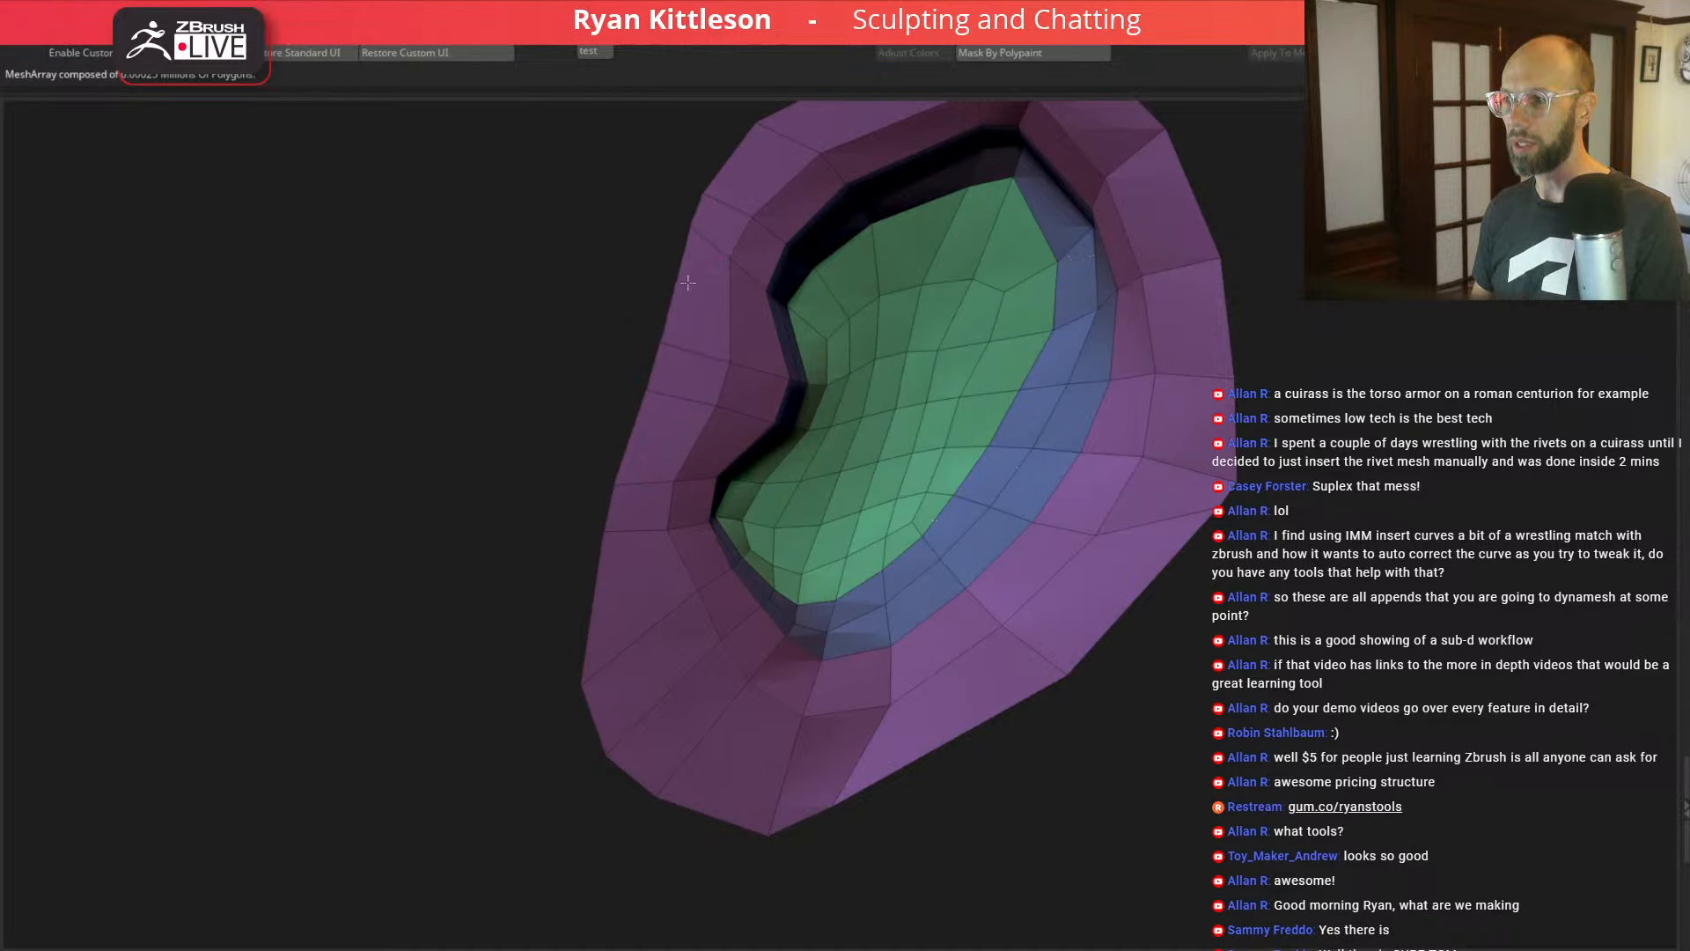
pyautogui.moveTo(660, 346); pyautogui.dragTo(641, 395)
pyautogui.keyDown('ctrl'); pyautogui.moveTo(1396, 624); pyautogui.dragTo(1337, 474, button='right'); pyautogui.keyUp('ctrl')
pyautogui.press('d')
pyautogui.hotkey('shift', 'f')
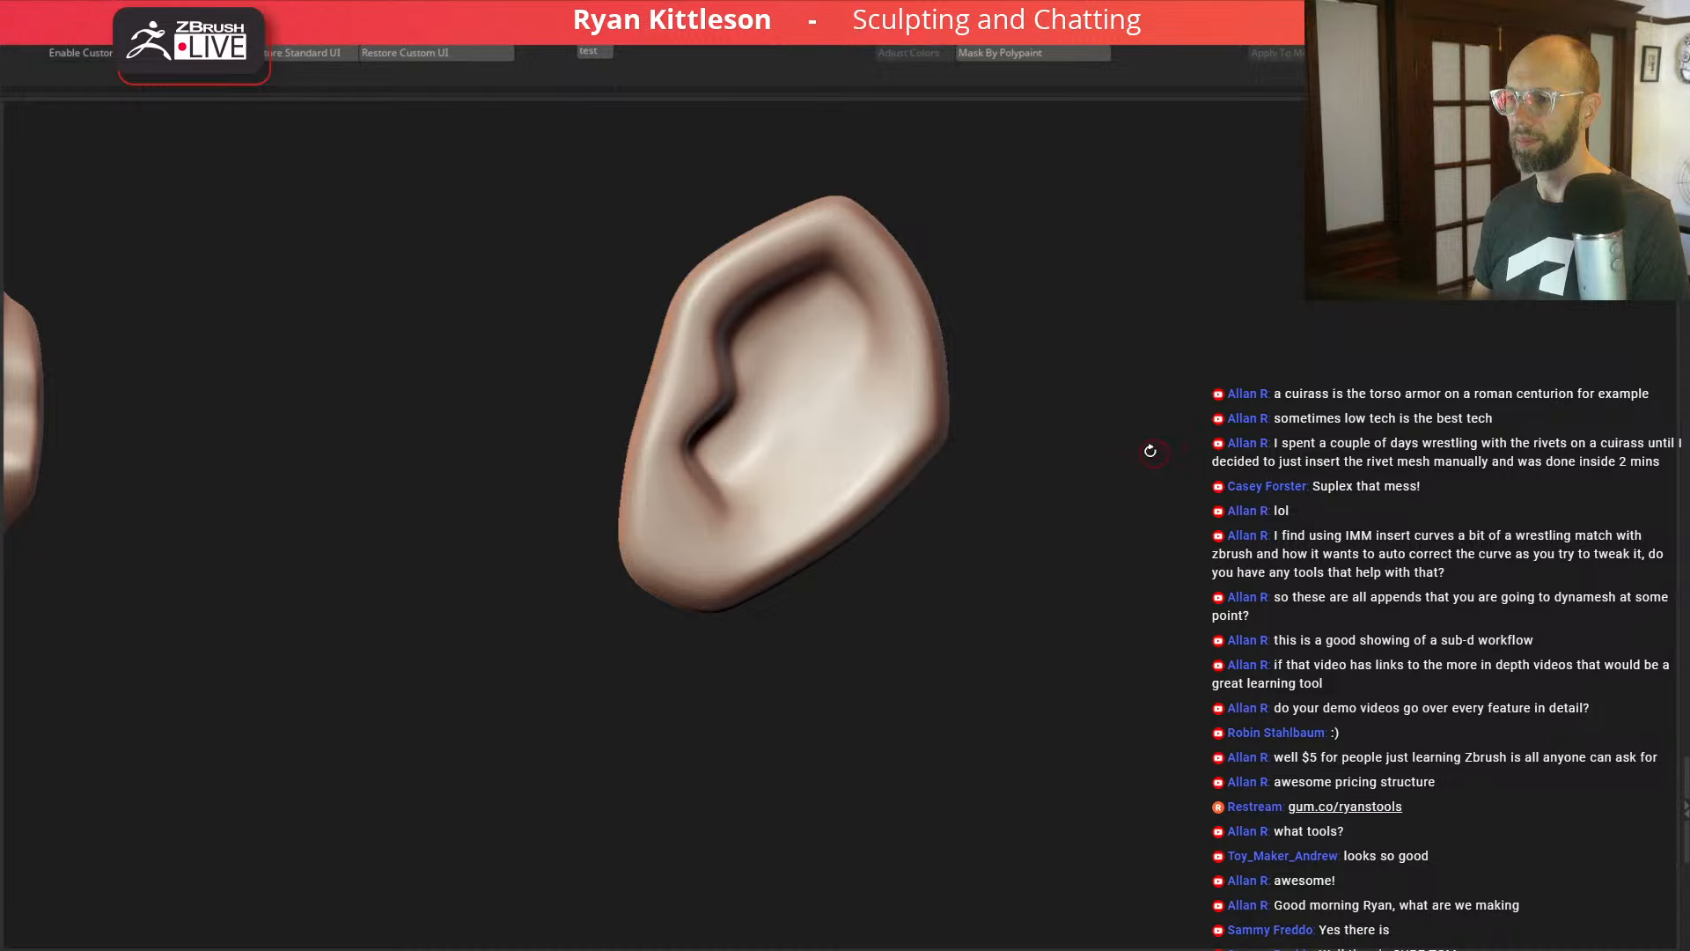
# Step: Bring the other parts of the character back around the isolated ear and quick-save the project
pyautogui.moveTo(1151, 450)
pyautogui.mouseDown(button='right')
pyautogui.moveTo(1128, 467)
pyautogui.moveTo(1150, 472)
pyautogui.moveTo(1151, 438)
pyautogui.mouseUp(button='right')
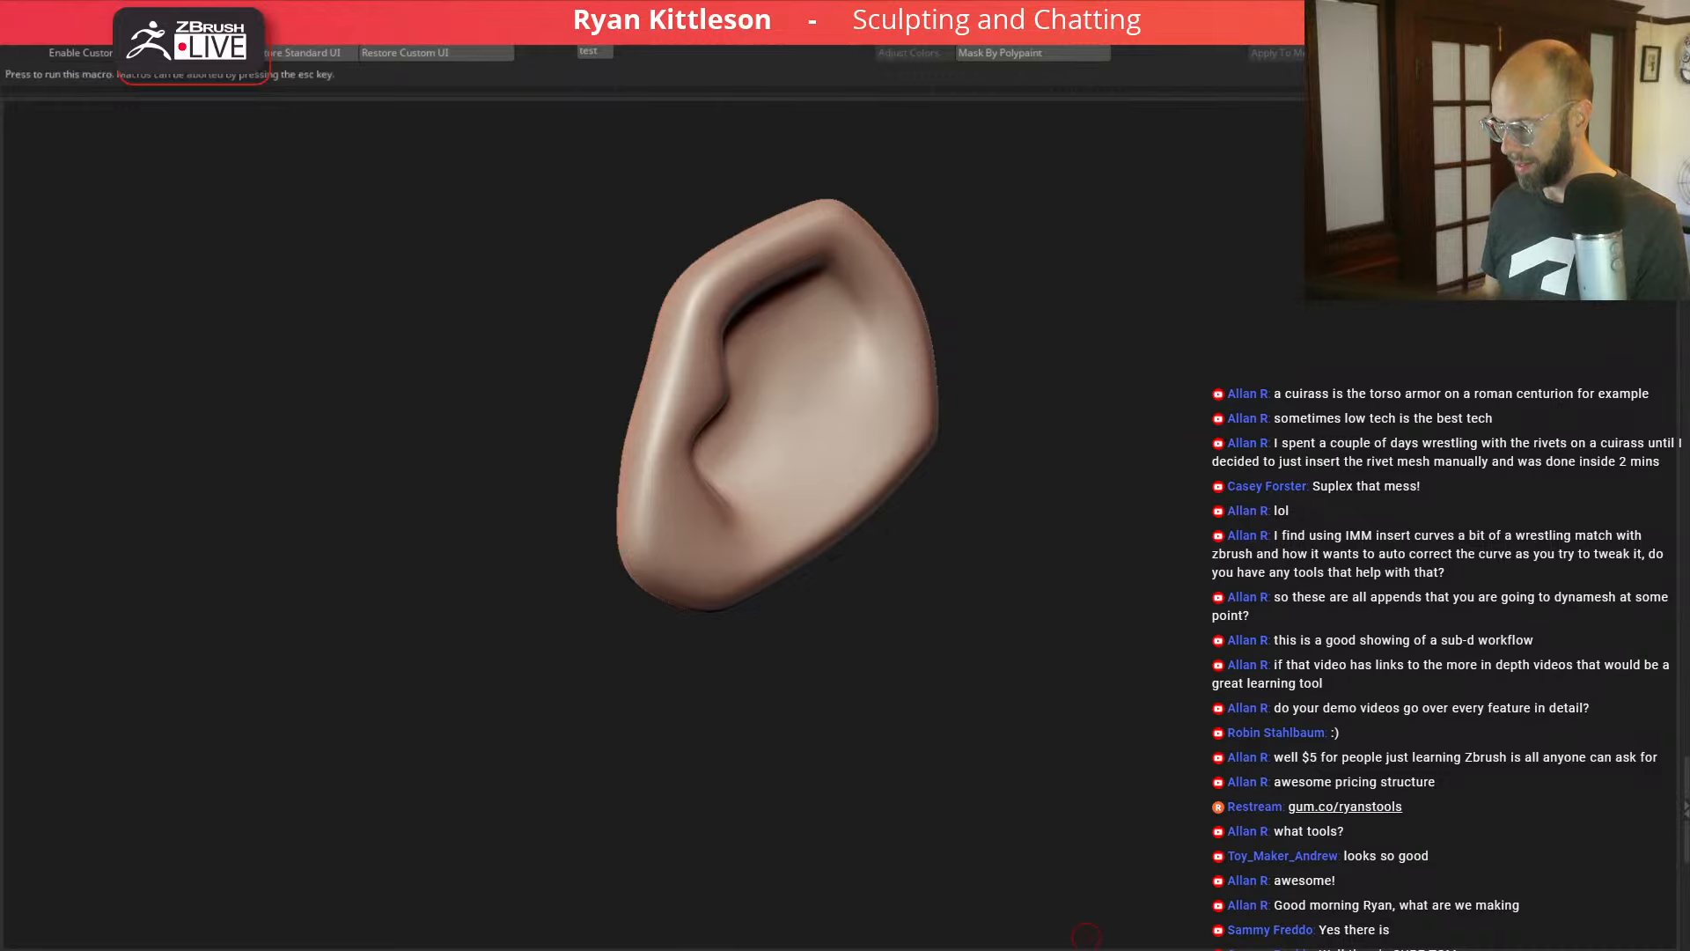
pyautogui.moveTo(1208, 437); pyautogui.dragTo(1310, 511)
pyautogui.hotkey('alt', 's')
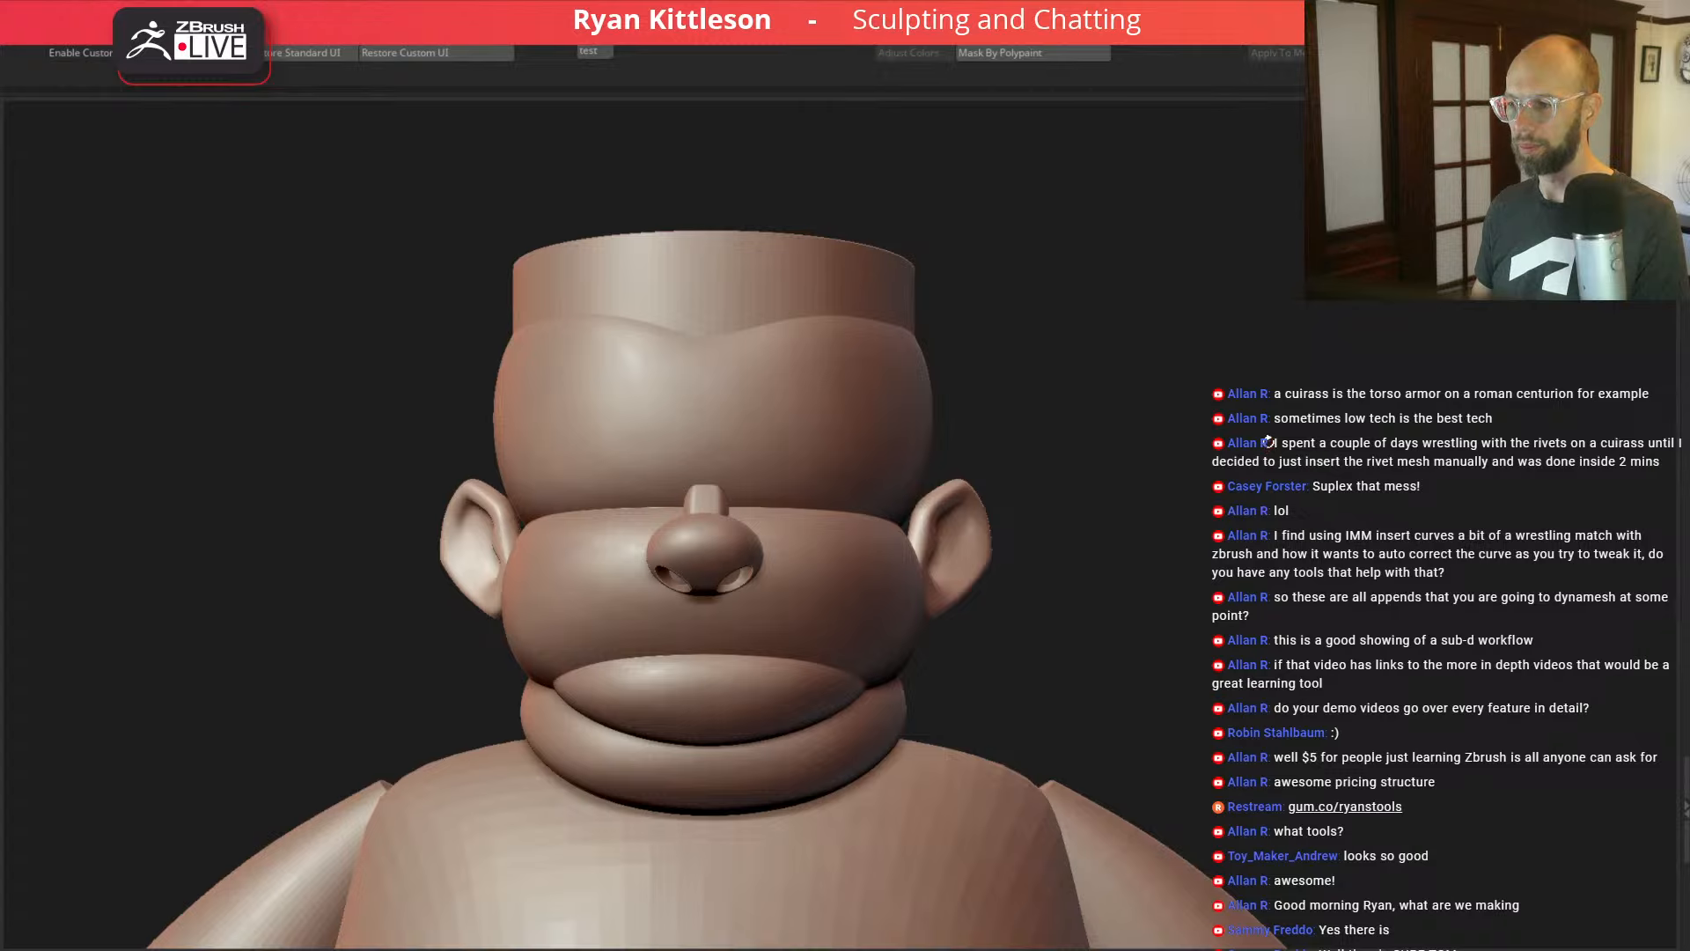
pyautogui.keyDown('alt'); pyautogui.moveTo(1212, 551); pyautogui.dragTo(1284, 497); pyautogui.keyUp('alt')
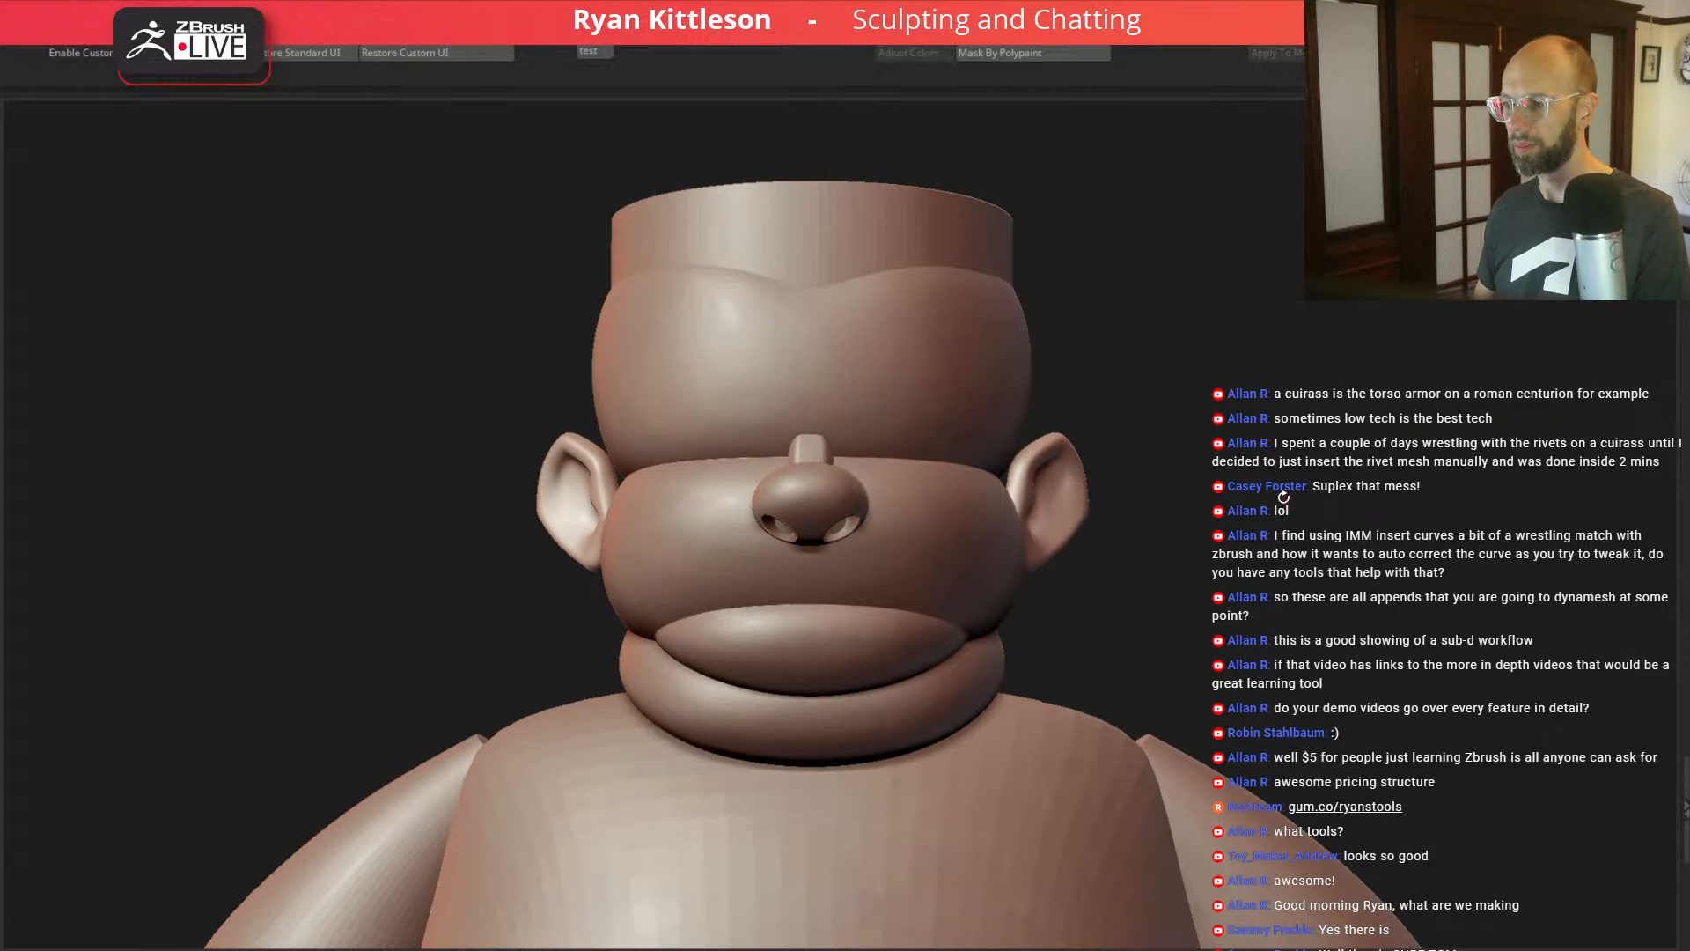
pyautogui.hotkey('ctrl', 's')
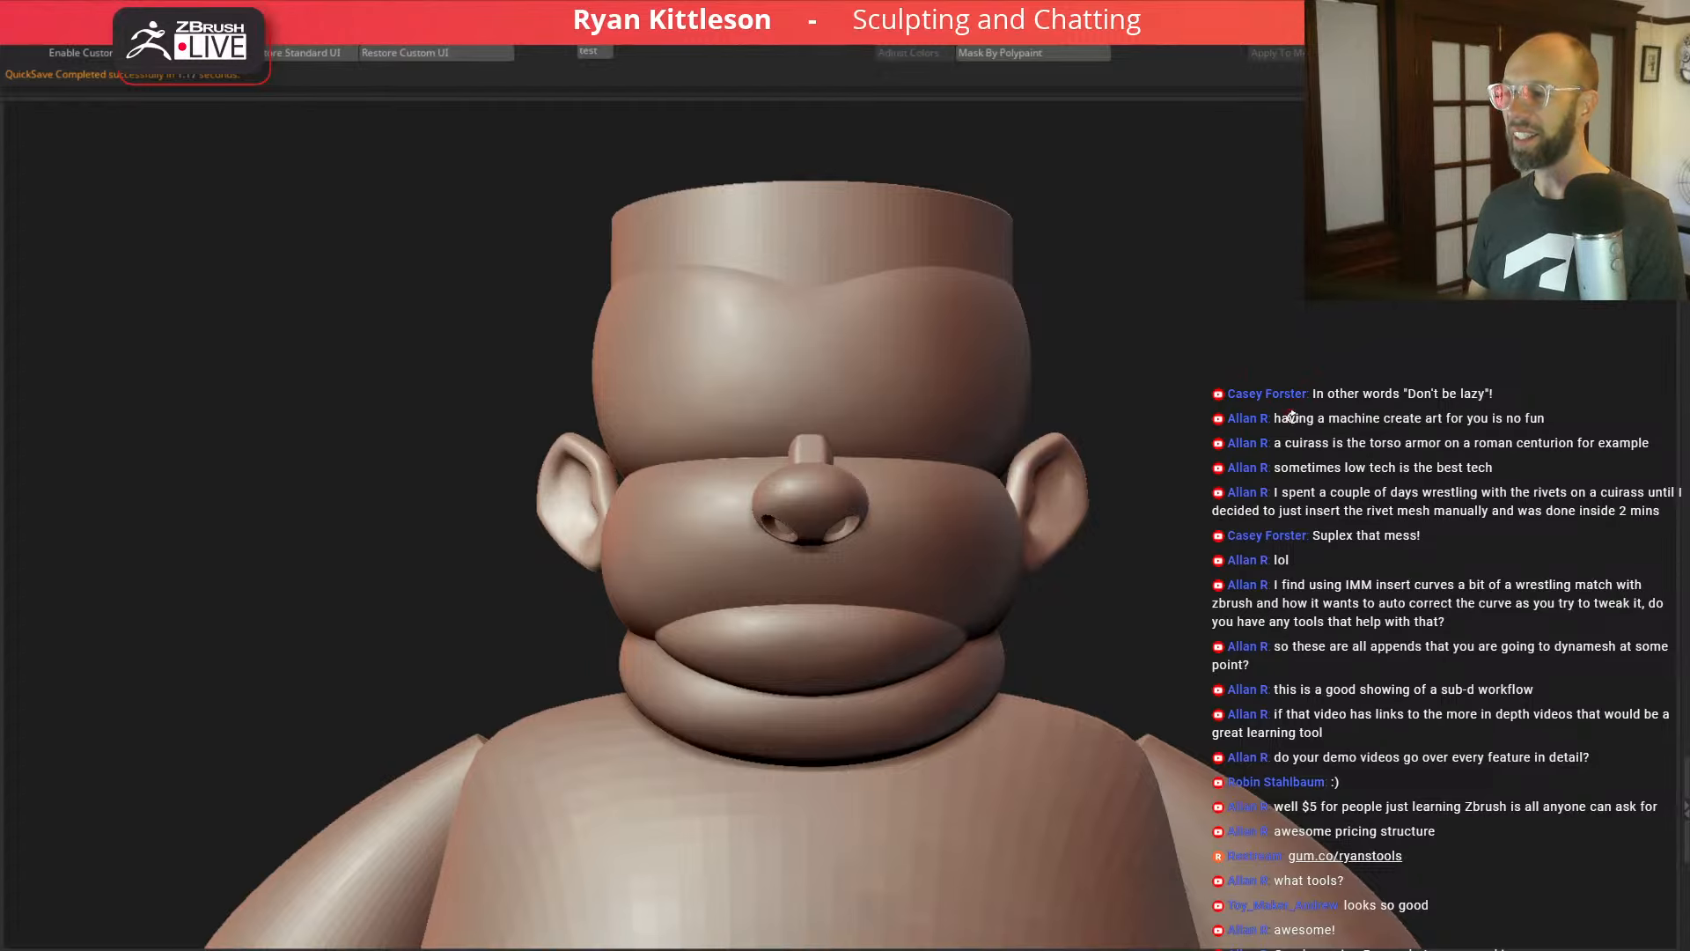
# Step: Rotate the nose bridge slightly with the Gizmo in side view so that its lower end tips toward the nose ball
pyautogui.moveTo(1227, 397); pyautogui.dragTo(1176, 414)
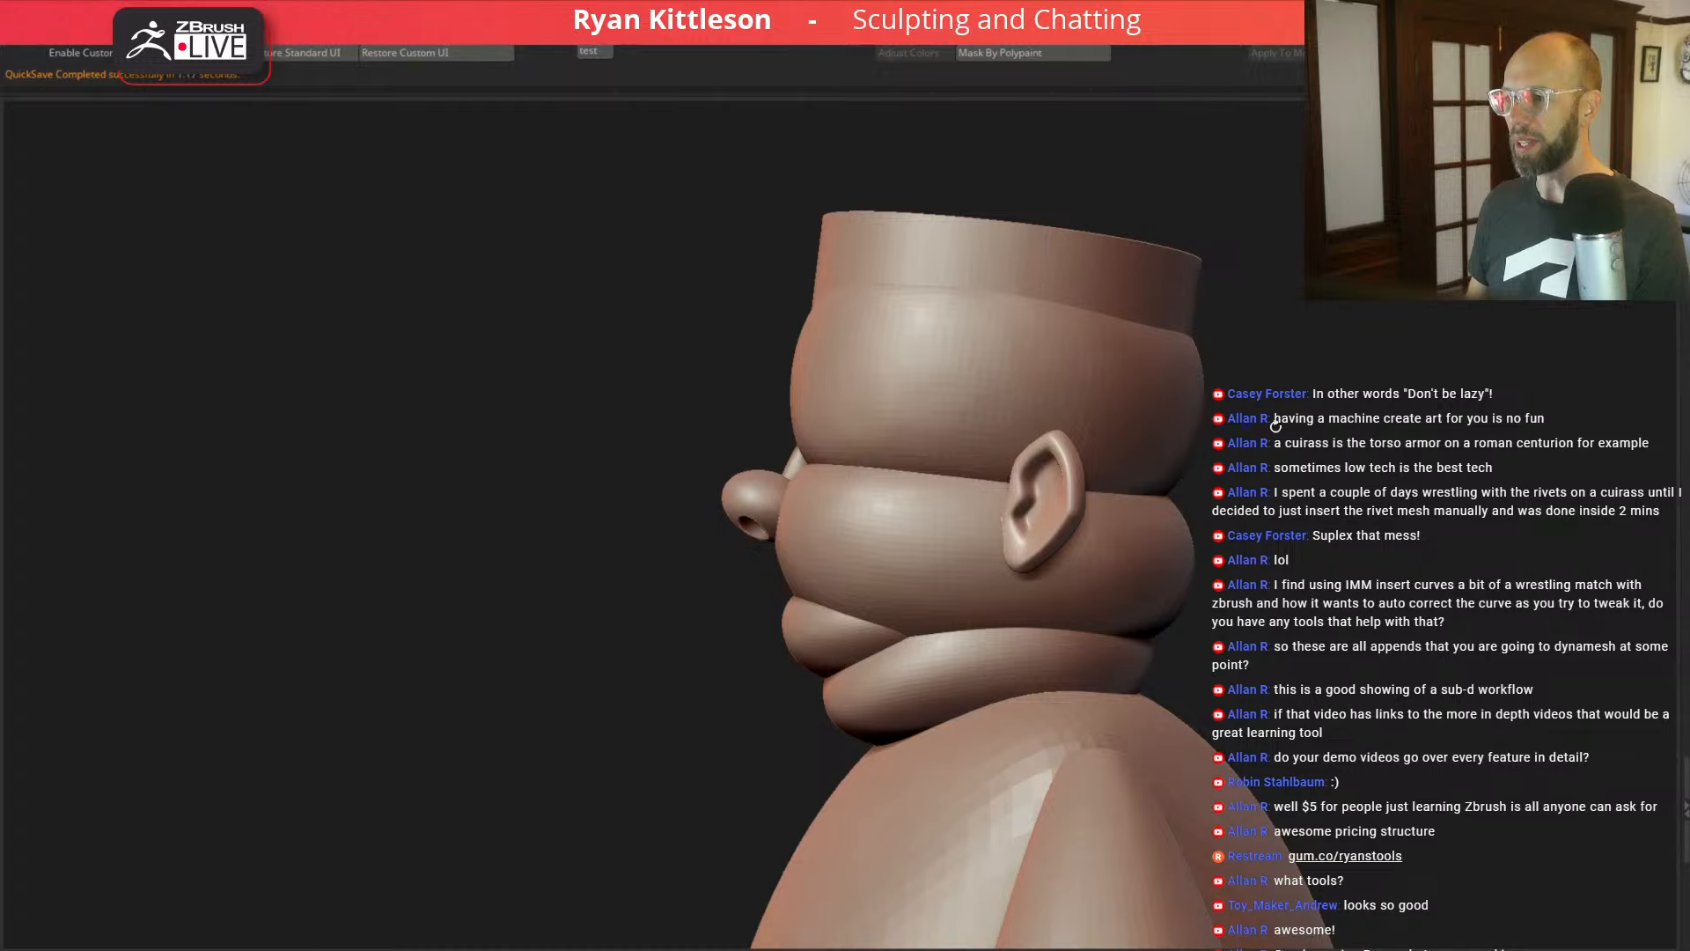
pyautogui.keyDown('alt'); pyautogui.moveTo(1340, 433); pyautogui.dragTo(1351, 669); pyautogui.keyUp('alt')
pyautogui.keyDown('alt'); pyautogui.moveTo(170, 316); pyautogui.dragTo(714, 367); pyautogui.keyUp('alt')
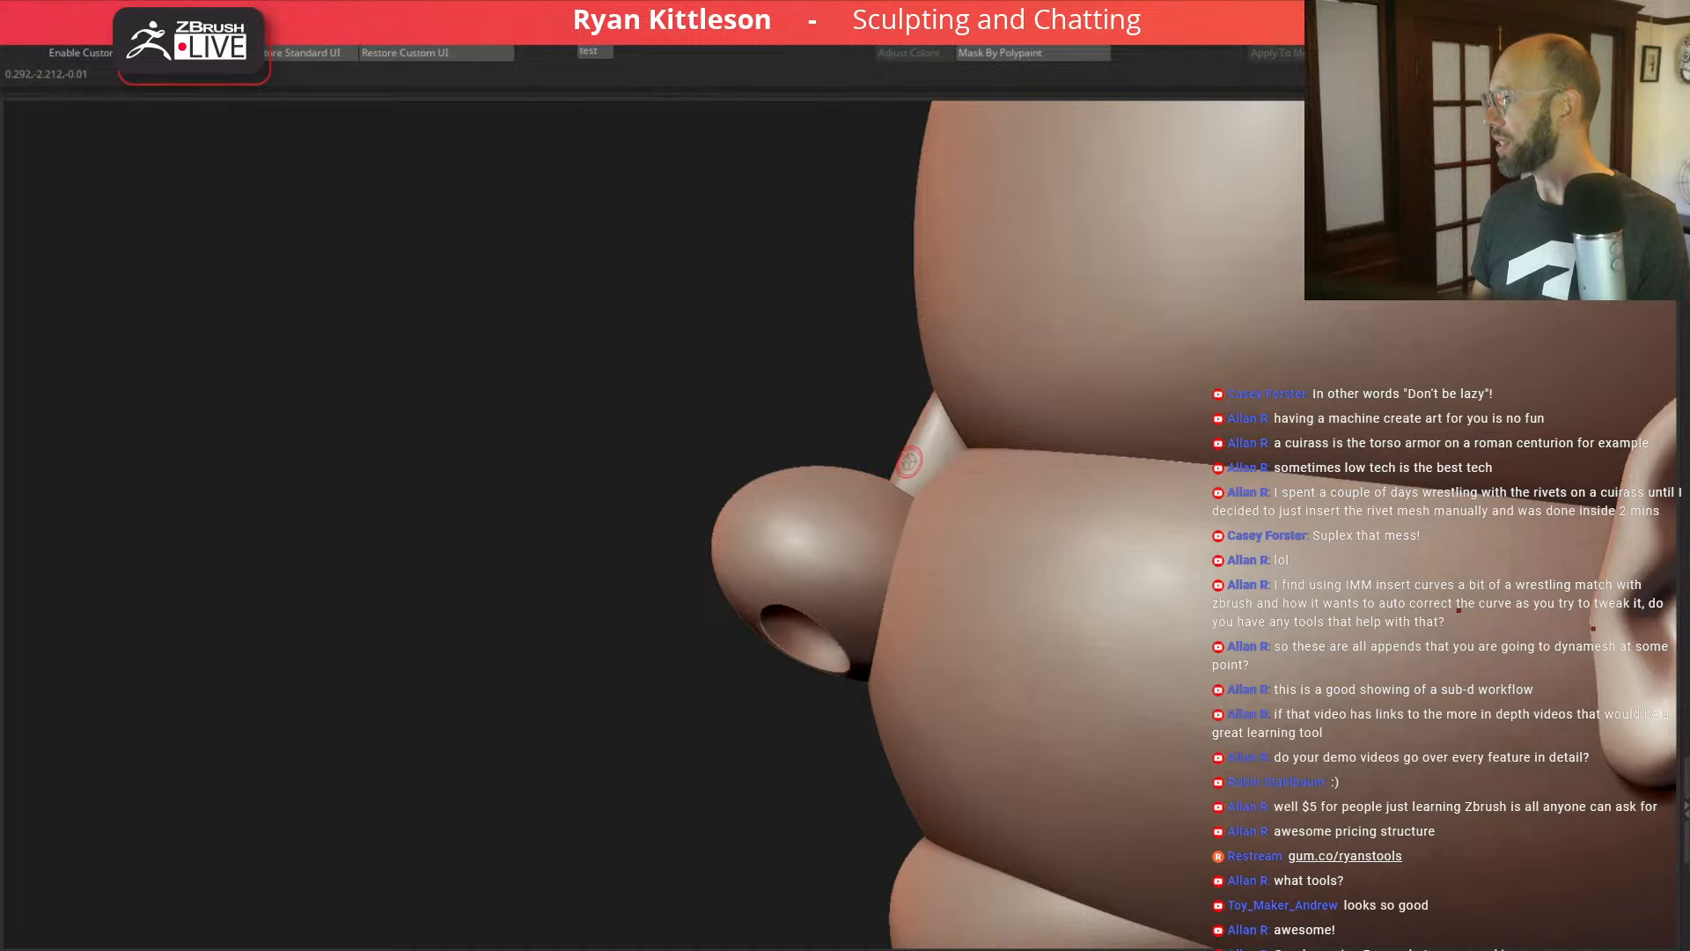
pyautogui.press('w')
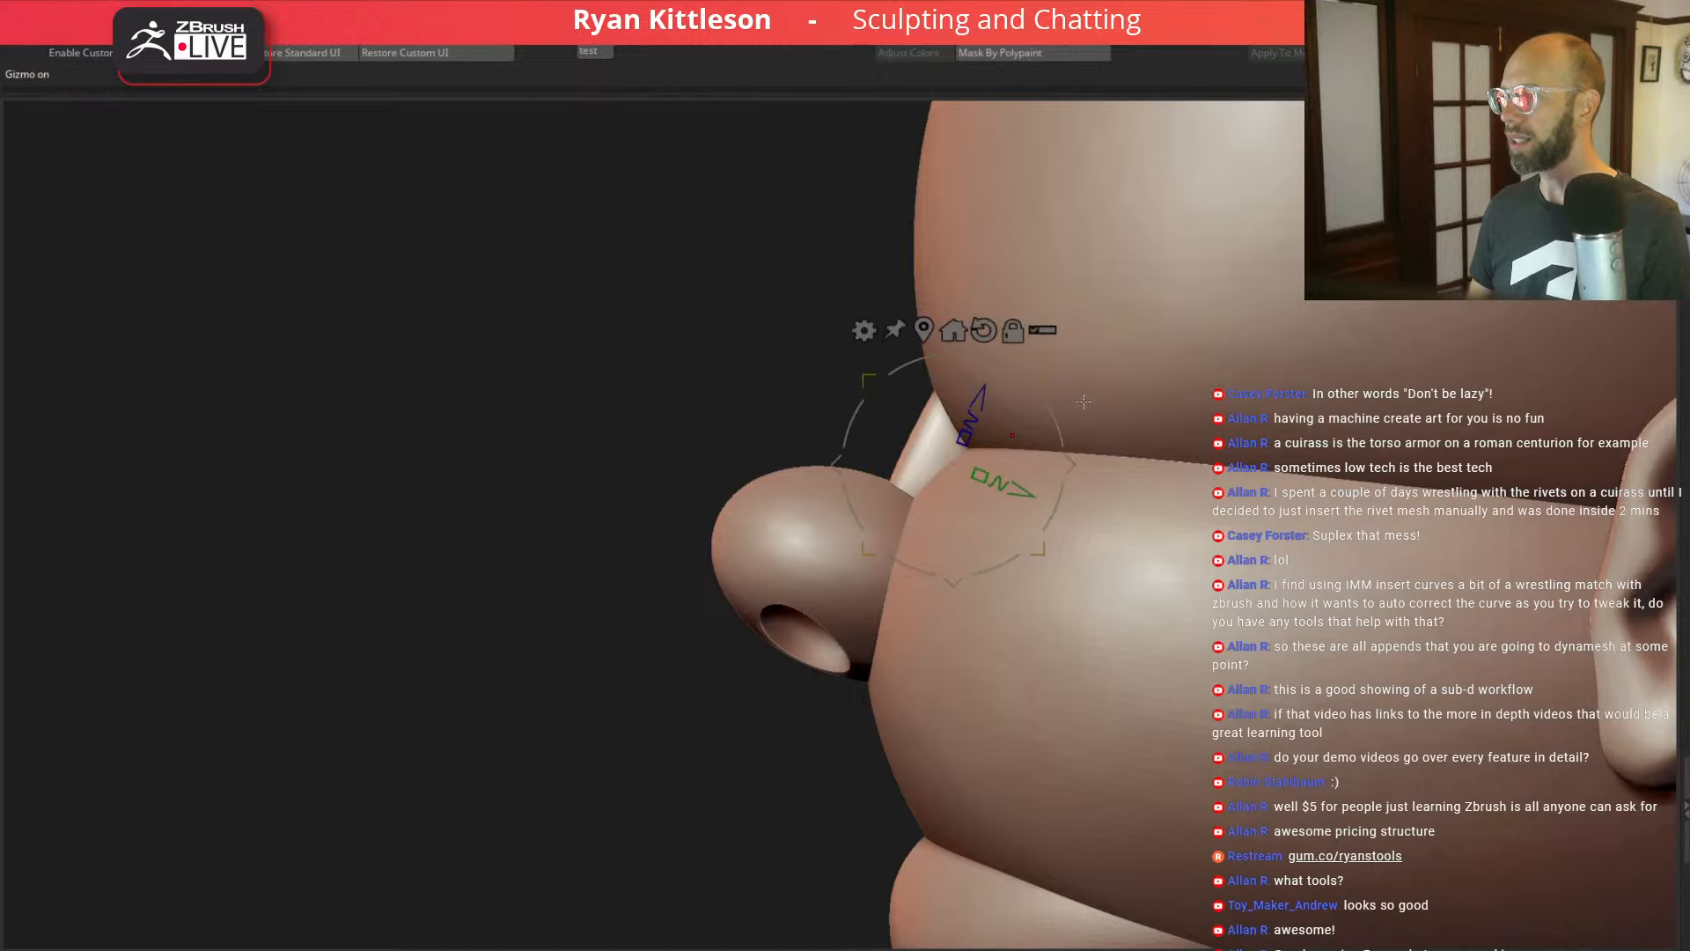
pyautogui.moveTo(1060, 414); pyautogui.dragTo(1075, 455)
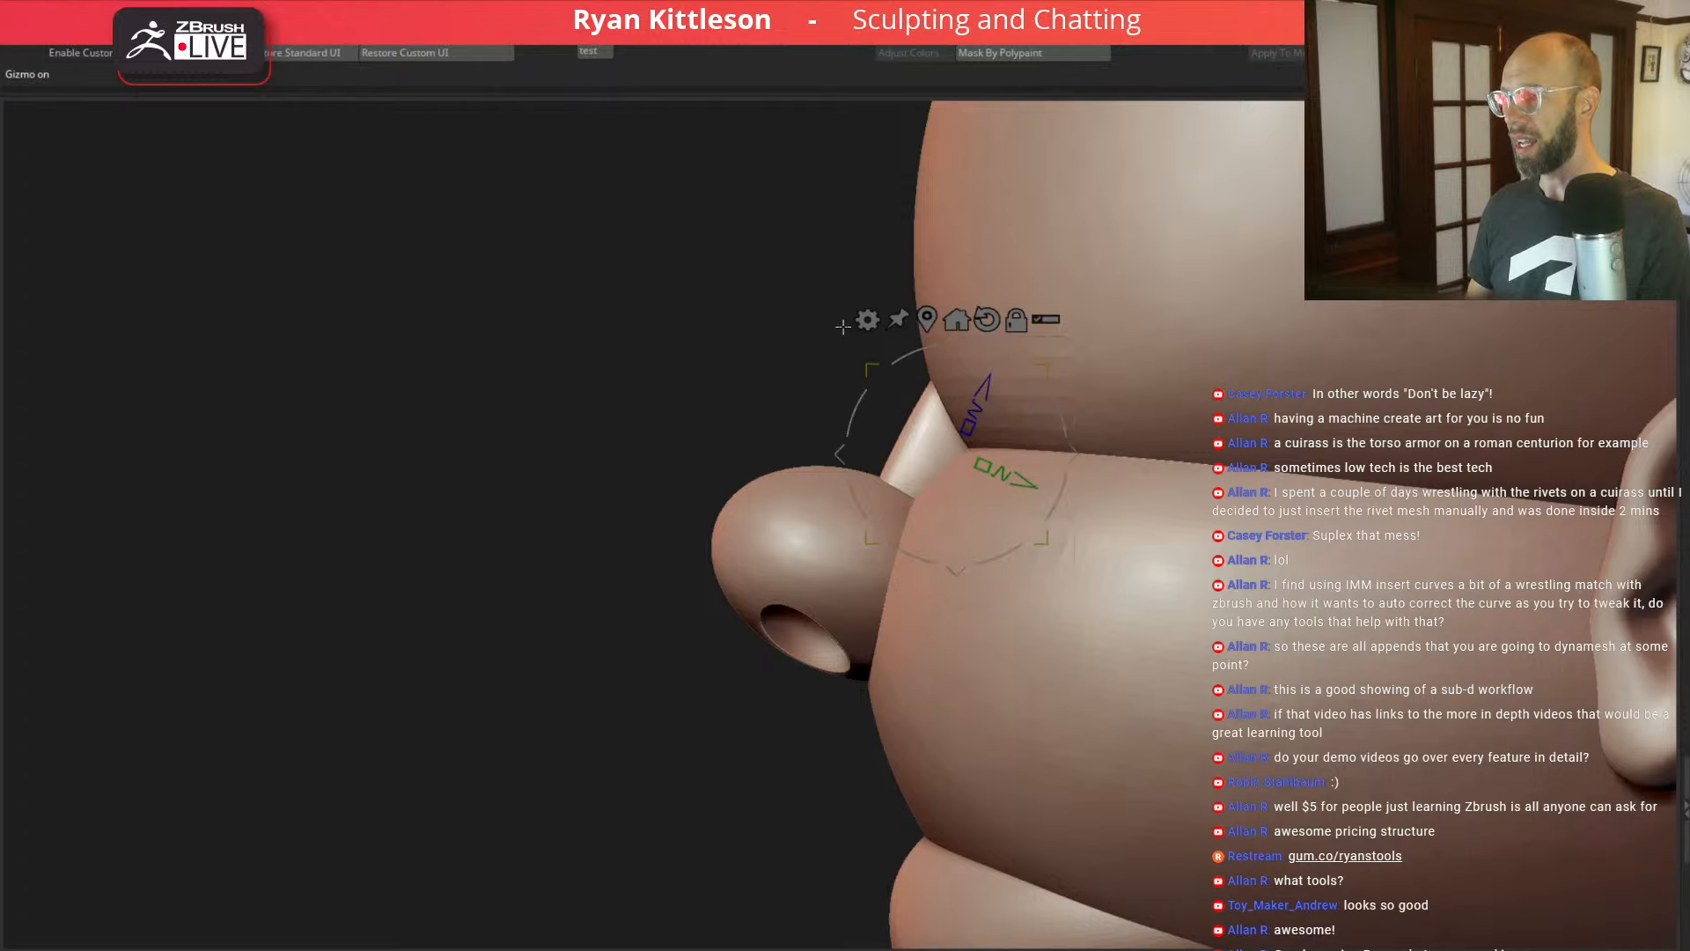
pyautogui.moveTo(664, 340); pyautogui.dragTo(652, 314)
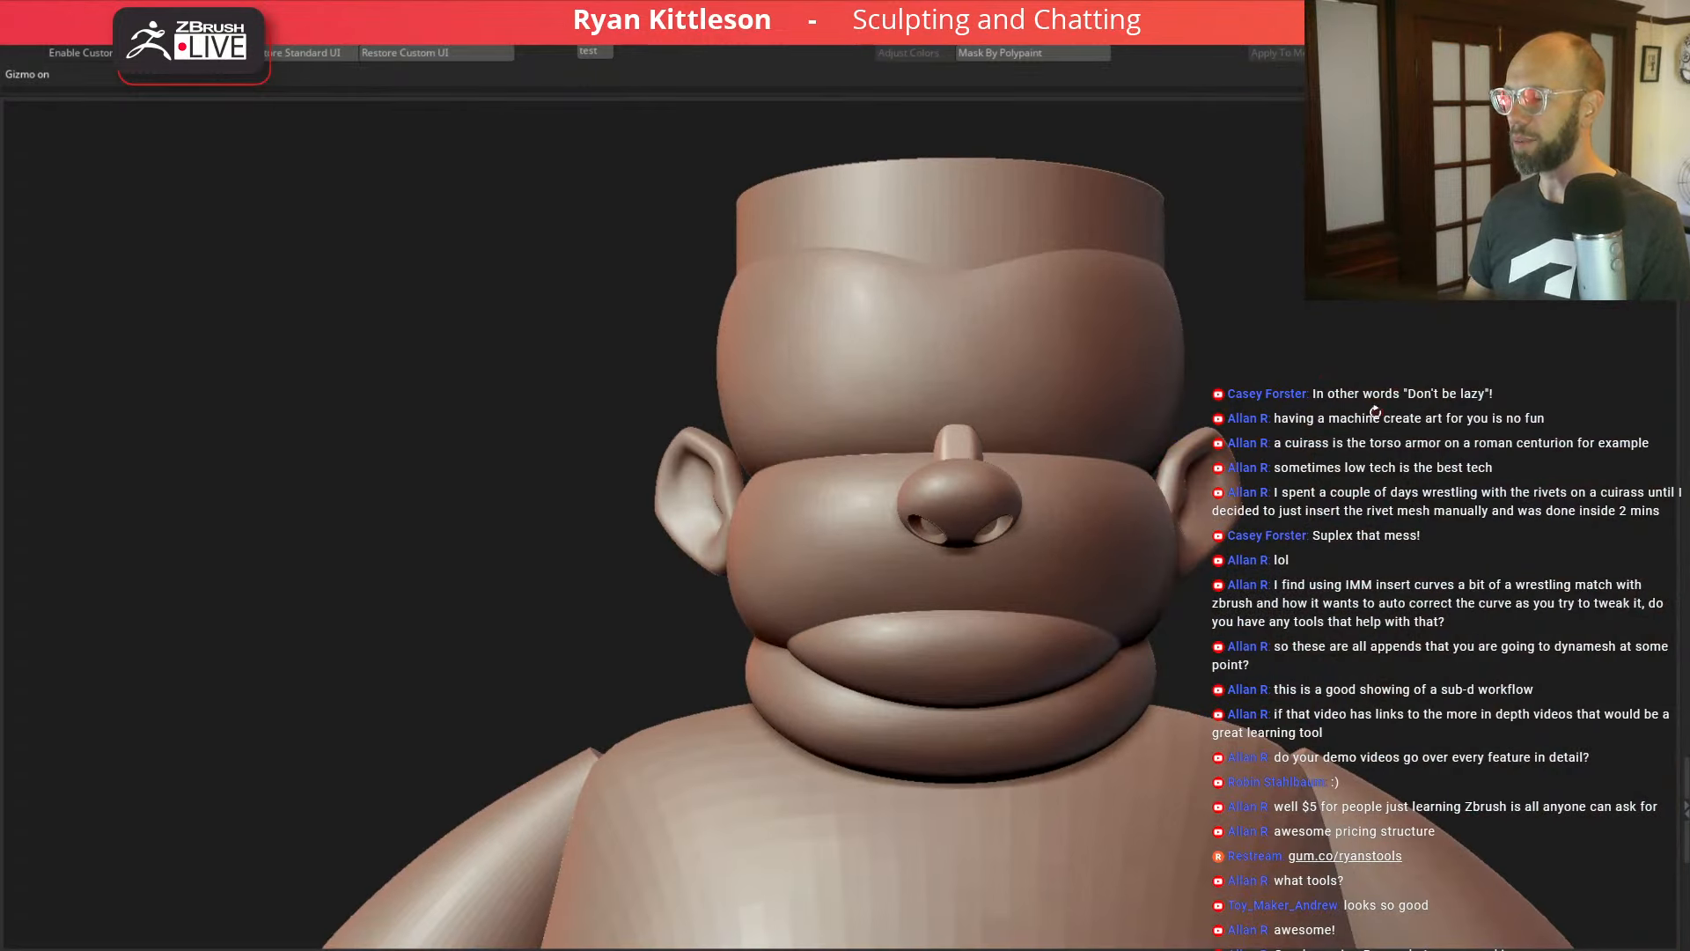
# Step: Examine the nose bridge, the head's profile and the full-body proportions from front, side and three-quarter views
pyautogui.keyDown('alt'); pyautogui.moveTo(1398, 457); pyautogui.dragTo(1303, 551); pyautogui.keyUp('alt')
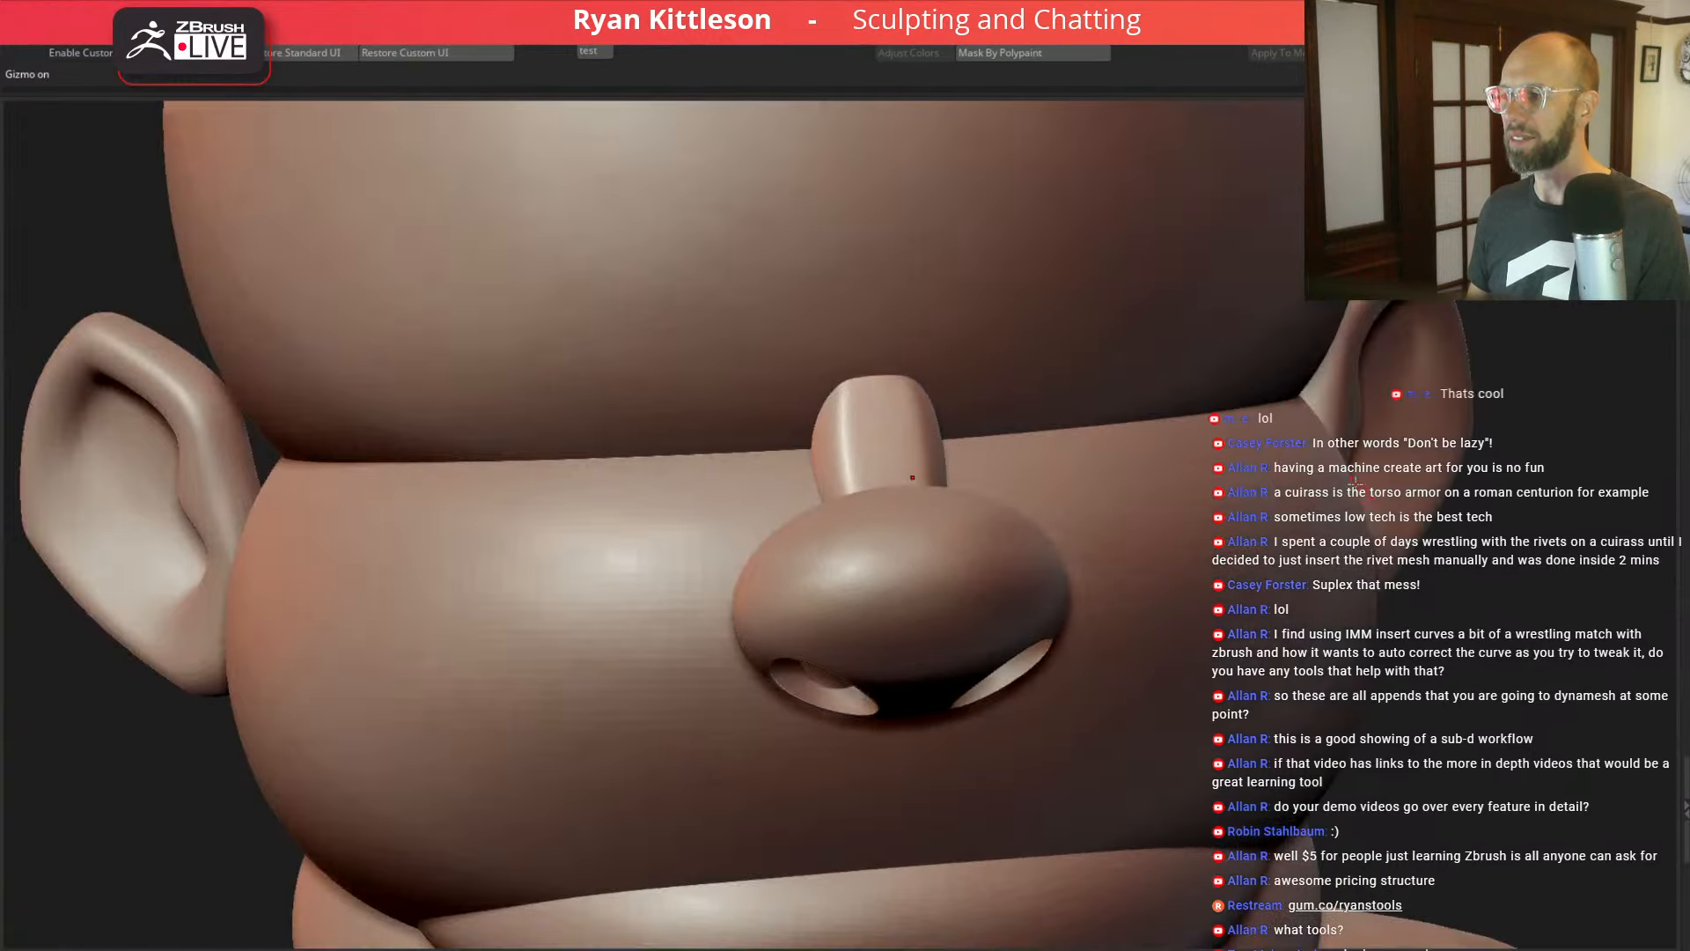
pyautogui.keyDown('alt'); pyautogui.click(913, 478); pyautogui.keyUp('alt')
pyautogui.click(1400, 461)
pyautogui.click(1391, 458)
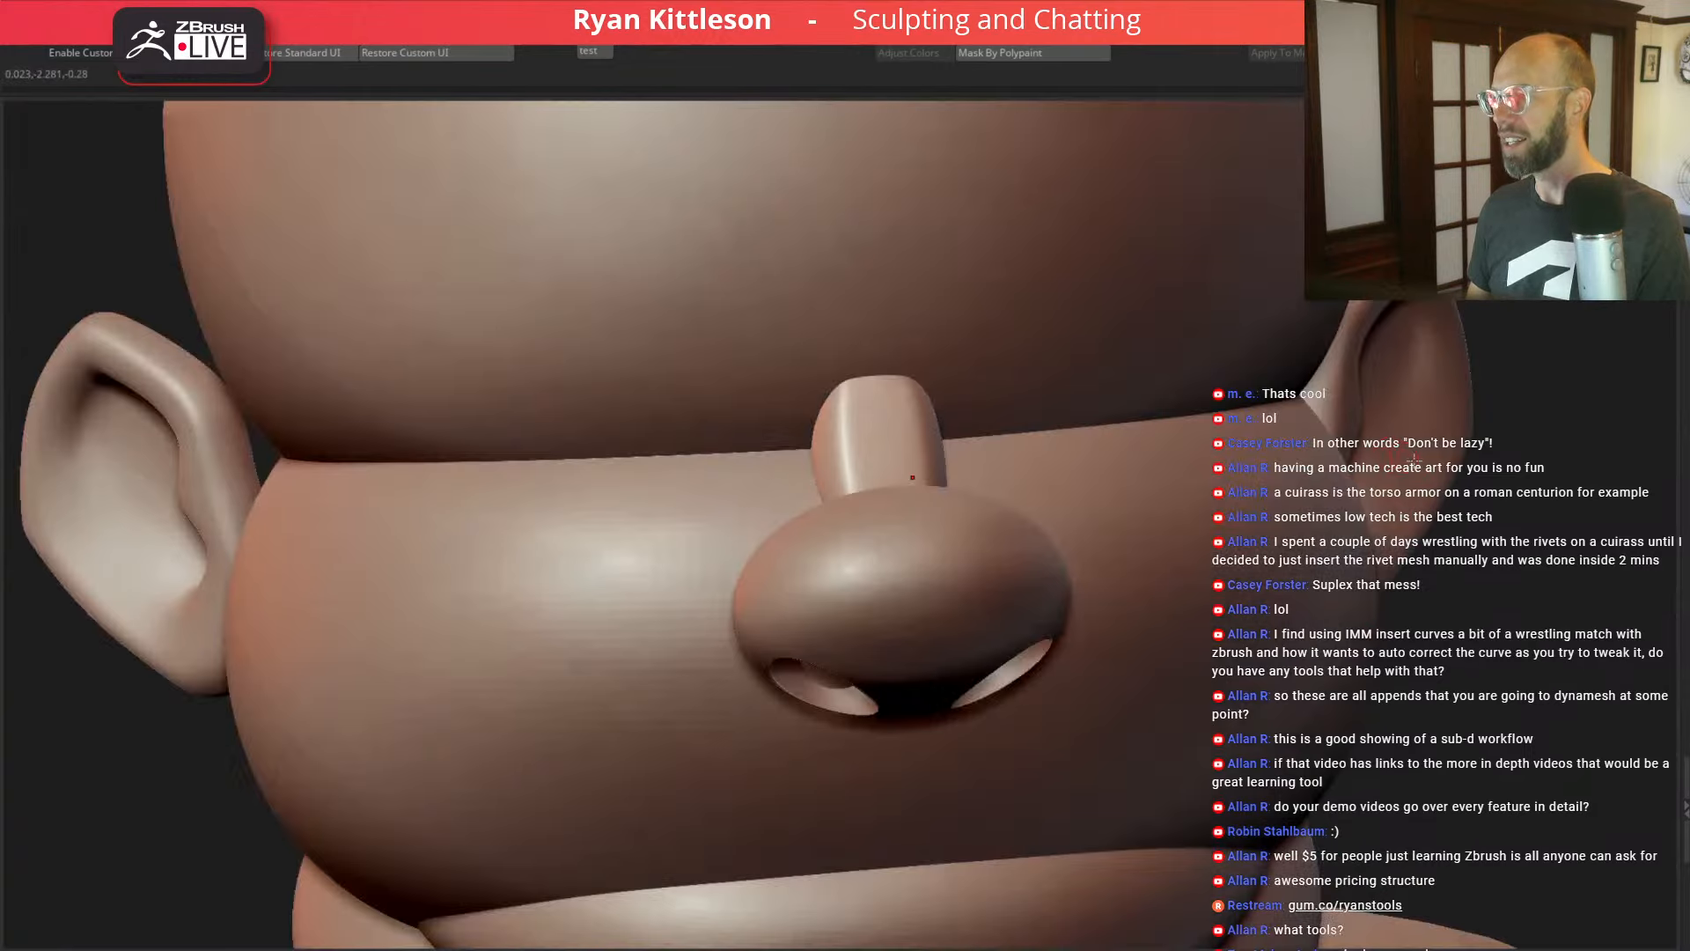
pyautogui.keyDown('alt'); pyautogui.moveTo(1492, 499); pyautogui.dragTo(1418, 362); pyautogui.keyUp('alt')
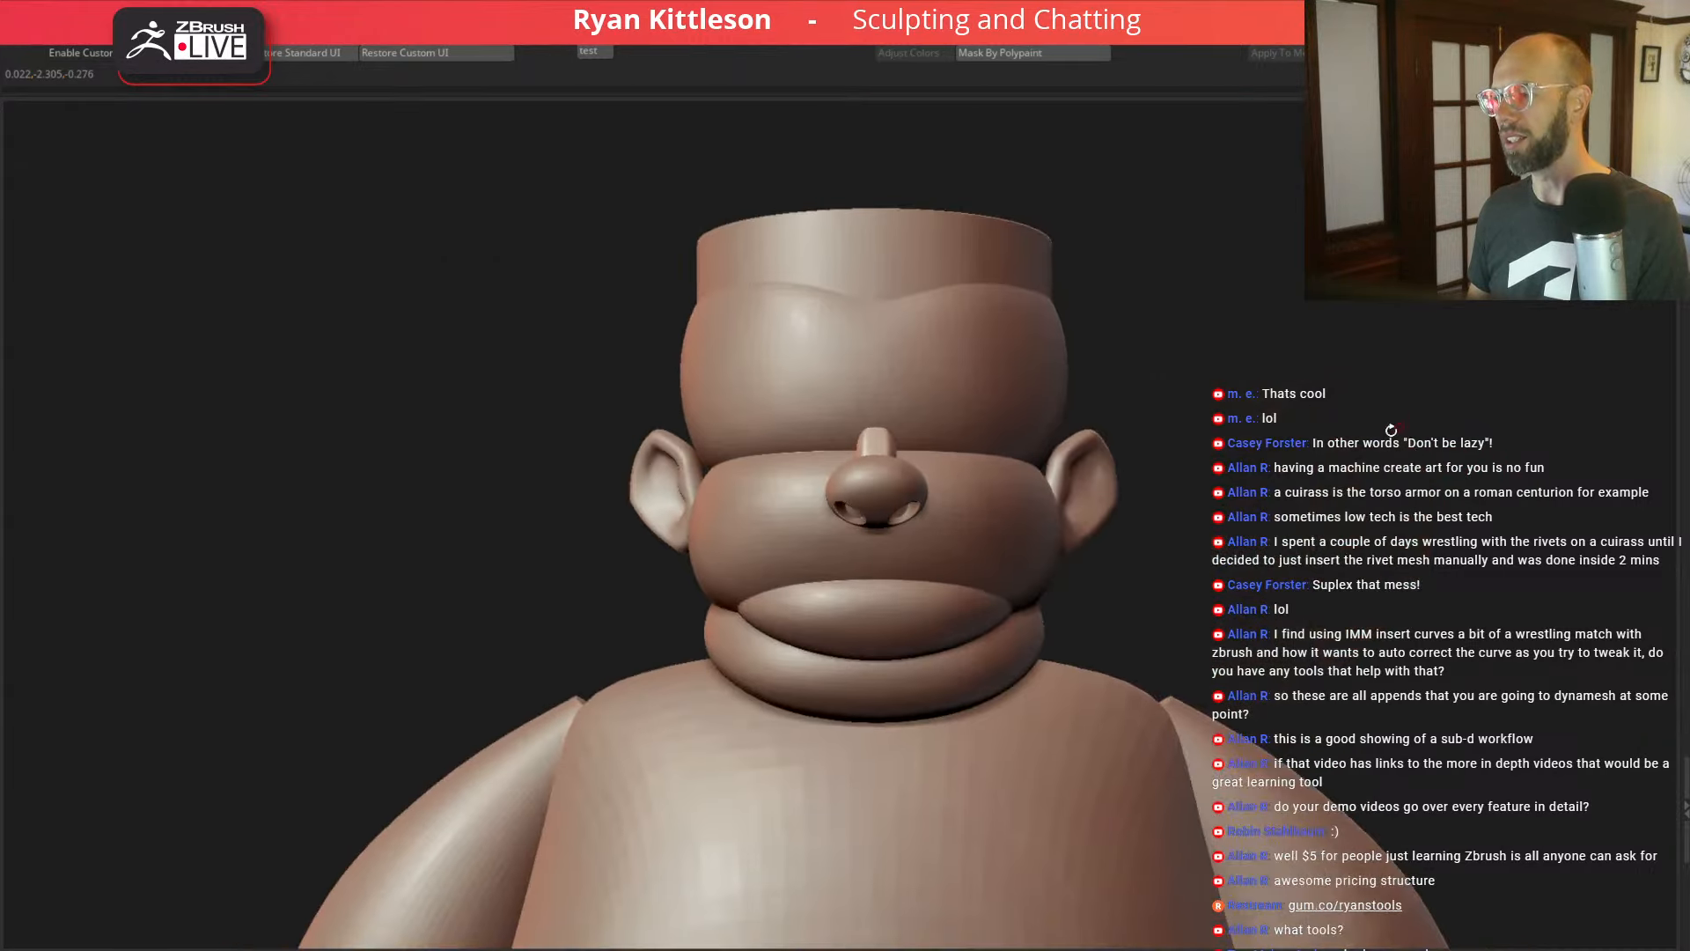
pyautogui.moveTo(1389, 429)
pyautogui.mouseDown()
pyautogui.moveTo(1261, 458)
pyautogui.moveTo(1321, 429)
pyautogui.moveTo(1311, 469)
pyautogui.moveTo(1326, 472)
pyautogui.moveTo(1295, 507)
pyautogui.moveTo(1368, 414)
pyautogui.moveTo(1321, 410)
pyautogui.moveTo(1361, 429)
pyautogui.mouseUp()
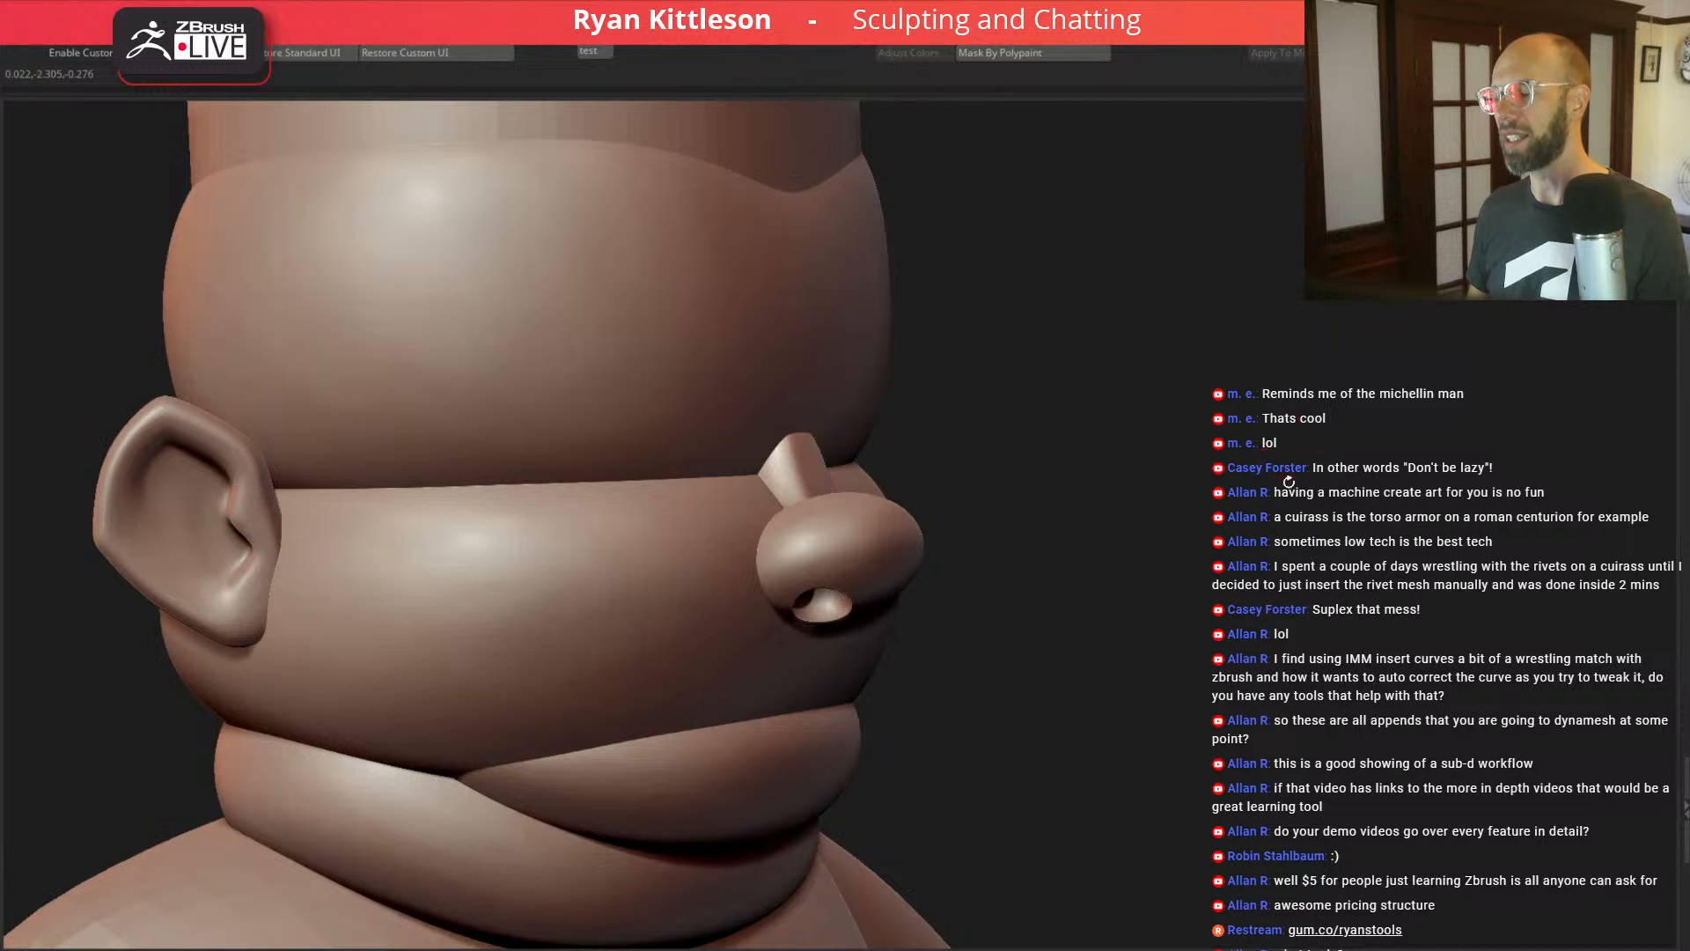
pyautogui.keyDown('alt'); pyautogui.moveTo(1287, 486); pyautogui.dragTo(1385, 449); pyautogui.keyUp('alt')
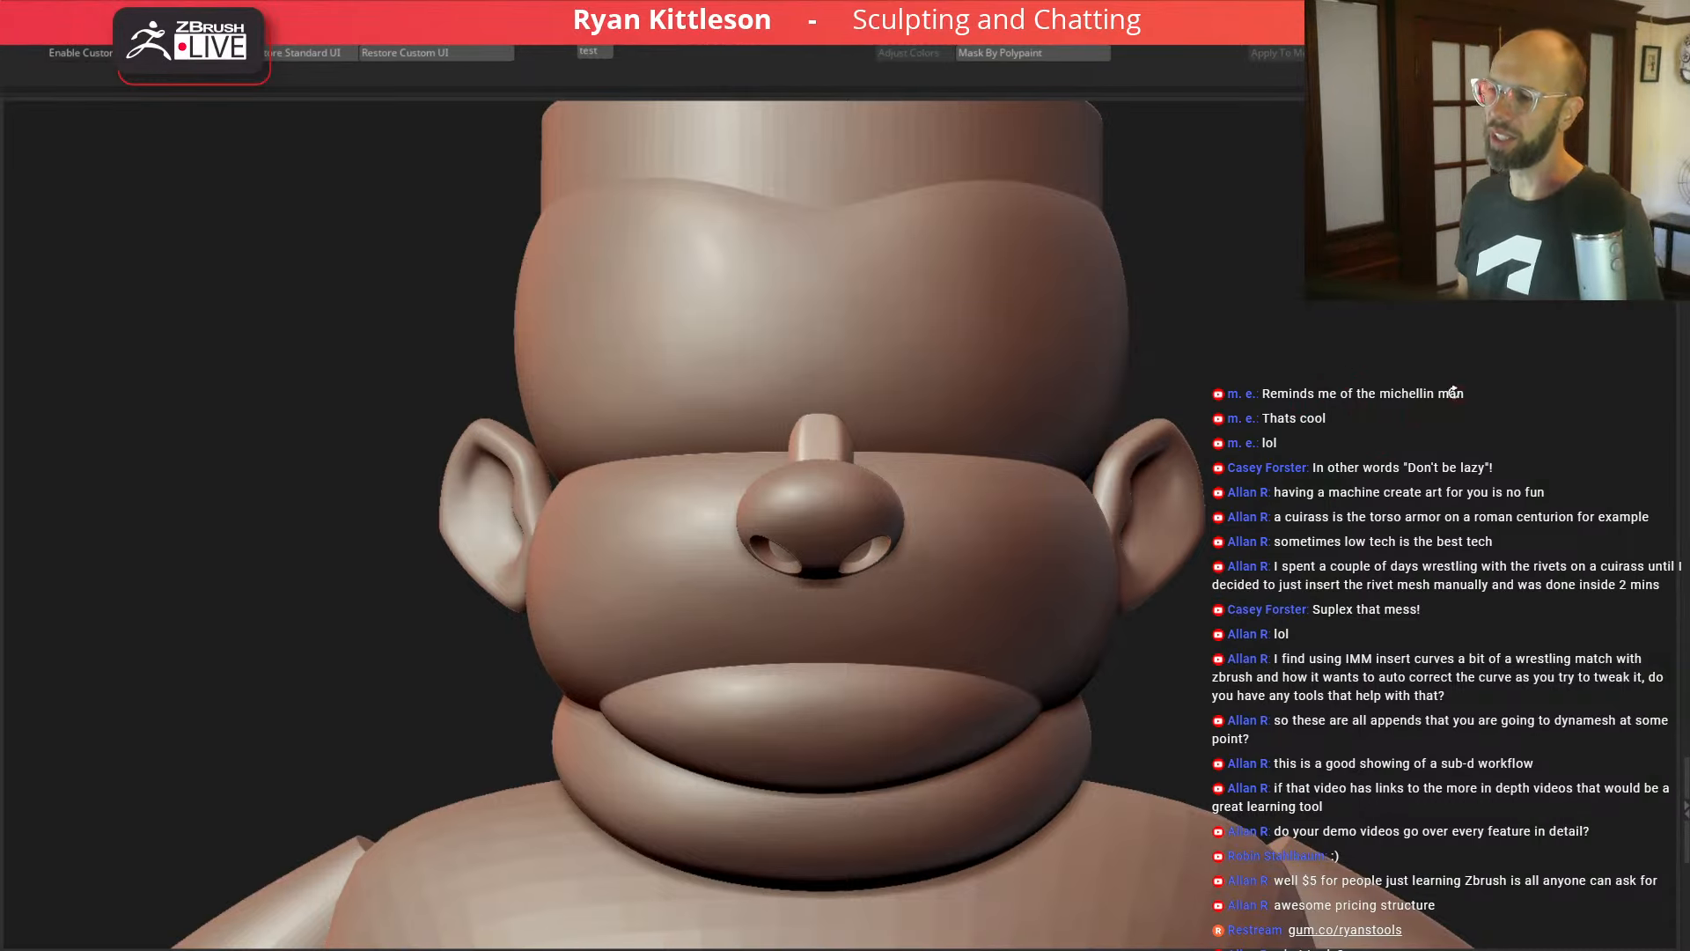
pyautogui.moveTo(1378, 461); pyautogui.dragTo(479, 522)
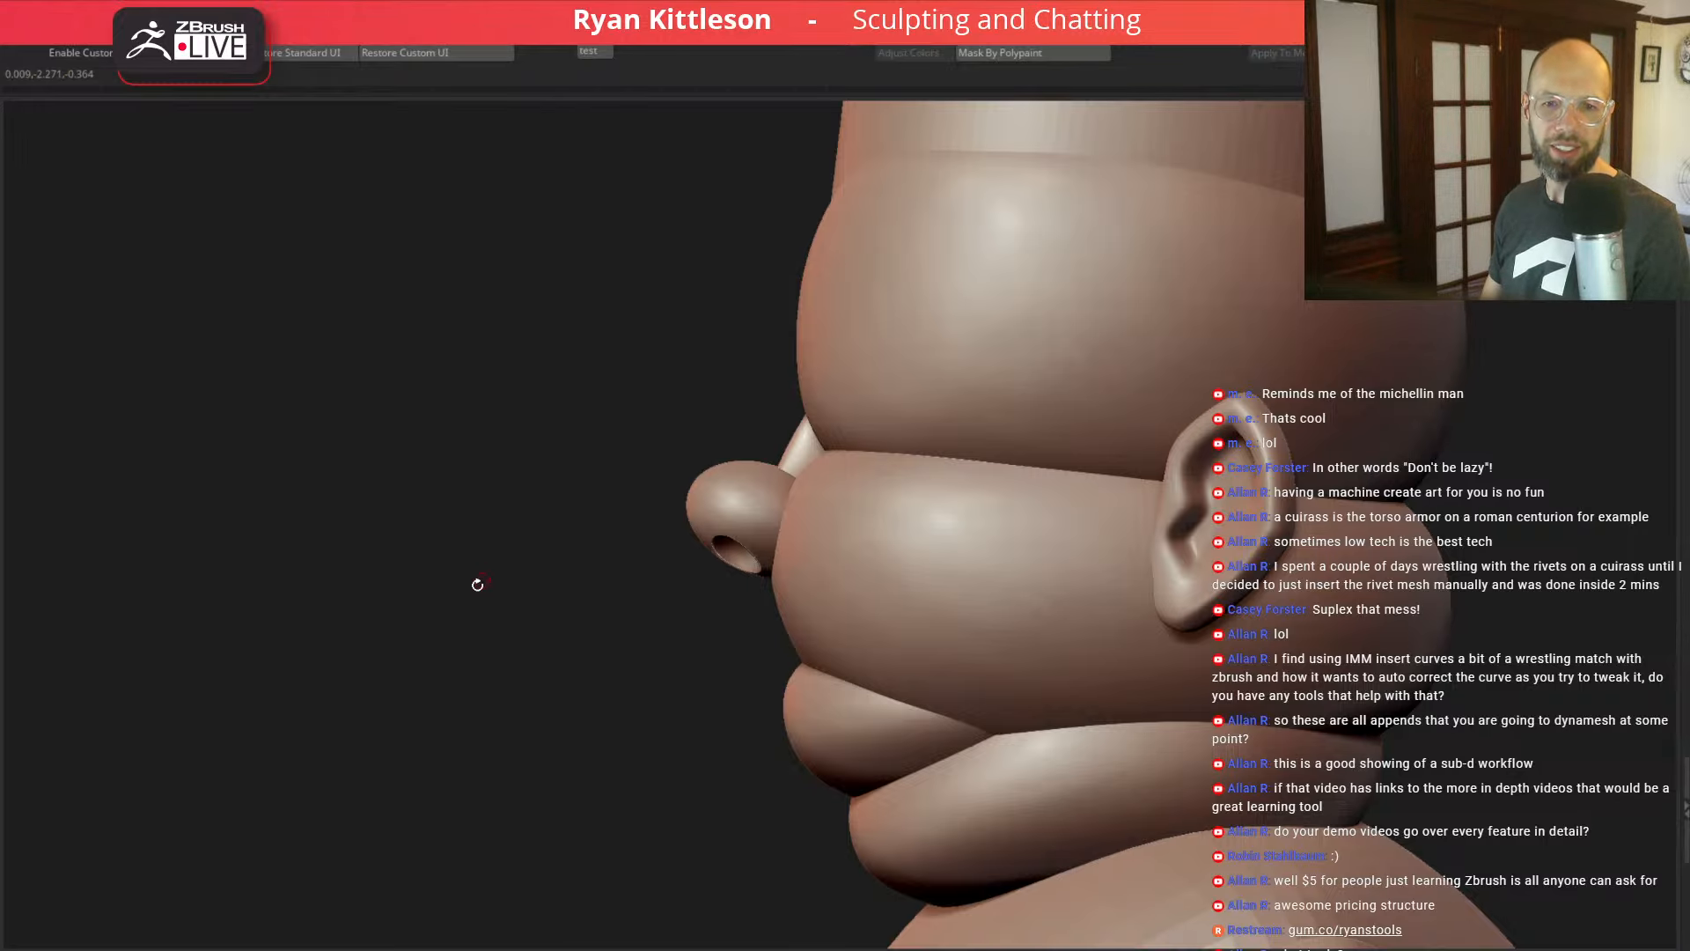
pyautogui.moveTo(479, 600)
pyautogui.mouseDown()
pyautogui.moveTo(463, 600)
pyautogui.moveTo(481, 478)
pyautogui.mouseUp()
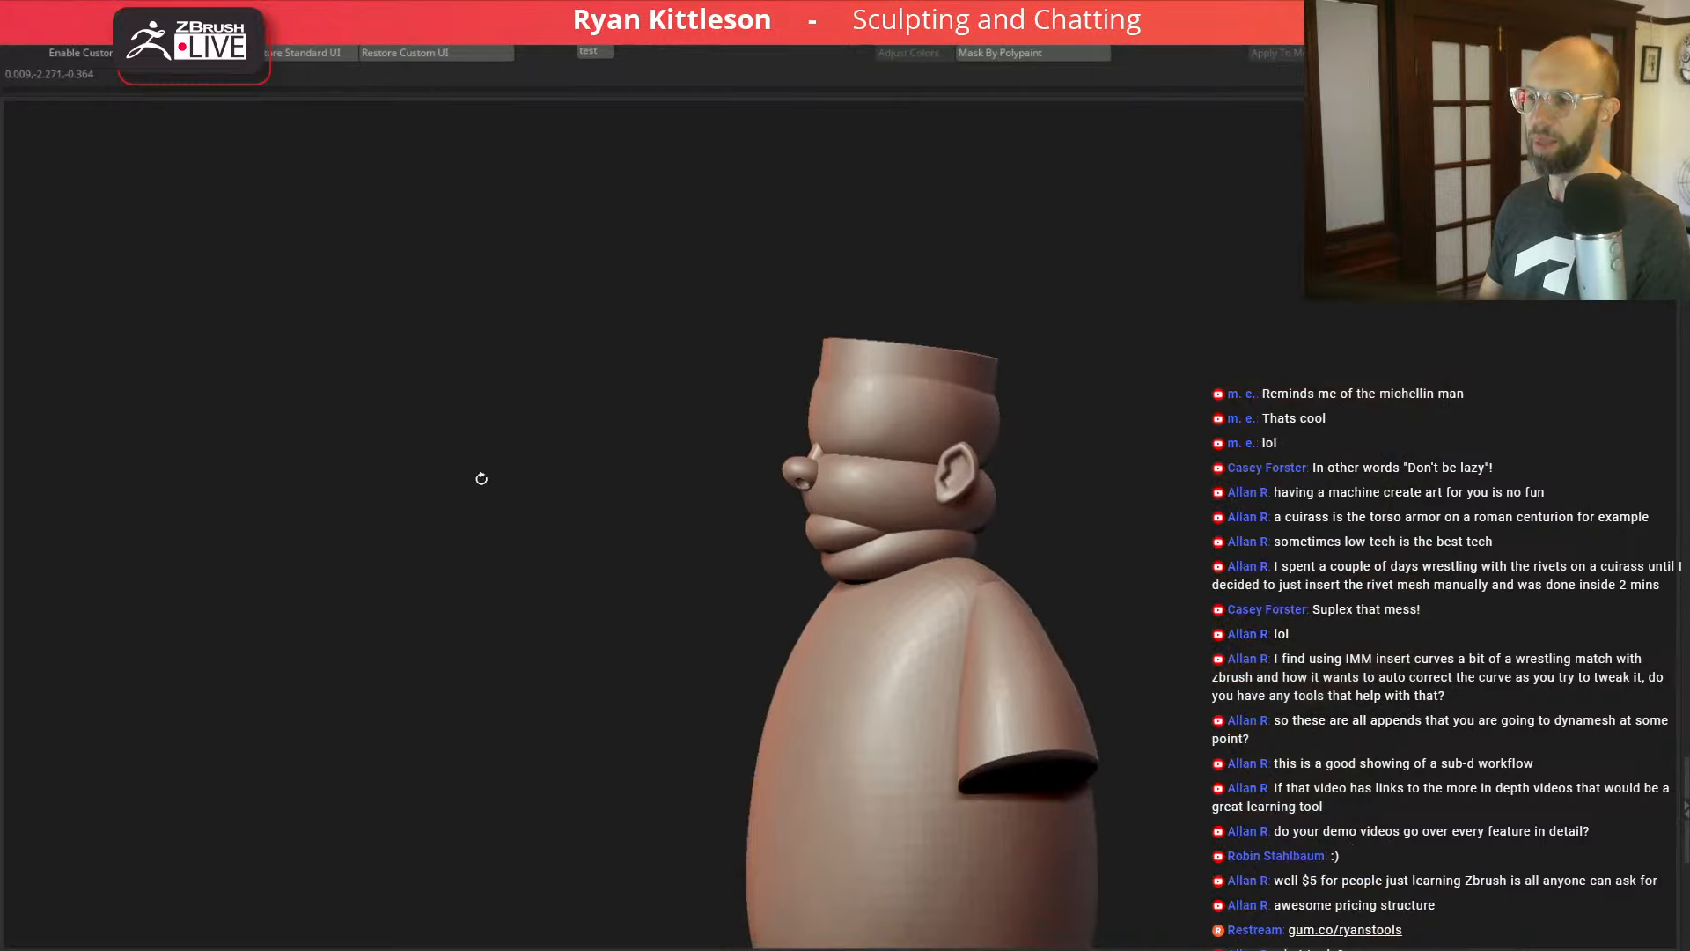
pyautogui.moveTo(592, 645); pyautogui.dragTo(503, 601)
pyautogui.moveTo(503, 601)
pyautogui.mouseDown()
pyautogui.moveTo(596, 596)
pyautogui.moveTo(609, 459)
pyautogui.mouseUp()
pyautogui.keyDown('shift'); pyautogui.moveTo(1132, 564); pyautogui.dragTo(1181, 578); pyautogui.keyUp('shift')
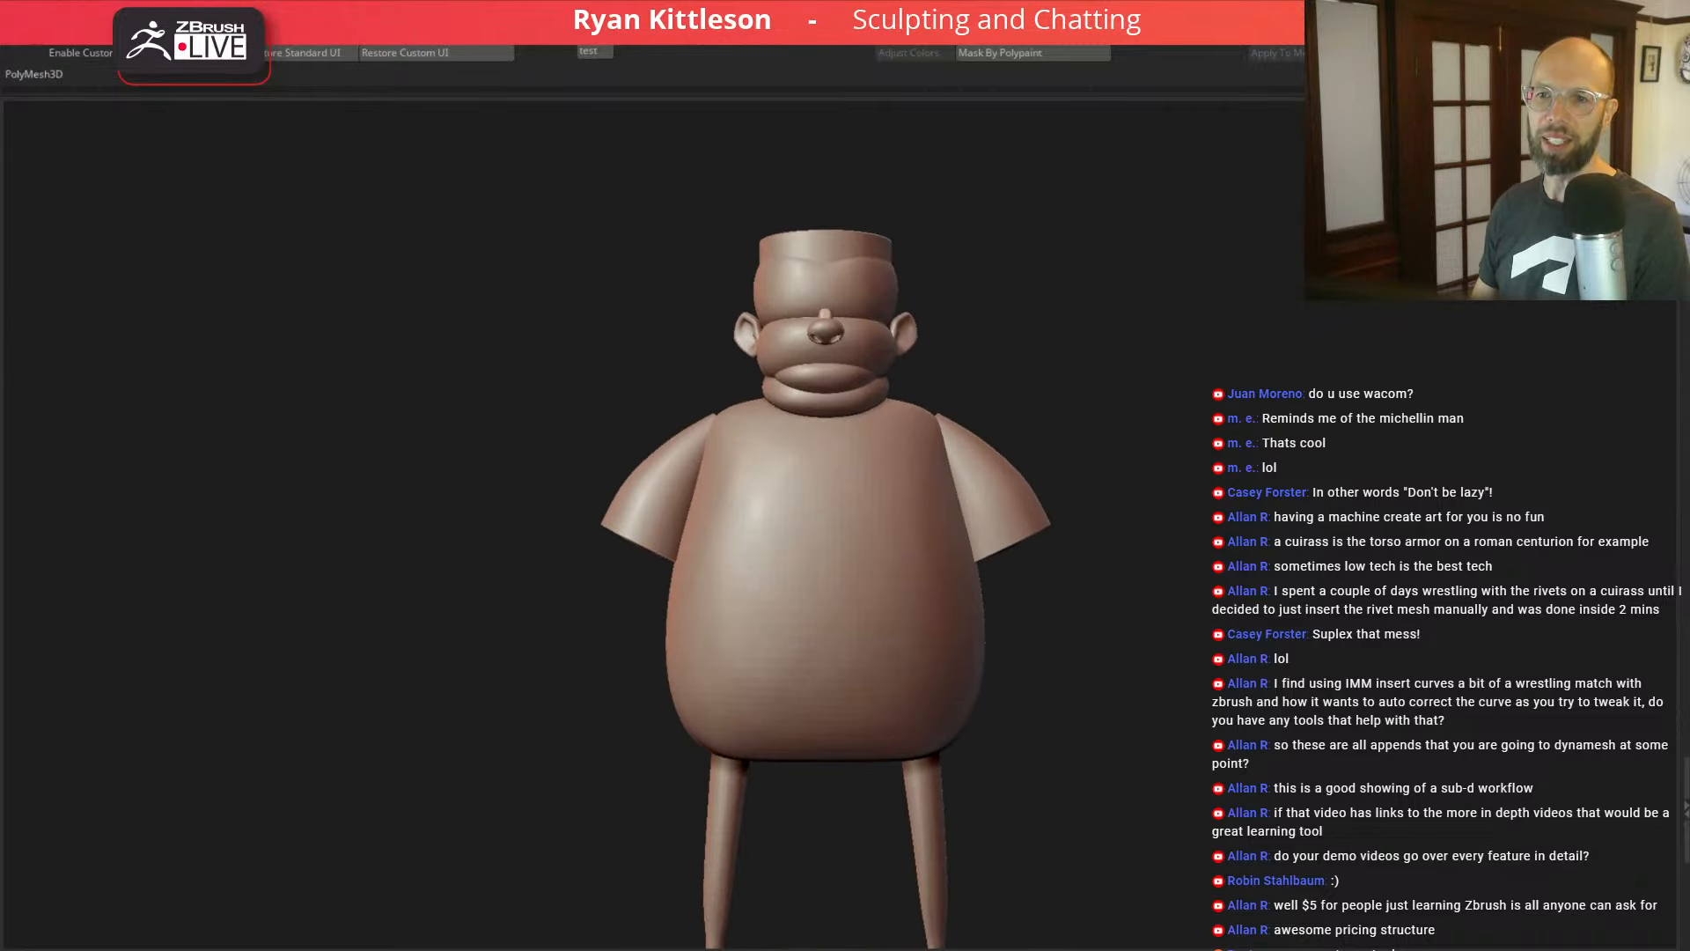
# Step: Switch to the round bug character with antennae, view it from several angles, and return to the blocked-out figure
pyautogui.moveTo(329, 449); pyautogui.dragTo(494, 523)
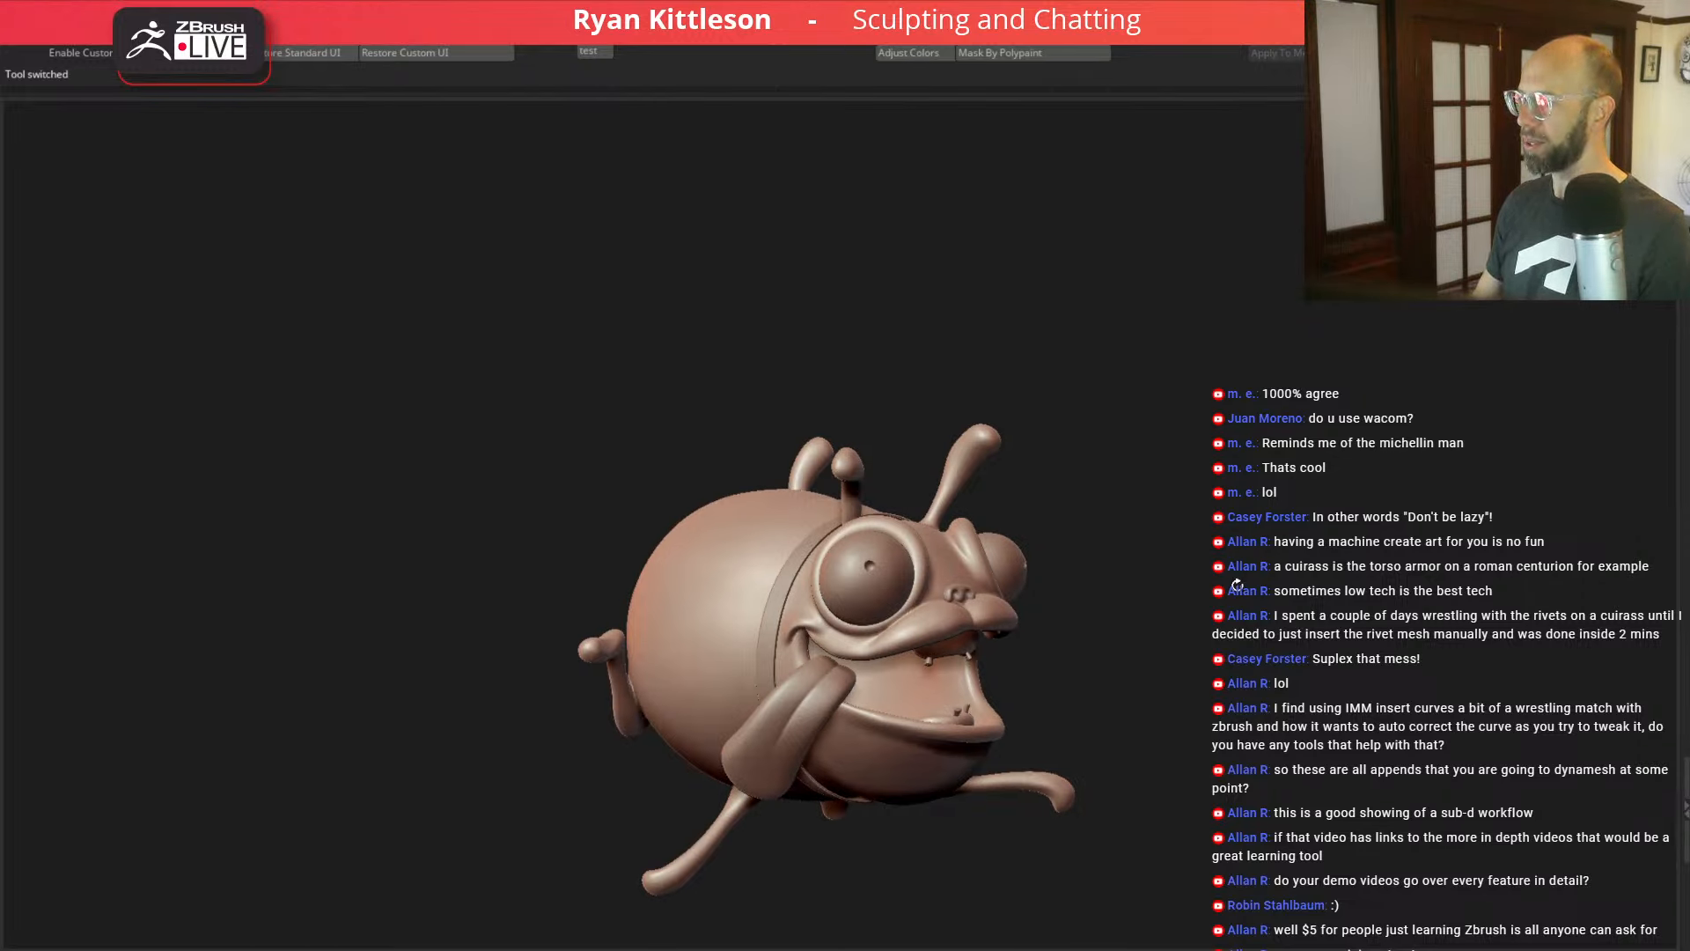
pyautogui.moveTo(1214, 621); pyautogui.dragTo(1127, 626)
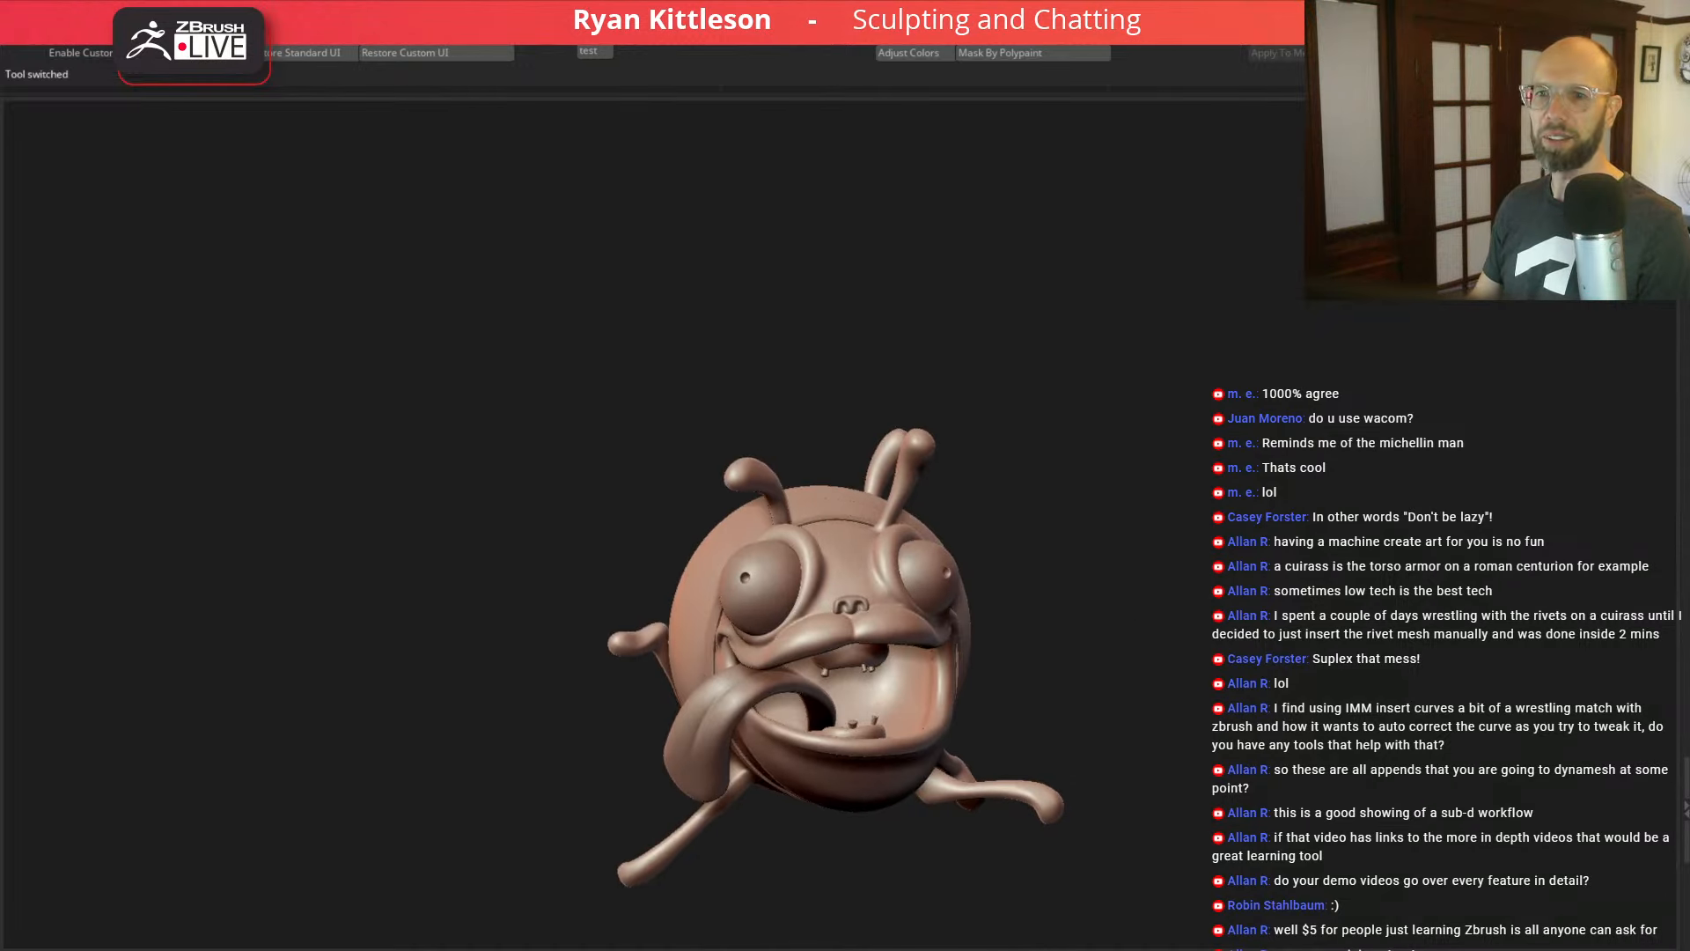
pyautogui.keyDown('alt'); pyautogui.moveTo(1295, 519); pyautogui.dragTo(1159, 461); pyautogui.keyUp('alt')
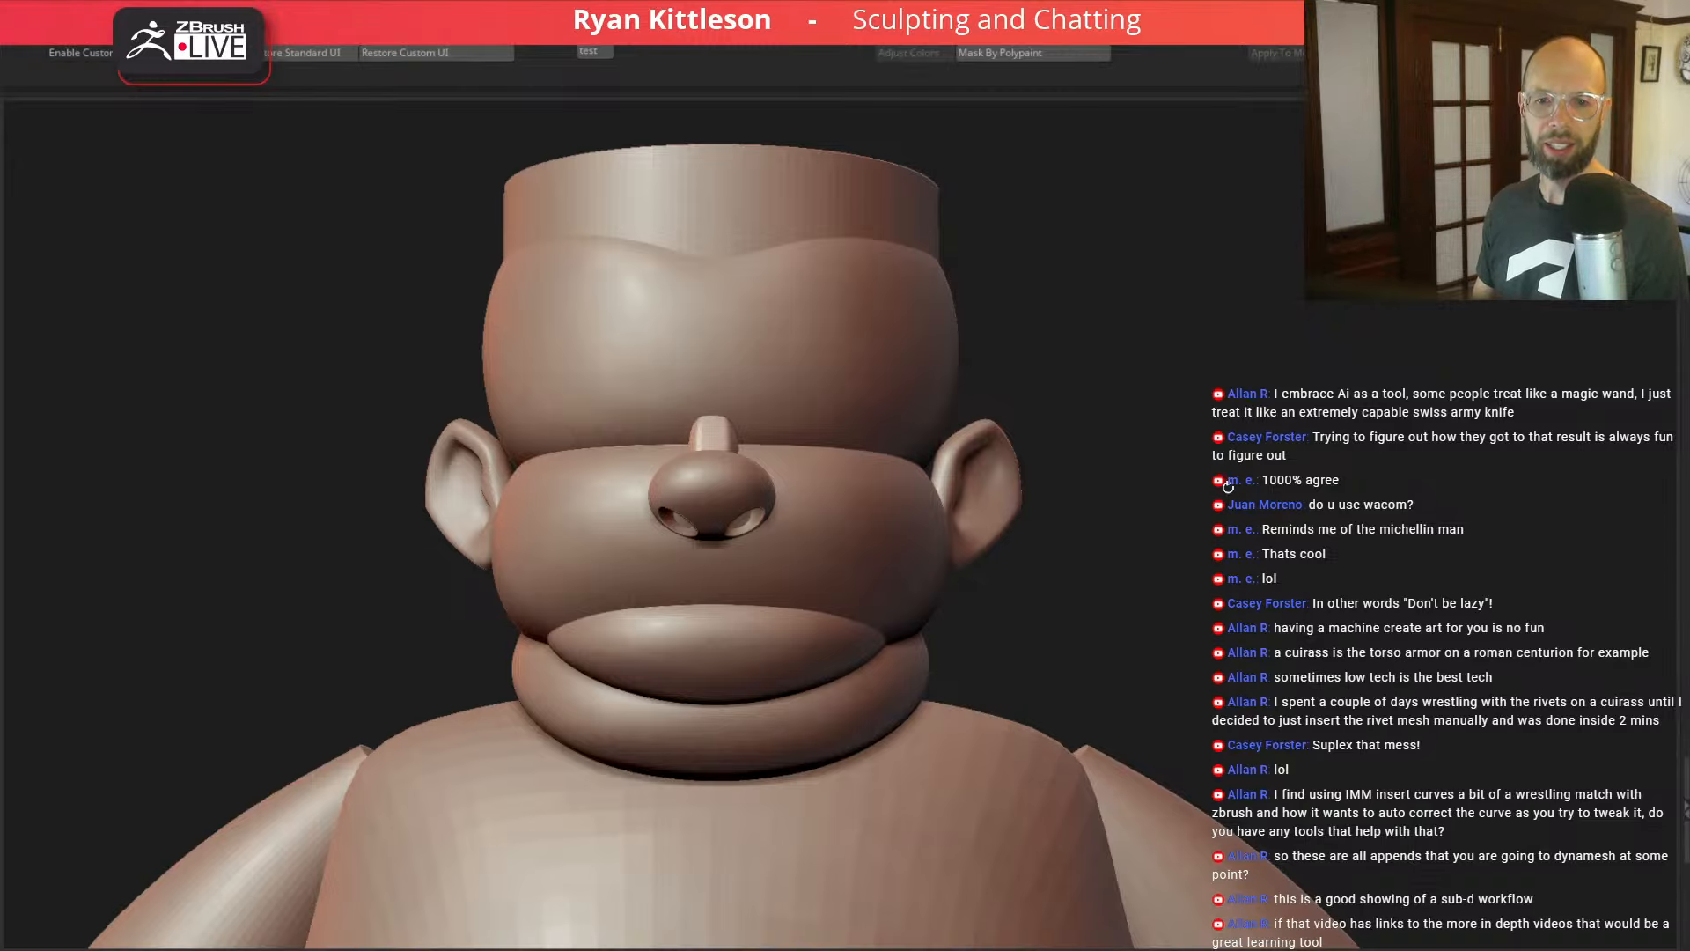
# Step: Compare the head's front and side views, checking how the nose, bridge, lips and ears relate to each other
pyautogui.moveTo(1269, 450); pyautogui.dragTo(1187, 456)
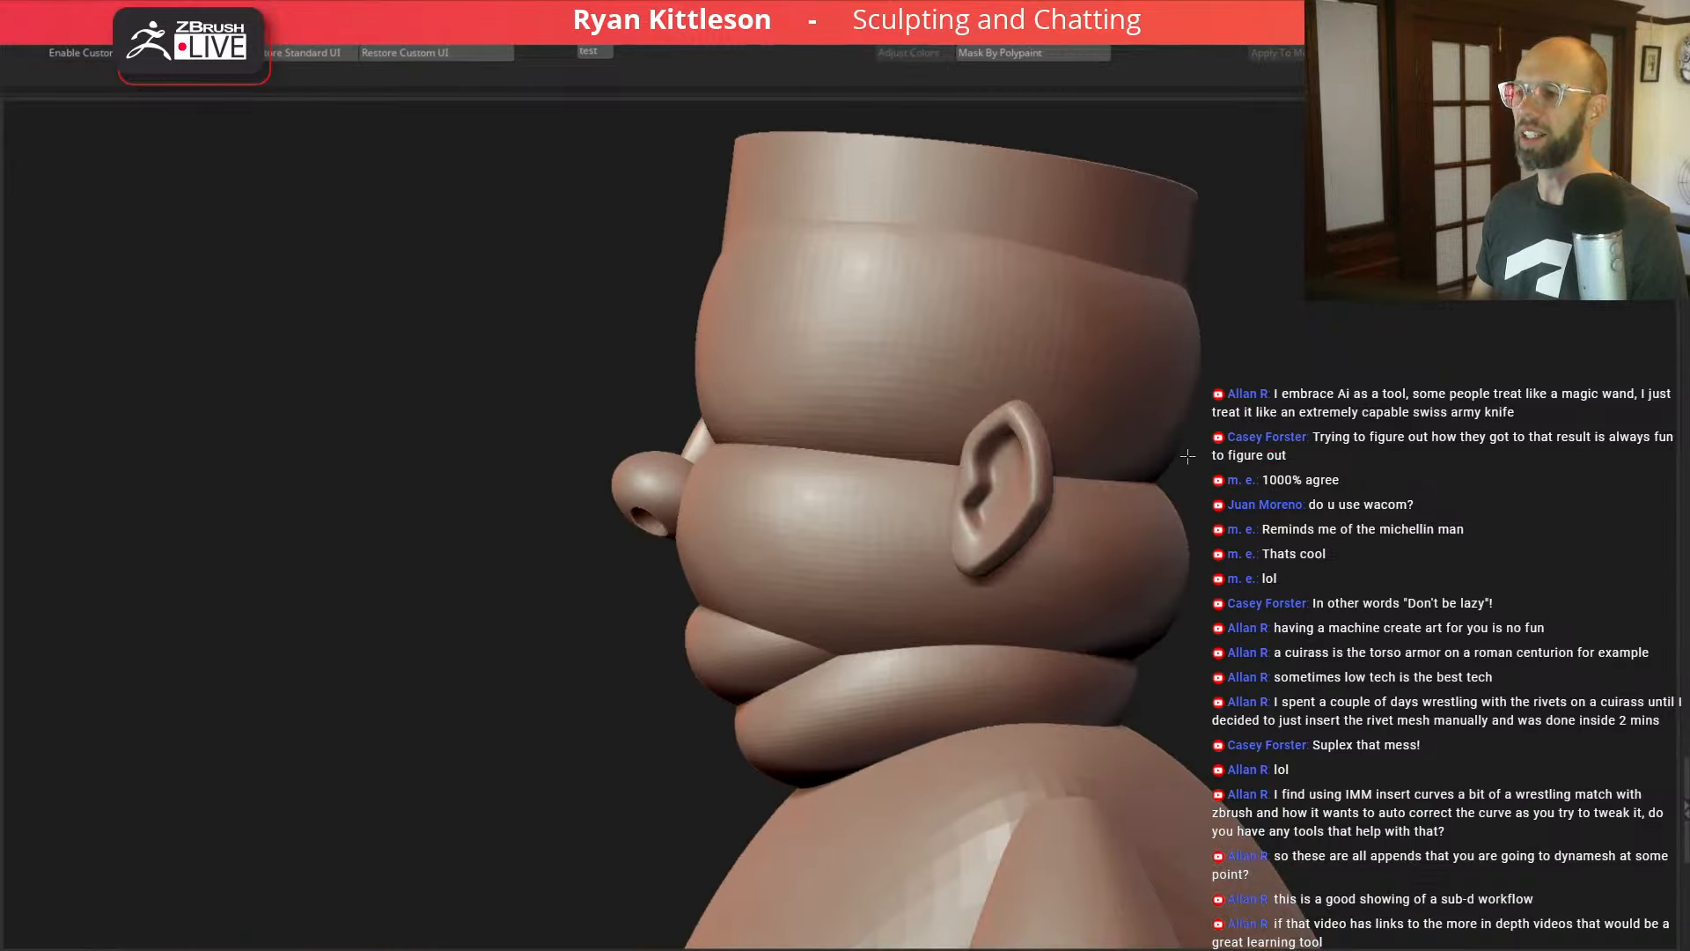
pyautogui.moveTo(1291, 445)
pyautogui.mouseDown()
pyautogui.moveTo(1312, 453)
pyautogui.moveTo(1271, 456)
pyautogui.moveTo(1276, 509)
pyautogui.moveTo(1301, 489)
pyautogui.mouseUp()
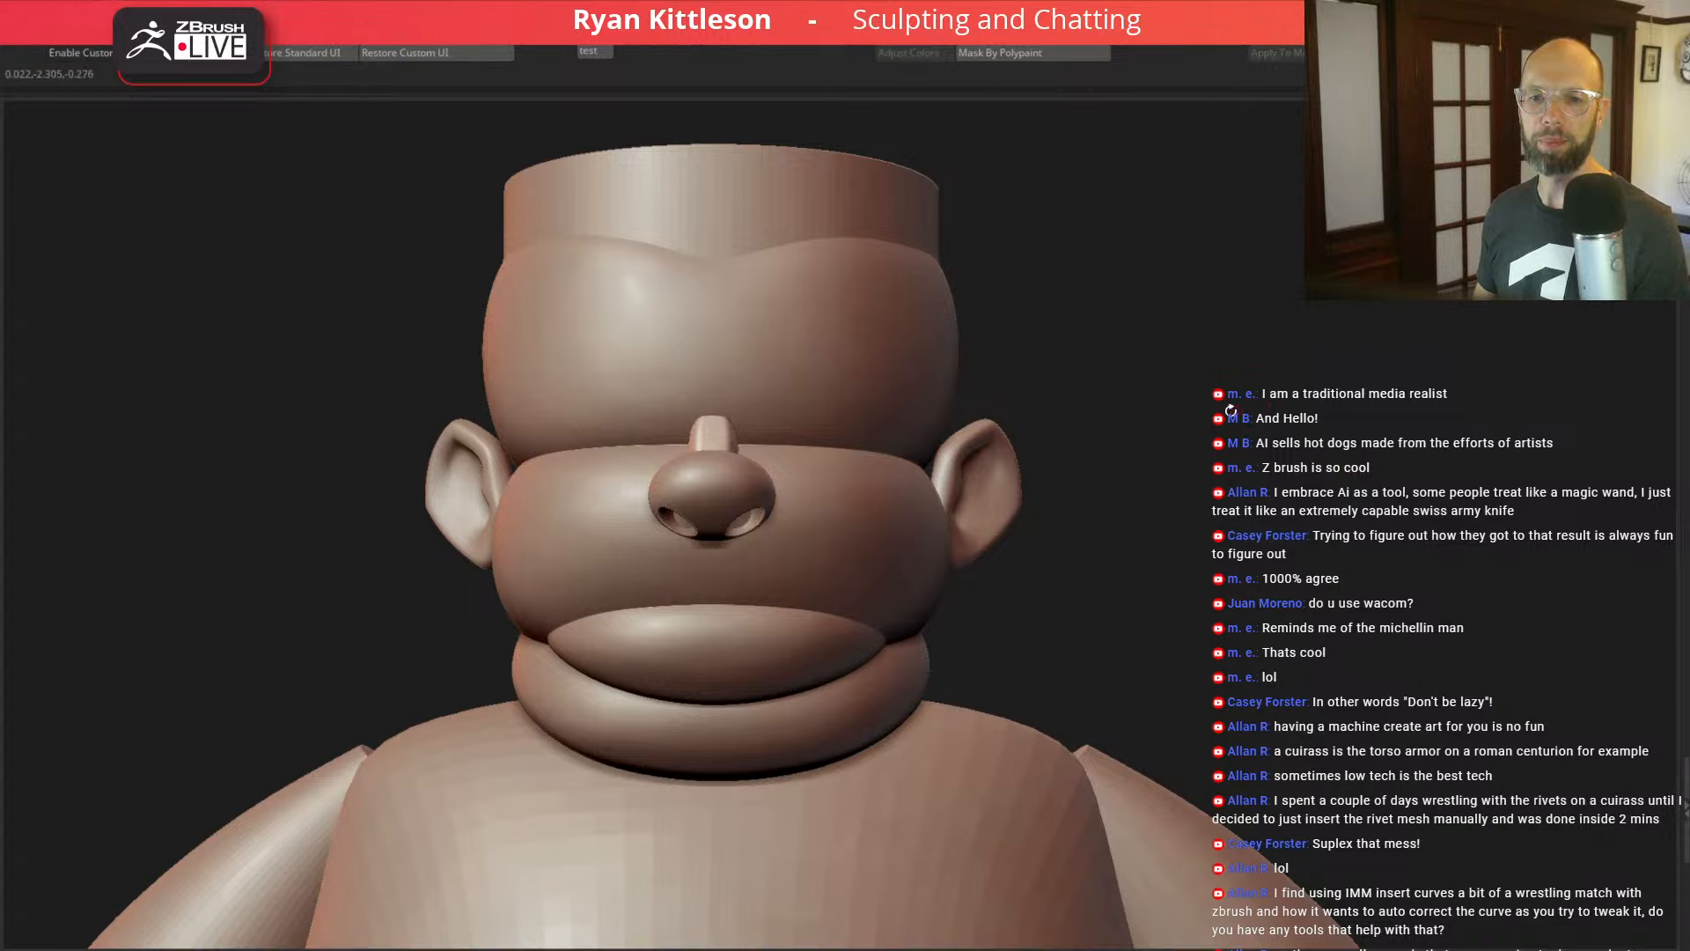
pyautogui.moveTo(1267, 450); pyautogui.dragTo(1180, 444)
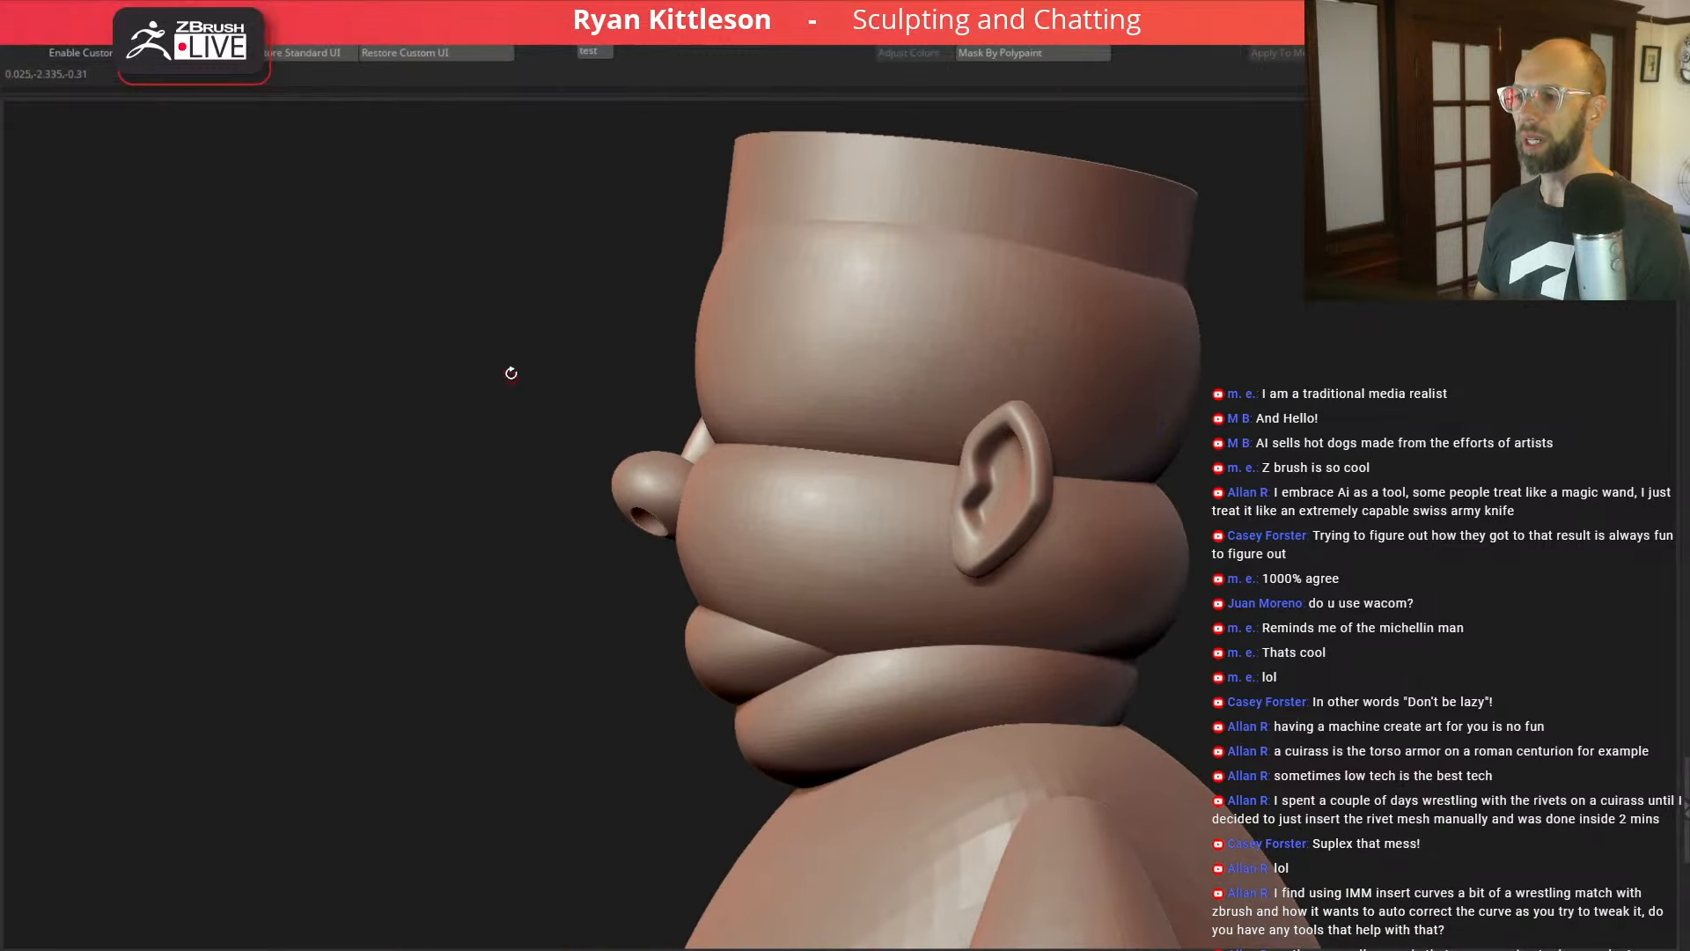
pyautogui.keyDown('alt'); pyautogui.moveTo(531, 380); pyautogui.dragTo(568, 494); pyautogui.keyUp('alt')
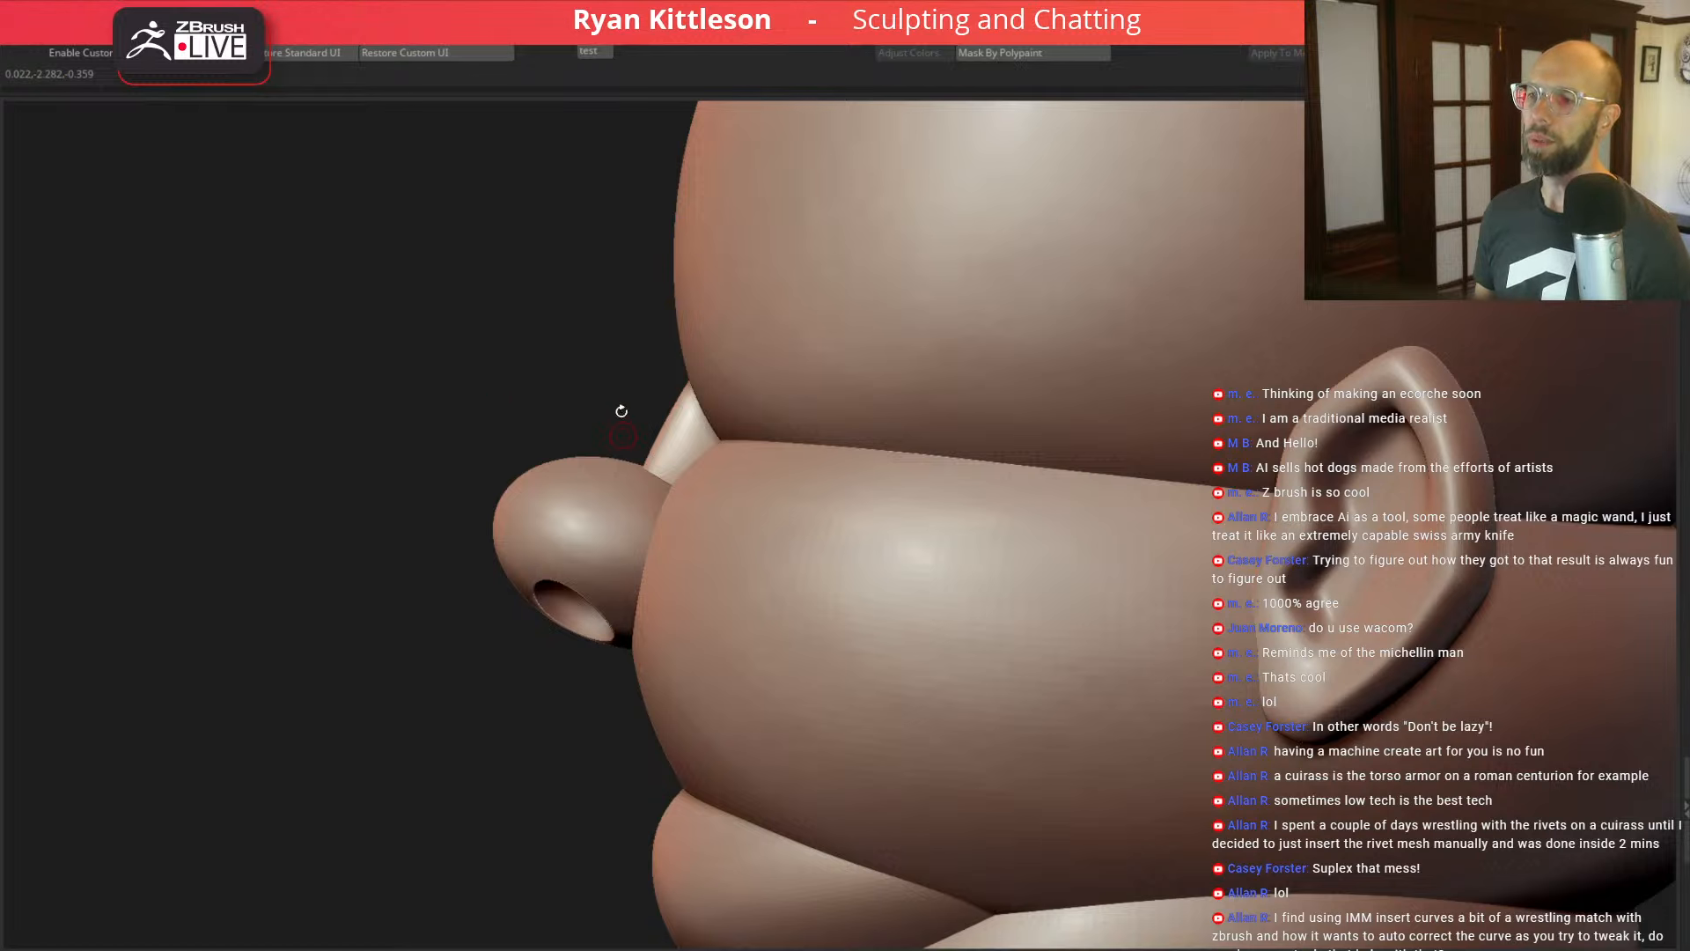
pyautogui.moveTo(608, 381); pyautogui.dragTo(845, 380)
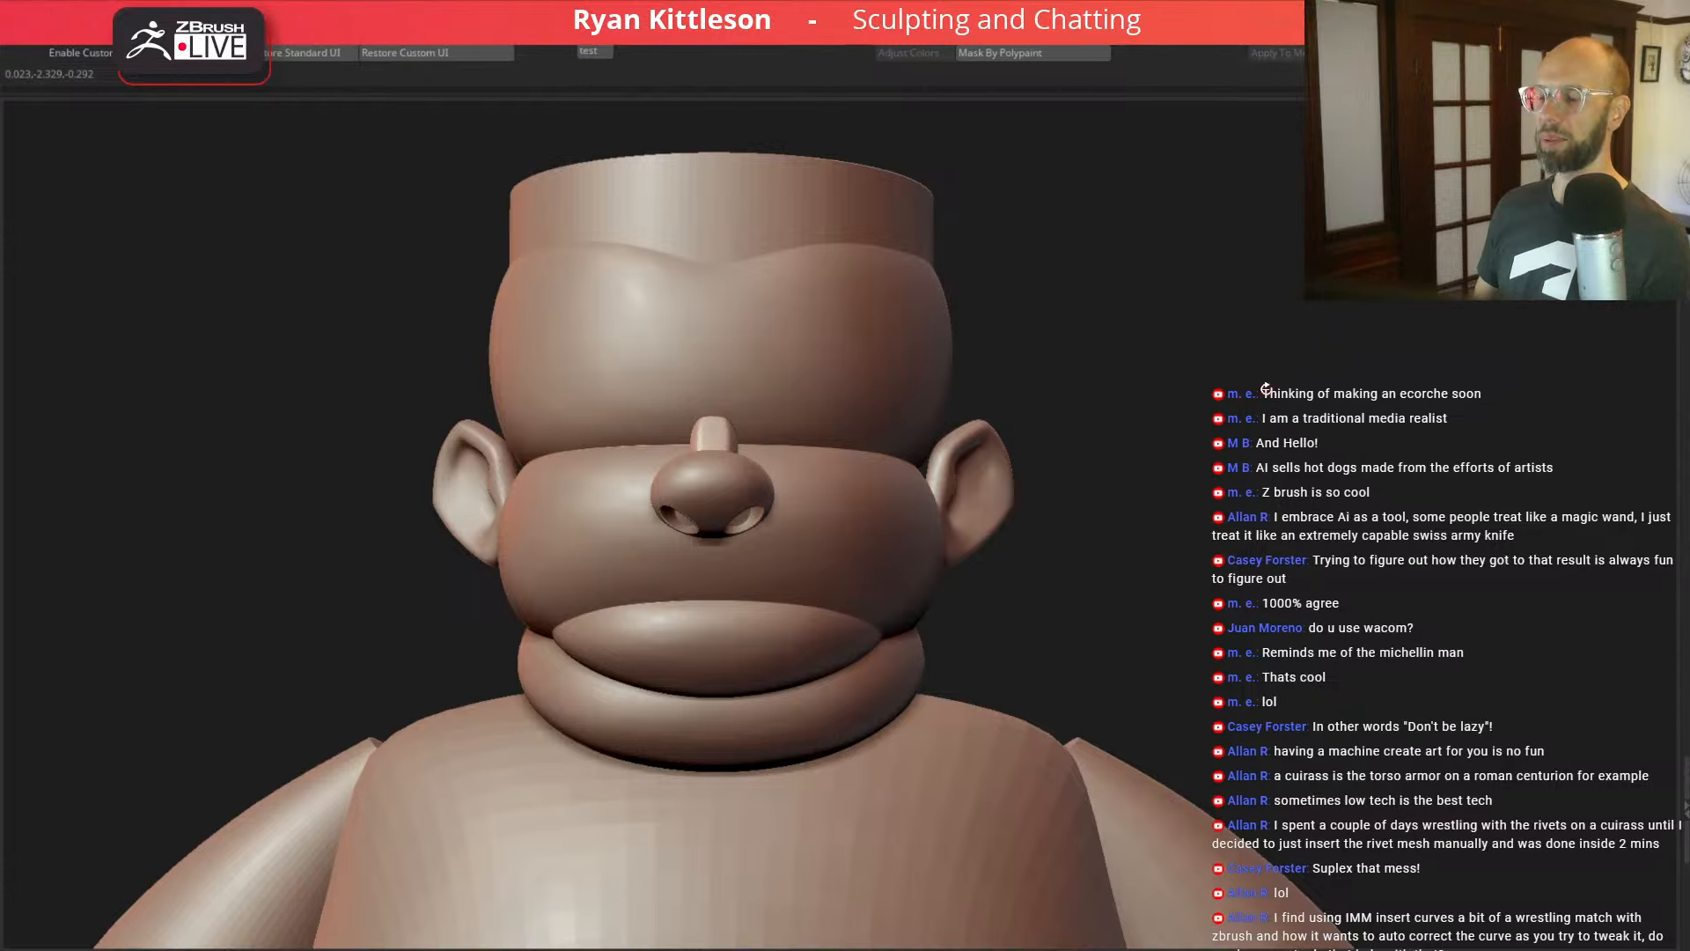
pyautogui.keyDown('alt'); pyautogui.moveTo(1188, 437); pyautogui.dragTo(1244, 464); pyautogui.keyUp('alt')
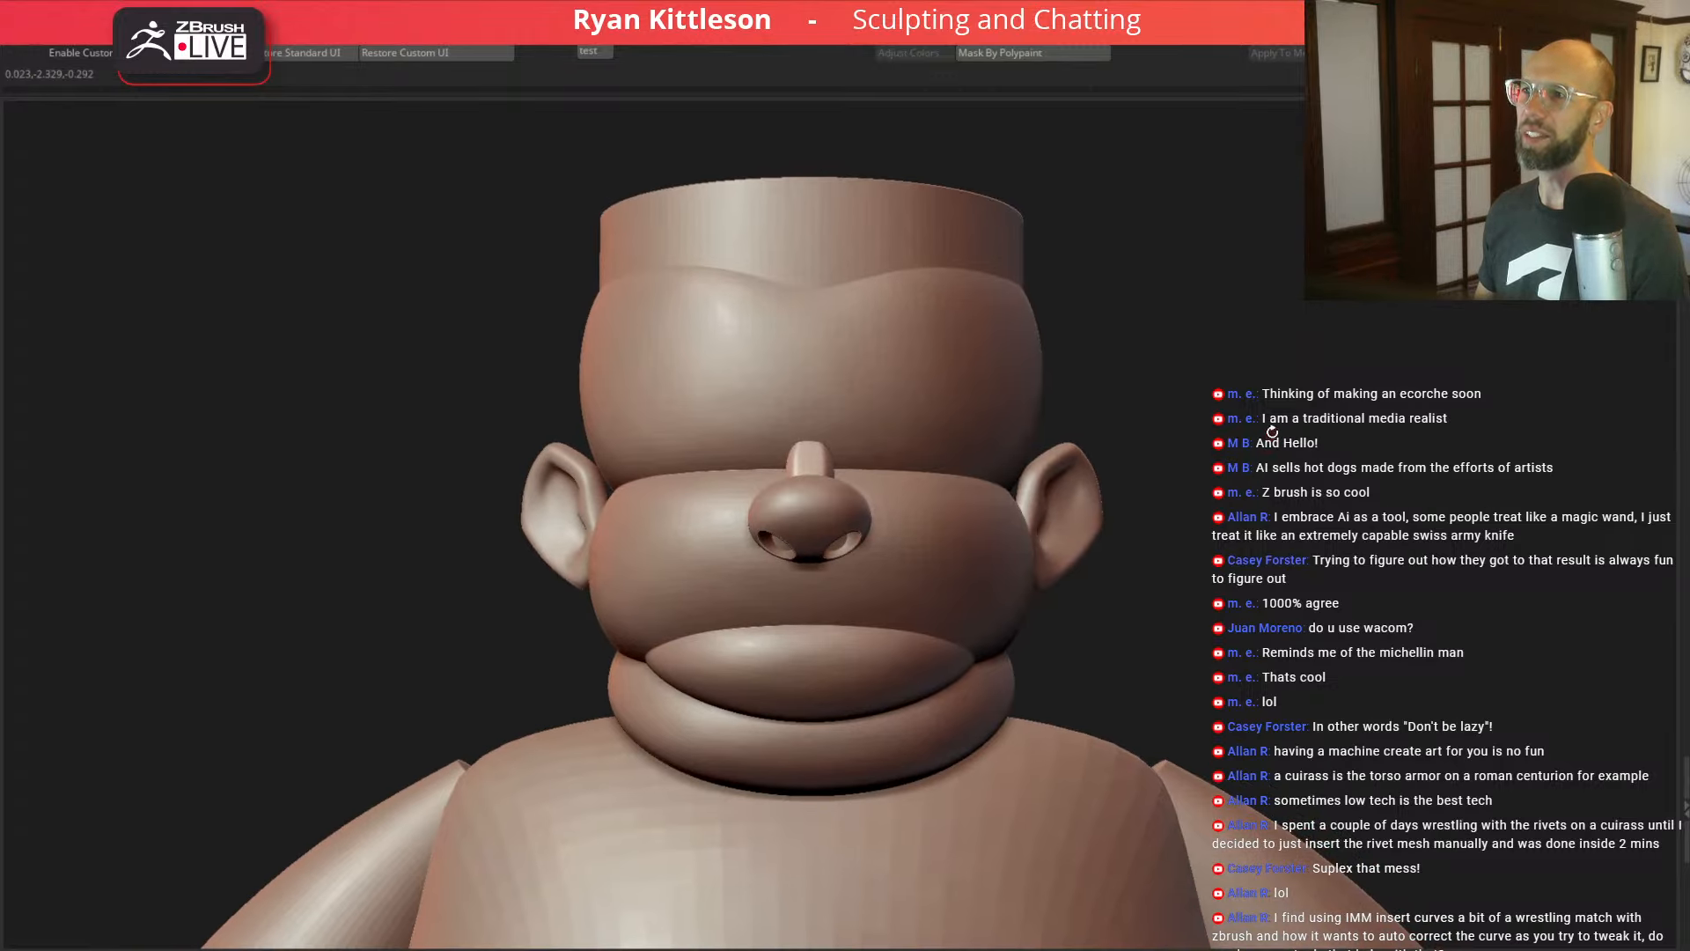
pyautogui.moveTo(1261, 471); pyautogui.dragTo(1166, 459)
pyautogui.keyDown('alt'); pyautogui.moveTo(645, 476); pyautogui.dragTo(623, 660); pyautogui.keyUp('alt')
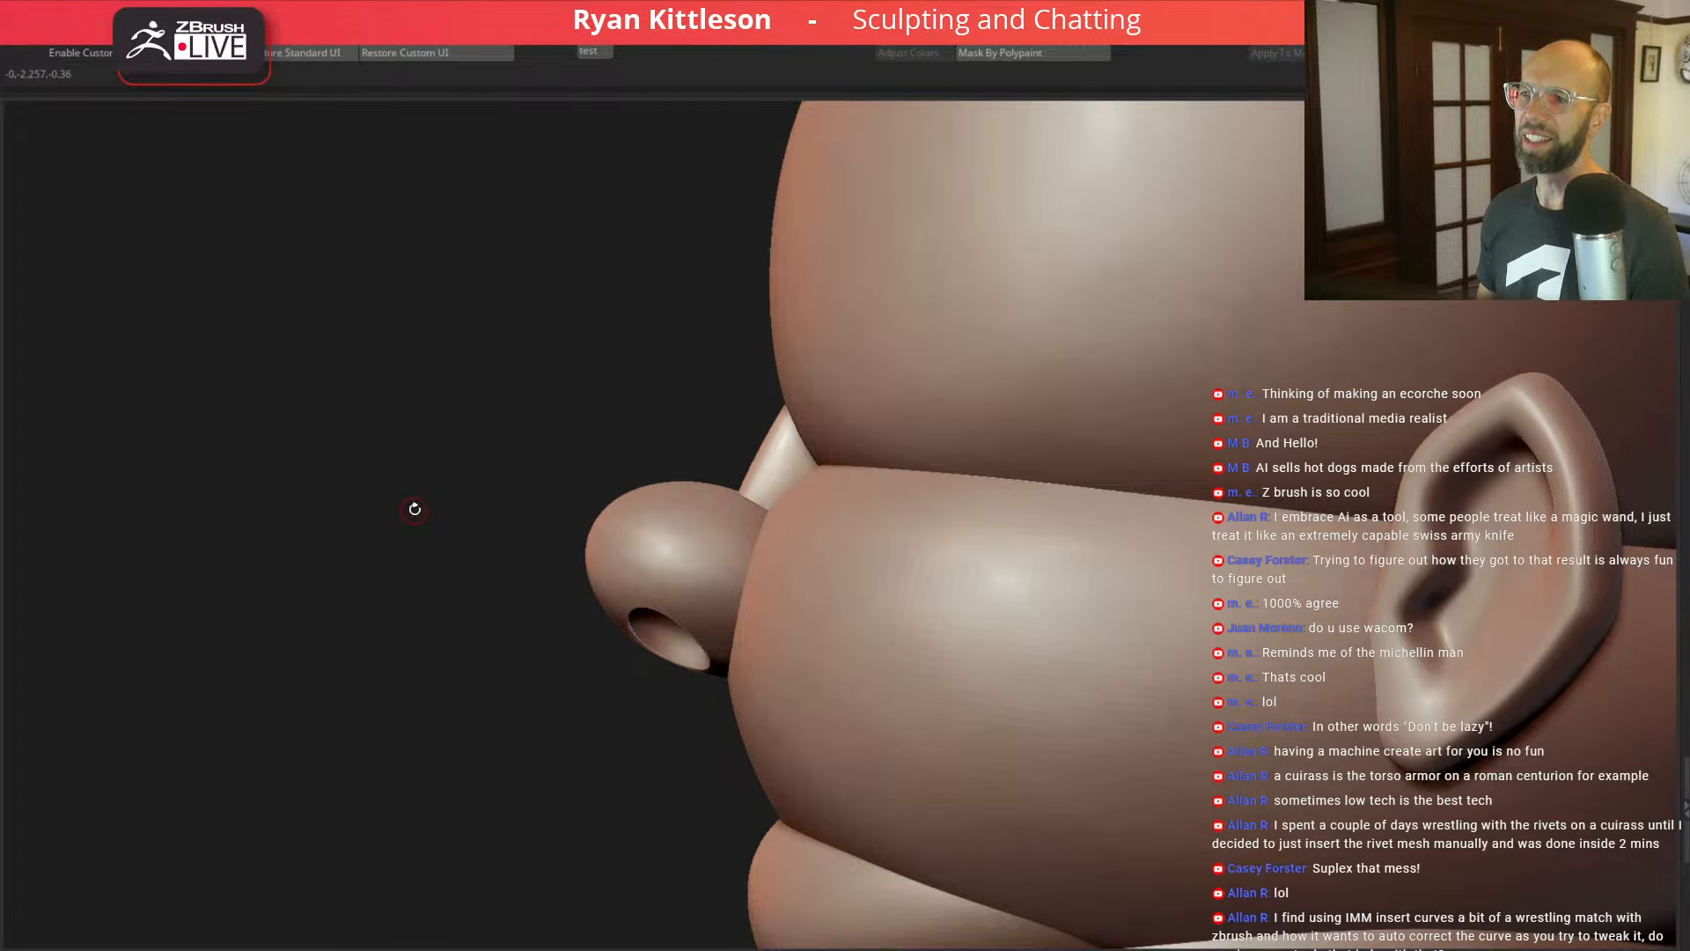
pyautogui.moveTo(456, 496); pyautogui.dragTo(547, 509)
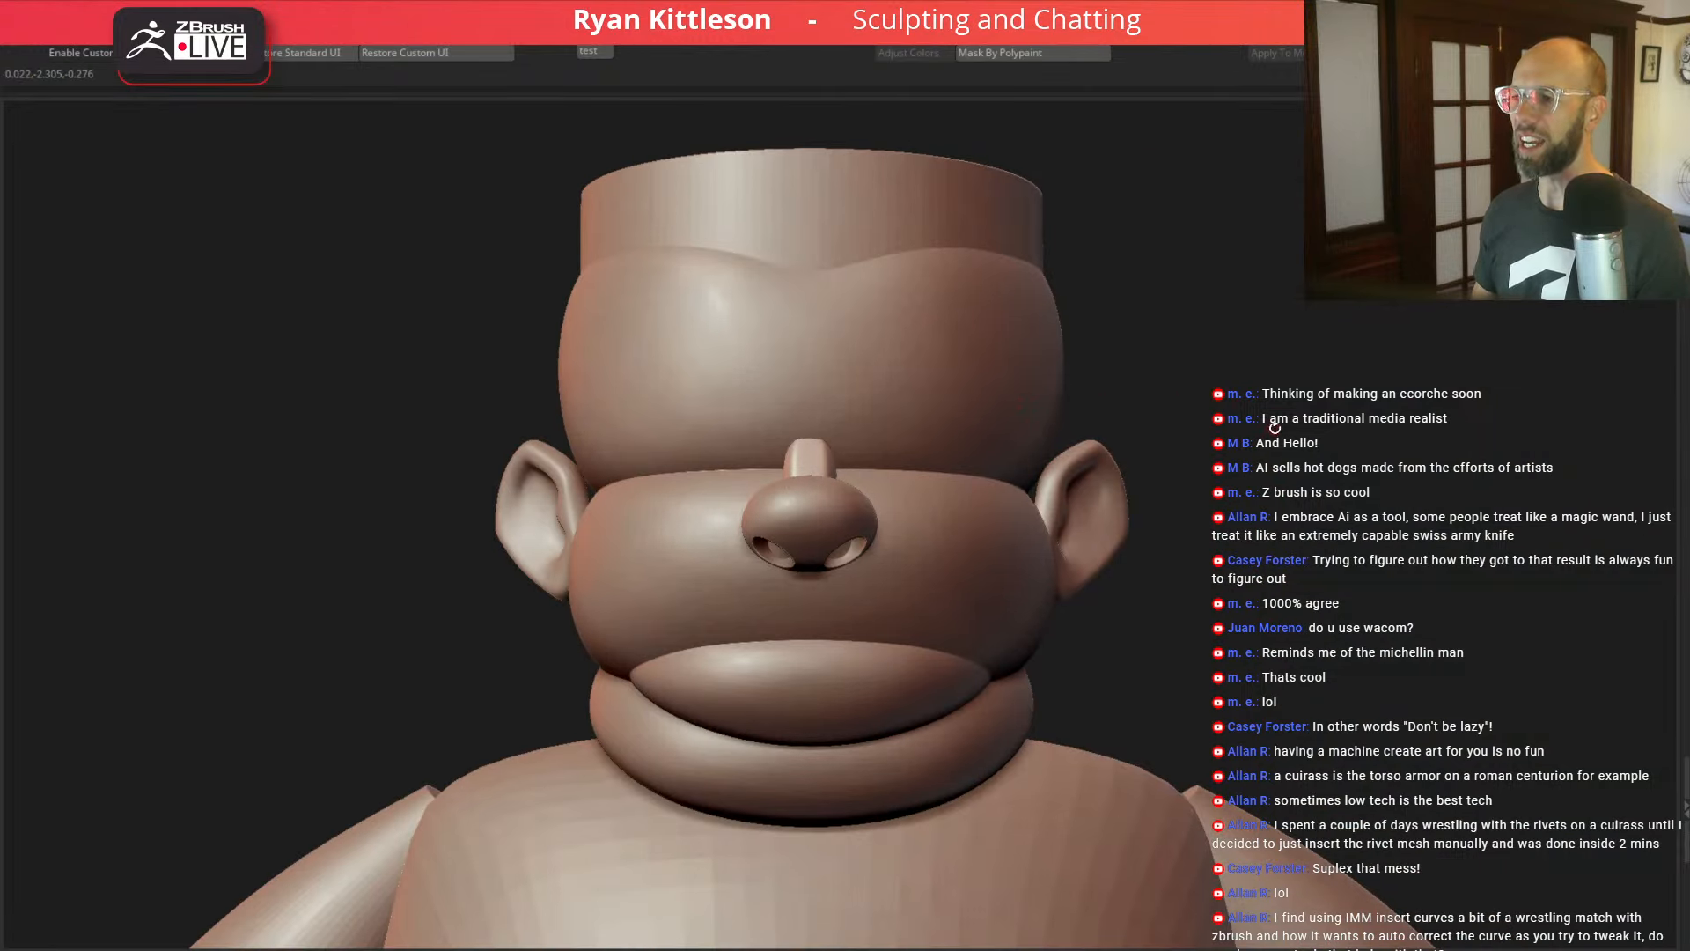
pyautogui.moveTo(1245, 411)
pyautogui.mouseDown()
pyautogui.moveTo(1281, 425)
pyautogui.moveTo(1252, 446)
pyautogui.moveTo(1284, 404)
pyautogui.moveTo(1358, 438)
pyautogui.mouseUp()
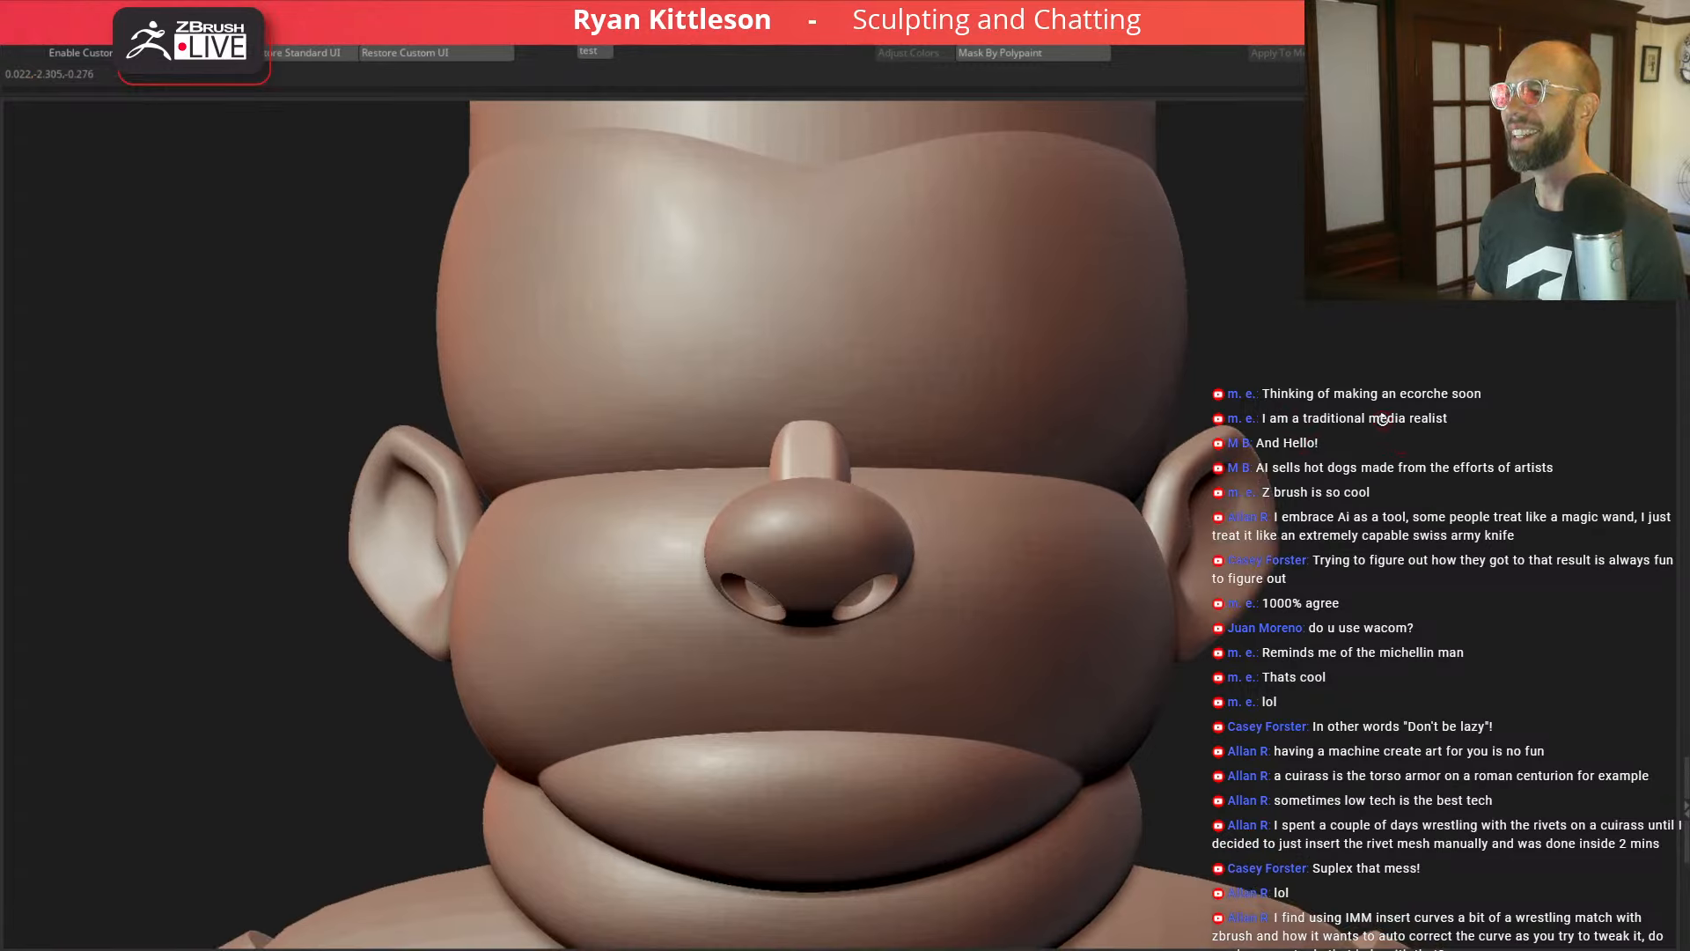
# Step: Inspect the nose bridge, nostrils, mouth and ears up close and from farther away in side, three-quarter and front views
pyautogui.moveTo(1389, 420); pyautogui.dragTo(1089, 399)
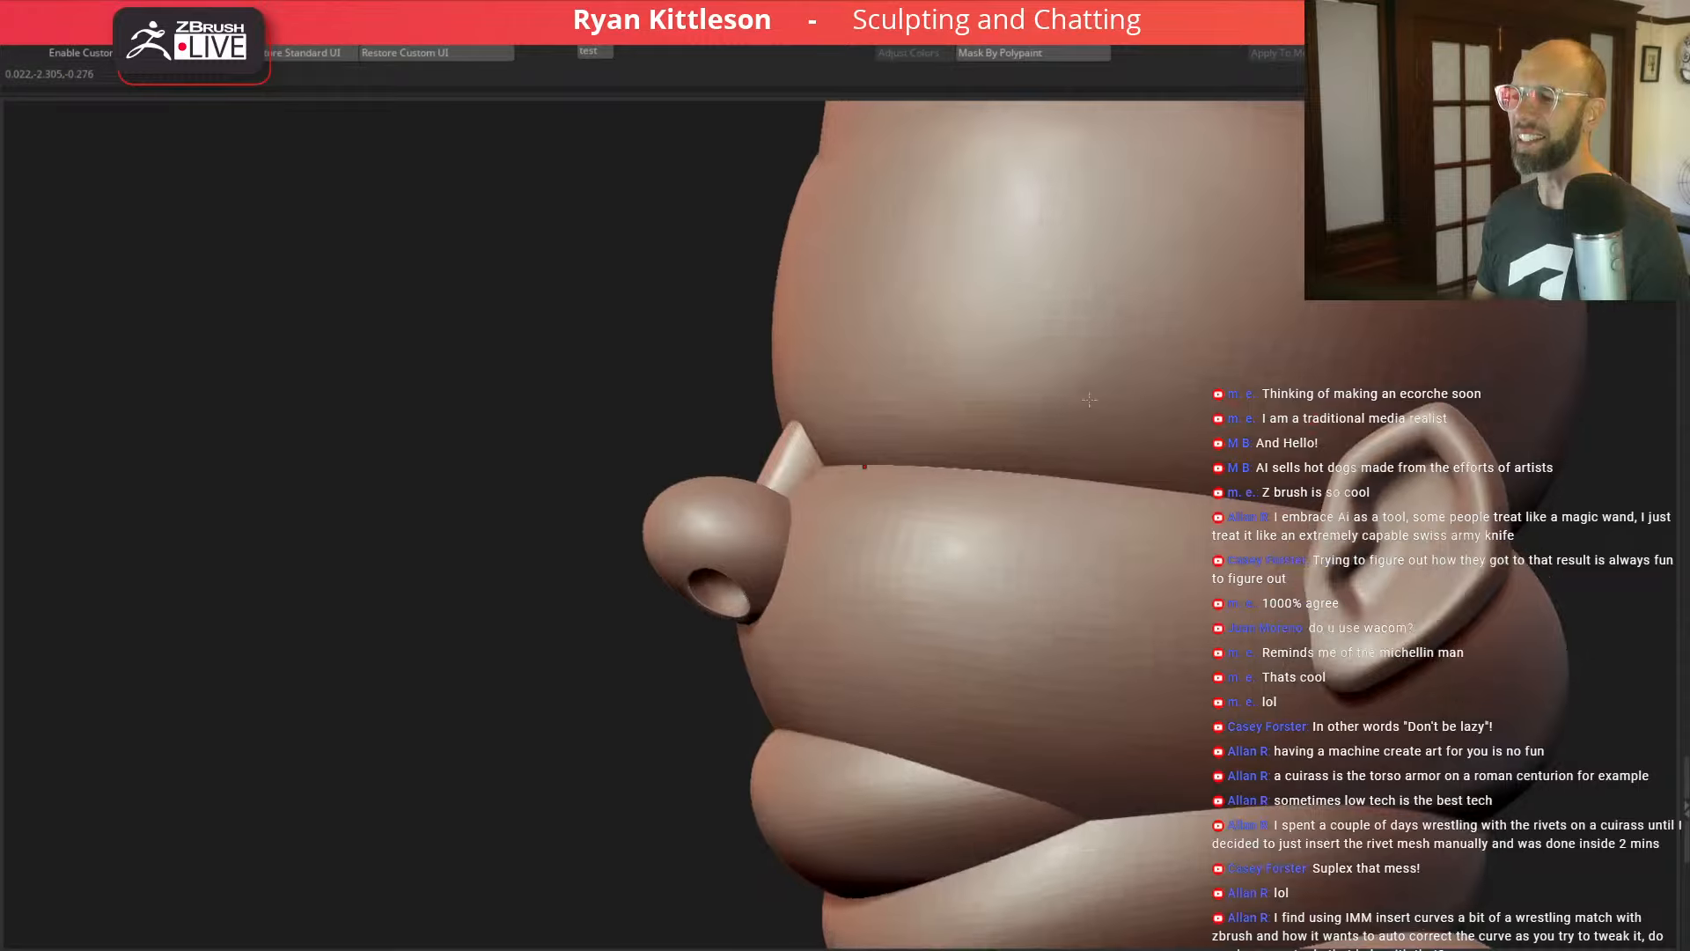
pyautogui.moveTo(577, 428)
pyautogui.mouseDown()
pyautogui.moveTo(531, 431)
pyautogui.moveTo(479, 468)
pyautogui.moveTo(484, 441)
pyautogui.mouseUp()
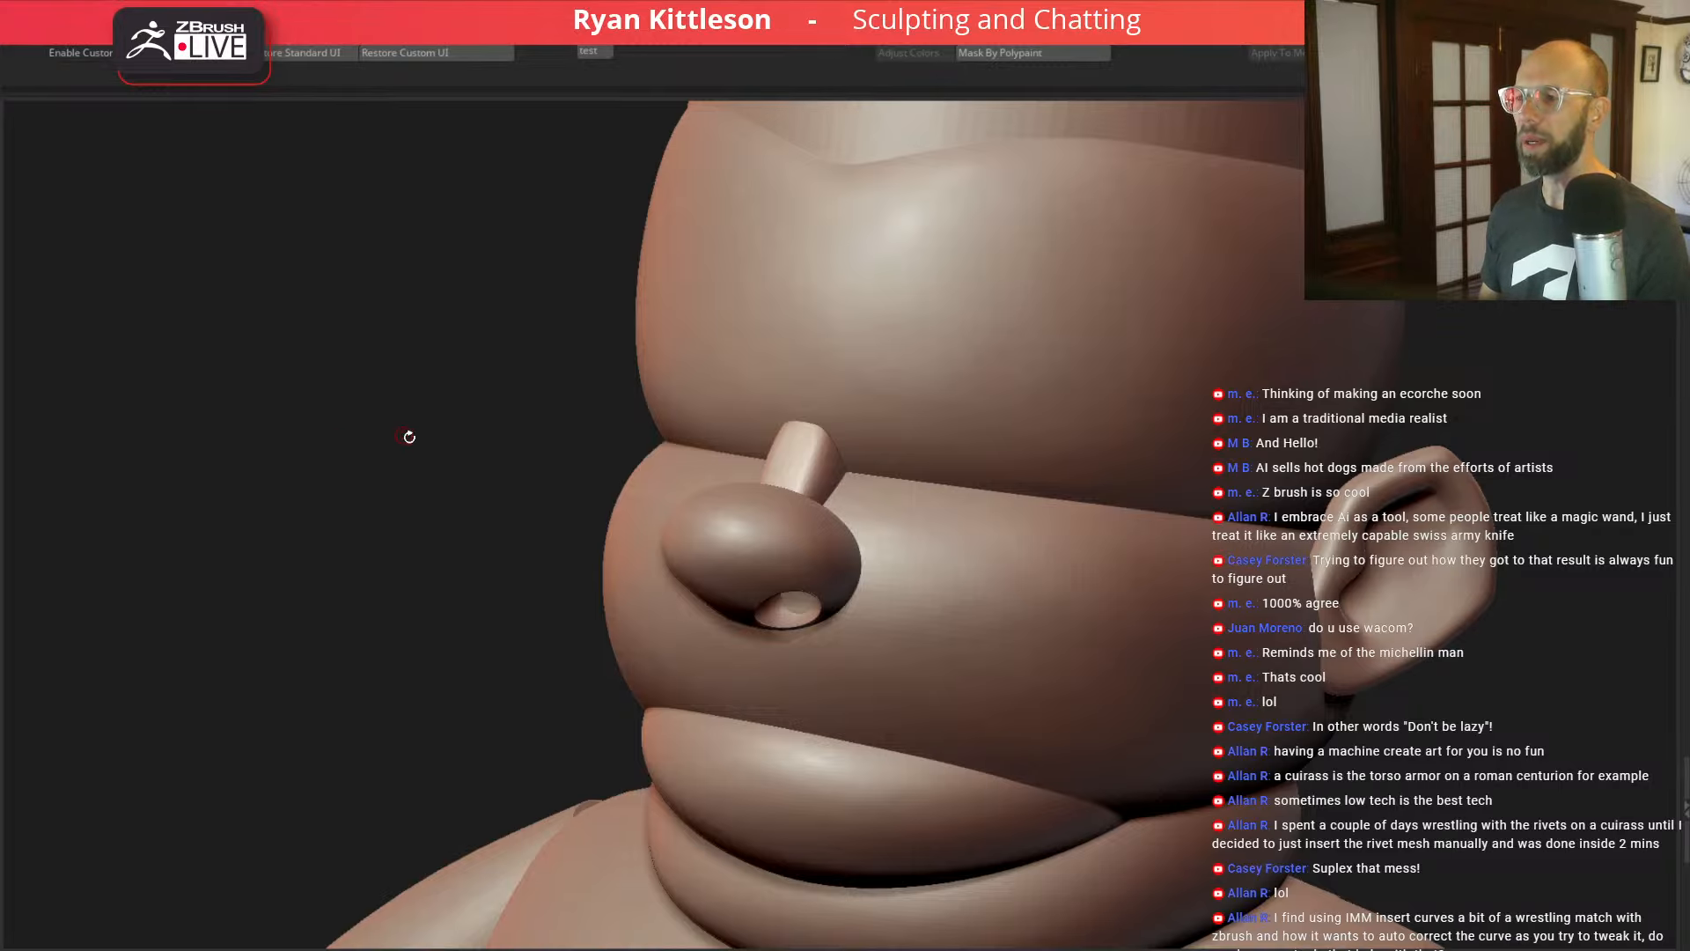
pyautogui.moveTo(410, 436)
pyautogui.keyDown('alt'); pyautogui.mouseDown()
pyautogui.moveTo(289, 359)
pyautogui.moveTo(430, 442)
pyautogui.mouseUp(); pyautogui.keyUp('alt')
pyautogui.moveTo(1276, 461); pyautogui.dragTo(1312, 539)
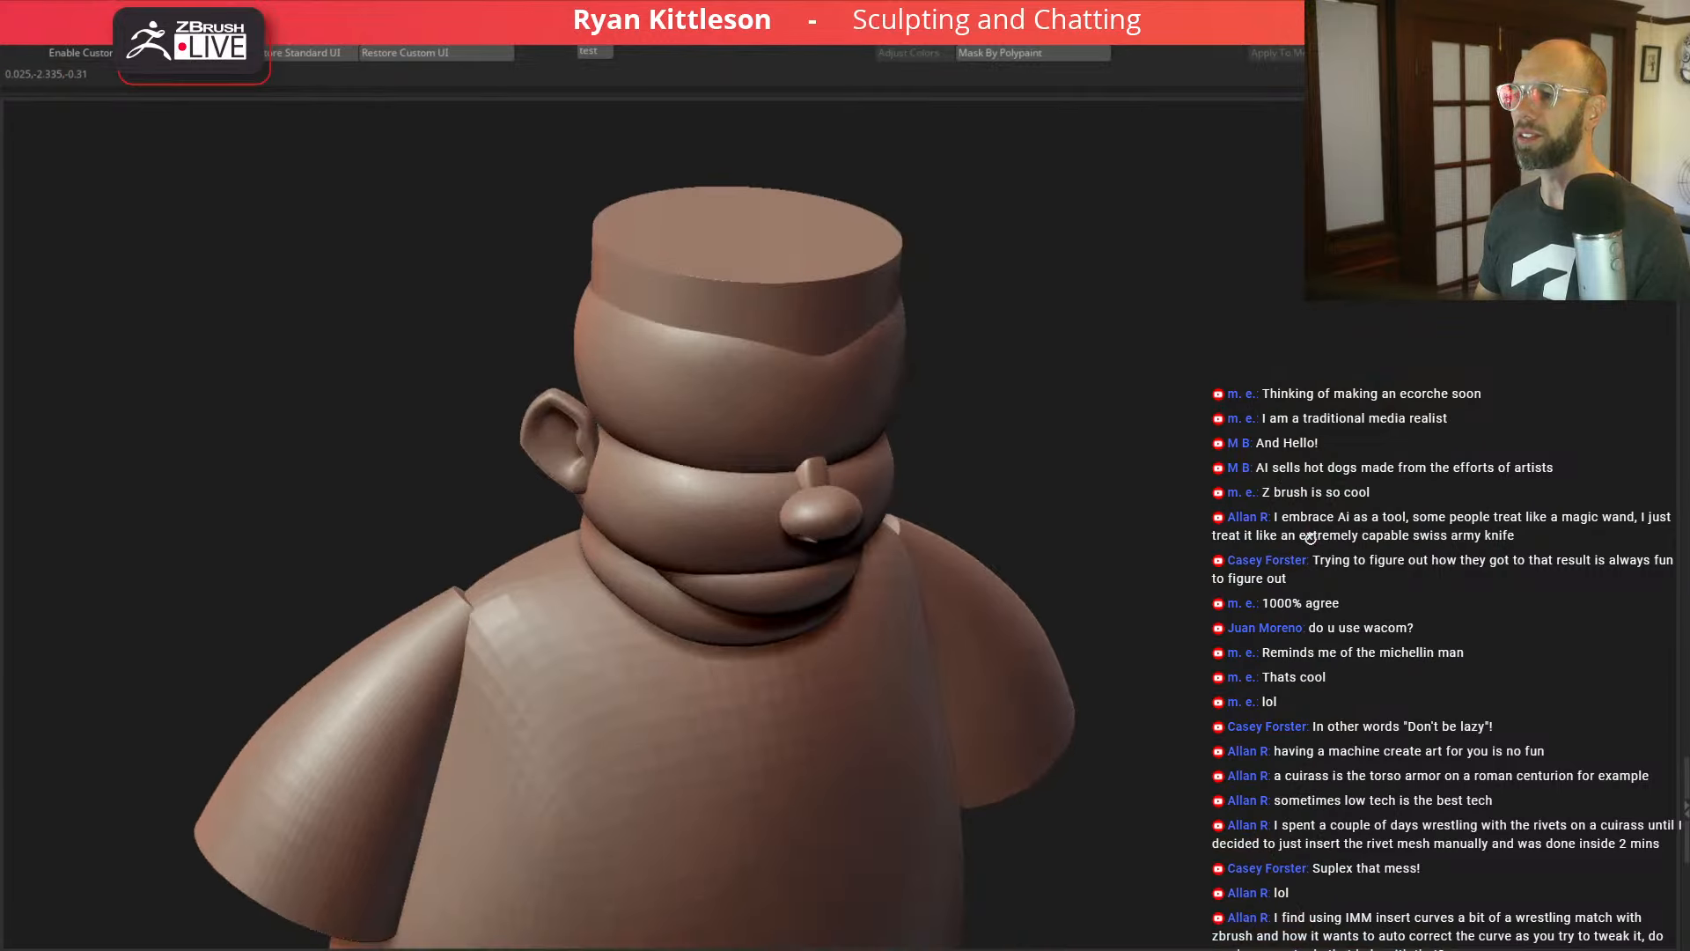
pyautogui.moveTo(1116, 439)
pyautogui.mouseDown()
pyautogui.moveTo(1142, 367)
pyautogui.moveTo(1269, 494)
pyautogui.moveTo(1236, 474)
pyautogui.moveTo(1167, 498)
pyautogui.moveTo(483, 406)
pyautogui.mouseUp()
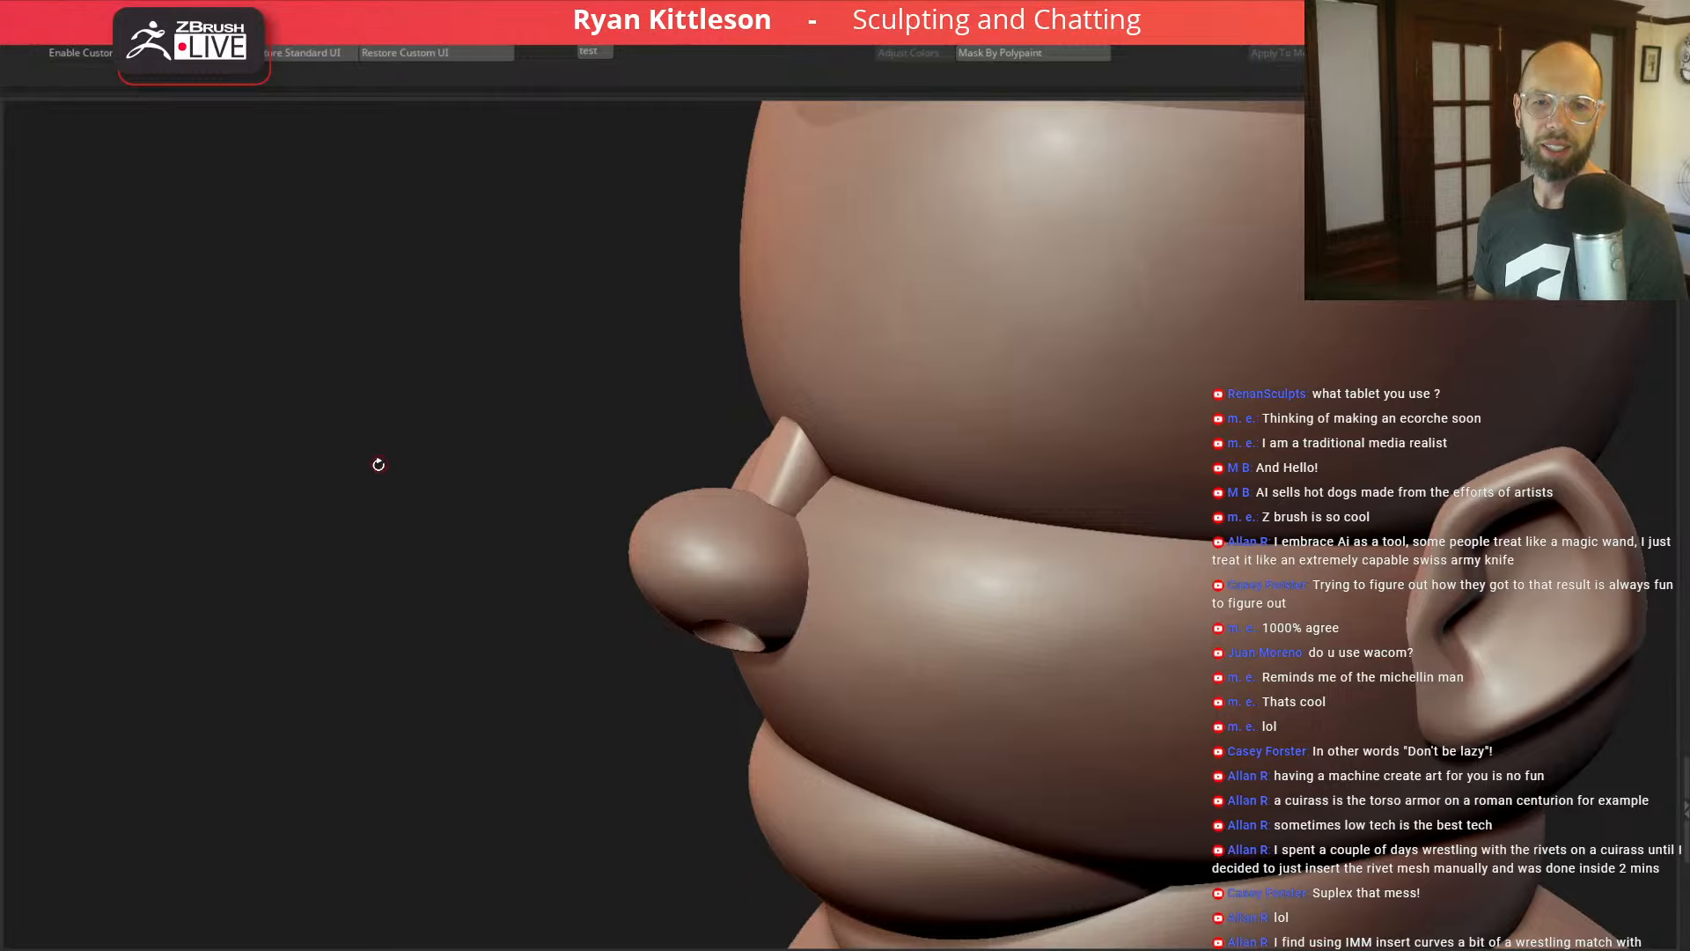
pyautogui.moveTo(377, 461)
pyautogui.mouseDown()
pyautogui.moveTo(396, 461)
pyautogui.moveTo(355, 491)
pyautogui.mouseUp()
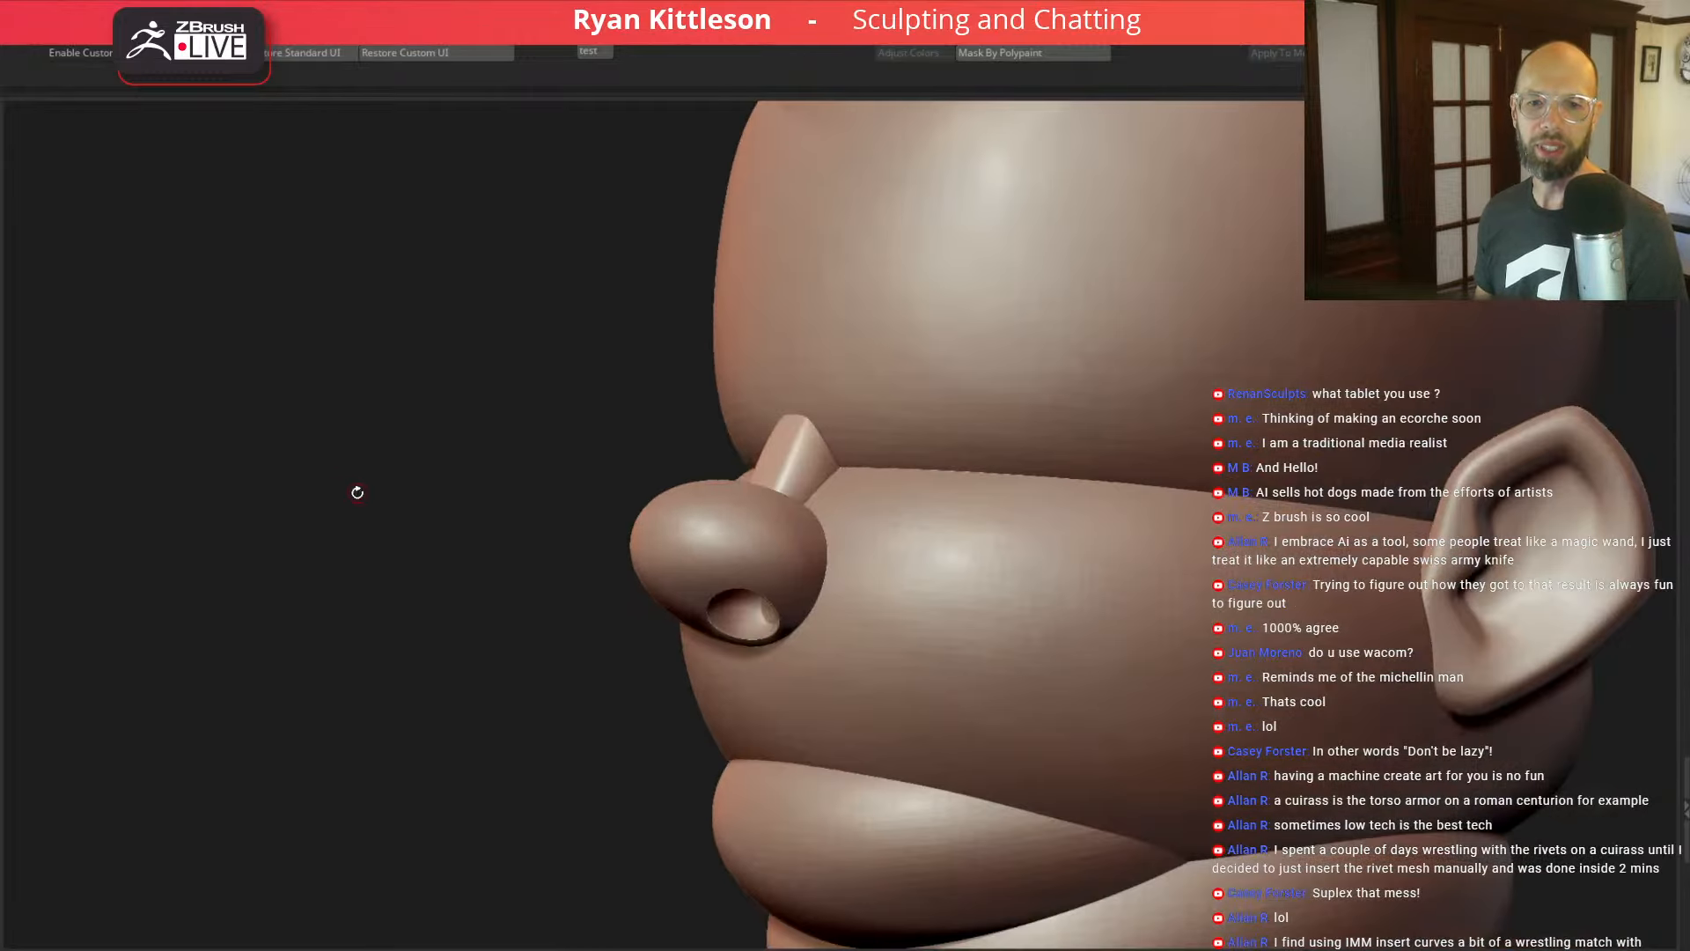
pyautogui.press('f')
pyautogui.moveTo(1283, 531)
pyautogui.keyDown('shift'); pyautogui.mouseDown()
pyautogui.moveTo(1274, 517)
pyautogui.moveTo(1298, 557)
pyautogui.mouseUp(); pyautogui.keyUp('shift')
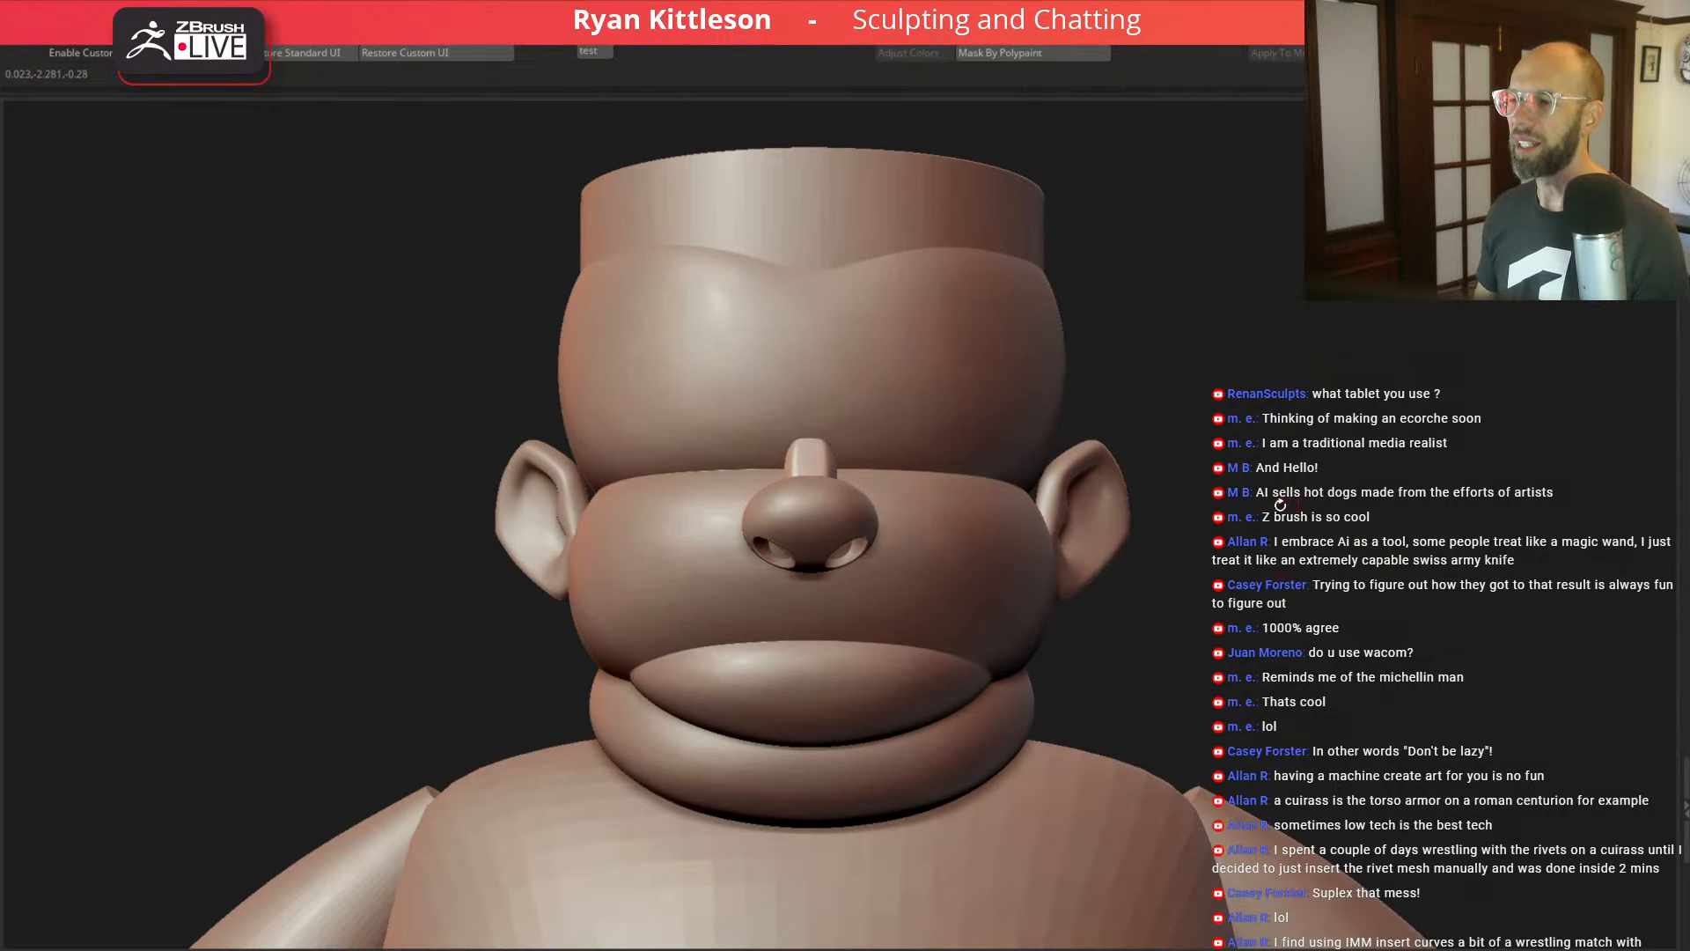
pyautogui.moveTo(1272, 507)
pyautogui.mouseDown()
pyautogui.moveTo(1254, 530)
pyautogui.moveTo(1154, 520)
pyautogui.mouseUp()
pyautogui.moveTo(1157, 510)
pyautogui.mouseDown()
pyautogui.moveTo(1197, 485)
pyautogui.moveTo(1154, 489)
pyautogui.moveTo(1177, 473)
pyautogui.moveTo(1373, 502)
pyautogui.moveTo(1285, 487)
pyautogui.mouseUp()
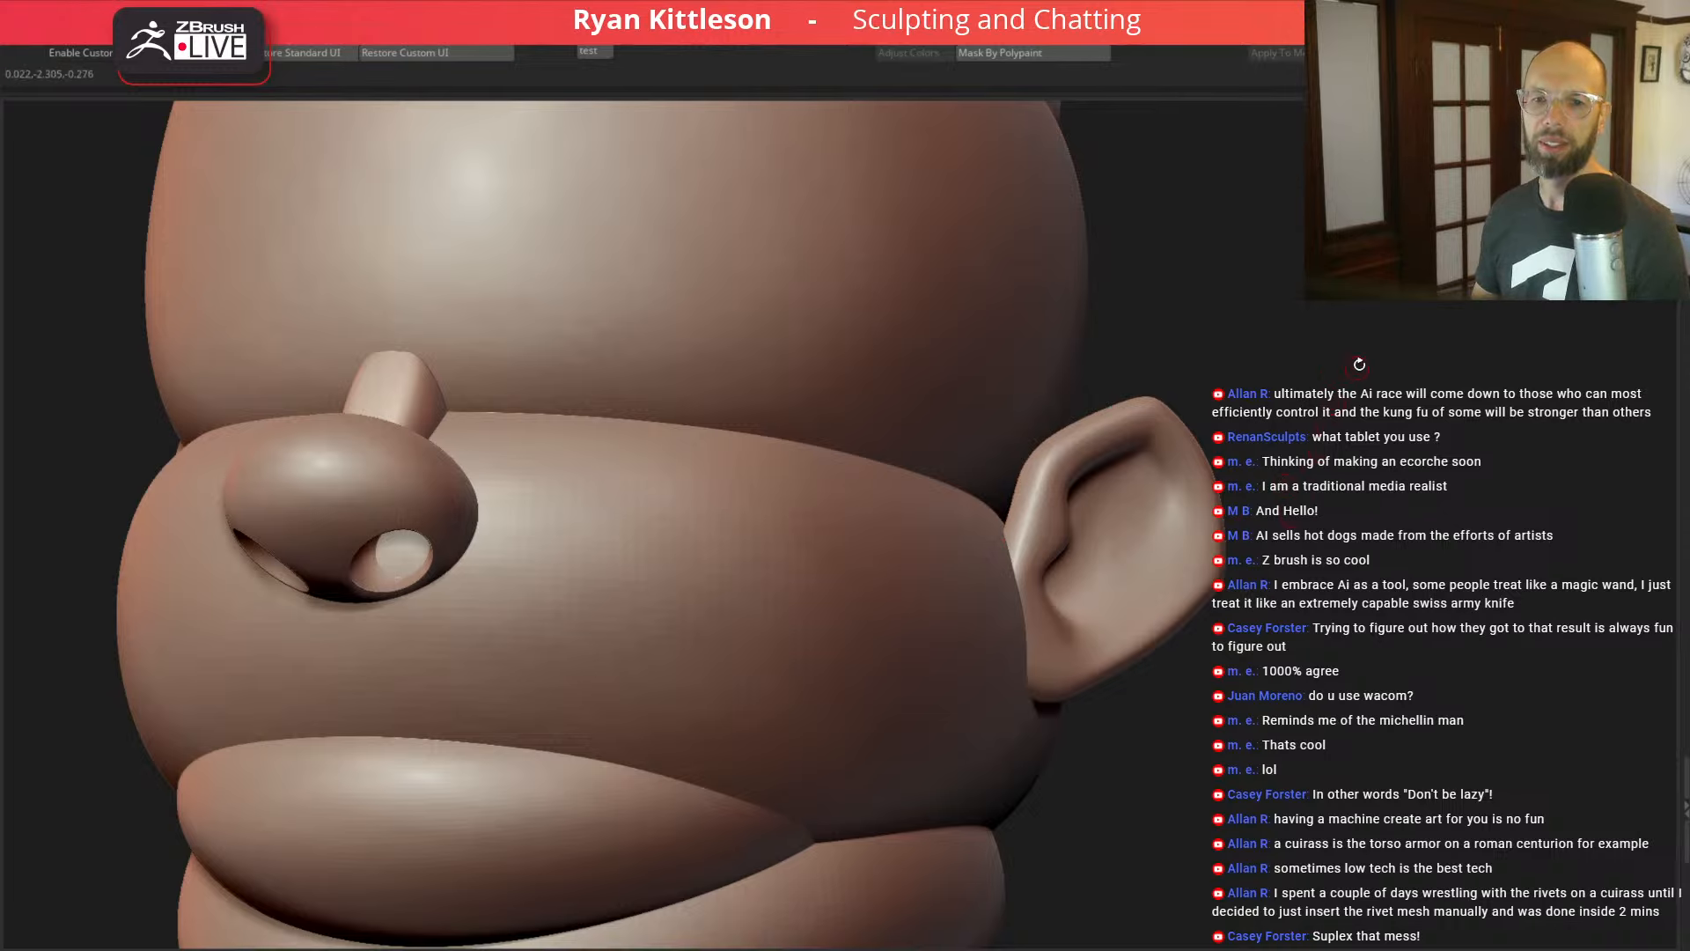
pyautogui.moveTo(1299, 365)
pyautogui.keyDown('shift'); pyautogui.mouseDown()
pyautogui.moveTo(1240, 335)
pyautogui.moveTo(1273, 385)
pyautogui.moveTo(1391, 424)
pyautogui.mouseUp(); pyautogui.keyUp('shift')
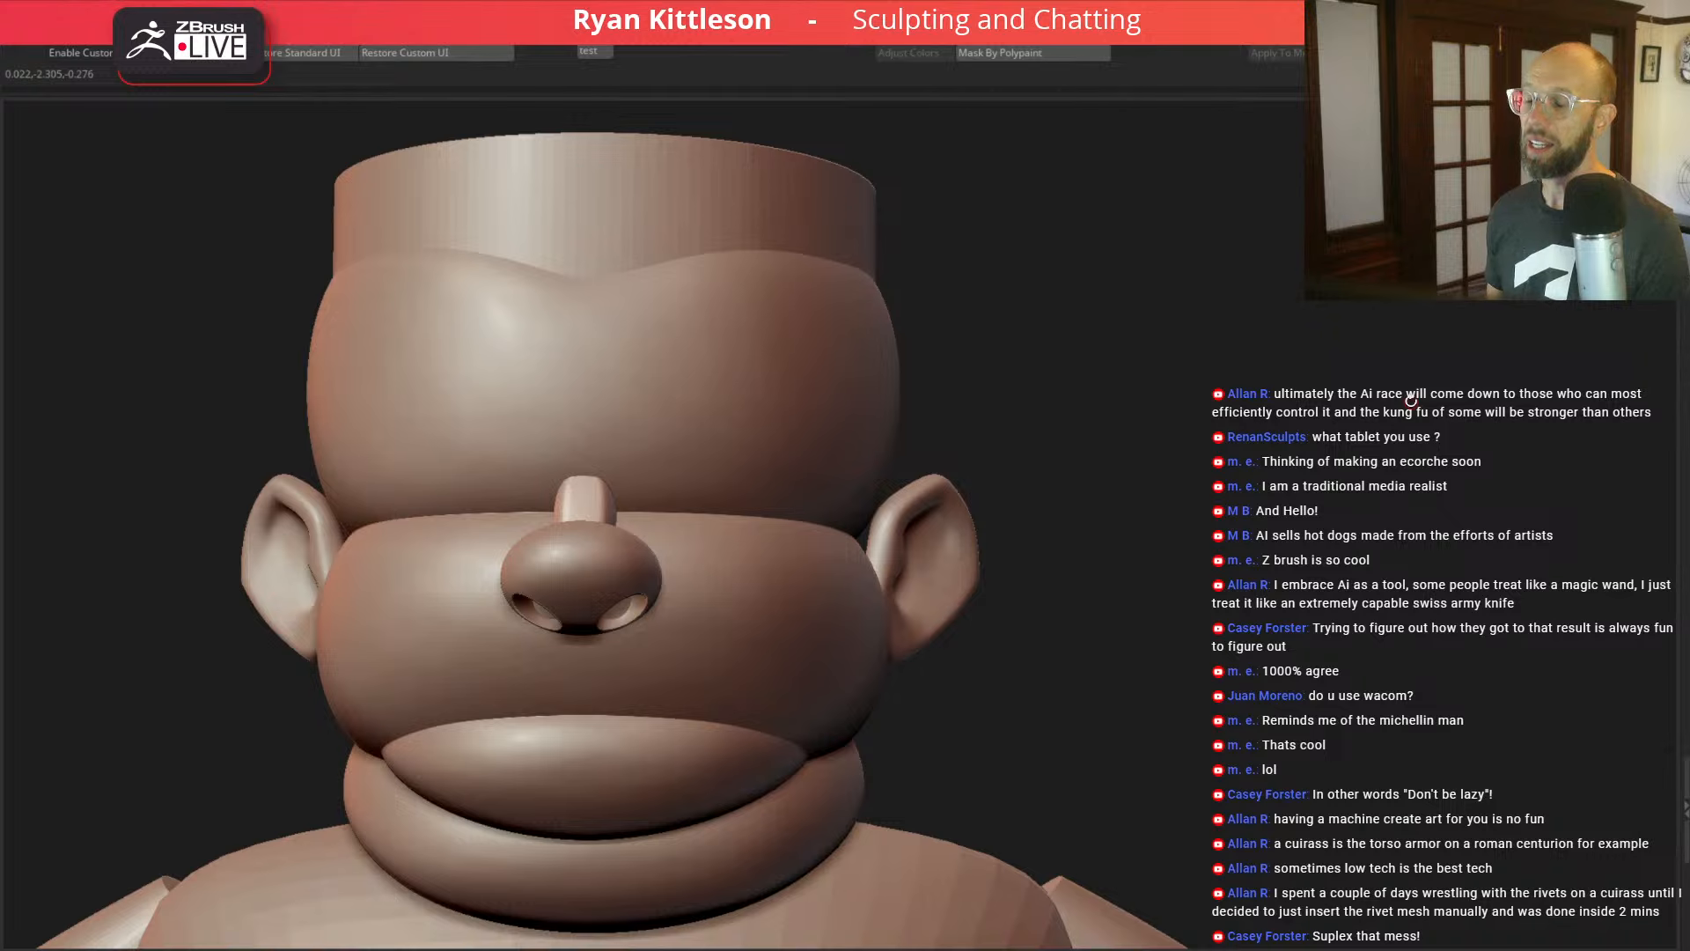
# Step: Examine the head from the front, three-quarter and side views, comparing the nose, ears, lips and neck folds
pyautogui.moveTo(1121, 435)
pyautogui.mouseDown()
pyautogui.moveTo(1113, 452)
pyautogui.moveTo(1149, 424)
pyautogui.mouseUp()
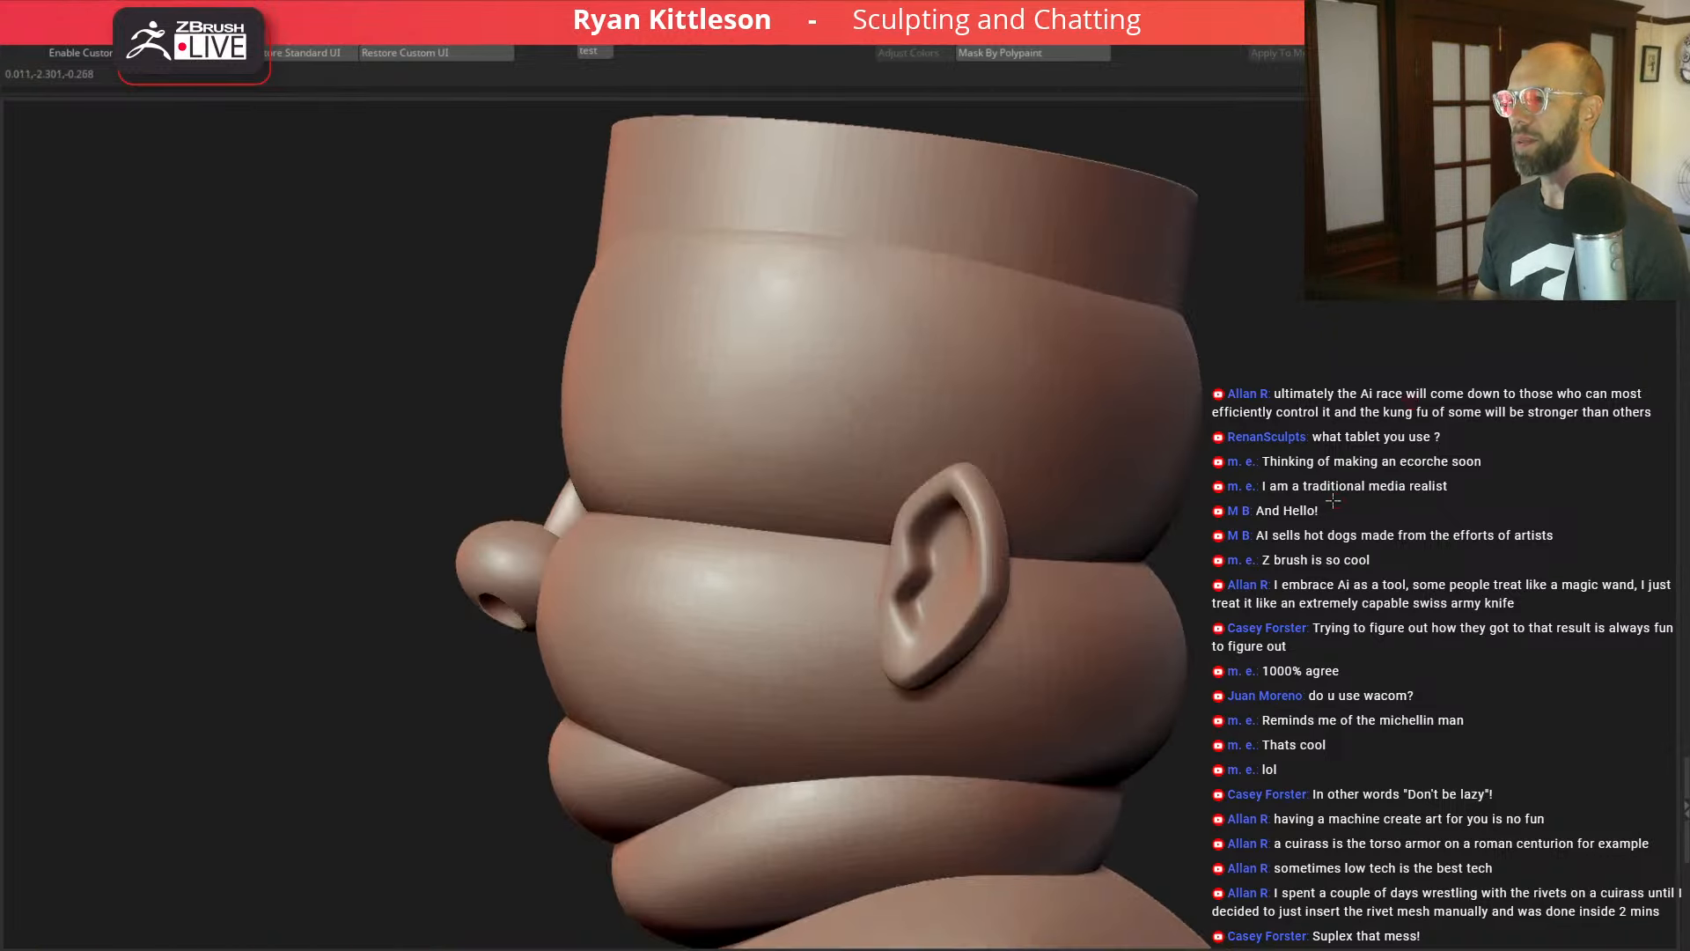
pyautogui.moveTo(1333, 501)
pyautogui.mouseDown()
pyautogui.moveTo(1213, 482)
pyautogui.moveTo(1288, 486)
pyautogui.mouseUp()
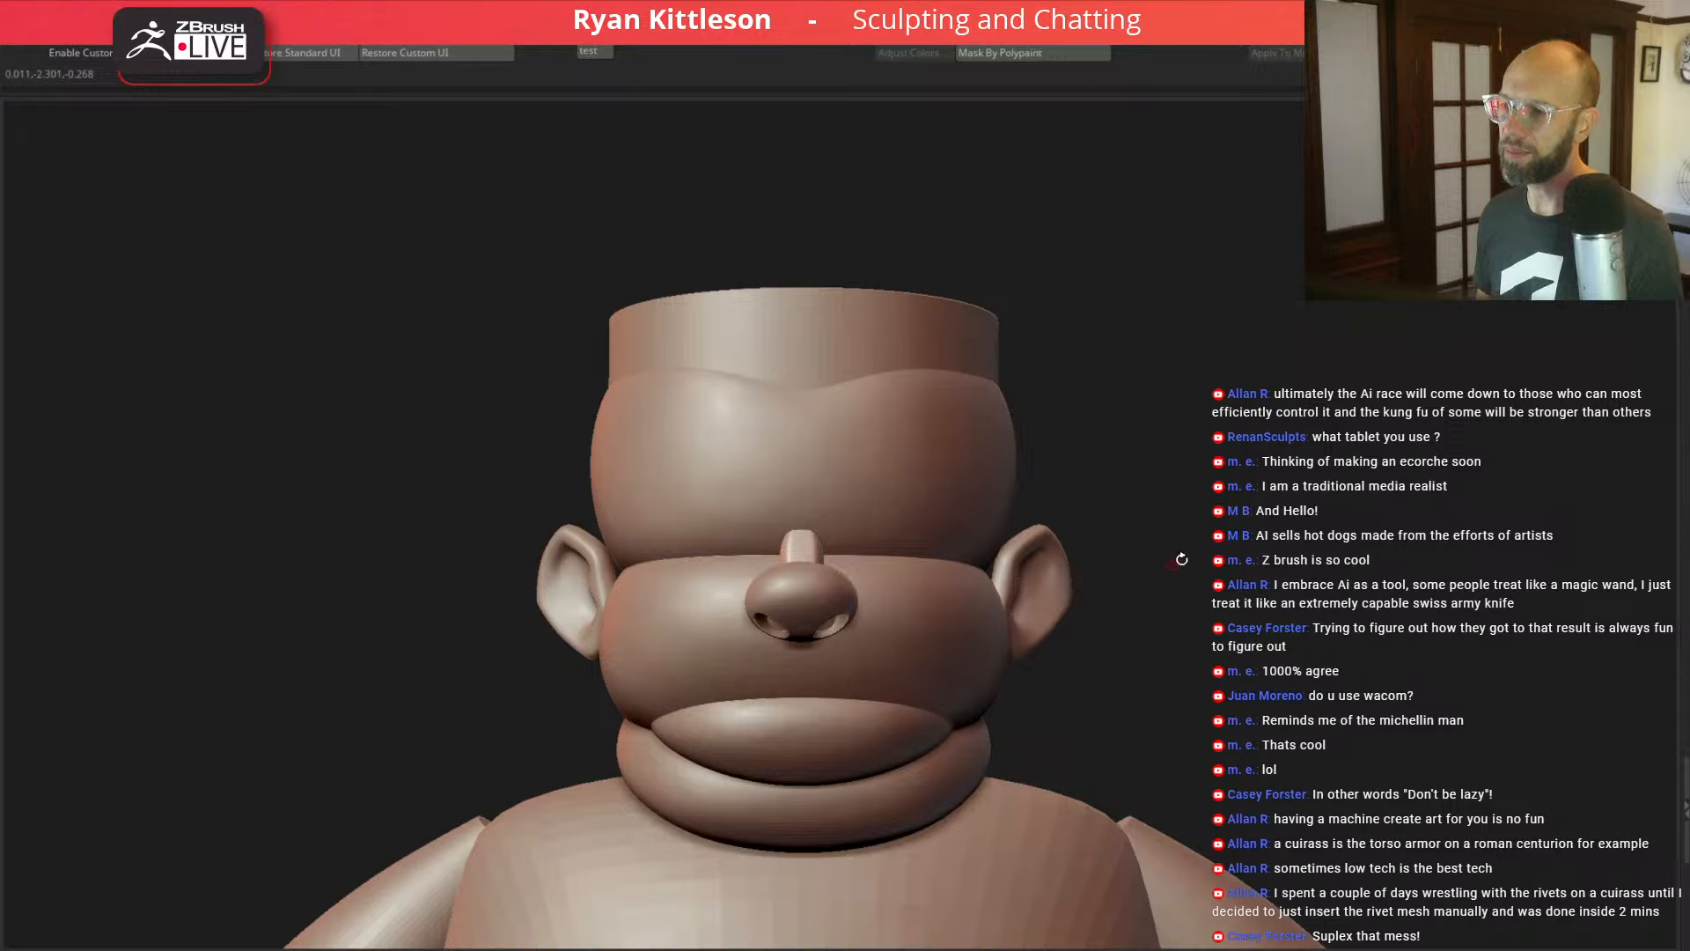
pyautogui.keyDown('alt'); pyautogui.moveTo(1209, 556); pyautogui.dragTo(1328, 512); pyautogui.keyUp('alt')
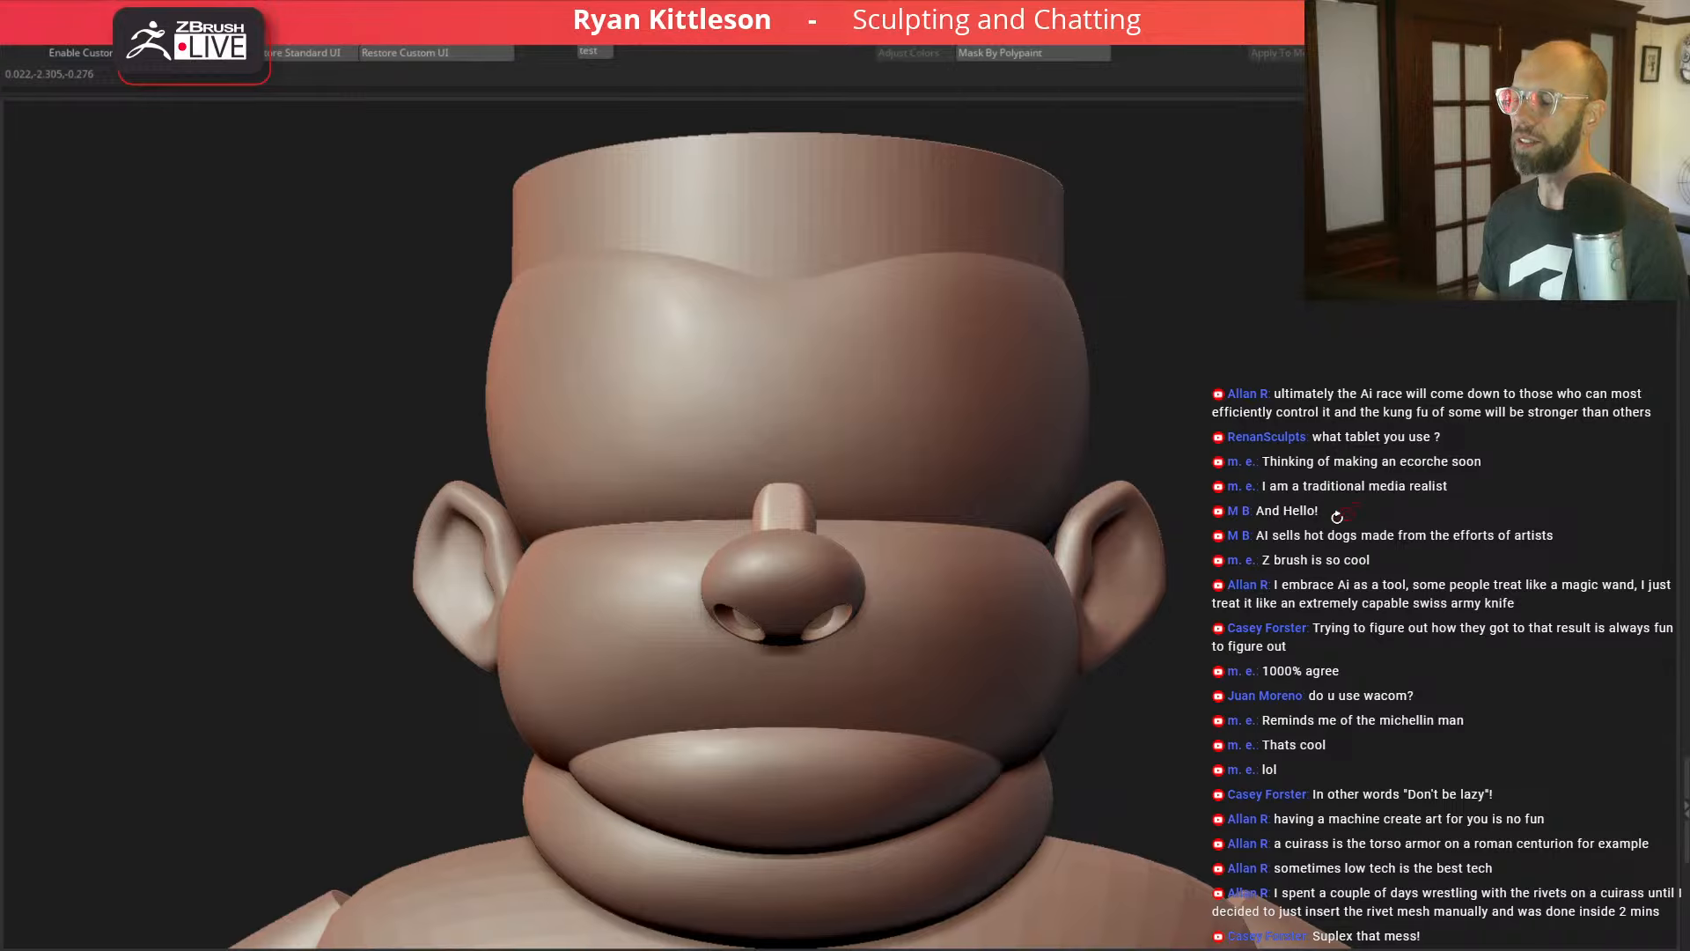
pyautogui.moveTo(1335, 553); pyautogui.dragTo(1316, 518)
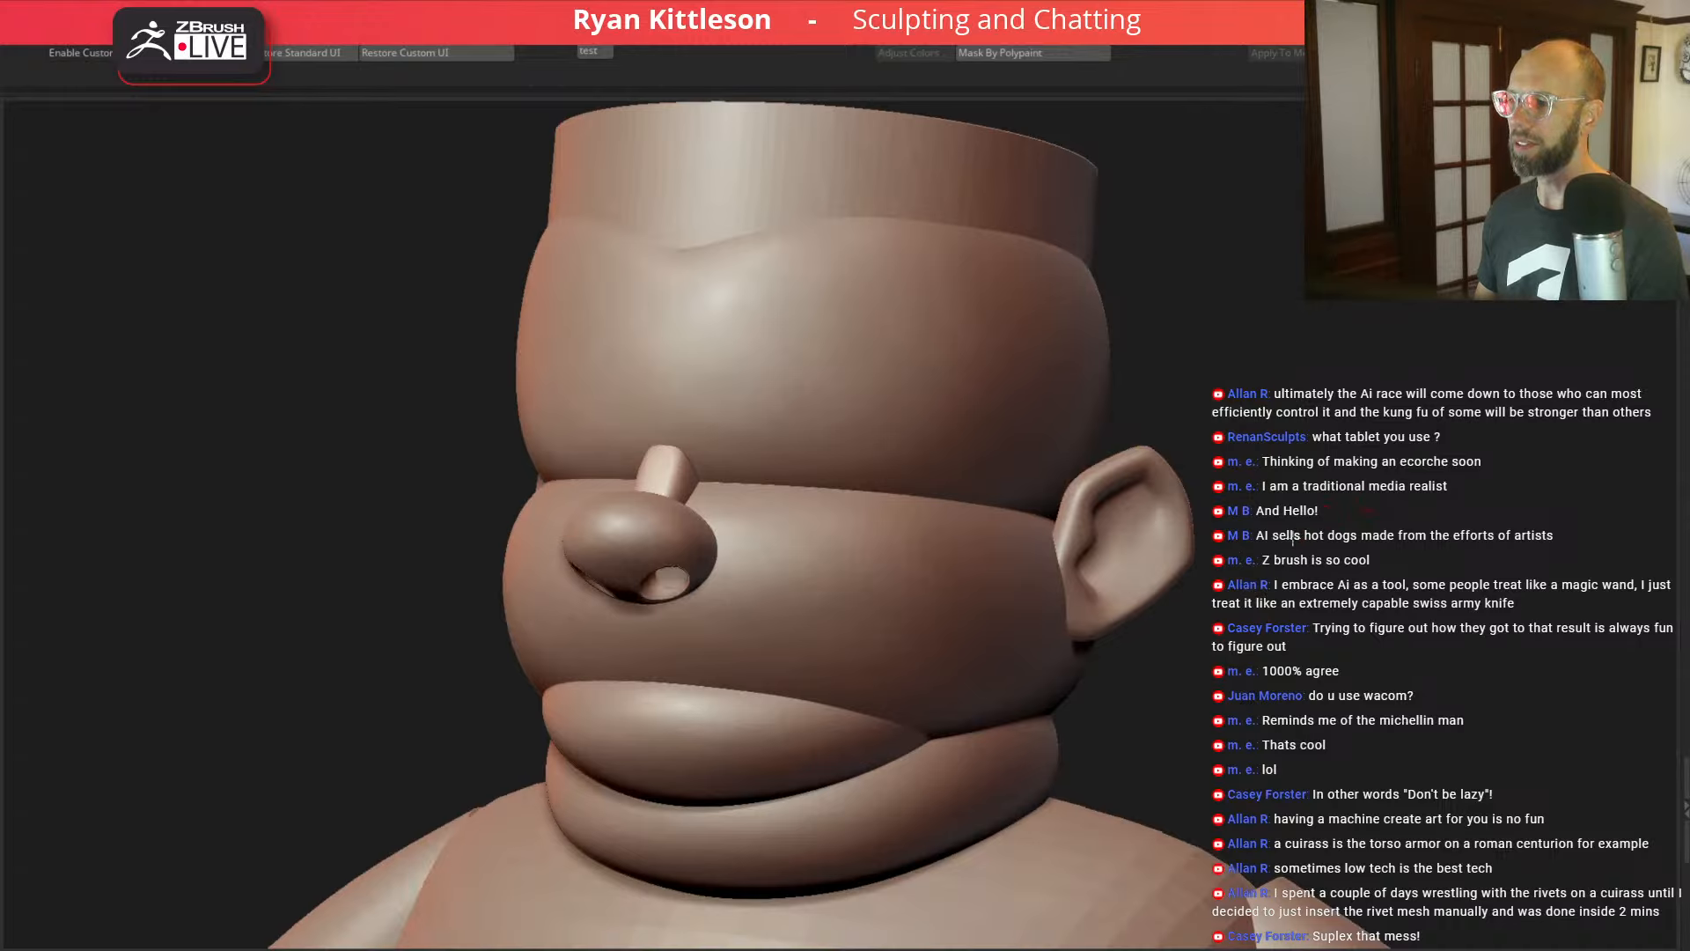
pyautogui.moveTo(1292, 537); pyautogui.dragTo(1311, 519)
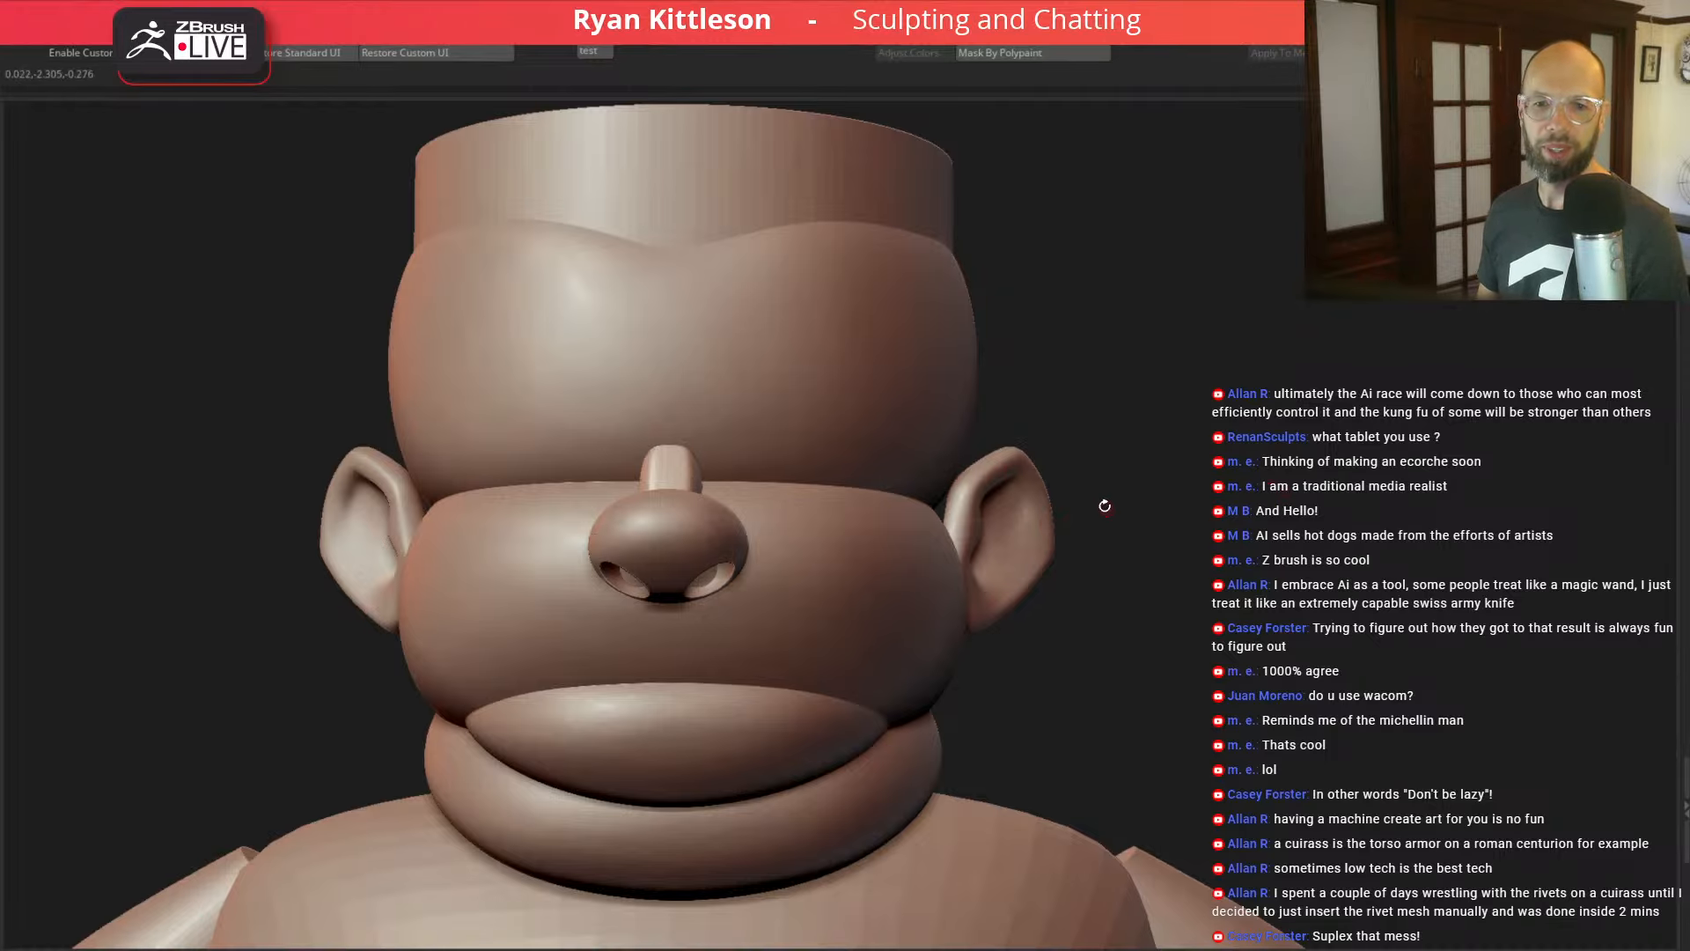
pyautogui.moveTo(1264, 470); pyautogui.dragTo(1253, 426)
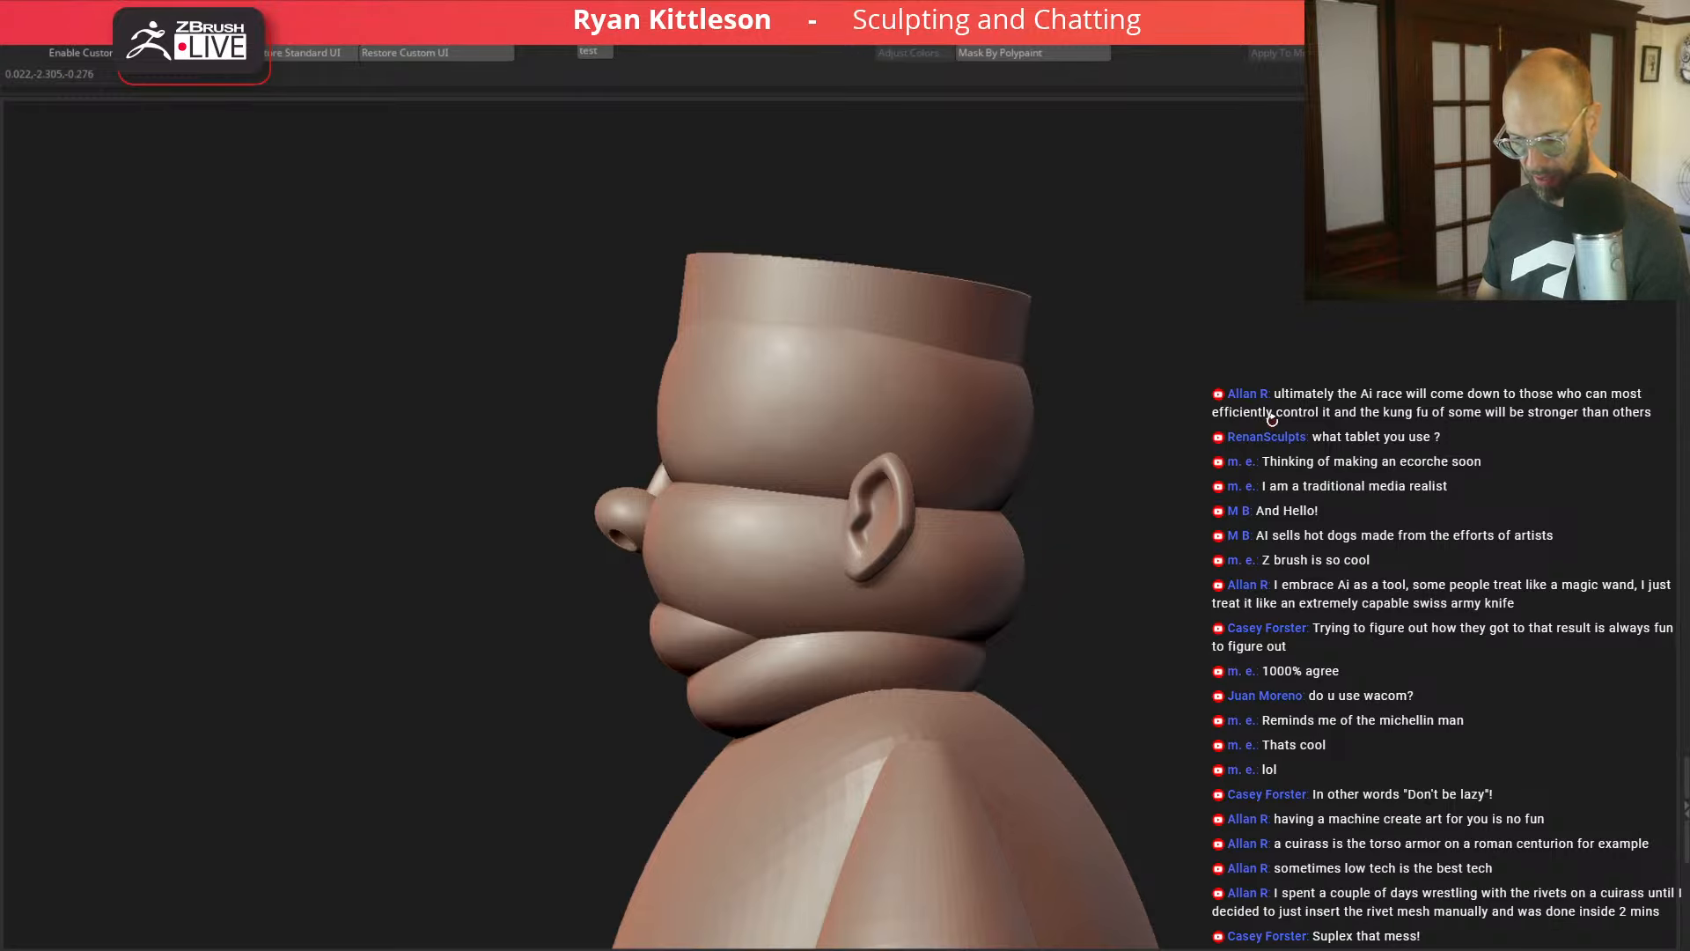
pyautogui.moveTo(1177, 502); pyautogui.dragTo(1220, 500)
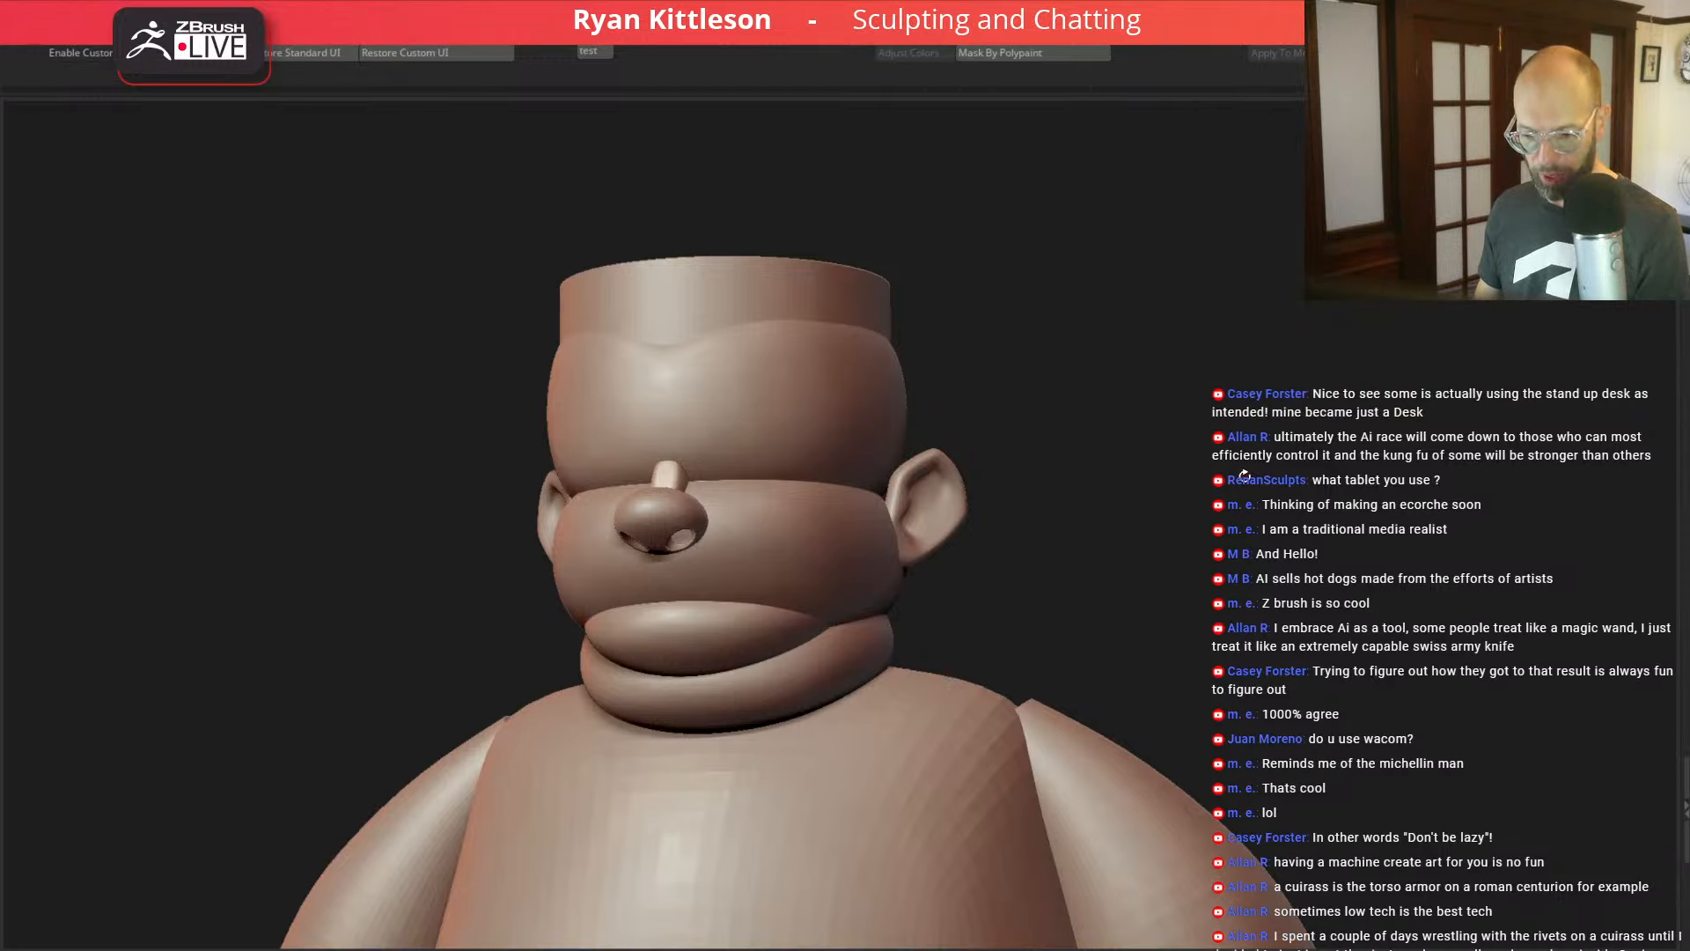
pyautogui.moveTo(1227, 493); pyautogui.dragTo(1268, 495)
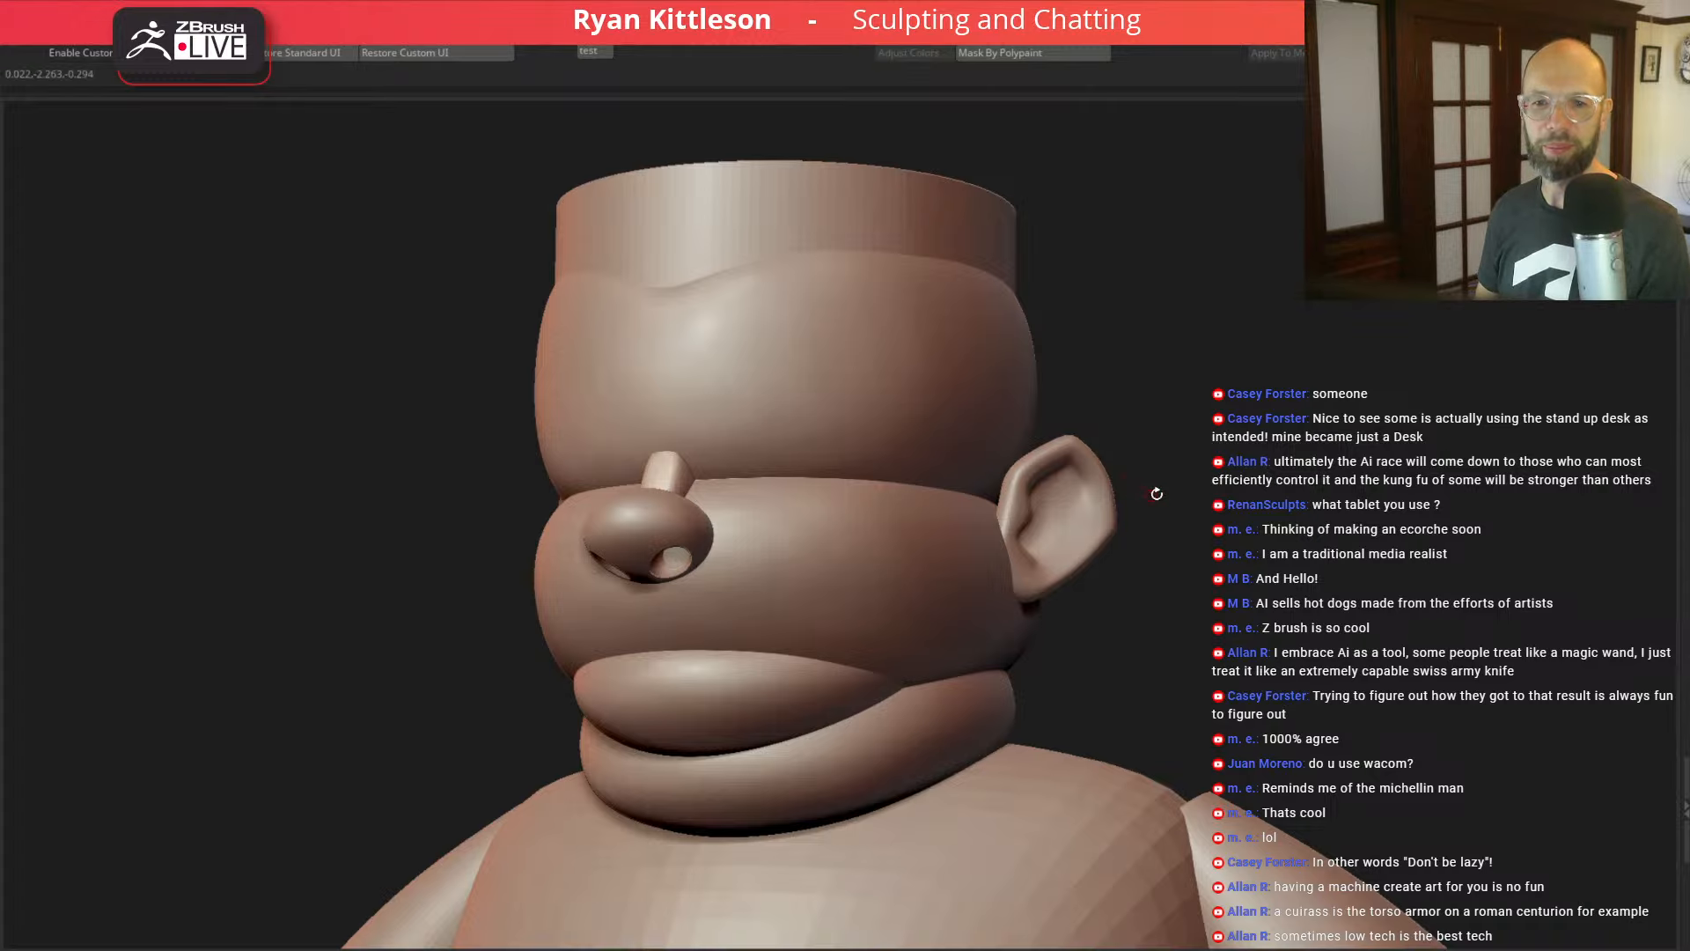
pyautogui.moveTo(1269, 495); pyautogui.dragTo(1237, 499)
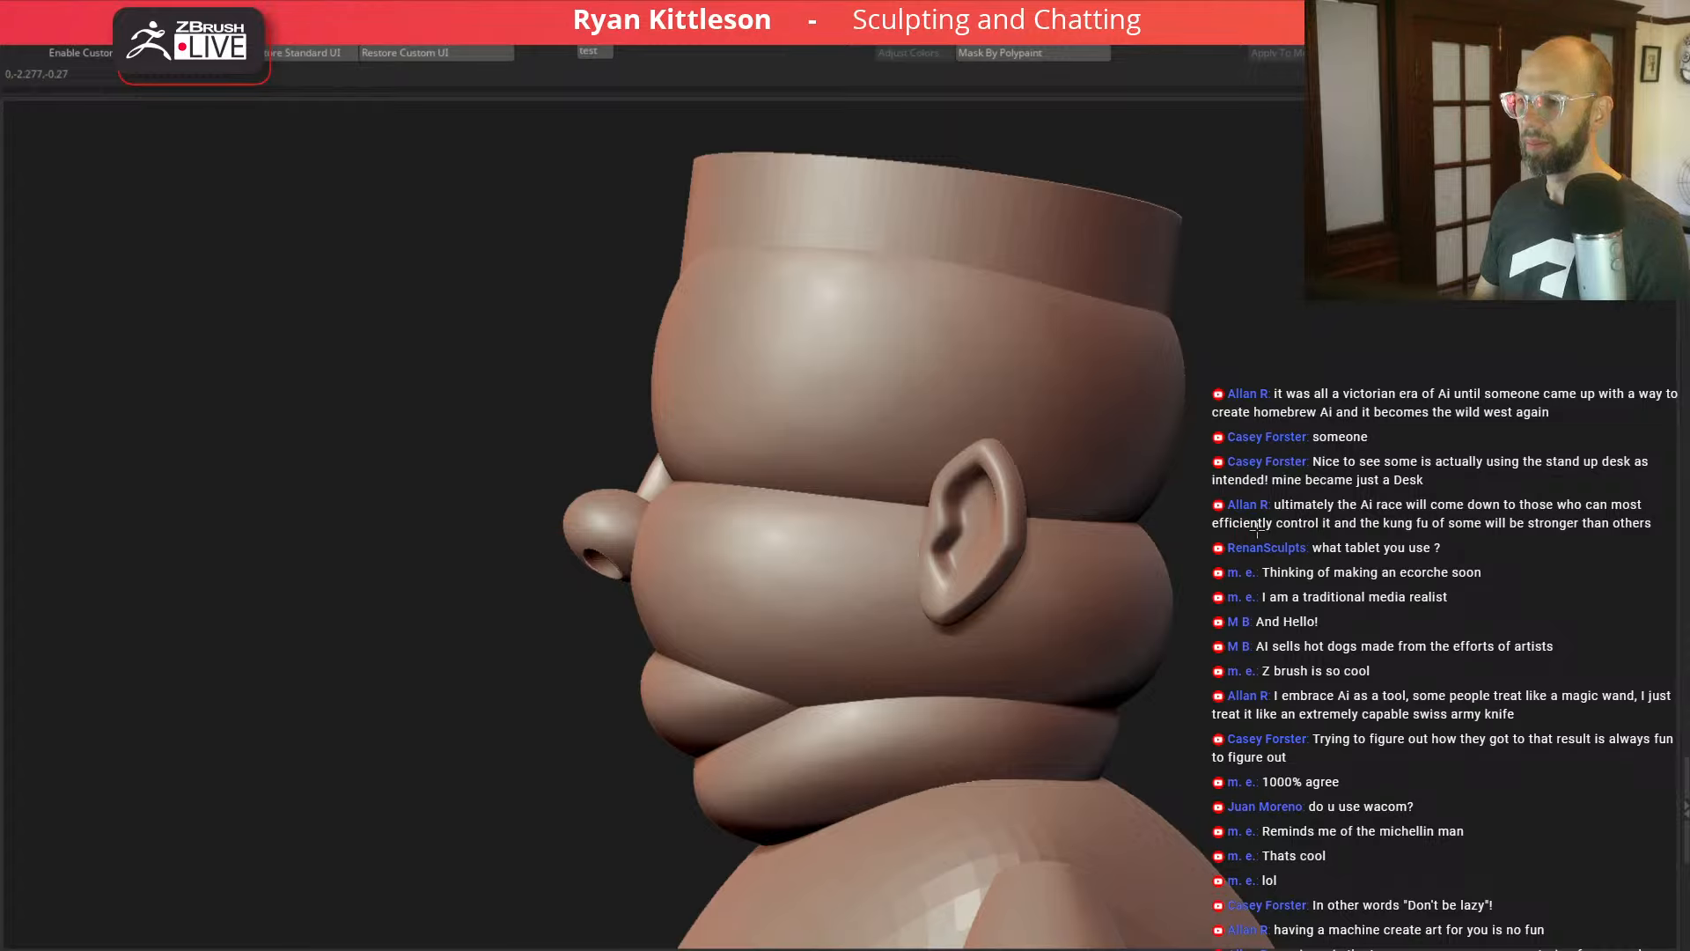
pyautogui.keyDown('shift'); pyautogui.moveTo(1257, 530); pyautogui.dragTo(1333, 533); pyautogui.keyUp('shift')
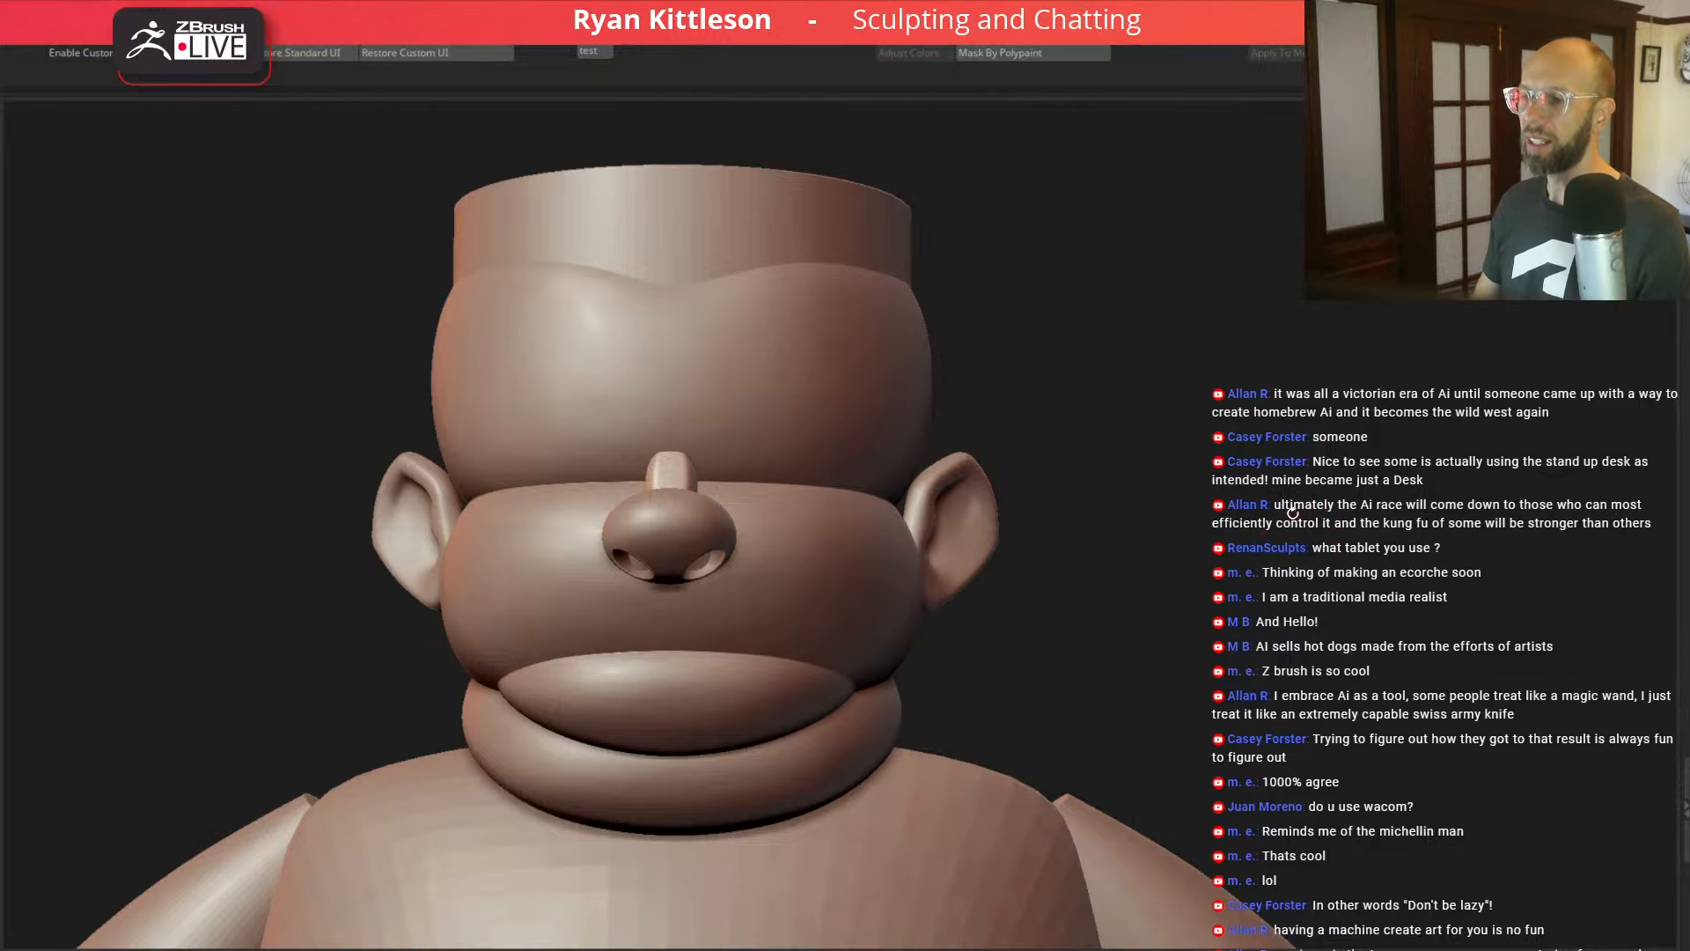
pyautogui.moveTo(1332, 507)
pyautogui.mouseDown()
pyautogui.moveTo(1374, 520)
pyautogui.moveTo(1318, 519)
pyautogui.mouseUp()
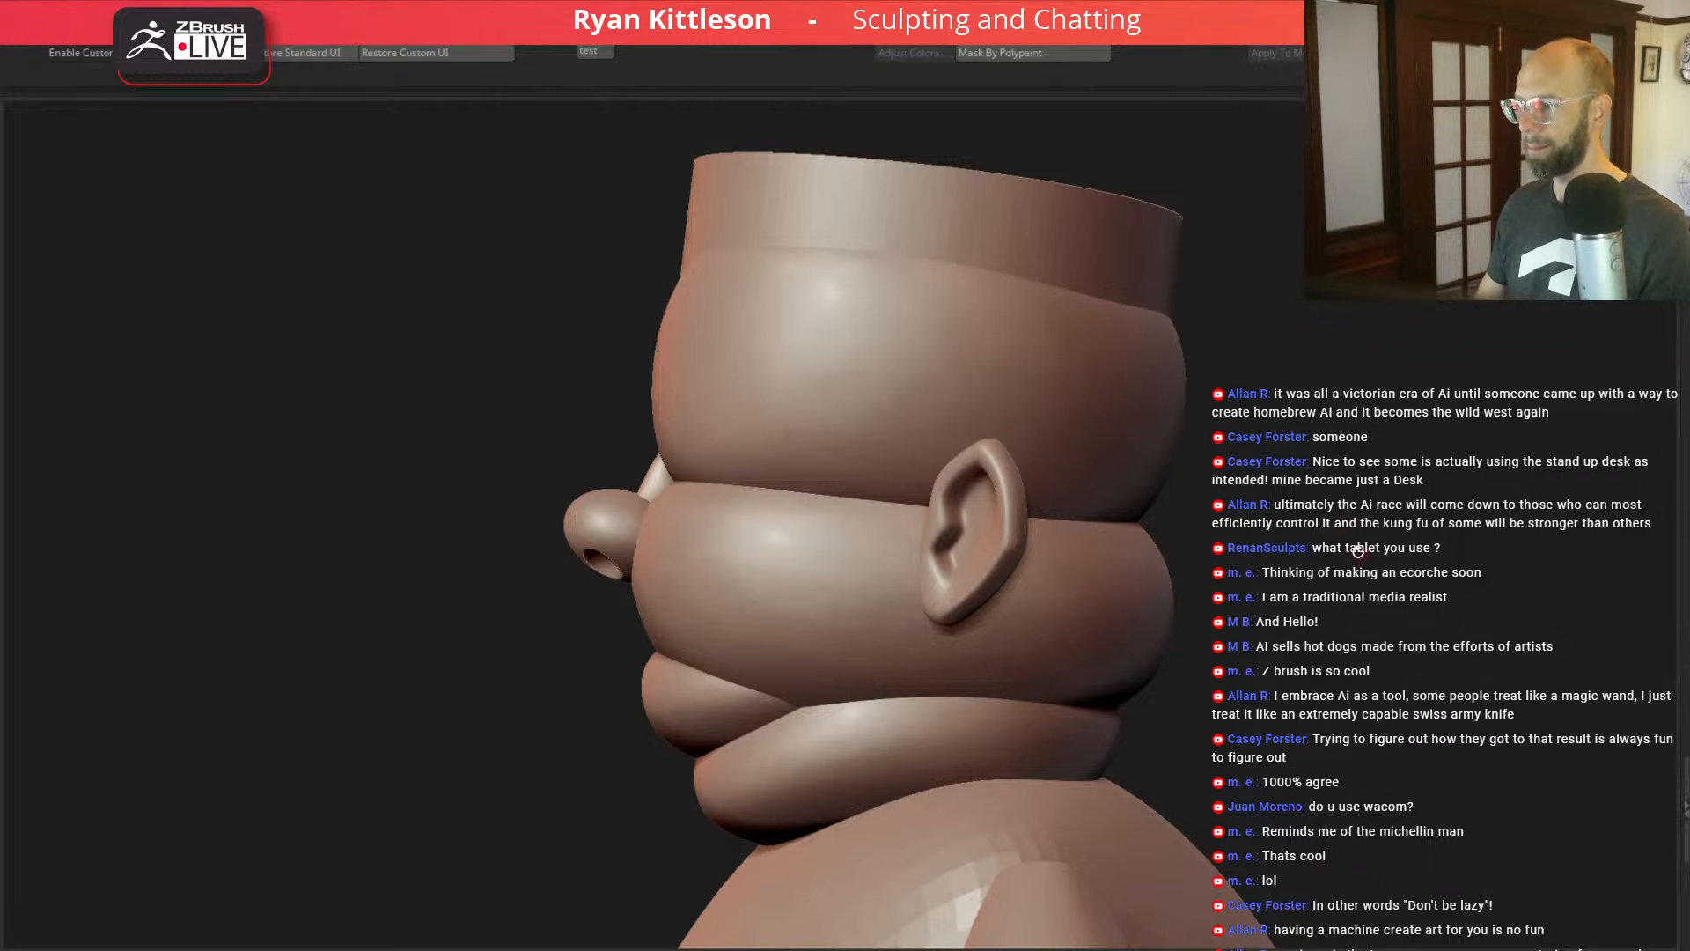
pyautogui.moveTo(1284, 545); pyautogui.dragTo(1371, 557)
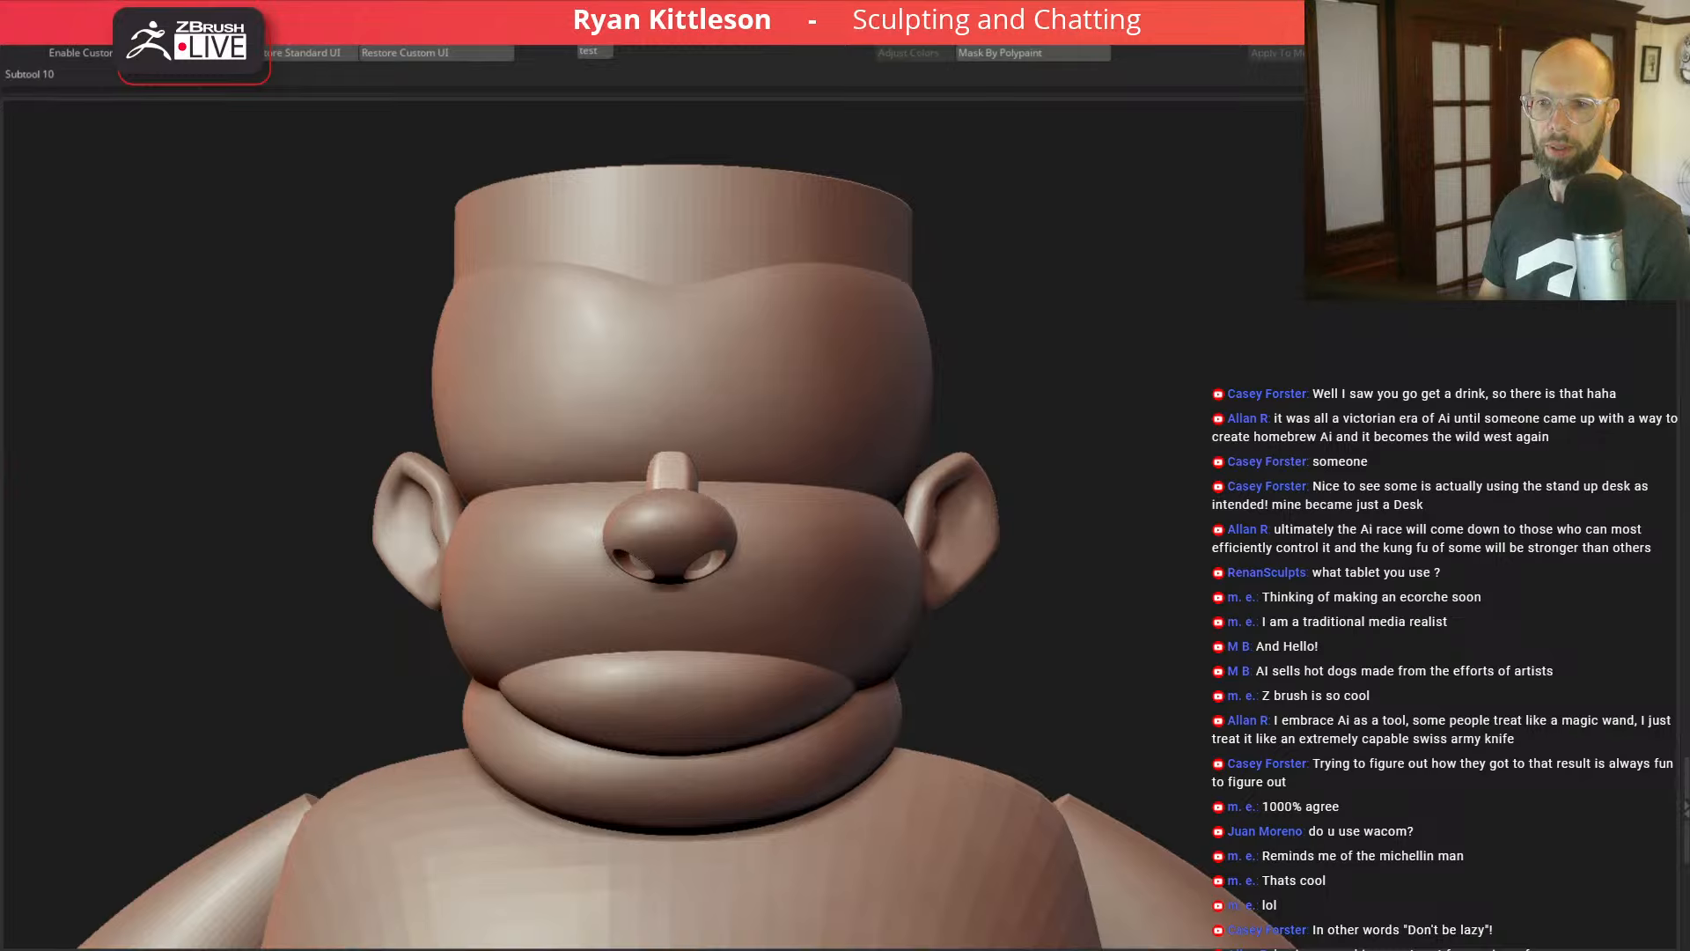
pyautogui.moveTo(1294, 542); pyautogui.dragTo(1250, 547)
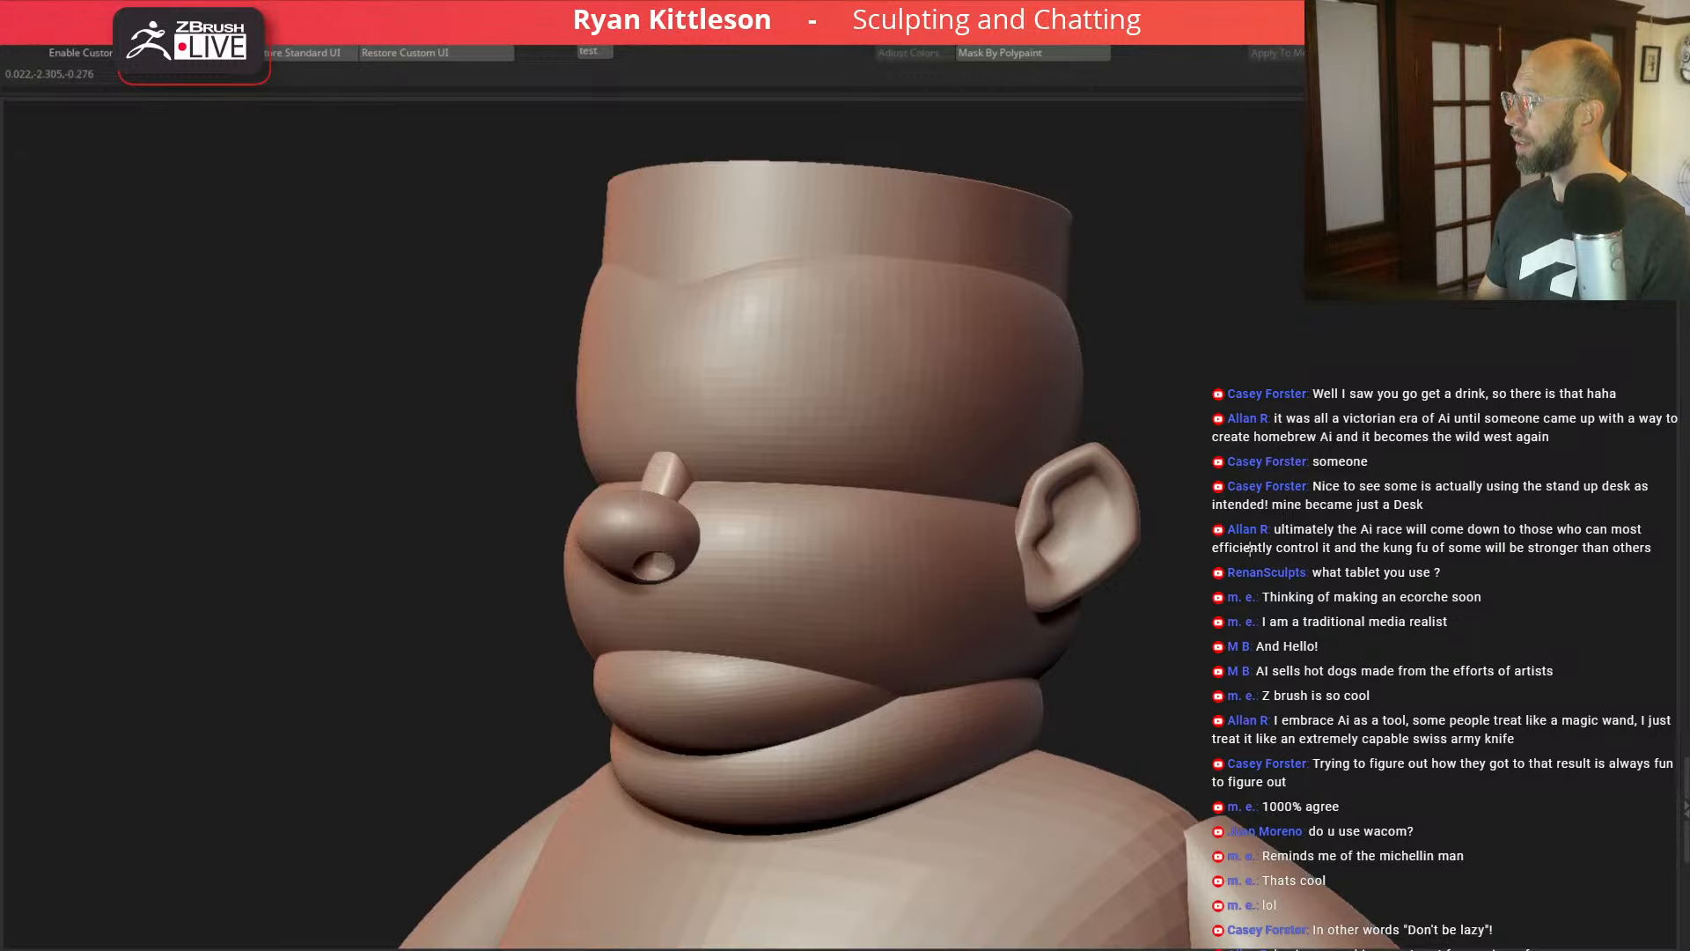
pyautogui.moveTo(1250, 547); pyautogui.dragTo(1245, 551)
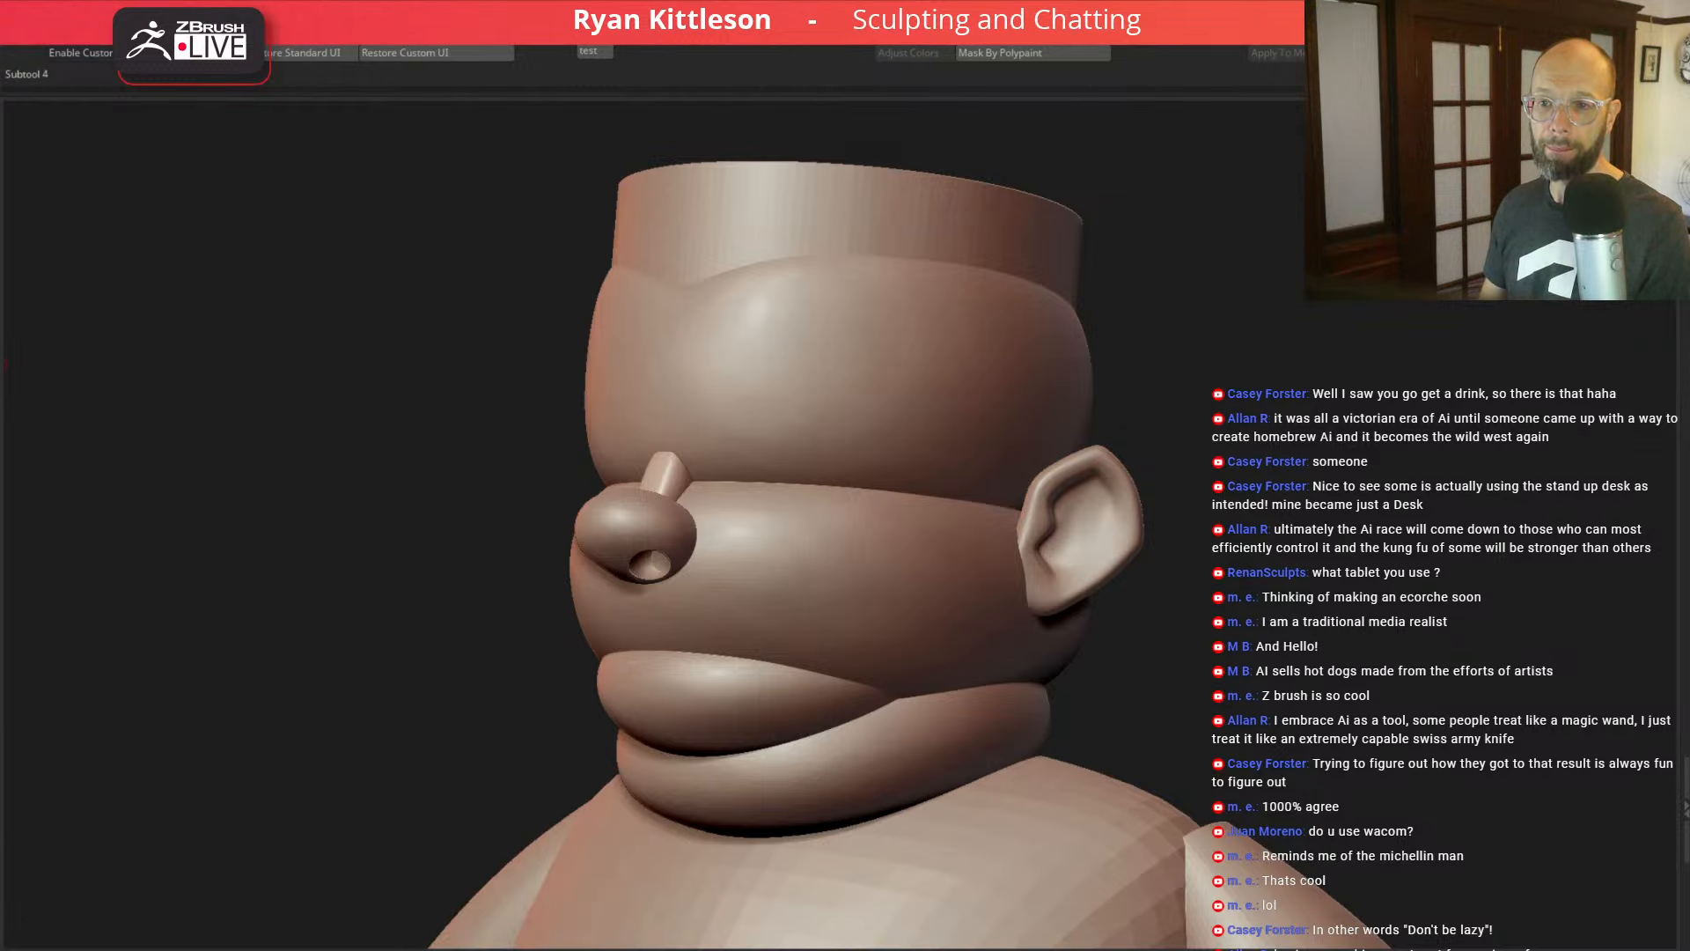
# Step: Try the nostril subtools as hidden, as solid spheres and as cut-outs in the nose
pyautogui.click(2, 467)
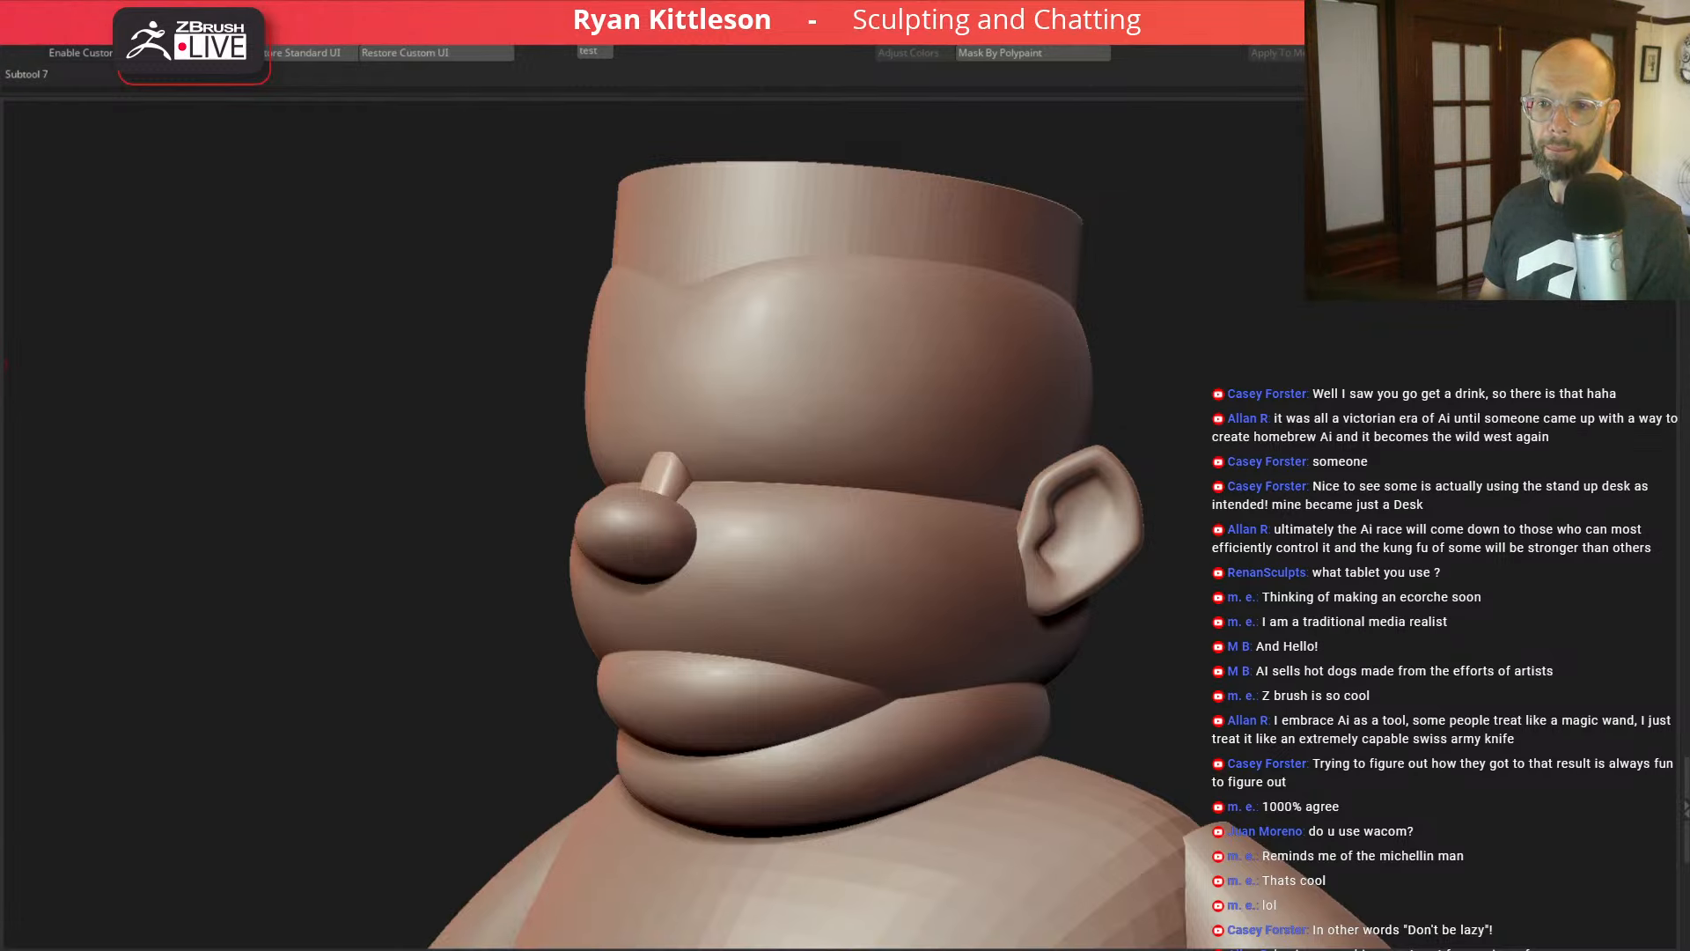
pyautogui.moveTo(5, 478)
pyautogui.mouseDown()
pyautogui.moveTo(144, 479)
pyautogui.moveTo(18, 468)
pyautogui.mouseUp()
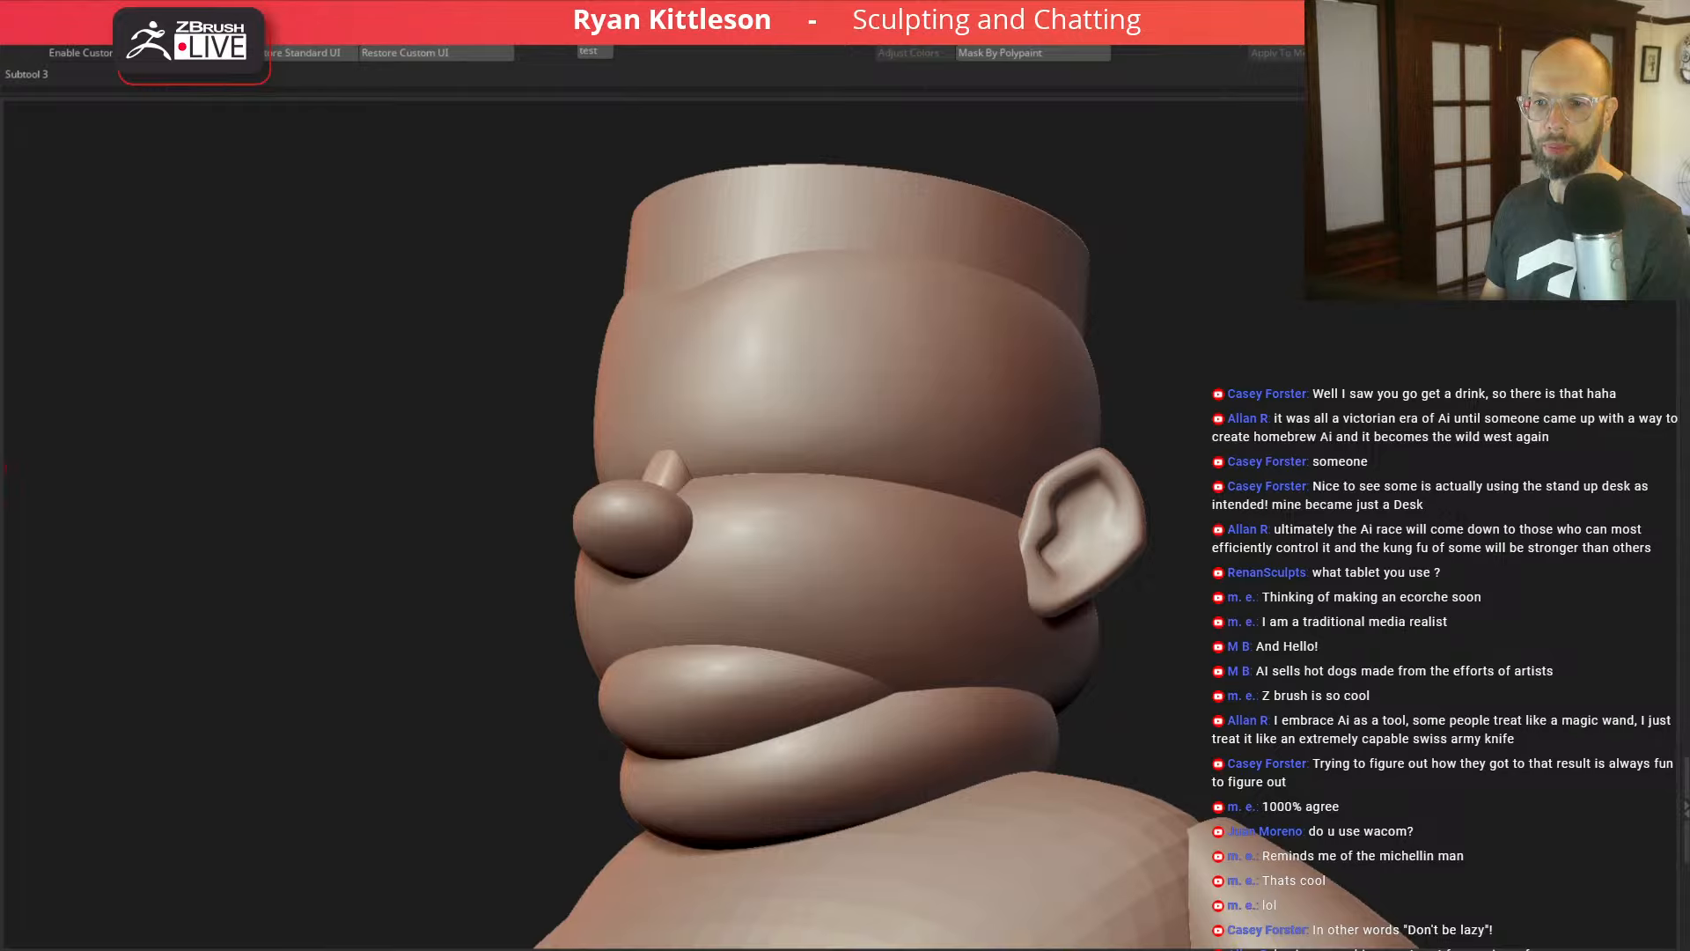
pyautogui.click(5, 467)
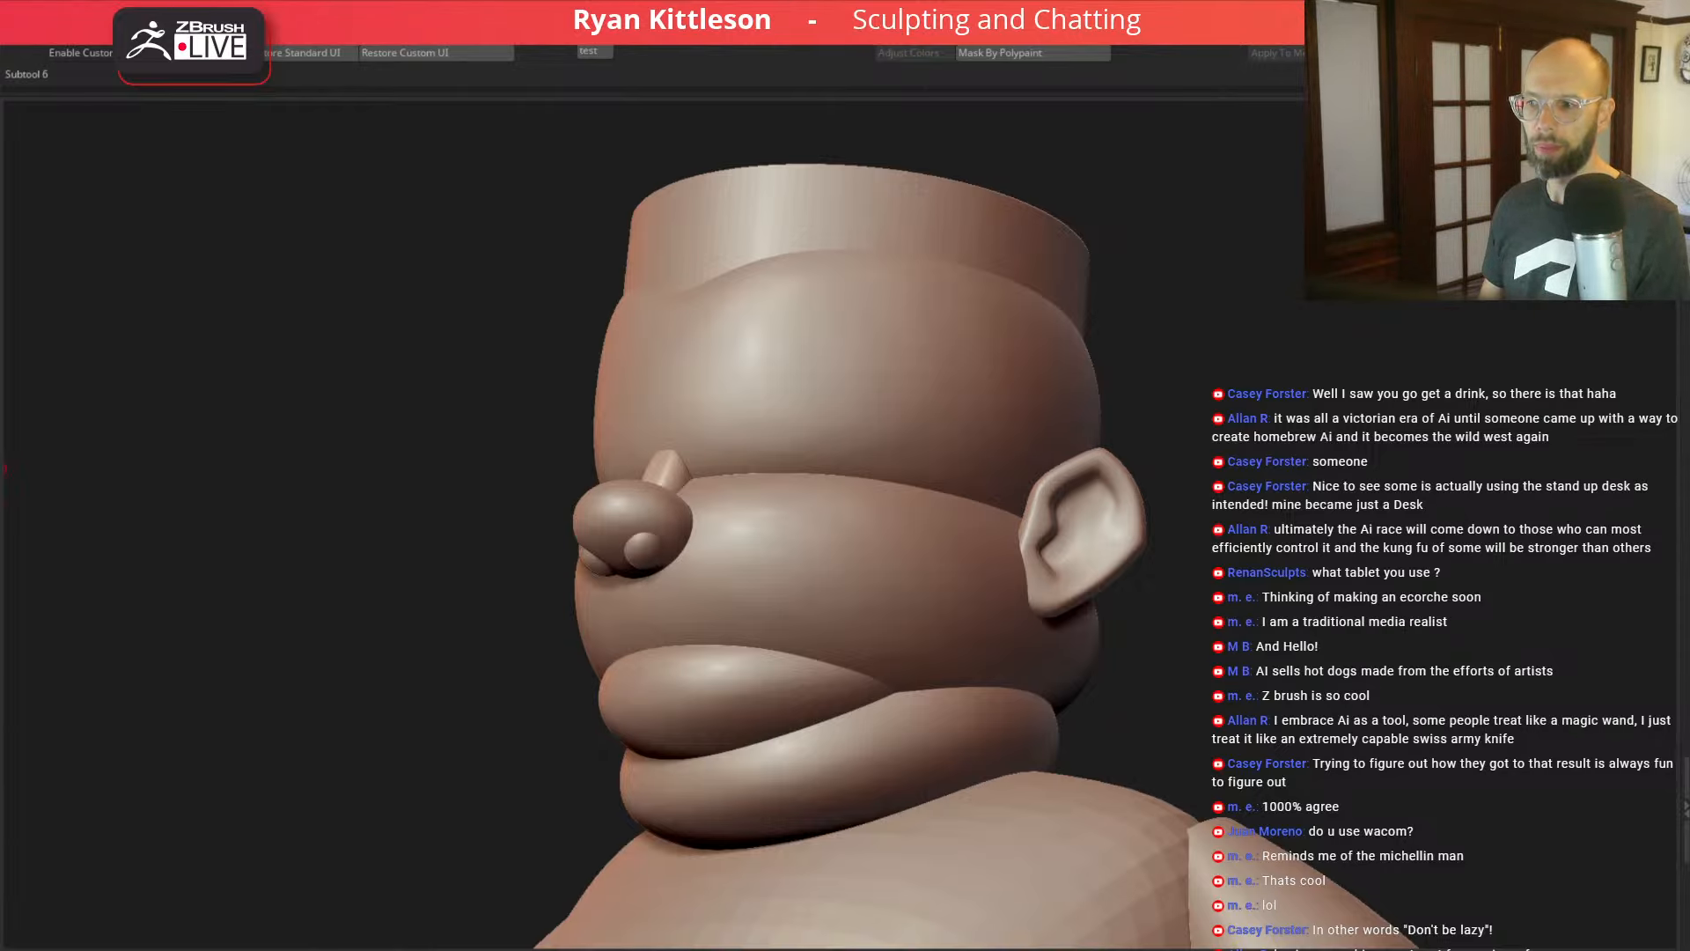
pyautogui.click(5, 469)
pyautogui.moveTo(143, 411)
pyautogui.mouseDown()
pyautogui.moveTo(155, 391)
pyautogui.moveTo(88, 449)
pyautogui.mouseUp()
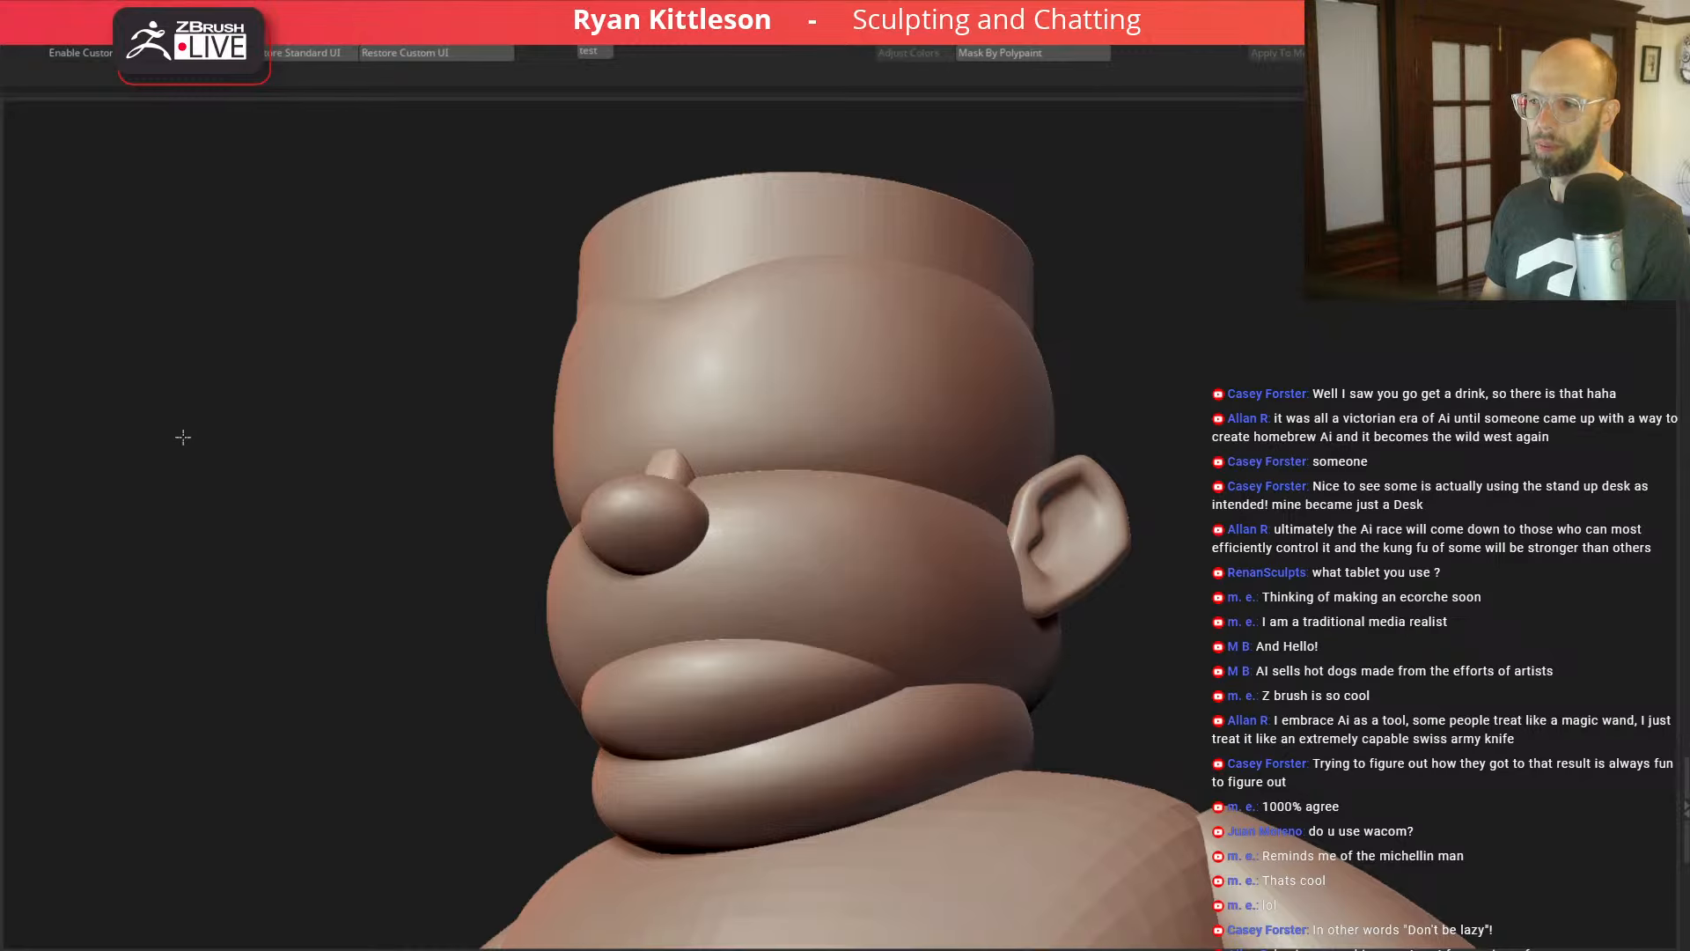
# Step: Work through the nose bridge and cranium subtools in the subtool stack and bring back the nostril cut-outs
pyautogui.moveTo(183, 437); pyautogui.dragTo(193, 414)
pyautogui.moveTo(223, 500)
pyautogui.mouseDown()
pyautogui.moveTo(215, 524)
pyautogui.moveTo(113, 479)
pyautogui.mouseUp()
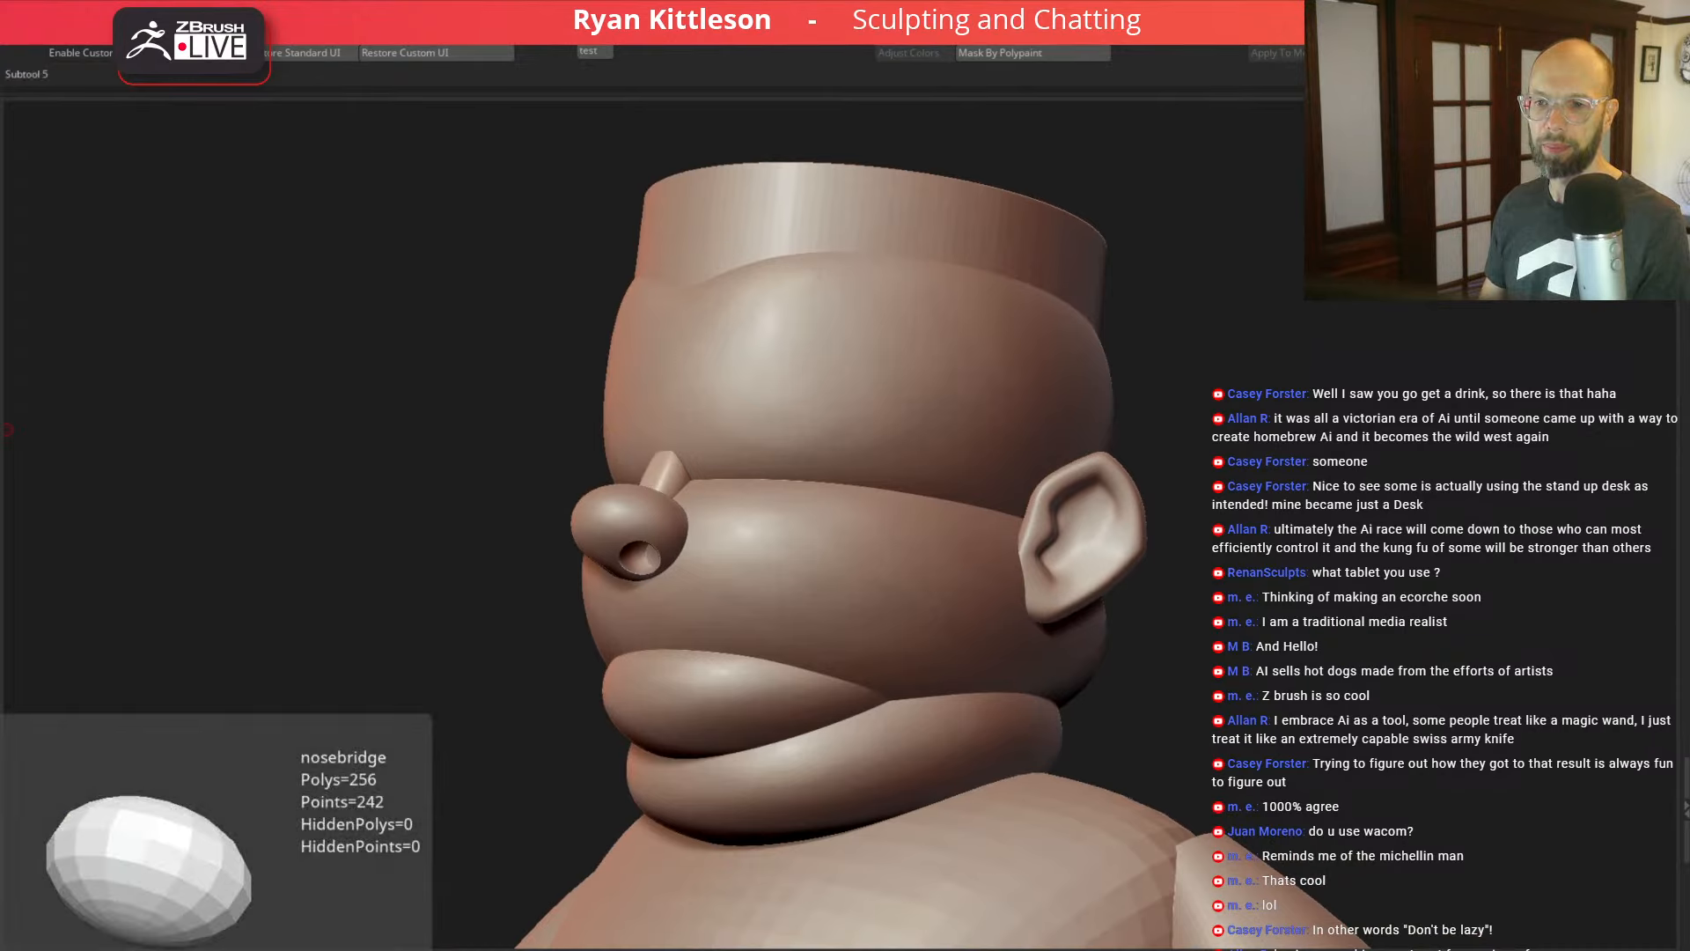
pyautogui.moveTo(122, 414)
pyautogui.mouseDown()
pyautogui.moveTo(155, 394)
pyautogui.moveTo(137, 399)
pyautogui.mouseUp()
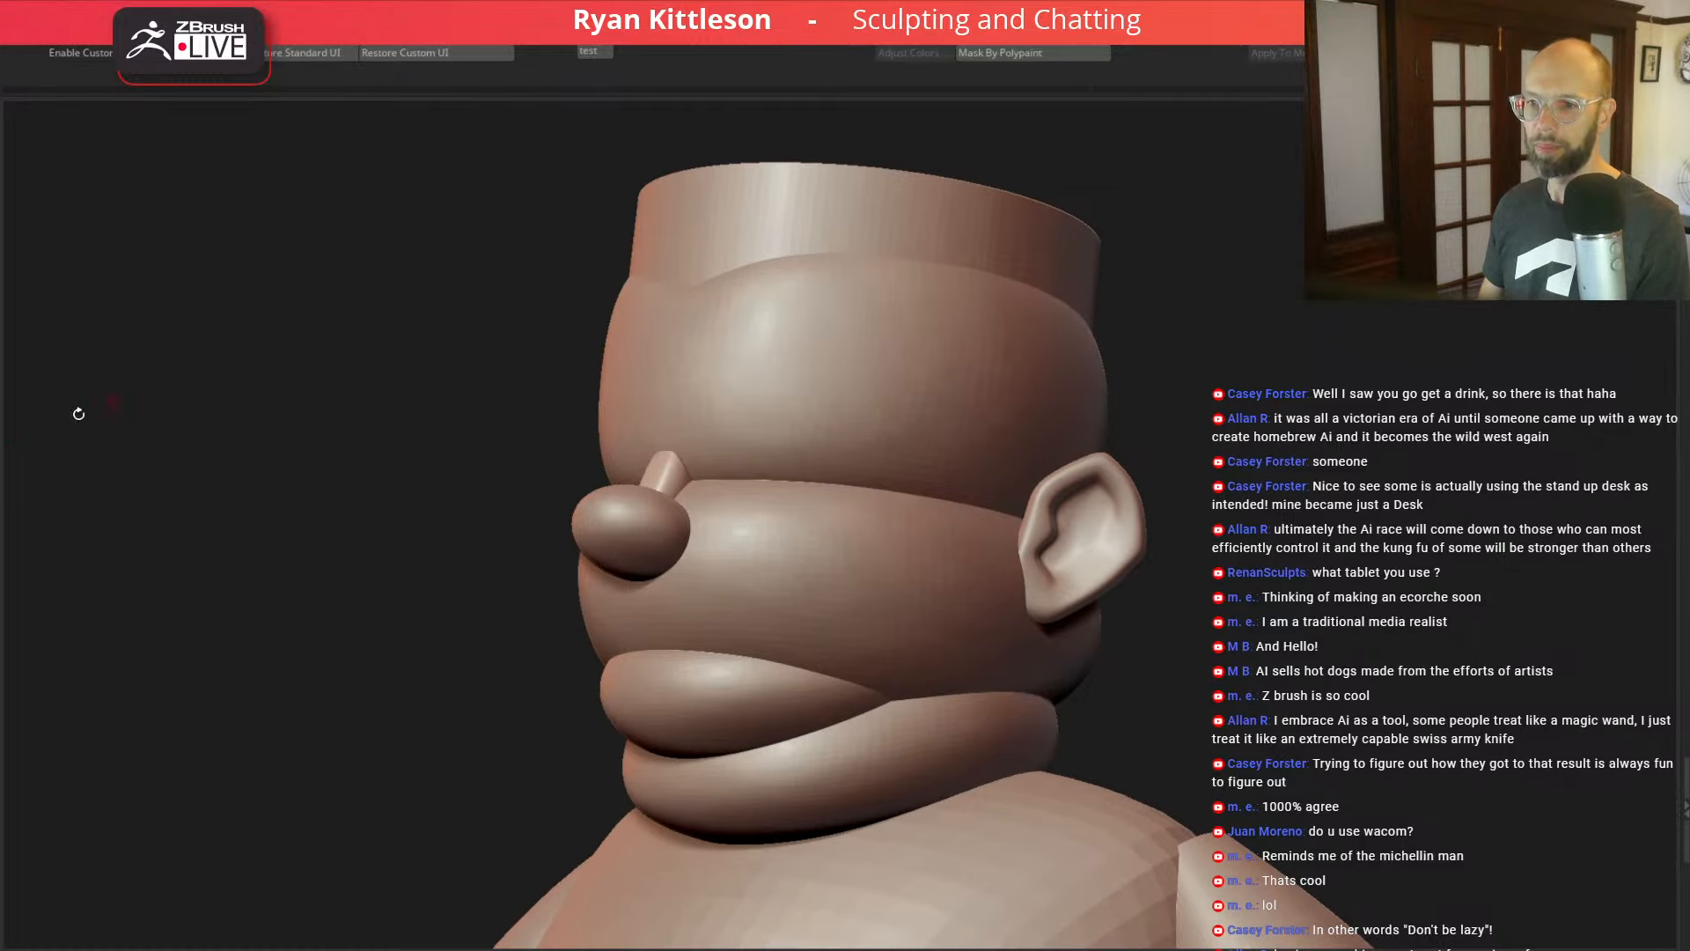
pyautogui.moveTo(174, 389); pyautogui.dragTo(174, 384)
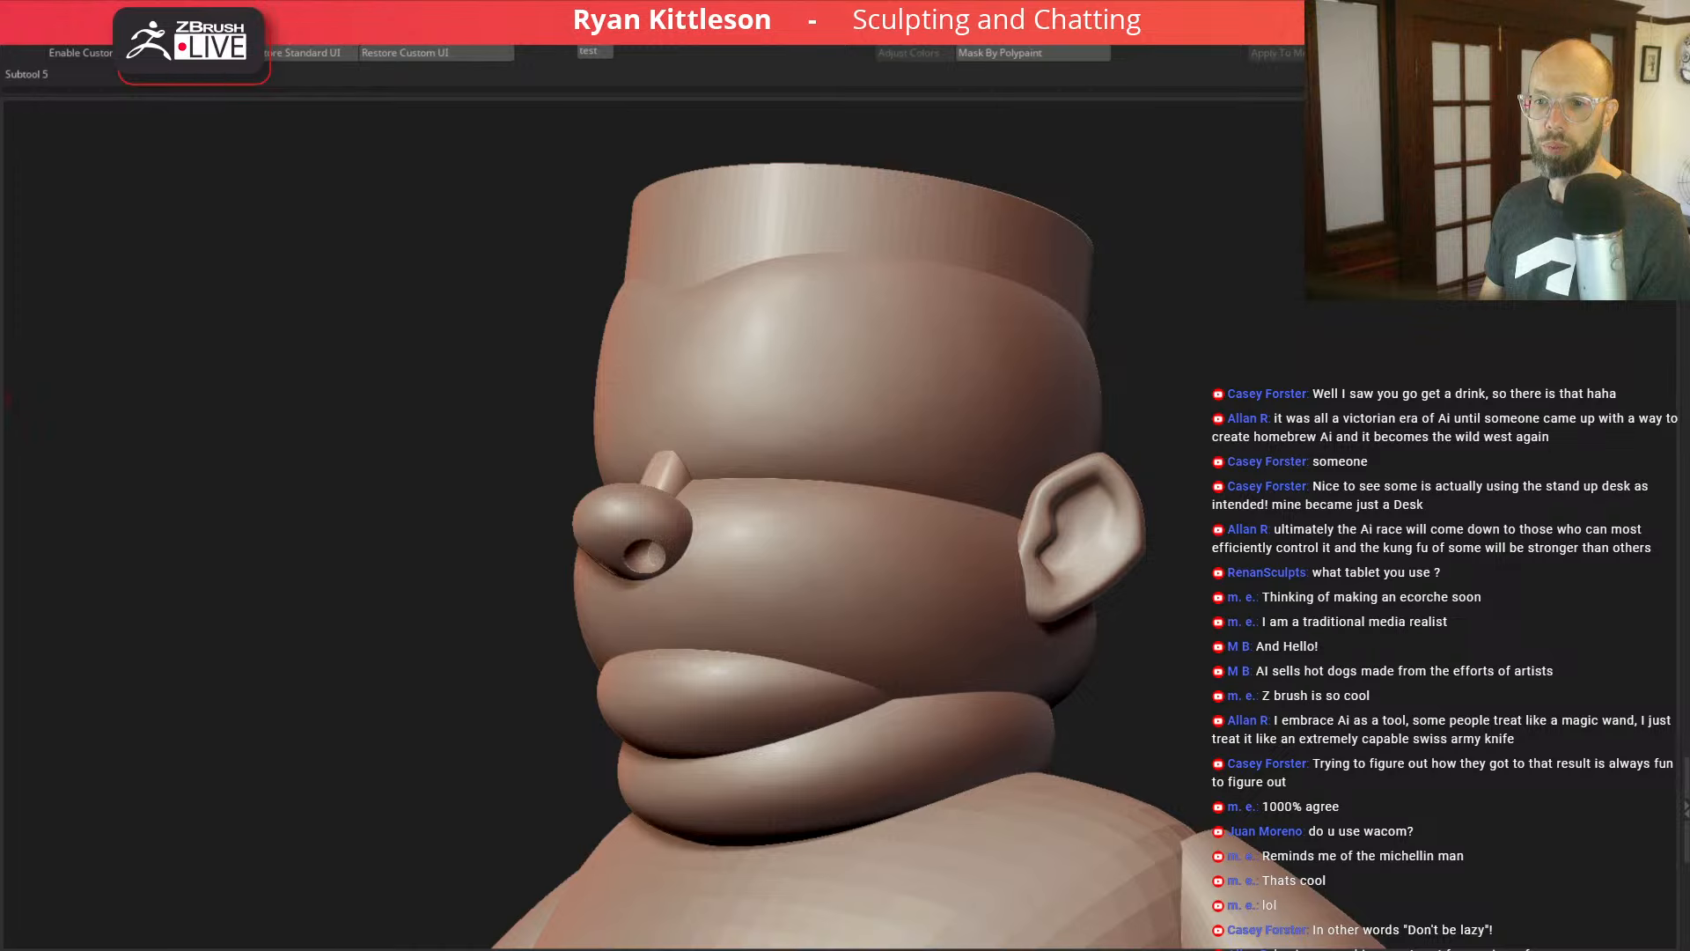
pyautogui.click(7, 398)
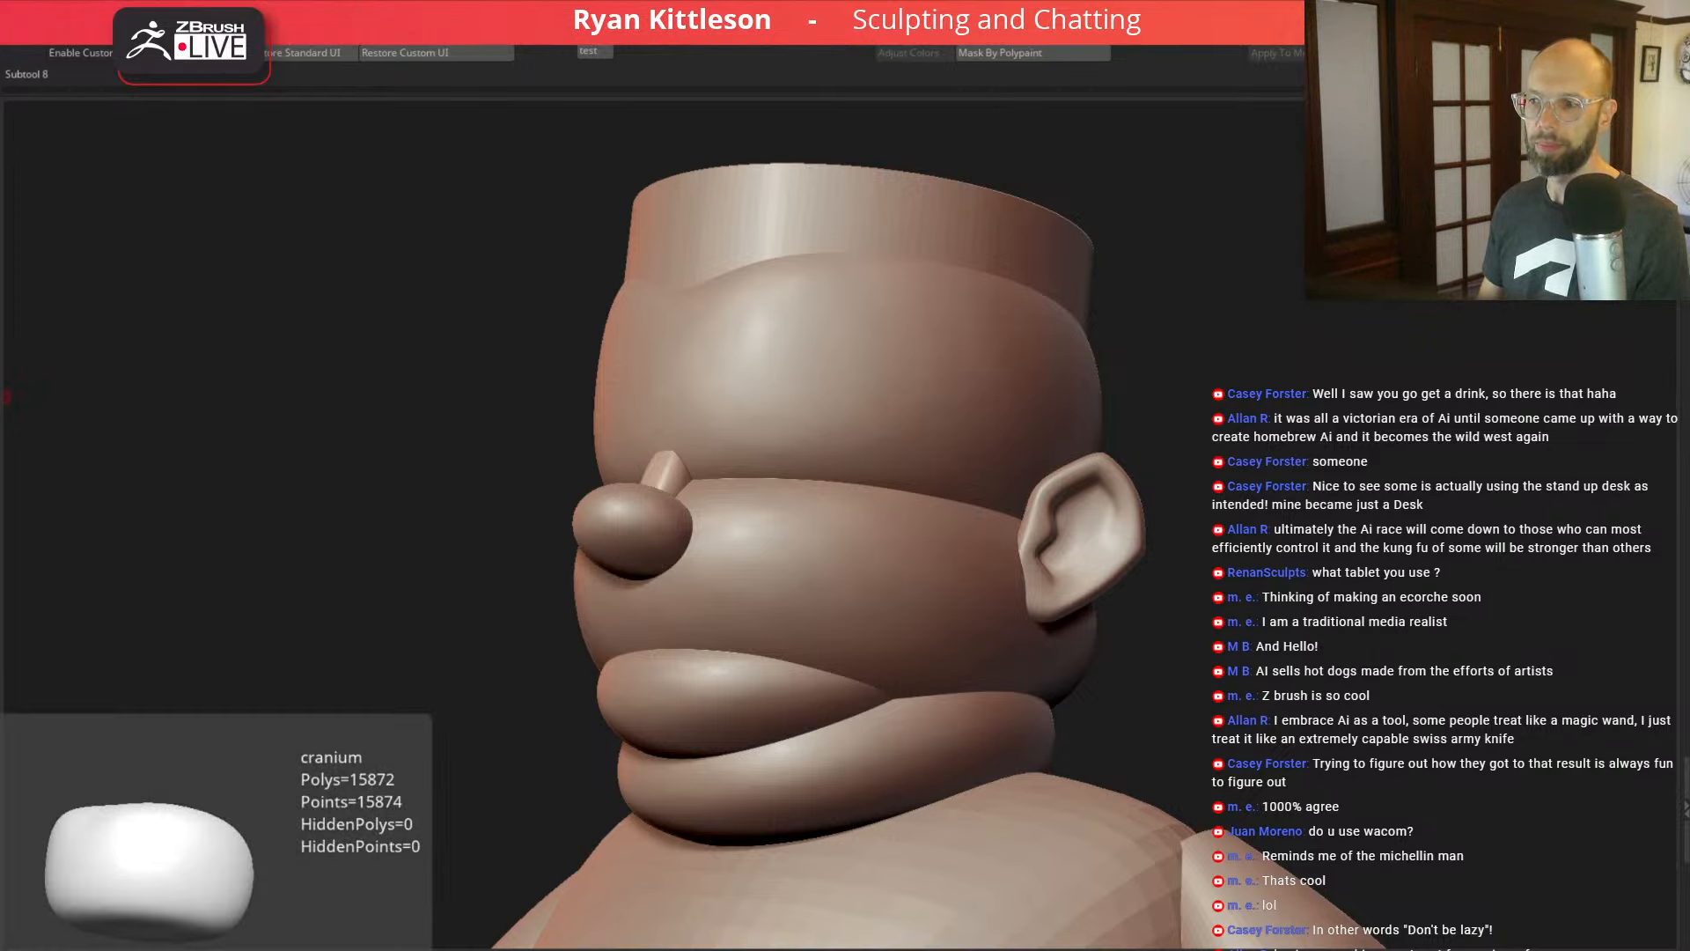
pyautogui.moveTo(148, 399); pyautogui.dragTo(154, 374)
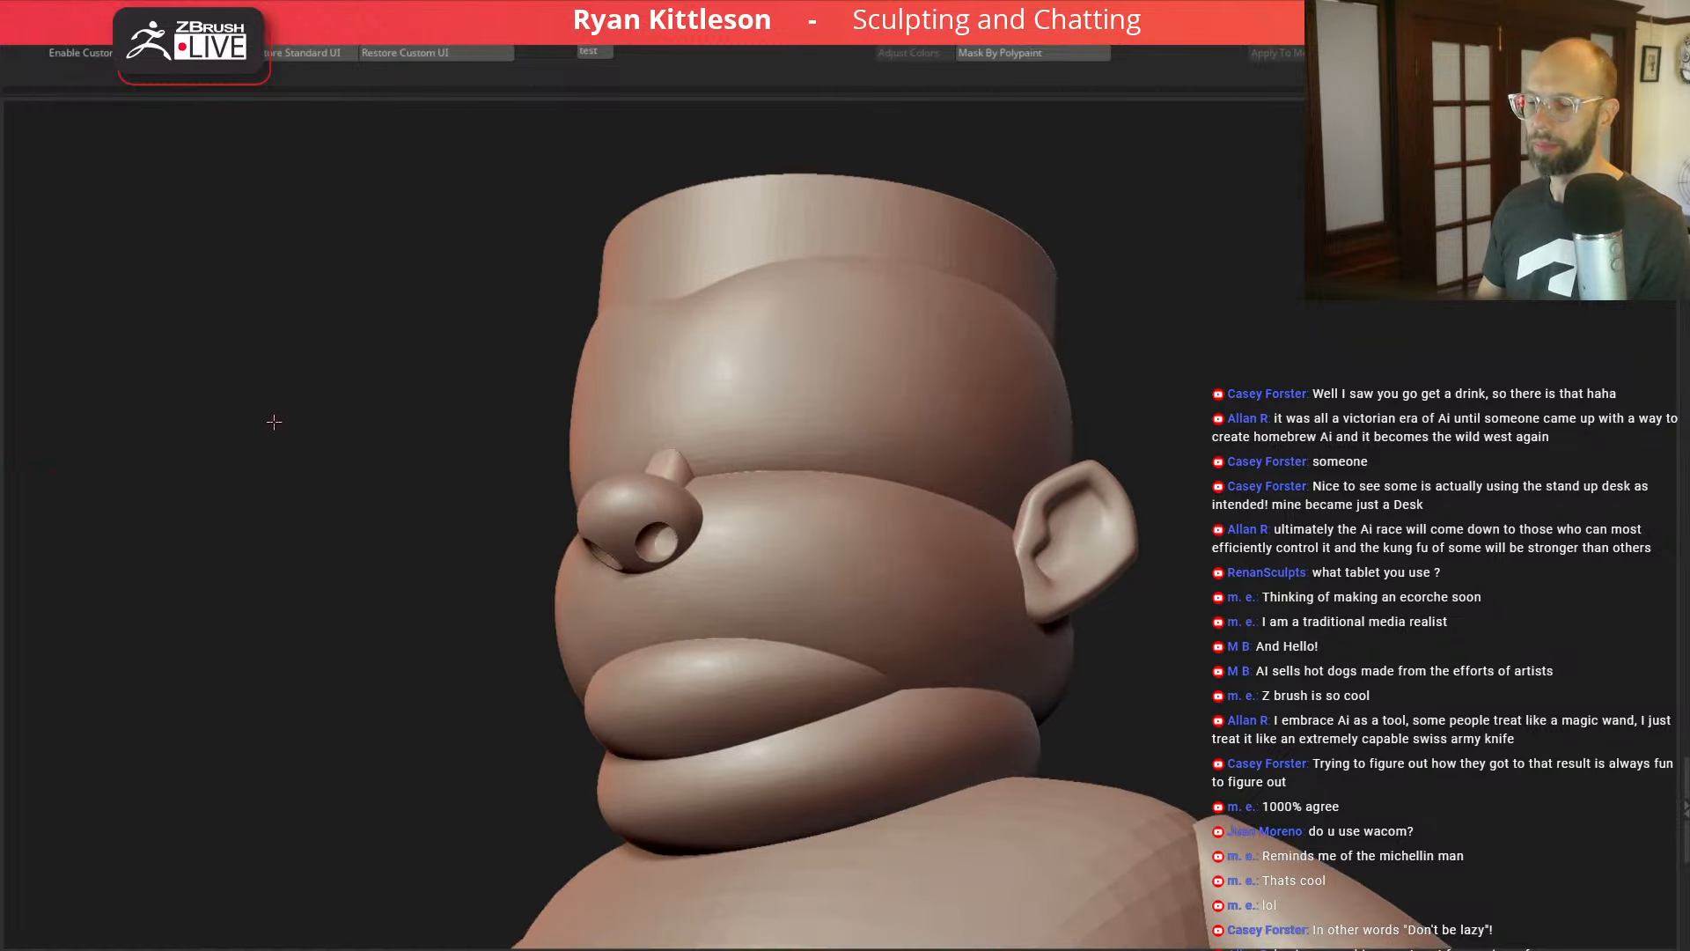
pyautogui.moveTo(274, 423); pyautogui.dragTo(266, 424)
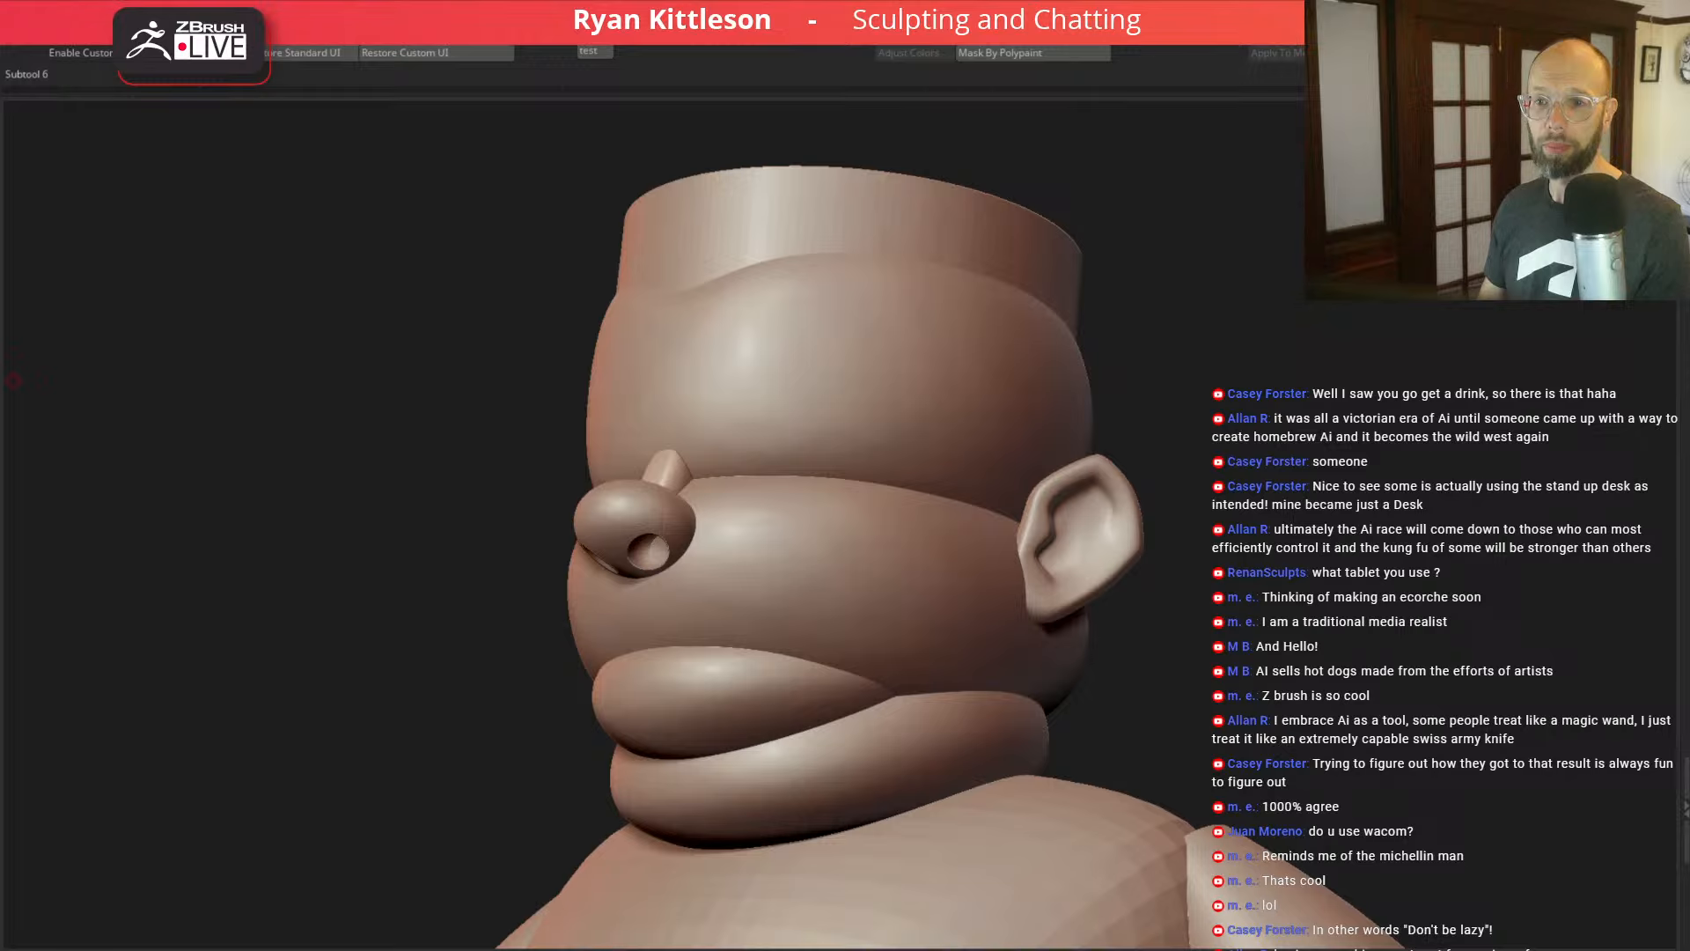
# Step: Remove the nose bridge from view and keep the nostrils cut into the nose
pyautogui.moveTo(146, 381); pyautogui.dragTo(55, 393)
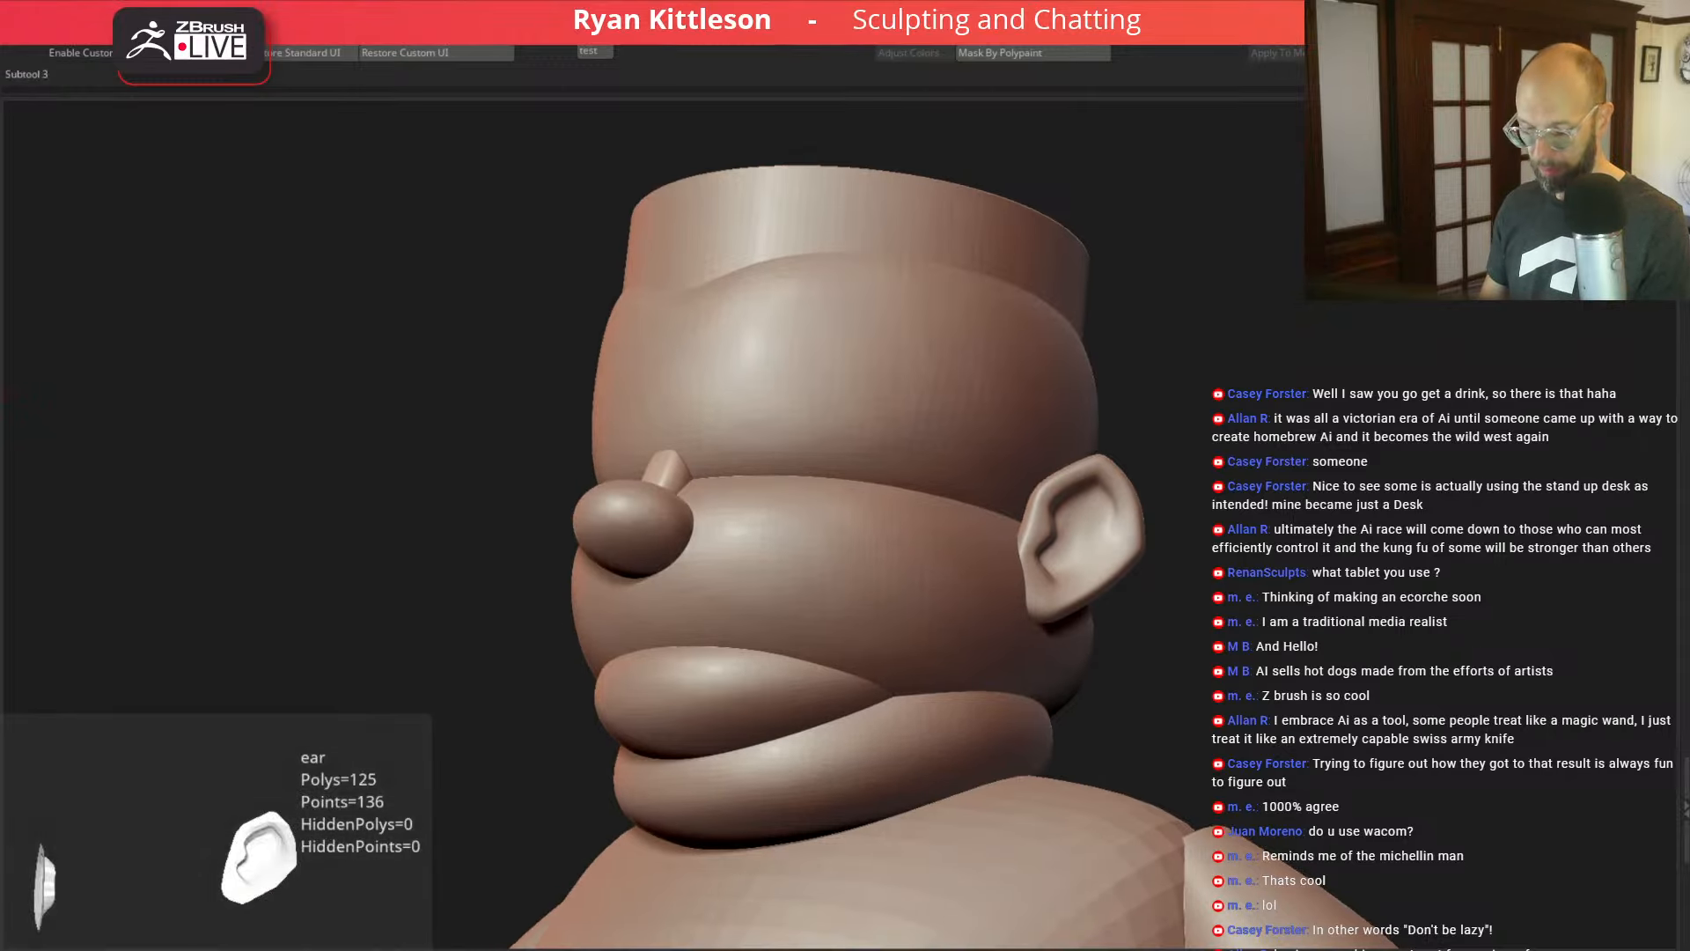
pyautogui.press('F2')
pyautogui.press('Return')
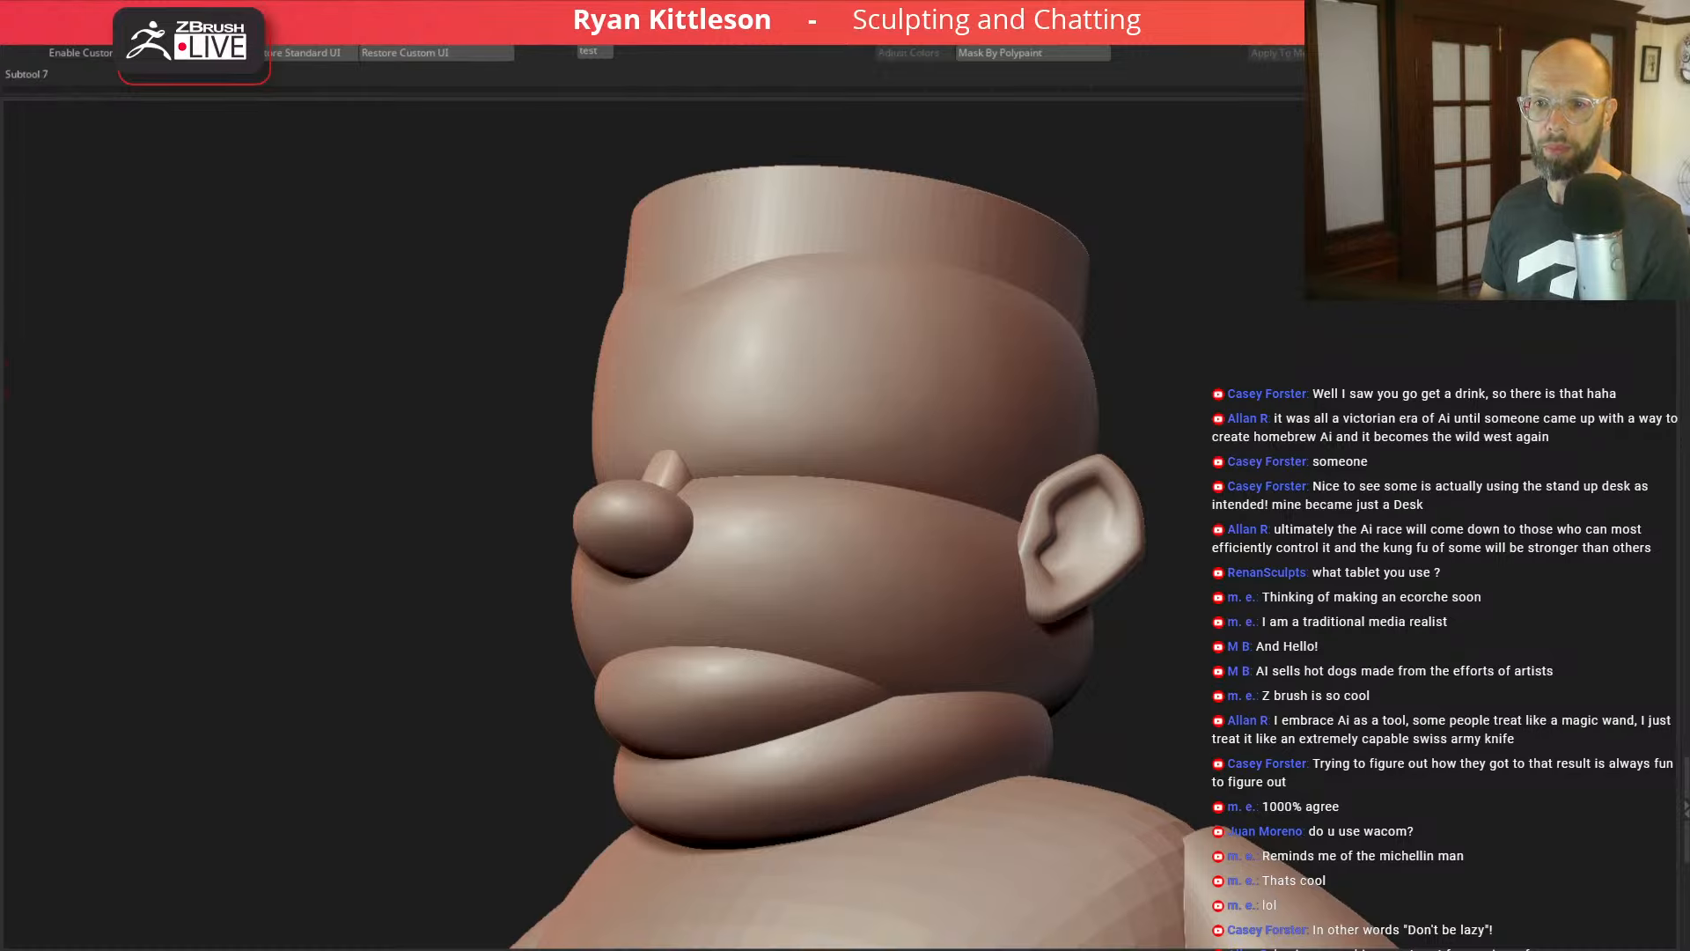
pyautogui.moveTo(21, 464); pyautogui.dragTo(85, 437)
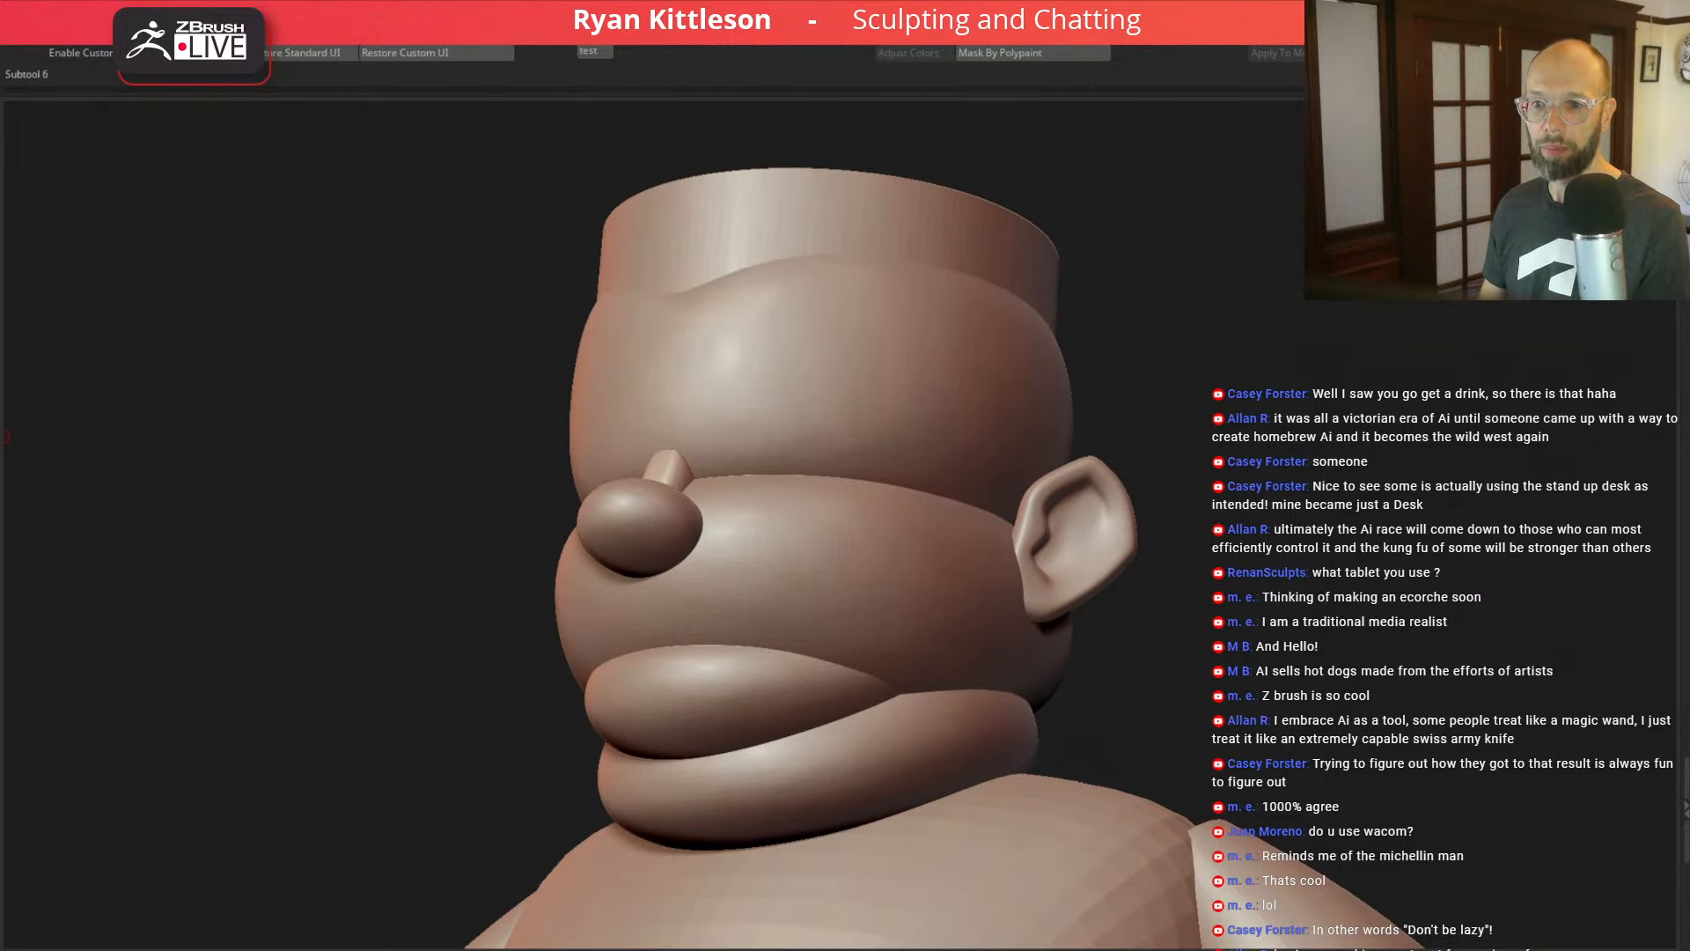
pyautogui.moveTo(298, 499); pyautogui.dragTo(270, 467)
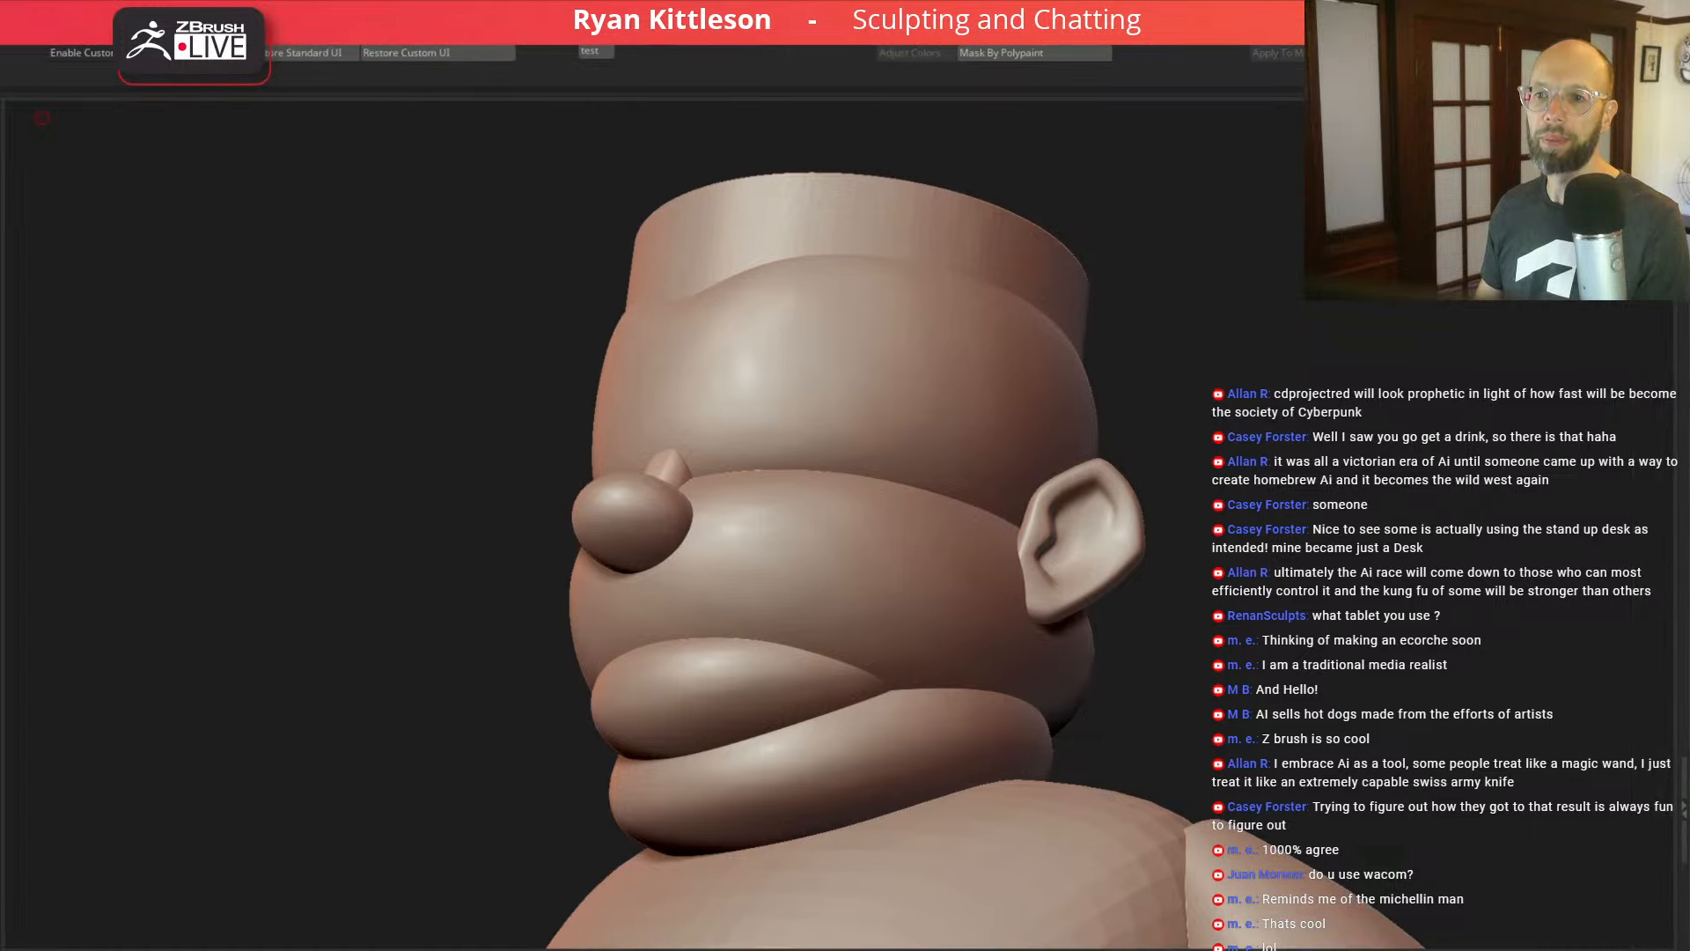
pyautogui.moveTo(257, 472); pyautogui.dragTo(236, 482)
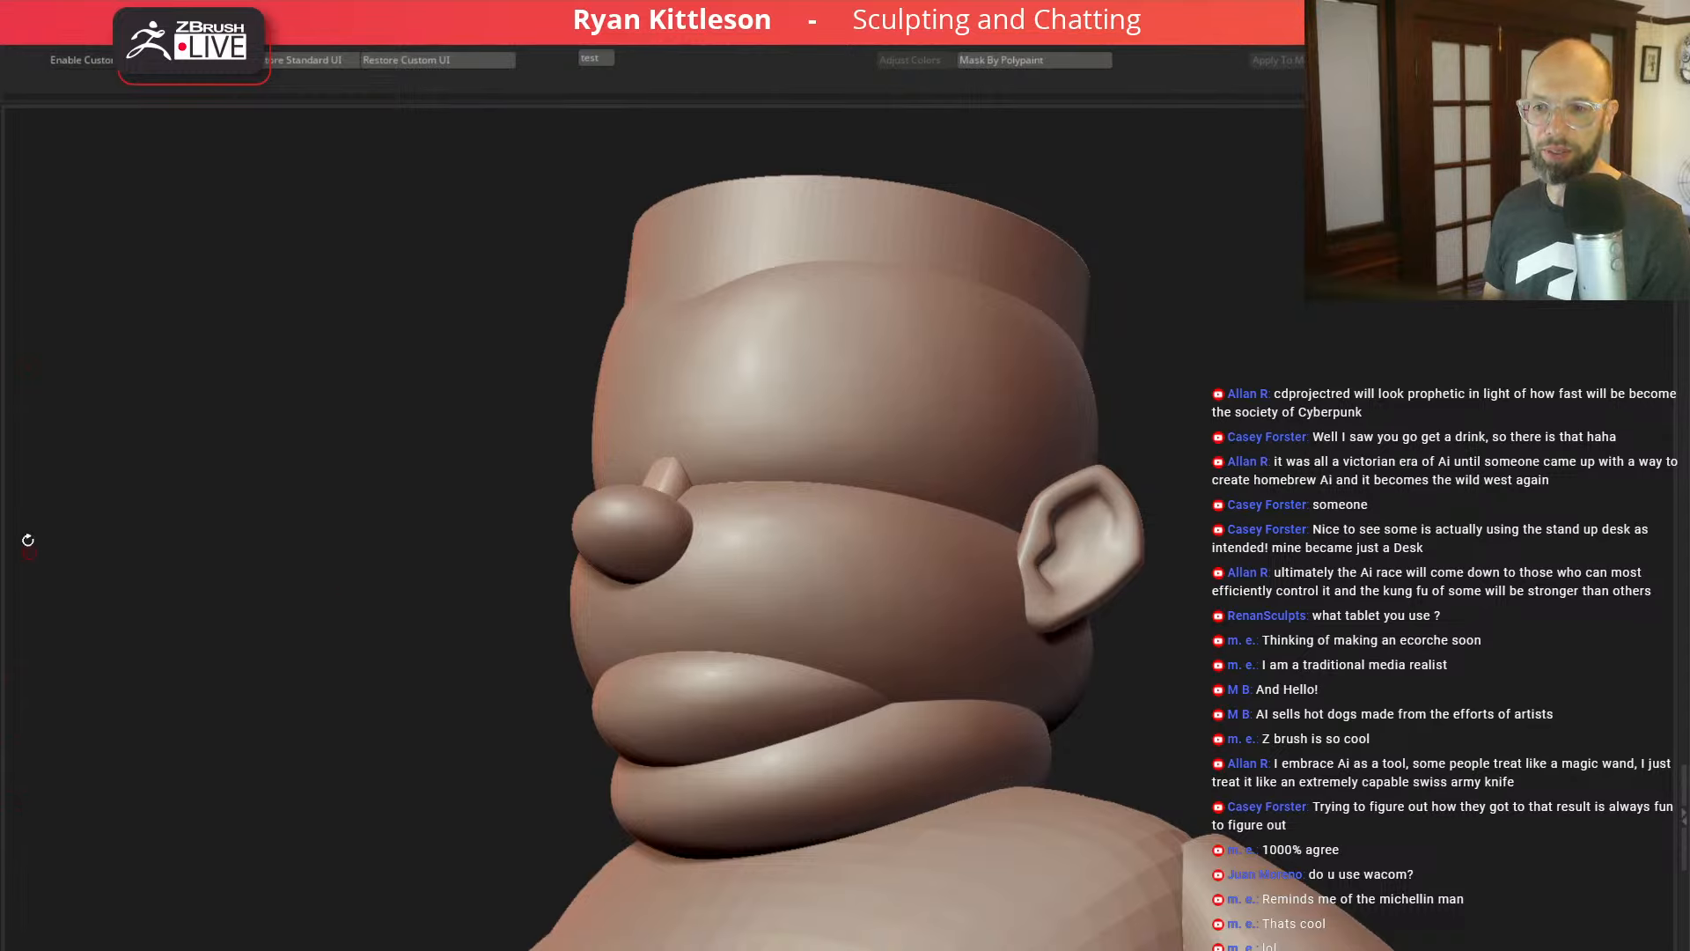
pyautogui.moveTo(363, 602); pyautogui.dragTo(14, 663)
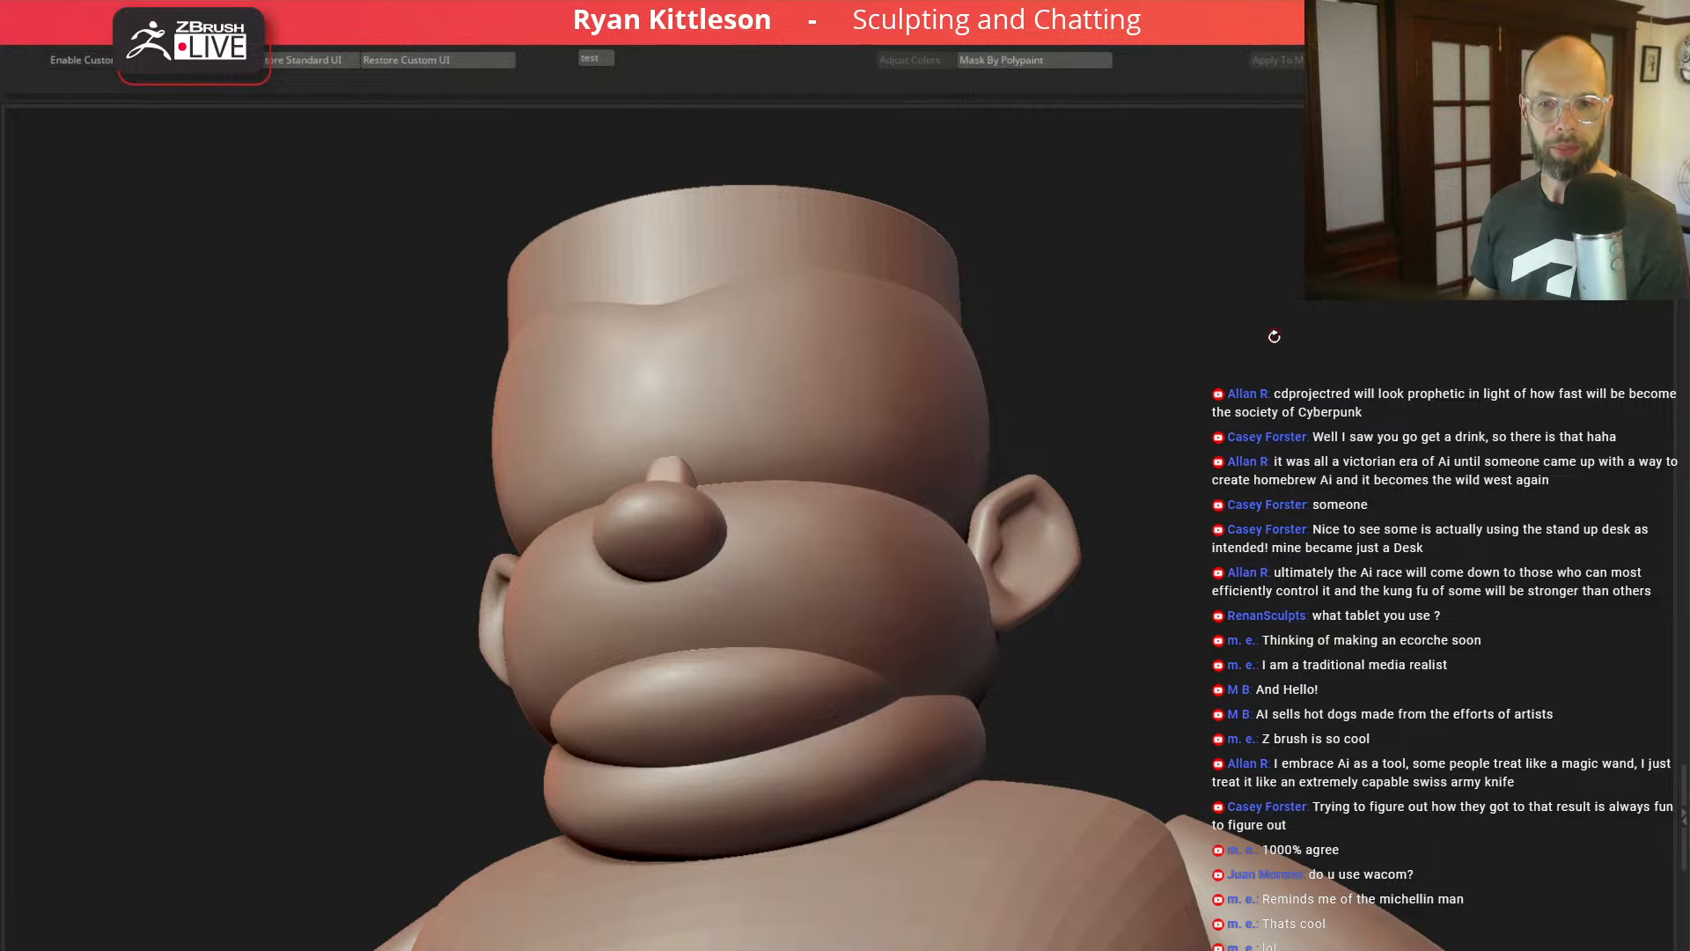
pyautogui.moveTo(1274, 338); pyautogui.dragTo(1286, 369)
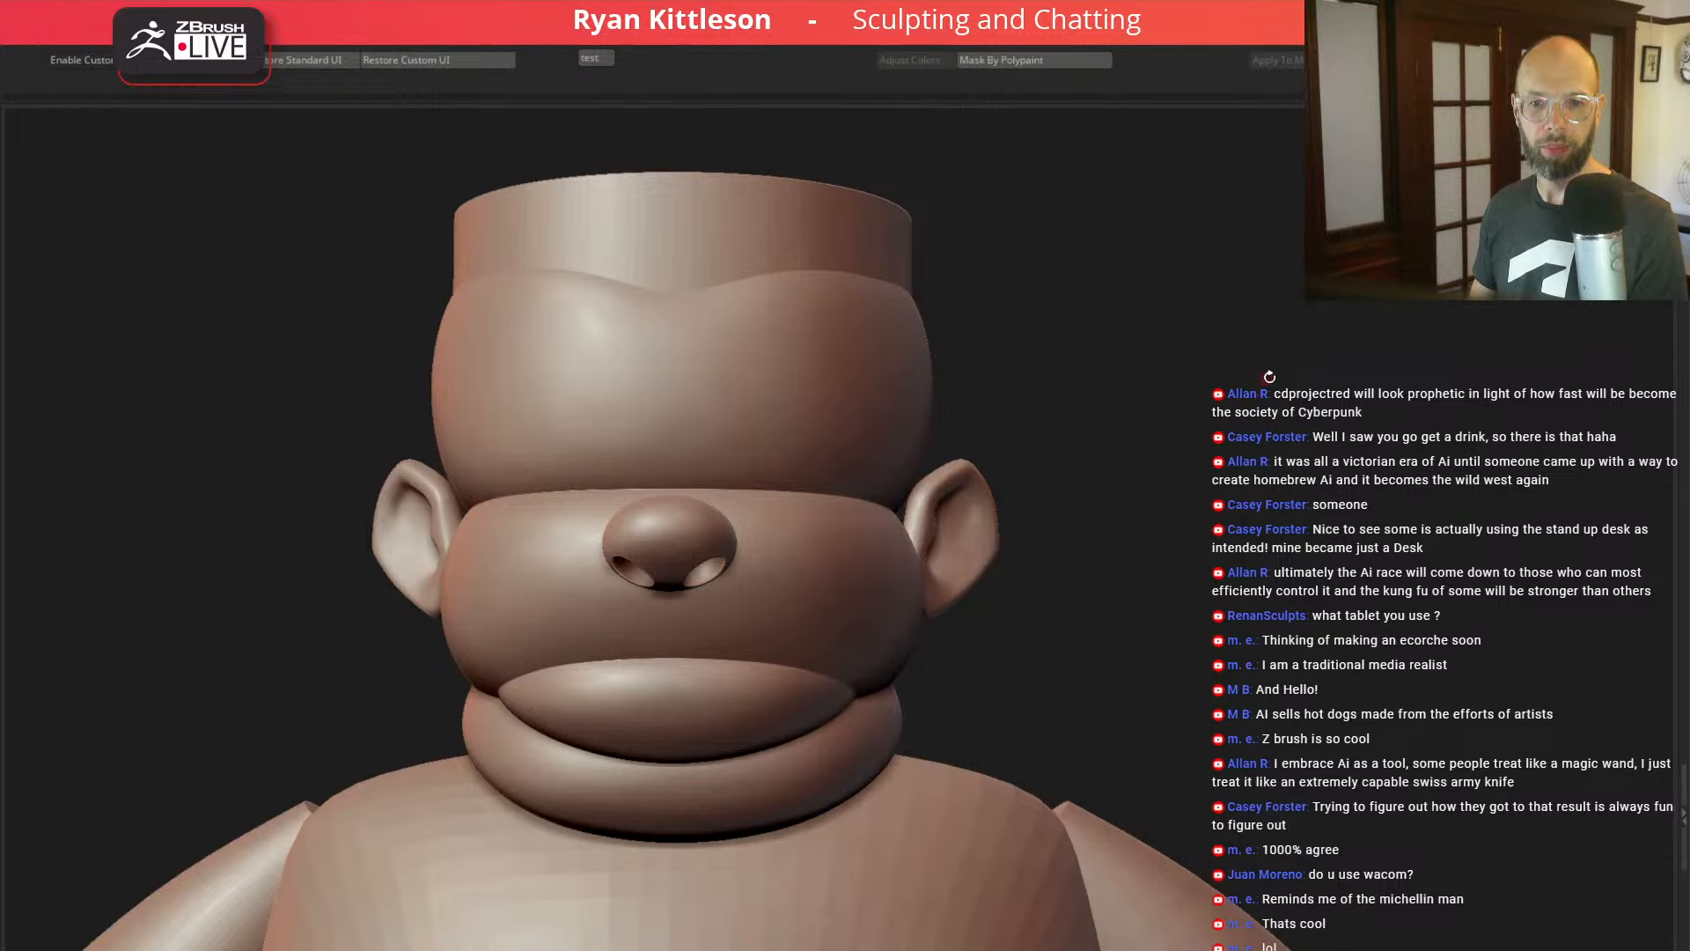
# Step: Examine the head from the front, three-quarter and side views, comparing the nose, ears, cheek and lip forms
pyautogui.moveTo(1304, 385); pyautogui.dragTo(1310, 377)
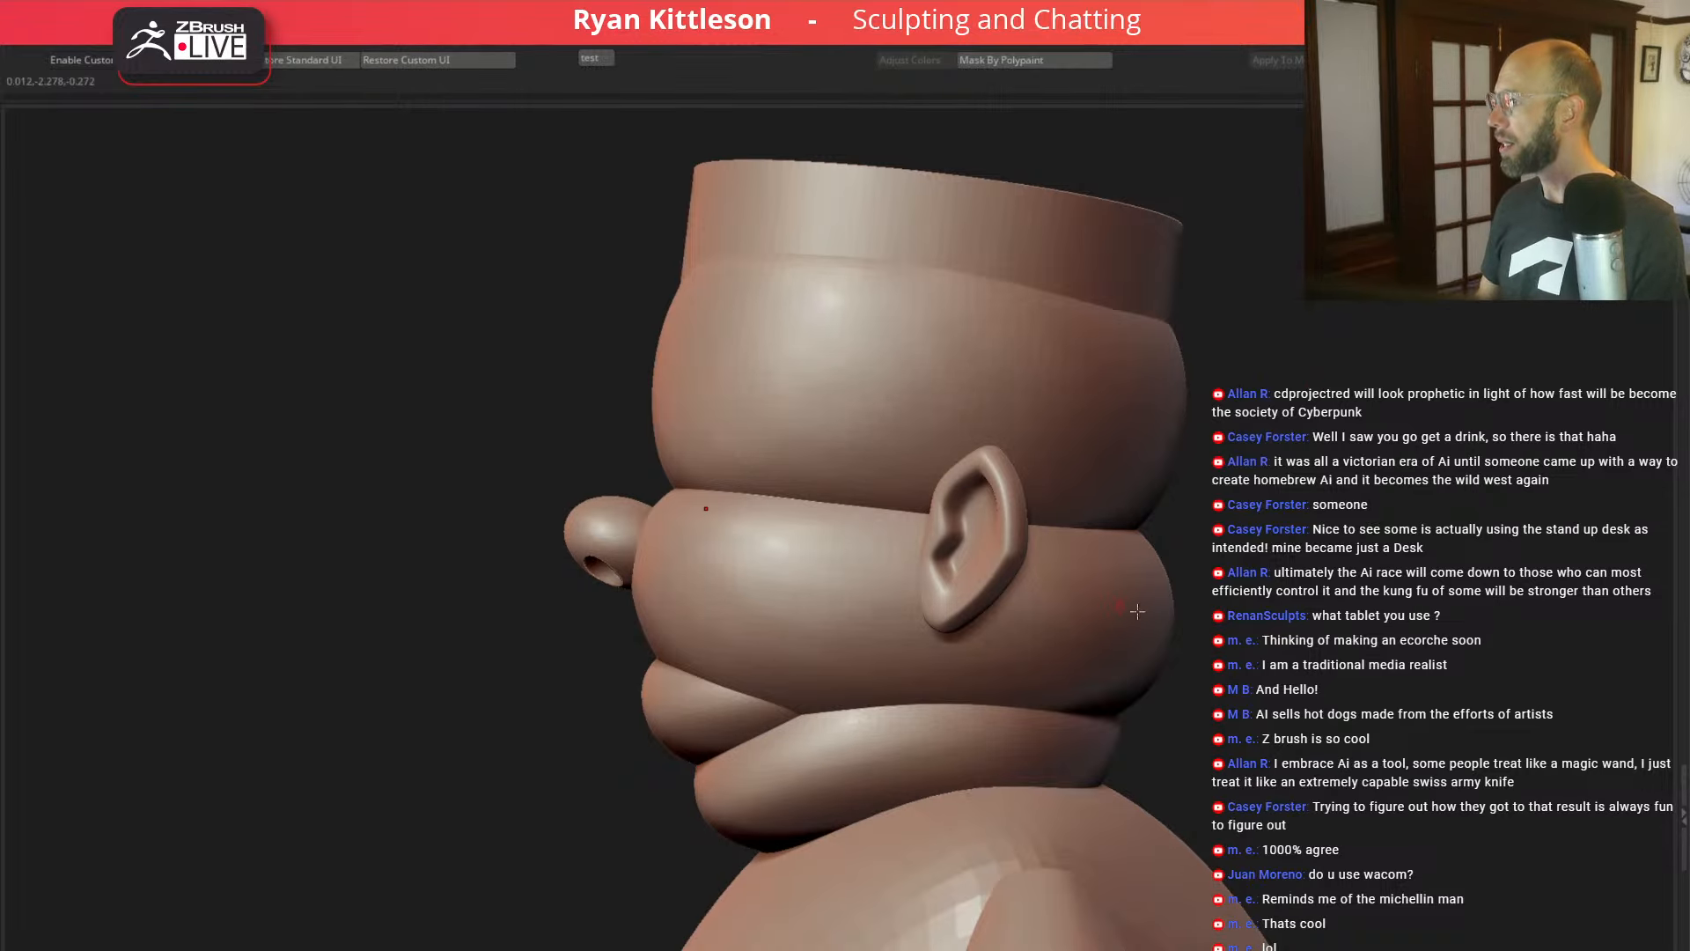
pyautogui.moveTo(366, 626)
pyautogui.mouseDown()
pyautogui.moveTo(446, 577)
pyautogui.moveTo(1180, 449)
pyautogui.moveTo(1193, 466)
pyautogui.mouseUp()
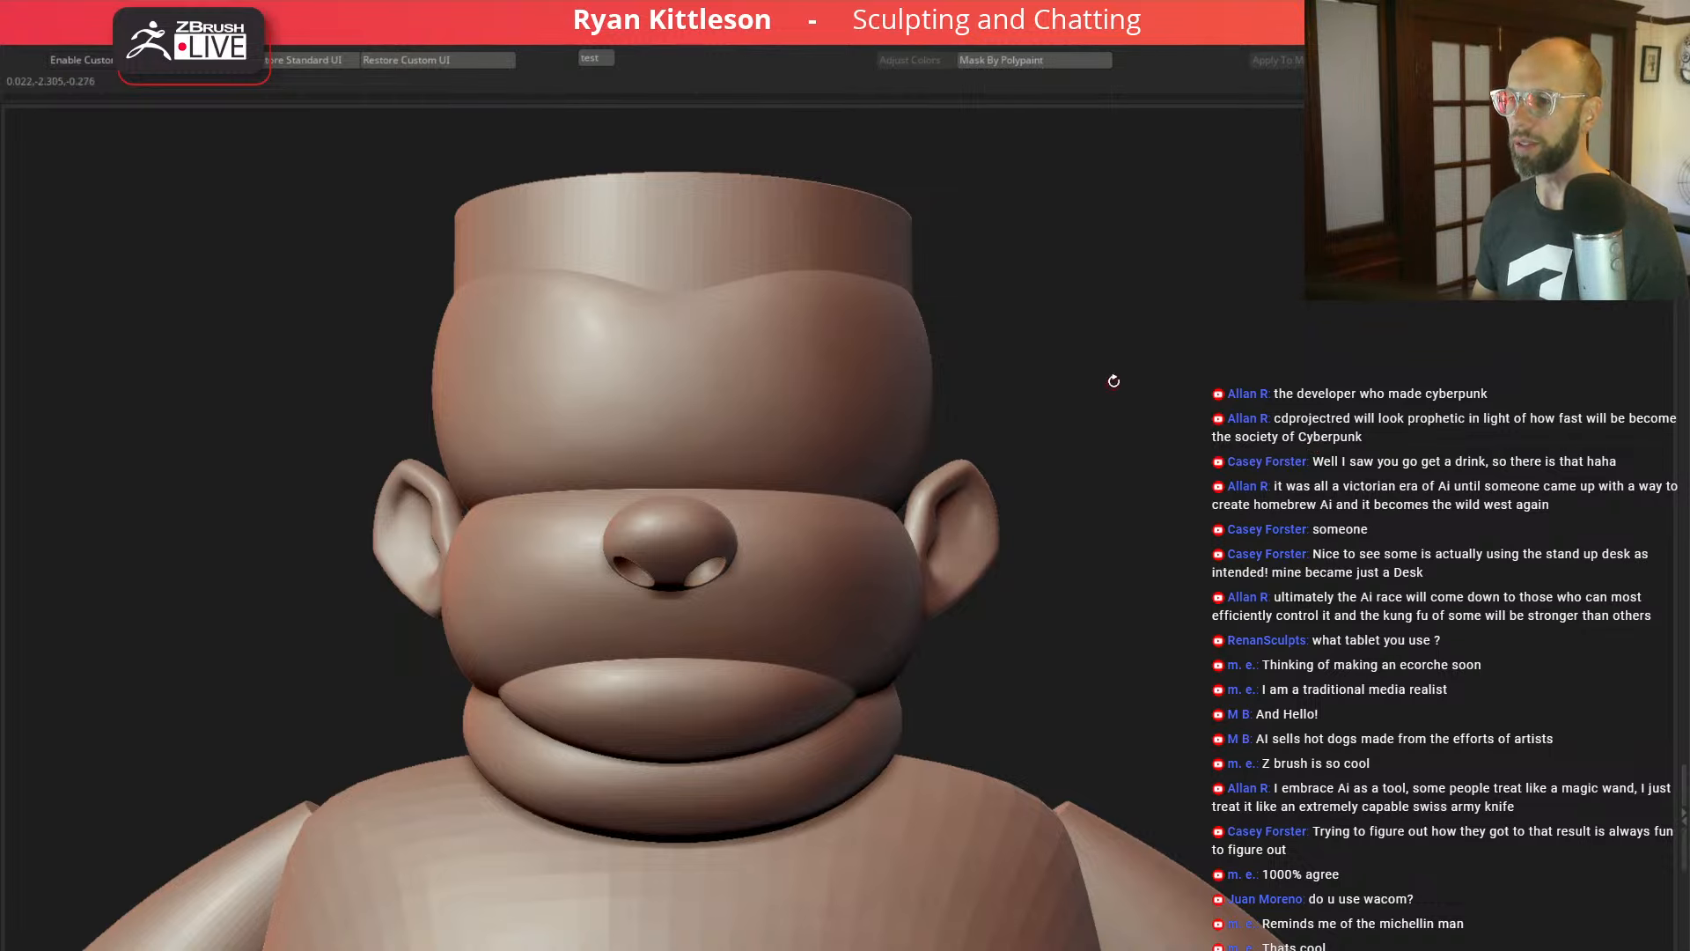
pyautogui.moveTo(1226, 371); pyautogui.dragTo(1157, 376)
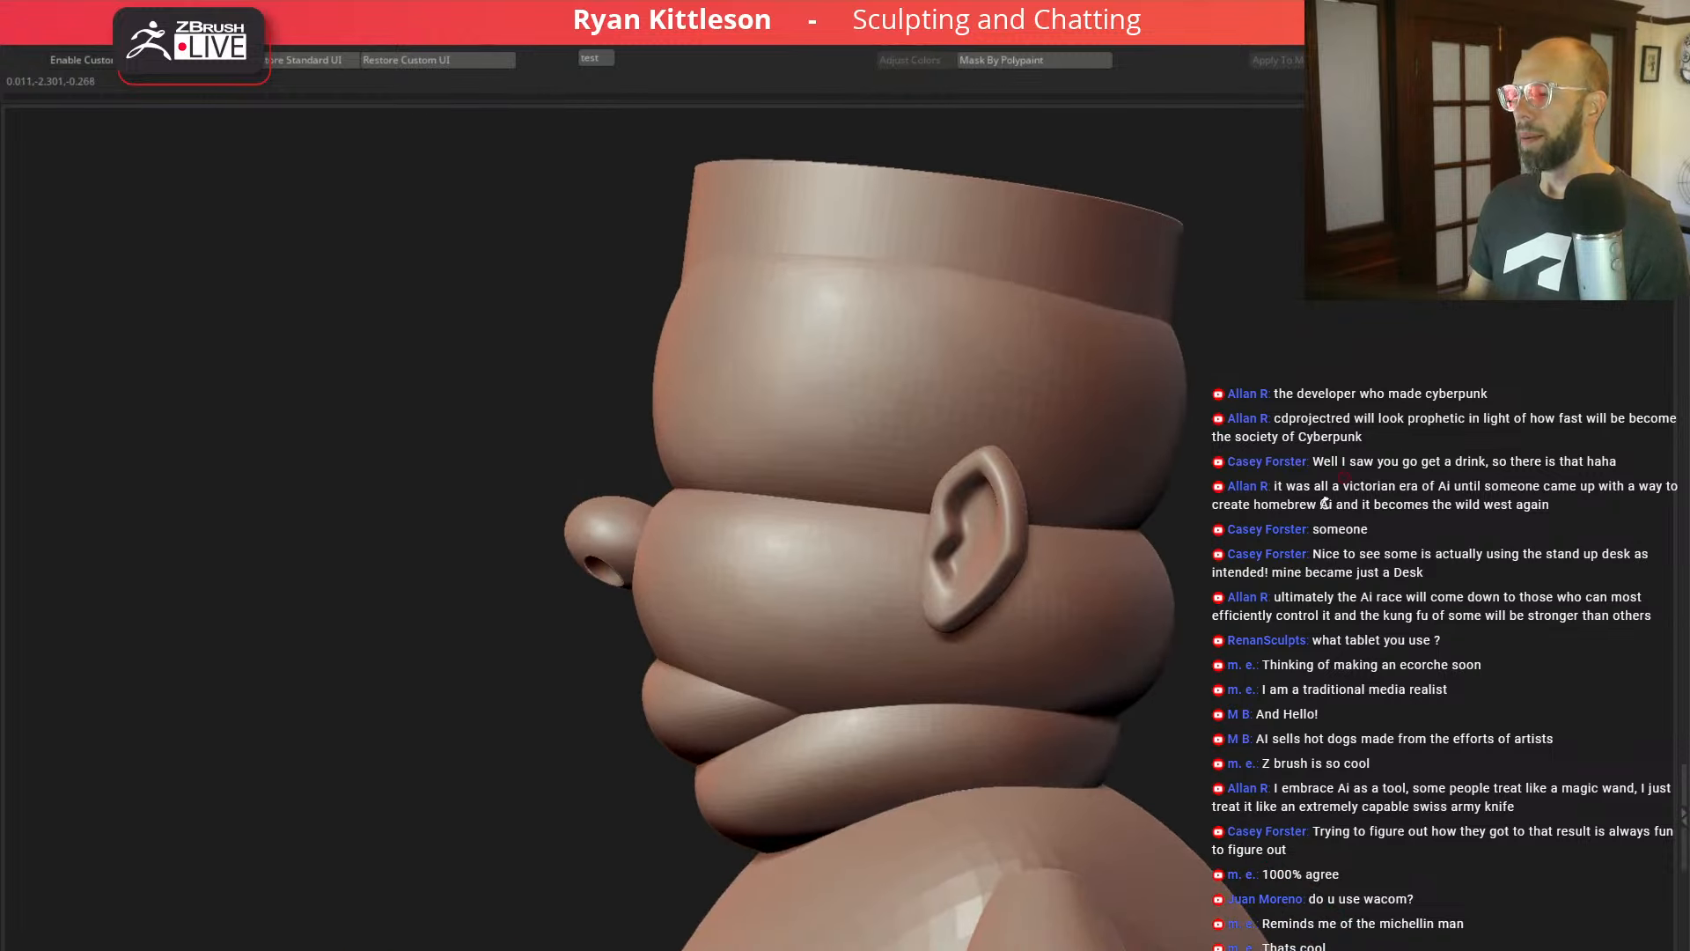
pyautogui.press('w')
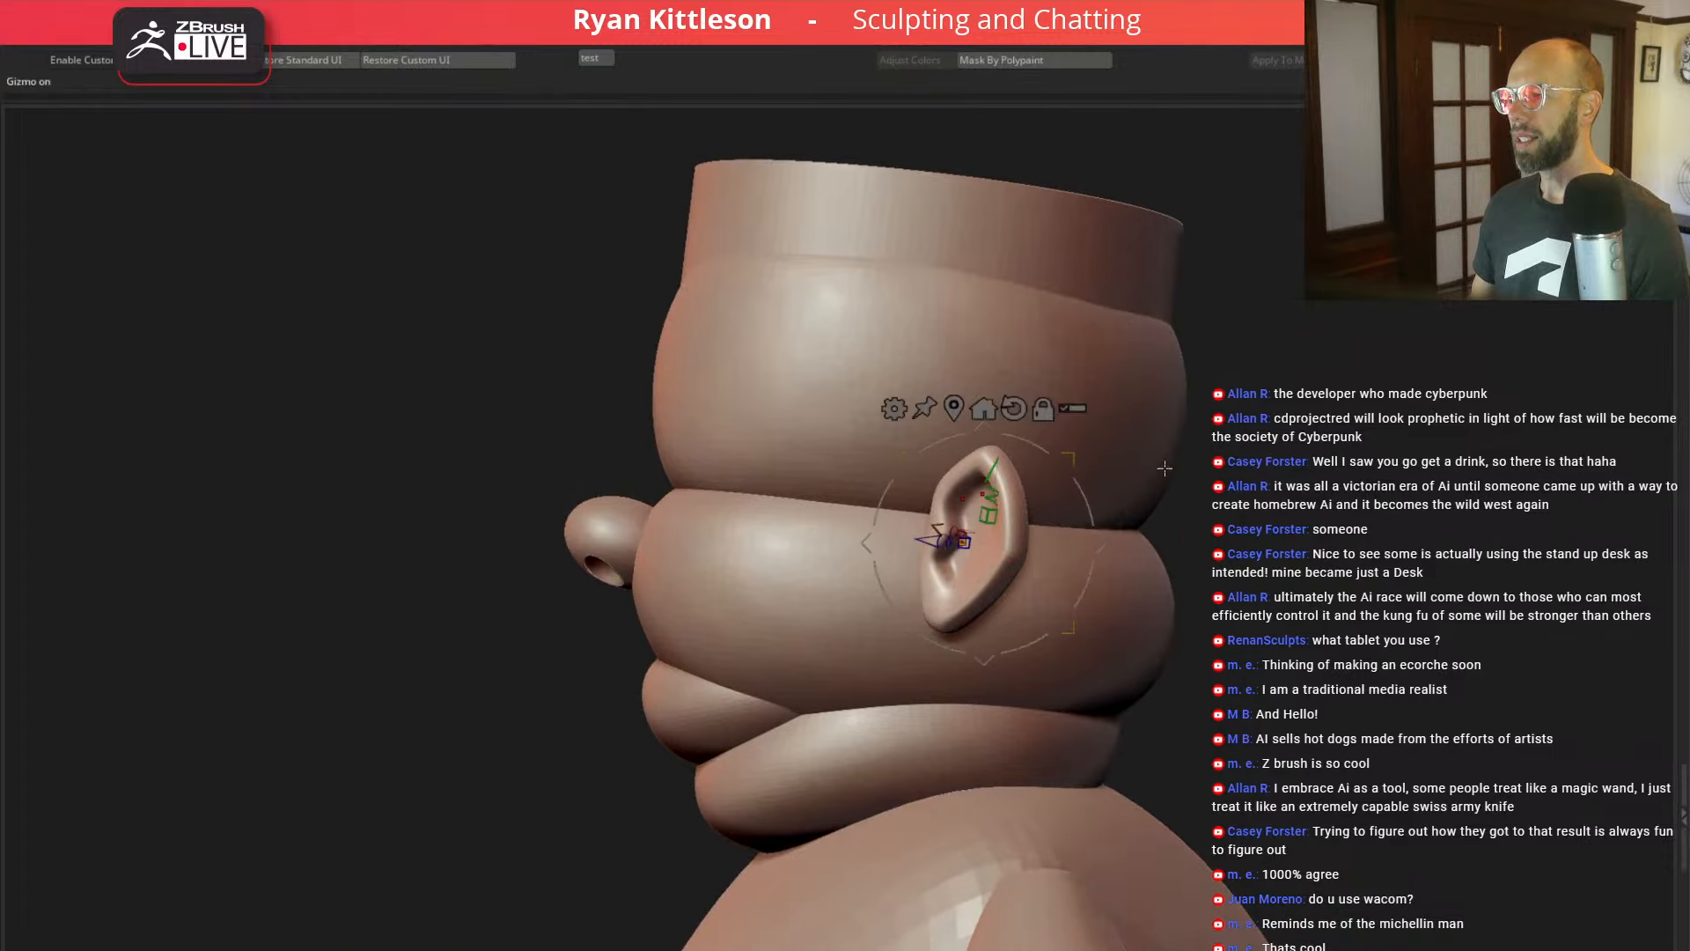
pyautogui.press('q')
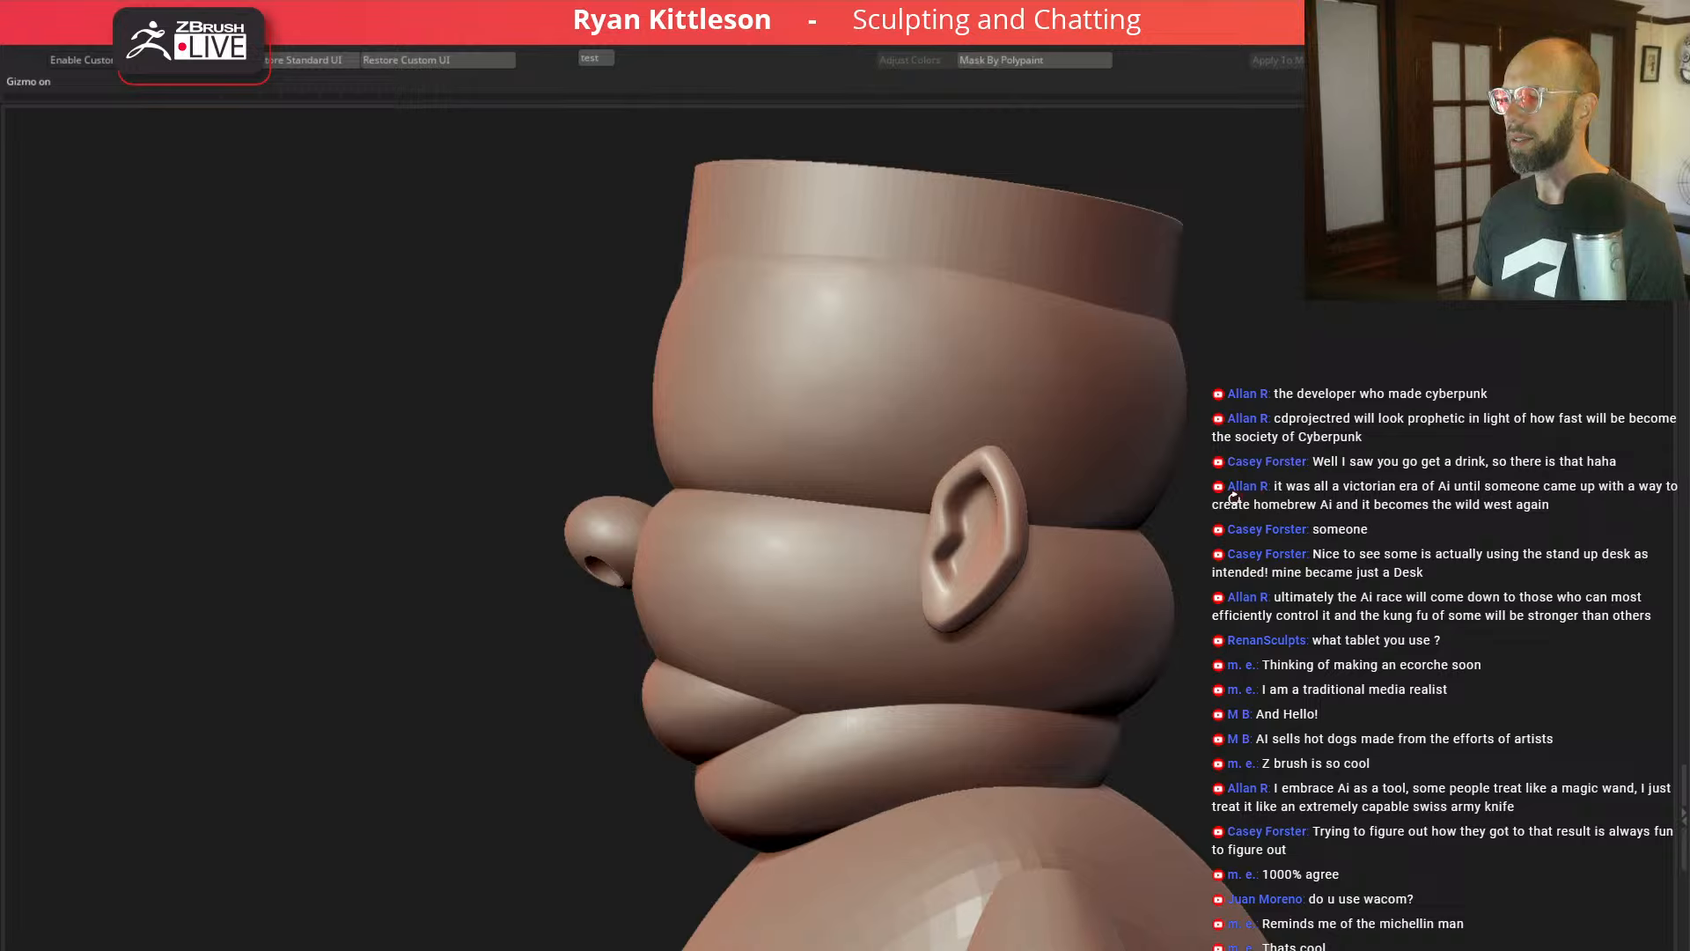
pyautogui.keyDown('shift'); pyautogui.moveTo(1261, 511); pyautogui.dragTo(1318, 513); pyautogui.keyUp('shift')
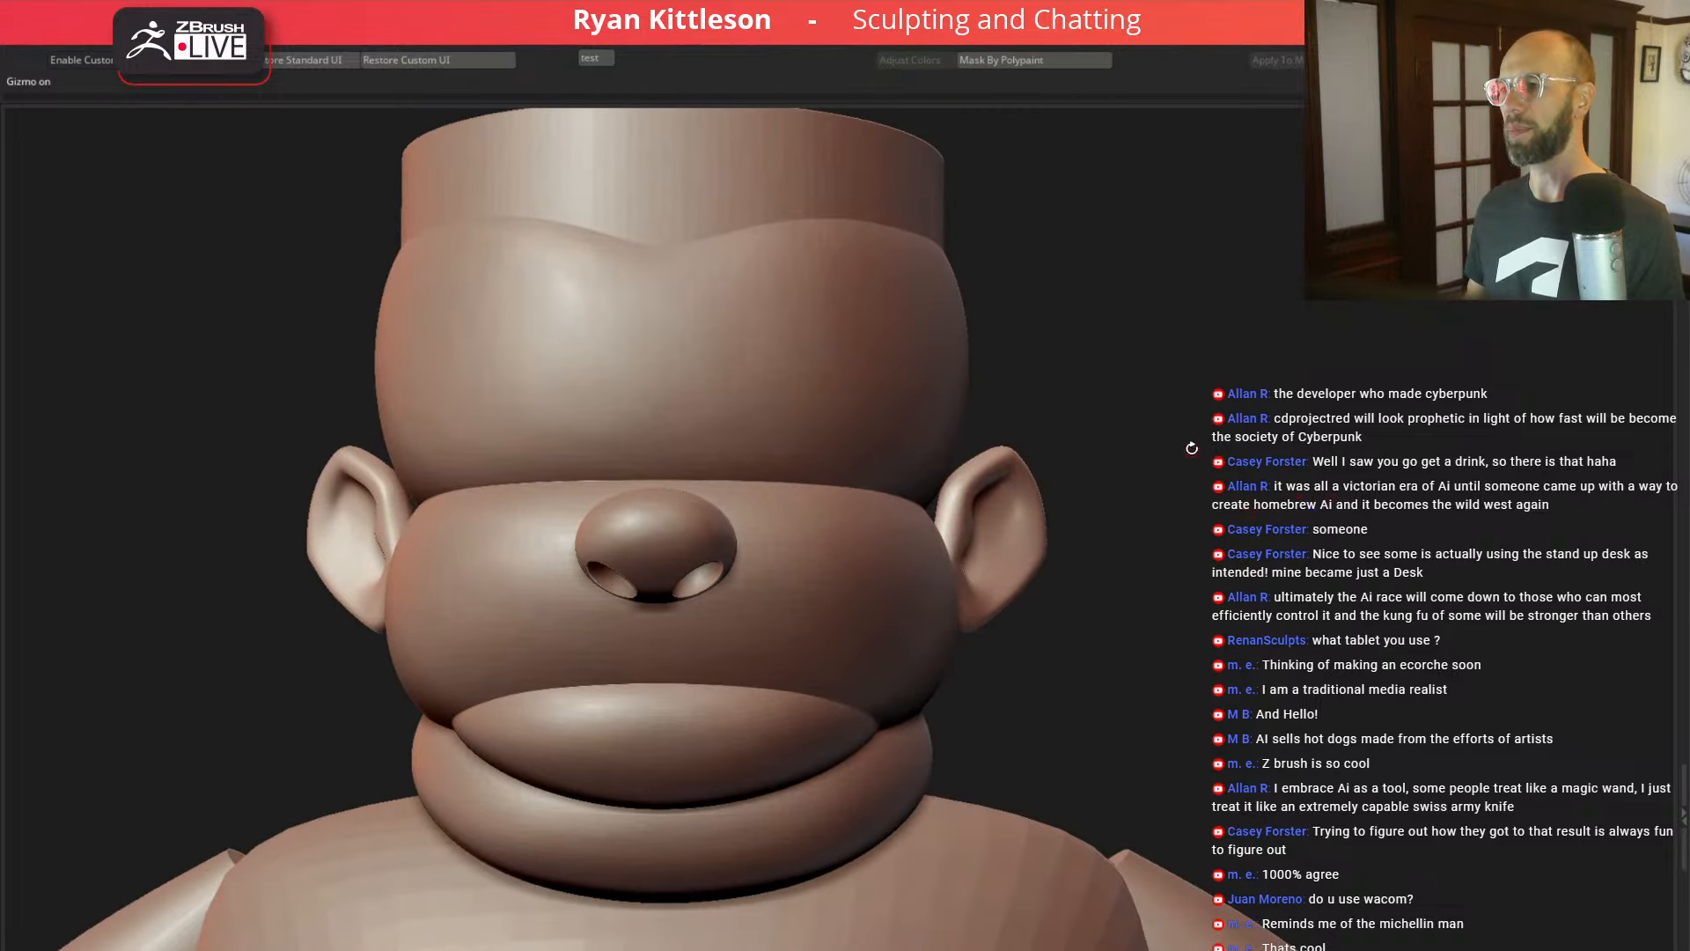
pyautogui.moveTo(1261, 424); pyautogui.dragTo(1272, 432)
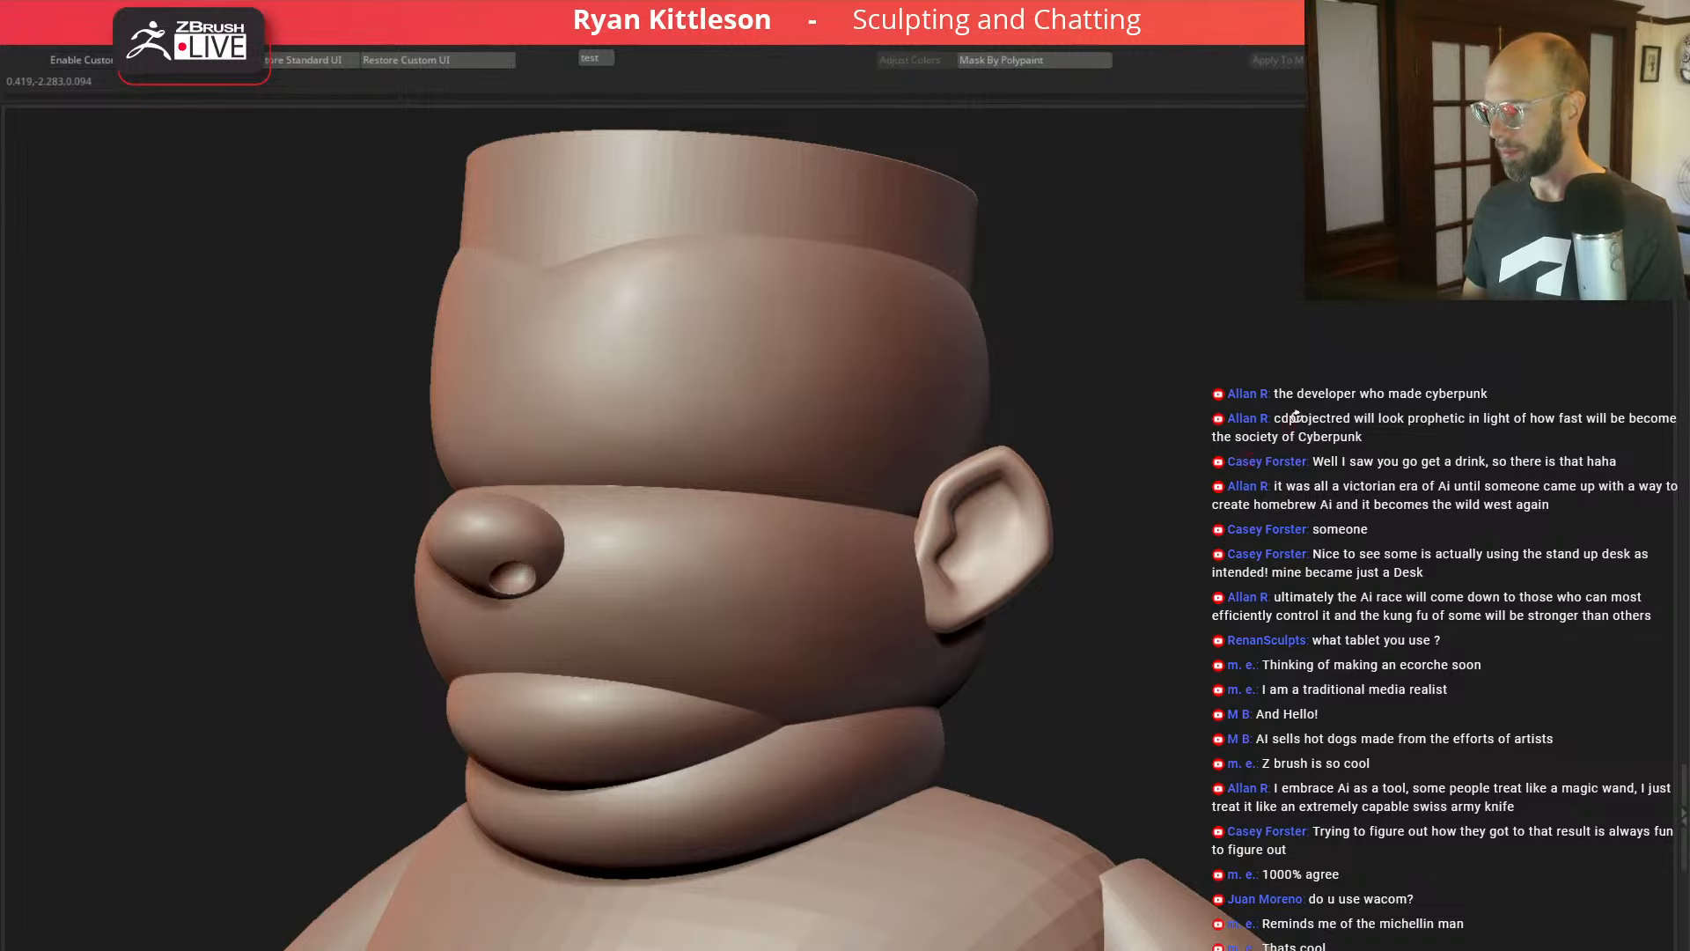
pyautogui.moveTo(1244, 440); pyautogui.dragTo(1208, 406)
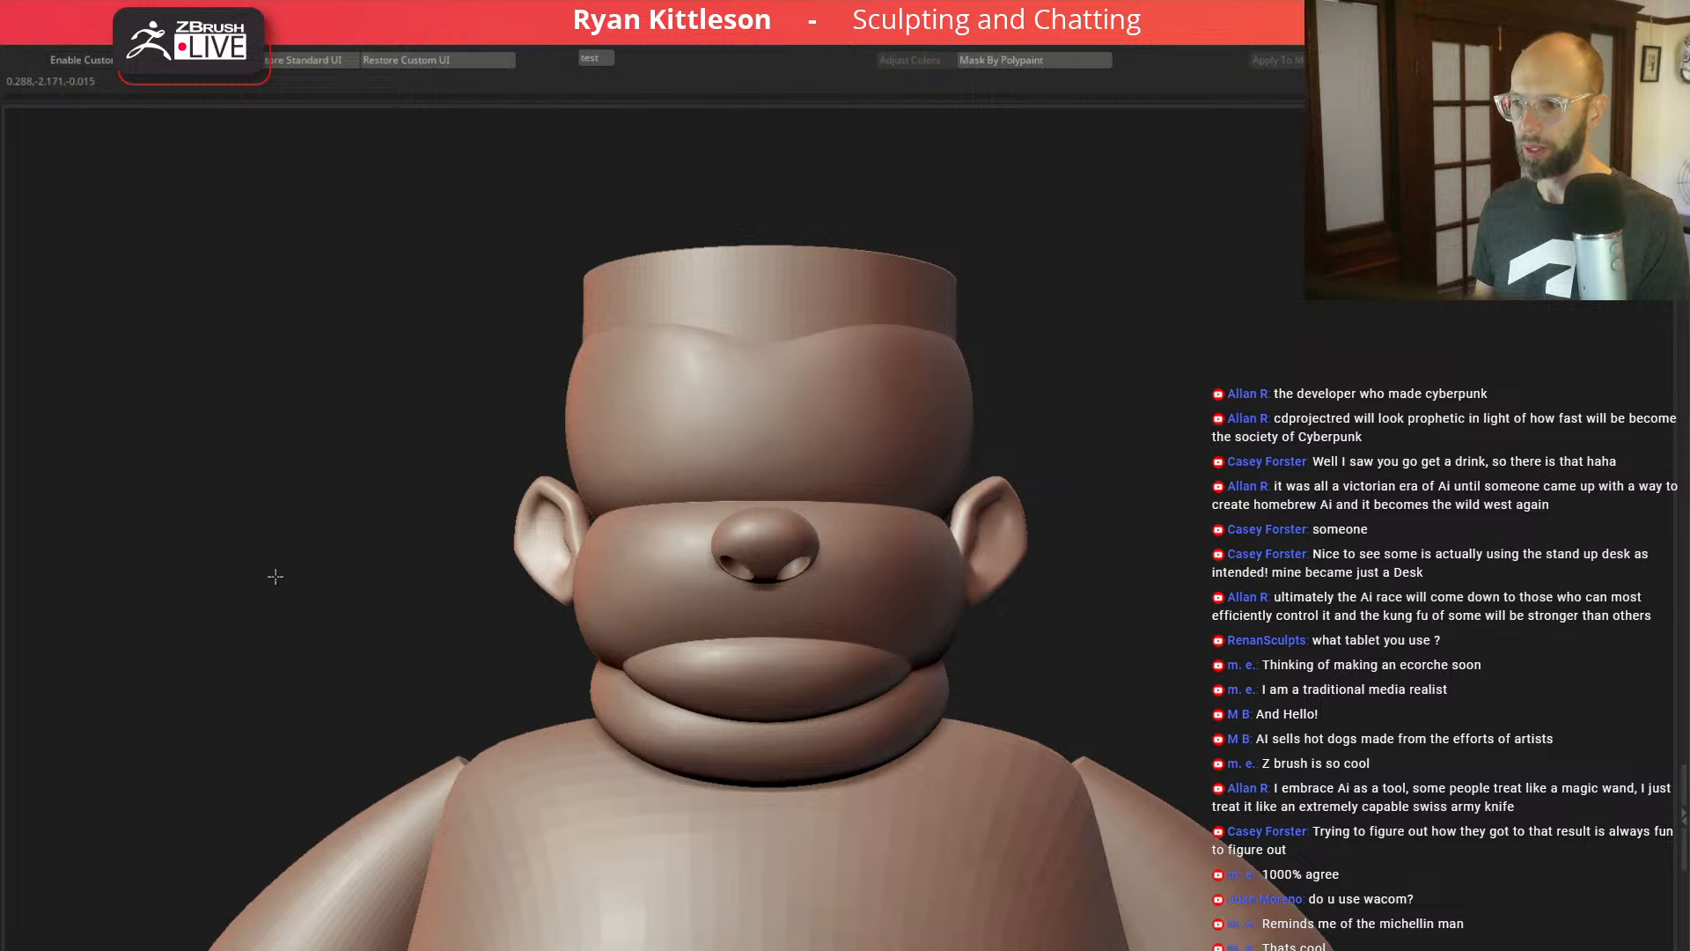
pyautogui.moveTo(275, 578); pyautogui.dragTo(269, 580)
# Step: Bring the nose bridge back above the nose and keep the nostrils cut into the nose
pyautogui.click(7, 717)
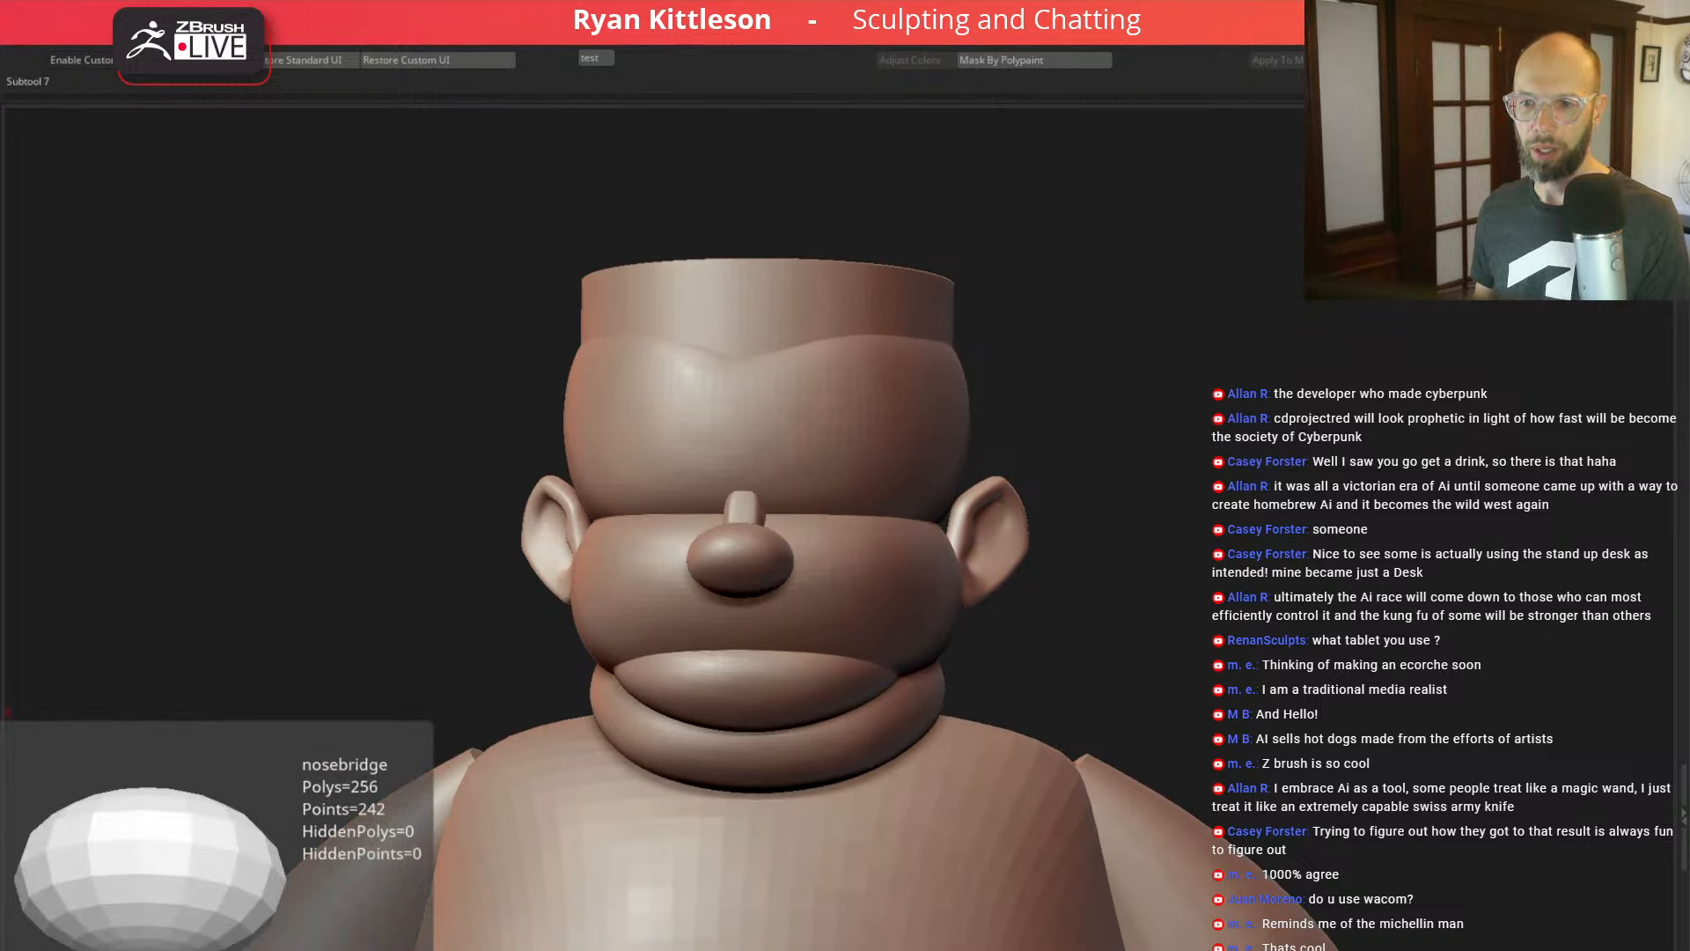
pyautogui.click(7, 711)
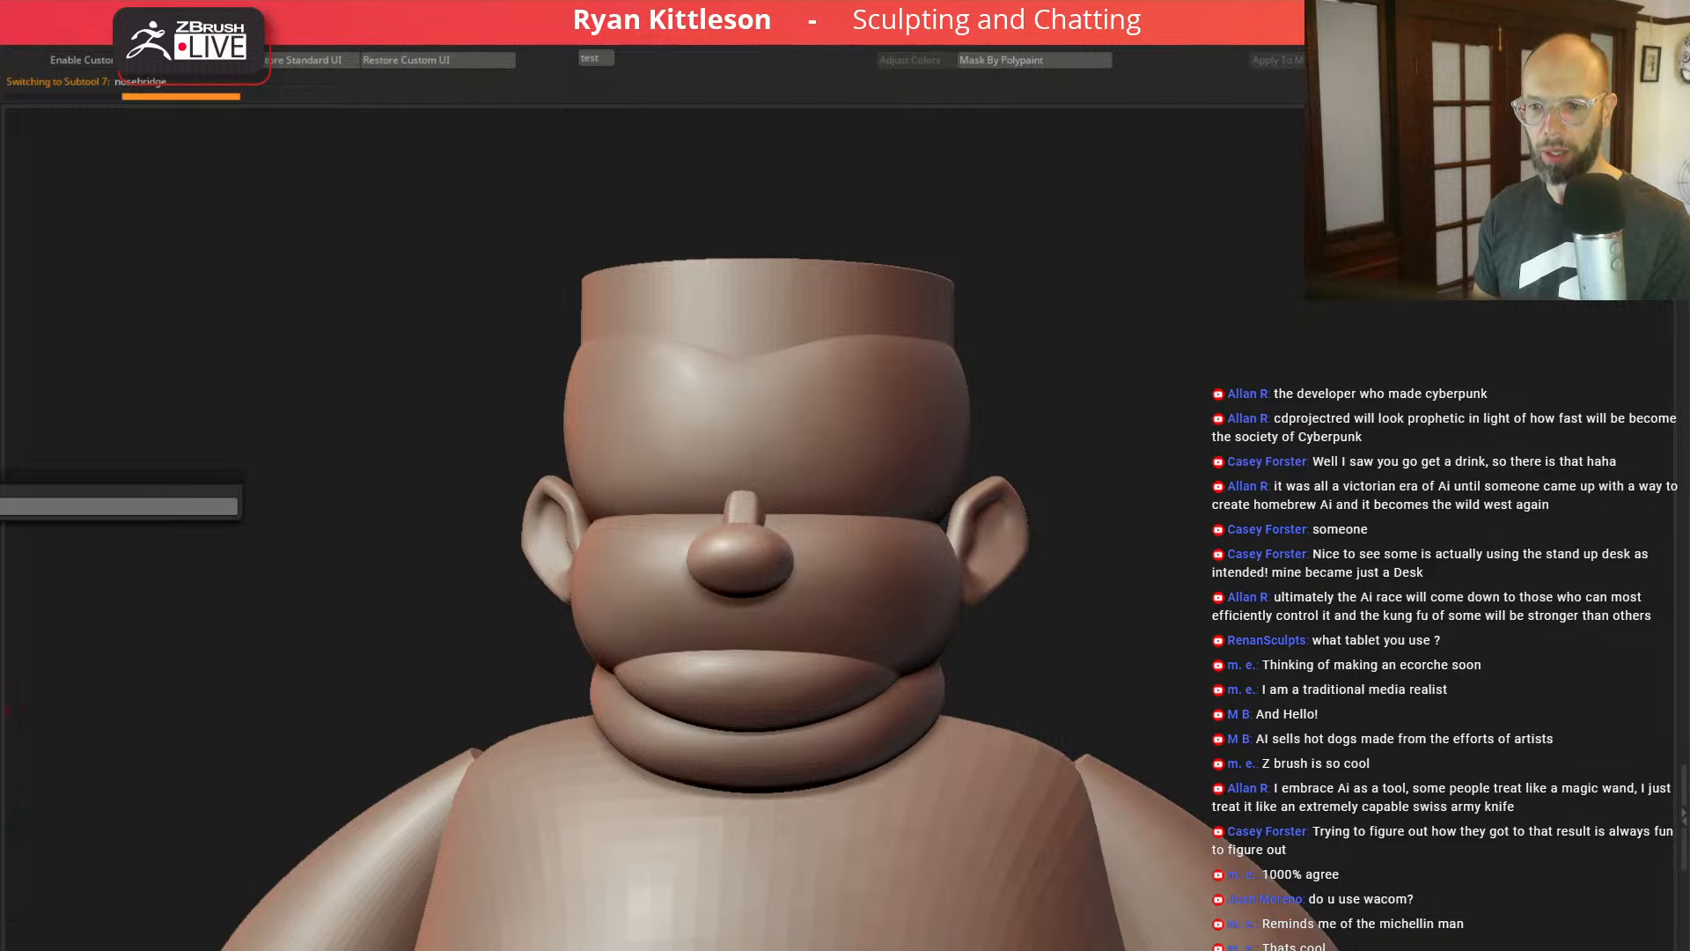
pyautogui.click(7, 711)
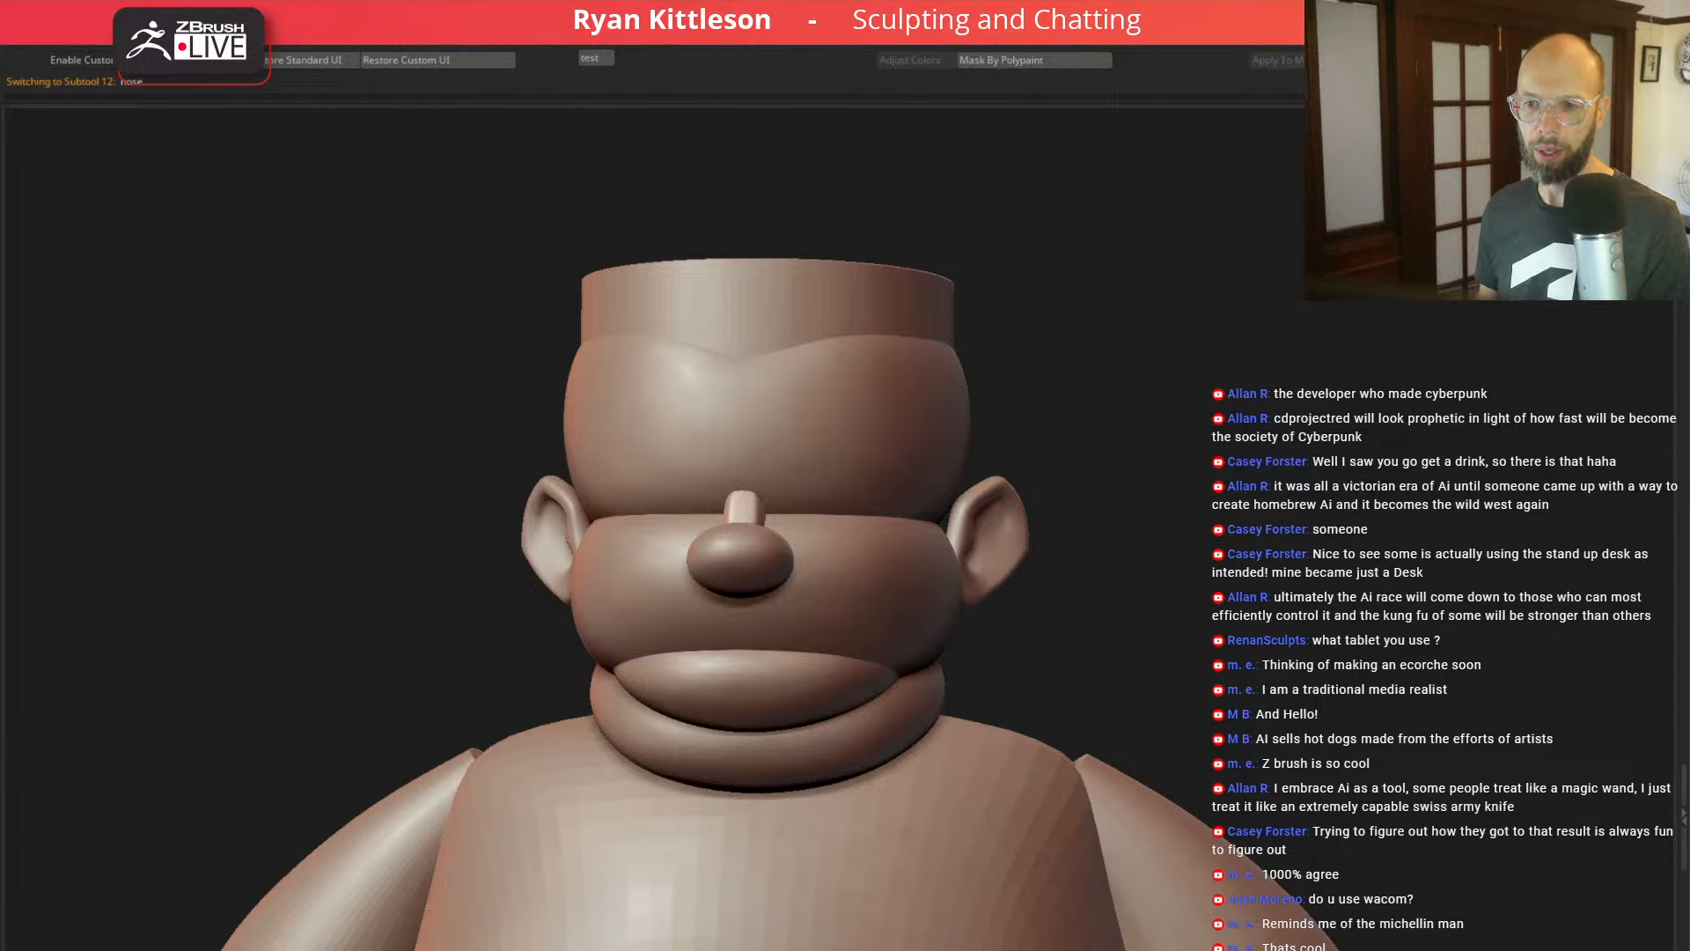
pyautogui.moveTo(184, 521); pyautogui.dragTo(179, 512)
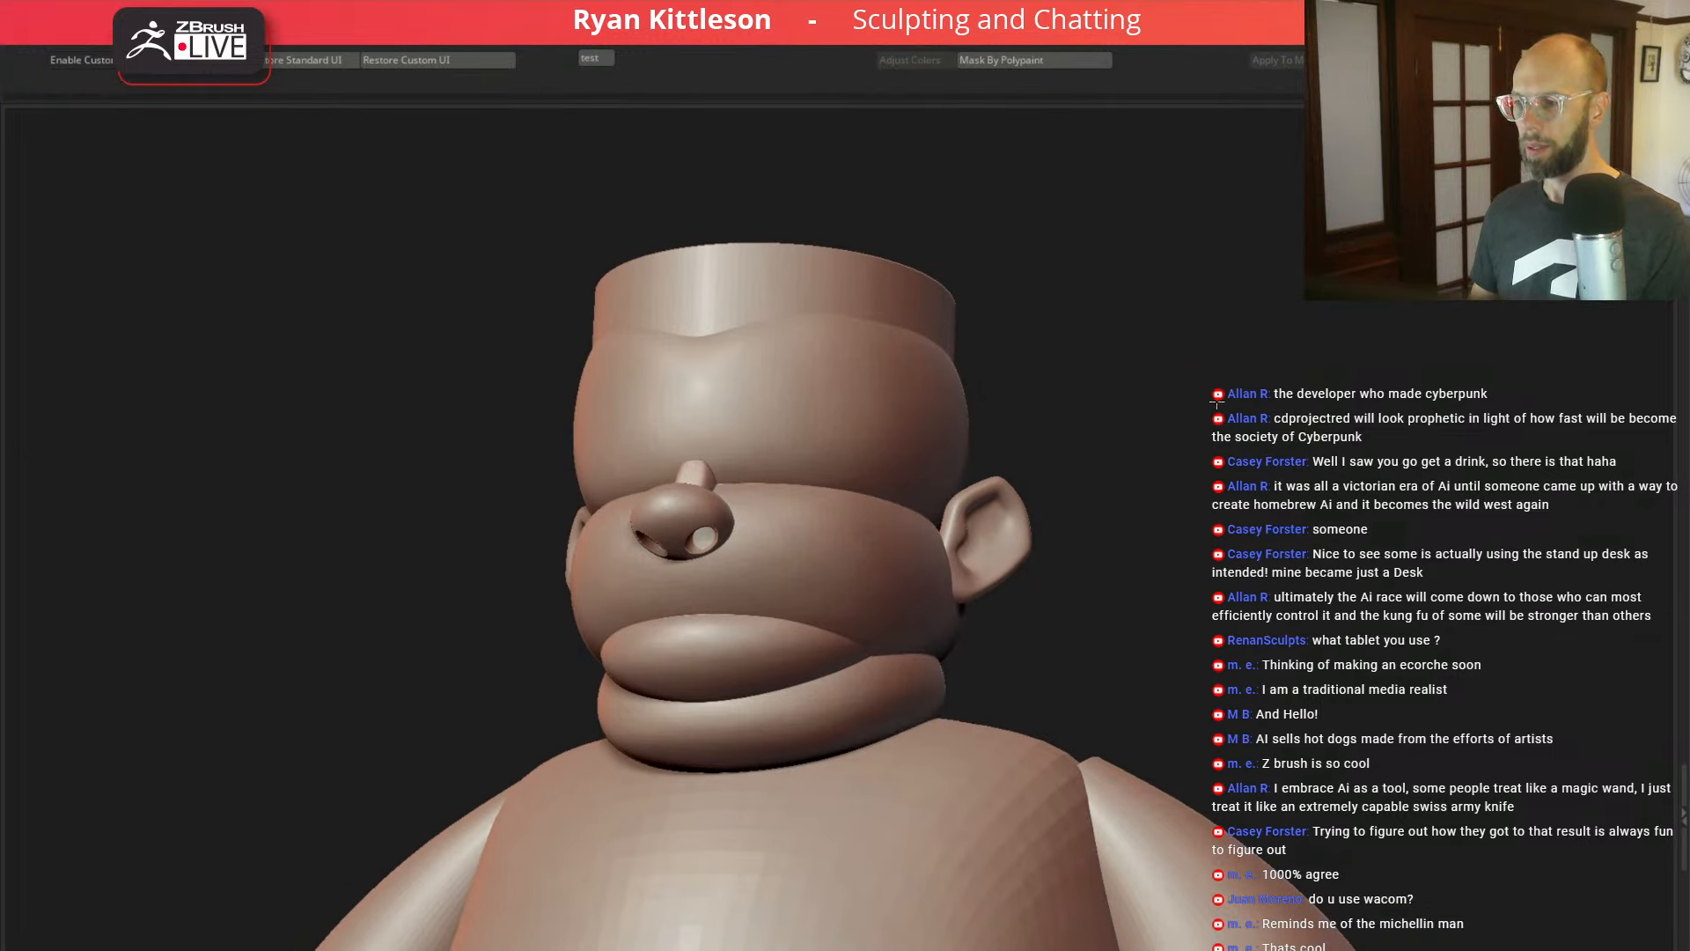
pyautogui.moveTo(1188, 405); pyautogui.dragTo(1003, 414)
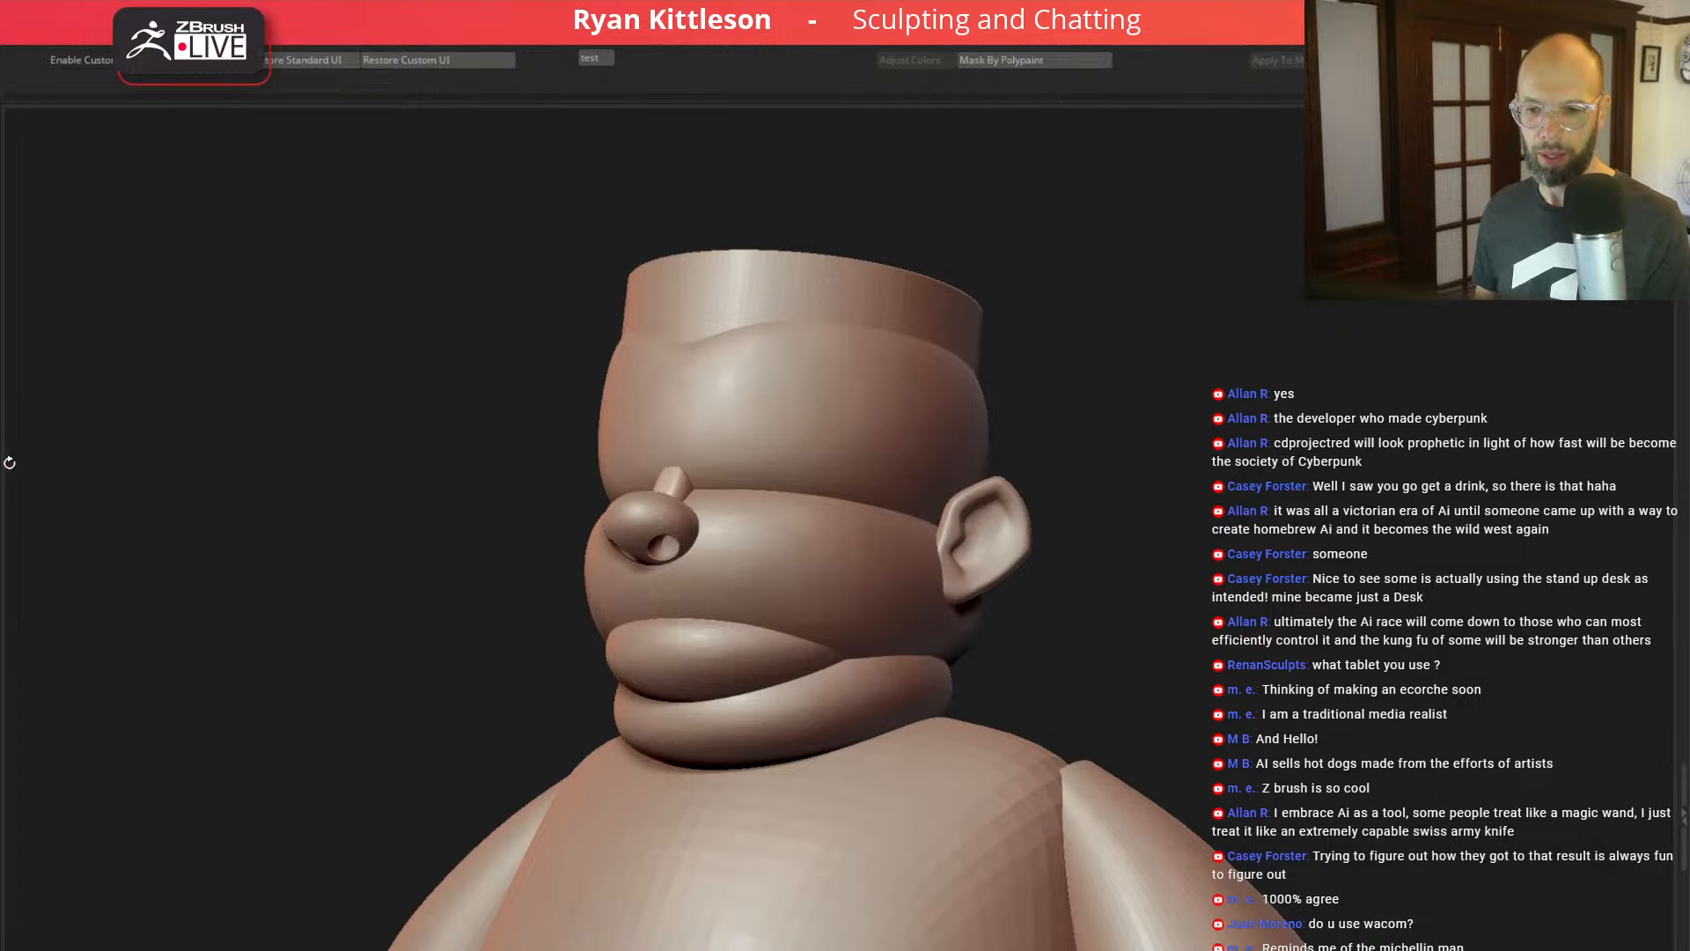
pyautogui.moveTo(7, 461)
pyautogui.mouseDown()
pyautogui.moveTo(252, 528)
pyautogui.moveTo(414, 505)
pyautogui.mouseUp()
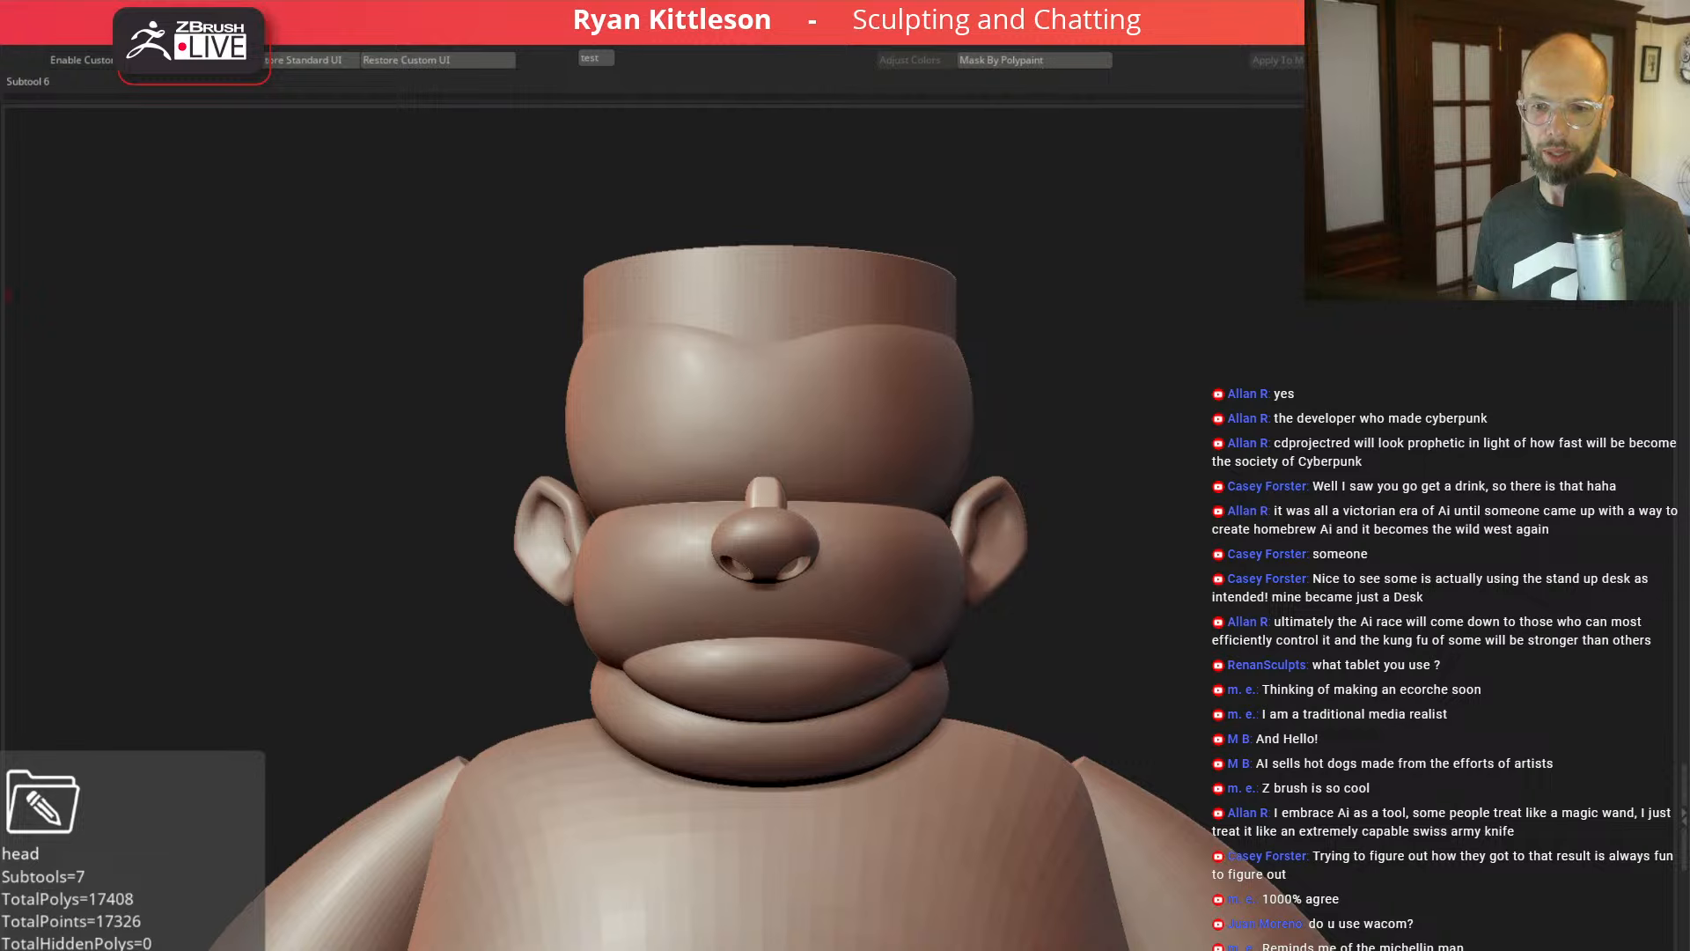
# Step: Inspect the nose bridge and nostrils up close and from the side, and compare the head's proportions with the body
pyautogui.keyDown('alt'); pyautogui.moveTo(1235, 489); pyautogui.dragTo(1315, 419); pyautogui.keyUp('alt')
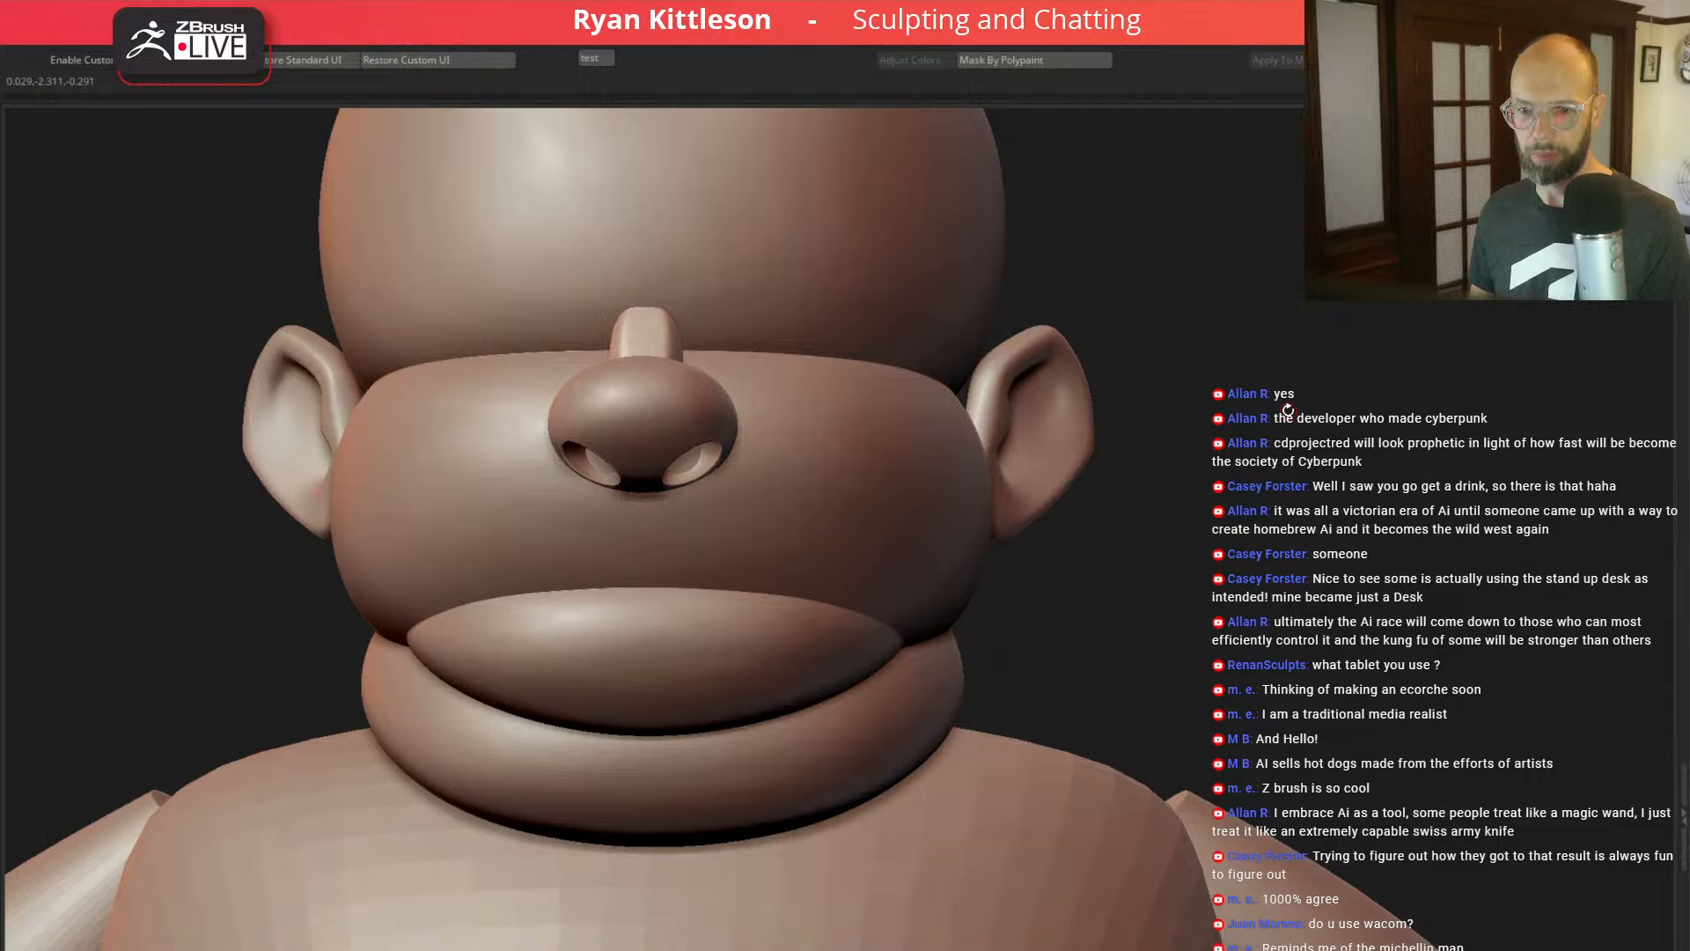
pyautogui.keyDown('alt'); pyautogui.click(902, 517); pyautogui.keyUp('alt')
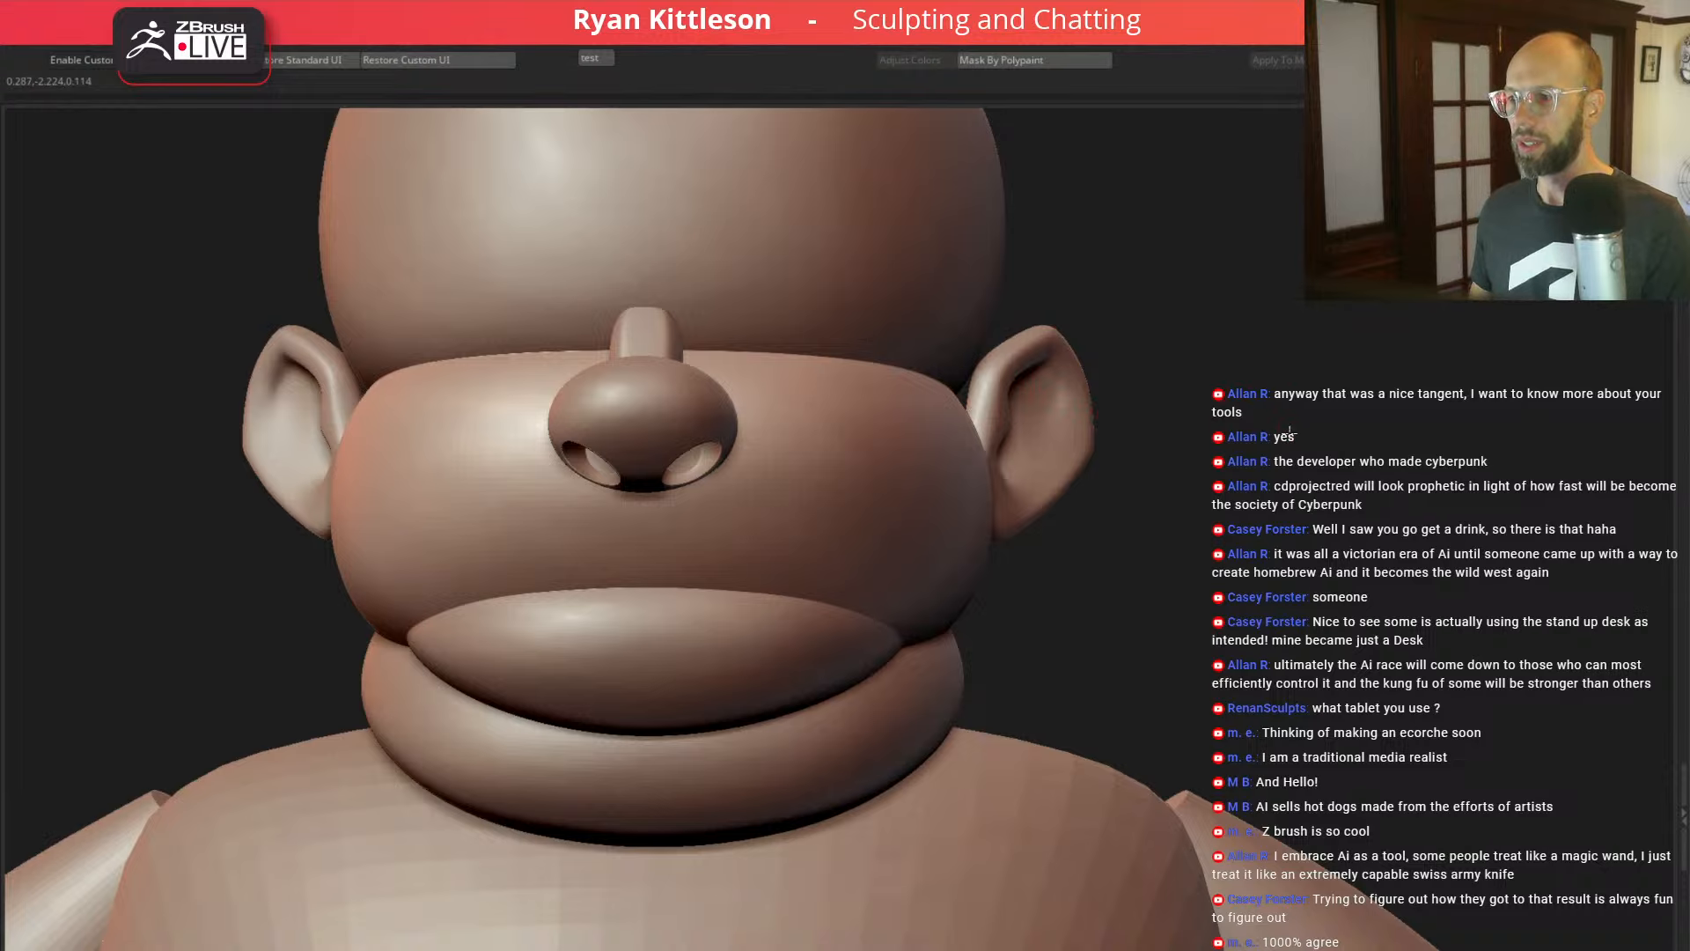
pyautogui.moveTo(1290, 431); pyautogui.dragTo(1253, 523)
pyautogui.moveTo(1013, 519); pyautogui.dragTo(1287, 478)
pyautogui.moveTo(934, 480); pyautogui.dragTo(1296, 478)
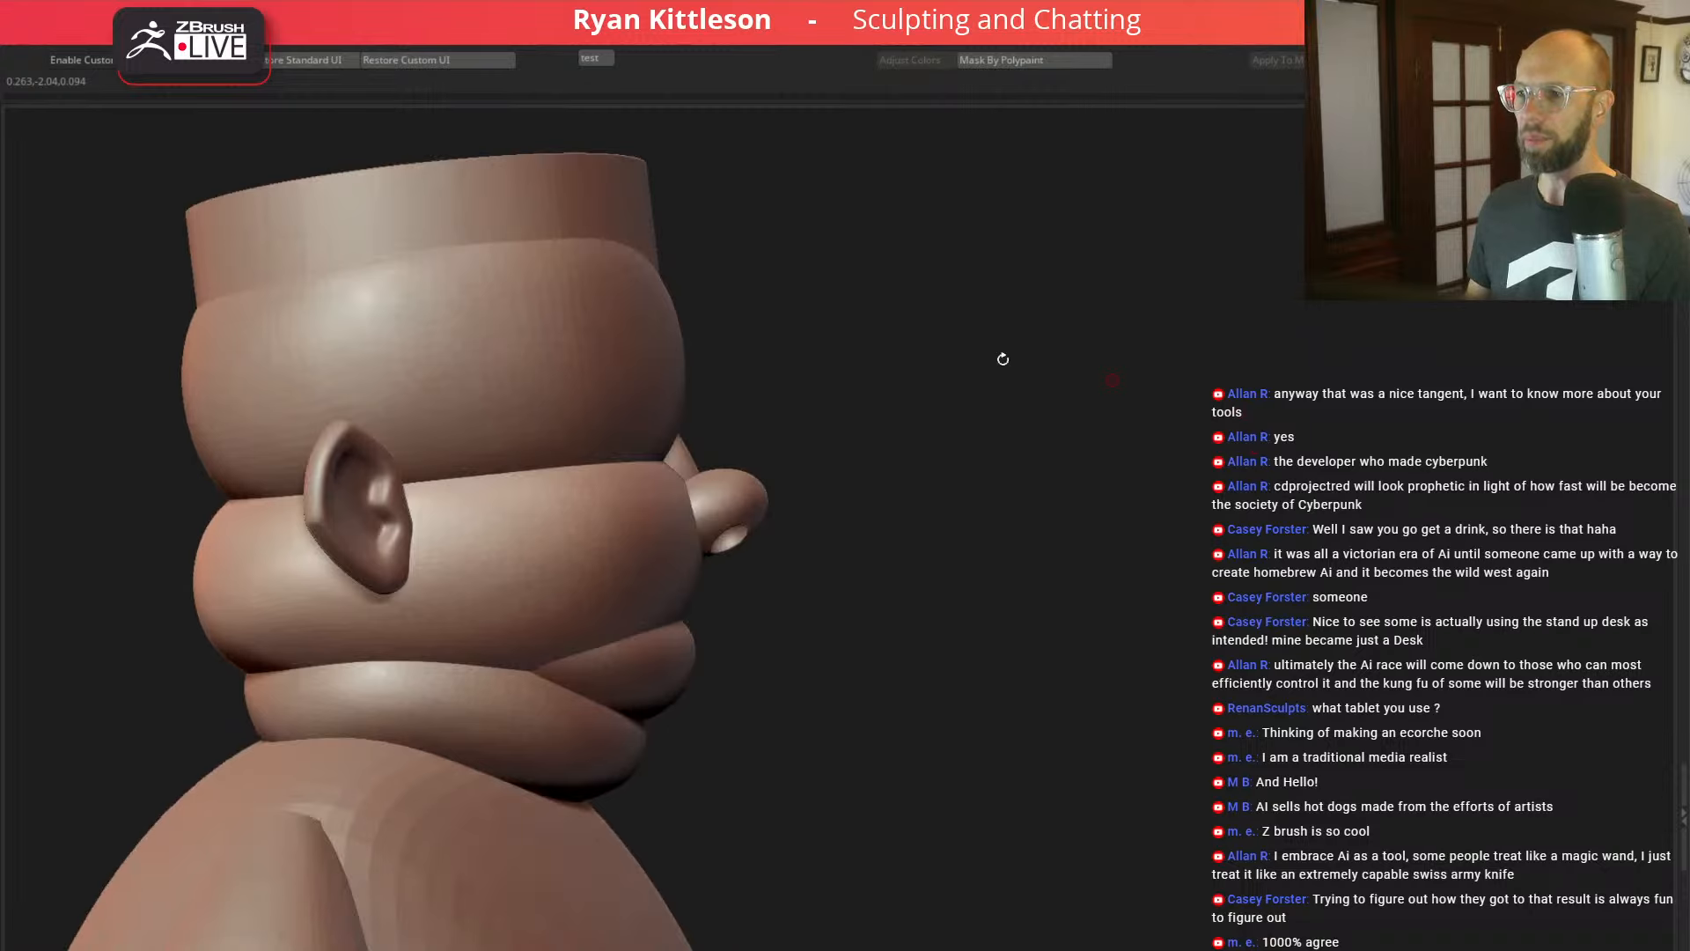
pyautogui.moveTo(945, 299); pyautogui.dragTo(1288, 475)
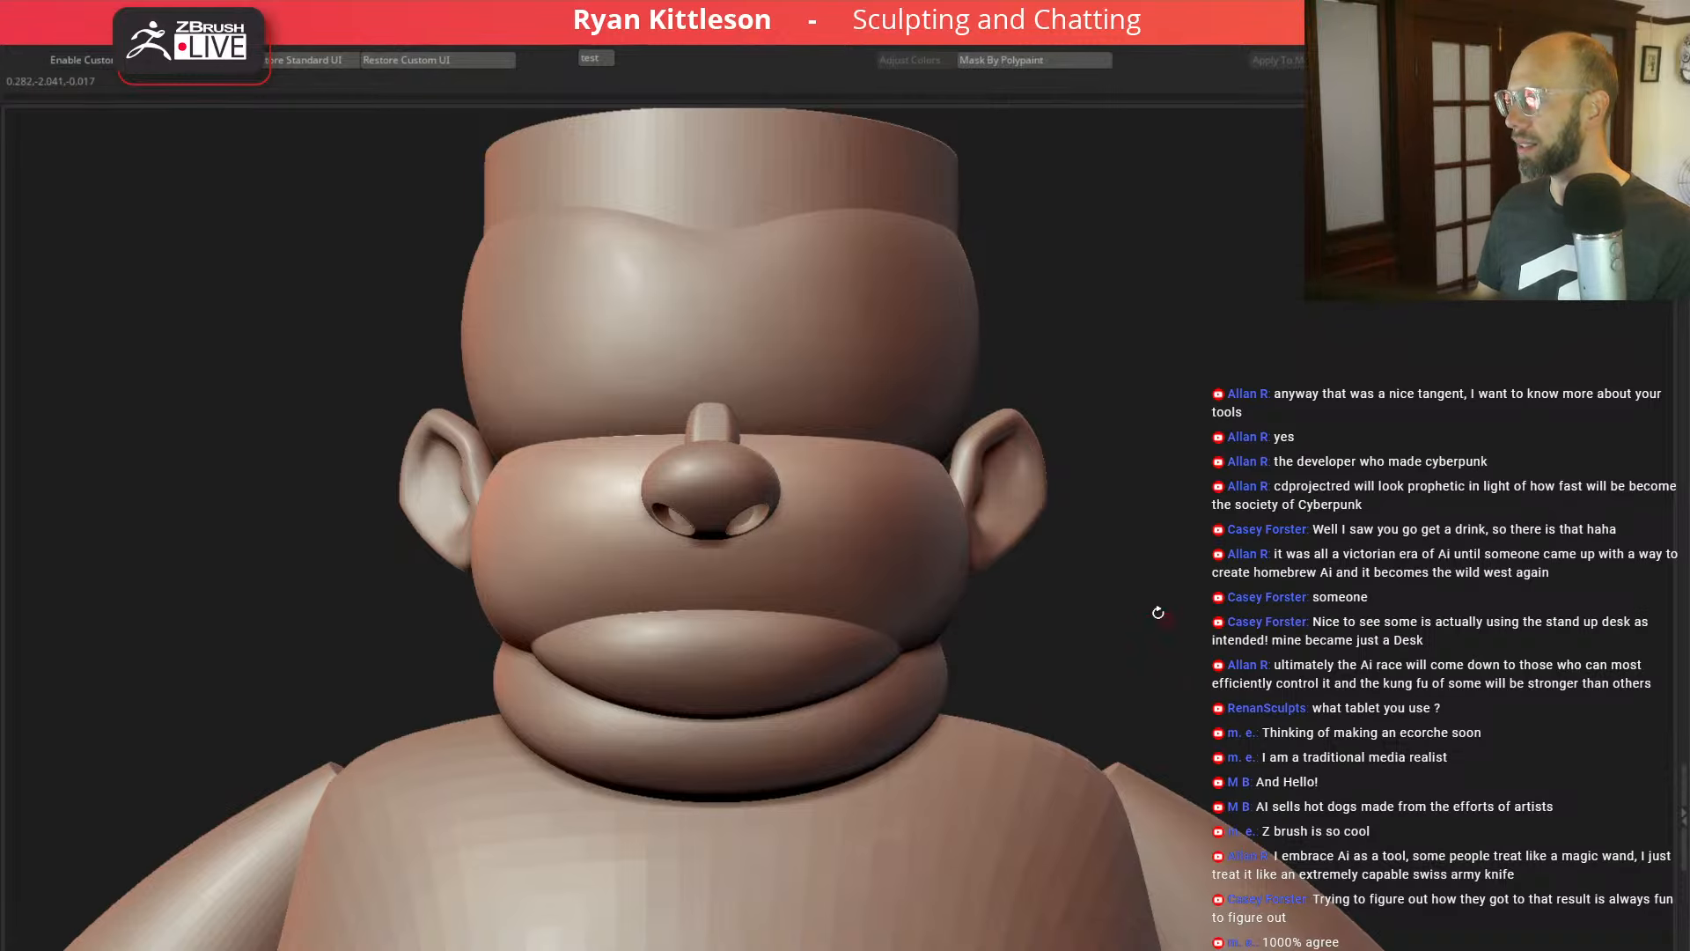
pyautogui.moveTo(1224, 544); pyautogui.dragTo(1233, 422)
pyautogui.keyDown('alt'); pyautogui.click(438, 687); pyautogui.keyUp('alt')
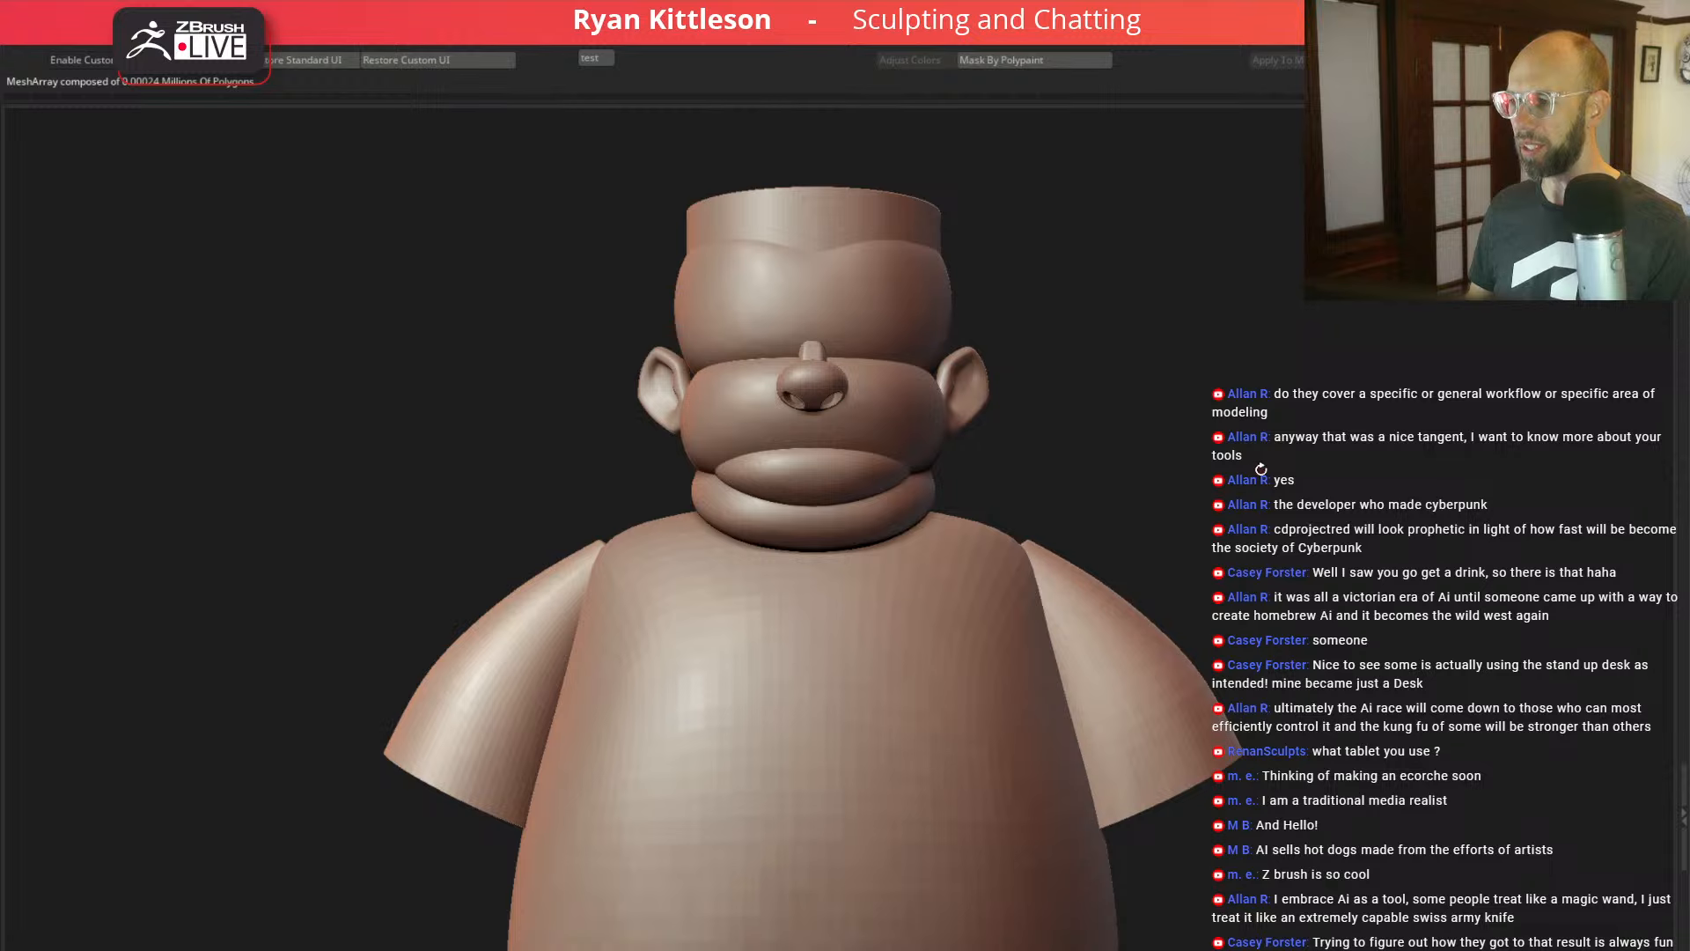
pyautogui.keyDown('alt'); pyautogui.moveTo(1260, 469); pyautogui.dragTo(1208, 526); pyautogui.keyUp('alt')
pyautogui.keyDown('alt'); pyautogui.moveTo(1141, 464); pyautogui.dragTo(1242, 489); pyautogui.keyUp('alt')
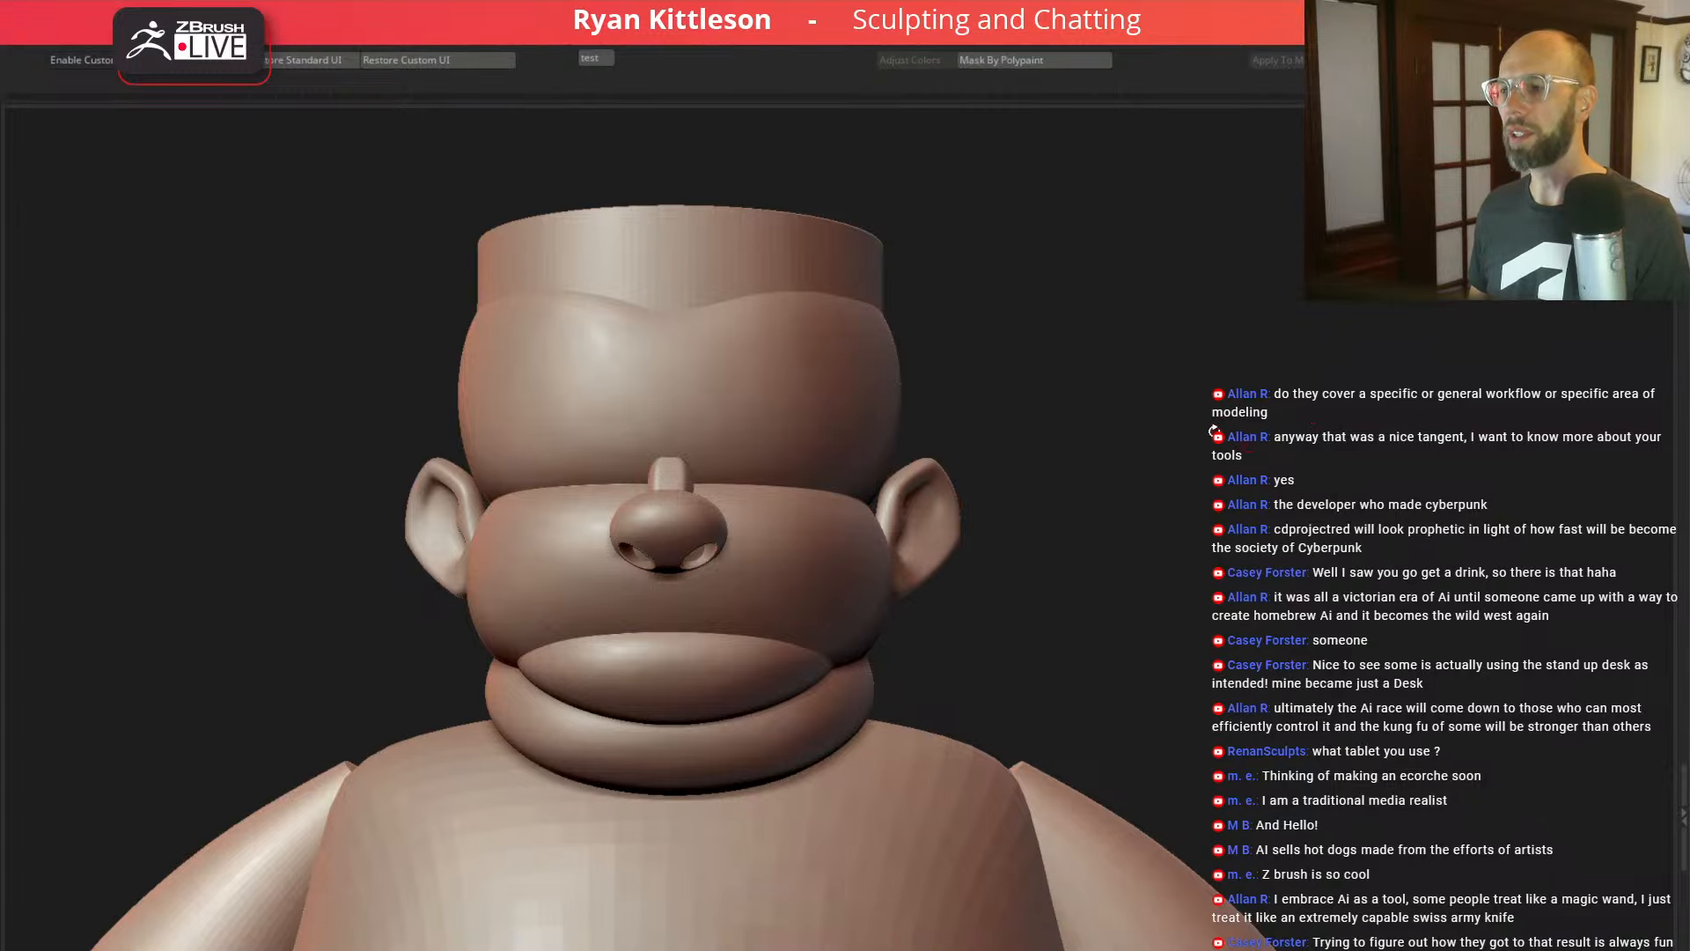
pyautogui.moveTo(1215, 431); pyautogui.dragTo(1119, 406)
pyautogui.moveTo(946, 449); pyautogui.dragTo(1140, 438)
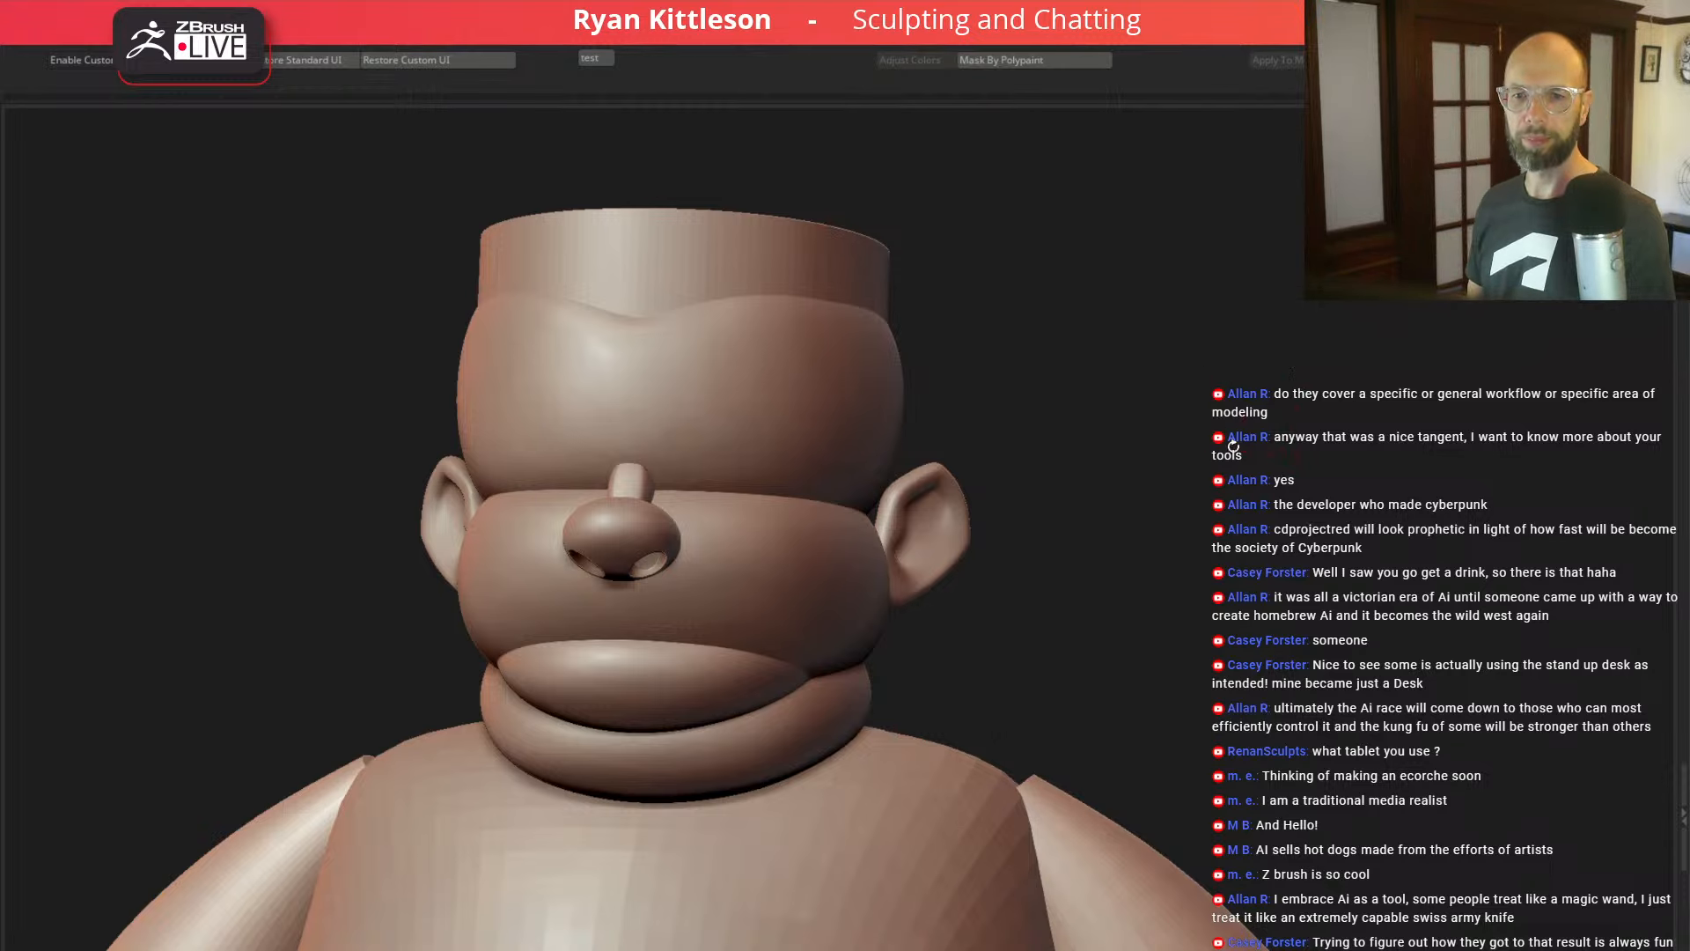
# Step: Add a cube subtool to the head and resize it into a low block centred in front of the face below the nose
pyautogui.keyDown('alt'); pyautogui.moveTo(1147, 487); pyautogui.dragTo(1354, 544); pyautogui.keyUp('alt')
pyautogui.keyDown('alt'); pyautogui.moveTo(1462, 561); pyautogui.dragTo(1326, 509); pyautogui.keyUp('alt')
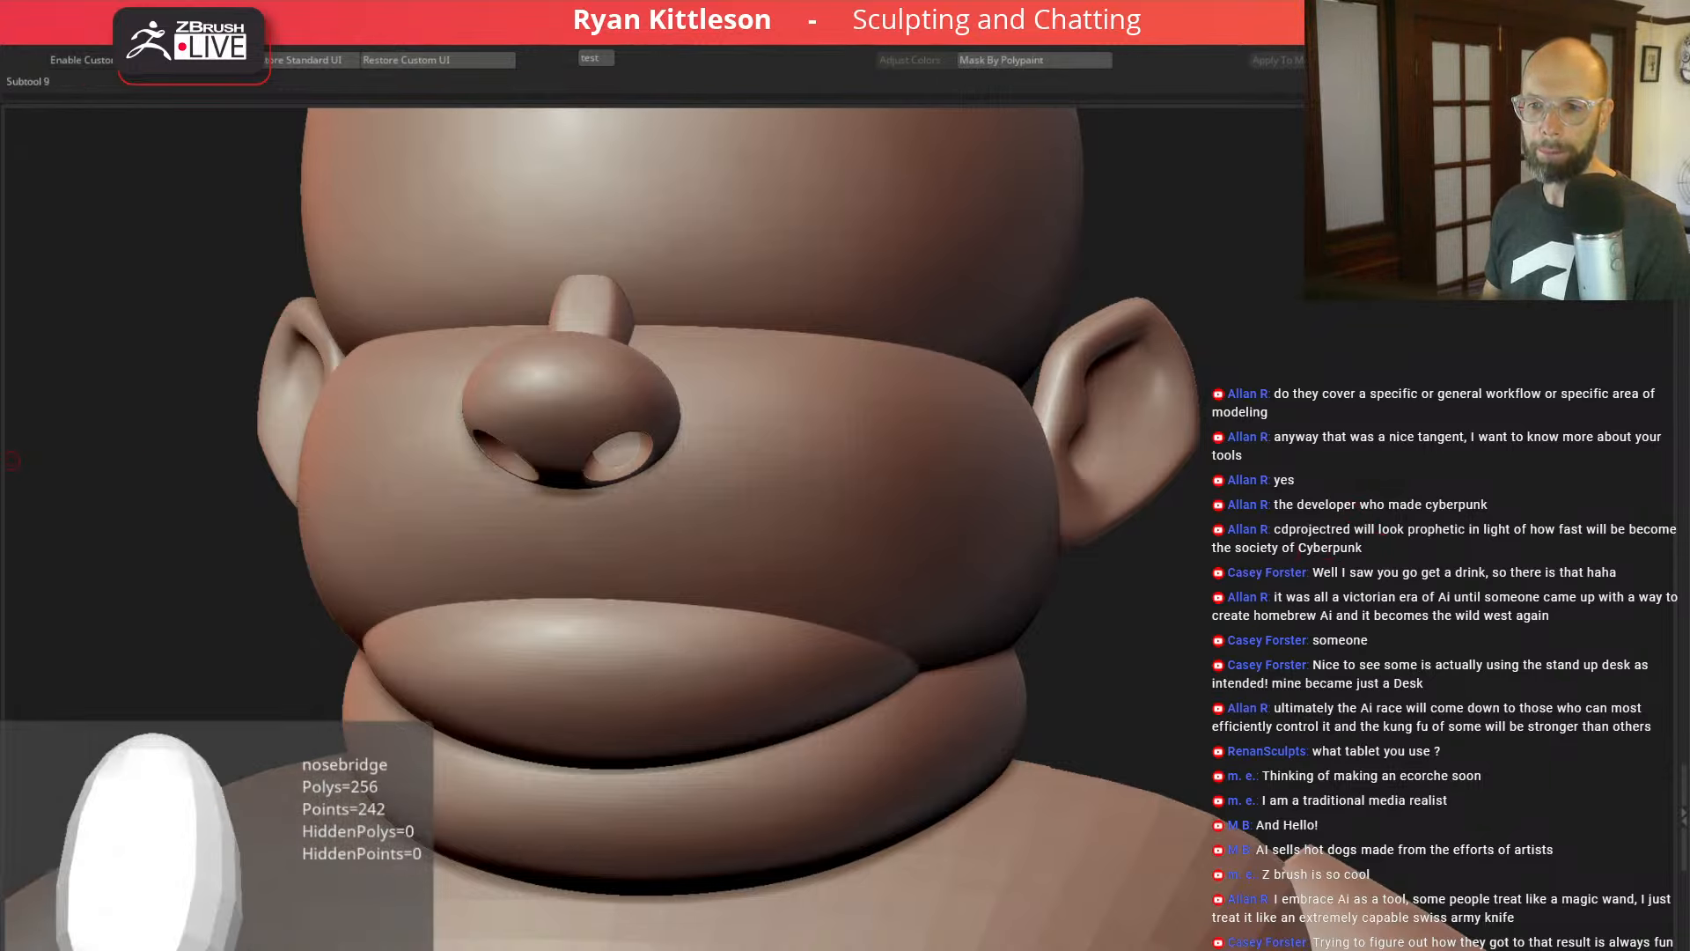
pyautogui.keyDown('alt'); pyautogui.click(414, 484); pyautogui.keyUp('alt')
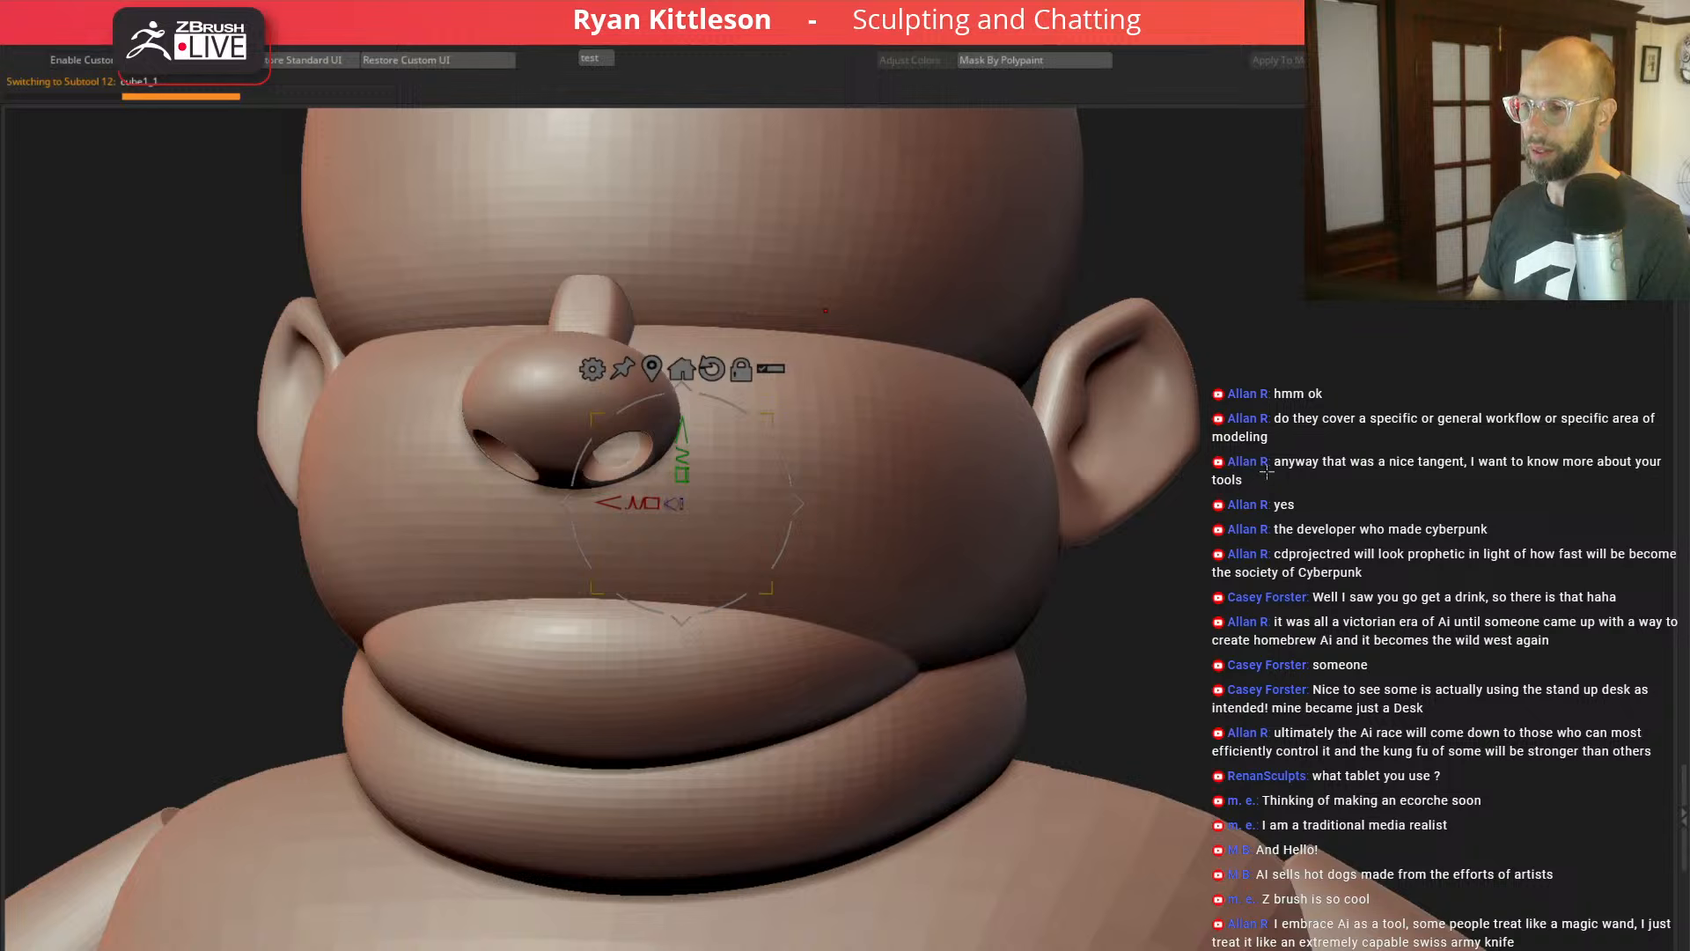
pyautogui.moveTo(1266, 472); pyautogui.dragTo(1065, 475)
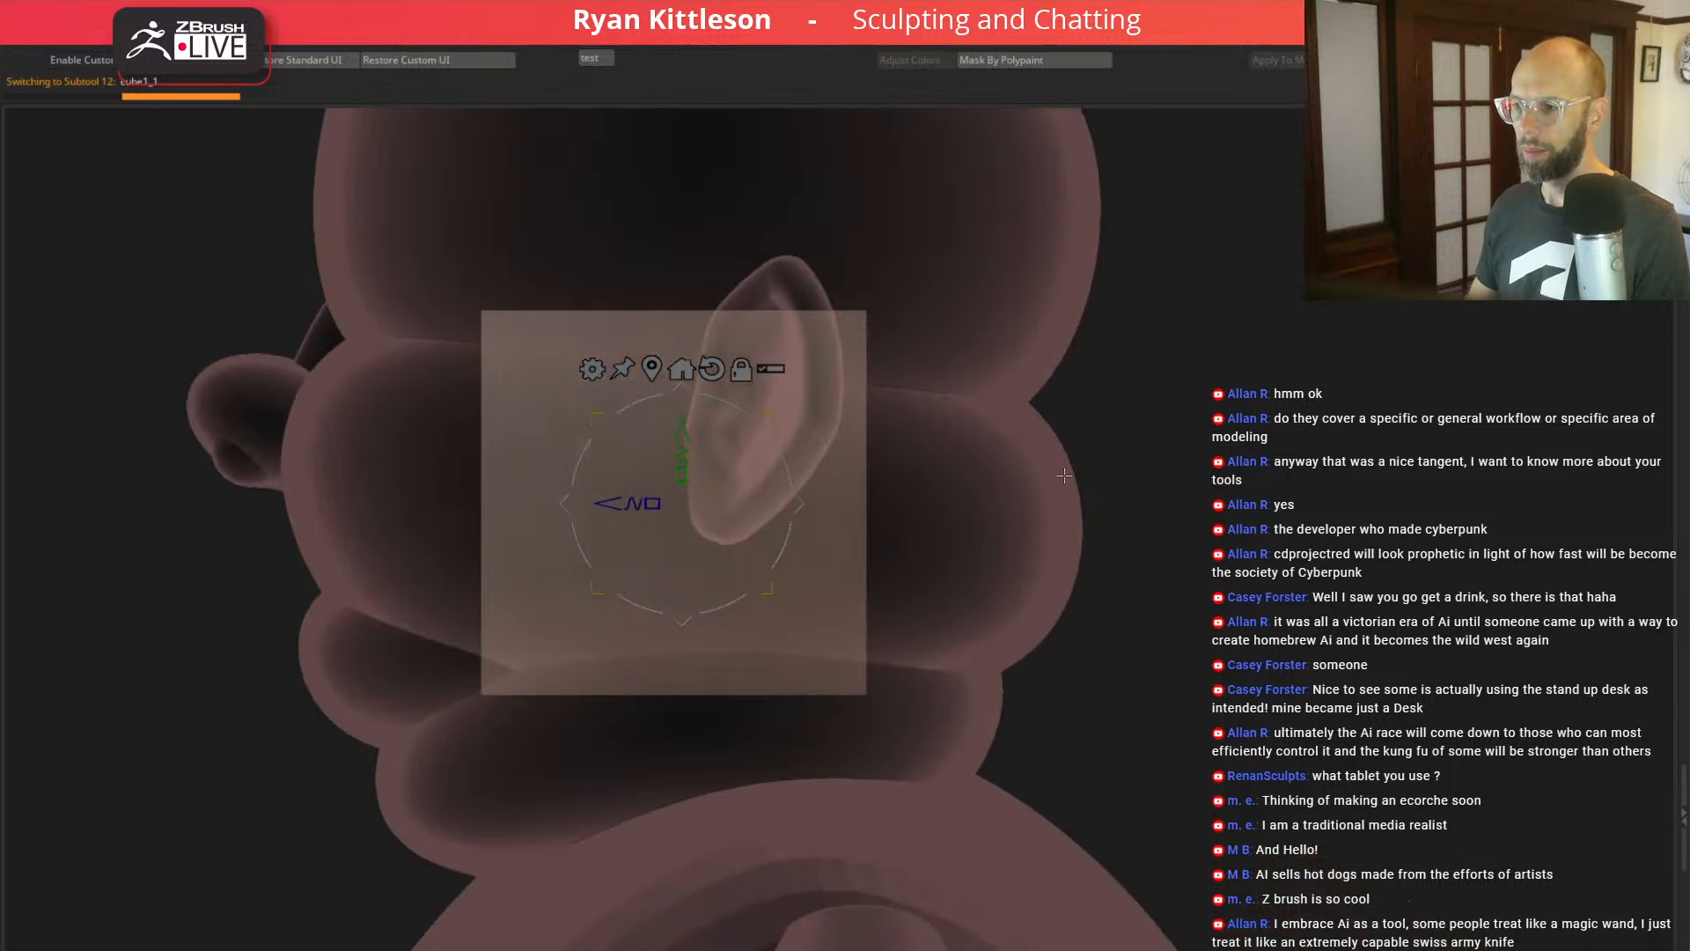
pyautogui.moveTo(794, 517); pyautogui.dragTo(333, 596)
pyautogui.moveTo(220, 555); pyautogui.dragTo(223, 610)
pyautogui.moveTo(252, 774); pyautogui.dragTo(739, 518)
pyautogui.moveTo(740, 518)
pyautogui.keyDown('alt'); pyautogui.mouseDown()
pyautogui.moveTo(1131, 481)
pyautogui.moveTo(1151, 498)
pyautogui.mouseUp(); pyautogui.keyUp('alt')
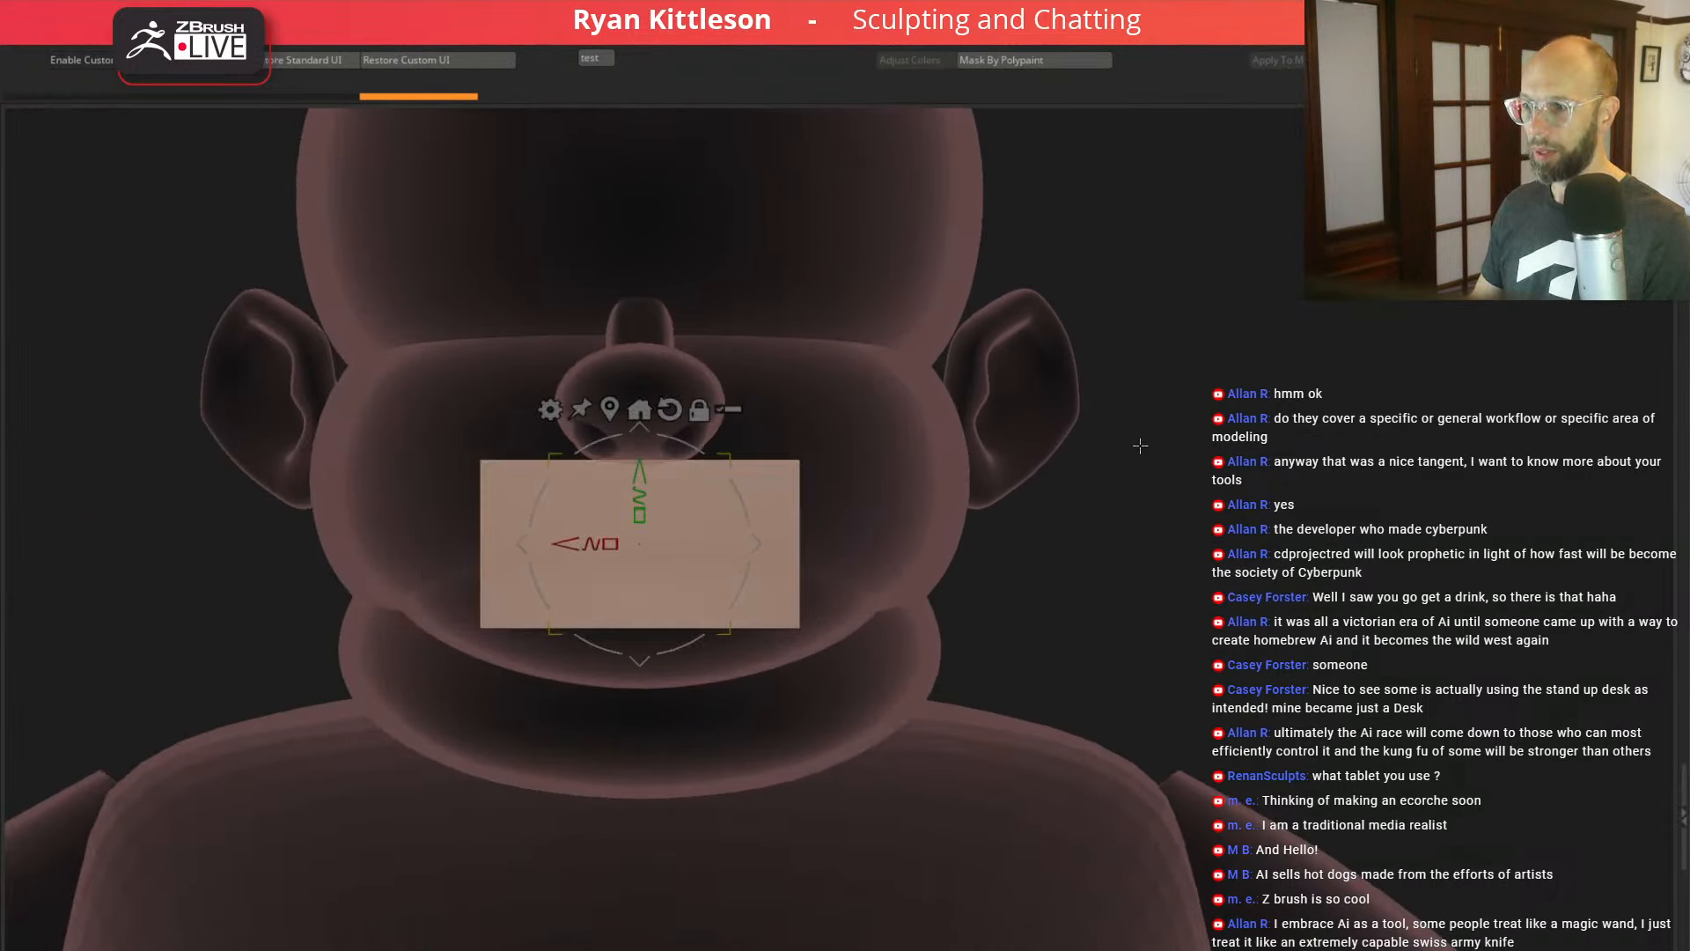
# Step: Taper the block towards its upper edge and raise it to meet the underside of the nose
pyautogui.moveTo(1131, 300)
pyautogui.keyDown('ctrl'); pyautogui.mouseDown()
pyautogui.moveTo(739, 362)
pyautogui.moveTo(564, 529)
pyautogui.moveTo(990, 343)
pyautogui.mouseUp(); pyautogui.keyUp('ctrl')
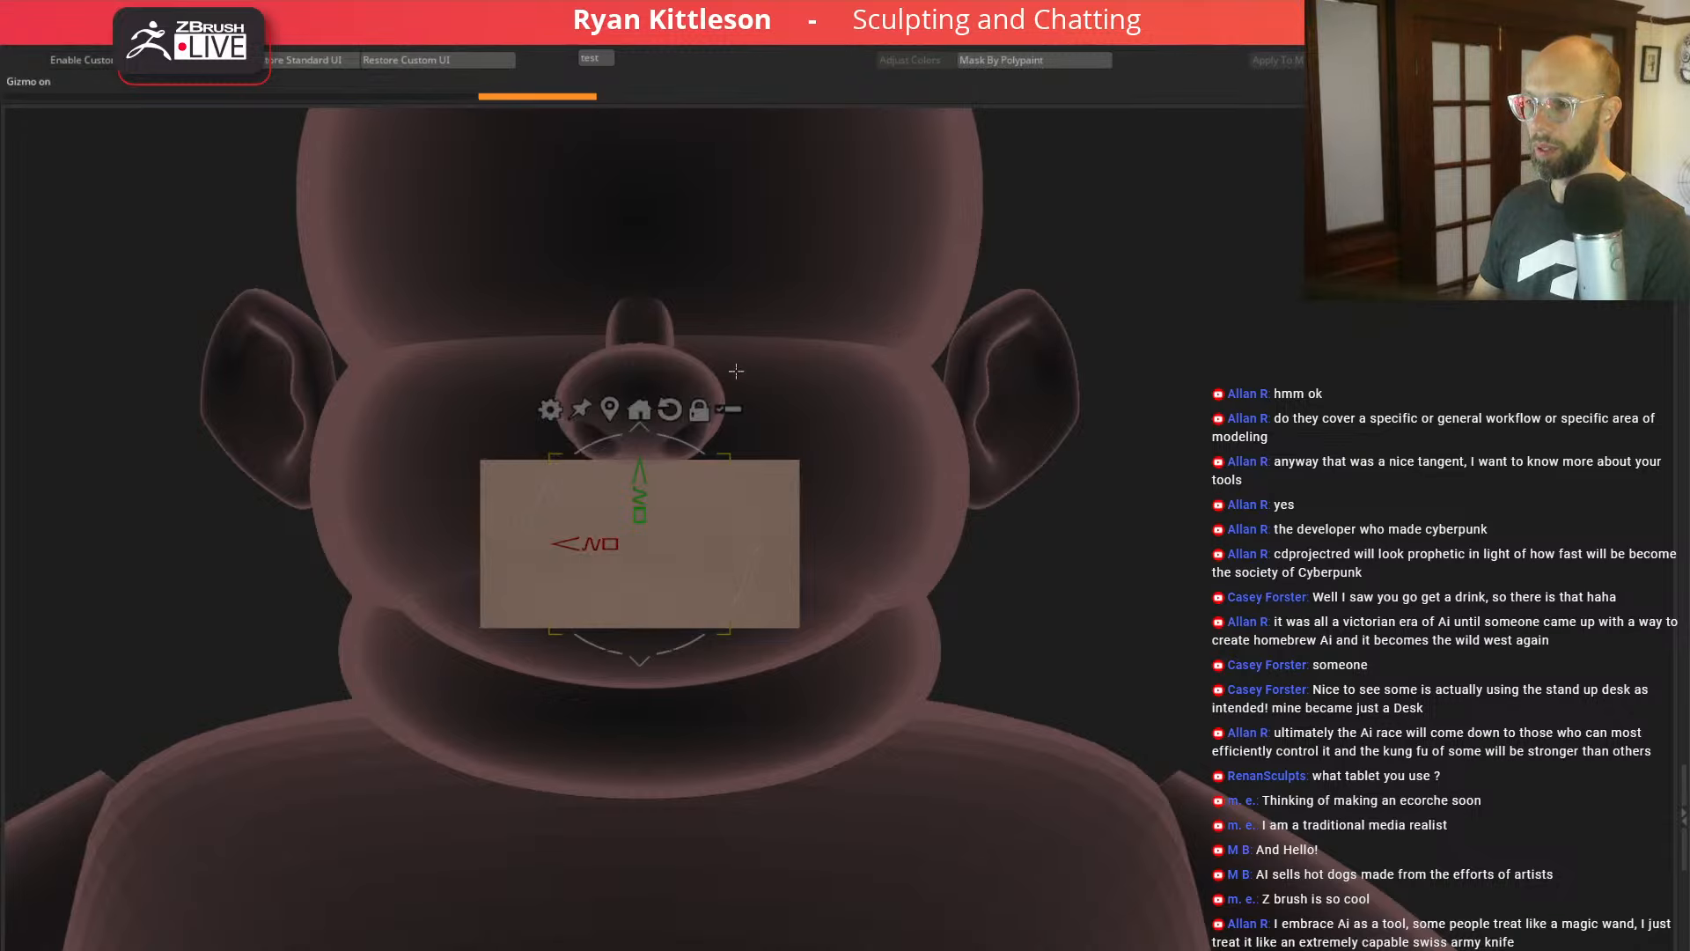
pyautogui.moveTo(722, 461)
pyautogui.mouseDown()
pyautogui.moveTo(702, 466)
pyautogui.moveTo(645, 419)
pyautogui.moveTo(646, 380)
pyautogui.moveTo(717, 373)
pyautogui.moveTo(641, 370)
pyautogui.moveTo(639, 281)
pyautogui.mouseUp()
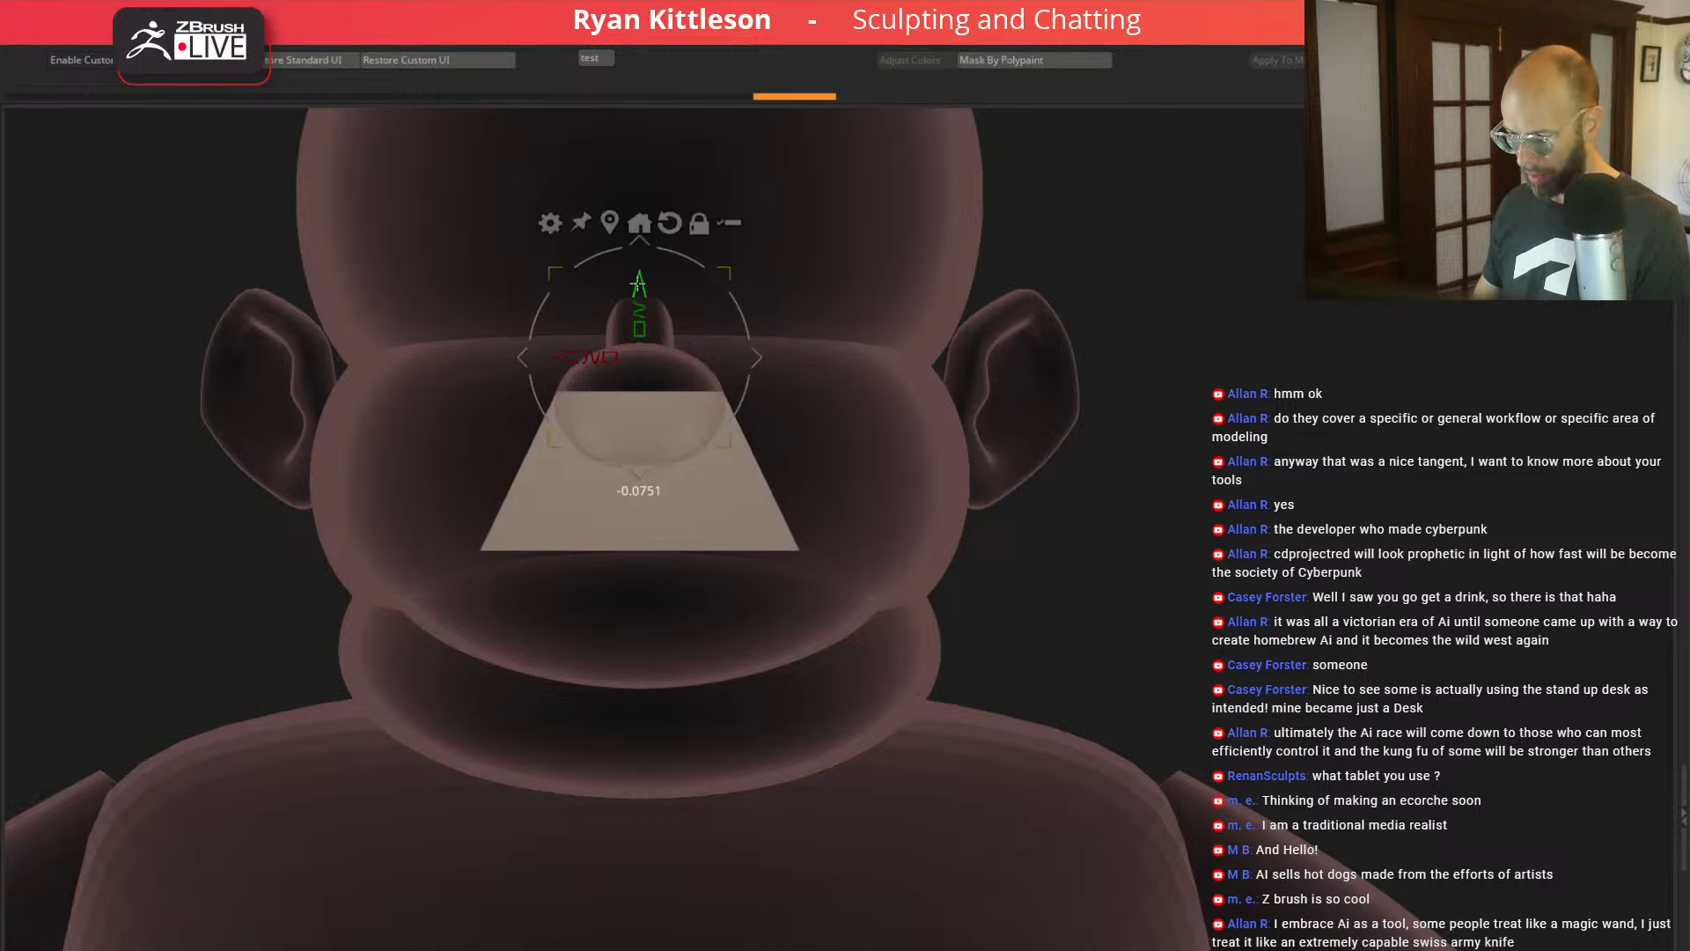
pyautogui.moveTo(637, 284); pyautogui.dragTo(638, 293)
# Step: Turn off the ghosted display of the head and check the tapered block against the nose and lips
pyautogui.moveTo(1391, 396); pyautogui.dragTo(1111, 380)
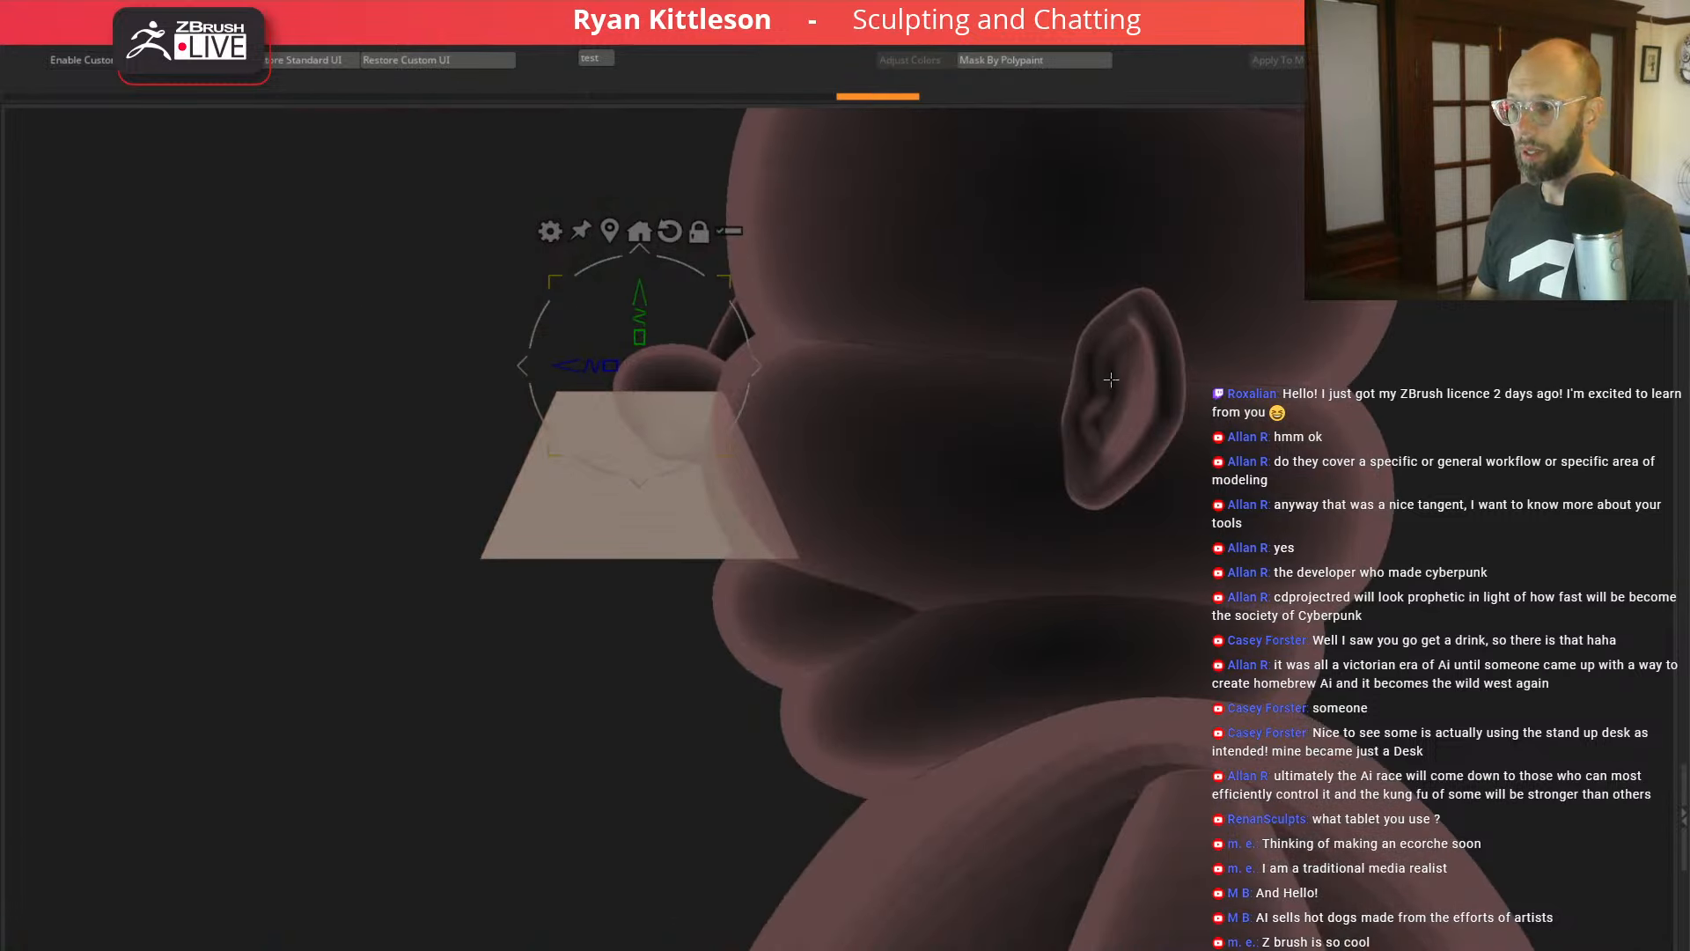
pyautogui.click(1037, 391)
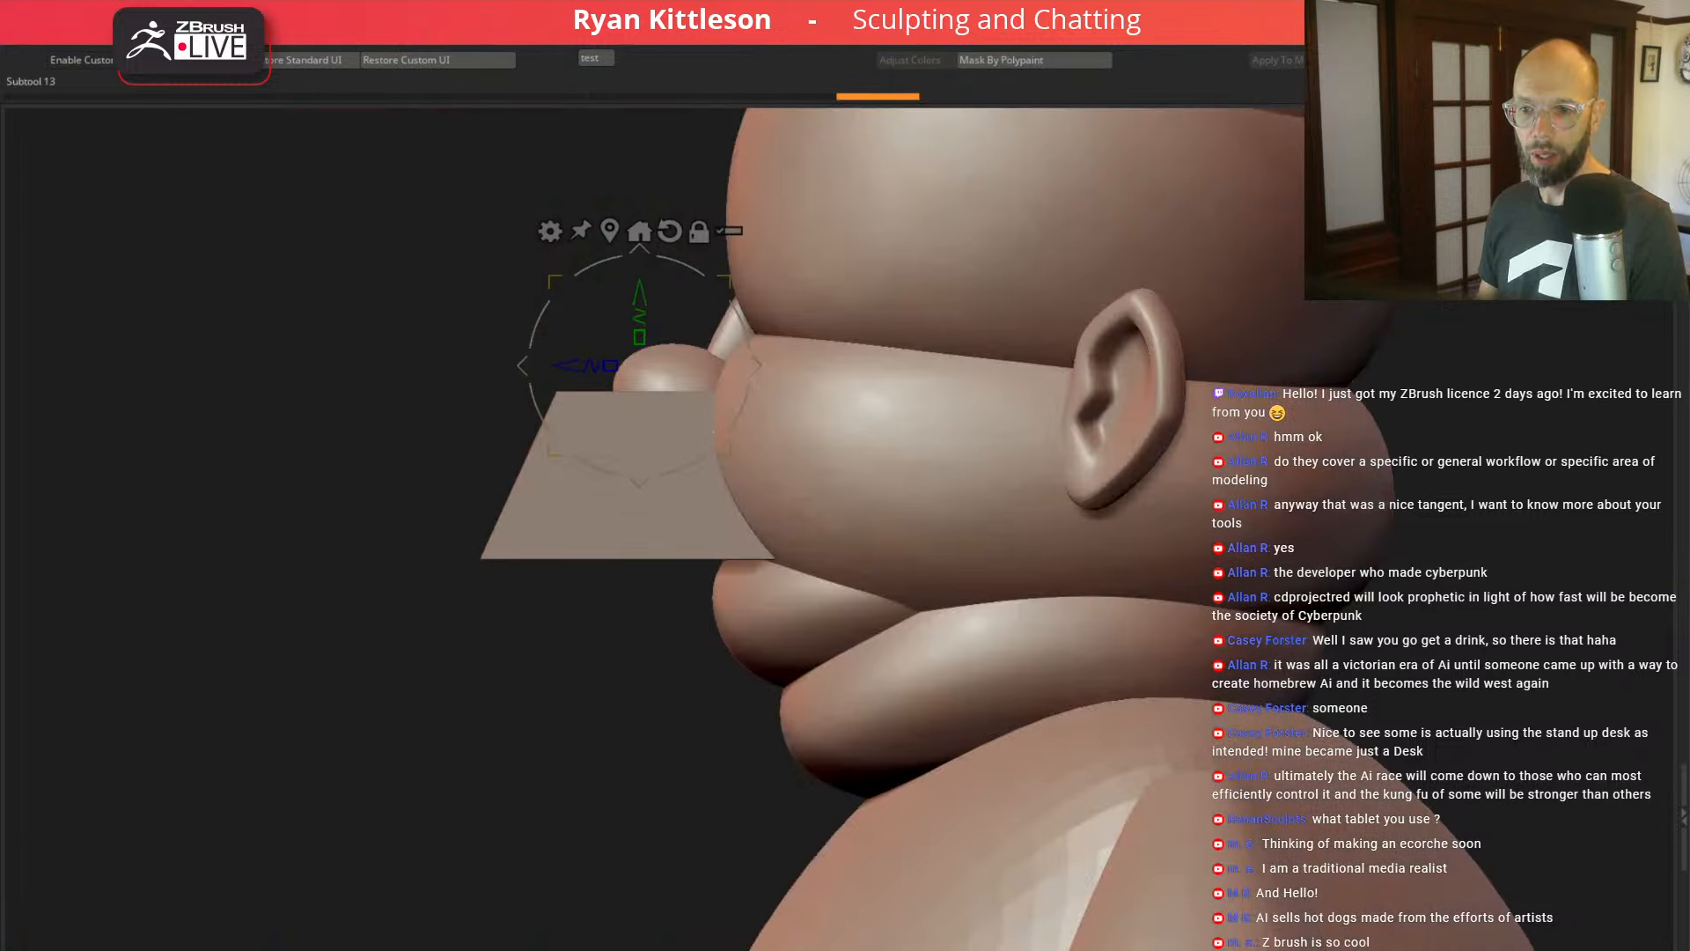
pyautogui.moveTo(210, 571); pyautogui.dragTo(290, 565)
pyautogui.keyDown('alt'); pyautogui.moveTo(1213, 409); pyautogui.dragTo(1401, 300); pyautogui.keyUp('alt')
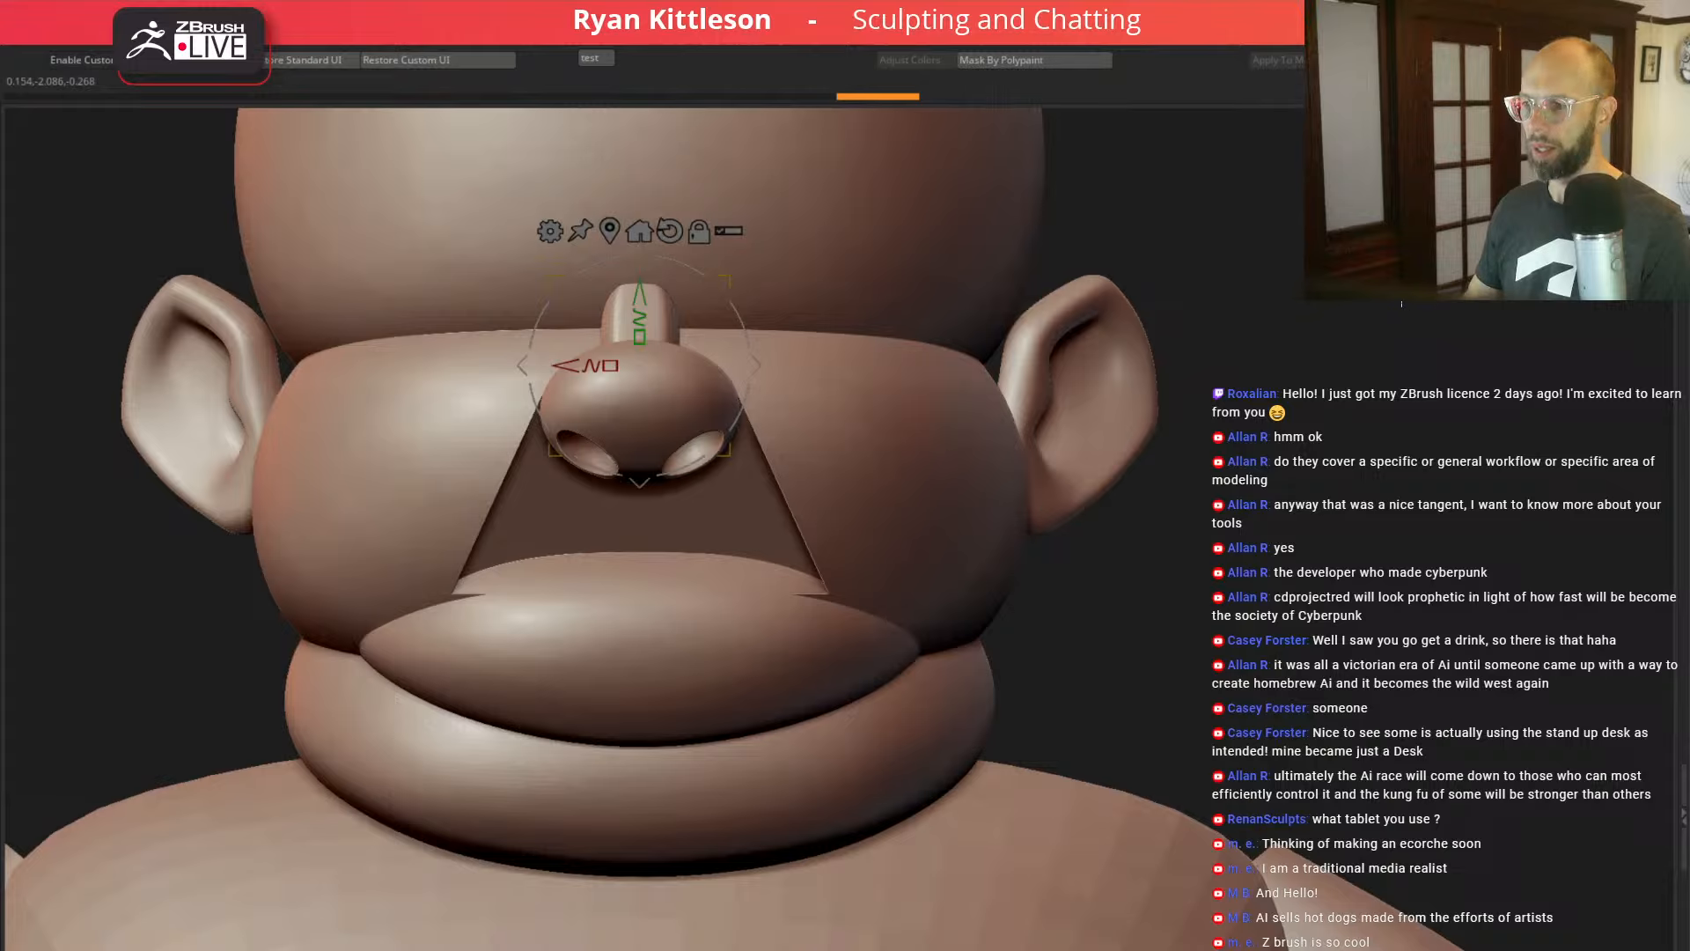
pyautogui.moveTo(1400, 383)
pyautogui.mouseDown()
pyautogui.moveTo(1385, 371)
pyautogui.moveTo(1403, 377)
pyautogui.mouseUp()
# Step: Isolate the tapered block, narrow it across its width, and show it with the rest of the head again
pyautogui.hotkey('alt', 's')
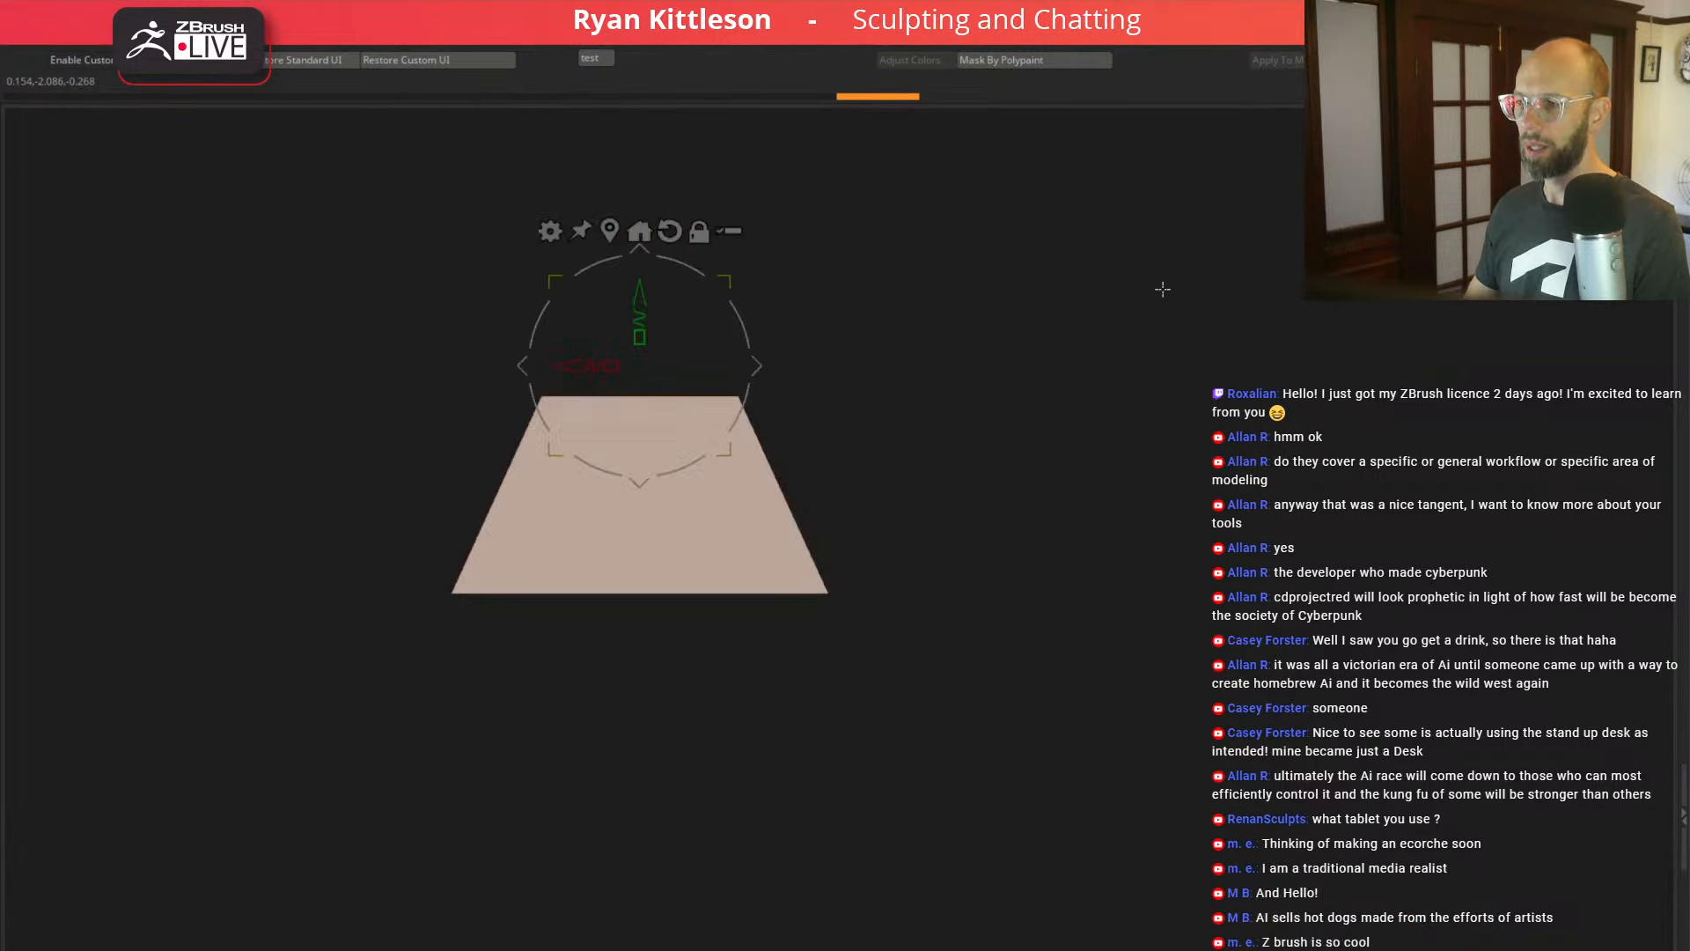
pyautogui.keyDown('shift'); pyautogui.moveTo(1163, 289); pyautogui.dragTo(1154, 435); pyautogui.keyUp('shift')
pyautogui.moveTo(945, 136)
pyautogui.keyDown('ctrl'); pyautogui.keyDown('alt'); pyautogui.mouseDown()
pyautogui.moveTo(430, 159)
pyautogui.moveTo(1104, 287)
pyautogui.moveTo(1106, 269)
pyautogui.mouseUp(); pyautogui.keyUp('alt'); pyautogui.keyUp('ctrl')
pyautogui.press('w')
pyautogui.click(730, 272)
pyautogui.moveTo(1012, 348); pyautogui.dragTo(1061, 231)
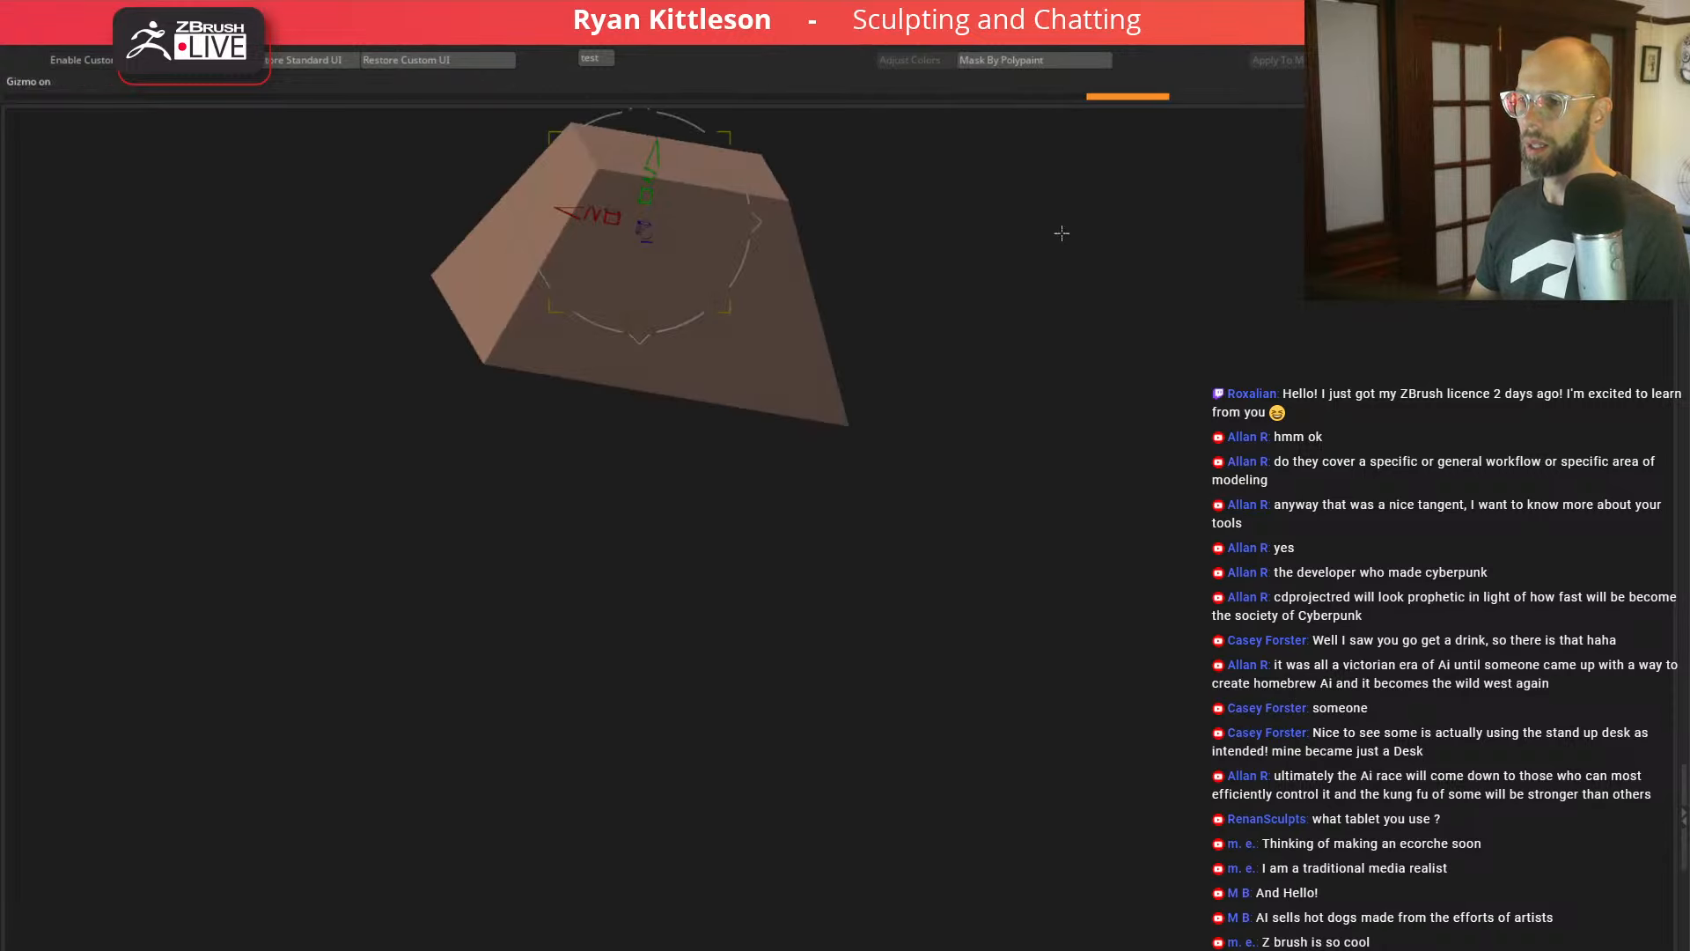
pyautogui.hotkey('alt', 's')
pyautogui.keyDown('shift'); pyautogui.moveTo(1015, 298); pyautogui.dragTo(983, 247); pyautogui.keyUp('shift')
pyautogui.moveTo(610, 221); pyautogui.dragTo(673, 219)
pyautogui.keyDown('alt'); pyautogui.moveTo(1107, 266); pyautogui.dragTo(1152, 481); pyautogui.keyUp('alt')
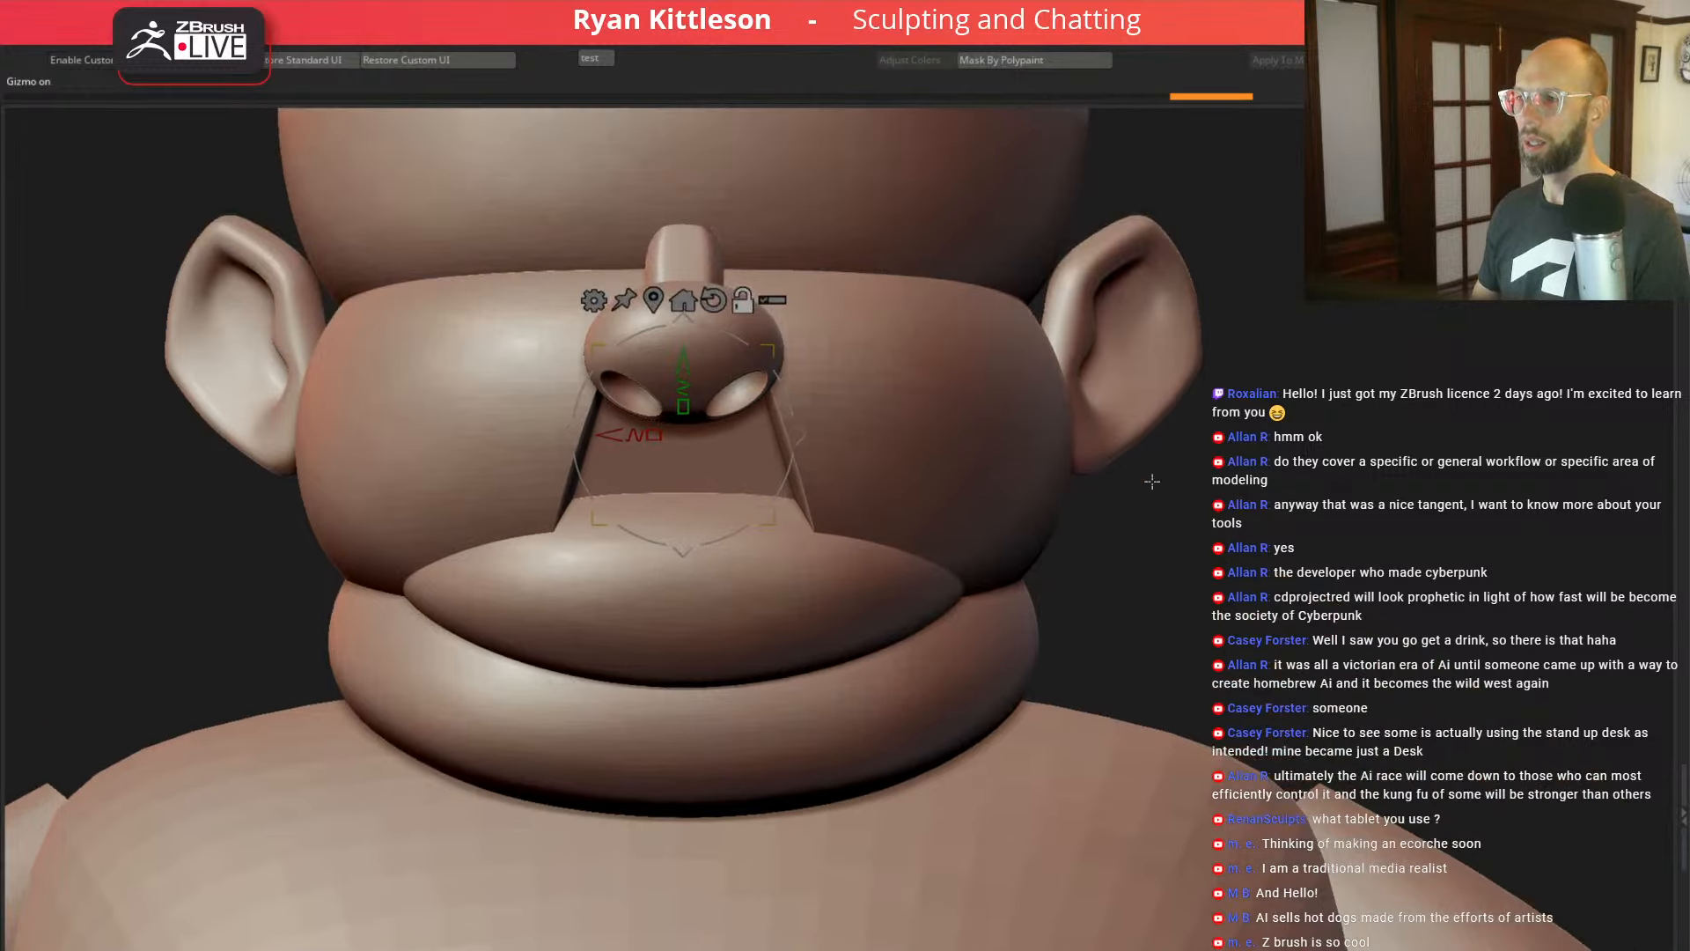
# Step: Widen the unmasked lower part of the tapered block behind the upper lip and lower it slightly
pyautogui.keyDown('ctrl'); pyautogui.click(1357, 476); pyautogui.keyUp('ctrl')
pyautogui.moveTo(655, 433); pyautogui.dragTo(319, 398)
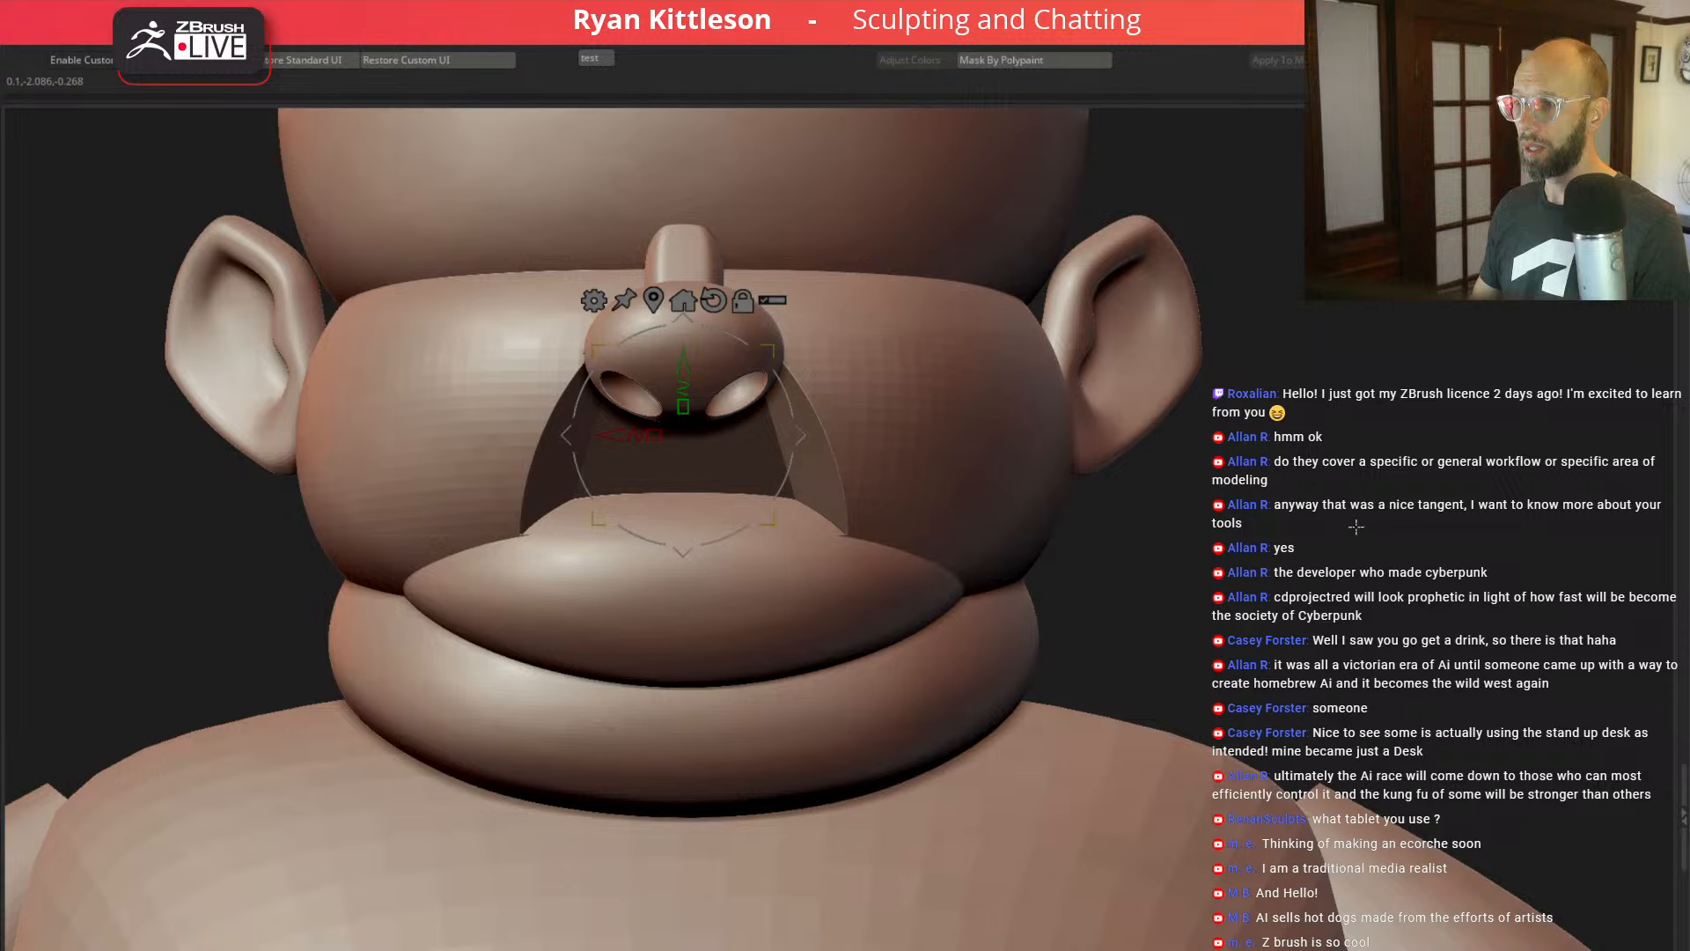
pyautogui.moveTo(630, 434); pyautogui.dragTo(540, 420)
pyautogui.moveTo(1453, 493); pyautogui.dragTo(1314, 523)
pyautogui.moveTo(660, 425); pyautogui.dragTo(671, 426)
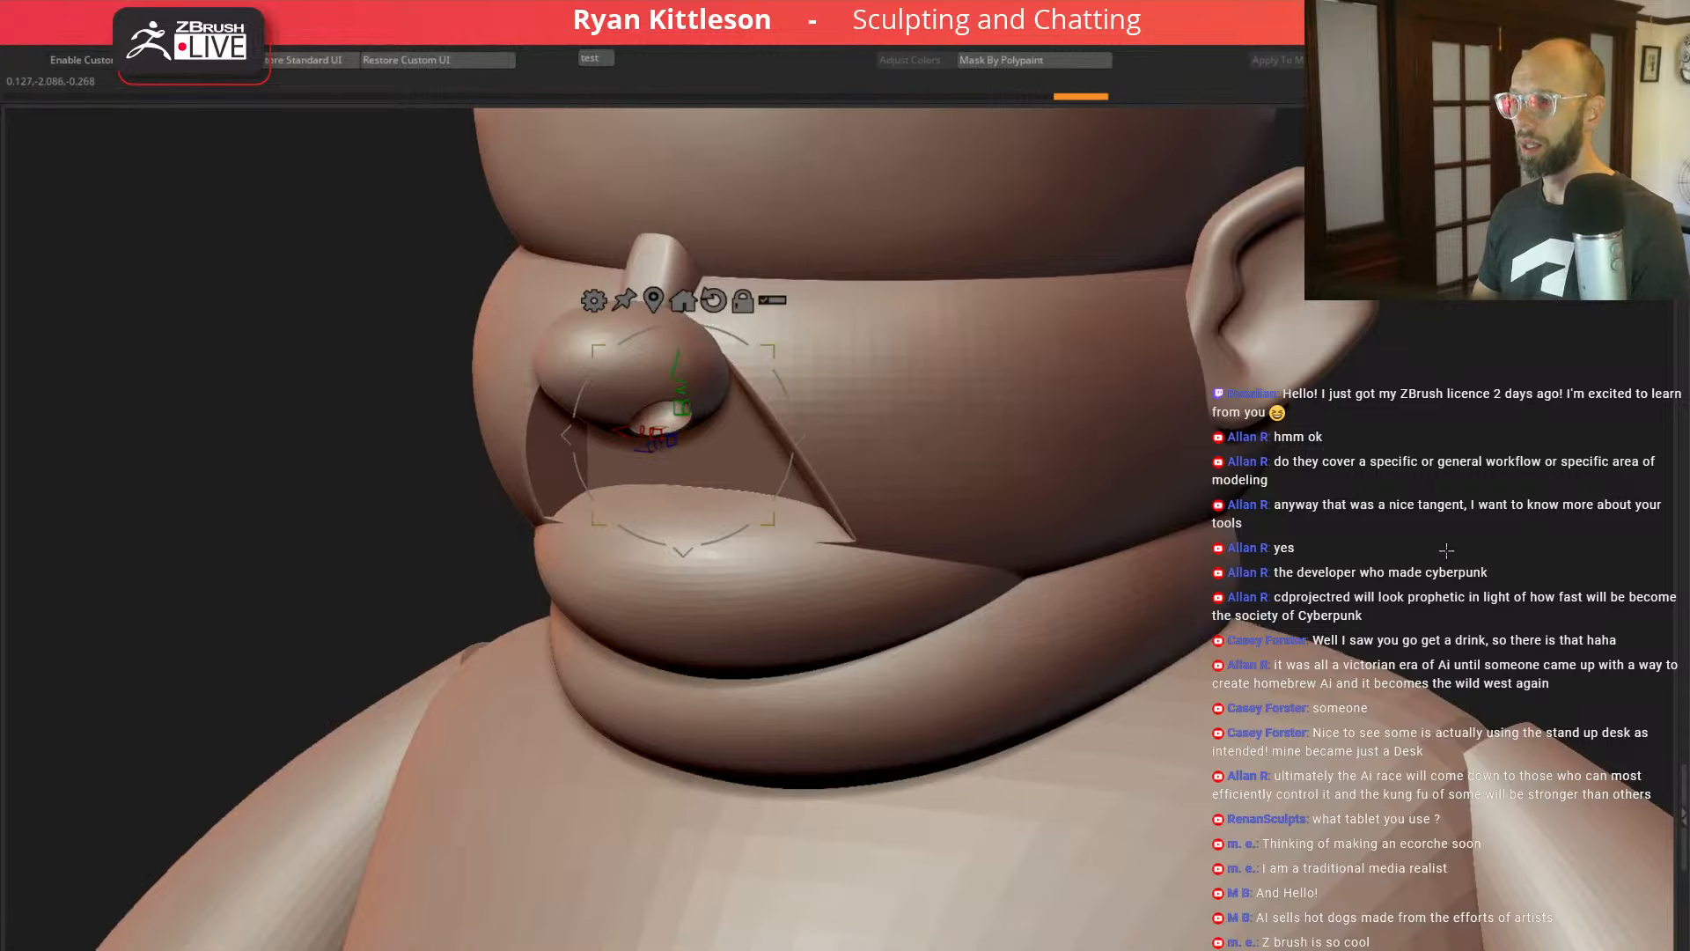
pyautogui.moveTo(1446, 550); pyautogui.dragTo(1395, 522)
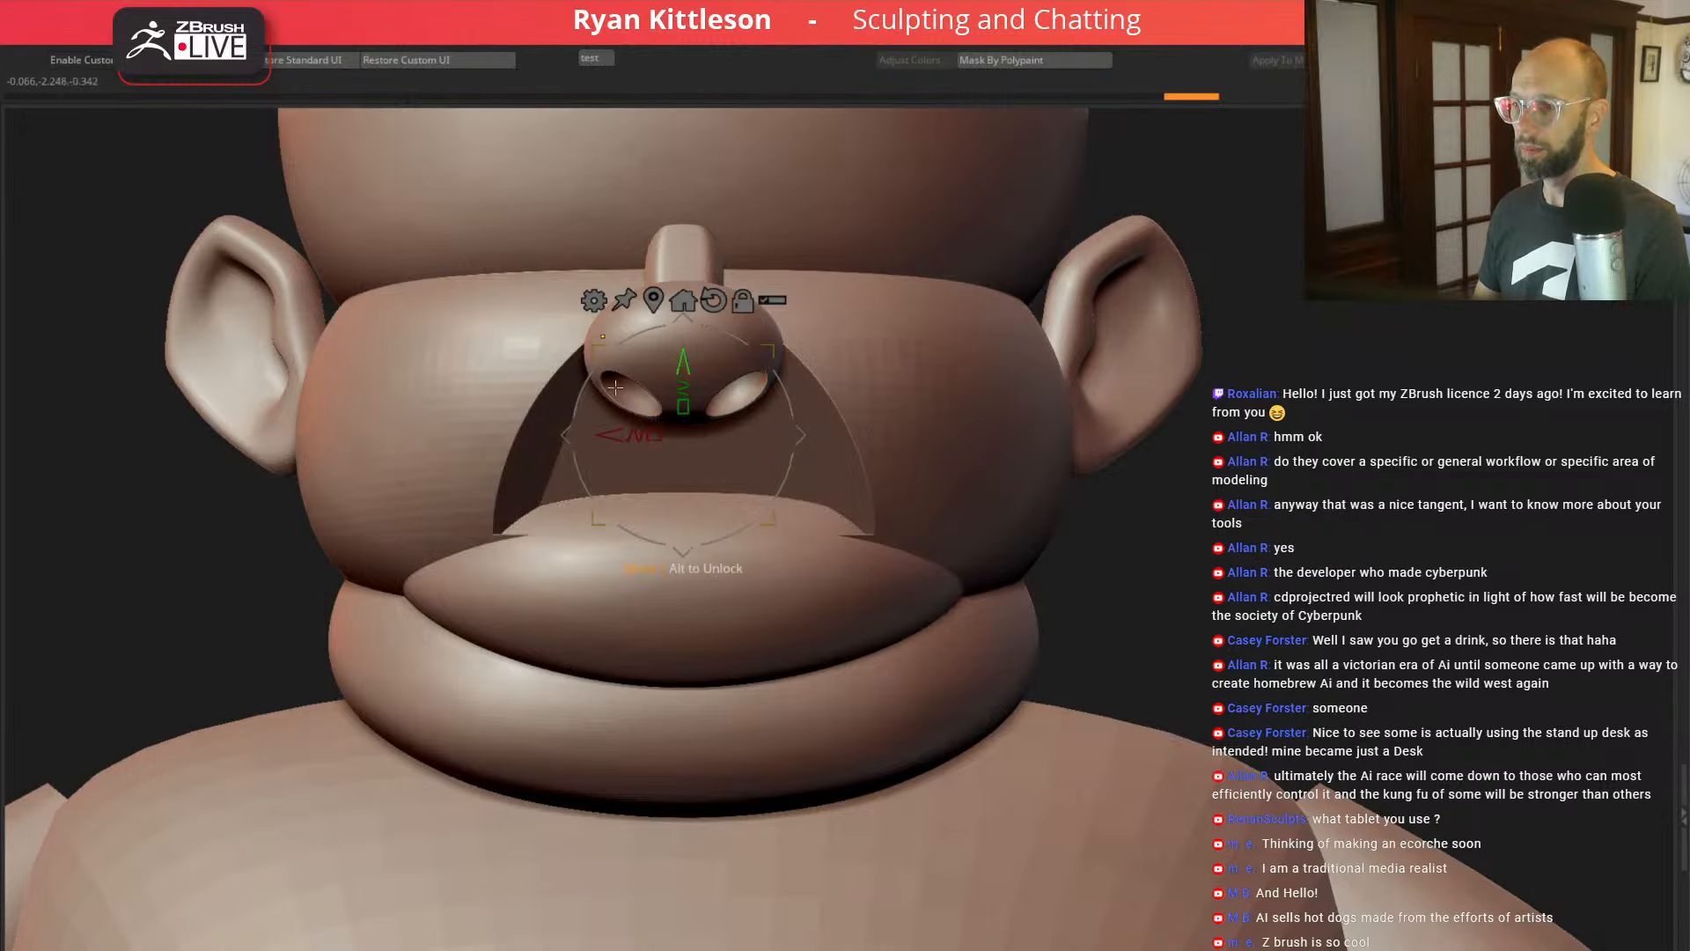
pyautogui.moveTo(682, 362); pyautogui.dragTo(682, 371)
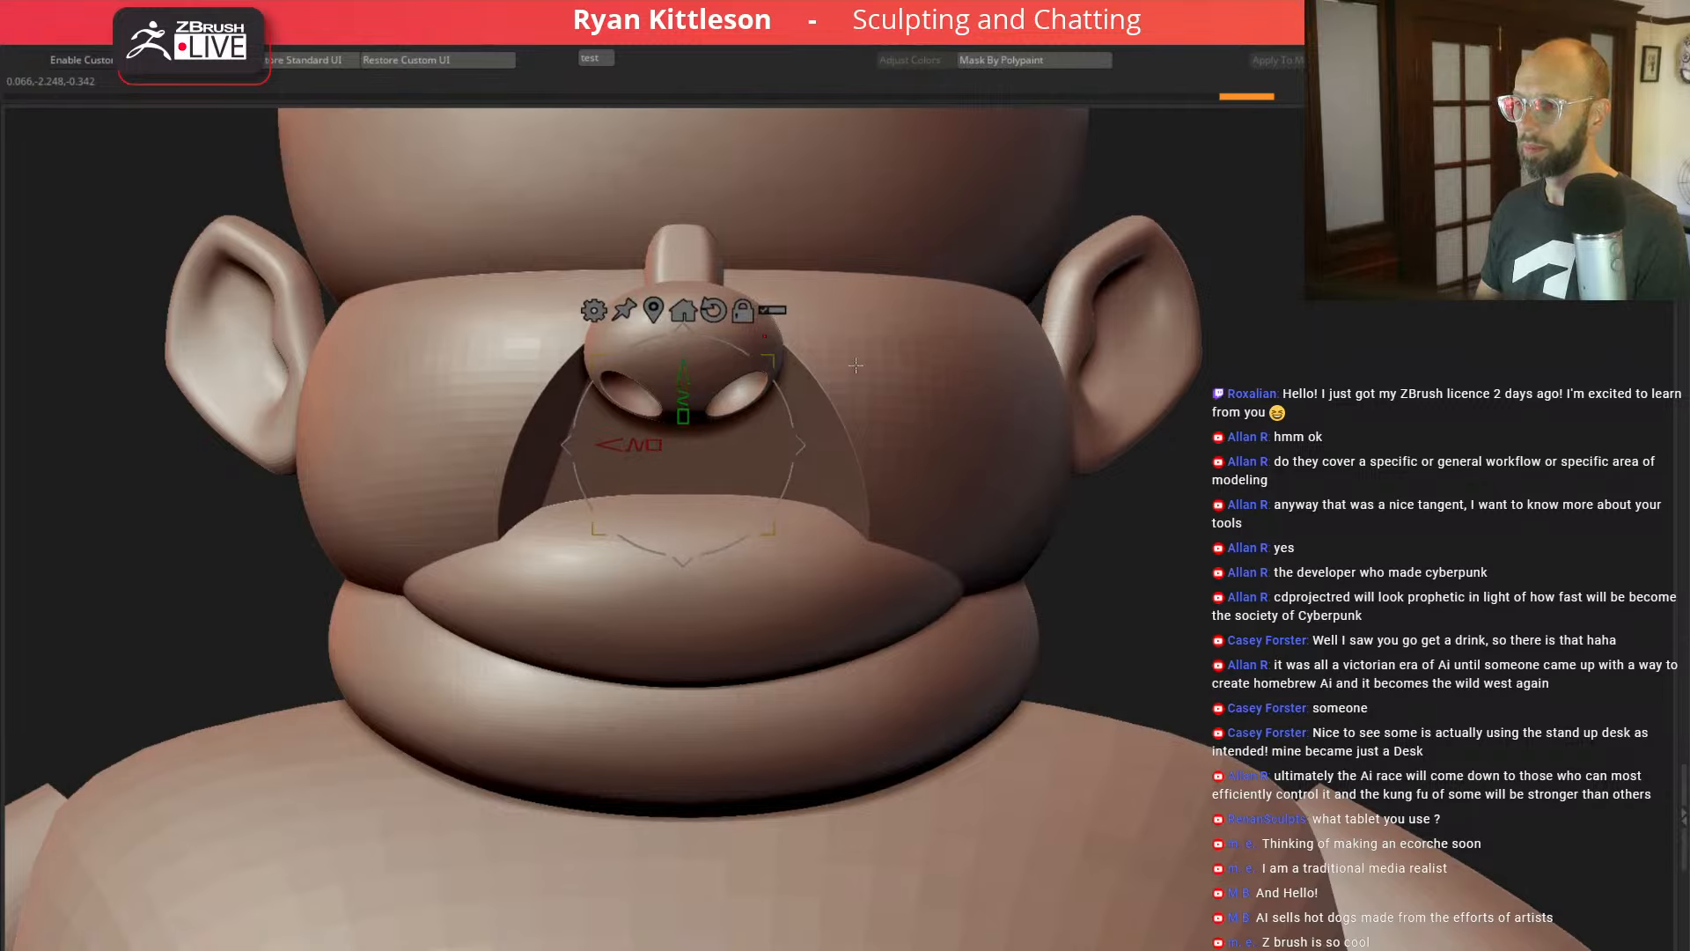
# Step: Clear the mask on the tapered block and quick-save the project
pyautogui.press('q')
pyautogui.moveTo(1284, 504)
pyautogui.keyDown('ctrl'); pyautogui.mouseDown()
pyautogui.moveTo(1315, 480)
pyautogui.moveTo(1255, 493)
pyautogui.moveTo(1294, 505)
pyautogui.moveTo(1215, 368)
pyautogui.moveTo(1301, 421)
pyautogui.moveTo(1221, 417)
pyautogui.mouseUp(); pyautogui.keyUp('ctrl')
pyautogui.hotkey('ctrl', 's')
pyautogui.keyDown('alt'); pyautogui.moveTo(1220, 418); pyautogui.dragTo(1248, 446); pyautogui.keyUp('alt')
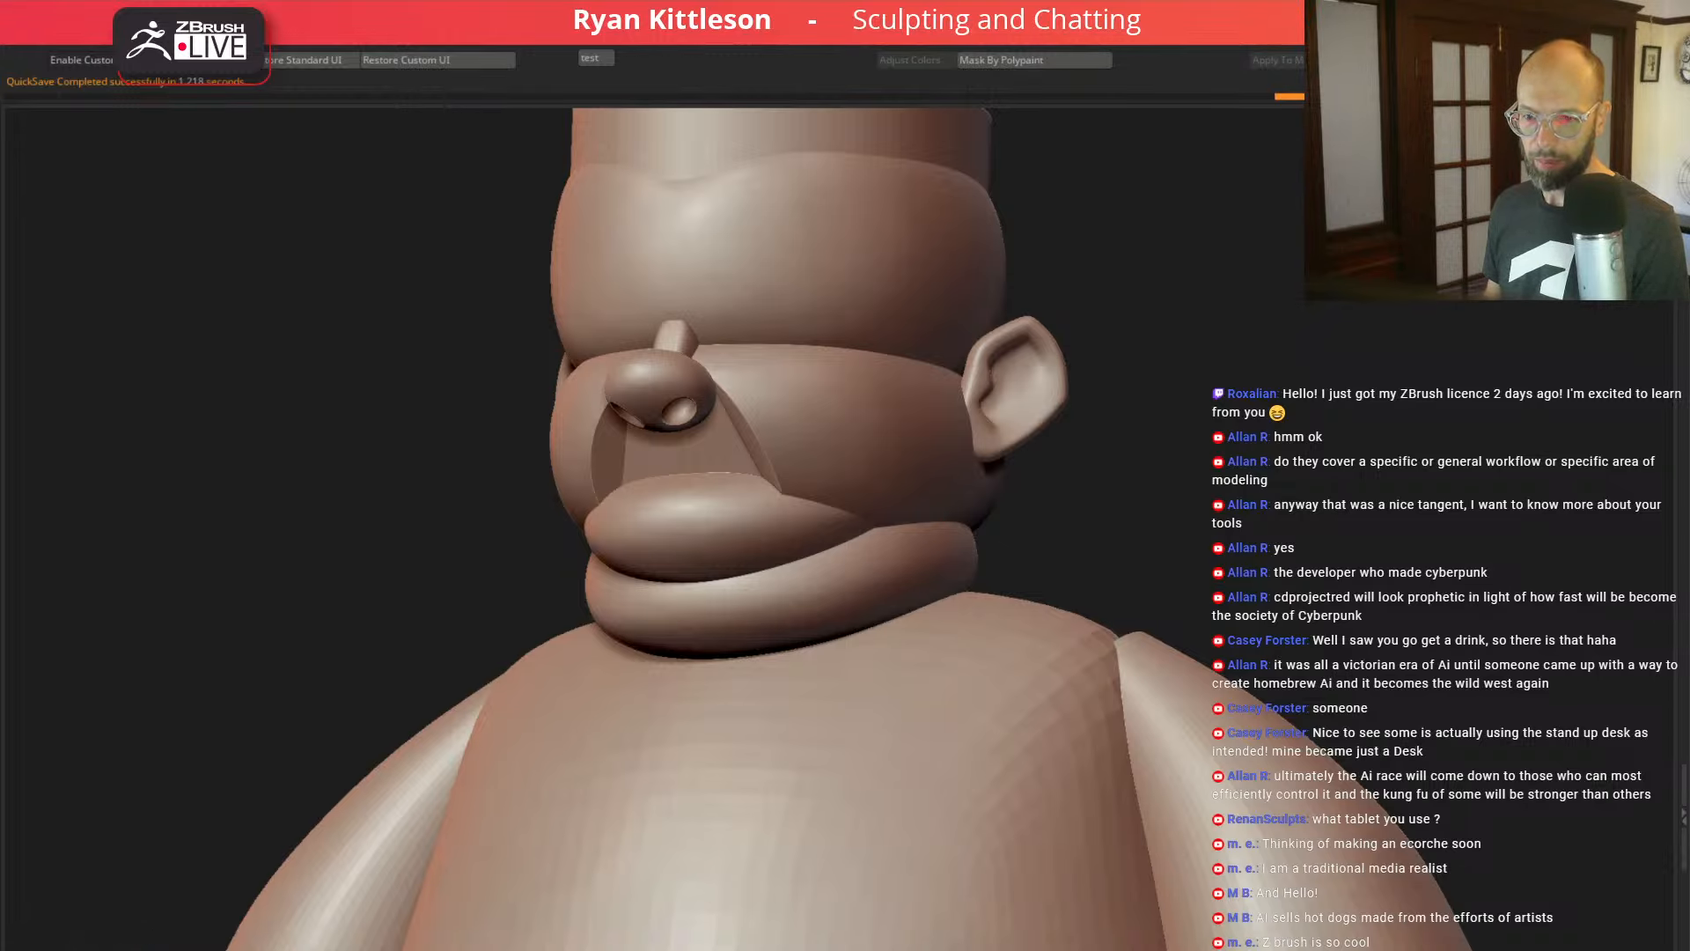
# Step: Add a cylinder subtool, scale it down to a small post, and move it back against the face beneath the nose
pyautogui.click(709, 707)
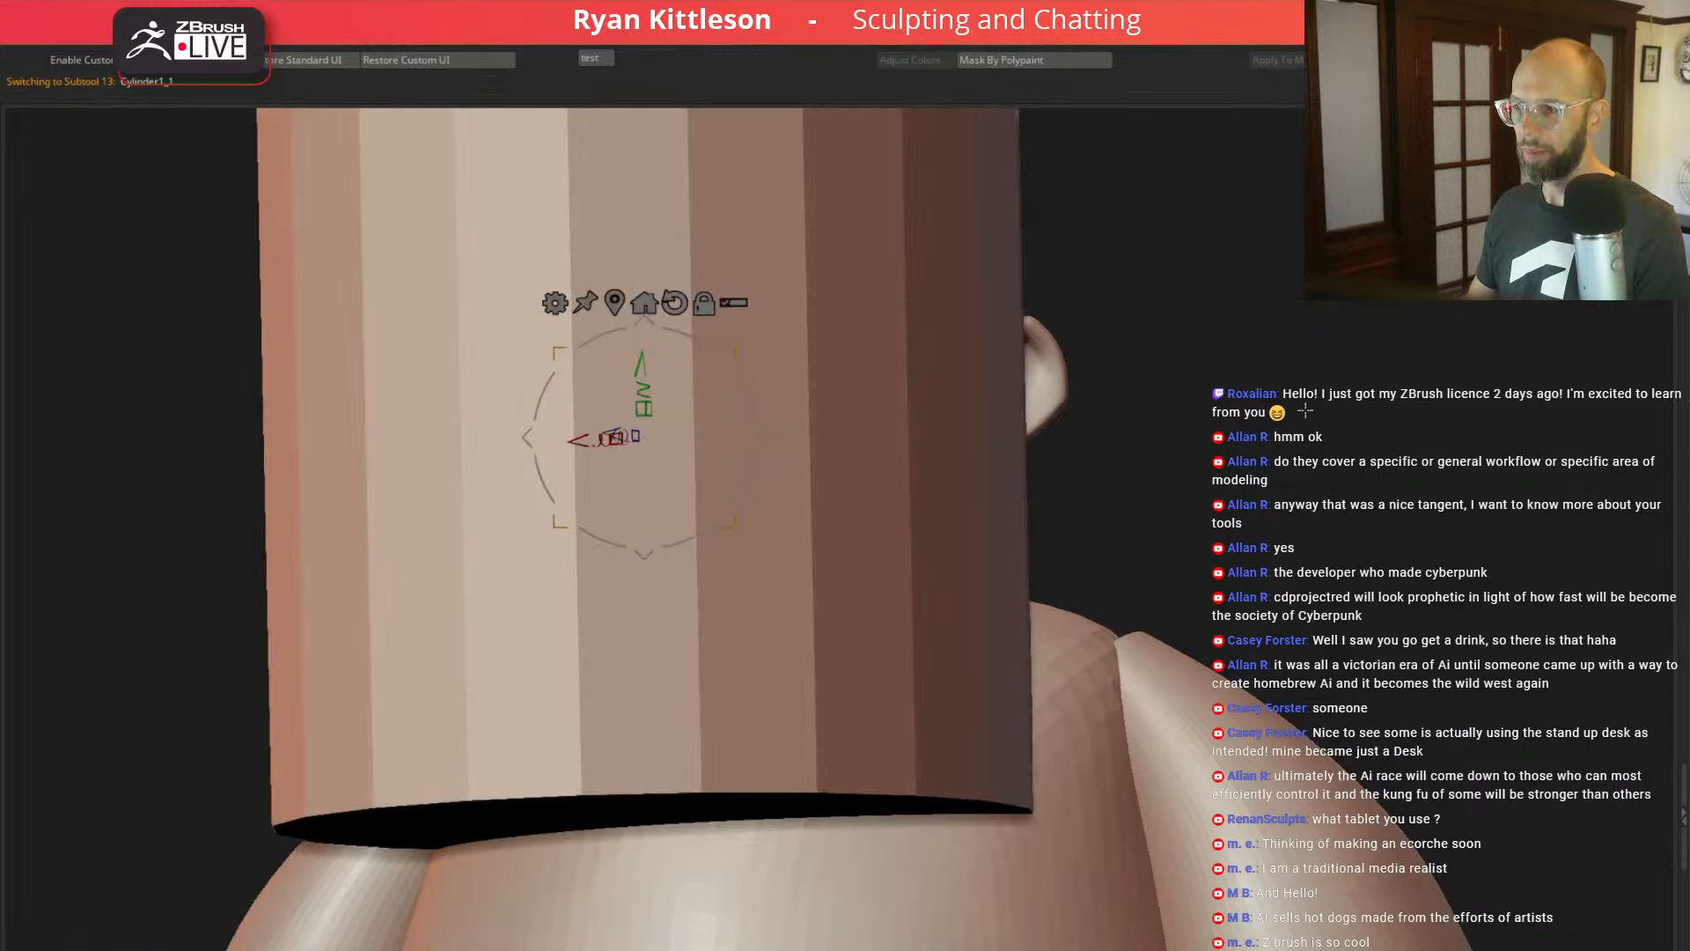
pyautogui.moveTo(1307, 410); pyautogui.dragTo(1279, 444)
pyautogui.moveTo(729, 354); pyautogui.dragTo(383, 684)
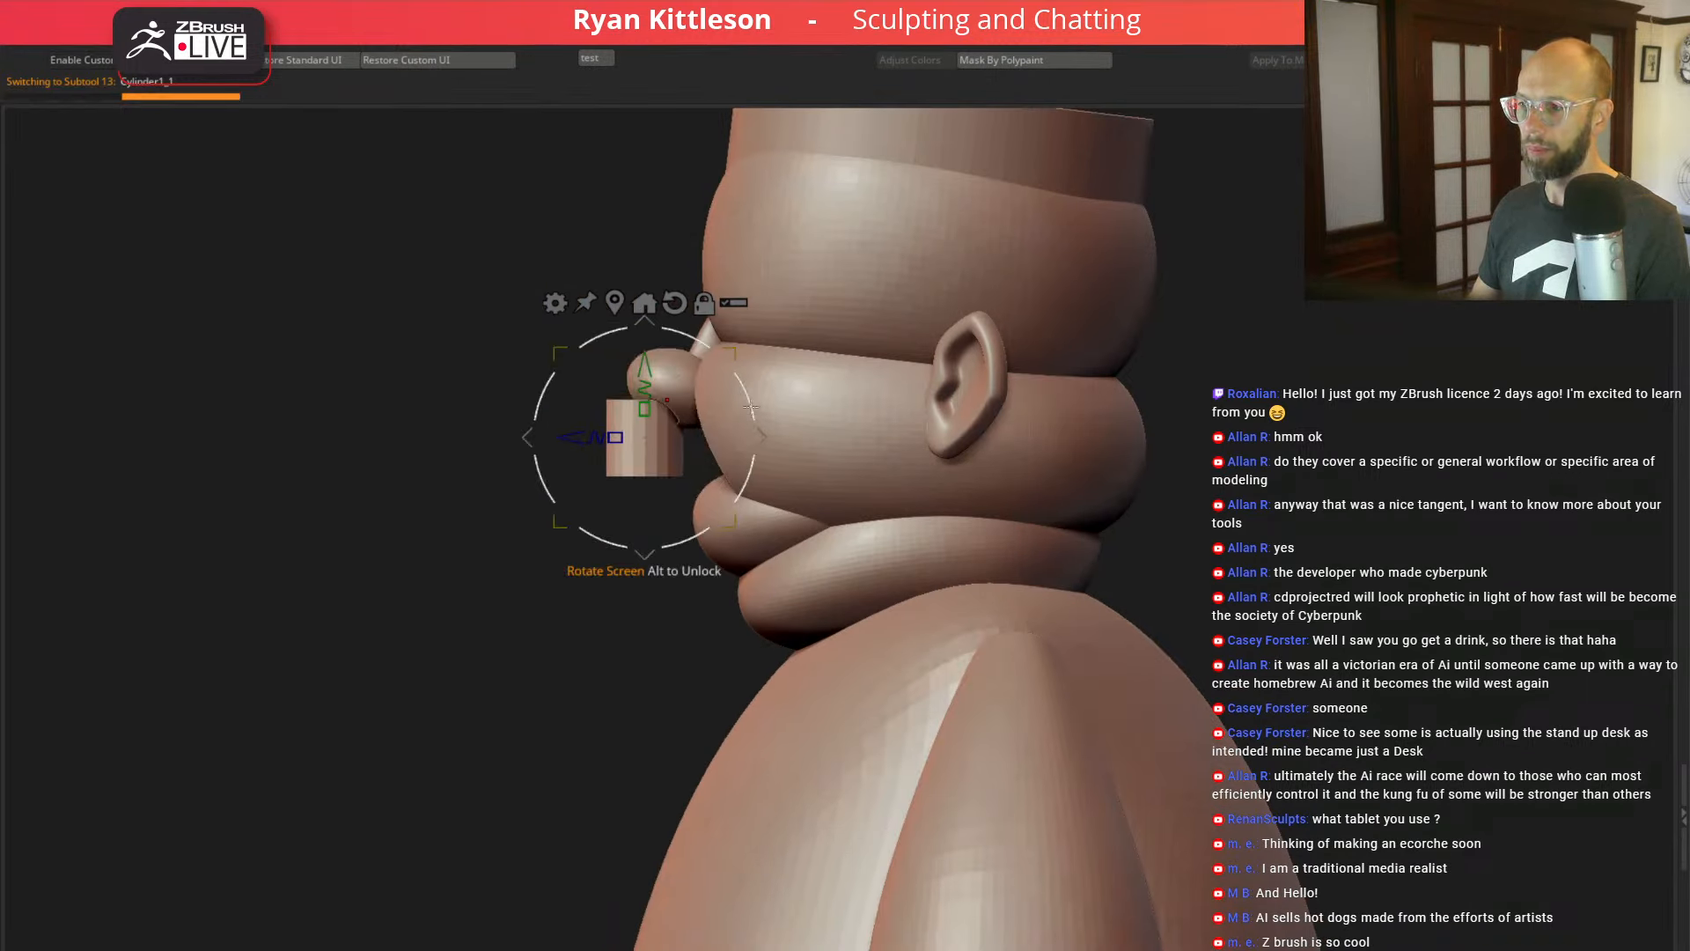
pyautogui.moveTo(565, 437); pyautogui.dragTo(663, 437)
pyautogui.moveTo(678, 438)
pyautogui.mouseDown()
pyautogui.moveTo(510, 585)
pyautogui.moveTo(472, 479)
pyautogui.moveTo(382, 461)
pyautogui.mouseUp()
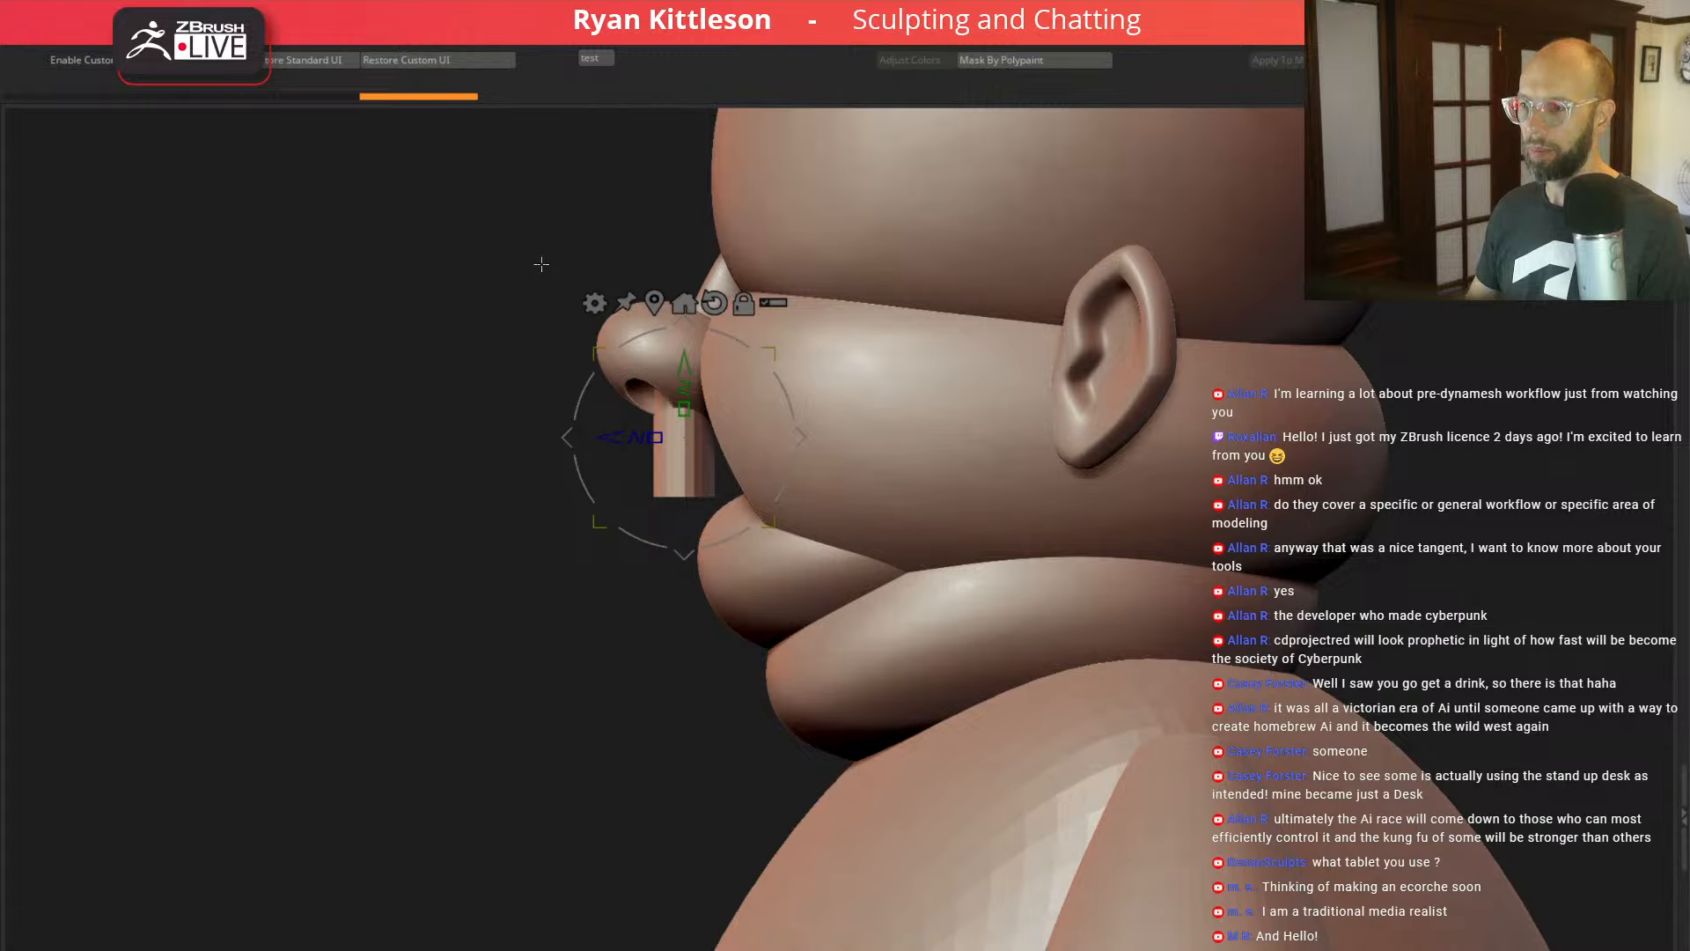
# Step: Mask the cylinder's lower end, shift its upper end back into the face, and switch the mask for reshaping the lower end
pyautogui.keyDown('ctrl'); pyautogui.keyDown('alt'); pyautogui.moveTo(542, 264); pyautogui.dragTo(753, 411); pyautogui.keyUp('alt'); pyautogui.keyUp('ctrl')
pyautogui.moveTo(608, 437); pyautogui.dragTo(662, 437)
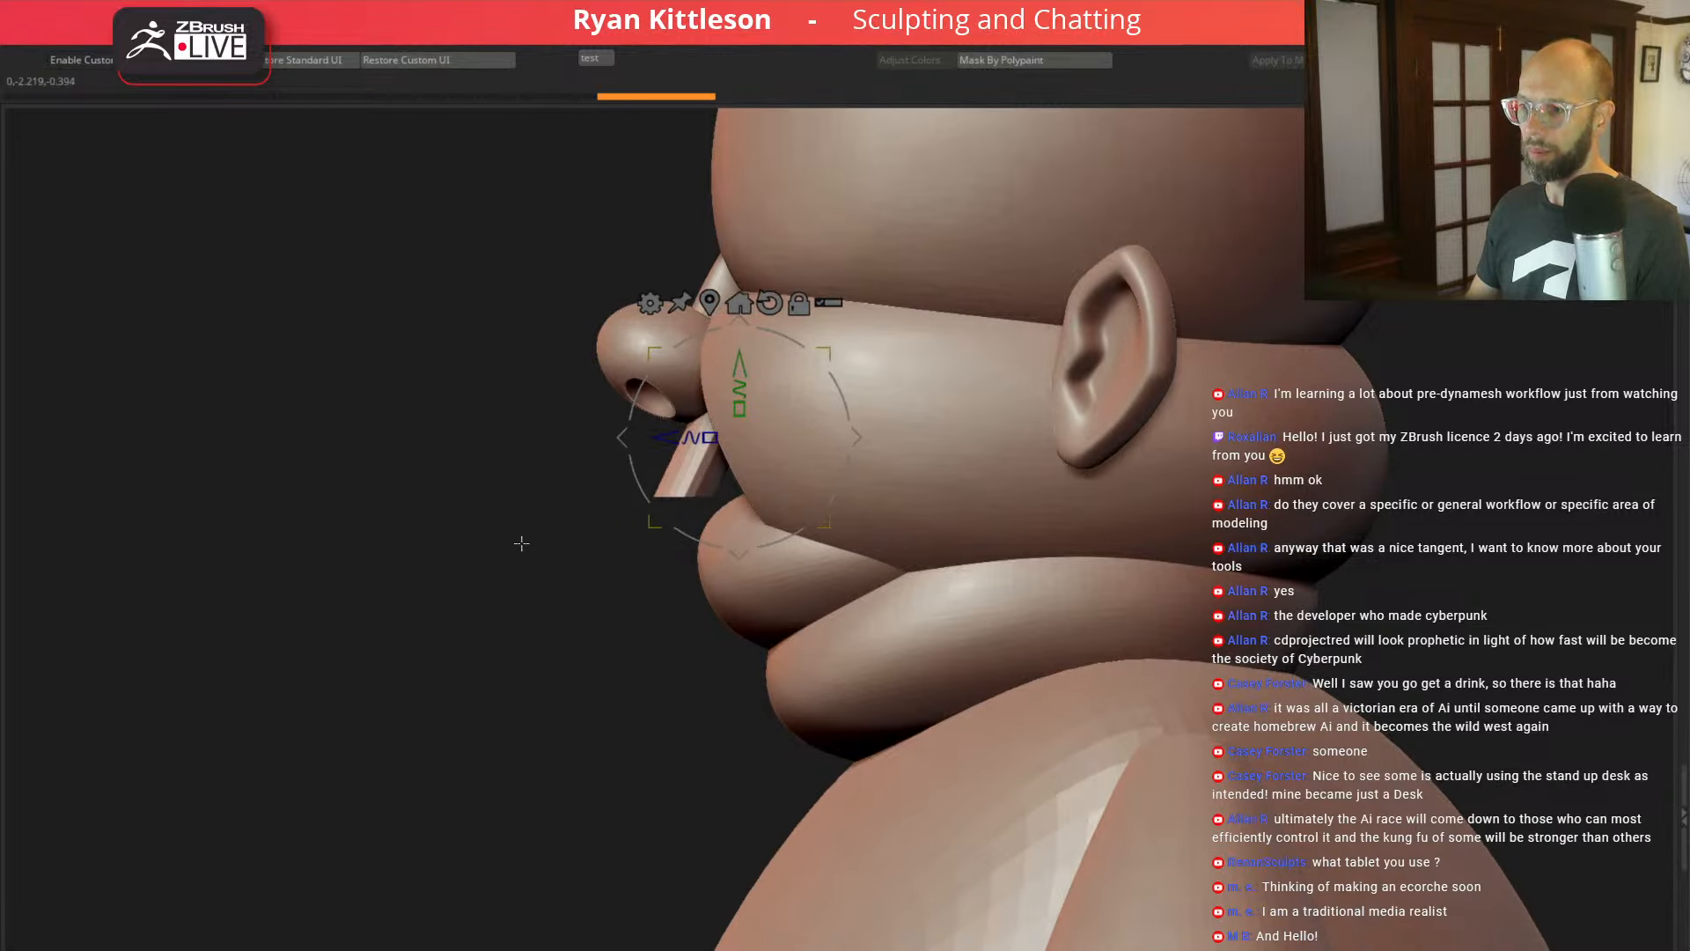
pyautogui.moveTo(547, 624)
pyautogui.keyDown('ctrl'); pyautogui.mouseDown()
pyautogui.moveTo(779, 499)
pyautogui.moveTo(445, 509)
pyautogui.mouseUp(); pyautogui.keyUp('ctrl')
# Step: Flare the cylinder's lower end front to back, tilt it, and raise it towards the nose
pyautogui.moveTo(857, 435)
pyautogui.keyDown('alt'); pyautogui.mouseDown()
pyautogui.moveTo(758, 494)
pyautogui.moveTo(774, 490)
pyautogui.mouseUp(); pyautogui.keyUp('alt')
pyautogui.moveTo(628, 491); pyautogui.dragTo(581, 489)
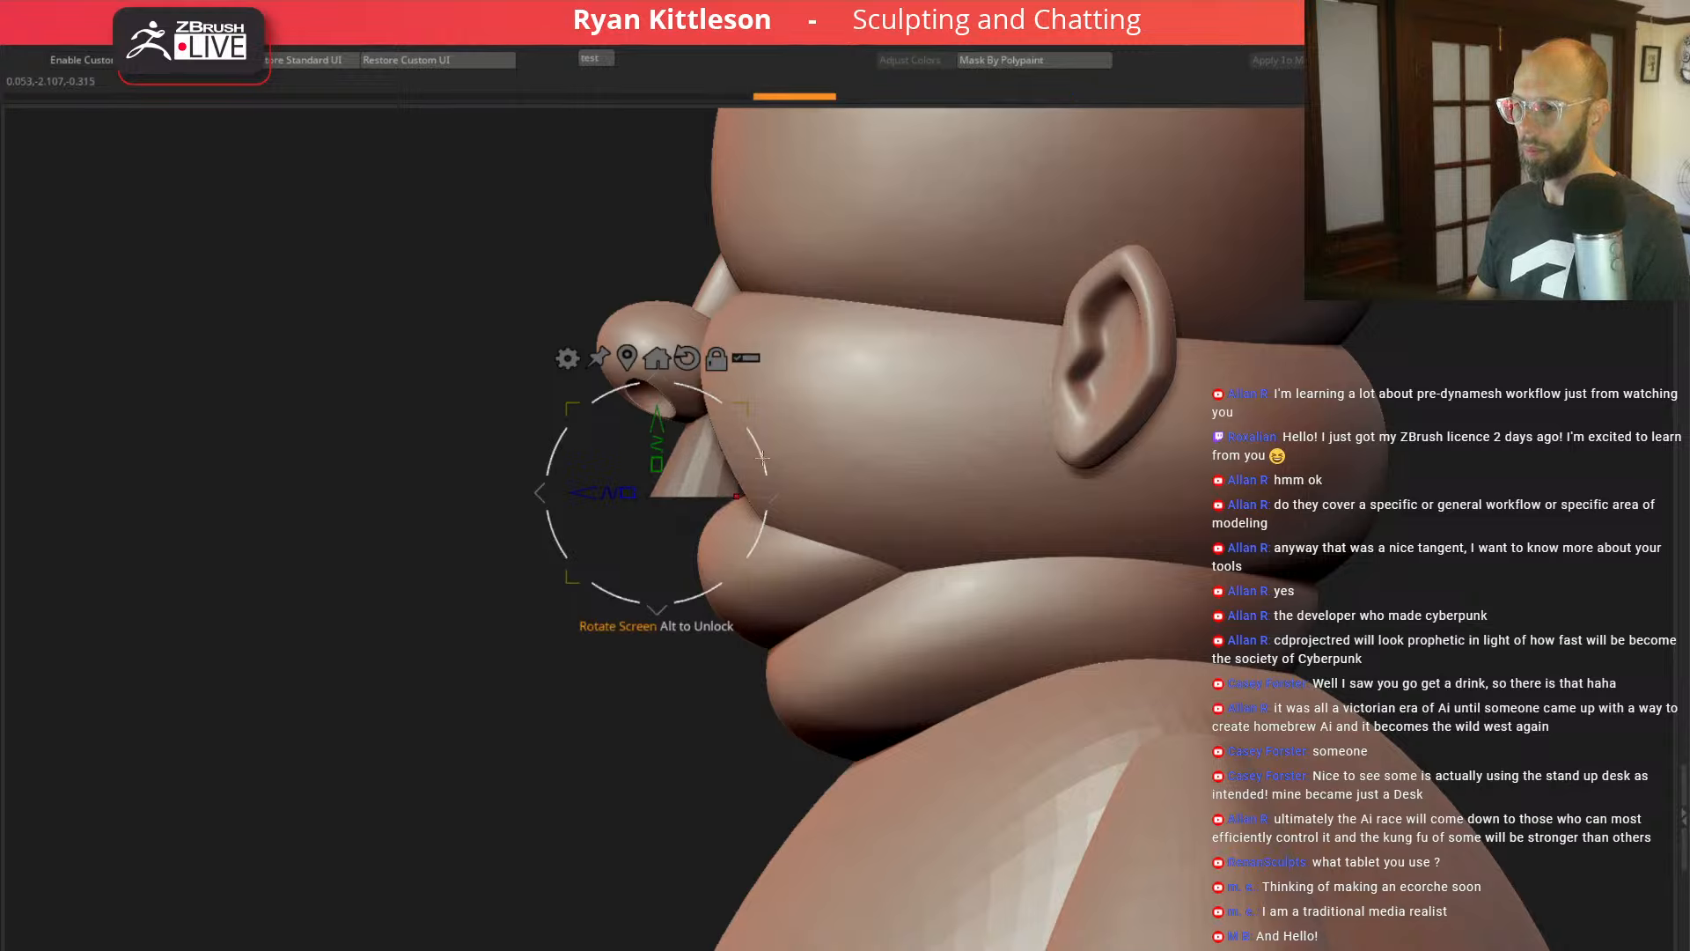
pyautogui.moveTo(767, 464); pyautogui.dragTo(778, 491)
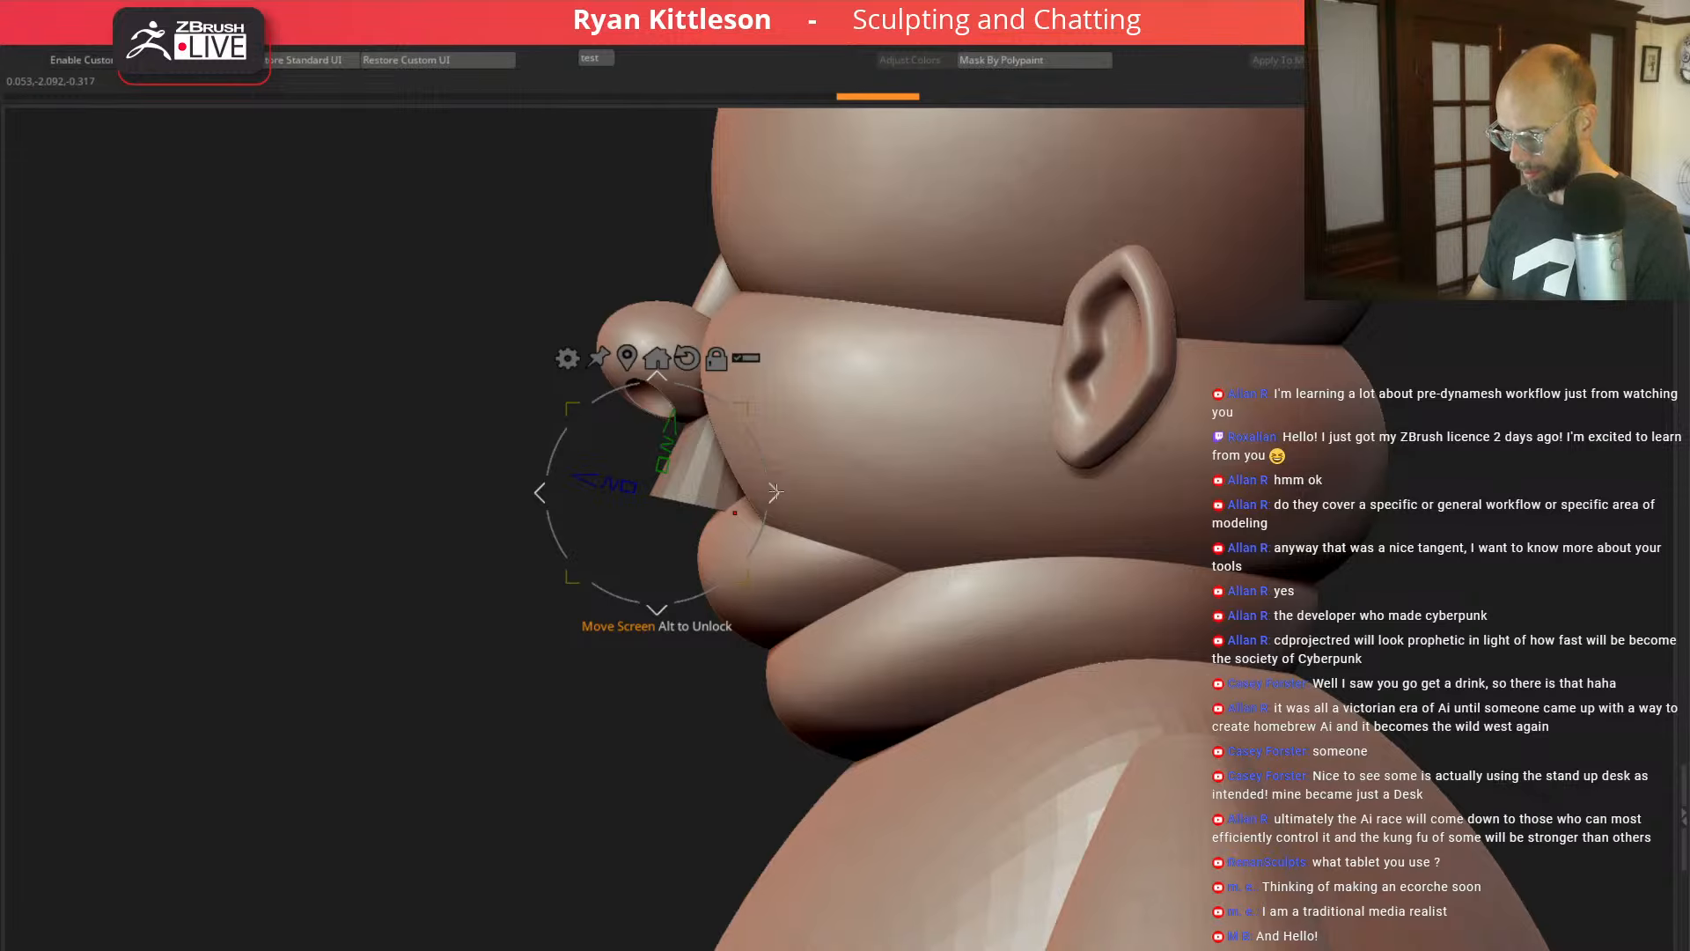
pyautogui.moveTo(772, 493); pyautogui.dragTo(781, 451)
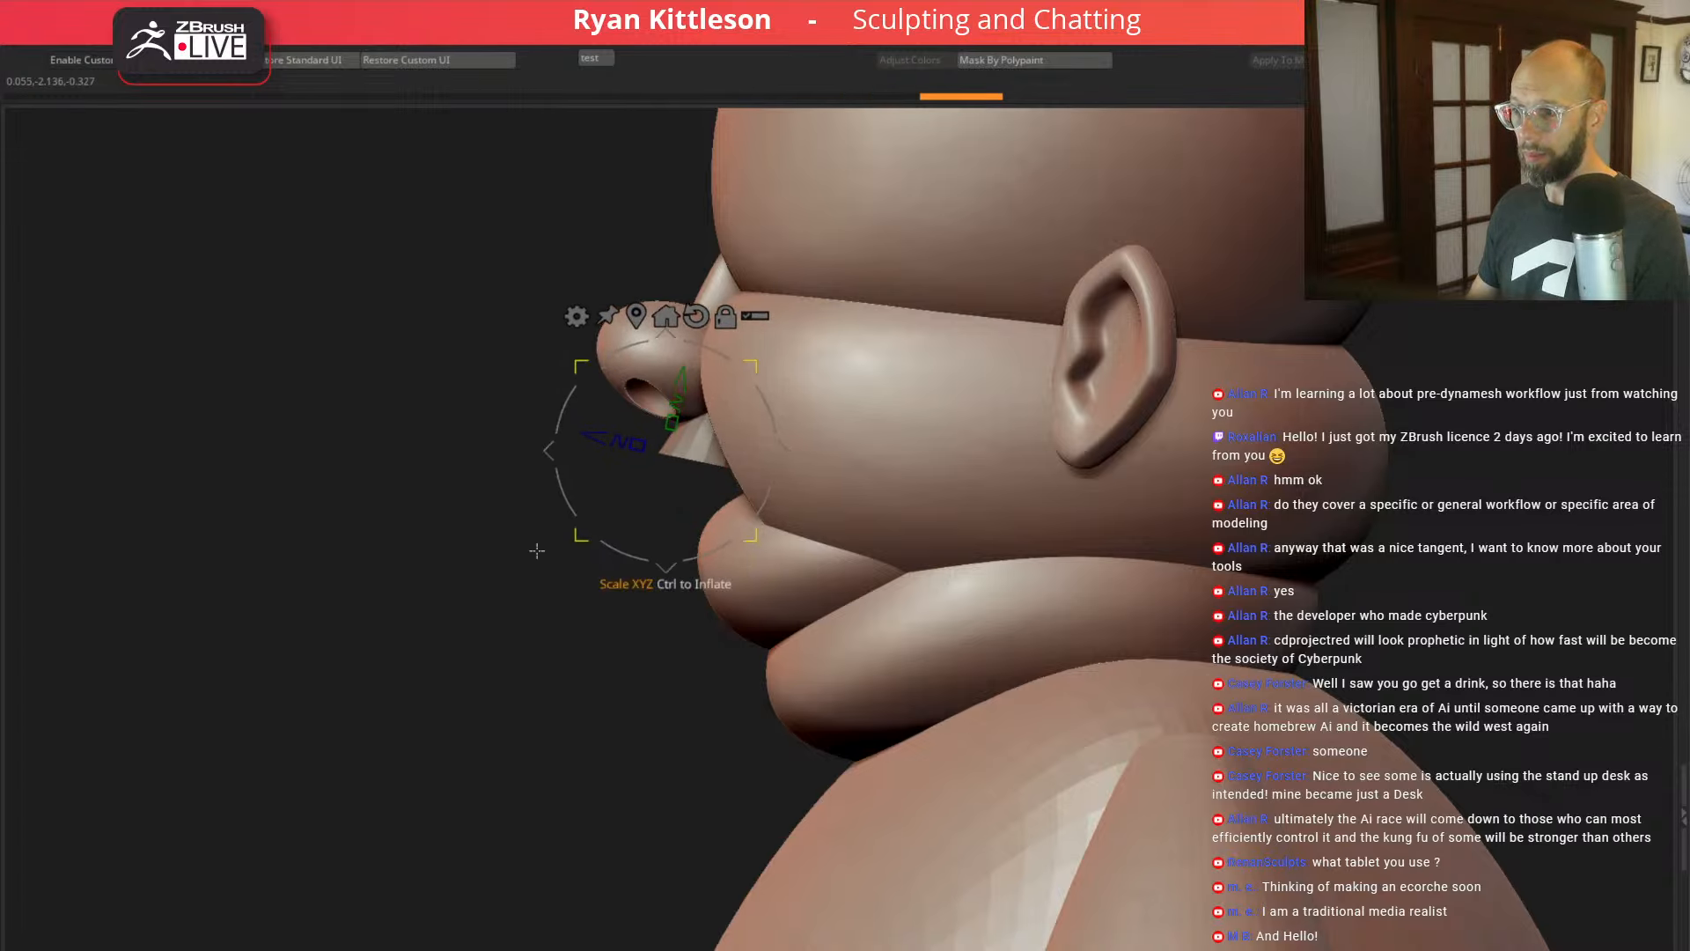
pyautogui.moveTo(519, 550); pyautogui.dragTo(590, 477)
pyautogui.hotkey('ctrl', 'z')
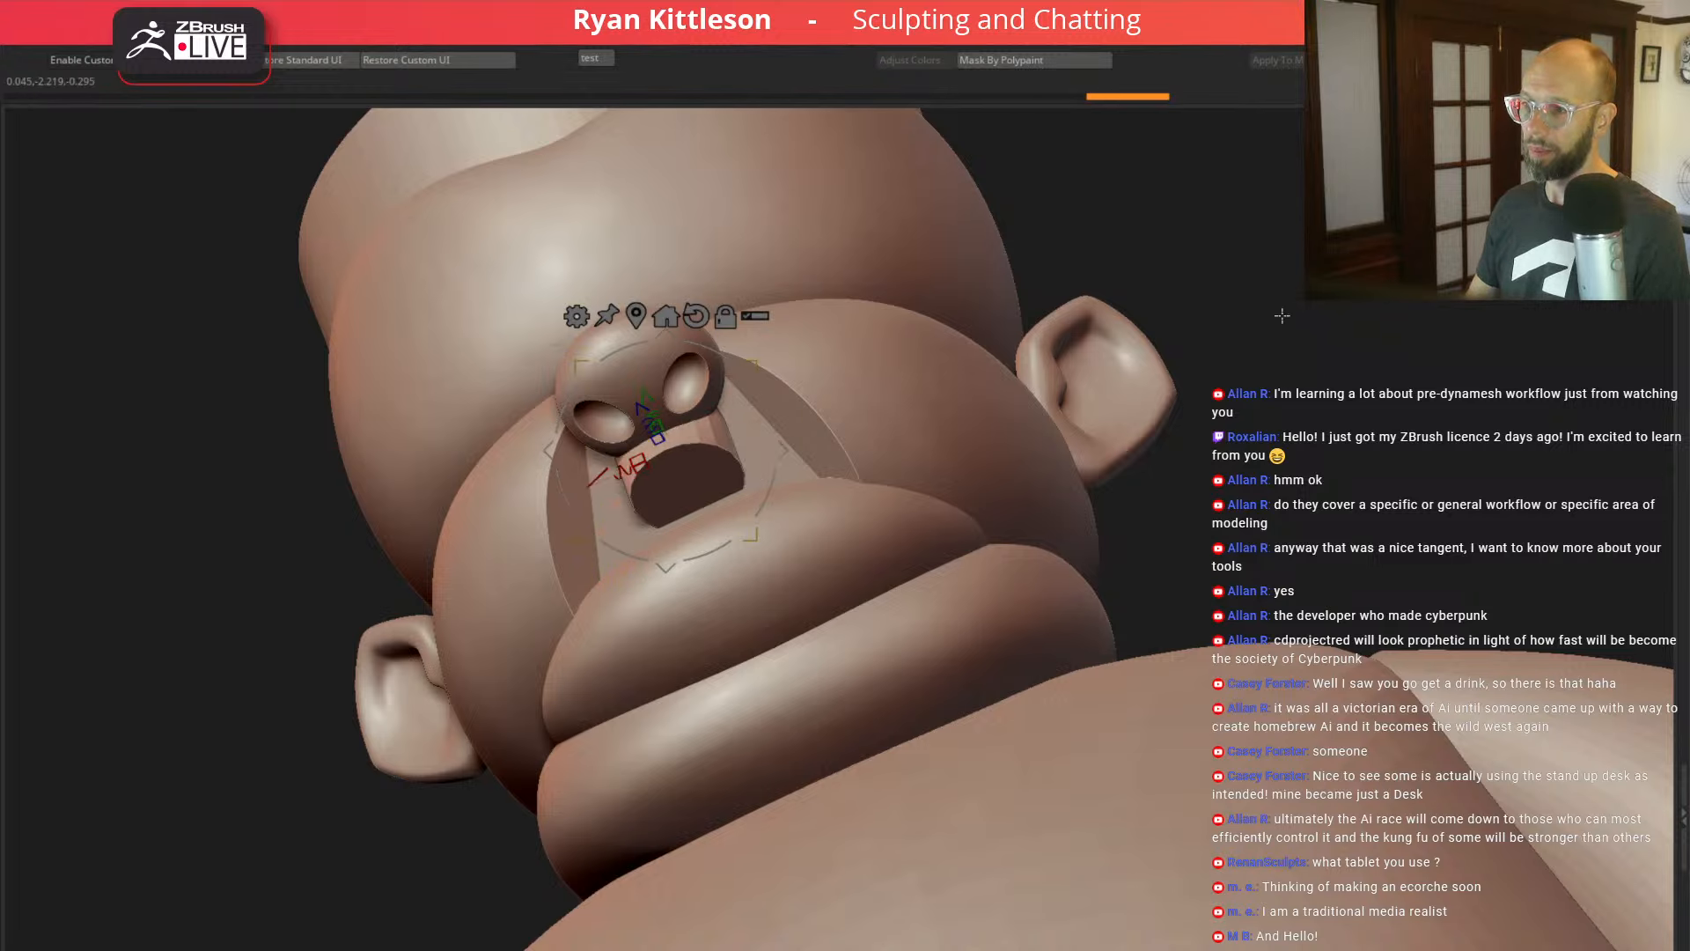
# Step: Stretch the cylinder form sideways from the front view so it spreads beneath both nostrils
pyautogui.keyDown('shift'); pyautogui.moveTo(1282, 317); pyautogui.dragTo(1302, 351); pyautogui.keyUp('shift')
pyautogui.moveTo(637, 450); pyautogui.dragTo(616, 451)
pyautogui.moveTo(1222, 161)
pyautogui.keyDown('ctrl'); pyautogui.mouseDown()
pyautogui.moveTo(982, 131)
pyautogui.moveTo(454, 395)
pyautogui.moveTo(647, 427)
pyautogui.moveTo(1271, 210)
pyautogui.mouseUp(); pyautogui.keyUp('ctrl')
pyautogui.moveTo(637, 451); pyautogui.dragTo(585, 452)
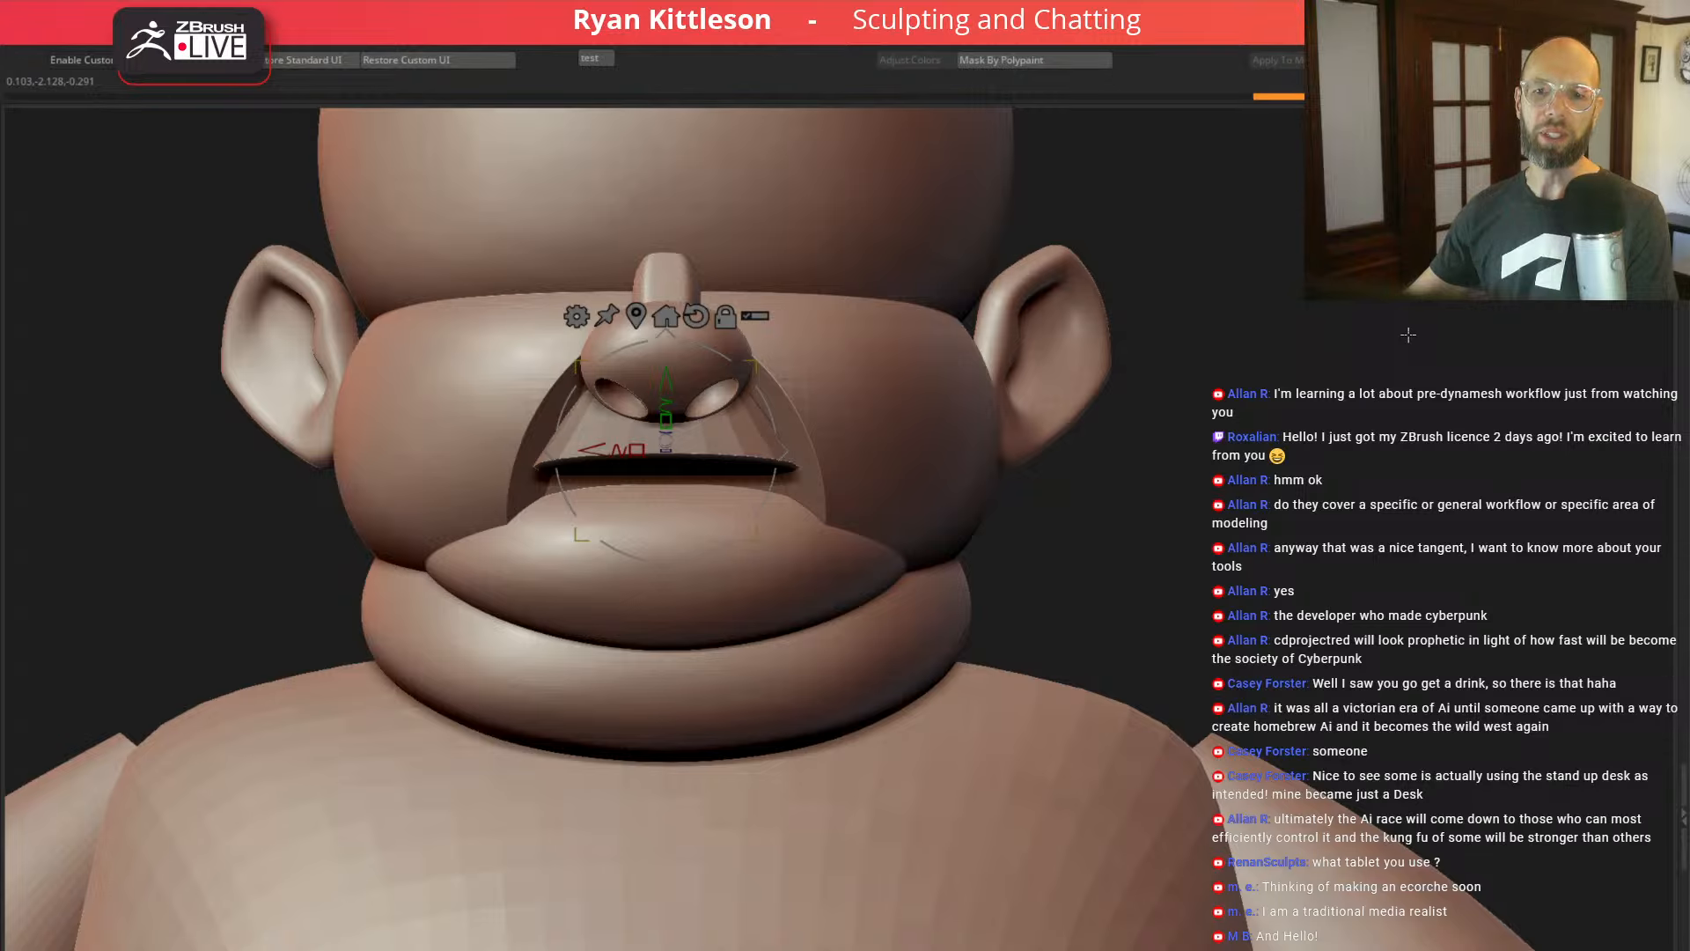
# Step: Isolate the cylinder form, mask its lower part, slightly enlarge its upper edge, and show the whole head again
pyautogui.moveTo(1362, 435); pyautogui.dragTo(1250, 330)
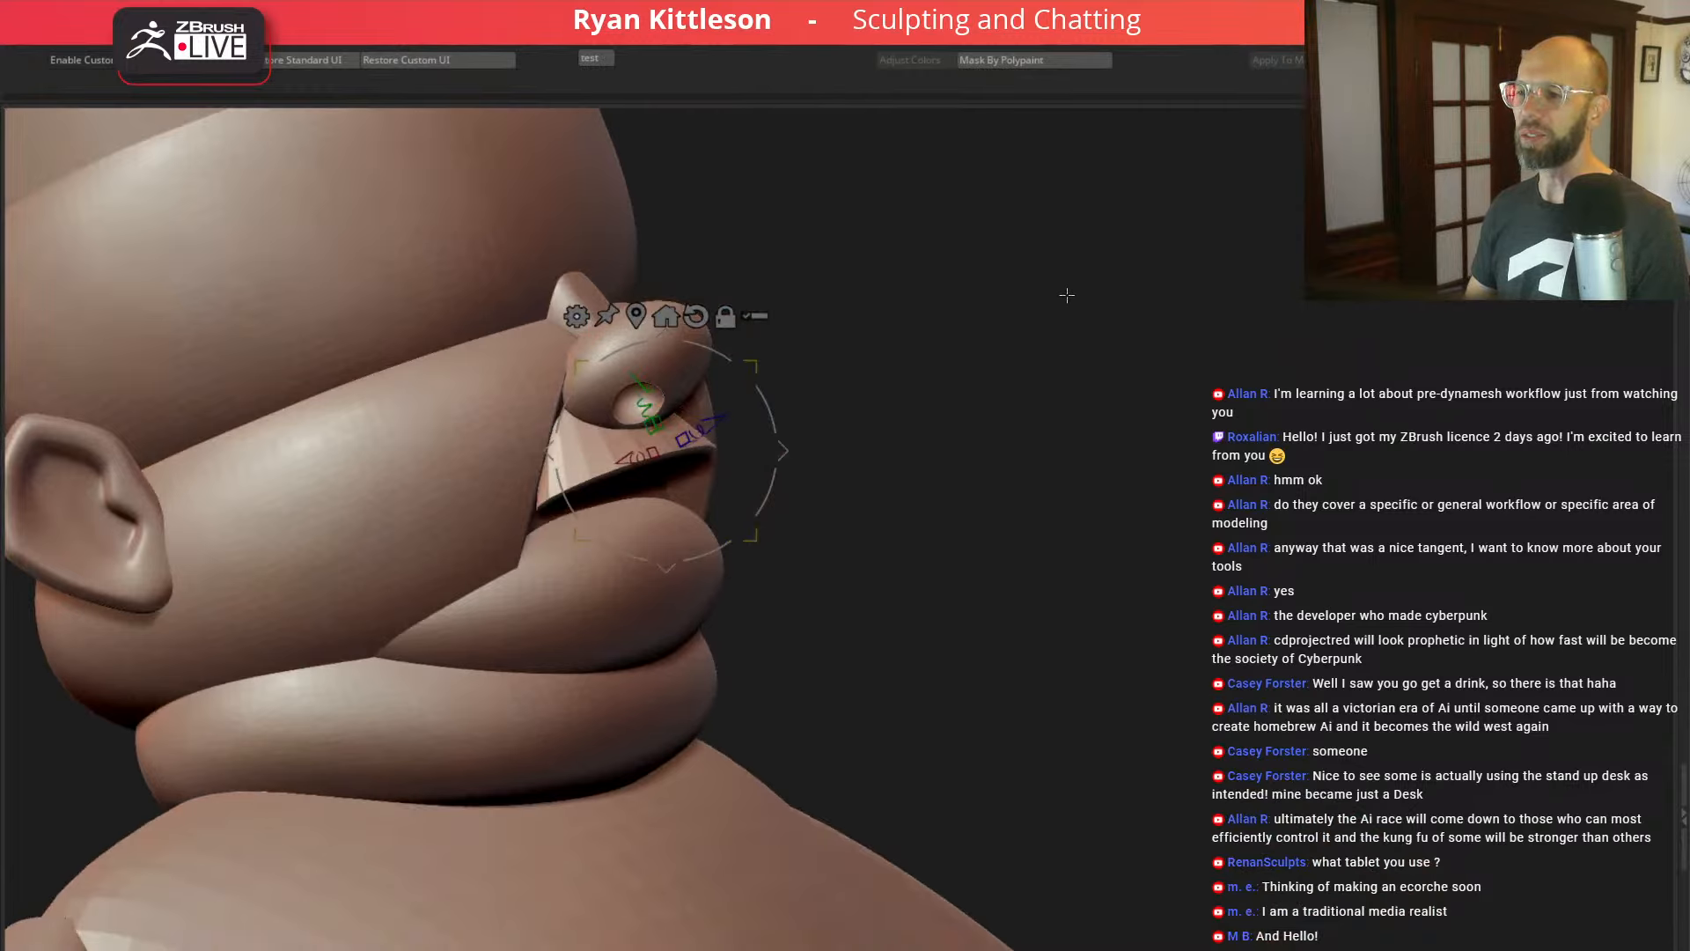
pyautogui.hotkey('alt', 's')
pyautogui.moveTo(1021, 310); pyautogui.dragTo(964, 331)
pyautogui.moveTo(965, 239)
pyautogui.keyDown('ctrl'); pyautogui.mouseDown()
pyautogui.moveTo(560, 288)
pyautogui.moveTo(493, 401)
pyautogui.moveTo(721, 423)
pyautogui.moveTo(899, 313)
pyautogui.mouseUp(); pyautogui.keyUp('ctrl')
pyautogui.keyDown('ctrl'); pyautogui.click(796, 346); pyautogui.keyUp('ctrl')
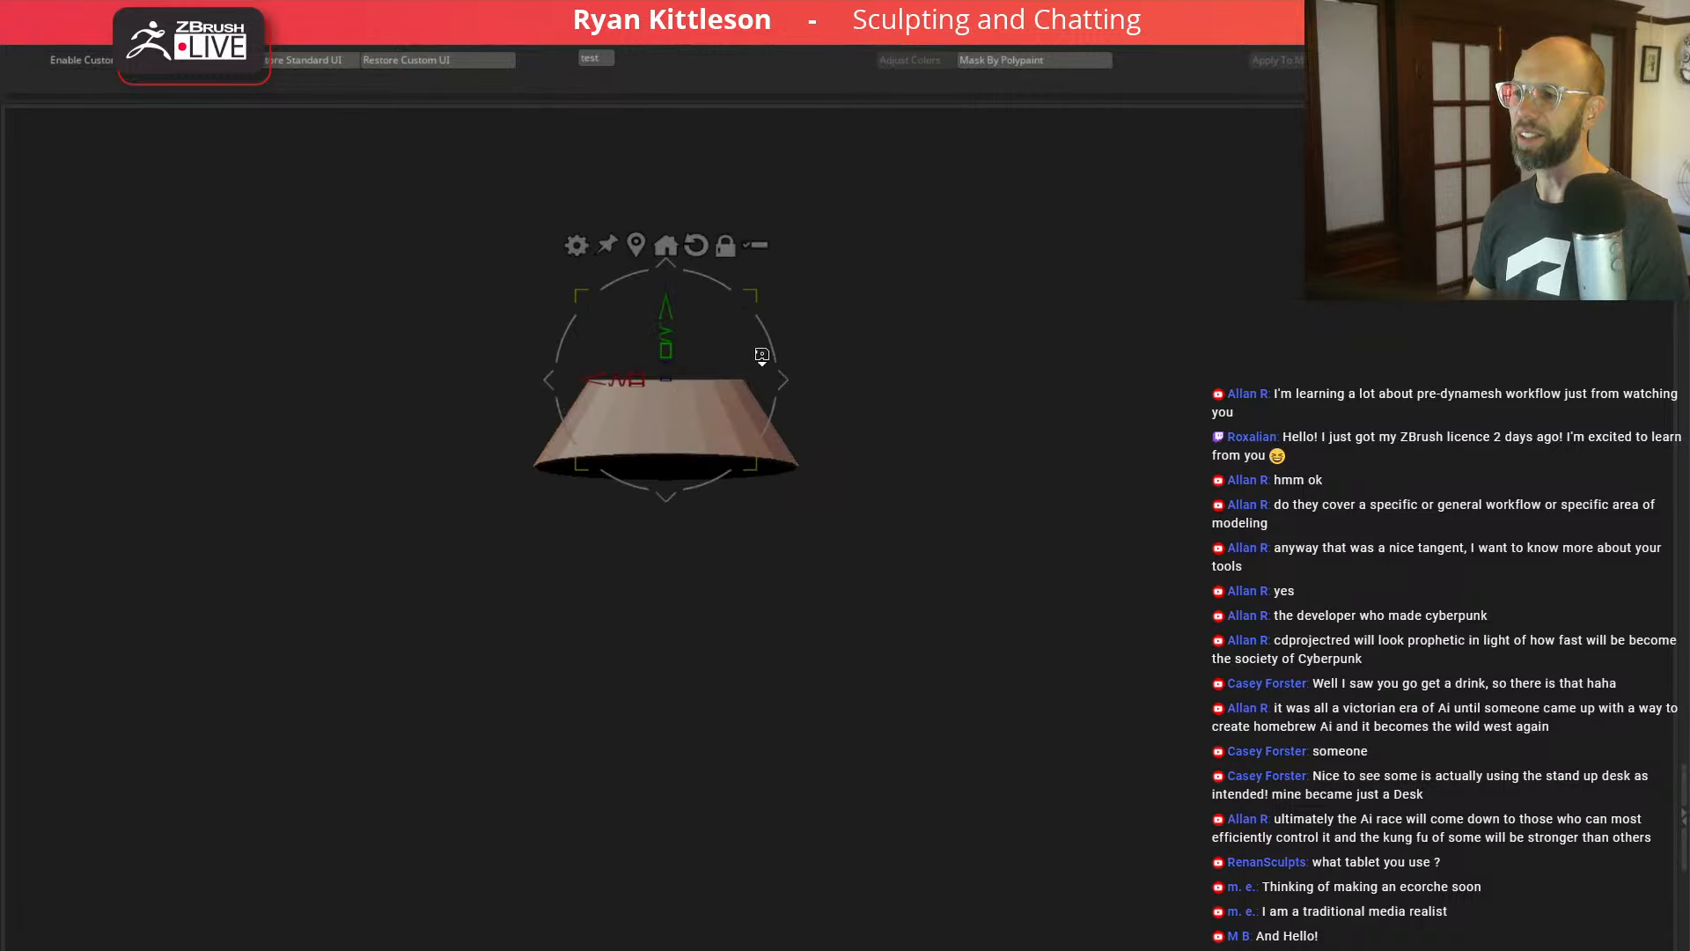
pyautogui.moveTo(754, 292); pyautogui.dragTo(768, 284)
pyautogui.hotkey('alt', 's')
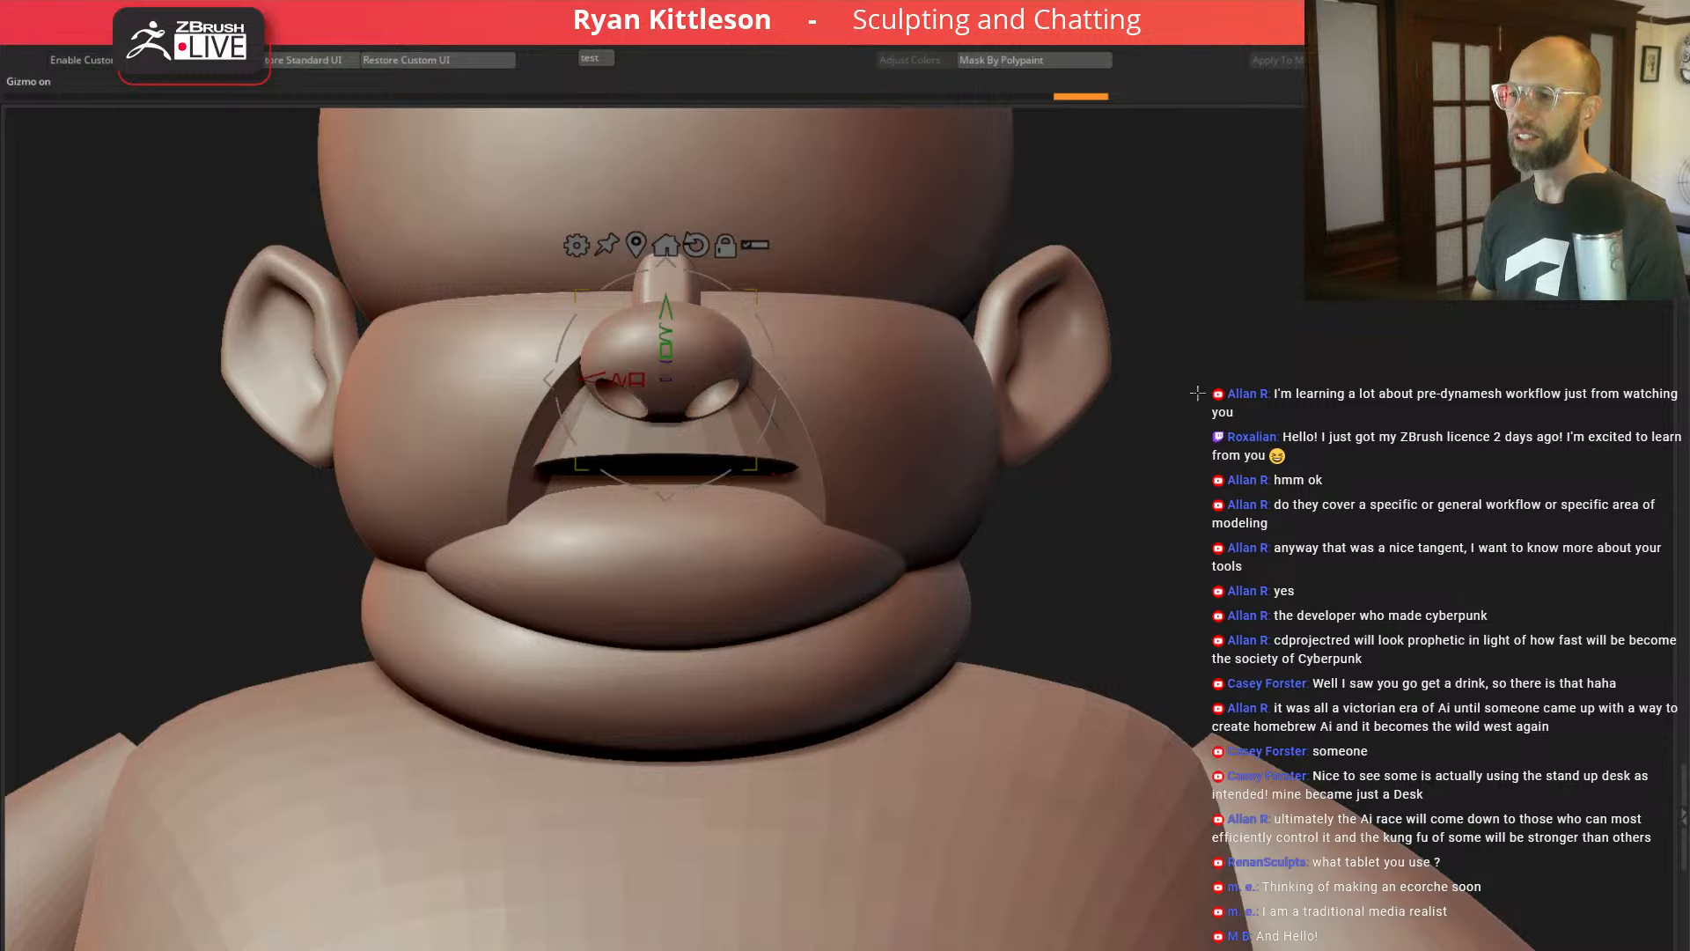
# Step: Inspect the flared form from below, isolate it, mask part of it, and place the gizmo at its lower corner
pyautogui.moveTo(1197, 393); pyautogui.dragTo(1268, 343)
pyautogui.moveTo(1162, 340); pyautogui.dragTo(1200, 366)
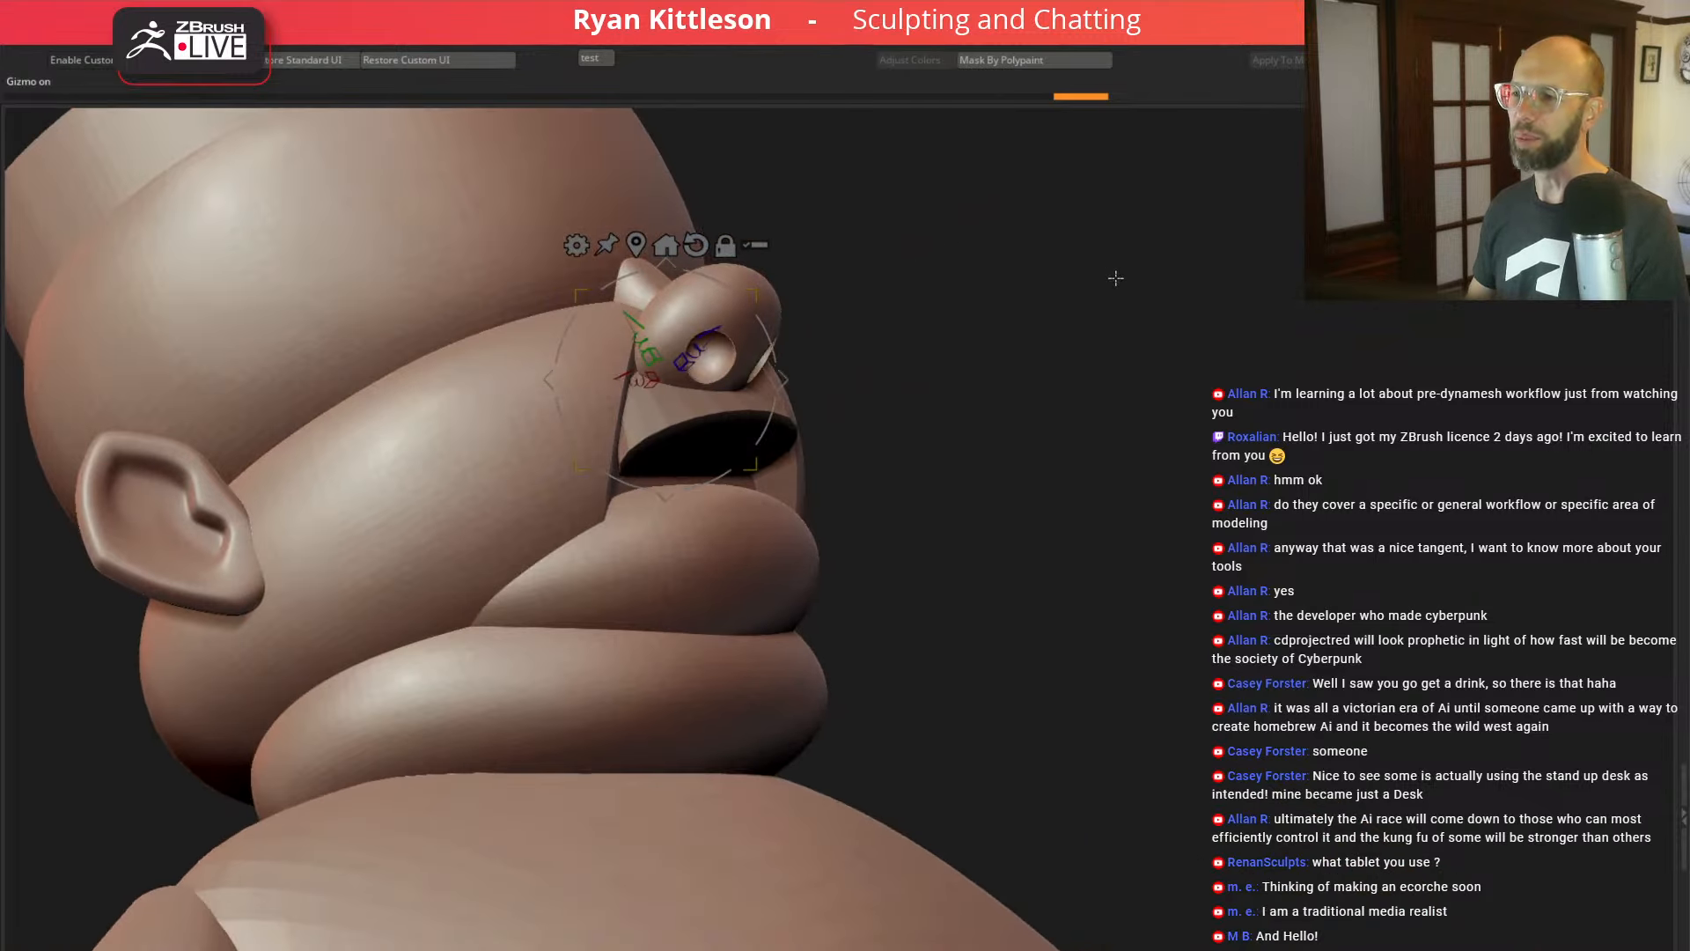
pyautogui.moveTo(1116, 278); pyautogui.dragTo(1165, 278)
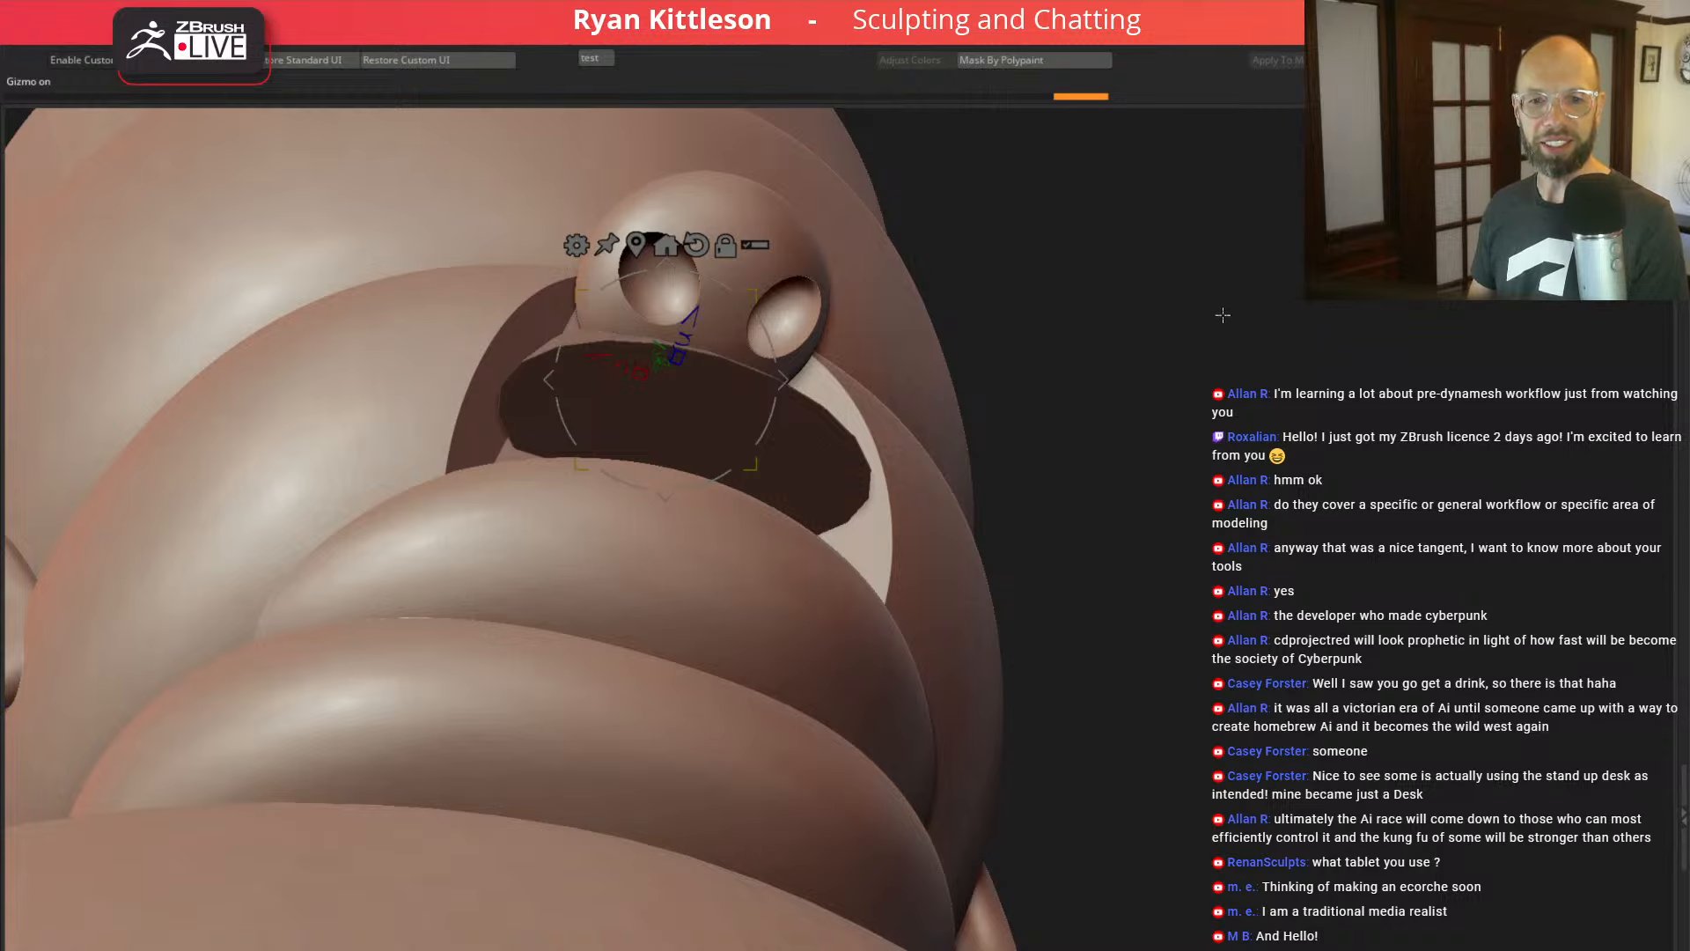
pyautogui.moveTo(1150, 342); pyautogui.dragTo(1149, 244)
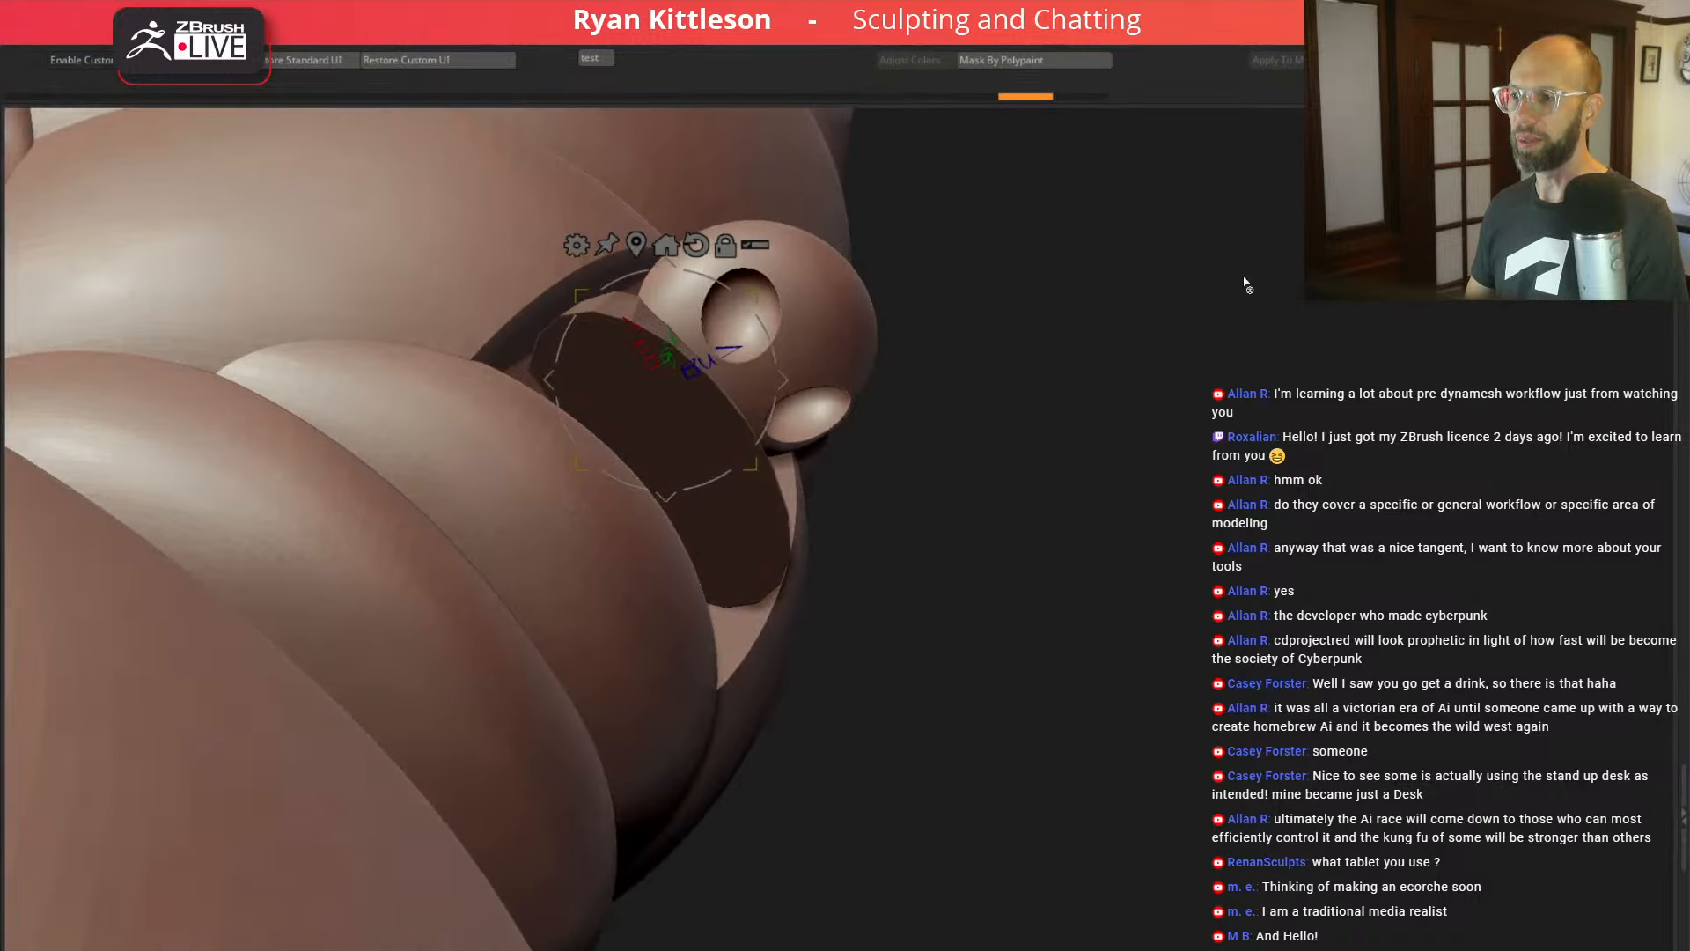
pyautogui.hotkey('alt', 's')
pyautogui.keyDown('ctrl'); pyautogui.moveTo(1250, 287); pyautogui.dragTo(1053, 362); pyautogui.keyUp('ctrl')
pyautogui.moveTo(473, 647)
pyautogui.keyDown('ctrl'); pyautogui.mouseDown()
pyautogui.moveTo(675, 568)
pyautogui.moveTo(775, 471)
pyautogui.moveTo(471, 507)
pyautogui.mouseUp(); pyautogui.keyUp('ctrl')
pyautogui.keyDown('alt'); pyautogui.click(783, 490); pyautogui.keyUp('alt')
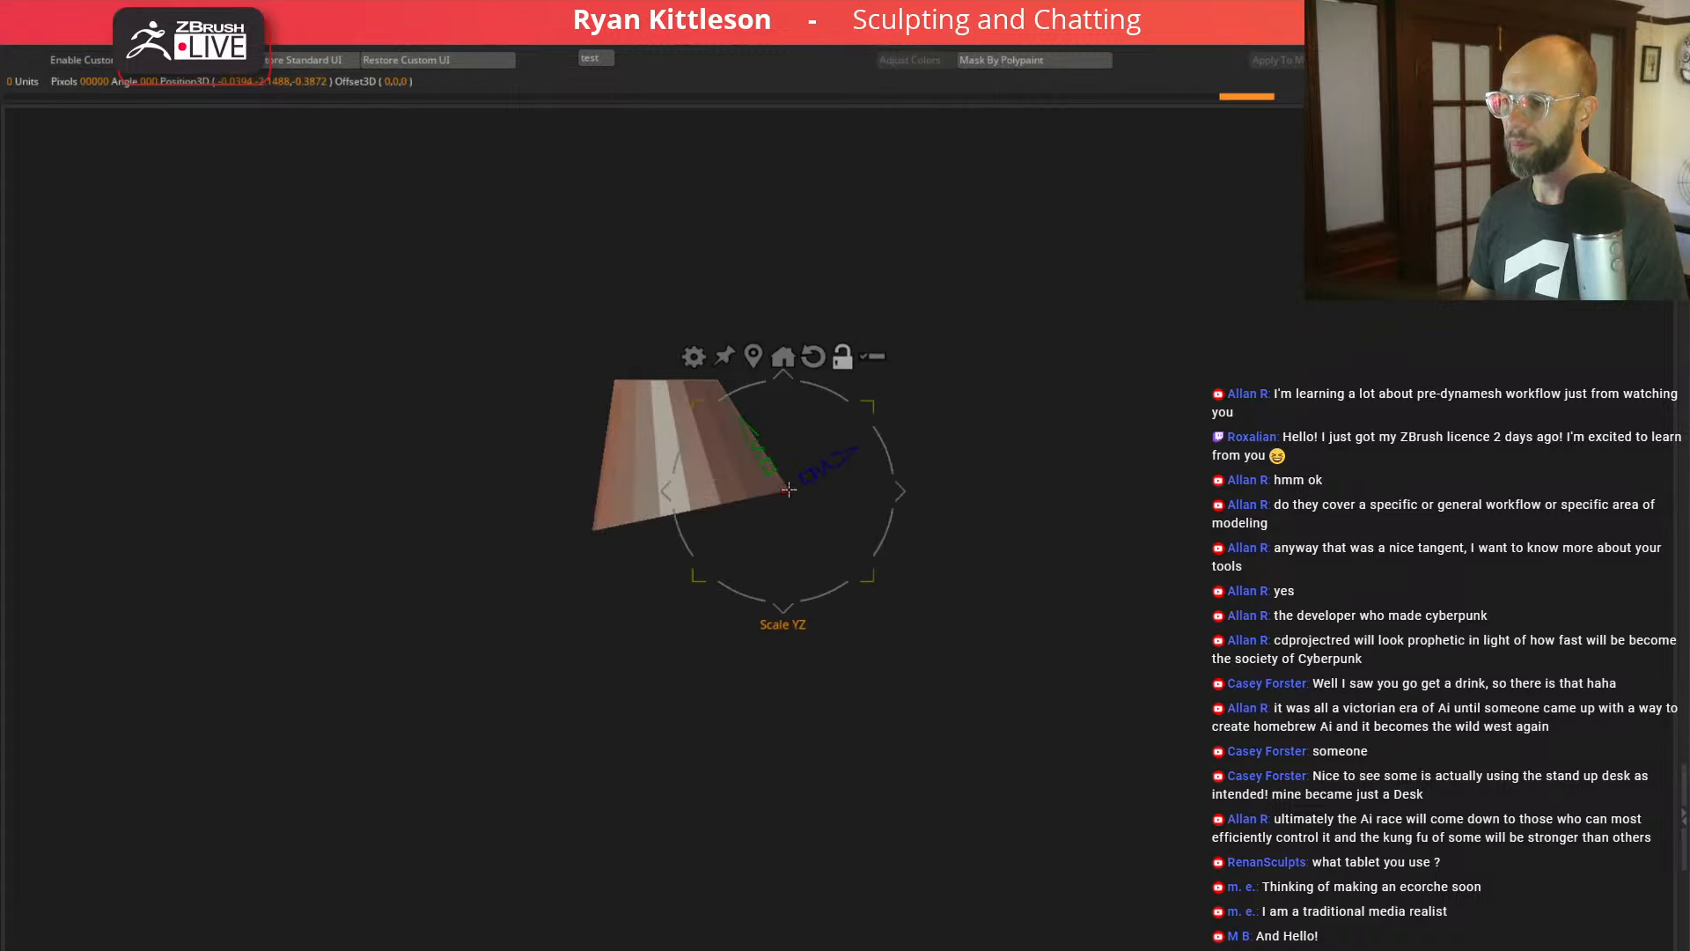
# Step: Undo the last gizmo adjustment, reset the gizmo's orientation, and show the form with the whole head again
pyautogui.keyDown('alt'); pyautogui.moveTo(880, 440); pyautogui.dragTo(852, 482); pyautogui.keyUp('alt')
pyautogui.hotkey('ctrl', 'z')
pyautogui.keyDown('alt'); pyautogui.click(813, 356); pyautogui.keyUp('alt')
pyautogui.click(1129, 412)
pyautogui.moveTo(1131, 410); pyautogui.dragTo(1467, 531)
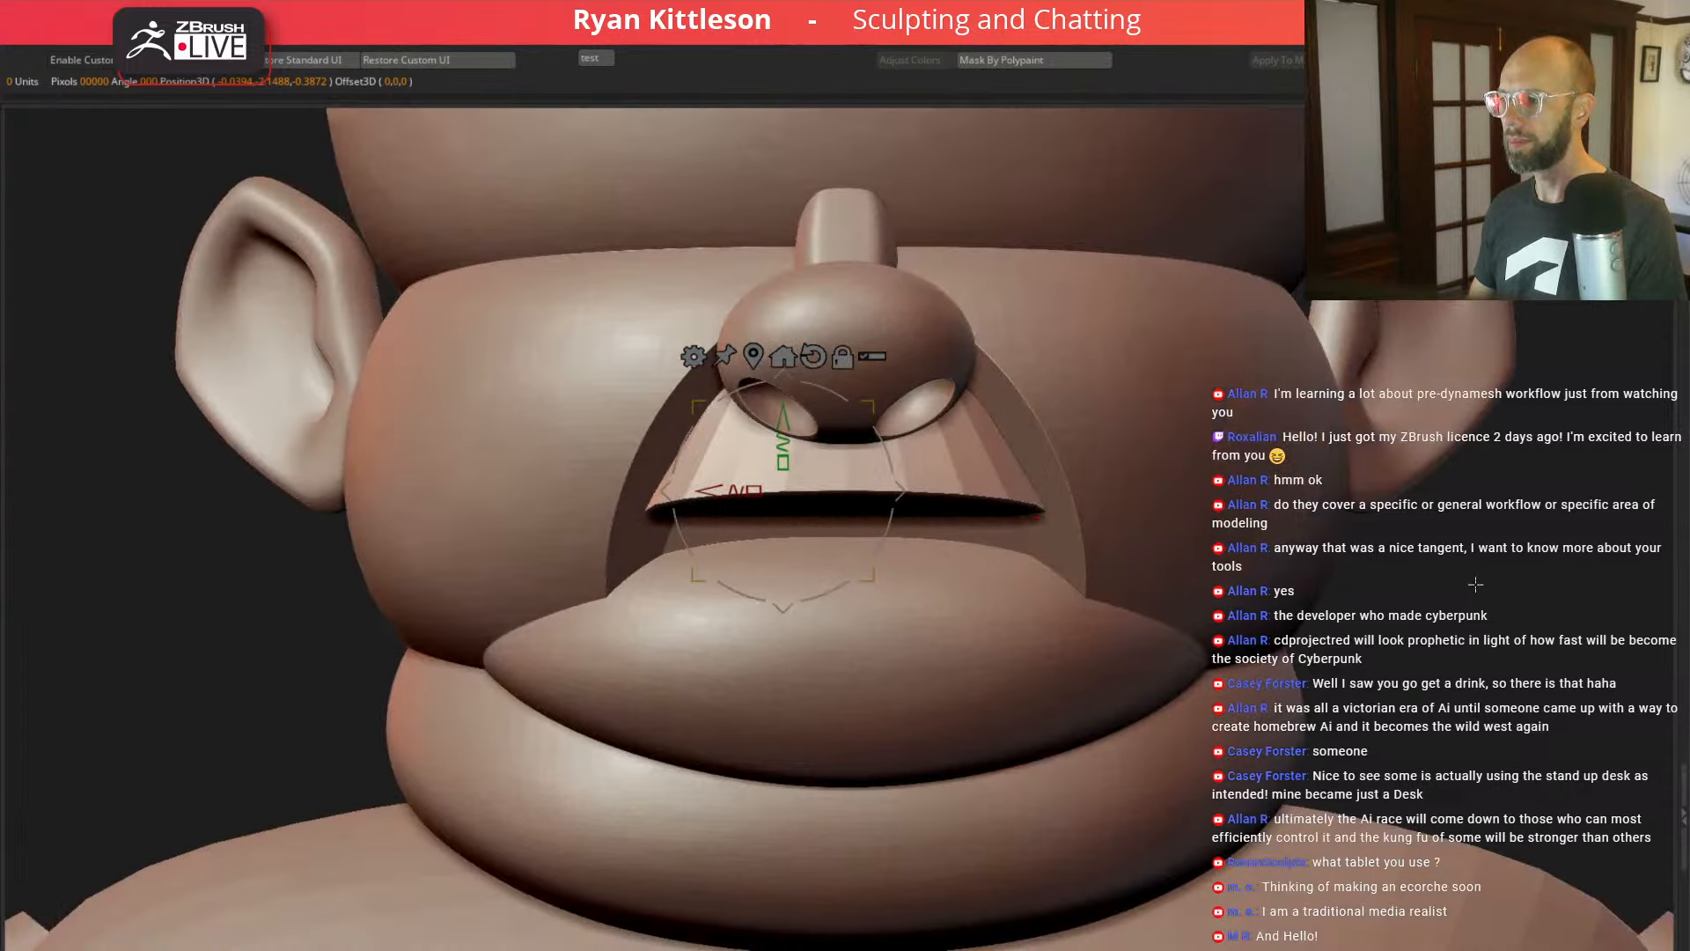
pyautogui.keyDown('alt'); pyautogui.moveTo(1476, 599); pyautogui.dragTo(1323, 560); pyautogui.keyUp('alt')
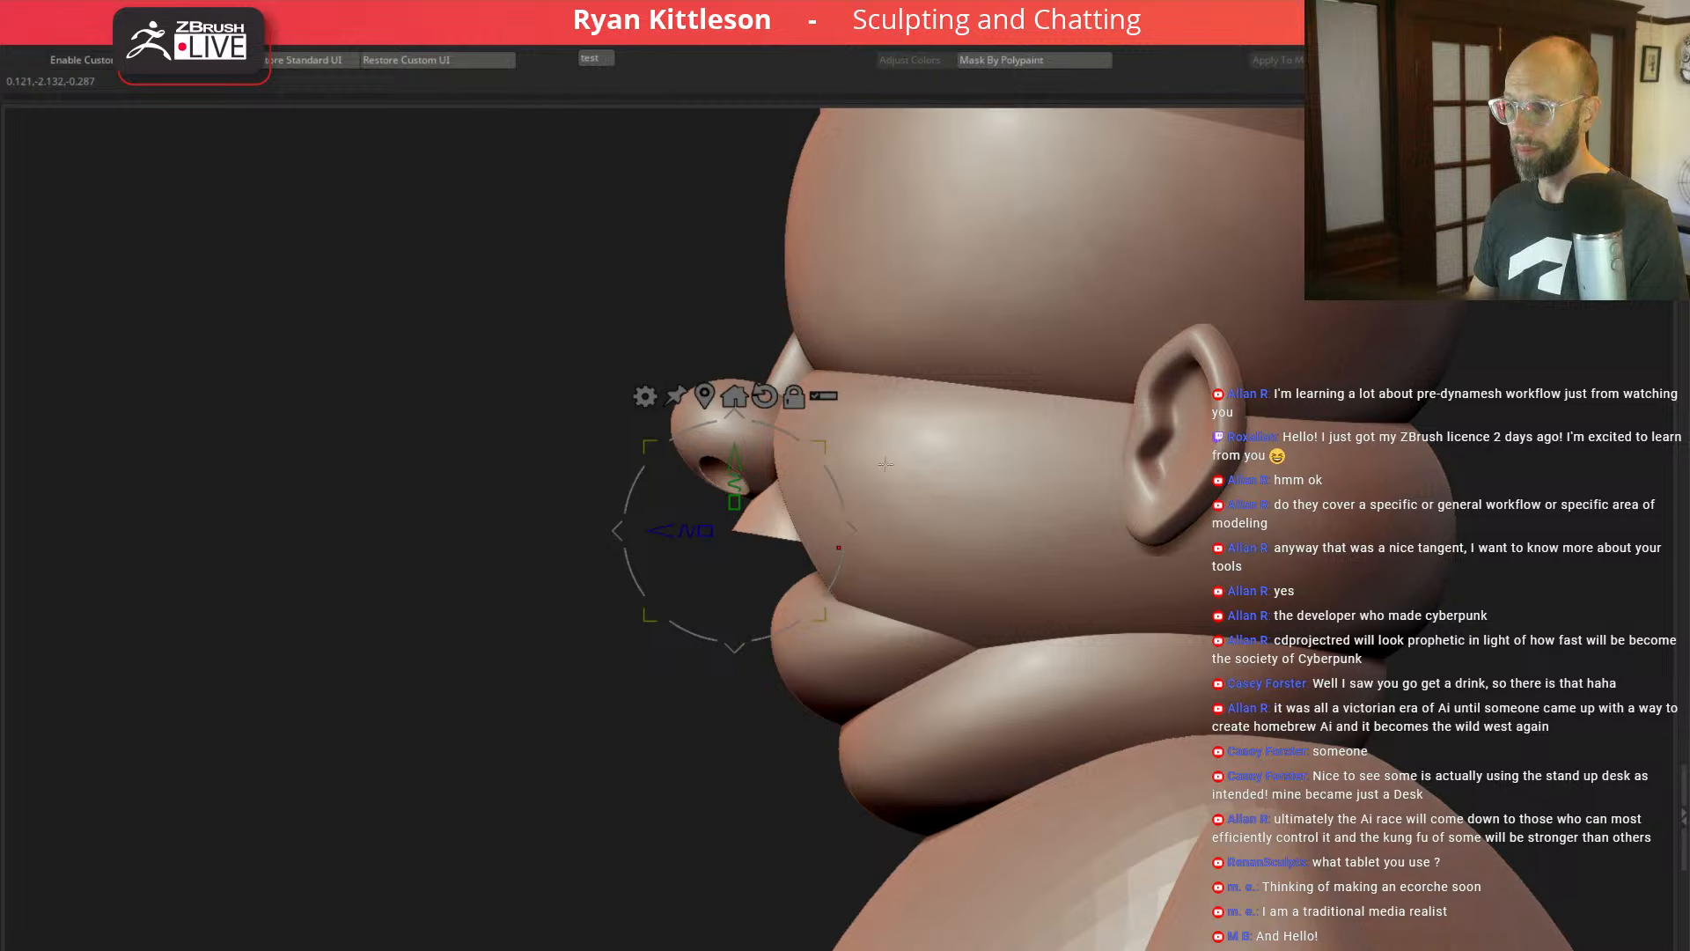
# Step: Isolate the flared form, mask its upper edge, tilt its lower part slightly, and show the whole head again
pyautogui.hotkey('alt', 's')
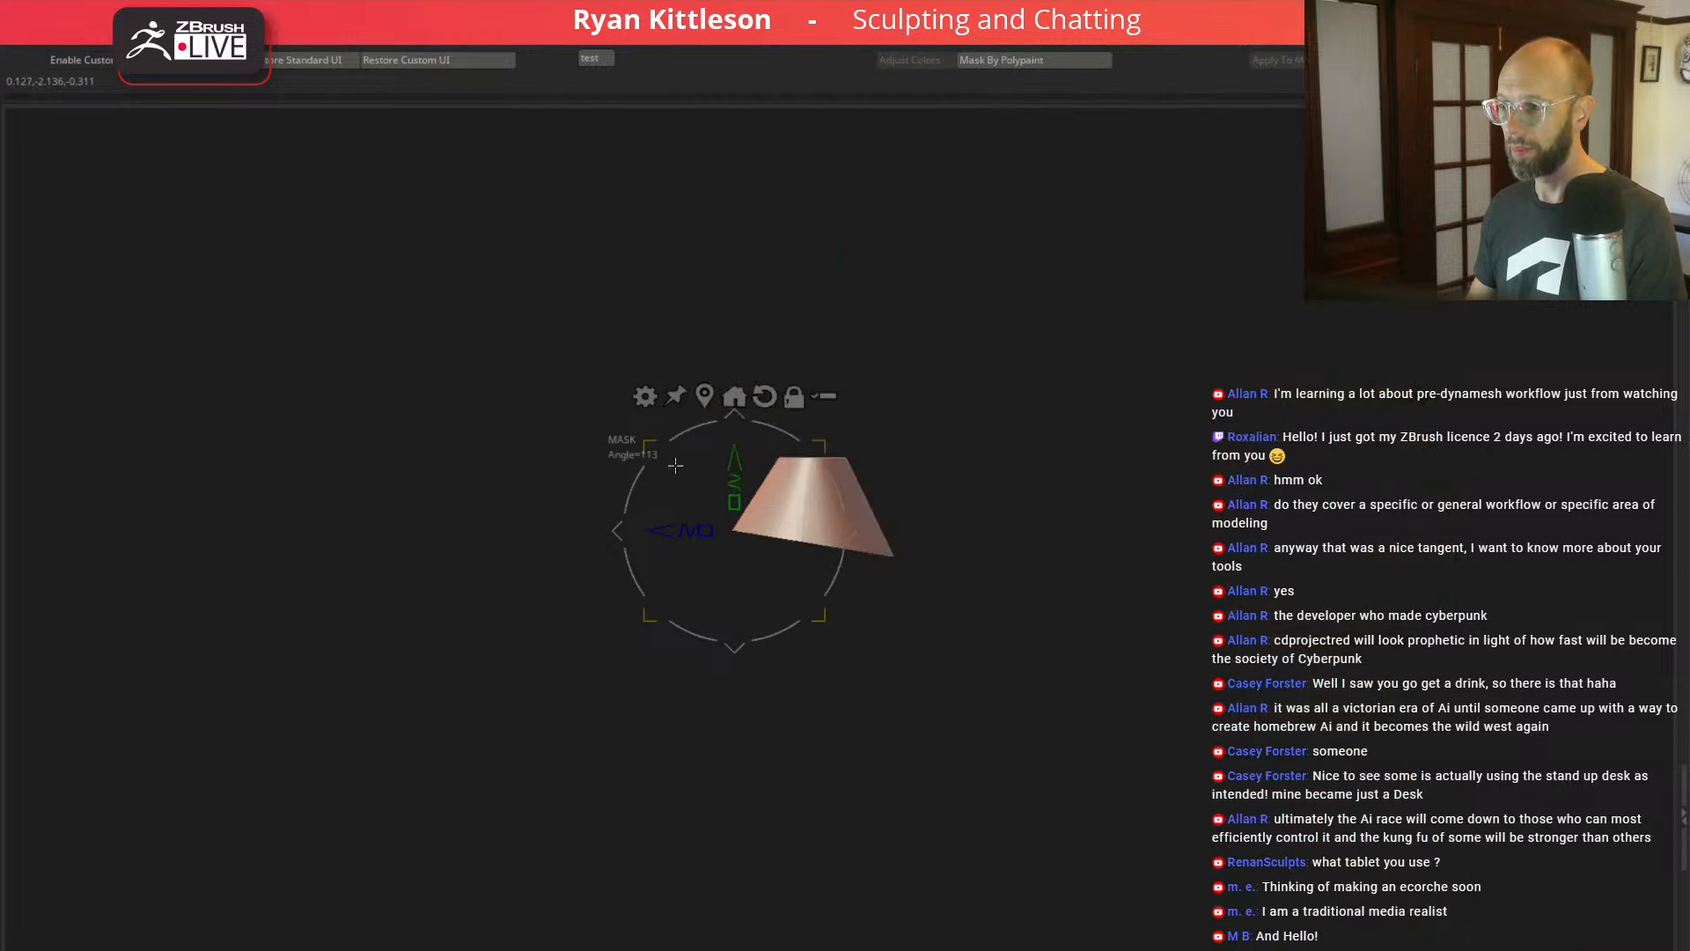
pyautogui.keyDown('ctrl'); pyautogui.moveTo(676, 464); pyautogui.dragTo(901, 351); pyautogui.keyUp('ctrl')
pyautogui.keyDown('alt'); pyautogui.click(869, 514); pyautogui.keyUp('alt')
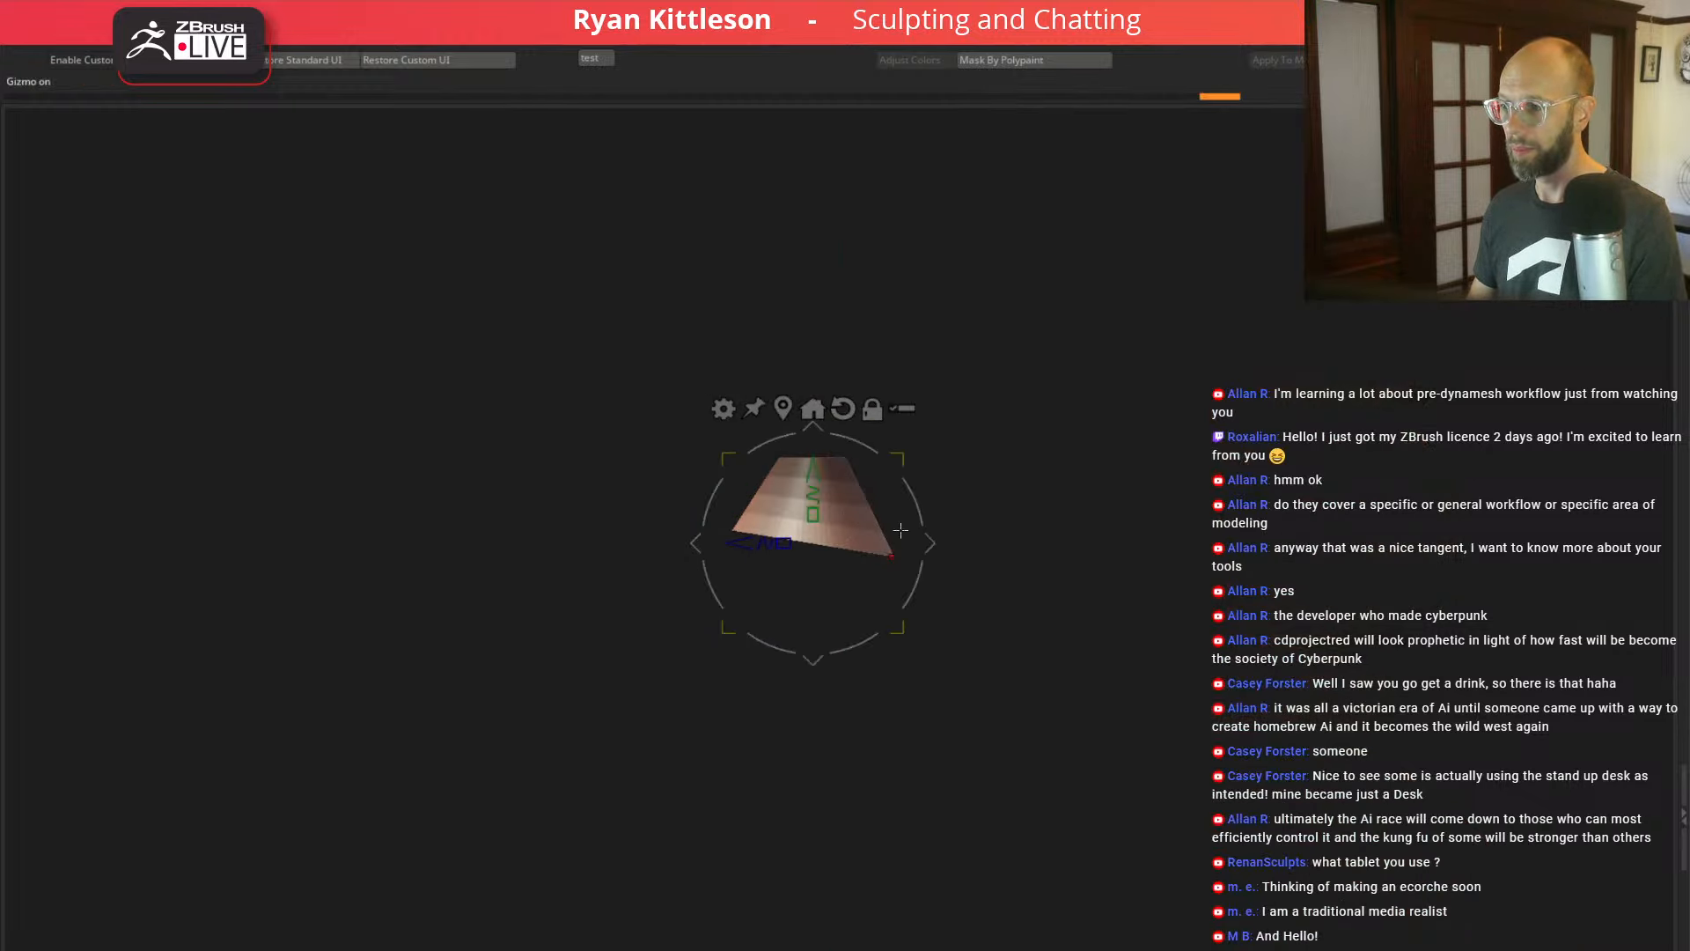
pyautogui.moveTo(922, 519); pyautogui.dragTo(919, 543)
pyautogui.hotkey('alt', 's')
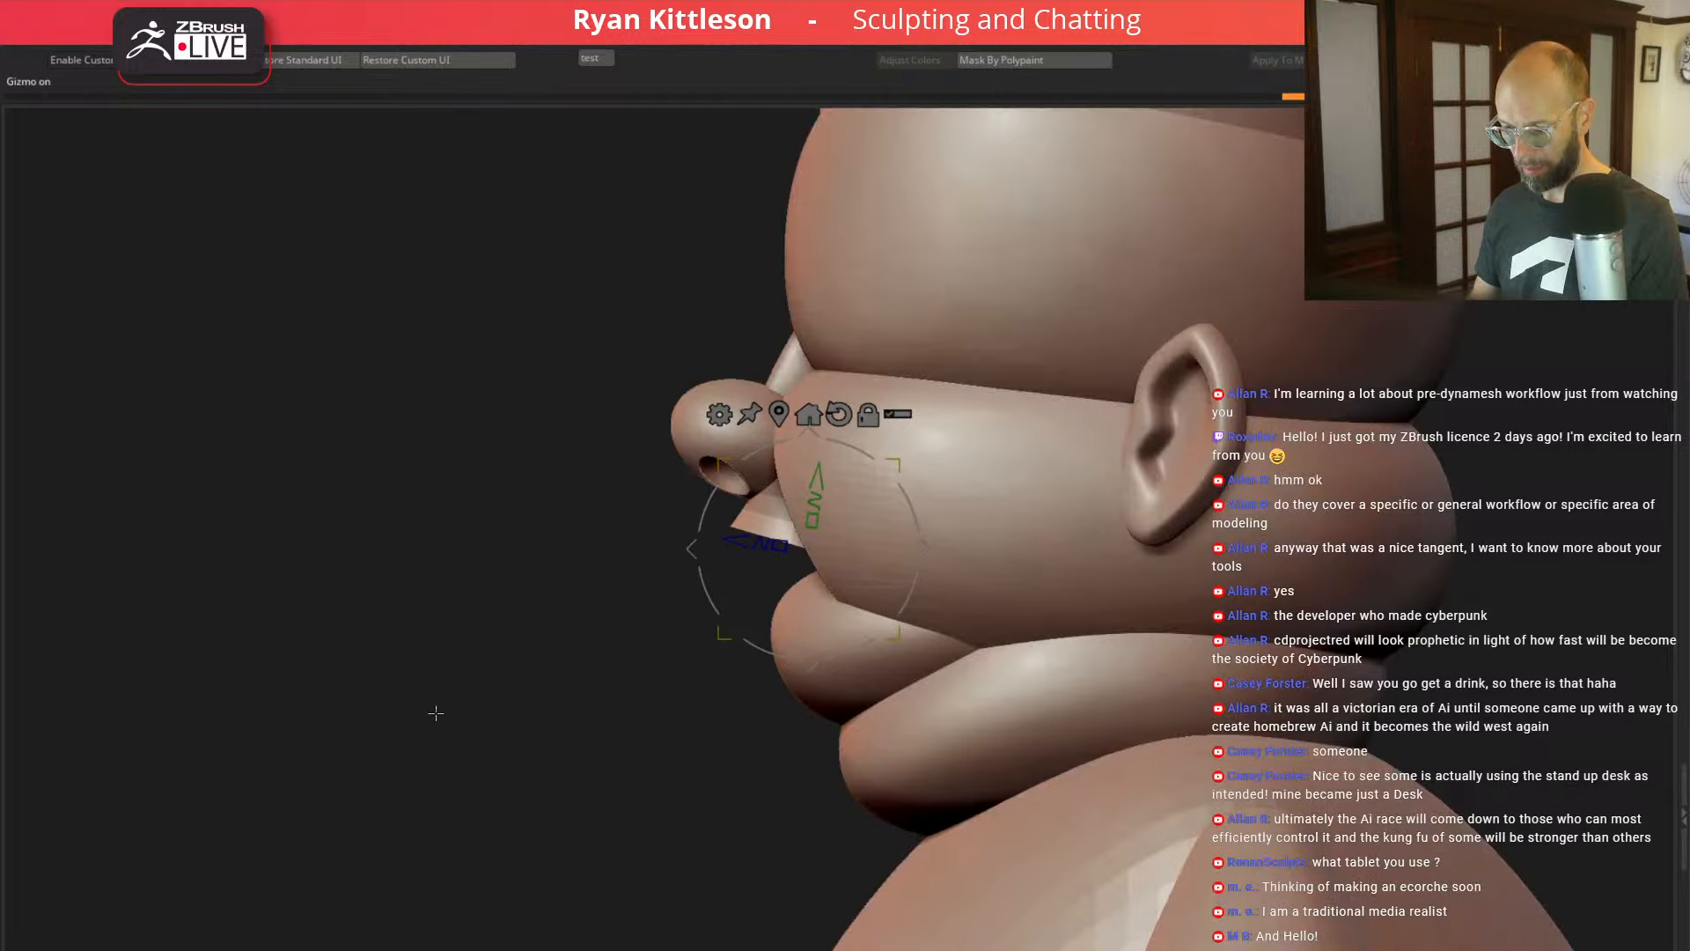
pyautogui.moveTo(436, 713); pyautogui.dragTo(595, 653)
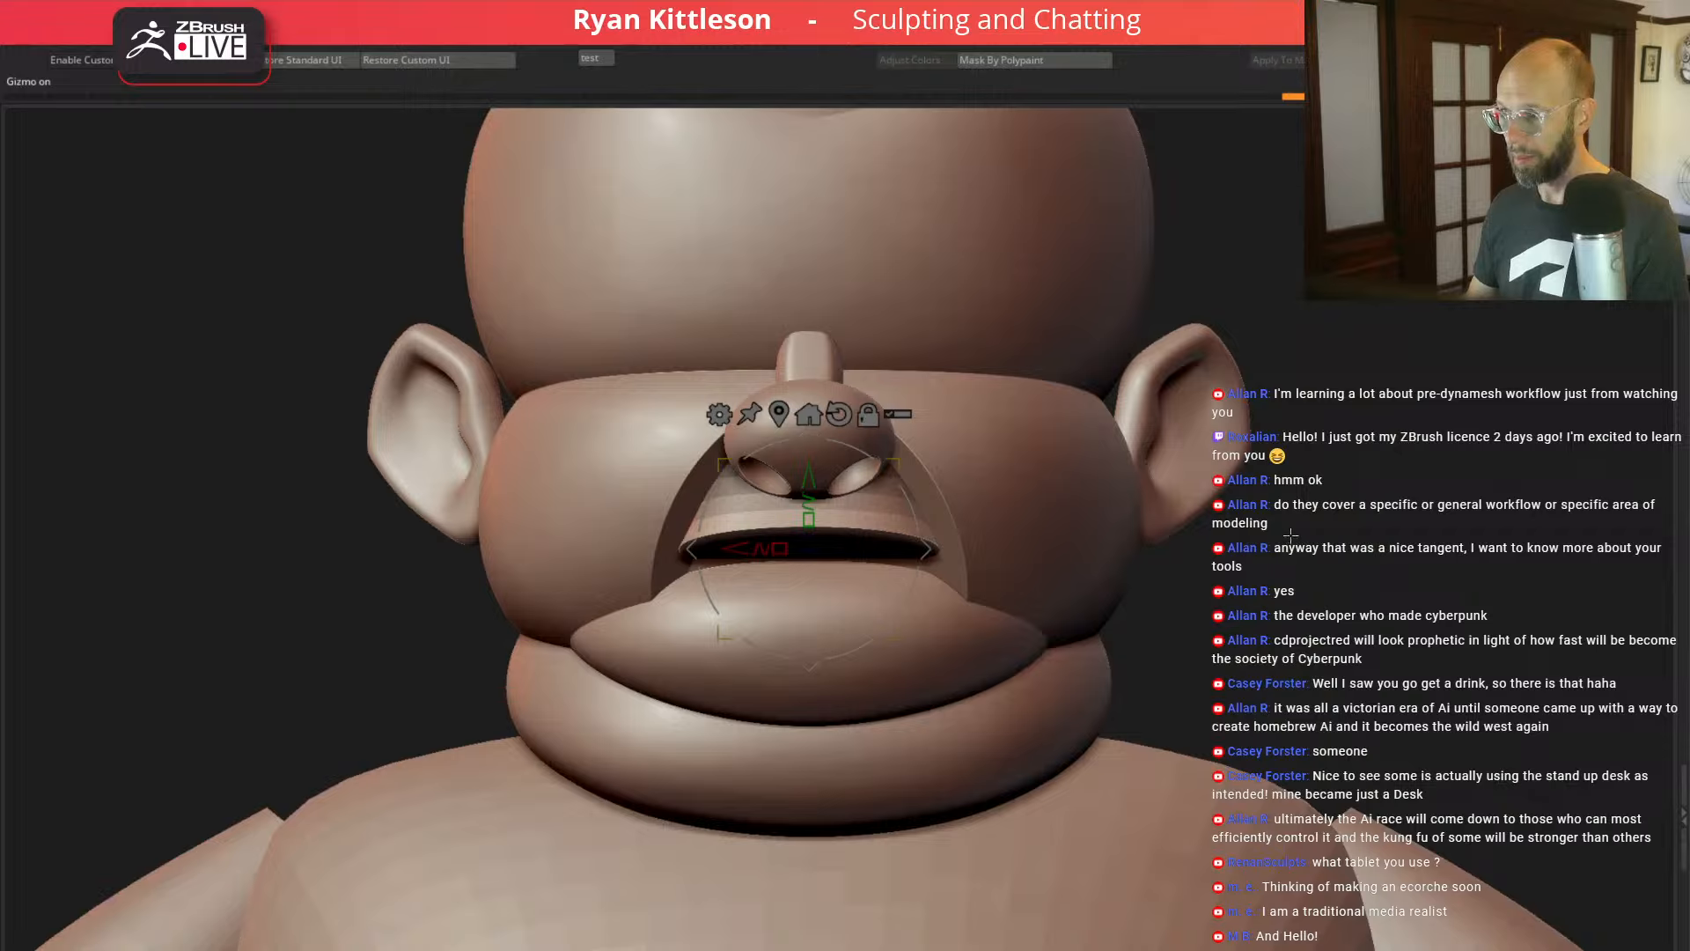
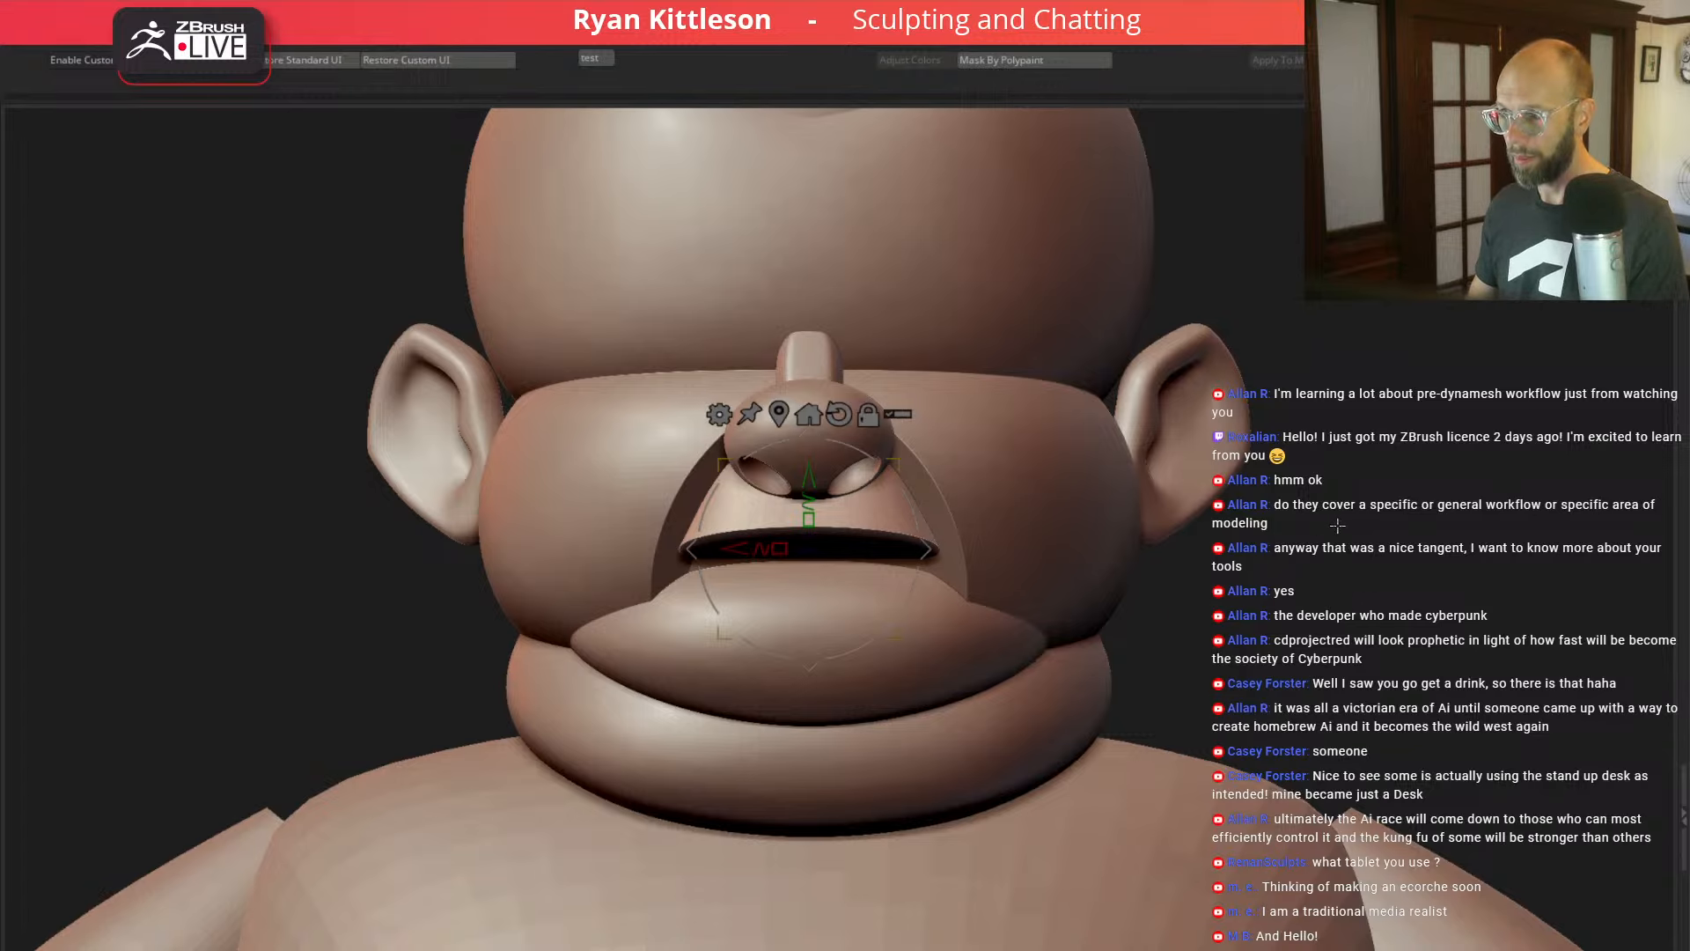
# Step: Rename the original flared cylinder subtool as upperlip area
pyautogui.moveTo(1338, 525); pyautogui.dragTo(1297, 538)
pyautogui.keyDown('alt'); pyautogui.click(770, 516); pyautogui.keyUp('alt')
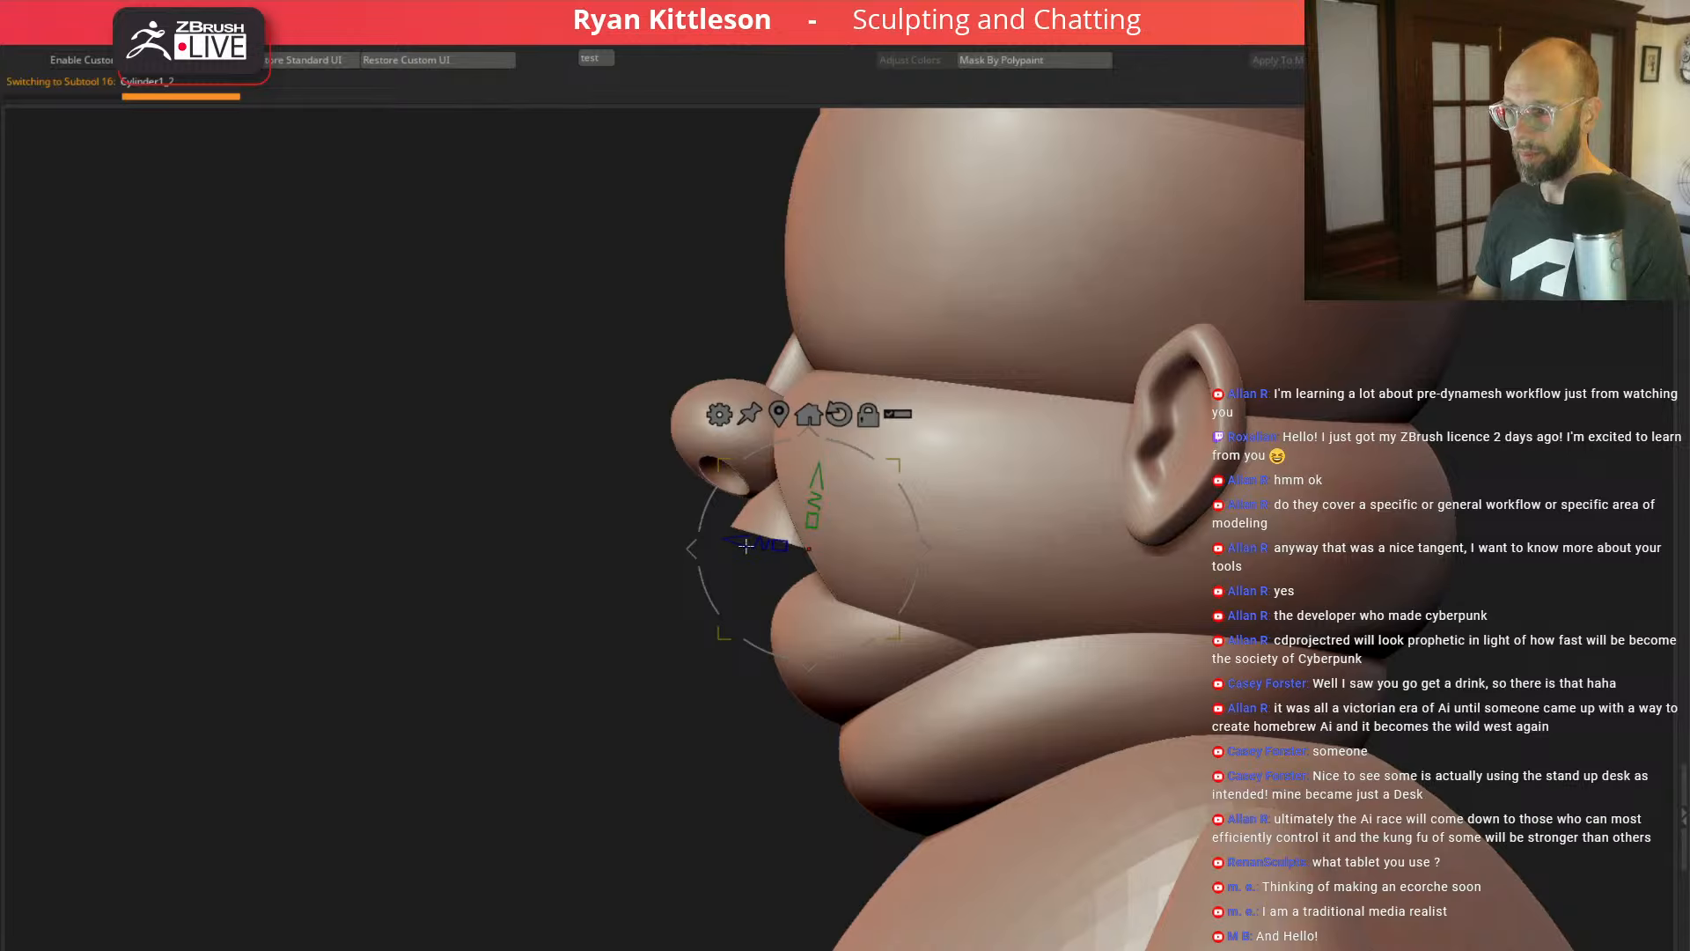
pyautogui.moveTo(511, 588); pyautogui.dragTo(647, 596)
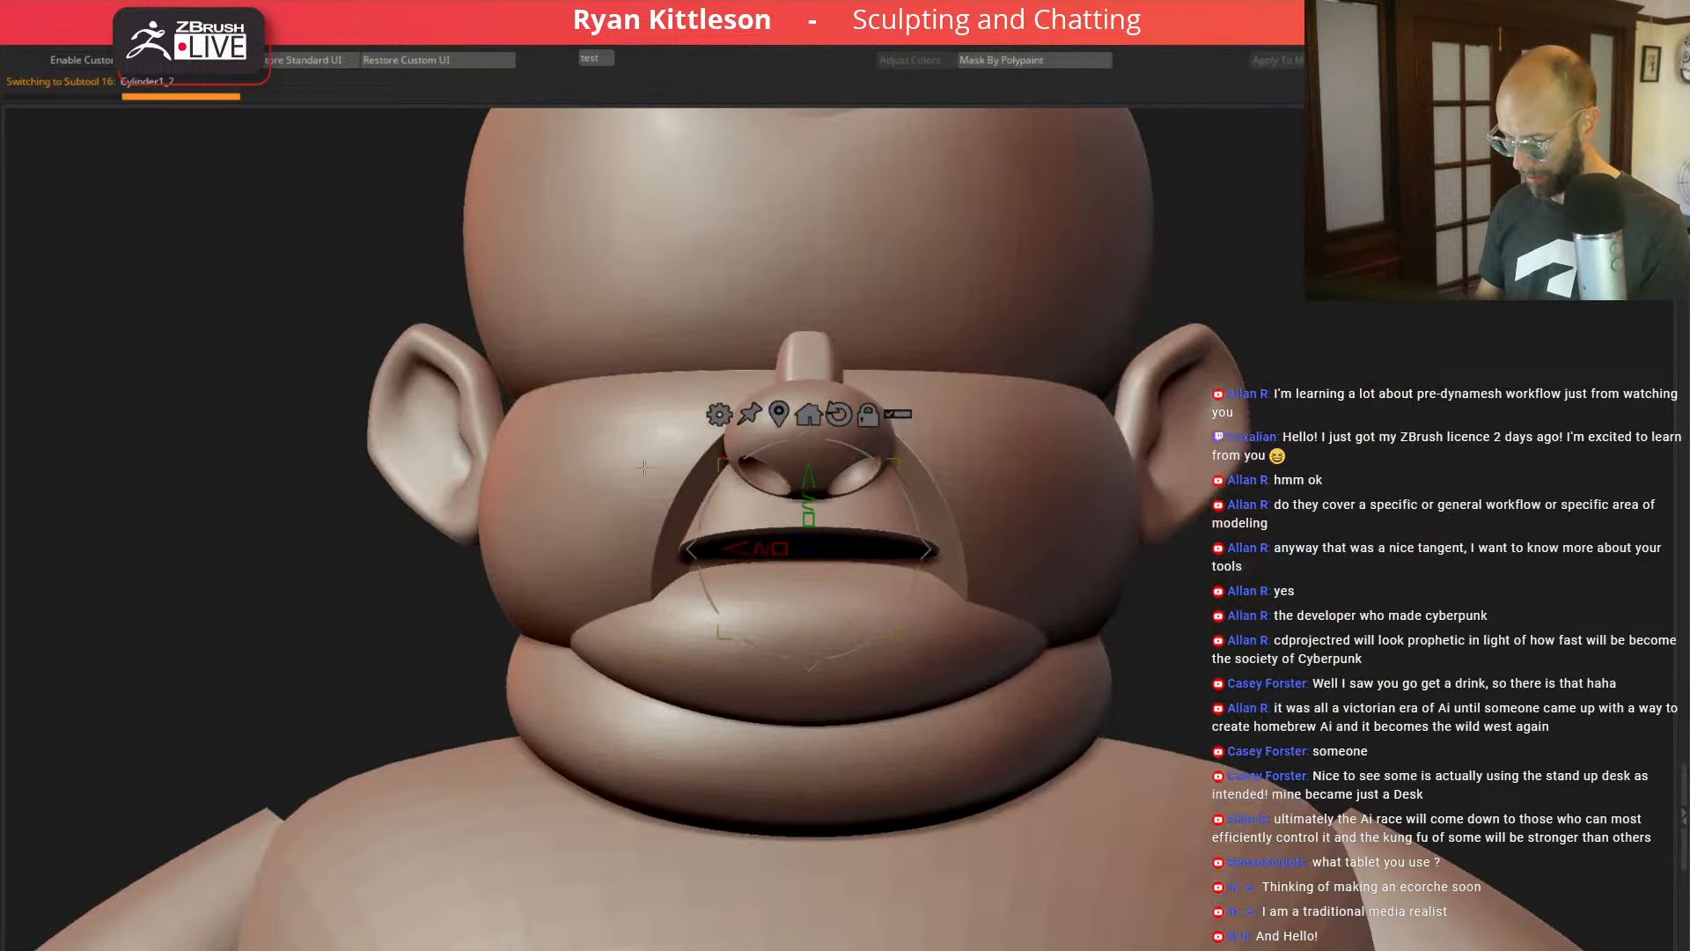
pyautogui.hotkey('alt', 'r')
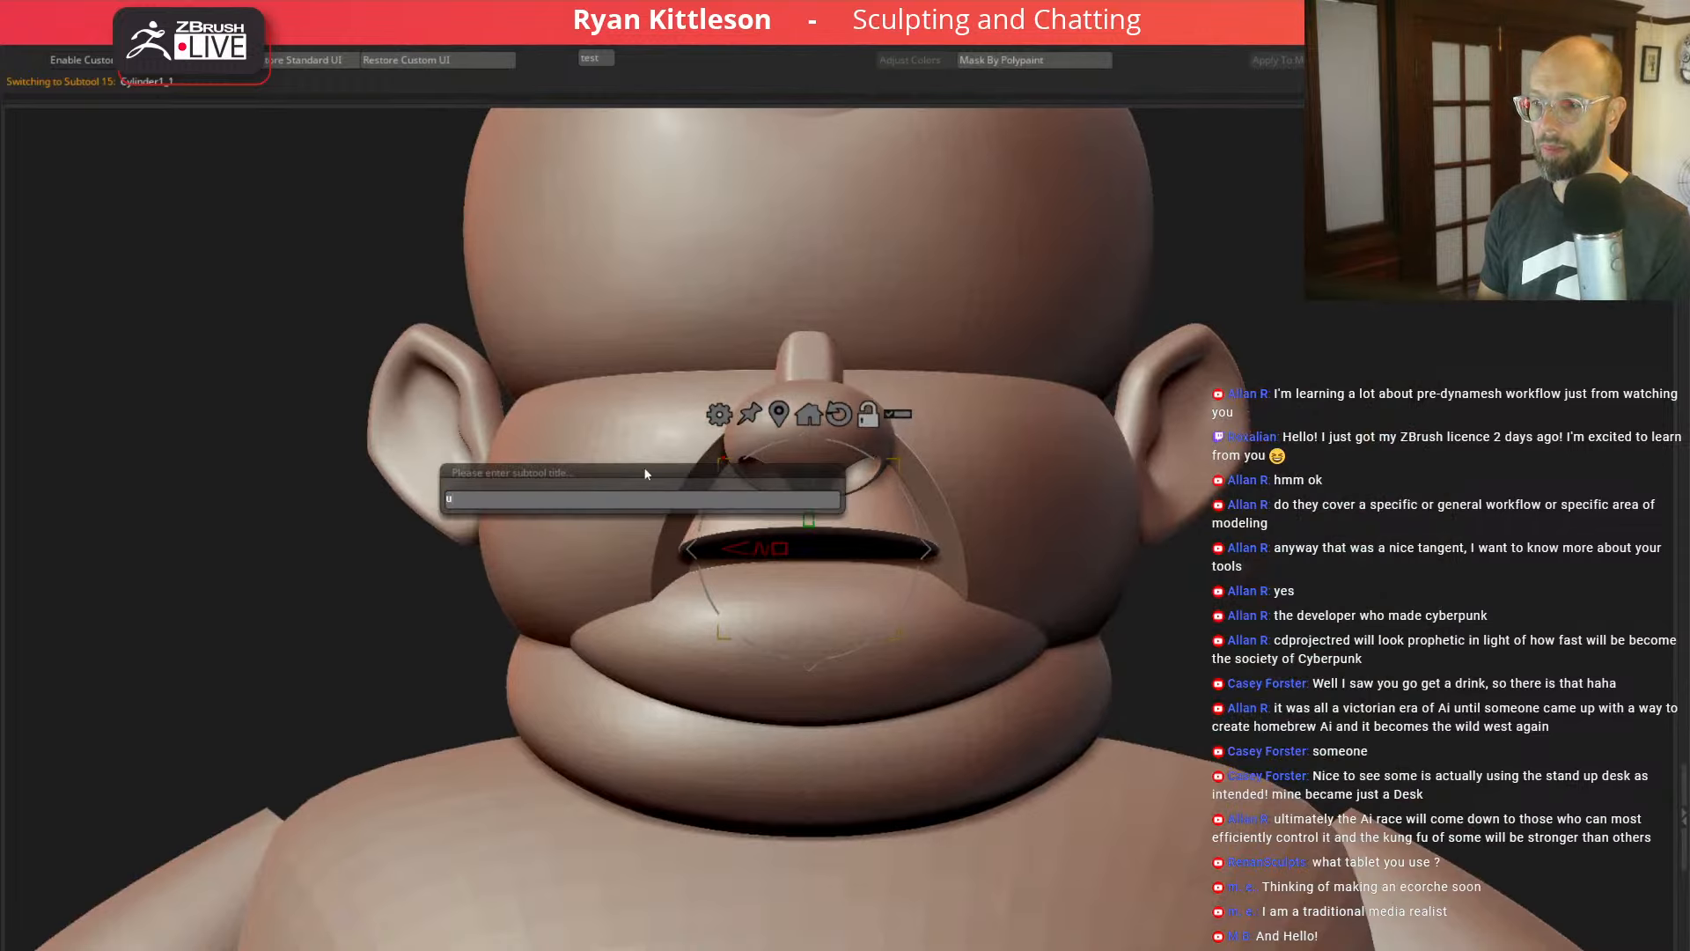
pyautogui.write('upperlip area')
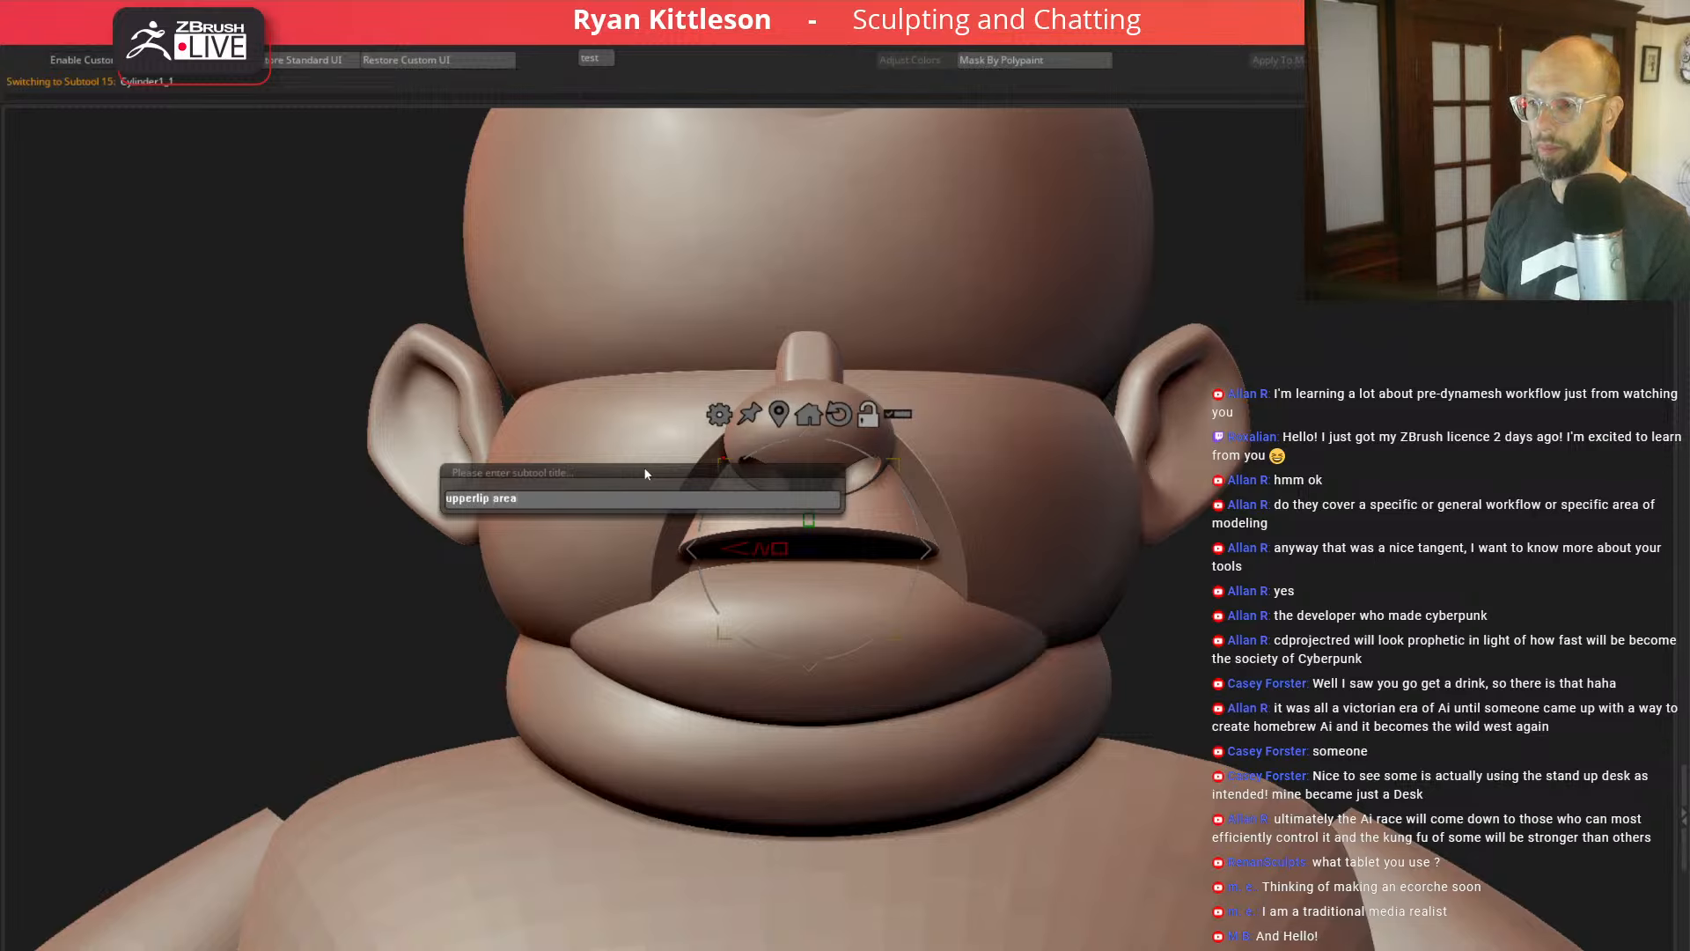
pyautogui.press('Return')
# Step: Select the duplicated cylinder subtool and rename it as lower lip
pyautogui.press('Down')
pyautogui.hotkey('alt', 'r')
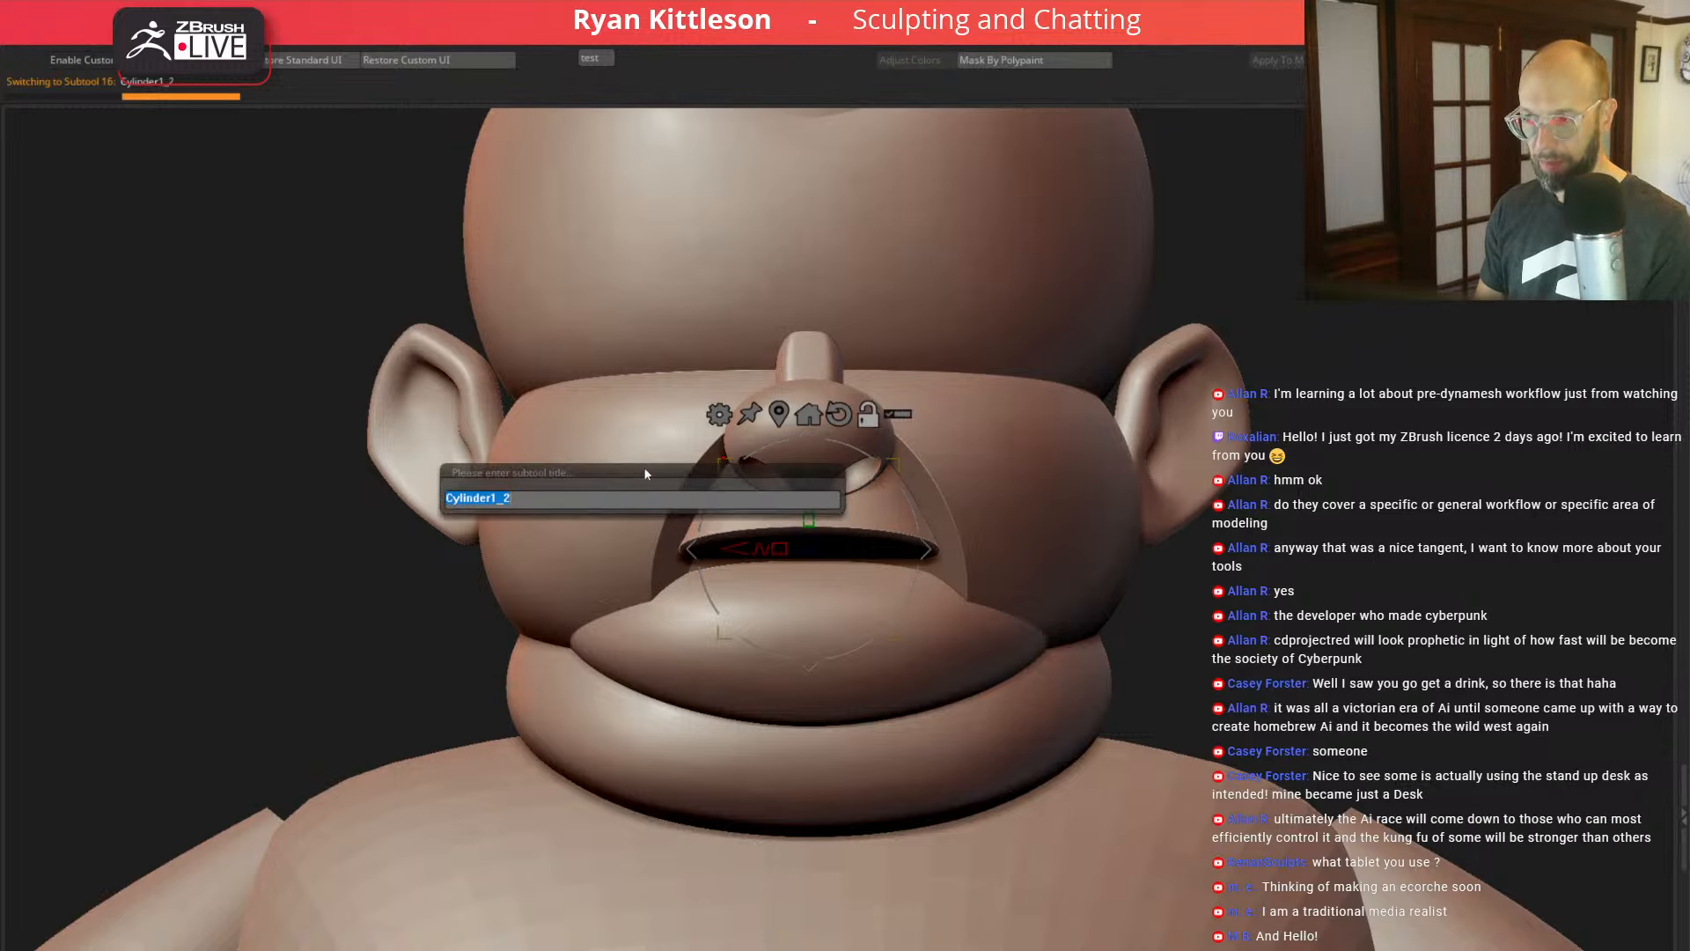
pyautogui.write('lower lip')
pyautogui.press('Return')
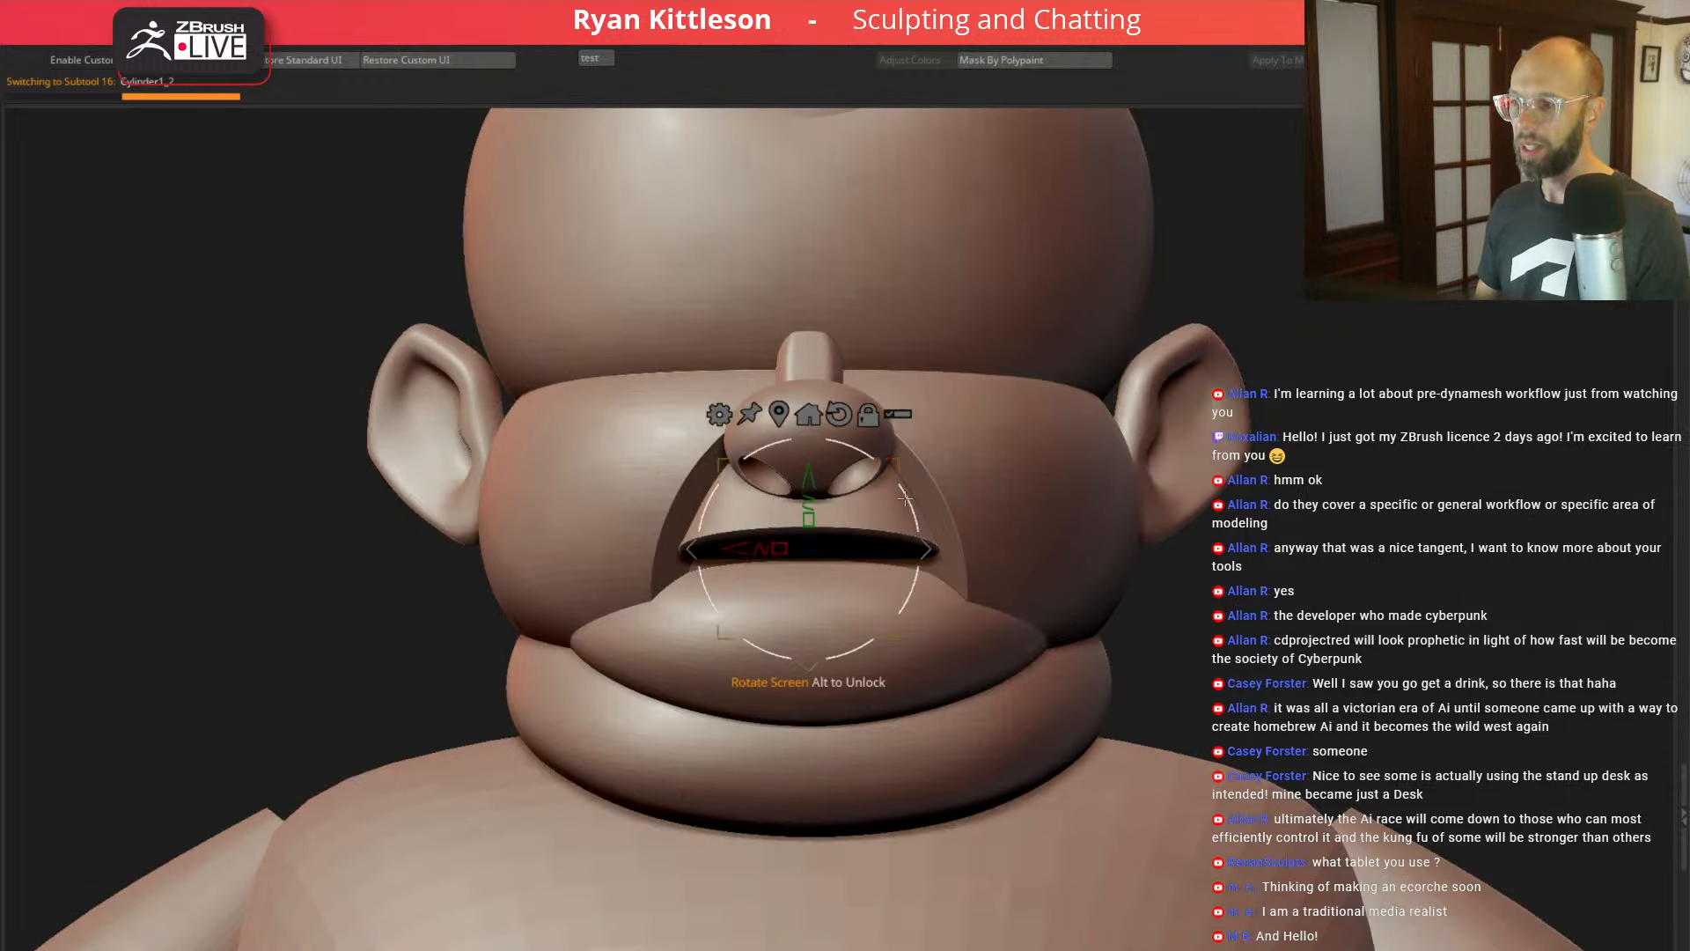
# Step: Flip the lower lip form upside down with the gizmo, and shift it slightly down and about 0.022 back beneath the mouth opening
pyautogui.moveTo(910, 501); pyautogui.dragTo(710, 598)
pyautogui.moveTo(809, 626); pyautogui.dragTo(809, 649)
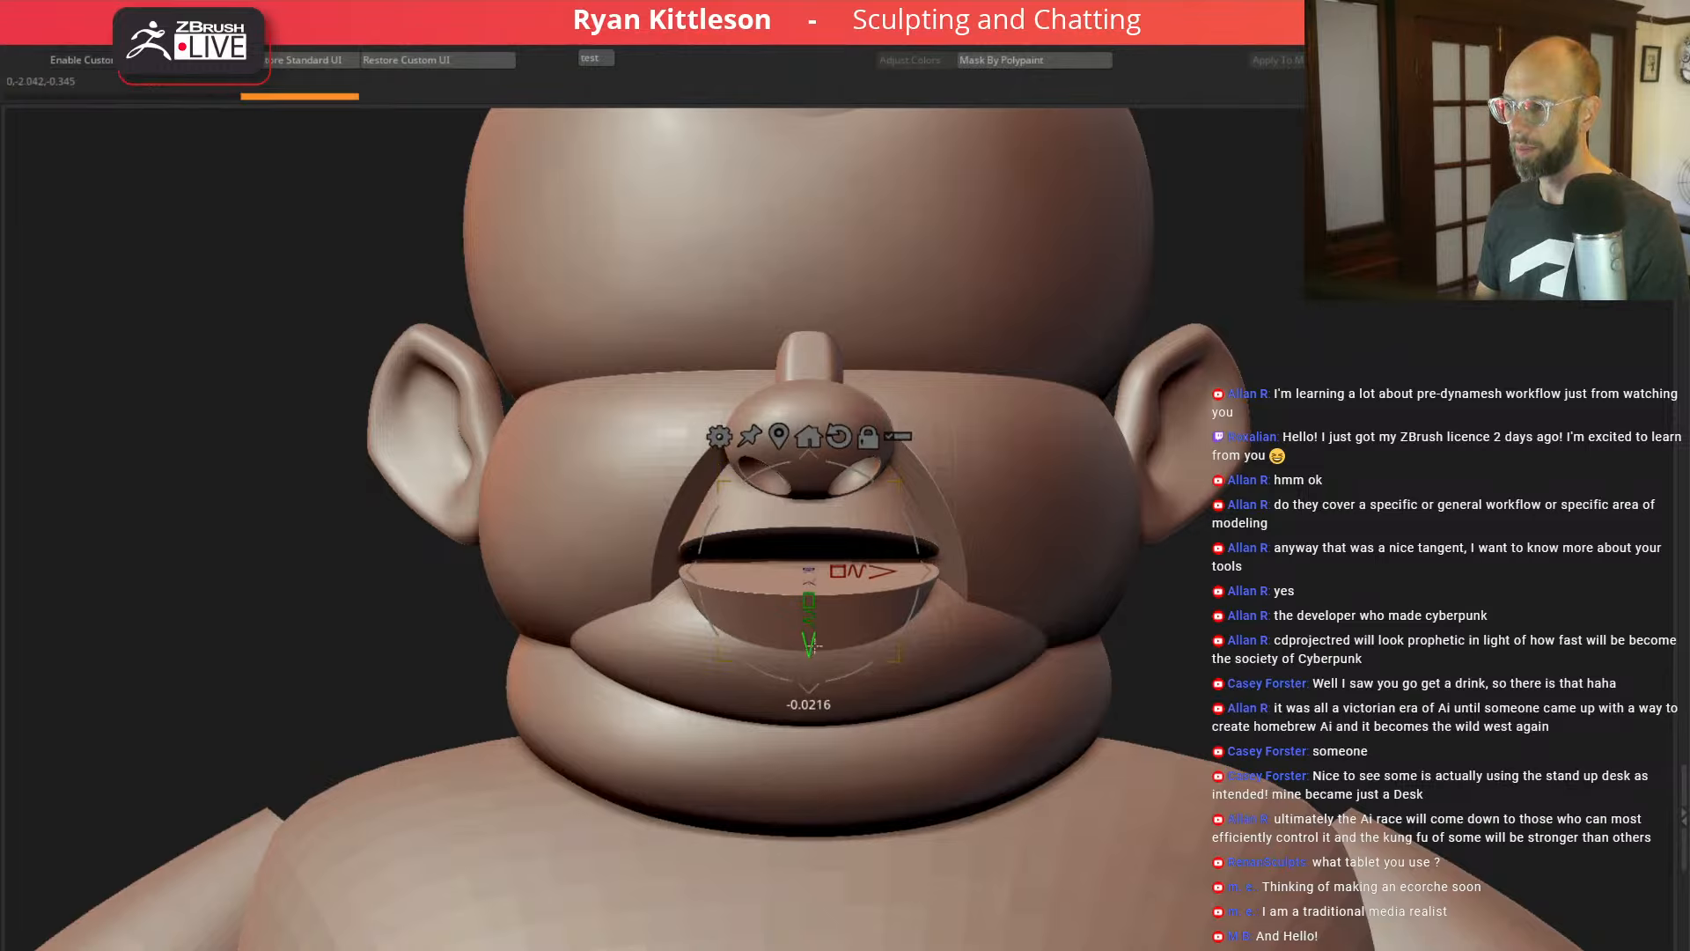
pyautogui.moveTo(1524, 617); pyautogui.dragTo(1310, 630)
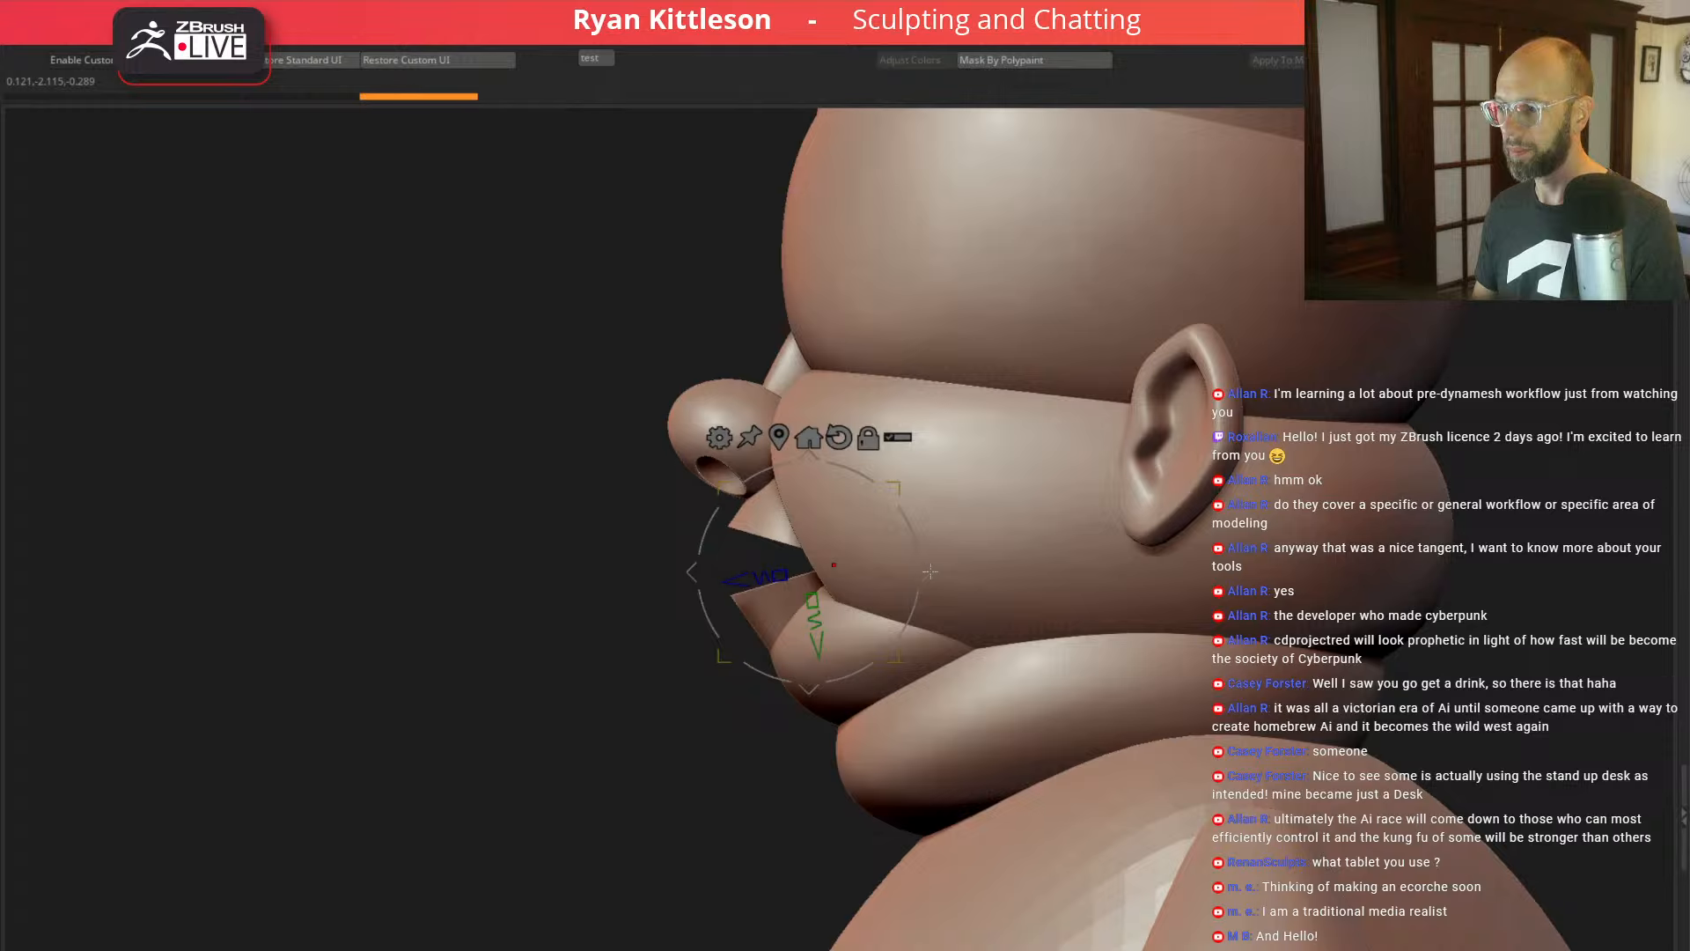
pyautogui.press('q')
pyautogui.press('w')
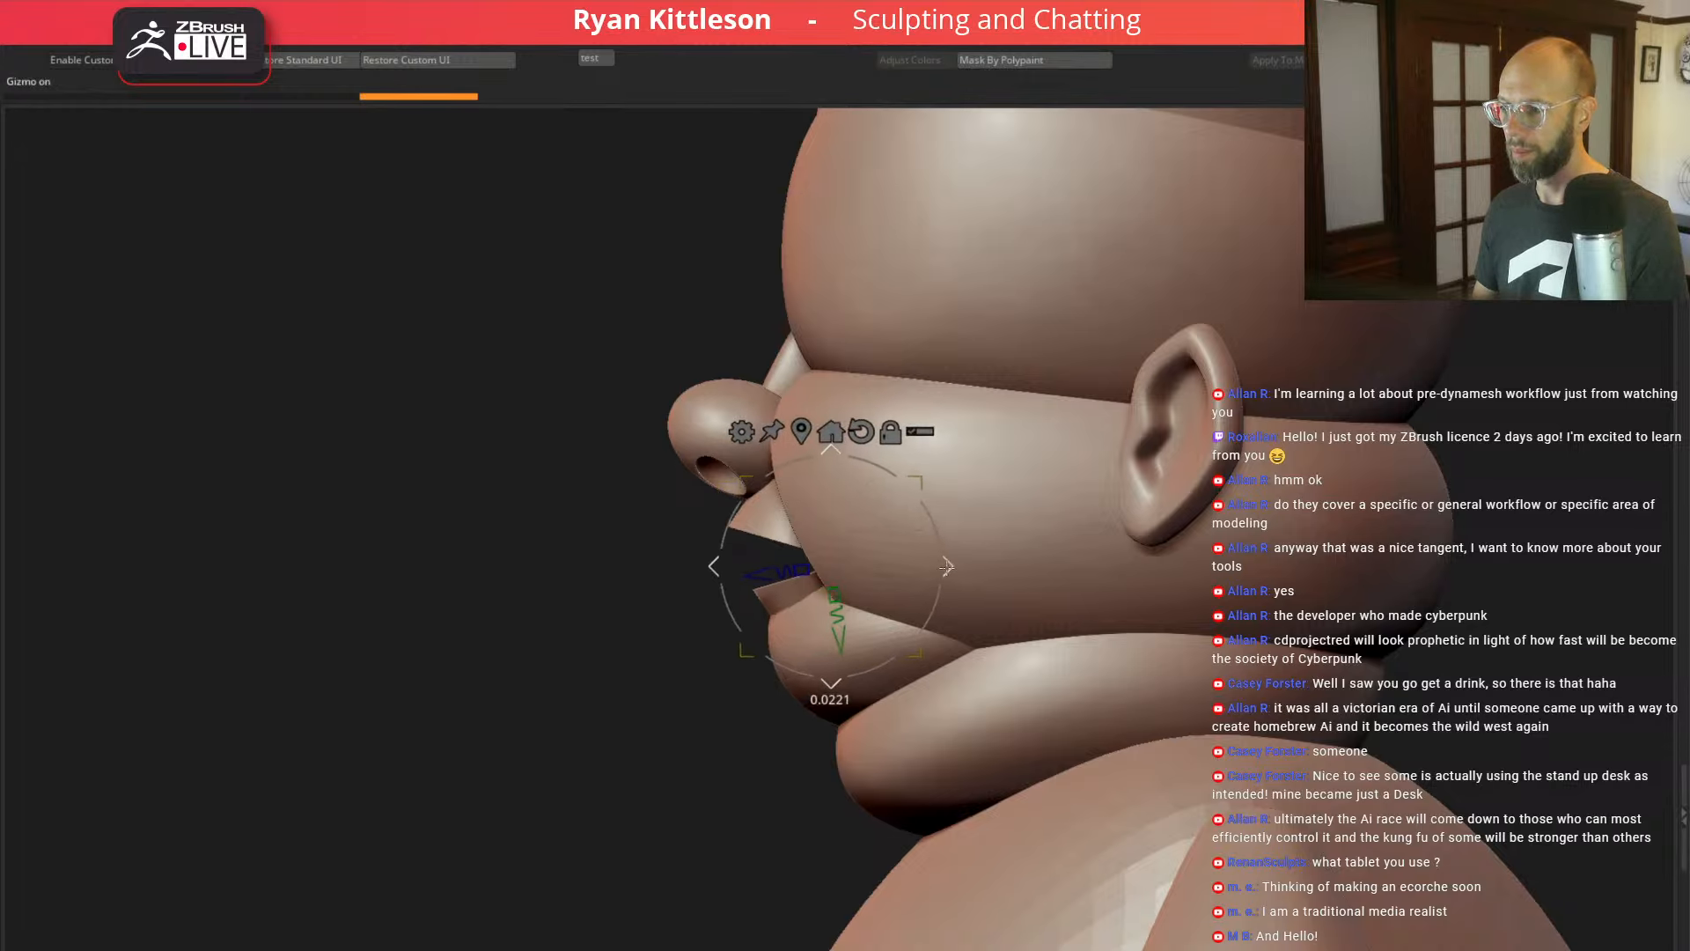
pyautogui.moveTo(940, 554); pyautogui.dragTo(953, 544)
pyautogui.moveTo(616, 632); pyautogui.dragTo(809, 584)
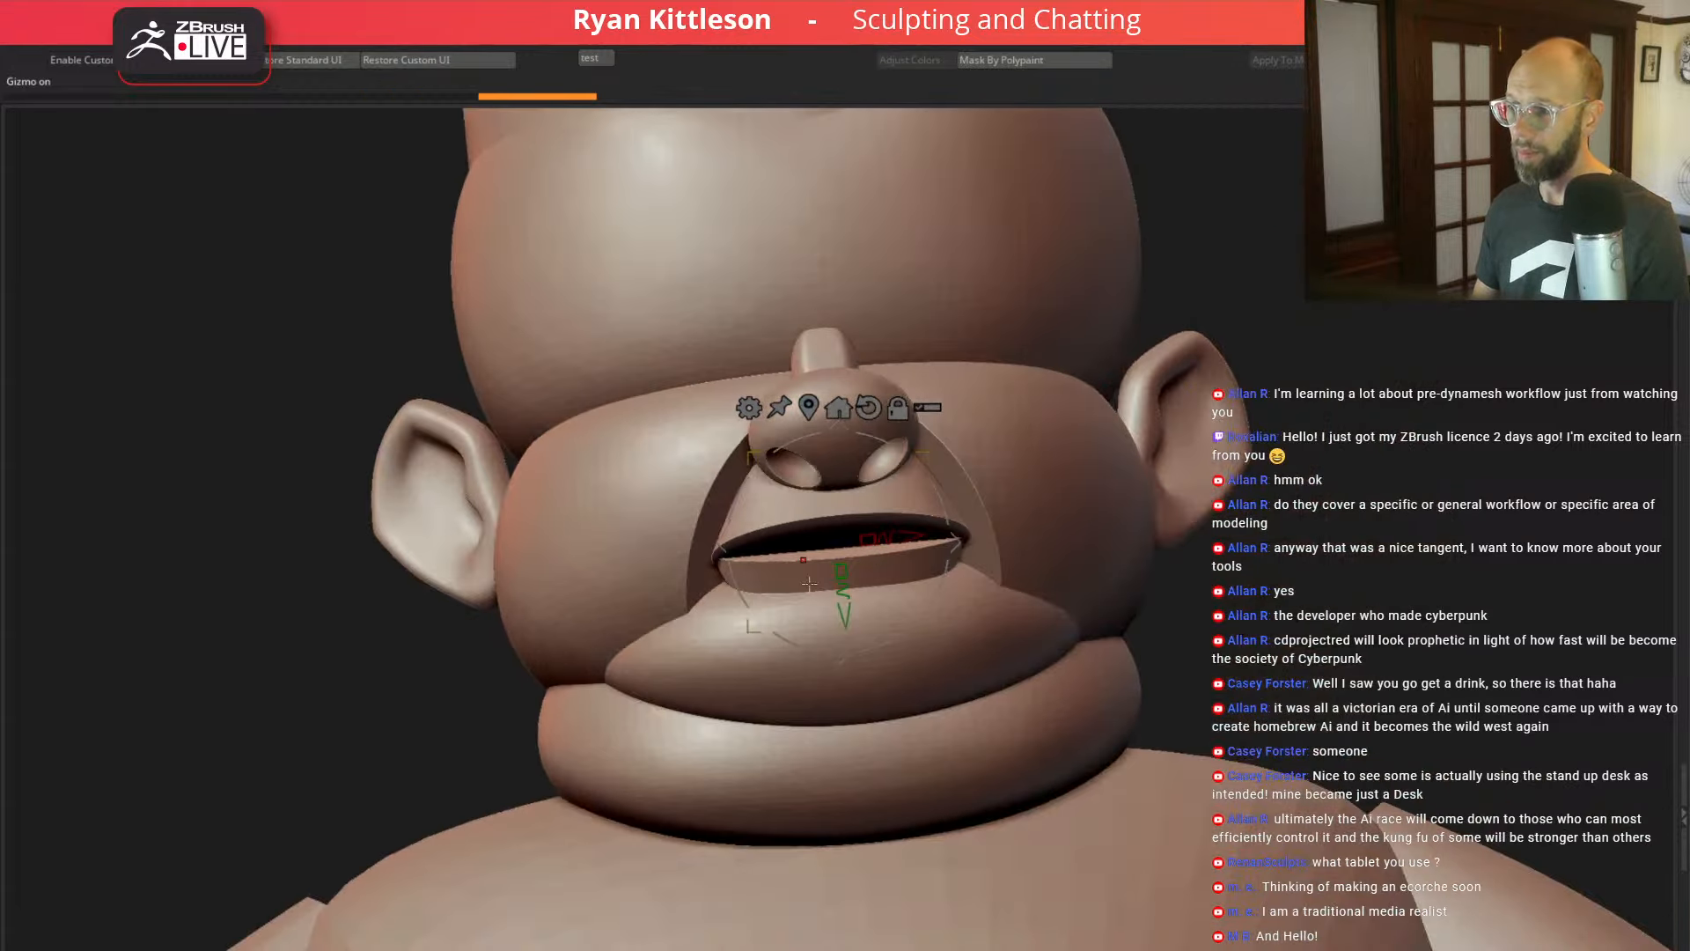
# Step: Pull the lower lip's upper front edge down in the middle so it forms a smooth curve between the mouth corners
pyautogui.press('q')
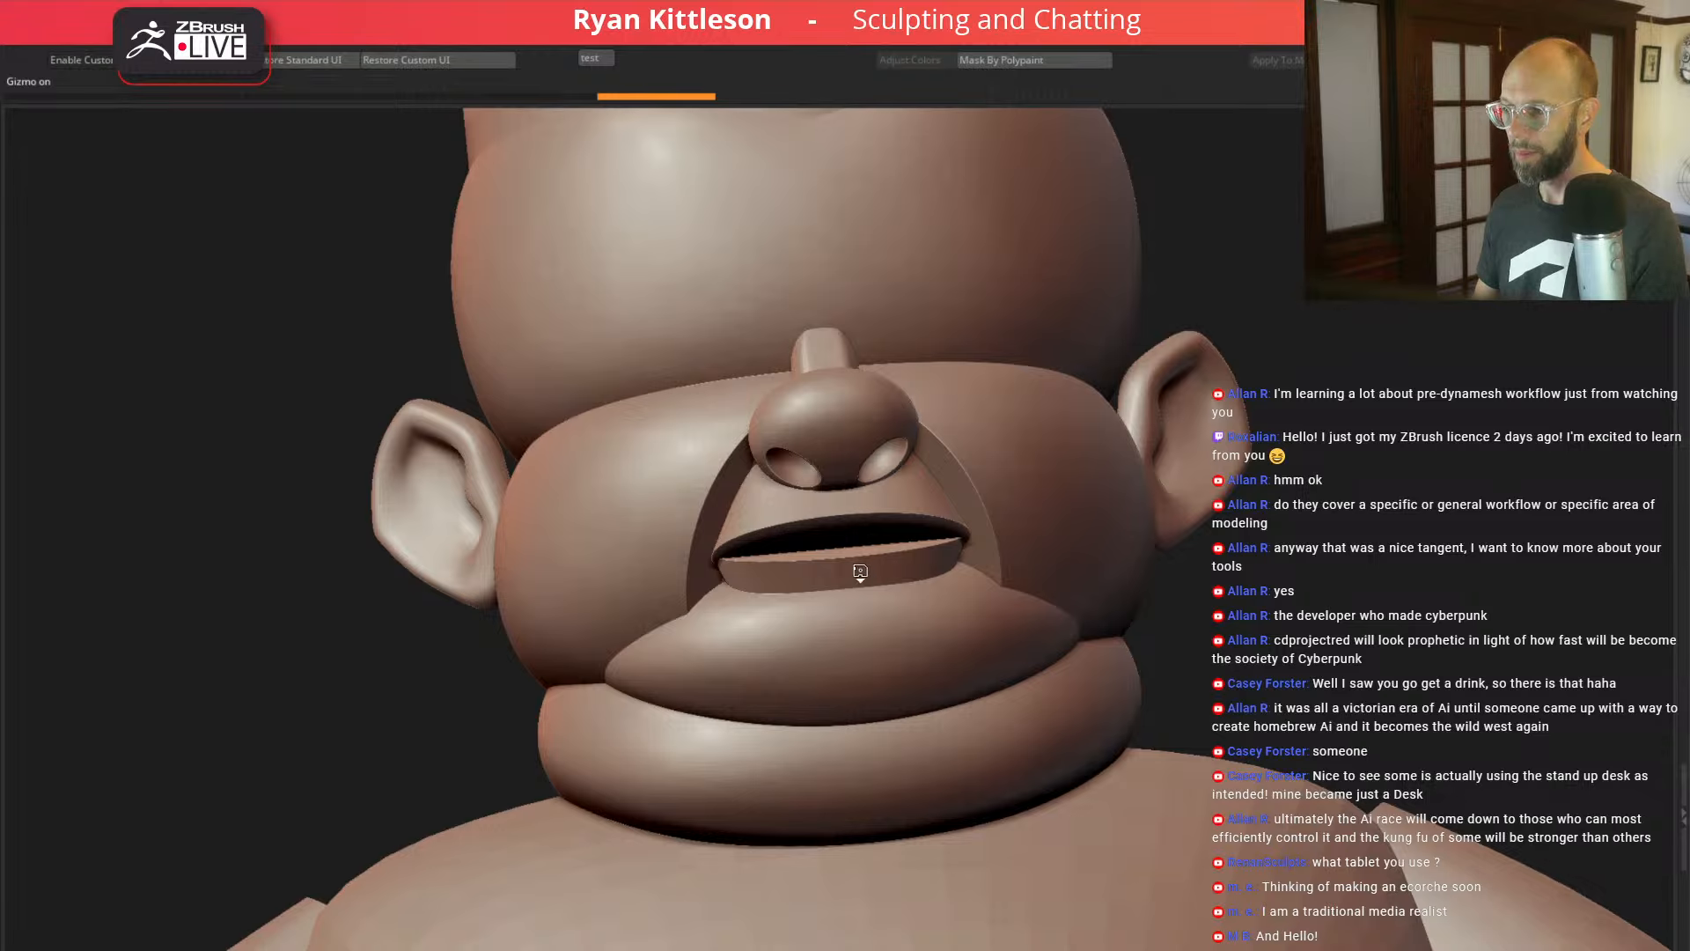
pyautogui.press('space')
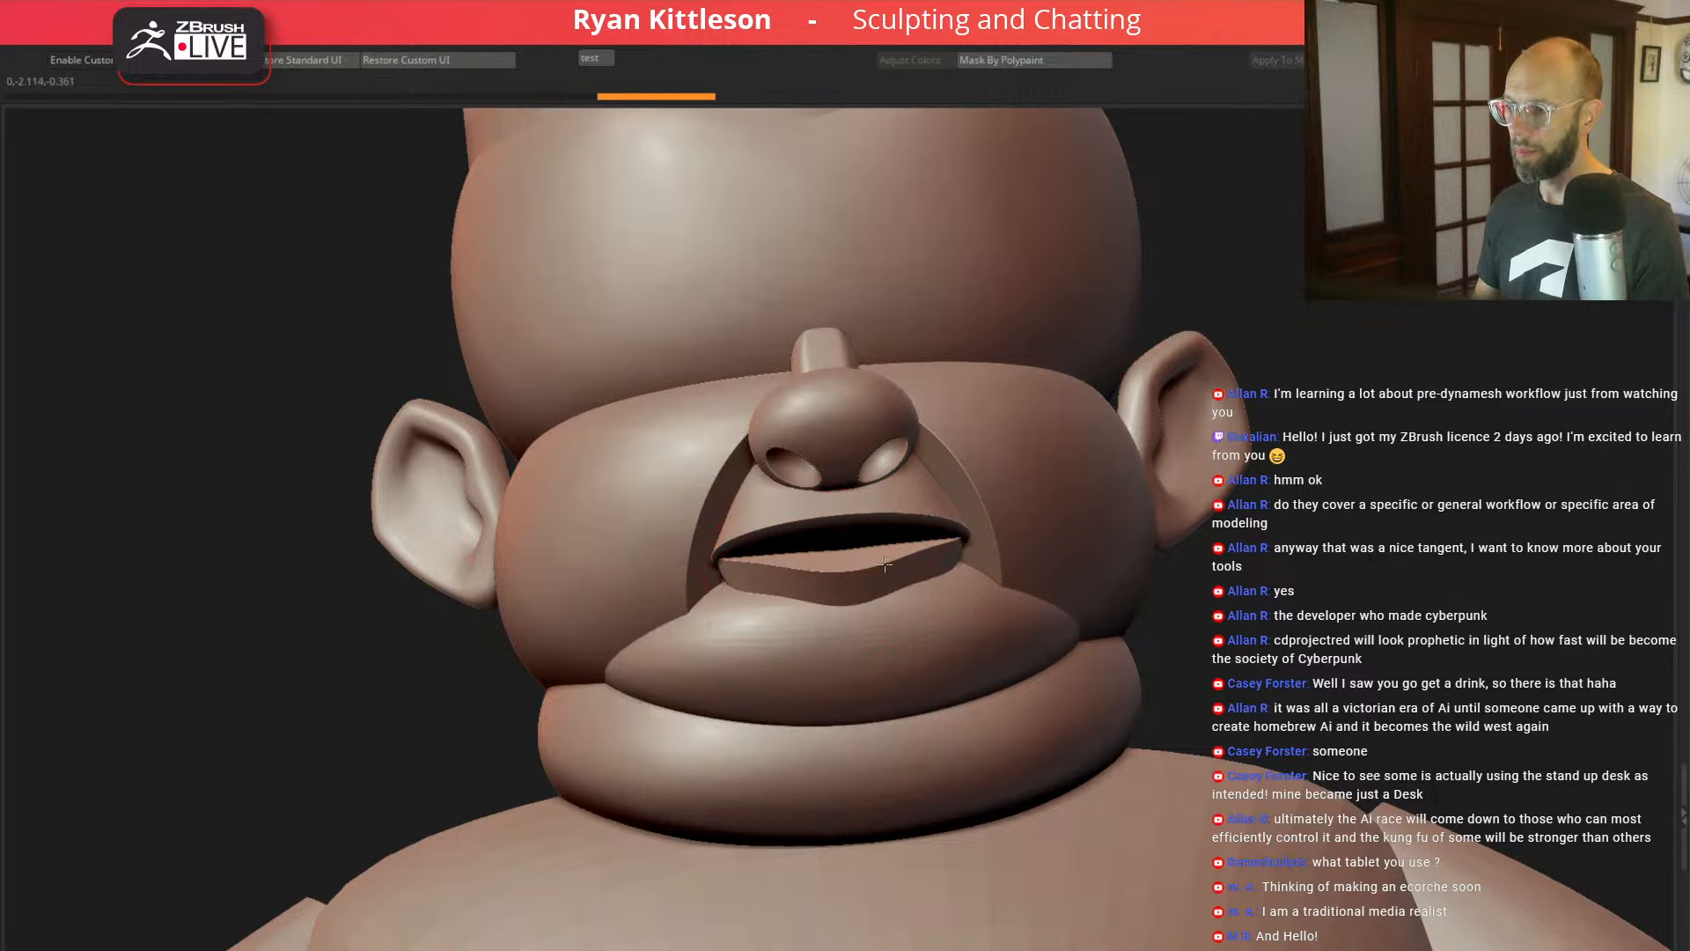
pyautogui.moveTo(885, 565); pyautogui.dragTo(880, 568)
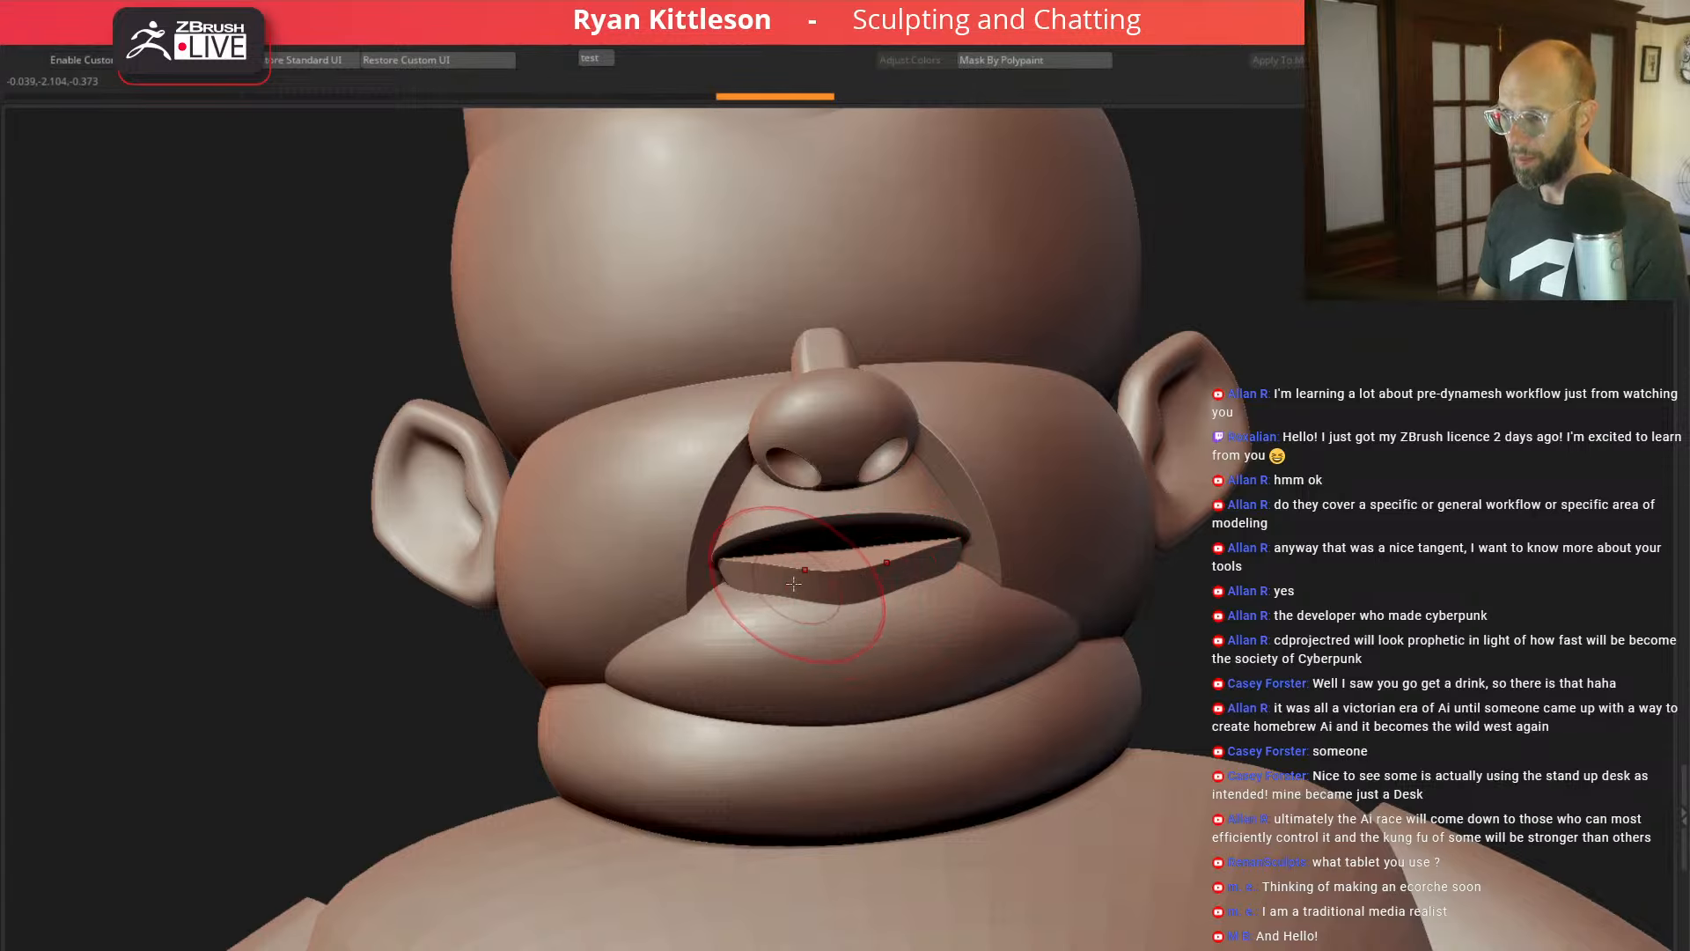
pyautogui.moveTo(808, 574)
pyautogui.mouseDown()
pyautogui.moveTo(903, 618)
pyautogui.moveTo(810, 610)
pyautogui.mouseUp()
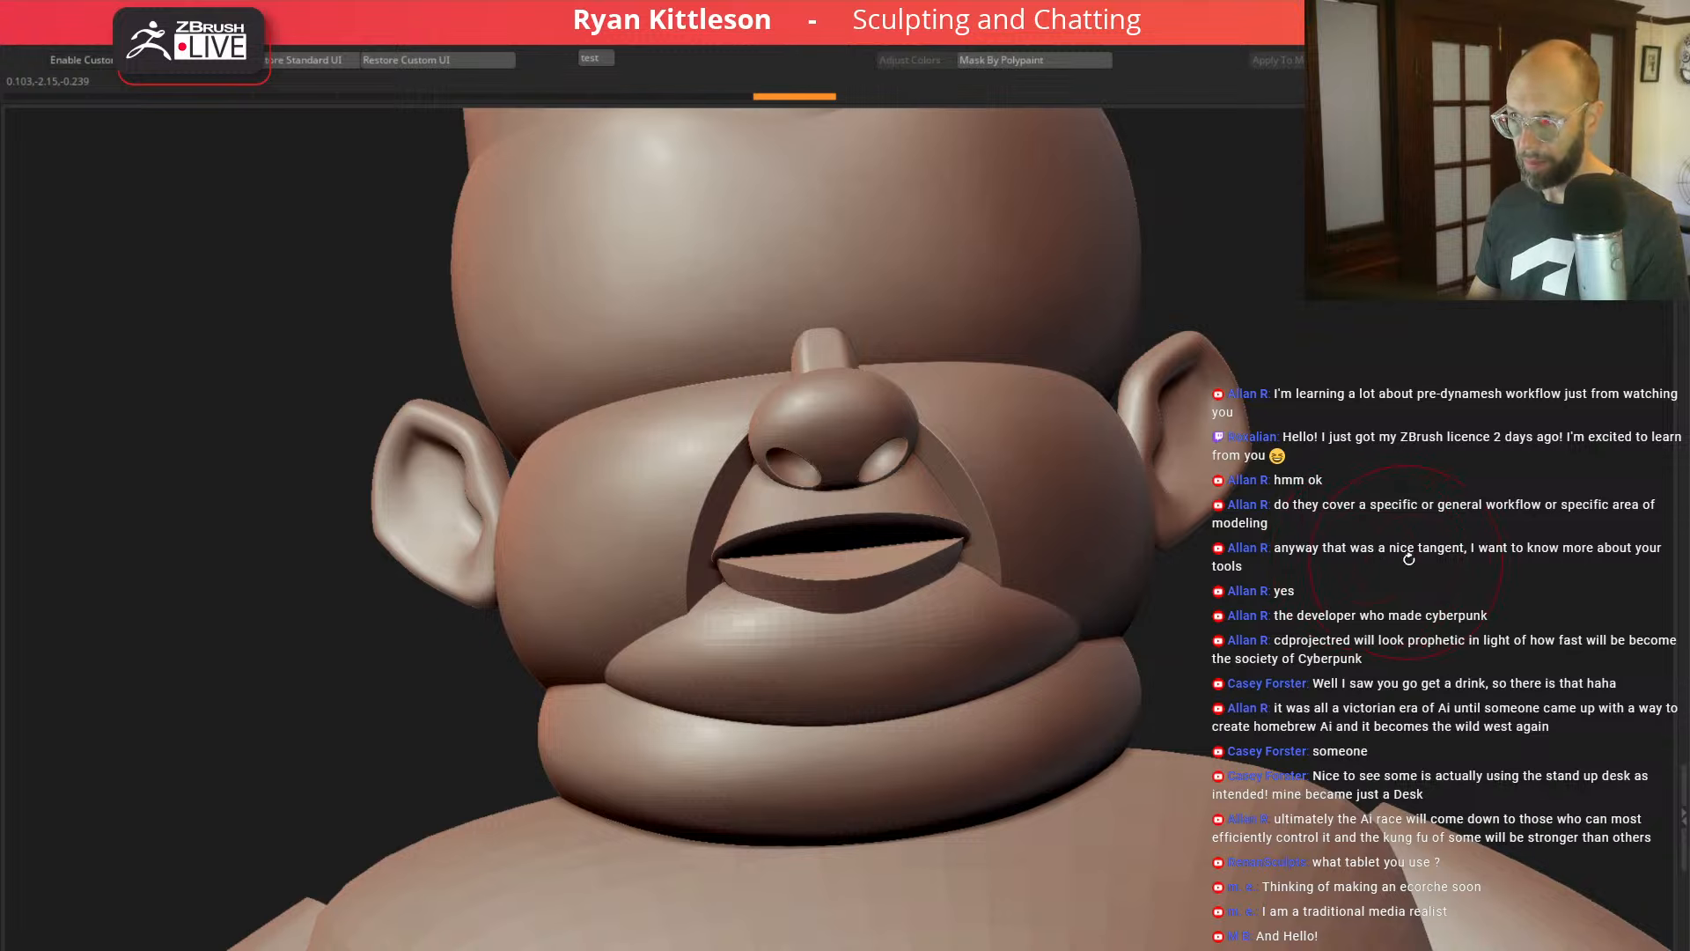
pyautogui.moveTo(1409, 559); pyautogui.dragTo(1189, 572)
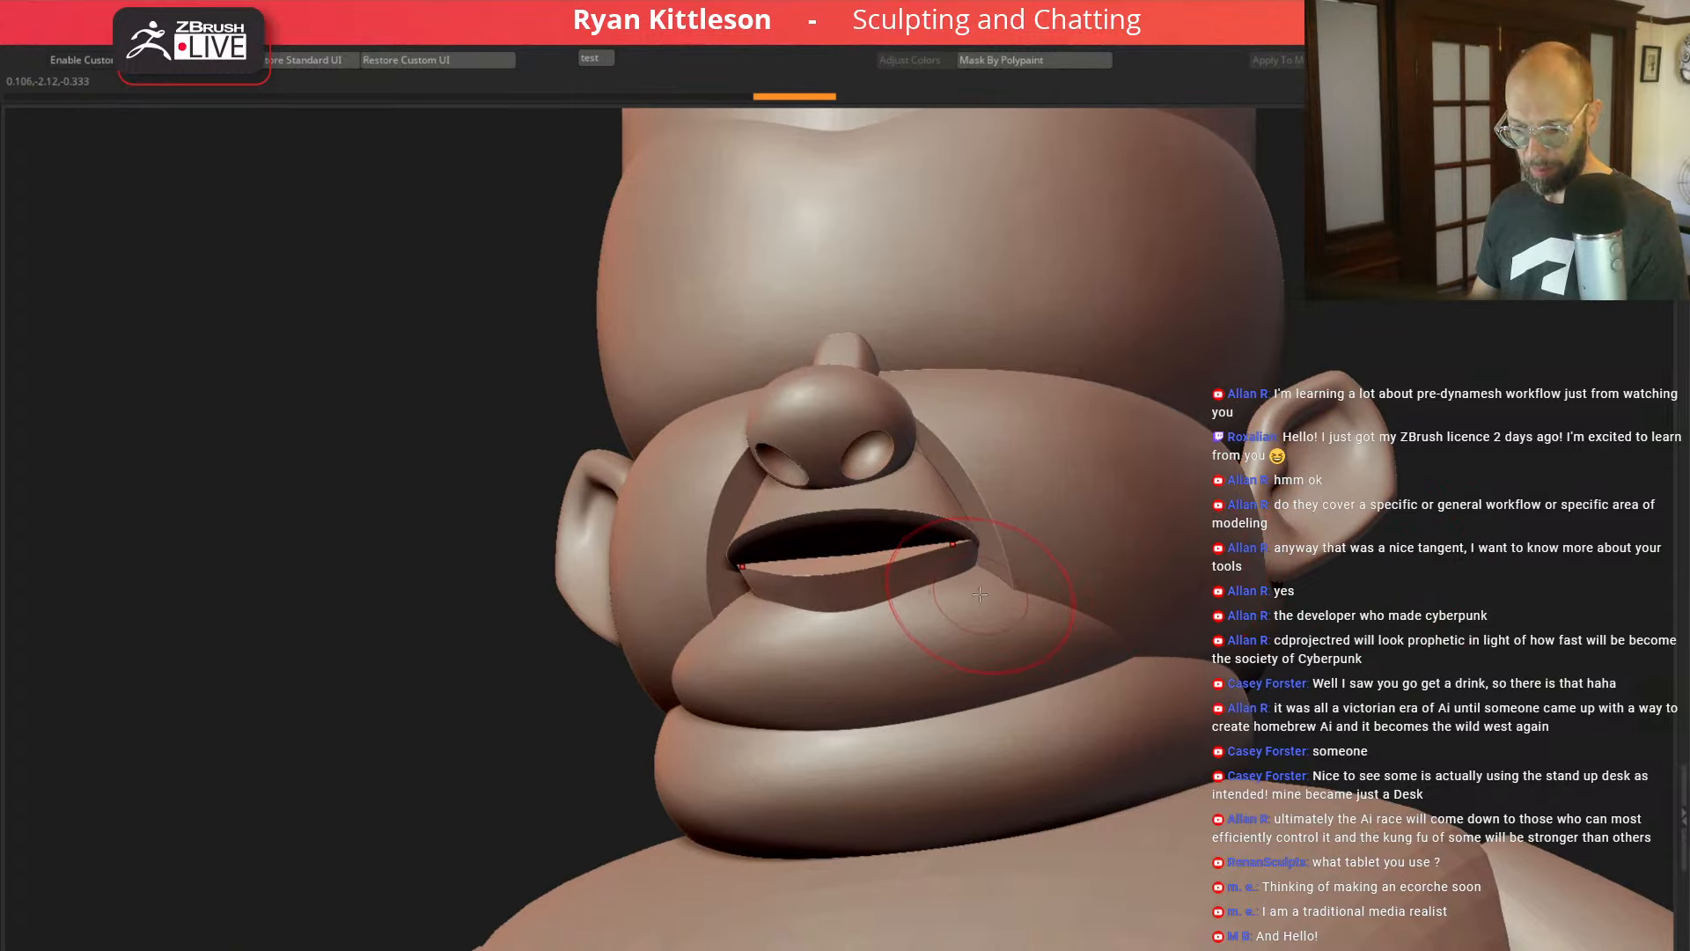
pyautogui.moveTo(1397, 562); pyautogui.dragTo(1449, 601)
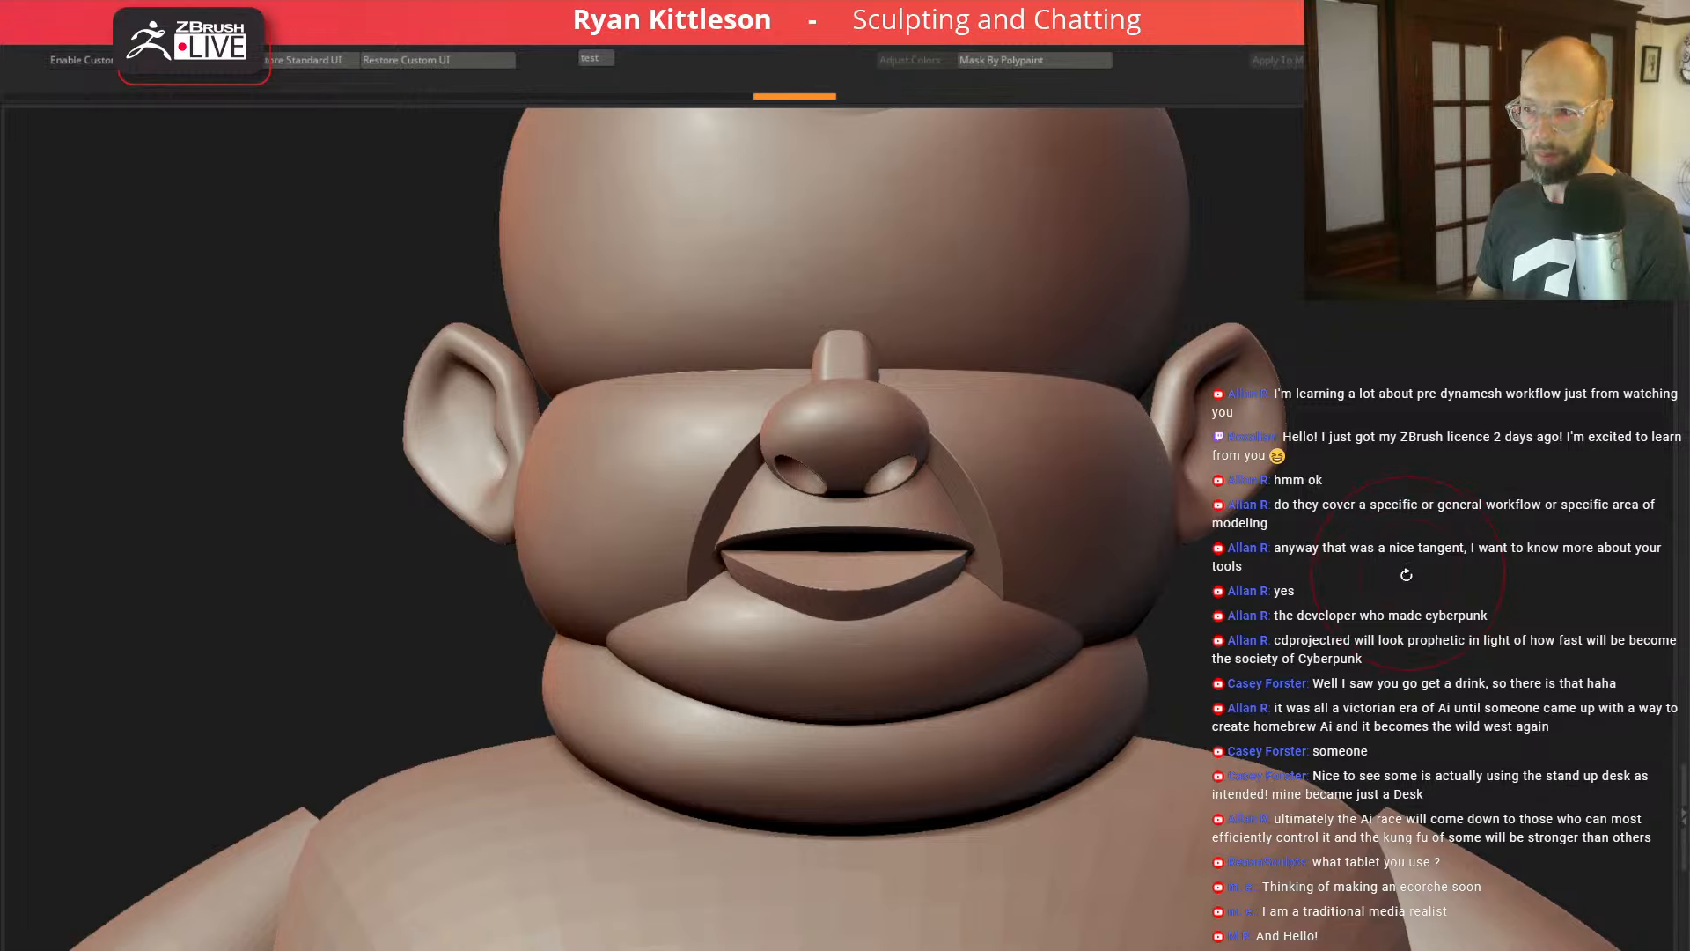
# Step: Isolate the lower lip with its polygroups shown, mask its top face, and show the whole head again
pyautogui.press('p')
pyautogui.hotkey('alt', 's')
pyautogui.hotkey('shift', 'f')
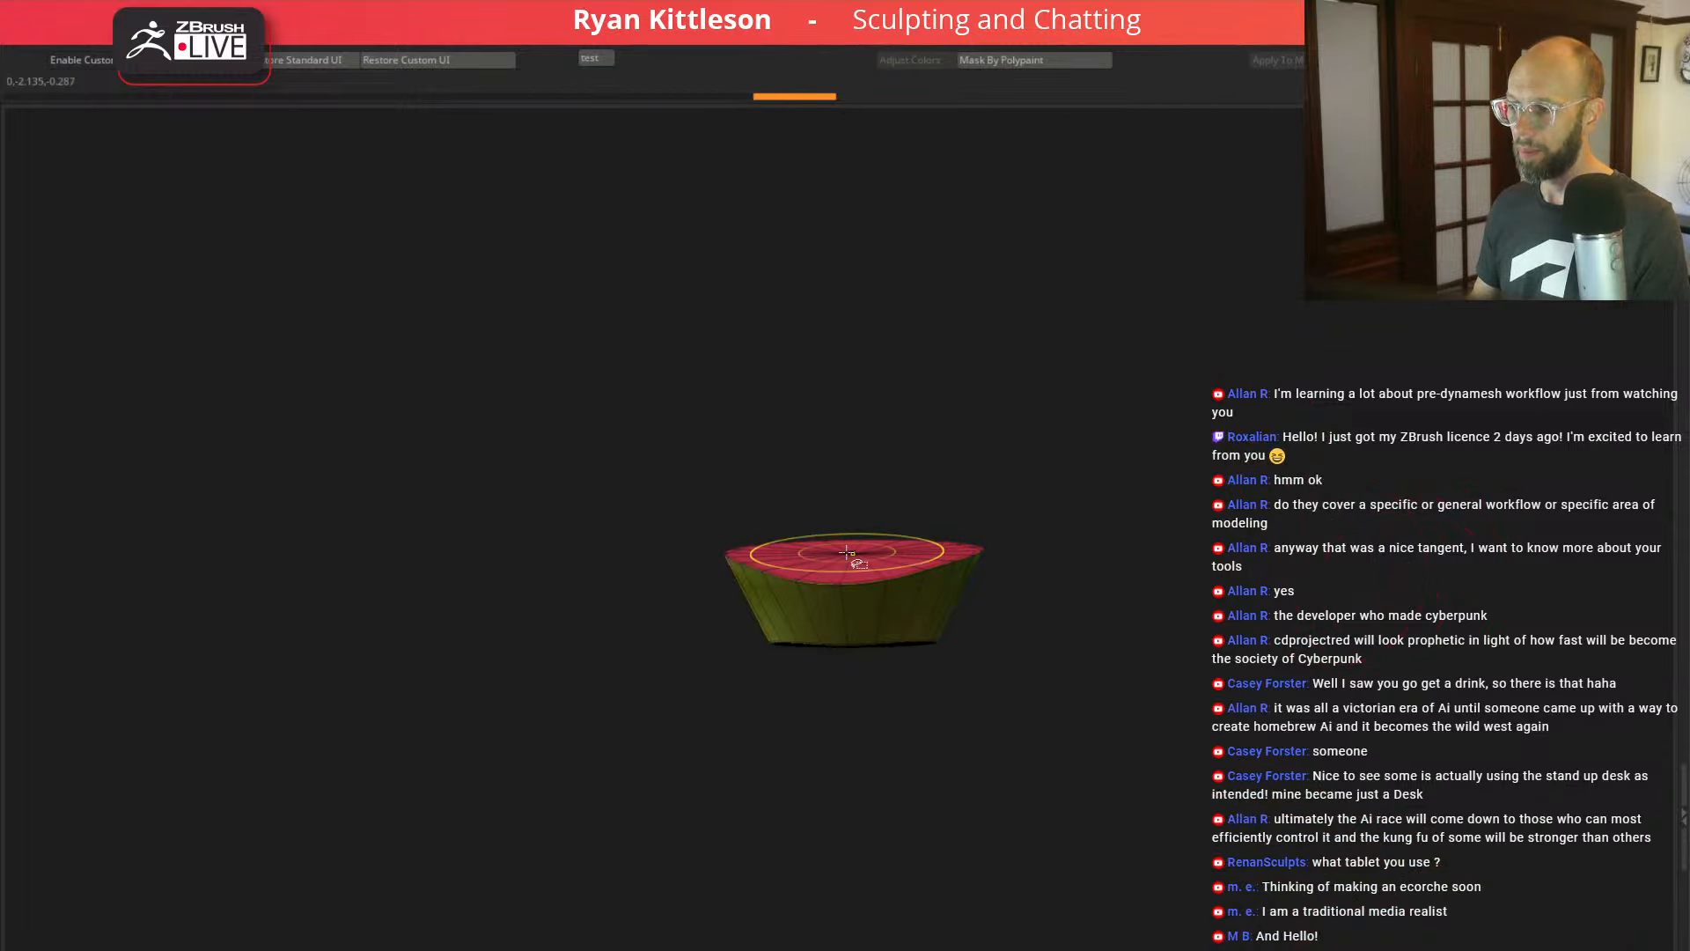
pyautogui.keyDown('ctrl'); pyautogui.keyDown('shift'); pyautogui.click(847, 553); pyautogui.keyUp('shift'); pyautogui.keyUp('ctrl')
pyautogui.keyDown('ctrl'); pyautogui.click(1297, 549); pyautogui.keyUp('ctrl')
pyautogui.keyDown('ctrl'); pyautogui.keyDown('shift'); pyautogui.click(1297, 550); pyautogui.keyUp('shift'); pyautogui.keyUp('ctrl')
pyautogui.hotkey('alt', 's')
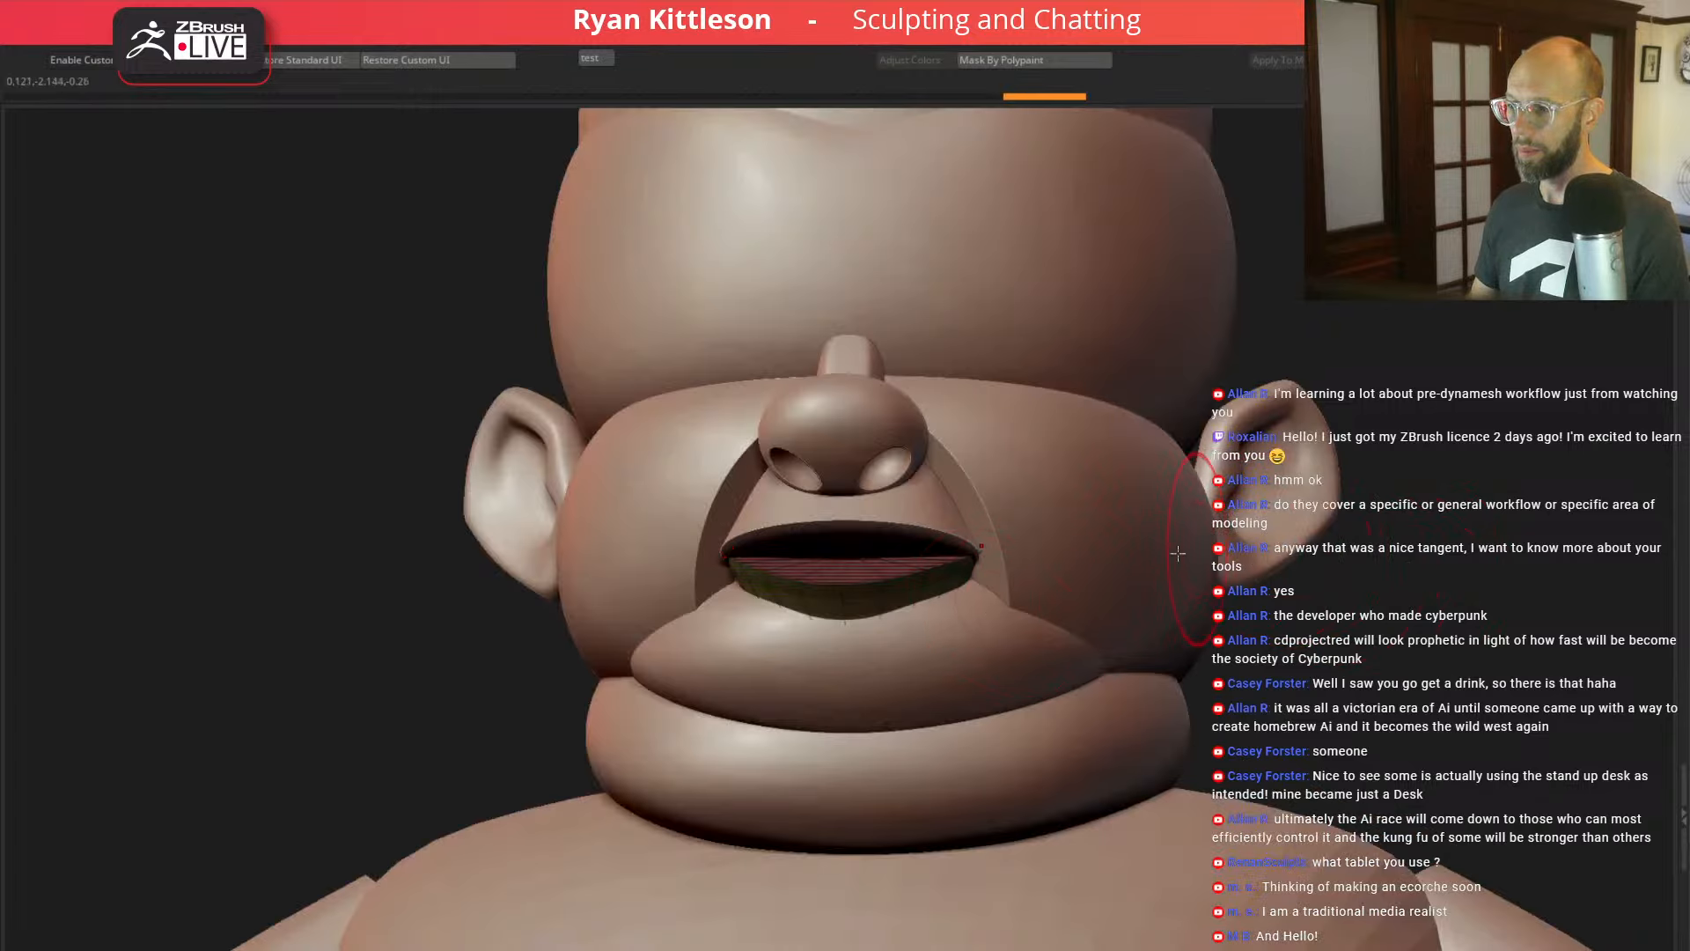
# Step: Spread the lower lip's unmasked bottom edge outward, and shape its corners against the fold below
pyautogui.hotkey('alt', 's')
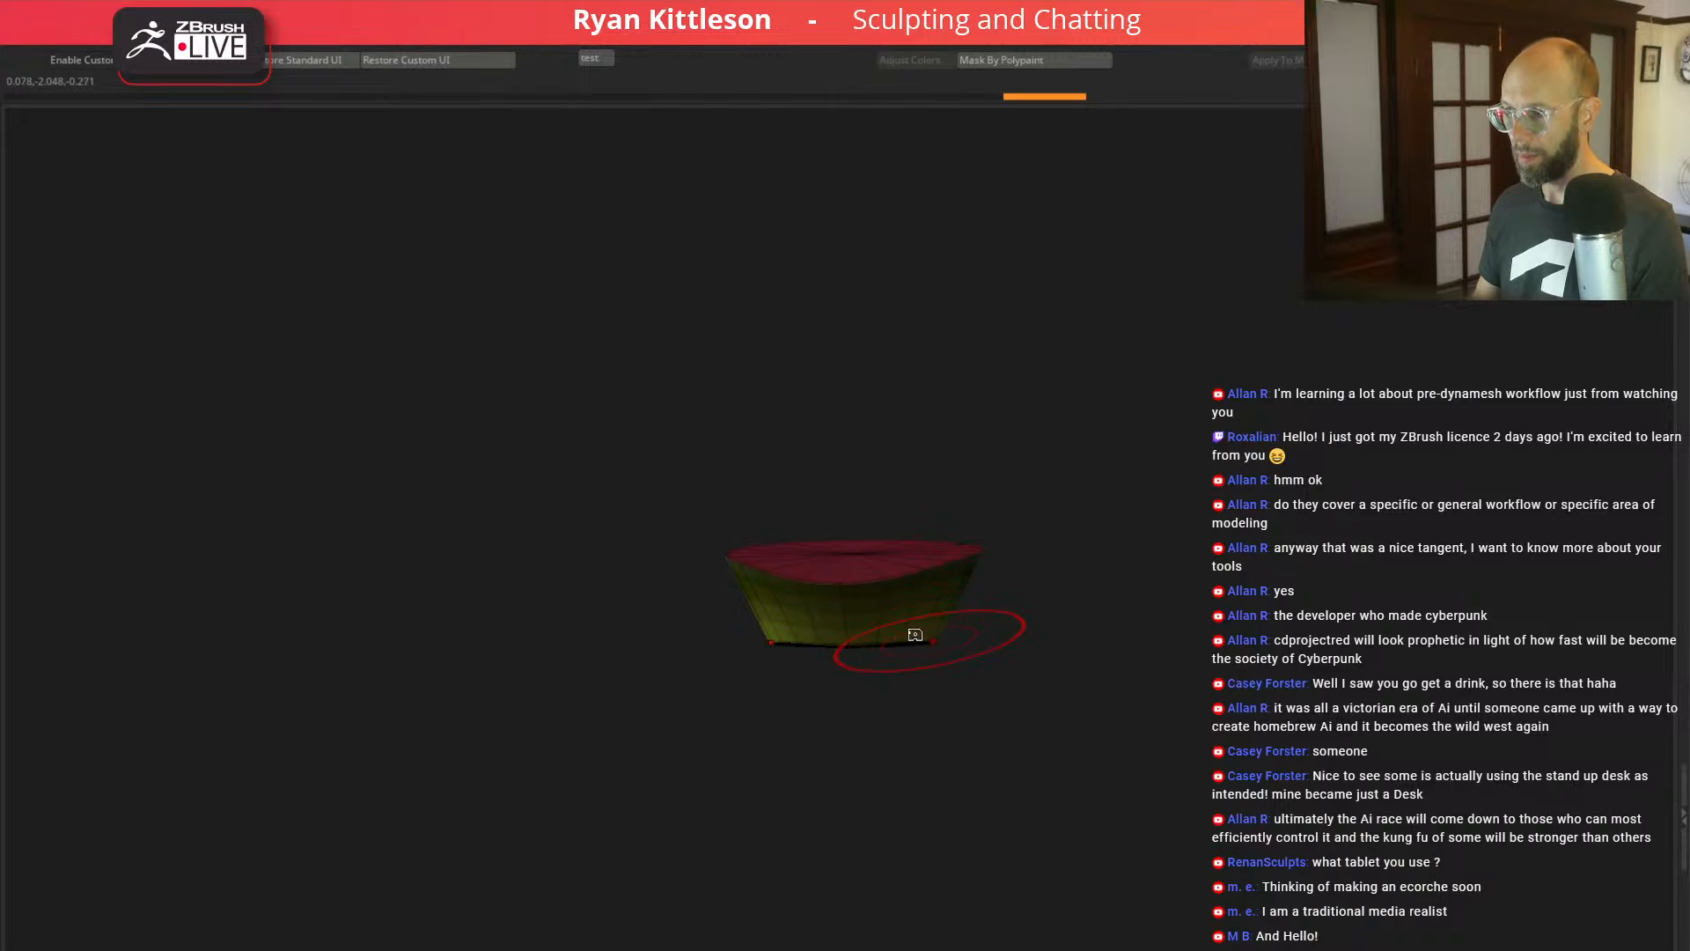
pyautogui.moveTo(915, 635); pyautogui.dragTo(1091, 621)
pyautogui.hotkey('alt', 's')
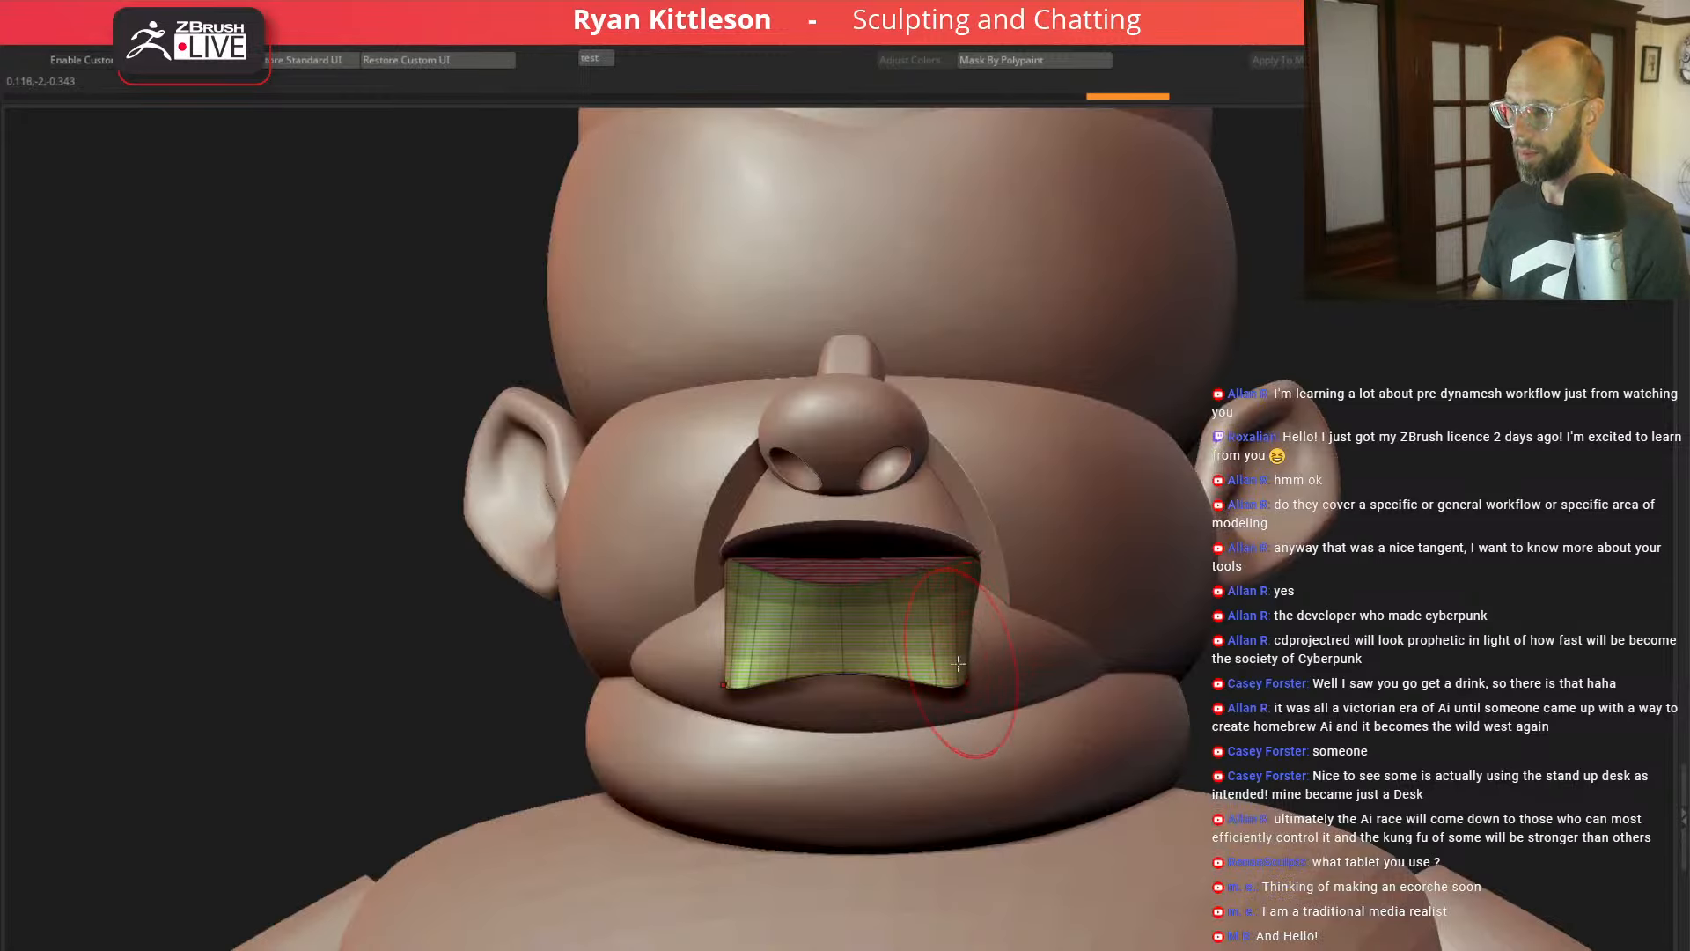
pyautogui.moveTo(958, 666)
pyautogui.mouseDown()
pyautogui.moveTo(1022, 654)
pyautogui.moveTo(861, 675)
pyautogui.moveTo(1009, 659)
pyautogui.moveTo(1038, 603)
pyautogui.moveTo(958, 650)
pyautogui.moveTo(934, 641)
pyautogui.moveTo(995, 621)
pyautogui.moveTo(949, 602)
pyautogui.mouseUp()
pyautogui.hotkey('alt', 's')
pyautogui.hotkey('alt', 's')
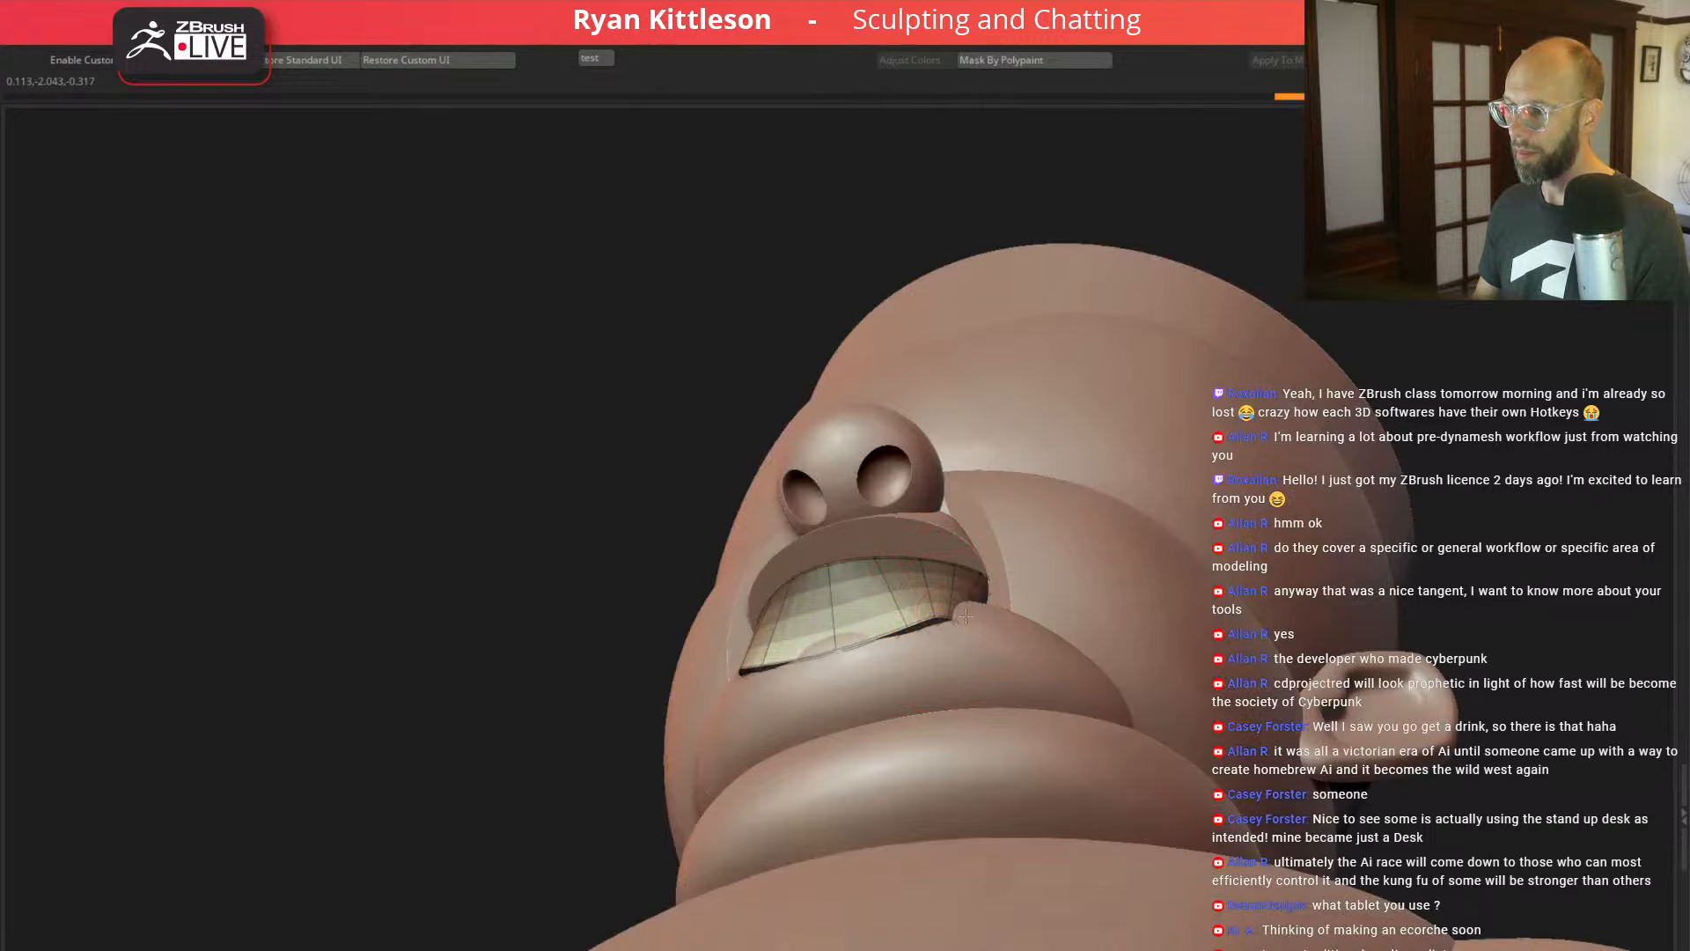
# Step: Shape the lower lip's bottom edge from below and from the side, flaring its corners outward over the fold beneath
pyautogui.moveTo(826, 657); pyautogui.dragTo(813, 620)
pyautogui.moveTo(996, 630); pyautogui.dragTo(989, 652)
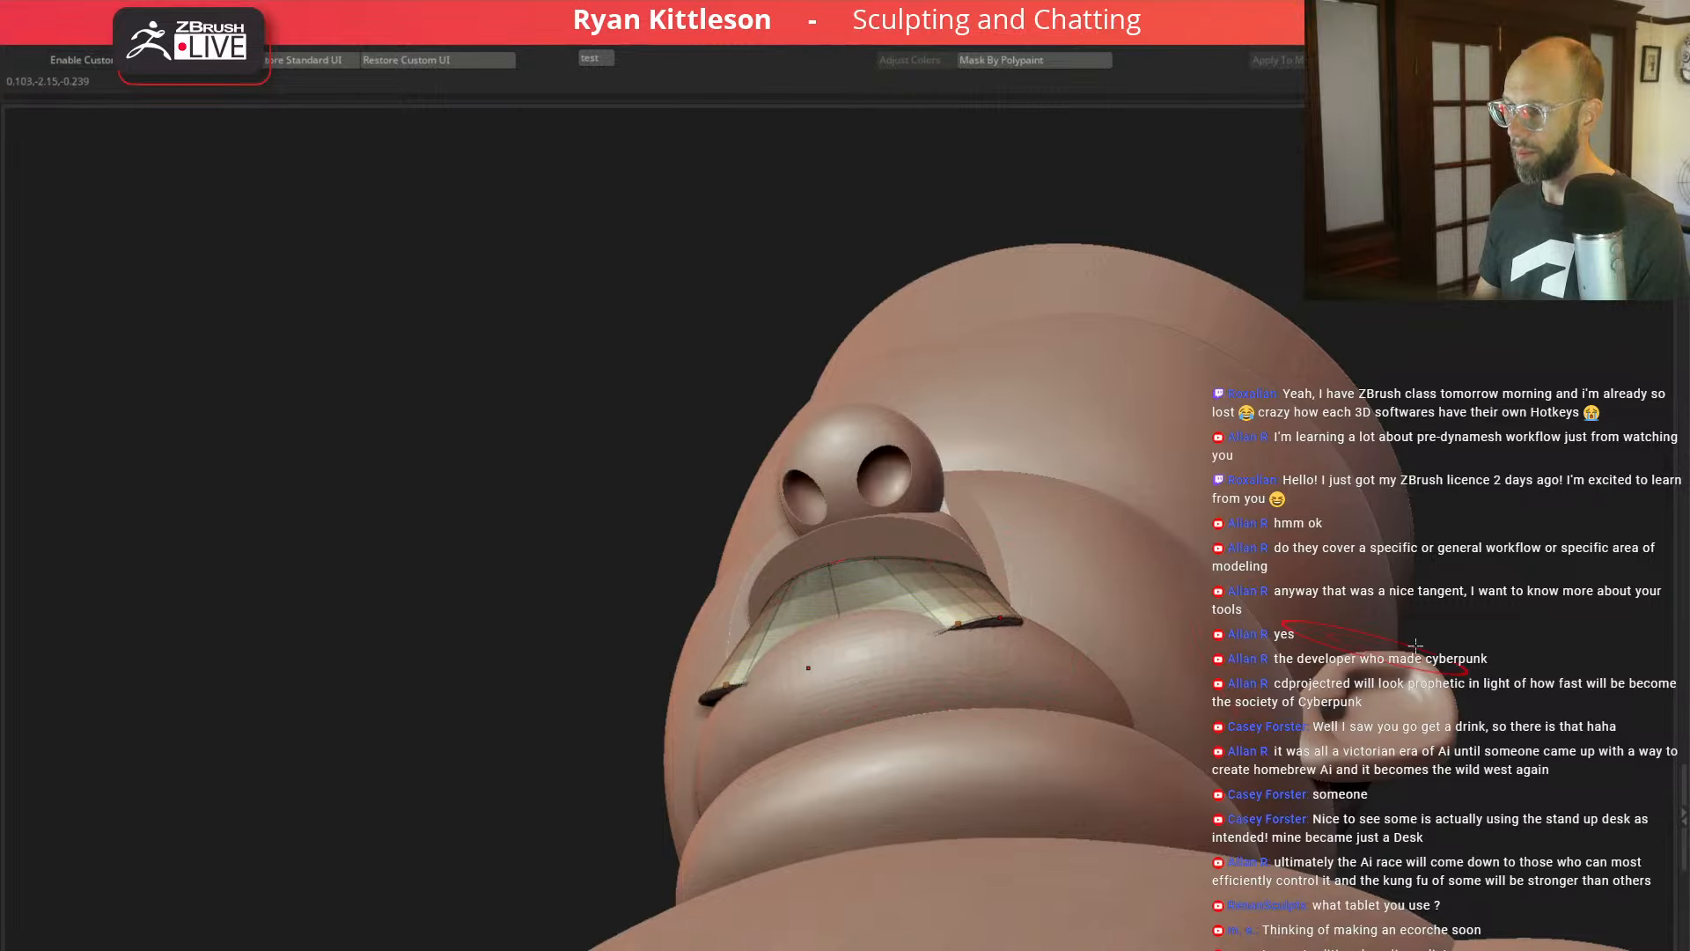
pyautogui.moveTo(803, 667); pyautogui.dragTo(1034, 646, button='right')
pyautogui.moveTo(1001, 600); pyautogui.dragTo(1064, 558)
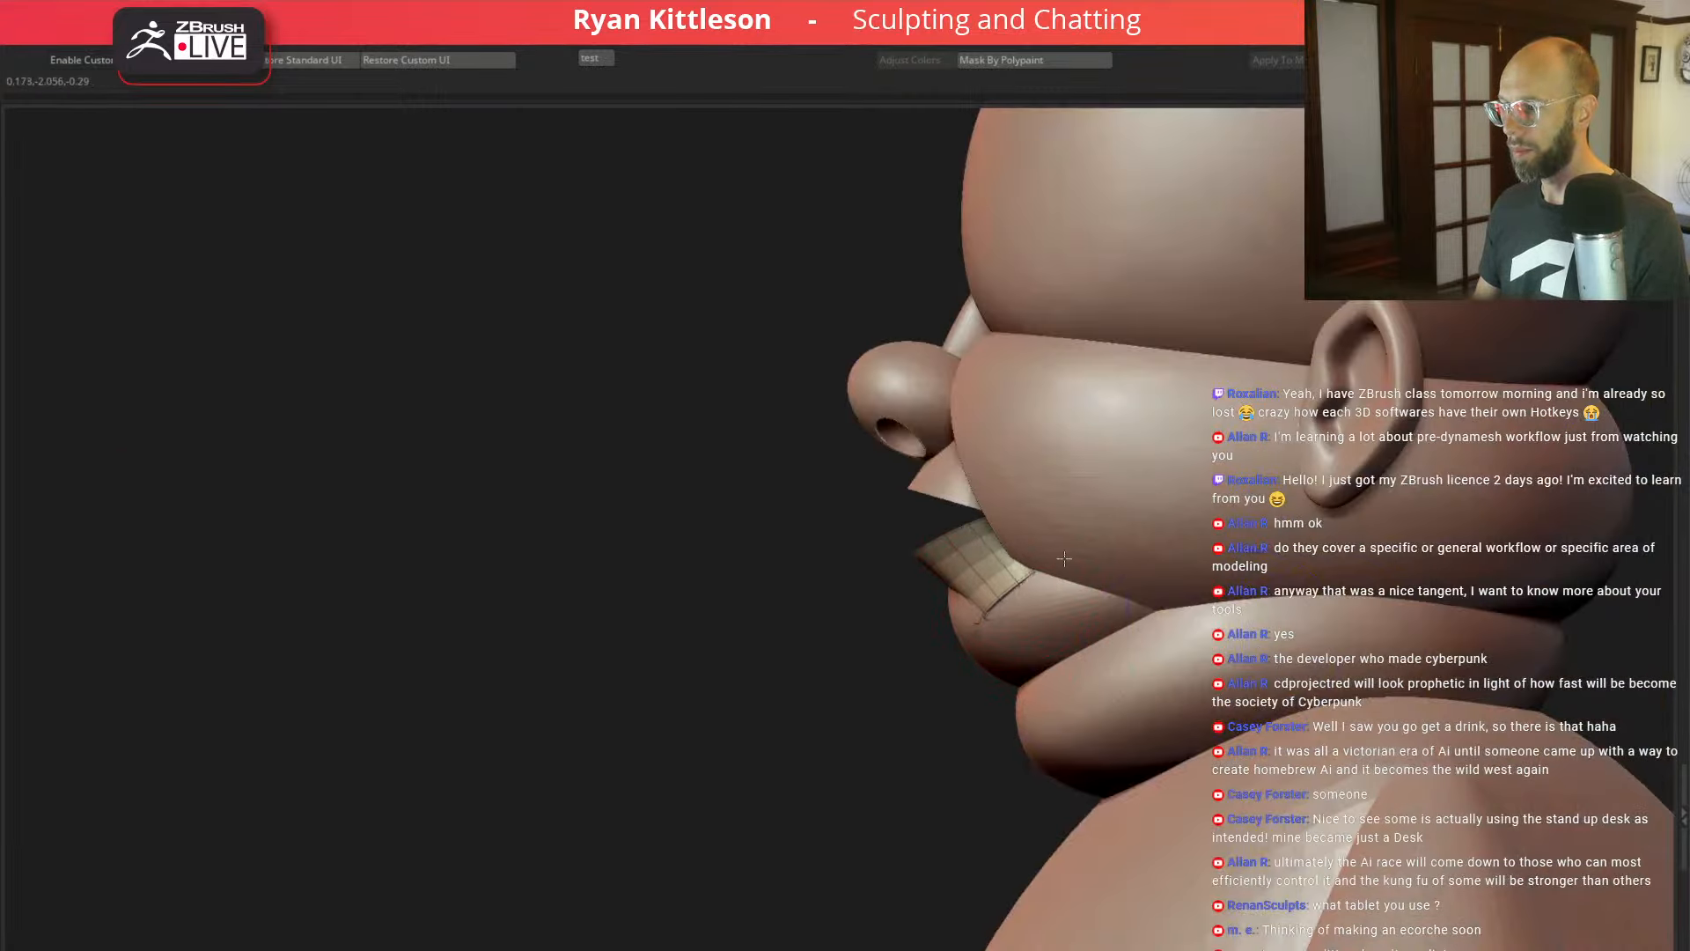
pyautogui.moveTo(1008, 608); pyautogui.dragTo(1042, 603)
pyautogui.moveTo(797, 636); pyautogui.dragTo(1154, 608, button='right')
pyautogui.keyDown('ctrl'); pyautogui.moveTo(1364, 569); pyautogui.dragTo(1304, 478, button='right'); pyautogui.keyUp('ctrl')
pyautogui.keyDown('shift'); pyautogui.moveTo(1305, 478); pyautogui.dragTo(1379, 540, button='right'); pyautogui.keyUp('shift')
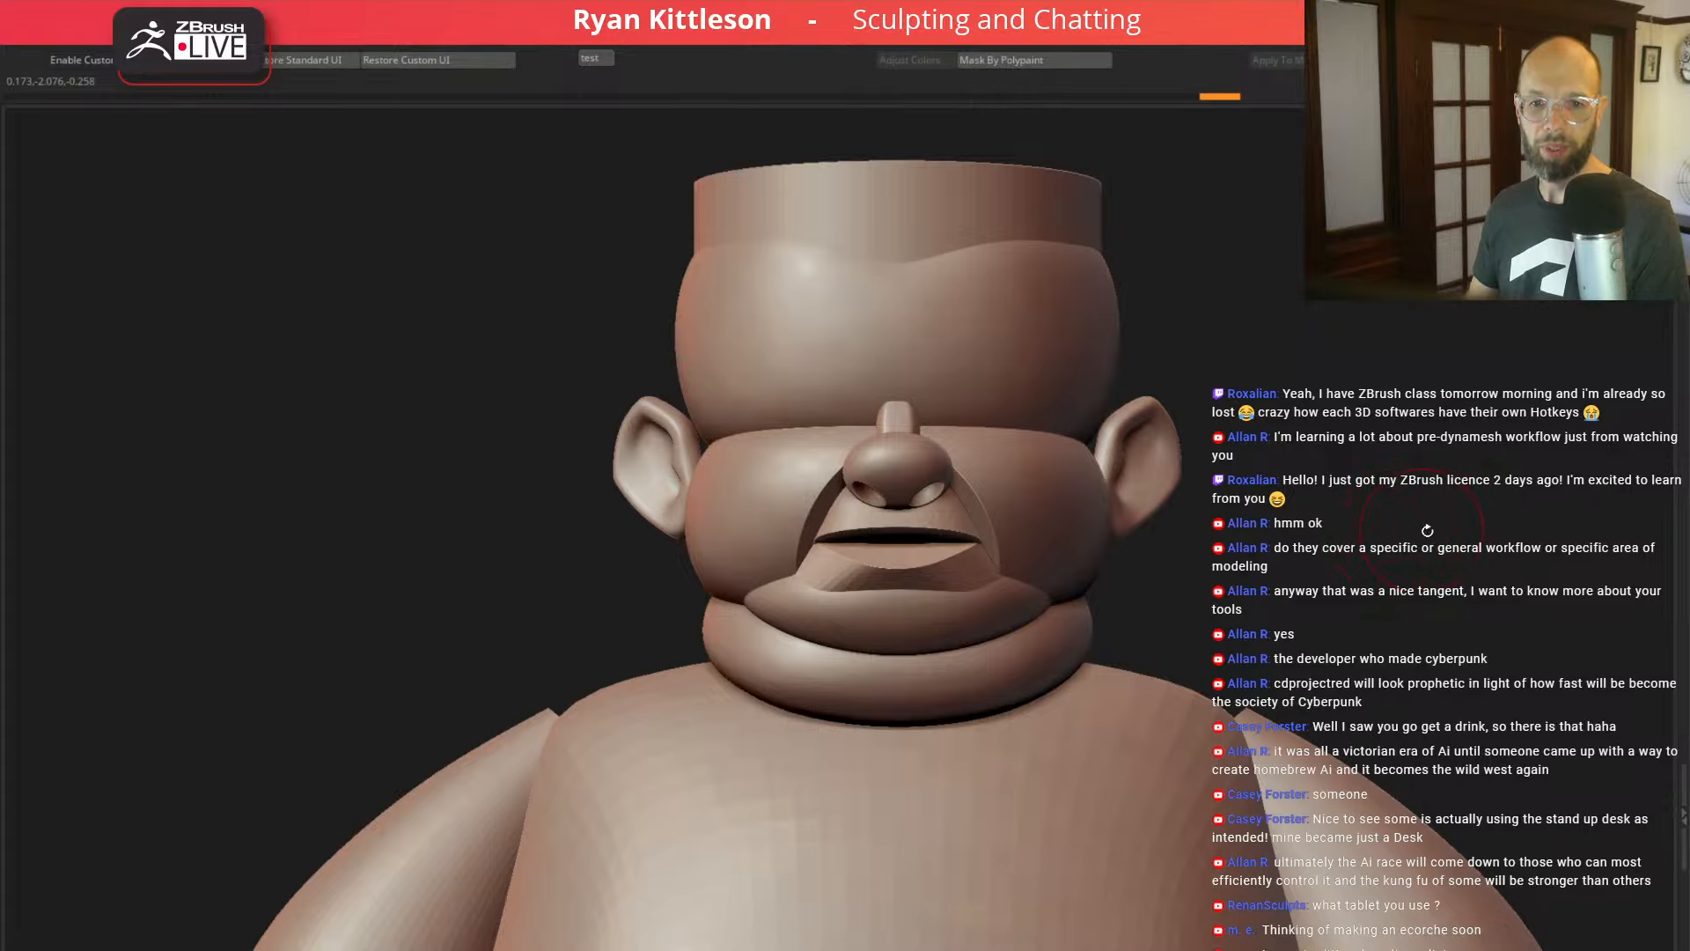
# Step: Refine the lower lip's bottom edge so that its middle arches over the fold beneath it
pyautogui.keyDown('alt'); pyautogui.moveTo(1428, 535); pyautogui.dragTo(1364, 508, button='right'); pyautogui.keyUp('alt')
pyautogui.keyDown('ctrl'); pyautogui.moveTo(1364, 508); pyautogui.dragTo(1355, 604, button='right'); pyautogui.keyUp('ctrl')
pyautogui.moveTo(829, 615); pyautogui.dragTo(828, 497)
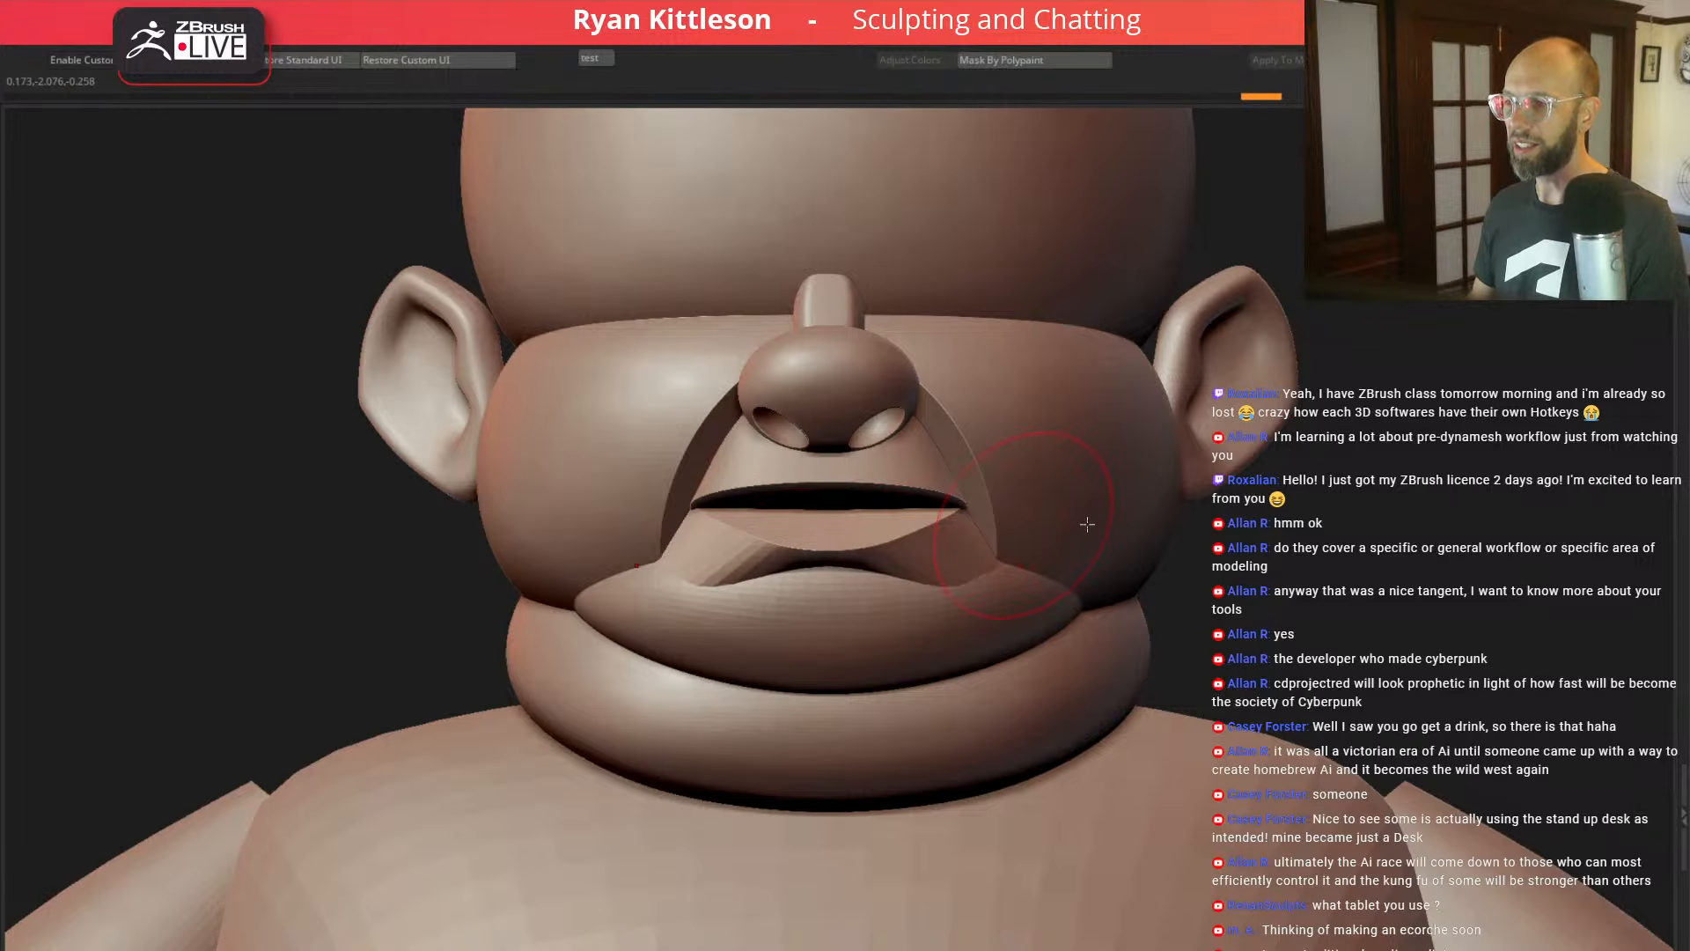
pyautogui.moveTo(1376, 547); pyautogui.dragTo(1312, 546, button='right')
pyautogui.moveTo(749, 561); pyautogui.dragTo(1020, 631)
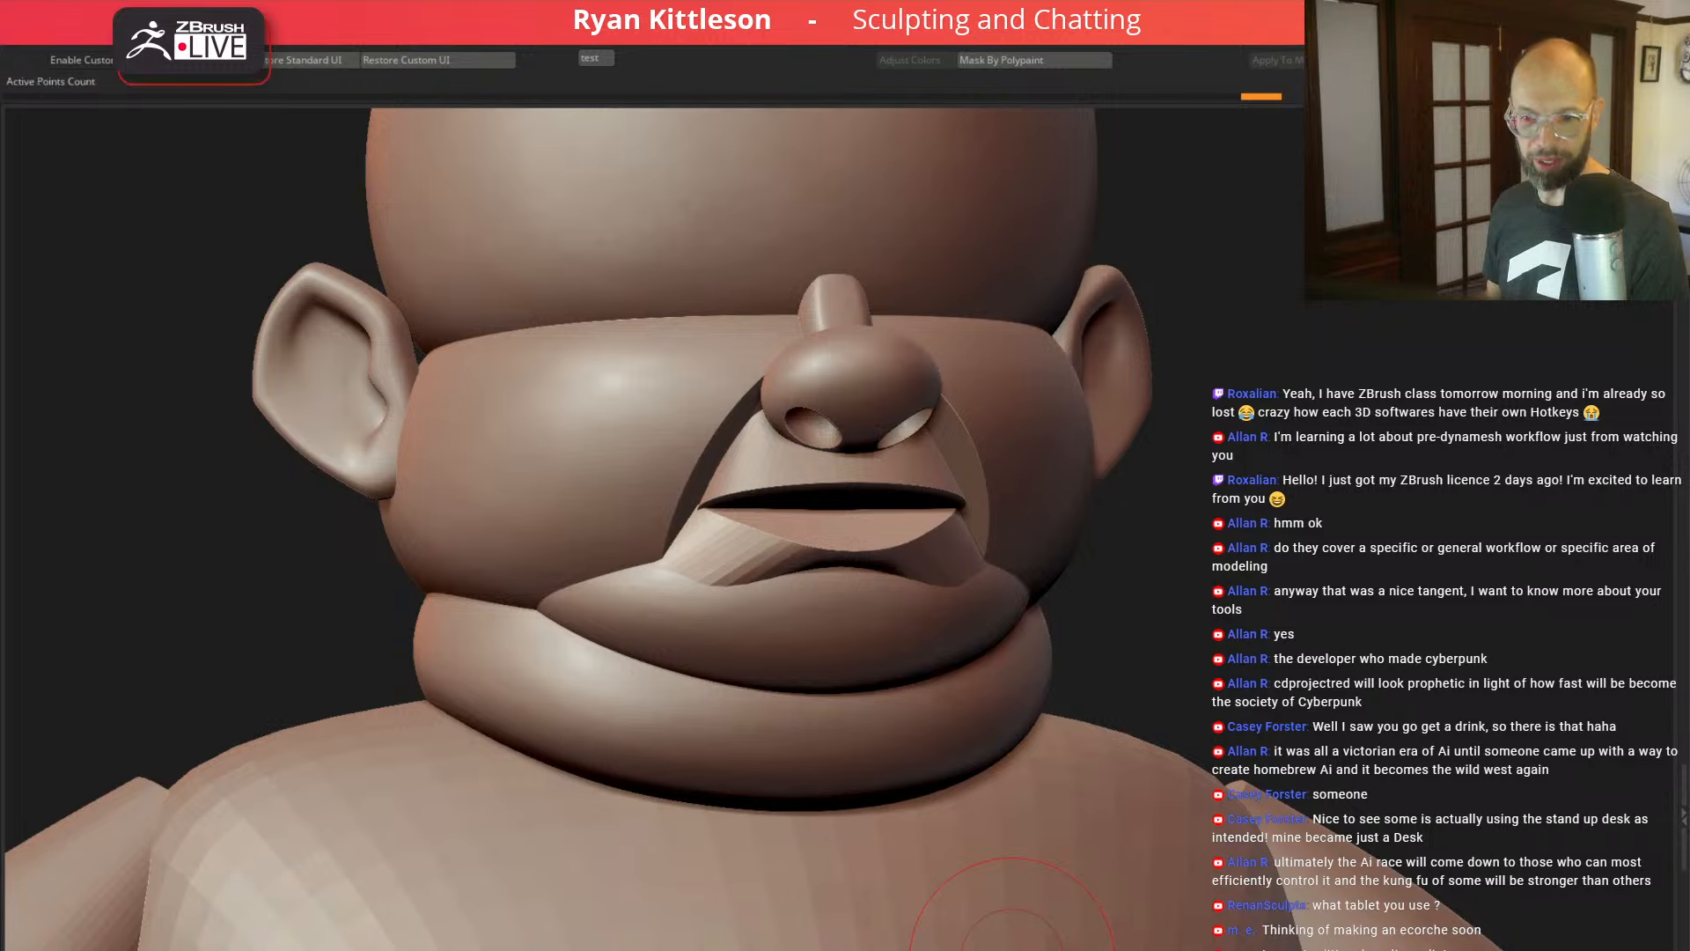
# Step: Select the upperlip area subtool, lower its crease level to soften the edges, and turn off the polygroup display
pyautogui.keyDown('alt'); pyautogui.click(920, 468); pyautogui.keyUp('alt')
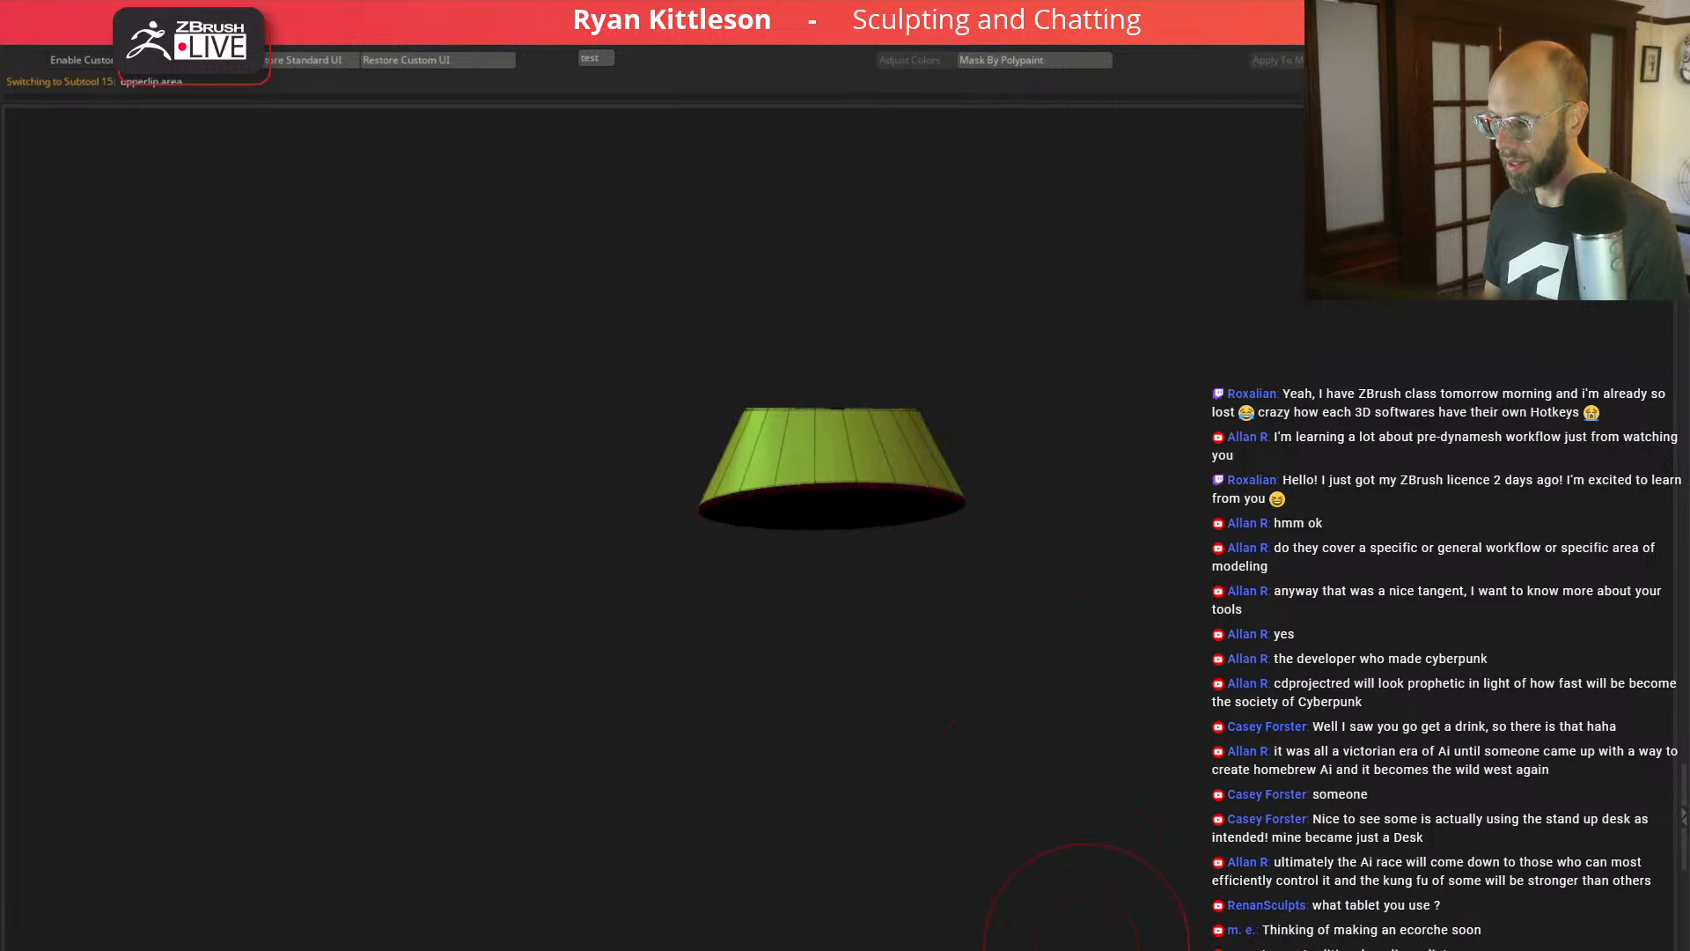
pyautogui.click(1087, 949)
pyautogui.click(1087, 948)
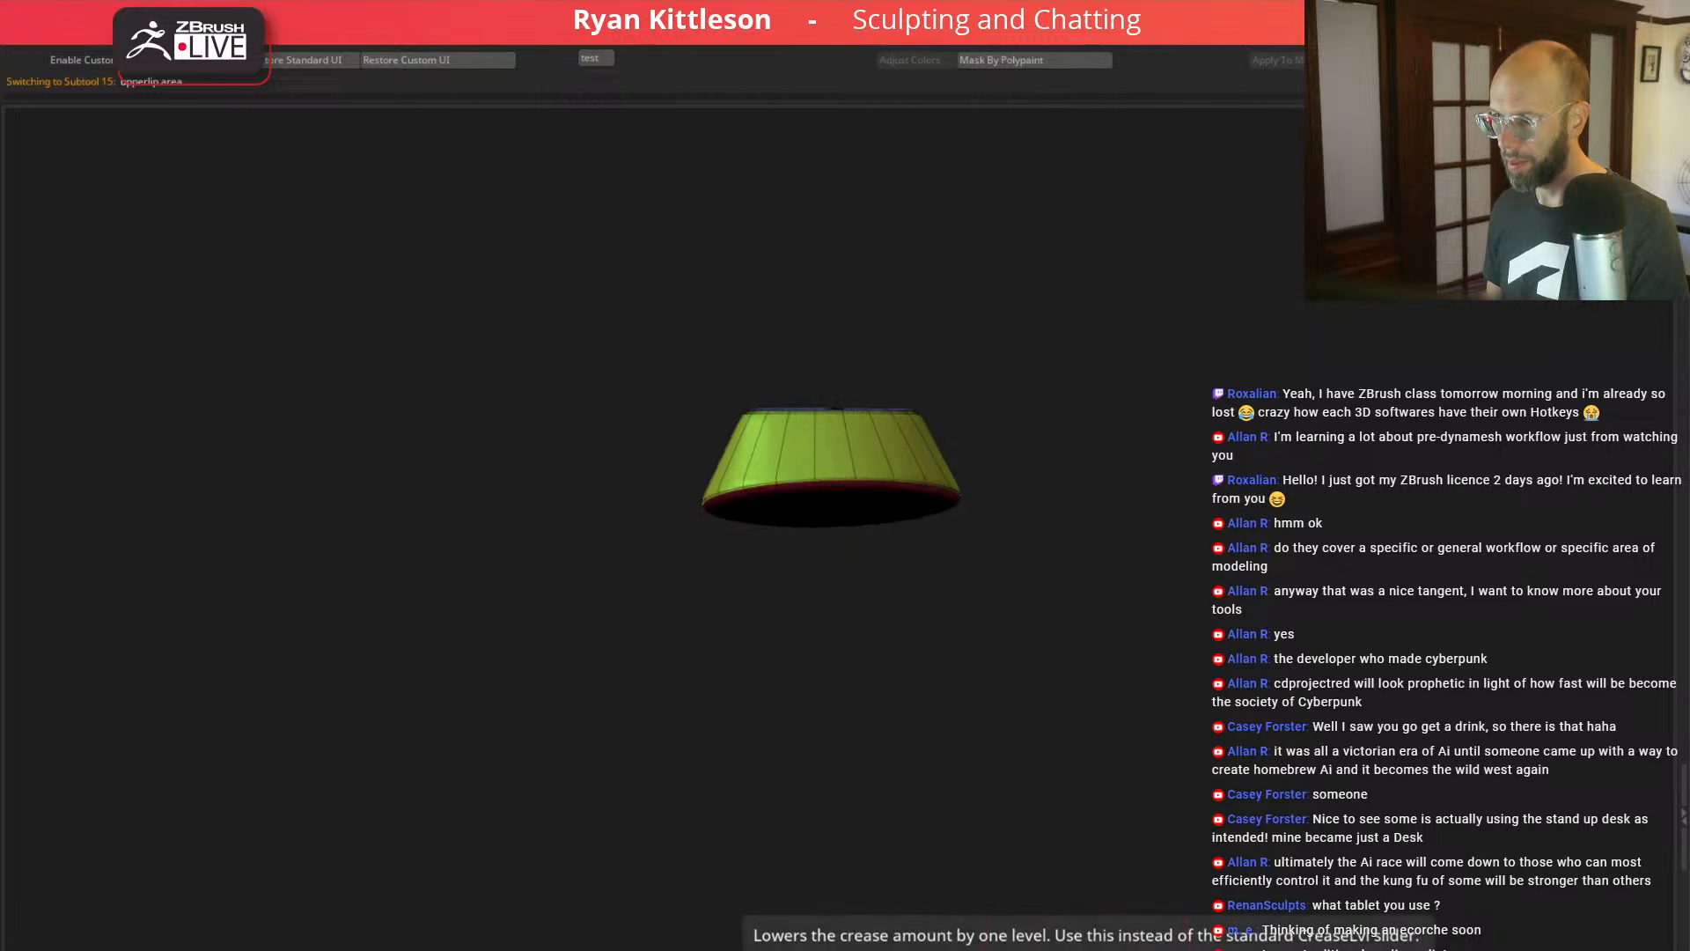
pyautogui.hotkey('shift', 'f')
pyautogui.click(1087, 948)
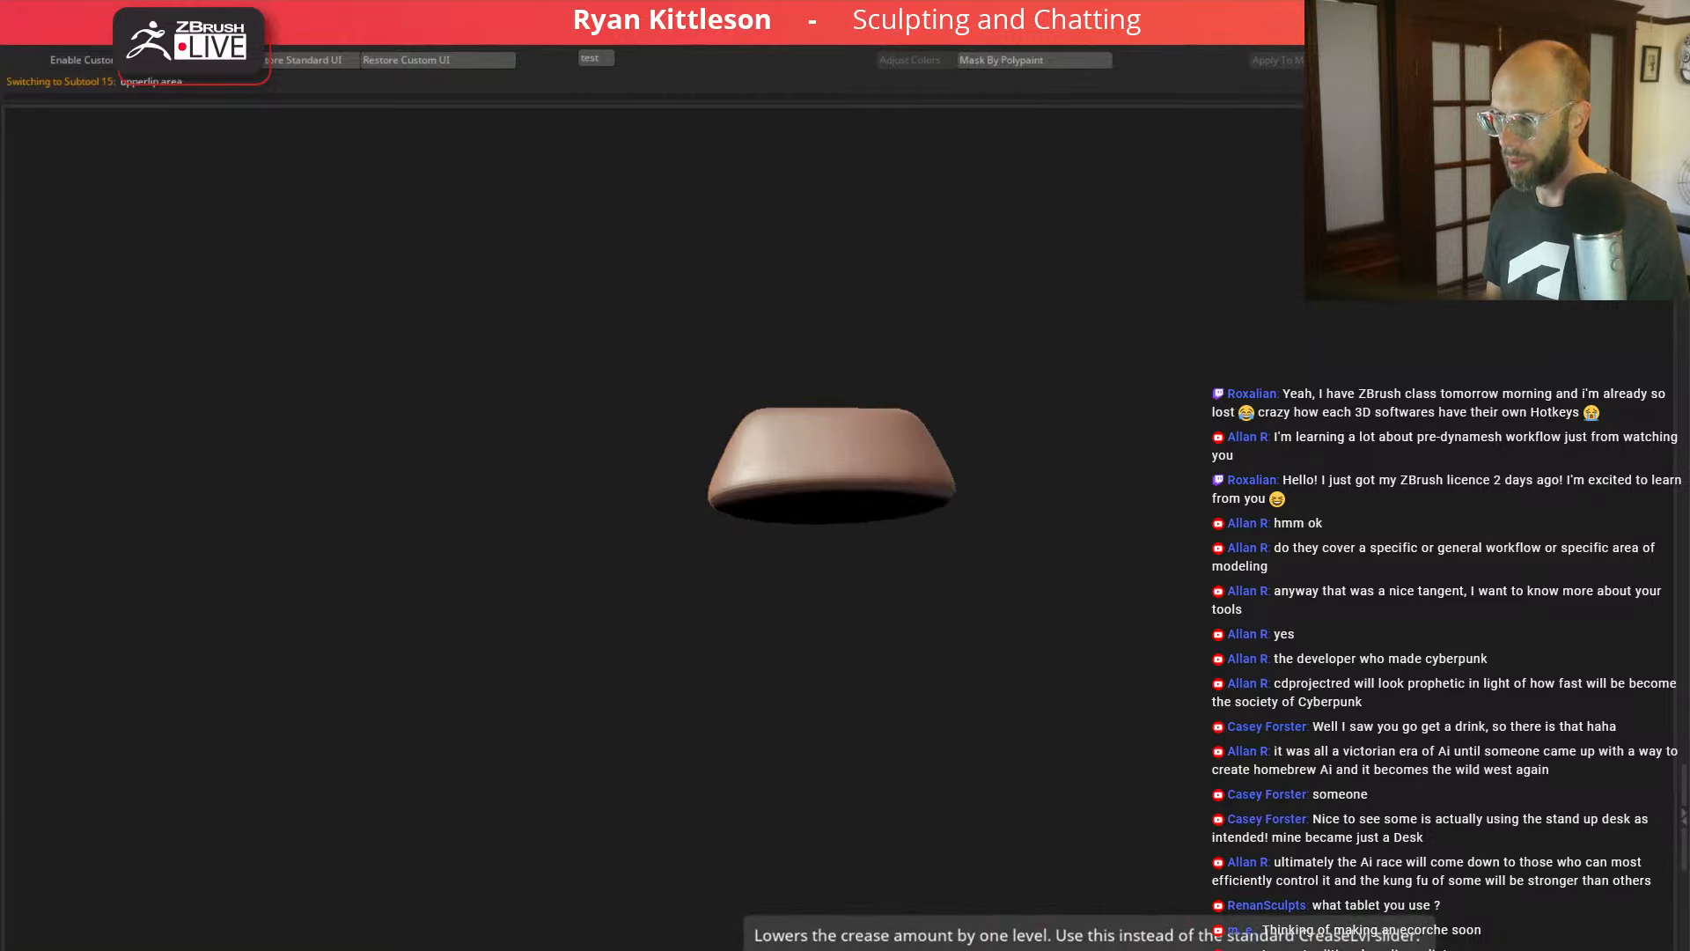
pyautogui.hotkey('alt', 'shift', 's')
# Step: Select the lower lip subtool and lower its crease level to soften the edges, undoing the last reduction
pyautogui.keyDown('alt'); pyautogui.click(972, 566); pyautogui.keyUp('alt')
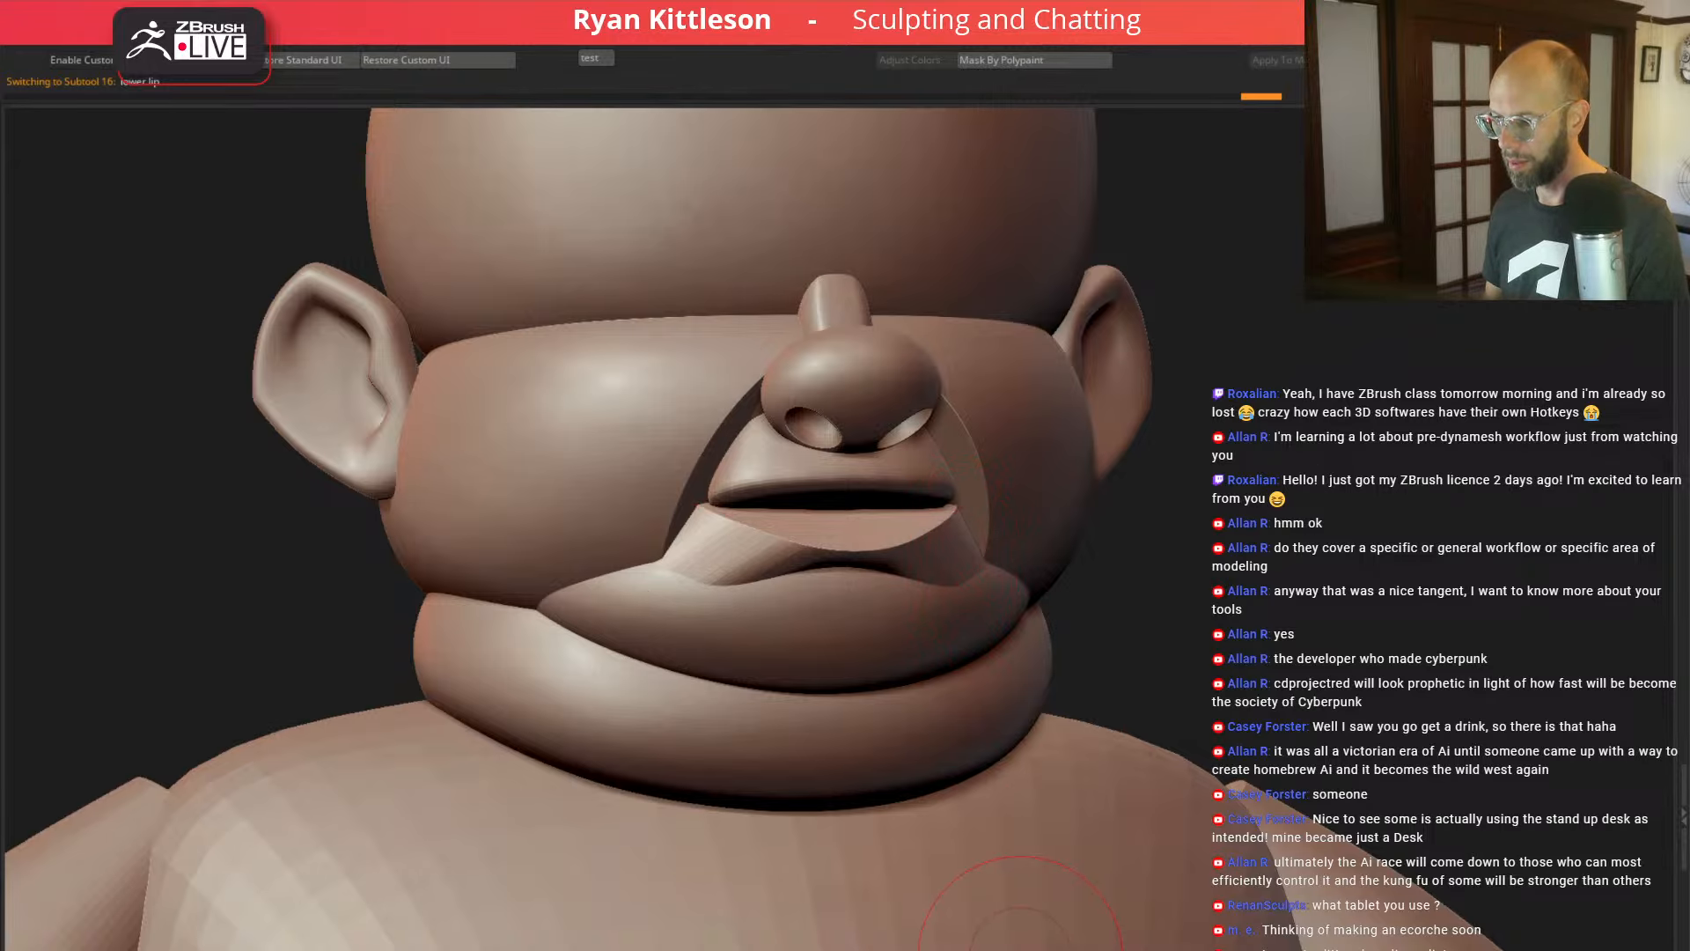
pyautogui.click(1021, 950)
pyautogui.click(1021, 950)
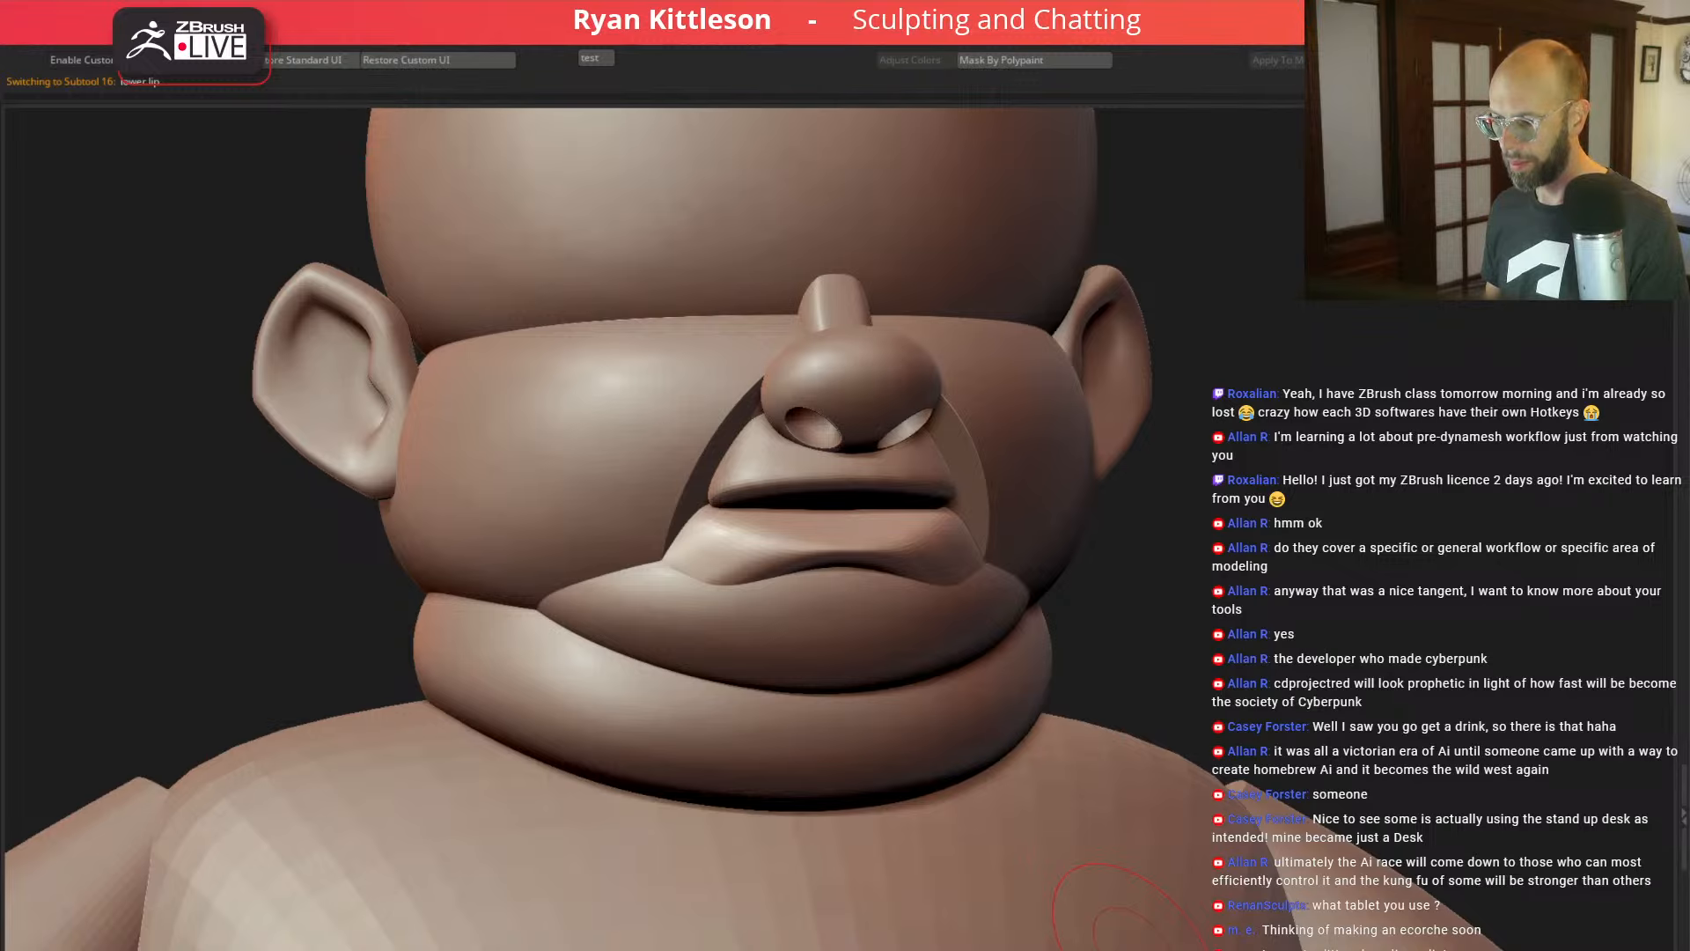
pyautogui.hotkey('ctrl', 'z')
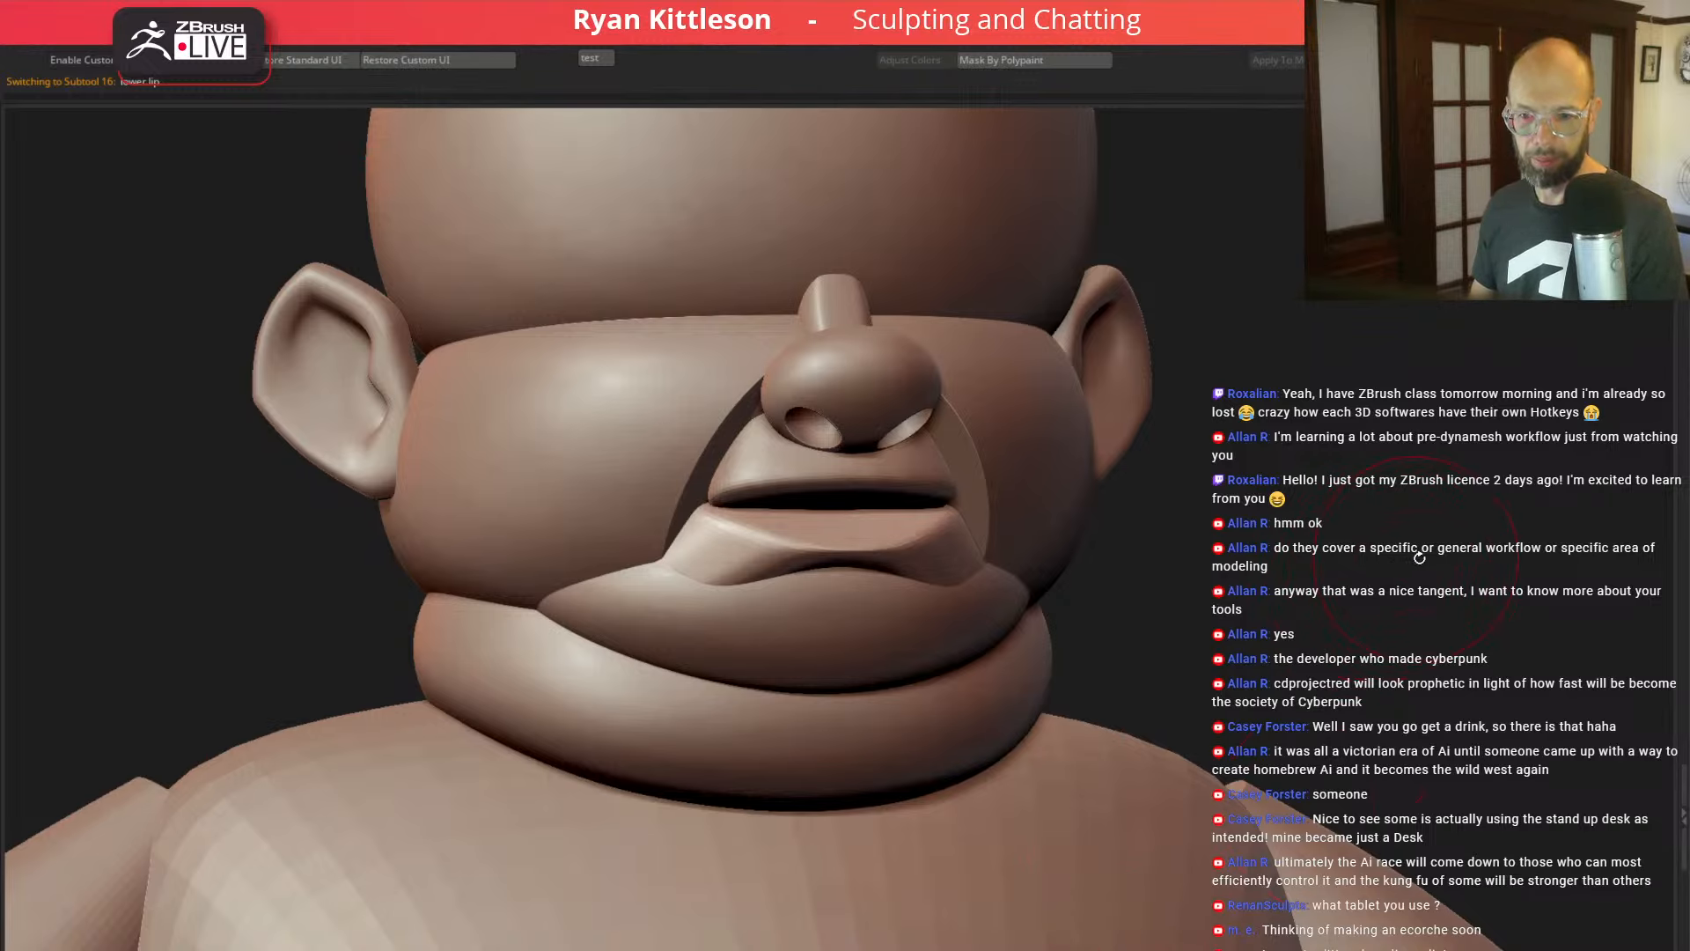
pyautogui.moveTo(1428, 550); pyautogui.dragTo(732, 653)
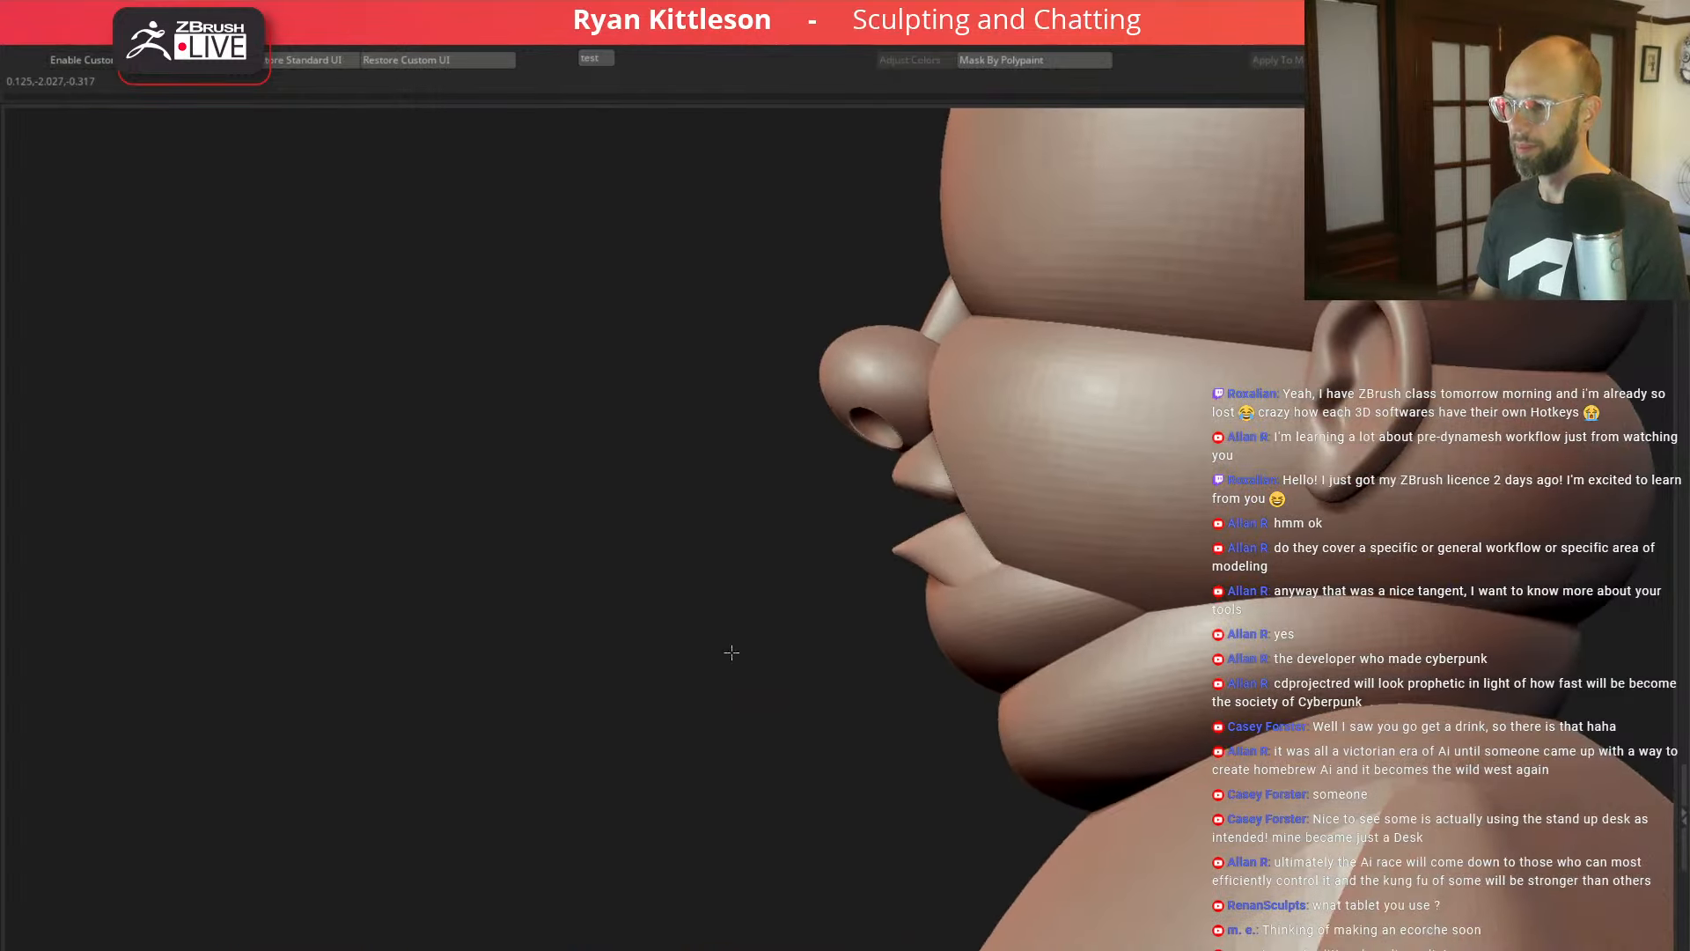
pyautogui.press('w')
pyautogui.keyDown('alt'); pyautogui.click(1171, 503); pyautogui.keyUp('alt')
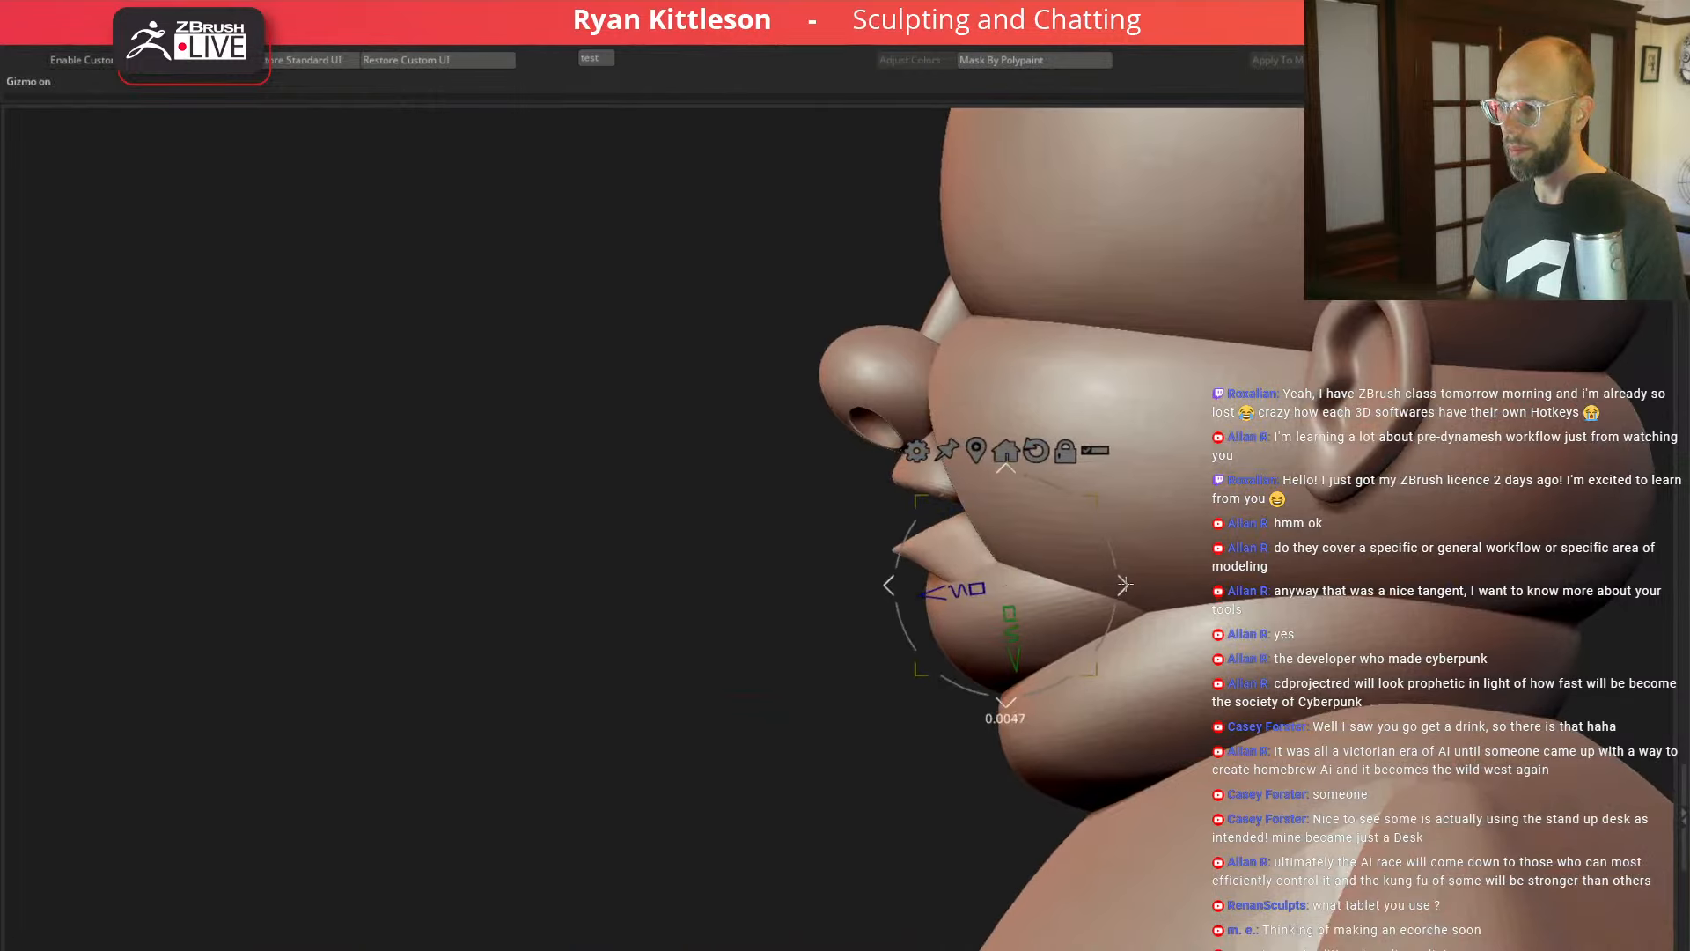
pyautogui.moveTo(1119, 588); pyautogui.dragTo(1129, 585)
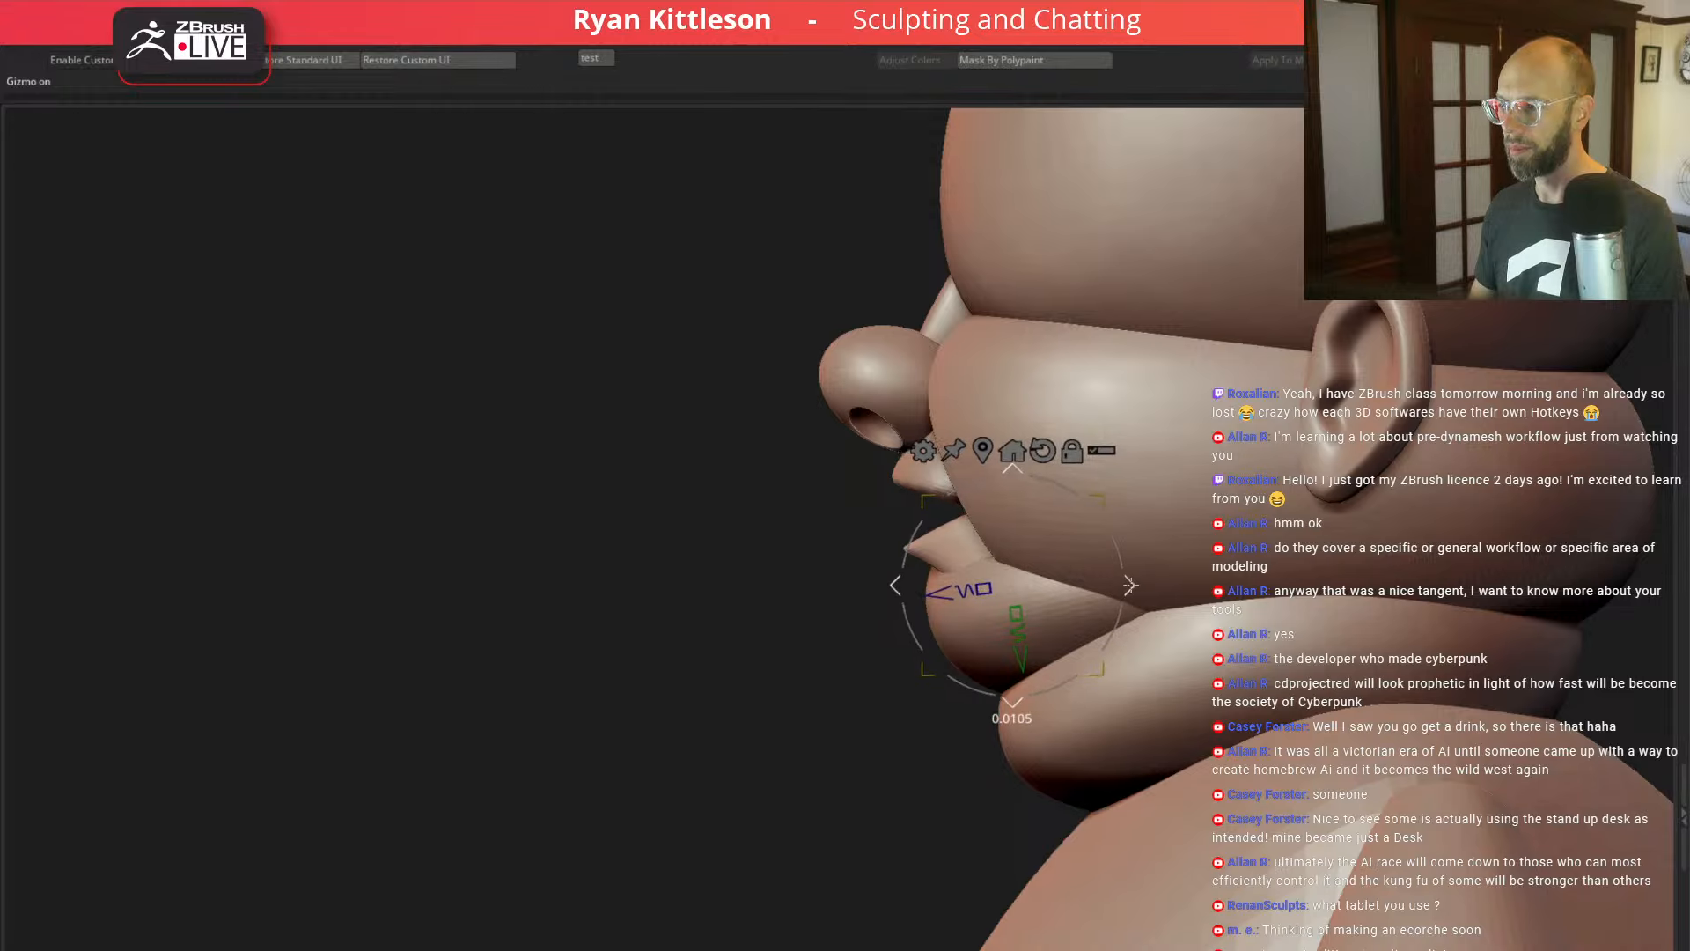
pyautogui.hotkey('ctrl', 'z')
# Step: Isolate the lower lip's underside polygroup with the smoothing preview off, and show the whole head again
pyautogui.hotkey('alt', 's')
pyautogui.press('q')
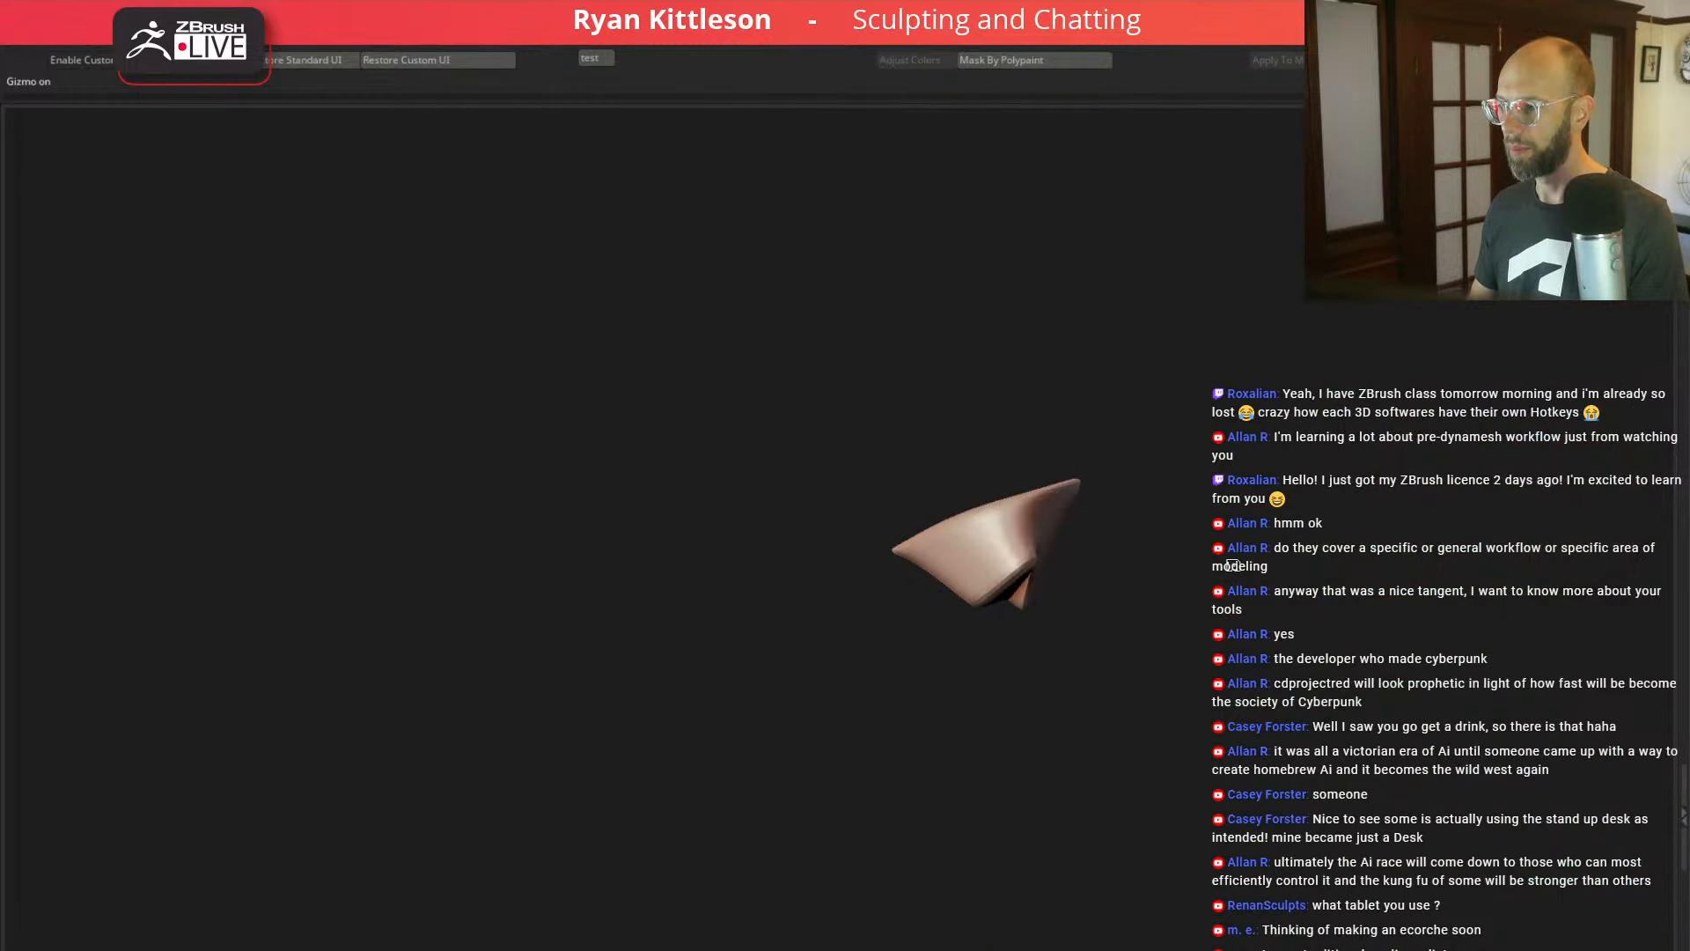
pyautogui.hotkey('shift', 'f')
pyautogui.hotkey('shift', 'd')
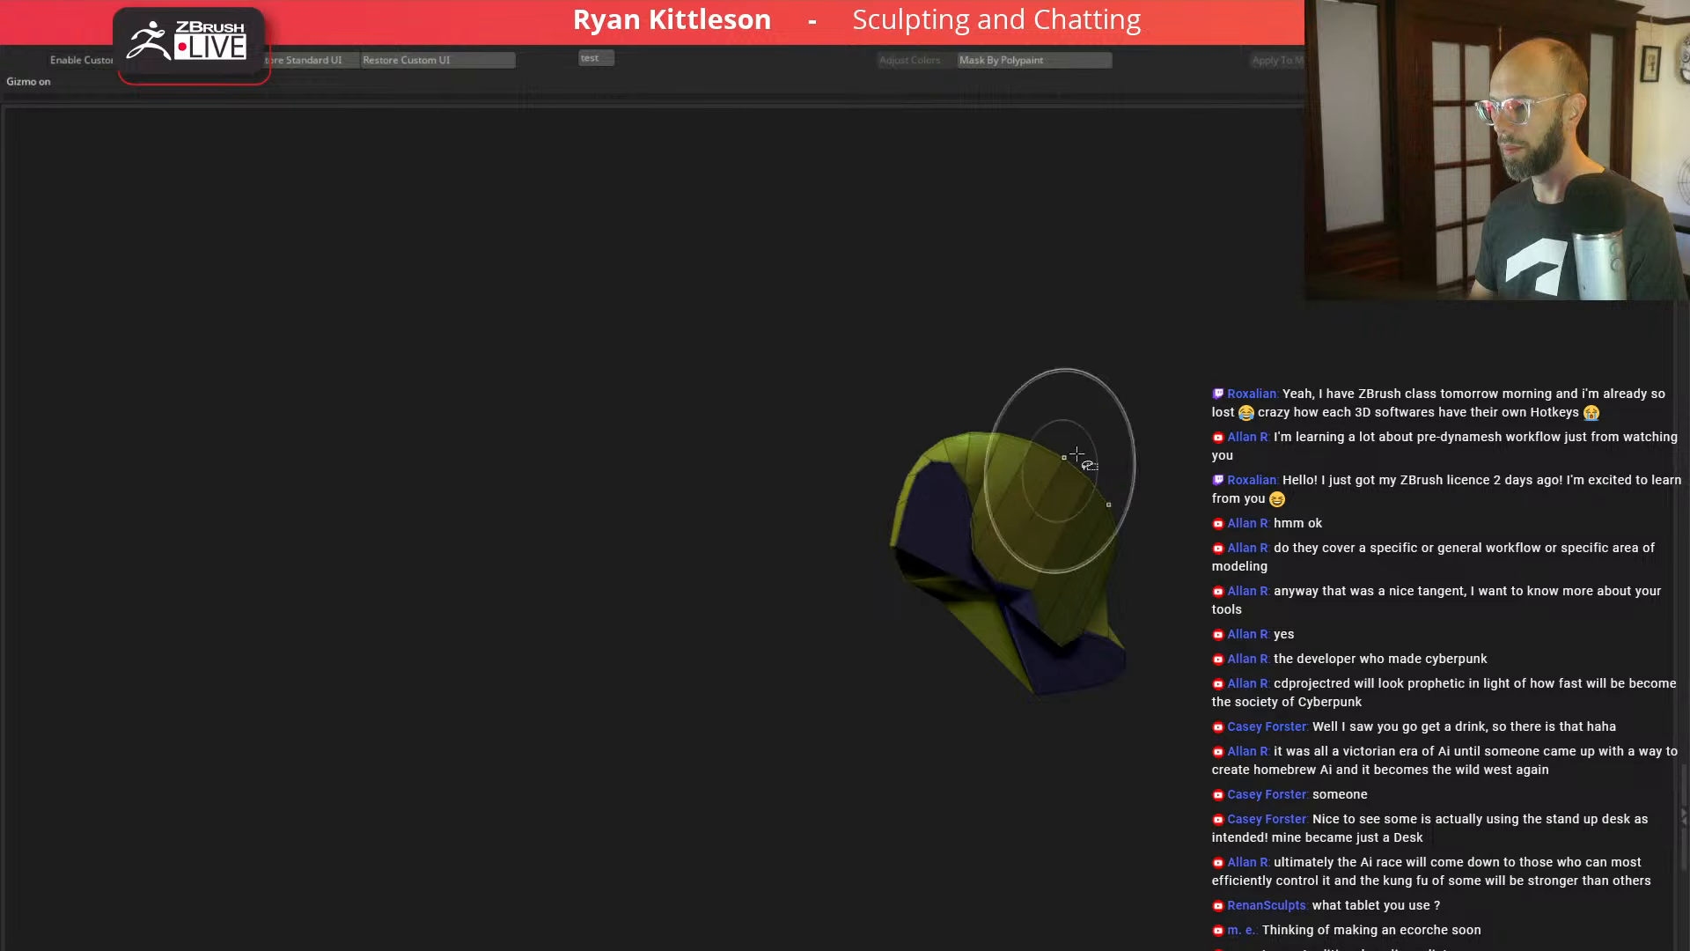
pyautogui.moveTo(1160, 396); pyautogui.dragTo(1193, 427)
pyautogui.hotkey('ctrl', 'z')
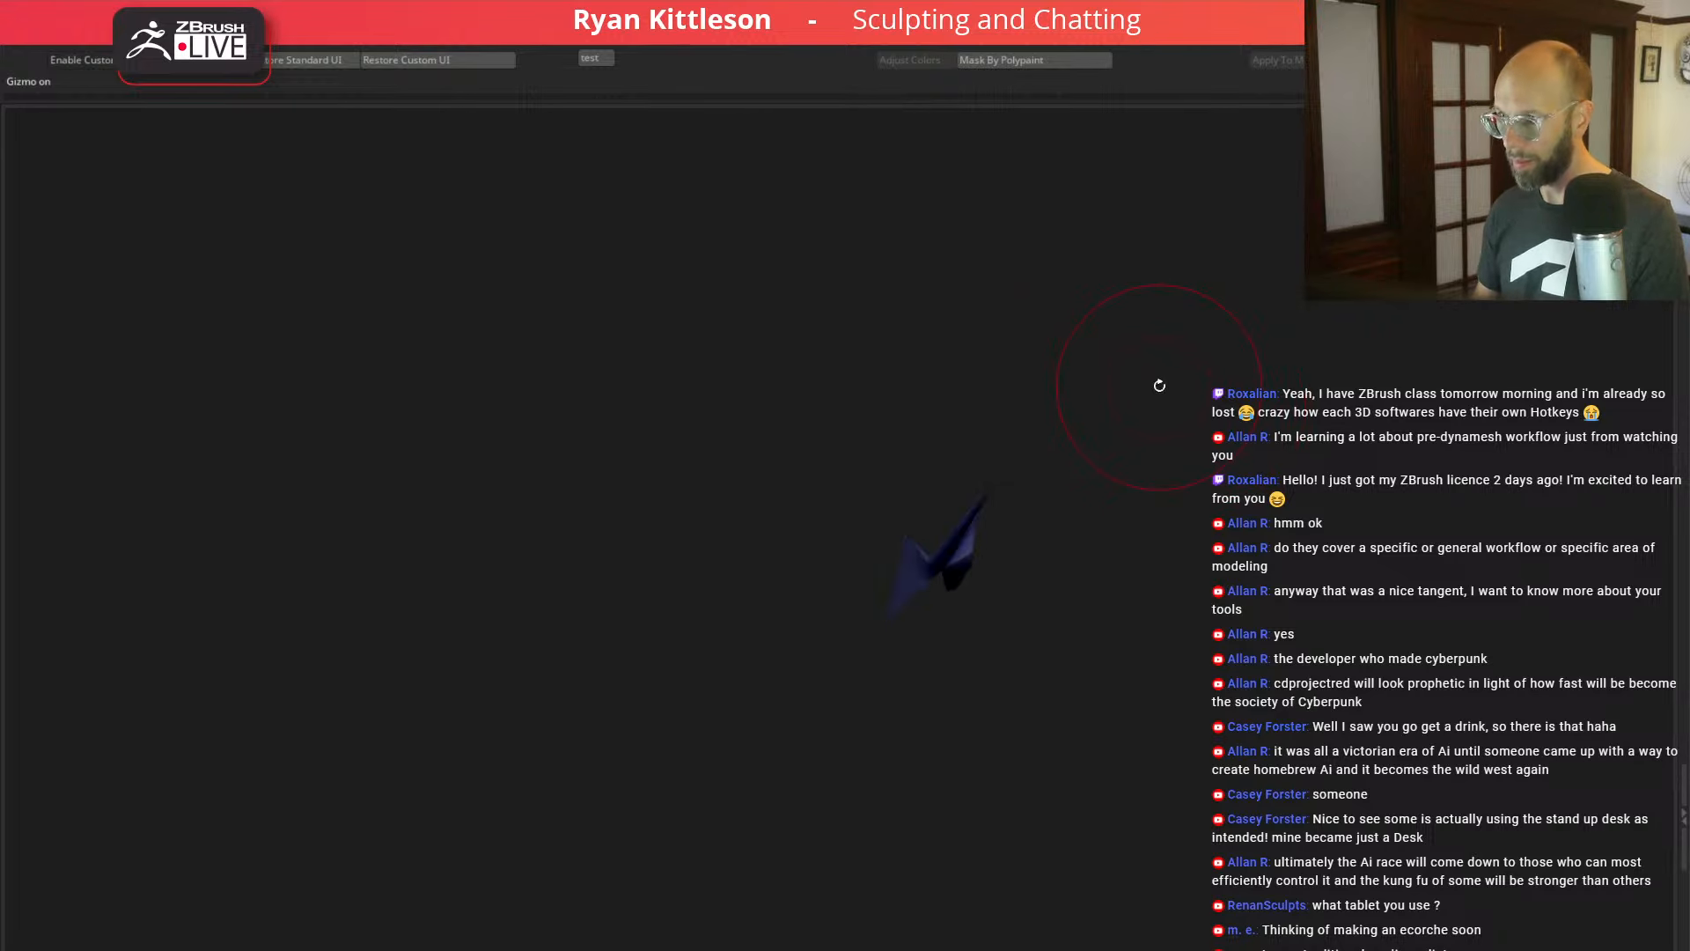
pyautogui.hotkey('ctrl', 'z')
pyautogui.hotkey('ctrl', 'z')
pyautogui.hotkey('alt', 's')
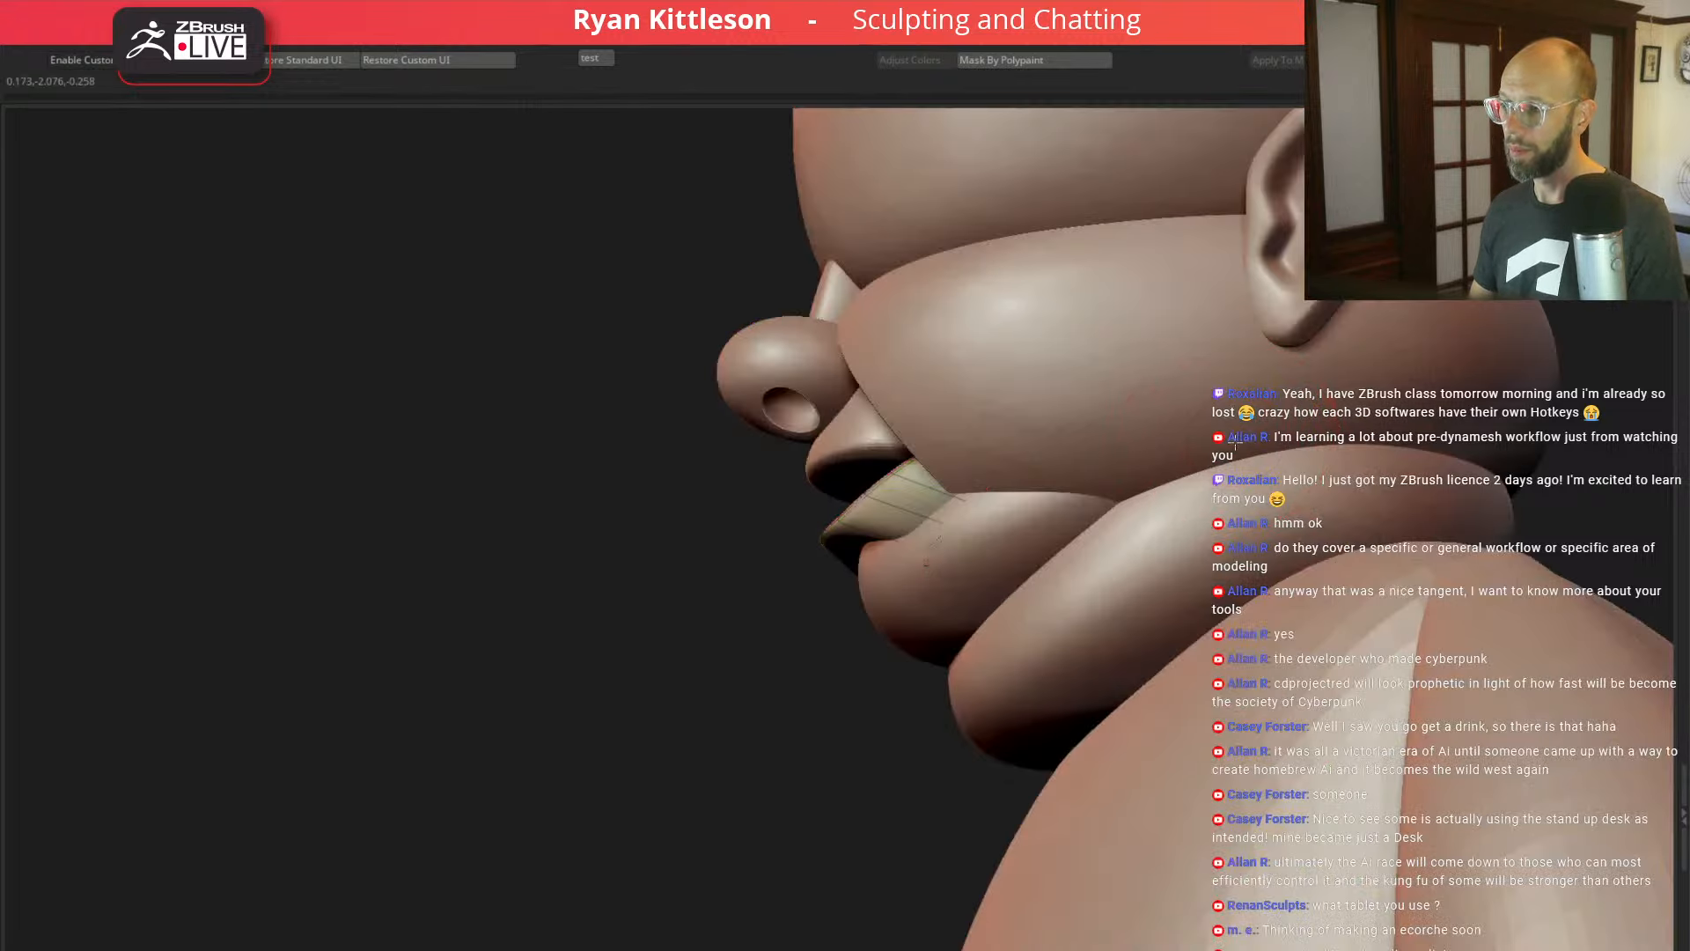
# Step: Move the lower lip slightly back toward the face with the gizmo from the side view
pyautogui.moveTo(612, 641); pyautogui.dragTo(799, 534)
pyautogui.press('w')
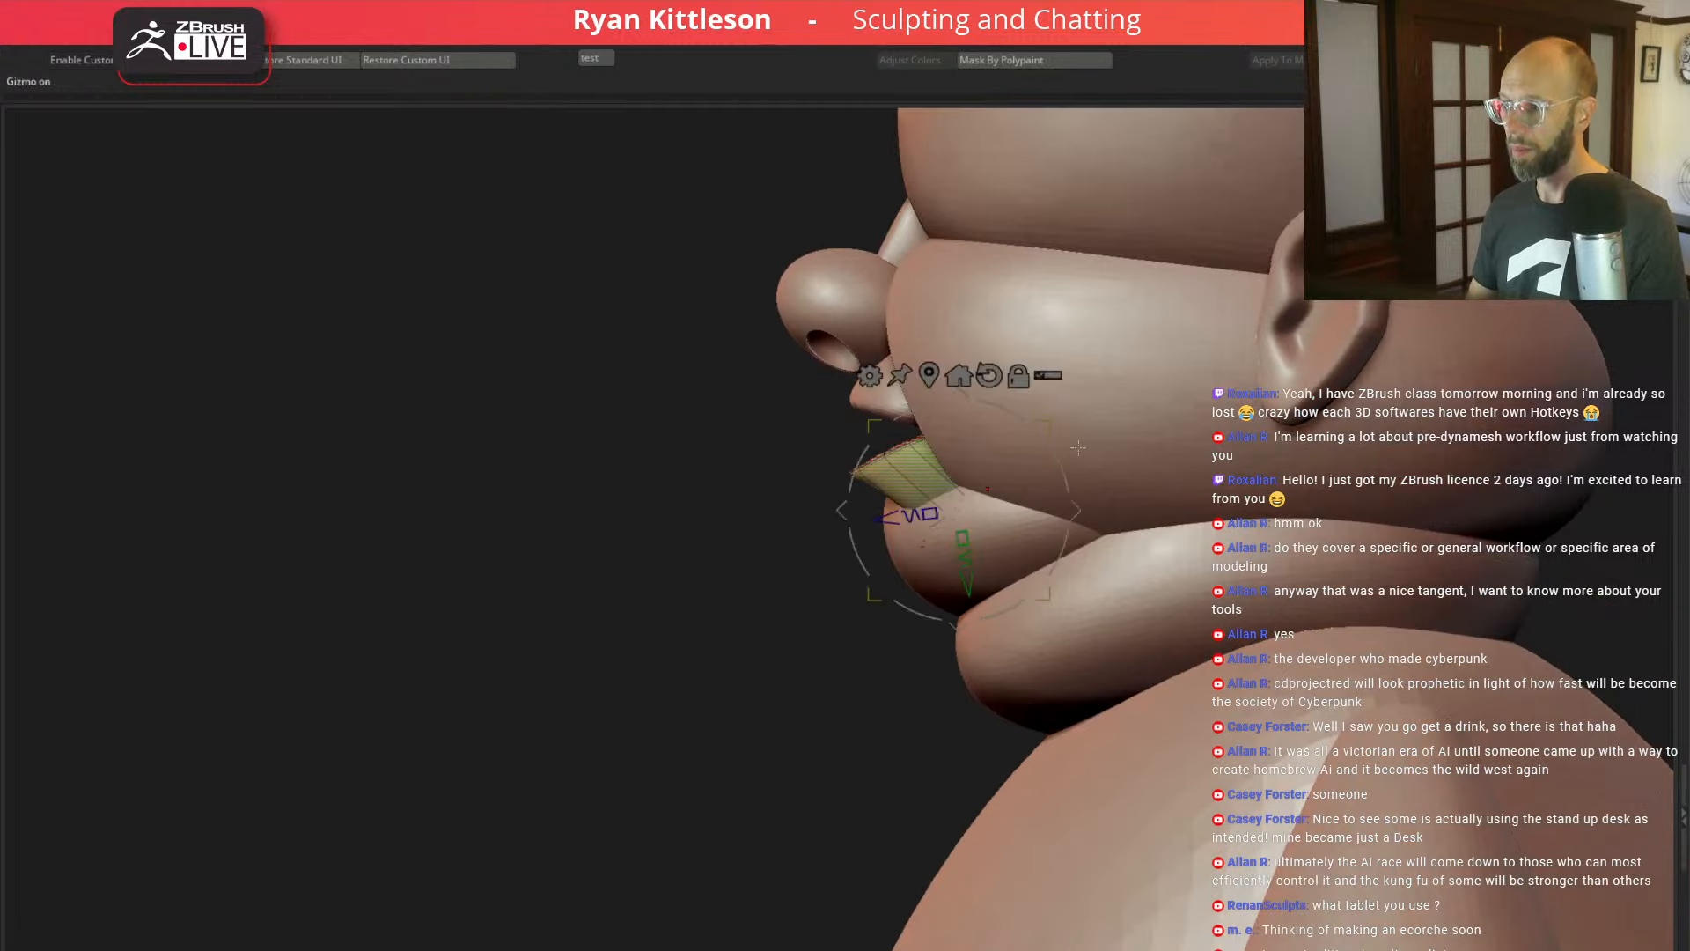
pyautogui.moveTo(1080, 512); pyautogui.dragTo(1093, 503)
pyautogui.moveTo(667, 578); pyautogui.dragTo(464, 531)
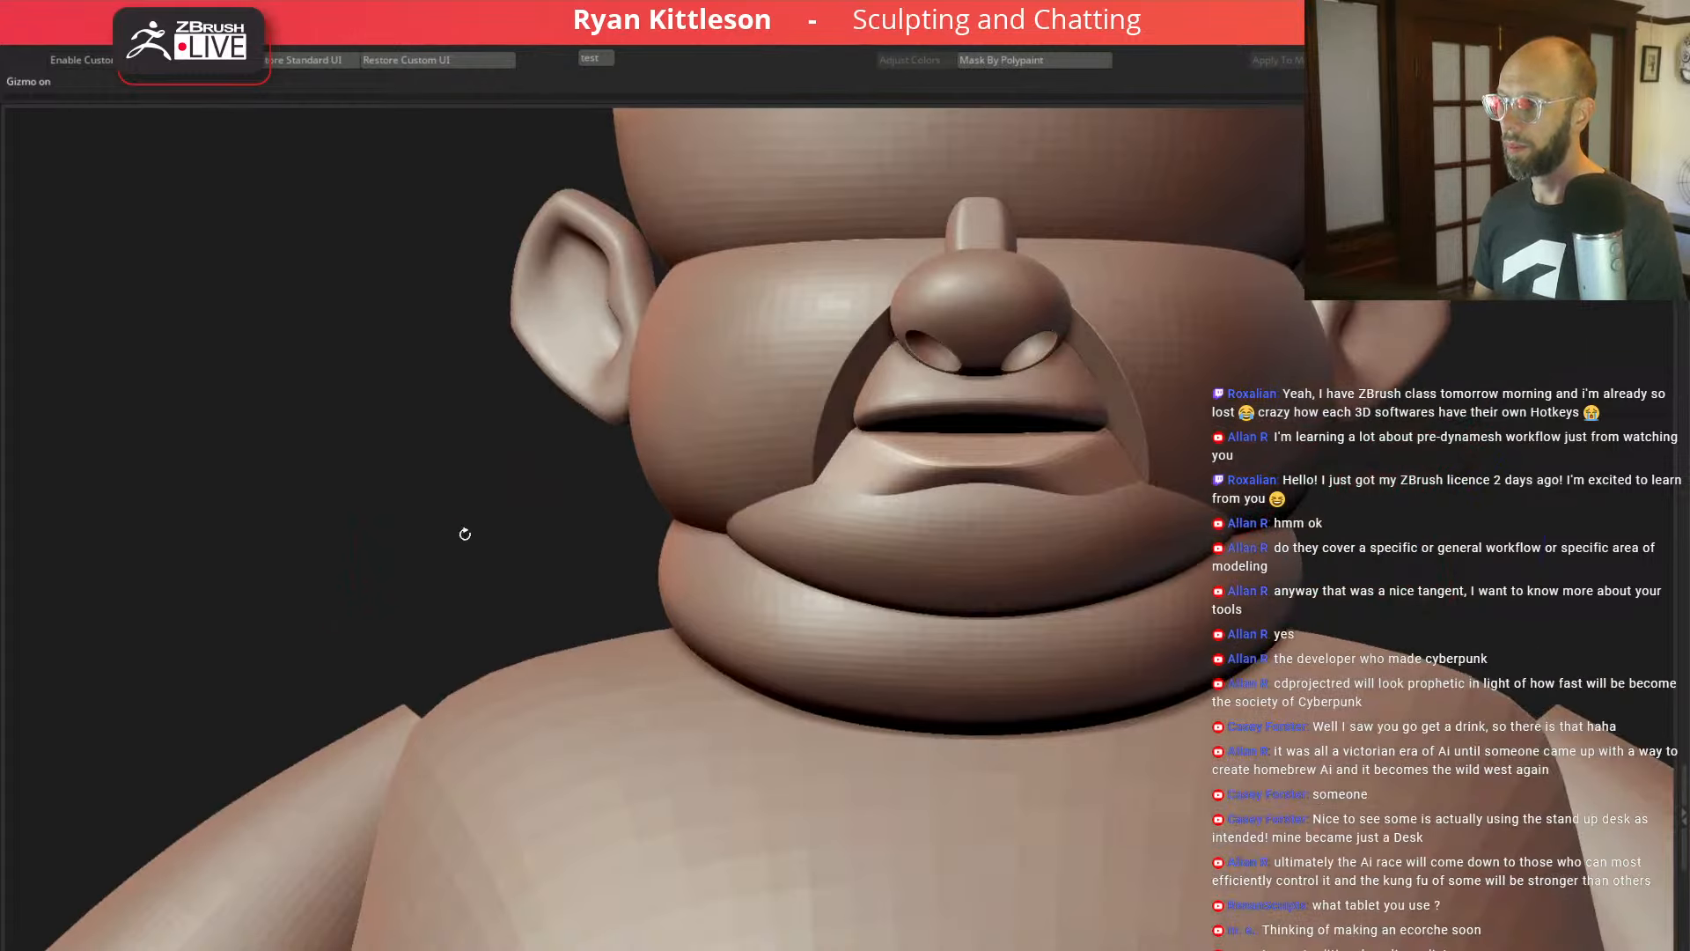
# Step: Quick-save the project
pyautogui.keyDown('alt'); pyautogui.moveTo(1460, 483); pyautogui.dragTo(532, 502); pyautogui.keyUp('alt')
pyautogui.hotkey('ctrl', 's')
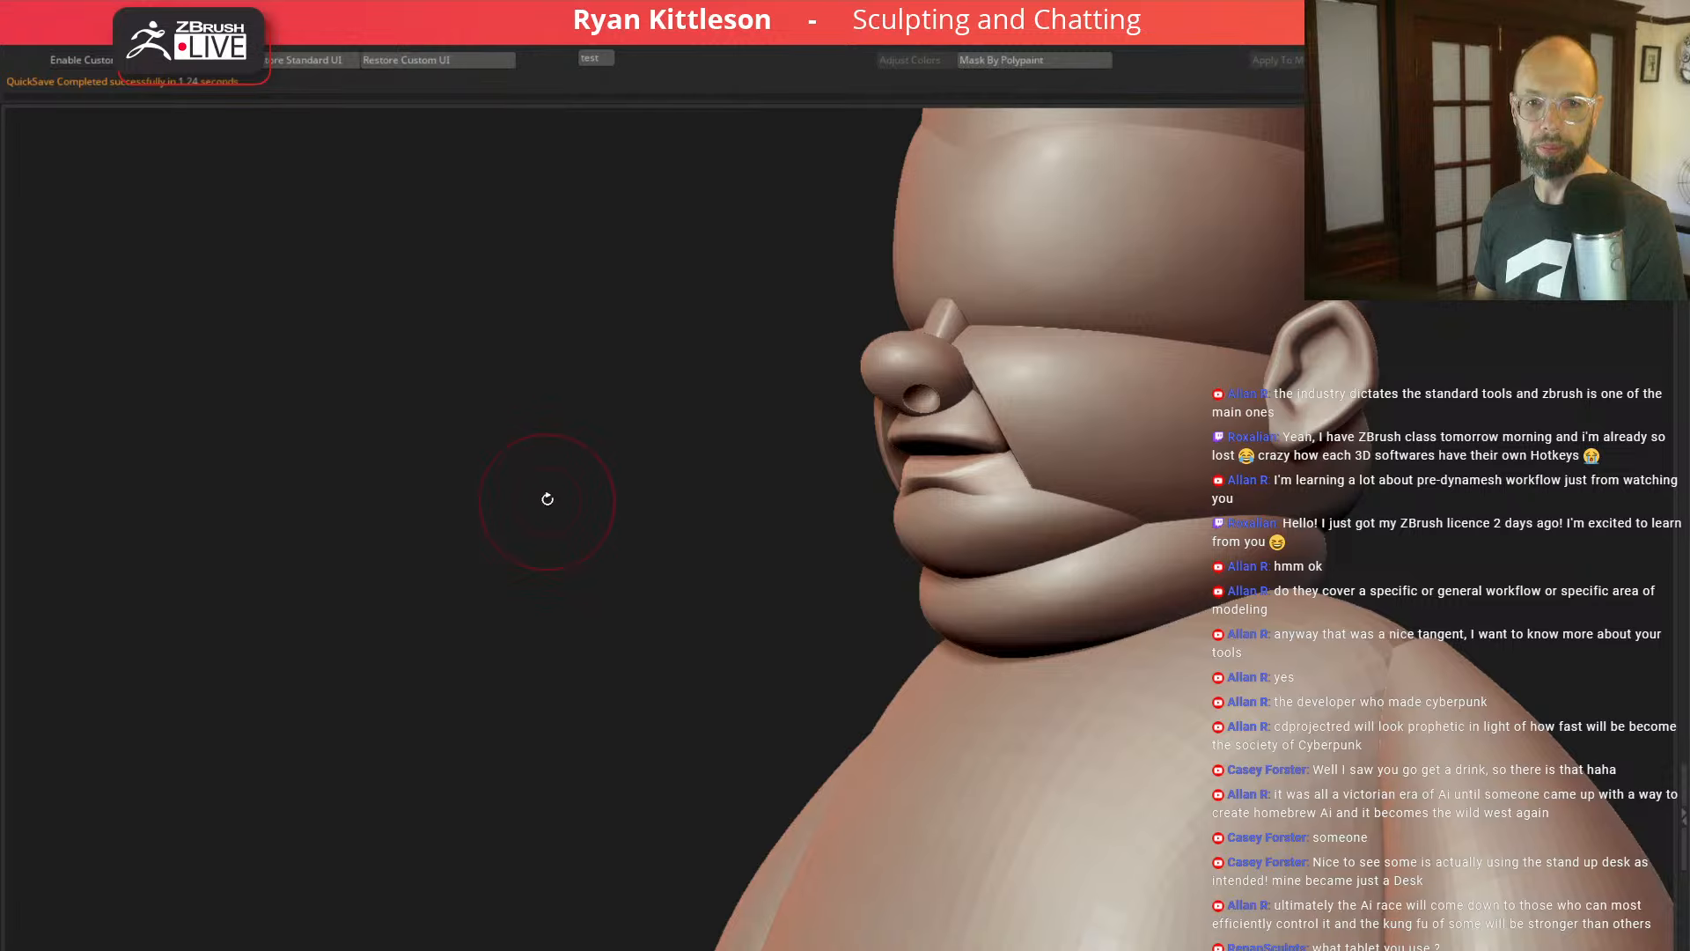
pyautogui.moveTo(517, 526)
pyautogui.mouseDown()
pyautogui.moveTo(540, 536)
pyautogui.moveTo(584, 505)
pyautogui.mouseUp()
# Step: Select the upperlip area subtool and pull its lower corner back toward the cheek from the side
pyautogui.keyDown('alt'); pyautogui.moveTo(1448, 498); pyautogui.dragTo(1406, 434); pyautogui.keyUp('alt')
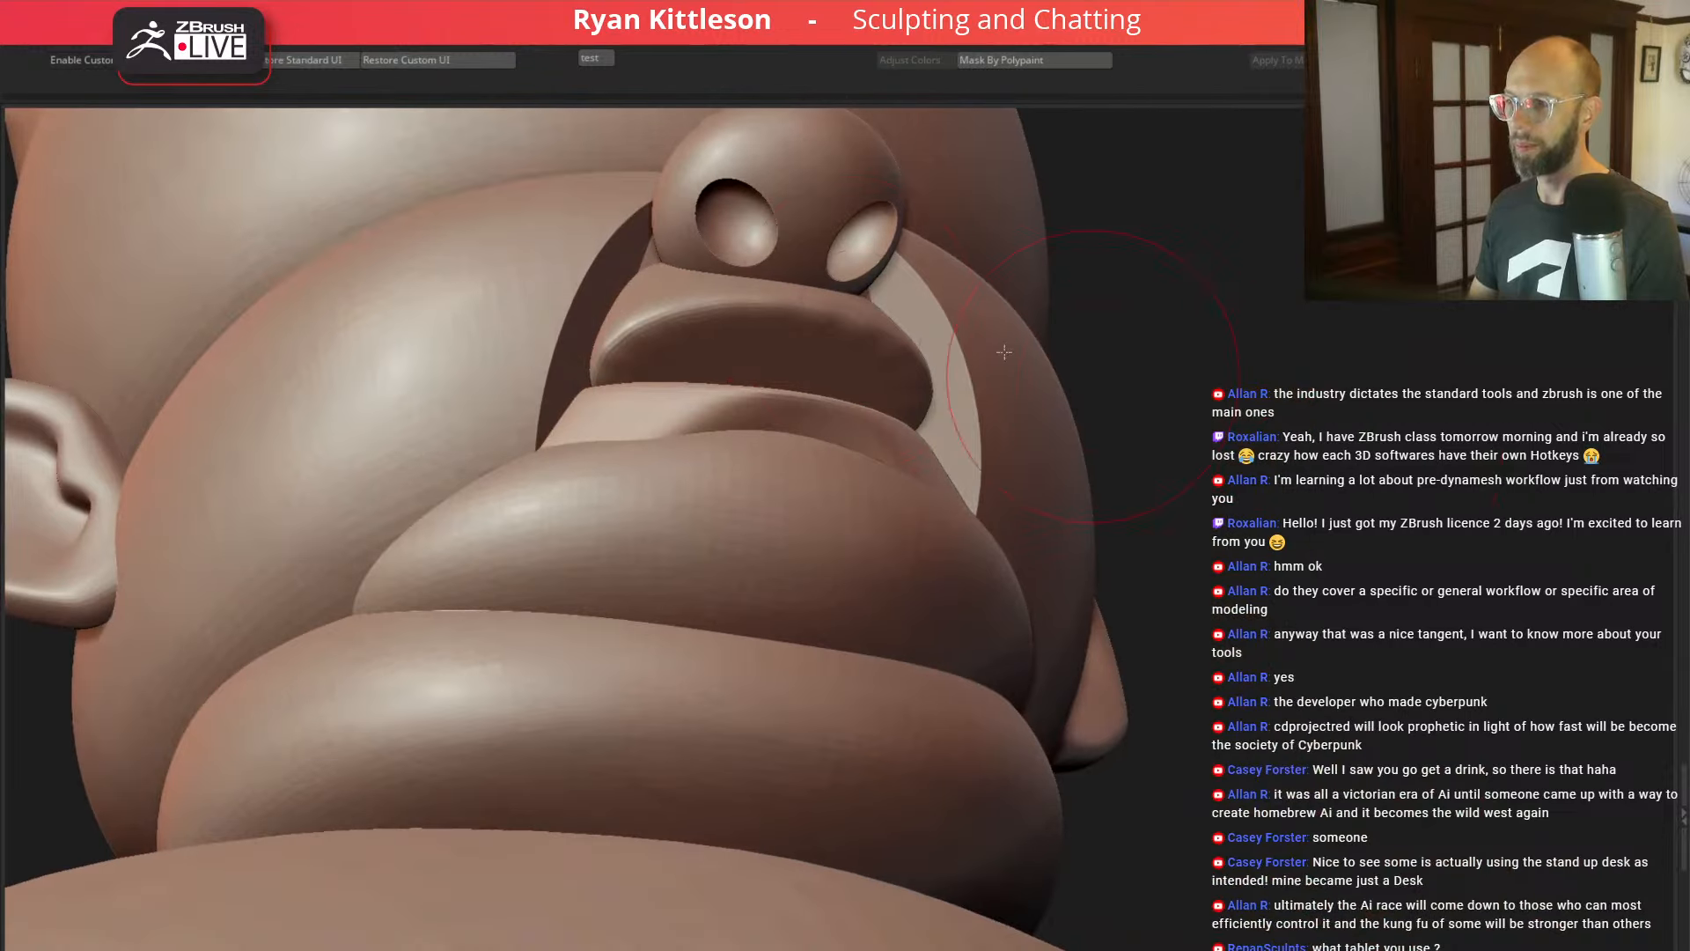
pyautogui.keyDown('alt'); pyautogui.click(746, 342); pyautogui.keyUp('alt')
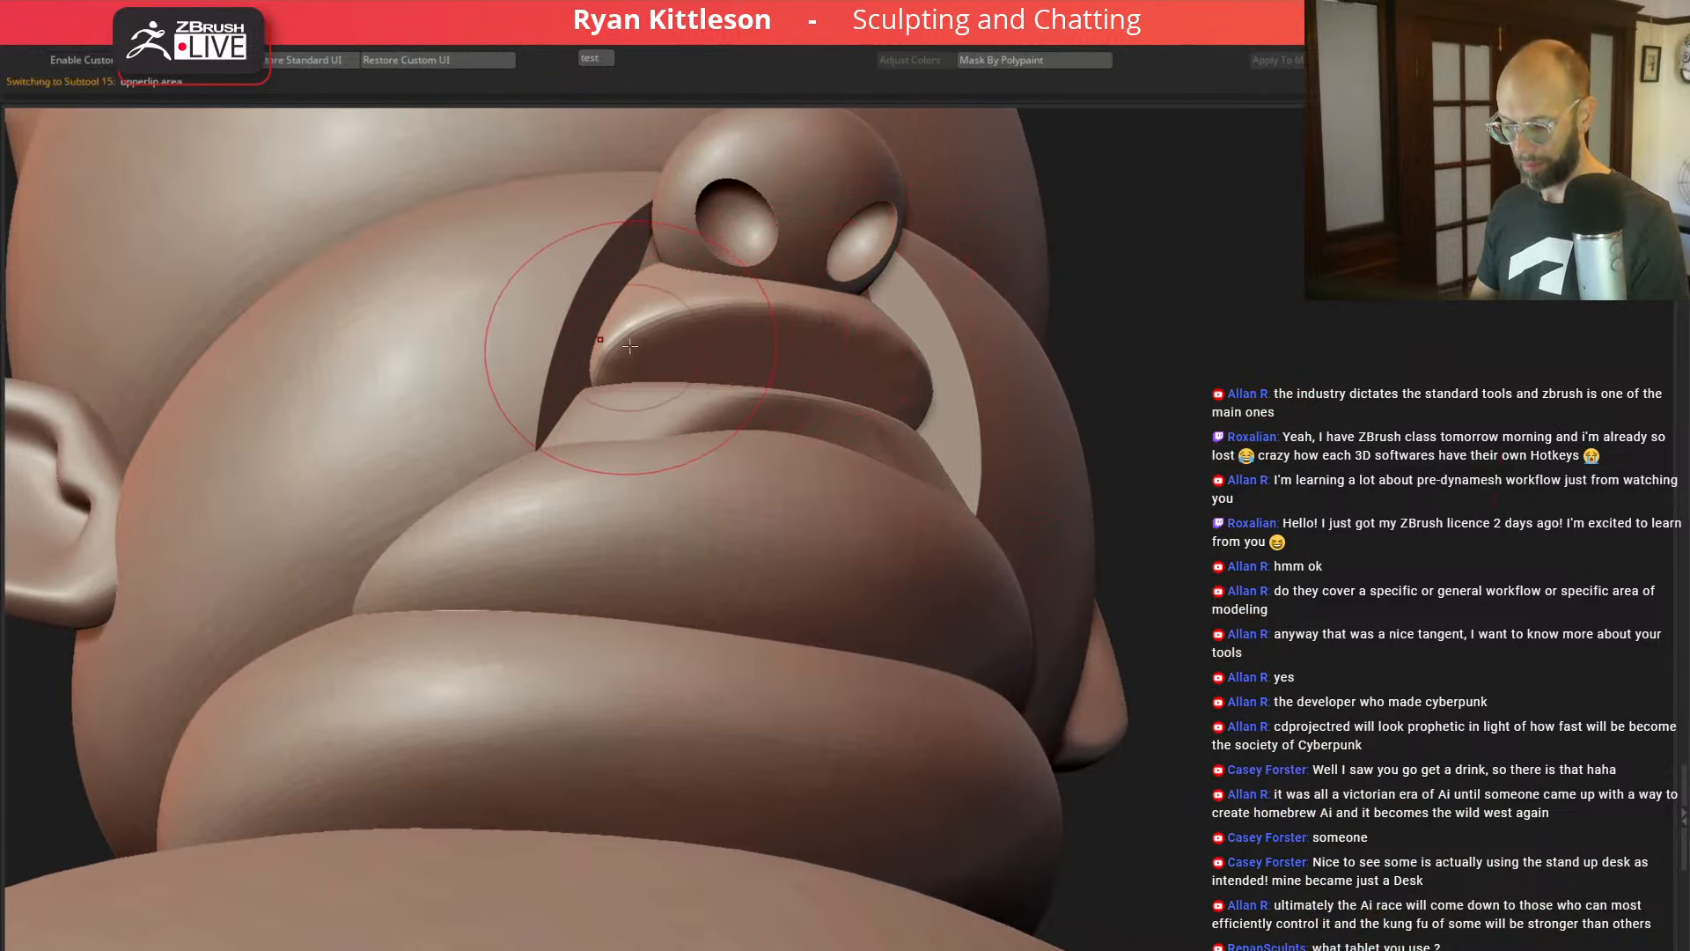
pyautogui.moveTo(1253, 321); pyautogui.dragTo(1304, 361)
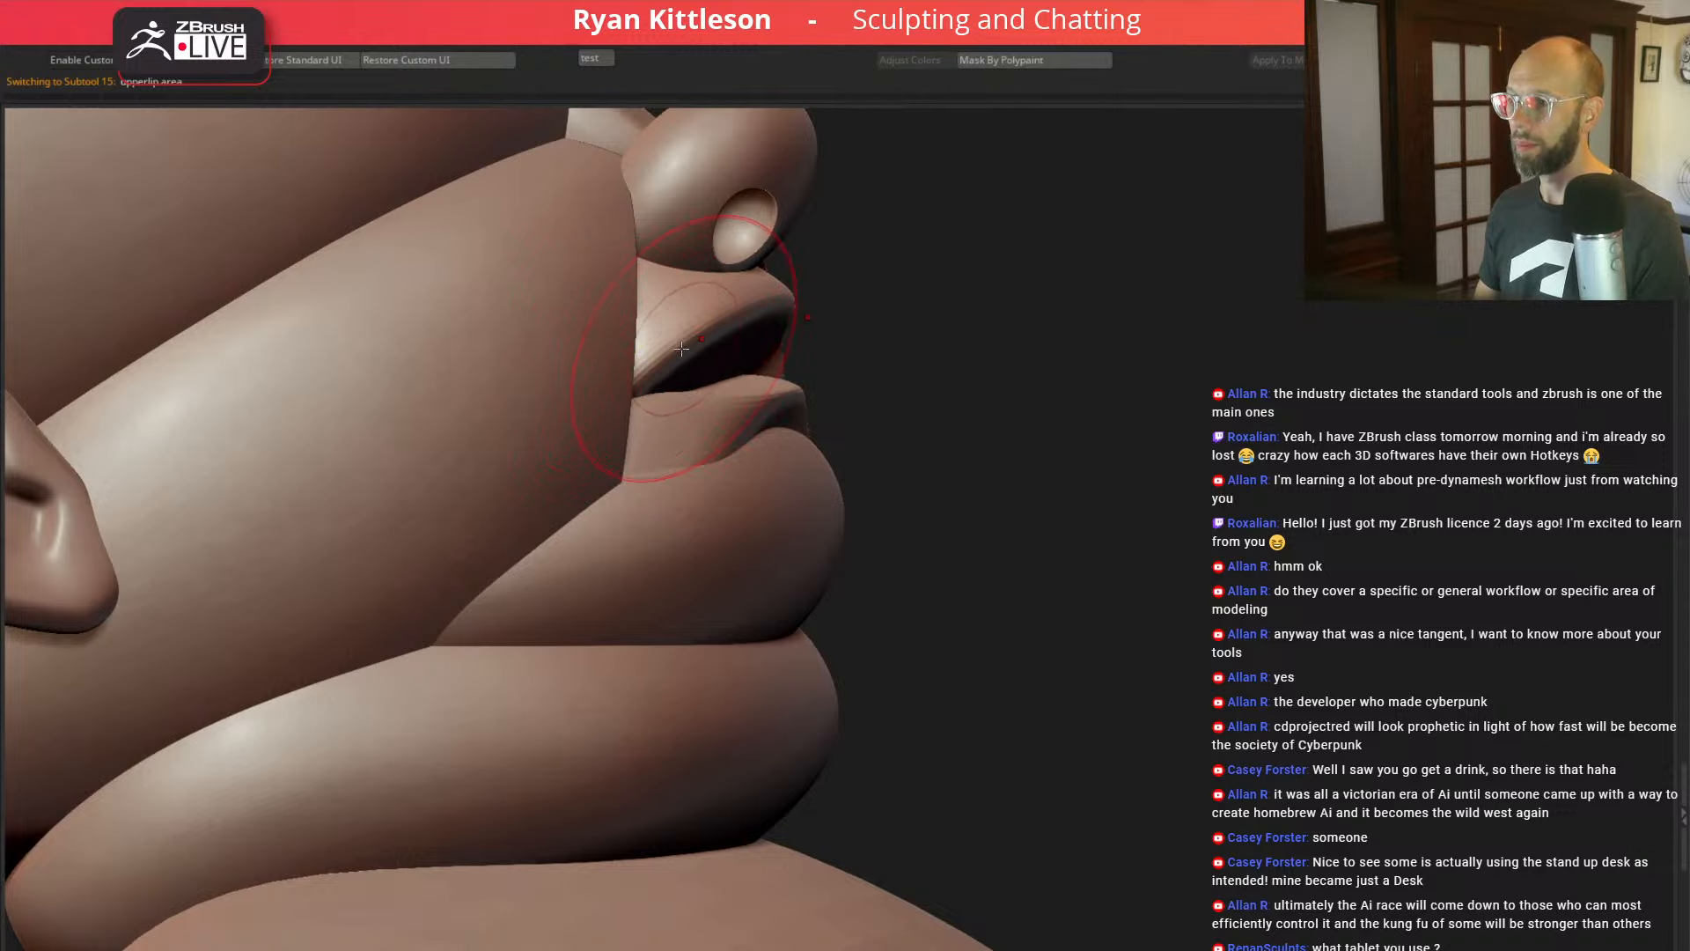
pyautogui.moveTo(701, 362); pyautogui.dragTo(572, 397)
pyautogui.moveTo(1232, 368)
pyautogui.mouseDown()
pyautogui.moveTo(1128, 362)
pyautogui.moveTo(1133, 329)
pyautogui.mouseUp()
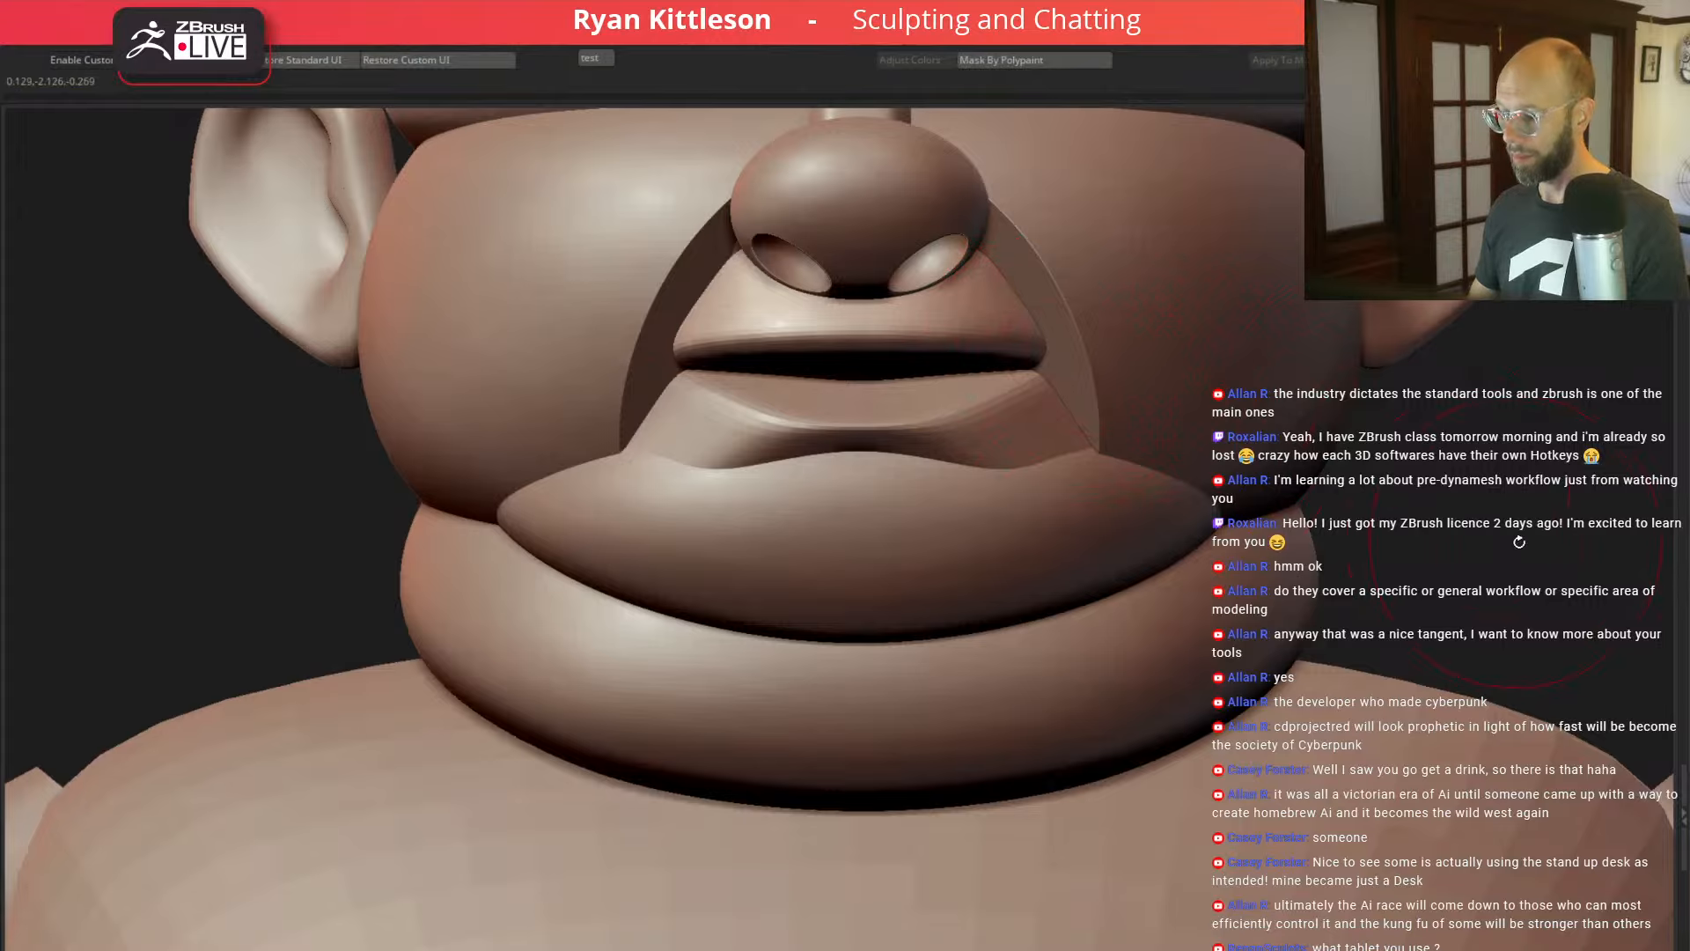
# Step: Select the lower lip subtool and round out the front edge of its top surface with the polygroups displayed
pyautogui.keyDown('alt'); pyautogui.moveTo(1520, 542); pyautogui.dragTo(1303, 564); pyautogui.keyUp('alt')
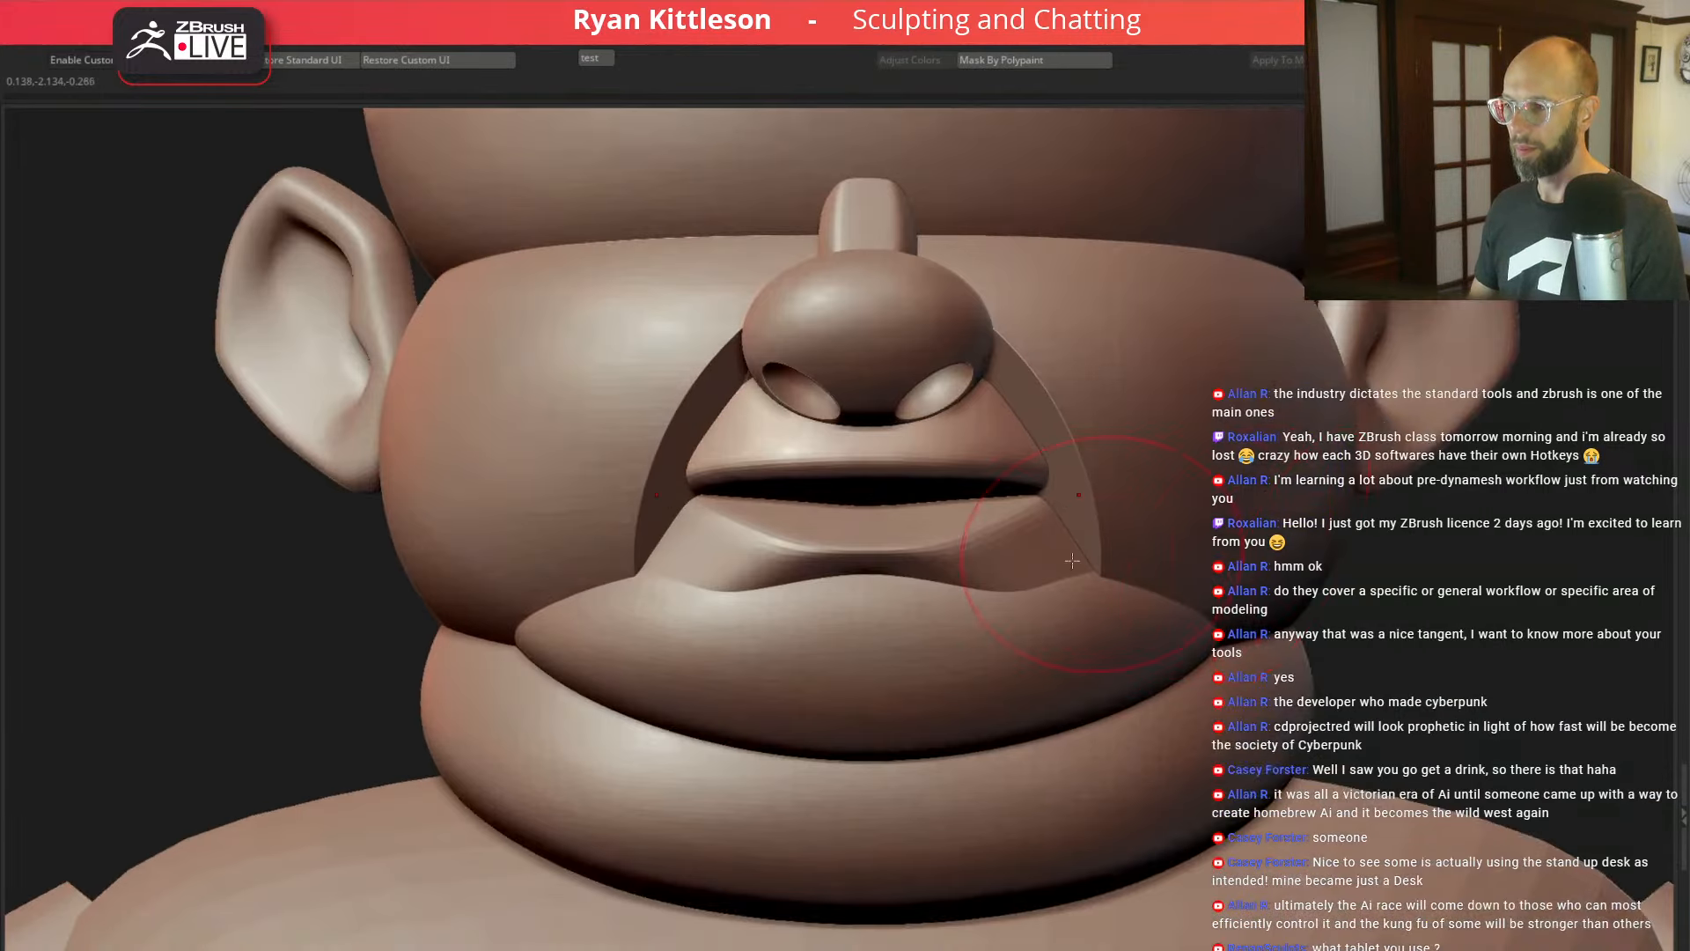
pyautogui.keyDown('alt'); pyautogui.click(1073, 561); pyautogui.keyUp('alt')
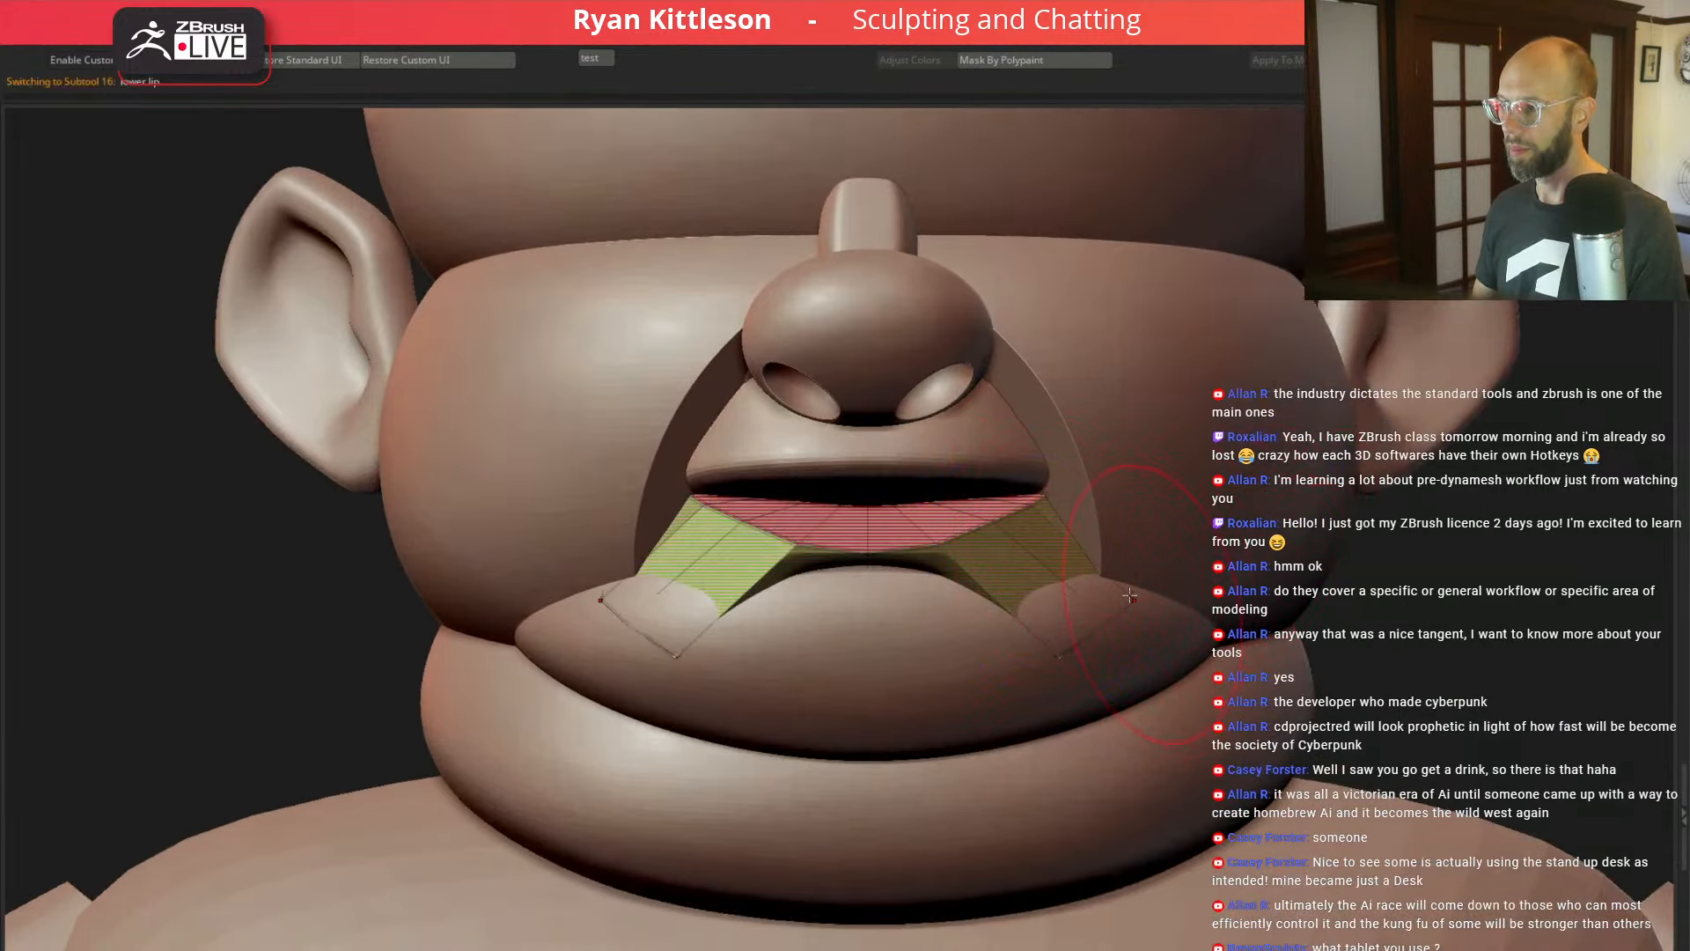
pyautogui.press('space')
pyautogui.moveTo(1013, 550)
pyautogui.mouseDown()
pyautogui.moveTo(980, 538)
pyautogui.moveTo(1015, 547)
pyautogui.mouseUp()
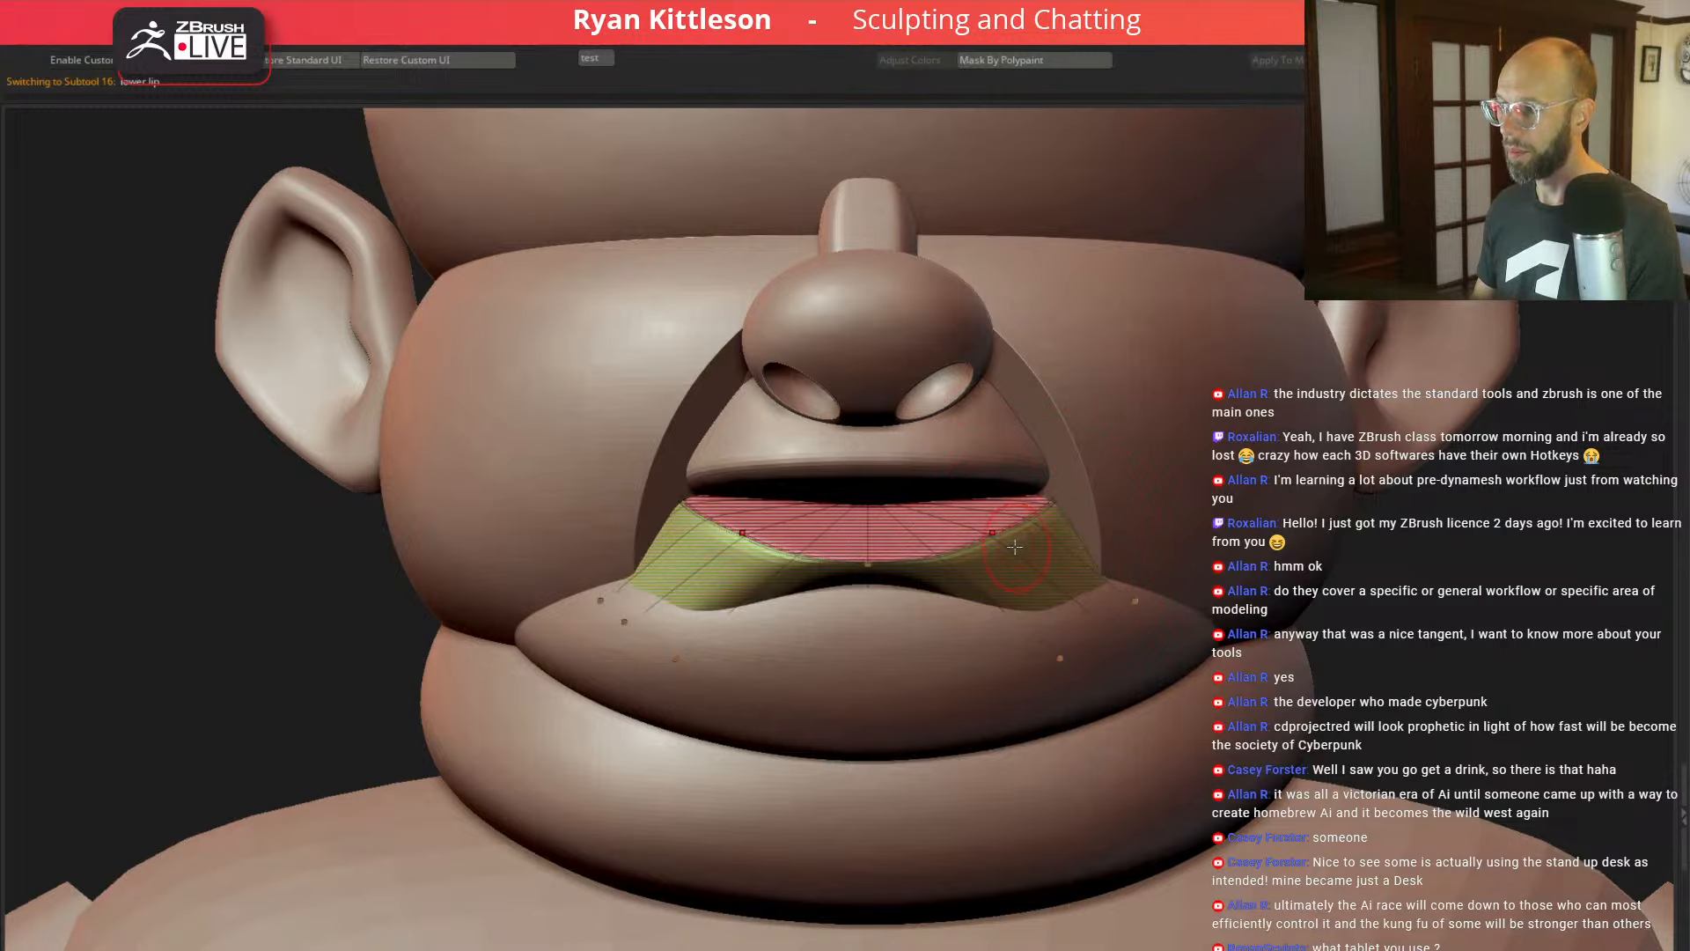
pyautogui.hotkey('shift', 'd')
pyautogui.hotkey('ctrl', 'z')
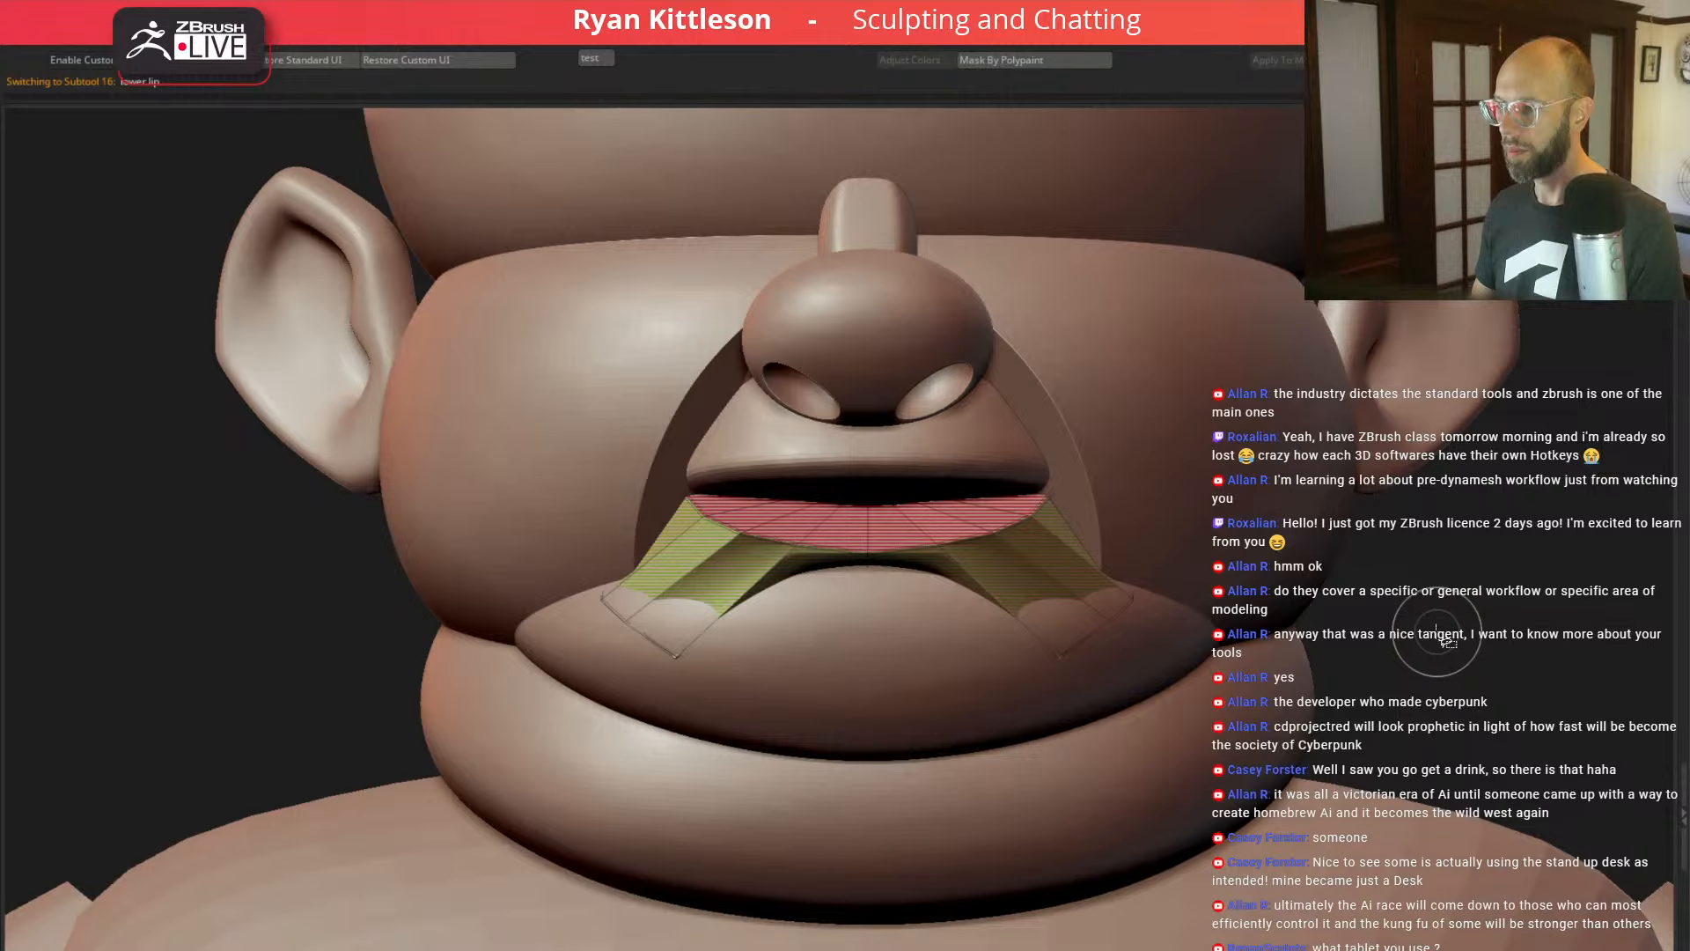
# Step: Isolate the lower lip, refine its corner points with the smoothing preview off, and show the whole head smoothed again
pyautogui.hotkey('alt', 'shift', 's')
pyautogui.press('d')
pyautogui.hotkey('ctrl', 'z')
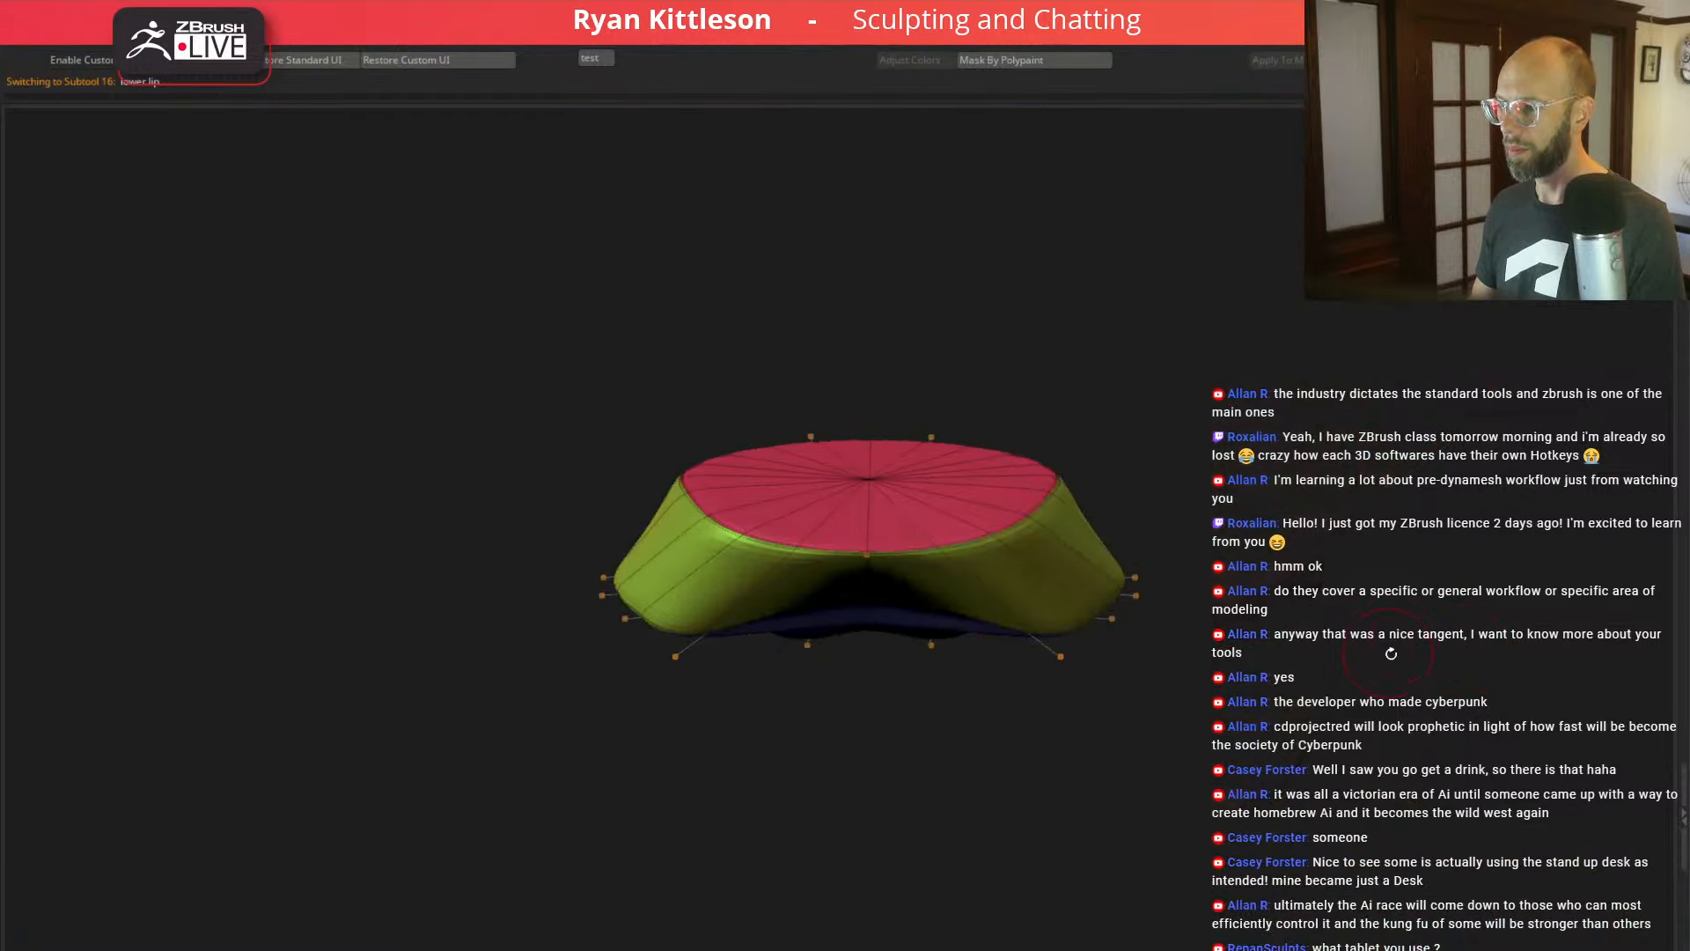
pyautogui.hotkey('shift', 'd')
pyautogui.moveTo(1381, 645); pyautogui.dragTo(1268, 611)
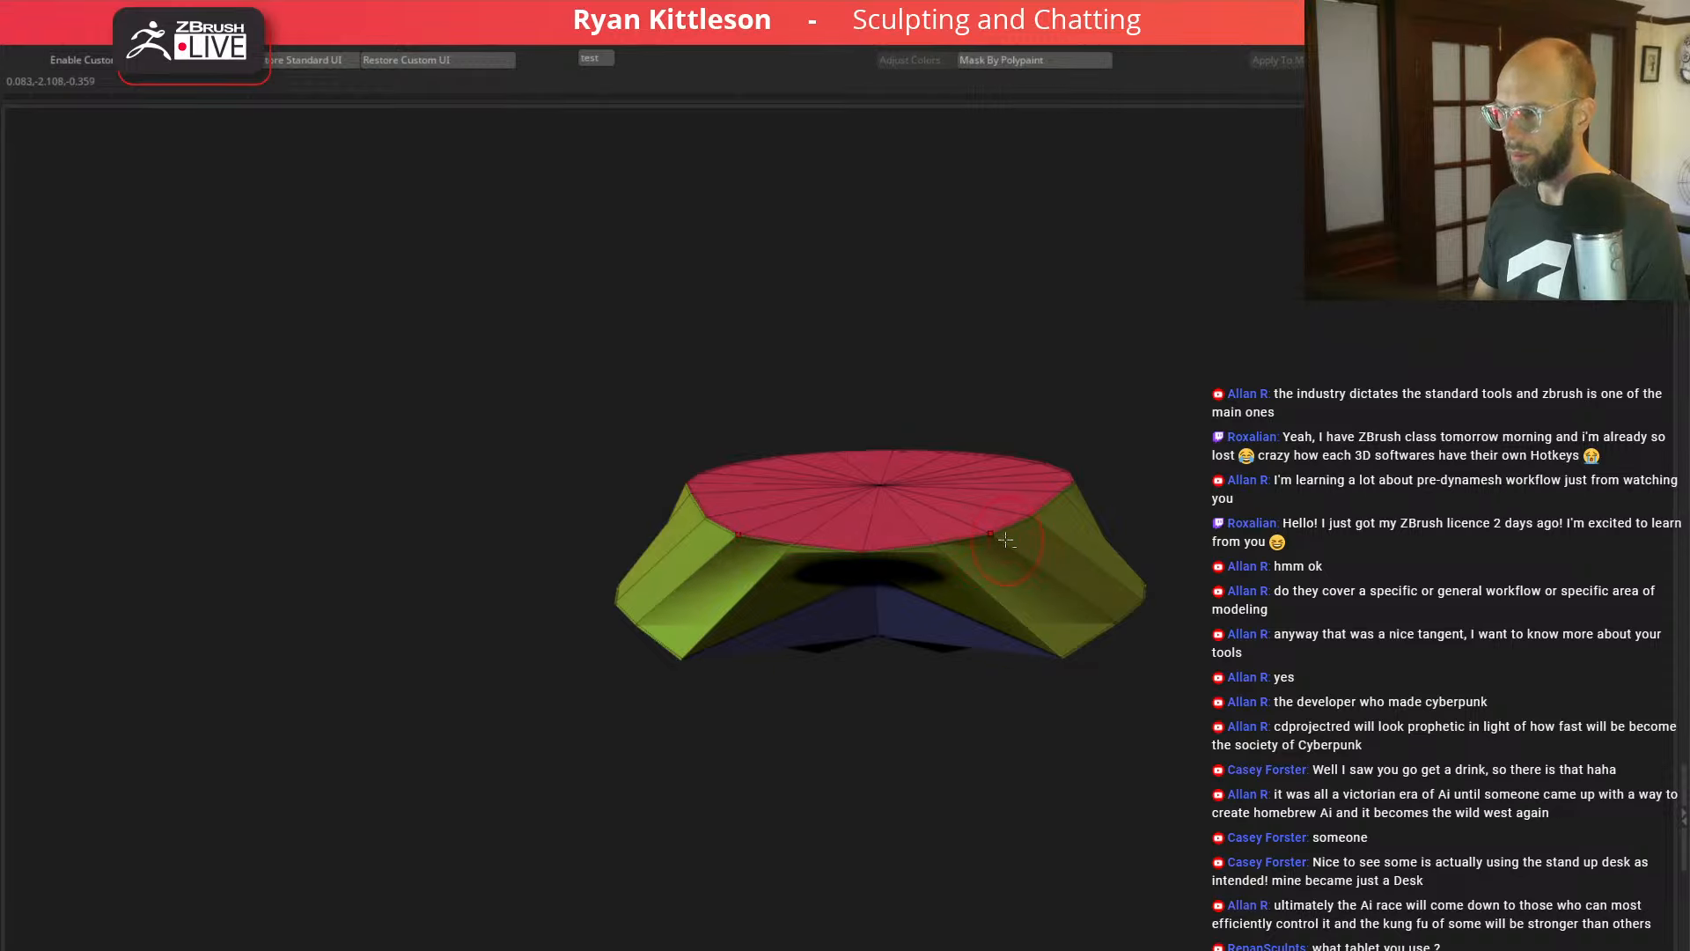
pyautogui.press('d')
pyautogui.hotkey('shift', 'd')
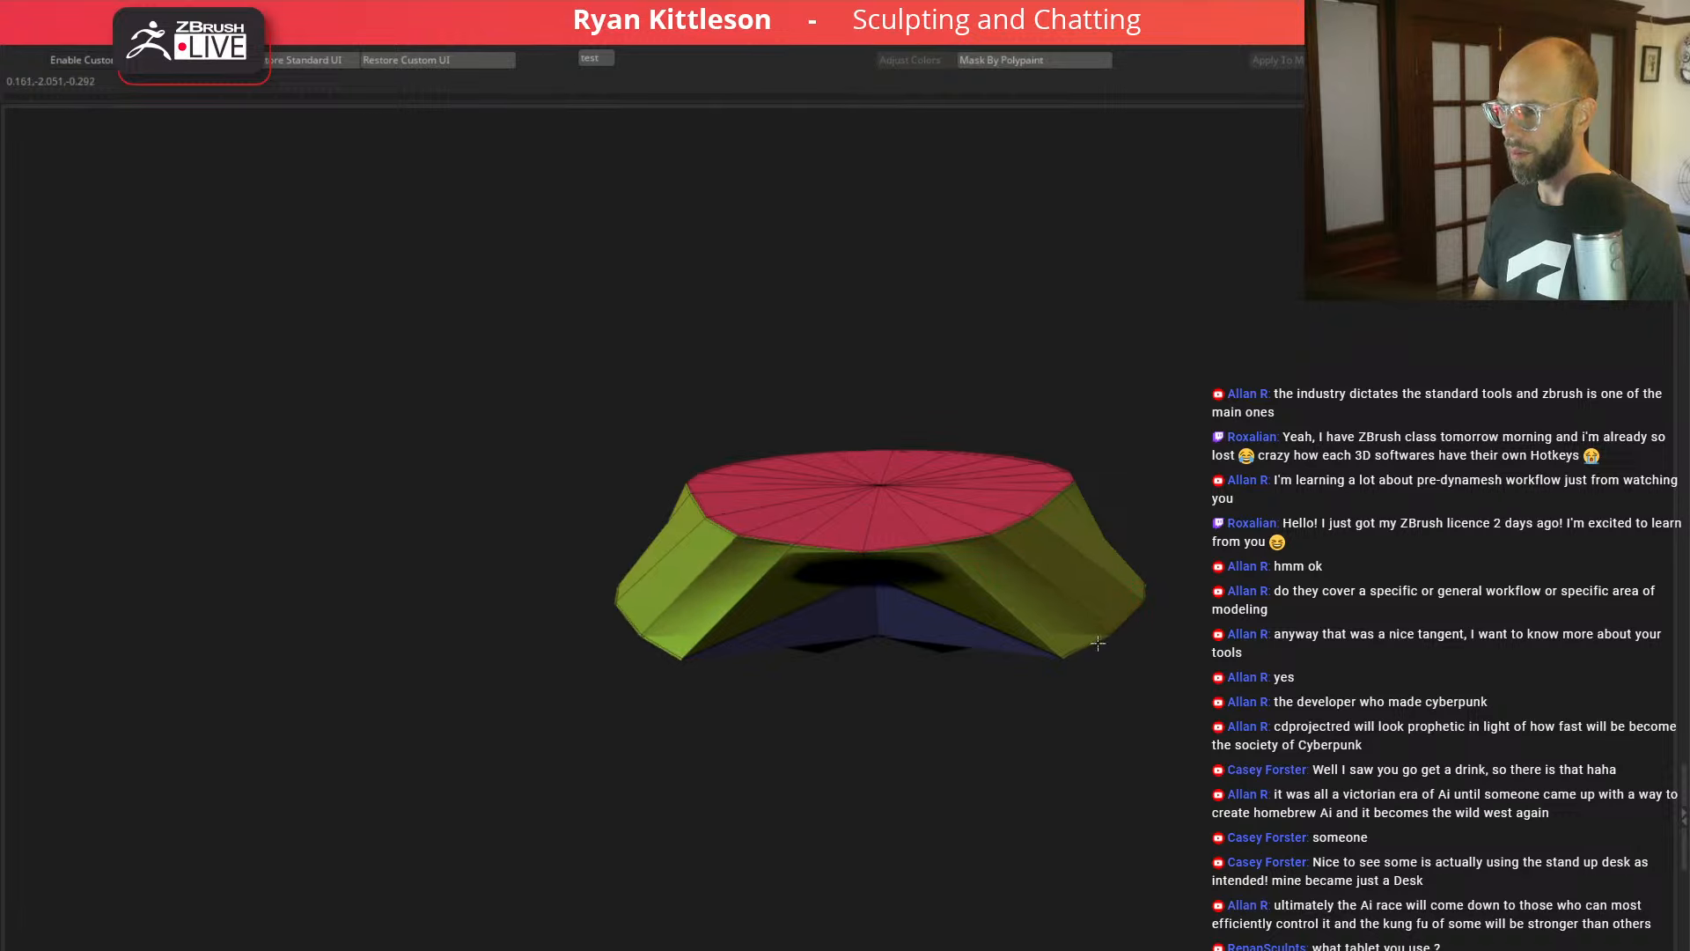
pyautogui.press('d')
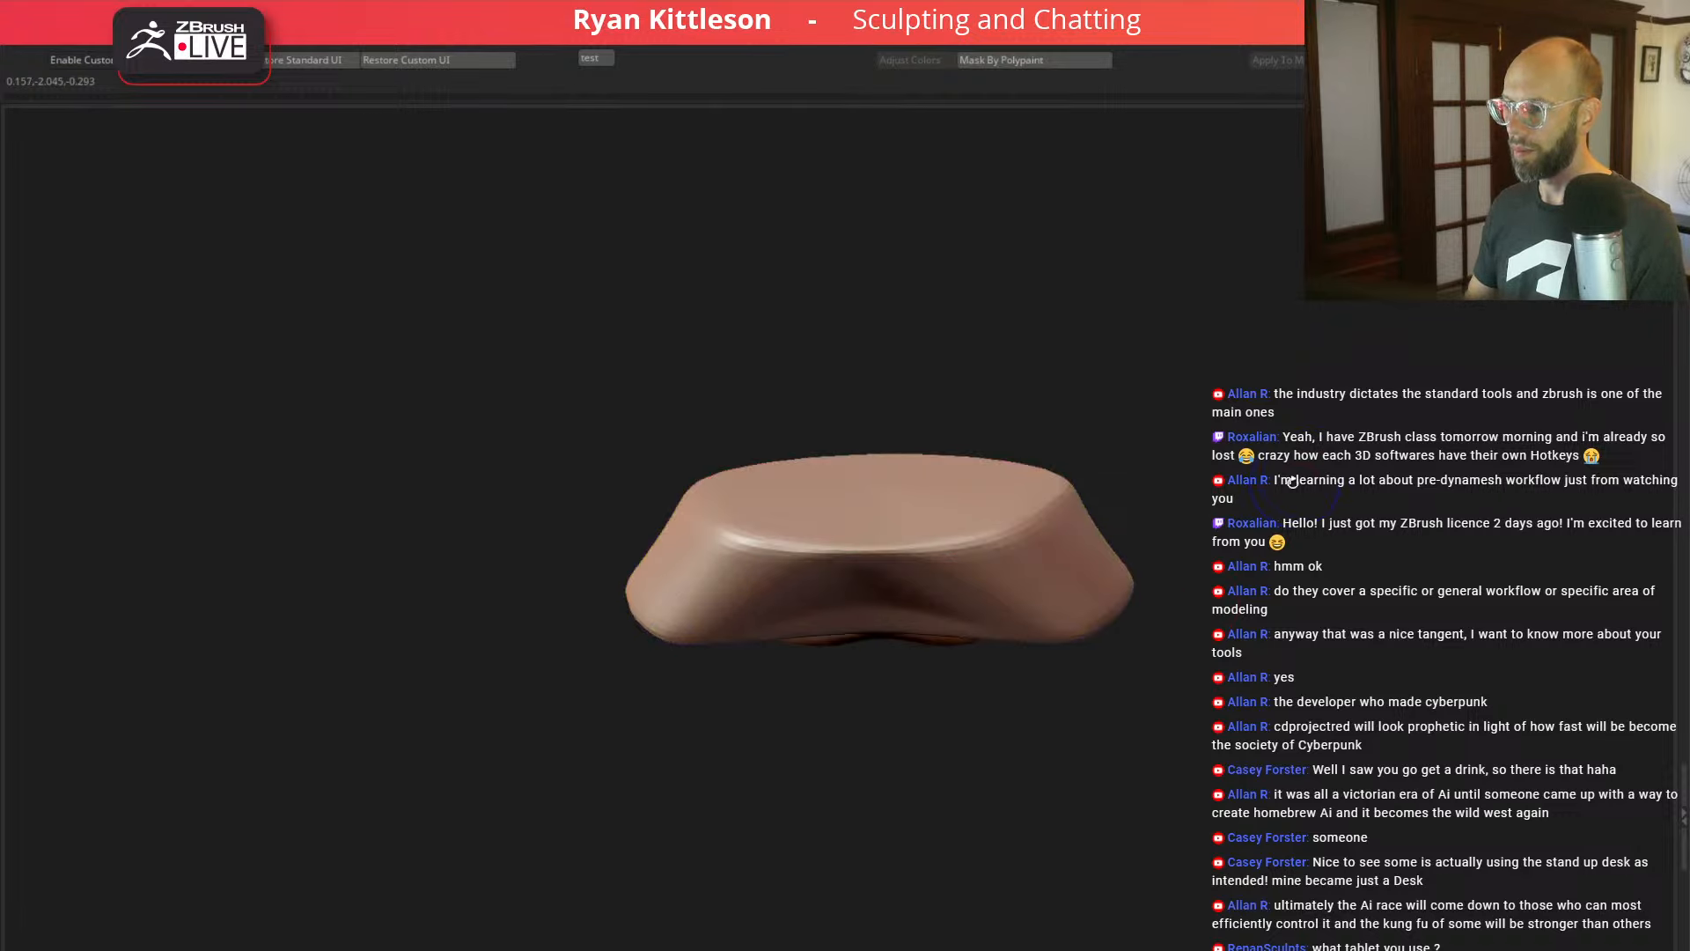
pyautogui.click(1299, 495)
# Step: Nudge the lower lip's outer bottom corners slightly inward where they meet the chin roll
pyautogui.moveTo(1526, 681); pyautogui.dragTo(1444, 676)
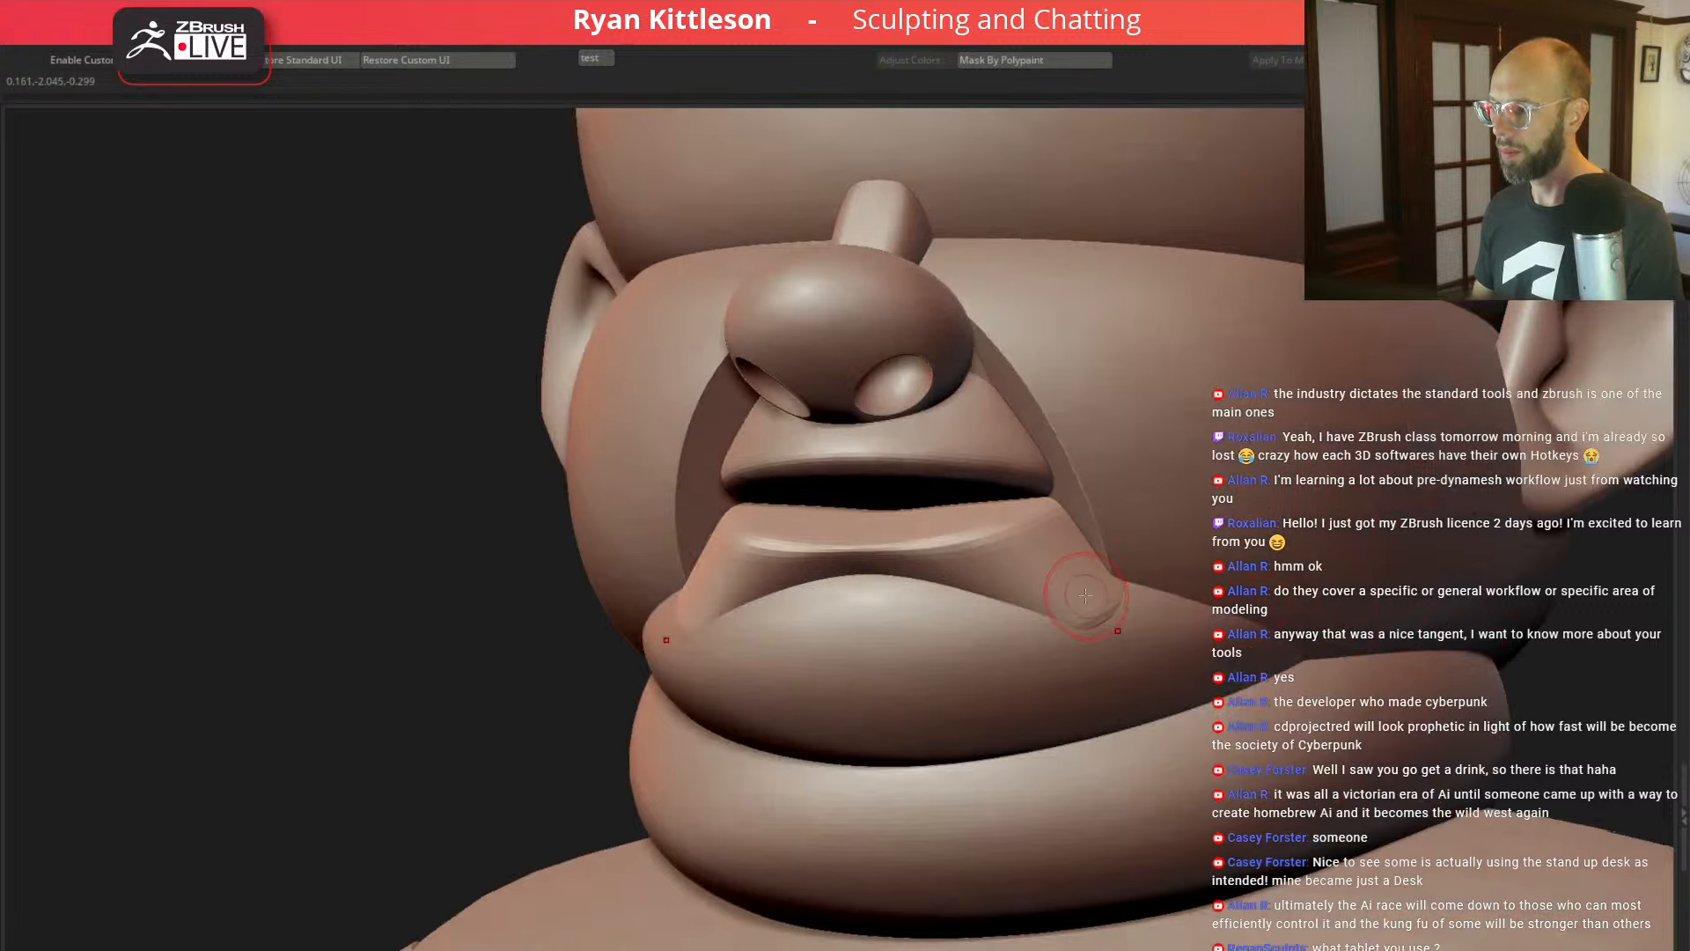
pyautogui.press('space')
pyautogui.click(1111, 602)
pyautogui.moveTo(1132, 652); pyautogui.dragTo(1112, 655)
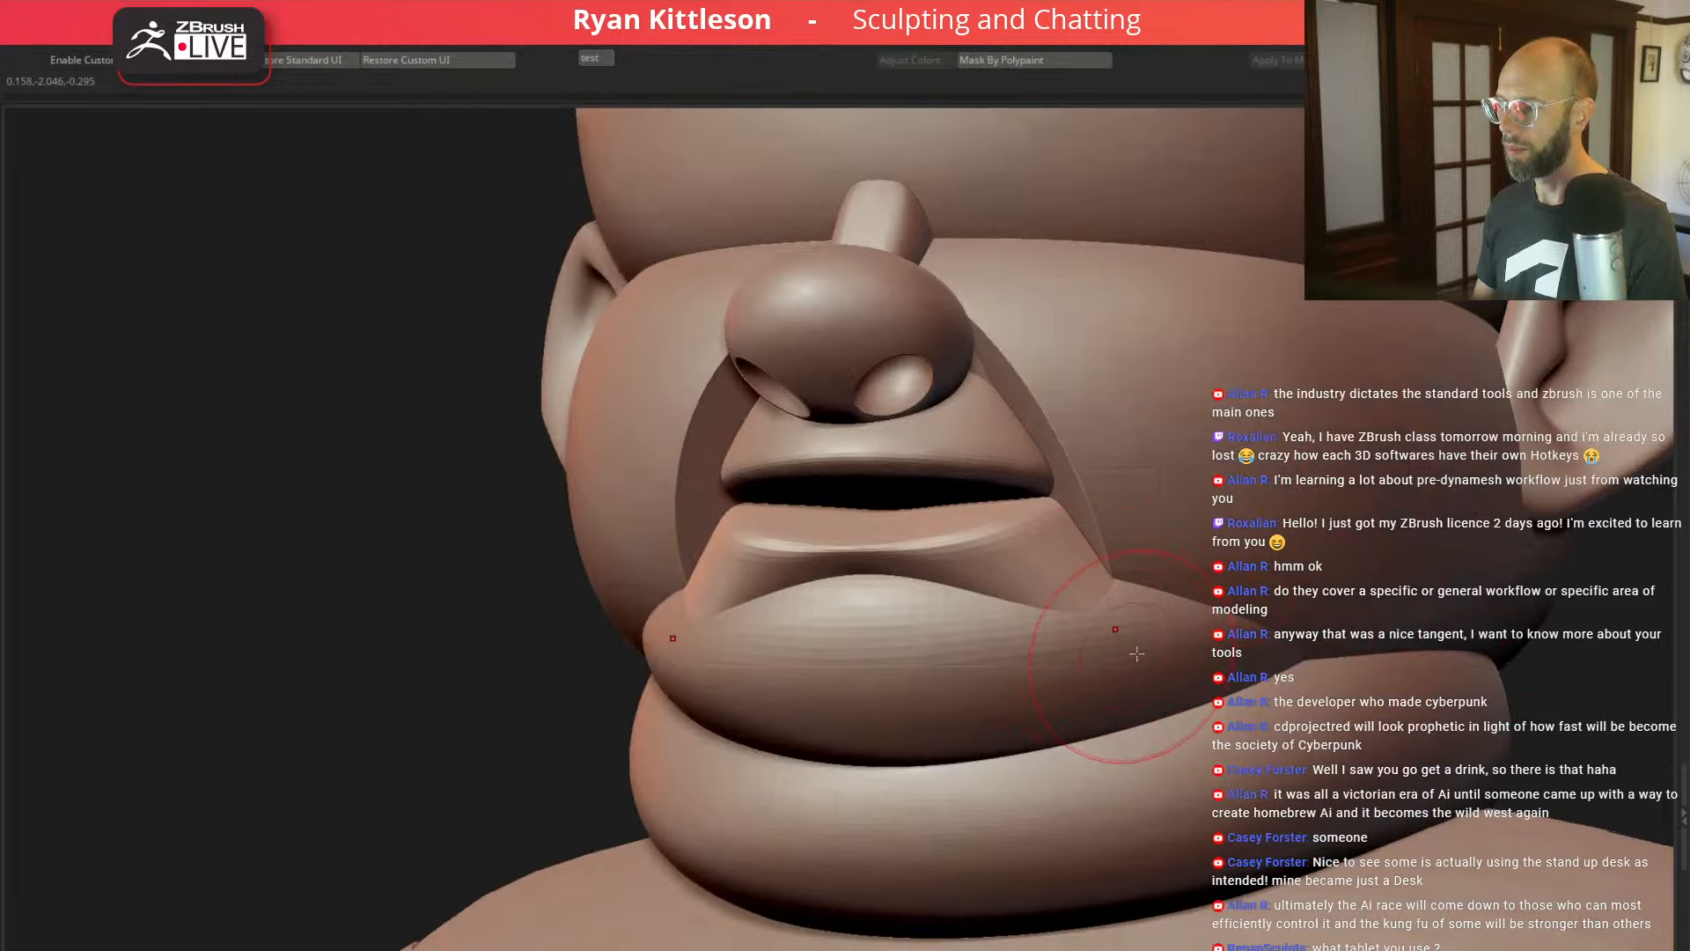
# Step: Select the upperlip area subtool and pull its lower edge down to narrow the mouth opening
pyautogui.moveTo(426, 642); pyautogui.dragTo(1158, 458)
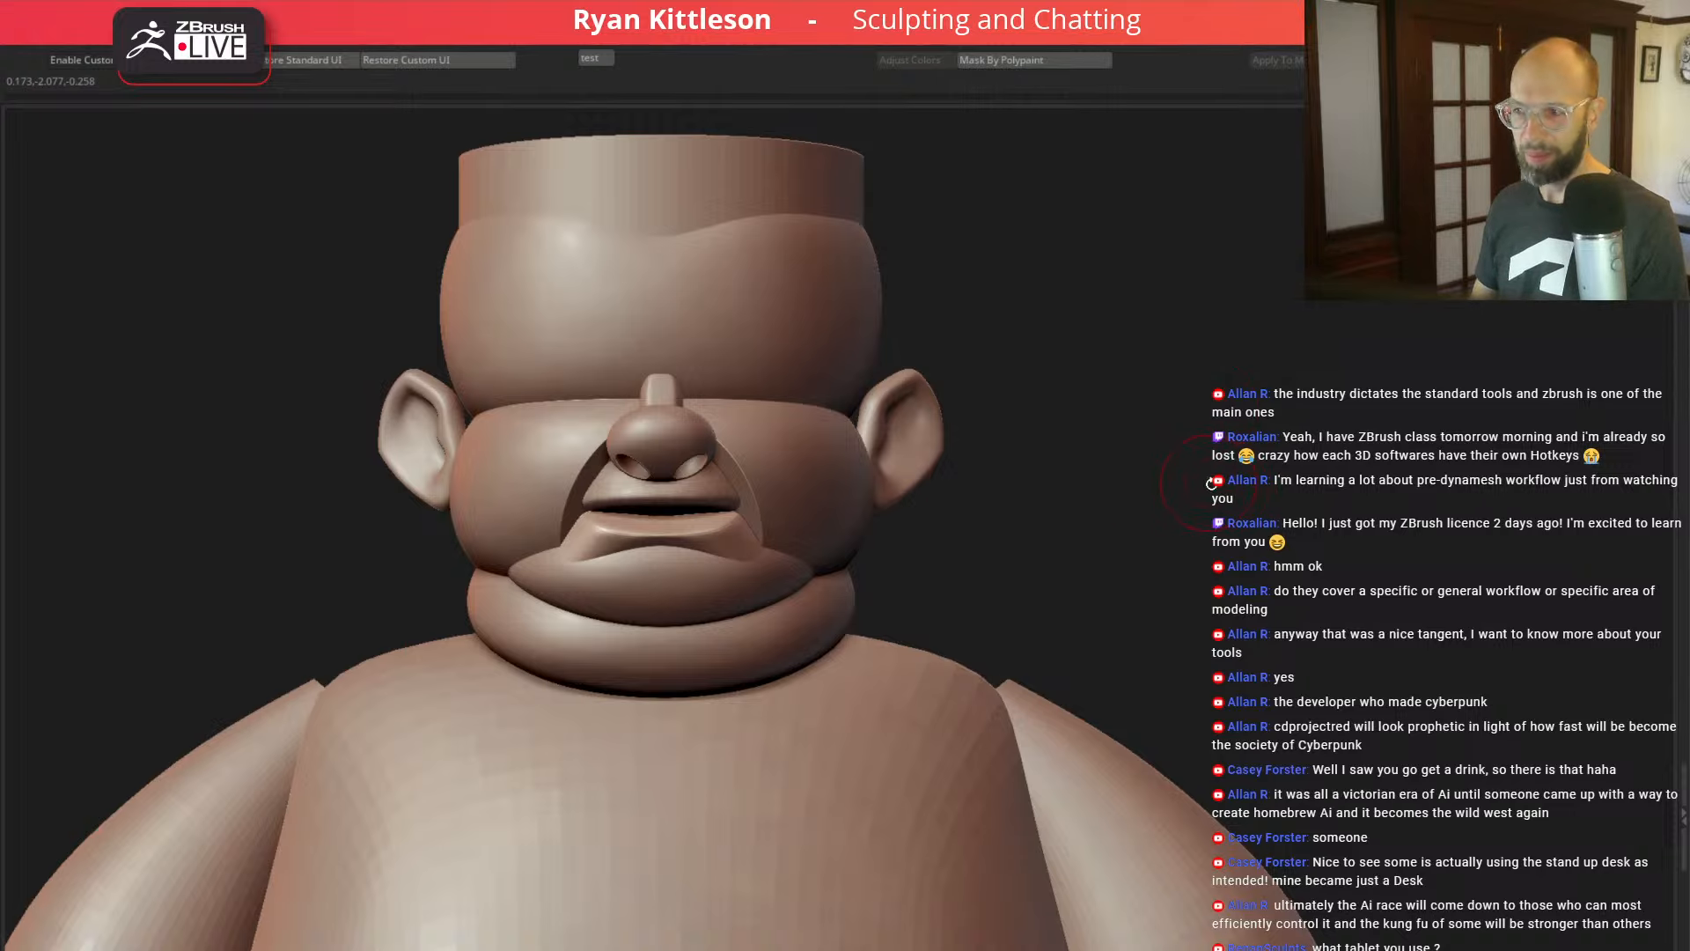
pyautogui.moveTo(1211, 484); pyautogui.dragTo(1303, 498)
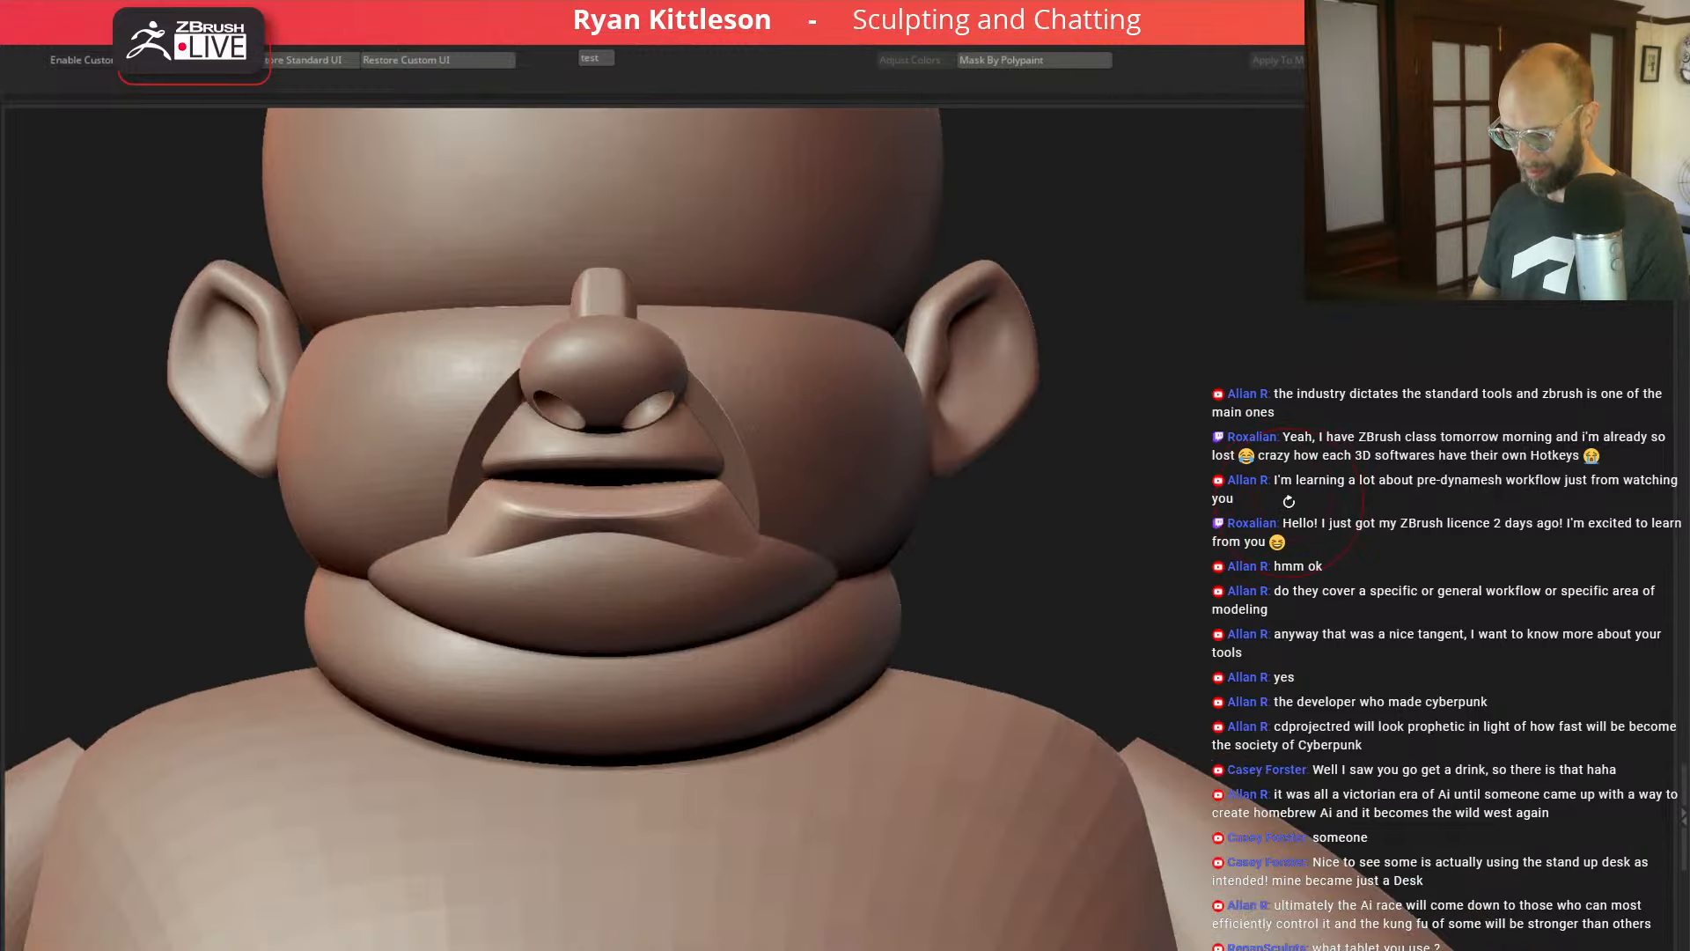
pyautogui.keyDown('alt'); pyautogui.click(651, 452); pyautogui.keyUp('alt')
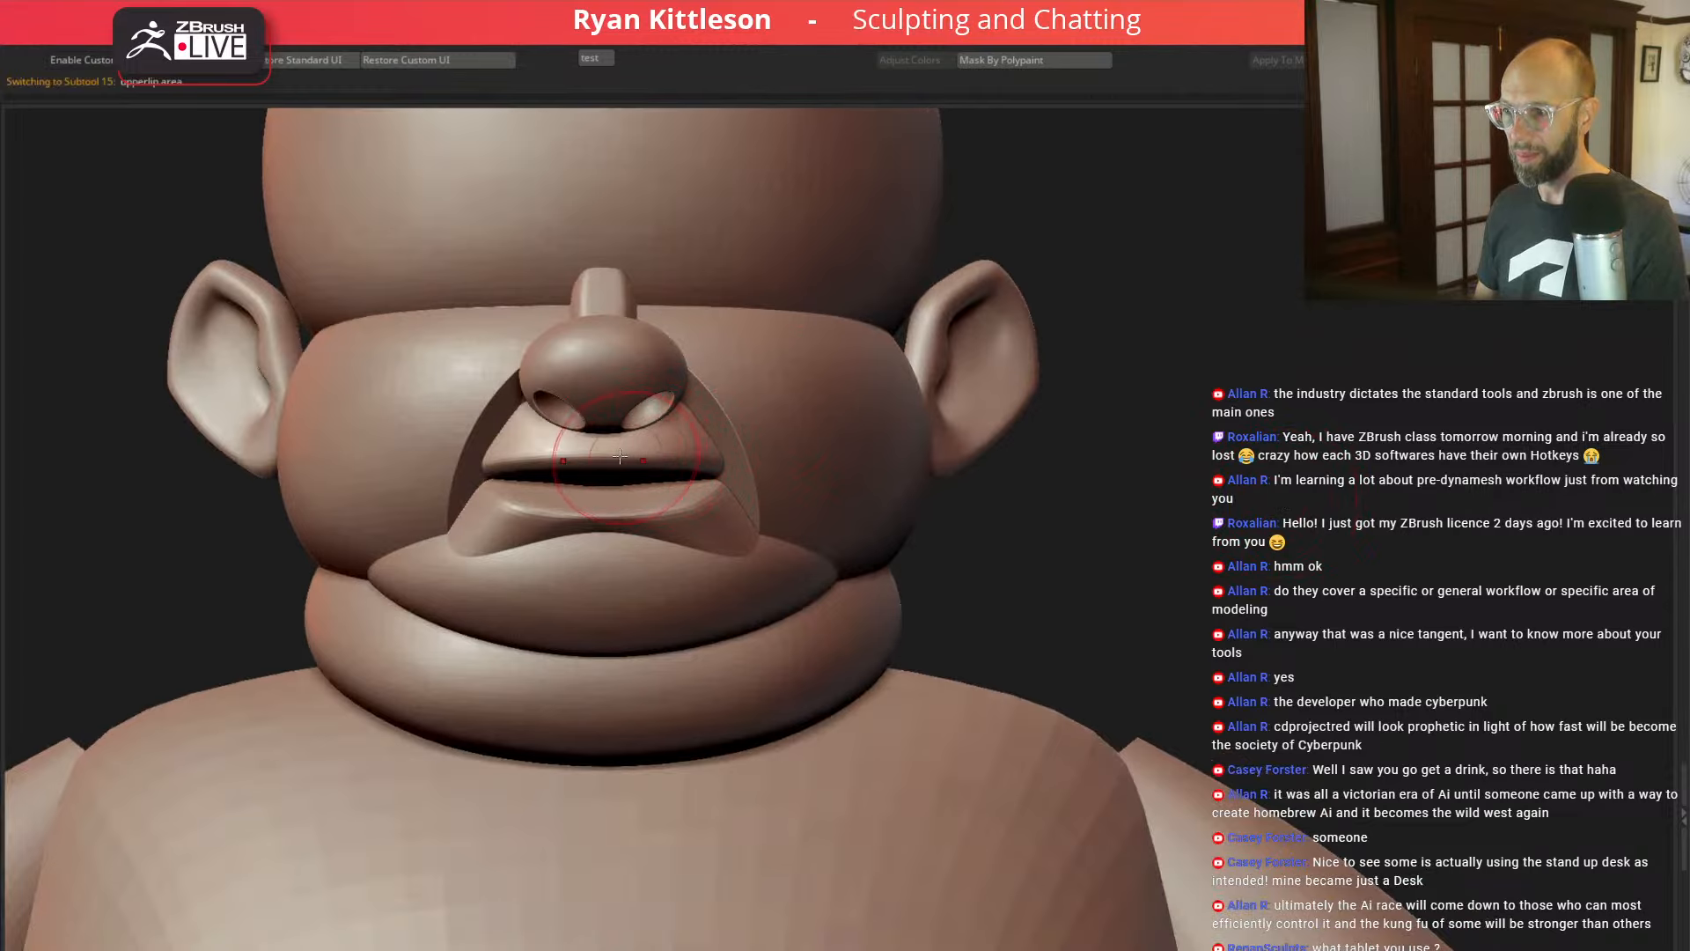
pyautogui.press('space')
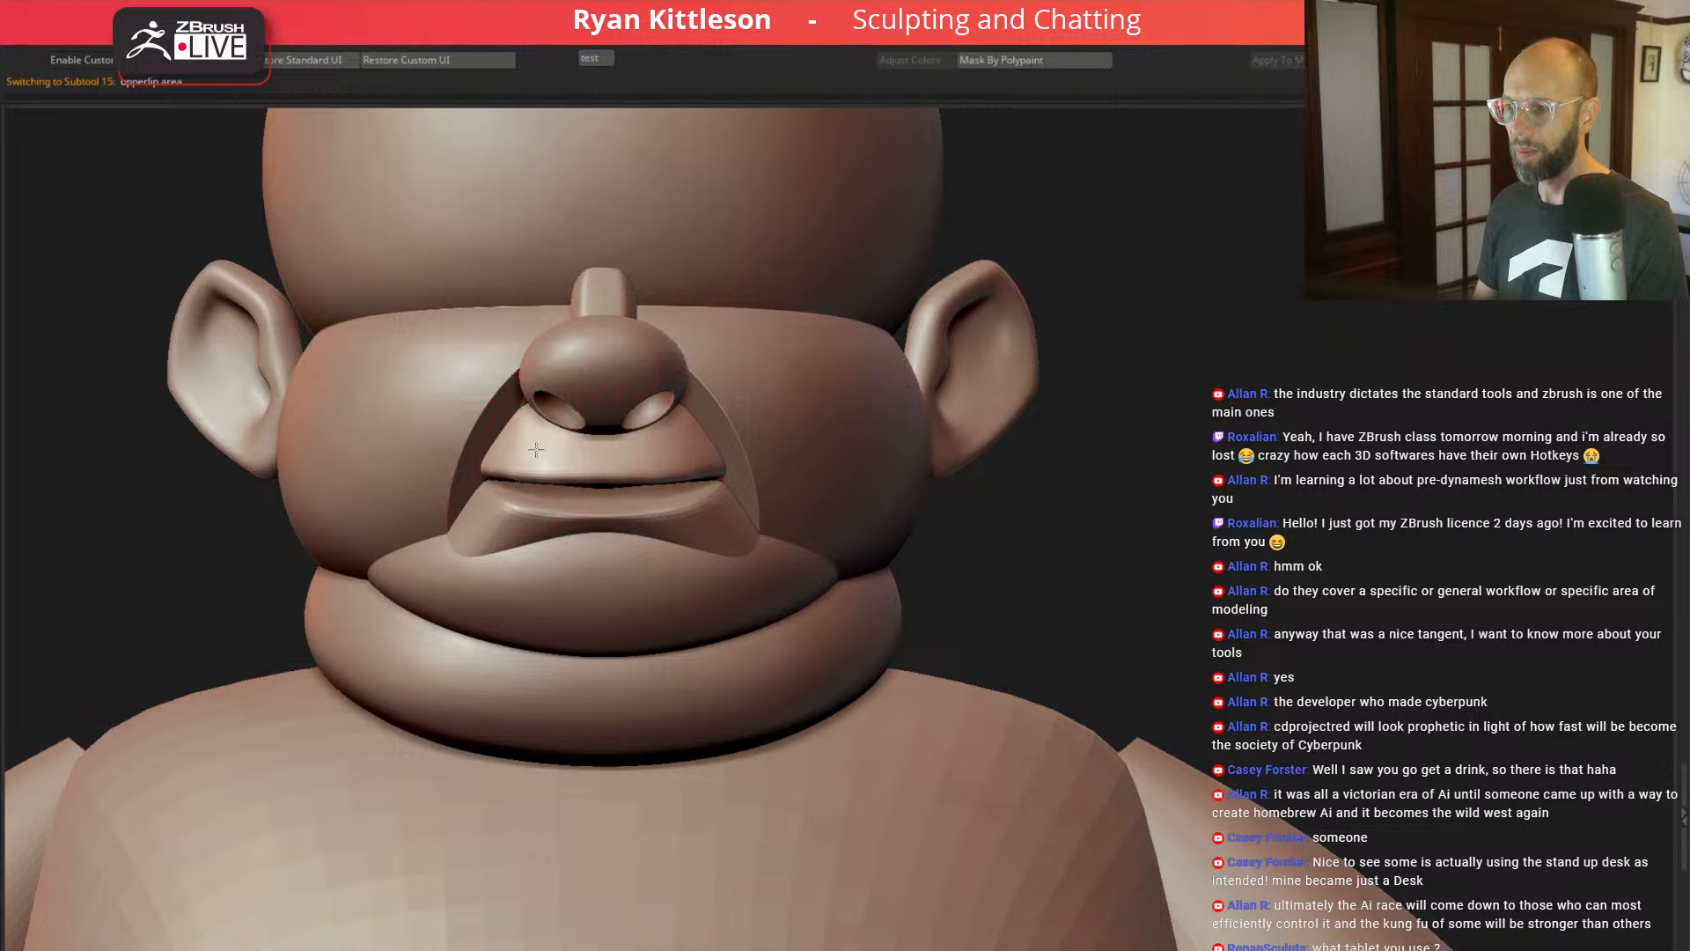
# Step: Select the lower lip subtool and raise its upper corners toward the upper lip
pyautogui.moveTo(1567, 519); pyautogui.dragTo(1393, 516)
pyautogui.moveTo(314, 598); pyautogui.dragTo(475, 538)
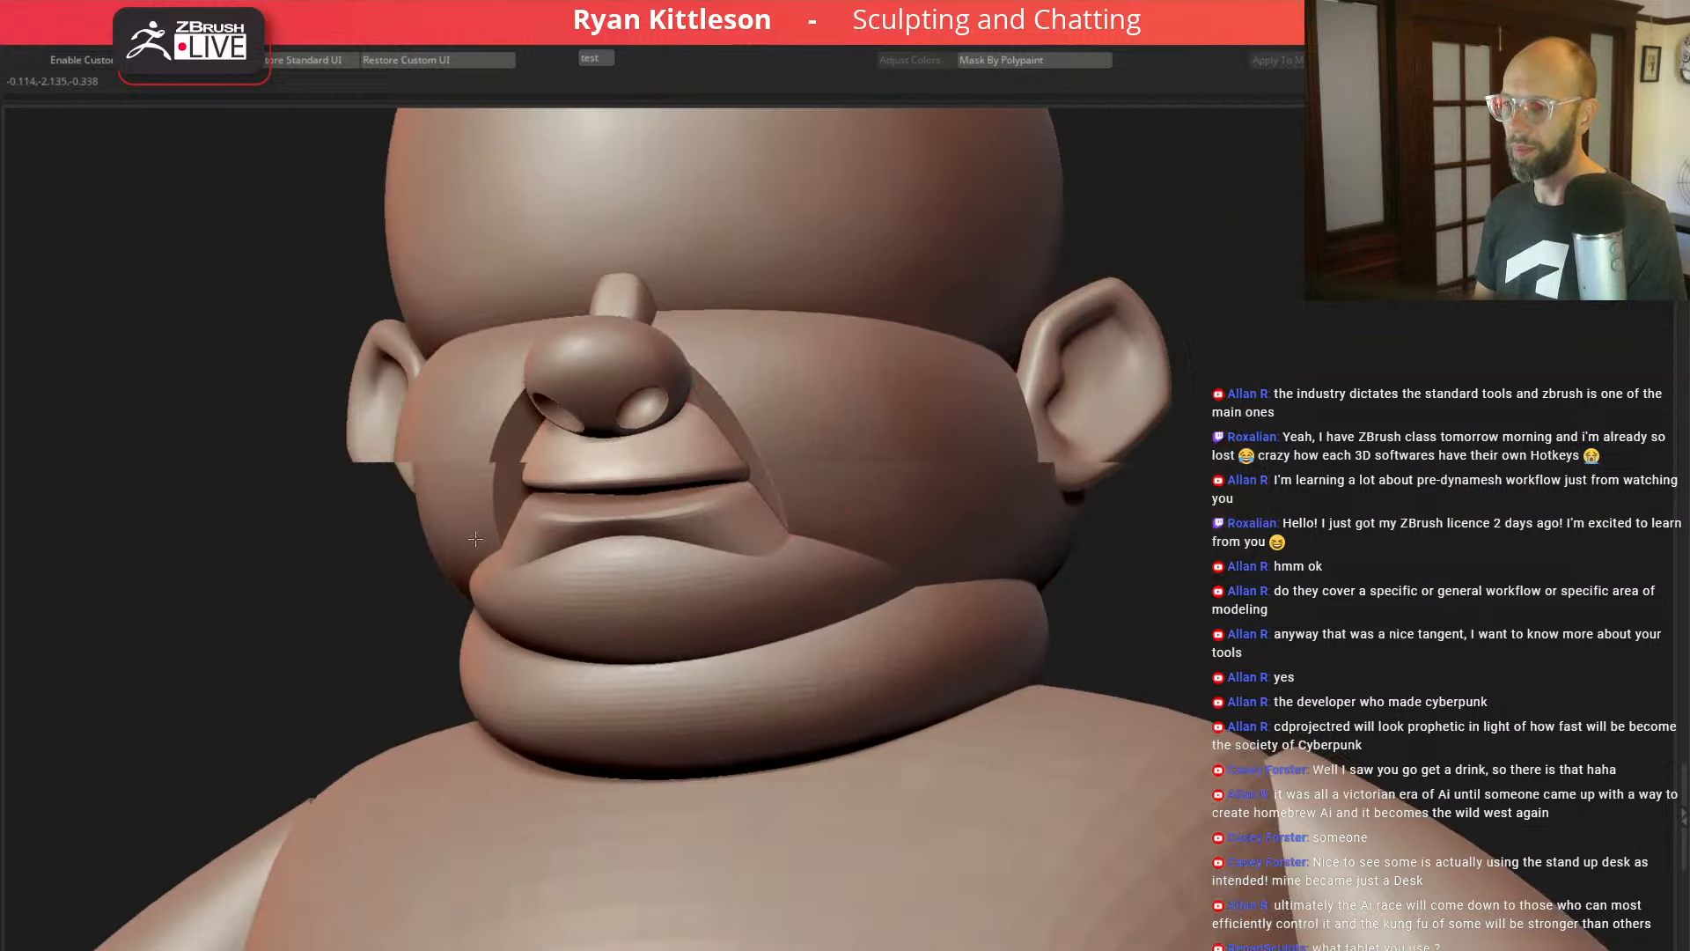
pyautogui.keyDown('alt'); pyautogui.click(750, 476); pyautogui.keyUp('alt')
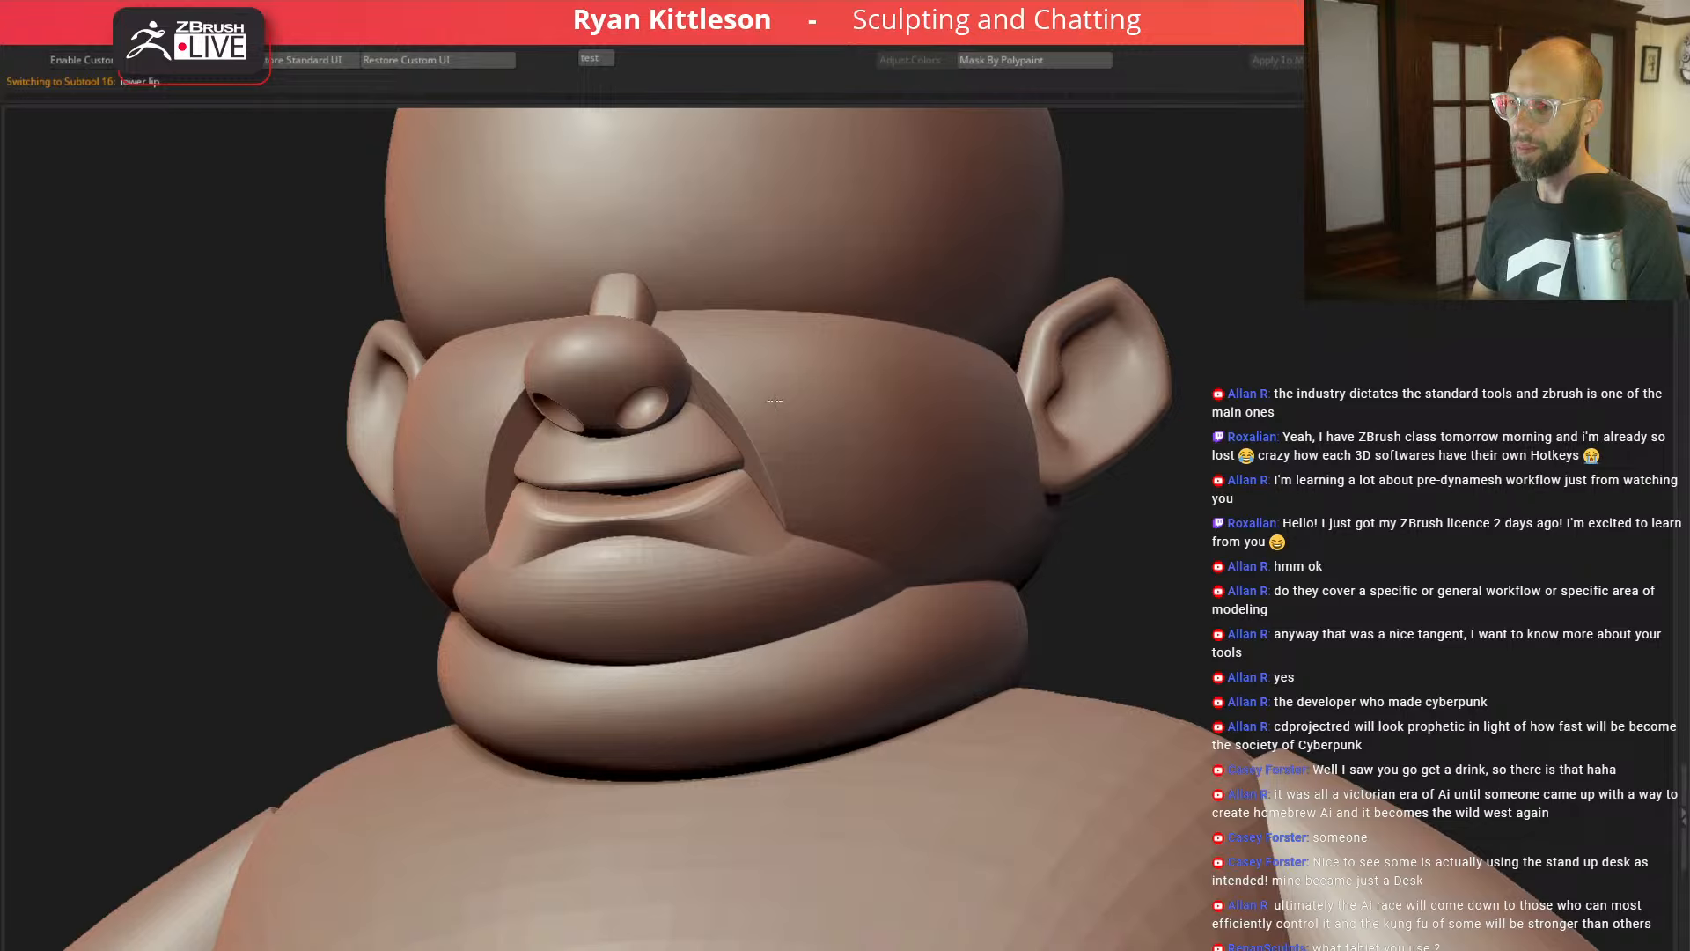
pyautogui.moveTo(1184, 486)
pyautogui.keyDown('alt'); pyautogui.mouseDown()
pyautogui.moveTo(1177, 404)
pyautogui.moveTo(1266, 476)
pyautogui.mouseUp(); pyautogui.keyUp('alt')
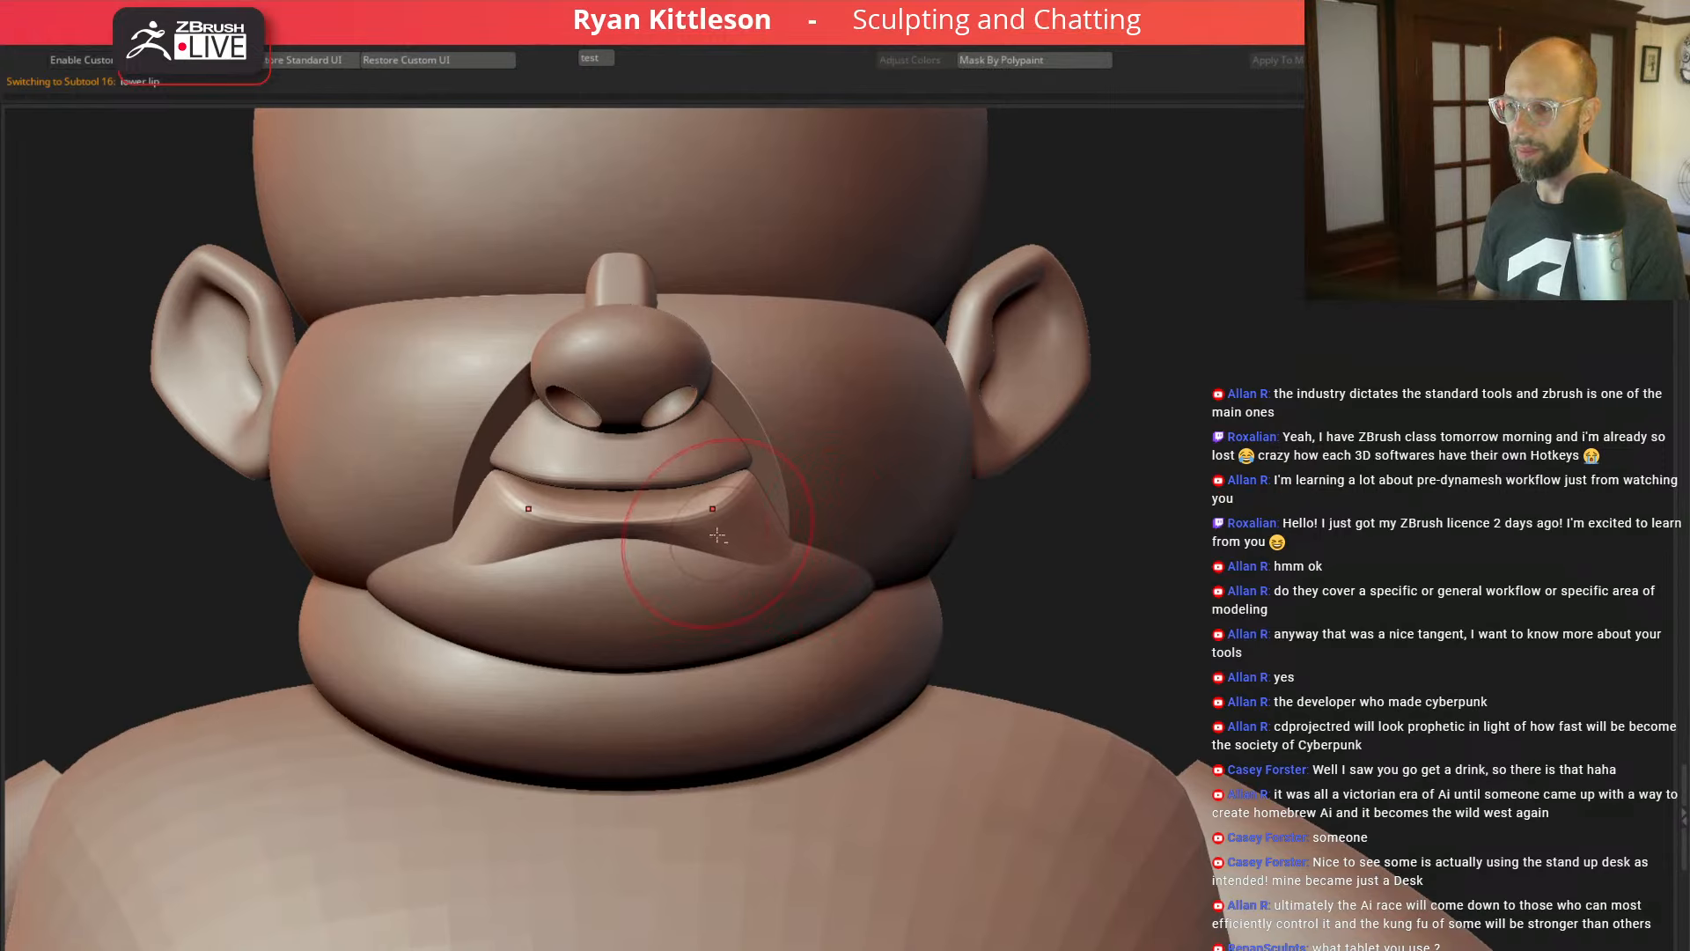
# Step: Isolate the lower lip and insert a single edge loop around its sides with ZModeler, and show the whole smoothed head
pyautogui.hotkey('shift', 'f')
pyautogui.hotkey('shift', 'd')
pyautogui.hotkey('shift', 's')
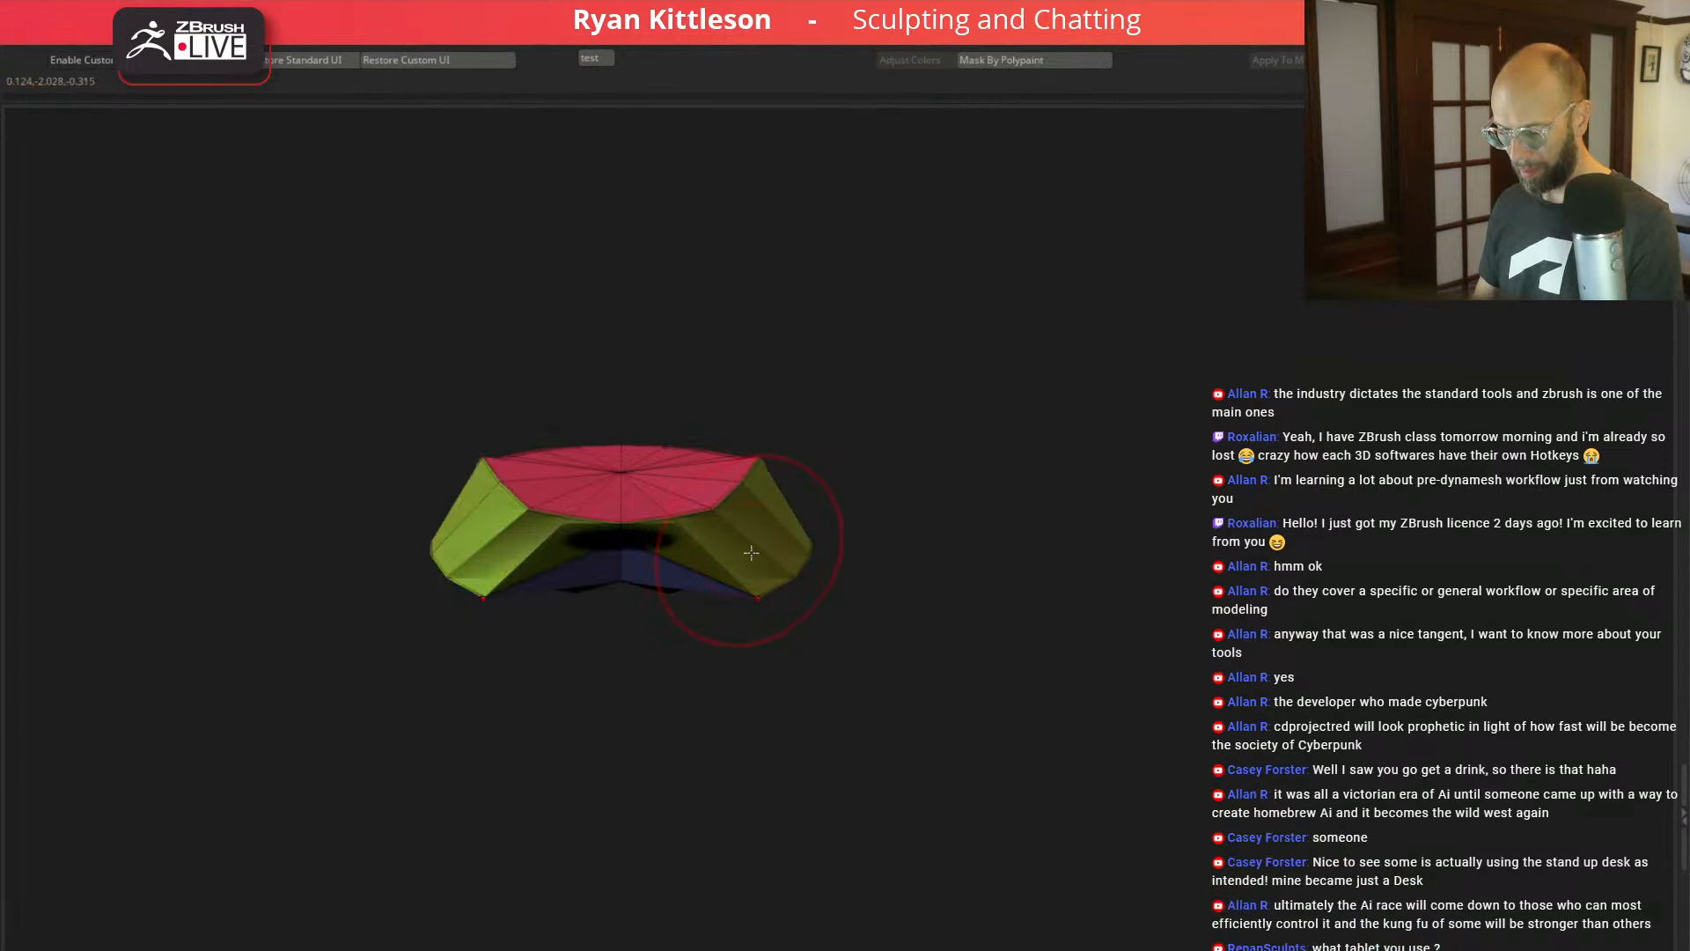
pyautogui.press('space')
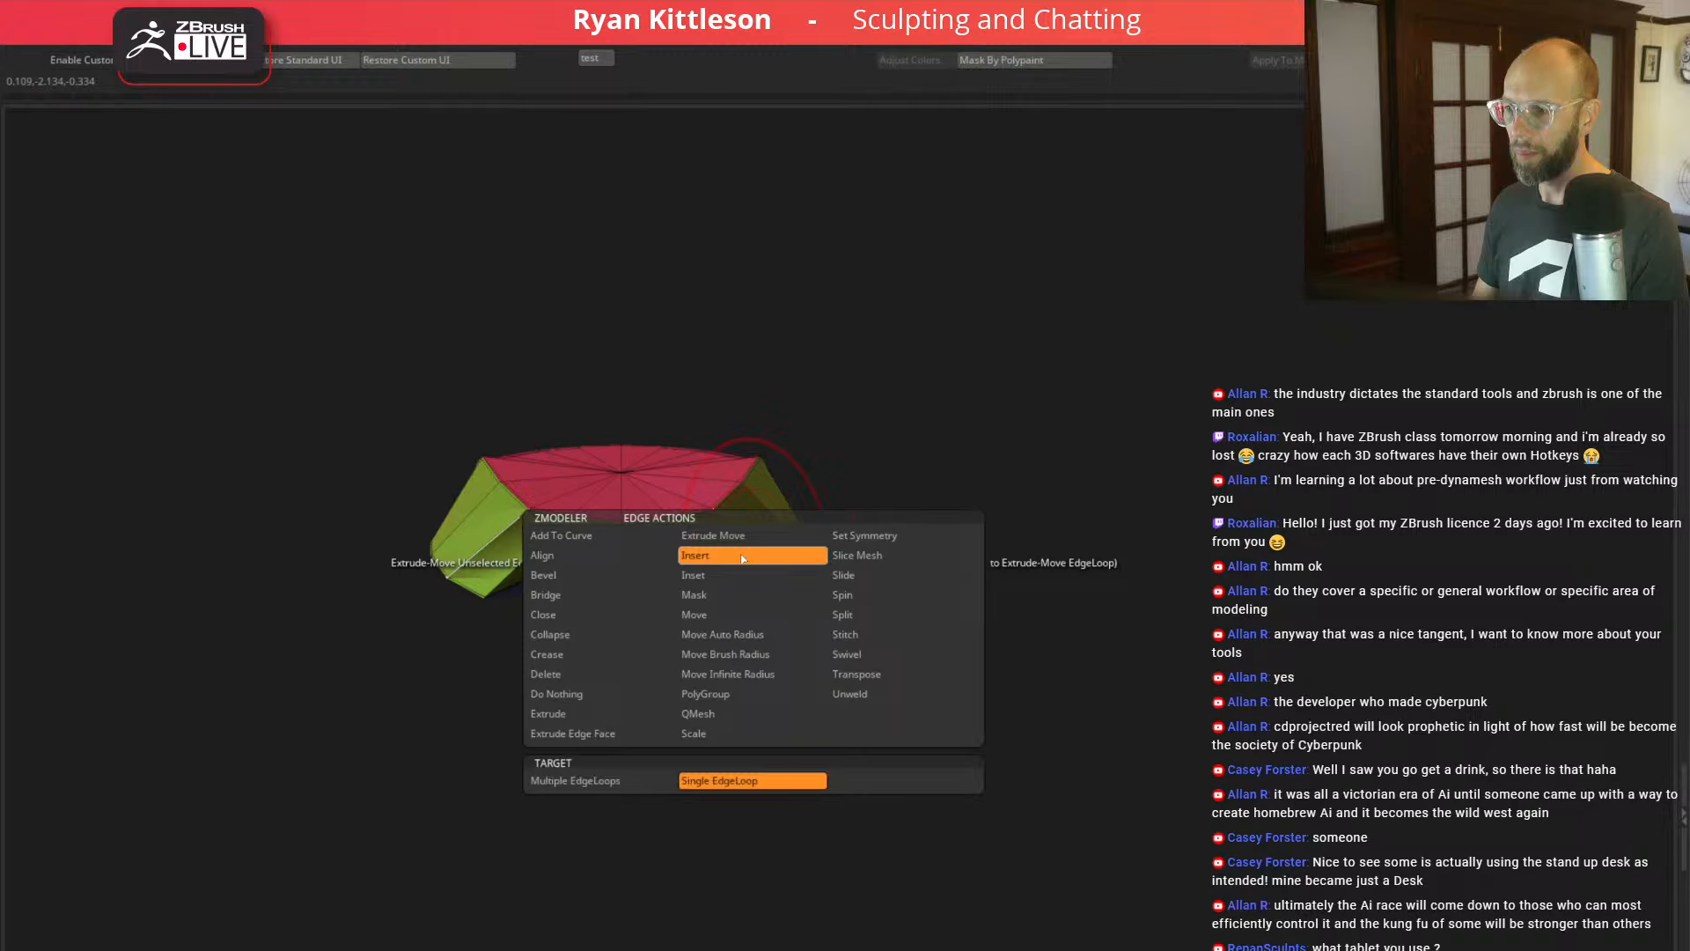
pyautogui.click(742, 557)
pyautogui.moveTo(989, 467); pyautogui.dragTo(988, 480)
pyautogui.moveTo(685, 501); pyautogui.dragTo(675, 493)
pyautogui.moveTo(947, 503); pyautogui.dragTo(1063, 452)
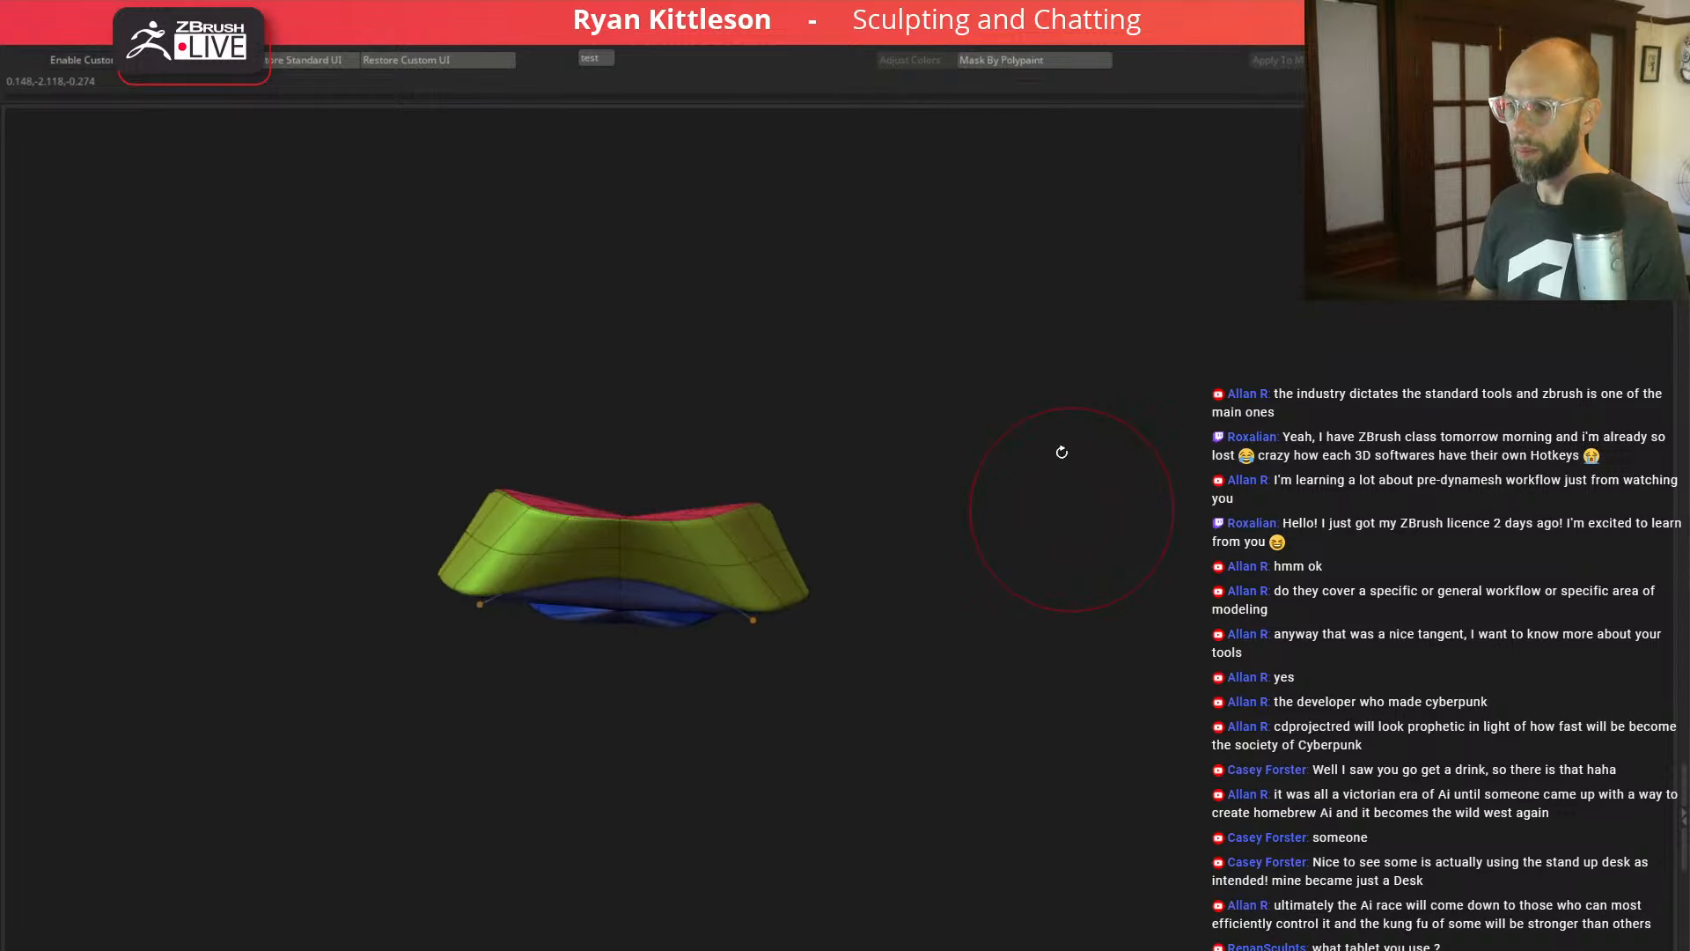
pyautogui.hotkey('alt', 's')
pyautogui.hotkey('shift', 'f')
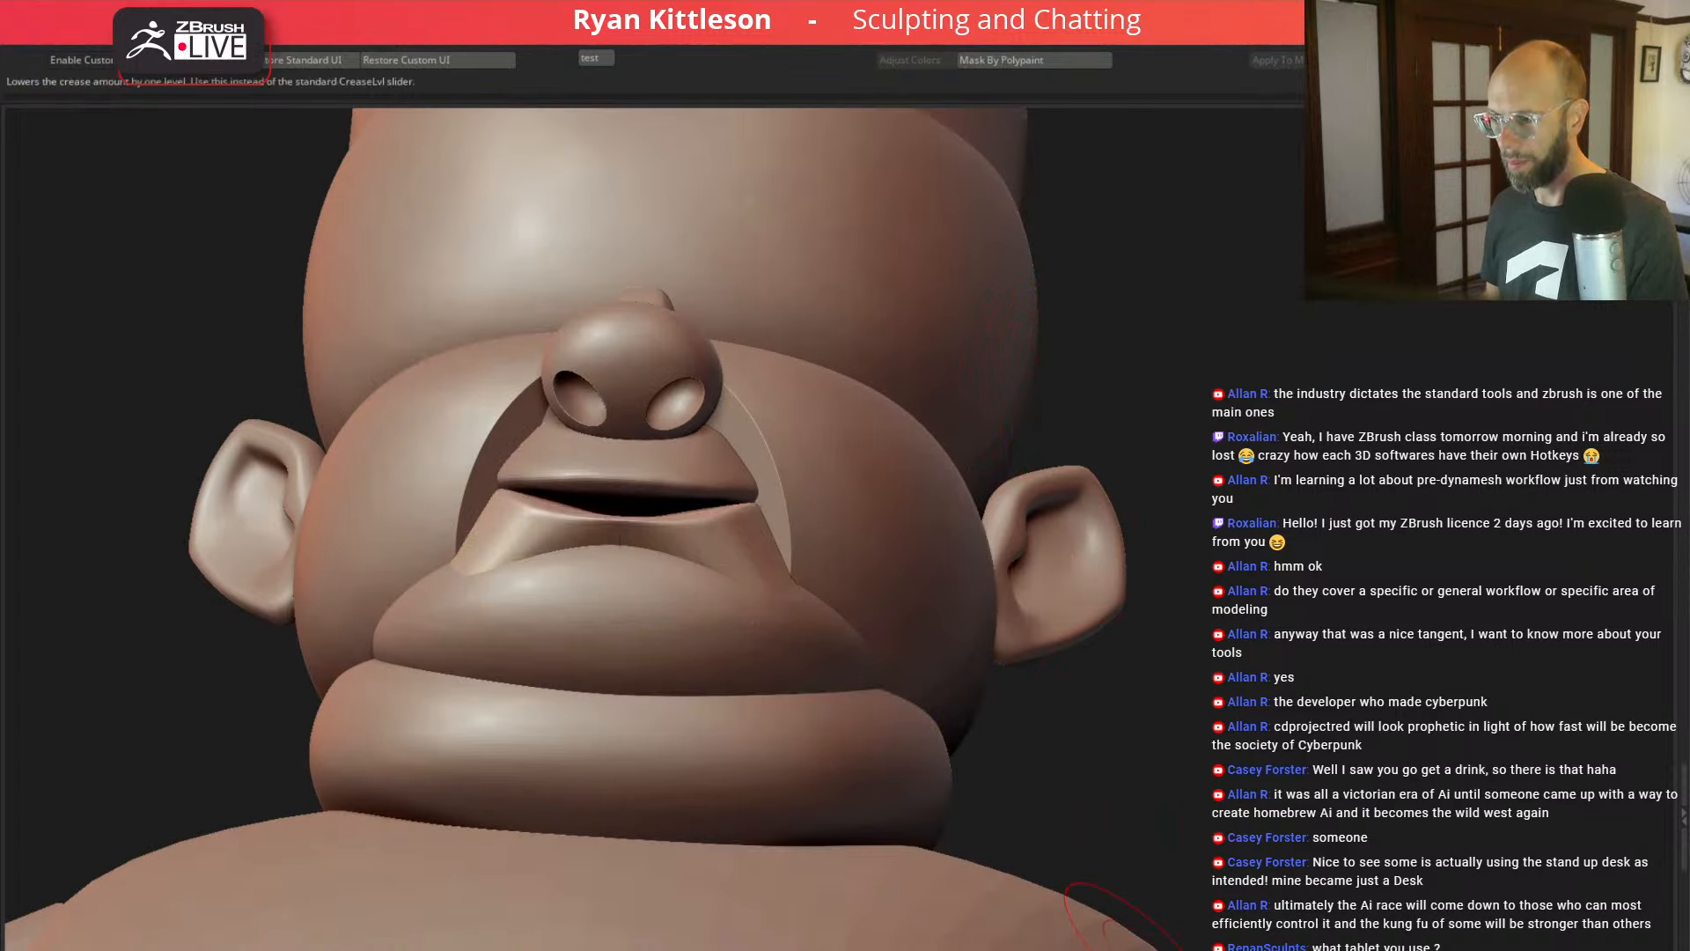
# Step: Lower the lower lip's crease level to soften its edges
pyautogui.click(1120, 947)
pyautogui.click(1120, 947)
pyautogui.moveTo(1331, 384); pyautogui.dragTo(1319, 493)
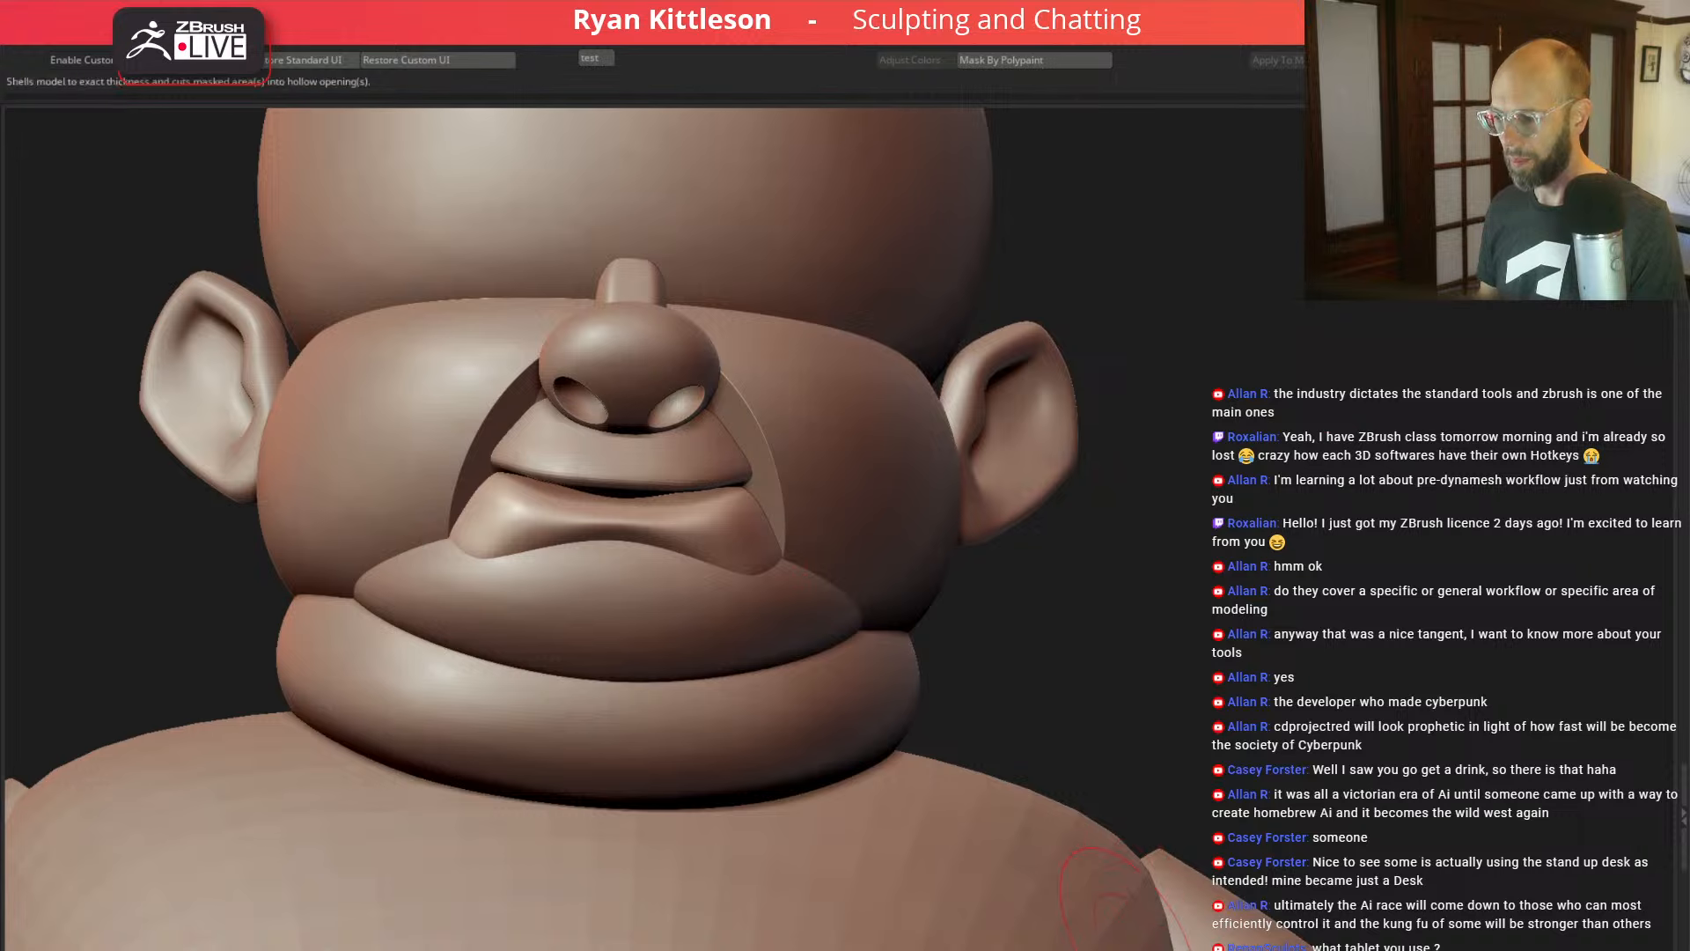
pyautogui.click(1120, 947)
pyautogui.moveTo(1352, 396); pyautogui.dragTo(1267, 403)
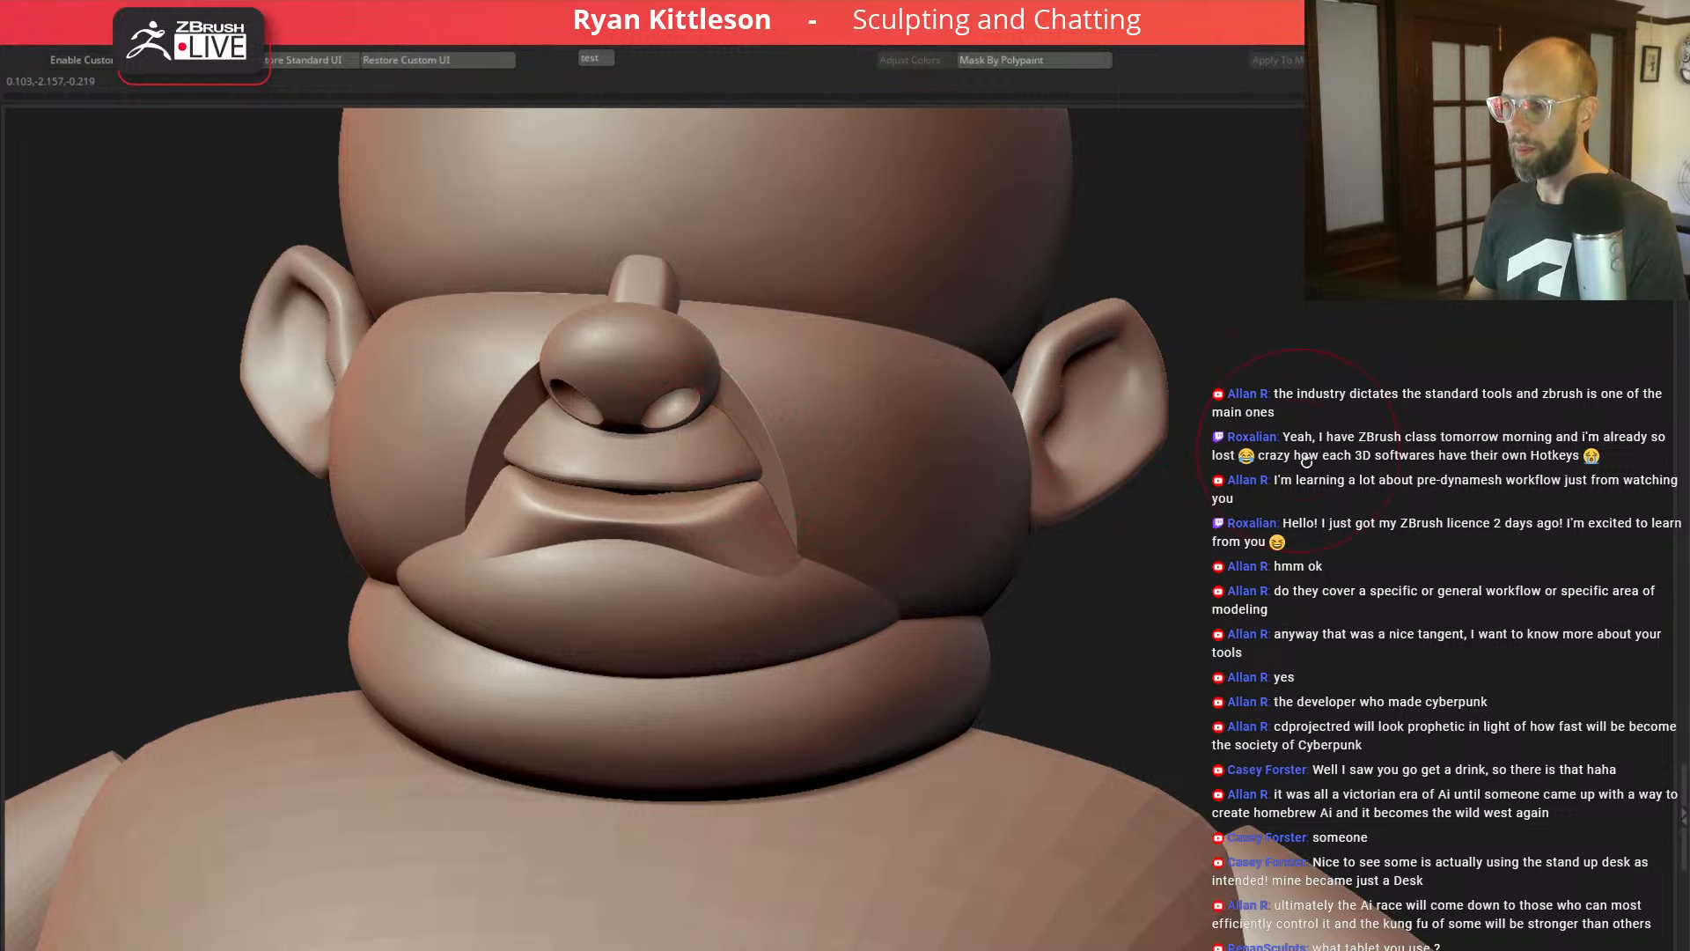
# Step: Quick-save the project with the reshaped lips
pyautogui.moveTo(1352, 506); pyautogui.dragTo(1208, 433)
pyautogui.hotkey('ctrl', 's')
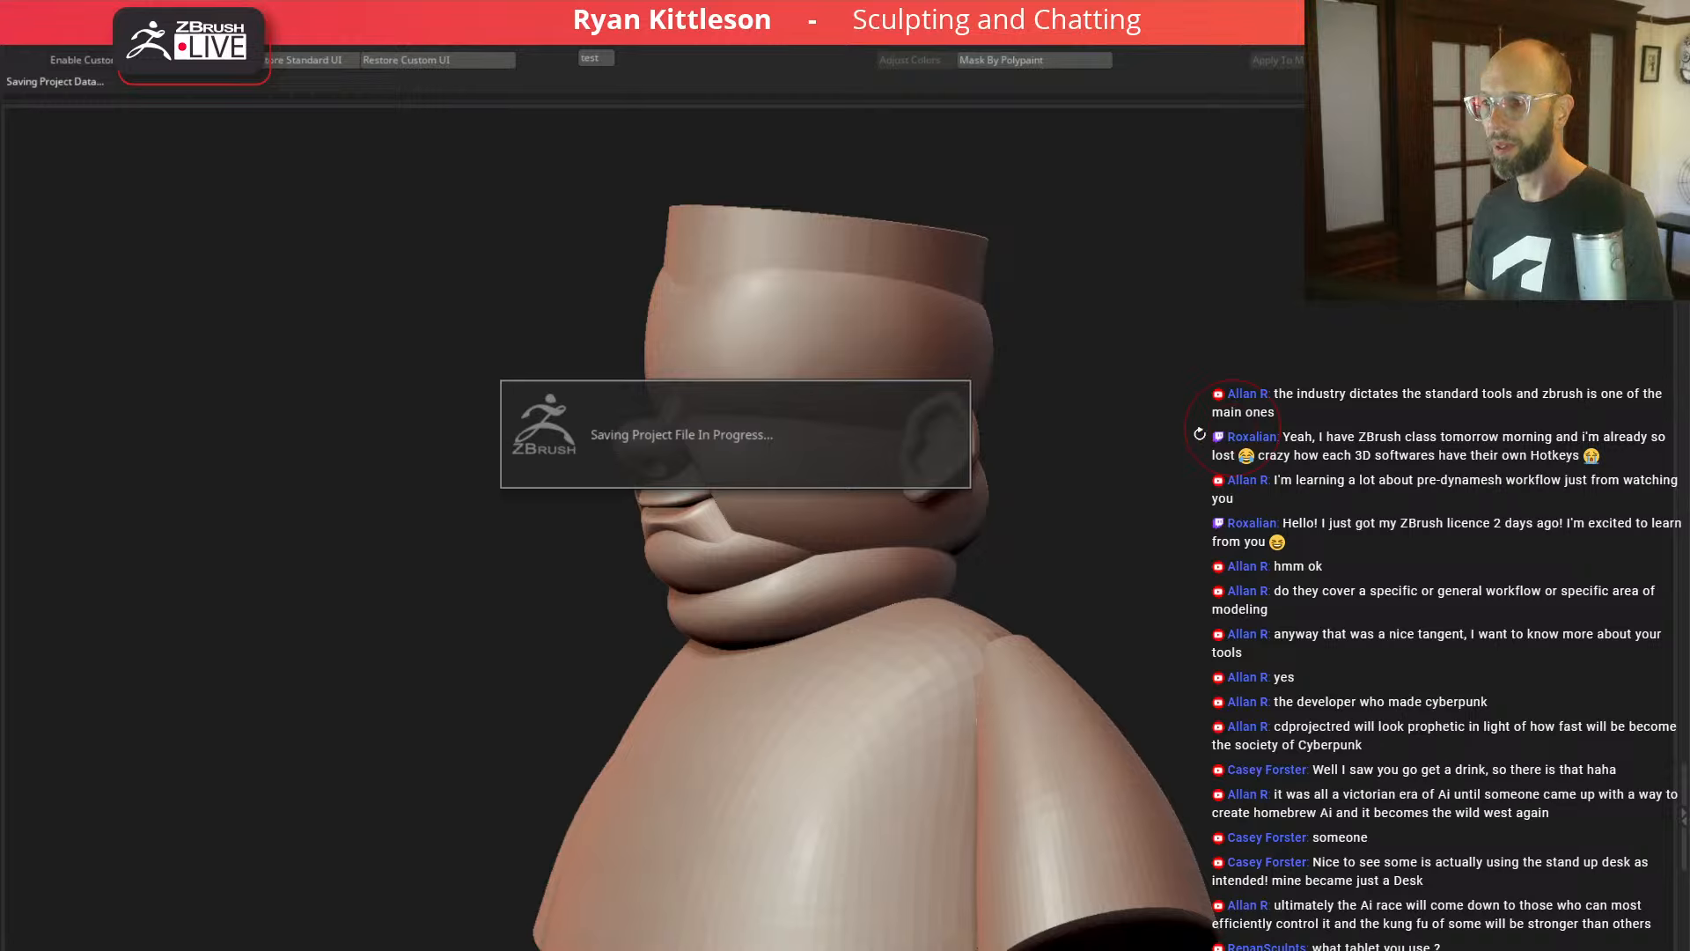
pyautogui.moveTo(1239, 436); pyautogui.dragTo(1373, 528)
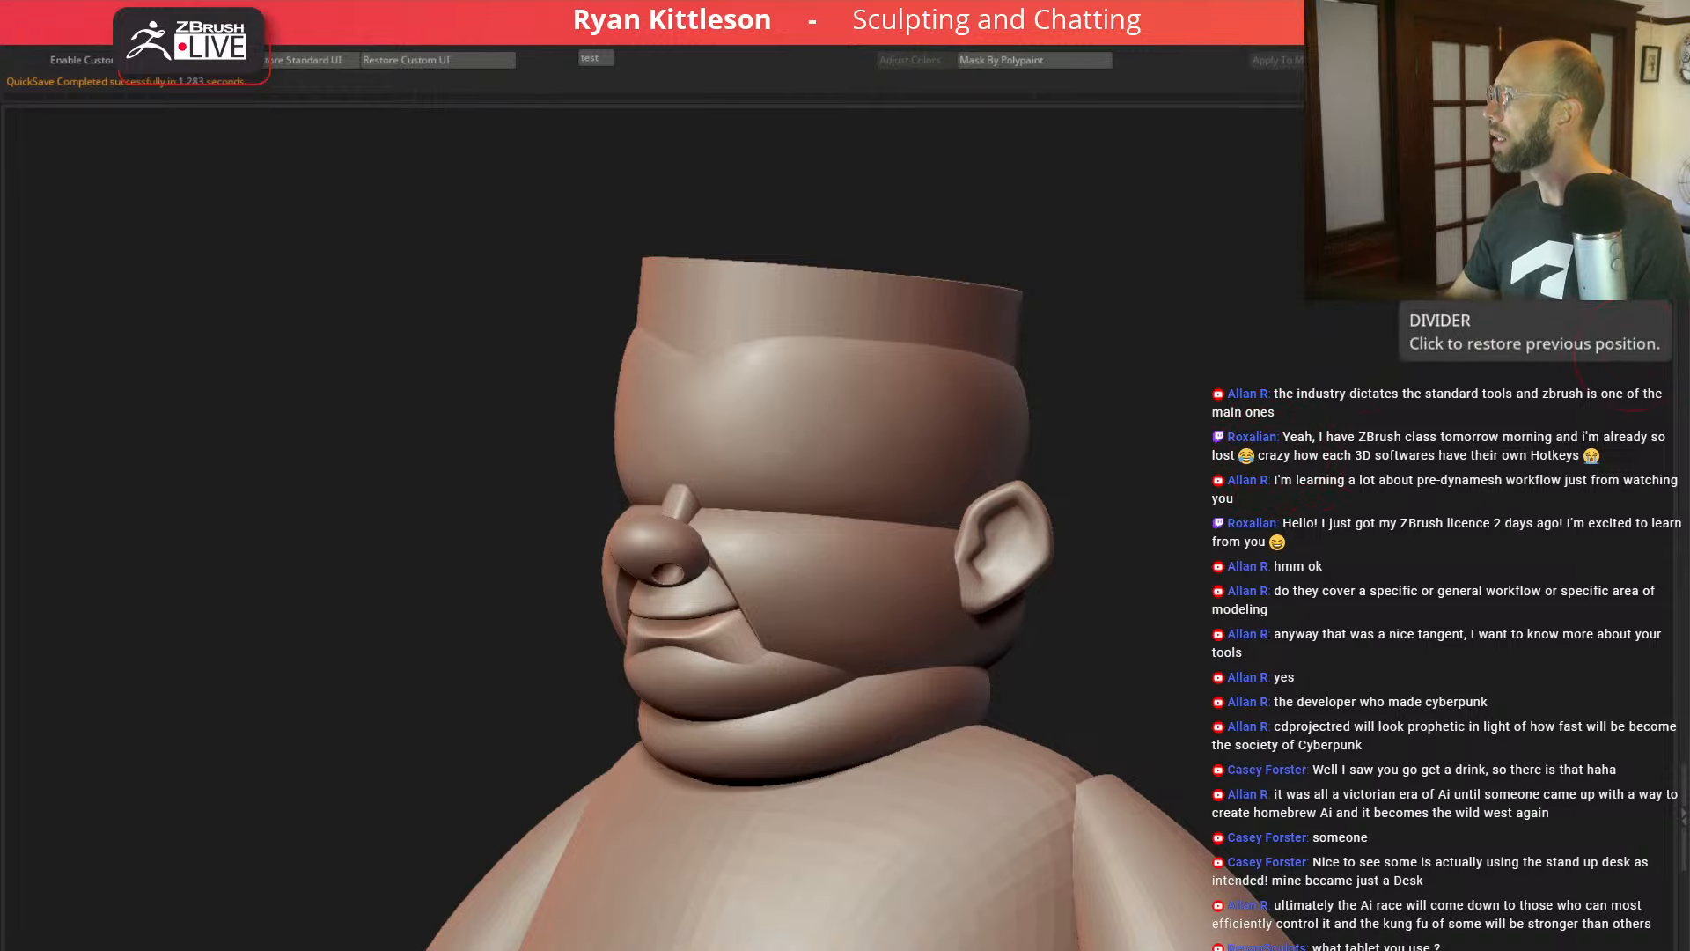
# Step: Bring the reference drawing over the canvas to study the face, move it away, and examine the head from the side
pyautogui.moveTo(1684, 103); pyautogui.dragTo(1360, 153)
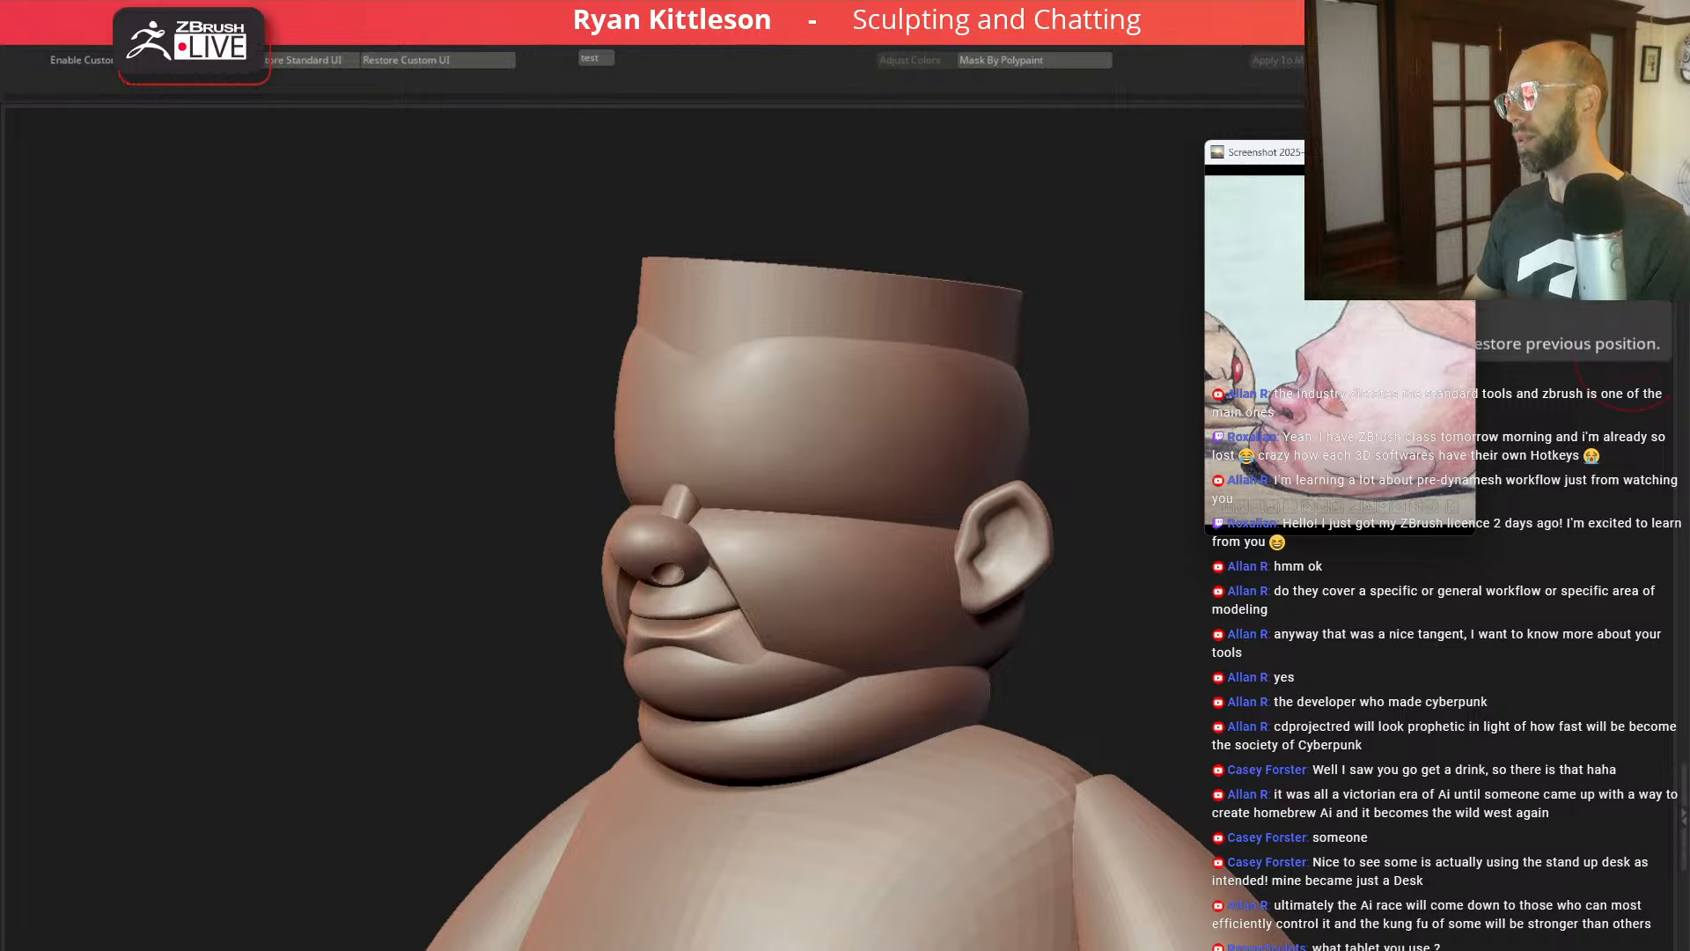
pyautogui.moveTo(1360, 153); pyautogui.dragTo(1358, 153)
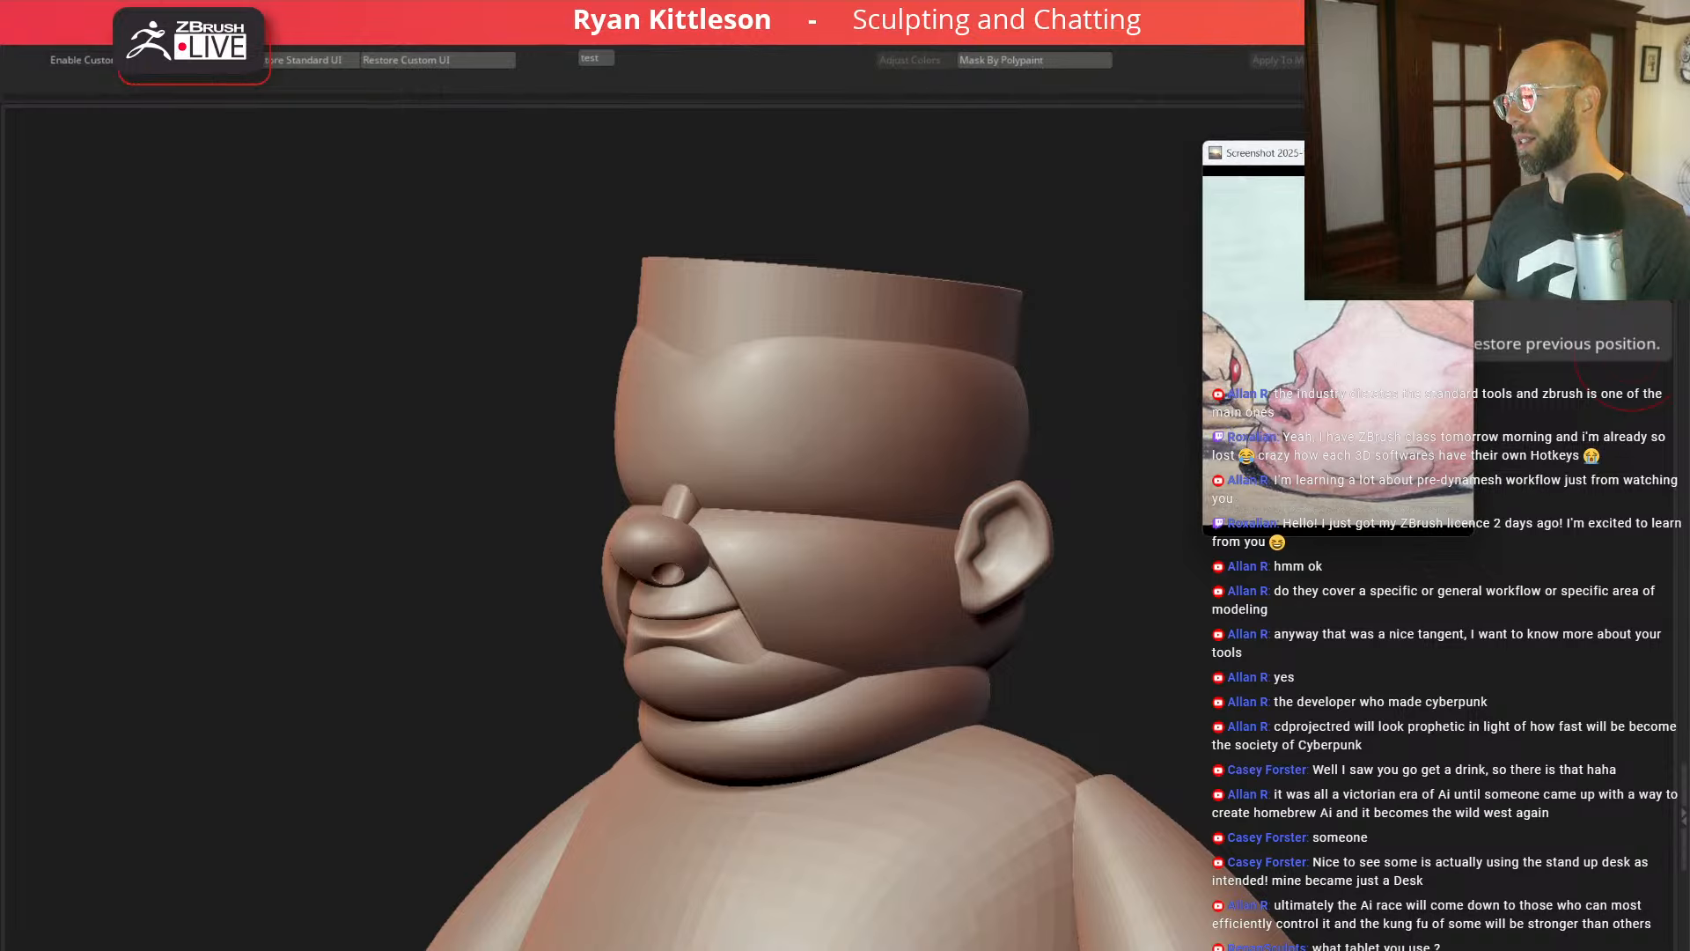
pyautogui.moveTo(1358, 153); pyautogui.dragTo(1689, 156)
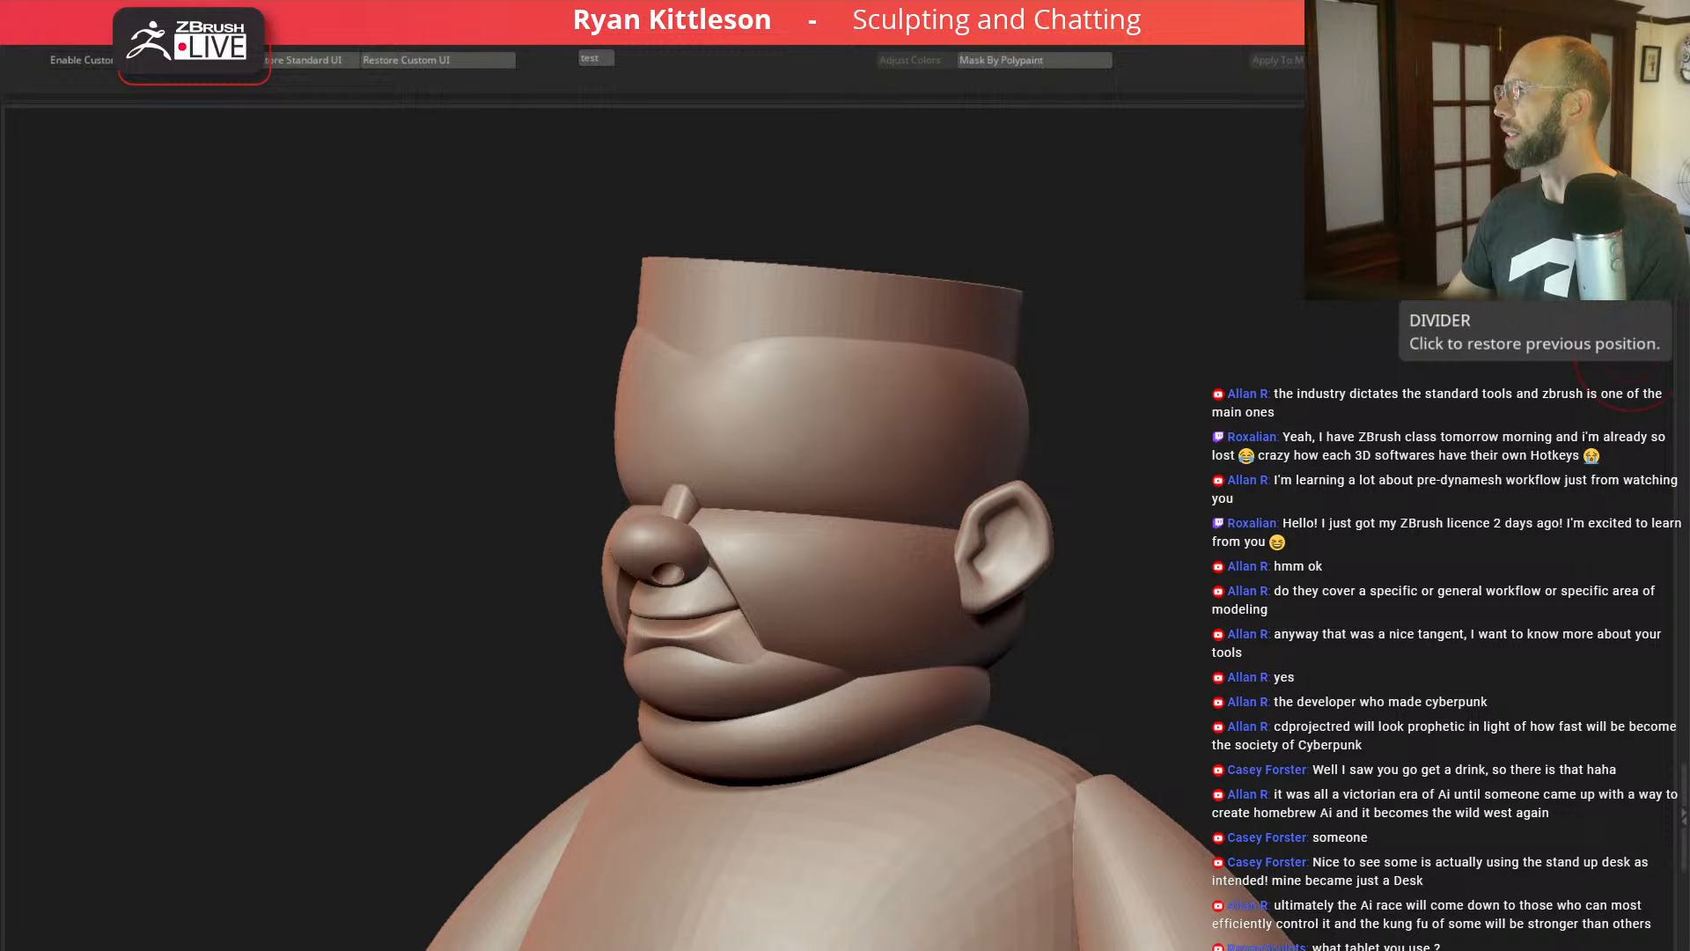
pyautogui.moveTo(1221, 433); pyautogui.dragTo(1237, 407)
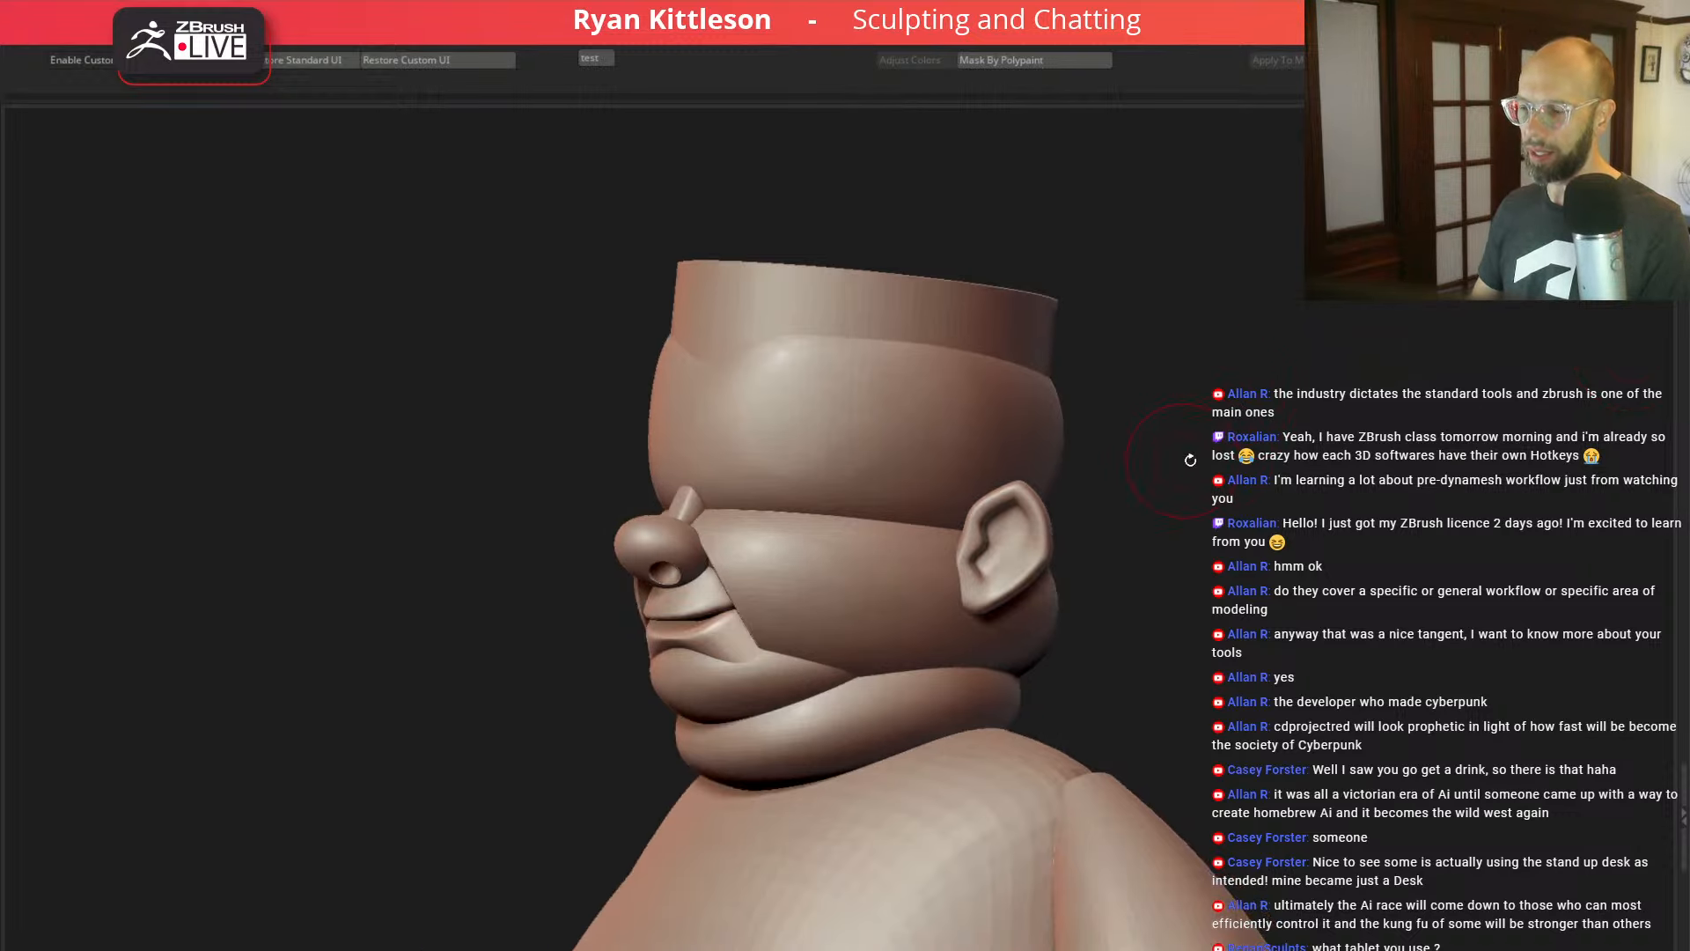
pyautogui.moveTo(1190, 460); pyautogui.dragTo(1250, 436)
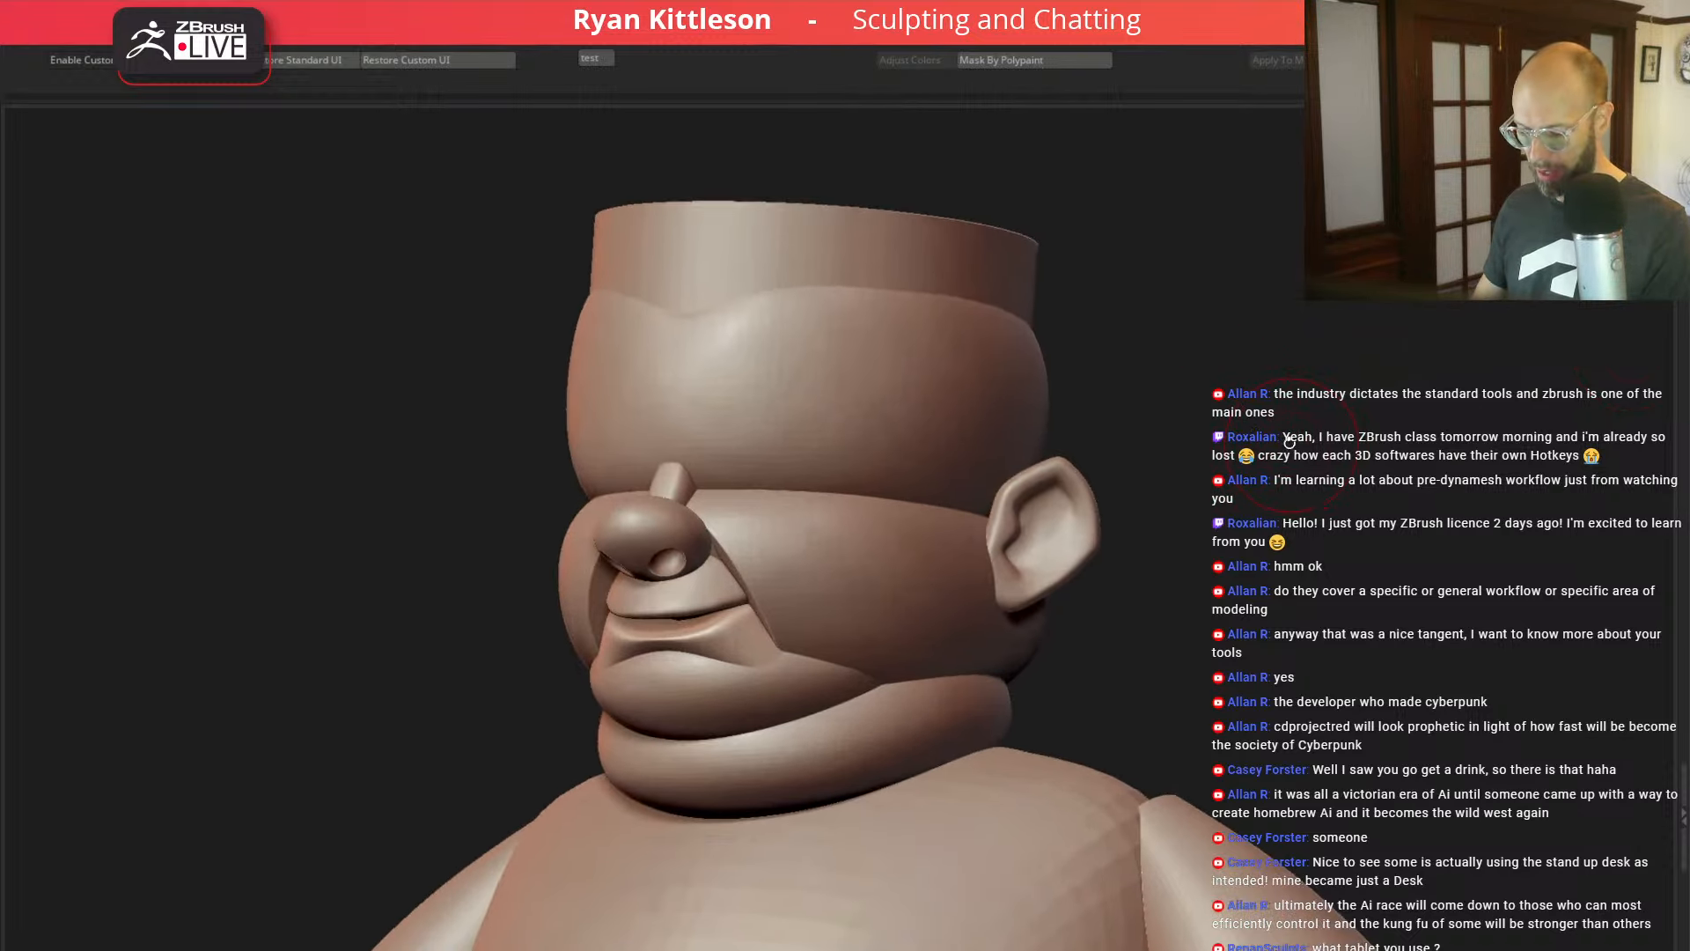
# Step: Quick-save the project before adding the eye forms
pyautogui.hotkey('ctrl', 's')
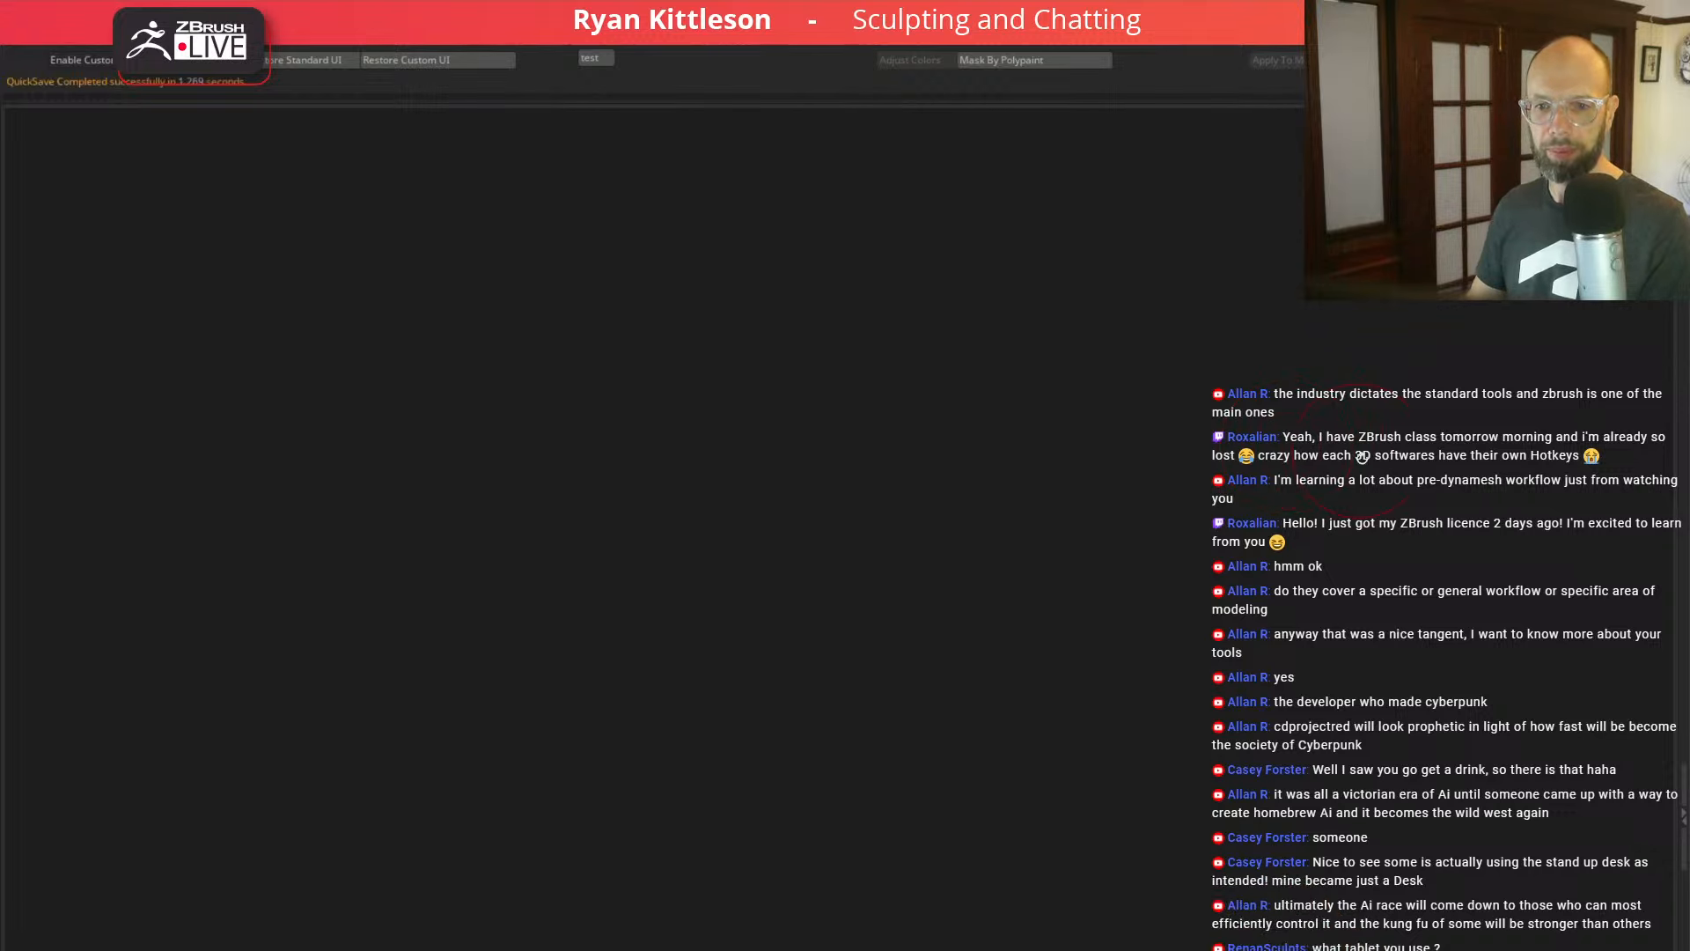
pyautogui.moveTo(1343, 456); pyautogui.dragTo(1336, 467)
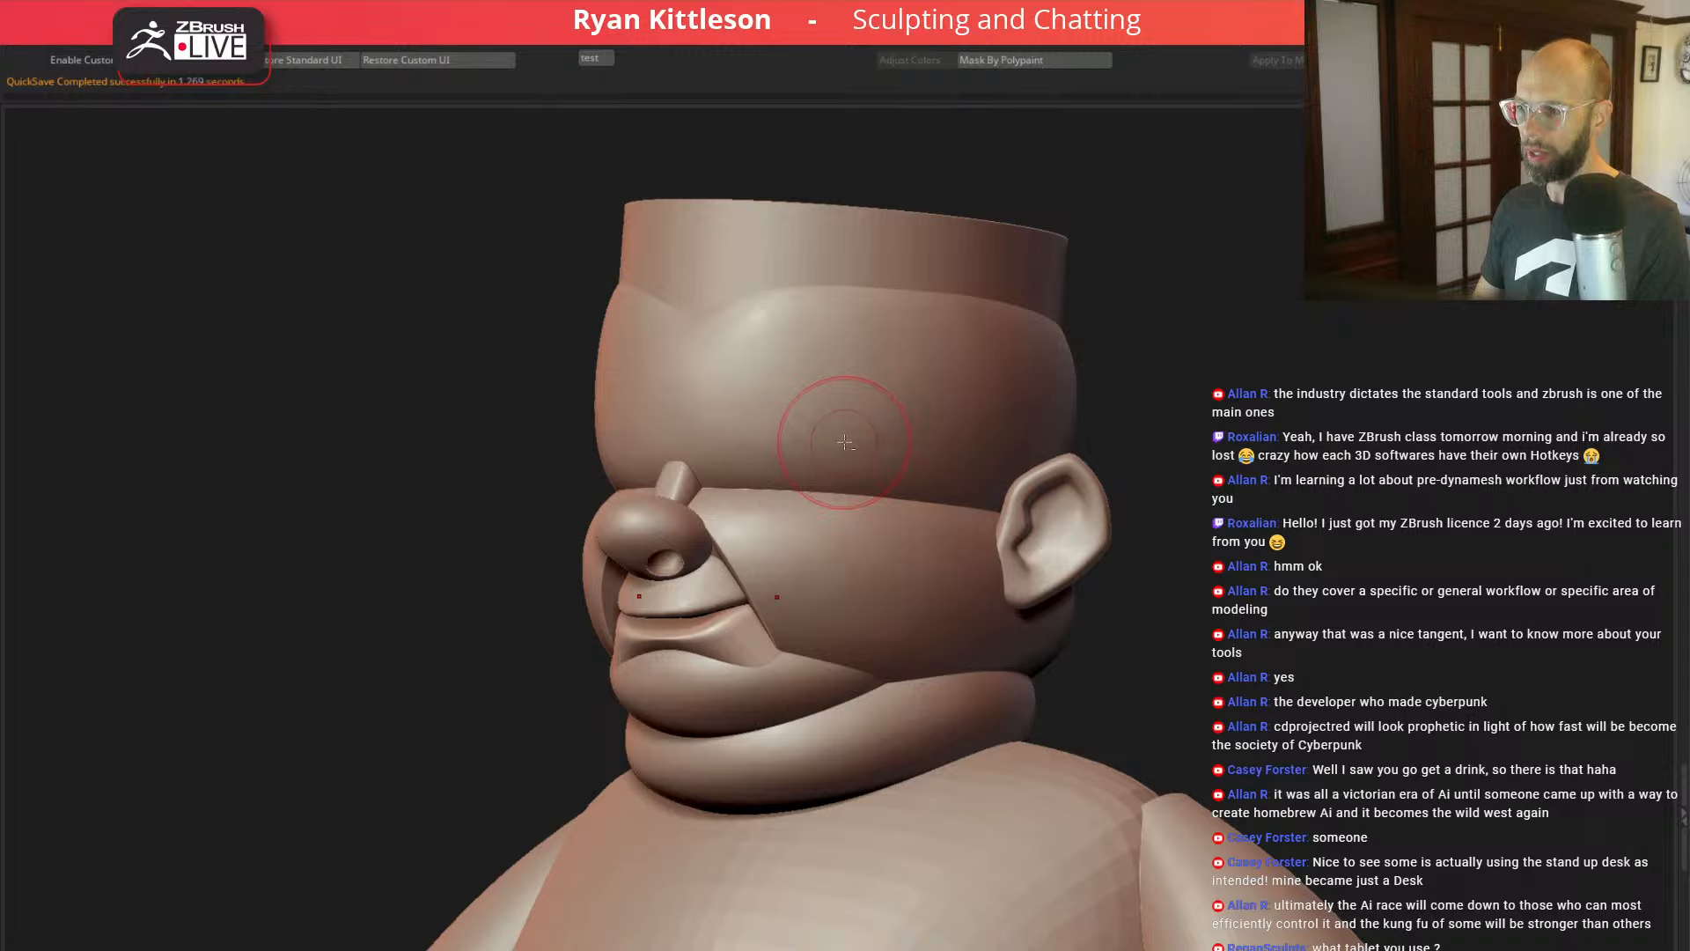
# Step: Add a mirrored pair of cylinders over both eyes and sink them at a downward angle into the forehead
pyautogui.hotkey('ctrl', 'd')
pyautogui.press('w')
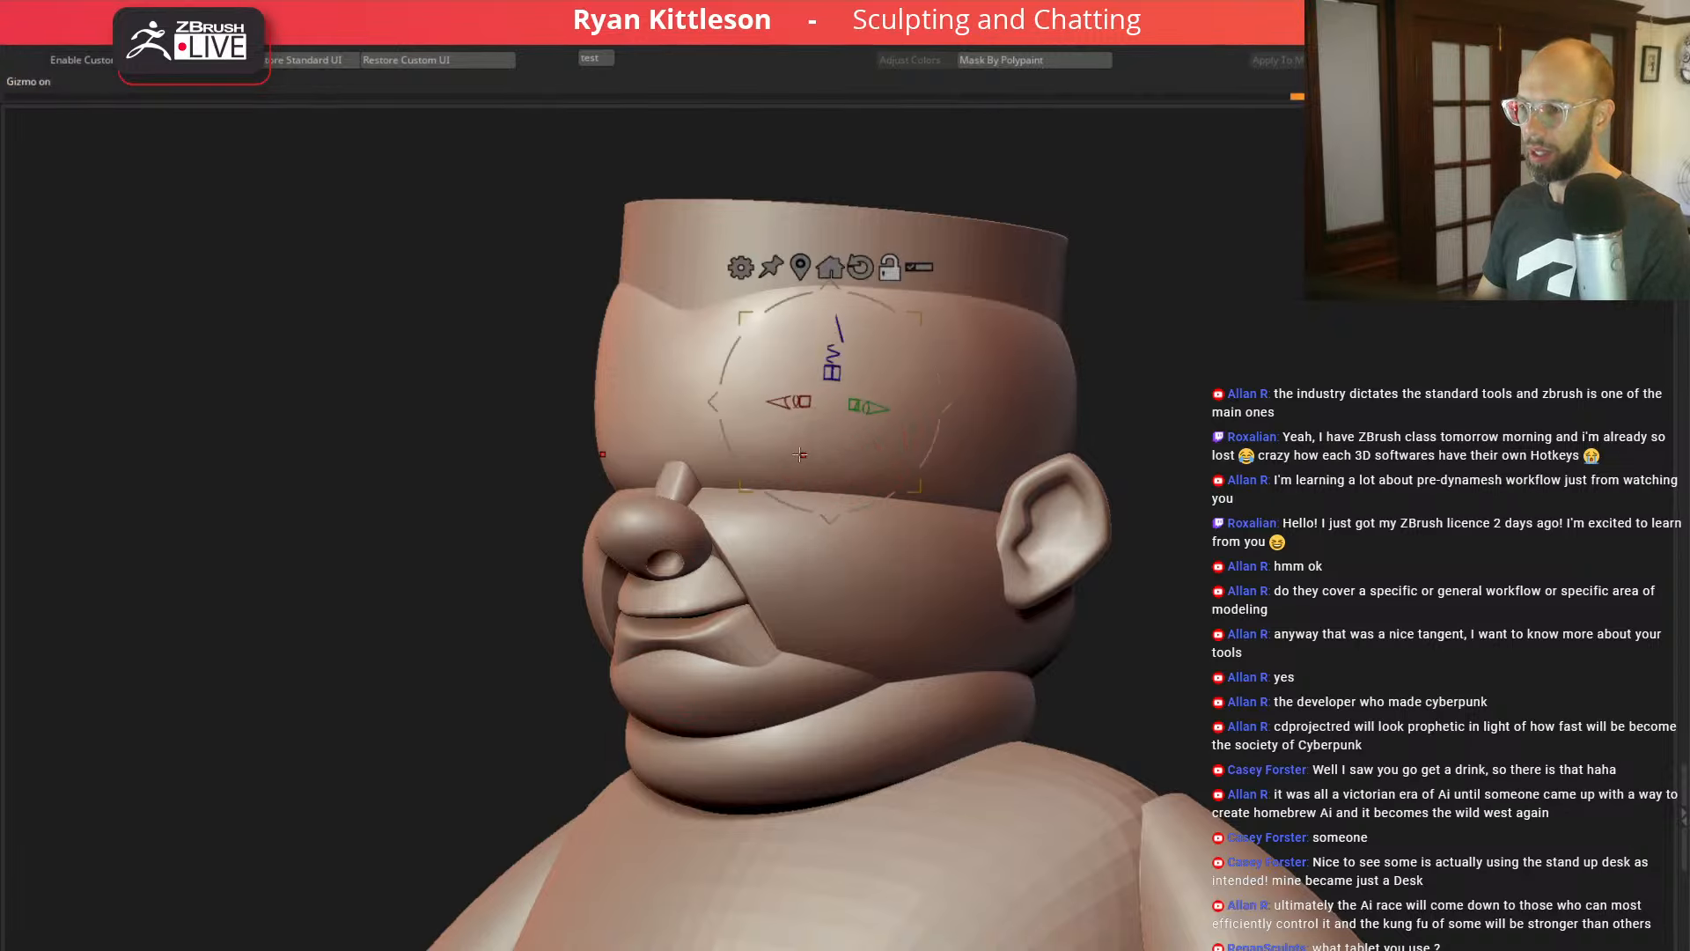
pyautogui.click(800, 455)
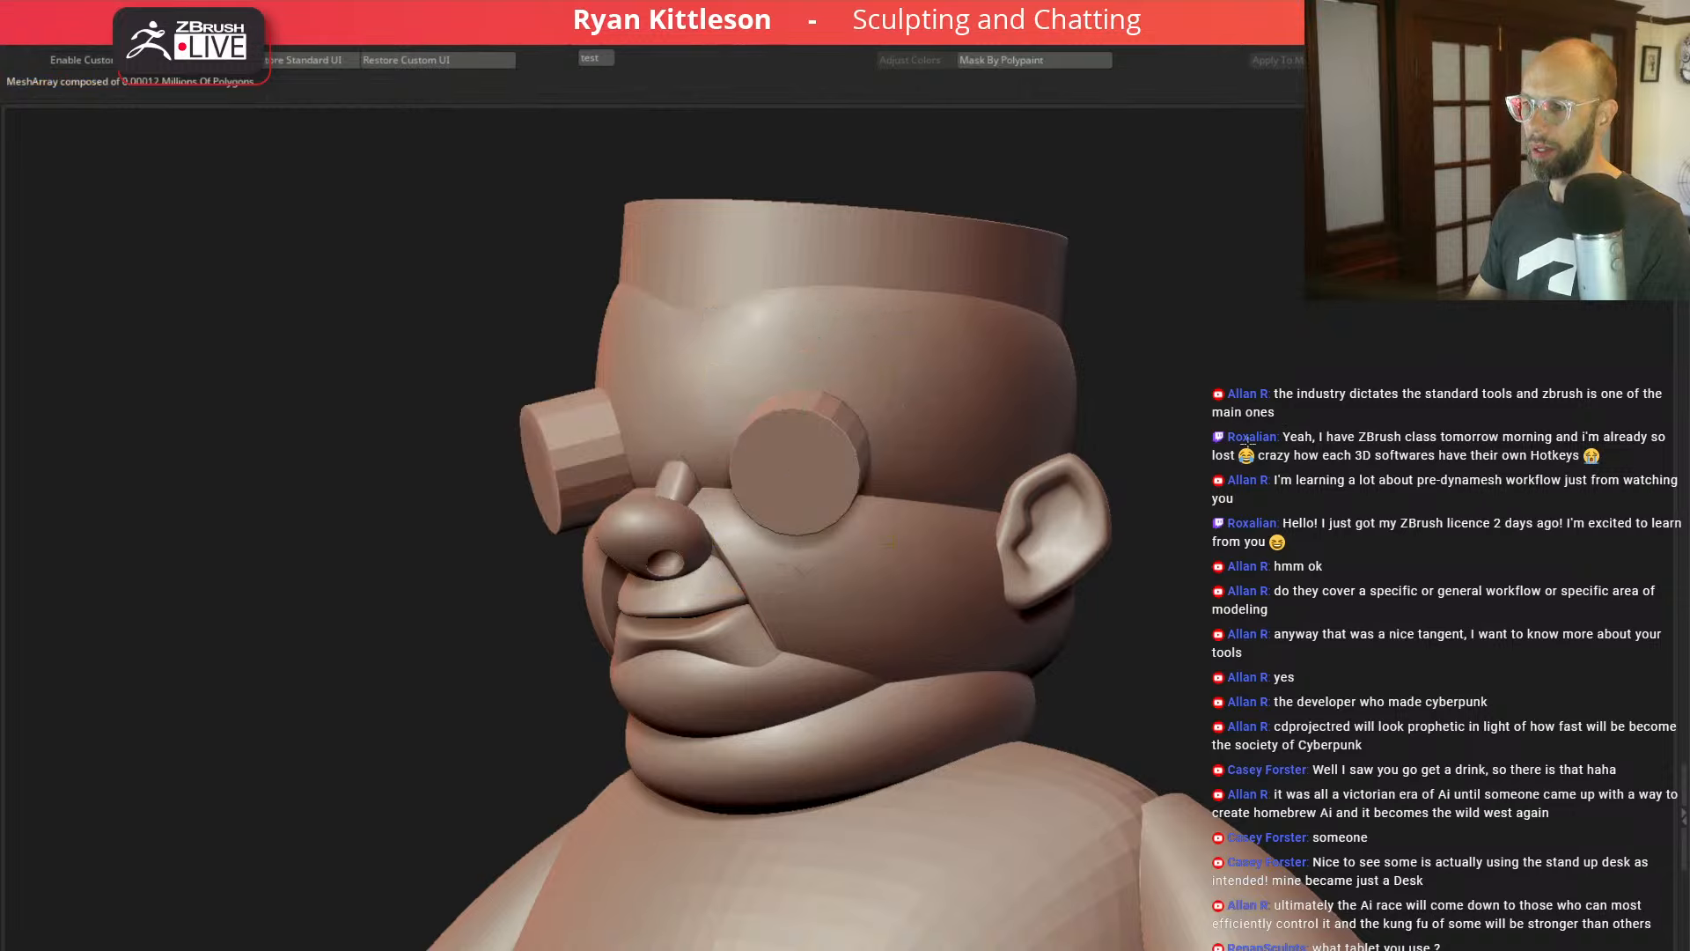
pyautogui.moveTo(1270, 406); pyautogui.dragTo(1025, 426)
pyautogui.moveTo(869, 392); pyautogui.dragTo(969, 400)
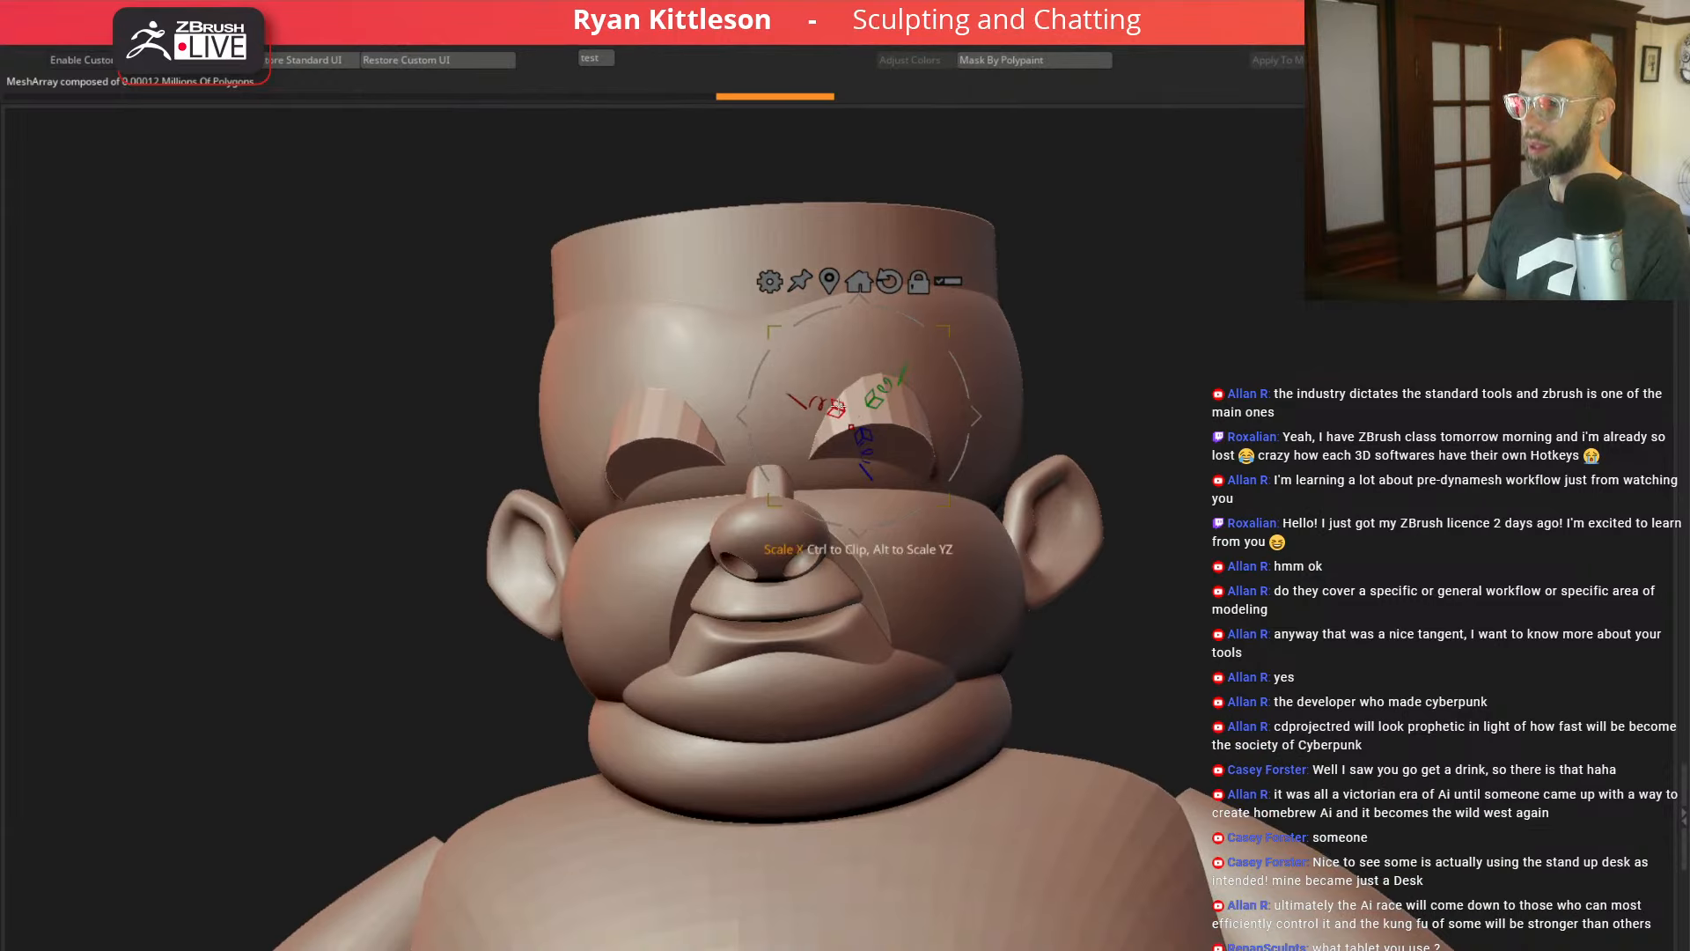
# Step: Widen the eye cylinders along the X axis and preview them with smooth subdivision
pyautogui.moveTo(837, 407); pyautogui.dragTo(795, 401)
pyautogui.press('d')
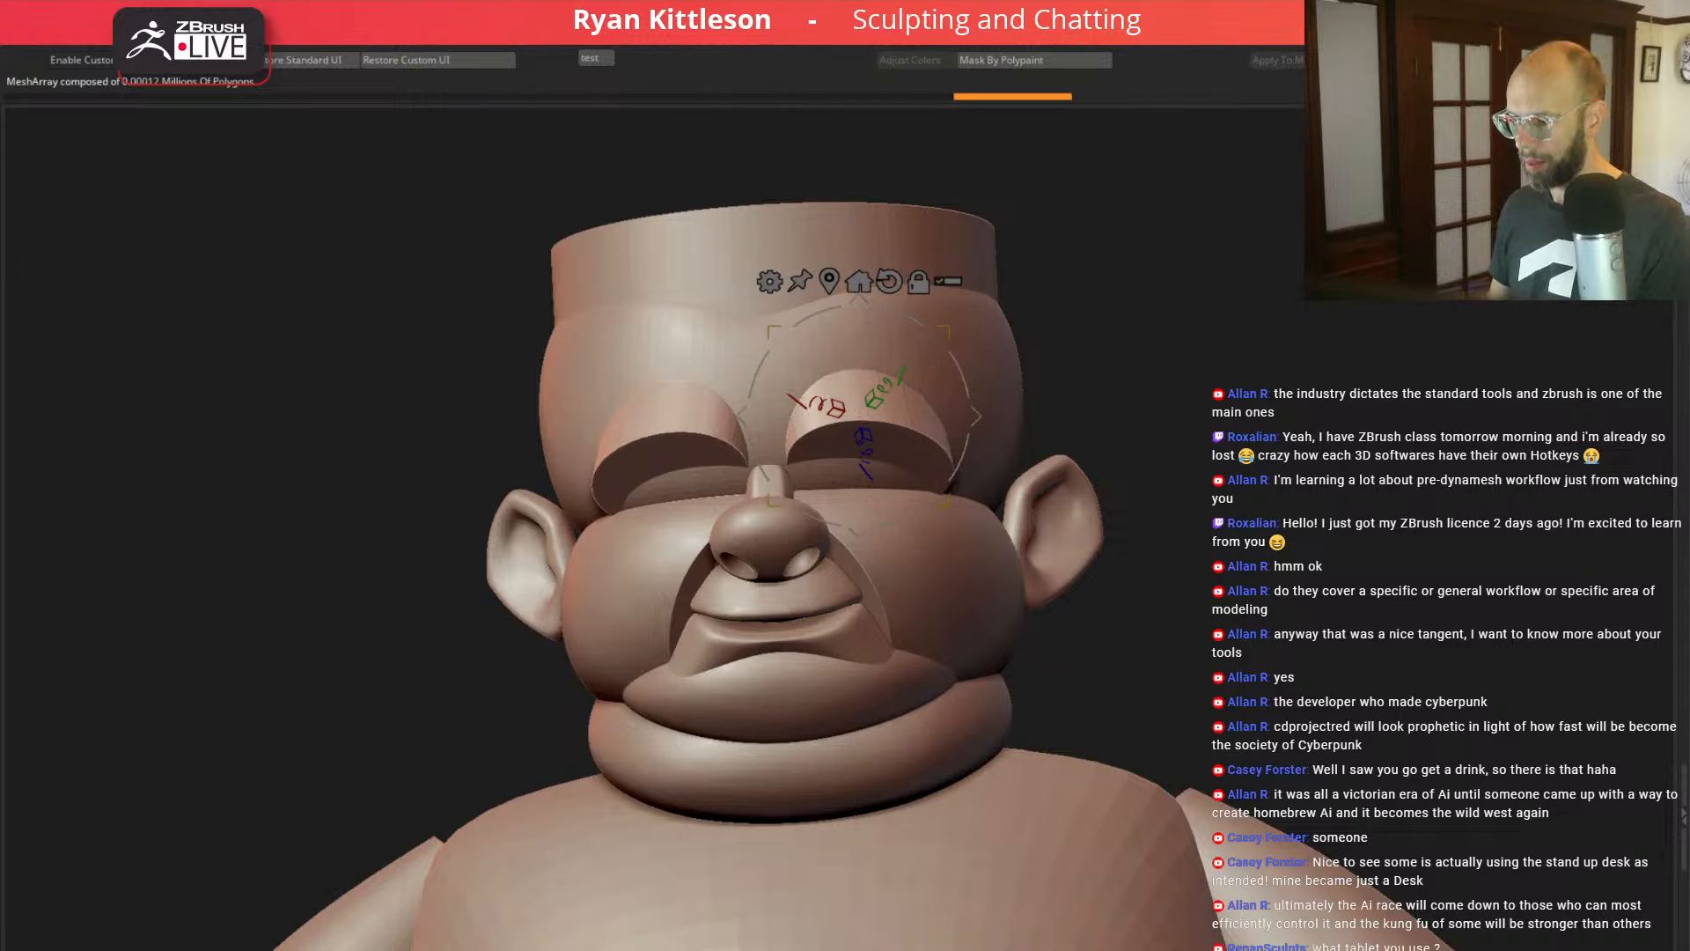
pyautogui.hotkey('ctrl', 'z')
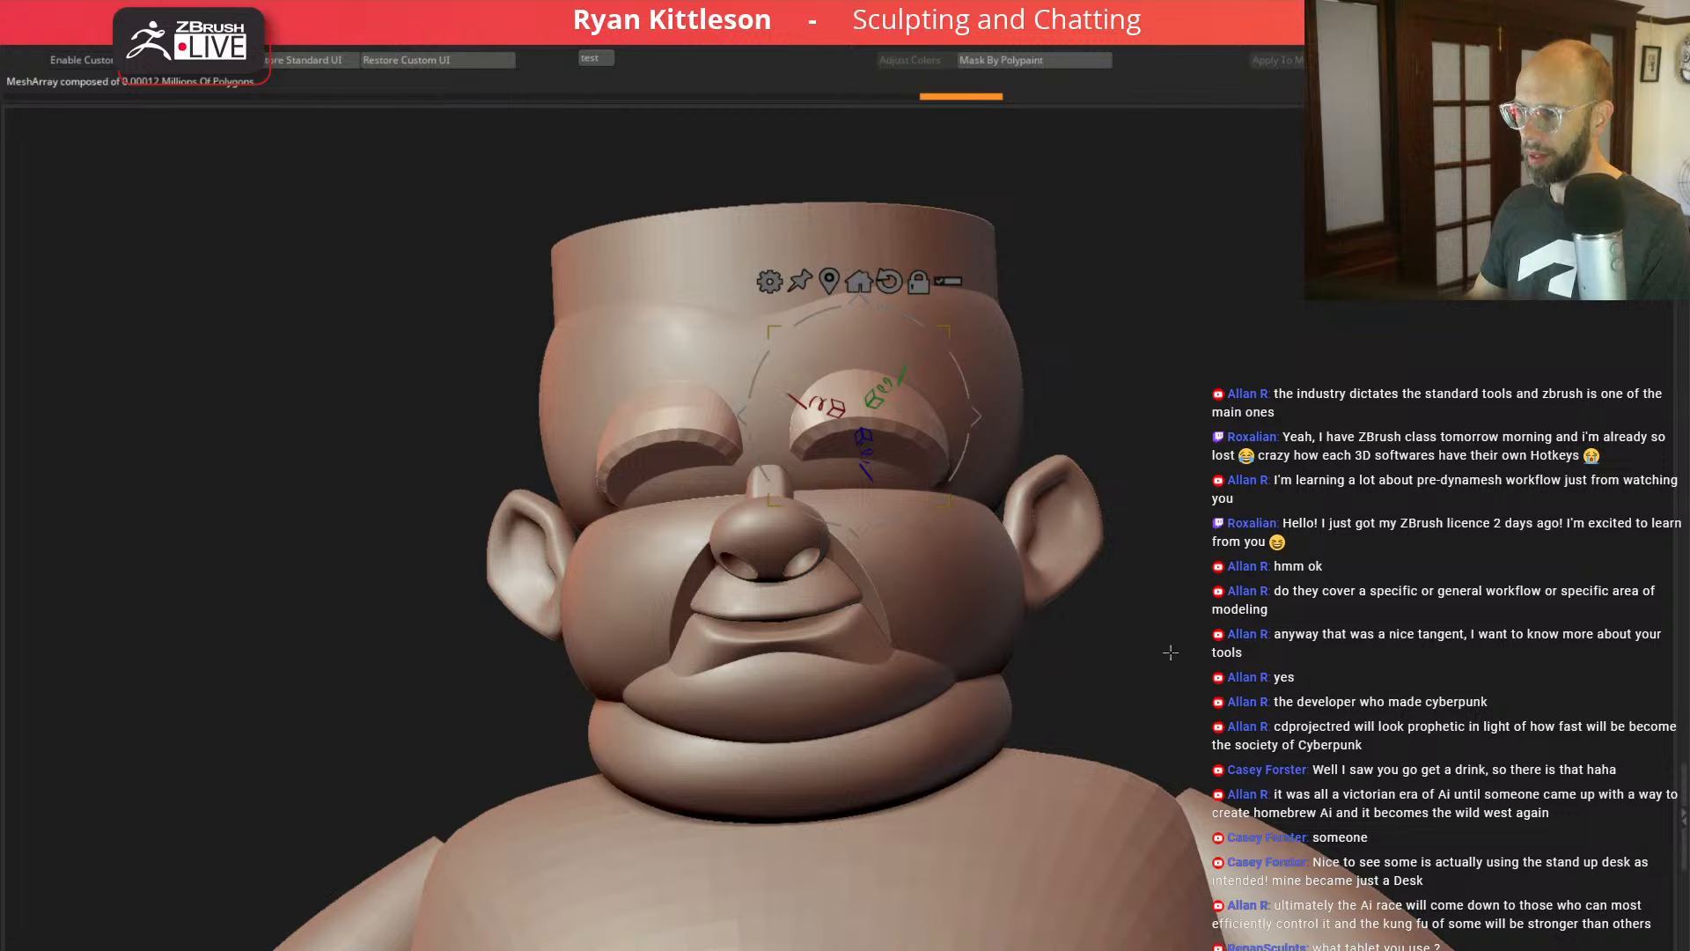
pyautogui.press('d')
# Step: From the side, push the eyelid cylinders into the head, tilt their lower faces flatter, and raise them slightly
pyautogui.keyDown('ctrl'); pyautogui.moveTo(1328, 305); pyautogui.dragTo(1226, 387, button='right'); pyautogui.keyUp('ctrl')
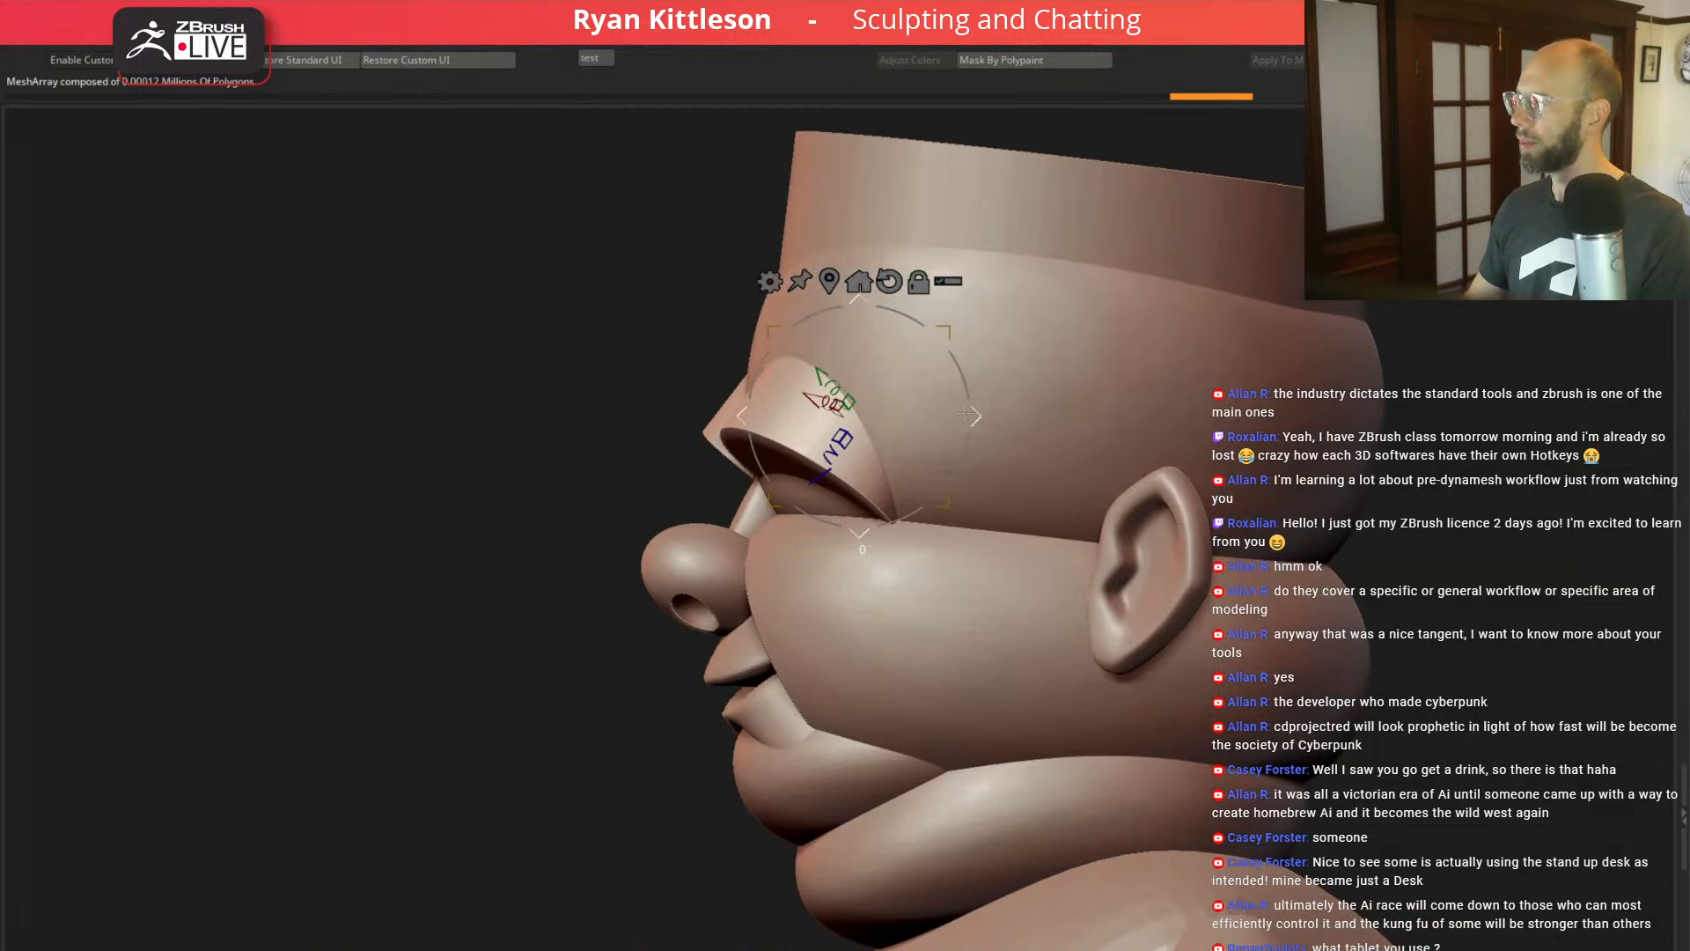
pyautogui.moveTo(966, 414)
pyautogui.mouseDown()
pyautogui.moveTo(984, 400)
pyautogui.moveTo(978, 349)
pyautogui.mouseUp()
pyautogui.press('q')
pyautogui.press('w')
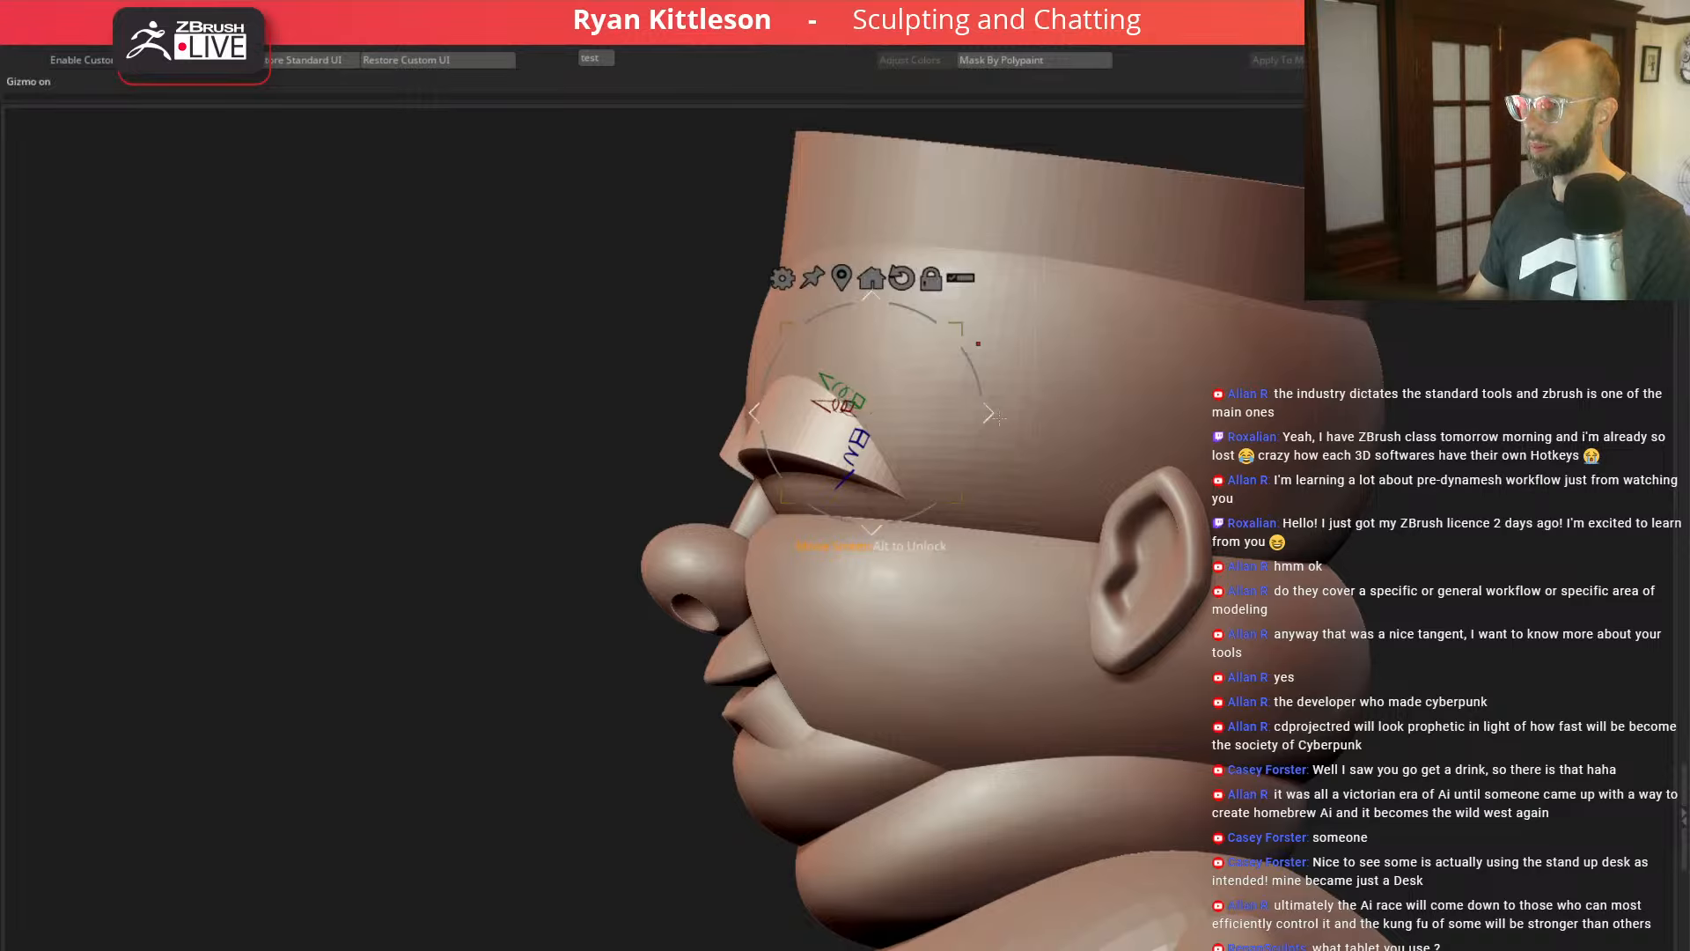
pyautogui.moveTo(872, 531); pyautogui.dragTo(871, 515)
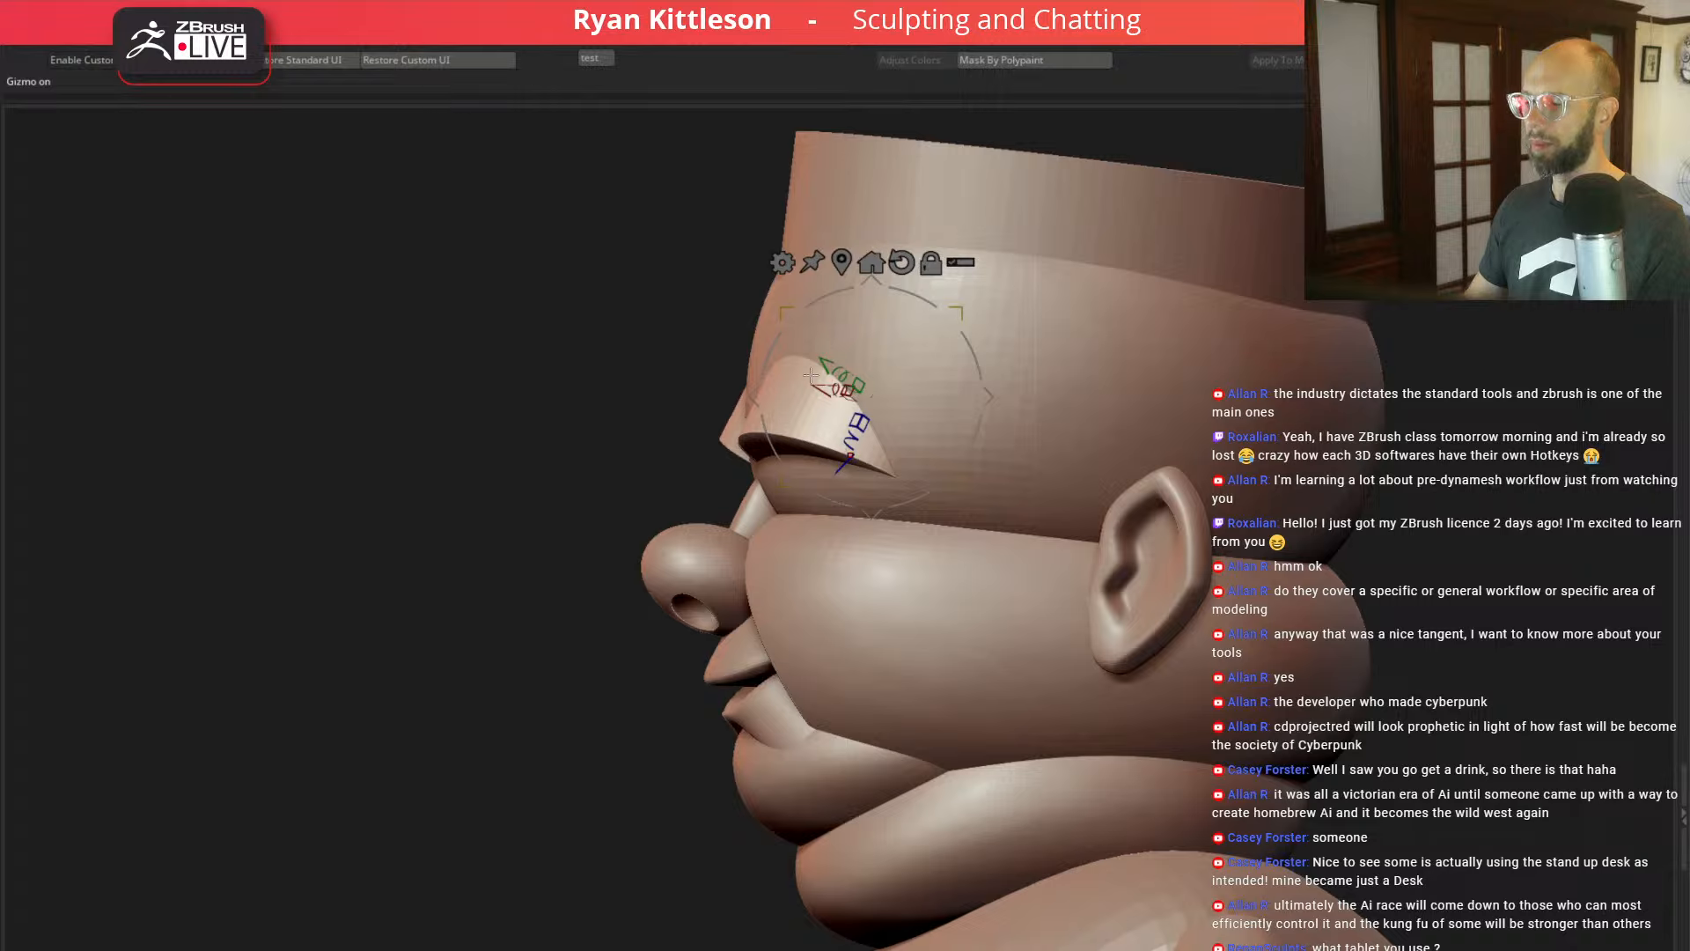
# Step: Isolate the eyelid cylinders with their wireframe shown and insert an edge loop around their sides with ZModeler
pyautogui.hotkey('alt', 's')
pyautogui.hotkey('shift', 'f')
pyautogui.hotkey('shift', 'd')
pyautogui.keyDown('ctrl'); pyautogui.moveTo(555, 317); pyautogui.dragTo(572, 361, button='right'); pyautogui.keyUp('ctrl')
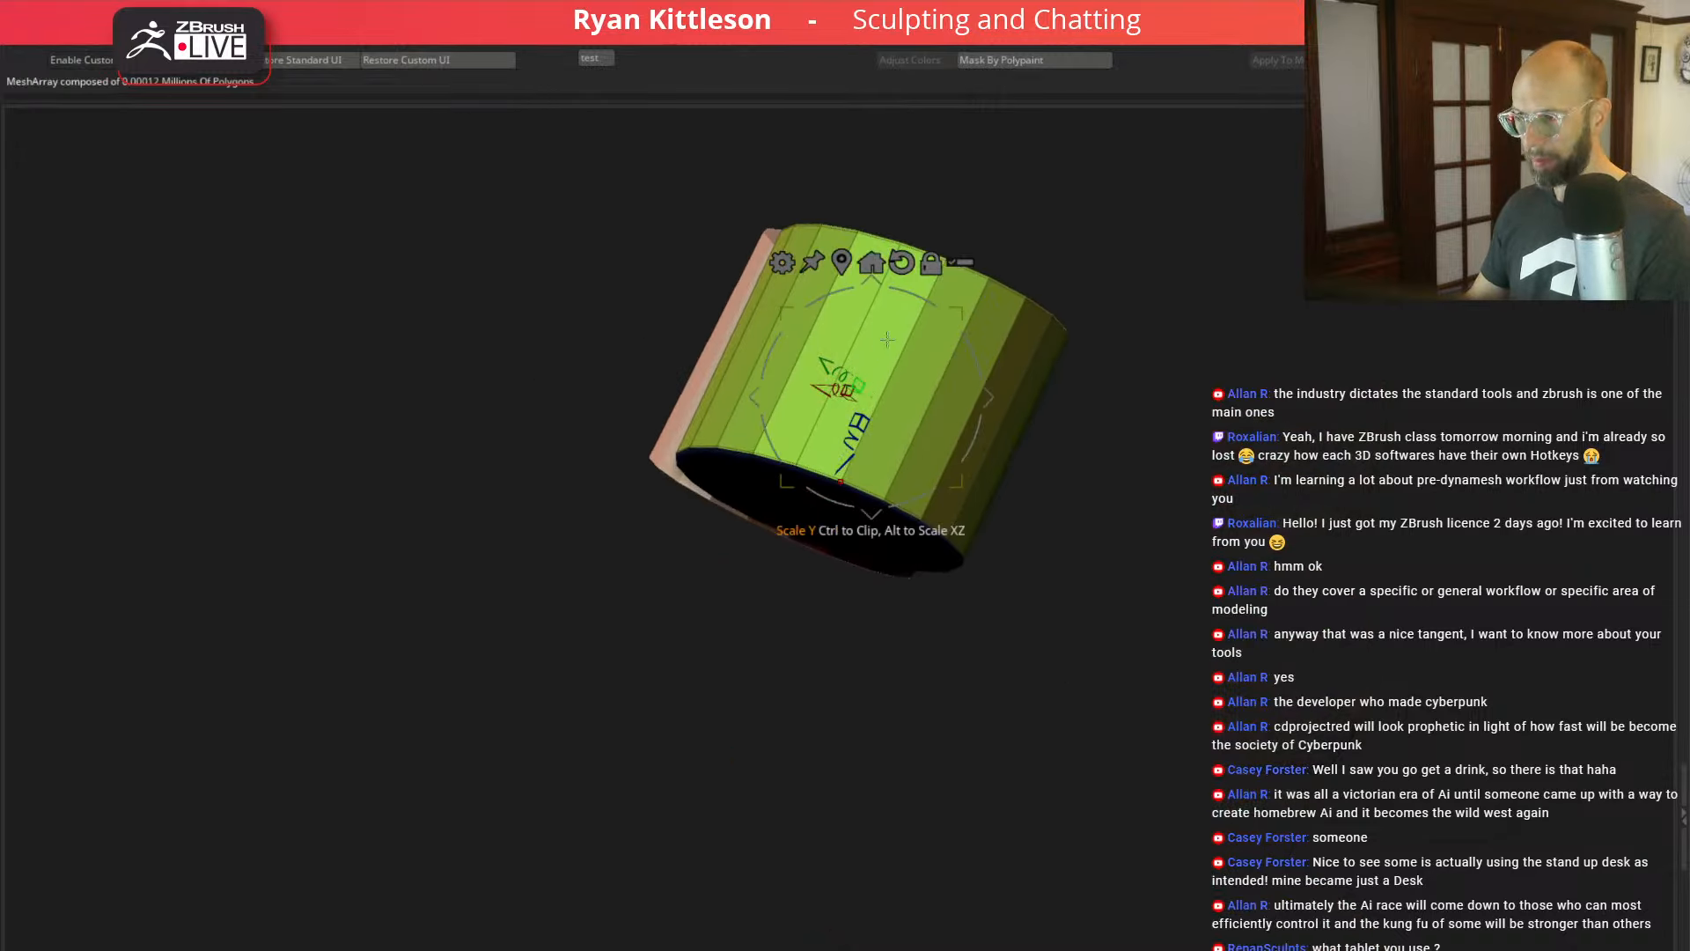
pyautogui.press('q')
pyautogui.click(885, 385)
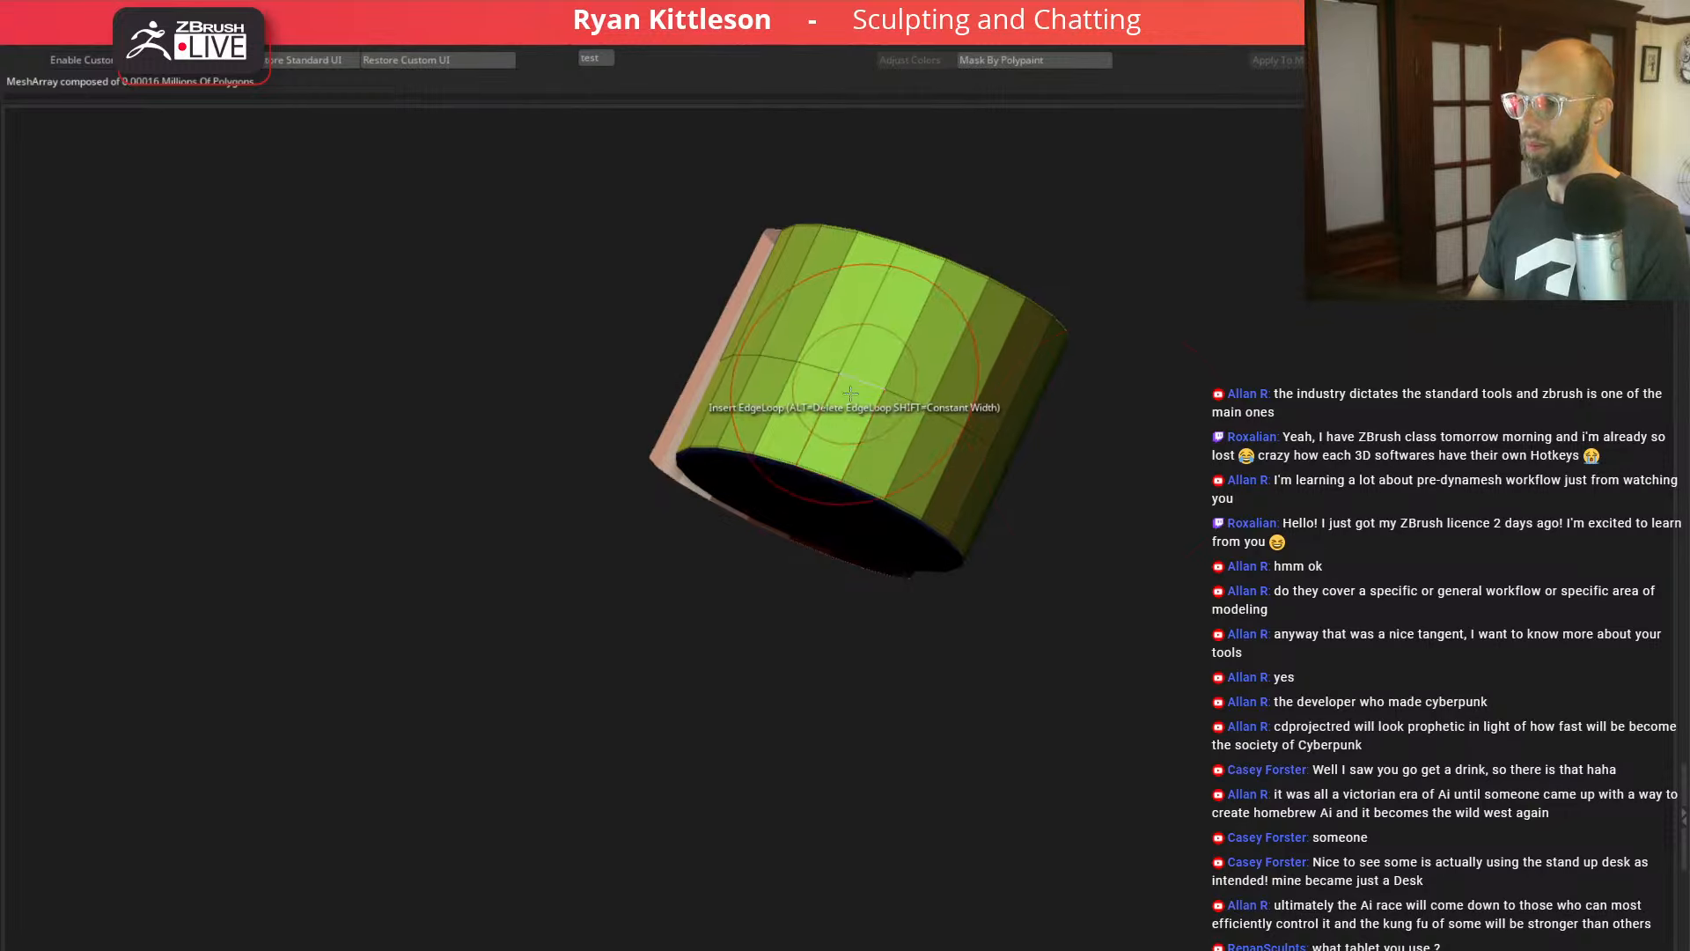
# Step: Isolate half of the eyelid cylinders' faces from below, and restore the full cylinders with smooth subdivision preview
pyautogui.moveTo(1171, 471)
pyautogui.mouseDown()
pyautogui.moveTo(1188, 394)
pyautogui.moveTo(1092, 537)
pyautogui.moveTo(1070, 485)
pyautogui.mouseUp()
pyautogui.moveTo(747, 552); pyautogui.dragTo(647, 493)
pyautogui.click(828, 543)
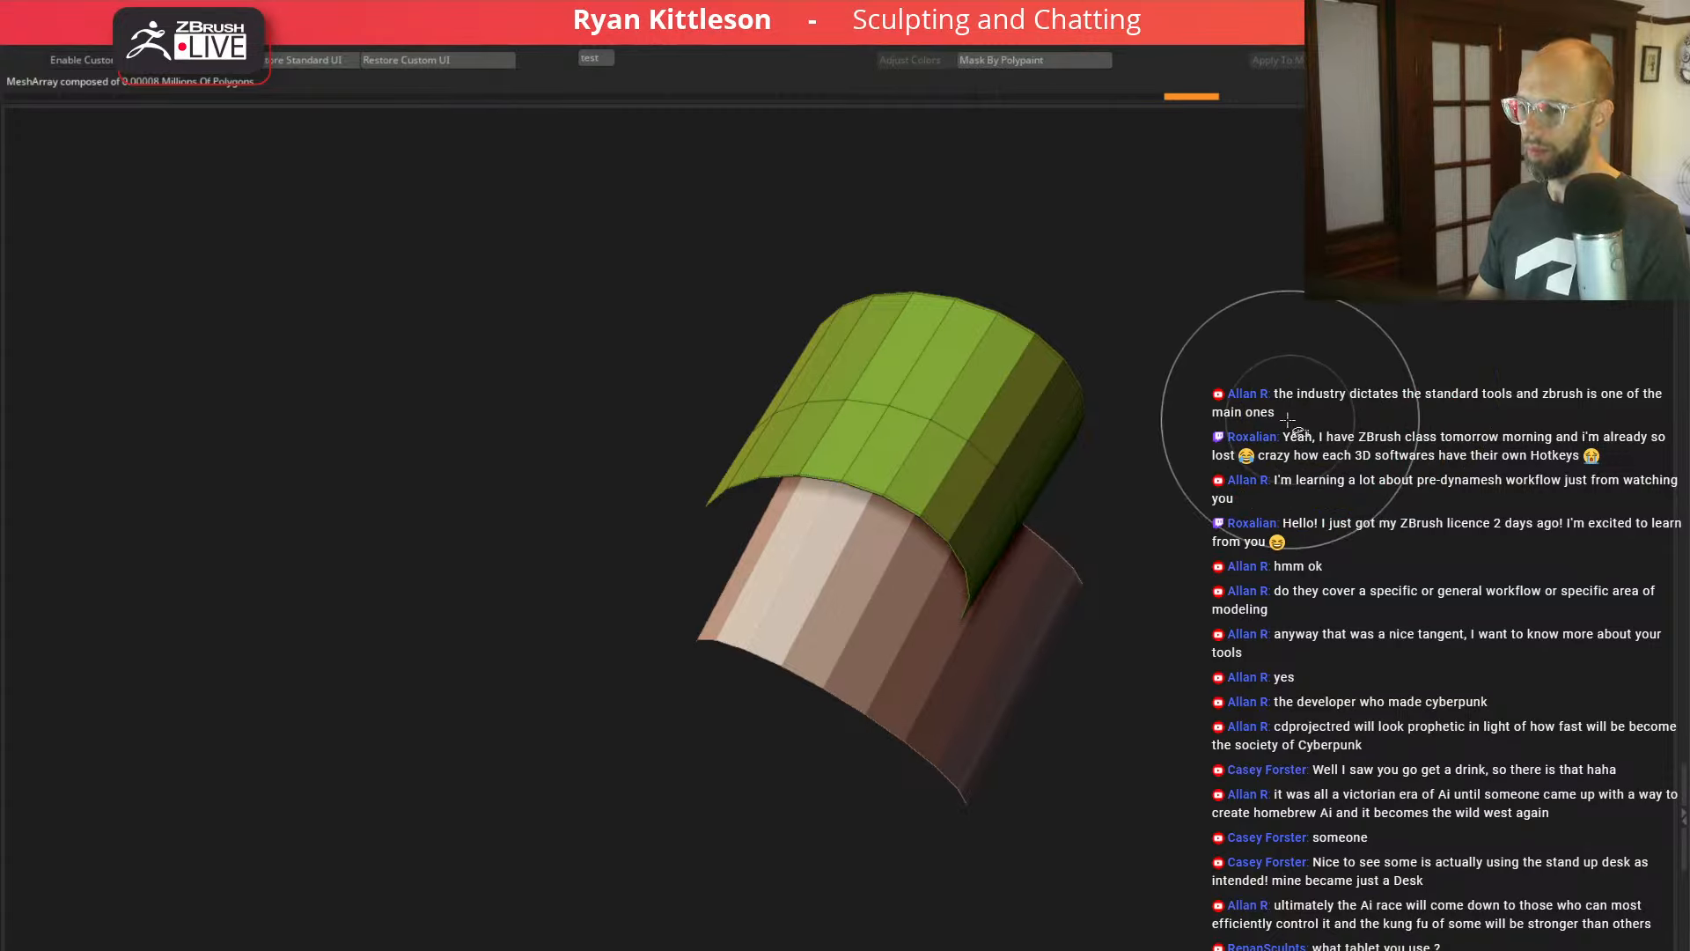
pyautogui.keyDown('ctrl'); pyautogui.keyDown('shift'); pyautogui.moveTo(1292, 423); pyautogui.dragTo(1239, 455); pyautogui.keyUp('shift'); pyautogui.keyUp('ctrl')
pyautogui.moveTo(1320, 401); pyautogui.dragTo(1084, 320)
pyautogui.keyDown('ctrl'); pyautogui.click(1426, 453); pyautogui.keyUp('ctrl')
pyautogui.keyDown('ctrl'); pyautogui.keyDown('shift'); pyautogui.click(1409, 434); pyautogui.keyUp('shift'); pyautogui.keyUp('ctrl')
pyautogui.press('w')
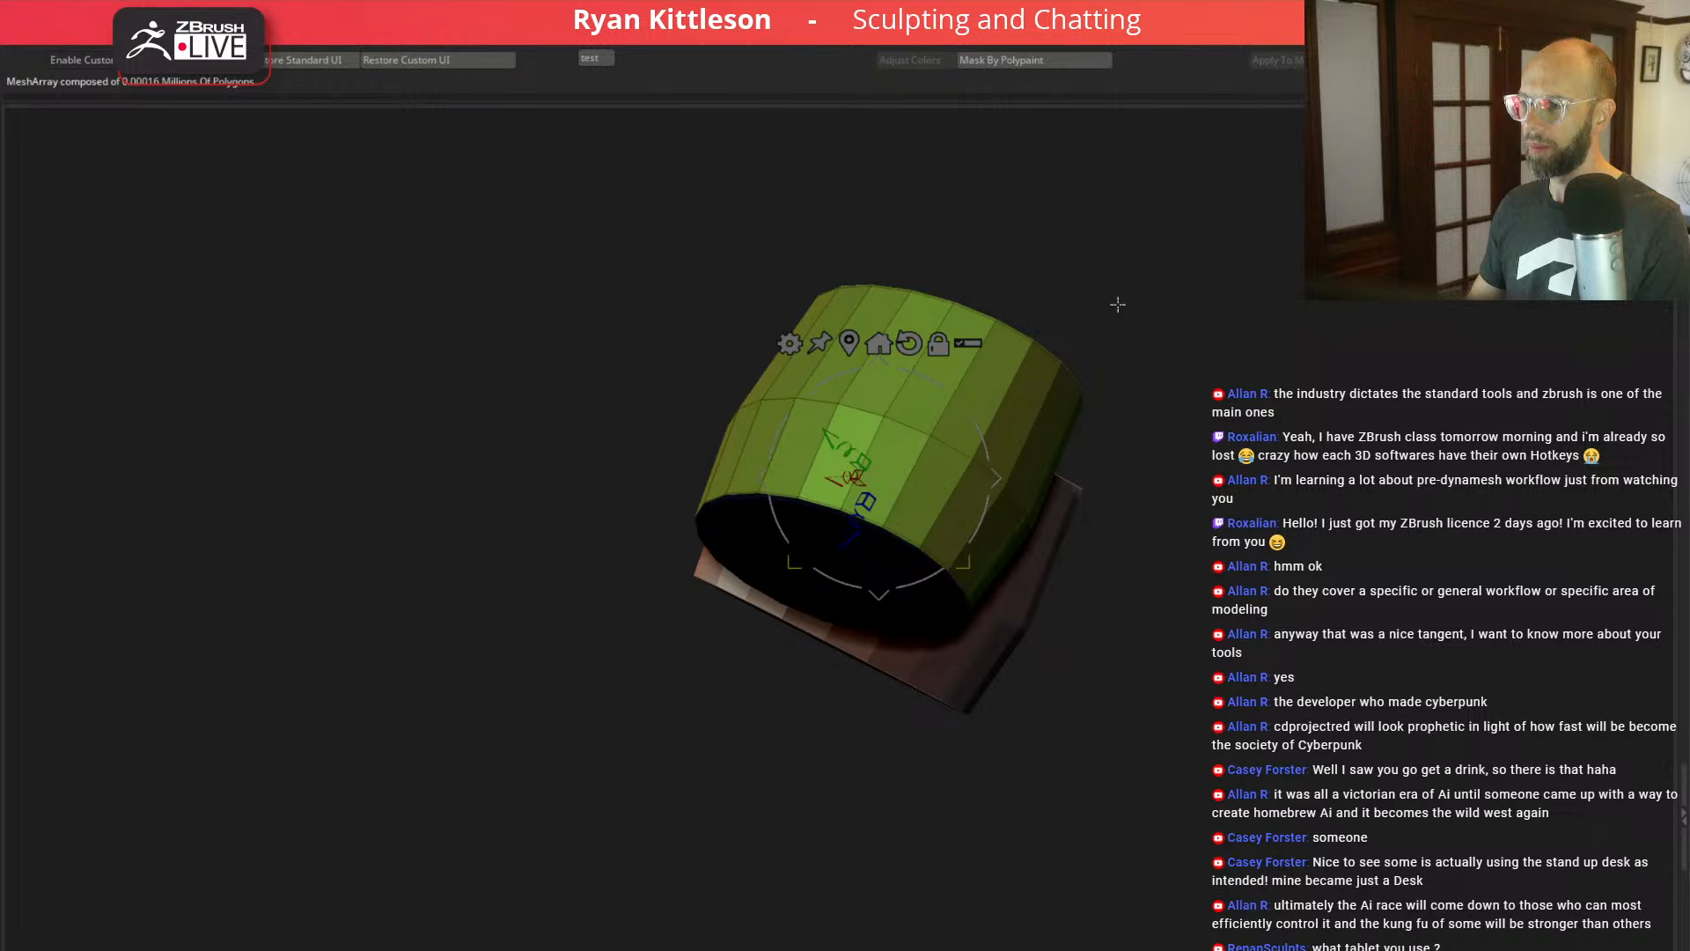
pyautogui.press('d')
pyautogui.moveTo(1293, 362); pyautogui.dragTo(1267, 493)
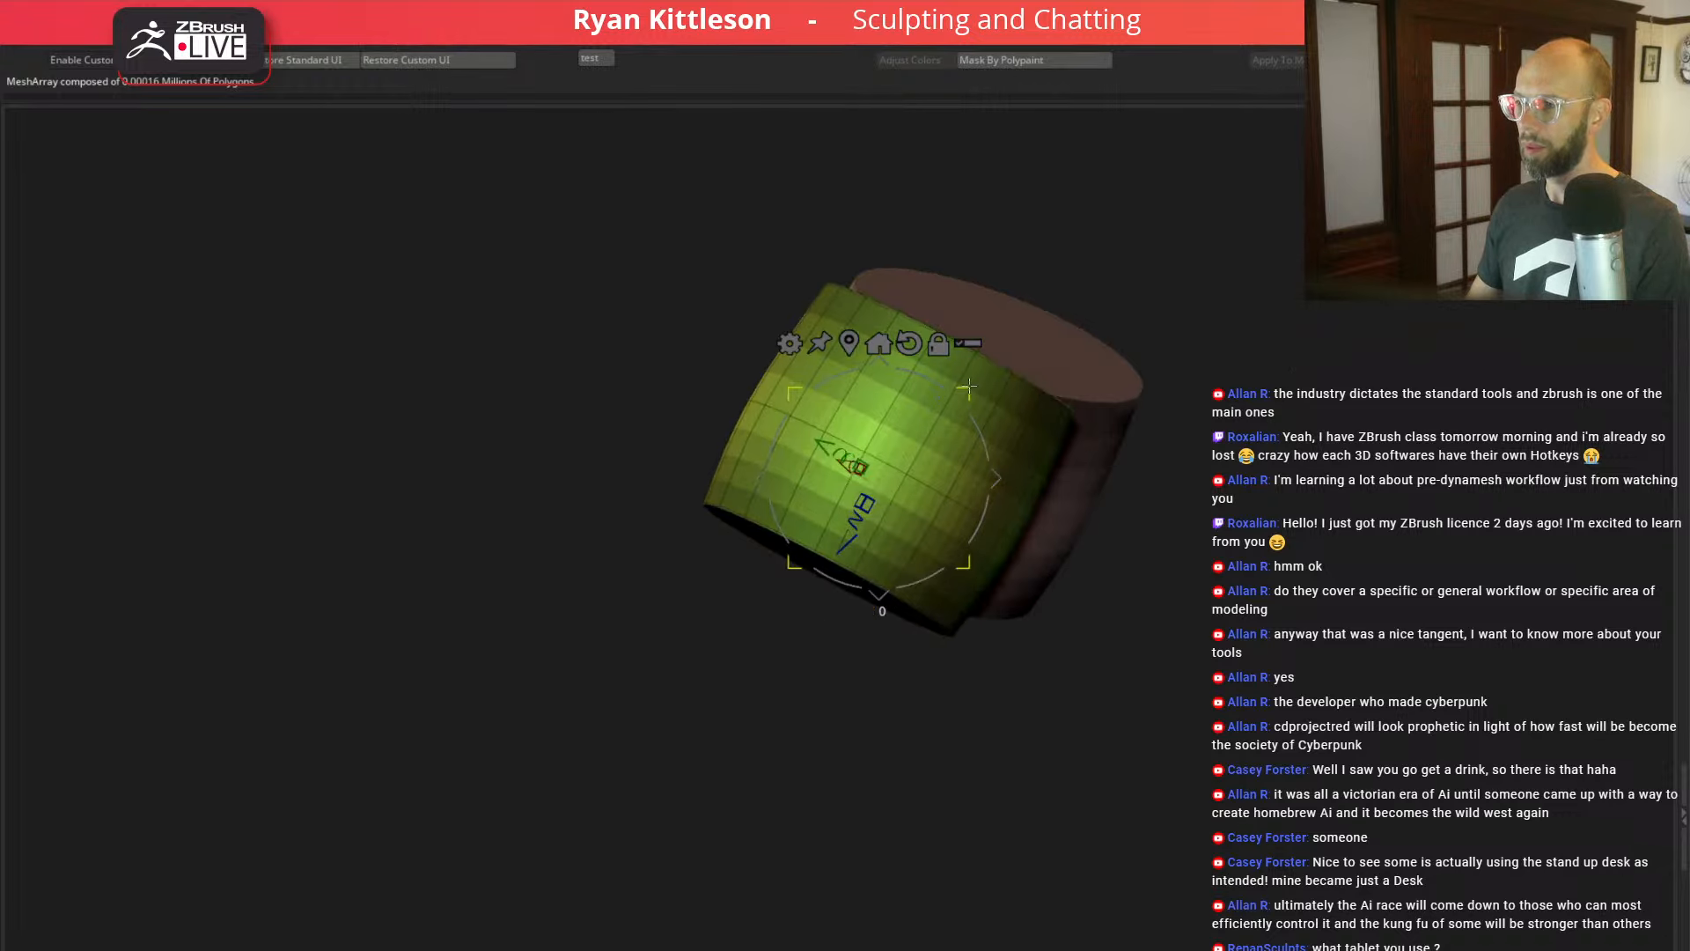
# Step: Hide the wireframe, bring back the whole head, and check the eyelids from the front and side
pyautogui.hotkey('ctrl', 'shift', 'a')
pyautogui.hotkey('shift', 'f')
pyautogui.hotkey('alt', 'shift', 's')
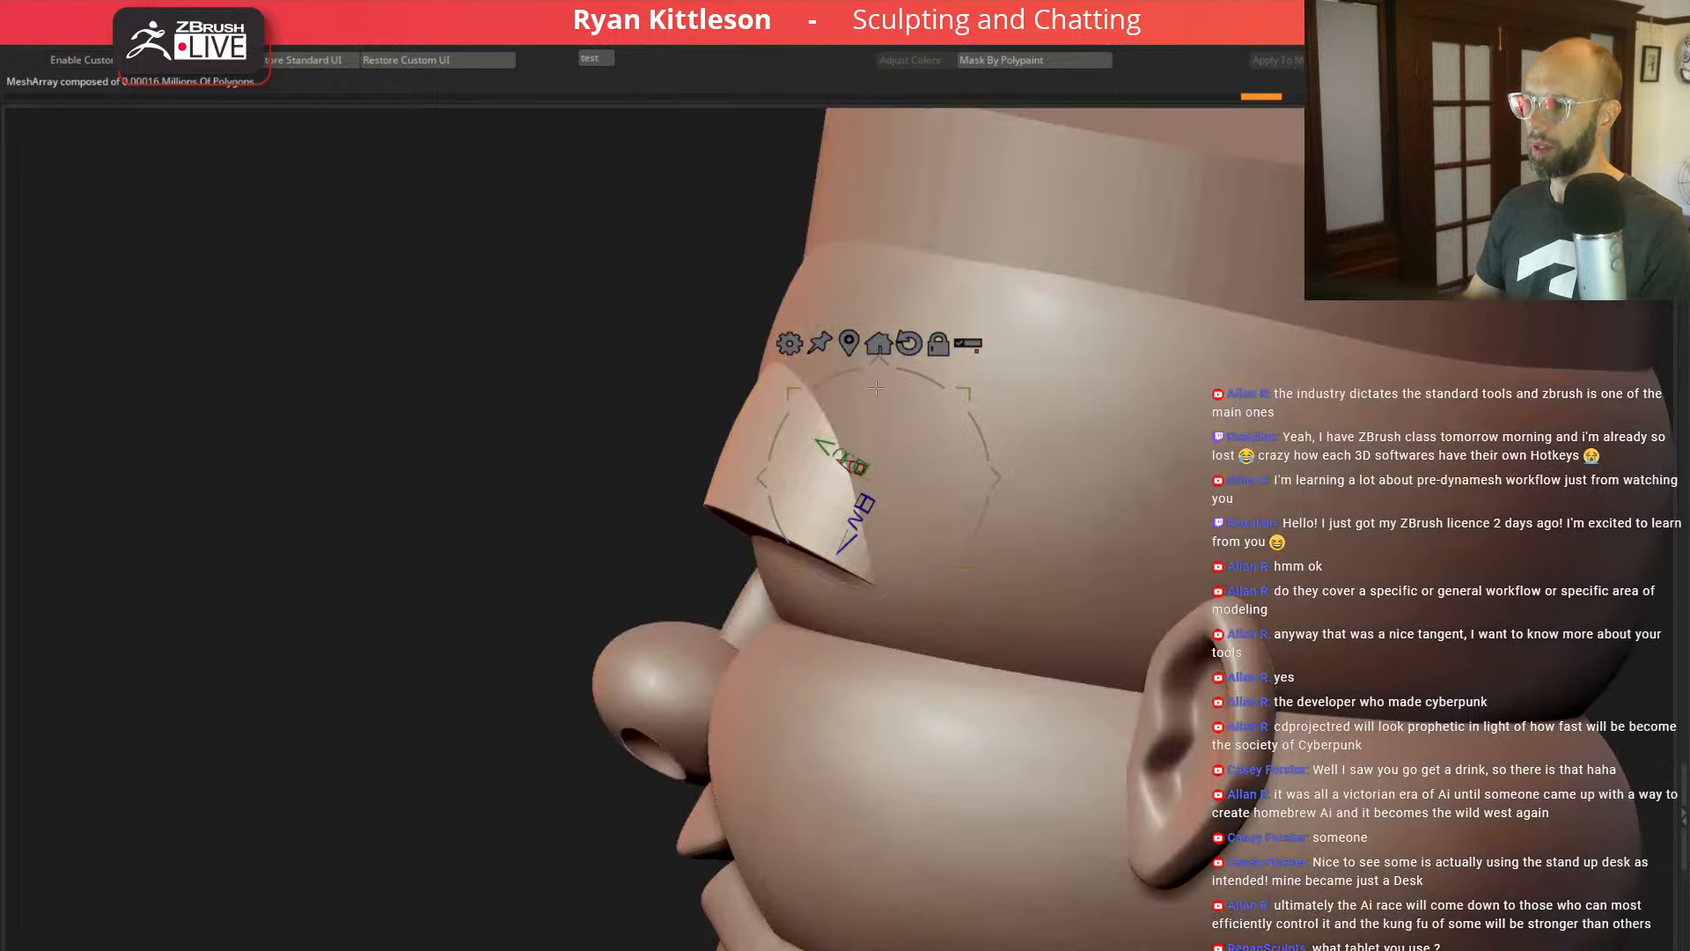
pyautogui.moveTo(484, 527); pyautogui.dragTo(1267, 422)
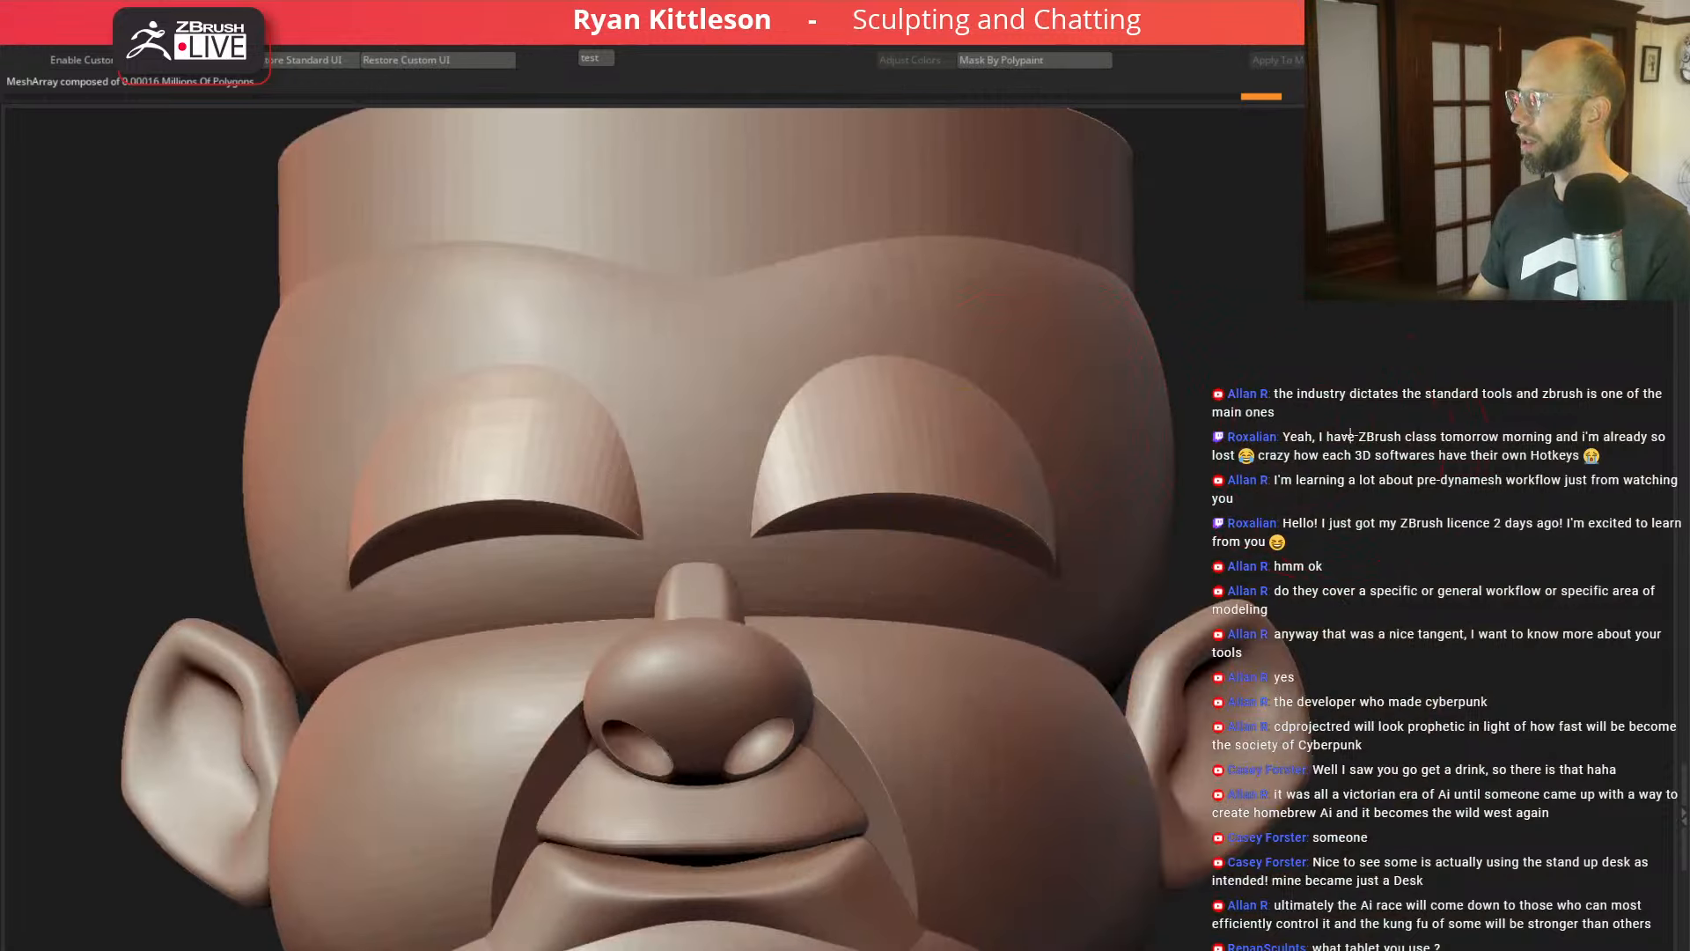
pyautogui.press('f')
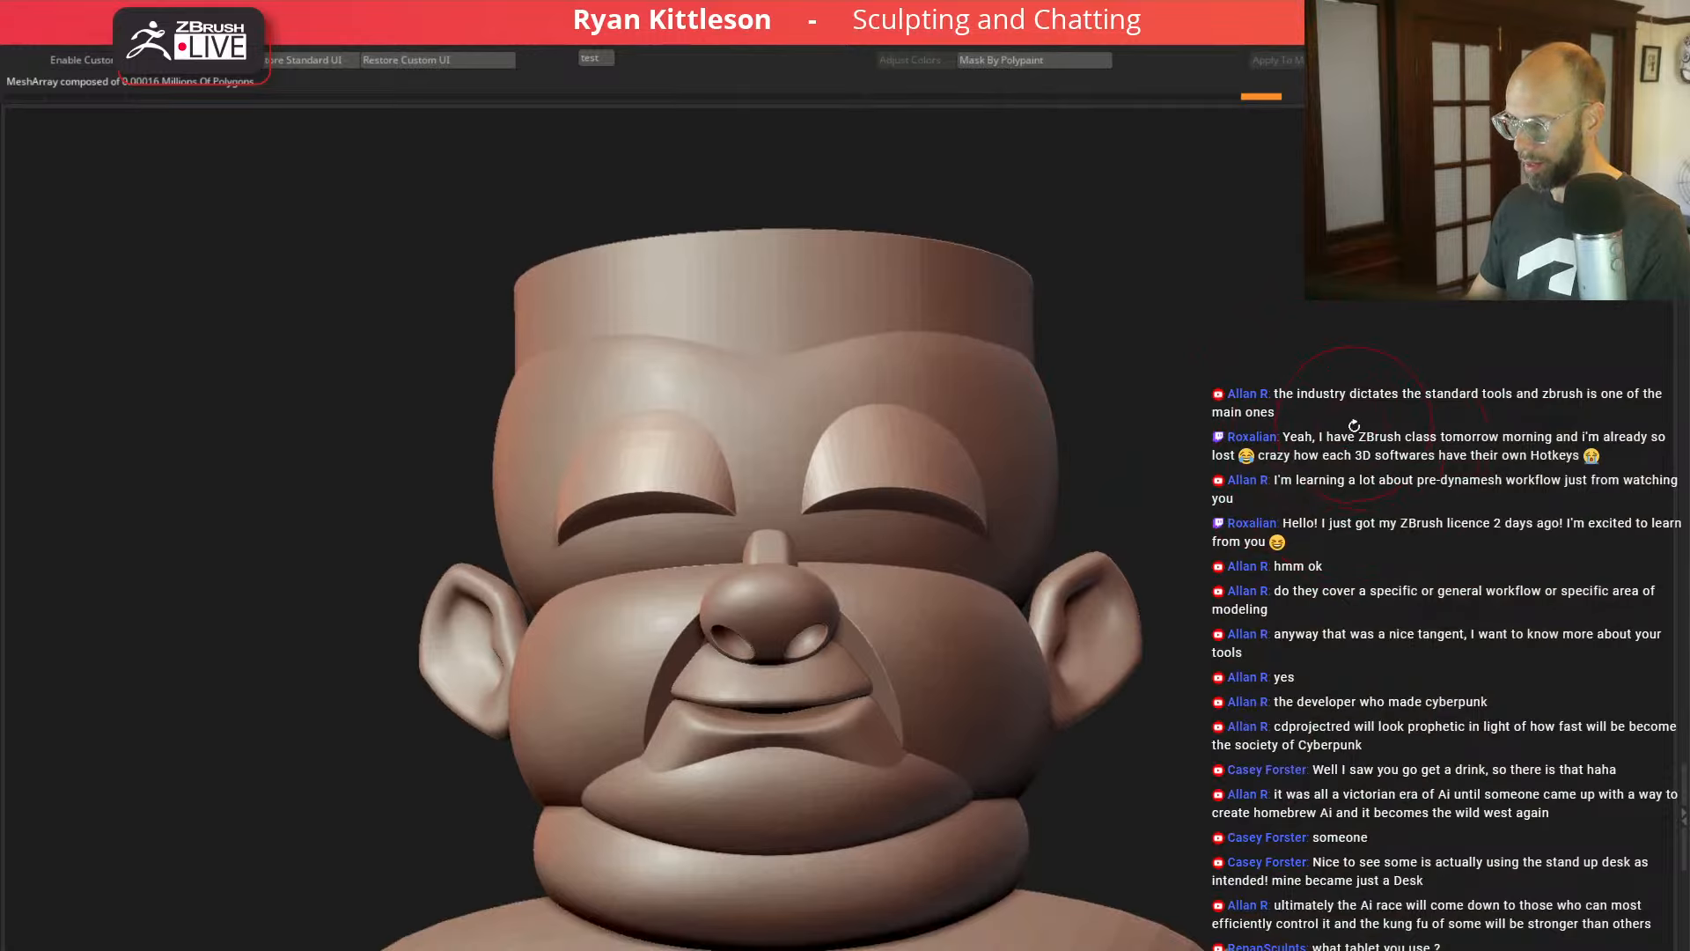
pyautogui.moveTo(1354, 427); pyautogui.dragTo(863, 529)
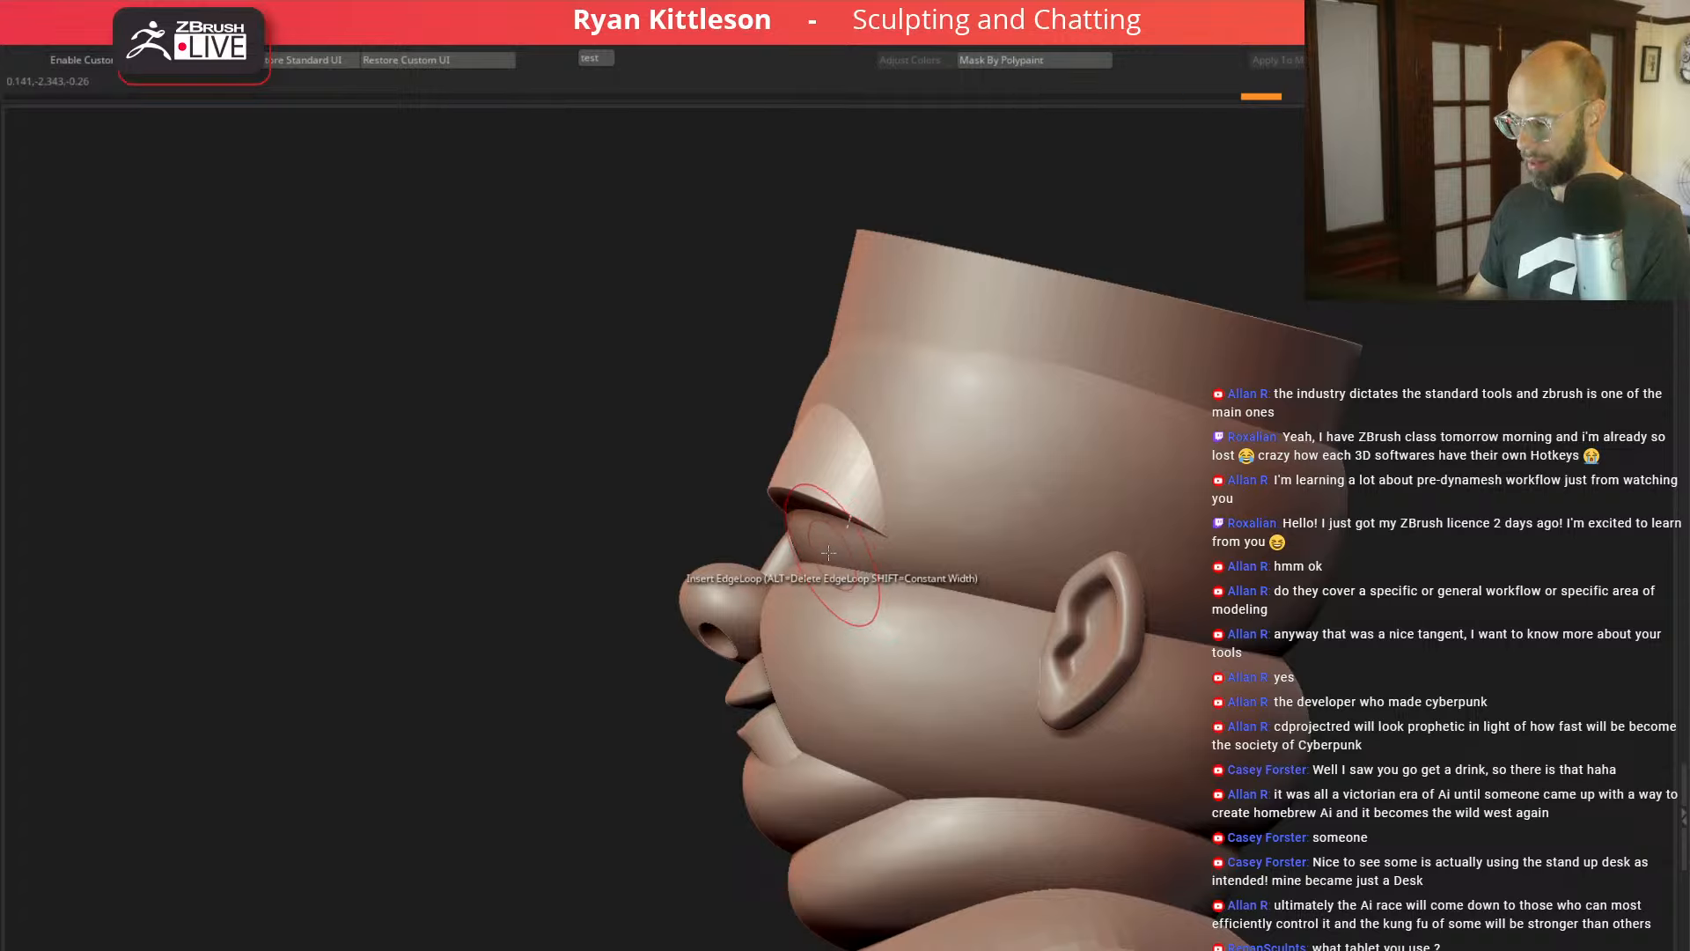
# Step: Isolate the eyelid cylinders' lower end faces, rotate them to a steeper angle, and nudge them forward against the whole head
pyautogui.hotkey('shift', 's')
pyautogui.moveTo(559, 477); pyautogui.dragTo(1050, 541)
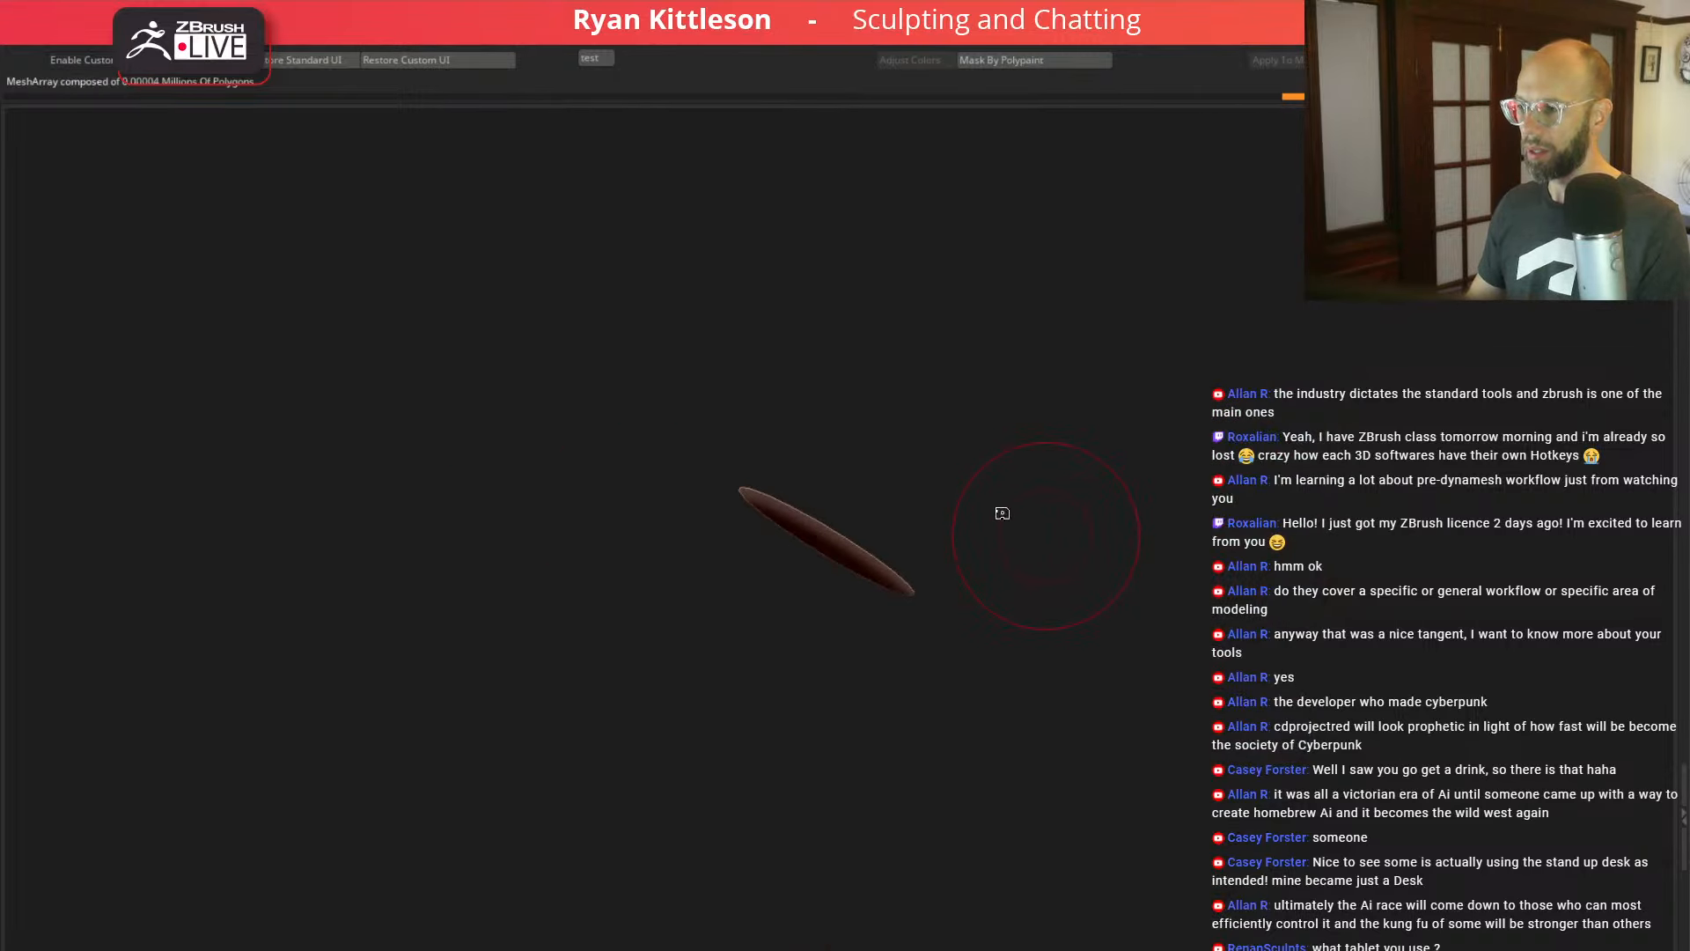
pyautogui.press('w')
pyautogui.moveTo(924, 483); pyautogui.dragTo(926, 506)
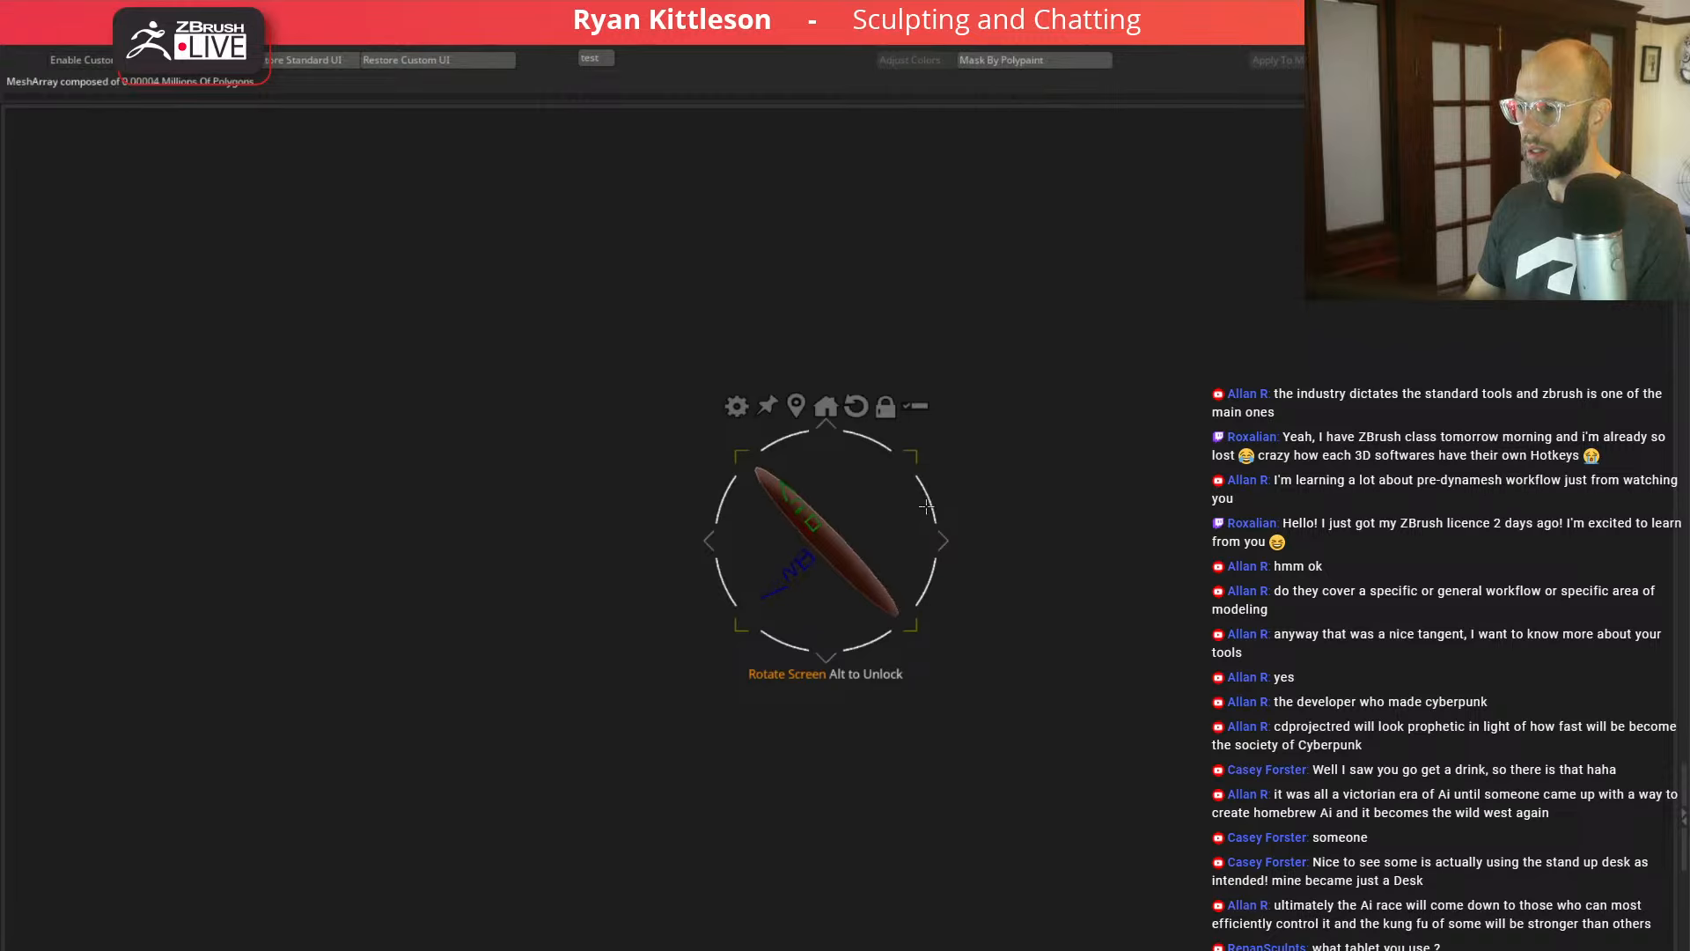
pyautogui.click(490, 570)
pyautogui.click(503, 545)
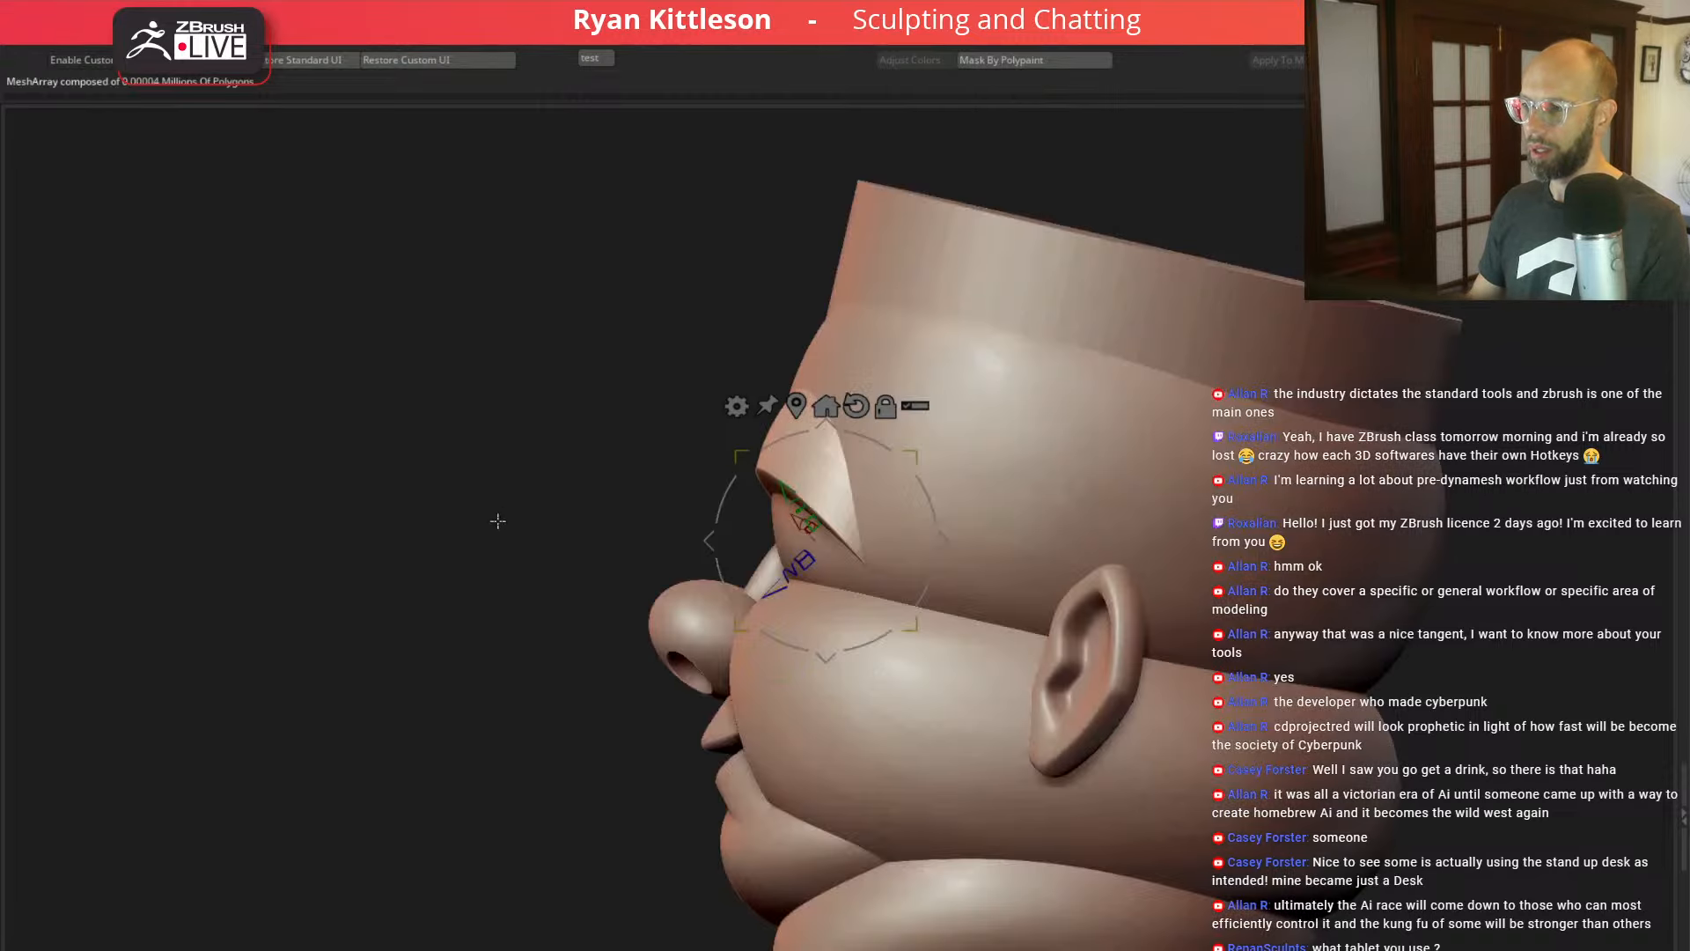
pyautogui.moveTo(499, 521); pyautogui.dragTo(498, 525)
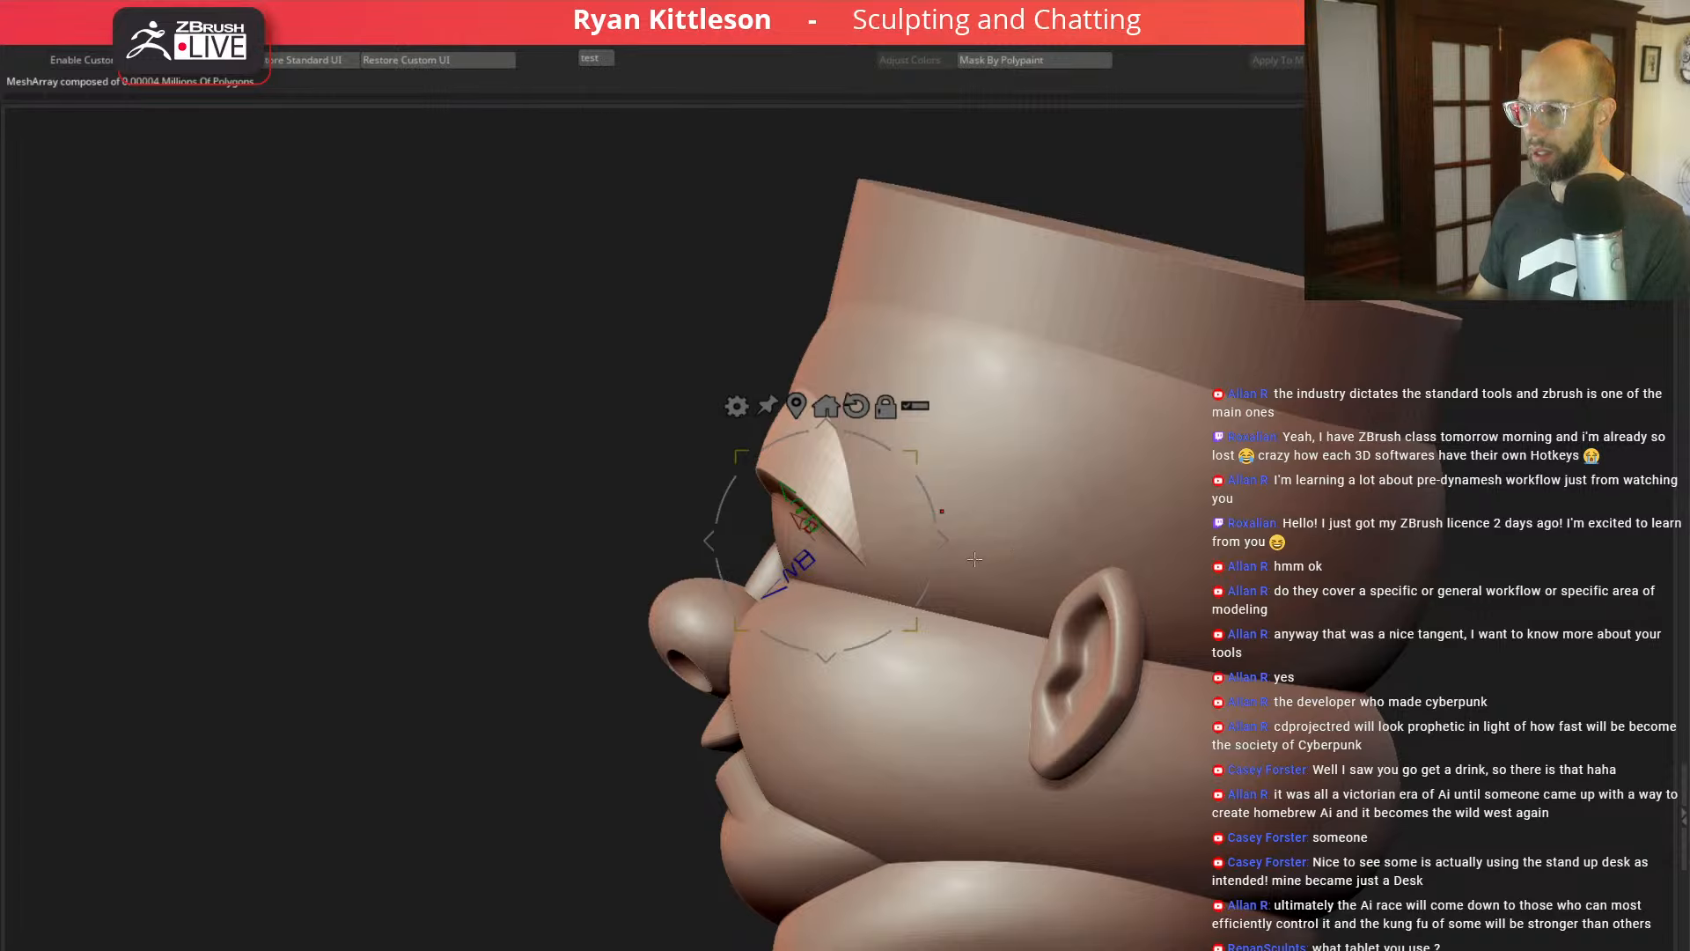
pyautogui.moveTo(937, 542); pyautogui.dragTo(928, 537)
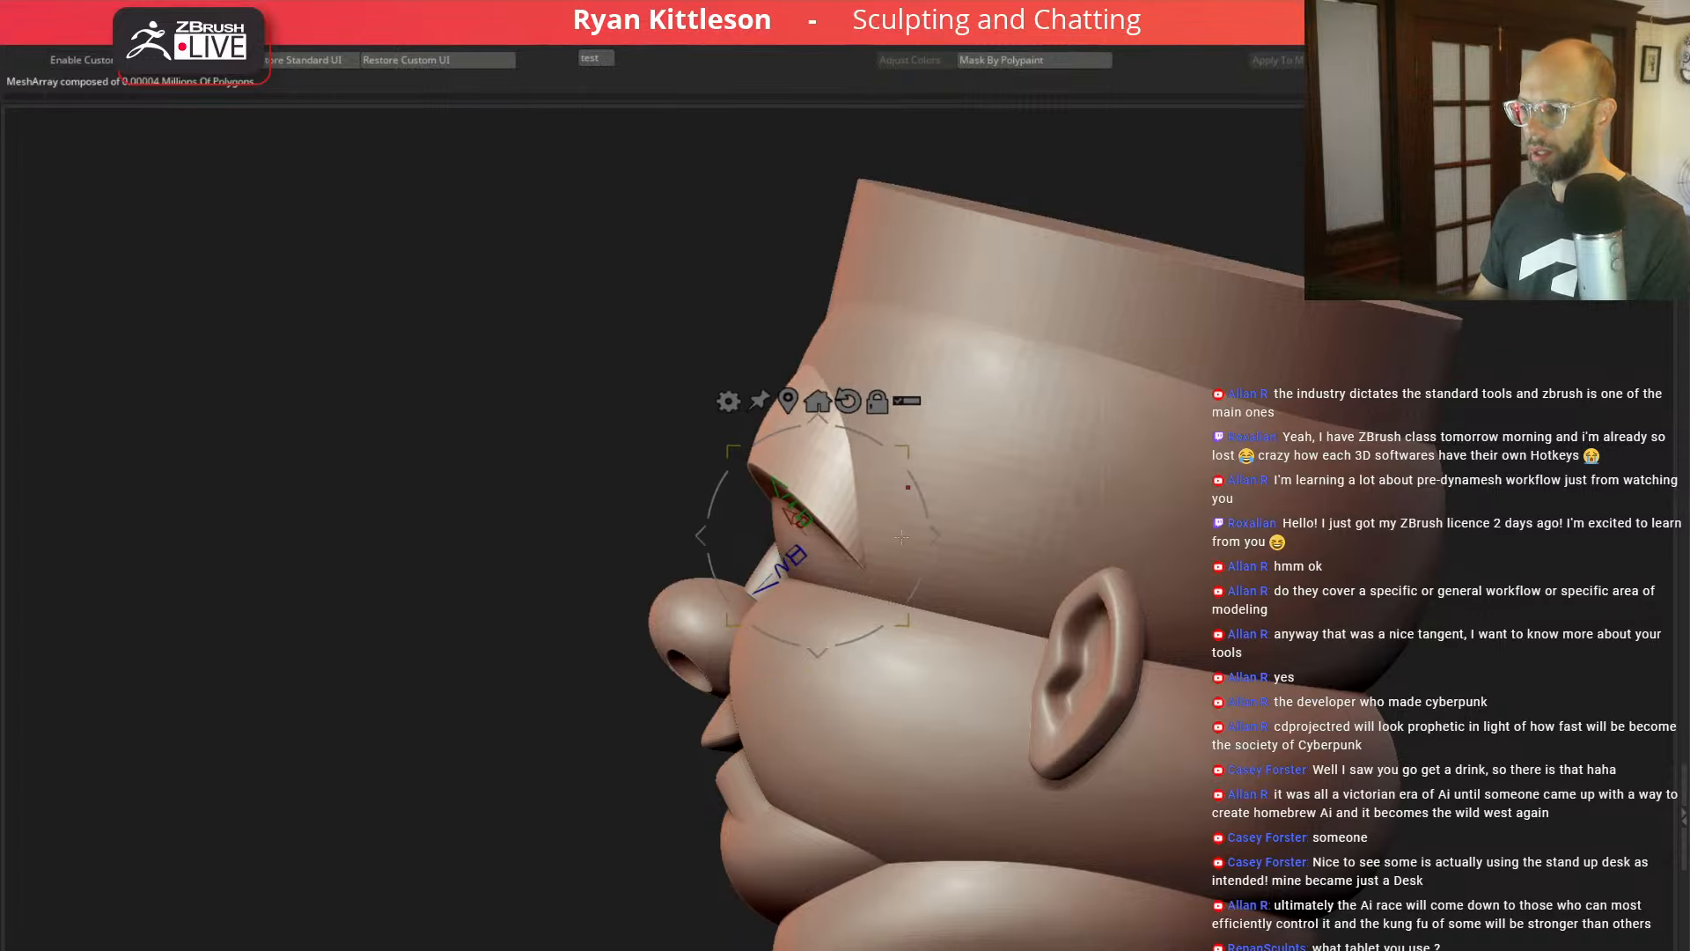
# Step: Shift the eyelids' lower end faces along their Y axis, checking the shape from the front, side and below
pyautogui.moveTo(428, 498); pyautogui.dragTo(1076, 347)
pyautogui.moveTo(1090, 404)
pyautogui.mouseDown()
pyautogui.moveTo(1162, 412)
pyautogui.moveTo(1092, 414)
pyautogui.mouseUp()
pyautogui.keyDown('alt'); pyautogui.moveTo(1174, 447); pyautogui.dragTo(1239, 497); pyautogui.keyUp('alt')
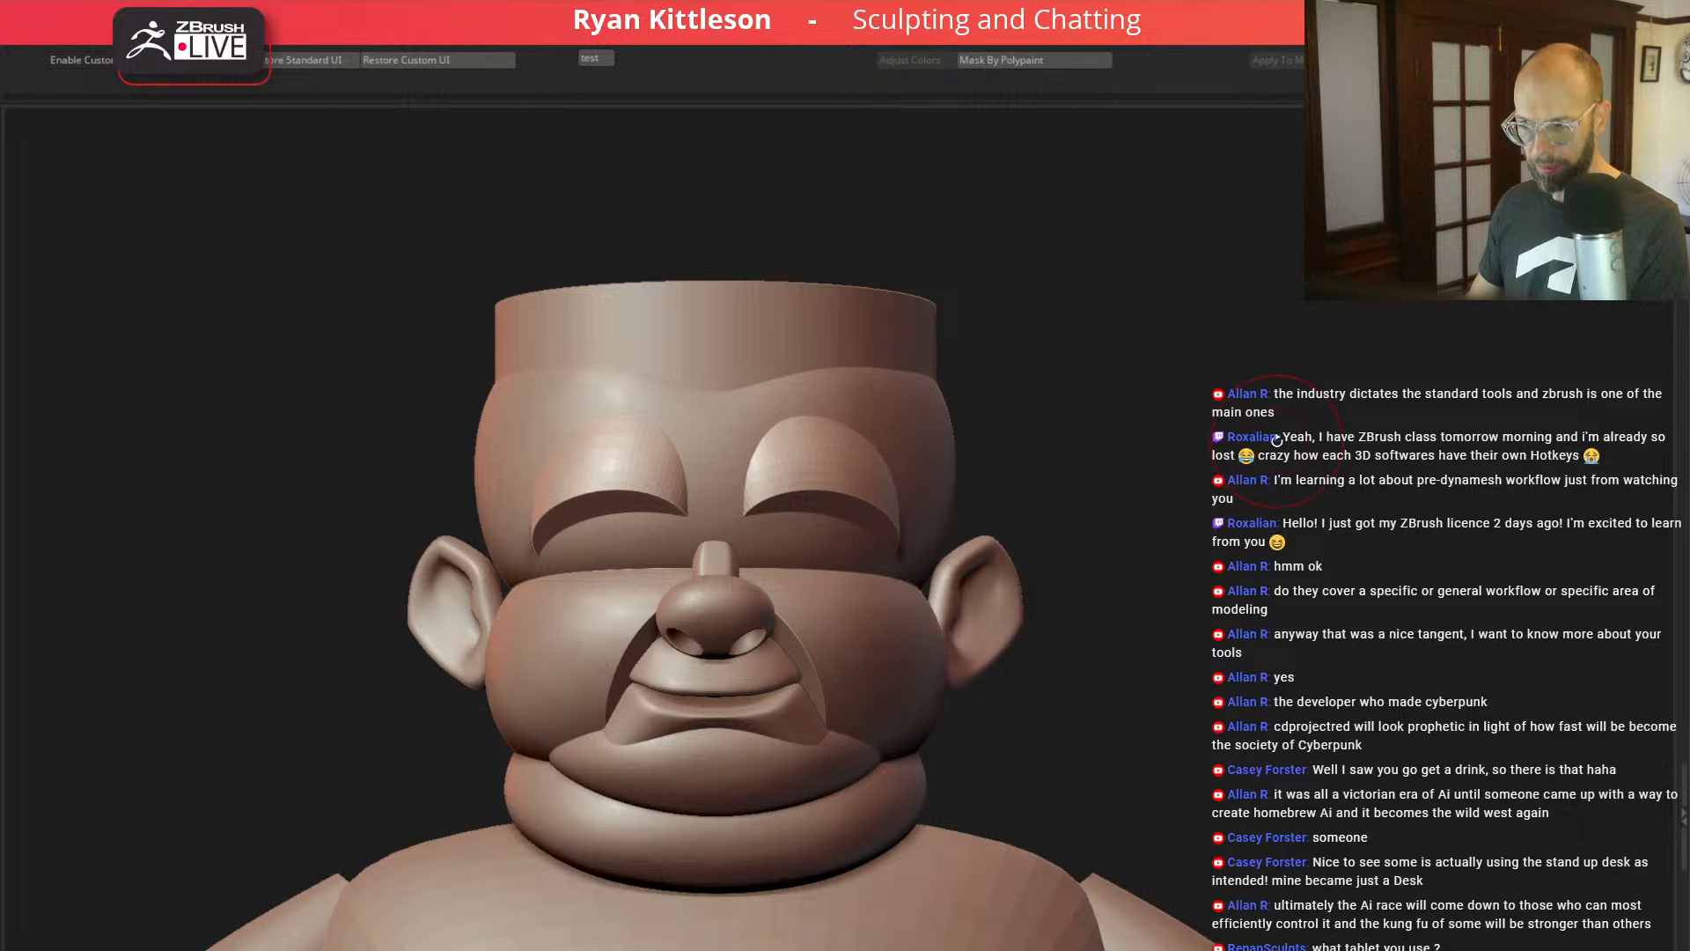
pyautogui.moveTo(1277, 439); pyautogui.dragTo(999, 477)
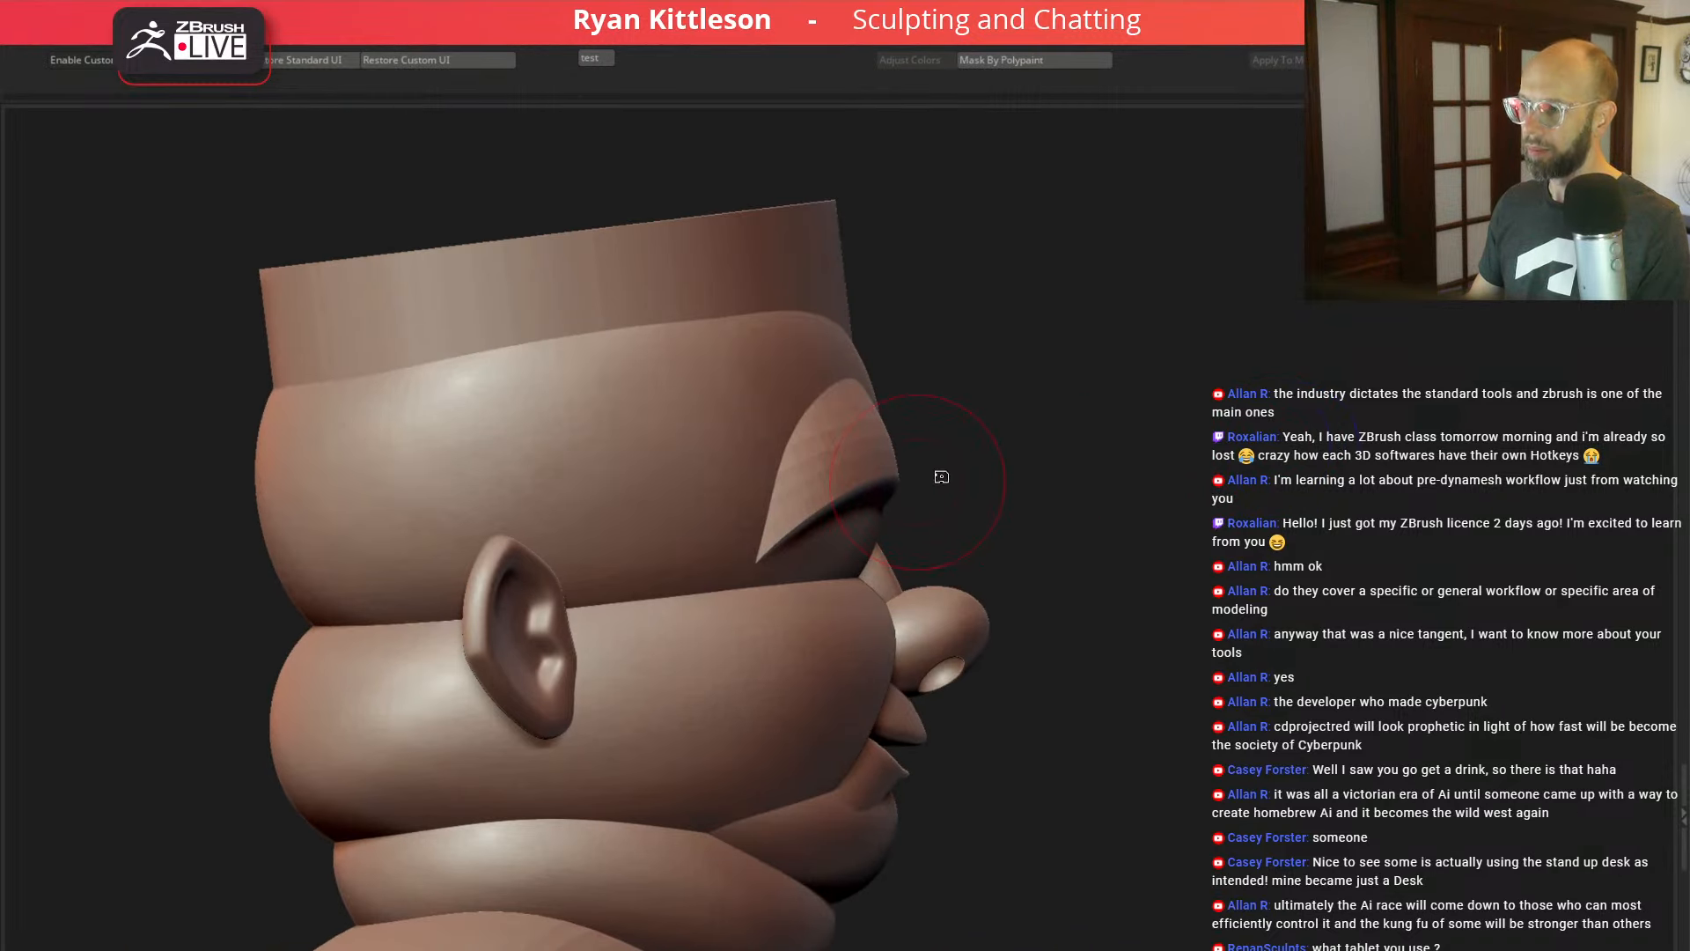
pyautogui.press('w')
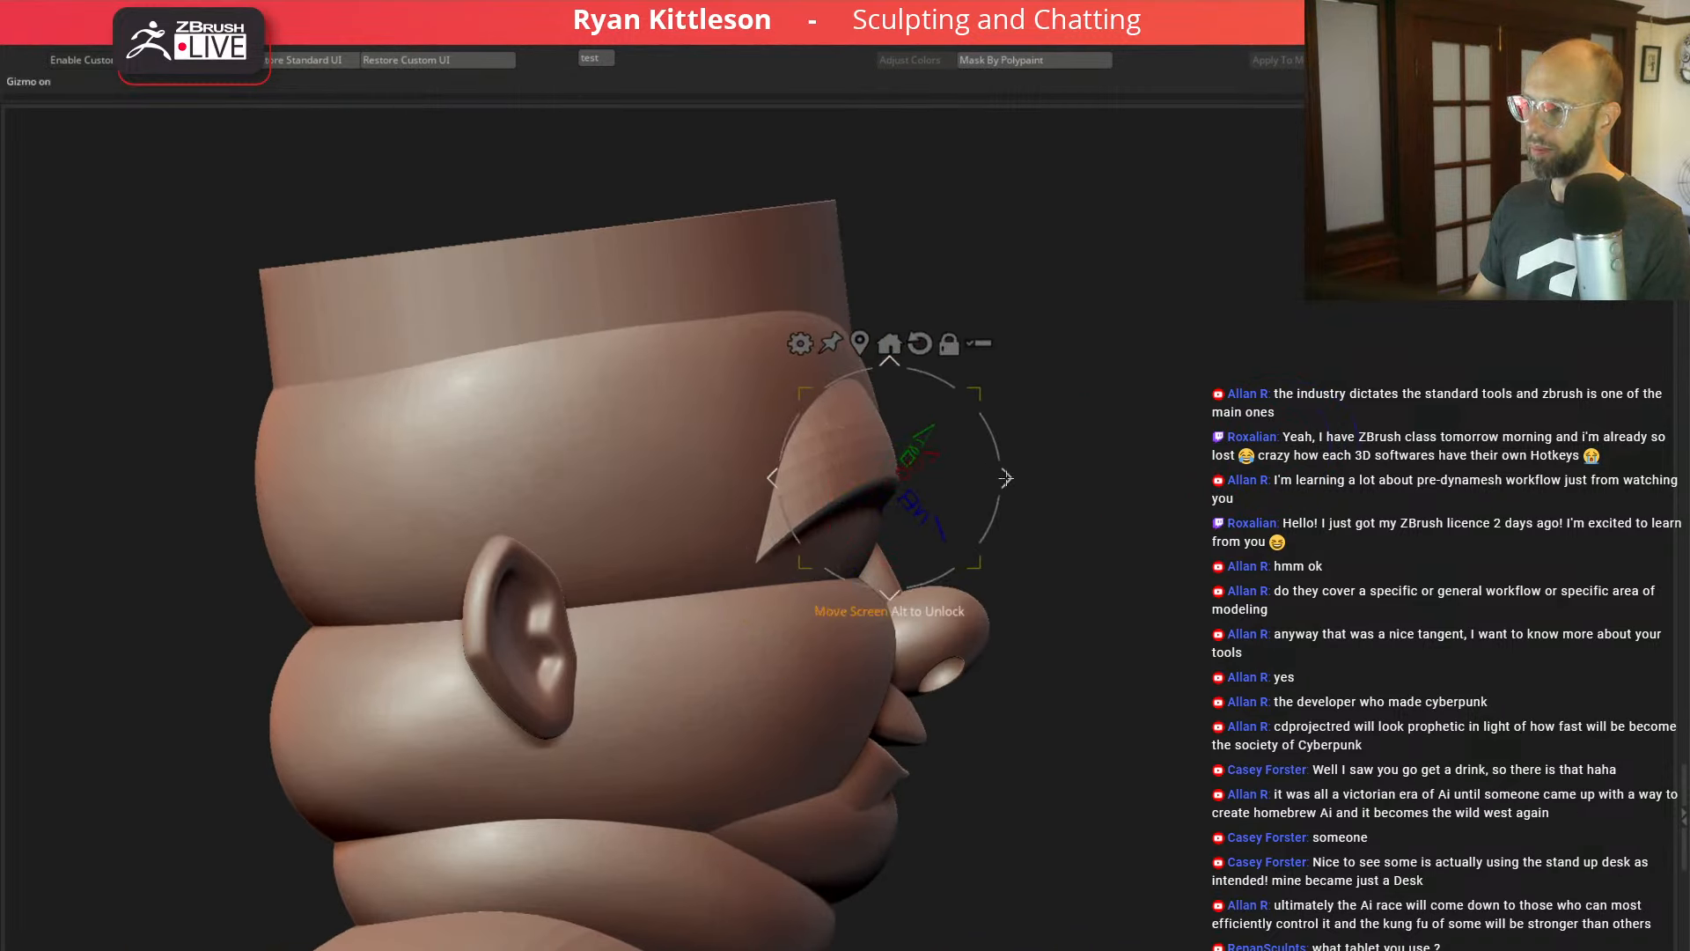
pyautogui.moveTo(1005, 479)
pyautogui.mouseDown()
pyautogui.moveTo(1018, 482)
pyautogui.moveTo(1004, 476)
pyautogui.mouseUp()
pyautogui.moveTo(1144, 436); pyautogui.dragTo(1076, 404)
pyautogui.moveTo(918, 455); pyautogui.dragTo(940, 444)
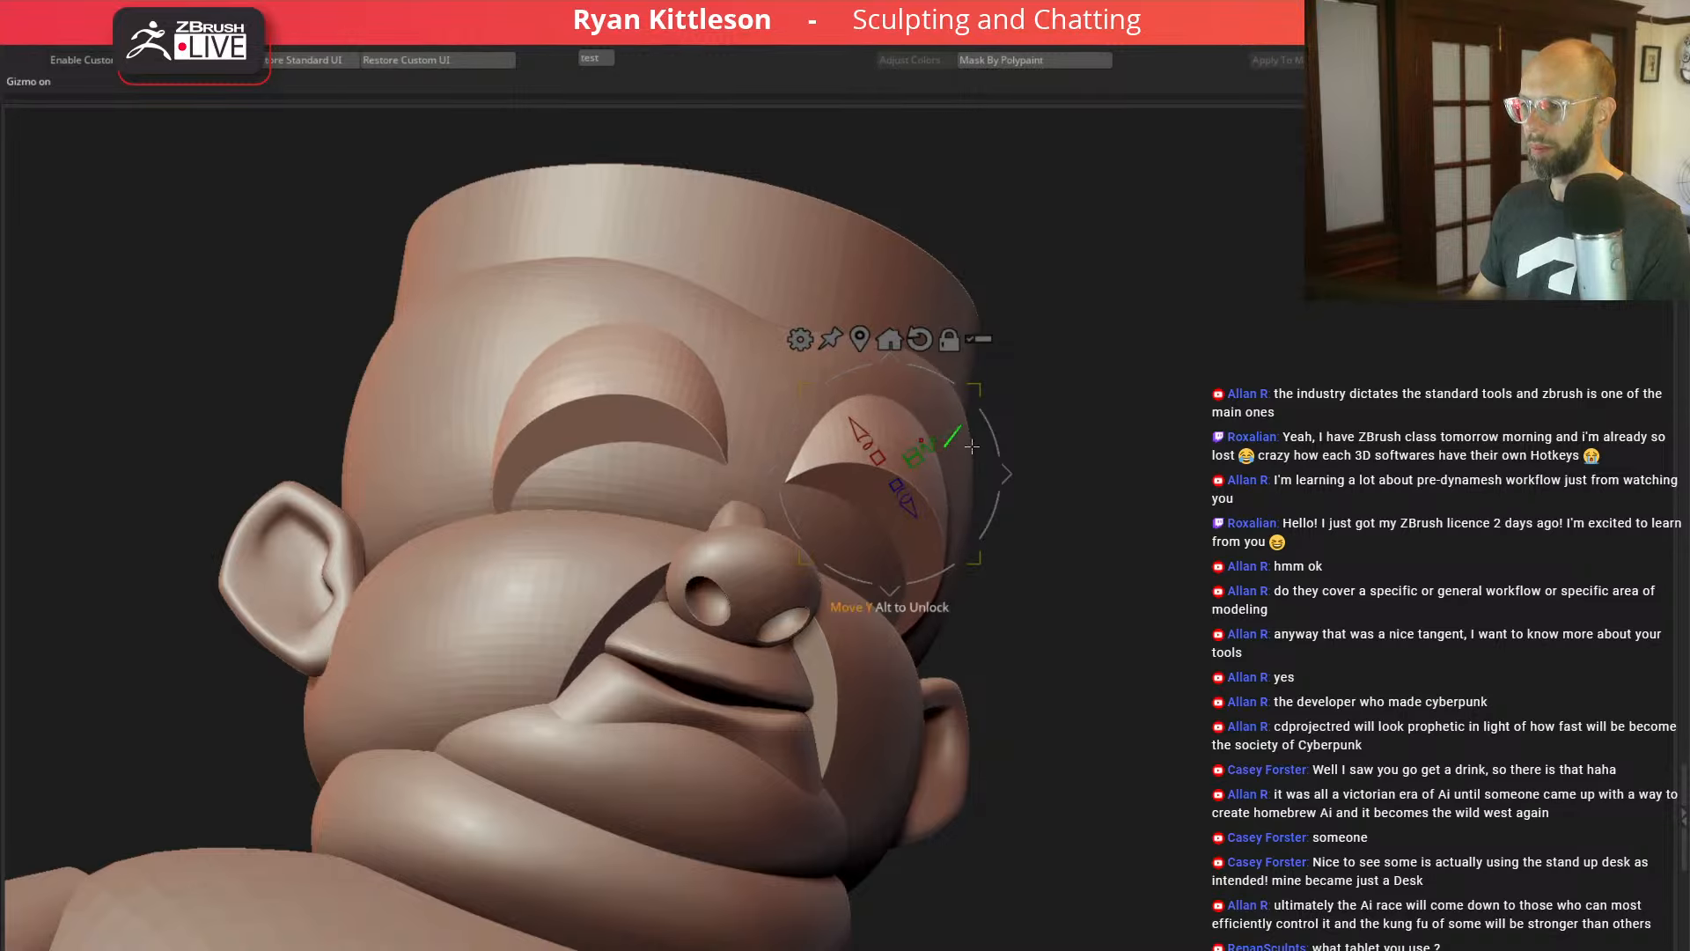
pyautogui.moveTo(1117, 476); pyautogui.dragTo(1219, 530)
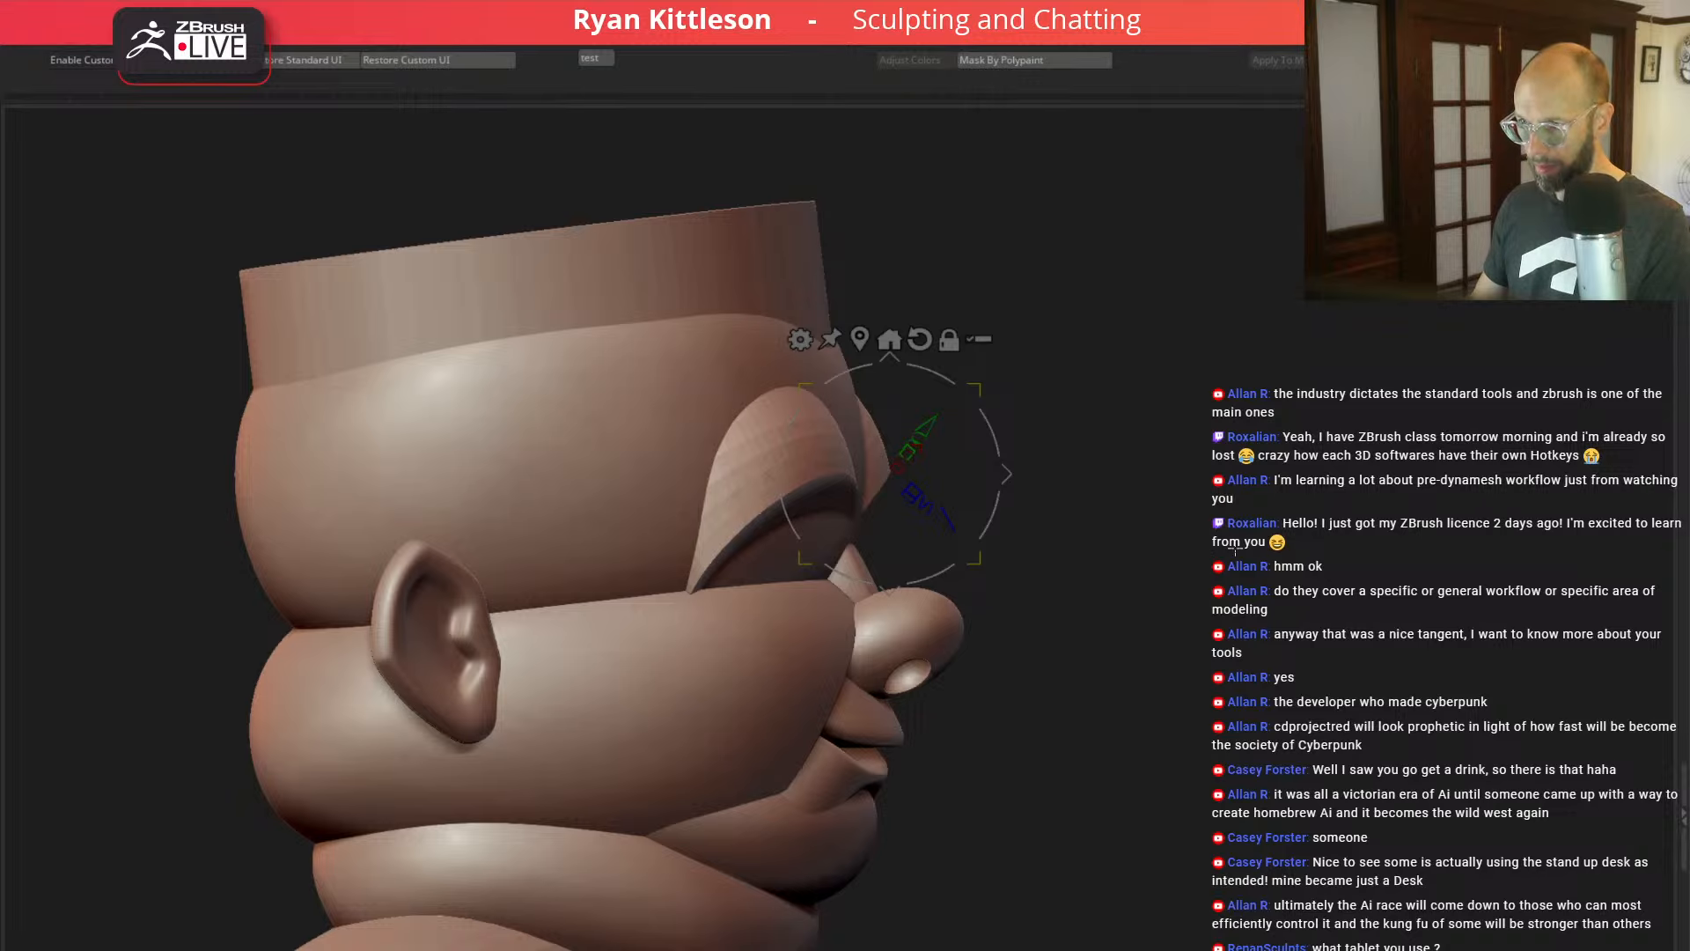
pyautogui.moveTo(1235, 552); pyautogui.dragTo(1258, 554)
# Step: Reshape the eyelids' lower edges with a much larger brush, and check the result from both sides of the head
pyautogui.press('q')
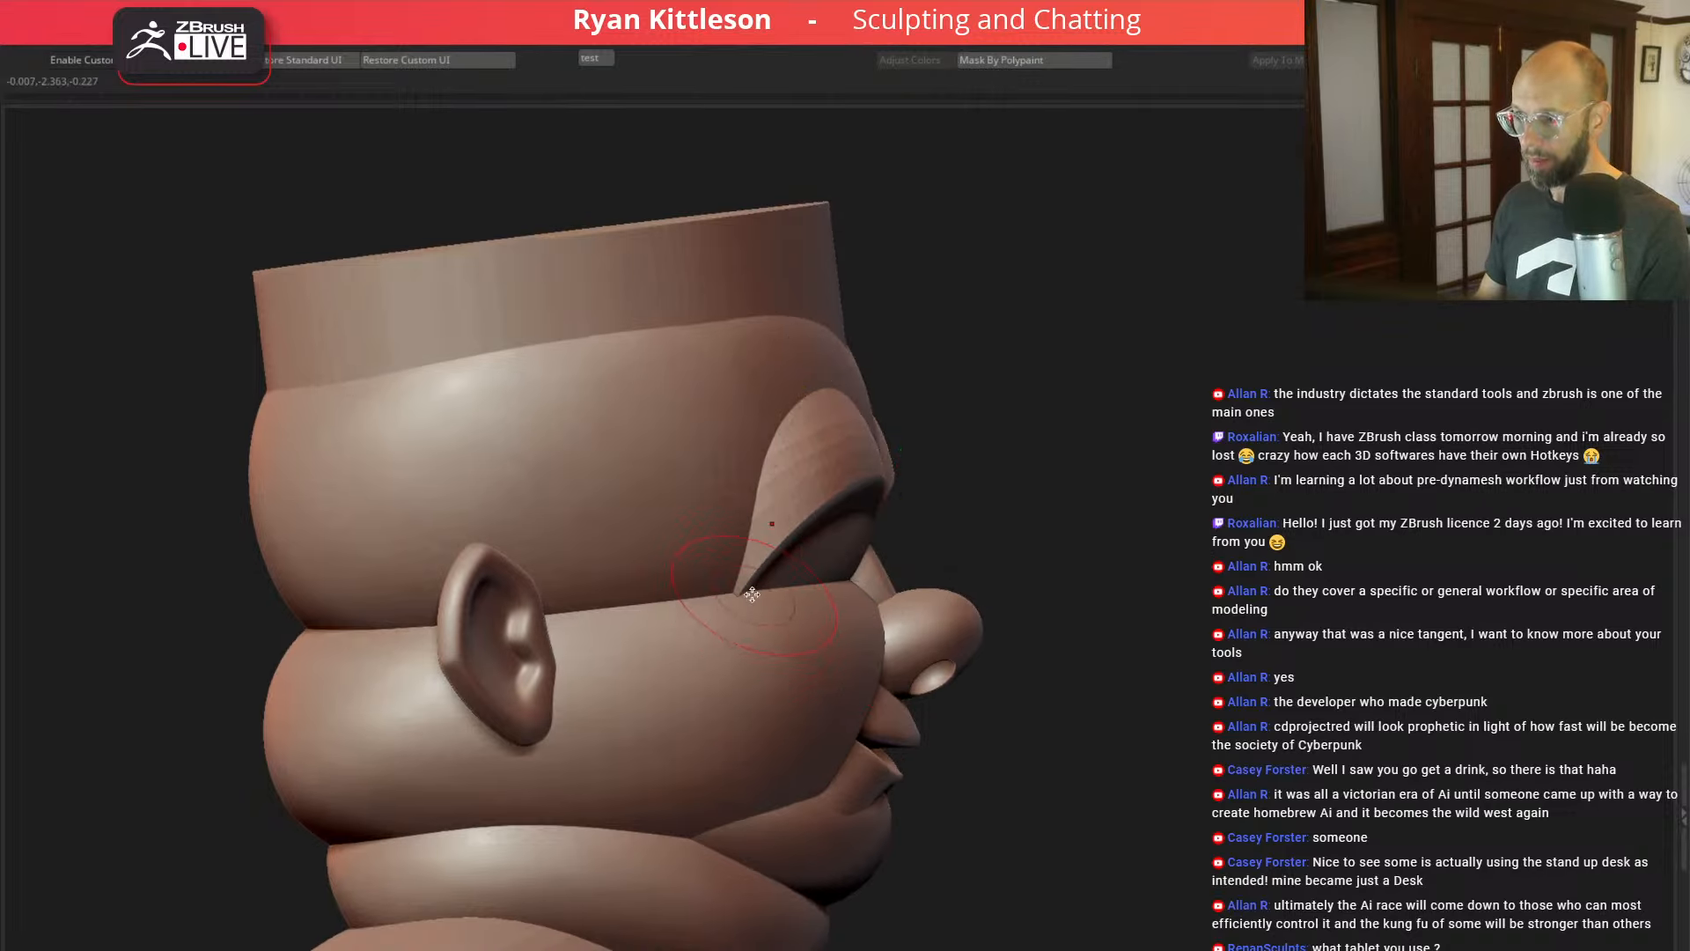
pyautogui.press('space')
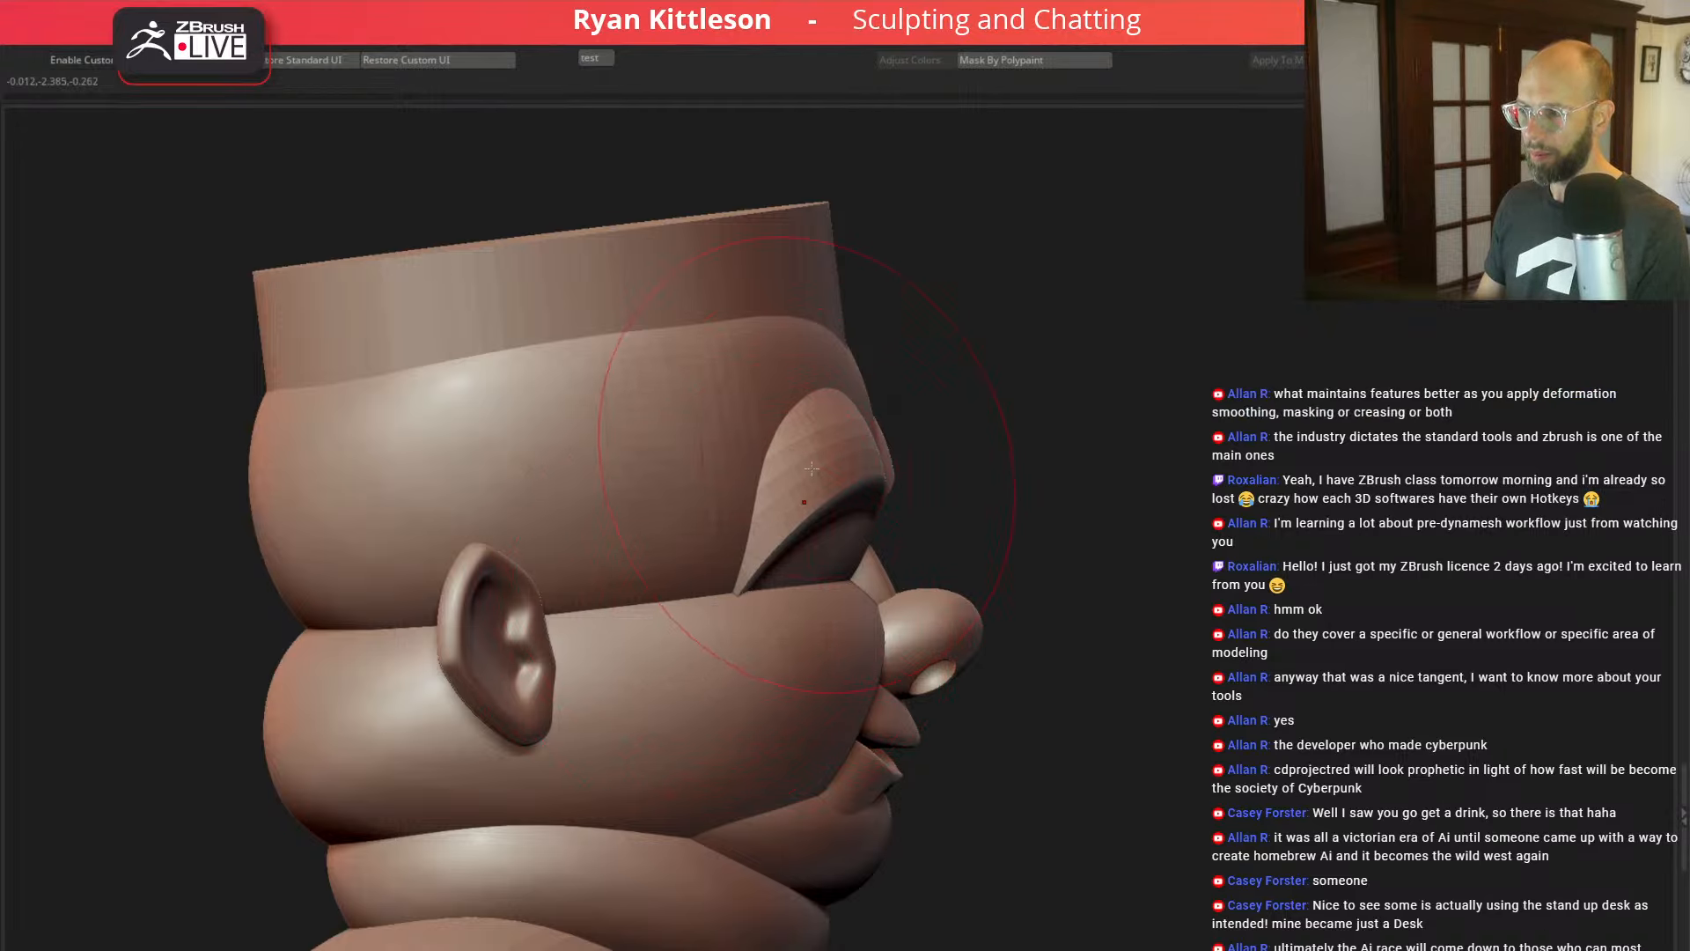
pyautogui.hotkey('alt', 's')
pyautogui.hotkey('alt', 's')
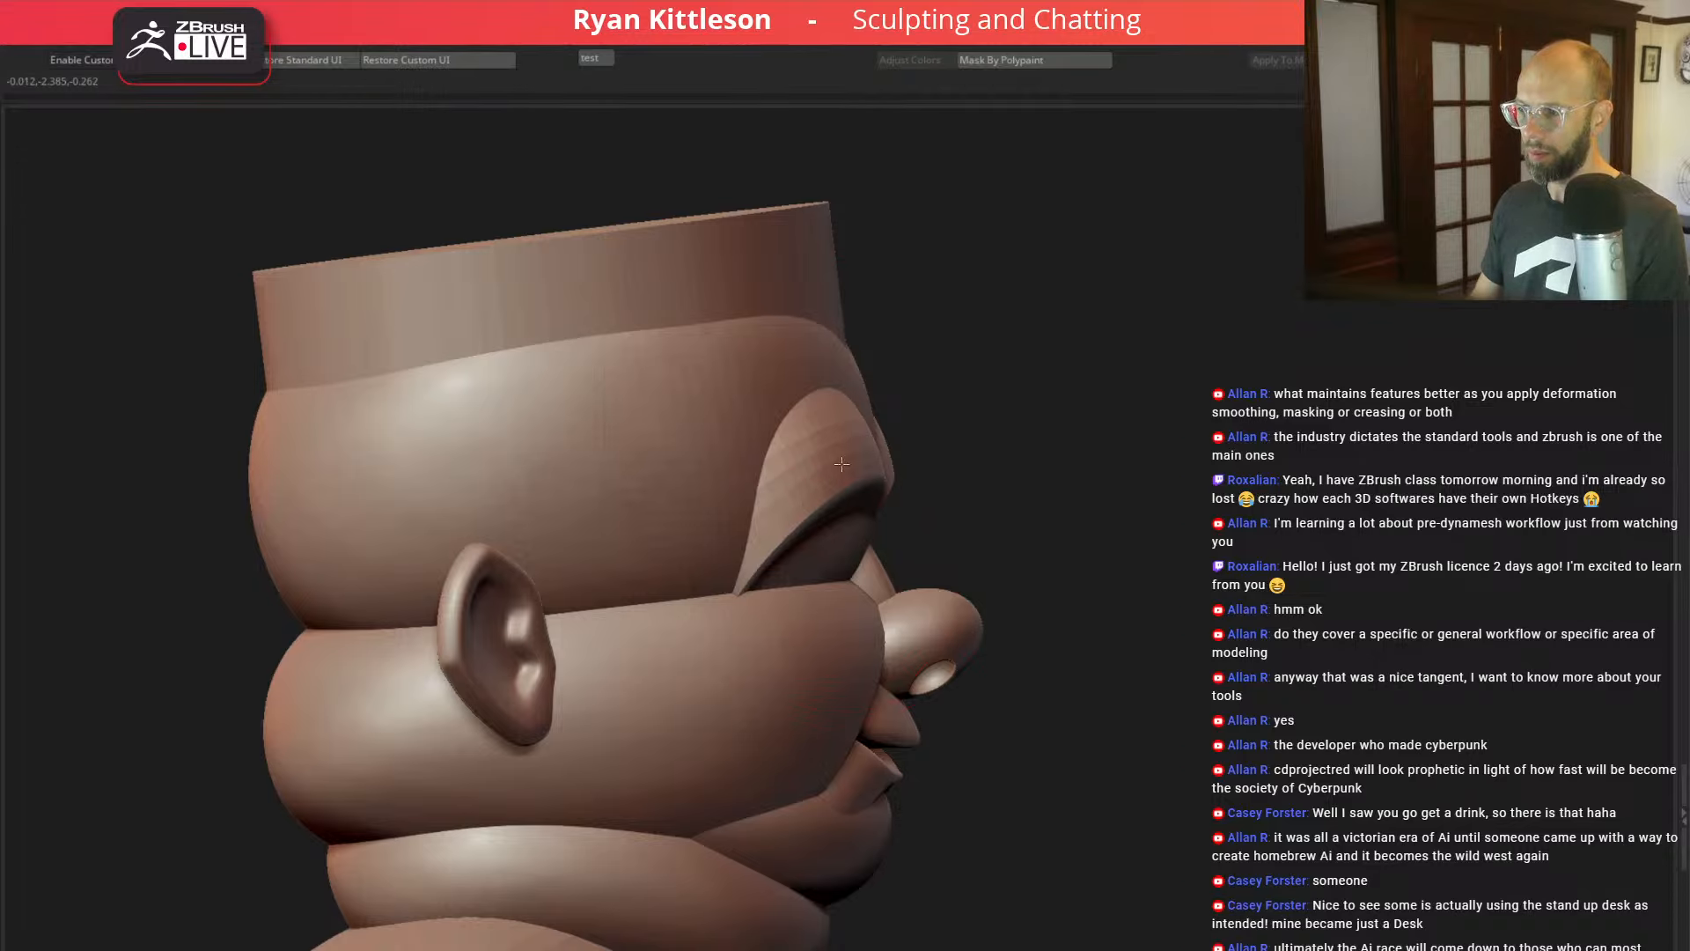
pyautogui.hotkey('alt', 's')
pyautogui.hotkey('alt', 's')
pyautogui.moveTo(999, 440); pyautogui.dragTo(1046, 442)
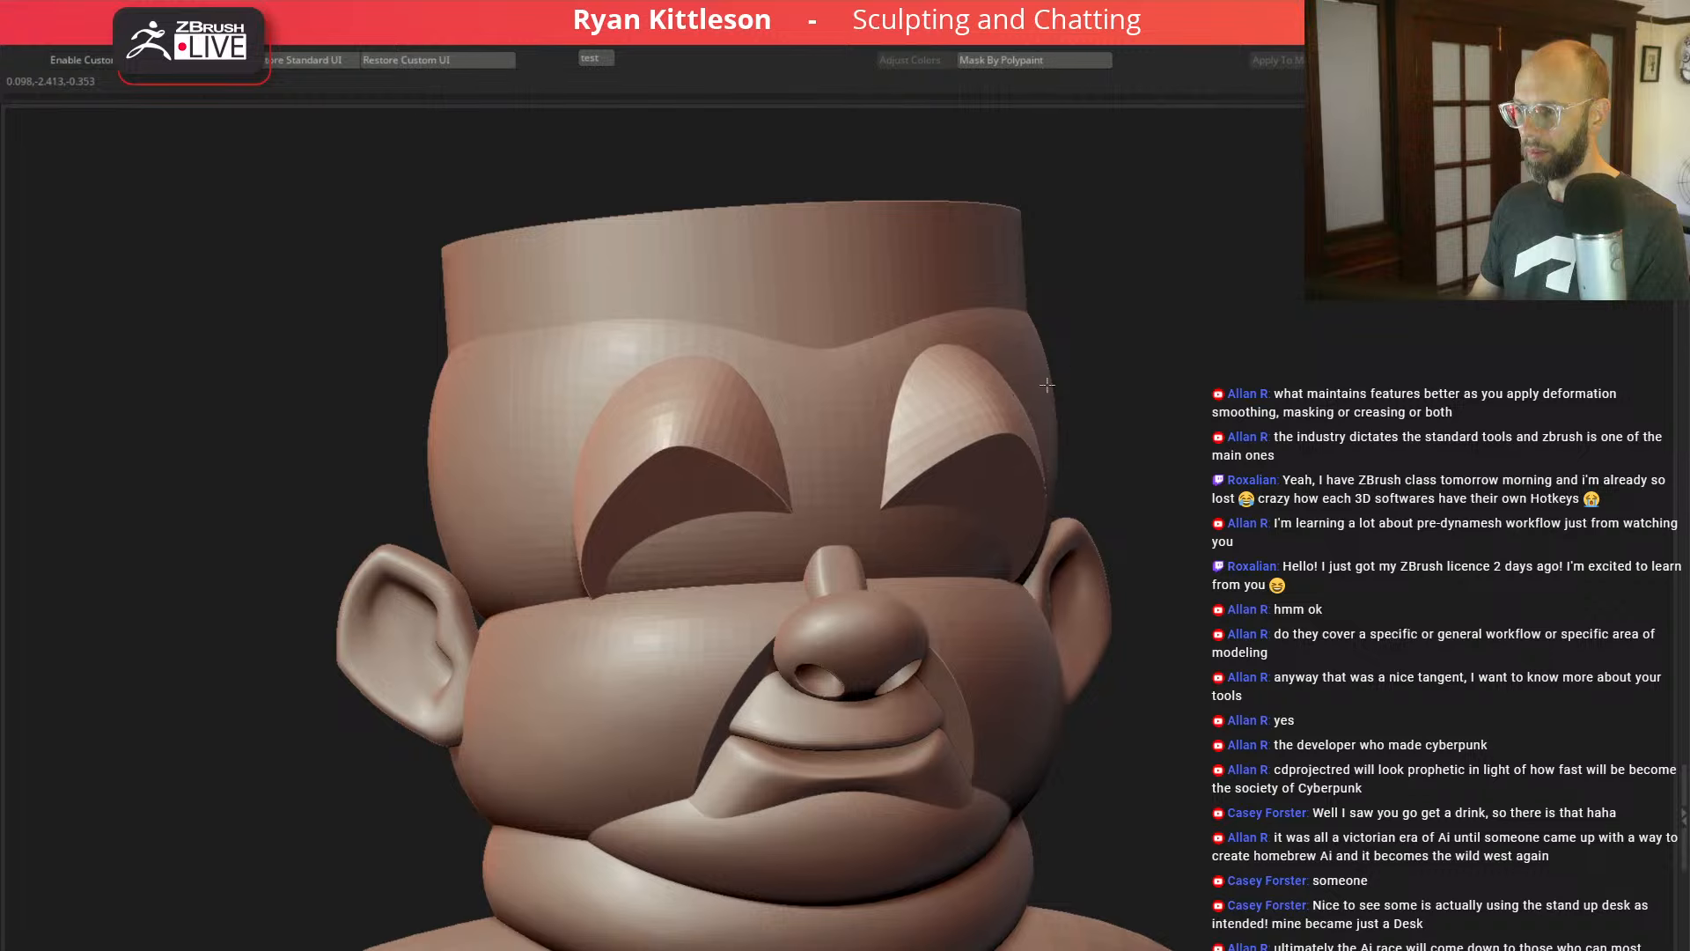
pyautogui.moveTo(378, 490); pyautogui.dragTo(687, 541)
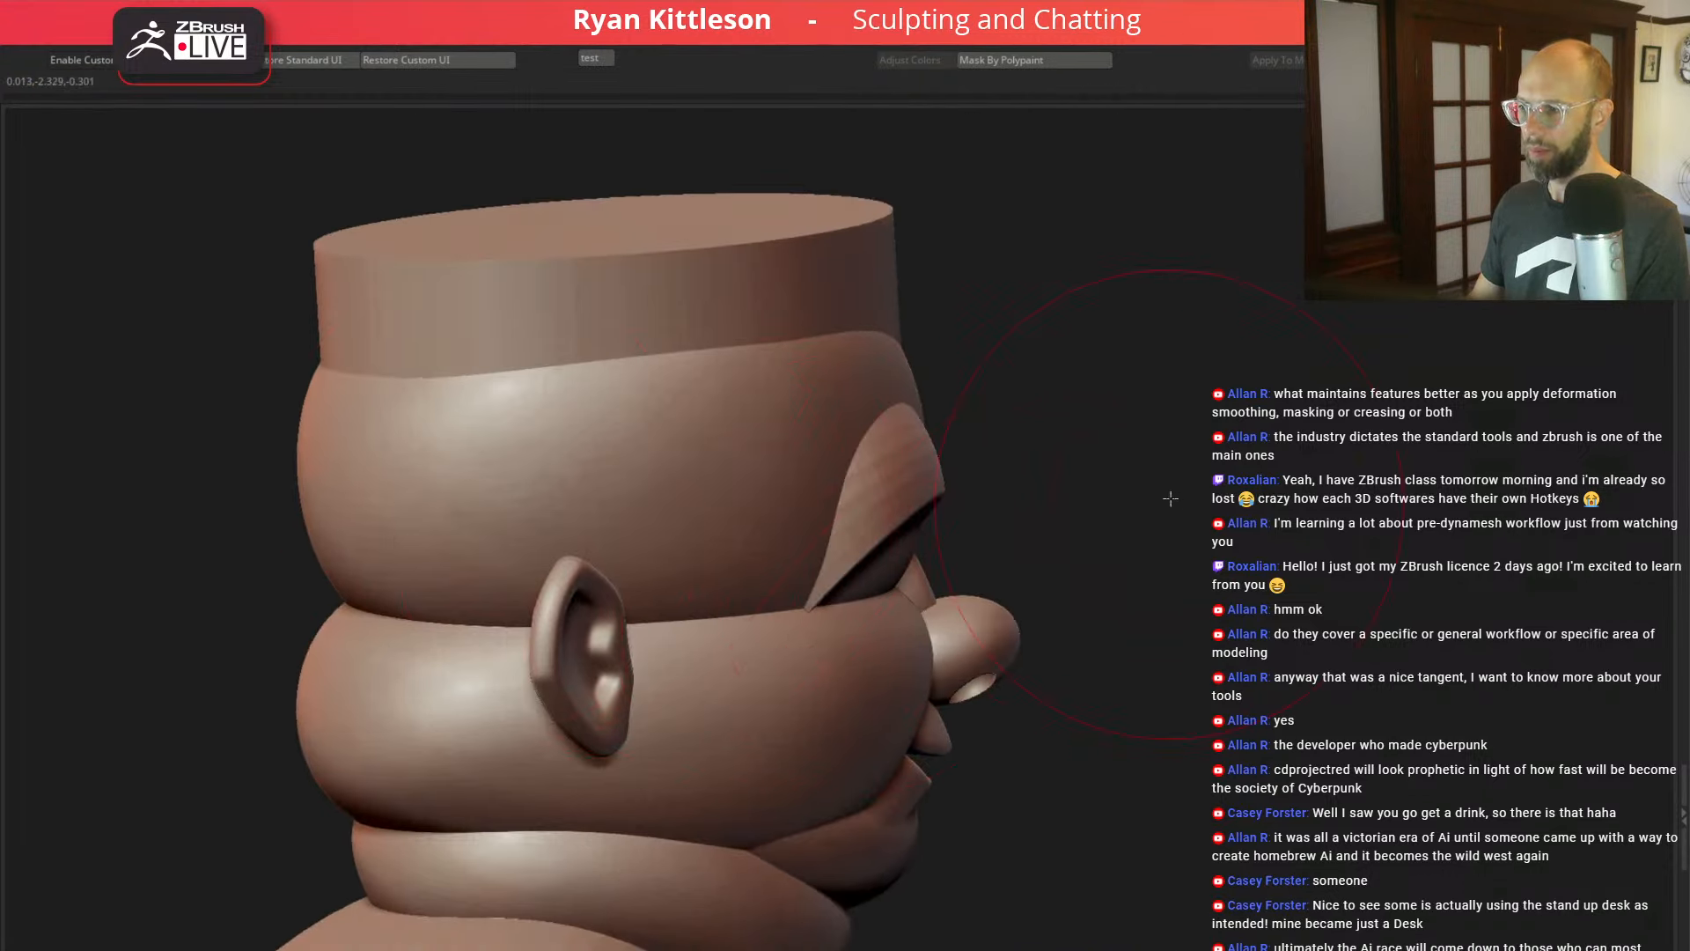
pyautogui.moveTo(1170, 498); pyautogui.dragTo(687, 528)
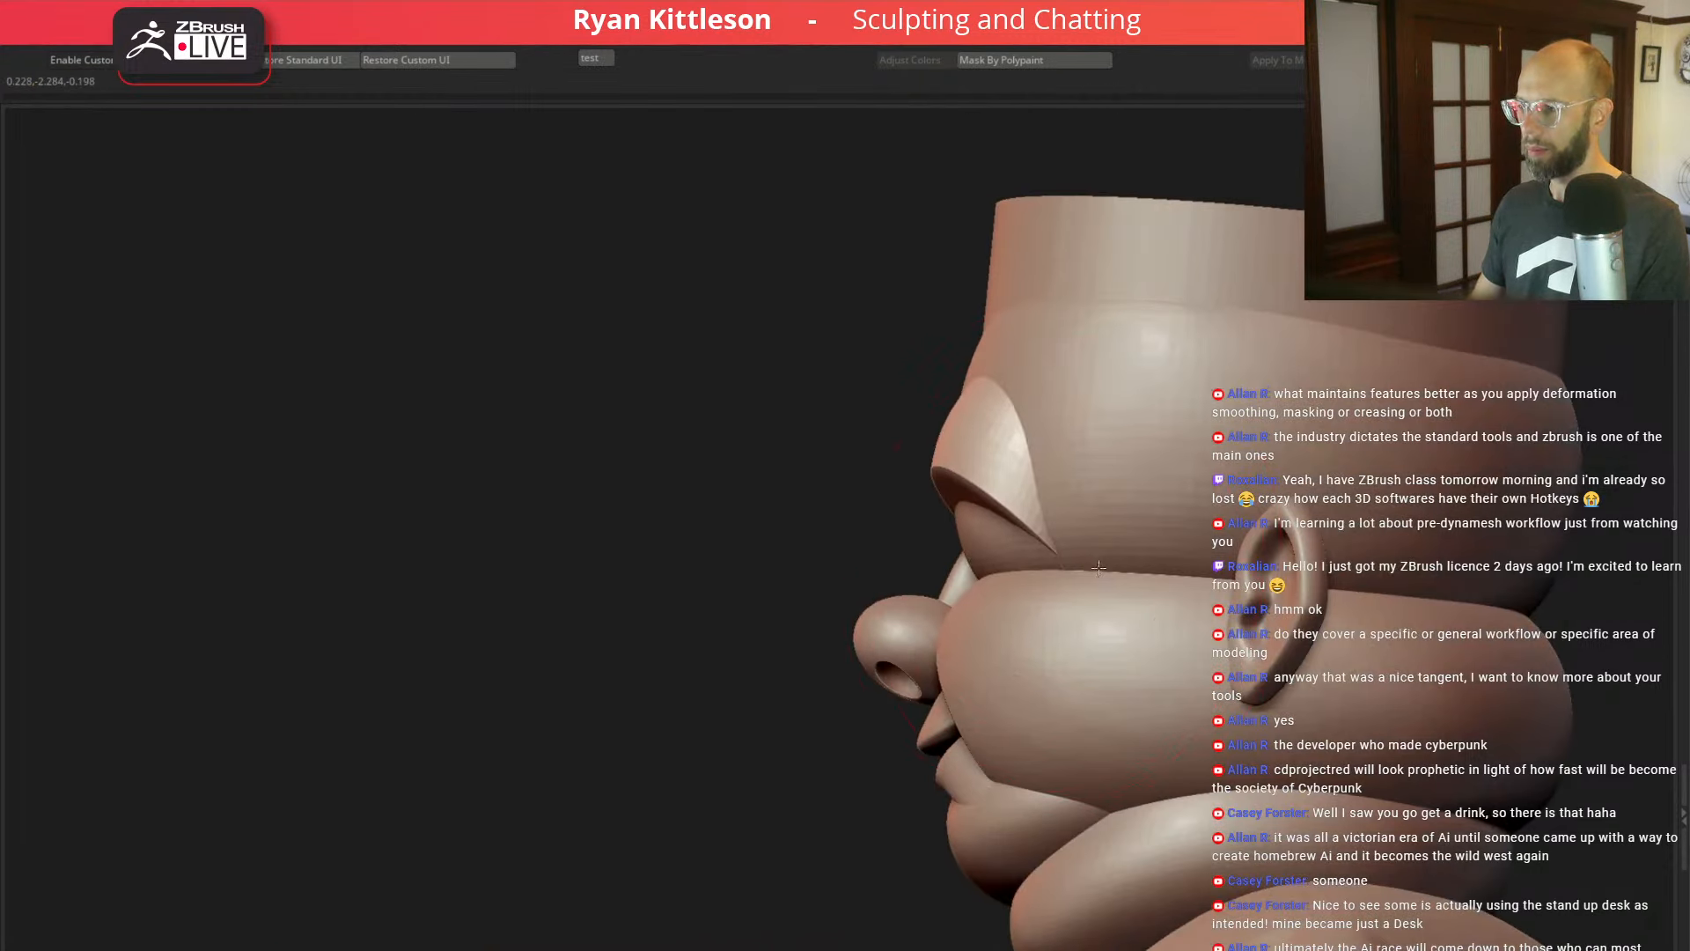
# Step: Check the eyelids from the front and side, and isolate the eyelid cylinders with their wireframe shown
pyautogui.moveTo(889, 427); pyautogui.dragTo(1335, 433)
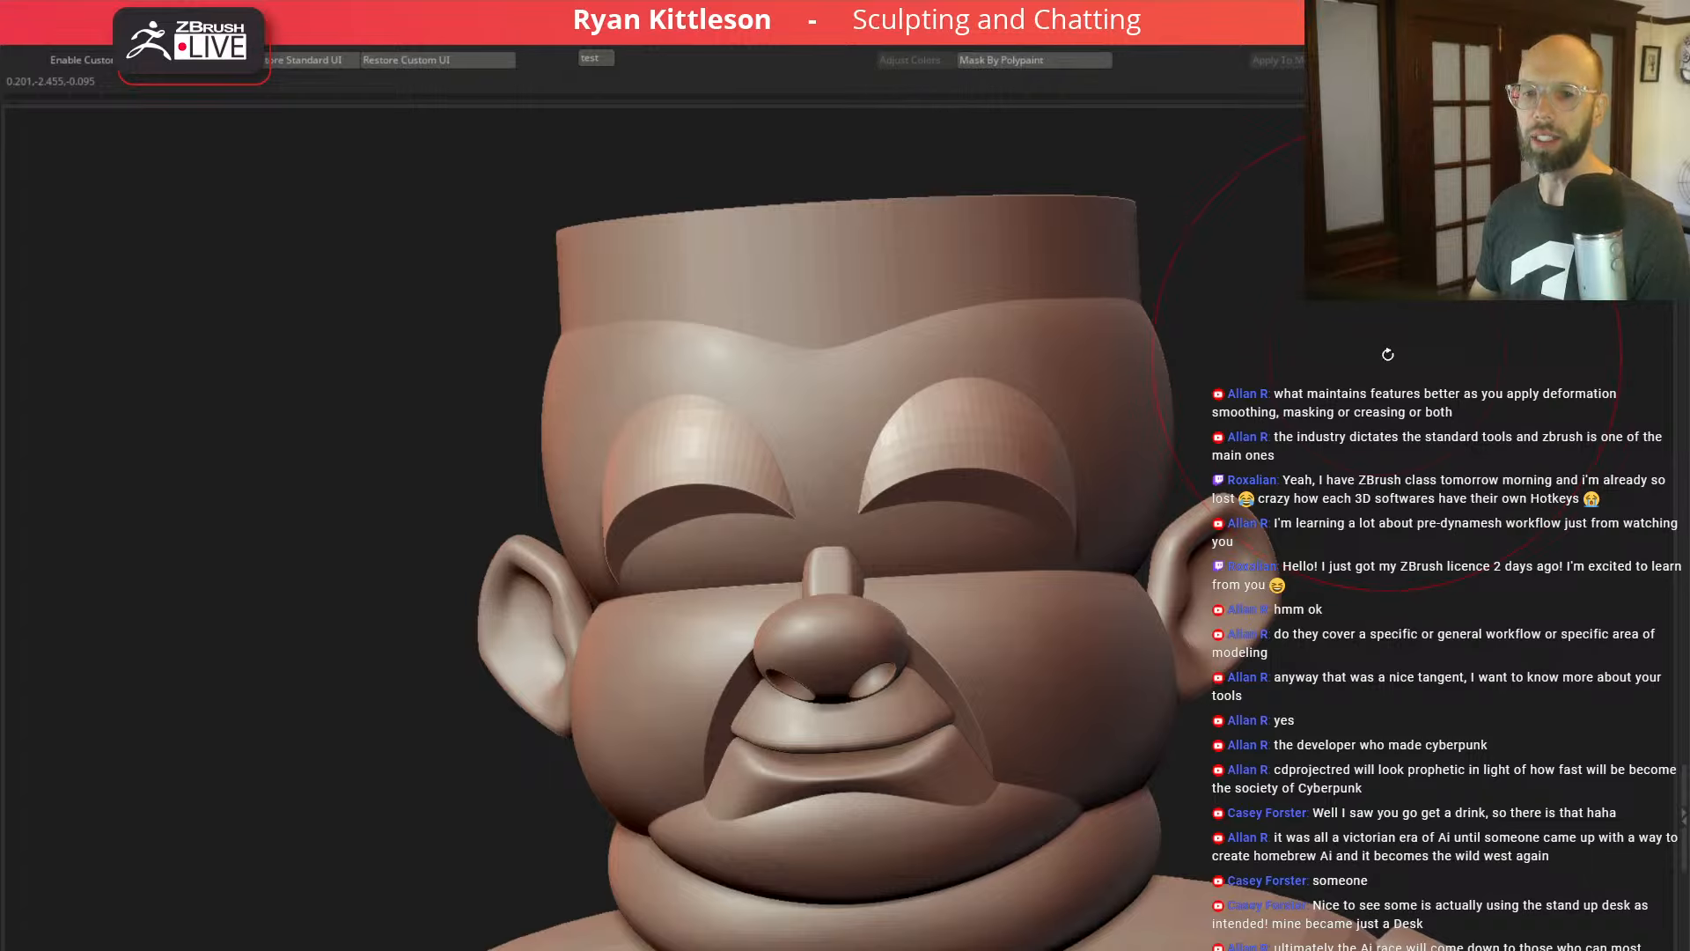
pyautogui.moveTo(1398, 397); pyautogui.dragTo(1111, 369)
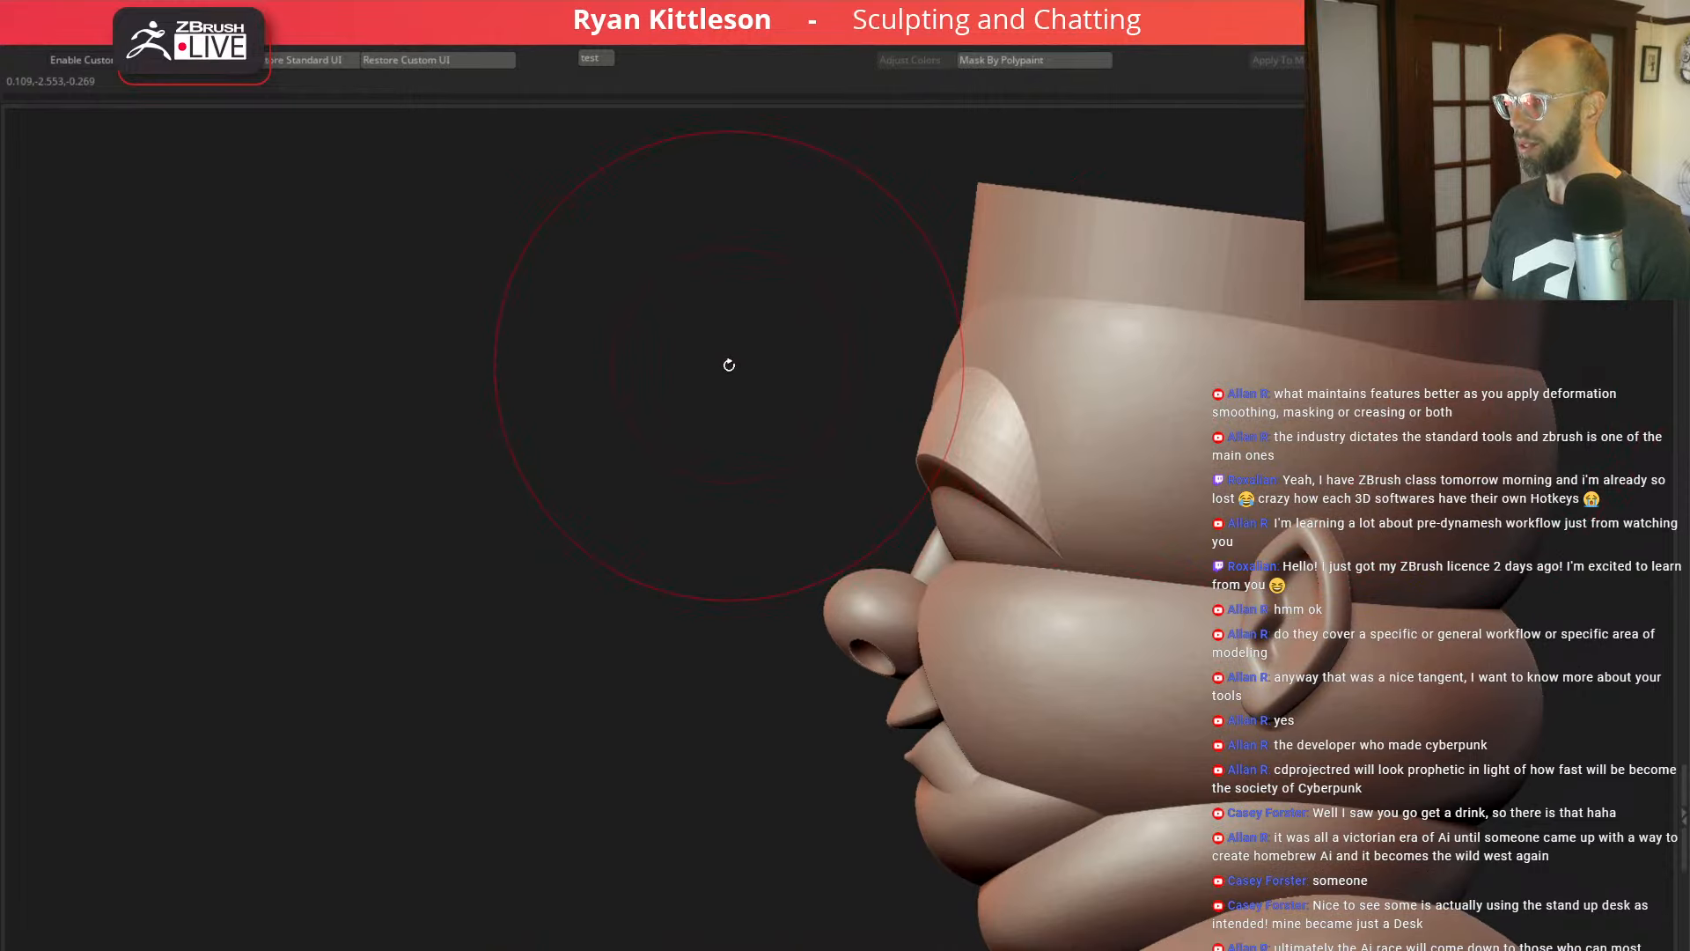
pyautogui.hotkey('alt', 's')
pyautogui.hotkey('alt', 's')
pyautogui.hotkey('shift', 'f')
pyautogui.hotkey('alt', 's')
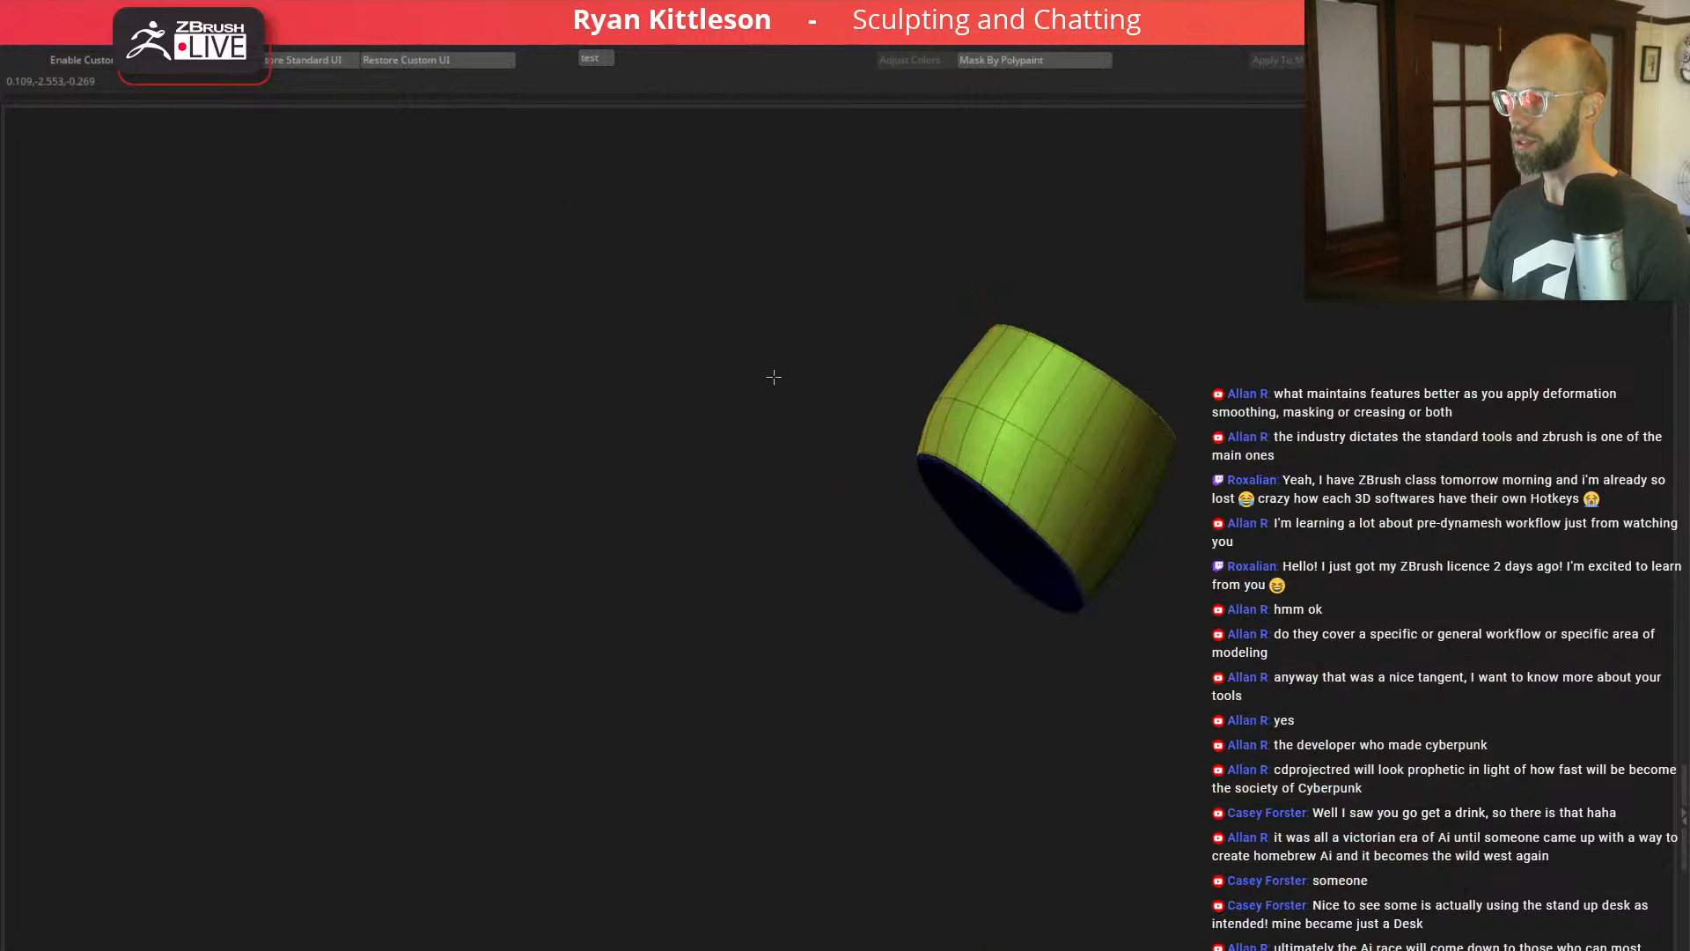
# Step: Mask the eyelid cylinders except for their lower end faces, and adjust those faces with the gizmo against the whole head
pyautogui.moveTo(774, 377); pyautogui.dragTo(811, 351)
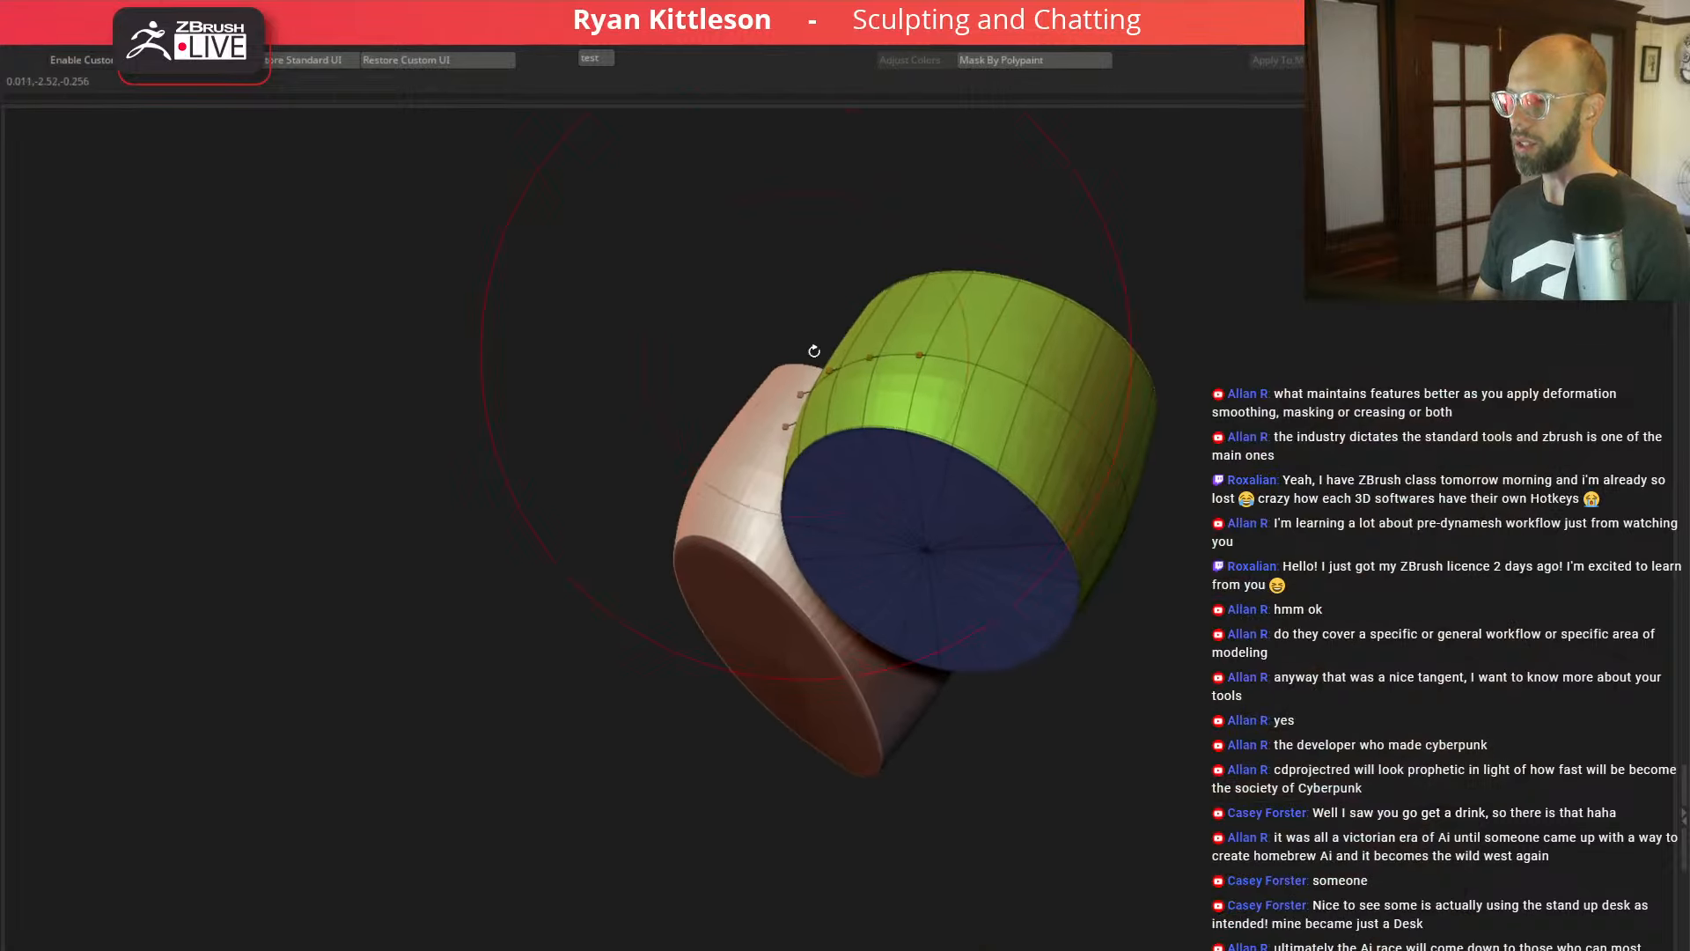
pyautogui.keyDown('ctrl'); pyautogui.keyDown('shift'); pyautogui.click(931, 557); pyautogui.keyUp('shift'); pyautogui.keyUp('ctrl')
pyautogui.keyDown('ctrl'); pyautogui.click(1185, 545); pyautogui.keyUp('ctrl')
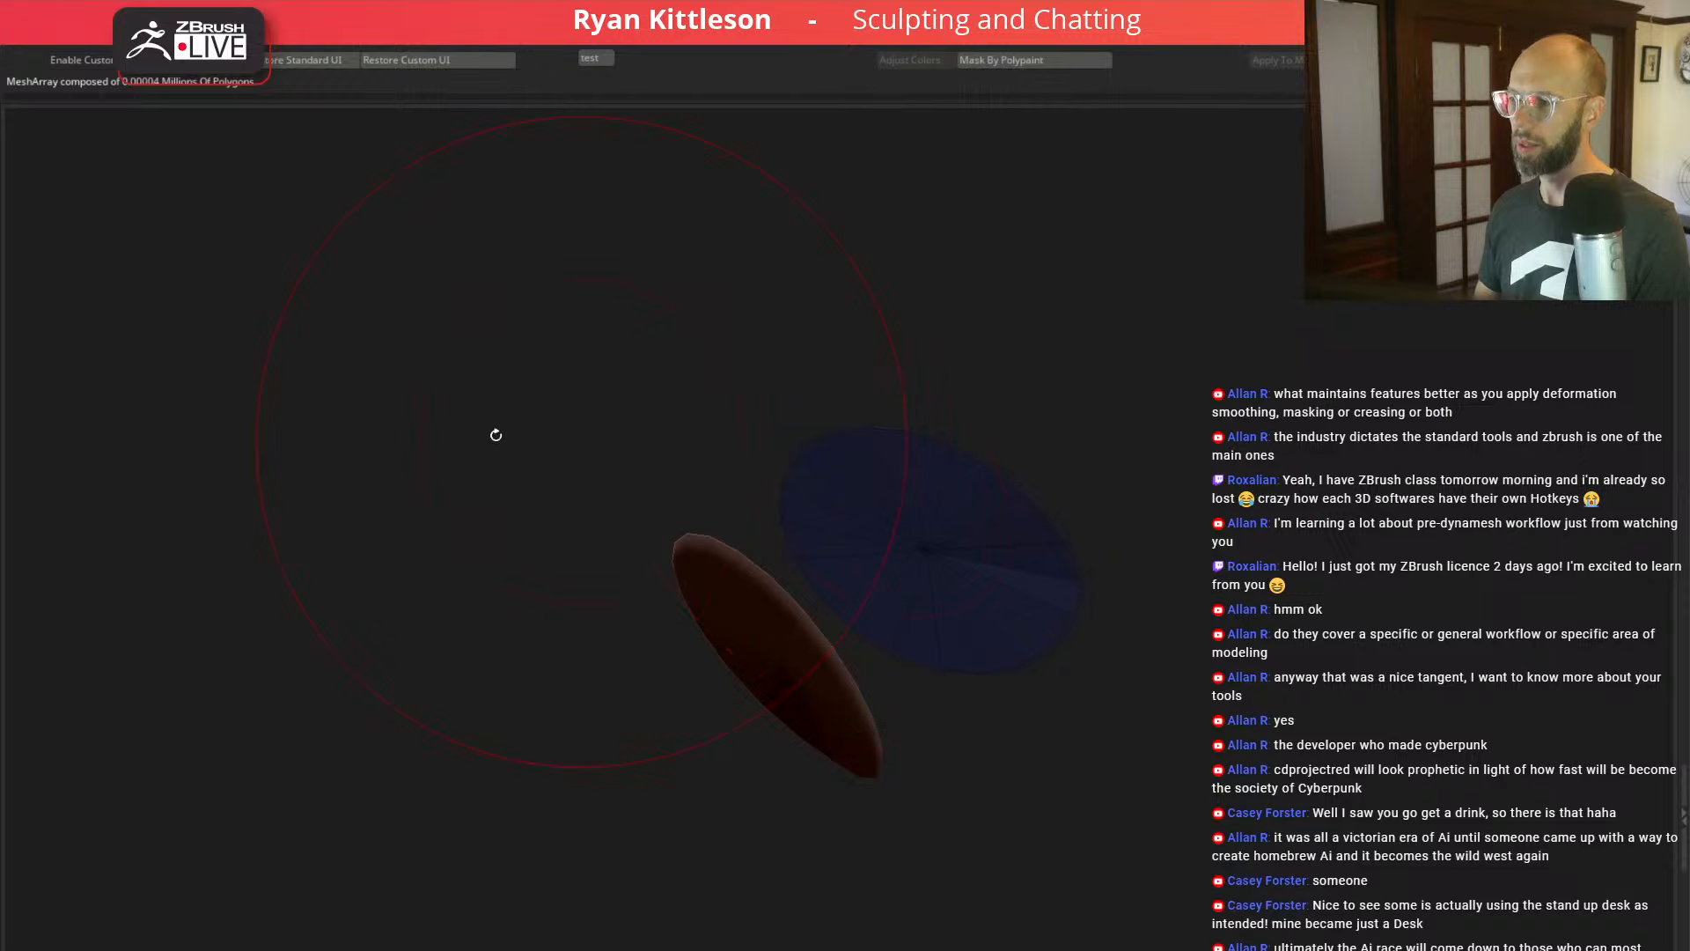
pyautogui.keyDown('ctrl'); pyautogui.keyDown('shift'); pyautogui.click(356, 436); pyautogui.keyUp('shift'); pyautogui.keyUp('ctrl')
pyautogui.keyDown('ctrl'); pyautogui.click(360, 430); pyautogui.keyUp('ctrl')
pyautogui.press('w')
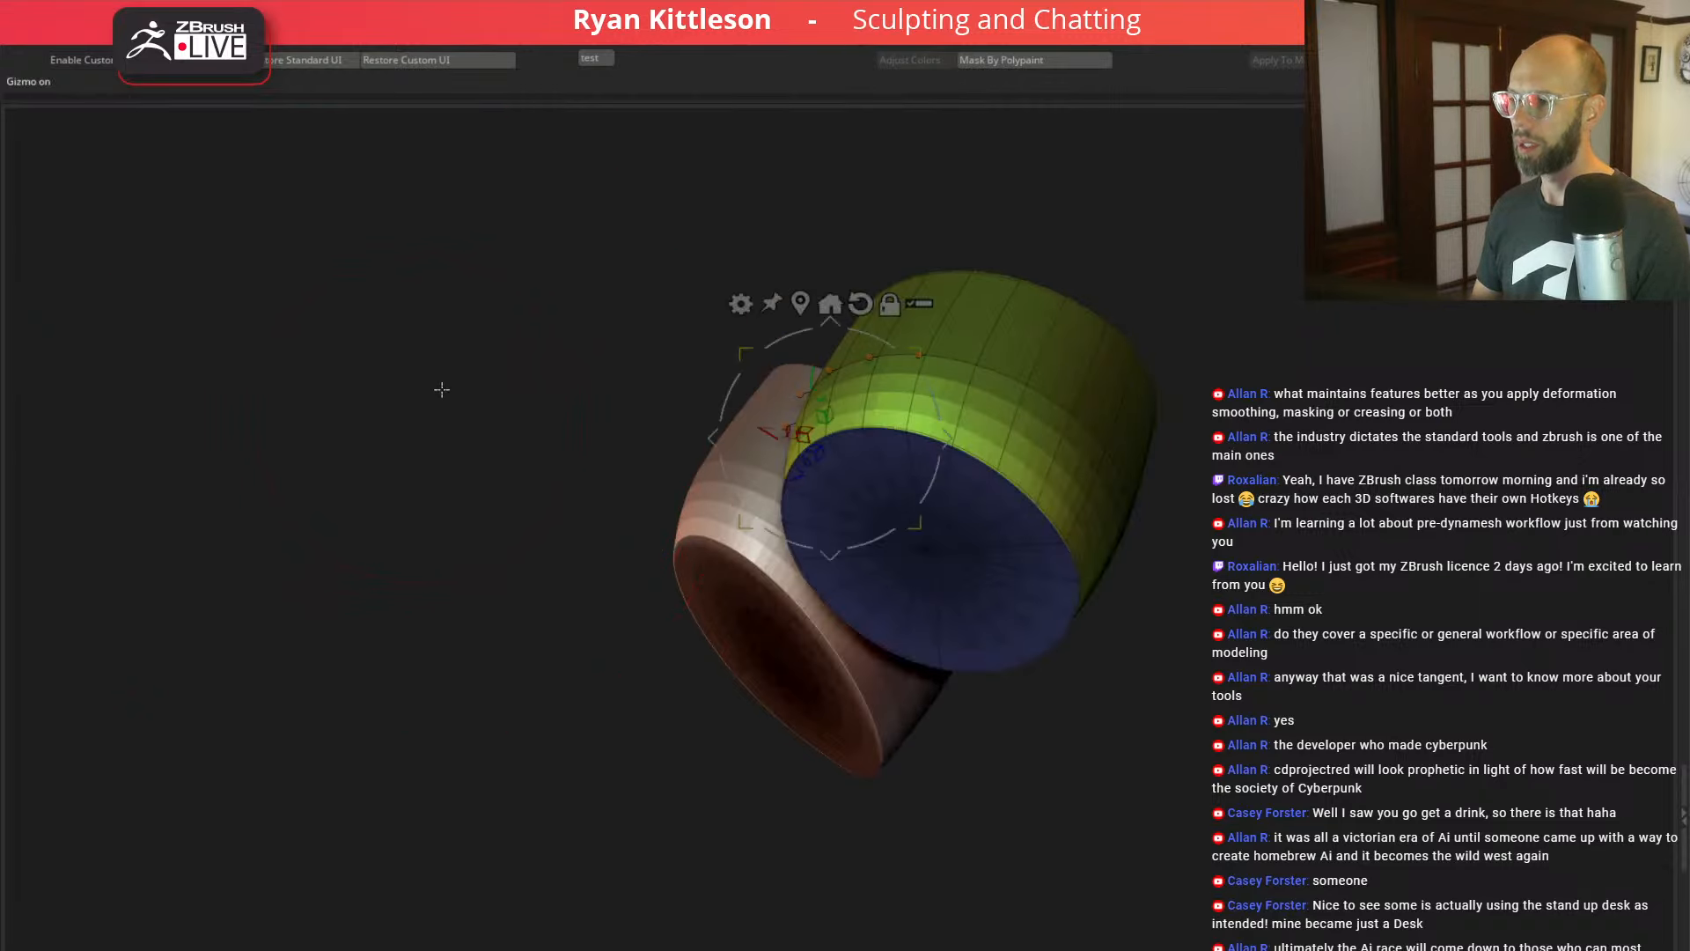
pyautogui.moveTo(442, 389); pyautogui.dragTo(419, 428)
pyautogui.moveTo(947, 437)
pyautogui.mouseDown()
pyautogui.moveTo(933, 429)
pyautogui.moveTo(953, 441)
pyautogui.mouseUp()
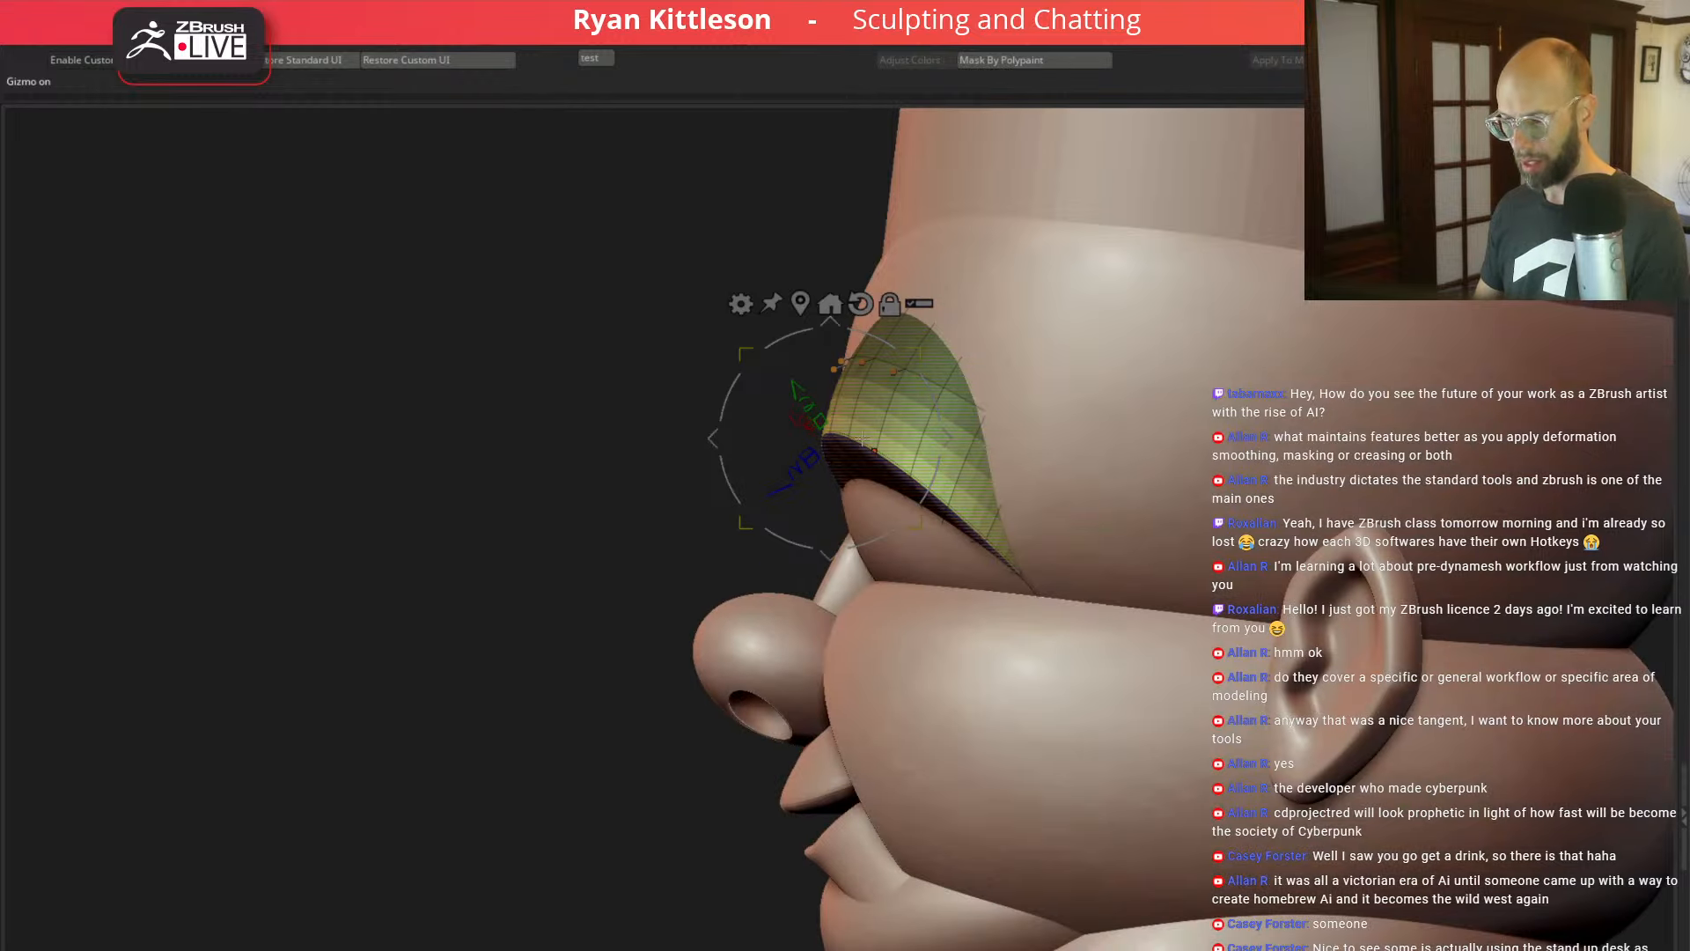
# Step: Clear the mask, pull the eyelids' front lower edges with a resized brush, and hide the wireframe
pyautogui.press('q')
pyautogui.press('space')
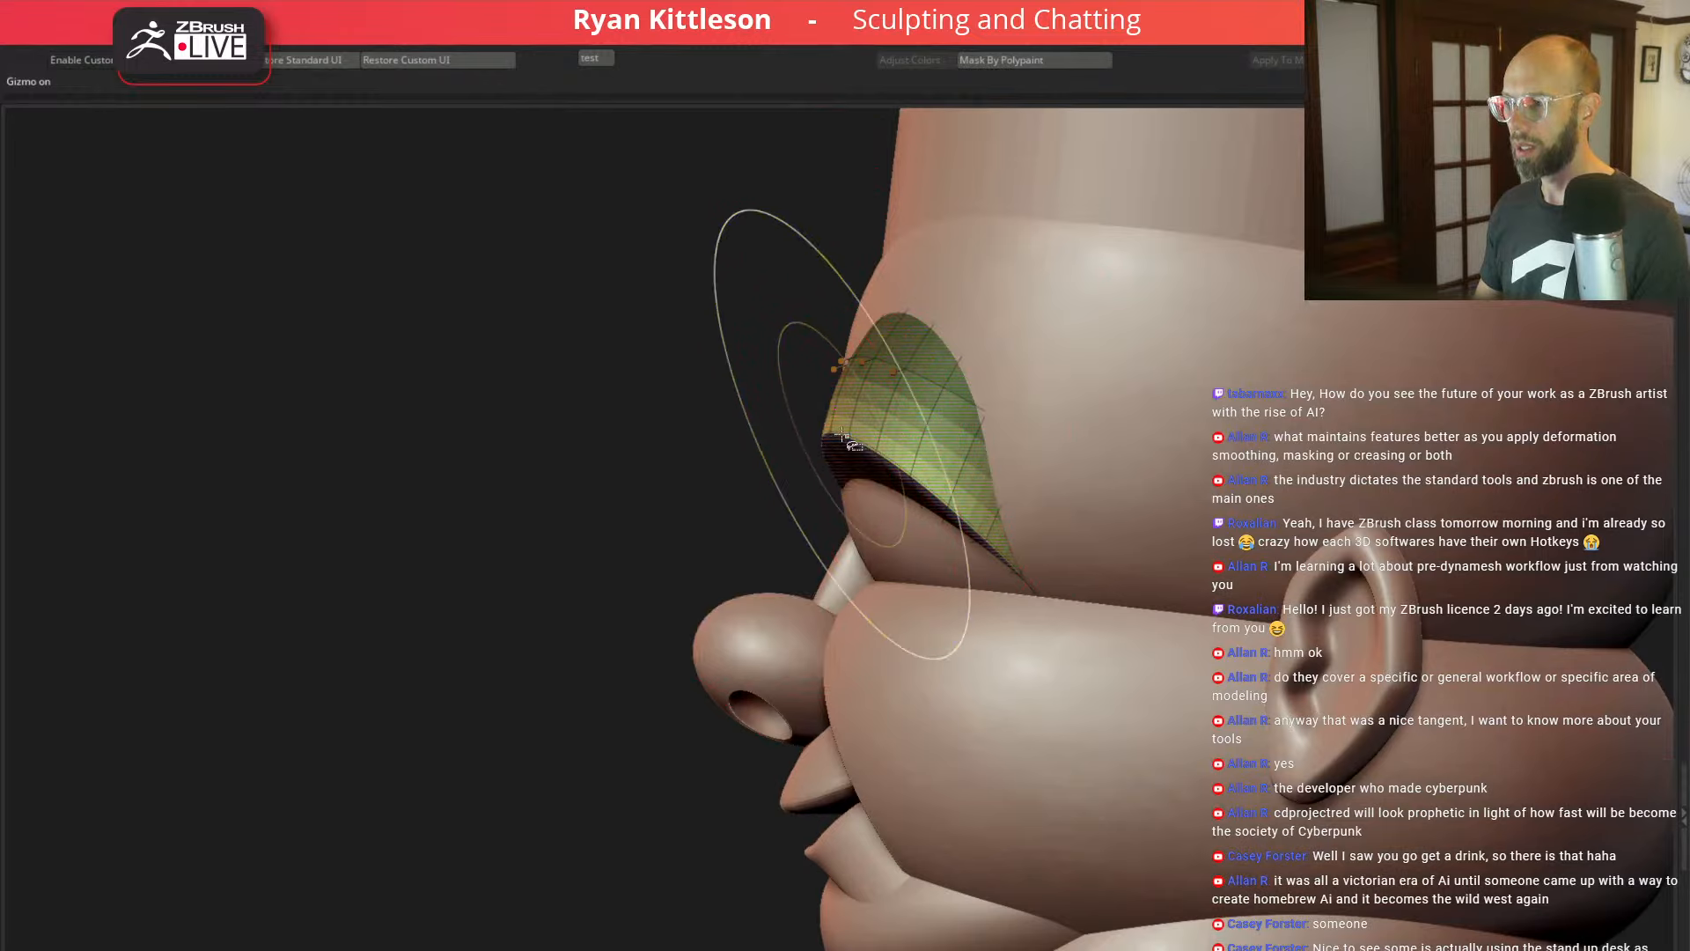
pyautogui.hotkey('ctrl', 'shift', 'a')
pyautogui.moveTo(827, 434); pyautogui.dragTo(767, 405)
pyautogui.hotkey('ctrl', 'z')
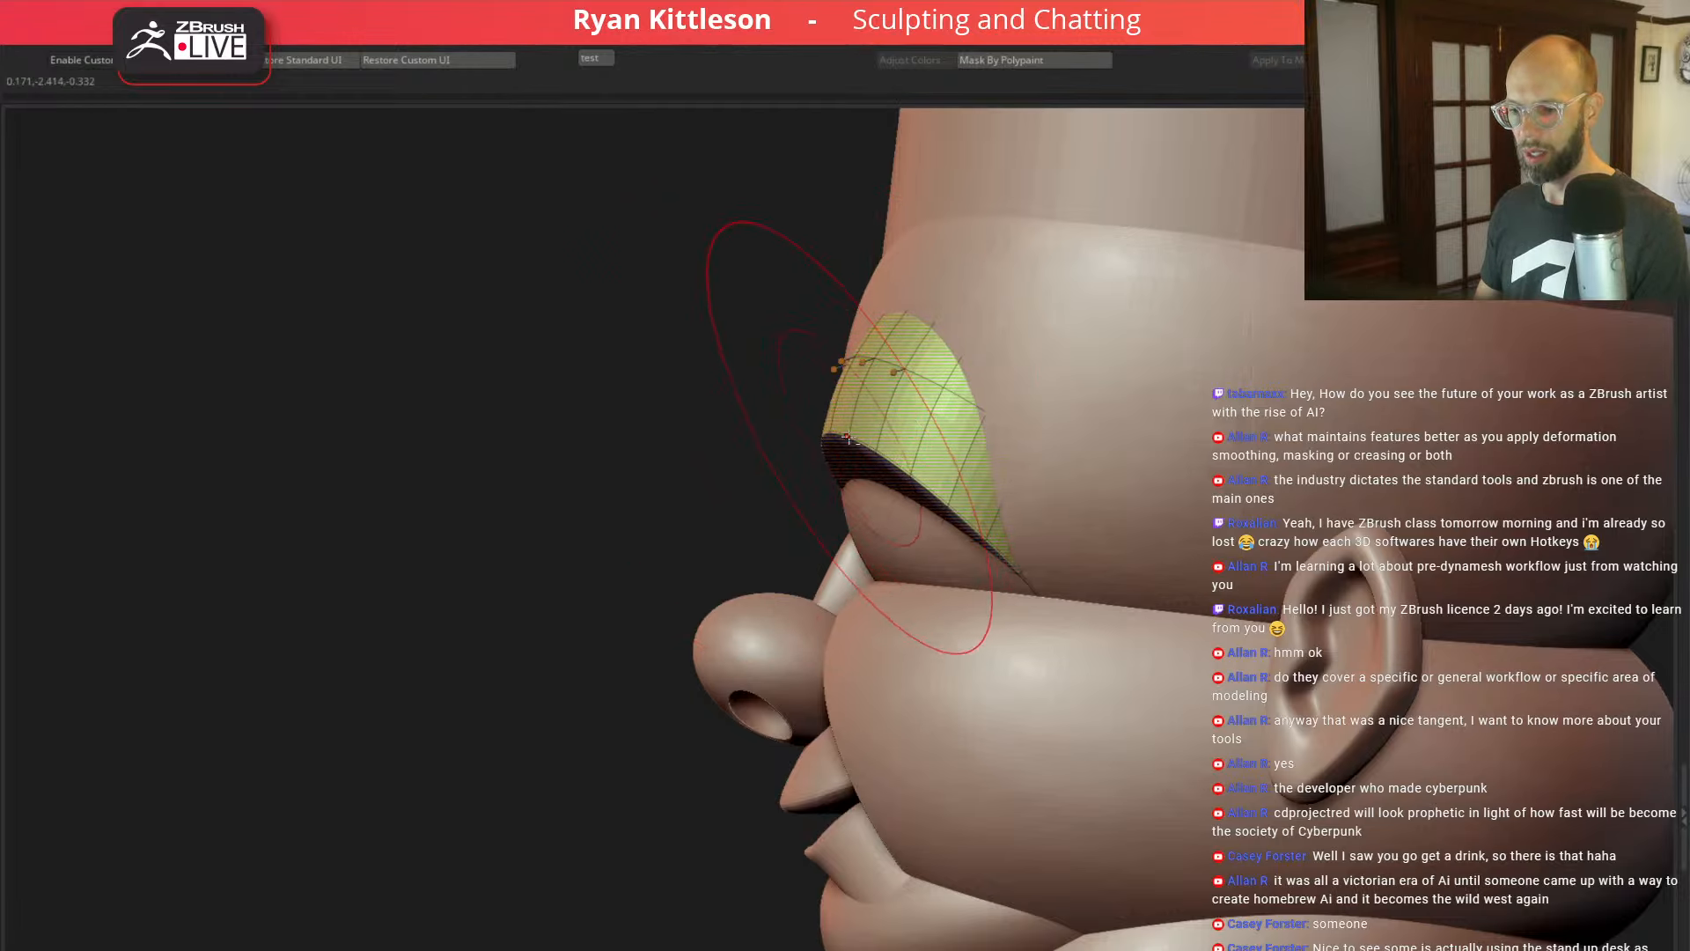
pyautogui.moveTo(831, 433)
pyautogui.mouseDown()
pyautogui.moveTo(777, 414)
pyautogui.moveTo(1490, 464)
pyautogui.moveTo(1382, 432)
pyautogui.moveTo(1398, 425)
pyautogui.mouseUp()
pyautogui.hotkey('shift', 'f')
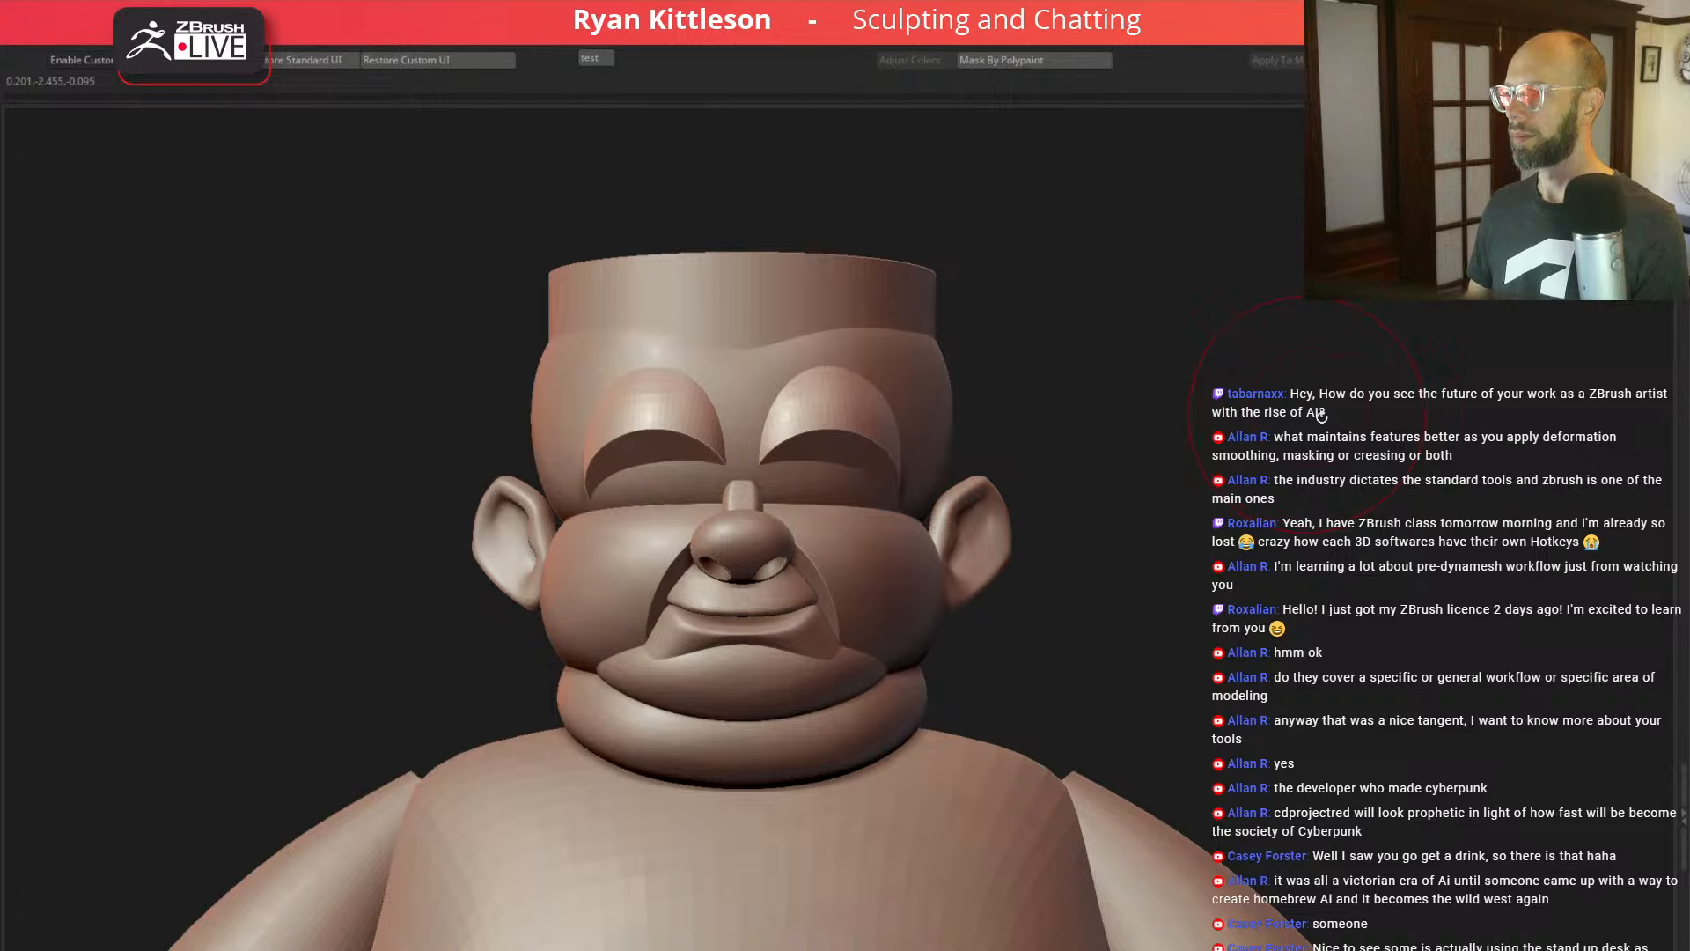
# Step: Resize the brush and nudge the eyelids' outer lower edges, checking the face from the front
pyautogui.moveTo(1309, 437)
pyautogui.mouseDown()
pyautogui.moveTo(1285, 445)
pyautogui.moveTo(1297, 453)
pyautogui.mouseUp()
pyautogui.press('s')
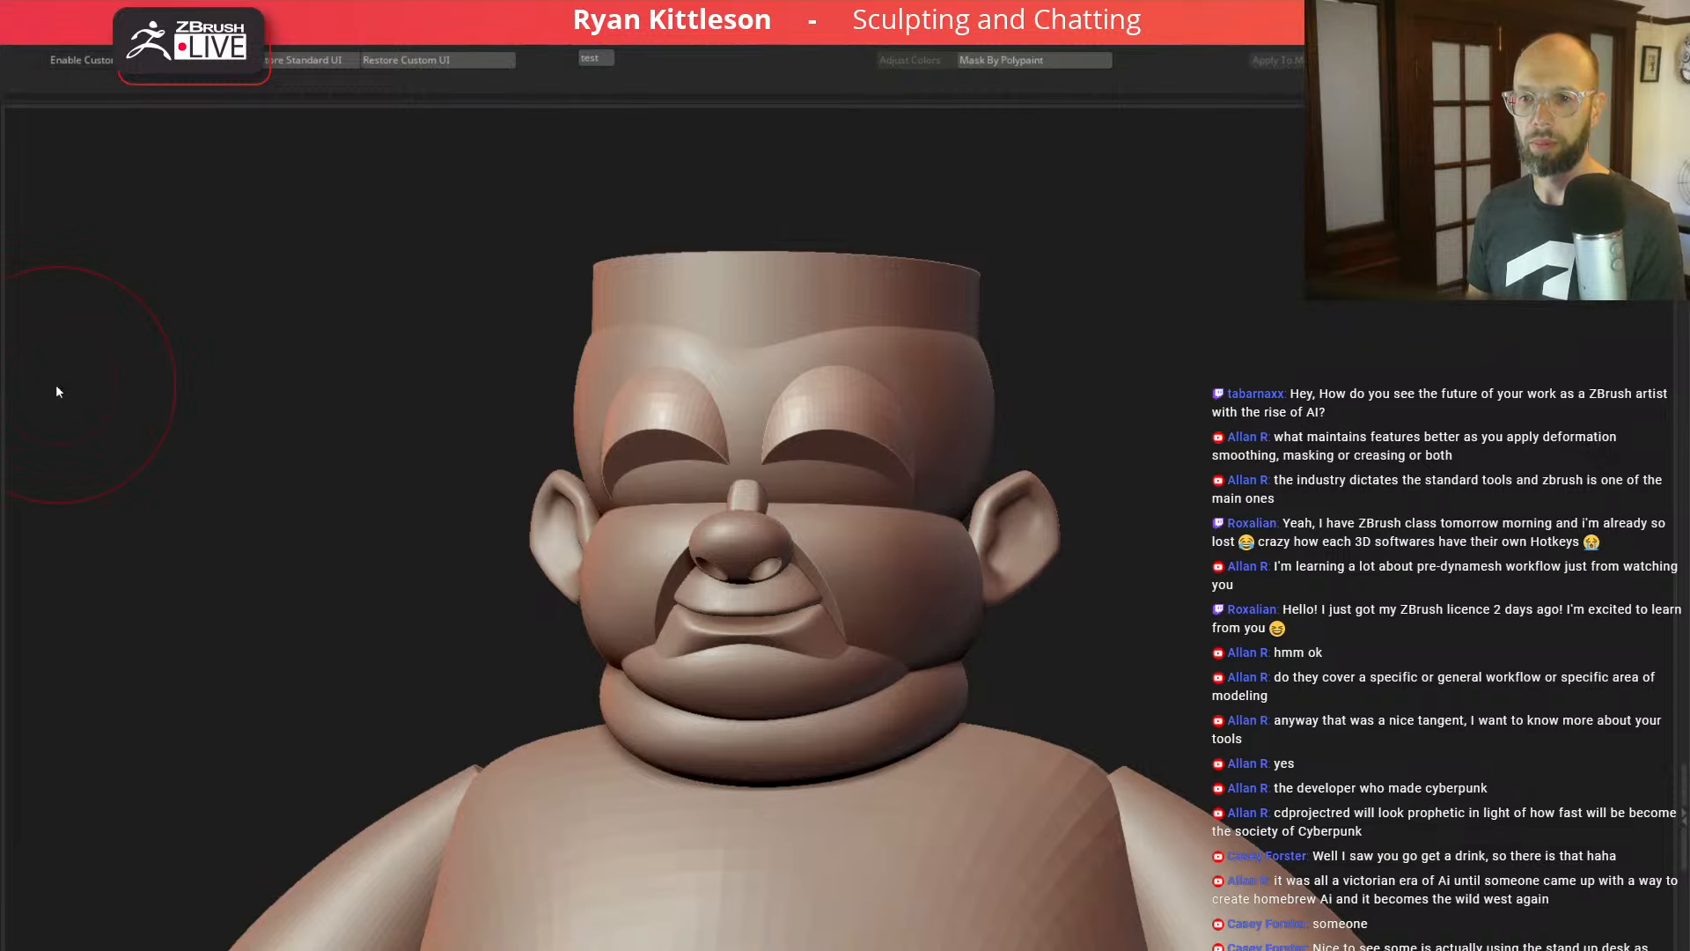
pyautogui.moveTo(1244, 397)
pyautogui.mouseDown()
pyautogui.moveTo(1275, 411)
pyautogui.moveTo(1271, 434)
pyautogui.moveTo(1235, 429)
pyautogui.mouseUp()
pyautogui.moveTo(604, 478); pyautogui.dragTo(656, 480)
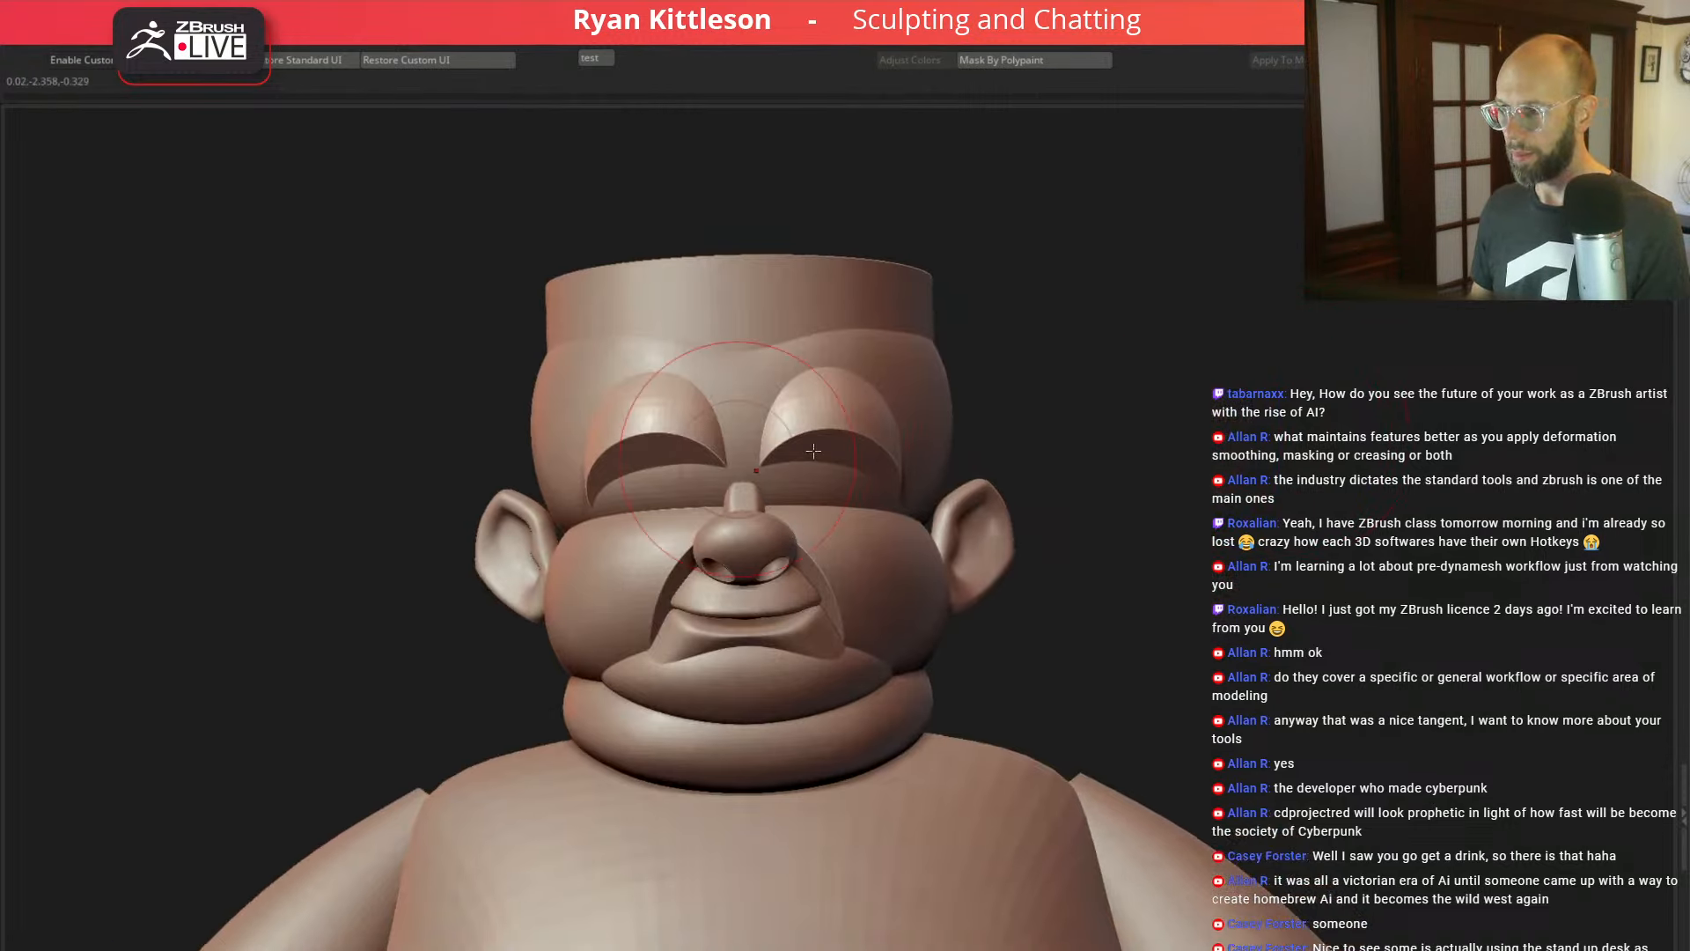
pyautogui.keyDown('alt'); pyautogui.moveTo(1241, 396); pyautogui.dragTo(1291, 423); pyautogui.keyUp('alt')
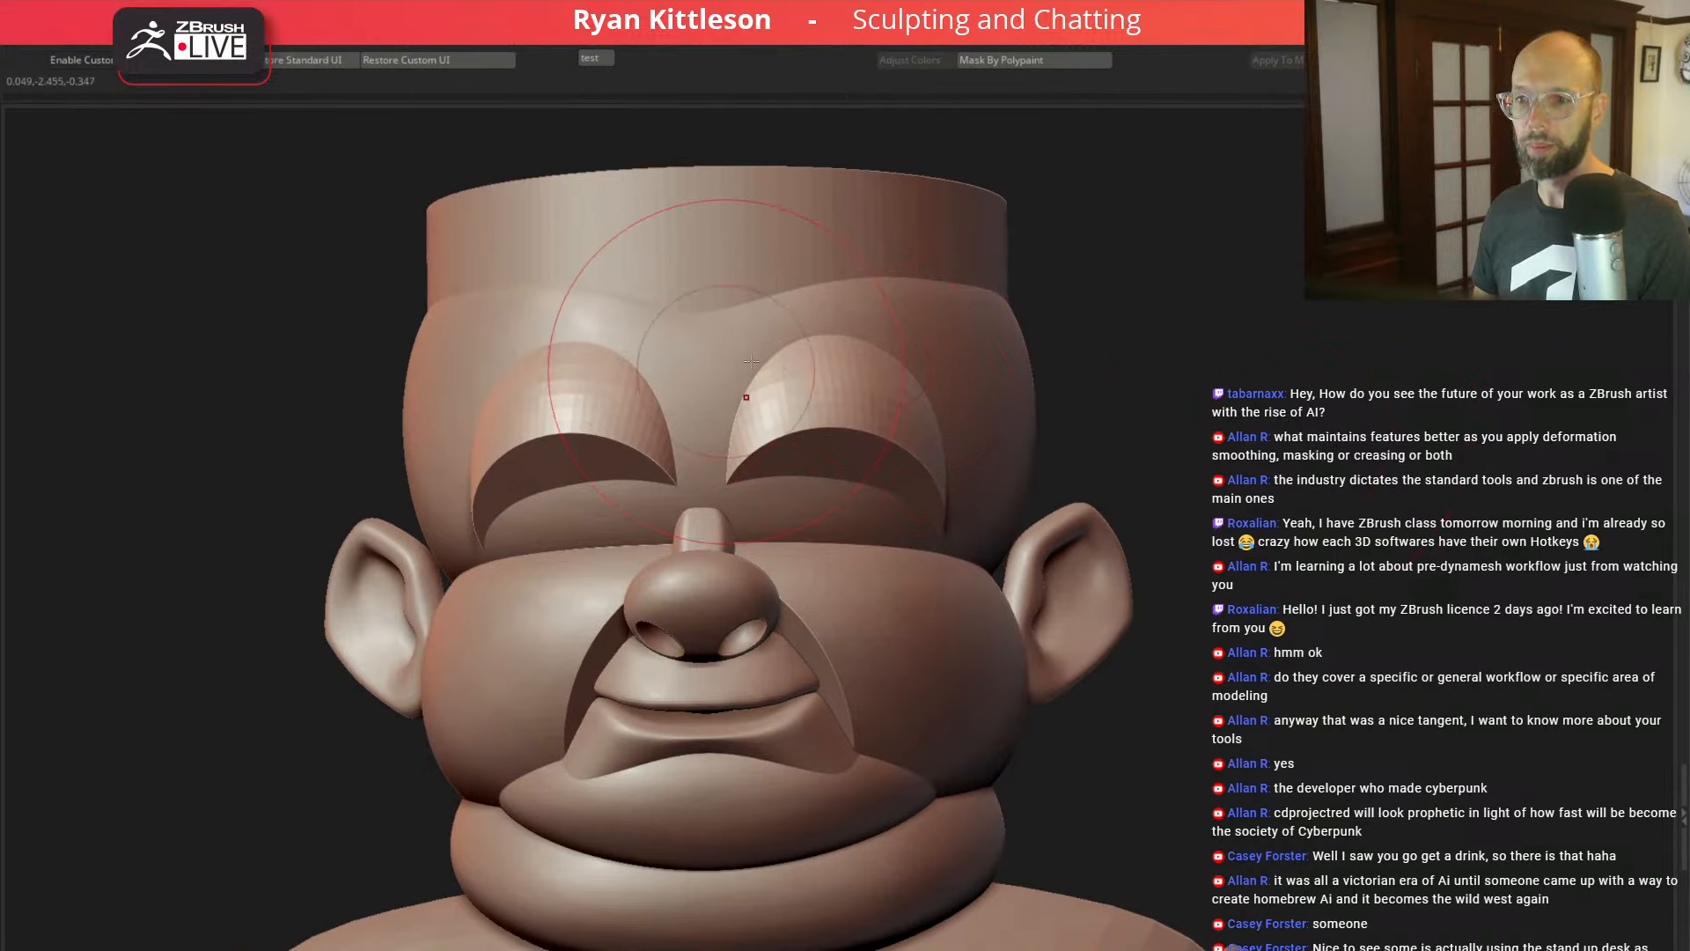
# Step: Place a mirrored pair of spheres beneath the eyelids as a separate subtool
pyautogui.keyDown('alt'); pyautogui.click(920, 317); pyautogui.keyUp('alt')
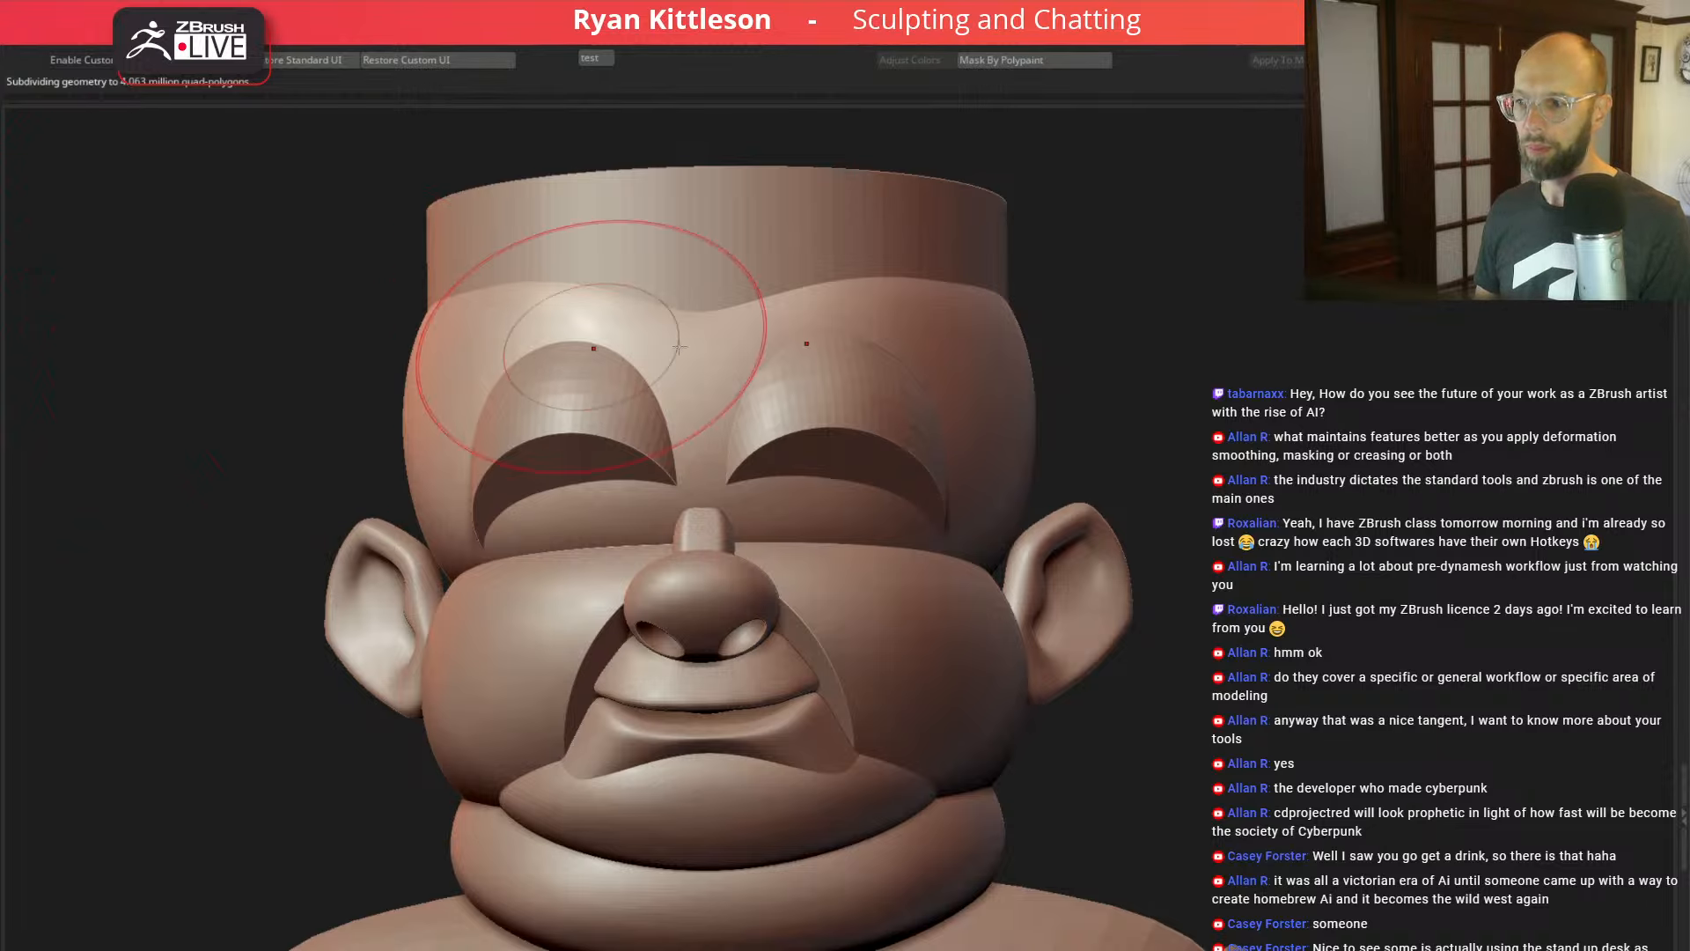
pyautogui.press('w')
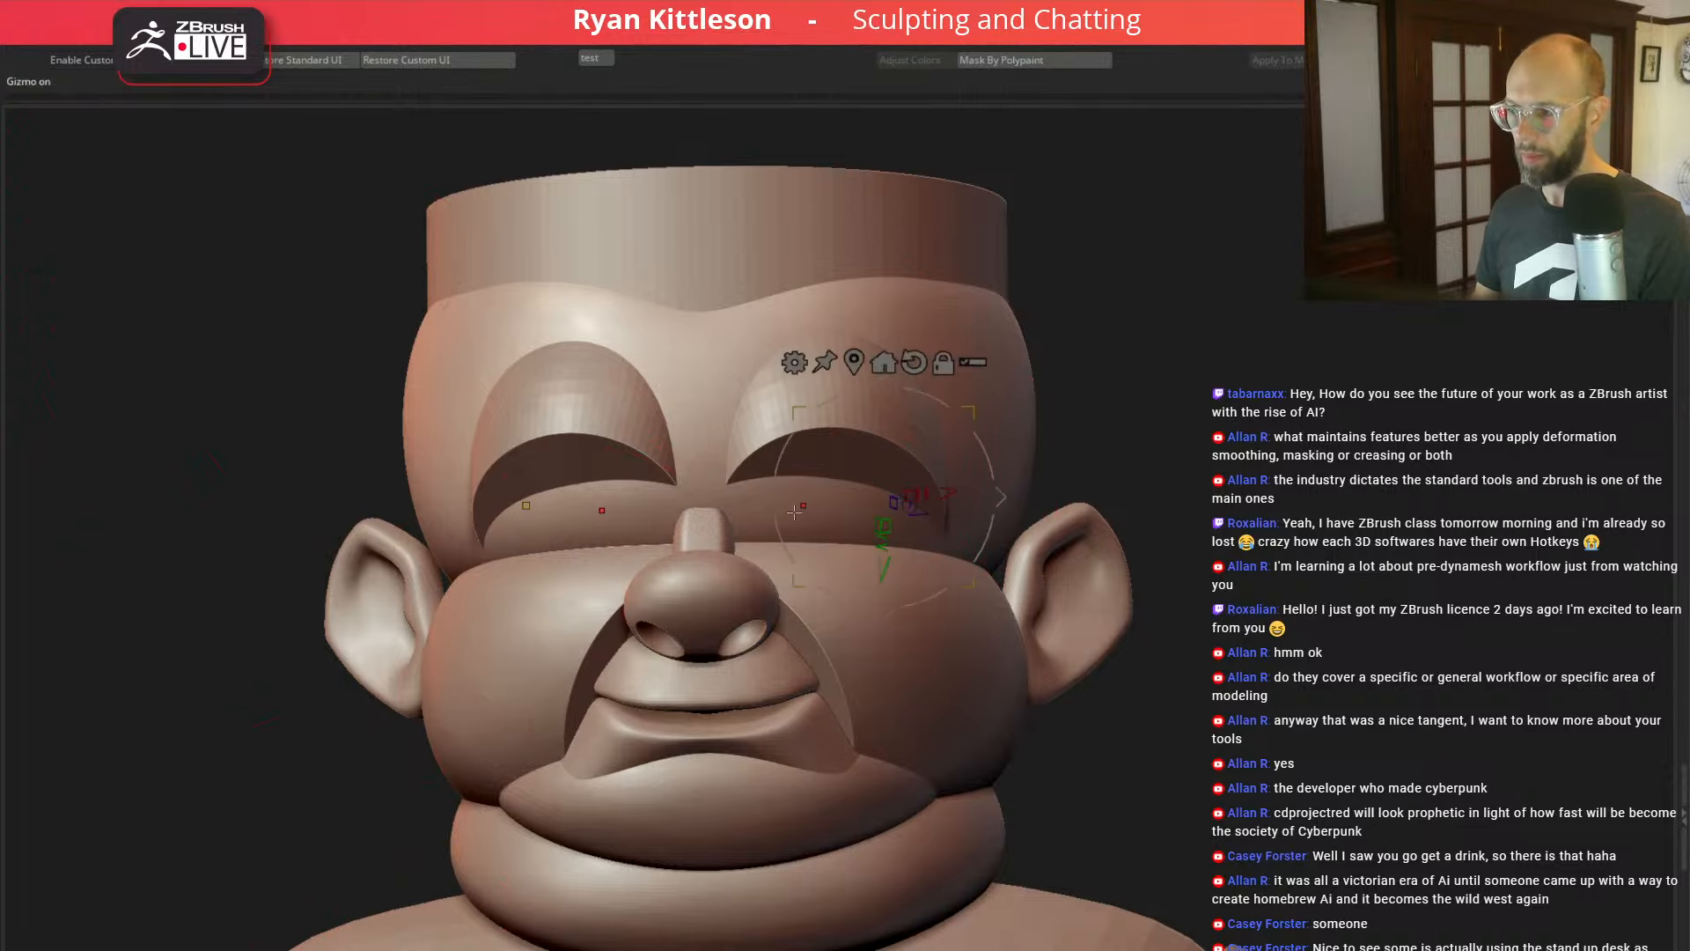
pyautogui.keyDown('alt'); pyautogui.click(832, 518); pyautogui.keyUp('alt')
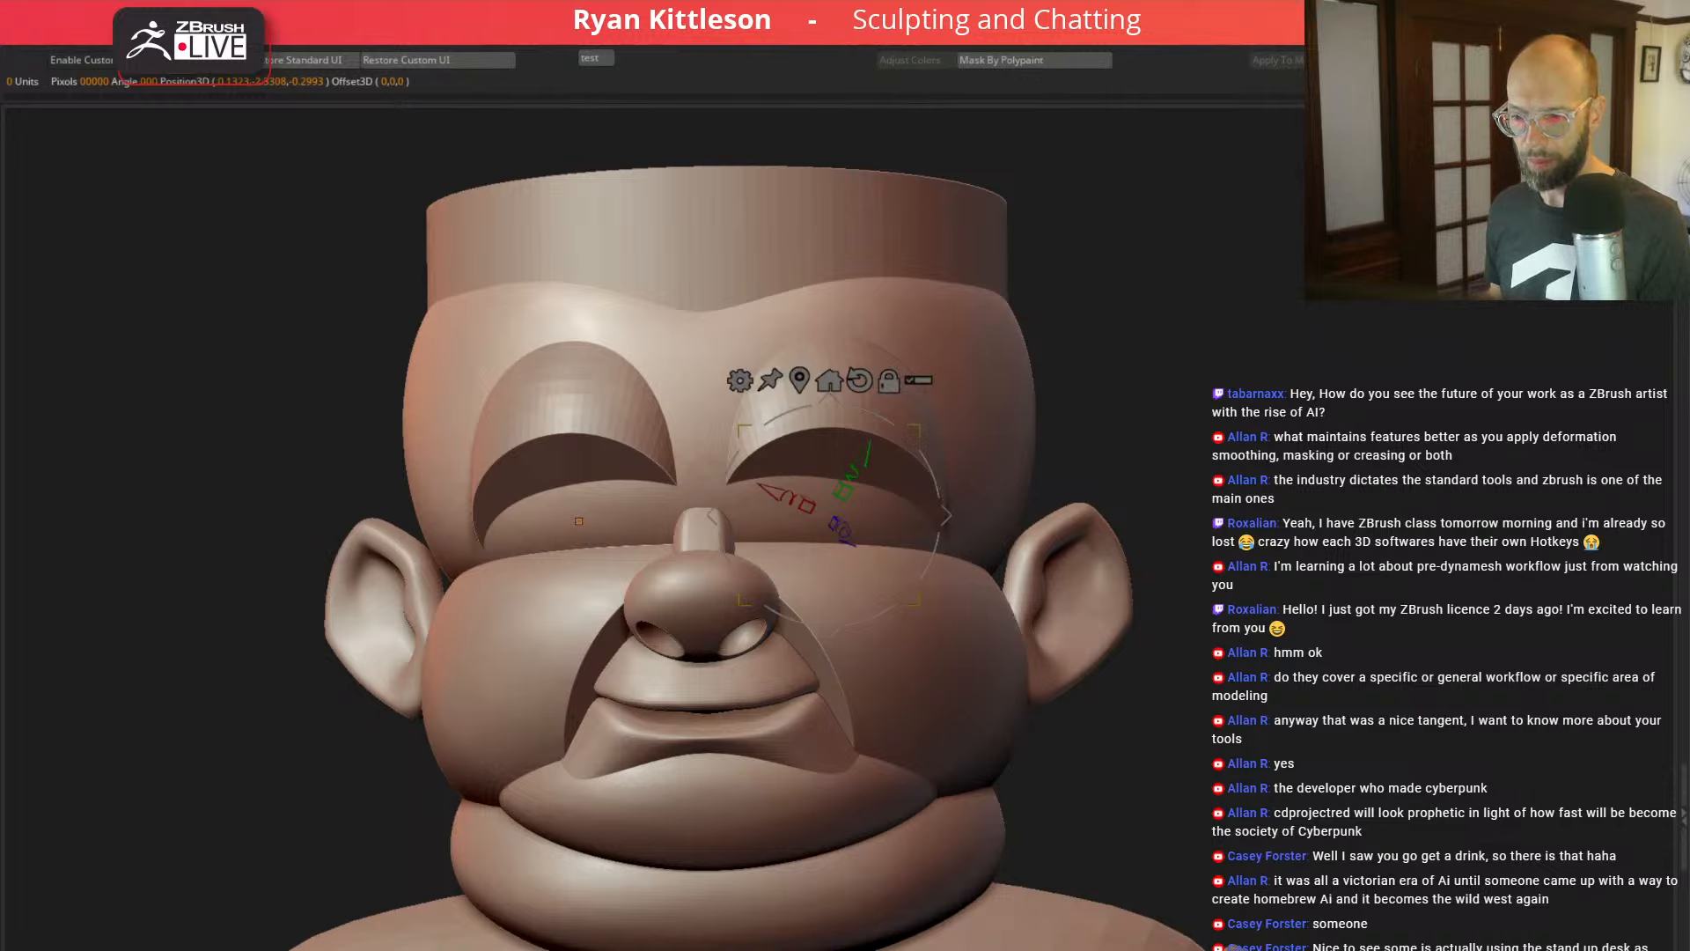
pyautogui.keyDown('alt'); pyautogui.click(950, 442); pyautogui.keyUp('alt')
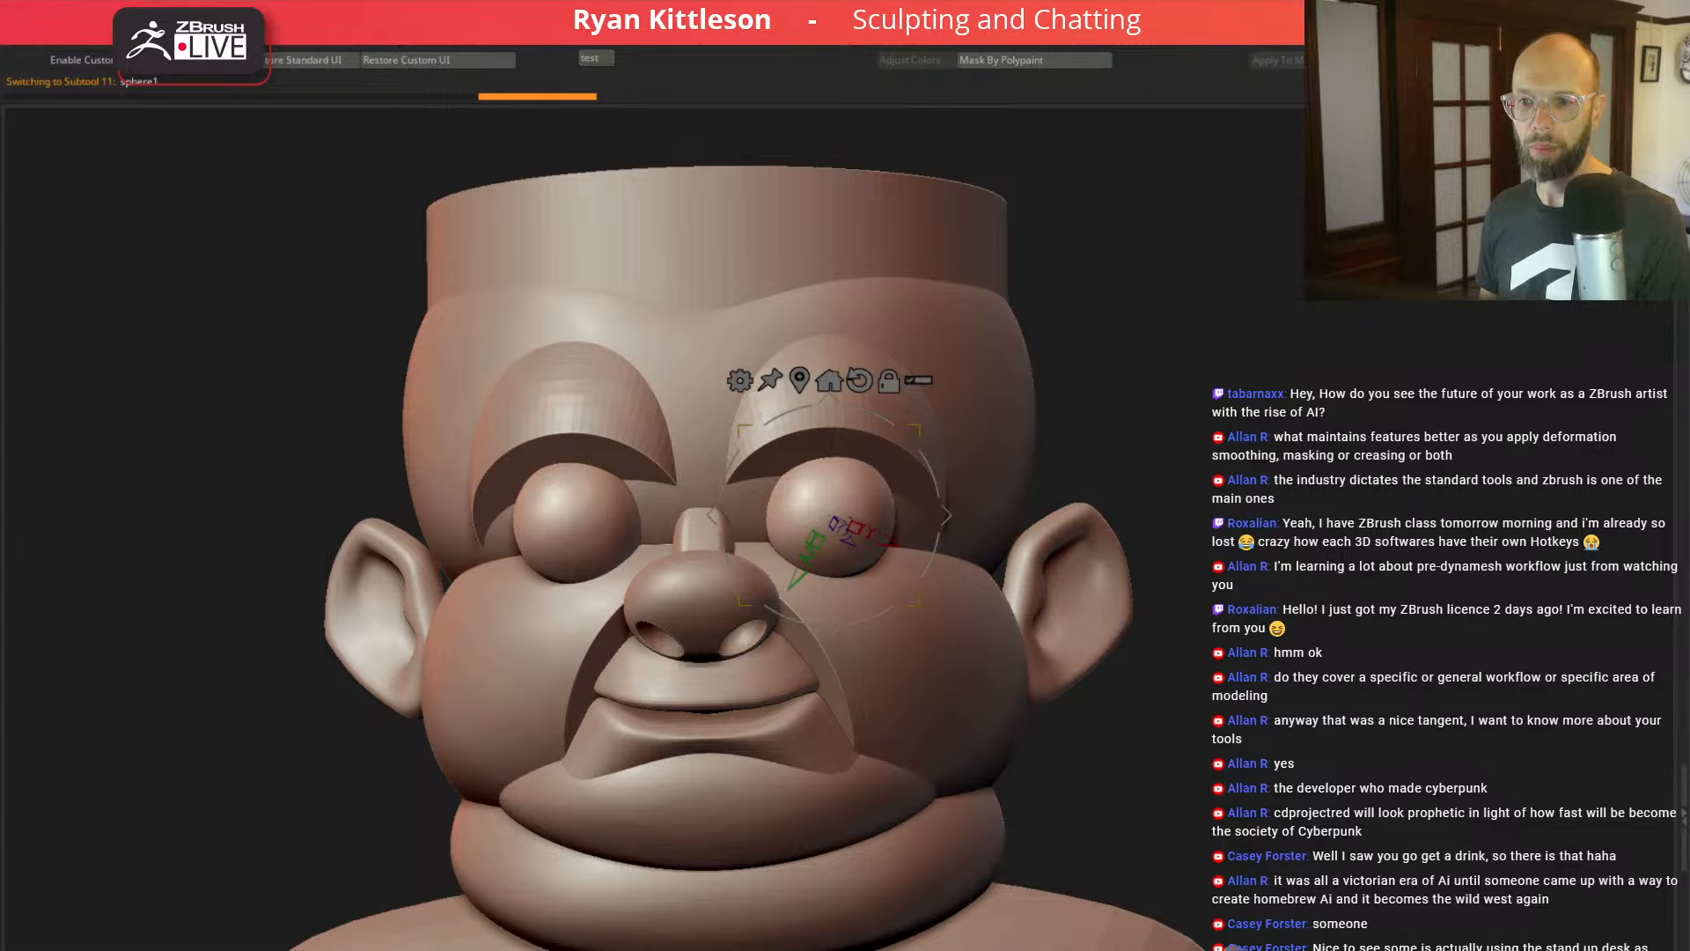
# Step: Make the spheres subtract from the head, then scale and position them to carve eye sockets beneath the eyelids
pyautogui.moveTo(1180, 455); pyautogui.dragTo(215, 546)
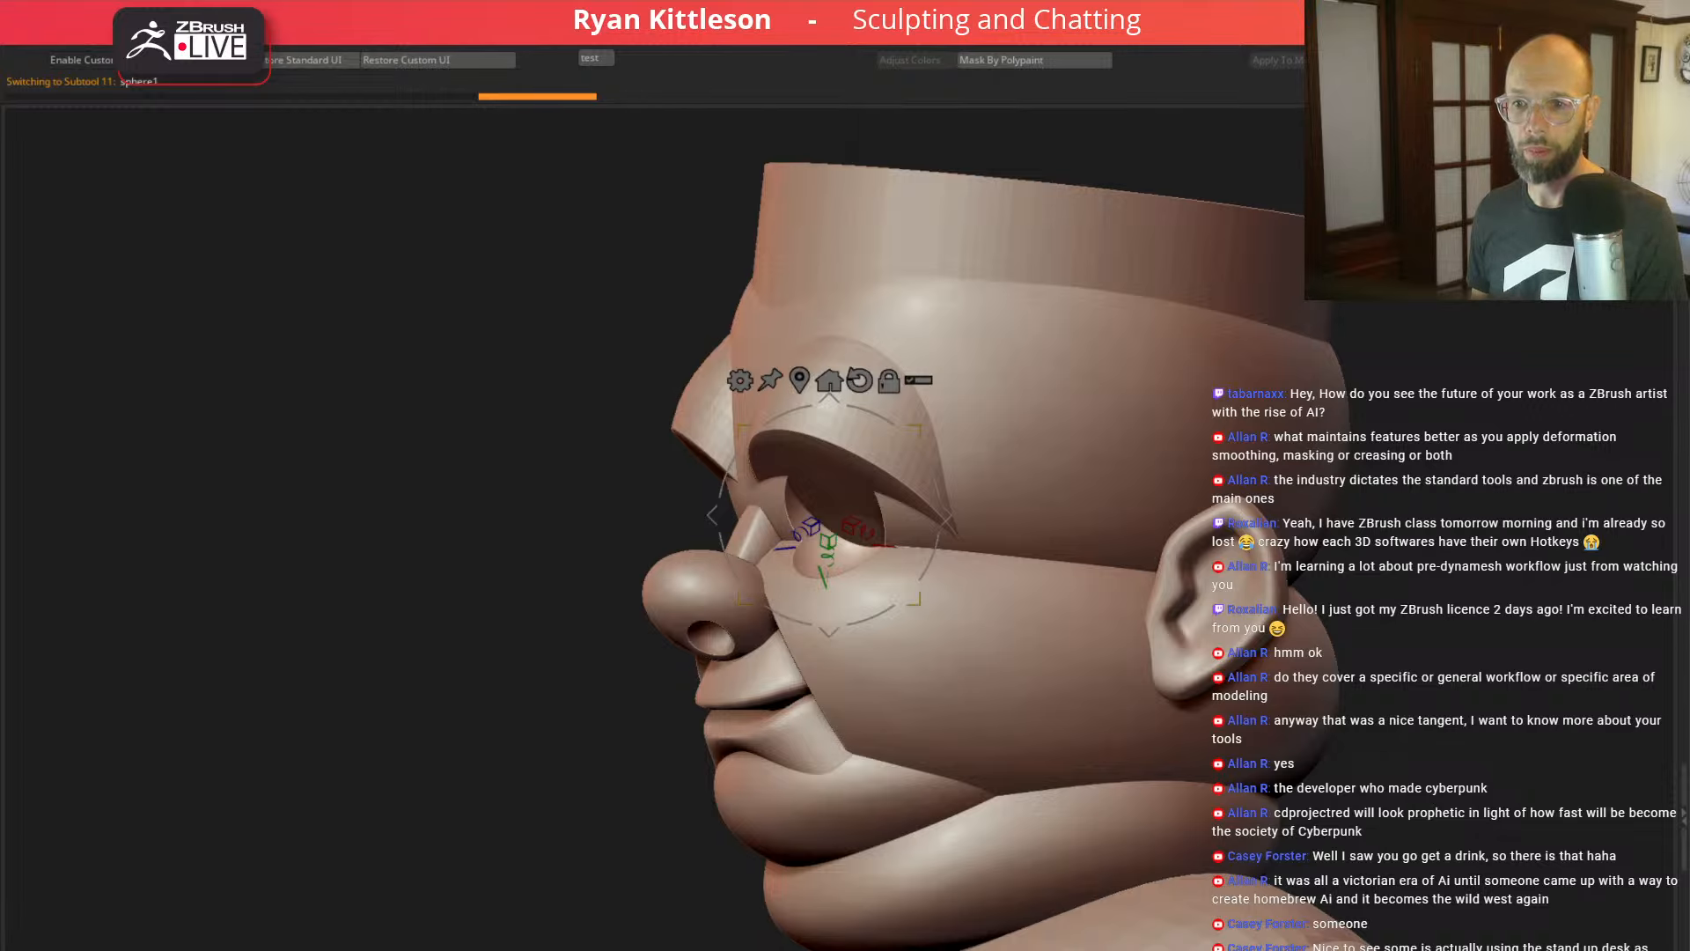
pyautogui.moveTo(377, 400); pyautogui.dragTo(366, 401)
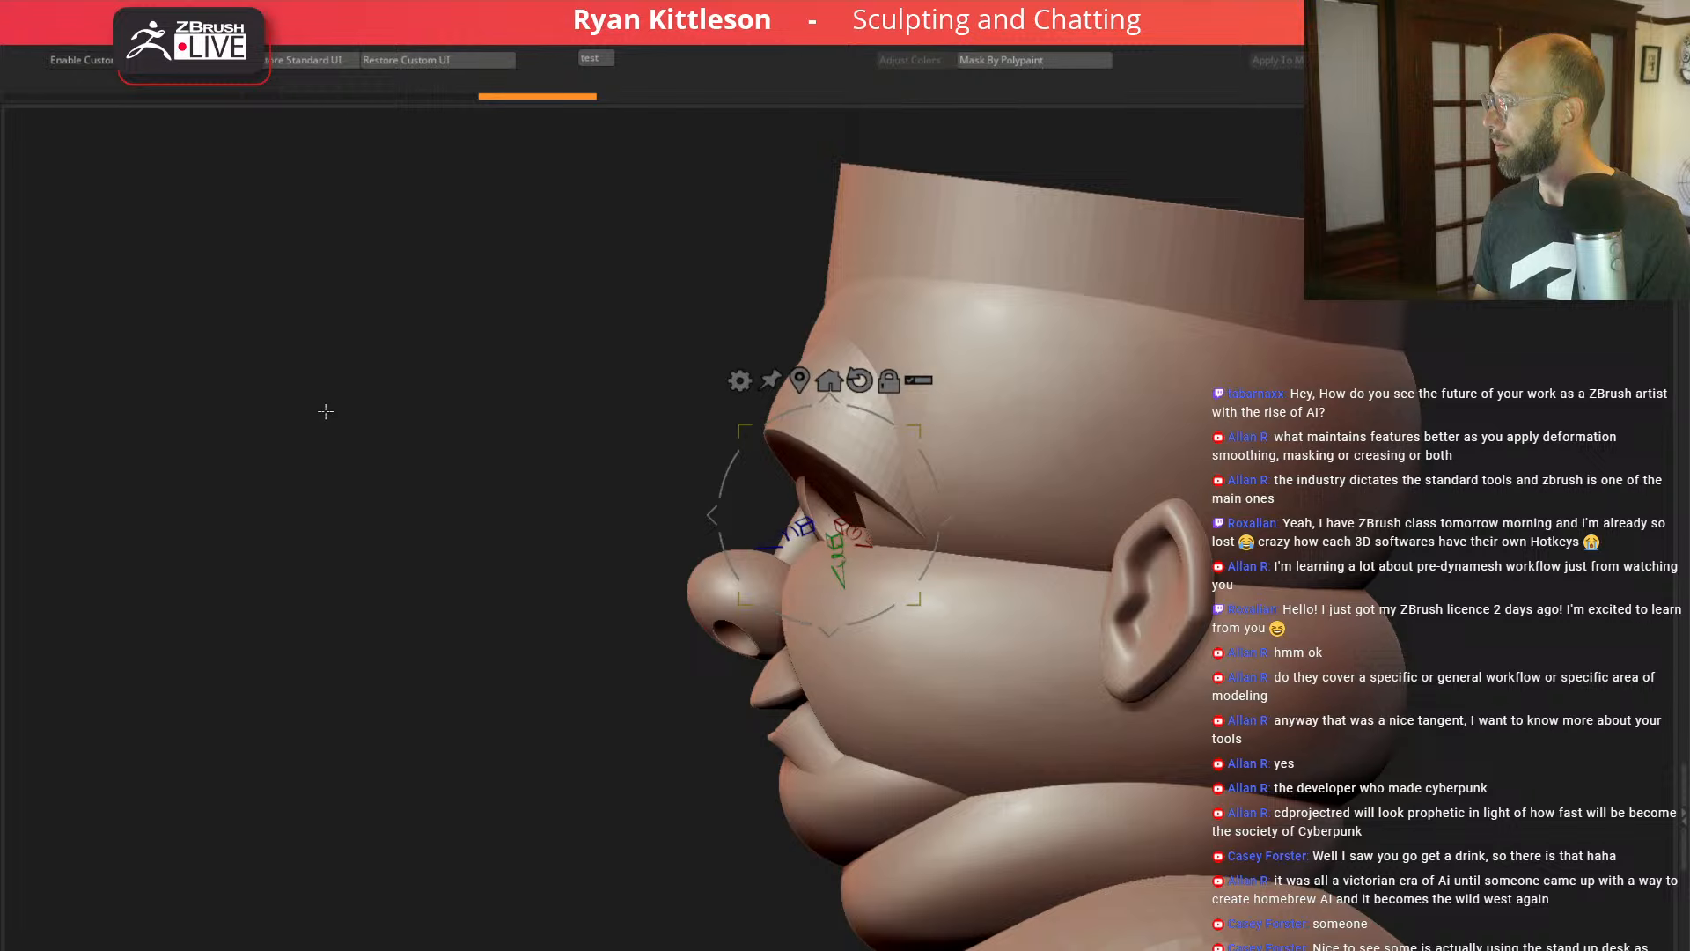
pyautogui.moveTo(920, 599); pyautogui.dragTo(945, 616)
pyautogui.moveTo(546, 505); pyautogui.dragTo(722, 508)
pyautogui.moveTo(944, 447); pyautogui.dragTo(972, 422)
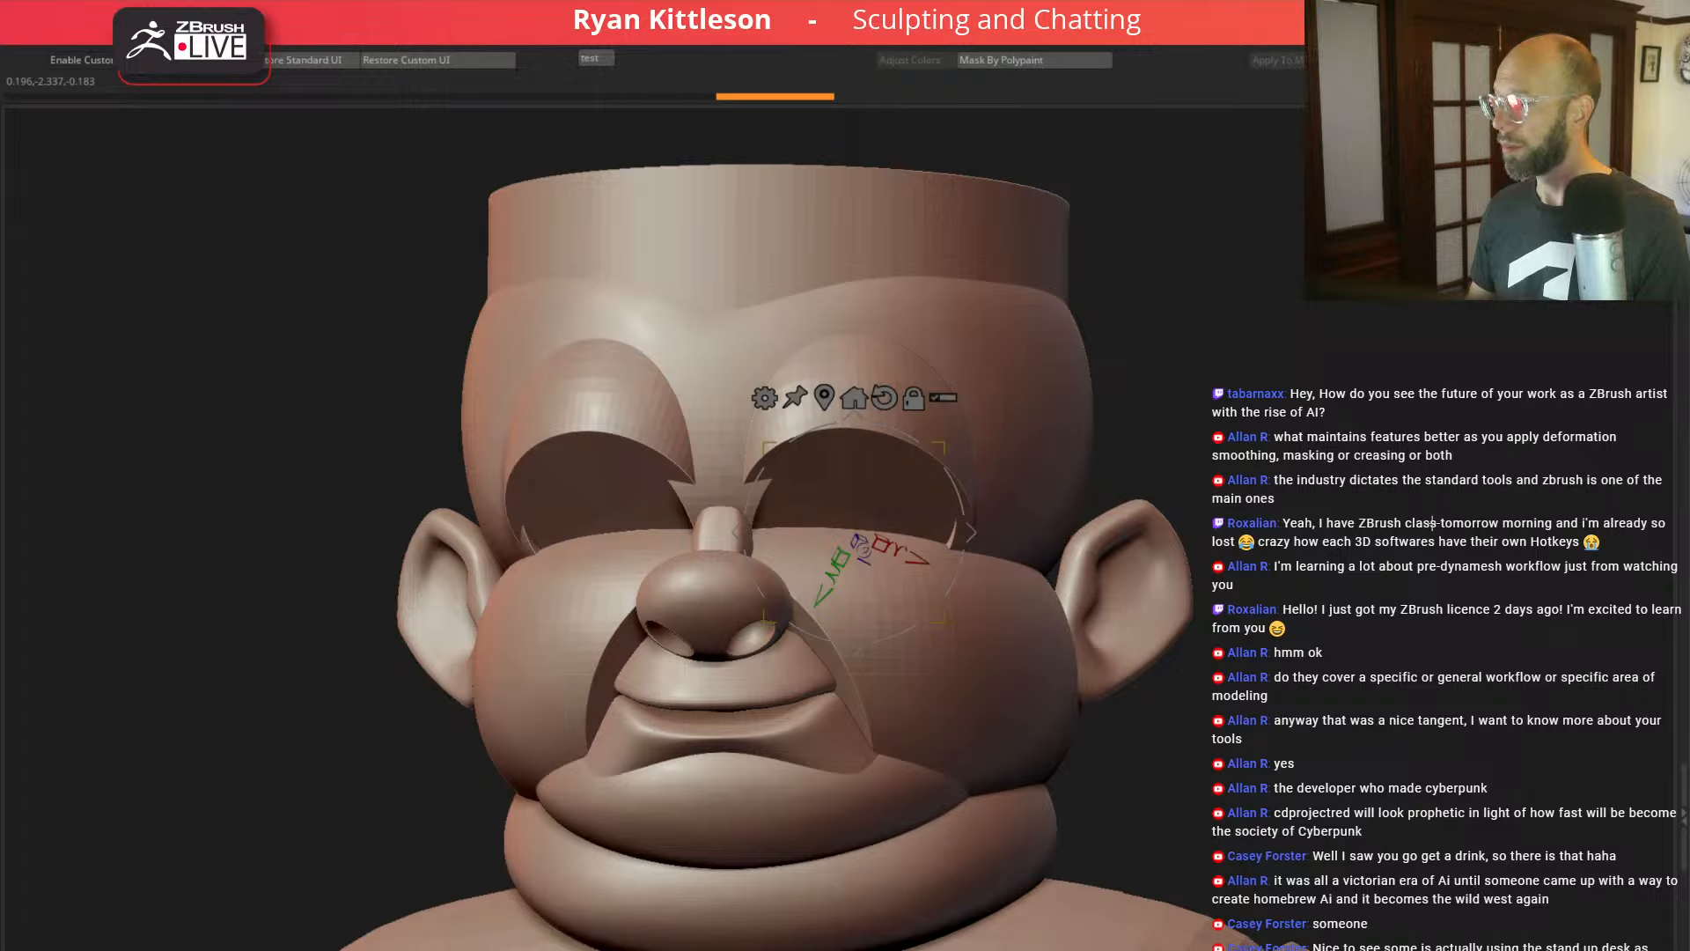
# Step: Reshape the subtracting spheres with a brush so the sockets' inner and outer corners cut cleanly beneath the eyelids
pyautogui.moveTo(1432, 523); pyautogui.dragTo(1404, 499)
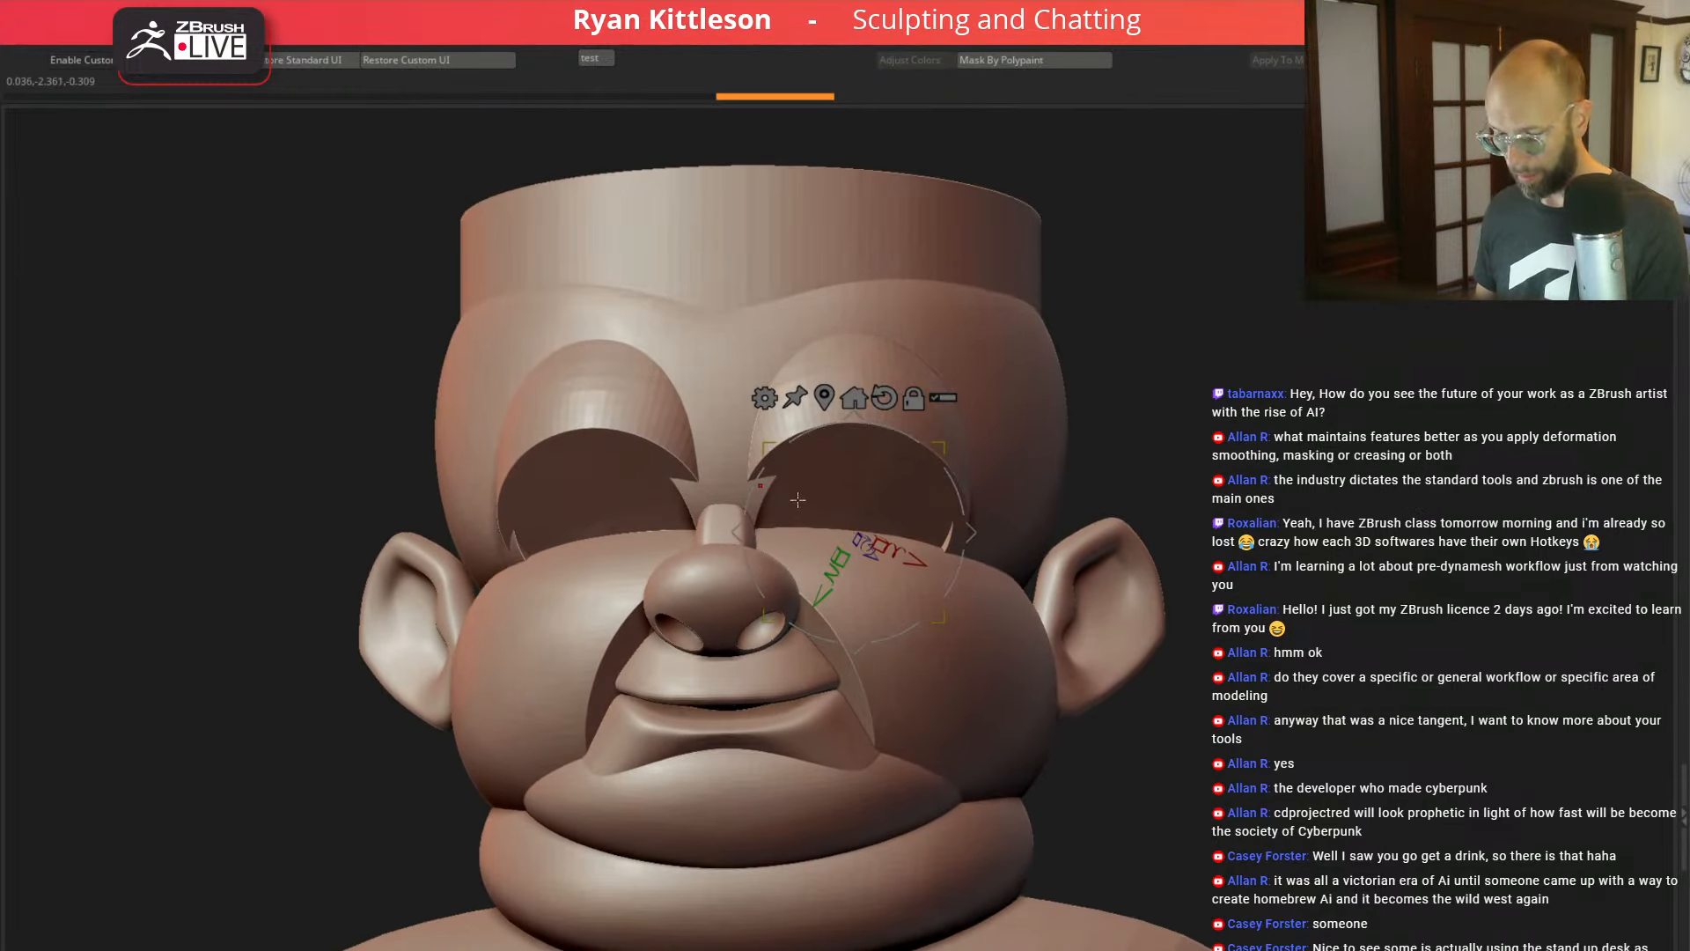
pyautogui.press('space')
pyautogui.moveTo(786, 481); pyautogui.dragTo(734, 445)
pyautogui.moveTo(1281, 540); pyautogui.dragTo(1184, 544)
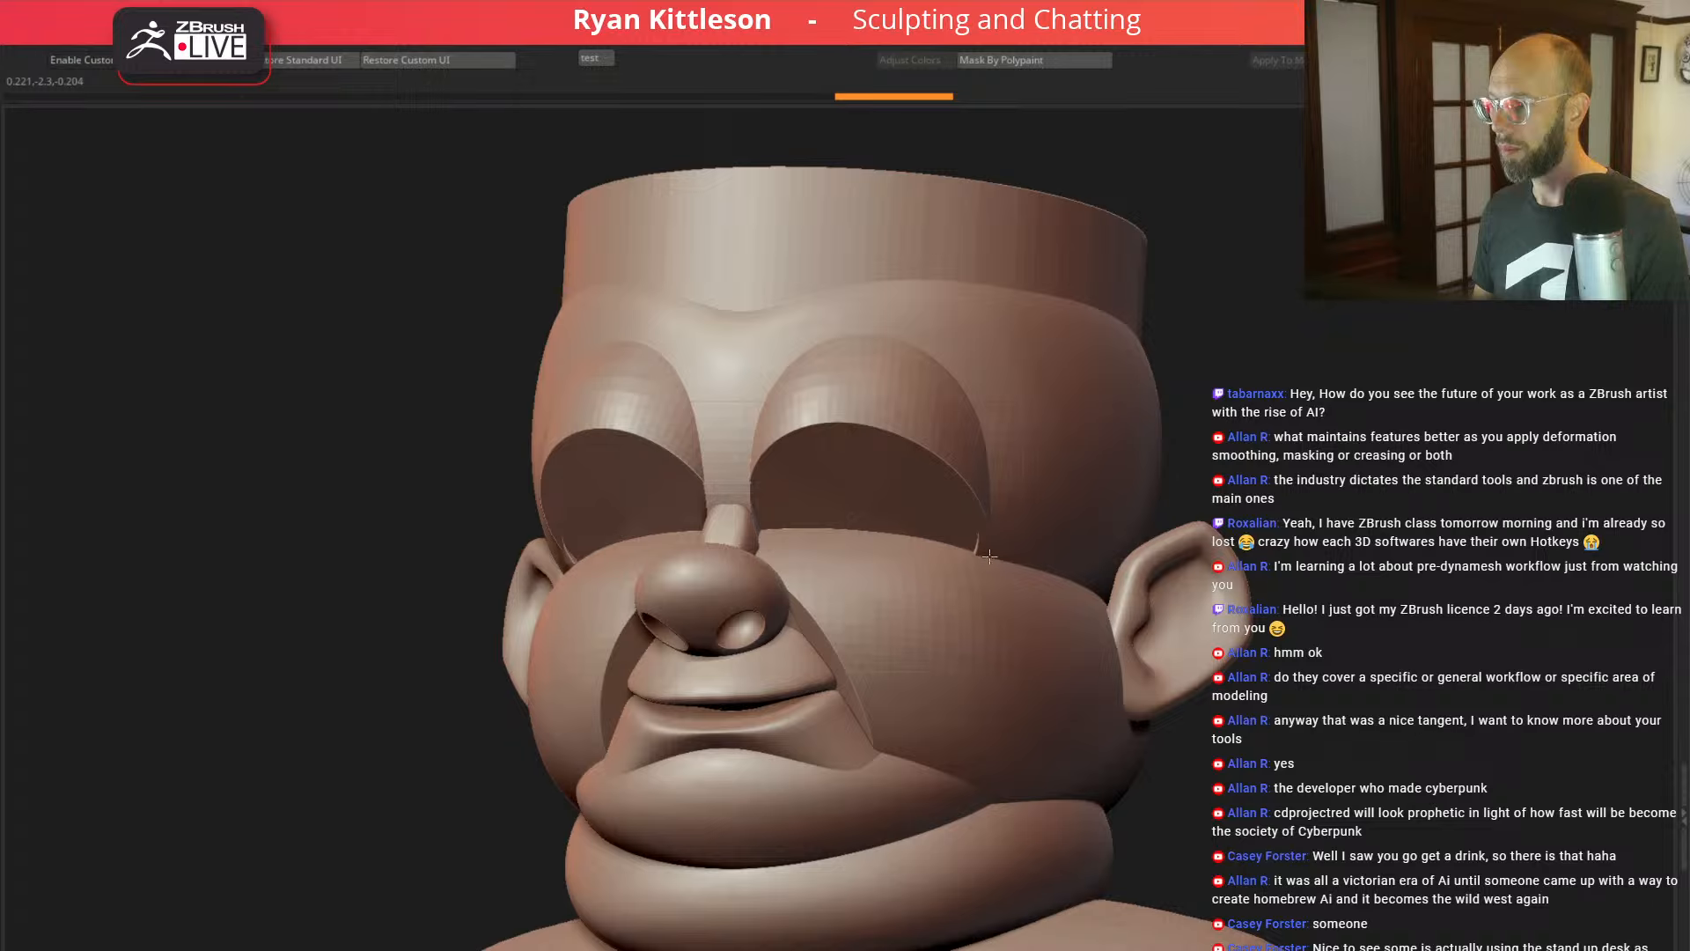
pyautogui.moveTo(989, 556); pyautogui.dragTo(1005, 561)
pyautogui.moveTo(1303, 519); pyautogui.dragTo(1453, 530)
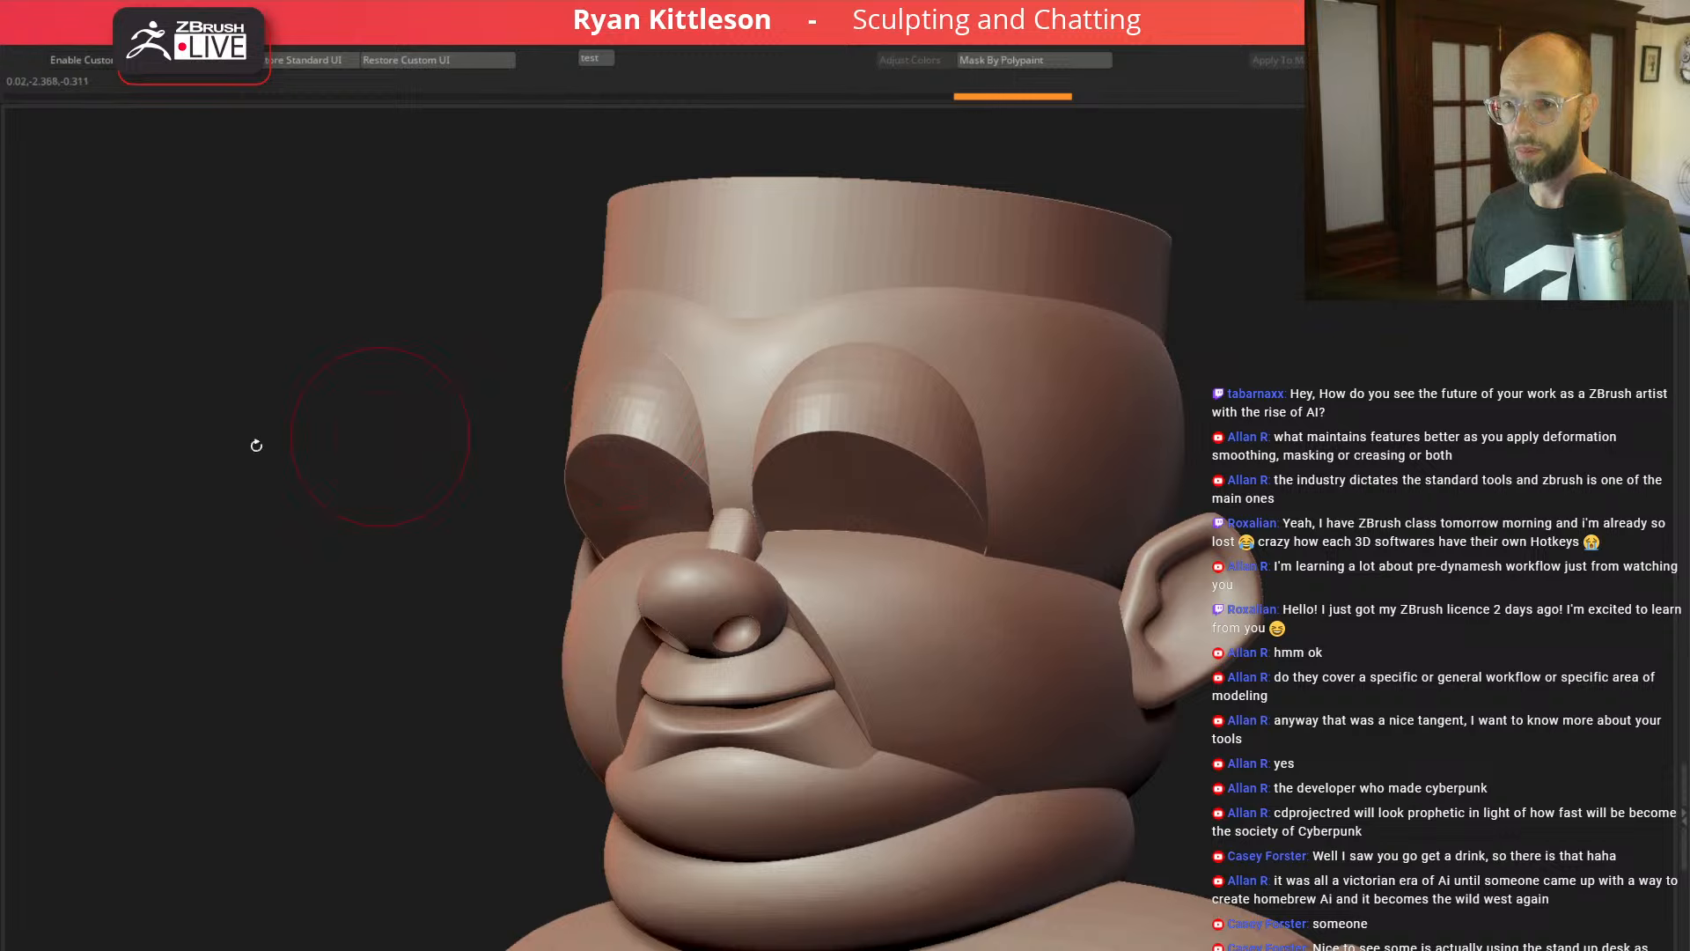
# Step: Rename the subtracting spheres' subtool to "orbital cavity"
pyautogui.press('F2')
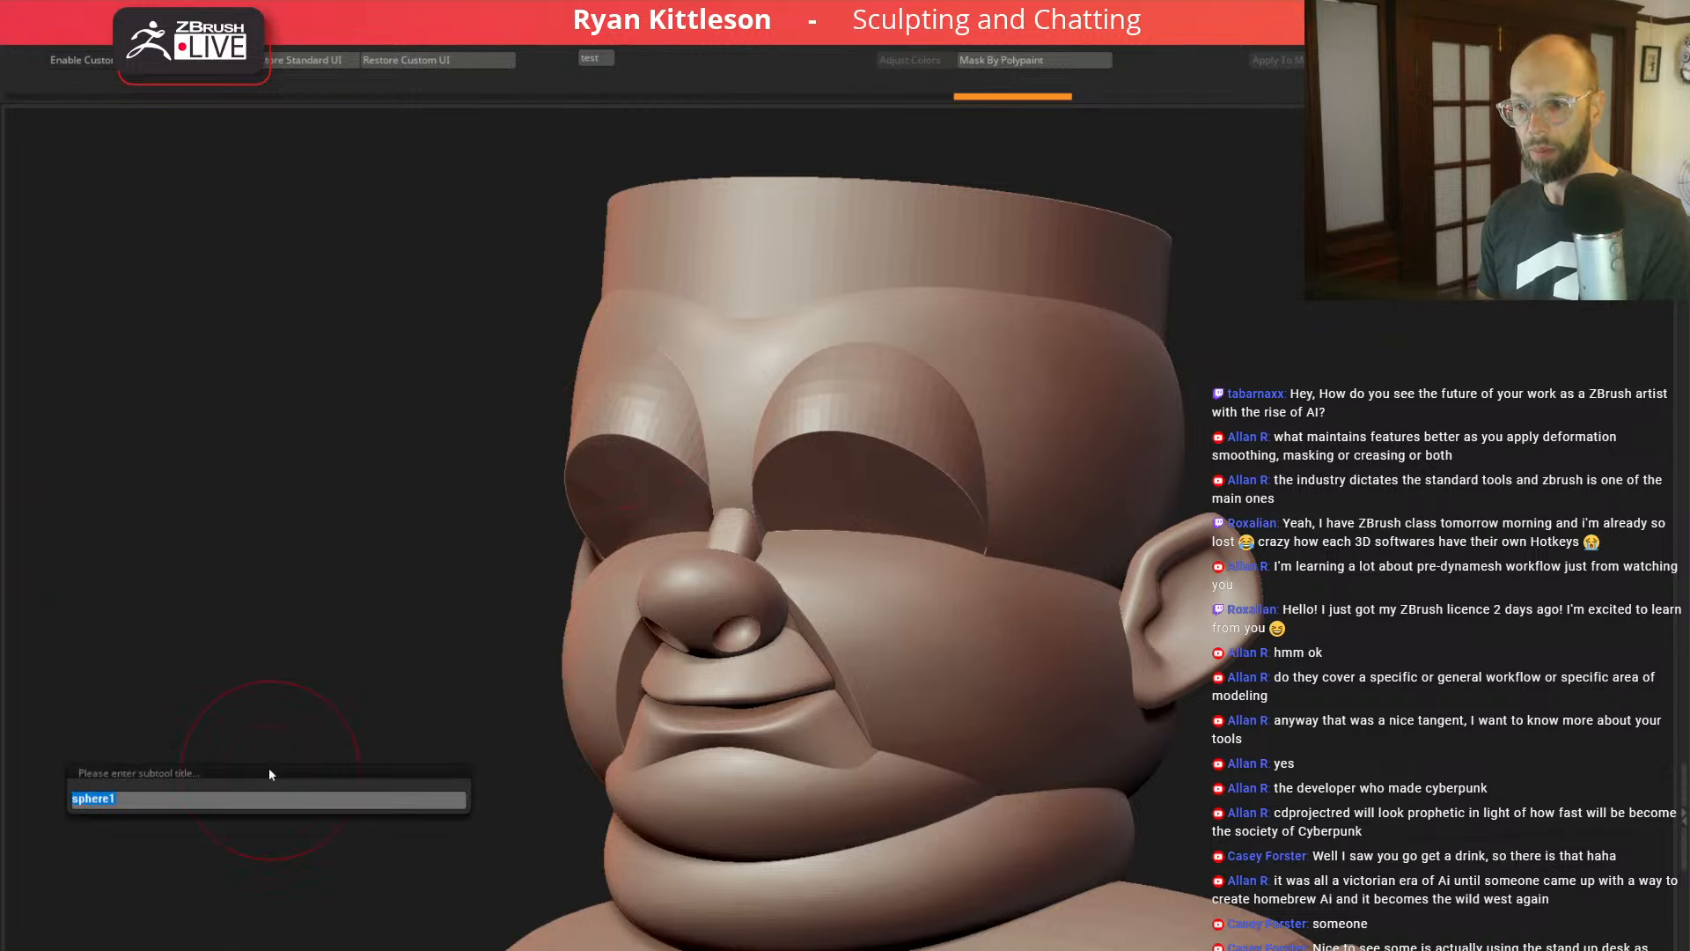
pyautogui.write('e')
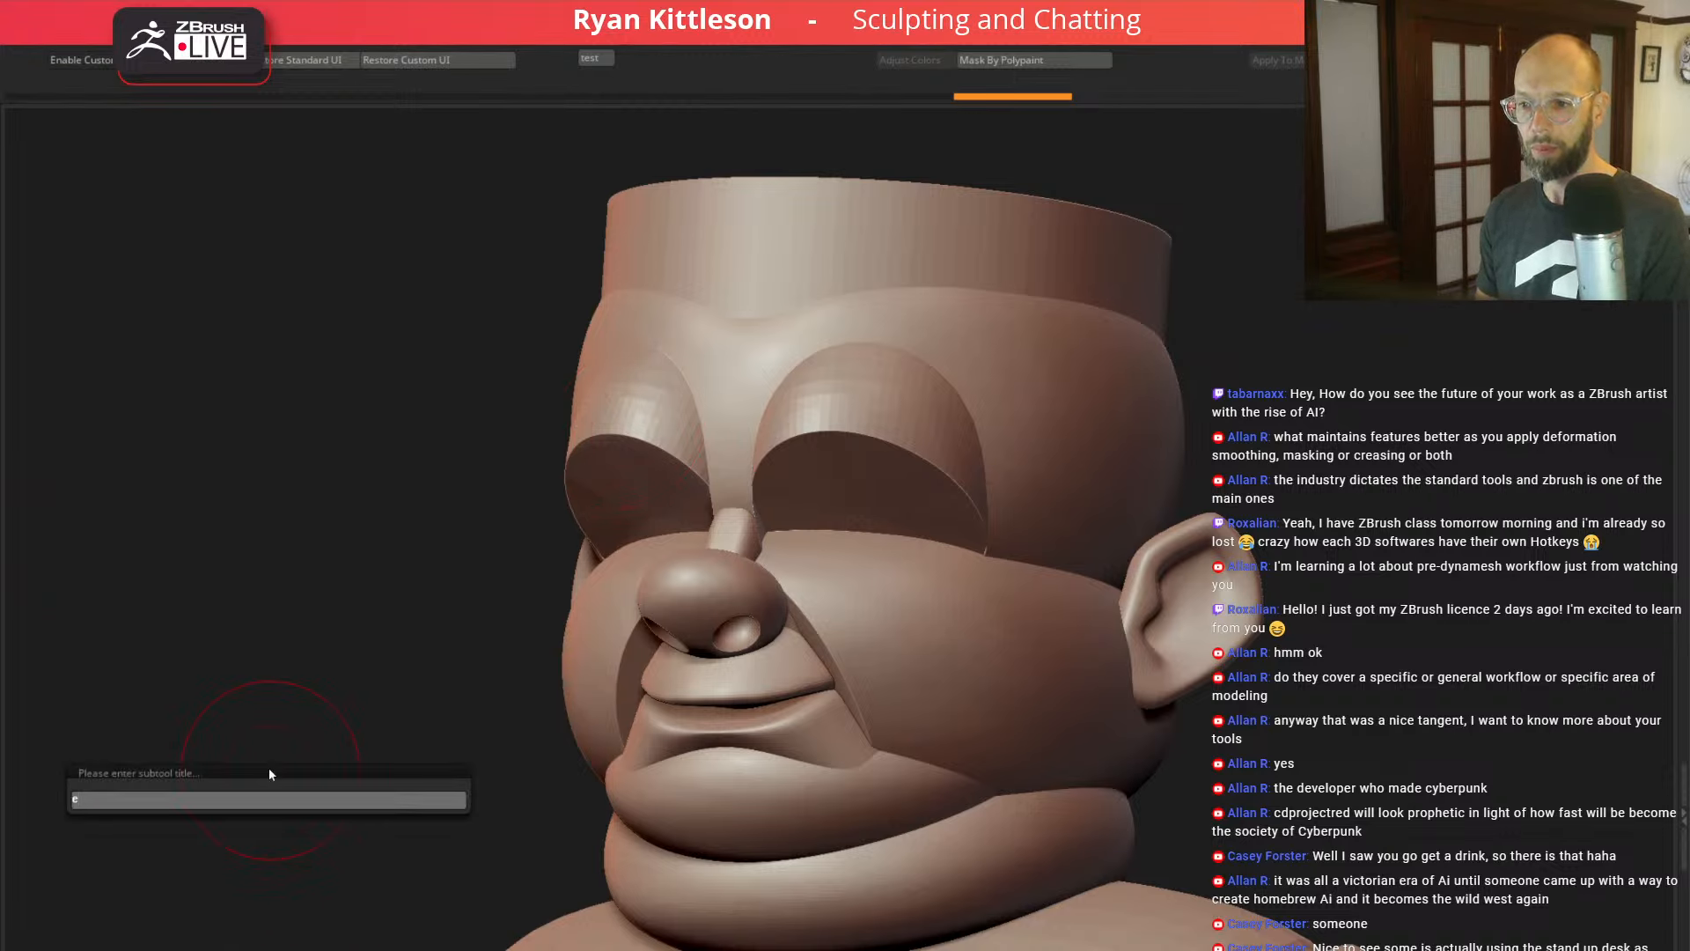
pyautogui.write('erbital ca')
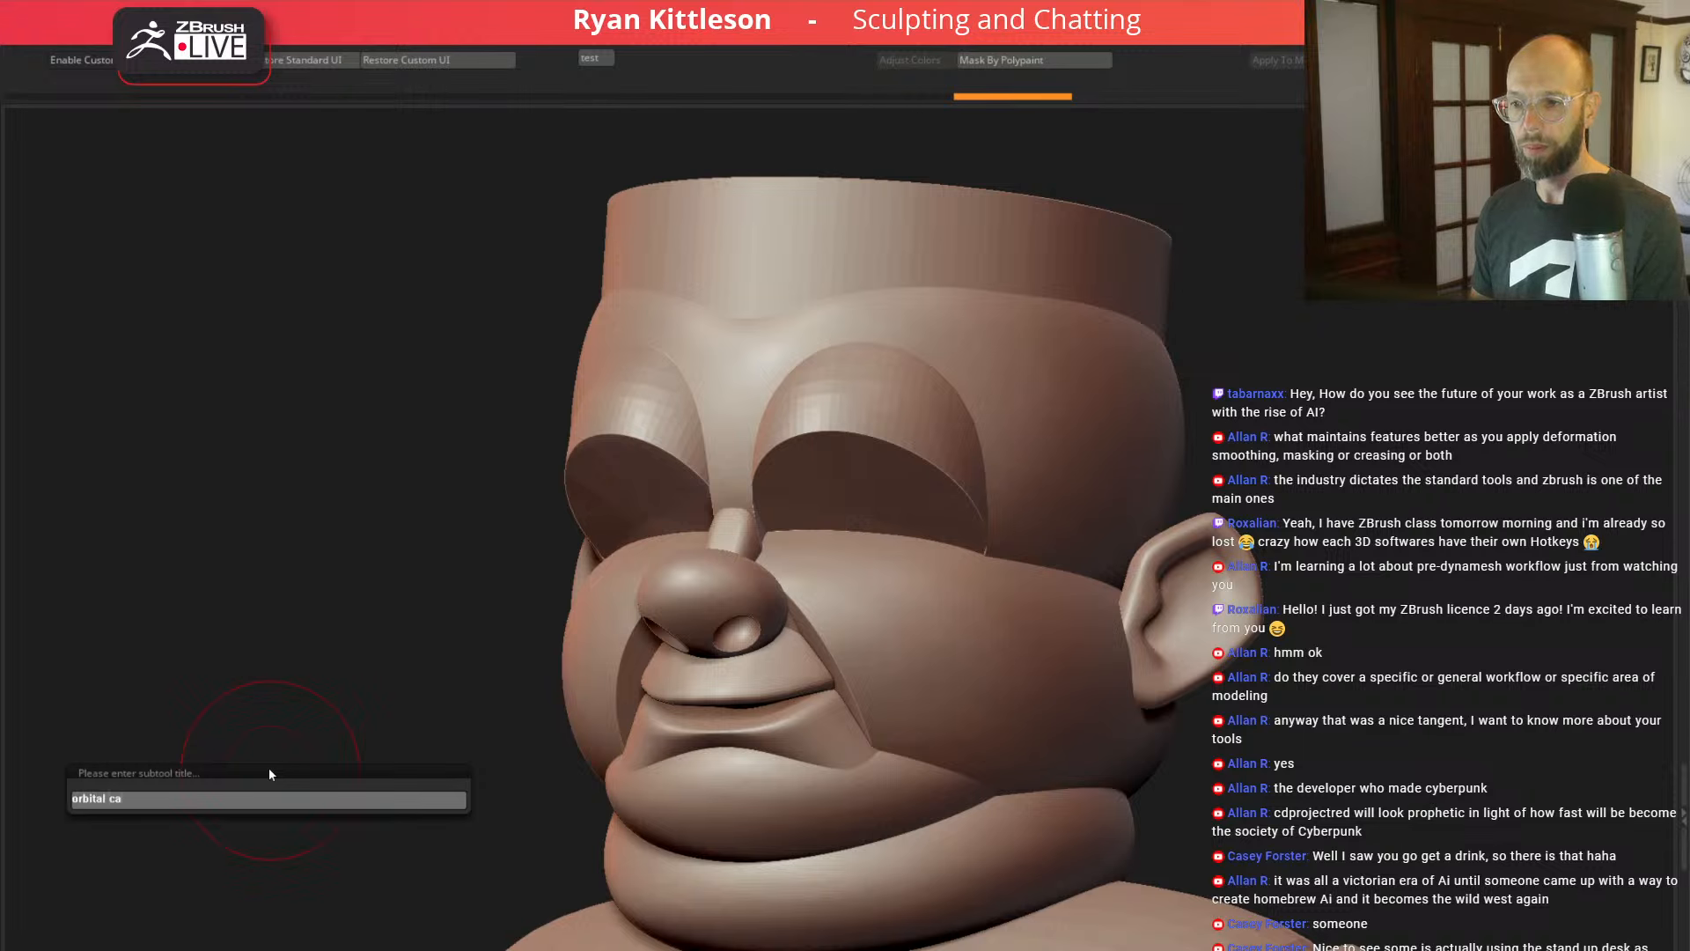
pyautogui.write('vity')
pyautogui.press('Return')
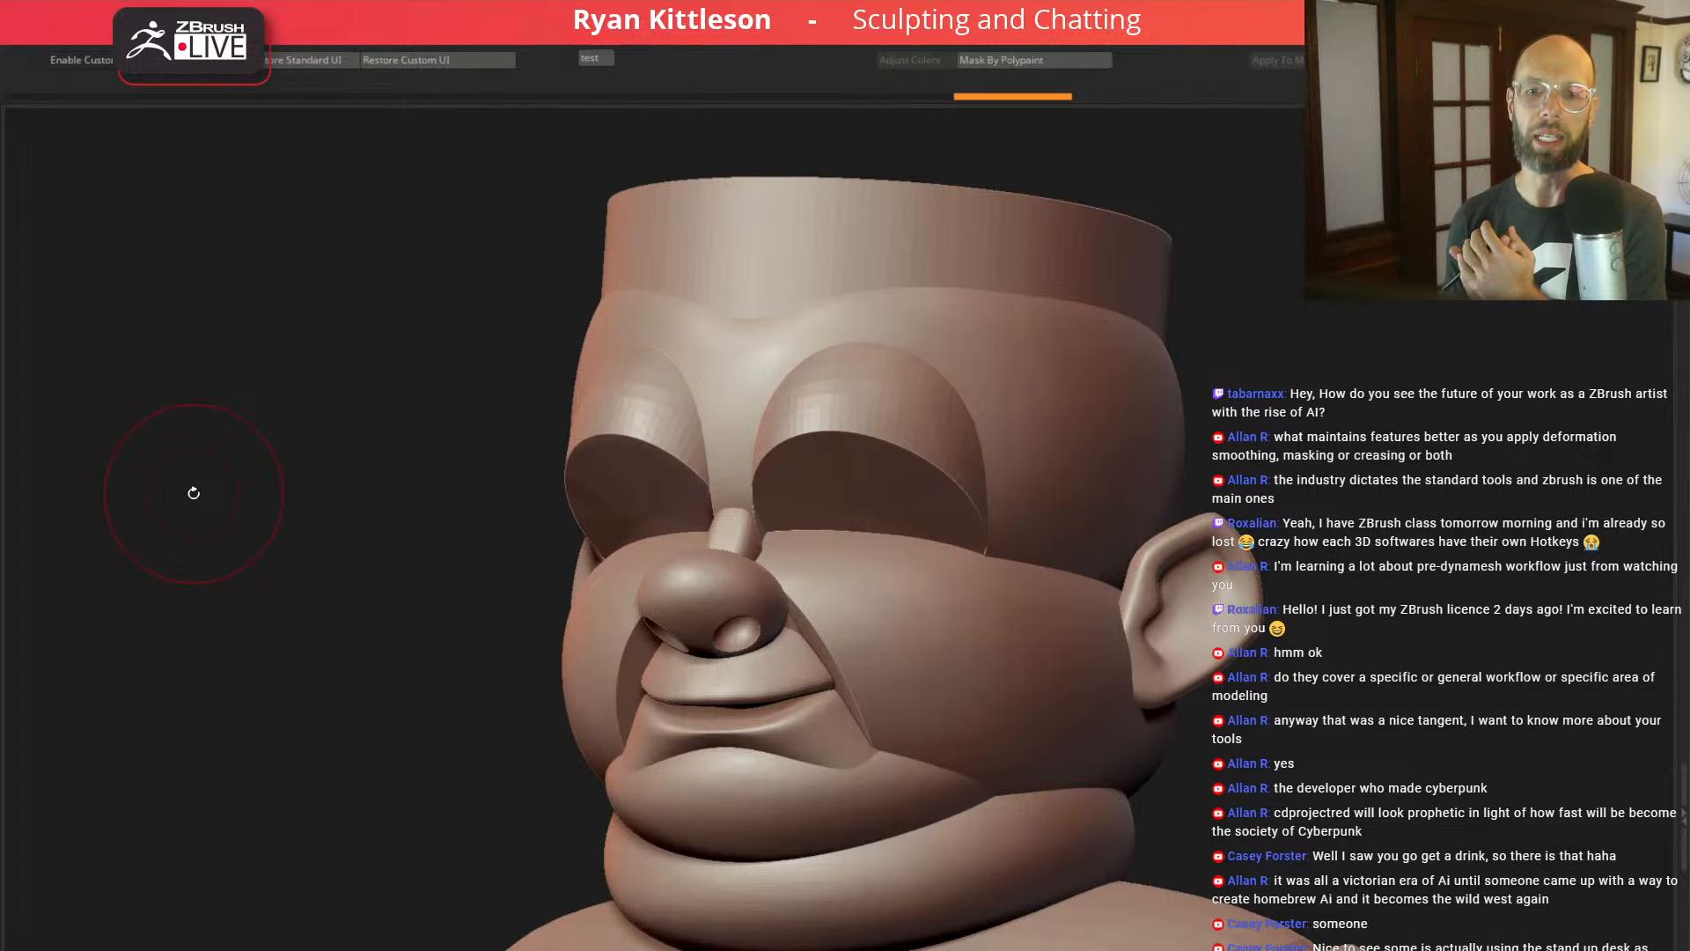
# Step: Examine the carved eye sockets and overall head shape from the side, front and below, both close up and farther away
pyautogui.moveTo(1292, 310)
pyautogui.keyDown('shift'); pyautogui.mouseDown()
pyautogui.moveTo(1335, 325)
pyautogui.moveTo(1325, 348)
pyautogui.moveTo(1354, 357)
pyautogui.mouseUp(); pyautogui.keyUp('shift')
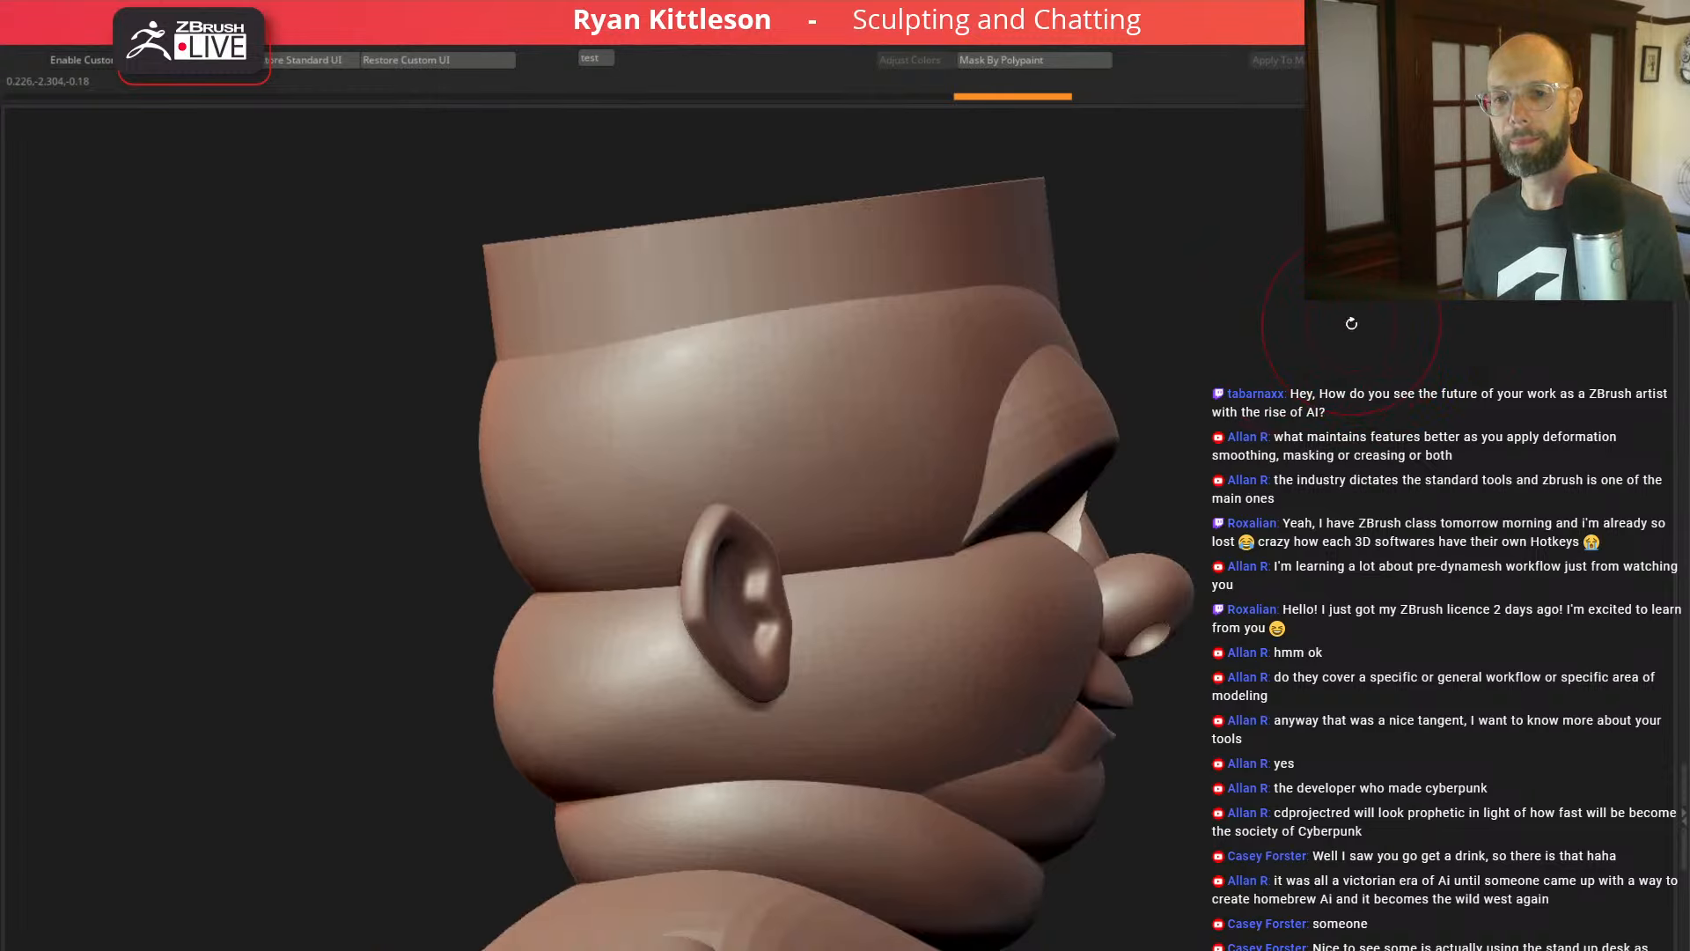
pyautogui.keyDown('shift'); pyautogui.moveTo(1384, 368); pyautogui.dragTo(1300, 329); pyautogui.keyUp('shift')
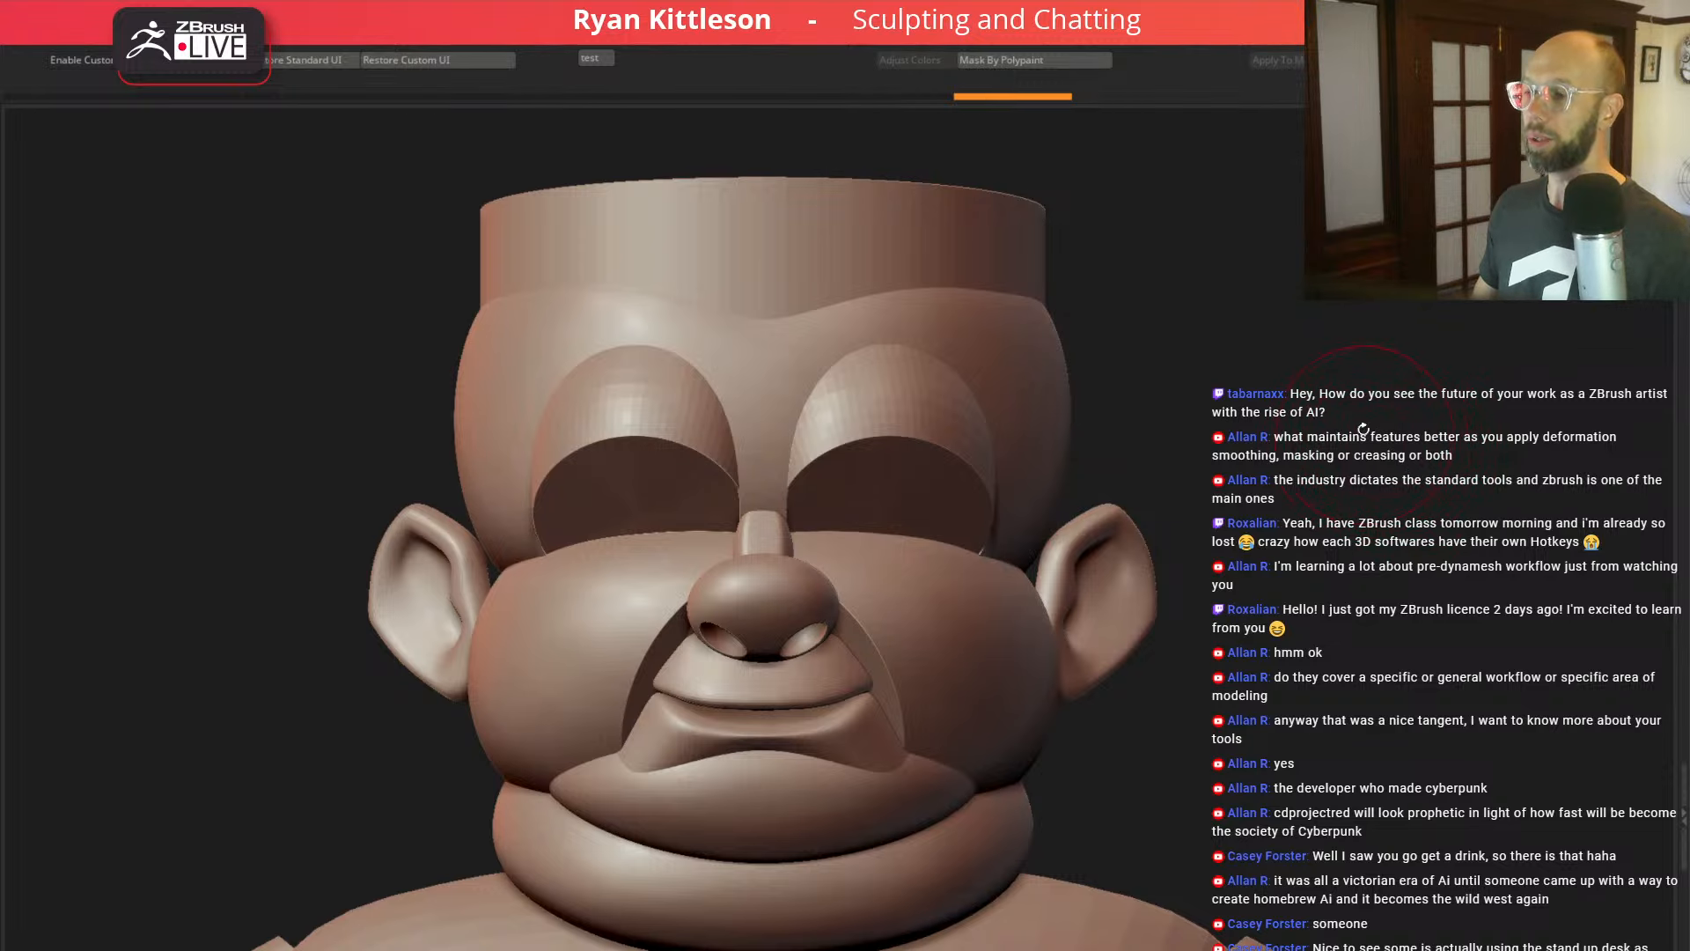
pyautogui.moveTo(1415, 452)
pyautogui.mouseDown()
pyautogui.moveTo(1312, 453)
pyautogui.moveTo(1401, 454)
pyautogui.moveTo(1416, 436)
pyautogui.mouseUp()
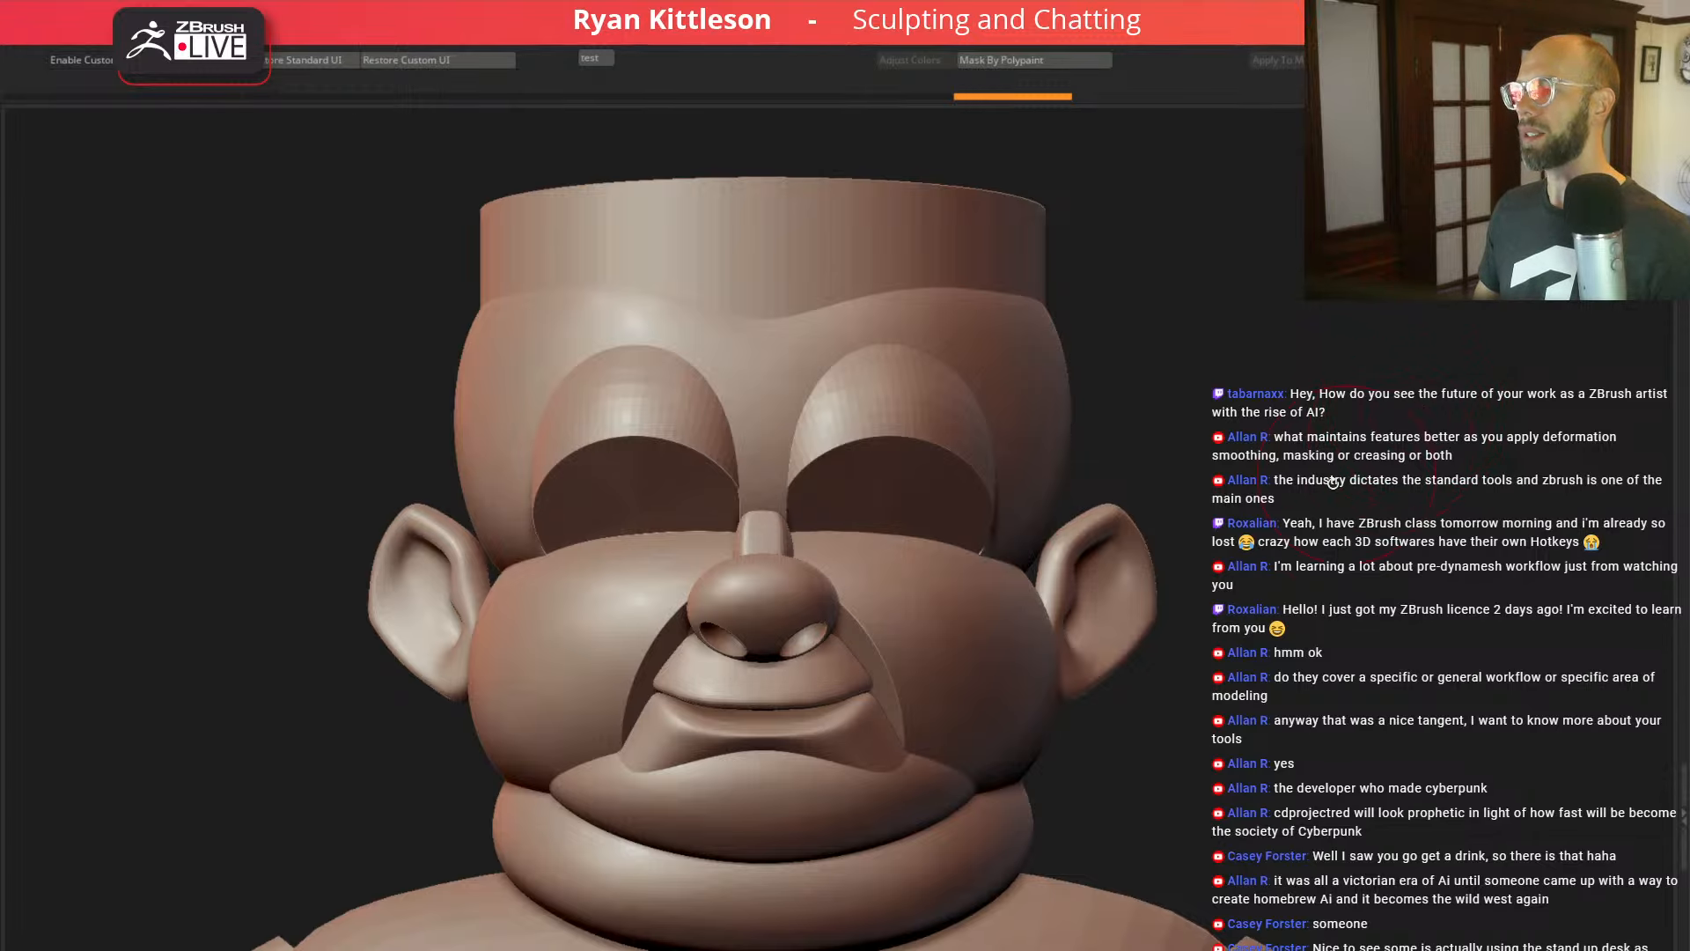
pyautogui.keyDown('alt'); pyautogui.moveTo(1336, 499); pyautogui.dragTo(1222, 502); pyautogui.keyUp('alt')
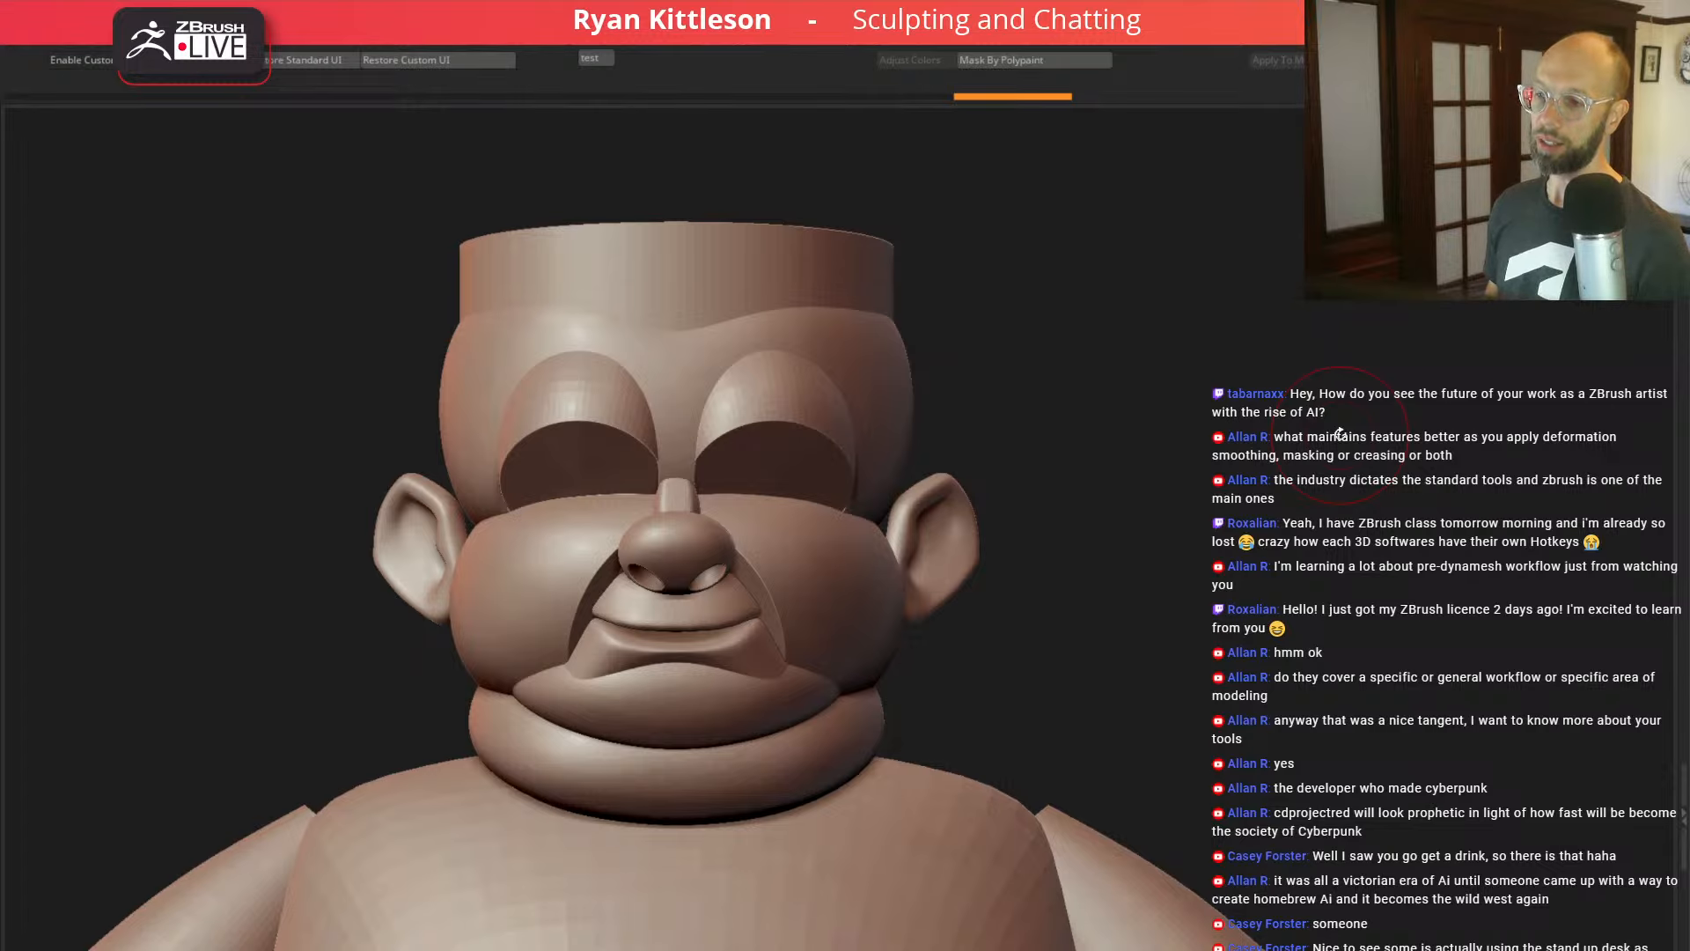
pyautogui.moveTo(1135, 390)
pyautogui.mouseDown()
pyautogui.moveTo(414, 491)
pyautogui.moveTo(479, 529)
pyautogui.moveTo(739, 520)
pyautogui.mouseUp()
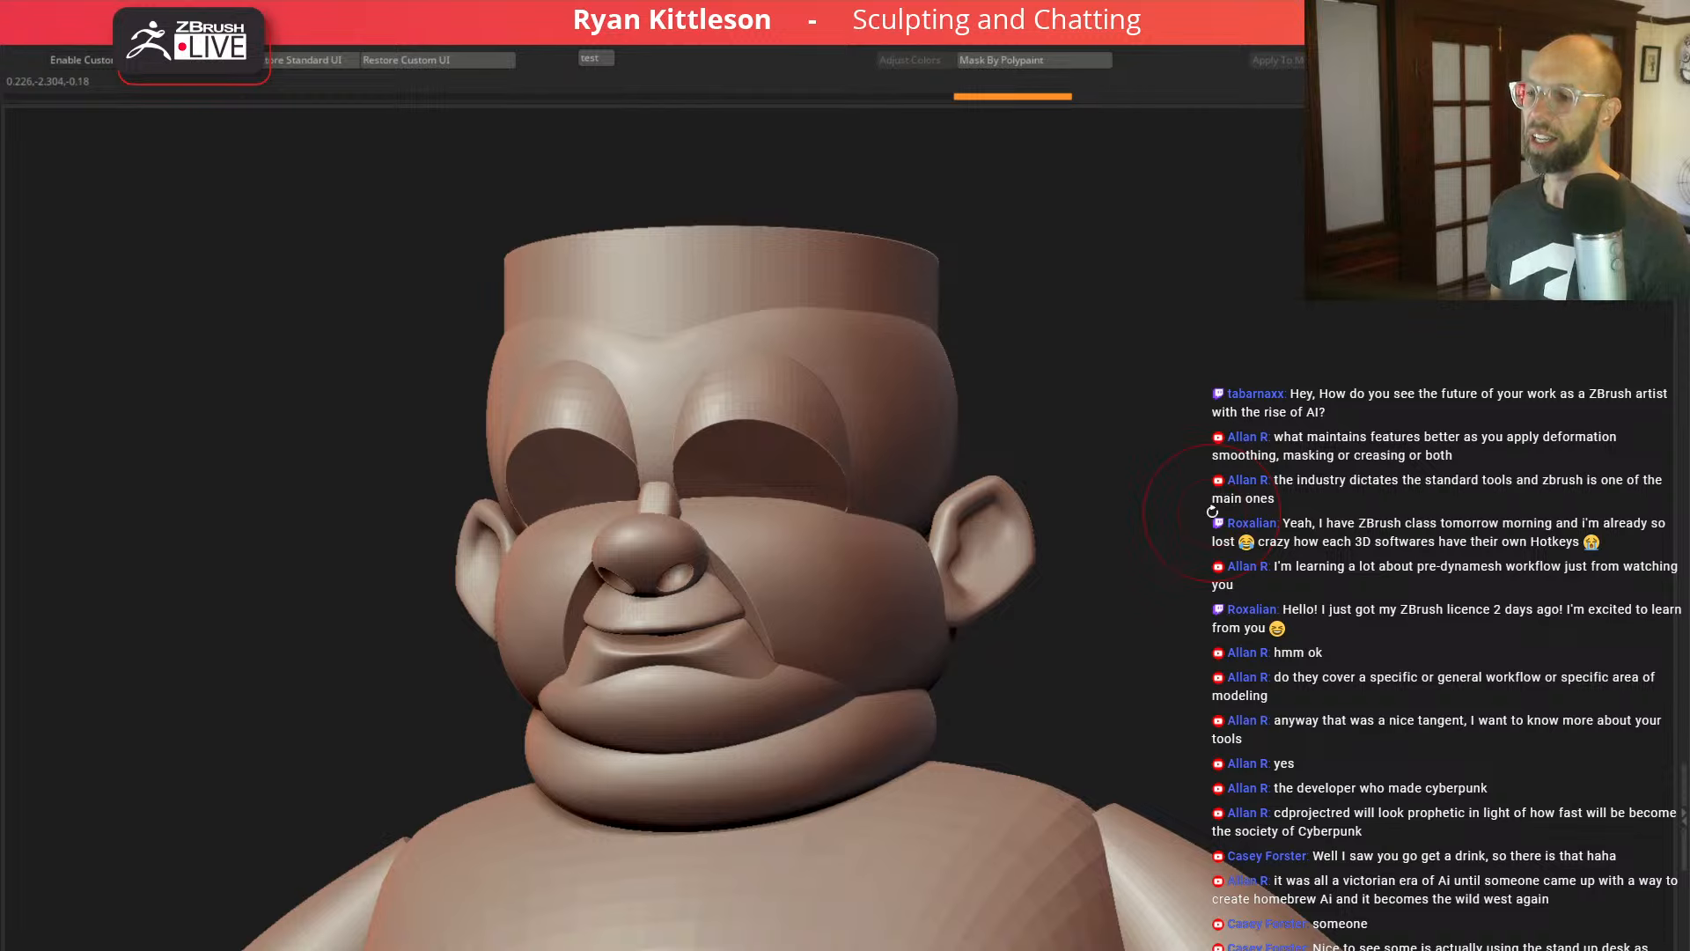
pyautogui.moveTo(1184, 464)
pyautogui.mouseDown()
pyautogui.moveTo(1219, 464)
pyautogui.moveTo(1189, 572)
pyautogui.mouseUp()
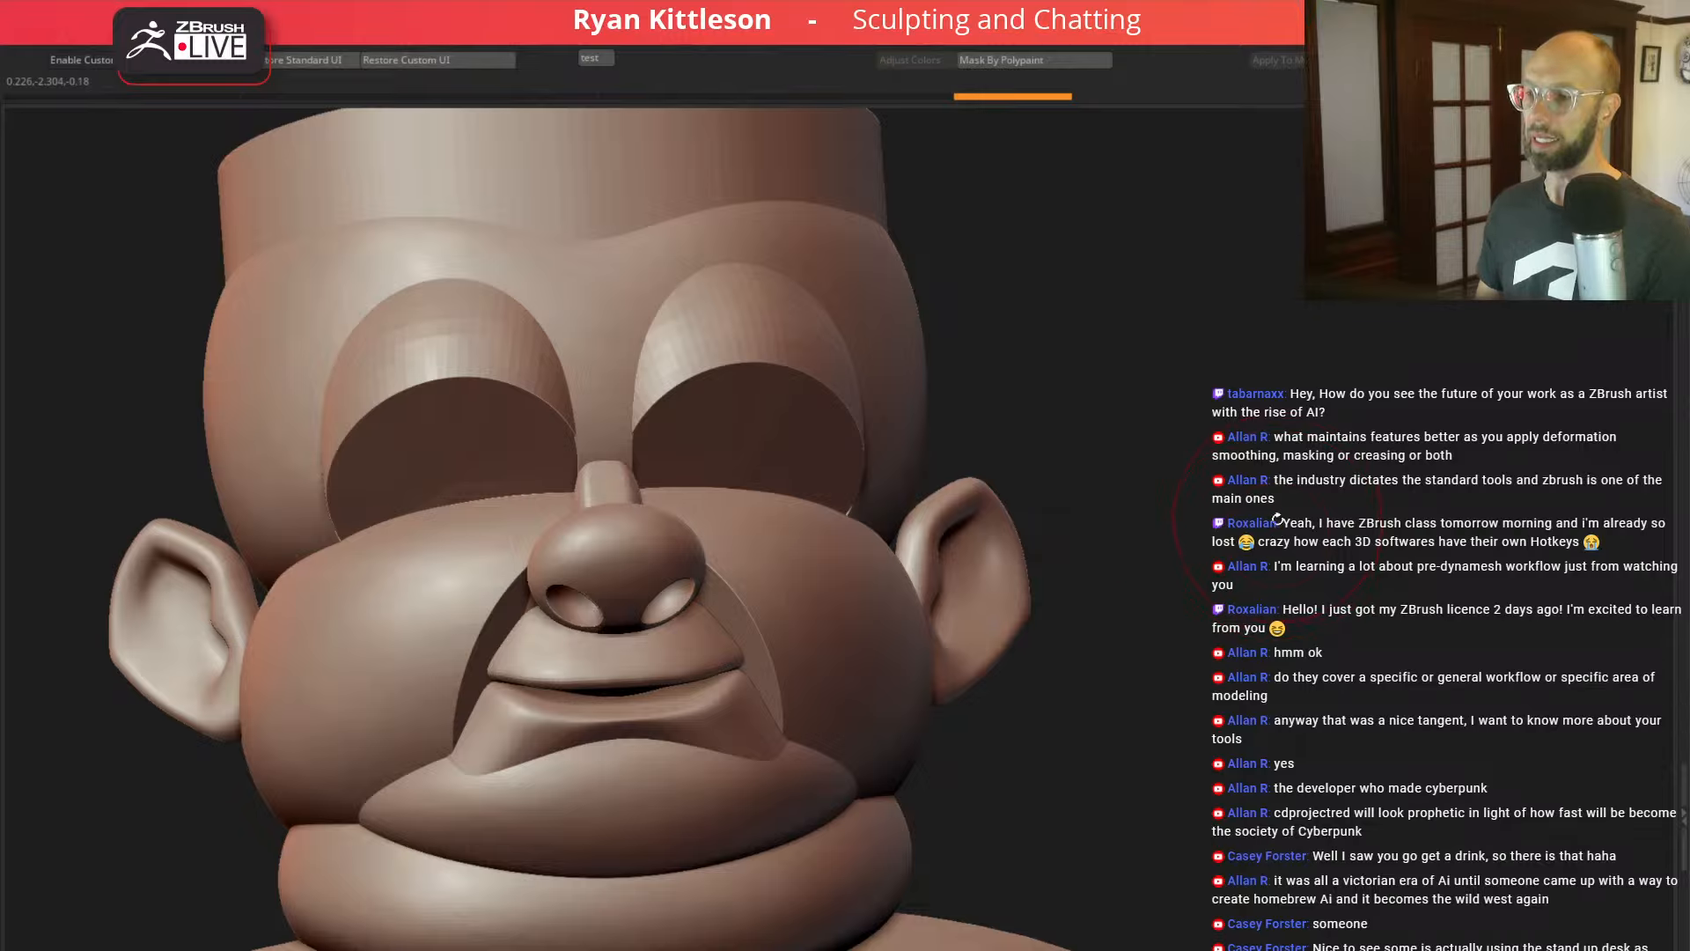
pyautogui.moveTo(1200, 649); pyautogui.dragTo(1266, 500)
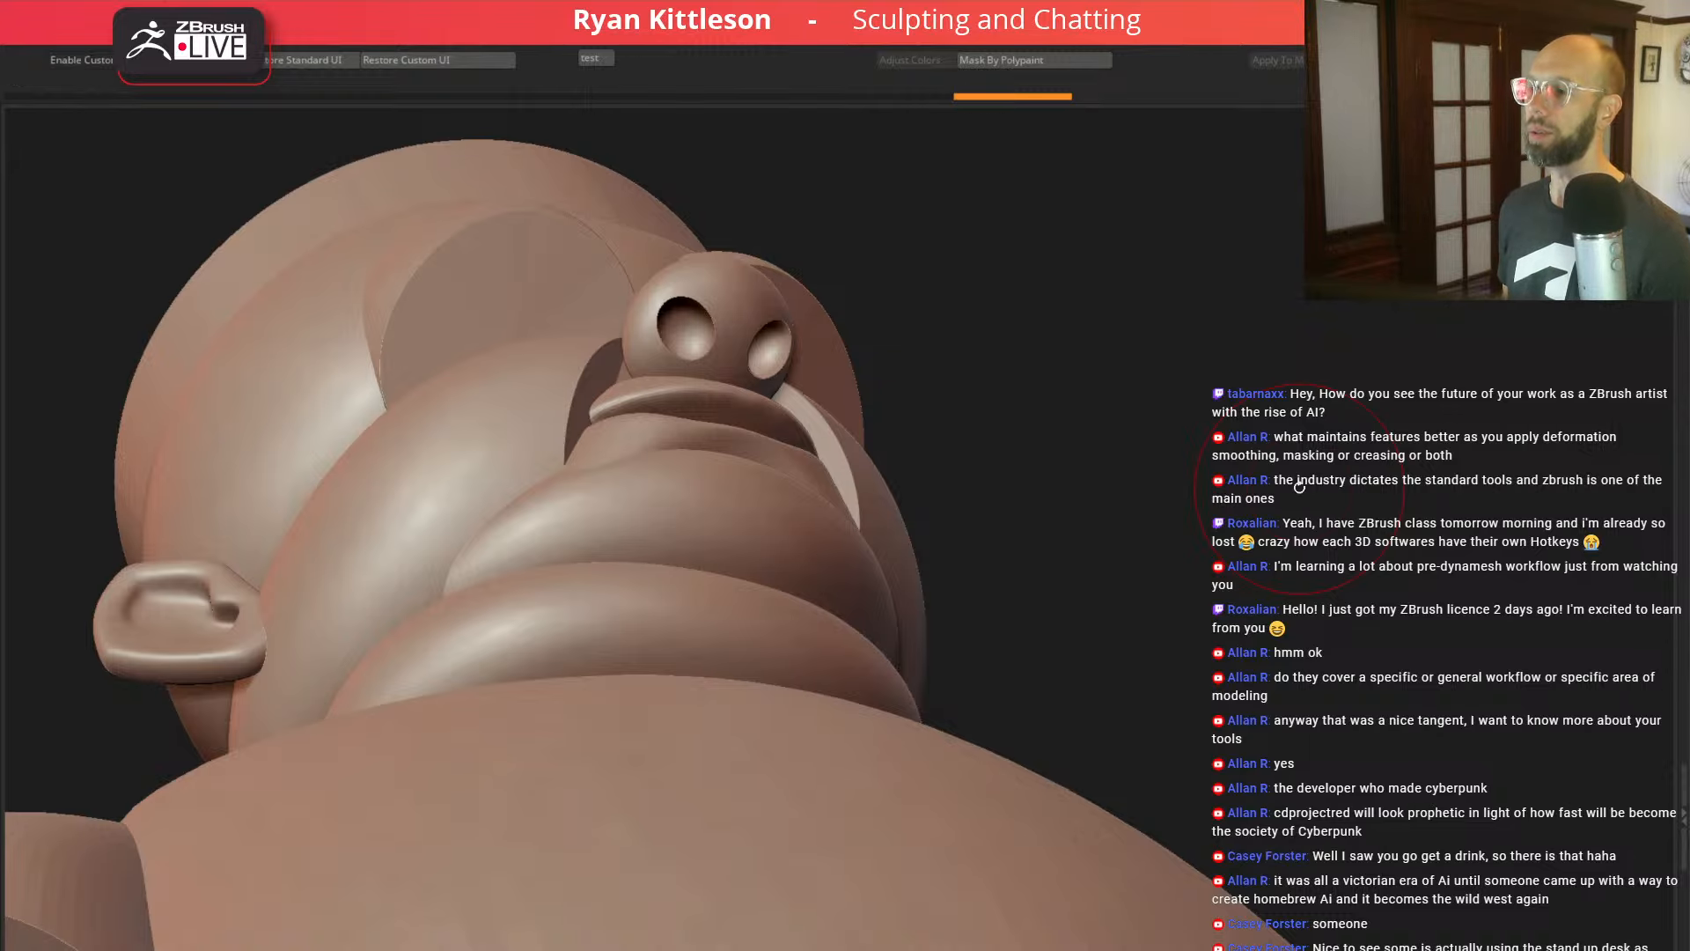
pyautogui.moveTo(1033, 408); pyautogui.dragTo(1119, 458)
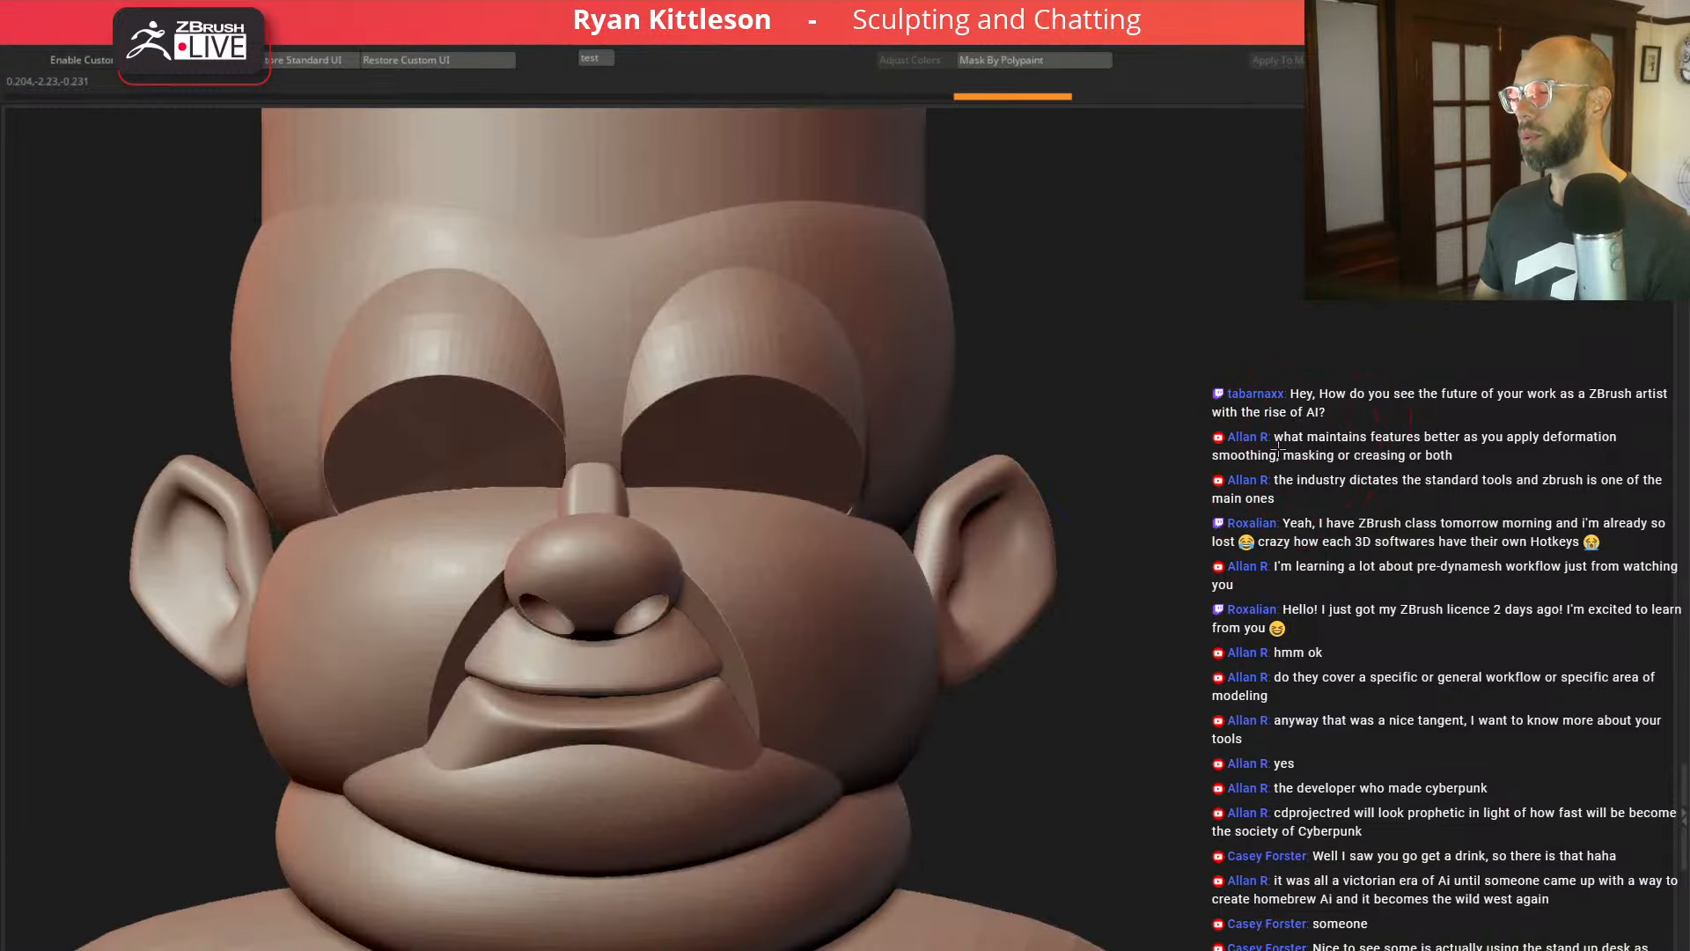
# Step: Select the nose bridge and reshape it with a brush so its rounded top becomes broad and squared between the eye sockets
pyautogui.moveTo(1279, 449)
pyautogui.mouseDown()
pyautogui.moveTo(1198, 450)
pyautogui.moveTo(1312, 456)
pyautogui.moveTo(638, 471)
pyautogui.mouseUp()
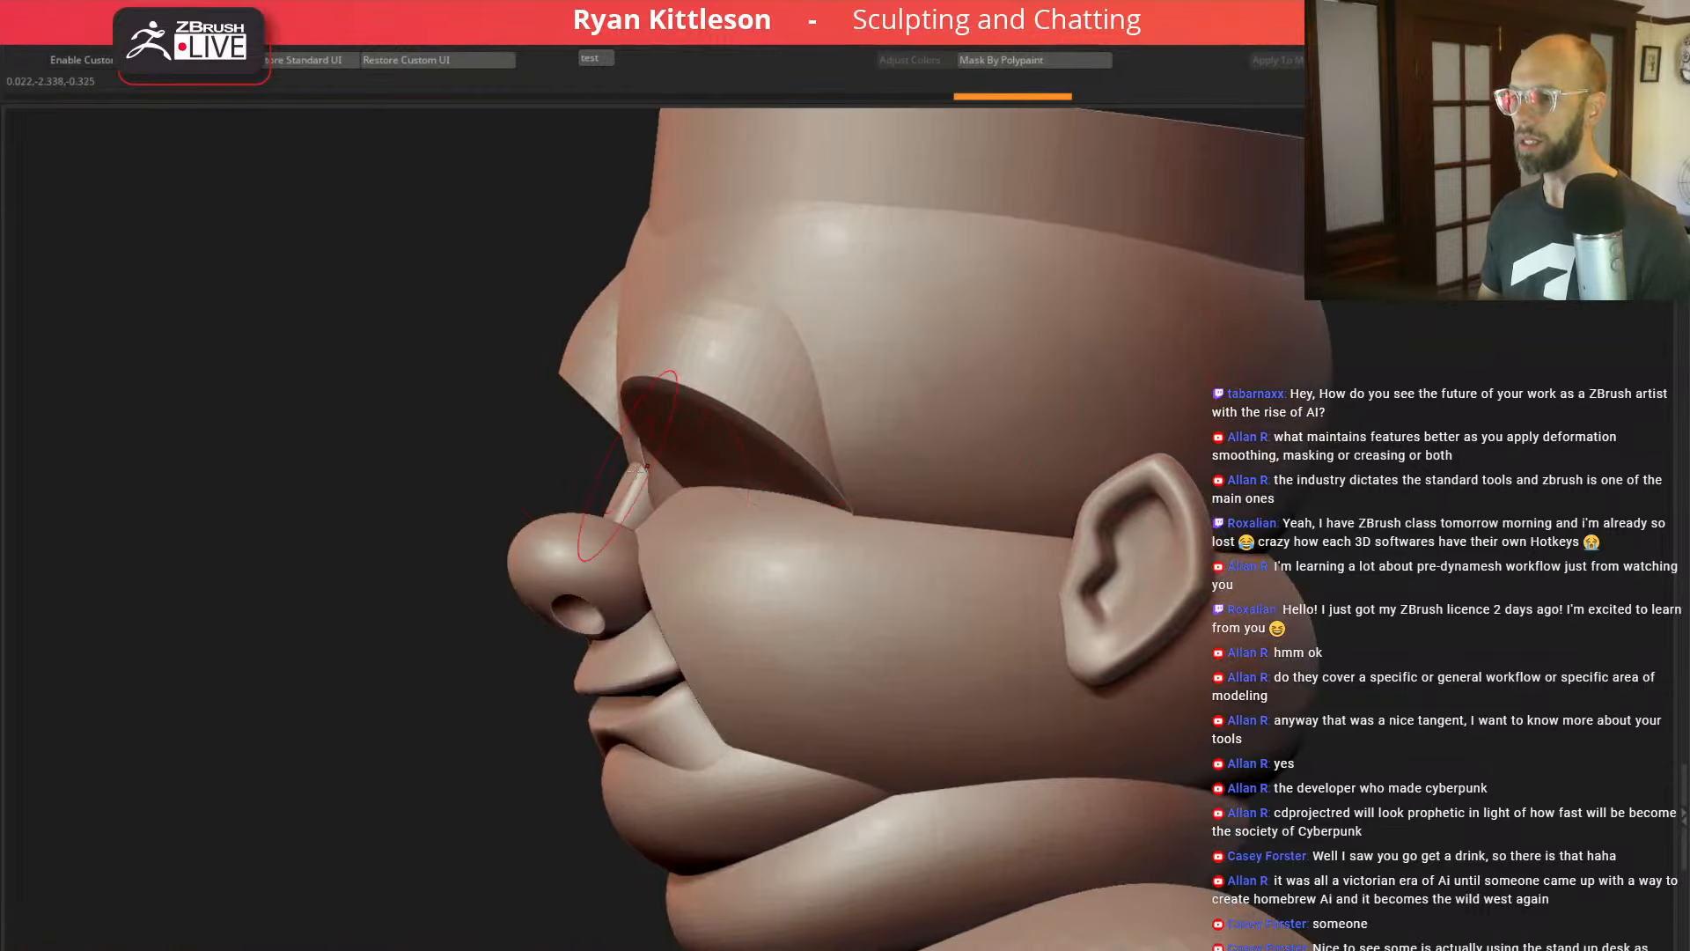
pyautogui.keyDown('alt'); pyautogui.click(638, 471); pyautogui.keyUp('alt')
pyautogui.moveTo(510, 456); pyautogui.dragTo(419, 434)
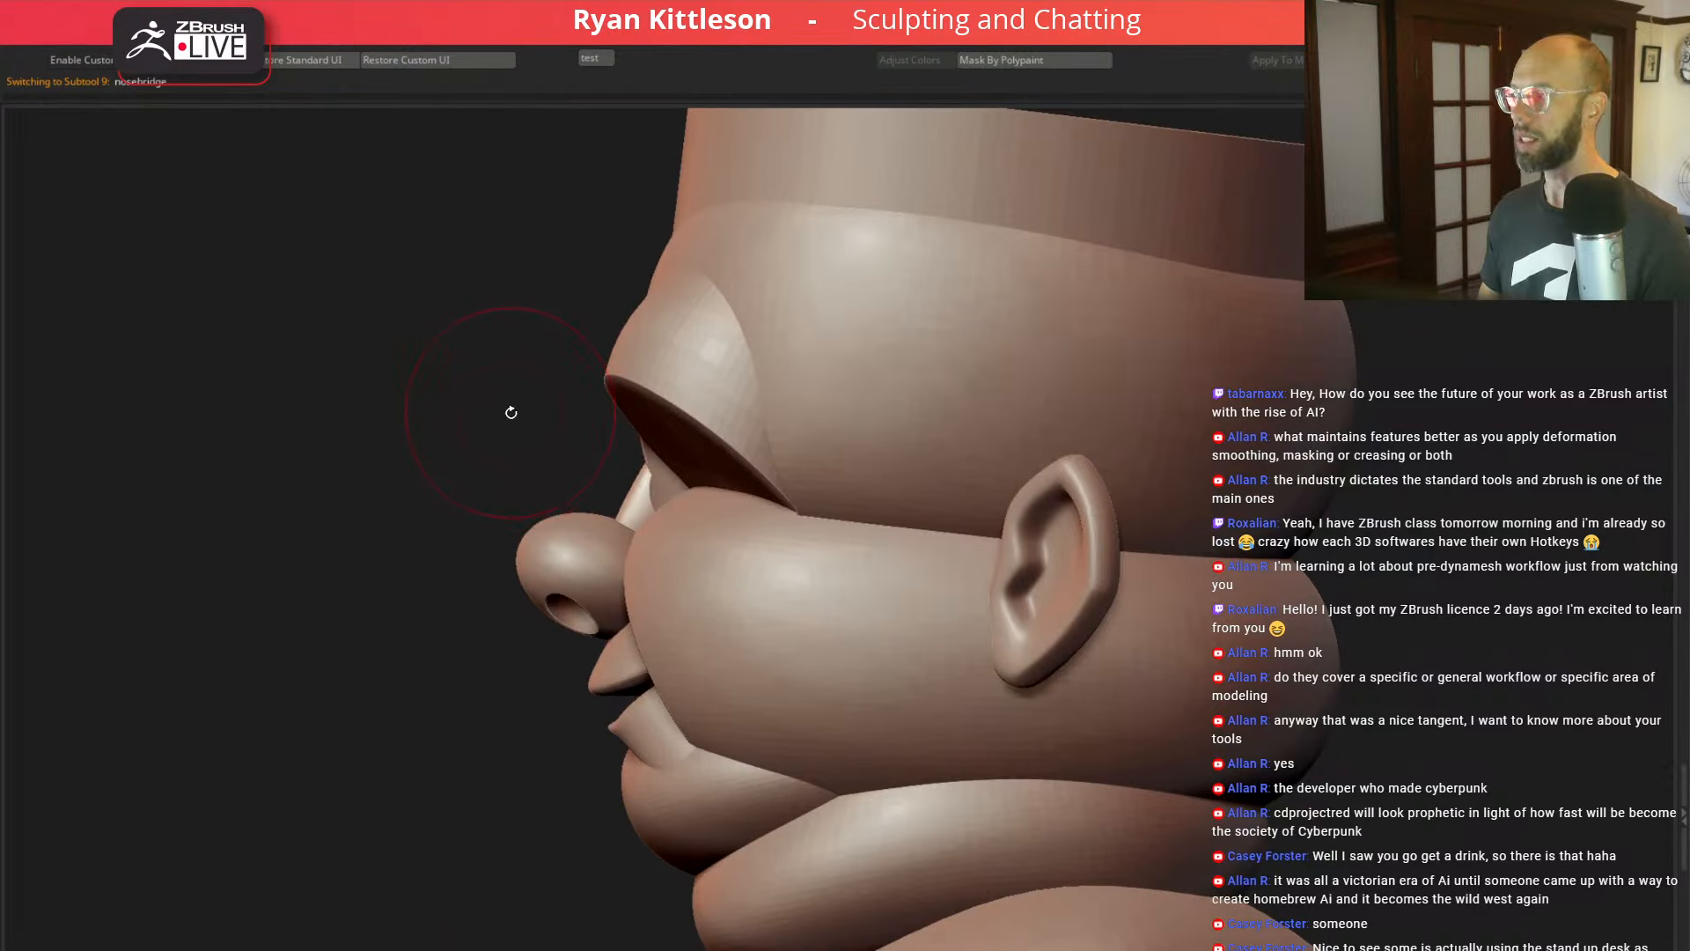
pyautogui.press('w')
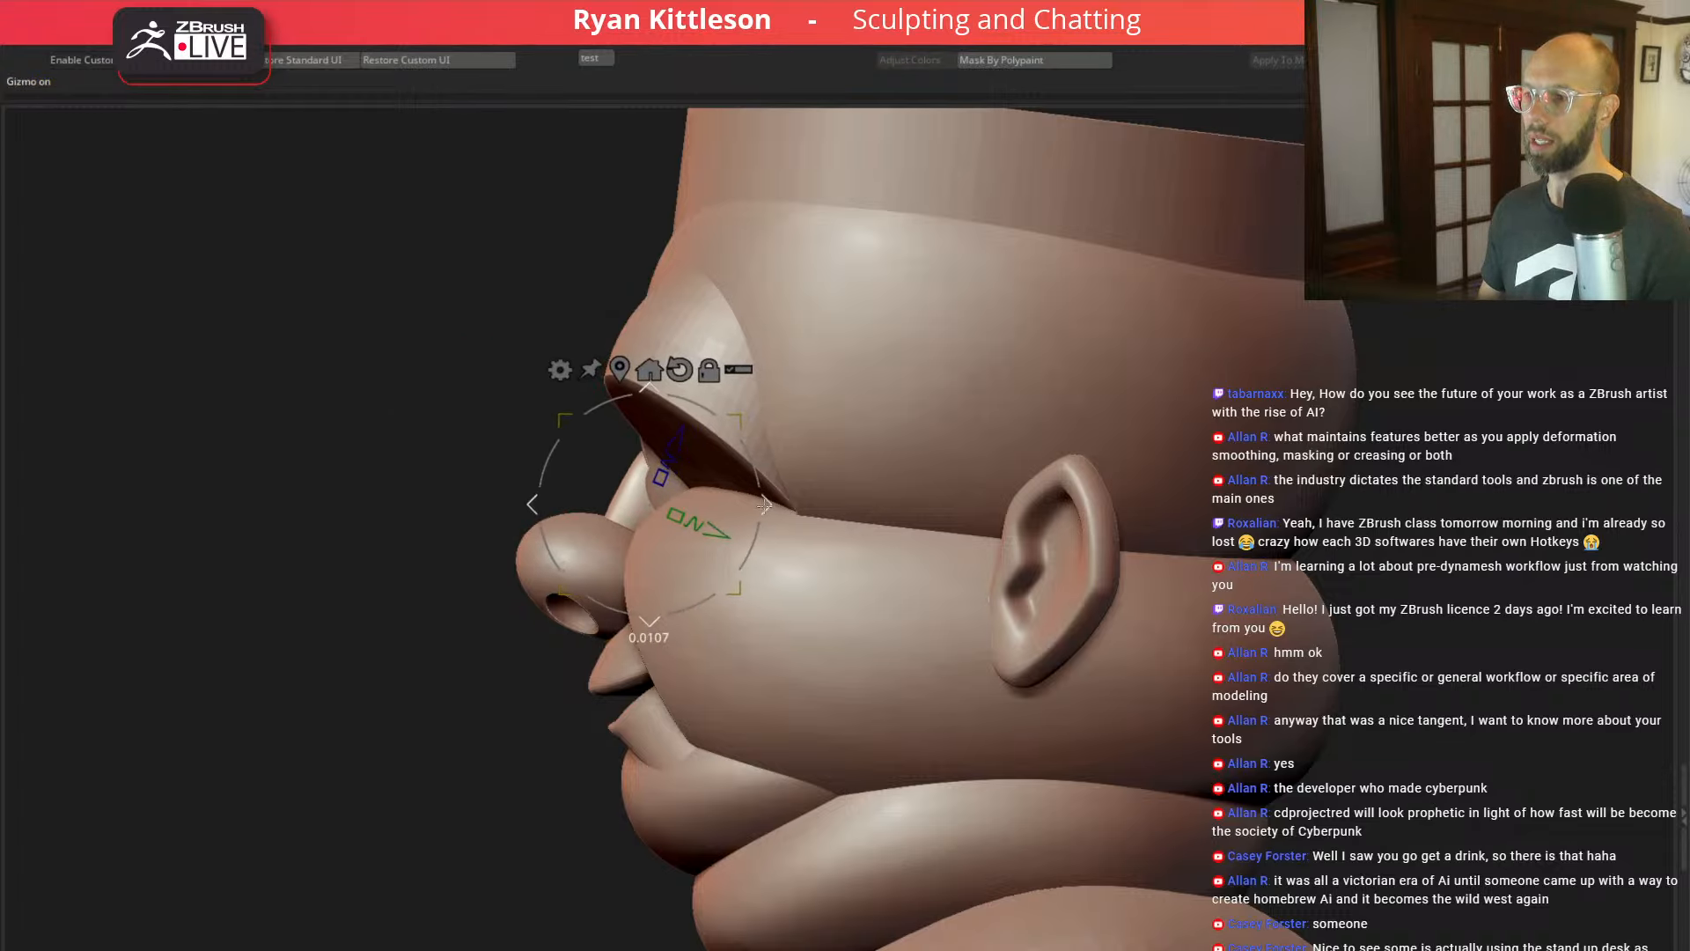
pyautogui.moveTo(404, 415); pyautogui.dragTo(781, 403)
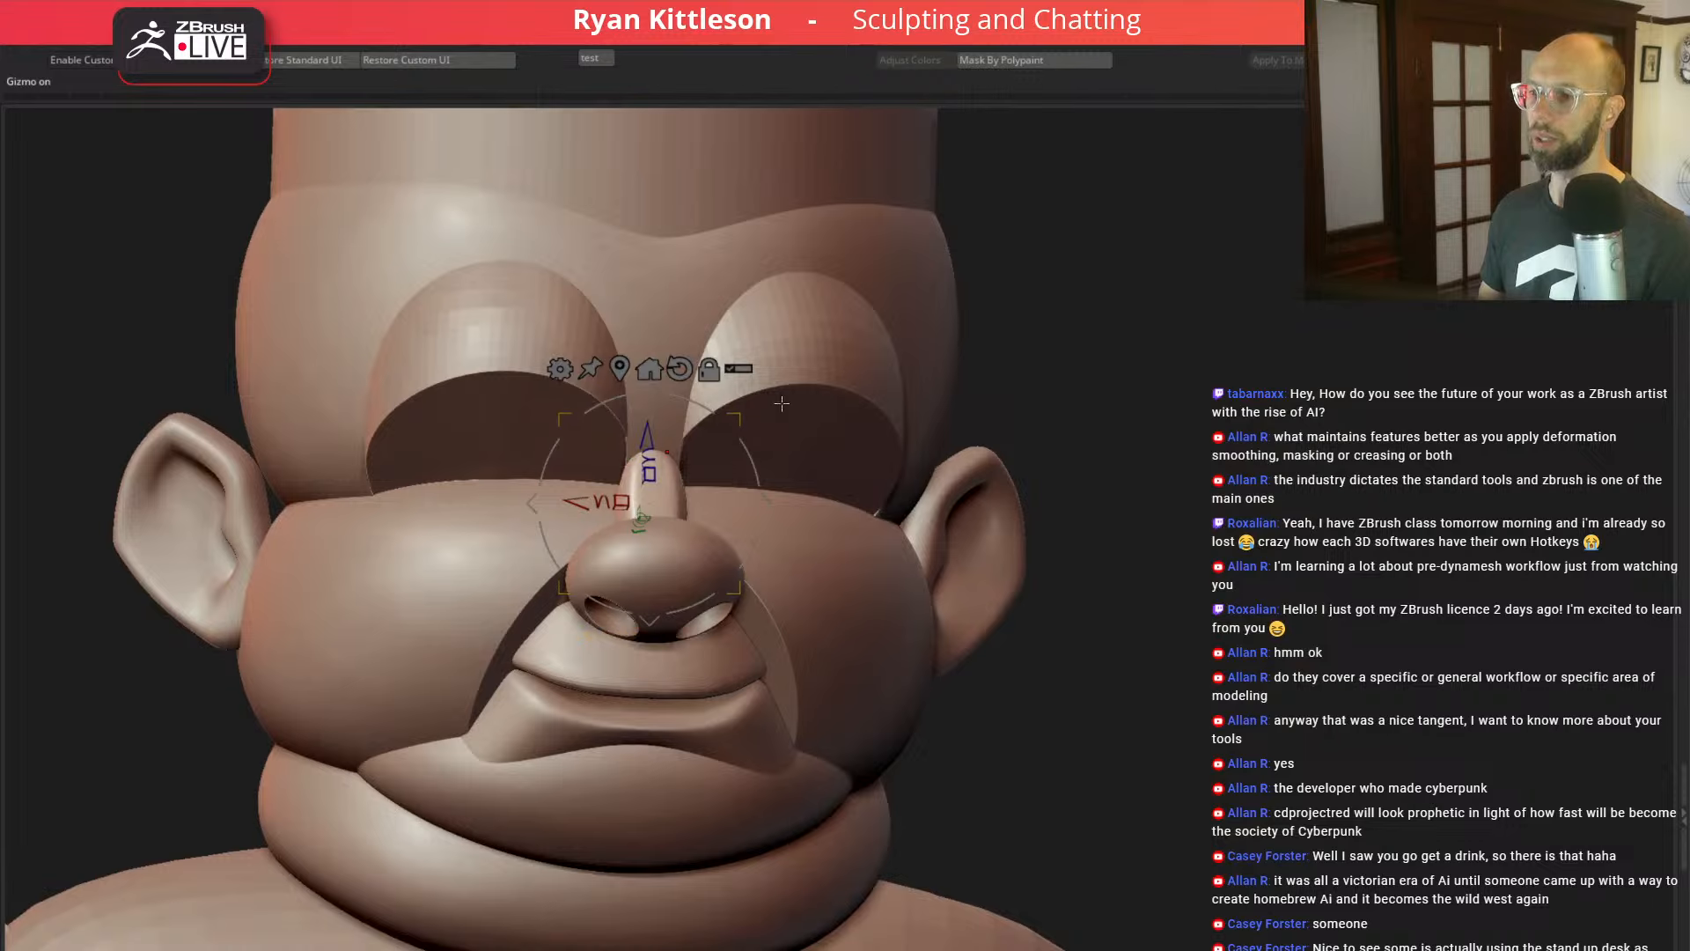
pyautogui.press('q')
pyautogui.keyDown('alt'); pyautogui.moveTo(1155, 405); pyautogui.dragTo(1144, 563); pyautogui.keyUp('alt')
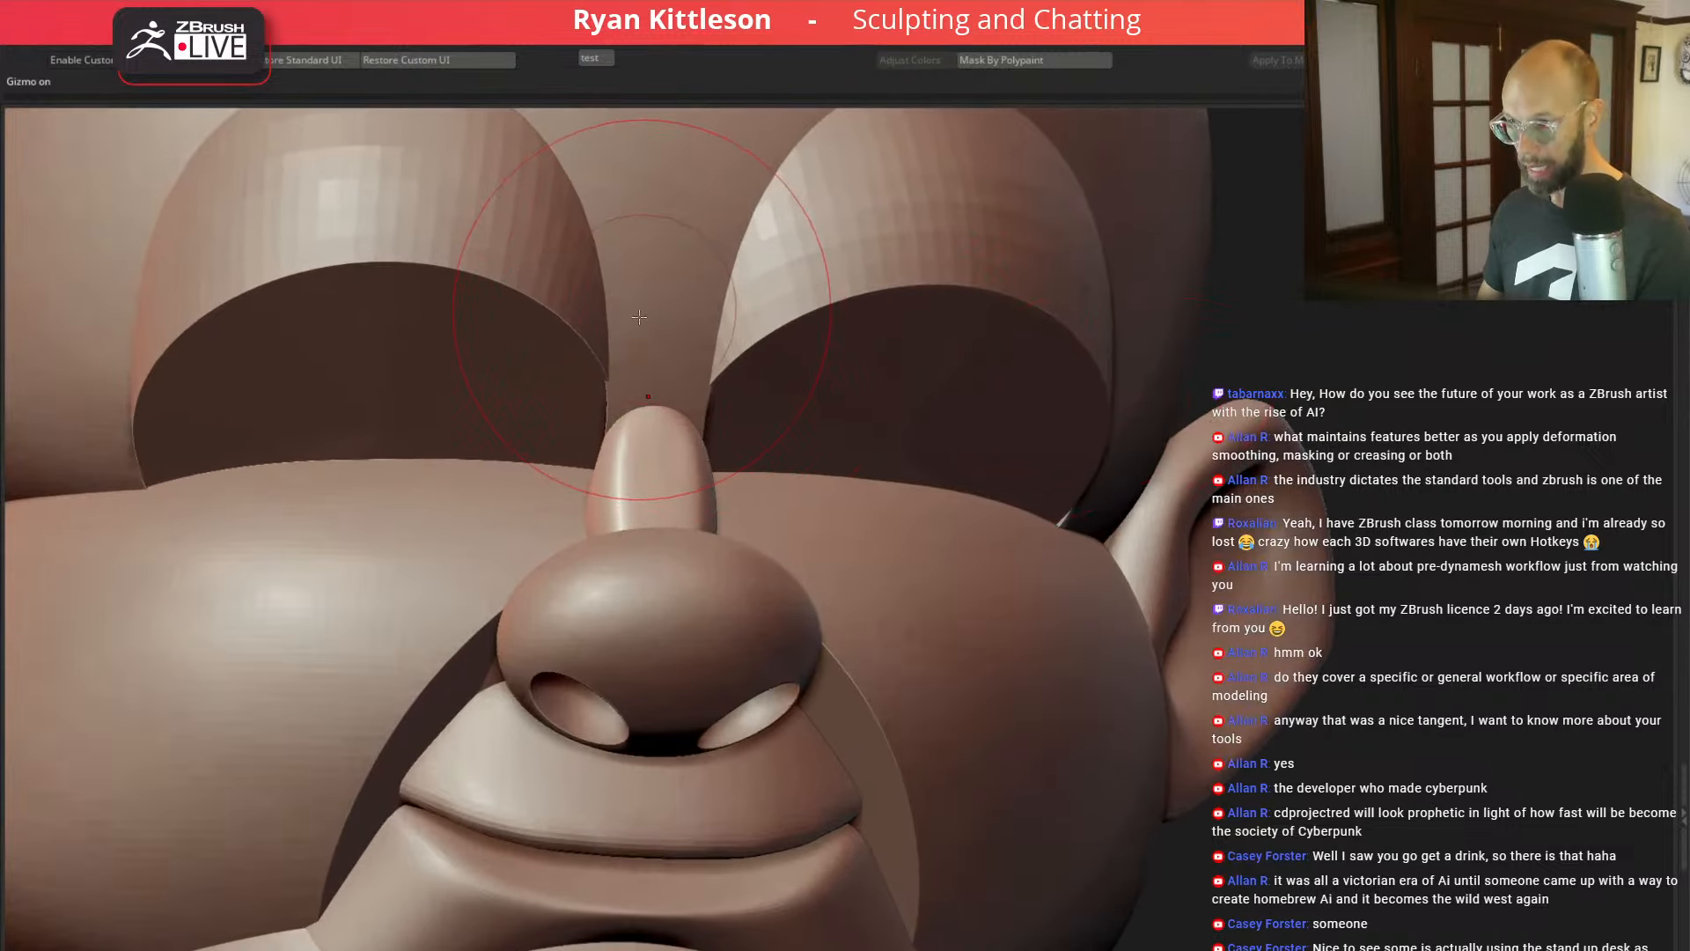
pyautogui.press('space')
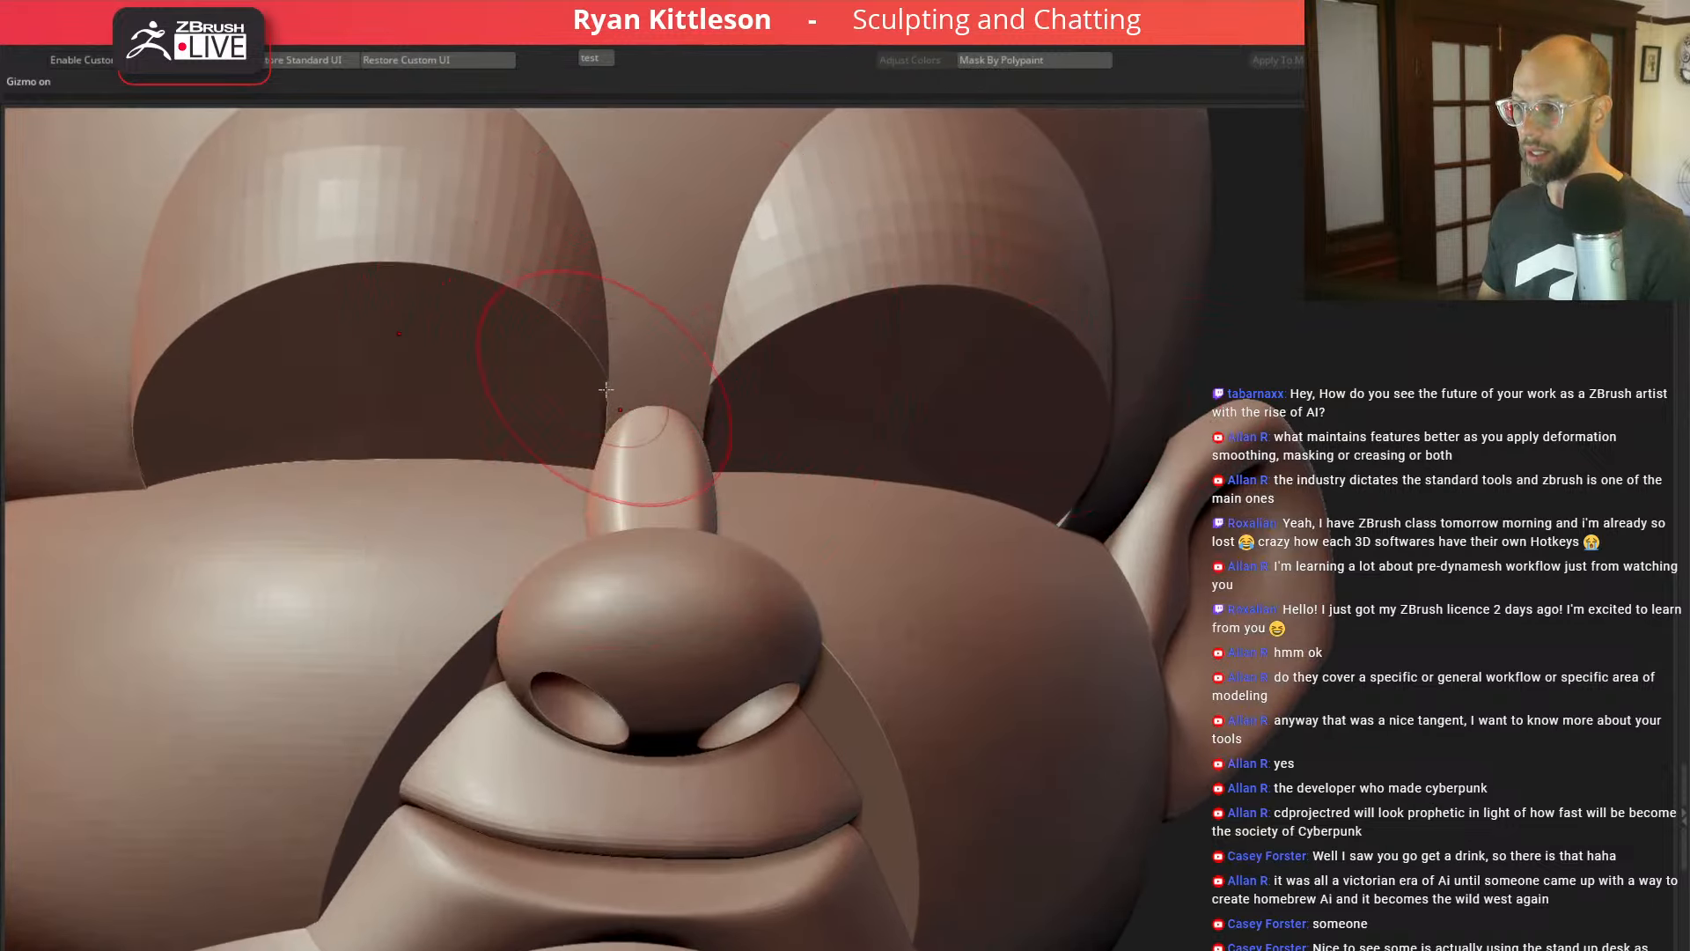
pyautogui.keyDown('ctrl'); pyautogui.keyDown('shift'); pyautogui.click(656, 484); pyautogui.keyUp('shift'); pyautogui.keyUp('ctrl')
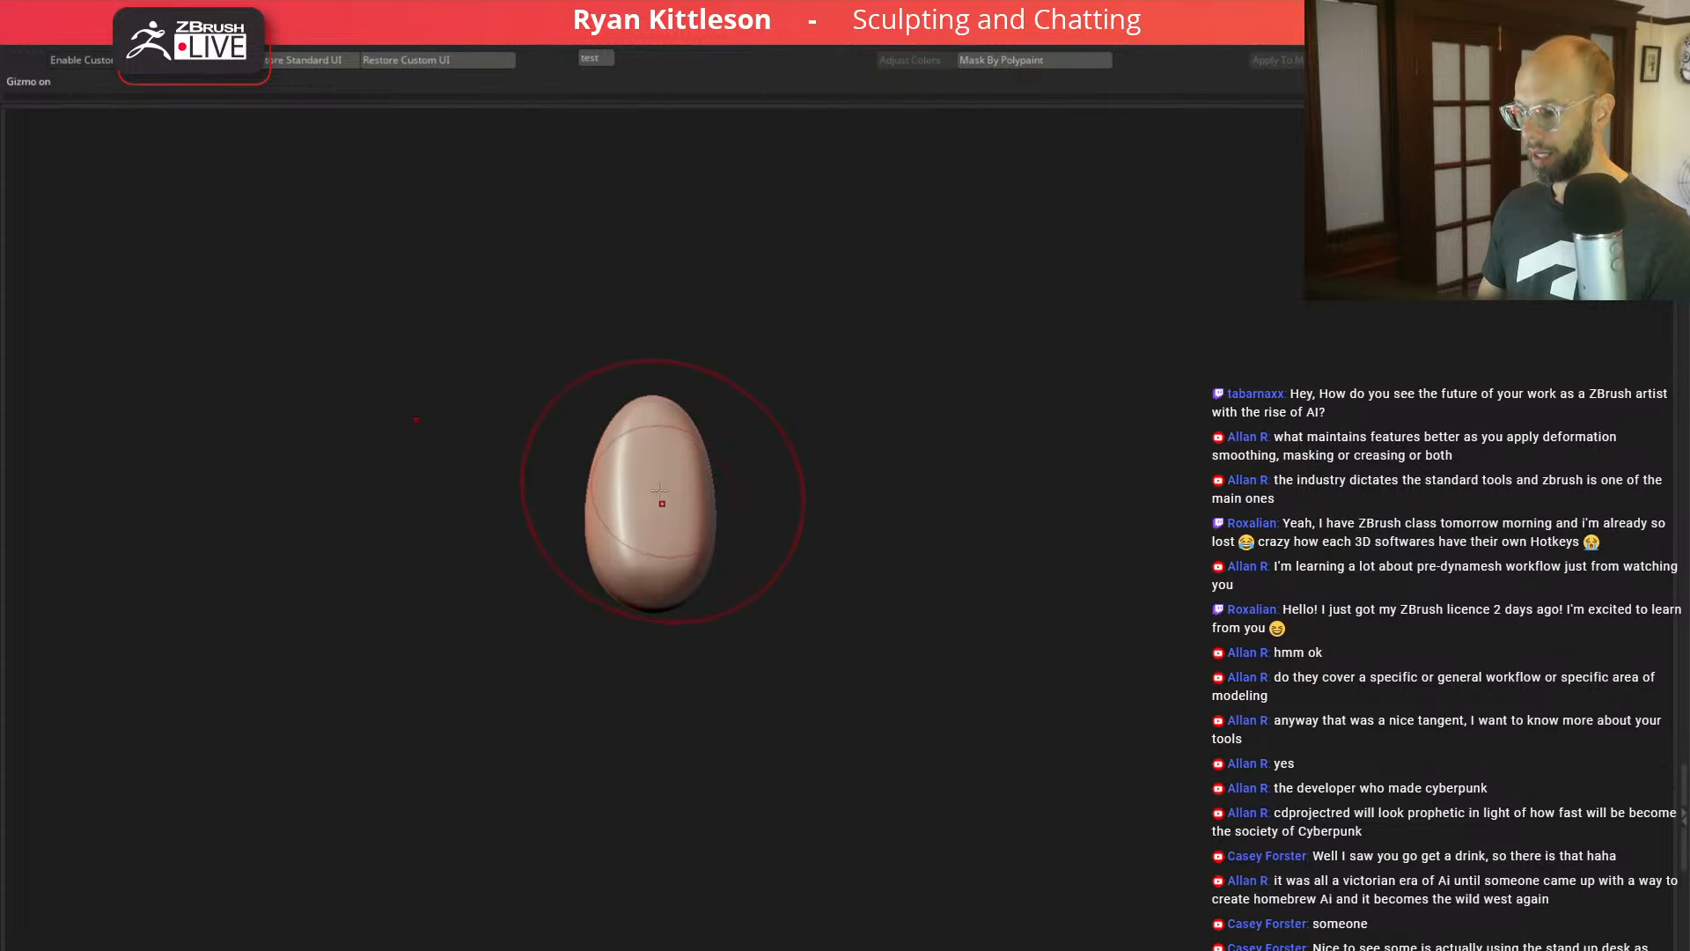
pyautogui.keyDown('ctrl'); pyautogui.keyDown('shift'); pyautogui.click(1027, 453); pyautogui.keyUp('shift'); pyautogui.keyUp('ctrl')
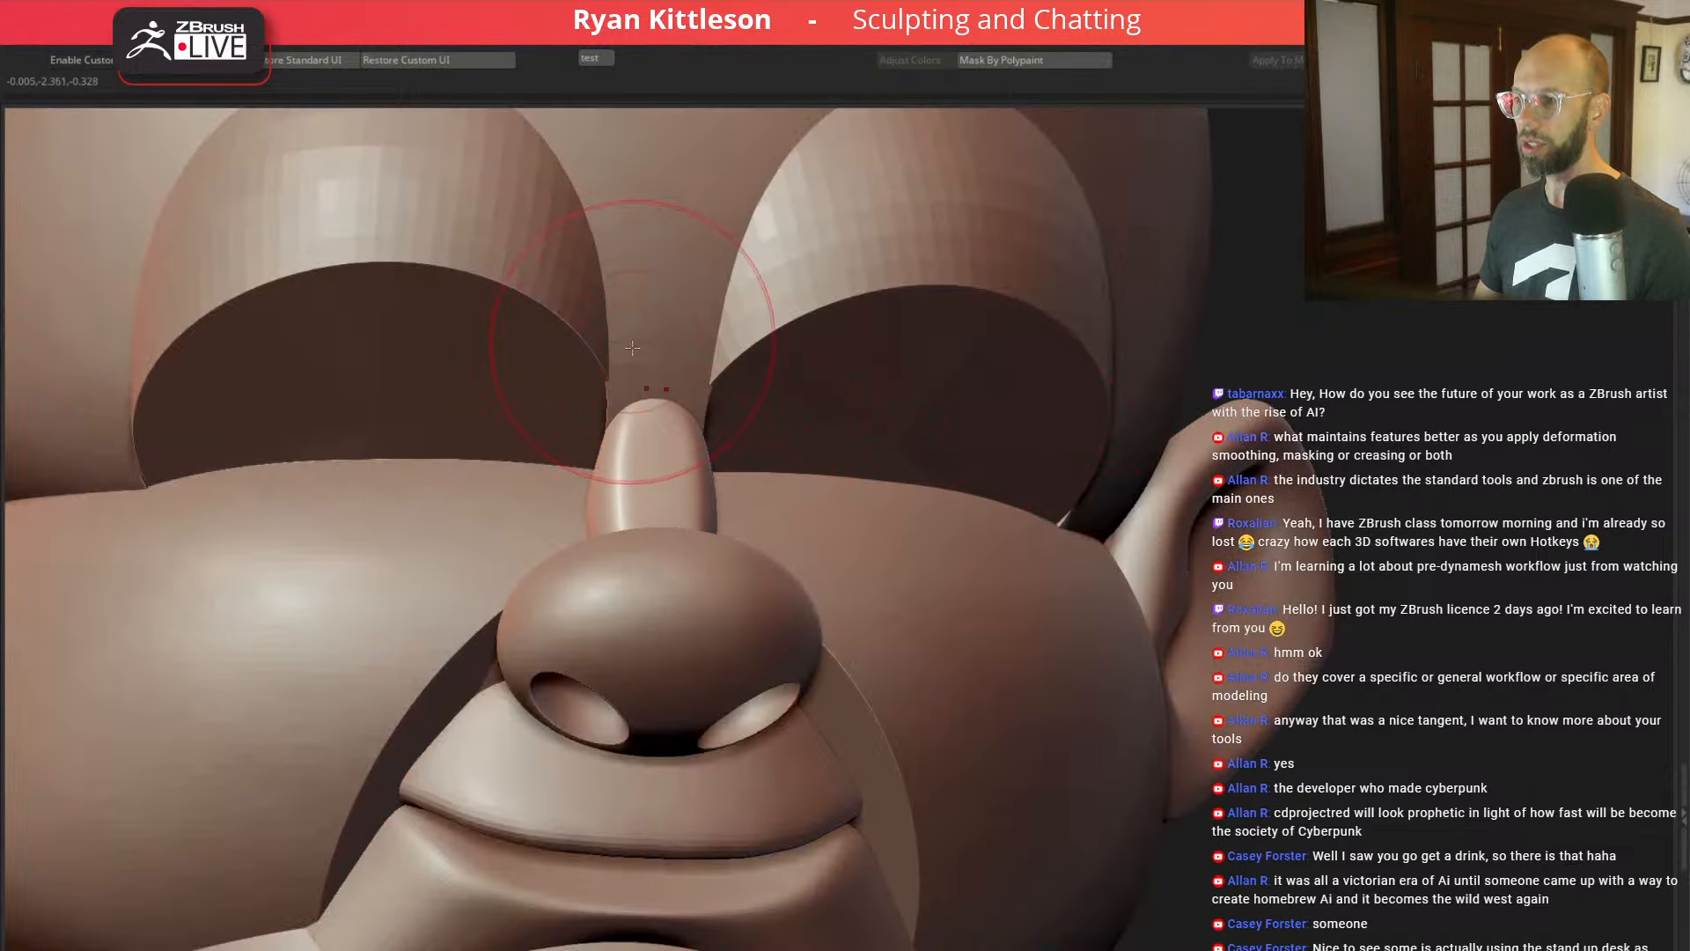
pyautogui.press('space')
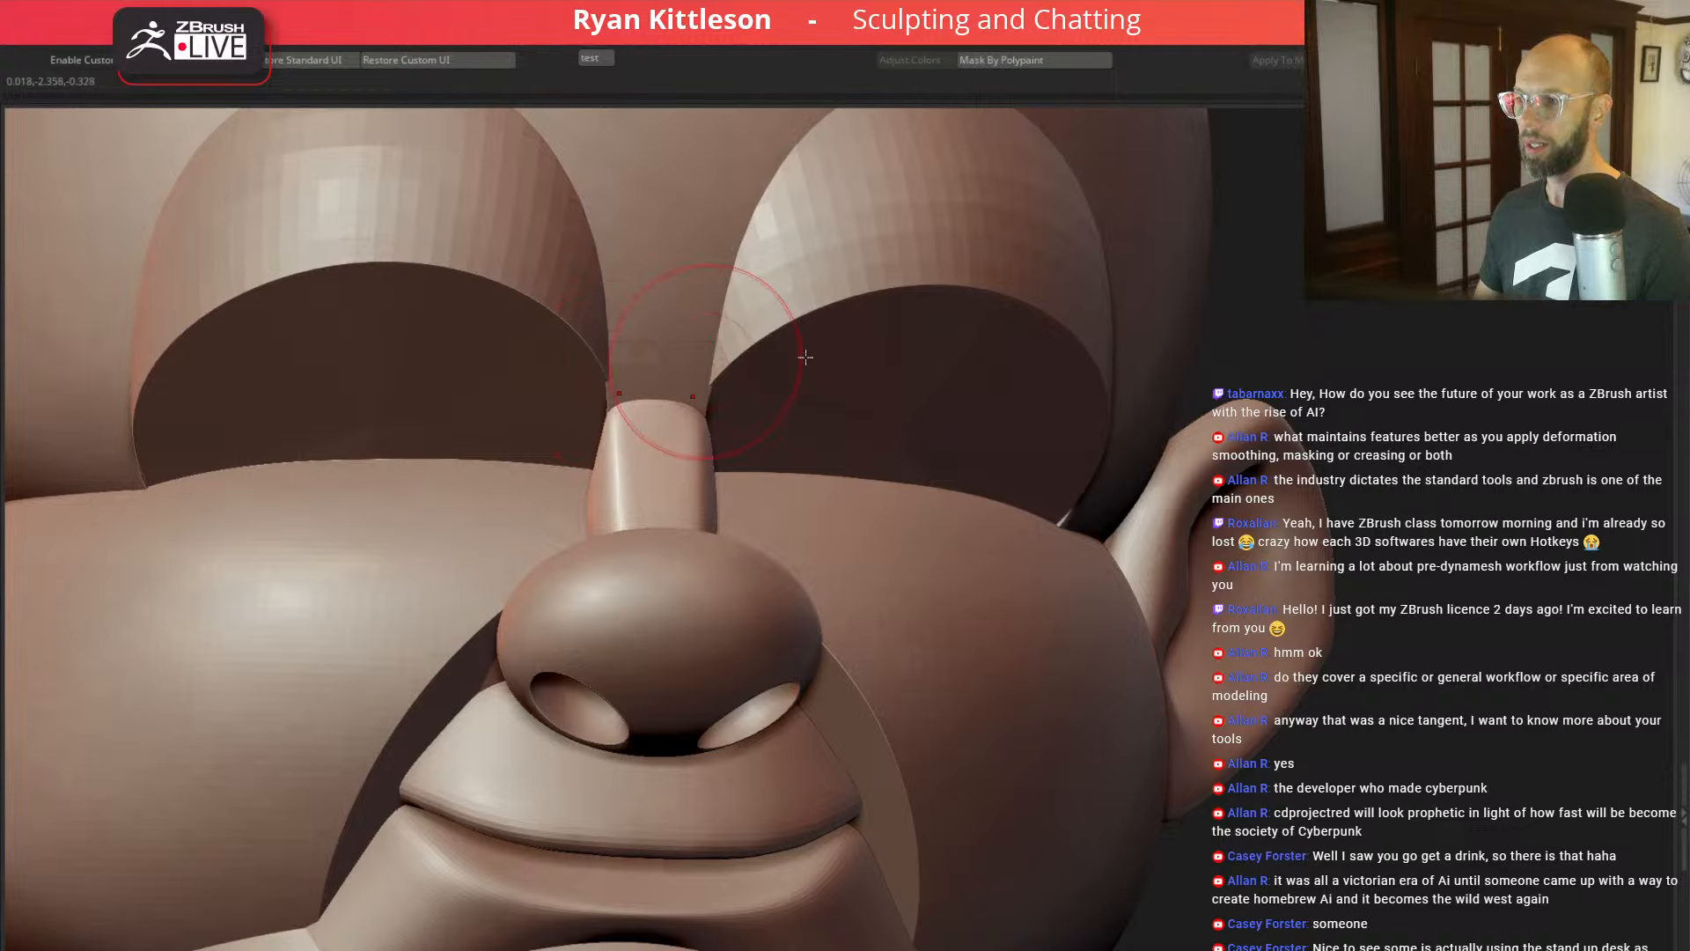
pyautogui.keyDown('alt'); pyautogui.moveTo(1460, 355); pyautogui.dragTo(1413, 321); pyautogui.keyUp('alt')
pyautogui.moveTo(1413, 321); pyautogui.dragTo(1272, 309)
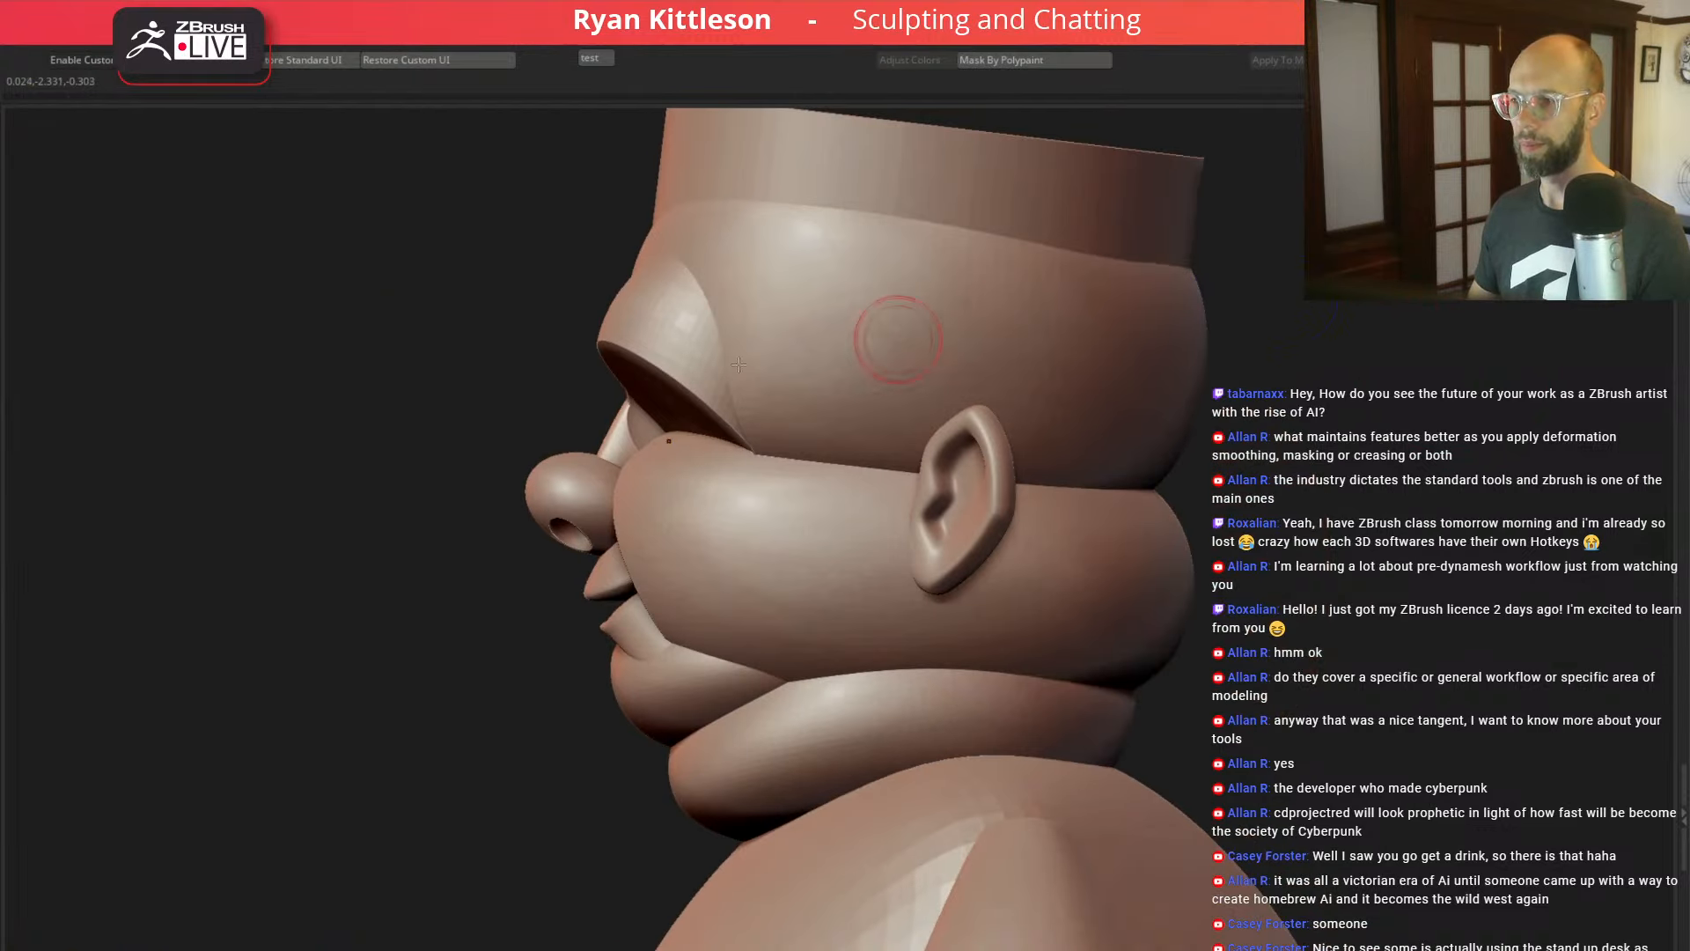
# Step: Select the orbital cavity subtool, check the sockets around the widened nose bridge, and quick-save the project
pyautogui.moveTo(207, 431); pyautogui.dragTo(533, 383)
pyautogui.keyDown('alt'); pyautogui.moveTo(208, 303); pyautogui.dragTo(81, 417); pyautogui.keyUp('alt')
pyautogui.keyDown('alt'); pyautogui.click(696, 447); pyautogui.keyUp('alt')
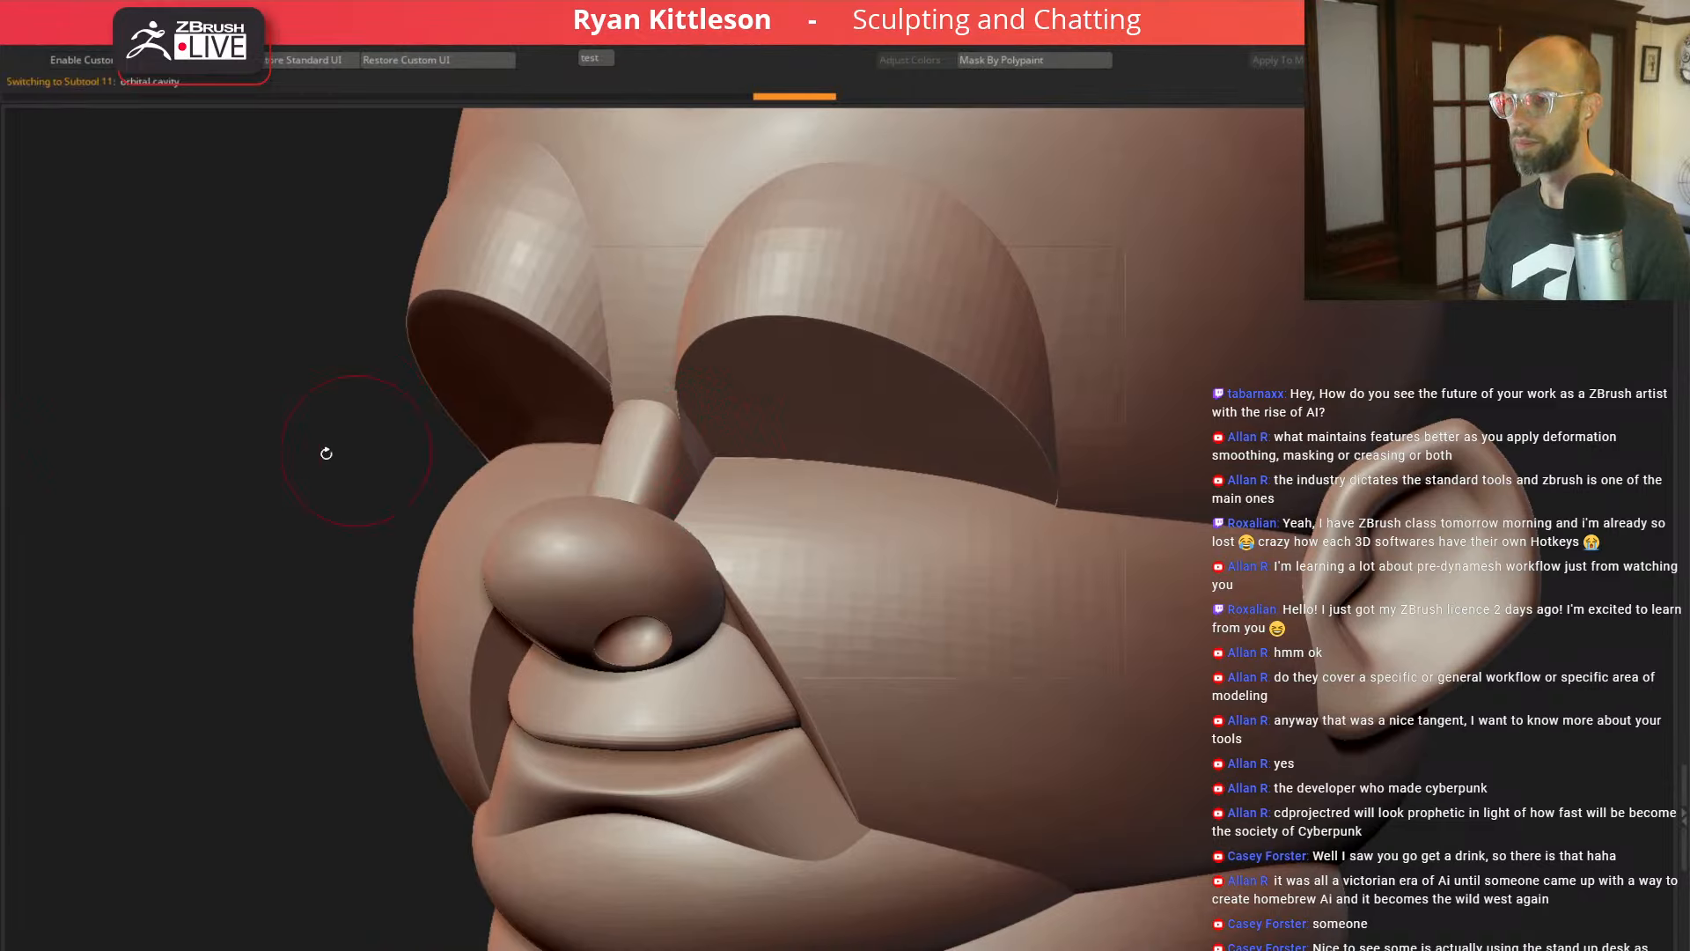
pyautogui.moveTo(305, 466); pyautogui.dragTo(572, 453)
pyautogui.moveTo(1268, 452); pyautogui.dragTo(1162, 449)
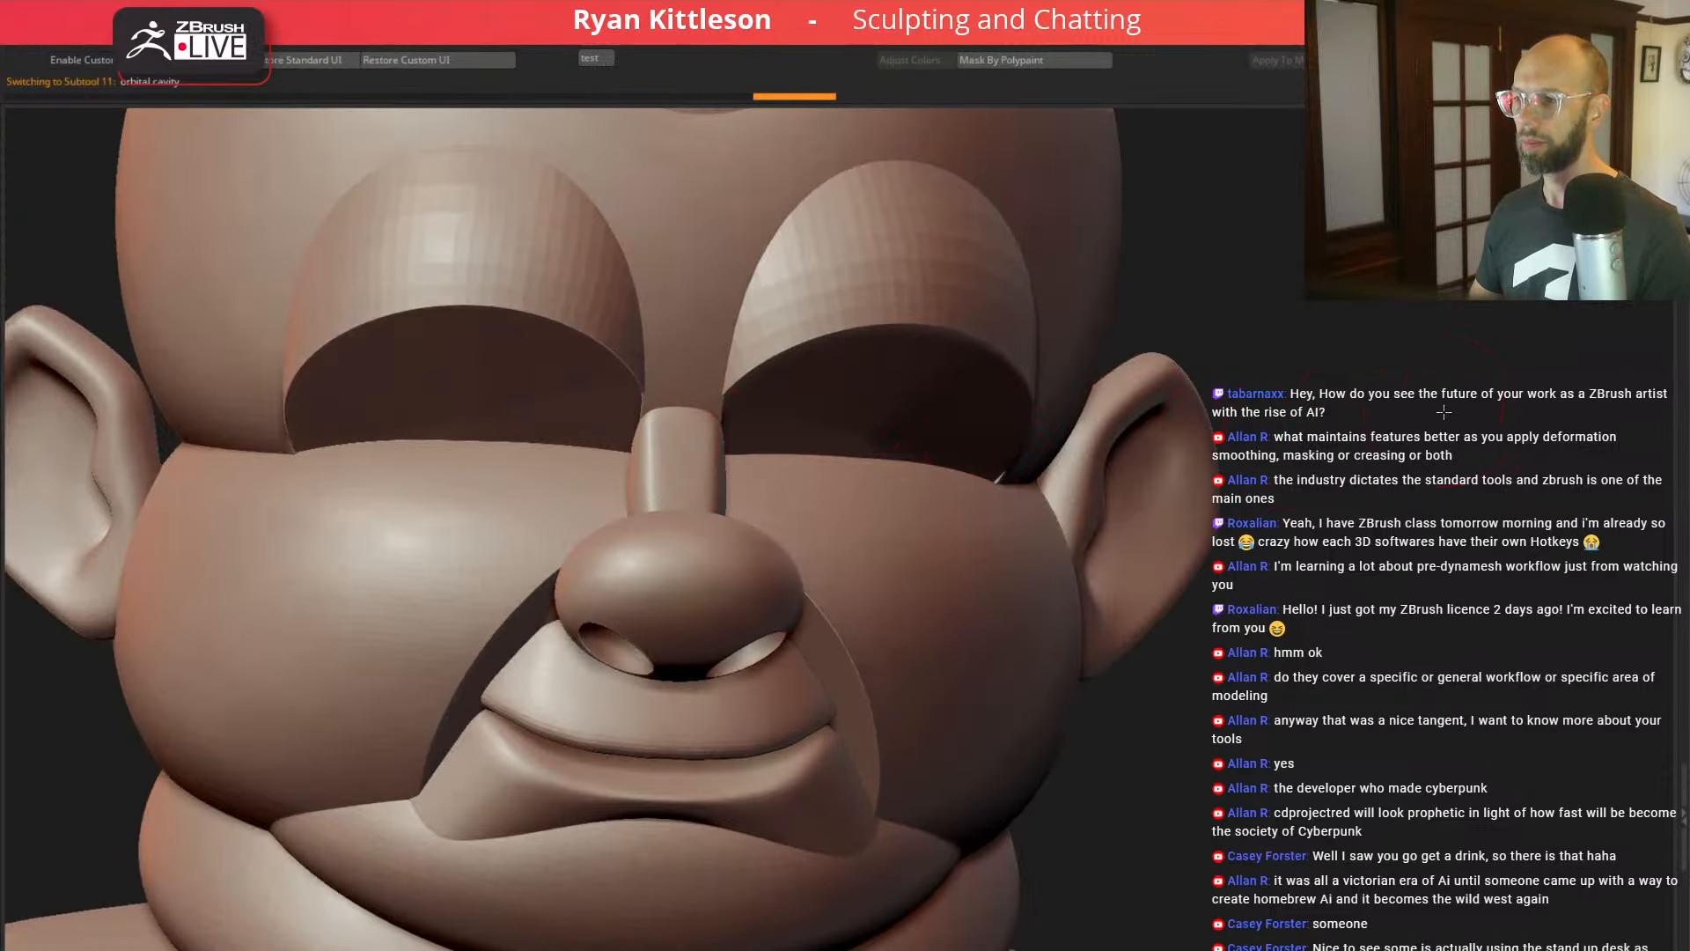
pyautogui.moveTo(1447, 408); pyautogui.dragTo(1395, 303)
pyautogui.hotkey('ctrl', 's')
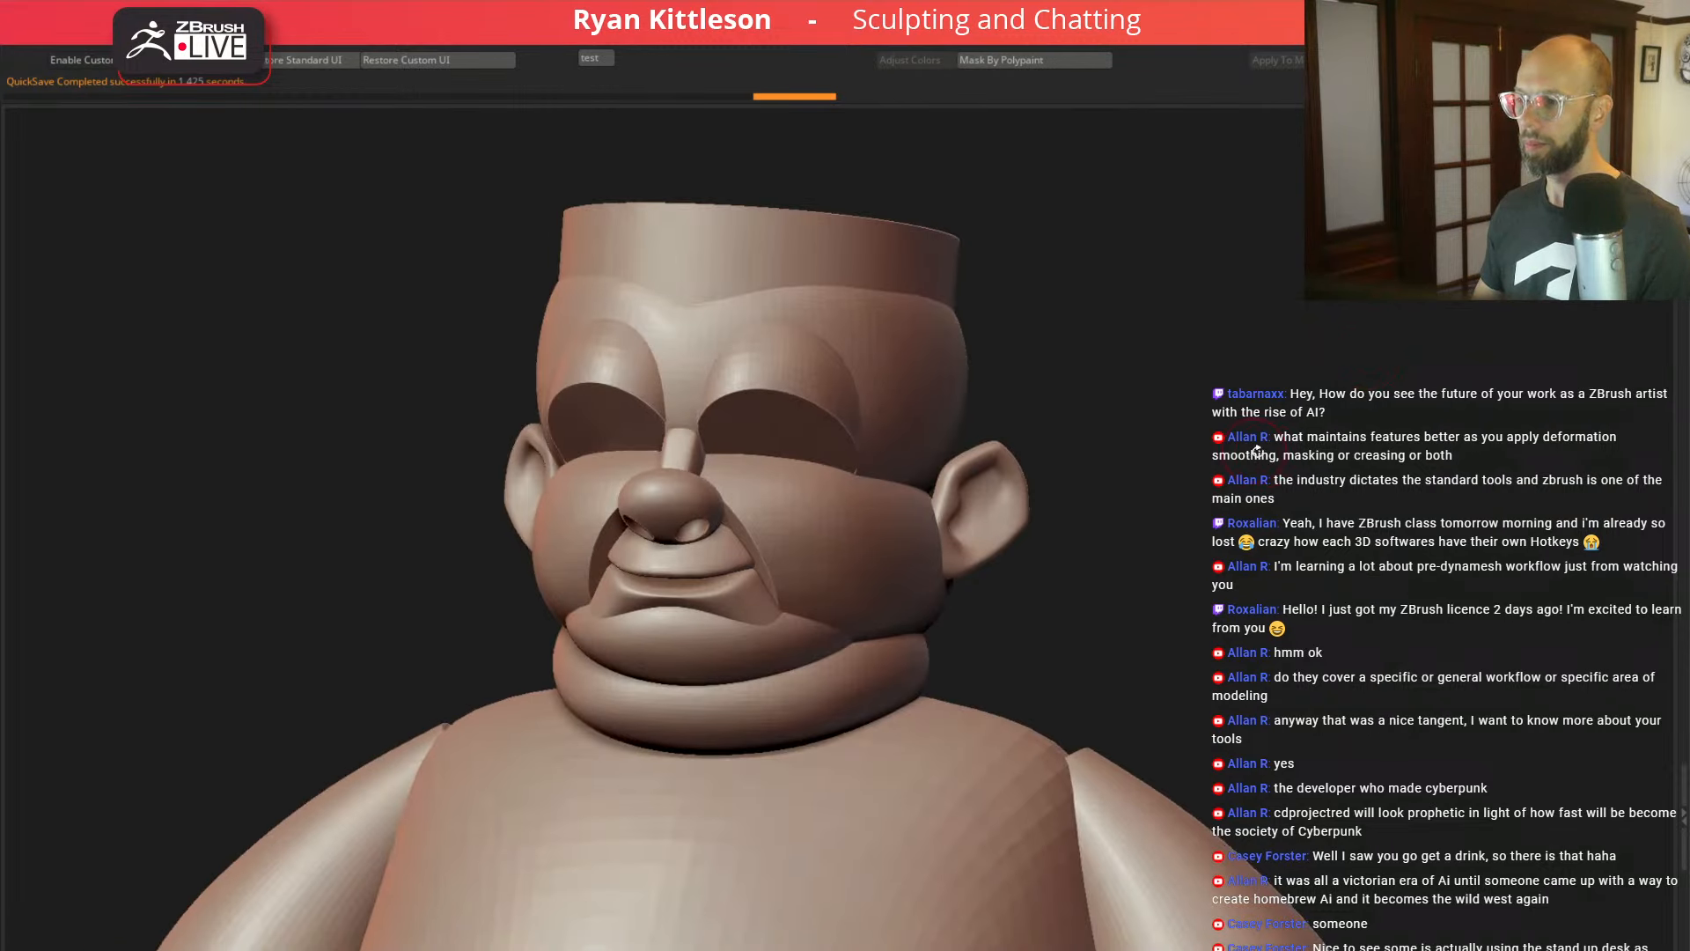
# Step: Append a pole sphere, move it into the eye socket beside the nose bridge, and set it up as a mirrored array mesh
pyautogui.moveTo(1257, 450)
pyautogui.mouseDown()
pyautogui.moveTo(1202, 447)
pyautogui.moveTo(1324, 487)
pyautogui.moveTo(1402, 438)
pyautogui.moveTo(1305, 483)
pyautogui.mouseUp()
pyautogui.press('w')
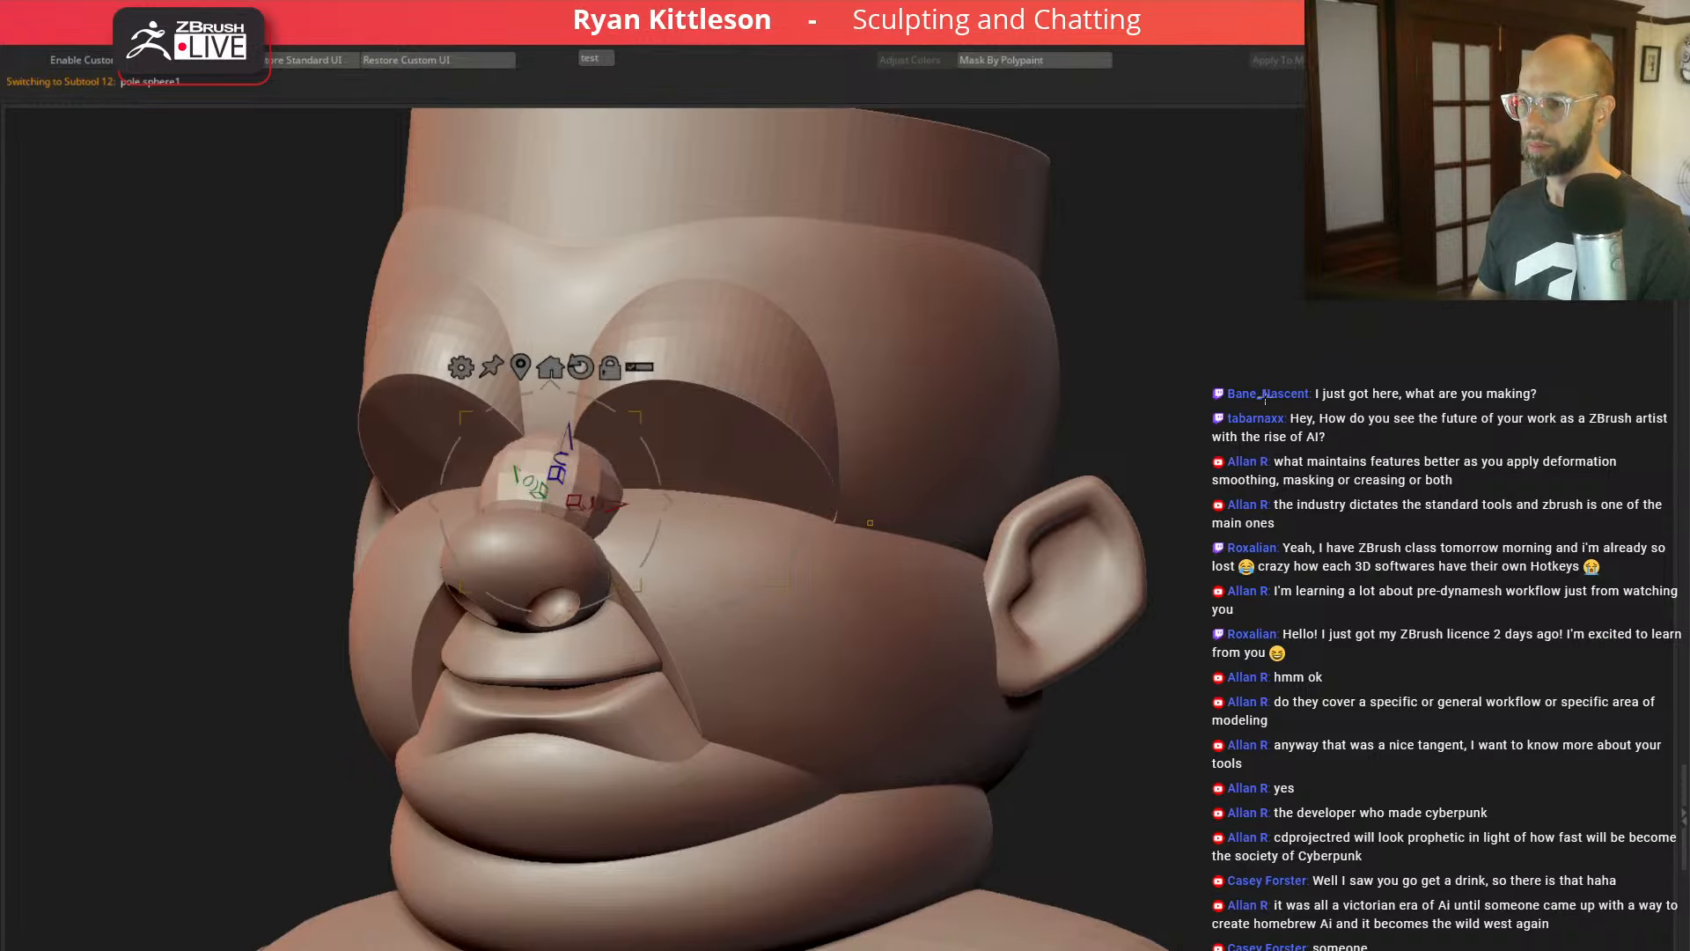
pyautogui.keyDown('shift'); pyautogui.moveTo(1266, 398); pyautogui.dragTo(1277, 396); pyautogui.keyUp('shift')
pyautogui.keyDown('shift'); pyautogui.moveTo(1173, 426); pyautogui.dragTo(1159, 420); pyautogui.keyUp('shift')
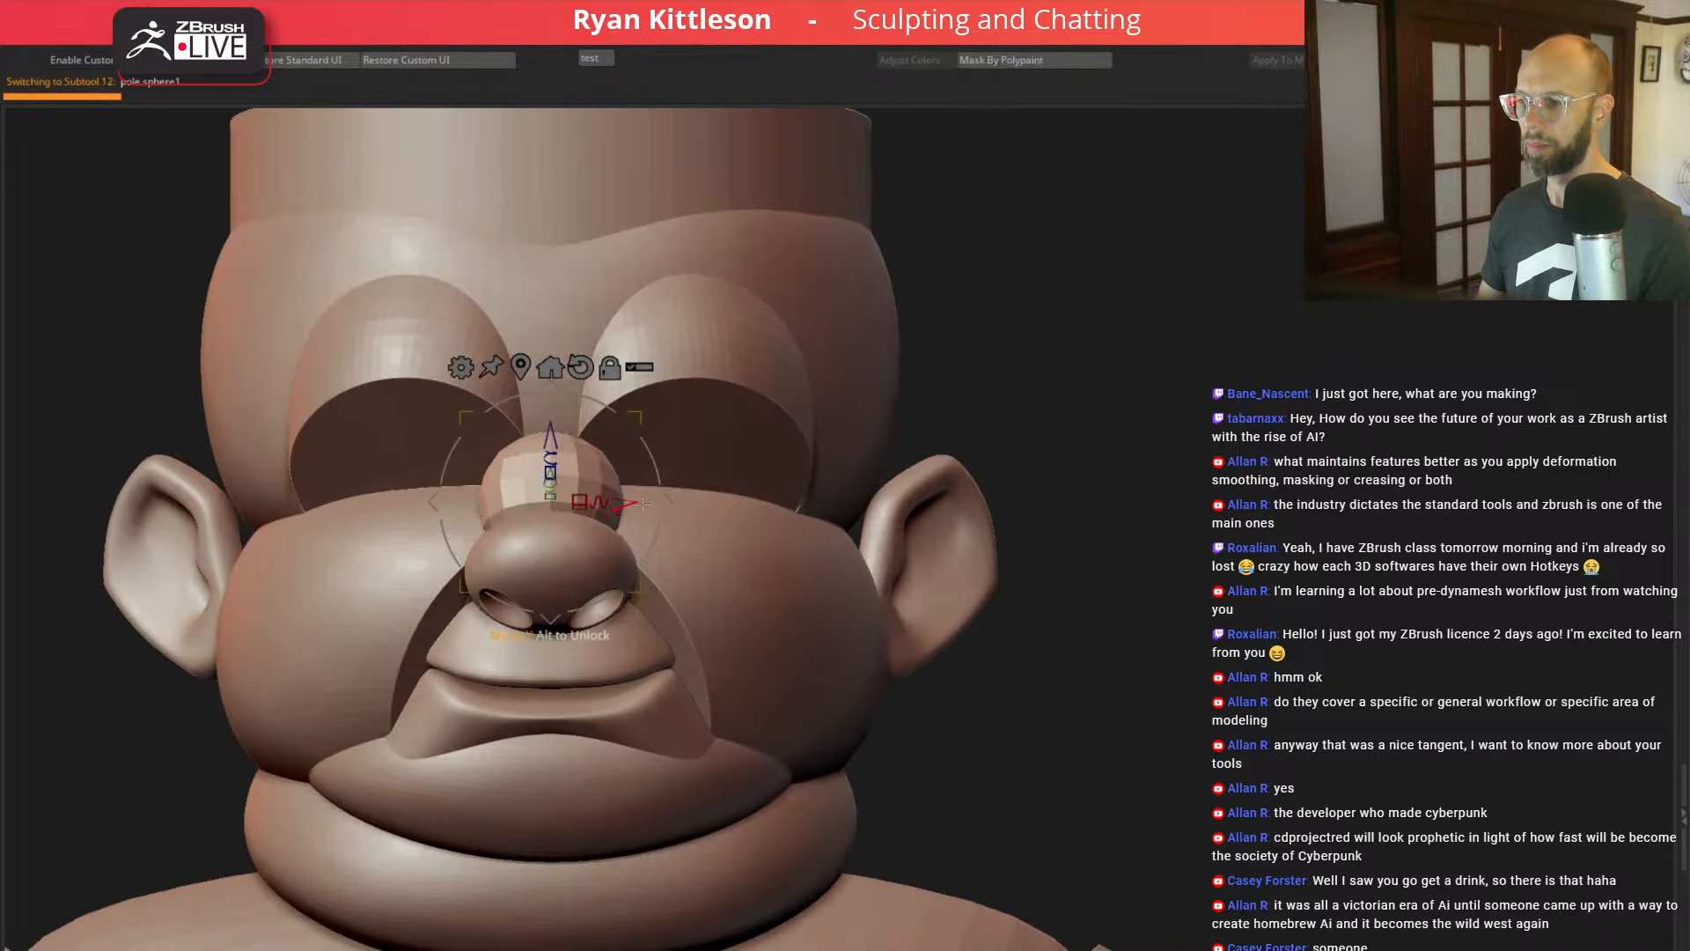
pyautogui.moveTo(669, 501); pyautogui.dragTo(819, 481)
pyautogui.hotkey('ctrl', 'm')
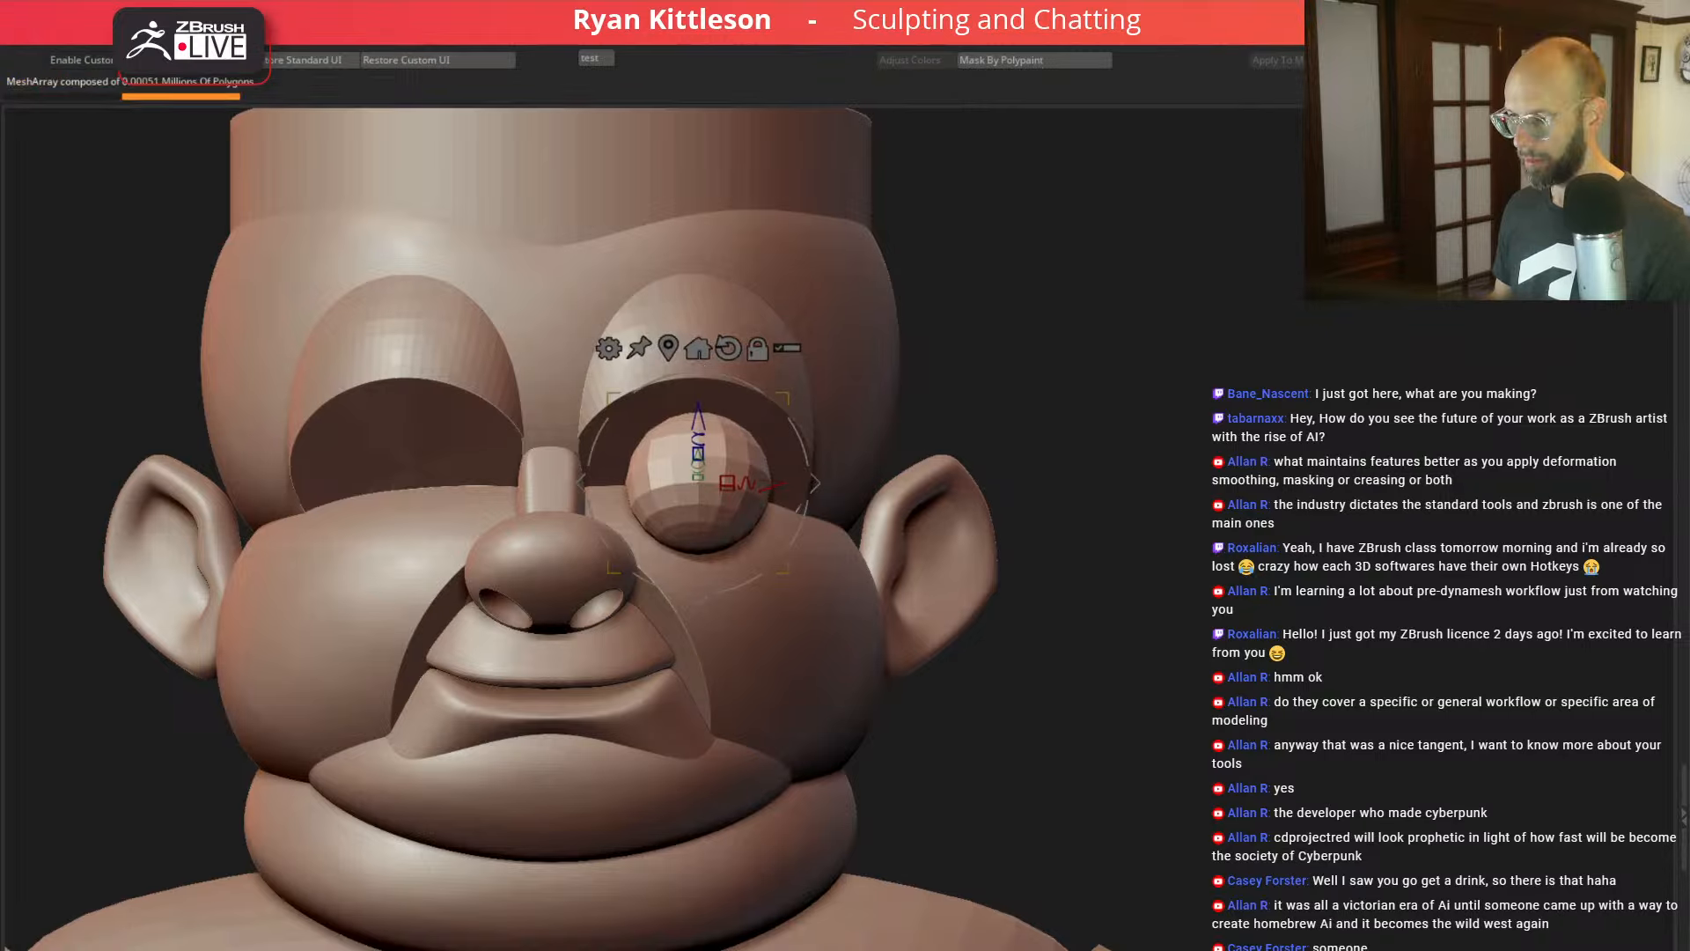
# Step: Rename the new sphere's subtool to "eyelidsd"
pyautogui.moveTo(1271, 403); pyautogui.dragTo(1160, 413)
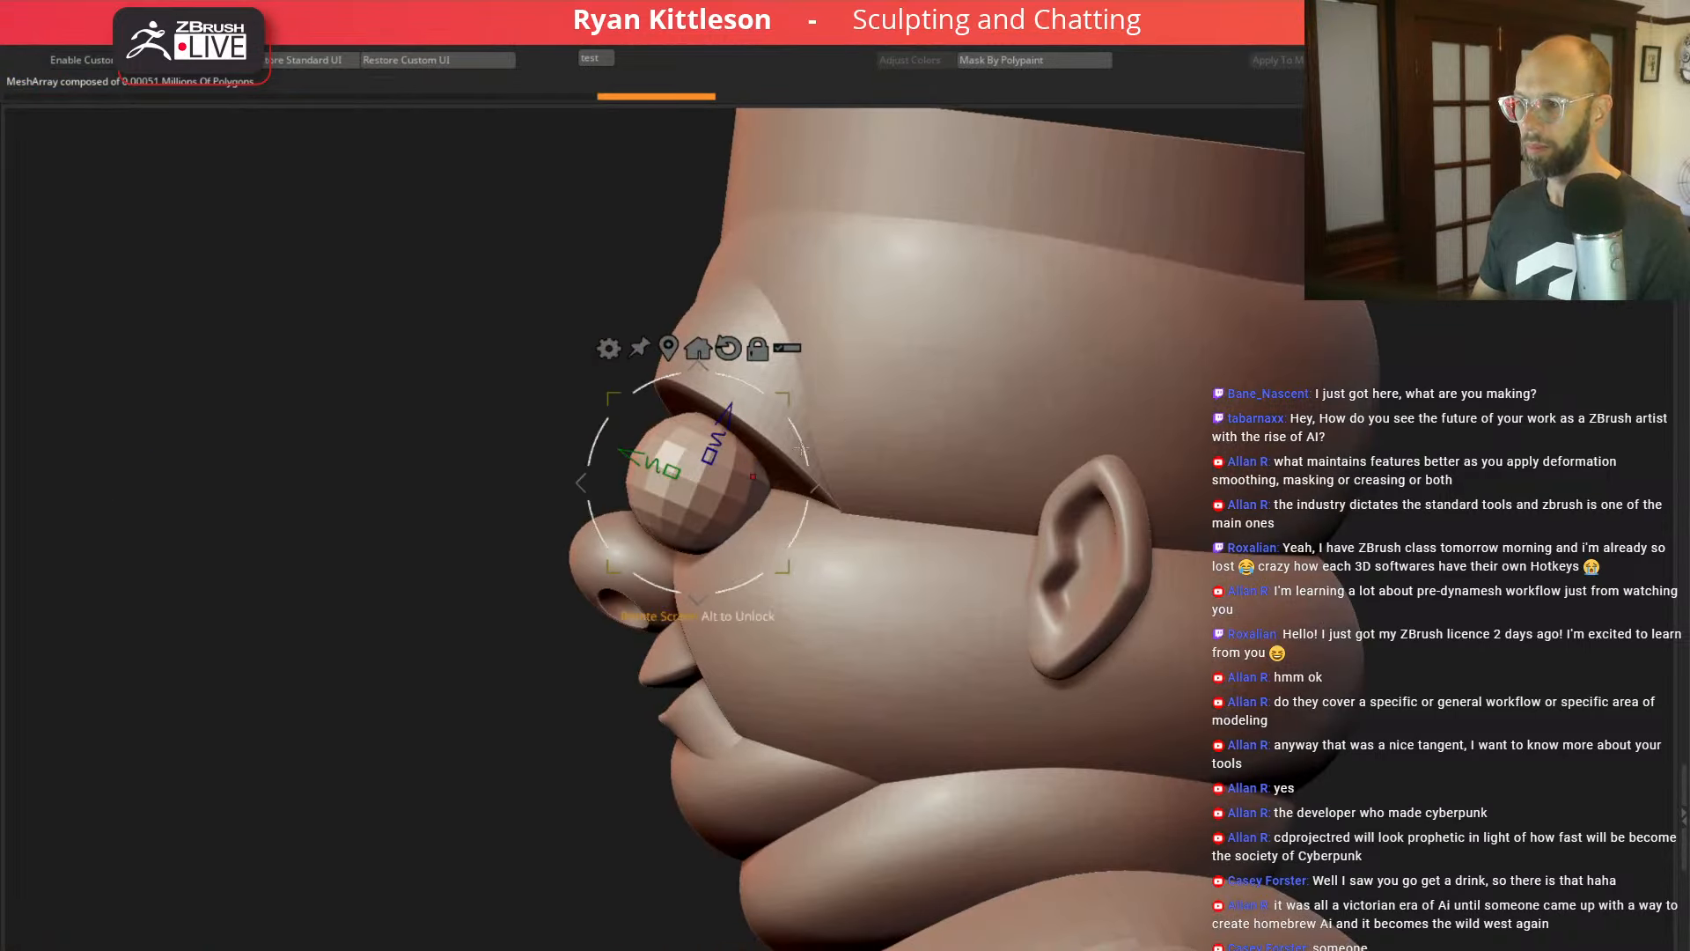
pyautogui.moveTo(759, 386); pyautogui.dragTo(766, 390)
pyautogui.hotkey('alt', 'r')
pyautogui.write('eyelidsd')
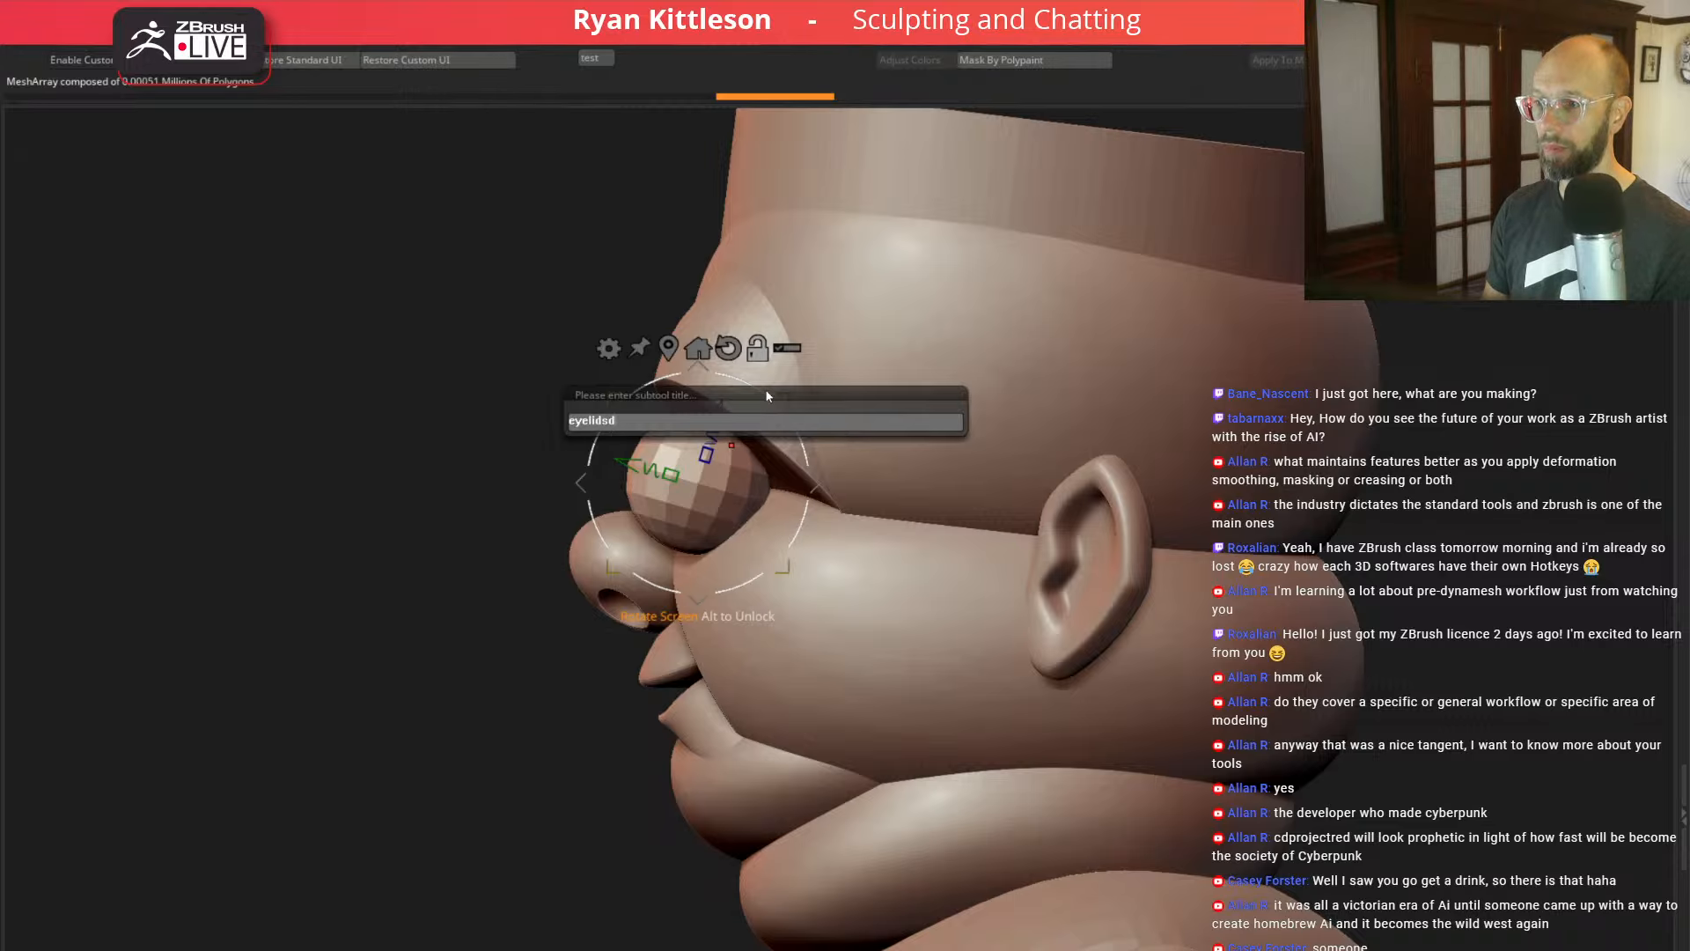
pyautogui.press('Return')
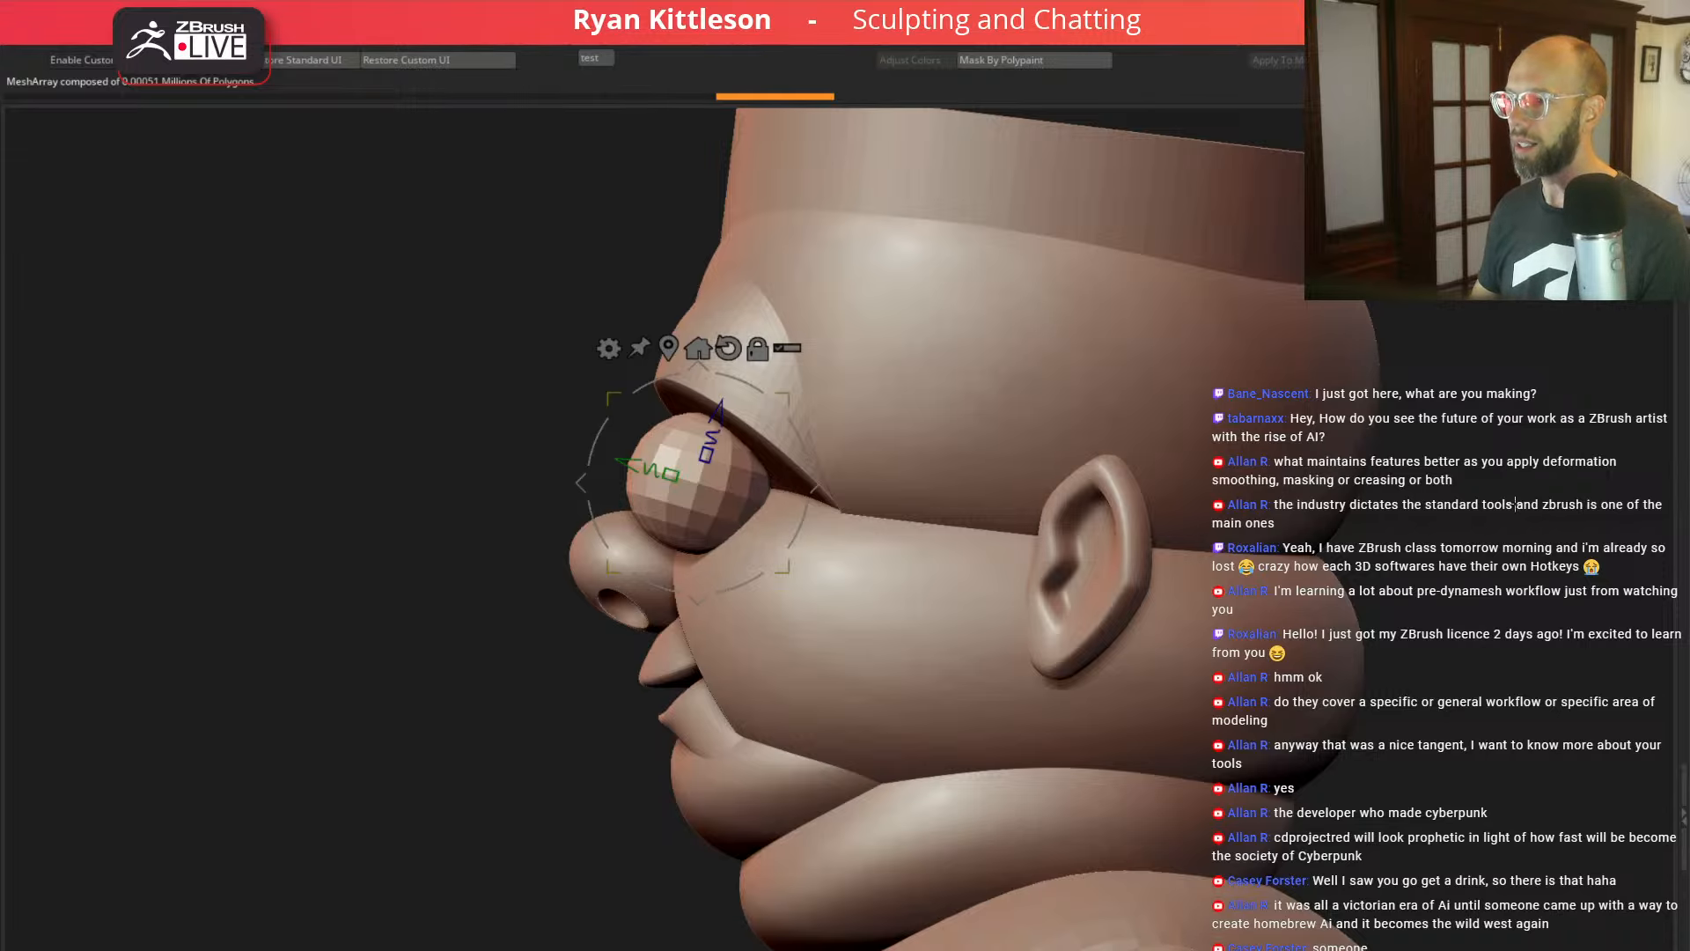
# Step: Examine the whole figure in side view and compare the eye area with the reference drawing
pyautogui.moveTo(1515, 504); pyautogui.dragTo(1101, 451)
pyautogui.press('q')
pyautogui.press('w')
pyautogui.keyDown('alt'); pyautogui.moveTo(1024, 336); pyautogui.dragTo(1185, 413); pyautogui.keyUp('alt')
pyautogui.moveTo(816, 354); pyautogui.dragTo(847, 351)
pyautogui.press('q')
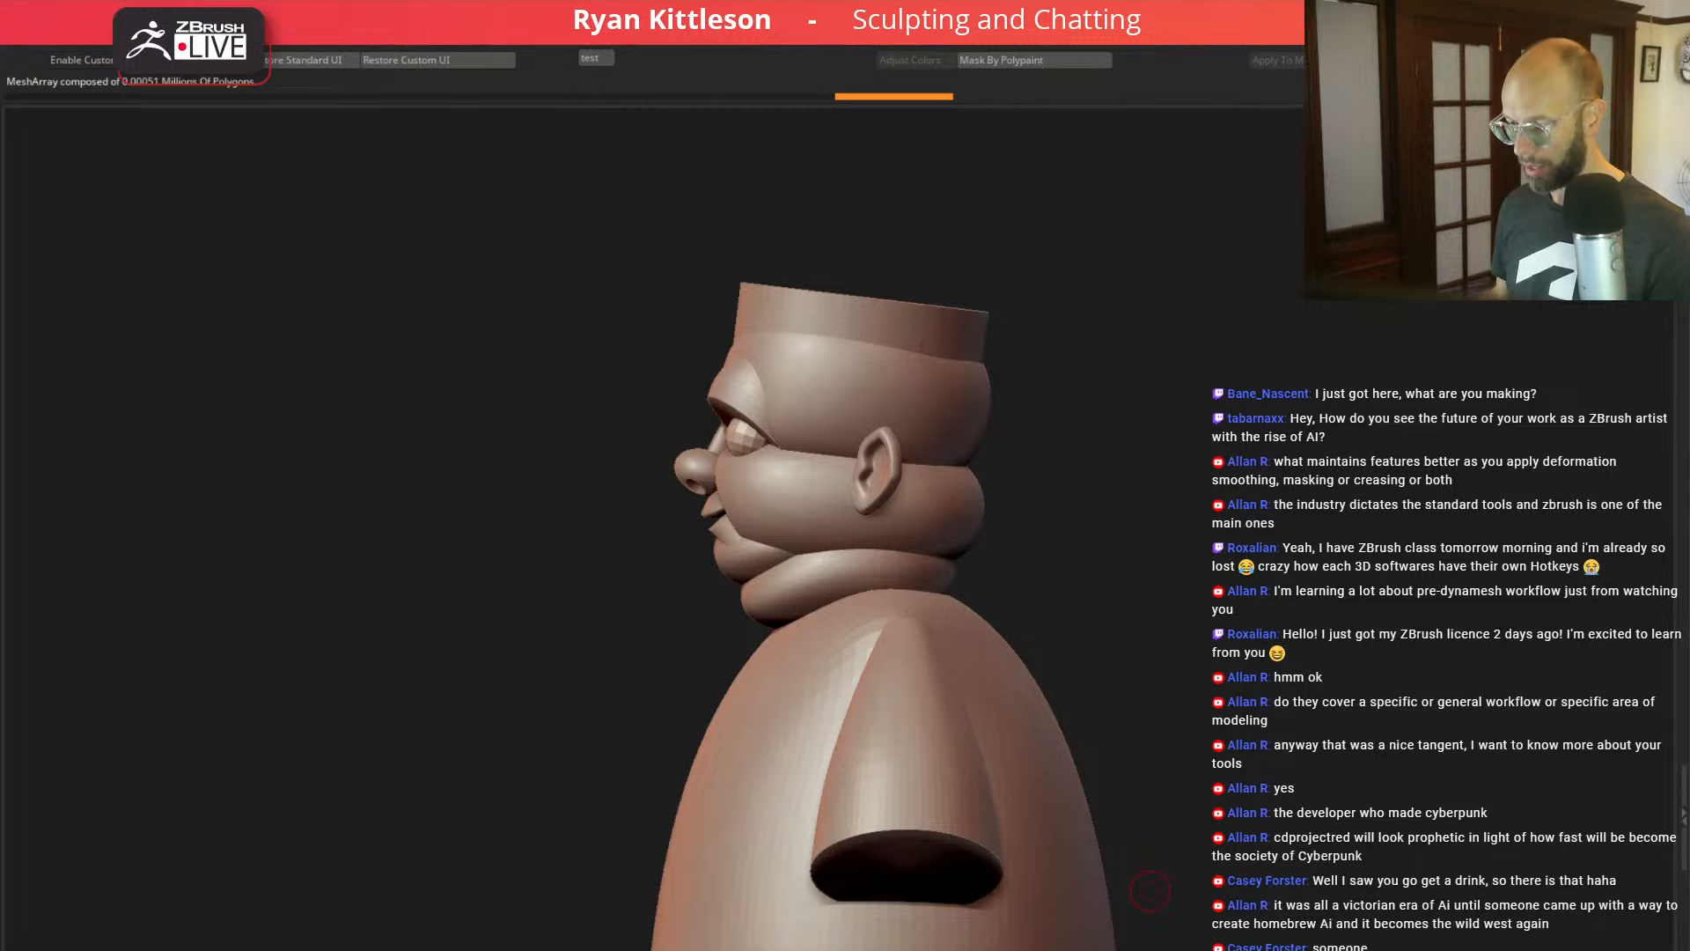
pyautogui.hotkey('alt', 'Tab')
pyautogui.moveTo(863, 267); pyautogui.dragTo(833, 530)
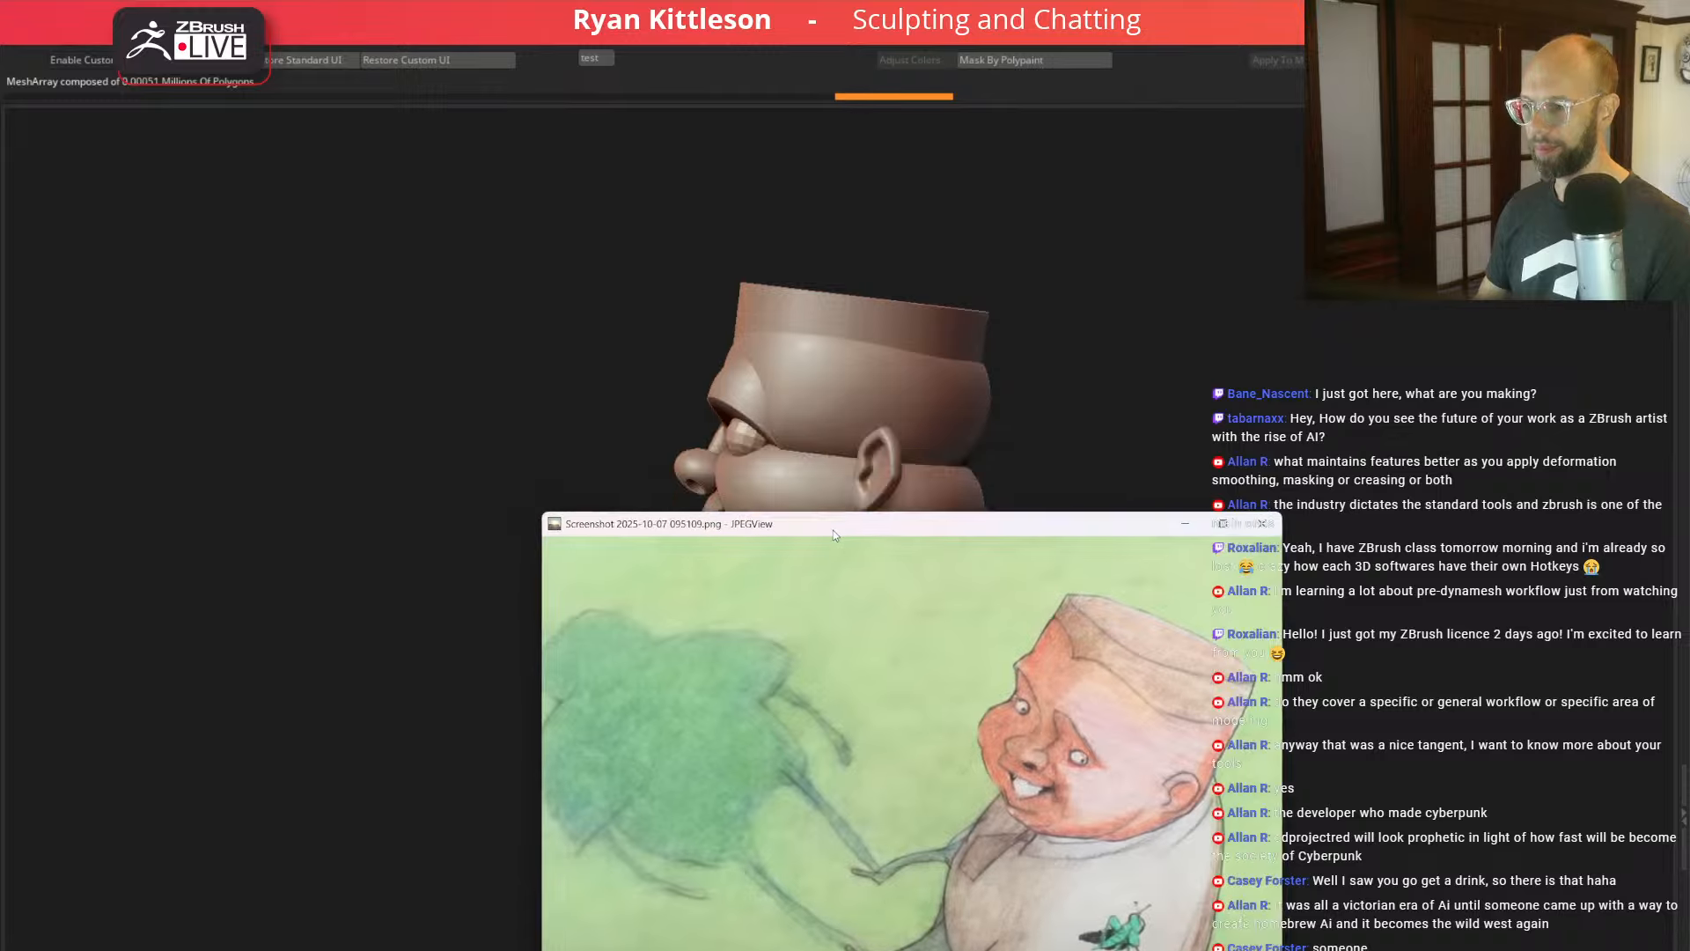
pyautogui.hotkey('alt', 'Tab')
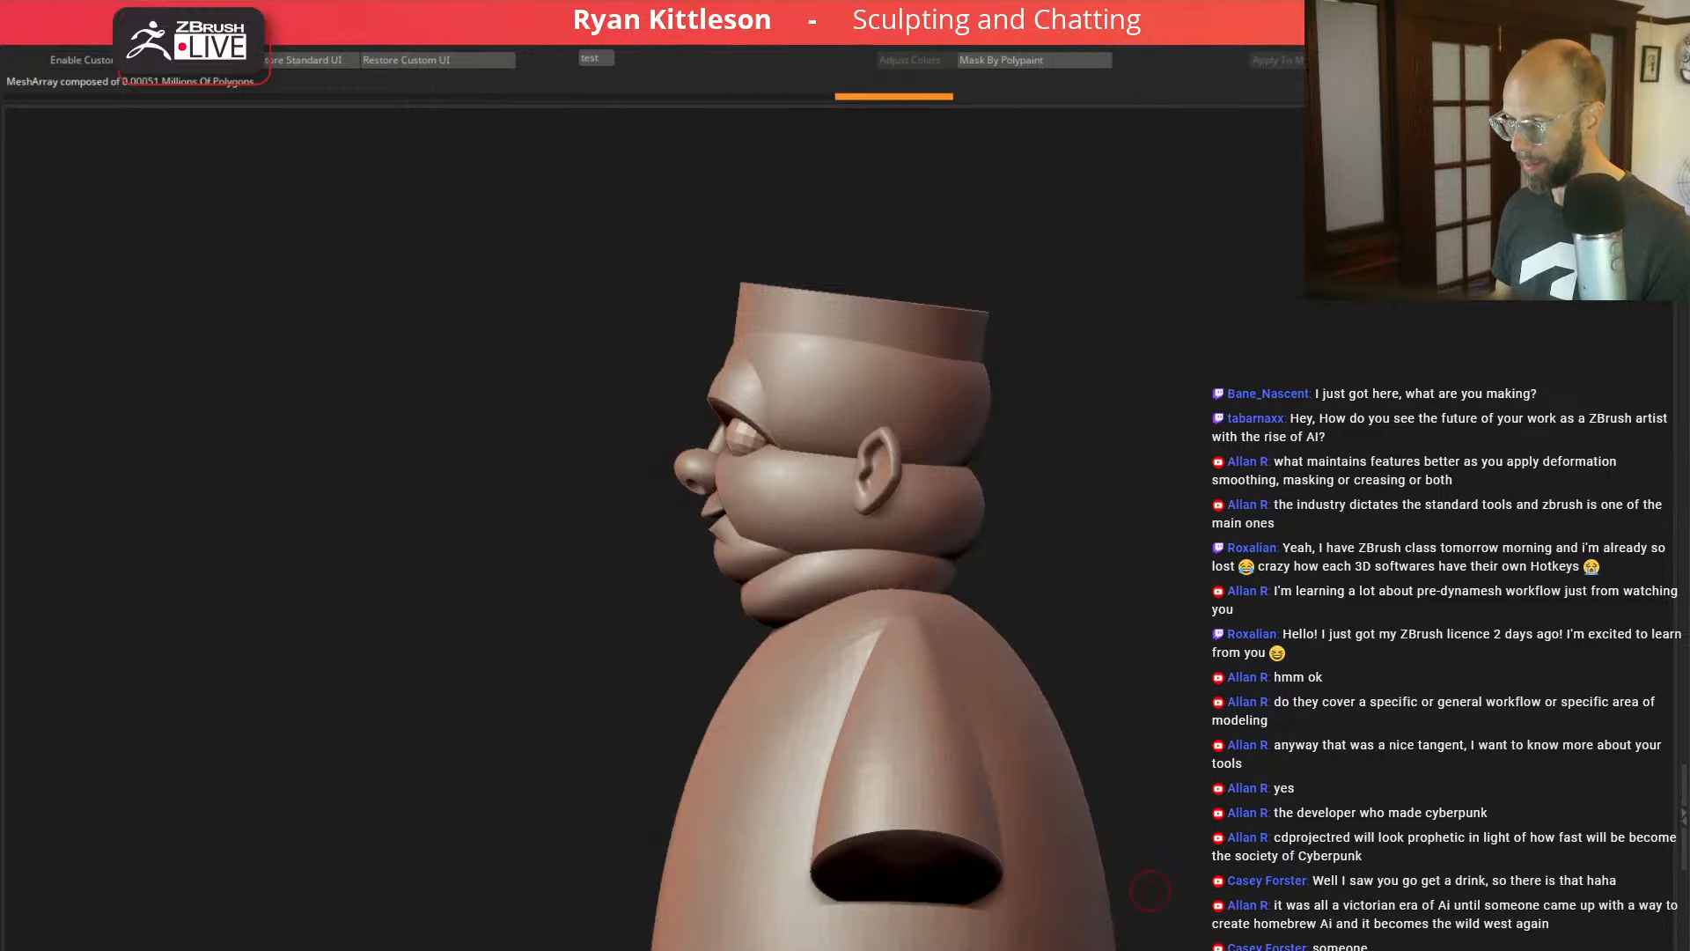
# Step: Turn on the smooth subdivision preview for the eyelid sphere and rotate and fit it within the socket in side view
pyautogui.moveTo(1116, 433); pyautogui.dragTo(1184, 445)
pyautogui.keyDown('alt'); pyautogui.moveTo(1055, 371); pyautogui.dragTo(1164, 557); pyautogui.keyUp('alt')
pyautogui.press('w')
pyautogui.press('d')
pyautogui.moveTo(1237, 310); pyautogui.dragTo(1122, 329)
pyautogui.hotkey('alt', 's')
pyautogui.hotkey('alt', 's')
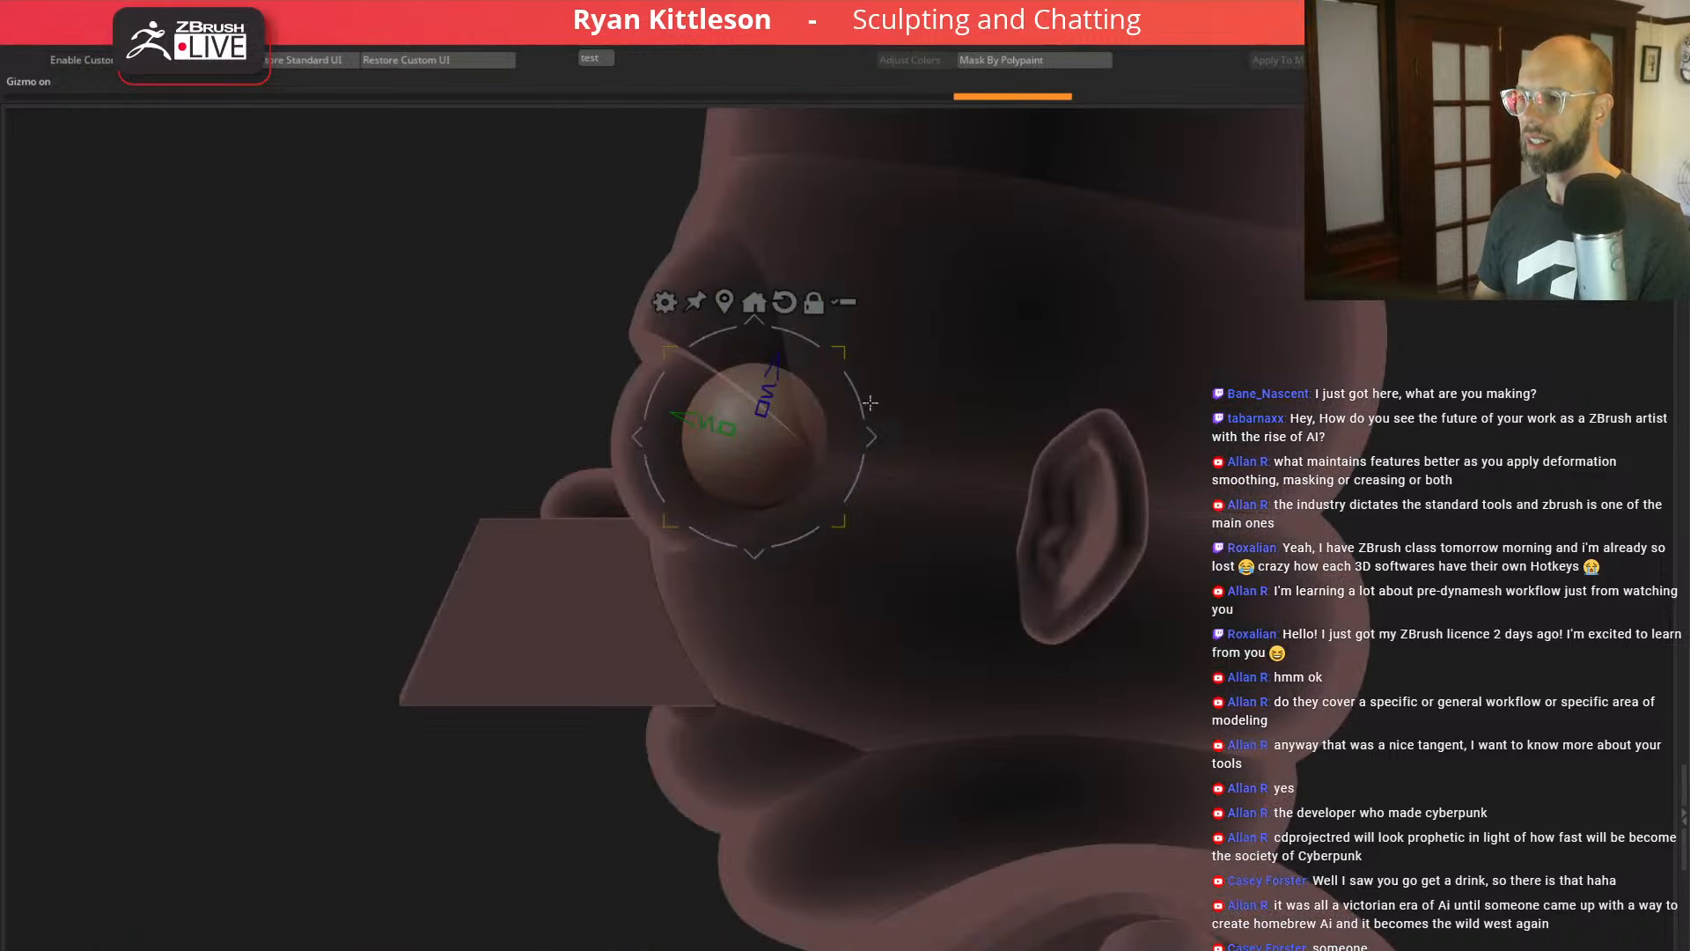
pyautogui.hotkey('shift', 'f')
pyautogui.moveTo(867, 401); pyautogui.dragTo(866, 436)
pyautogui.hotkey('shift', 'f')
pyautogui.hotkey('alt', 't')
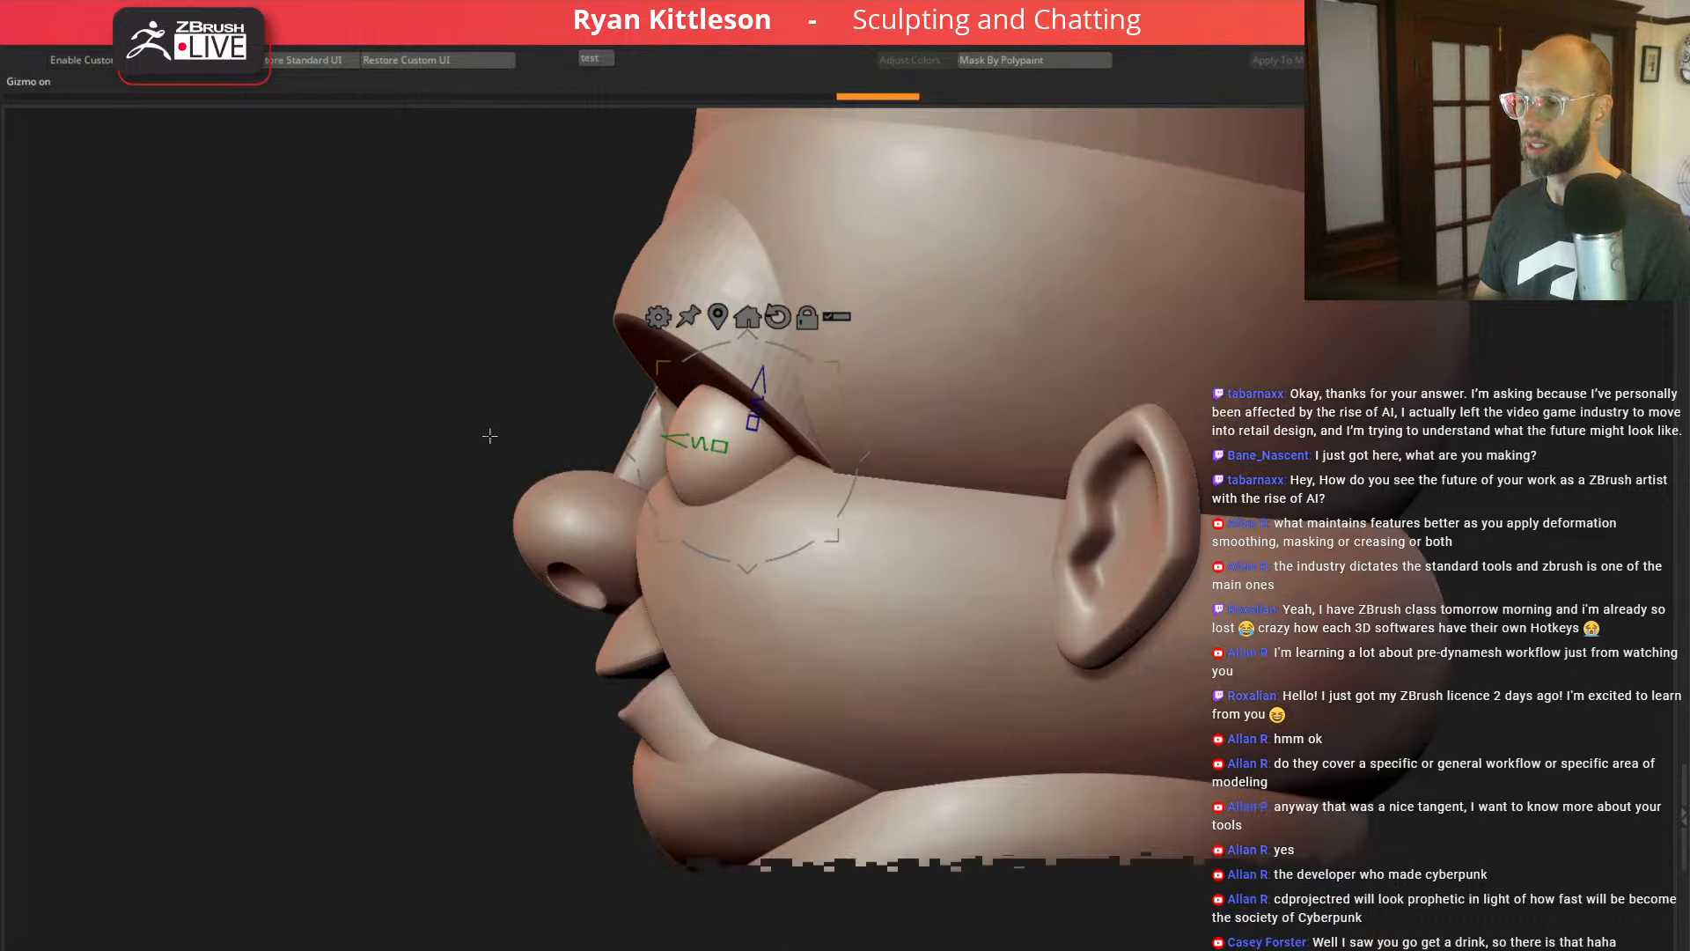
# Step: Isolate the pair of eyelid spheres and show their wireframe and polygroups
pyautogui.moveTo(435, 394); pyautogui.dragTo(594, 387)
pyautogui.hotkey('shift', 'f')
pyautogui.moveTo(1241, 387); pyautogui.dragTo(1351, 427)
pyautogui.hotkey('alt', 't')
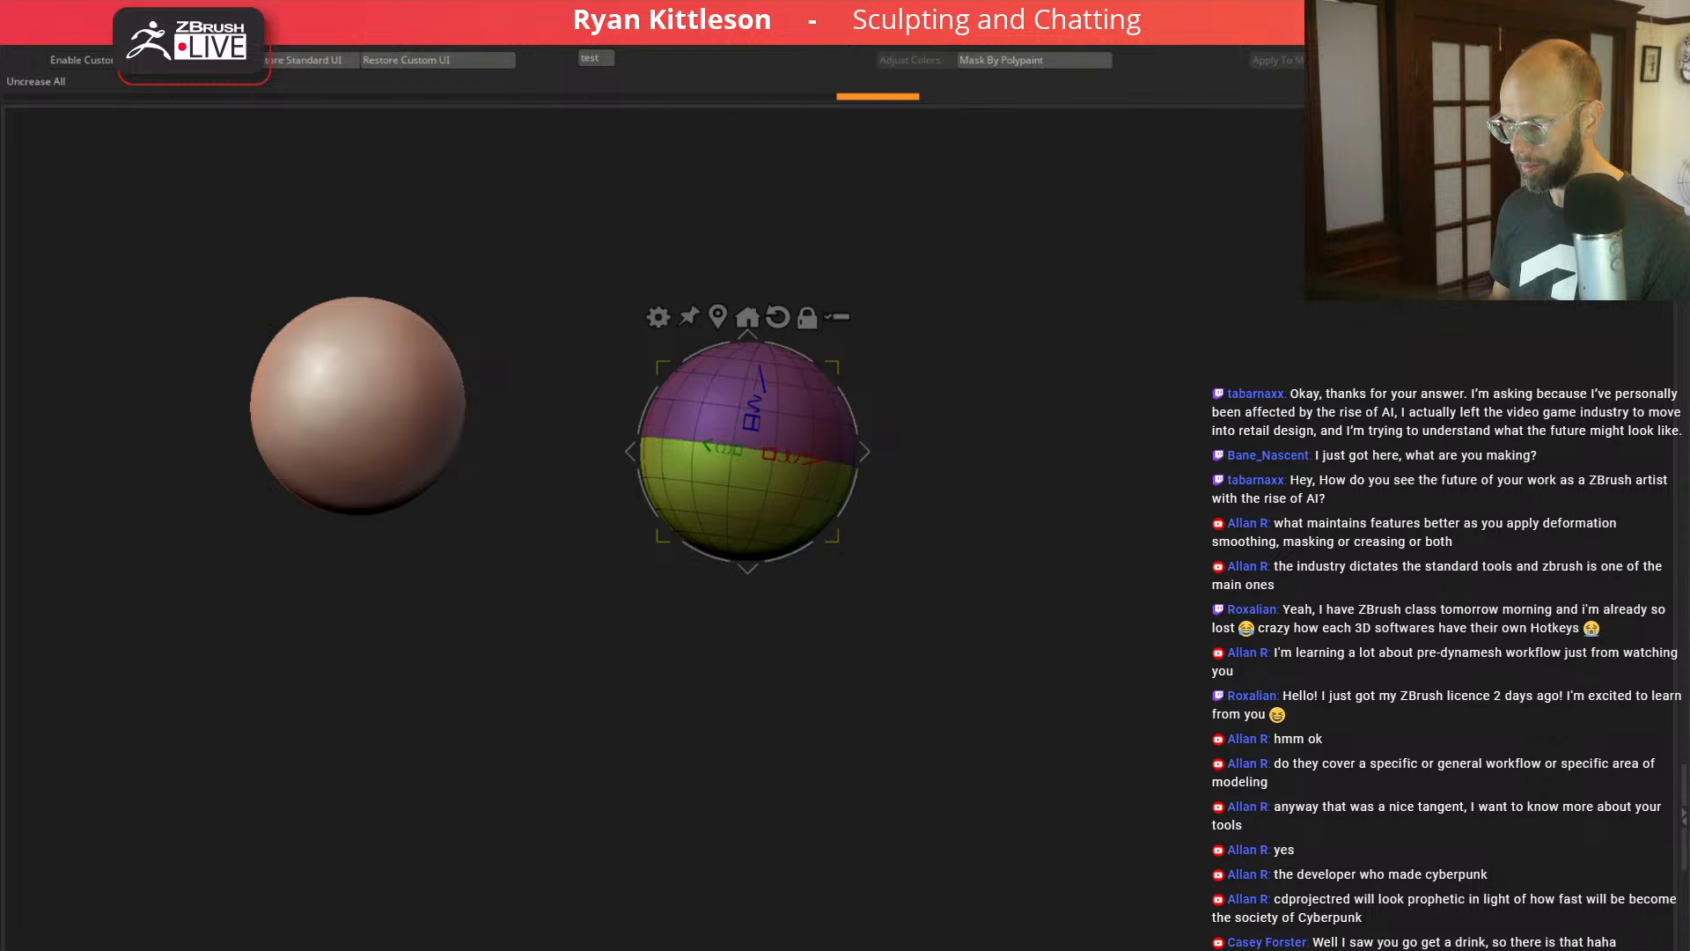
pyautogui.click(886, 946)
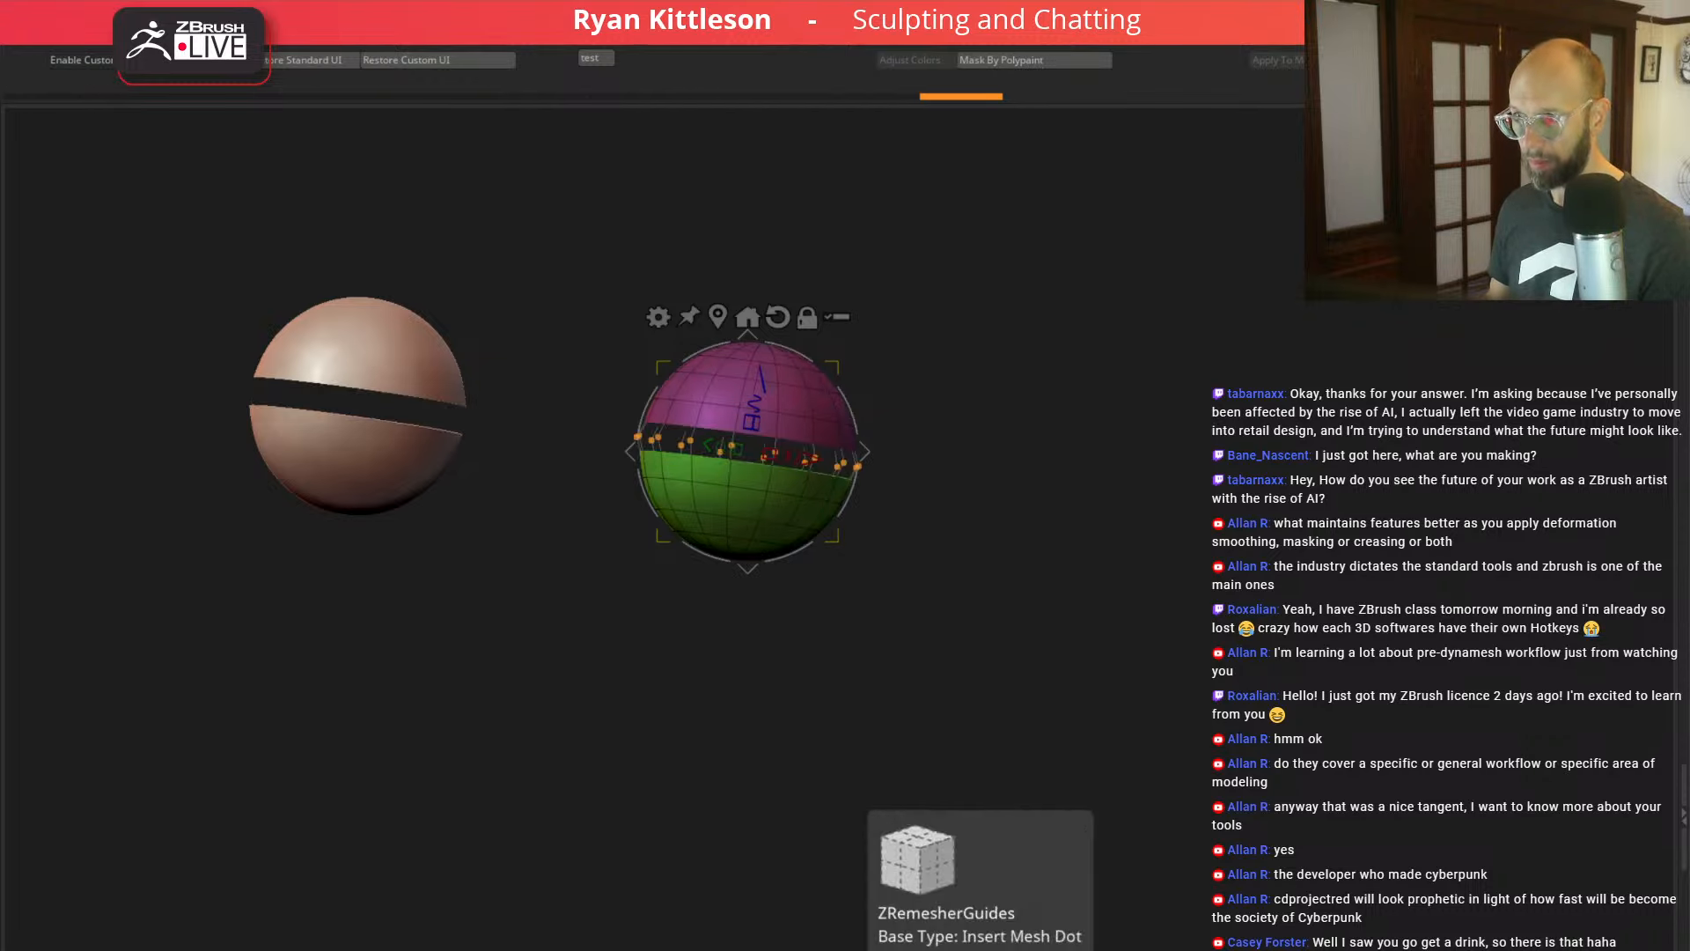
pyautogui.hotkey('ctrl', 'z')
pyautogui.hotkey('ctrl', 'z')
# Step: Mask the sphere's lower polygroup, raise the upper half by about 0.0006 to open a thin gap, and clear the mask
pyautogui.press('f')
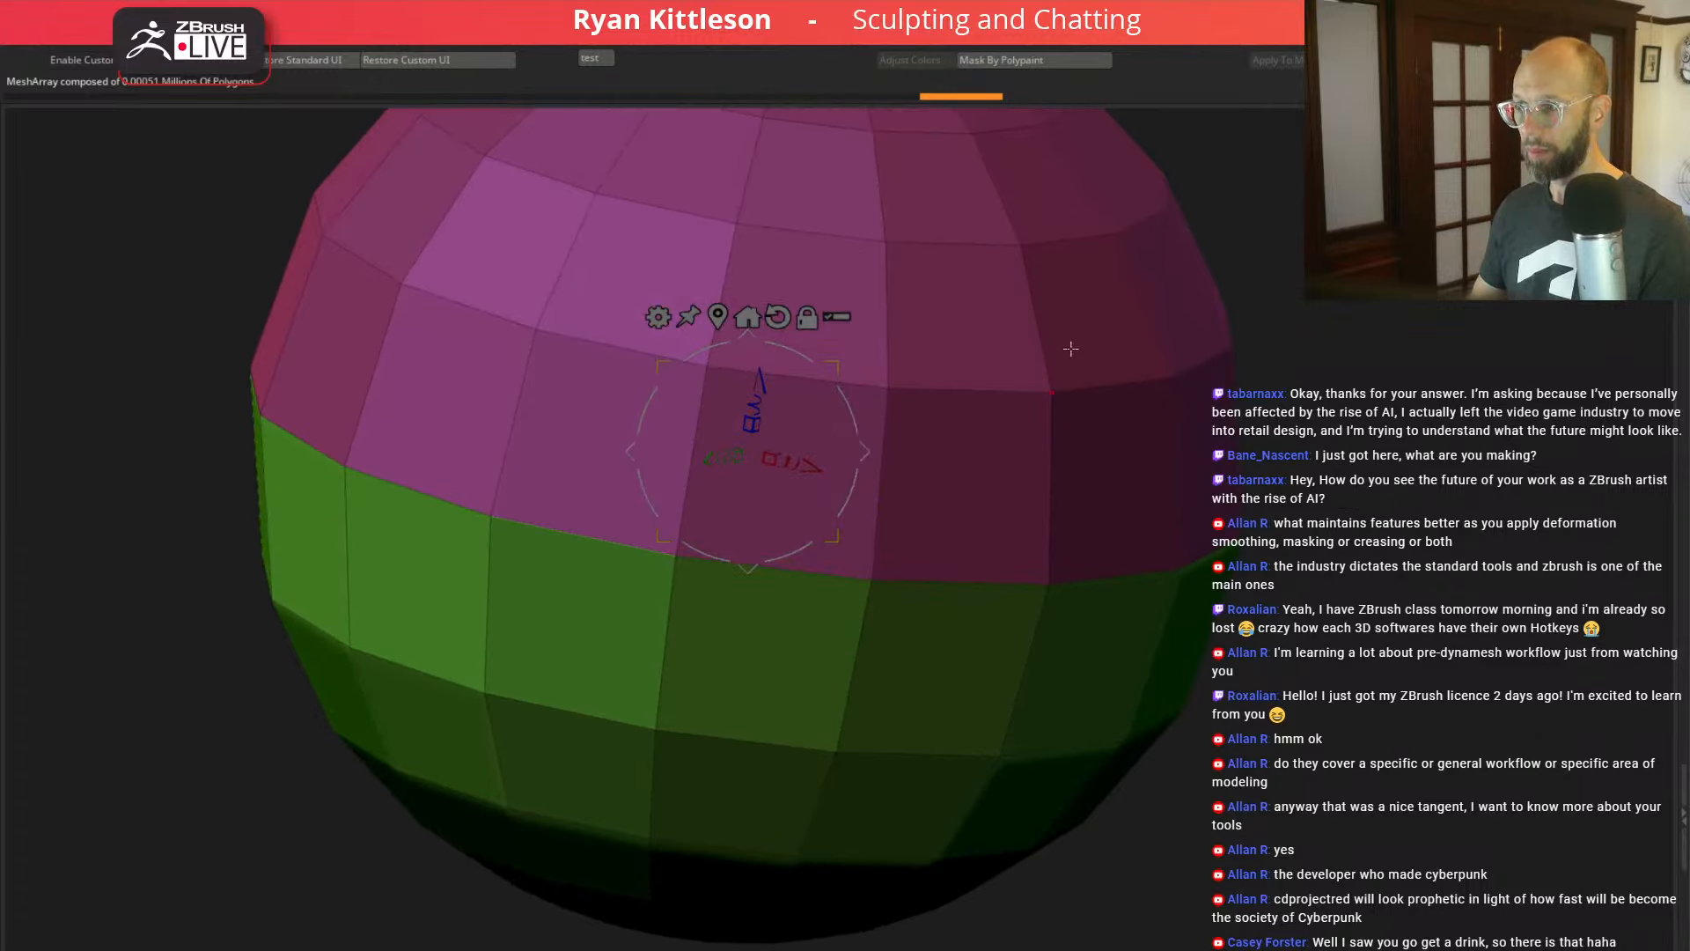
pyautogui.keyDown('ctrl'); pyautogui.click(883, 236); pyautogui.keyUp('ctrl')
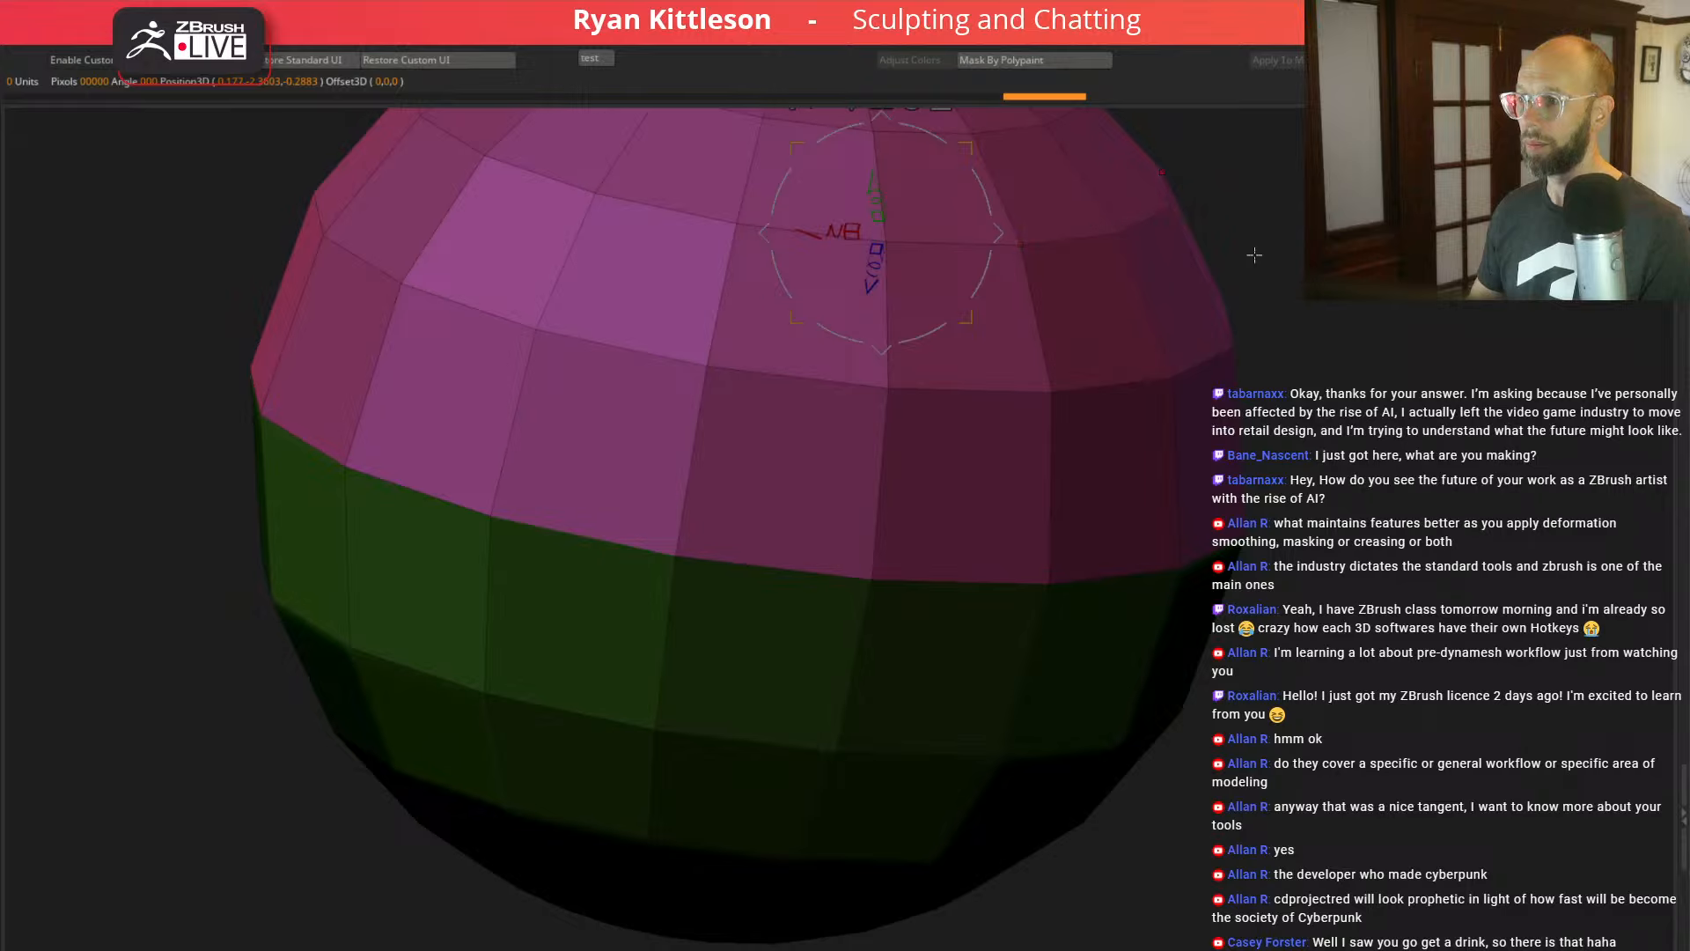
pyautogui.keyDown('alt'); pyautogui.moveTo(1360, 281); pyautogui.dragTo(1323, 398); pyautogui.keyUp('alt')
pyautogui.keyDown('alt'); pyautogui.moveTo(1250, 215); pyautogui.dragTo(1255, 336); pyautogui.keyUp('alt')
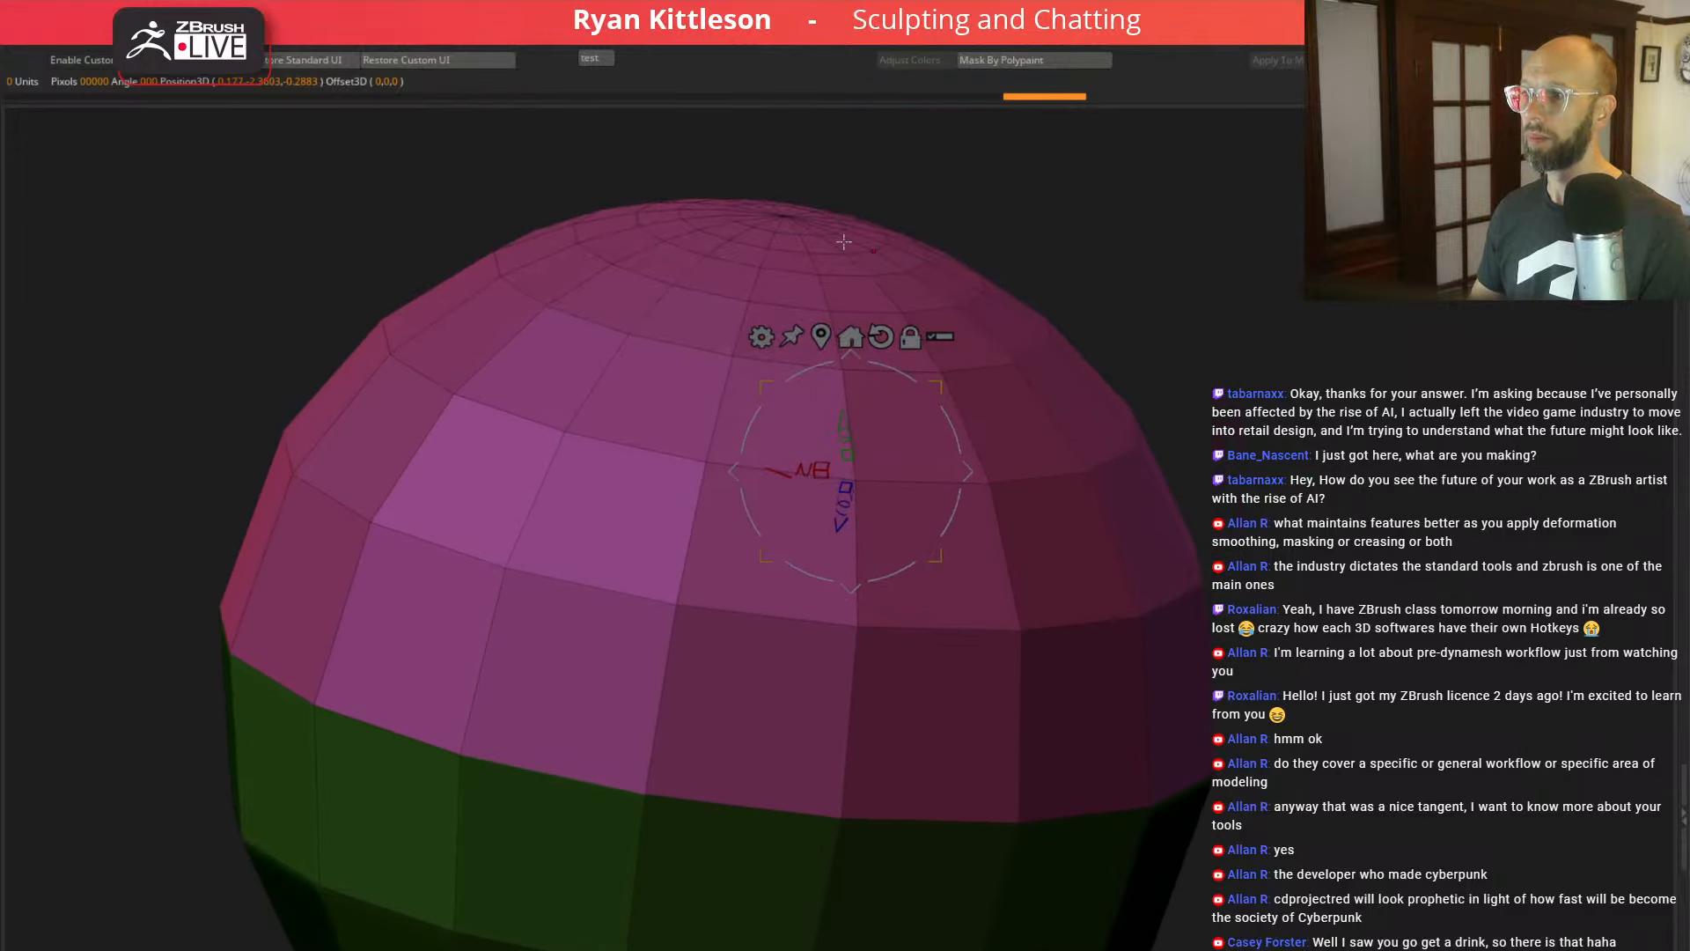
pyautogui.click(786, 214)
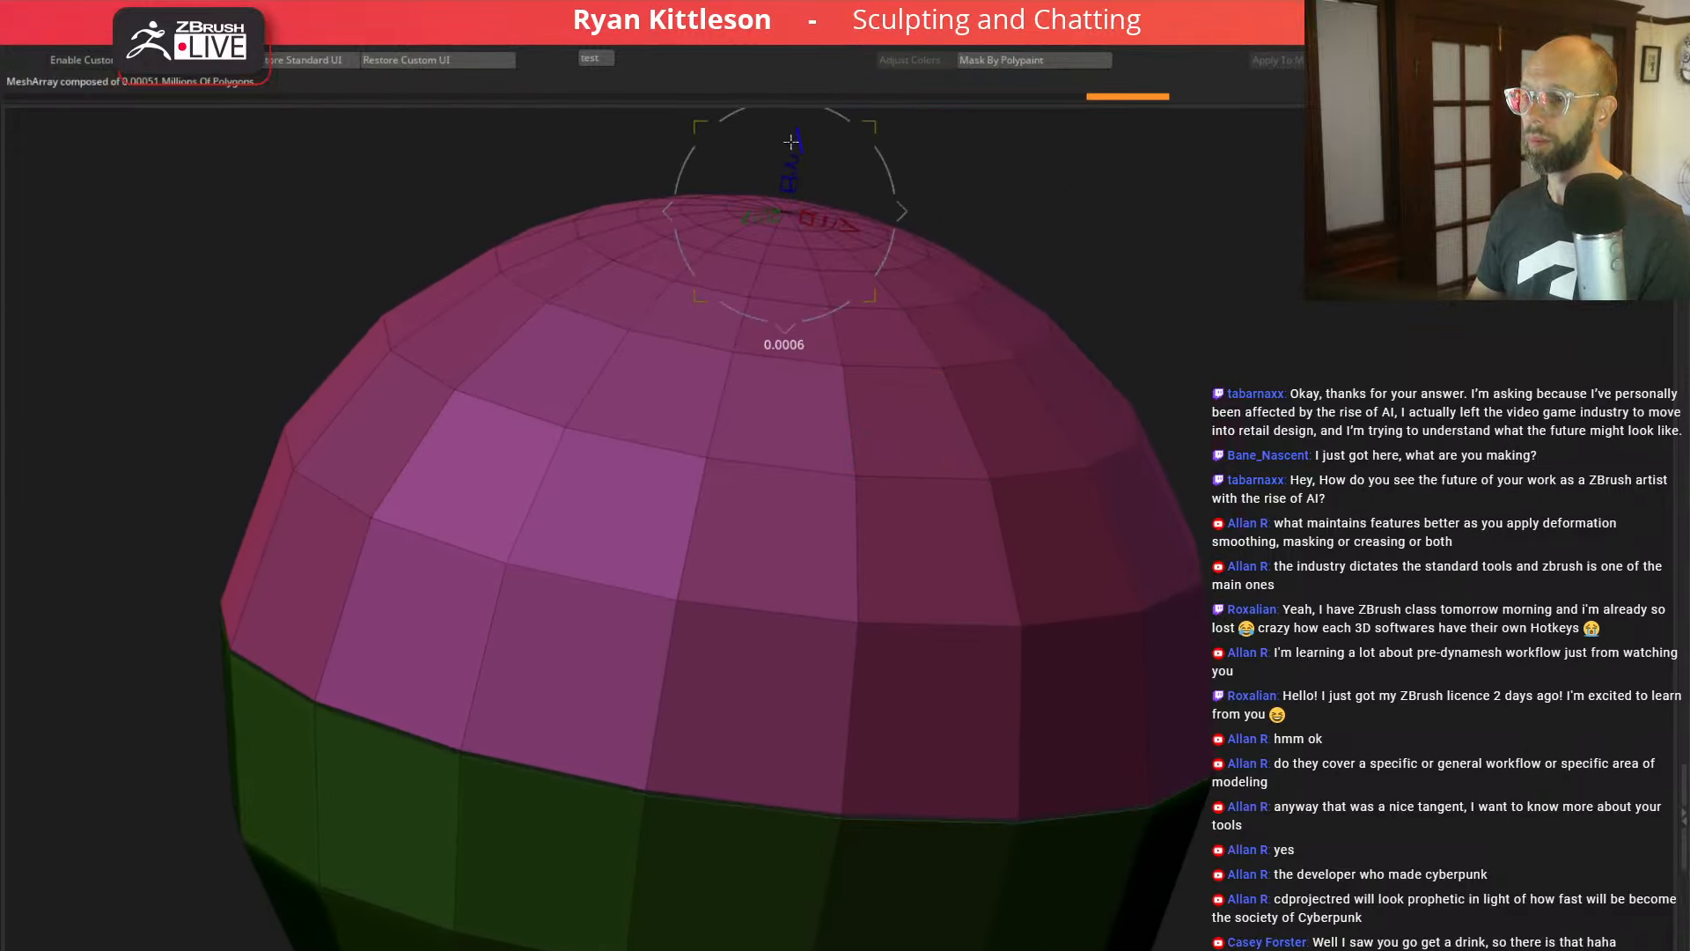
pyautogui.keyDown('ctrl'); pyautogui.moveTo(1215, 317); pyautogui.dragTo(1233, 336); pyautogui.keyUp('ctrl')
pyautogui.moveTo(1301, 603); pyautogui.dragTo(1313, 508)
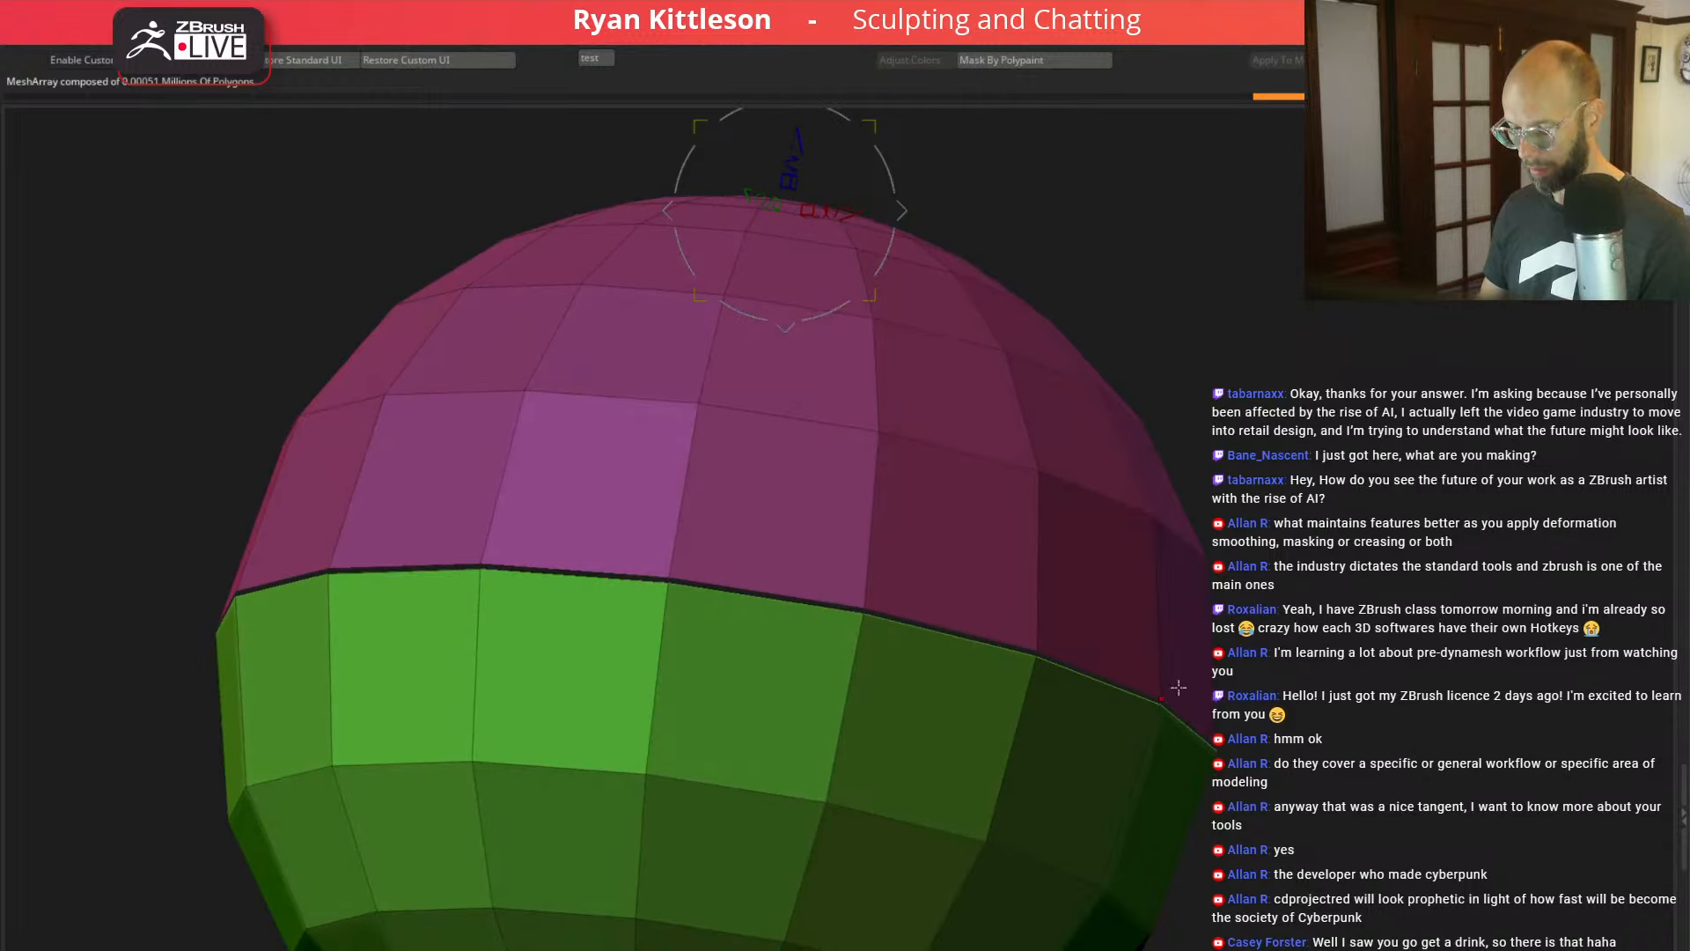
# Step: Try closing the open edge along the sphere's gap with ZModeler's Close edge action set to Convex Hole
pyautogui.press('q')
pyautogui.press('space')
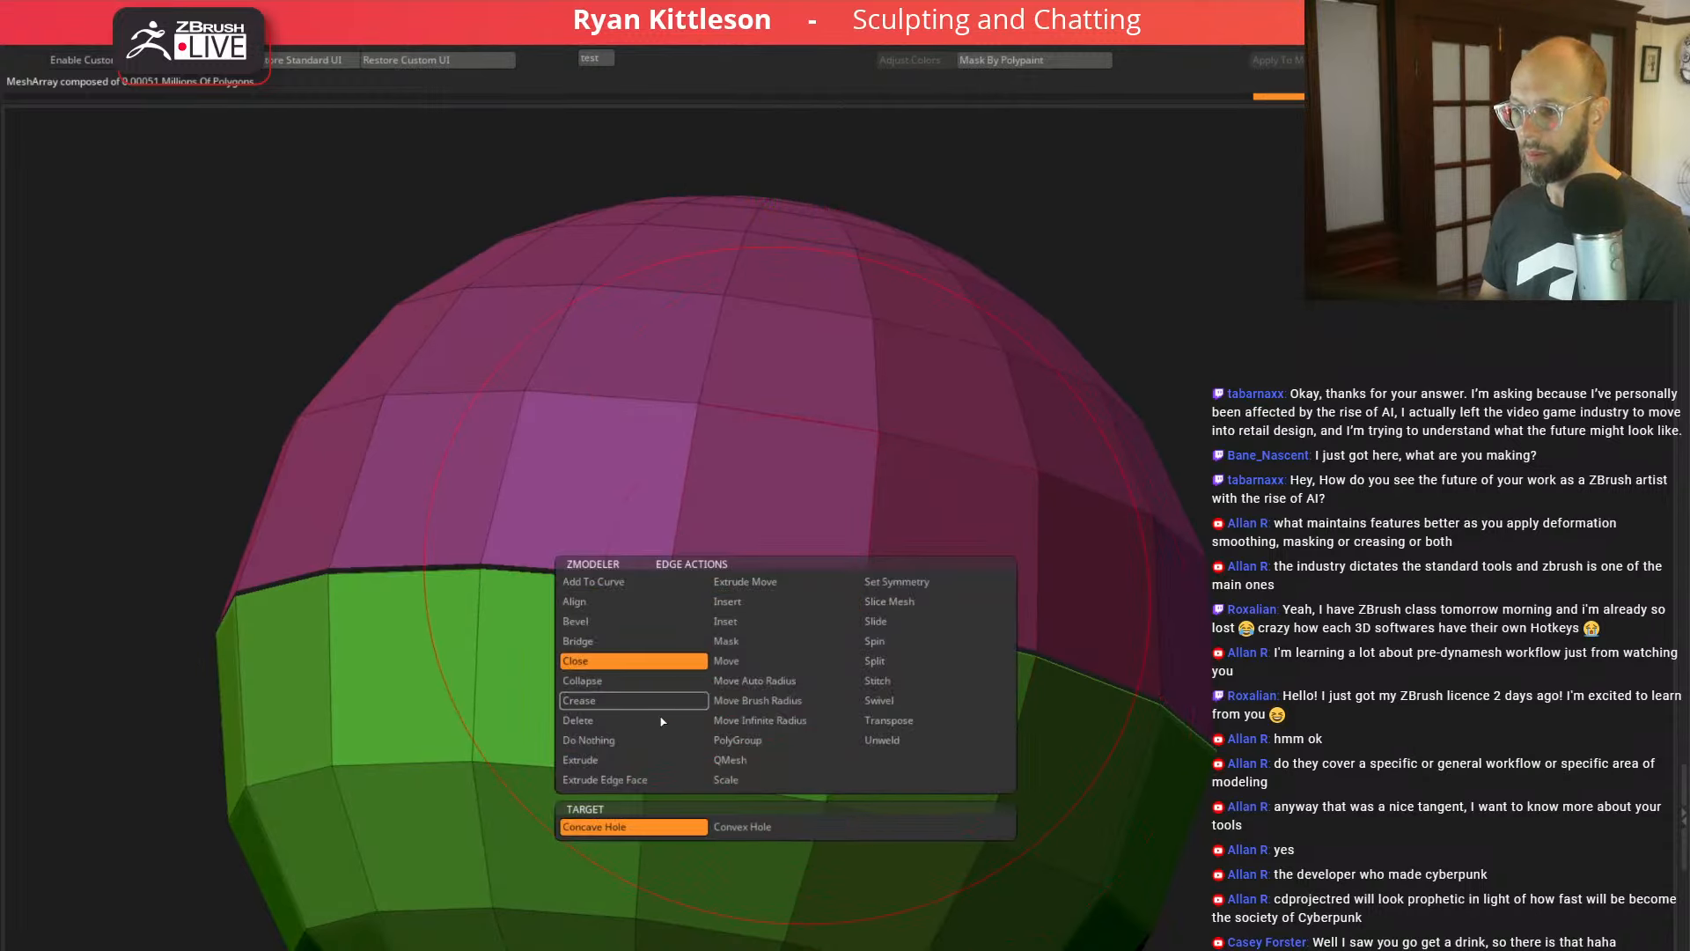
pyautogui.click(742, 826)
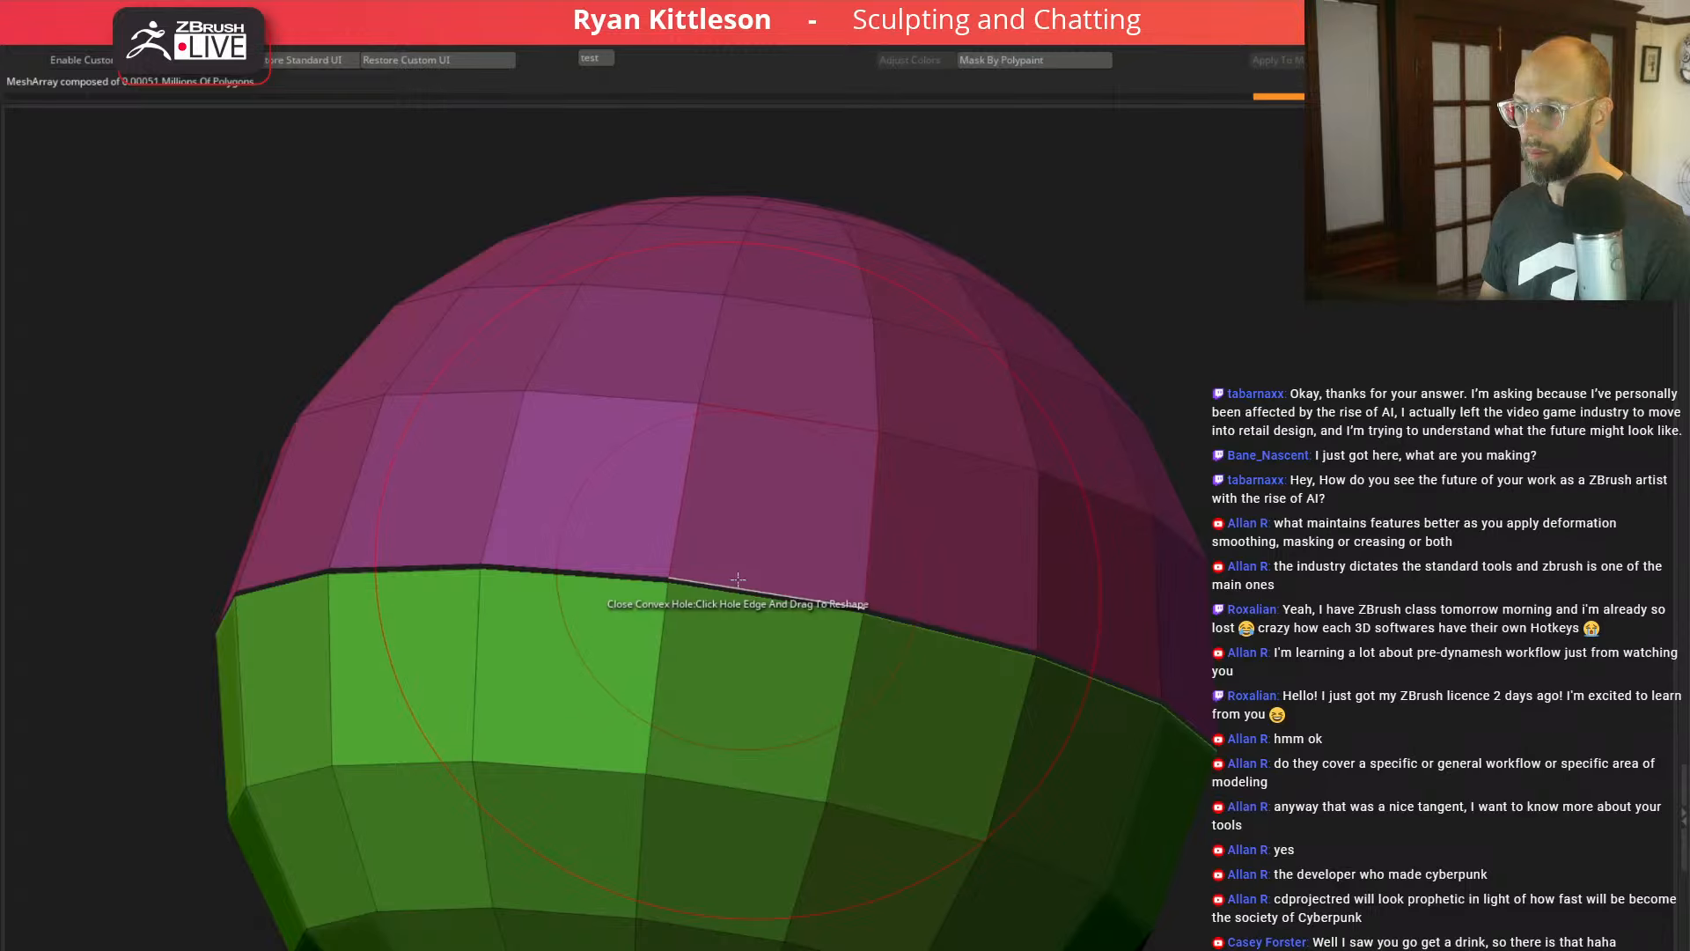
pyautogui.click(738, 580)
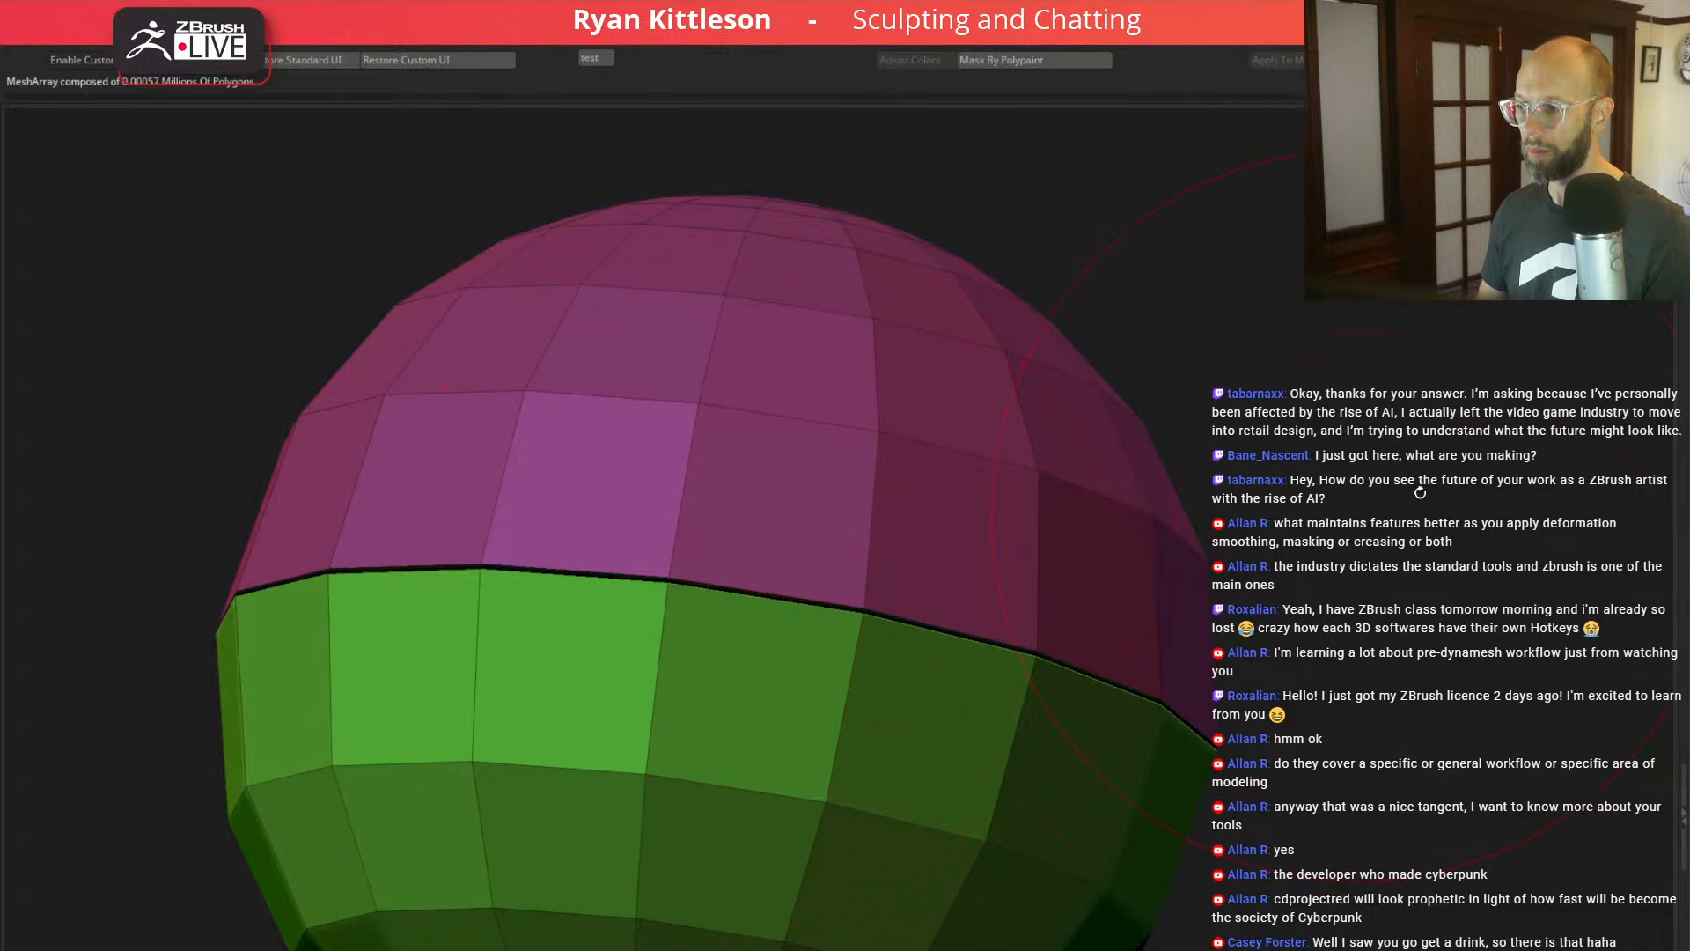
# Step: Check the sphere's seam with smooth subdivision on and the wireframe hidden, and undo the hole closing and mask clearing
pyautogui.moveTo(1420, 492); pyautogui.dragTo(1317, 548)
pyautogui.press('d')
pyautogui.hotkey('shift', 'f')
pyautogui.hotkey('shift', 'd')
pyautogui.hotkey('ctrl', 'z')
pyautogui.hotkey('ctrl', 'z')
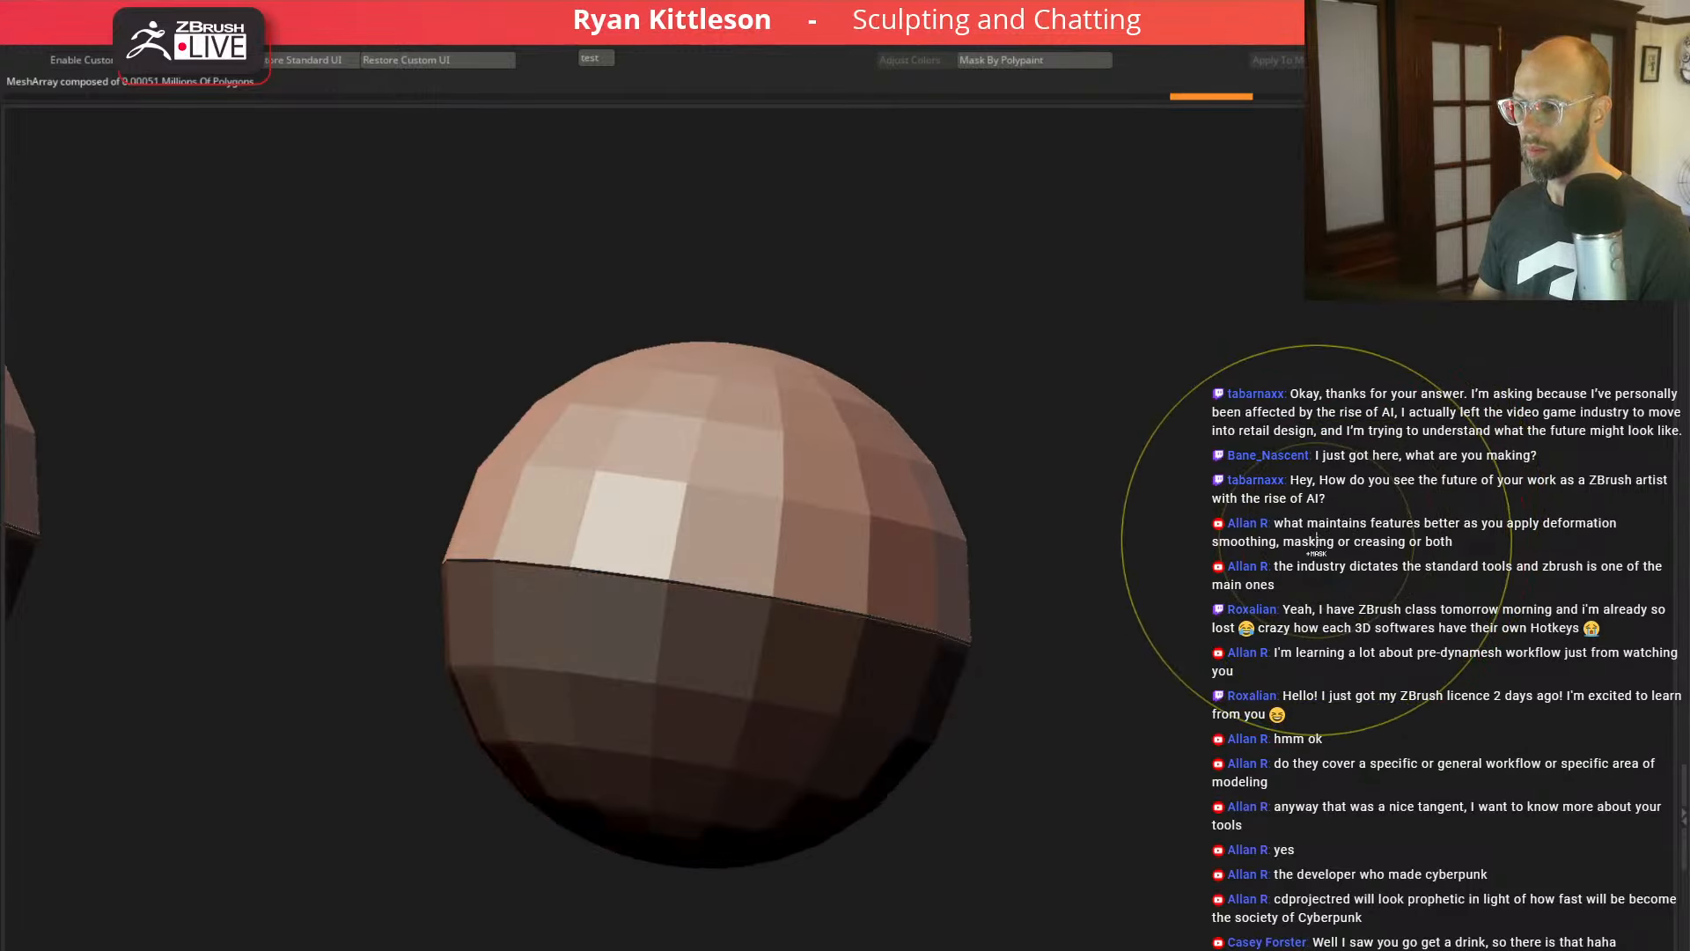
# Step: Clear the sphere's mask, turn on smooth subdivision, and crease the open edges along the gap
pyautogui.keyDown('ctrl'); pyautogui.moveTo(1307, 543); pyautogui.dragTo(1296, 550); pyautogui.keyUp('ctrl')
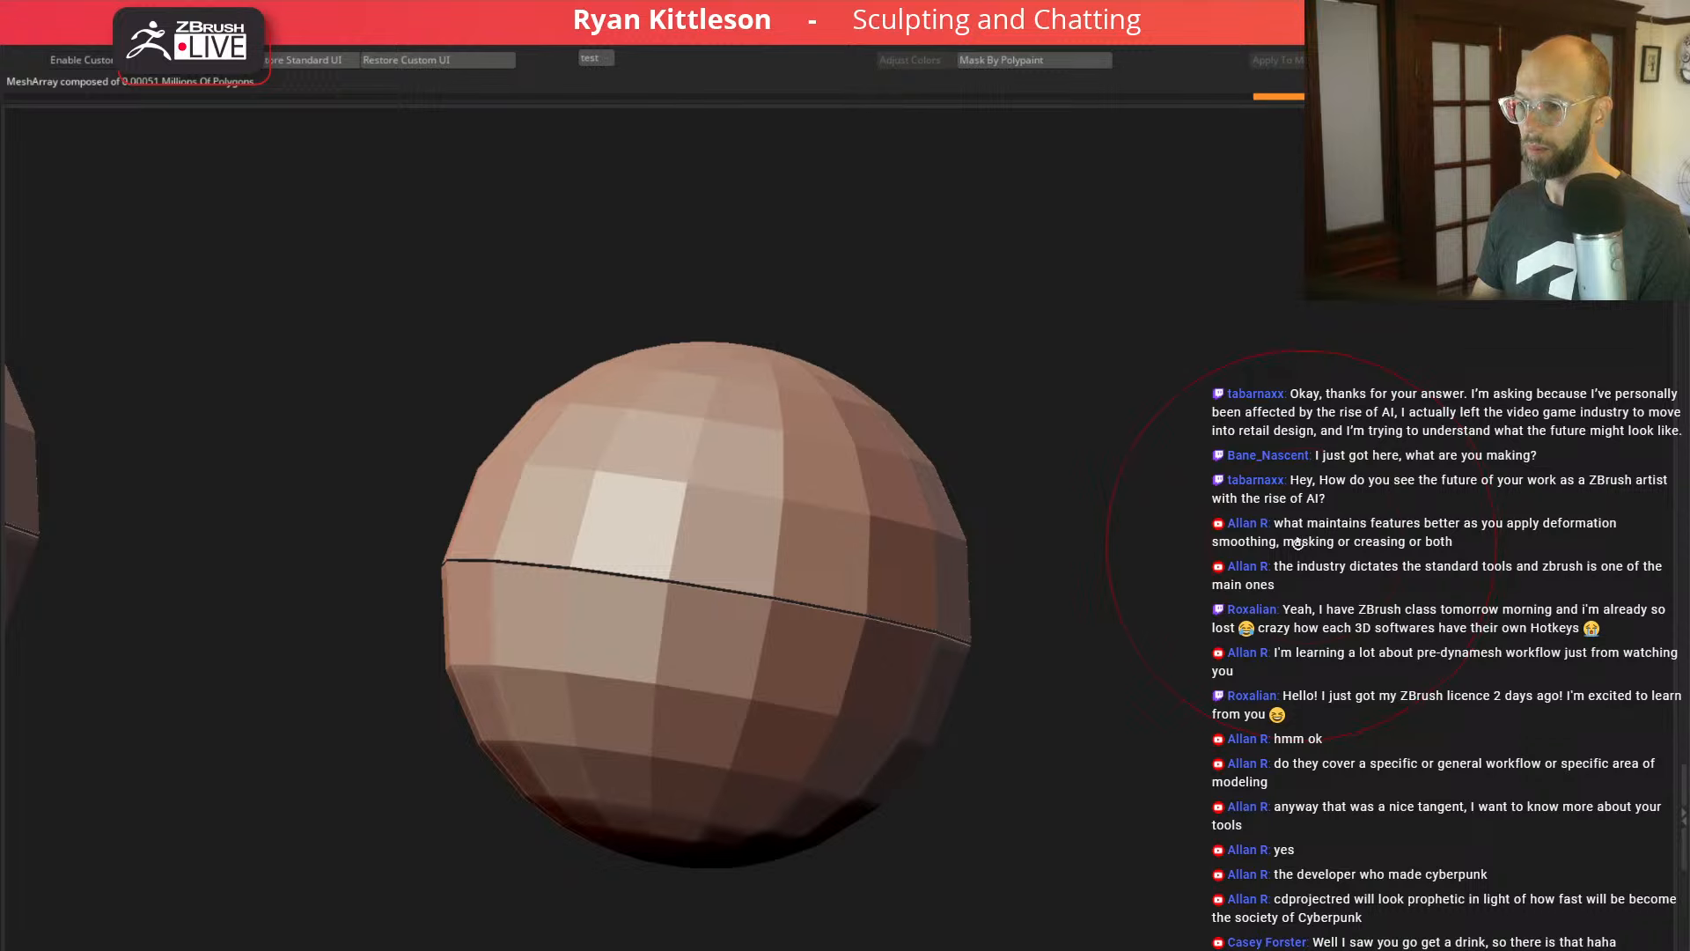
pyautogui.press('d')
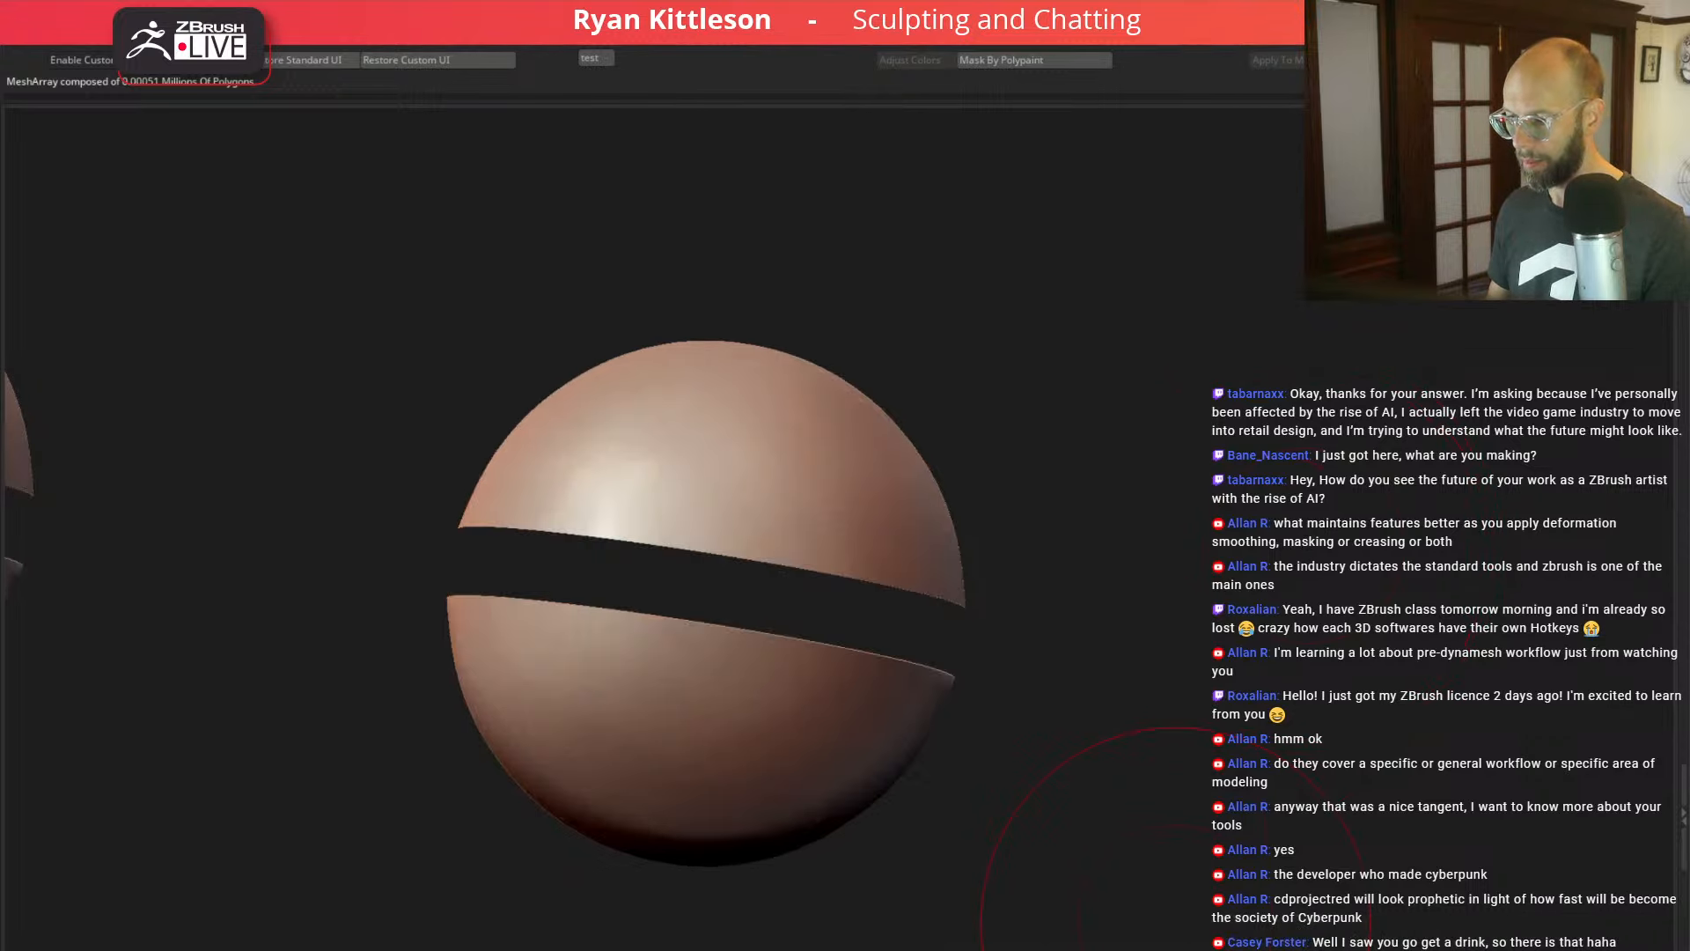
pyautogui.click(1136, 949)
pyautogui.moveTo(1256, 853)
pyautogui.mouseDown()
pyautogui.moveTo(1283, 807)
pyautogui.moveTo(1261, 852)
pyautogui.mouseUp()
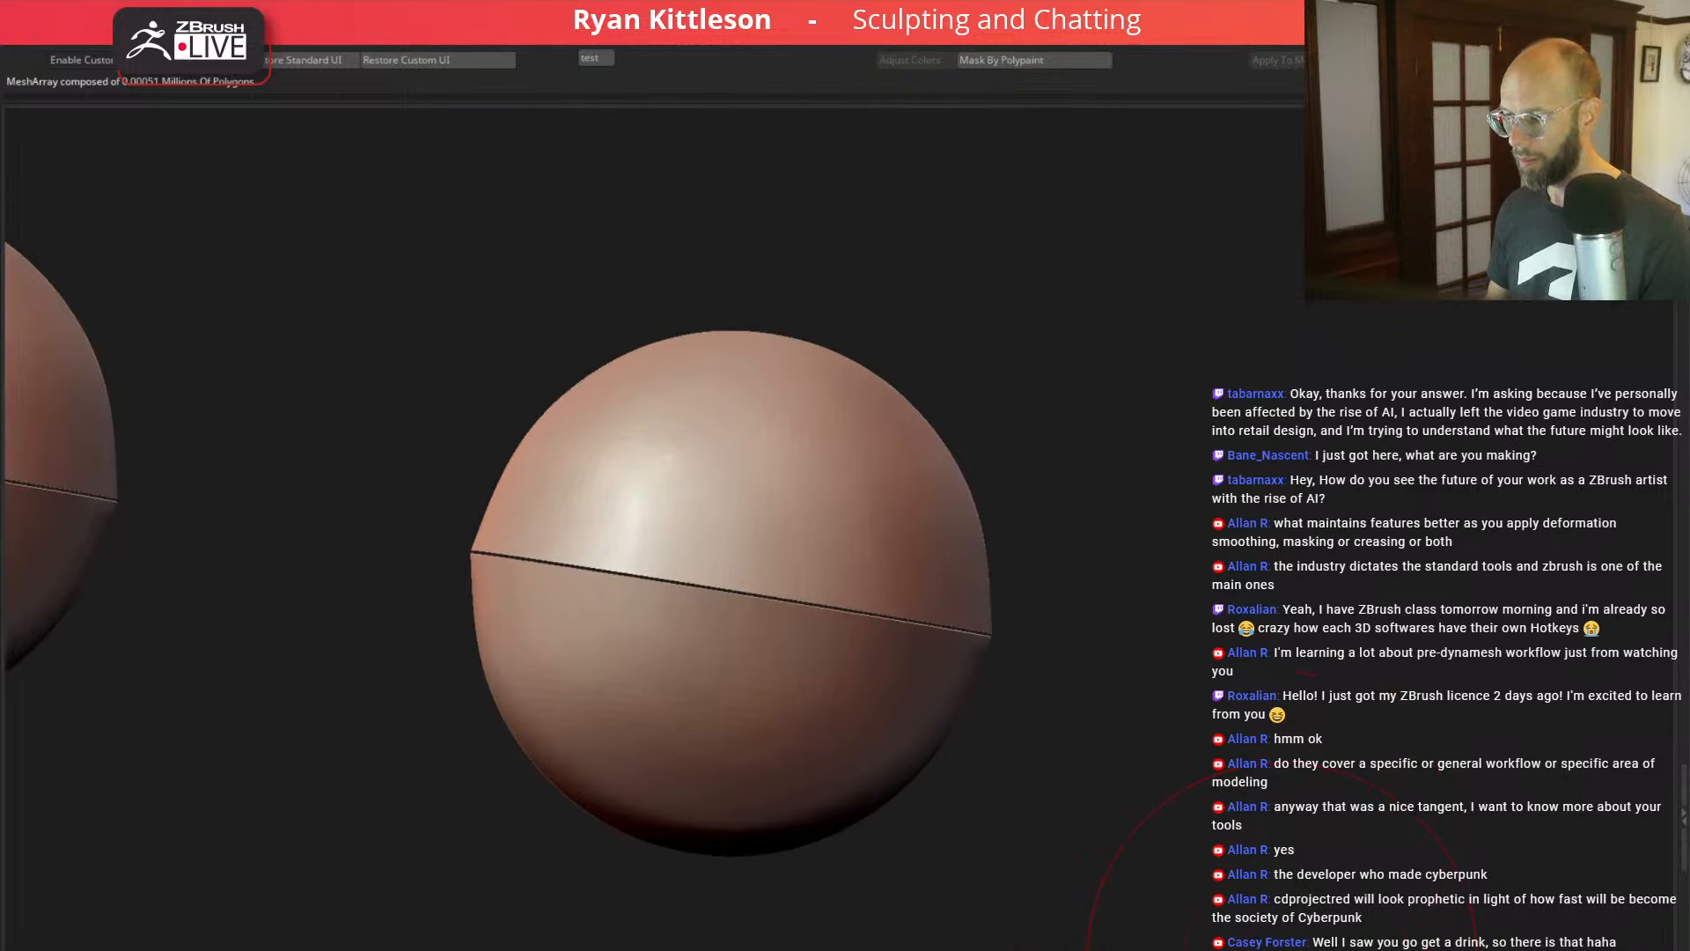
# Step: Add thickness to both halves of the eyelid spheres and reduce it to a thin shell
pyautogui.click(1160, 949)
pyautogui.click(1191, 949)
pyautogui.click(1190, 949)
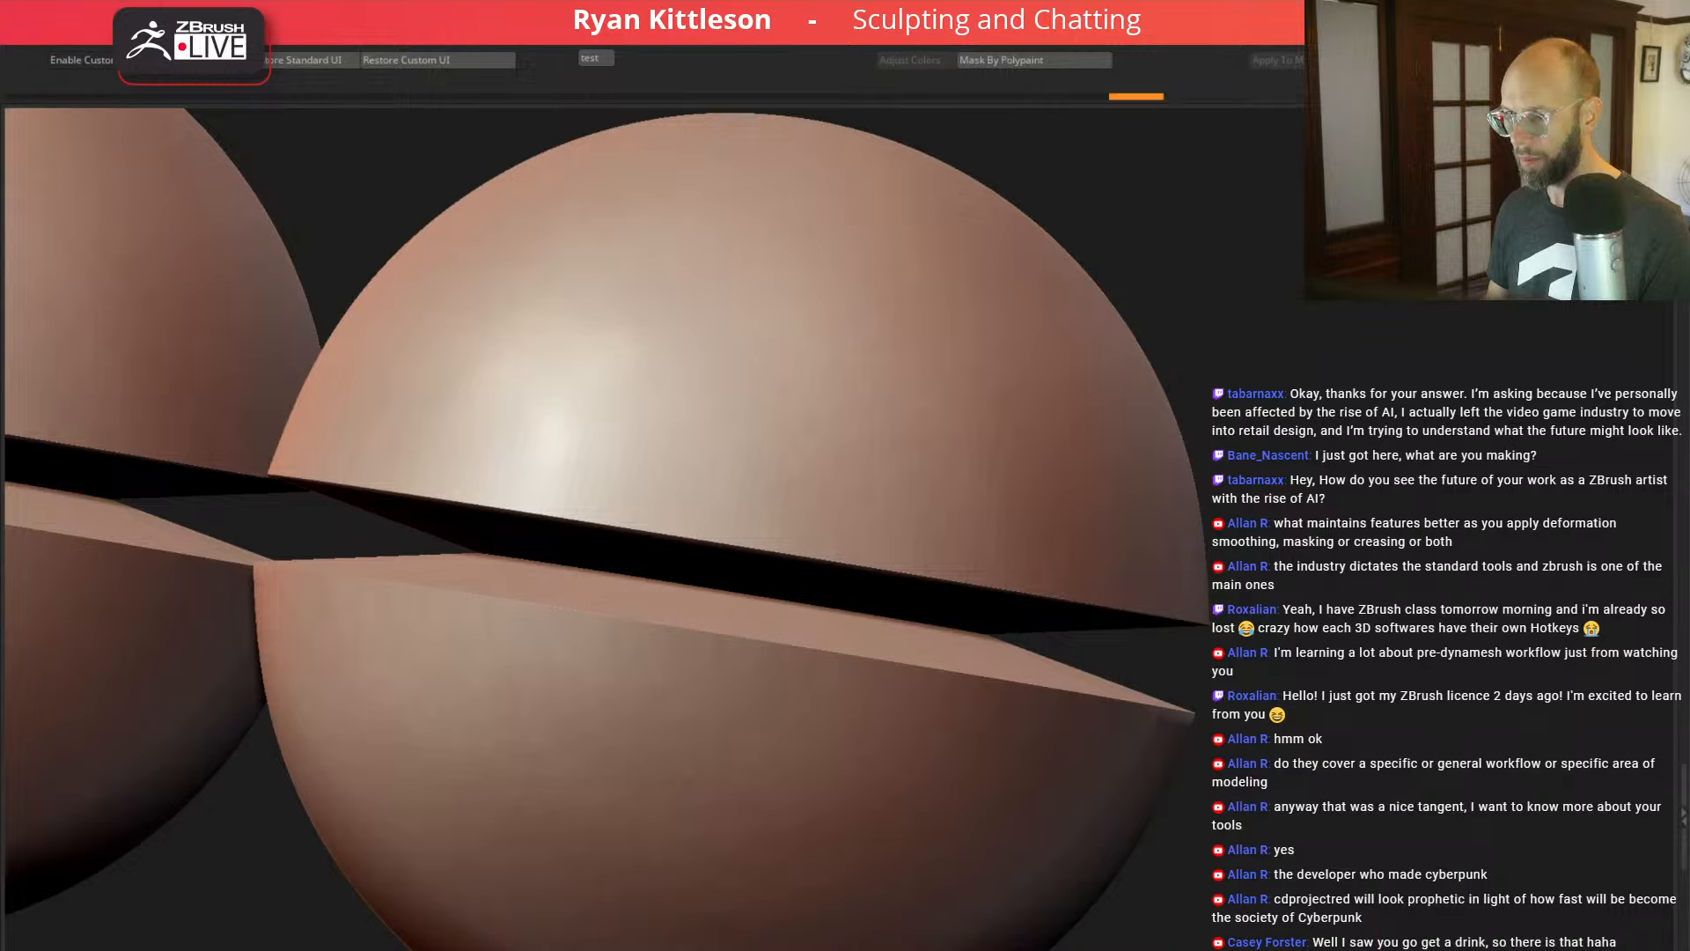
pyautogui.click(1190, 949)
pyautogui.click(1190, 949)
pyautogui.click(1190, 949)
pyautogui.click(1190, 949)
pyautogui.click(1190, 949)
pyautogui.click(1190, 949)
pyautogui.click(1190, 949)
pyautogui.click(1190, 949)
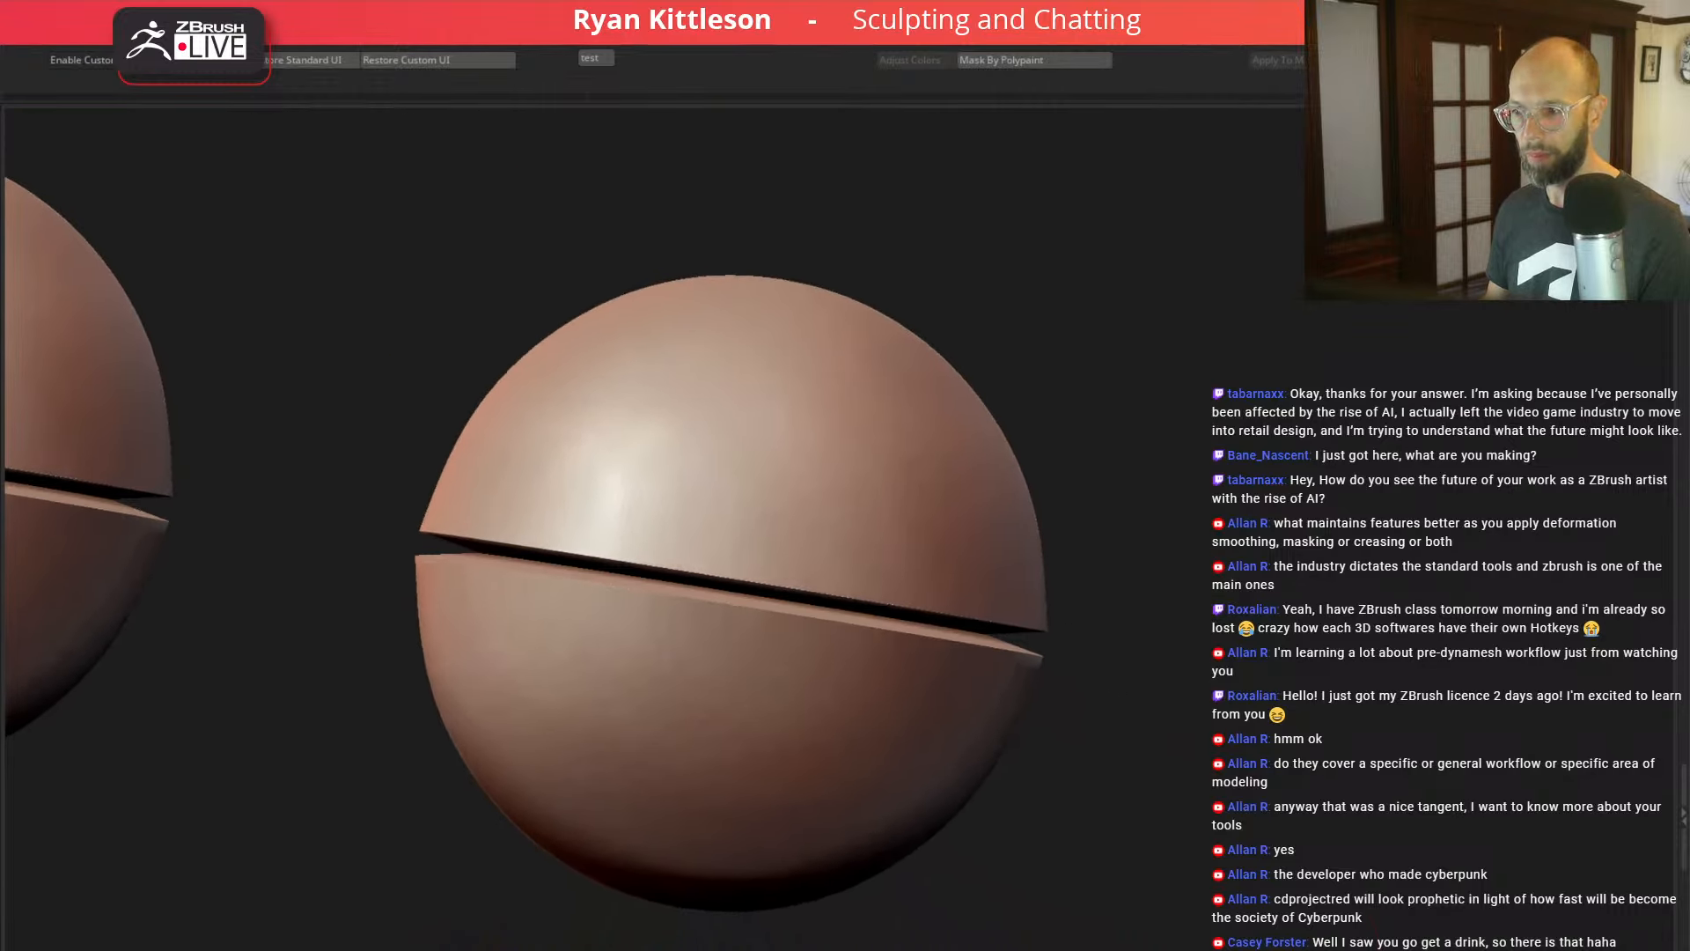
pyautogui.click(1190, 950)
pyautogui.click(1190, 949)
pyautogui.click(1190, 949)
pyautogui.click(1190, 949)
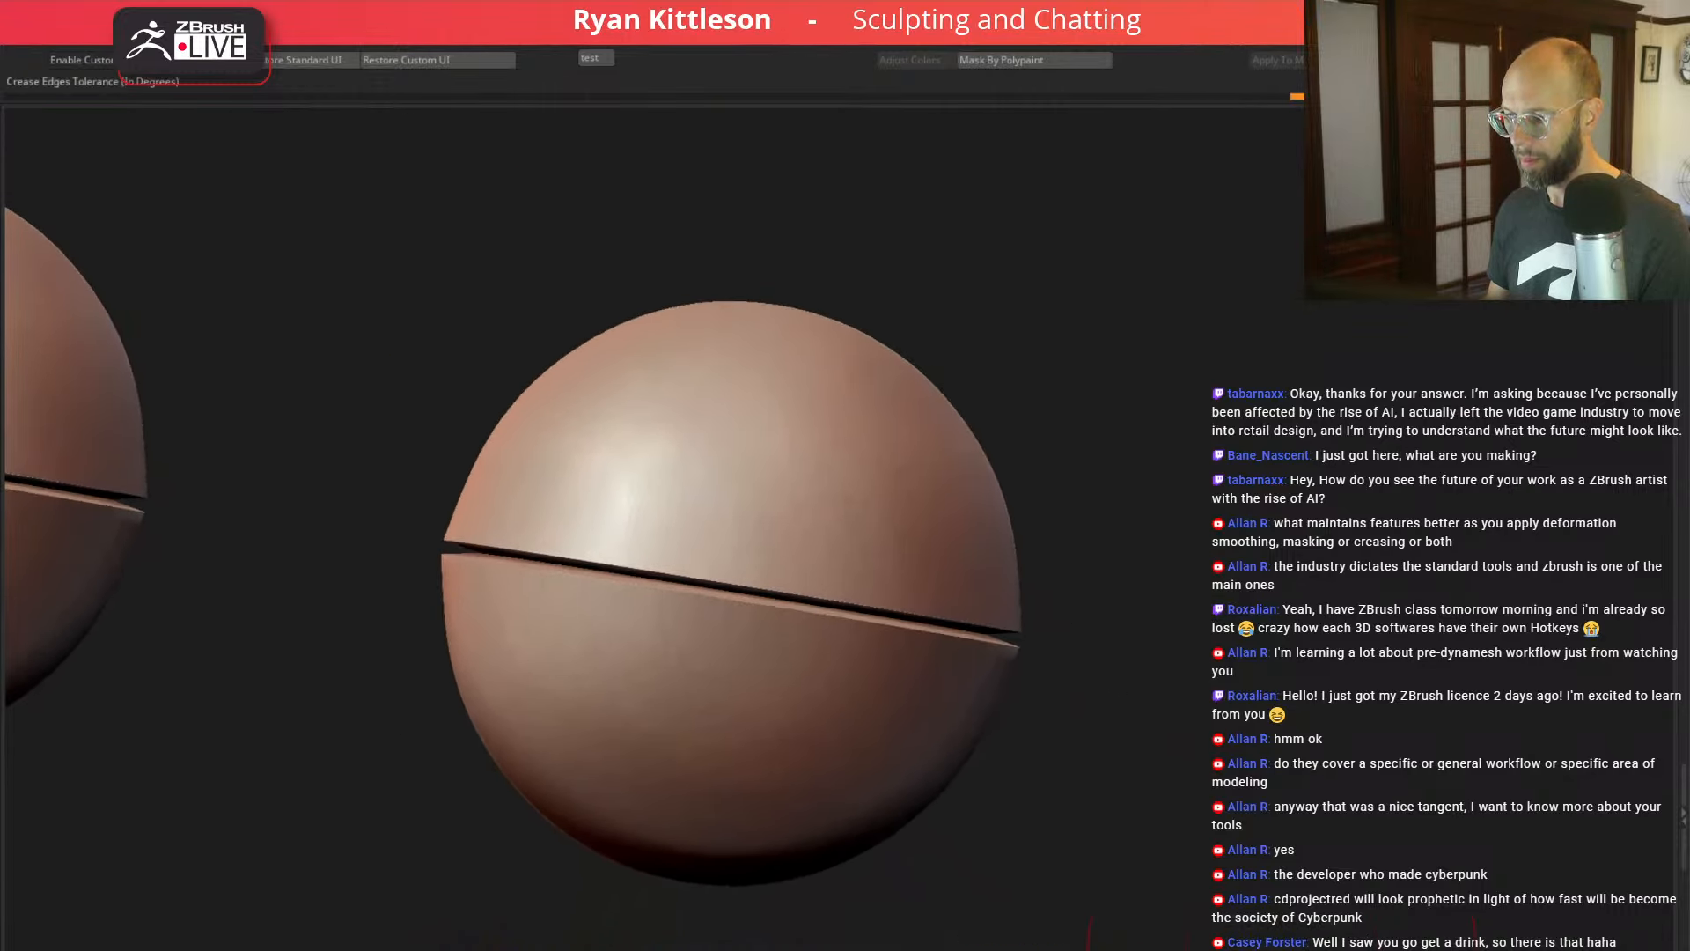
# Step: Try removing the creases along the sphere's gap, and undo the change
pyautogui.click(1281, 949)
pyautogui.click(1281, 949)
pyautogui.click(1281, 949)
pyautogui.click(1281, 949)
pyautogui.click(1281, 949)
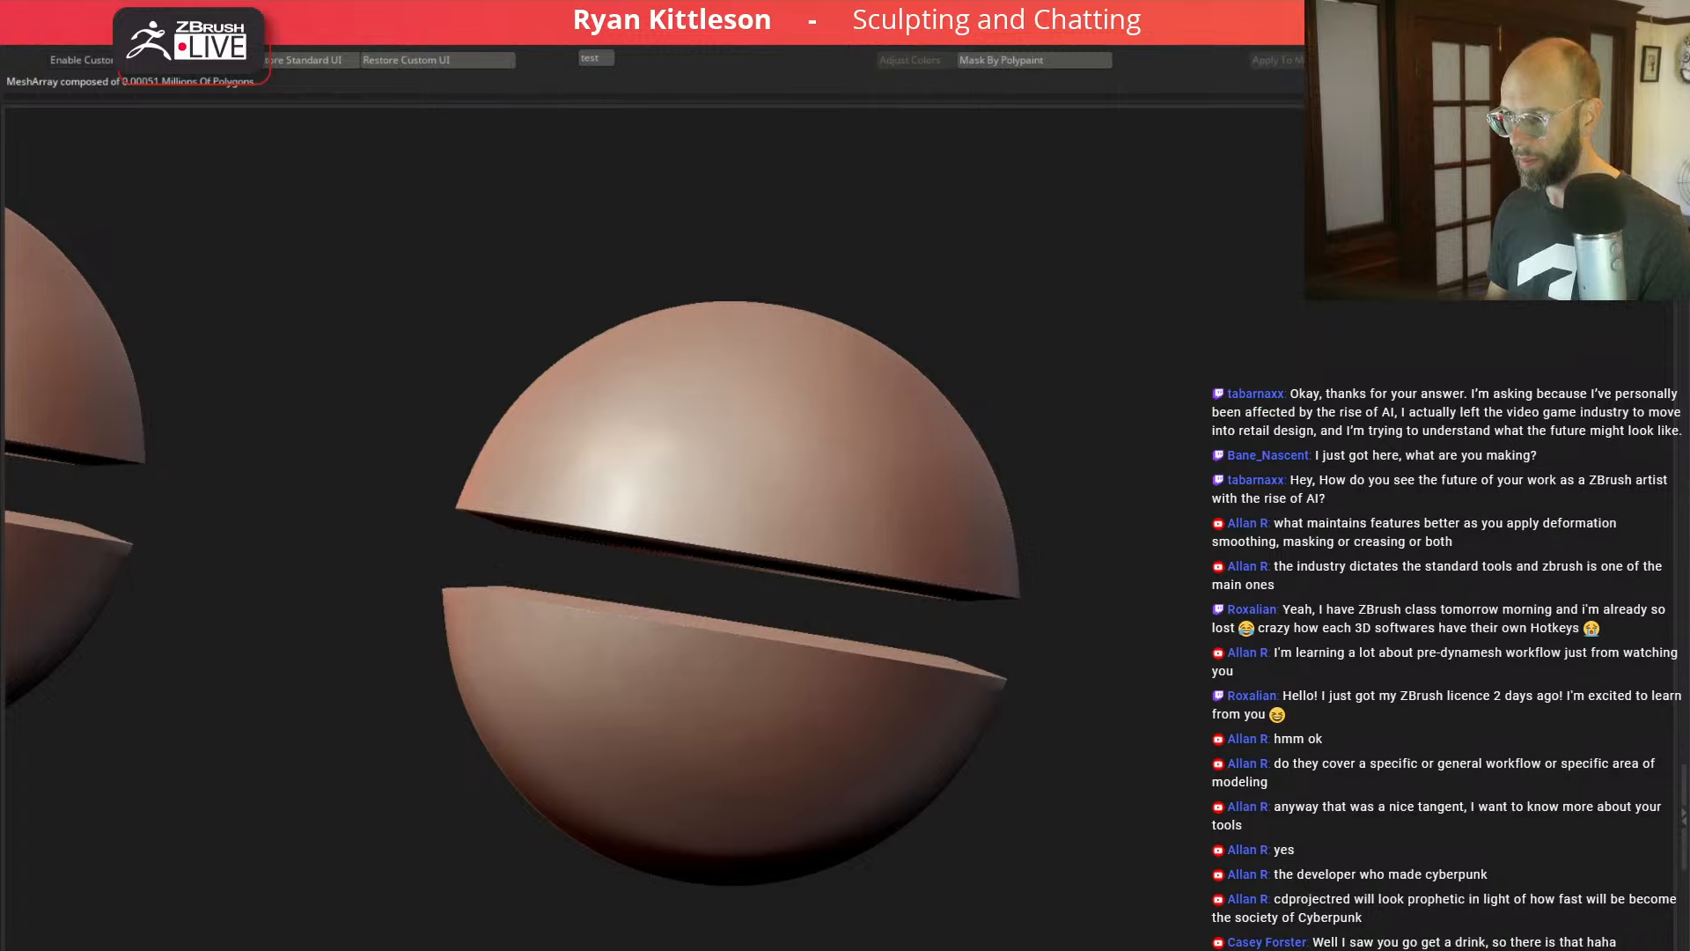
pyautogui.hotkey('ctrl', 'z')
pyautogui.hotkey('ctrl', 'z')
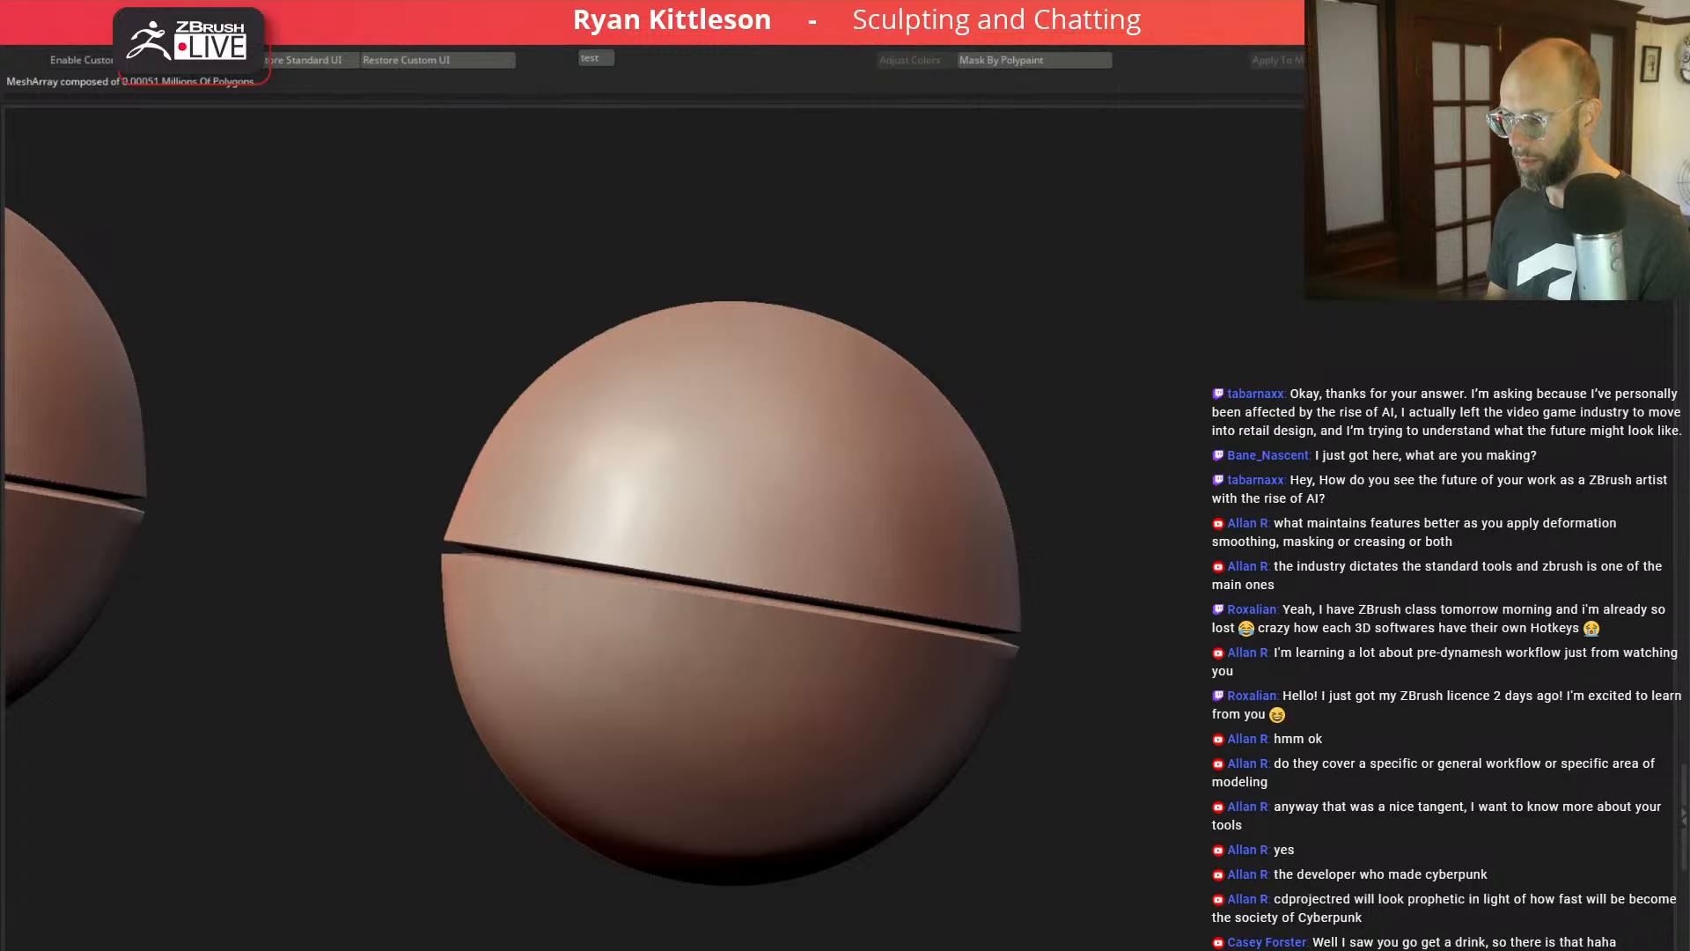
# Step: Soften the thickened rims along the gap into slightly rounded edges and offset the shell inward
pyautogui.click(1281, 949)
pyautogui.click(1281, 949)
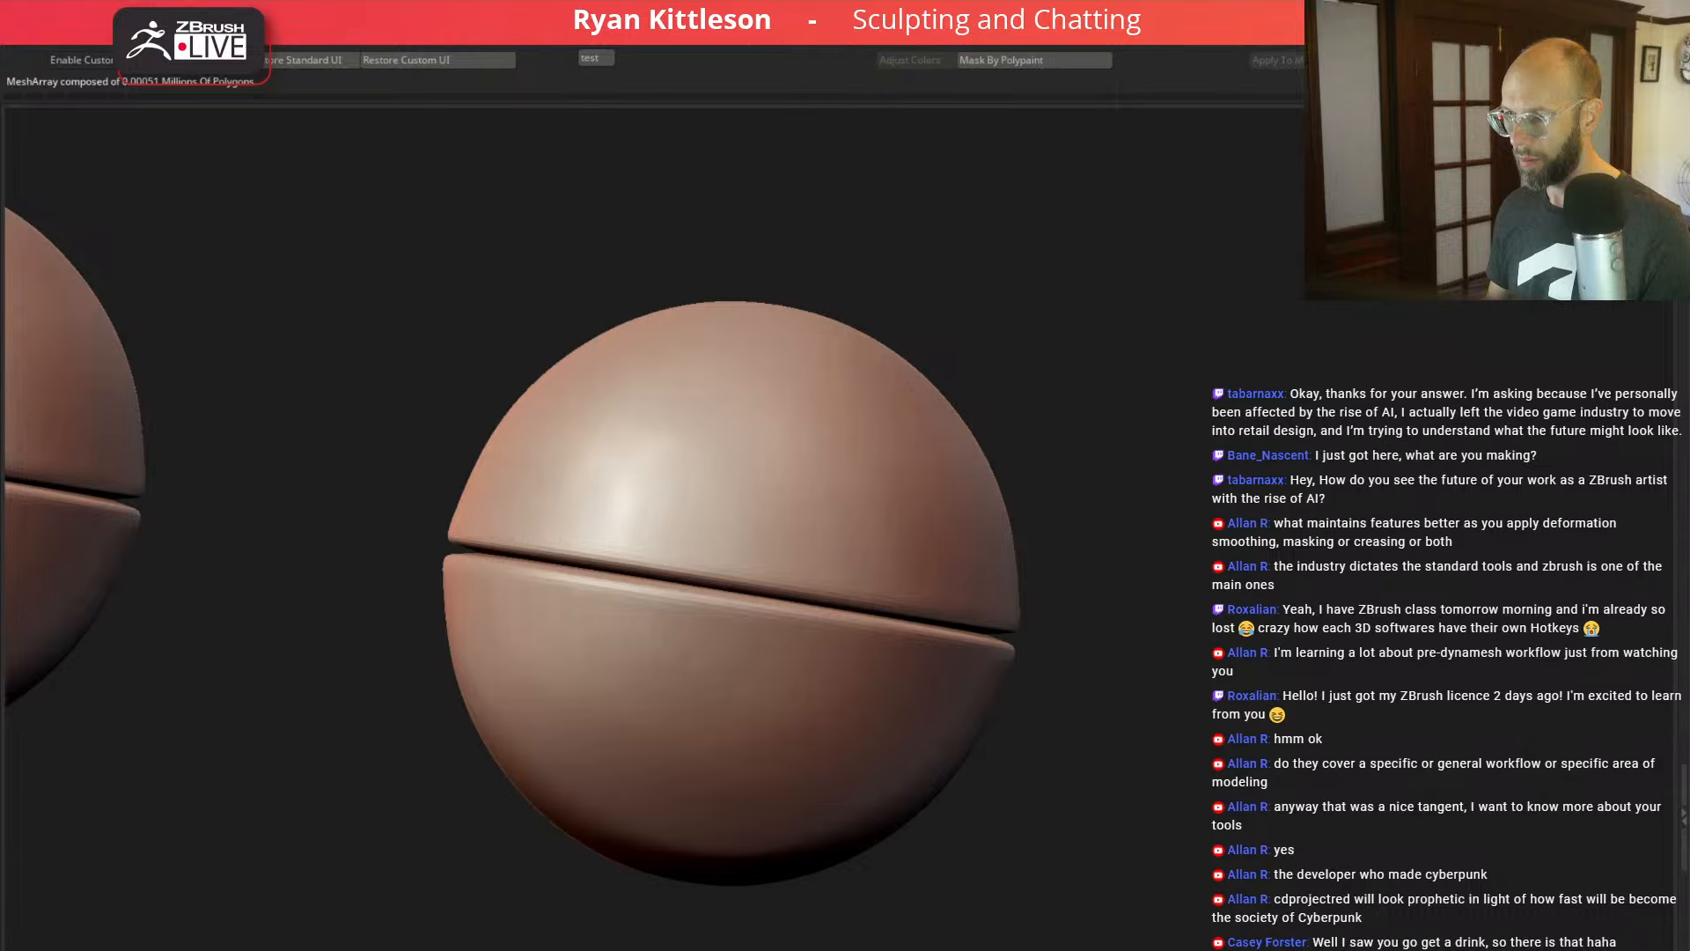
pyautogui.click(1092, 949)
pyautogui.click(1092, 949)
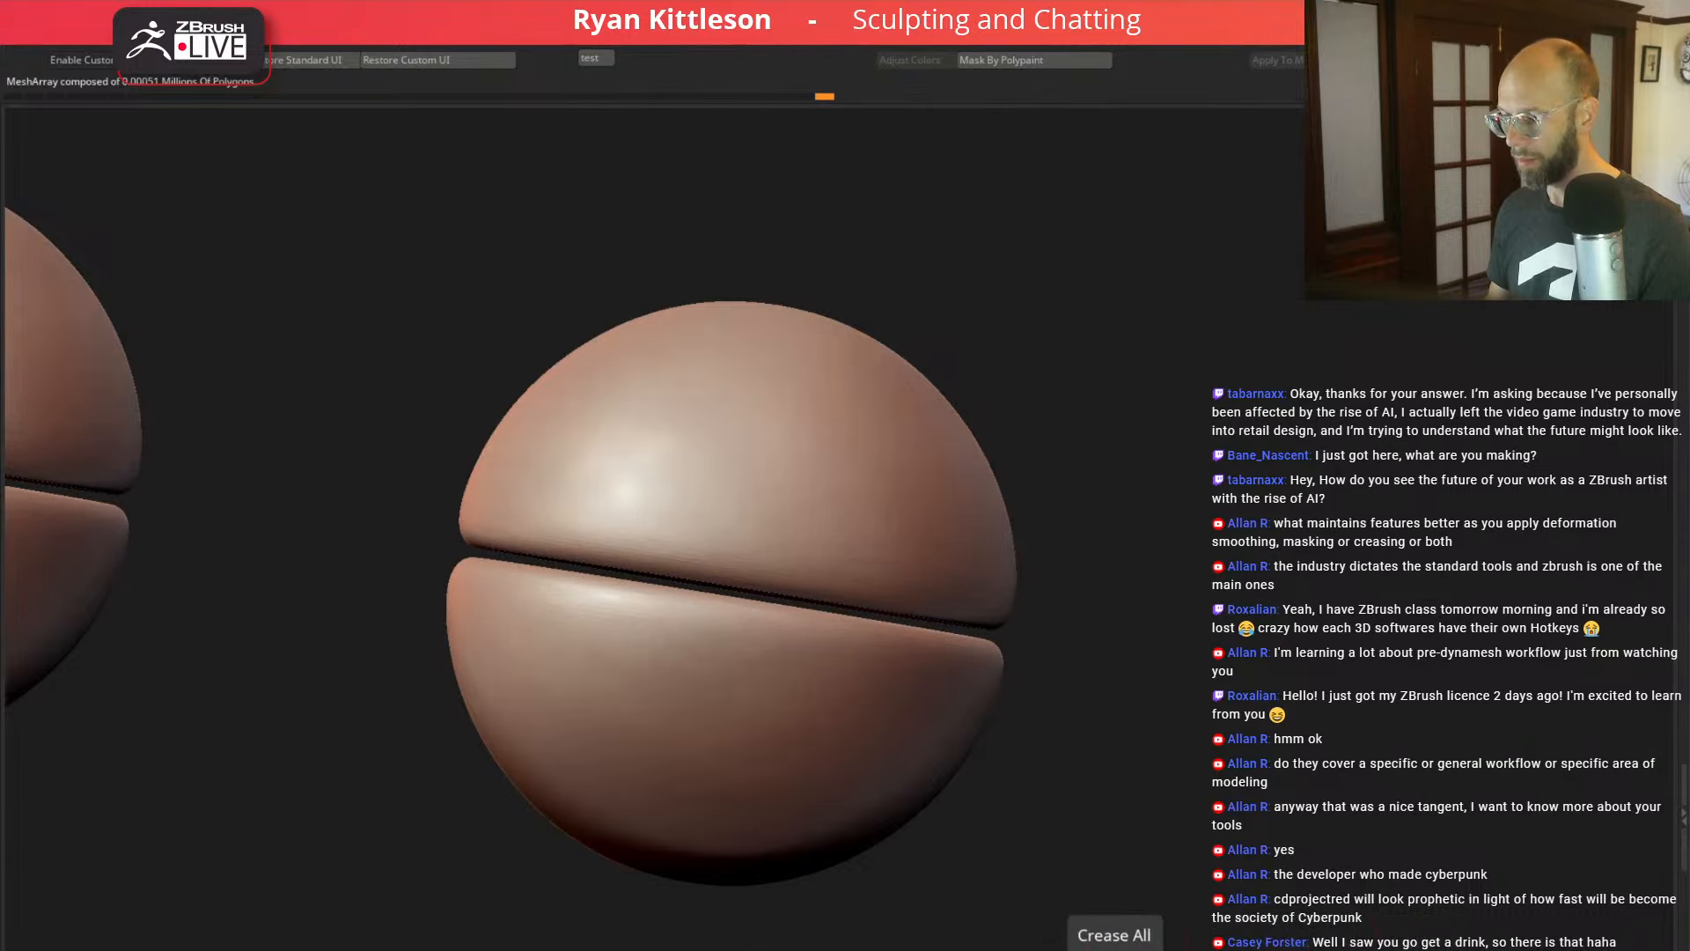
pyautogui.click(1114, 949)
pyautogui.click(1124, 949)
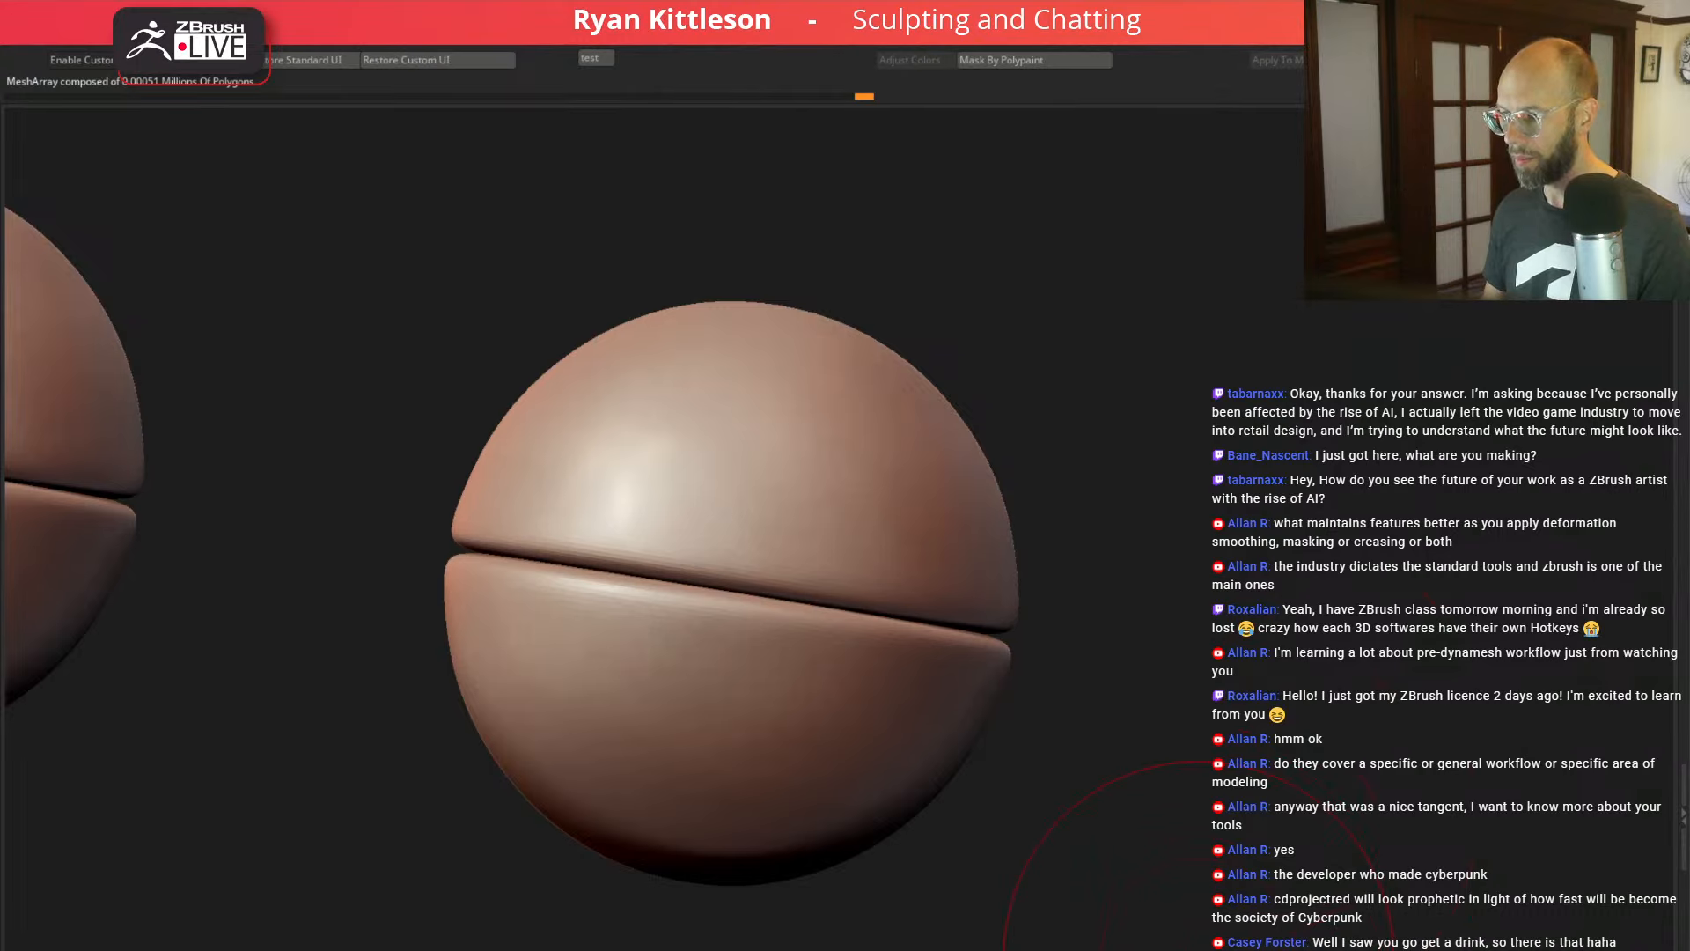
pyautogui.click(1281, 949)
pyautogui.click(1281, 949)
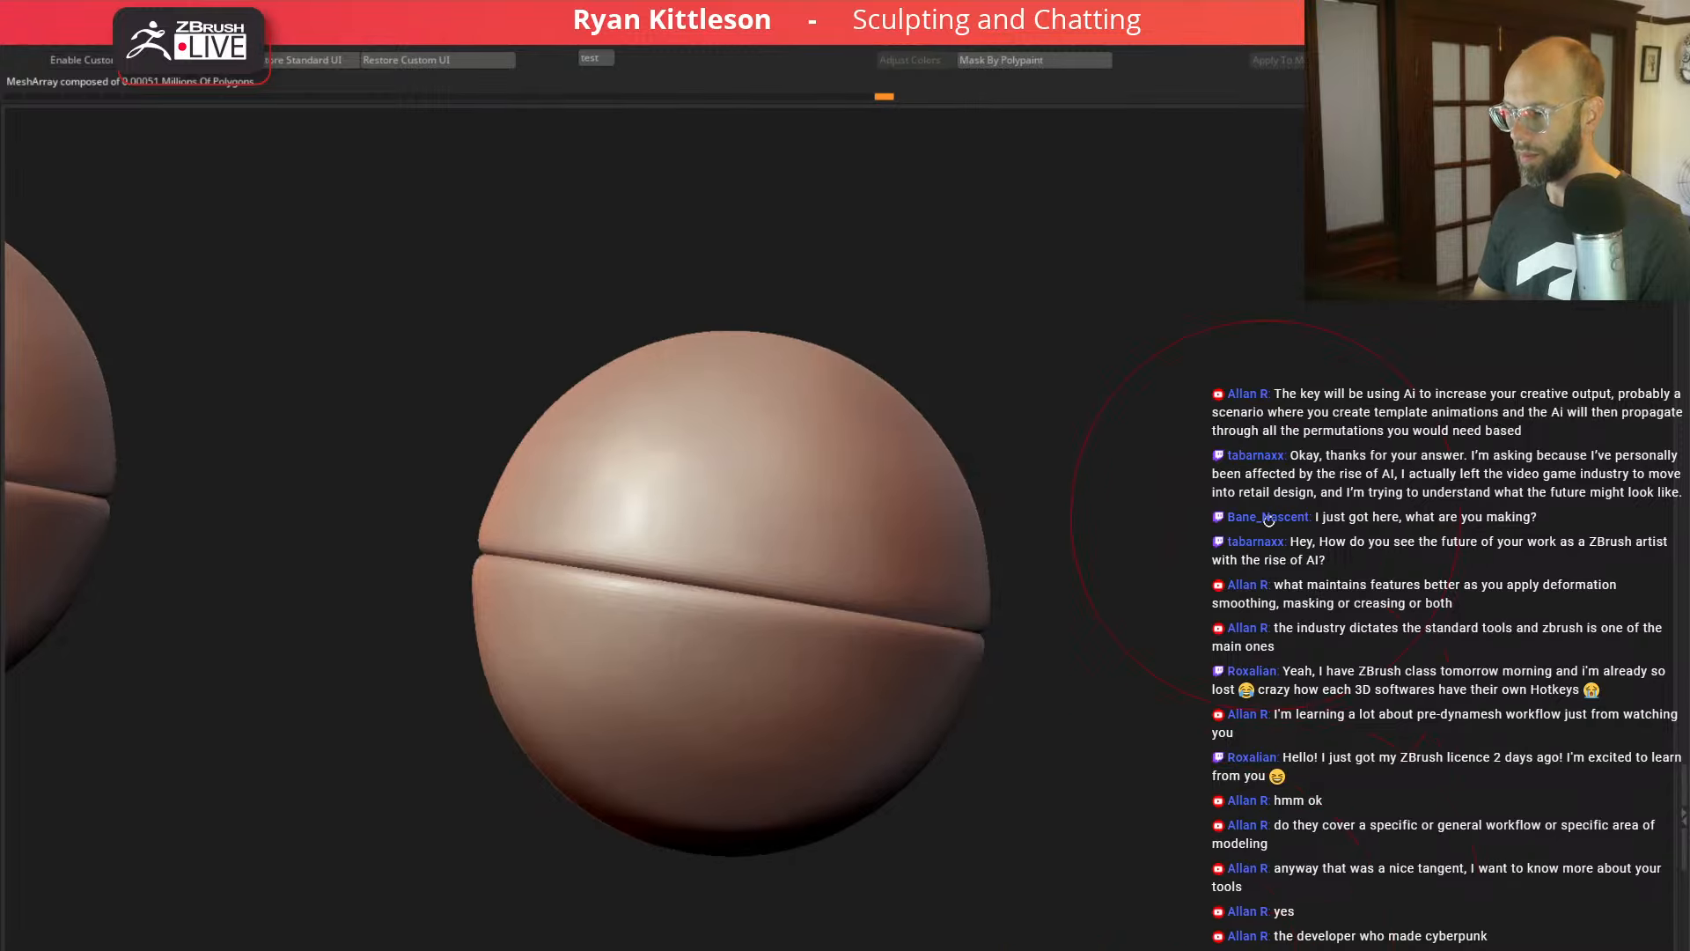
# Step: Show the full head again and rotate the eyelid spheres within the eye sockets
pyautogui.keyDown('alt'); pyautogui.moveTo(1268, 520); pyautogui.dragTo(1081, 322); pyautogui.keyUp('alt')
pyautogui.hotkey('alt', 's')
pyautogui.moveTo(1283, 483); pyautogui.dragTo(1360, 453)
pyautogui.press('w')
pyautogui.moveTo(871, 516); pyautogui.dragTo(890, 517)
pyautogui.moveTo(420, 521); pyautogui.dragTo(494, 522)
pyautogui.moveTo(884, 517)
pyautogui.mouseDown()
pyautogui.moveTo(861, 518)
pyautogui.moveTo(882, 519)
pyautogui.mouseUp()
# Step: Fine-tune the eyelid spheres' tilt from the side view and raise them slightly in the sockets
pyautogui.moveTo(1323, 445)
pyautogui.keyDown('alt'); pyautogui.mouseDown()
pyautogui.moveTo(1181, 445)
pyautogui.moveTo(1316, 453)
pyautogui.moveTo(1252, 482)
pyautogui.mouseUp(); pyautogui.keyUp('alt')
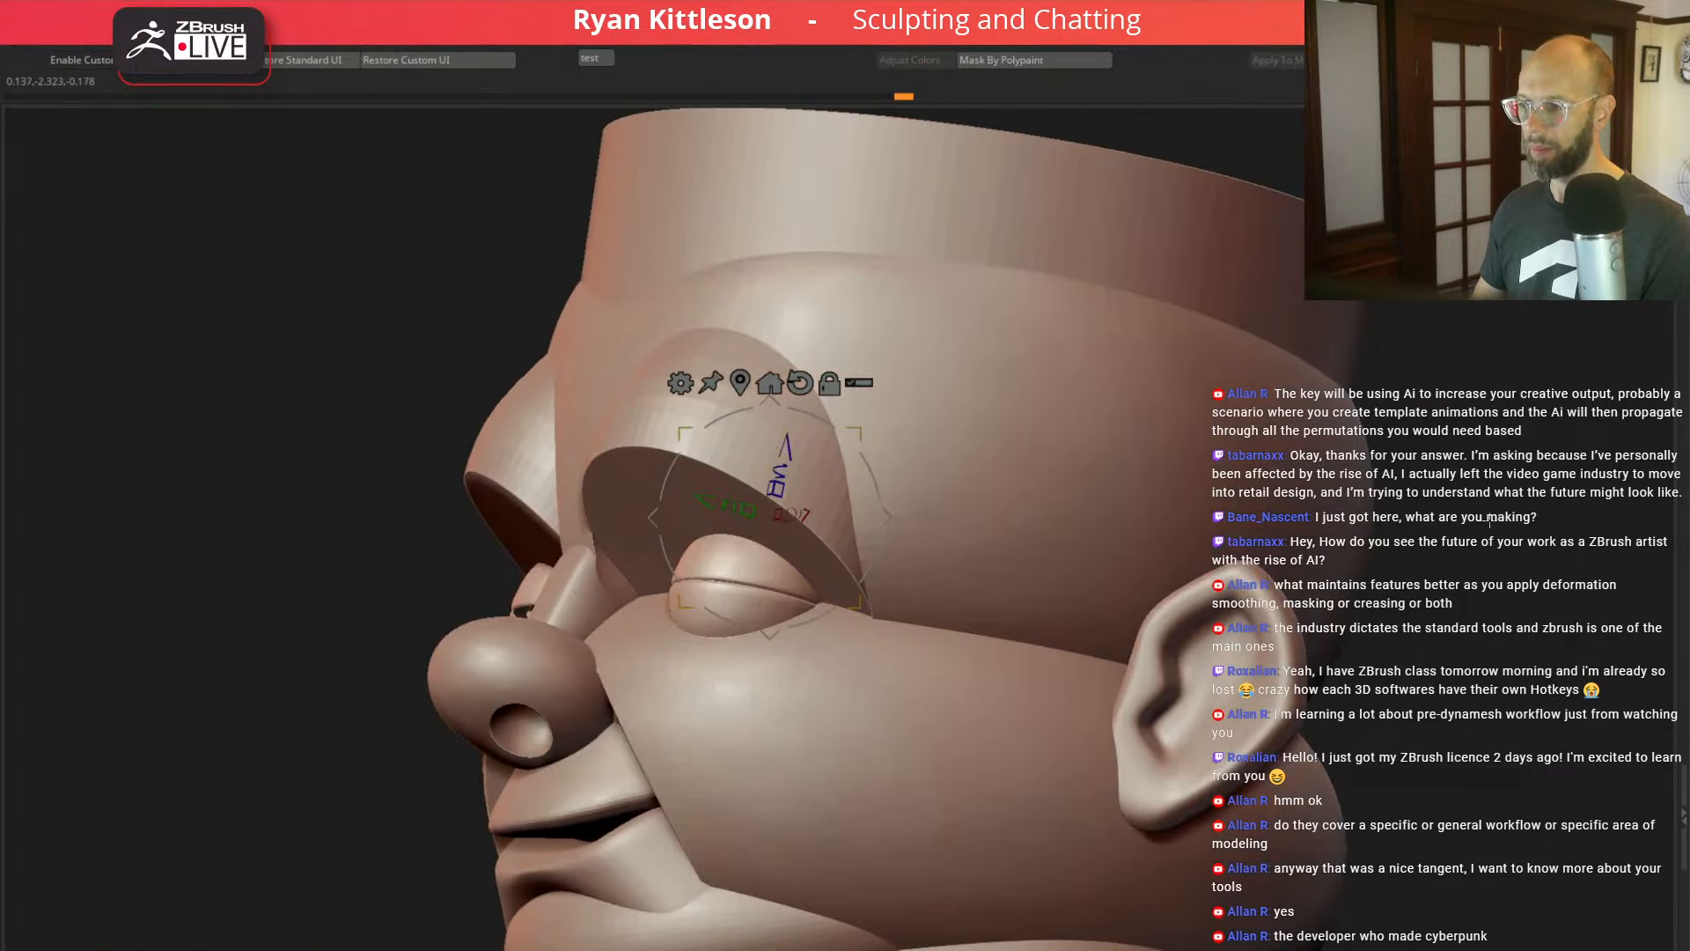
pyautogui.moveTo(1488, 521)
pyautogui.keyDown('alt'); pyautogui.mouseDown()
pyautogui.moveTo(1382, 487)
pyautogui.moveTo(1510, 484)
pyautogui.mouseUp(); pyautogui.keyUp('alt')
pyautogui.moveTo(1268, 482); pyautogui.dragTo(1049, 486)
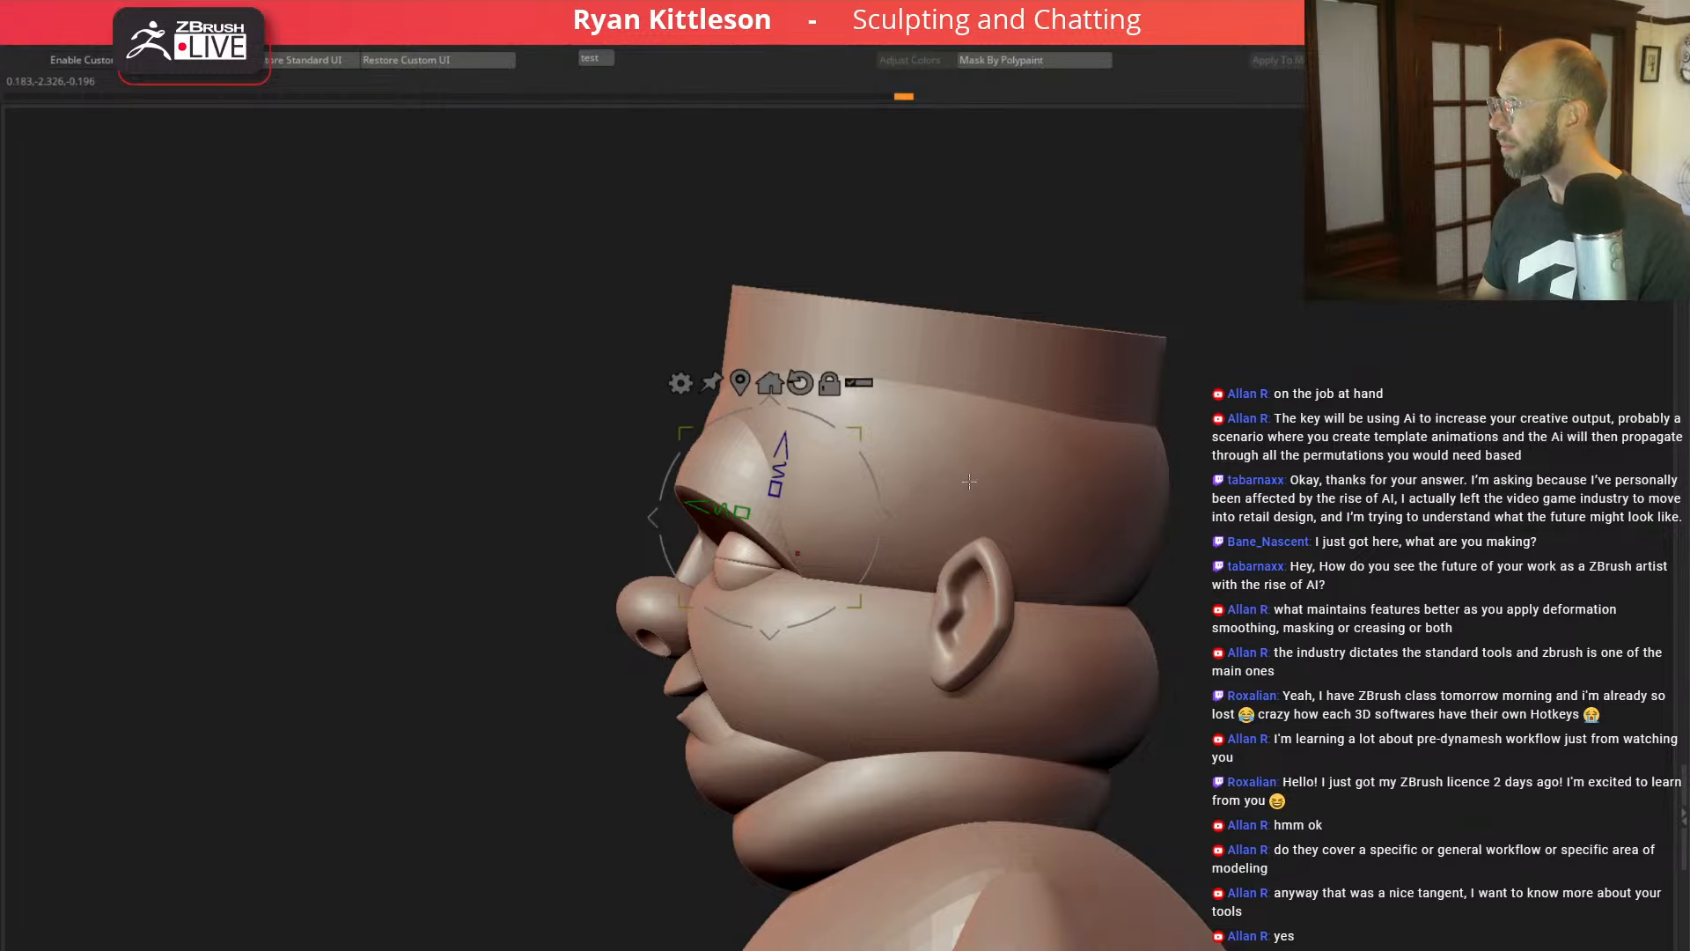
pyautogui.moveTo(886, 518); pyautogui.dragTo(885, 485)
pyautogui.keyDown('shift'); pyautogui.moveTo(440, 502); pyautogui.dragTo(616, 507); pyautogui.keyUp('shift')
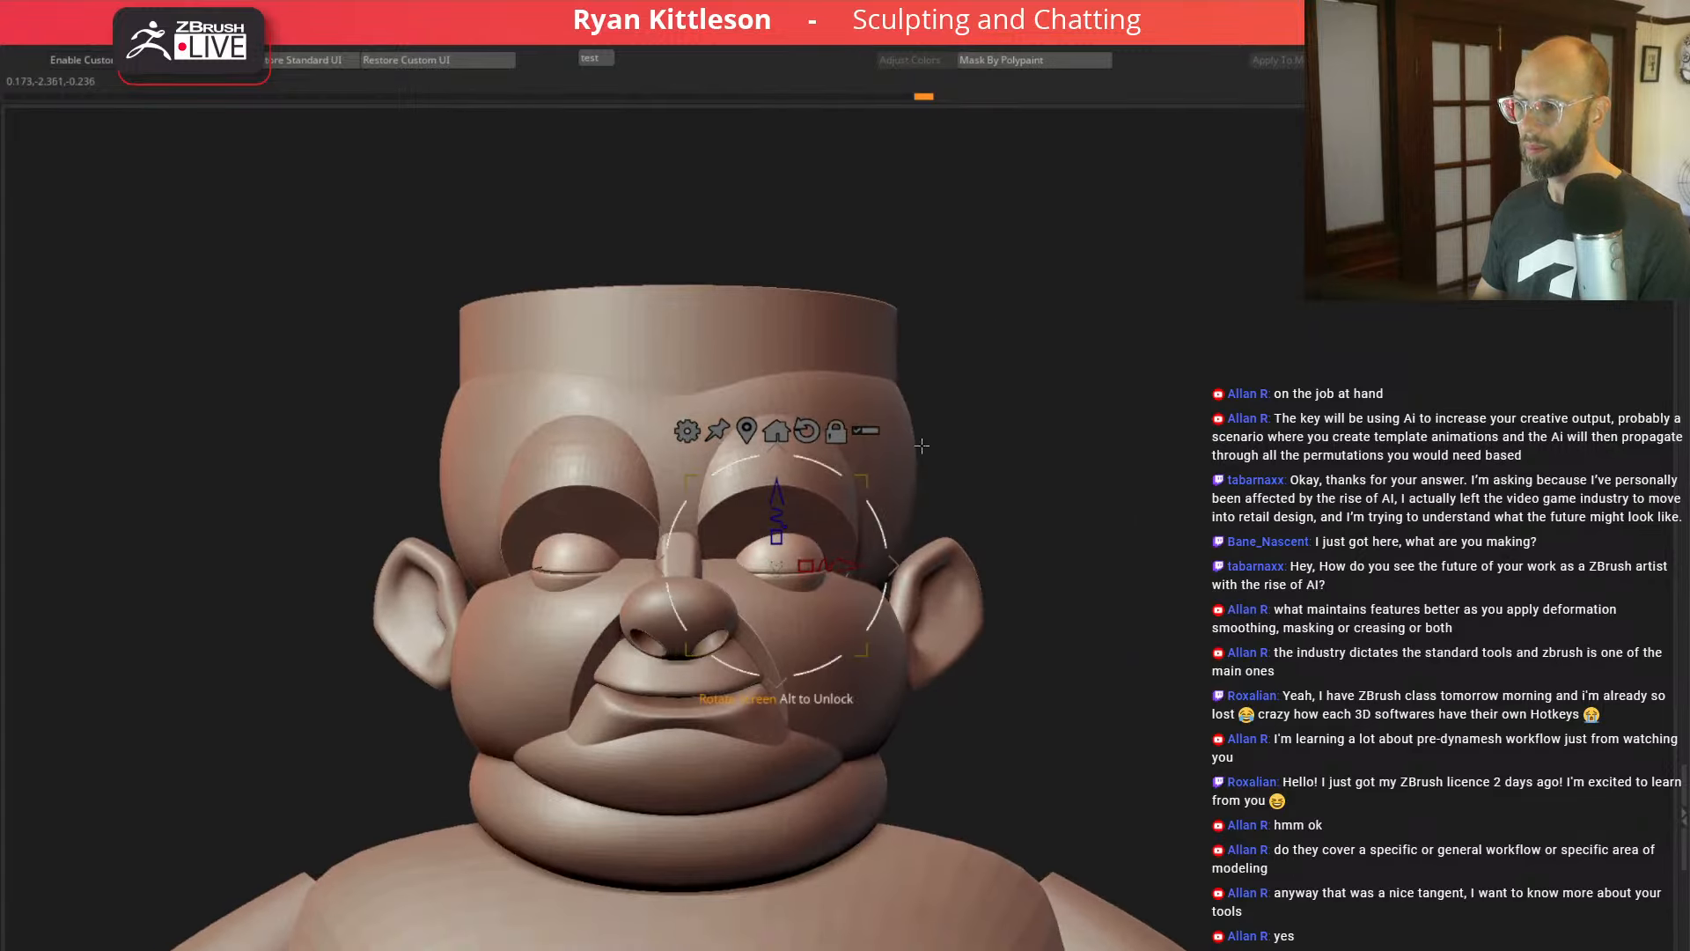
pyautogui.keyDown('alt'); pyautogui.moveTo(917, 445); pyautogui.dragTo(911, 543); pyautogui.keyUp('alt')
pyautogui.moveTo(1056, 476); pyautogui.dragTo(907, 476)
pyautogui.moveTo(791, 493); pyautogui.dragTo(791, 483)
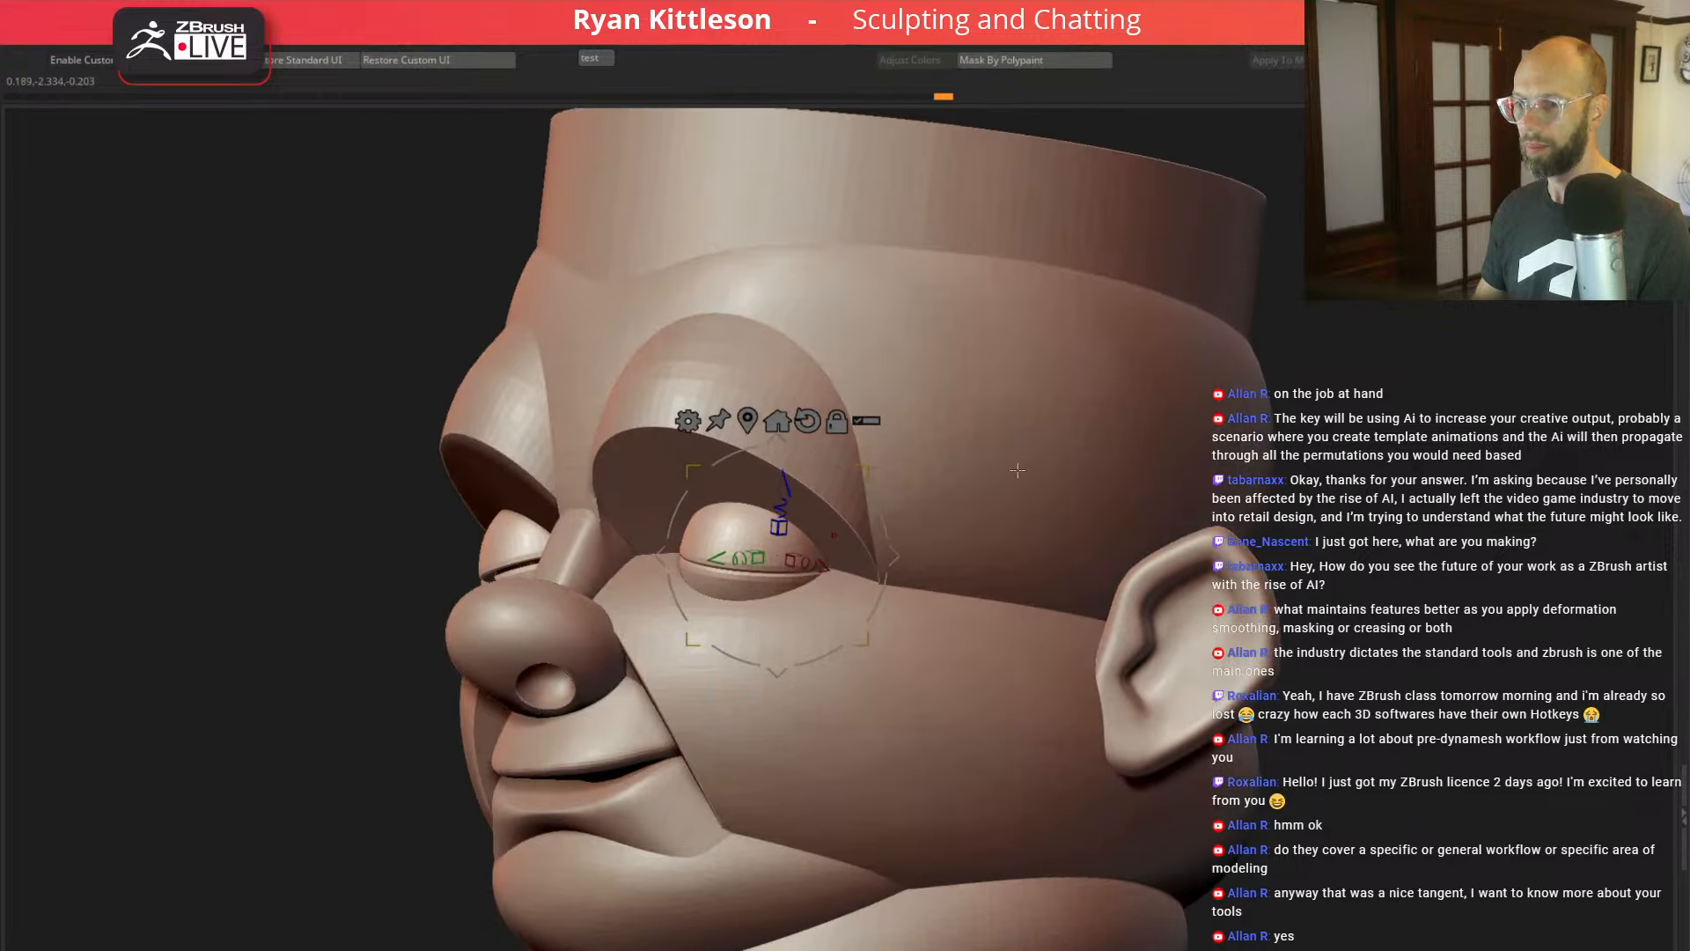
pyautogui.press('q')
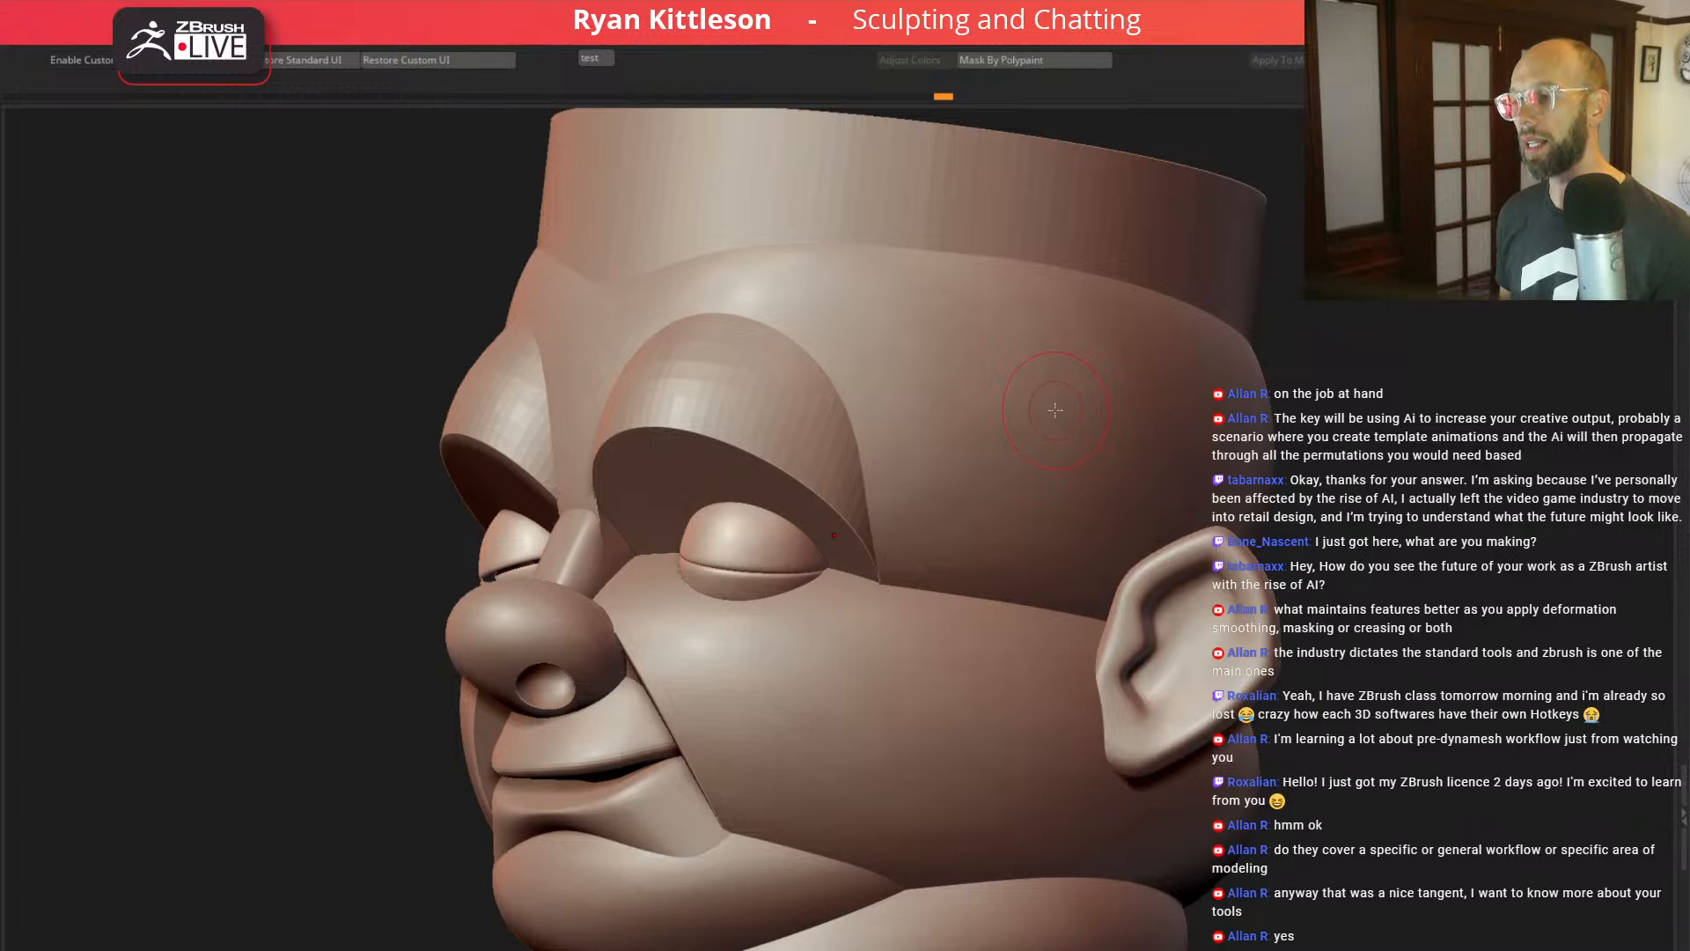
# Step: Rotate the eyelid spheres by about 2 degrees and check their slits from the three-quarter and side views
pyautogui.keyDown('shift'); pyautogui.moveTo(1426, 414); pyautogui.dragTo(1313, 384); pyautogui.keyUp('shift')
pyautogui.press('w')
pyautogui.moveTo(1240, 446); pyautogui.dragTo(1133, 459)
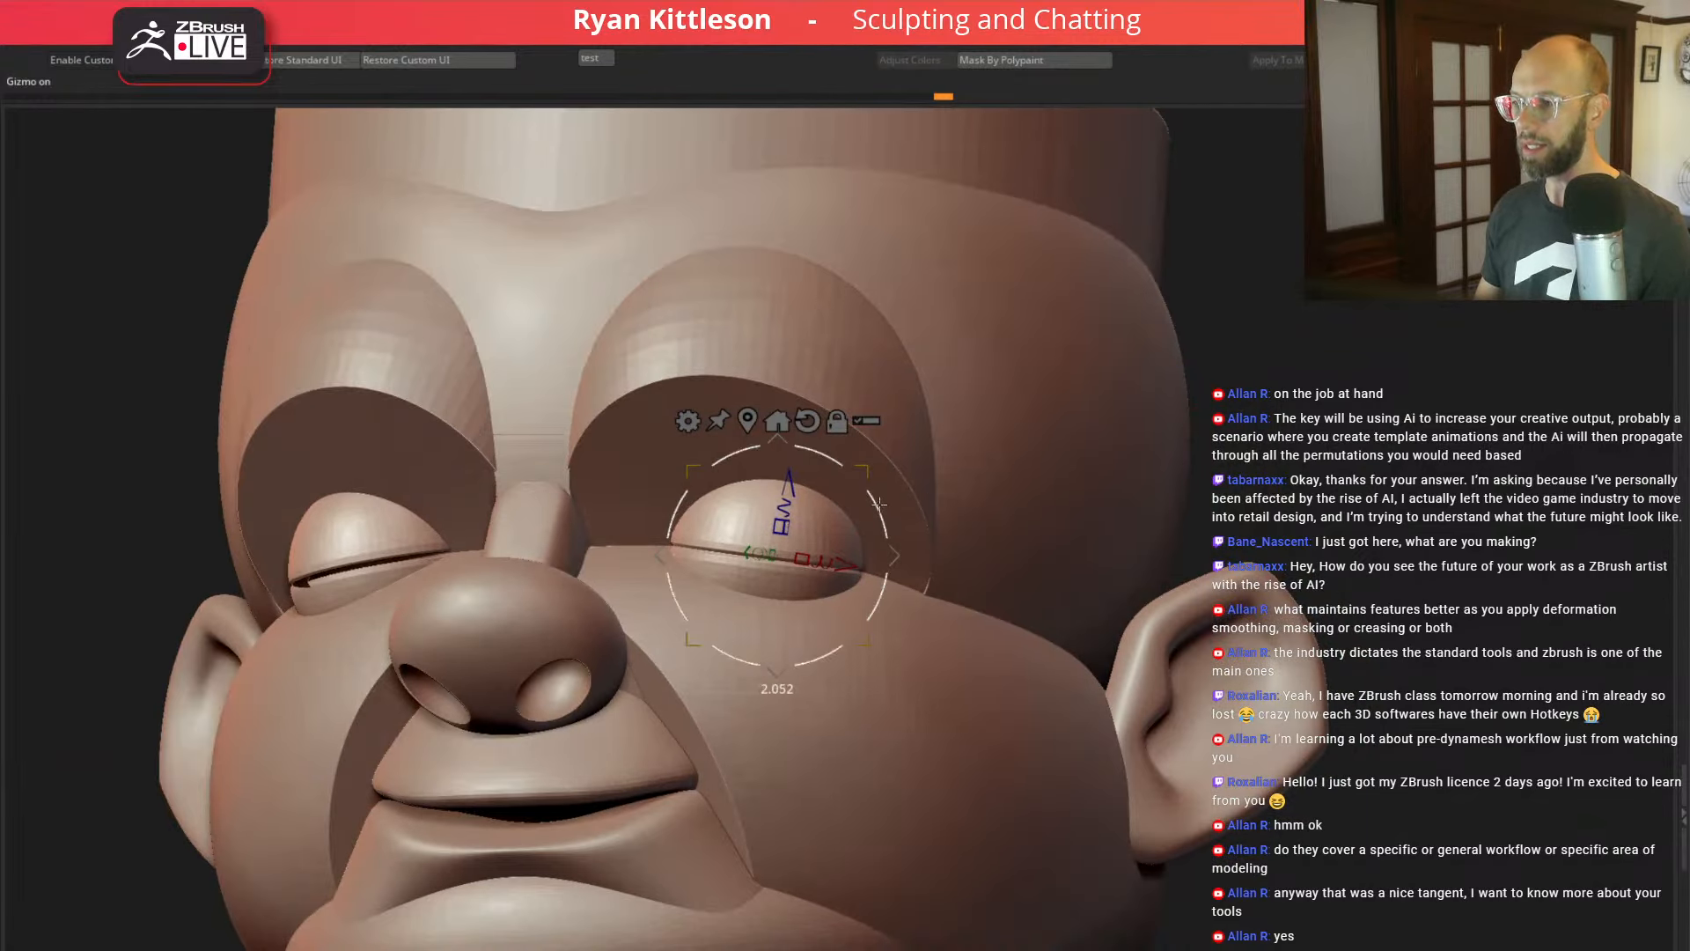
pyautogui.press('q')
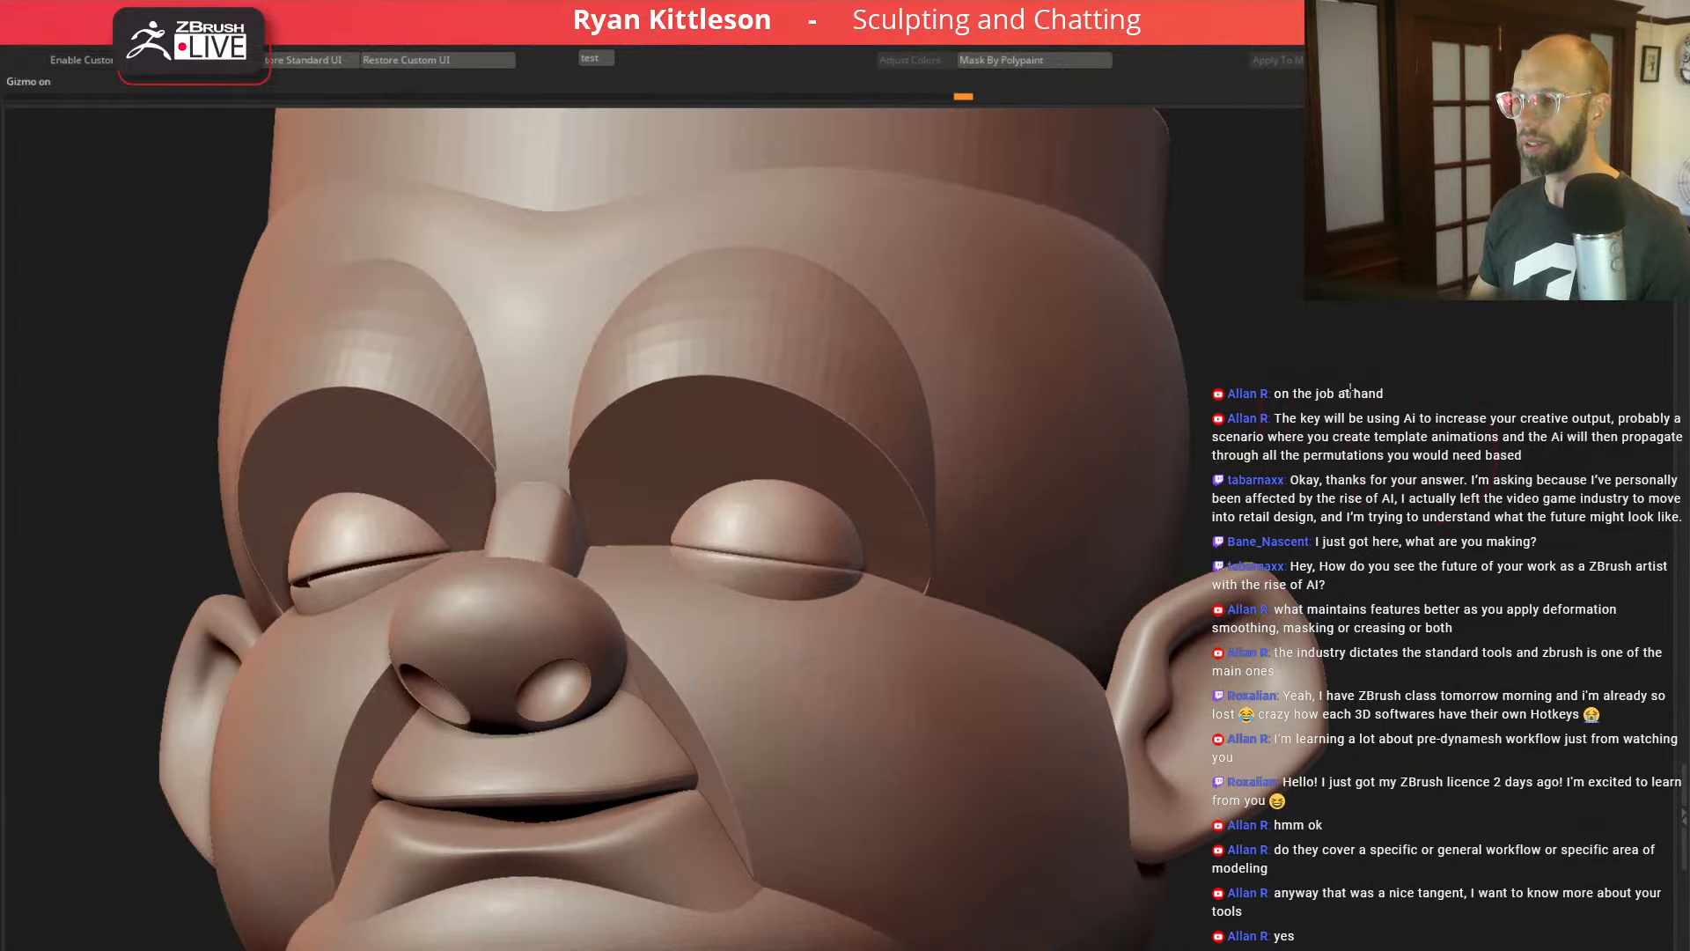
pyautogui.moveTo(1352, 391); pyautogui.dragTo(1372, 468)
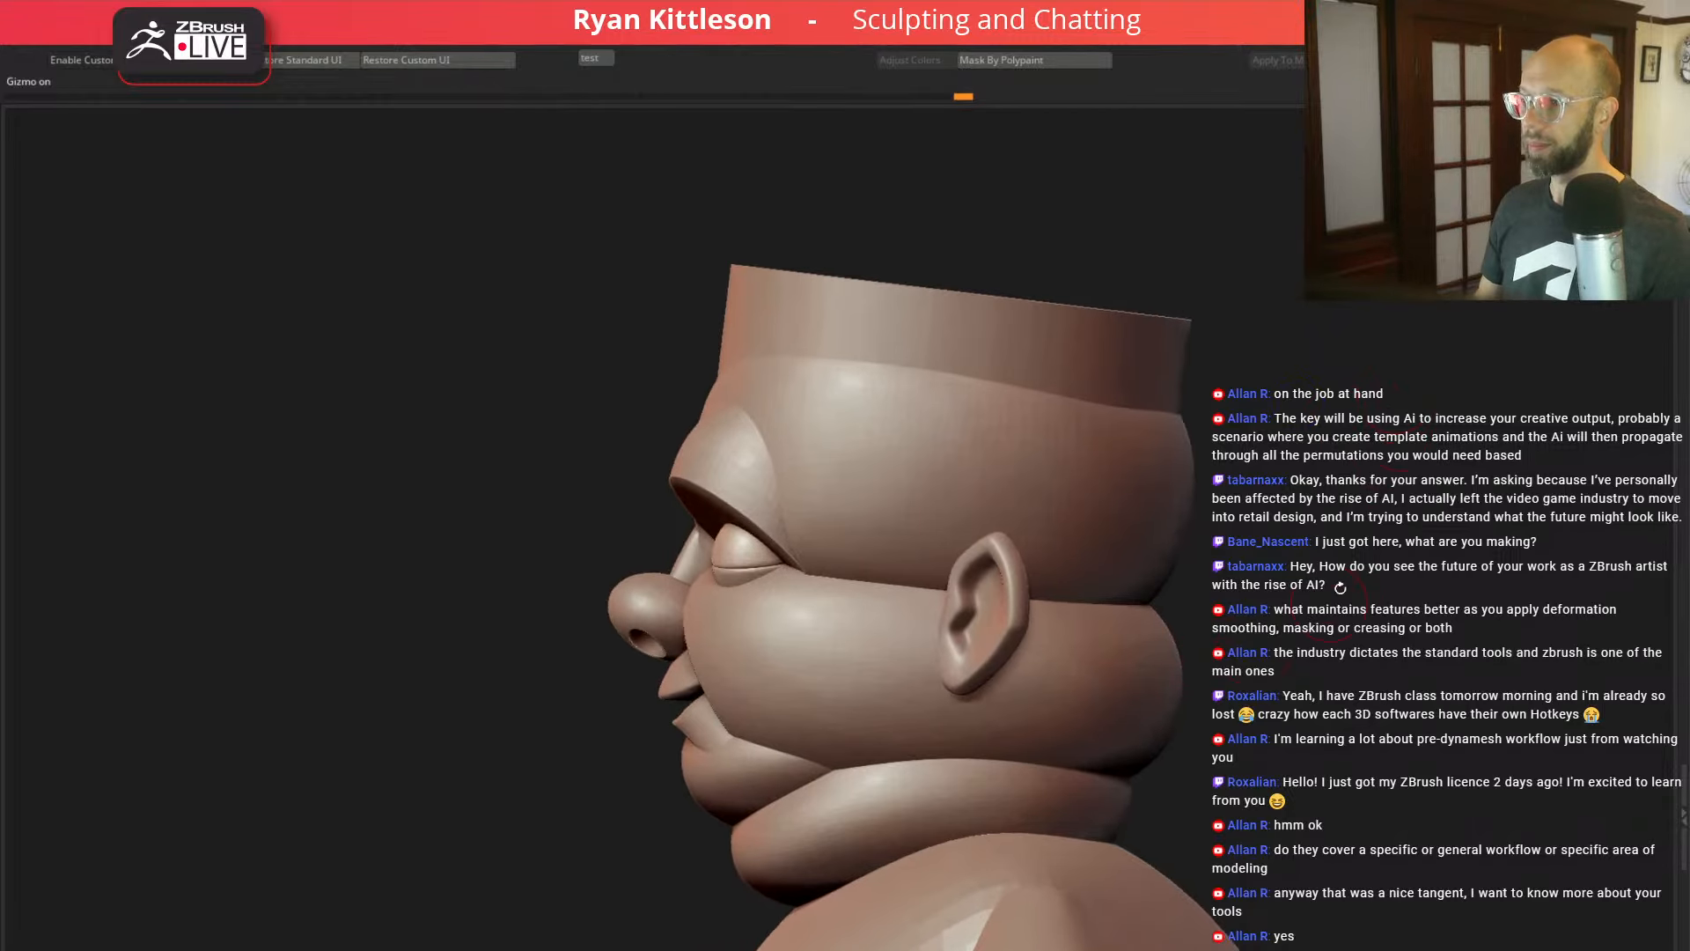
pyautogui.moveTo(1400, 506); pyautogui.dragTo(1382, 476)
# Step: Isolate the eyelid spheres, stretch them slightly along their vertical axis, and show the full head again
pyautogui.hotkey('alt', 's')
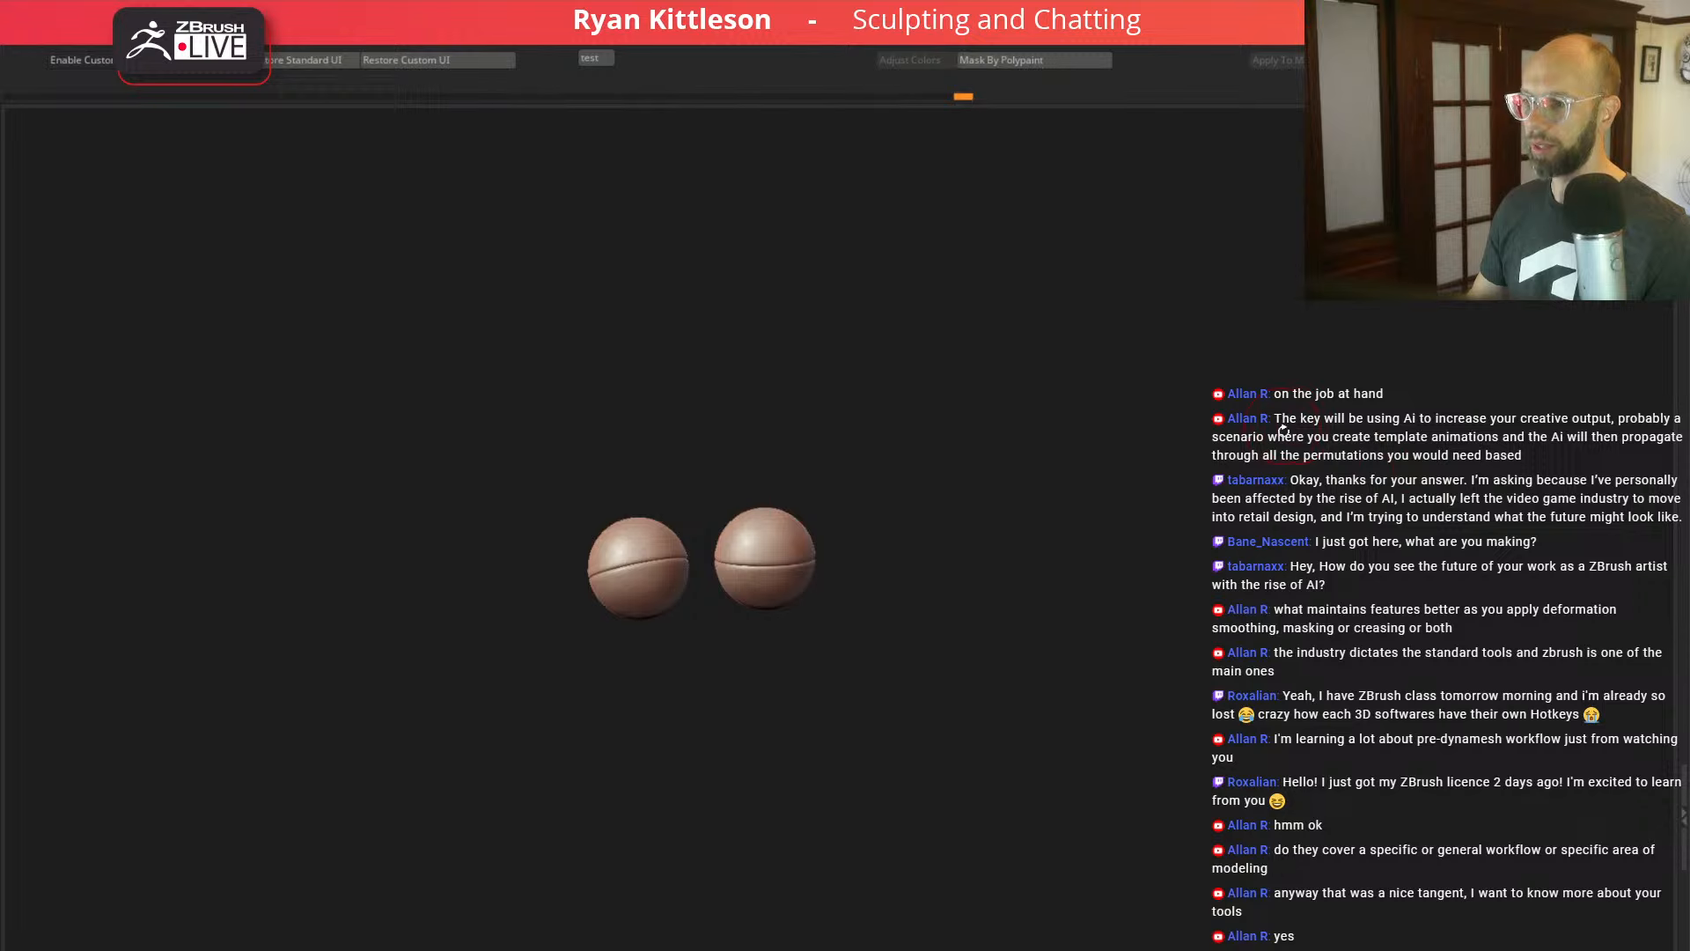
pyautogui.keyDown('alt'); pyautogui.moveTo(1284, 430); pyautogui.dragTo(1280, 487); pyautogui.keyUp('alt')
pyautogui.press('w')
pyautogui.keyDown('ctrl'); pyautogui.moveTo(1012, 490); pyautogui.dragTo(986, 444); pyautogui.keyUp('ctrl')
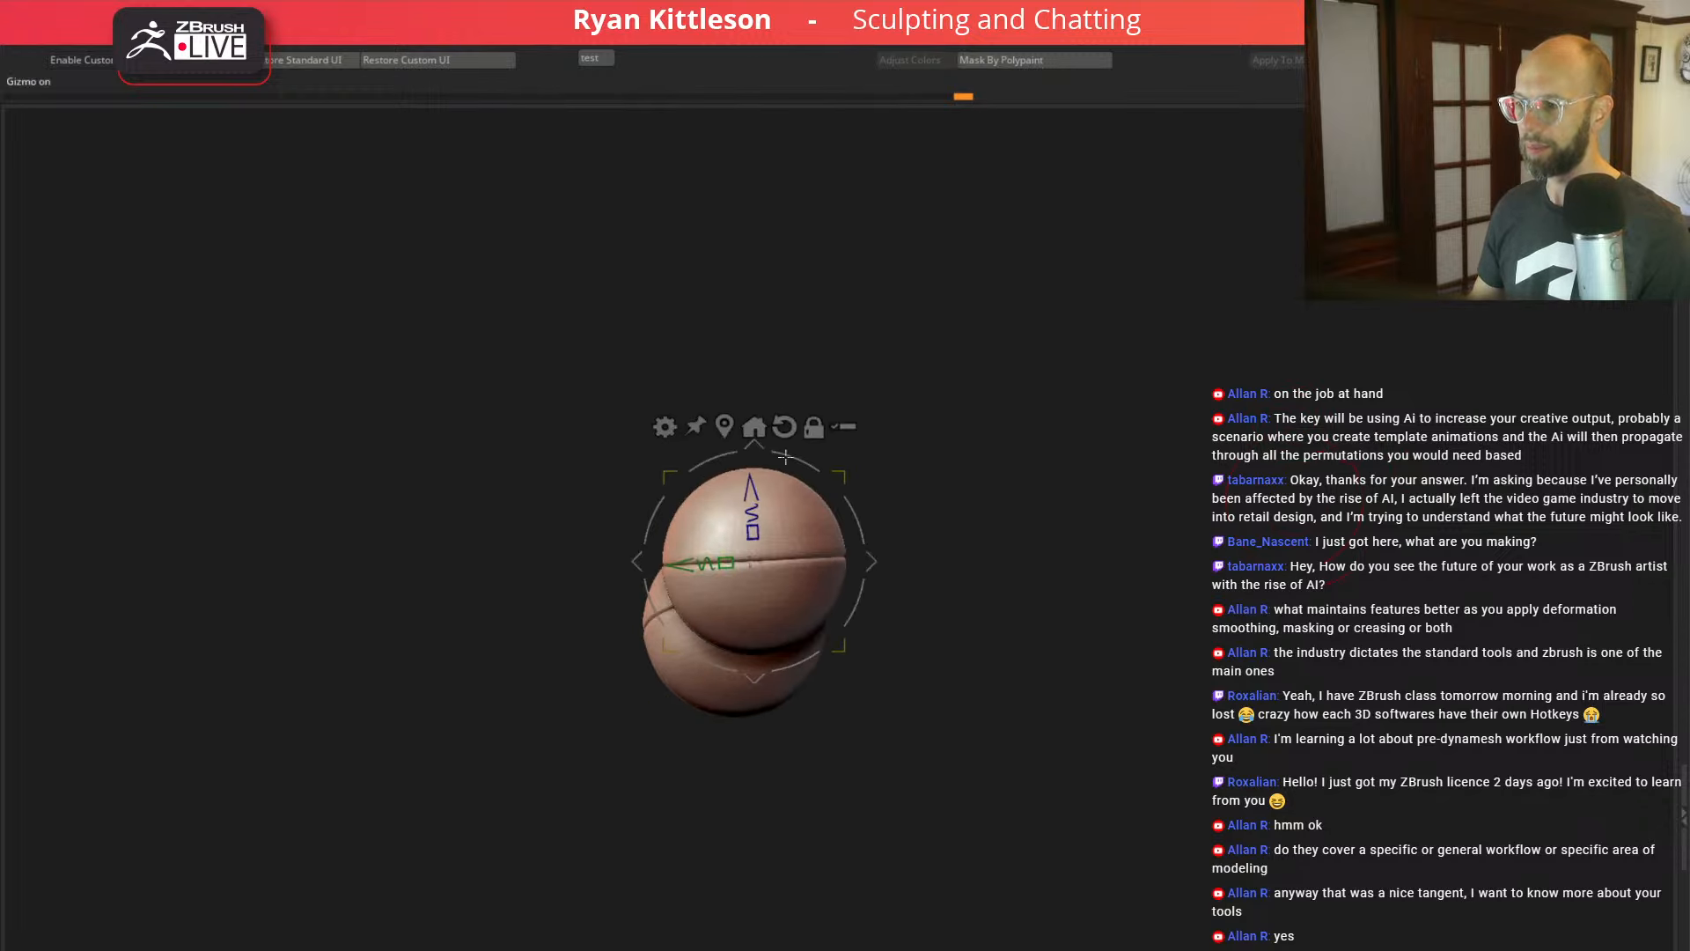
pyautogui.moveTo(755, 530)
pyautogui.mouseDown()
pyautogui.moveTo(755, 501)
pyautogui.moveTo(758, 516)
pyautogui.mouseUp()
pyautogui.hotkey('alt', 's')
pyautogui.moveTo(449, 517)
pyautogui.mouseDown()
pyautogui.moveTo(515, 528)
pyautogui.moveTo(480, 510)
pyautogui.mouseUp()
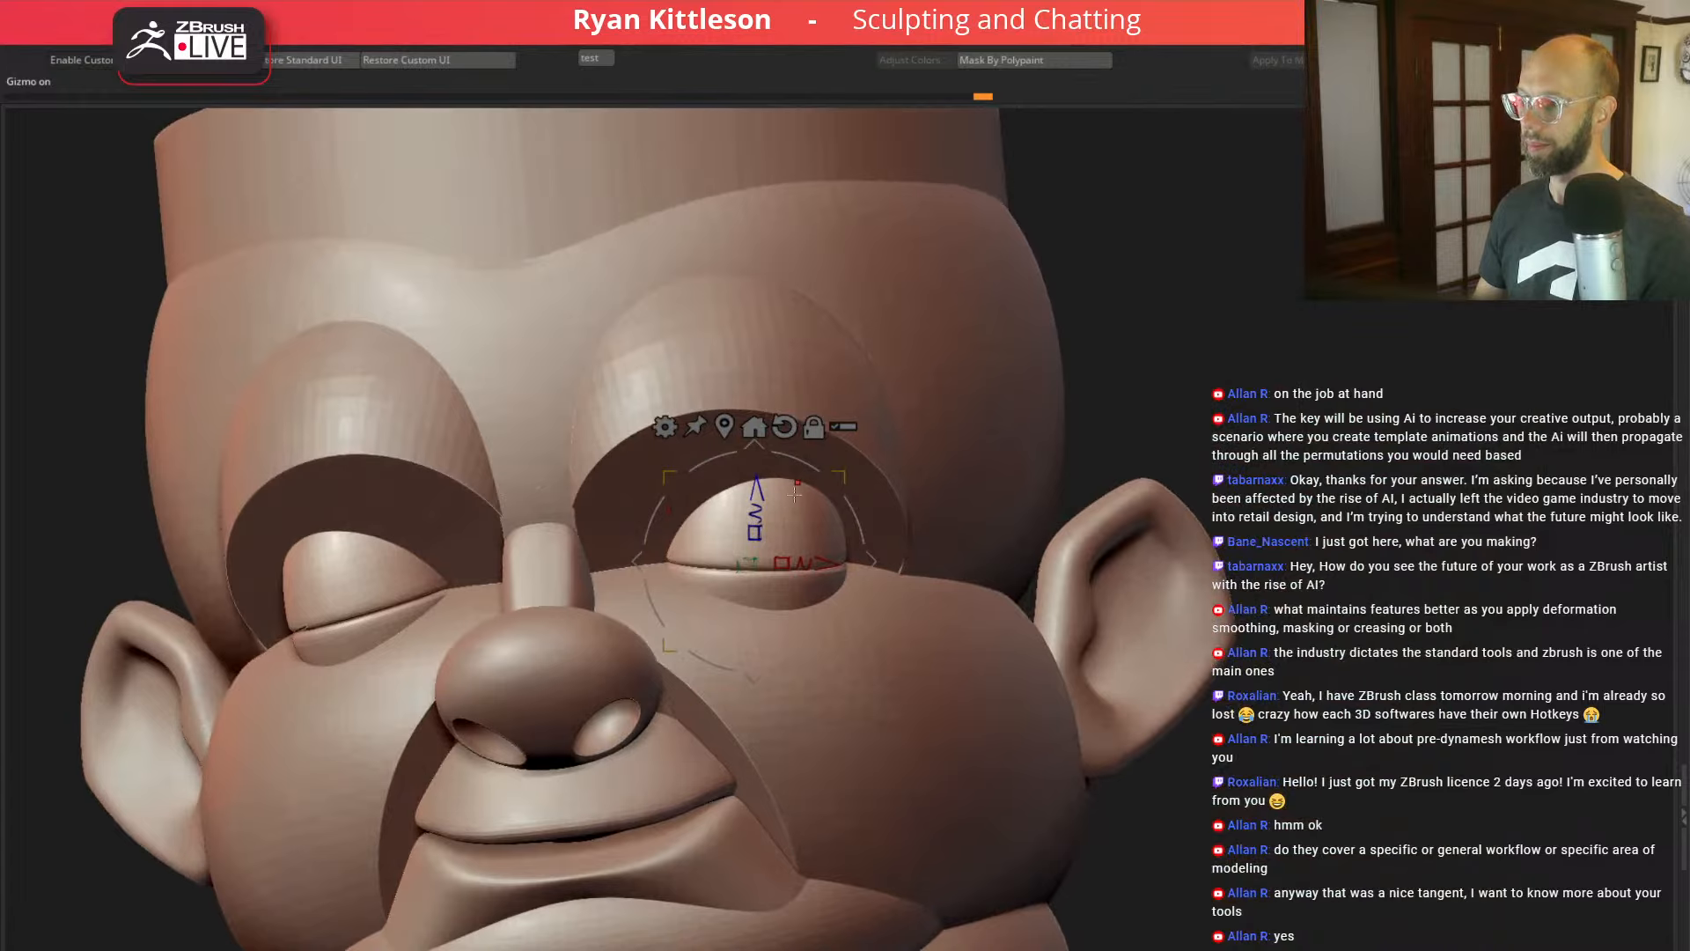
# Step: Widen the eyelid spheres slightly along their horizontal axis to fill more of the sockets
pyautogui.moveTo(1202, 394); pyautogui.dragTo(1175, 519)
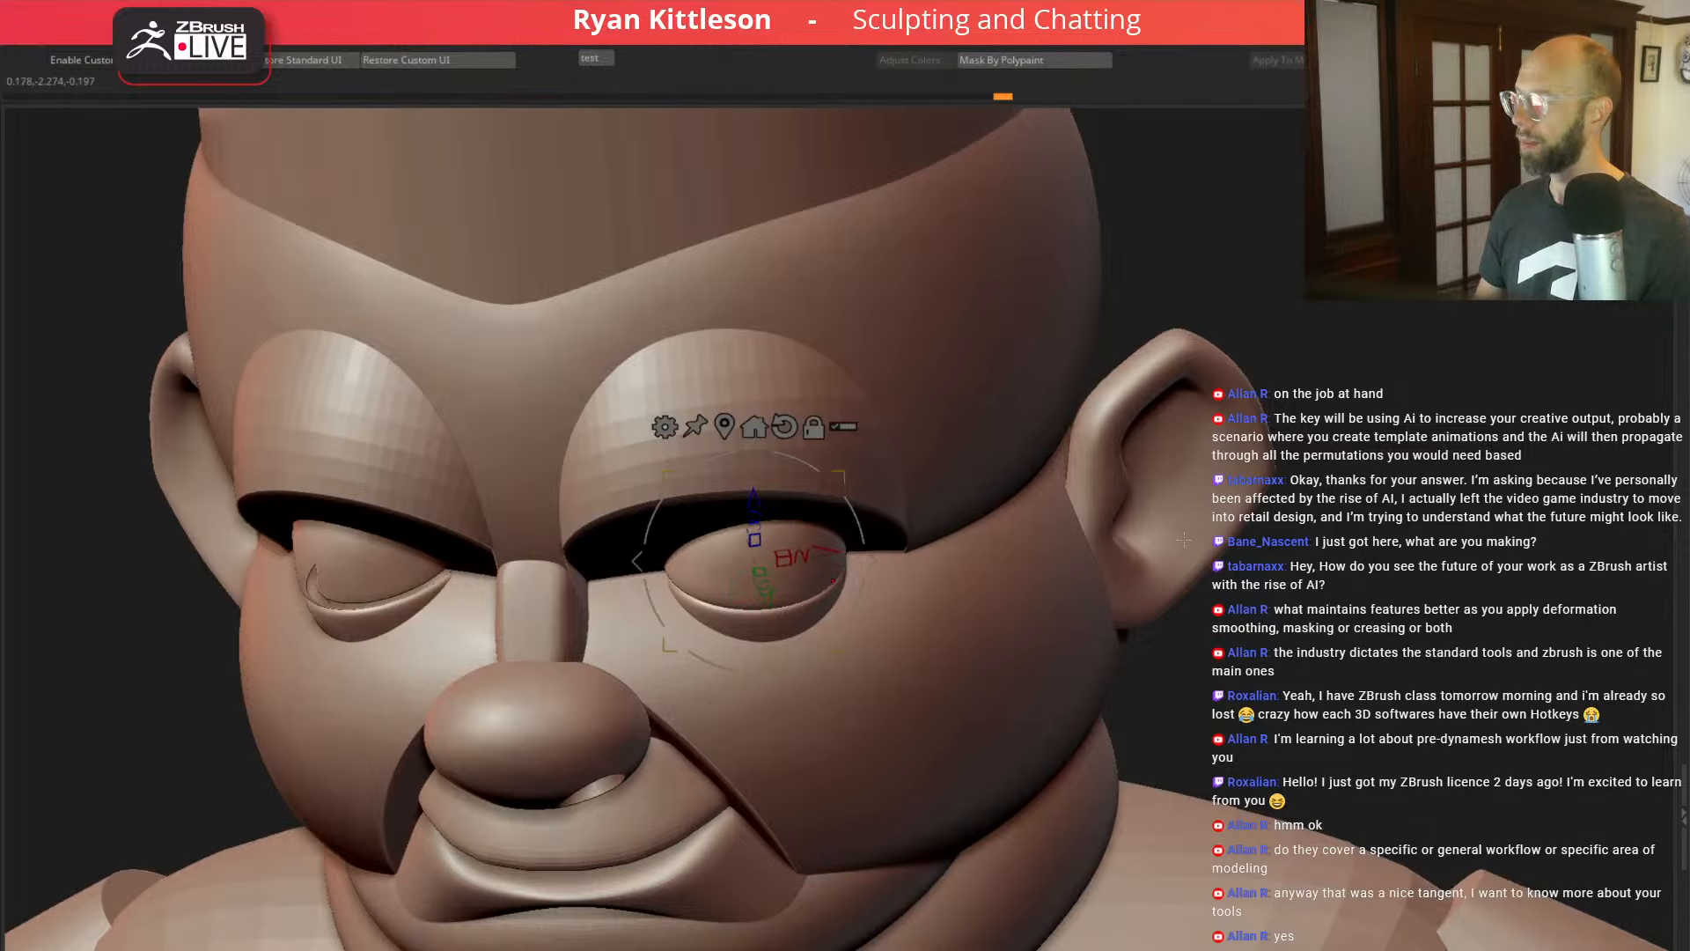
pyautogui.moveTo(1478, 705); pyautogui.dragTo(1472, 595)
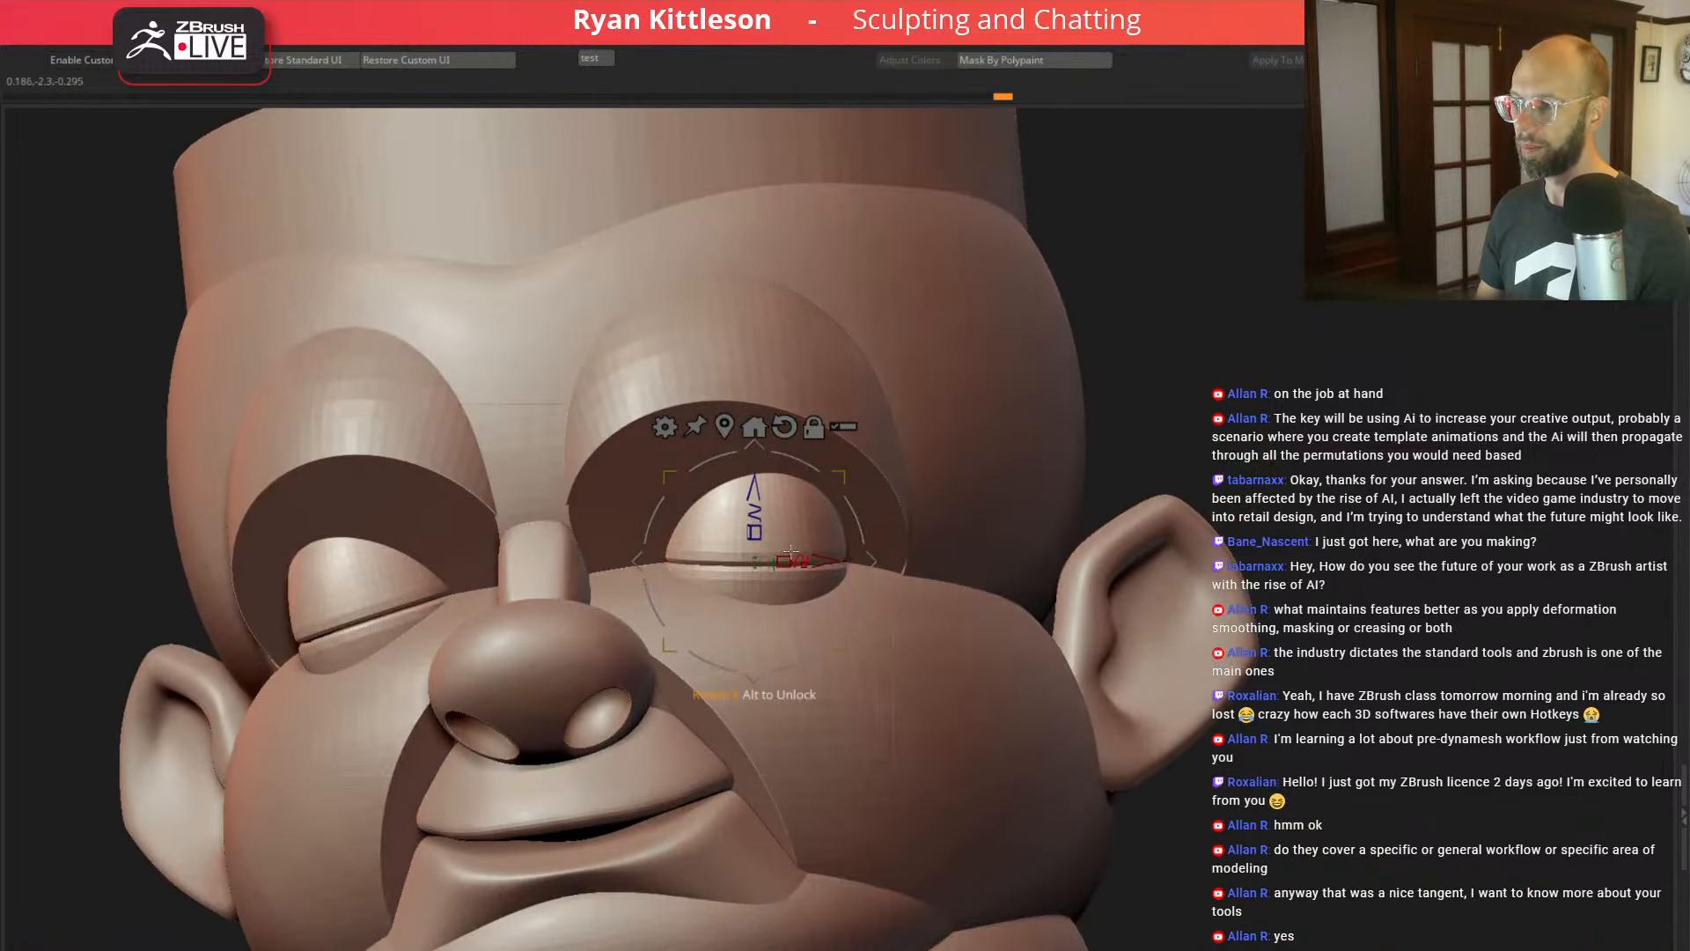
pyautogui.moveTo(785, 561); pyautogui.dragTo(819, 549)
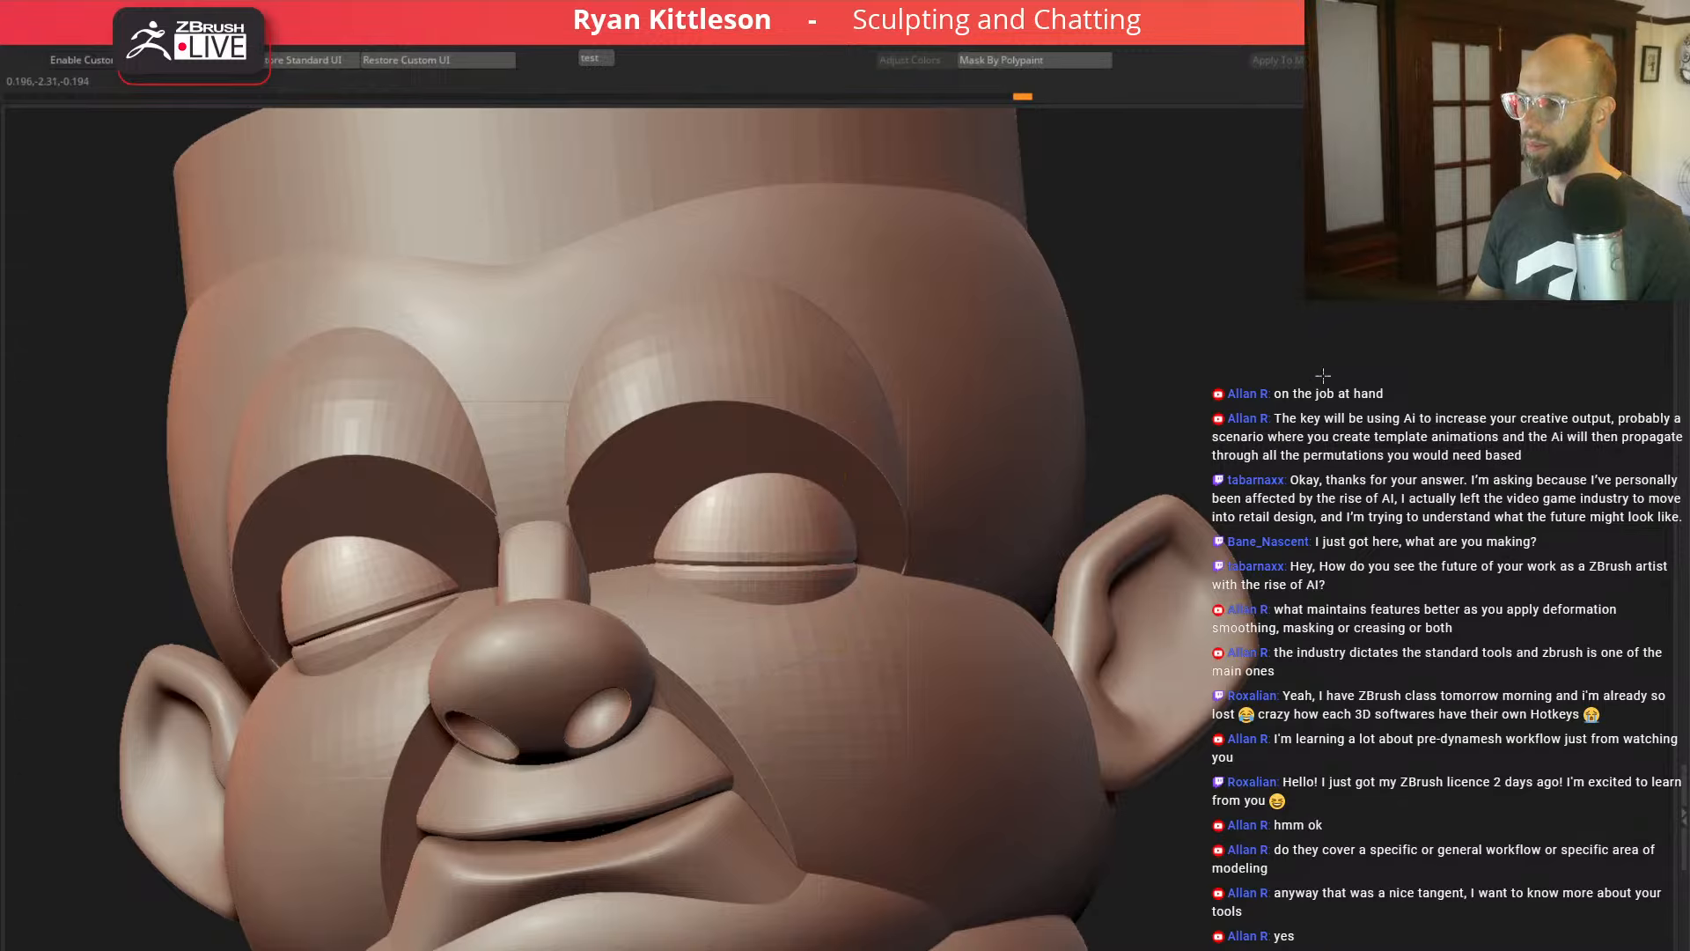
# Step: Pull the outer and inner corners of the eyelids outward into slight points
pyautogui.moveTo(1323, 377)
pyautogui.keyDown('alt'); pyautogui.mouseDown()
pyautogui.moveTo(1229, 366)
pyautogui.moveTo(1139, 445)
pyautogui.moveTo(1216, 449)
pyautogui.moveTo(1268, 480)
pyautogui.moveTo(1318, 454)
pyautogui.moveTo(1312, 497)
pyautogui.moveTo(1333, 498)
pyautogui.moveTo(1288, 510)
pyautogui.moveTo(1259, 486)
pyautogui.moveTo(1305, 495)
pyautogui.moveTo(1202, 469)
pyautogui.mouseUp(); pyautogui.keyUp('alt')
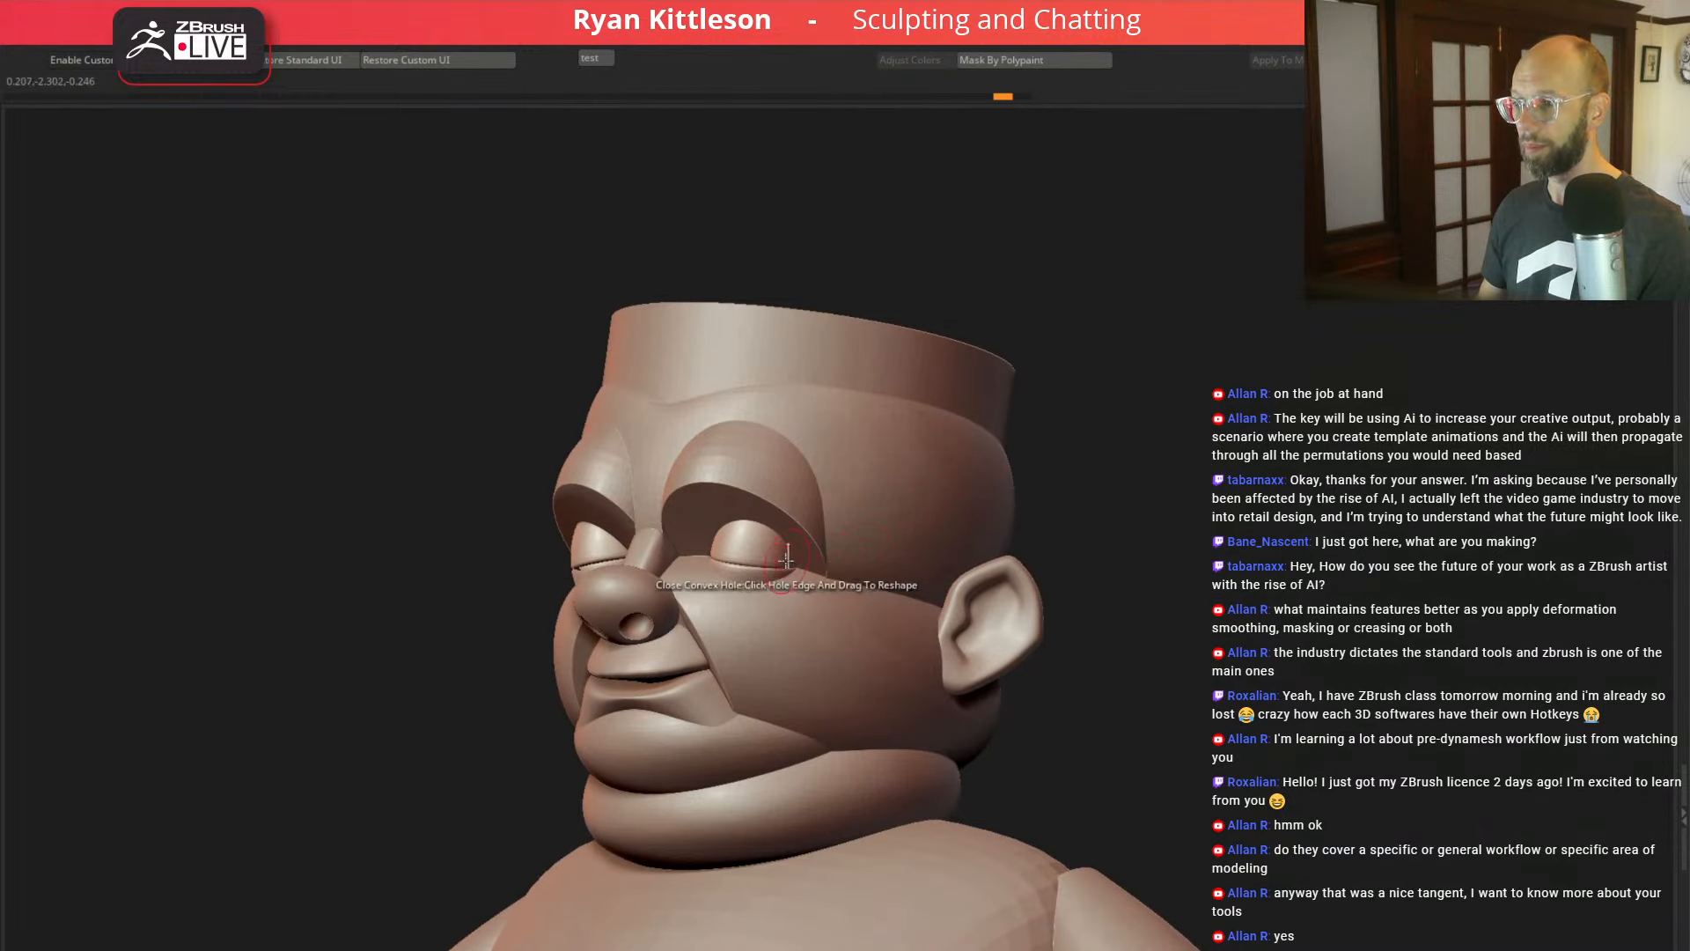
pyautogui.press('space')
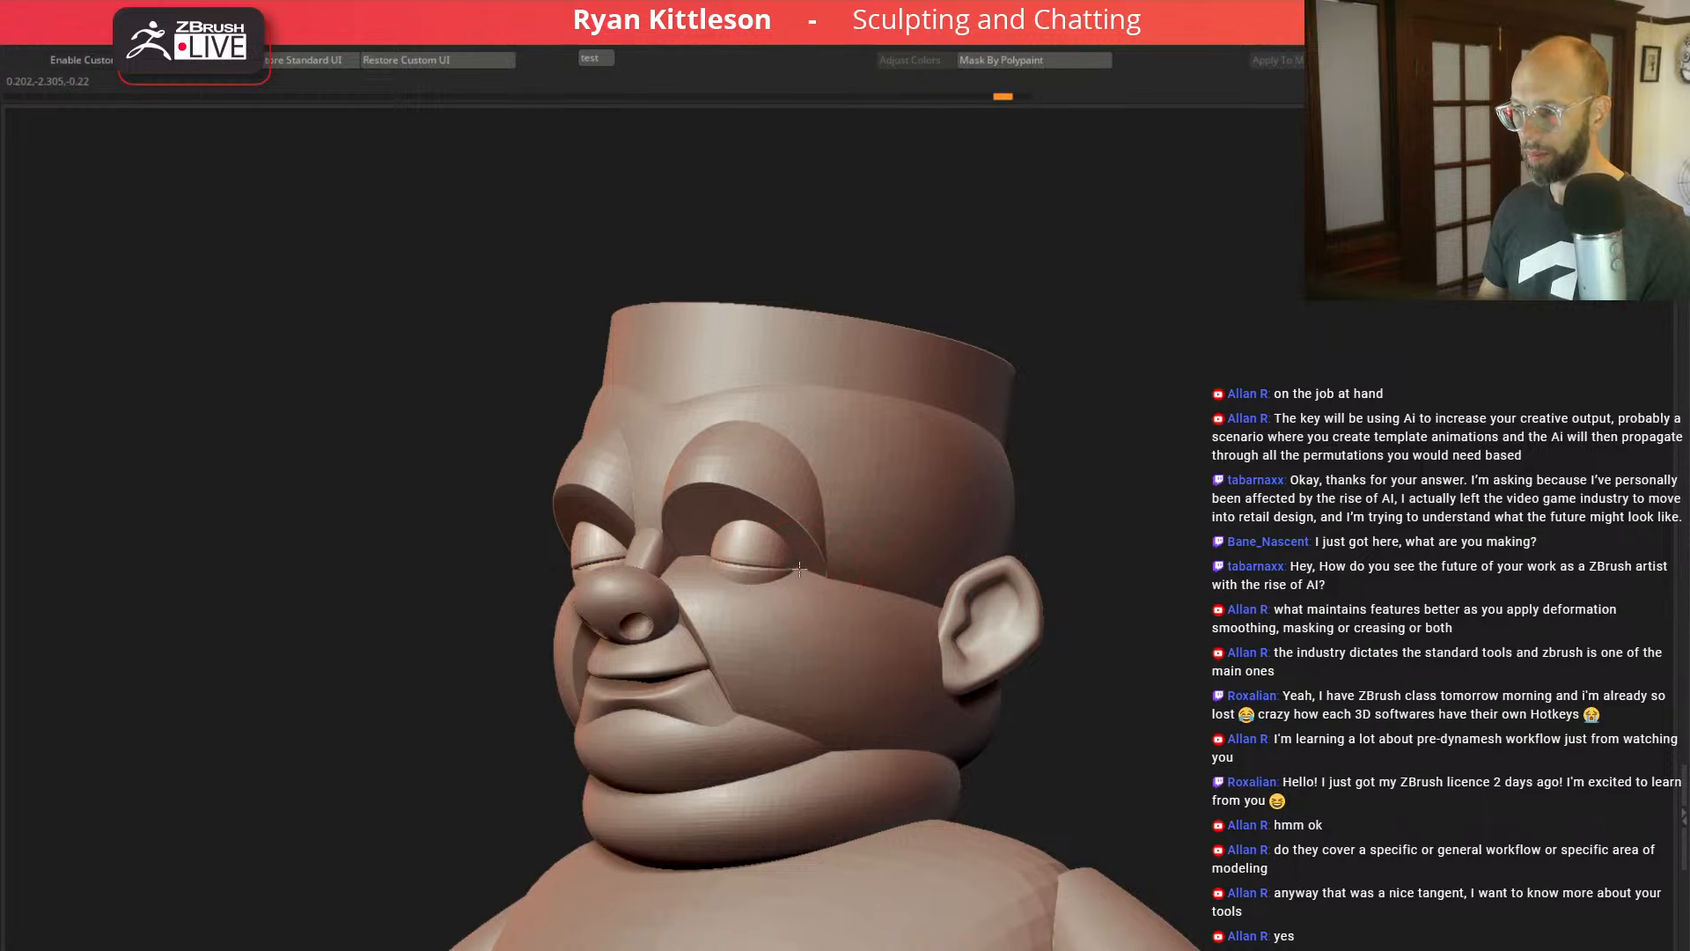
pyautogui.moveTo(826, 574); pyautogui.dragTo(824, 570)
pyautogui.moveTo(1112, 544); pyautogui.dragTo(999, 528)
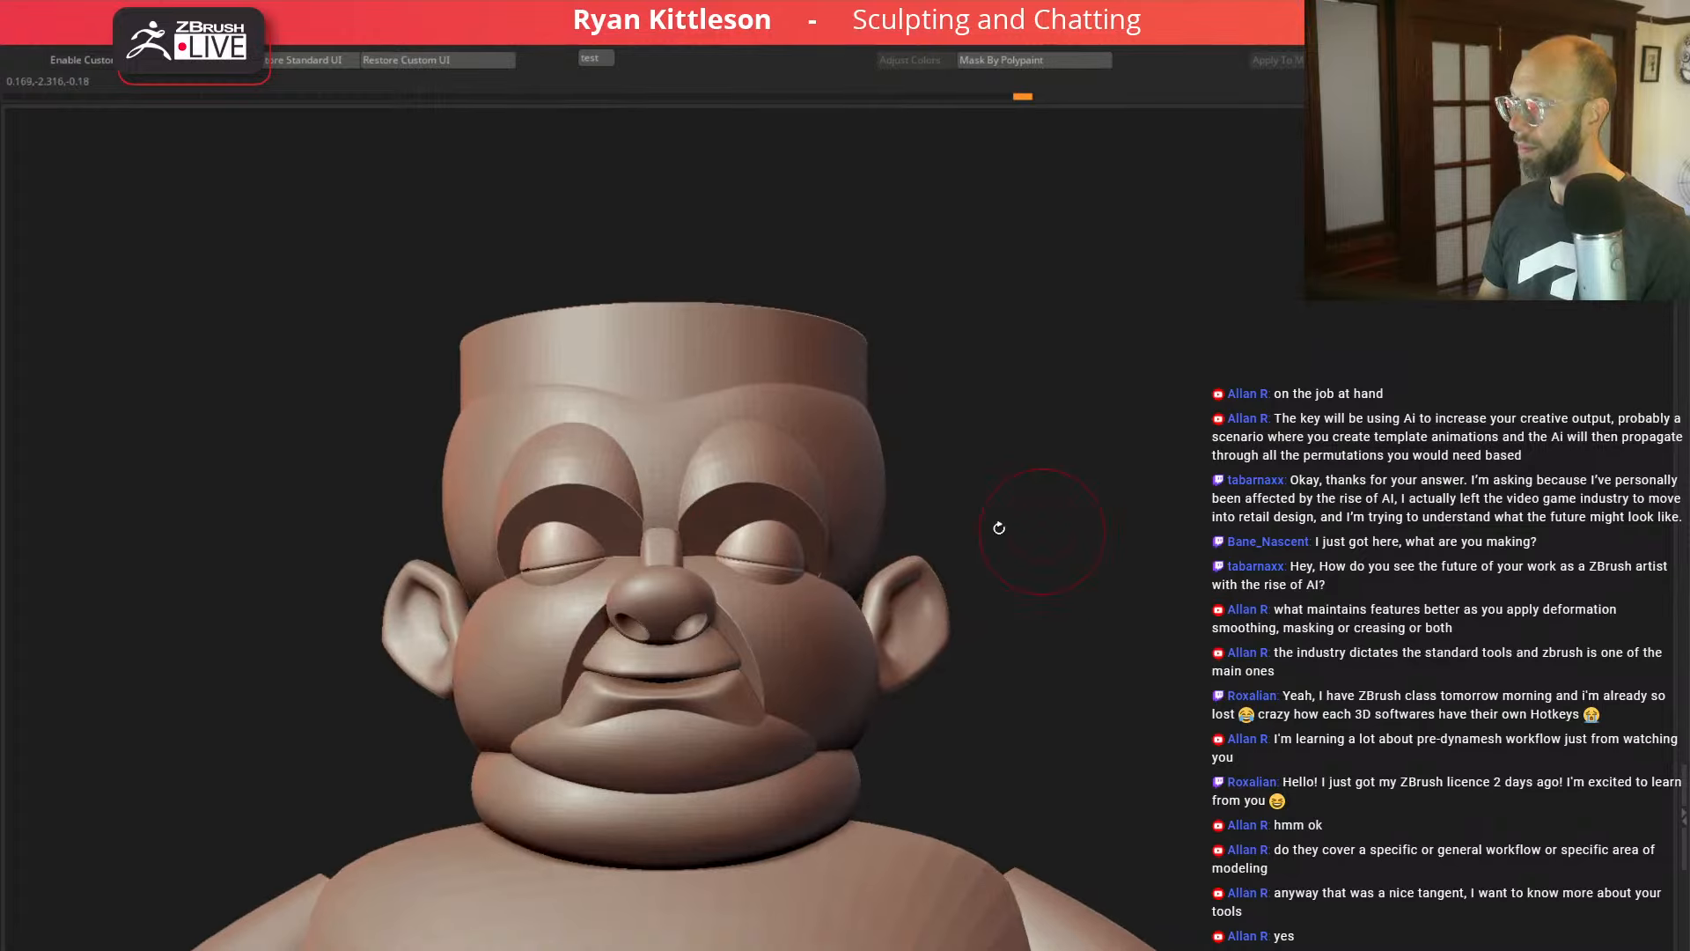
pyautogui.moveTo(696, 551); pyautogui.dragTo(678, 550)
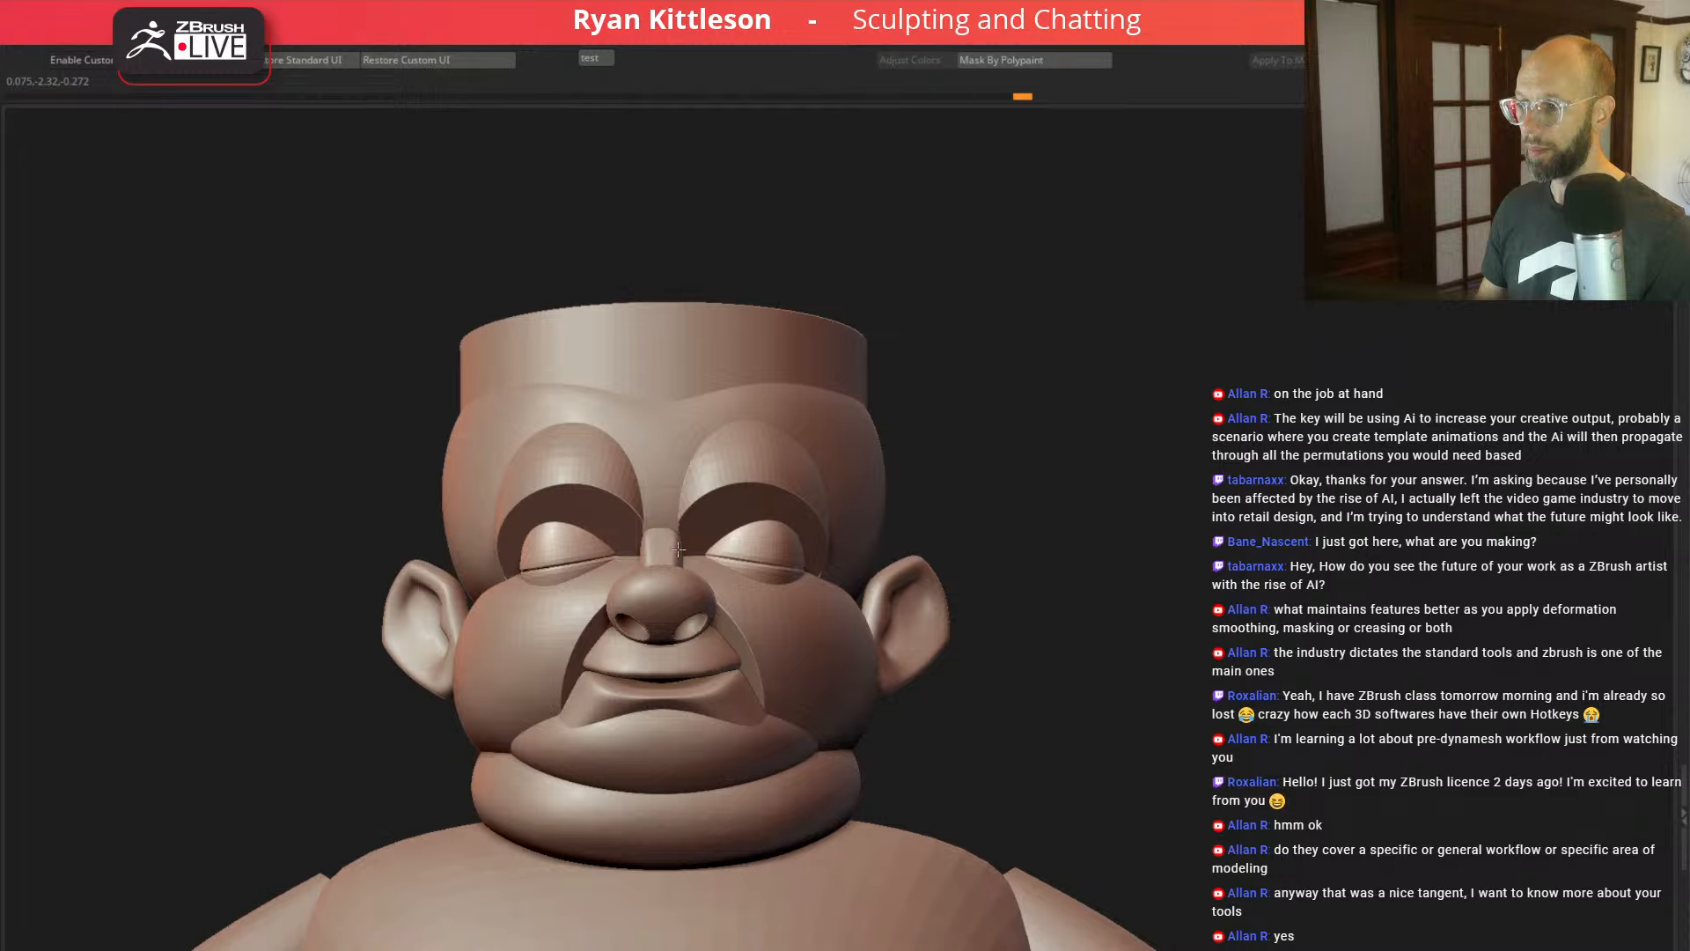
pyautogui.moveTo(1170, 510)
pyautogui.mouseDown()
pyautogui.moveTo(1239, 462)
pyautogui.moveTo(1165, 502)
pyautogui.moveTo(1226, 500)
pyautogui.moveTo(1147, 474)
pyautogui.mouseUp()
pyautogui.press('w')
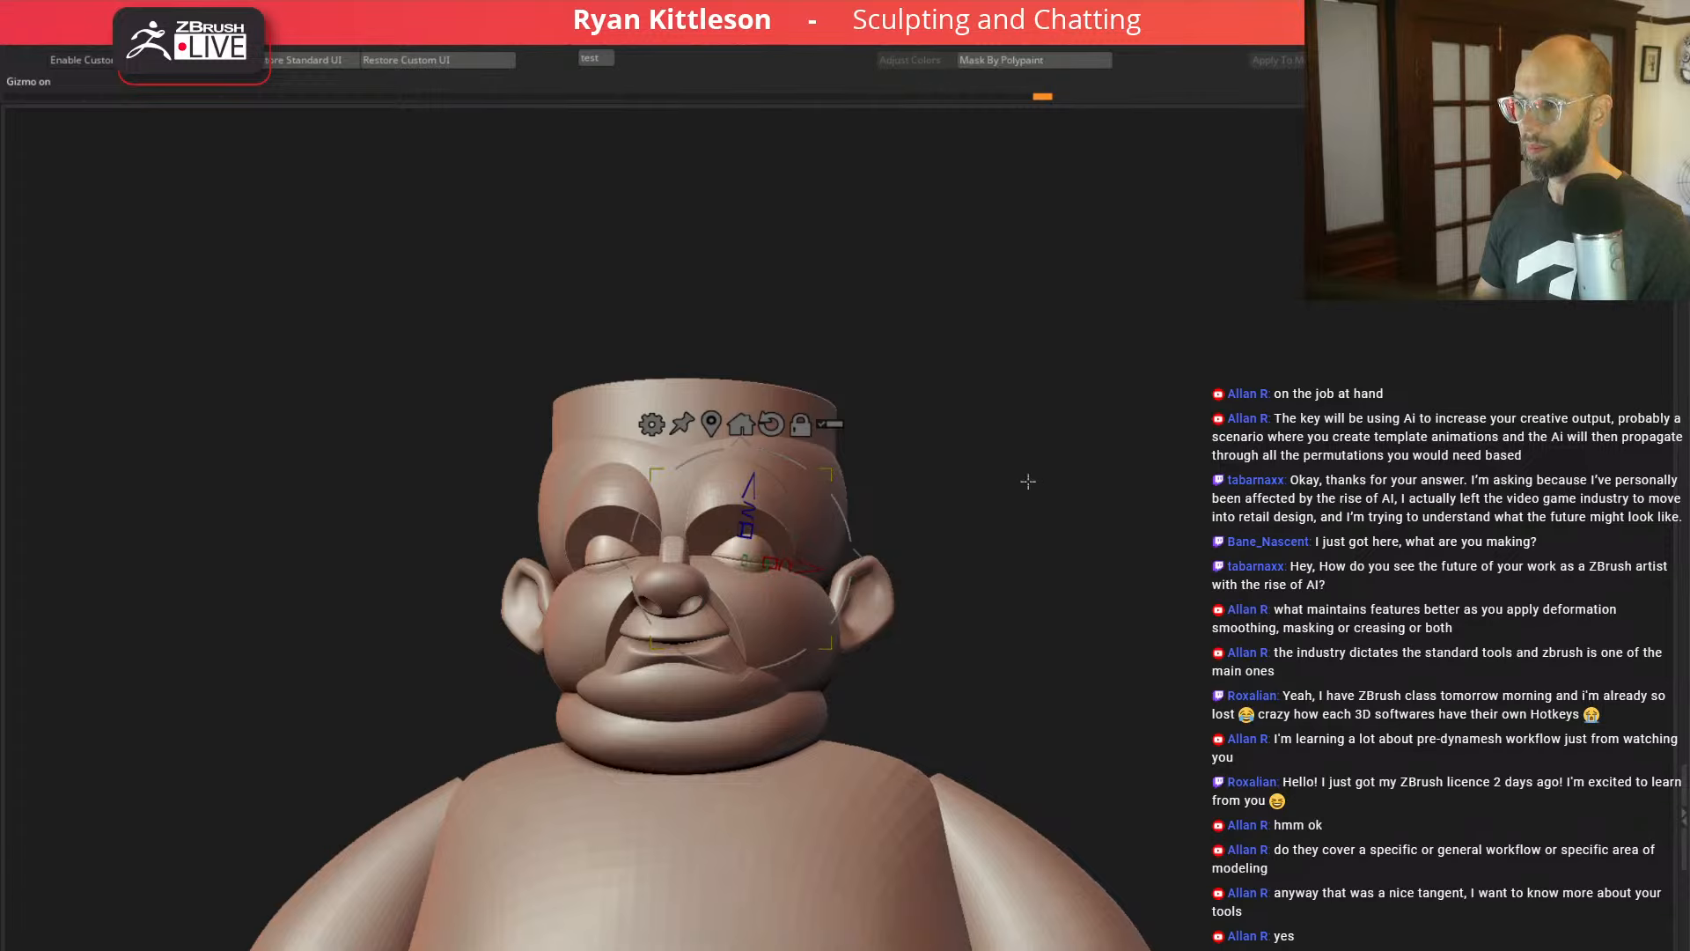
pyautogui.moveTo(1048, 453)
pyautogui.mouseDown()
pyautogui.moveTo(1067, 457)
pyautogui.moveTo(1060, 528)
pyautogui.moveTo(1075, 487)
pyautogui.moveTo(1055, 443)
pyautogui.moveTo(988, 467)
pyautogui.moveTo(1027, 479)
pyautogui.moveTo(1116, 442)
pyautogui.mouseUp()
pyautogui.press('q')
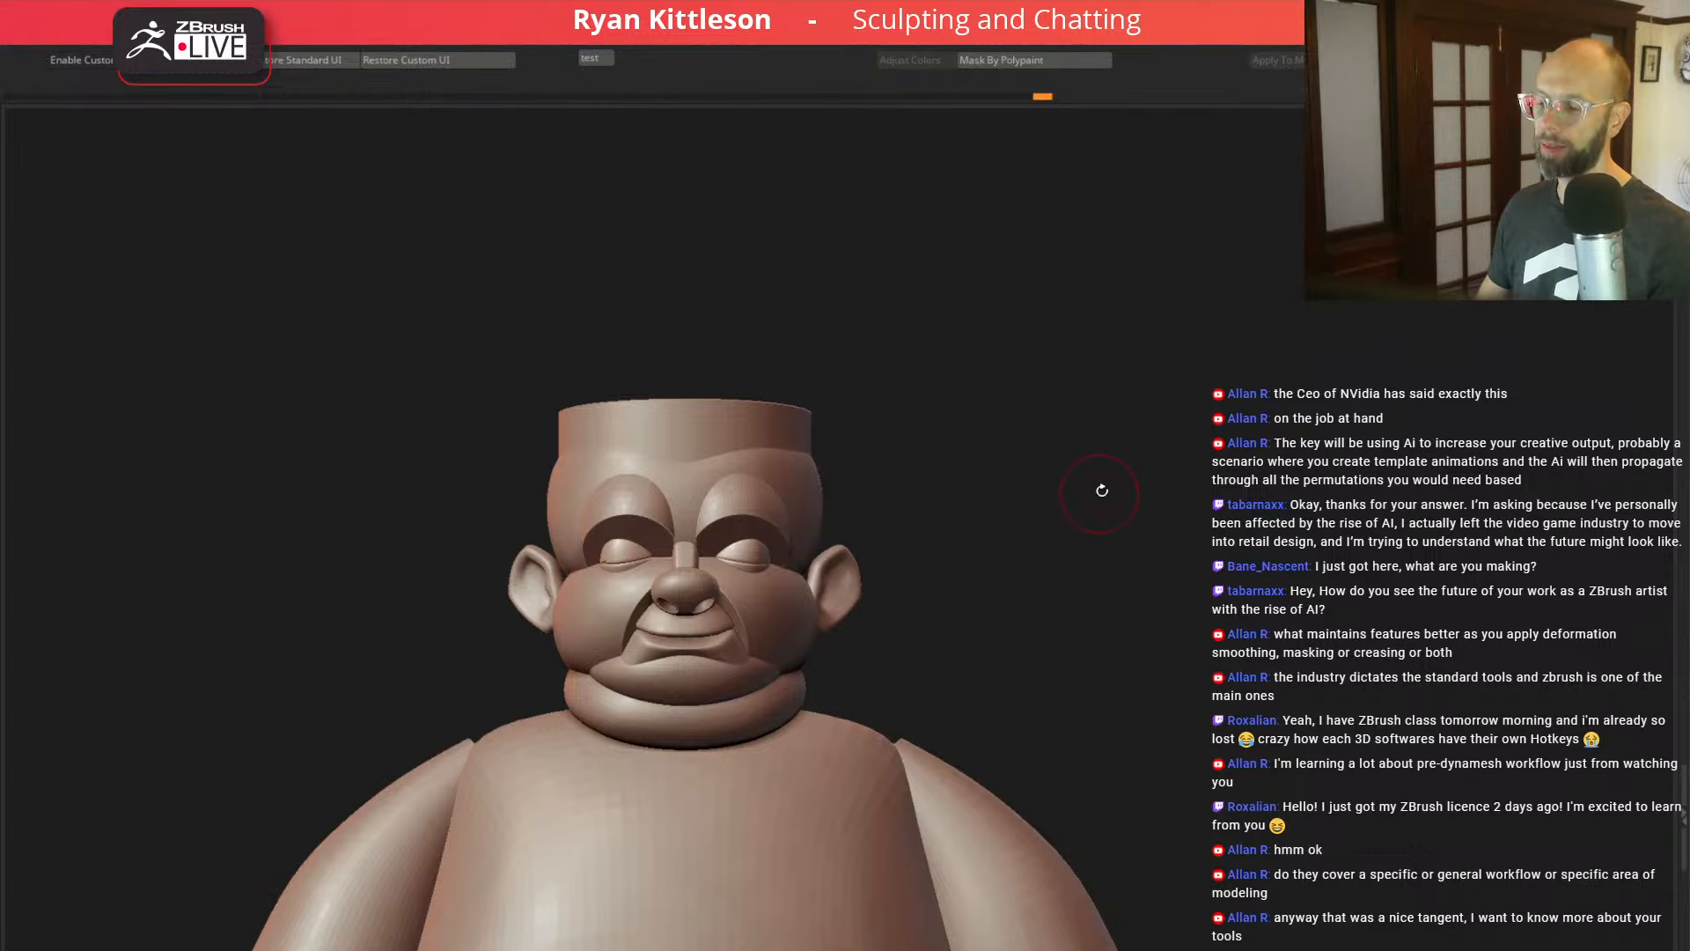
pyautogui.moveTo(1075, 523)
pyautogui.mouseDown()
pyautogui.moveTo(1055, 518)
pyautogui.moveTo(1114, 533)
pyautogui.moveTo(1131, 627)
pyautogui.mouseUp()
# Step: Select the upper lip subtool and isolate it with polygroup wireframe shown and smooth subdivision off
pyautogui.keyDown('alt'); pyautogui.click(580, 736); pyautogui.keyUp('alt')
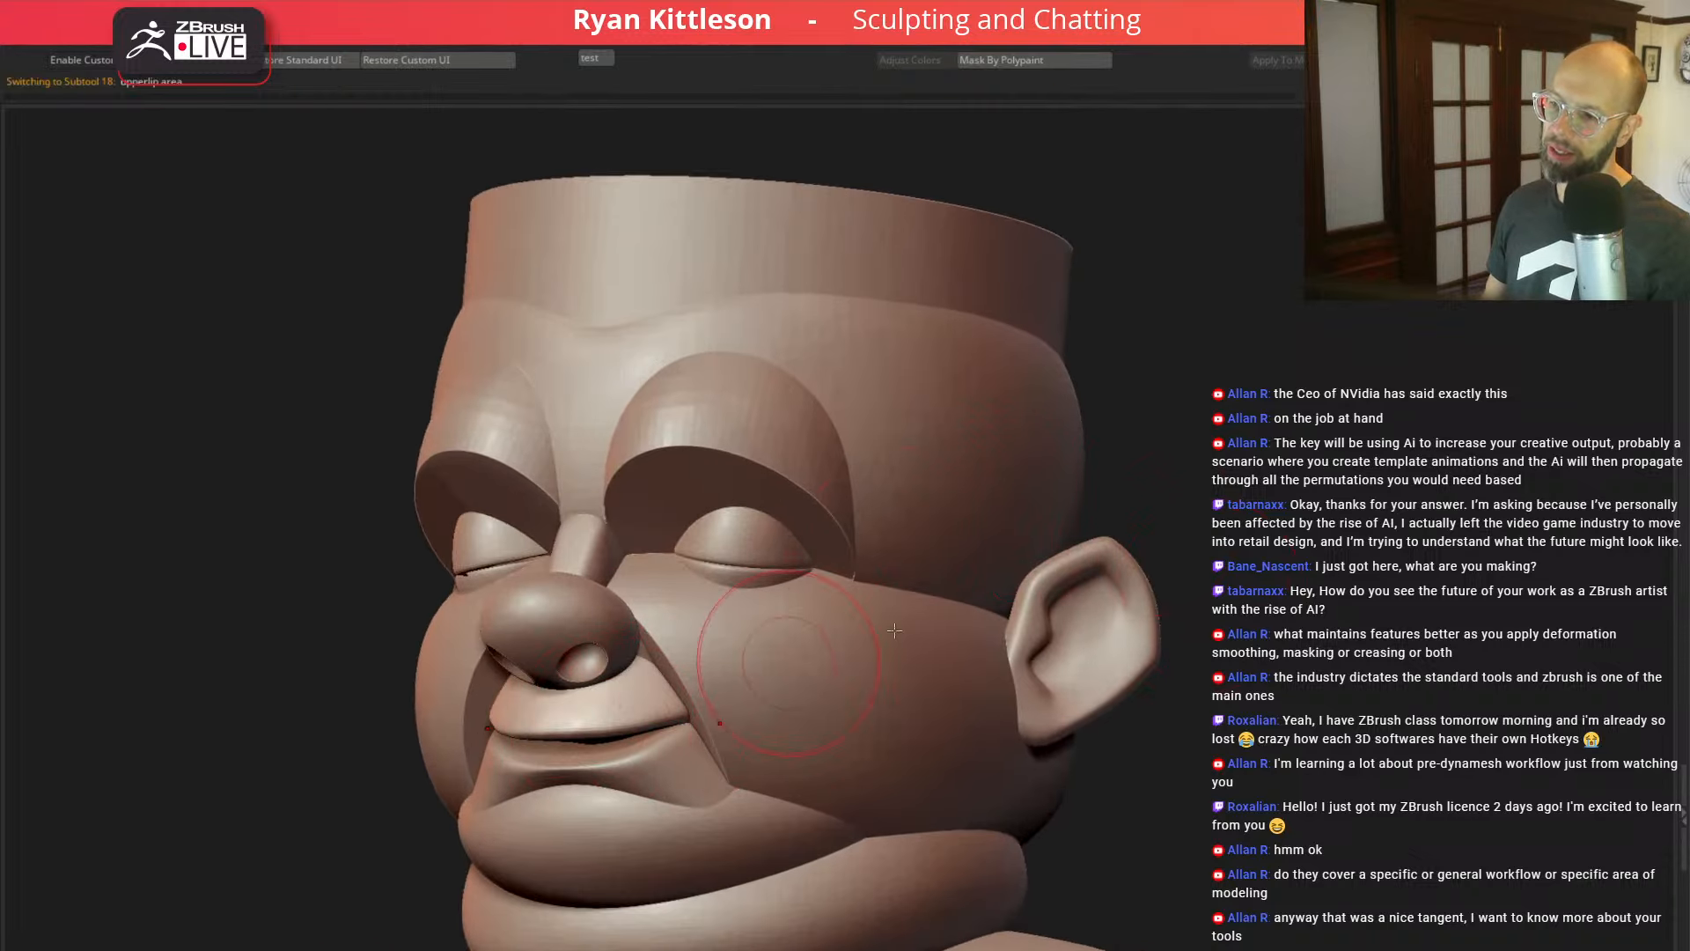
pyautogui.moveTo(1263, 481)
pyautogui.mouseDown()
pyautogui.moveTo(1238, 430)
pyautogui.moveTo(1159, 446)
pyautogui.moveTo(1173, 445)
pyautogui.moveTo(1171, 533)
pyautogui.moveTo(1189, 455)
pyautogui.moveTo(1166, 472)
pyautogui.moveTo(1158, 457)
pyautogui.moveTo(1196, 406)
pyautogui.mouseUp()
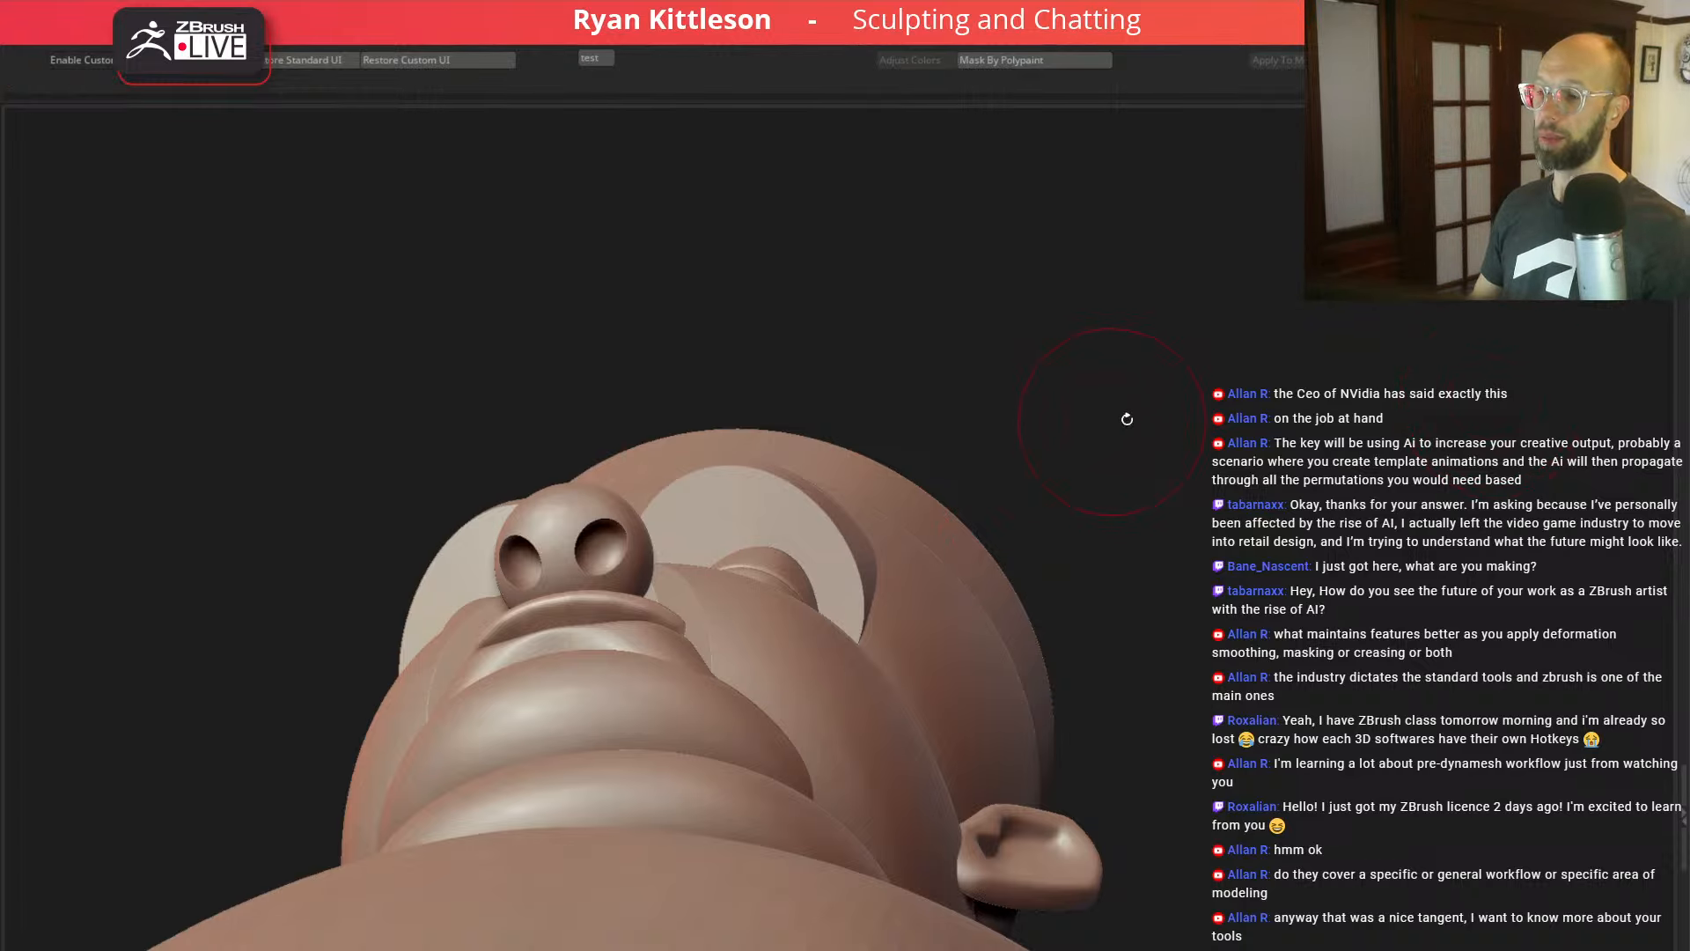
pyautogui.hotkey('alt', 's')
pyautogui.hotkey('shift', 'f')
pyautogui.hotkey('shift', 'd')
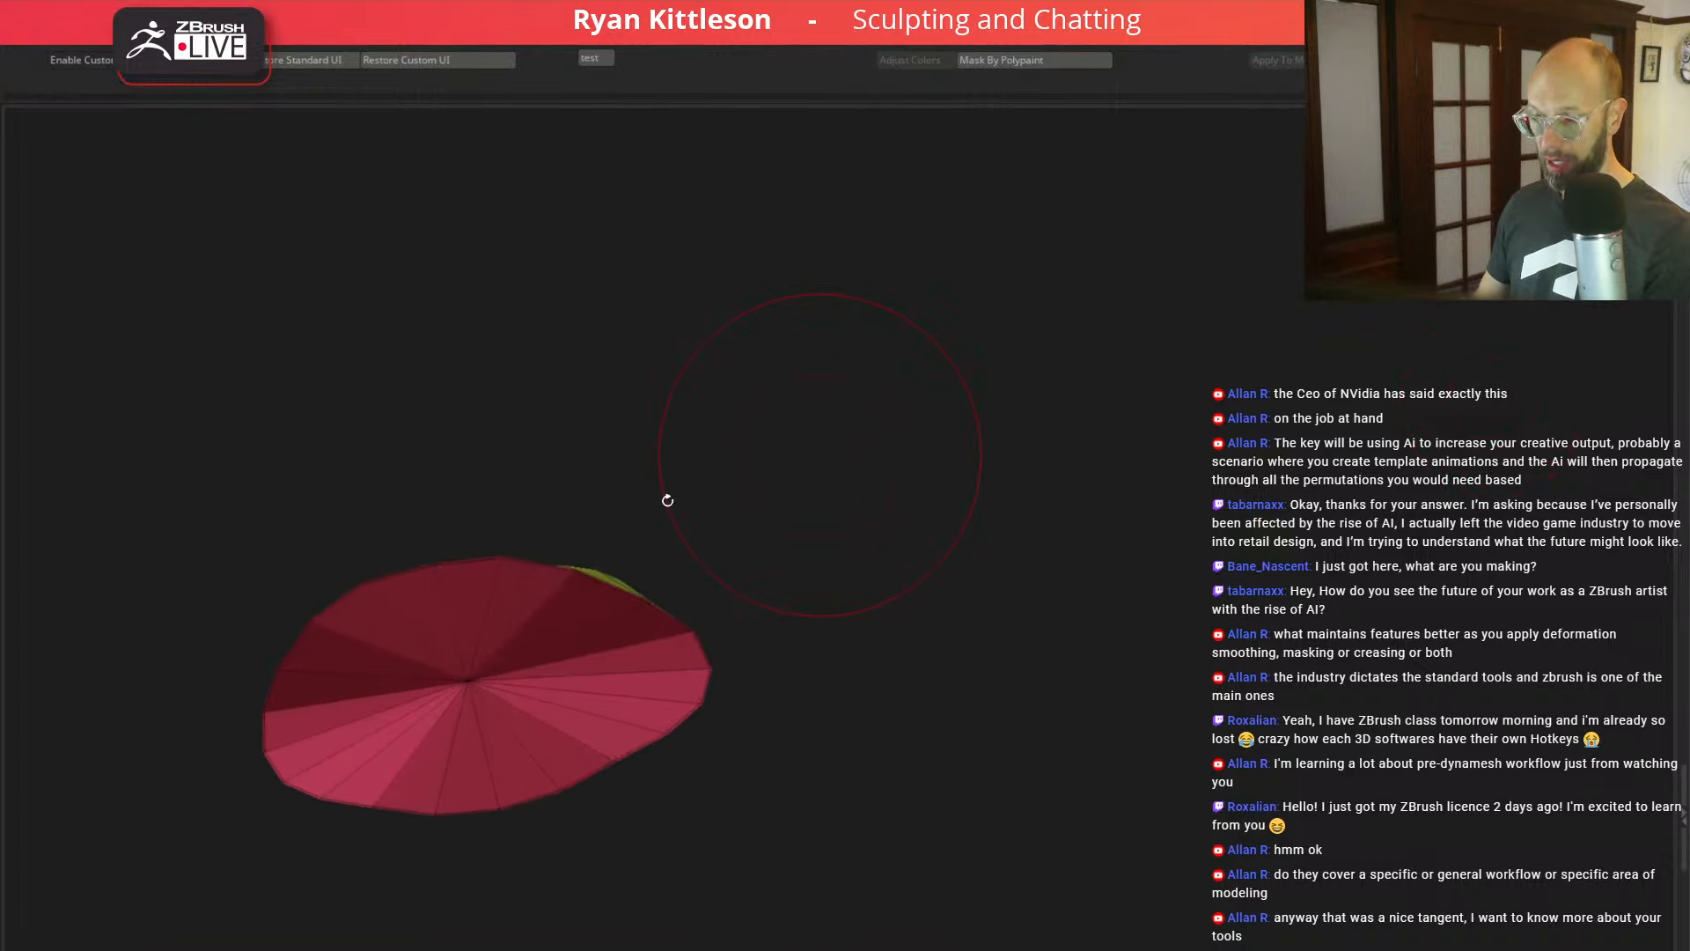
# Step: Insert edge loops on the upper lip's bottom cap and side, and show it smoothed with the full head
pyautogui.press('space')
pyautogui.click(528, 619)
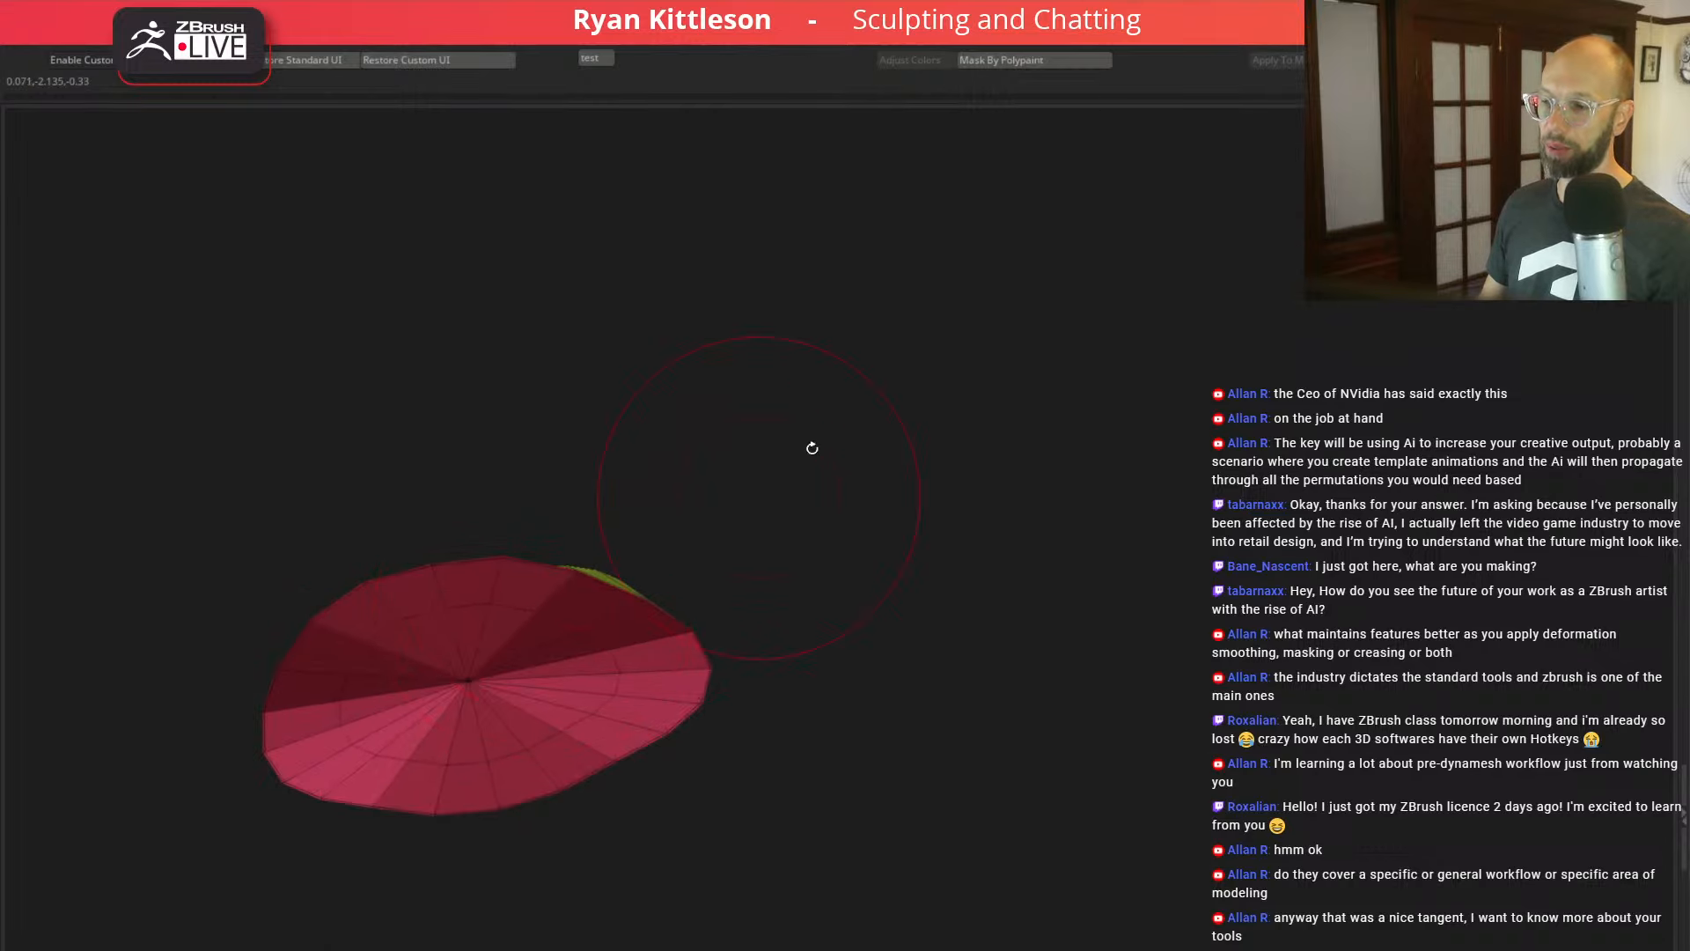
pyautogui.moveTo(813, 448); pyautogui.dragTo(833, 552)
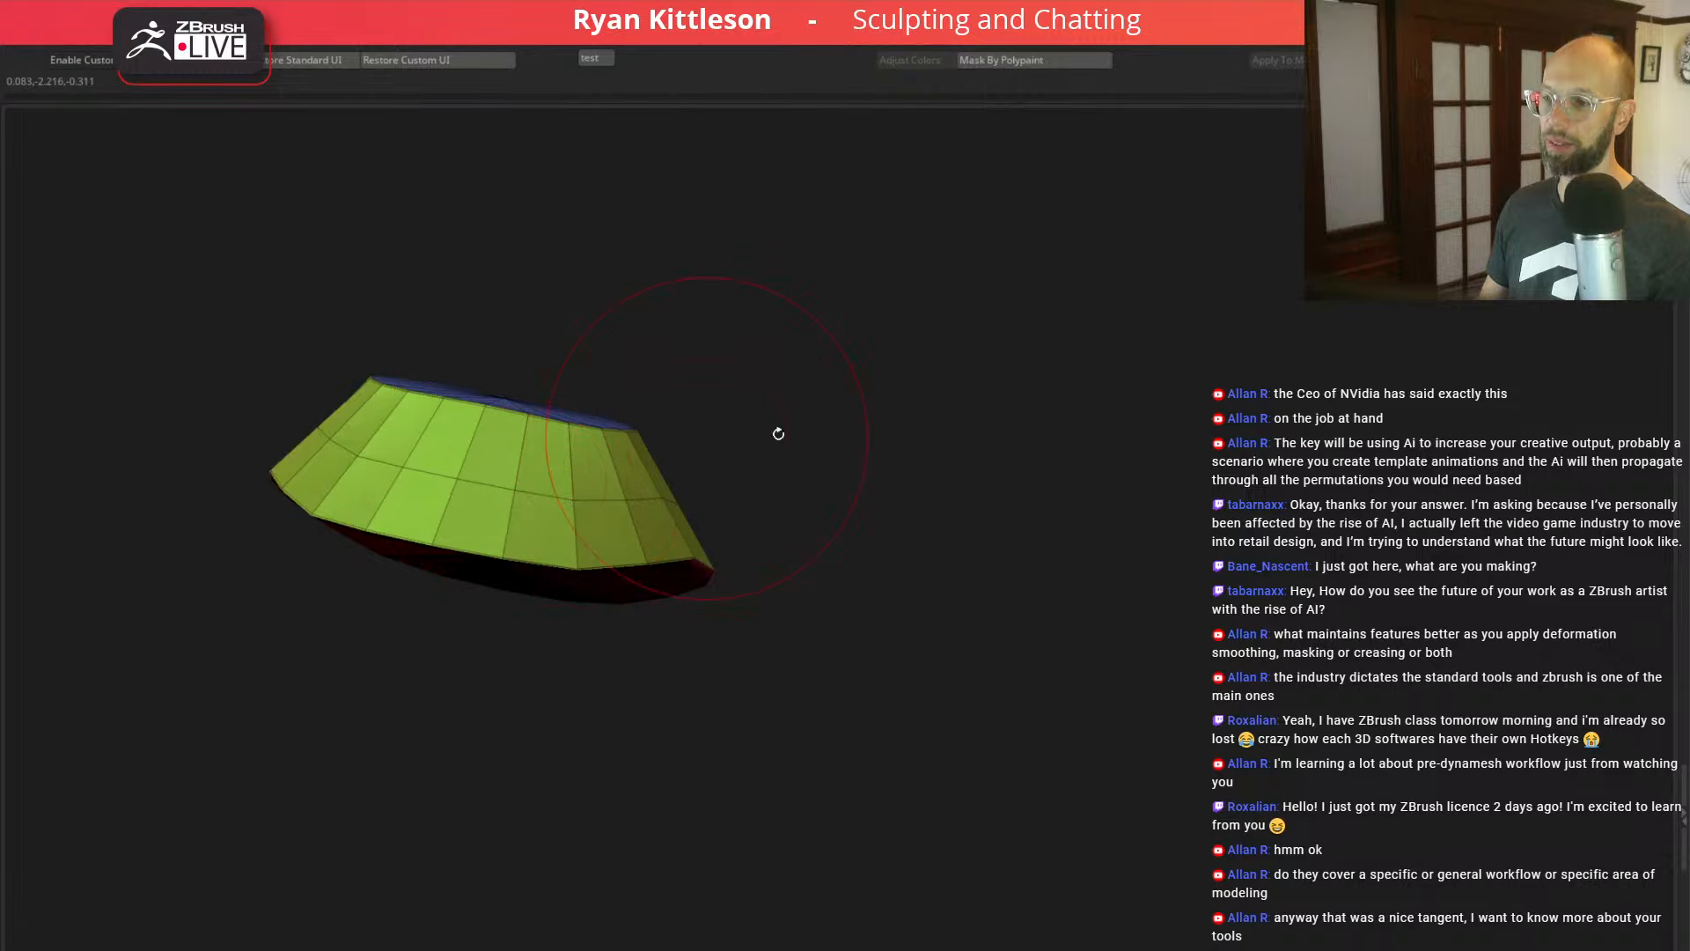
pyautogui.hotkey('alt', 's')
pyautogui.press('d')
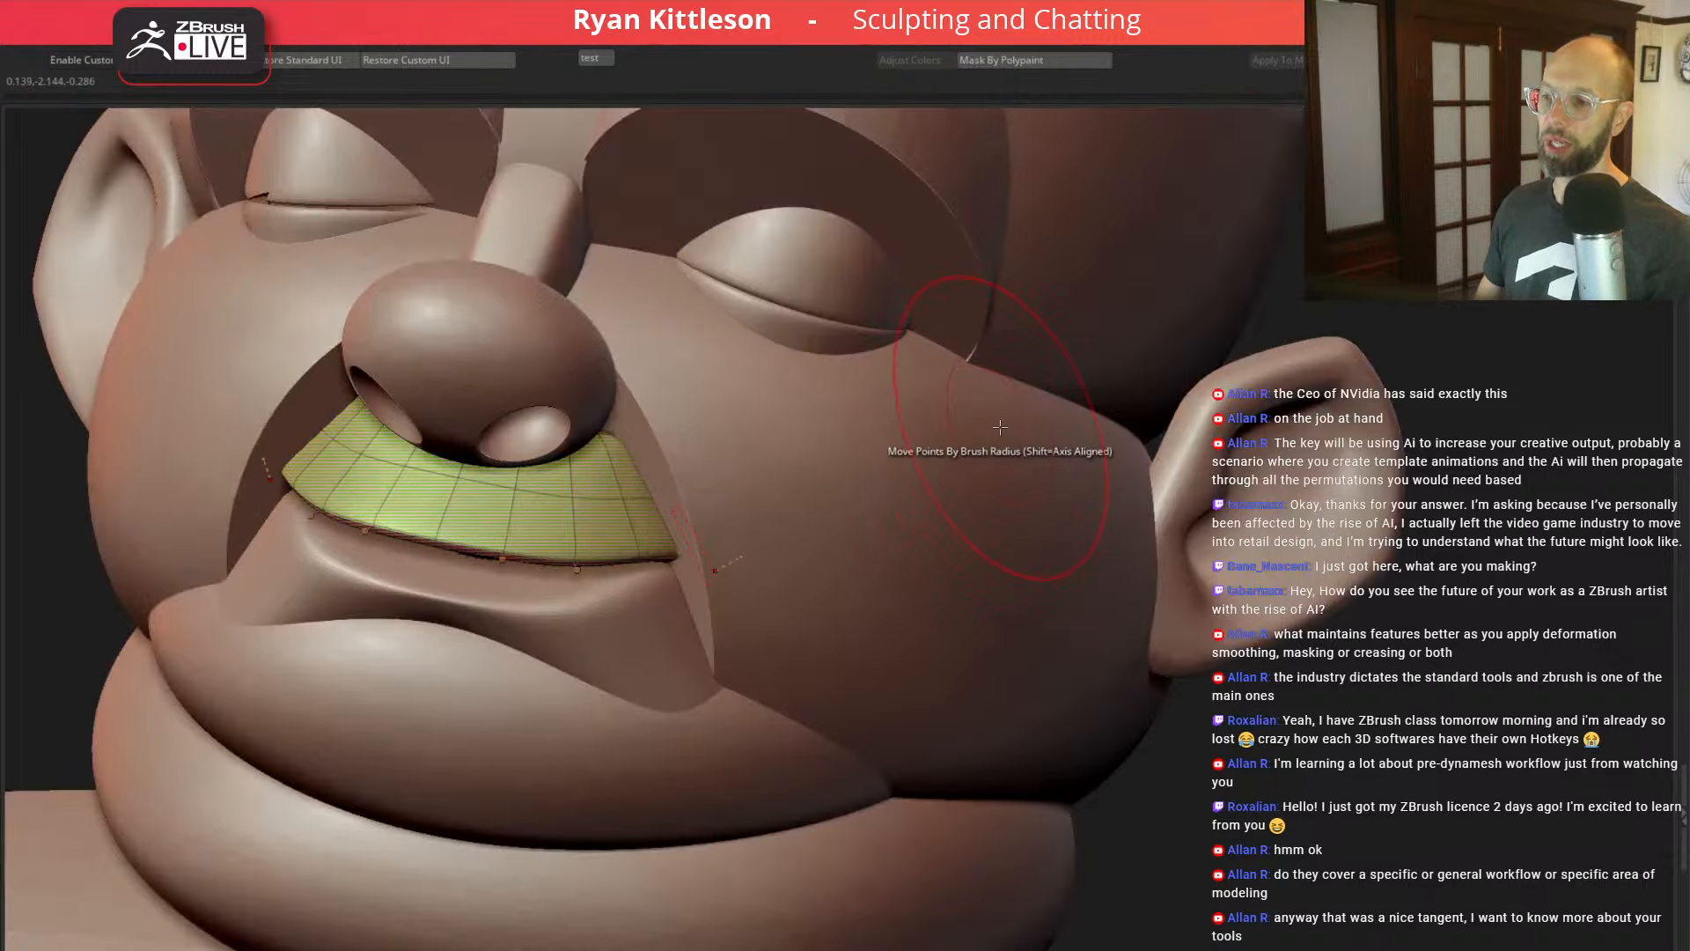
# Step: Hide the polyframe, check the upper lip mesh in isolation, and lower its crease amount by one level
pyautogui.hotkey('shift', 'f')
pyautogui.hotkey('alt', 's')
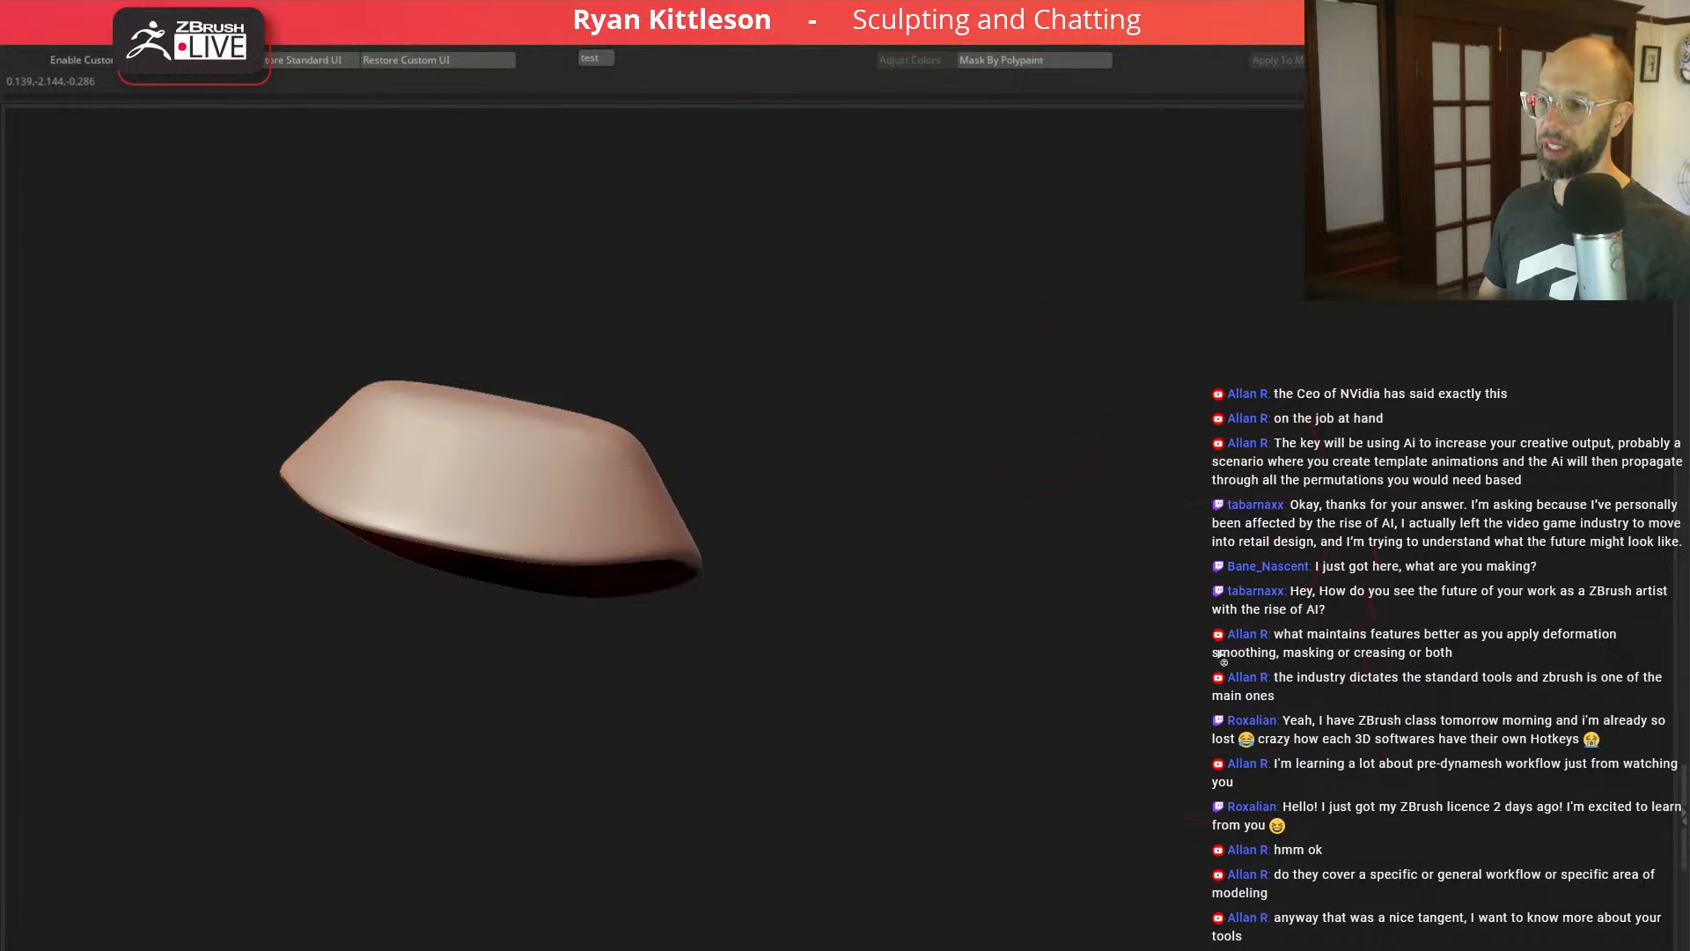
pyautogui.hotkey('alt', 's')
pyautogui.moveTo(1388, 714); pyautogui.dragTo(1391, 599)
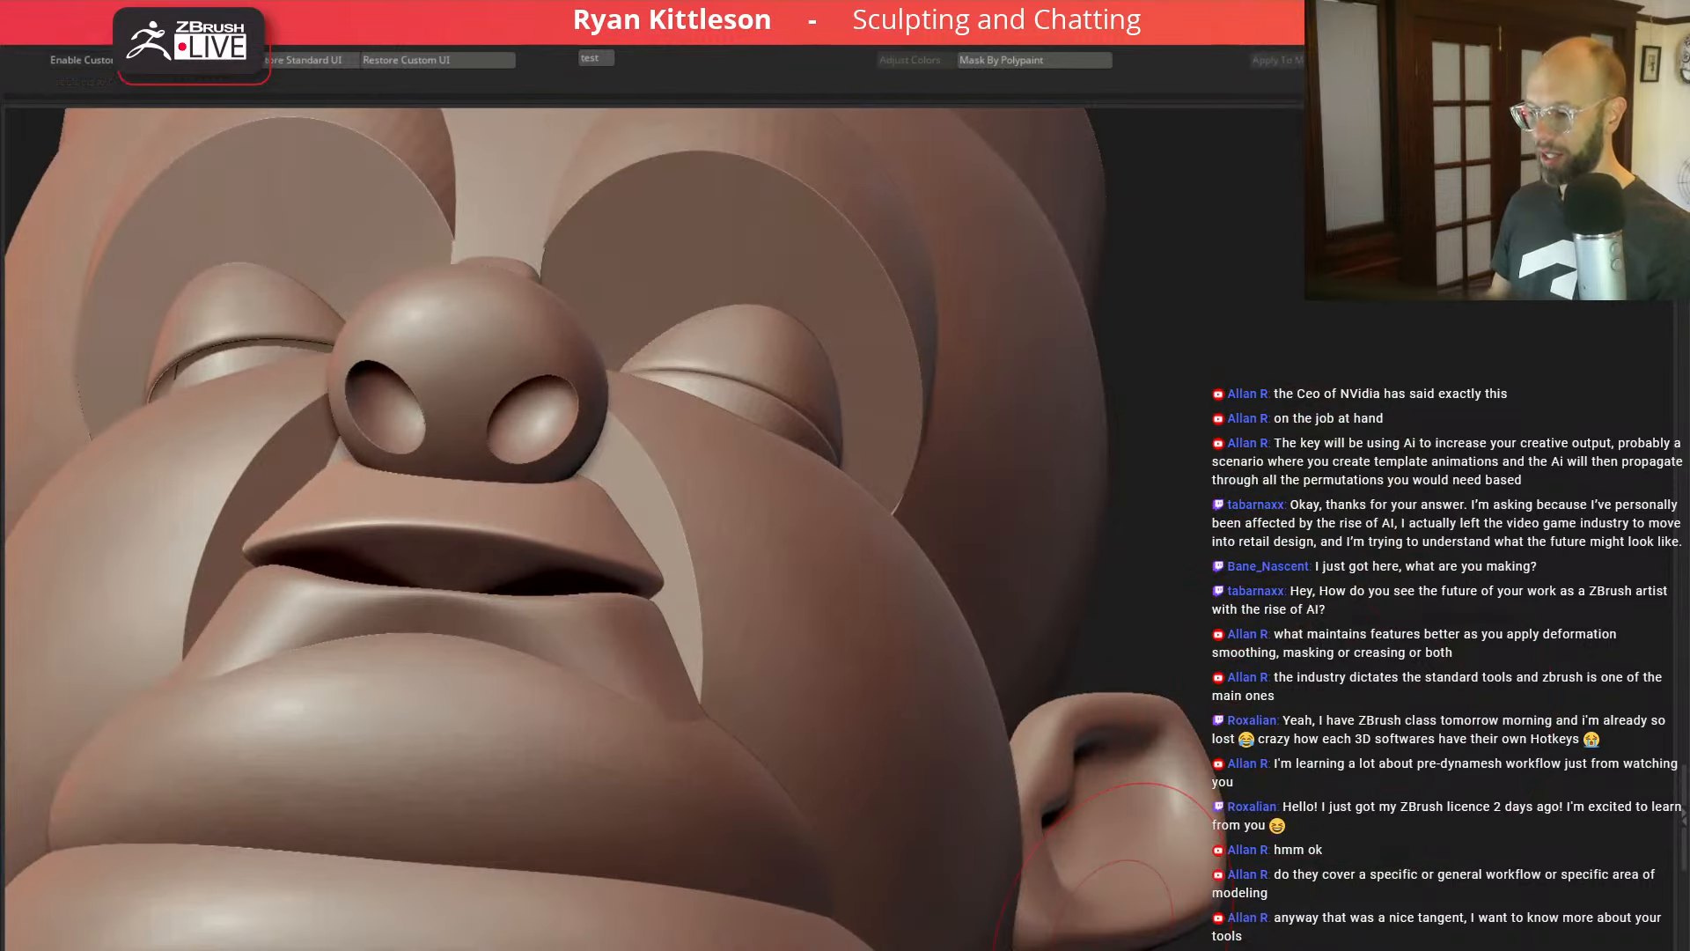
pyautogui.click(1127, 949)
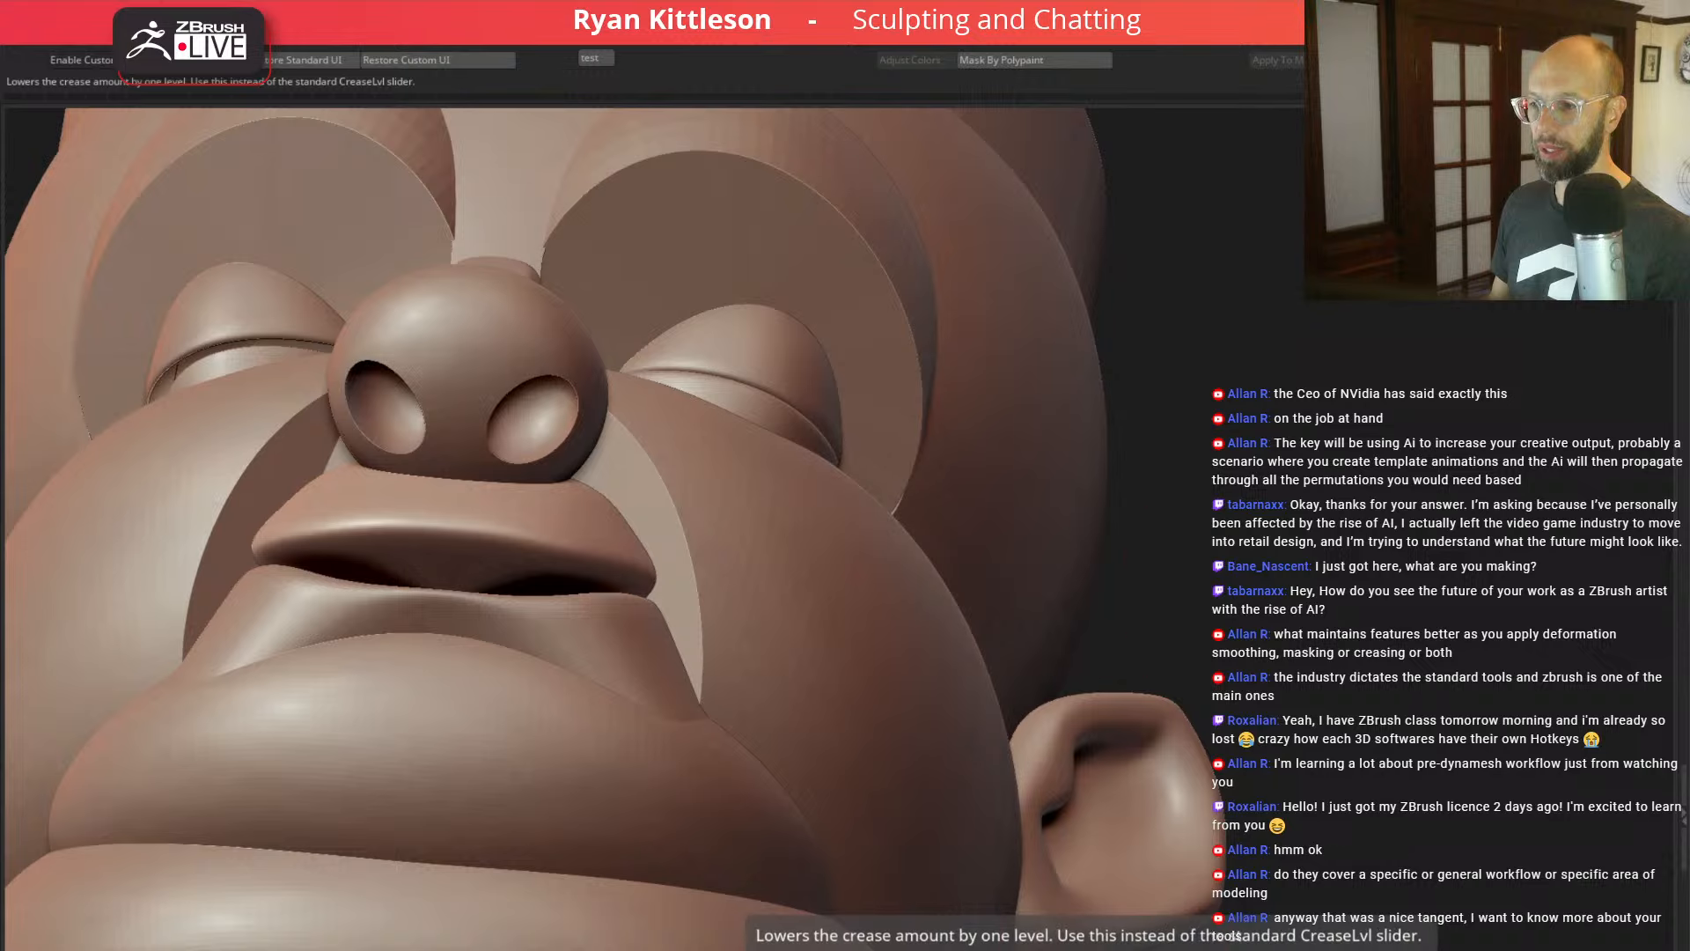
pyautogui.moveTo(1351, 449); pyautogui.dragTo(1354, 558)
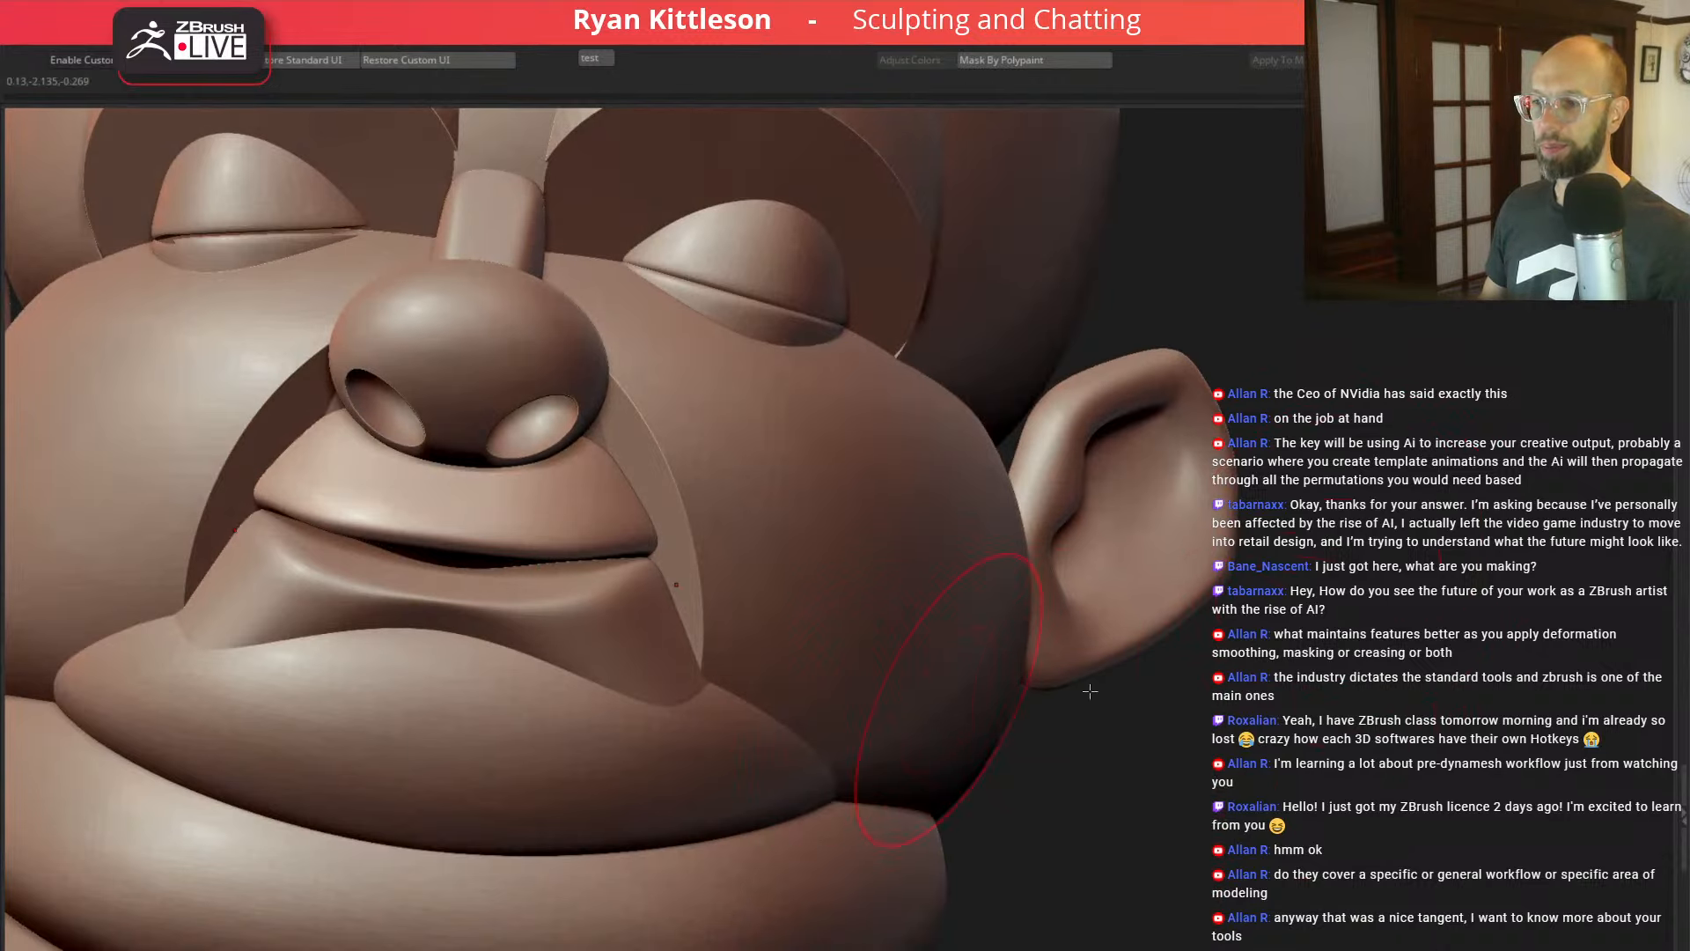
# Step: Select the brow subtool, raise its crease amount by one level, and quick-save the project
pyautogui.moveTo(1376, 668)
pyautogui.keyDown('ctrl'); pyautogui.mouseDown(button='right')
pyautogui.moveTo(1176, 444)
pyautogui.moveTo(1144, 479)
pyautogui.moveTo(1090, 430)
pyautogui.moveTo(1240, 523)
pyautogui.moveTo(1294, 486)
pyautogui.moveTo(1271, 471)
pyautogui.mouseUp(button='right'); pyautogui.keyUp('ctrl')
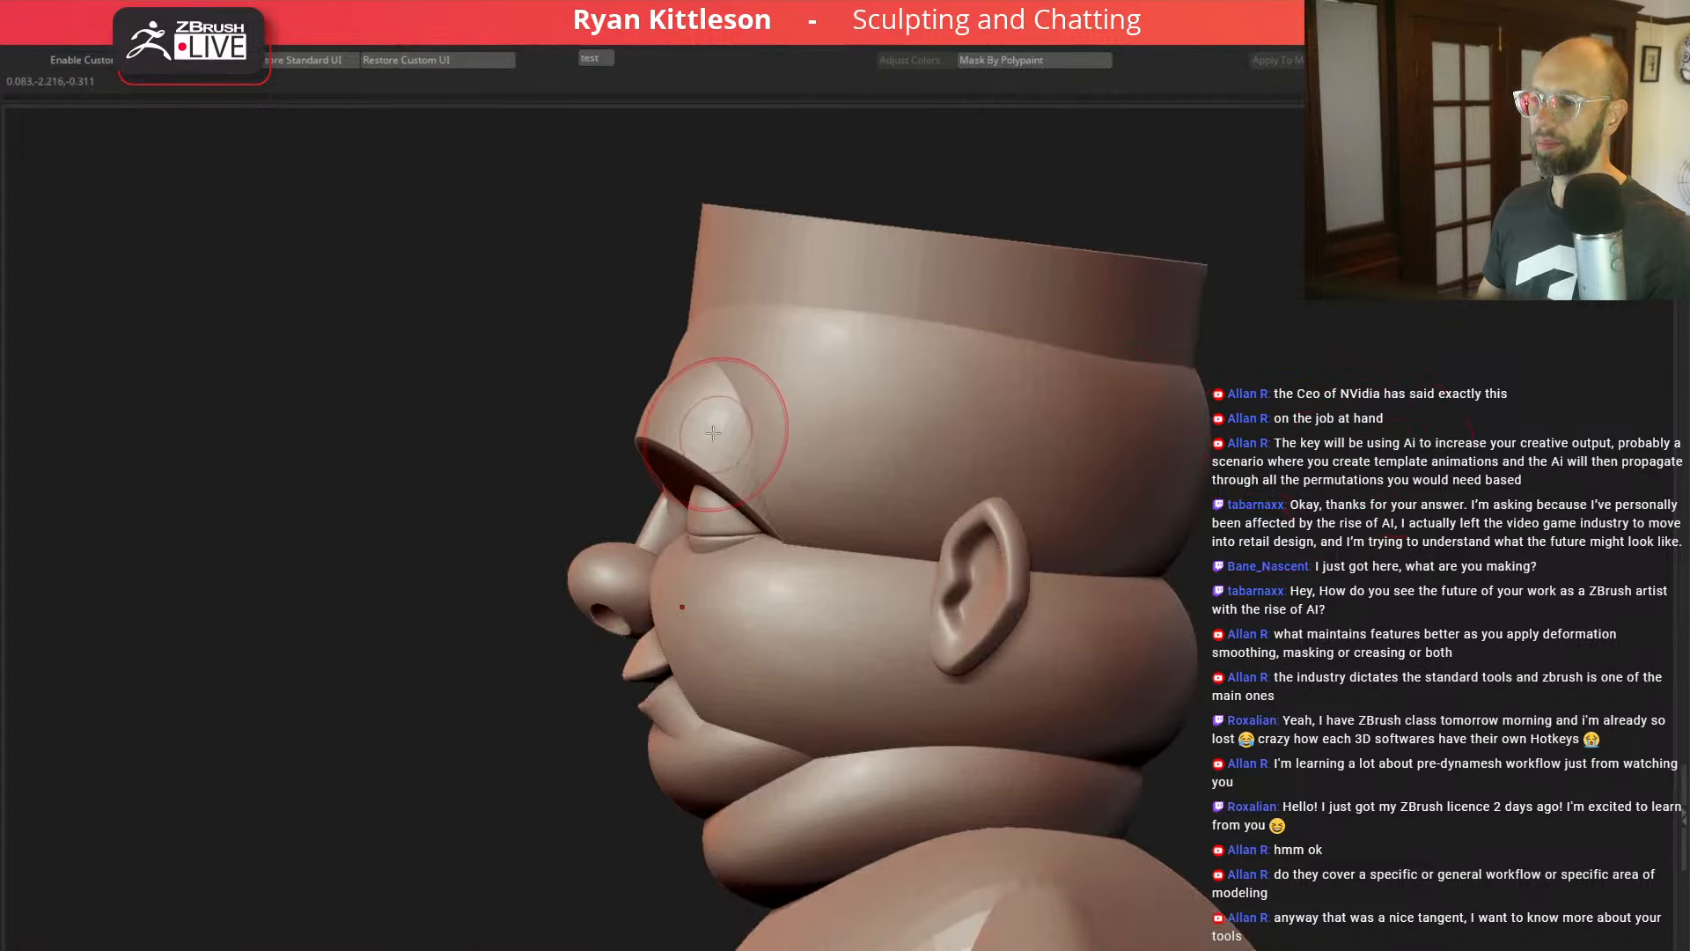
pyautogui.keyDown('alt'); pyautogui.click(695, 392); pyautogui.keyUp('alt')
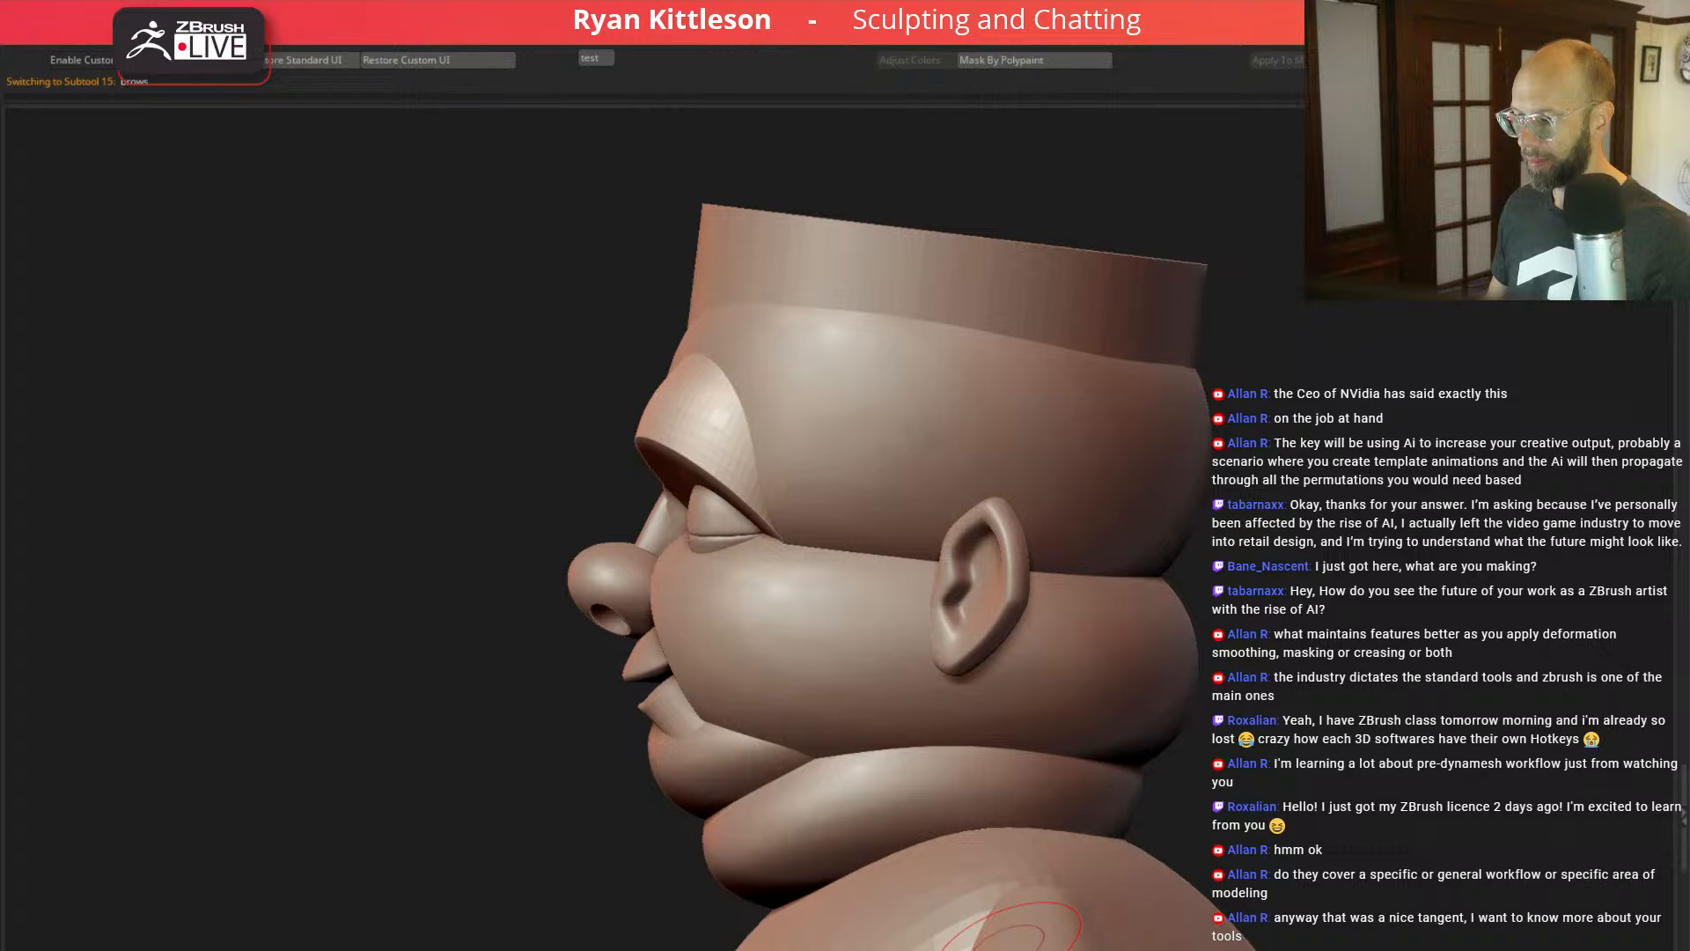
pyautogui.moveTo(453, 449); pyautogui.dragTo(671, 567)
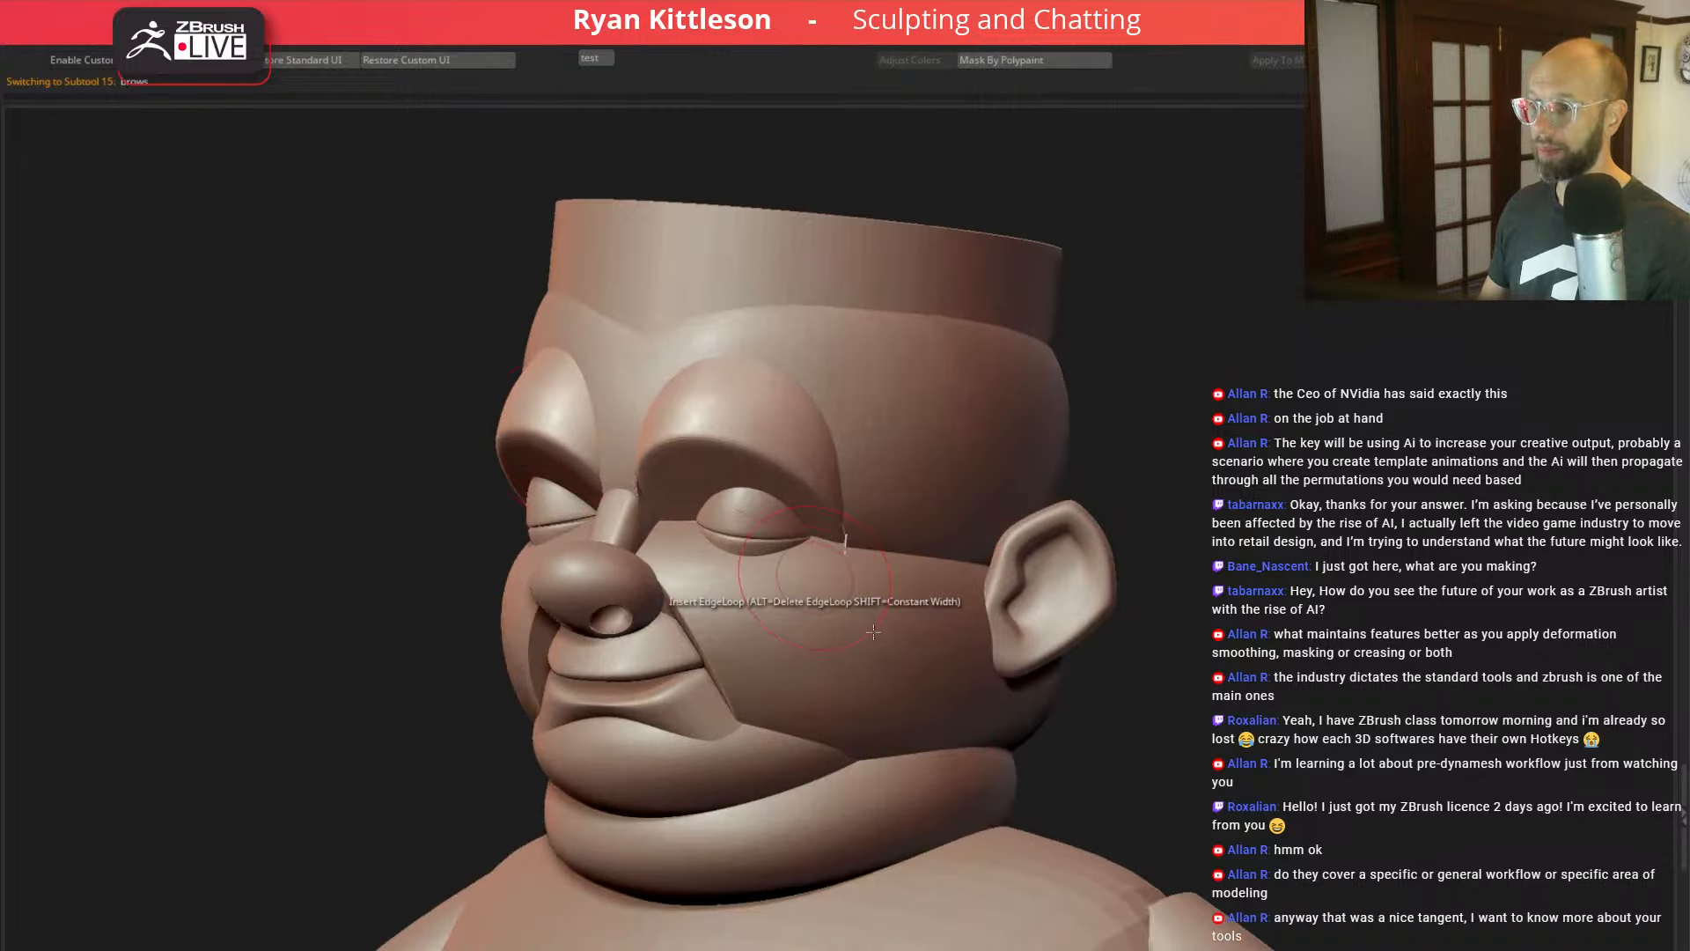
pyautogui.moveTo(1408, 570); pyautogui.dragTo(1356, 659)
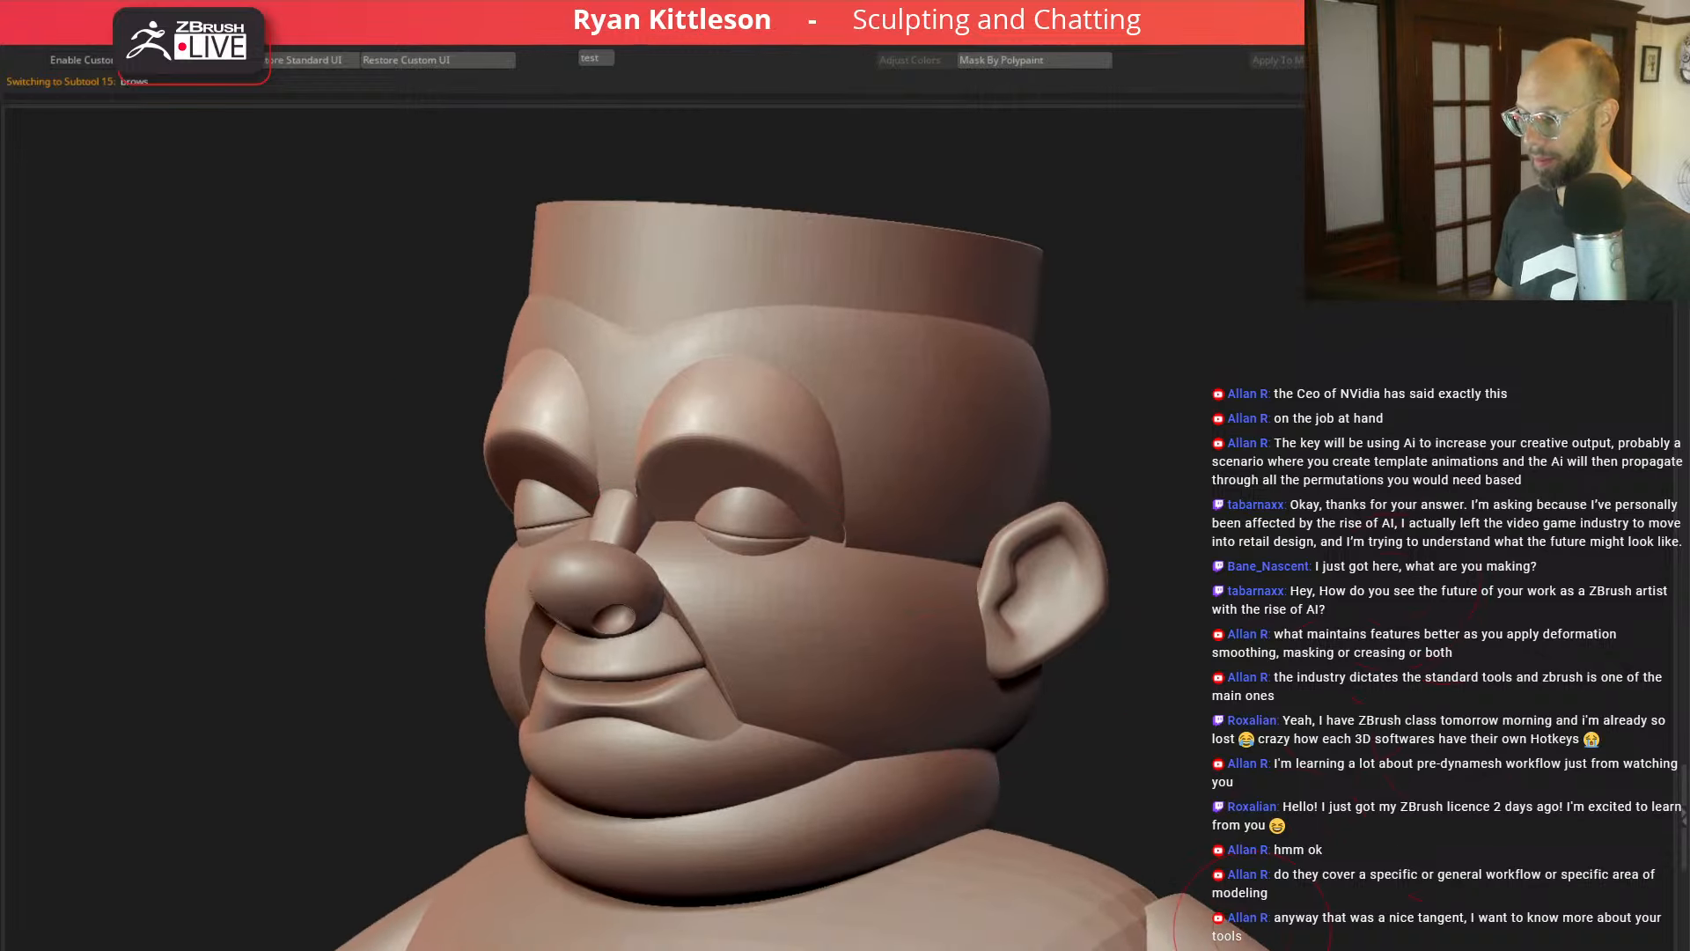
pyautogui.click(1116, 948)
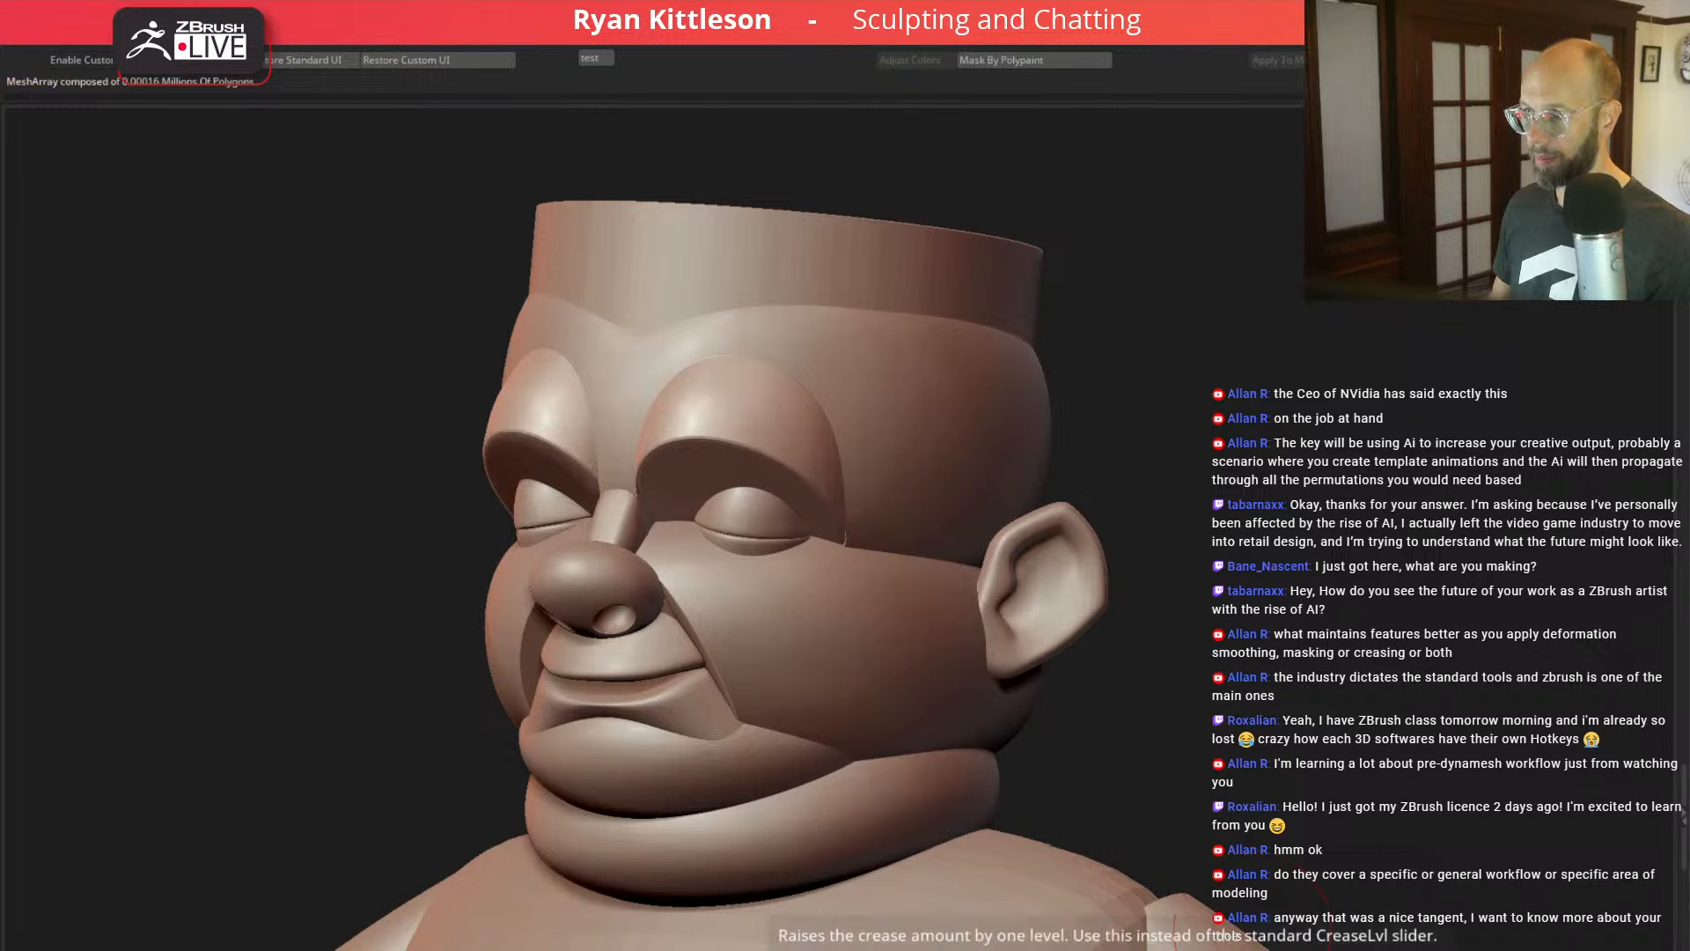
pyautogui.moveTo(1234, 467)
pyautogui.mouseDown()
pyautogui.moveTo(1272, 486)
pyautogui.moveTo(1219, 499)
pyautogui.mouseUp()
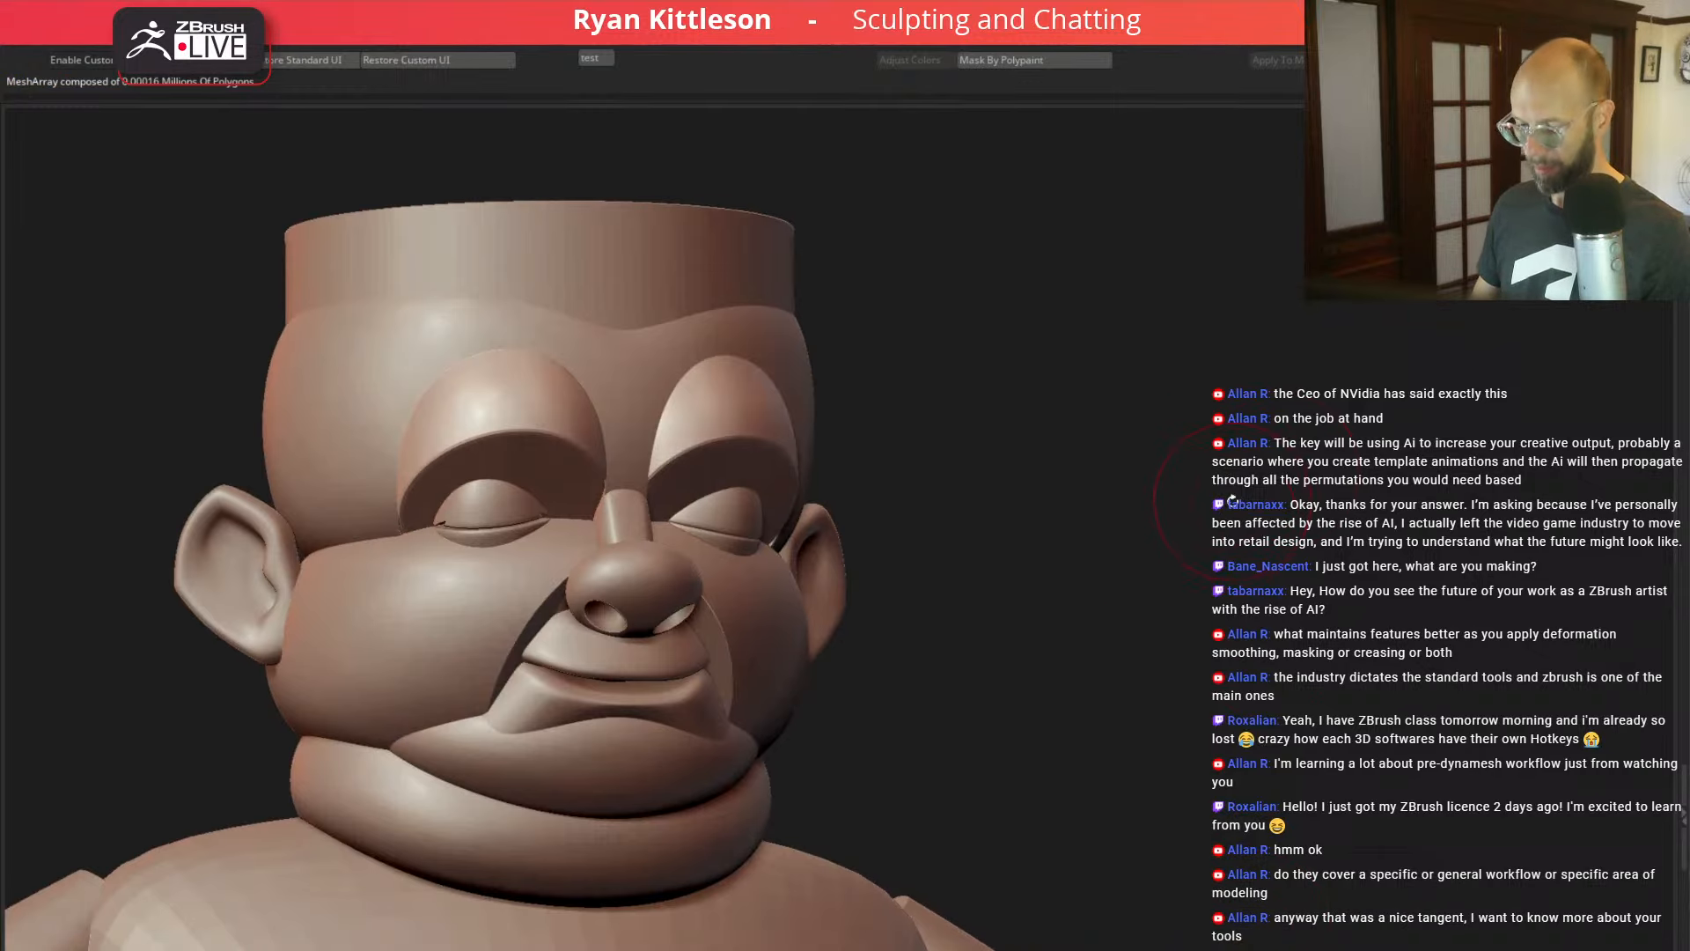
pyautogui.hotkey('ctrl', 's')
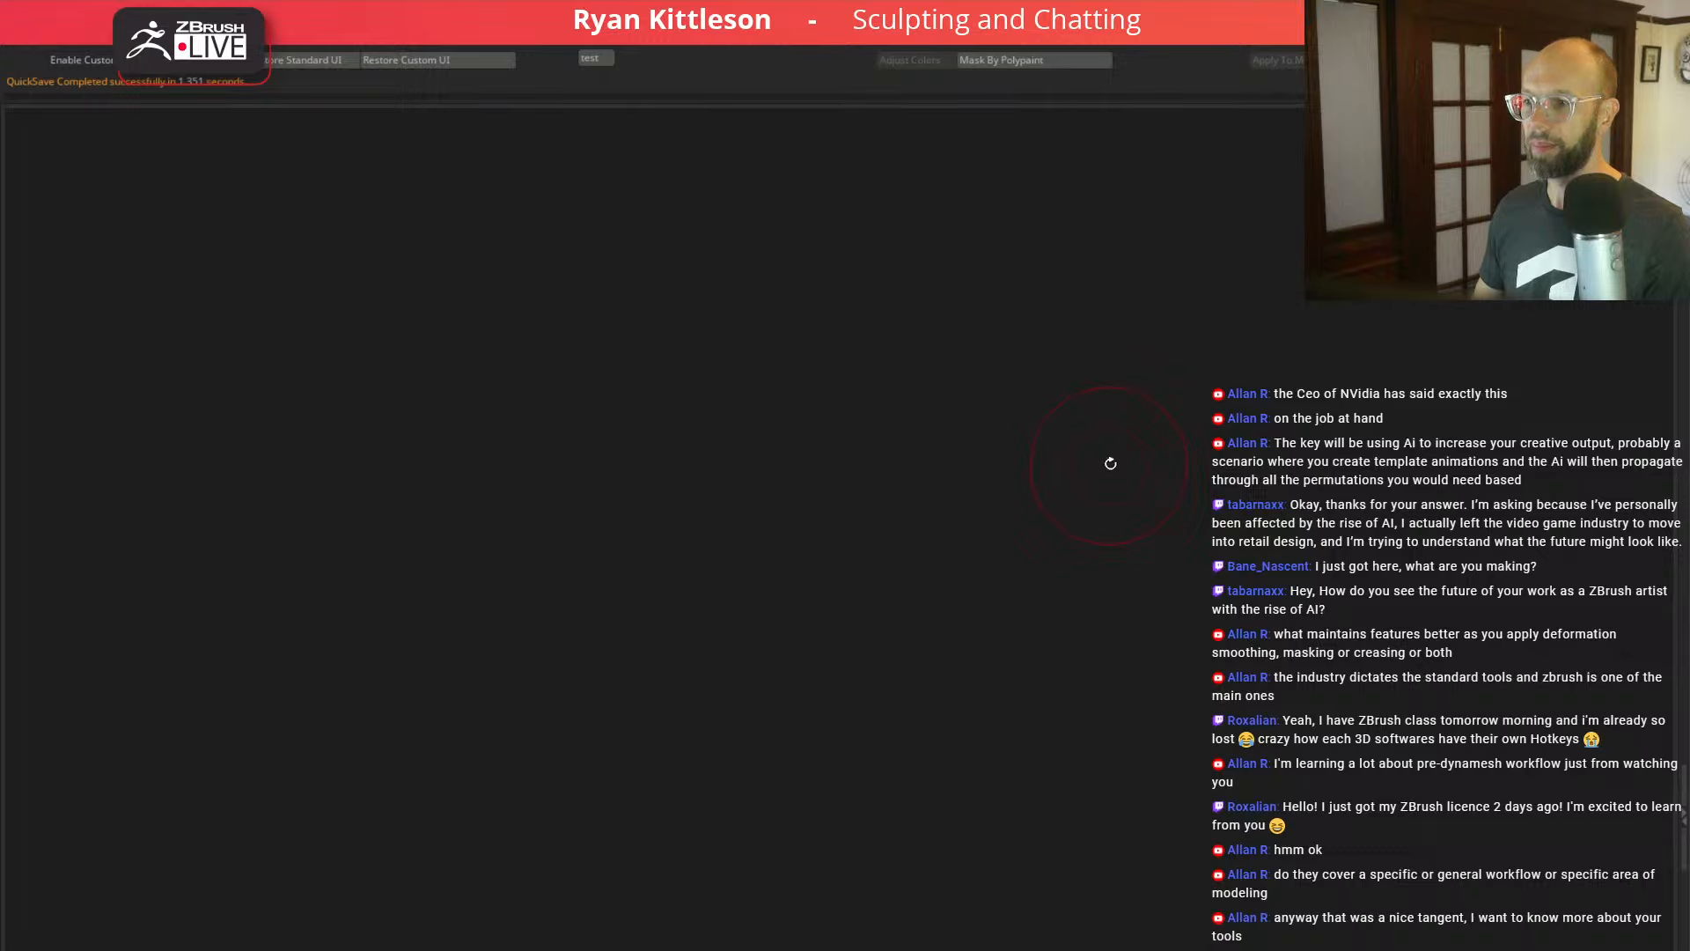
pyautogui.moveTo(1142, 498)
pyautogui.keyDown('shift'); pyautogui.mouseDown()
pyautogui.moveTo(1162, 506)
pyautogui.moveTo(1143, 503)
pyautogui.mouseUp(); pyautogui.keyUp('shift')
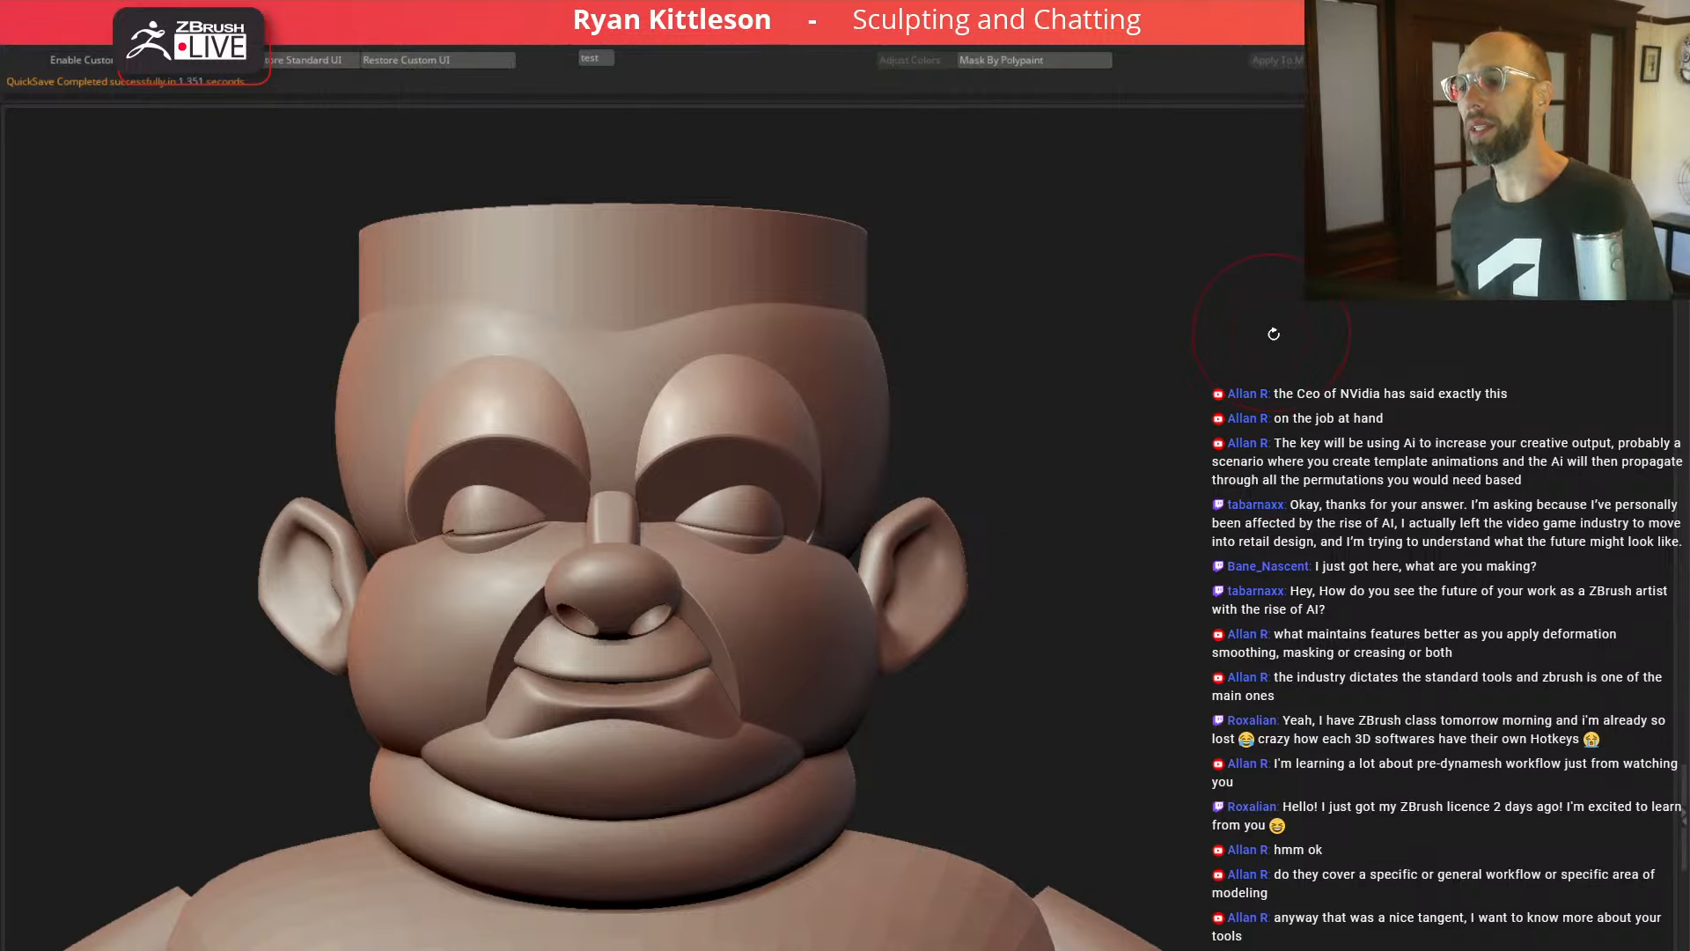
pyautogui.moveTo(1212, 423); pyautogui.dragTo(1142, 420)
pyautogui.moveTo(442, 464)
pyautogui.mouseDown()
pyautogui.moveTo(1230, 378)
pyautogui.moveTo(1249, 343)
pyautogui.moveTo(1217, 340)
pyautogui.moveTo(1303, 323)
pyautogui.mouseUp()
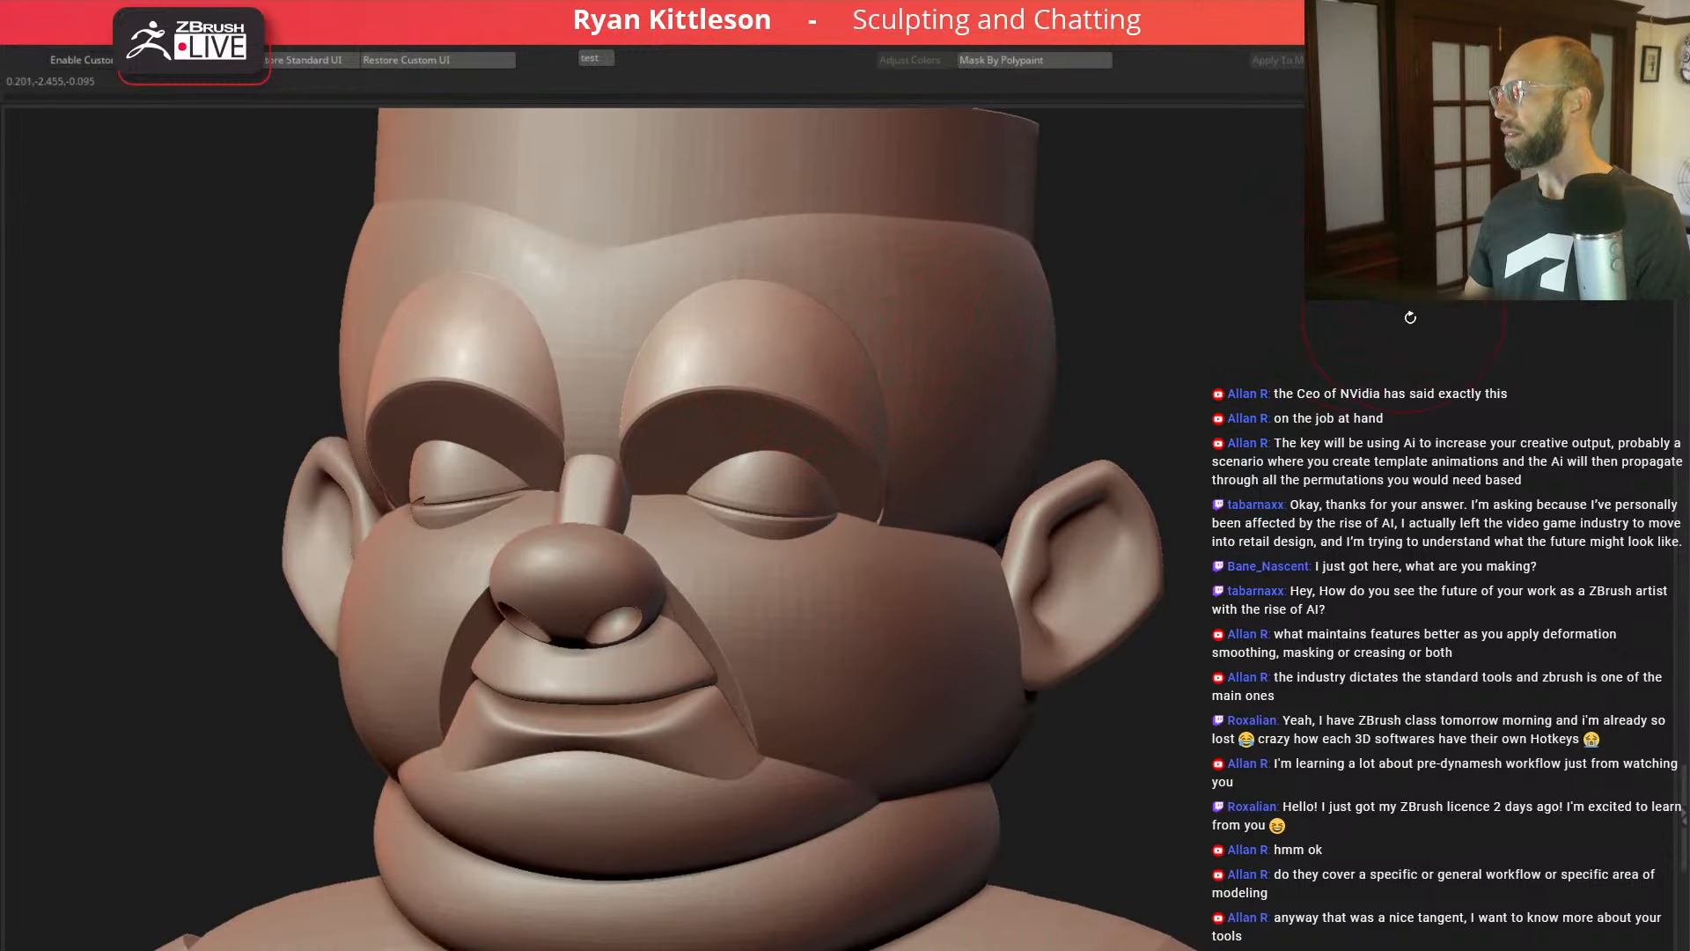
pyautogui.moveTo(1433, 312)
pyautogui.mouseDown()
pyautogui.moveTo(1350, 331)
pyautogui.moveTo(1459, 328)
pyautogui.mouseUp()
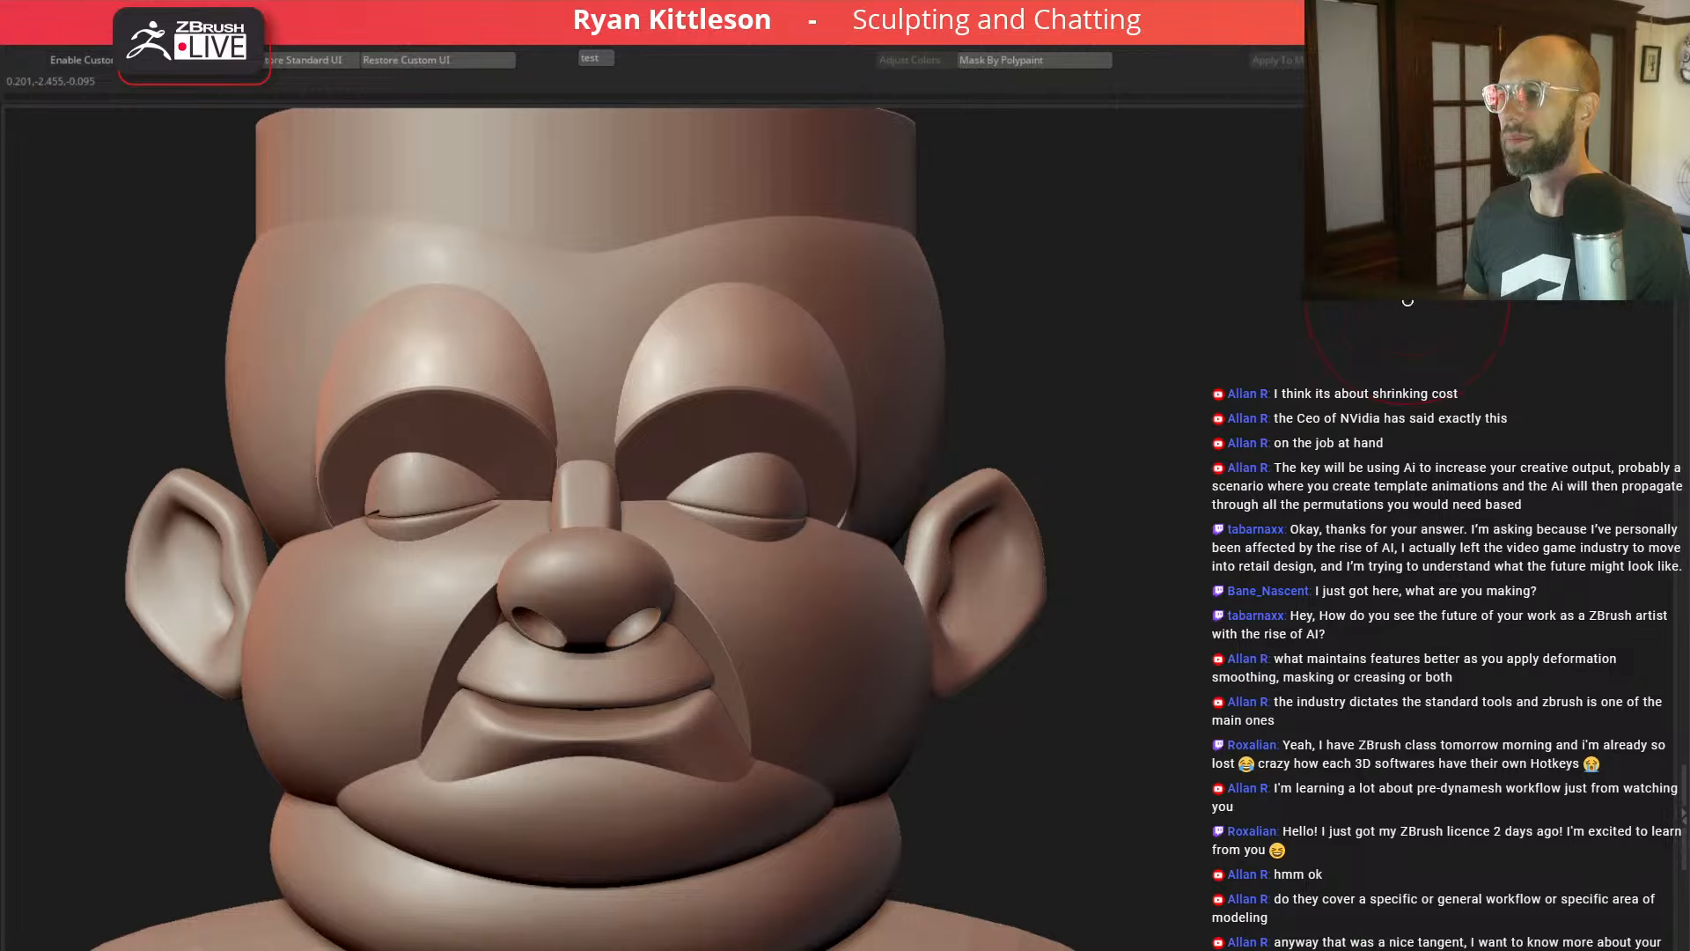
pyautogui.moveTo(1266, 354)
pyautogui.mouseDown()
pyautogui.moveTo(1356, 329)
pyautogui.moveTo(1223, 320)
pyautogui.moveTo(1281, 303)
pyautogui.moveTo(1237, 335)
pyautogui.mouseUp()
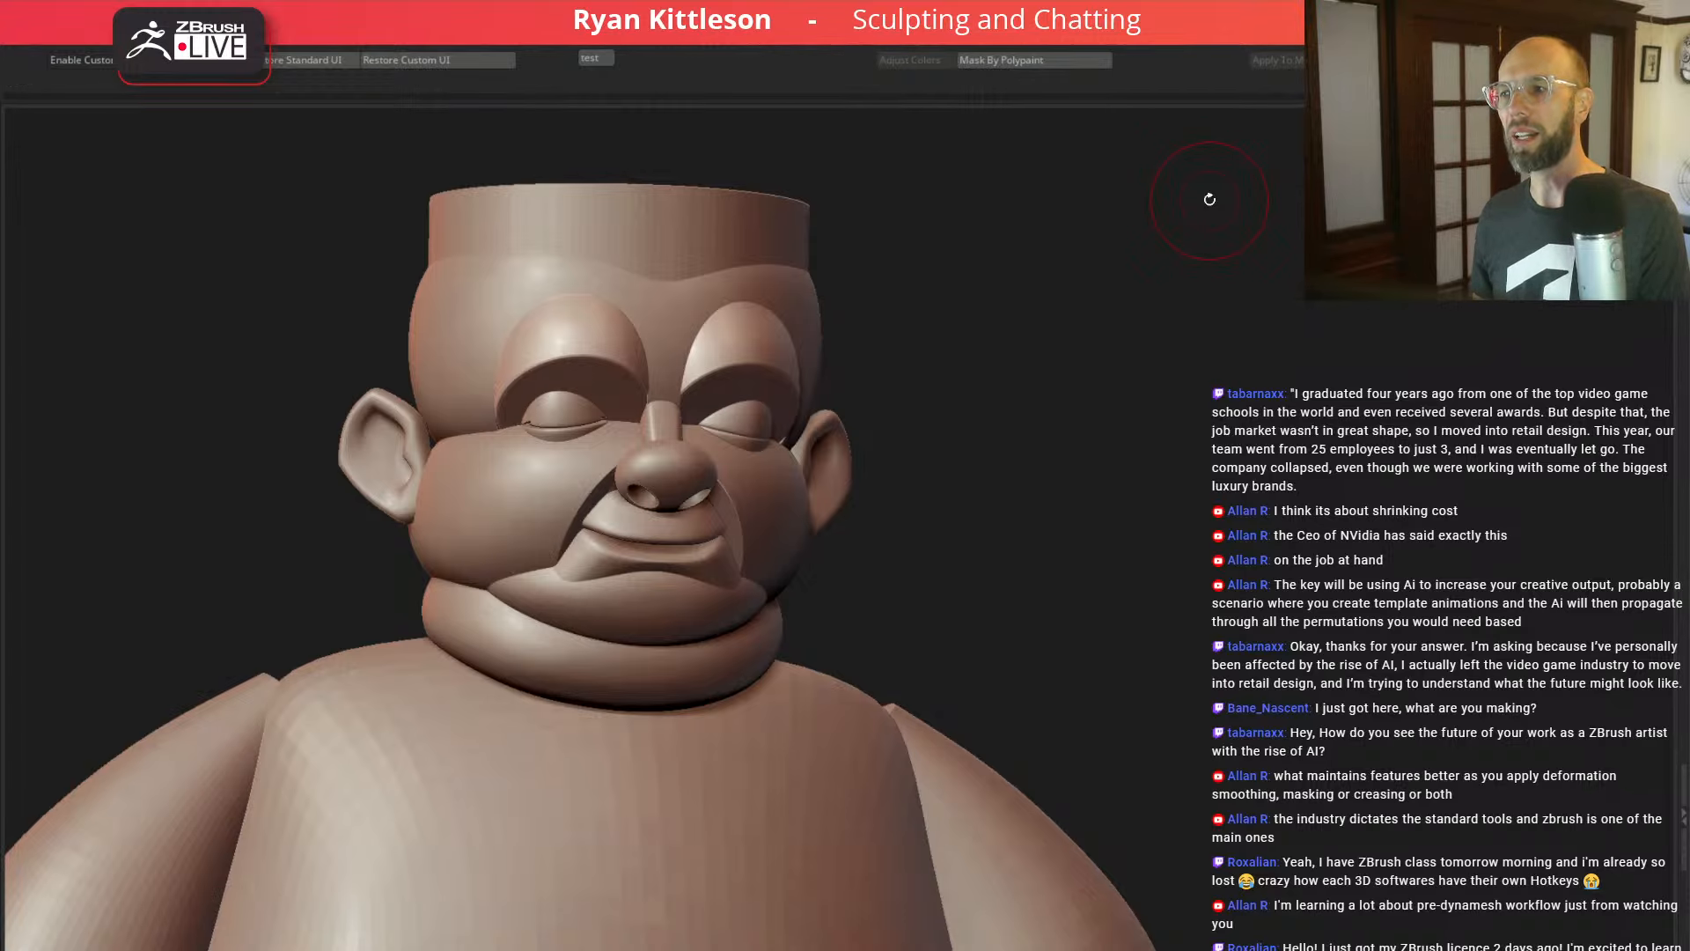
pyautogui.moveTo(1022, 309); pyautogui.dragTo(1049, 378)
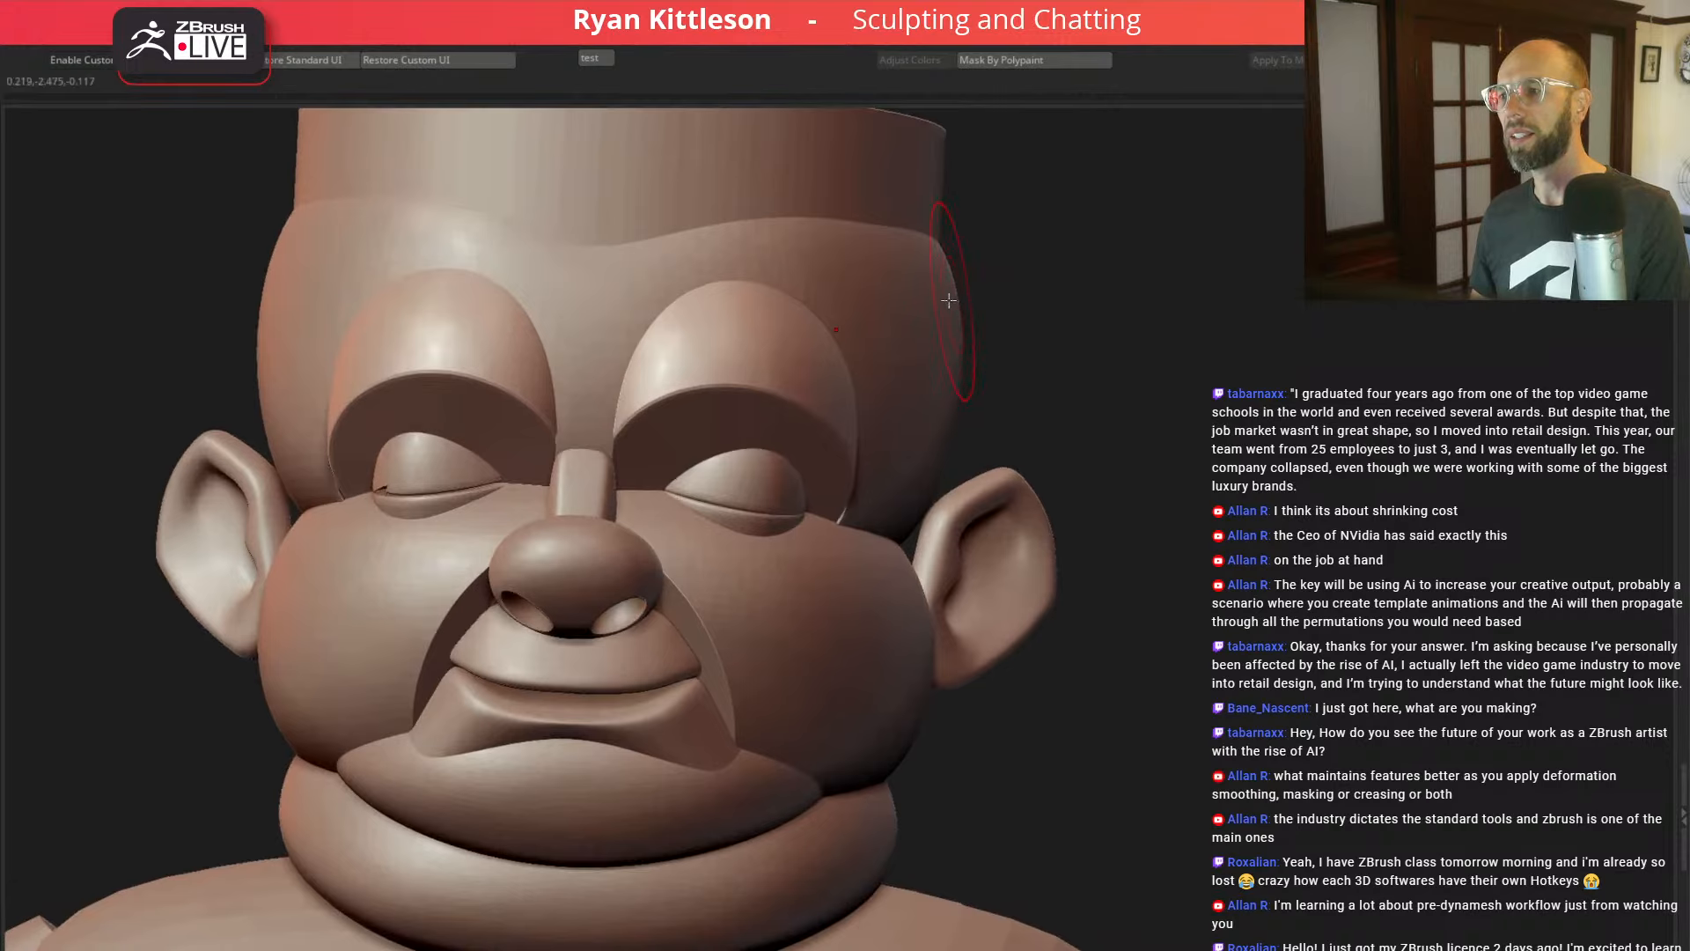
# Step: Try to subdivide the cranium and move its upper edge at the centre of the forehead
pyautogui.hotkey('ctrl', 'd')
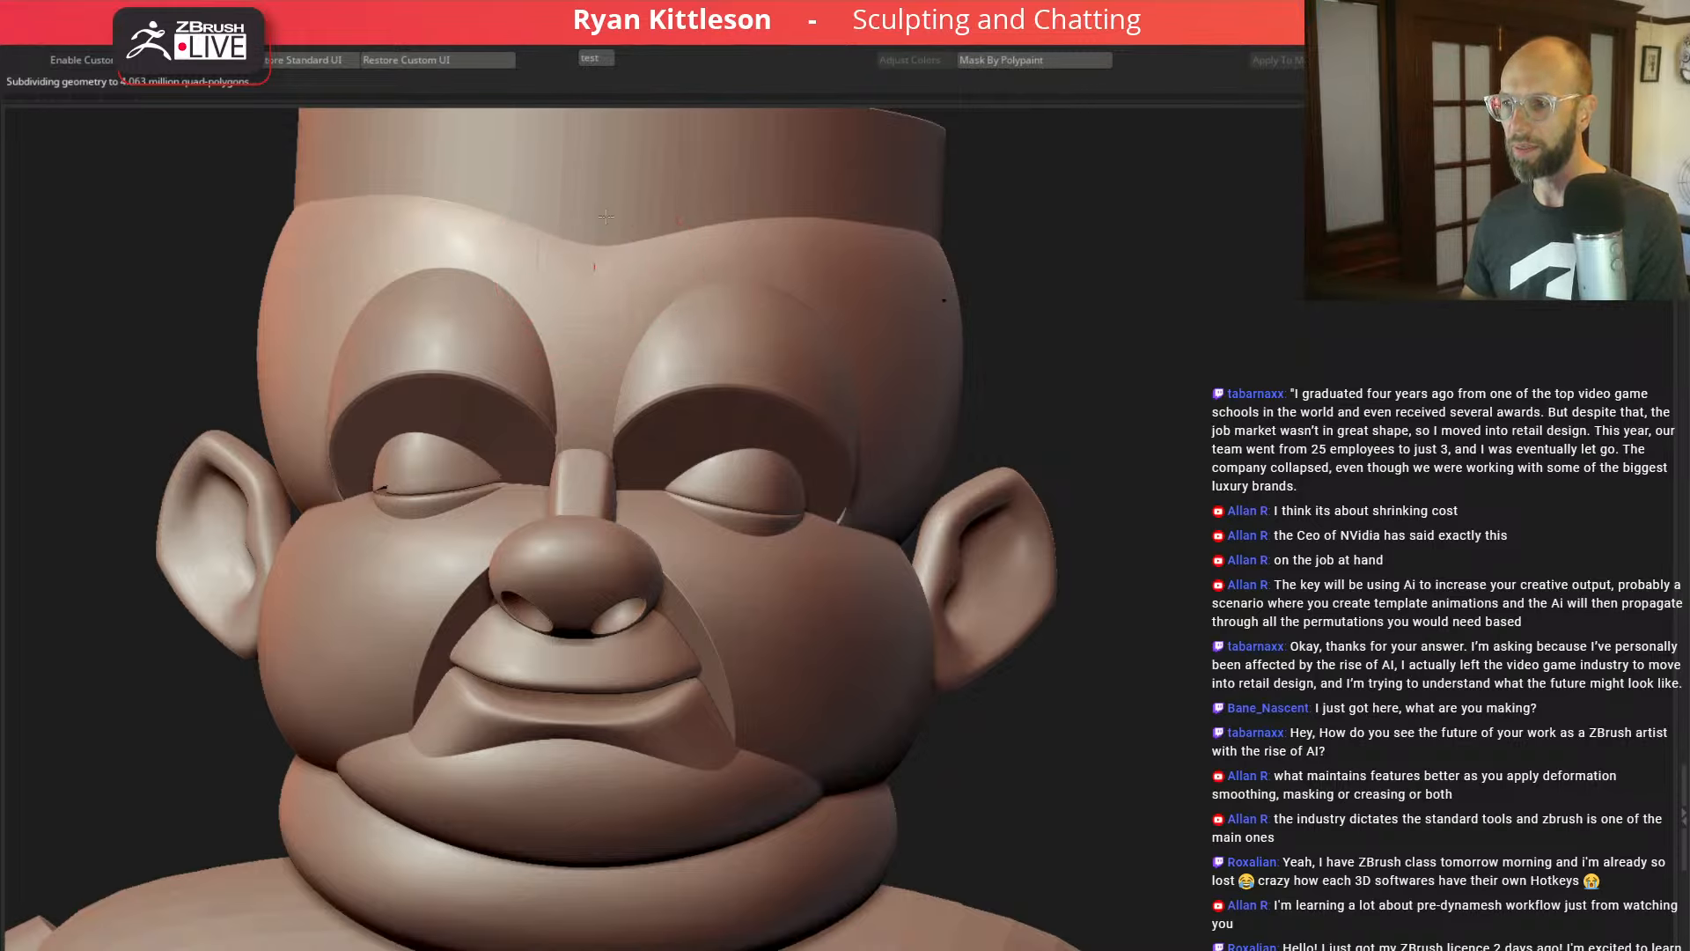
pyautogui.moveTo(606, 217); pyautogui.dragTo(597, 254)
pyautogui.keyDown('alt'); pyautogui.moveTo(1197, 311); pyautogui.dragTo(1280, 338); pyautogui.keyUp('alt')
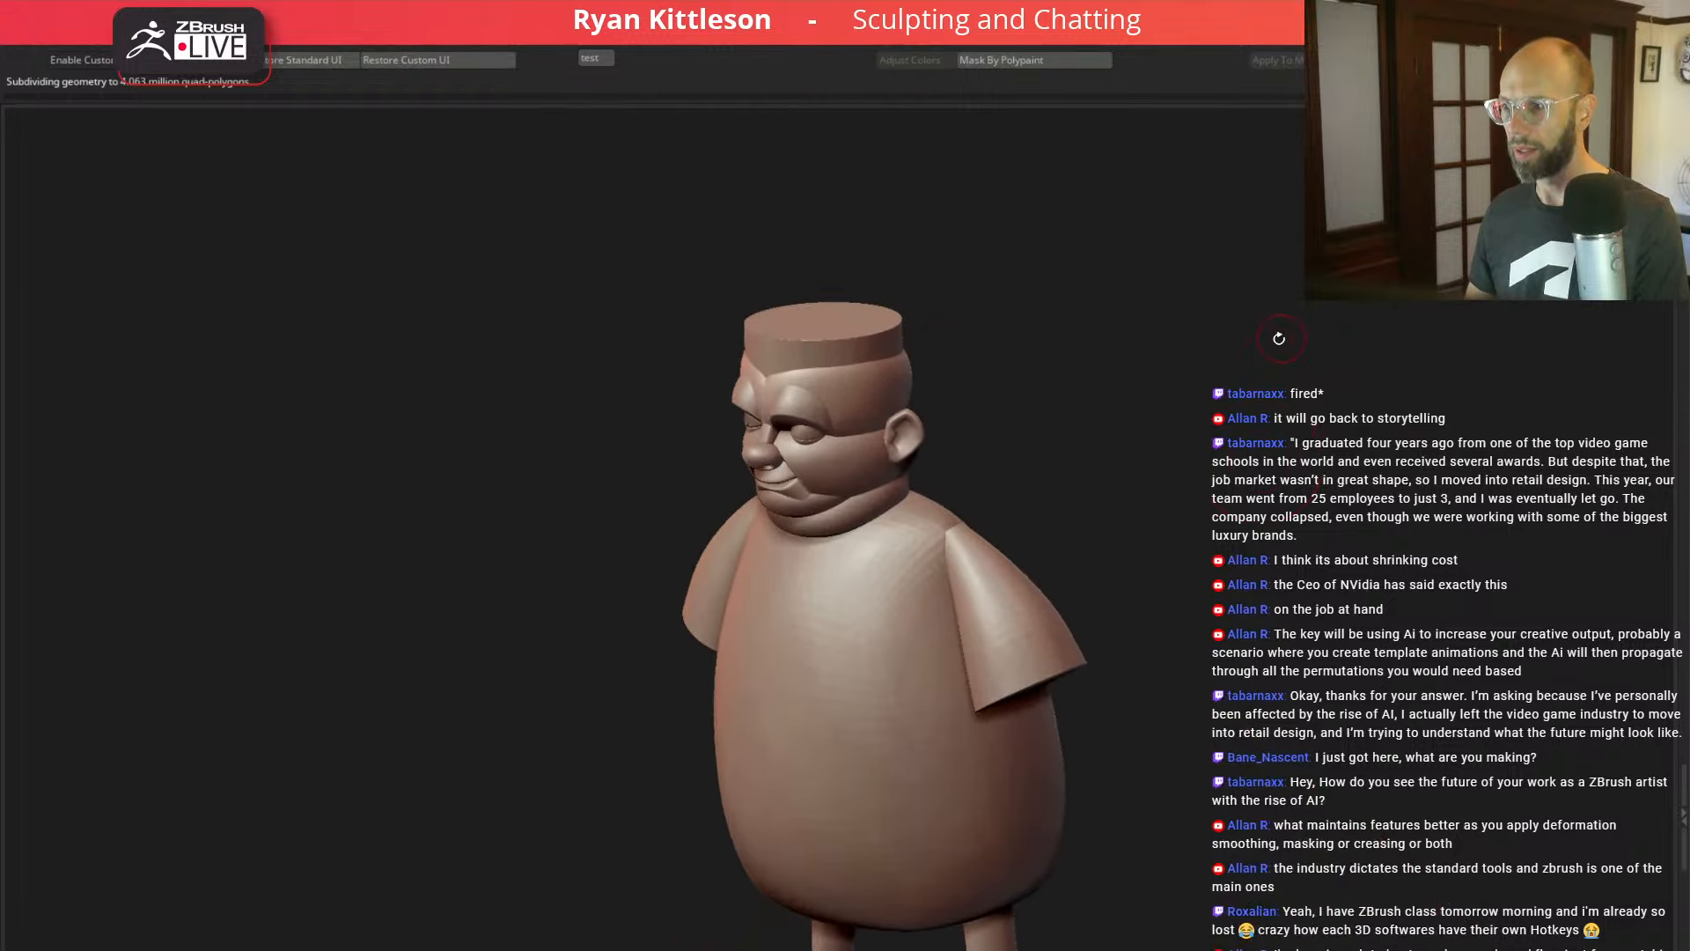
pyautogui.moveTo(1176, 401); pyautogui.dragTo(1293, 442)
pyautogui.hotkey('ctrl', 'z')
pyautogui.hotkey('ctrl', 'z')
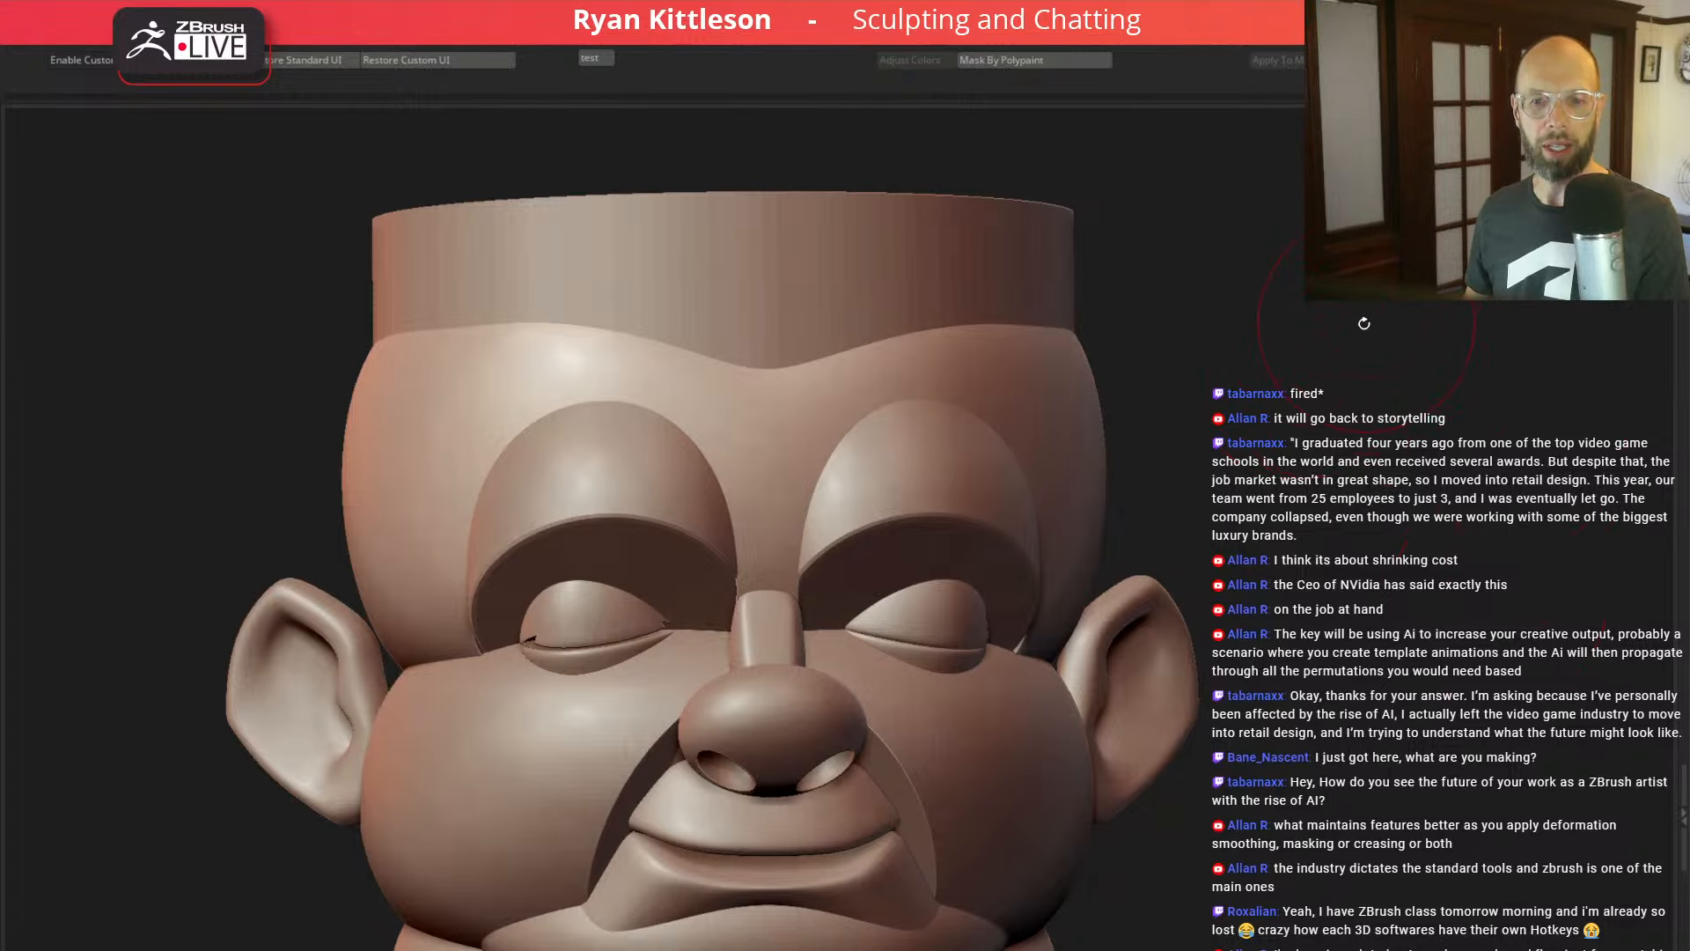
# Step: Increase the Move brush's draw size slightly and subdivide the cranium by one level
pyautogui.moveTo(1343, 405); pyautogui.dragTo(1336, 414)
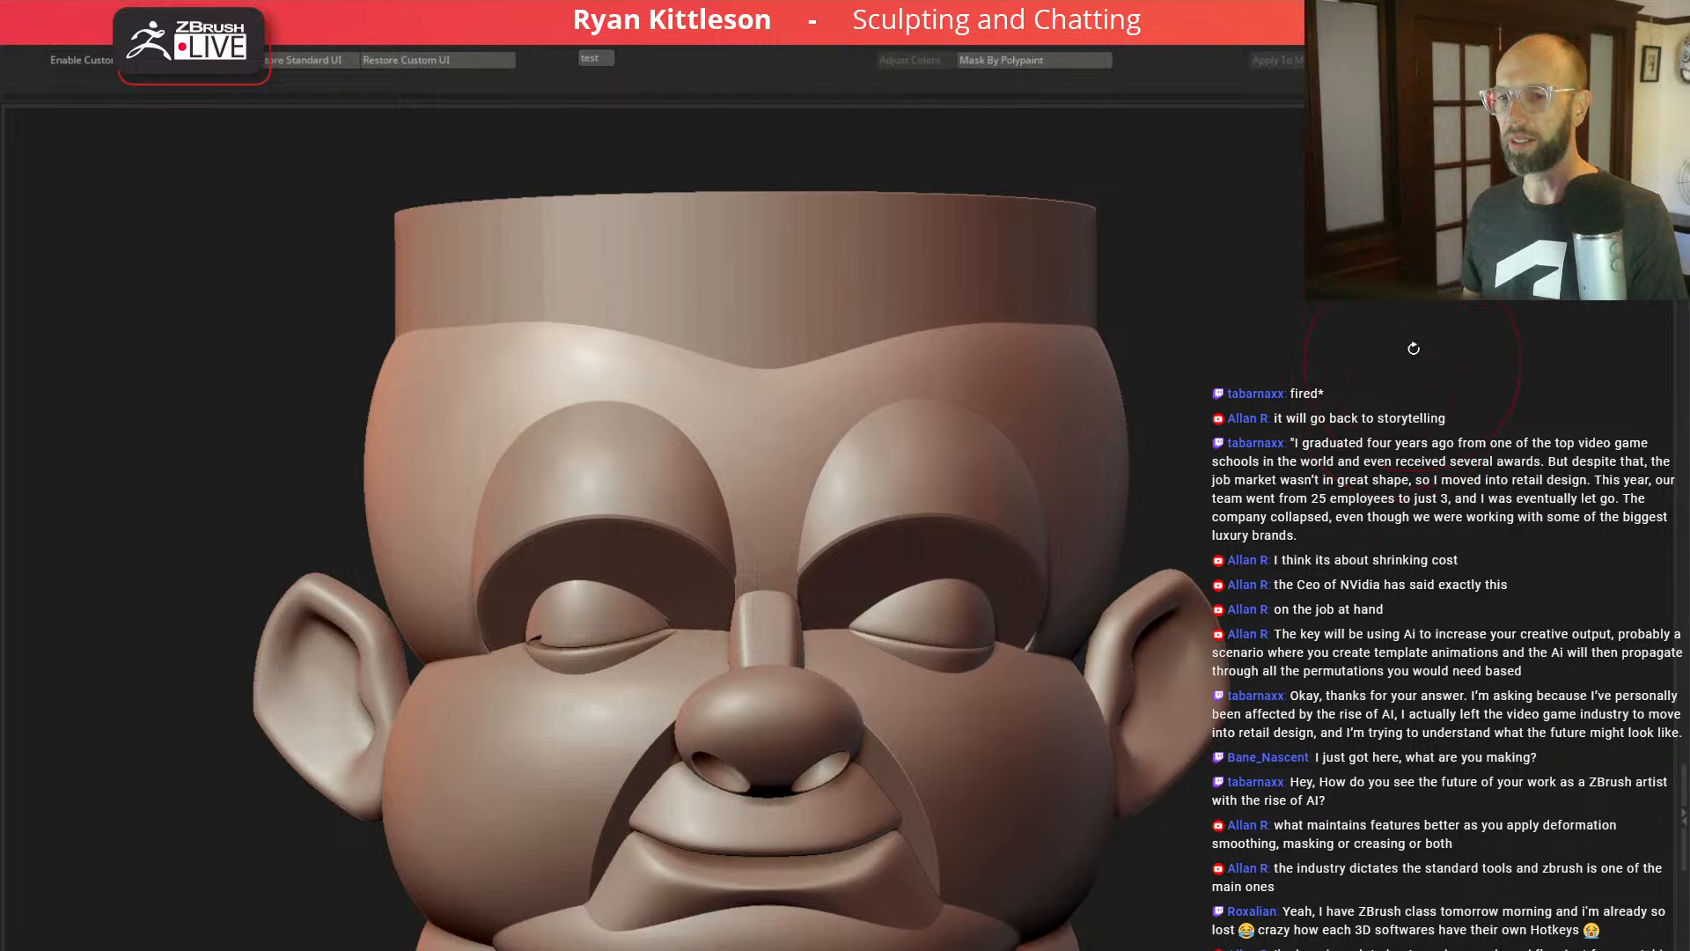
pyautogui.moveTo(1417, 365); pyautogui.dragTo(1466, 387)
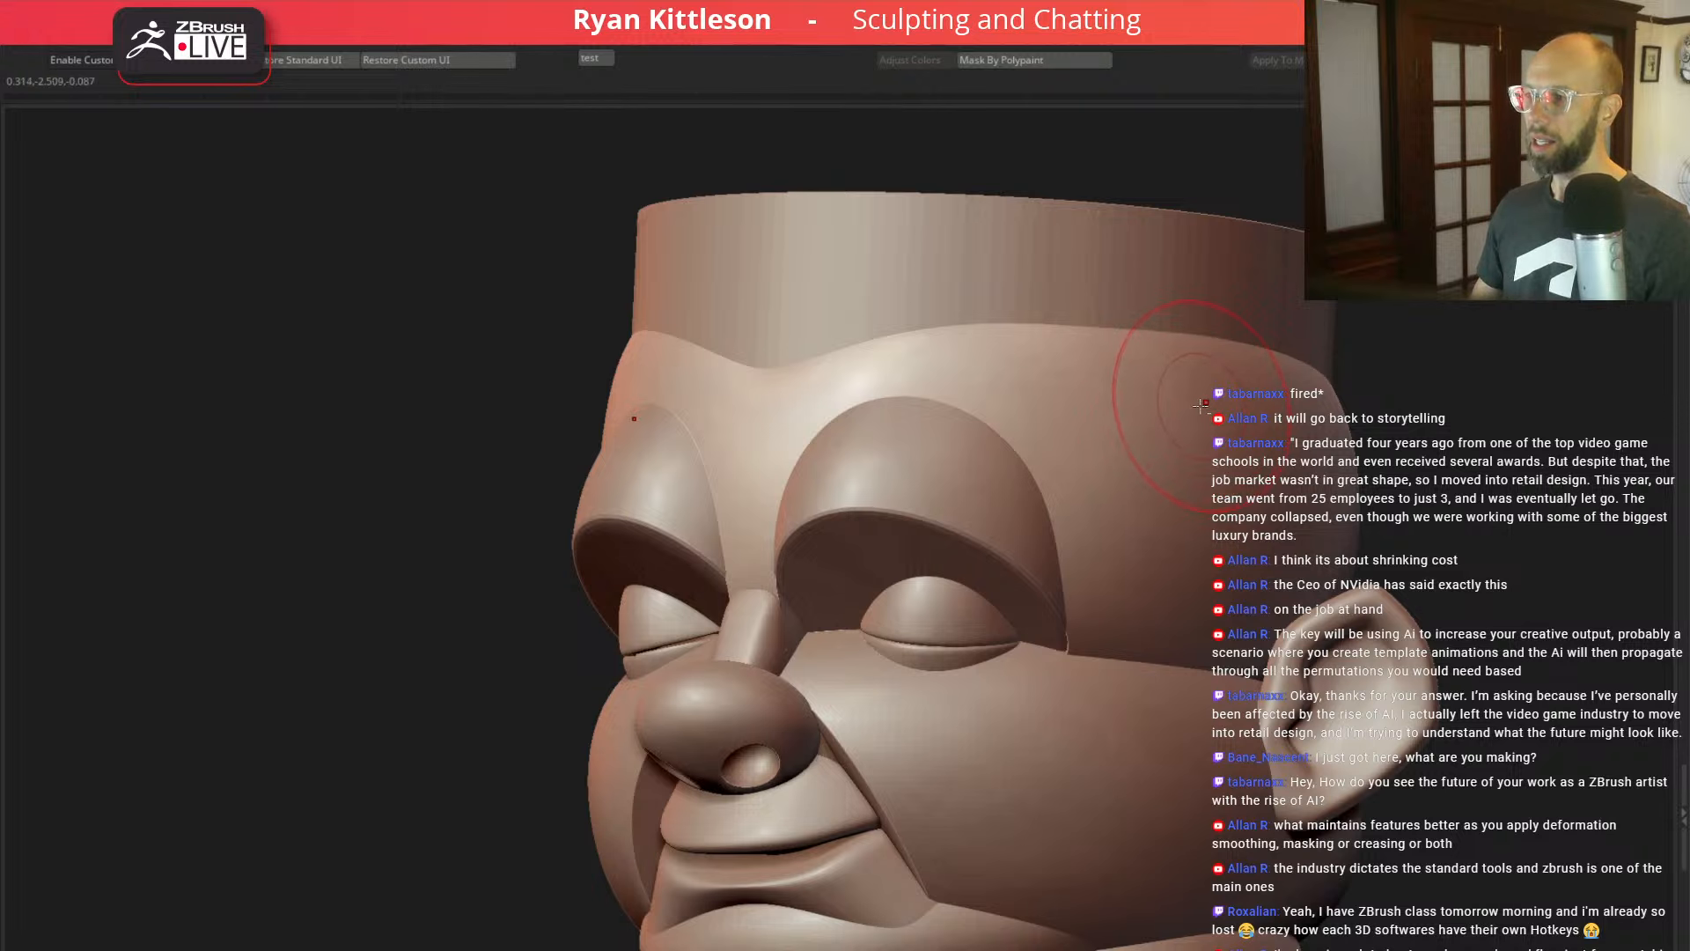
pyautogui.press('space')
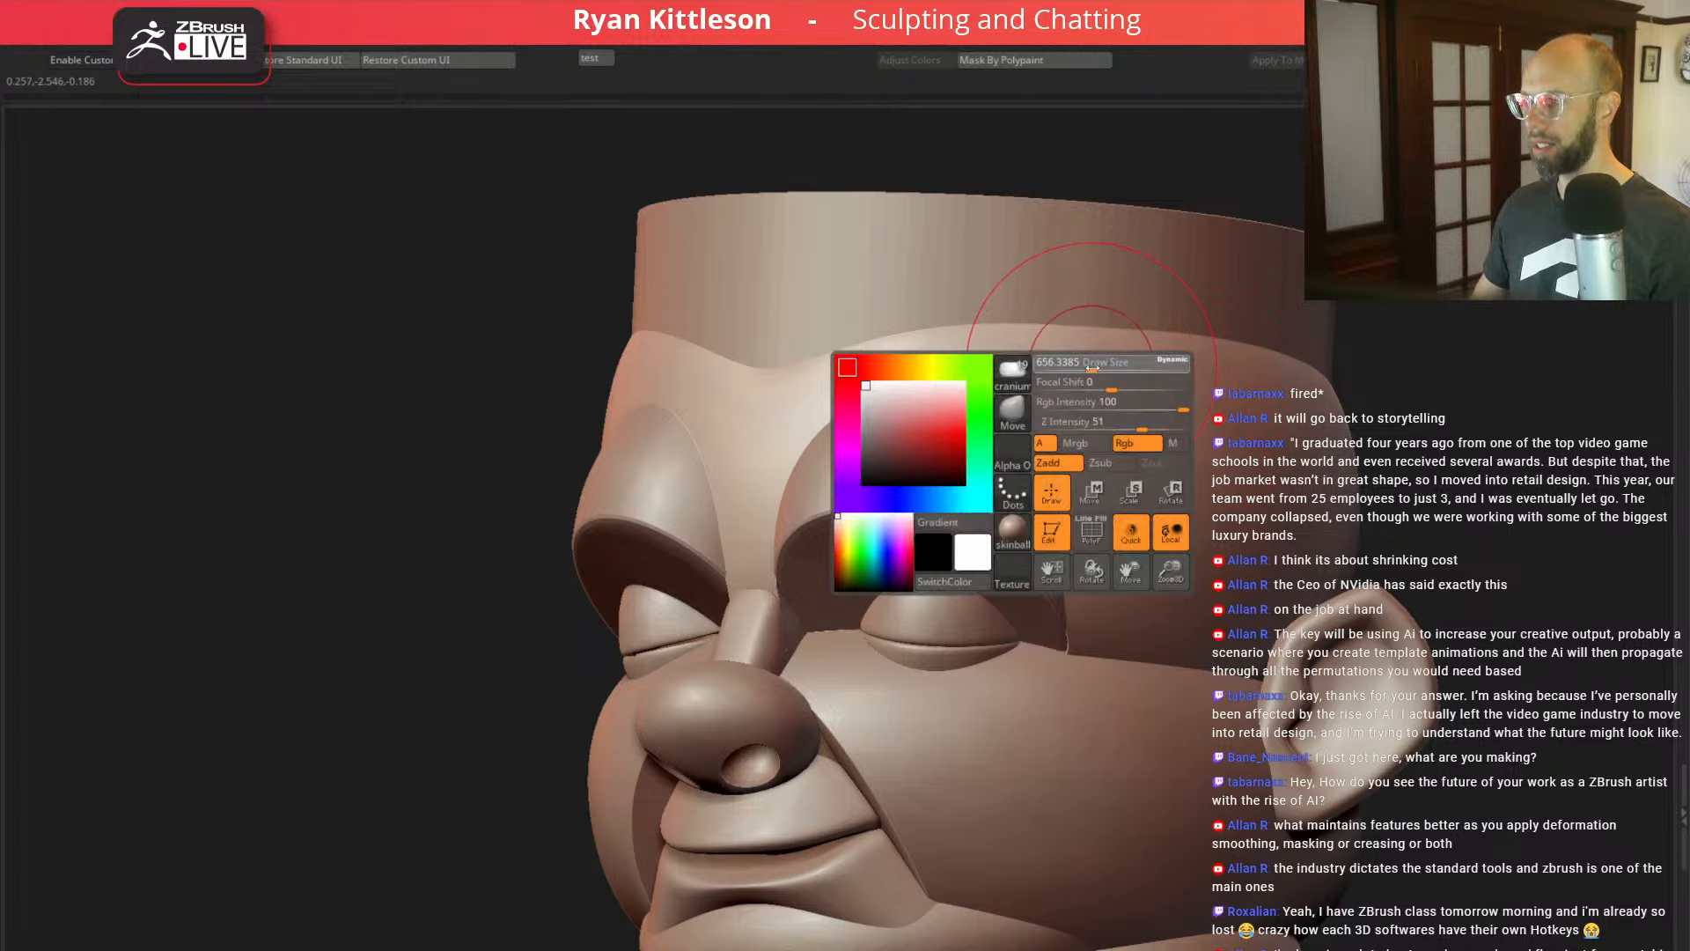
pyautogui.moveTo(1091, 368); pyautogui.dragTo(1101, 367)
pyautogui.hotkey('ctrl', 'd')
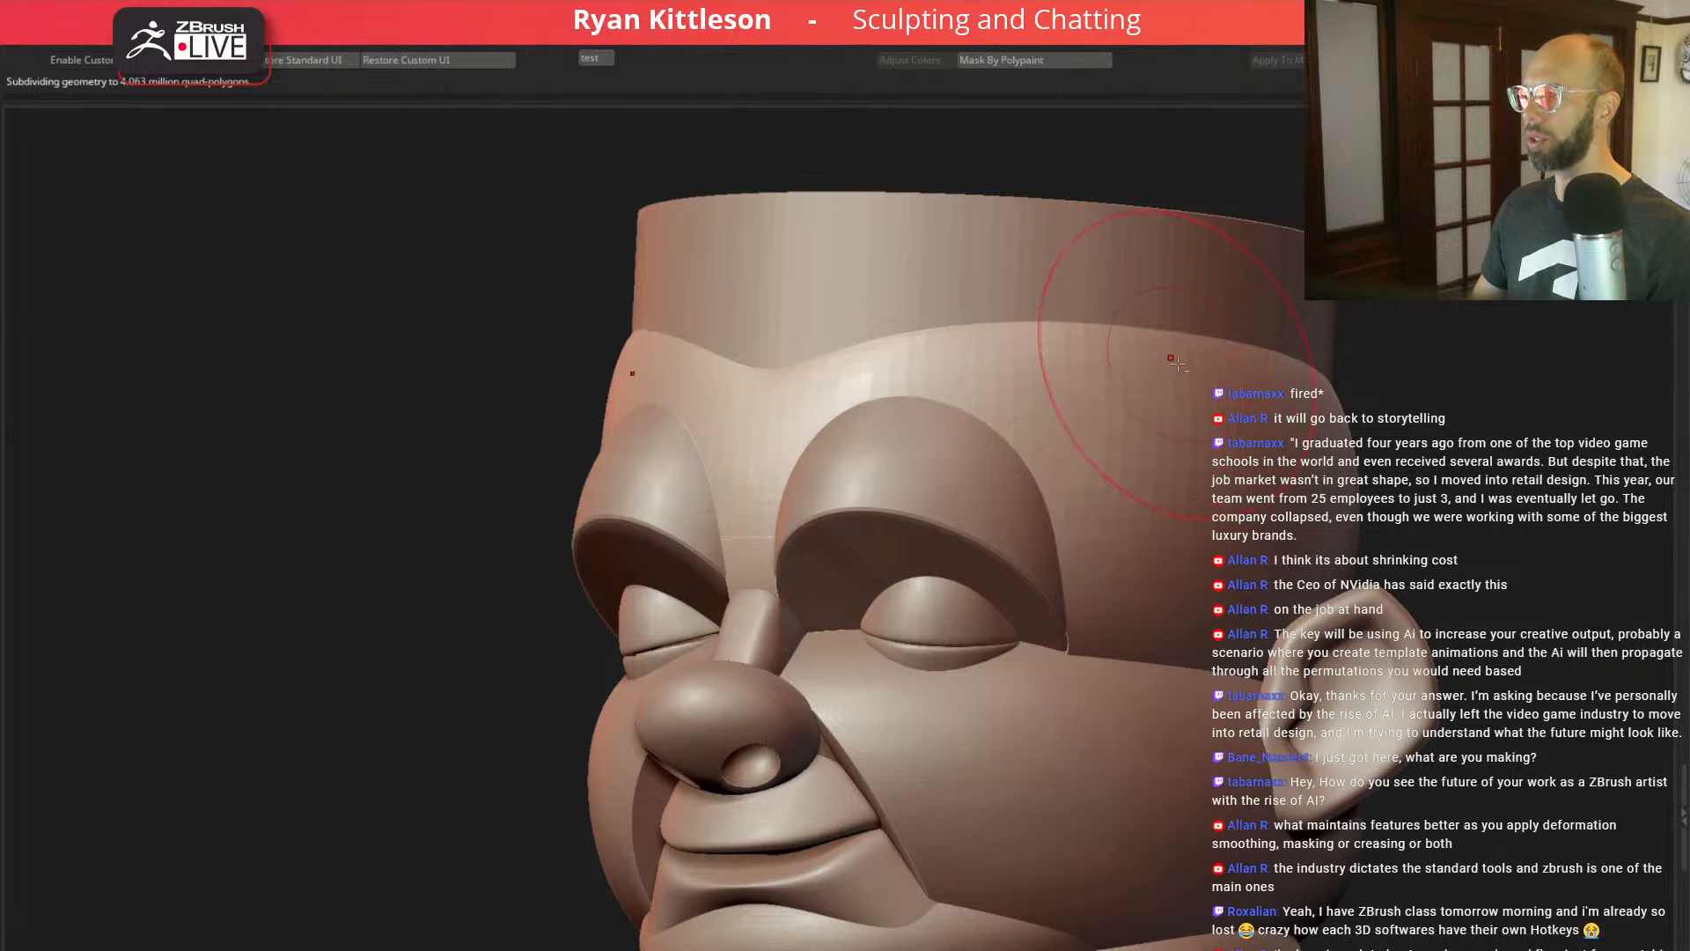
# Step: Examine the head and whole figure from the side, front and three-quarter views at several distances
pyautogui.moveTo(1440, 376)
pyautogui.mouseDown()
pyautogui.moveTo(1474, 367)
pyautogui.moveTo(1398, 350)
pyautogui.moveTo(1424, 356)
pyautogui.moveTo(1405, 375)
pyautogui.moveTo(1333, 371)
pyautogui.moveTo(1384, 370)
pyautogui.moveTo(1363, 468)
pyautogui.moveTo(1382, 472)
pyautogui.moveTo(1159, 483)
pyautogui.moveTo(1225, 473)
pyautogui.moveTo(1188, 461)
pyautogui.mouseUp()
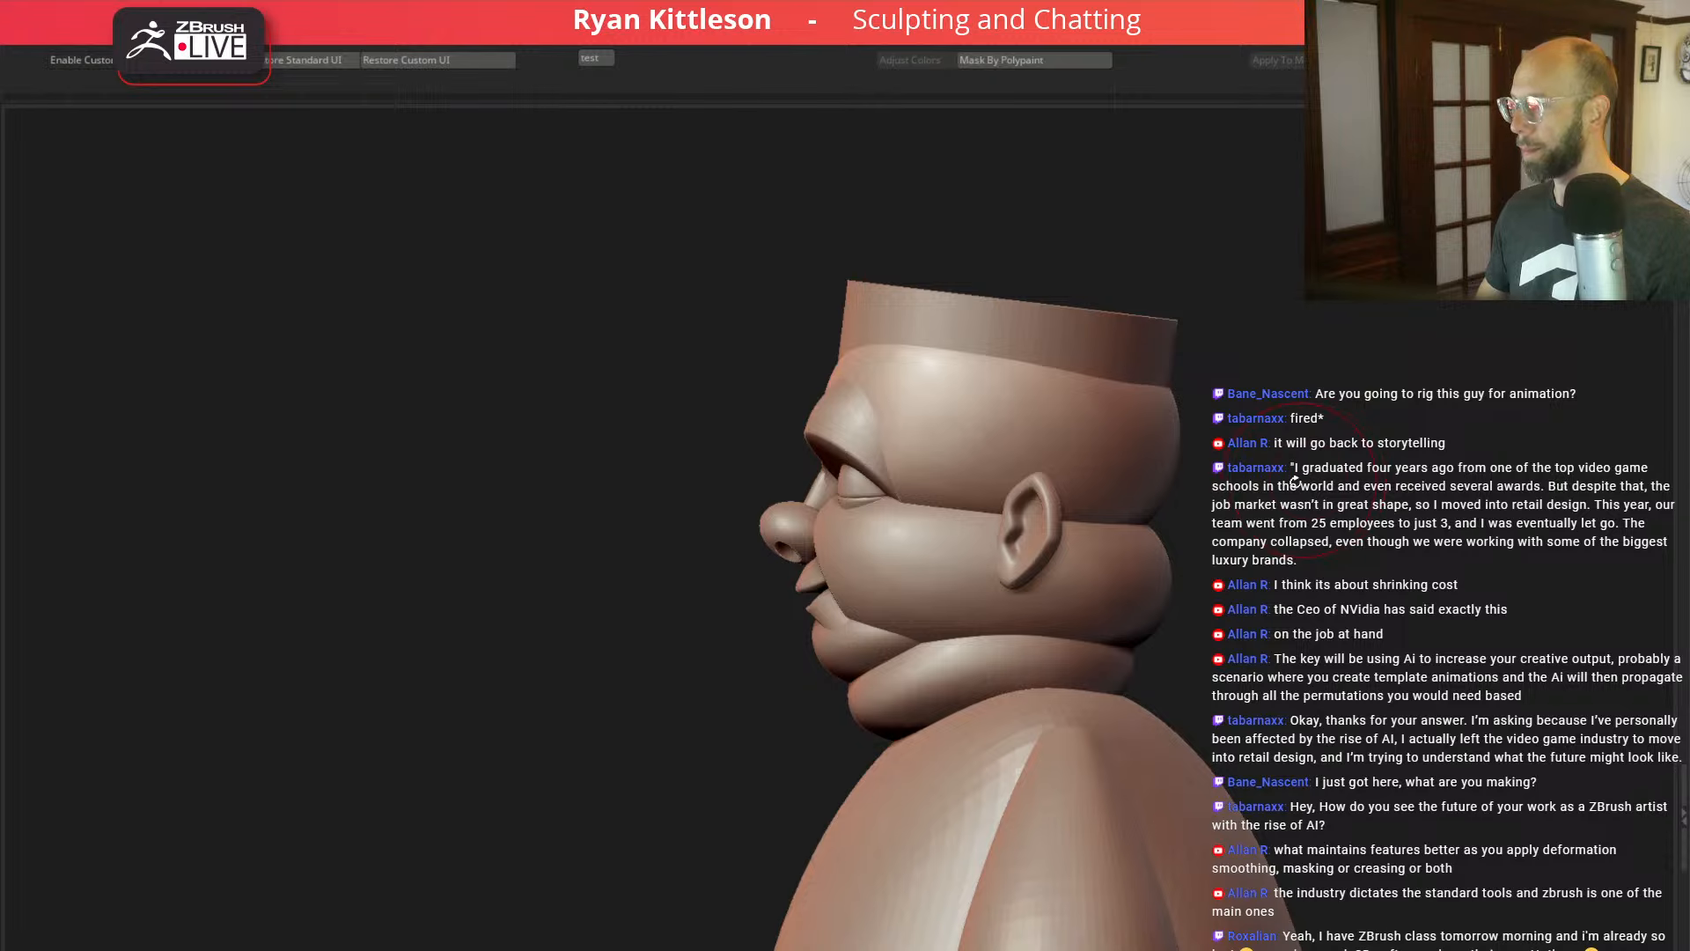
pyautogui.moveTo(1330, 471)
pyautogui.keyDown('shift'); pyautogui.mouseDown()
pyautogui.moveTo(1378, 486)
pyautogui.moveTo(1118, 382)
pyautogui.moveTo(1262, 458)
pyautogui.moveTo(1347, 462)
pyautogui.moveTo(1277, 451)
pyautogui.mouseUp(); pyautogui.keyUp('shift')
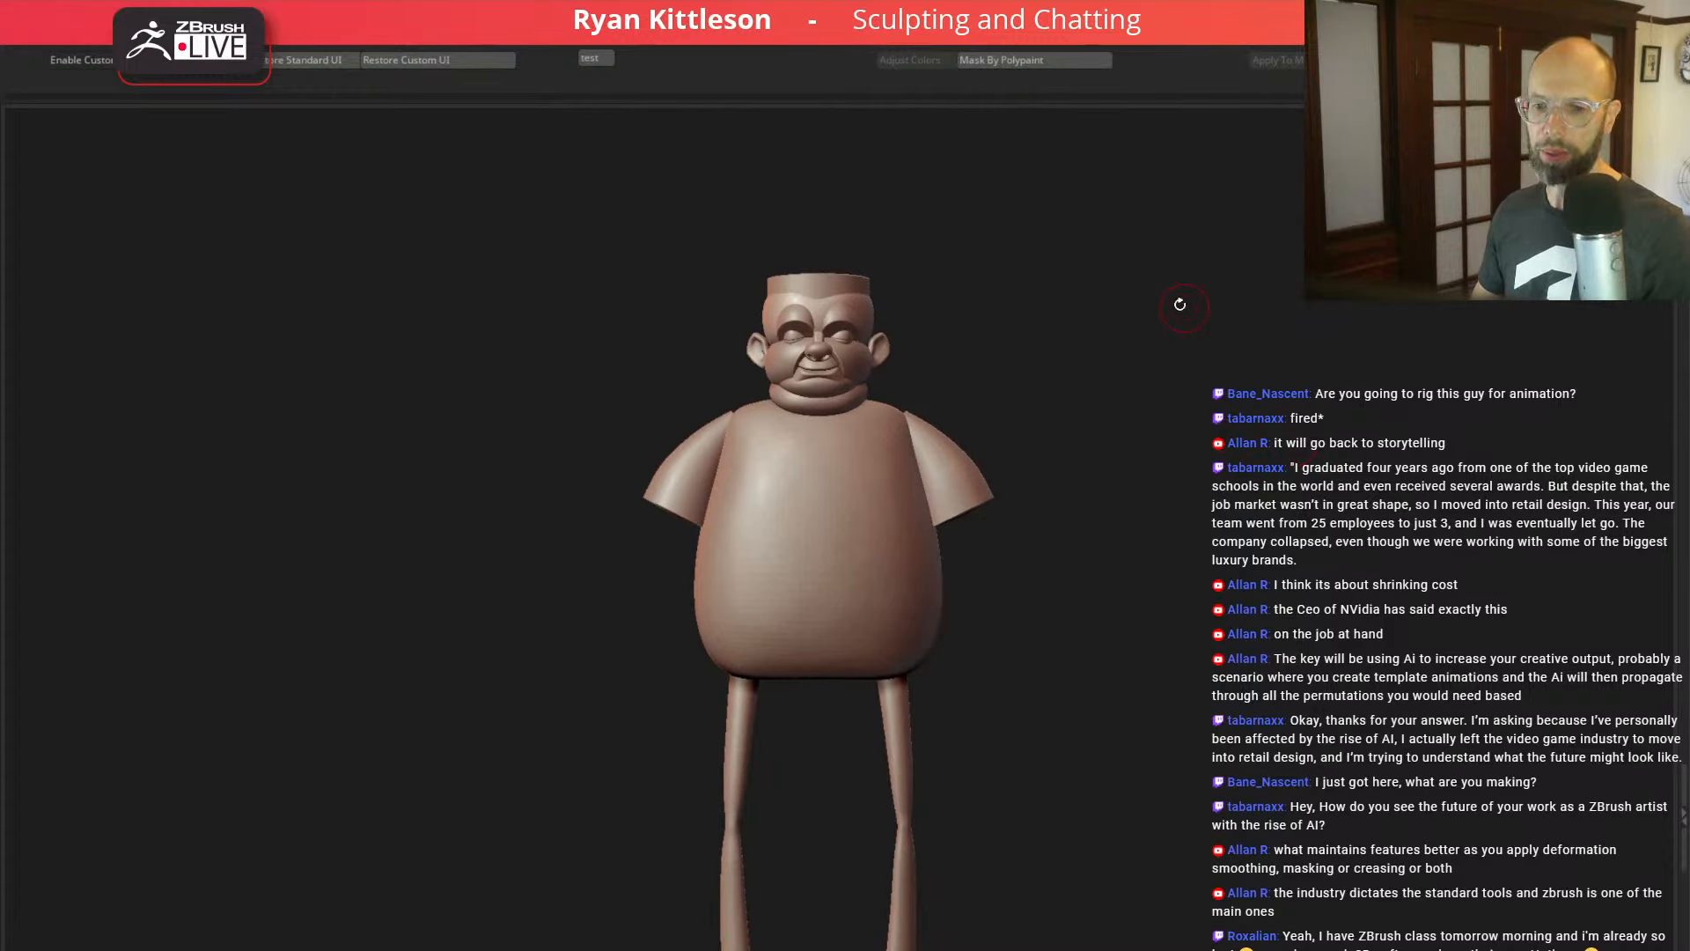
pyautogui.keyDown('alt'); pyautogui.moveTo(1151, 294); pyautogui.dragTo(1243, 343); pyautogui.keyUp('alt')
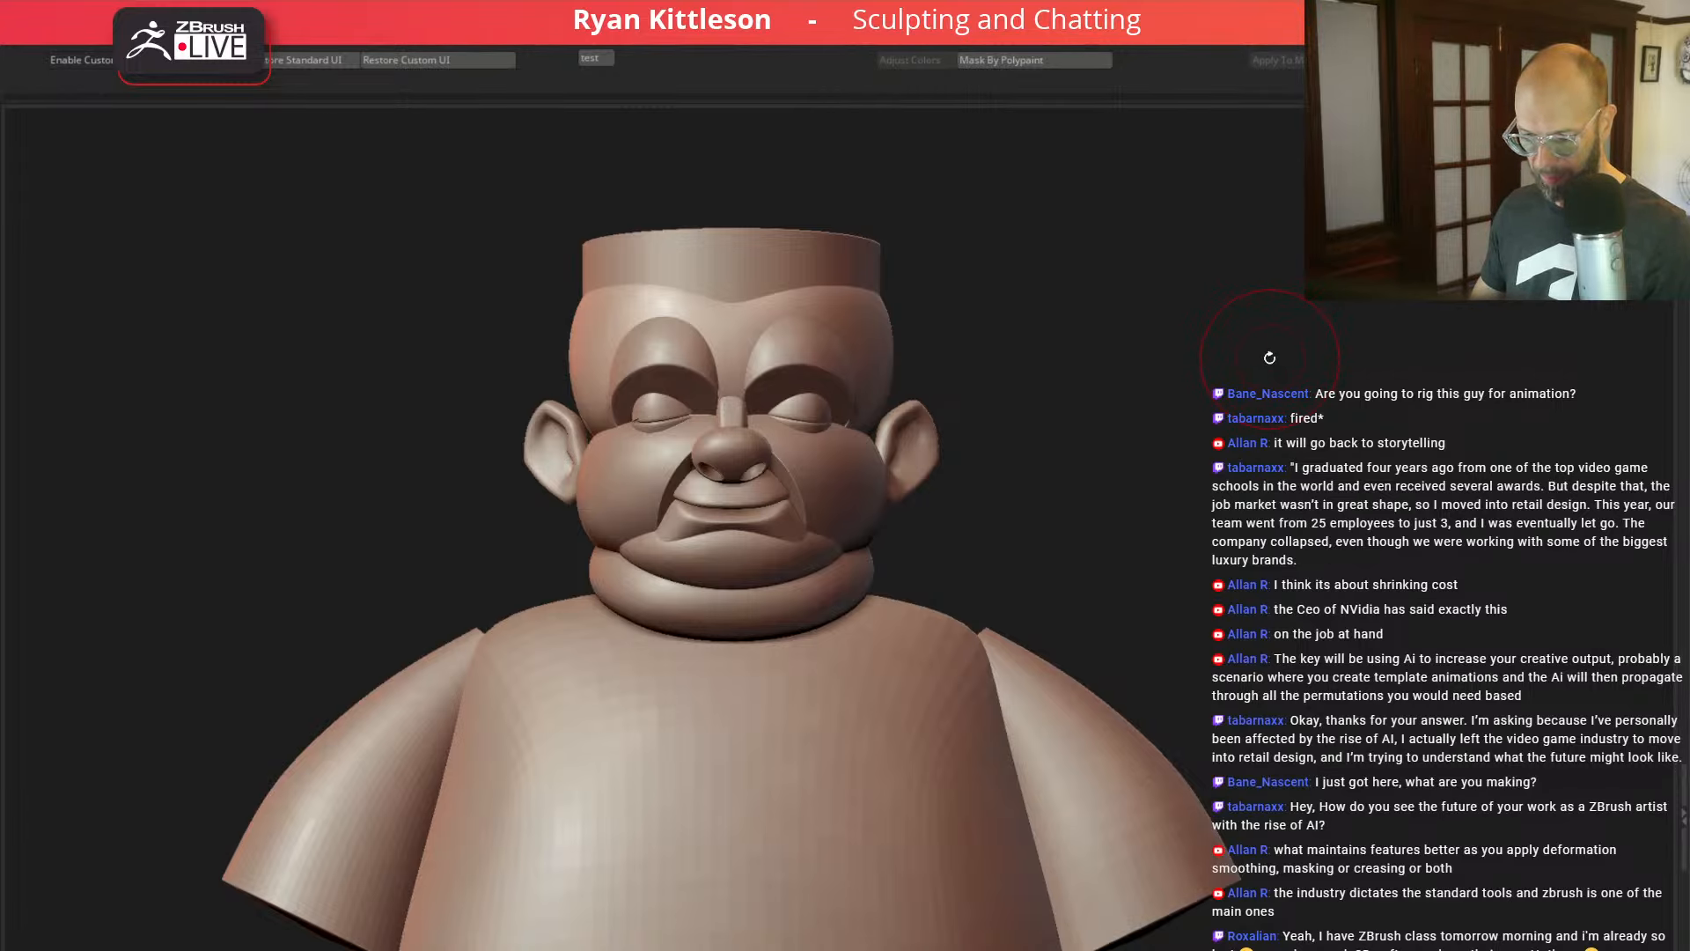
pyautogui.keyDown('alt'); pyautogui.moveTo(1283, 376); pyautogui.dragTo(1173, 362); pyautogui.keyUp('alt')
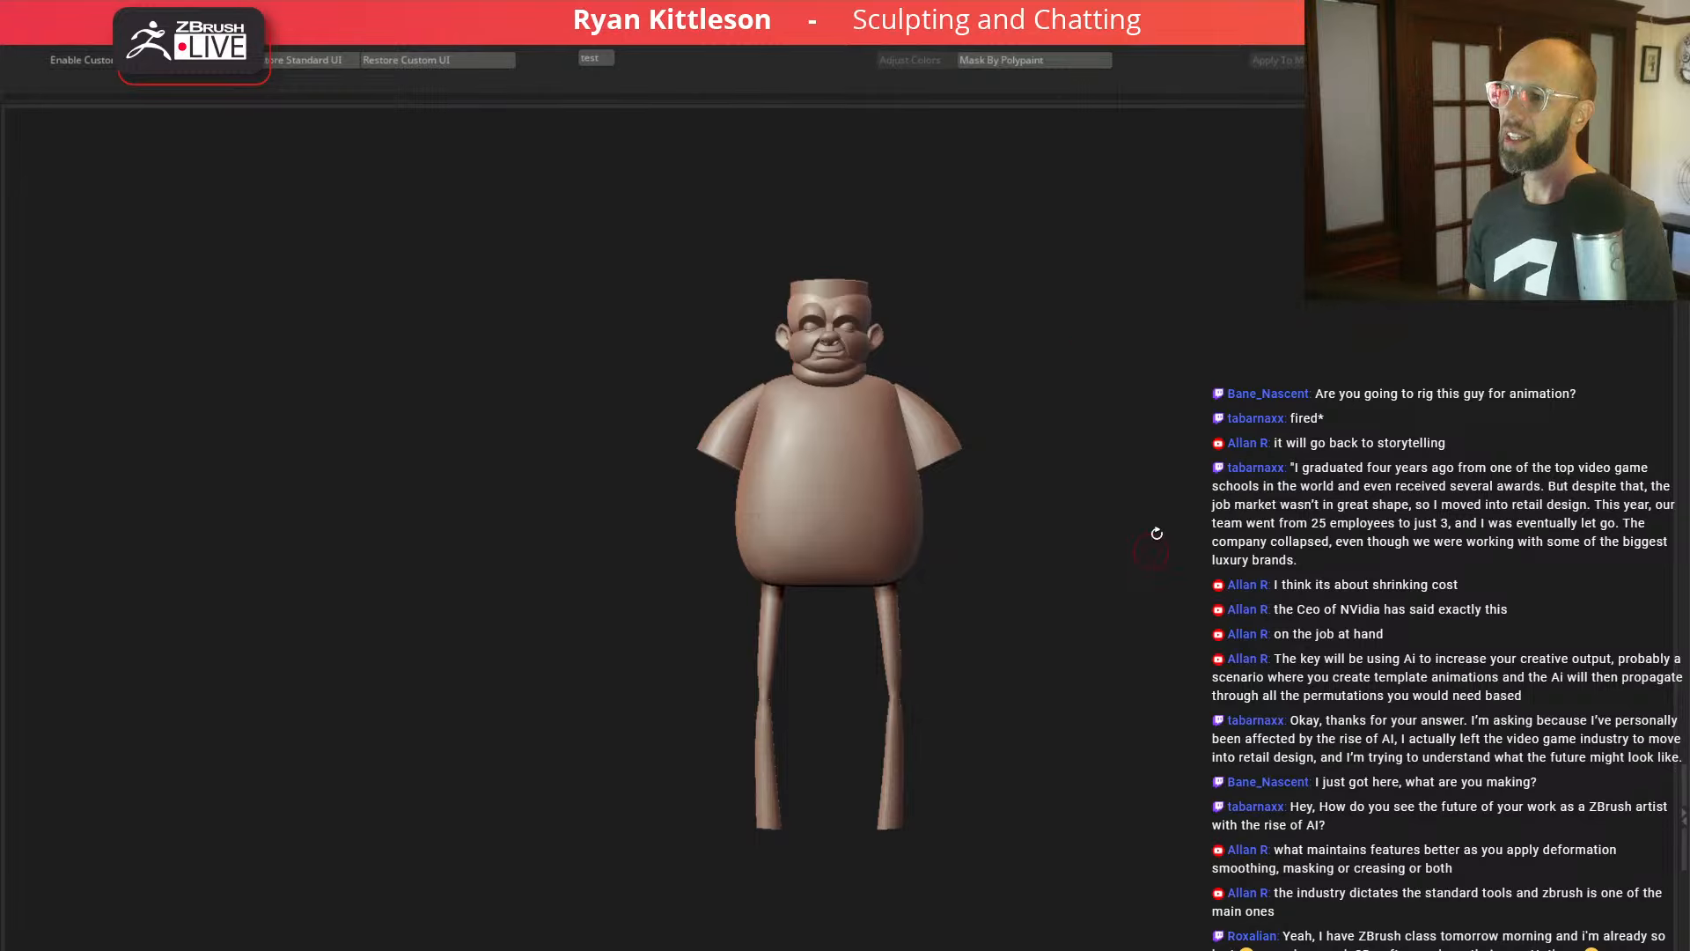
pyautogui.moveTo(1150, 396); pyautogui.dragTo(1181, 494)
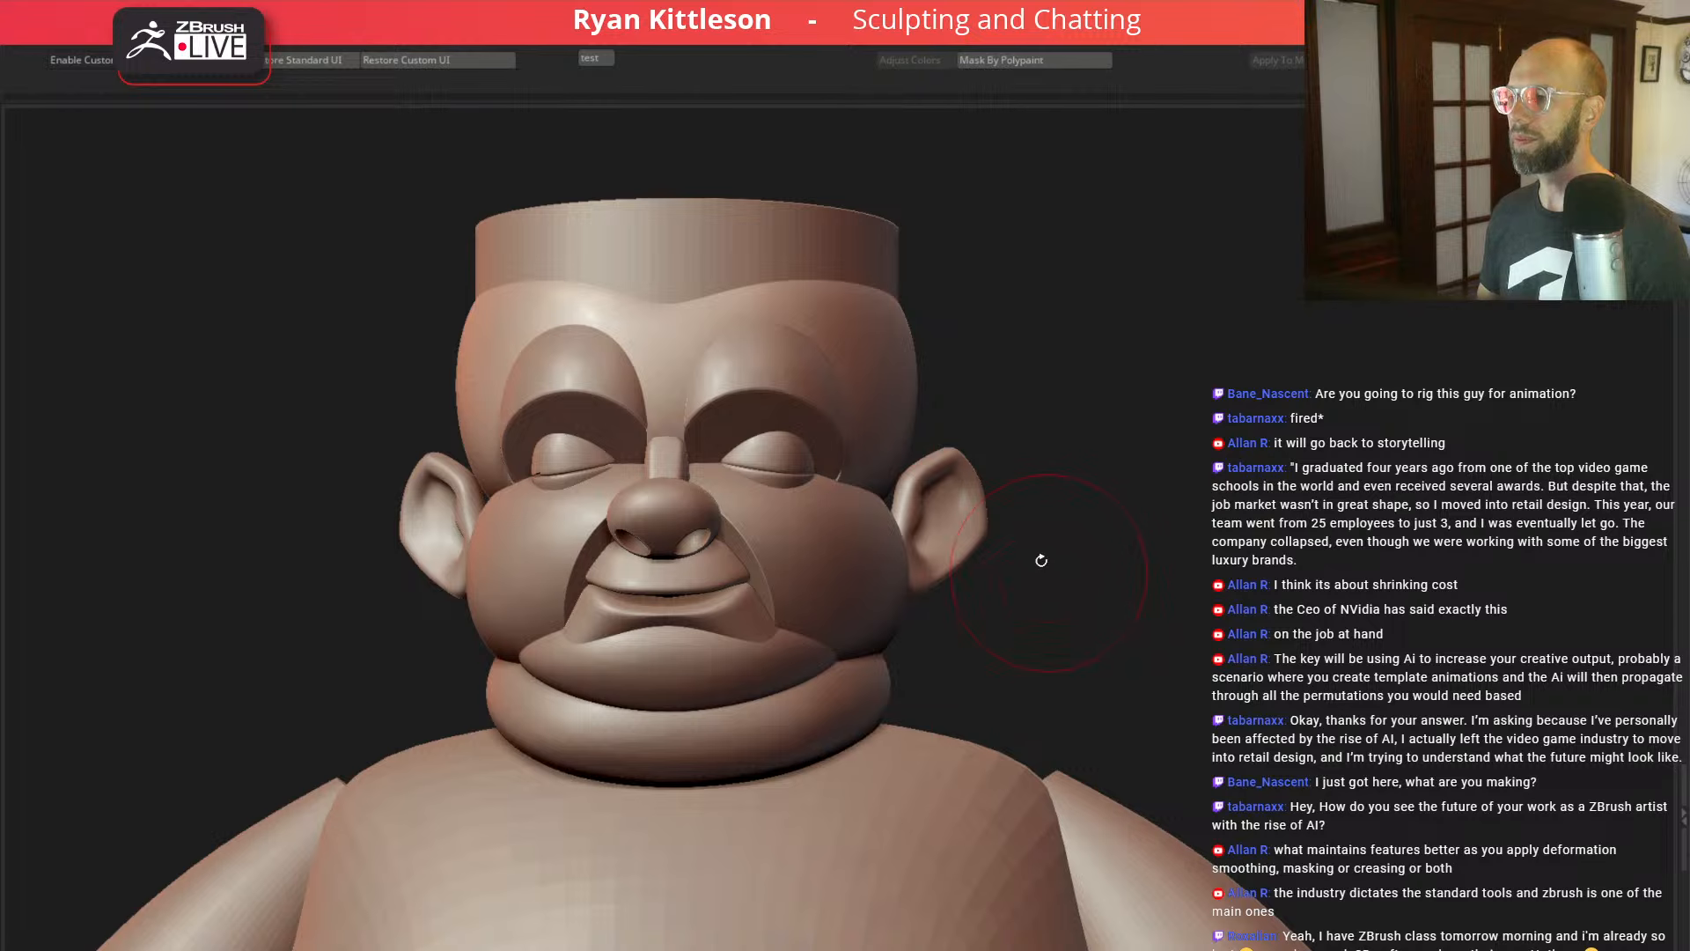
pyautogui.moveTo(1110, 476); pyautogui.dragTo(1085, 490)
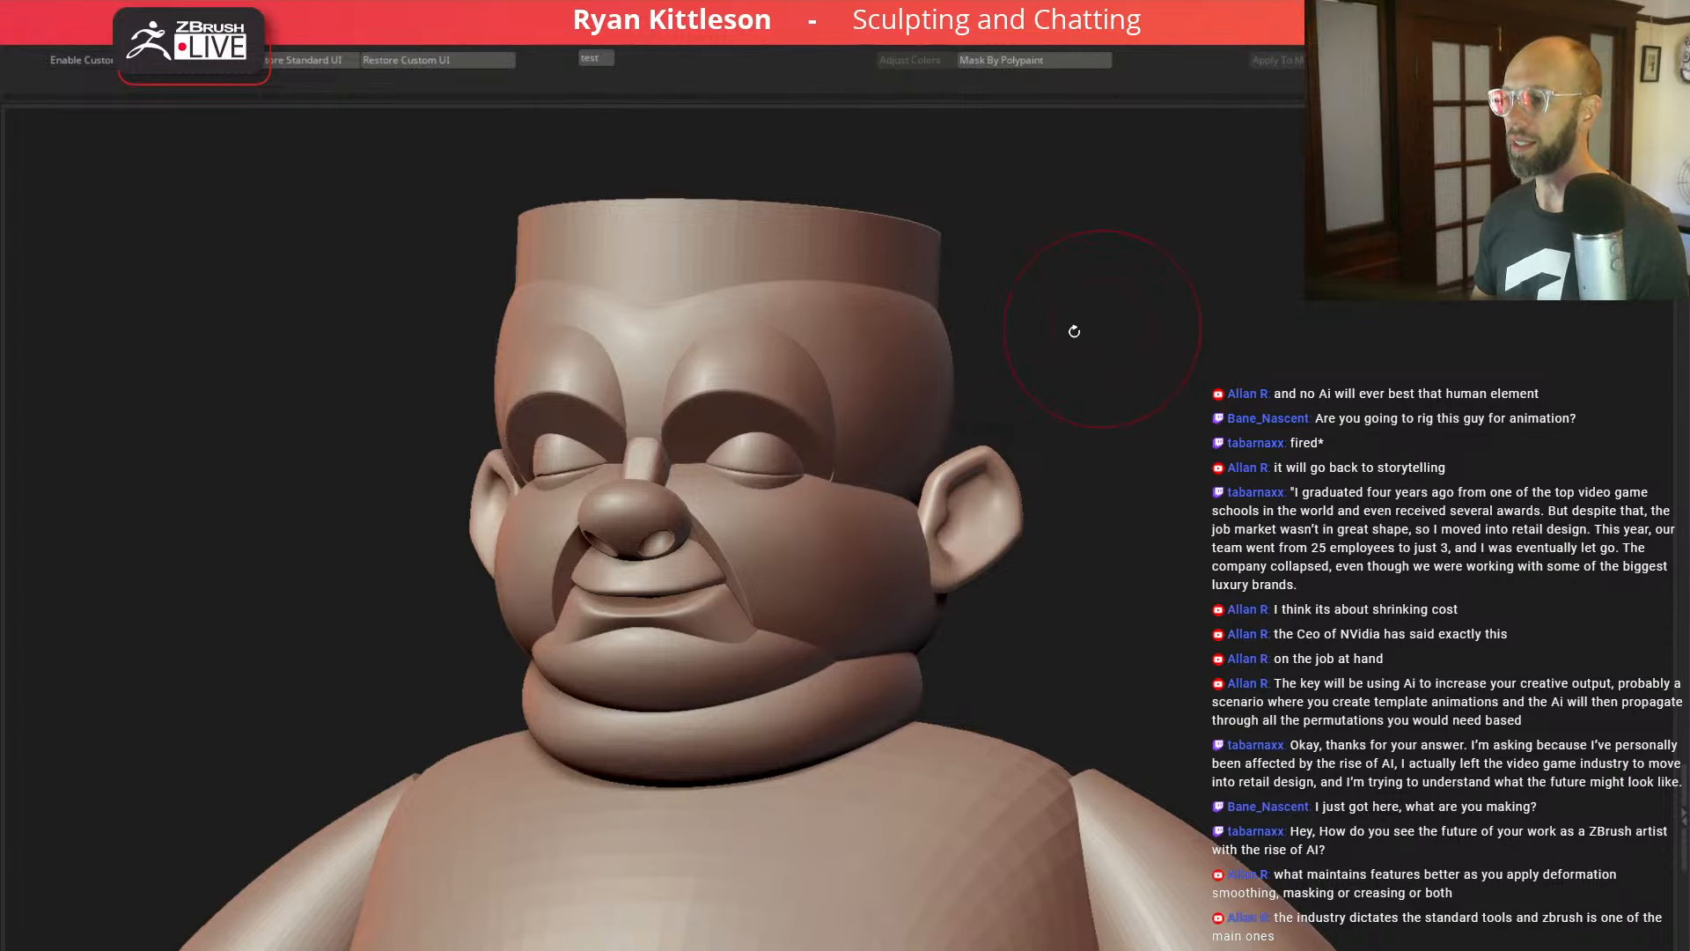
pyautogui.moveTo(1144, 378); pyautogui.dragTo(1153, 381)
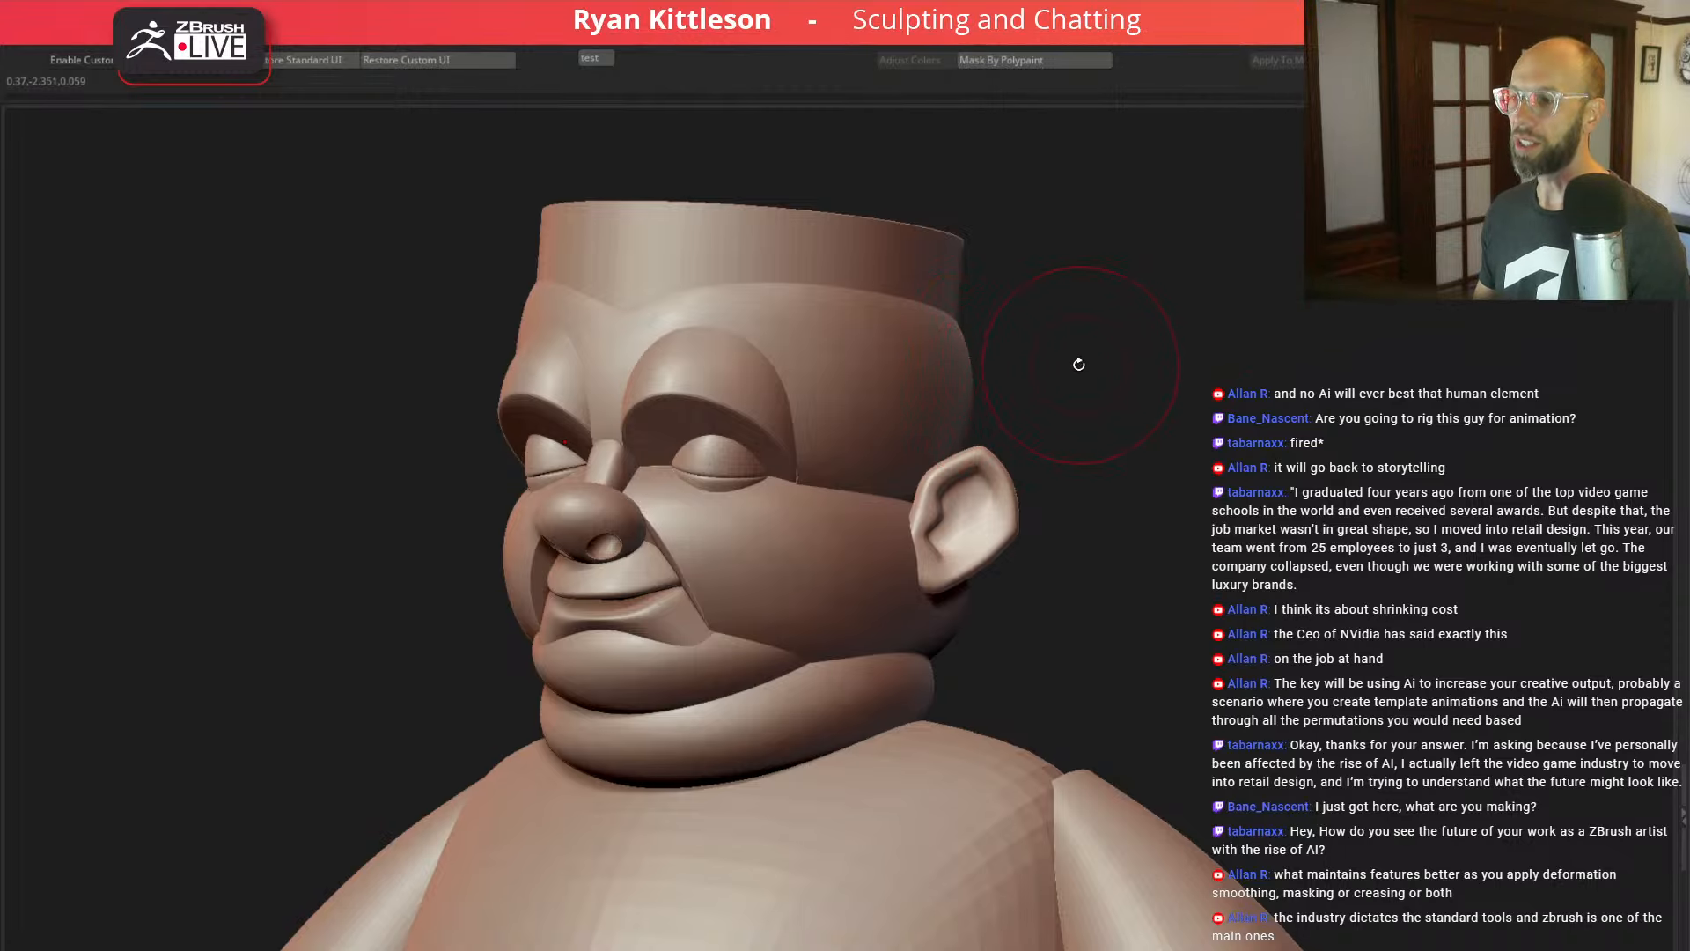
pyautogui.keyDown('shift'); pyautogui.moveTo(1090, 381); pyautogui.dragTo(1226, 386); pyautogui.keyUp('shift')
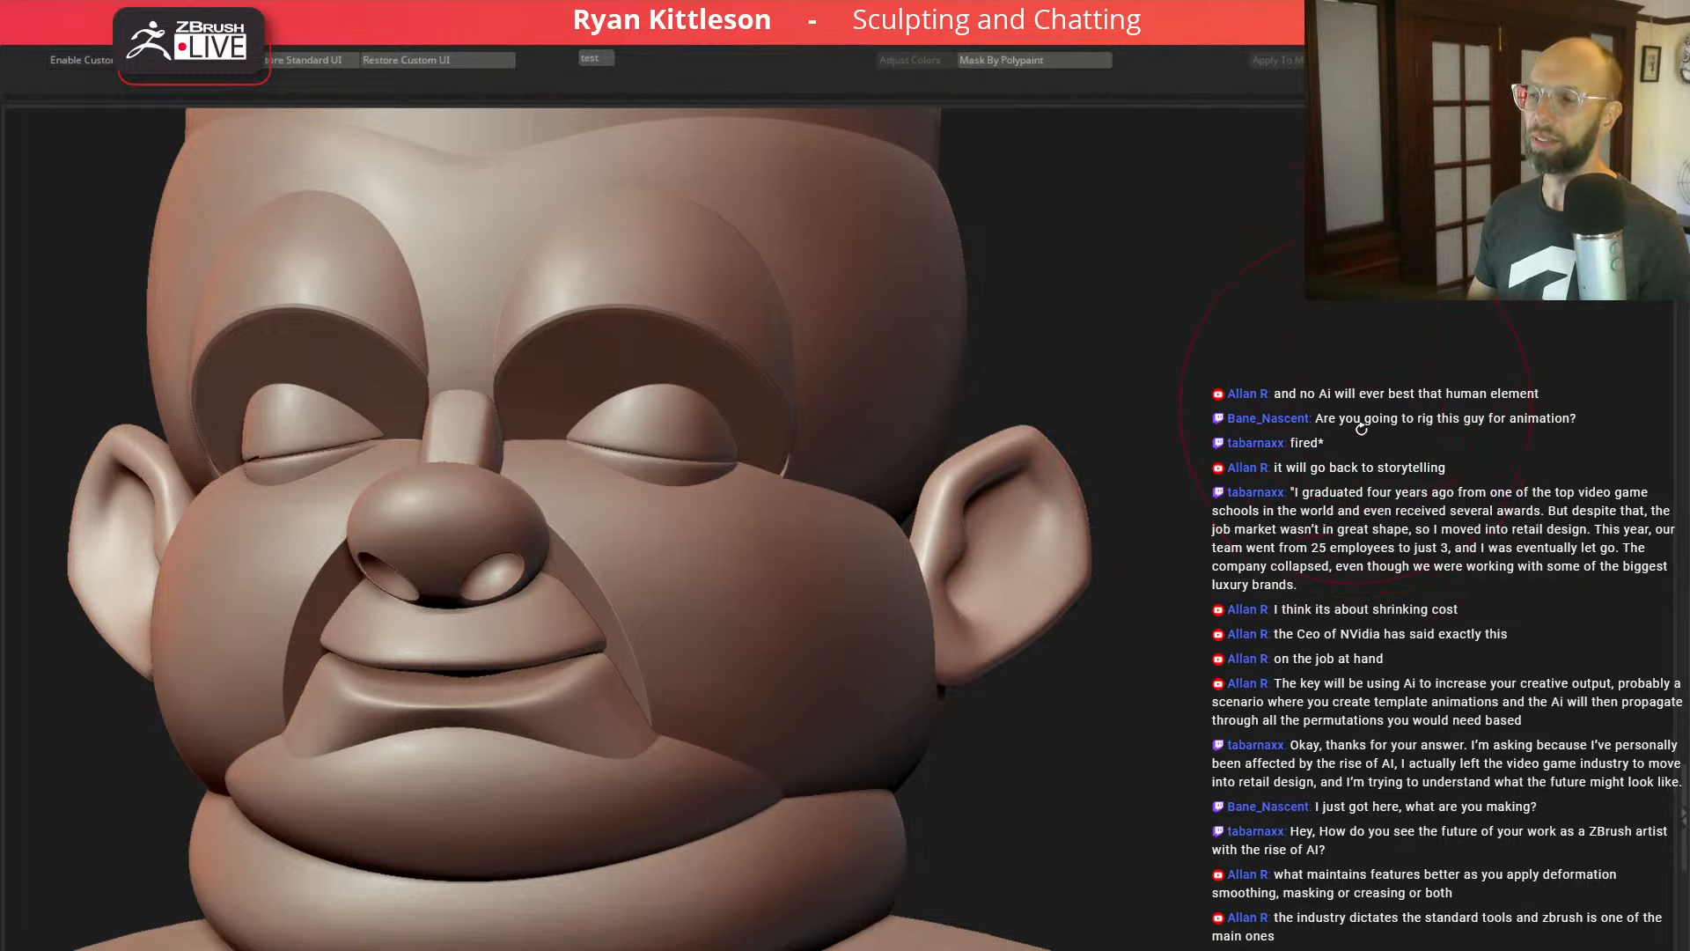
pyautogui.keyDown('ctrl'); pyautogui.moveTo(1363, 455); pyautogui.dragTo(1350, 420, button='right'); pyautogui.keyUp('ctrl')
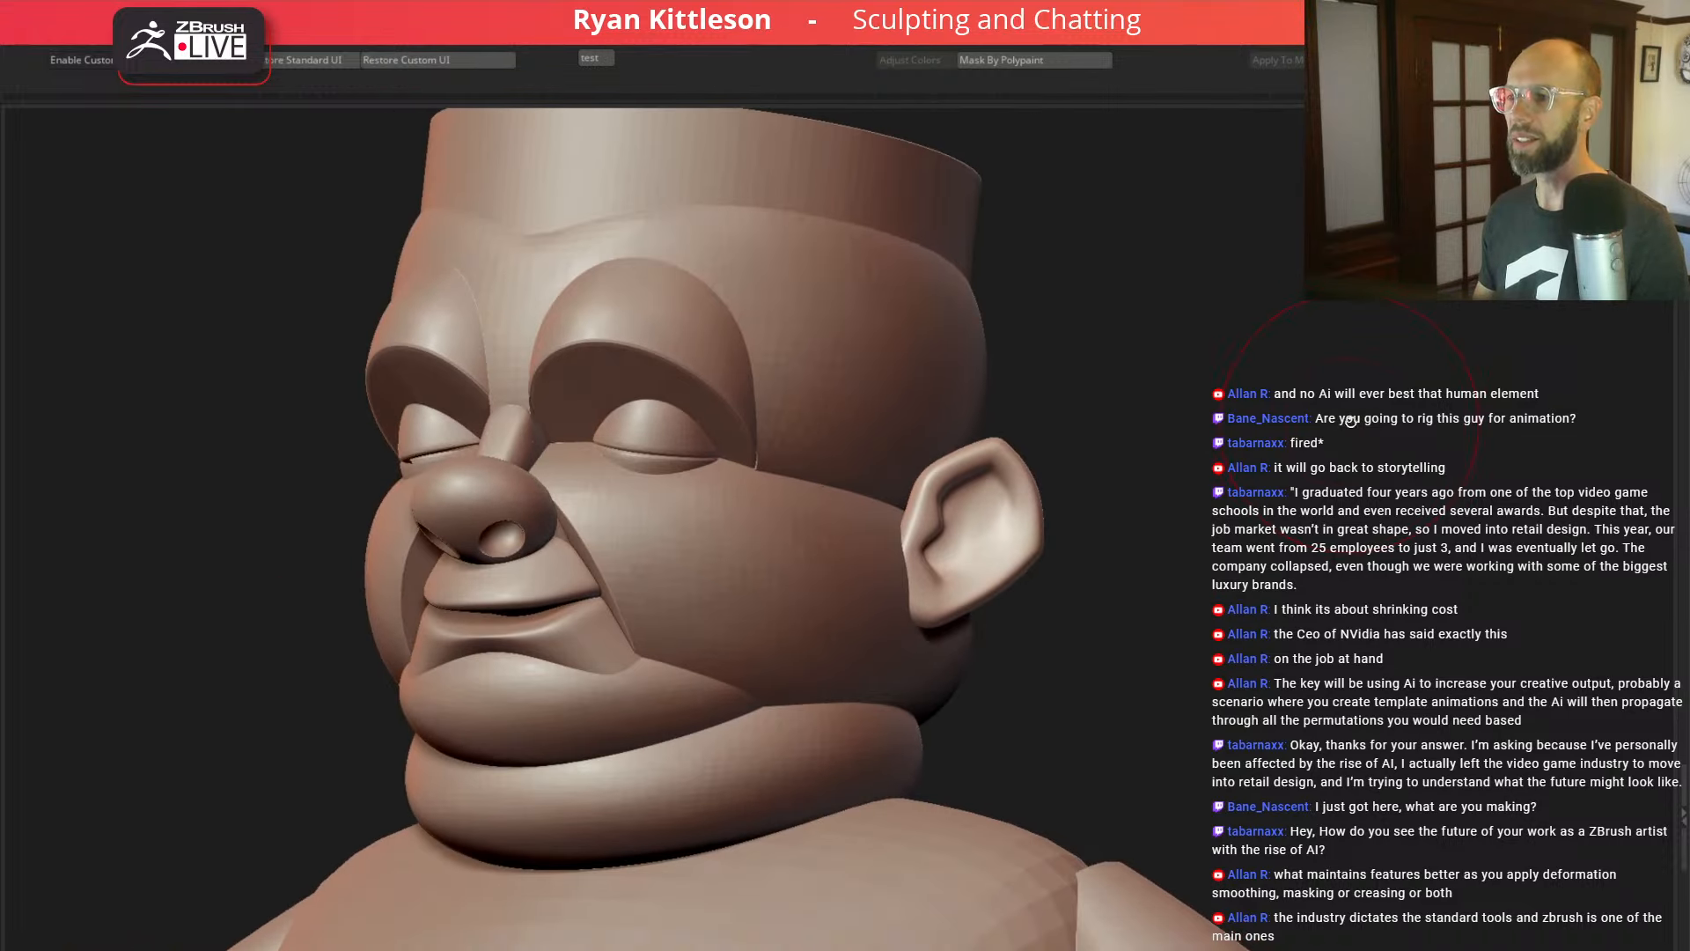
pyautogui.keyDown('alt'); pyautogui.moveTo(1336, 421); pyautogui.dragTo(1378, 434); pyautogui.keyUp('alt')
pyautogui.keyDown('alt'); pyautogui.moveTo(1364, 508); pyautogui.dragTo(1340, 445); pyautogui.keyUp('alt')
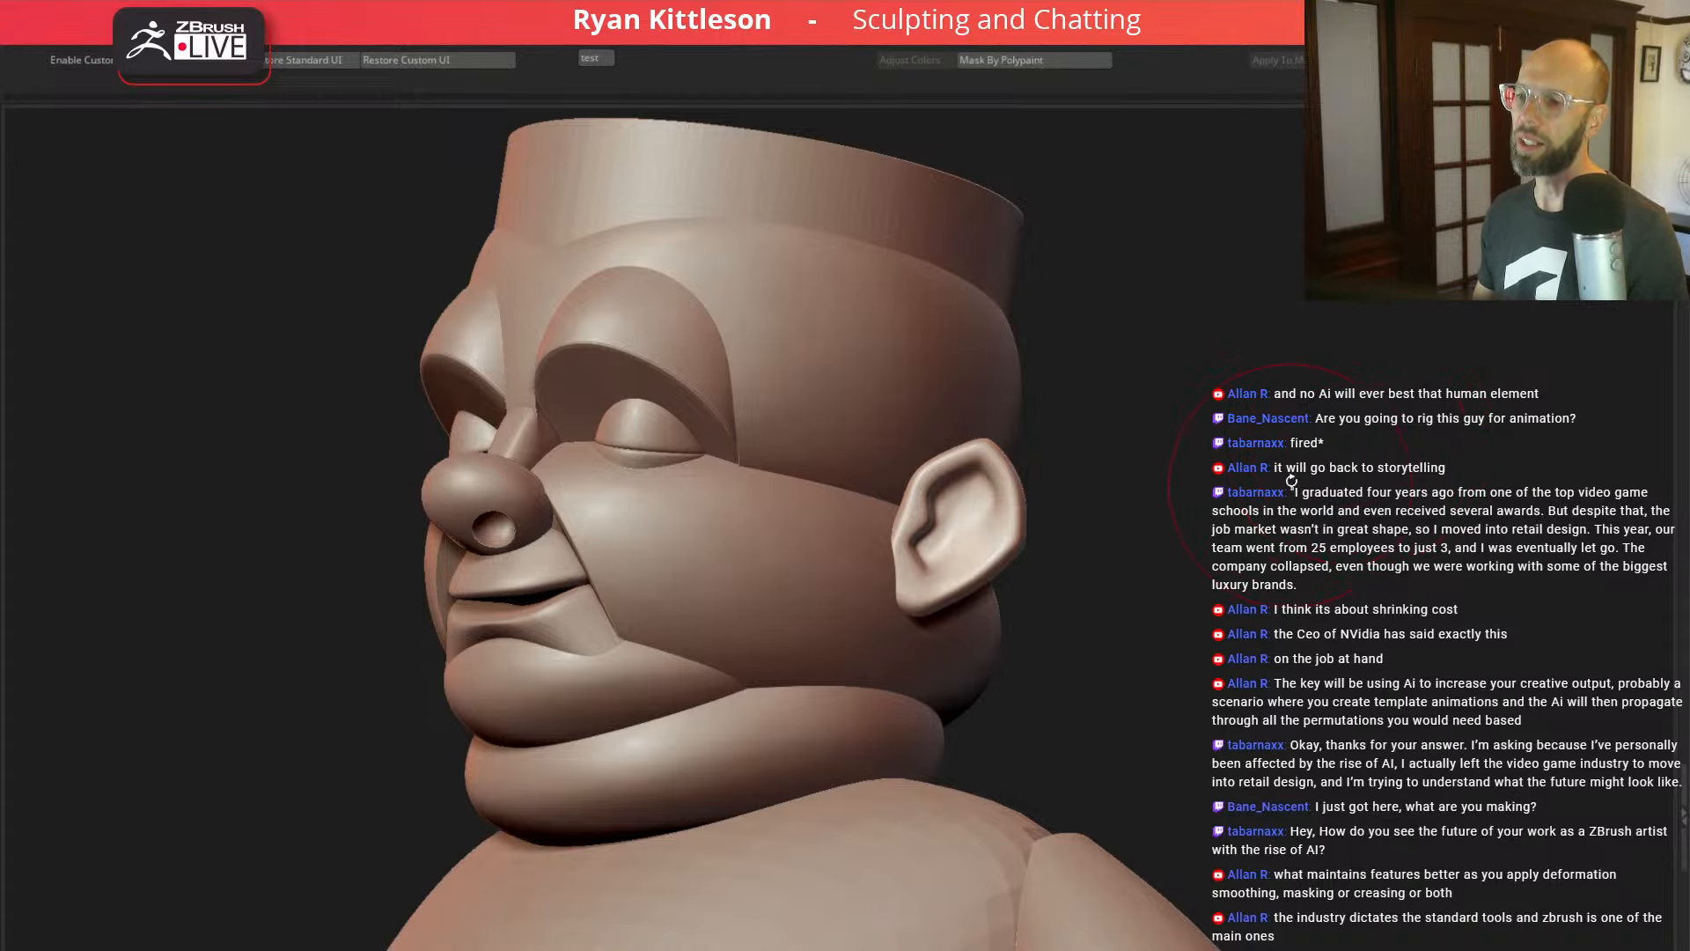
pyautogui.moveTo(1295, 471); pyautogui.dragTo(1333, 465)
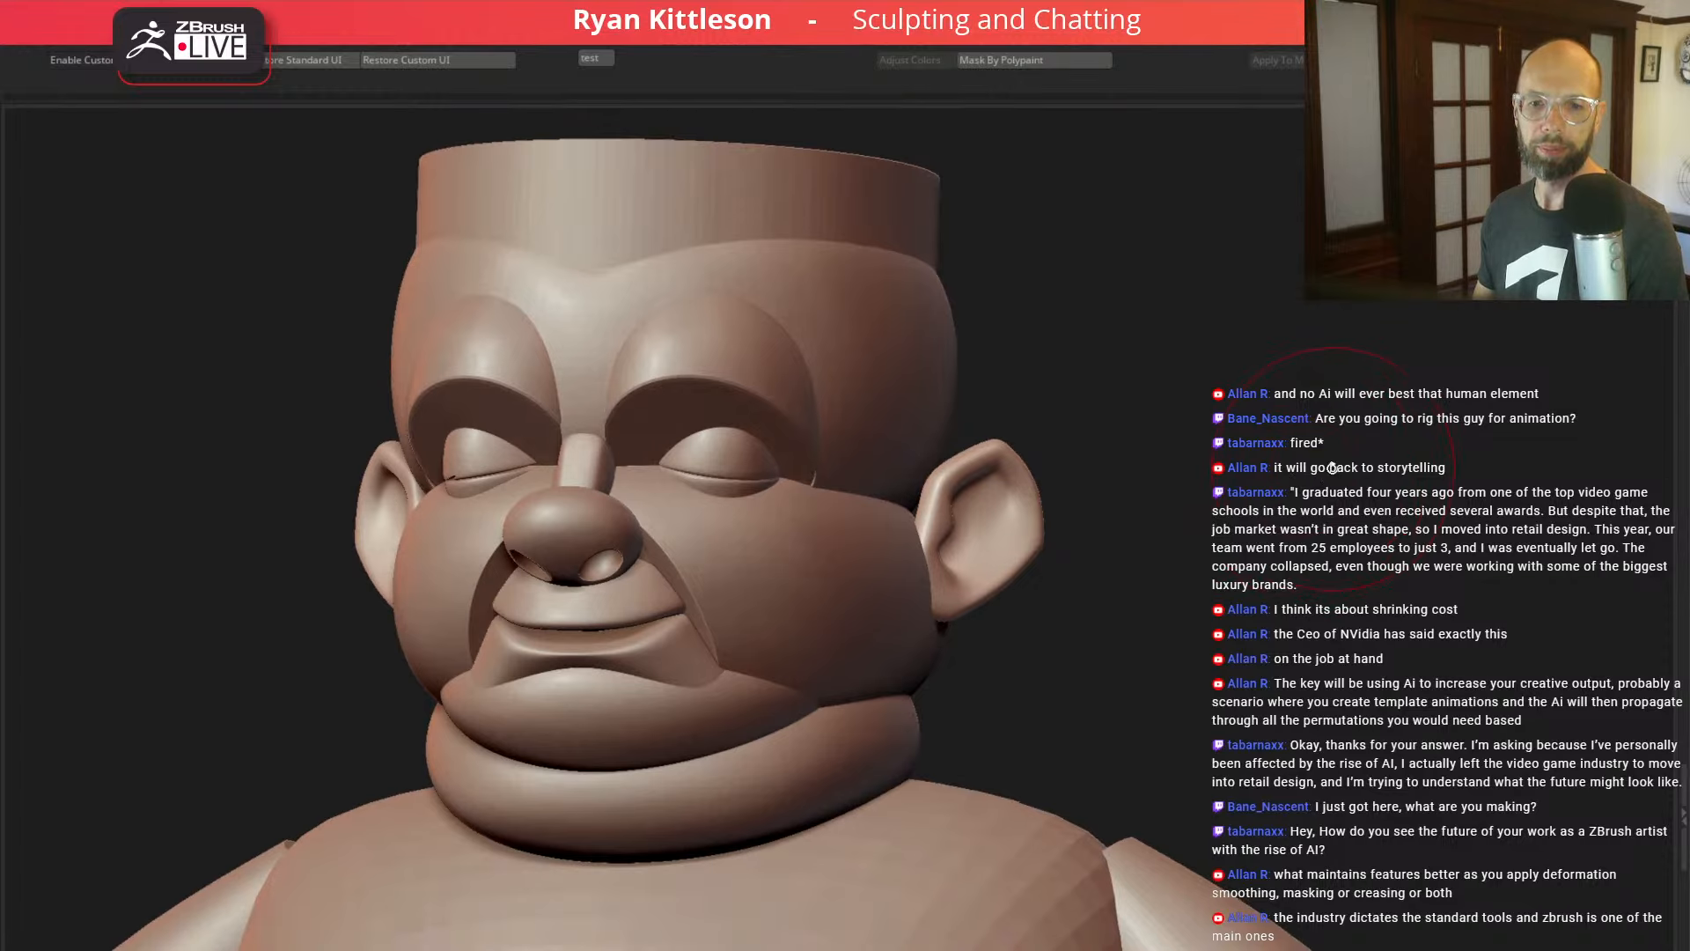
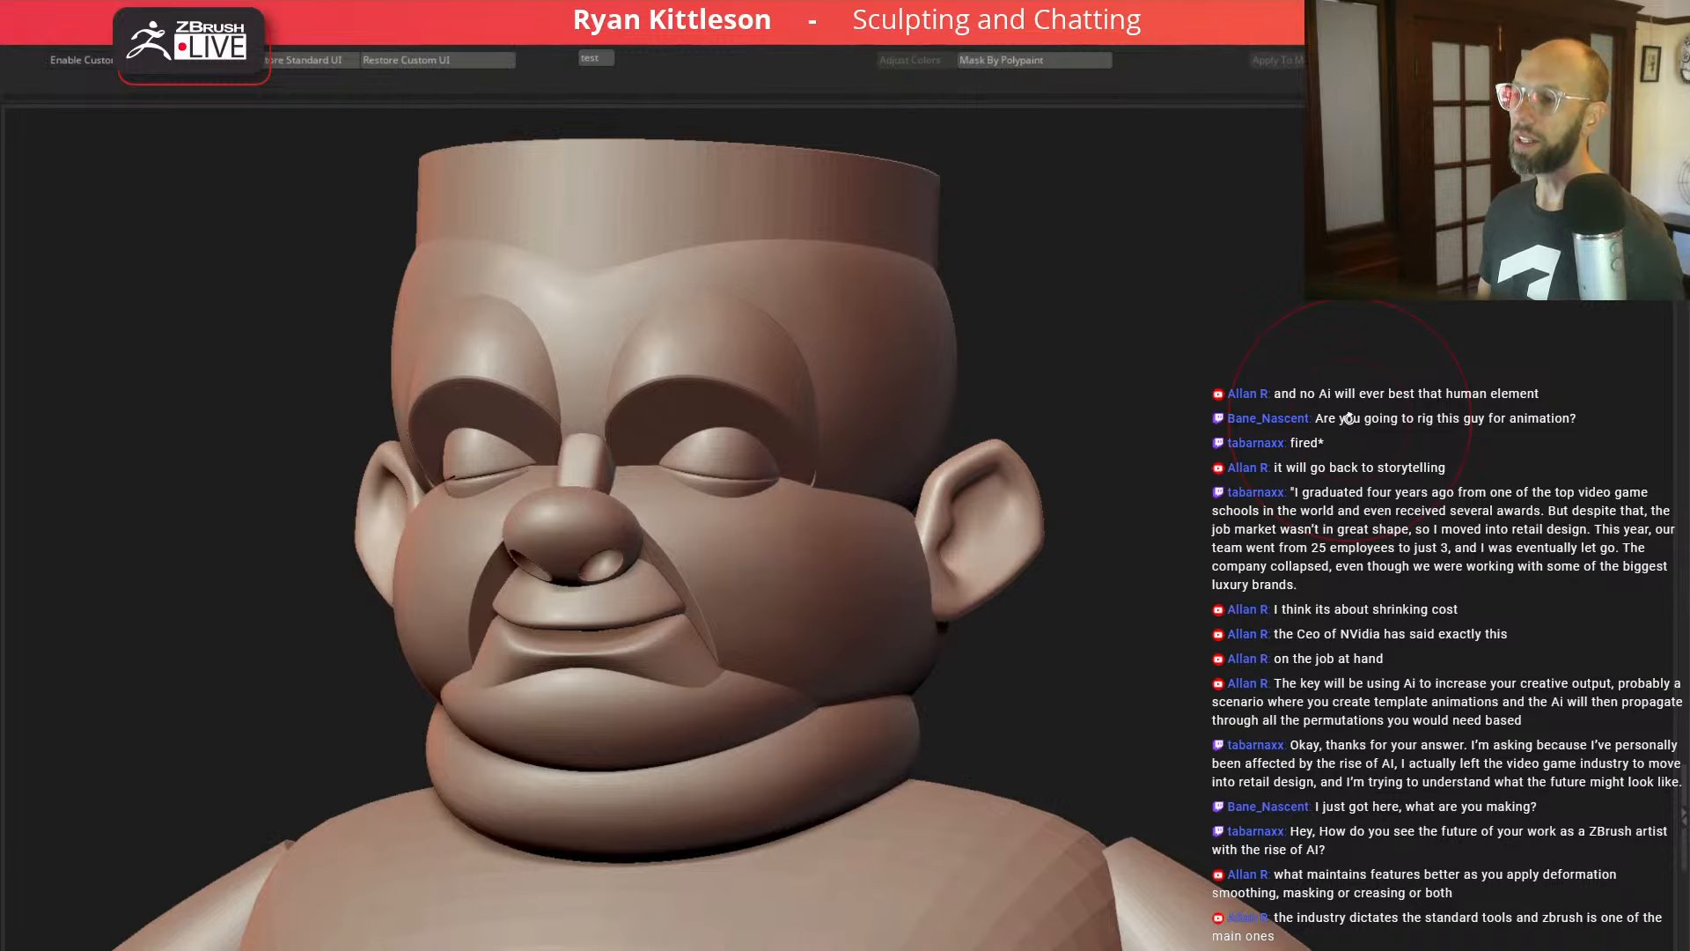
# Step: Review the head from the front and three-quarter views, and quick-save the project
pyautogui.moveTo(1101, 365)
pyautogui.mouseDown()
pyautogui.moveTo(1142, 388)
pyautogui.moveTo(1180, 366)
pyautogui.mouseUp()
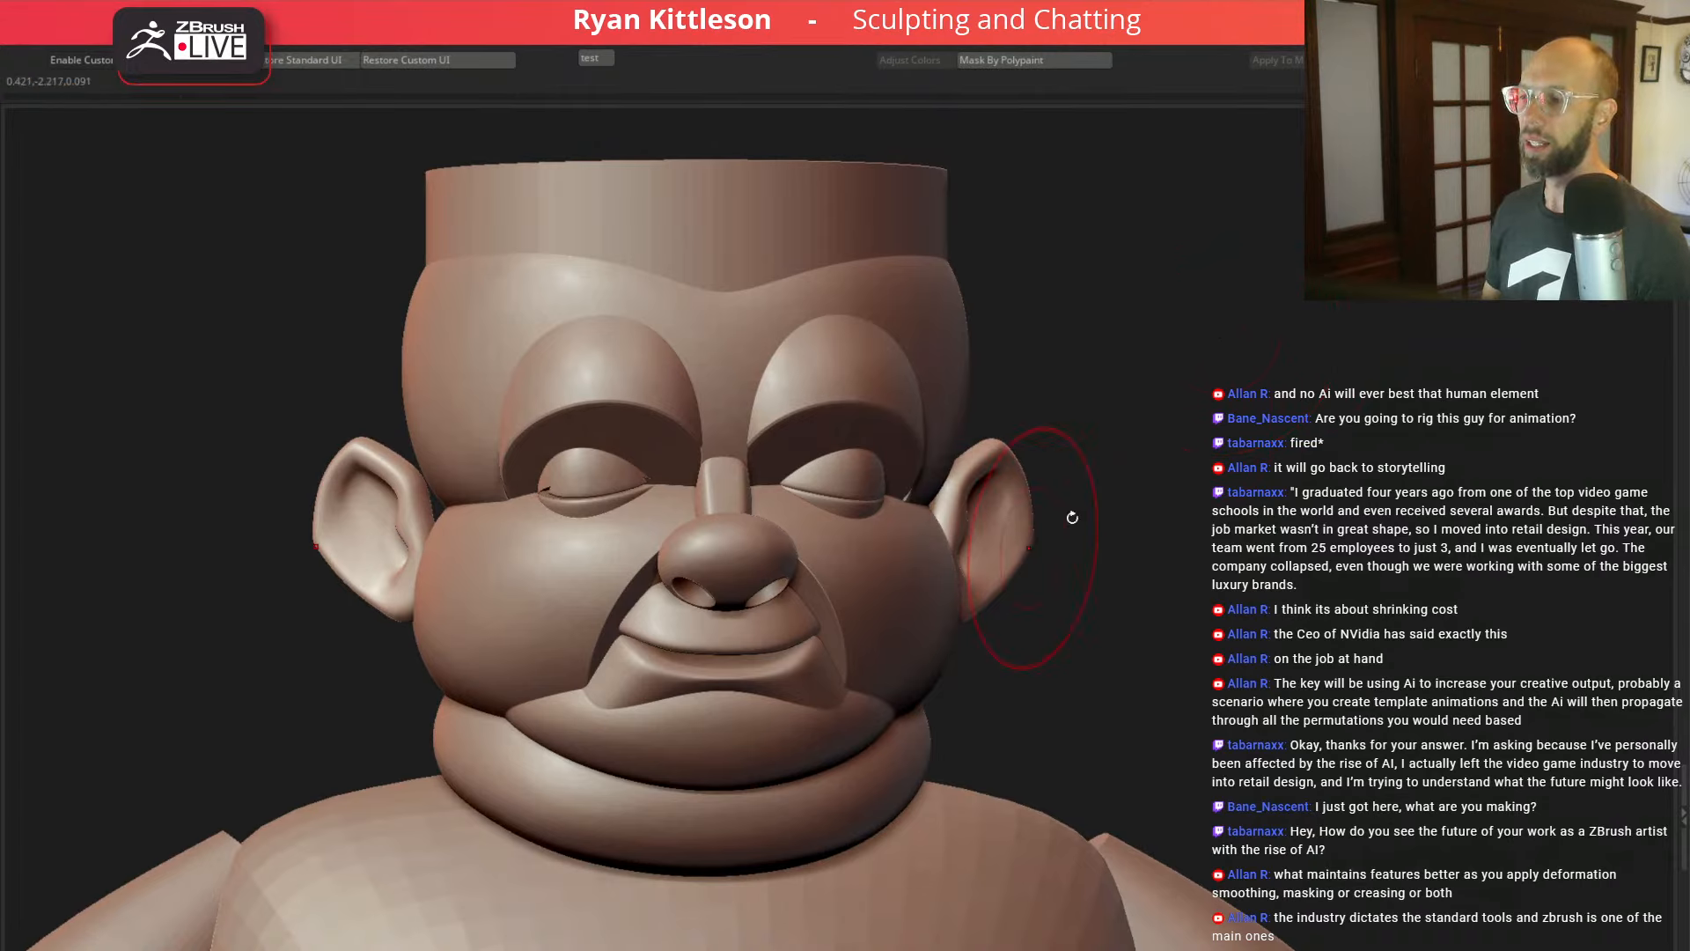
pyautogui.moveTo(1185, 378)
pyautogui.mouseDown()
pyautogui.moveTo(1125, 367)
pyautogui.moveTo(1153, 333)
pyautogui.mouseUp()
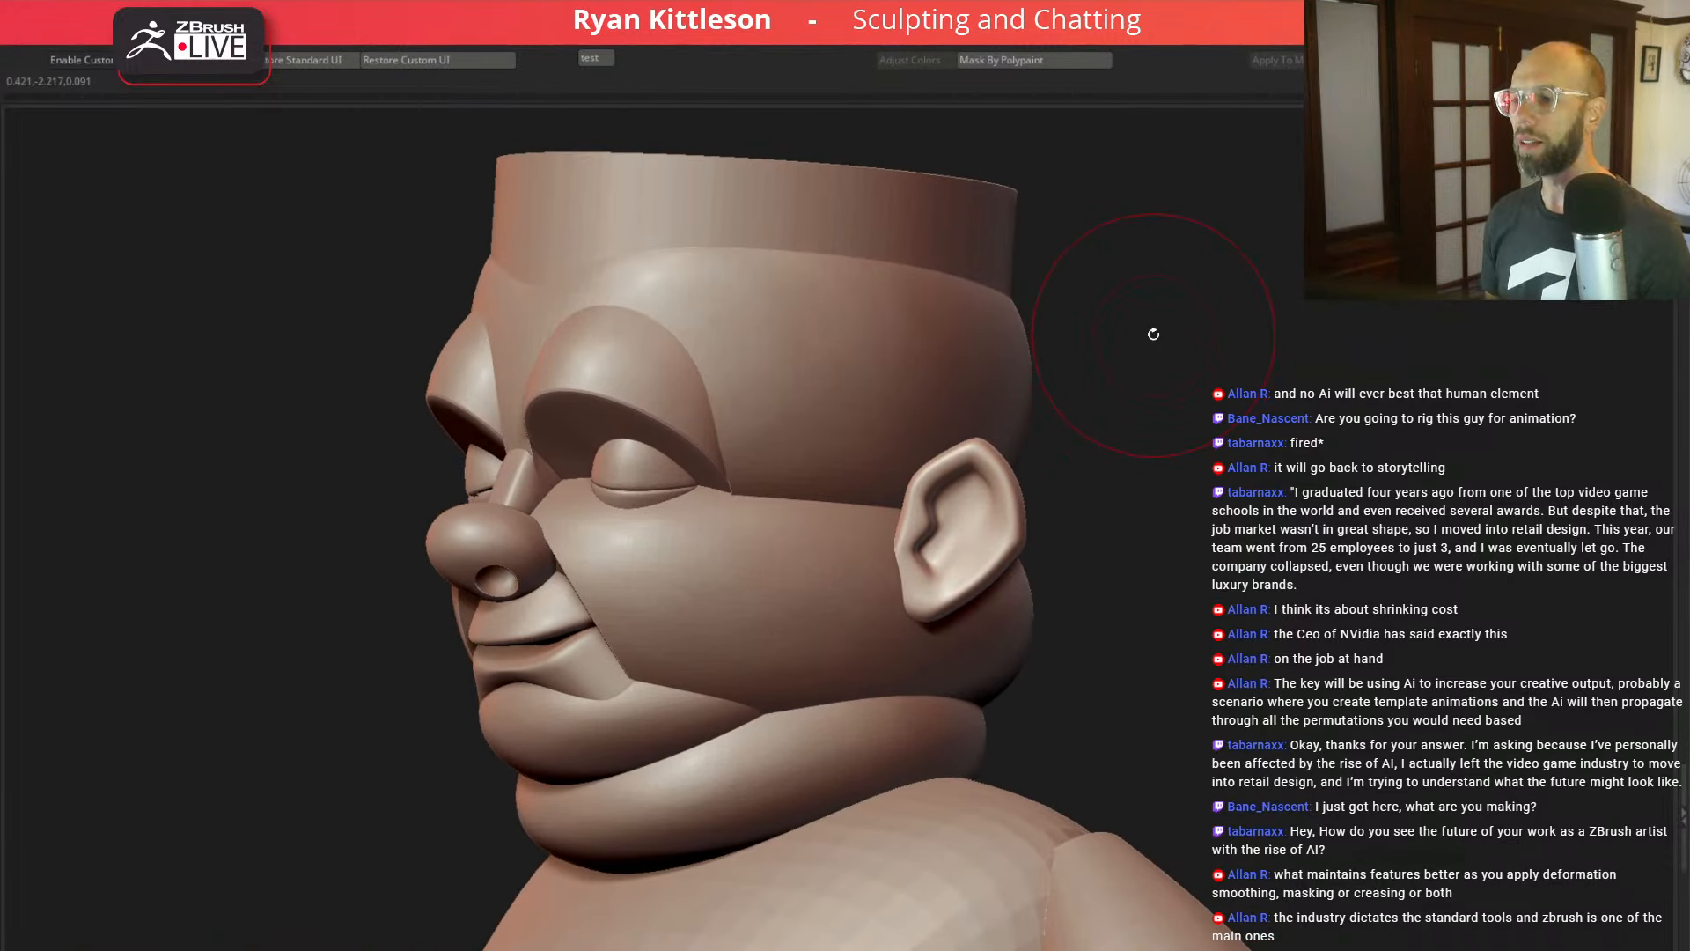
pyautogui.moveTo(1194, 440); pyautogui.dragTo(1234, 437)
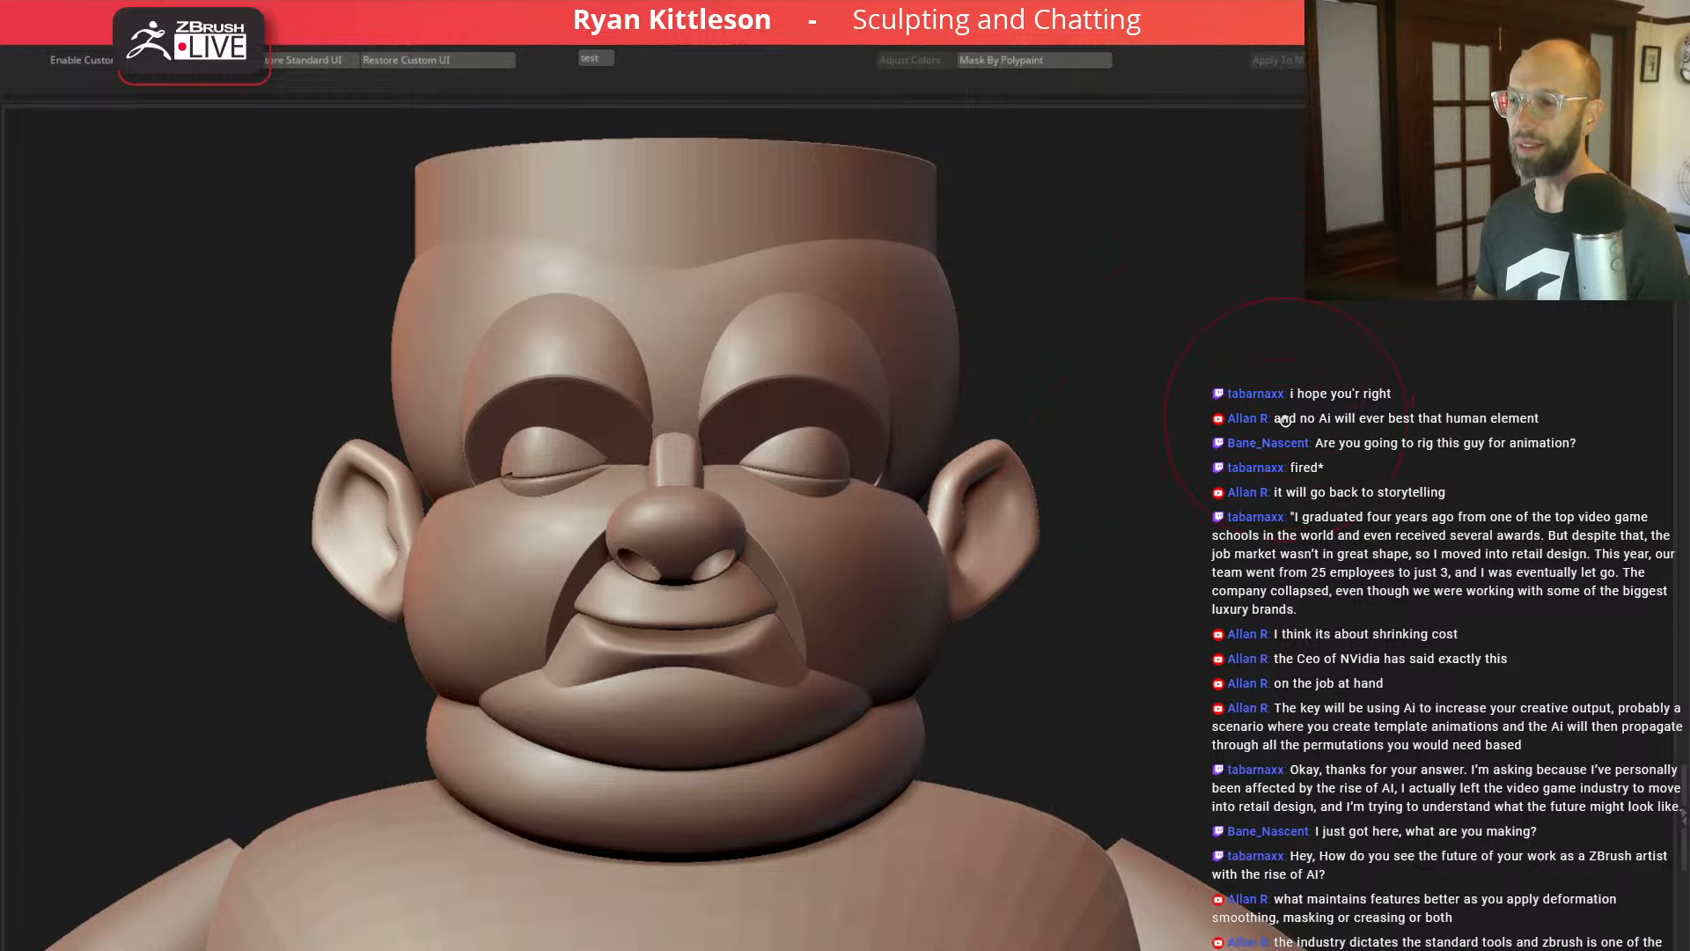
pyautogui.moveTo(1286, 421)
pyautogui.mouseDown()
pyautogui.moveTo(1264, 426)
pyautogui.moveTo(1287, 392)
pyautogui.moveTo(1267, 396)
pyautogui.moveTo(1279, 436)
pyautogui.moveTo(1268, 390)
pyautogui.mouseUp()
pyautogui.click(1274, 376)
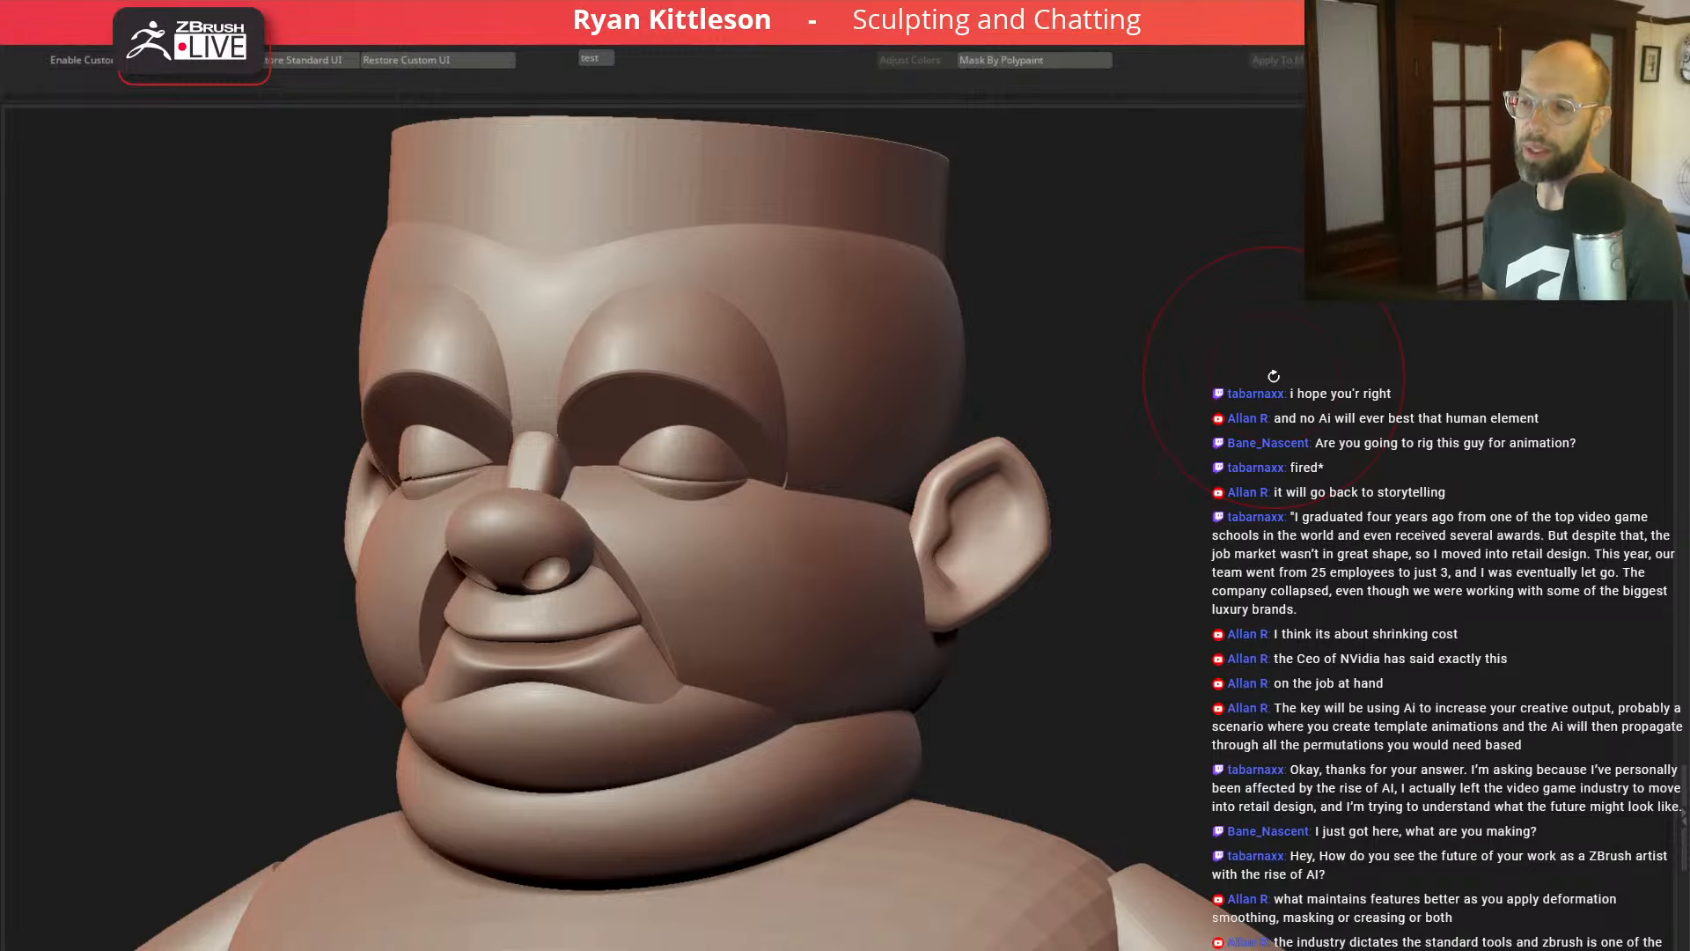
pyautogui.click(1203, 403)
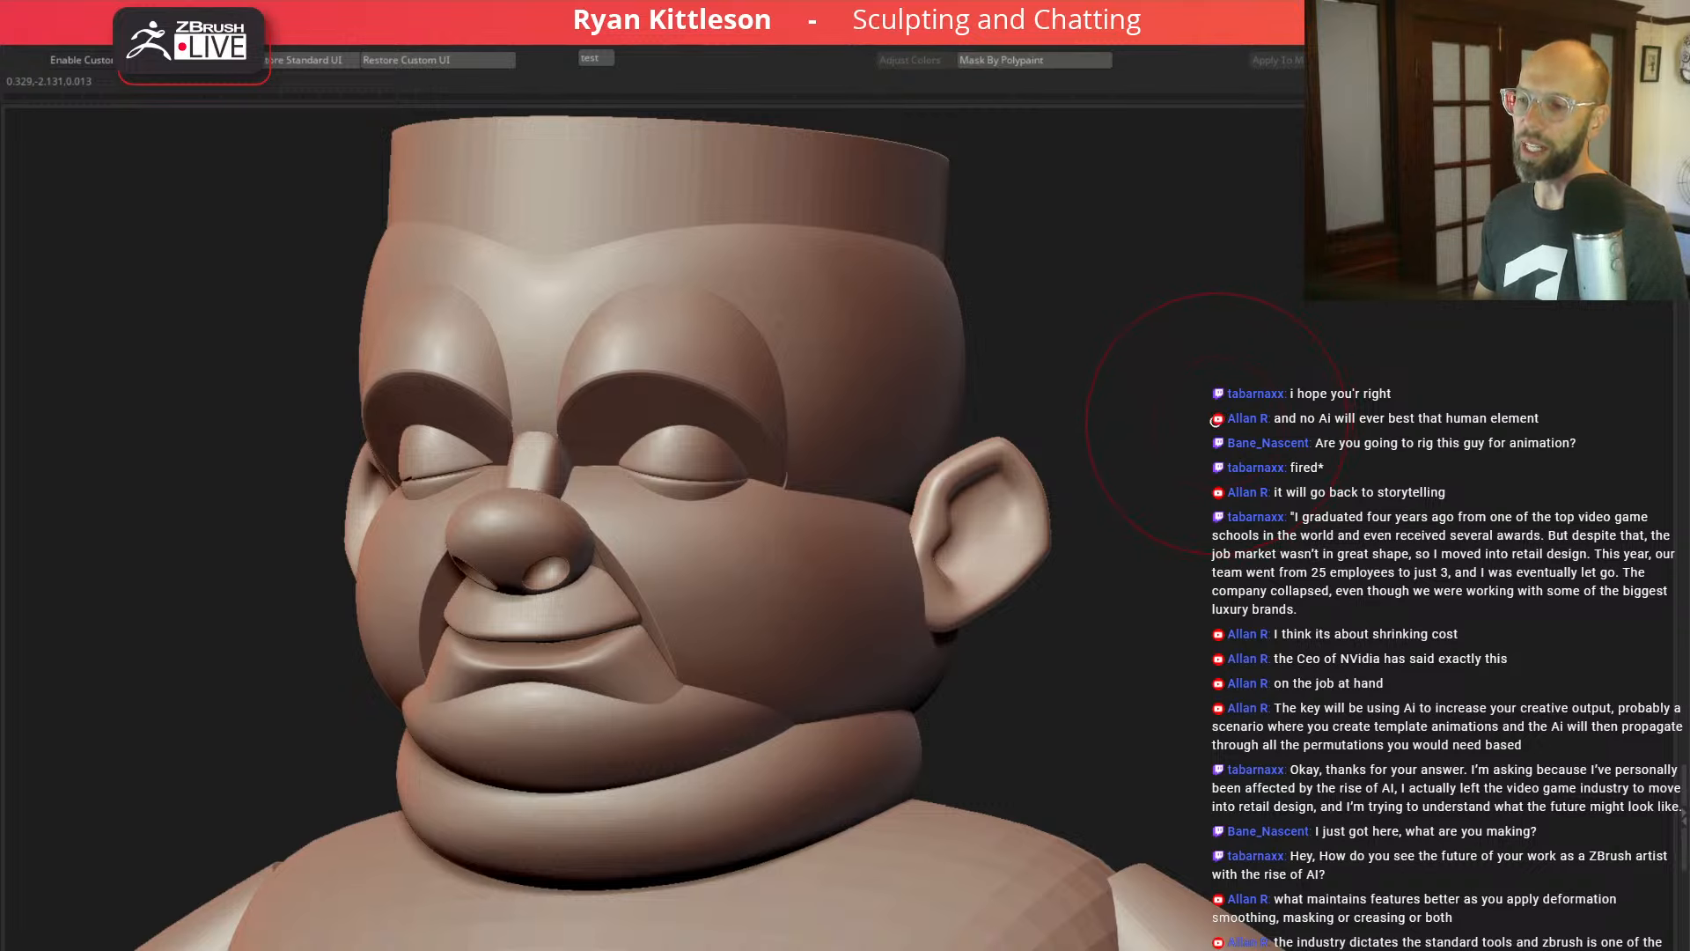
pyautogui.keyDown('shift'); pyautogui.moveTo(1216, 420); pyautogui.dragTo(1236, 426); pyautogui.keyUp('shift')
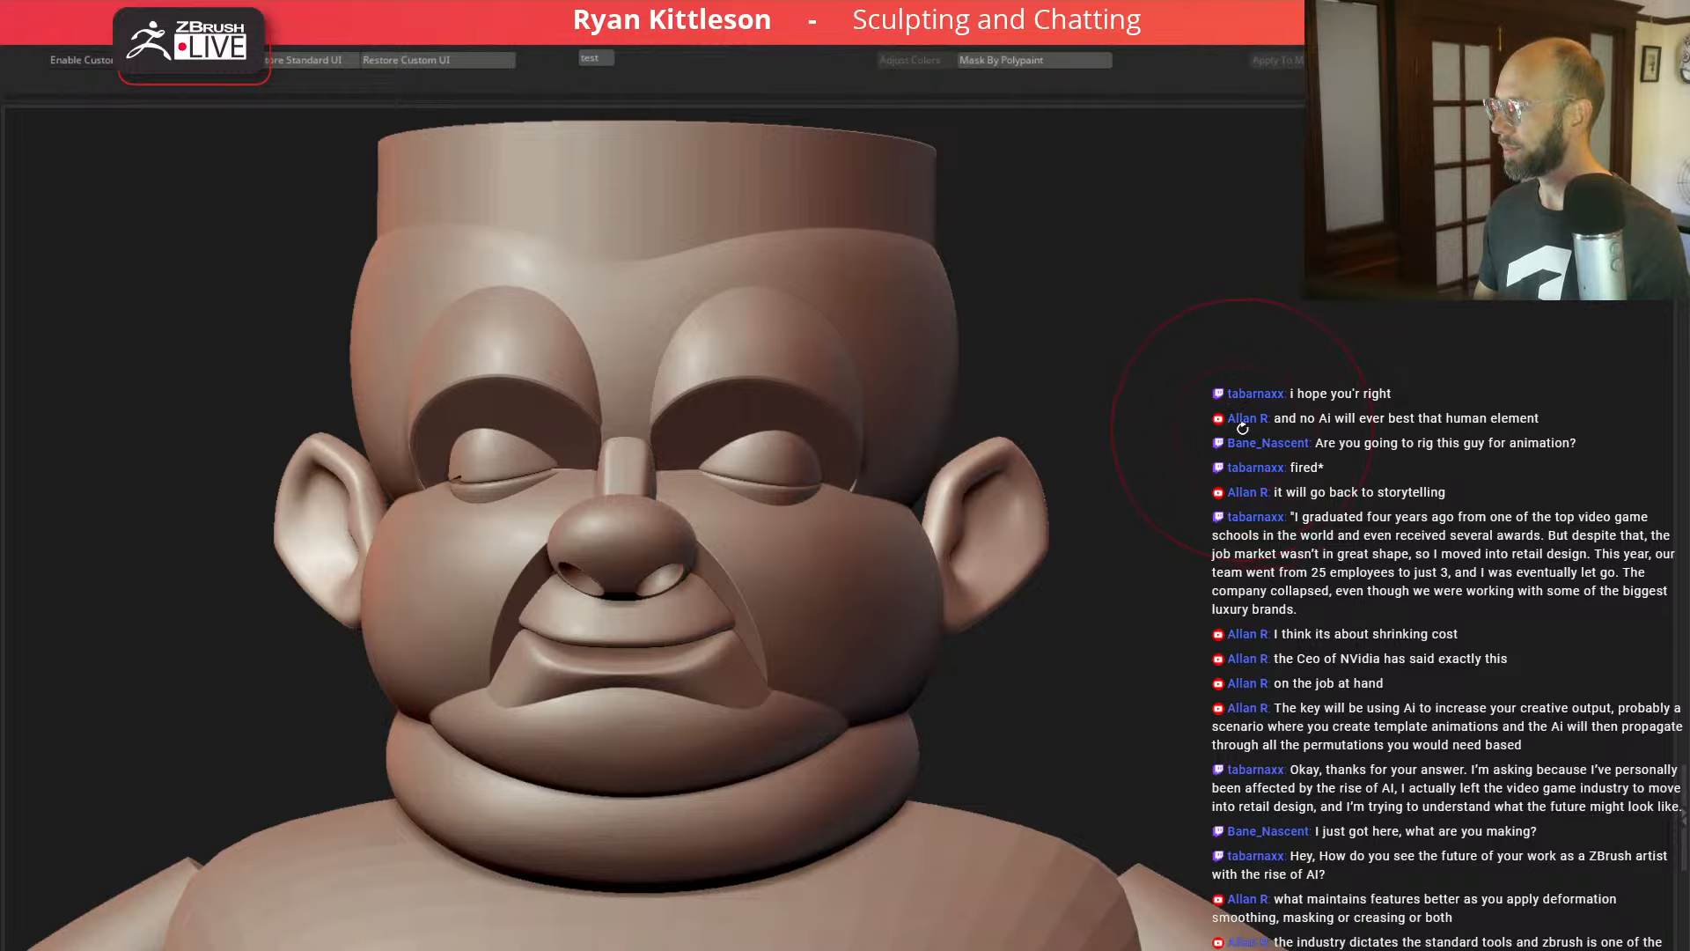
pyautogui.moveTo(1242, 427); pyautogui.dragTo(1227, 425)
pyautogui.hotkey('ctrl', 's')
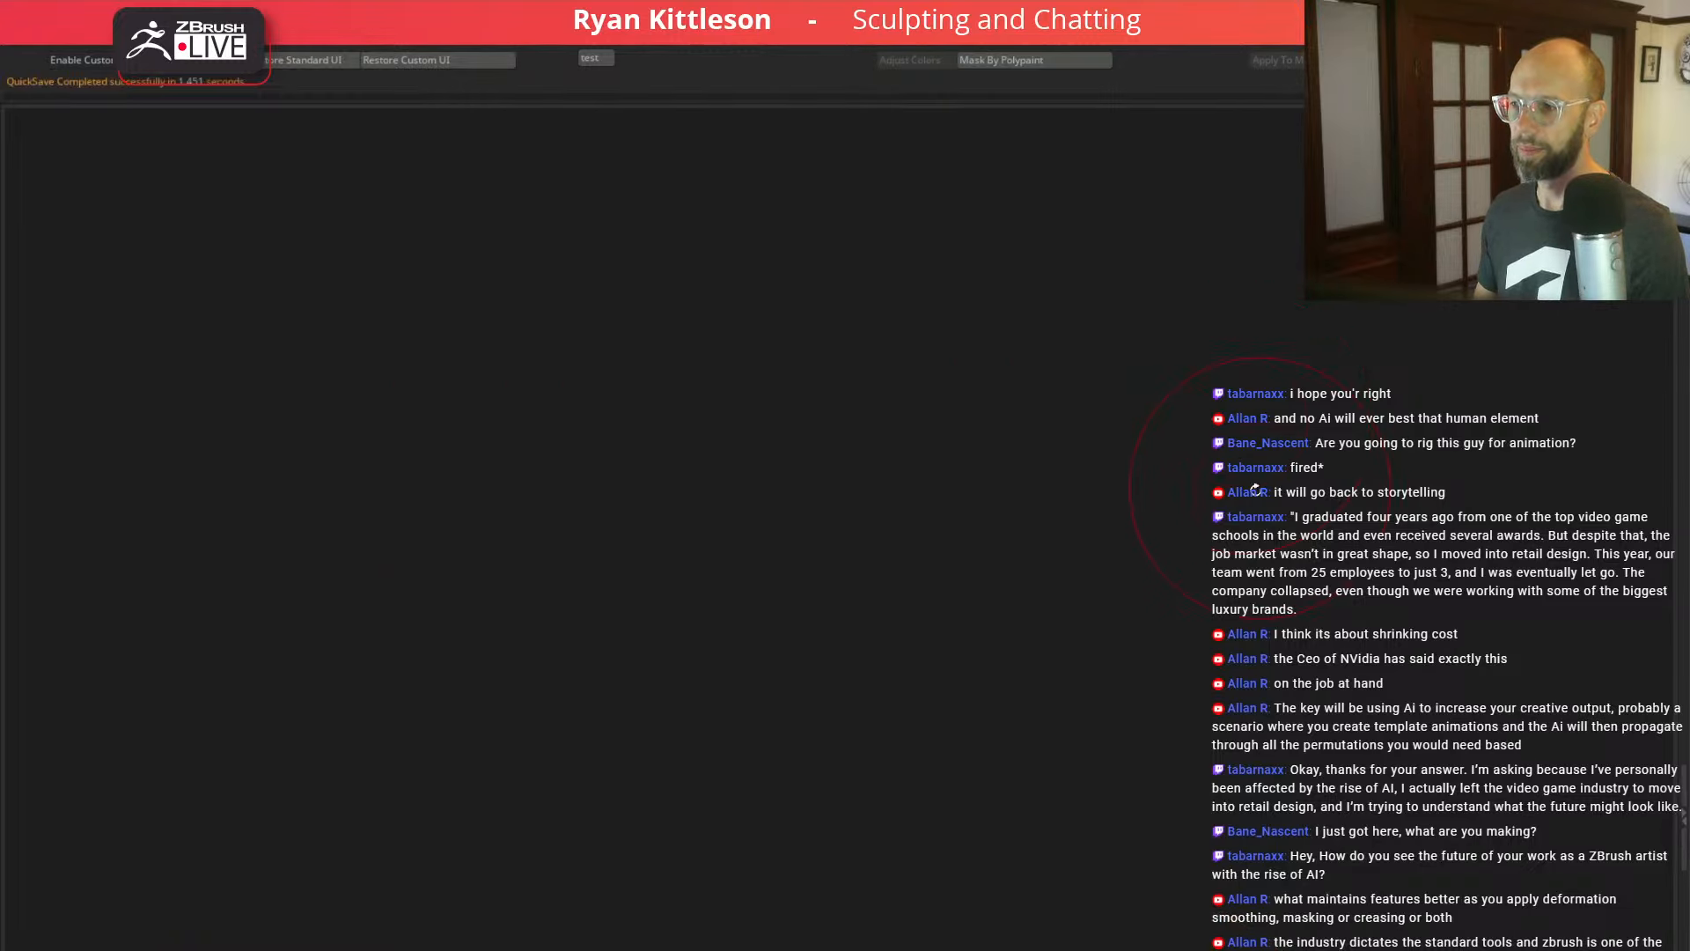
# Step: Examine the face and shoulders from three-quarter, front and side views
pyautogui.moveTo(1273, 499); pyautogui.dragTo(1258, 498)
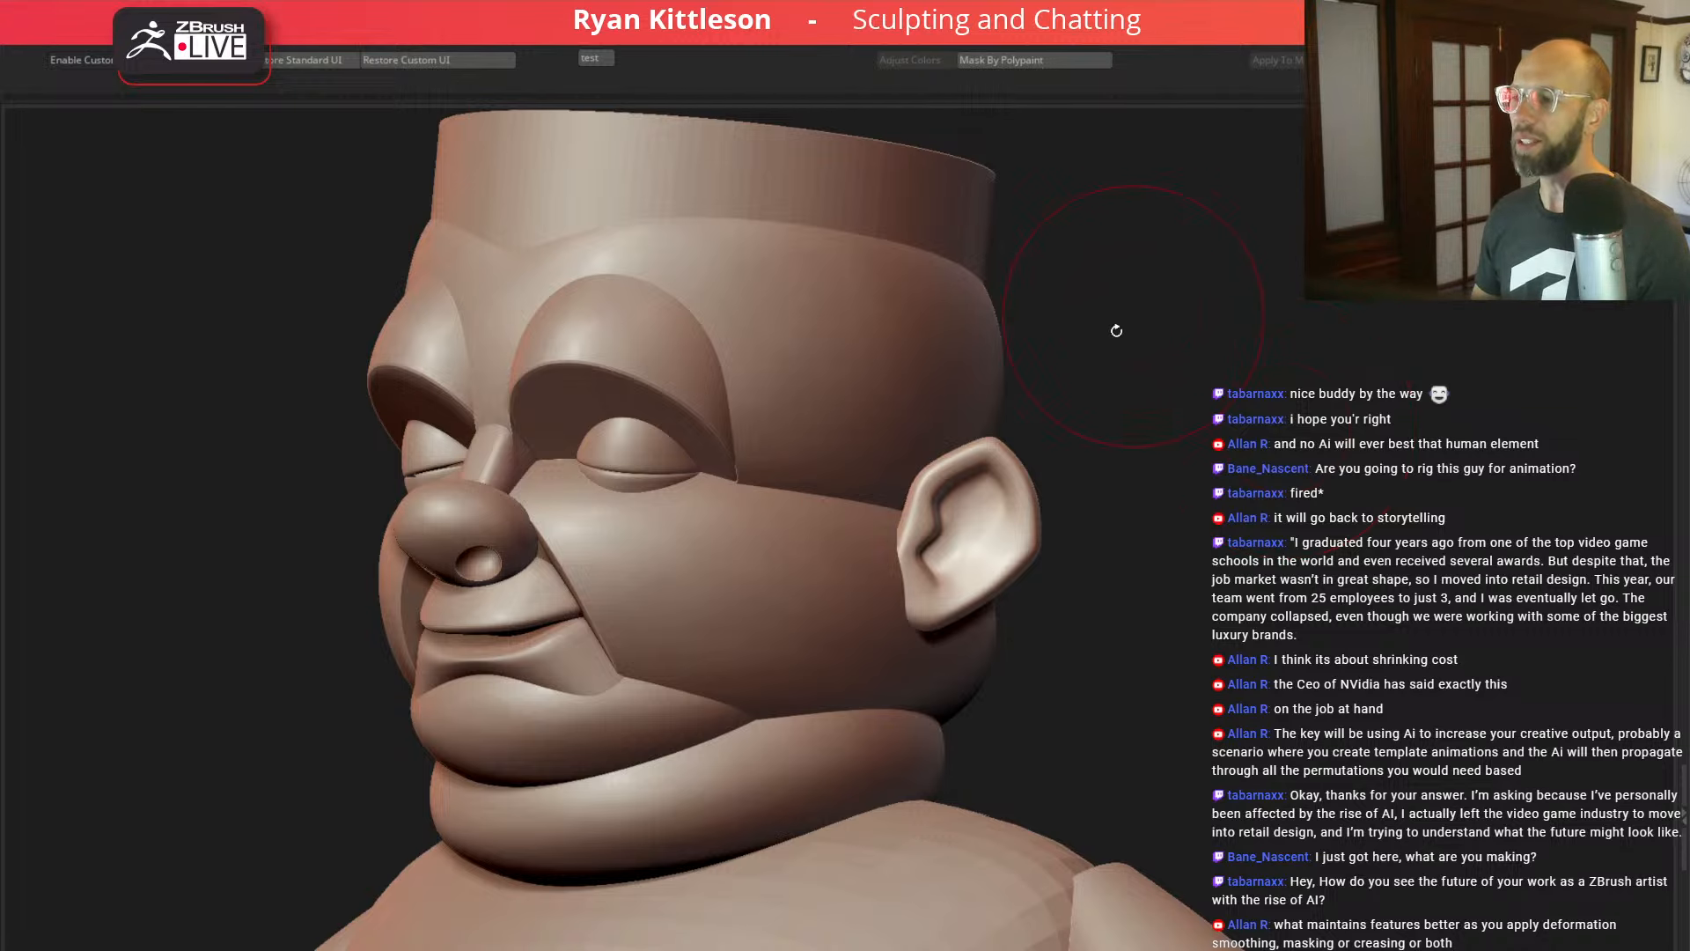
pyautogui.keyDown('shift'); pyautogui.moveTo(1151, 366); pyautogui.dragTo(1184, 358); pyautogui.keyUp('shift')
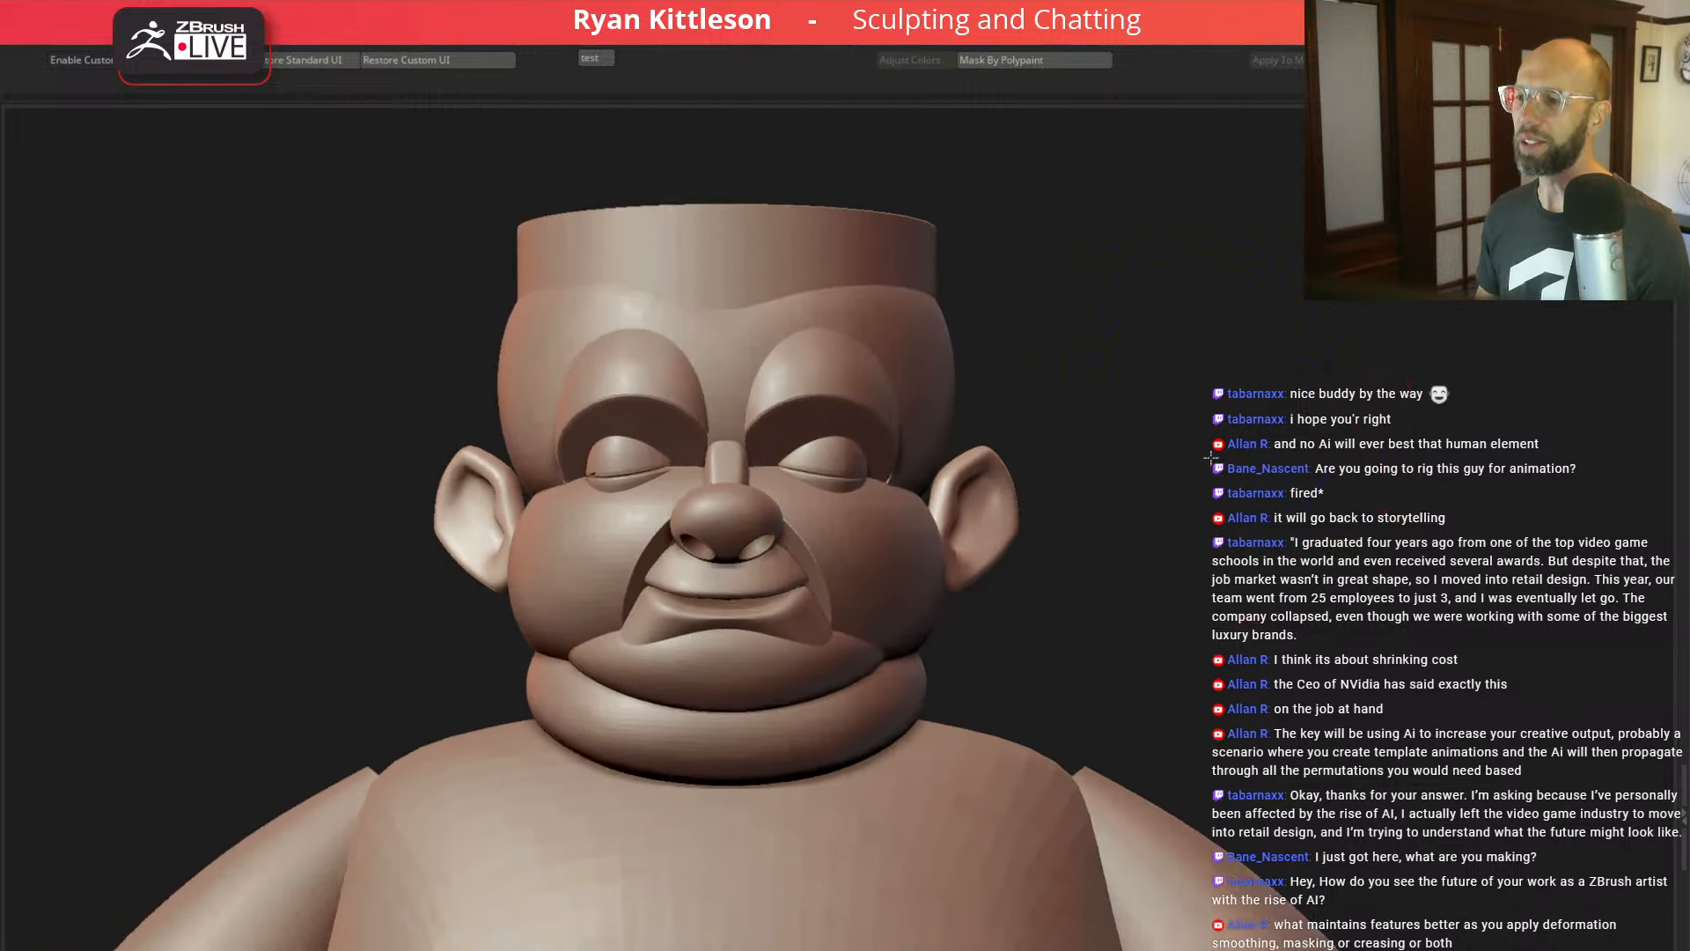
pyautogui.moveTo(1211, 458)
pyautogui.keyDown('alt'); pyautogui.mouseDown()
pyautogui.moveTo(1150, 423)
pyautogui.moveTo(1200, 489)
pyautogui.moveTo(1222, 477)
pyautogui.mouseUp(); pyautogui.keyUp('alt')
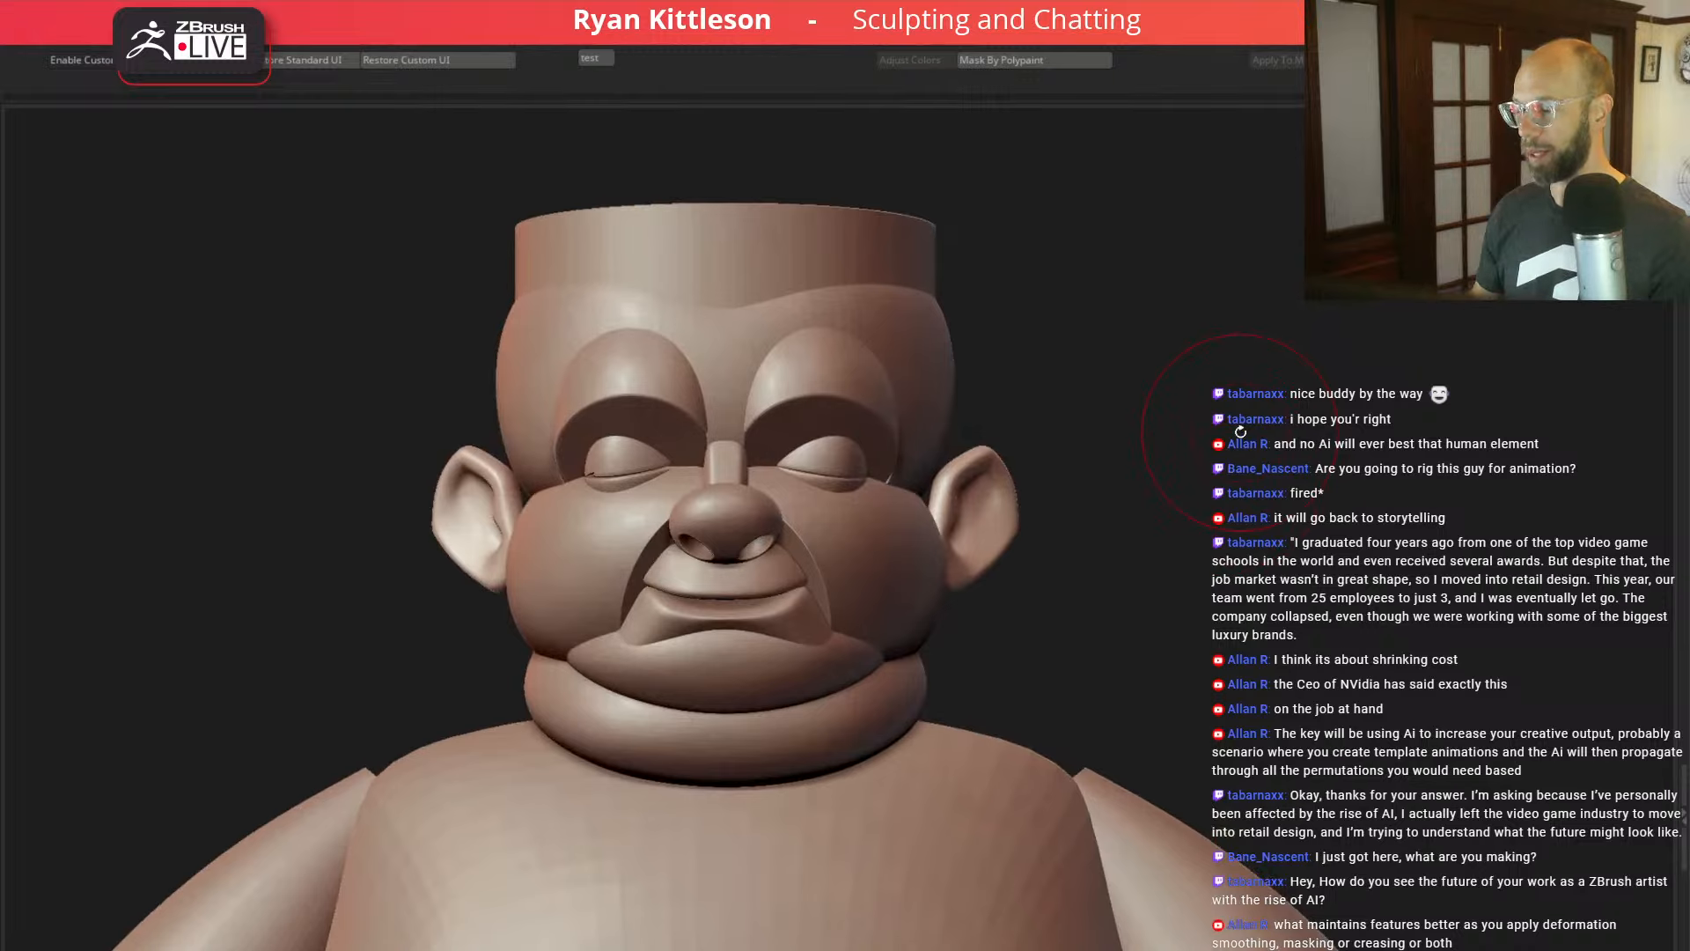
pyautogui.moveTo(1226, 484)
pyautogui.mouseDown()
pyautogui.moveTo(1248, 449)
pyautogui.moveTo(1213, 471)
pyautogui.moveTo(1248, 486)
pyautogui.moveTo(1191, 484)
pyautogui.moveTo(1356, 435)
pyautogui.mouseUp()
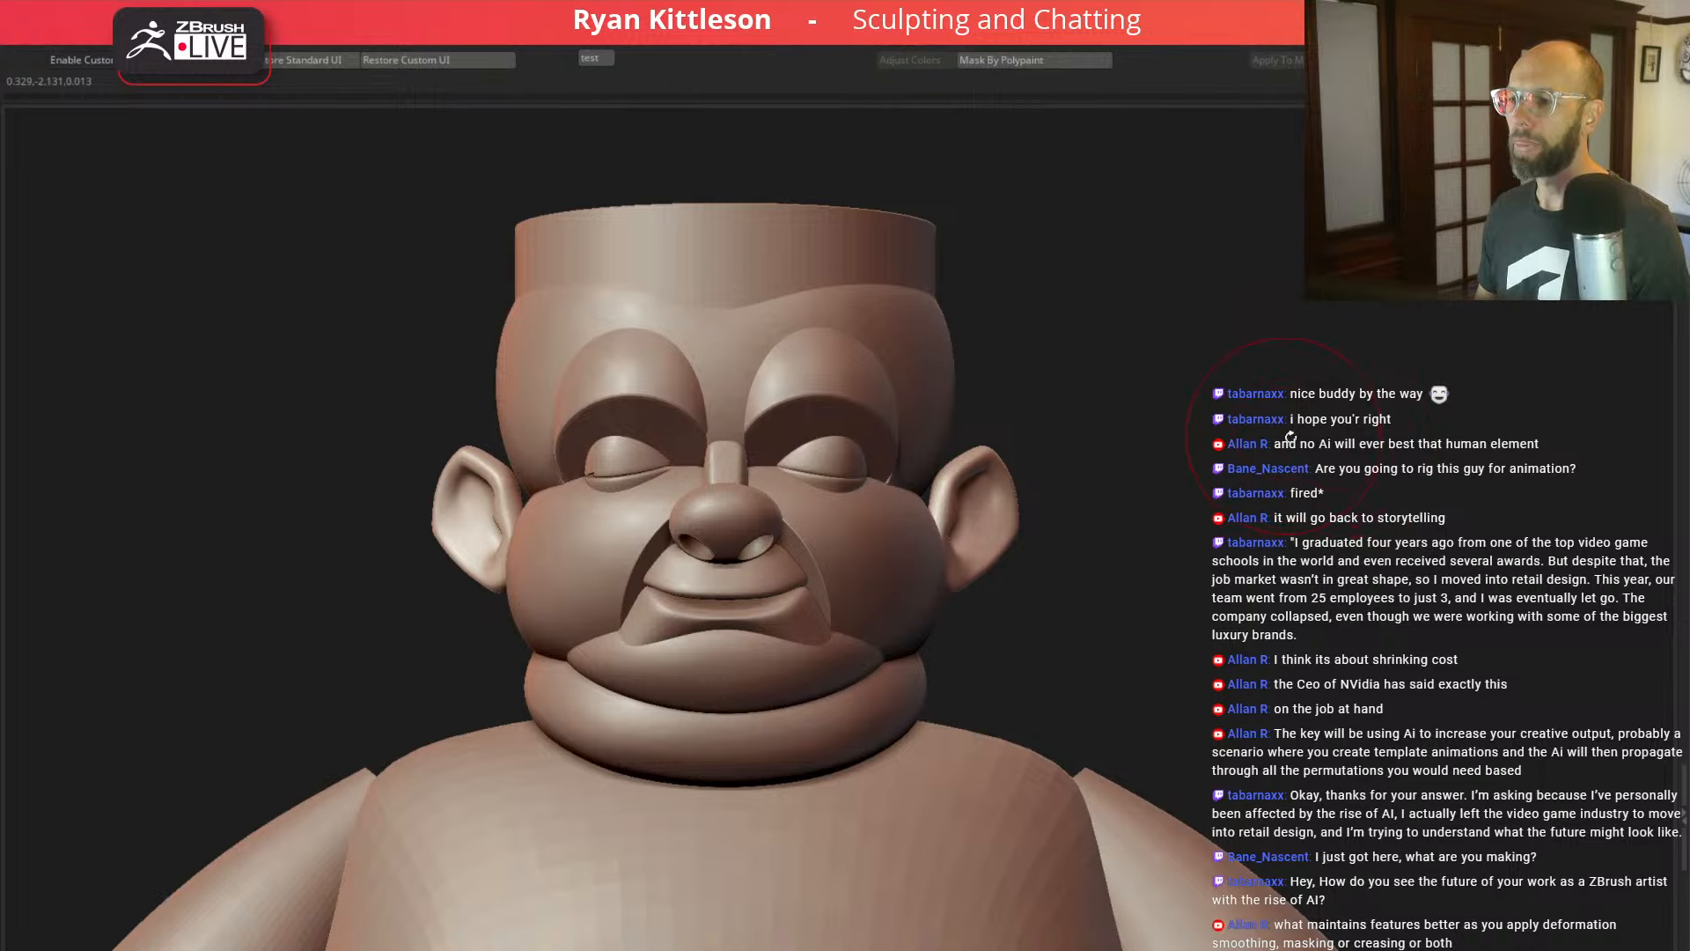
pyautogui.moveTo(1291, 437); pyautogui.dragTo(1285, 408)
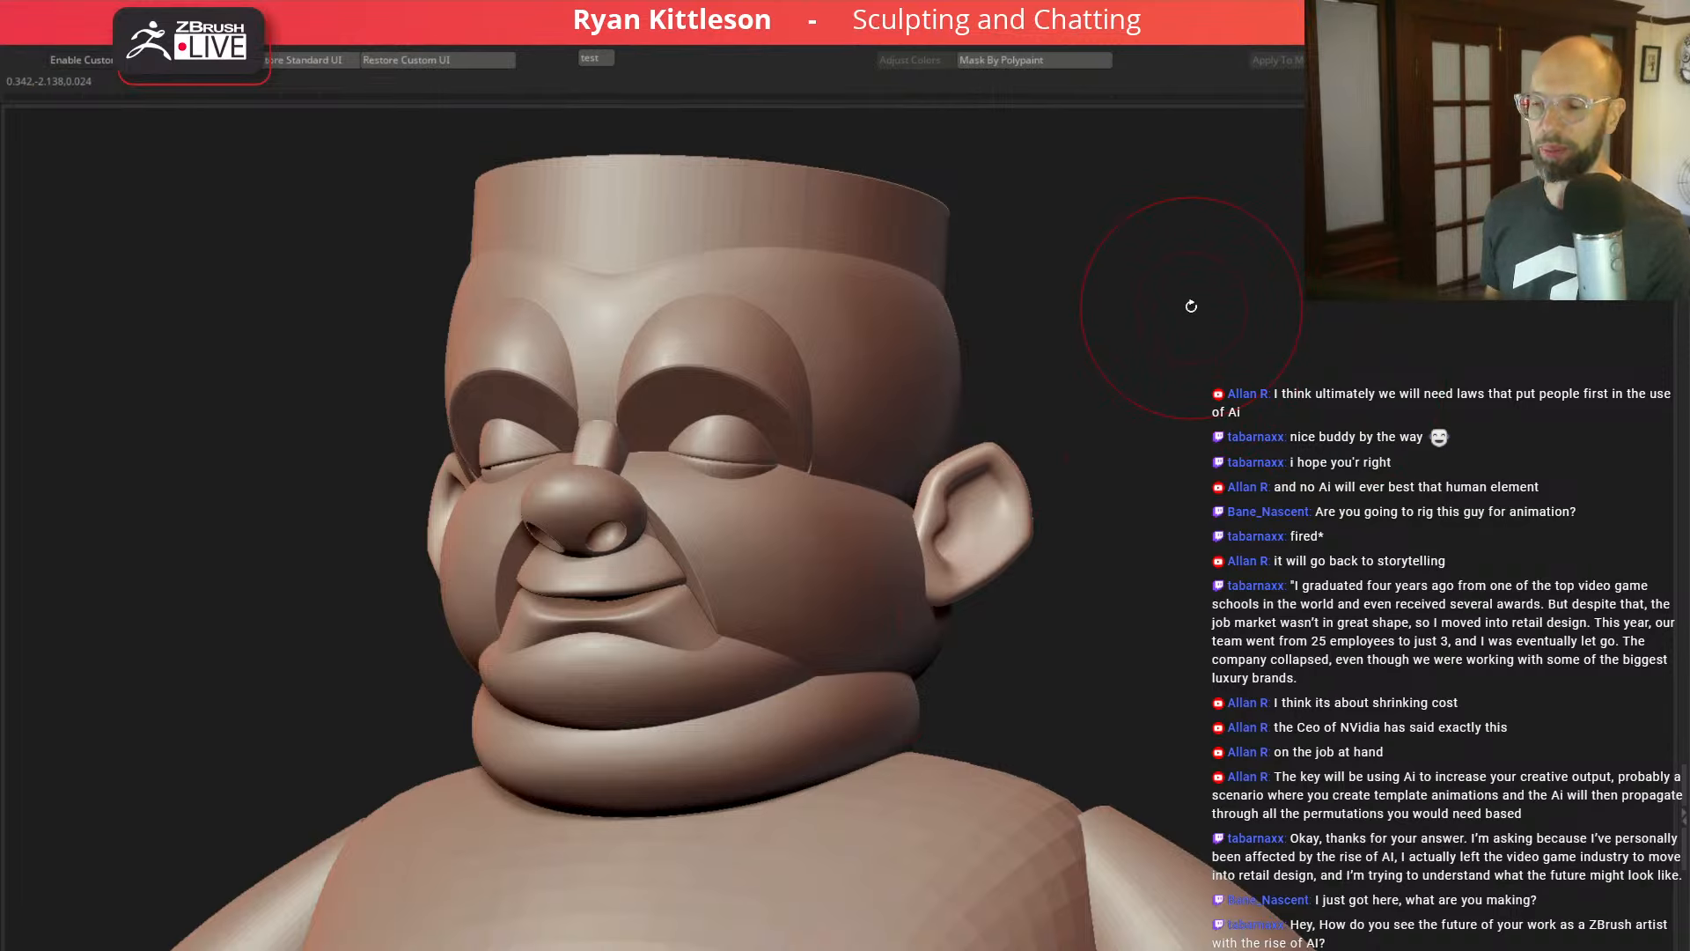
pyautogui.moveTo(1174, 405); pyautogui.dragTo(1235, 414)
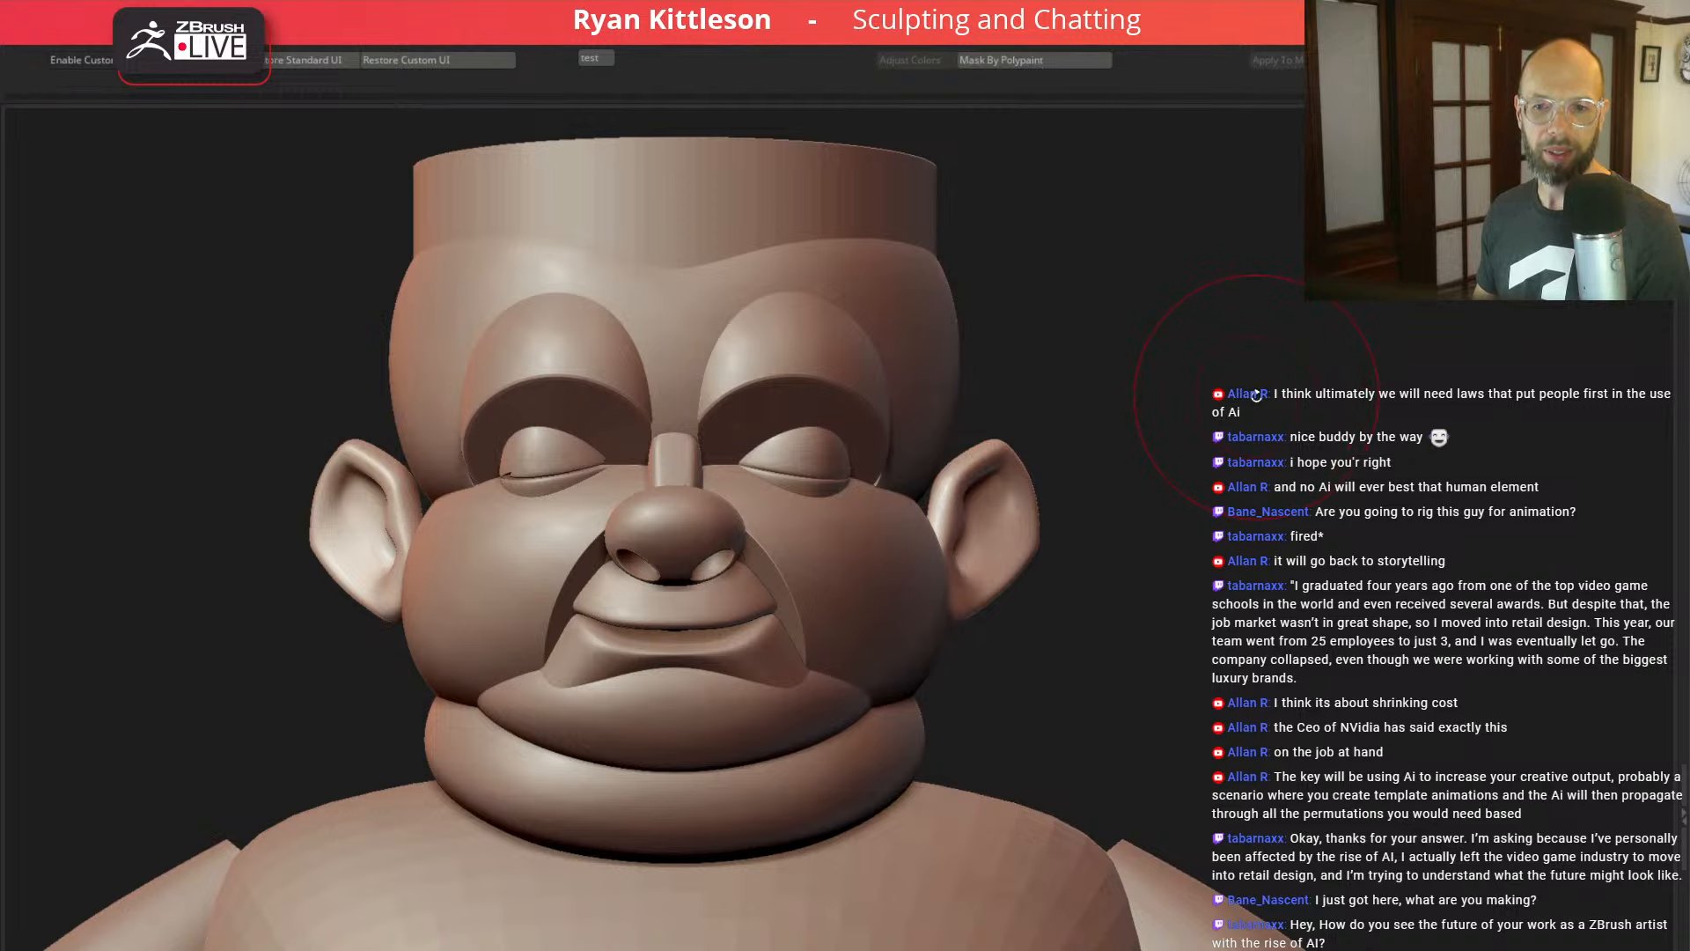
pyautogui.keyDown('alt'); pyautogui.moveTo(1264, 473); pyautogui.dragTo(1149, 399); pyautogui.keyUp('alt')
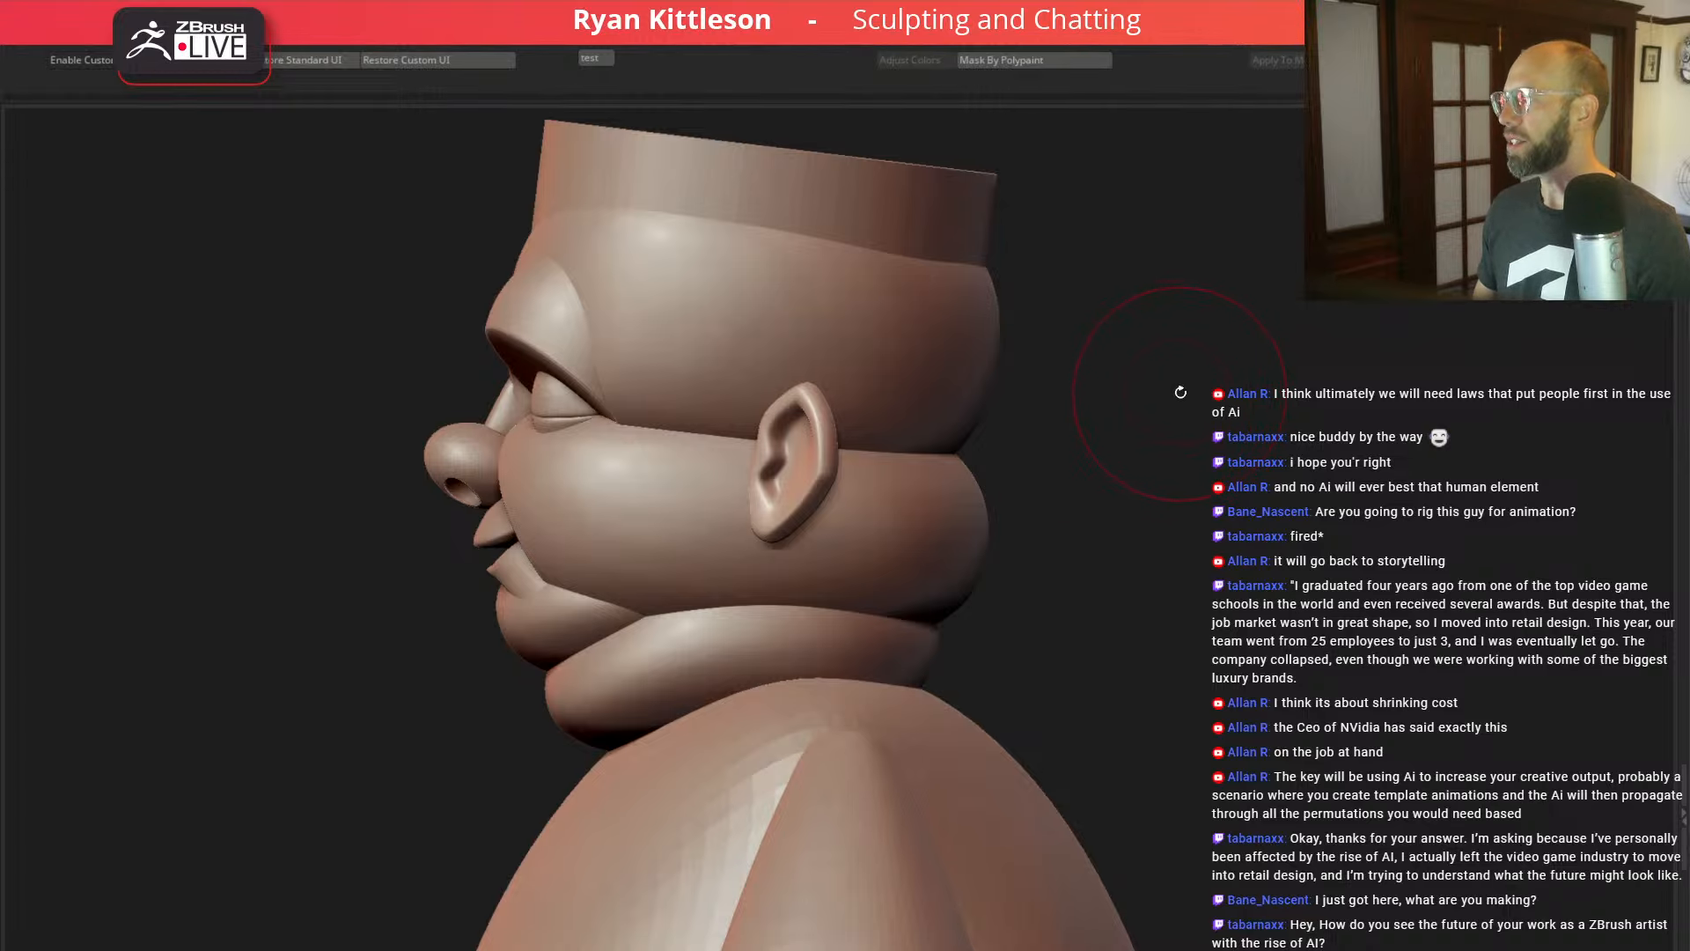
# Step: Select the eyelid subtool and shift it slightly within the front view using the move gizmo
pyautogui.press('w')
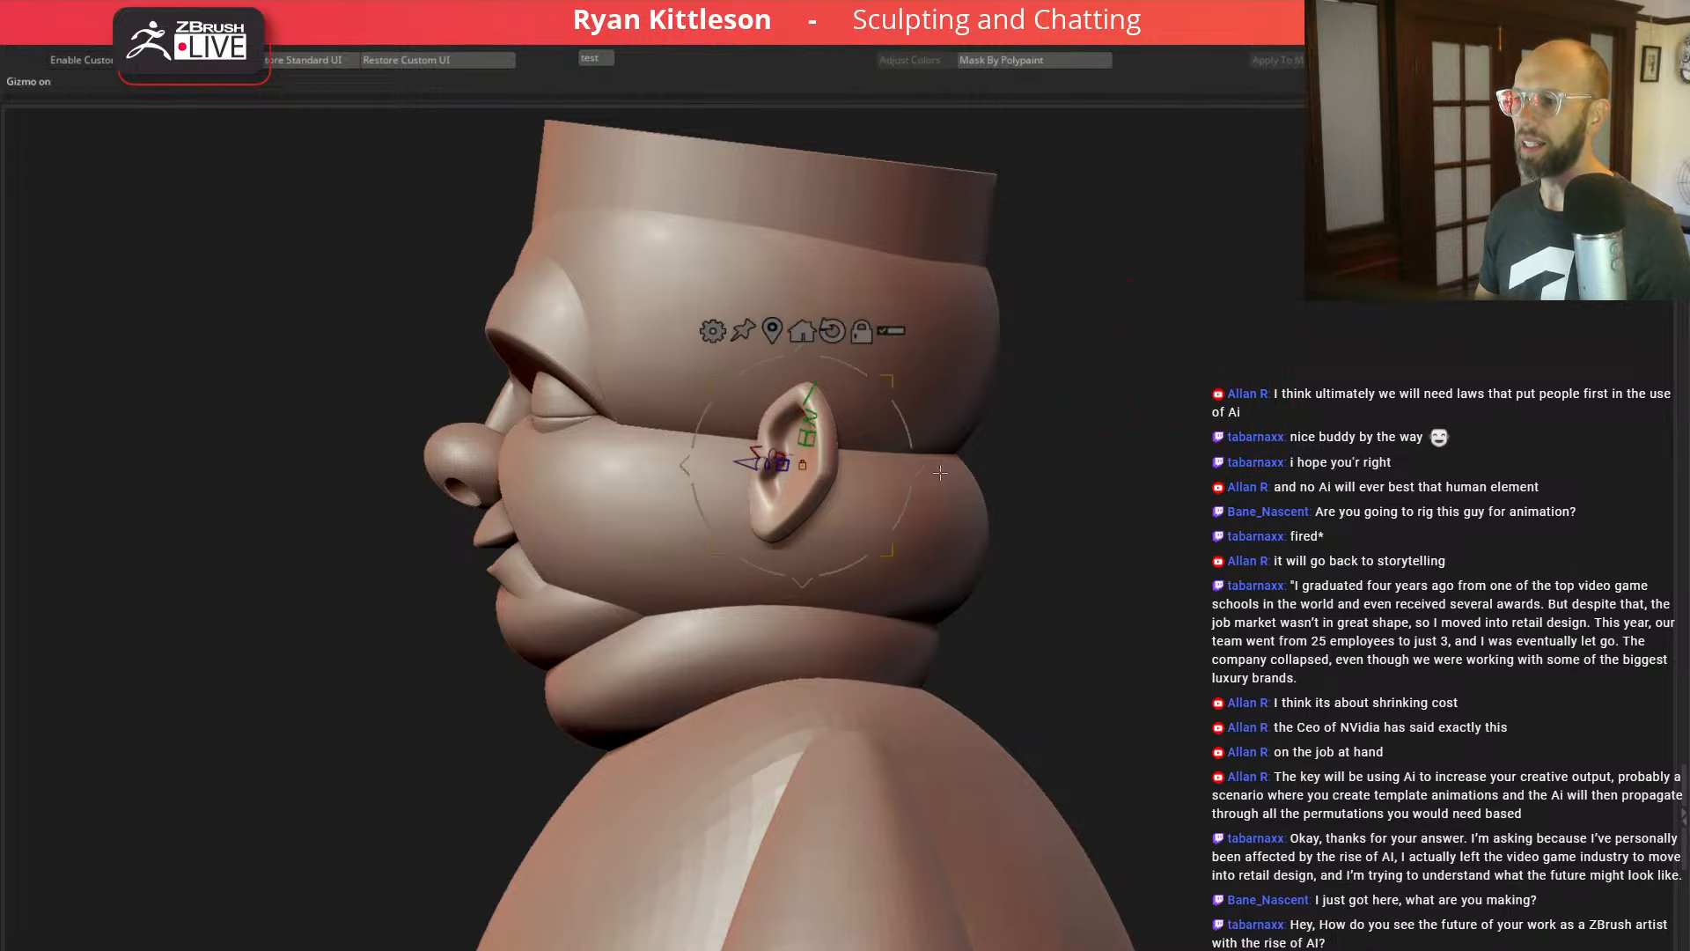
pyautogui.keyDown('alt'); pyautogui.moveTo(850, 443); pyautogui.dragTo(707, 386); pyautogui.keyUp('alt')
pyautogui.keyDown('alt'); pyautogui.click(558, 404); pyautogui.keyUp('alt')
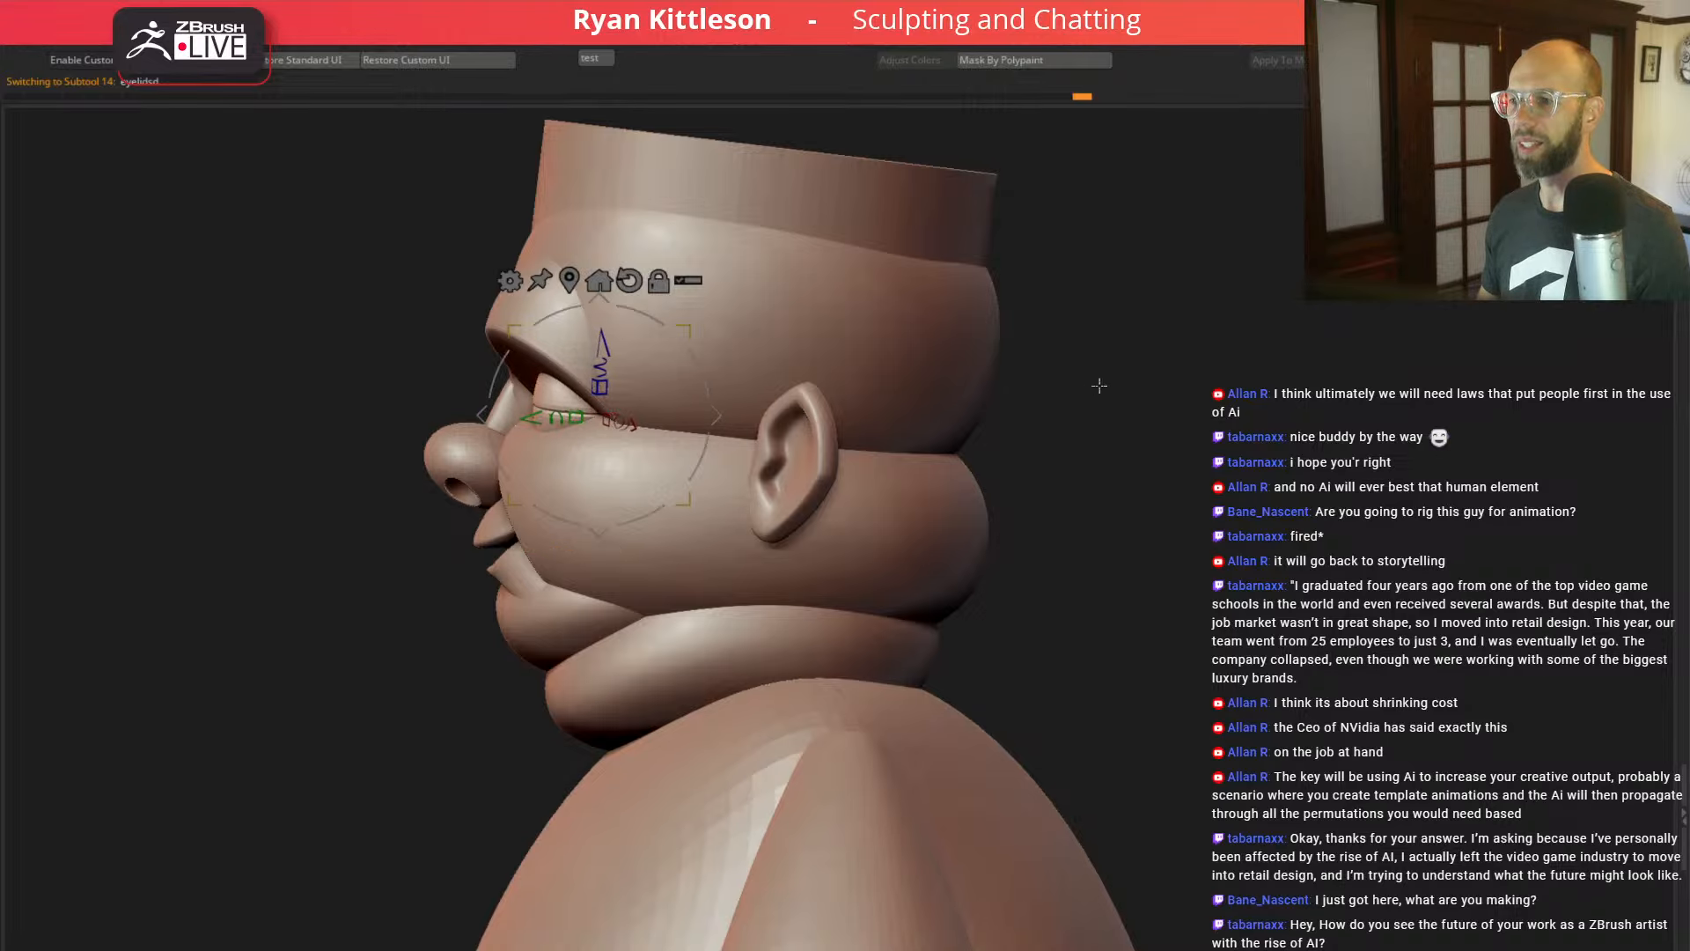
pyautogui.moveTo(1098, 382); pyautogui.dragTo(1157, 374)
pyautogui.keyDown('alt'); pyautogui.moveTo(939, 336); pyautogui.dragTo(957, 410); pyautogui.keyUp('alt')
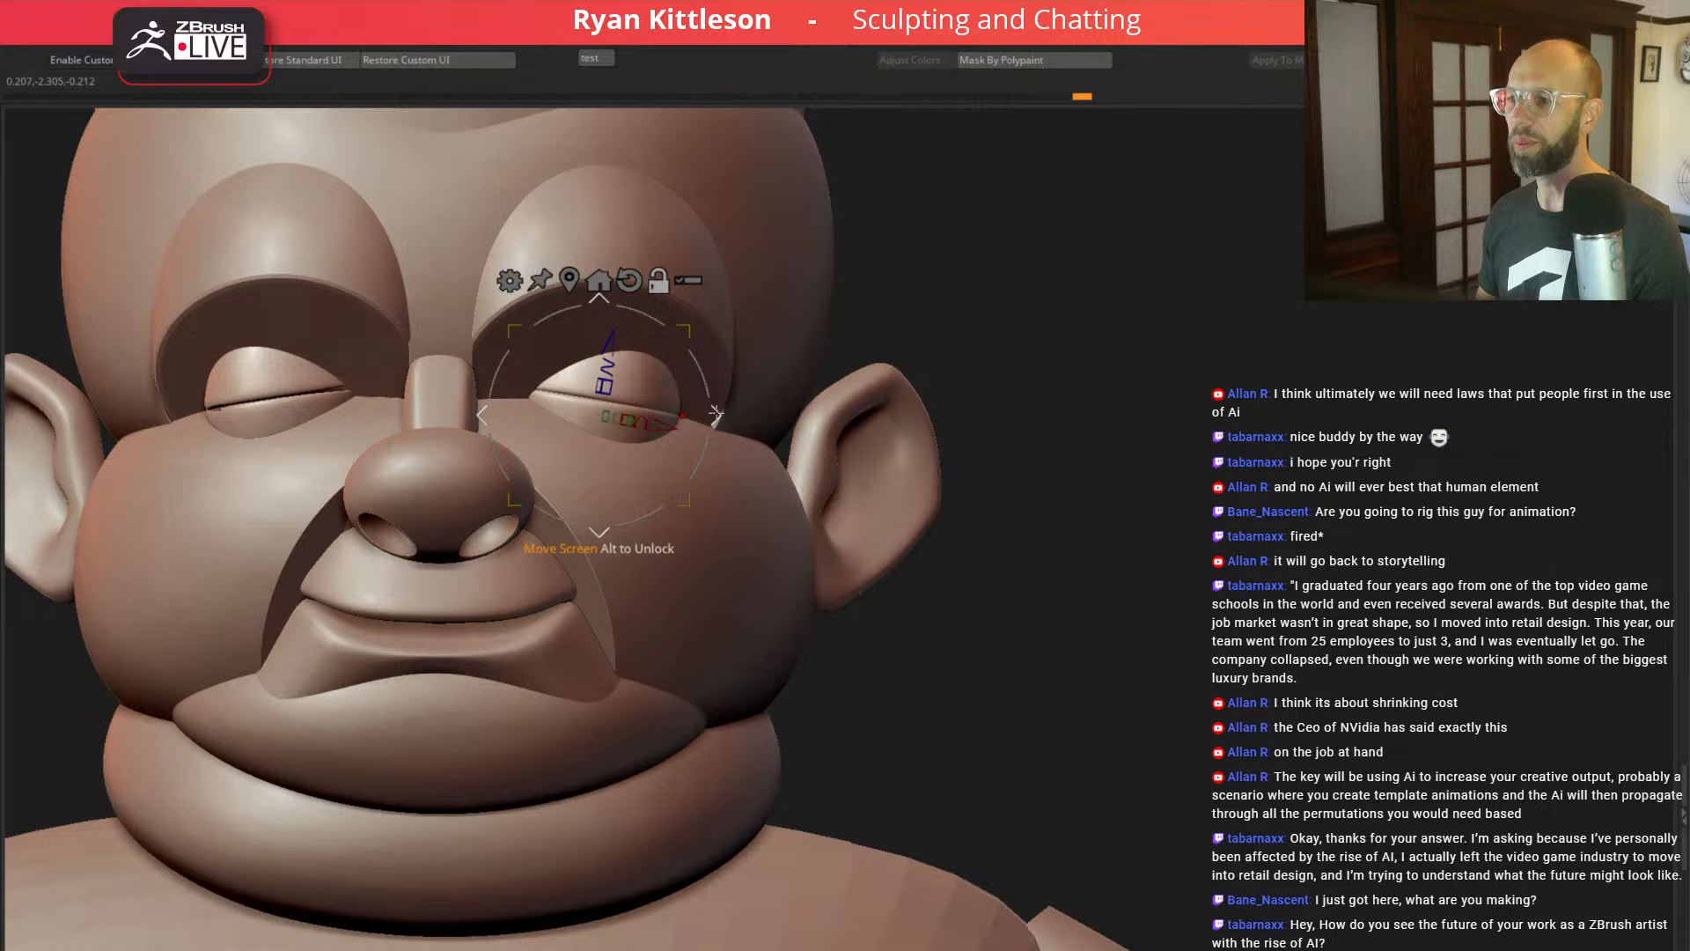
pyautogui.keyDown('alt'); pyautogui.moveTo(717, 415); pyautogui.dragTo(781, 374); pyautogui.keyUp('alt')
pyautogui.press('q')
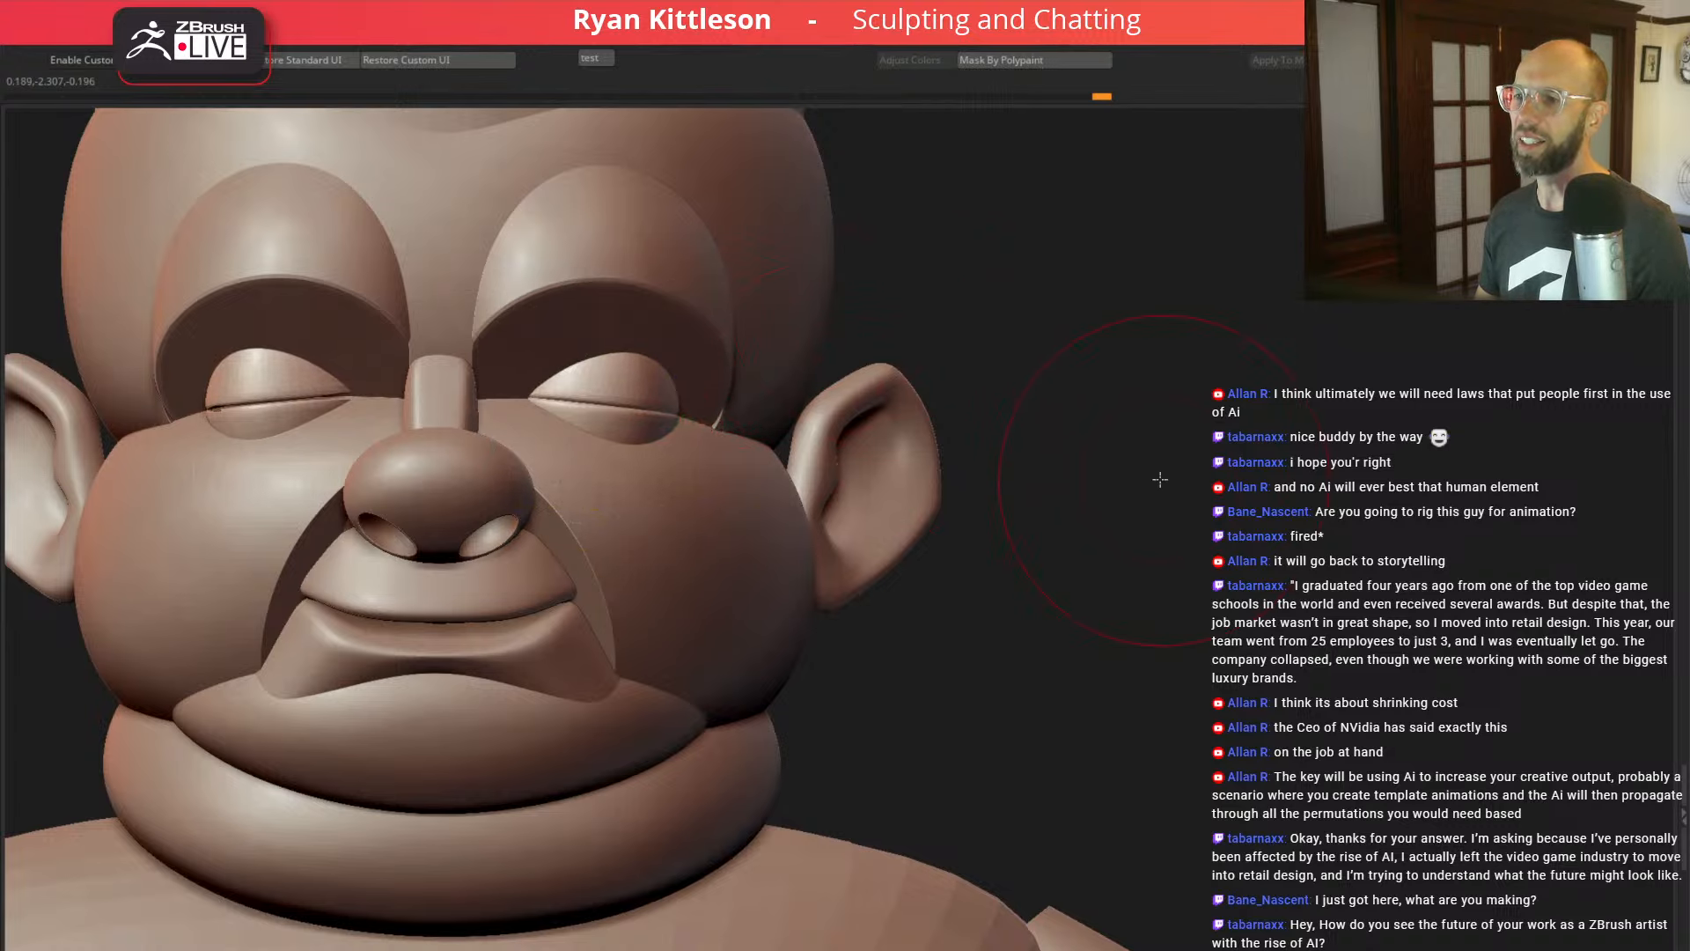
# Step: Nudge the eyelid subtool slightly forward in the side view with the gizmo
pyautogui.keyDown('alt'); pyautogui.moveTo(1160, 480); pyautogui.dragTo(1039, 366); pyautogui.keyUp('alt')
pyautogui.moveTo(1175, 405); pyautogui.dragTo(1118, 427)
pyautogui.keyDown('alt'); pyautogui.moveTo(1118, 427); pyautogui.dragTo(1256, 494); pyautogui.keyUp('alt')
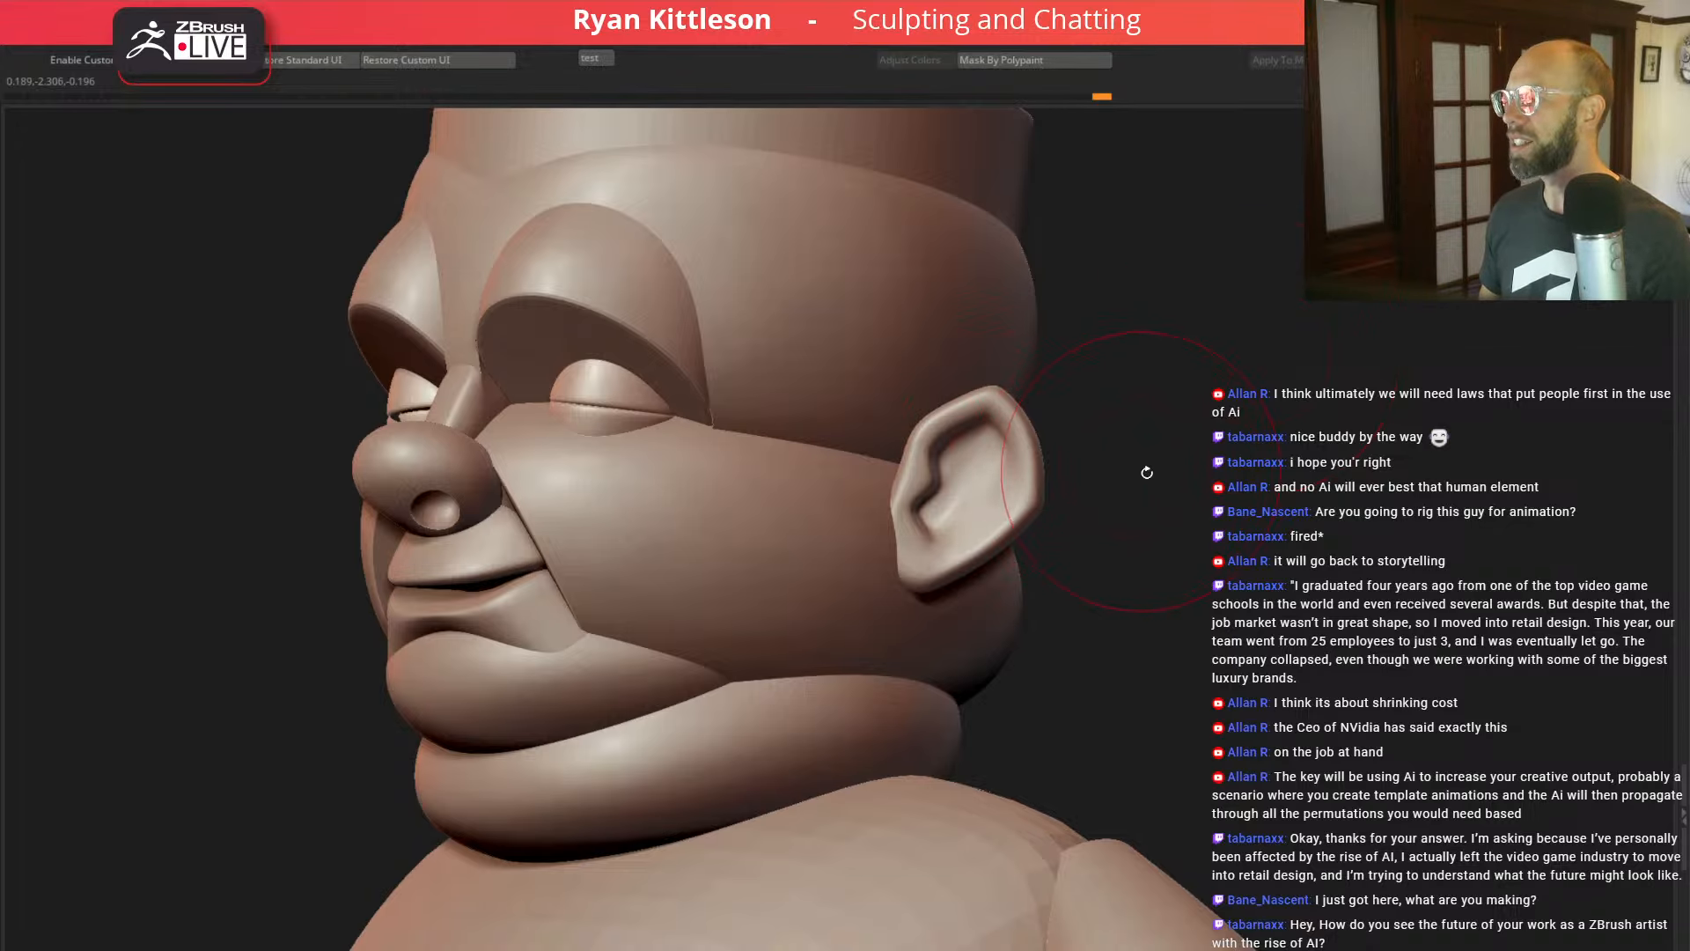
pyautogui.moveTo(1238, 403); pyautogui.dragTo(1176, 401)
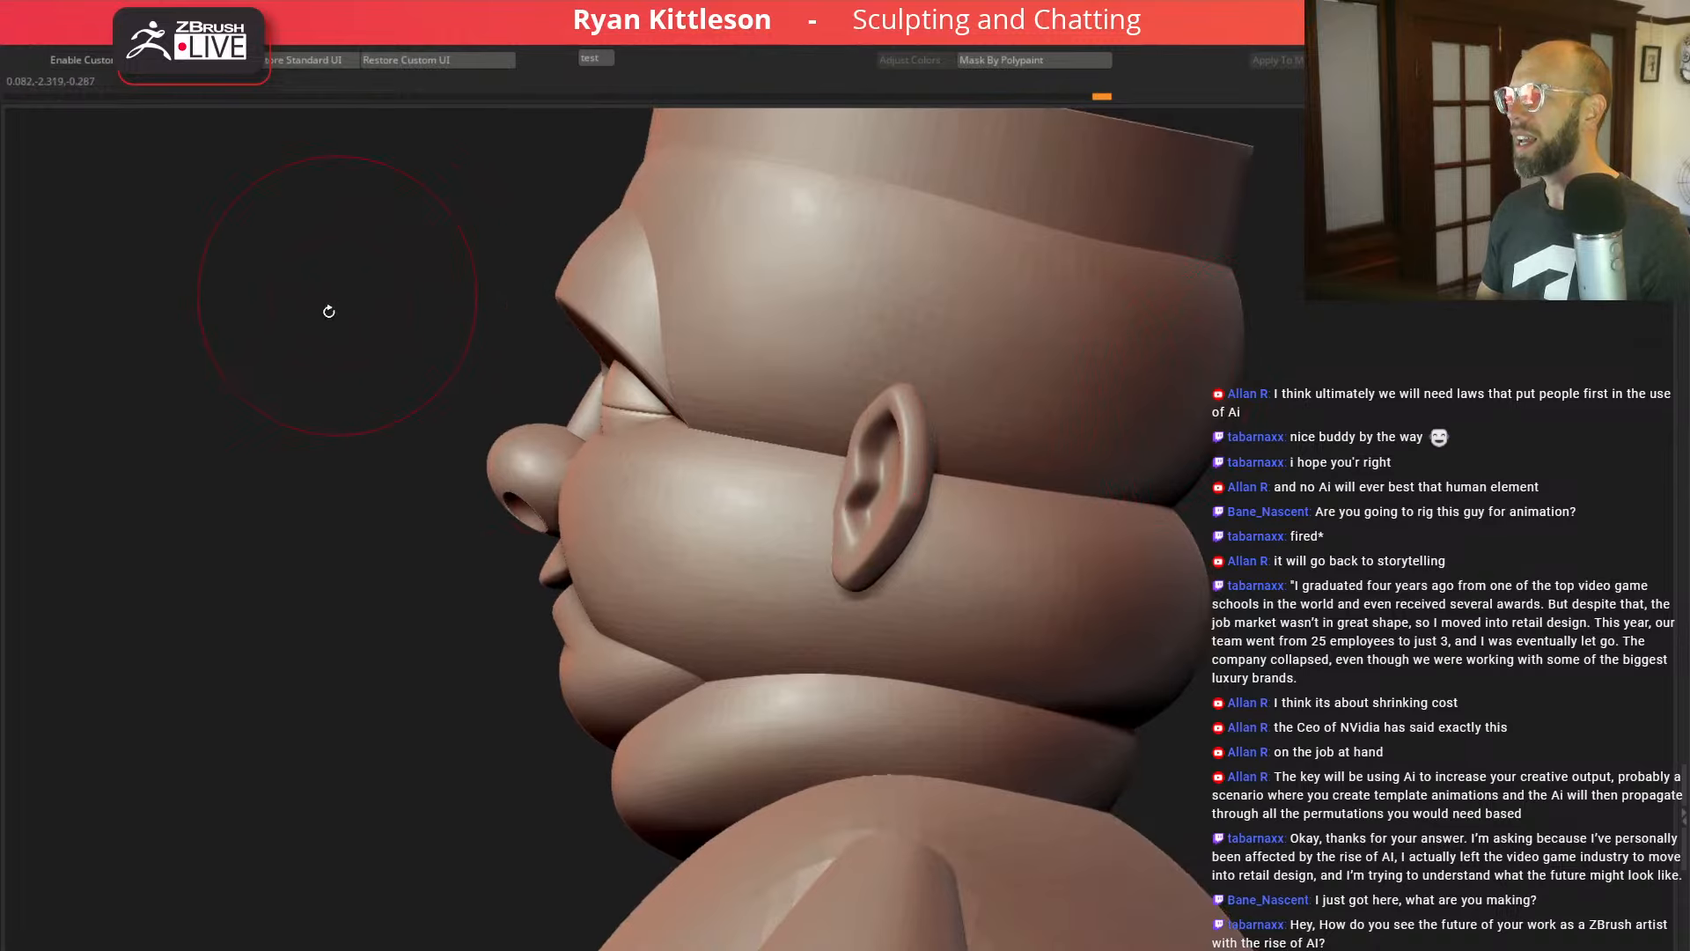
pyautogui.press('w')
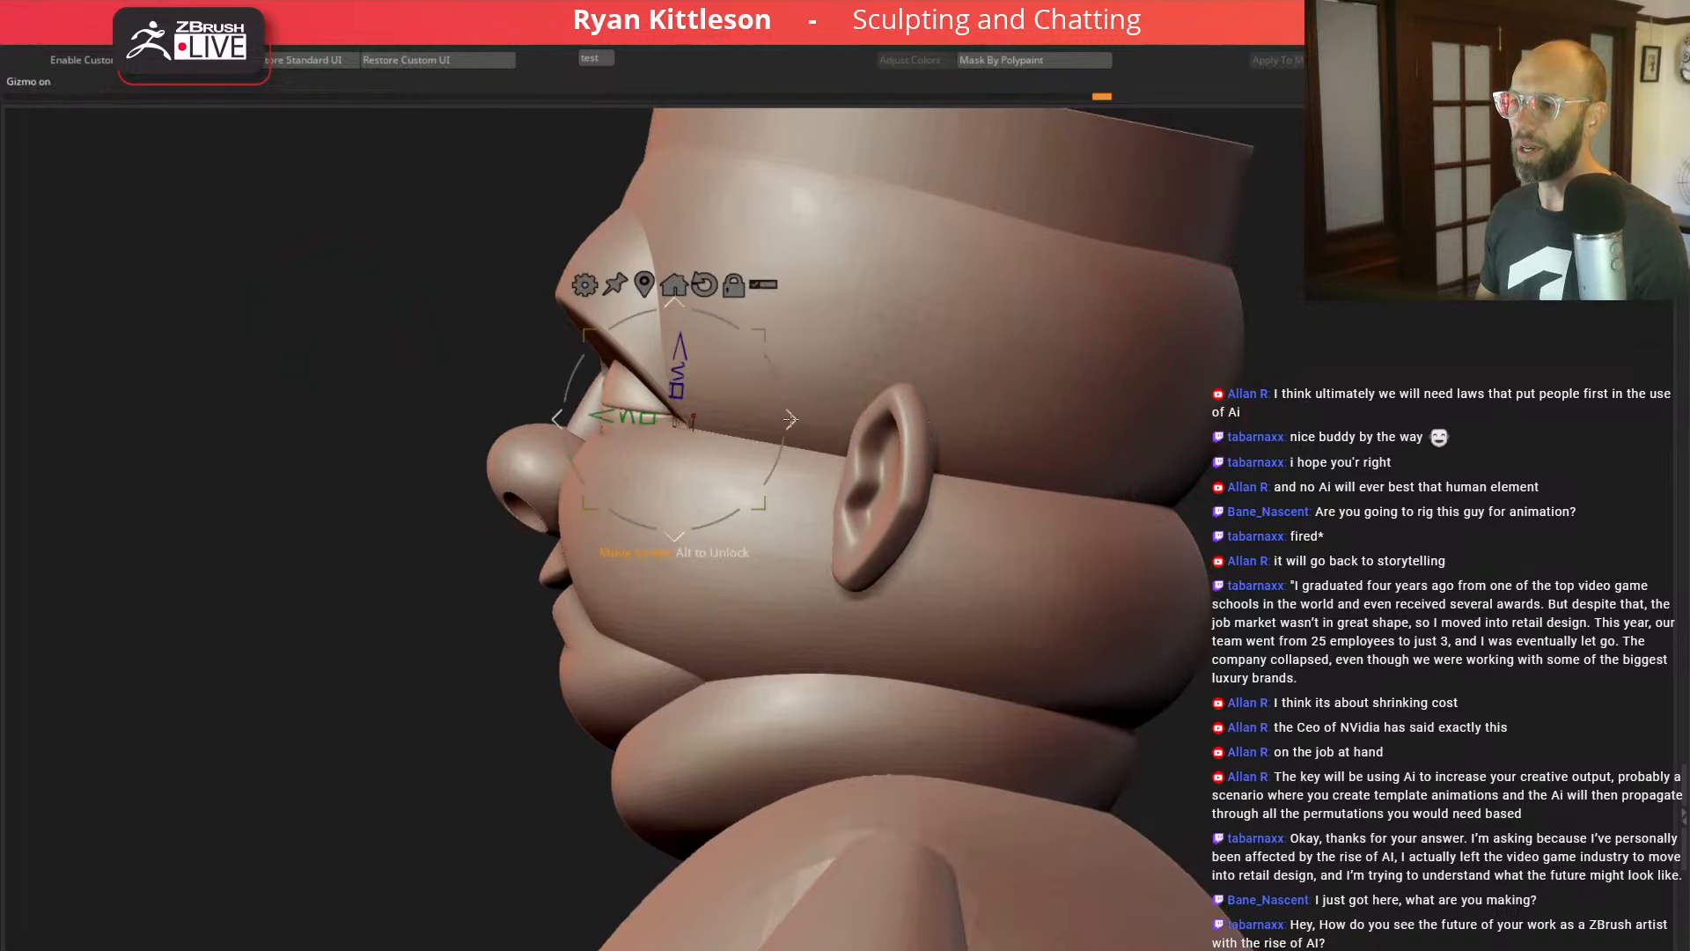
pyautogui.moveTo(793, 419); pyautogui.dragTo(788, 418)
pyautogui.press('q')
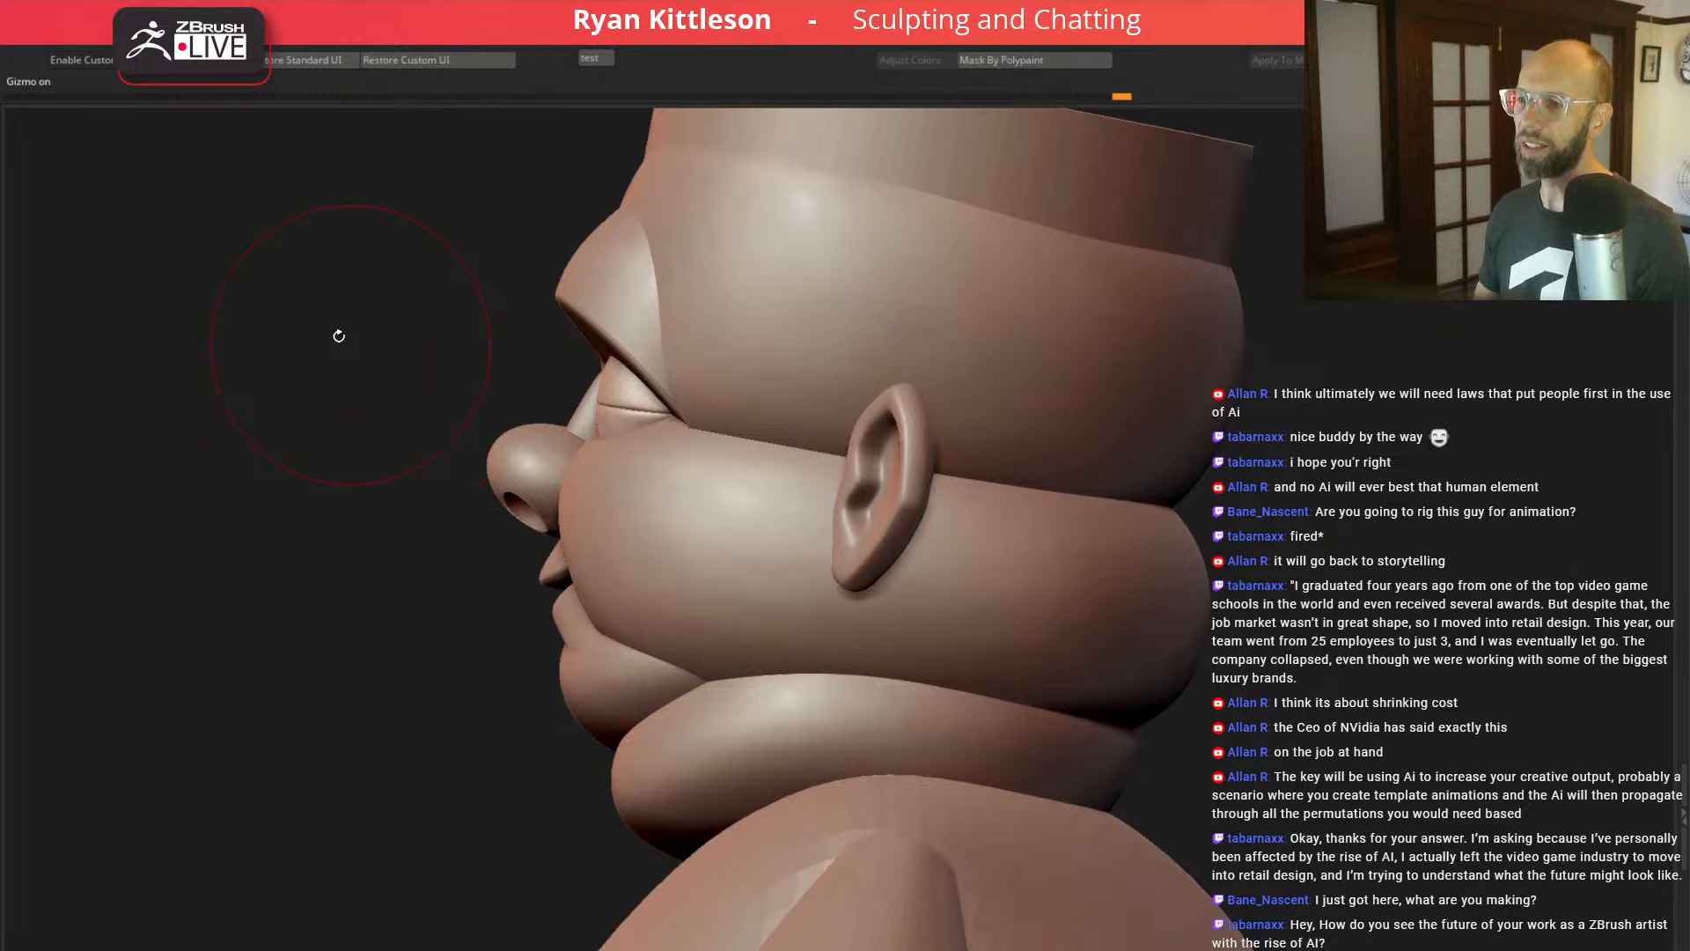
# Step: Select the ear subtool, reduce the brush's draw size, and smooth the surface inside the ear's hollow
pyautogui.moveTo(335, 352); pyautogui.dragTo(1008, 366)
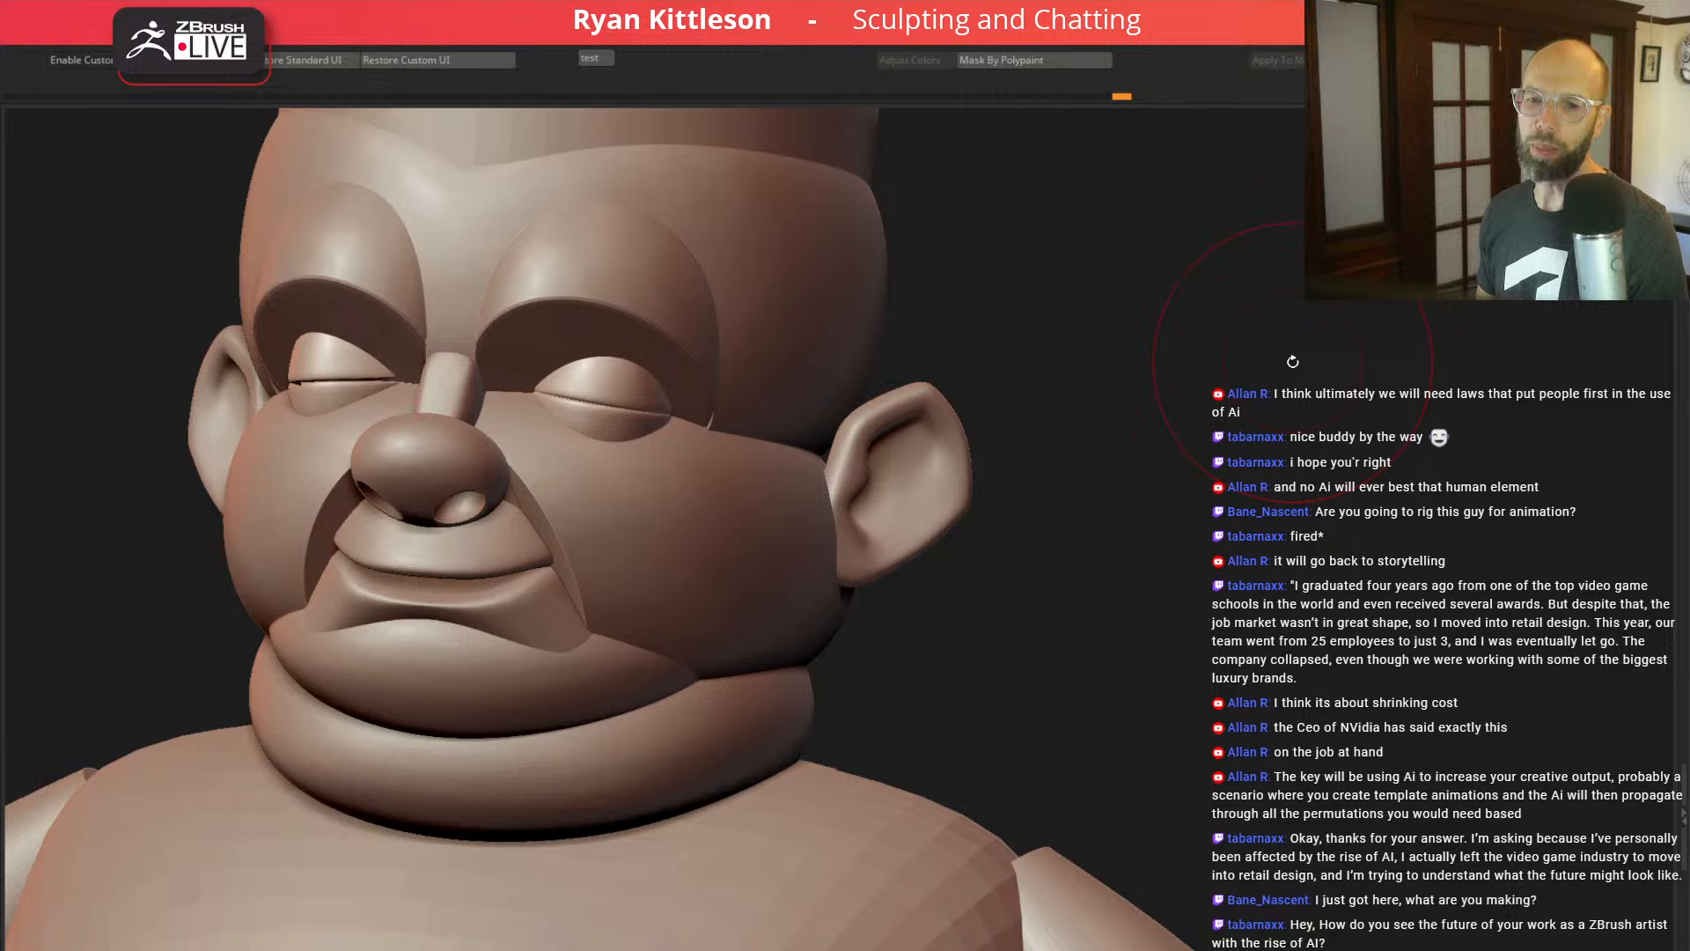
pyautogui.keyDown('alt'); pyautogui.moveTo(1203, 540); pyautogui.dragTo(1099, 485); pyautogui.keyUp('alt')
pyautogui.keyDown('alt'); pyautogui.moveTo(1022, 430); pyautogui.dragTo(1131, 586); pyautogui.keyUp('alt')
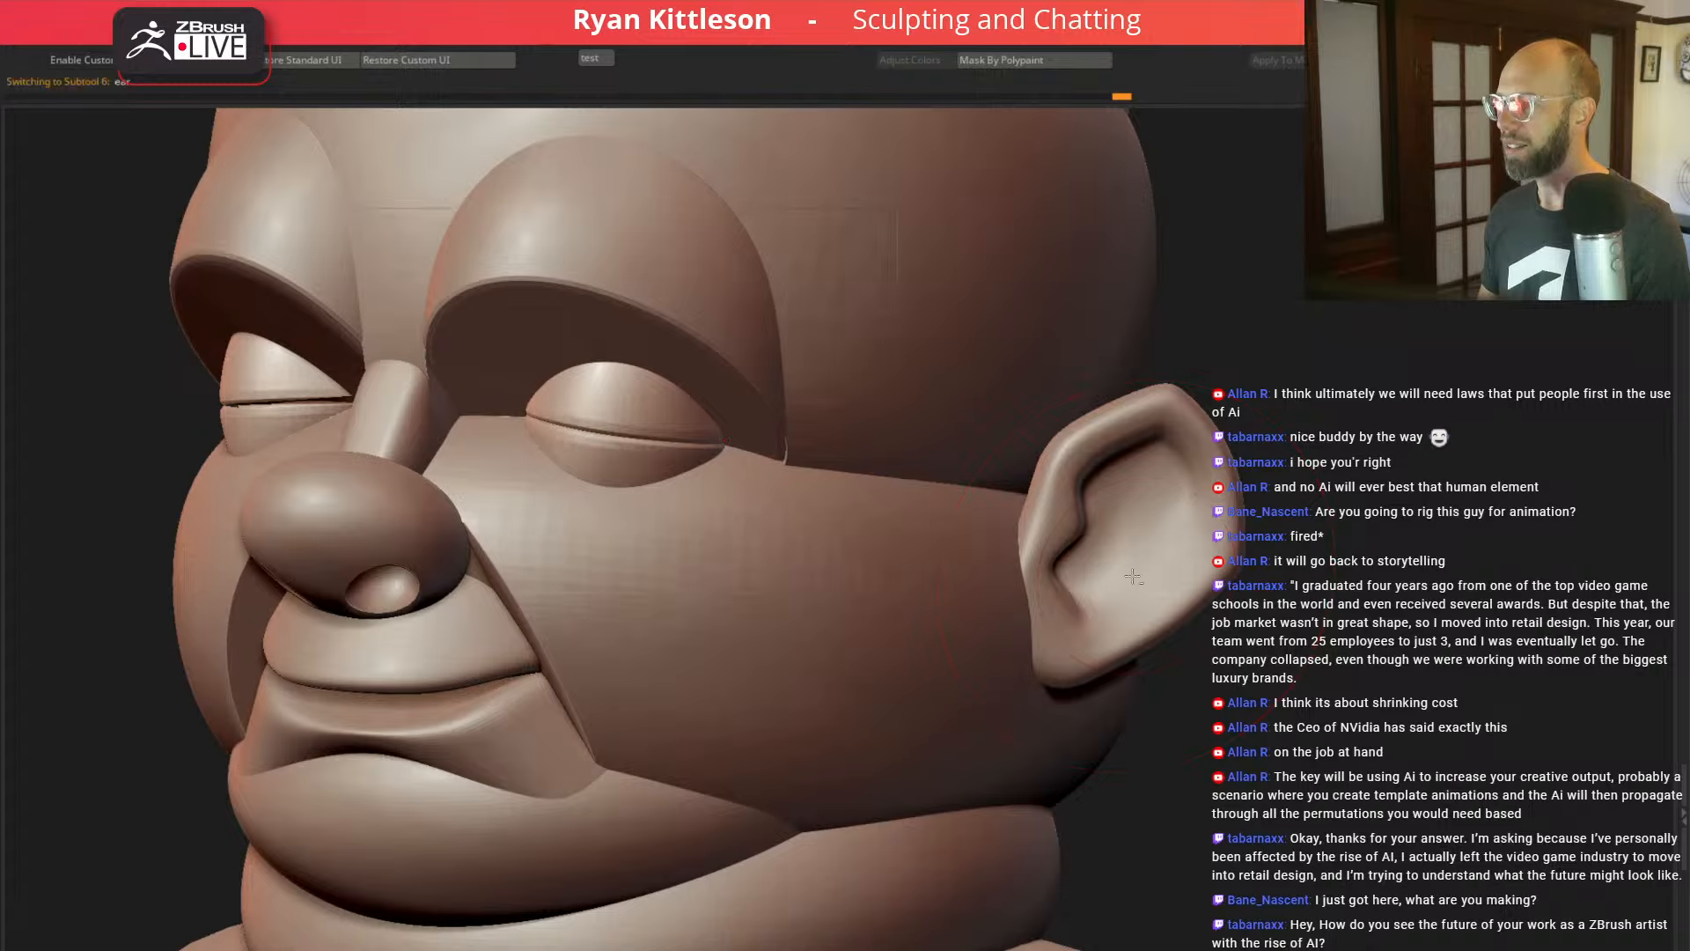
pyautogui.press('space')
pyautogui.click(1091, 577)
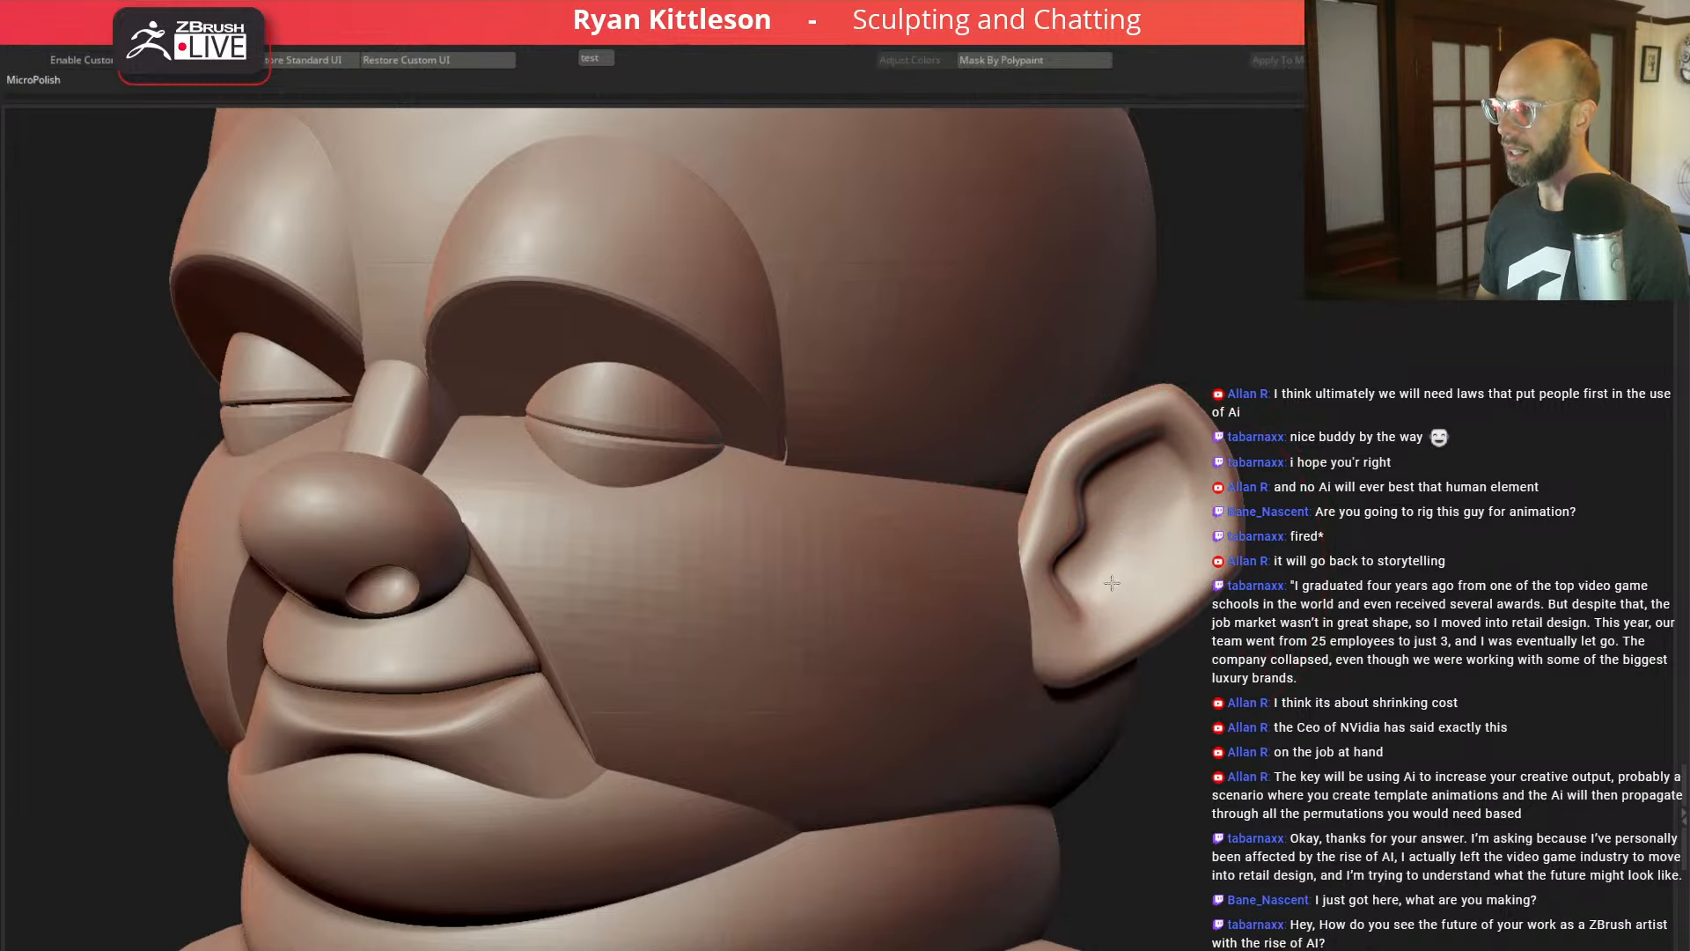
pyautogui.moveTo(1167, 531)
pyautogui.keyDown('shift'); pyautogui.mouseDown()
pyautogui.moveTo(1163, 518)
pyautogui.moveTo(1128, 562)
pyautogui.mouseUp(); pyautogui.keyUp('shift')
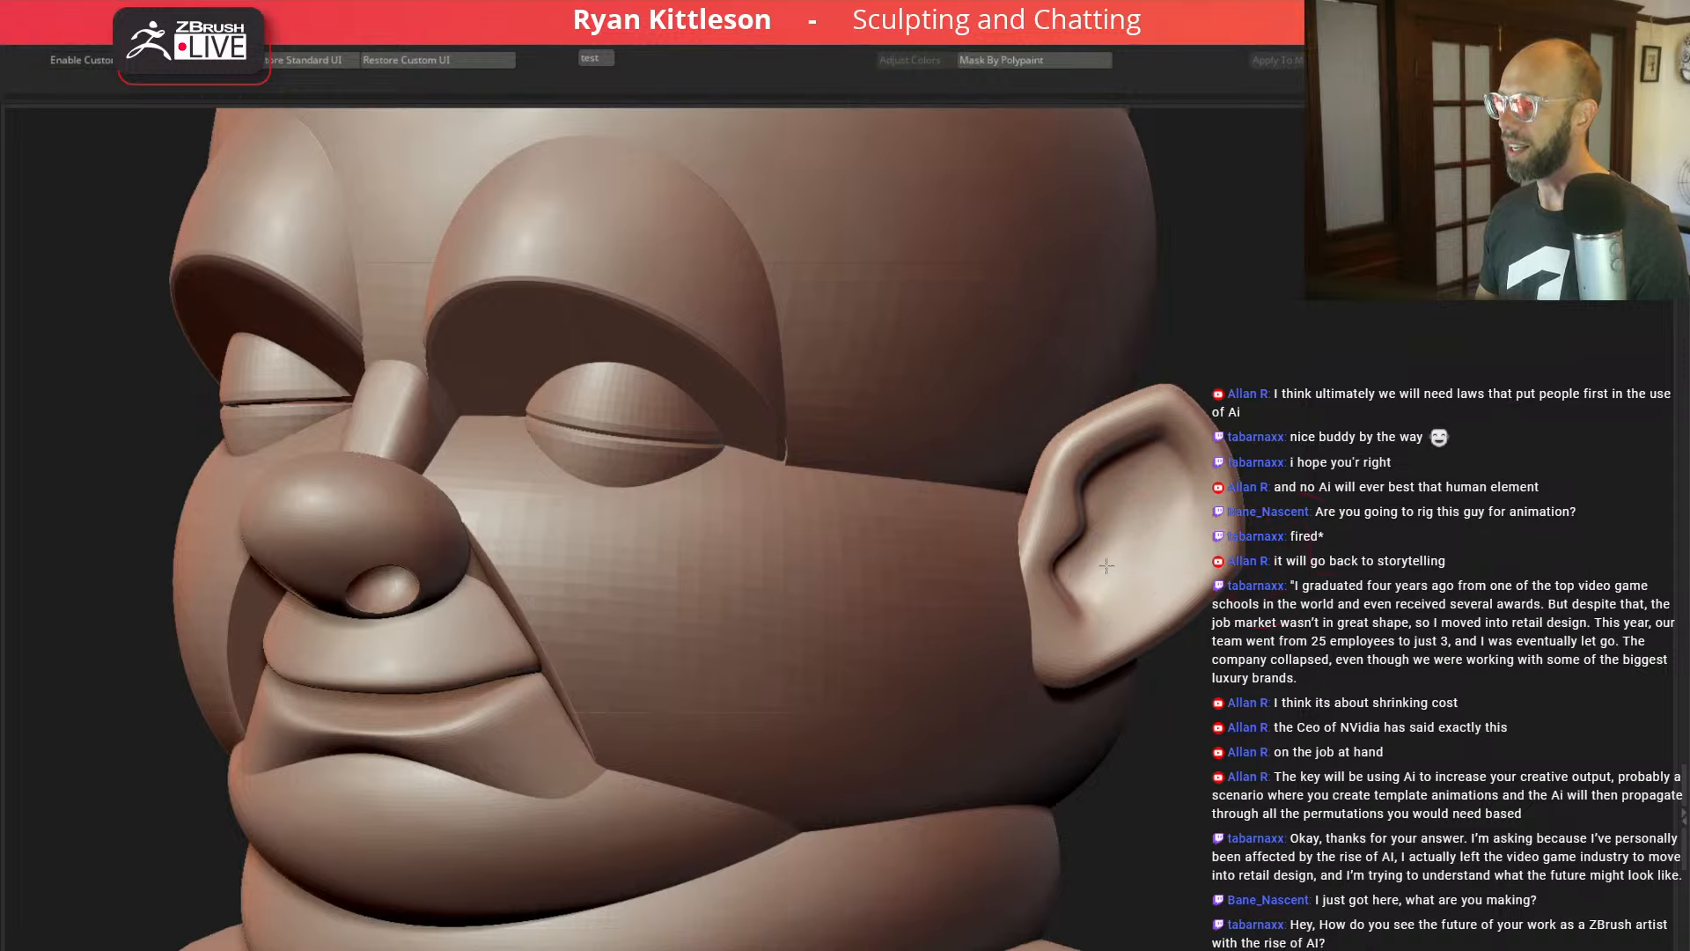
pyautogui.keyDown('shift'); pyautogui.moveTo(1136, 515); pyautogui.dragTo(1155, 512); pyautogui.keyUp('shift')
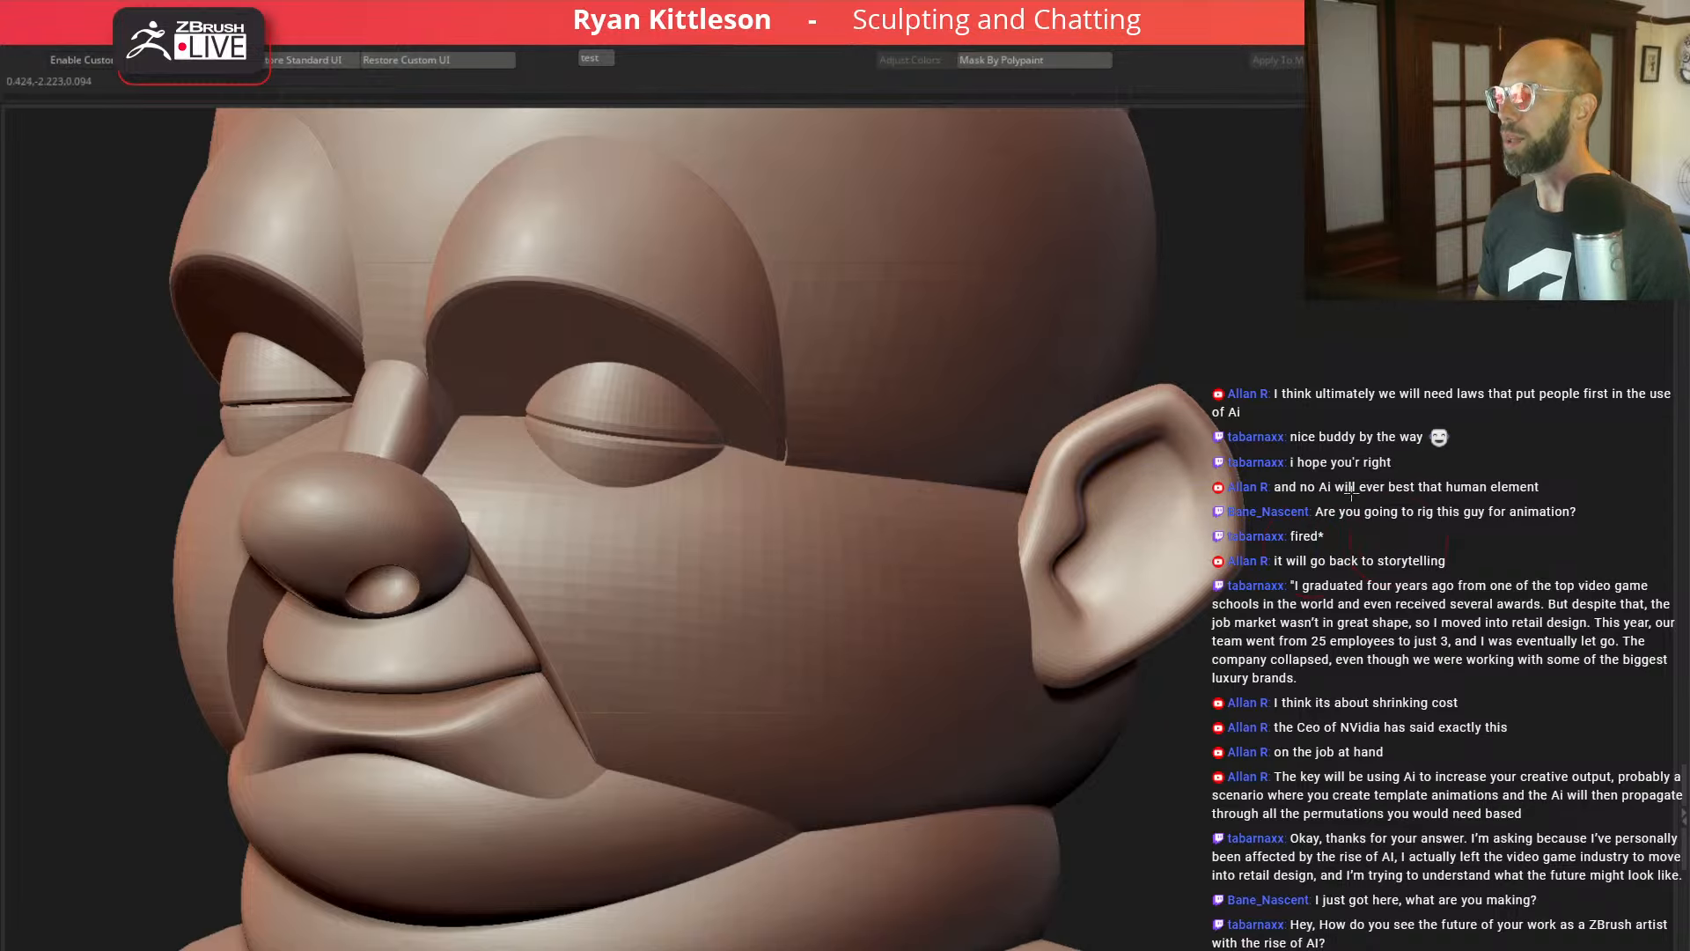
# Step: Select the lower lip subtool, isolate it at a lower subdivision level with polyframe shown, and reduce the brush size
pyautogui.press('f')
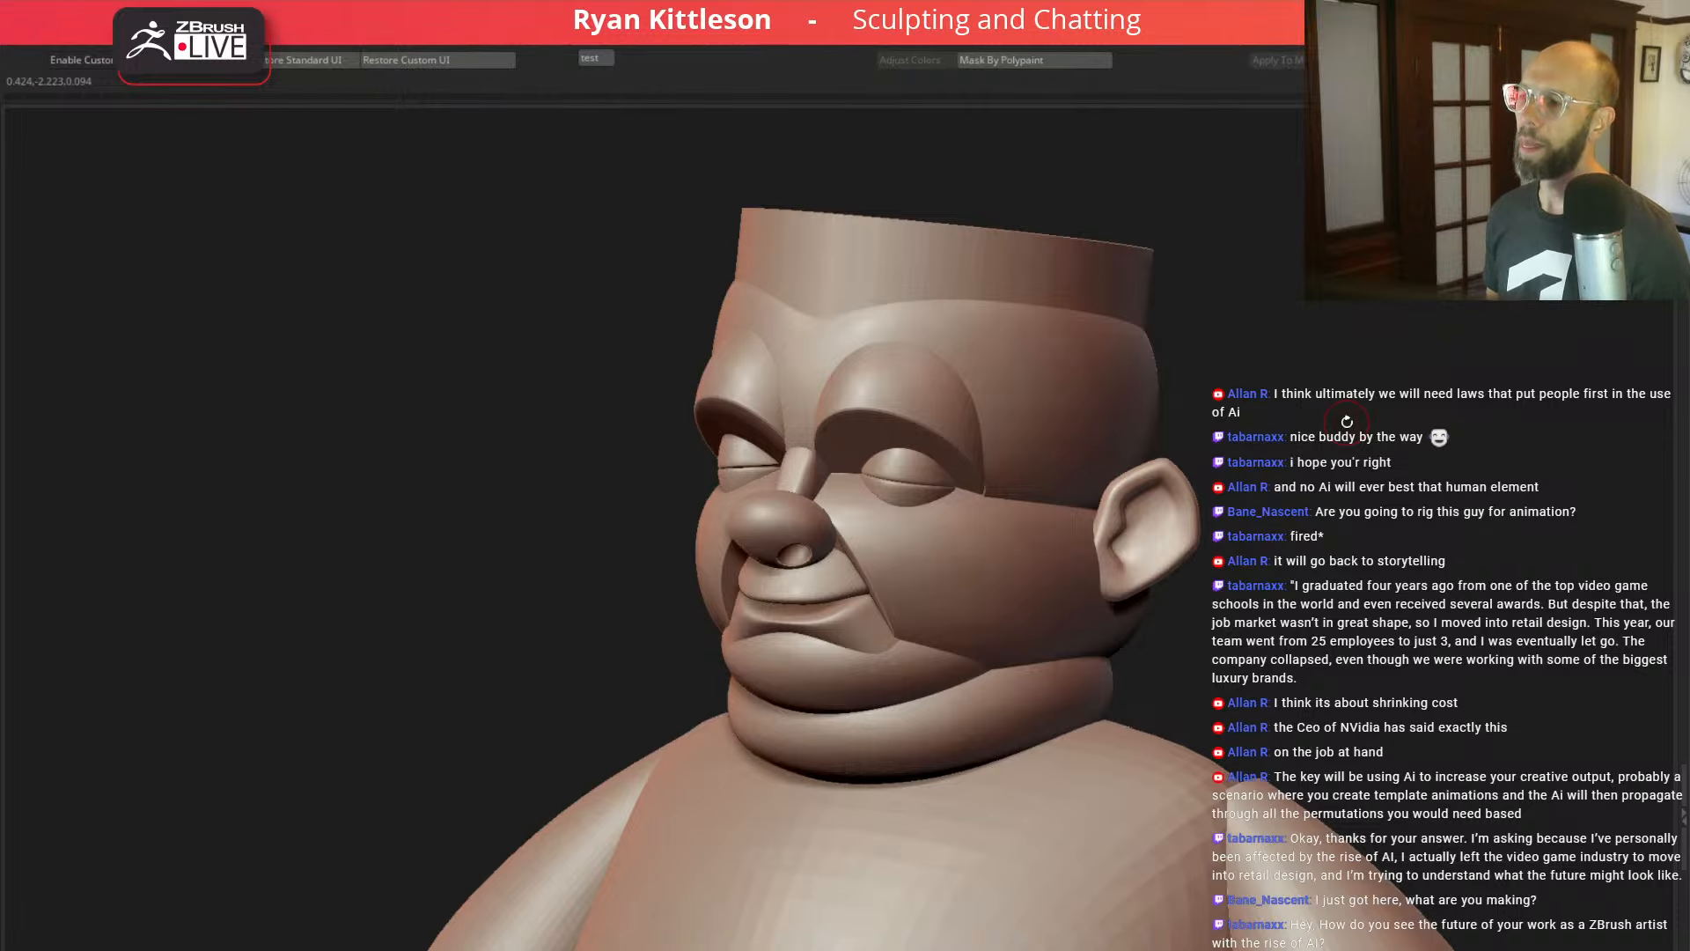
pyautogui.moveTo(1236, 464)
pyautogui.mouseDown()
pyautogui.moveTo(1276, 473)
pyautogui.moveTo(1339, 447)
pyautogui.moveTo(1360, 476)
pyautogui.moveTo(1256, 455)
pyautogui.mouseUp()
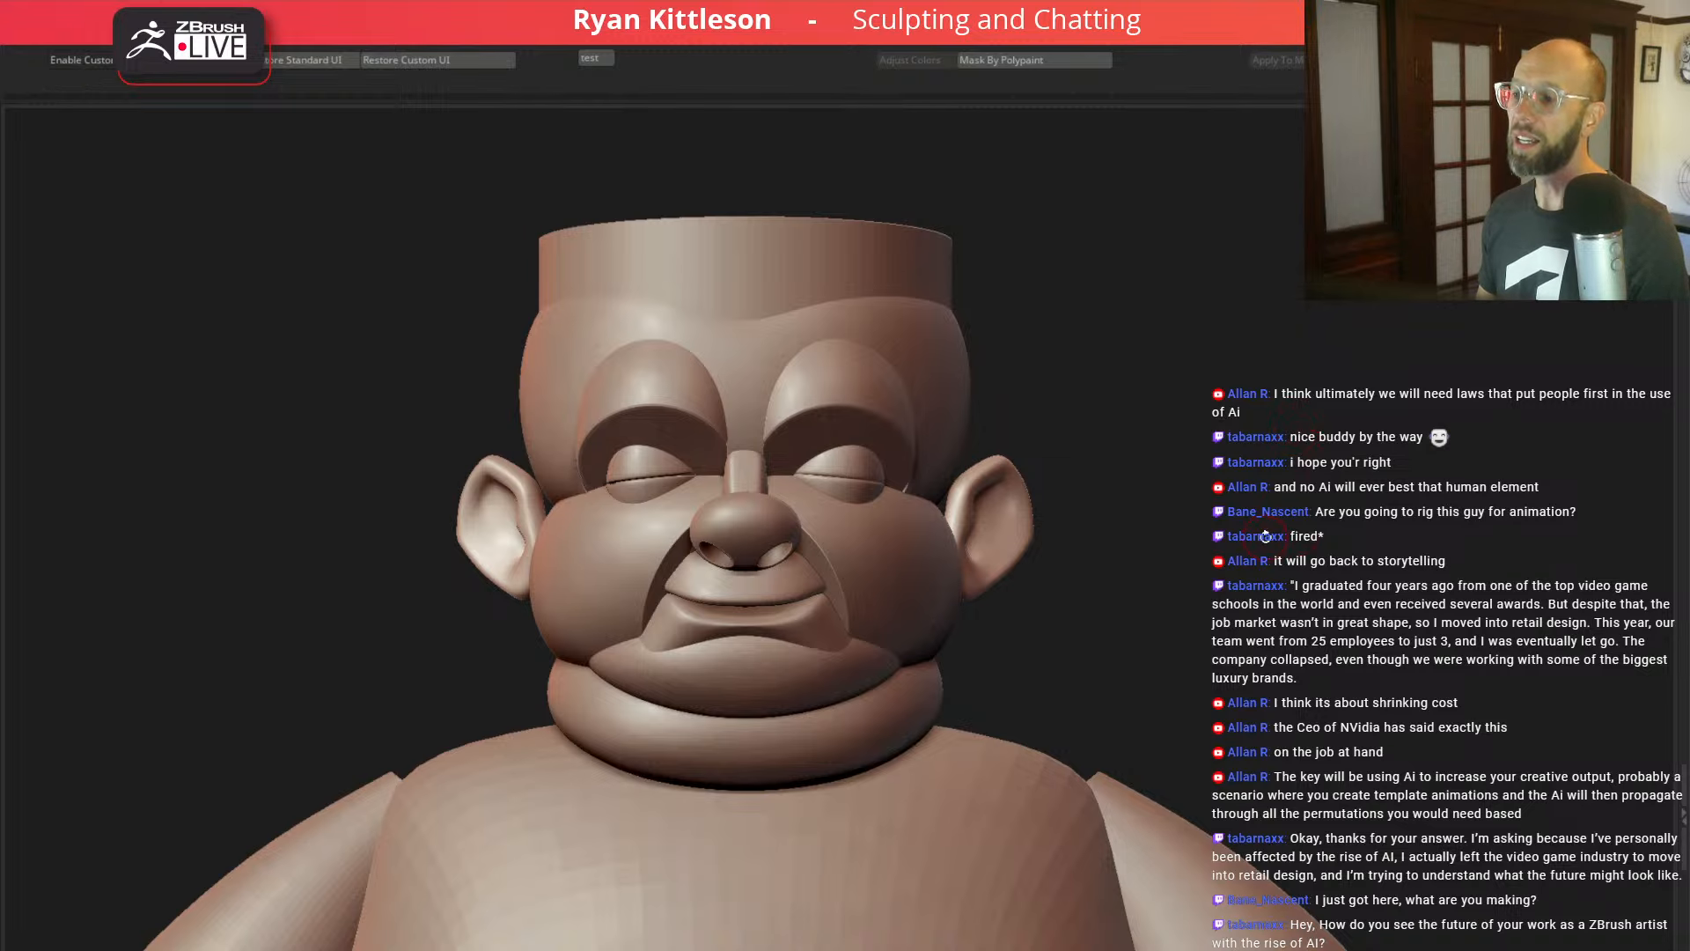
pyautogui.moveTo(1258, 550); pyautogui.dragTo(1185, 652)
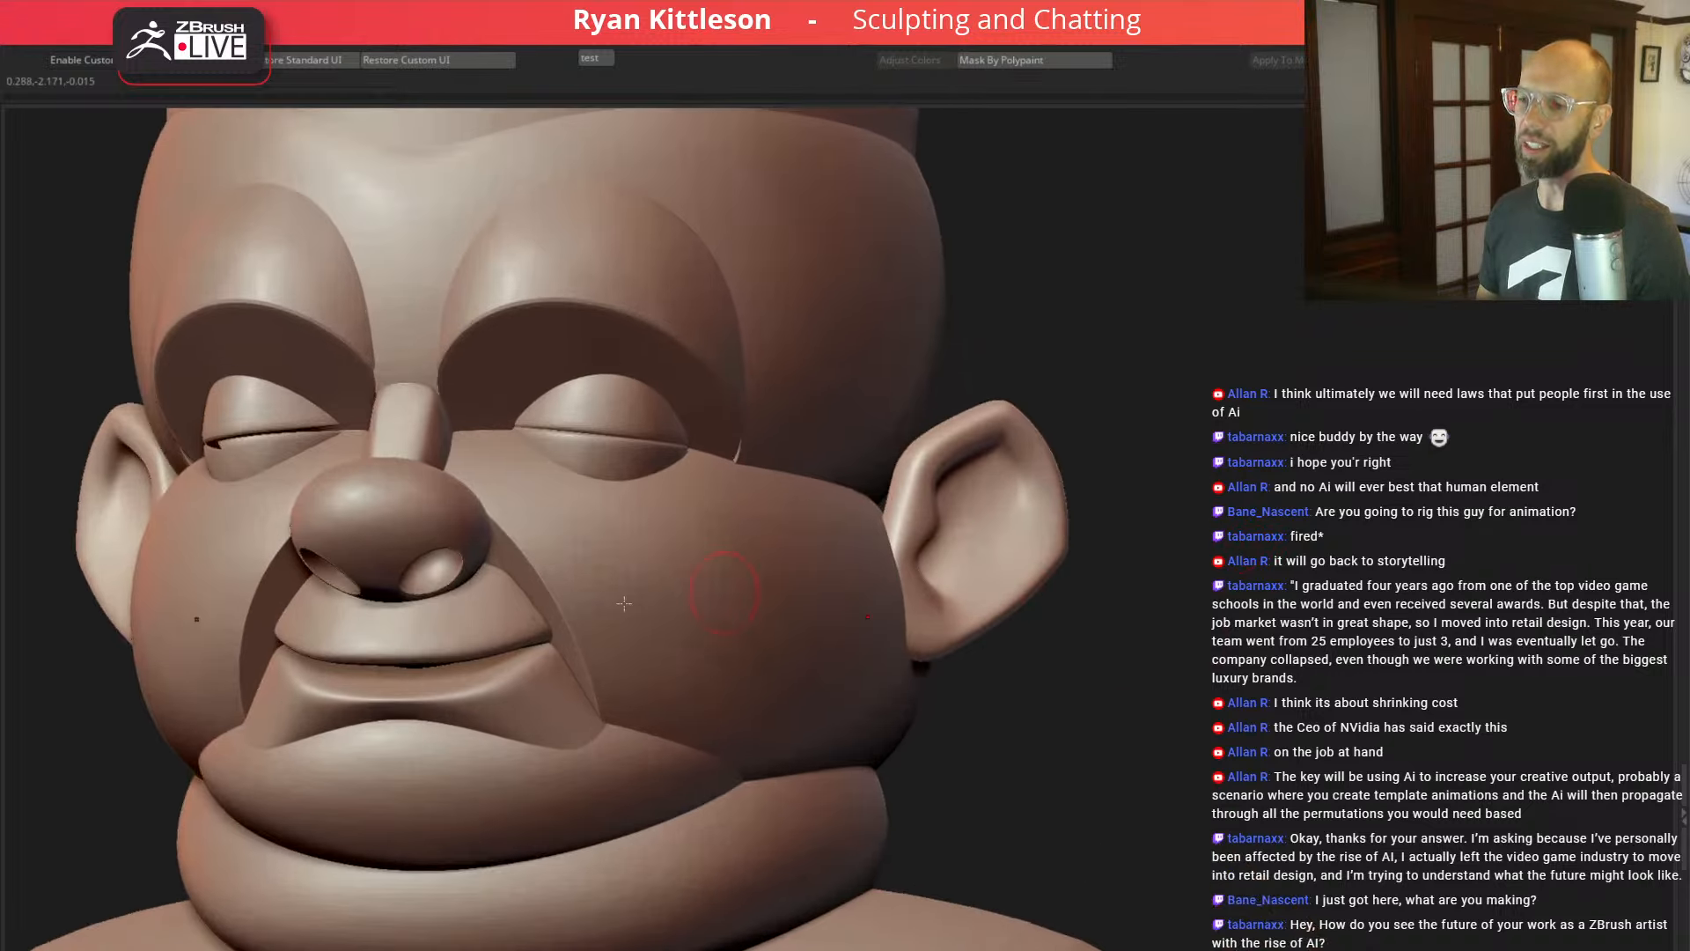
pyautogui.keyDown('alt'); pyautogui.click(544, 691); pyautogui.keyUp('alt')
pyautogui.hotkey('shift', 'f')
pyautogui.hotkey('shift', 'd')
pyautogui.hotkey('alt', 'shift', 's')
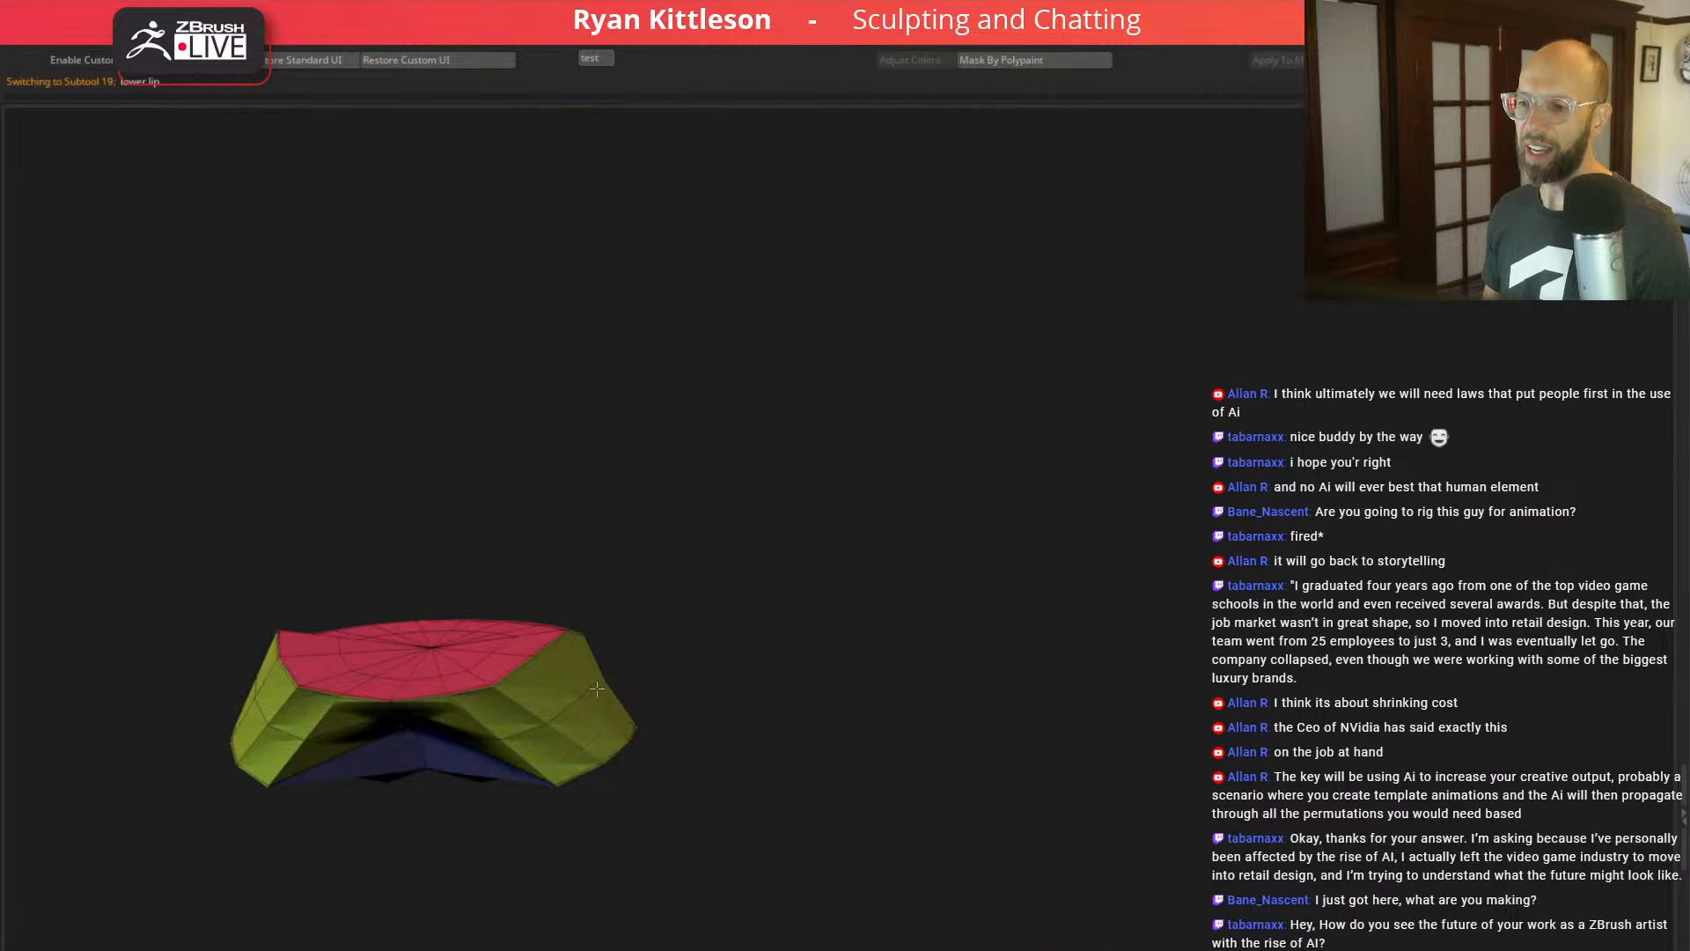
pyautogui.moveTo(917, 720)
pyautogui.mouseDown()
pyautogui.moveTo(1005, 679)
pyautogui.moveTo(954, 593)
pyautogui.moveTo(676, 407)
pyautogui.moveTo(1095, 317)
pyautogui.moveTo(1068, 369)
pyautogui.moveTo(1074, 356)
pyautogui.mouseUp()
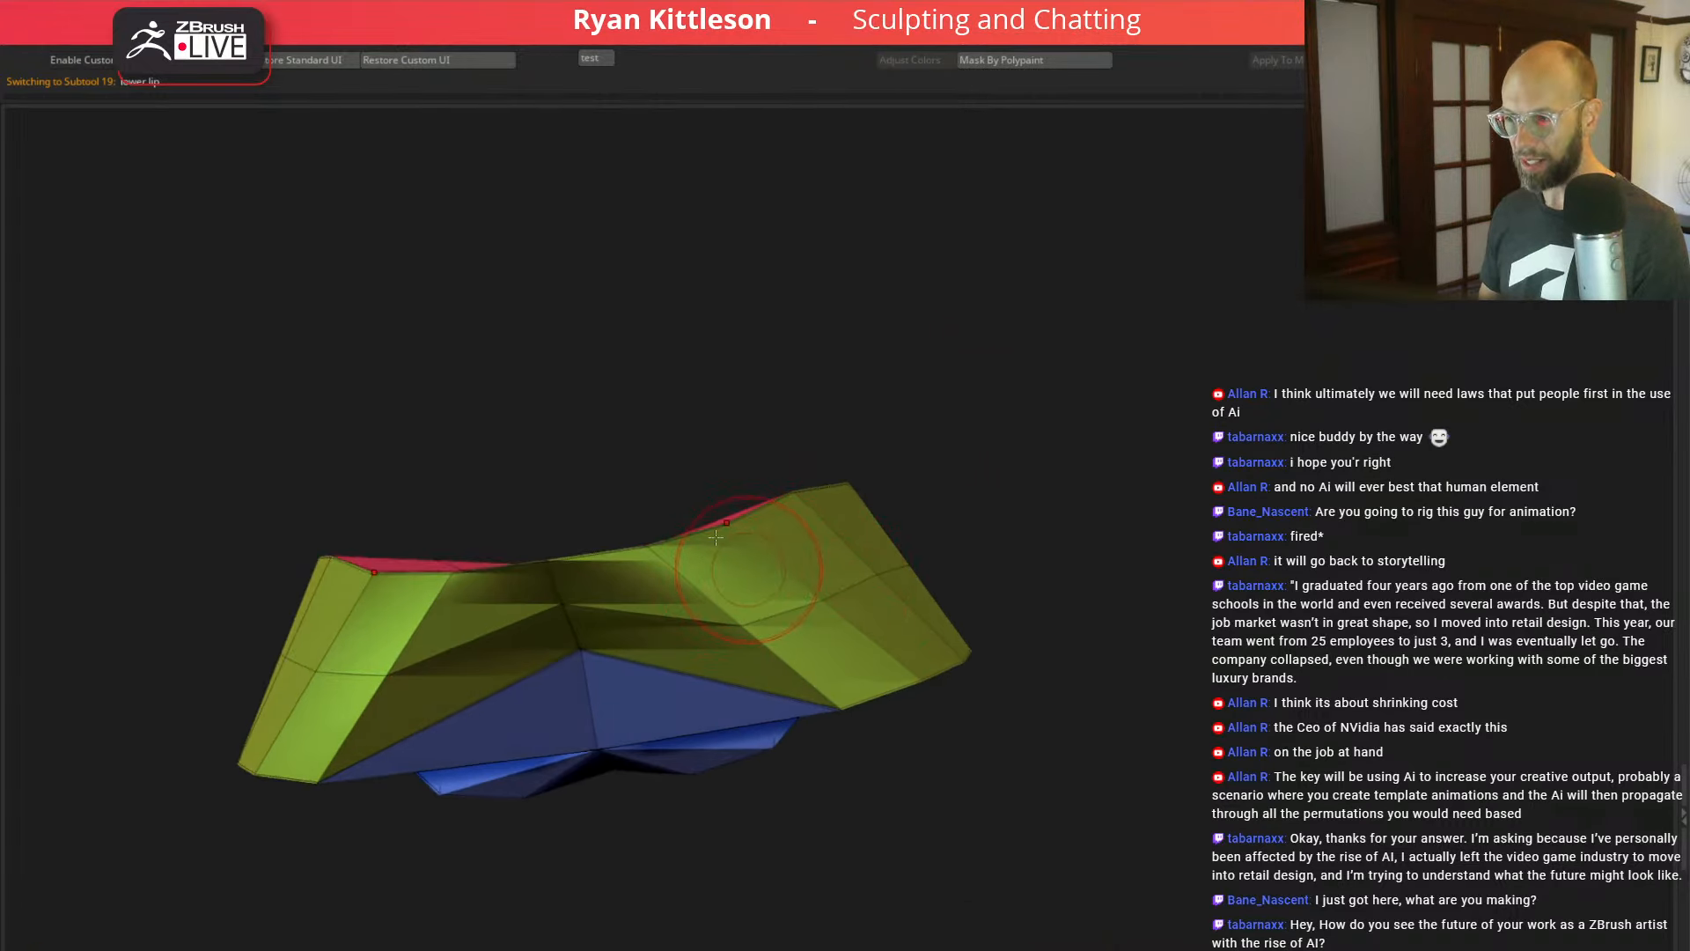
pyautogui.press('space')
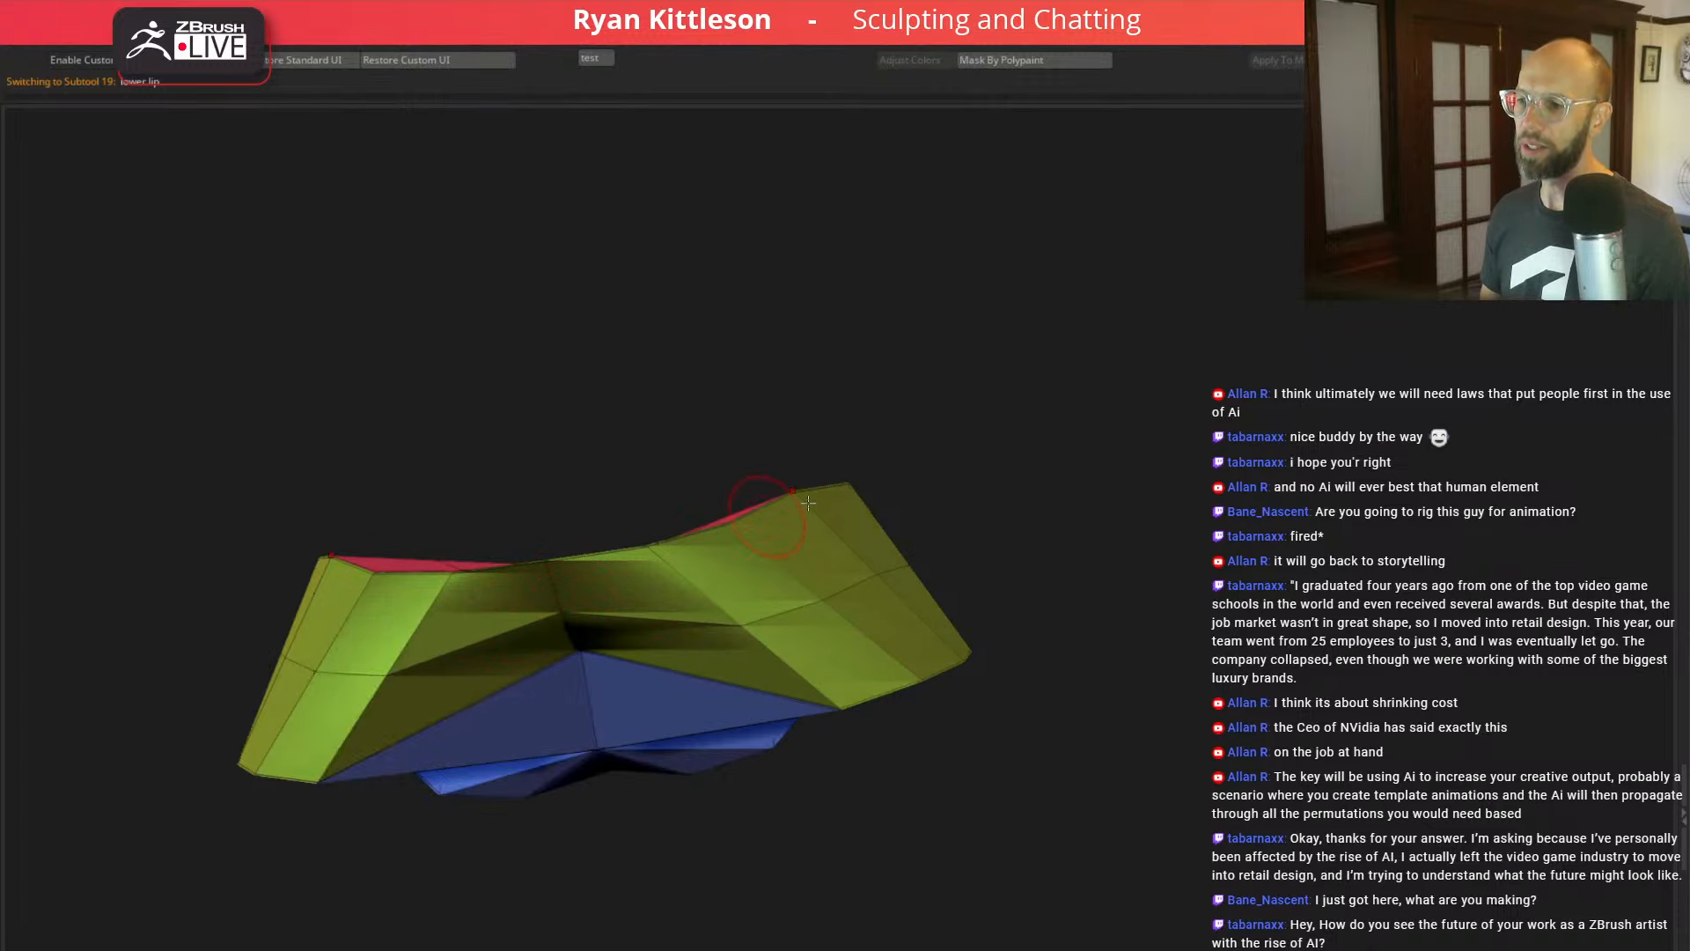
# Step: Show the lower lip within the full head at a higher subdivision level without polyframe to check its shape
pyautogui.hotkey('alt', 's')
pyautogui.press('d')
pyautogui.hotkey('shift', 'f')
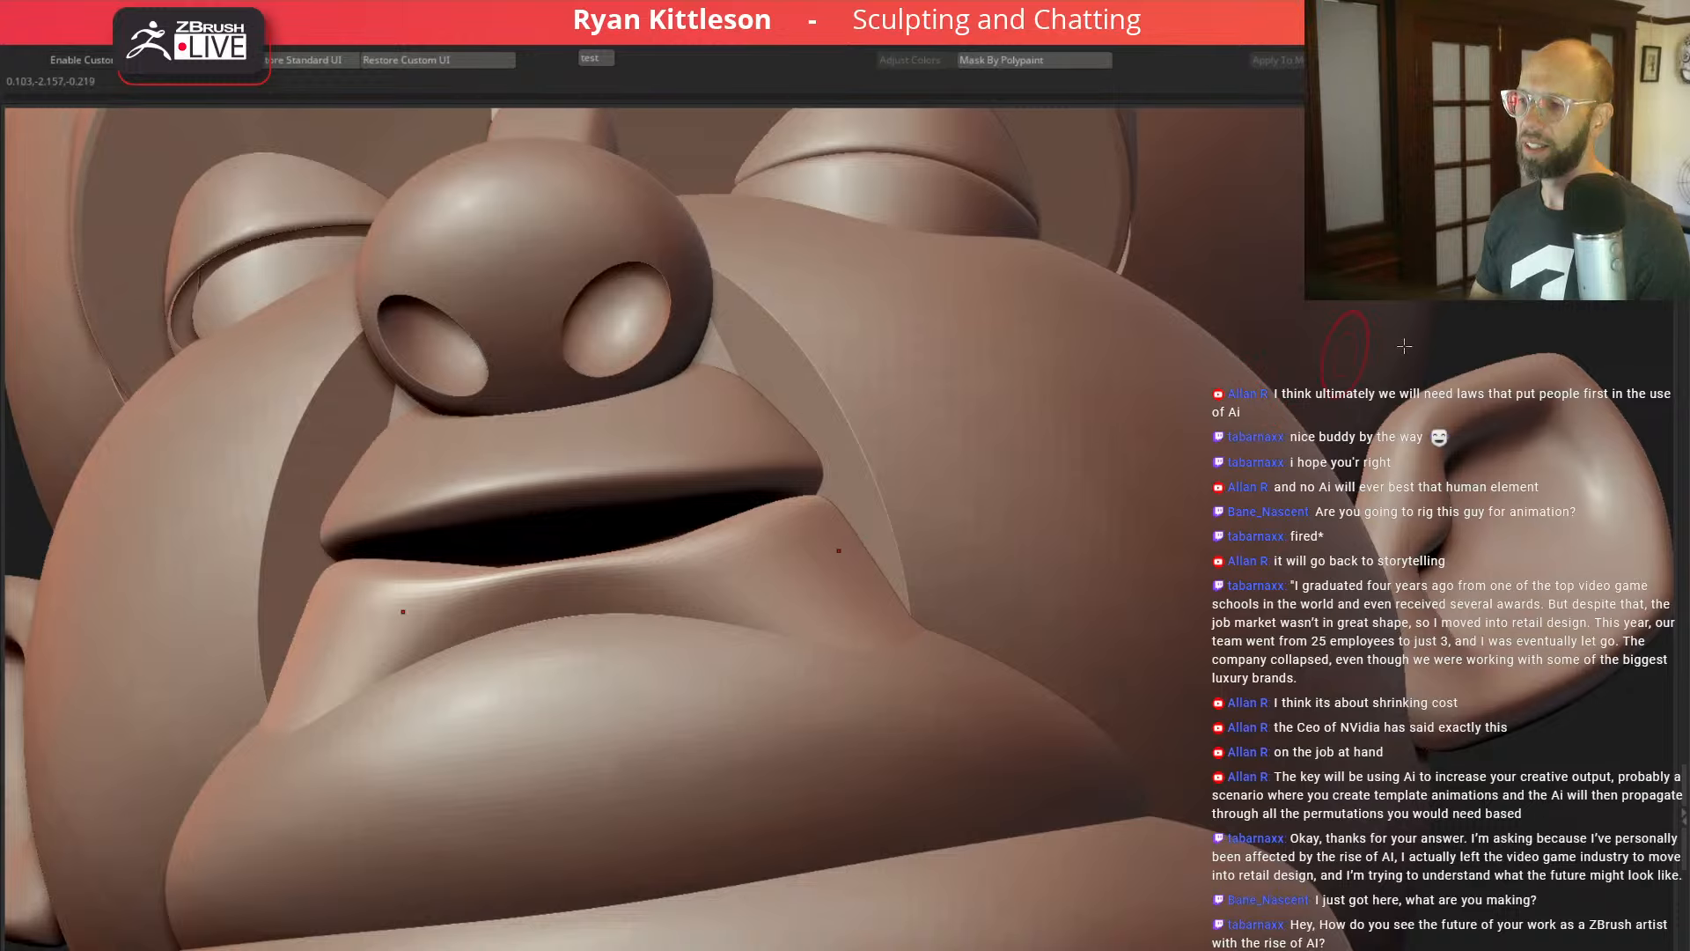
# Step: Isolate the lower lip with polyframe shown, bevel its complete upper front edge loop with ZModeler, and preview it smoothed without polyframe
pyautogui.moveTo(837, 396); pyautogui.dragTo(885, 451, button='right')
pyautogui.hotkey('alt', 's')
pyautogui.hotkey('shift', 'f')
pyautogui.hotkey('shift', 'd')
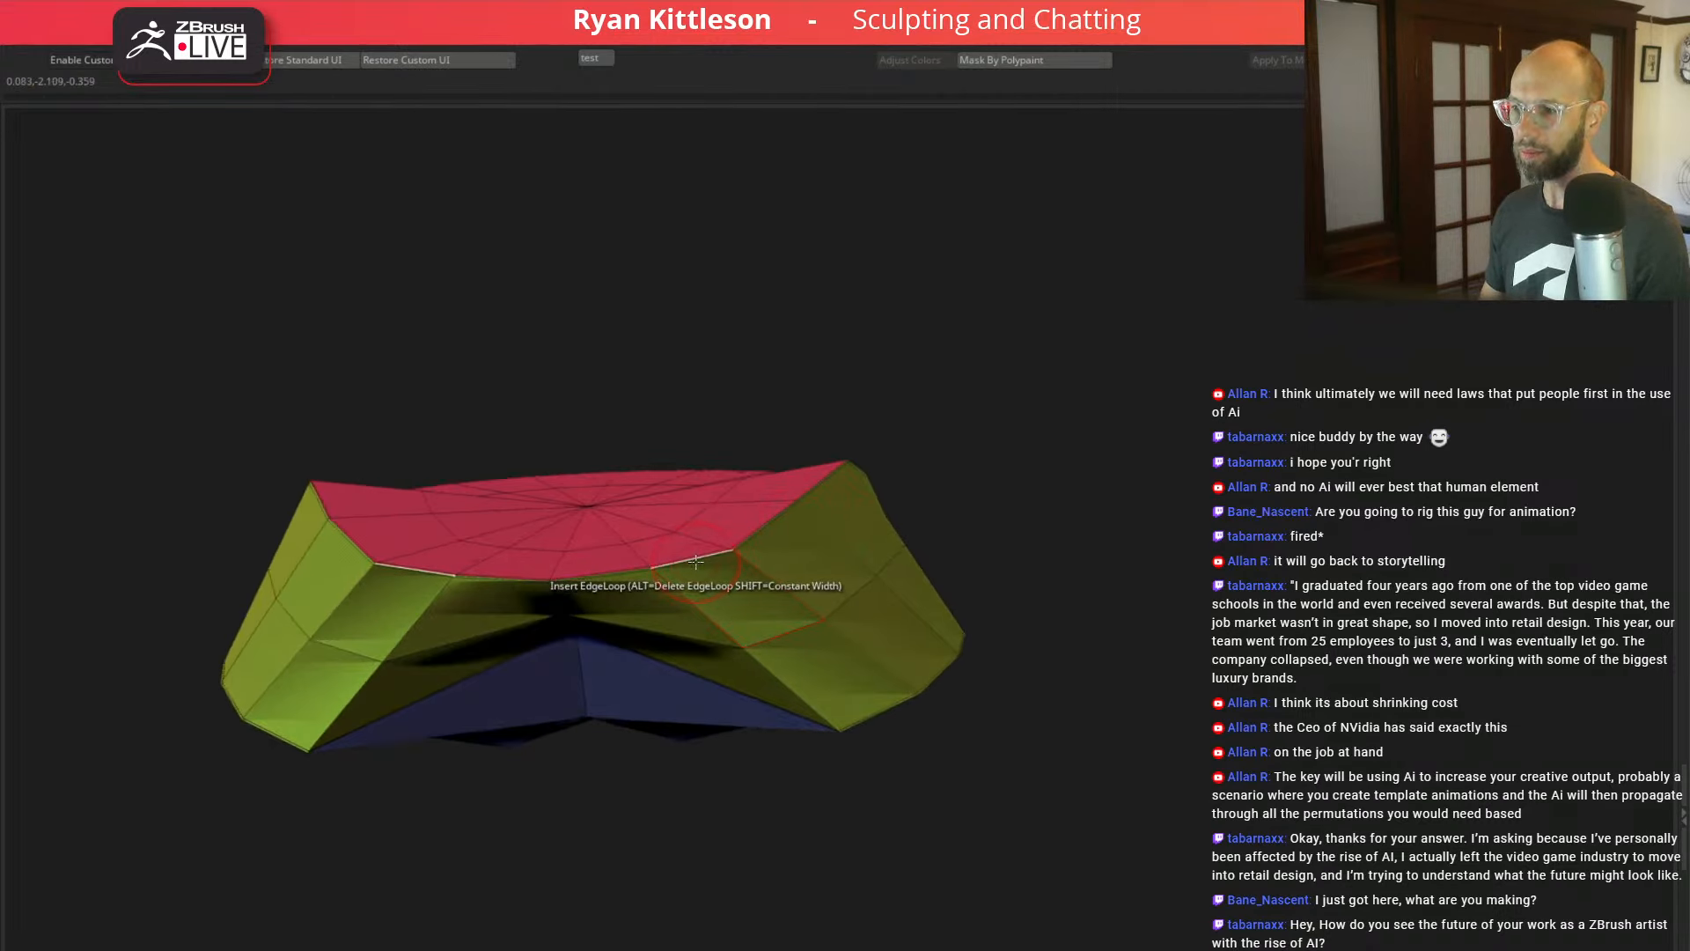
pyautogui.press('space')
pyautogui.click(487, 598)
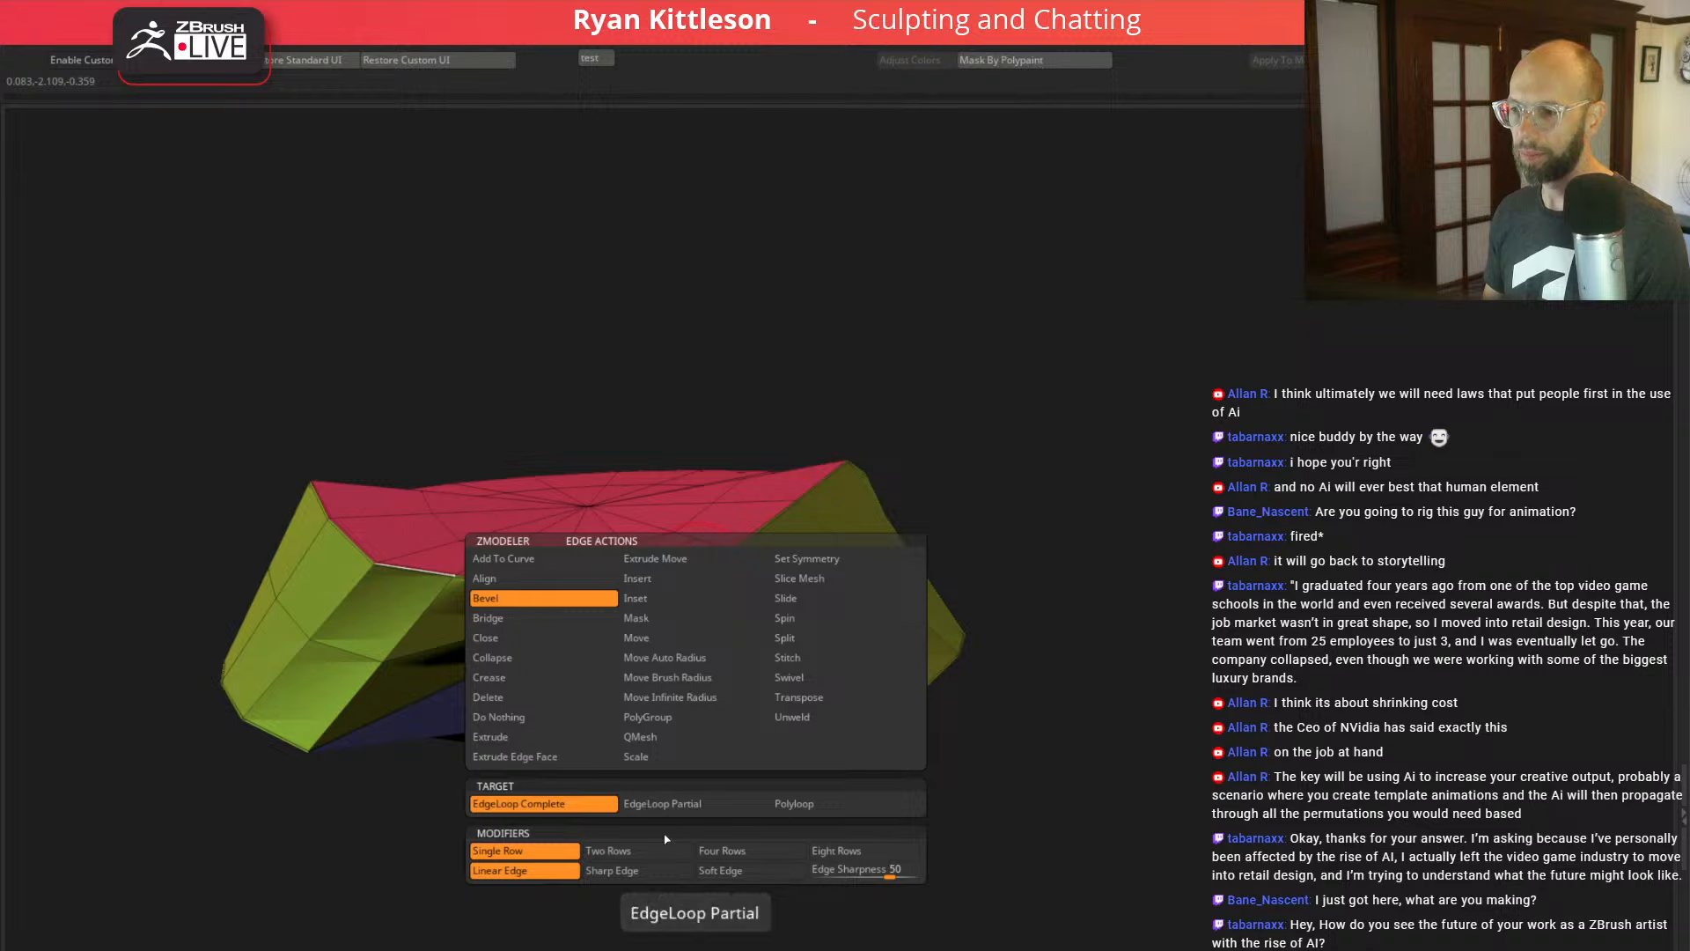
pyautogui.click(511, 853)
pyautogui.moveTo(663, 580); pyautogui.dragTo(716, 577)
pyautogui.press('d')
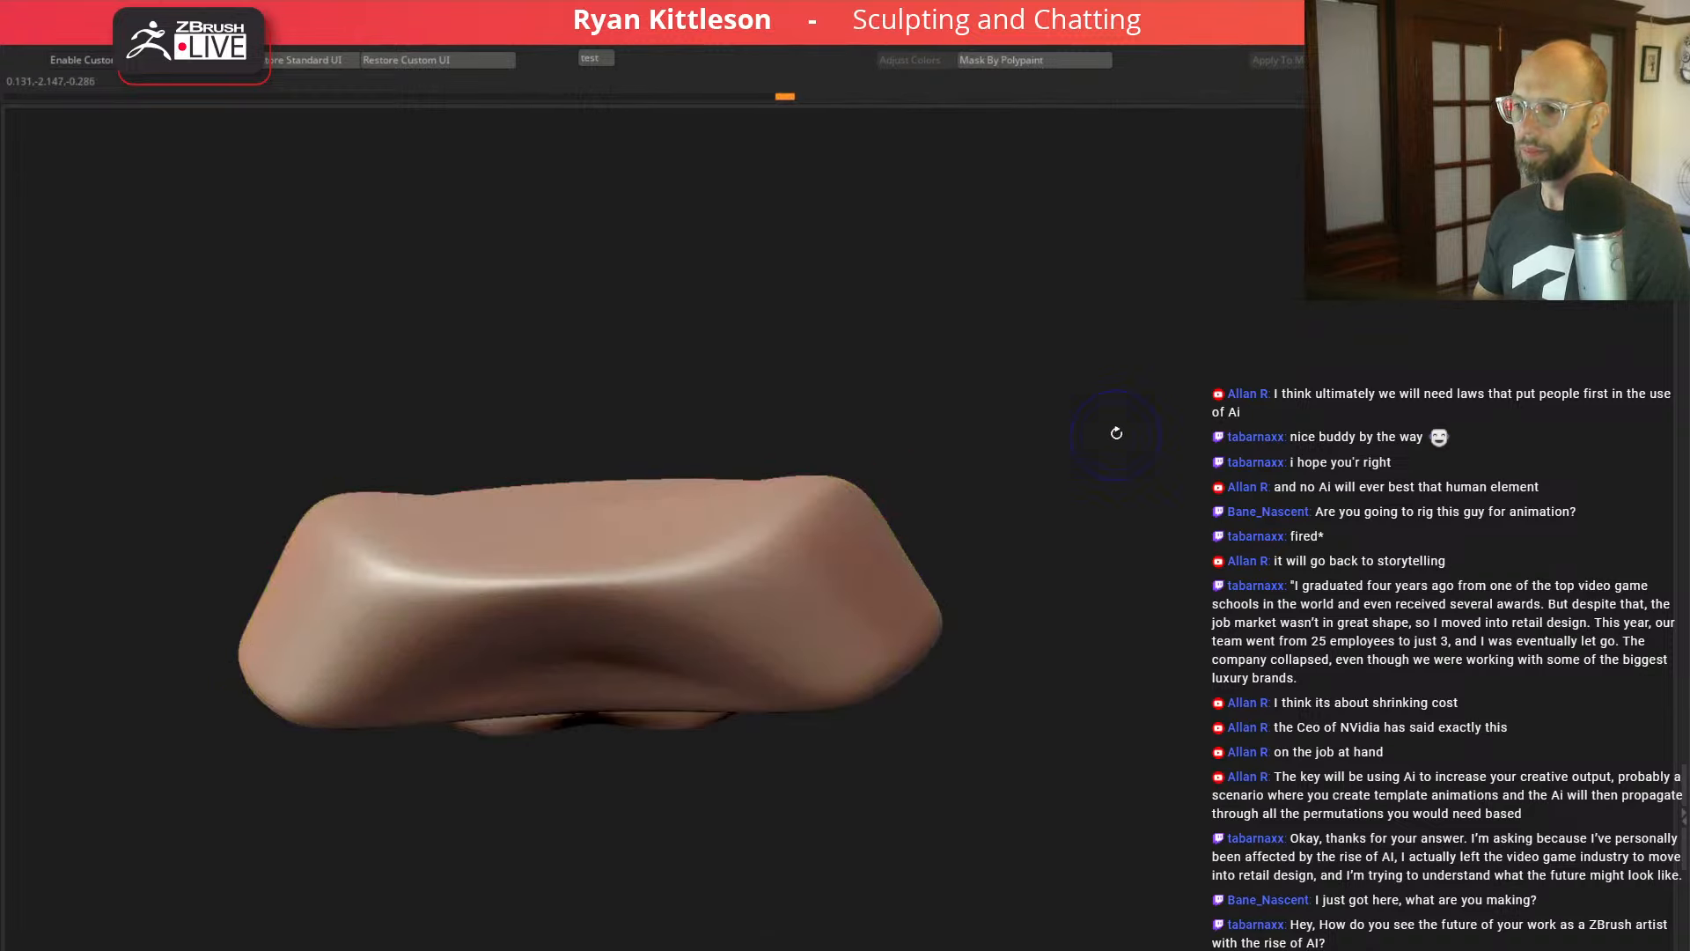
# Step: Adjust the Move brush's draw size and reshape the lower lip's front edge with symmetrical strokes
pyautogui.press('space')
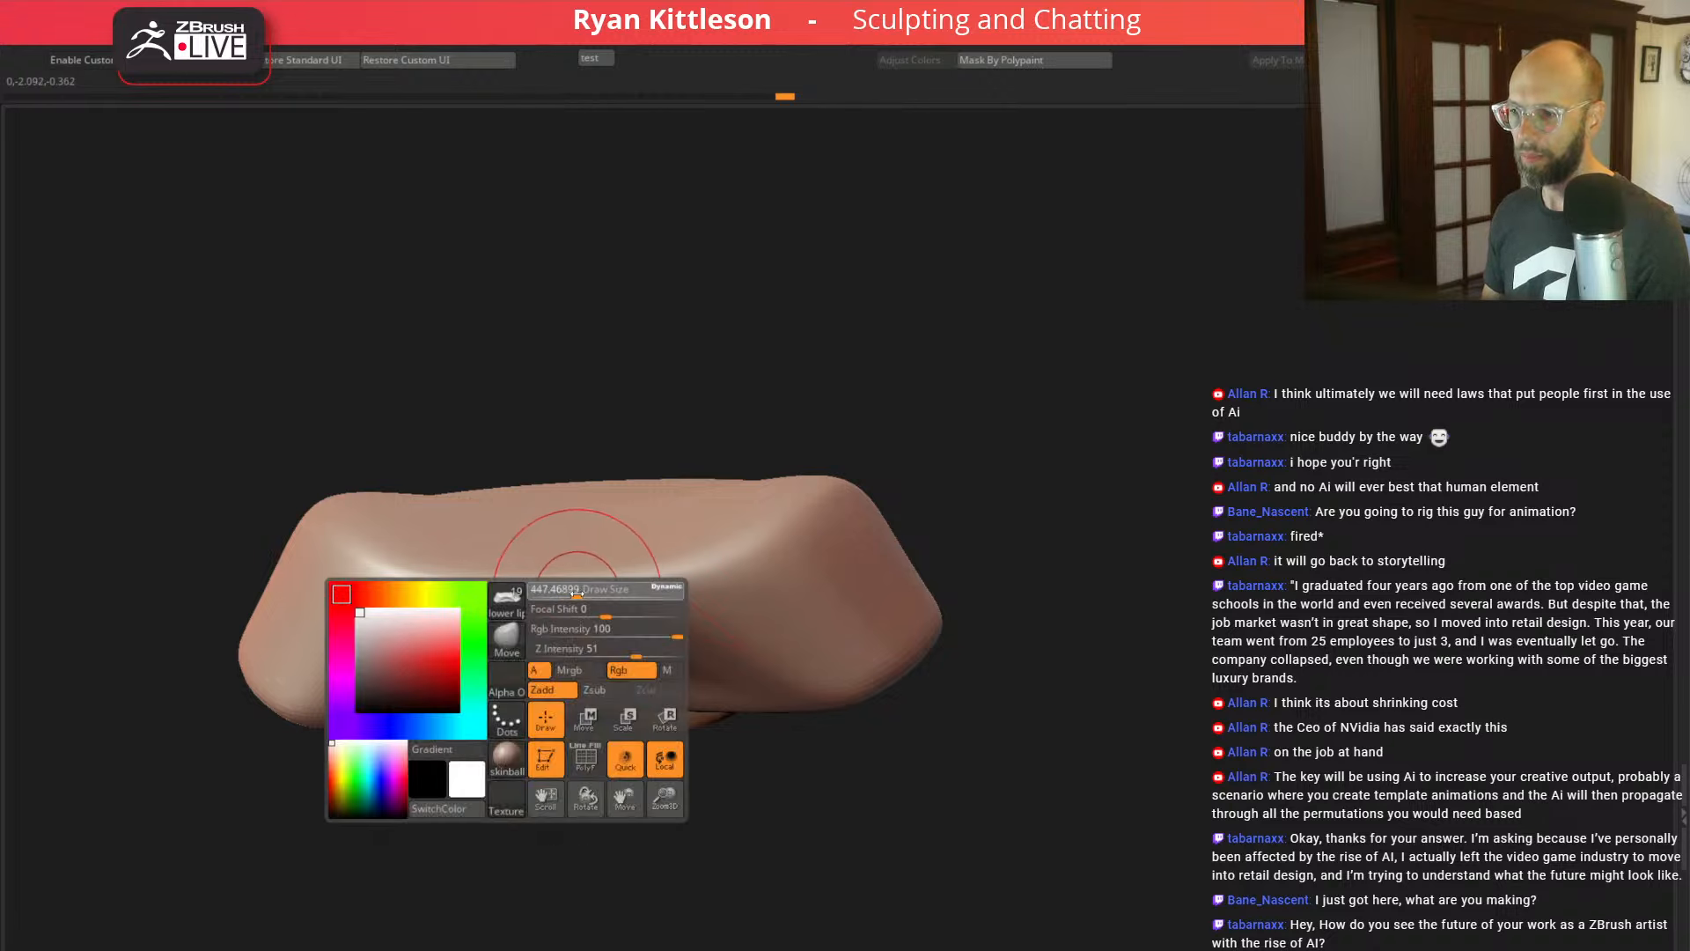
pyautogui.moveTo(728, 355); pyautogui.dragTo(490, 601)
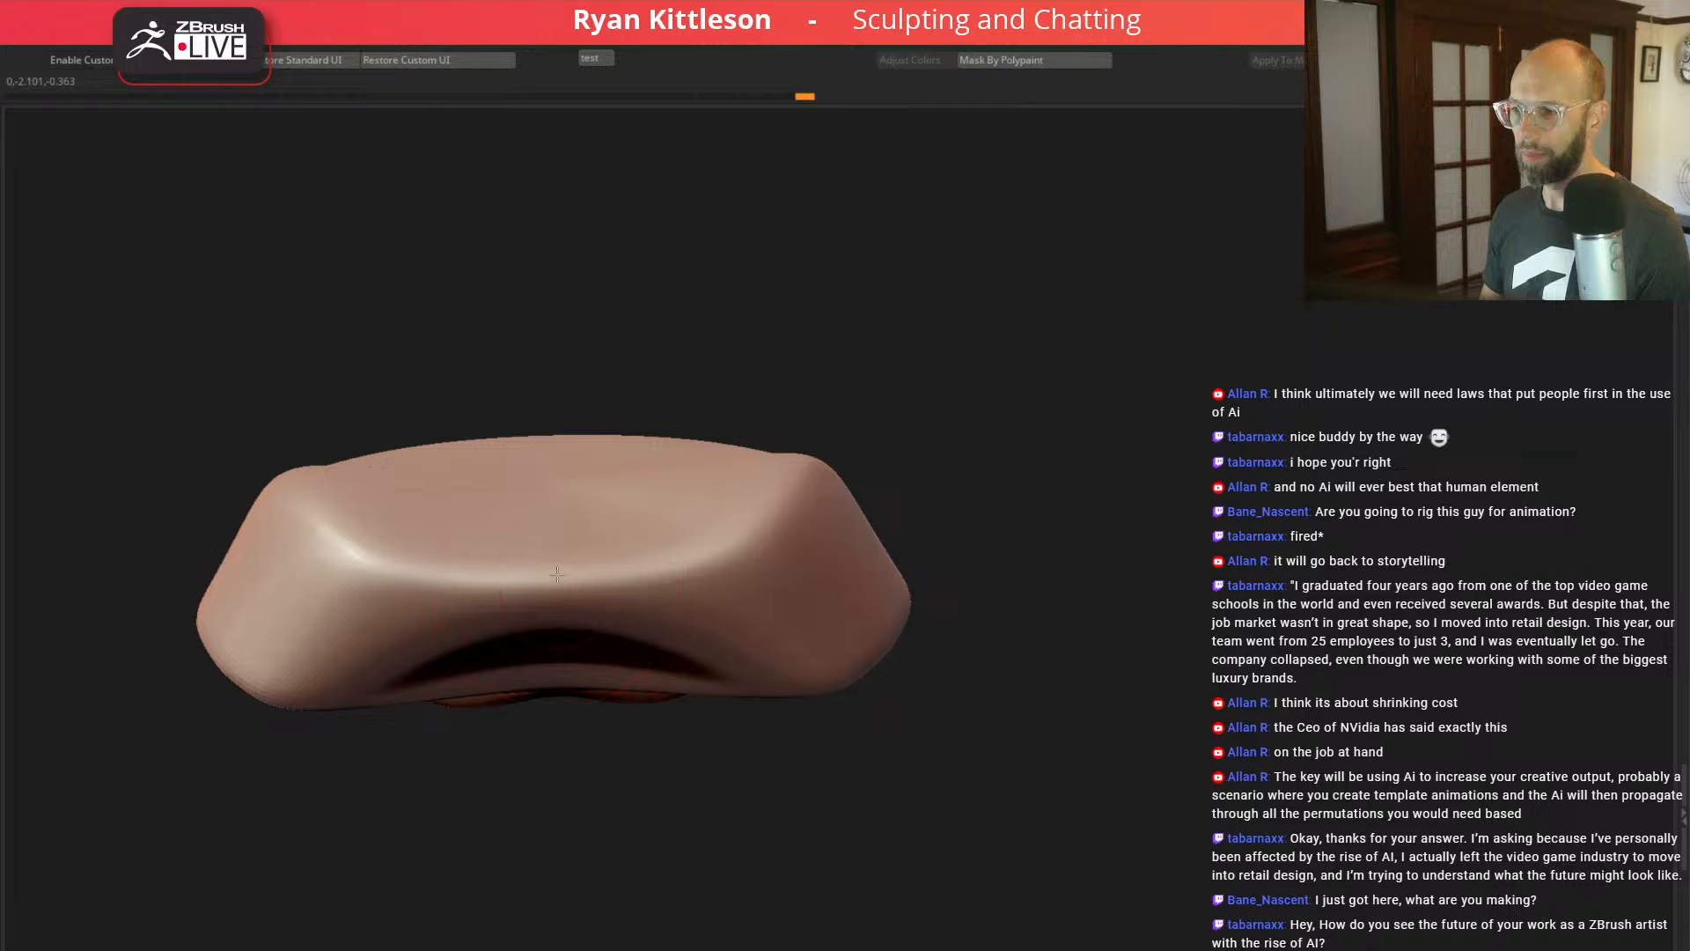
pyautogui.moveTo(673, 328); pyautogui.dragTo(680, 406)
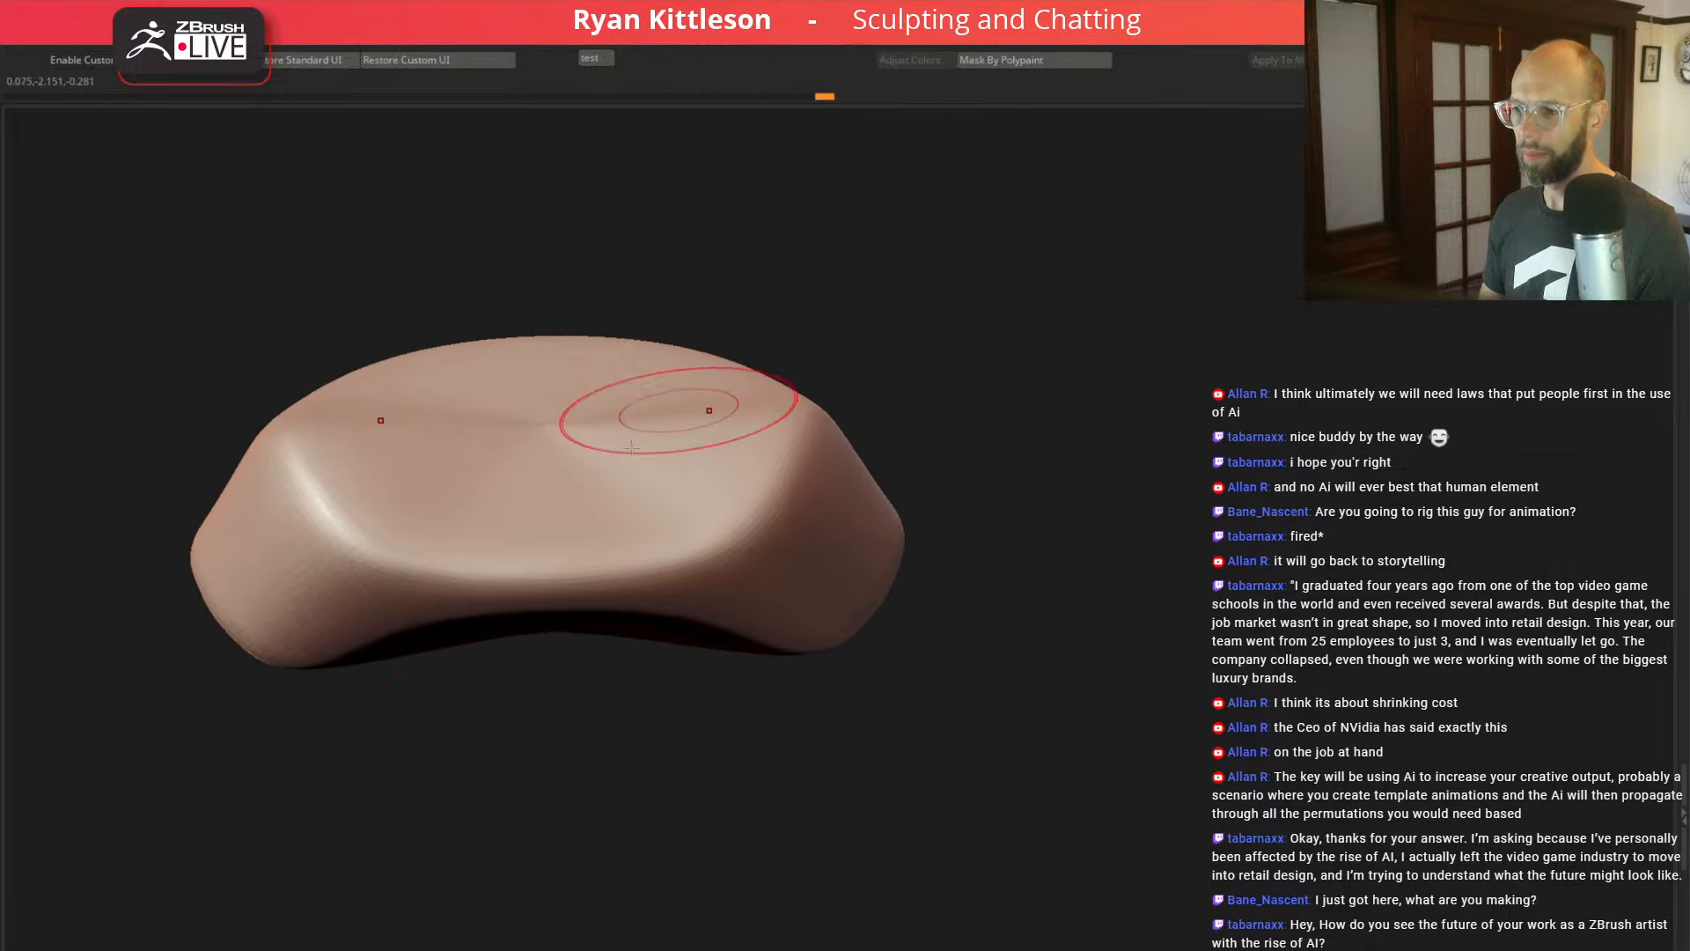
pyautogui.moveTo(446, 600); pyautogui.dragTo(451, 609)
pyautogui.moveTo(498, 676); pyautogui.dragTo(517, 748)
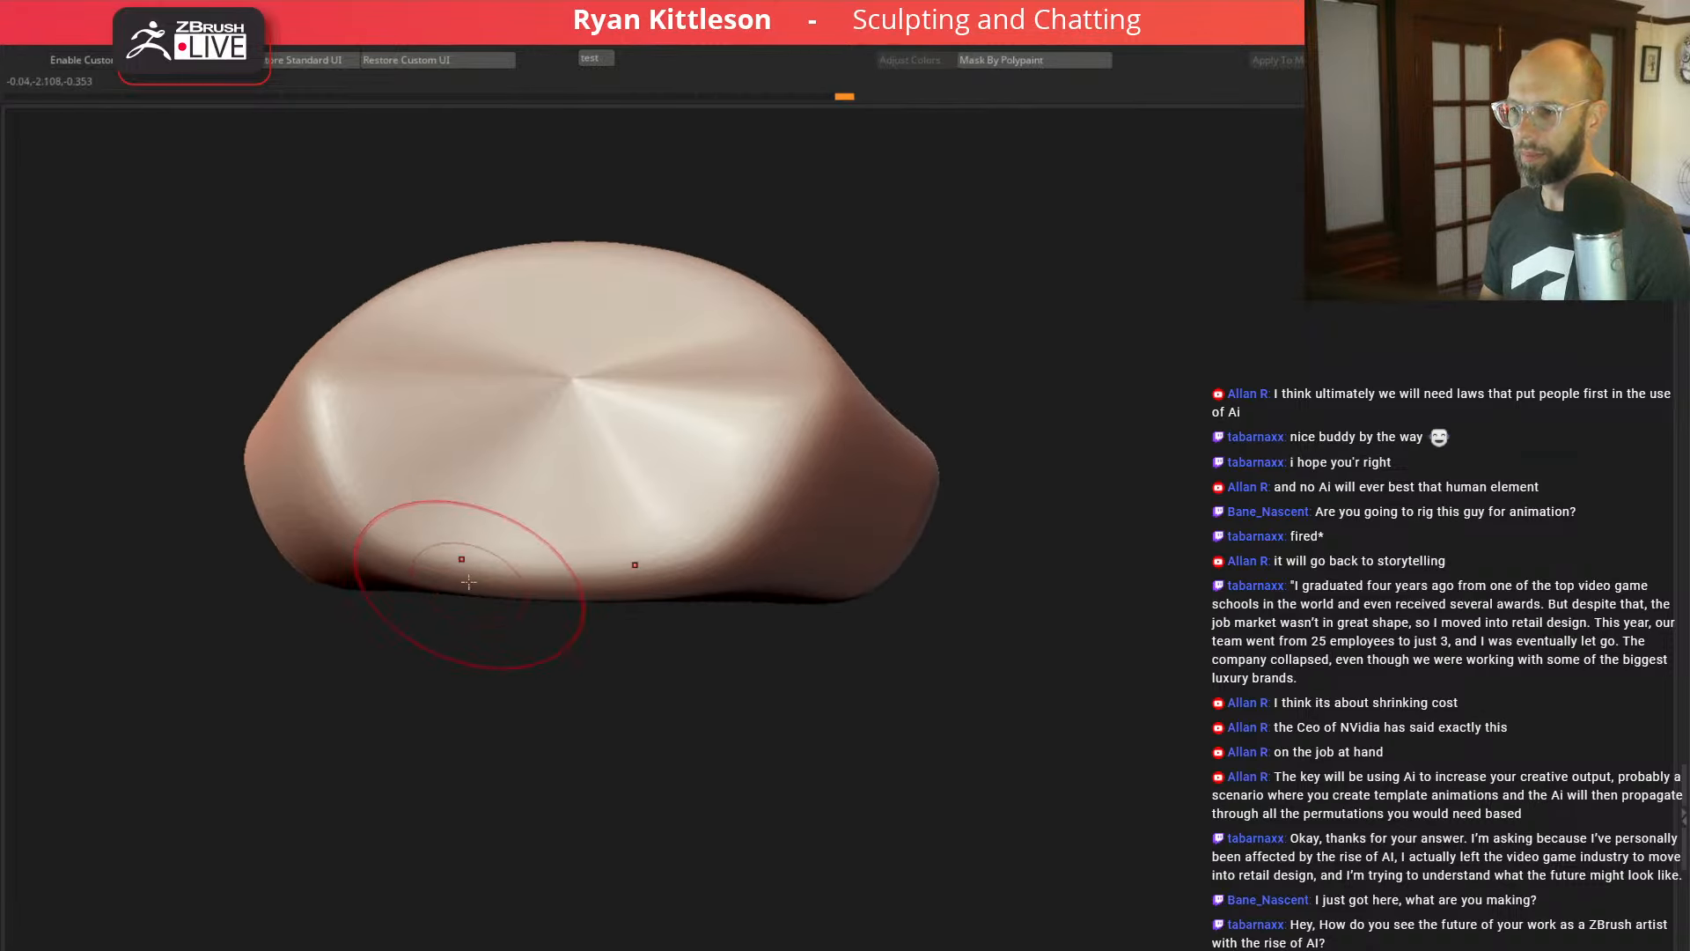
pyautogui.moveTo(530, 605); pyautogui.dragTo(499, 572)
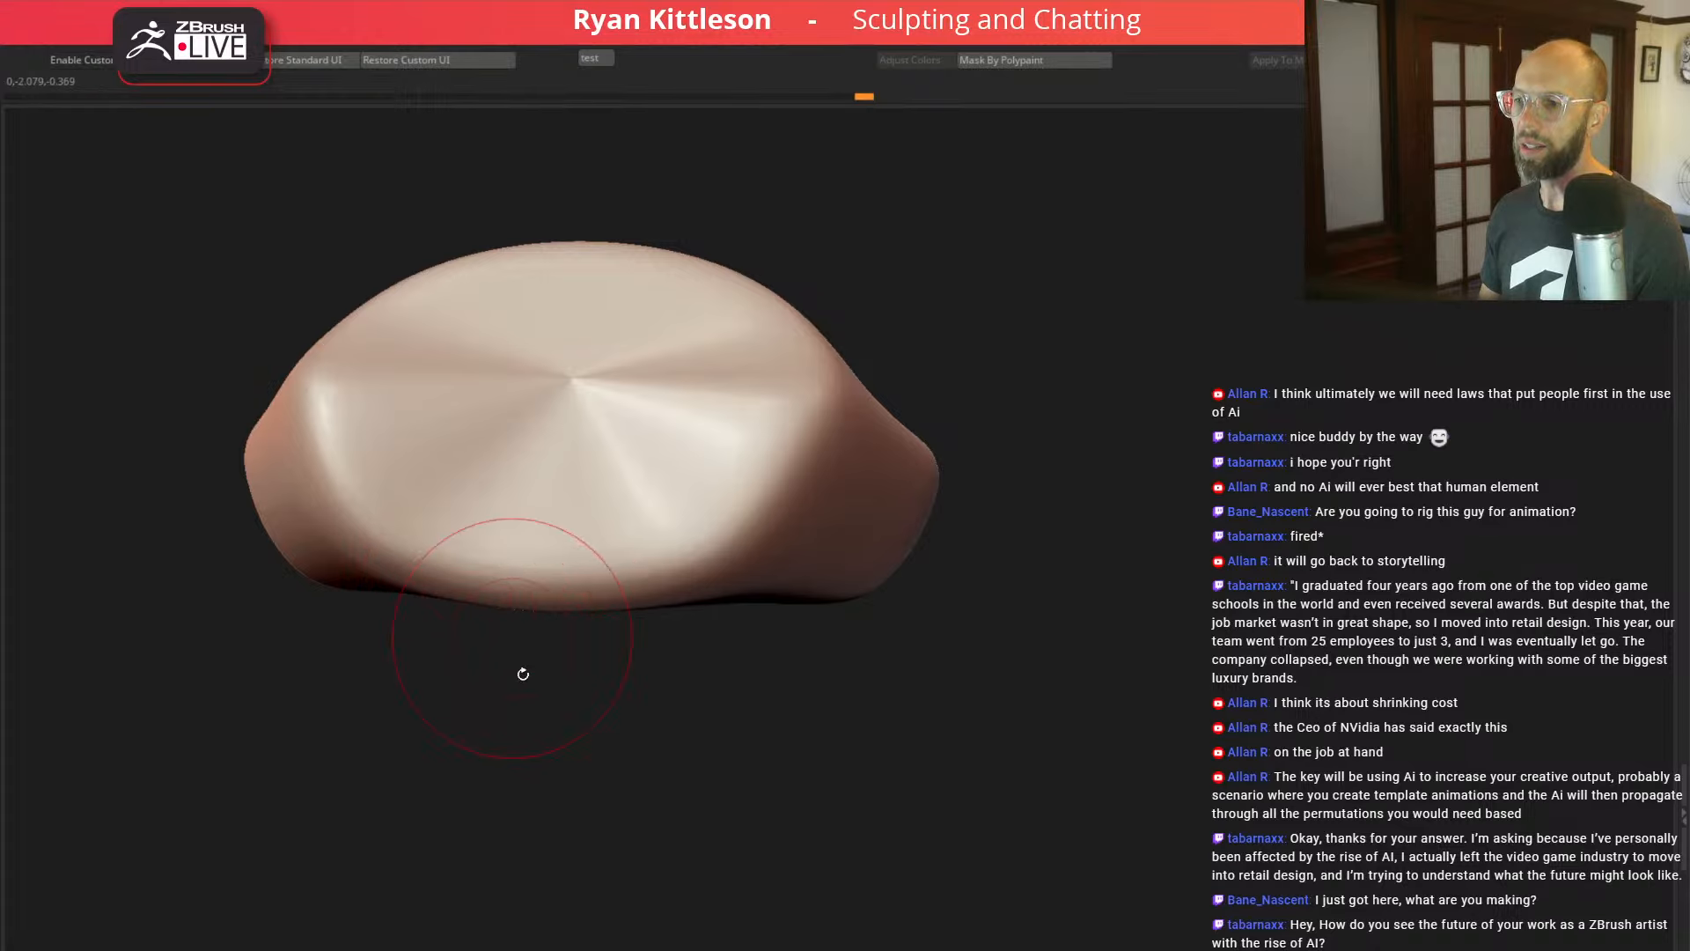
pyautogui.moveTo(520, 673); pyautogui.dragTo(546, 473)
# Step: Bring back the rest of the character and examine the reshaped lower lip from the front and the side
pyautogui.hotkey('alt', 's')
pyautogui.moveTo(1169, 486); pyautogui.dragTo(1329, 495)
pyautogui.keyDown('alt'); pyautogui.moveTo(1424, 599); pyautogui.dragTo(1321, 504); pyautogui.keyUp('alt')
pyautogui.press('f')
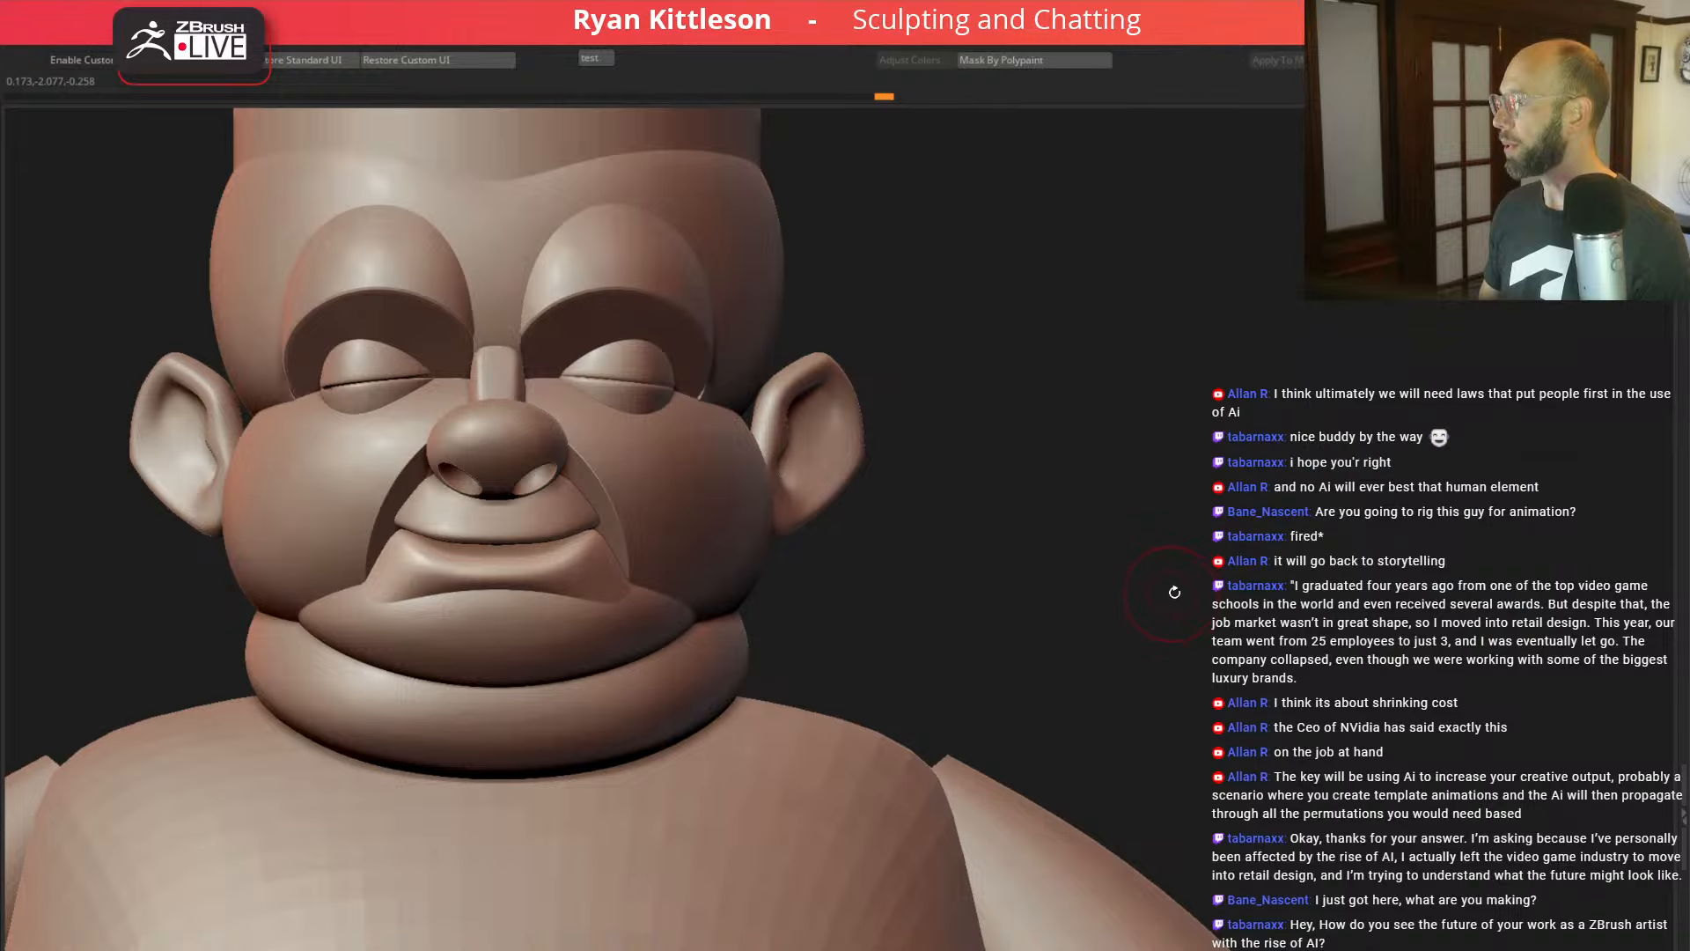
pyautogui.keyDown('alt'); pyautogui.moveTo(1278, 583); pyautogui.dragTo(1303, 539); pyautogui.keyUp('alt')
pyautogui.keyDown('alt'); pyautogui.moveTo(1187, 460); pyautogui.dragTo(1293, 556); pyautogui.keyUp('alt')
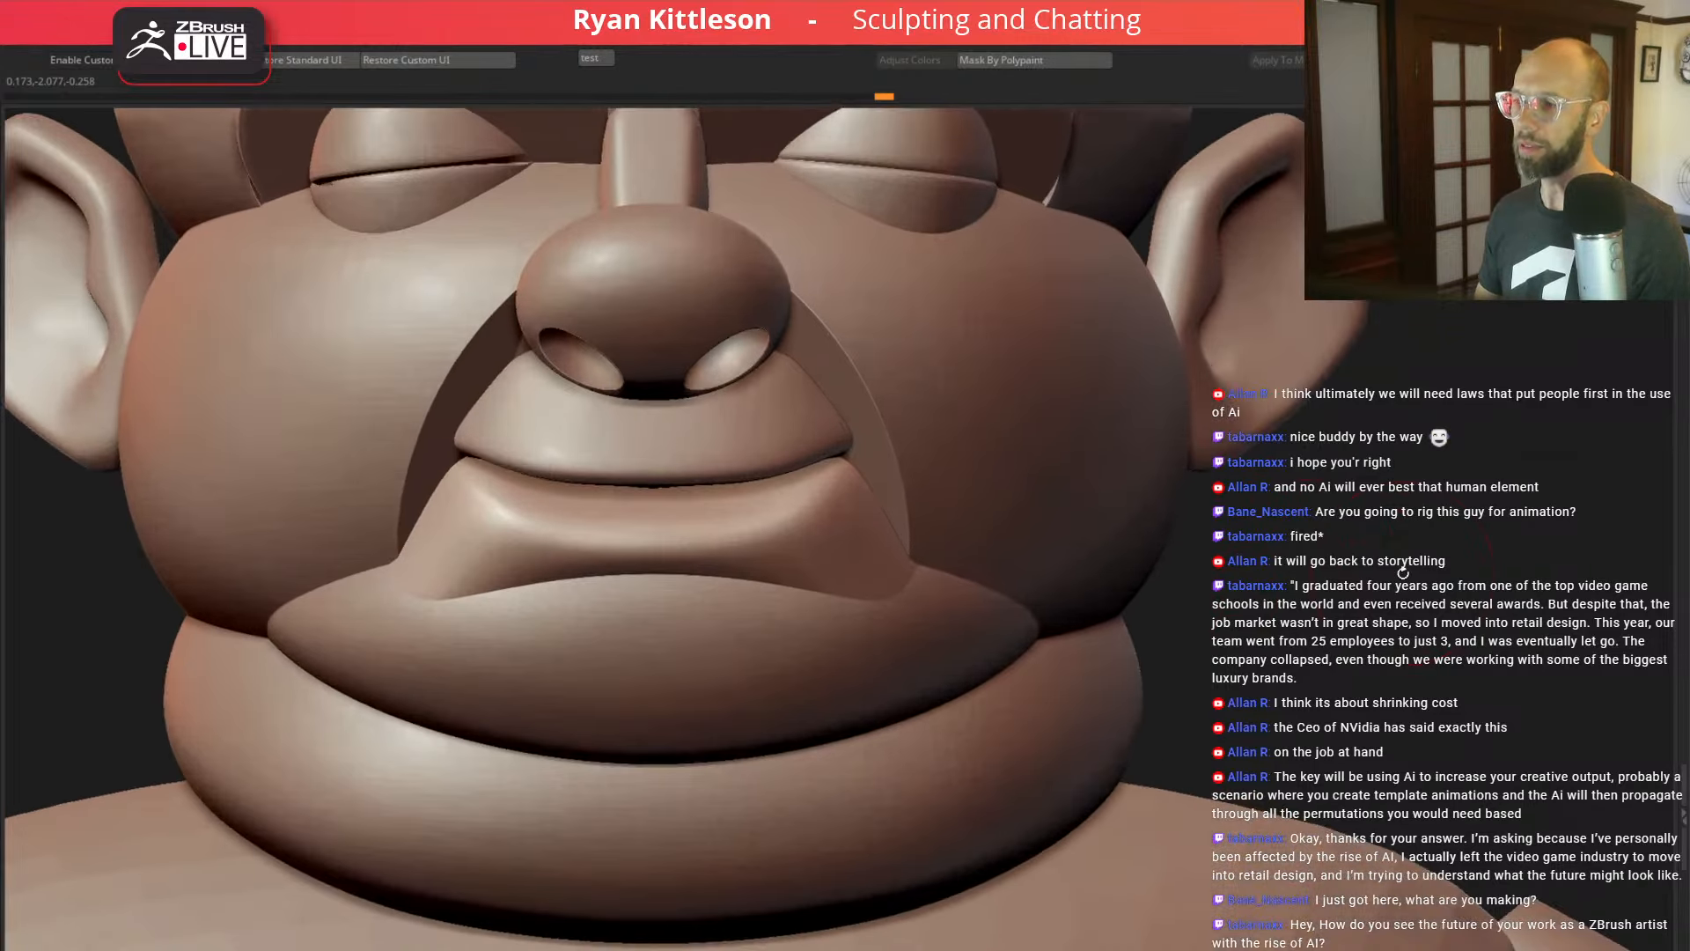
pyautogui.moveTo(1372, 628); pyautogui.dragTo(1140, 586)
pyautogui.moveTo(479, 611)
pyautogui.mouseDown()
pyautogui.moveTo(503, 616)
pyautogui.moveTo(479, 604)
pyautogui.mouseUp()
# Step: Select the upper lip subtool and refine its lower edge with short brush strokes
pyautogui.keyDown('alt'); pyautogui.click(571, 426); pyautogui.keyUp('alt')
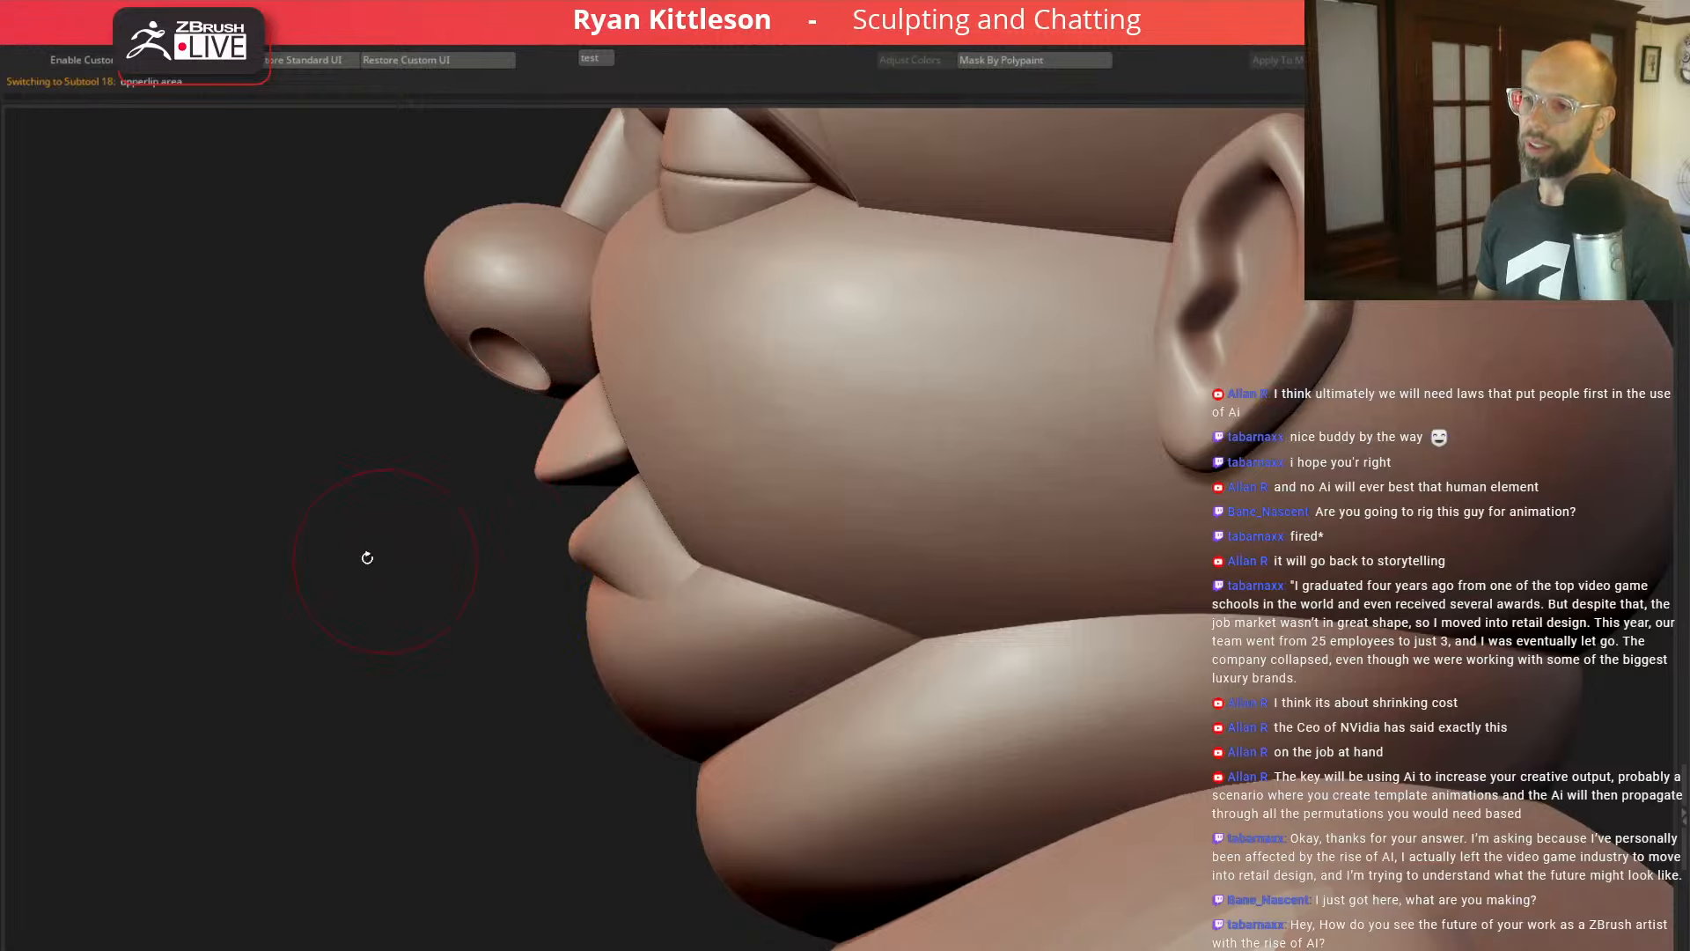
pyautogui.moveTo(366, 555); pyautogui.dragTo(528, 484)
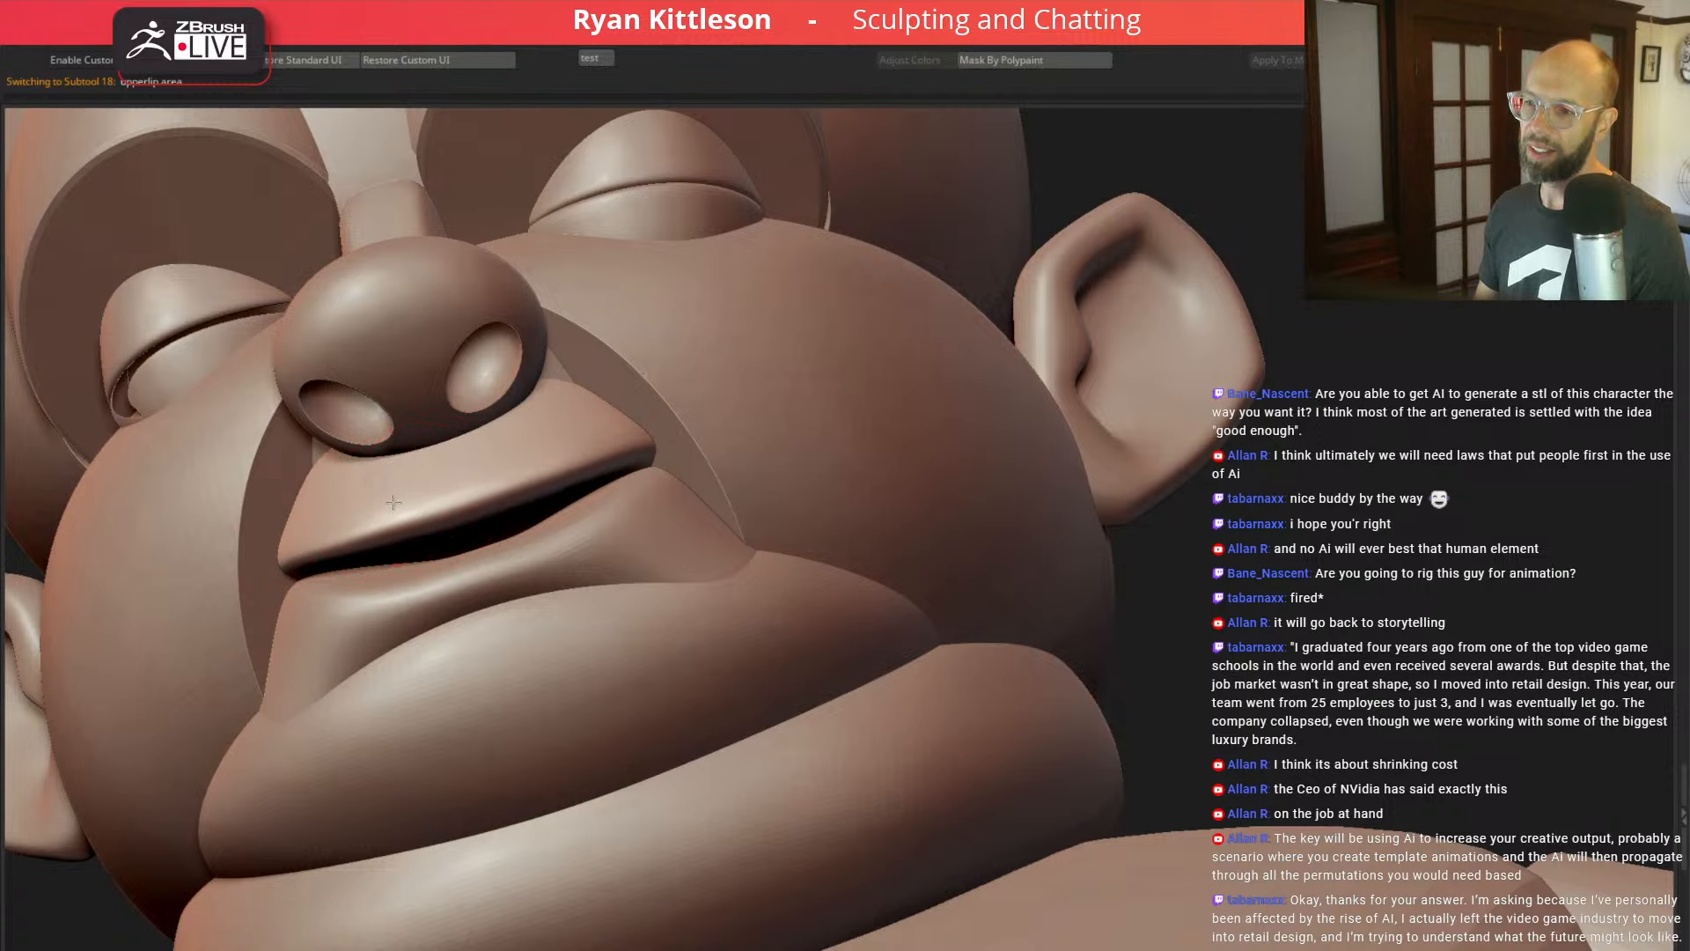
pyautogui.moveTo(1136, 361); pyautogui.dragTo(629, 436)
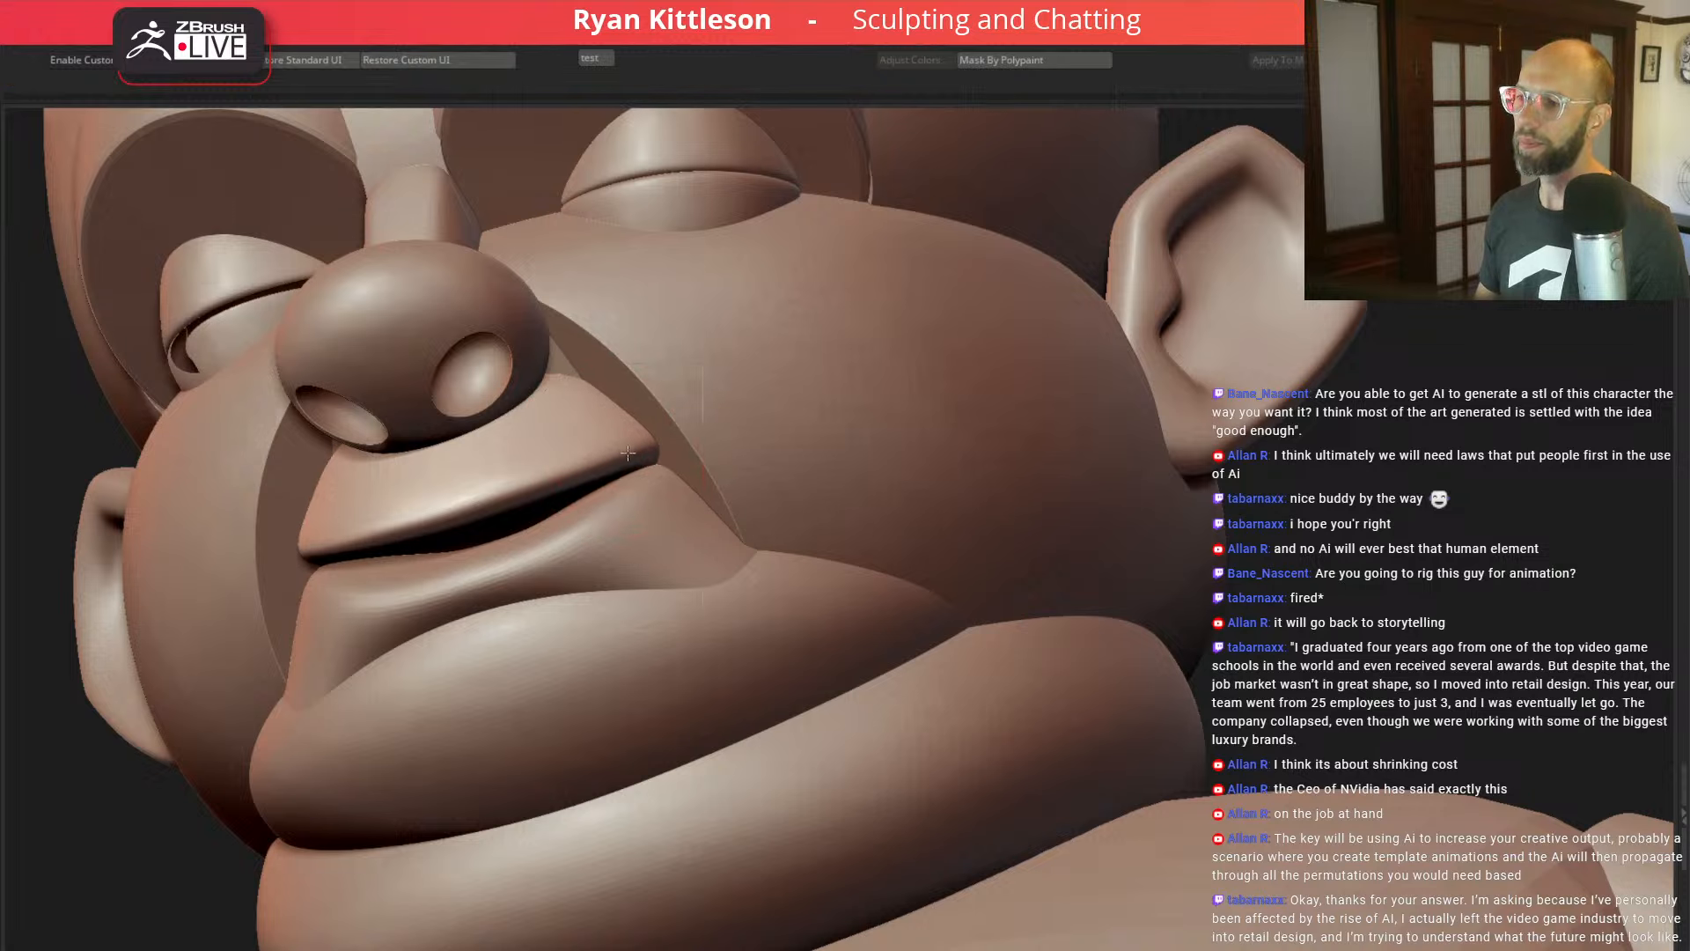
pyautogui.moveTo(566, 449); pyautogui.dragTo(506, 482)
pyautogui.moveTo(480, 488); pyautogui.dragTo(463, 495)
pyautogui.moveTo(1420, 561); pyautogui.dragTo(1451, 563)
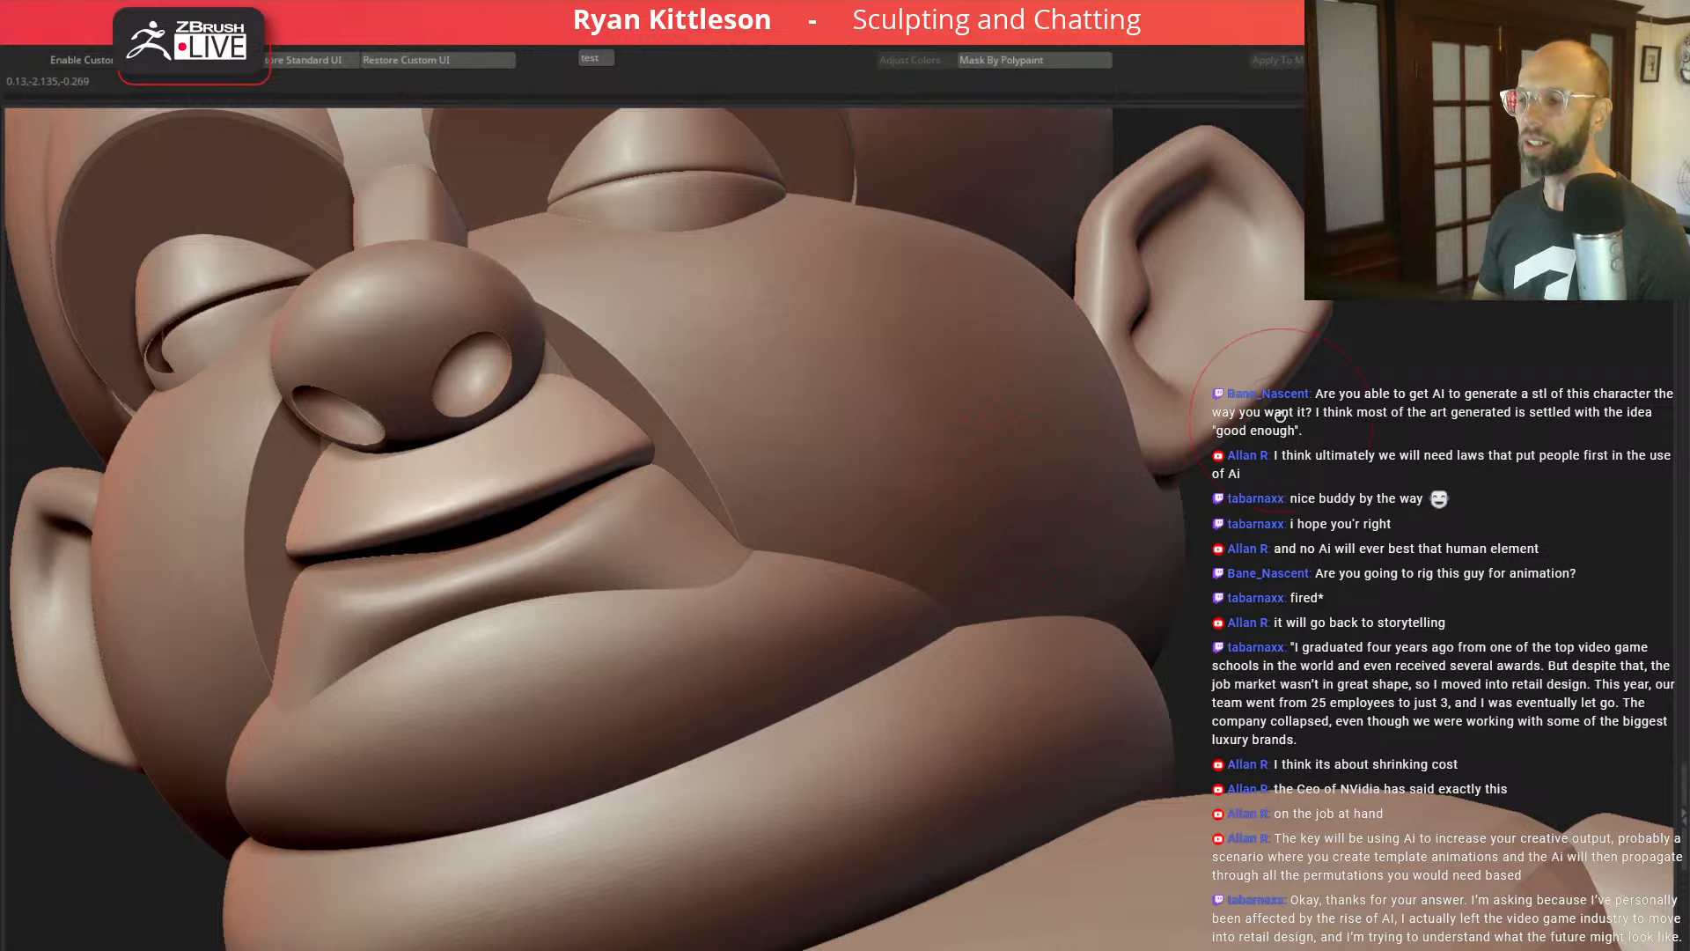
pyautogui.keyDown('alt'); pyautogui.moveTo(1351, 529); pyautogui.dragTo(1110, 403); pyautogui.keyUp('alt')
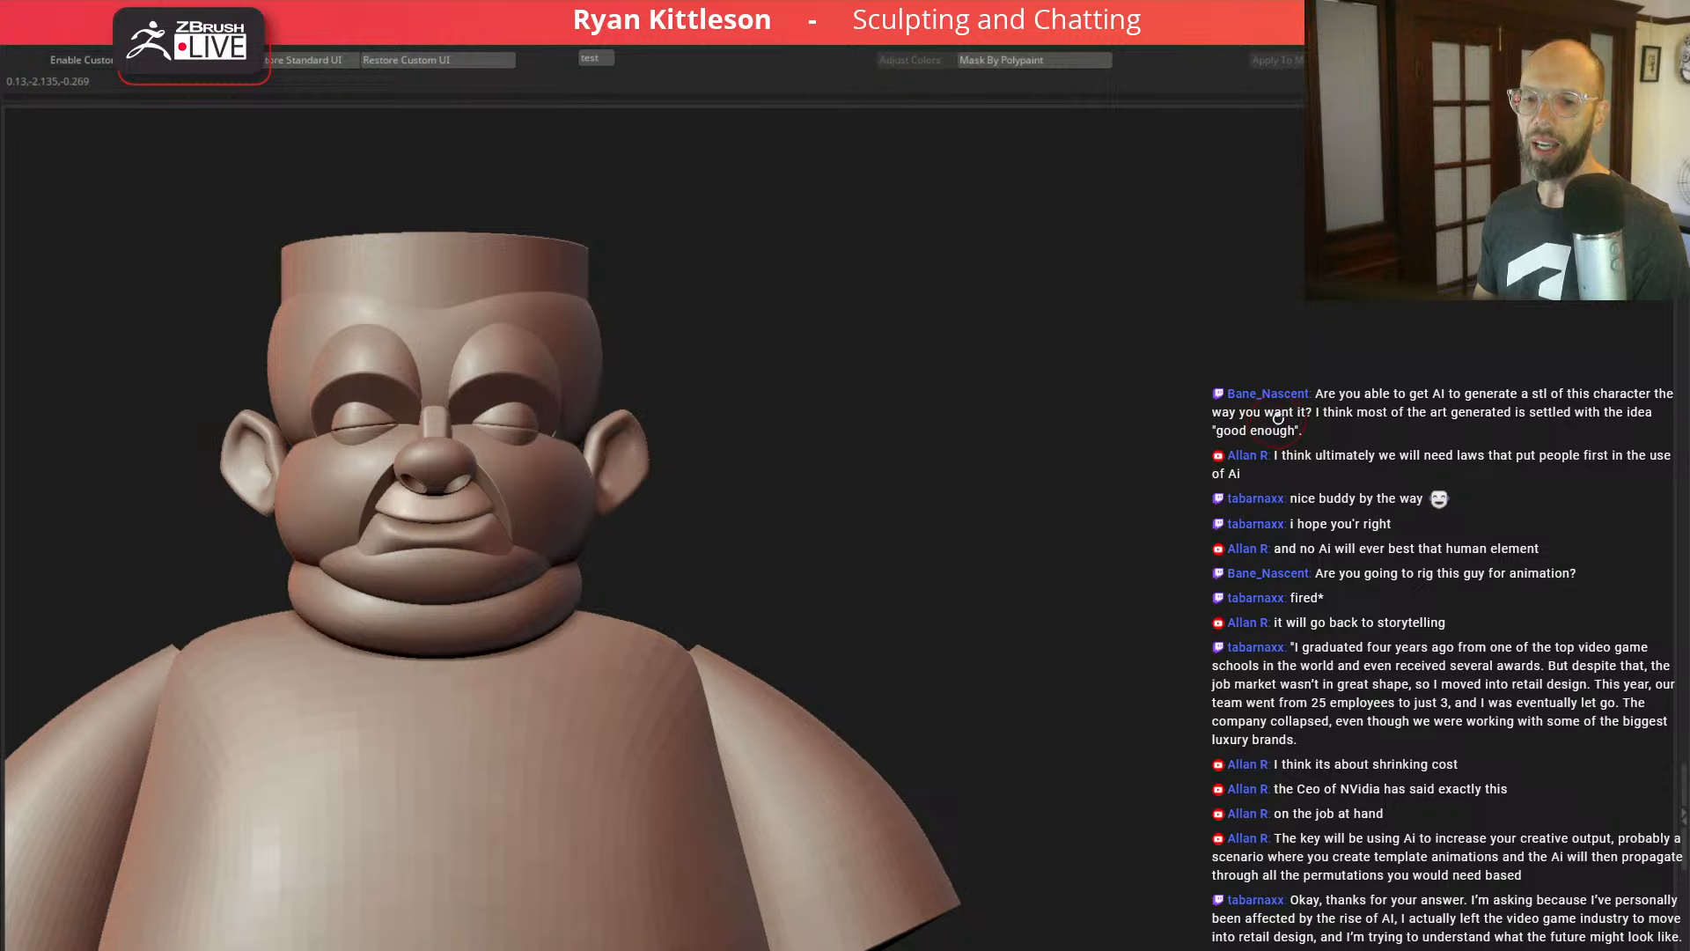
pyautogui.moveTo(1017, 402); pyautogui.dragTo(1226, 424)
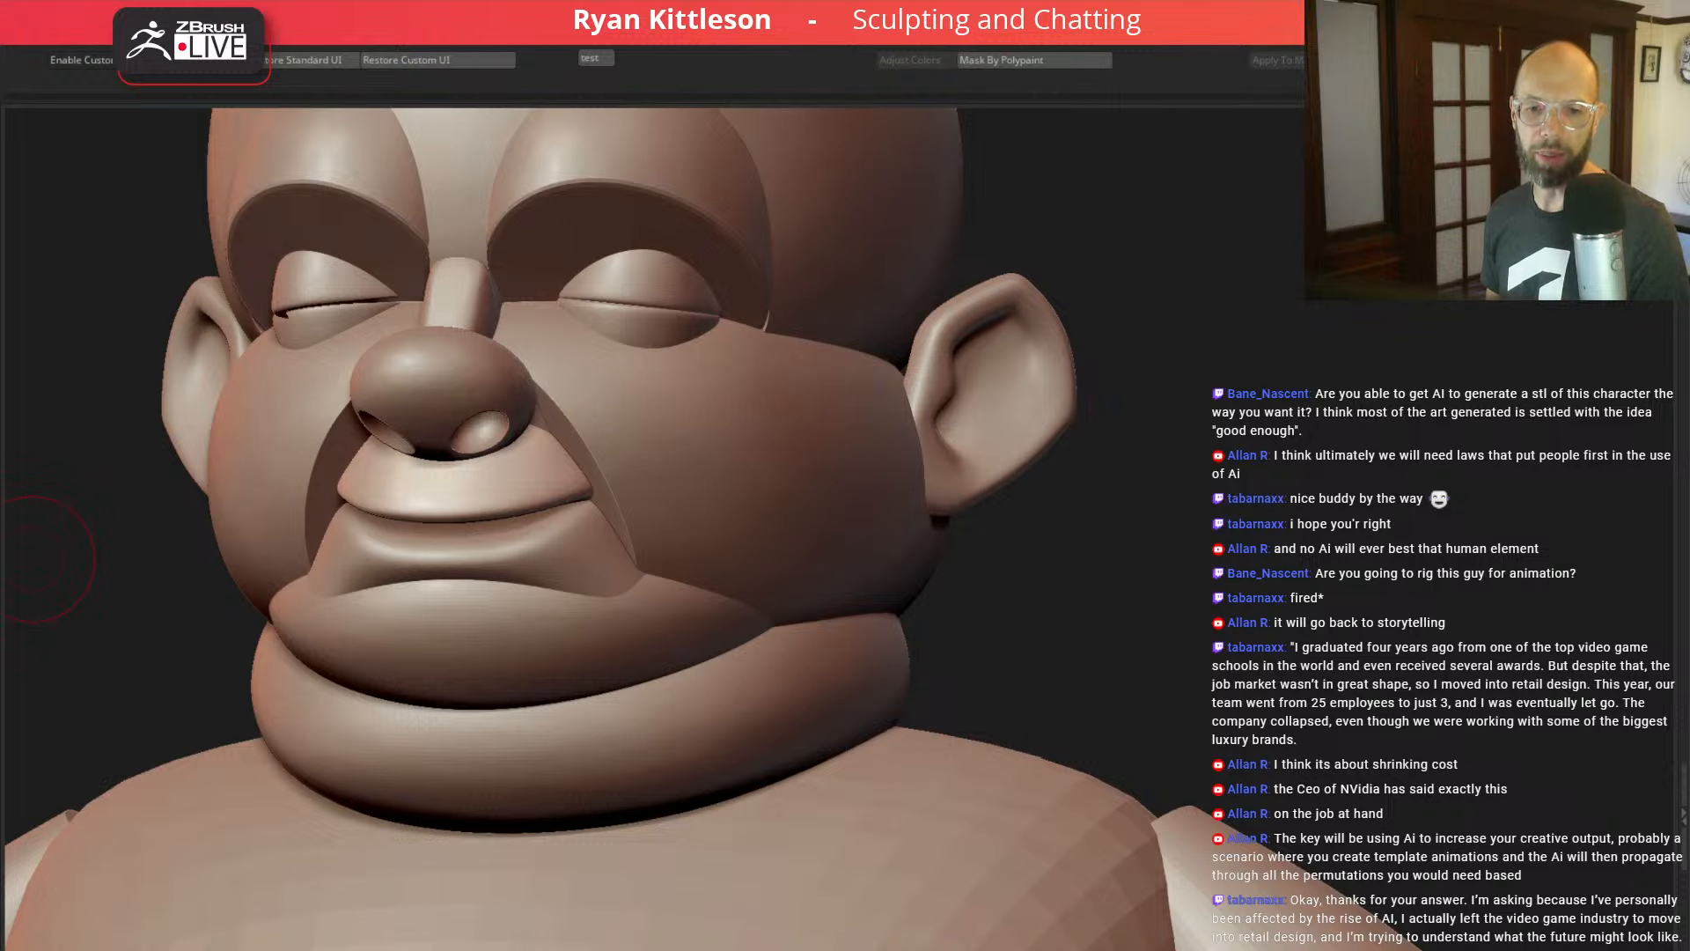
# Step: Lay out six reference drawings of the character over the sculpt for comparison
pyautogui.moveTo(0, 572); pyautogui.dragTo(134, 123)
pyautogui.moveTo(0, 264); pyautogui.dragTo(534, 145)
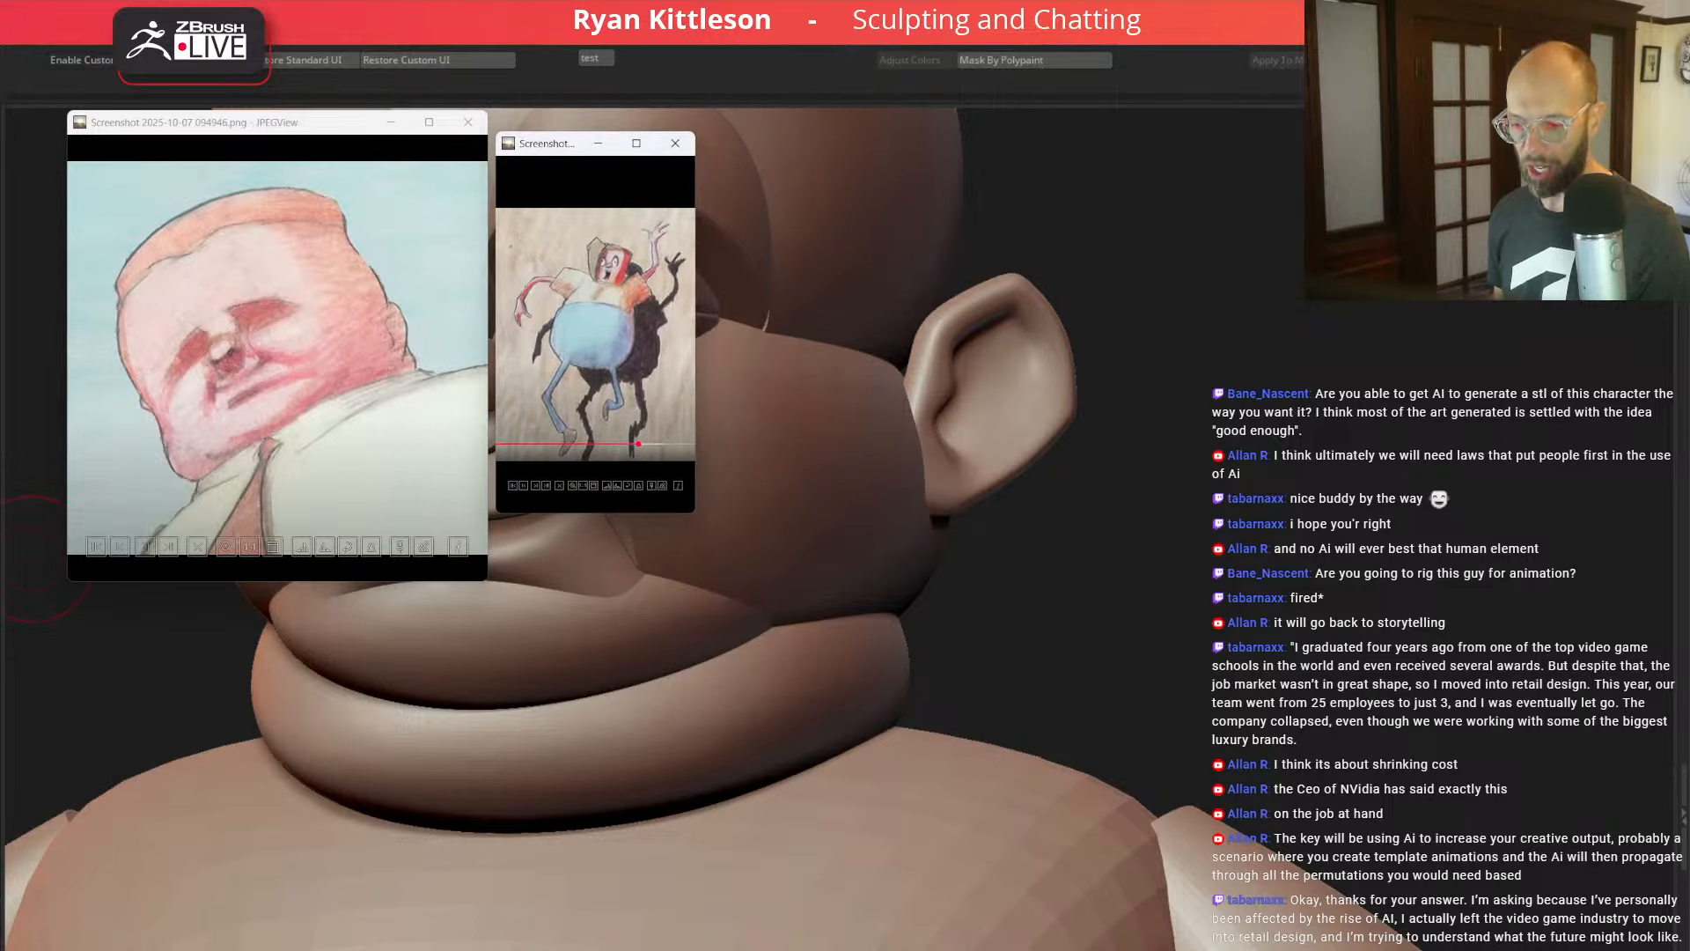
pyautogui.moveTo(0, 950); pyautogui.dragTo(272, 603)
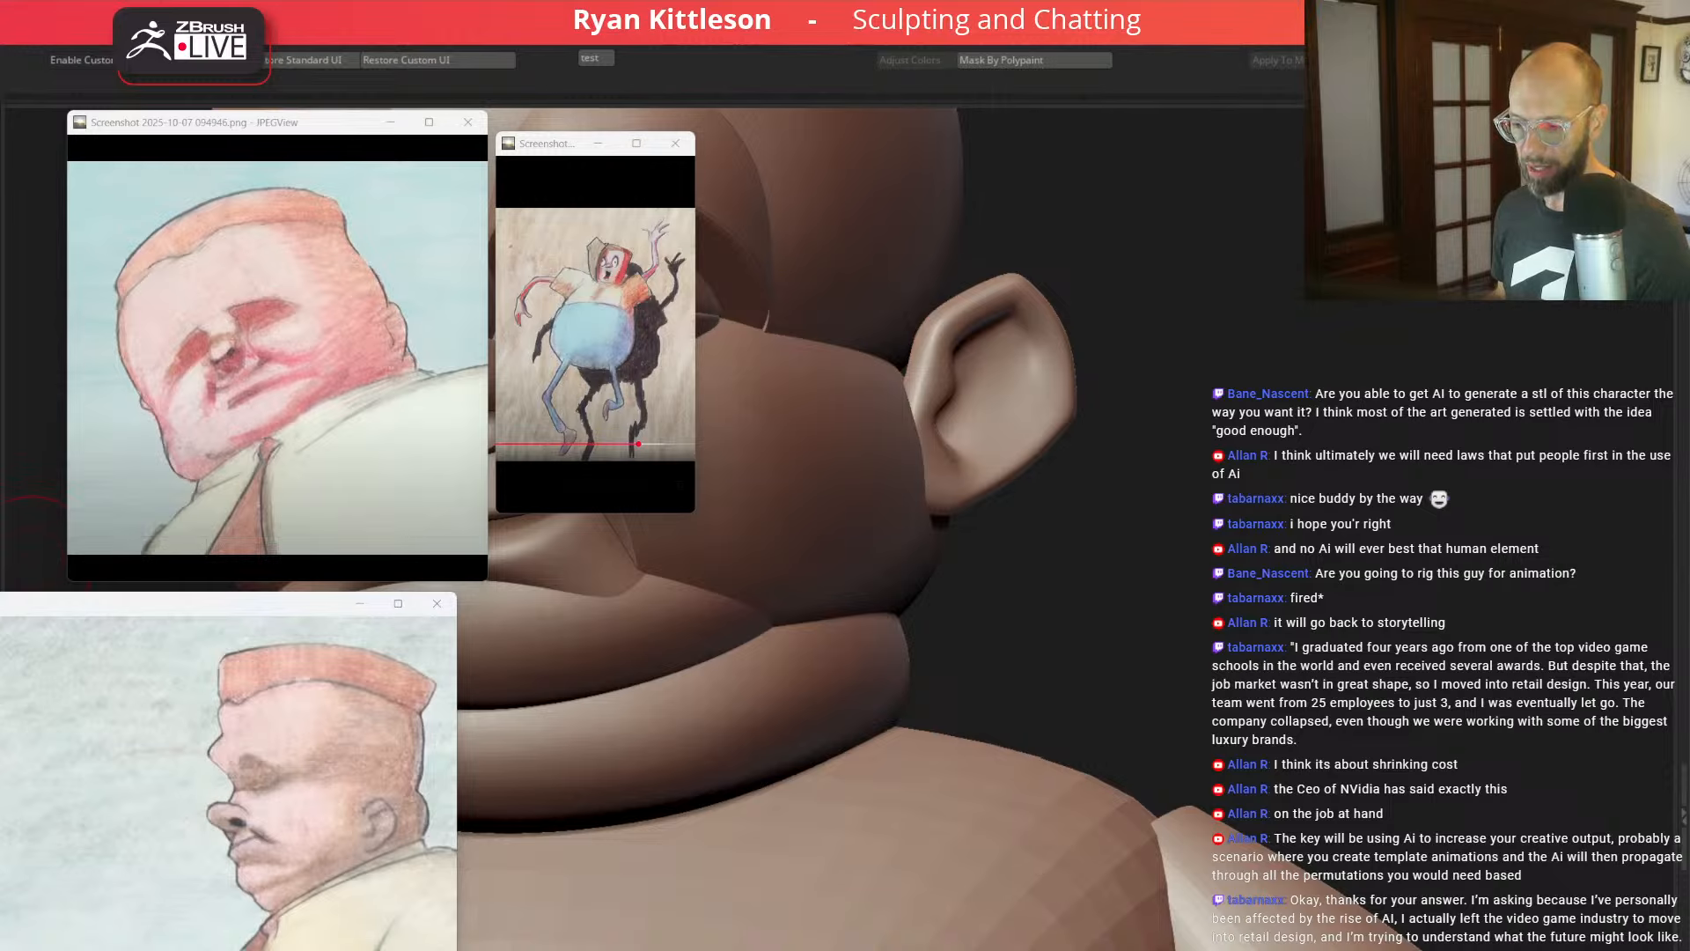
pyautogui.moveTo(0, 950); pyautogui.dragTo(656, 608)
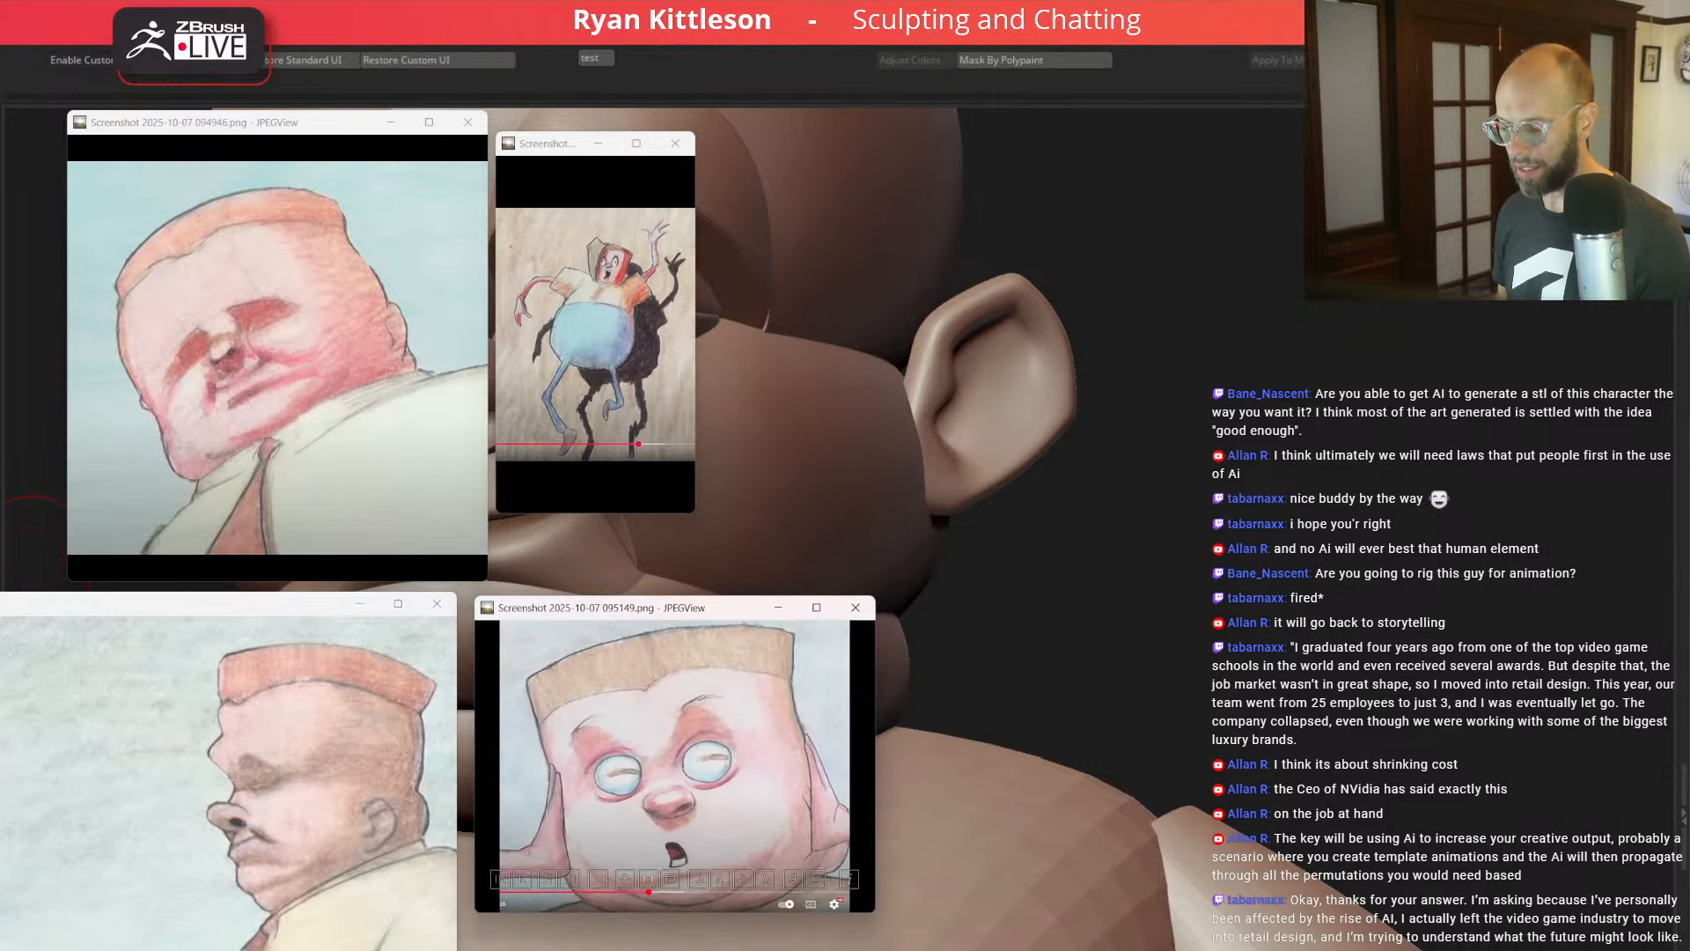
pyautogui.moveTo(0, 950); pyautogui.dragTo(1010, 614)
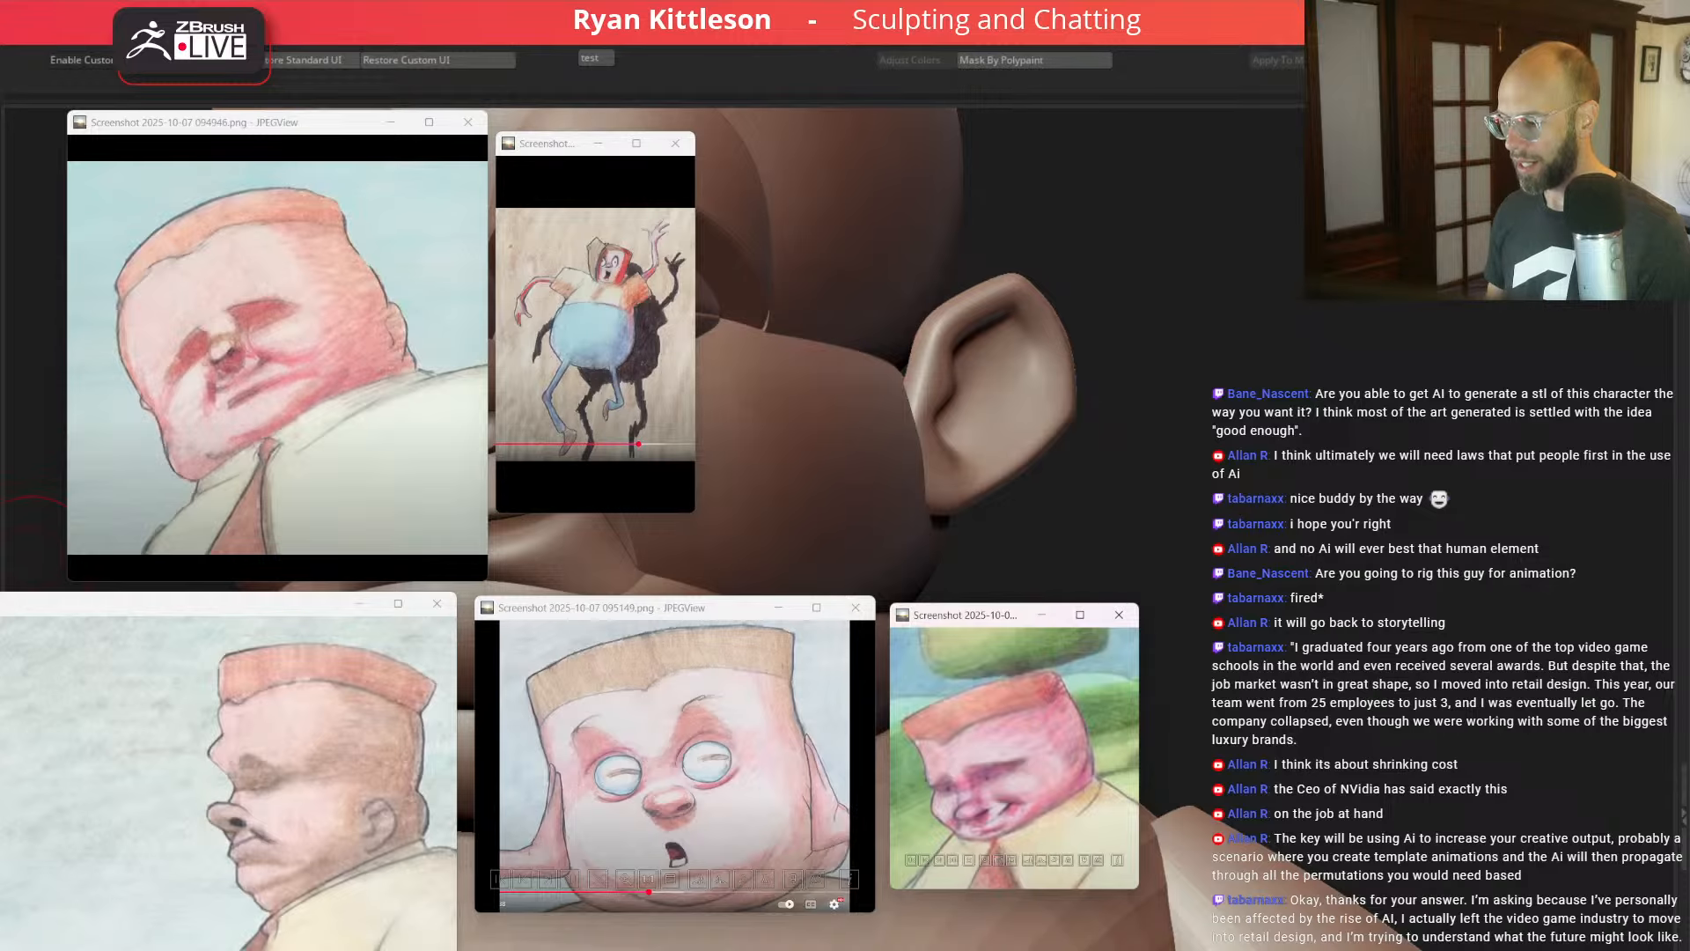
pyautogui.moveTo(0, 950); pyautogui.dragTo(1196, 46)
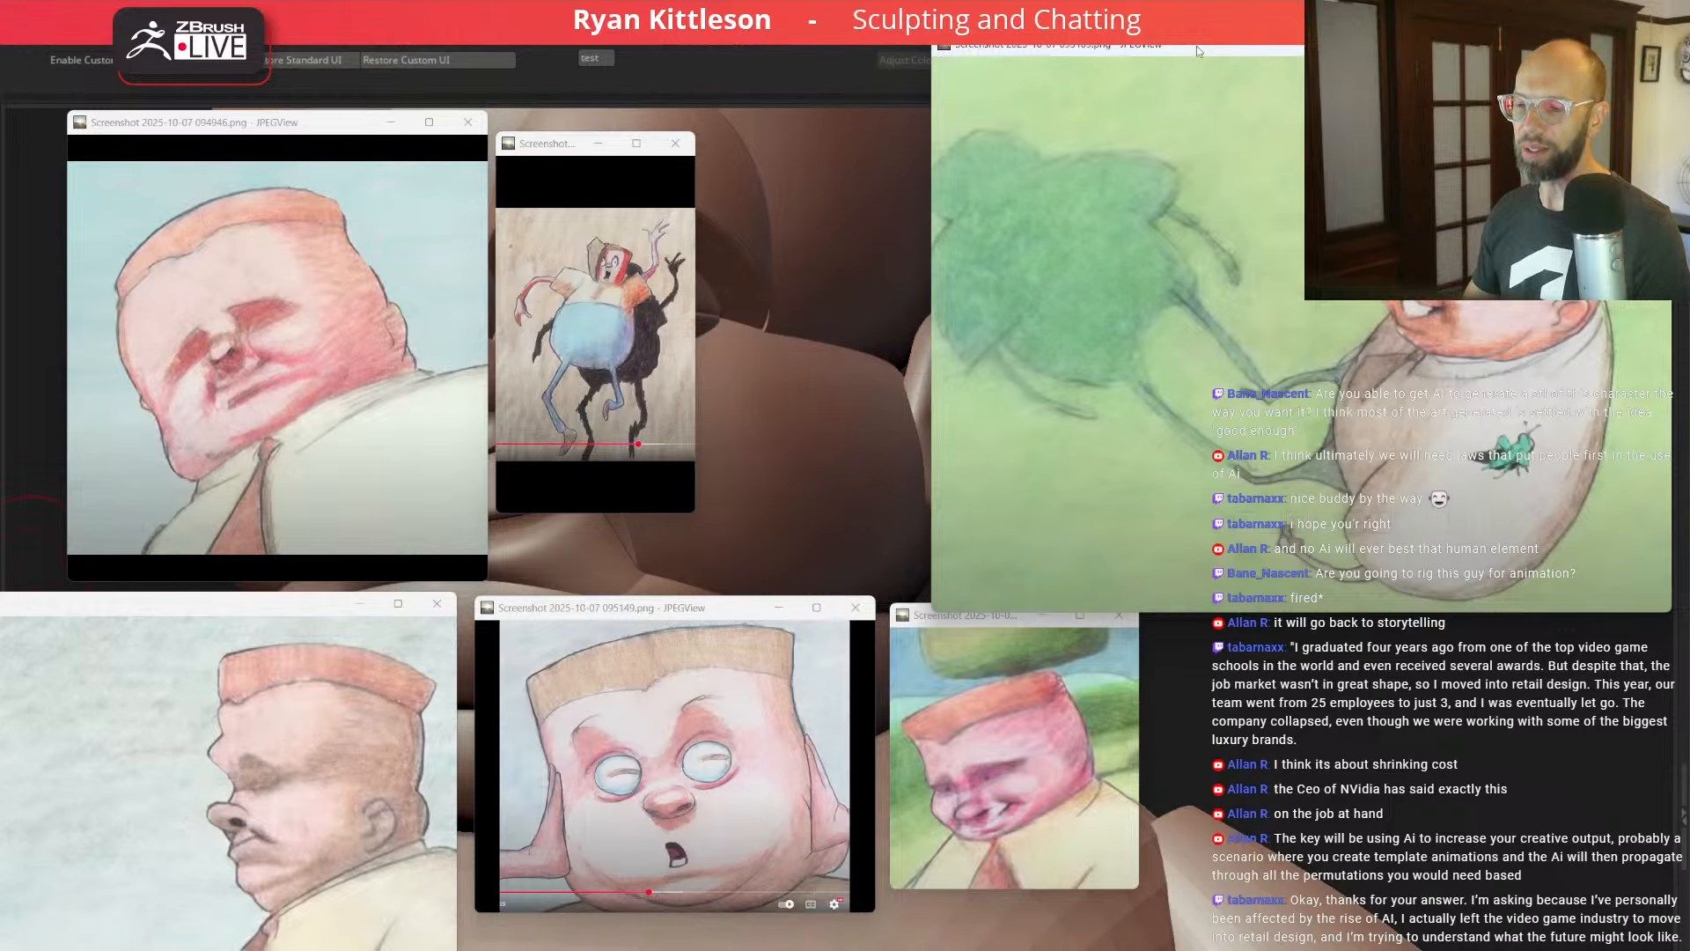
# Step: Move all the reference drawings back off the sculpting view
pyautogui.moveTo(1196, 46); pyautogui.dragTo(989, 950)
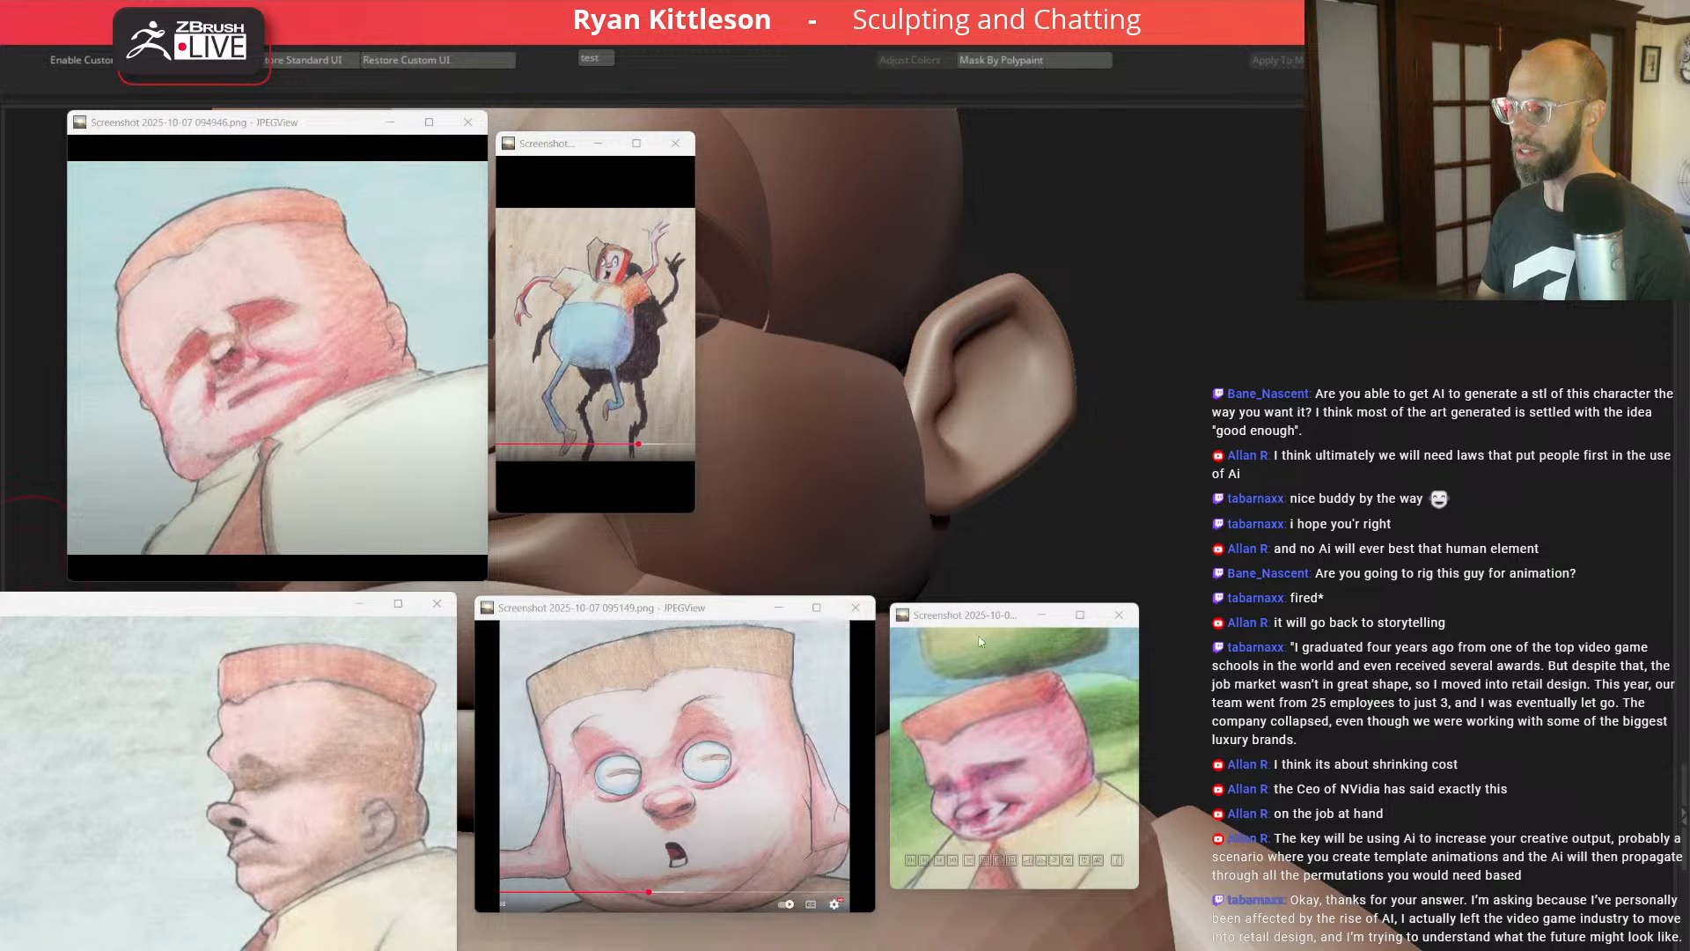
pyautogui.moveTo(1011, 615)
pyautogui.mouseDown()
pyautogui.moveTo(984, 618)
pyautogui.moveTo(933, 950)
pyautogui.mouseUp()
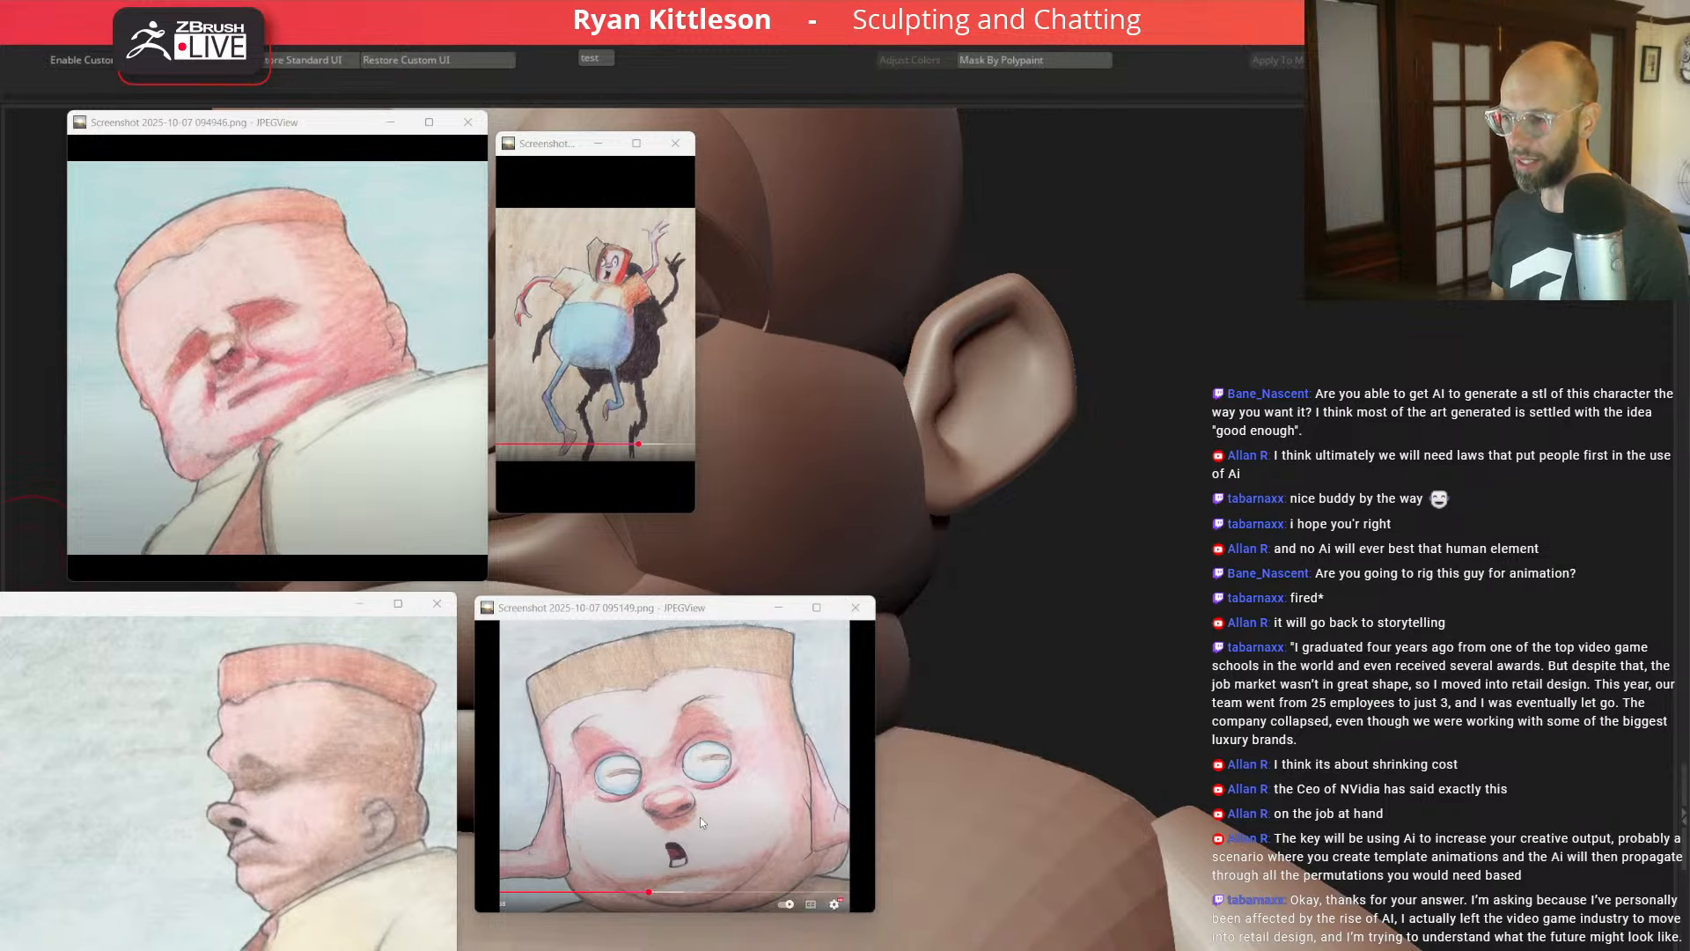
pyautogui.moveTo(699, 608)
pyautogui.mouseDown()
pyautogui.moveTo(631, 612)
pyautogui.moveTo(631, 950)
pyautogui.mouseUp()
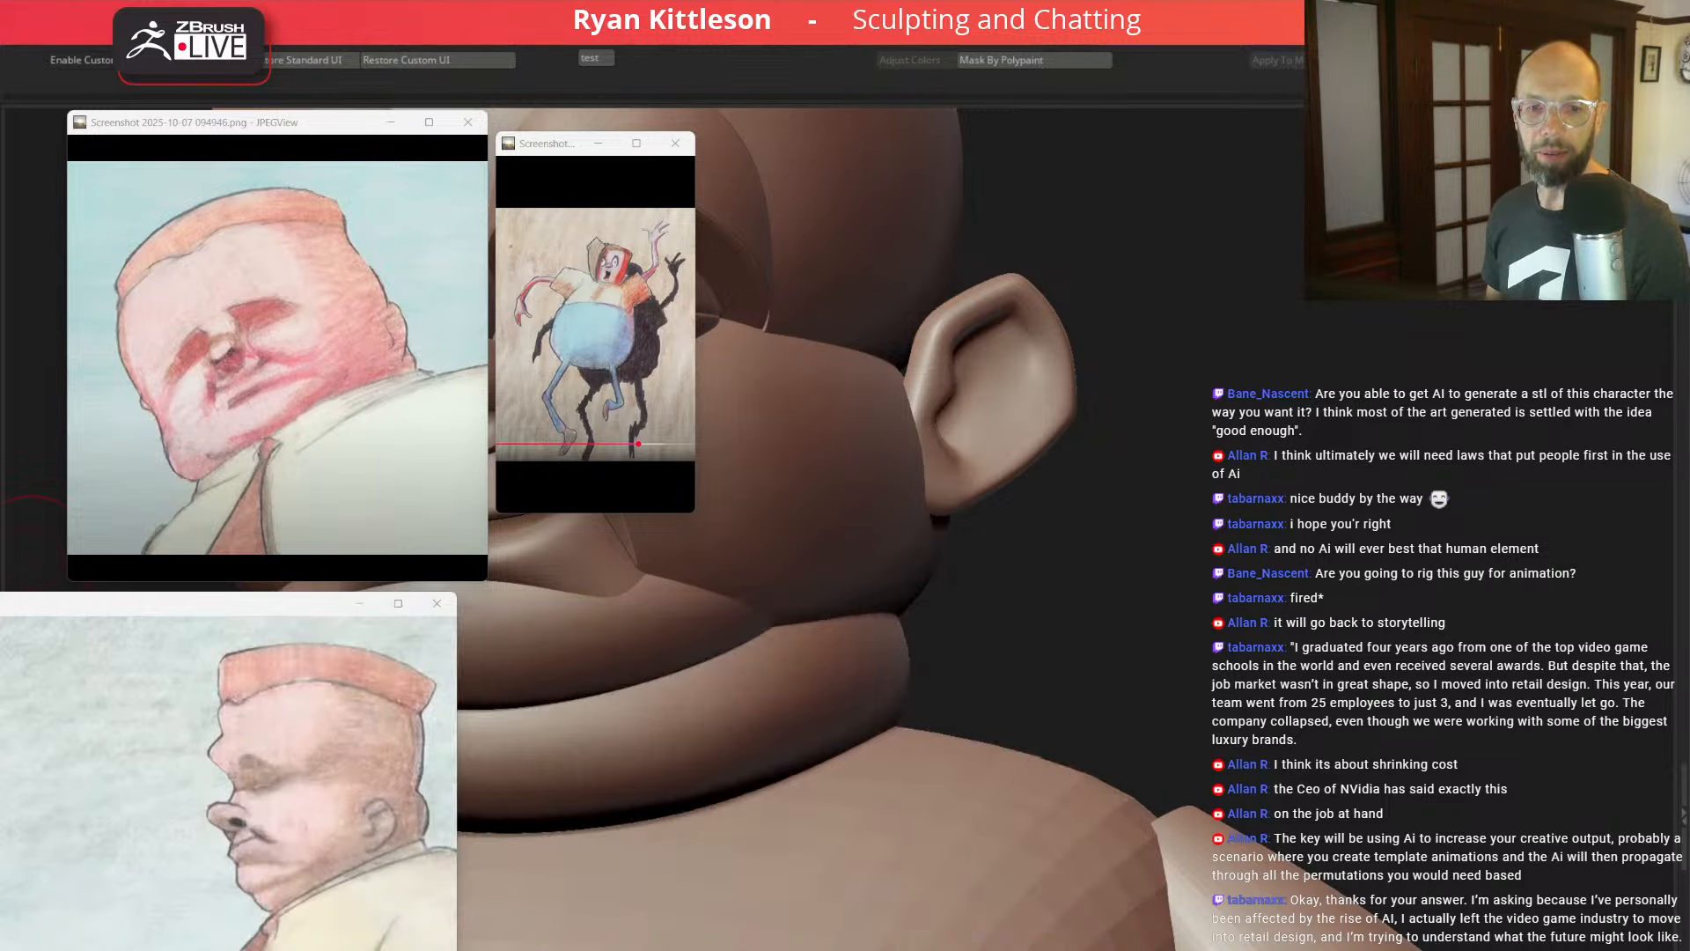
pyautogui.moveTo(260, 606); pyautogui.dragTo(260, 950)
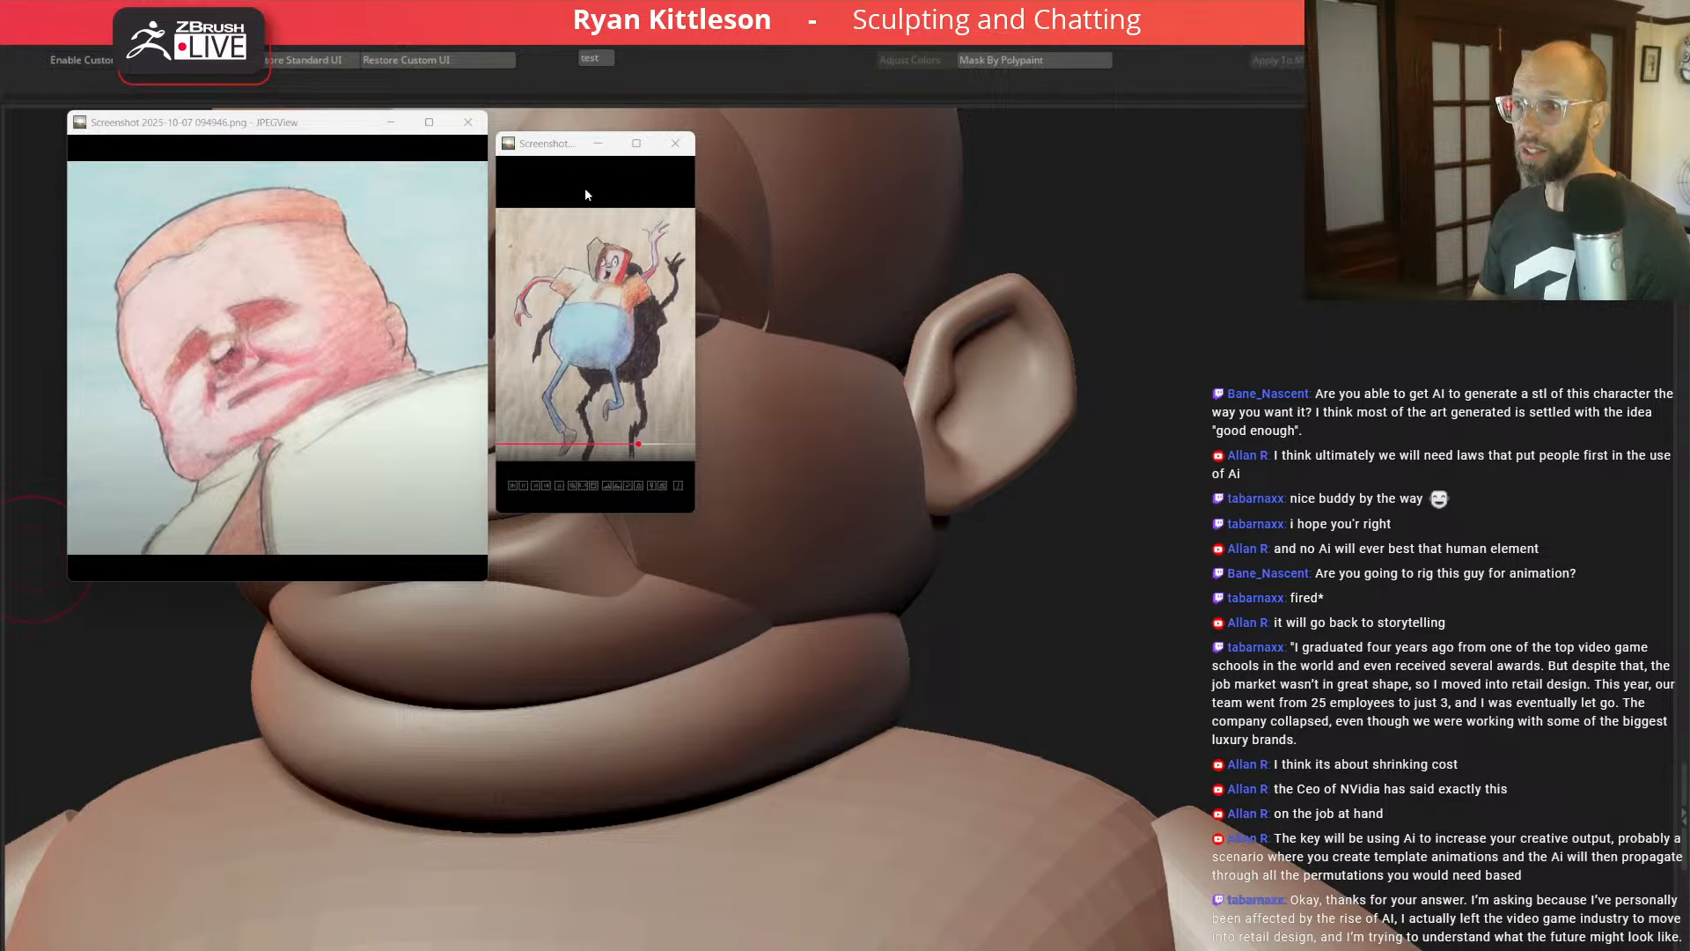
pyautogui.moveTo(554, 141); pyautogui.dragTo(607, 950)
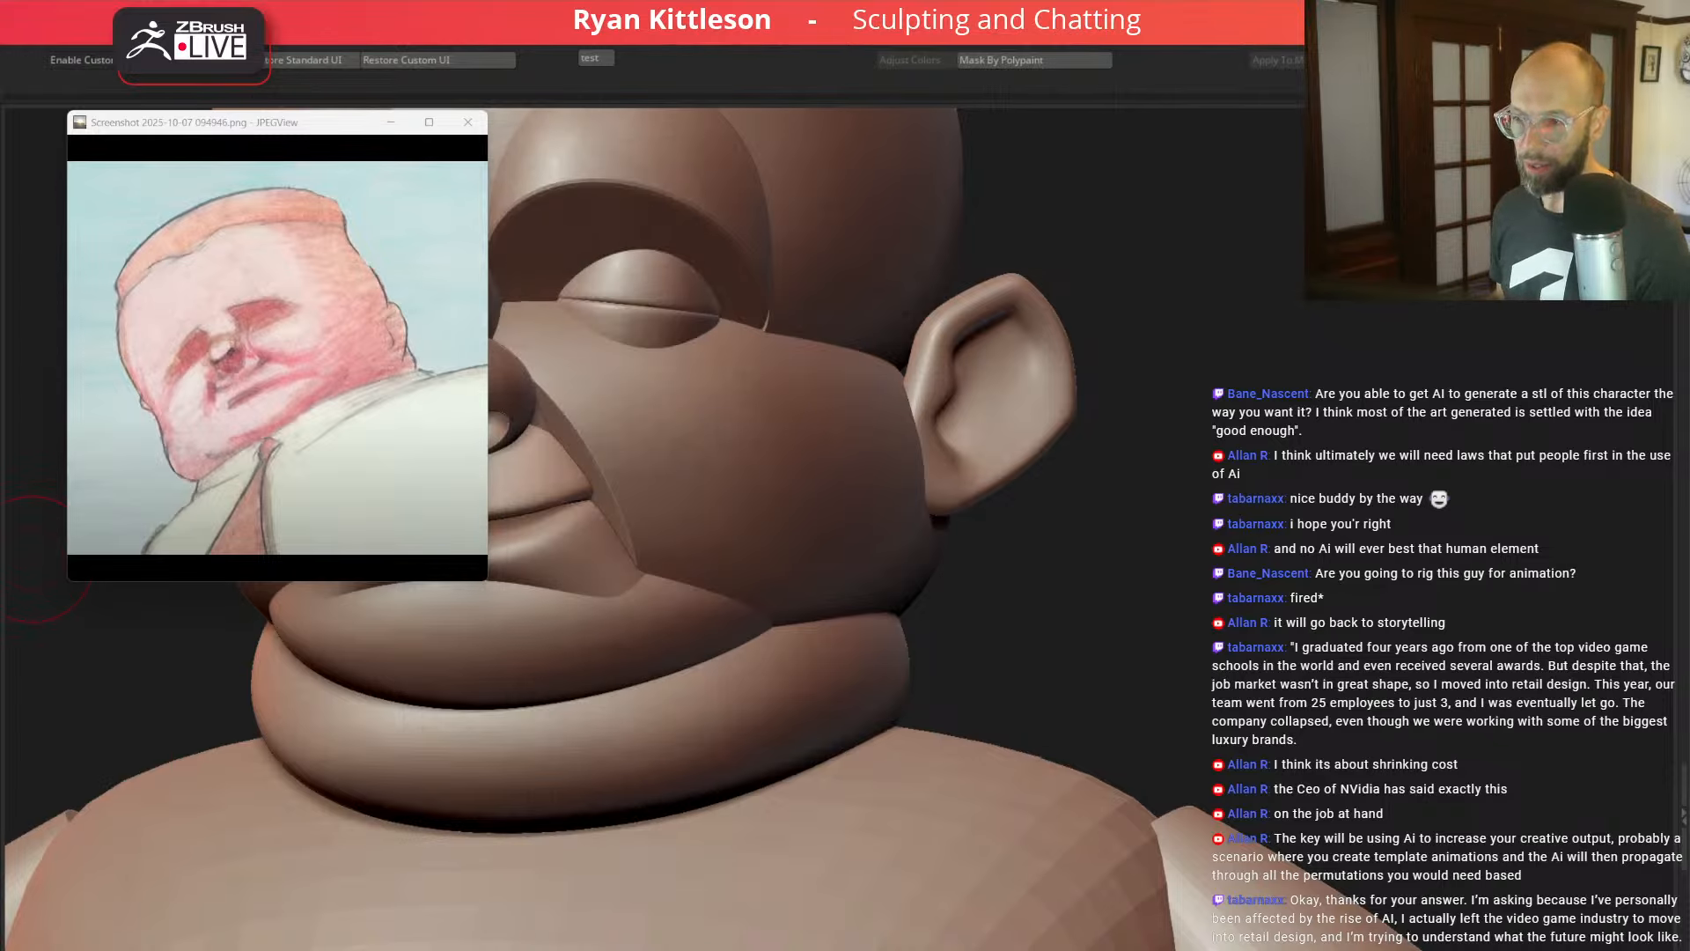
pyautogui.moveTo(283, 123)
pyautogui.mouseDown()
pyautogui.moveTo(453, 174)
pyautogui.moveTo(83, 345)
pyautogui.moveTo(188, 825)
pyautogui.moveTo(194, 950)
pyautogui.mouseUp()
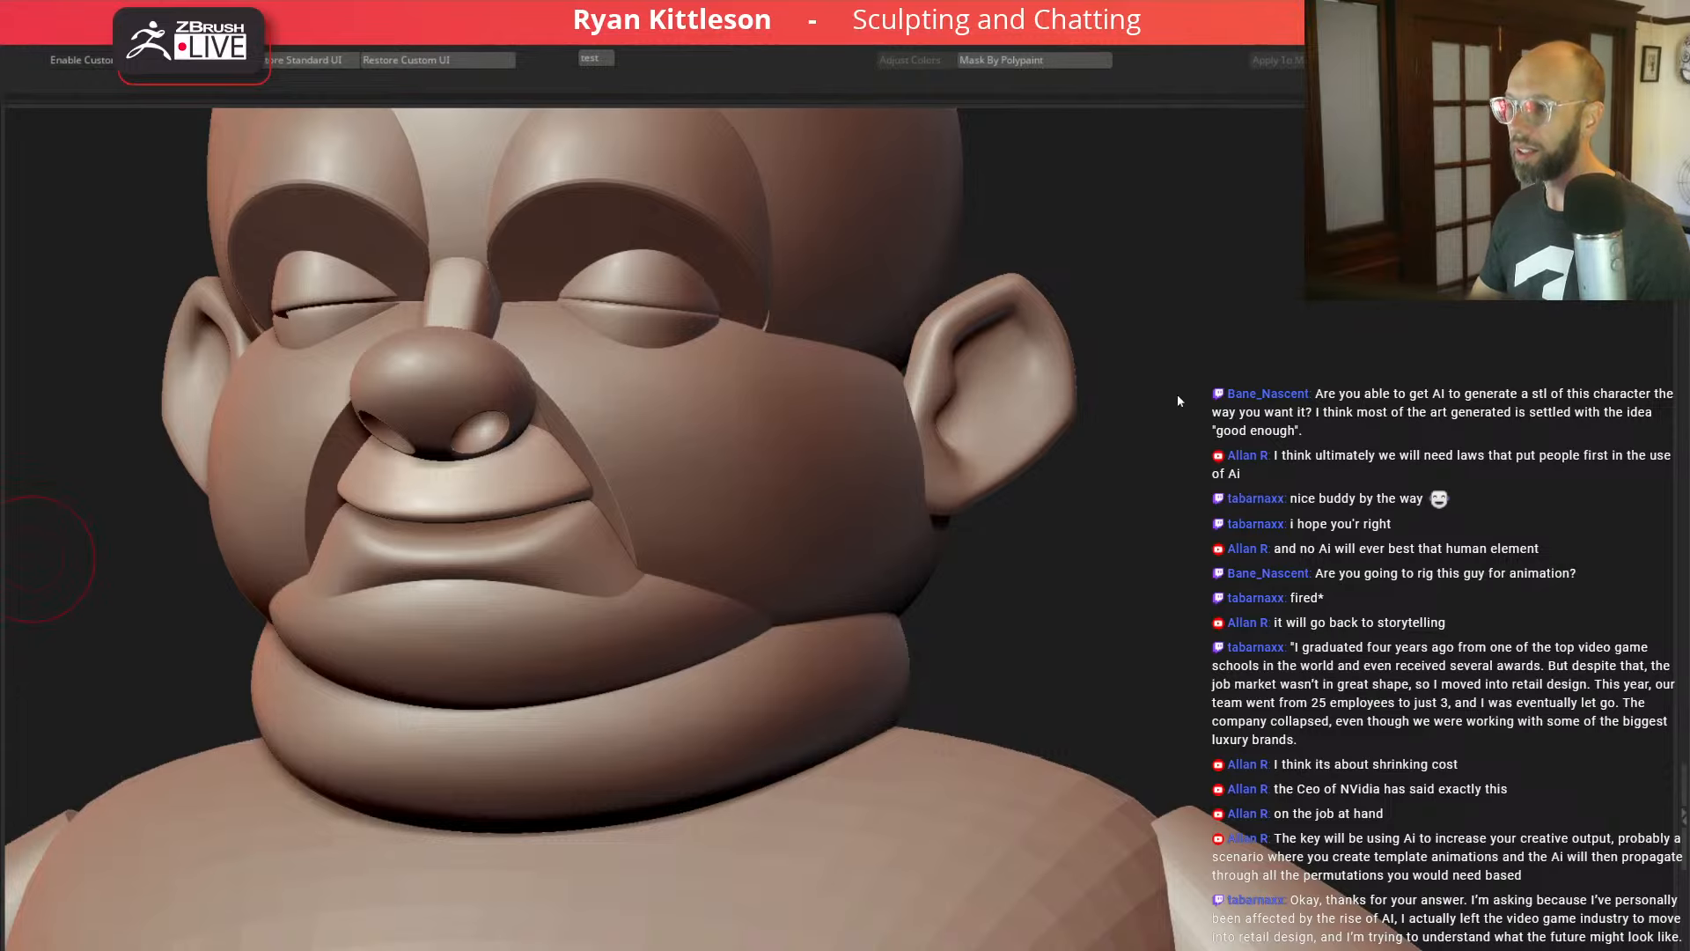
# Step: Examine the whole figure's proportions from the front and side, and check the face close up
pyautogui.moveTo(1178, 401)
pyautogui.mouseDown()
pyautogui.moveTo(1233, 435)
pyautogui.moveTo(1075, 337)
pyautogui.mouseUp()
pyautogui.keyDown('alt'); pyautogui.moveTo(1066, 403); pyautogui.dragTo(980, 391); pyautogui.keyUp('alt')
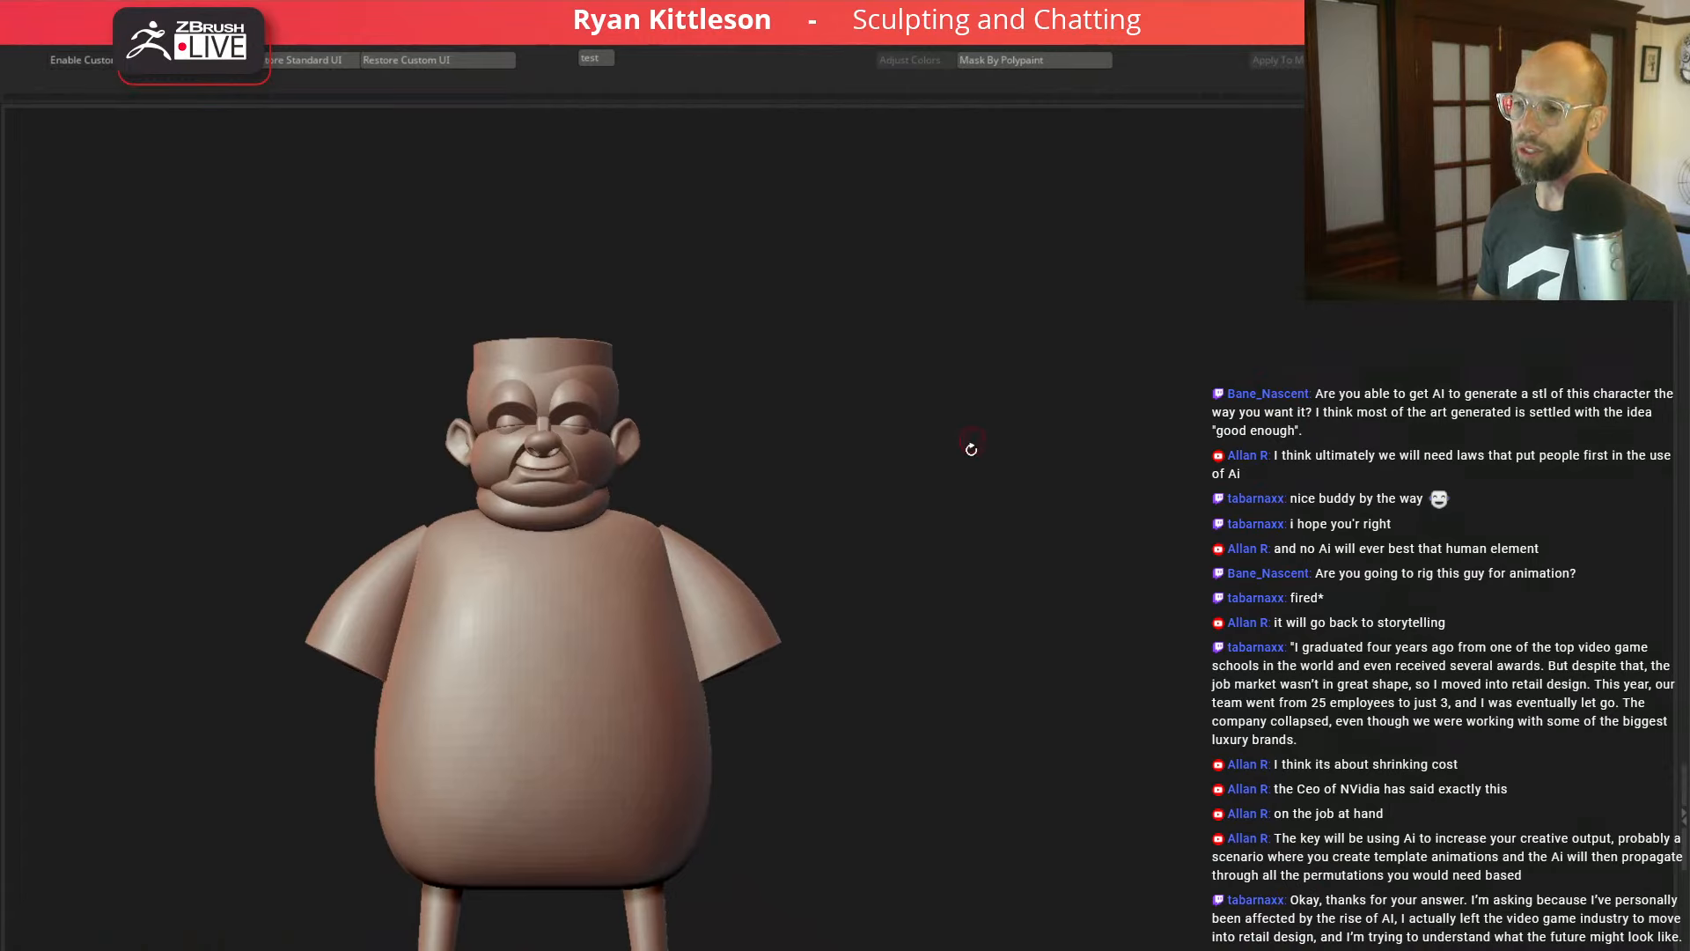
pyautogui.moveTo(969, 449)
pyautogui.mouseDown()
pyautogui.moveTo(951, 472)
pyautogui.moveTo(892, 478)
pyautogui.moveTo(916, 479)
pyautogui.mouseUp()
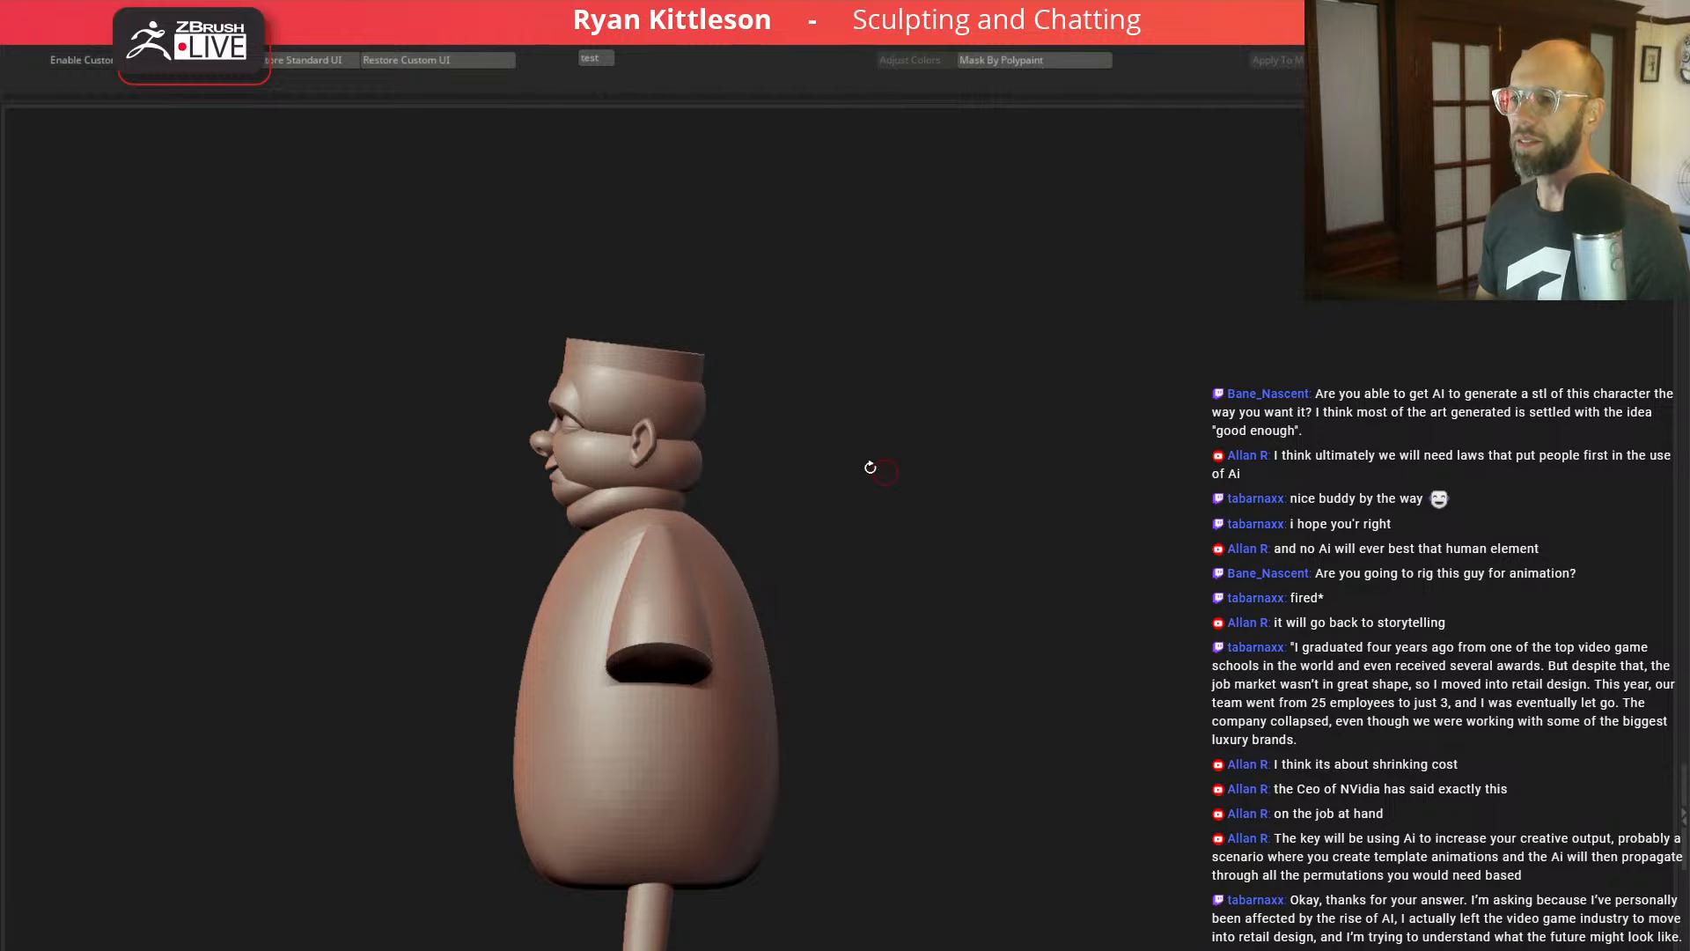
pyautogui.moveTo(863, 475)
pyautogui.keyDown('shift'); pyautogui.mouseDown()
pyautogui.moveTo(914, 452)
pyautogui.moveTo(942, 506)
pyautogui.mouseUp(); pyautogui.keyUp('shift')
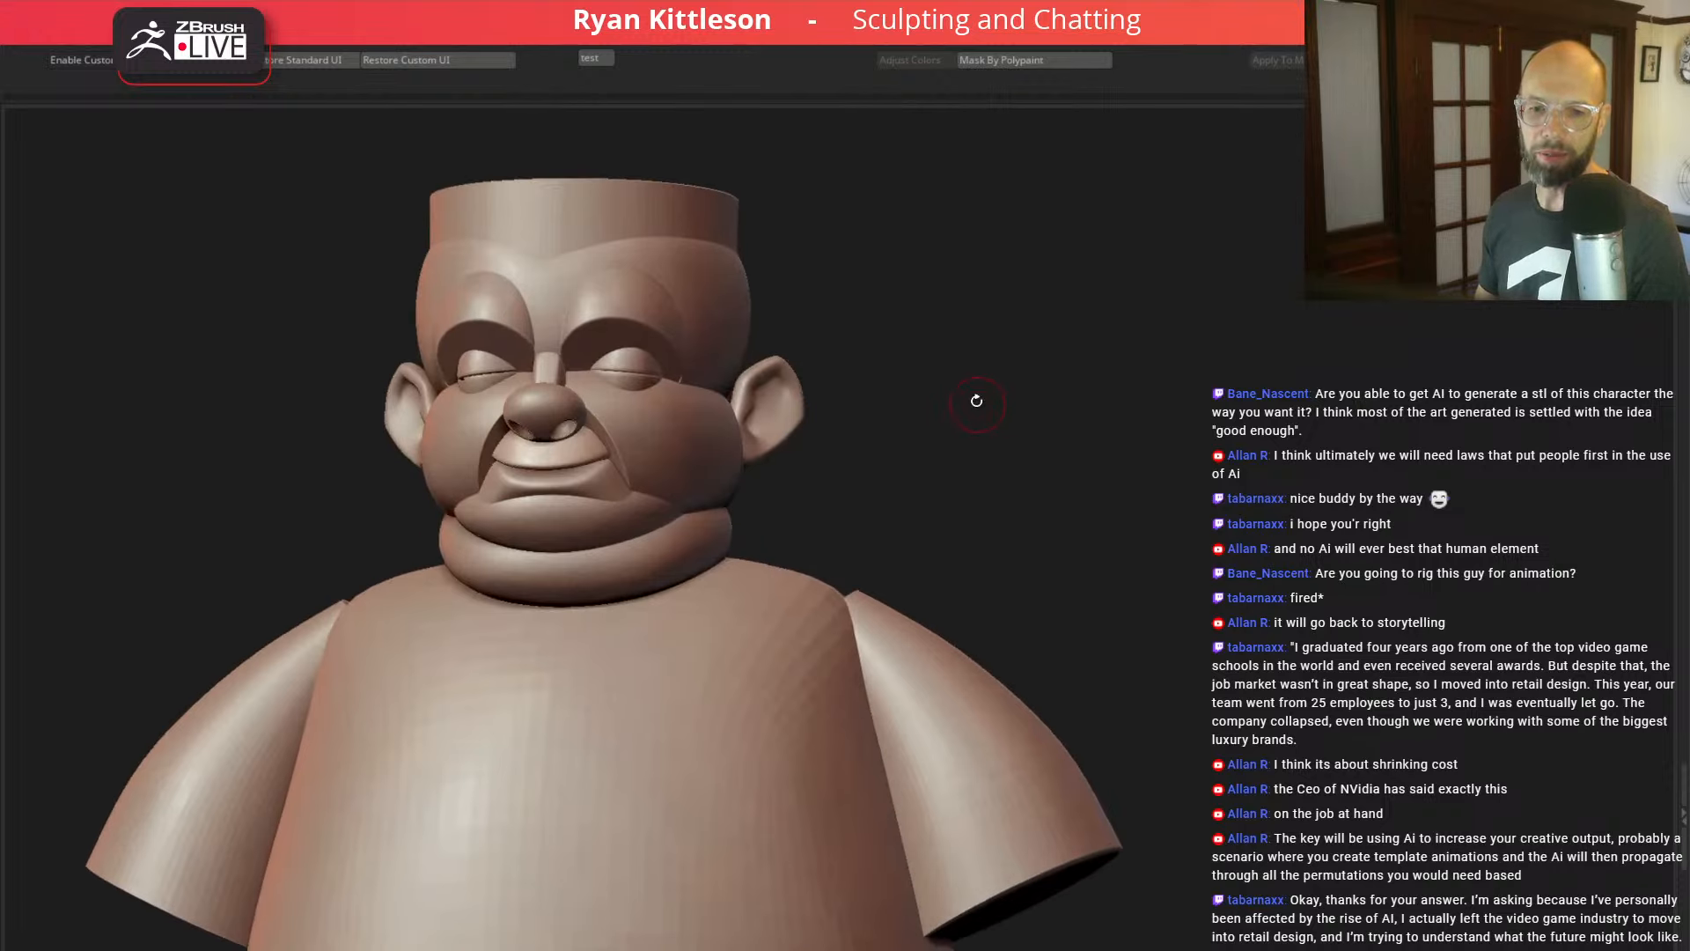
pyautogui.moveTo(977, 400)
pyautogui.mouseDown()
pyautogui.moveTo(1003, 404)
pyautogui.moveTo(993, 389)
pyautogui.mouseUp()
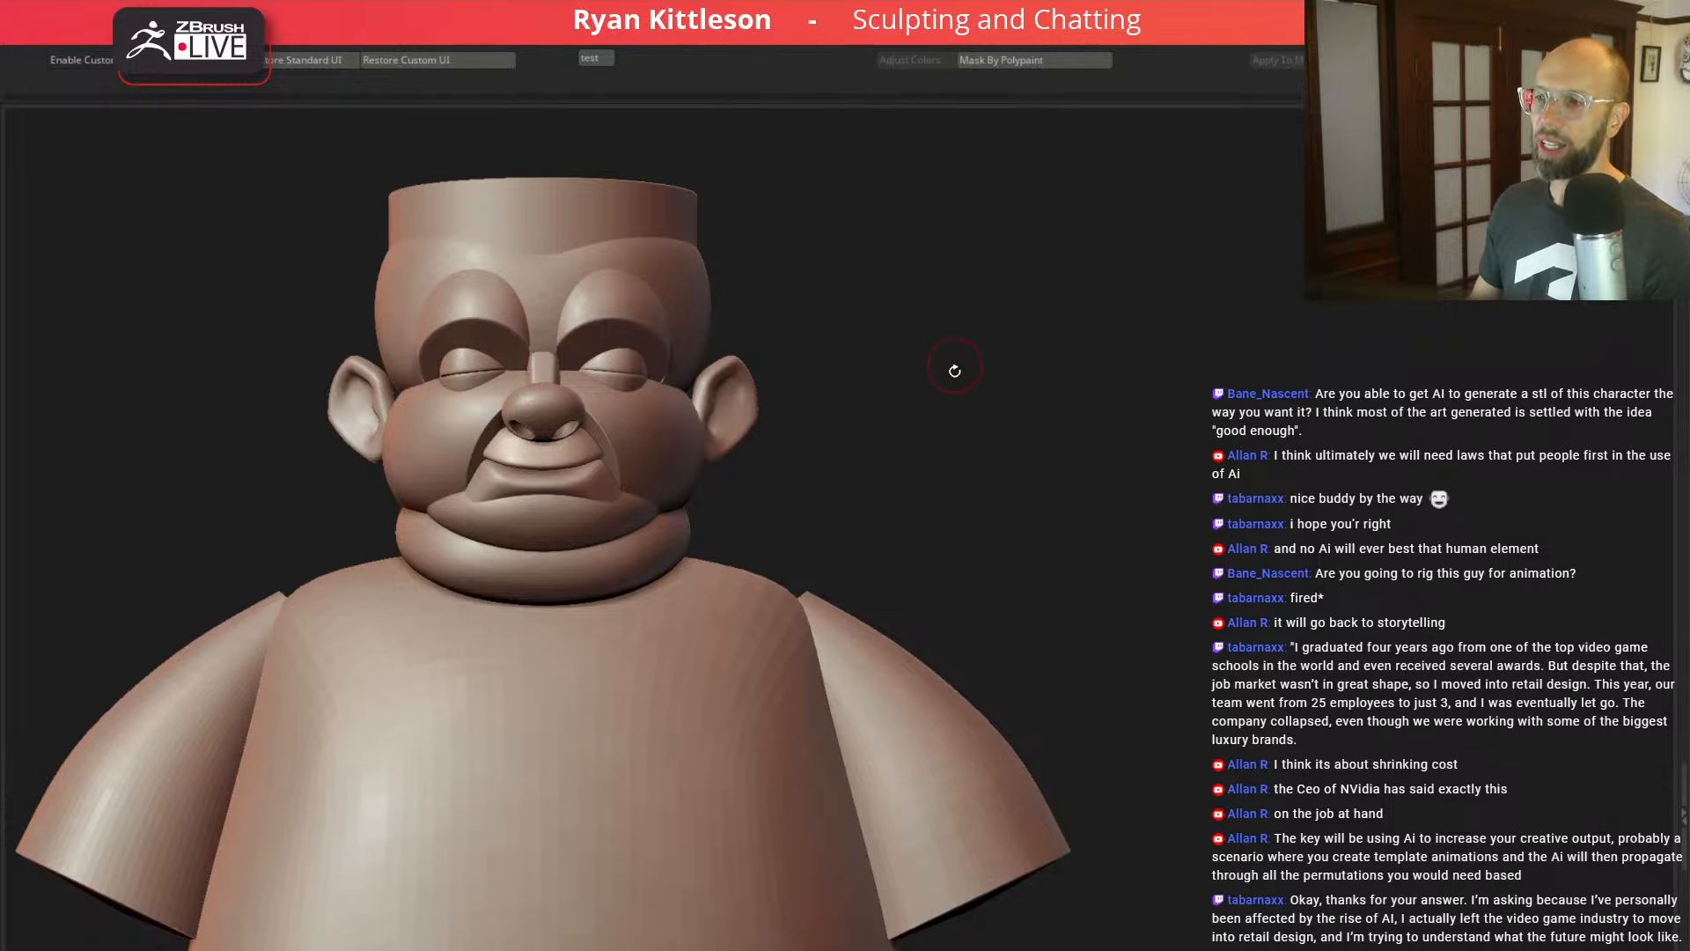
pyautogui.moveTo(1056, 367)
pyautogui.mouseDown()
pyautogui.moveTo(978, 362)
pyautogui.moveTo(1117, 358)
pyautogui.moveTo(985, 332)
pyautogui.mouseUp()
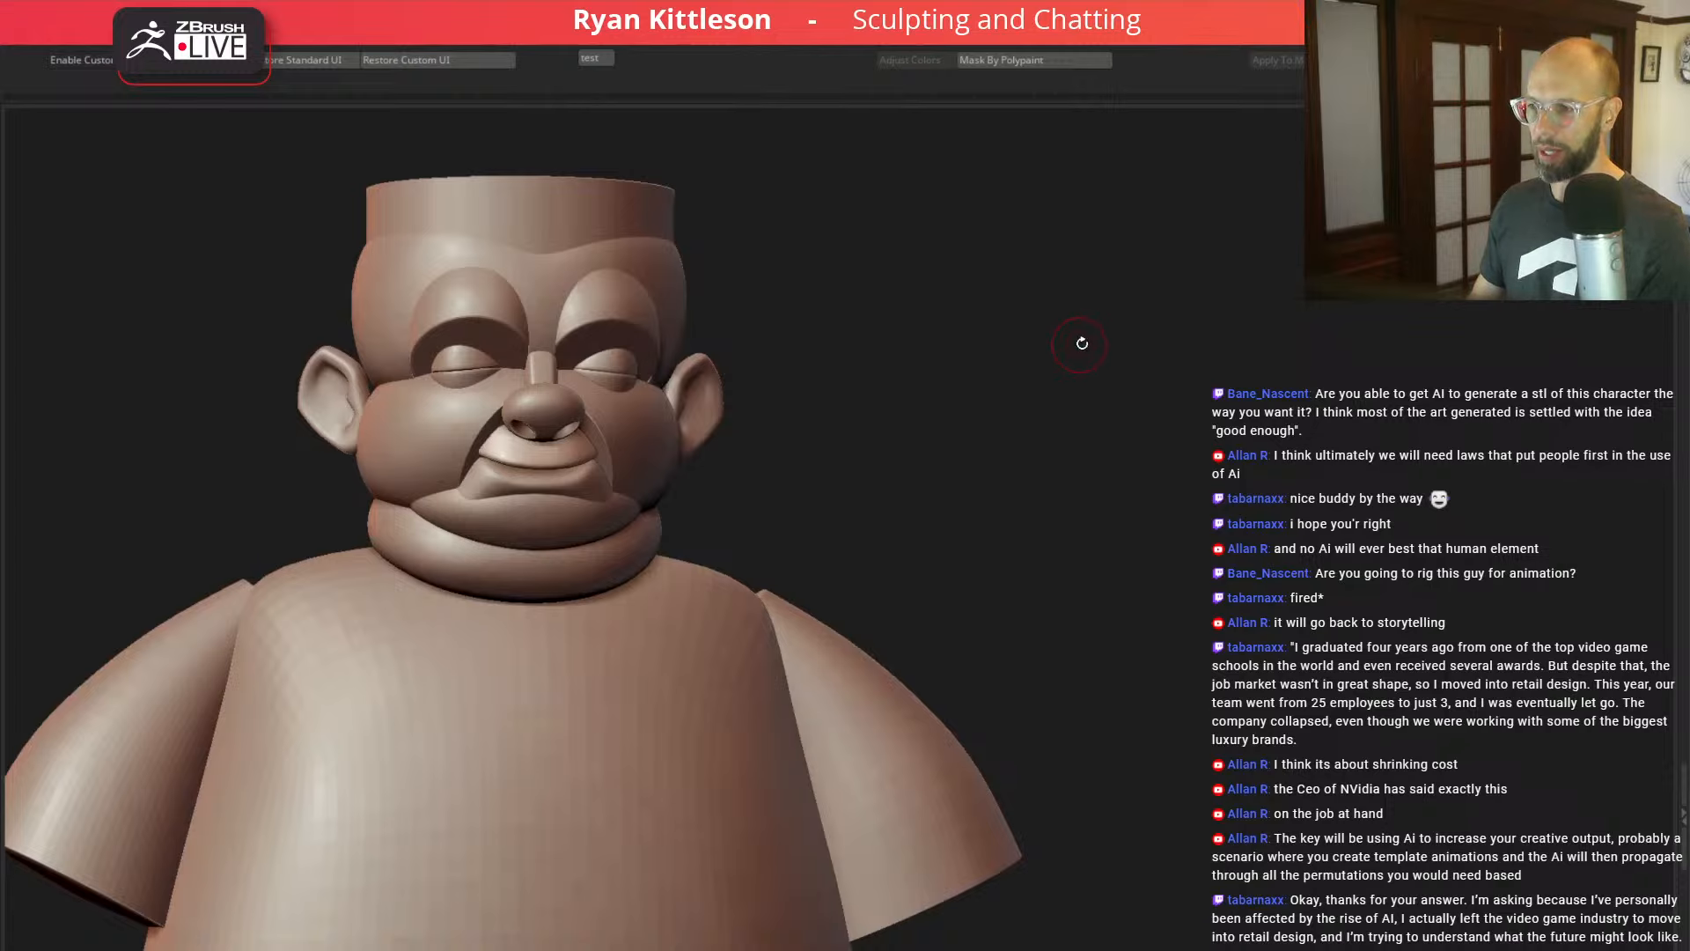
pyautogui.moveTo(1078, 401)
pyautogui.mouseDown()
pyautogui.moveTo(1033, 407)
pyautogui.moveTo(1084, 396)
pyautogui.moveTo(1049, 421)
pyautogui.mouseUp()
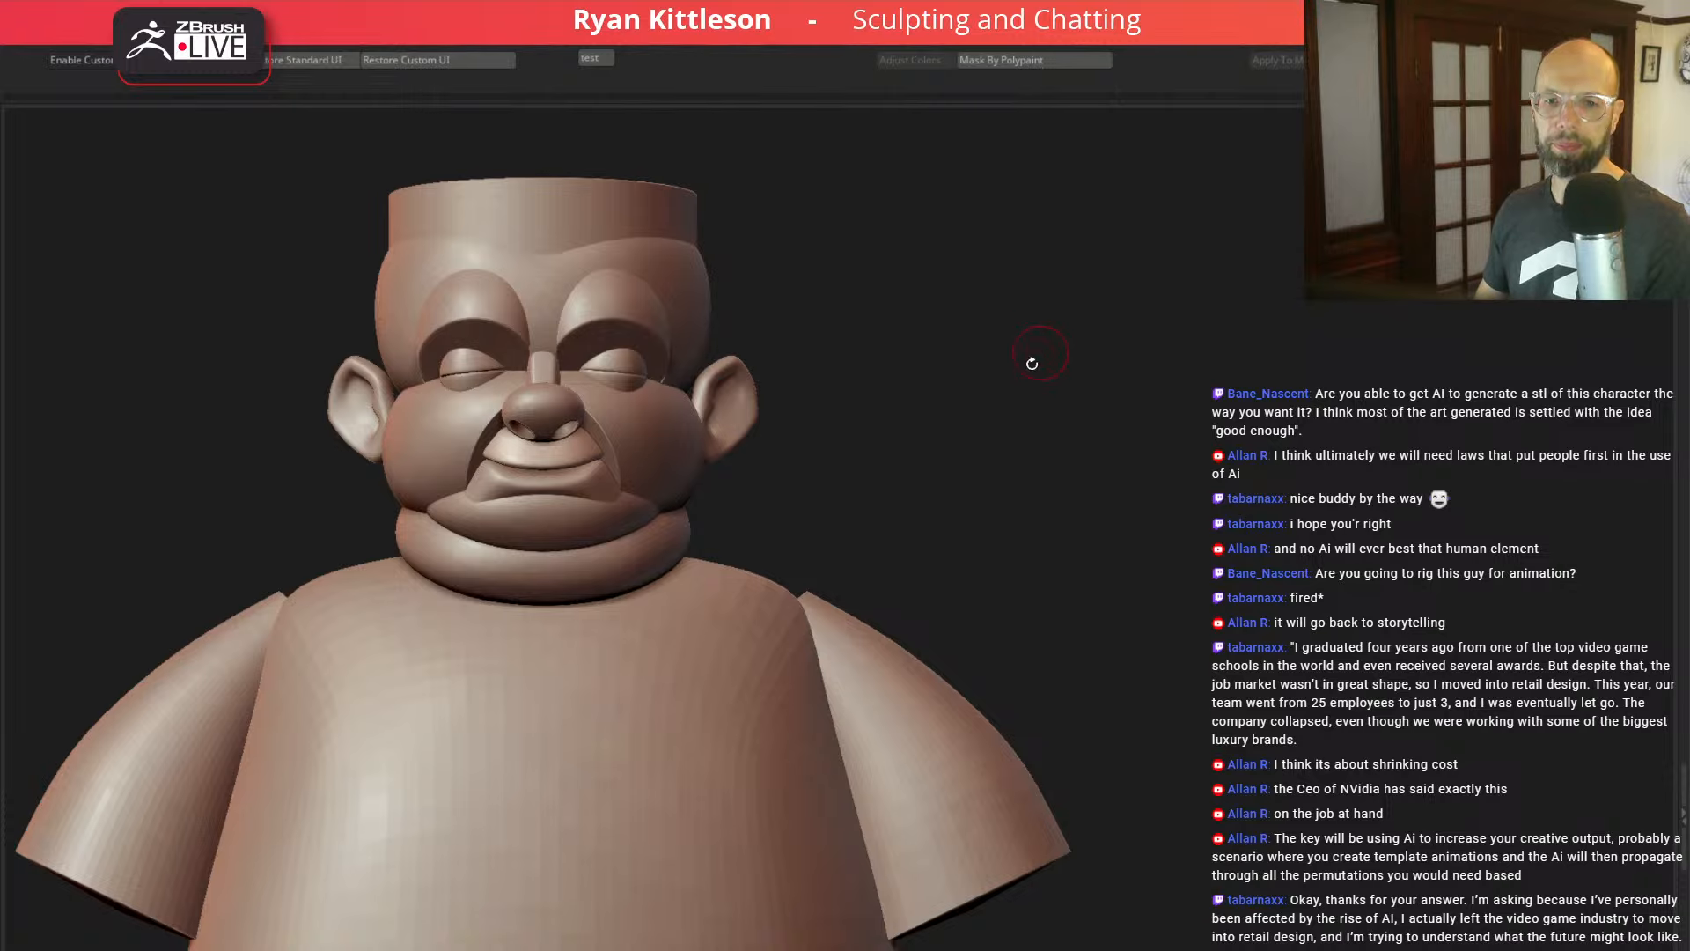
pyautogui.moveTo(1033, 428)
pyautogui.keyDown('alt'); pyautogui.mouseDown()
pyautogui.moveTo(996, 400)
pyautogui.moveTo(1063, 431)
pyautogui.mouseUp(); pyautogui.keyUp('alt')
pyautogui.moveTo(1030, 375)
pyautogui.keyDown('alt'); pyautogui.mouseDown()
pyautogui.moveTo(1045, 398)
pyautogui.moveTo(1007, 373)
pyautogui.moveTo(1168, 430)
pyautogui.mouseUp(); pyautogui.keyUp('alt')
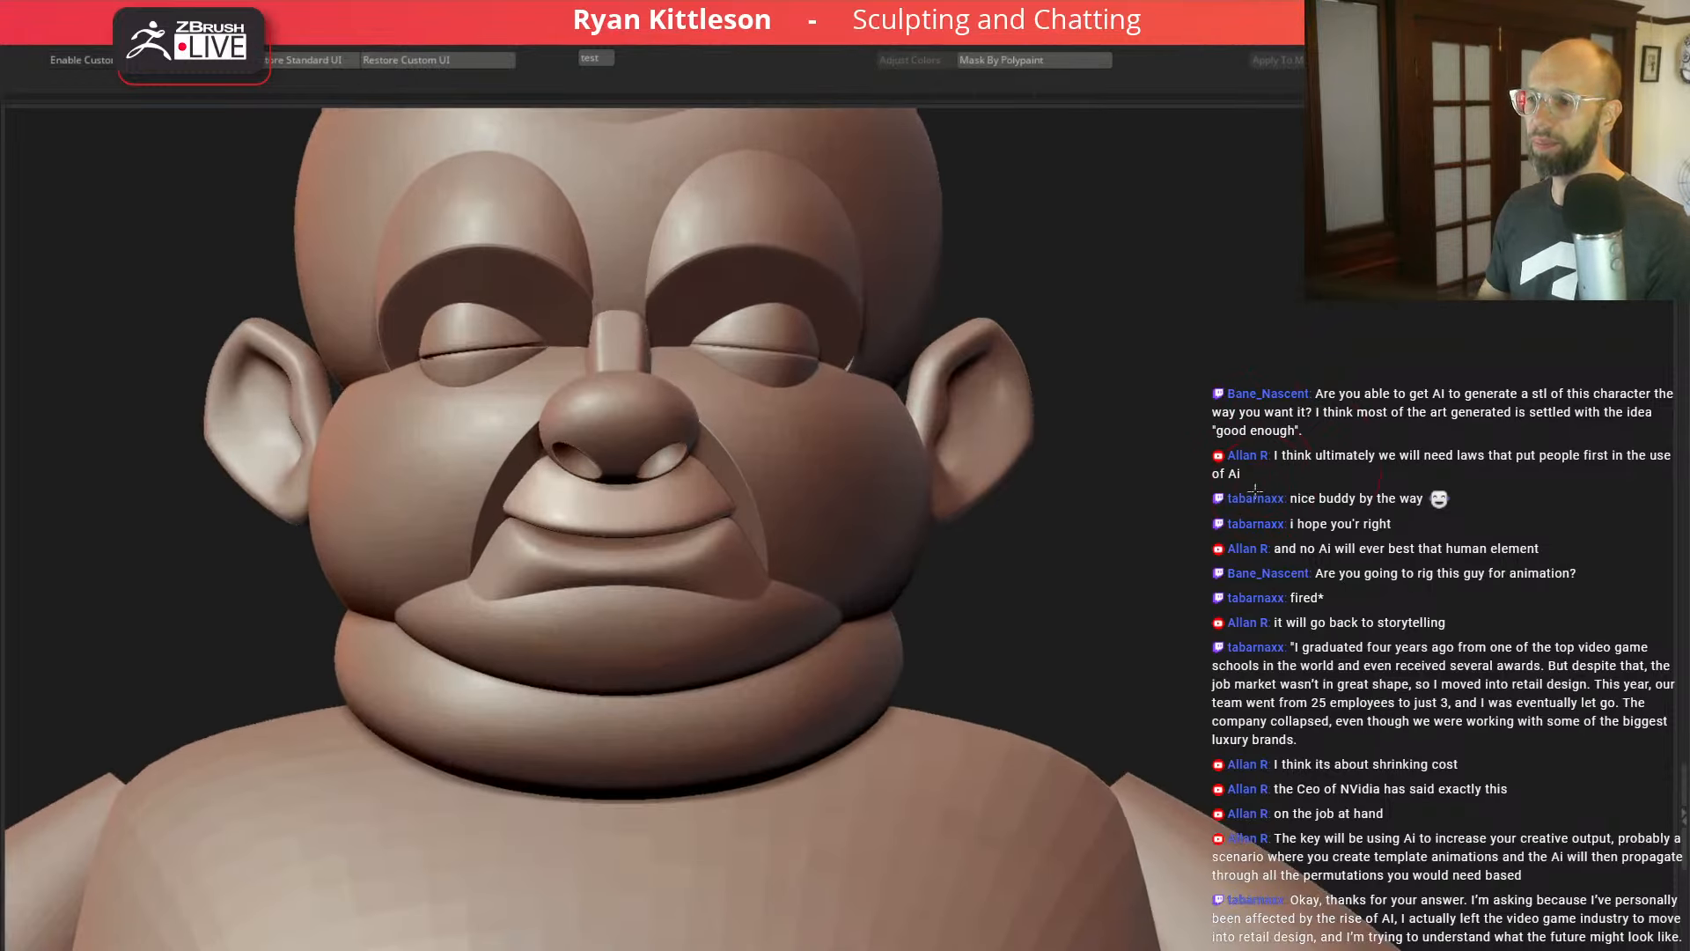
pyautogui.moveTo(1256, 491)
pyautogui.mouseDown()
pyautogui.moveTo(1197, 480)
pyautogui.moveTo(1256, 472)
pyautogui.moveTo(1259, 423)
pyautogui.mouseUp()
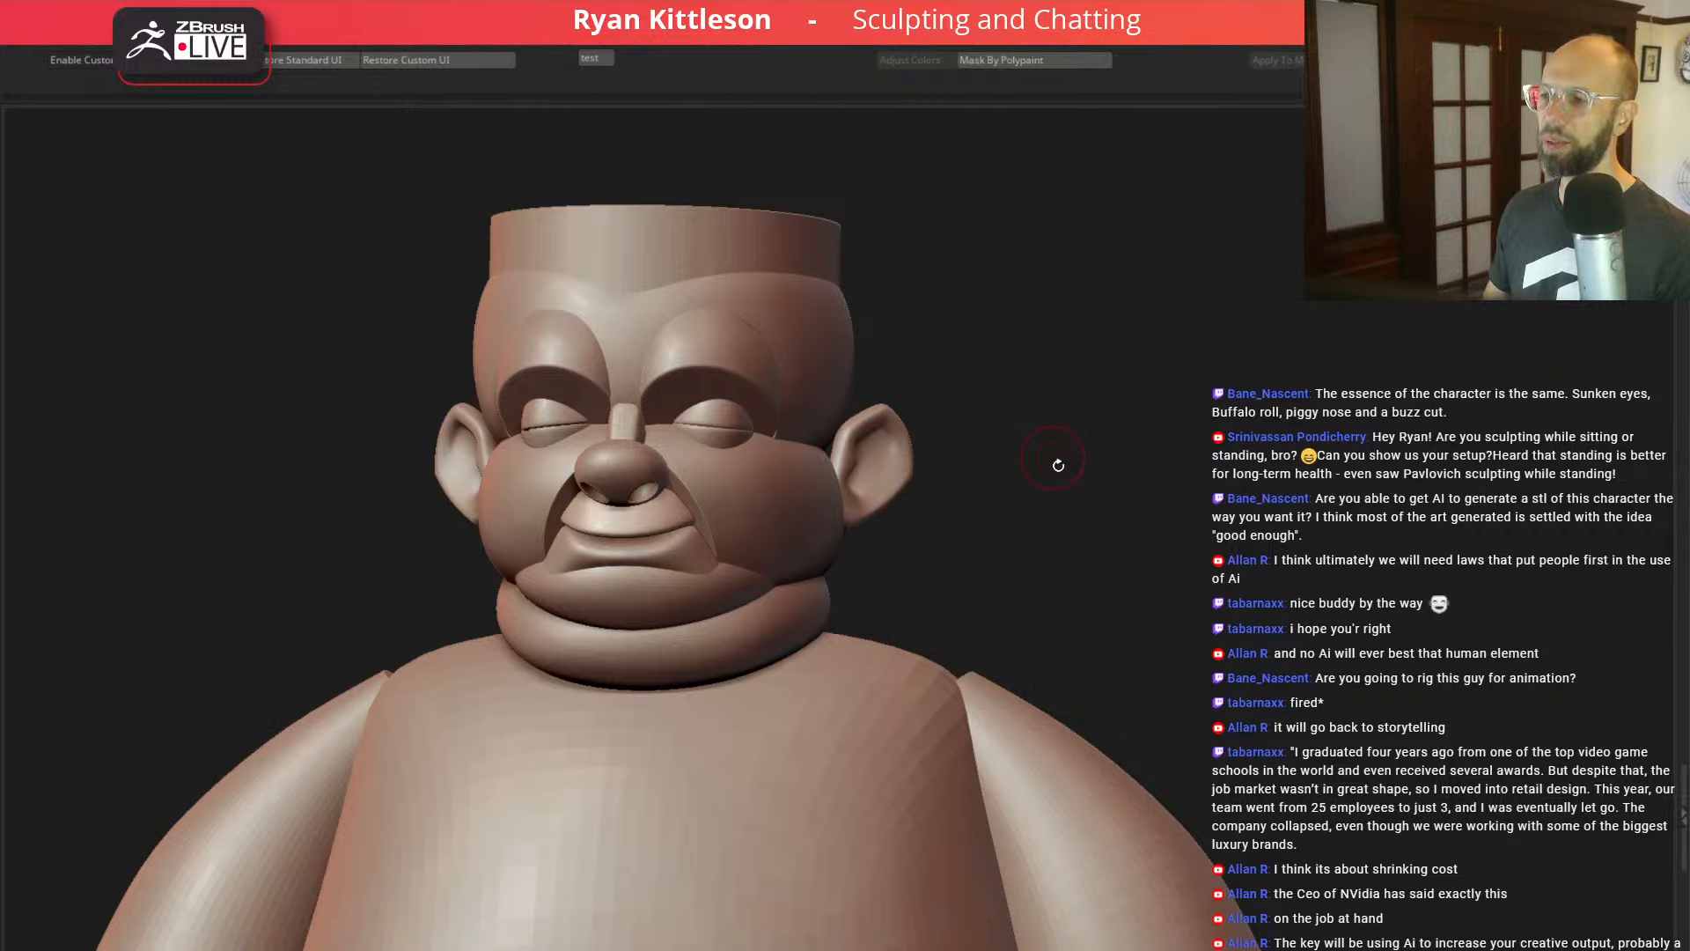
pyautogui.moveTo(1058, 465)
pyautogui.mouseDown()
pyautogui.moveTo(1061, 529)
pyautogui.moveTo(1073, 516)
pyautogui.mouseUp()
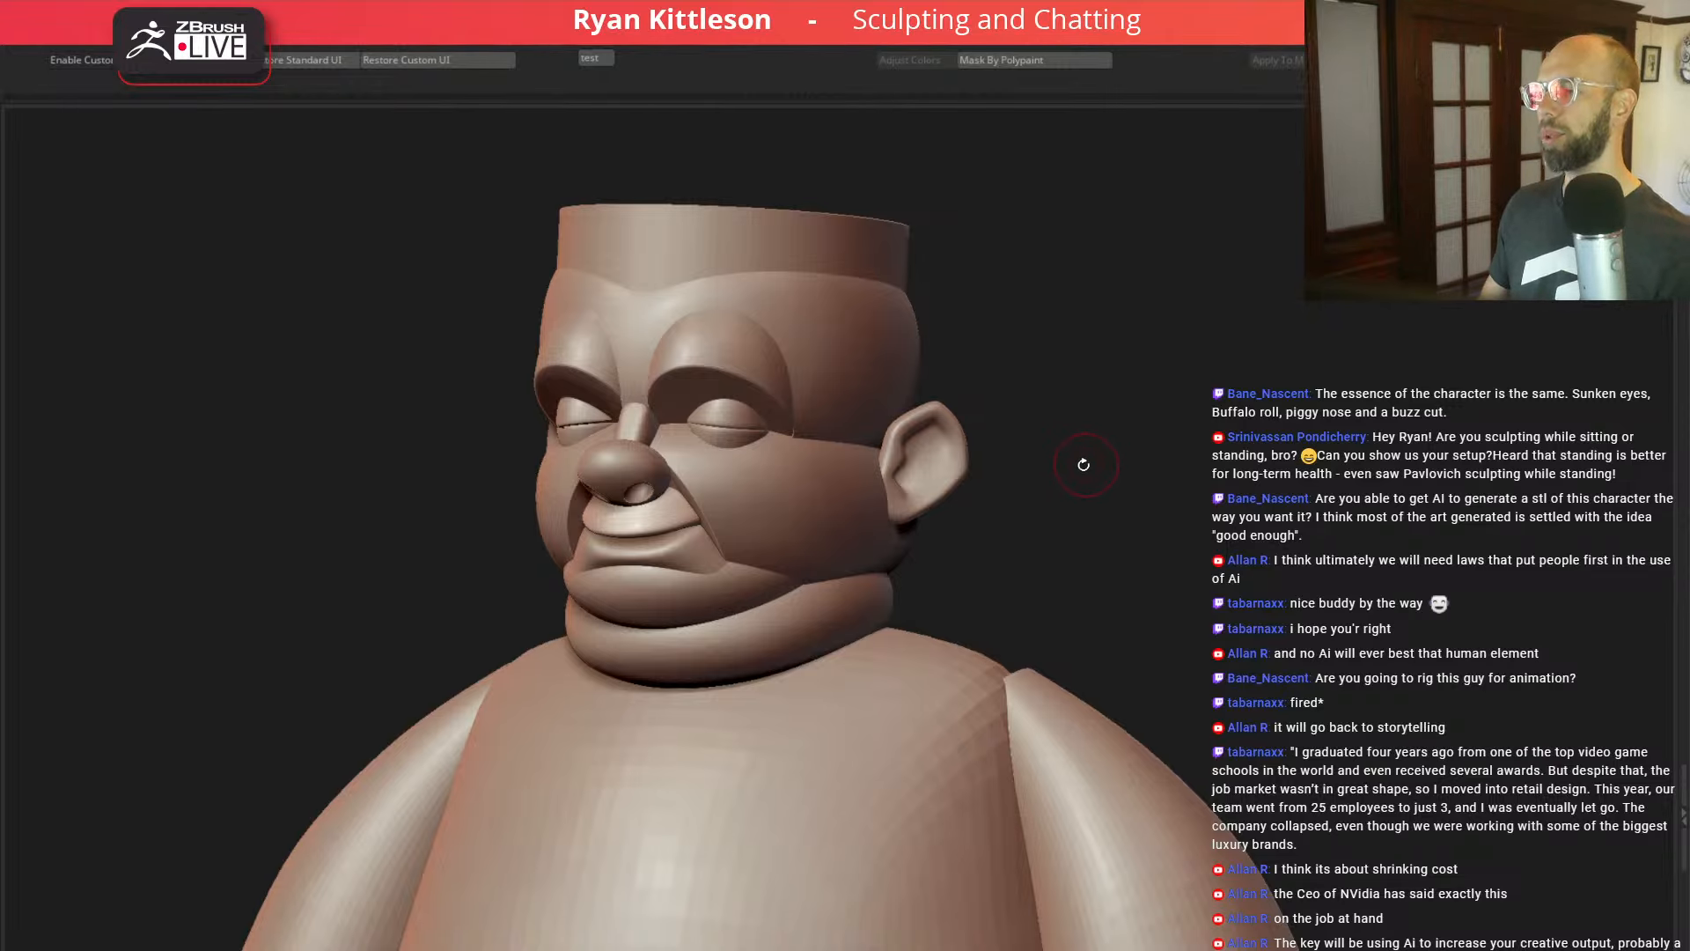
pyautogui.moveTo(1131, 407)
pyautogui.mouseDown()
pyautogui.moveTo(1113, 420)
pyautogui.moveTo(1132, 410)
pyautogui.mouseUp()
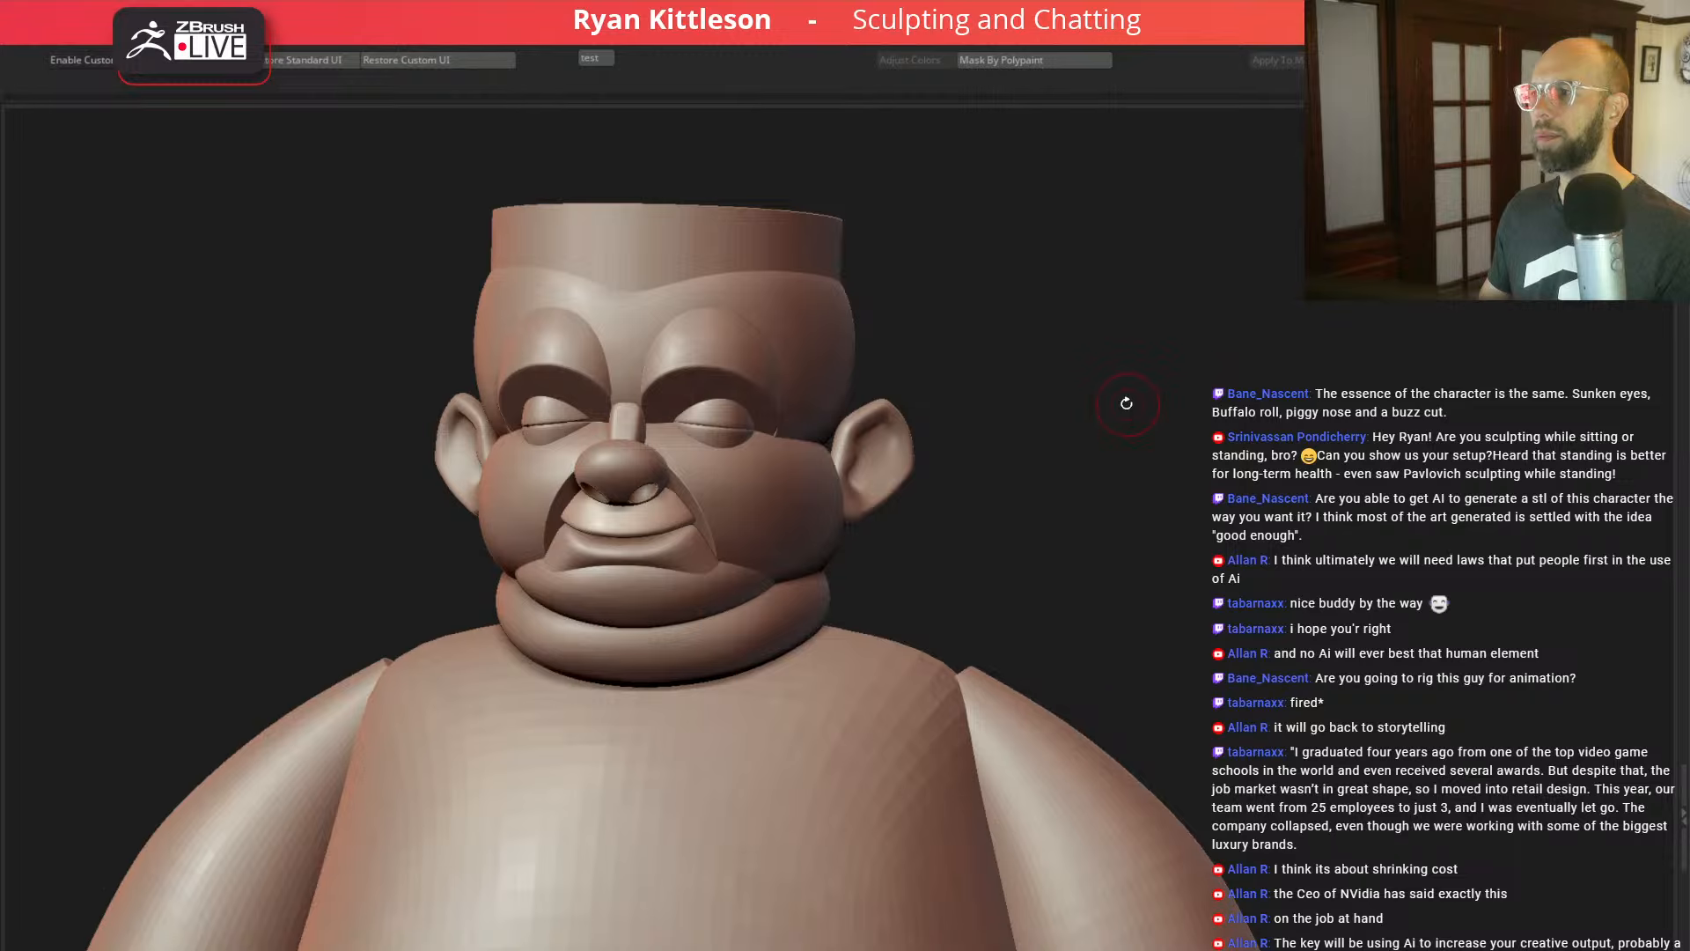
pyautogui.keyDown('alt'); pyautogui.moveTo(1073, 409); pyautogui.dragTo(1128, 434); pyautogui.keyUp('alt')
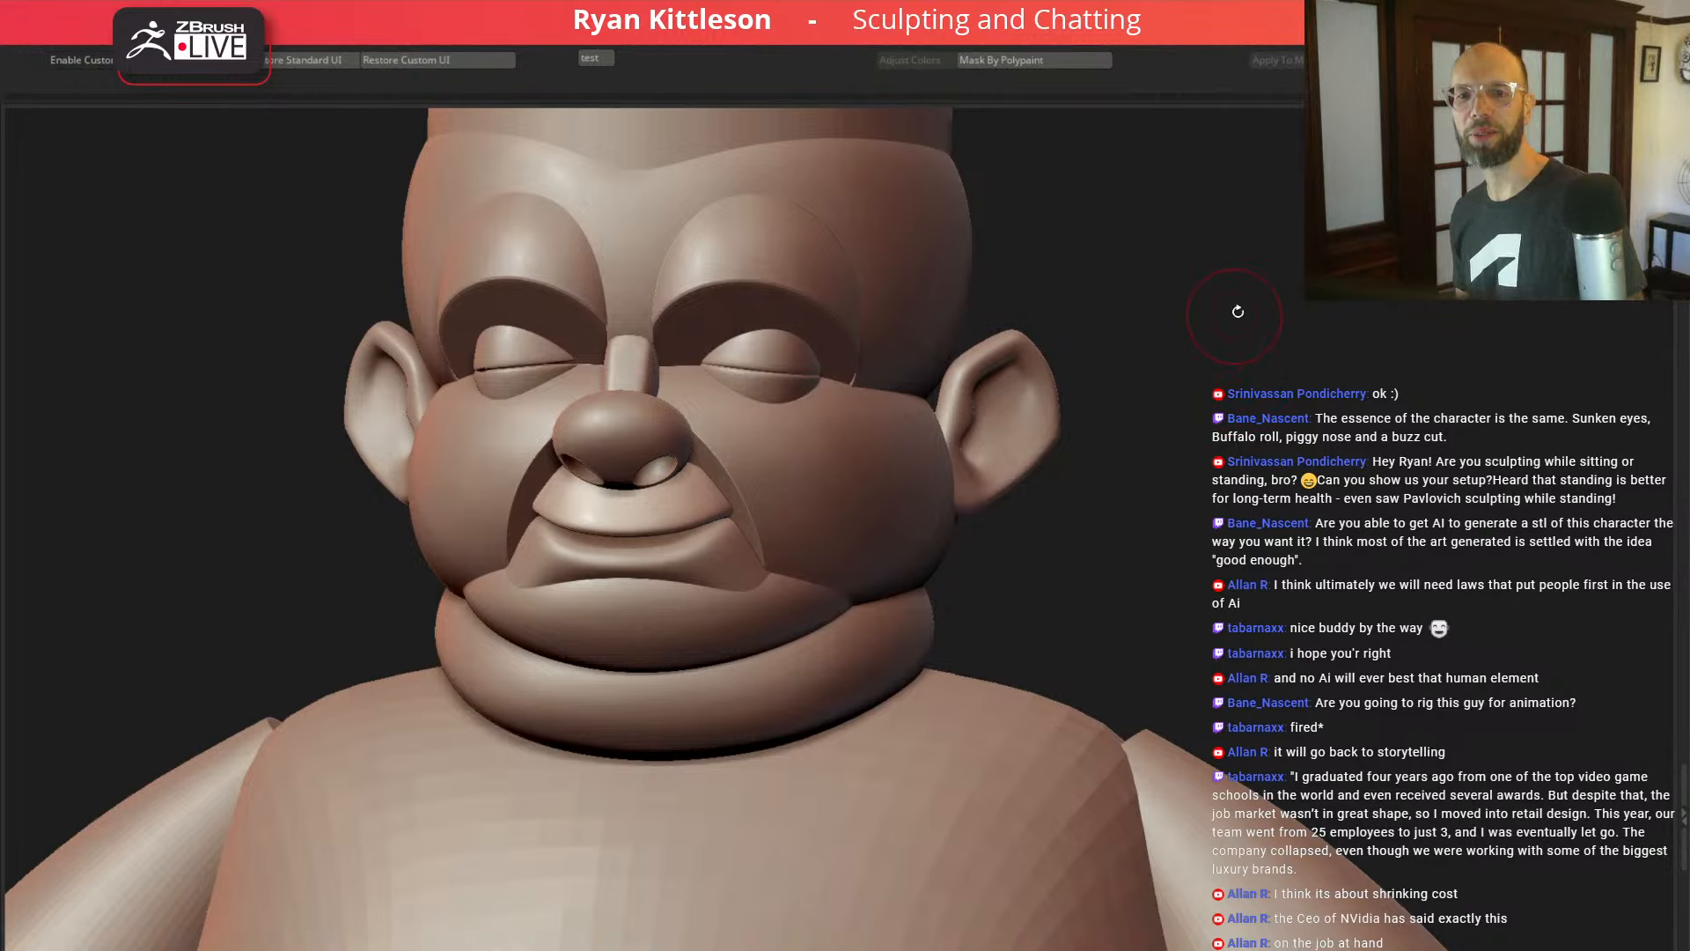
pyautogui.keyDown('alt'); pyautogui.moveTo(1177, 411); pyautogui.dragTo(933, 480); pyautogui.keyUp('alt')
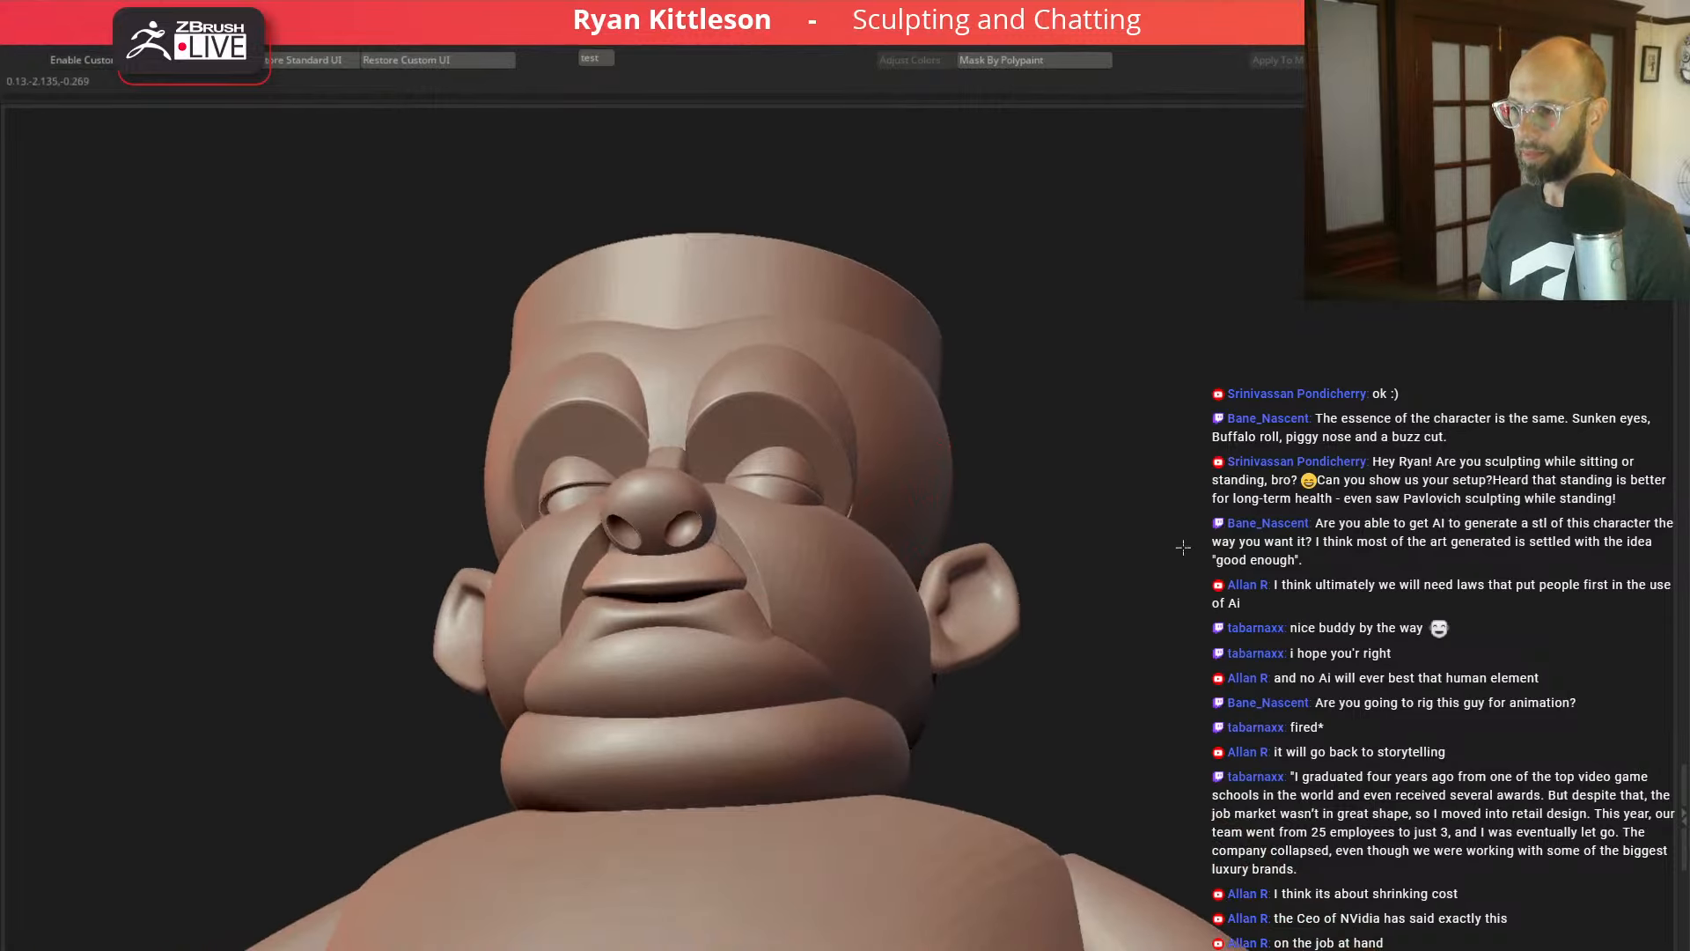
# Step: Isolate the upper lip with its polygroups shown and mark the inner faces of its underside as a temporary polygroup
pyautogui.moveTo(1184, 547); pyautogui.dragTo(1153, 544)
pyautogui.click(1092, 541)
pyautogui.hotkey('shift', 'f')
pyautogui.keyDown('alt'); pyautogui.moveTo(986, 499); pyautogui.dragTo(1050, 396); pyautogui.keyUp('alt')
pyautogui.keyDown('alt'); pyautogui.moveTo(1050, 396); pyautogui.dragTo(1166, 436); pyautogui.keyUp('alt')
pyautogui.moveTo(1167, 437); pyautogui.dragTo(1181, 467)
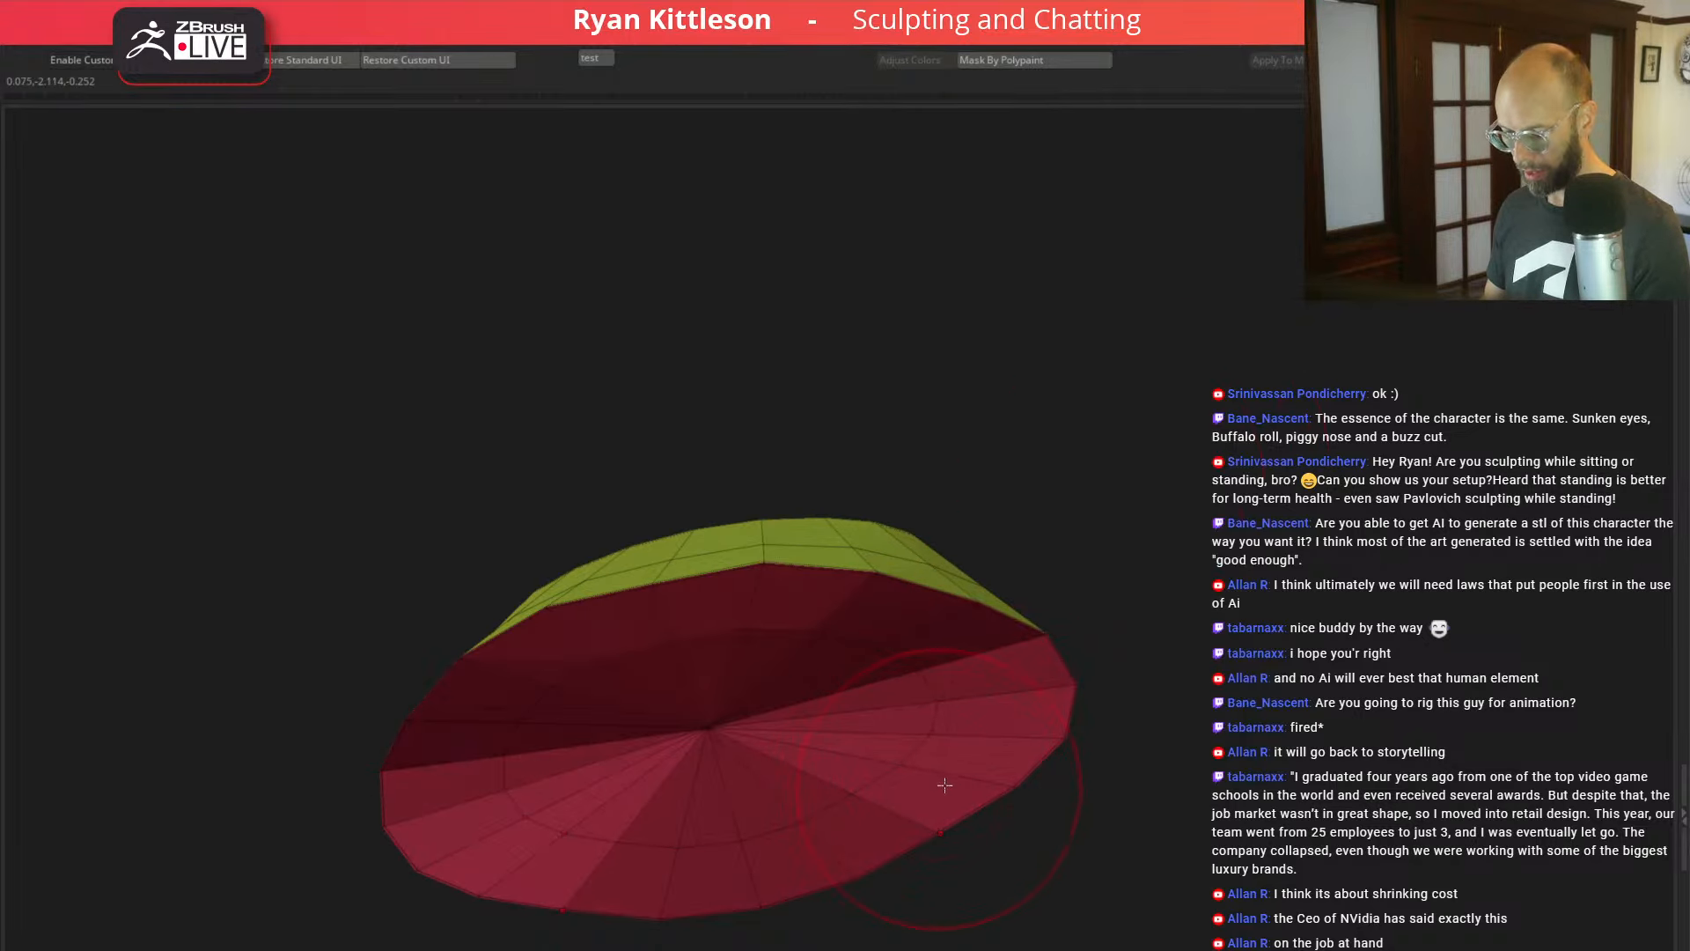
pyautogui.moveTo(860, 730)
pyautogui.keyDown('alt'); pyautogui.mouseDown()
pyautogui.moveTo(847, 703)
pyautogui.moveTo(674, 673)
pyautogui.moveTo(703, 794)
pyautogui.mouseUp(); pyautogui.keyUp('alt')
pyautogui.moveTo(774, 467); pyautogui.dragTo(774, 501)
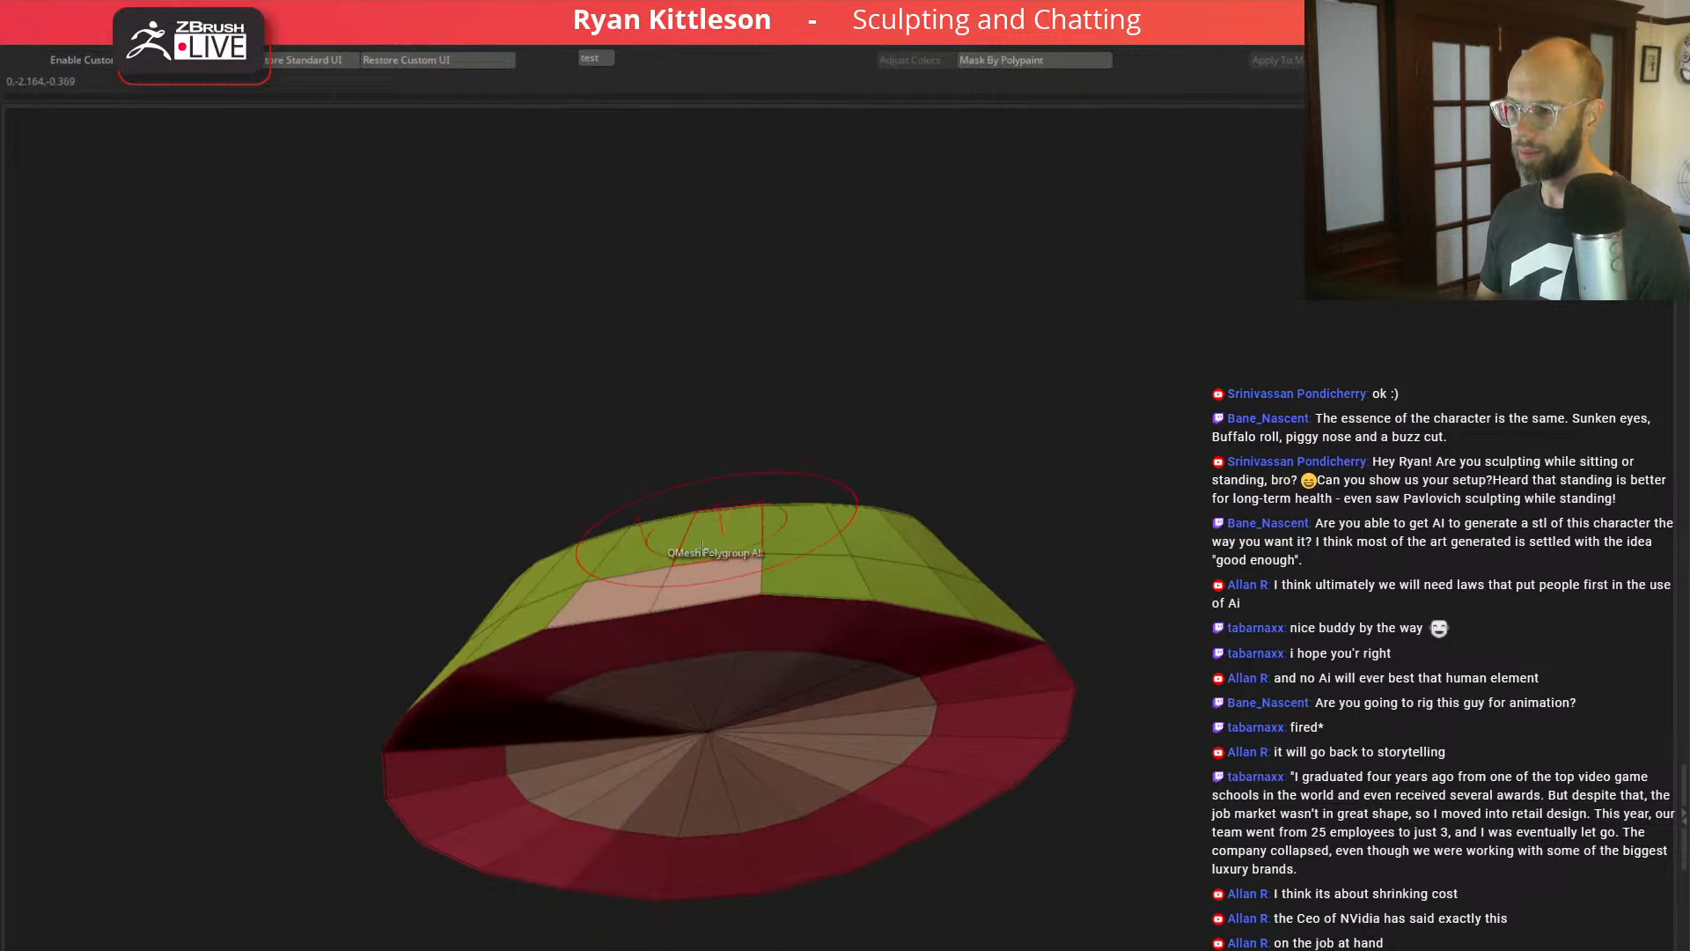
pyautogui.keyDown('alt'); pyautogui.moveTo(712, 582); pyautogui.dragTo(616, 597); pyautogui.keyUp('alt')
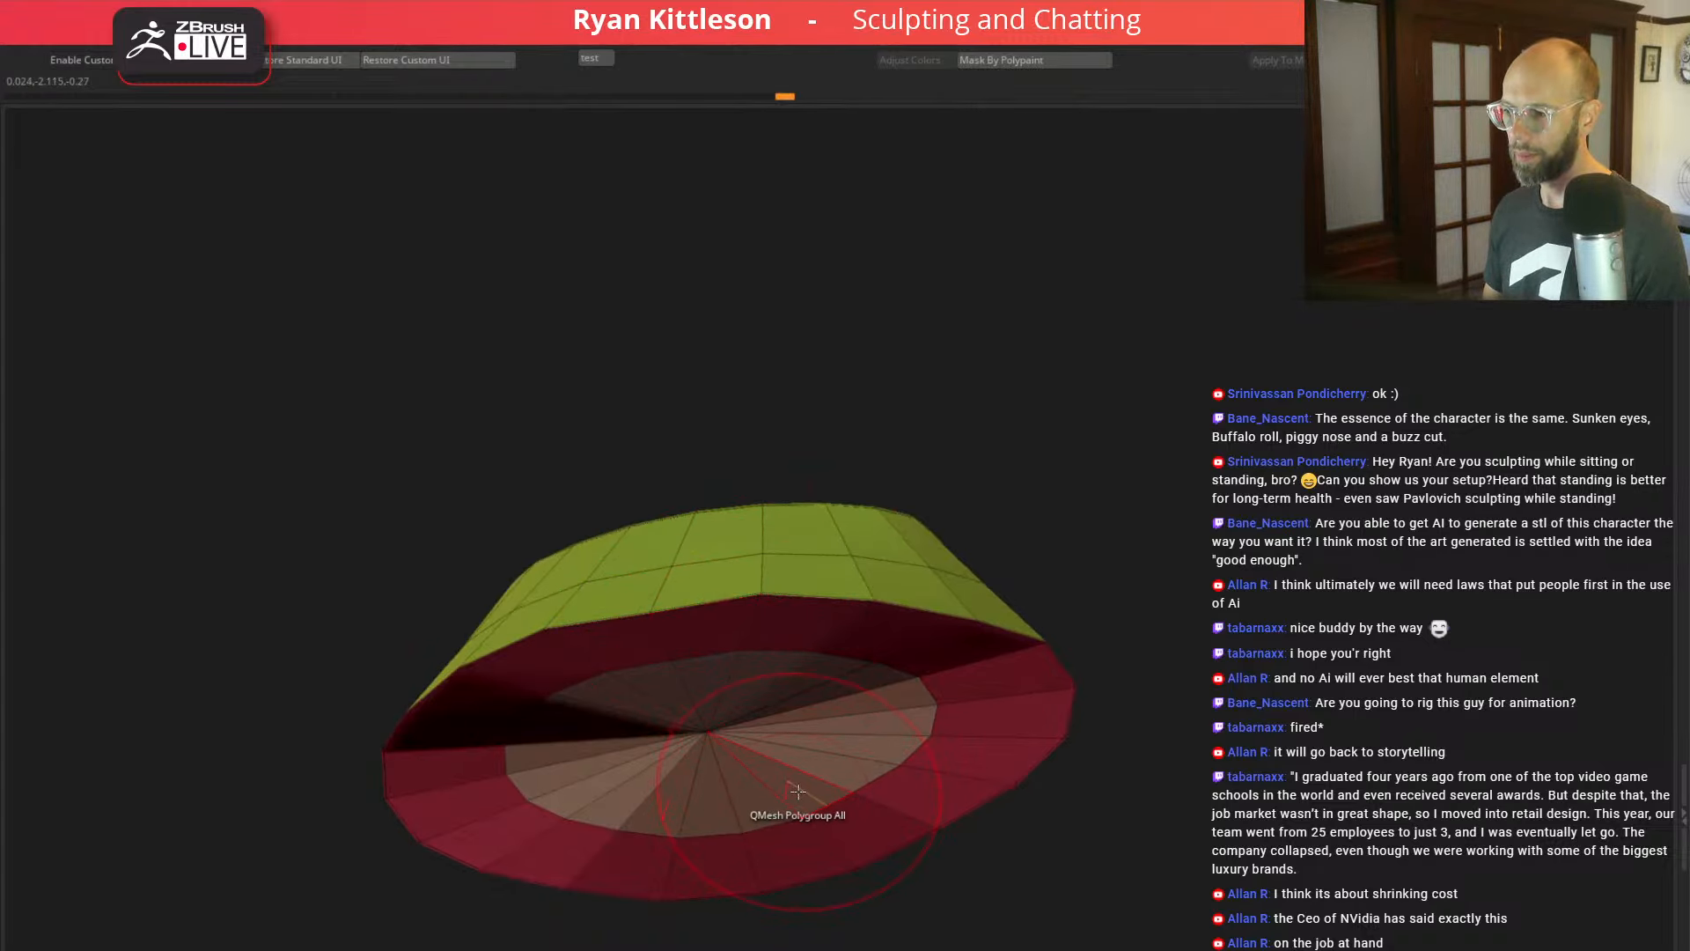
# Step: Try to push in the marked faces of the upper lip's underside with QMesh Polygroup All, then undo the attempts
pyautogui.moveTo(797, 792); pyautogui.dragTo(839, 699)
pyautogui.hotkey('ctrl', 'z')
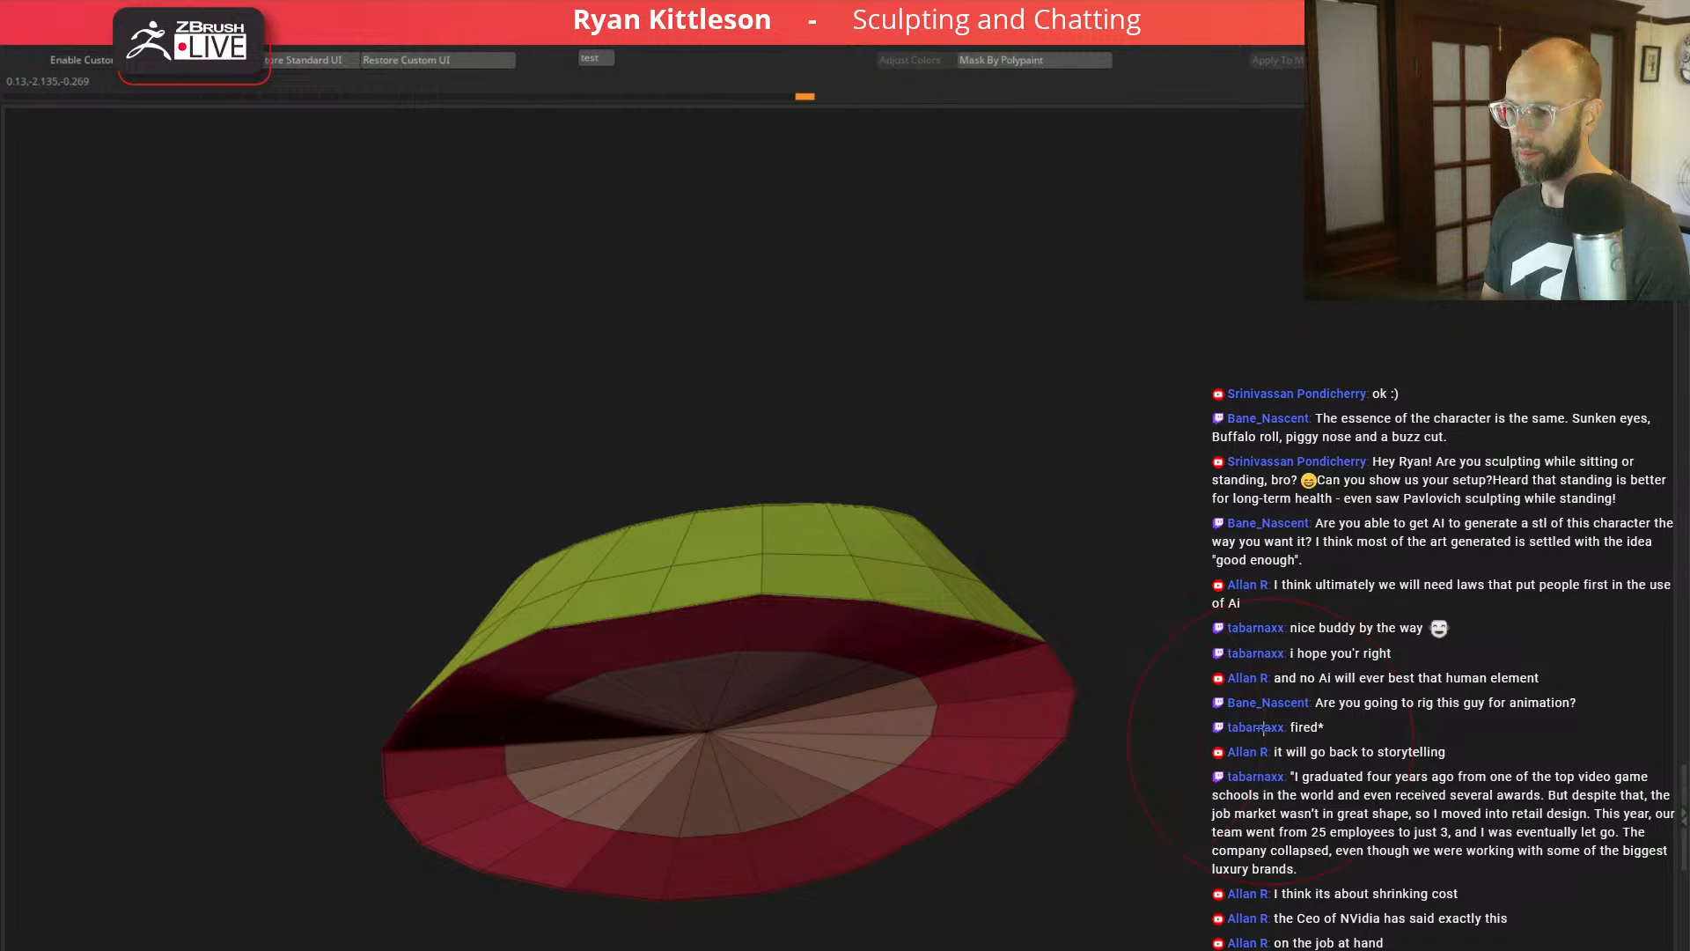
pyautogui.moveTo(1263, 728); pyautogui.dragTo(1257, 590)
pyautogui.hotkey('ctrl', 'z')
pyautogui.moveTo(745, 822); pyautogui.dragTo(805, 752)
pyautogui.hotkey('ctrl', 'z')
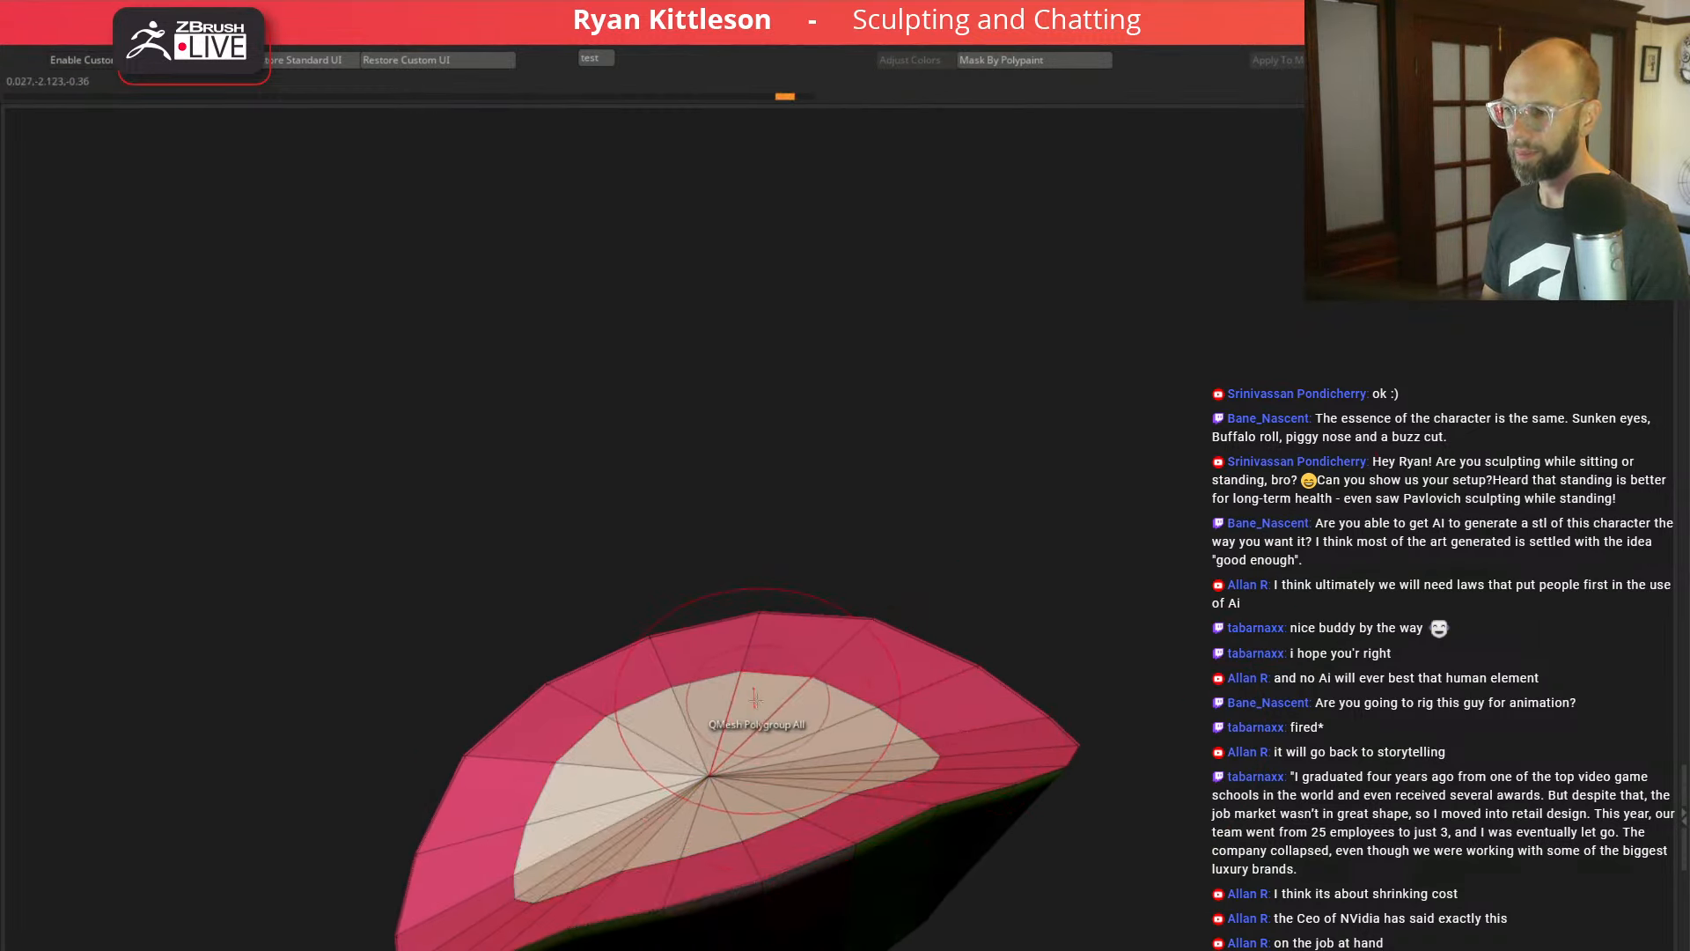
# Step: Switch the polygon action to Extrude, hollow the inner faces of the upper lip's underside inward, and preview the smoothed shape without wireframe
pyautogui.press('space')
pyautogui.click(559, 837)
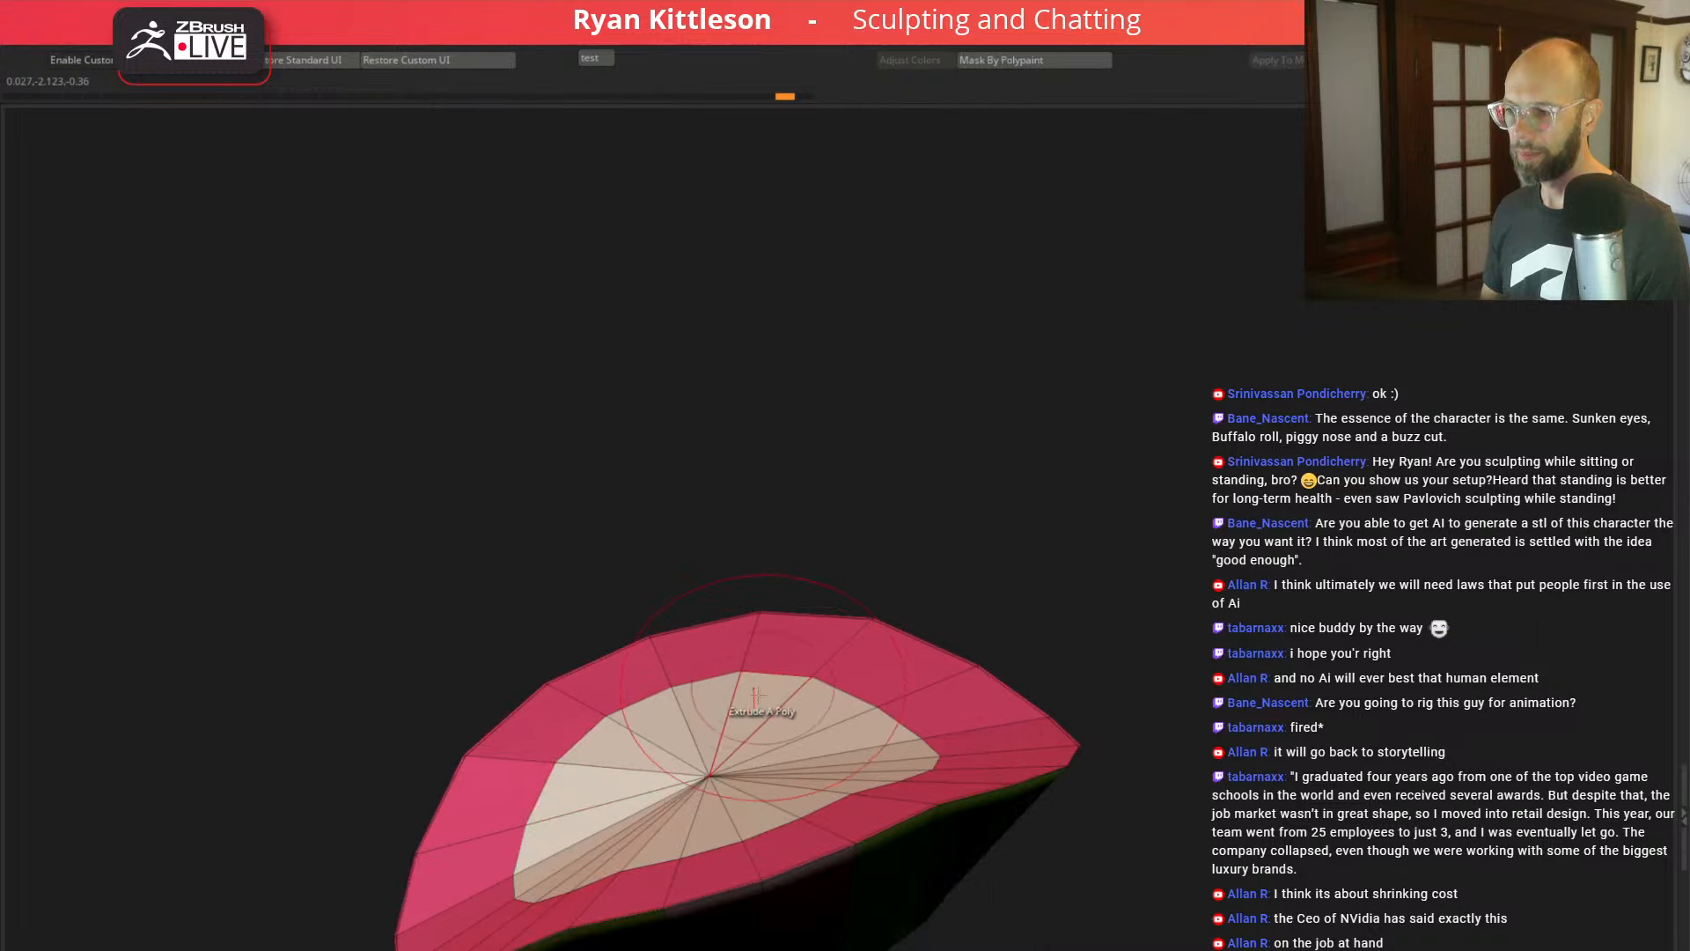
pyautogui.moveTo(755, 695); pyautogui.dragTo(762, 726)
pyautogui.moveTo(996, 604); pyautogui.dragTo(984, 510)
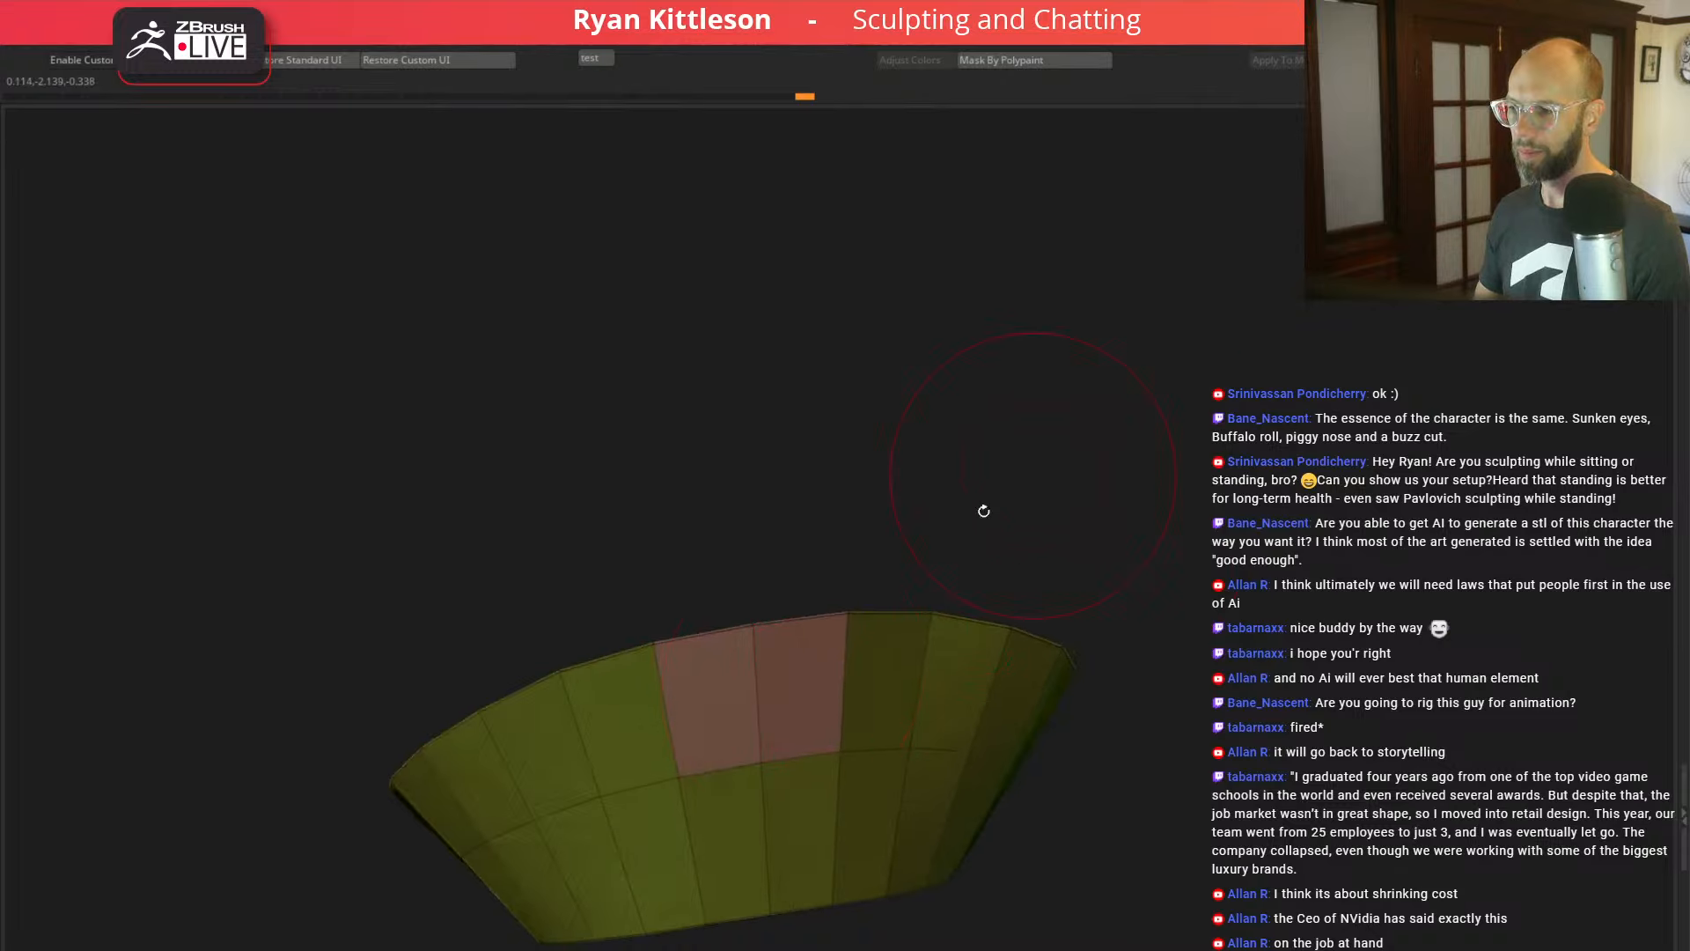
pyautogui.hotkey('ctrl', 'z')
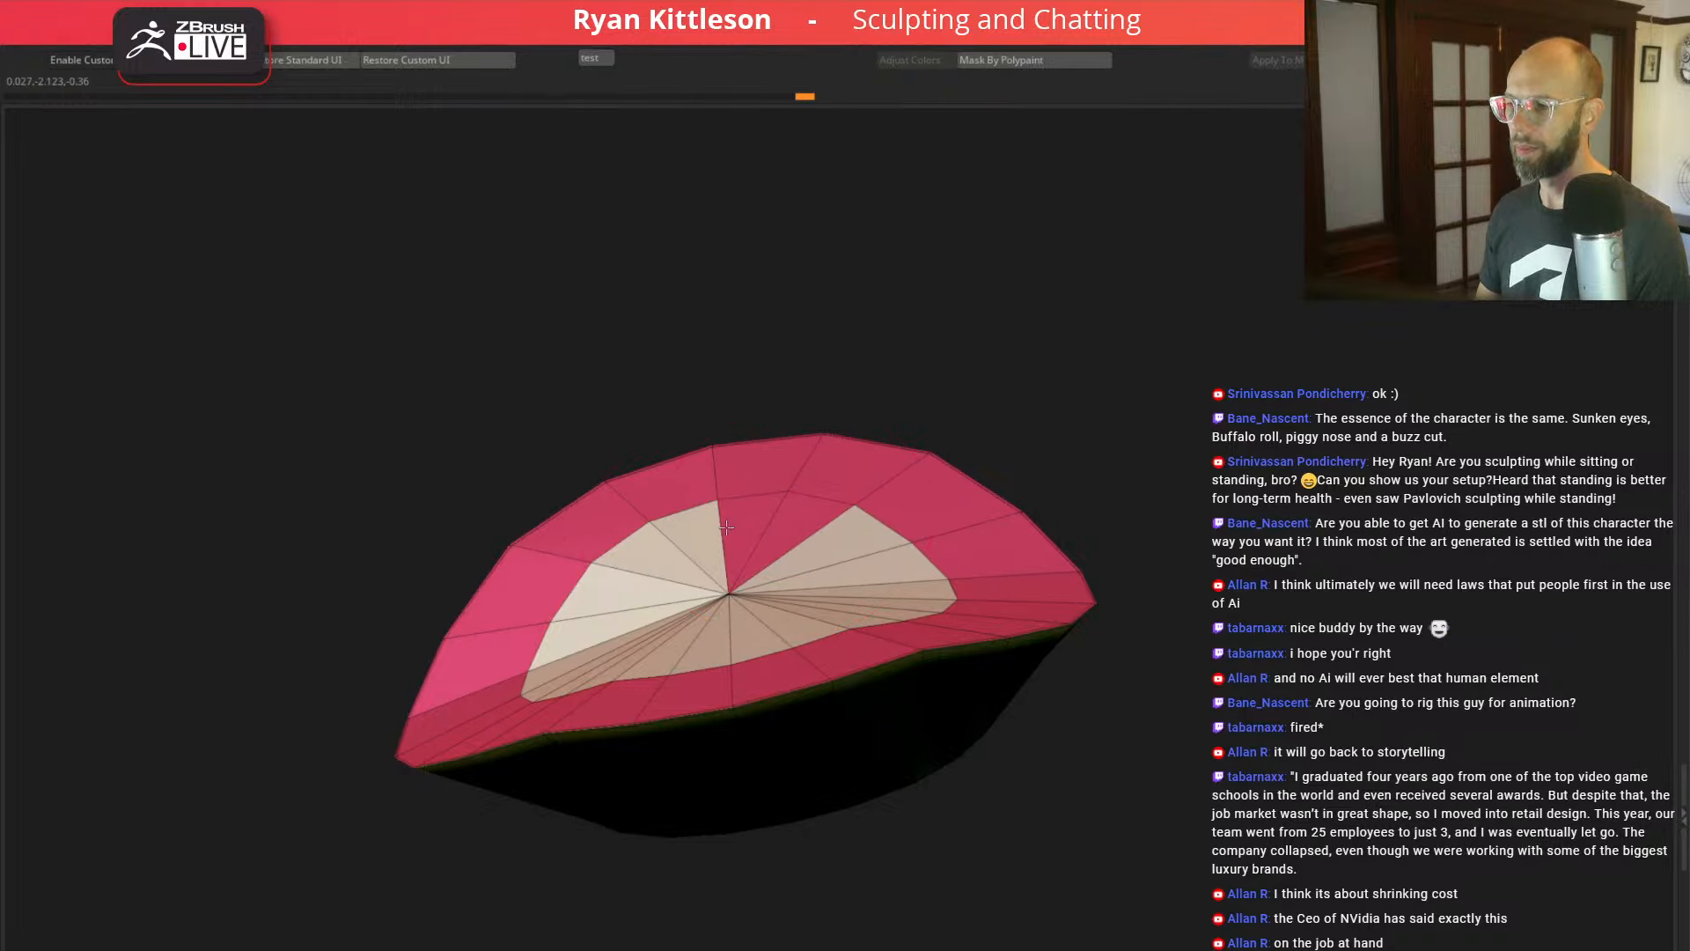
pyautogui.moveTo(792, 554); pyautogui.dragTo(865, 652)
pyautogui.moveTo(1123, 378); pyautogui.dragTo(1186, 531)
pyautogui.press('d')
pyautogui.hotkey('shift', 'f')
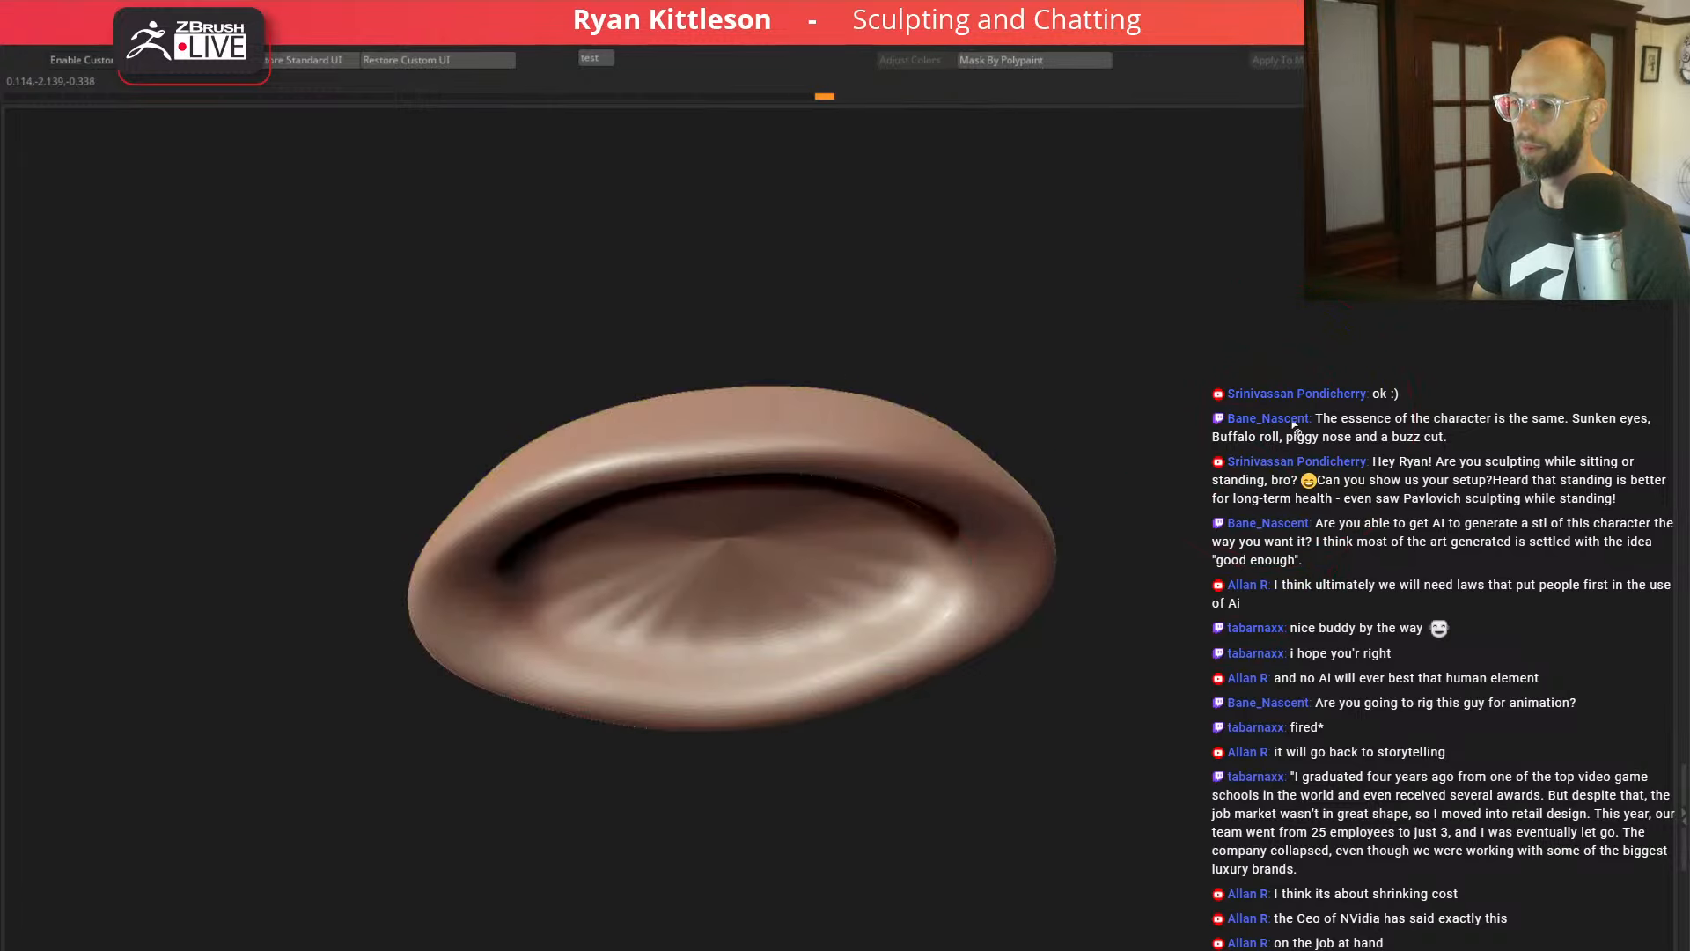
# Step: Select the lower lip, isolate it, and show its unsmoothed base mesh with polygroups
pyautogui.hotkey('alt', 'shift', 's')
pyautogui.keyDown('ctrl'); pyautogui.moveTo(1094, 573); pyautogui.dragTo(981, 539, button='right'); pyautogui.keyUp('ctrl')
pyautogui.keyDown('alt'); pyautogui.click(853, 528); pyautogui.keyUp('alt')
pyautogui.hotkey('alt', 'shift', 's')
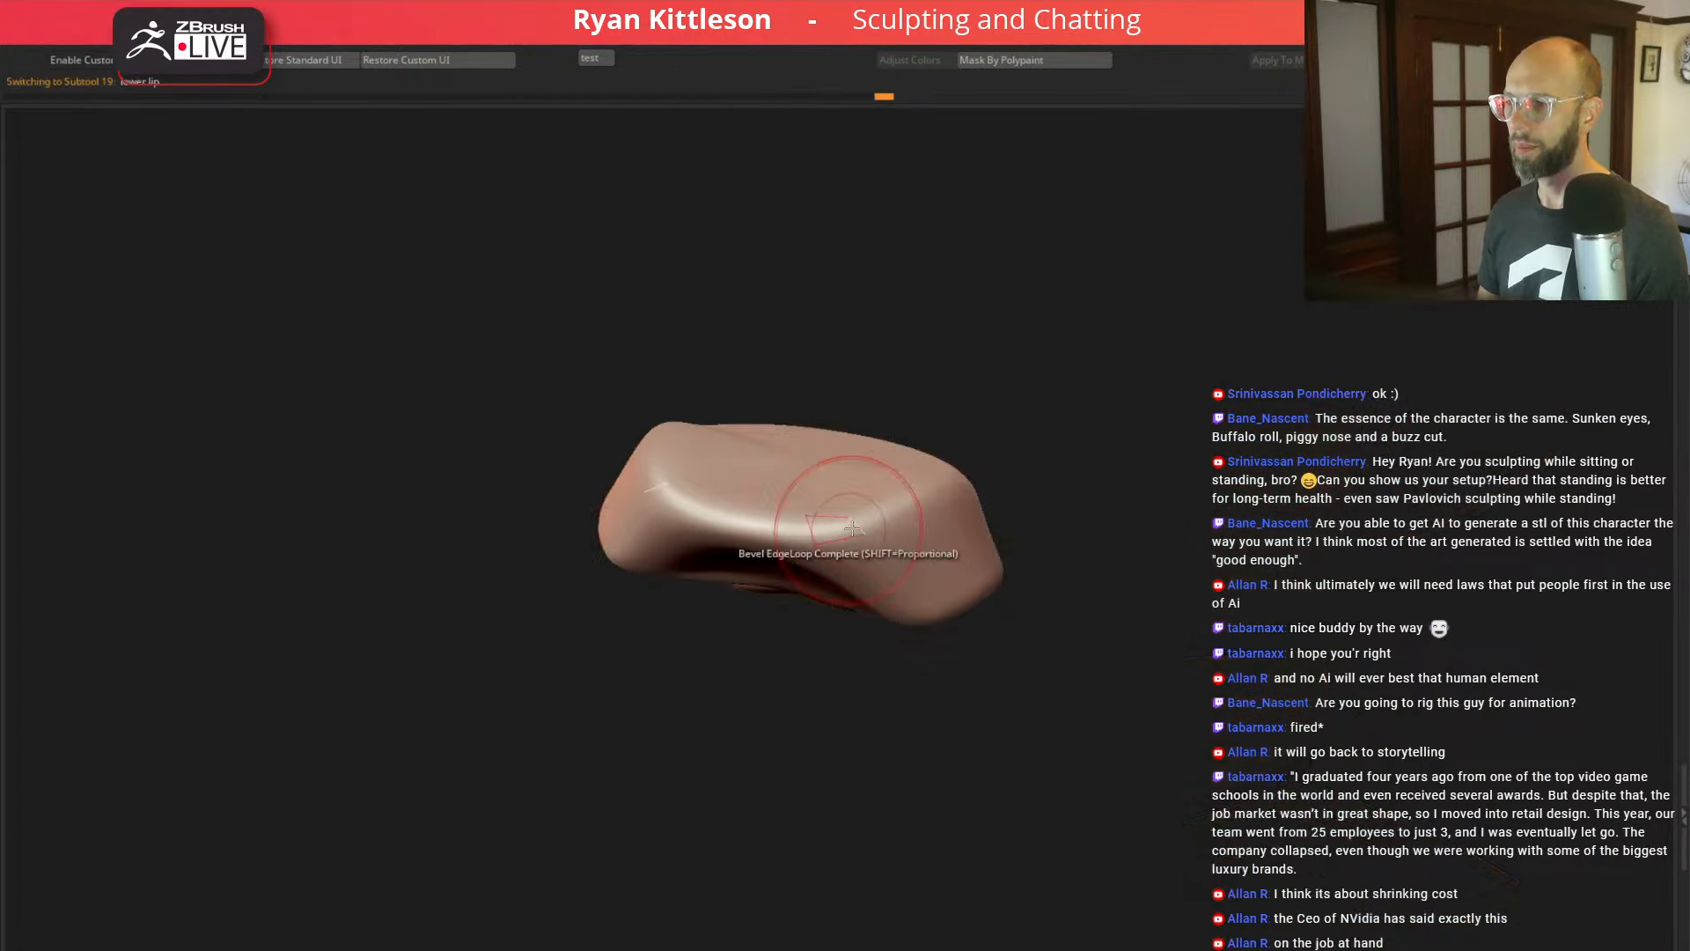
pyautogui.hotkey('shift', 'f')
pyautogui.hotkey('shift', 'd')
pyautogui.moveTo(1144, 366); pyautogui.dragTo(1278, 403)
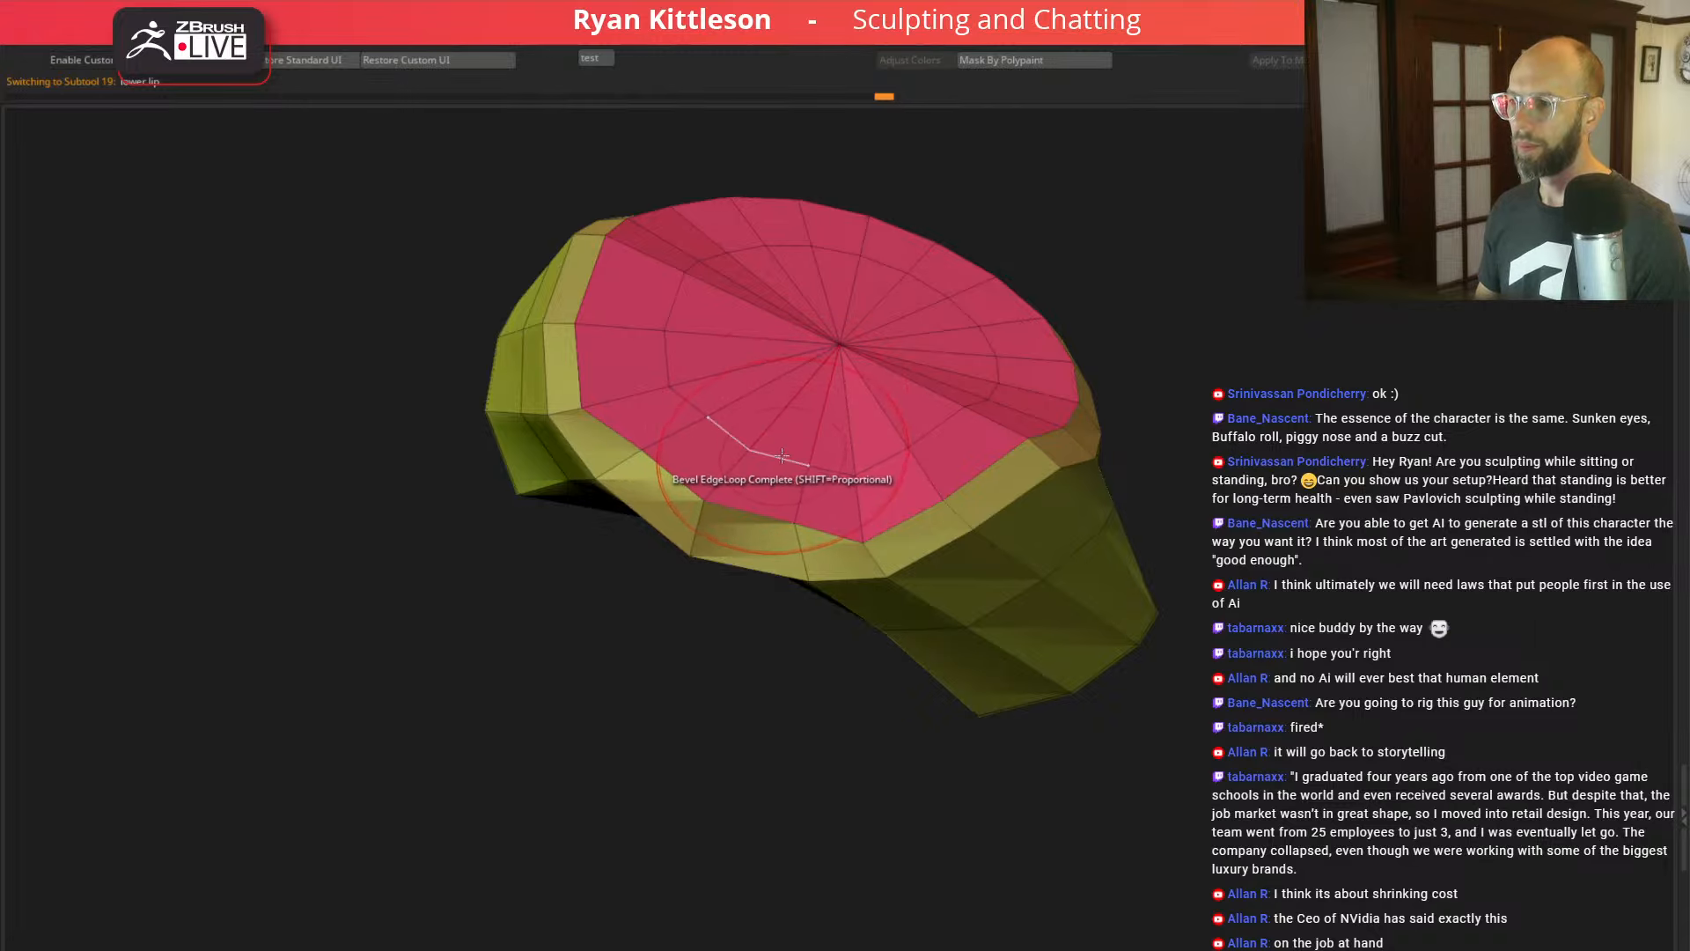
# Step: Slide the complete inner edge loop of the lower lip toward its rim, recess the inner faces, and turn smoothing on
pyautogui.press('space')
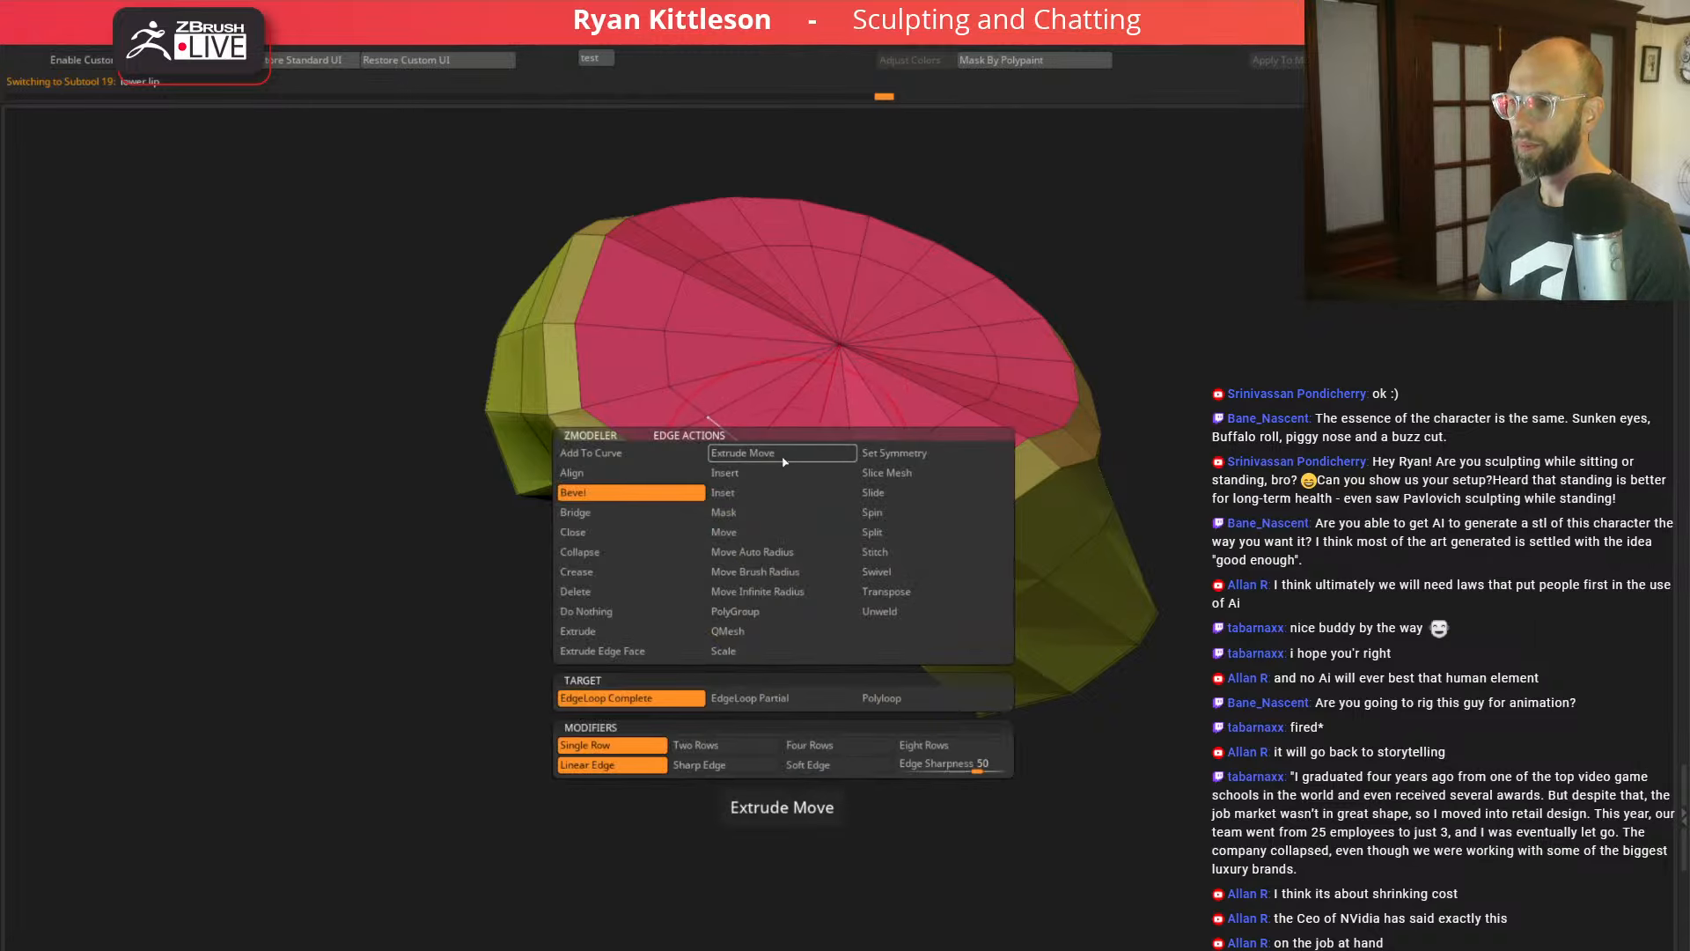
pyautogui.click(906, 494)
pyautogui.click(764, 698)
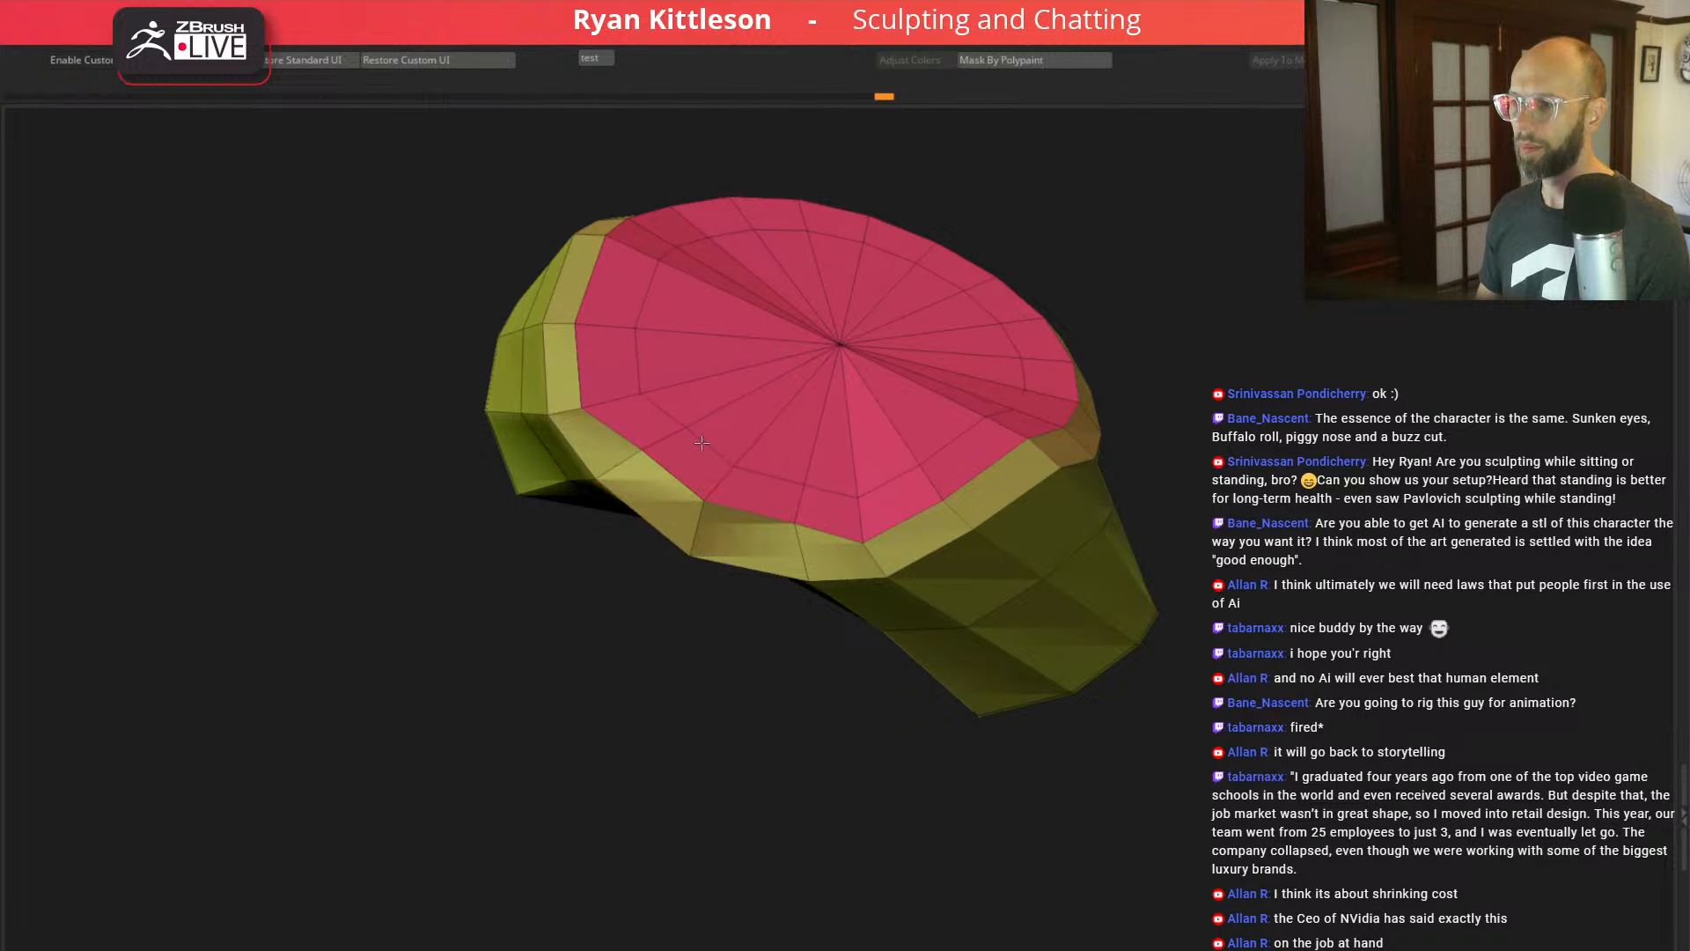
pyautogui.moveTo(734, 427); pyautogui.dragTo(783, 552)
pyautogui.press('d')
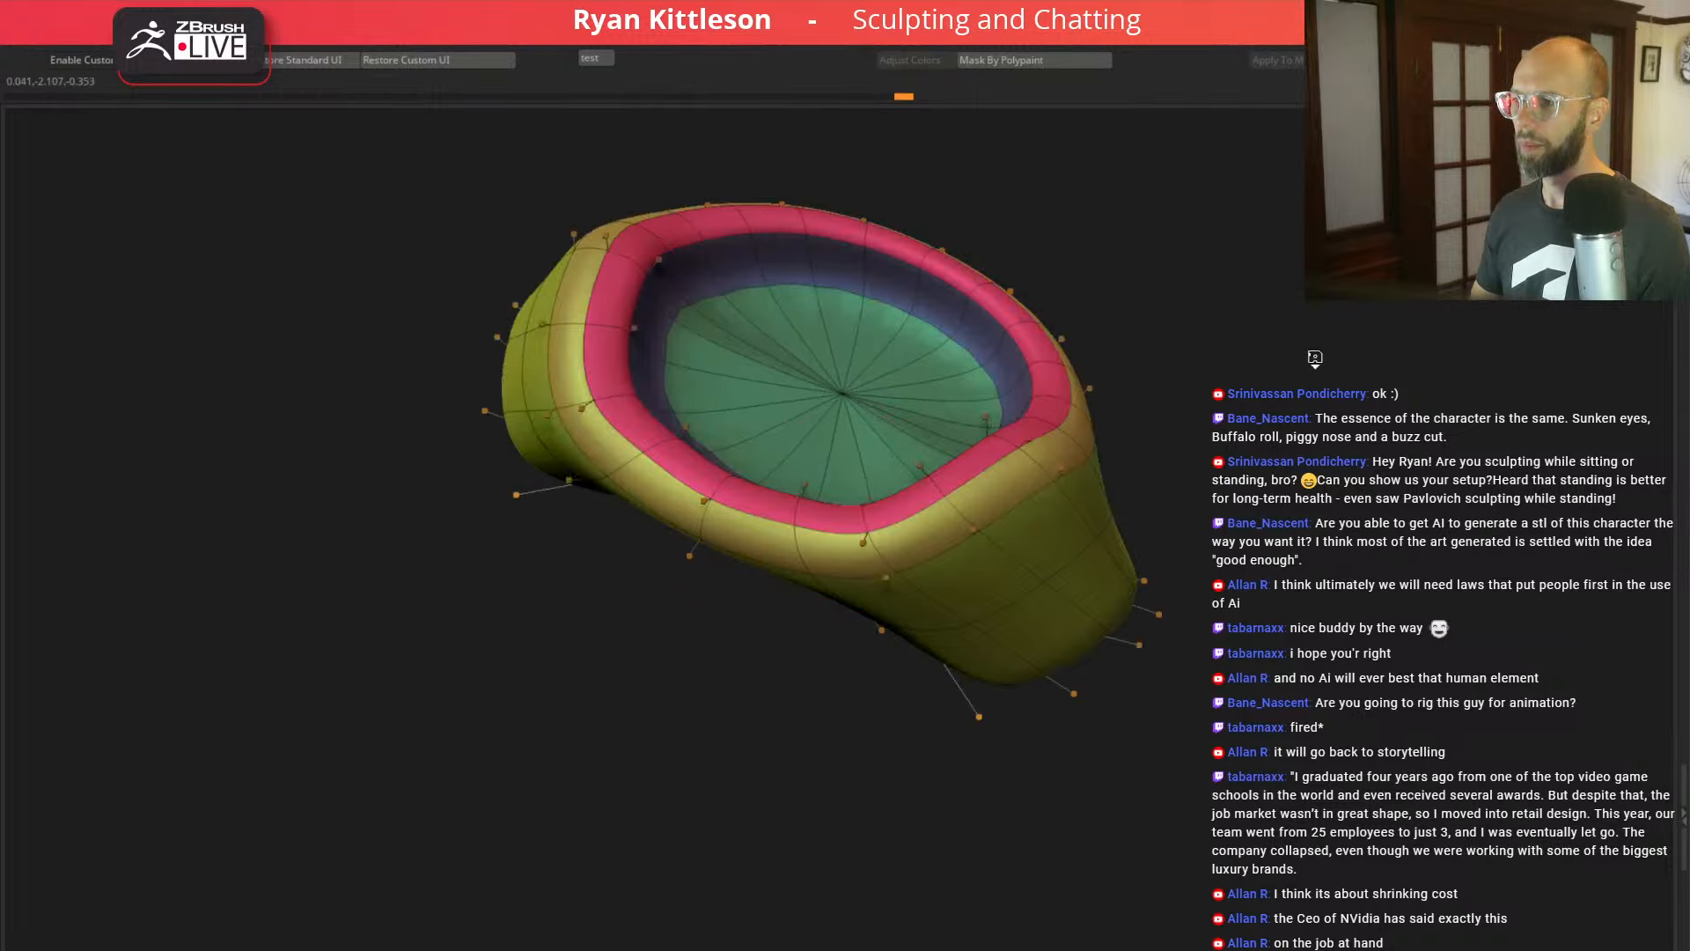
# Step: Check the smoothed lower lip's recess without the wireframe, toggling the surrounding head parts
pyautogui.hotkey('shift', 'f')
pyautogui.hotkey('alt', 's')
pyautogui.hotkey('alt', 's')
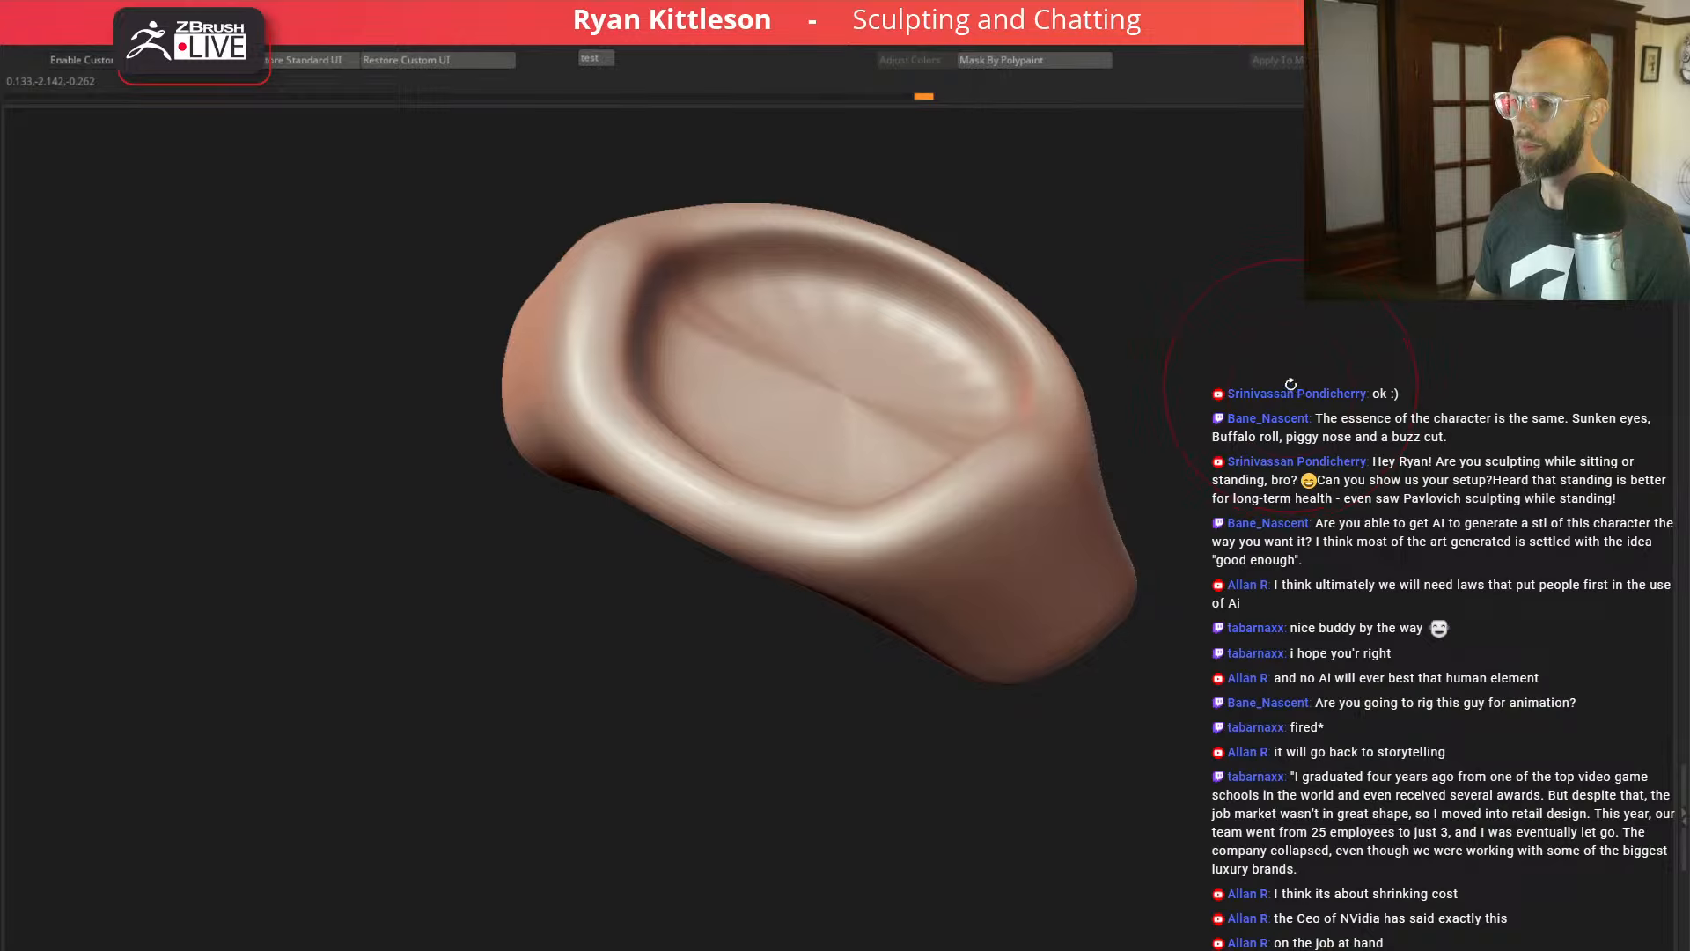
pyautogui.hotkey('shift', 'f')
pyautogui.hotkey('alt', 's')
pyautogui.hotkey('alt', 's')
pyautogui.hotkey('shift', 'f')
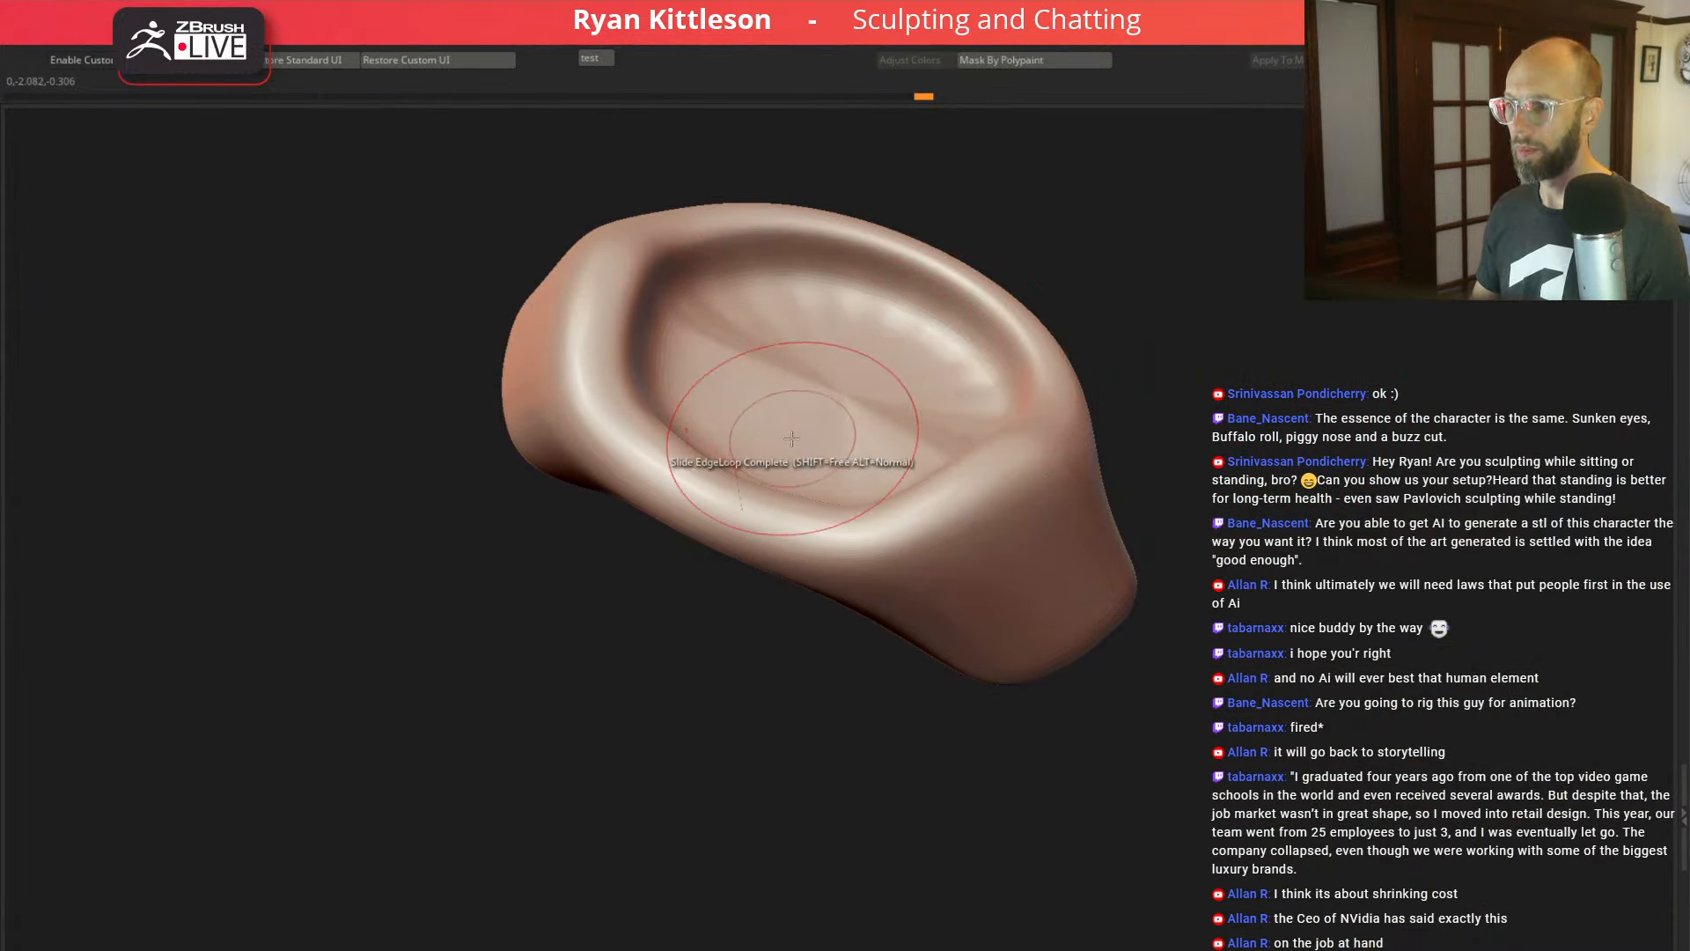
# Step: Insert a single edge loop around the lower lip's recess, then restore smoothing and show the whole head again
pyautogui.hotkey('shift', 'd')
pyautogui.press('space')
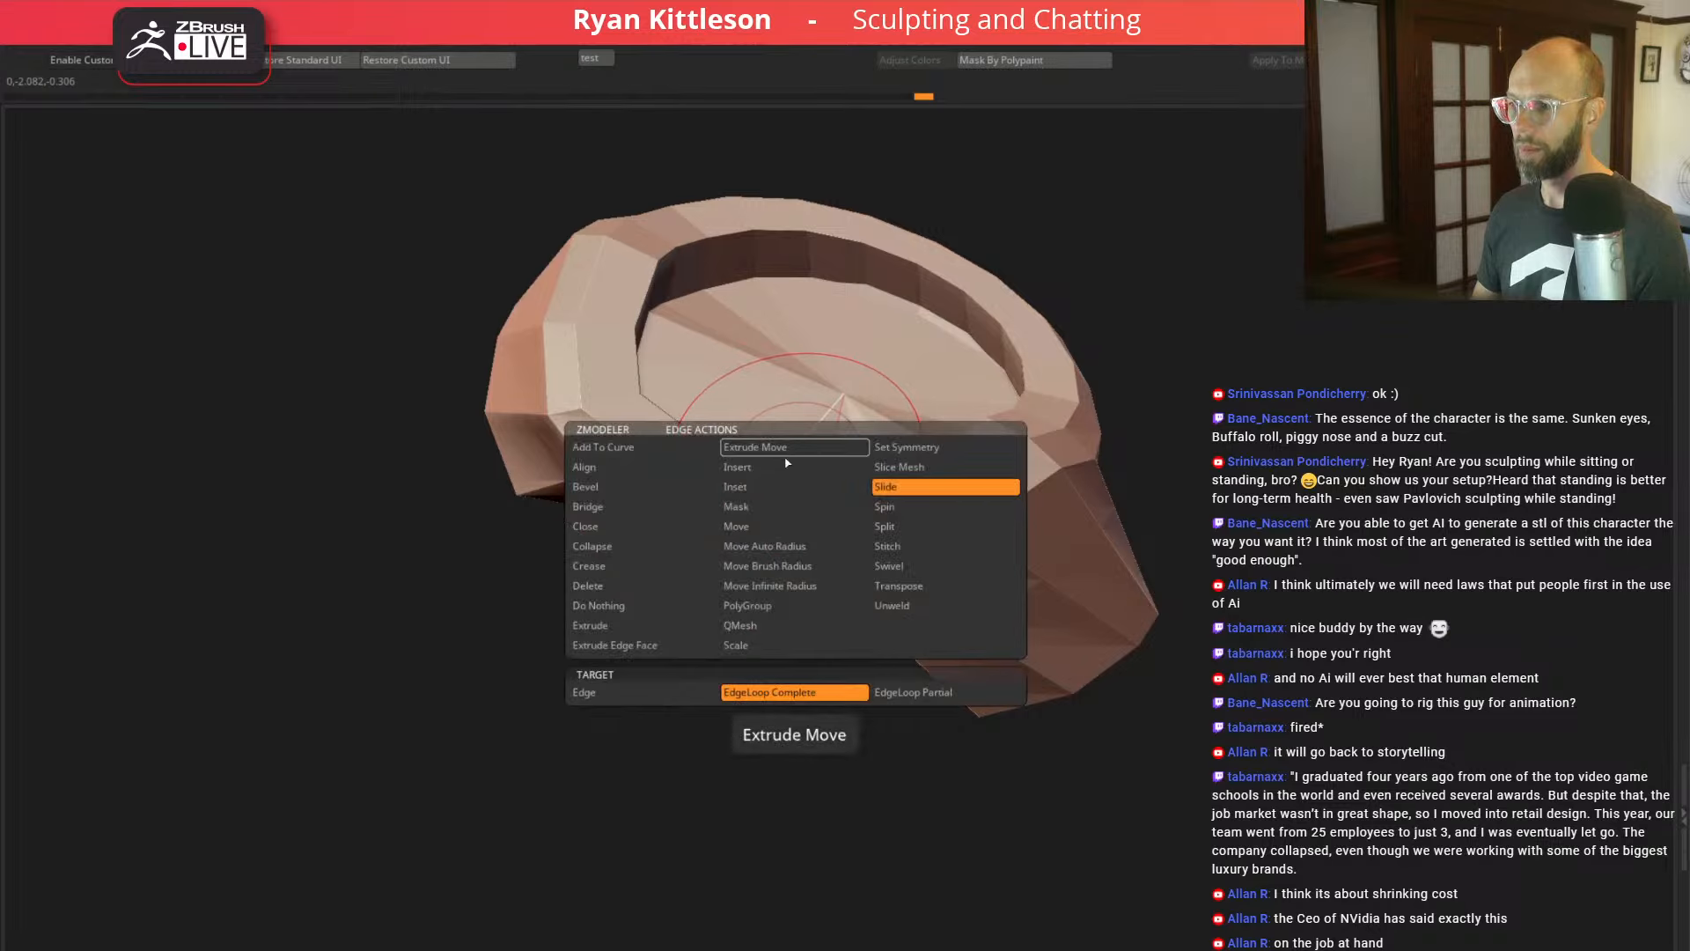
pyautogui.click(786, 466)
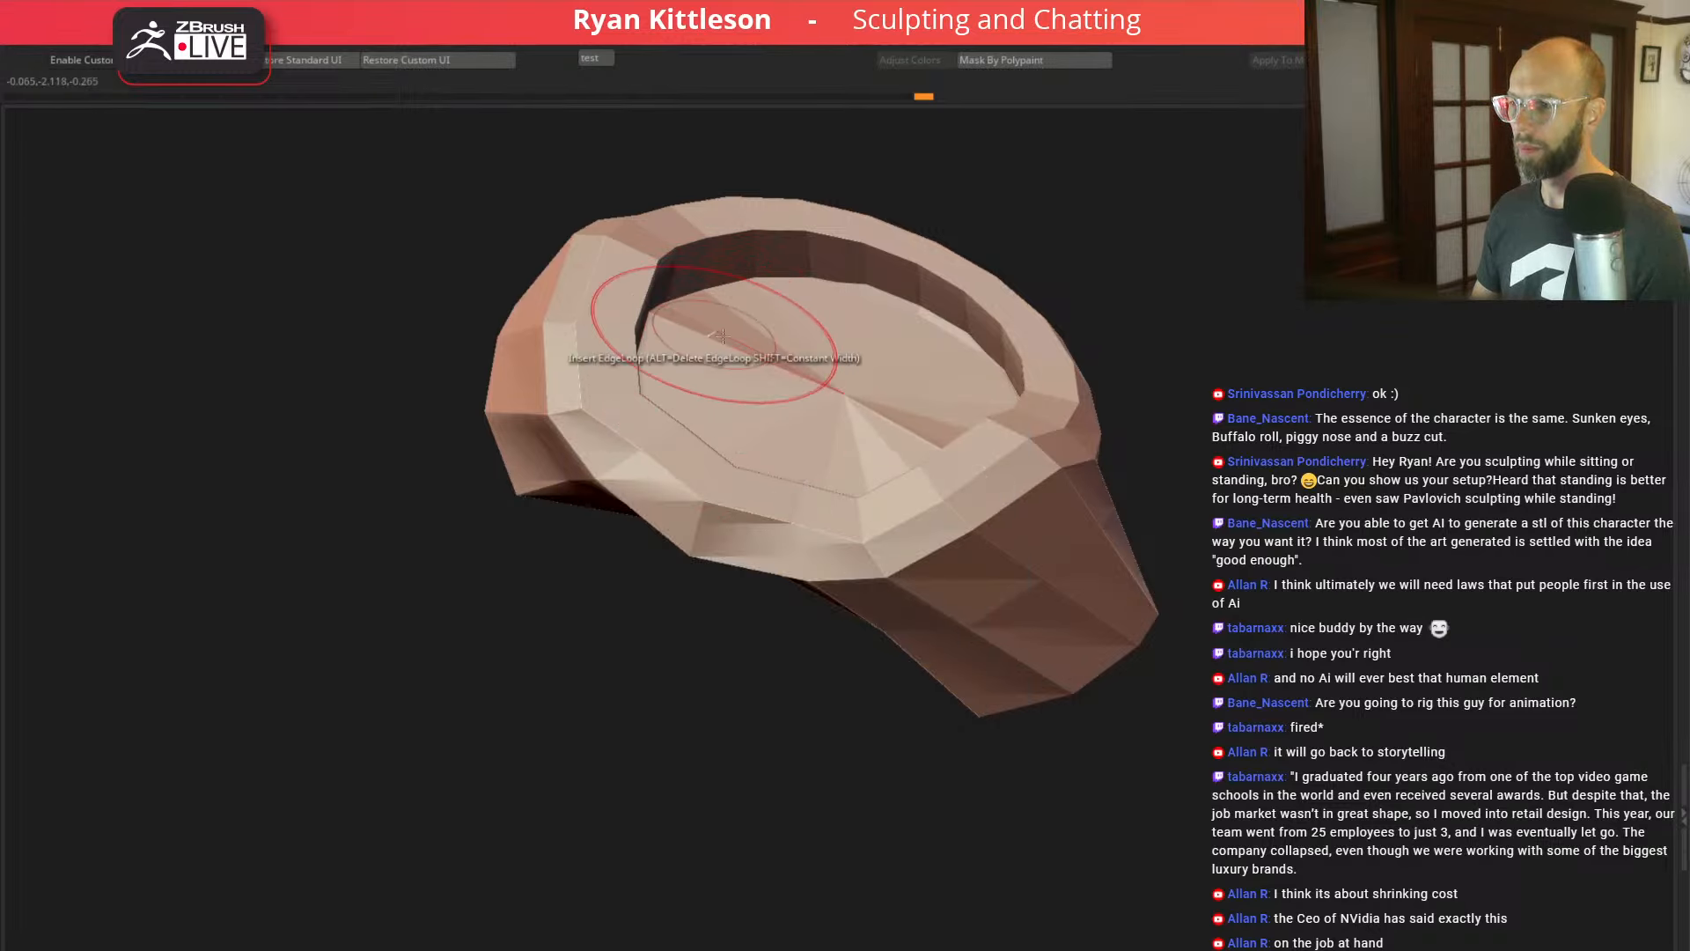
pyautogui.press('d')
pyautogui.hotkey('shift', 'f')
pyautogui.hotkey('alt', 's')
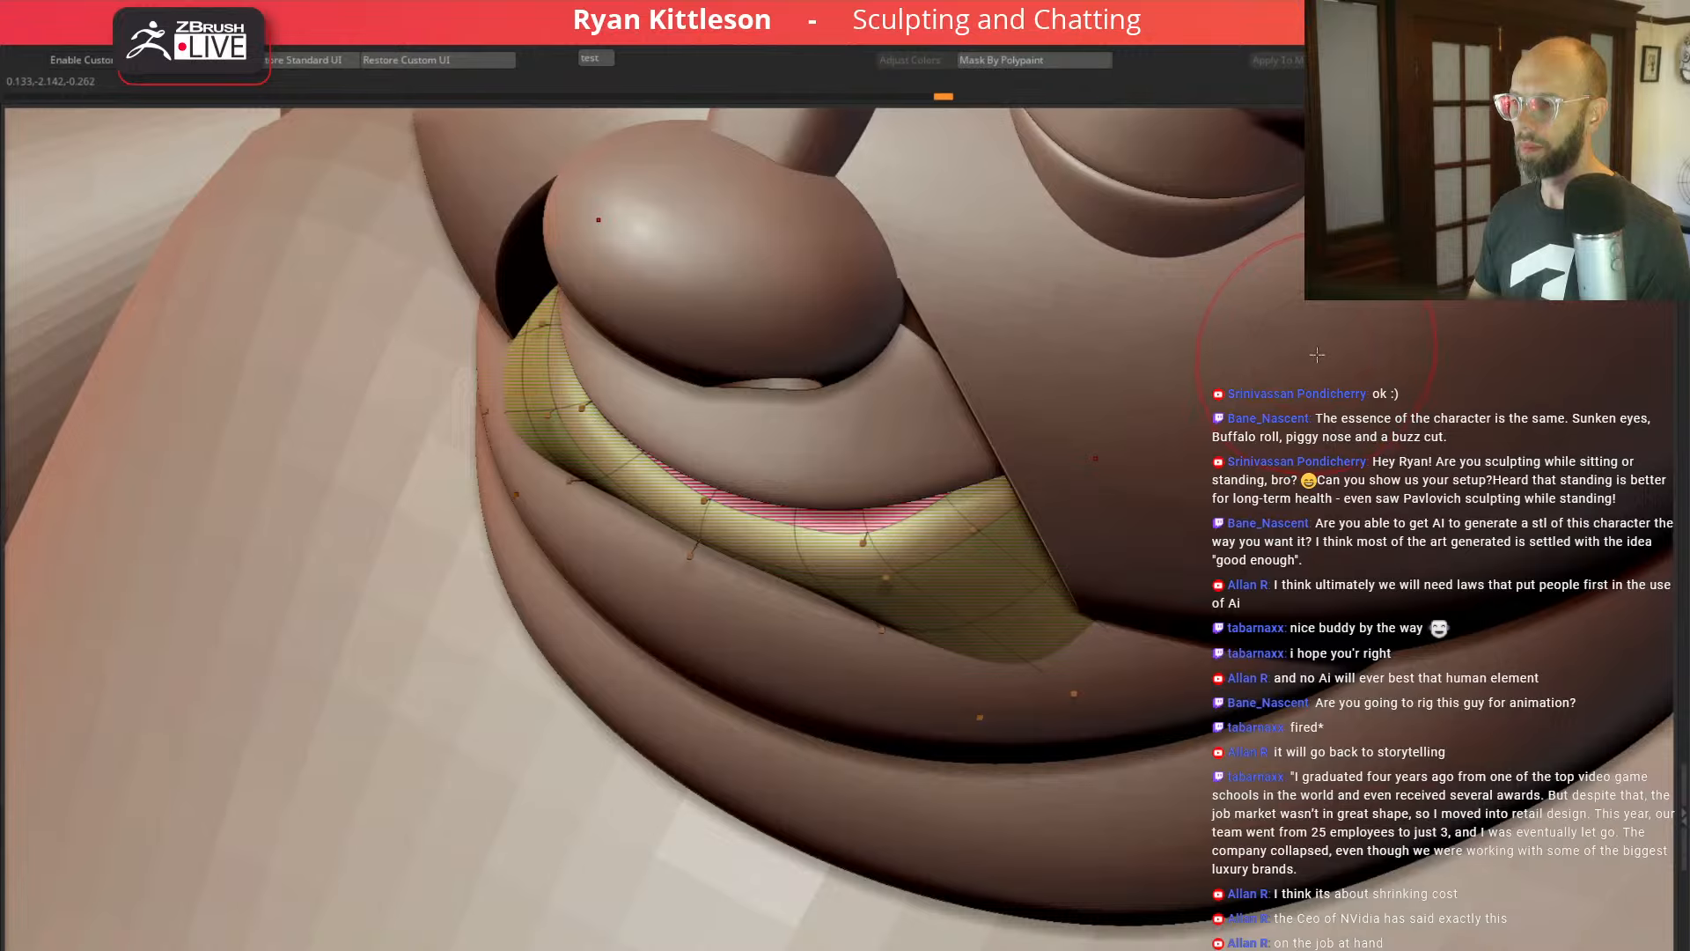
# Step: Hide the wireframe, check the reshaped mouth on the face from the front, and quick-save the project
pyautogui.hotkey('shift', 'f')
pyautogui.press('f')
pyautogui.press('f')
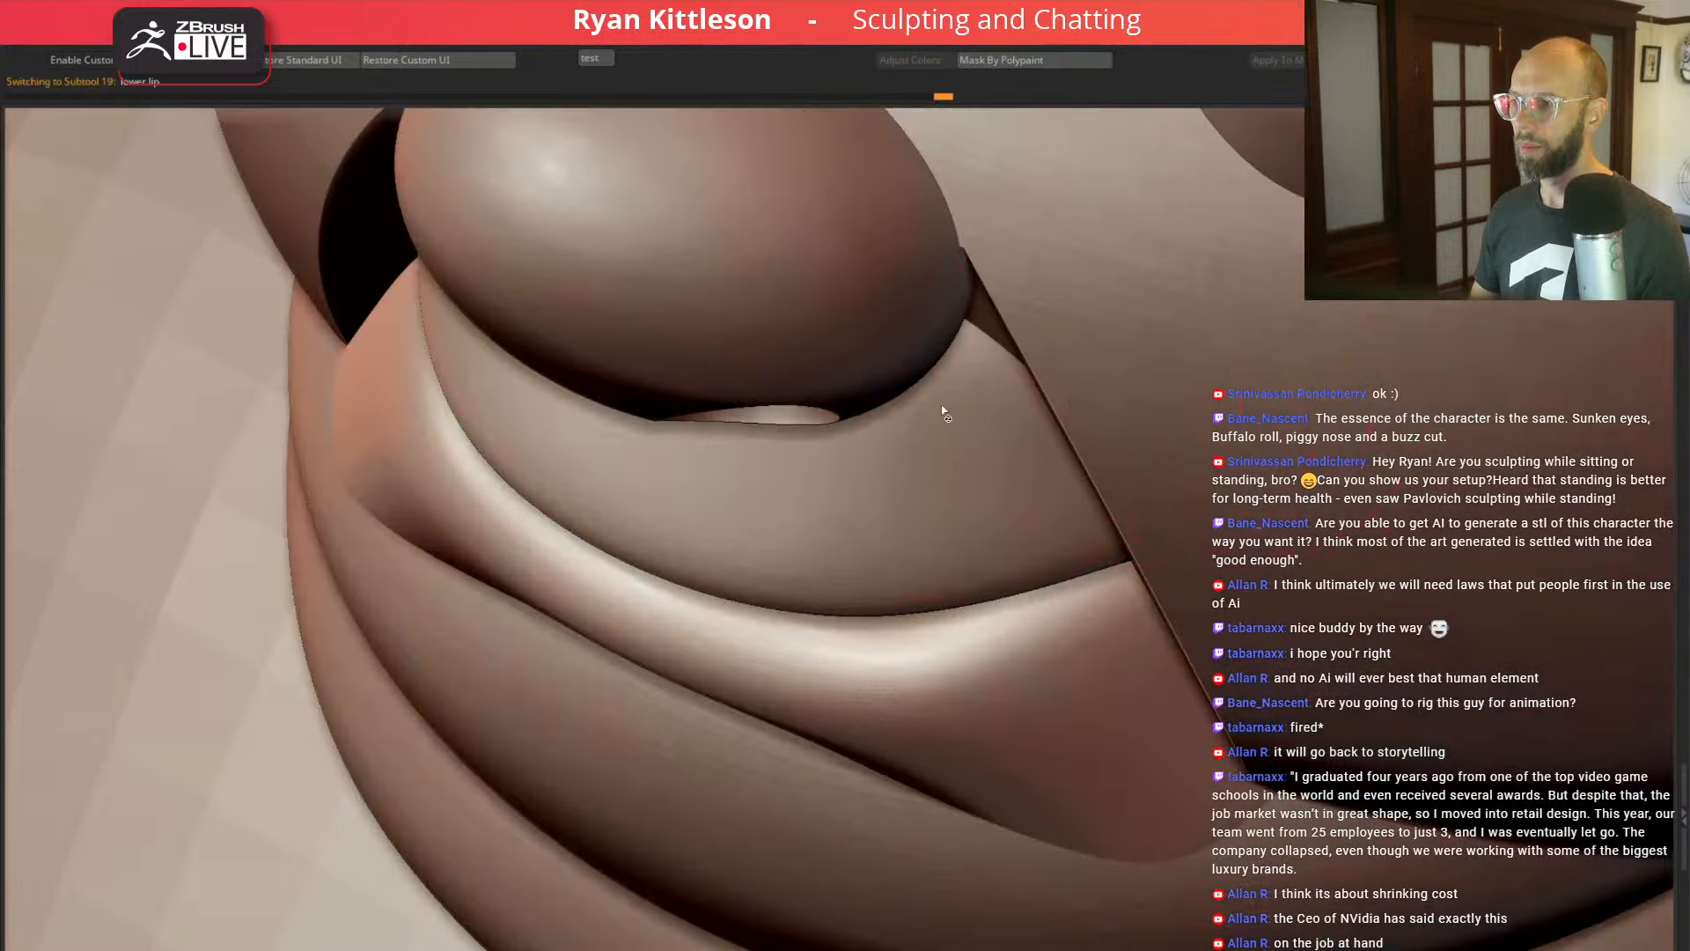
pyautogui.press('f')
pyautogui.keyDown('shift'); pyautogui.moveTo(1179, 358); pyautogui.dragTo(1166, 589); pyautogui.keyUp('shift')
pyautogui.moveTo(1268, 427)
pyautogui.mouseDown()
pyautogui.moveTo(1123, 418)
pyautogui.moveTo(1273, 412)
pyautogui.mouseUp()
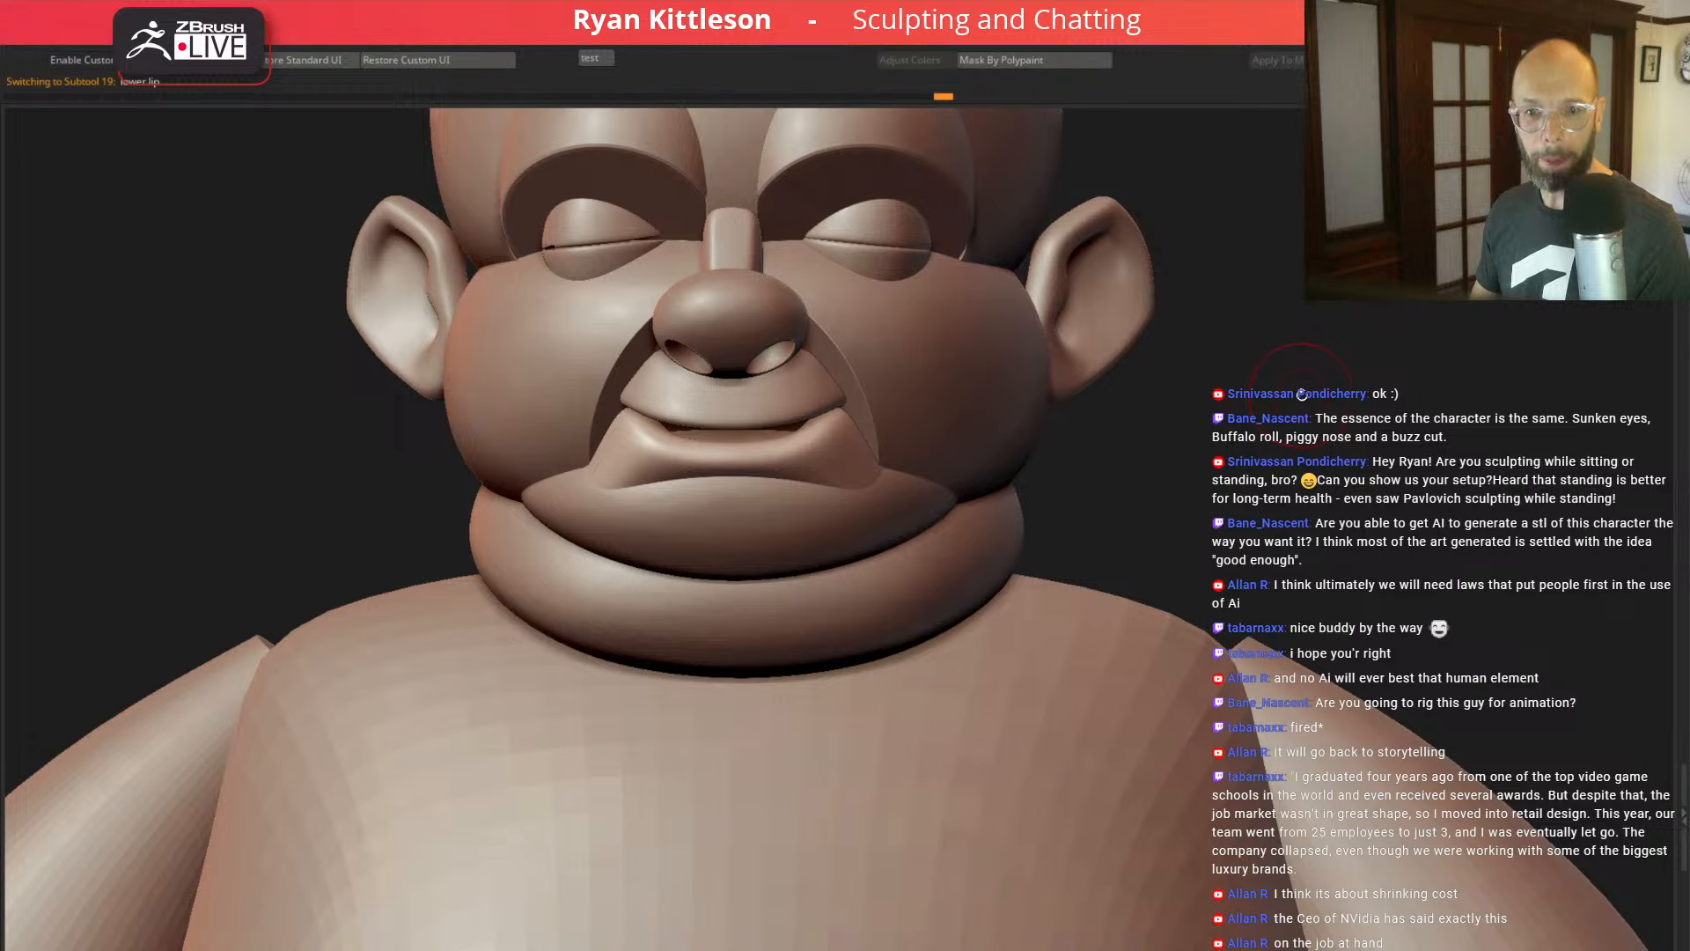
pyautogui.moveTo(1409, 414); pyautogui.dragTo(1291, 440)
pyautogui.hotkey('ctrl', 's')
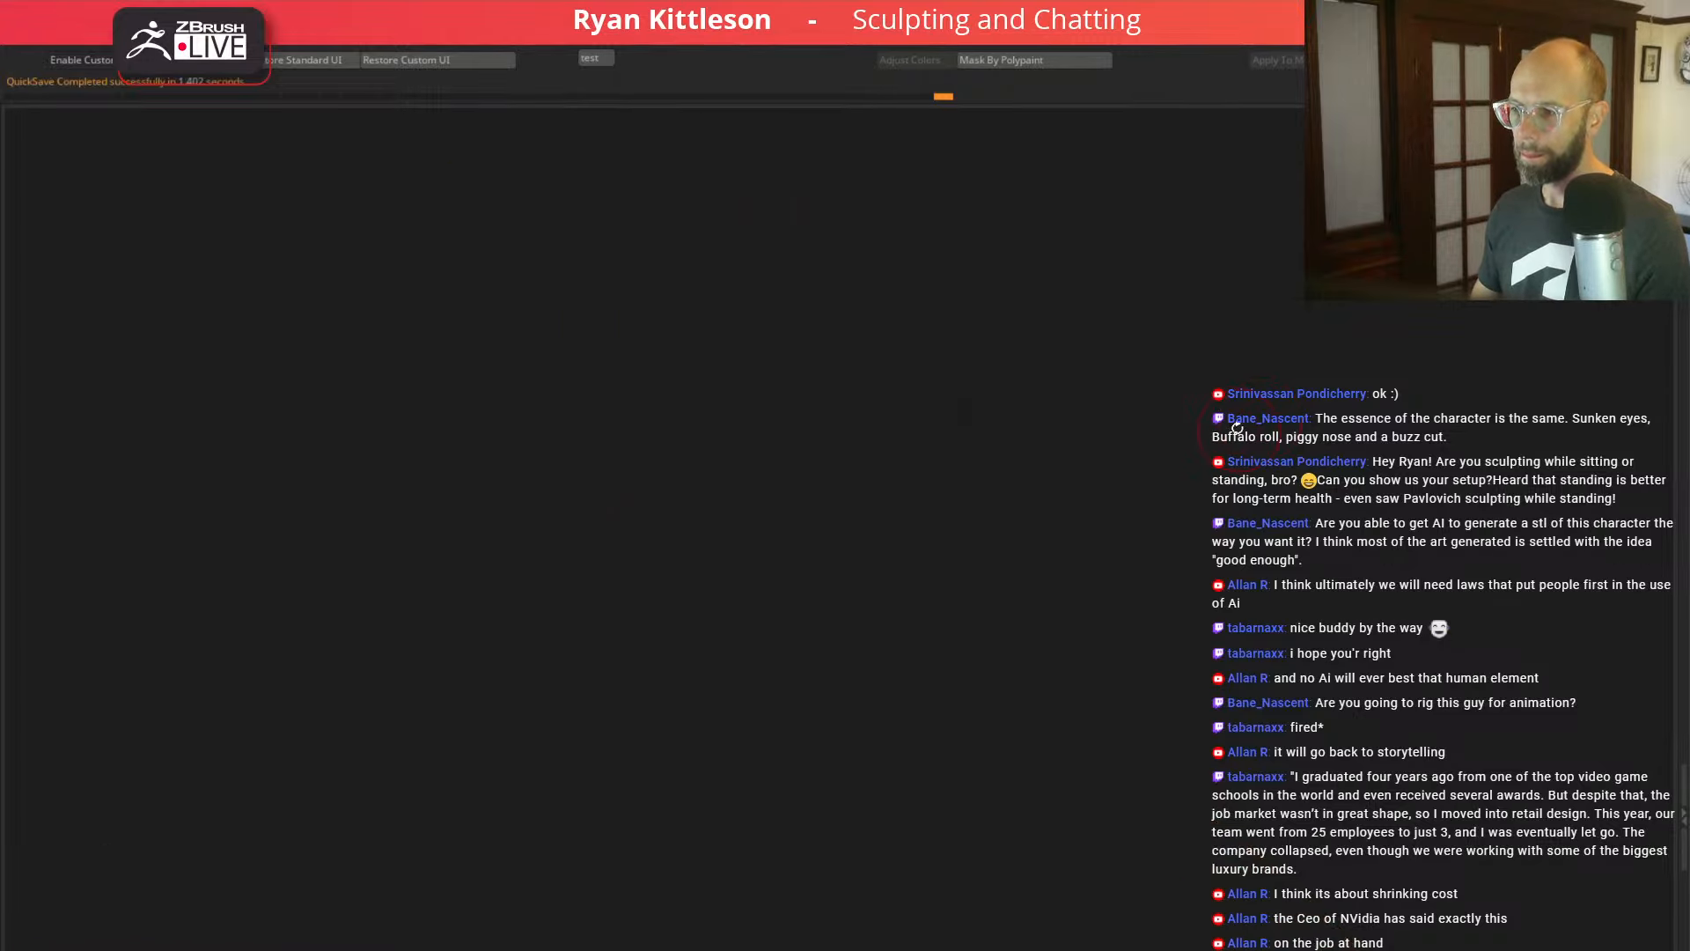
# Step: Select the upper lip in side profile and show its unsmoothed base mesh with polygroups
pyautogui.moveTo(1232, 429)
pyautogui.mouseDown()
pyautogui.moveTo(1293, 408)
pyautogui.moveTo(1185, 352)
pyautogui.moveTo(1185, 416)
pyautogui.mouseUp()
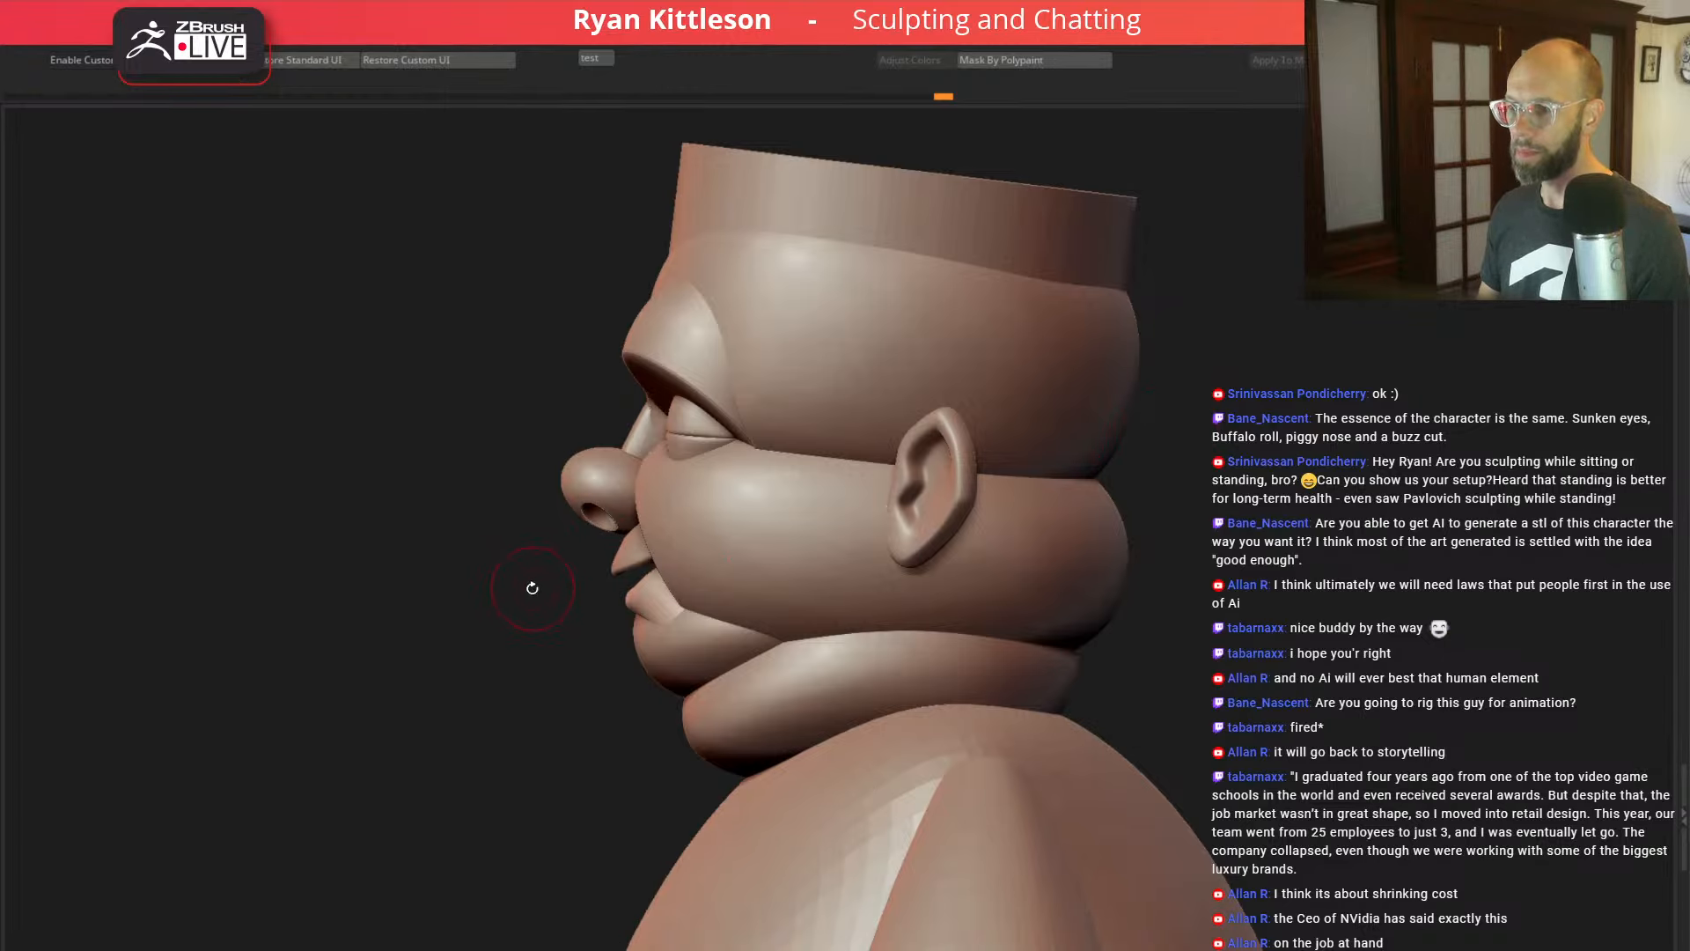
pyautogui.moveTo(533, 588)
pyautogui.mouseDown()
pyautogui.moveTo(566, 637)
pyautogui.moveTo(525, 543)
pyautogui.moveTo(495, 638)
pyautogui.mouseUp()
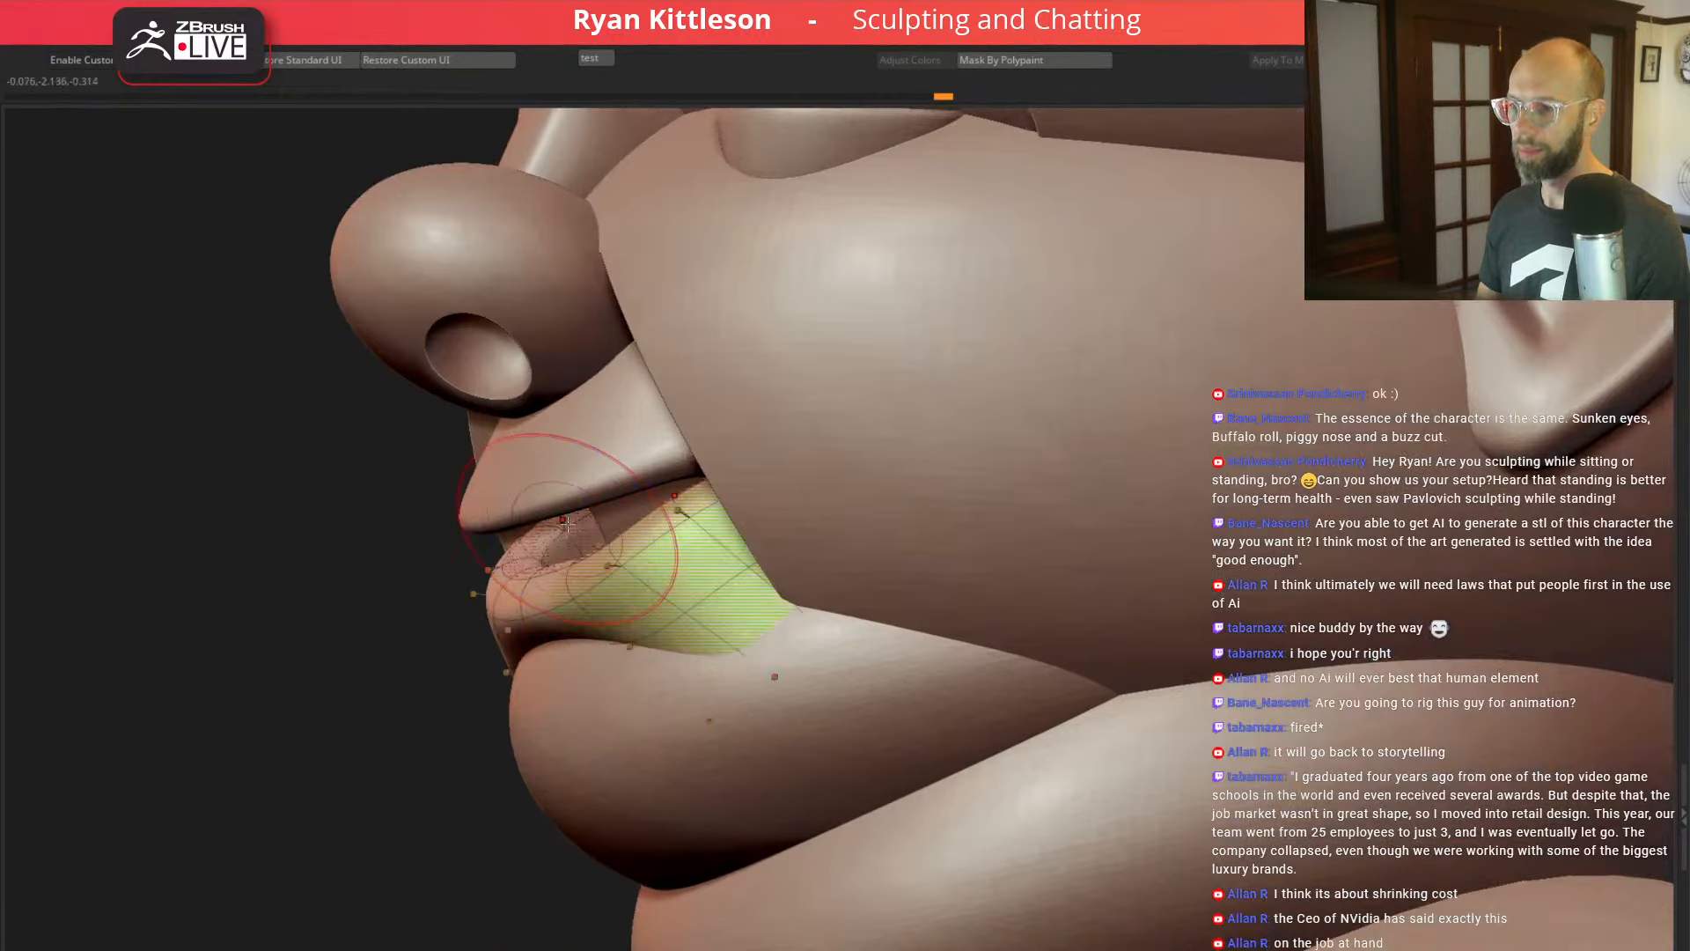
pyautogui.keyDown('alt'); pyautogui.click(563, 518); pyautogui.keyUp('alt')
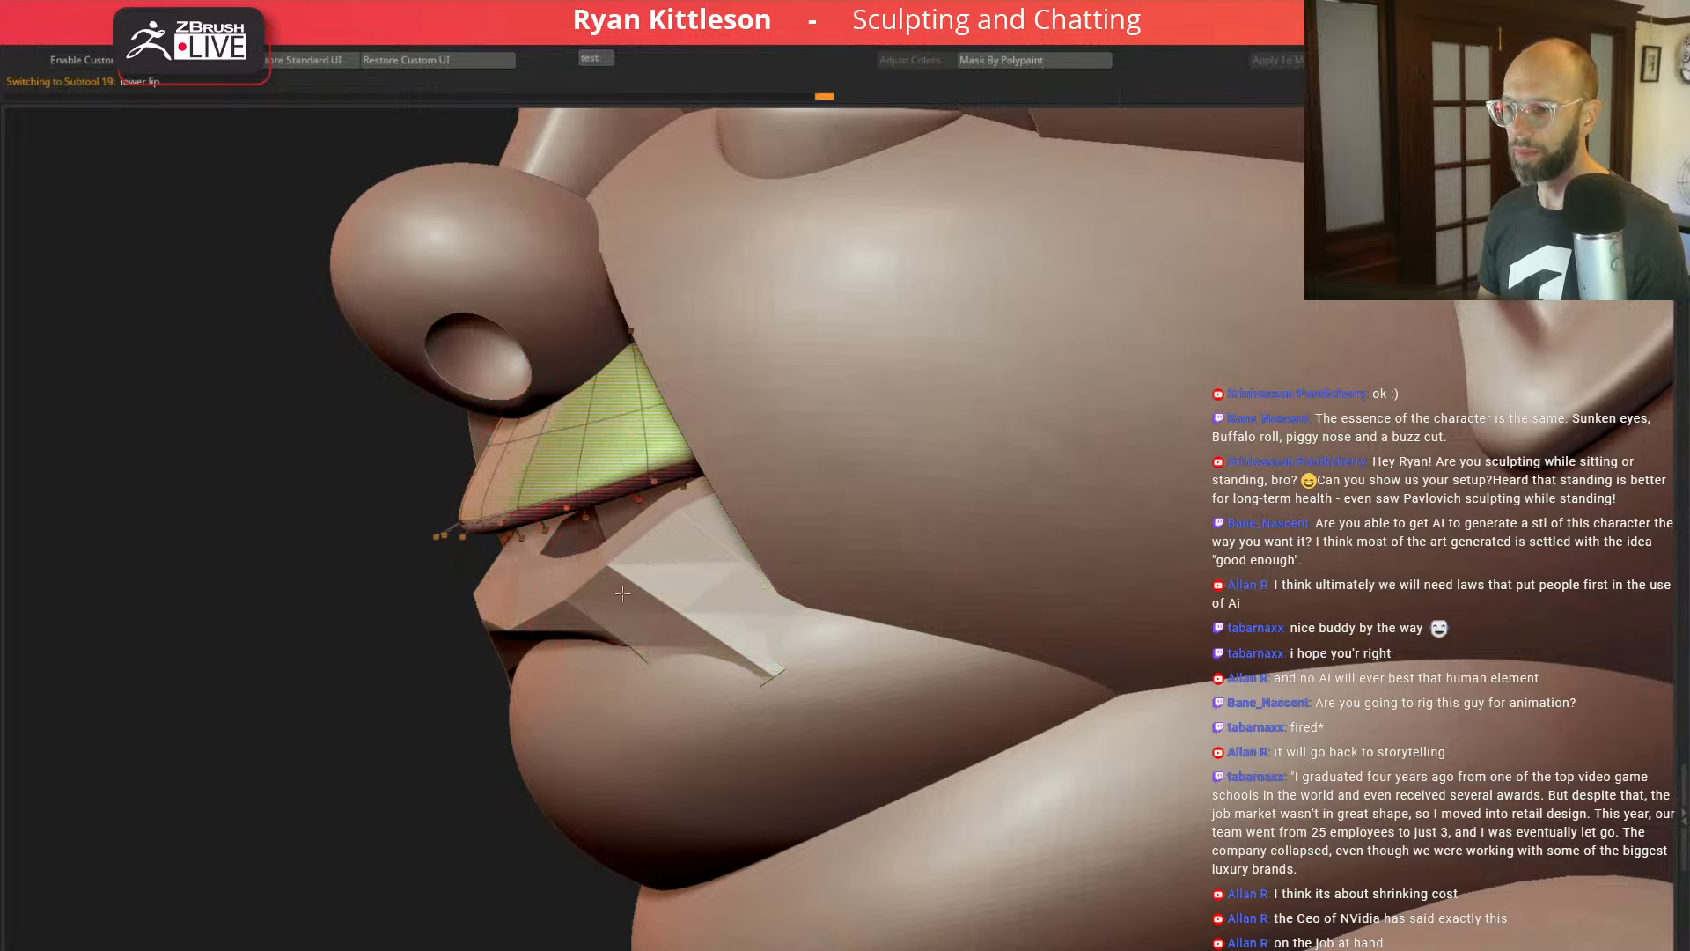
pyautogui.press('d')
pyautogui.keyDown('alt'); pyautogui.click(576, 440); pyautogui.keyUp('alt')
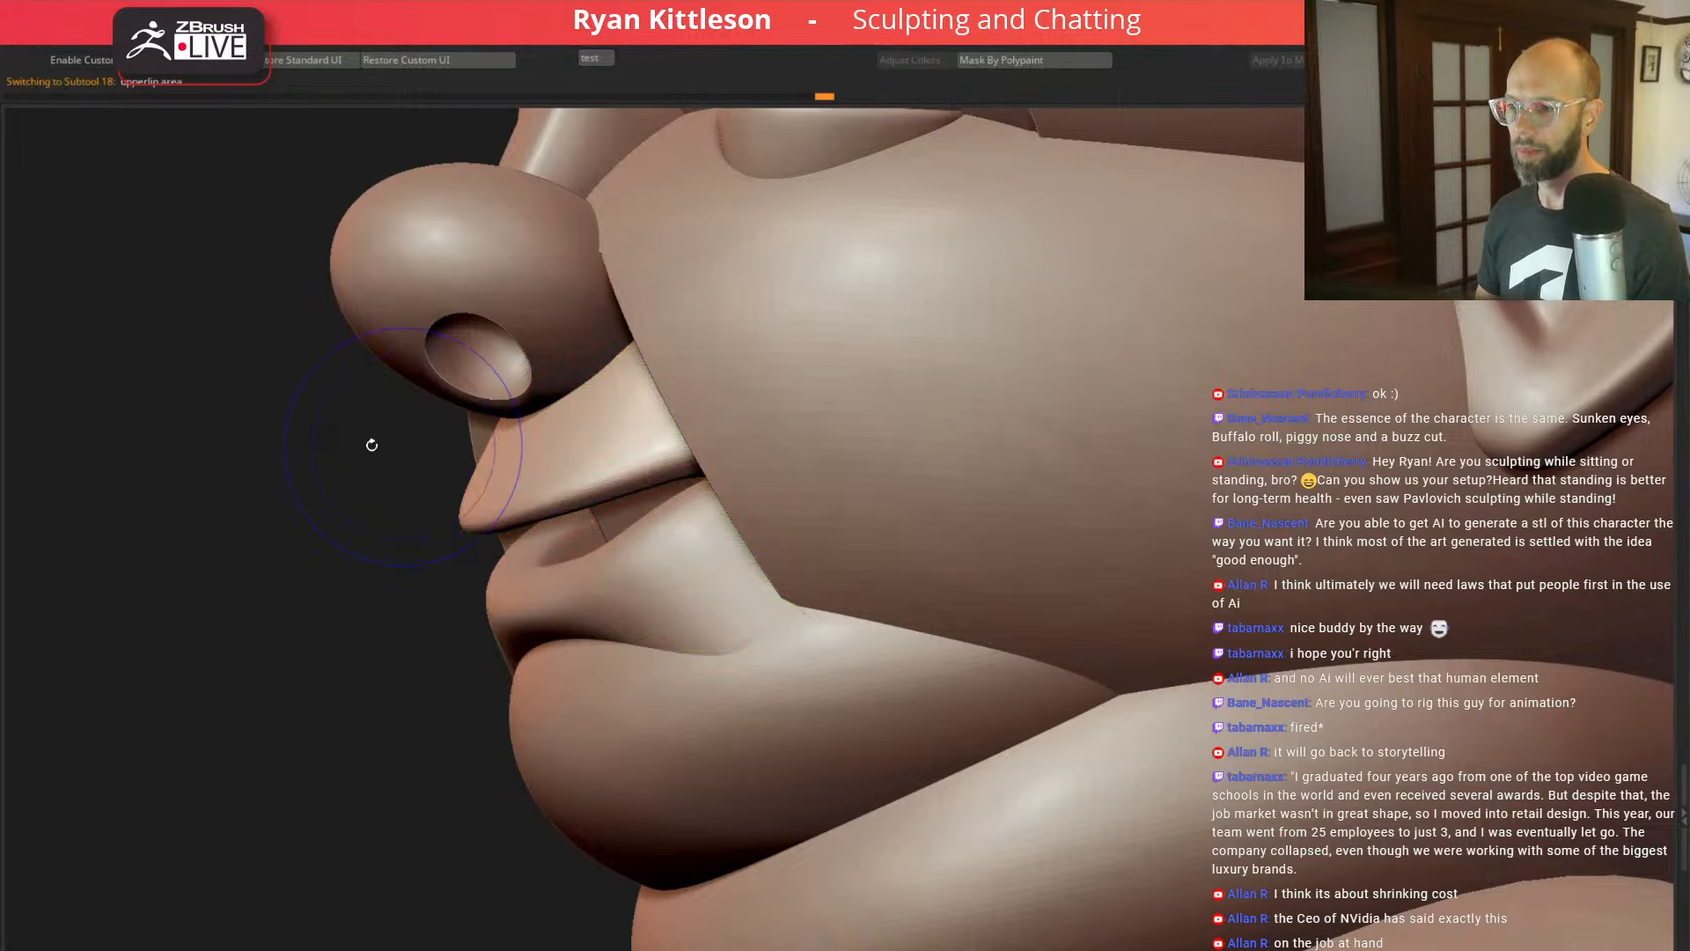
pyautogui.hotkey('shift', 'd')
pyautogui.hotkey('shift', 'f')
pyautogui.moveTo(291, 448)
pyautogui.mouseDown()
pyautogui.moveTo(276, 438)
pyautogui.moveTo(329, 456)
pyautogui.moveTo(320, 430)
pyautogui.moveTo(339, 428)
pyautogui.moveTo(317, 543)
pyautogui.mouseUp()
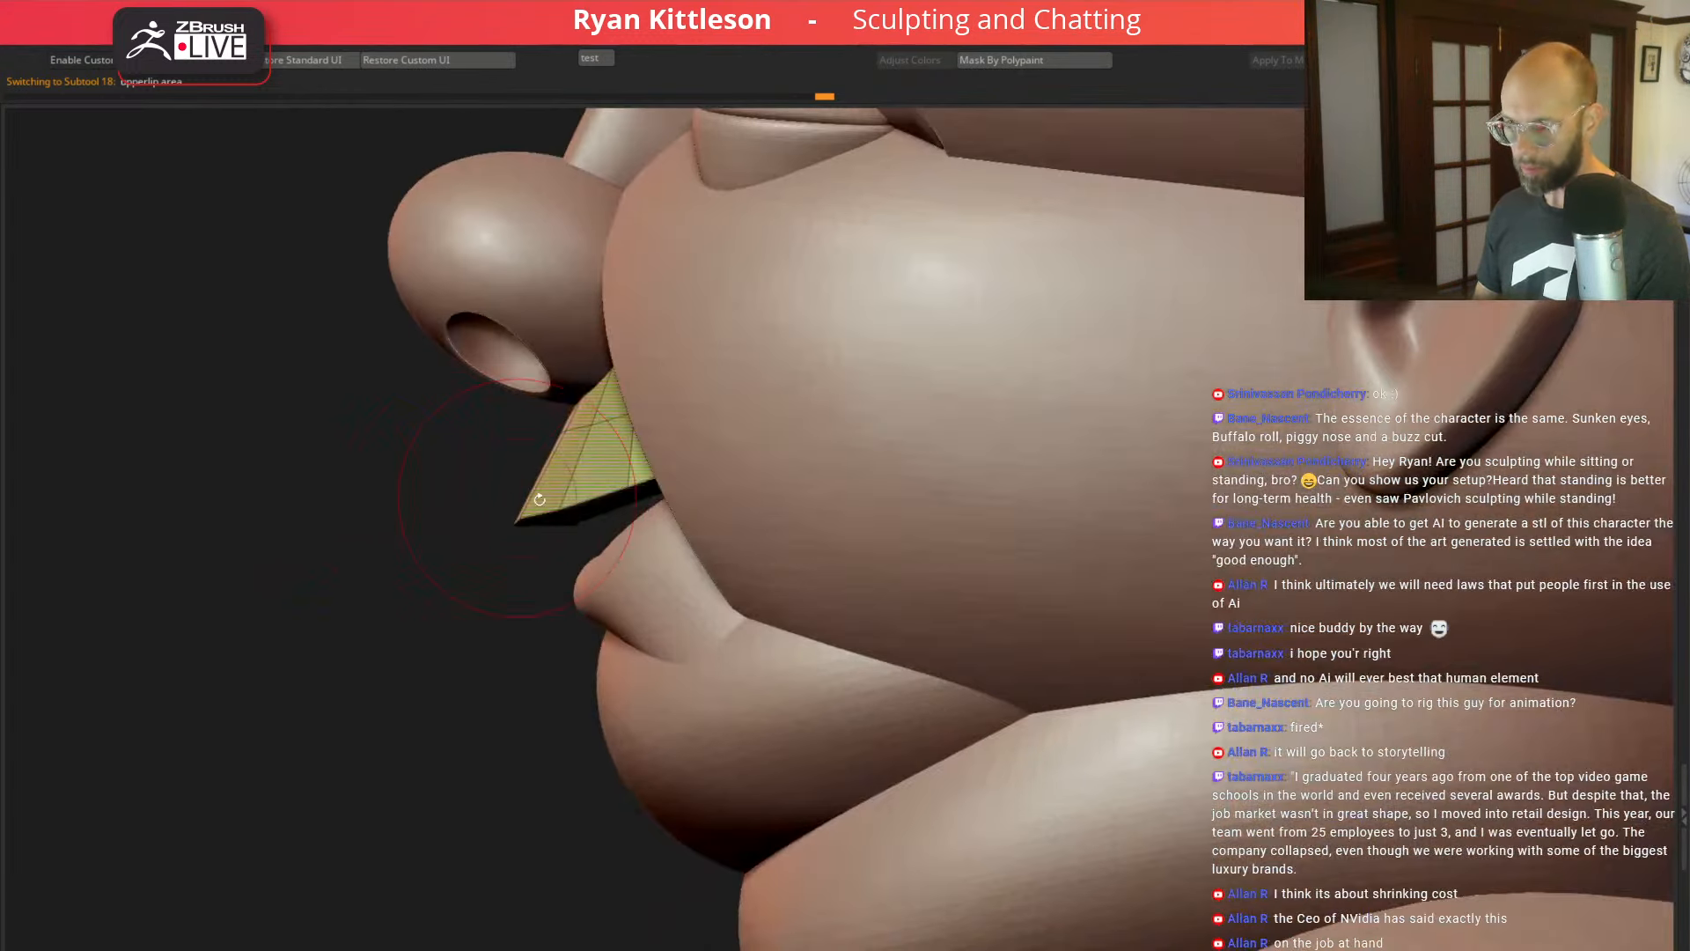
# Step: Mask a complete edge loop near the upper lip's lower edge and turn the lip's smoothing back on
pyautogui.press('space')
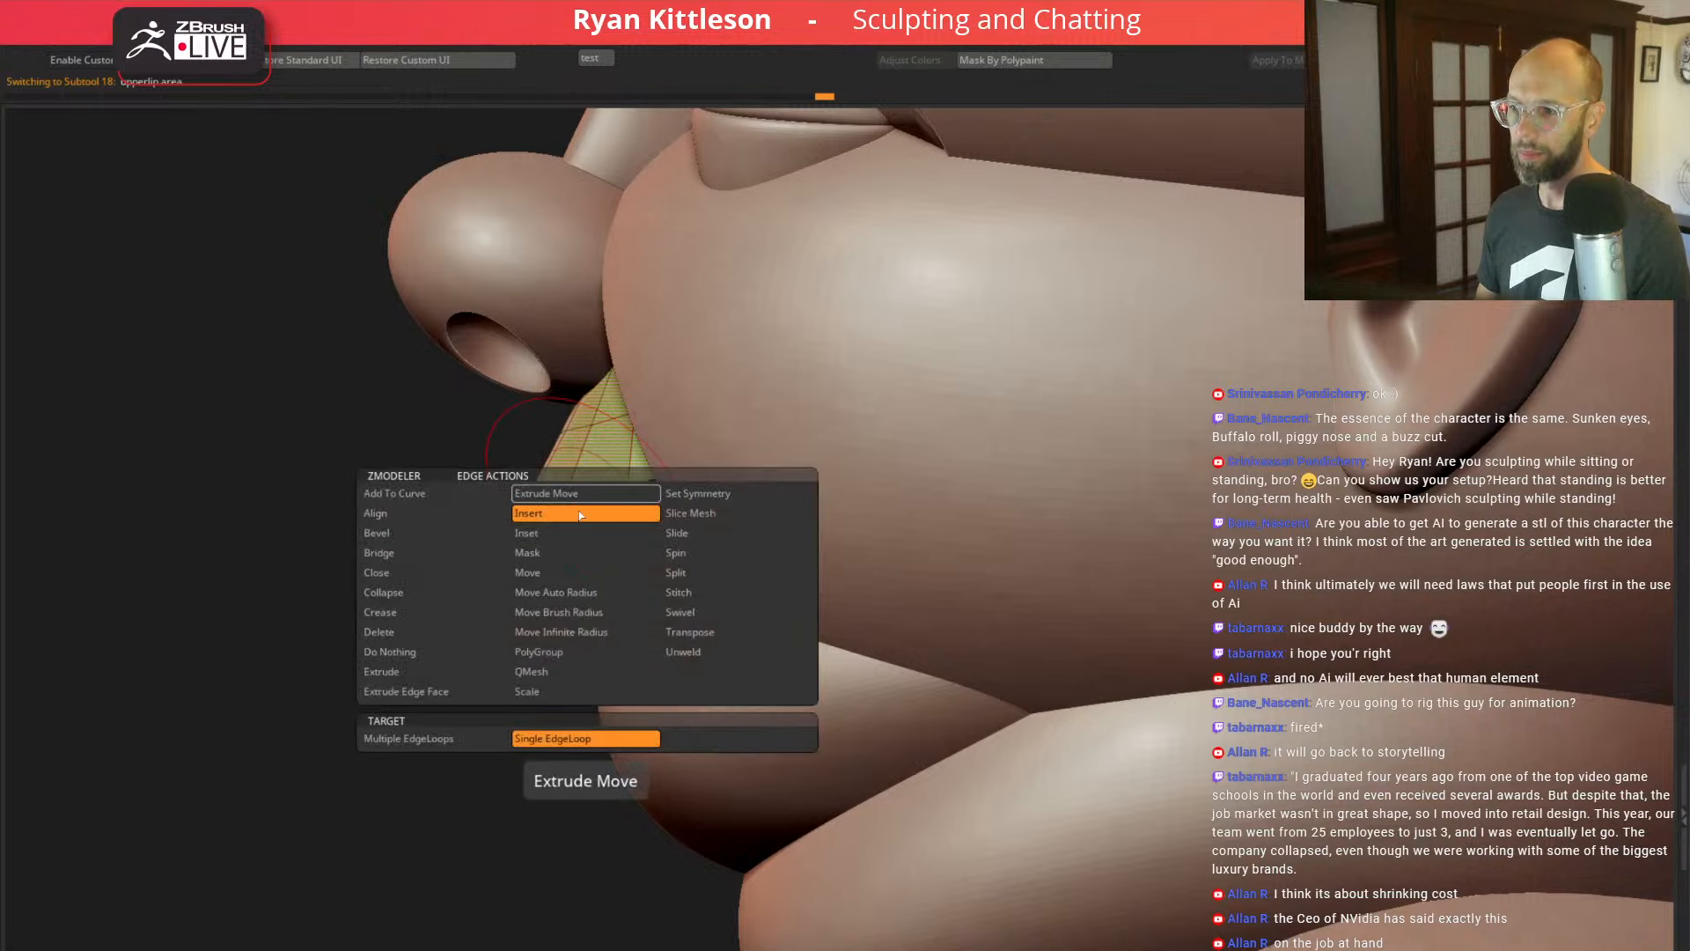
pyautogui.click(409, 758)
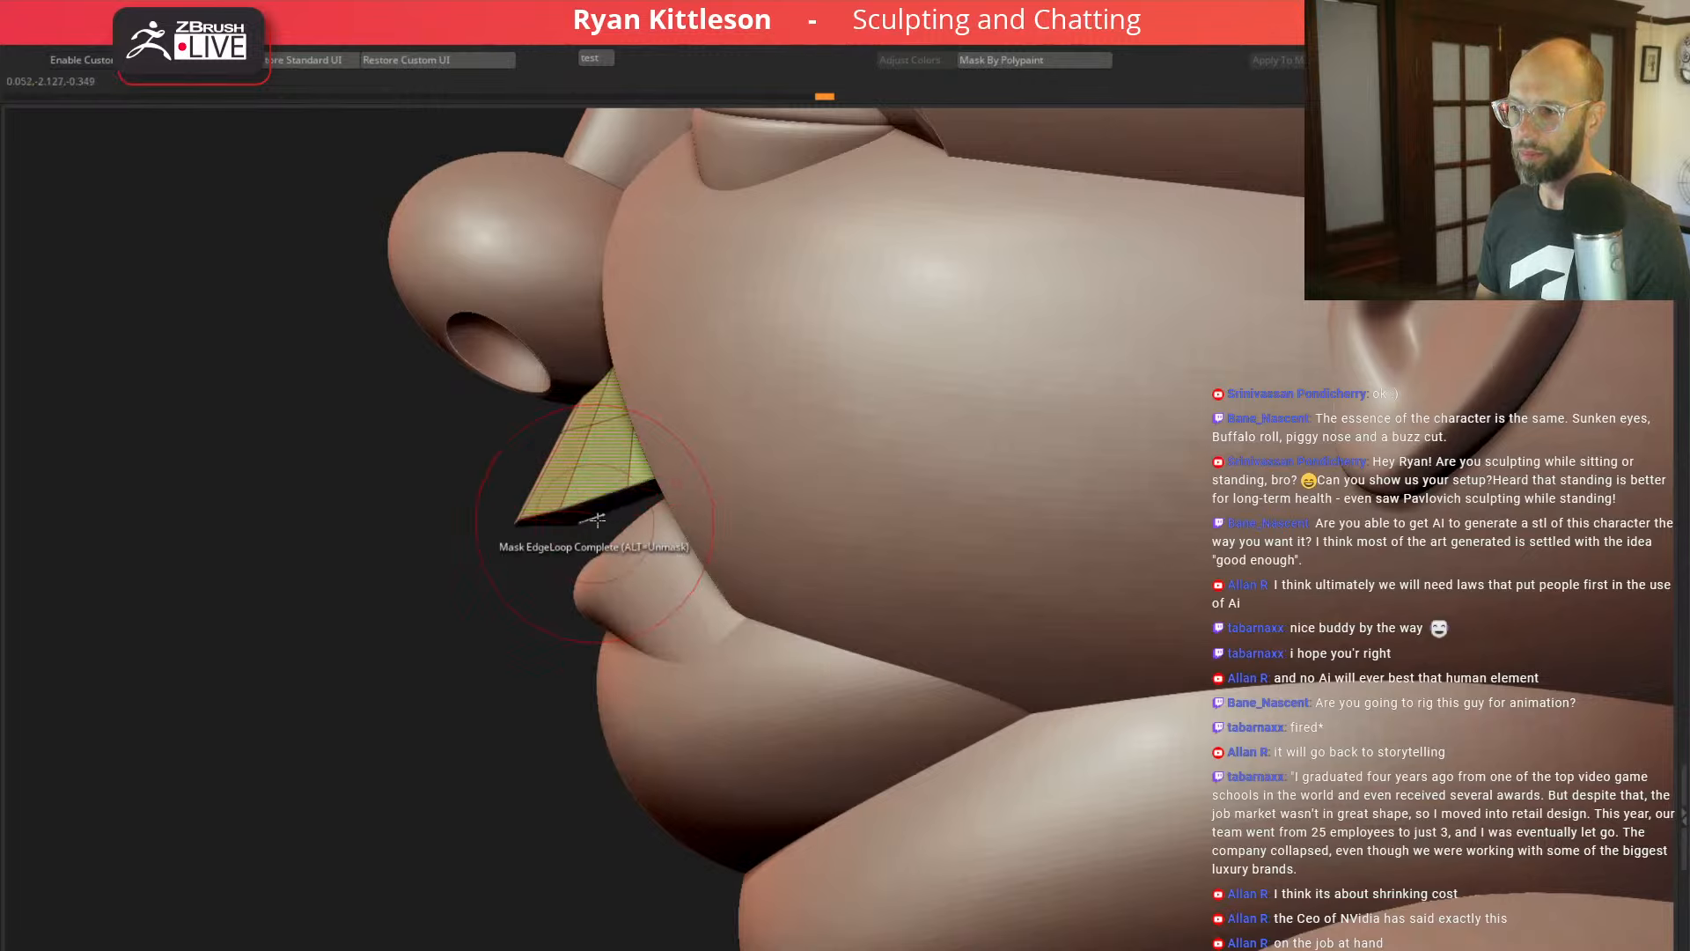
pyautogui.click(569, 508)
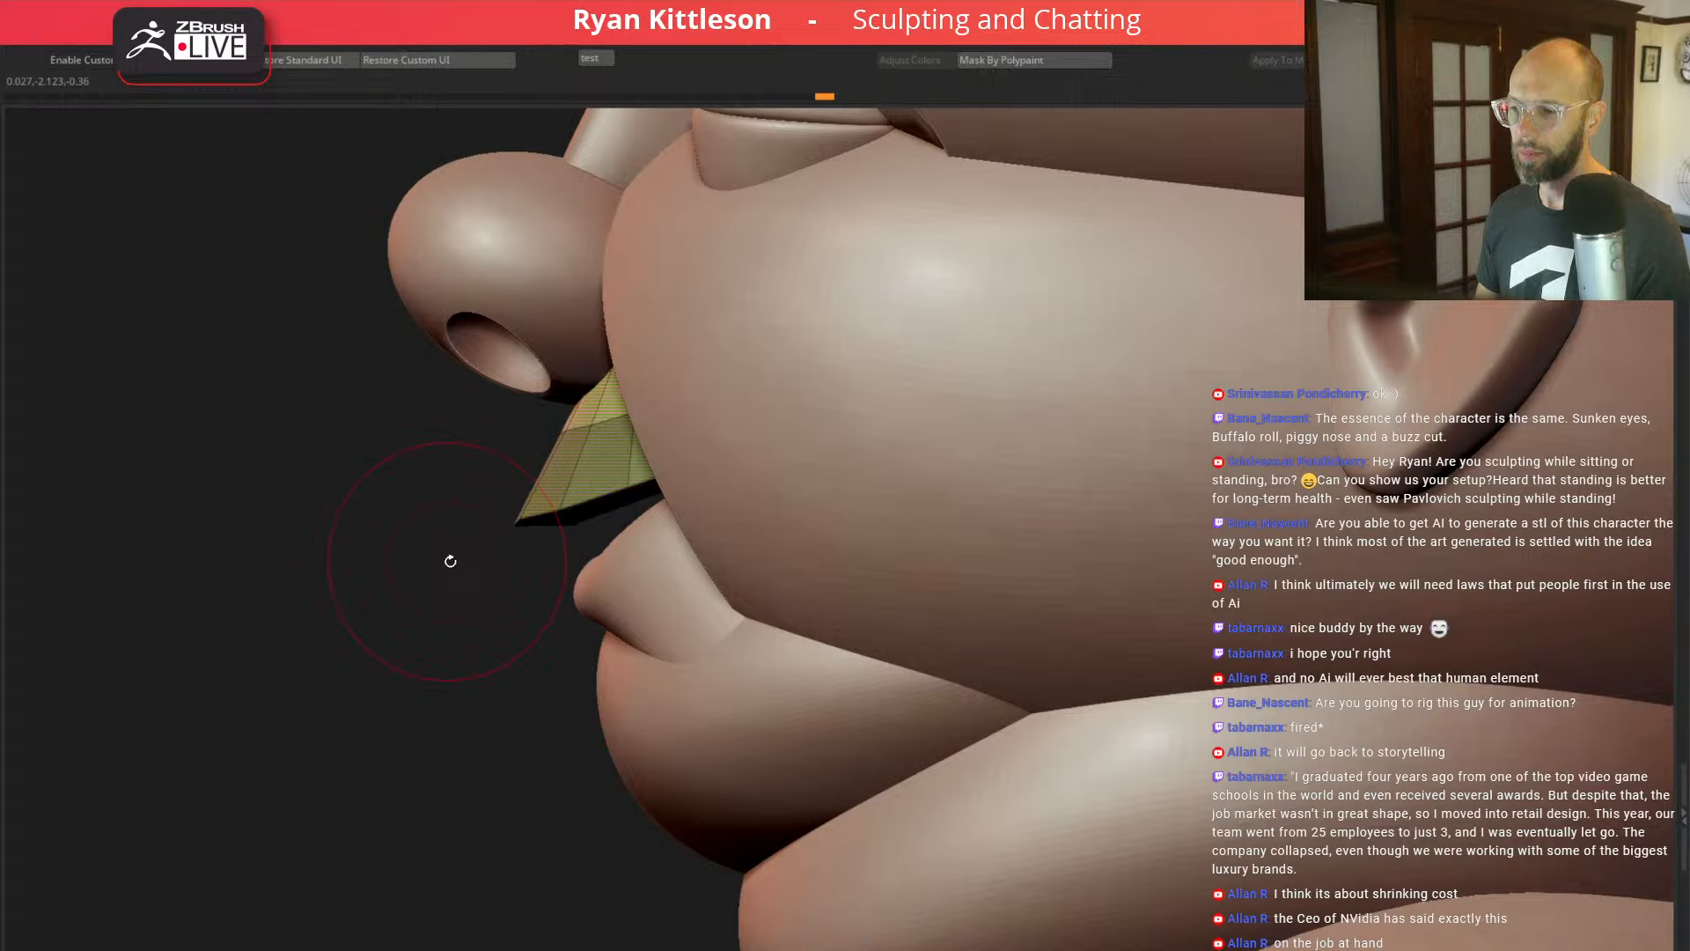
pyautogui.press('d')
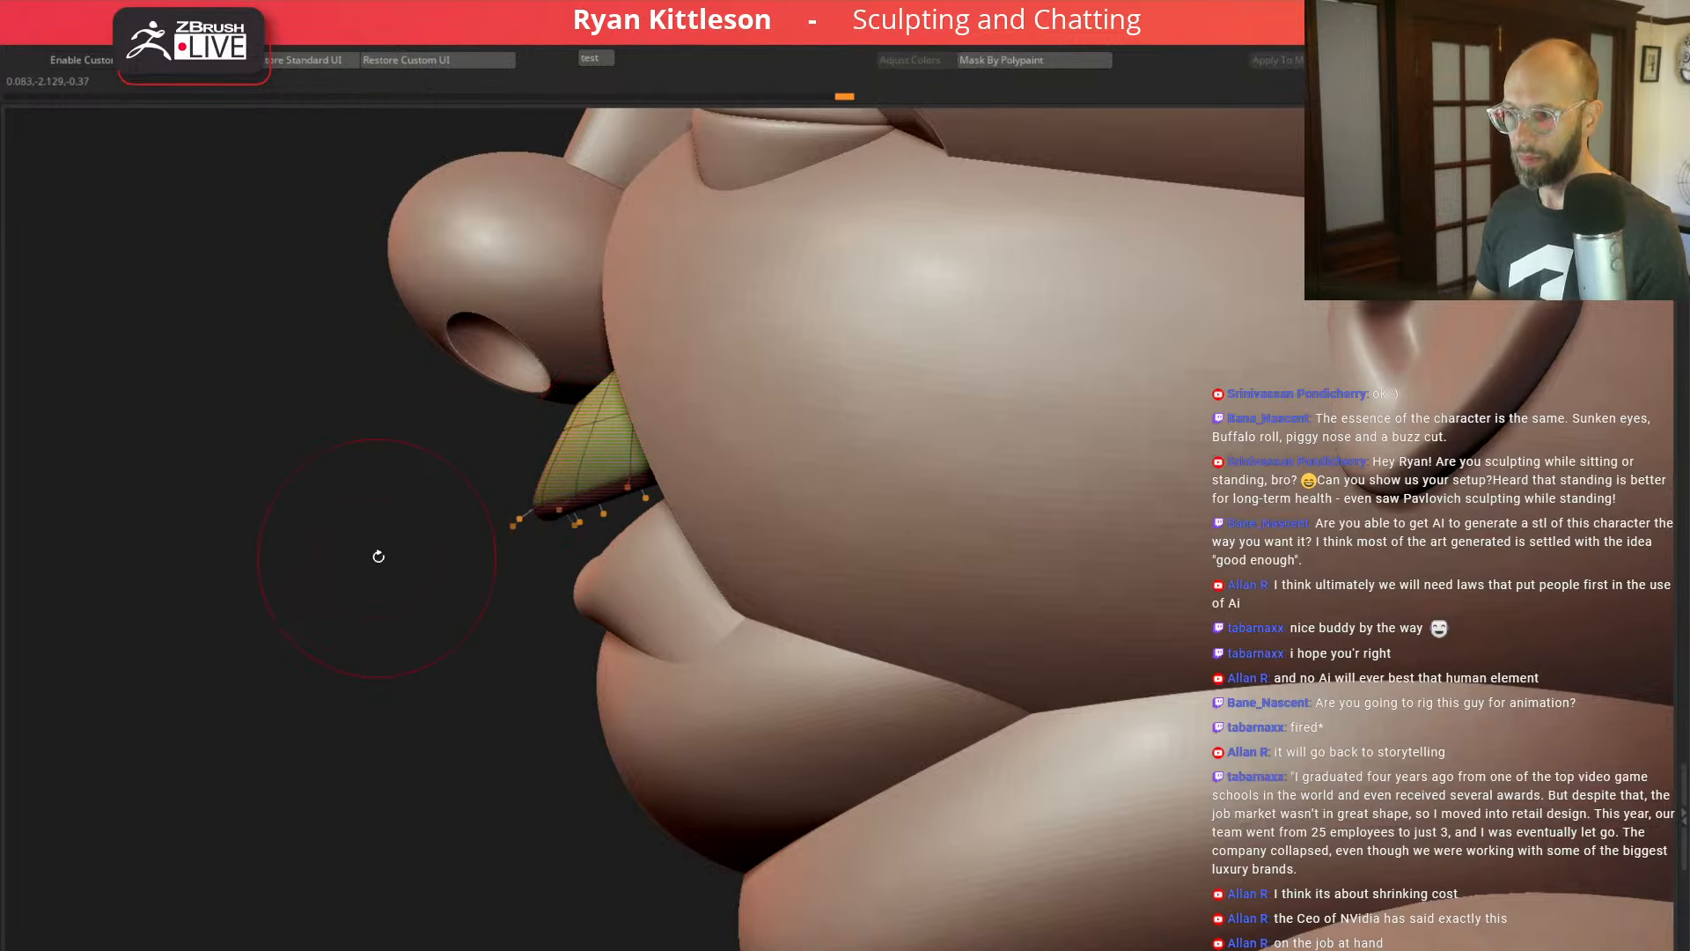
# Step: Invert the mask and, with an enlarged brush, pull the upper lip's front lower edge upward and forward in side profile
pyautogui.press('space')
pyautogui.click(439, 497)
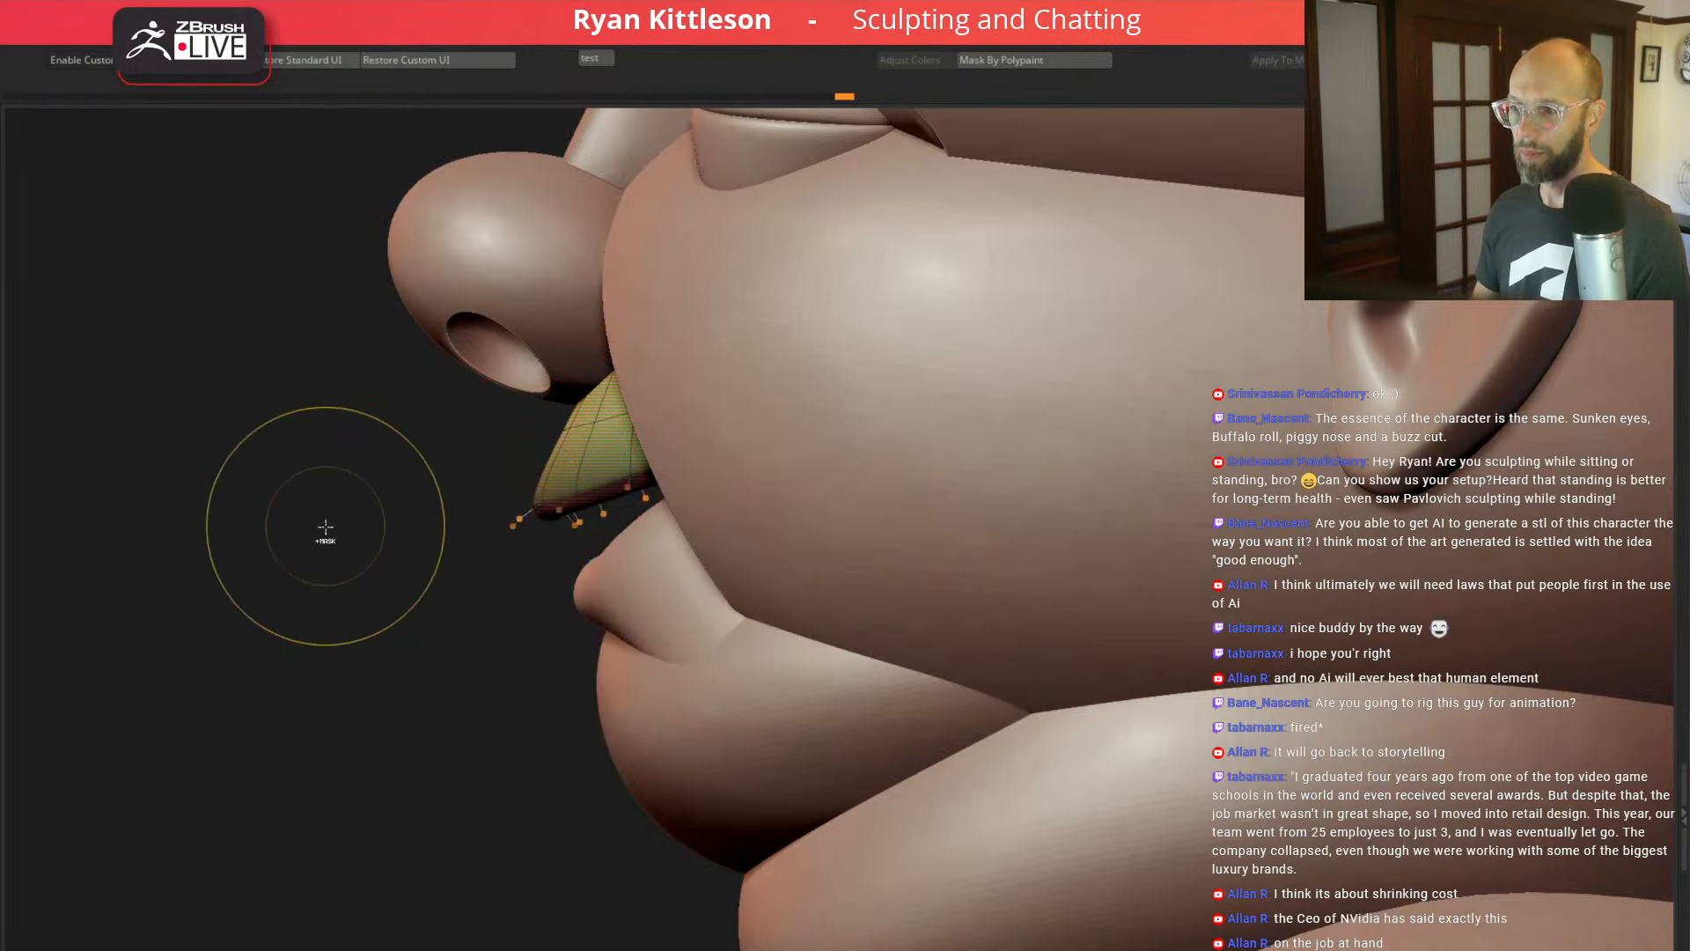
pyautogui.keyDown('ctrl'); pyautogui.click(322, 532); pyautogui.keyUp('ctrl')
pyautogui.press('space')
pyautogui.moveTo(443, 498); pyautogui.dragTo(480, 505)
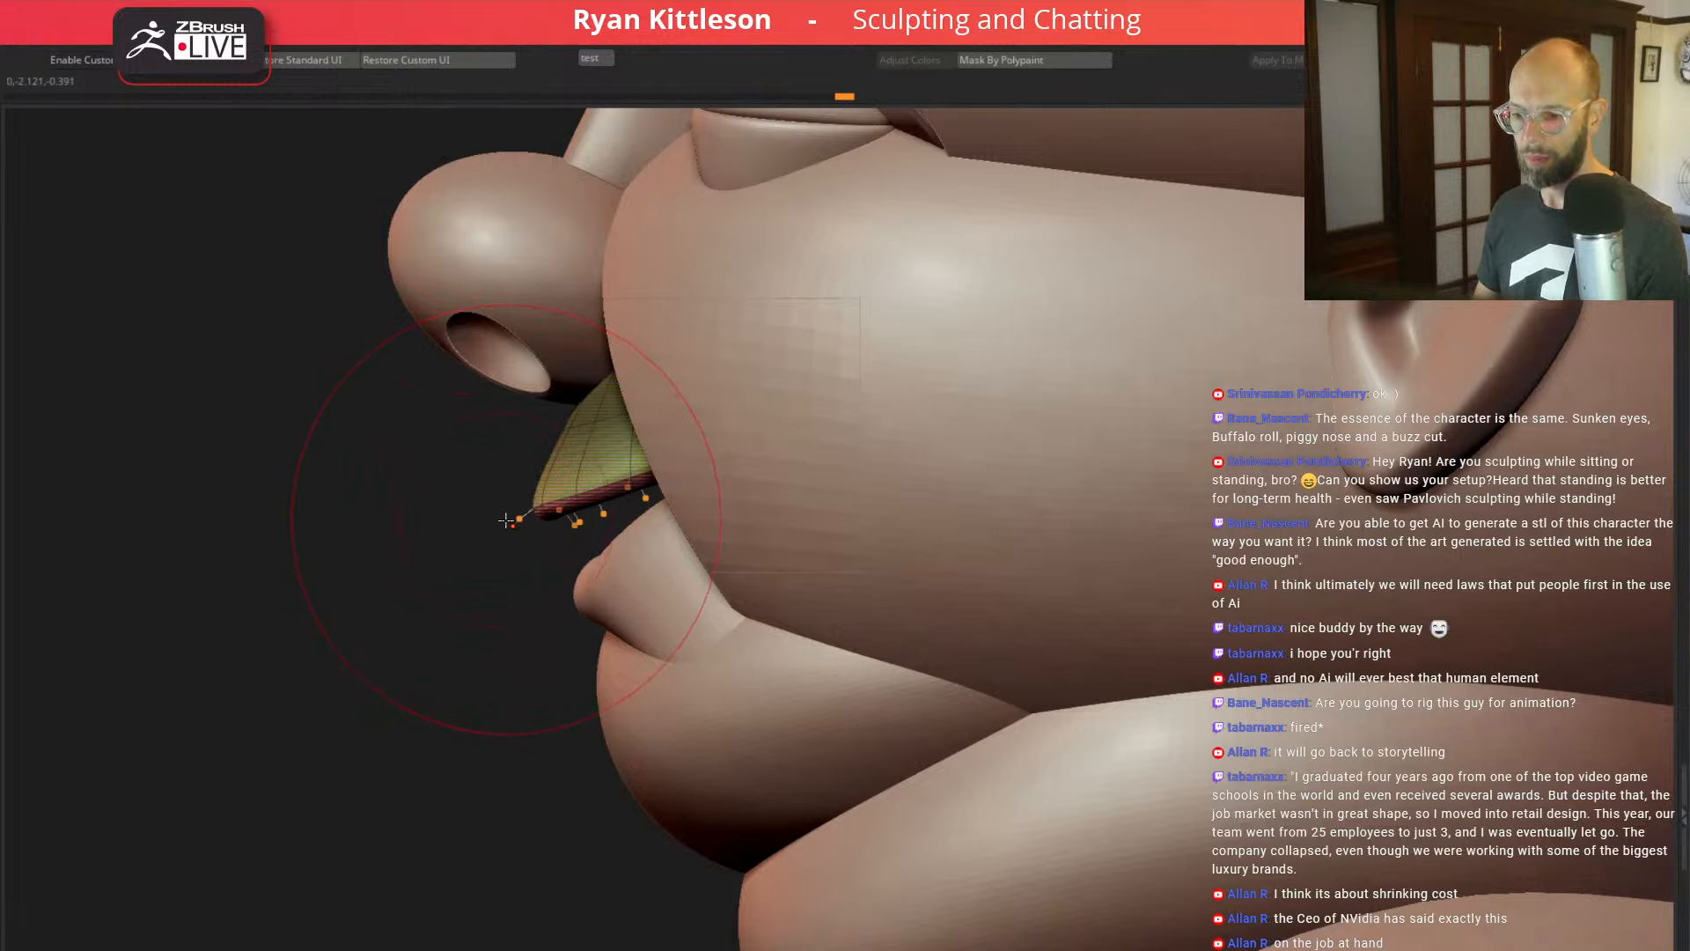
pyautogui.moveTo(524, 508); pyautogui.dragTo(473, 401)
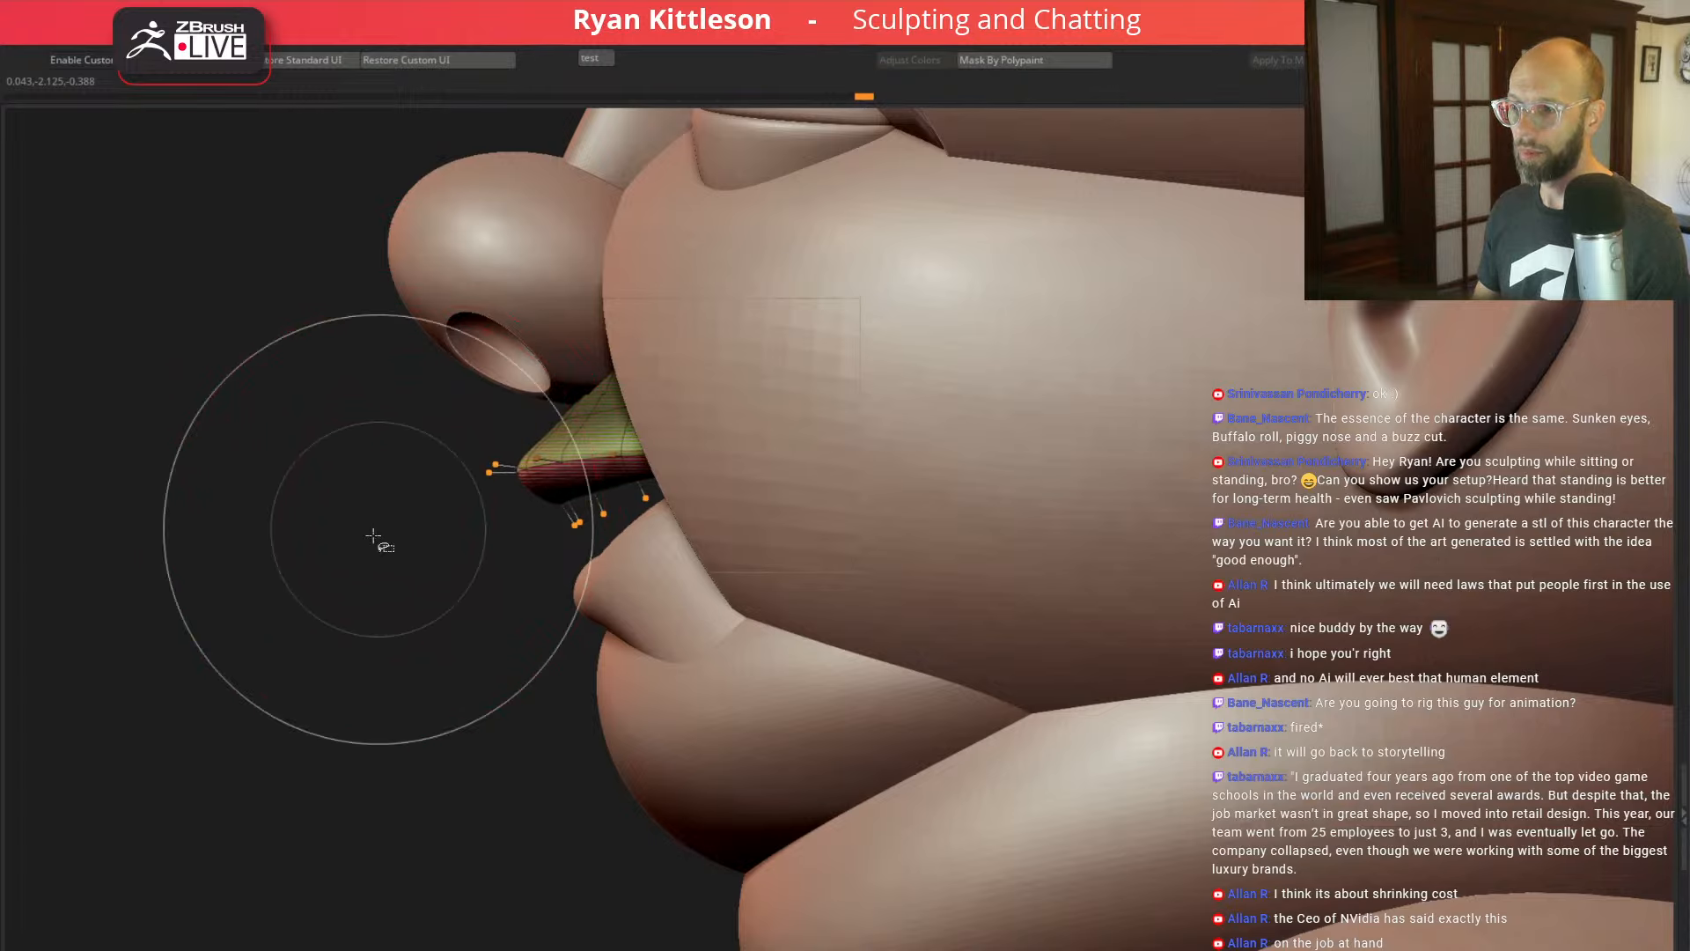
# Step: Hide the upper lip's wireframe and raise its crease amount by one level
pyautogui.hotkey('shift', 'f')
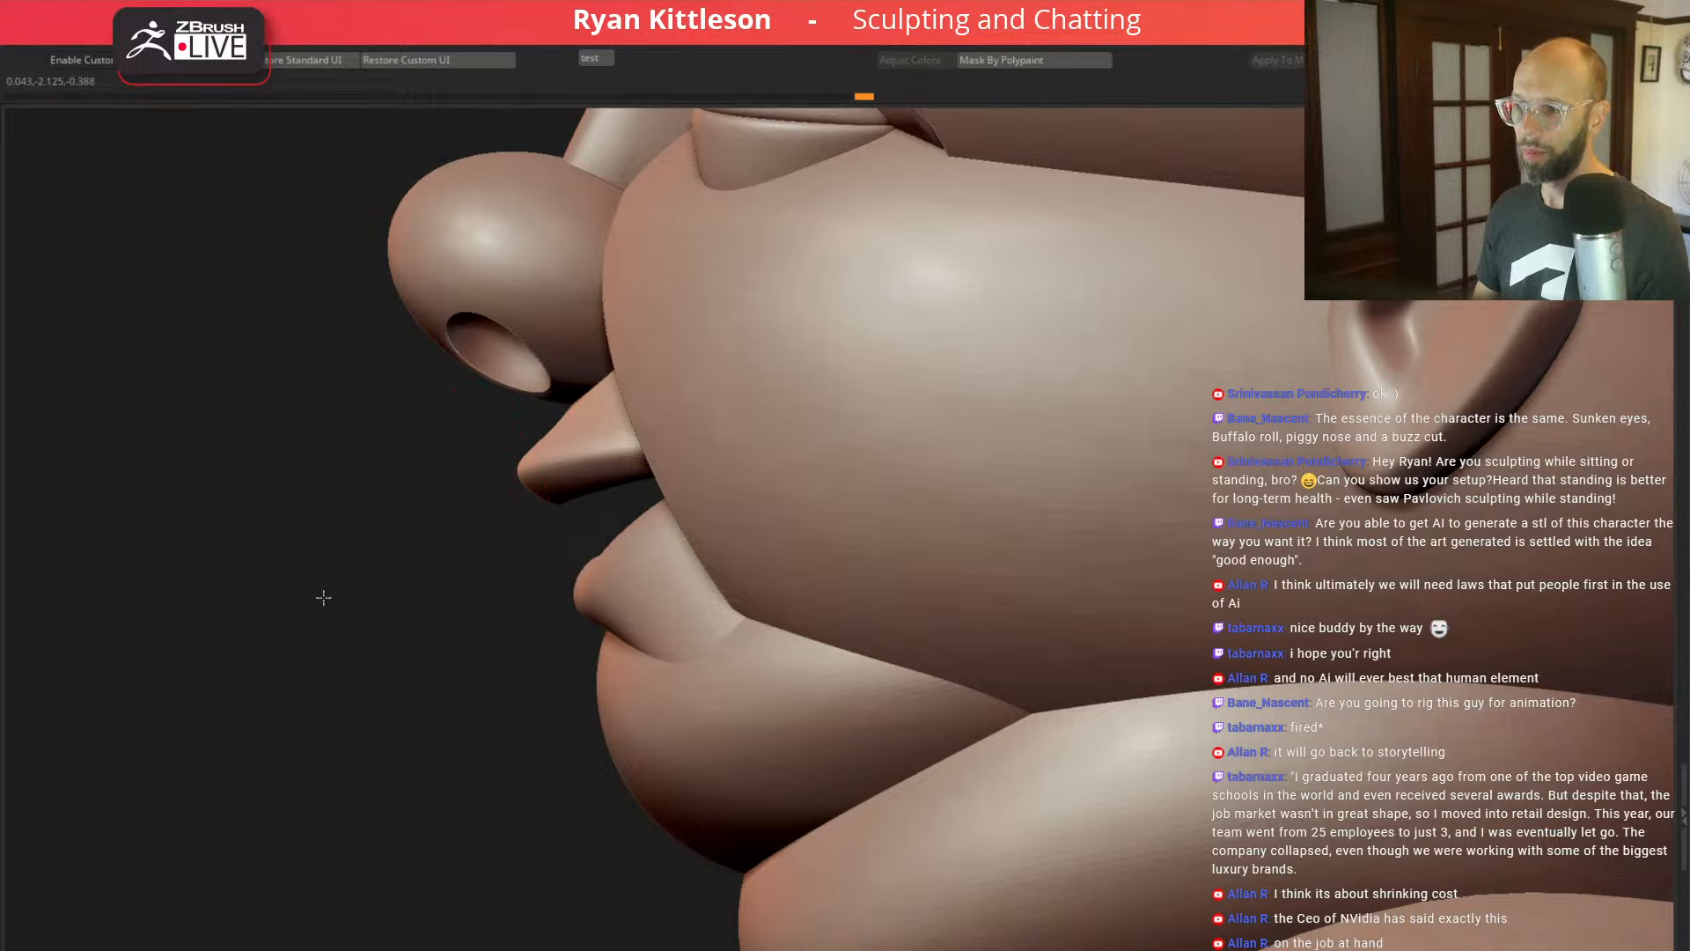
pyautogui.moveTo(323, 598); pyautogui.dragTo(308, 582)
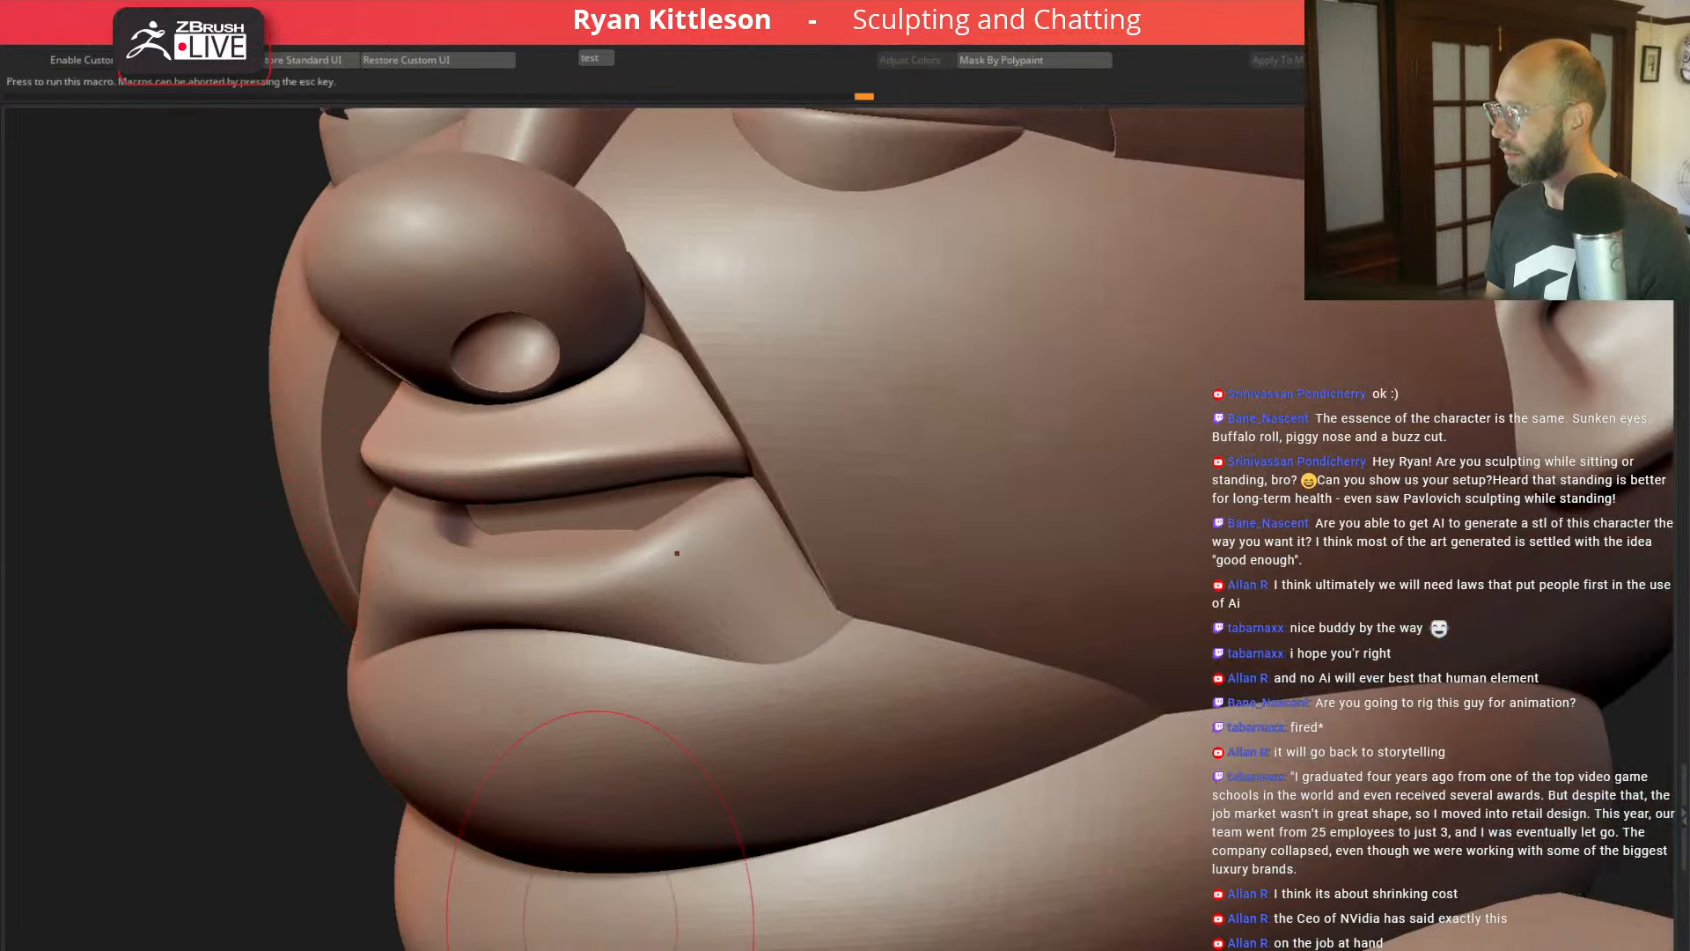
pyautogui.click(768, 949)
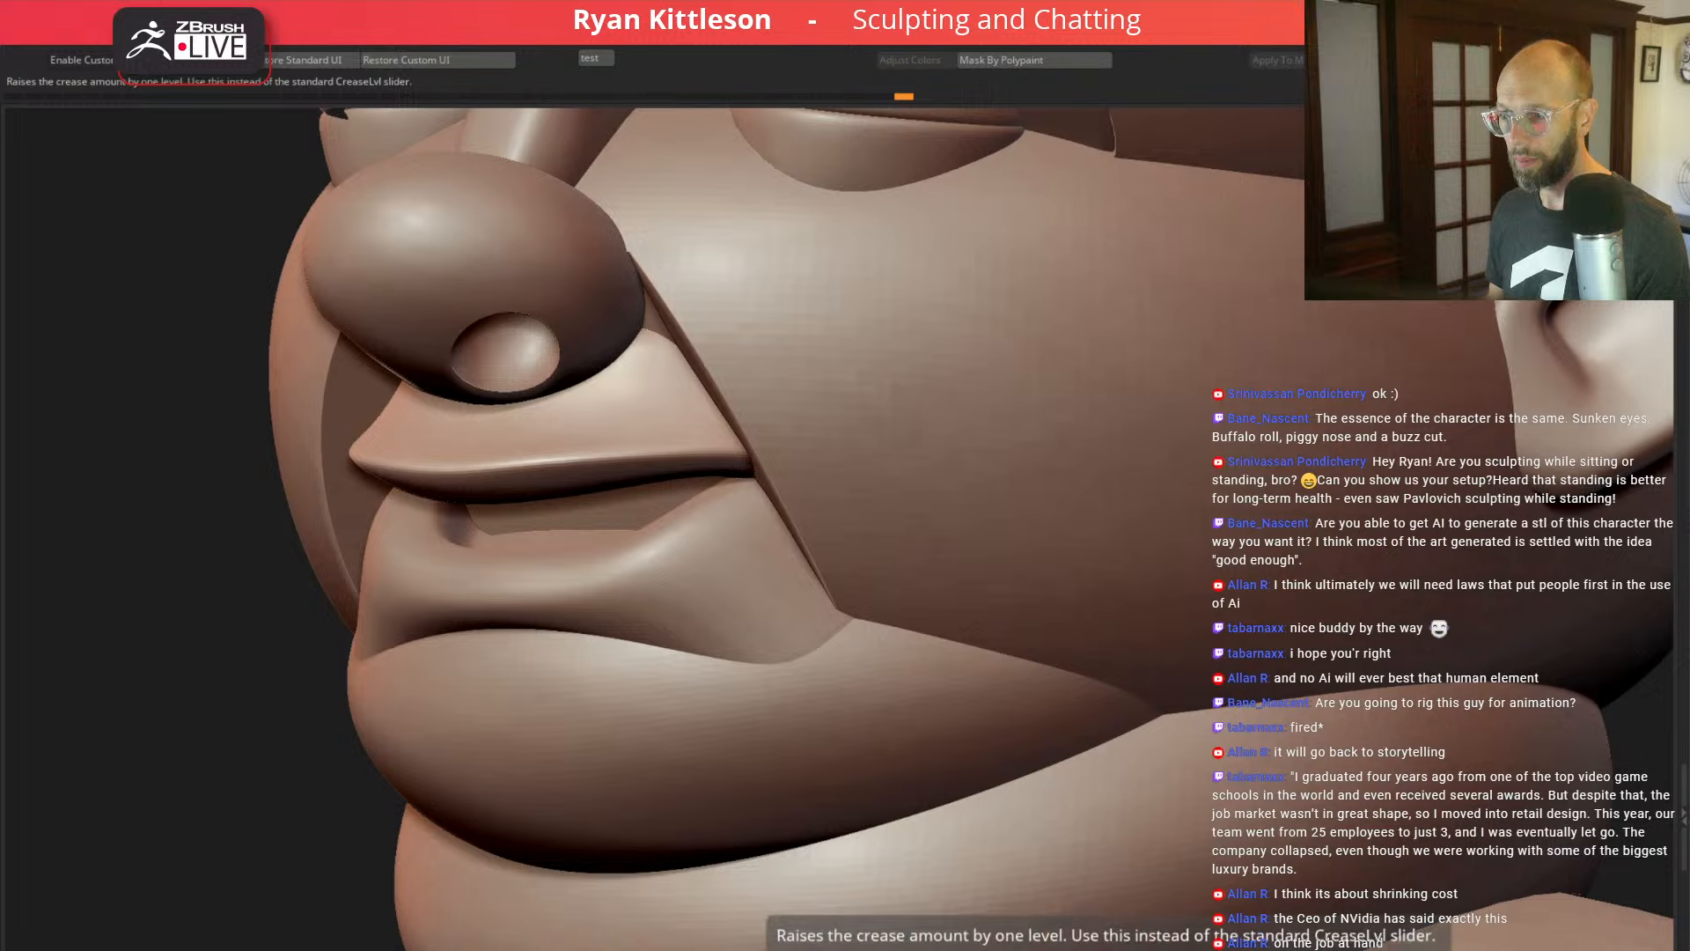
# Step: Crease a complete edge loop on the lower lip's base mesh, raise its crease amount and restore smoothing
pyautogui.keyDown('alt'); pyautogui.moveTo(210, 677); pyautogui.dragTo(241, 646); pyautogui.keyUp('alt')
pyautogui.hotkey('shift', 'f')
pyautogui.hotkey('shift', 'd')
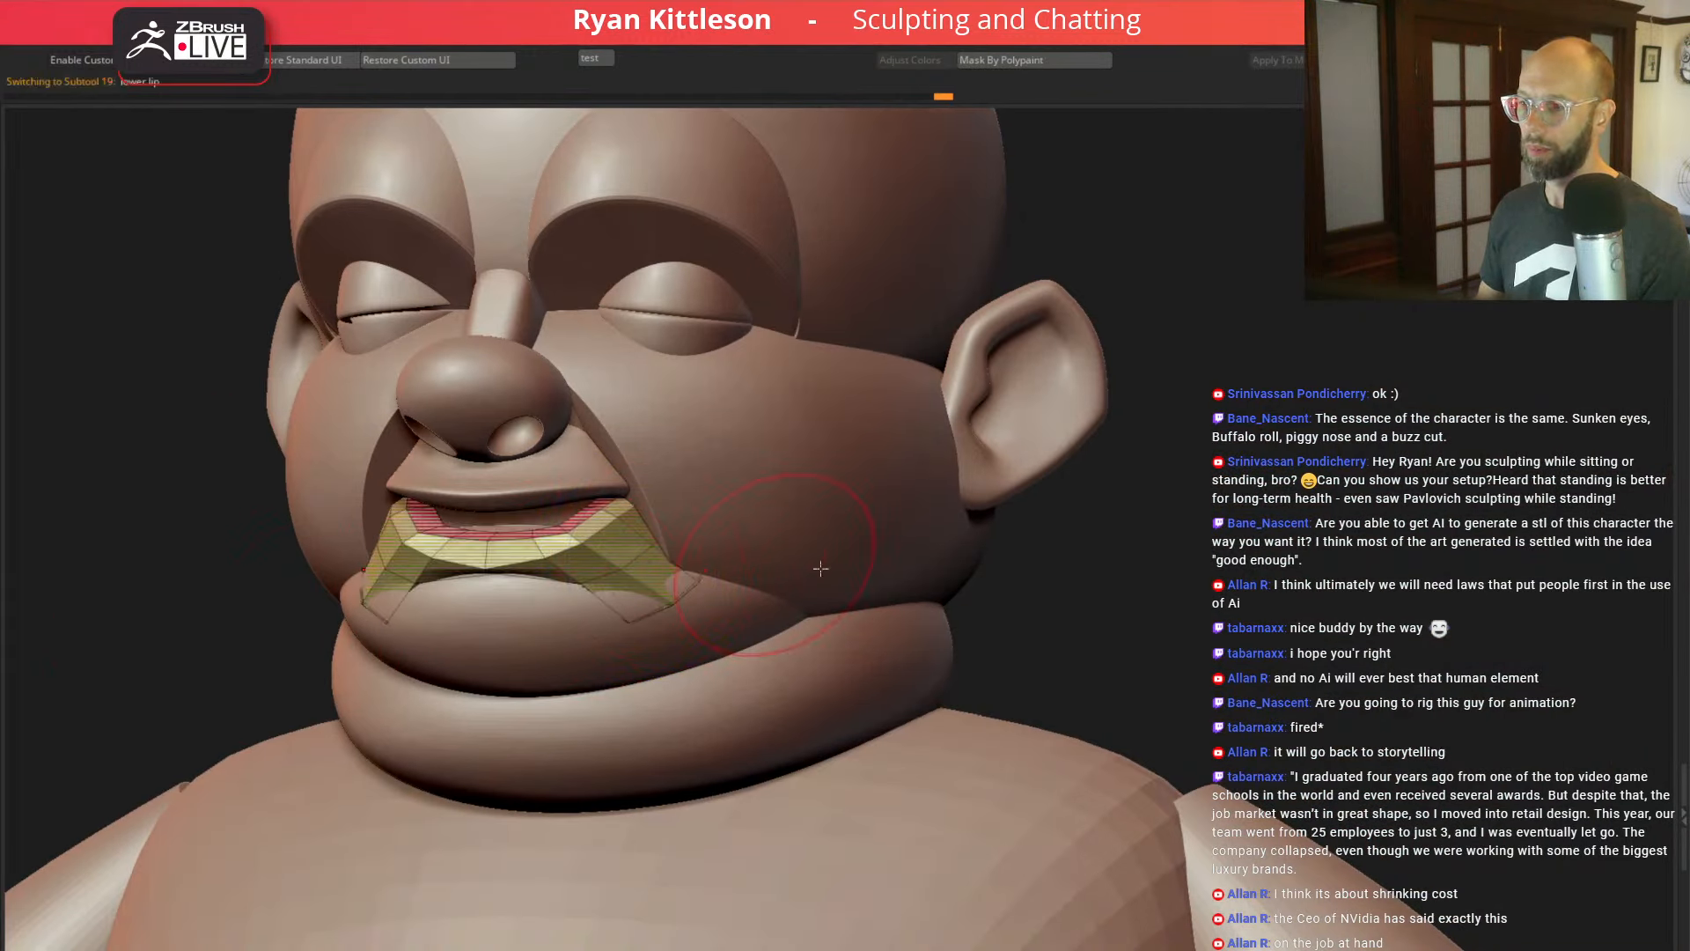
pyautogui.keyDown('alt'); pyautogui.moveTo(1171, 581); pyautogui.dragTo(1259, 656); pyautogui.keyUp('alt')
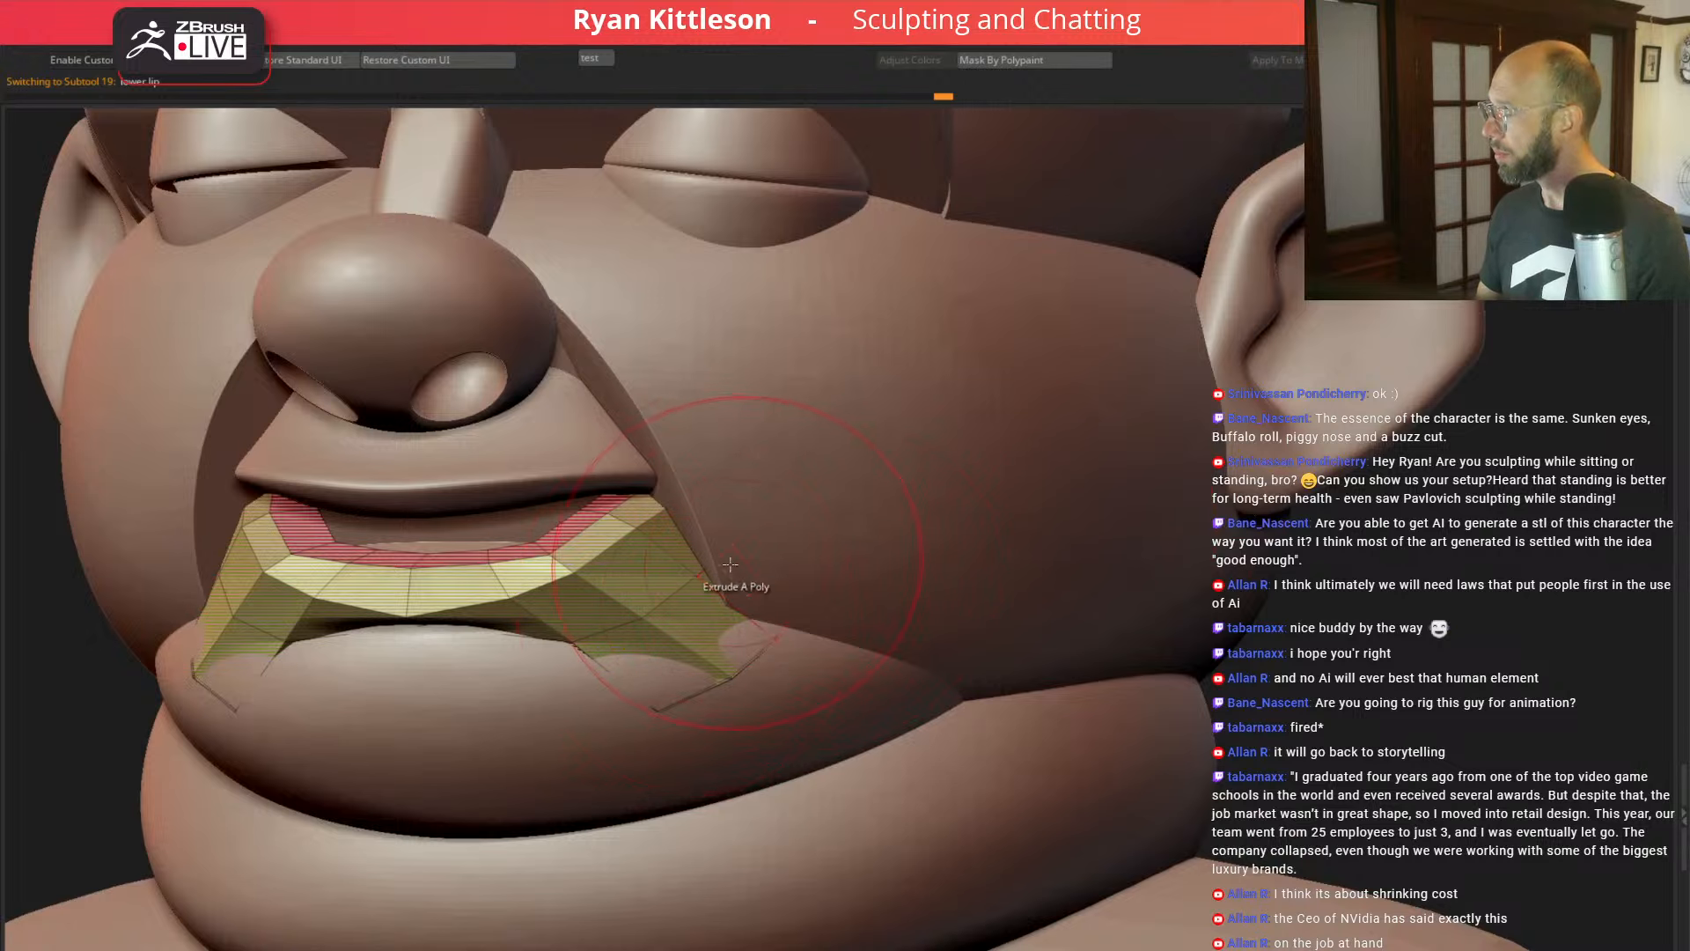
pyautogui.press('space')
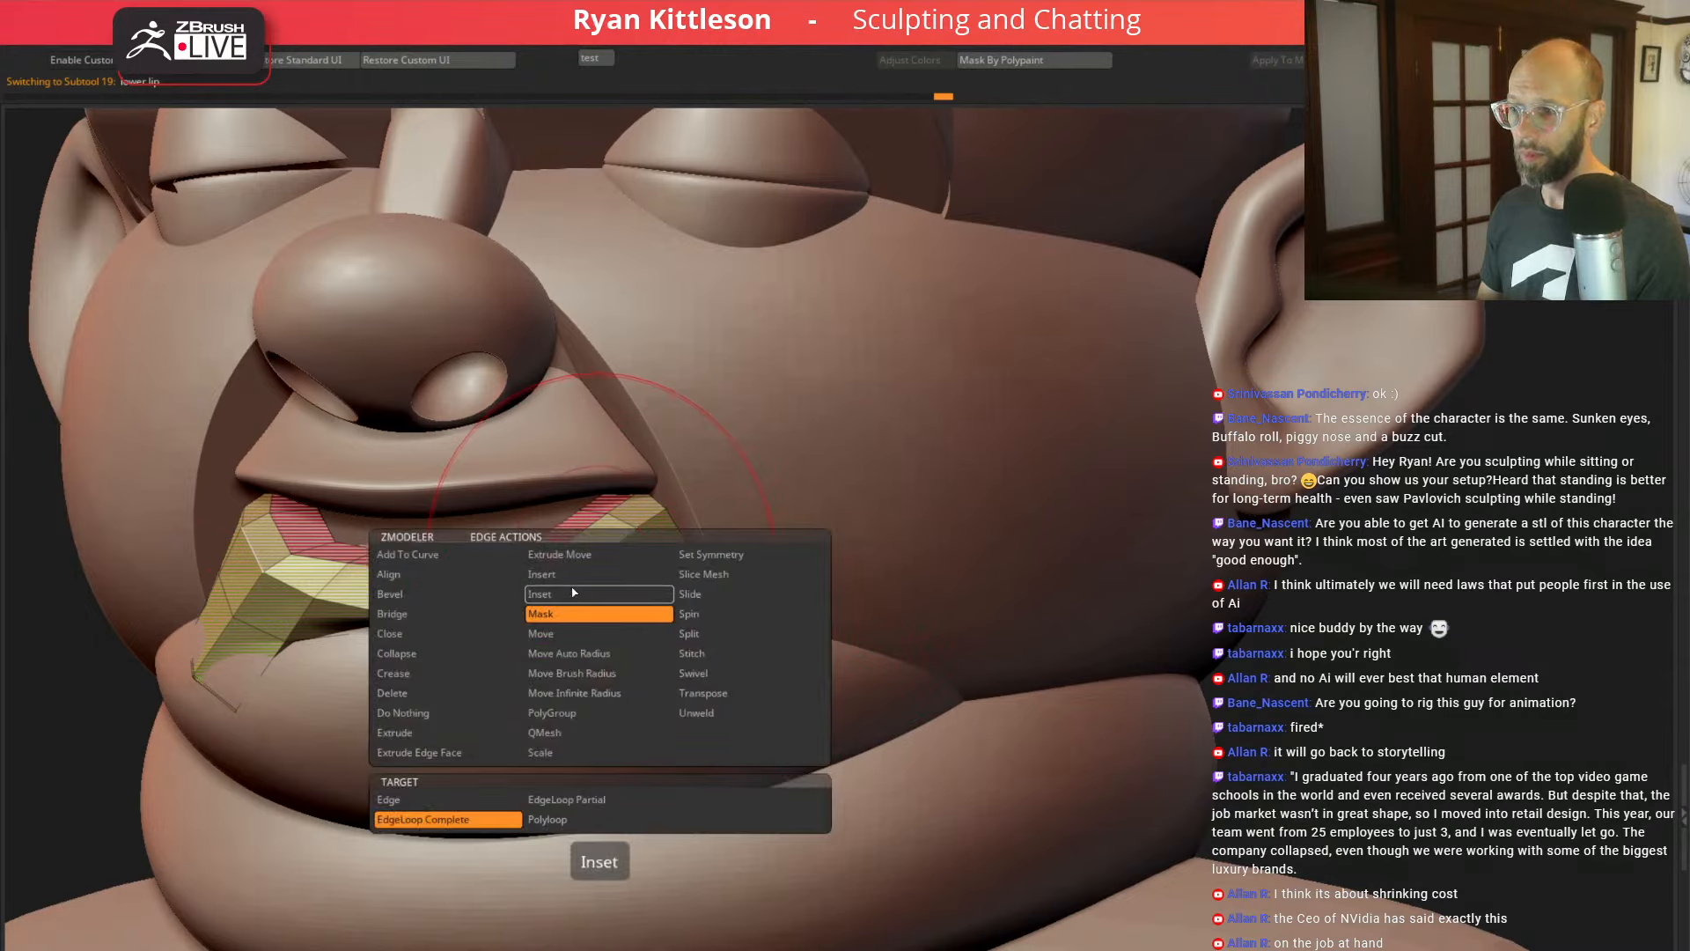
pyautogui.click(421, 673)
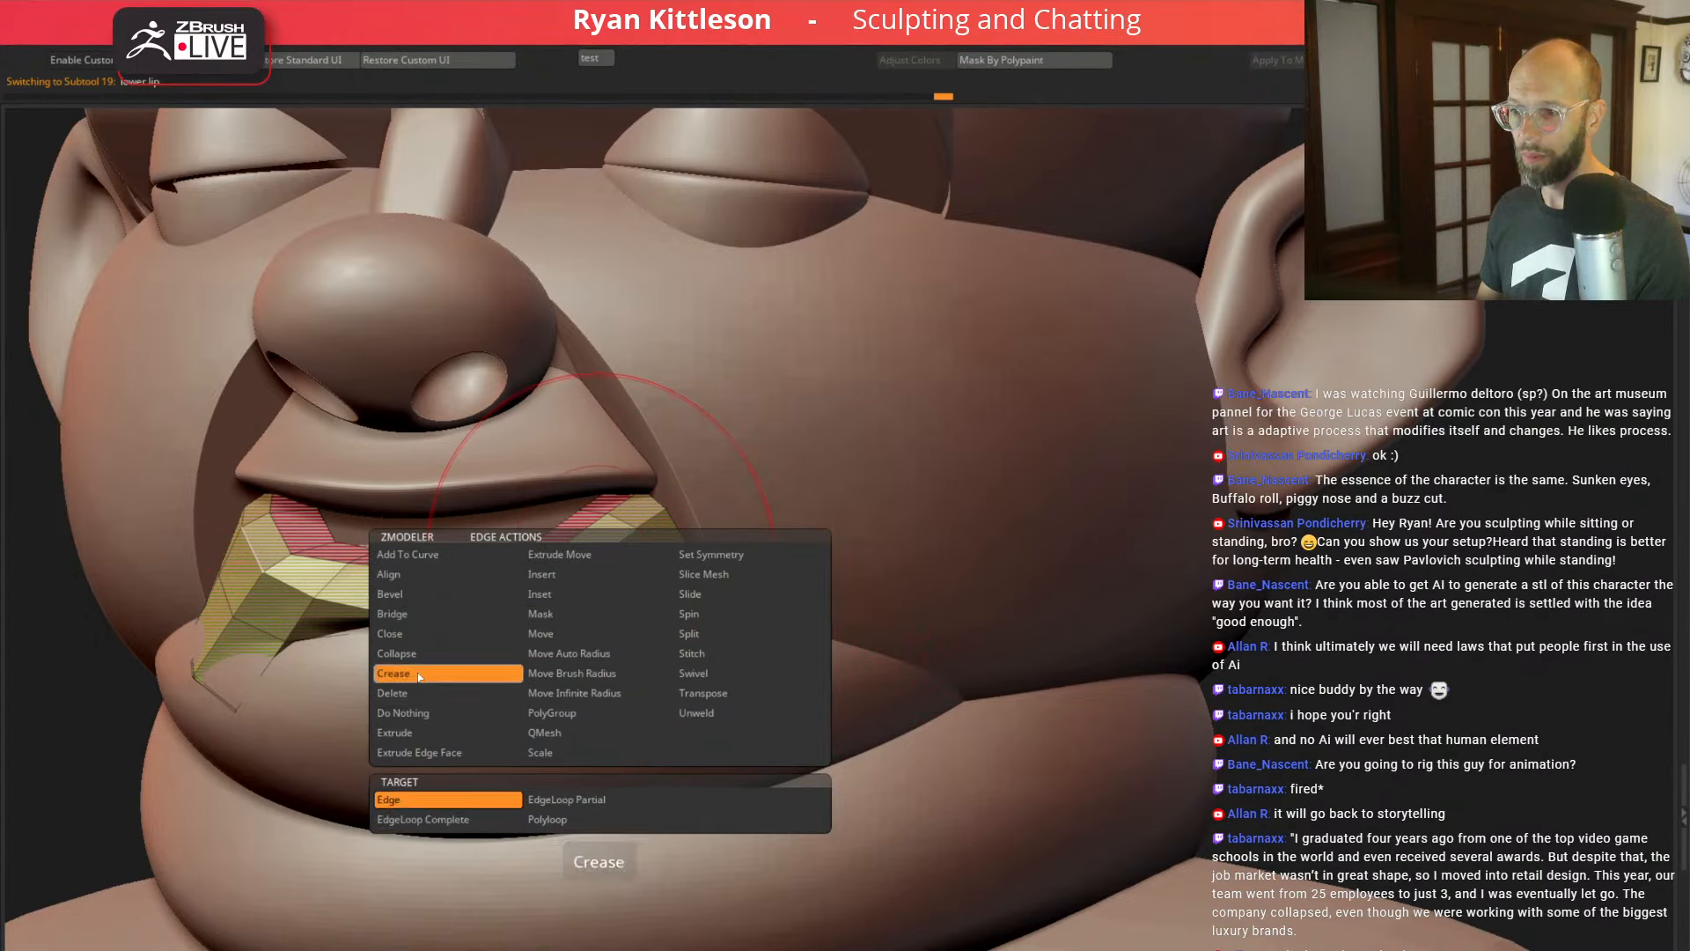
pyautogui.click(421, 798)
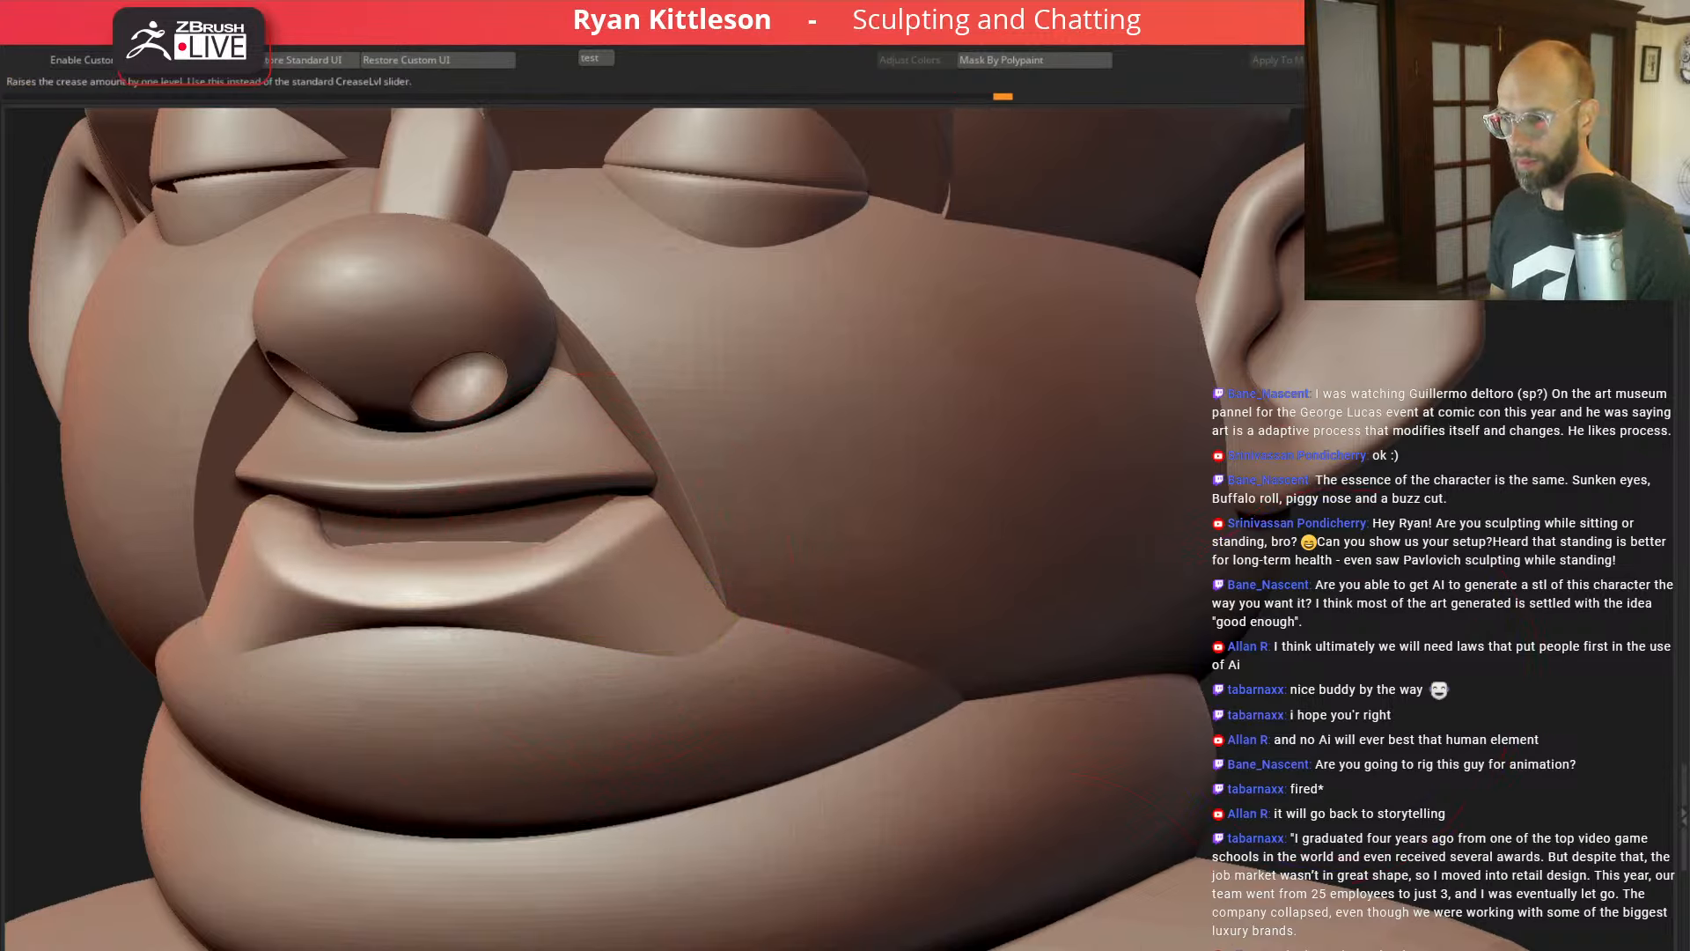
# Step: Examine the creased lips on the whole head and close up, from the front and in three-quarter view
pyautogui.moveTo(1448, 710); pyautogui.dragTo(1343, 545)
pyautogui.press('f')
pyautogui.moveTo(1204, 489)
pyautogui.mouseDown()
pyautogui.moveTo(1229, 468)
pyautogui.moveTo(1176, 471)
pyautogui.moveTo(1199, 468)
pyautogui.mouseUp()
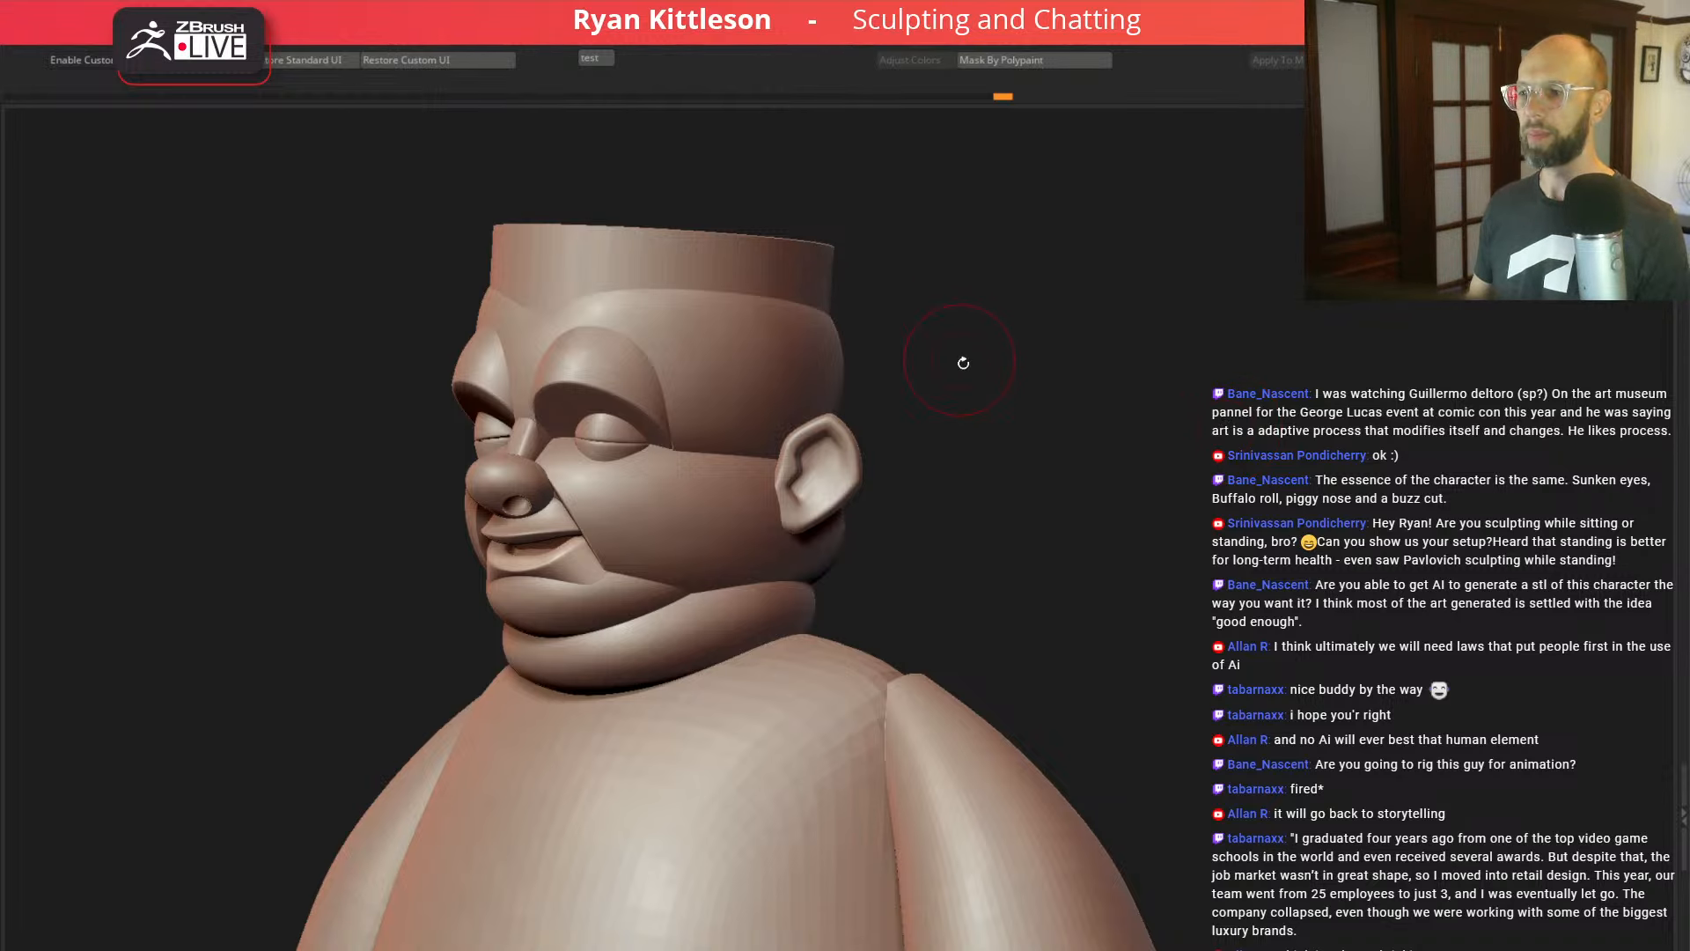
pyautogui.moveTo(1025, 389)
pyautogui.mouseDown()
pyautogui.moveTo(1090, 388)
pyautogui.moveTo(1001, 404)
pyautogui.moveTo(1121, 536)
pyautogui.moveTo(1150, 529)
pyautogui.mouseUp()
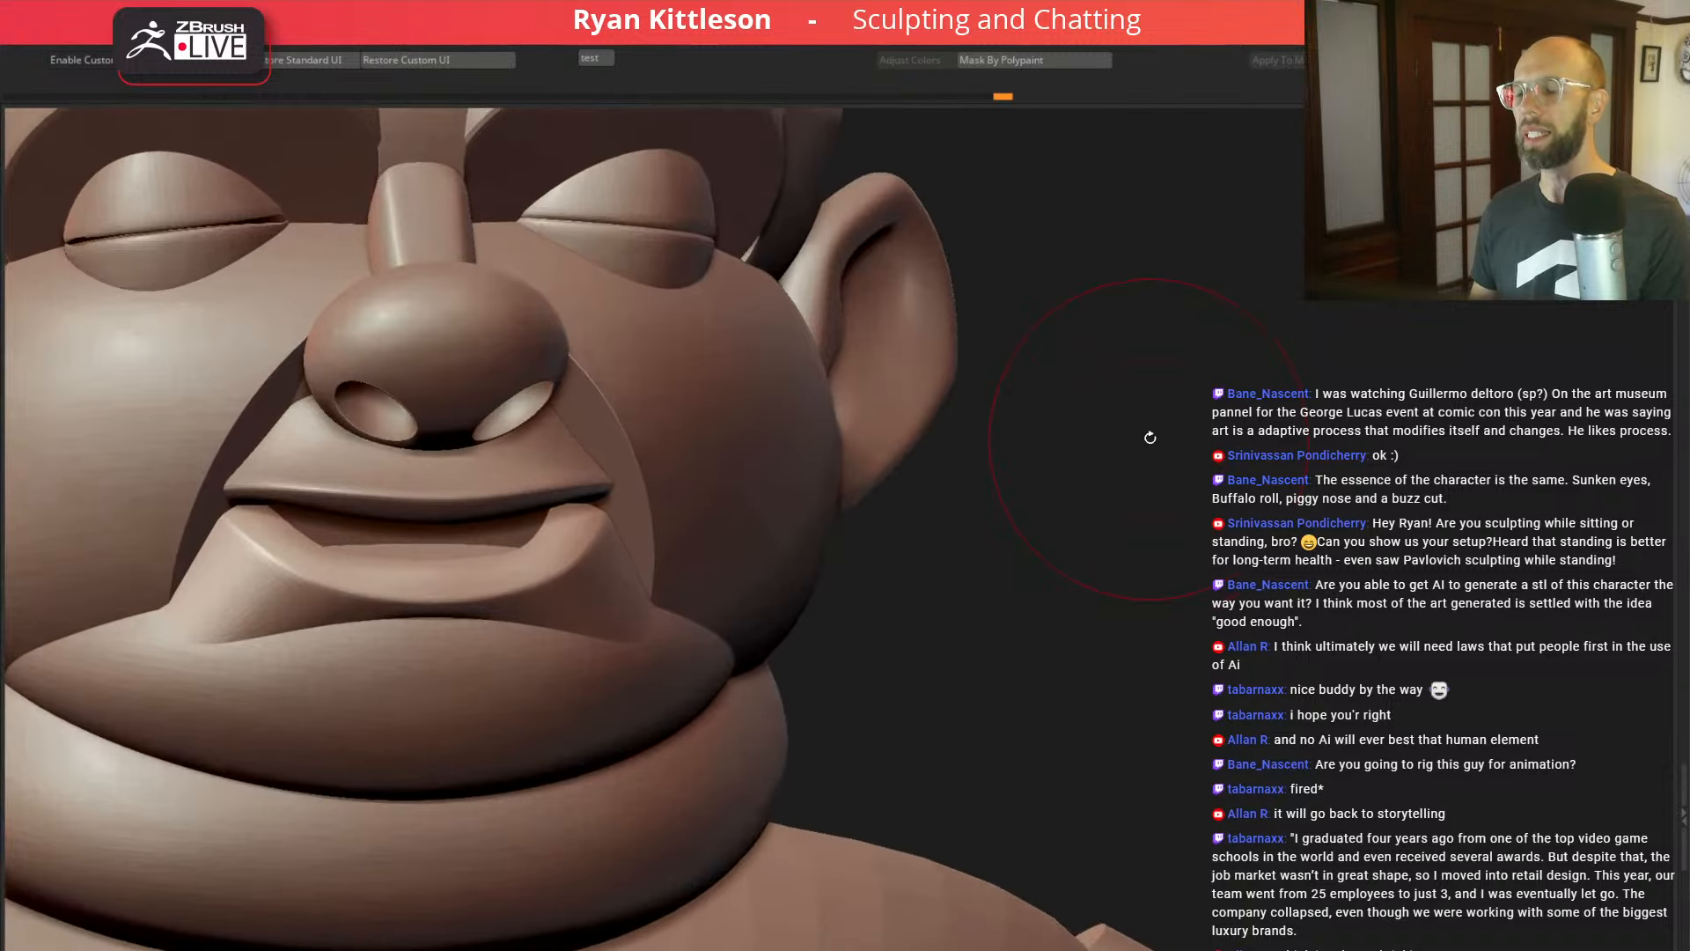
pyautogui.moveTo(1150, 438)
pyautogui.mouseDown()
pyautogui.moveTo(1190, 410)
pyautogui.moveTo(1111, 368)
pyautogui.moveTo(1060, 416)
pyautogui.moveTo(1092, 412)
pyautogui.mouseUp()
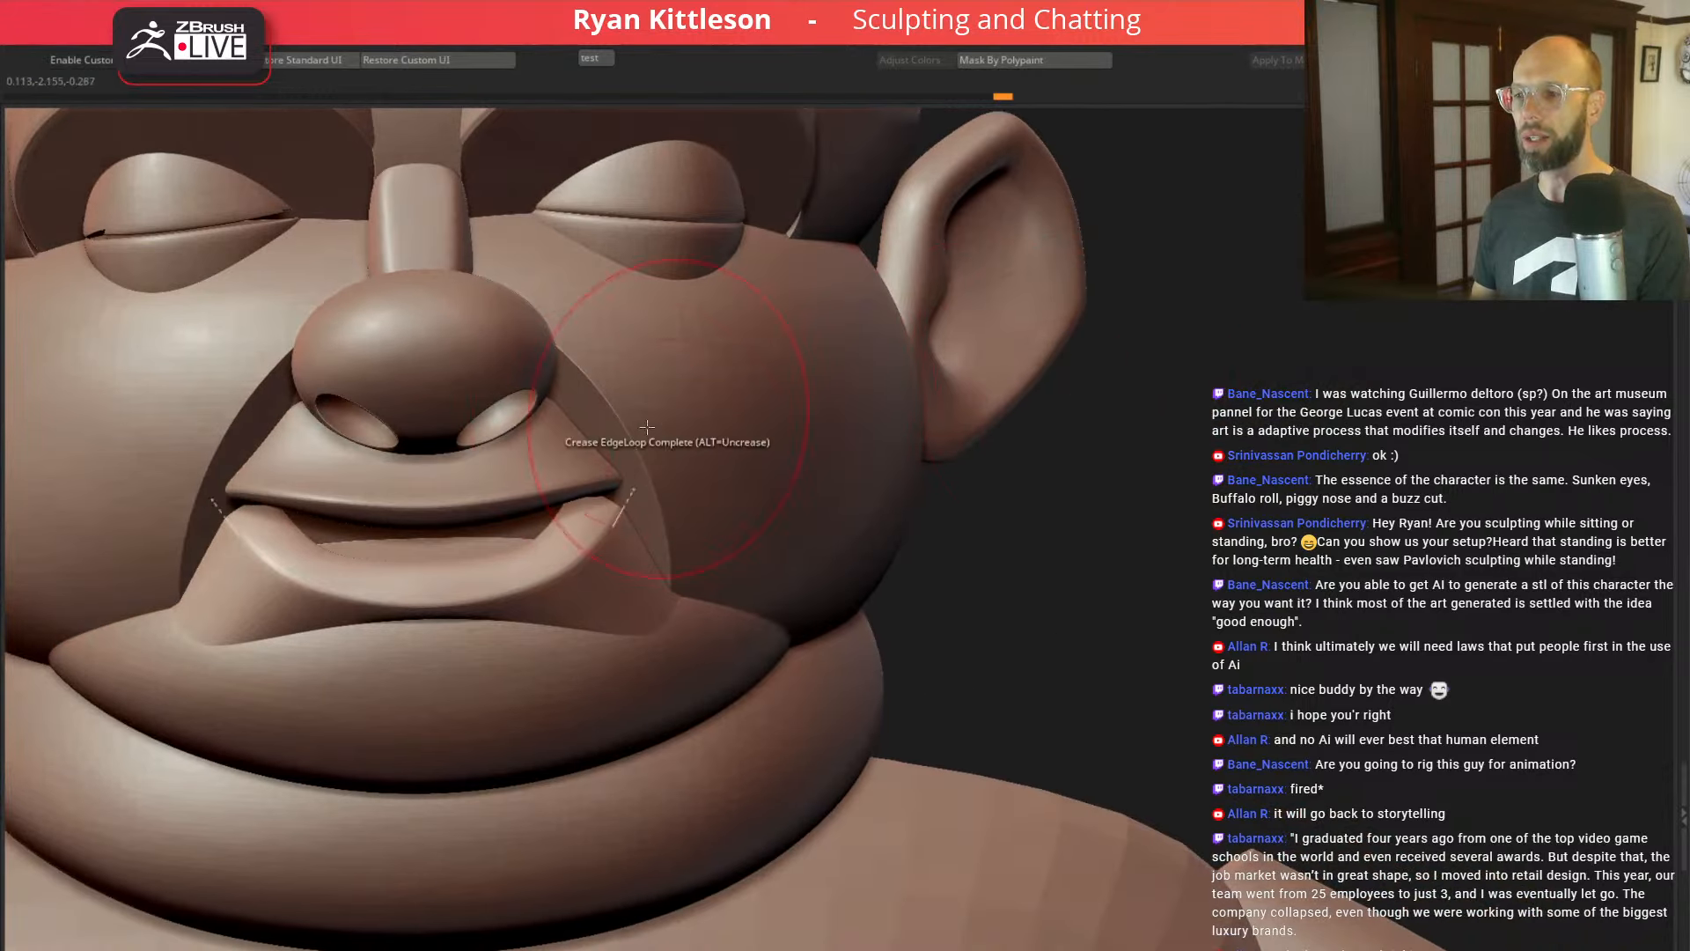
pyautogui.keyDown('alt'); pyautogui.click(562, 442); pyautogui.keyUp('alt')
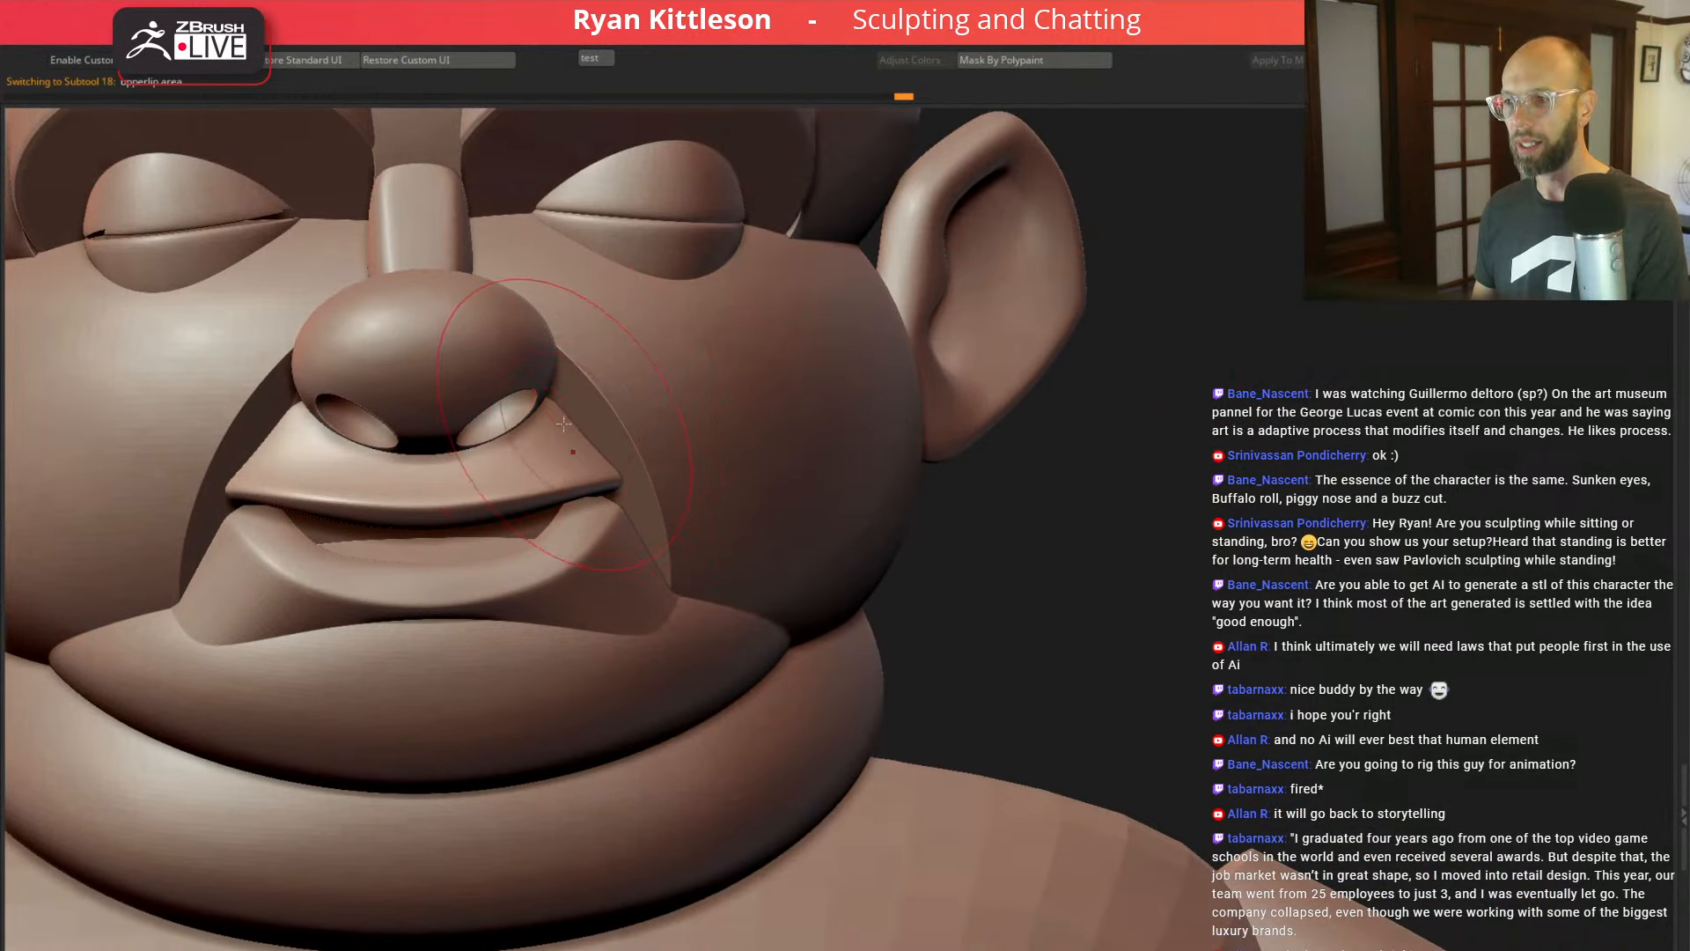
pyautogui.press('space')
pyautogui.moveTo(574, 442); pyautogui.dragTo(541, 443)
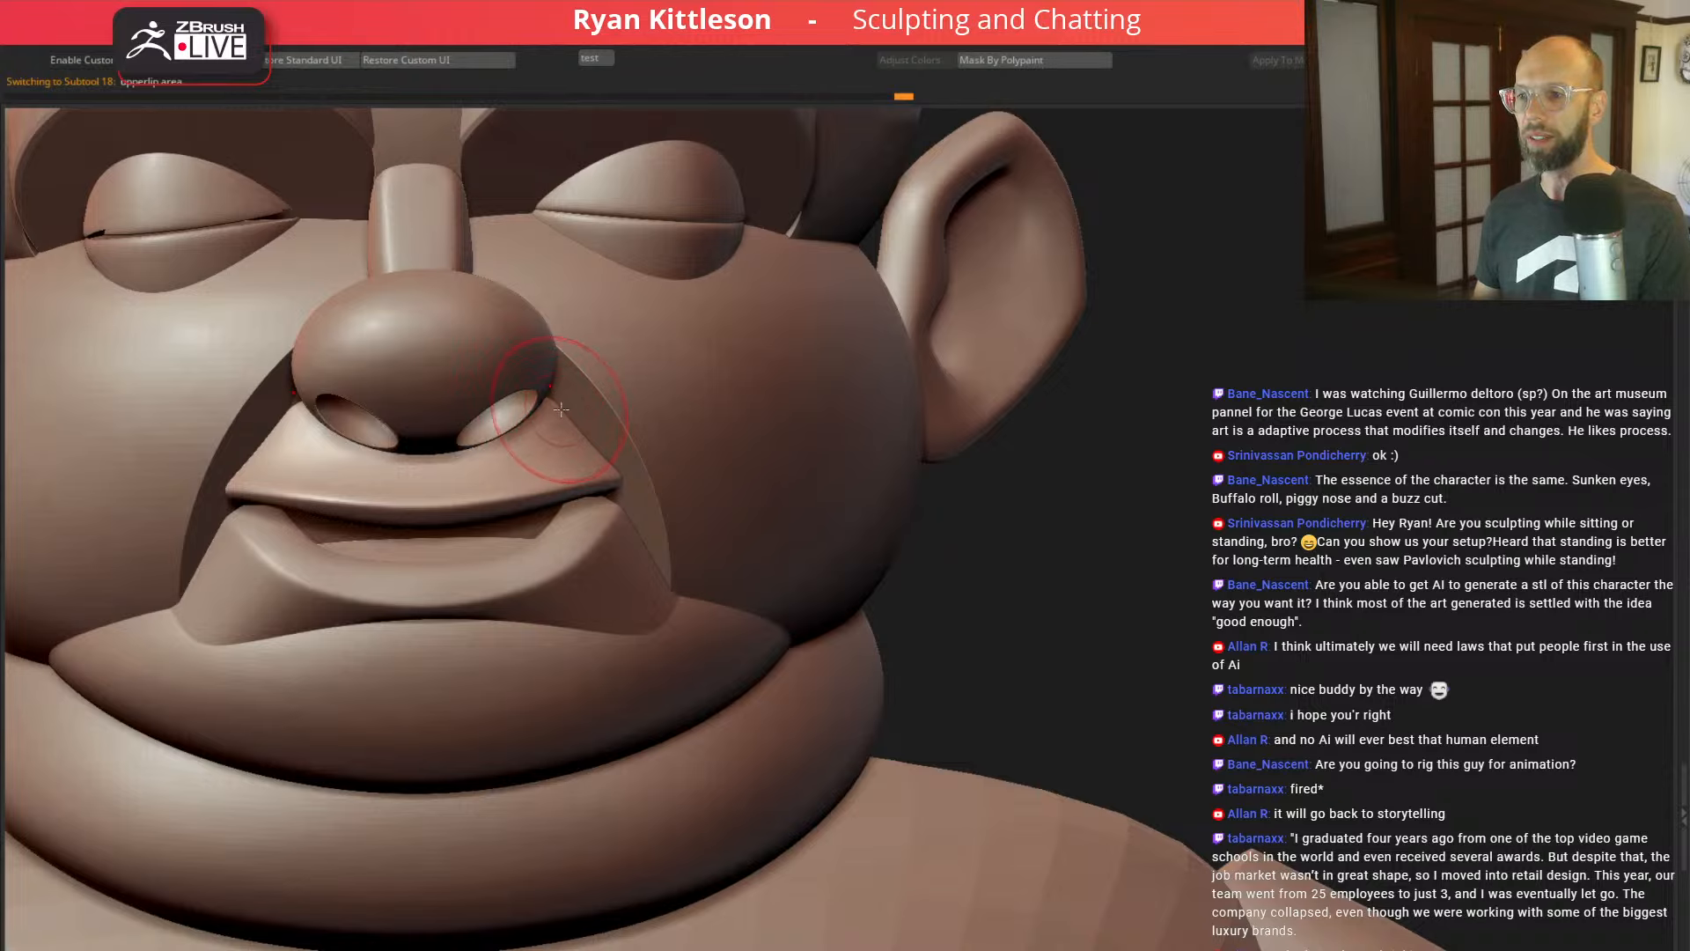
pyautogui.moveTo(1203, 491); pyautogui.dragTo(528, 321)
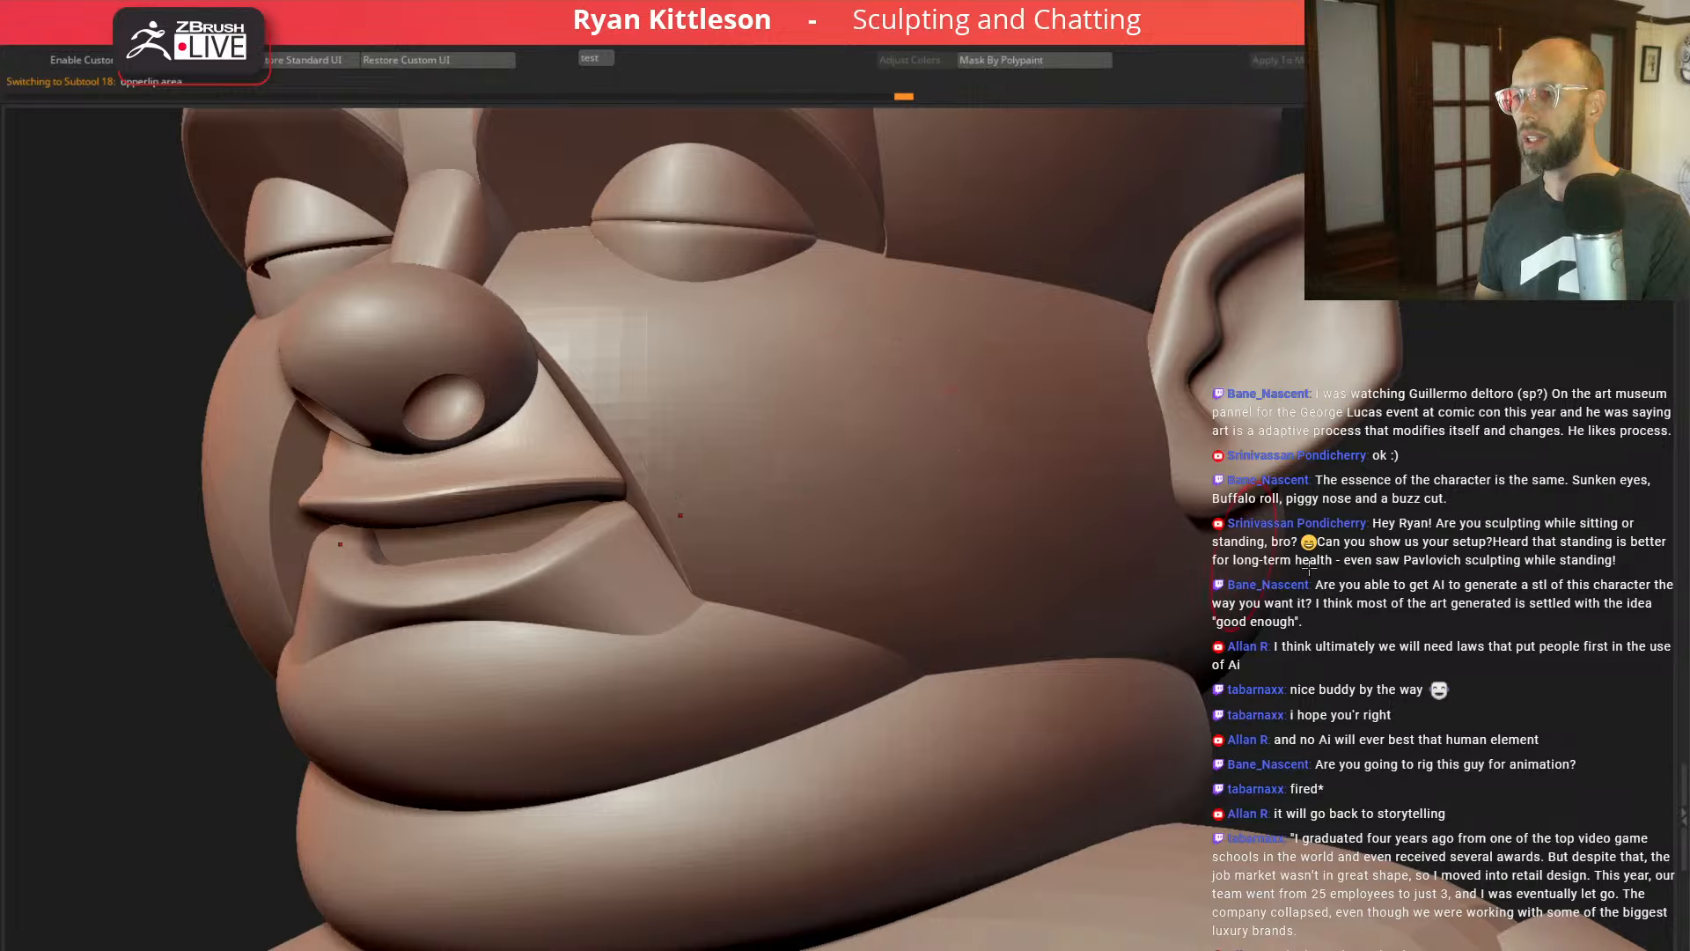
pyautogui.moveTo(678, 516)
pyautogui.mouseDown(button='right')
pyautogui.moveTo(1268, 529)
pyautogui.moveTo(1147, 514)
pyautogui.moveTo(987, 528)
pyautogui.moveTo(1136, 556)
pyautogui.moveTo(1165, 535)
pyautogui.moveTo(1124, 503)
pyautogui.moveTo(1144, 475)
pyautogui.moveTo(1170, 479)
pyautogui.moveTo(1259, 590)
pyautogui.mouseUp(button='right')
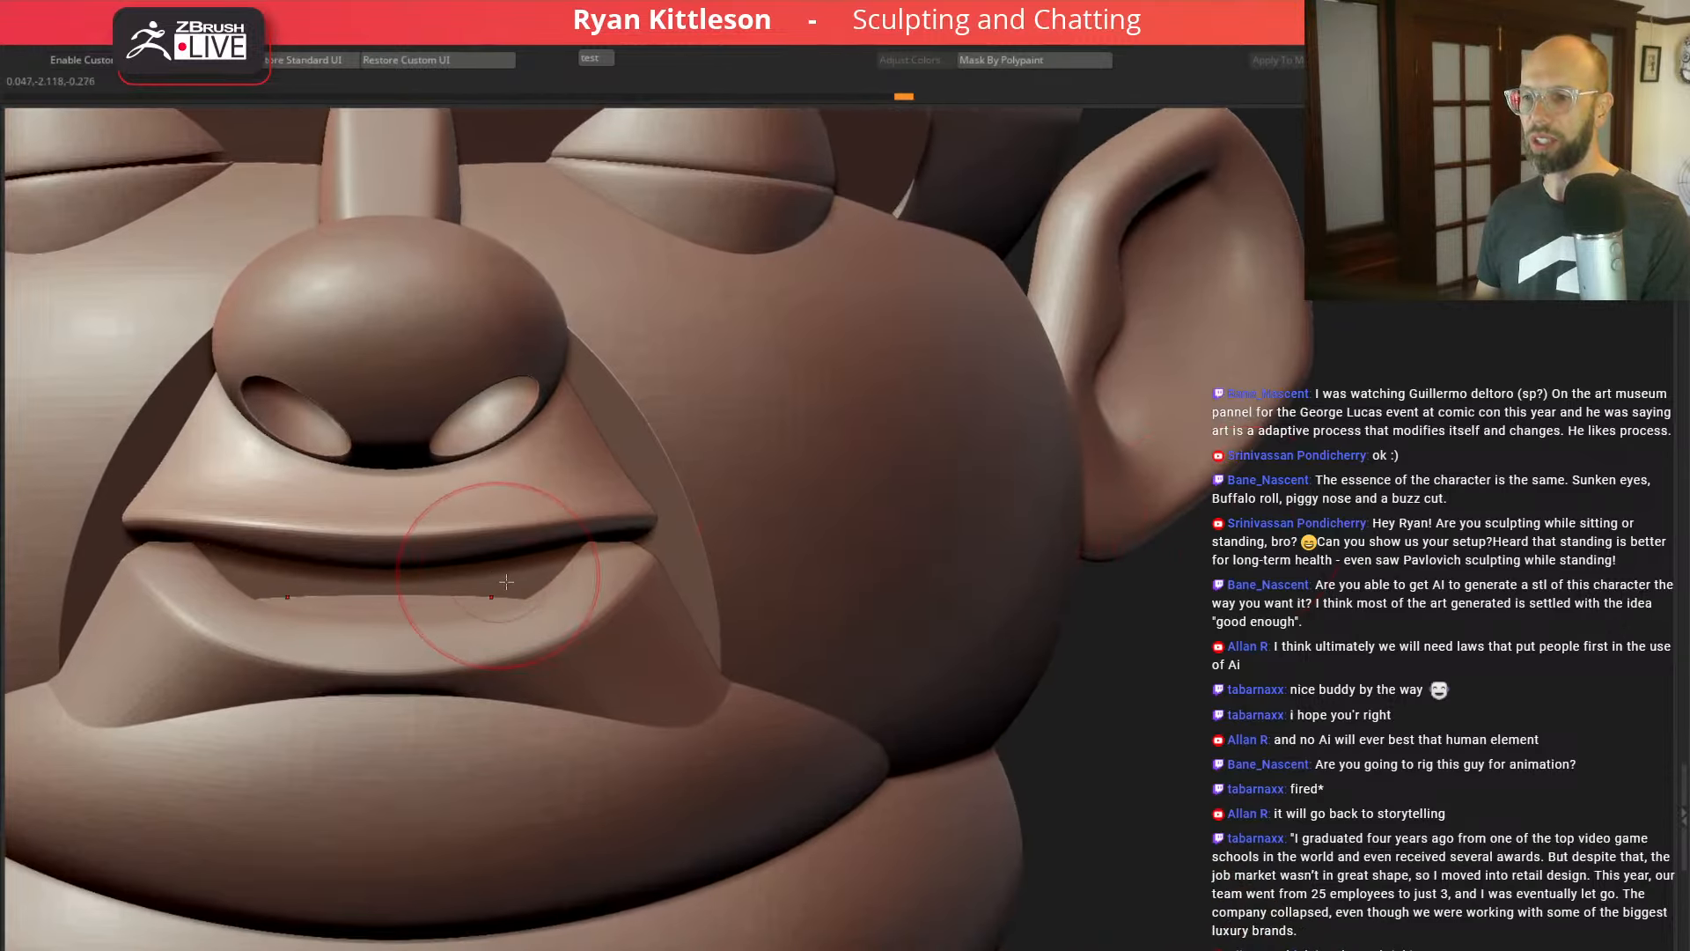
# Step: Isolate the lower lip, pull the side corners of its recess outward to widen it, and show the whole head again
pyautogui.keyDown('alt'); pyautogui.click(606, 568); pyautogui.keyUp('alt')
pyautogui.hotkey('alt', 's')
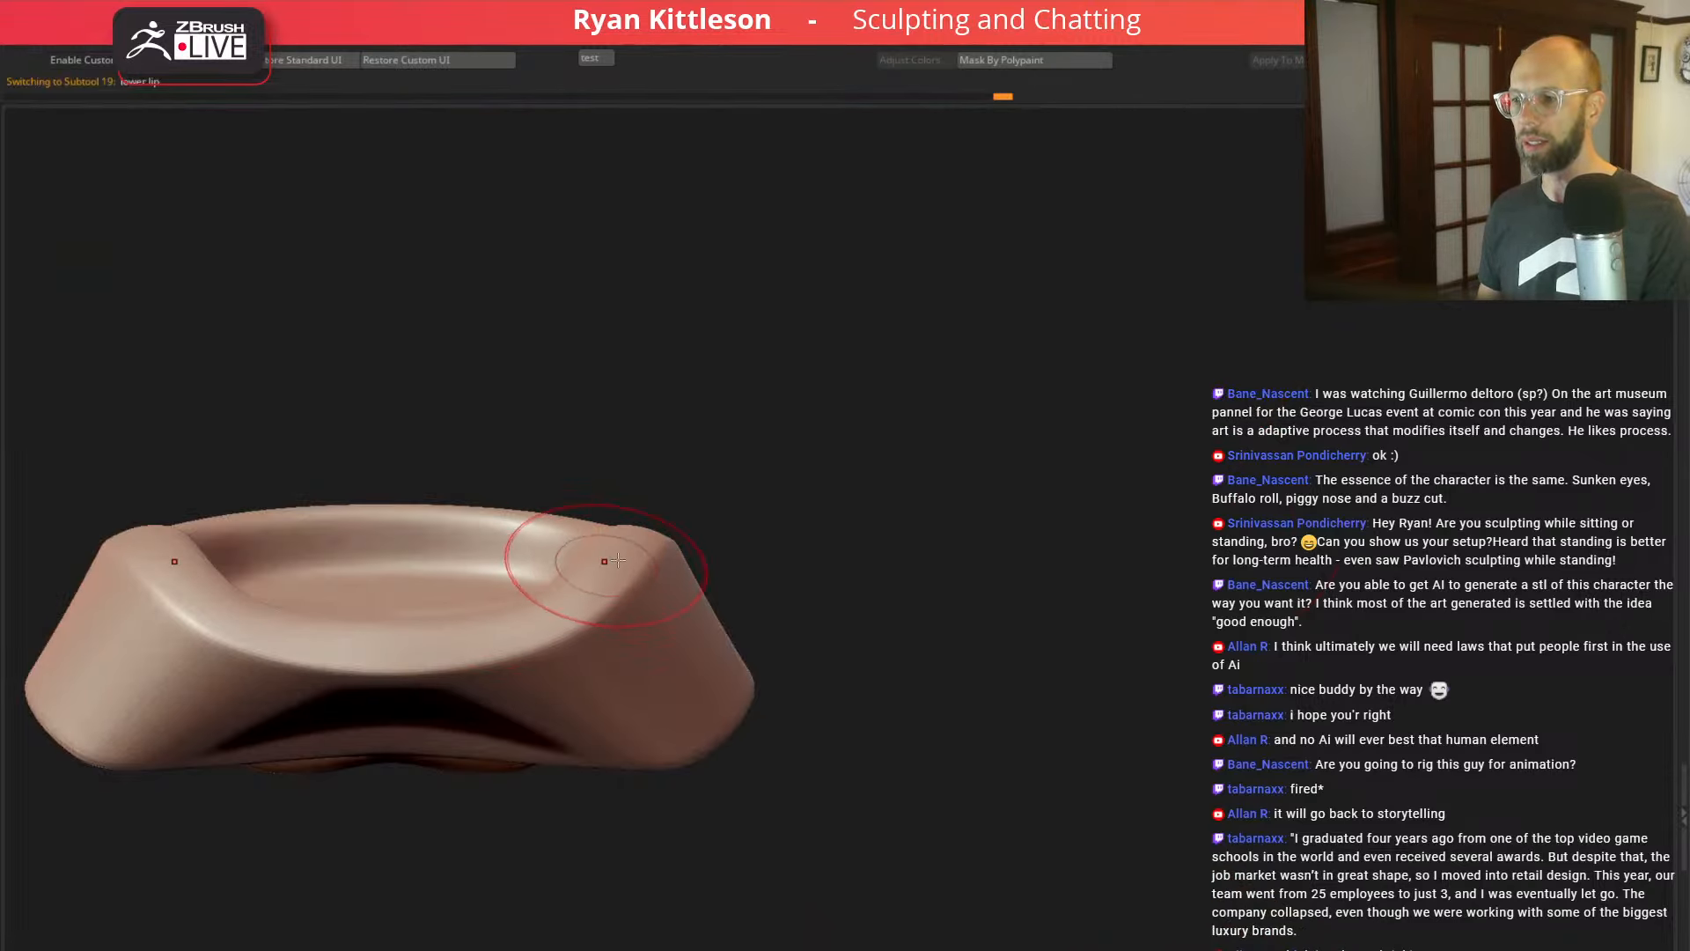
pyautogui.moveTo(618, 560)
pyautogui.mouseDown(button='right')
pyautogui.moveTo(773, 472)
pyautogui.moveTo(593, 537)
pyautogui.mouseUp(button='right')
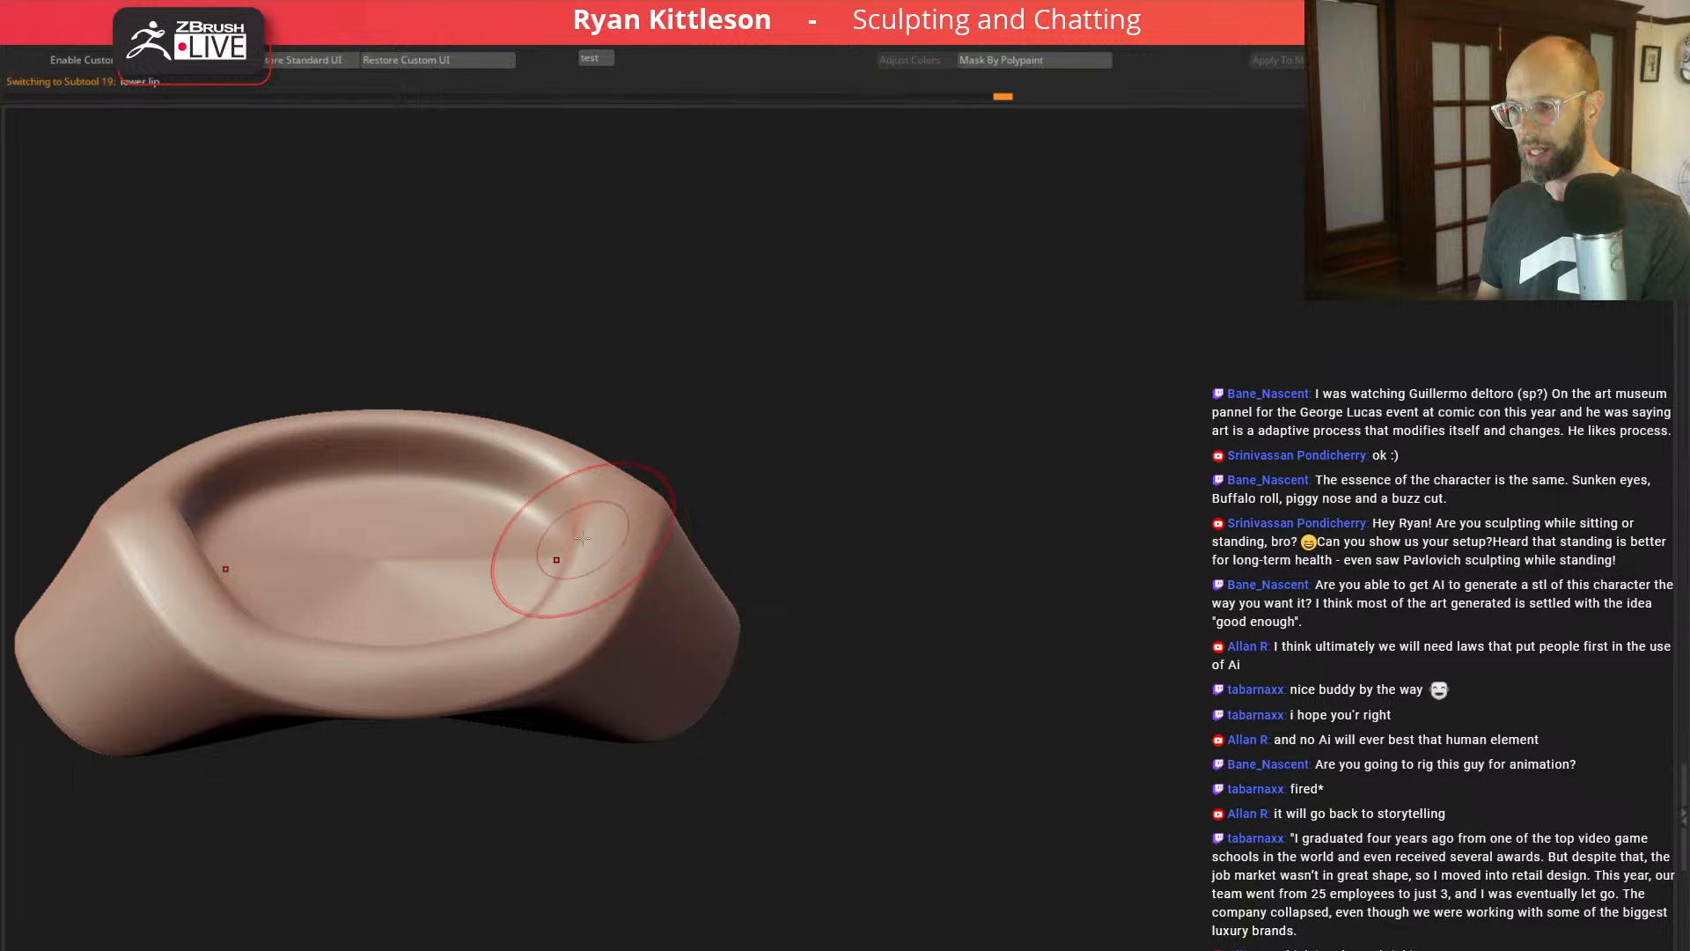
pyautogui.moveTo(576, 539); pyautogui.dragTo(618, 530)
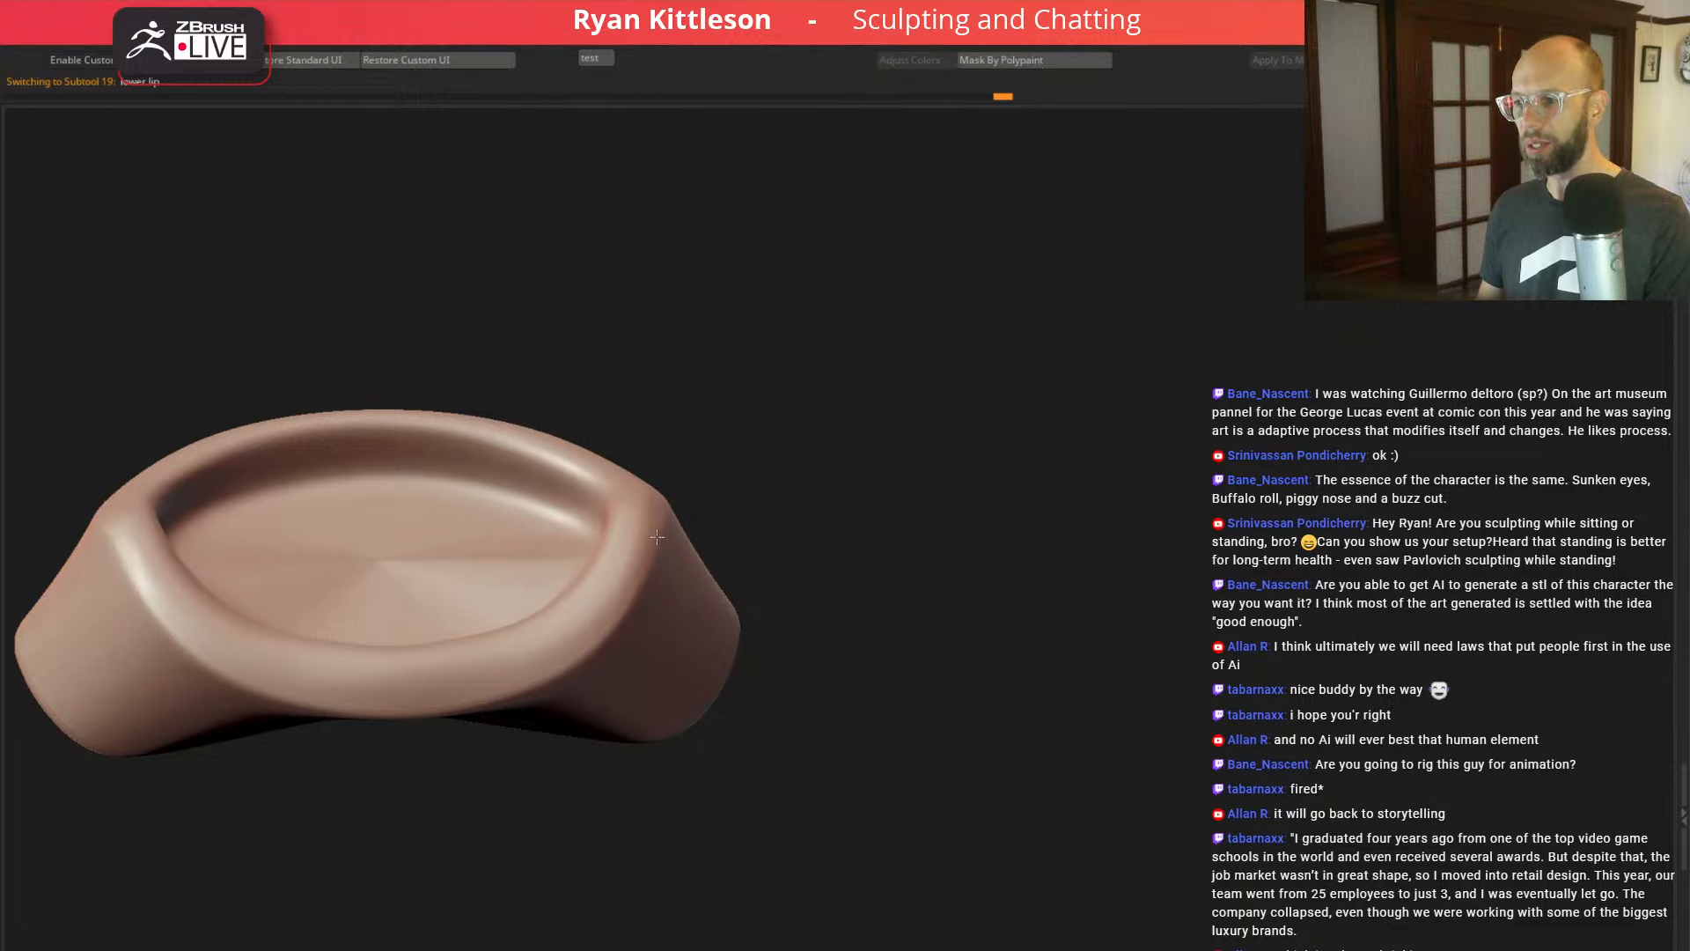
pyautogui.hotkey('alt', 's')
# Step: Check the widened lower lip against the whole face from the front, below and three-quarter angles
pyautogui.moveTo(1279, 427); pyautogui.dragTo(1268, 356, button='right')
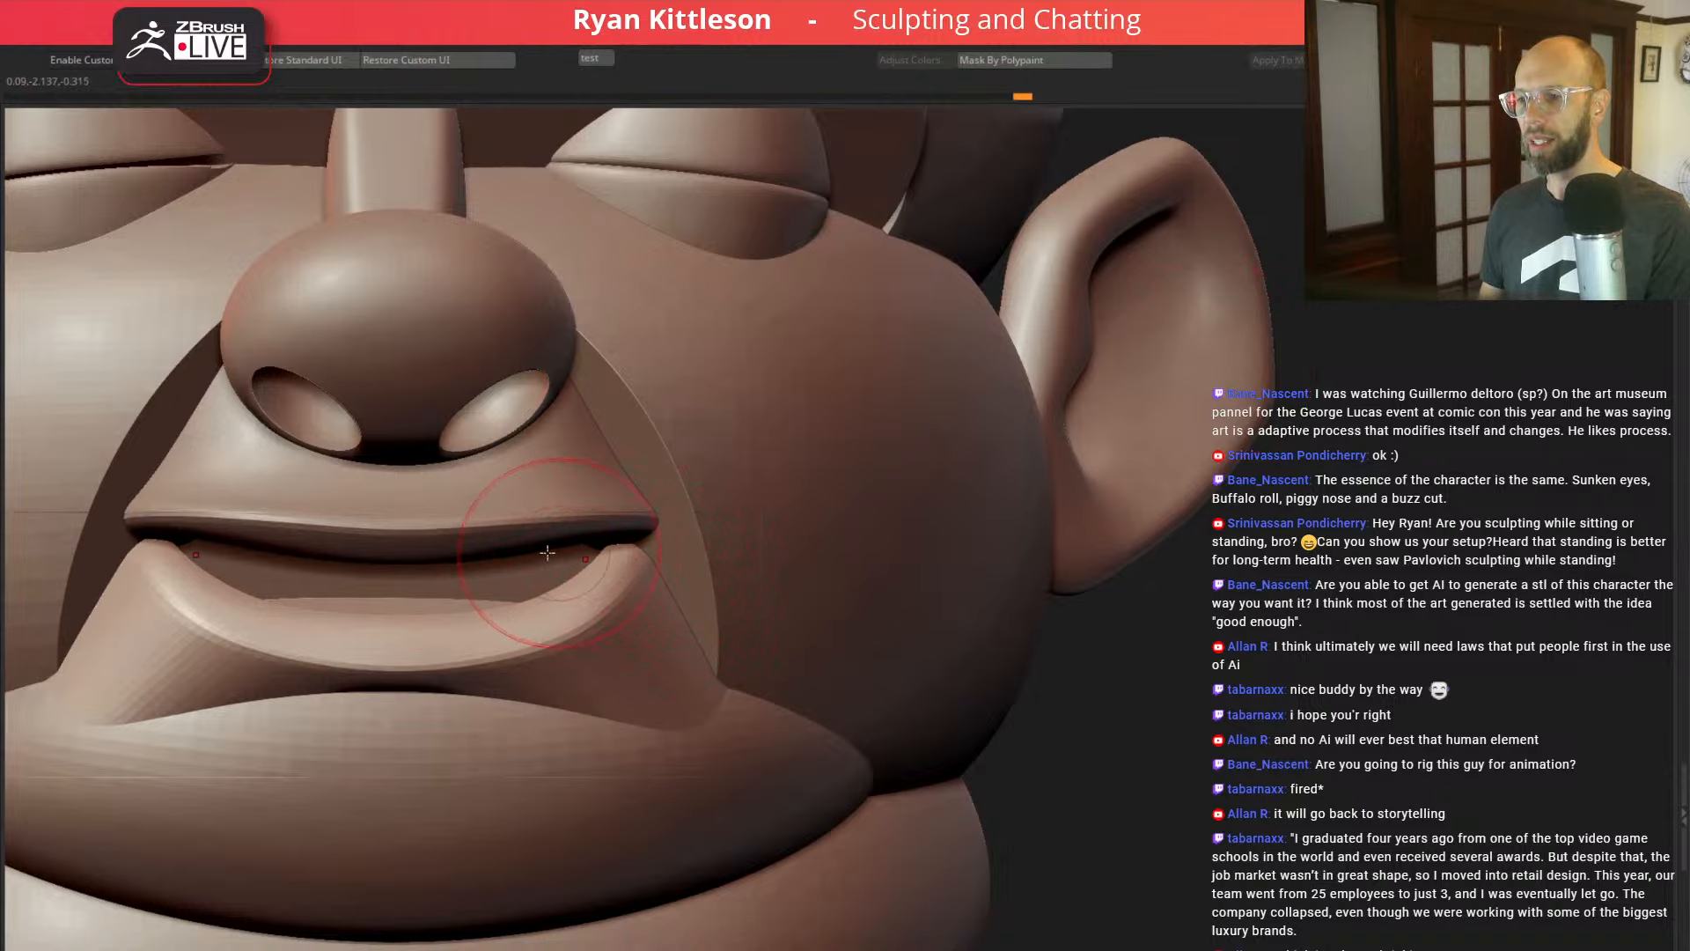
pyautogui.moveTo(547, 552); pyautogui.dragTo(596, 550, button='right')
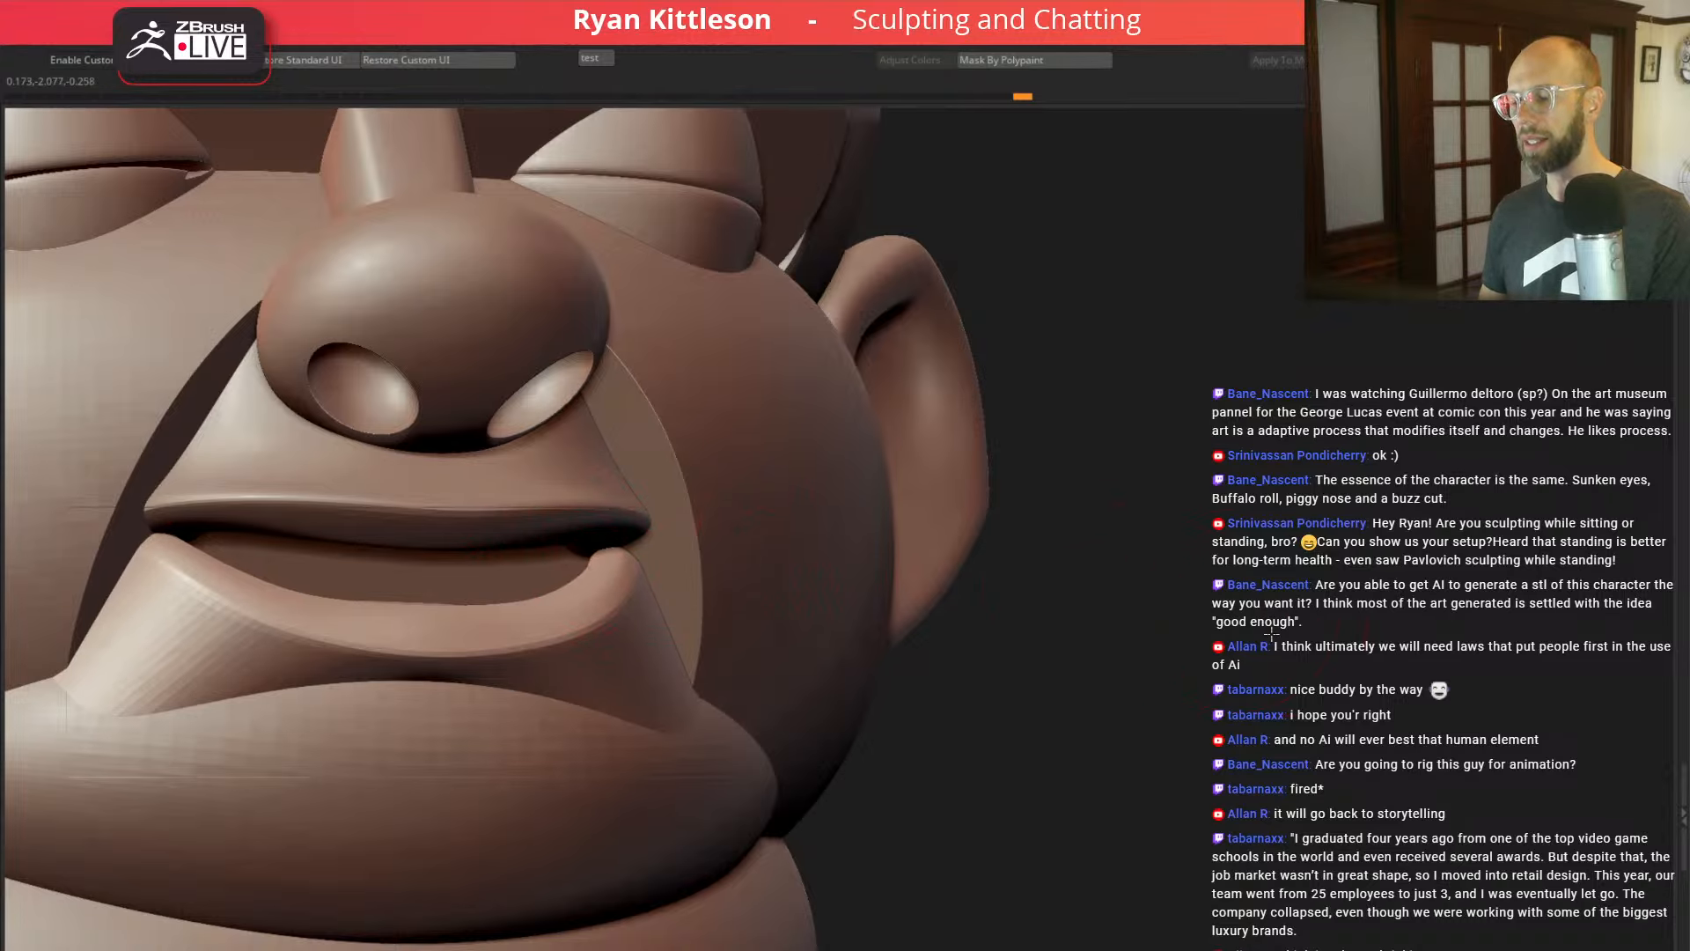
pyautogui.moveTo(1271, 633); pyautogui.dragTo(1208, 569, button='right')
pyautogui.moveTo(1171, 650); pyautogui.dragTo(1121, 517, button='right')
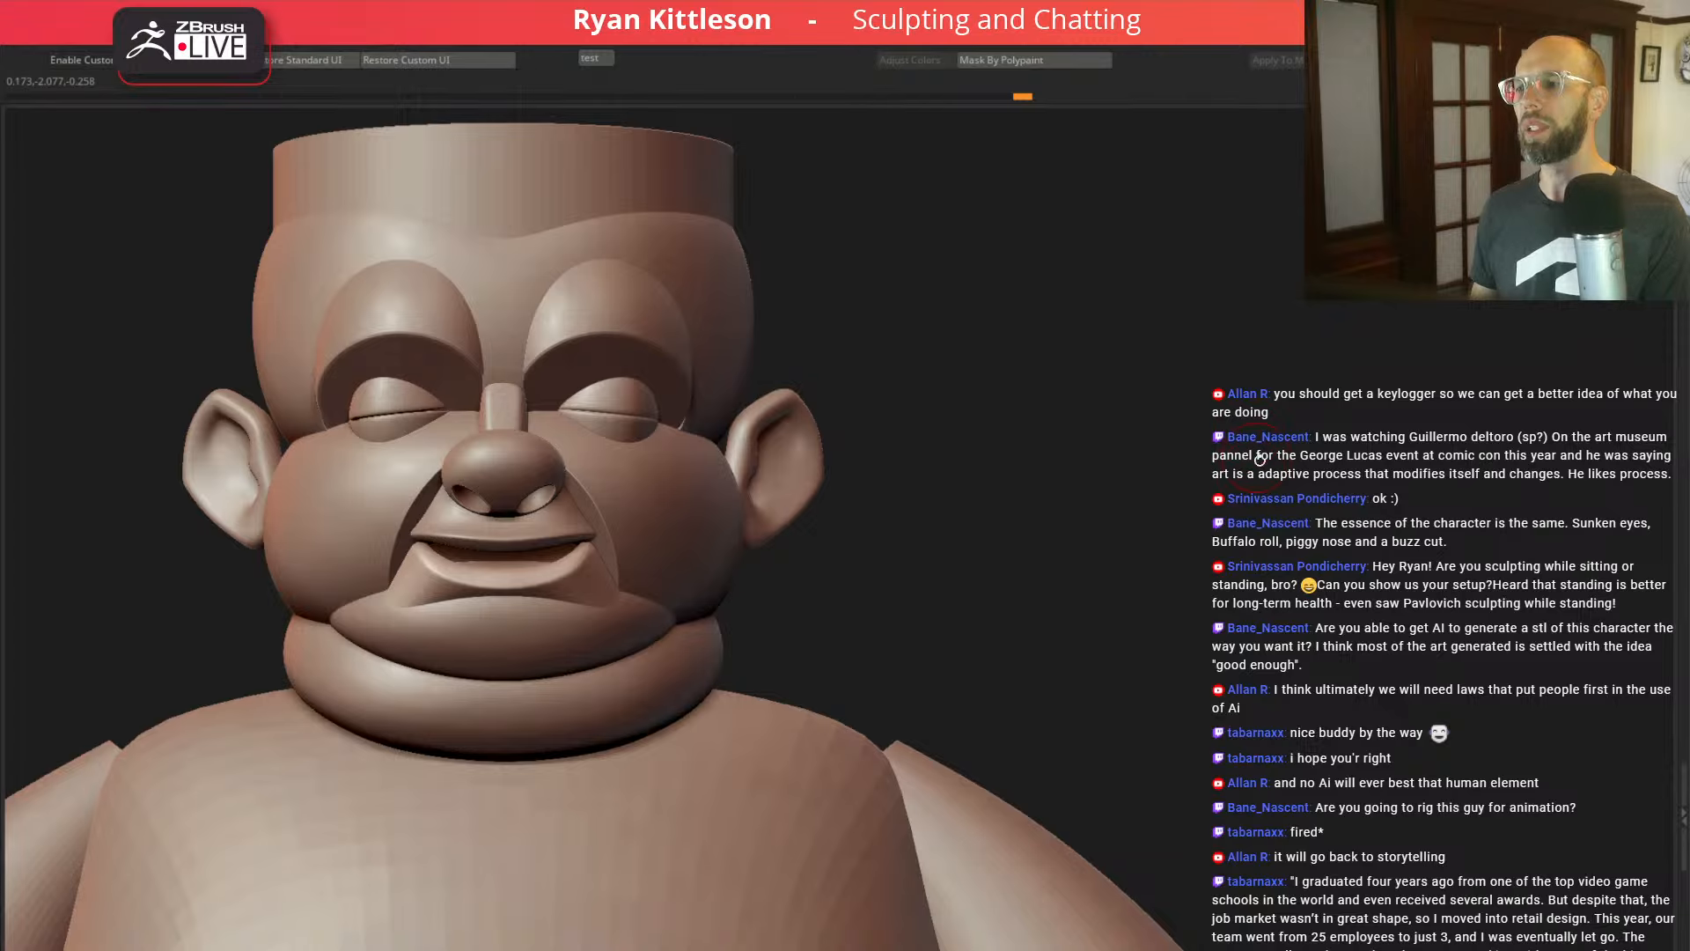
pyautogui.moveTo(1115, 514)
pyautogui.mouseDown(button='right')
pyautogui.moveTo(1052, 513)
pyautogui.moveTo(1197, 517)
pyautogui.moveTo(1106, 513)
pyautogui.moveTo(1105, 487)
pyautogui.moveTo(1118, 522)
pyautogui.mouseUp(button='right')
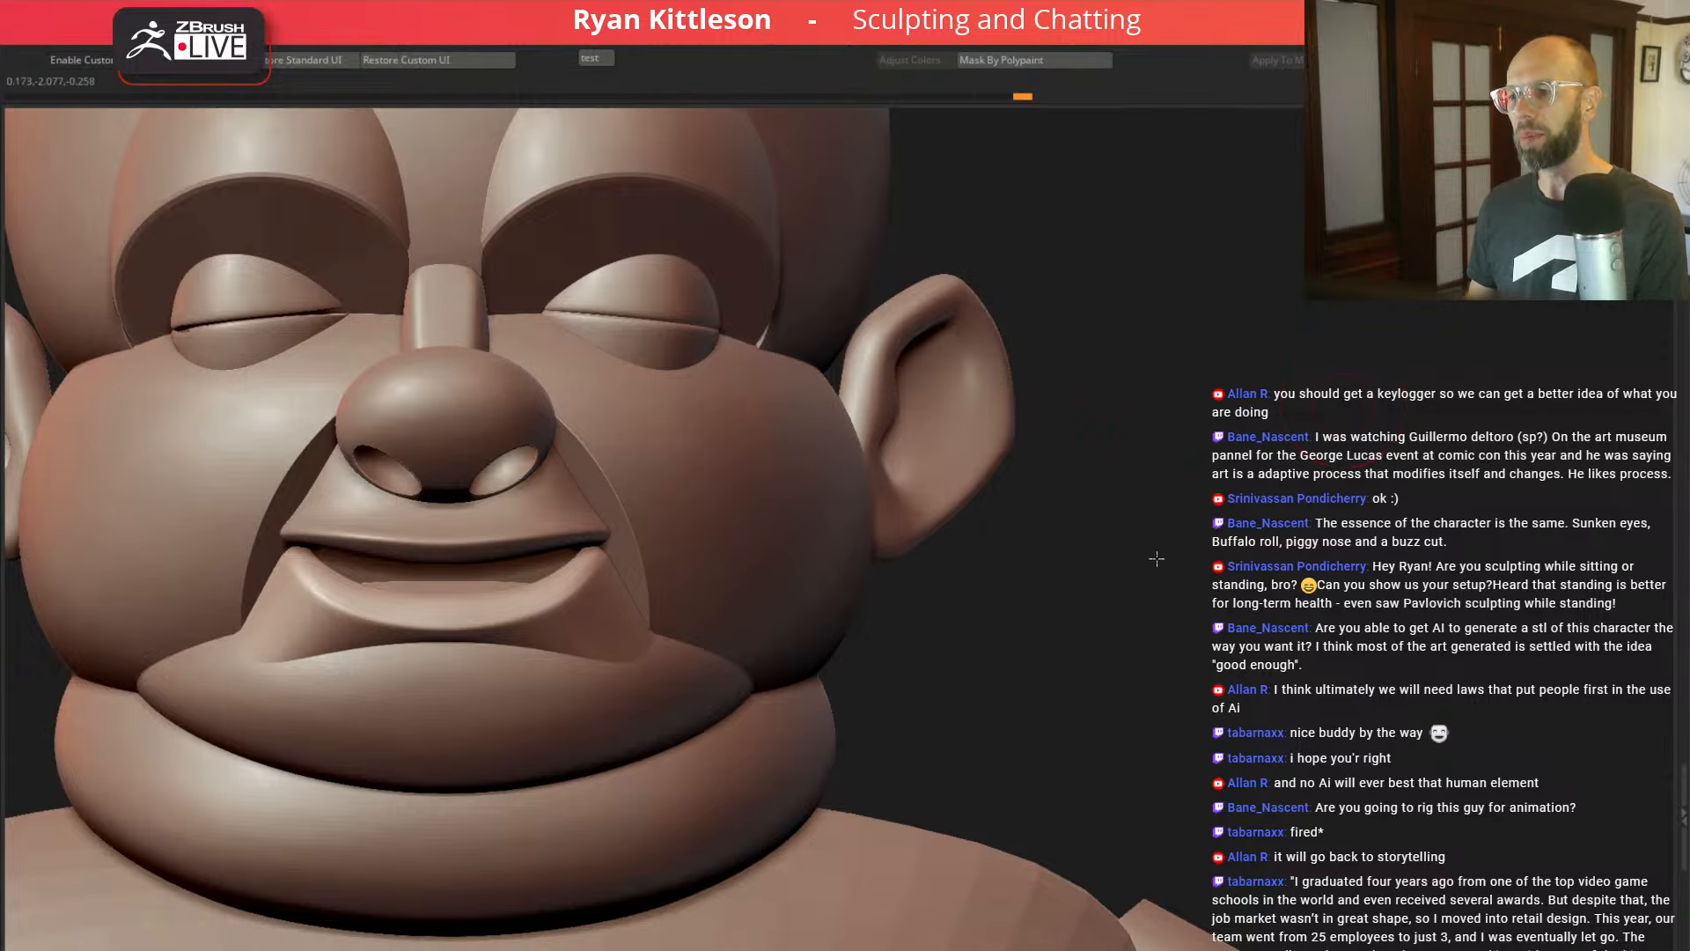
pyautogui.moveTo(1157, 559)
pyautogui.mouseDown()
pyautogui.moveTo(1136, 560)
pyautogui.moveTo(1151, 558)
pyautogui.mouseUp()
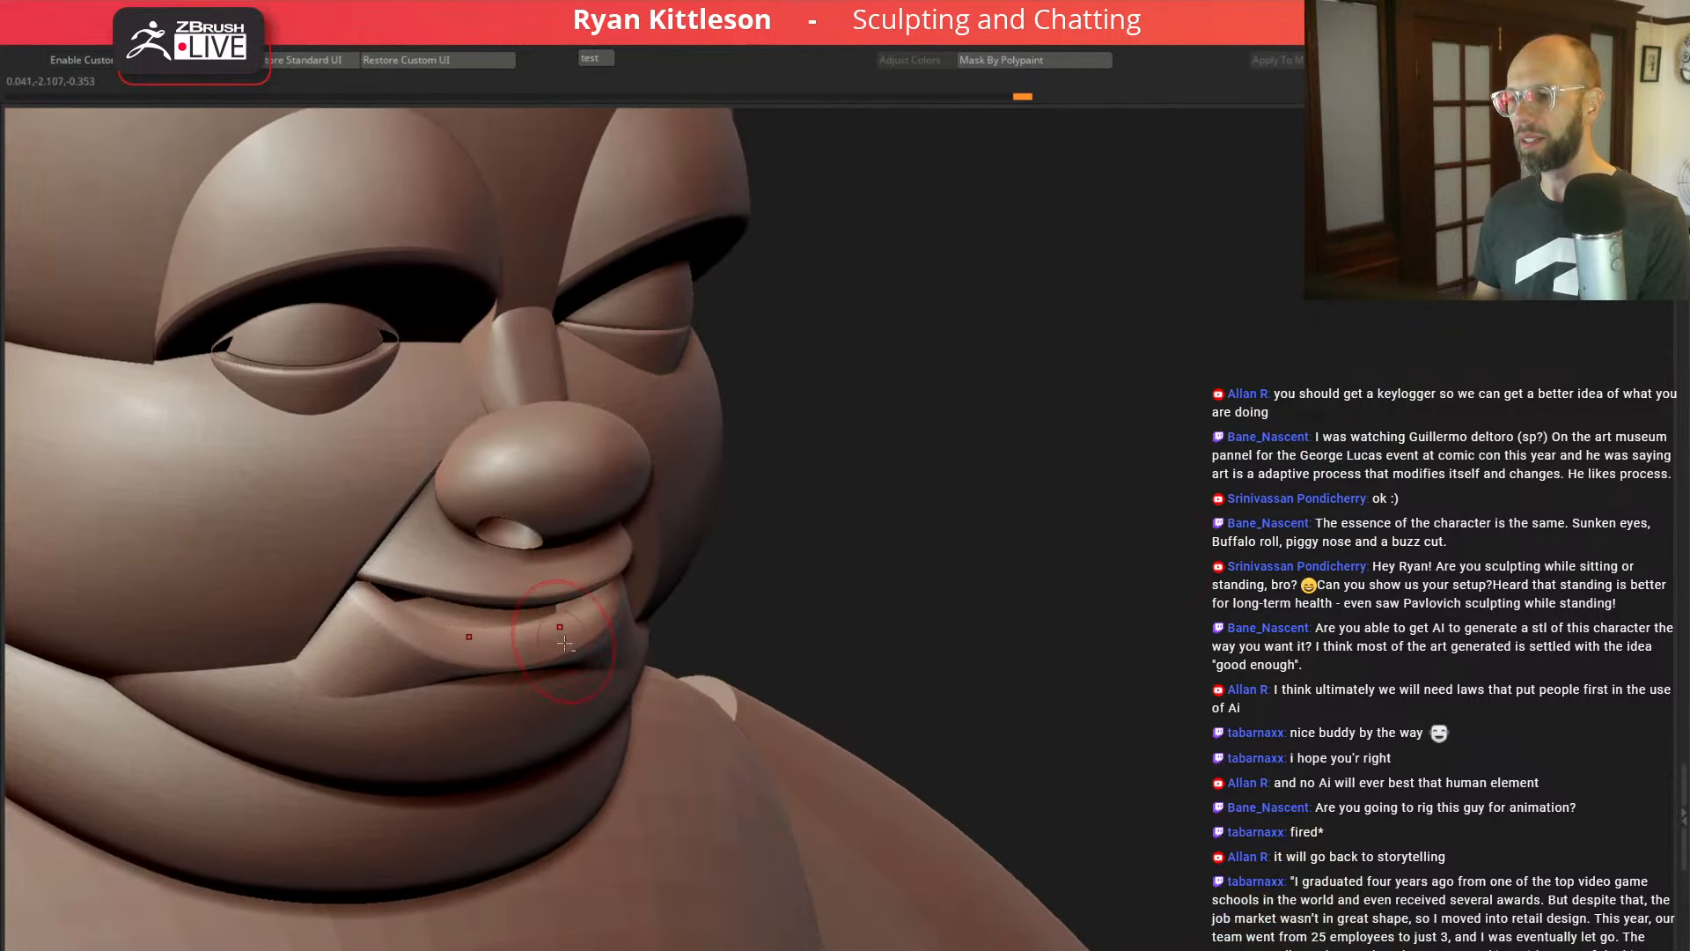
# Step: Show the lower lip's unsmoothed base mesh with polygroups and isolate it, viewed from above
pyautogui.hotkey('shift', 'd')
pyautogui.press('d')
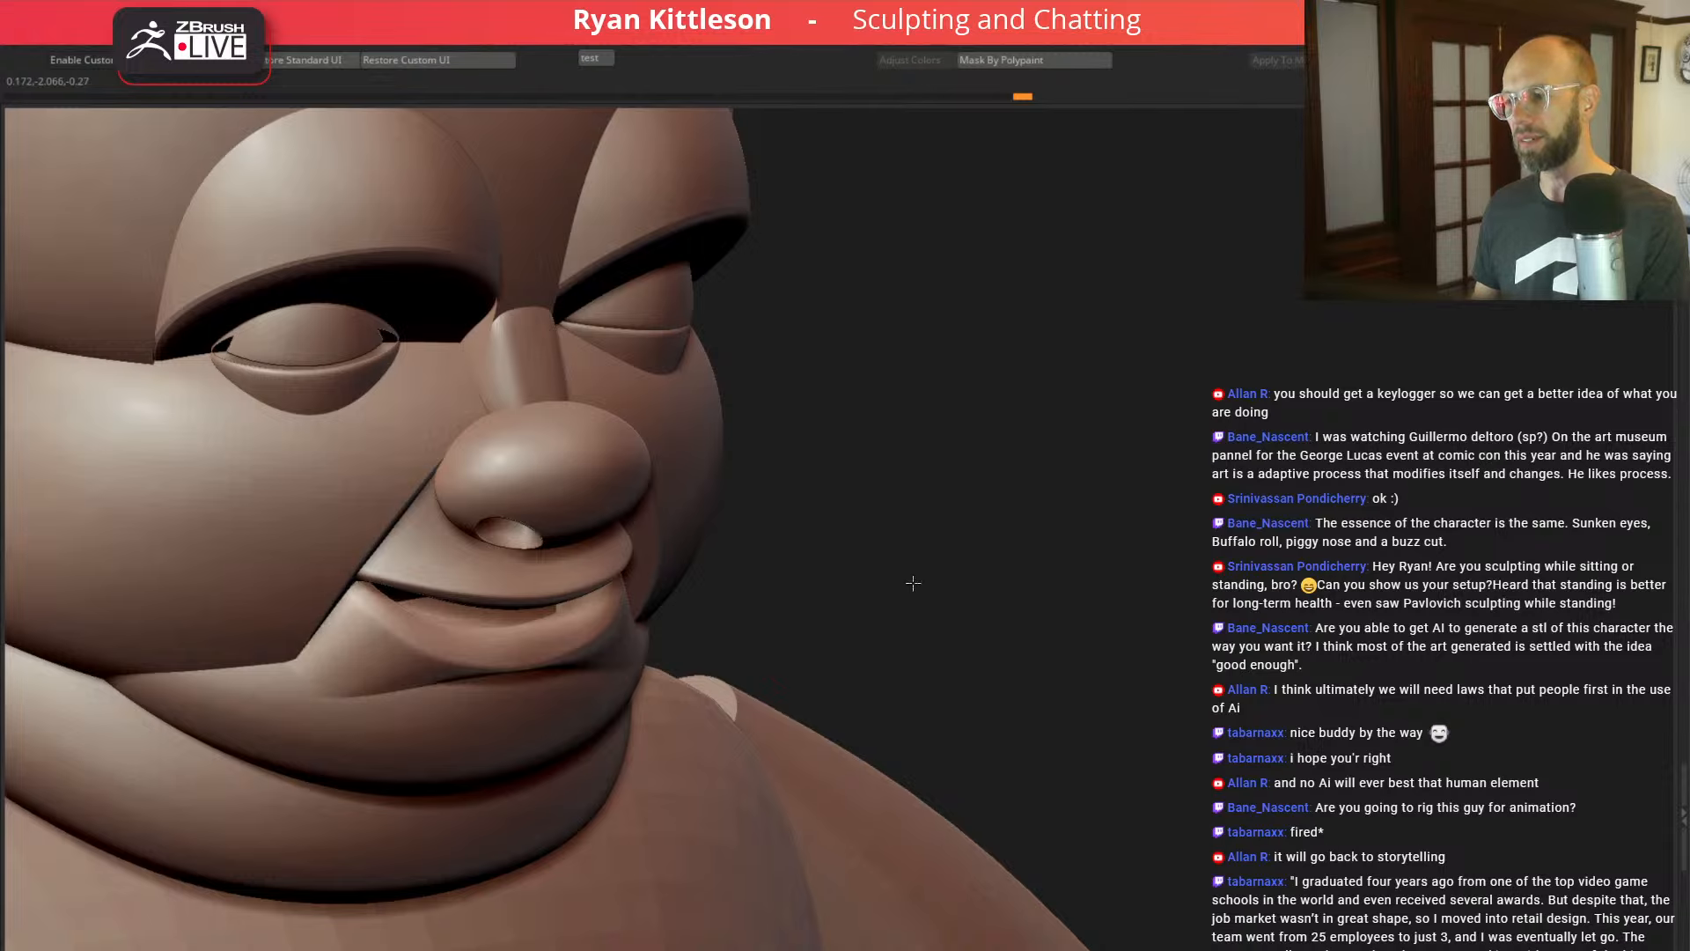
pyautogui.hotkey('shift', 'd')
pyautogui.hotkey('shift', 'f')
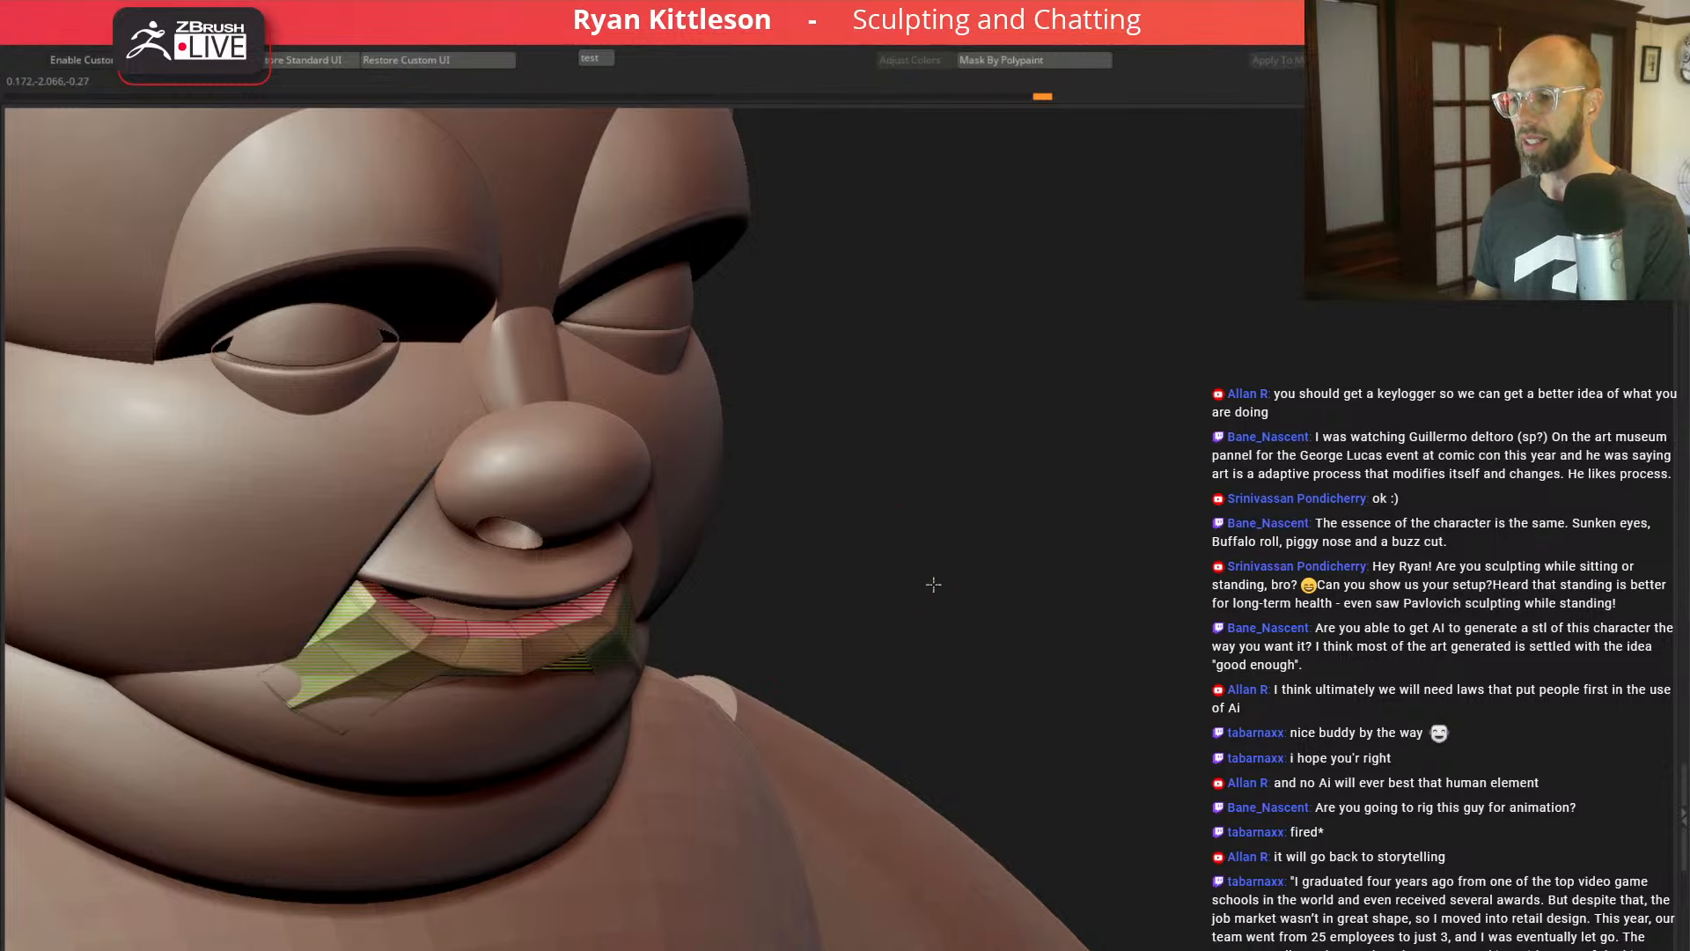
pyautogui.moveTo(934, 585)
pyautogui.keyDown('alt'); pyautogui.mouseDown()
pyautogui.moveTo(1000, 578)
pyautogui.moveTo(933, 617)
pyautogui.mouseUp(); pyautogui.keyUp('alt')
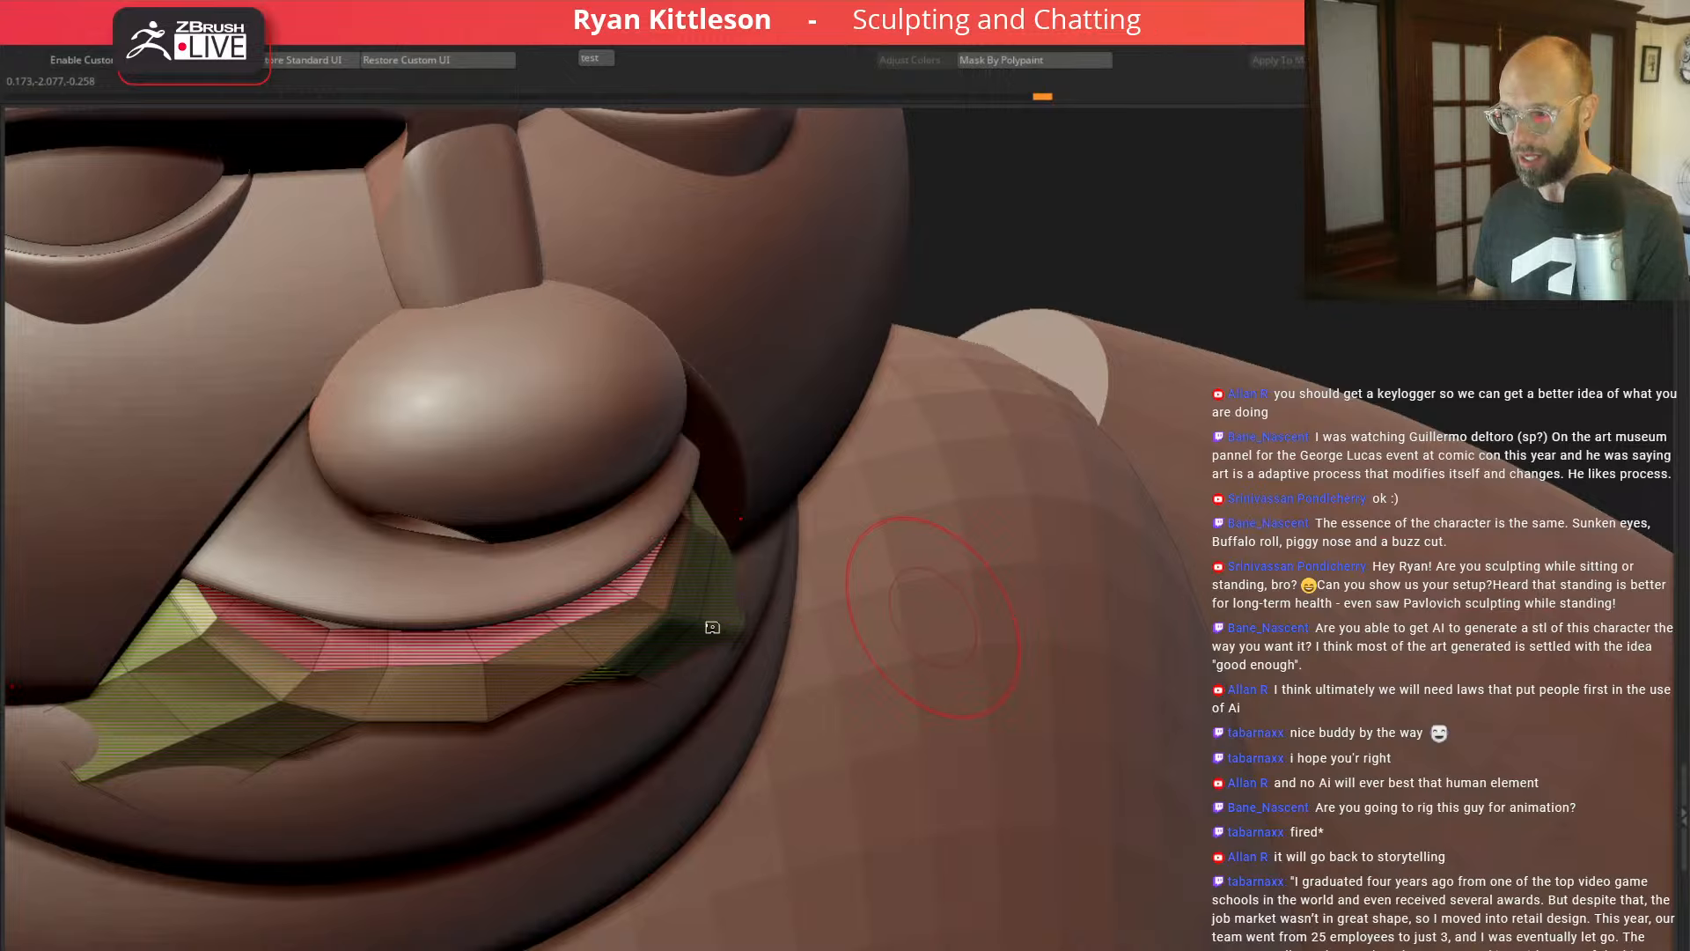
pyautogui.hotkey('alt', 's')
pyautogui.moveTo(1002, 248); pyautogui.dragTo(996, 310)
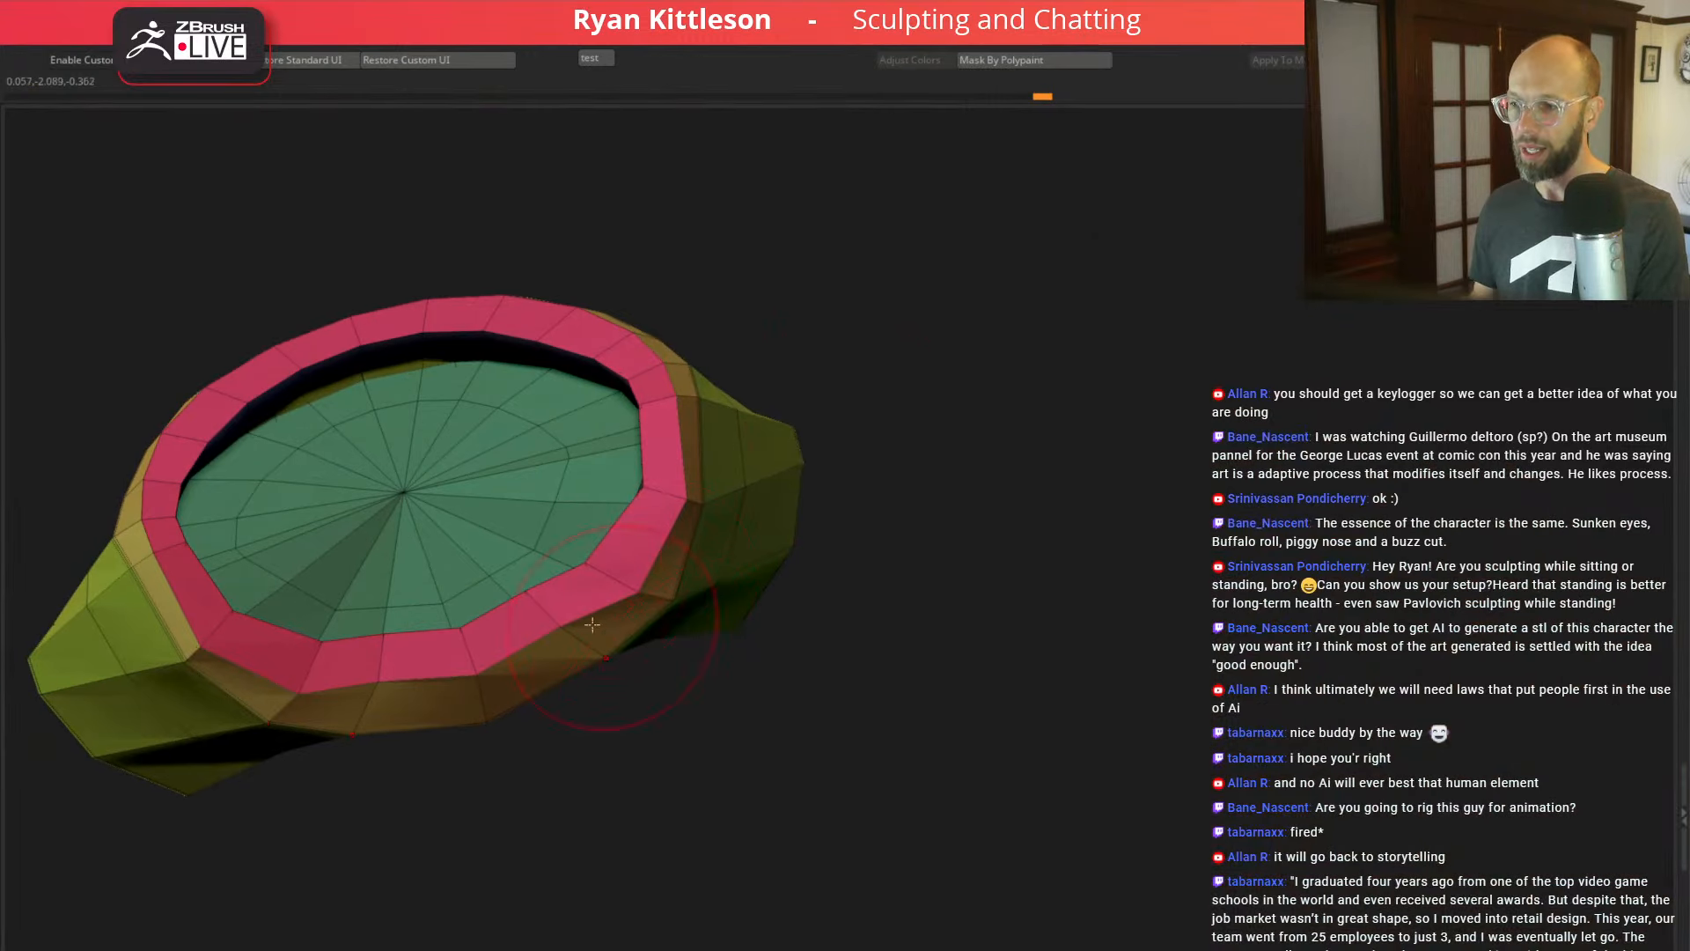
# Step: With a resized brush, pull the front rim of the lower lip's recess outward into a rounder curve
pyautogui.press('space')
pyautogui.moveTo(592, 627); pyautogui.dragTo(547, 628)
pyautogui.moveTo(698, 721); pyautogui.dragTo(605, 682)
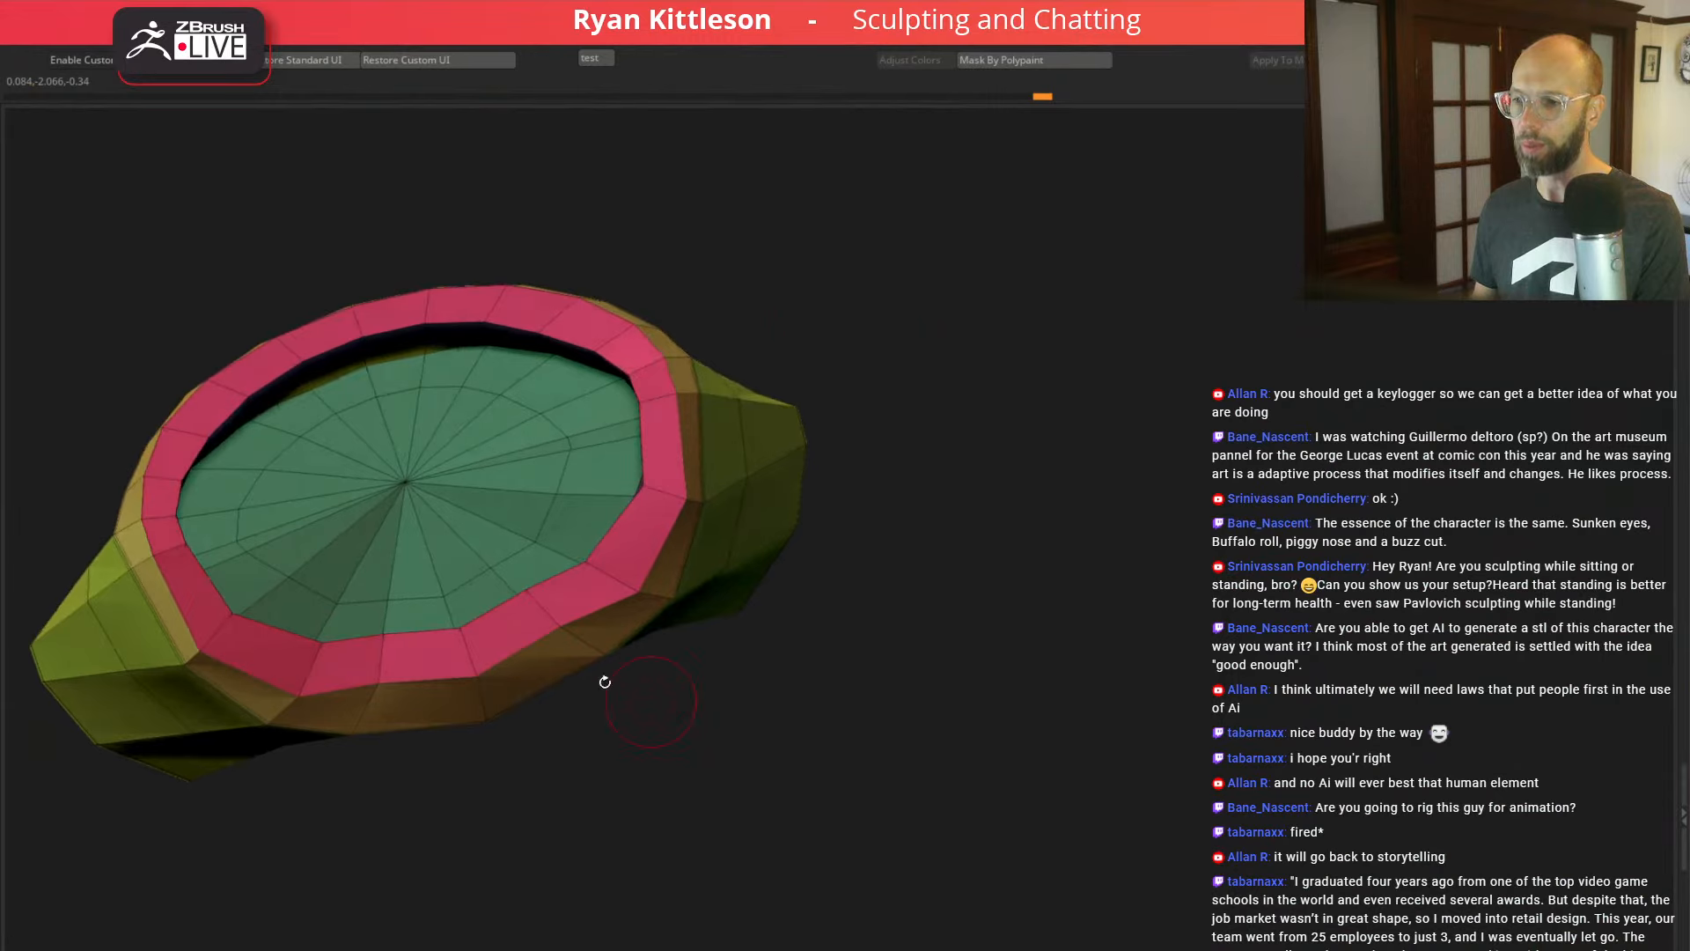
pyautogui.moveTo(559, 625)
pyautogui.mouseDown()
pyautogui.moveTo(566, 639)
pyautogui.moveTo(538, 611)
pyautogui.moveTo(604, 665)
pyautogui.mouseUp()
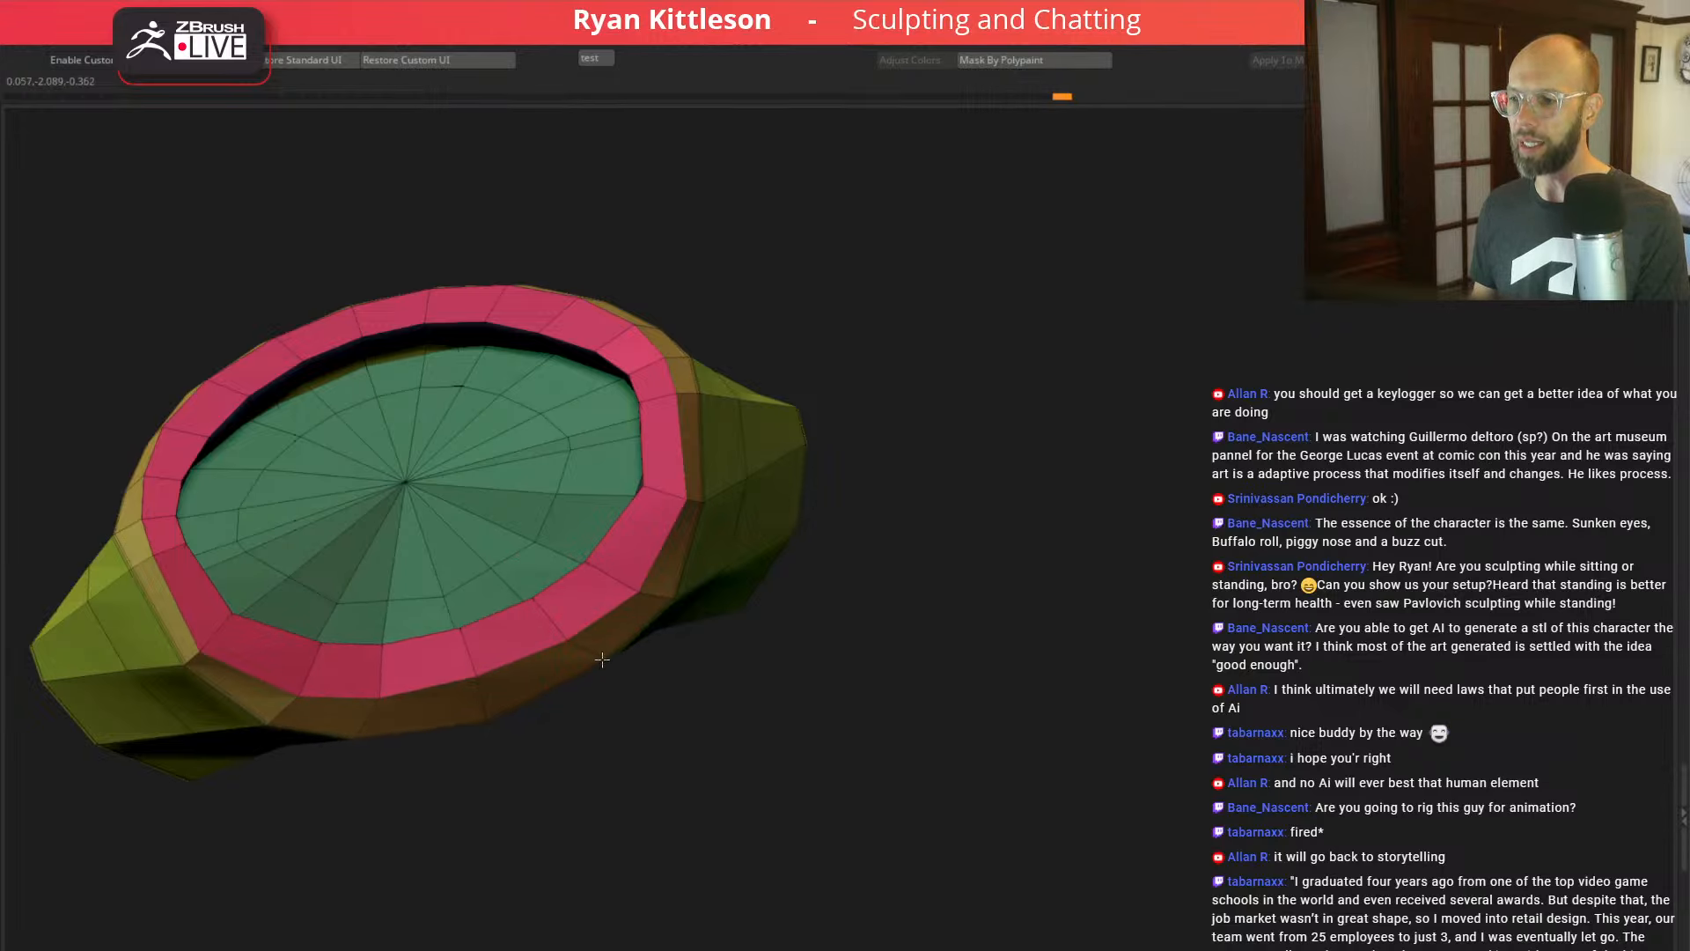
# Step: Restore the lower lip's smoothing, hide its wireframe and bring back the whole head to check the mouth from the front
pyautogui.moveTo(727, 726); pyautogui.dragTo(939, 436)
pyautogui.press('d')
pyautogui.hotkey('shift', 'f')
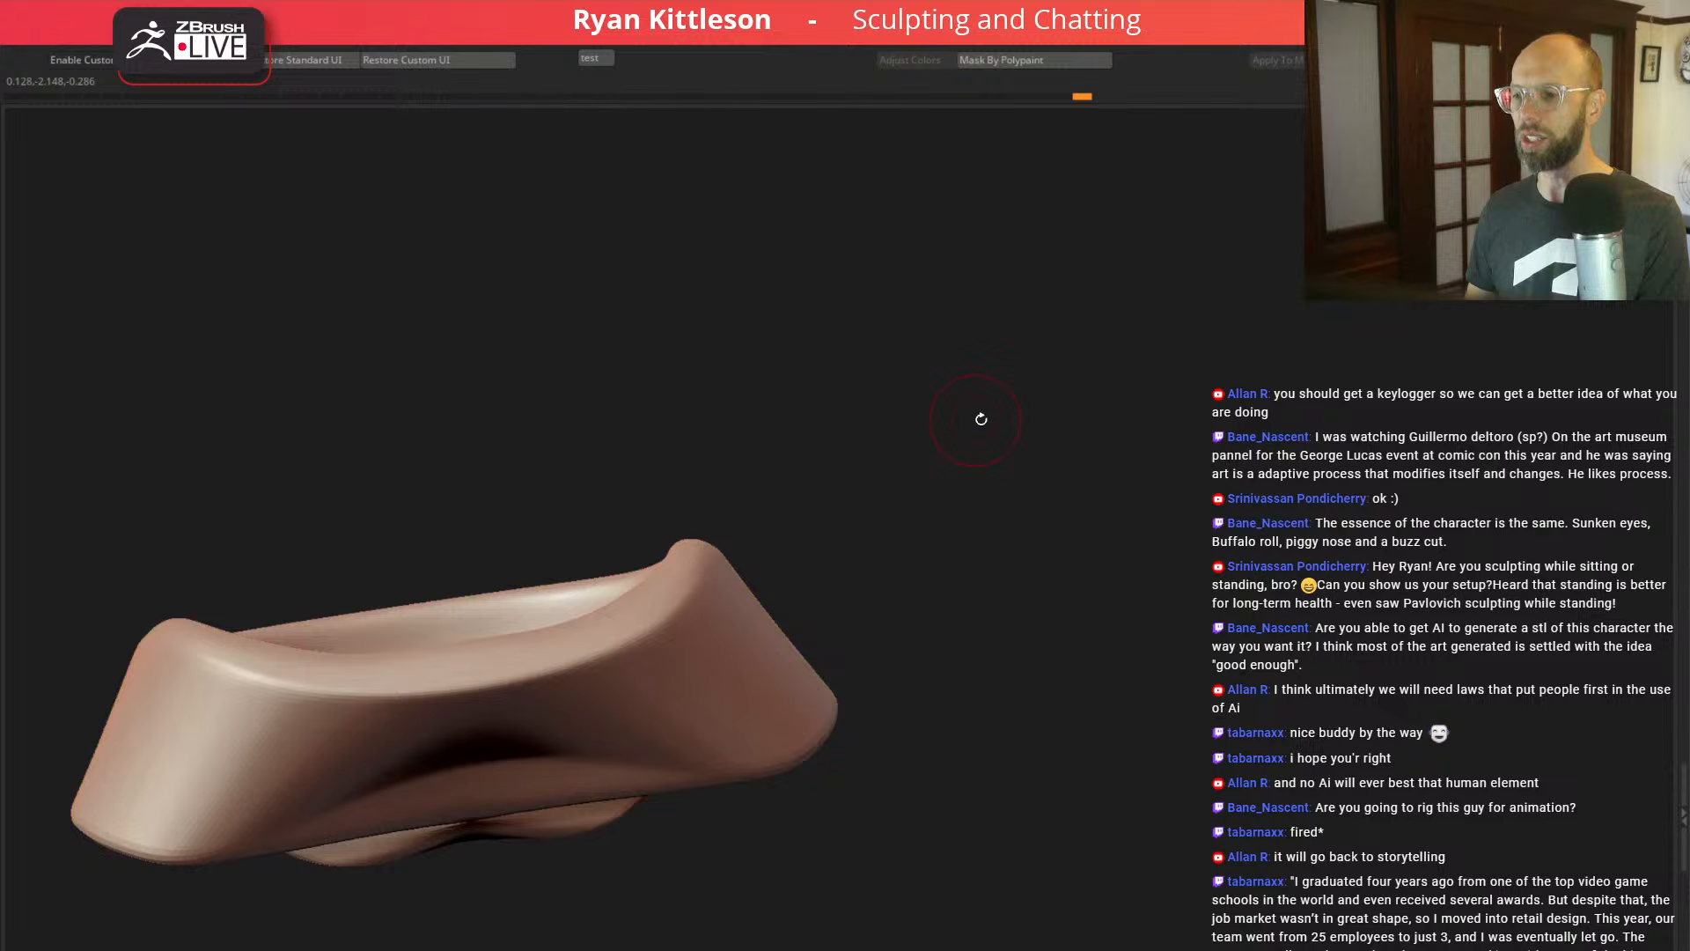
pyautogui.hotkey('ctrl', 'shift', 's')
pyautogui.moveTo(1433, 551); pyautogui.dragTo(1369, 511)
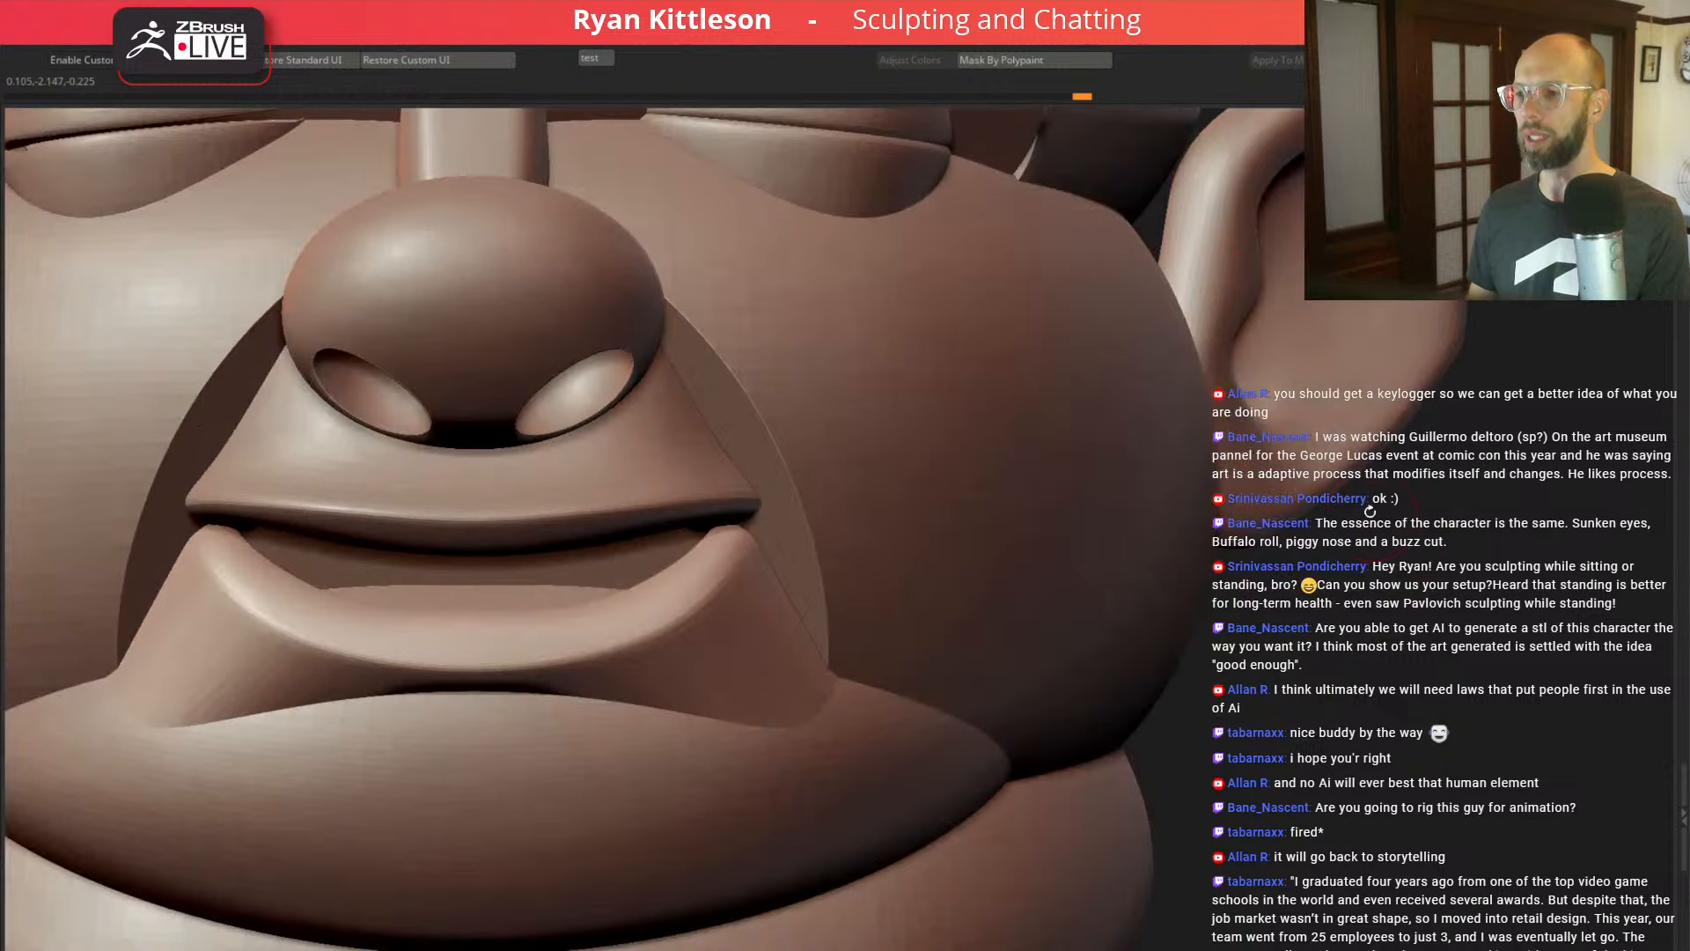
pyautogui.keyDown('alt'); pyautogui.moveTo(1386, 691); pyautogui.dragTo(1264, 665); pyautogui.keyUp('alt')
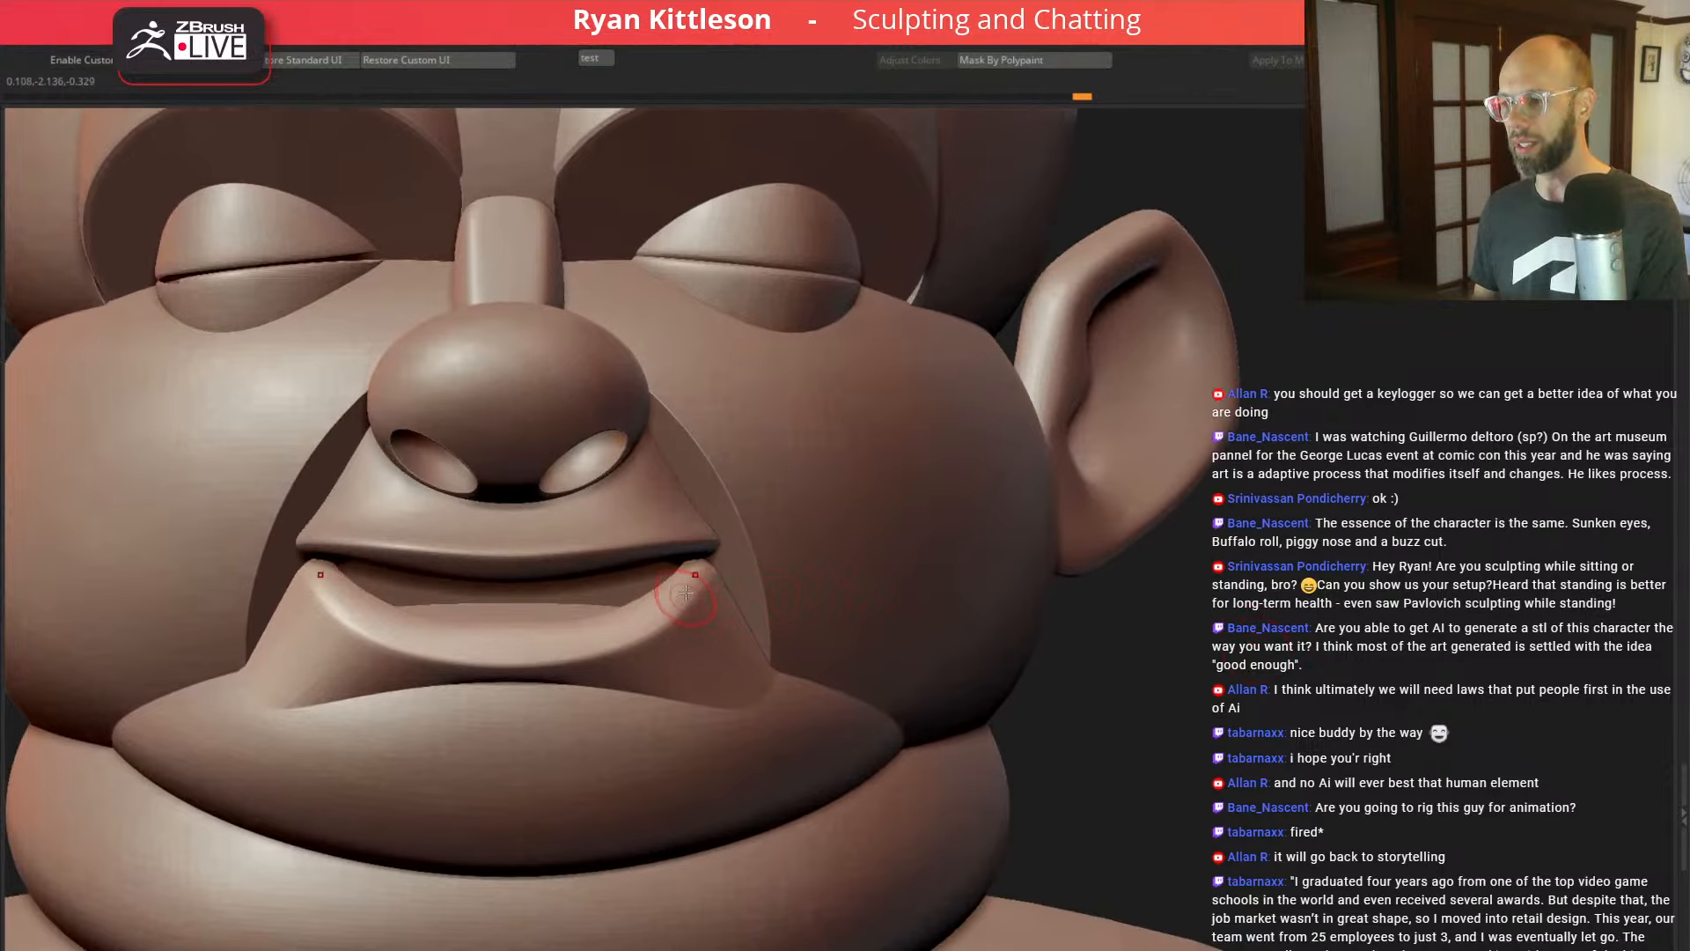
# Step: With a resized brush, pull the upper corners of the lower lip outward and up toward the upper lip
pyautogui.press('space')
pyautogui.moveTo(687, 599)
pyautogui.mouseDown()
pyautogui.moveTo(702, 602)
pyautogui.moveTo(661, 628)
pyautogui.mouseUp()
pyautogui.hotkey('ctrl', 'z')
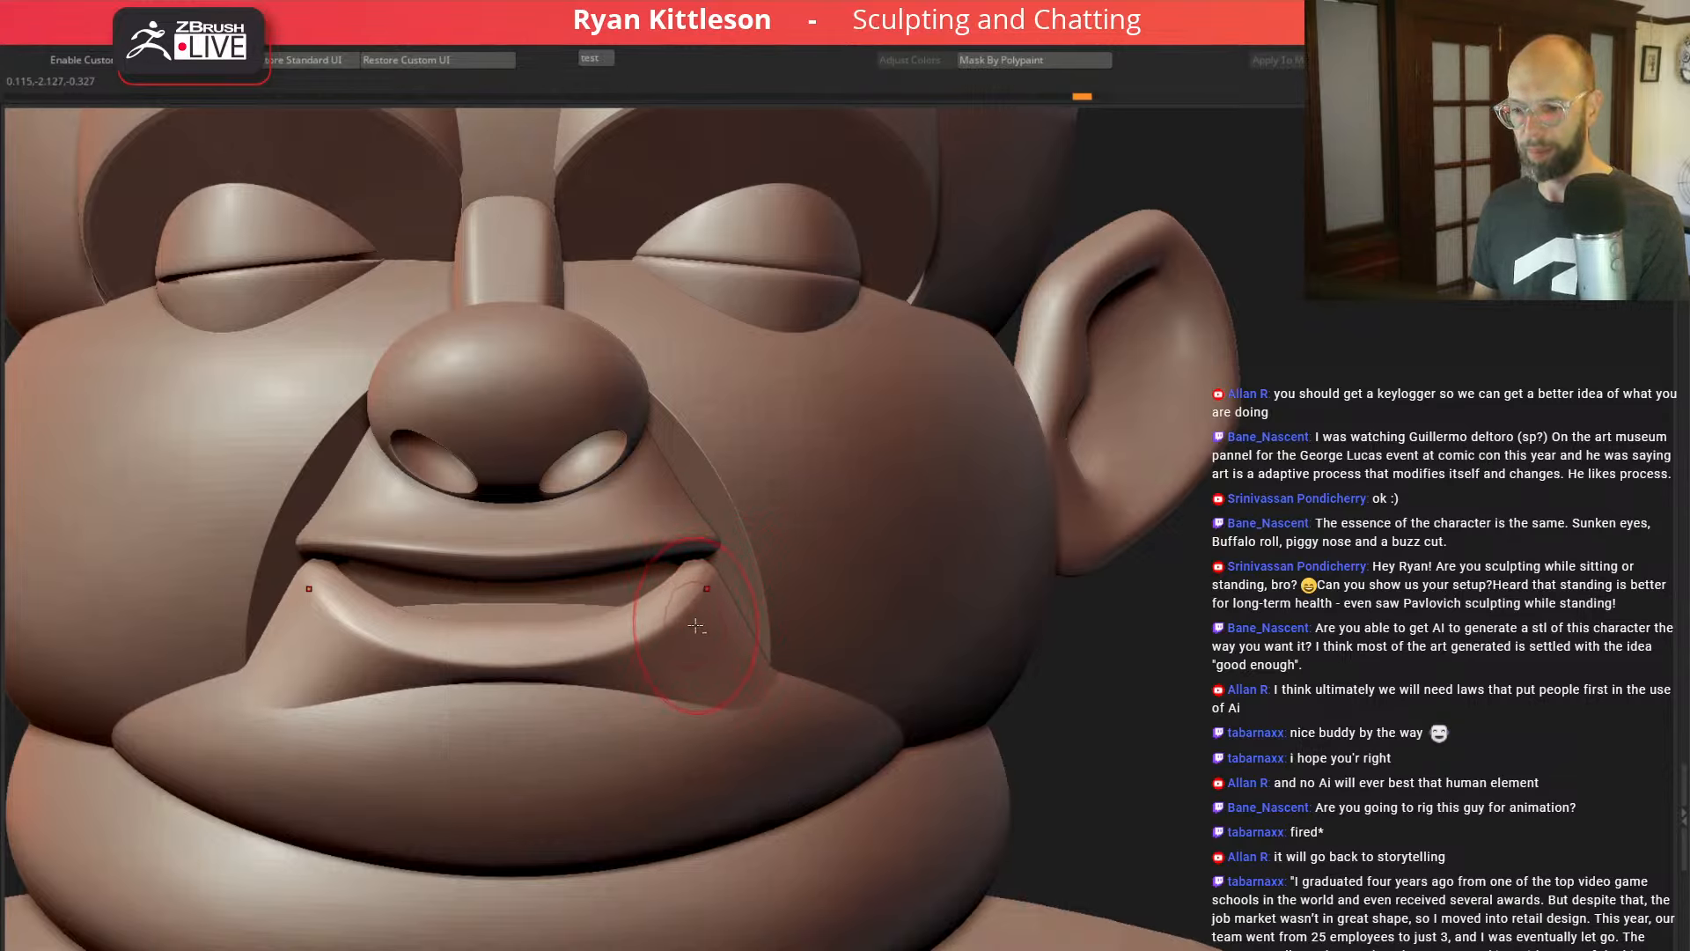
pyautogui.moveTo(695, 621)
pyautogui.mouseDown()
pyautogui.moveTo(676, 570)
pyautogui.moveTo(730, 562)
pyautogui.mouseUp()
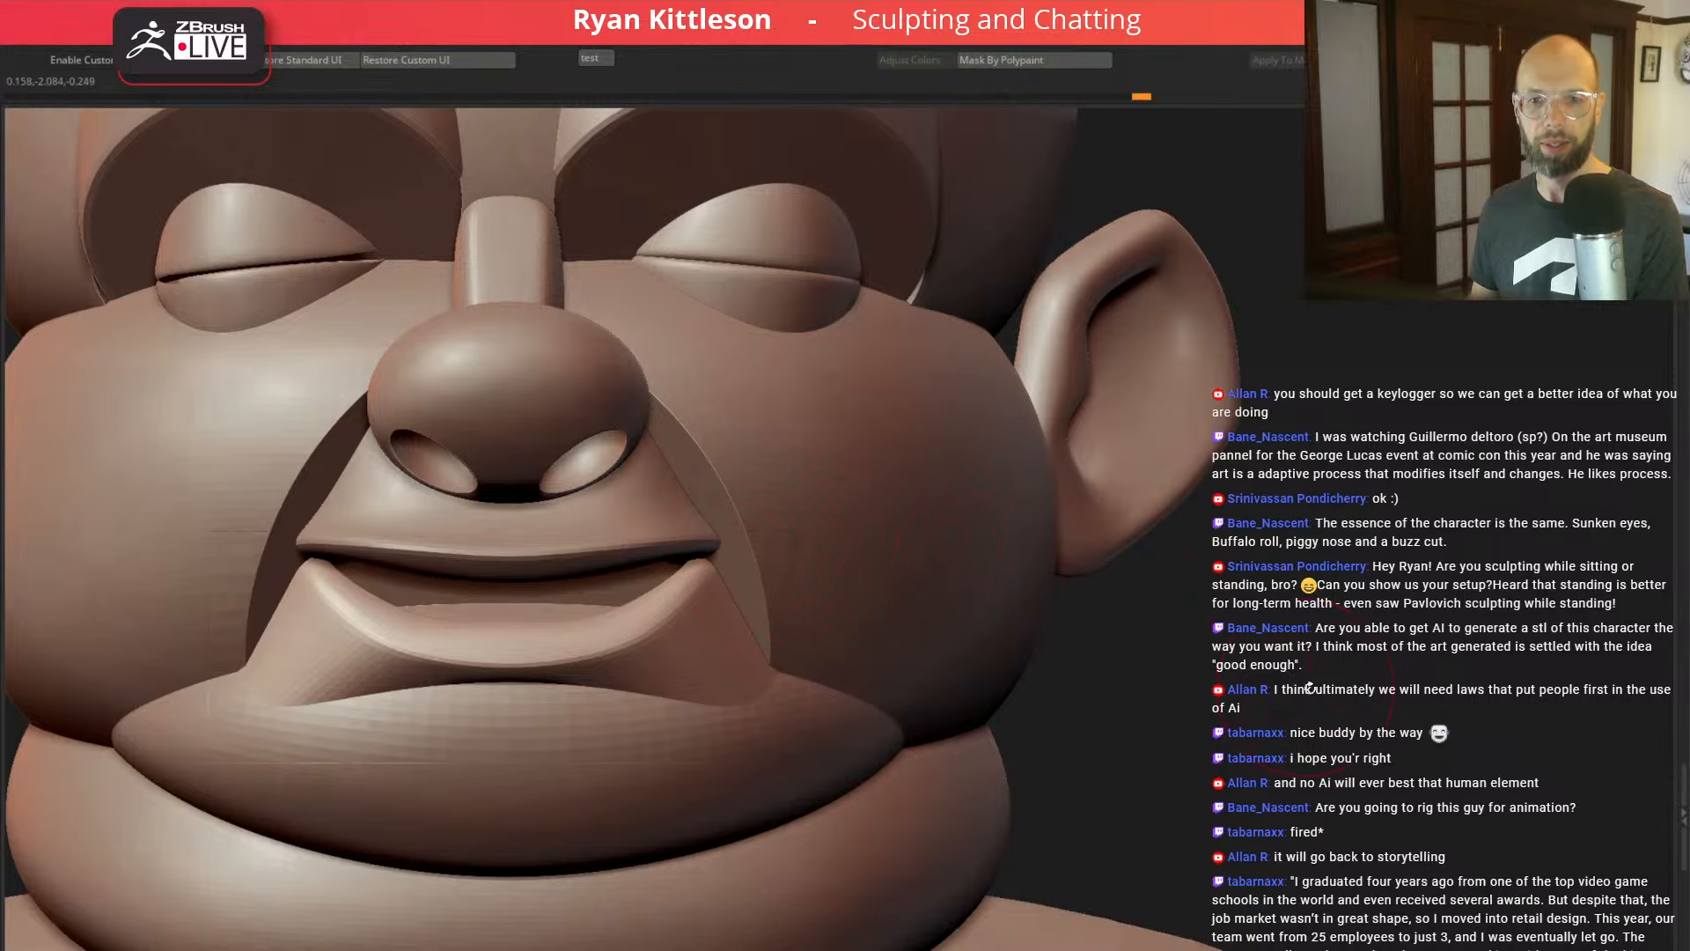
# Step: Check the reshaped lower lip corners against the whole head and body from the front and in profile
pyautogui.moveTo(1308, 685)
pyautogui.keyDown('alt'); pyautogui.mouseDown()
pyautogui.moveTo(1276, 669)
pyautogui.moveTo(1288, 630)
pyautogui.mouseUp(); pyautogui.keyUp('alt')
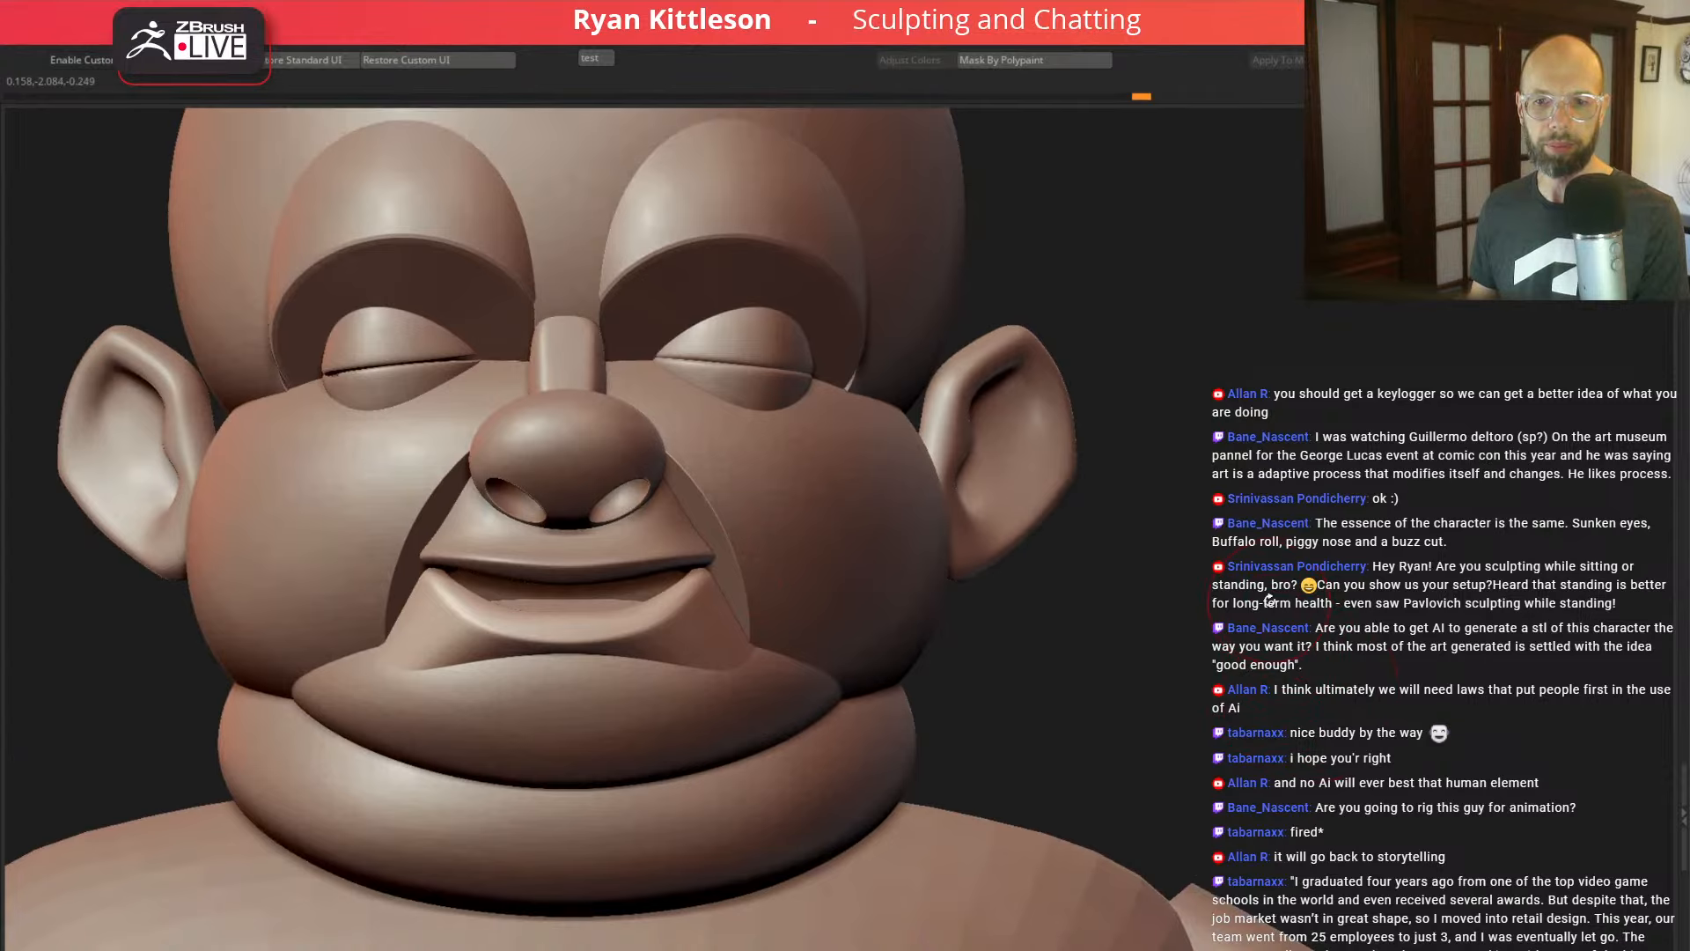
pyautogui.keyDown('alt'); pyautogui.moveTo(1336, 634); pyautogui.dragTo(1288, 557); pyautogui.keyUp('alt')
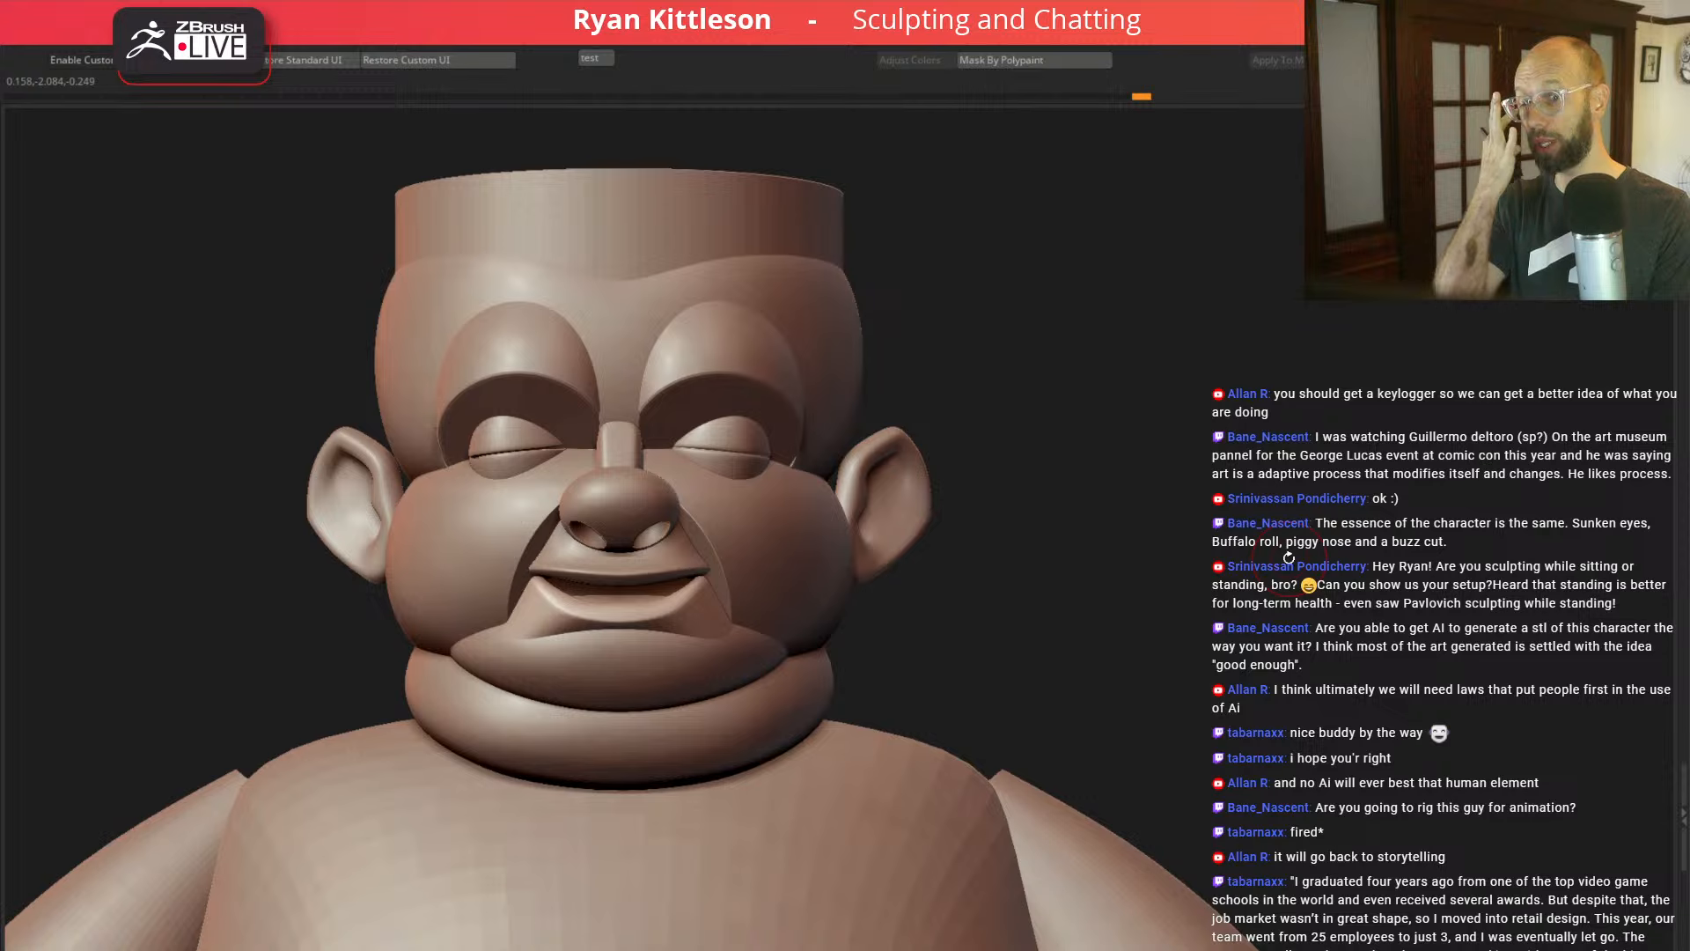
pyautogui.moveTo(998, 557); pyautogui.dragTo(600, 563)
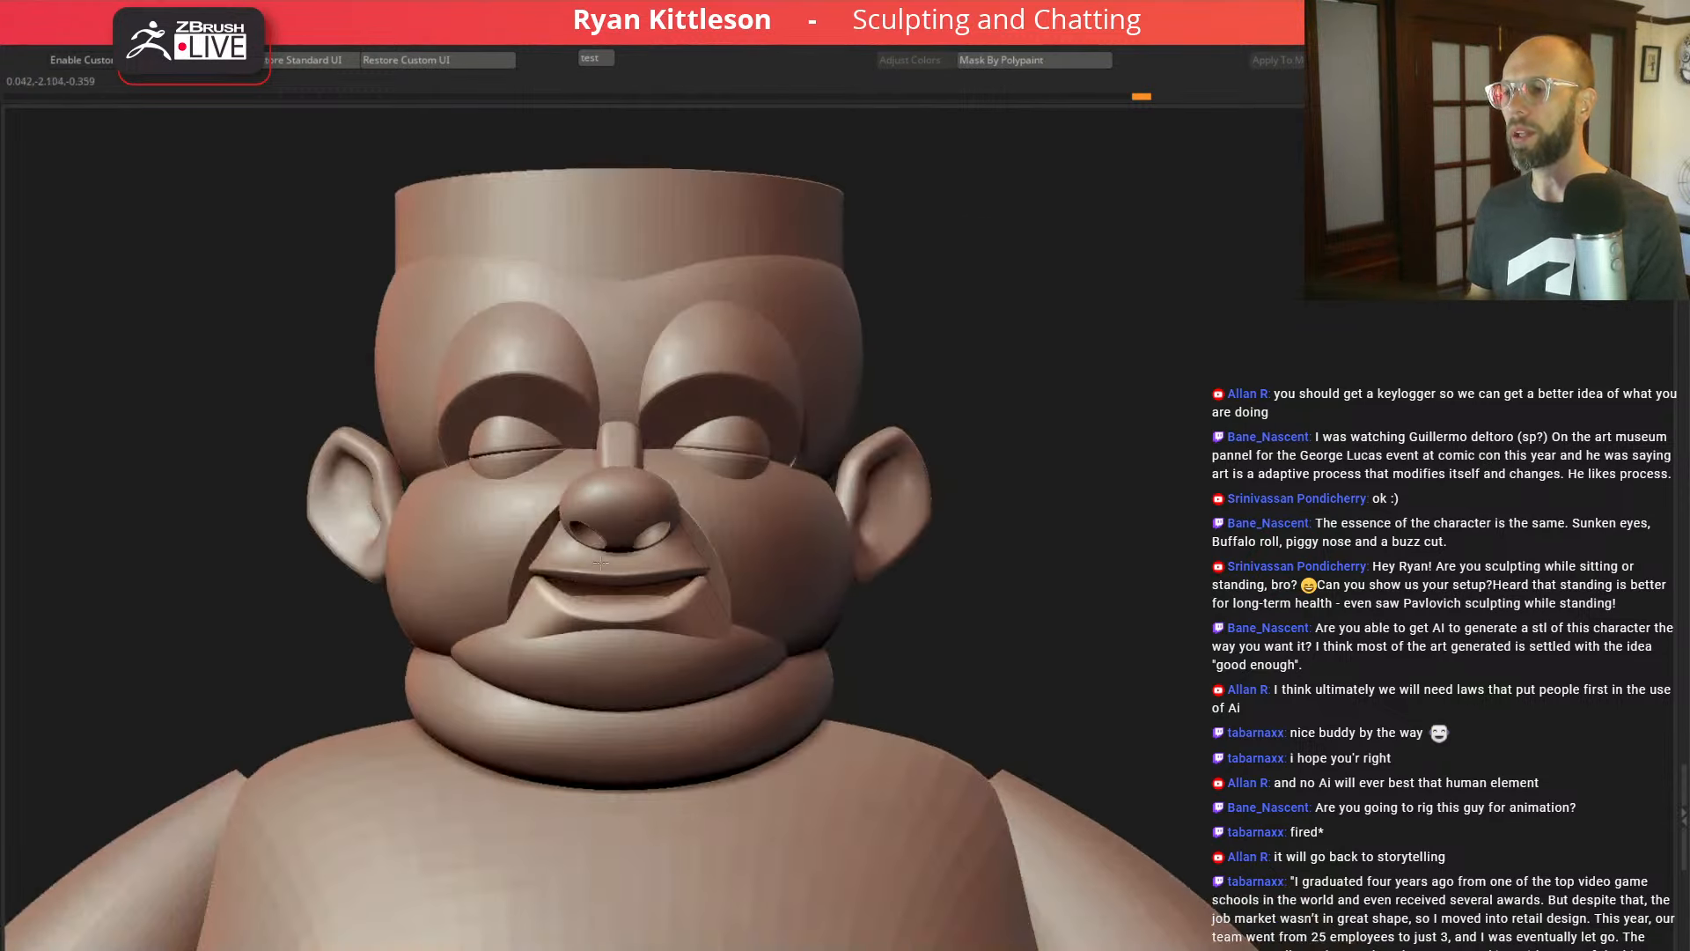
pyautogui.keyDown('alt'); pyautogui.moveTo(1247, 449); pyautogui.dragTo(1092, 458); pyautogui.keyUp('alt')
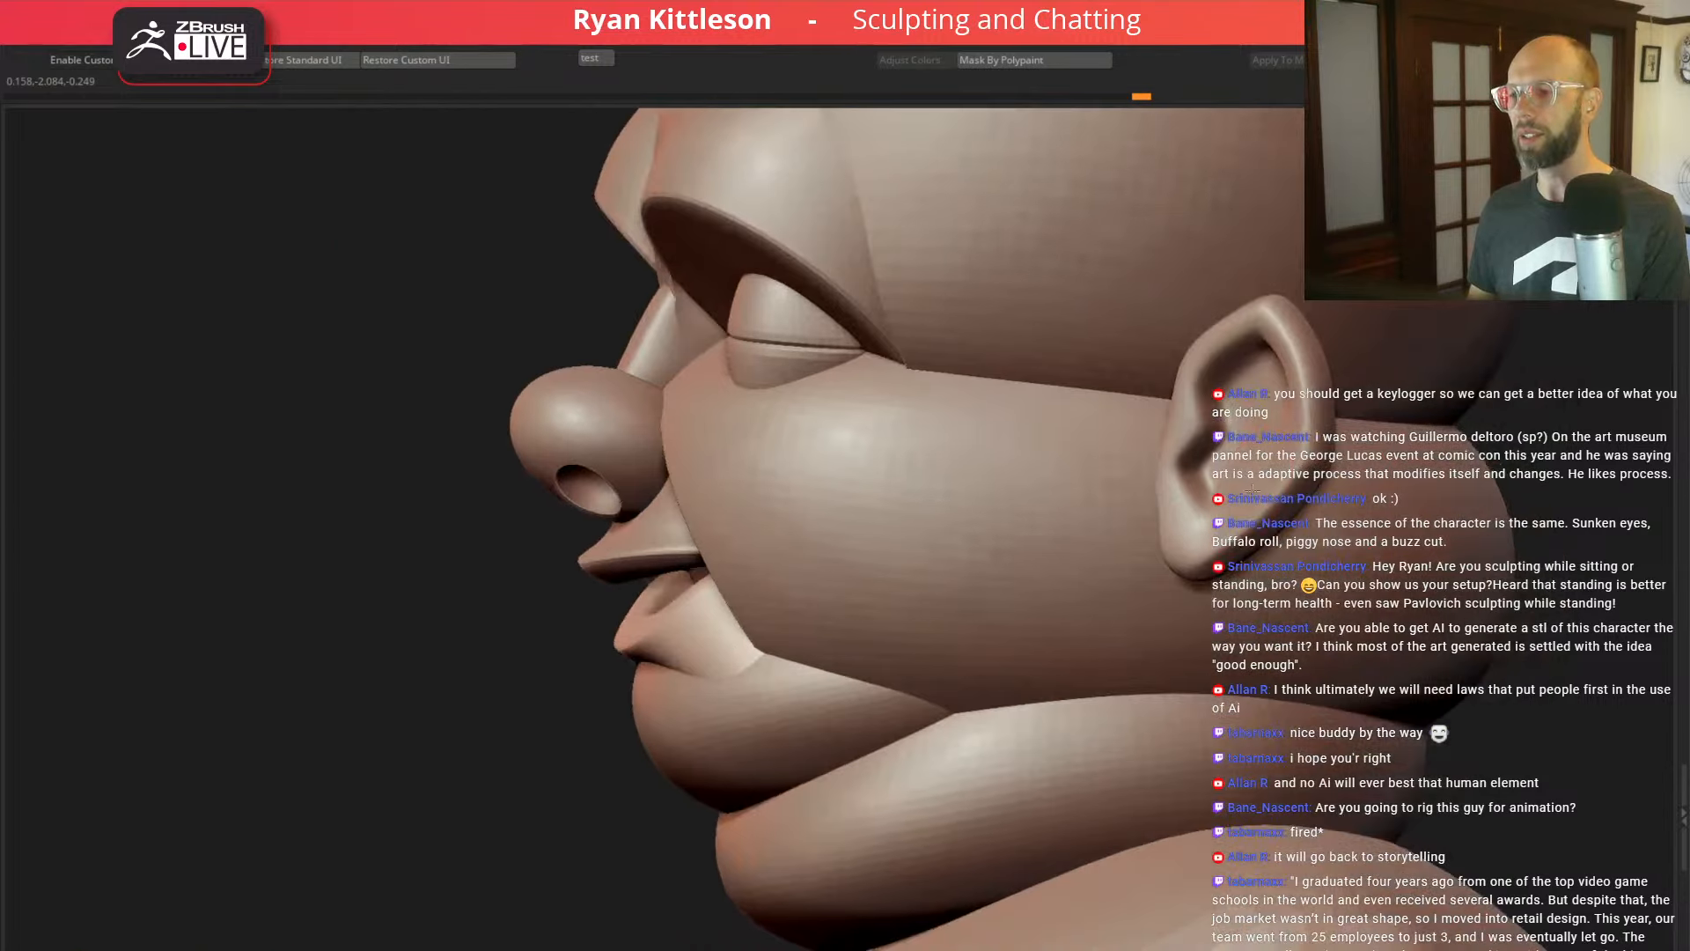
pyautogui.press('space')
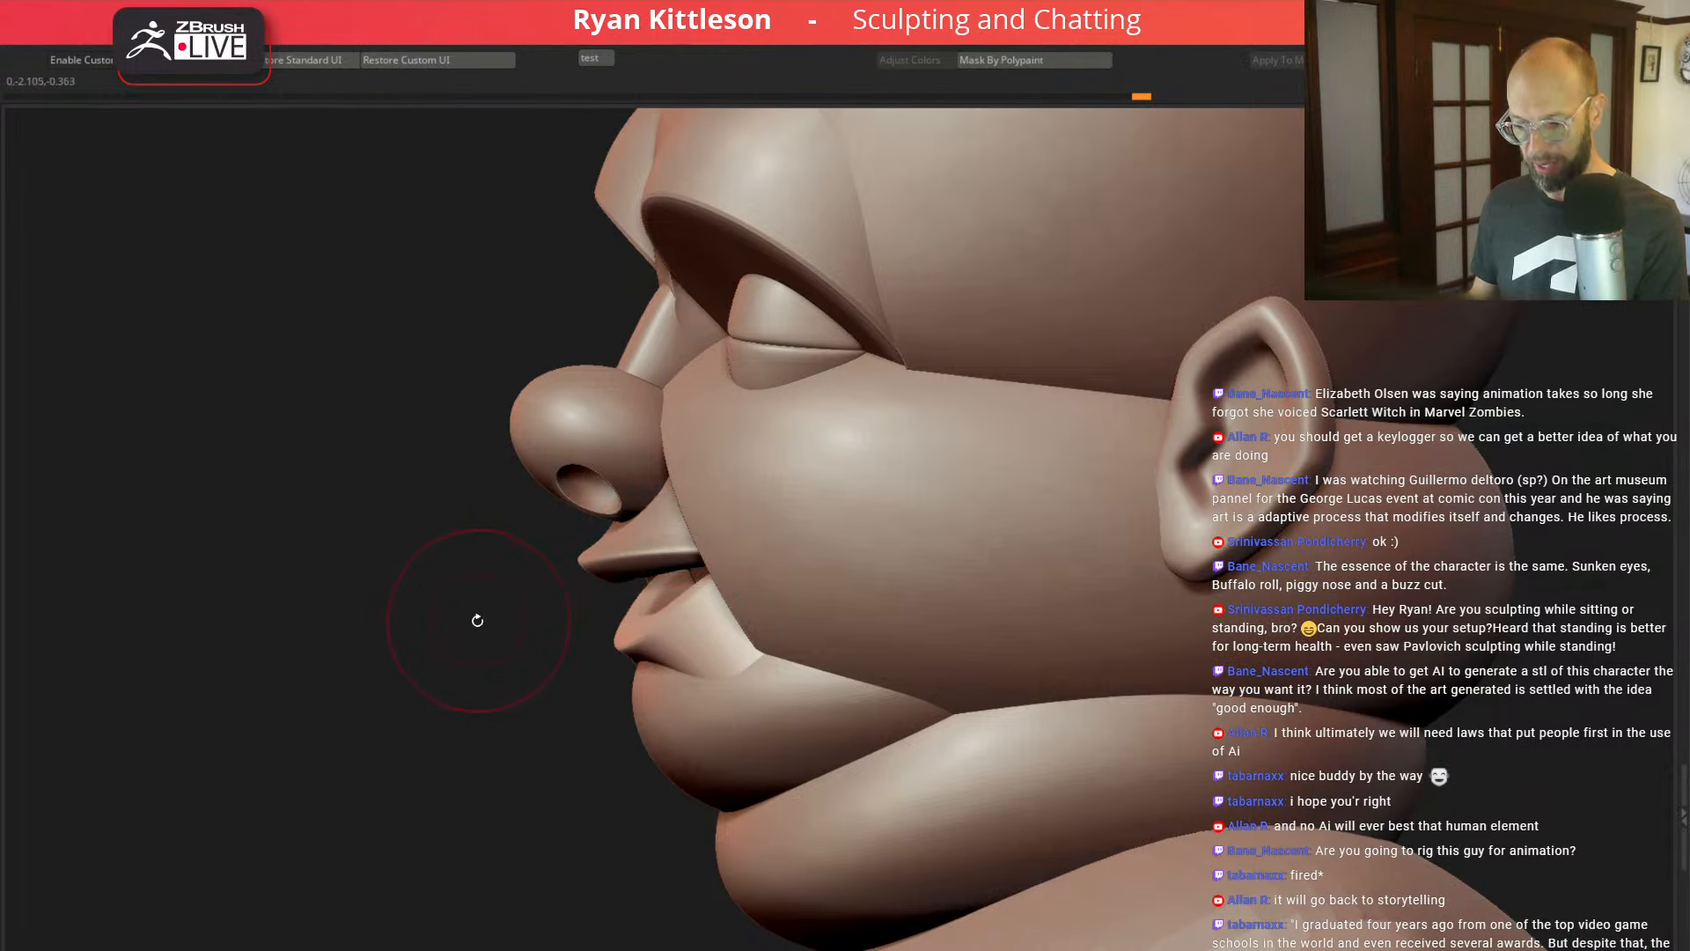
pyautogui.moveTo(470, 629); pyautogui.dragTo(625, 608)
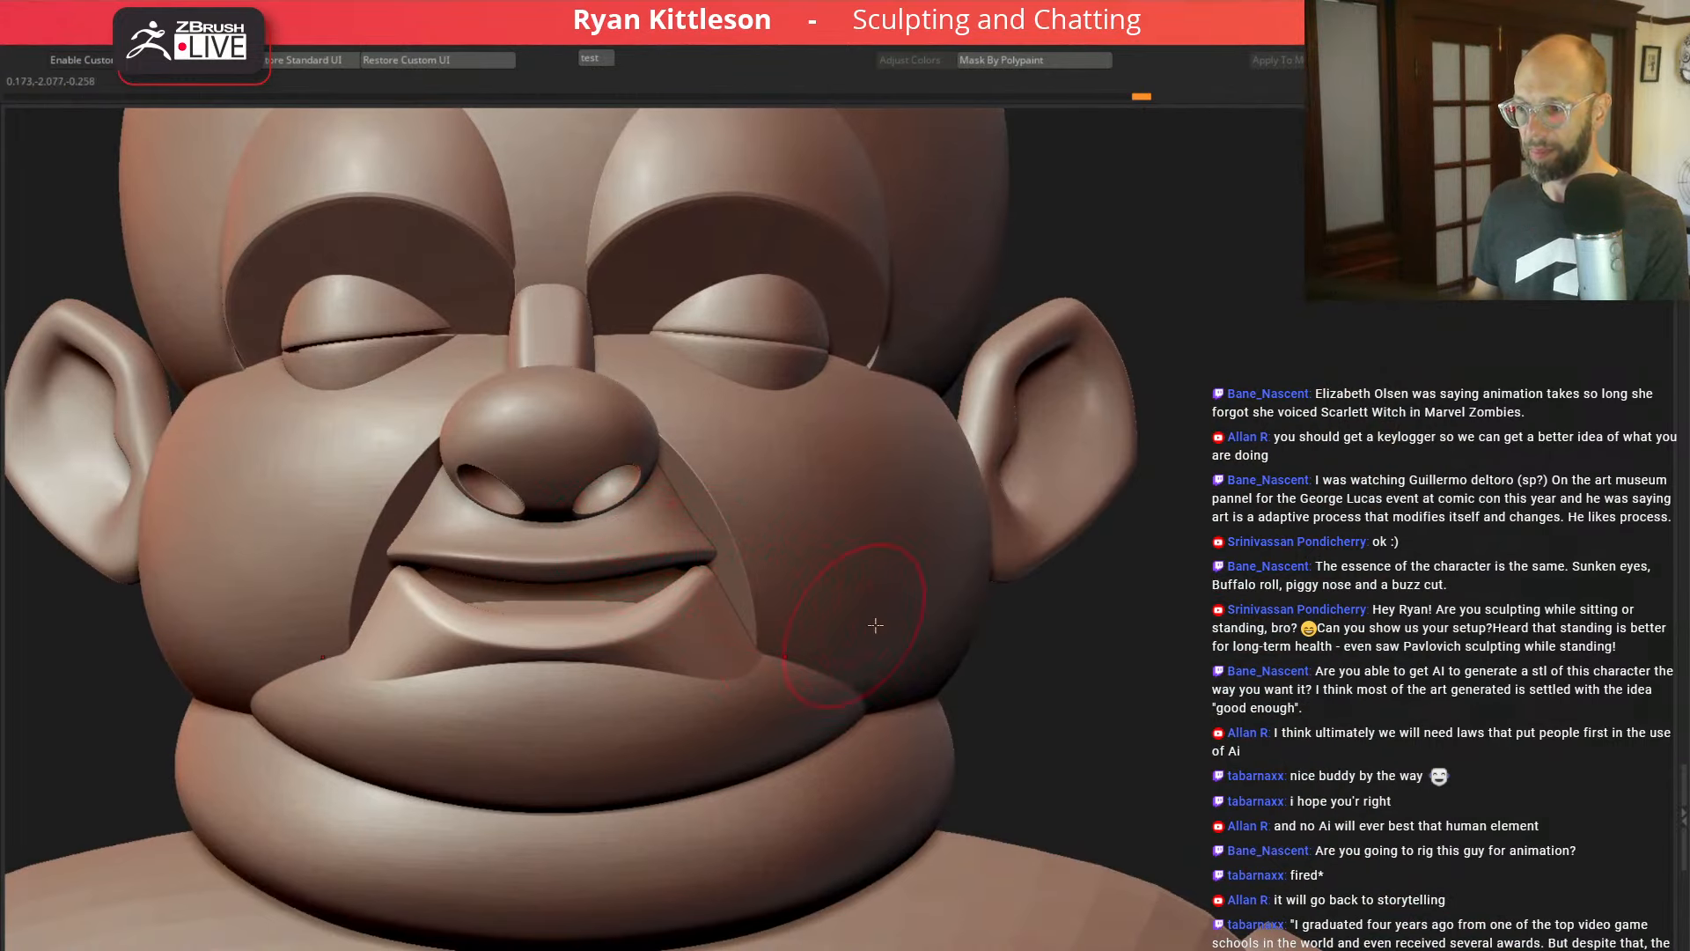
pyautogui.moveTo(1344, 616)
pyautogui.keyDown('alt'); pyautogui.mouseDown()
pyautogui.moveTo(1277, 497)
pyautogui.moveTo(1226, 488)
pyautogui.mouseUp(); pyautogui.keyUp('alt')
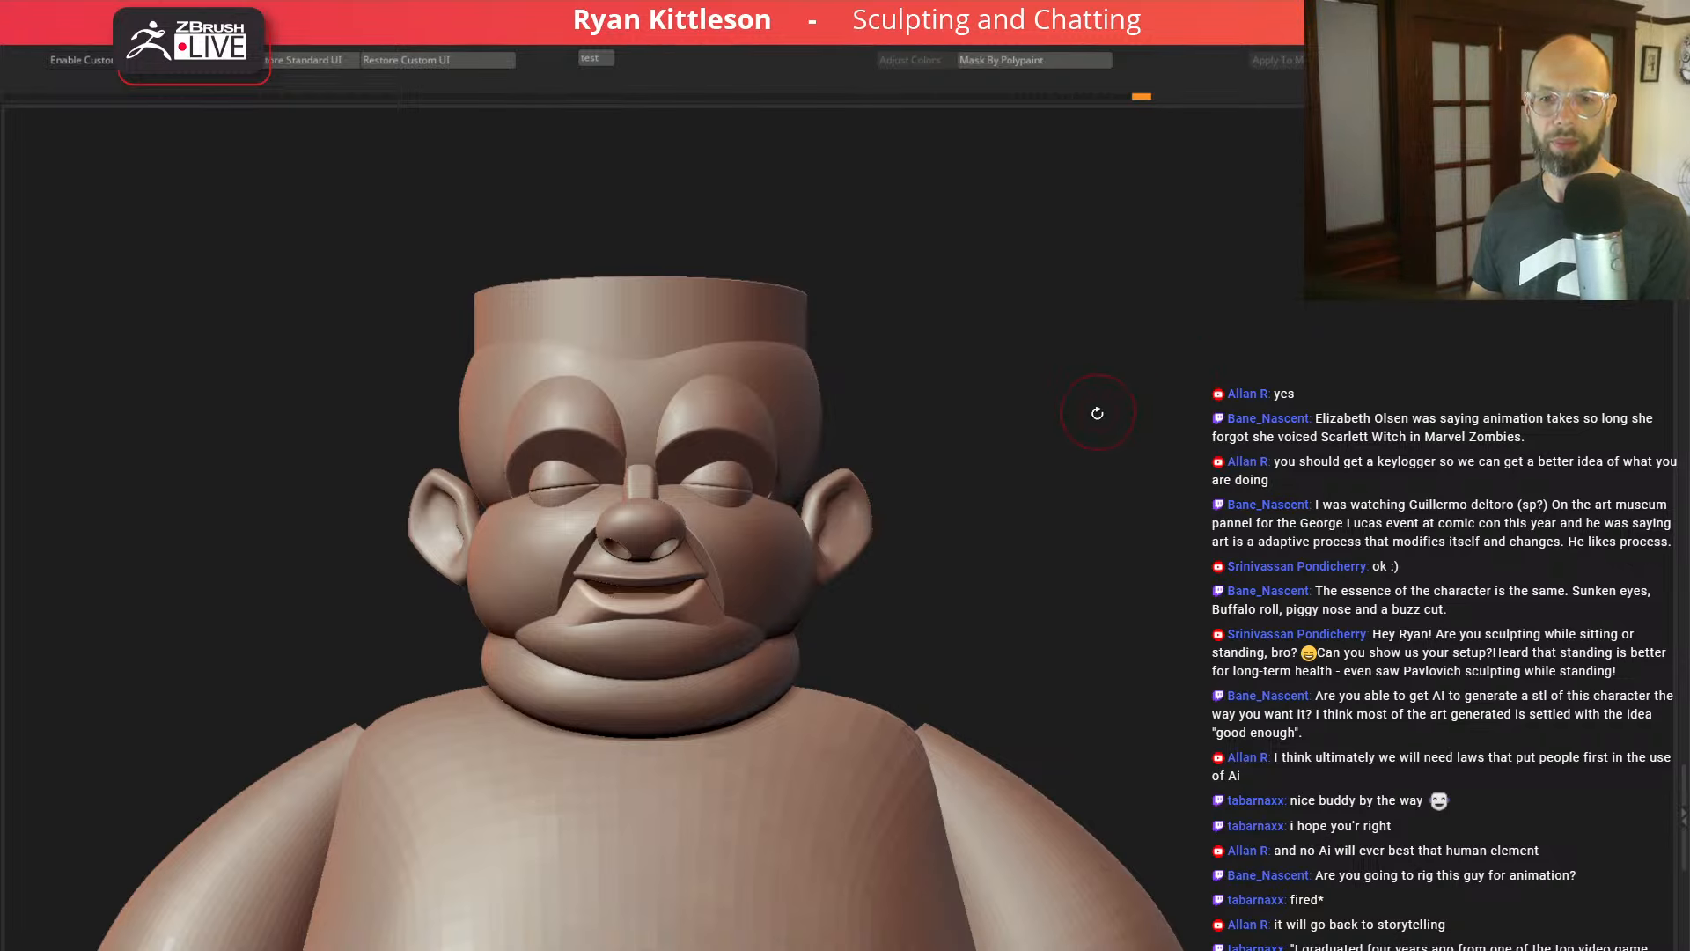
pyautogui.moveTo(1084, 426)
pyautogui.mouseDown()
pyautogui.moveTo(1041, 426)
pyautogui.moveTo(1060, 423)
pyautogui.mouseUp()
pyautogui.moveTo(521, 604)
pyautogui.keyDown('alt'); pyautogui.mouseDown()
pyautogui.moveTo(552, 654)
pyautogui.moveTo(542, 609)
pyautogui.mouseUp(); pyautogui.keyUp('alt')
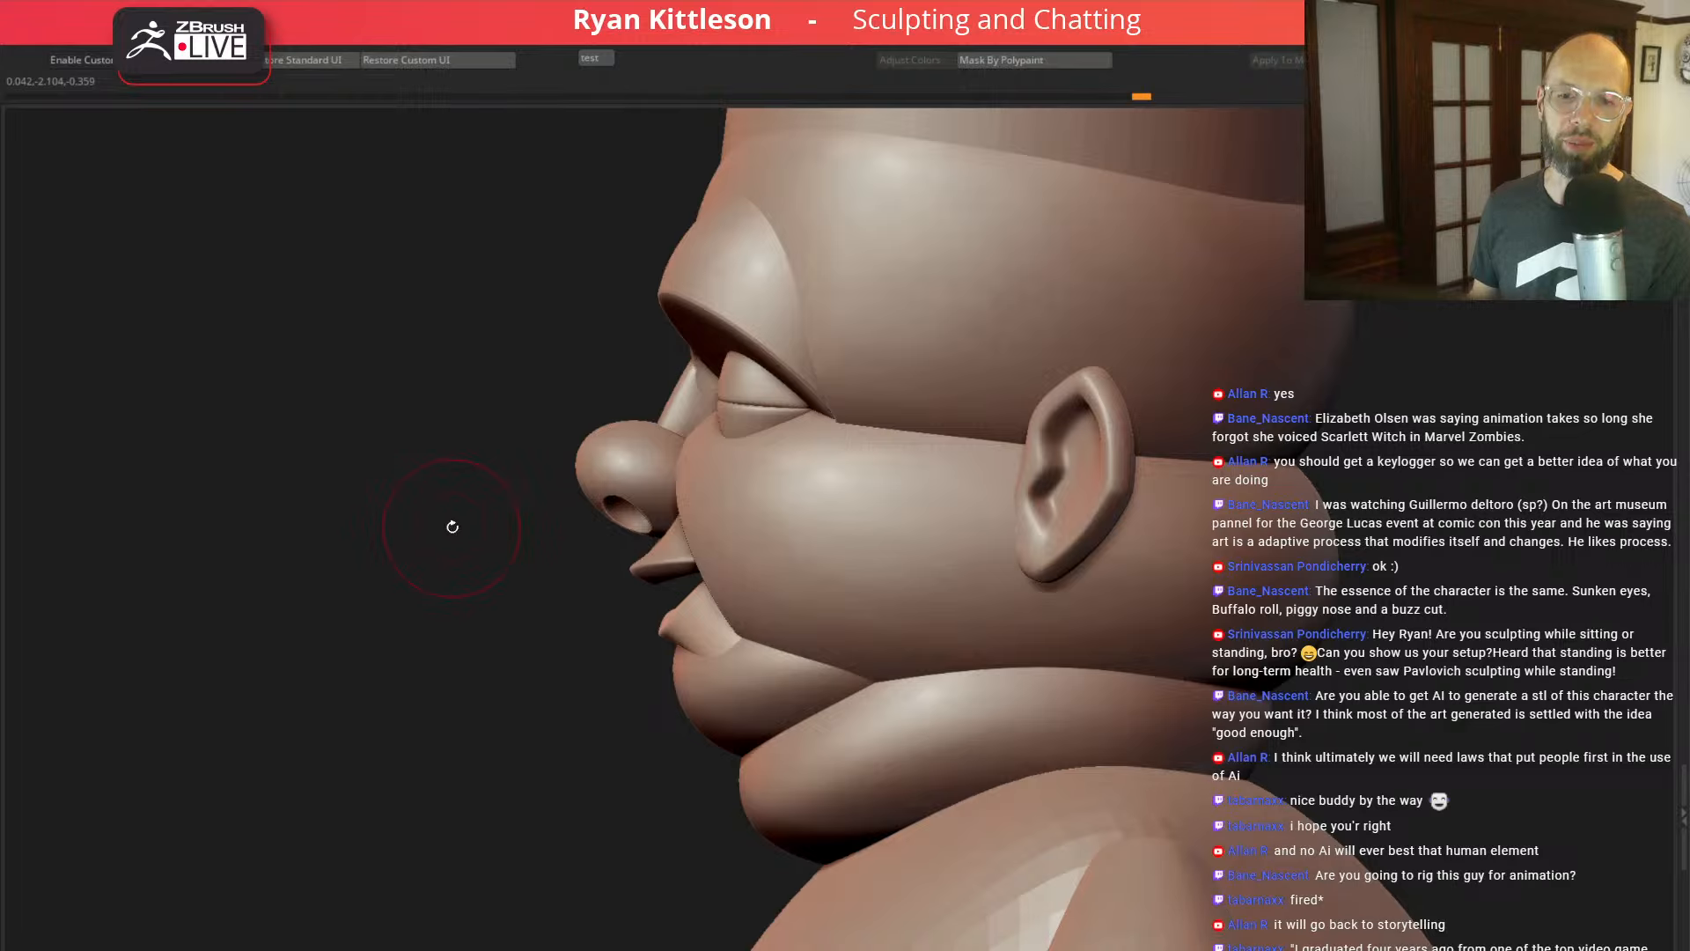
pyautogui.moveTo(464, 623); pyautogui.dragTo(539, 655)
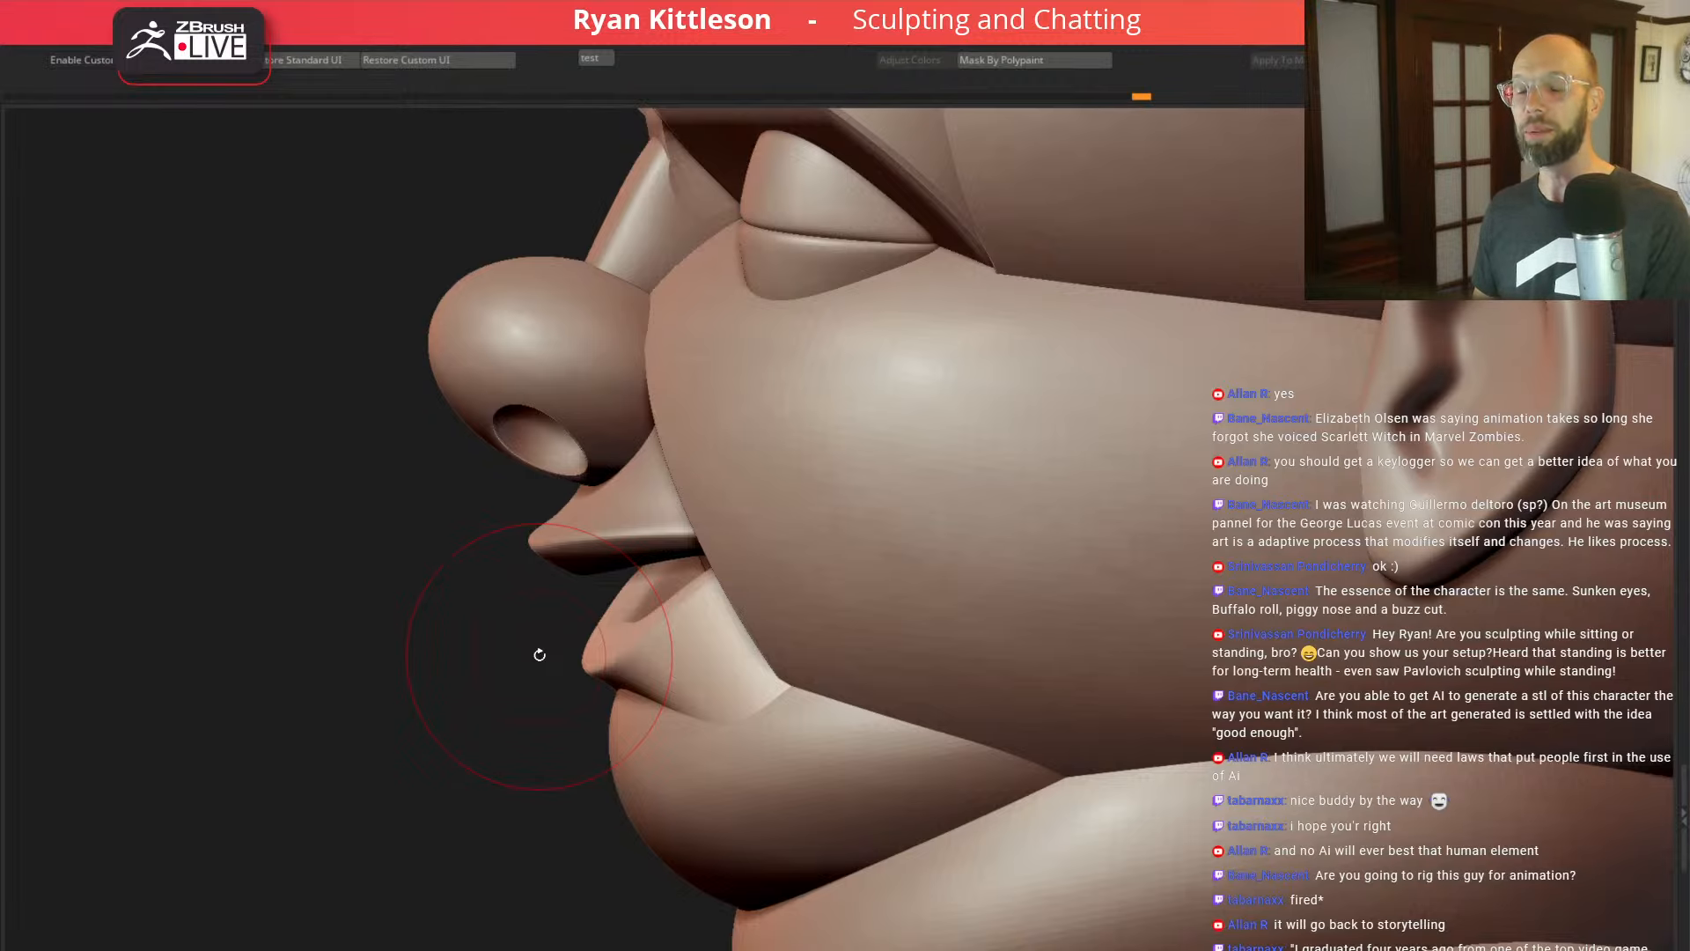
# Step: Select the upper lip and isolate it, viewed from below to expose its underside
pyautogui.moveTo(479, 660); pyautogui.dragTo(654, 638)
pyautogui.moveTo(1199, 666); pyautogui.dragTo(1182, 603)
pyautogui.keyDown('alt'); pyautogui.click(682, 559); pyautogui.keyUp('alt')
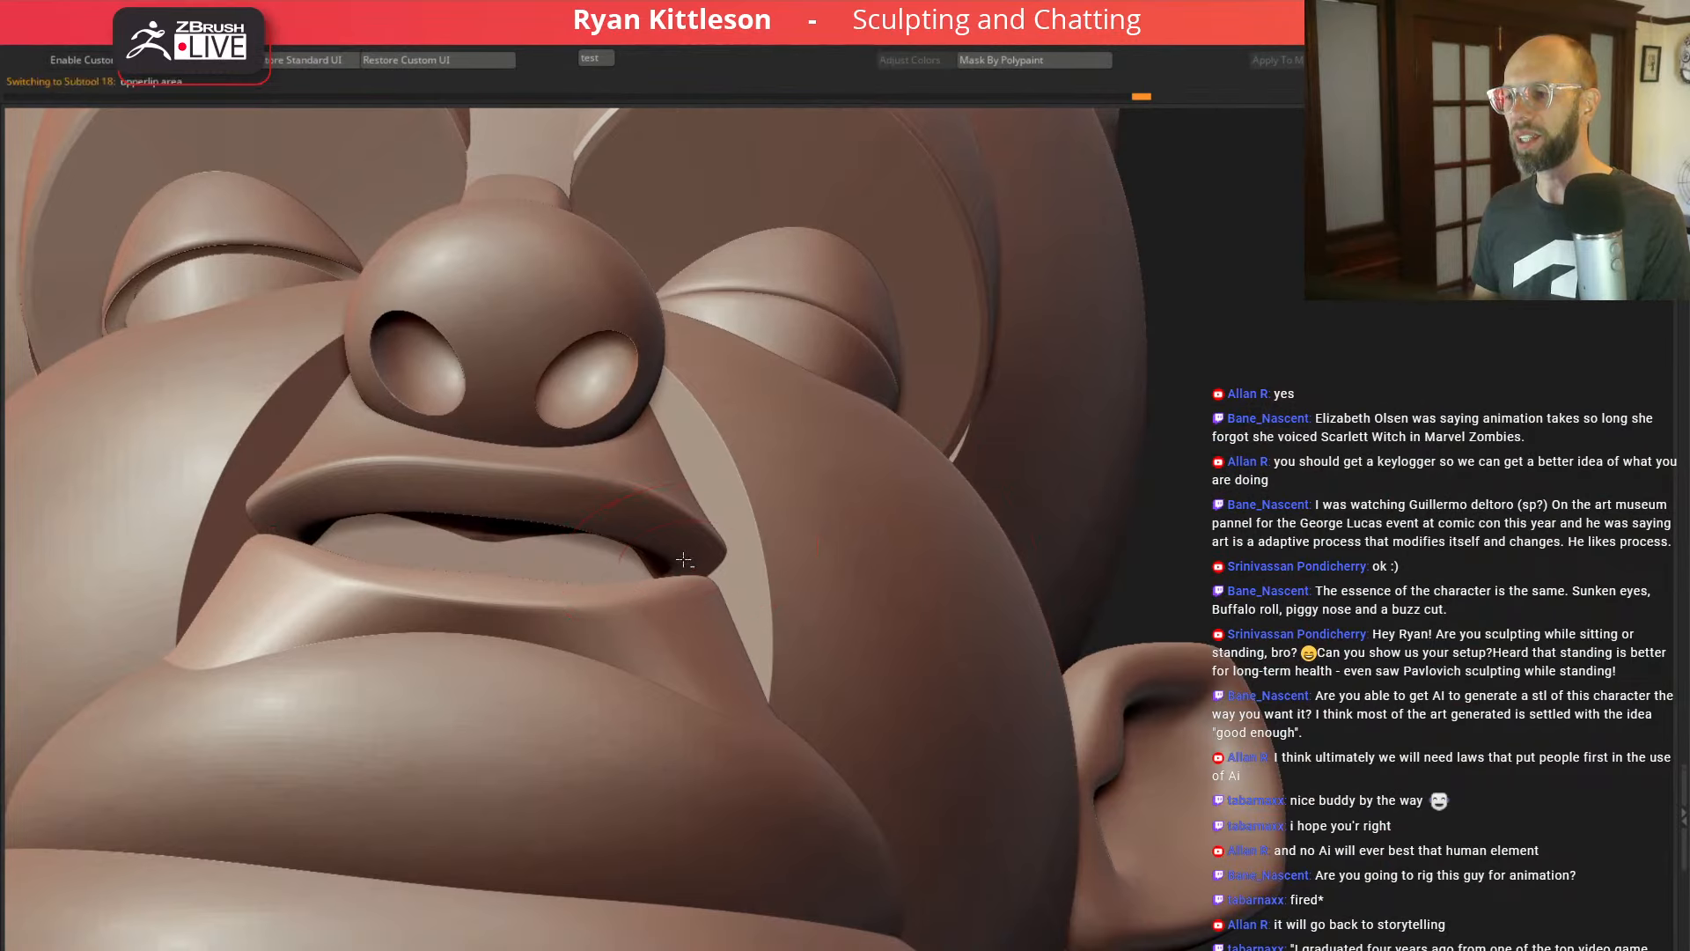
pyautogui.hotkey('alt', 's')
pyautogui.moveTo(972, 544); pyautogui.dragTo(820, 504)
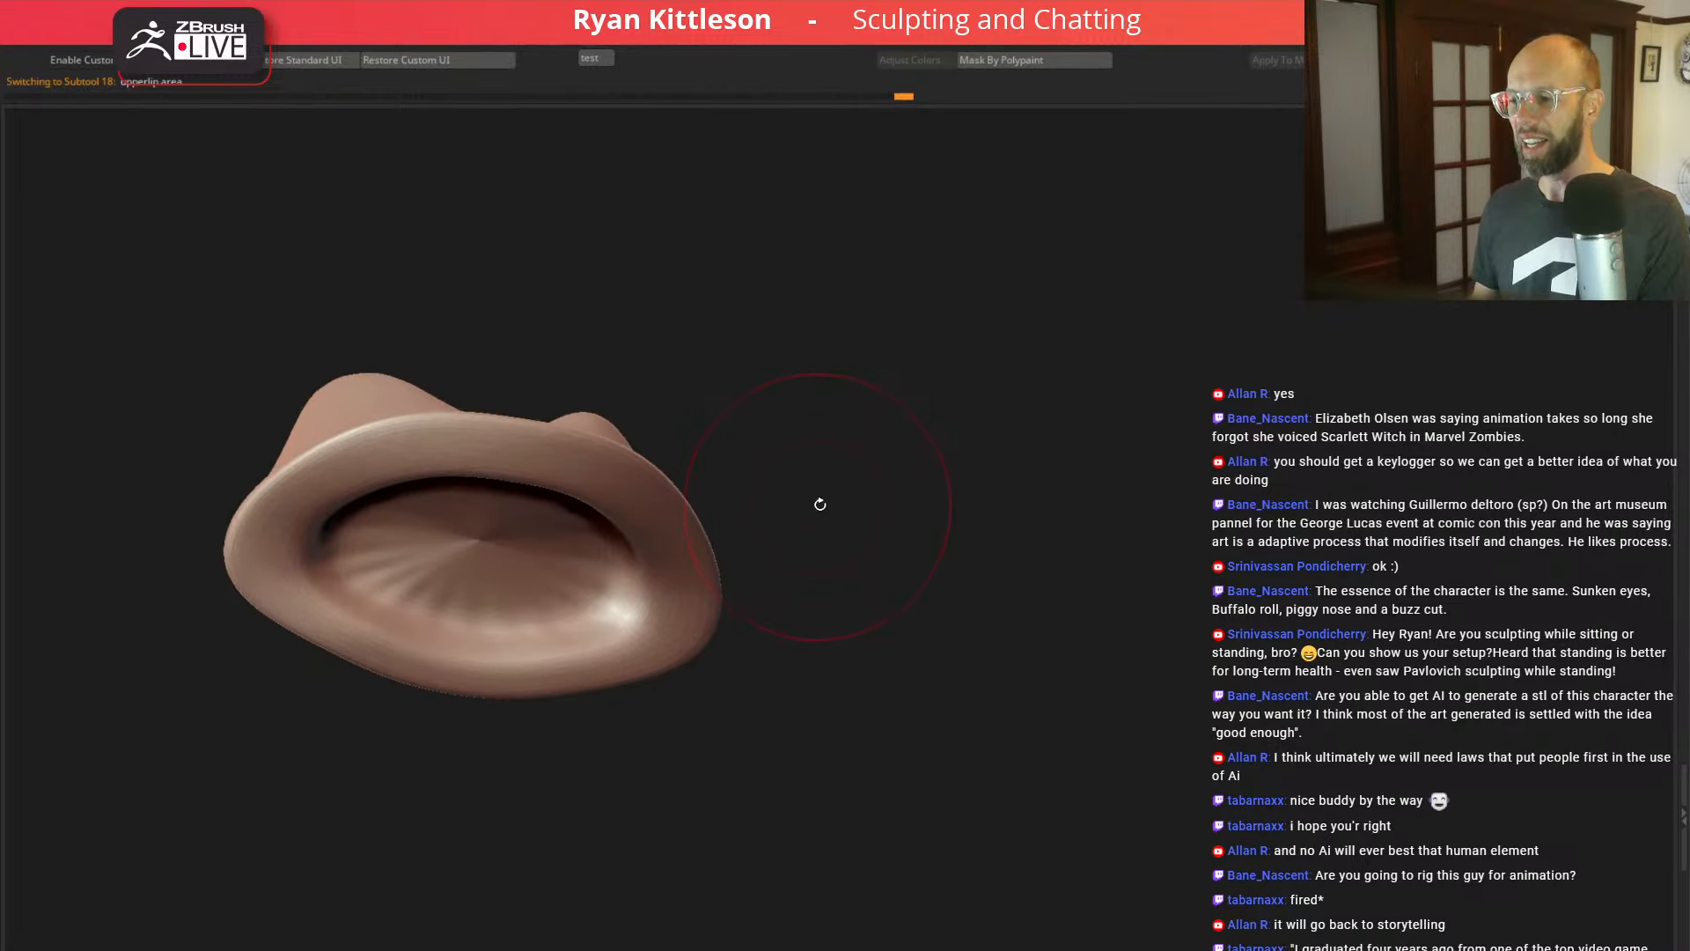
# Step: Pull the side ends of the upper lip's underside recess outward, and bring back the whole head
pyautogui.press('space')
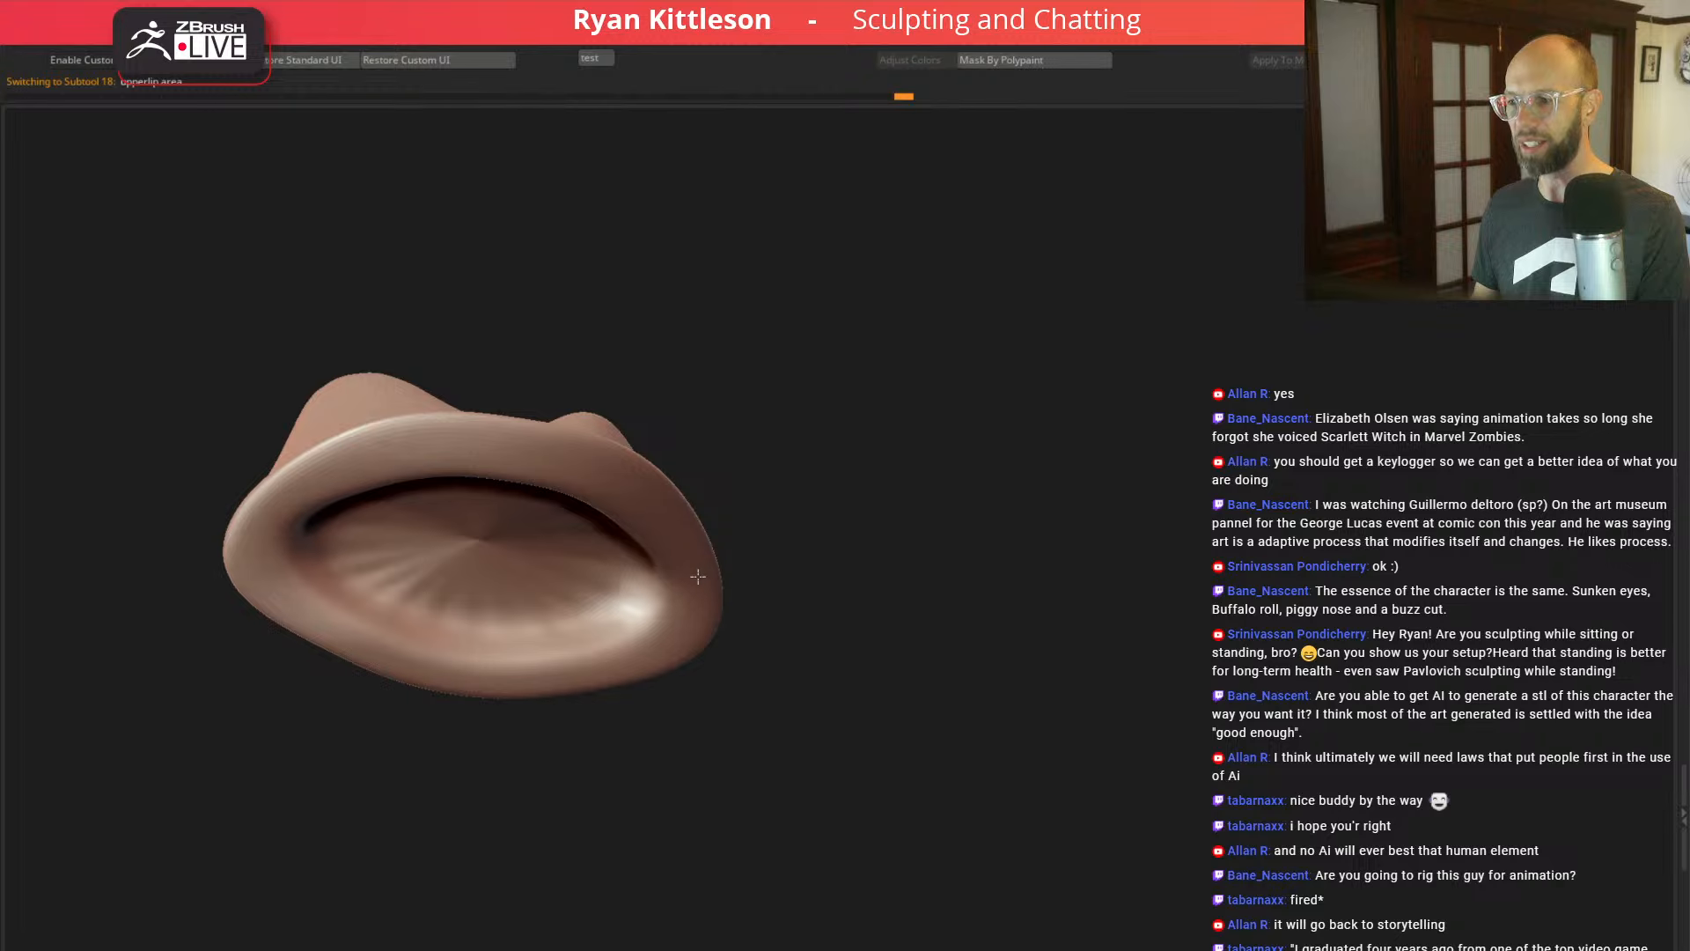
pyautogui.hotkey('ctrl', 'shift', 's')
pyautogui.moveTo(1092, 388); pyautogui.dragTo(1075, 358)
pyautogui.hotkey('ctrl', 'shift', 's')
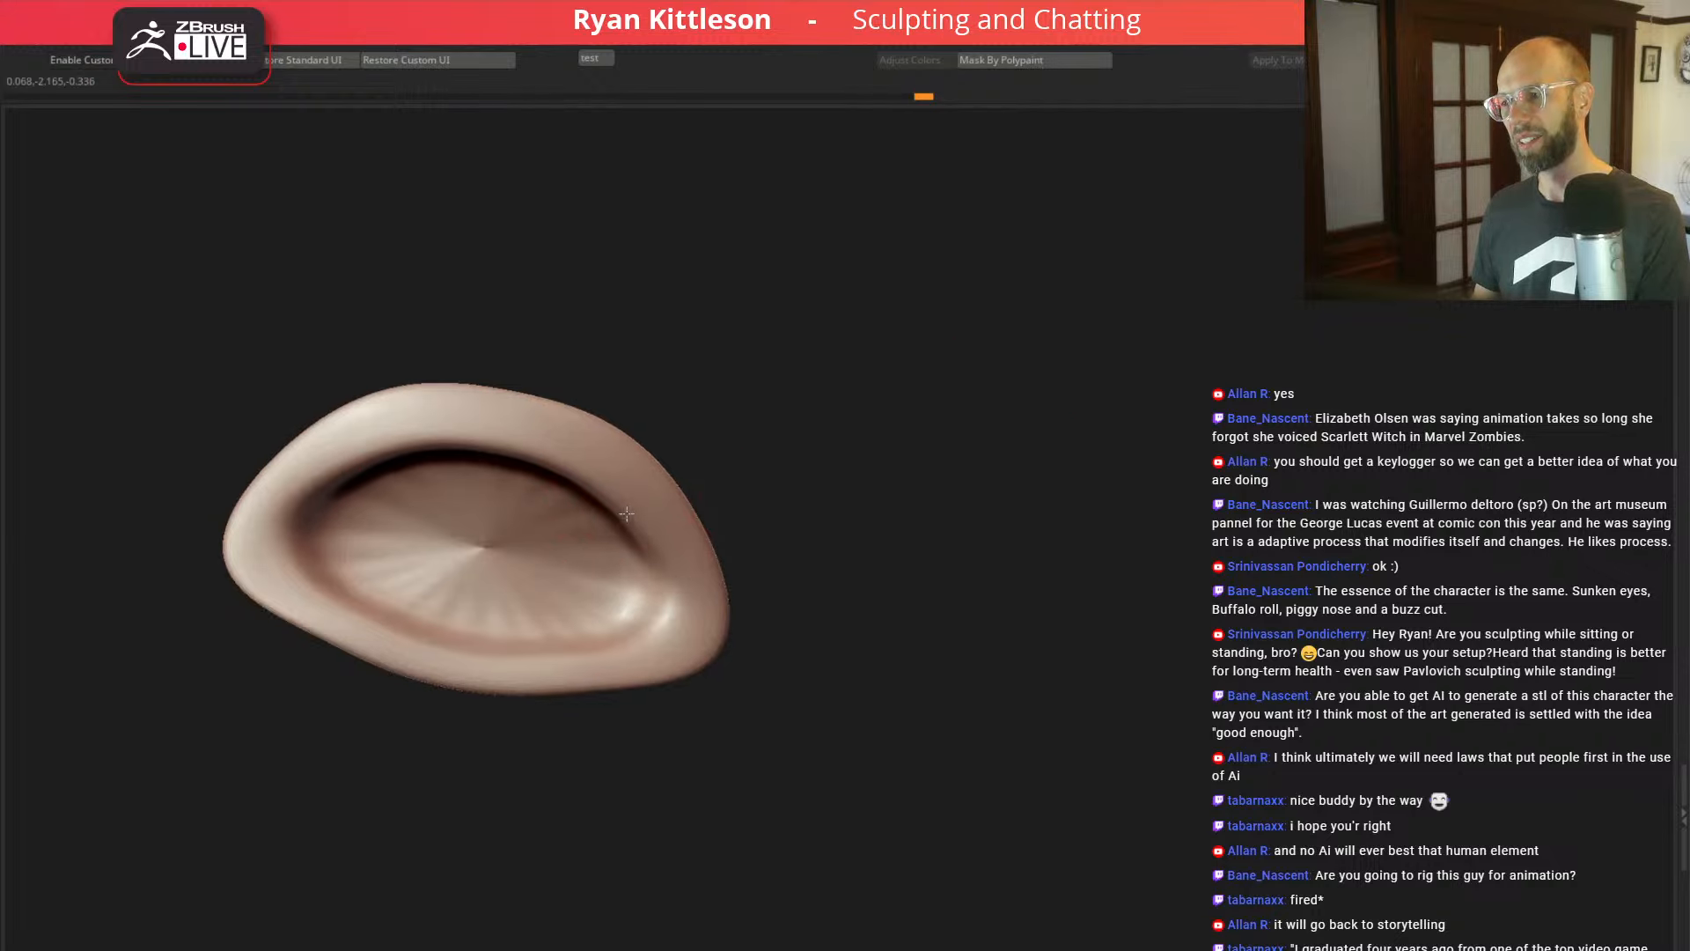
pyautogui.moveTo(658, 591)
pyautogui.mouseDown()
pyautogui.moveTo(655, 606)
pyautogui.moveTo(667, 595)
pyautogui.mouseUp()
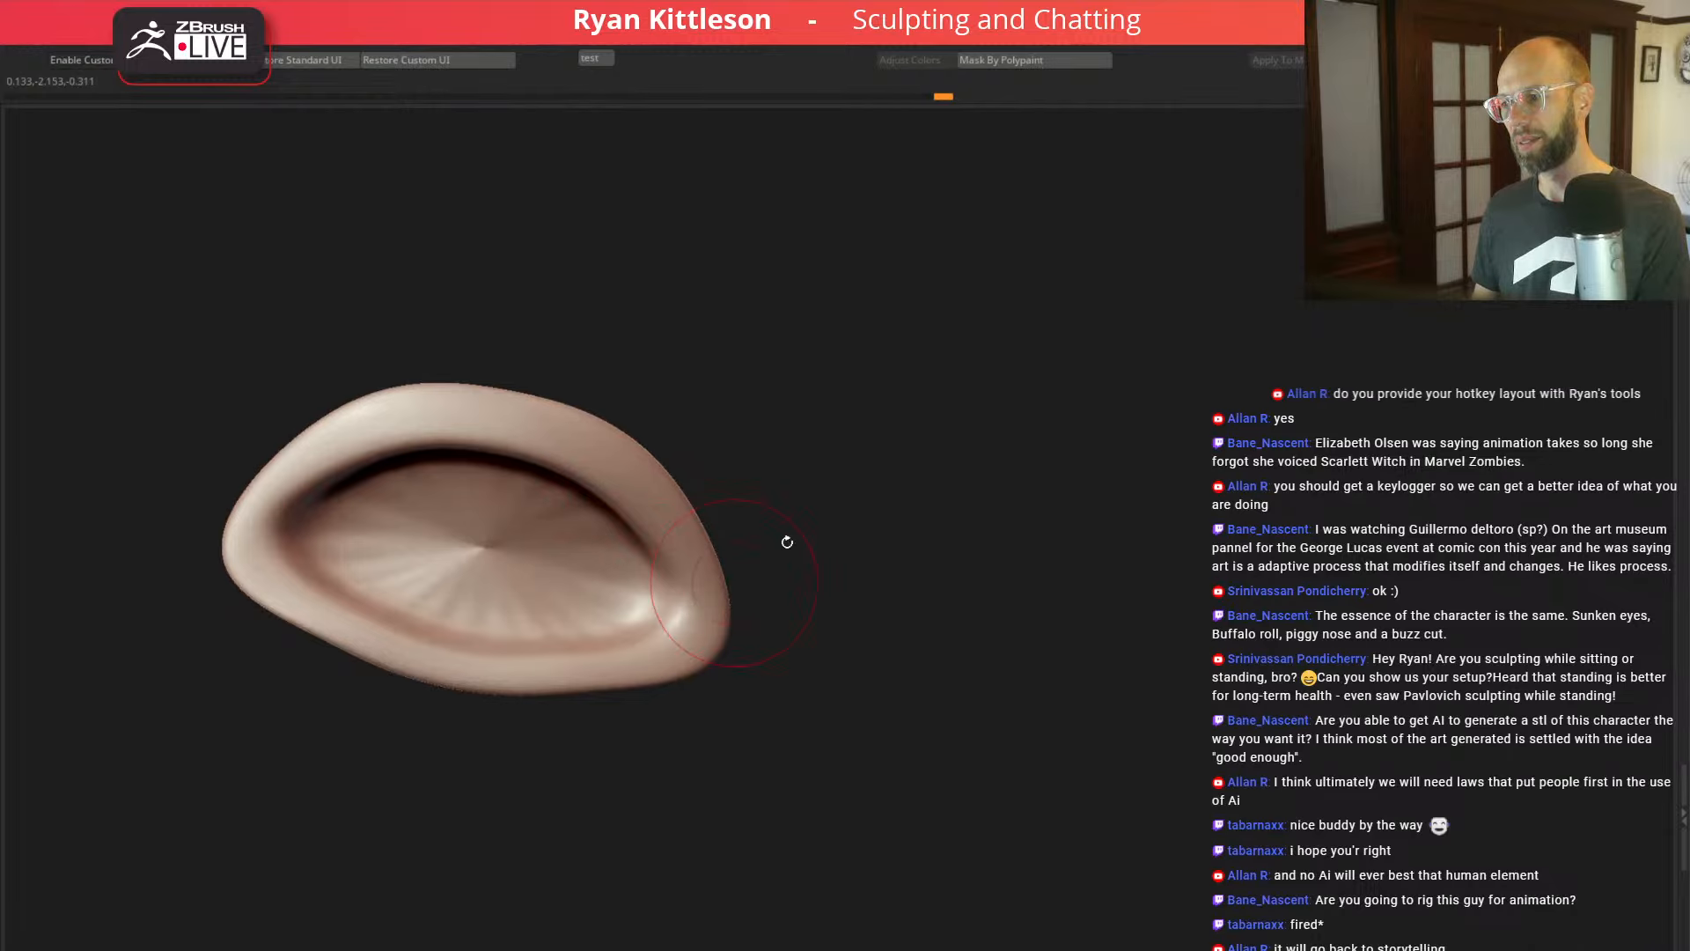
pyautogui.moveTo(785, 540); pyautogui.dragTo(992, 551)
pyautogui.hotkey('ctrl', 'shift', 's')
pyautogui.keyDown('alt'); pyautogui.moveTo(1398, 797); pyautogui.dragTo(1303, 560); pyautogui.keyUp('alt')
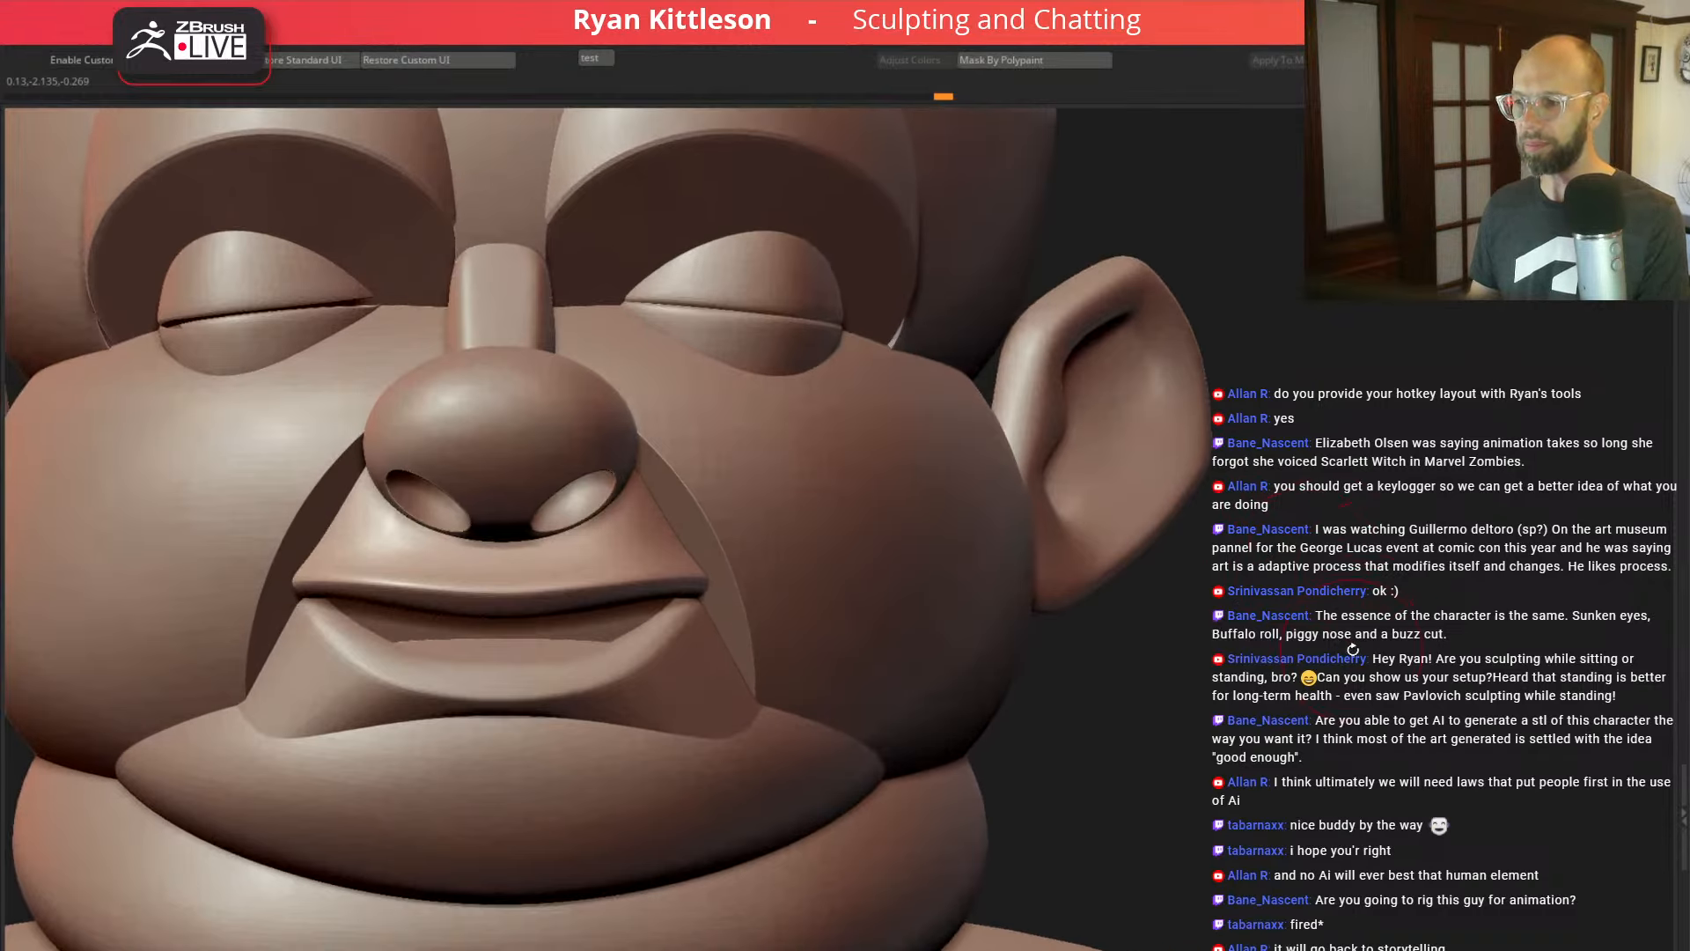
pyautogui.keyDown('alt'); pyautogui.moveTo(1353, 650); pyautogui.dragTo(1228, 603); pyautogui.keyUp('alt')
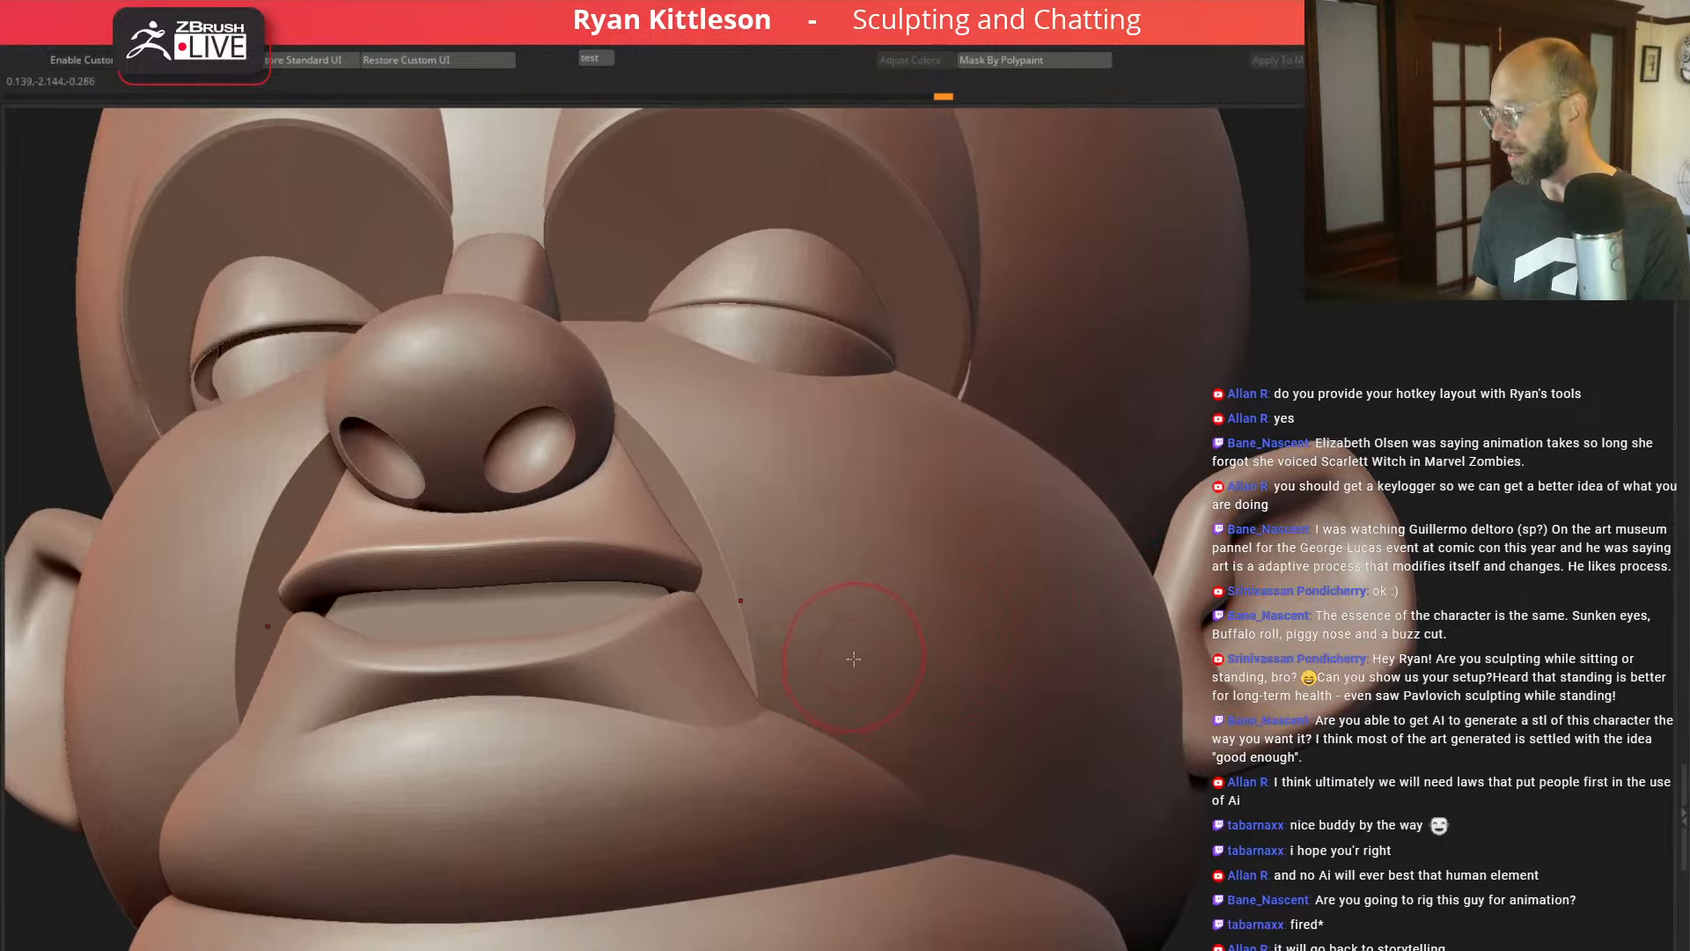
# Step: Select the lower lip, show its unsmoothed base mesh and adjust its lower side edge with a smaller brush
pyautogui.keyDown('alt'); pyautogui.click(699, 687); pyautogui.keyUp('alt')
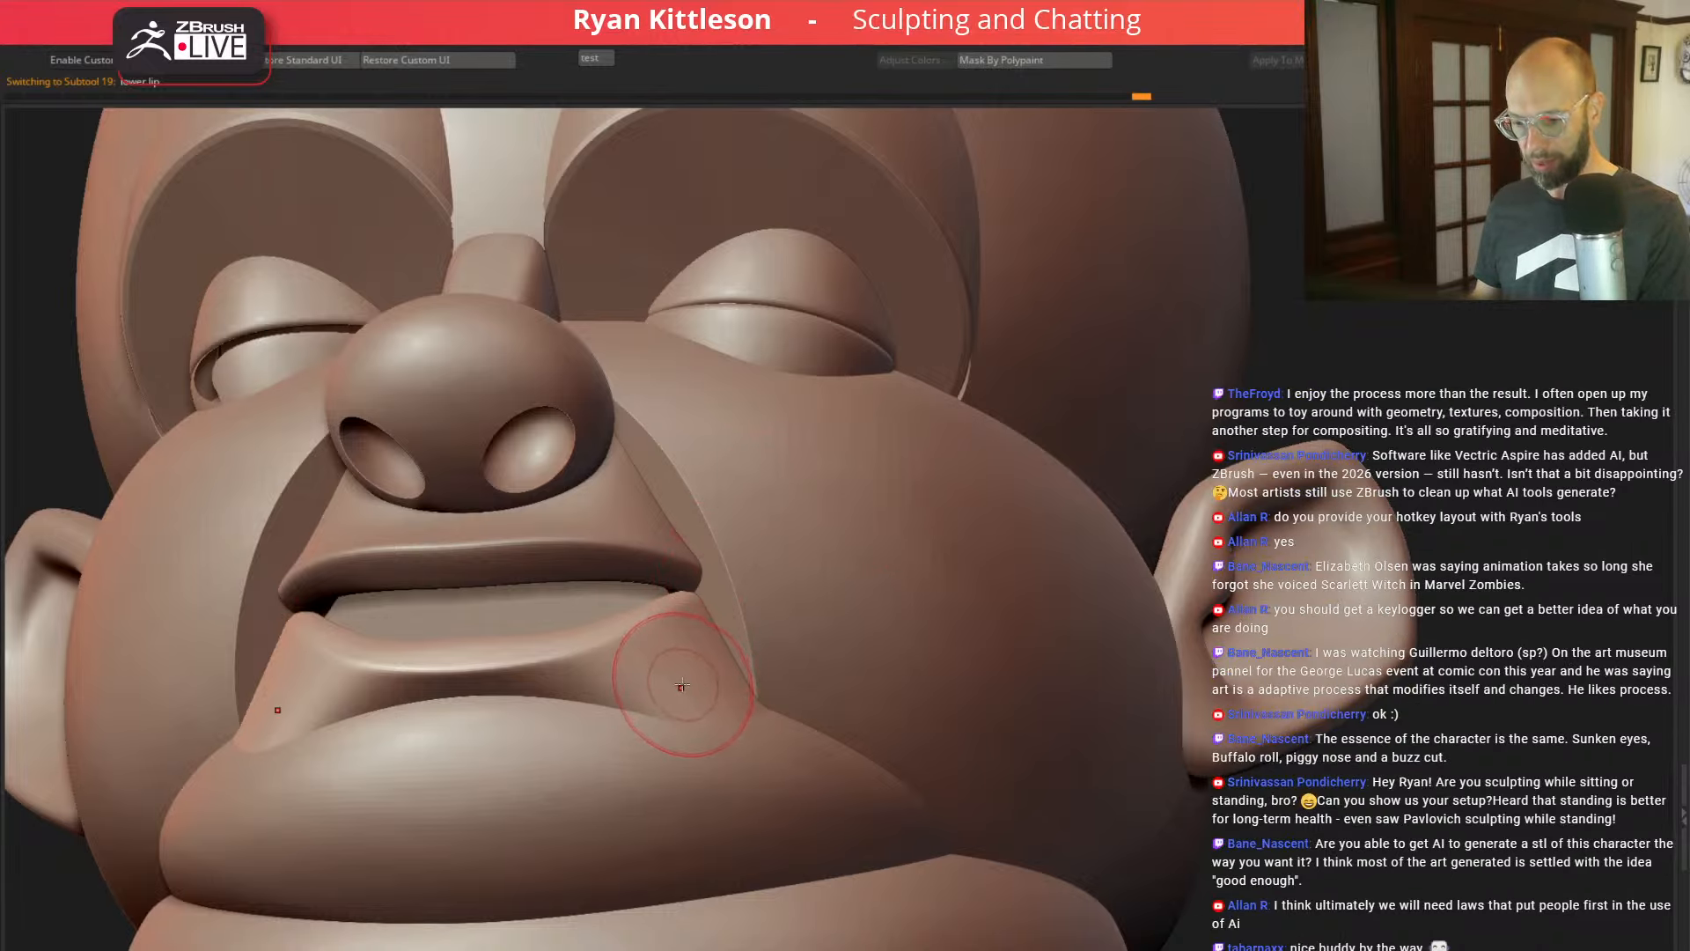
pyautogui.moveTo(988, 656); pyautogui.dragTo(847, 751, button='right')
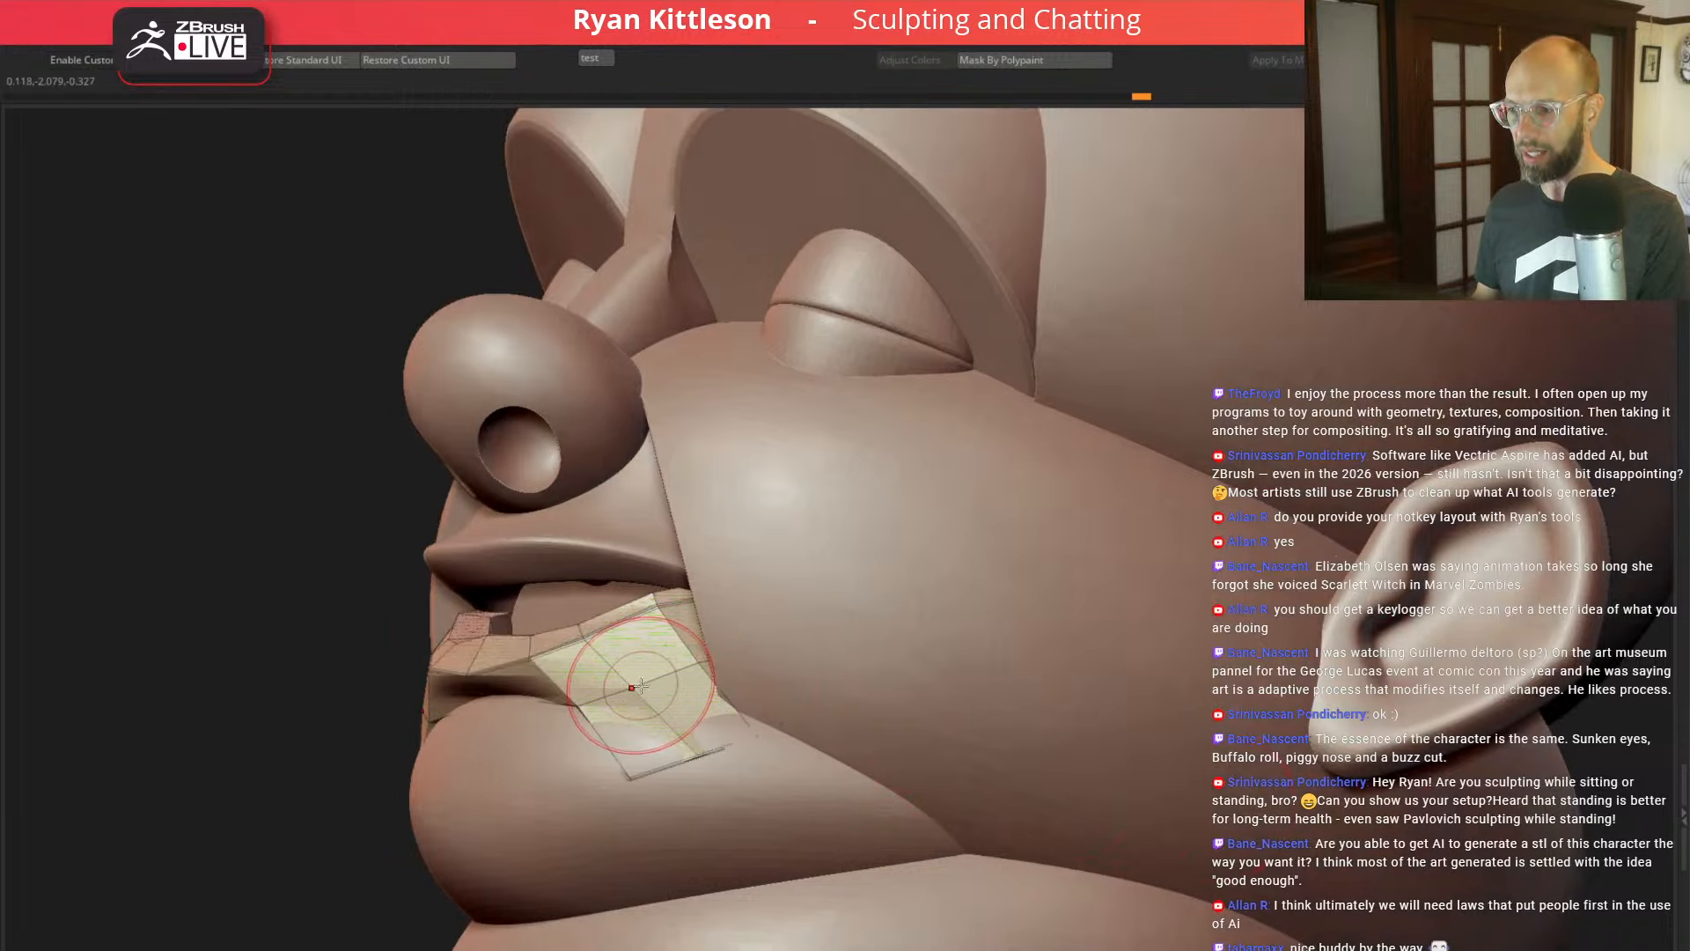
pyautogui.press('space')
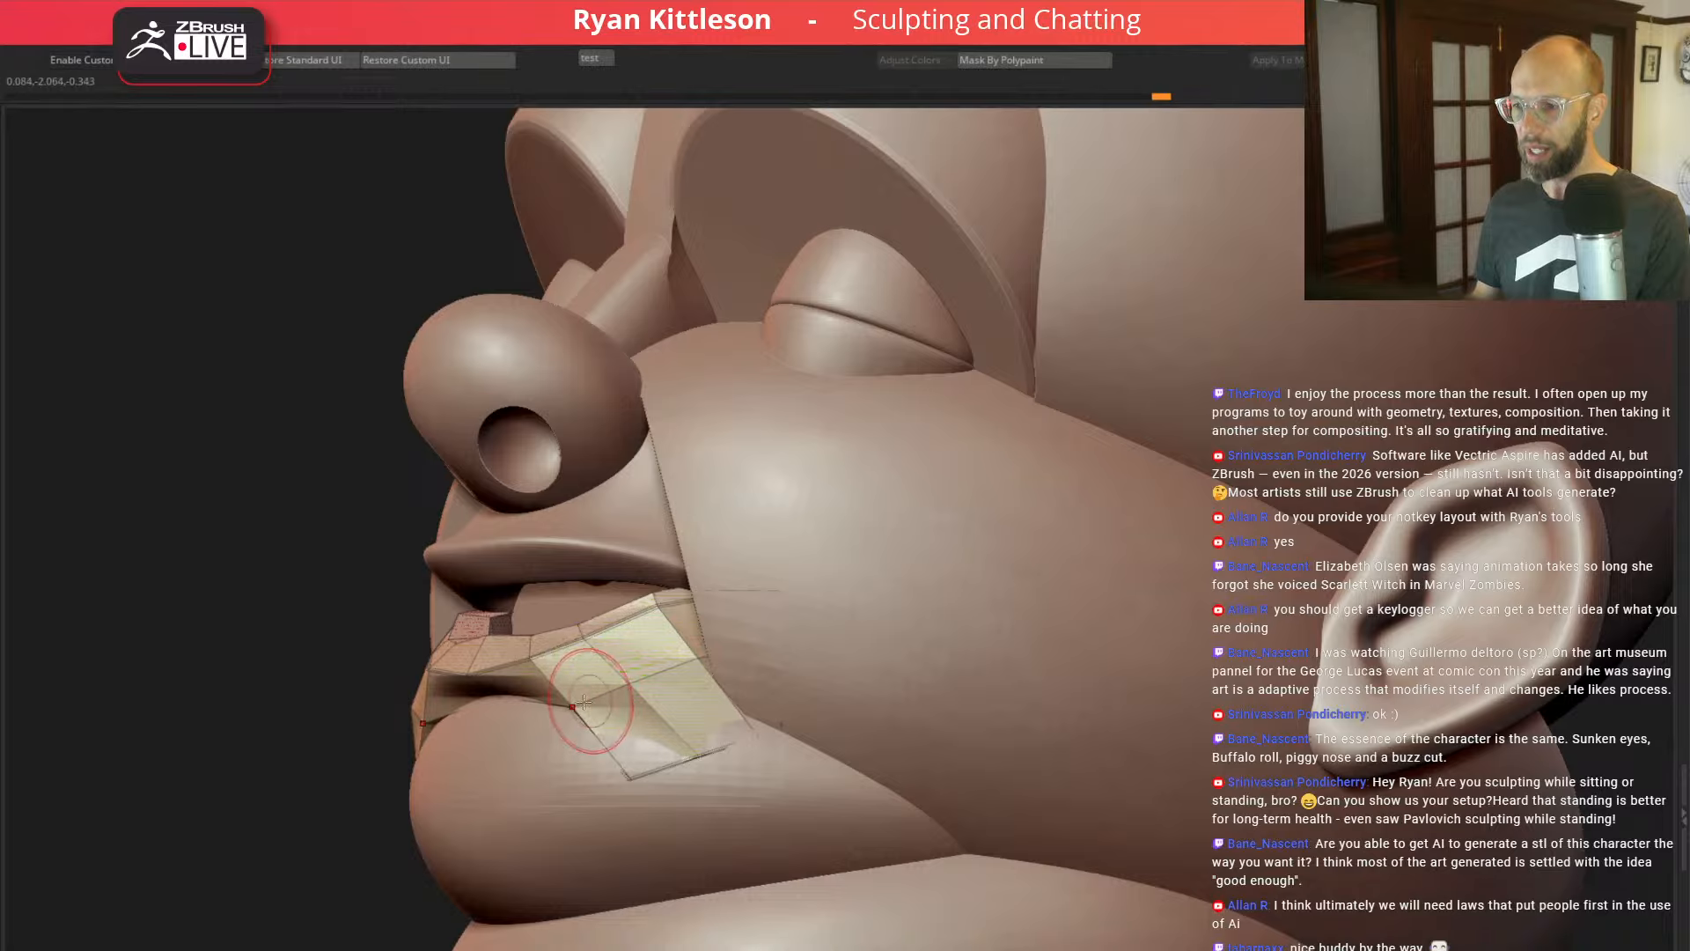
pyautogui.keyDown('ctrl'); pyautogui.keyDown('shift'); pyautogui.click(520, 715); pyautogui.keyUp('shift'); pyautogui.keyUp('ctrl')
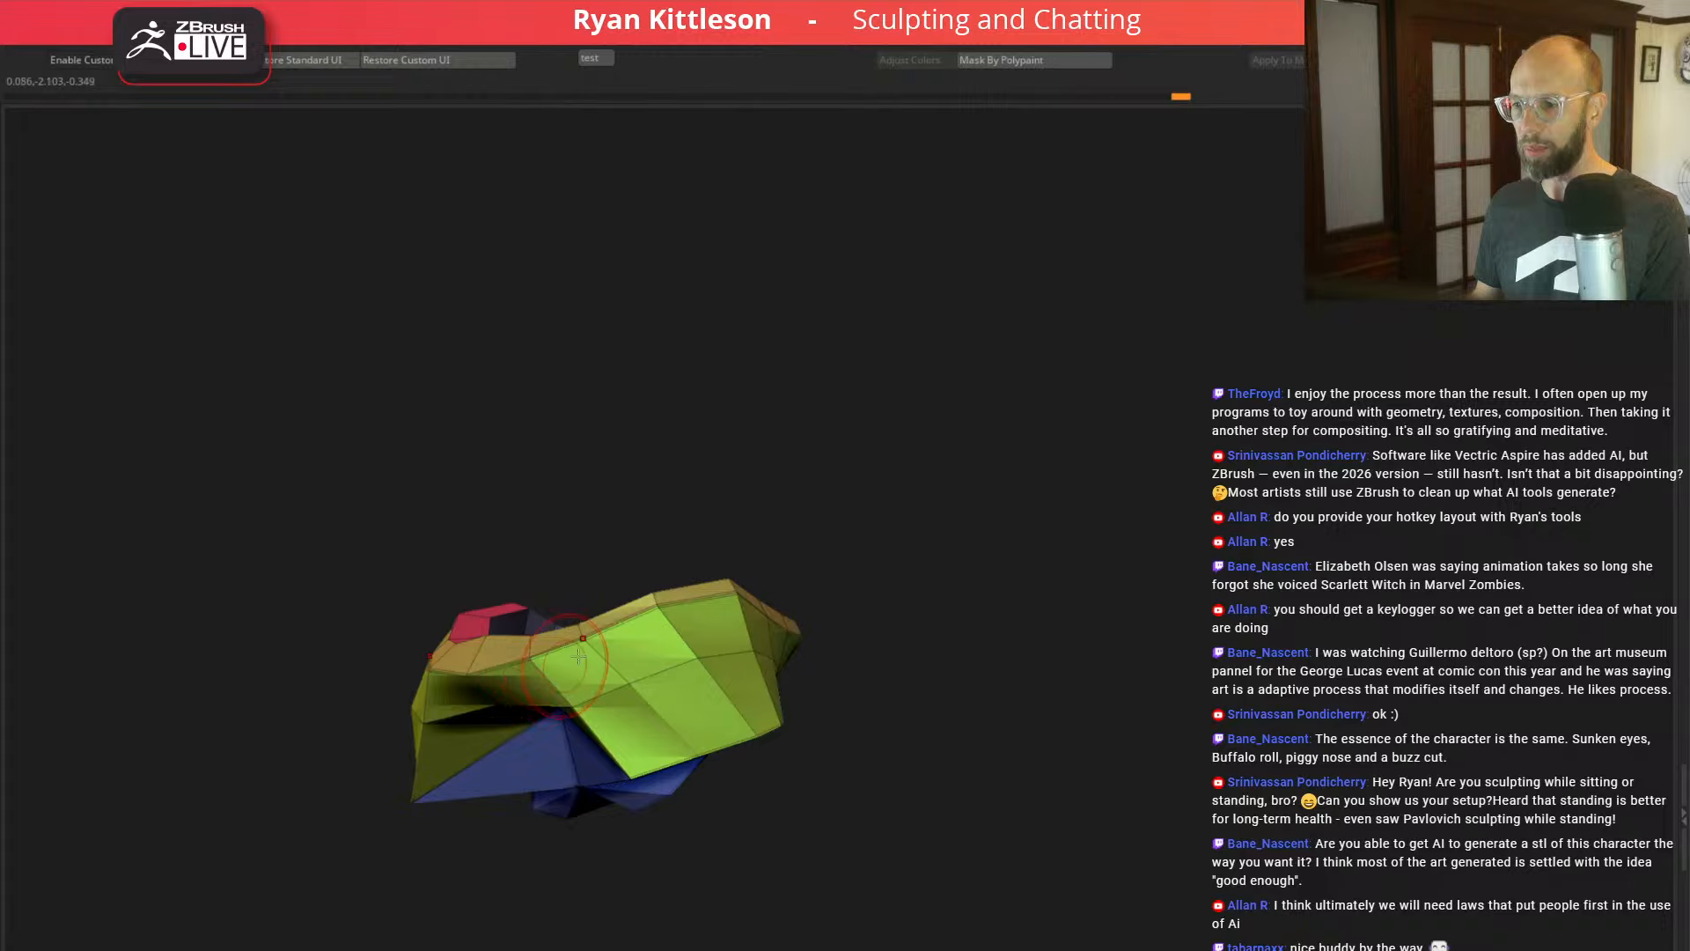
# Step: Restore the lower lip's smoothing, hide its wireframe and return to the whole head from the front
pyautogui.press('d')
pyautogui.hotkey('shift', 'f')
pyautogui.keyDown('ctrl'); pyautogui.keyDown('shift'); pyautogui.click(624, 441); pyautogui.keyUp('shift'); pyautogui.keyUp('ctrl')
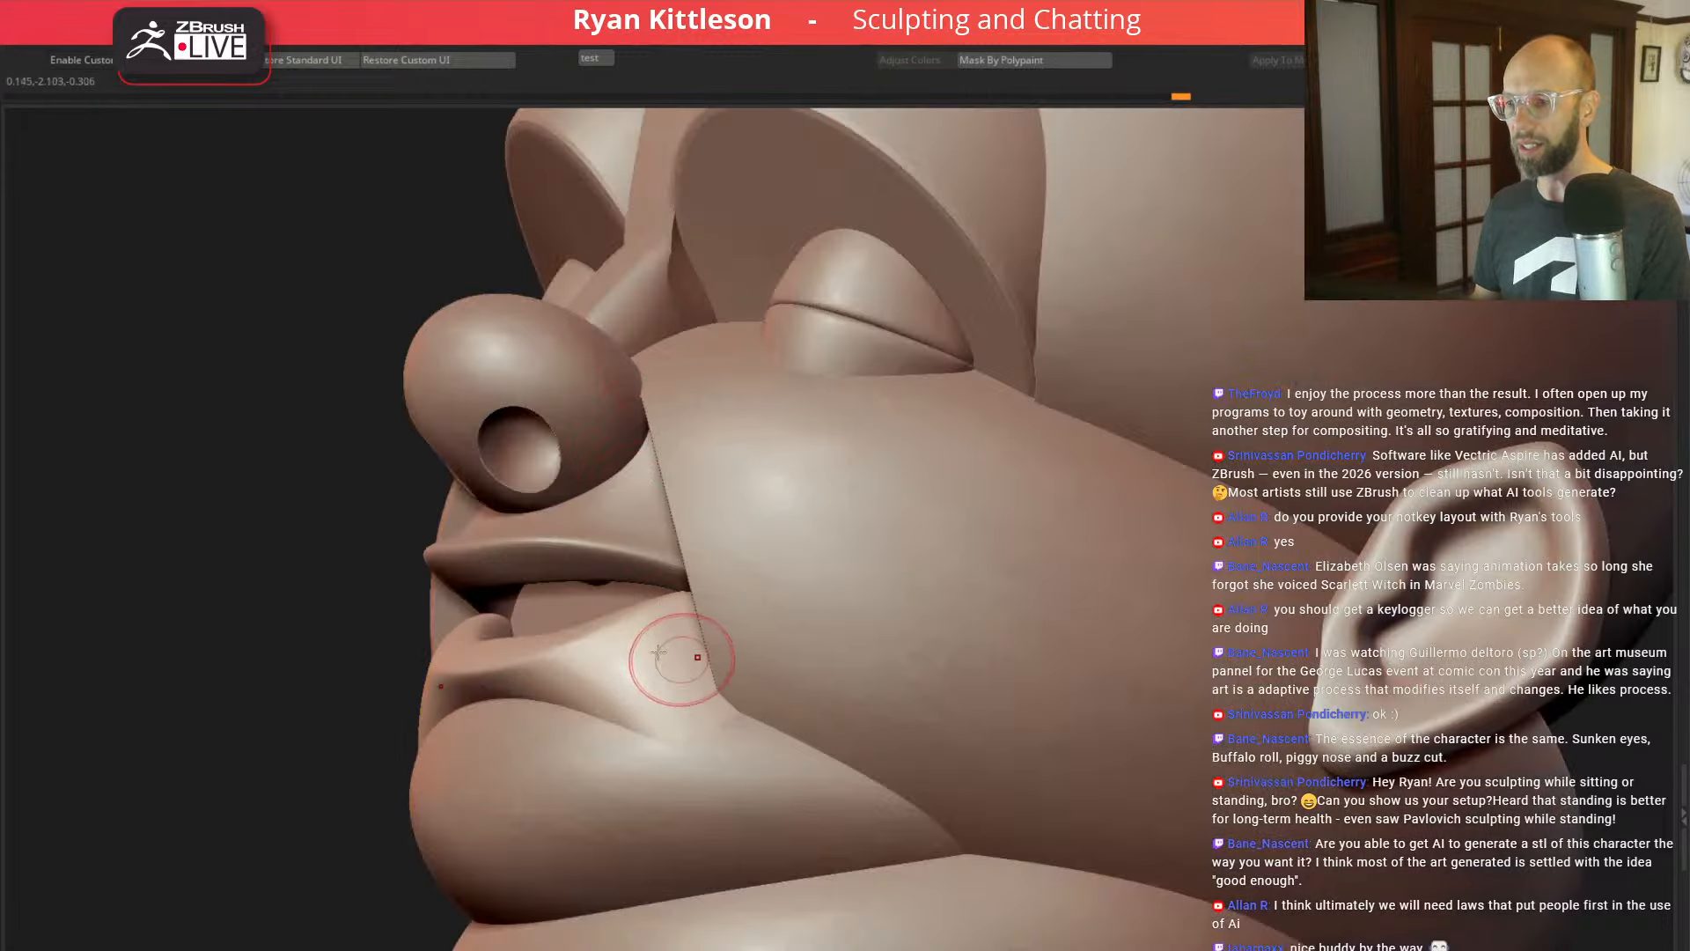
pyautogui.moveTo(216, 648); pyautogui.dragTo(1259, 662)
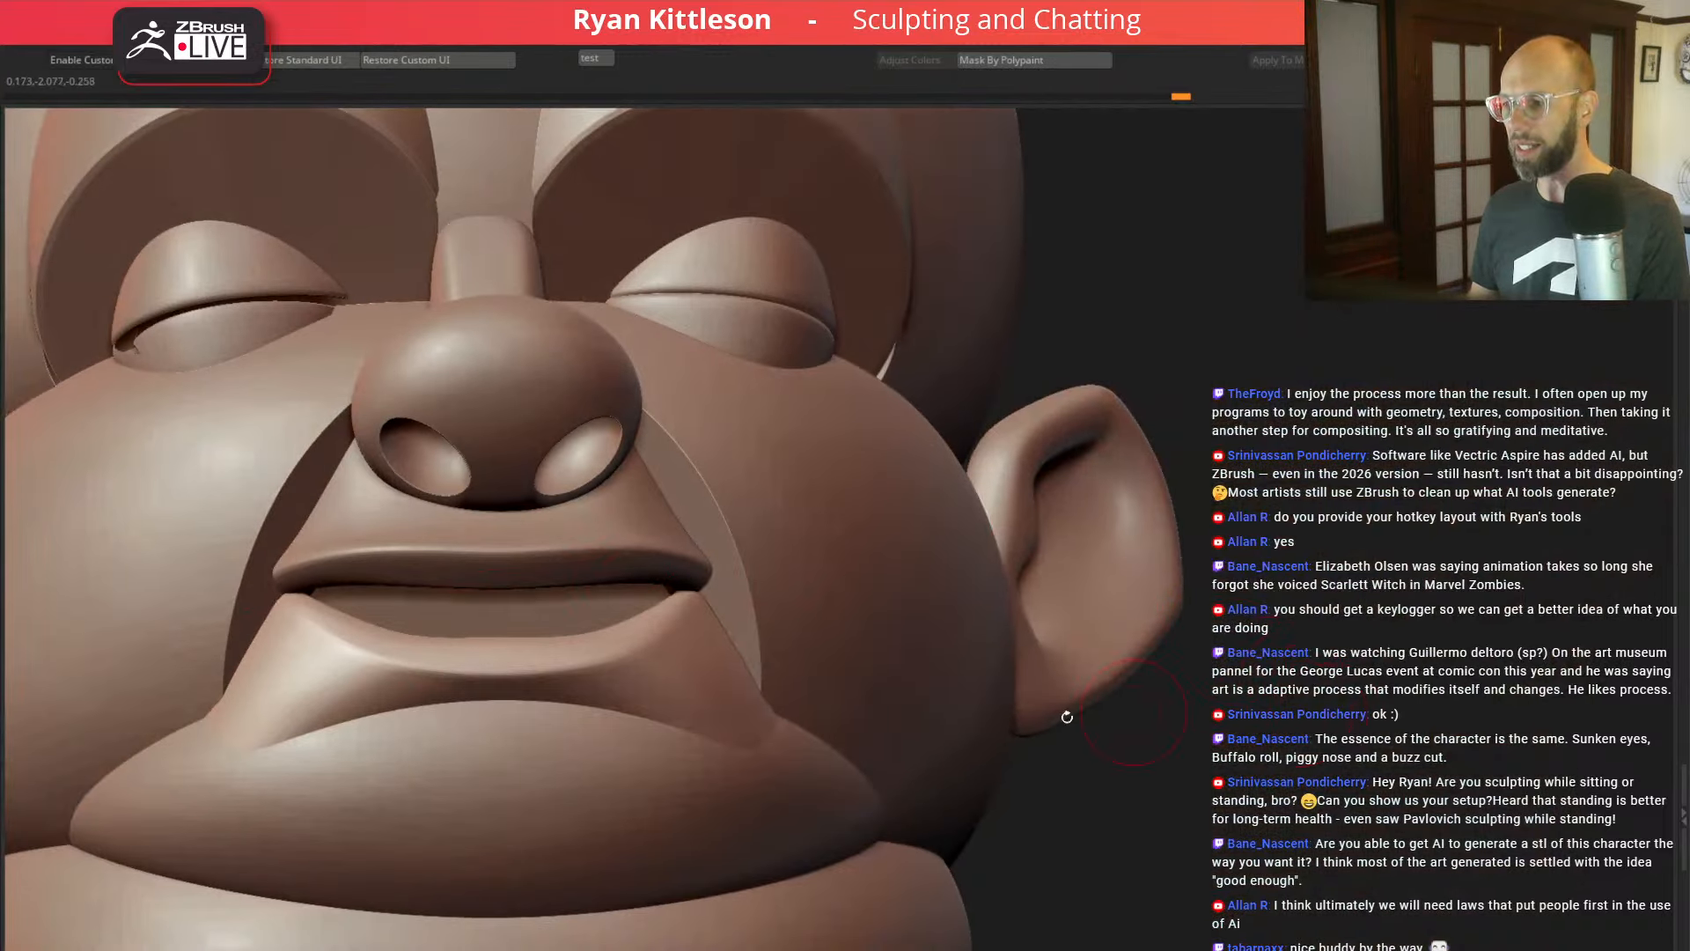
# Step: With a resized brush, pull the lower side corners of the lower lip into a rounder edge over the chin
pyautogui.press('space')
pyautogui.moveTo(784, 723)
pyautogui.mouseDown()
pyautogui.moveTo(808, 722)
pyautogui.moveTo(810, 780)
pyautogui.mouseUp()
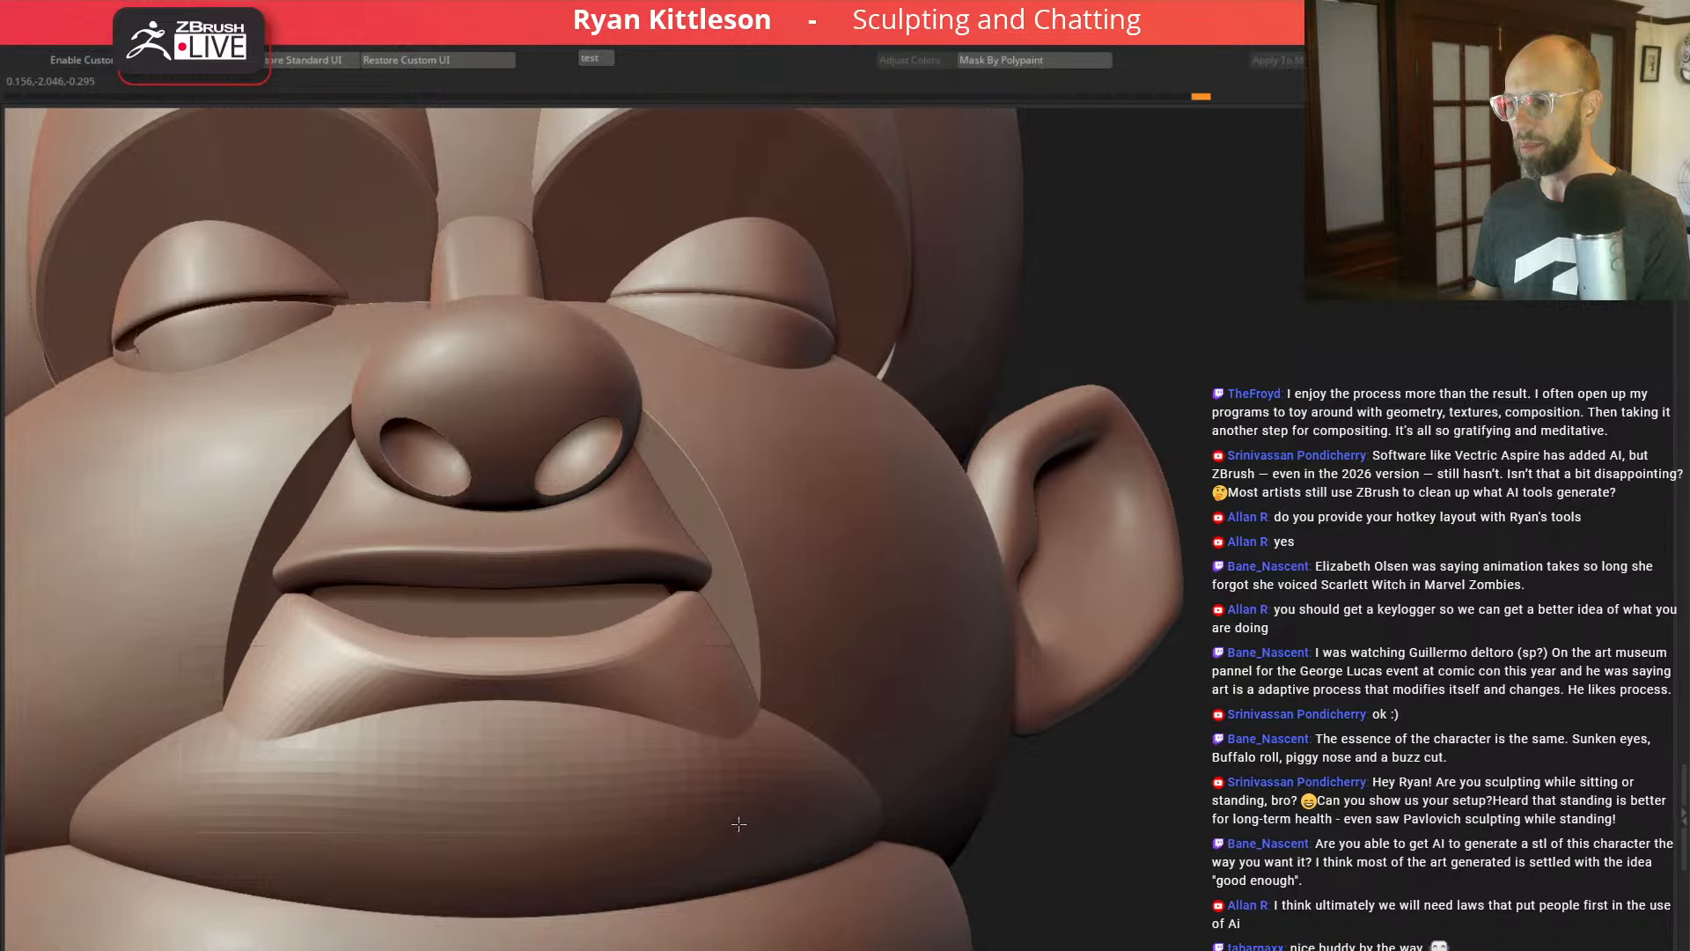
pyautogui.moveTo(738, 824); pyautogui.dragTo(738, 818)
pyautogui.moveTo(1128, 760); pyautogui.dragTo(1030, 769)
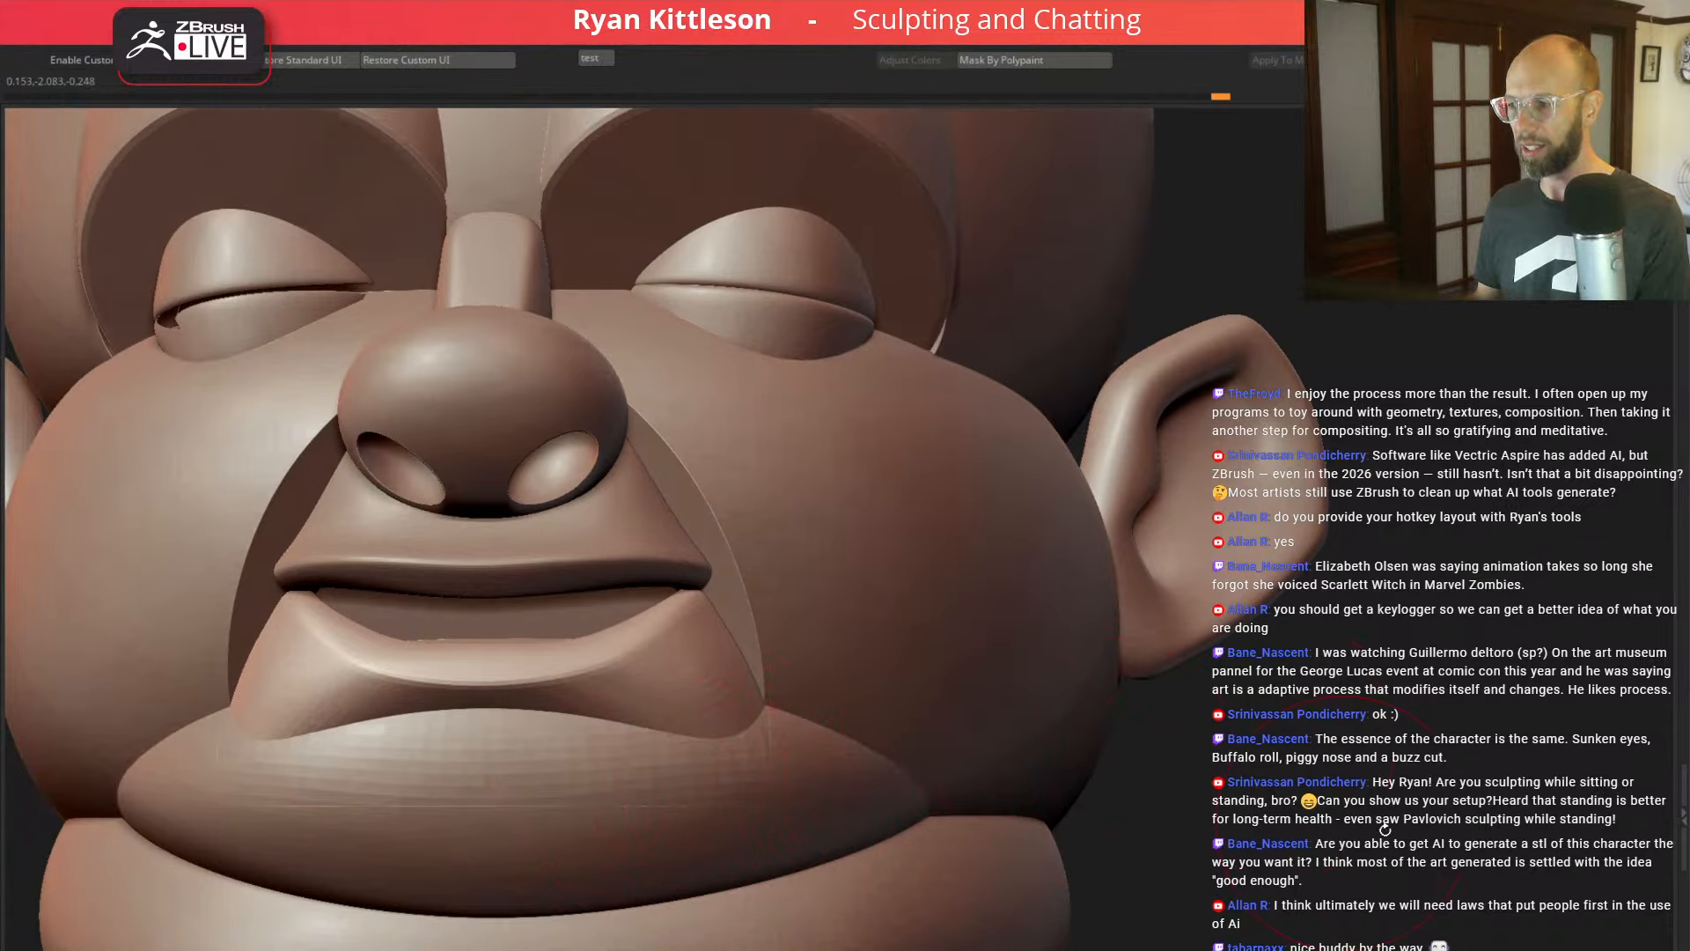
pyautogui.moveTo(1385, 827); pyautogui.dragTo(1056, 814)
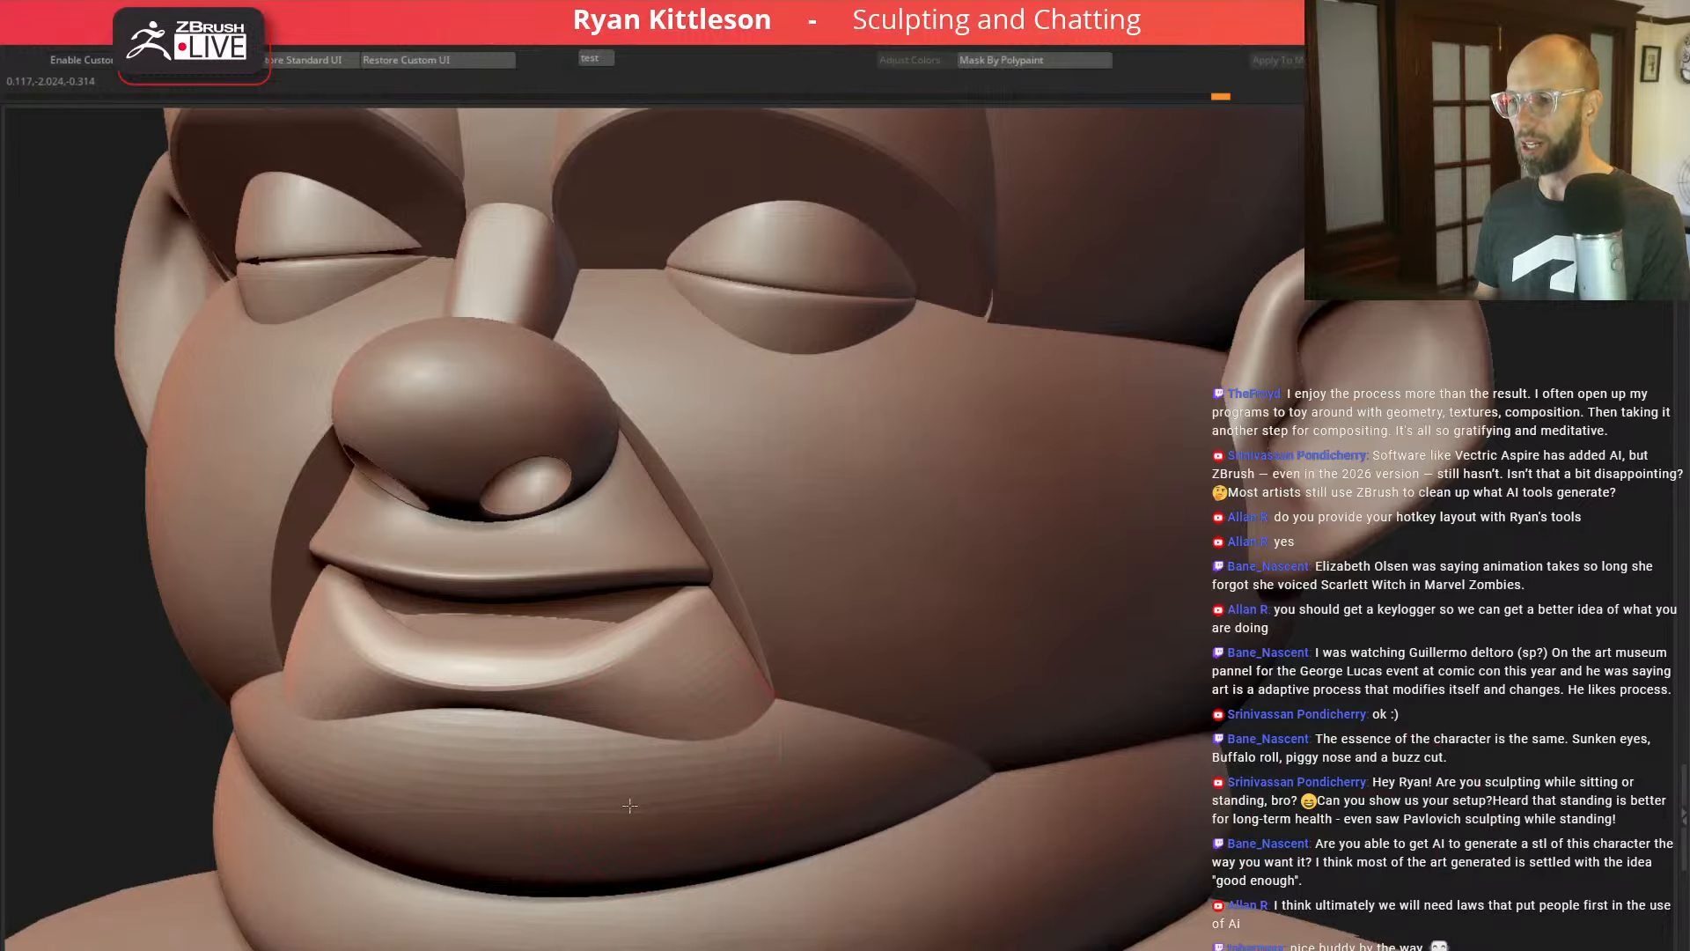
pyautogui.moveTo(630, 806); pyautogui.dragTo(655, 793)
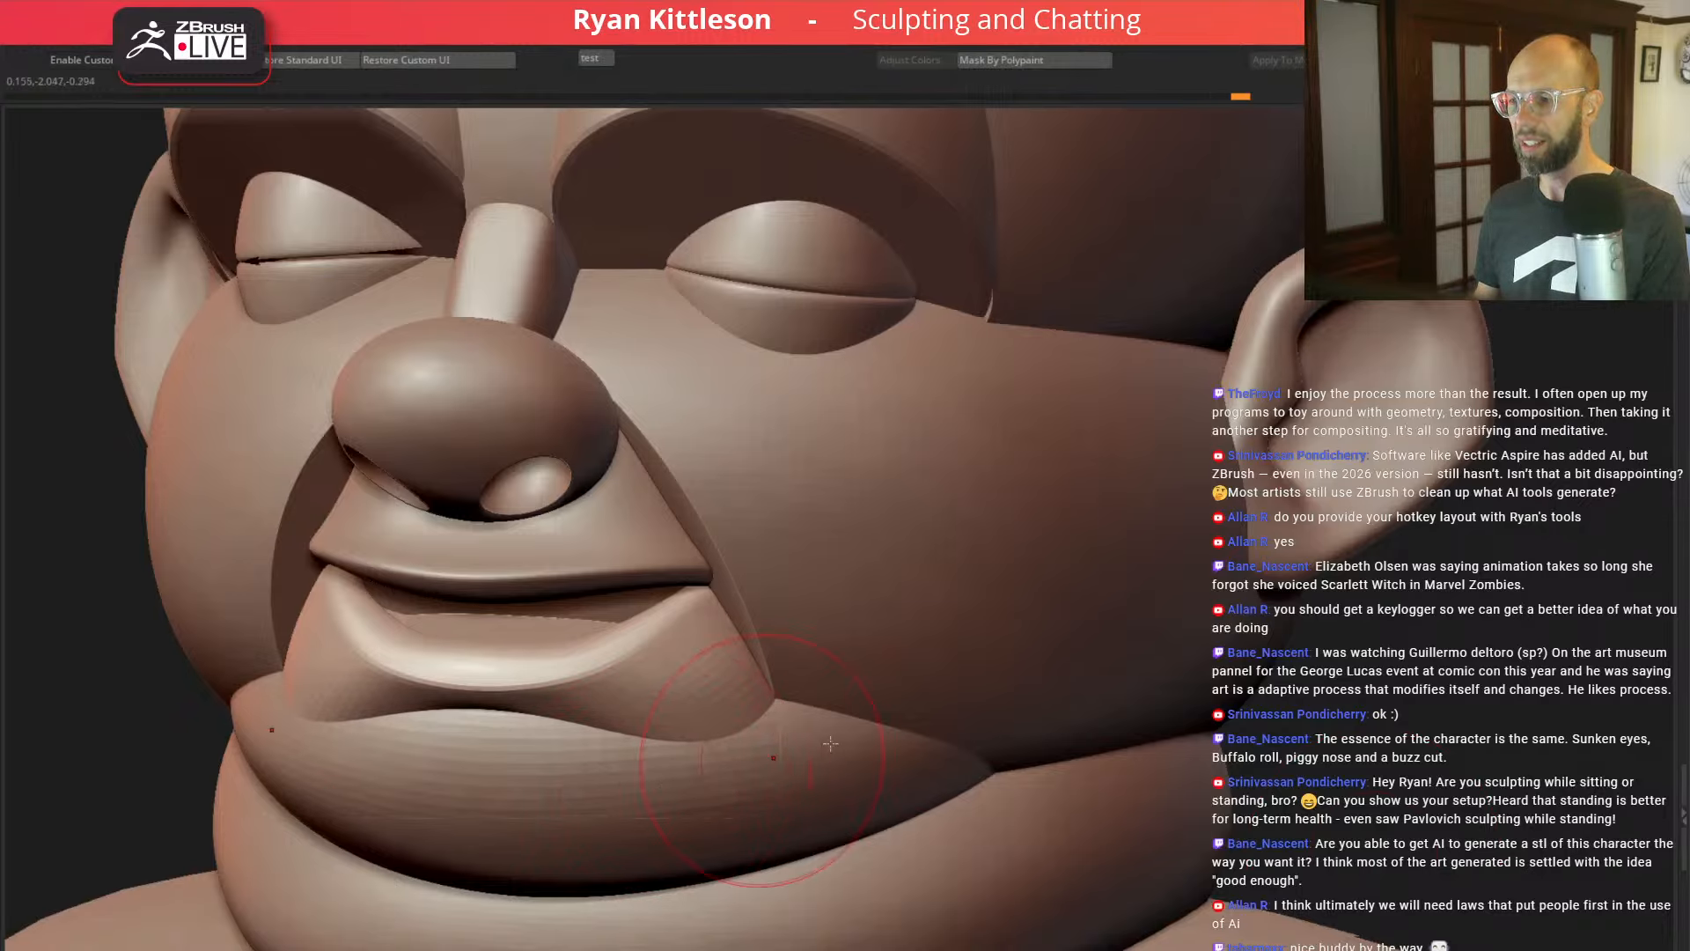
# Step: Check the rounded lower lip against the full face from the front and in profile
pyautogui.keyDown('alt'); pyautogui.moveTo(1435, 673); pyautogui.dragTo(1359, 573); pyautogui.keyUp('alt')
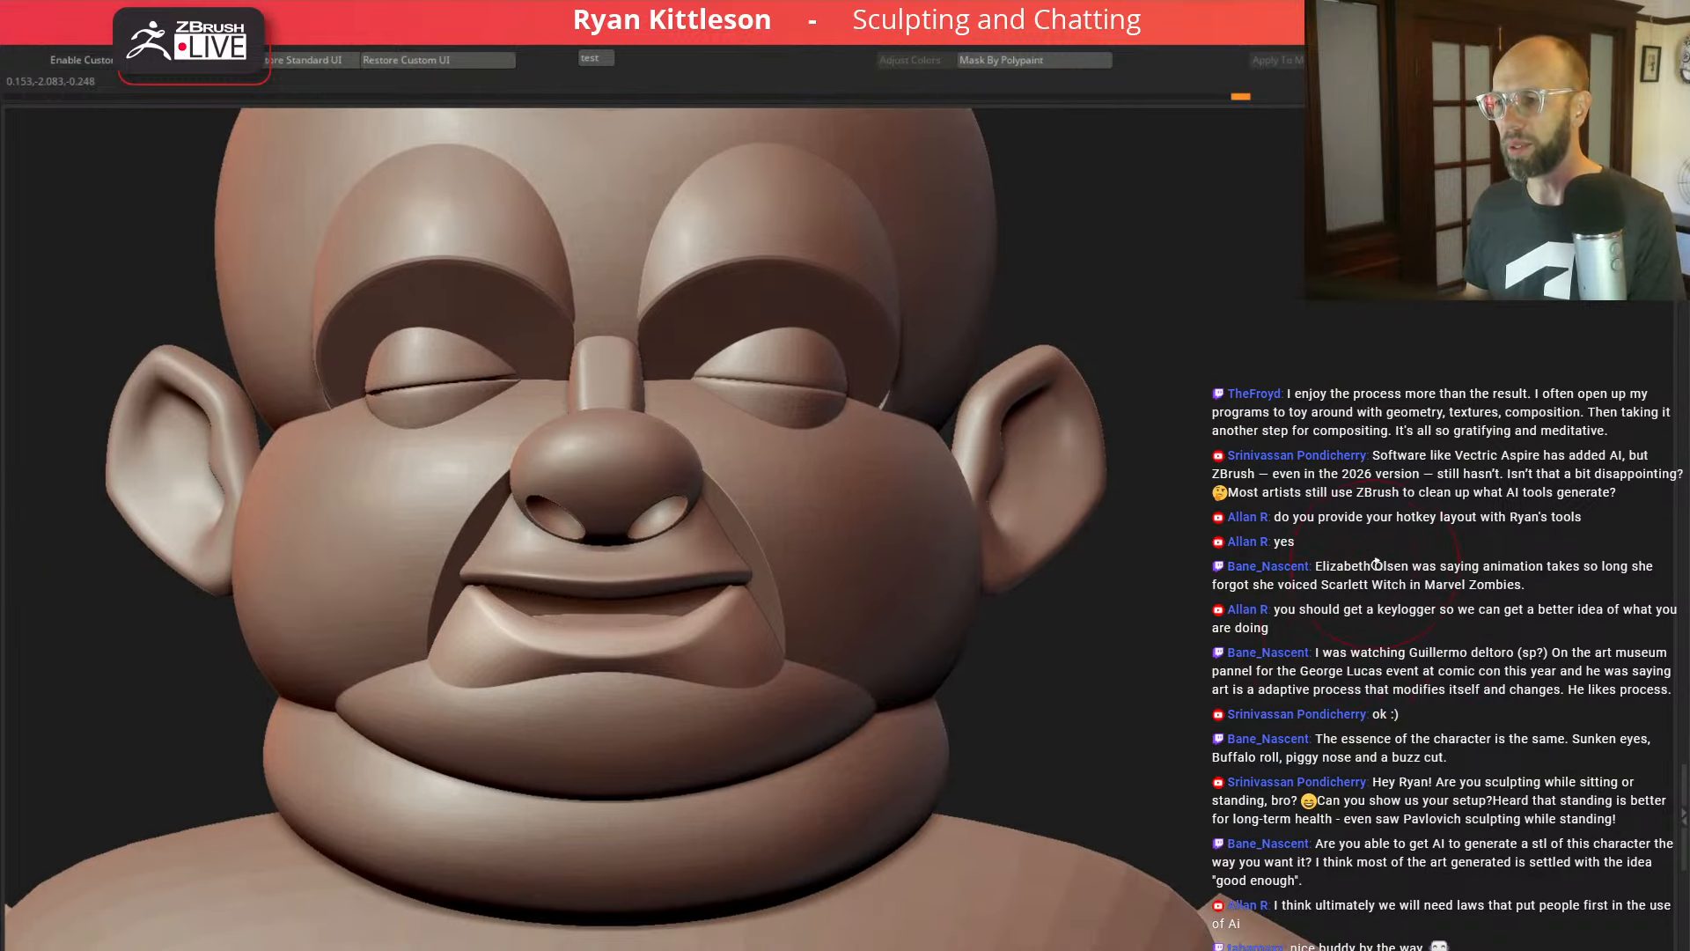
pyautogui.moveTo(1243, 543); pyautogui.dragTo(917, 517)
pyautogui.keyDown('shift'); pyautogui.moveTo(472, 544); pyautogui.dragTo(499, 638); pyautogui.keyUp('shift')
# Step: Isolate the upper lip with its wireframe and inspect its unsmoothed and smoothed shape from the side and below
pyautogui.hotkey('shift', 'f')
pyautogui.keyDown('alt'); pyautogui.click(628, 424); pyautogui.keyUp('alt')
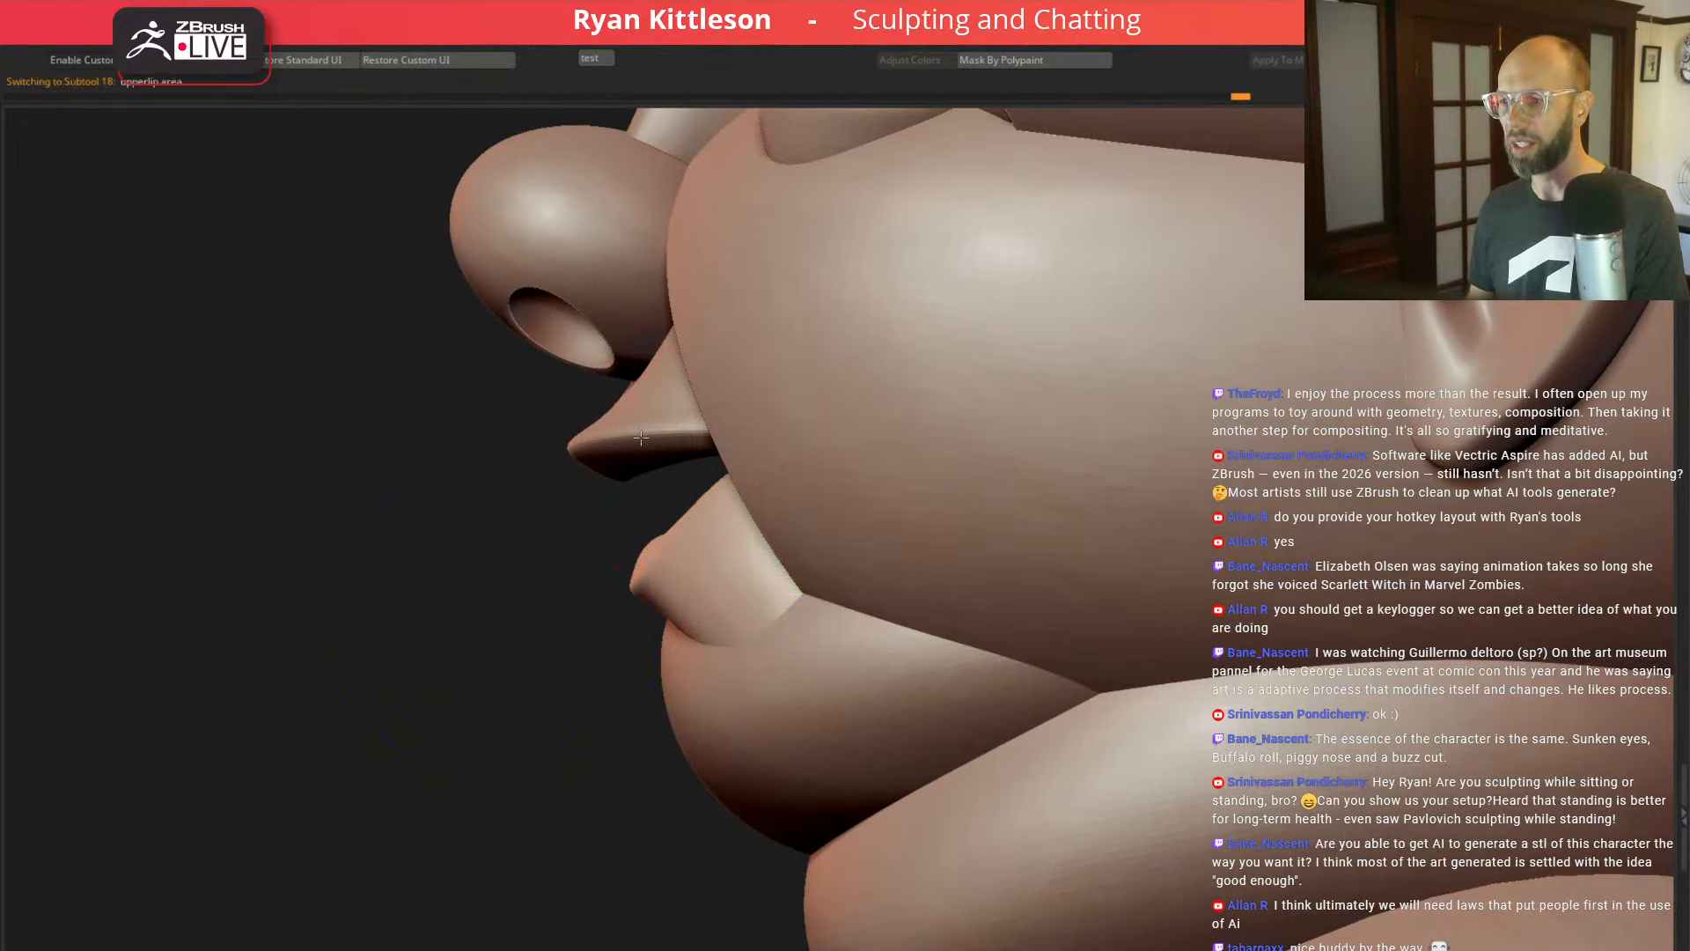
pyautogui.hotkey('shift', 'f')
pyautogui.hotkey('alt', 's')
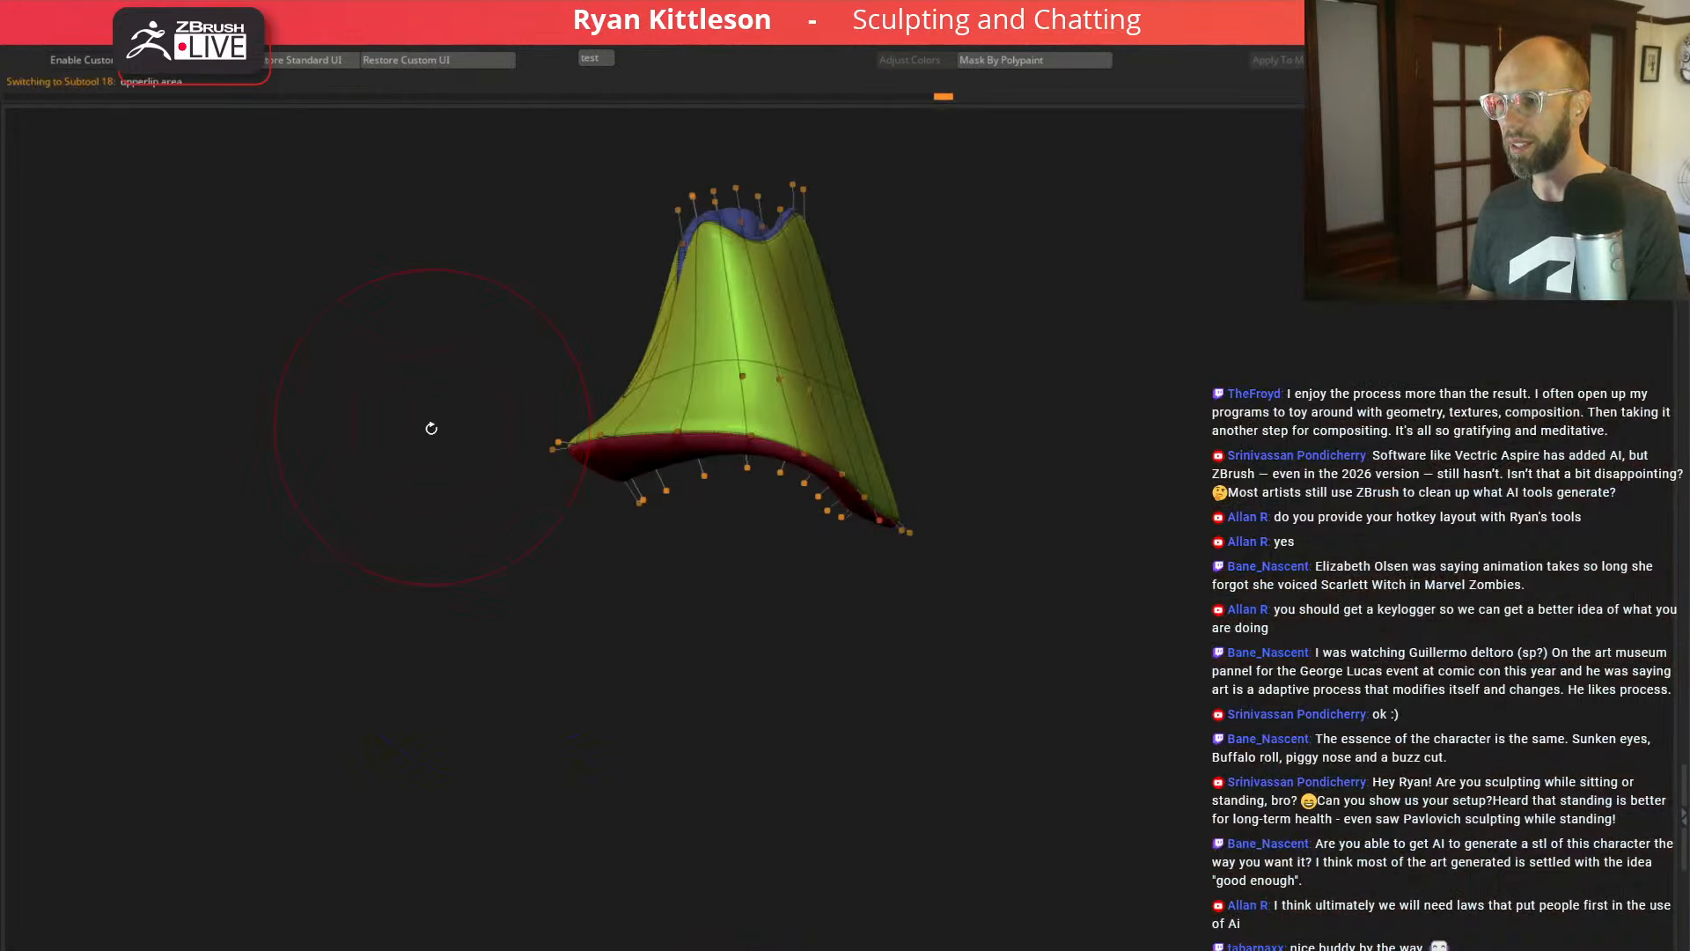
pyautogui.moveTo(431, 428)
pyautogui.keyDown('alt'); pyautogui.mouseDown()
pyautogui.moveTo(419, 520)
pyautogui.moveTo(406, 428)
pyautogui.mouseUp(); pyautogui.keyUp('alt')
pyautogui.hotkey('shift', 'd')
pyautogui.moveTo(1171, 436)
pyautogui.mouseDown()
pyautogui.moveTo(1136, 412)
pyautogui.moveTo(1144, 426)
pyautogui.mouseUp()
pyautogui.press('d')
pyautogui.hotkey('shift', 'f')
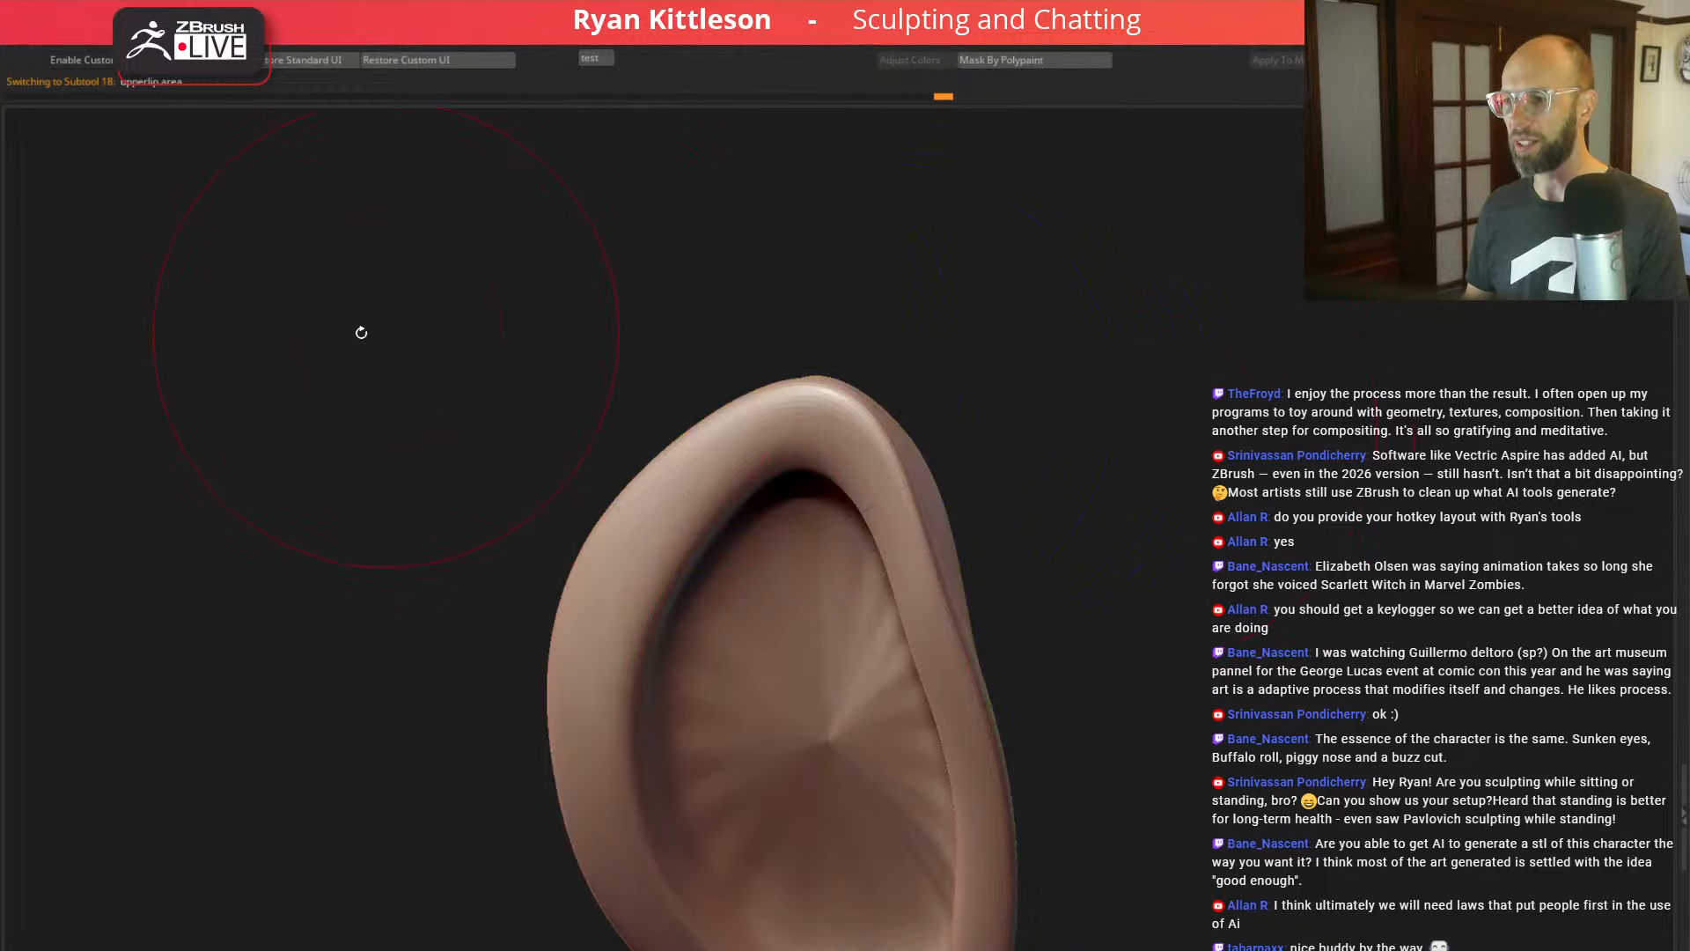
# Step: Bring back the whole head without wireframe and examine both lips from three-quarter and front views
pyautogui.moveTo(360, 332); pyautogui.dragTo(371, 524)
pyautogui.hotkey('shift', 'f')
pyautogui.hotkey('alt', 's')
pyautogui.hotkey('shift', 'f')
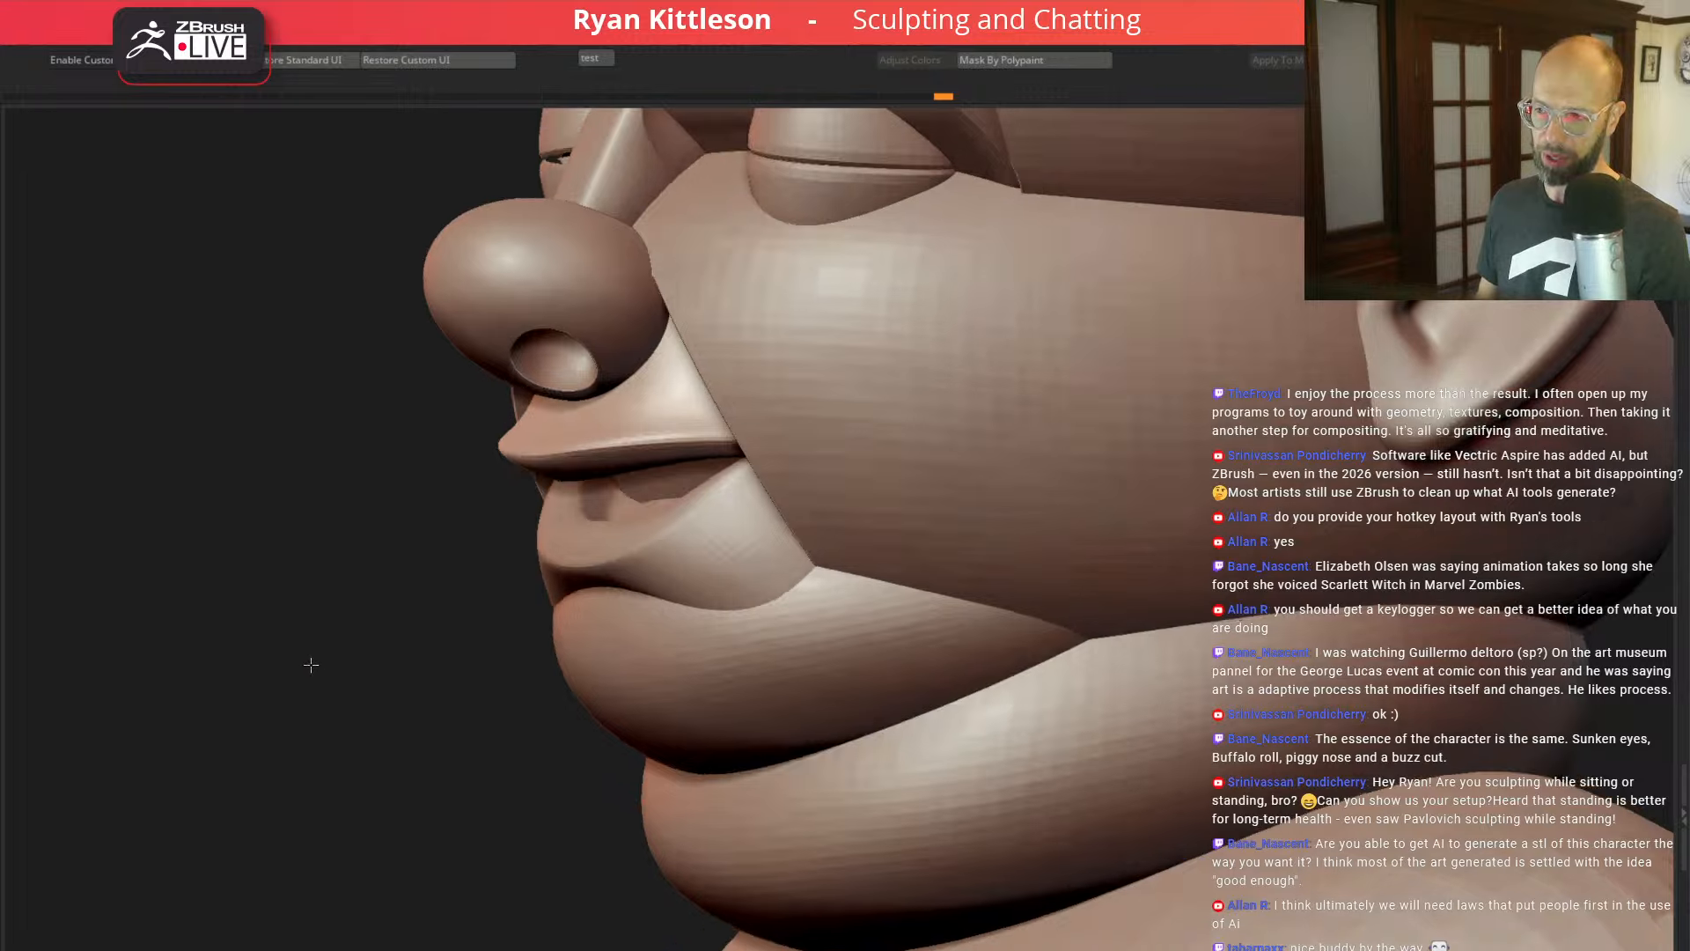
pyautogui.moveTo(343, 617); pyautogui.dragTo(353, 632)
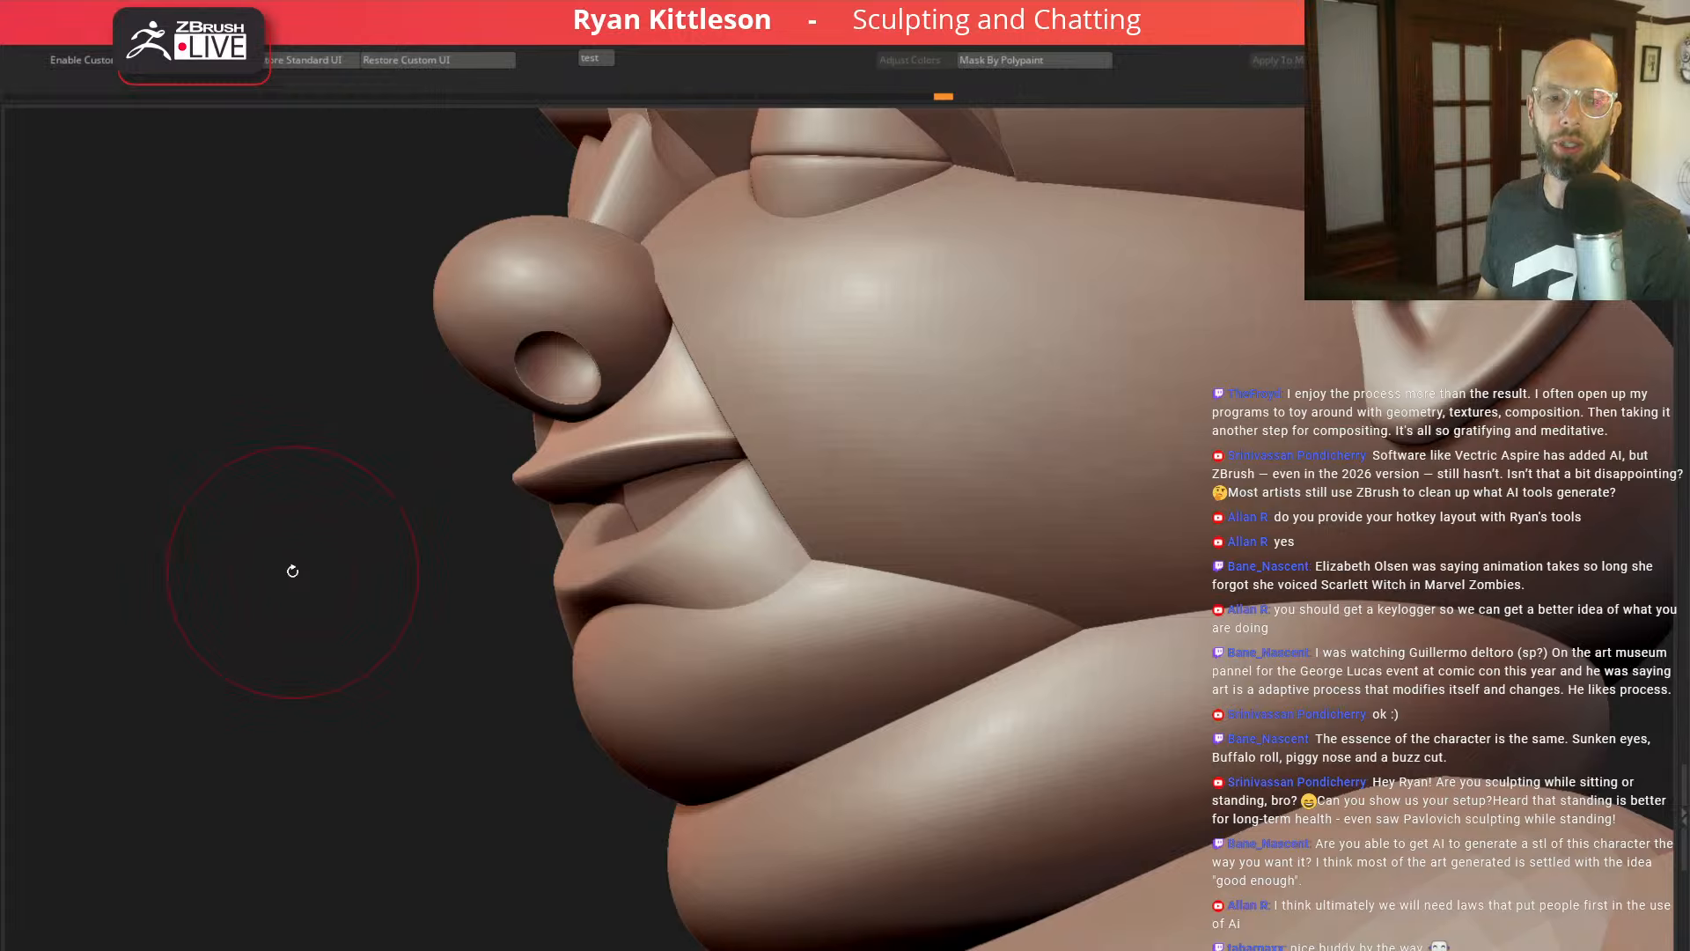
pyautogui.moveTo(332, 600)
pyautogui.mouseDown()
pyautogui.moveTo(332, 479)
pyautogui.moveTo(434, 494)
pyautogui.moveTo(321, 604)
pyautogui.moveTo(385, 555)
pyautogui.moveTo(652, 506)
pyautogui.mouseUp()
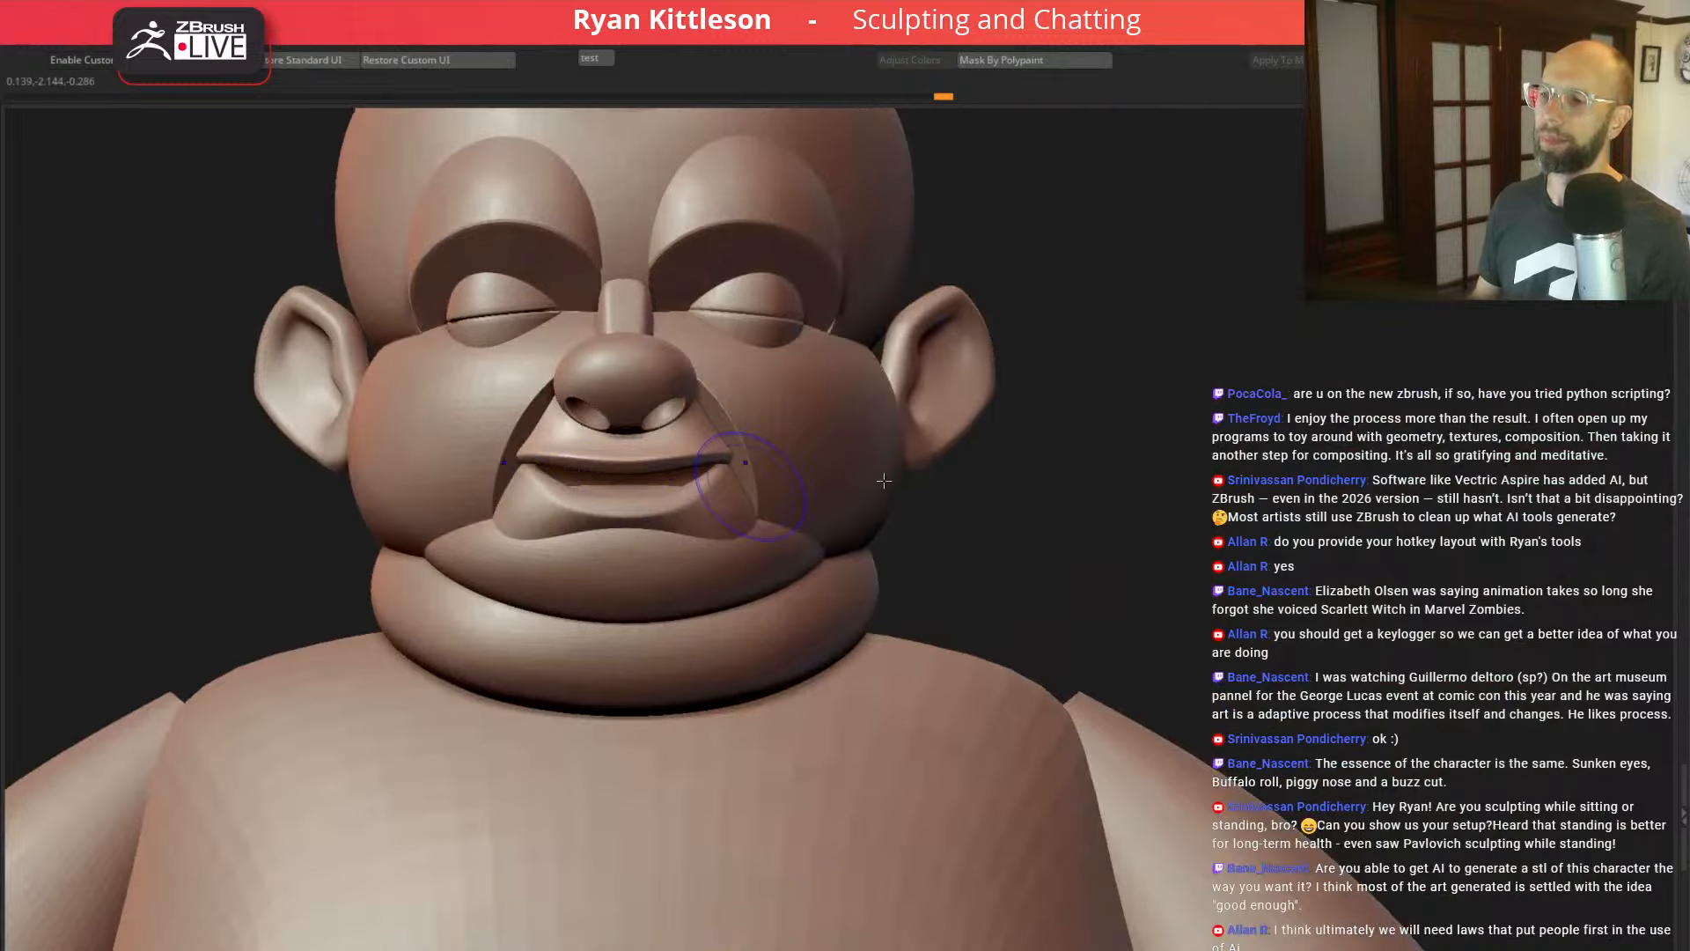
# Step: Select the torso and reshape its shoulder slopes beneath the sleeves from the front with an enlarged Move brush
pyautogui.keyDown('alt'); pyautogui.moveTo(1226, 482); pyautogui.dragTo(1174, 446); pyautogui.keyUp('alt')
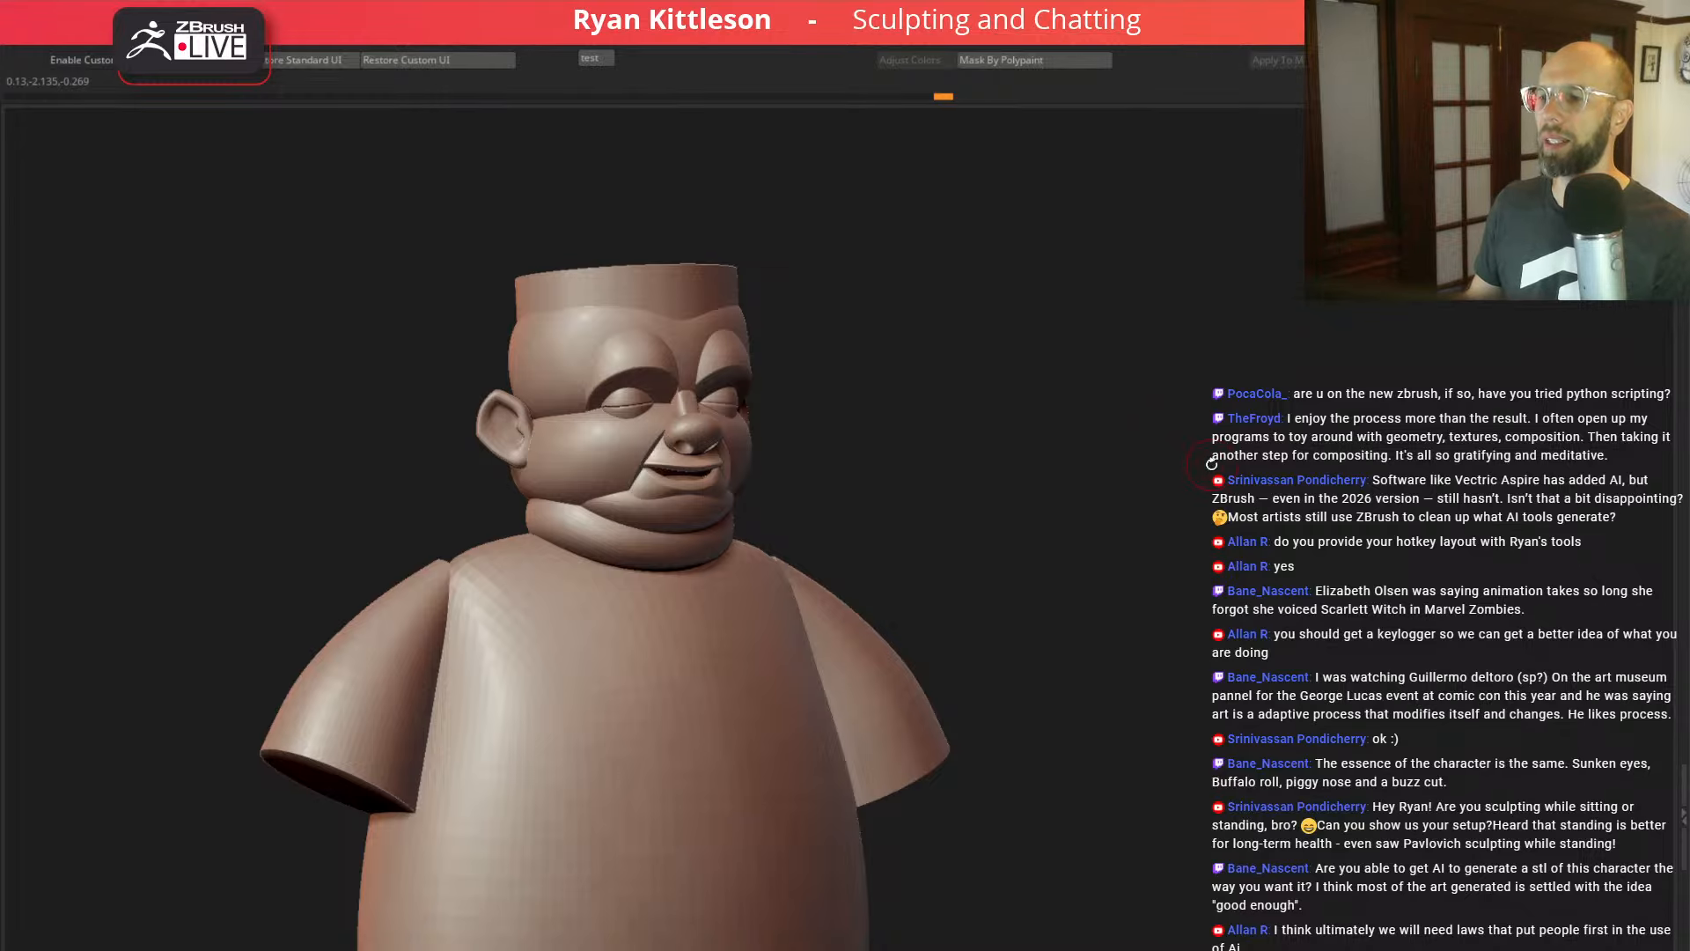
pyautogui.moveTo(1211, 464)
pyautogui.mouseDown()
pyautogui.moveTo(1184, 511)
pyautogui.moveTo(1126, 490)
pyautogui.moveTo(1189, 486)
pyautogui.mouseUp()
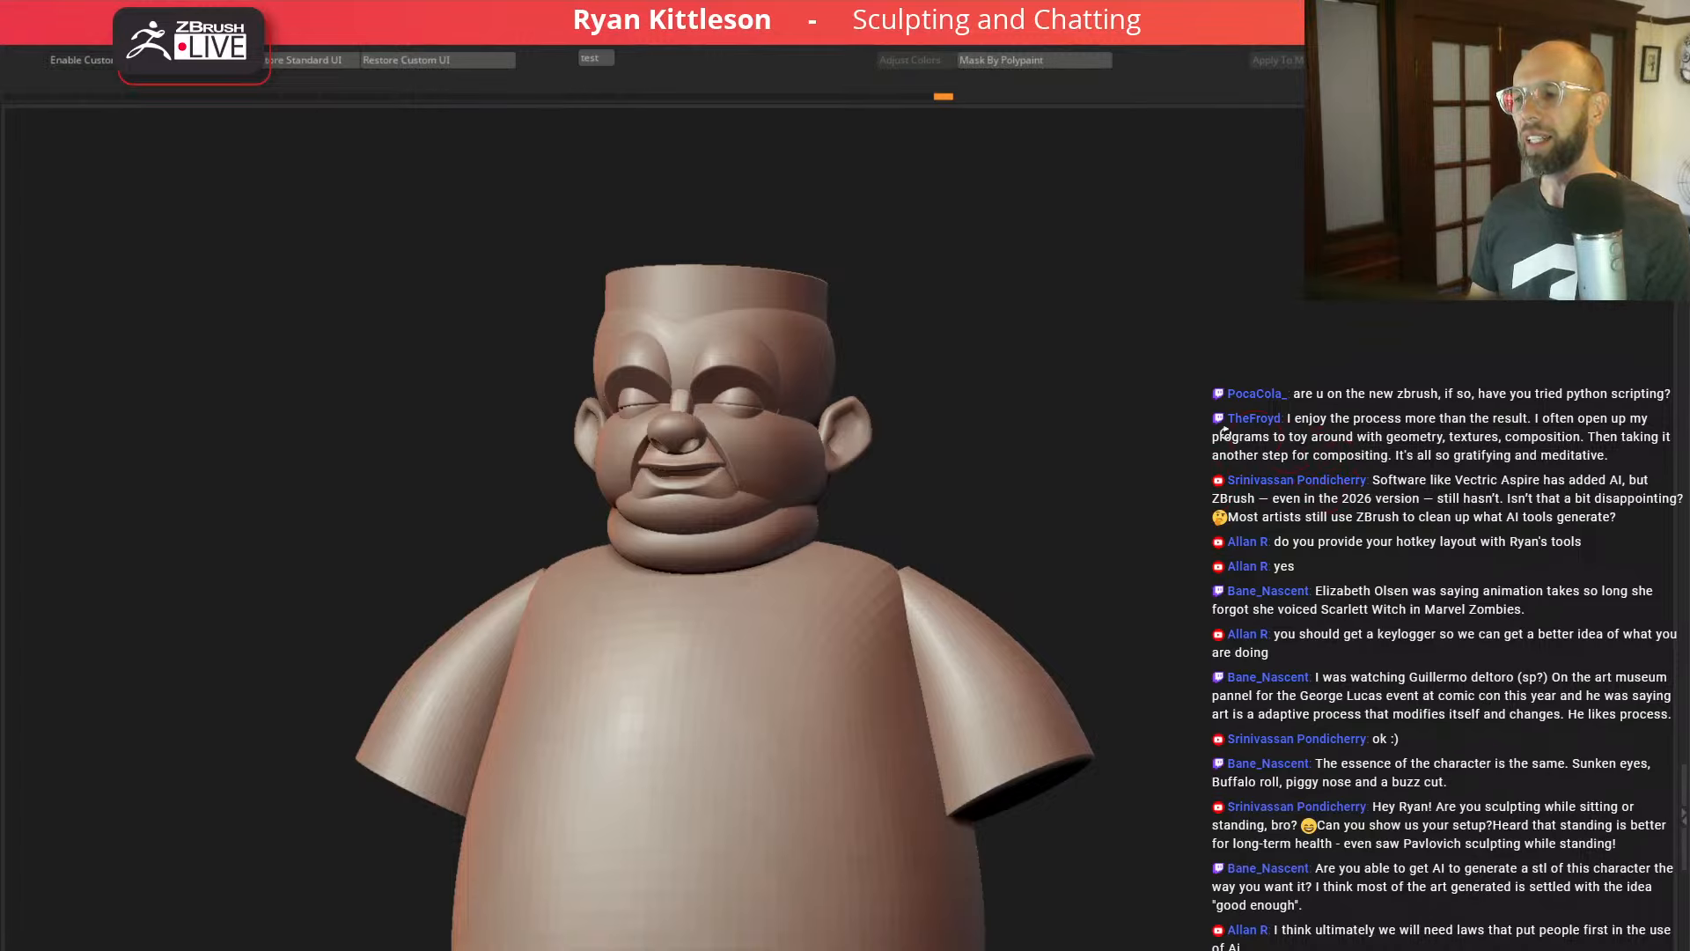
pyautogui.moveTo(1028, 432)
pyautogui.mouseDown()
pyautogui.moveTo(1052, 427)
pyautogui.moveTo(1019, 414)
pyautogui.moveTo(1070, 421)
pyautogui.mouseUp()
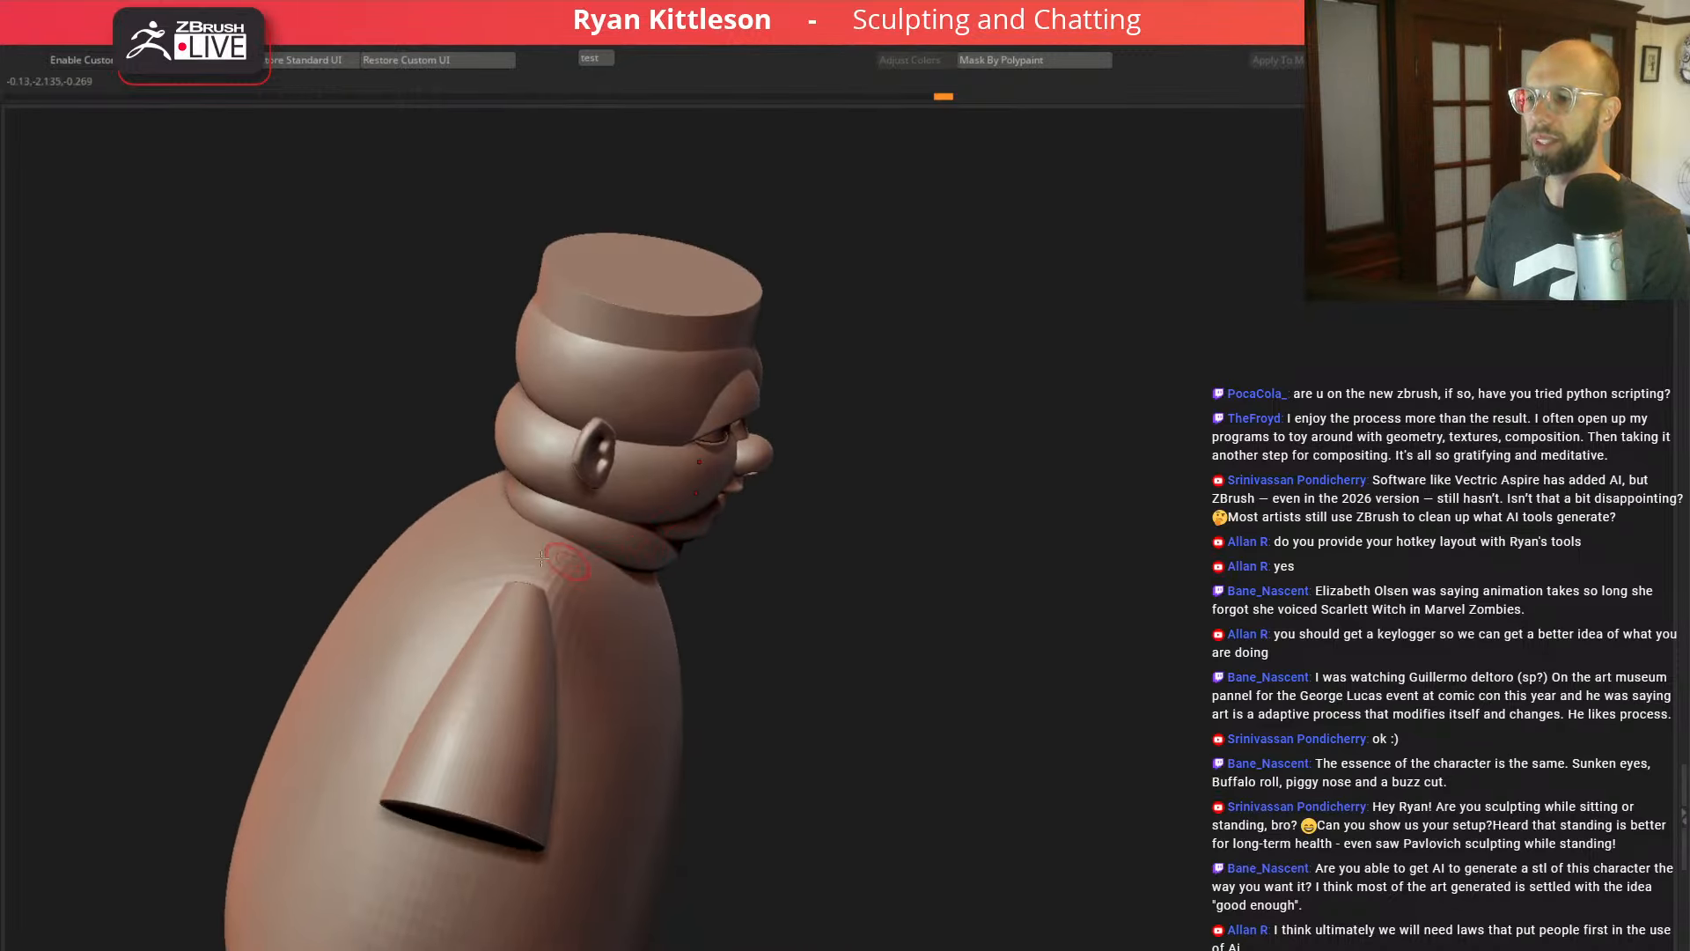
pyautogui.keyDown('alt'); pyautogui.click(539, 549); pyautogui.keyUp('alt')
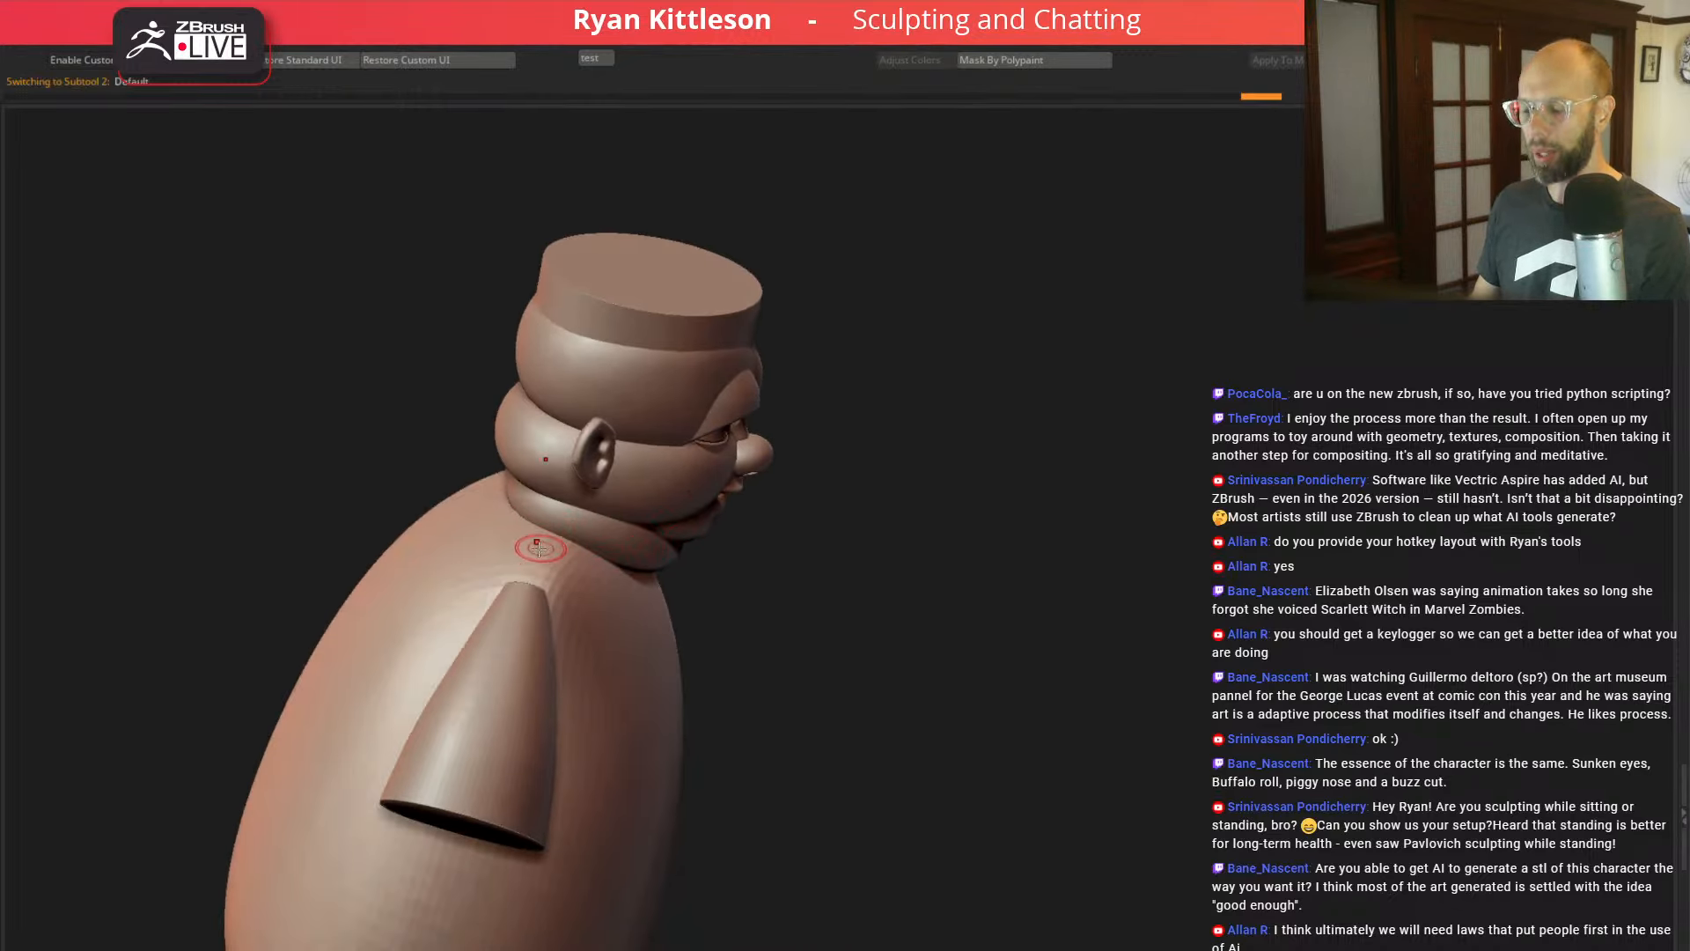
pyautogui.press('space')
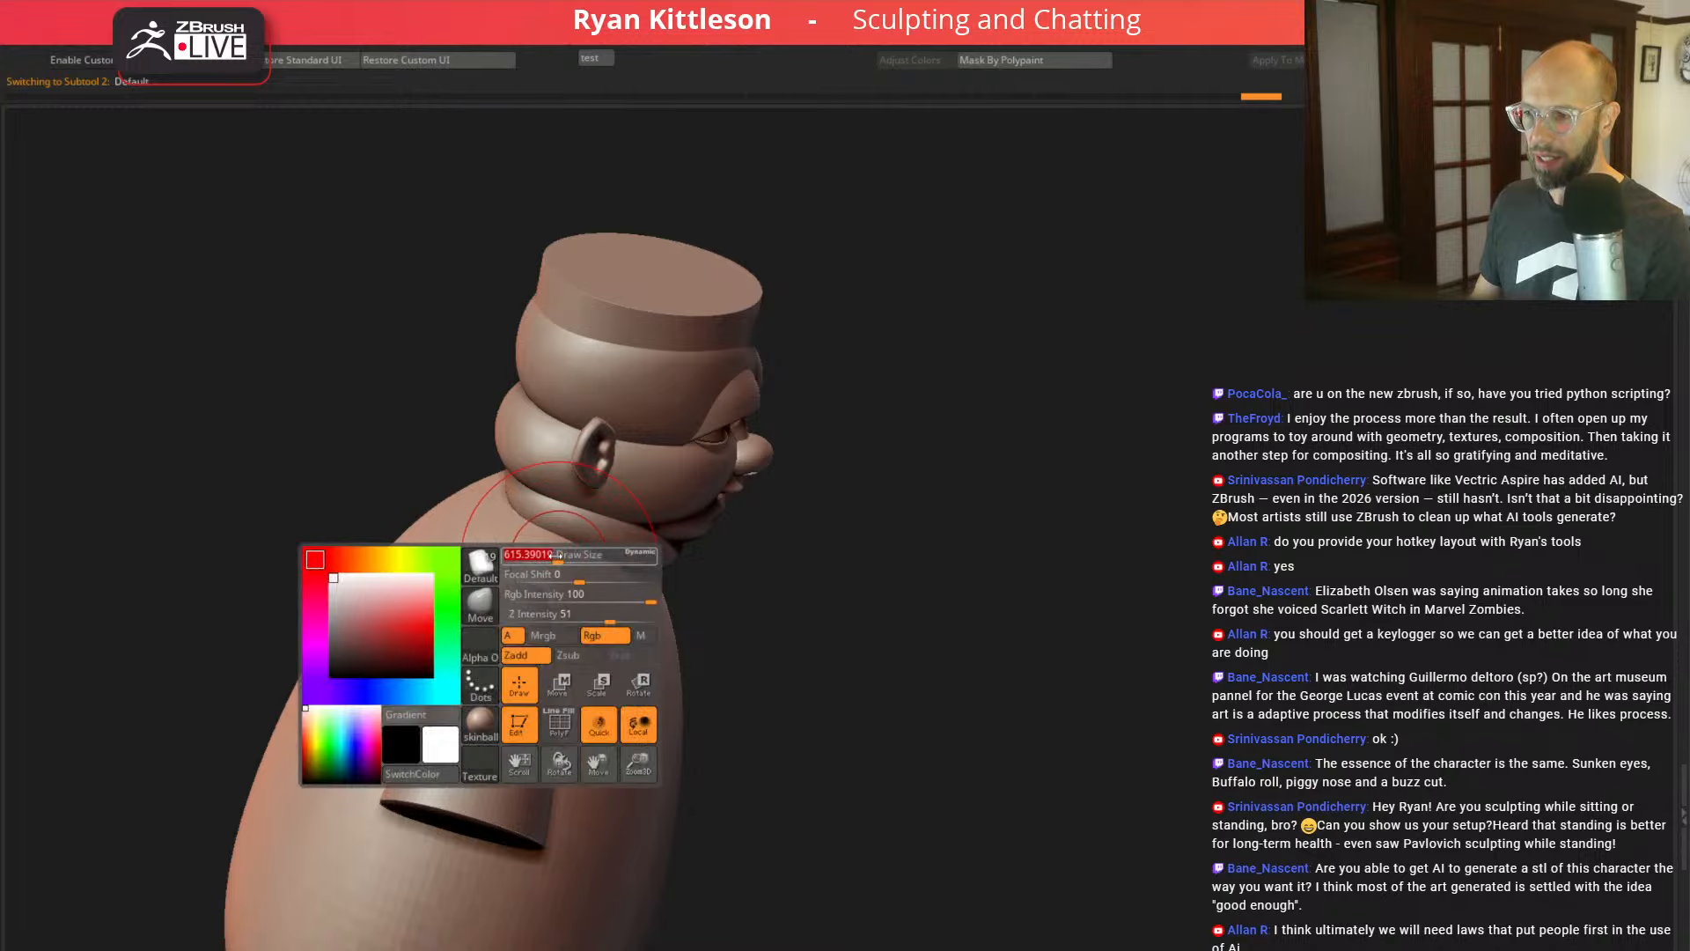
pyautogui.moveTo(849, 589)
pyautogui.mouseDown()
pyautogui.moveTo(771, 576)
pyautogui.moveTo(769, 552)
pyautogui.mouseUp()
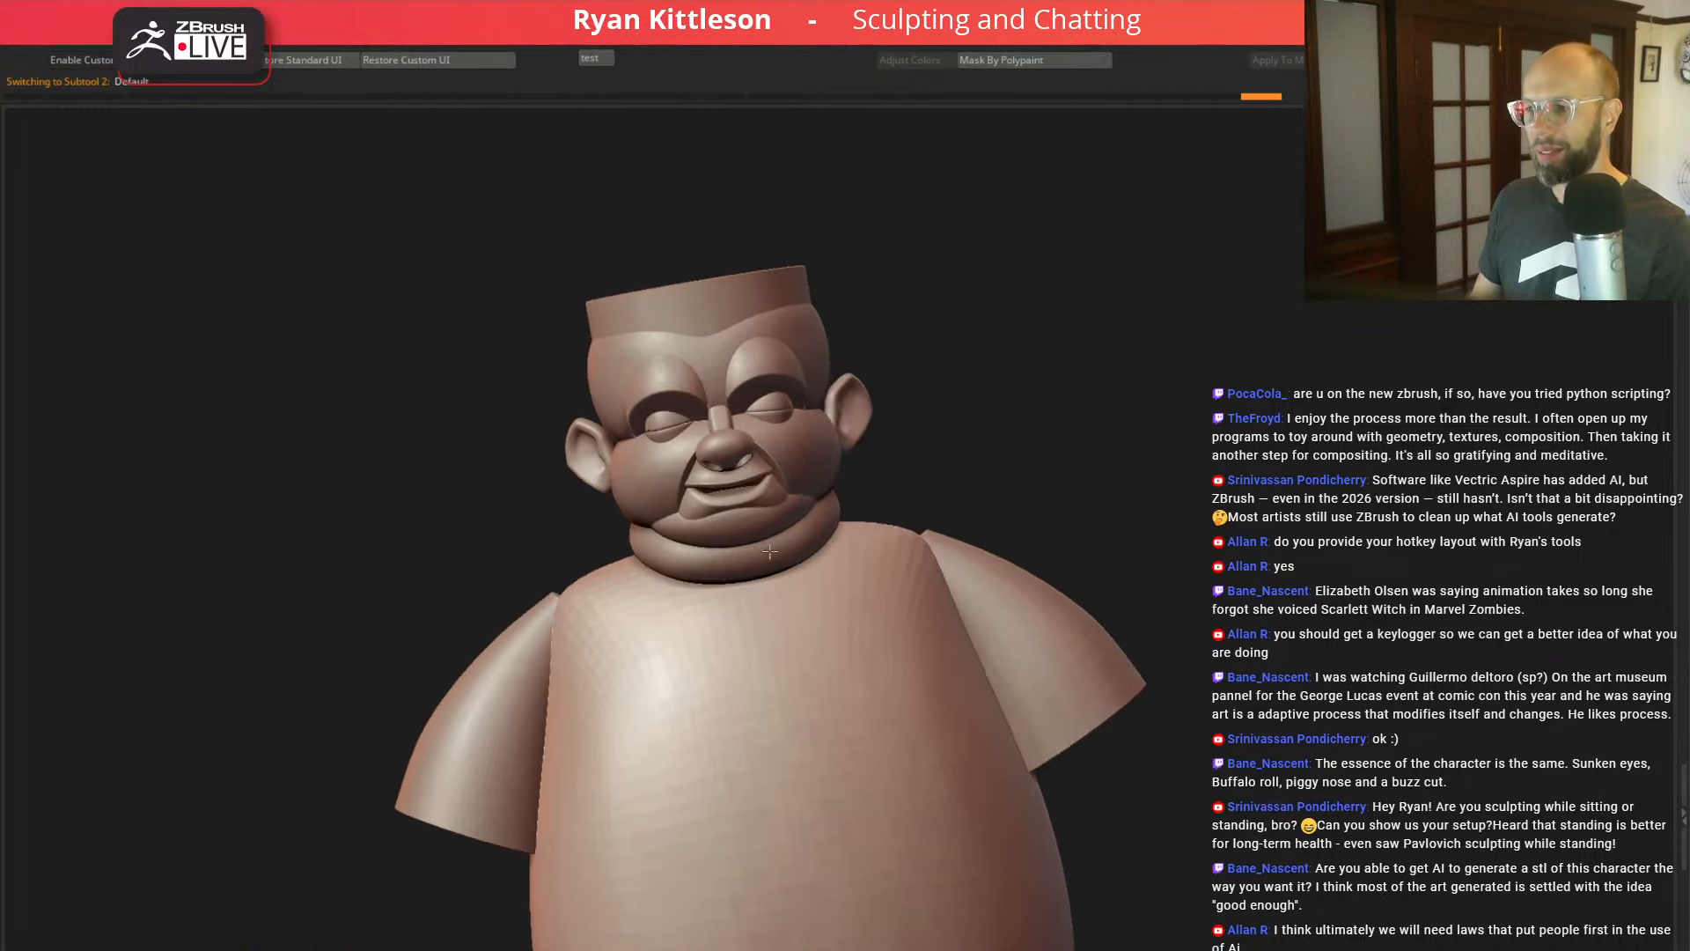
pyautogui.moveTo(475, 532)
pyautogui.keyDown('shift'); pyautogui.mouseDown()
pyautogui.moveTo(485, 519)
pyautogui.moveTo(527, 582)
pyautogui.moveTo(507, 577)
pyautogui.mouseUp(); pyautogui.keyUp('shift')
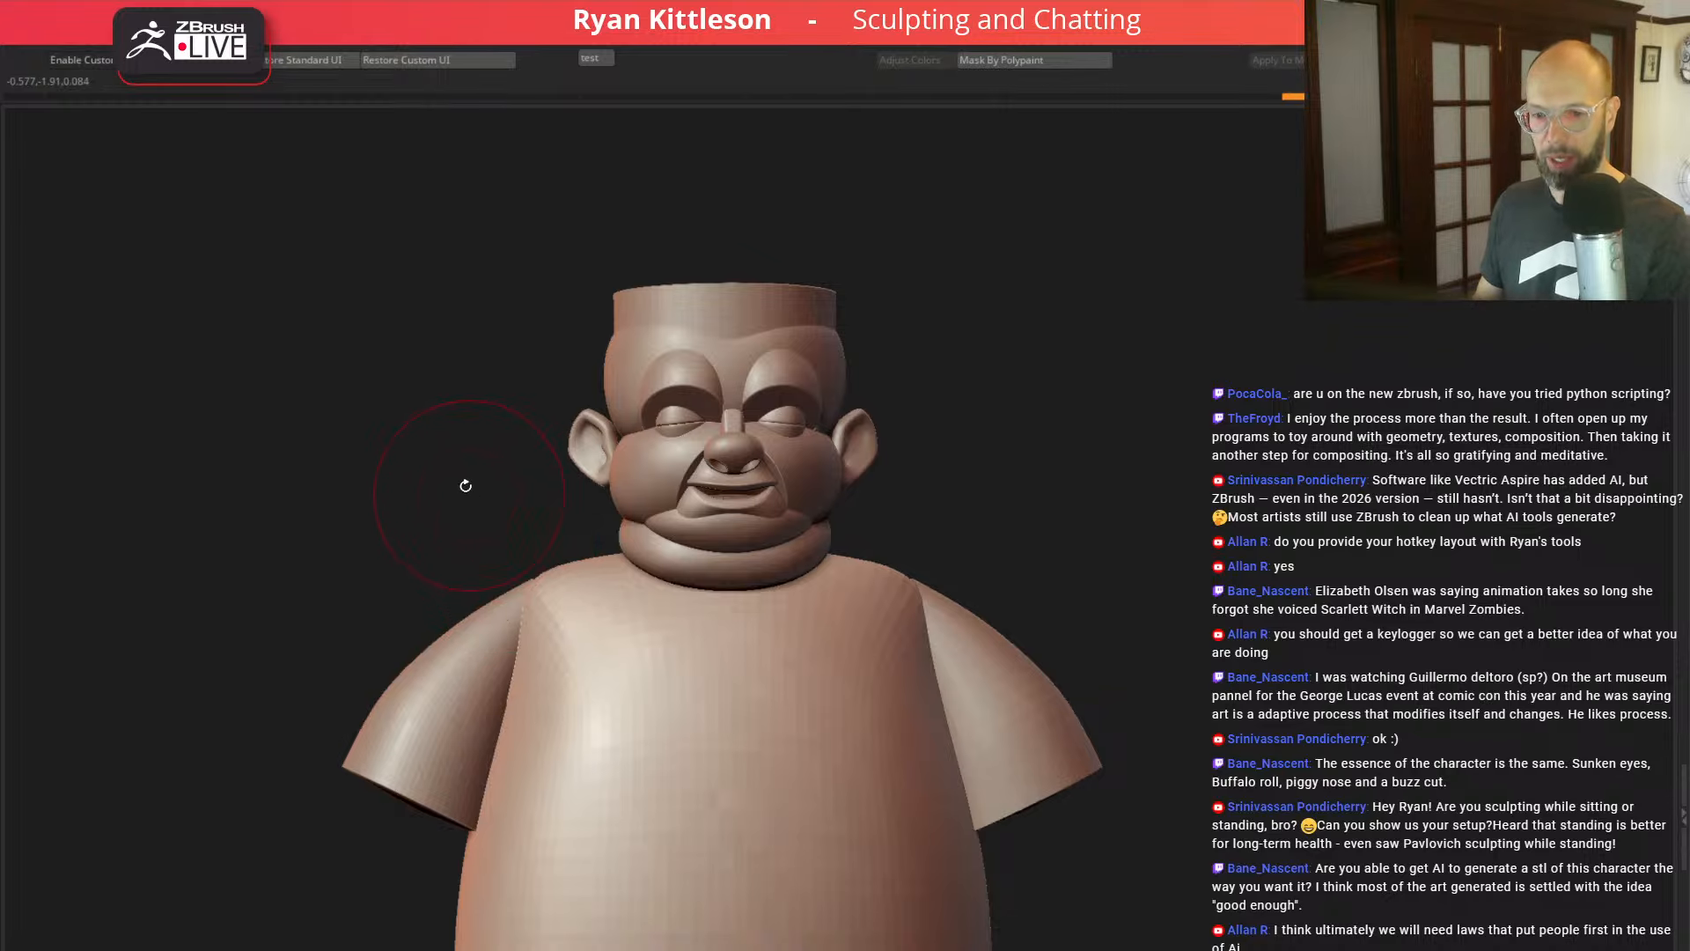
pyautogui.moveTo(513, 708); pyautogui.dragTo(505, 726)
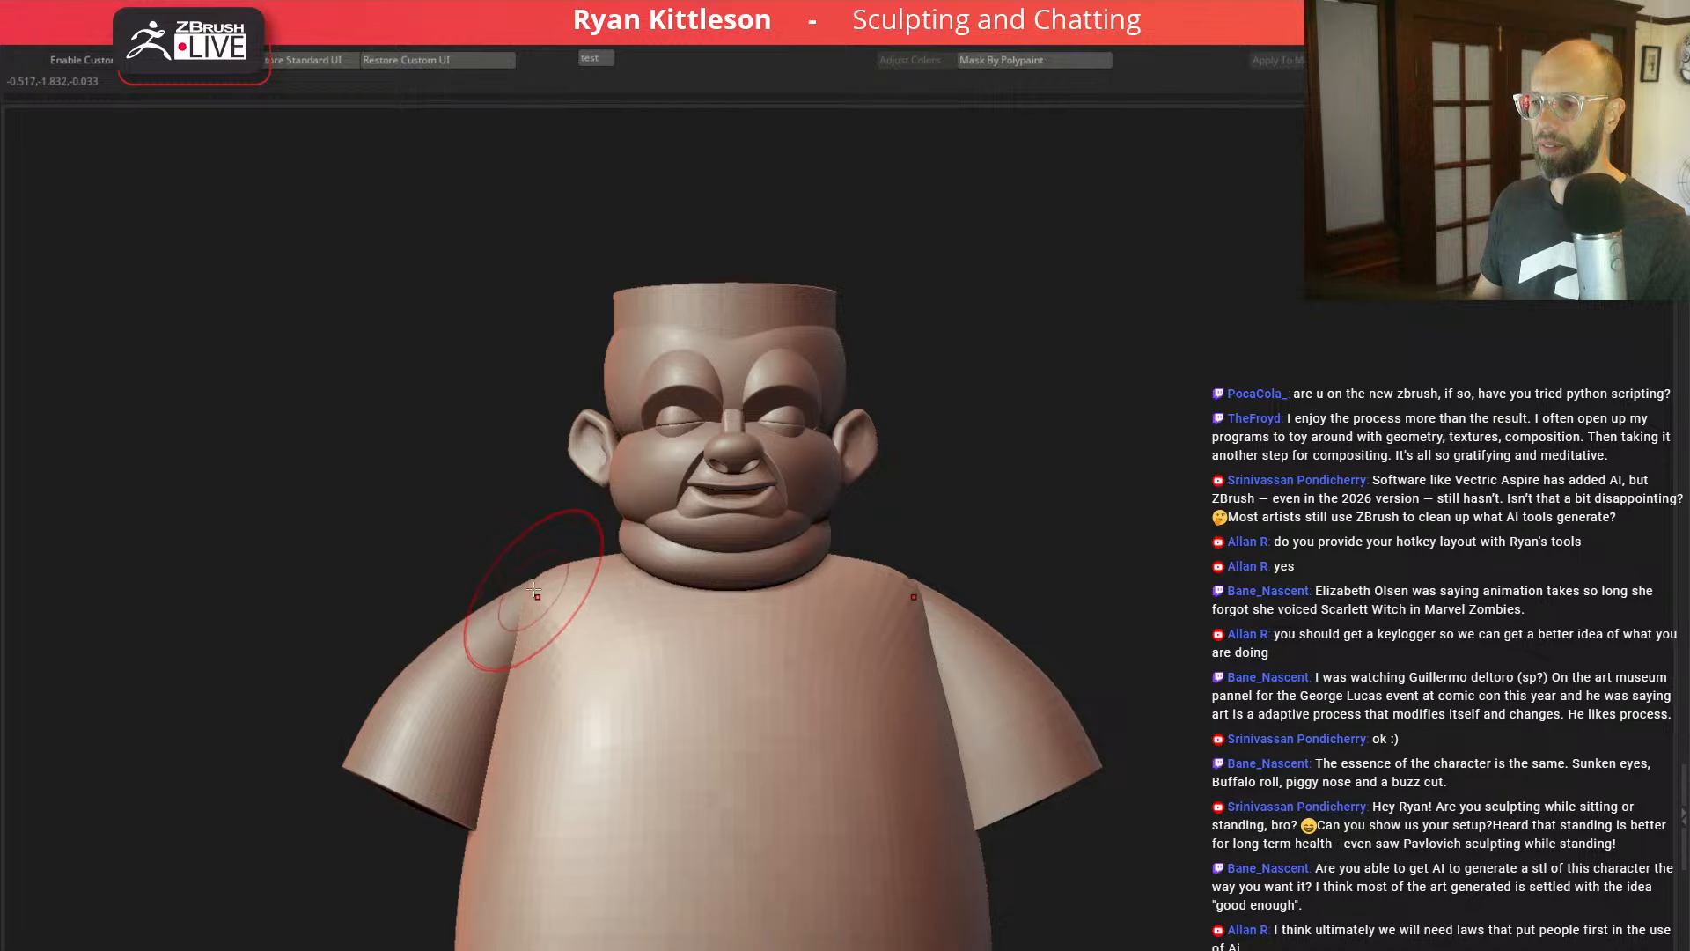
pyautogui.moveTo(483, 552)
pyautogui.mouseDown()
pyautogui.moveTo(471, 572)
pyautogui.moveTo(470, 531)
pyautogui.mouseUp()
# Step: Isolate the torso to adjust its shoulder area from the side, and refine it again with the whole figure shown
pyautogui.moveTo(798, 562)
pyautogui.mouseDown()
pyautogui.moveTo(791, 598)
pyautogui.moveTo(817, 647)
pyautogui.mouseUp()
pyautogui.moveTo(815, 540); pyautogui.dragTo(786, 510)
pyautogui.press('s')
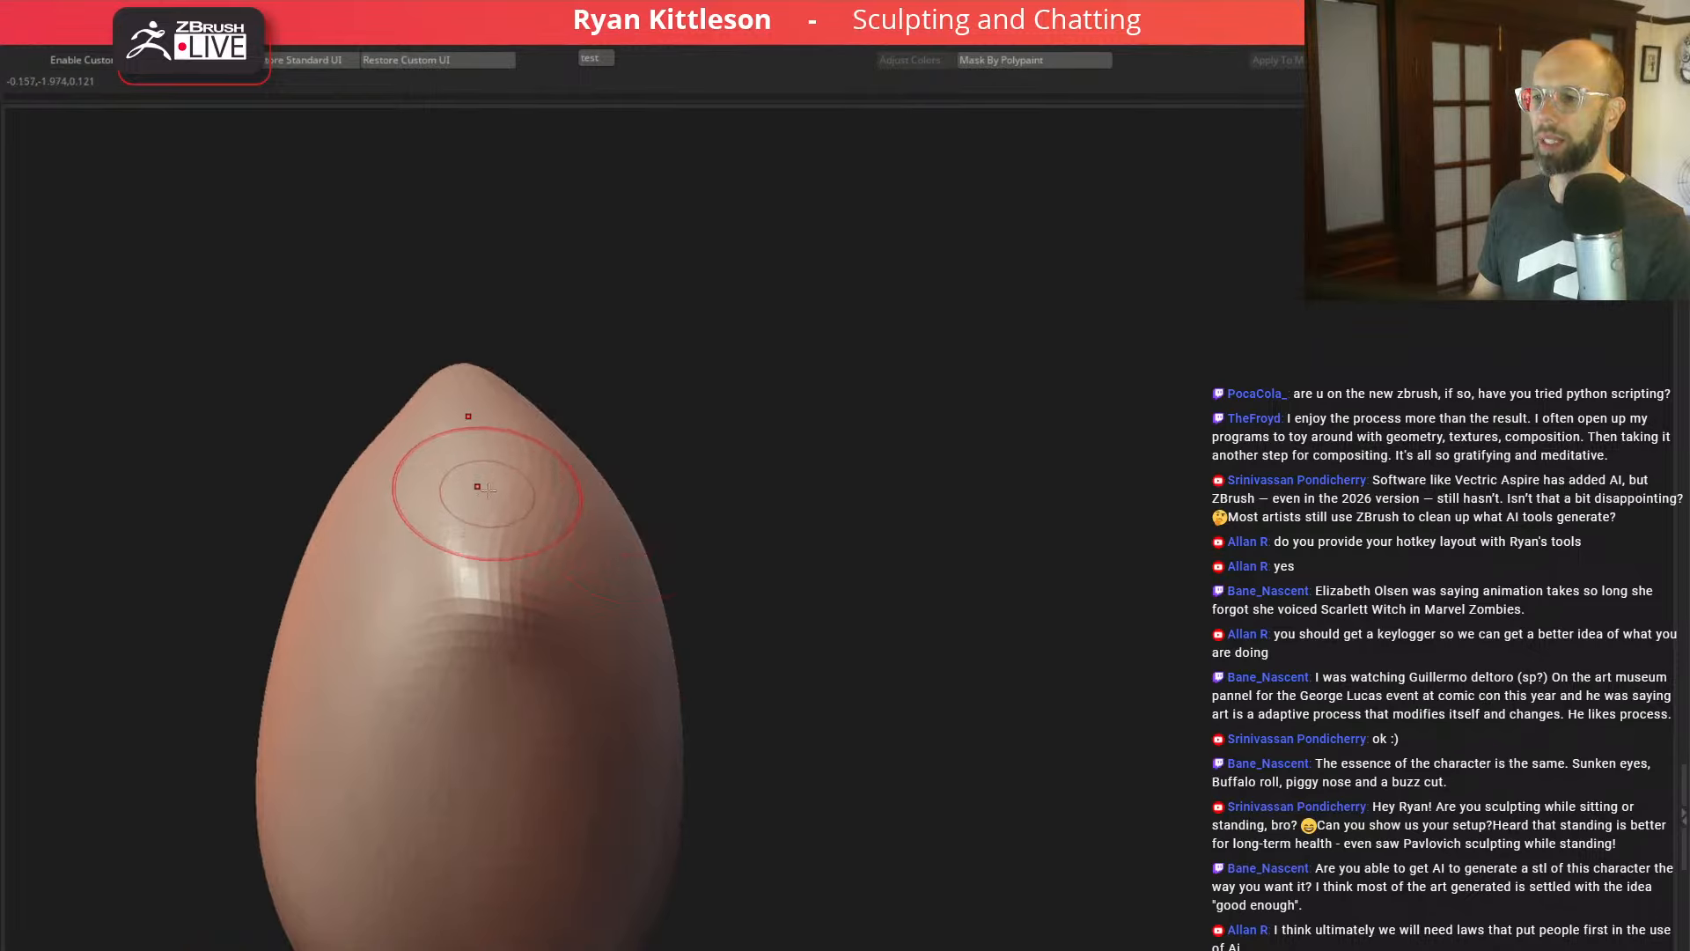
pyautogui.moveTo(488, 490); pyautogui.dragTo(454, 465)
pyautogui.press('s')
pyautogui.moveTo(921, 532); pyautogui.dragTo(899, 478)
pyautogui.moveTo(458, 534); pyautogui.dragTo(479, 531)
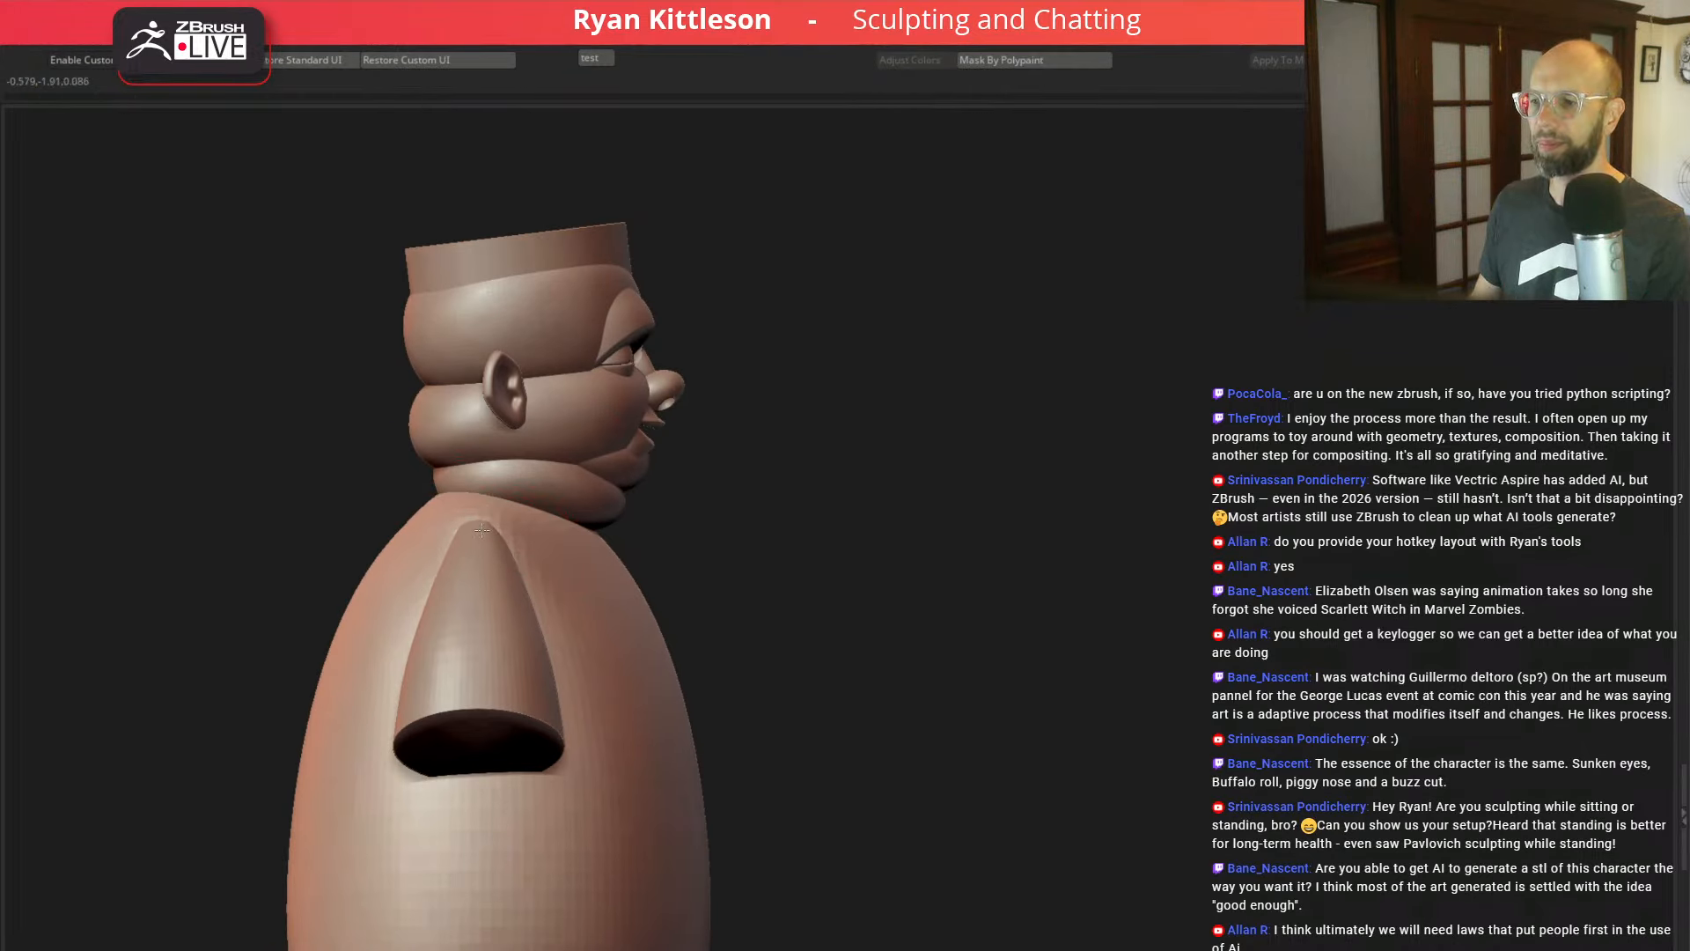
# Step: Examine the torso, shoulders and head together from the front, side and three-quarter views
pyautogui.moveTo(982, 528); pyautogui.dragTo(975, 680)
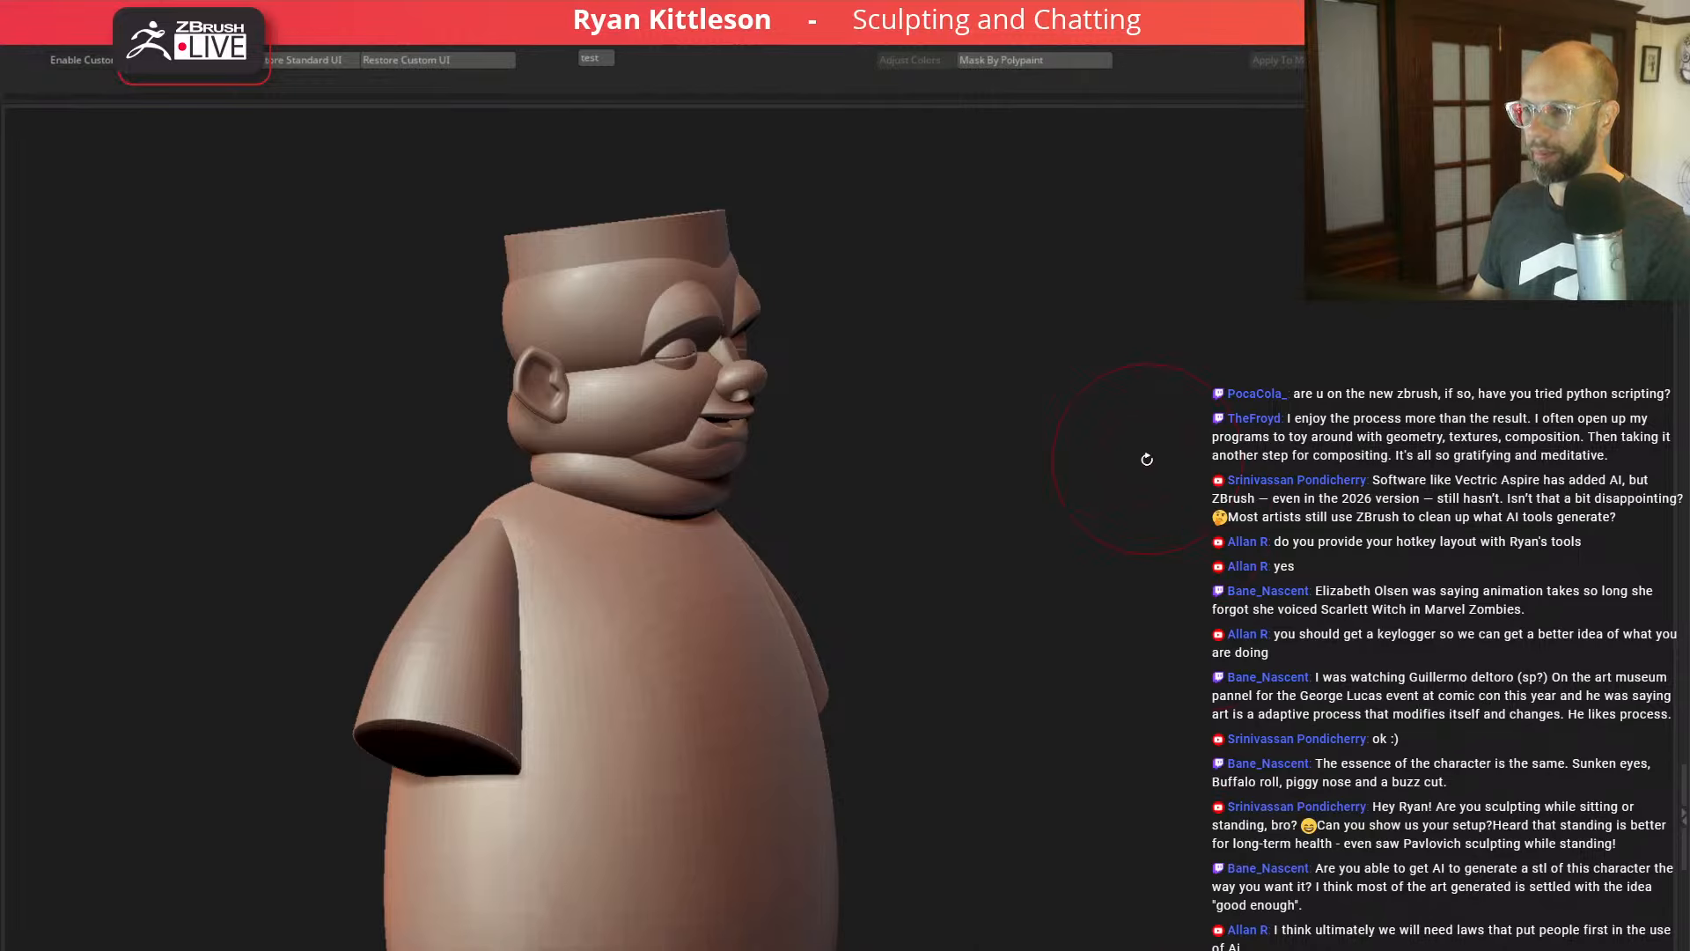
pyautogui.moveTo(1143, 461)
pyautogui.mouseDown()
pyautogui.moveTo(1117, 460)
pyautogui.moveTo(1166, 419)
pyautogui.mouseUp()
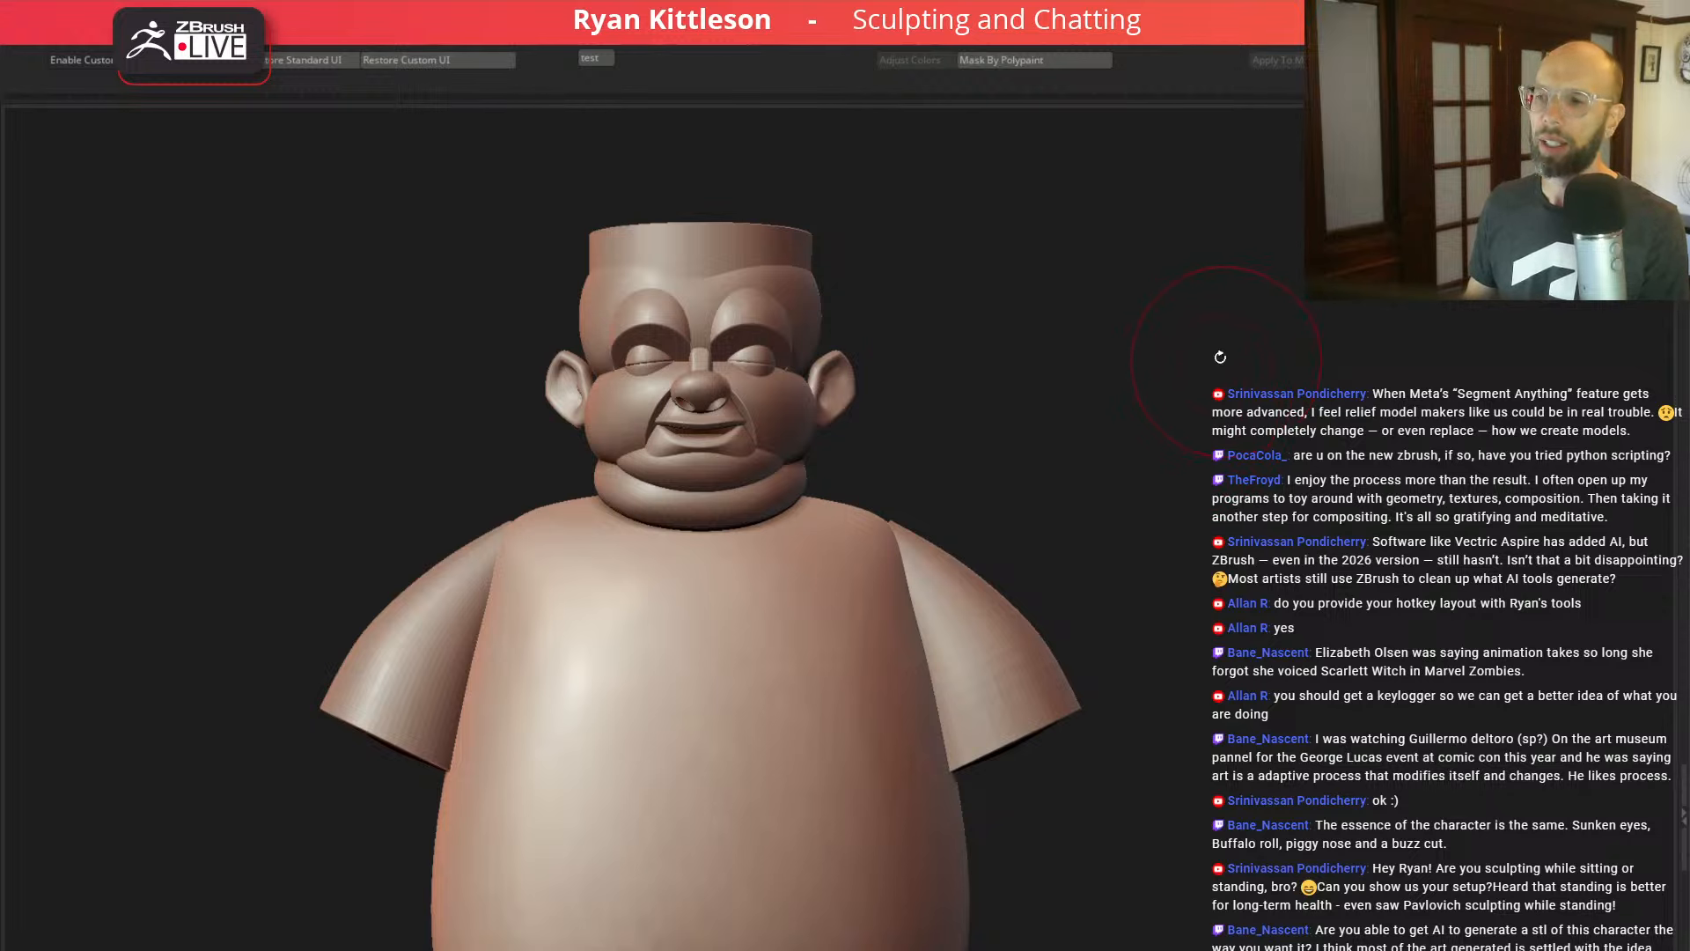
pyautogui.moveTo(1139, 403); pyautogui.dragTo(1116, 403)
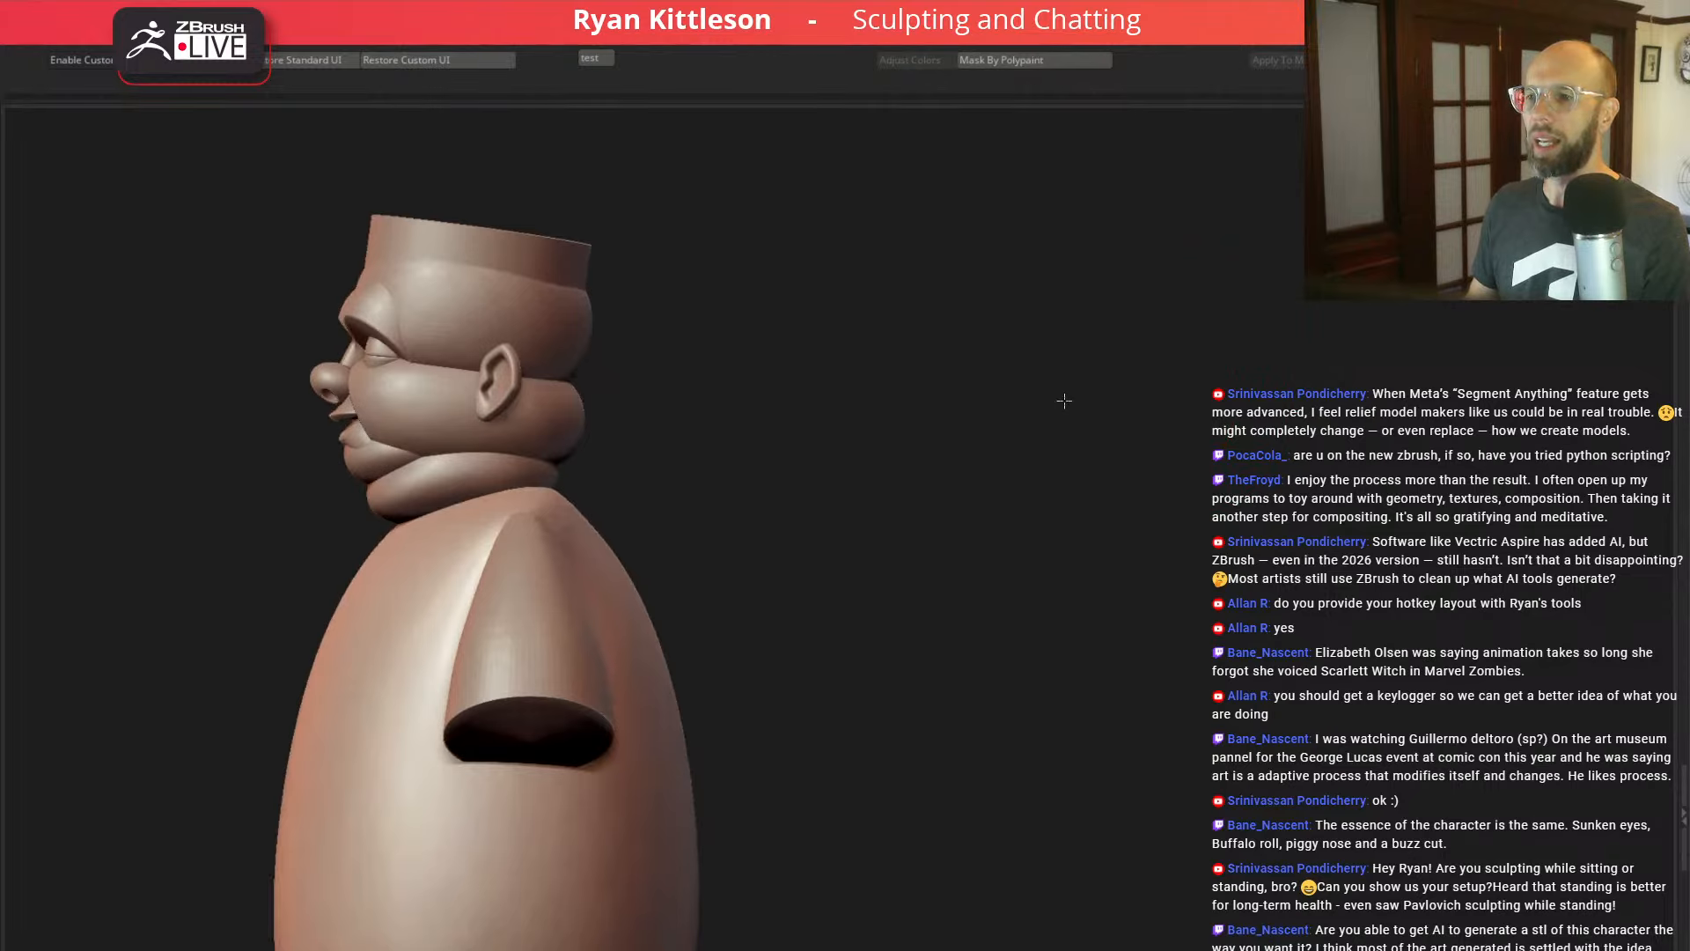
pyautogui.moveTo(1068, 400)
pyautogui.mouseDown()
pyautogui.moveTo(1144, 412)
pyautogui.moveTo(1170, 359)
pyautogui.mouseUp()
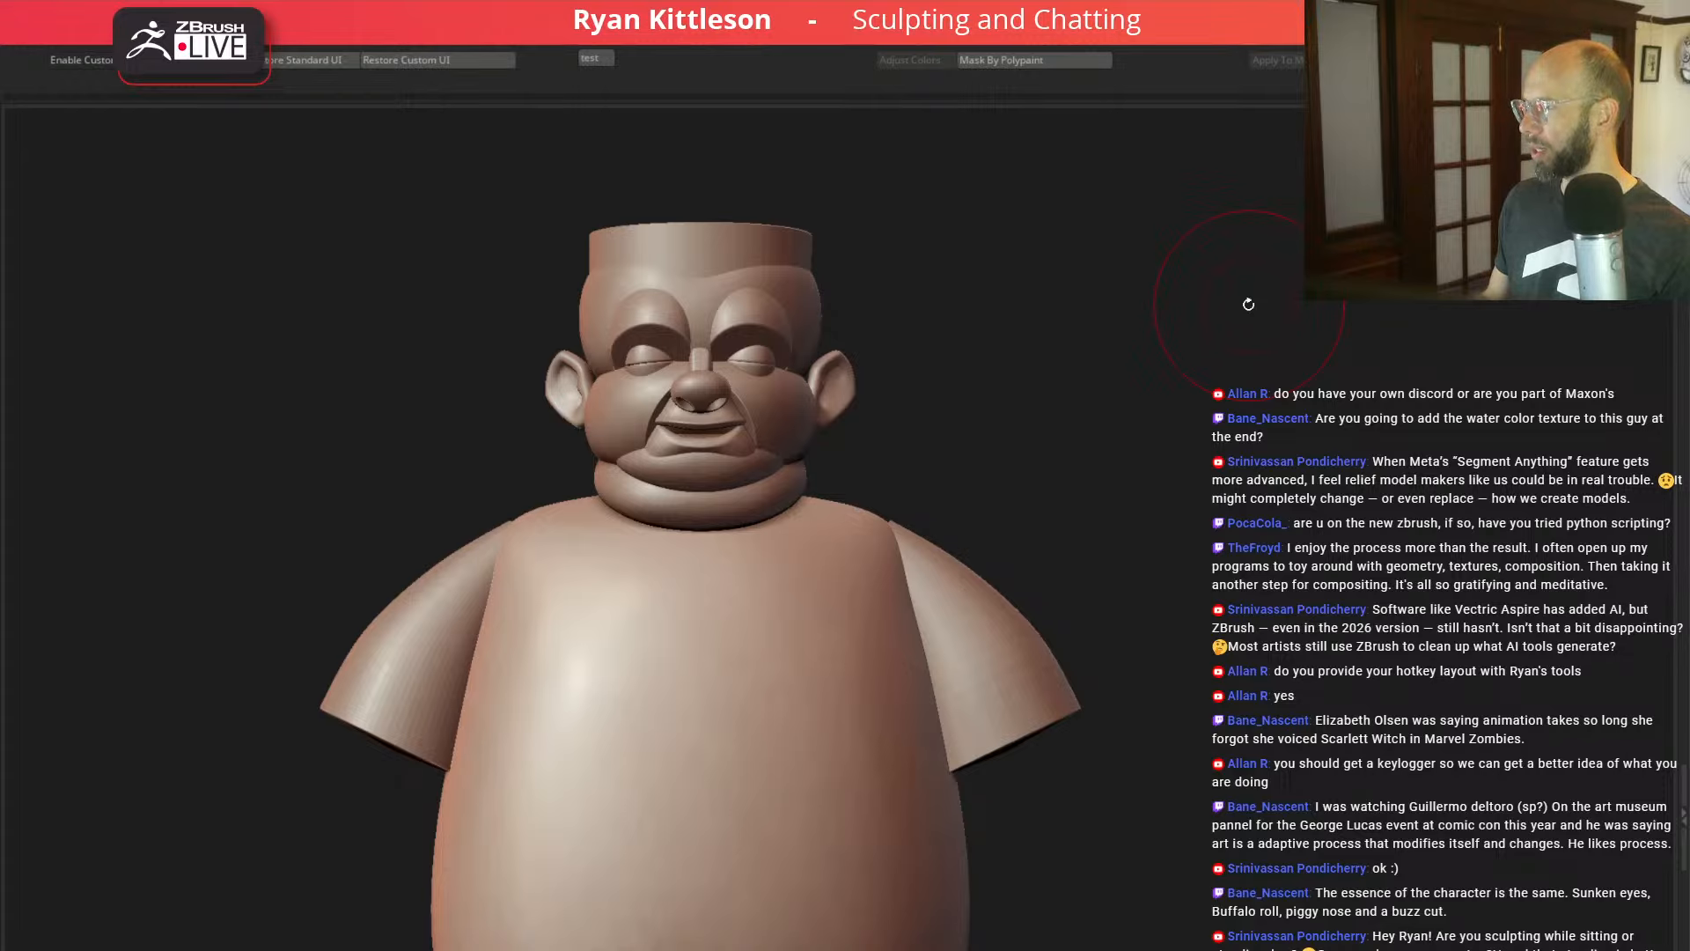
pyautogui.moveTo(1664, 114); pyautogui.dragTo(1688, 169)
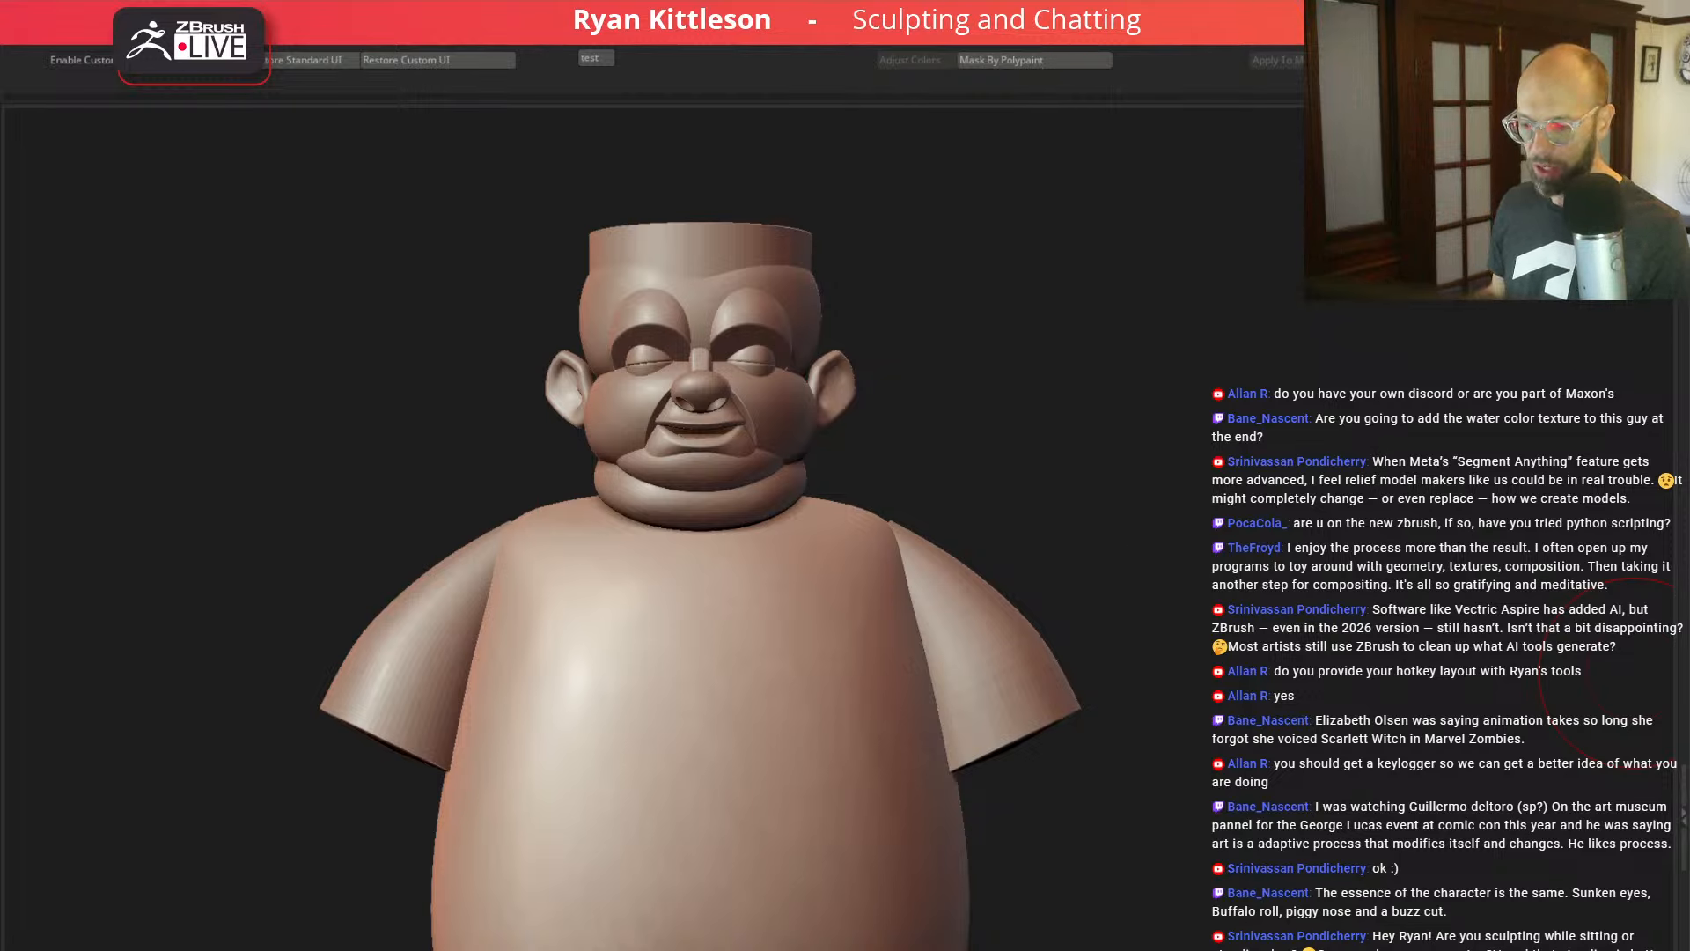
pyautogui.moveTo(986, 947); pyautogui.dragTo(935, 950)
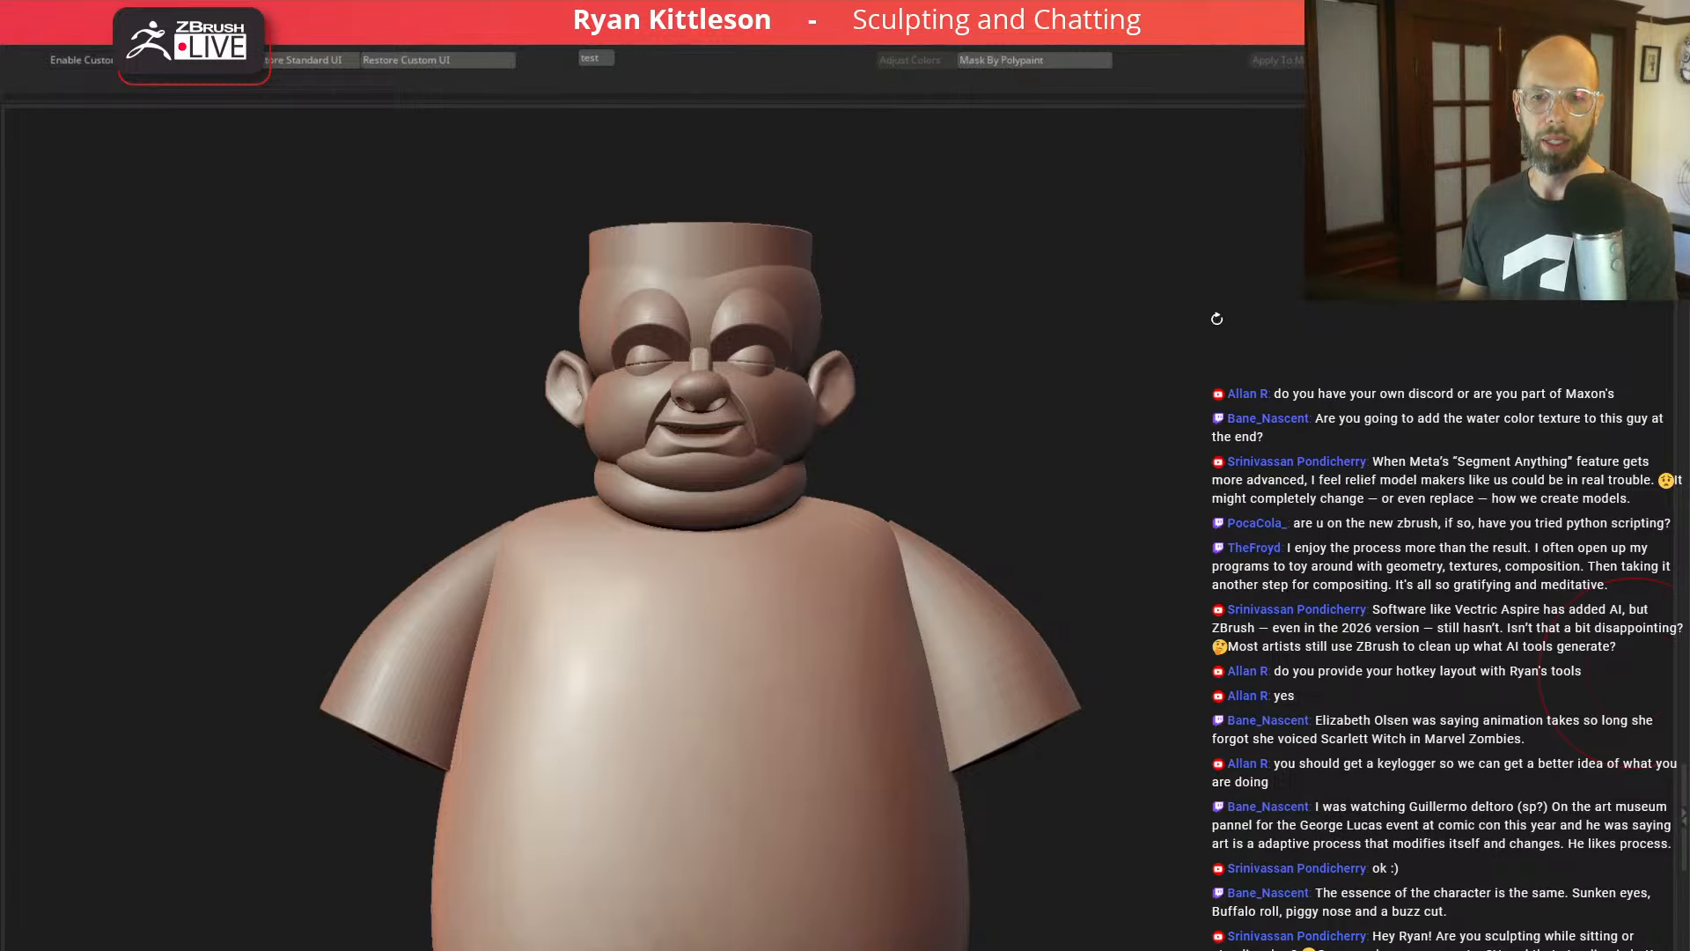
pyautogui.moveTo(1217, 320)
pyautogui.mouseDown()
pyautogui.moveTo(1132, 313)
pyautogui.moveTo(1232, 327)
pyautogui.mouseUp()
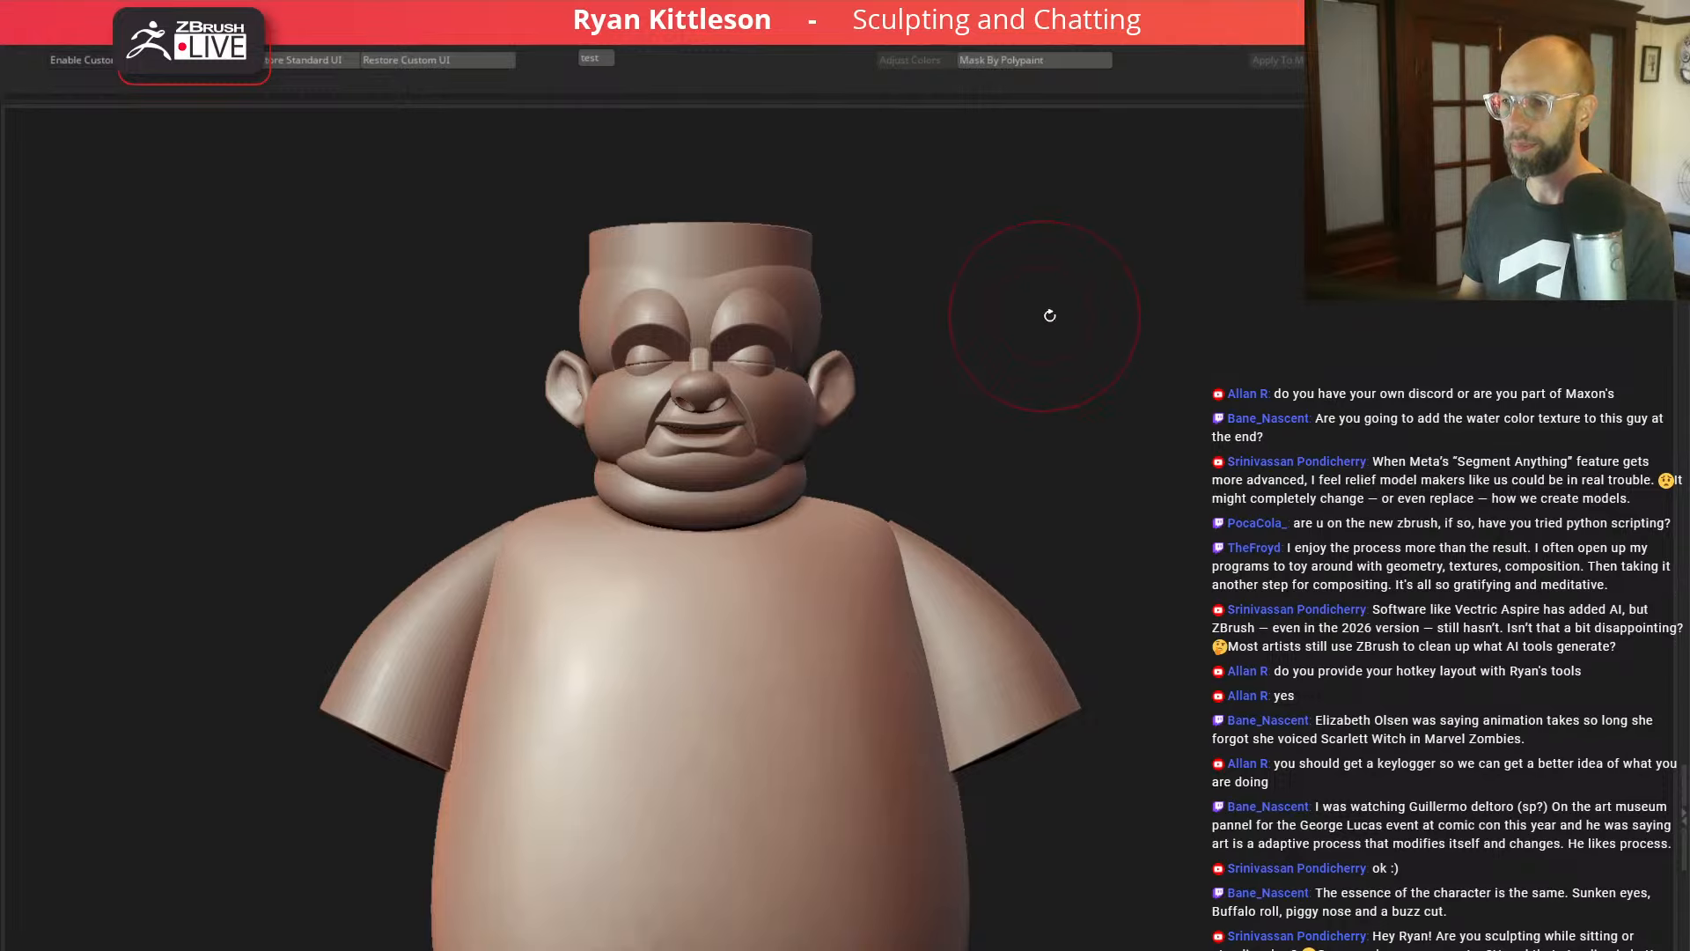
pyautogui.moveTo(1049, 315); pyautogui.dragTo(1082, 312)
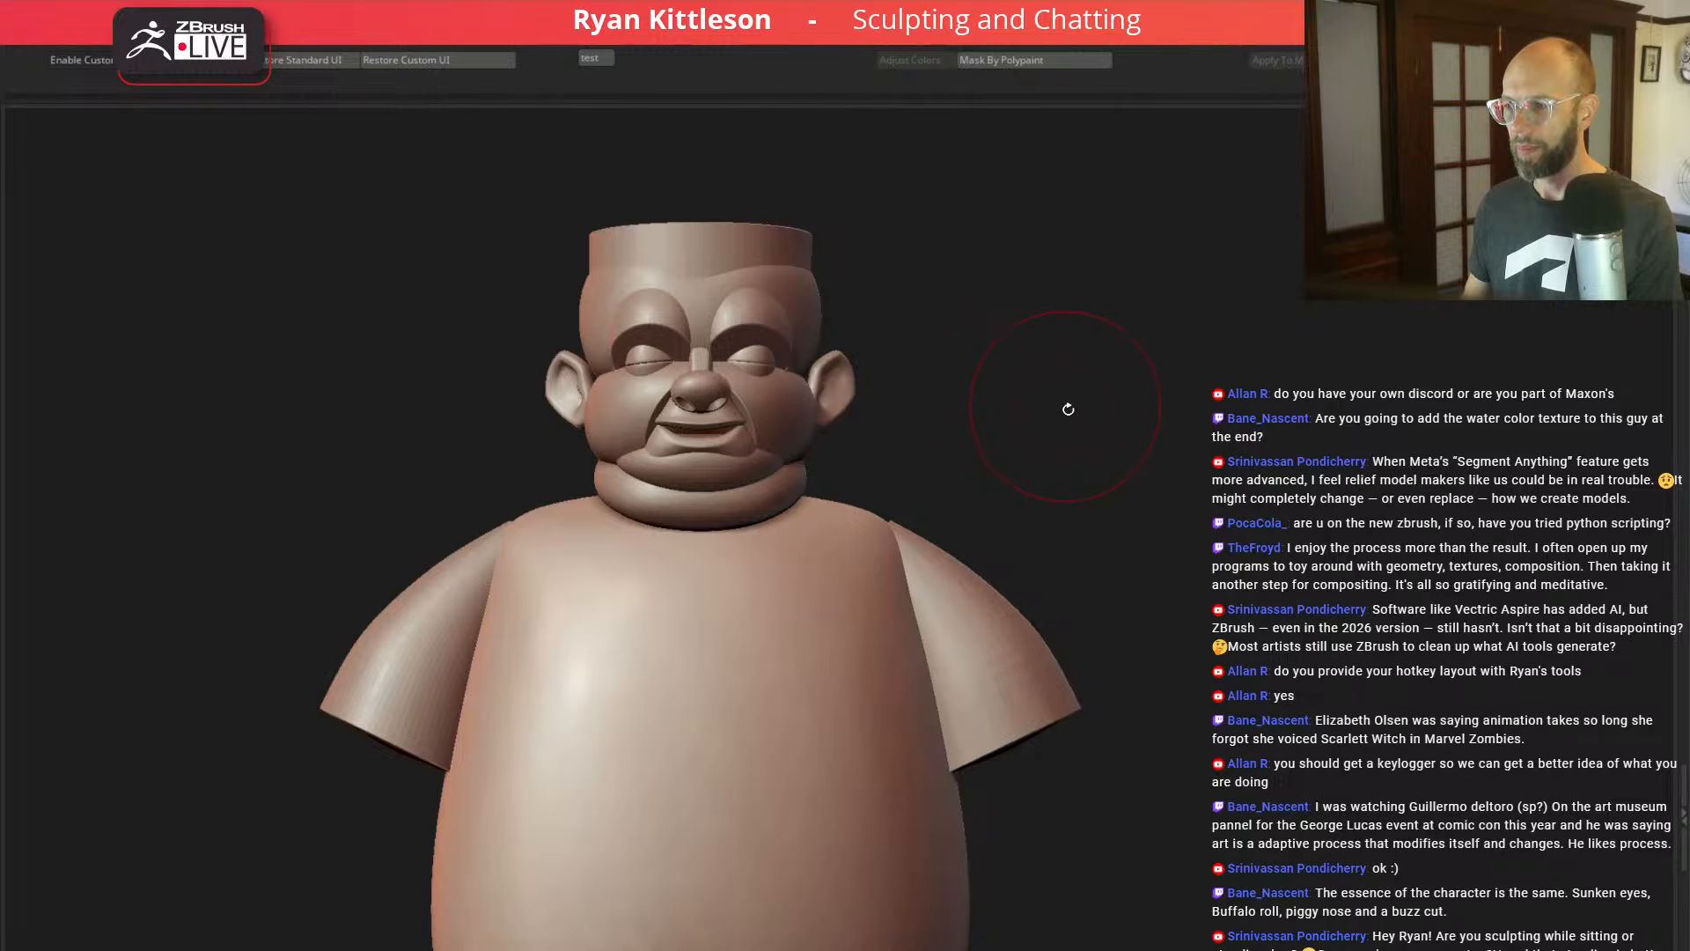
pyautogui.moveTo(1068, 408)
pyautogui.keyDown('alt'); pyautogui.mouseDown()
pyautogui.moveTo(925, 354)
pyautogui.moveTo(884, 375)
pyautogui.moveTo(938, 397)
pyautogui.moveTo(876, 403)
pyautogui.moveTo(869, 370)
pyautogui.moveTo(1049, 529)
pyautogui.mouseUp(); pyautogui.keyUp('alt')
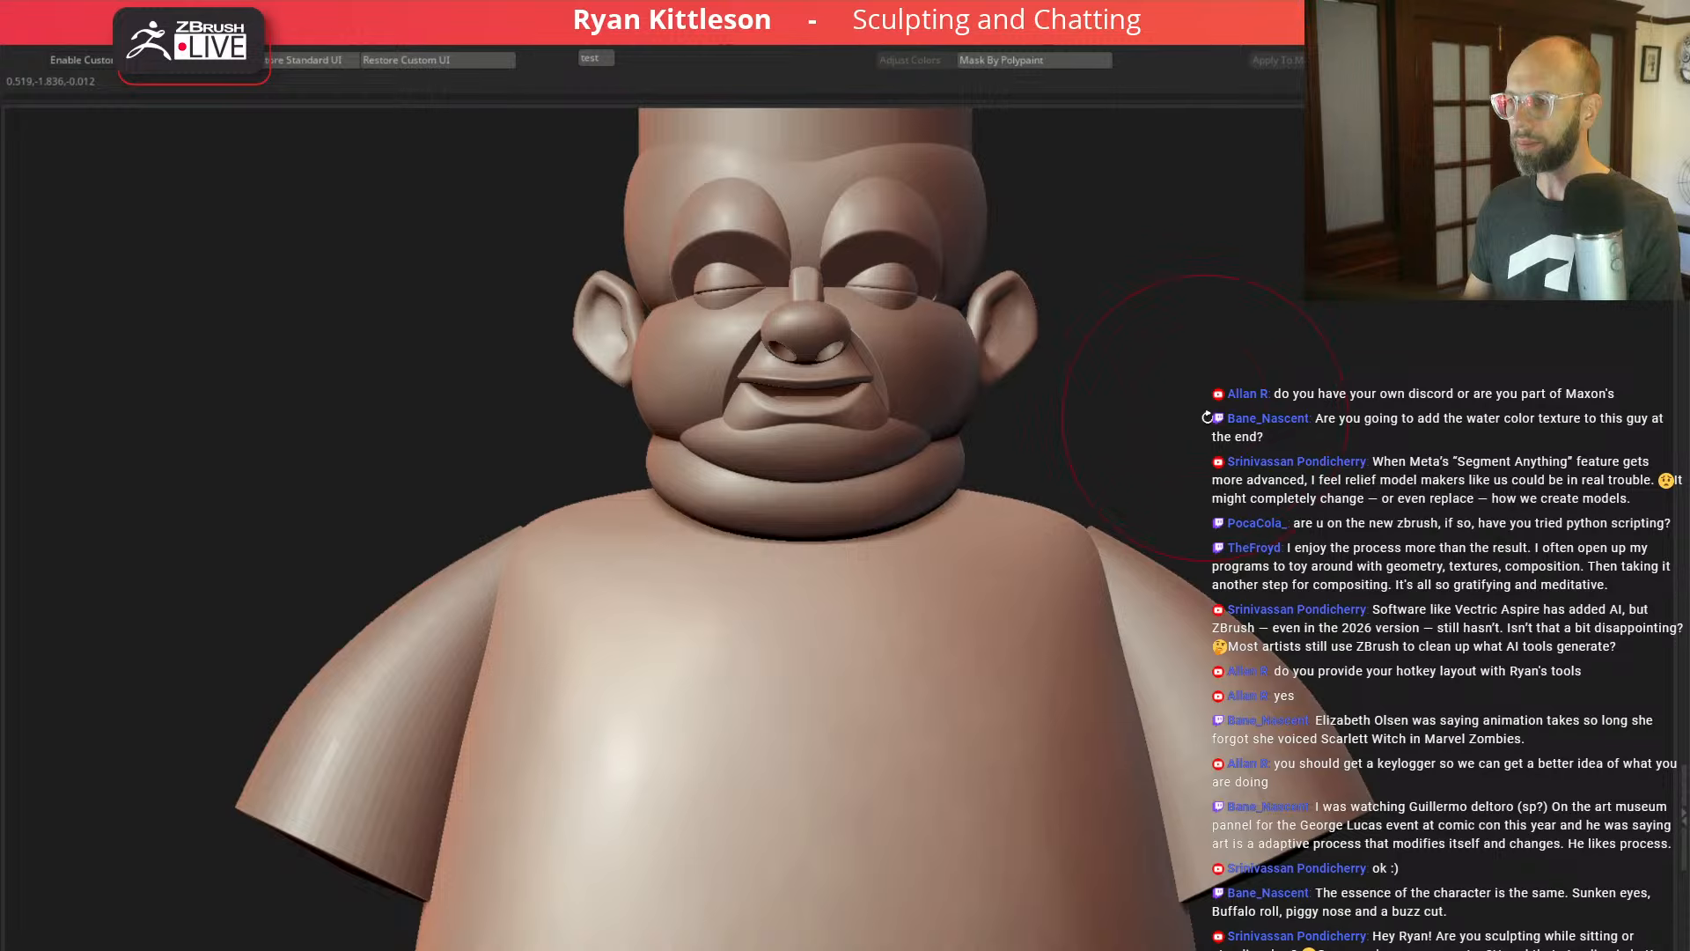
pyautogui.keyDown('alt'); pyautogui.moveTo(1208, 417); pyautogui.dragTo(906, 404); pyautogui.keyUp('alt')
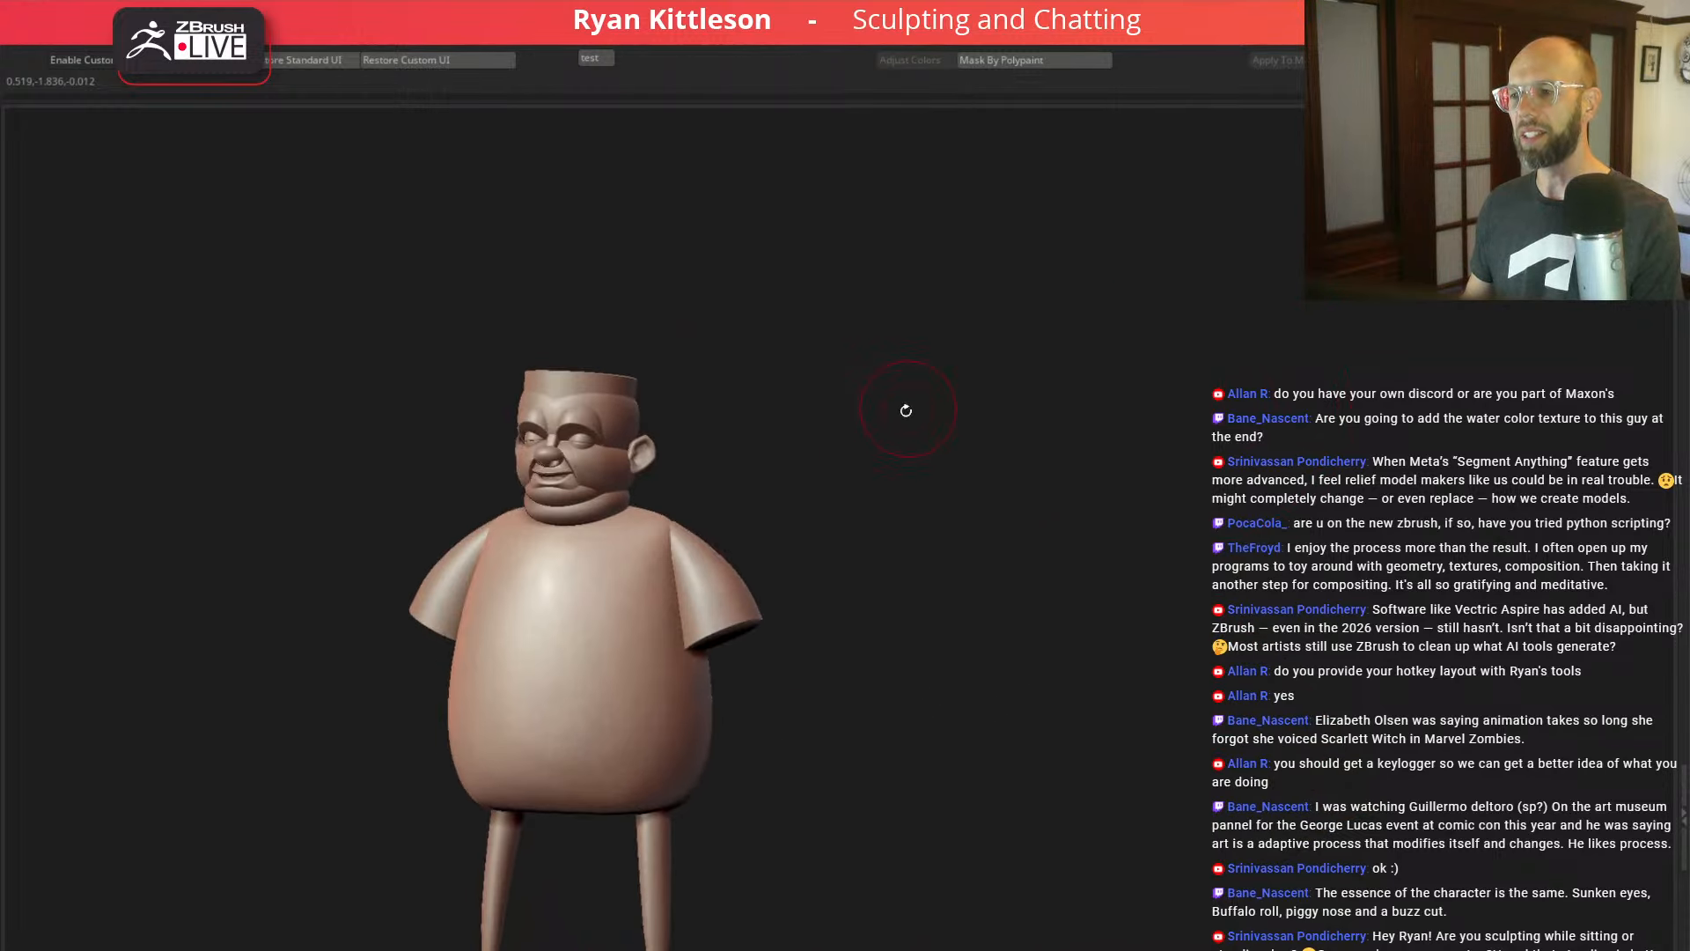
pyautogui.moveTo(759, 449)
pyautogui.keyDown('alt'); pyautogui.mouseDown()
pyautogui.moveTo(821, 466)
pyautogui.moveTo(1007, 392)
pyautogui.mouseUp(); pyautogui.keyUp('alt')
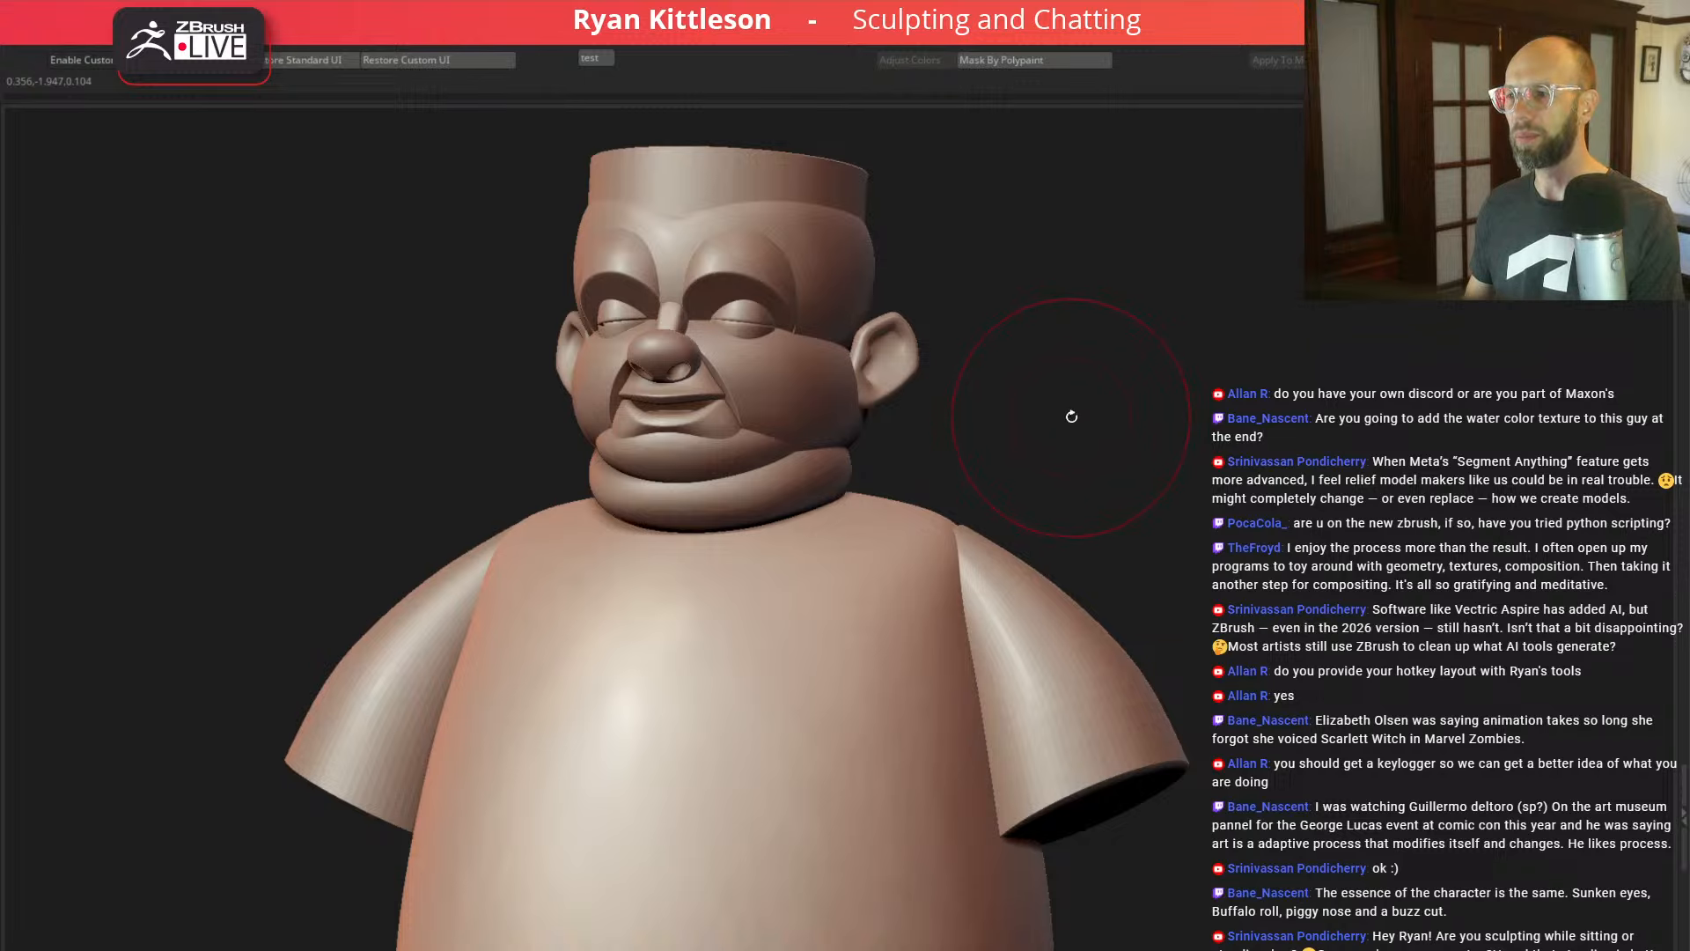
pyautogui.keyDown('alt'); pyautogui.moveTo(1063, 415); pyautogui.dragTo(1103, 373); pyautogui.keyUp('alt')
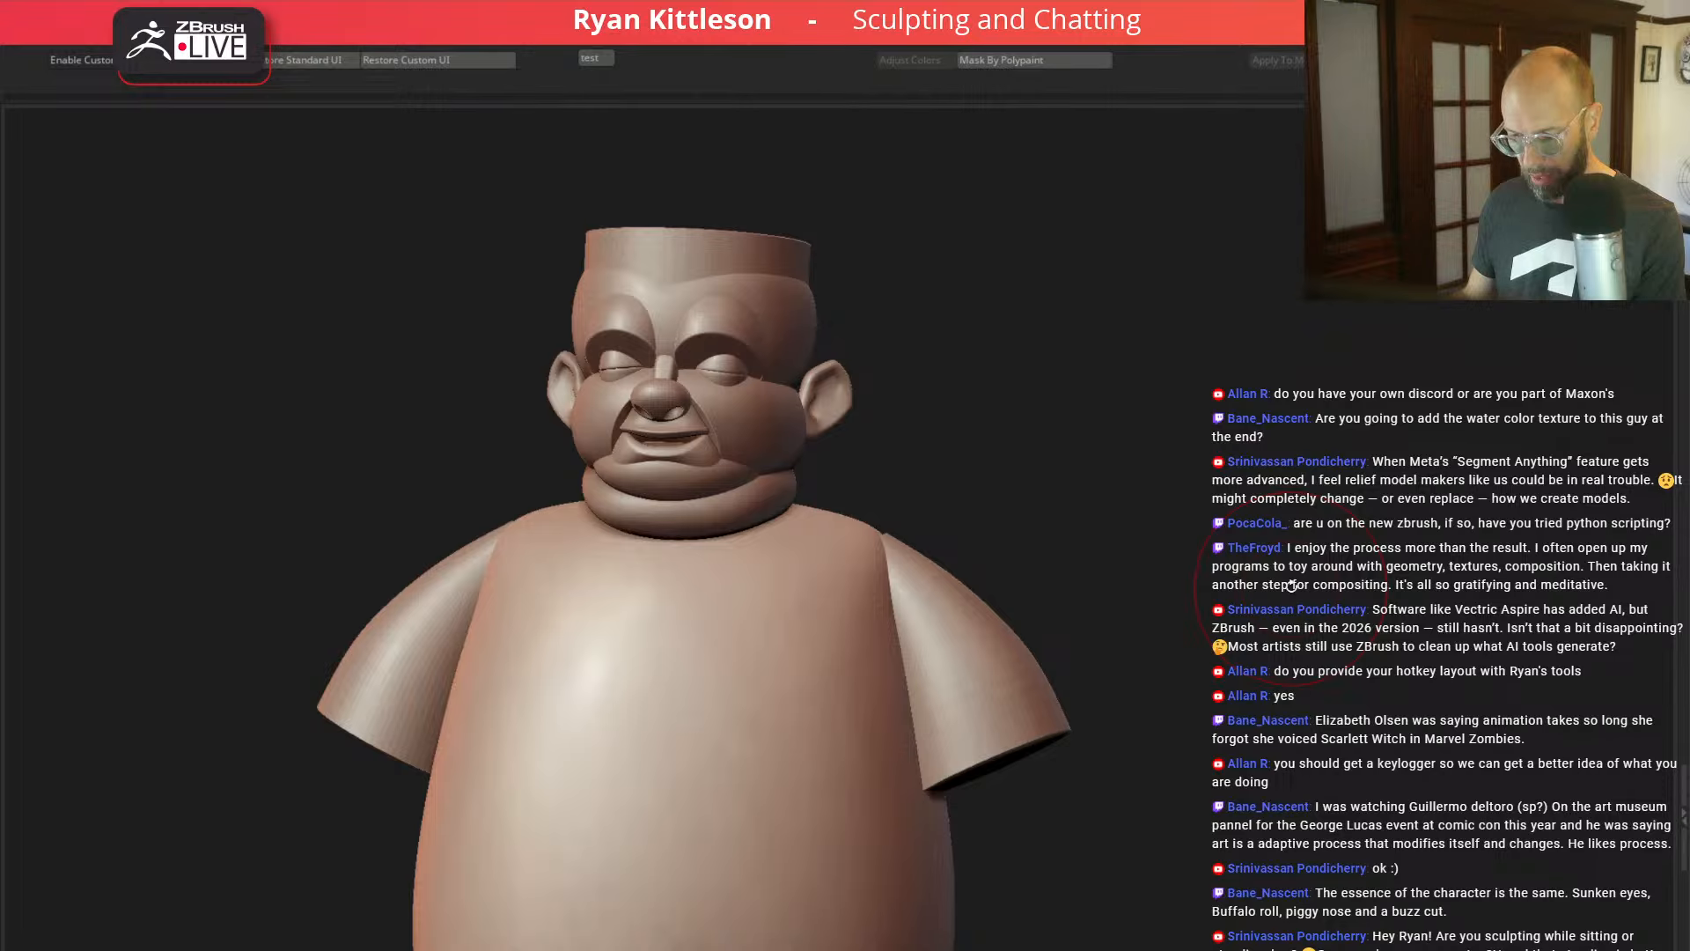
pyautogui.moveTo(1264, 598); pyautogui.dragTo(1137, 427)
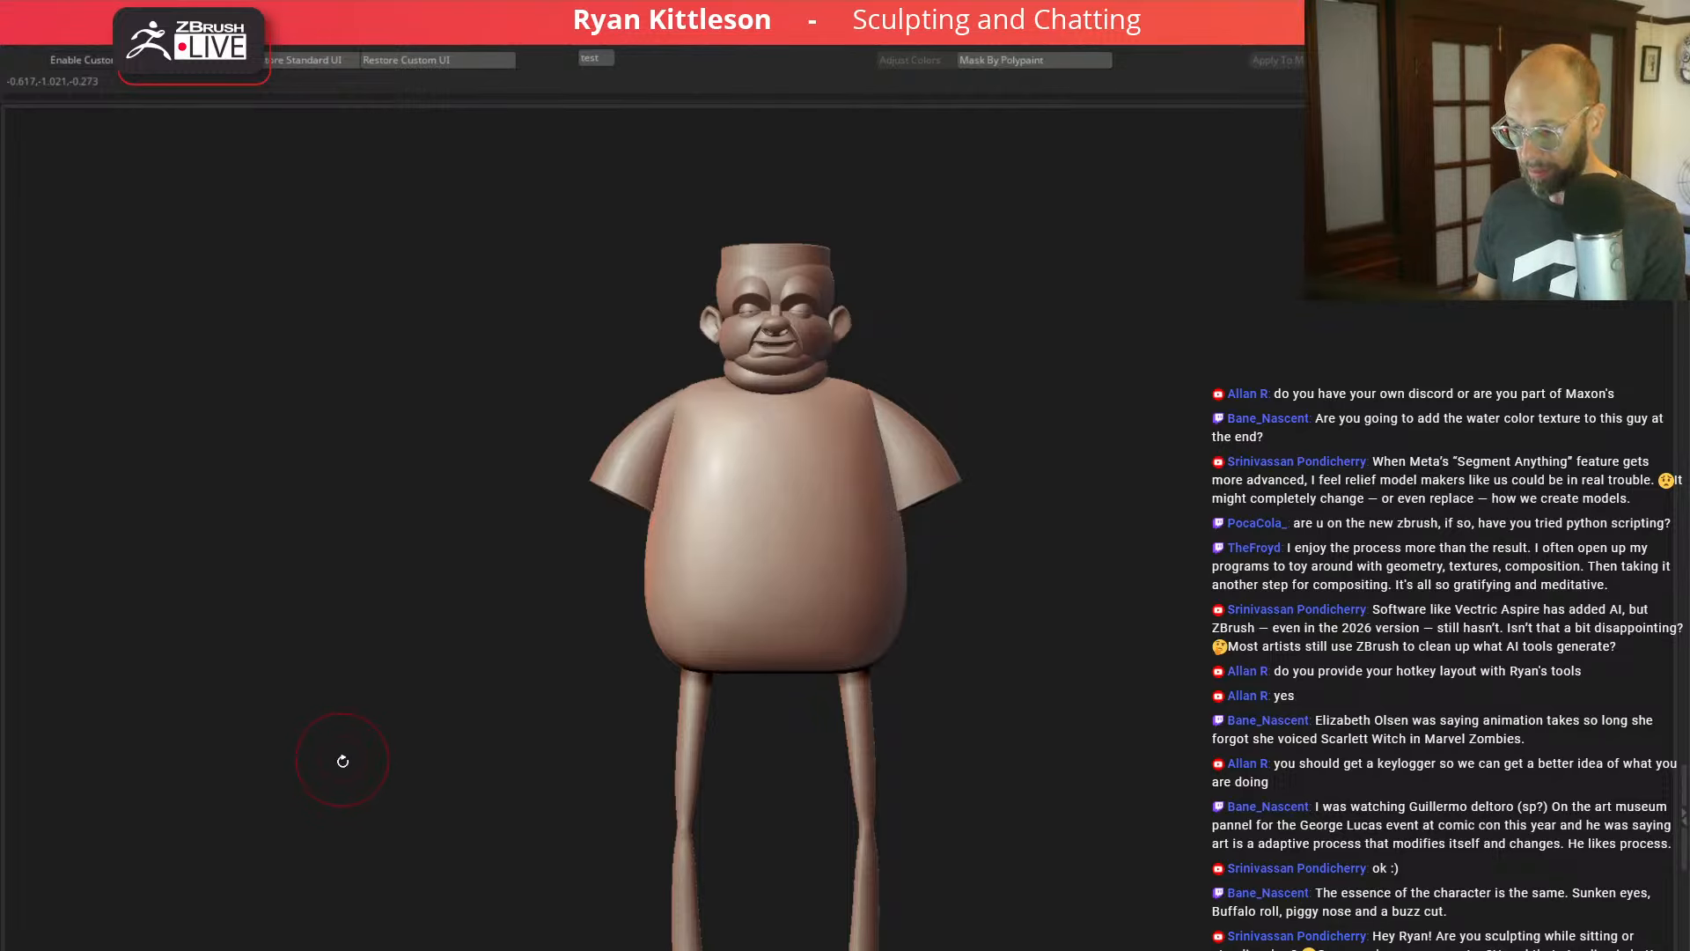
# Step: Duplicate the leg pair as an arm subtool and fit the copy under the sleeves, tilted outward and scaled down
pyautogui.keyDown('alt'); pyautogui.moveTo(1197, 680); pyautogui.dragTo(1182, 513); pyautogui.keyUp('alt')
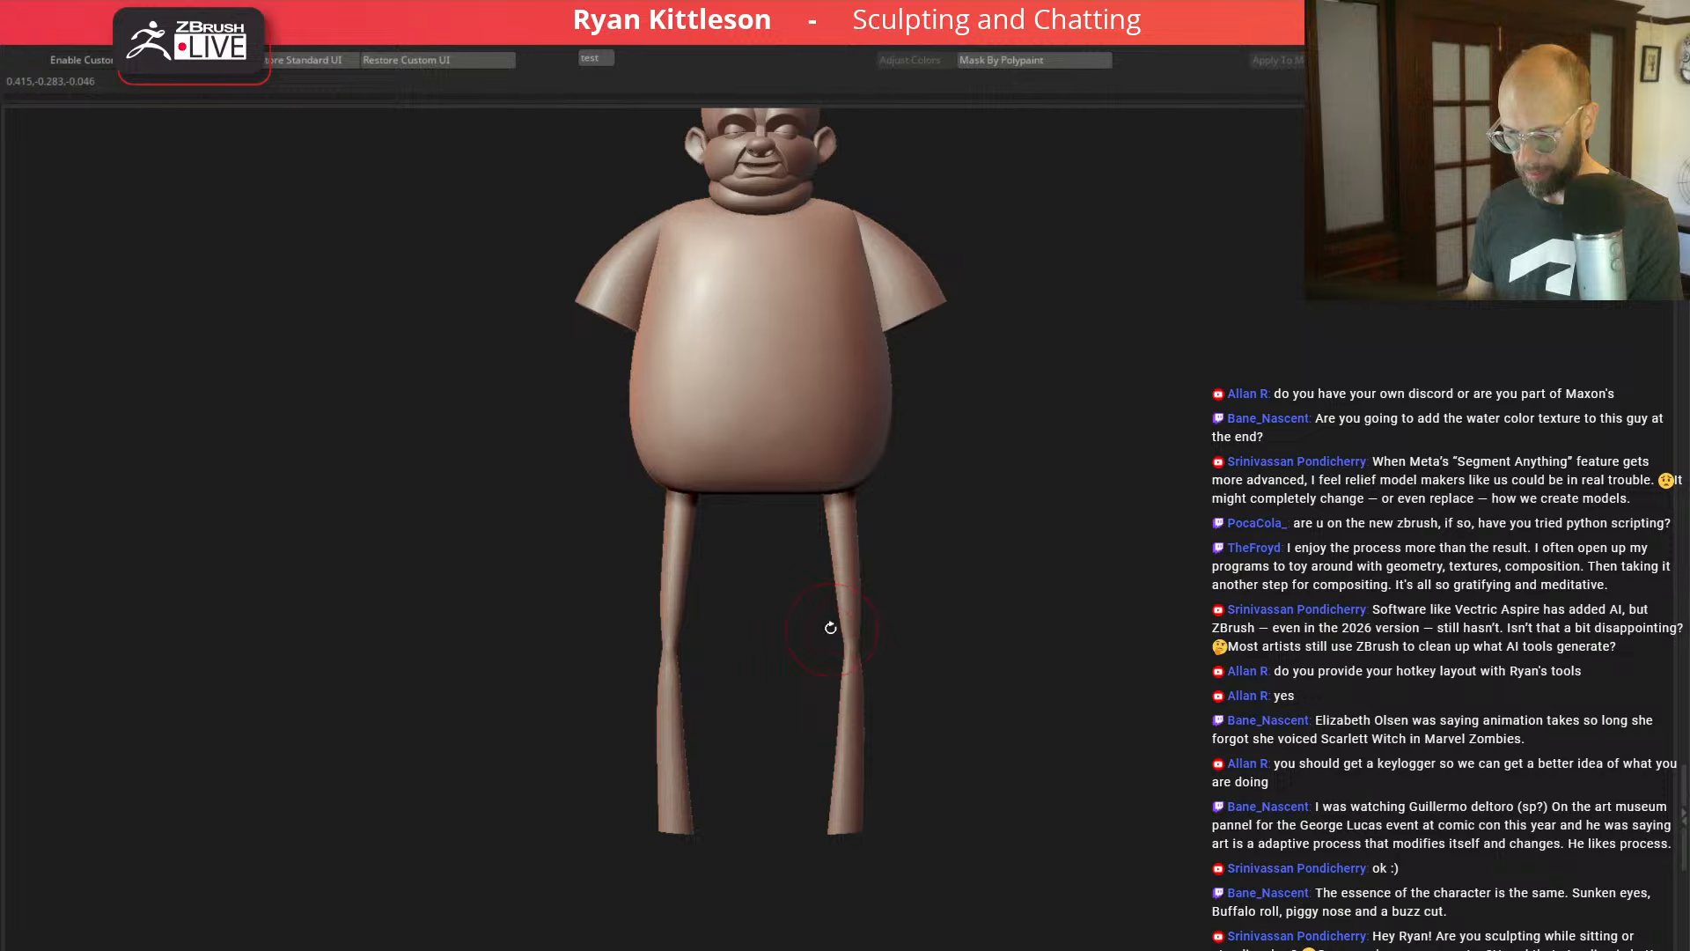
pyautogui.keyDown('alt'); pyautogui.click(669, 607); pyautogui.keyUp('alt')
pyautogui.press('w')
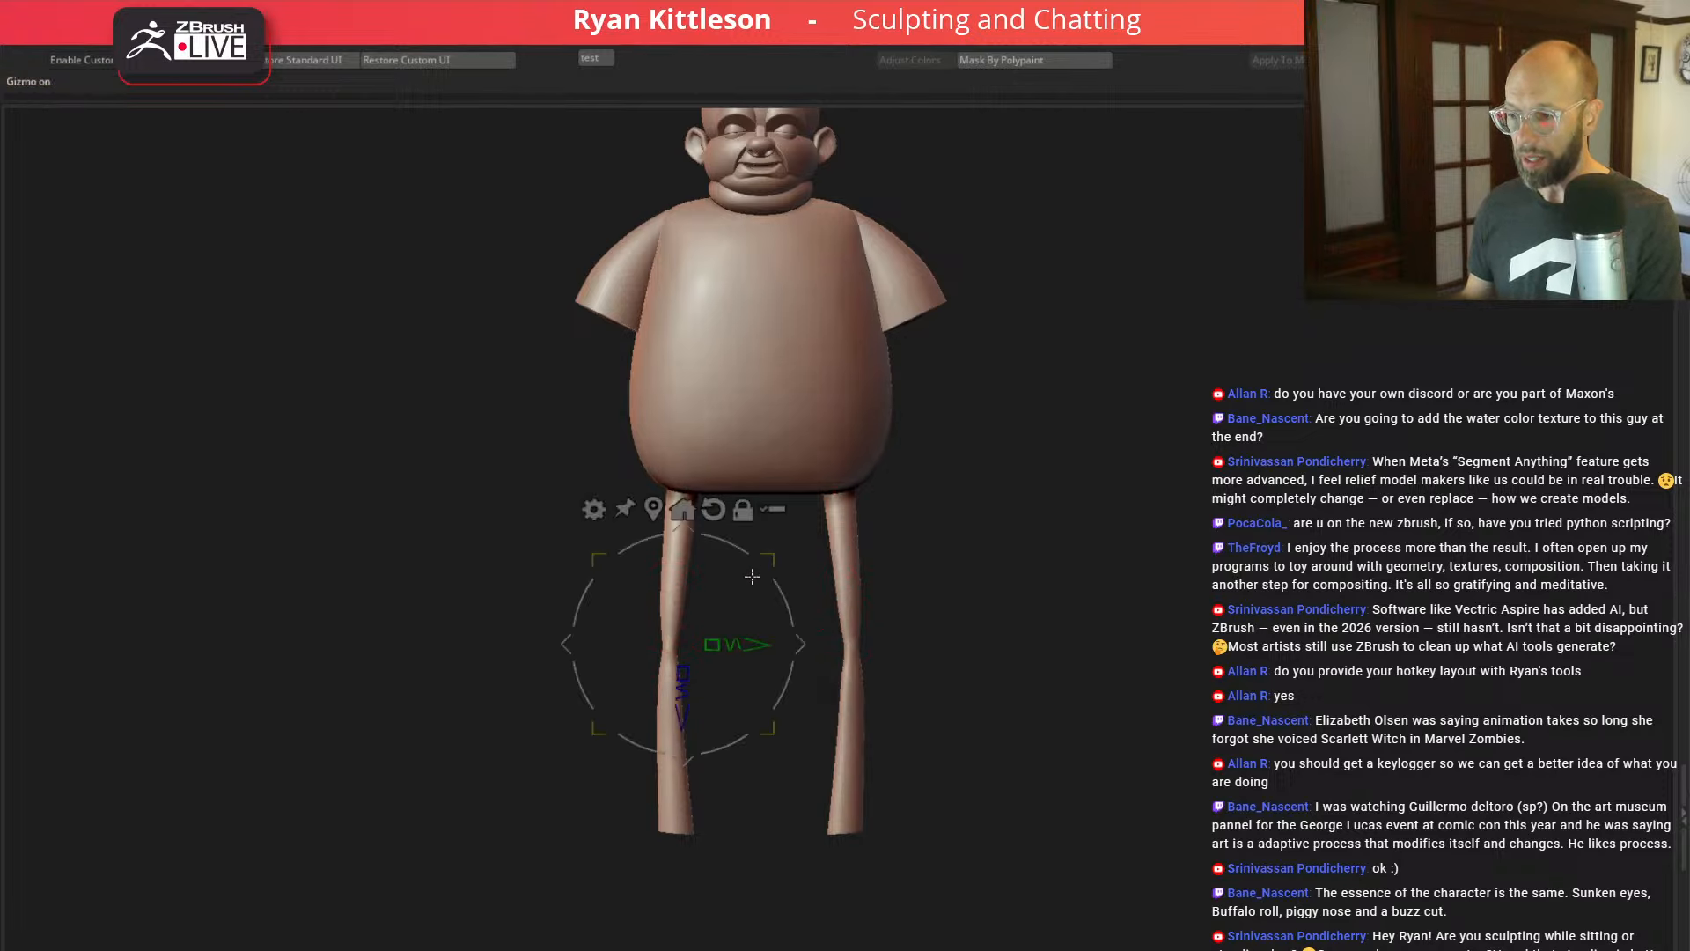
pyautogui.keyDown('alt'); pyautogui.click(860, 700); pyautogui.keyUp('alt')
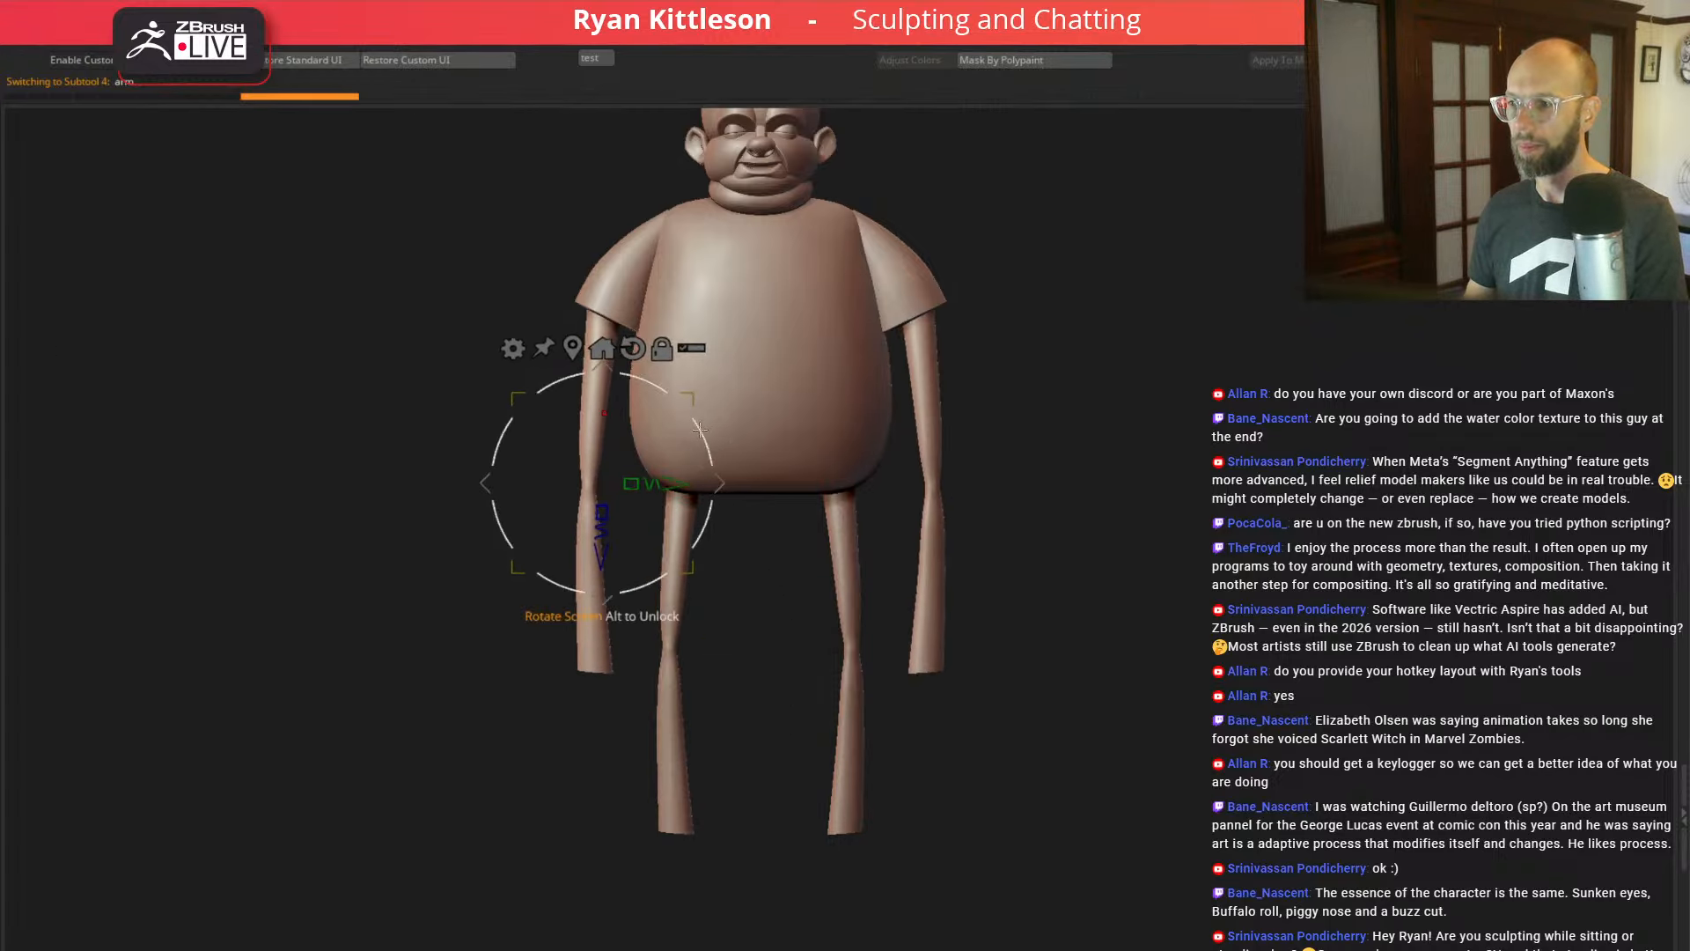
pyautogui.moveTo(699, 429); pyautogui.dragTo(746, 268)
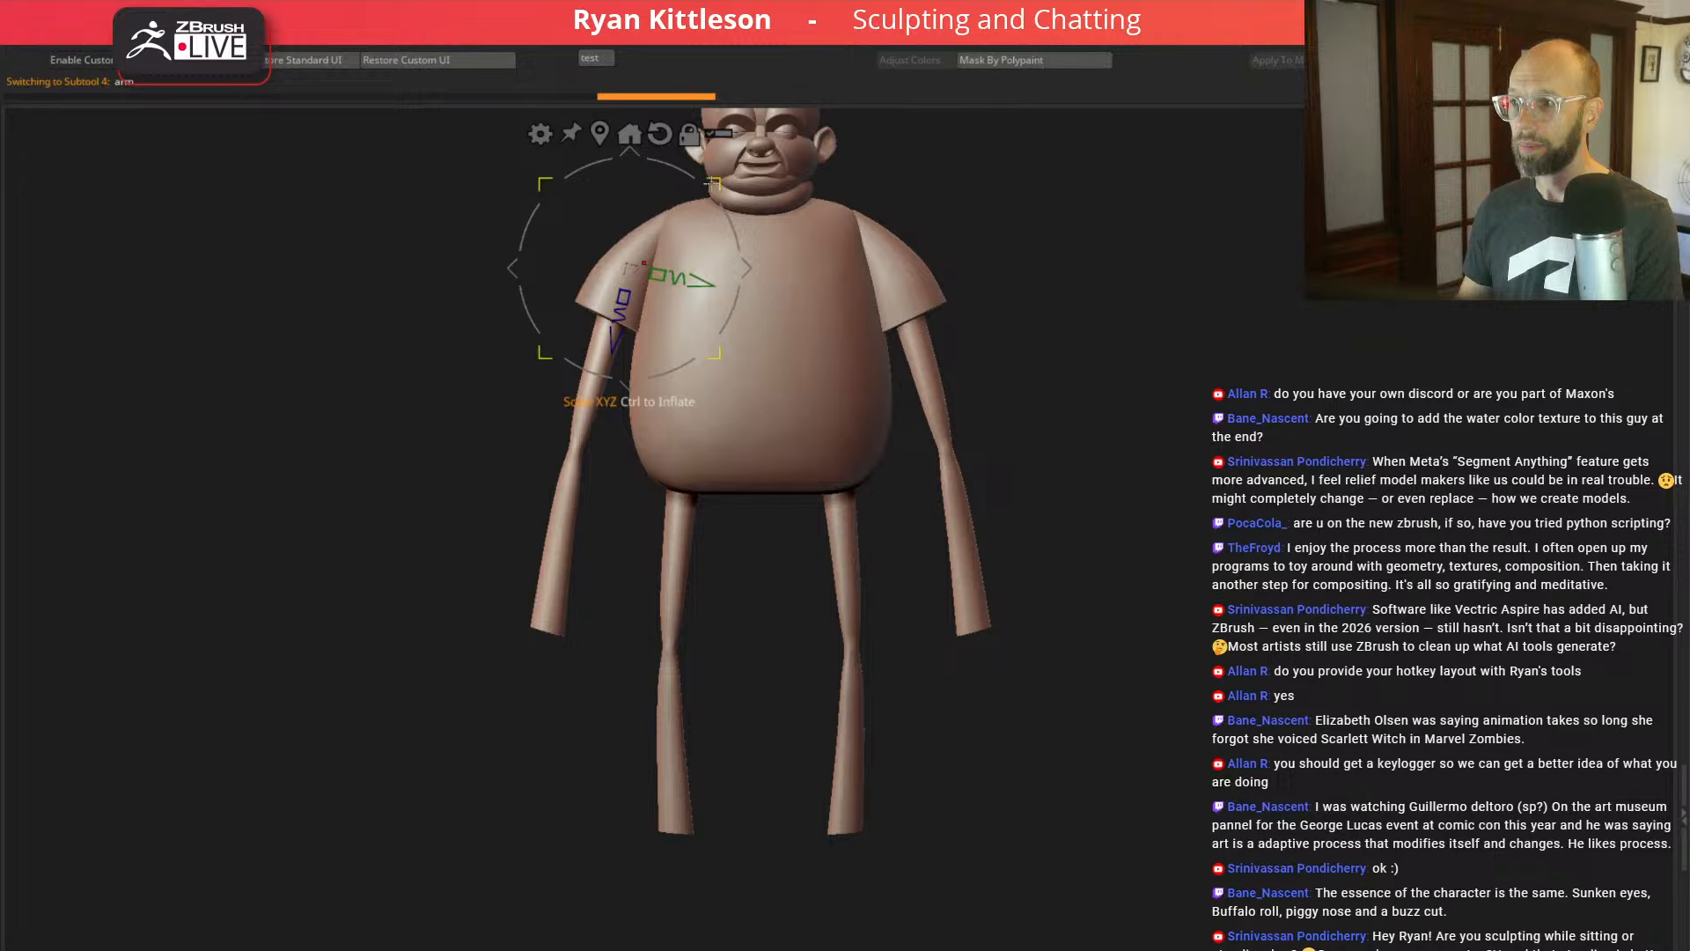
pyautogui.moveTo(712, 184); pyautogui.dragTo(698, 198)
# Step: Rotate the arms forward in side view and seat their upper ends inside the sleeves
pyautogui.moveTo(449, 403); pyautogui.dragTo(562, 412)
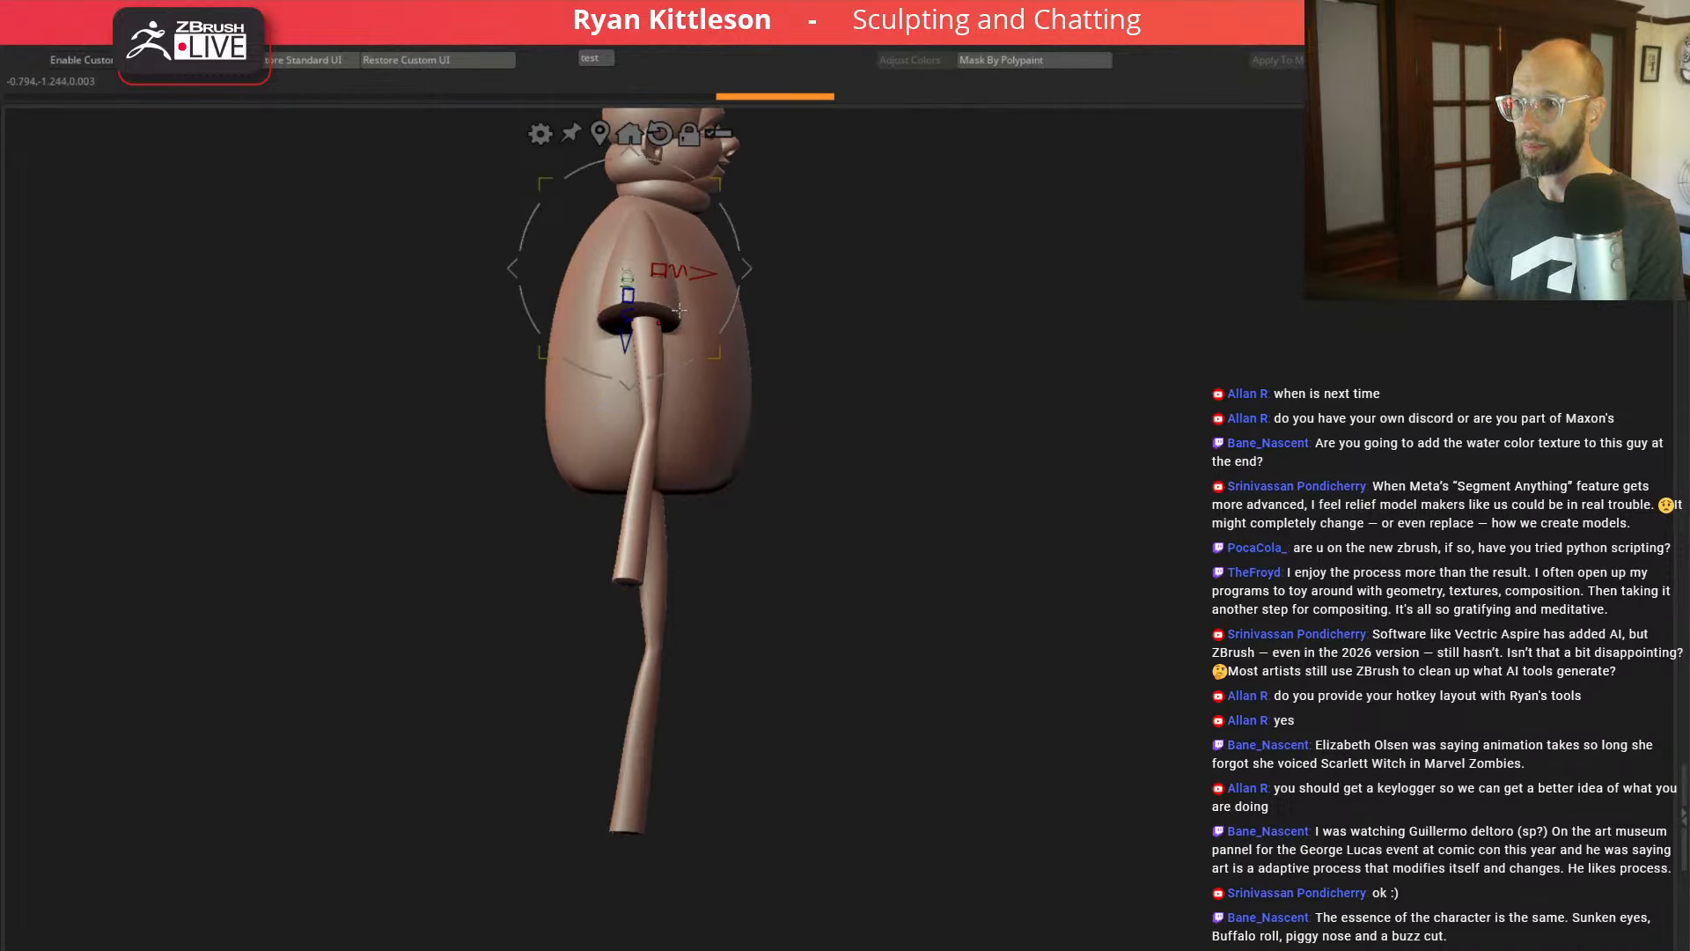
pyautogui.keyDown('alt'); pyautogui.click(644, 421); pyautogui.keyUp('alt')
pyautogui.keyDown('alt'); pyautogui.click(656, 391); pyautogui.keyUp('alt')
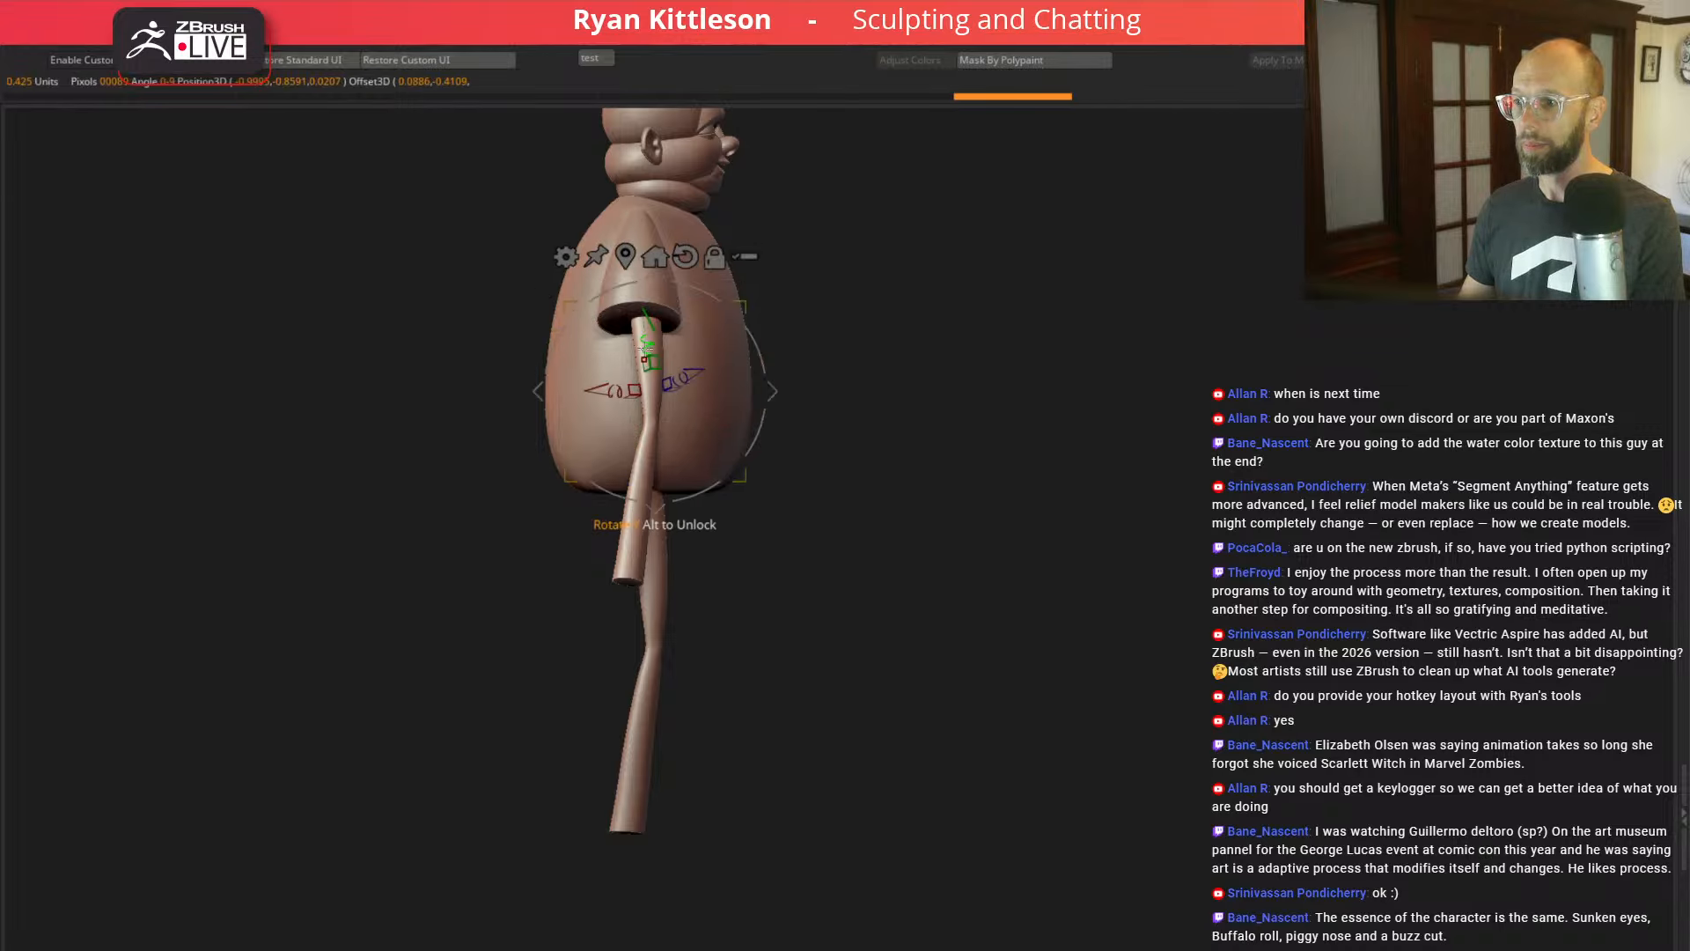
pyautogui.moveTo(646, 347); pyautogui.dragTo(493, 379)
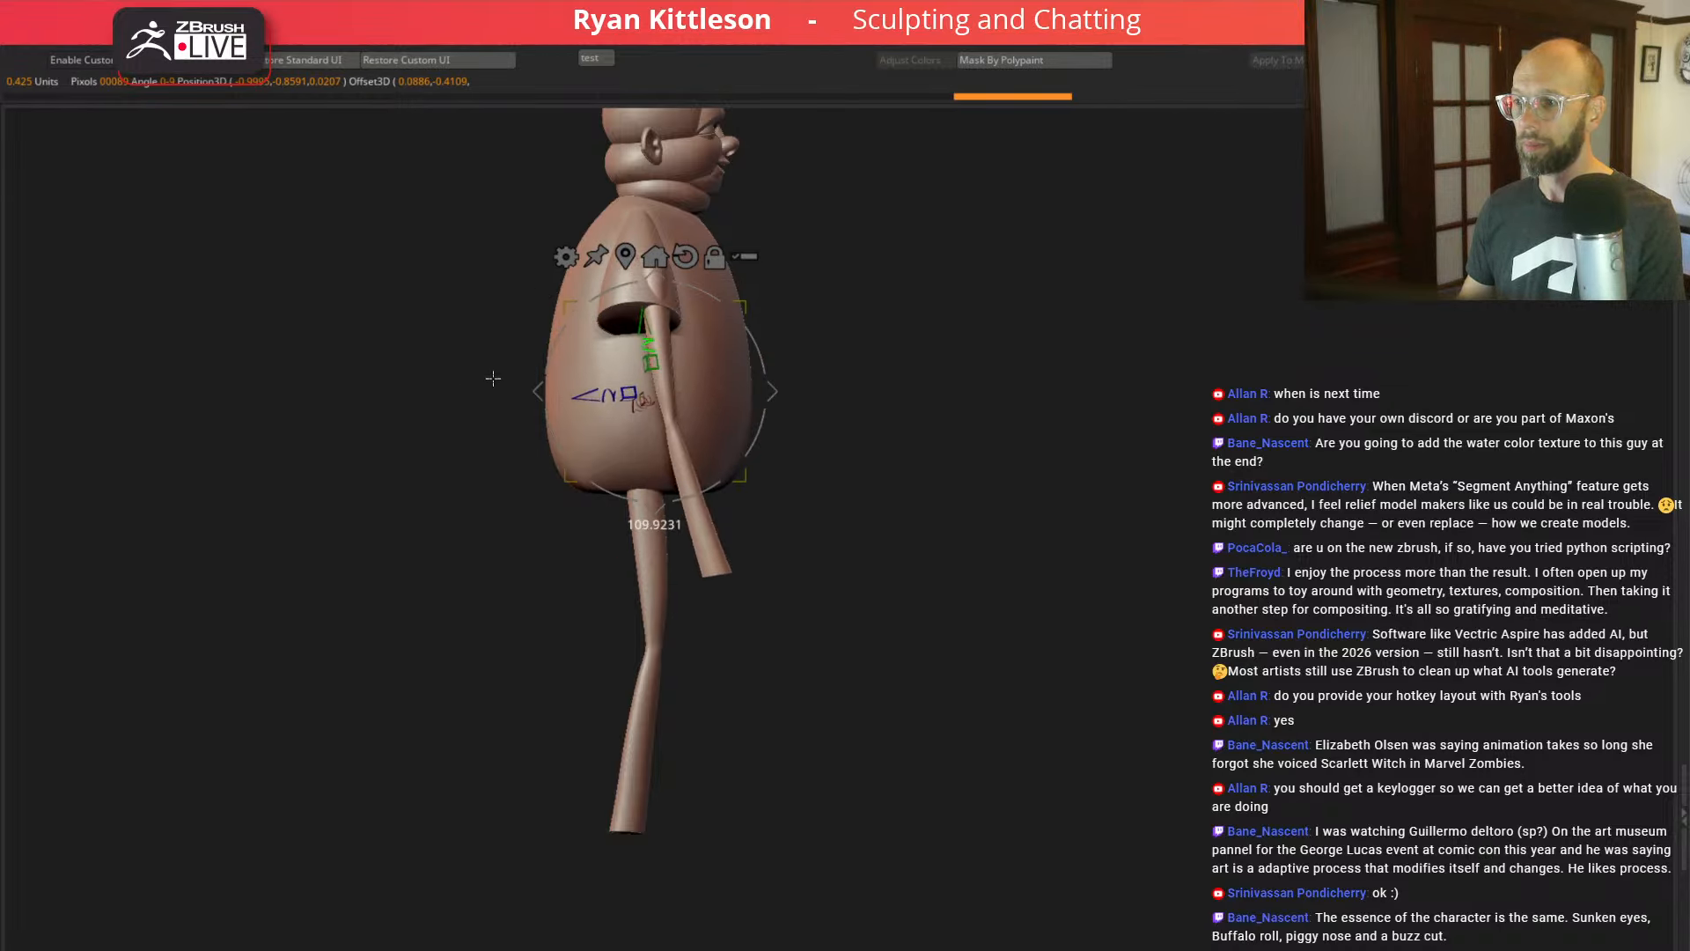
pyautogui.moveTo(880, 363); pyautogui.dragTo(789, 360)
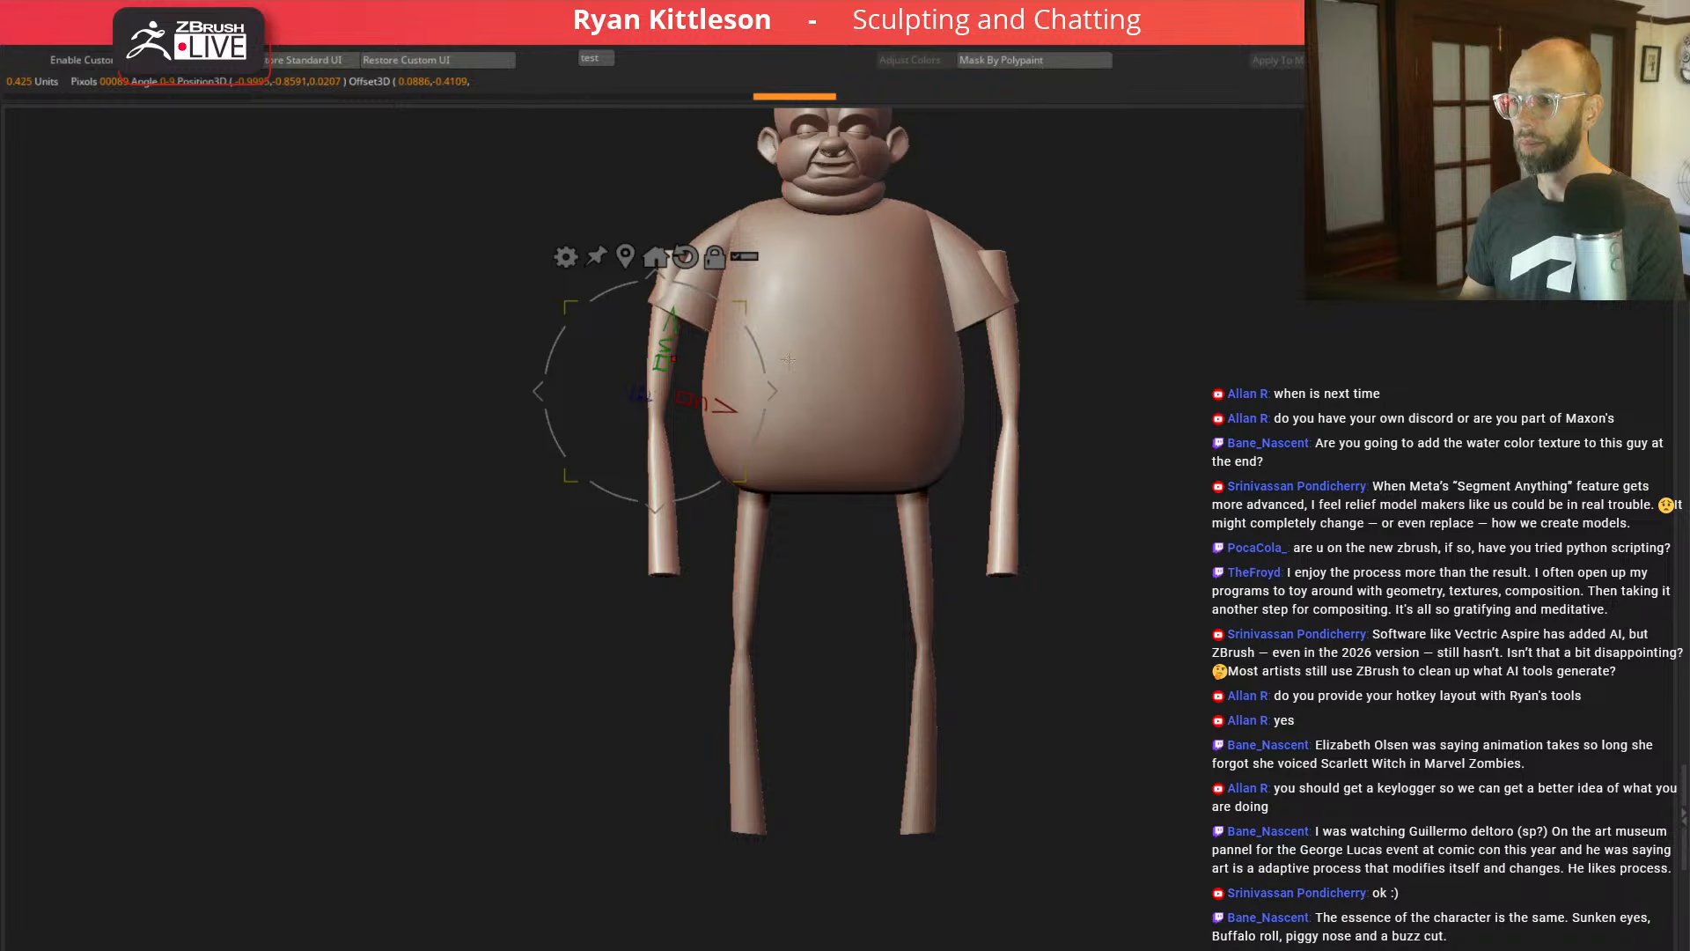
pyautogui.moveTo(552, 431); pyautogui.dragTo(621, 404)
pyautogui.moveTo(784, 385); pyautogui.dragTo(764, 387)
pyautogui.moveTo(951, 357); pyautogui.dragTo(879, 364)
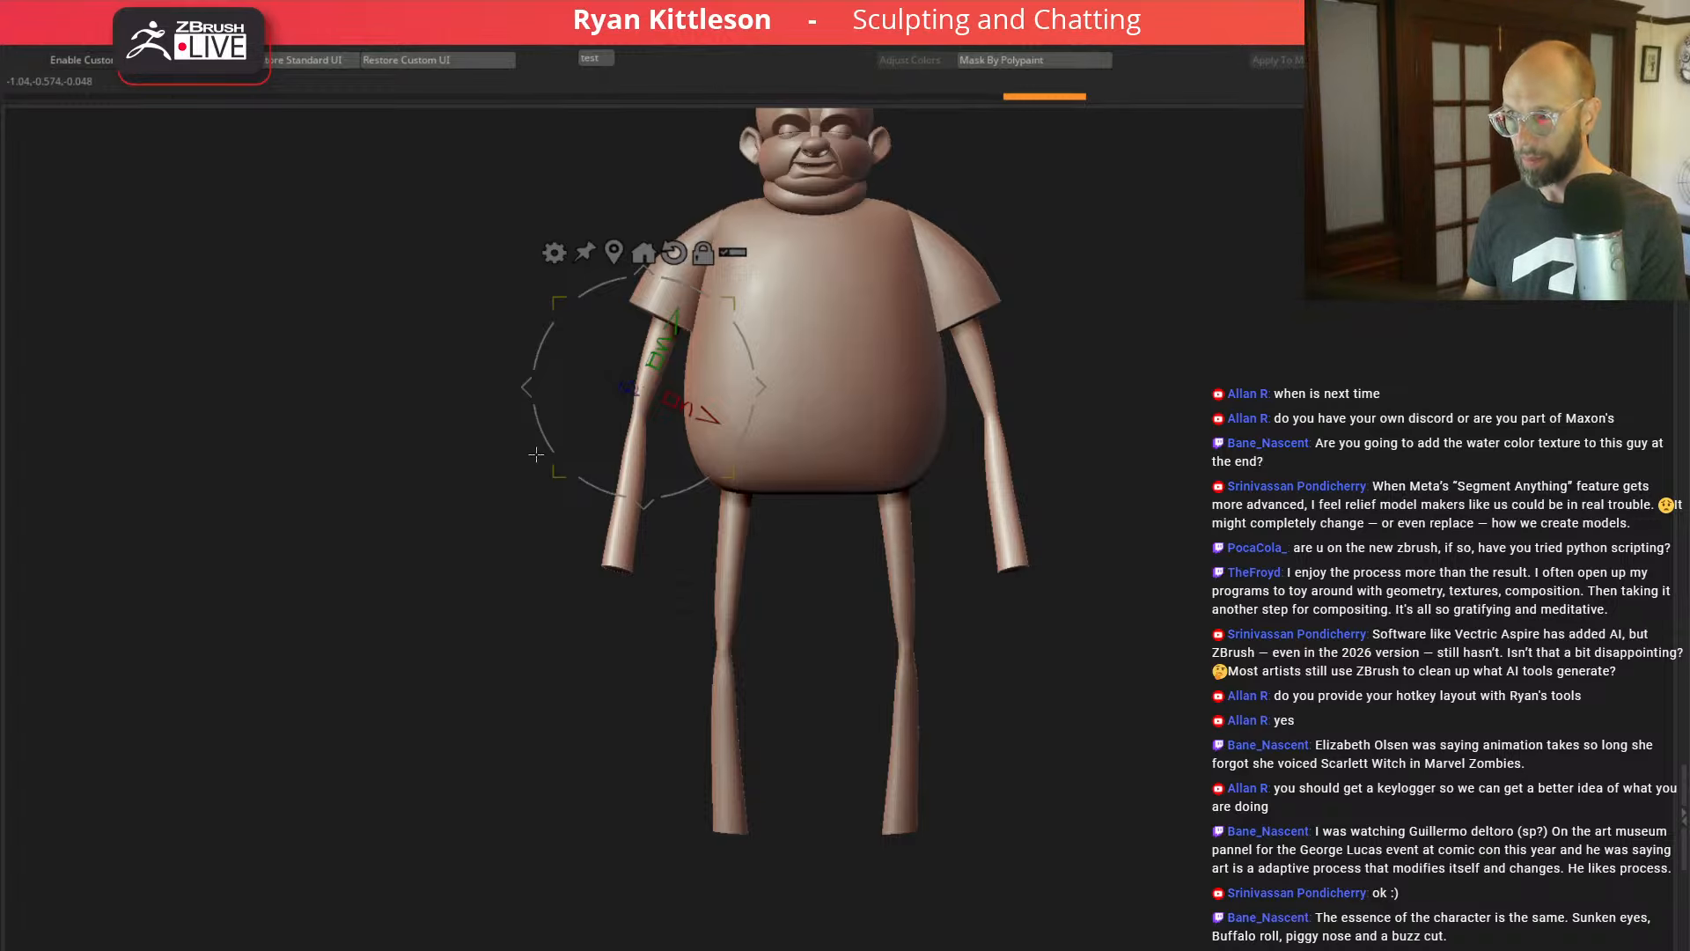
# Step: Isolate the arms to flip them end for end by about 175 degrees, and refit them in the sleeves
pyautogui.hotkey('alt', 's')
pyautogui.moveTo(747, 351); pyautogui.dragTo(574, 420)
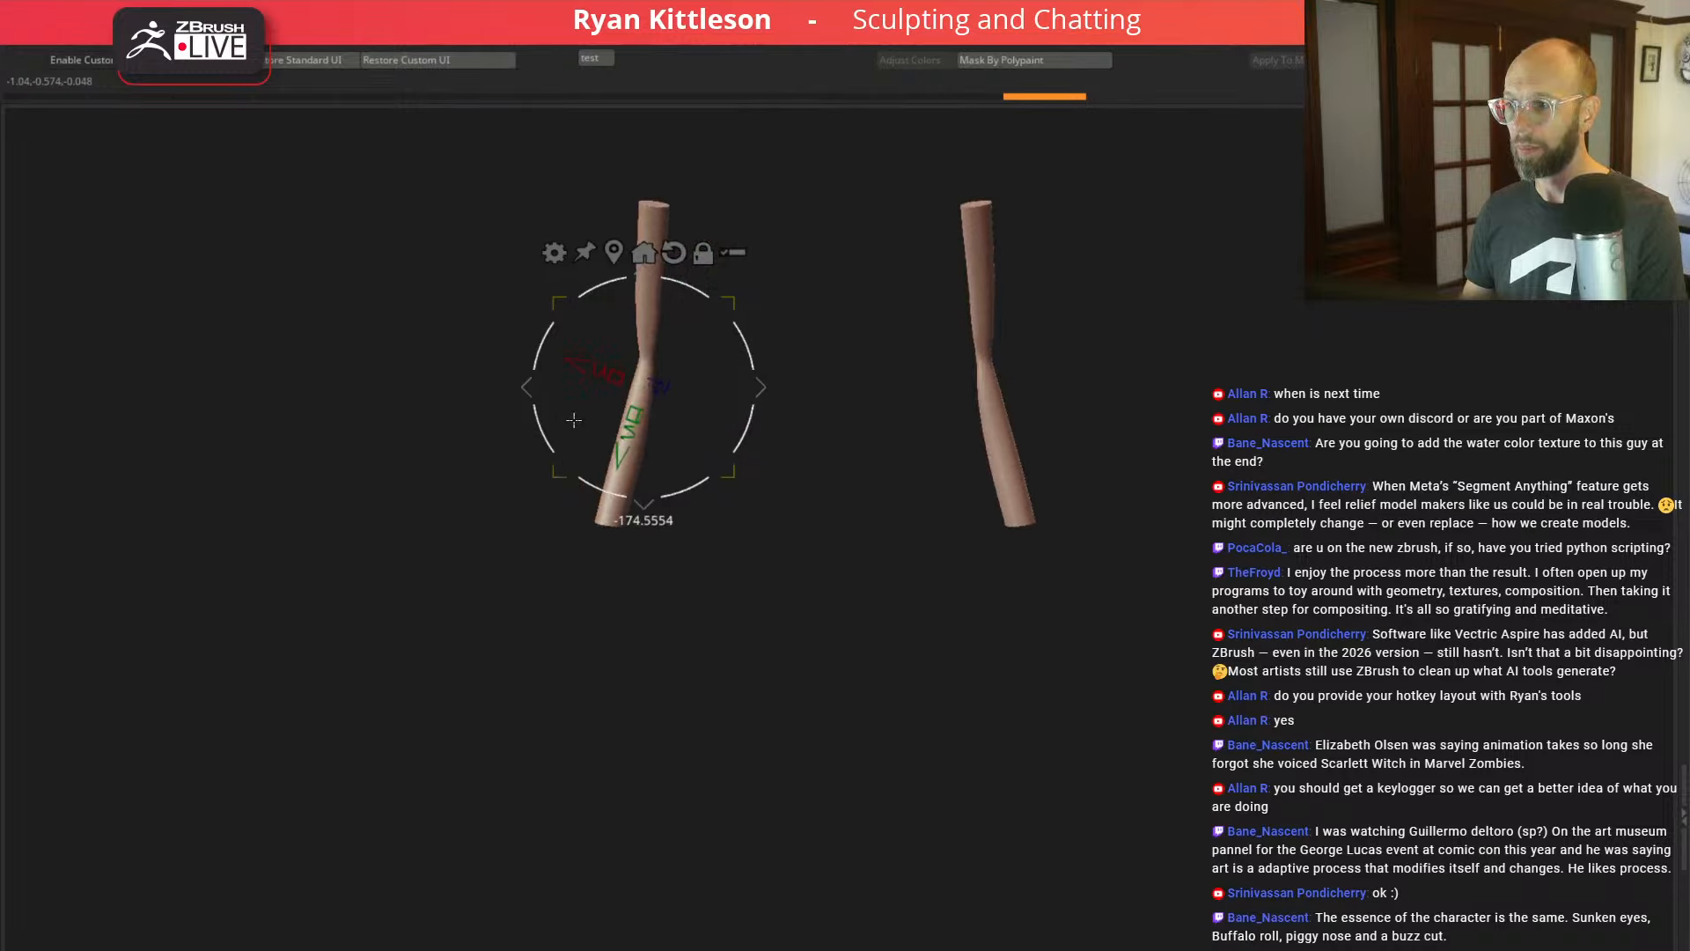
pyautogui.hotkey('alt', 's')
pyautogui.moveTo(450, 455); pyautogui.dragTo(506, 456)
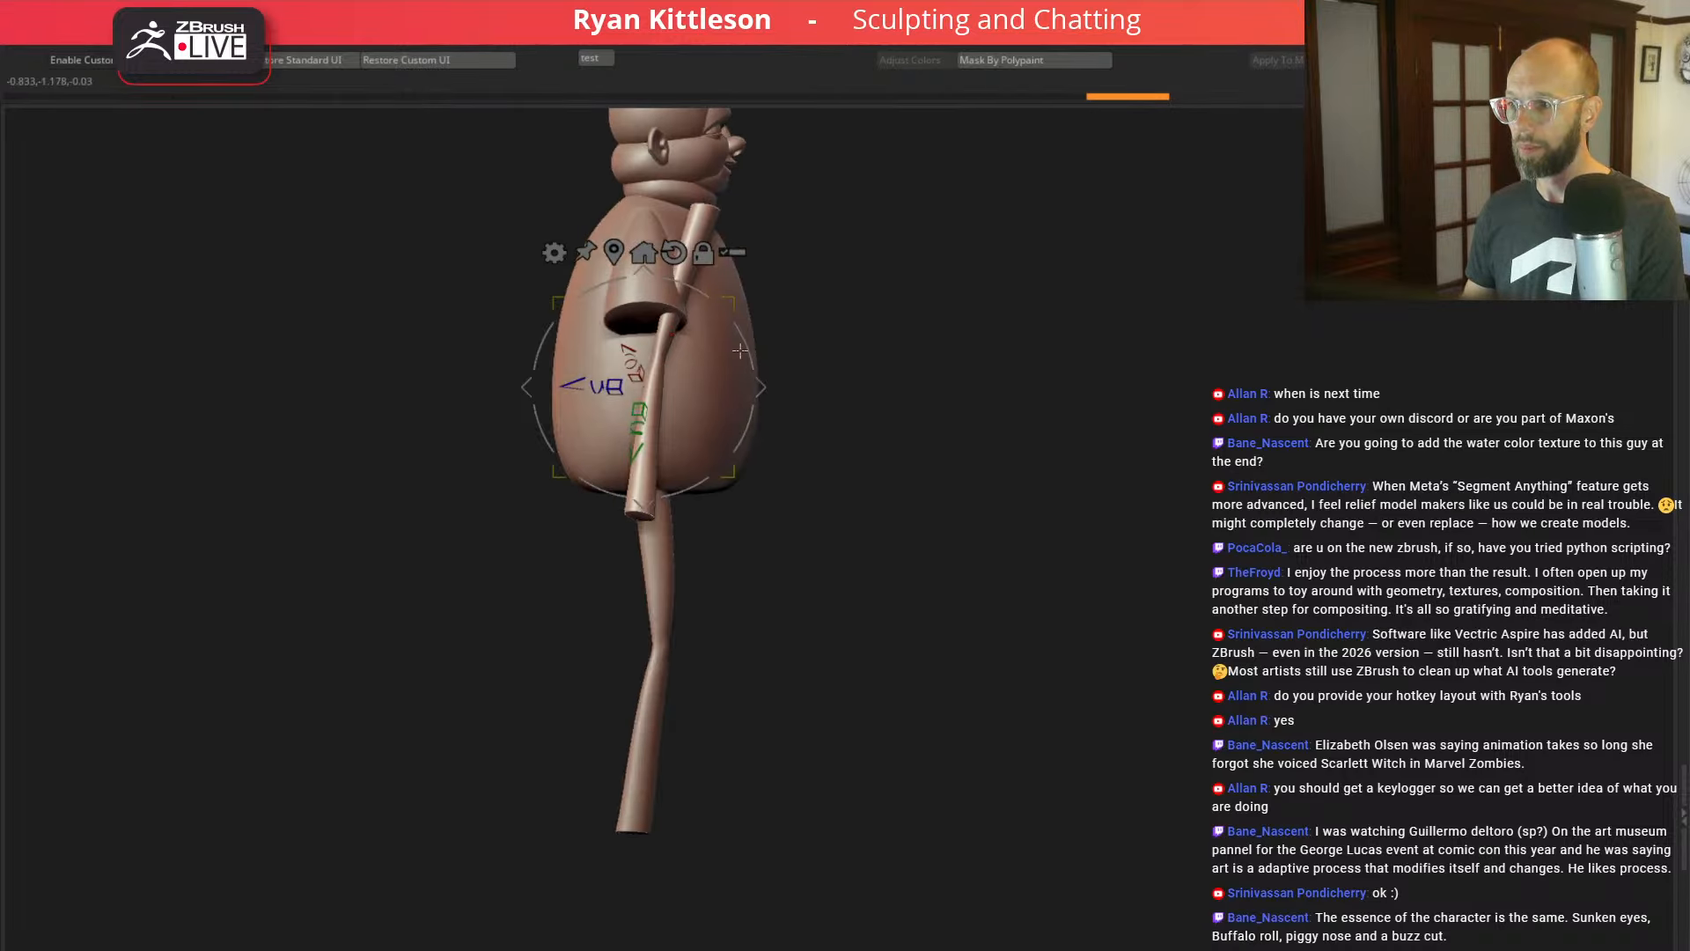
pyautogui.moveTo(741, 350); pyautogui.dragTo(728, 324)
pyautogui.moveTo(788, 382); pyautogui.dragTo(734, 404)
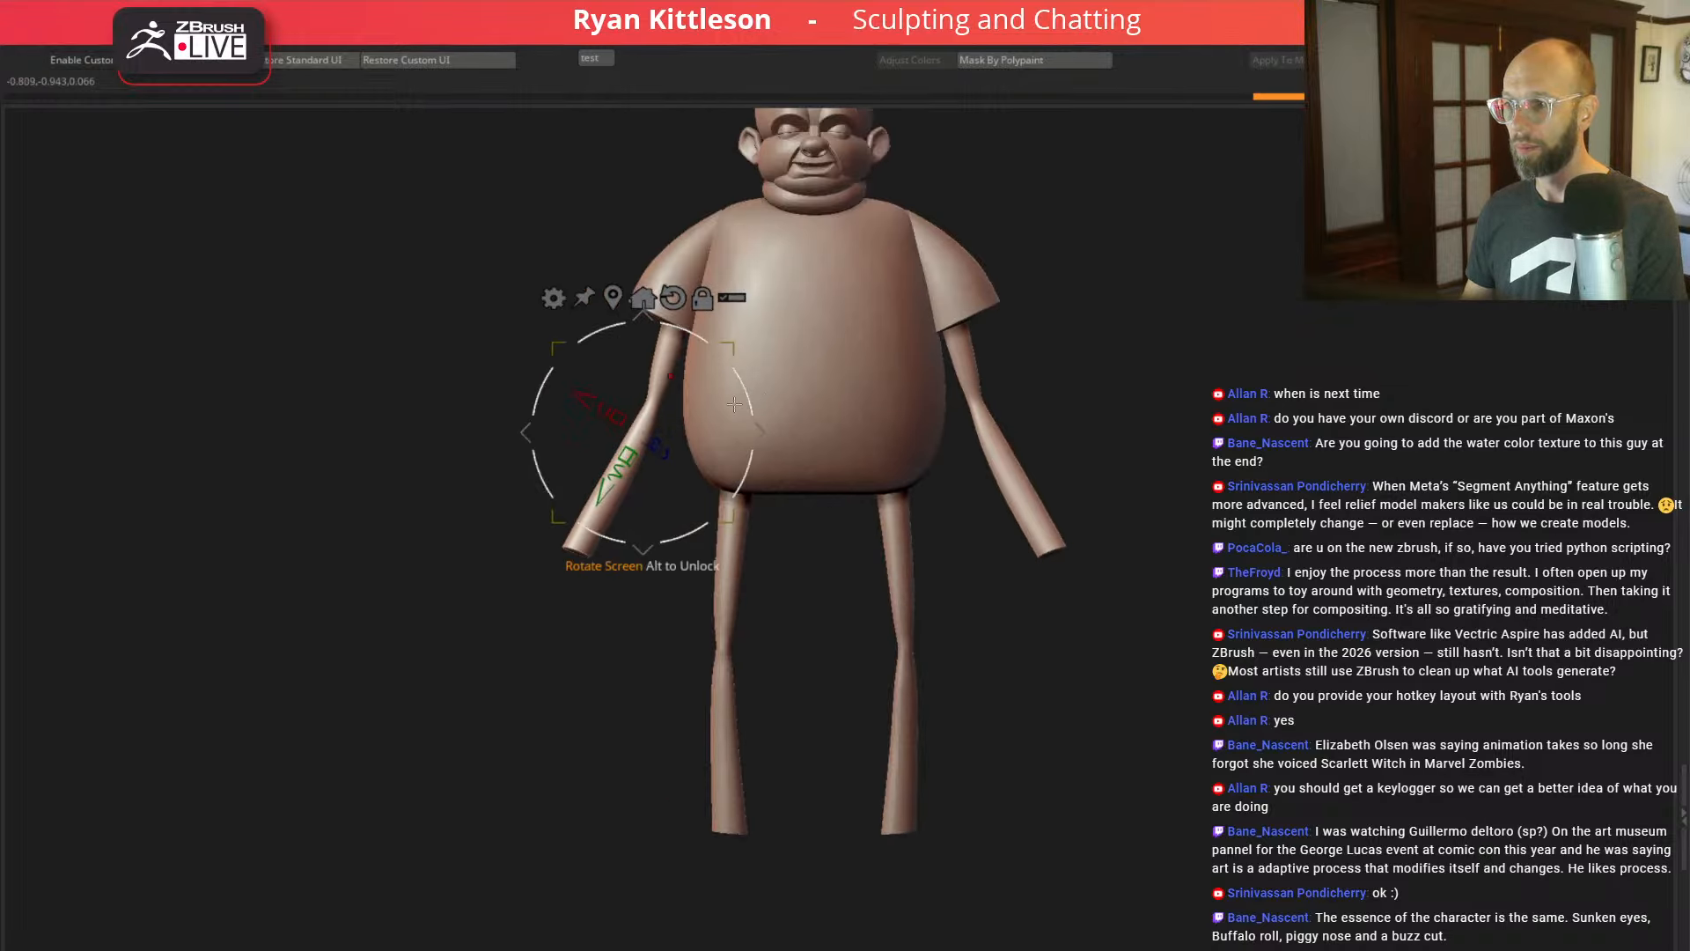
# Step: Rotate and shift the arms in front and side views to refine their tilt and placement beneath the sleeves
pyautogui.moveTo(716, 471); pyautogui.dragTo(679, 484)
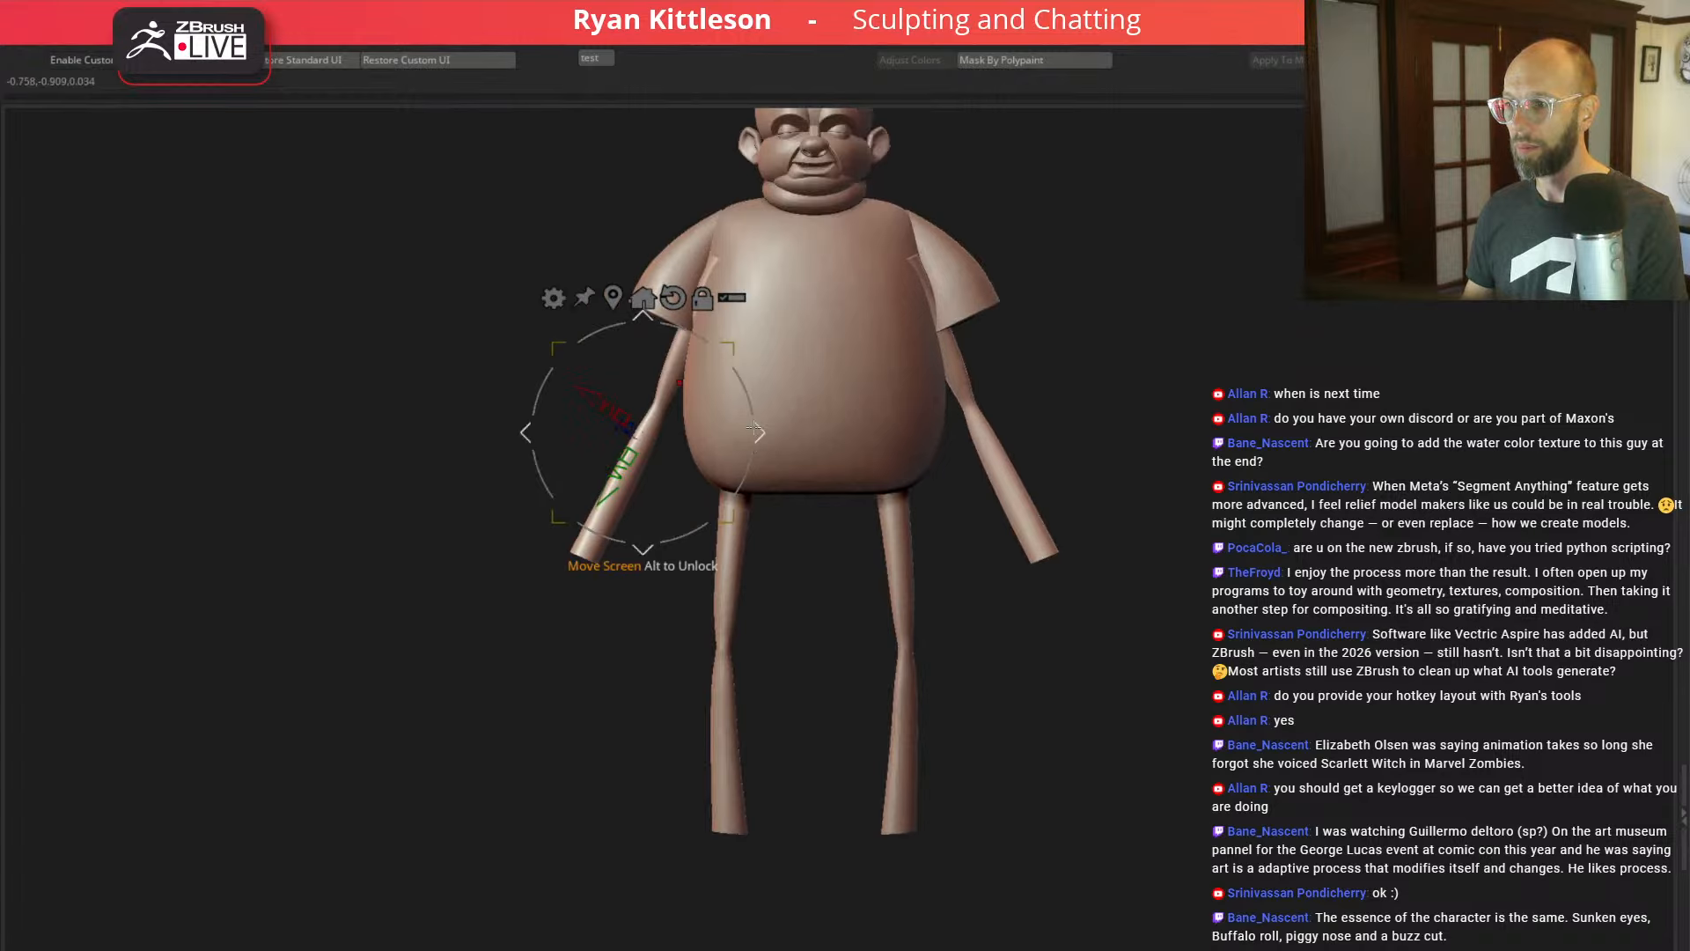
pyautogui.moveTo(755, 428); pyautogui.dragTo(723, 426)
pyautogui.keyDown('shift'); pyautogui.moveTo(419, 373); pyautogui.dragTo(519, 375); pyautogui.keyUp('shift')
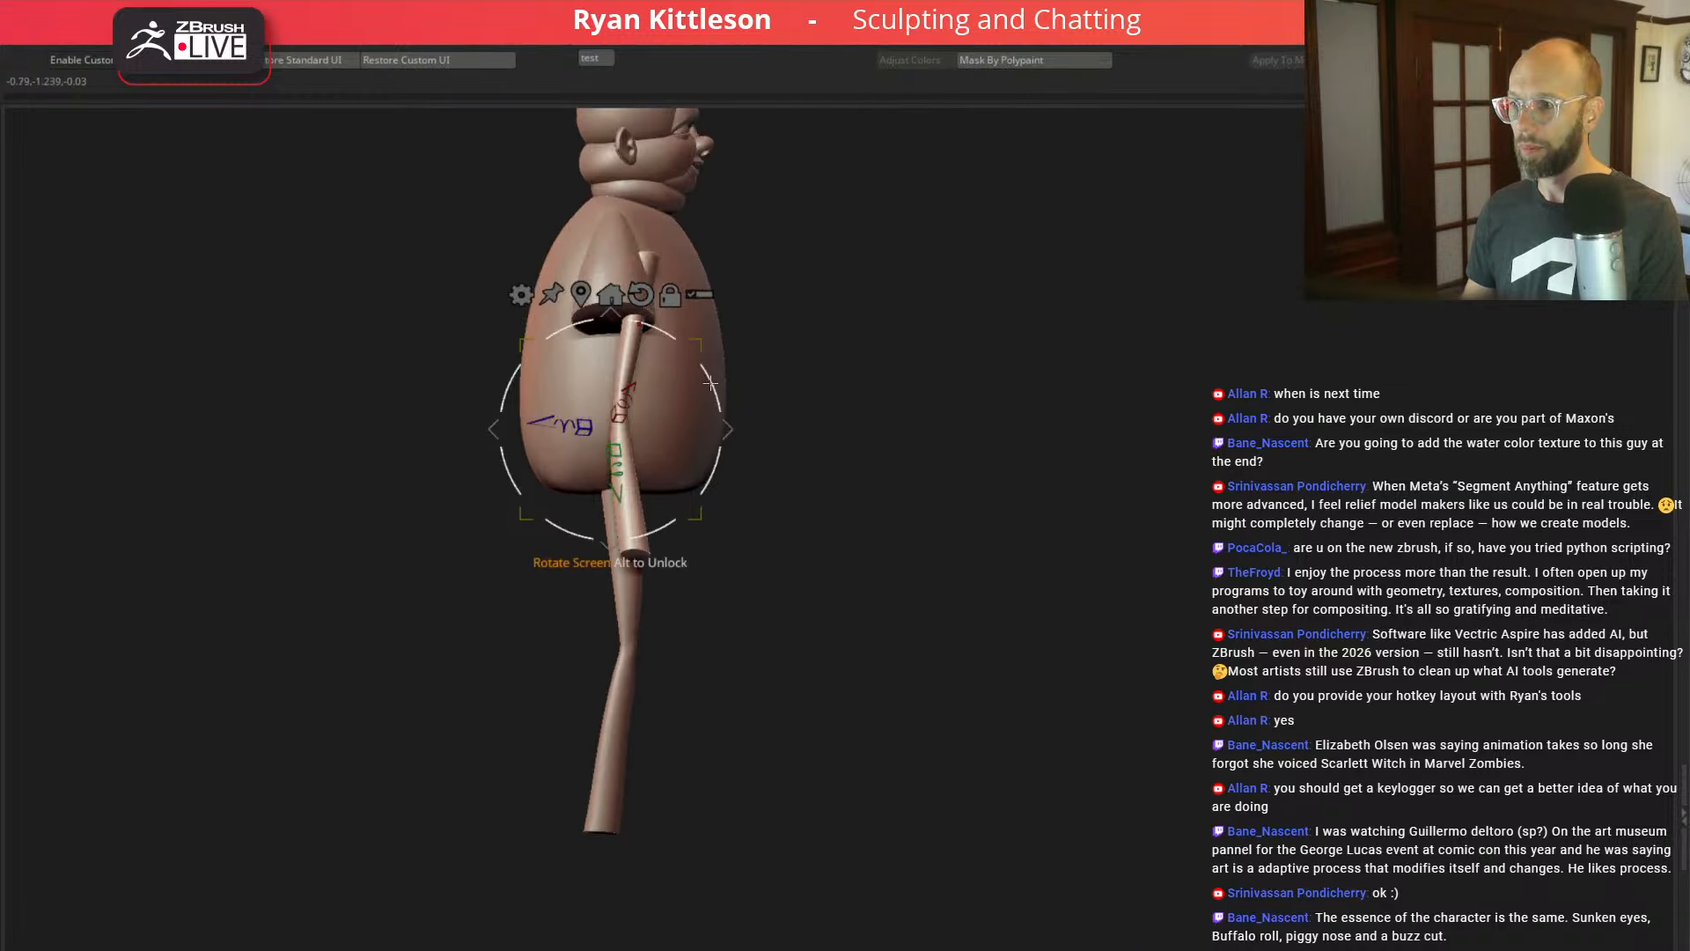
pyautogui.moveTo(709, 384); pyautogui.dragTo(710, 361)
pyautogui.moveTo(826, 356); pyautogui.dragTo(568, 403)
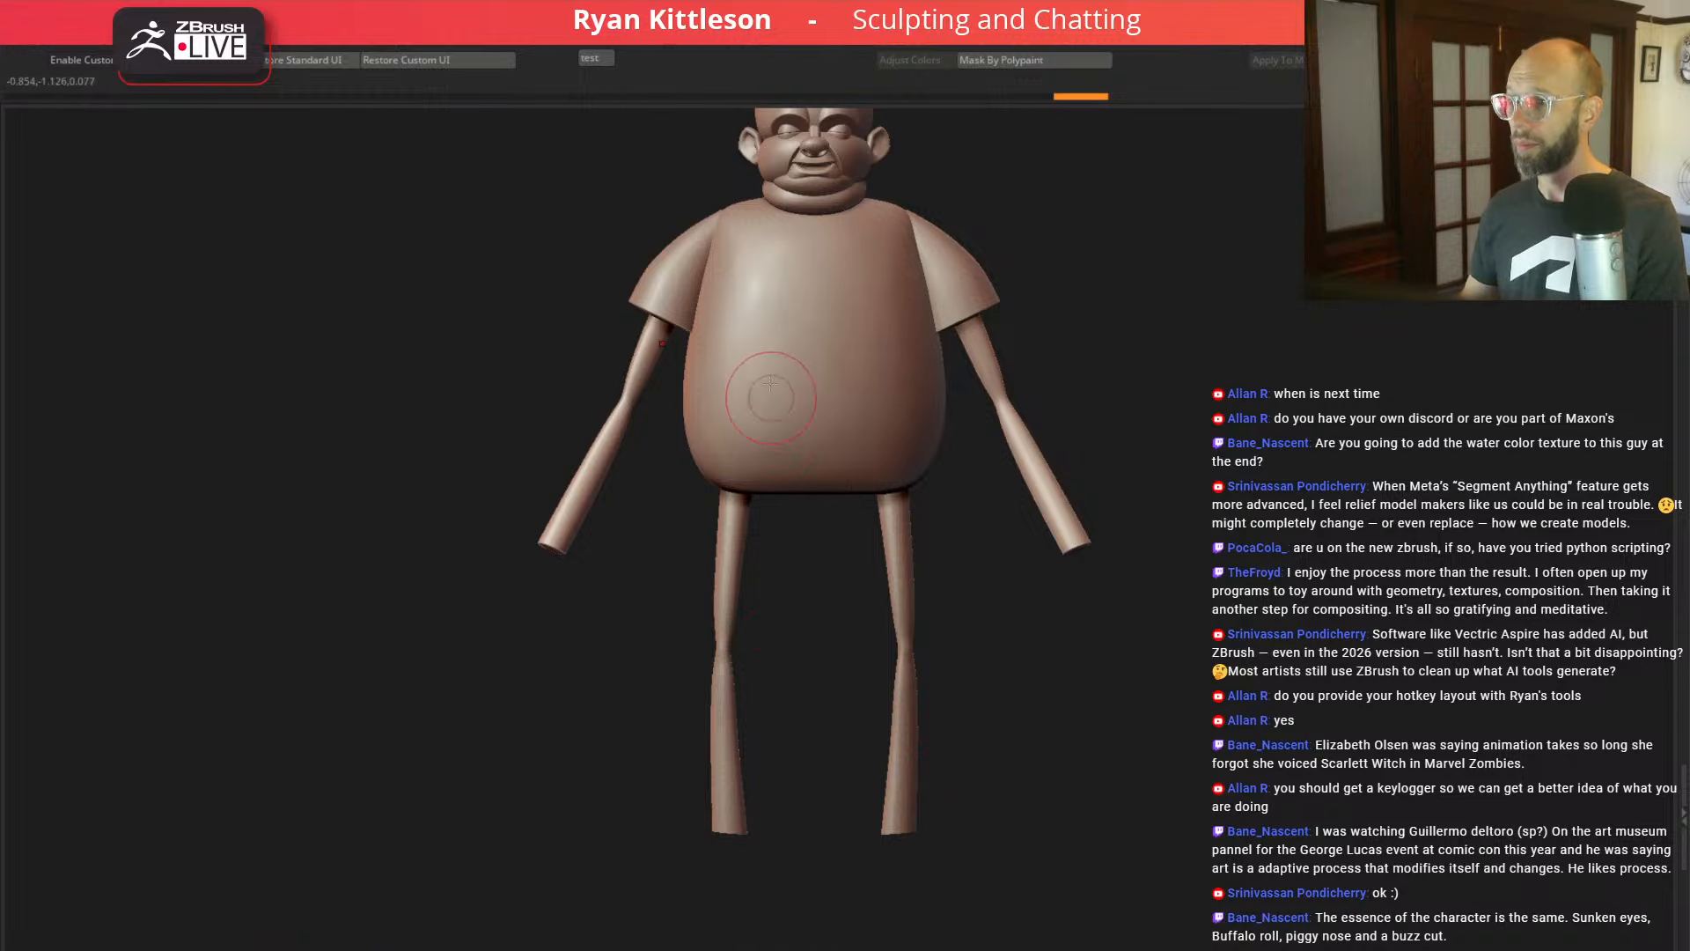
# Step: Move the arms' pivot to the shoulder inside the sleeve and rotate the arms down closer to the torso
pyautogui.press('w')
pyautogui.hotkey('shift', 't')
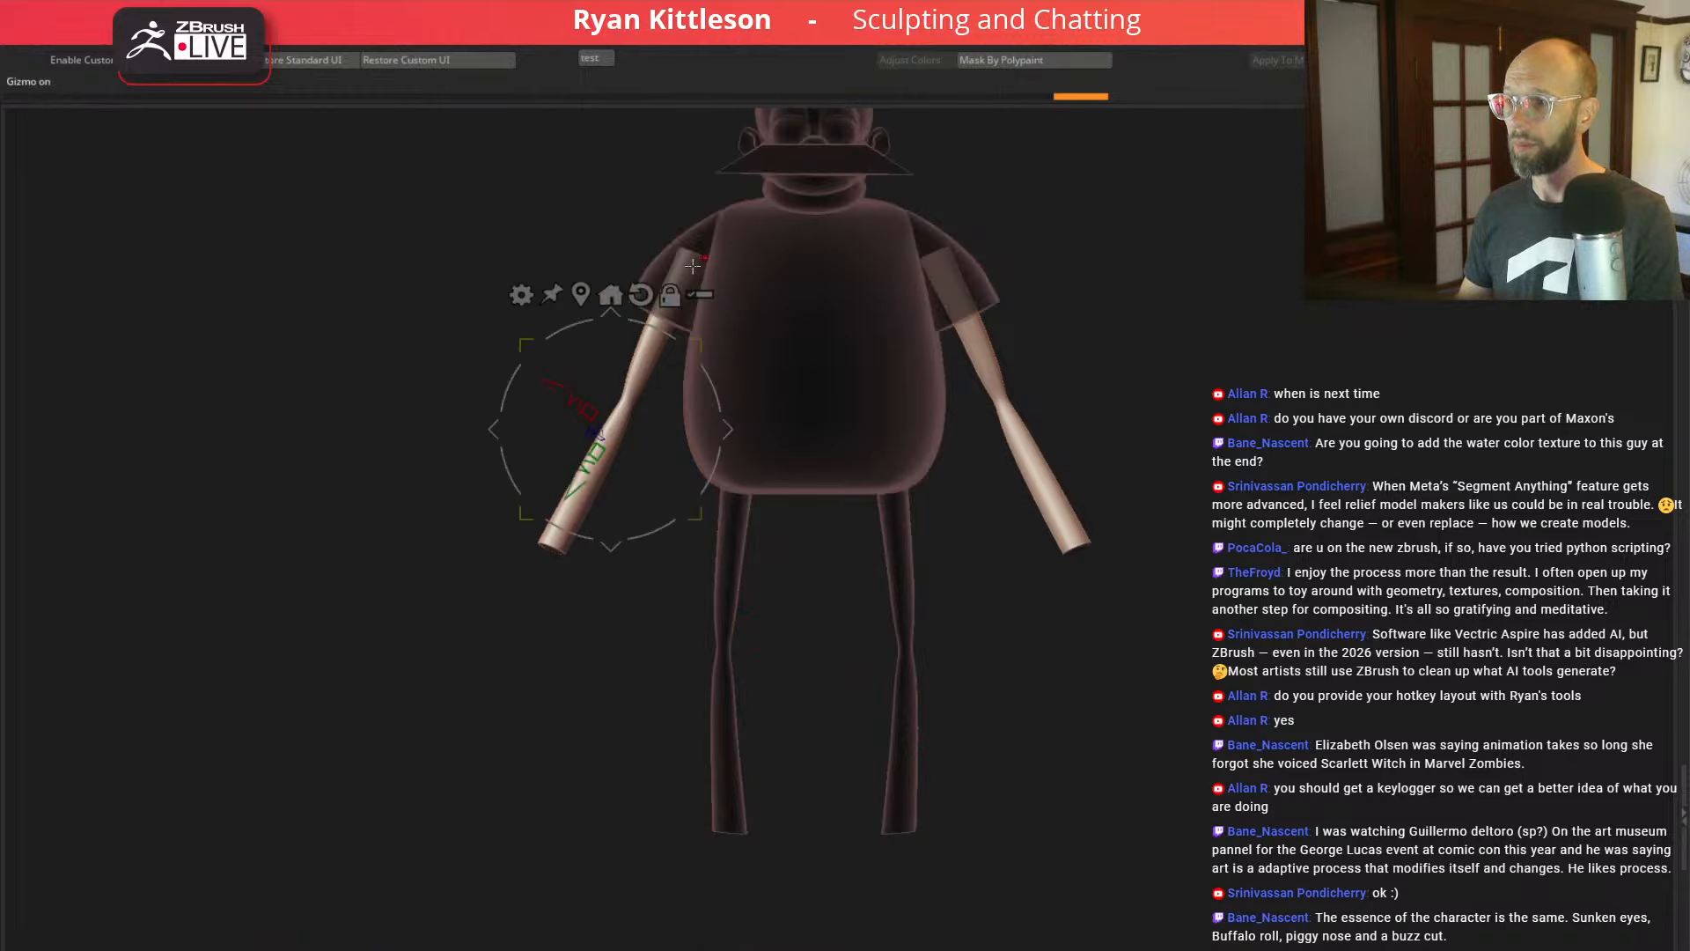
pyautogui.hotkey('shift', 's')
pyautogui.keyDown('alt'); pyautogui.click(700, 258); pyautogui.keyUp('alt')
pyautogui.moveTo(782, 167); pyautogui.dragTo(818, 218)
pyautogui.hotkey('shift', 's')
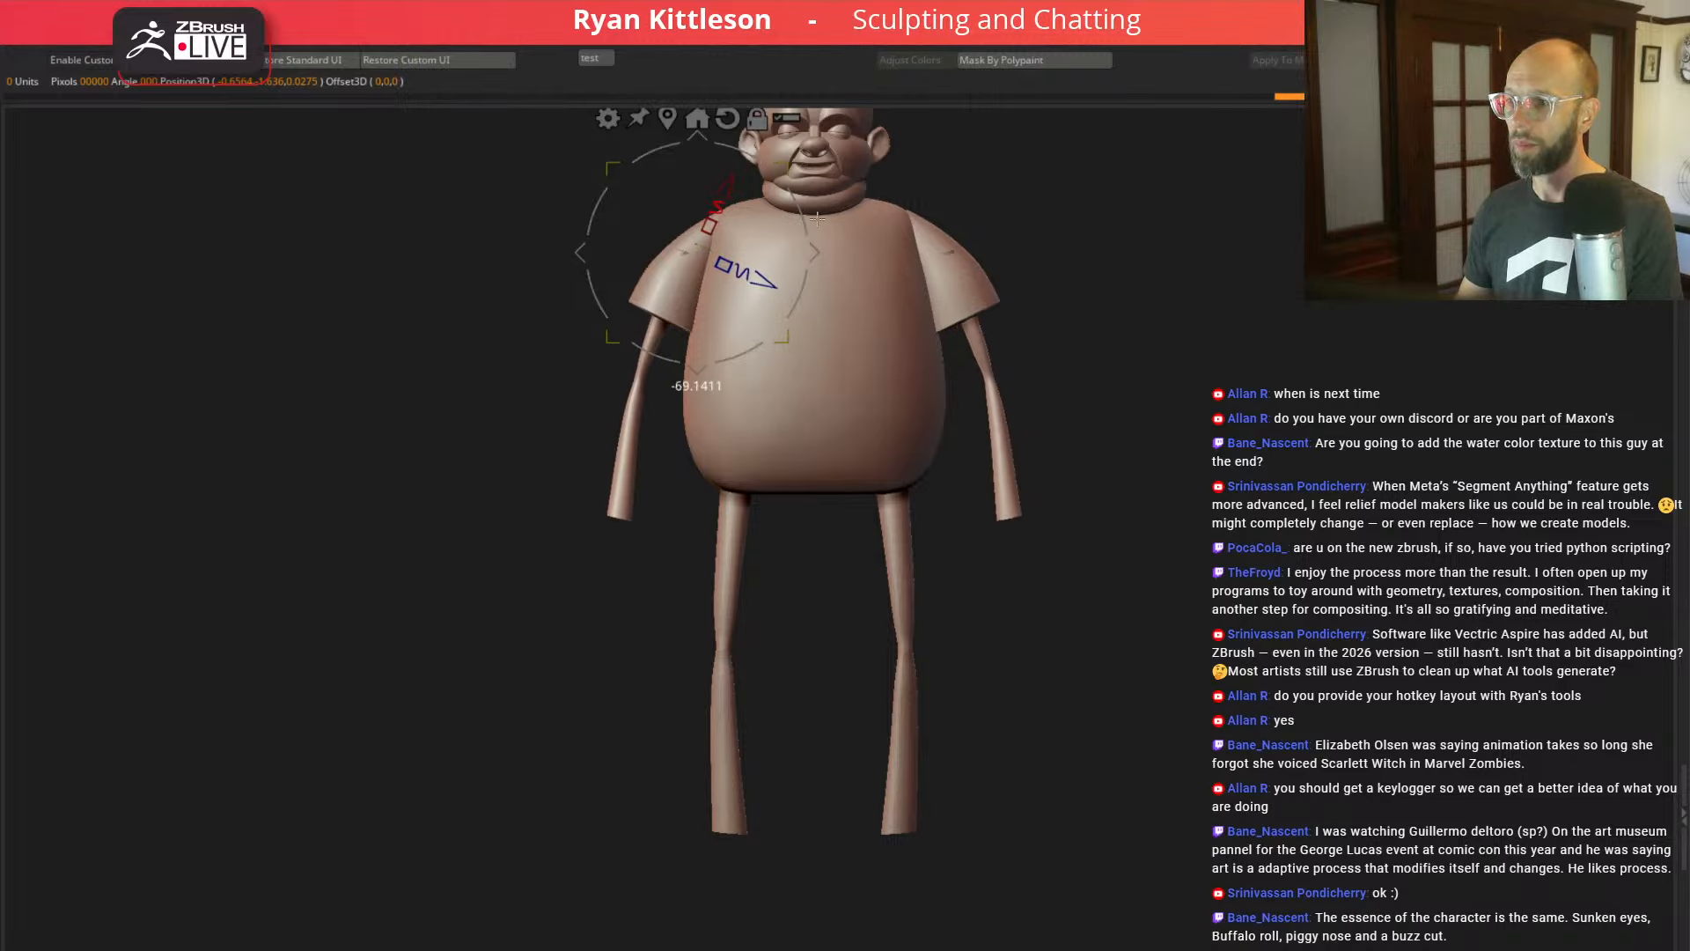
# Step: Push the arms' upper ends inward so they stay hidden inside the sleeves
pyautogui.moveTo(541, 361)
pyautogui.keyDown('alt'); pyautogui.mouseDown()
pyautogui.moveTo(603, 428)
pyautogui.moveTo(643, 435)
pyautogui.moveTo(588, 412)
pyautogui.mouseUp(); pyautogui.keyUp('alt')
pyautogui.press('q')
pyautogui.press('space')
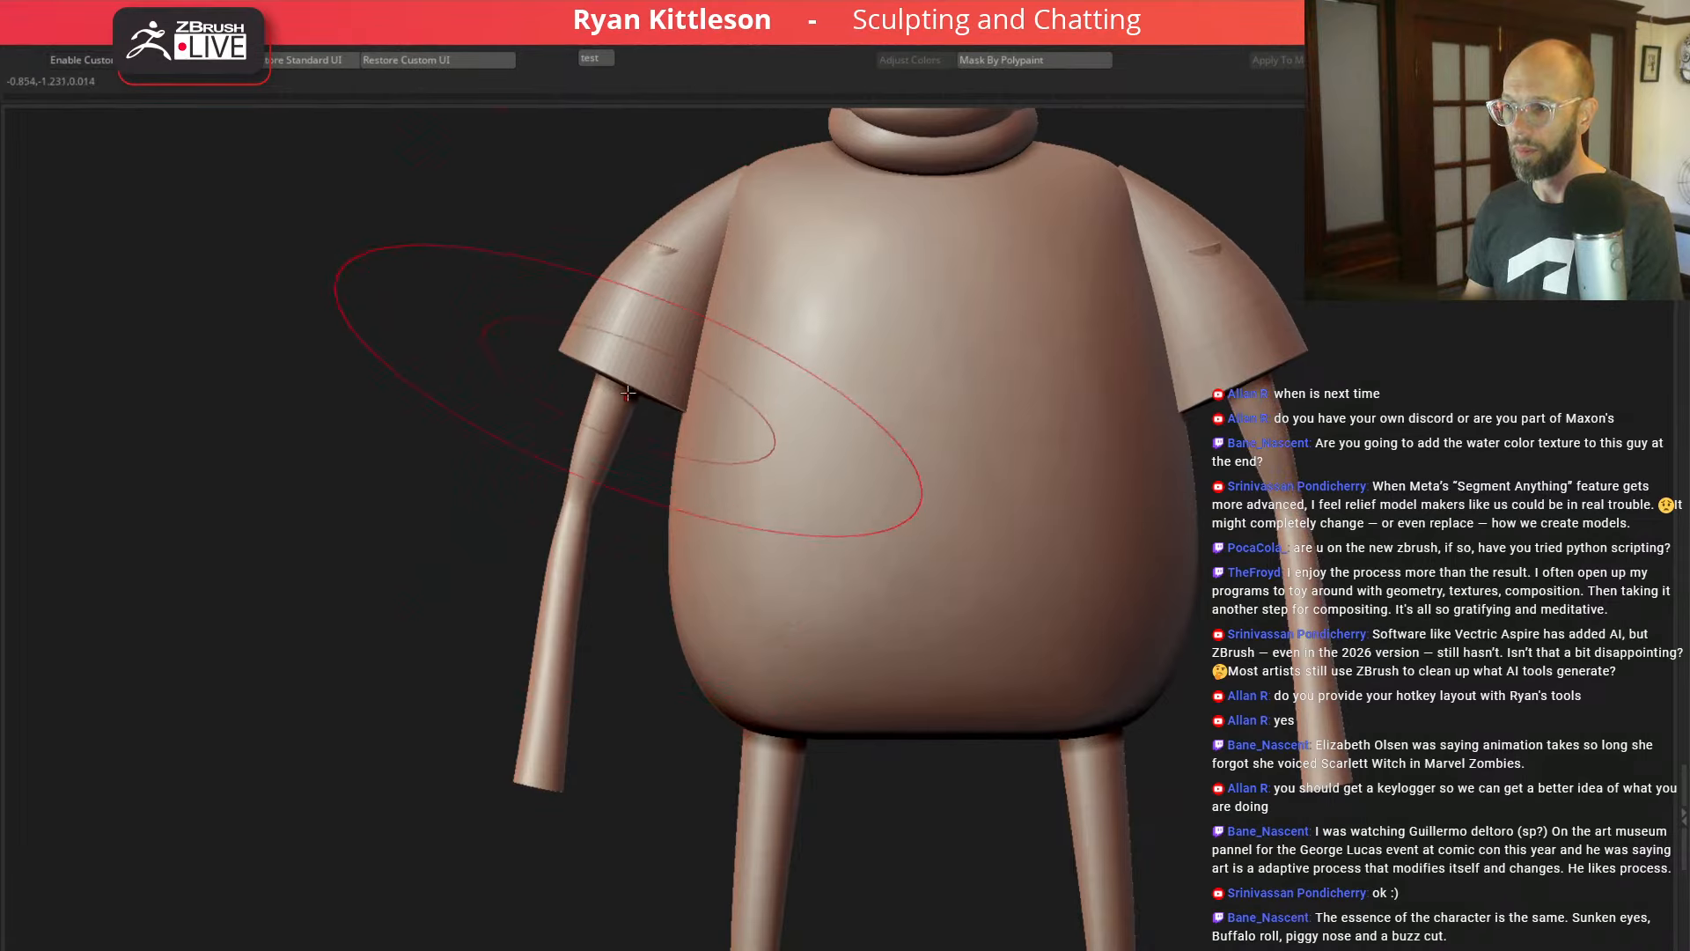
pyautogui.press('space')
pyautogui.moveTo(626, 245); pyautogui.dragTo(607, 246)
pyautogui.moveTo(450, 245)
pyautogui.mouseDown()
pyautogui.moveTo(815, 281)
pyautogui.moveTo(726, 276)
pyautogui.moveTo(694, 251)
pyautogui.mouseUp()
pyautogui.press('w')
pyautogui.press('q')
pyautogui.moveTo(1026, 396); pyautogui.dragTo(800, 429)
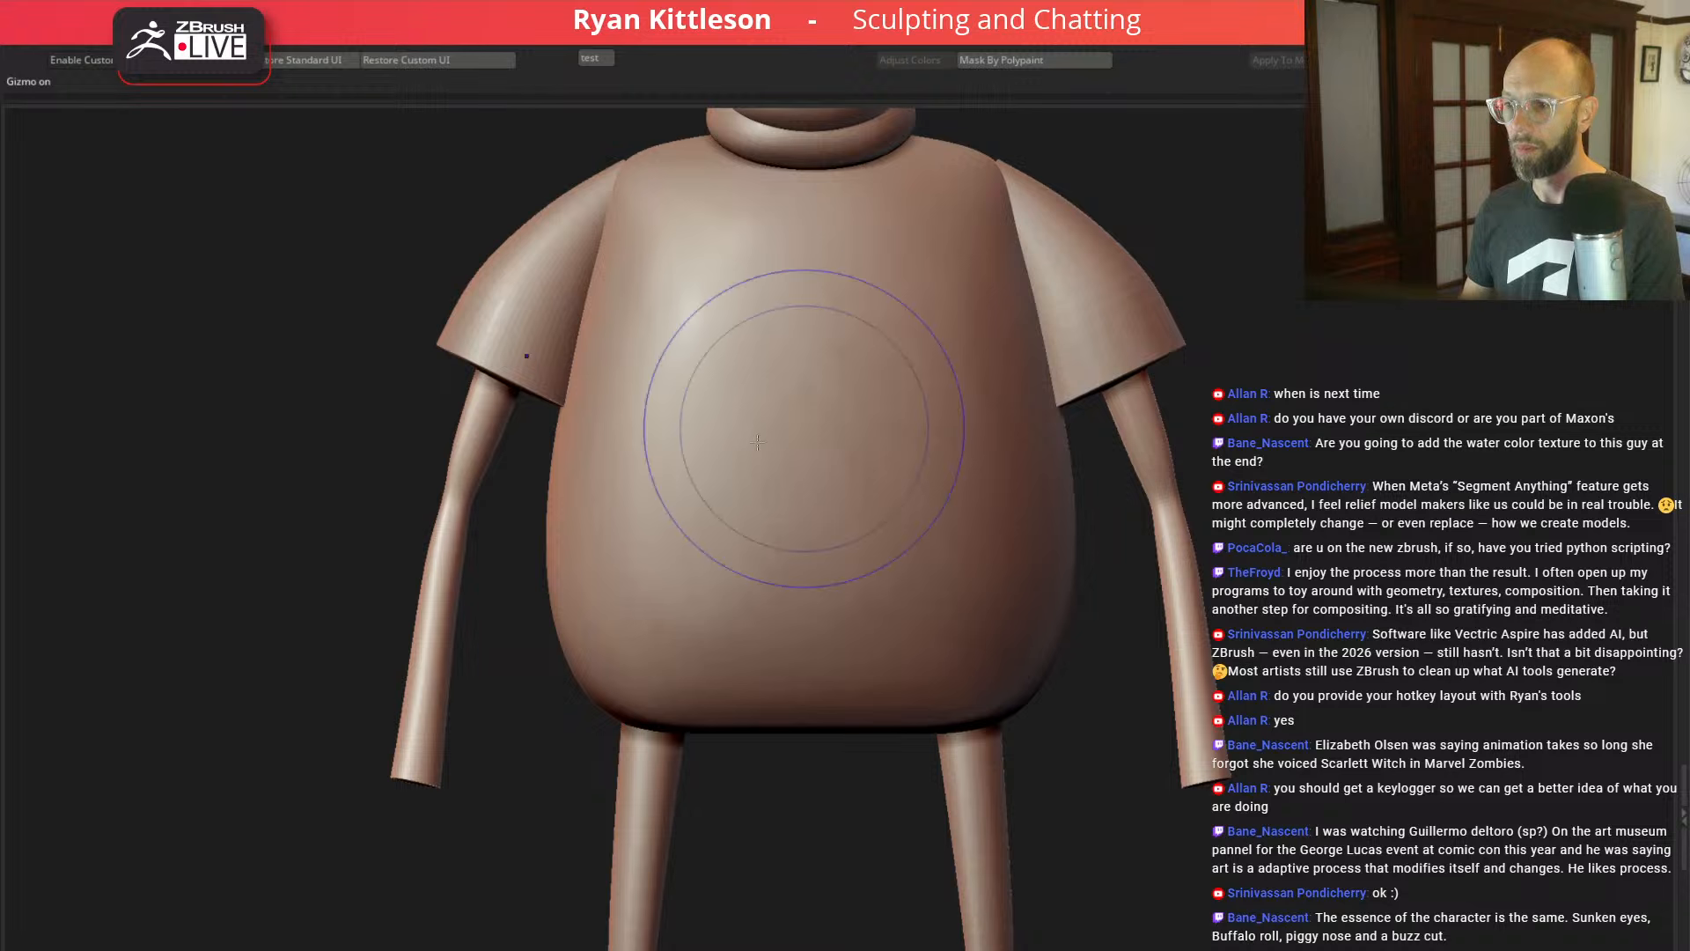
# Step: Isolate the arms and examine their elbow shape, low-resolution wireframe and polygroups from several angles
pyautogui.keyDown('alt'); pyautogui.moveTo(358, 607); pyautogui.dragTo(388, 544); pyautogui.keyUp('alt')
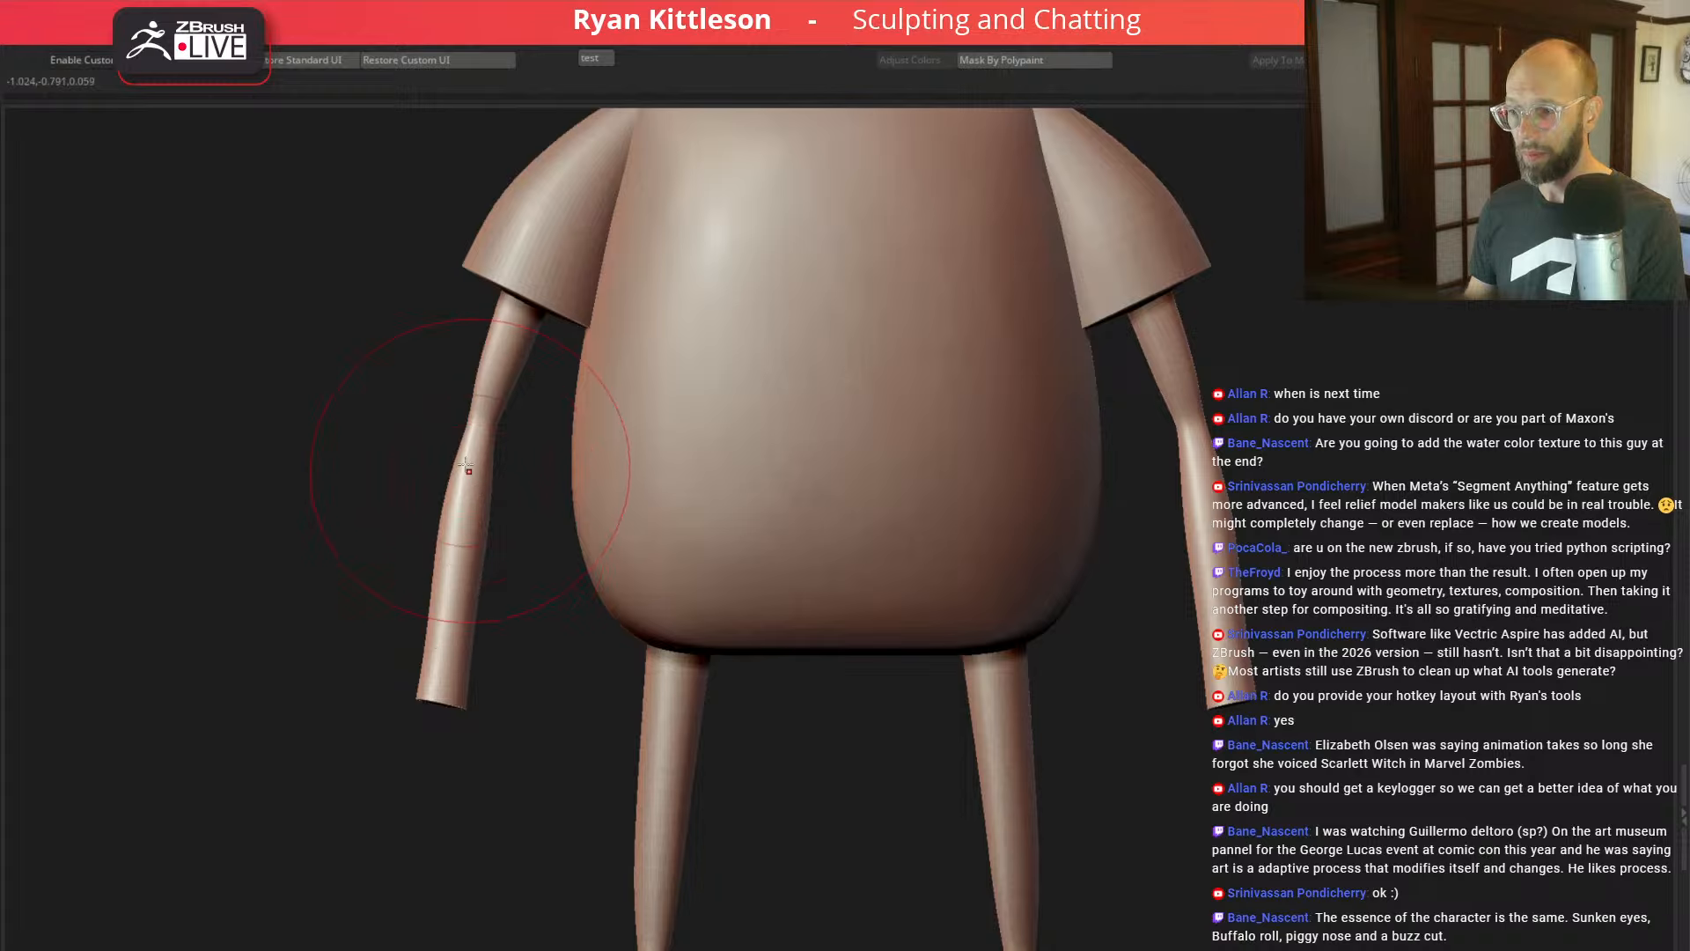
pyautogui.hotkey('alt', 's')
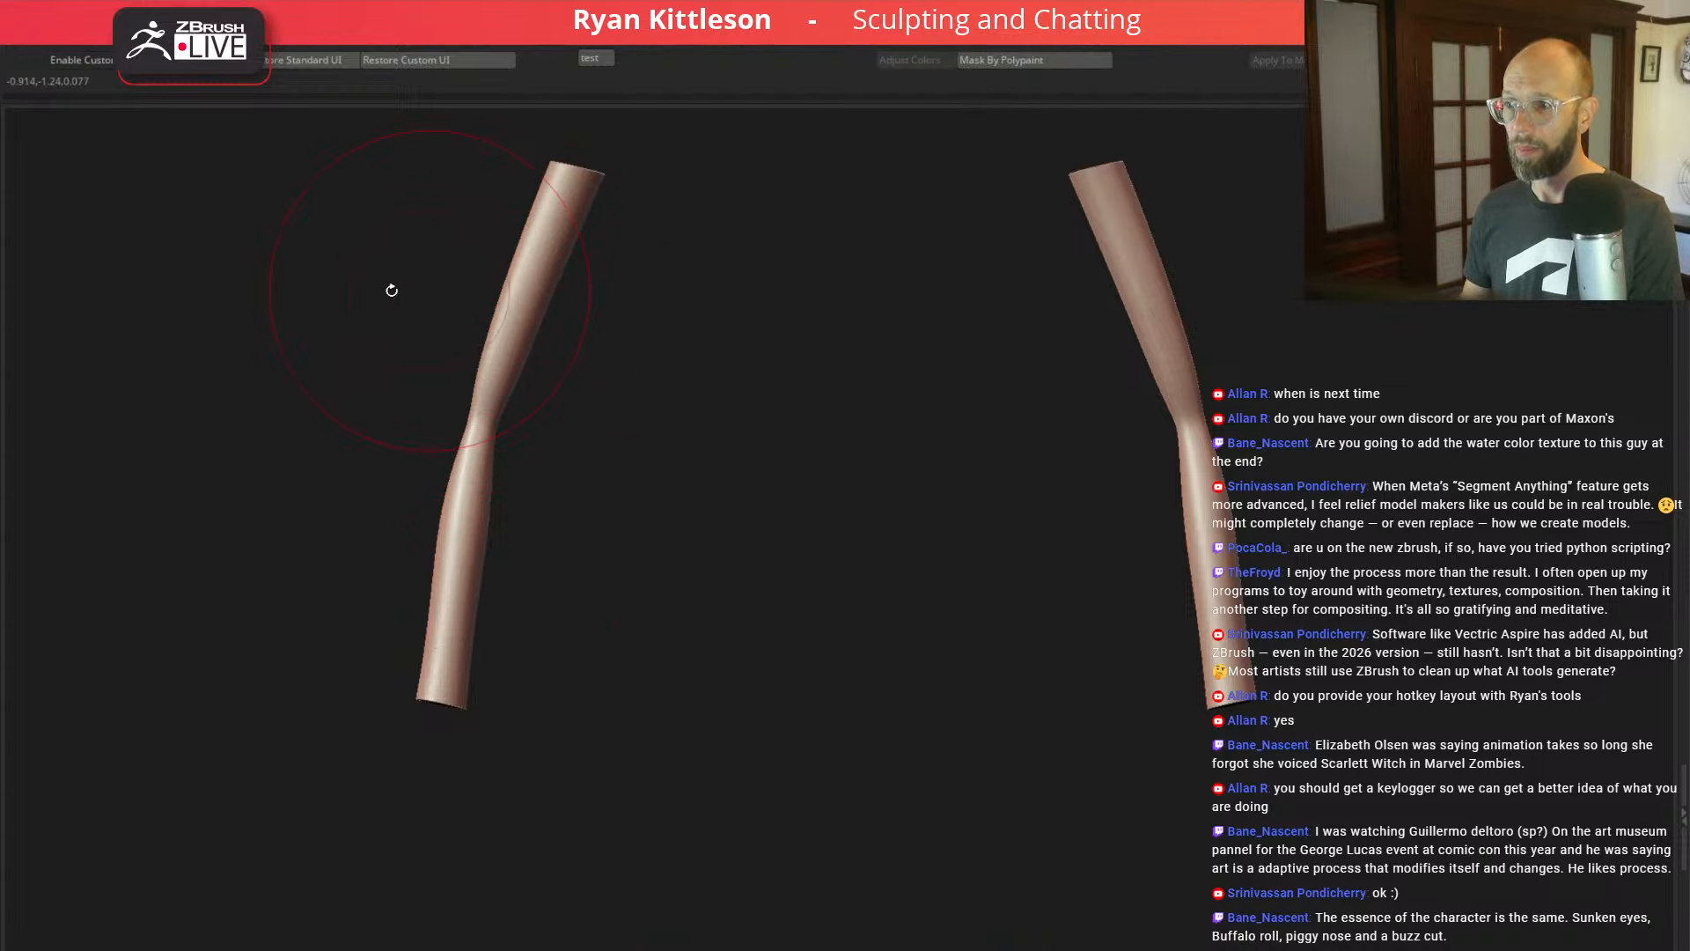
pyautogui.moveTo(392, 290)
pyautogui.mouseDown()
pyautogui.moveTo(463, 309)
pyautogui.moveTo(418, 308)
pyautogui.mouseUp()
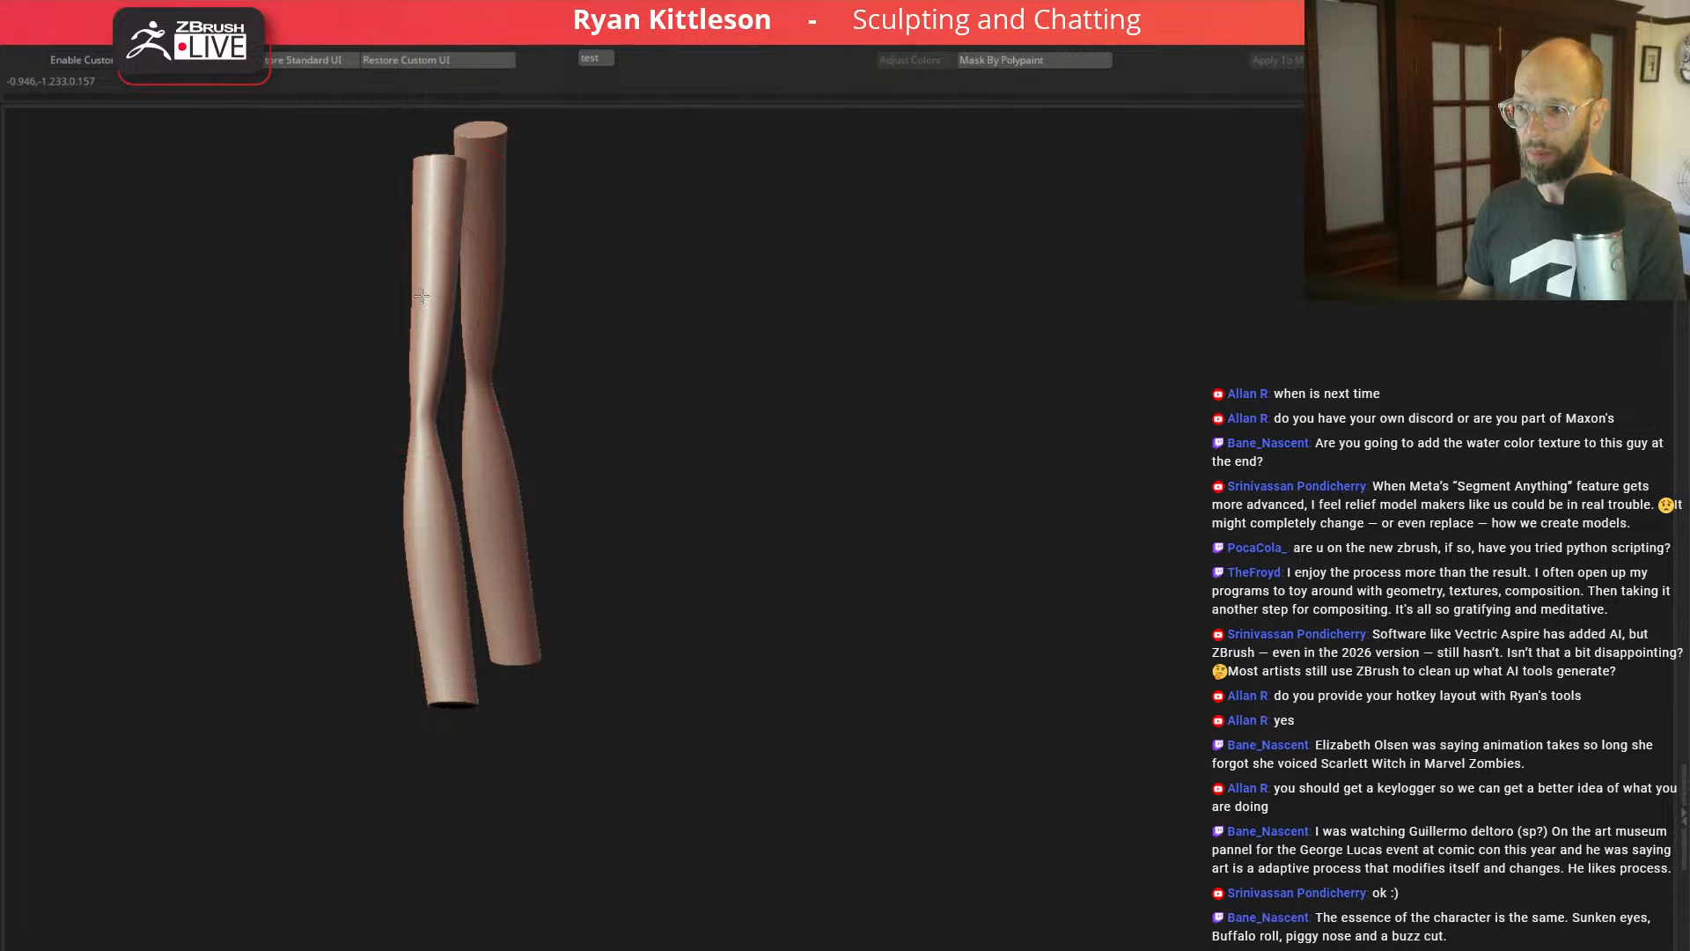
pyautogui.moveTo(589, 306); pyautogui.dragTo(624, 335)
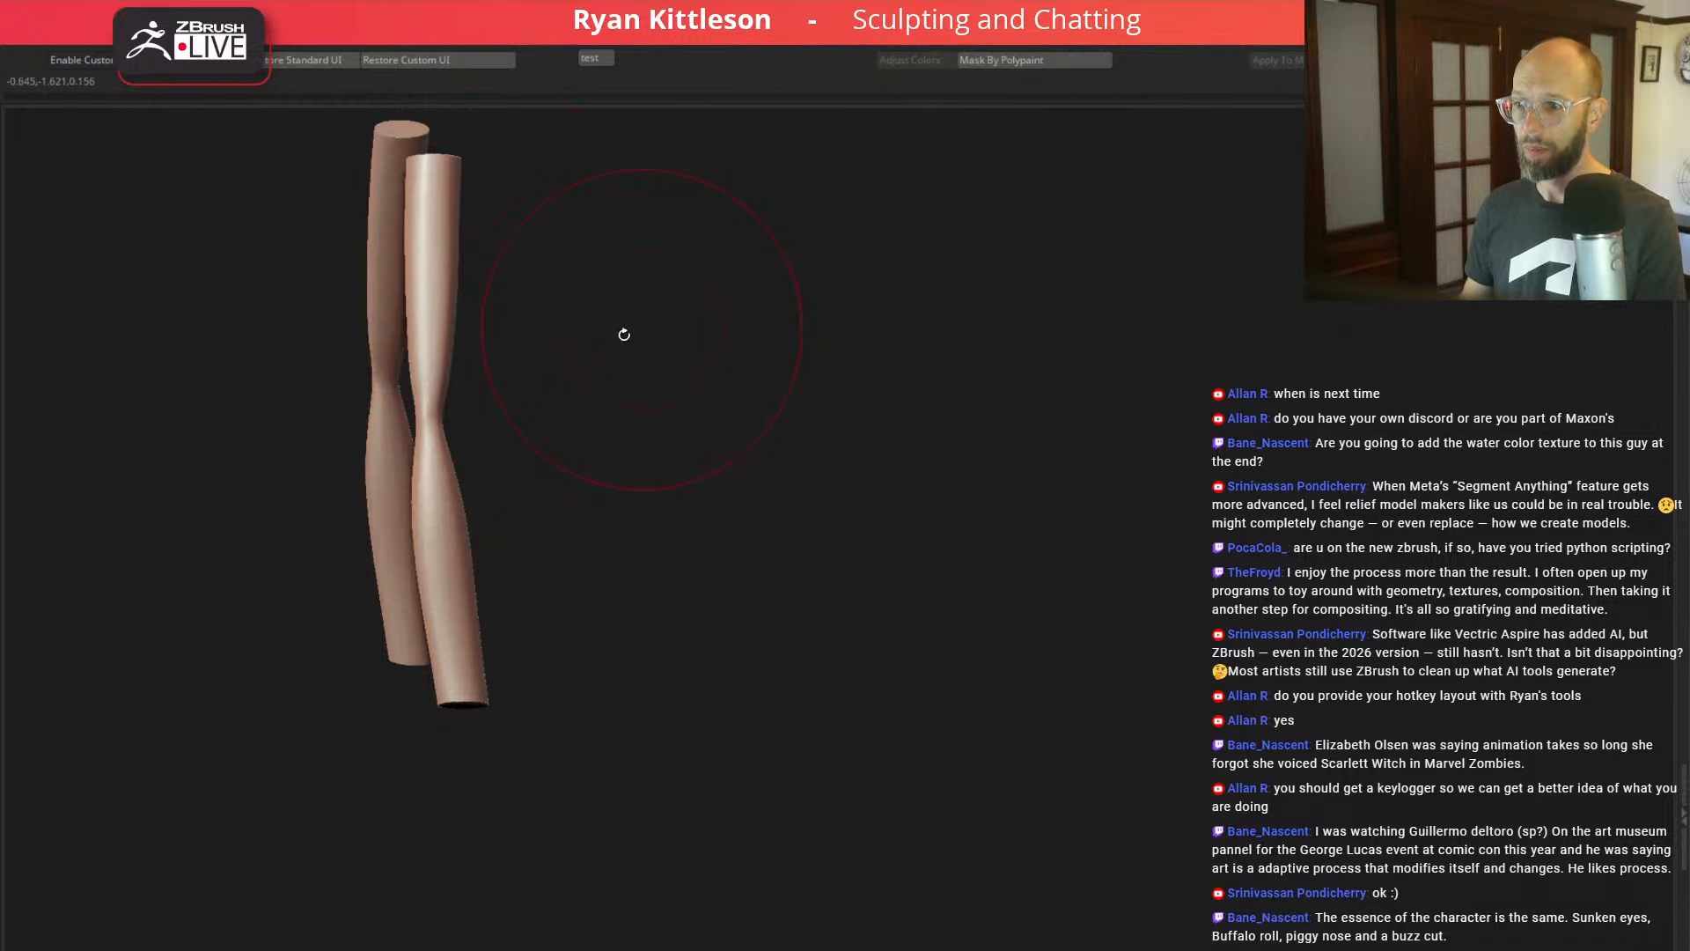
pyautogui.press('space')
pyautogui.moveTo(453, 430)
pyautogui.mouseDown()
pyautogui.moveTo(415, 418)
pyautogui.moveTo(551, 388)
pyautogui.moveTo(525, 366)
pyautogui.moveTo(577, 378)
pyautogui.mouseUp()
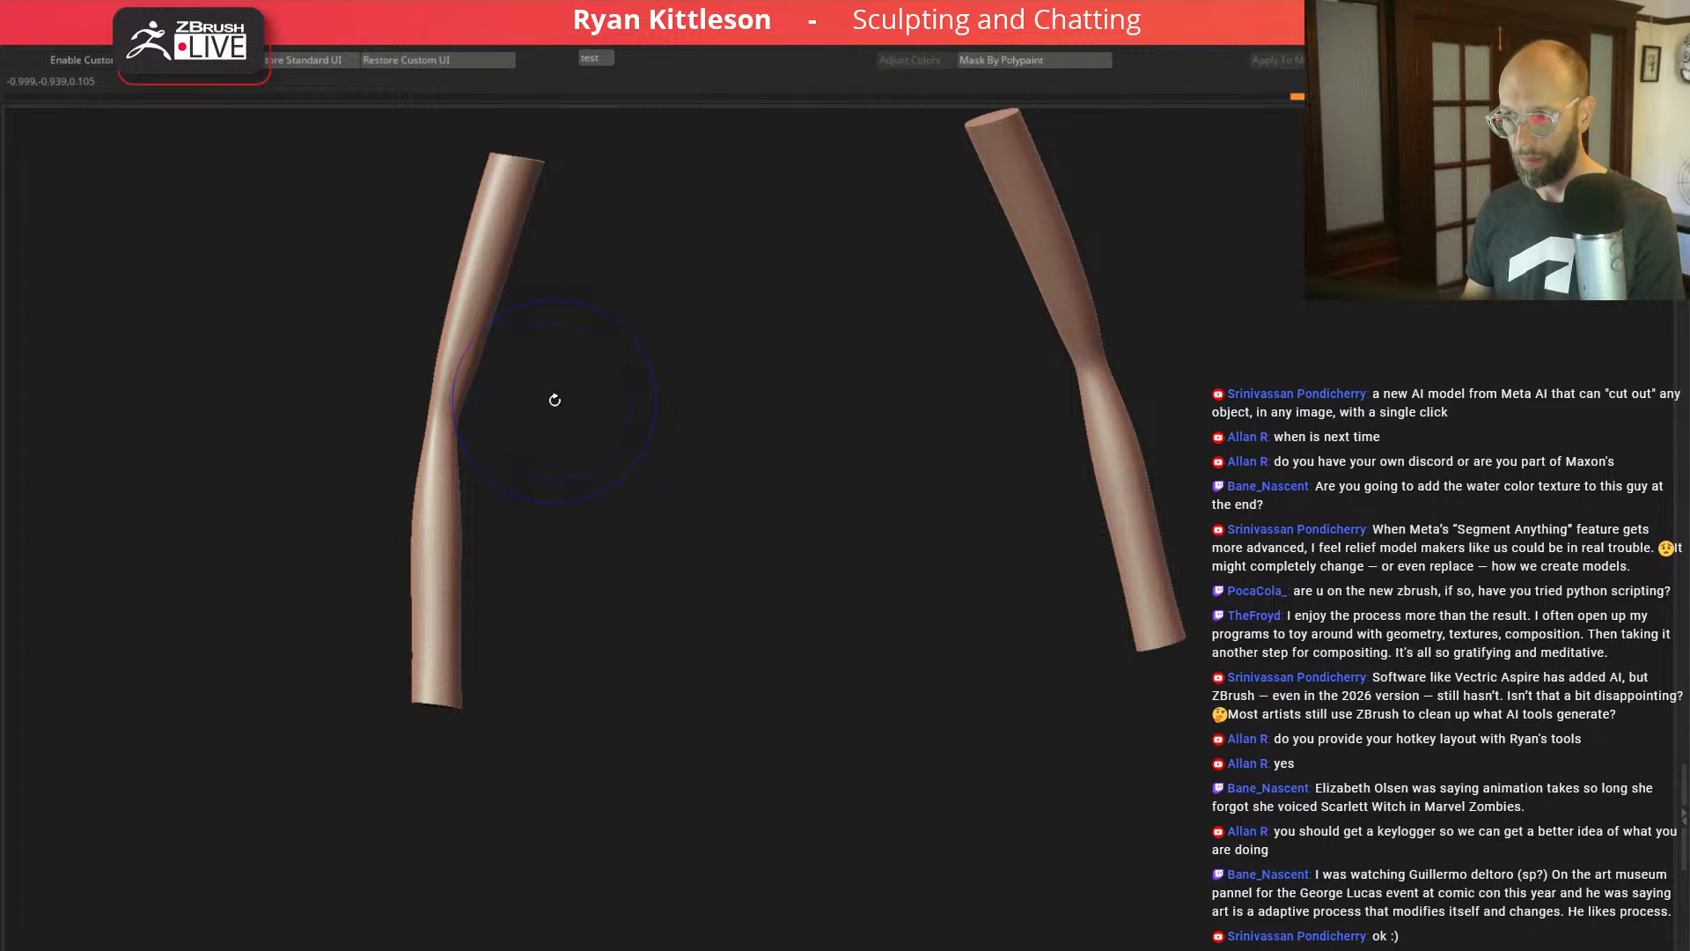
pyautogui.hotkey('shift', 'd')
pyautogui.hotkey('shift', 'f')
pyautogui.moveTo(570, 399)
pyautogui.mouseDown()
pyautogui.moveTo(634, 404)
pyautogui.moveTo(566, 400)
pyautogui.mouseUp()
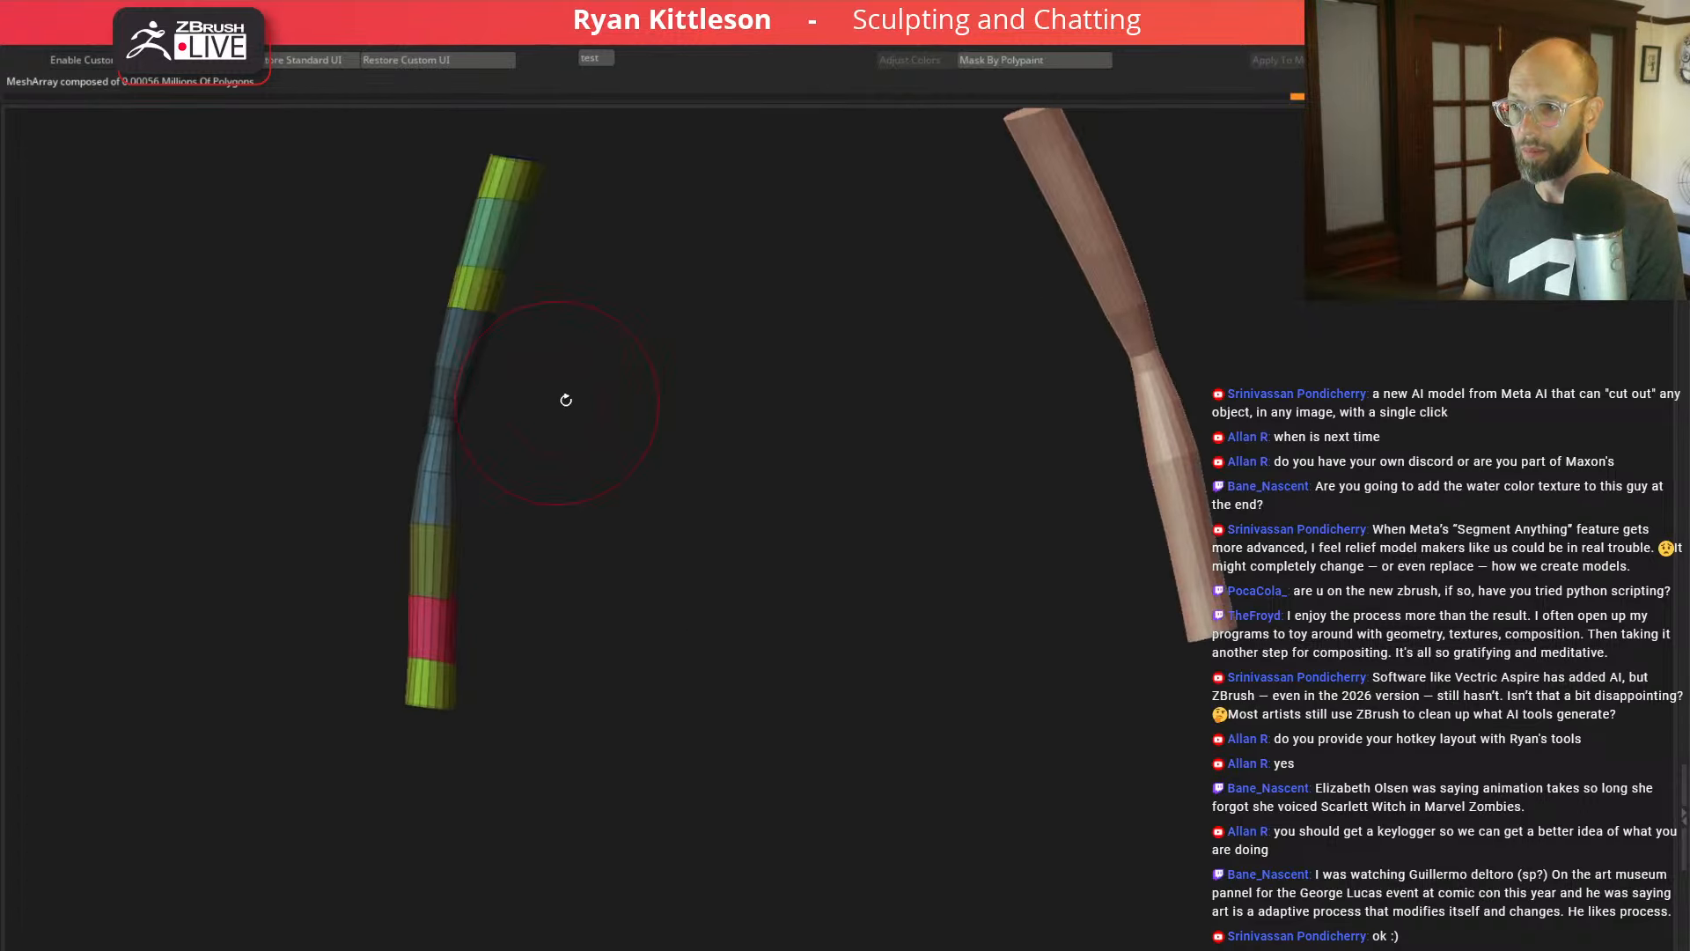
pyautogui.hotkey('shift', 'f')
pyautogui.hotkey('alt', 's')
pyautogui.press('d')
pyautogui.keyDown('alt'); pyautogui.moveTo(528, 635); pyautogui.dragTo(331, 661); pyautogui.keyUp('alt')
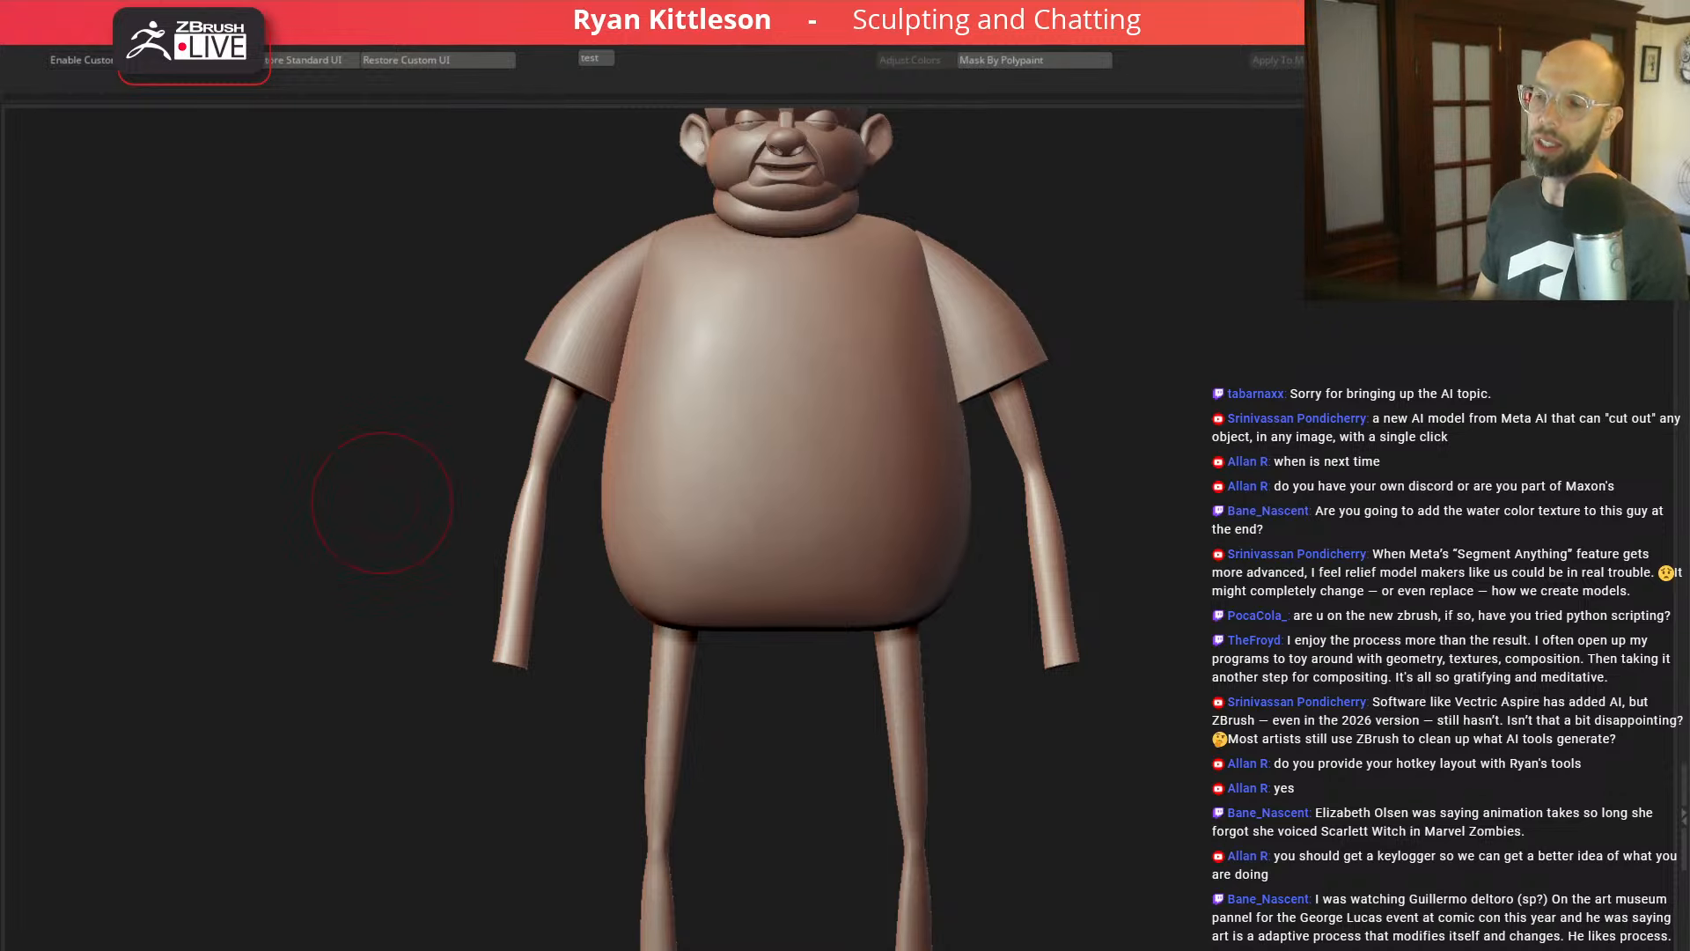
pyautogui.moveTo(1150, 343)
pyautogui.mouseDown()
pyautogui.moveTo(1210, 360)
pyautogui.moveTo(1094, 393)
pyautogui.moveTo(1159, 461)
pyautogui.moveTo(1098, 463)
pyautogui.mouseUp()
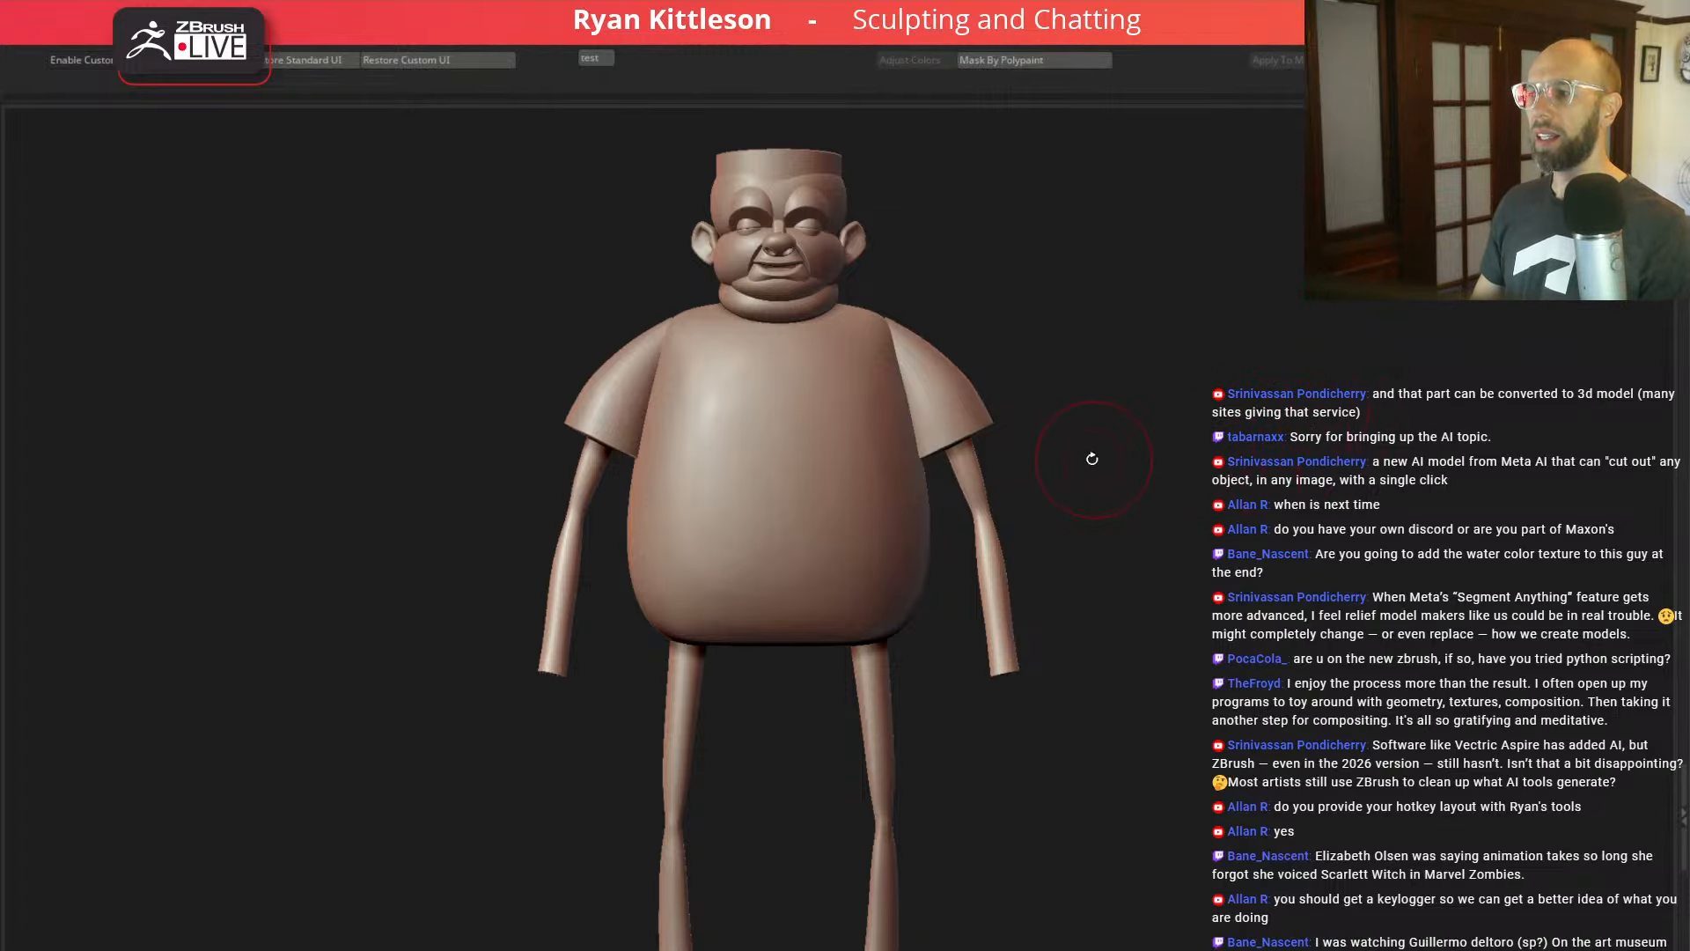
pyautogui.moveTo(1091, 459); pyautogui.dragTo(1196, 470)
pyautogui.moveTo(1070, 441)
pyautogui.mouseDown()
pyautogui.moveTo(1073, 388)
pyautogui.moveTo(1165, 419)
pyautogui.moveTo(1171, 402)
pyautogui.moveTo(1178, 419)
pyautogui.moveTo(1121, 452)
pyautogui.moveTo(1163, 394)
pyautogui.mouseUp()
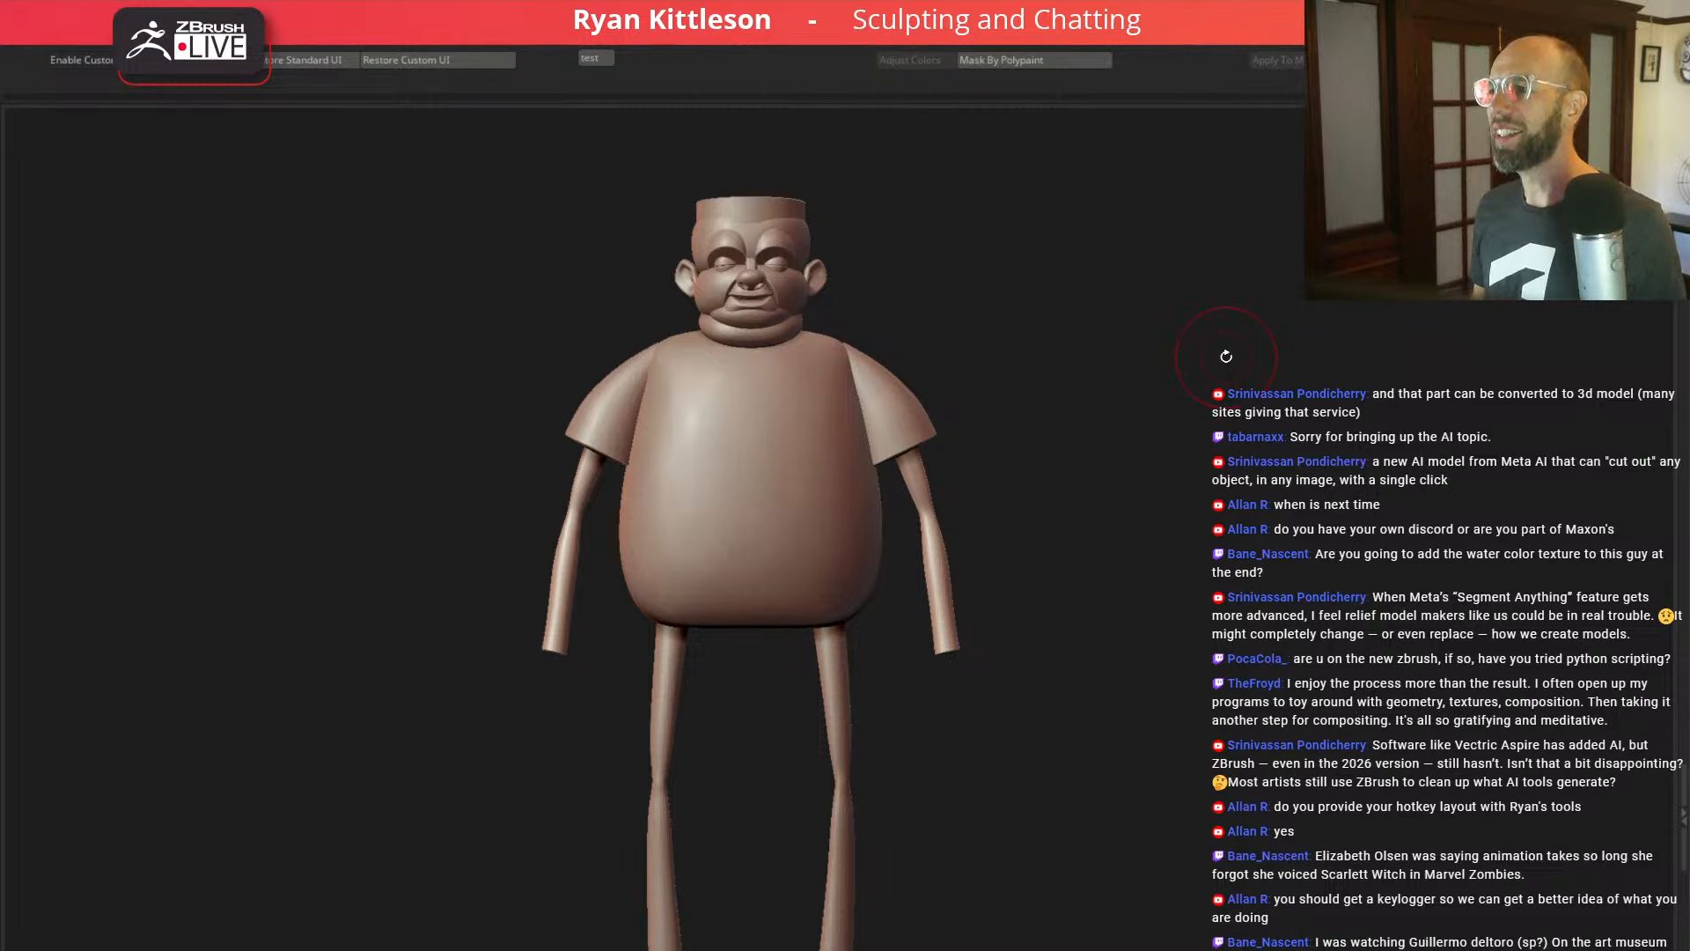
pyautogui.moveTo(1052, 420)
pyautogui.mouseDown()
pyautogui.moveTo(1151, 419)
pyautogui.moveTo(1113, 405)
pyautogui.moveTo(1116, 441)
pyautogui.moveTo(1097, 401)
pyautogui.mouseUp()
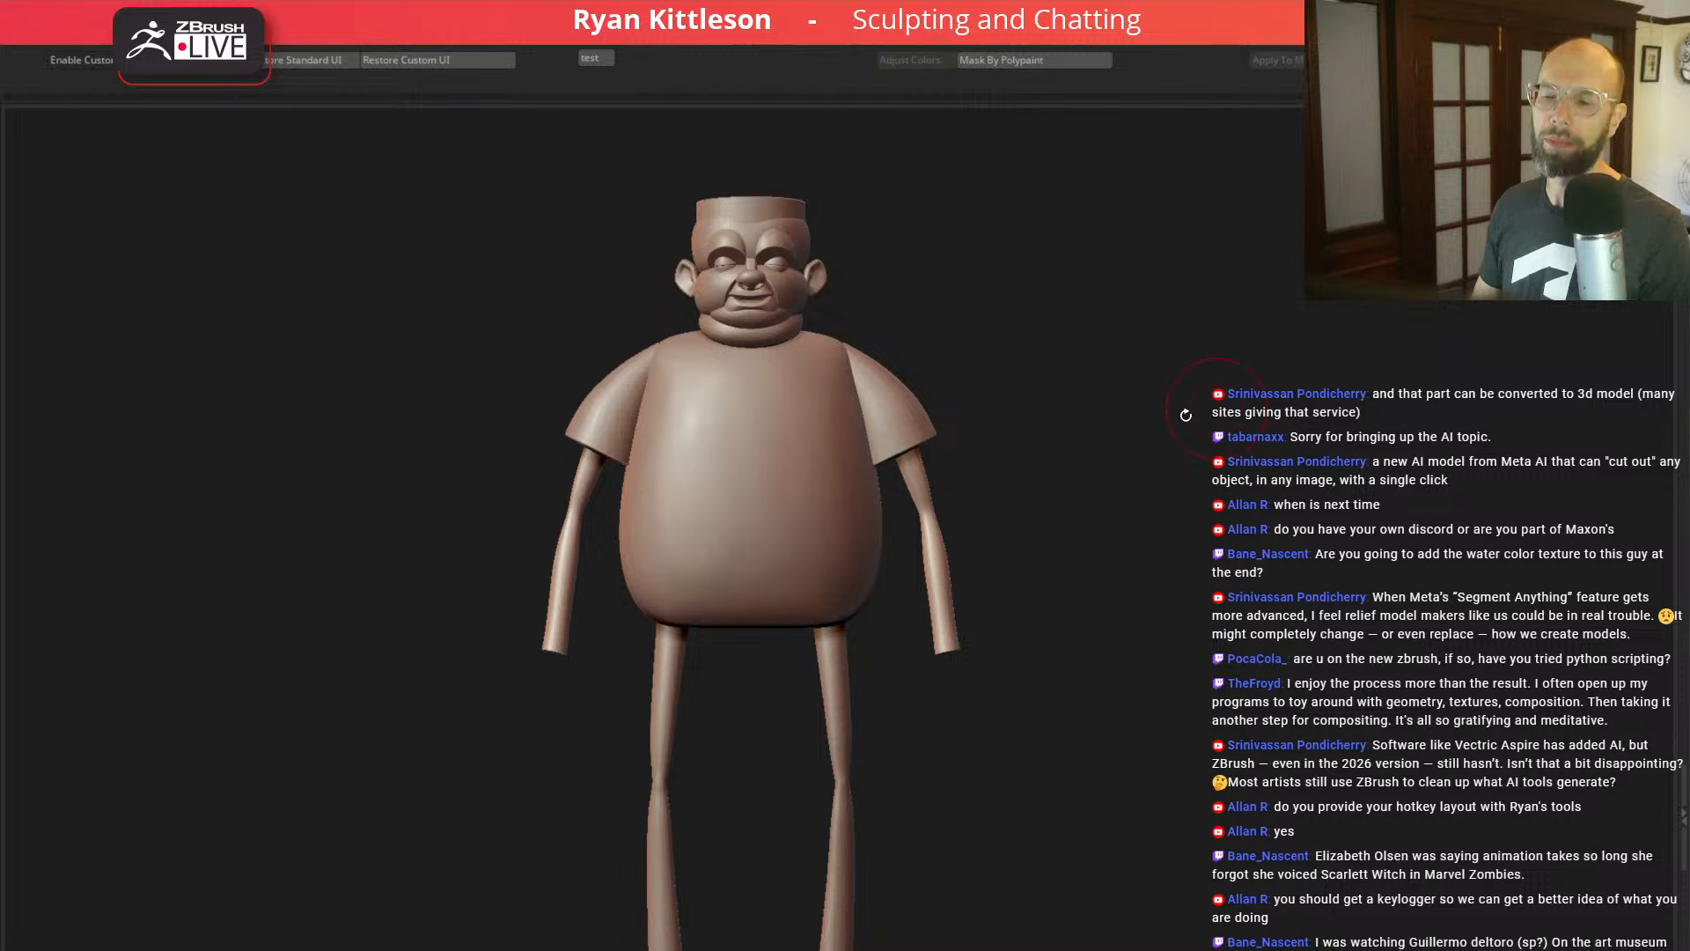
pyautogui.moveTo(1131, 437)
pyautogui.mouseDown()
pyautogui.moveTo(1110, 434)
pyautogui.moveTo(1158, 450)
pyautogui.moveTo(1110, 414)
pyautogui.moveTo(1108, 430)
pyautogui.moveTo(1149, 437)
pyautogui.moveTo(1114, 429)
pyautogui.mouseUp()
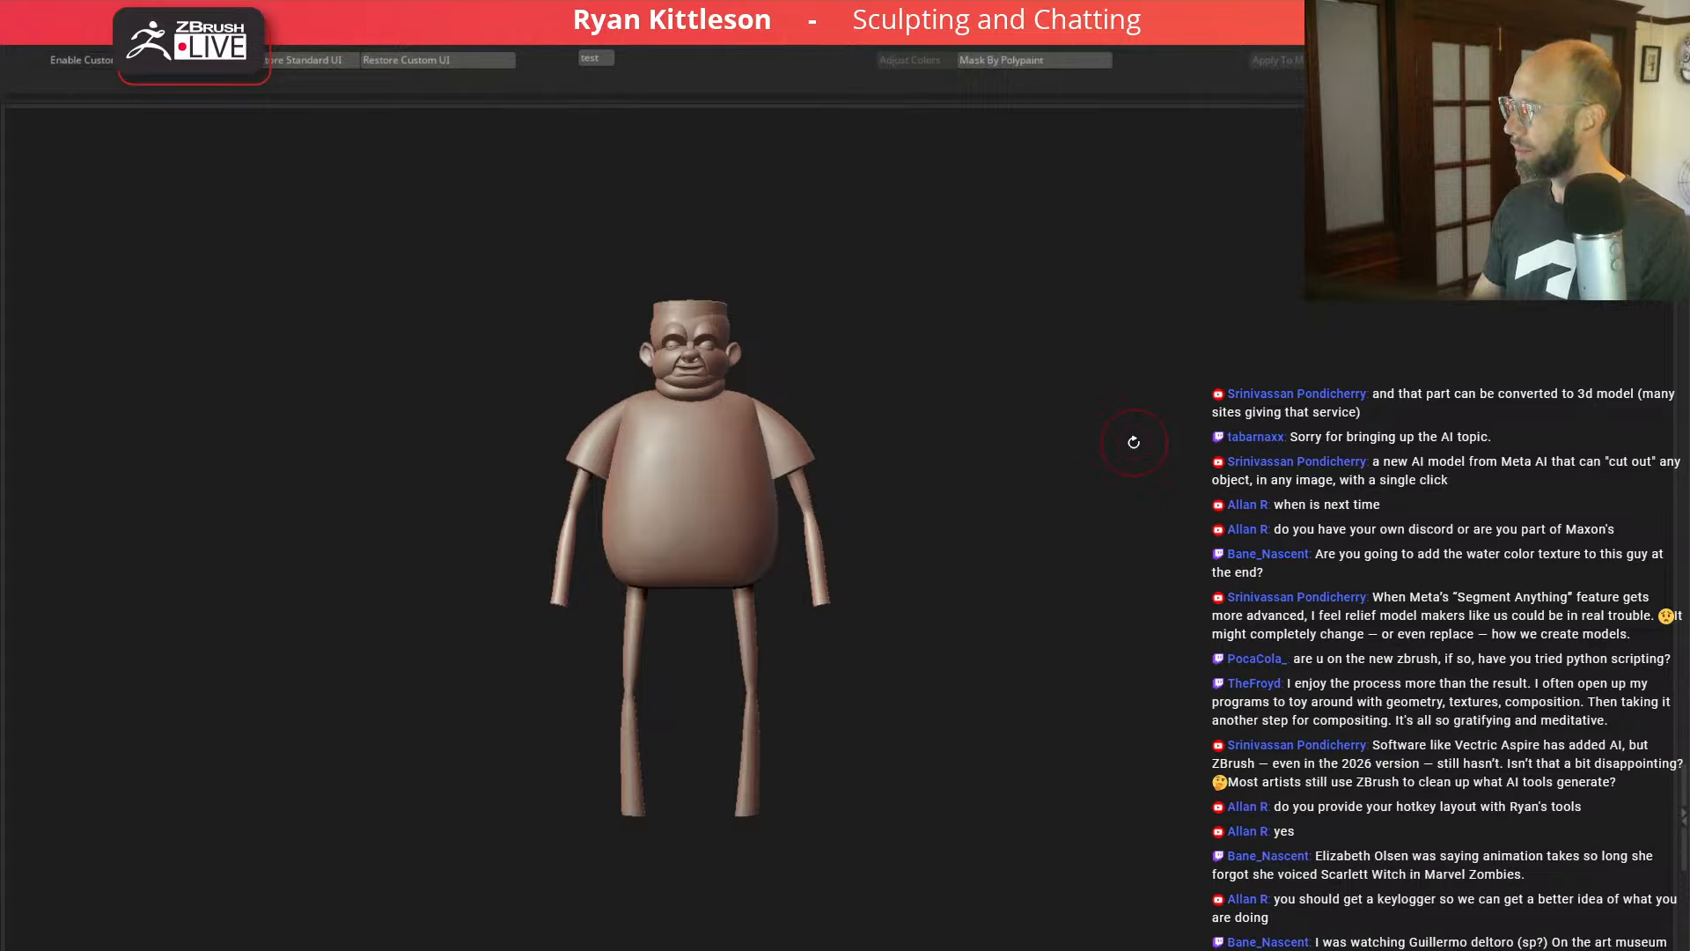
# Step: Select the torso, mask its lower part with the wireframe displayed, turn that area into a new polygroup and clear the mask
pyautogui.keyDown('alt'); pyautogui.moveTo(503, 679); pyautogui.dragTo(522, 686); pyautogui.keyUp('alt')
pyautogui.keyDown('alt'); pyautogui.click(722, 537); pyautogui.keyUp('alt')
pyautogui.hotkey('shift', 'f')
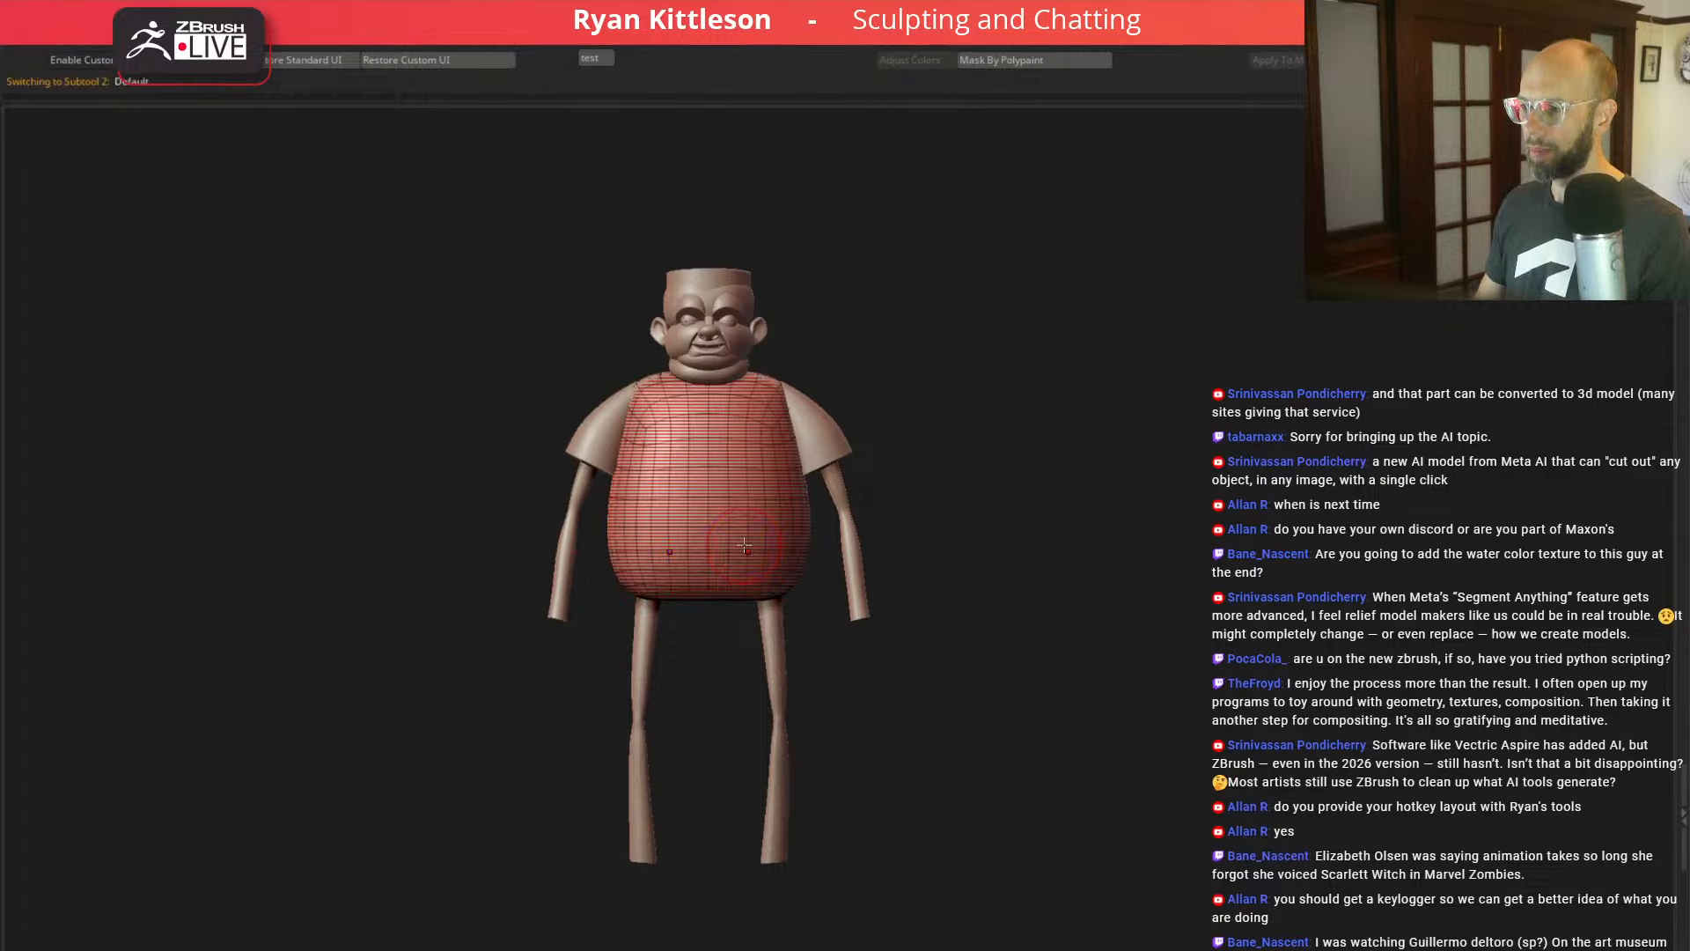
pyautogui.keyDown('alt'); pyautogui.moveTo(1018, 481); pyautogui.dragTo(1127, 587); pyautogui.keyUp('alt')
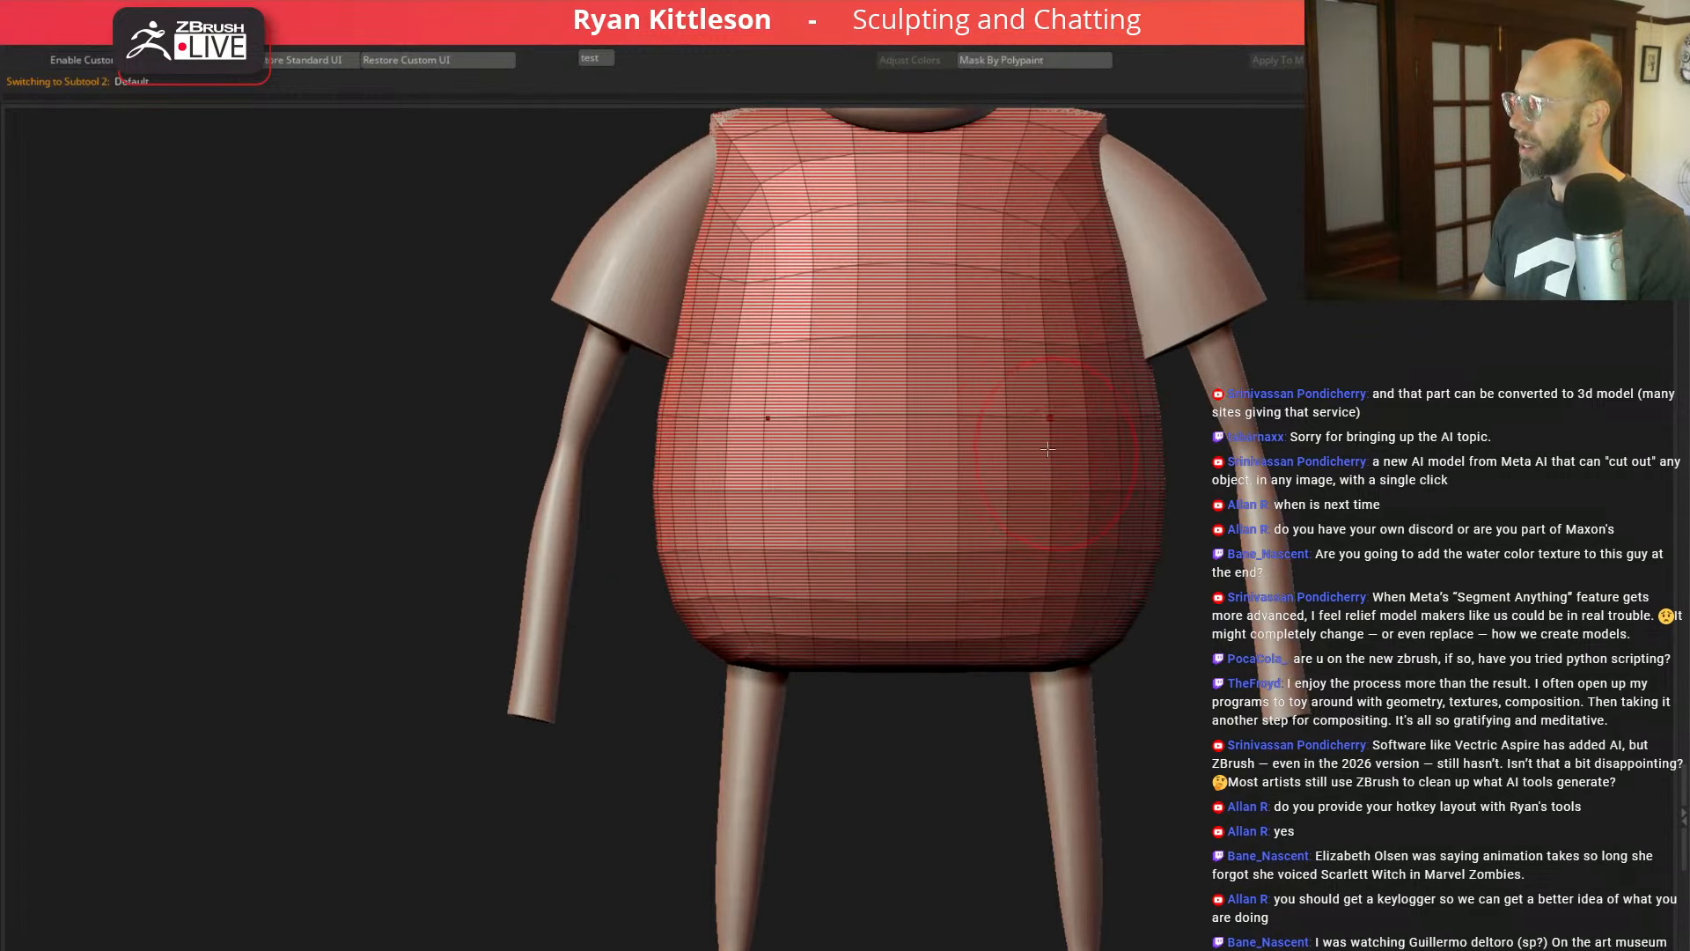
pyautogui.click(942, 407)
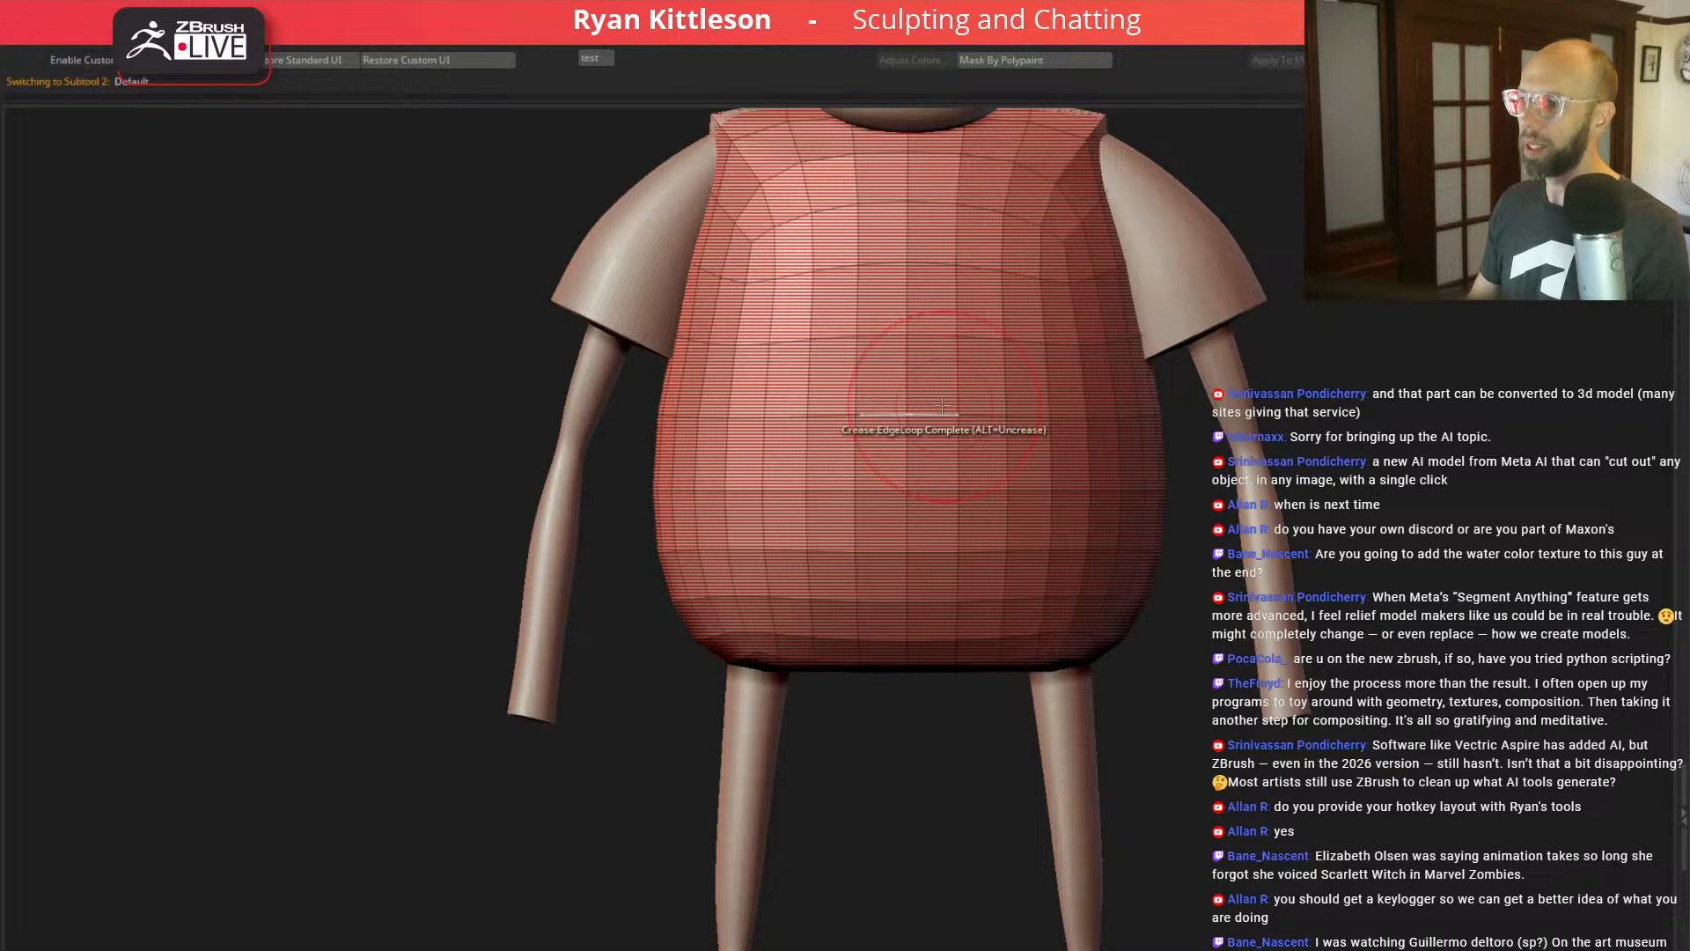
pyautogui.moveTo(553, 808)
pyautogui.keyDown('ctrl'); pyautogui.mouseDown()
pyautogui.moveTo(1101, 586)
pyautogui.moveTo(798, 445)
pyautogui.moveTo(504, 682)
pyautogui.mouseUp(); pyautogui.keyUp('ctrl')
pyautogui.moveTo(453, 787)
pyautogui.keyDown('ctrl'); pyautogui.mouseDown()
pyautogui.moveTo(936, 789)
pyautogui.moveTo(830, 460)
pyautogui.moveTo(536, 660)
pyautogui.mouseUp(); pyautogui.keyUp('ctrl')
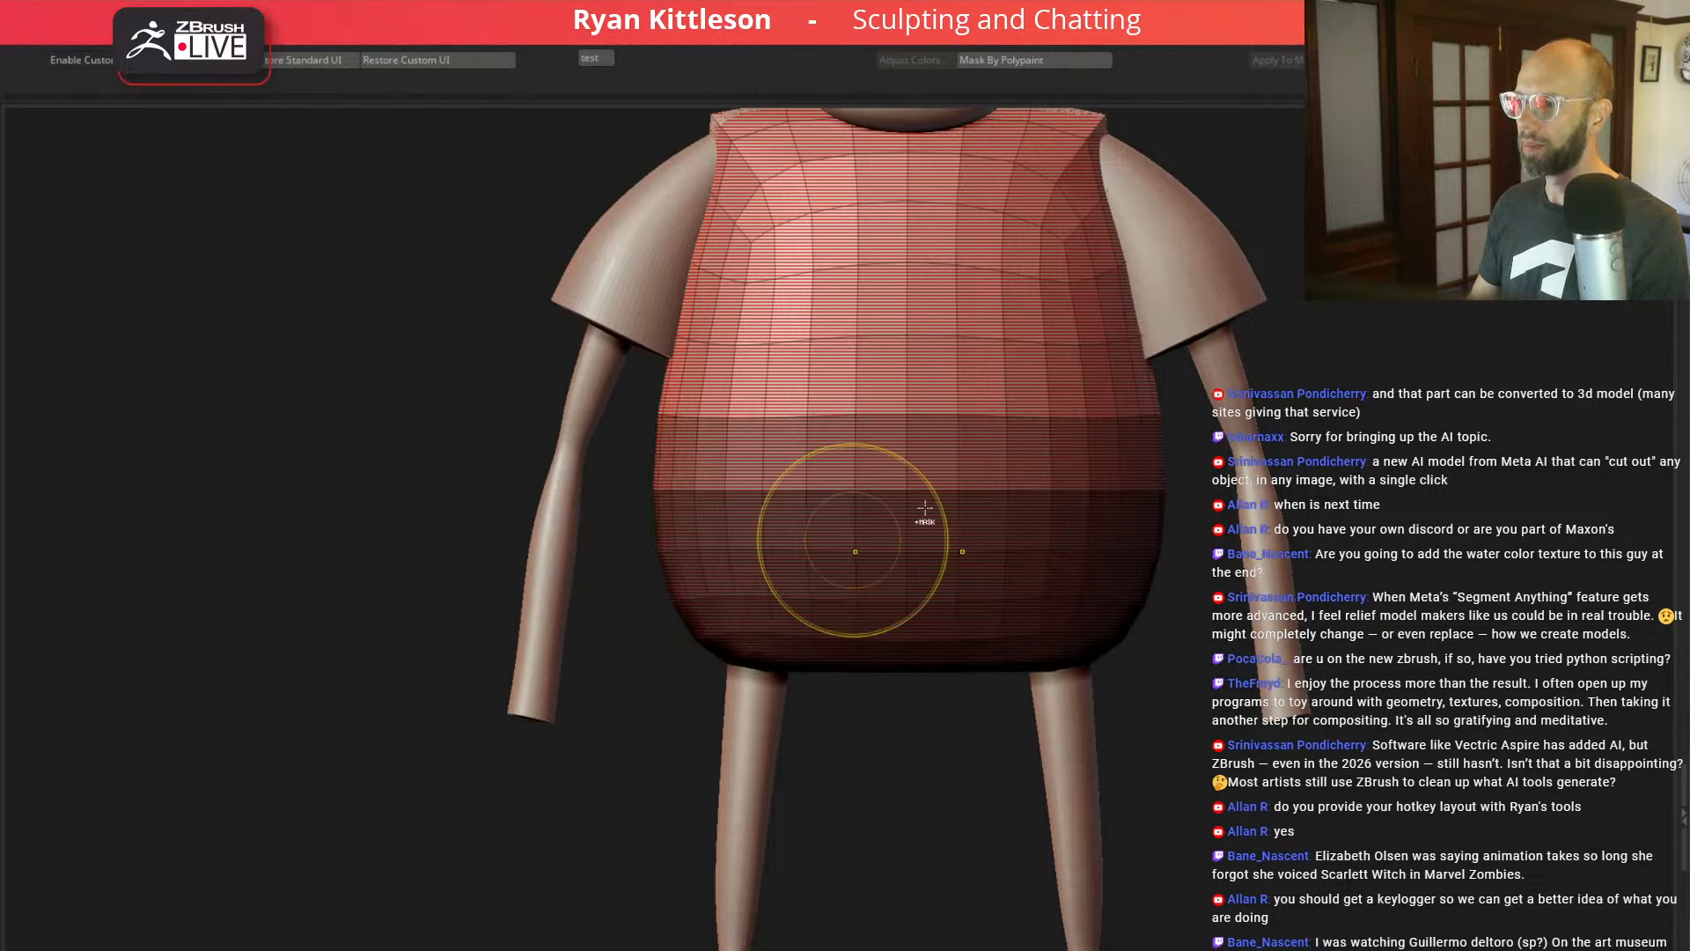
pyautogui.hotkey('ctrl', 'w')
pyautogui.keyDown('ctrl'); pyautogui.click(1401, 438); pyautogui.keyUp('ctrl')
pyautogui.keyDown('ctrl'); pyautogui.moveTo(1398, 434); pyautogui.dragTo(1285, 493); pyautogui.keyUp('ctrl')
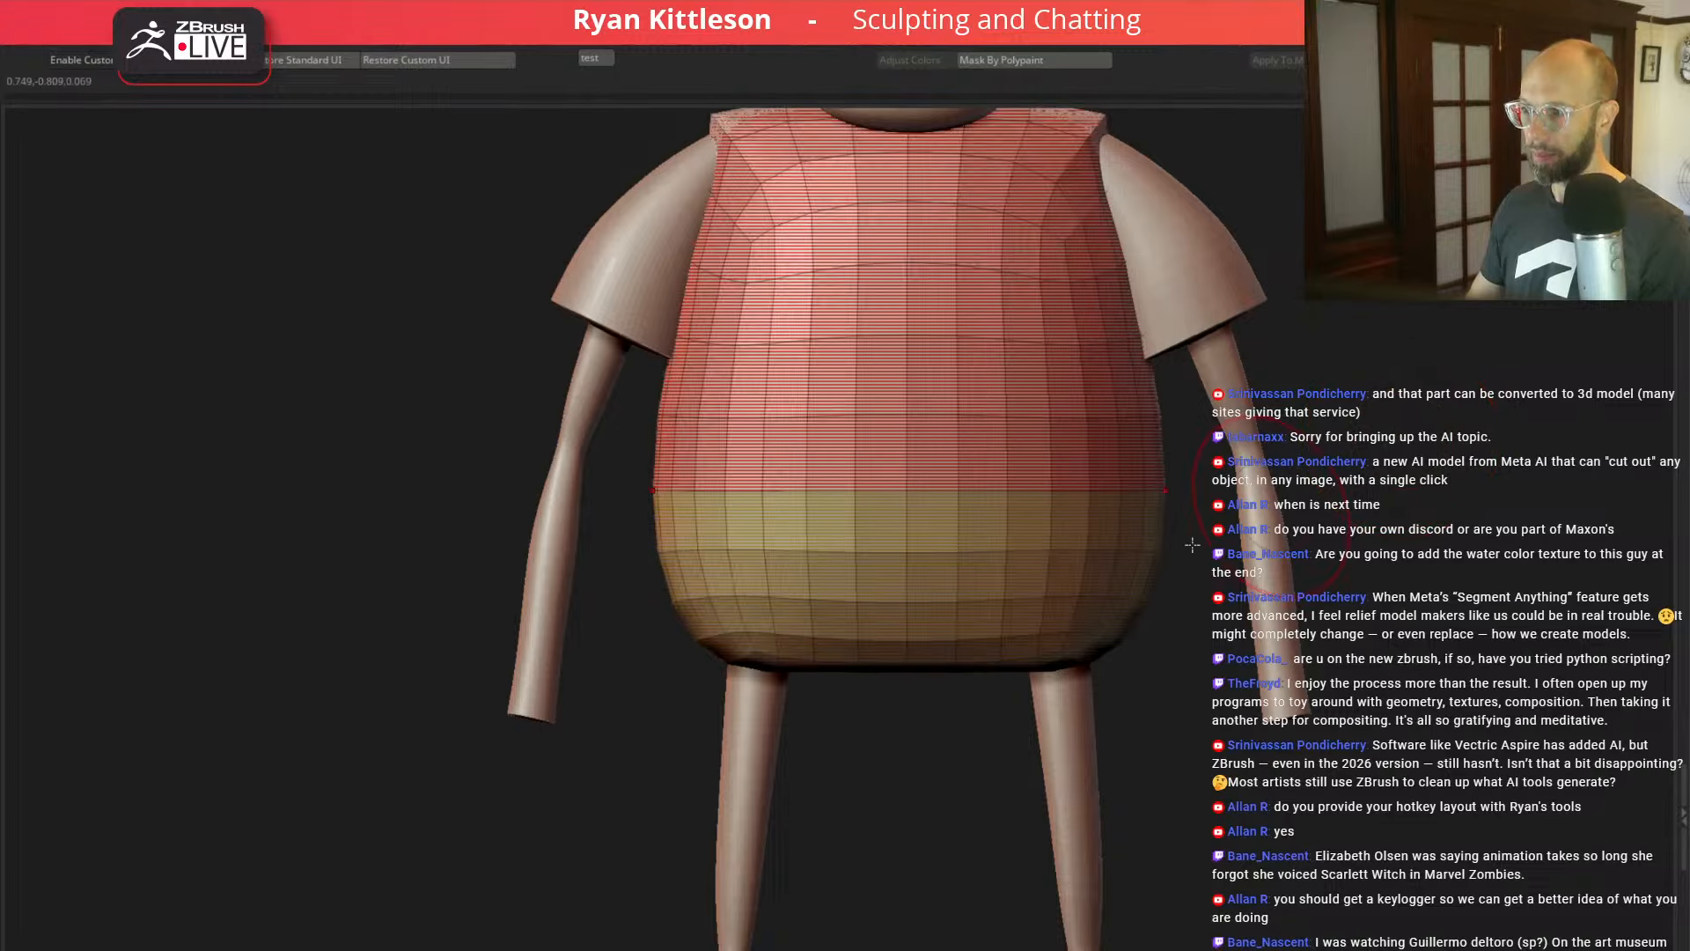
# Step: Isolate the lower torso group, extend it upward by one row of polygons, regroup it and show the whole torso again
pyautogui.keyDown('ctrl'); pyautogui.keyDown('shift'); pyautogui.click(994, 599); pyautogui.keyUp('shift'); pyautogui.keyUp('ctrl')
pyautogui.hotkey('ctrl', 'w')
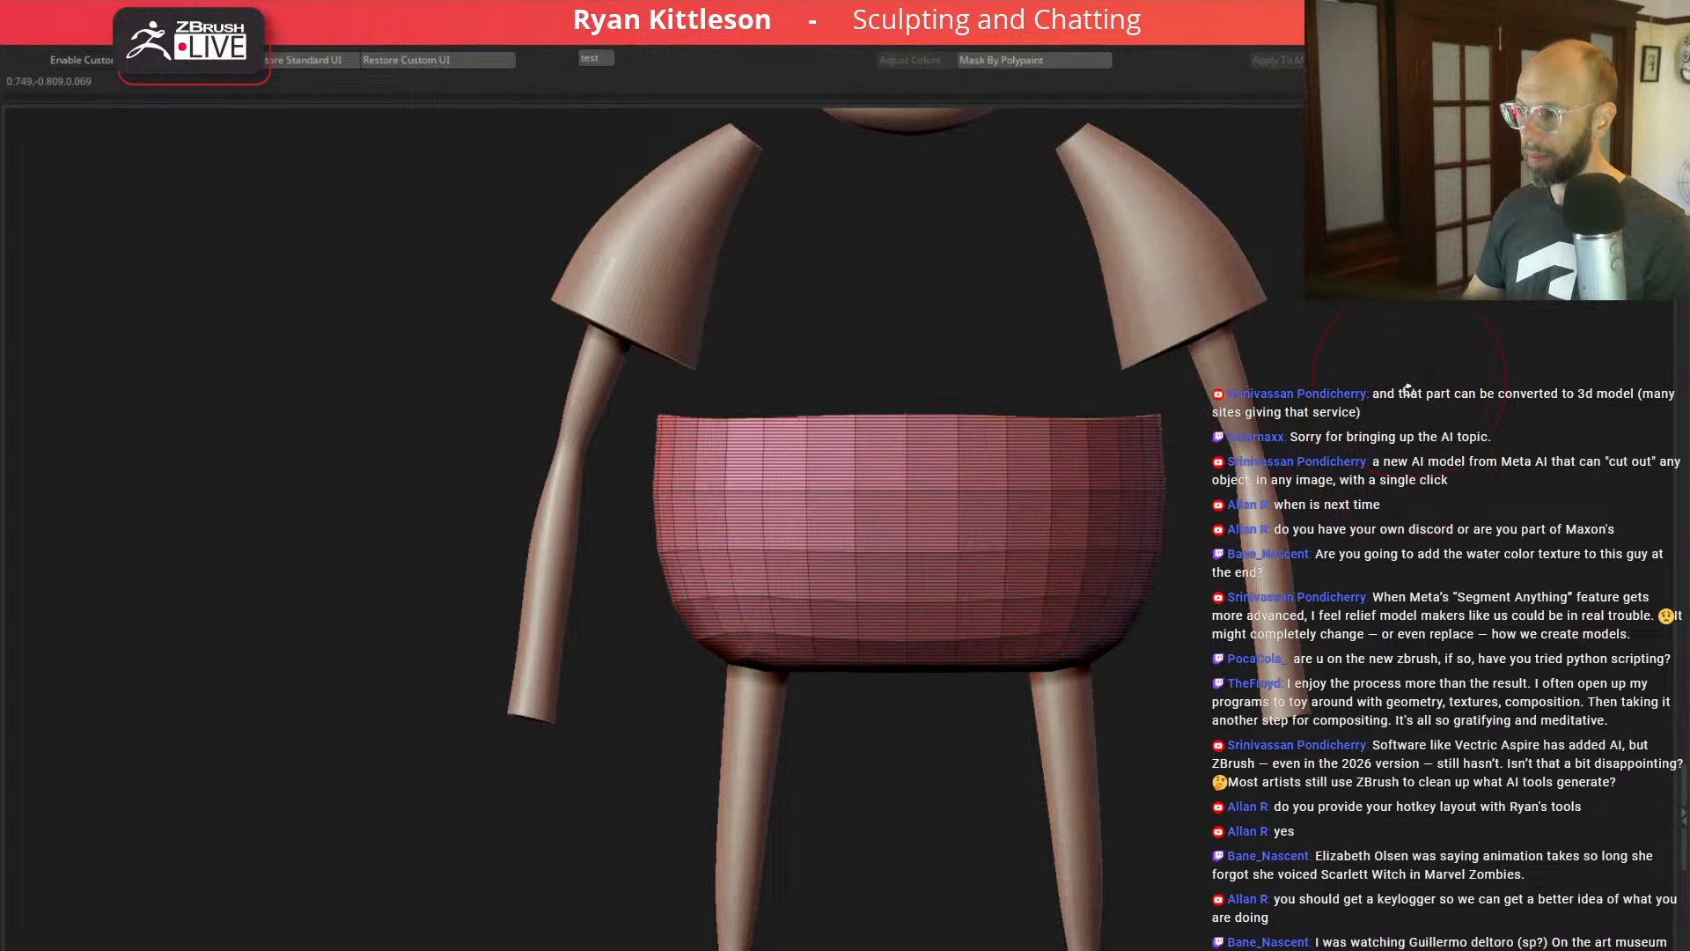
pyautogui.keyDown('ctrl'); pyautogui.keyDown('shift'); pyautogui.click(1409, 392); pyautogui.keyUp('shift'); pyautogui.keyUp('ctrl')
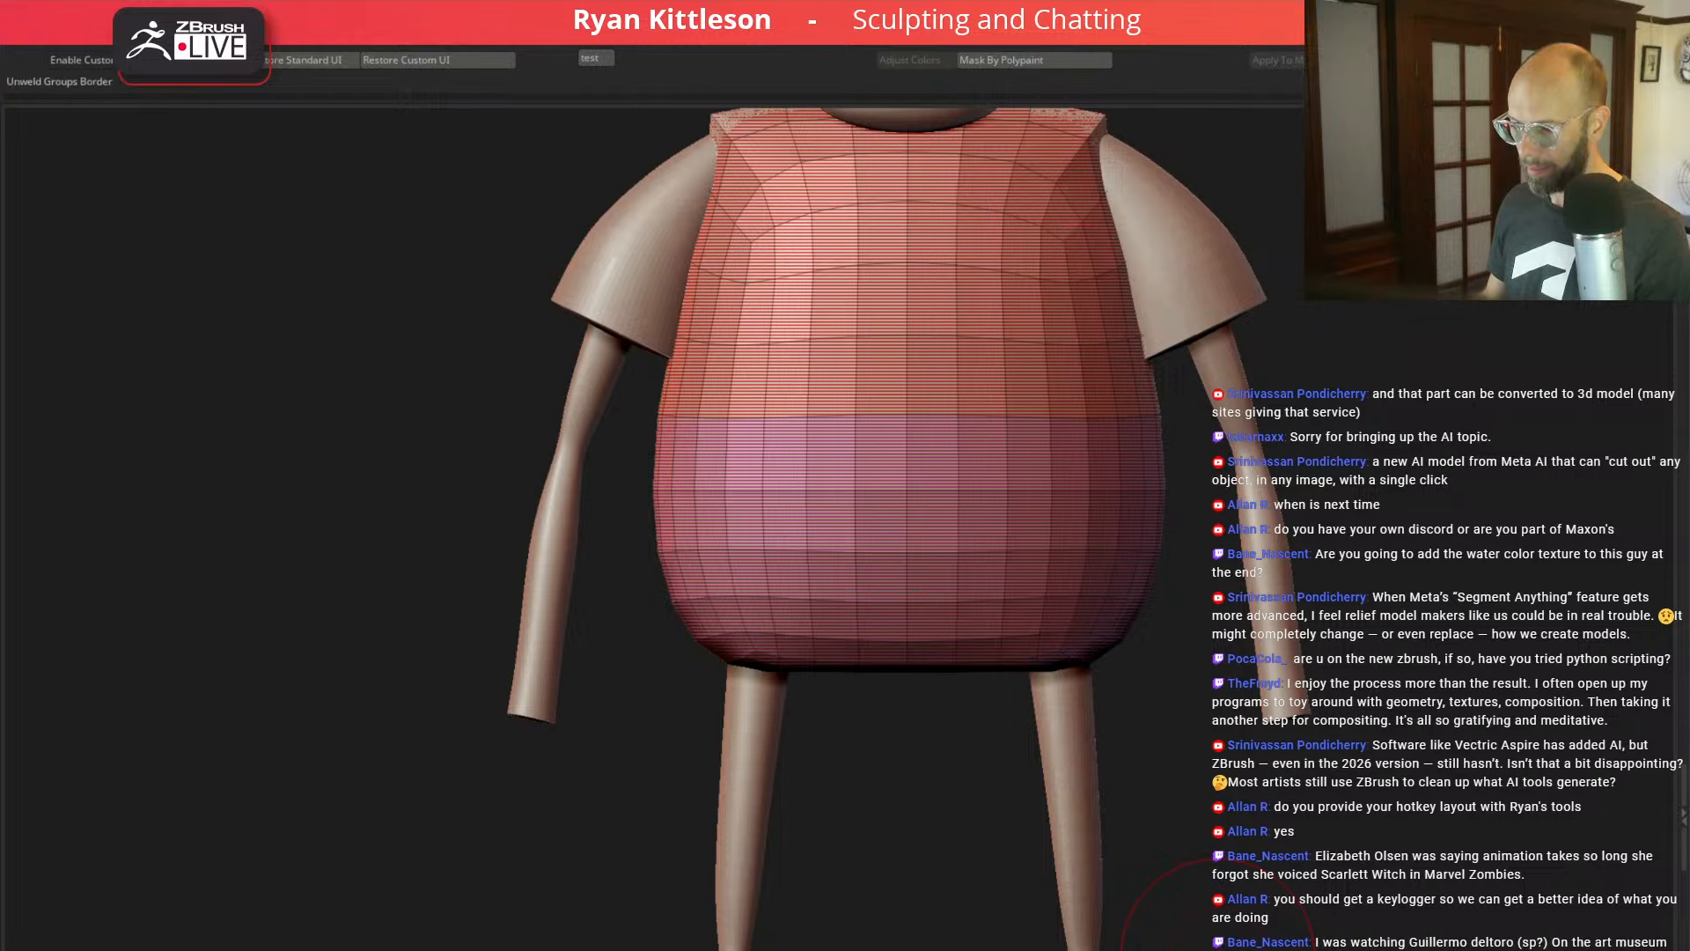
# Step: Unweld the torso's polygroup border, turn on dynamic subdivision and give the upper and lower pieces dynamic thickness
pyautogui.click(898, 949)
pyautogui.press('d')
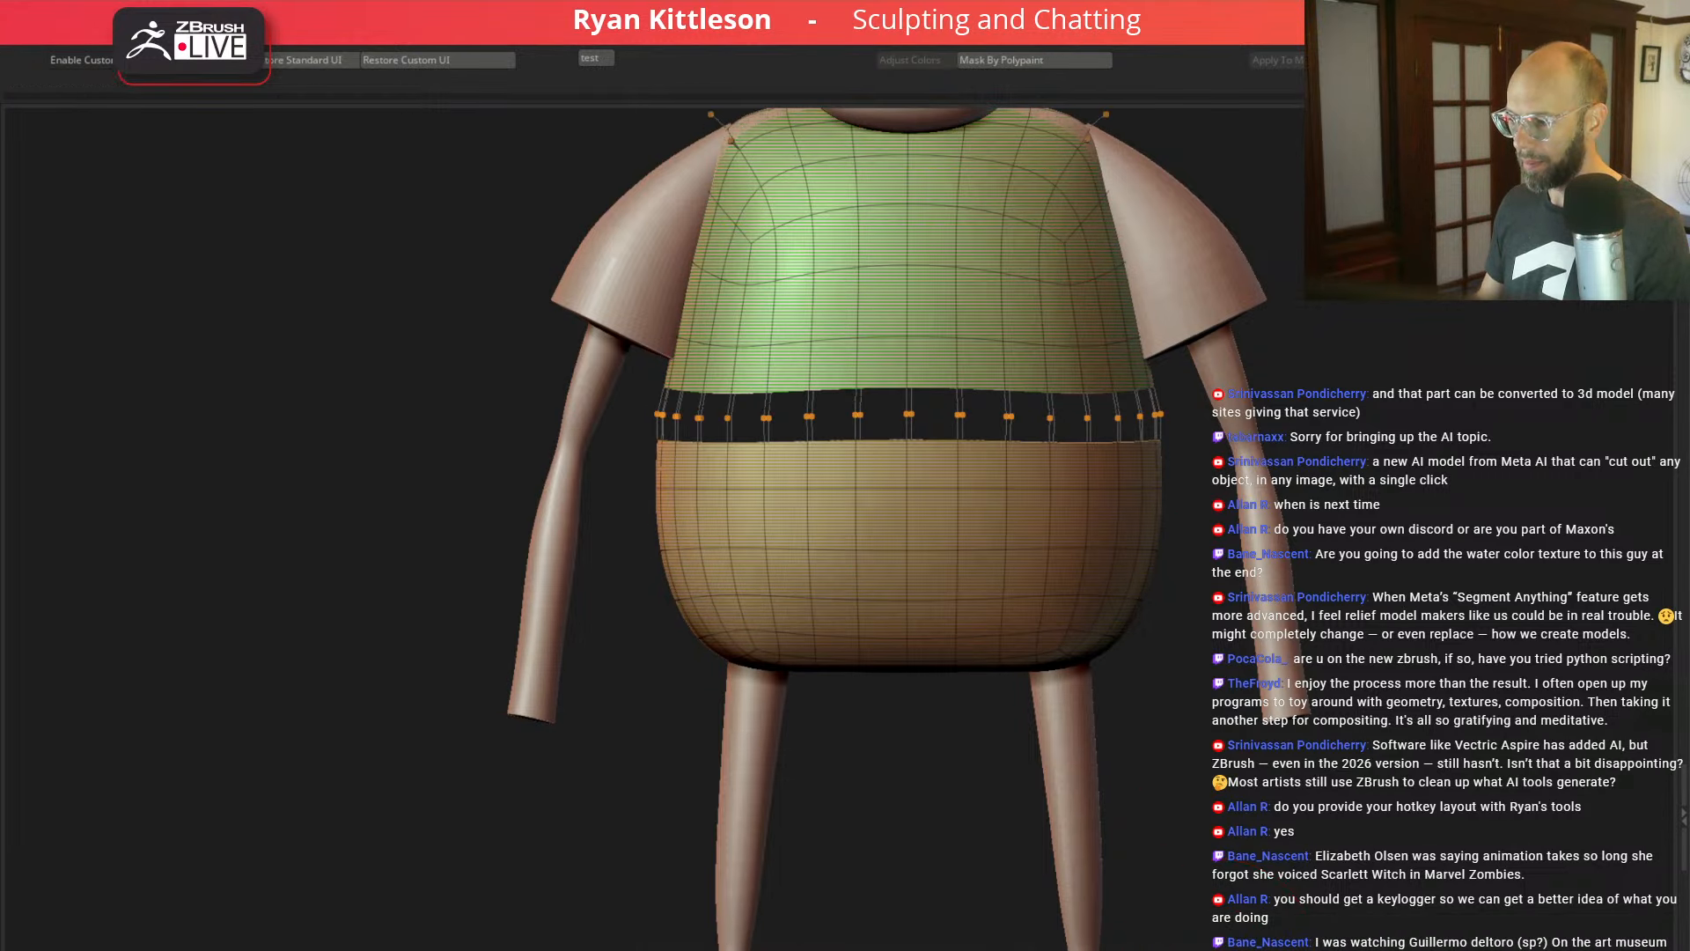
pyautogui.hotkey('alt', 'ctrl', 'shift', 't')
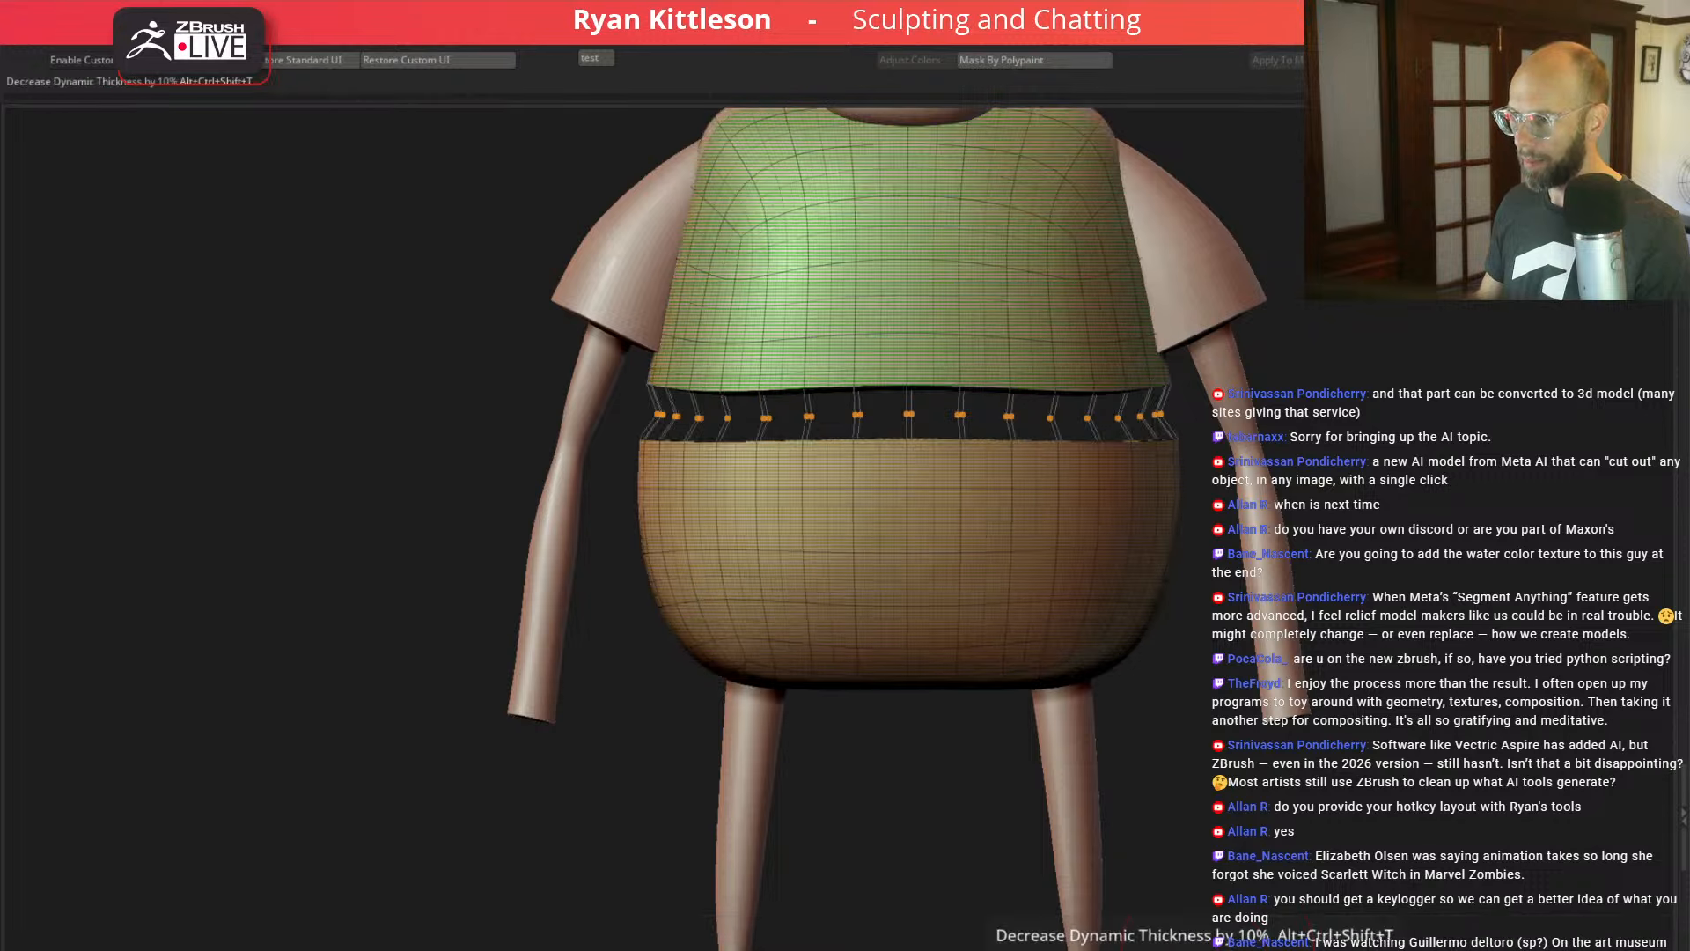
pyautogui.moveTo(1585, 592); pyautogui.dragTo(1528, 622)
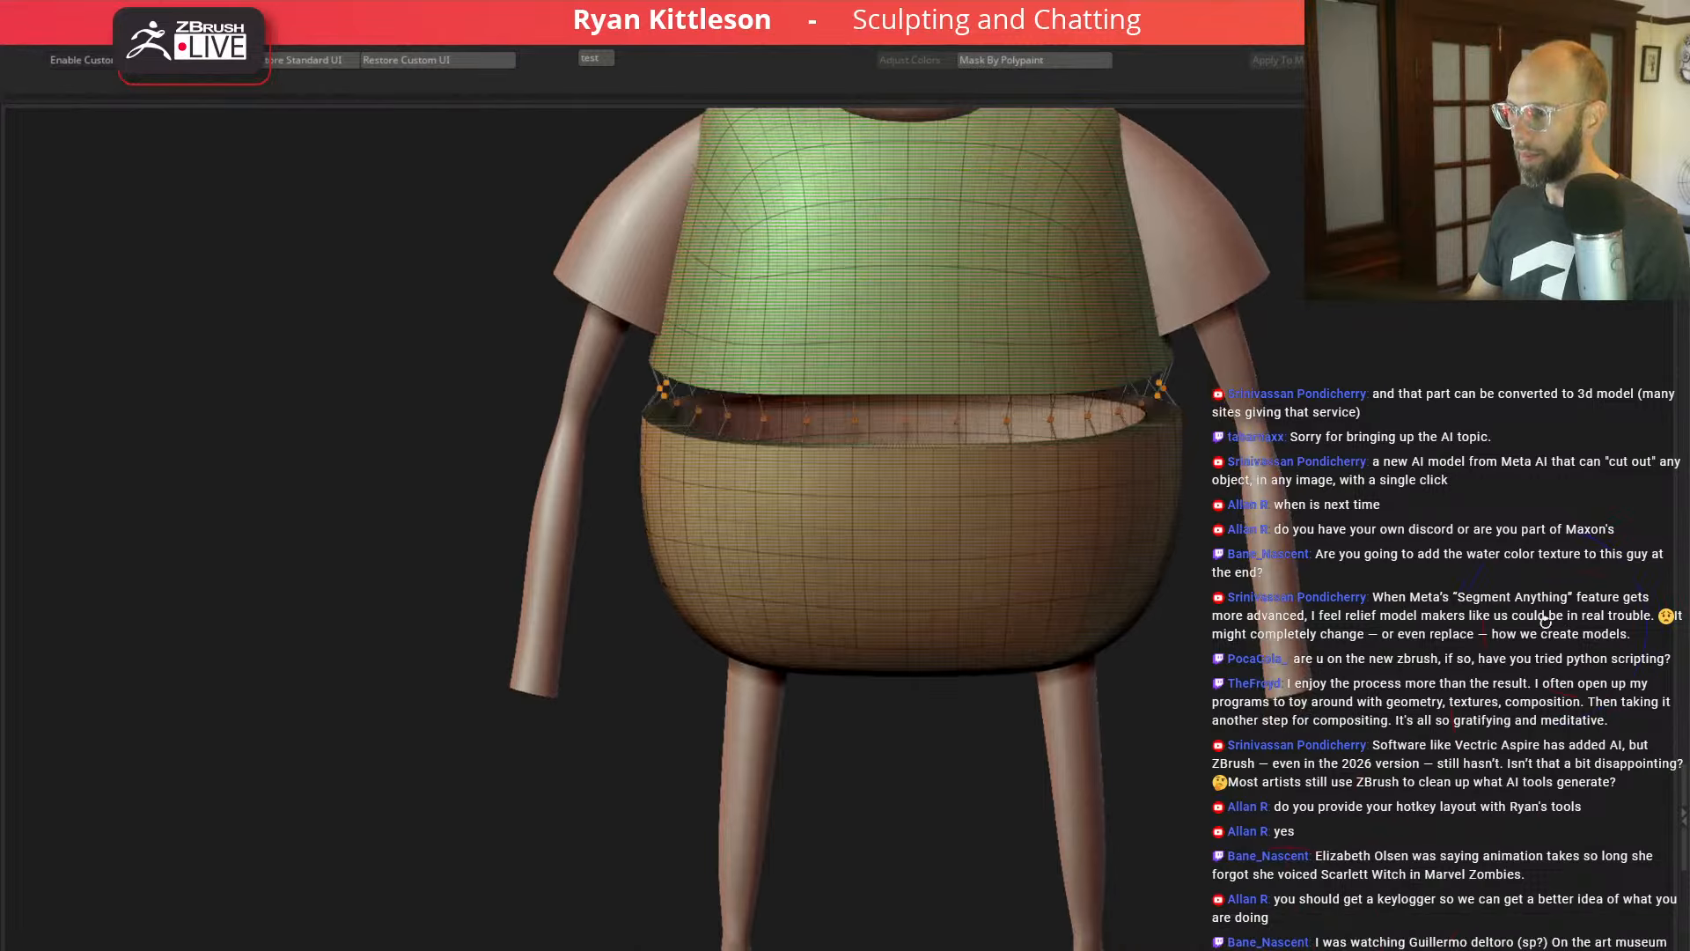
# Step: Close the gap between the two torso pieces and use Dynamic Thickness Offset to reduce their outward bulge
pyautogui.hotkey('shift', 'f')
pyautogui.click(1061, 949)
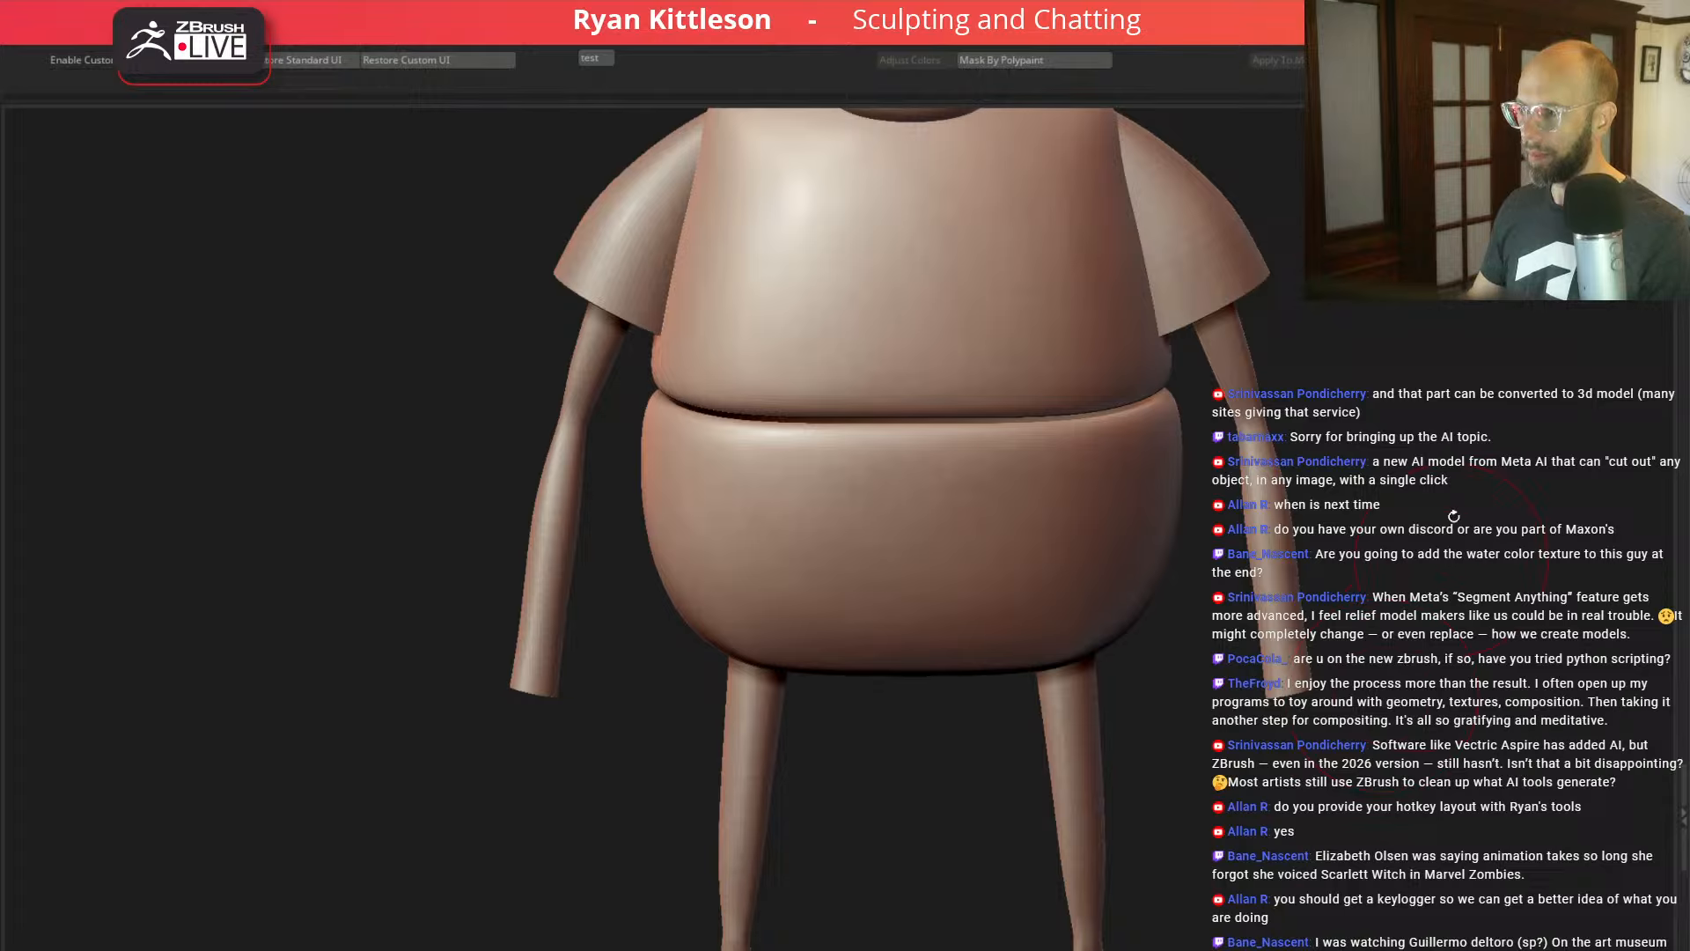
pyautogui.moveTo(1453, 517); pyautogui.dragTo(1435, 519)
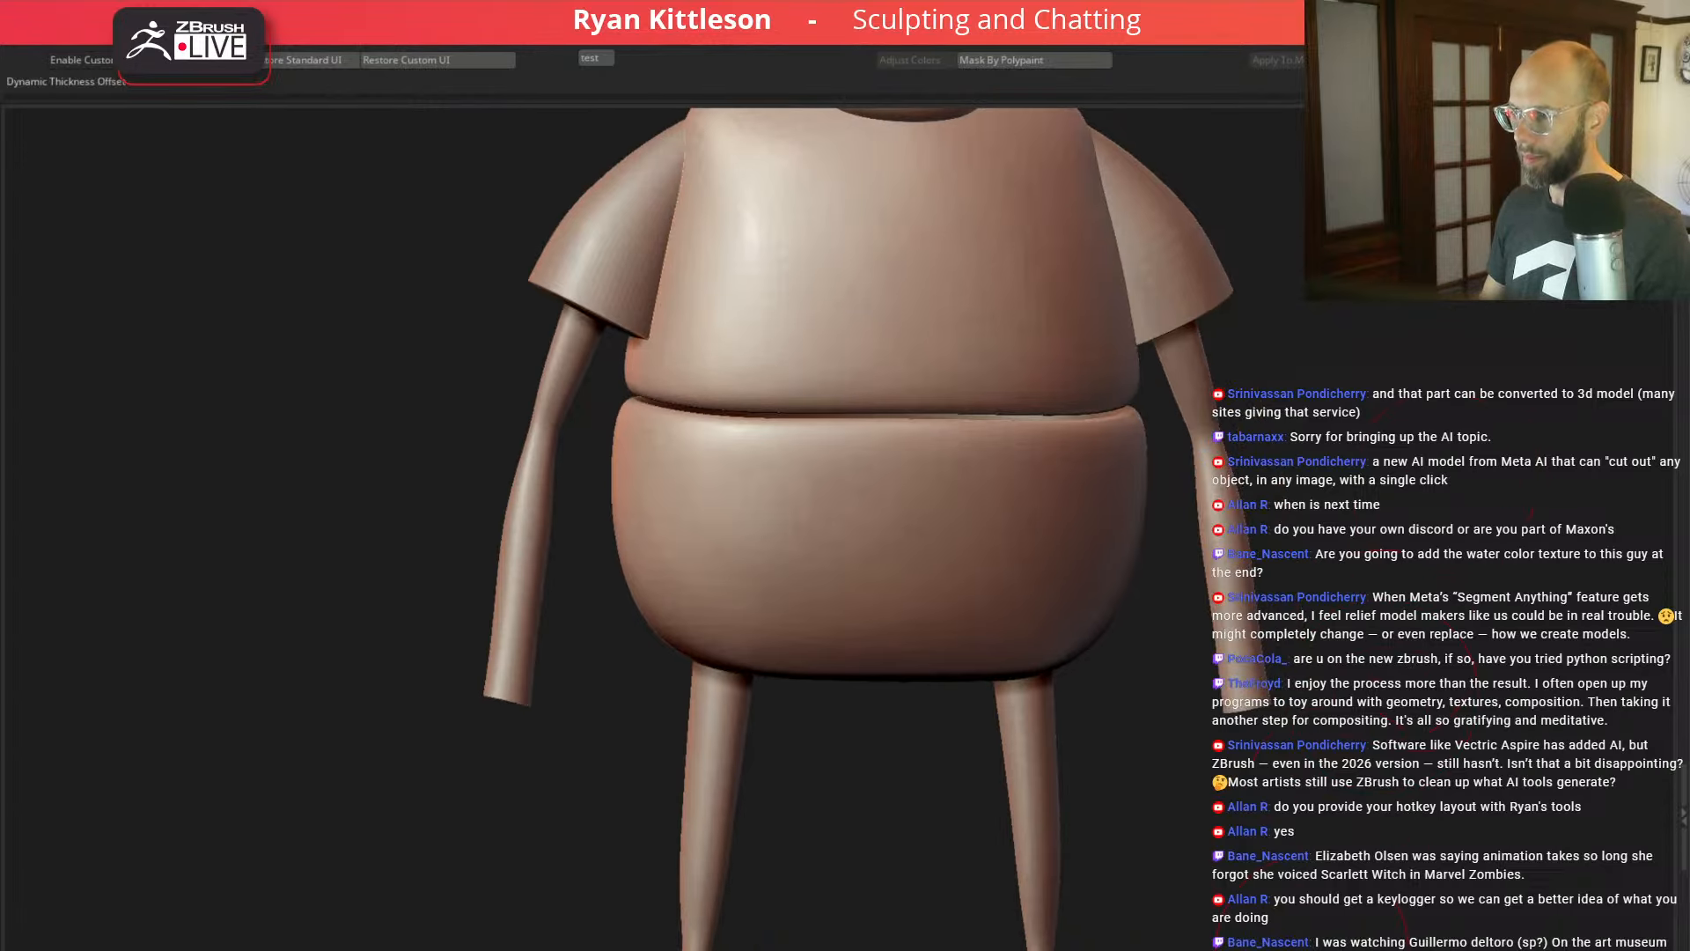
pyautogui.click(1237, 949)
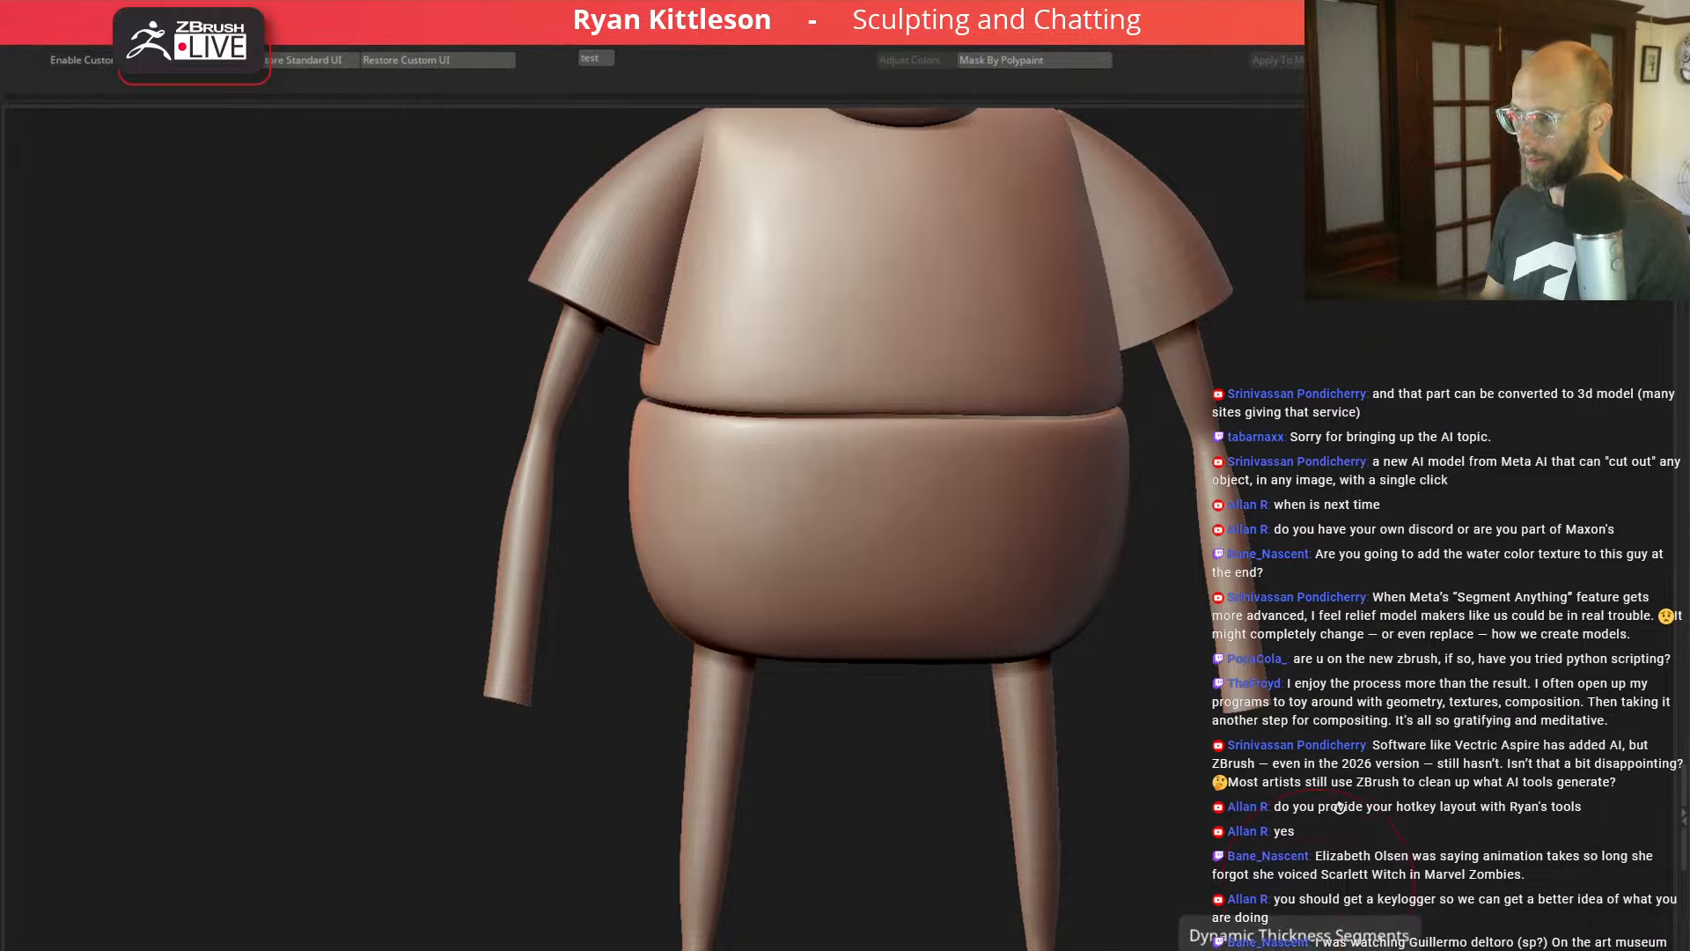
# Step: Select the short sleeves, move the gizmo pivot toward the shoulder and tilt the sleeves slightly outward from the torso
pyautogui.moveTo(1440, 497)
pyautogui.keyDown('alt'); pyautogui.mouseDown()
pyautogui.moveTo(1395, 452)
pyautogui.moveTo(1309, 490)
pyautogui.moveTo(1398, 450)
pyautogui.mouseUp(); pyautogui.keyUp('alt')
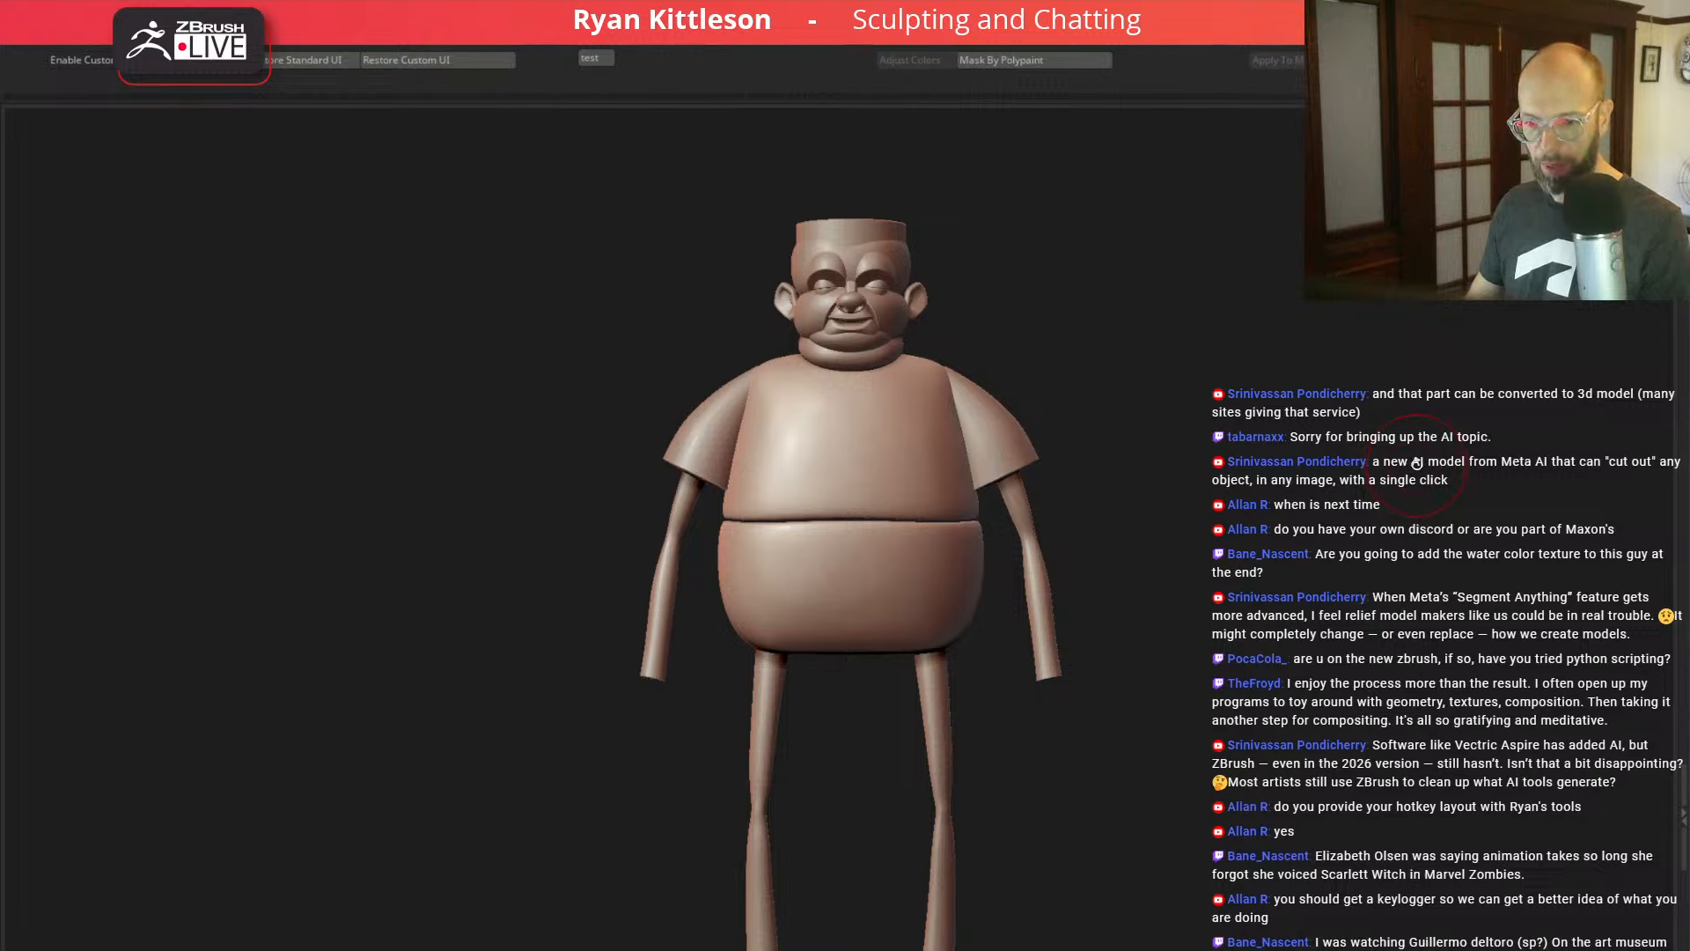
pyautogui.moveTo(1376, 517)
pyautogui.mouseDown()
pyautogui.moveTo(1297, 451)
pyautogui.moveTo(1385, 462)
pyautogui.moveTo(1309, 456)
pyautogui.mouseUp()
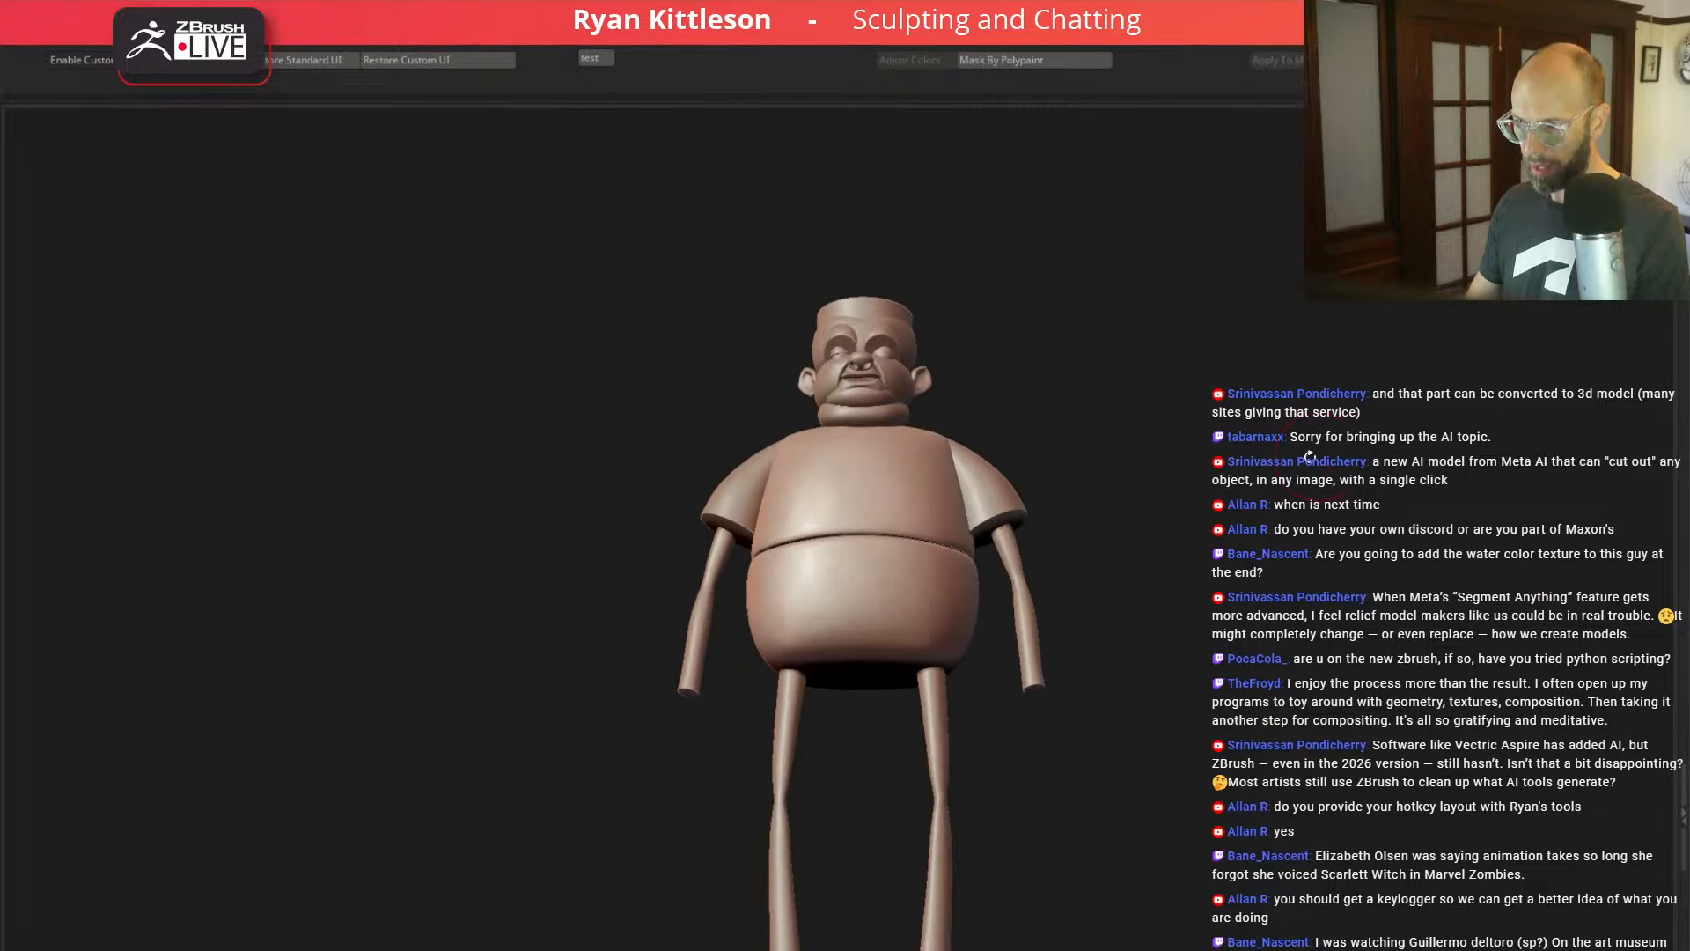
pyautogui.keyDown('alt'); pyautogui.click(752, 474); pyautogui.keyUp('alt')
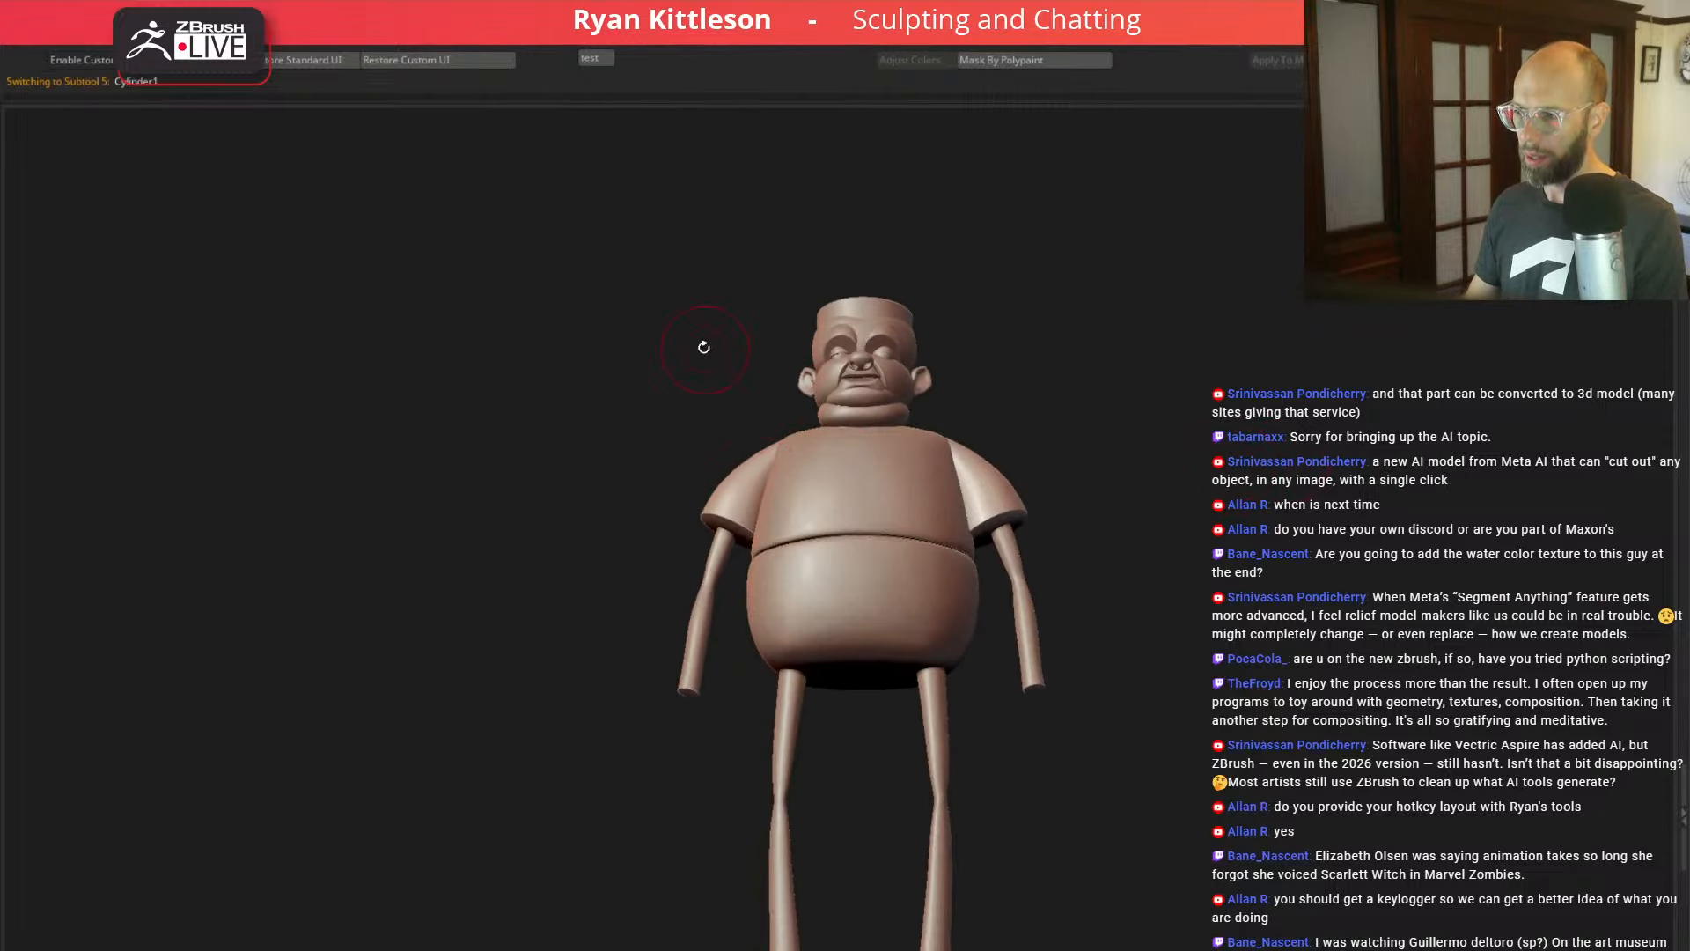
pyautogui.keyDown('shift'); pyautogui.moveTo(702, 347); pyautogui.dragTo(748, 355); pyautogui.keyUp('shift')
pyautogui.keyDown('alt'); pyautogui.moveTo(1147, 376); pyautogui.dragTo(1145, 449); pyautogui.keyUp('alt')
pyautogui.press('w')
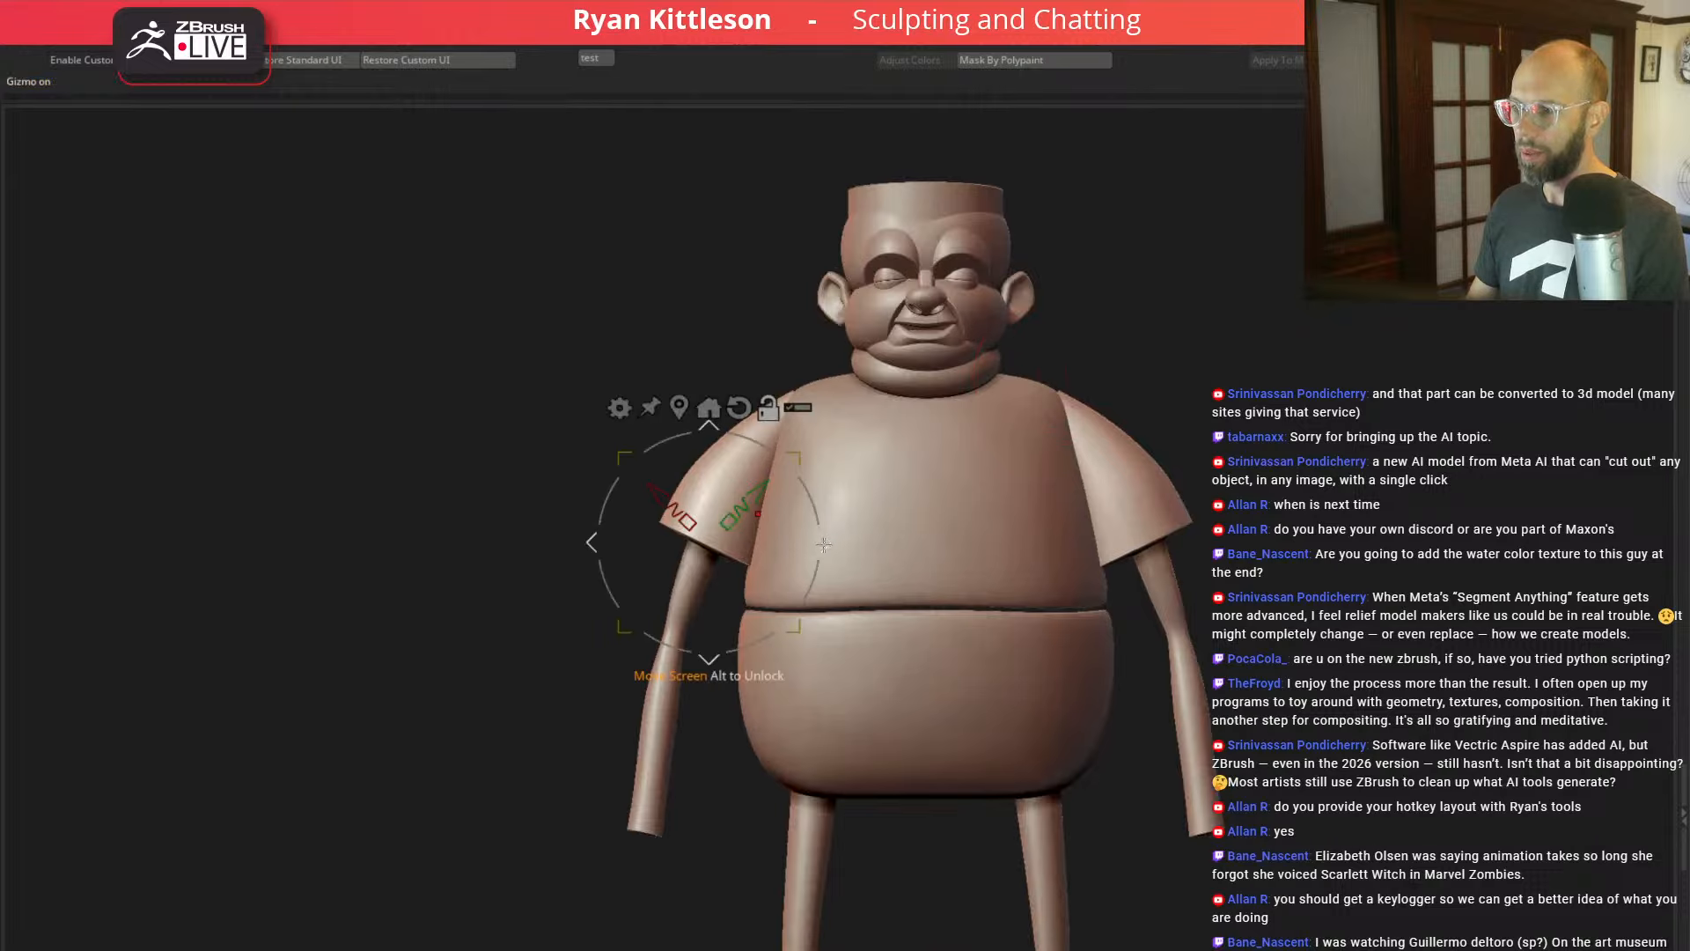
pyautogui.keyDown('alt'); pyautogui.moveTo(832, 538); pyautogui.dragTo(881, 448); pyautogui.keyUp('alt')
pyautogui.moveTo(858, 406)
pyautogui.mouseDown()
pyautogui.moveTo(870, 447)
pyautogui.moveTo(864, 431)
pyautogui.mouseUp()
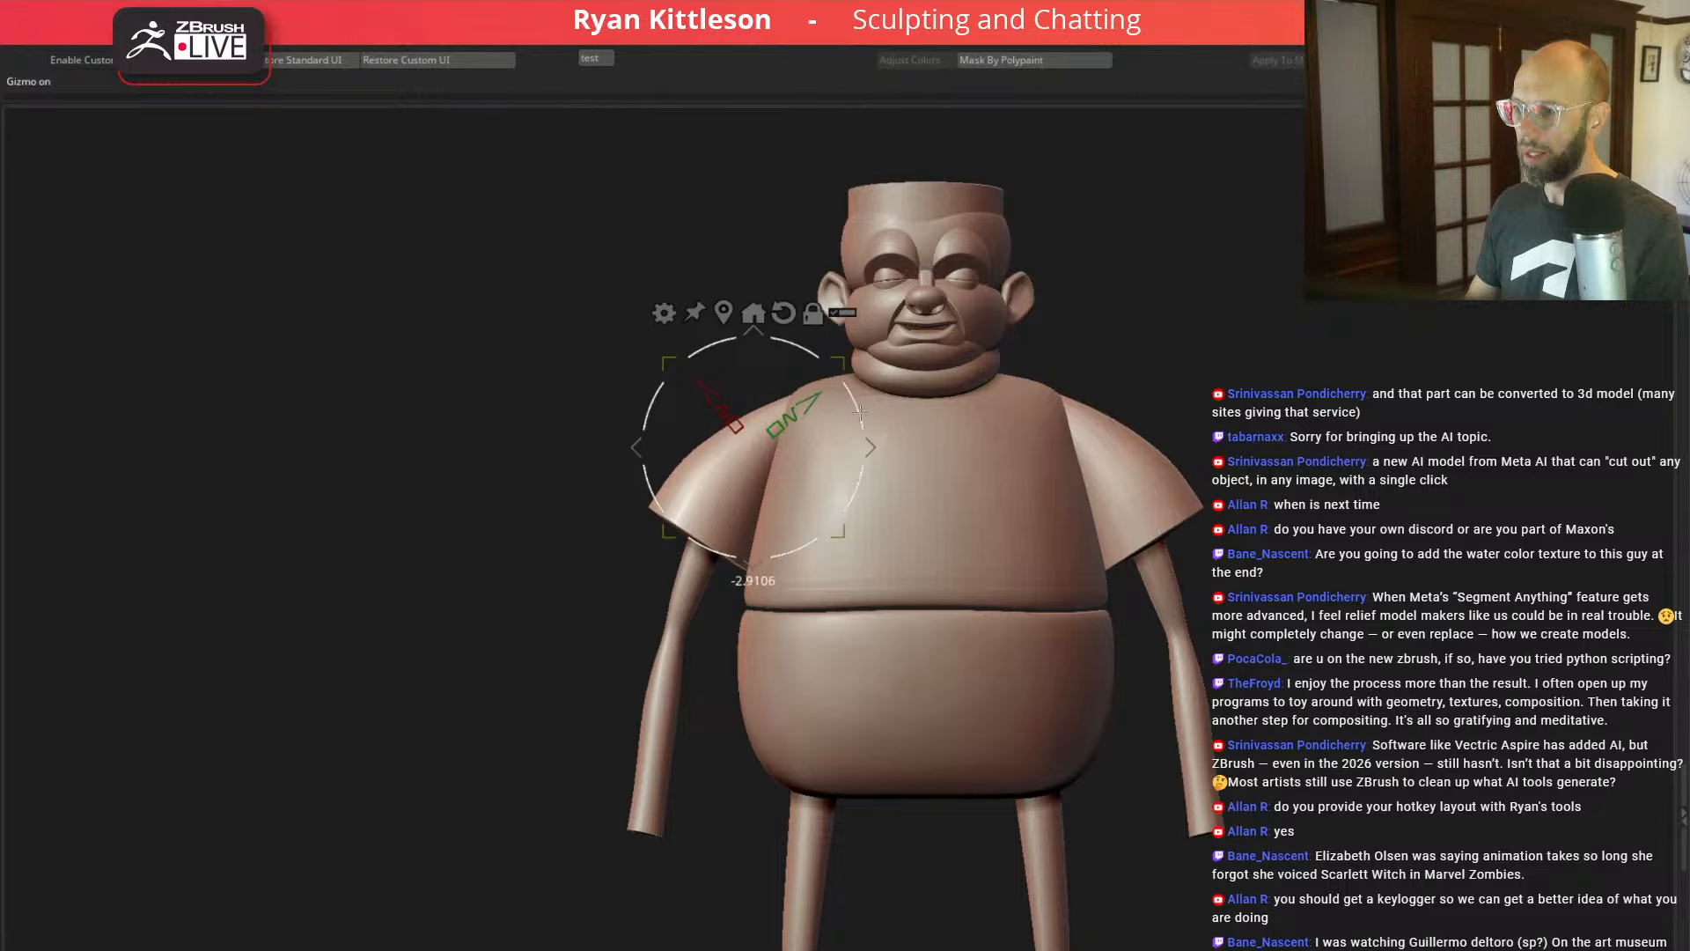
pyautogui.moveTo(754, 330); pyautogui.dragTo(755, 325)
pyautogui.moveTo(557, 436)
pyautogui.mouseDown()
pyautogui.moveTo(589, 332)
pyautogui.moveTo(558, 468)
pyautogui.mouseUp()
pyautogui.keyDown('alt'); pyautogui.moveTo(839, 358); pyautogui.dragTo(903, 354); pyautogui.keyUp('alt')
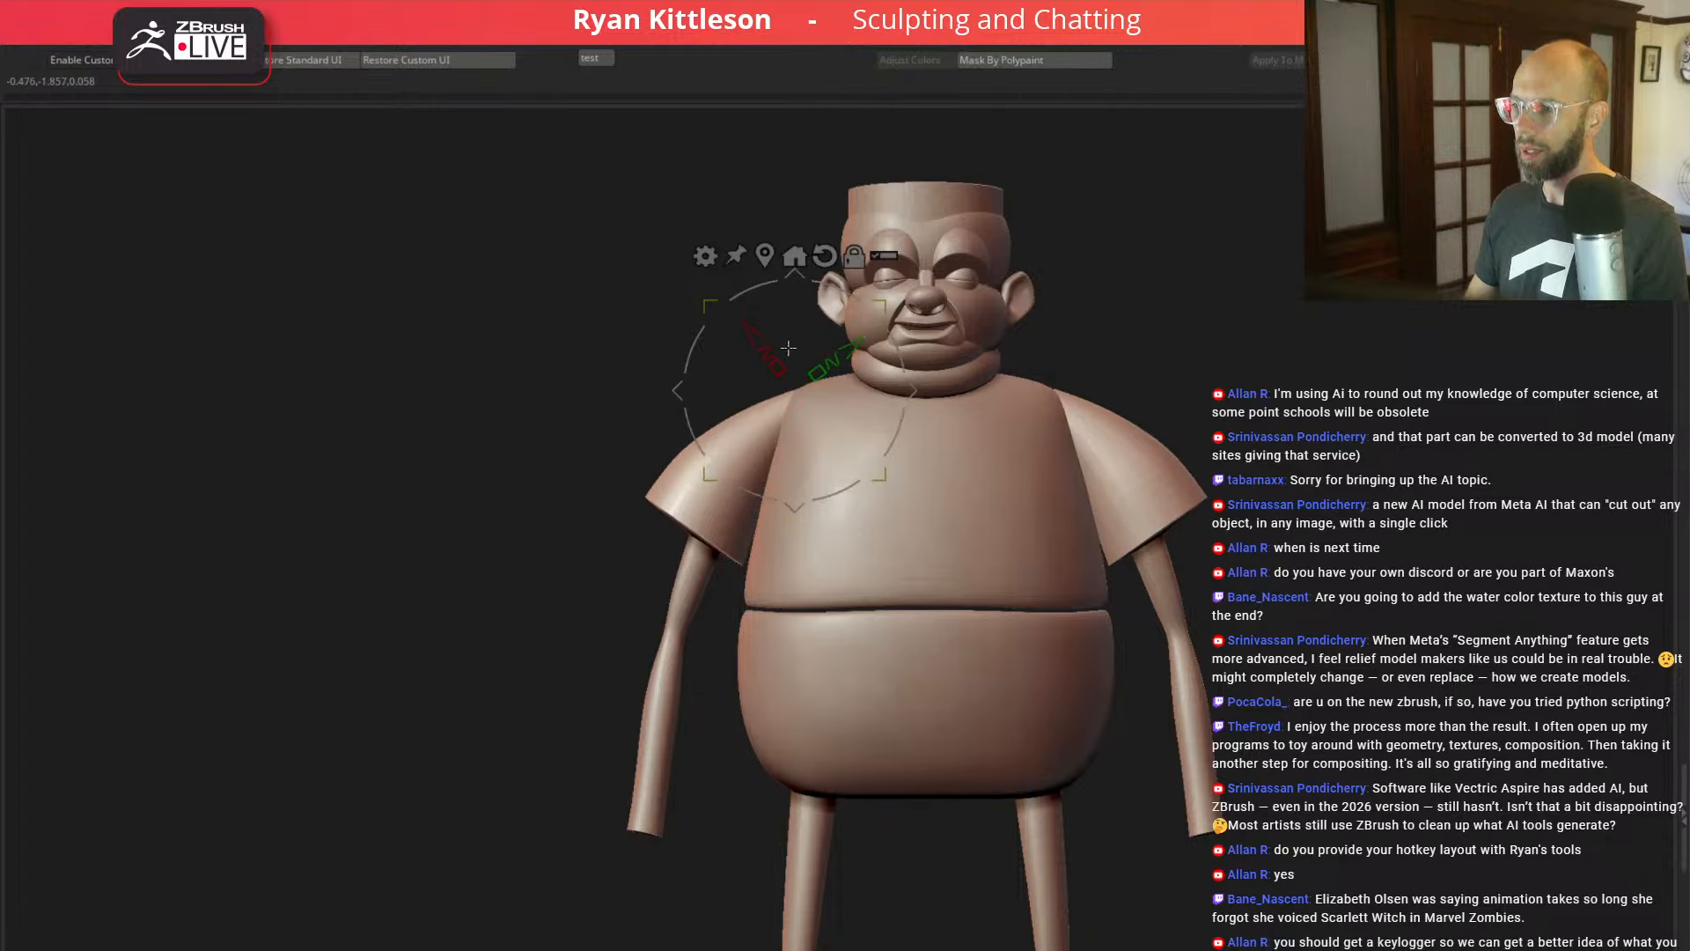
pyautogui.press('q')
pyautogui.moveTo(1316, 350)
pyautogui.keyDown('alt'); pyautogui.mouseDown()
pyautogui.moveTo(1303, 359)
pyautogui.moveTo(1323, 284)
pyautogui.moveTo(1342, 280)
pyautogui.moveTo(1296, 376)
pyautogui.moveTo(1294, 358)
pyautogui.mouseUp(); pyautogui.keyUp('alt')
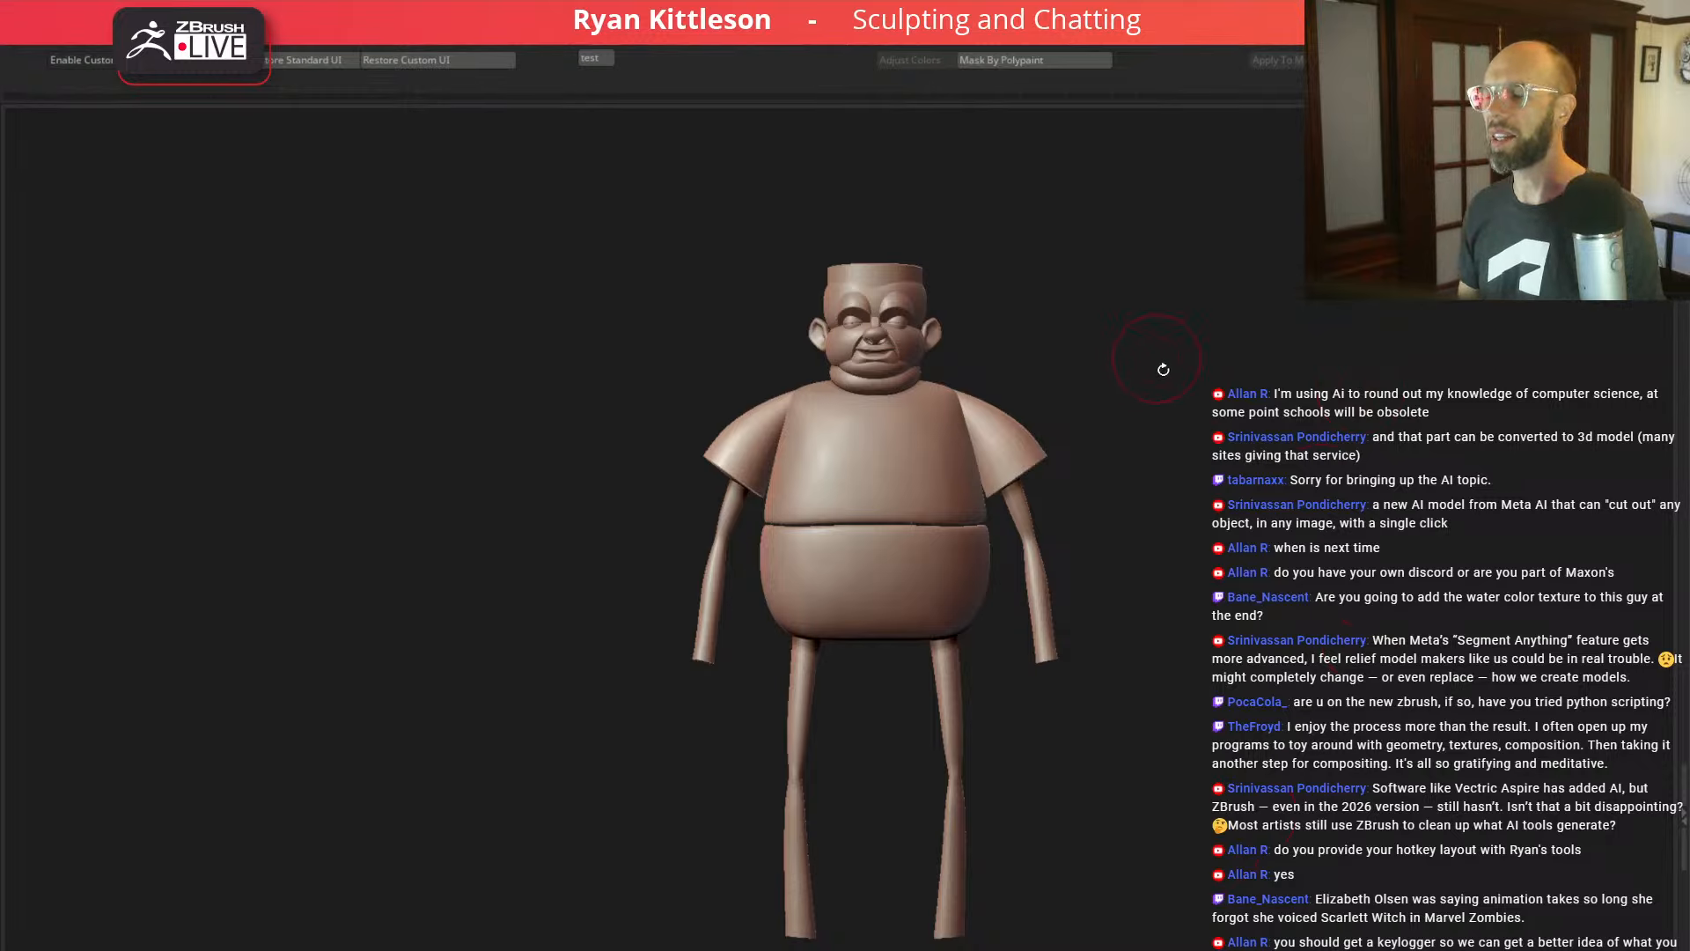
# Step: Isolate the unsmoothed sleeves with the wireframe displayed and insert extra single edge loops along their length with ZModeler
pyautogui.moveTo(1127, 426)
pyautogui.mouseDown()
pyautogui.moveTo(1202, 478)
pyautogui.moveTo(738, 539)
pyautogui.mouseUp()
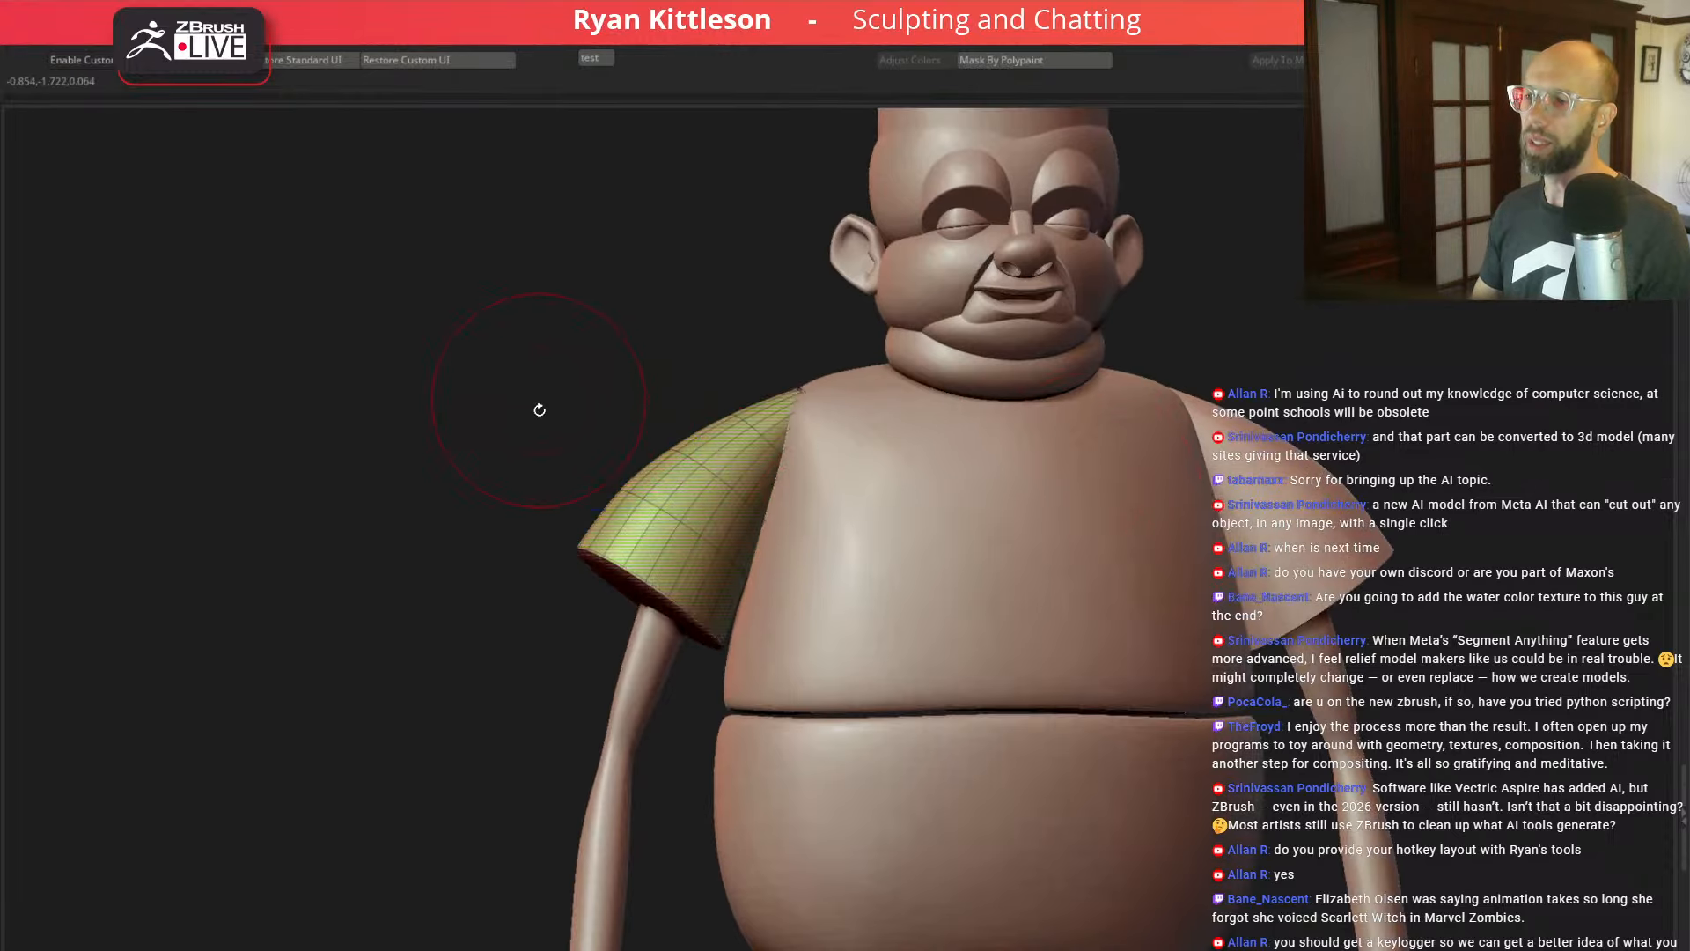
pyautogui.hotkey('shift', 'd')
pyautogui.hotkey('shift', 'f')
pyautogui.hotkey('alt', 's')
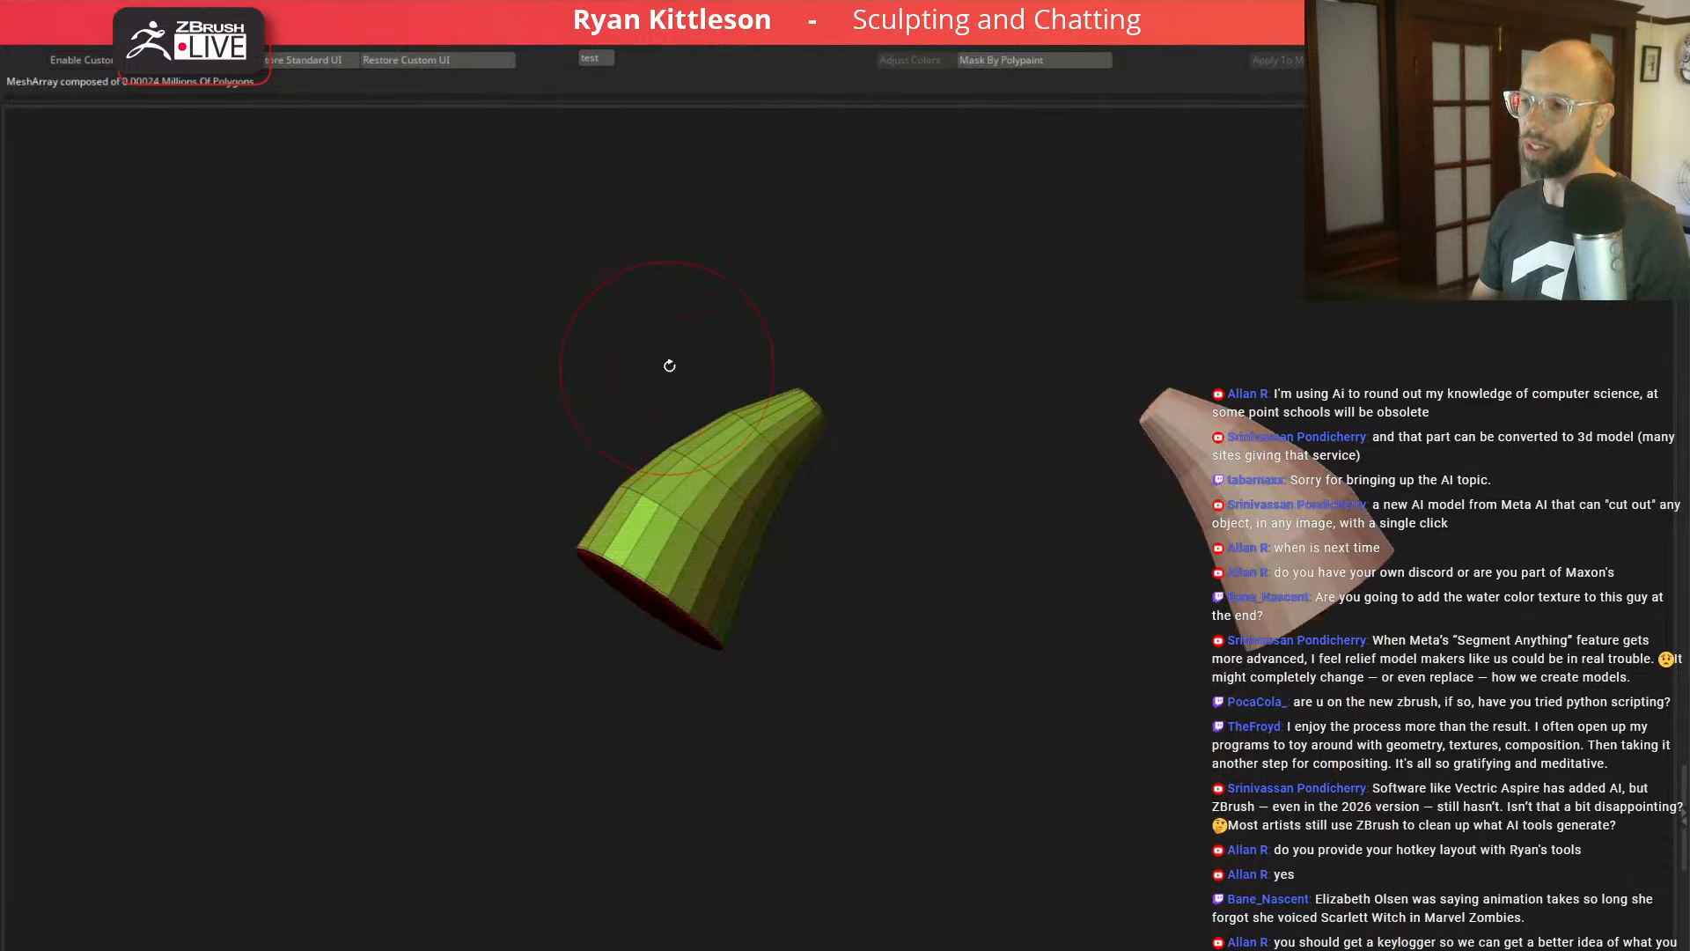
pyautogui.moveTo(668, 367)
pyautogui.mouseDown()
pyautogui.moveTo(636, 349)
pyautogui.moveTo(656, 388)
pyautogui.mouseUp()
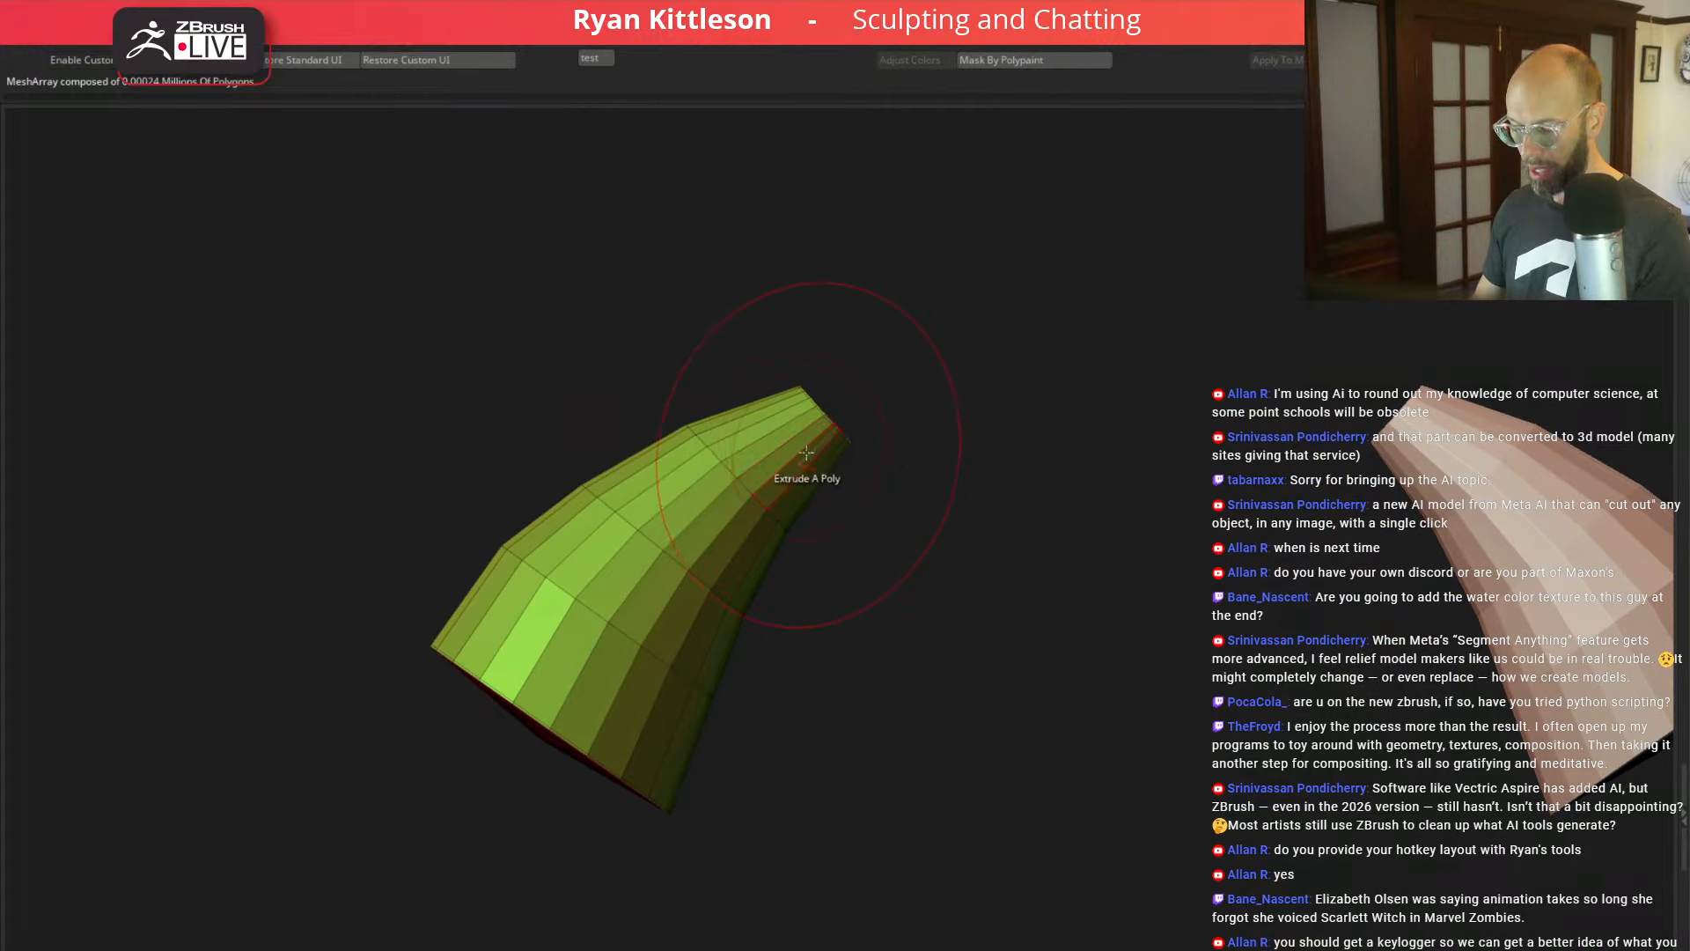
pyautogui.press('space')
pyautogui.click(767, 469)
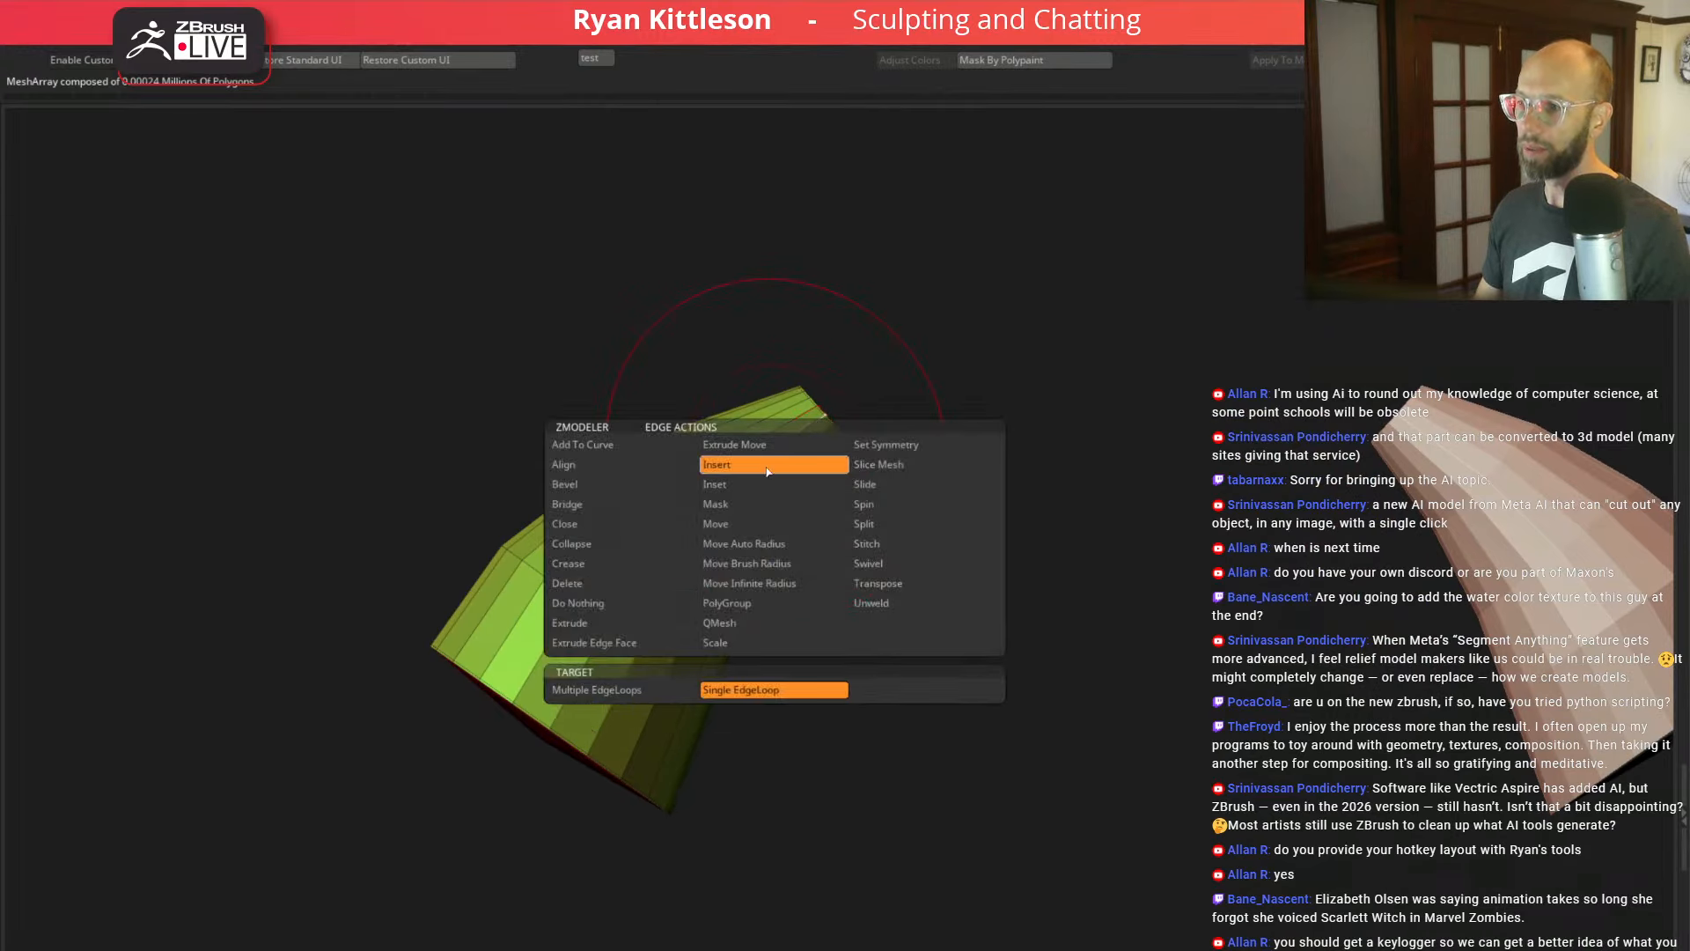
pyautogui.click(781, 448)
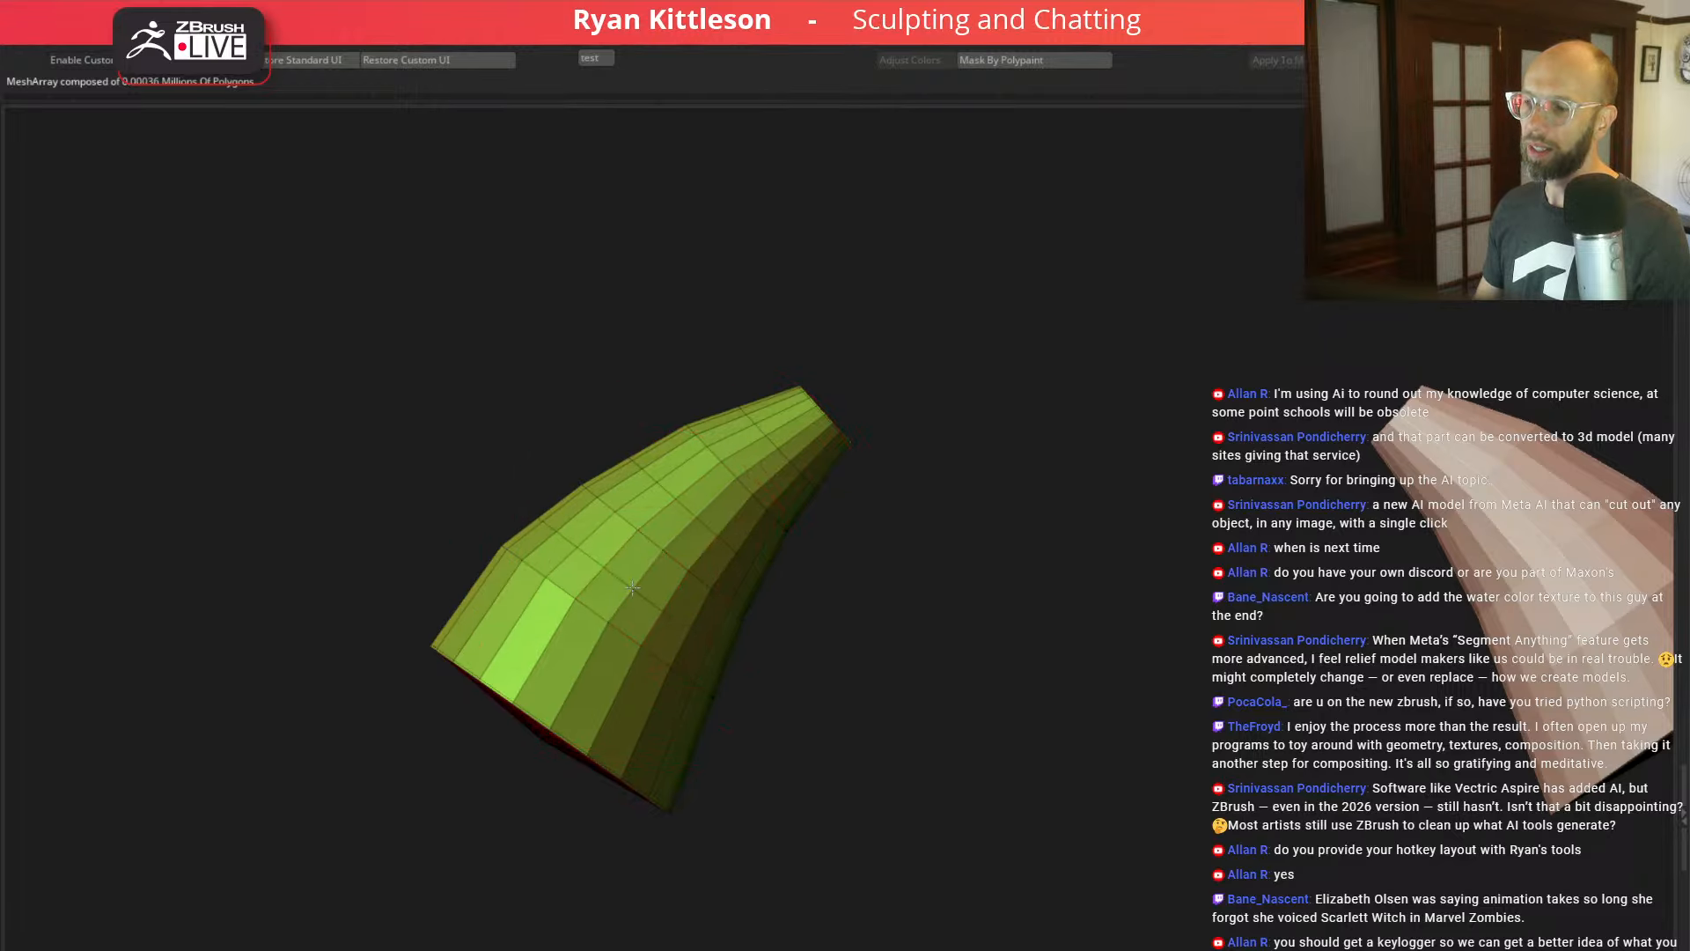
pyautogui.click(587, 676)
pyautogui.click(587, 676)
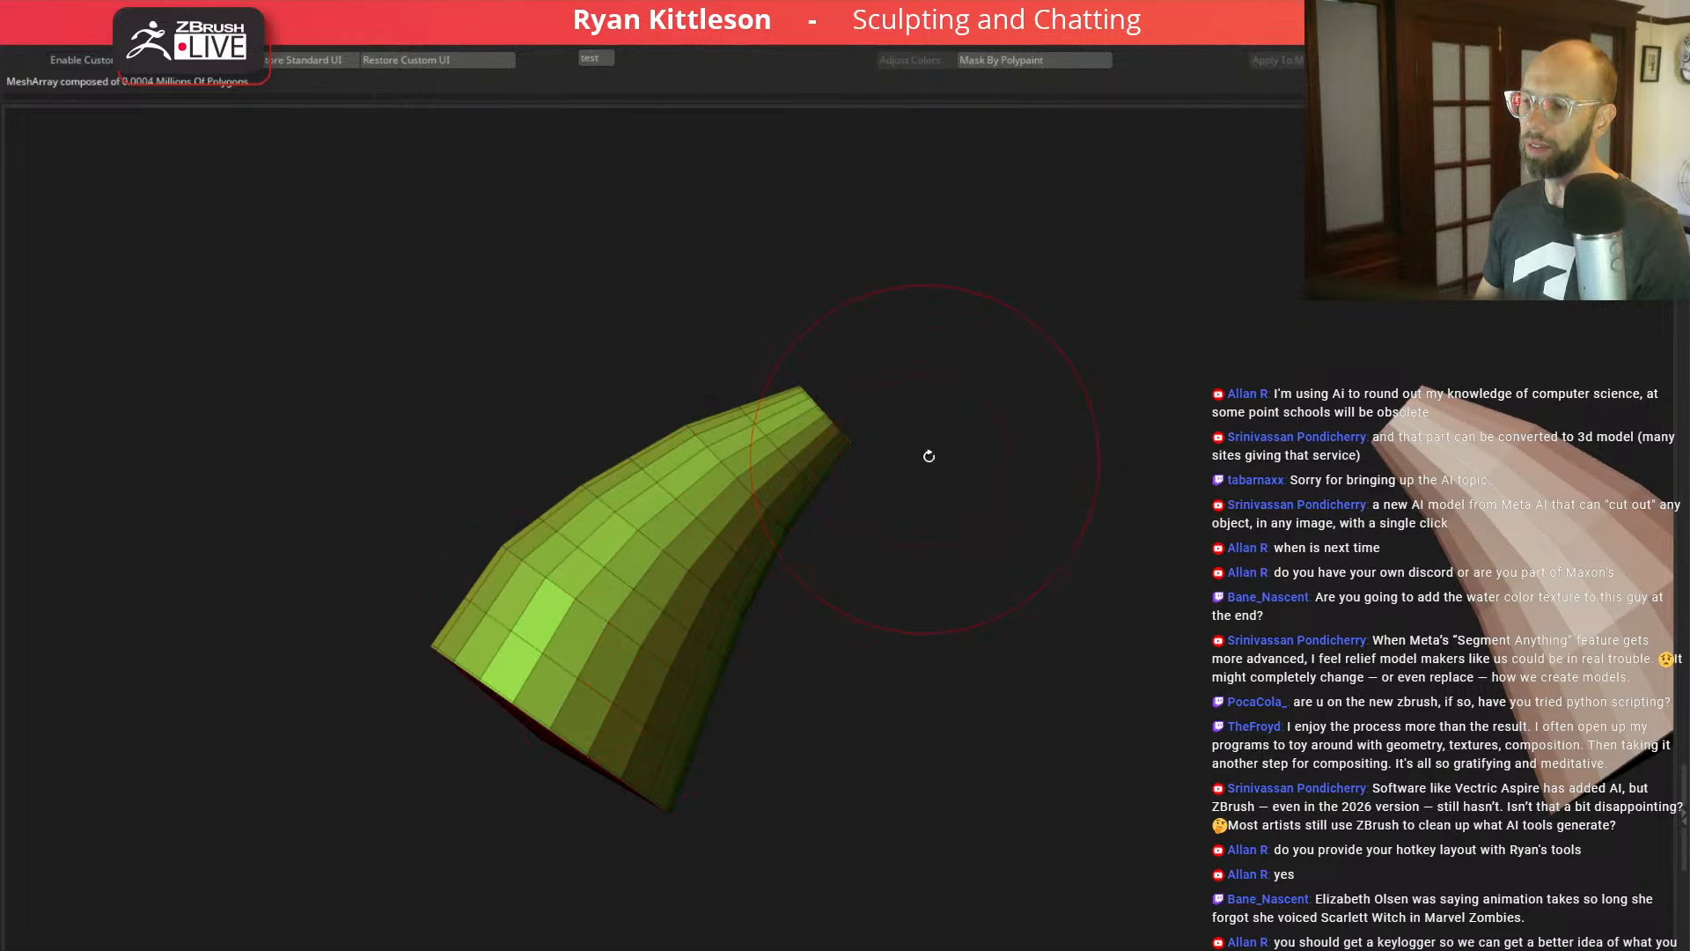
# Step: Try hiding the sleeve's shoulder and cuff cap polygroups and restore the full sleeve
pyautogui.moveTo(928, 457)
pyautogui.mouseDown()
pyautogui.moveTo(1001, 526)
pyautogui.moveTo(921, 434)
pyautogui.mouseUp()
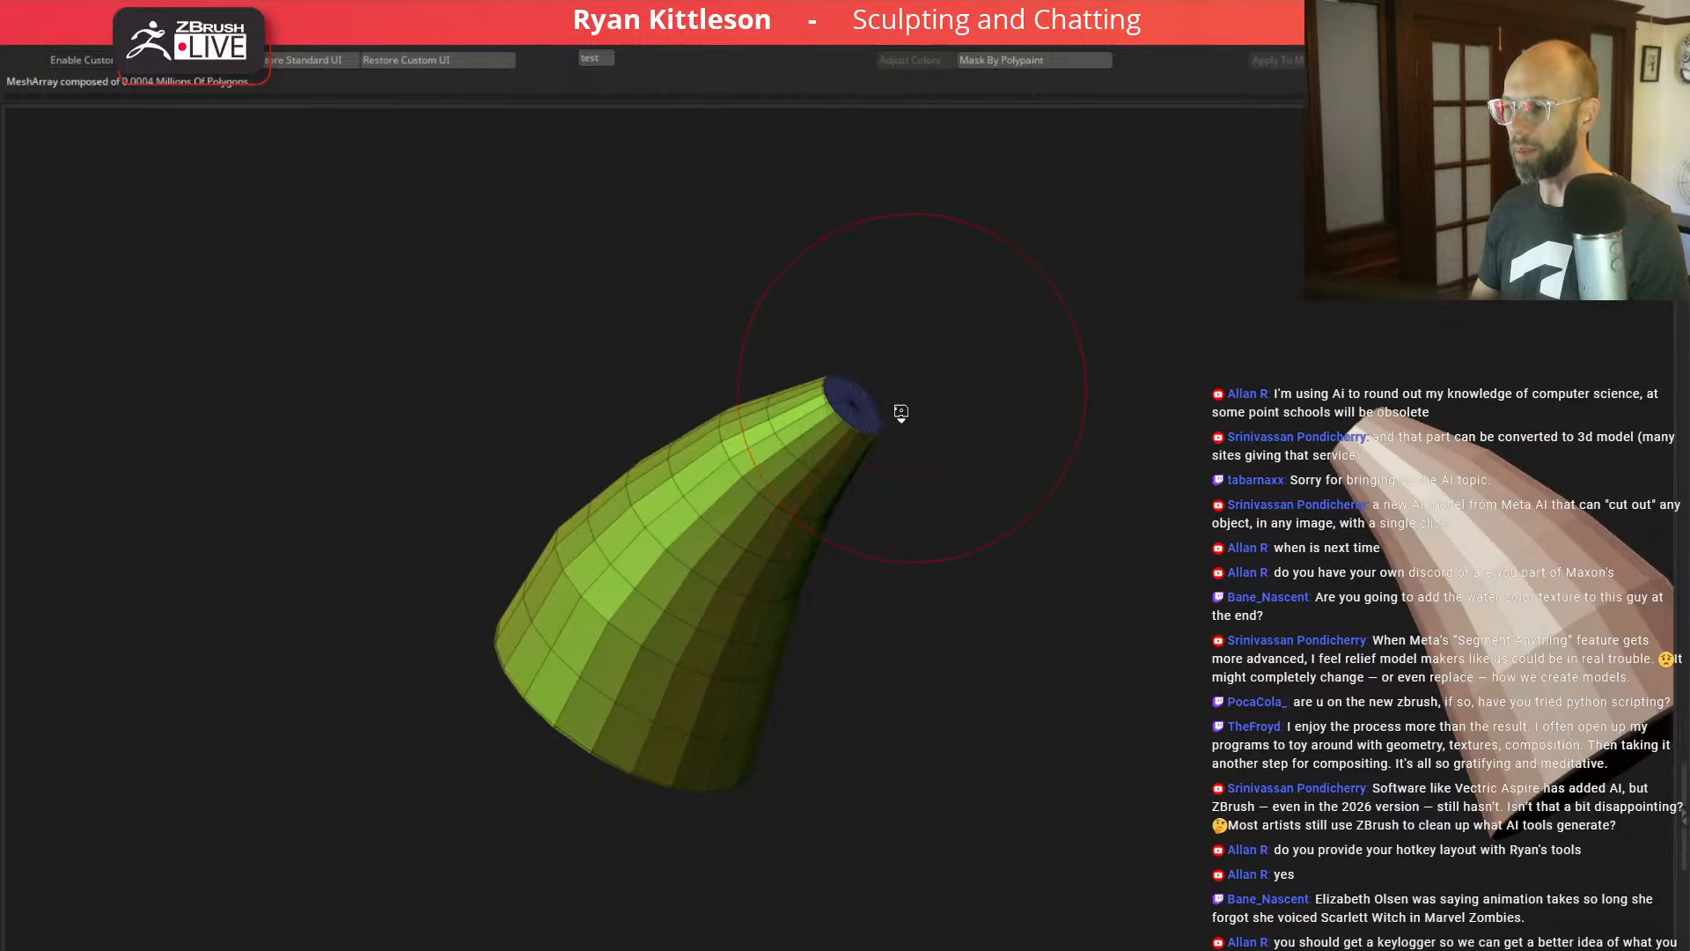
pyautogui.keyDown('ctrl'); pyautogui.keyDown('shift'); pyautogui.click(858, 405); pyautogui.keyUp('shift'); pyautogui.keyUp('ctrl')
pyautogui.keyDown('ctrl'); pyautogui.keyDown('shift'); pyautogui.click(862, 409); pyautogui.keyUp('shift'); pyautogui.keyUp('ctrl')
pyautogui.moveTo(924, 687); pyautogui.dragTo(907, 564)
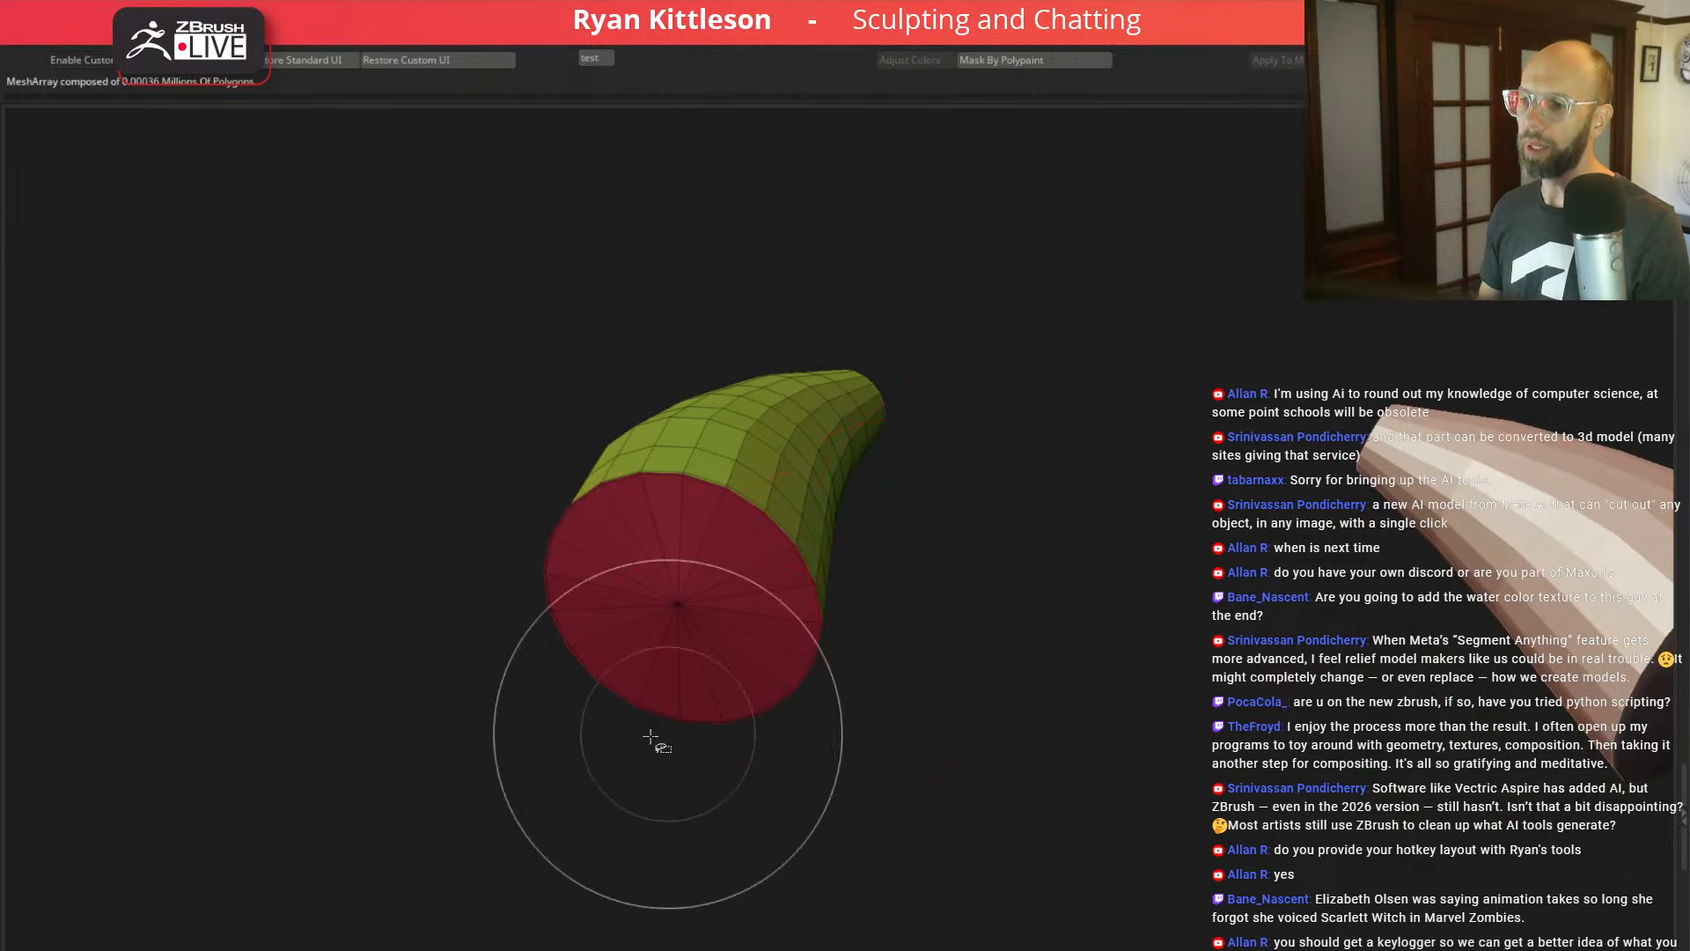
pyautogui.keyDown('ctrl'); pyautogui.keyDown('shift'); pyautogui.click(707, 620); pyautogui.keyUp('shift'); pyautogui.keyUp('ctrl')
pyautogui.moveTo(1094, 510); pyautogui.dragTo(1120, 550)
pyautogui.keyDown('ctrl'); pyautogui.keyDown('shift'); pyautogui.click(1127, 541); pyautogui.keyUp('shift'); pyautogui.keyUp('ctrl')
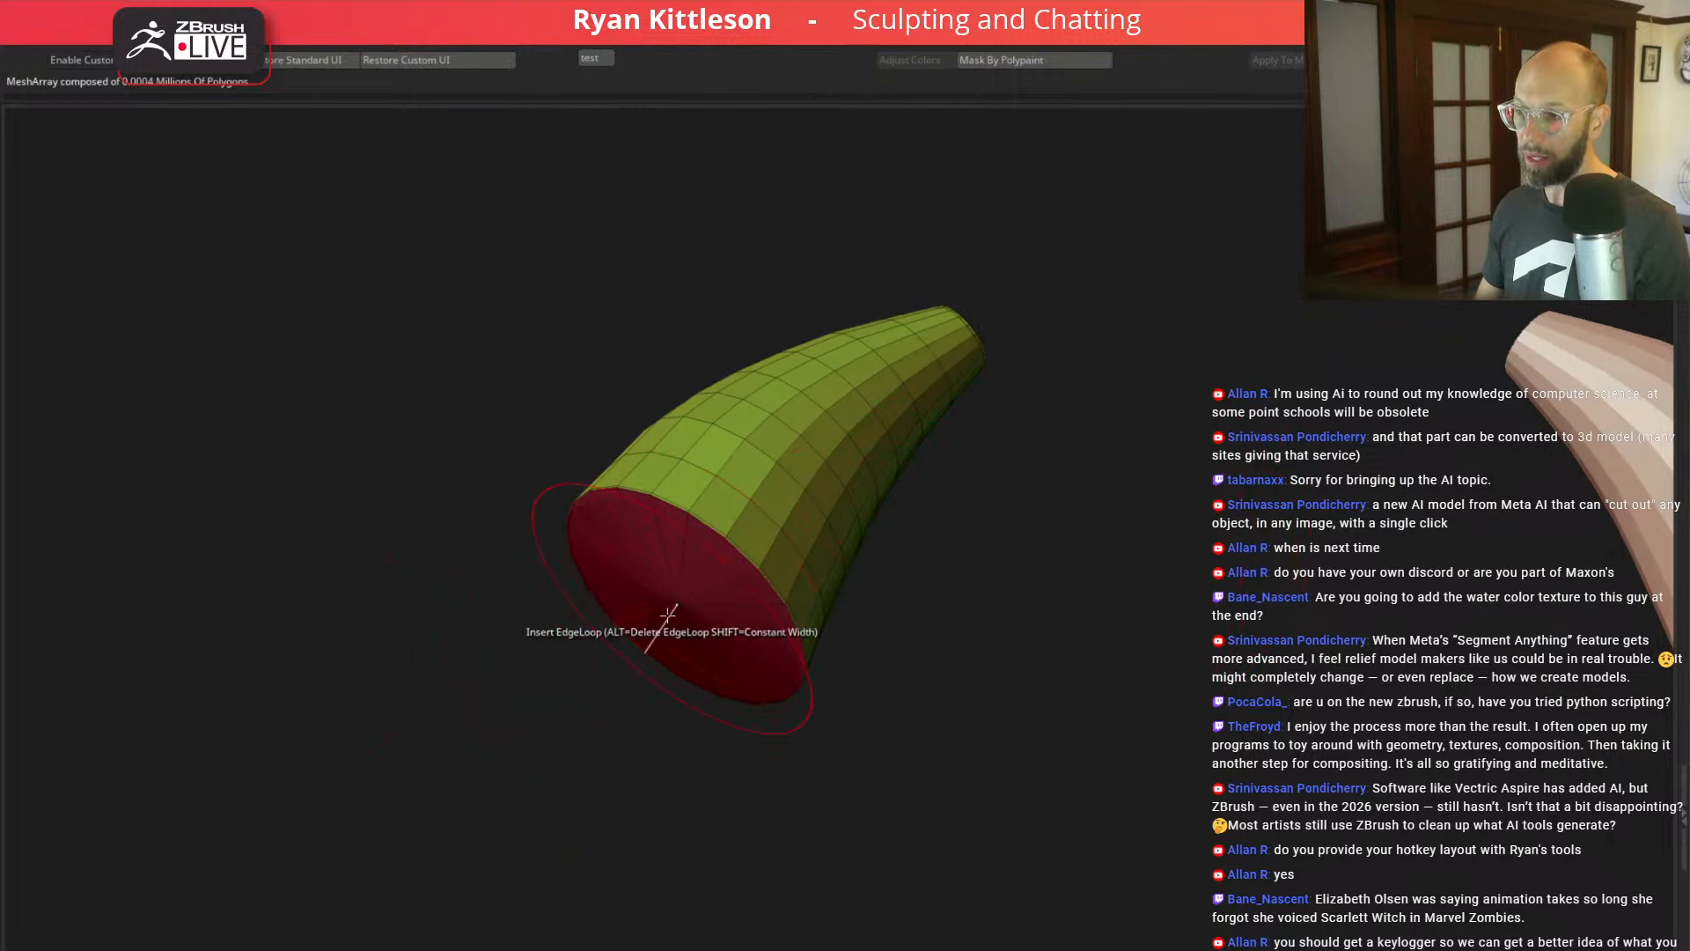
# Step: Hide the wireframe and bring the whole character back around the smoothed sleeves
pyautogui.moveTo(1027, 510); pyautogui.dragTo(886, 518)
pyautogui.hotkey('shift', 'f')
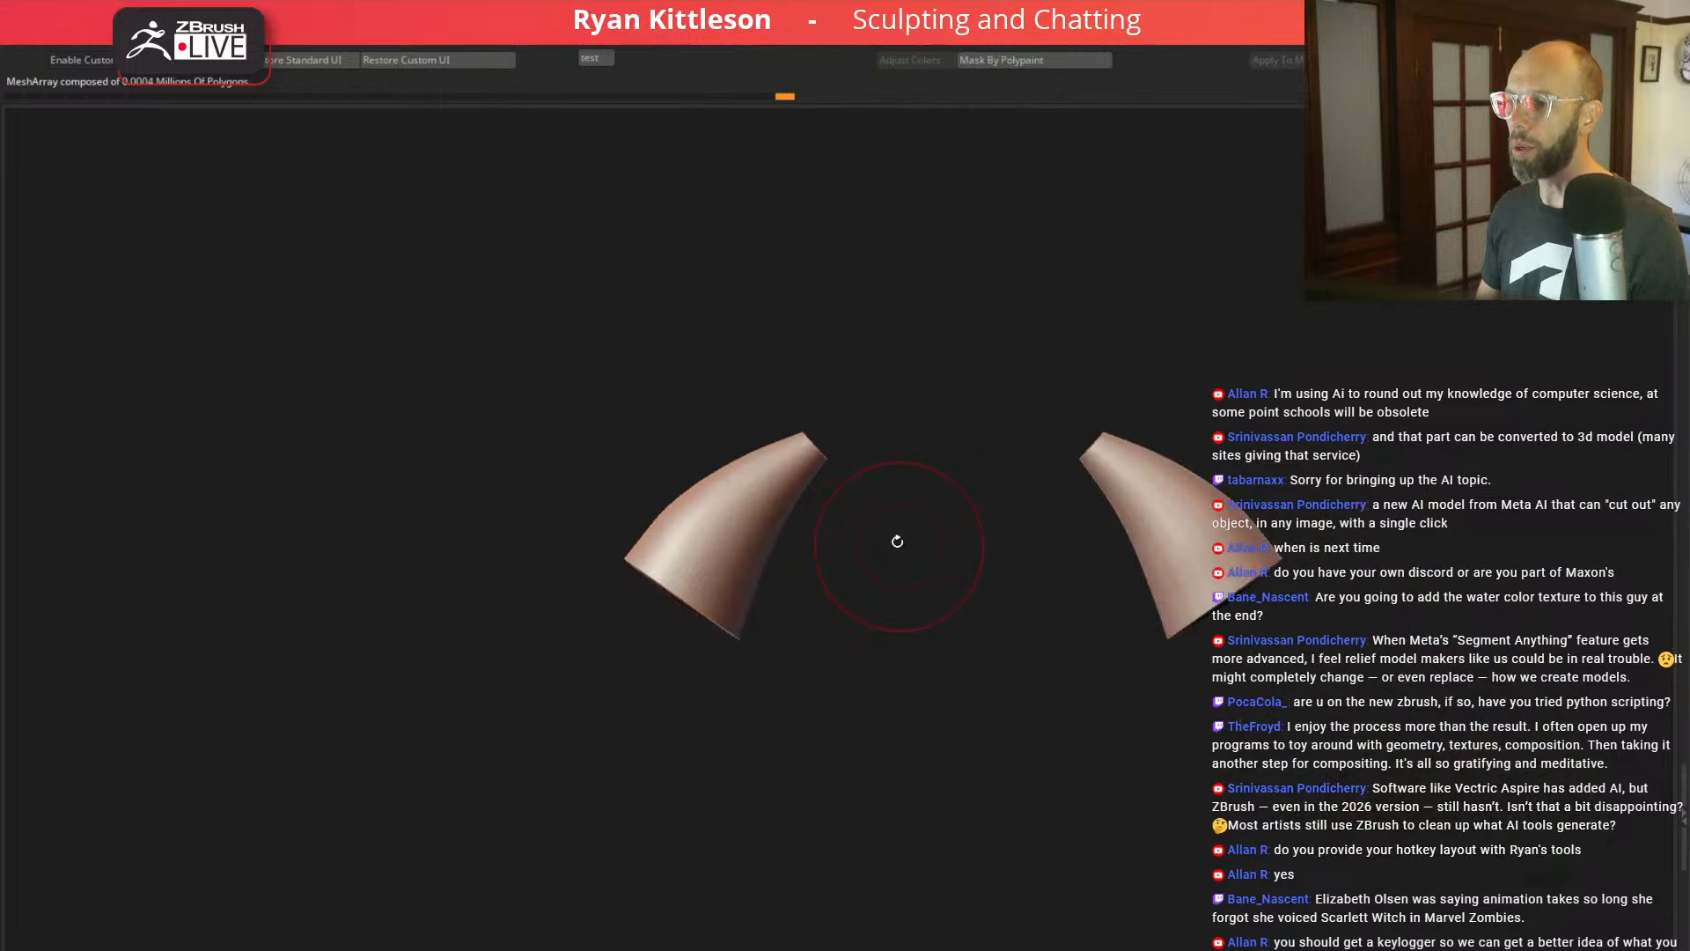
pyautogui.hotkey('alt', 's')
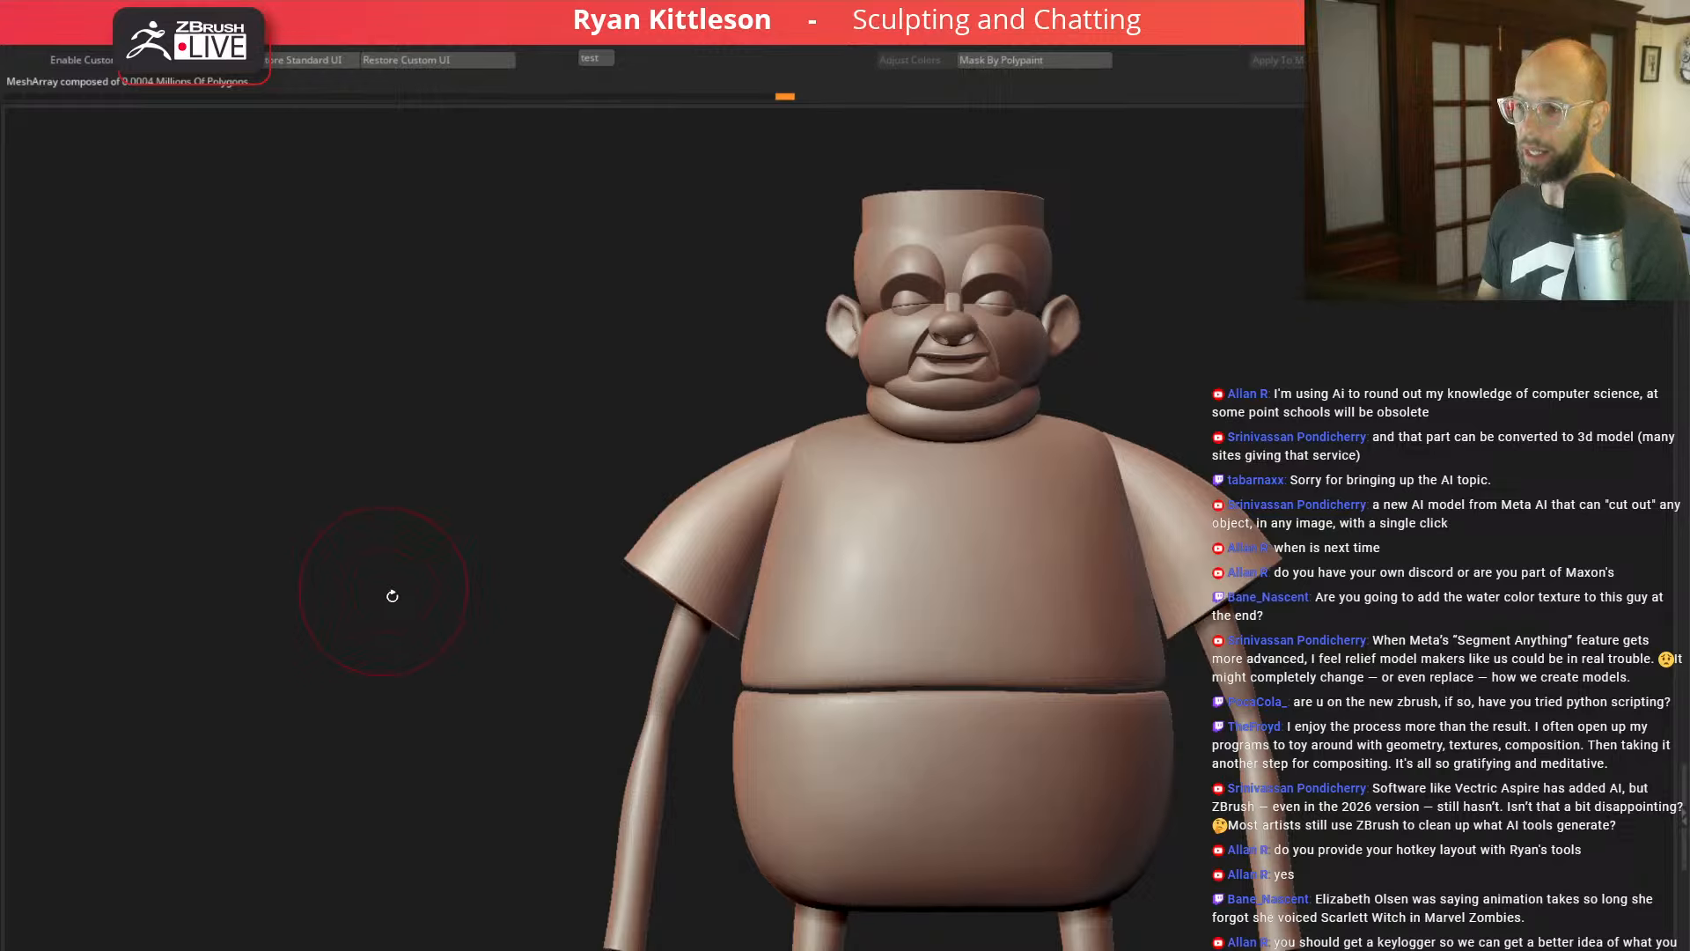
# Step: Nudge the sleeves slightly on the shoulders with the gizmo while viewing the character from the side
pyautogui.moveTo(388, 592); pyautogui.dragTo(457, 617)
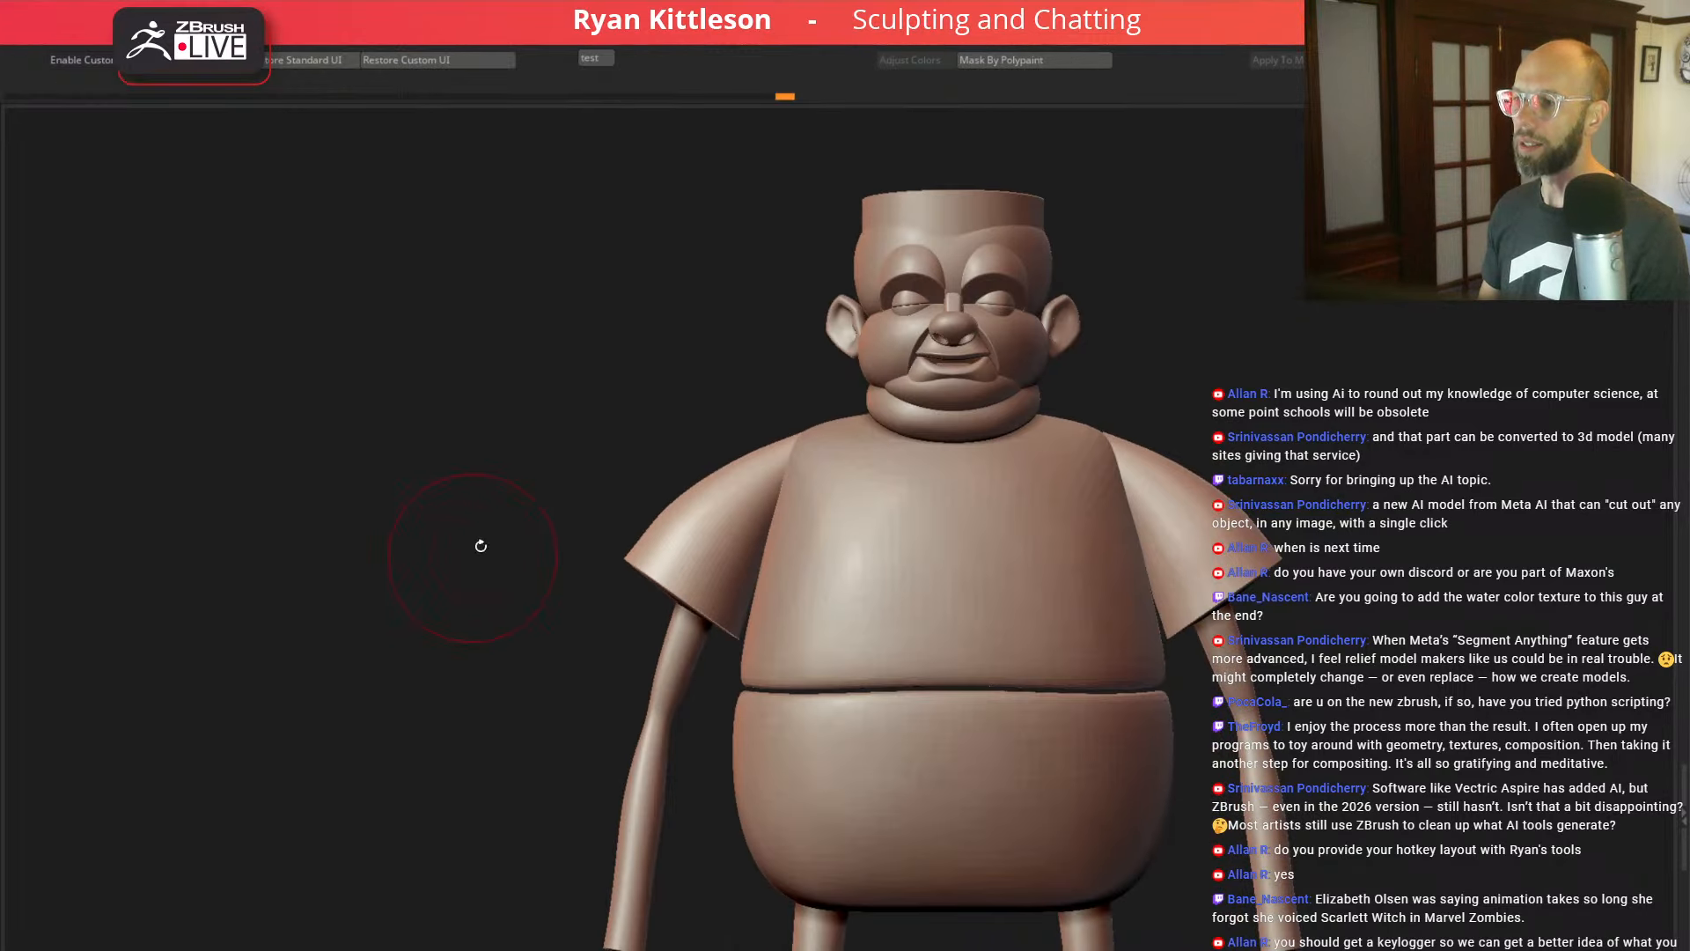
pyautogui.moveTo(545, 369)
pyautogui.keyDown('alt'); pyautogui.mouseDown()
pyautogui.moveTo(535, 358)
pyautogui.moveTo(527, 391)
pyautogui.mouseUp(); pyautogui.keyUp('alt')
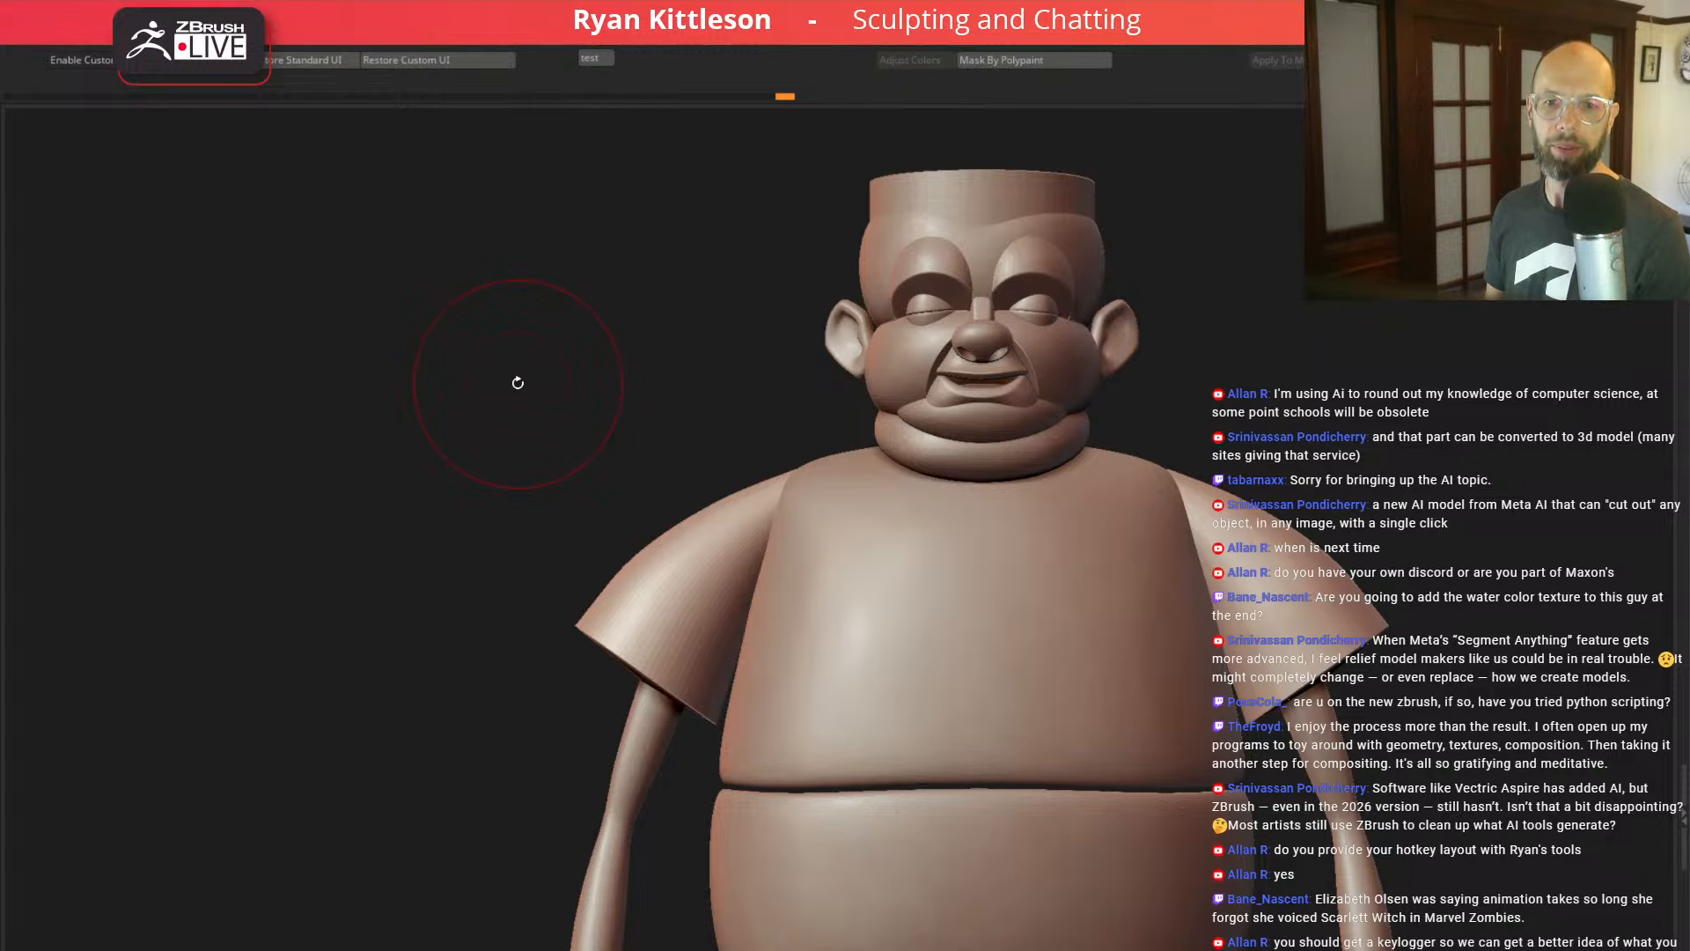
pyautogui.keyDown('alt'); pyautogui.moveTo(418, 457); pyautogui.dragTo(491, 407); pyautogui.keyUp('alt')
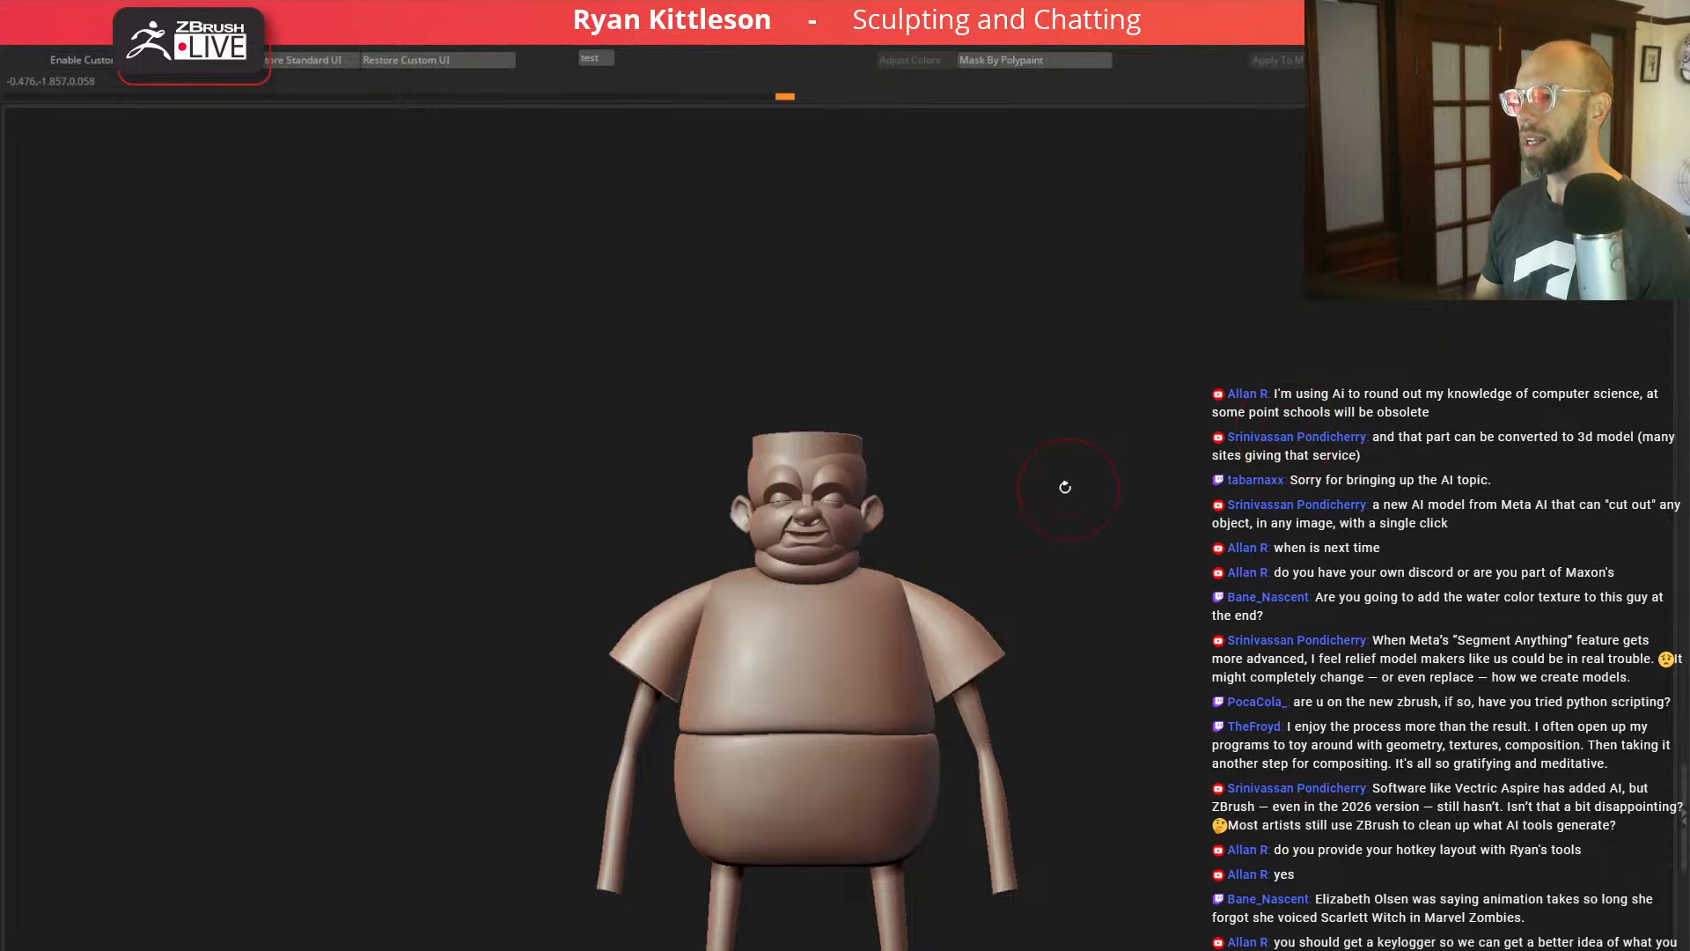
pyautogui.moveTo(1149, 492)
pyautogui.mouseDown()
pyautogui.moveTo(1107, 470)
pyautogui.moveTo(1101, 494)
pyautogui.moveTo(1134, 490)
pyautogui.mouseUp()
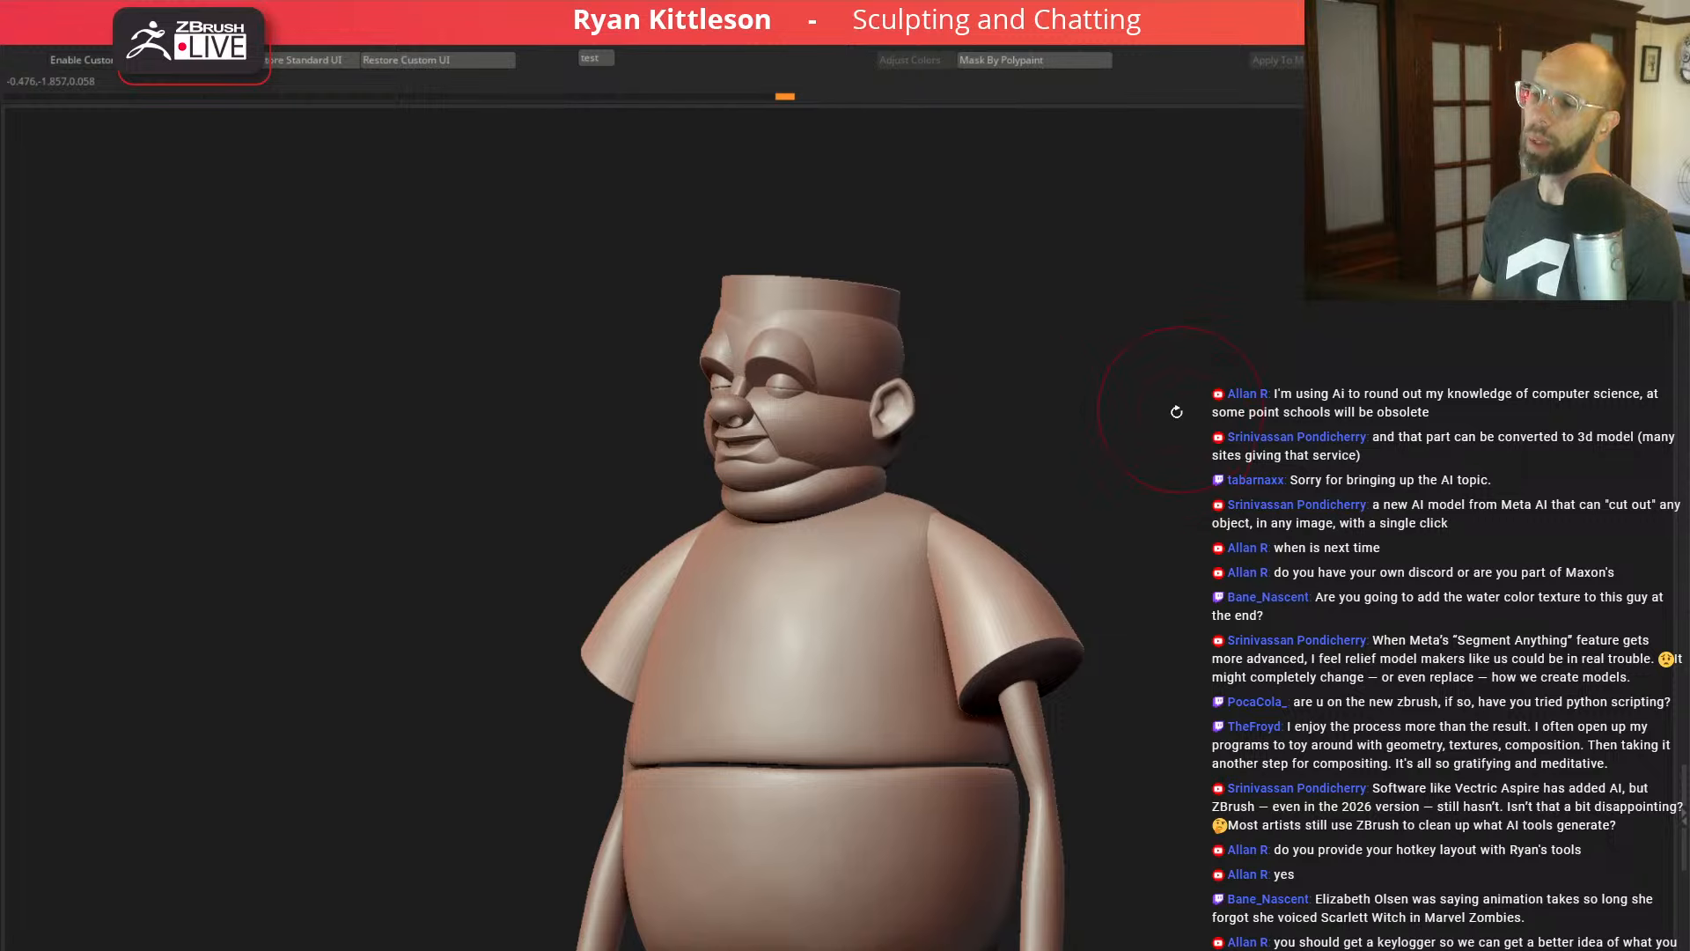
pyautogui.moveTo(1124, 385); pyautogui.dragTo(1070, 402)
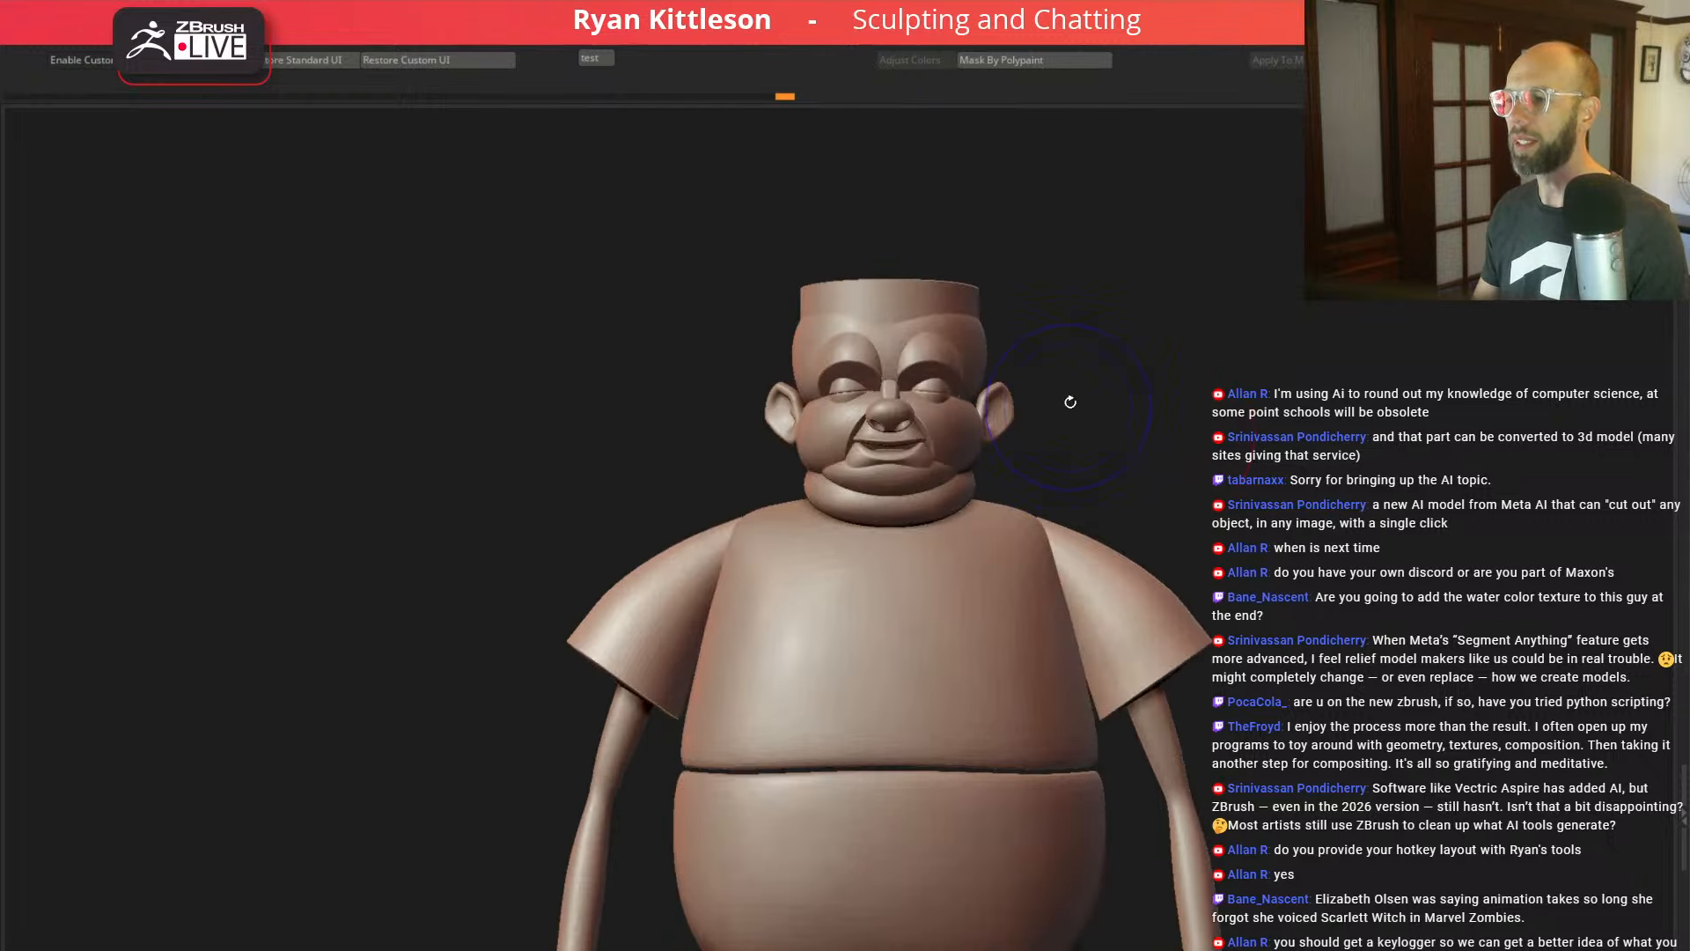
pyautogui.moveTo(1159, 434)
pyautogui.keyDown('alt'); pyautogui.mouseDown()
pyautogui.moveTo(1131, 391)
pyautogui.moveTo(1053, 343)
pyautogui.moveTo(1070, 341)
pyautogui.mouseUp(); pyautogui.keyUp('alt')
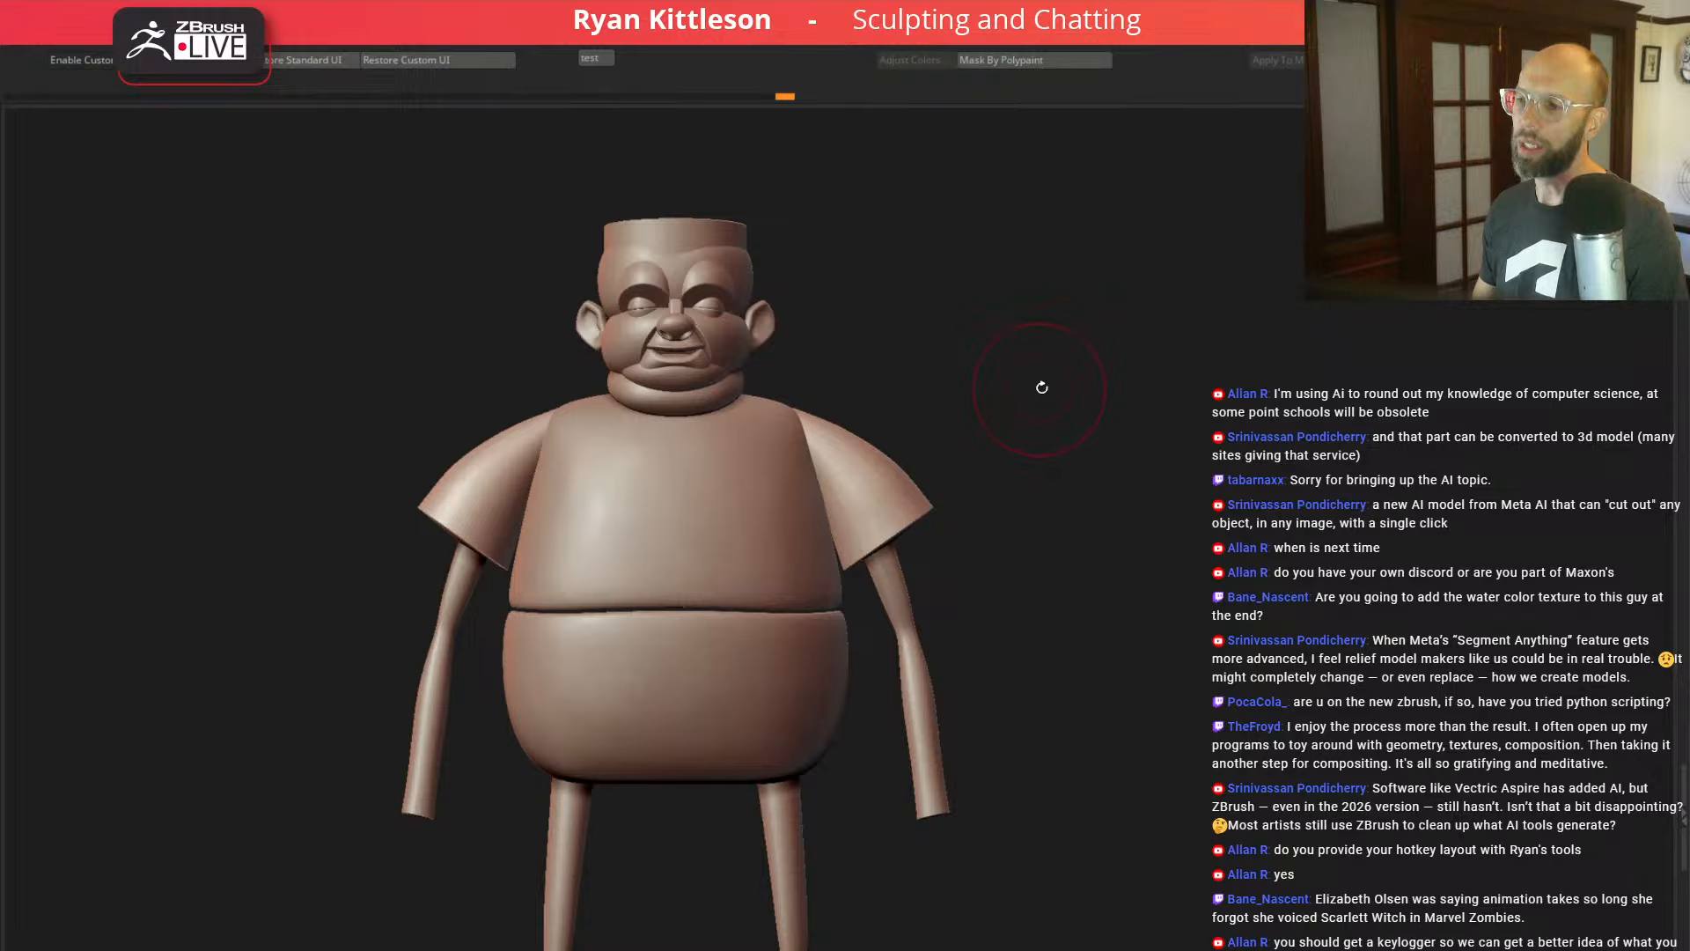
pyautogui.moveTo(1060, 373); pyautogui.dragTo(754, 430)
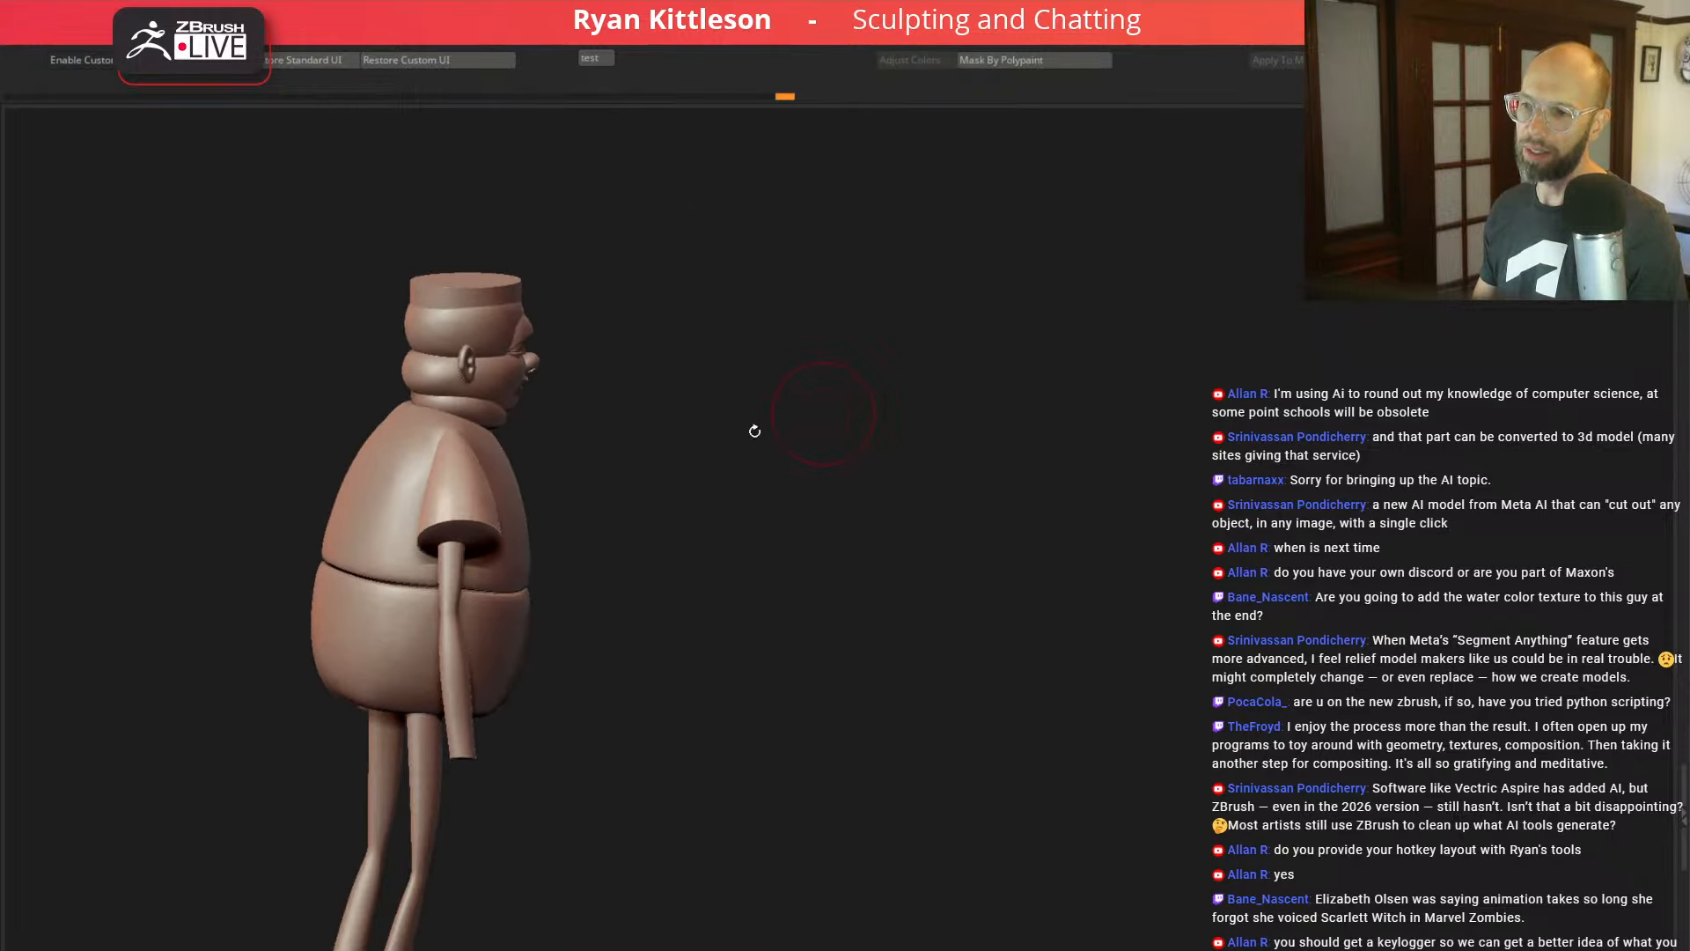
pyautogui.press('w')
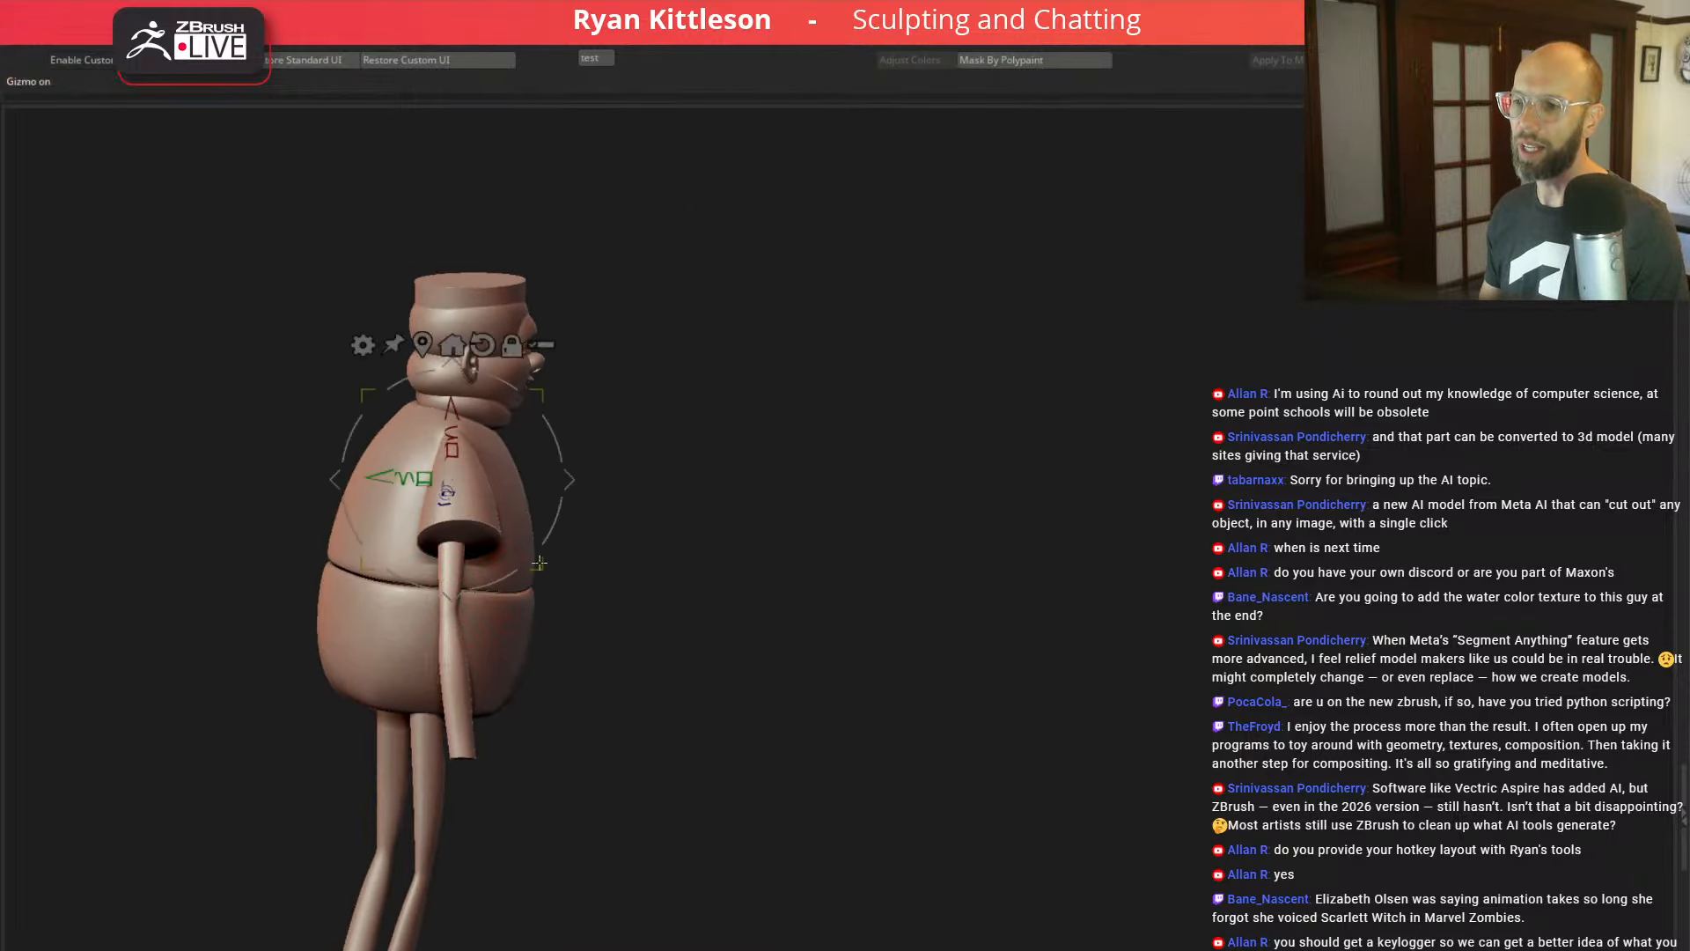
pyautogui.moveTo(539, 562); pyautogui.dragTo(545, 564)
pyautogui.press('q')
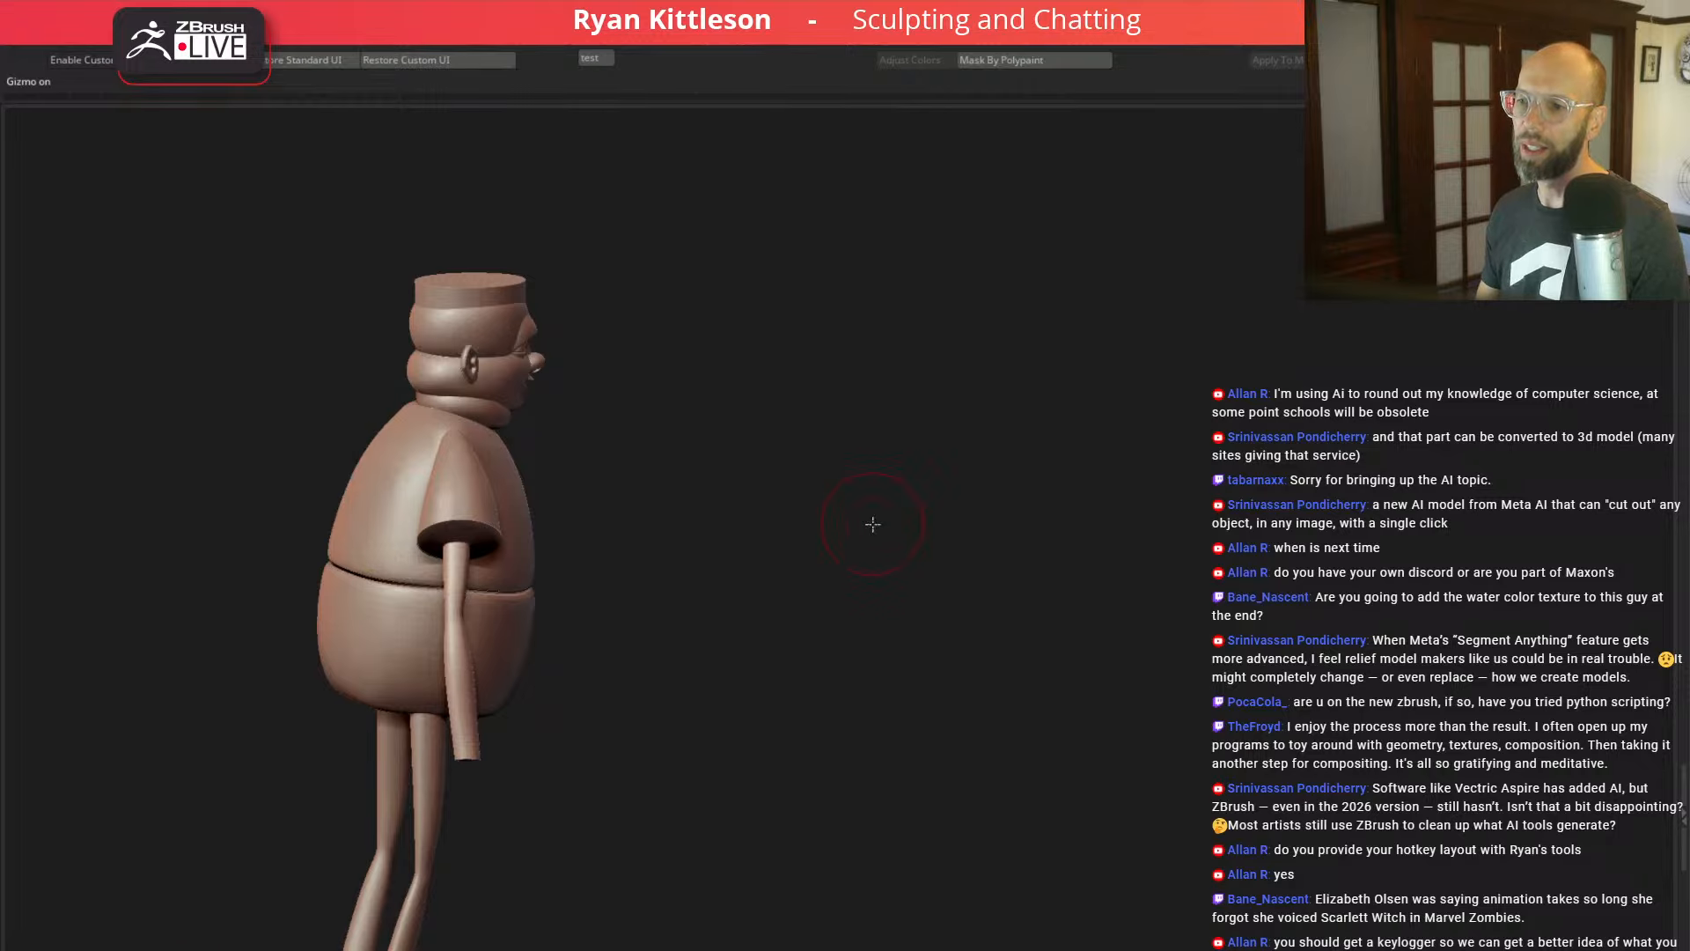
# Step: Select and isolate the torso, and even out the edges along the seam between its upper and lower pieces with brush strokes
pyautogui.moveTo(872, 524); pyautogui.dragTo(894, 468)
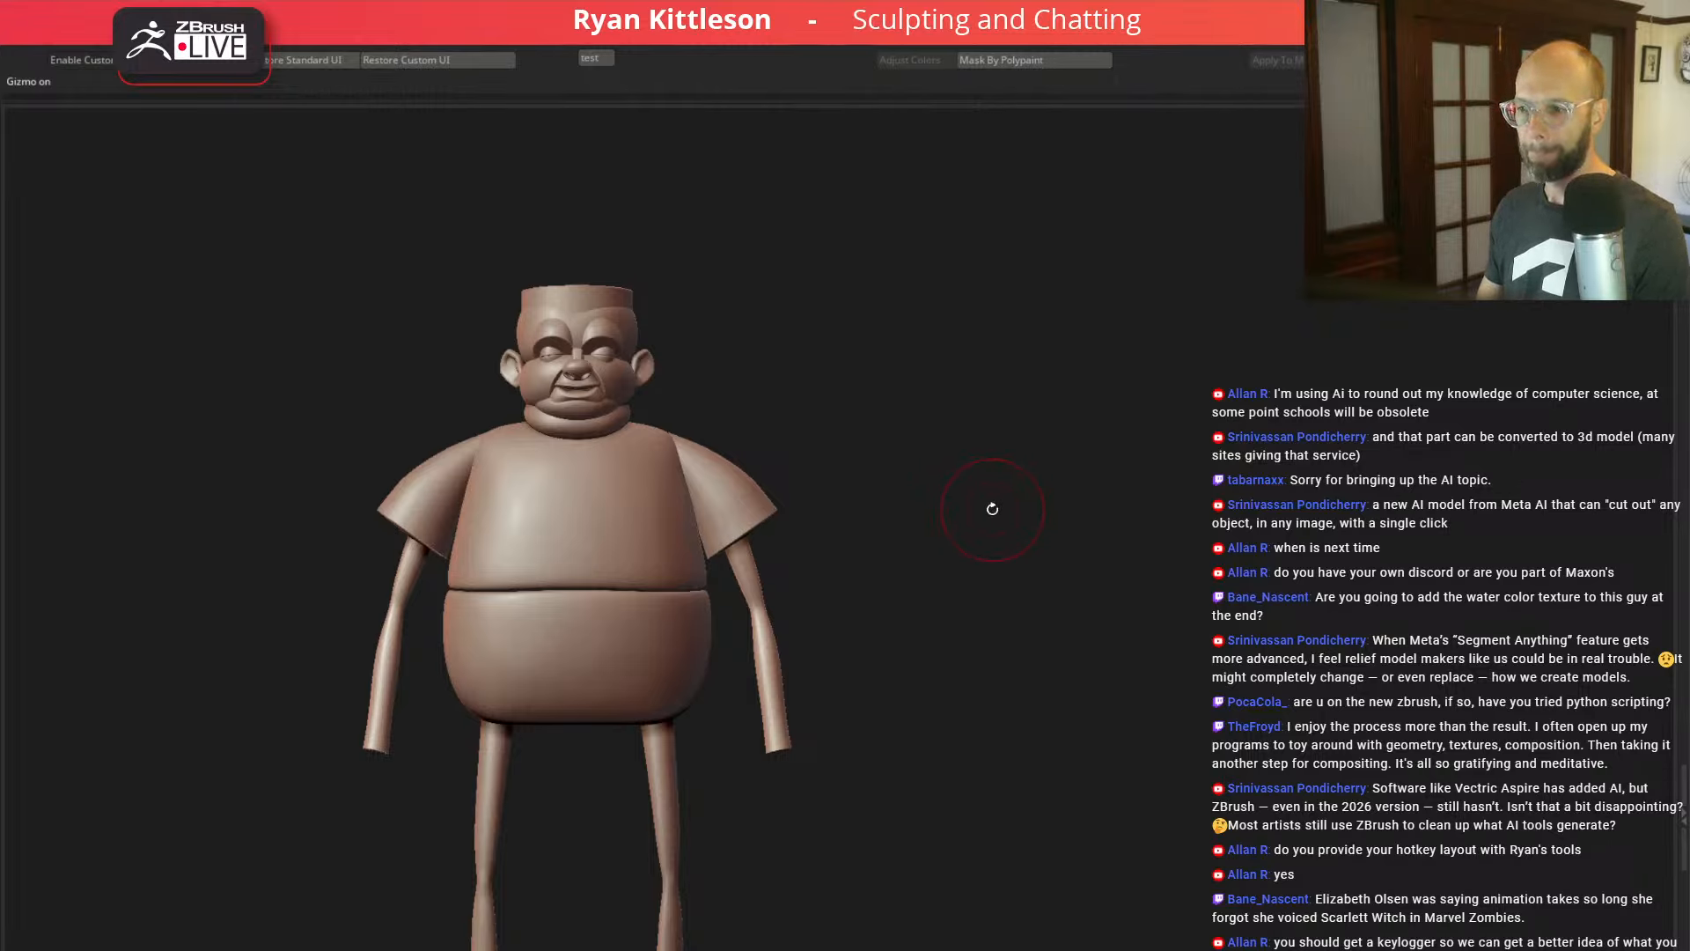
pyautogui.keyDown('alt'); pyautogui.click(657, 662); pyautogui.keyUp('alt')
pyautogui.keyDown('alt'); pyautogui.moveTo(989, 500); pyautogui.dragTo(1023, 558); pyautogui.keyUp('alt')
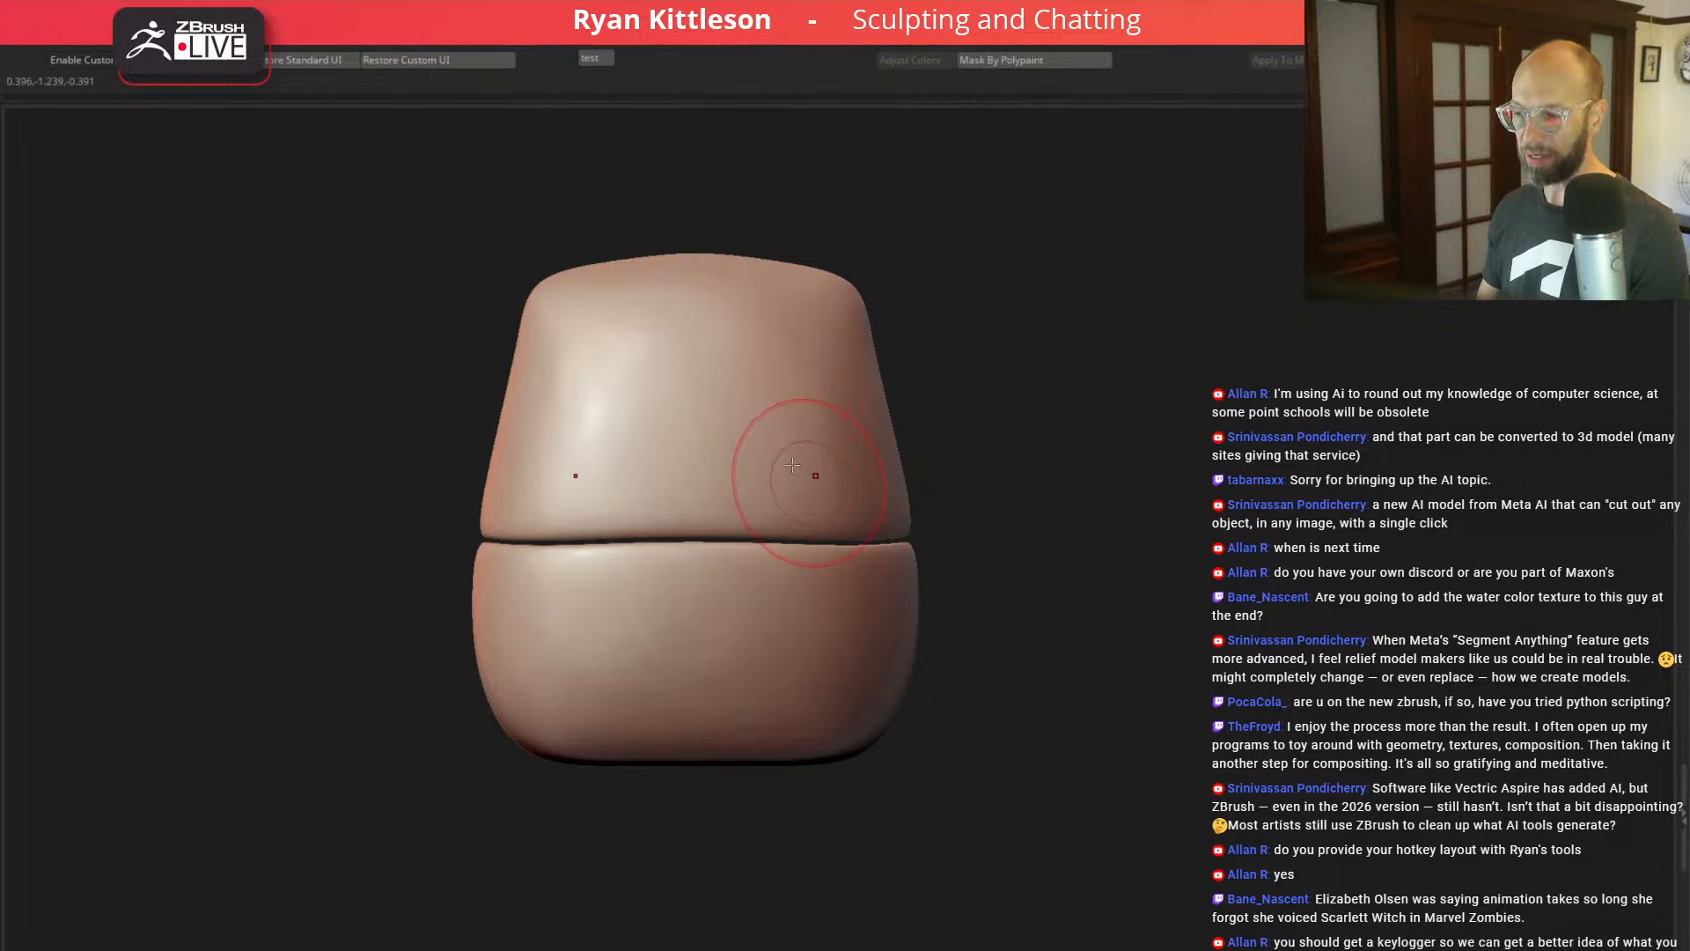
pyautogui.press('space')
pyautogui.moveTo(700, 528); pyautogui.dragTo(707, 520)
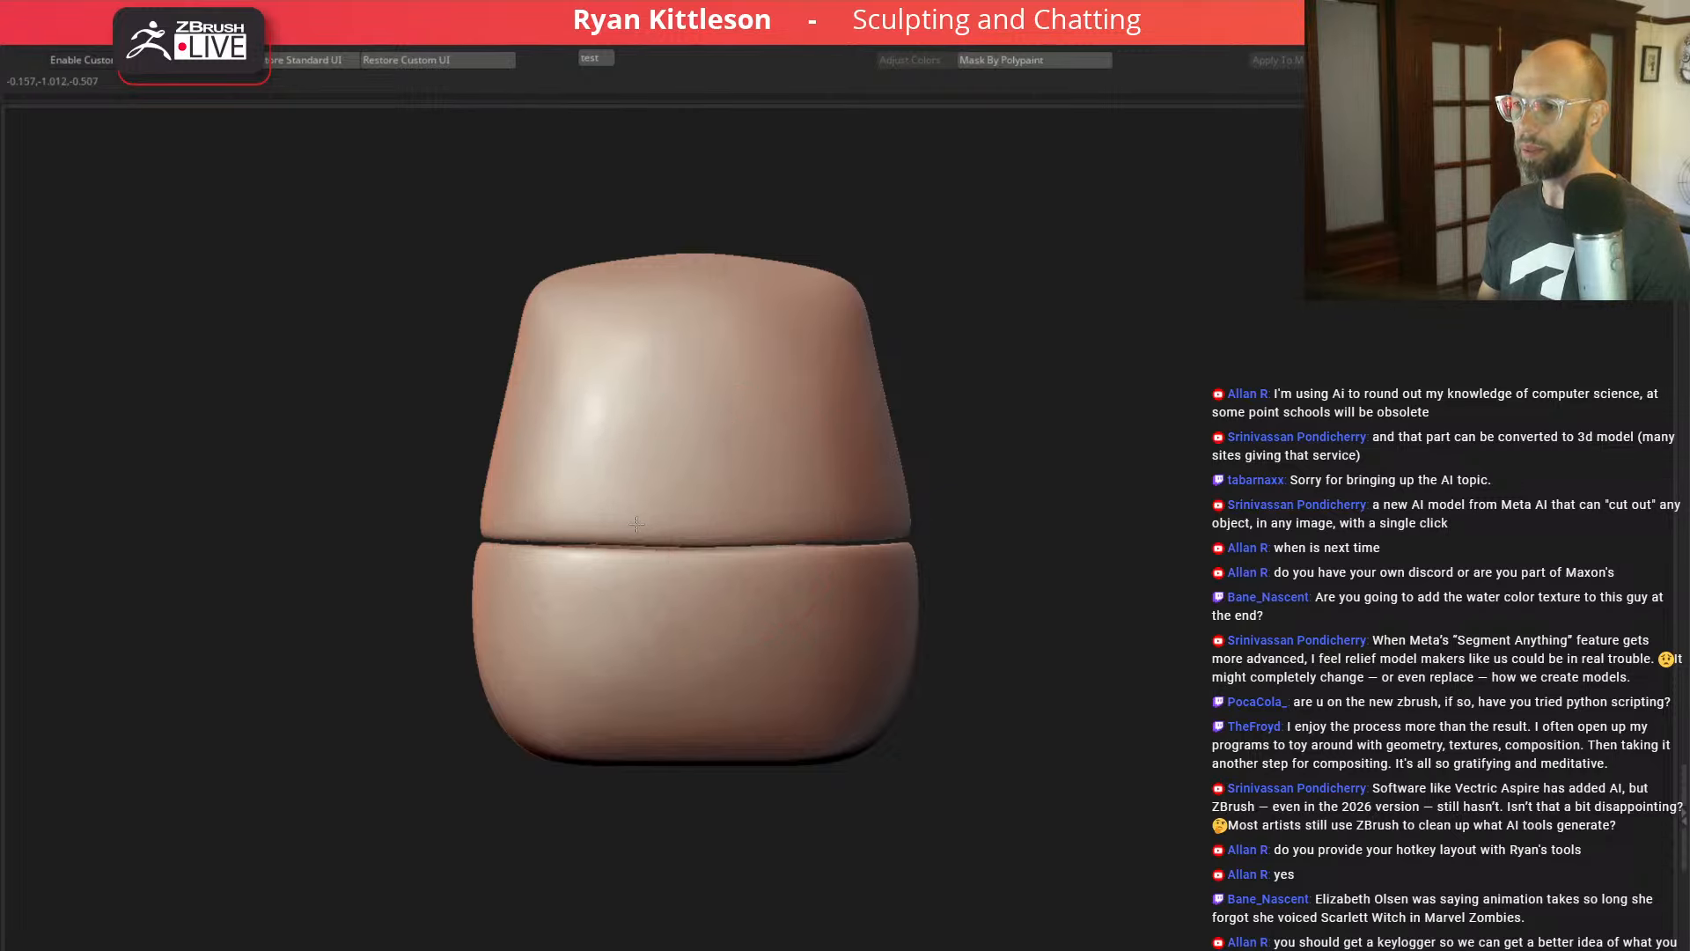
pyautogui.keyDown('shift'); pyautogui.moveTo(616, 527); pyautogui.dragTo(515, 528, button='right'); pyautogui.keyUp('shift')
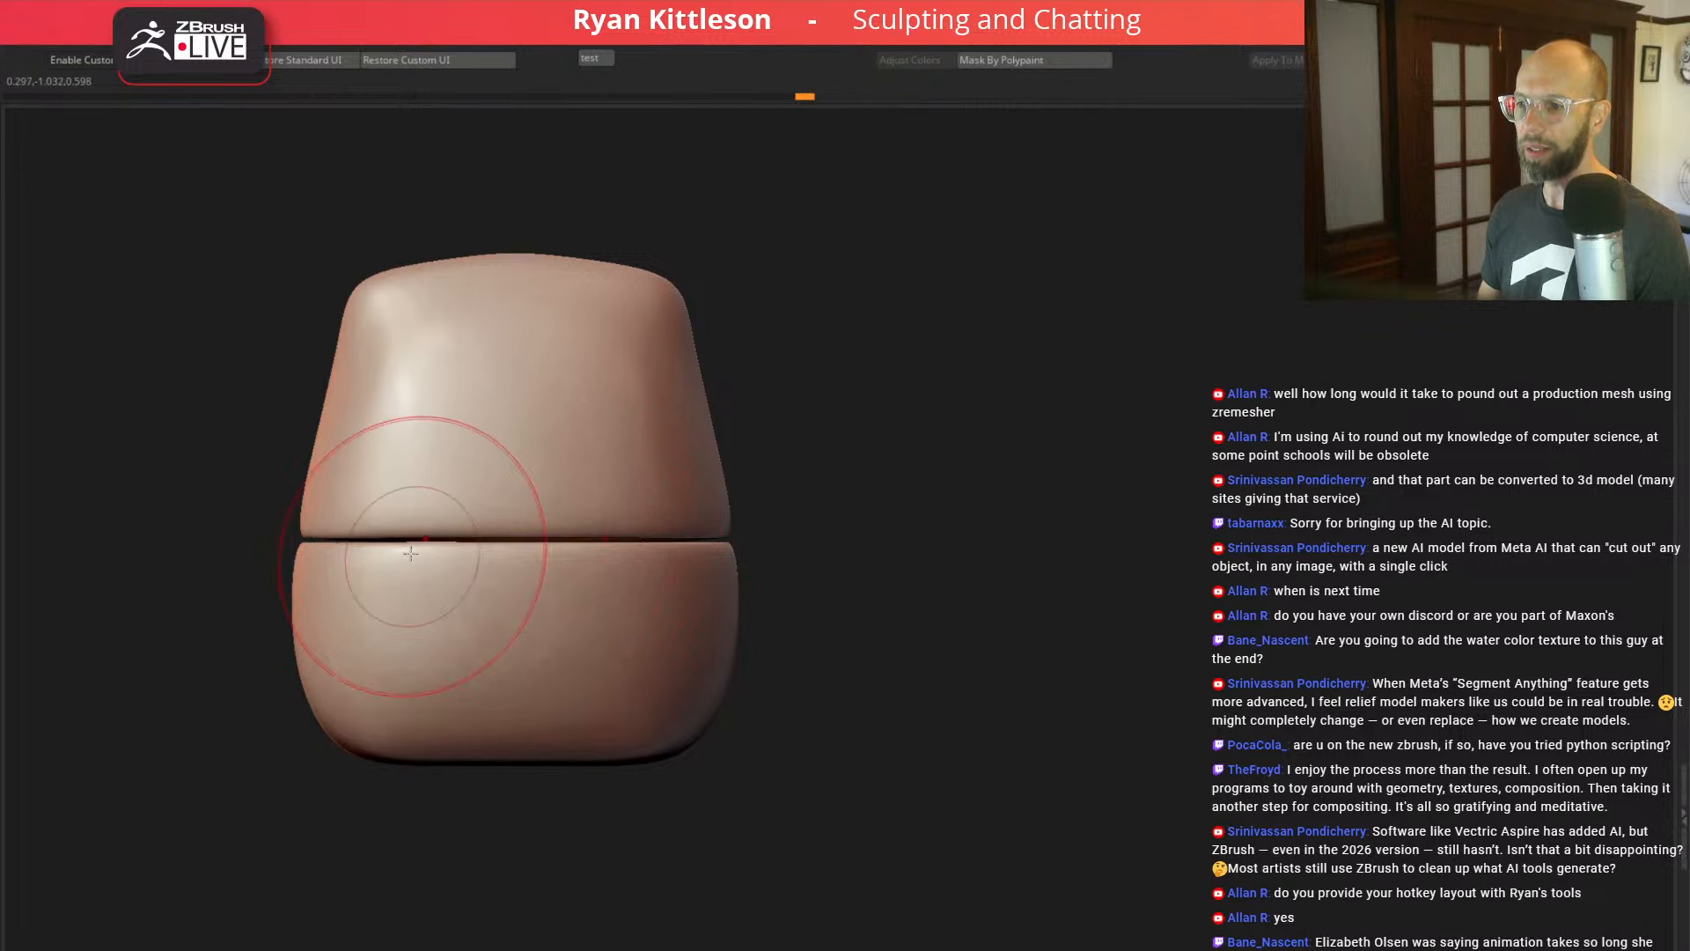
pyautogui.moveTo(507, 475)
pyautogui.keyDown('shift'); pyautogui.mouseDown(button='right')
pyautogui.moveTo(800, 521)
pyautogui.moveTo(652, 483)
pyautogui.moveTo(860, 464)
pyautogui.mouseUp(button='right'); pyautogui.keyUp('shift')
pyautogui.moveTo(335, 568)
pyautogui.mouseDown()
pyautogui.moveTo(497, 568)
pyautogui.moveTo(405, 575)
pyautogui.moveTo(412, 562)
pyautogui.mouseUp()
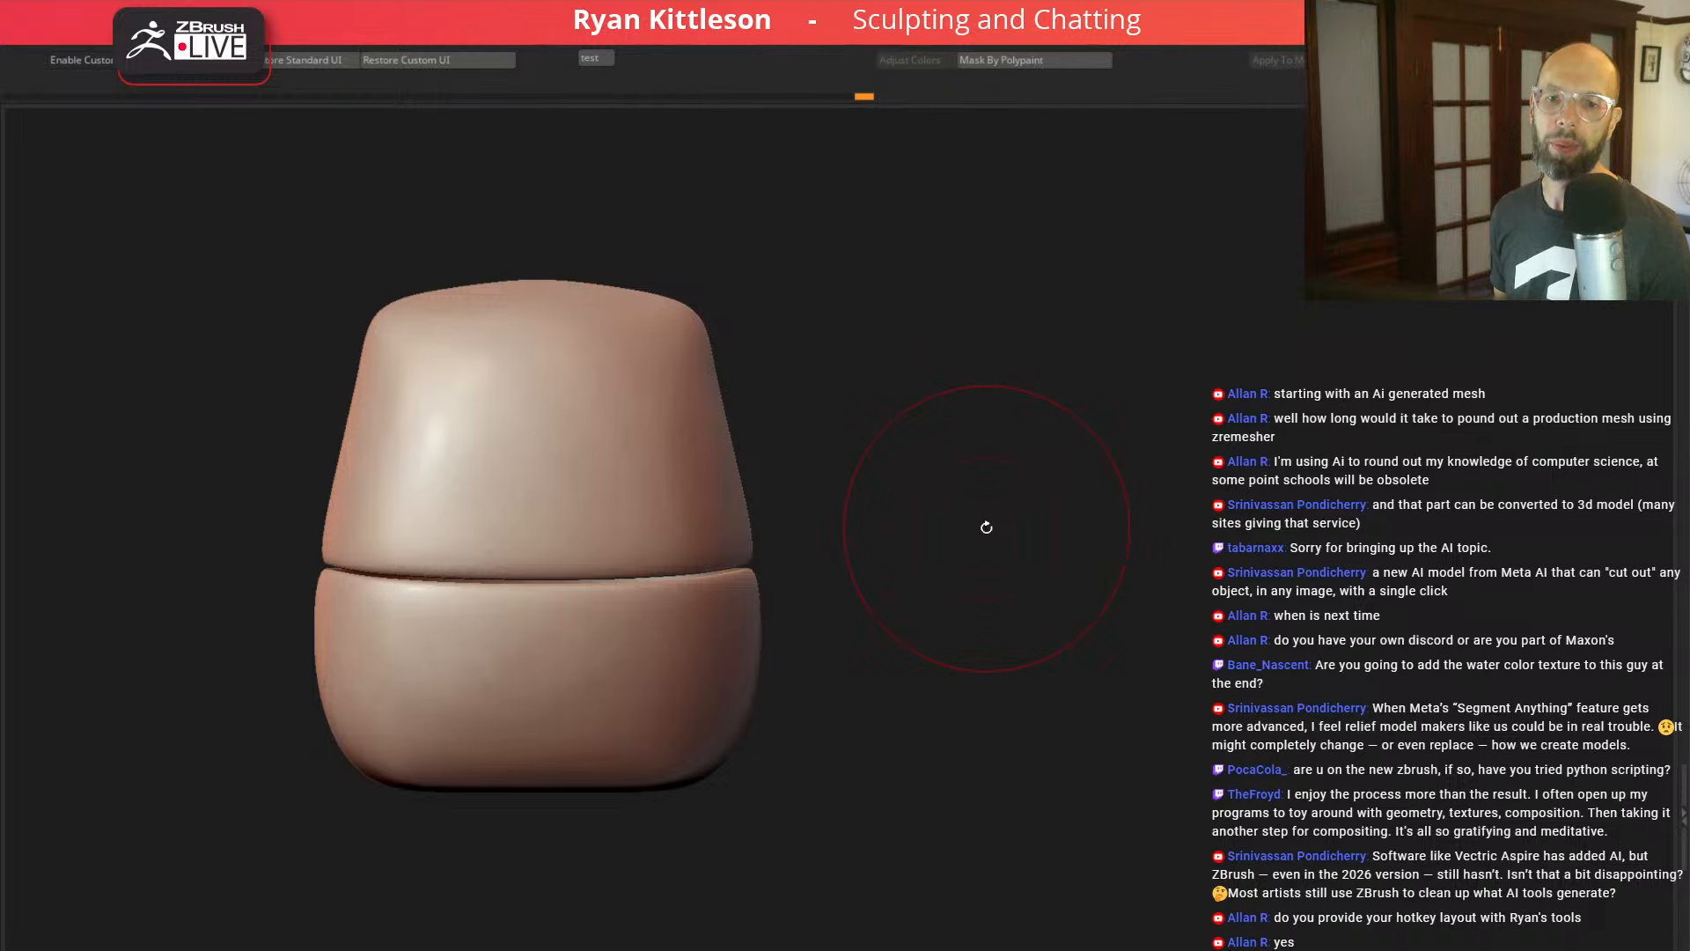
# Step: Show the whole character and examine the torso seam, sleeves and overall proportions from the front and side
pyautogui.moveTo(883, 367); pyautogui.dragTo(915, 411)
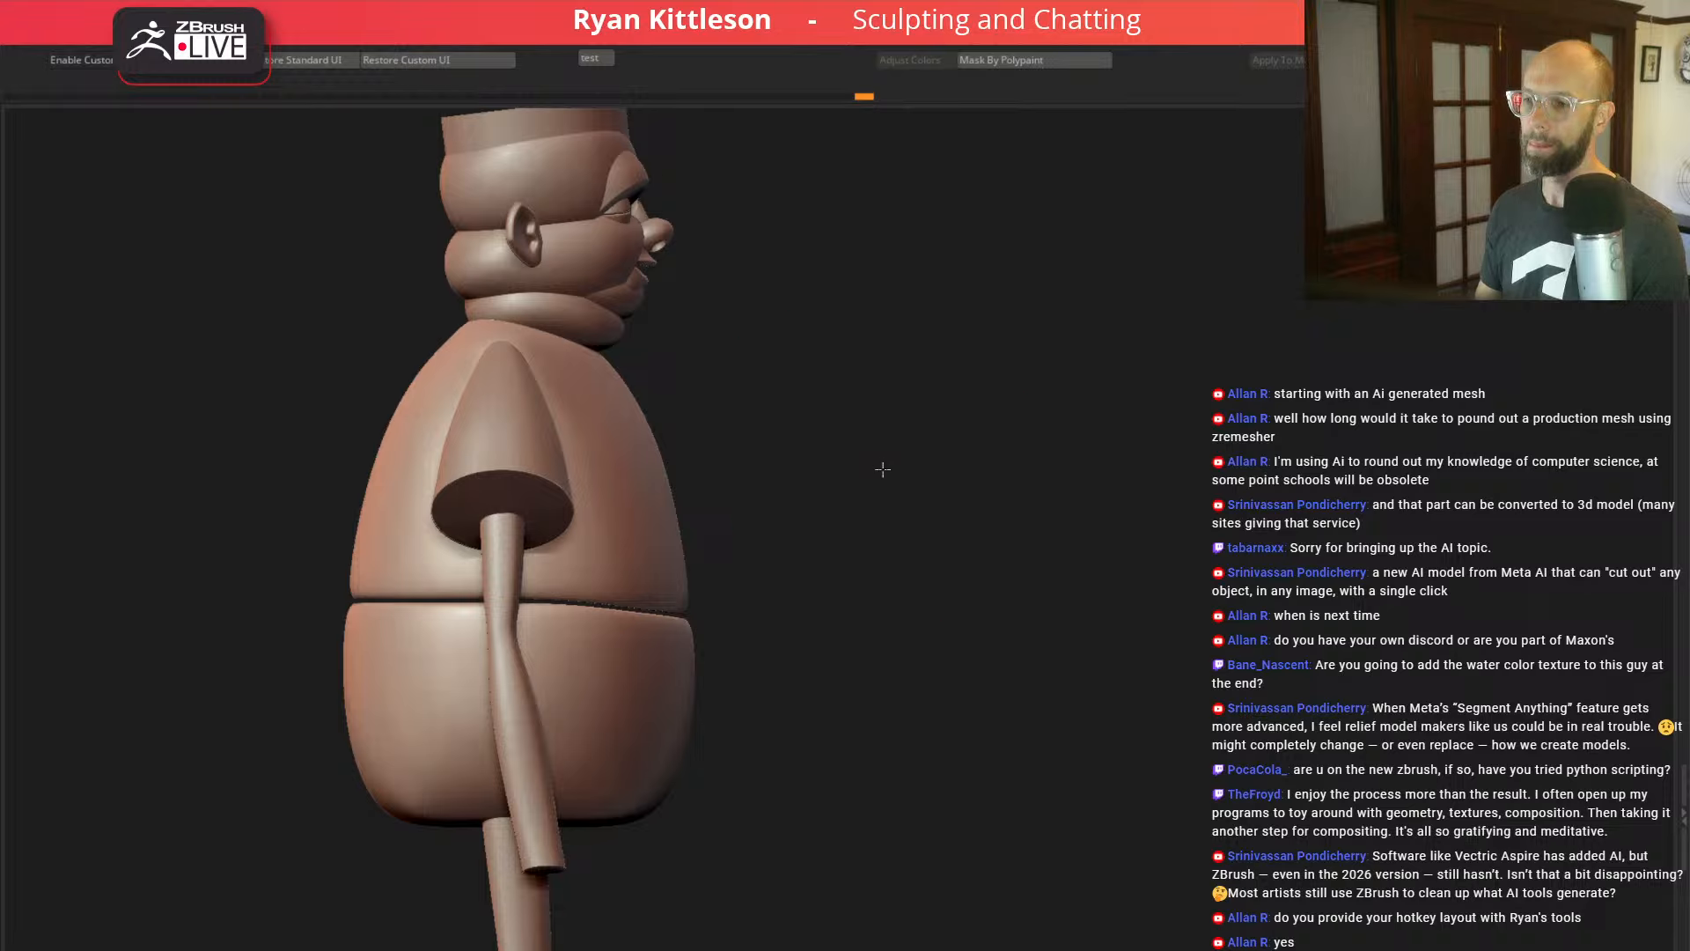
pyautogui.moveTo(880, 472)
pyautogui.mouseDown()
pyautogui.moveTo(969, 483)
pyautogui.moveTo(867, 464)
pyautogui.mouseUp()
pyautogui.moveTo(1257, 460)
pyautogui.keyDown('alt'); pyautogui.mouseDown()
pyautogui.moveTo(1150, 431)
pyautogui.moveTo(1041, 442)
pyautogui.mouseUp(); pyautogui.keyUp('alt')
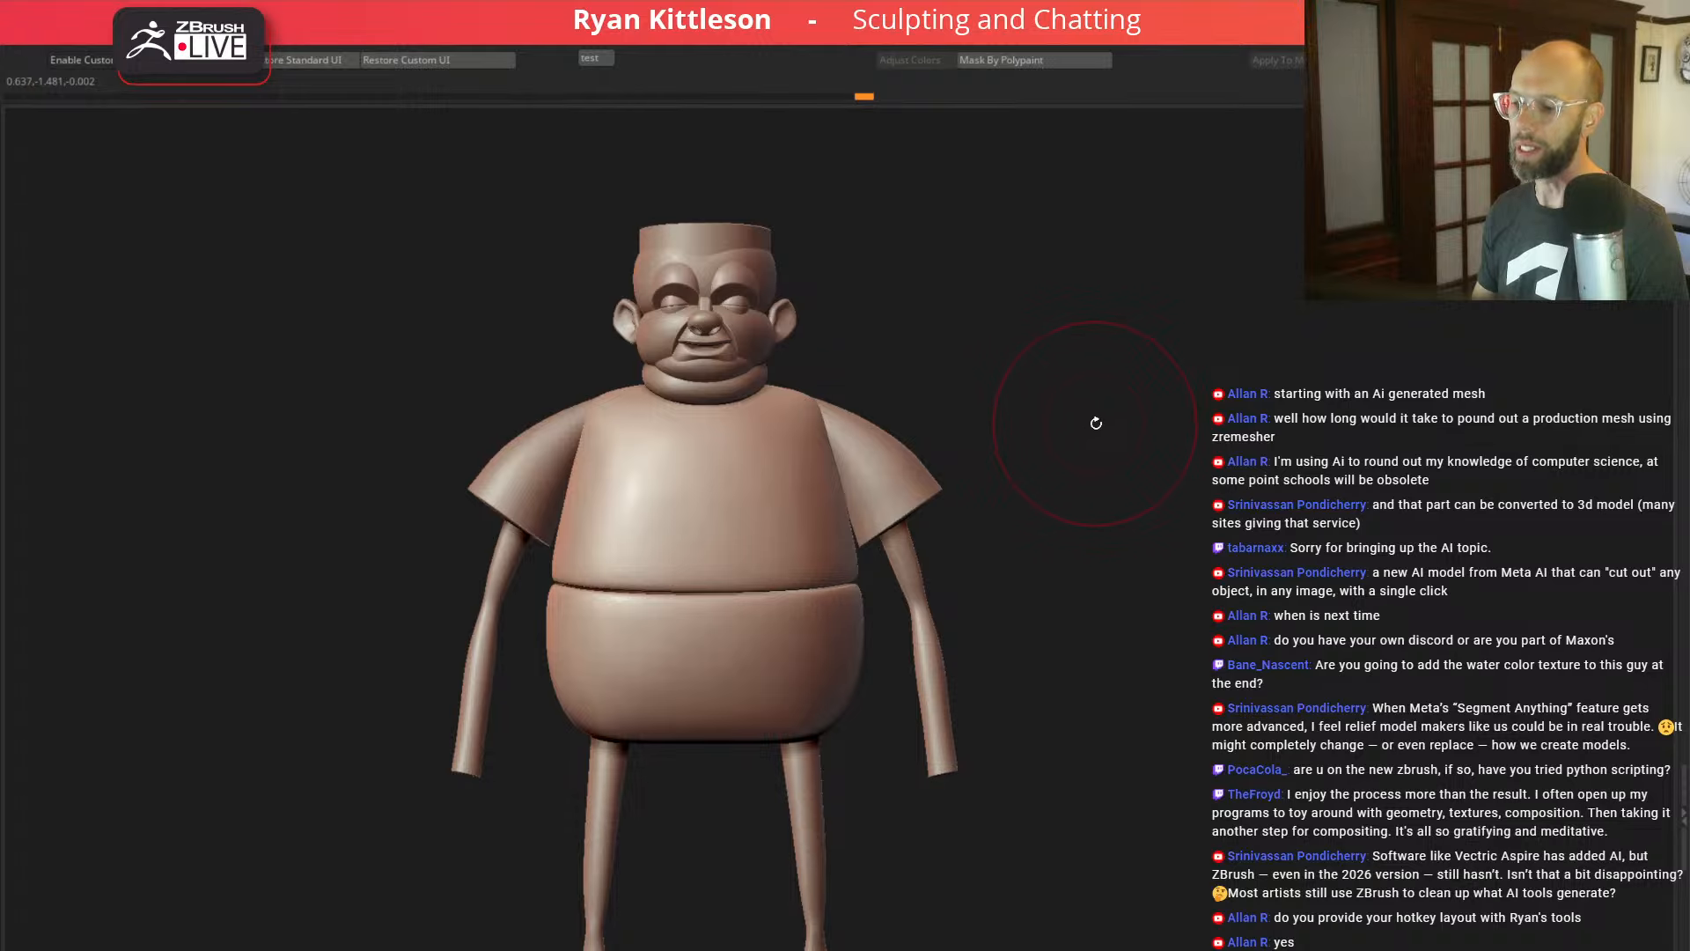
pyautogui.moveTo(1096, 424)
pyautogui.mouseDown()
pyautogui.moveTo(1158, 460)
pyautogui.moveTo(1110, 585)
pyautogui.mouseUp()
pyautogui.moveTo(675, 332); pyautogui.dragTo(1136, 374)
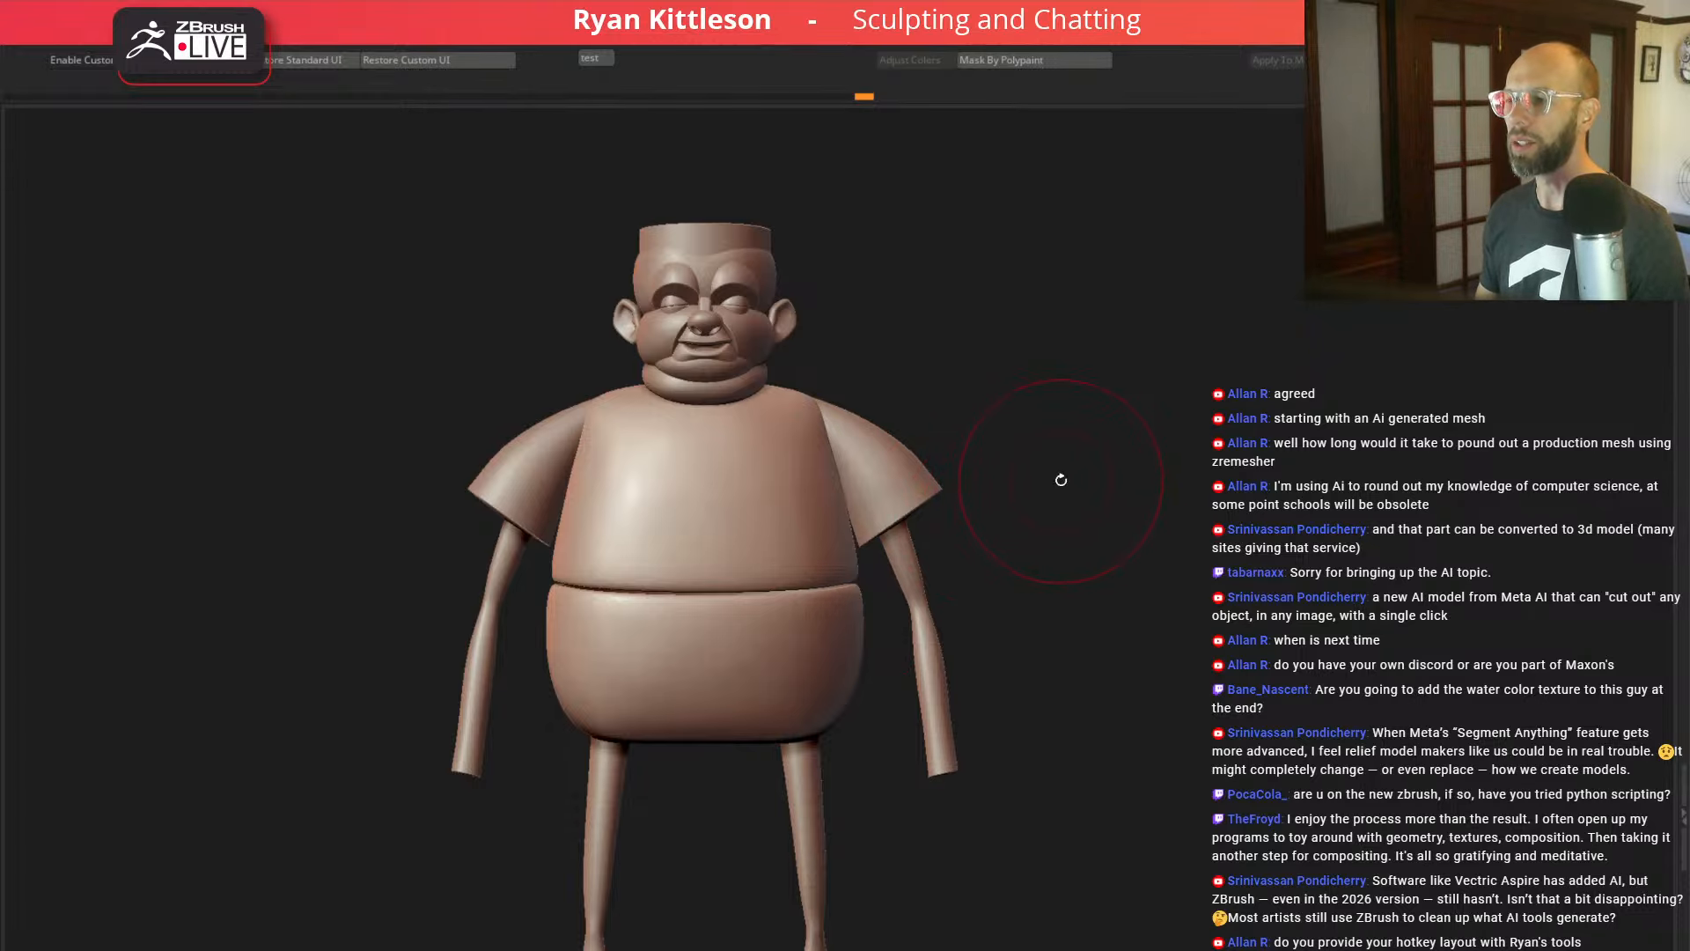
pyautogui.moveTo(1068, 468)
pyautogui.mouseDown()
pyautogui.moveTo(1078, 488)
pyautogui.moveTo(989, 483)
pyautogui.moveTo(1072, 500)
pyautogui.moveTo(1079, 434)
pyautogui.mouseUp()
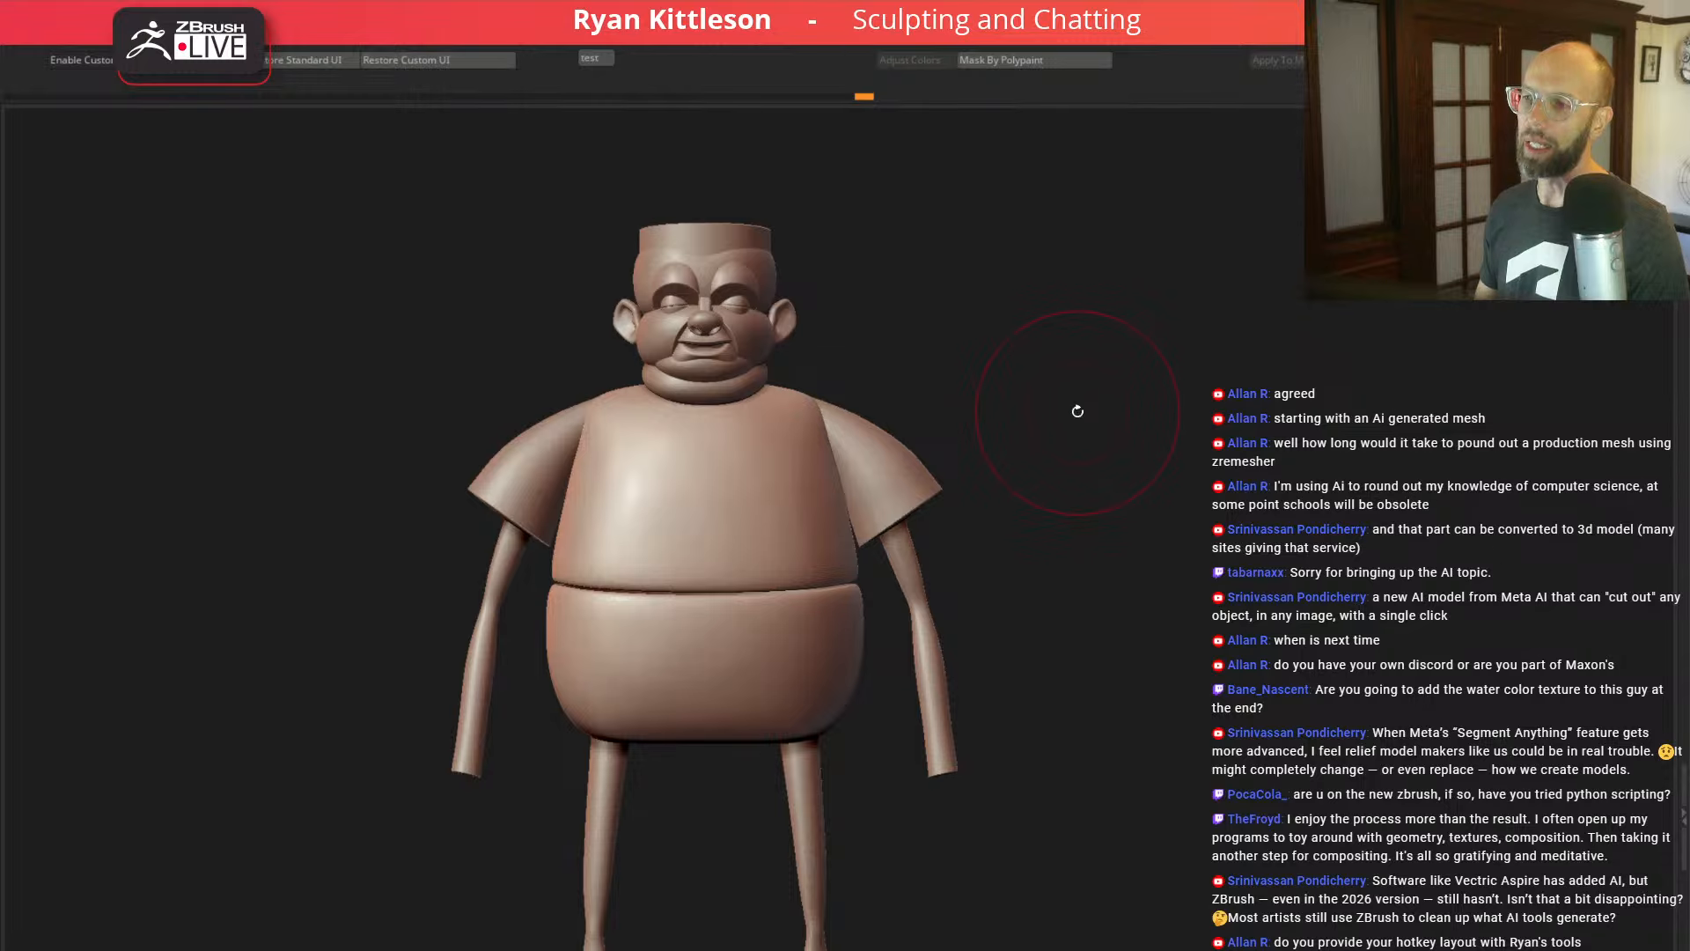
pyautogui.moveTo(1095, 461)
pyautogui.mouseDown()
pyautogui.moveTo(1124, 479)
pyautogui.moveTo(990, 478)
pyautogui.moveTo(1056, 479)
pyautogui.mouseUp()
pyautogui.moveTo(936, 483); pyautogui.dragTo(1012, 446)
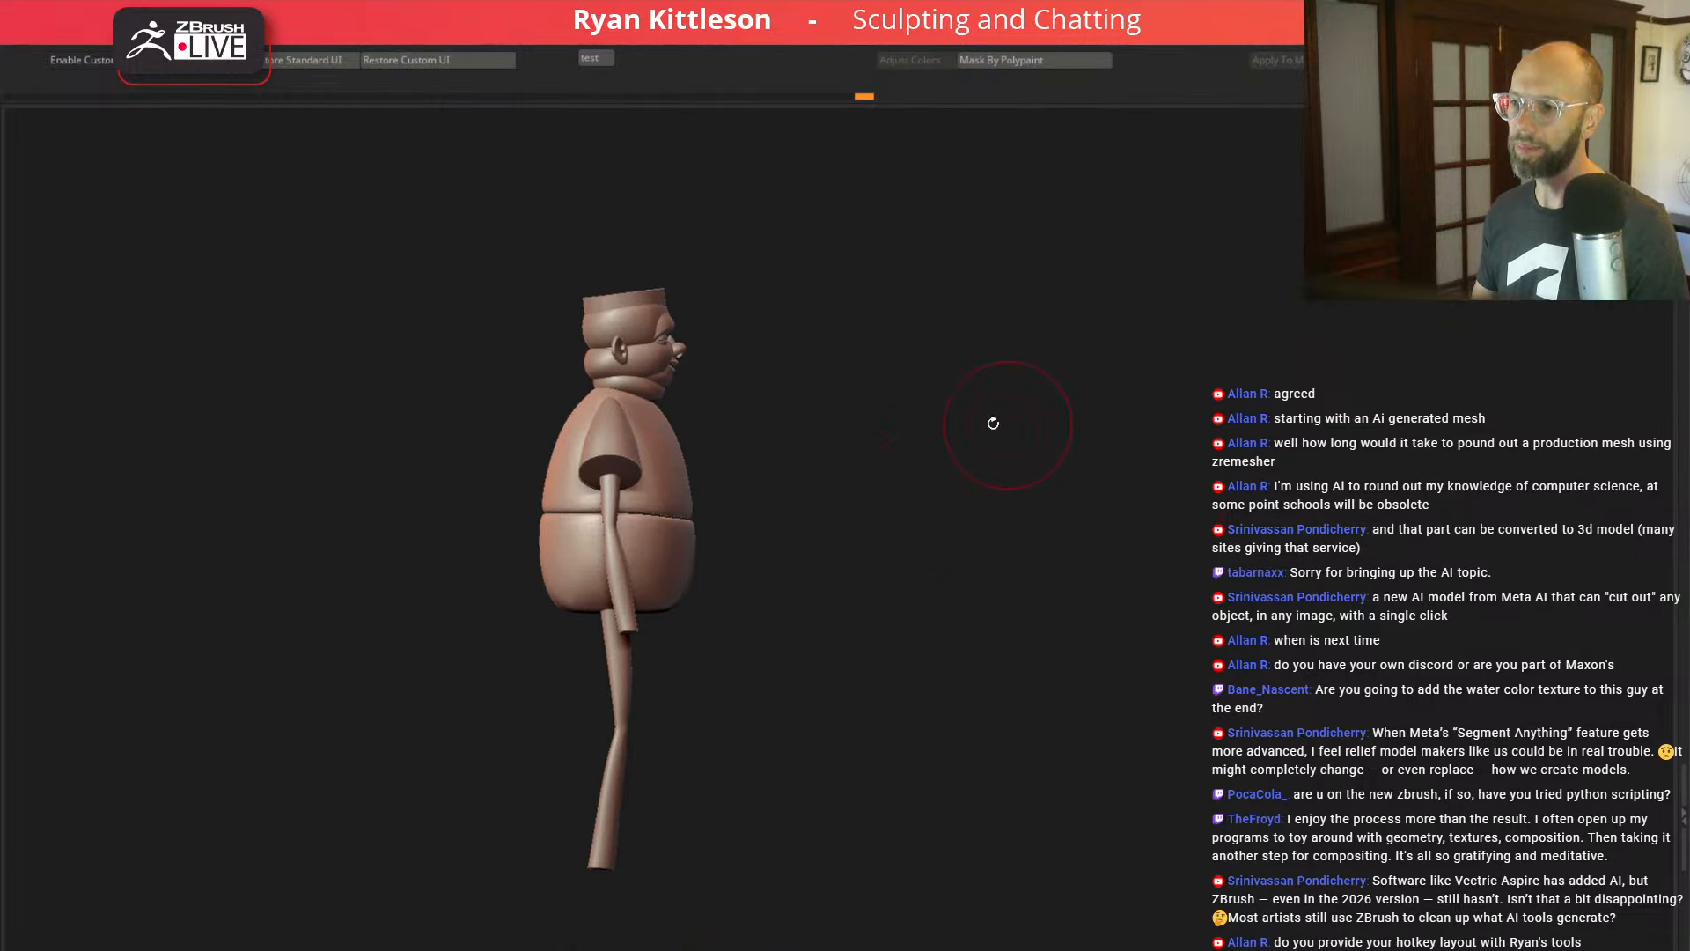